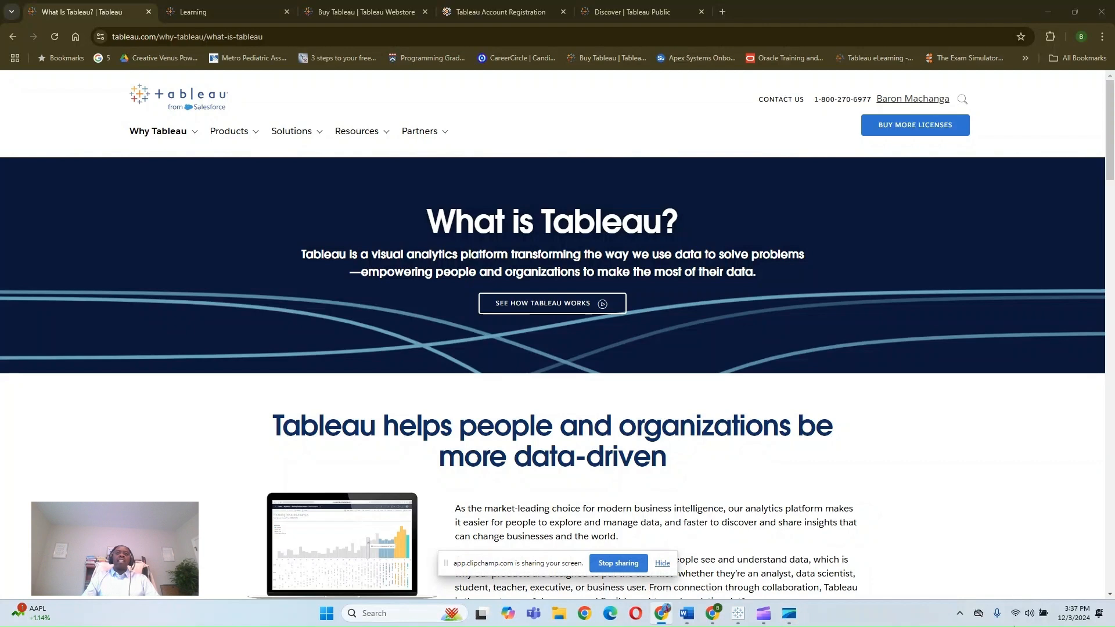
Step: Switch to Tableau Public and add a new worksheet charting Profit in rows by Category in columns
{"action": "left_click", "coordinate": [738, 614]}
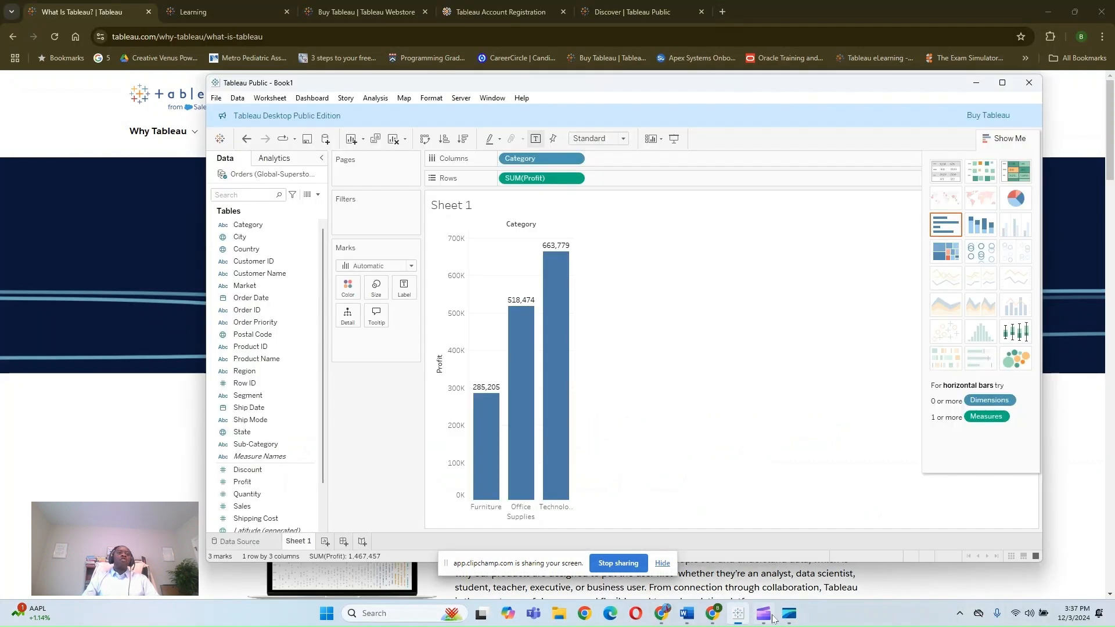
{"action": "left_click", "coordinate": [325, 541]}
{"action": "left_click_drag", "start_coordinate": [251, 226], "coordinate": [533, 161]}
{"action": "left_click_drag", "start_coordinate": [250, 487], "coordinate": [558, 181]}
Step: Show mark labels on the Profit by Category bars of the new sheet
{"action": "left_click", "coordinate": [404, 288]}
{"action": "left_click", "coordinate": [430, 315]}
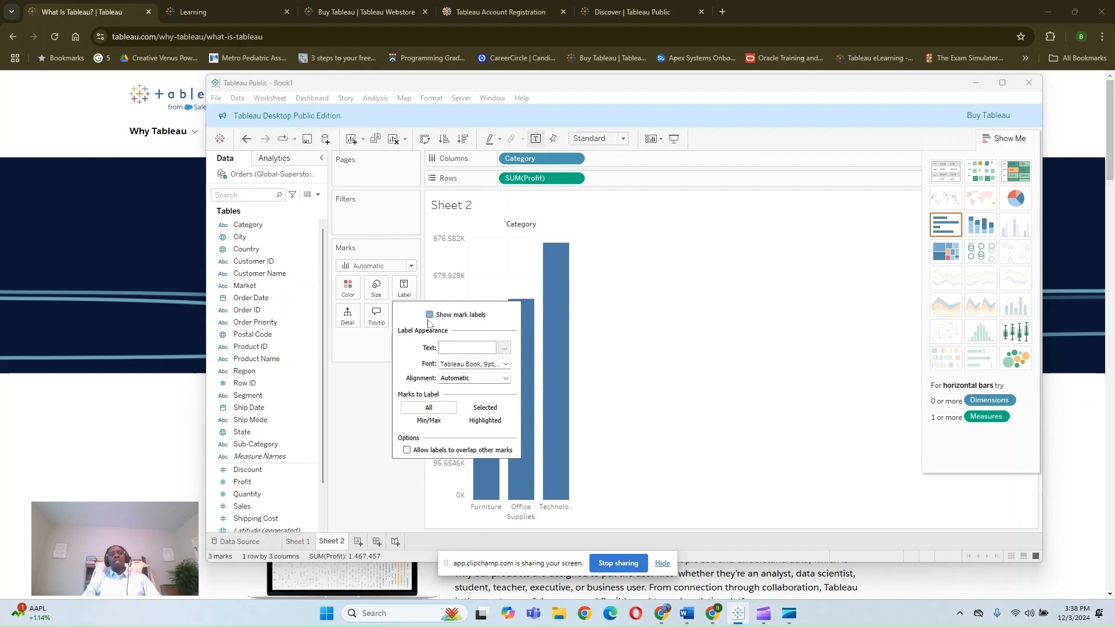
{"action": "left_click", "coordinate": [720, 360]}
Step: Switch to the browser's What Is Tableau page and examine its introduction and the Solutions and Resources site navigation
{"action": "left_click", "coordinate": [101, 7]}
{"action": "mouse_move", "coordinate": [162, 132]}
{"action": "mouse_move", "coordinate": [224, 283]}
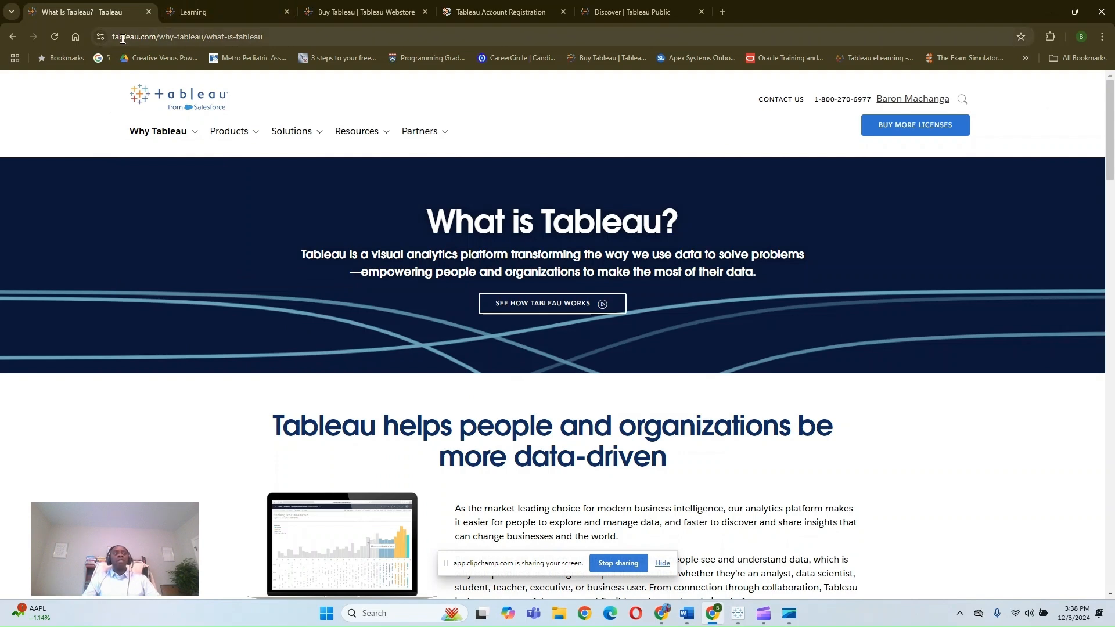
{"action": "scroll", "coordinate": [469, 179], "scroll_direction": "down", "scroll_amount": 3}
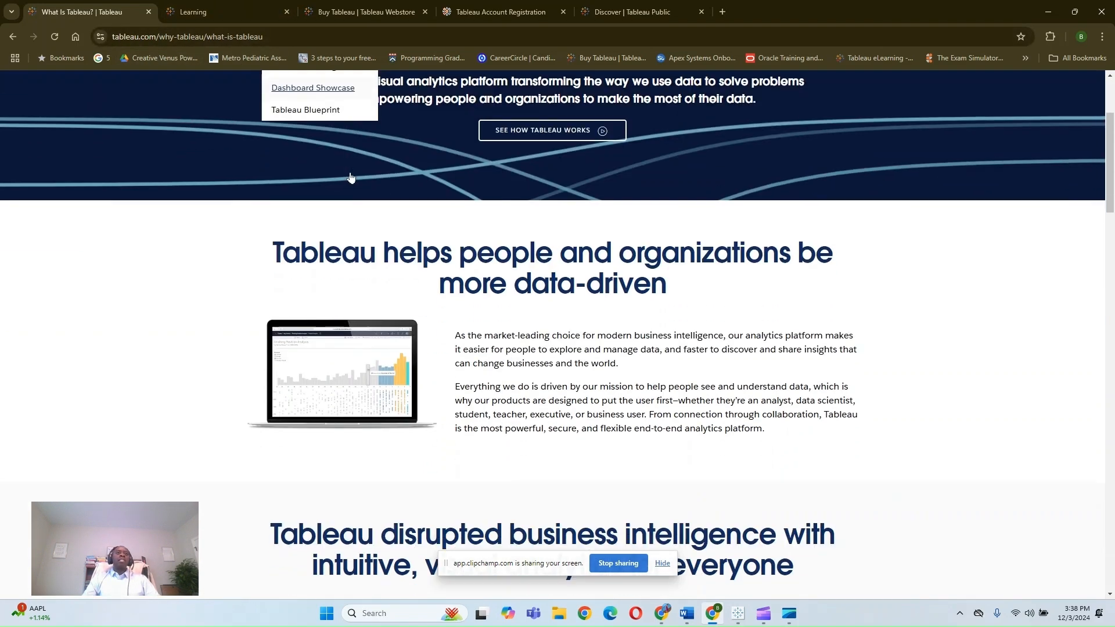
{"action": "scroll", "coordinate": [469, 179], "scroll_direction": "up", "scroll_amount": 3}
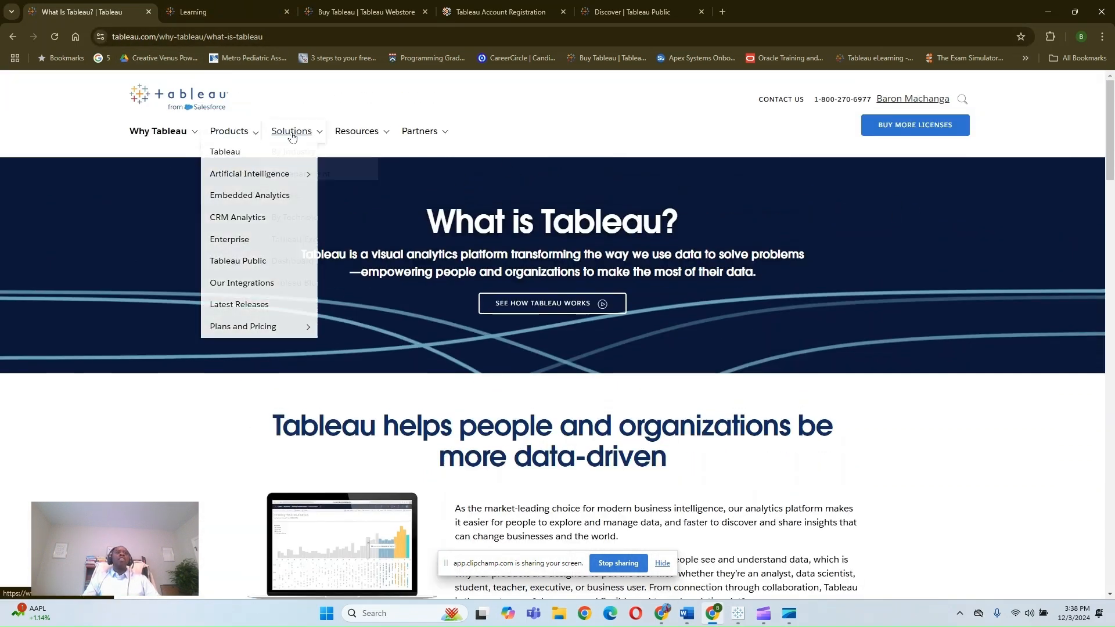
{"action": "mouse_move", "coordinate": [321, 137]}
{"action": "mouse_move", "coordinate": [376, 134]}
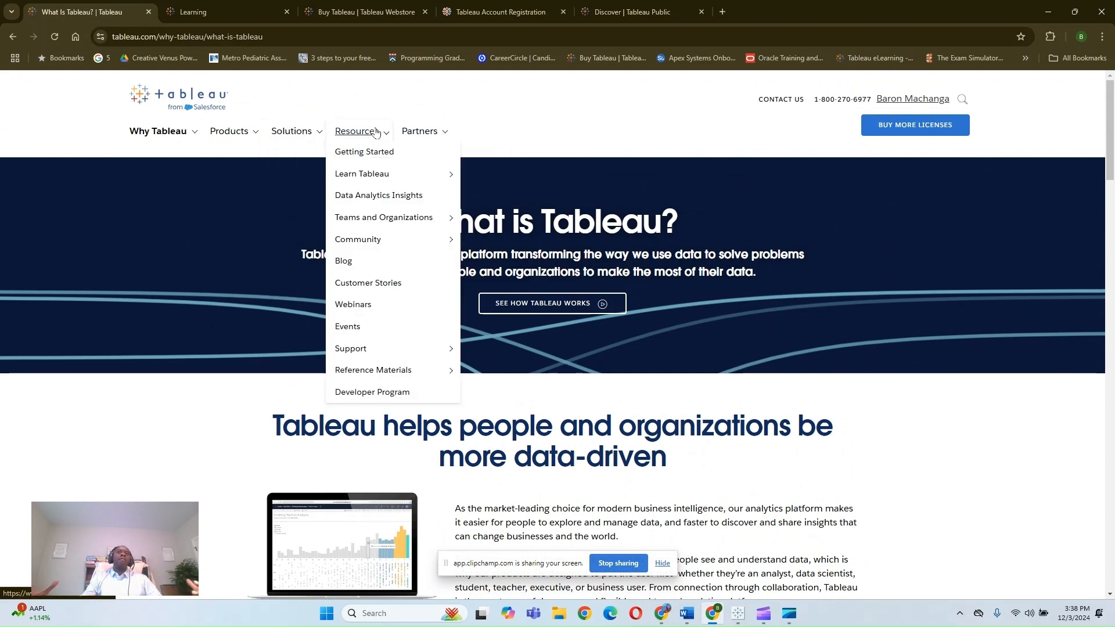
Step: Go to the Tableau Learning page and open the Learn Tableau resource
{"action": "left_click", "coordinate": [198, 13]}
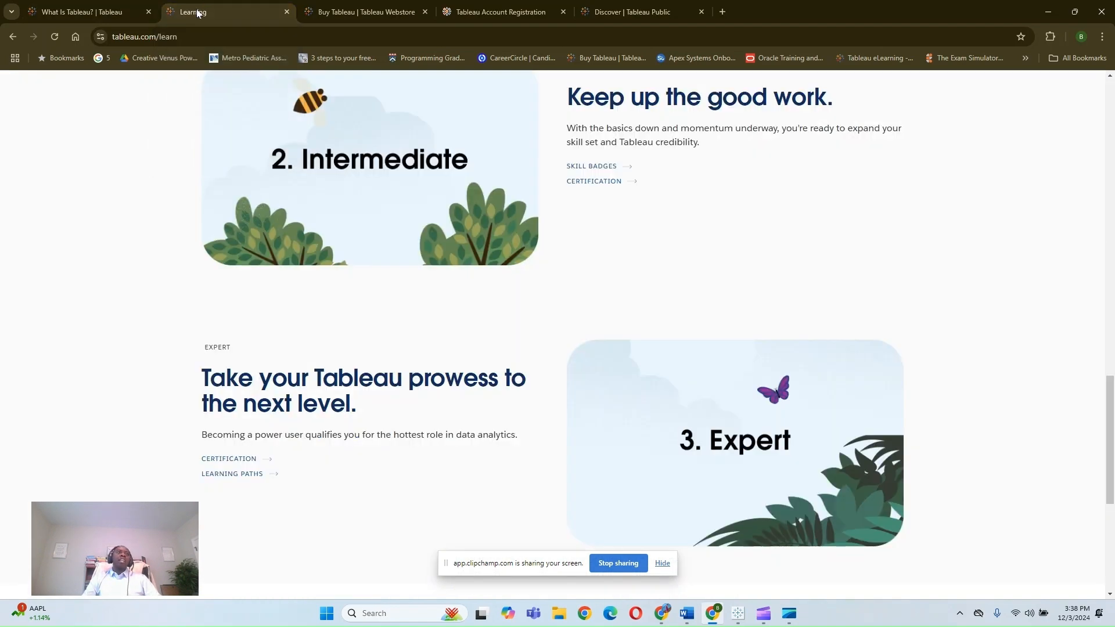
{"action": "scroll", "coordinate": [346, 237], "scroll_direction": "up", "scroll_amount": 15}
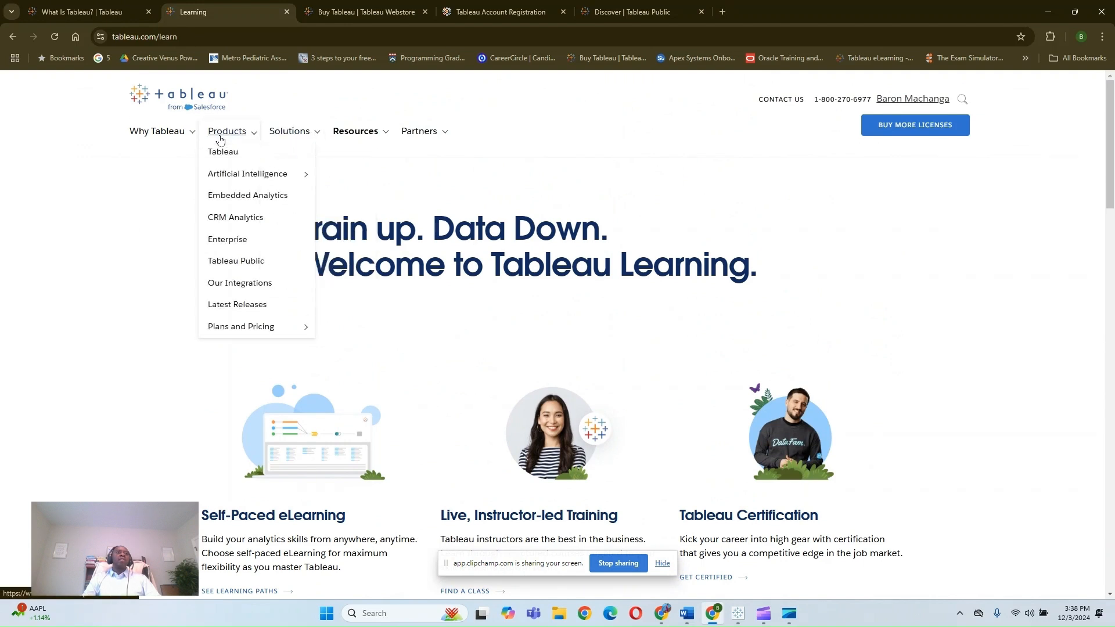
{"action": "mouse_move", "coordinate": [375, 176]}
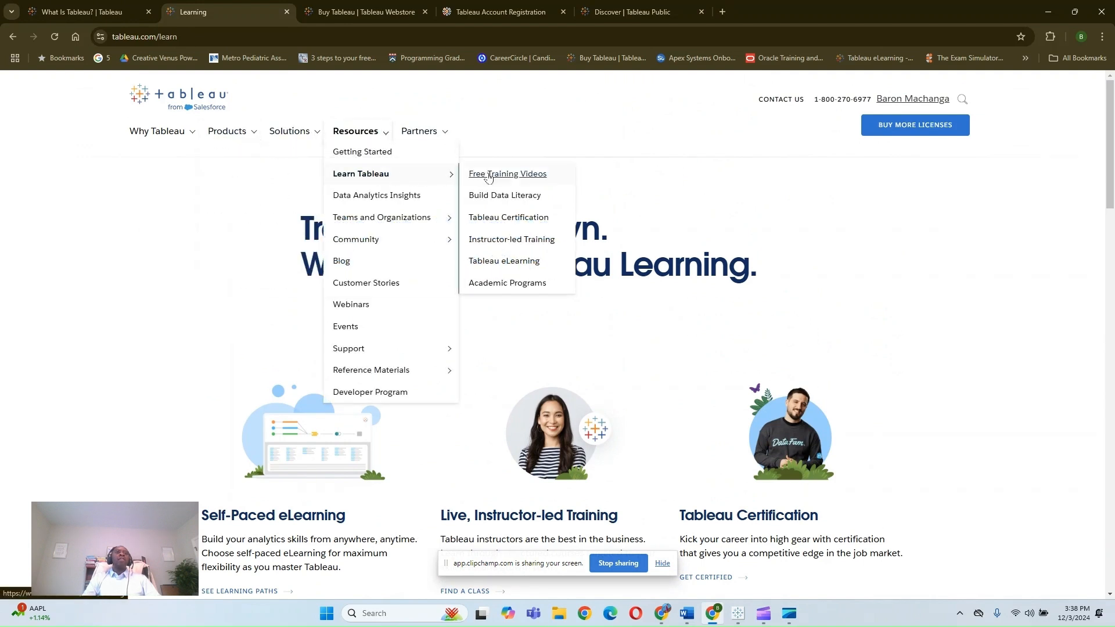
{"action": "left_click", "coordinate": [375, 175]}
Step: Examine the Learning page's training formats, team learning offer, and beginner, intermediate and expert sections
{"action": "scroll", "coordinate": [210, 298], "scroll_direction": "down", "scroll_amount": 4}
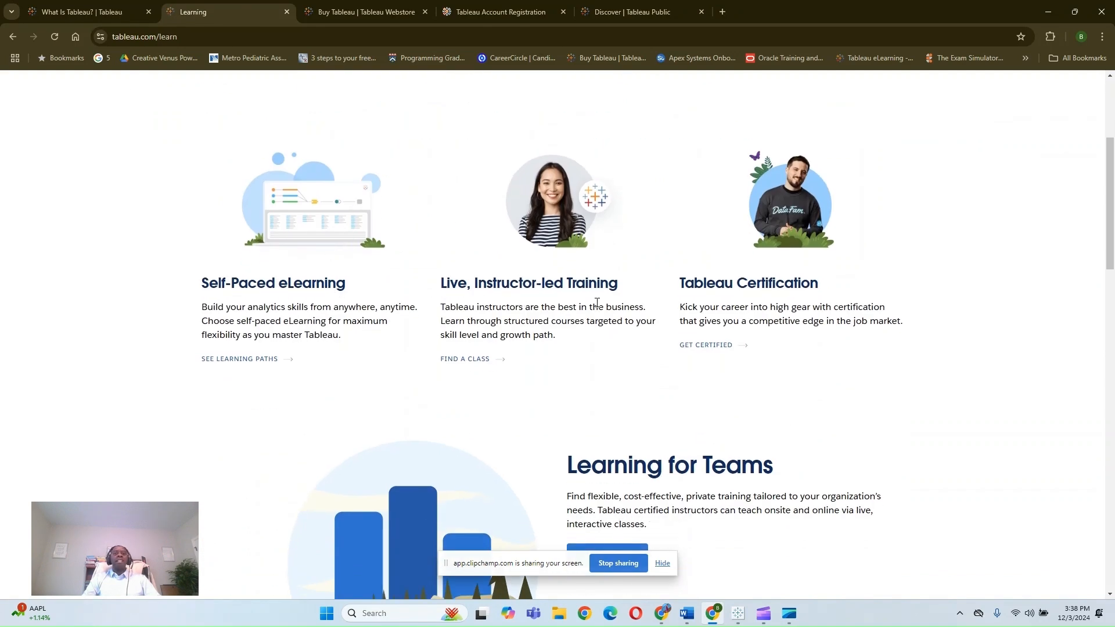
{"action": "scroll", "coordinate": [718, 273], "scroll_direction": "down", "scroll_amount": 2}
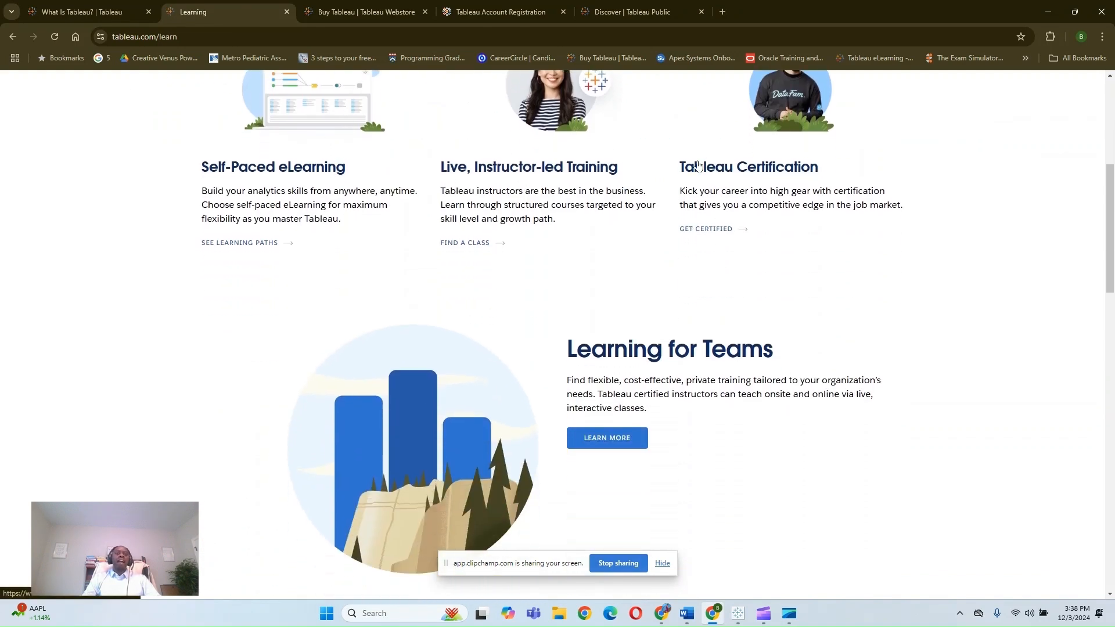
{"action": "scroll", "coordinate": [726, 238], "scroll_direction": "down", "scroll_amount": 5}
{"action": "scroll", "coordinate": [725, 247], "scroll_direction": "down", "scroll_amount": 6}
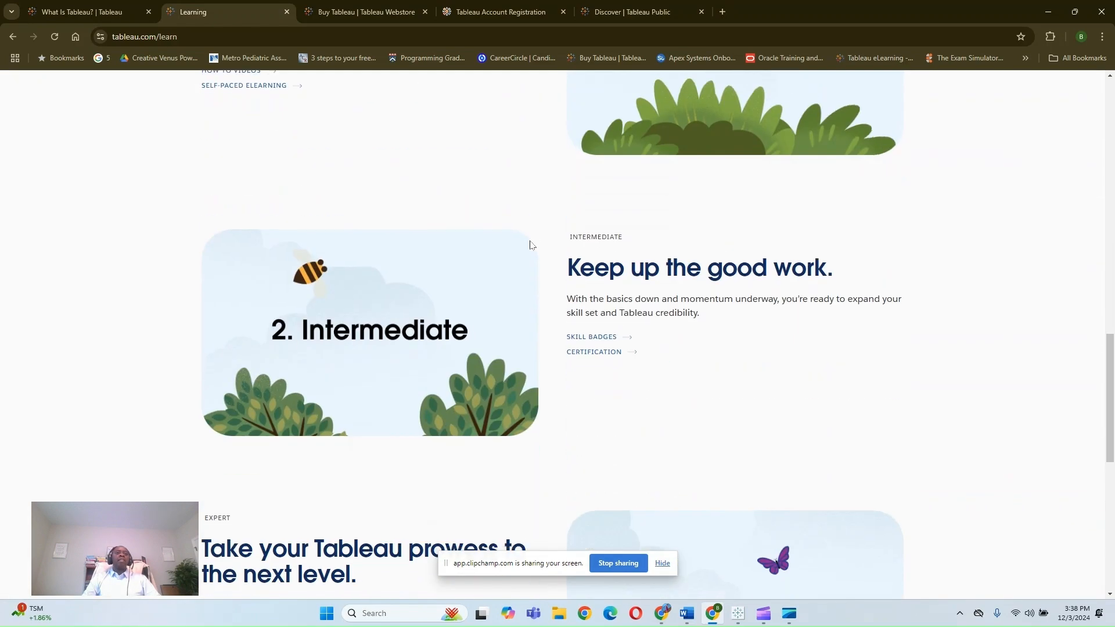
{"action": "scroll", "coordinate": [528, 244], "scroll_direction": "down", "scroll_amount": 9}
{"action": "scroll", "coordinate": [498, 244], "scroll_direction": "up", "scroll_amount": 15}
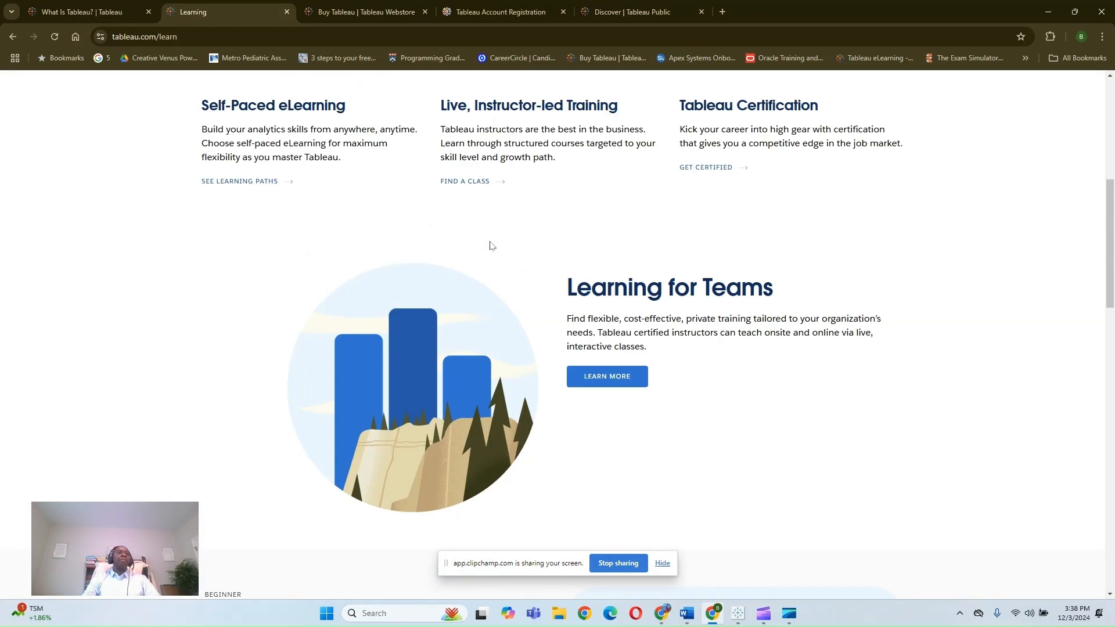
Step: Open the self-paced eLearning learning paths page and compare the Creator and Explorer license contents
{"action": "left_click", "coordinate": [224, 183]}
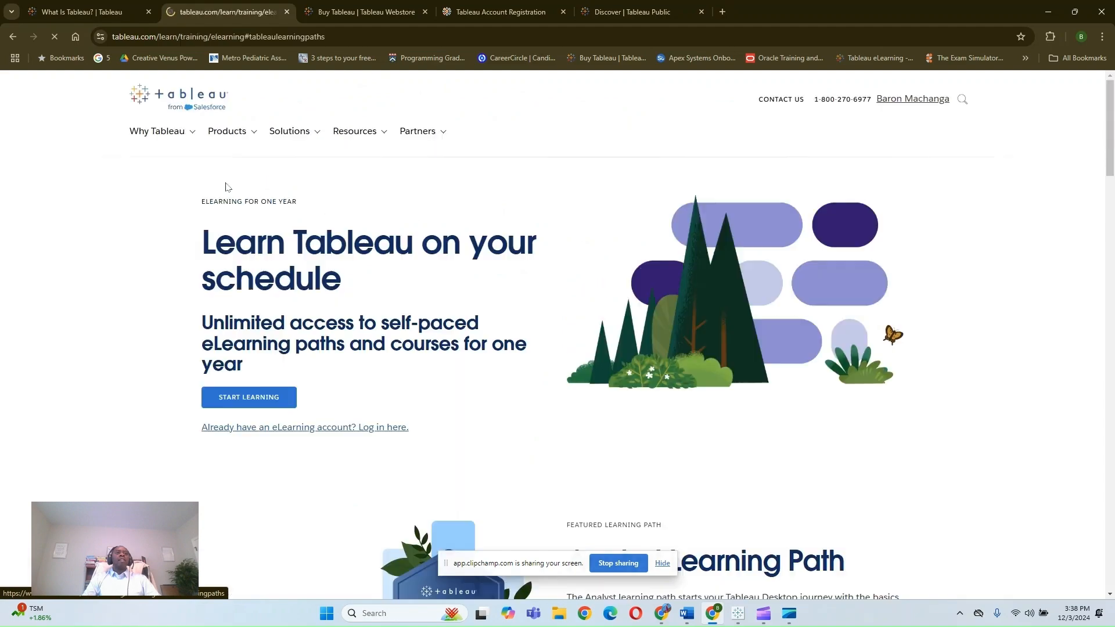
{"action": "scroll", "coordinate": [635, 249], "scroll_direction": "up", "scroll_amount": 14}
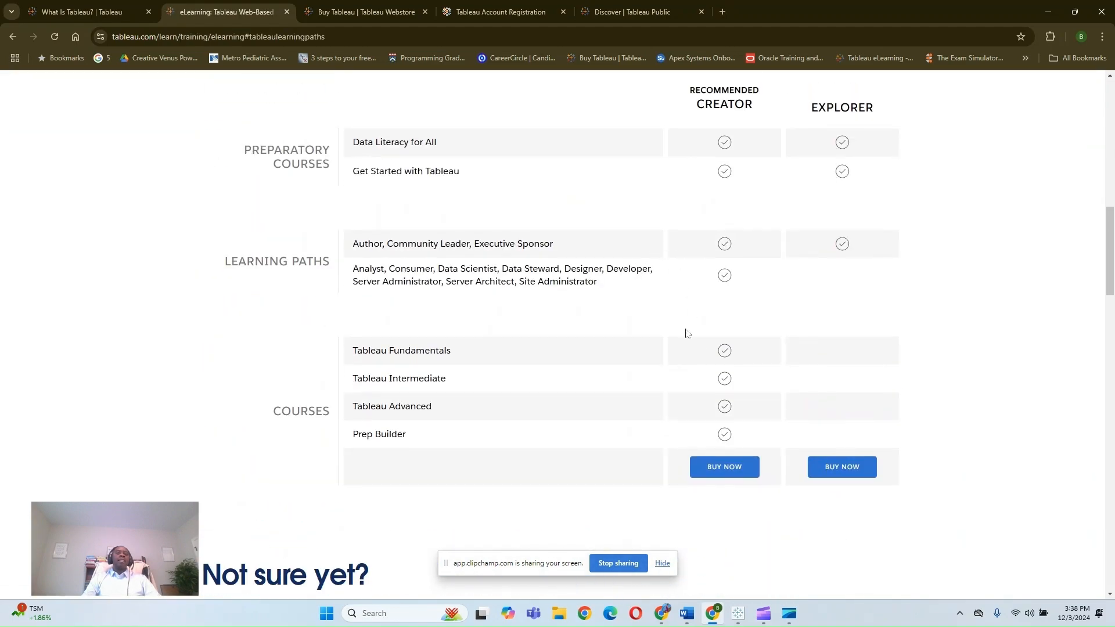
{"action": "left_click_drag", "start_coordinate": [695, 283], "coordinate": [878, 282]}
{"action": "scroll", "coordinate": [741, 280], "scroll_direction": "down", "scroll_amount": 4}
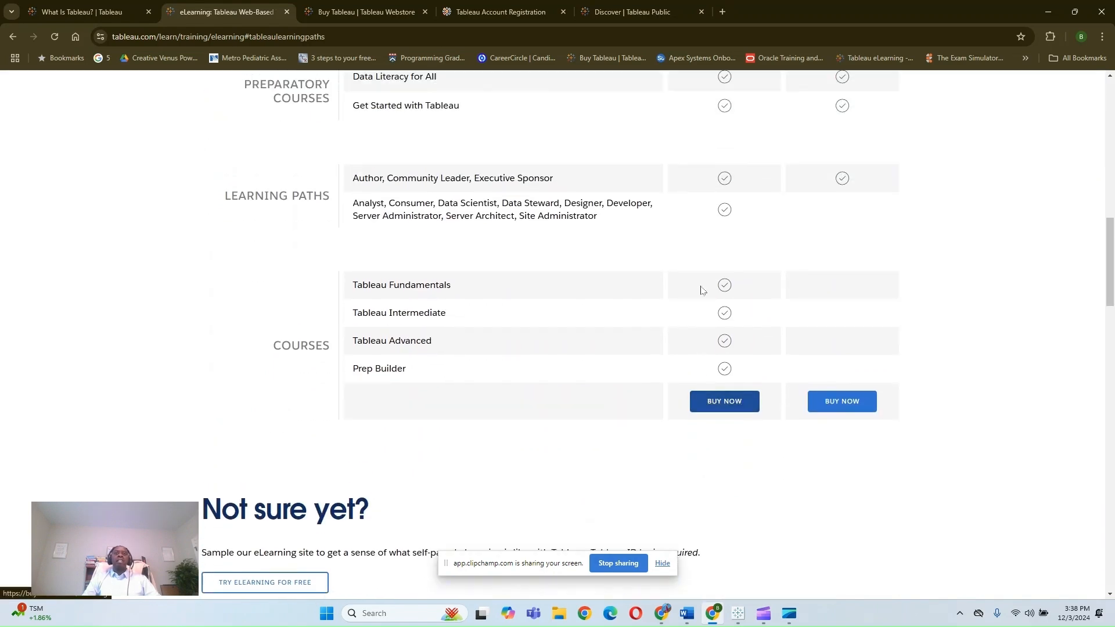
{"action": "scroll", "coordinate": [747, 281], "scroll_direction": "up", "scroll_amount": 4}
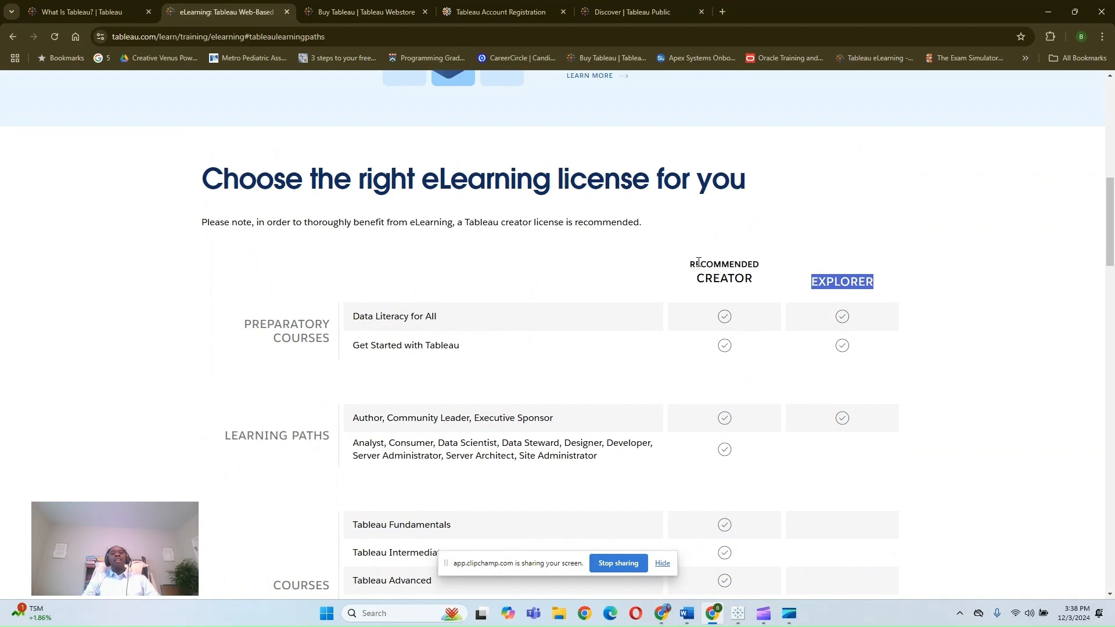
{"action": "scroll", "coordinate": [822, 277], "scroll_direction": "down", "scroll_amount": 1}
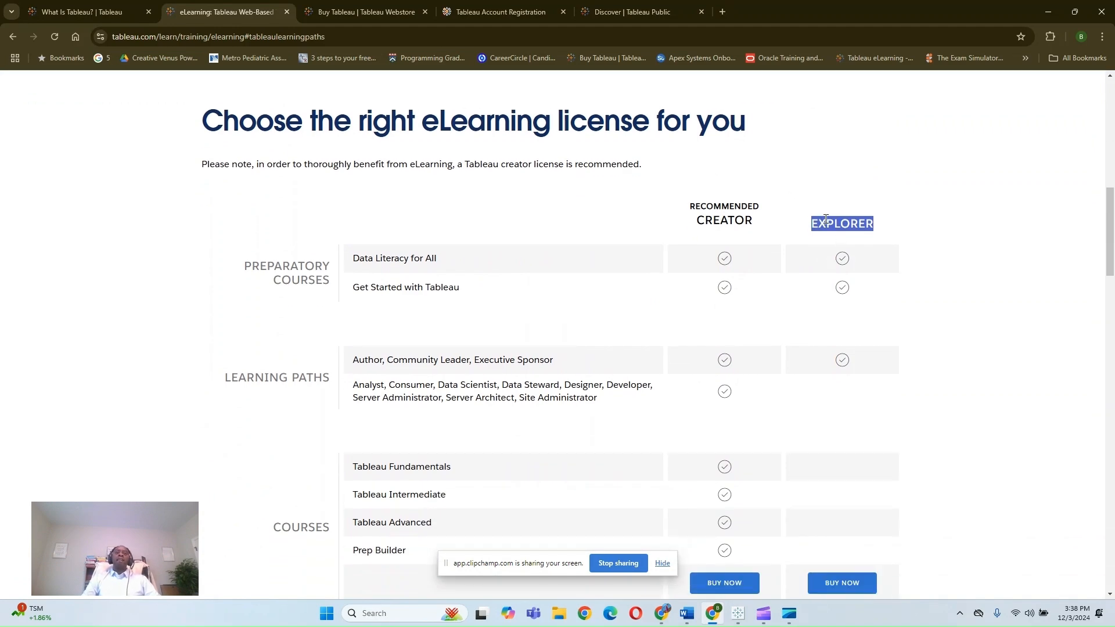
{"action": "scroll", "coordinate": [846, 500], "scroll_direction": "down", "scroll_amount": 3}
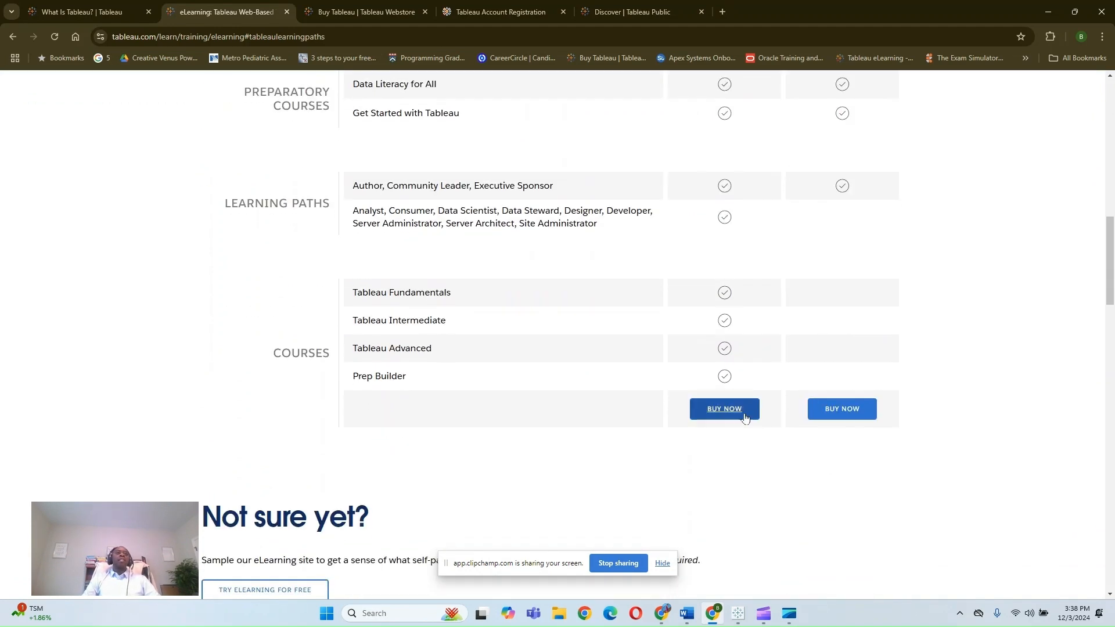
Step: Open the purchase page for the Creator eLearning license and review the eLearning plan prices
{"action": "left_click", "coordinate": [743, 416]}
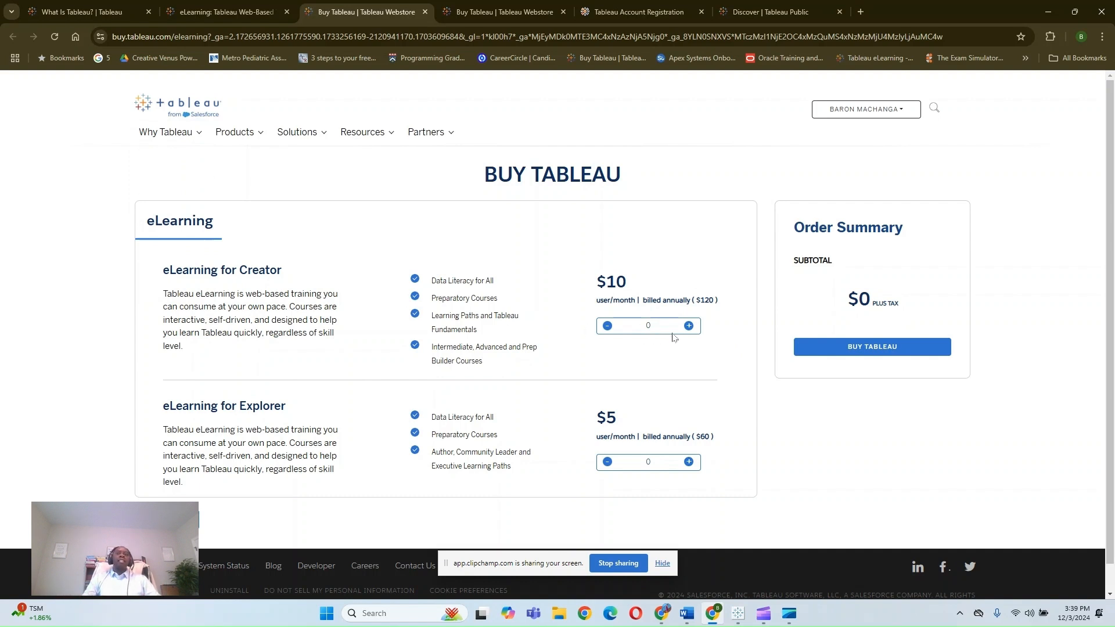
{"action": "scroll", "coordinate": [368, 375], "scroll_direction": "down", "scroll_amount": 1}
{"action": "scroll", "coordinate": [366, 368], "scroll_direction": "up", "scroll_amount": 1}
Step: Return to the eLearning page and examine the learning paths, the course levels and the reasons to learn with Tableau eLearning
{"action": "left_click", "coordinate": [221, 12]}
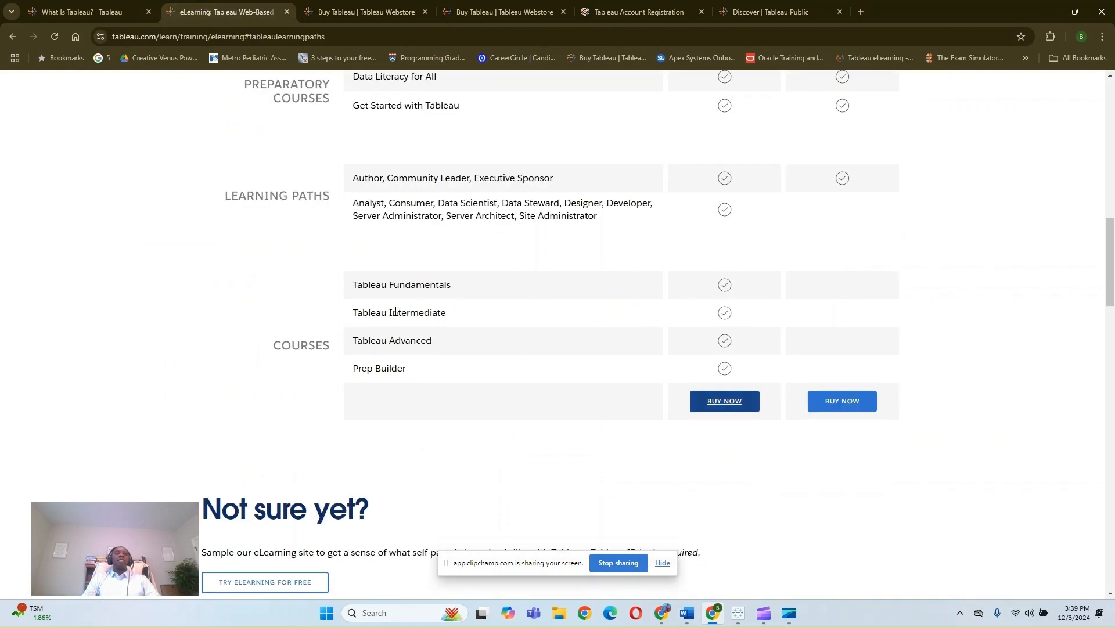
{"action": "scroll", "coordinate": [395, 312], "scroll_direction": "down", "scroll_amount": 8}
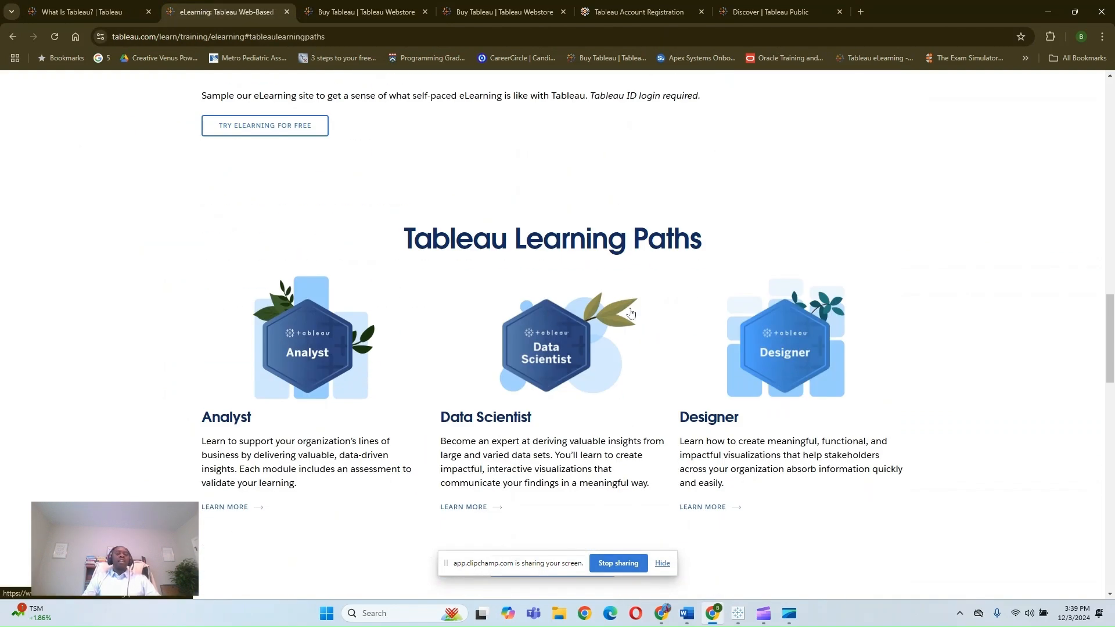
{"action": "scroll", "coordinate": [753, 286], "scroll_direction": "down", "scroll_amount": 2}
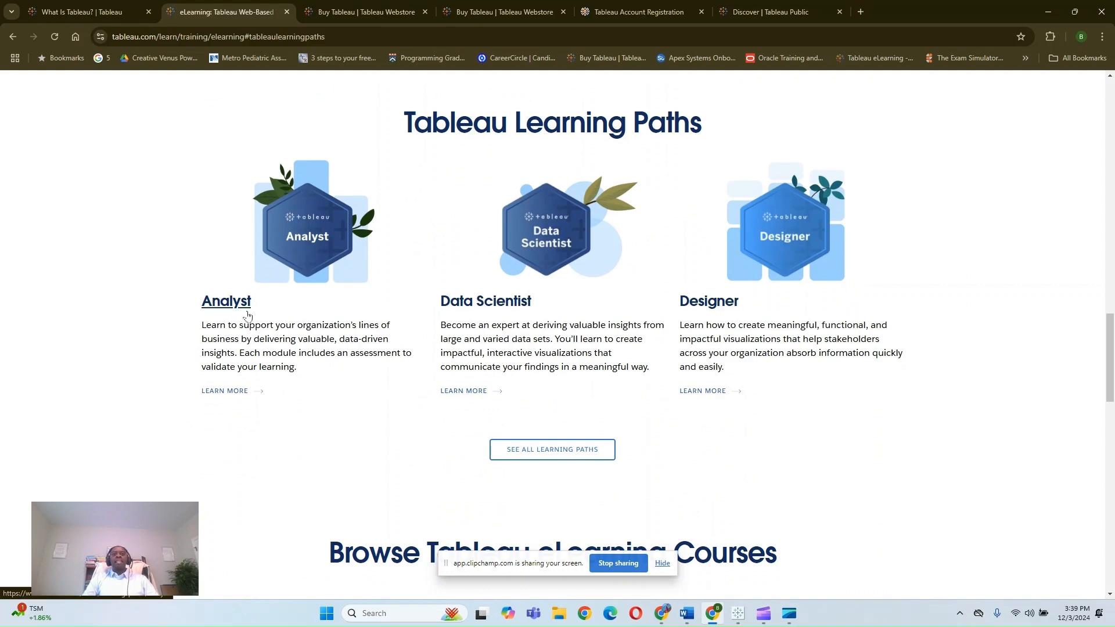
{"action": "scroll", "coordinate": [735, 304], "scroll_direction": "down", "scroll_amount": 7}
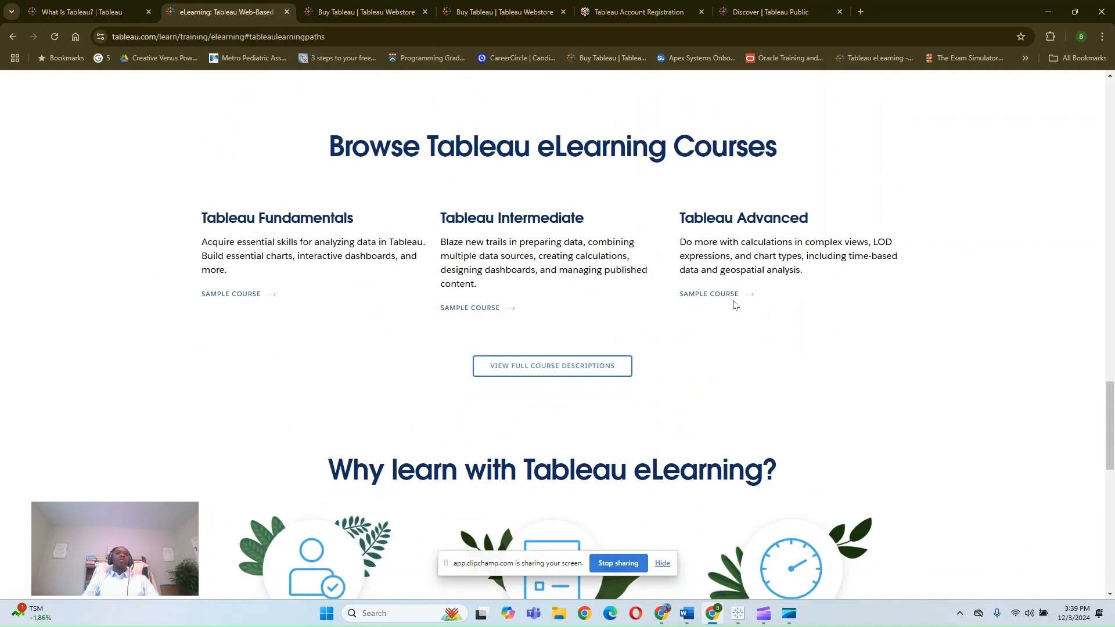
{"action": "left_click_drag", "start_coordinate": [191, 223], "coordinate": [255, 225]}
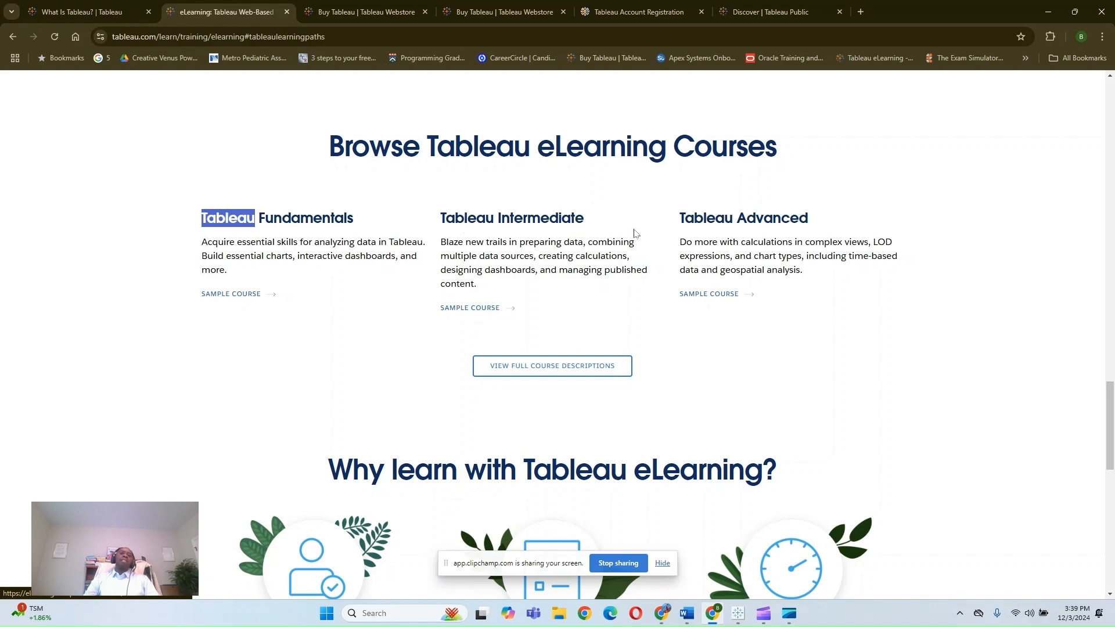
{"action": "scroll", "coordinate": [619, 301], "scroll_direction": "down", "scroll_amount": 4}
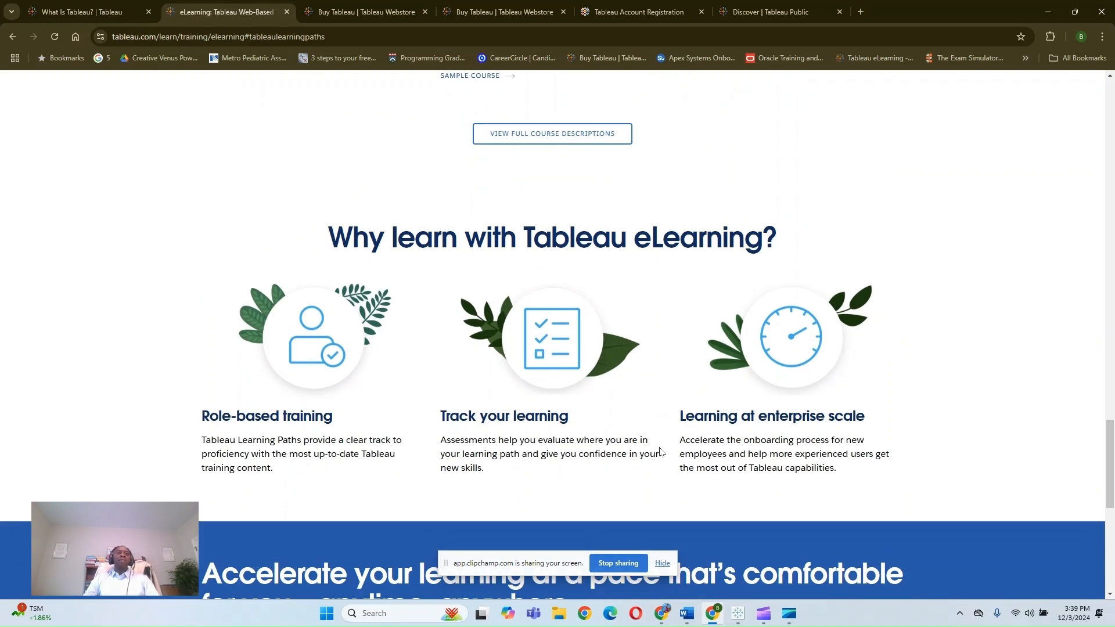
{"action": "scroll", "coordinate": [660, 451], "scroll_direction": "up", "scroll_amount": 3}
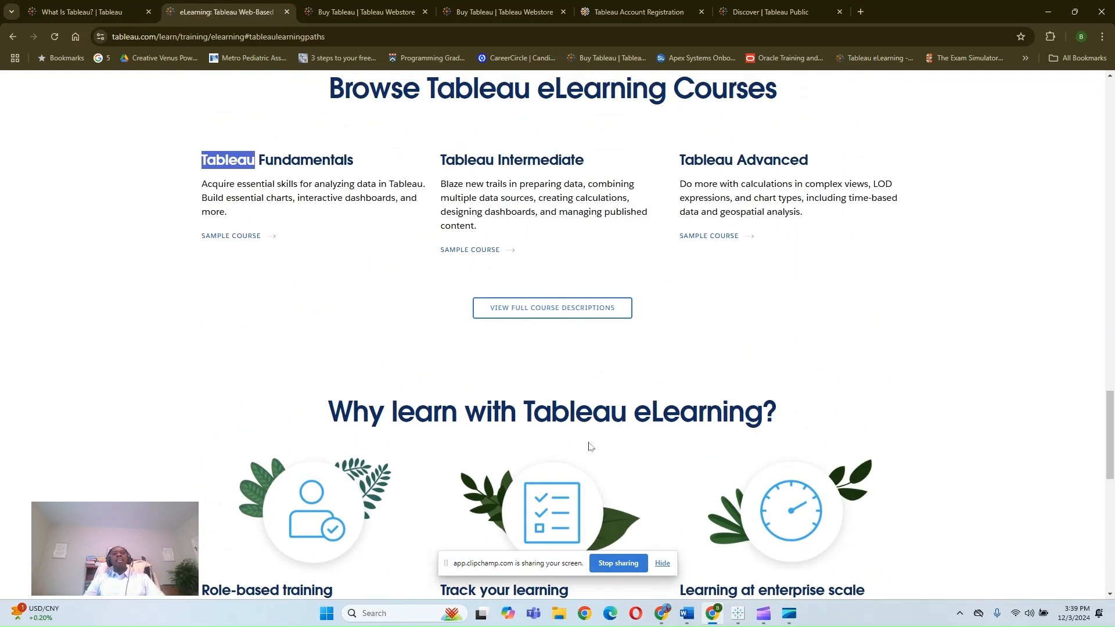
{"action": "scroll", "coordinate": [587, 453], "scroll_direction": "down", "scroll_amount": 4}
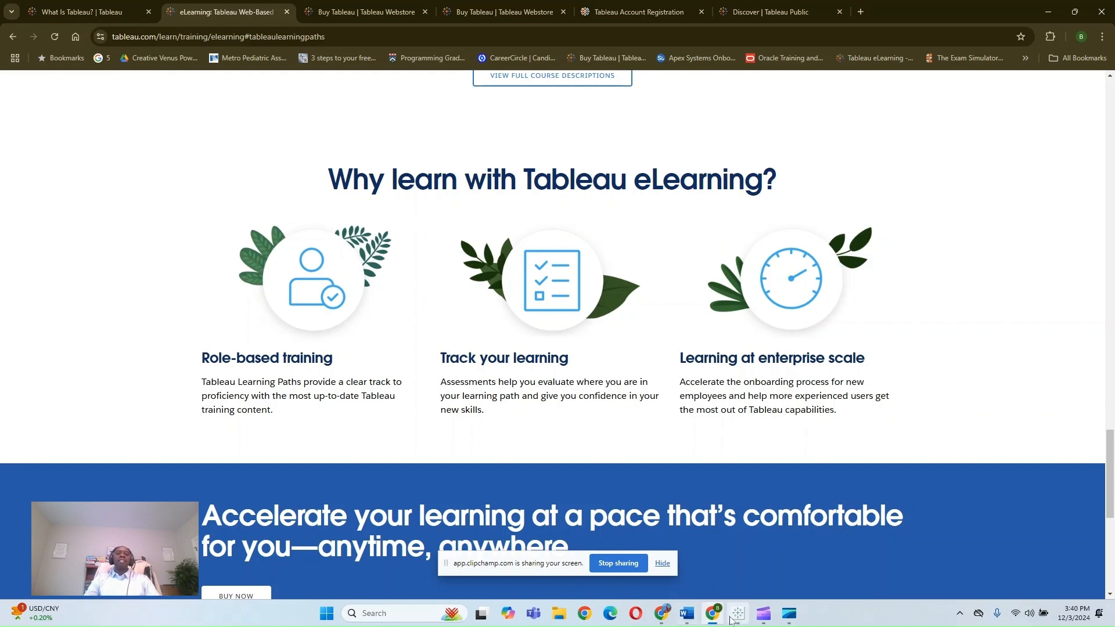
{"action": "mouse_move", "coordinate": [734, 617]}
{"action": "mouse_move", "coordinate": [750, 563]}
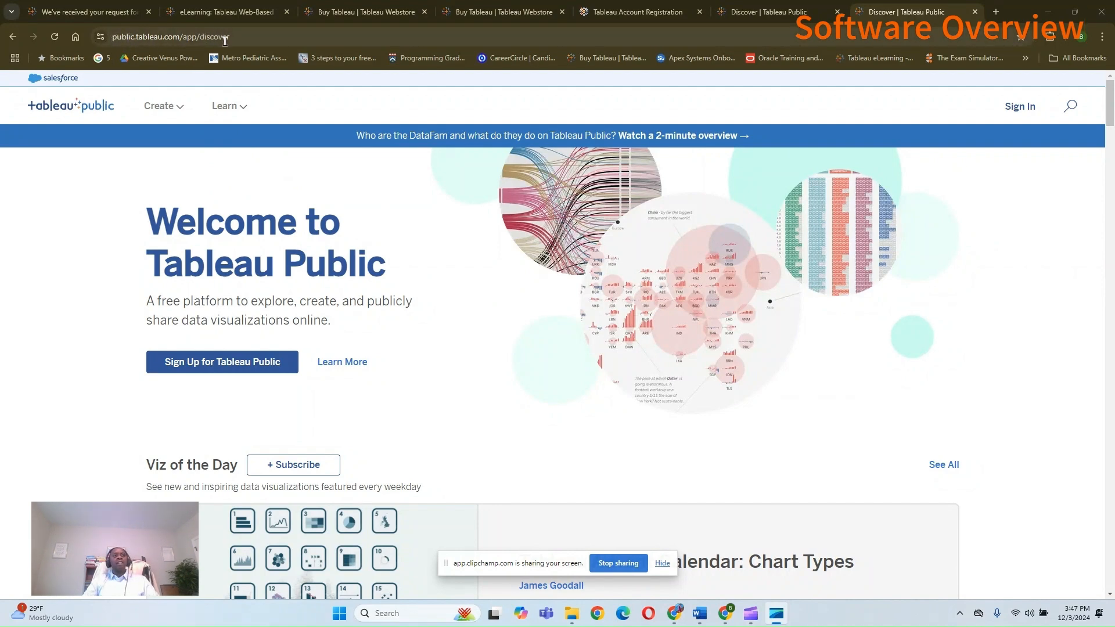
Step: Request the Tableau Desktop Public Edition app download from the Tableau Public site and dismiss the duplicate download dialog
{"action": "mouse_move", "coordinate": [148, 117]}
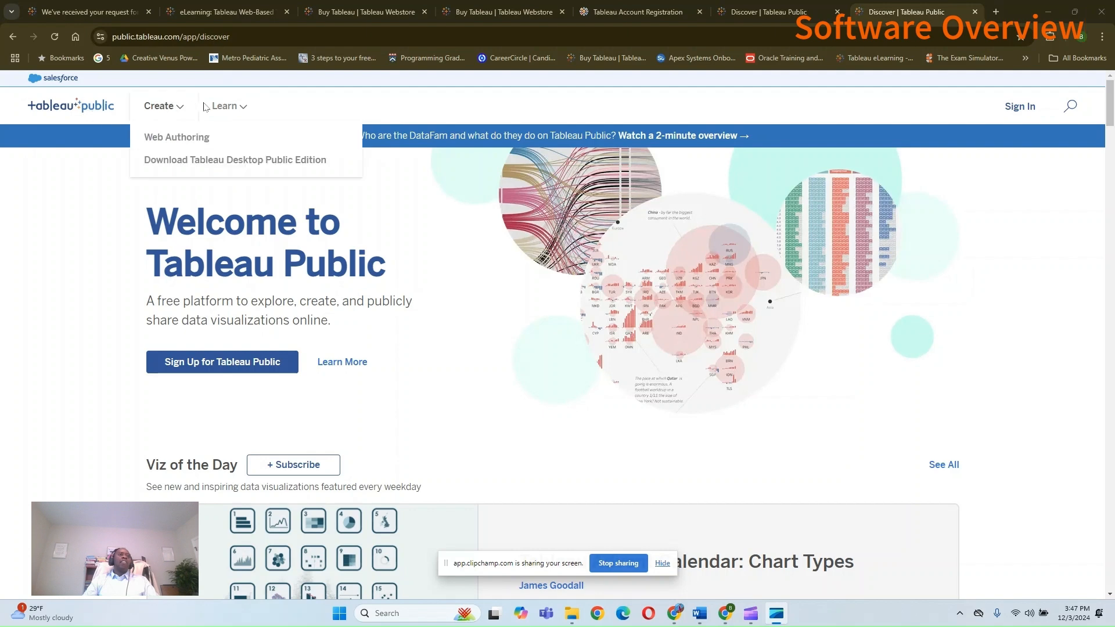
{"action": "left_click", "coordinate": [181, 163]}
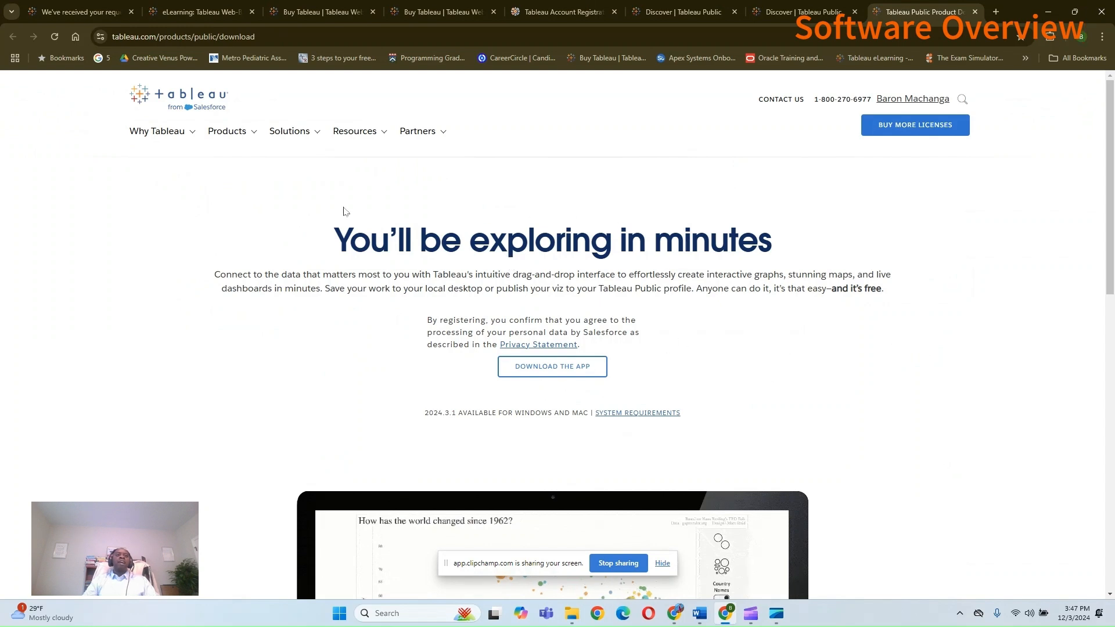
{"action": "scroll", "coordinate": [308, 224], "scroll_direction": "down", "scroll_amount": 2}
{"action": "scroll", "coordinate": [319, 236], "scroll_direction": "up", "scroll_amount": 1}
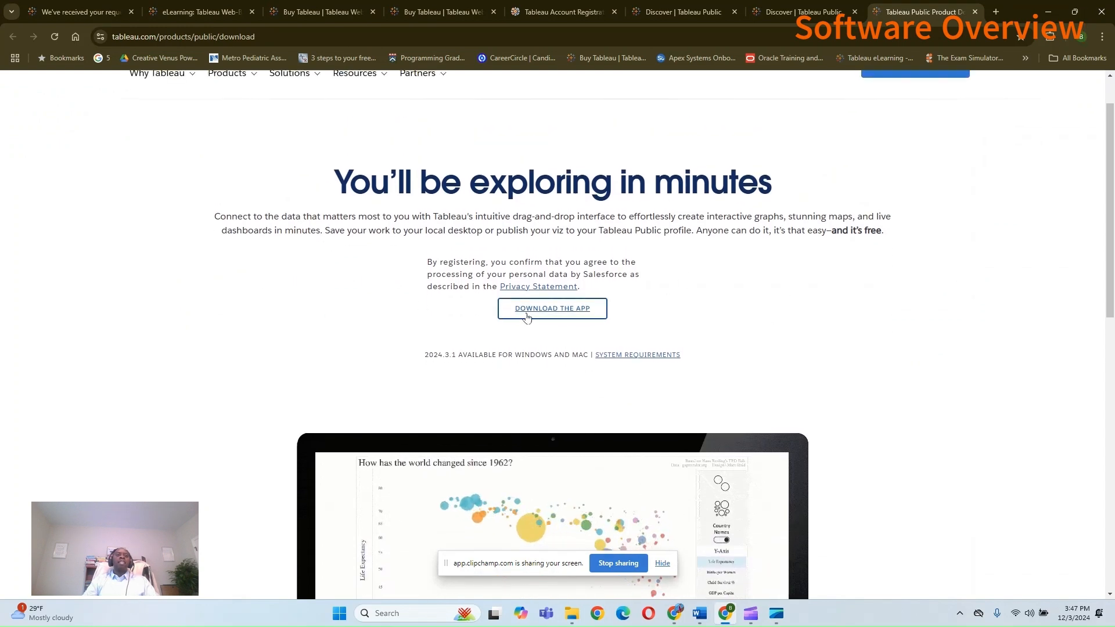
{"action": "left_click", "coordinate": [527, 317]}
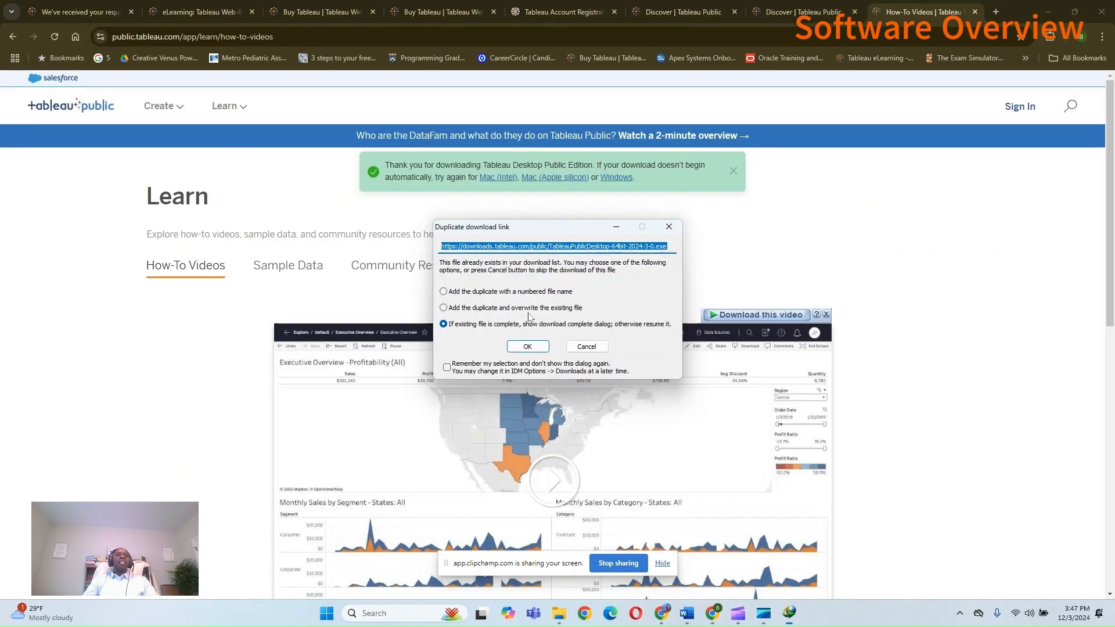
{"action": "left_click", "coordinate": [670, 227]}
Step: Look through the how-to videos listed on the Tableau Public Learn page
{"action": "scroll", "coordinate": [552, 266], "scroll_direction": "down", "scroll_amount": 7}
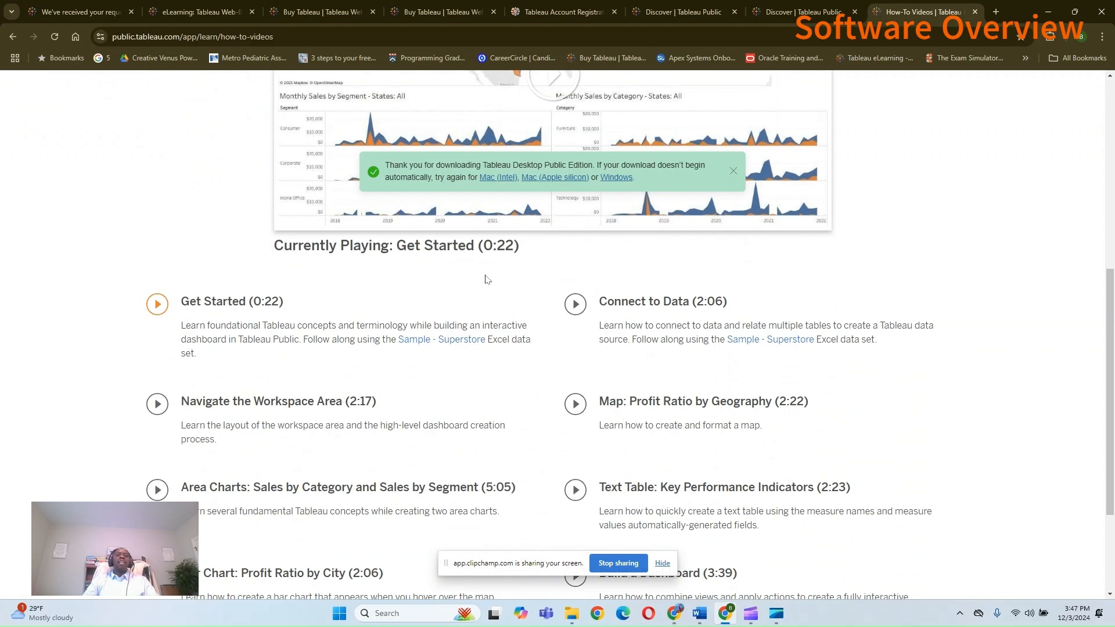
{"action": "scroll", "coordinate": [487, 280], "scroll_direction": "up", "scroll_amount": 7}
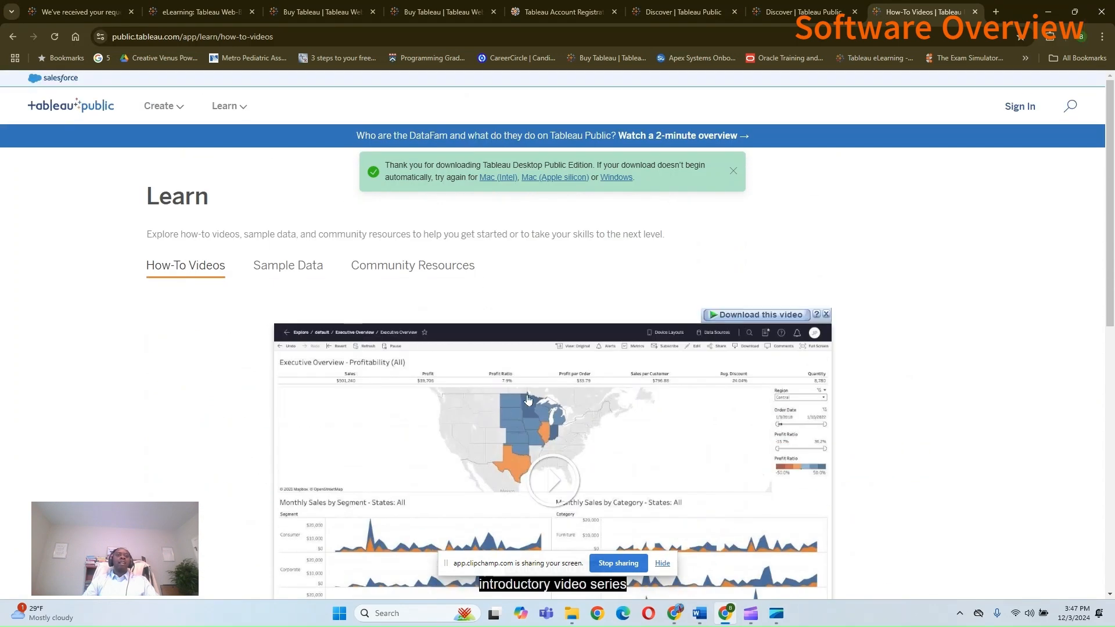
Step: Launch the installed Tableau Public 2024.3 app, minimize the browser and maximize the Tableau window
{"action": "left_click", "coordinate": [346, 614]}
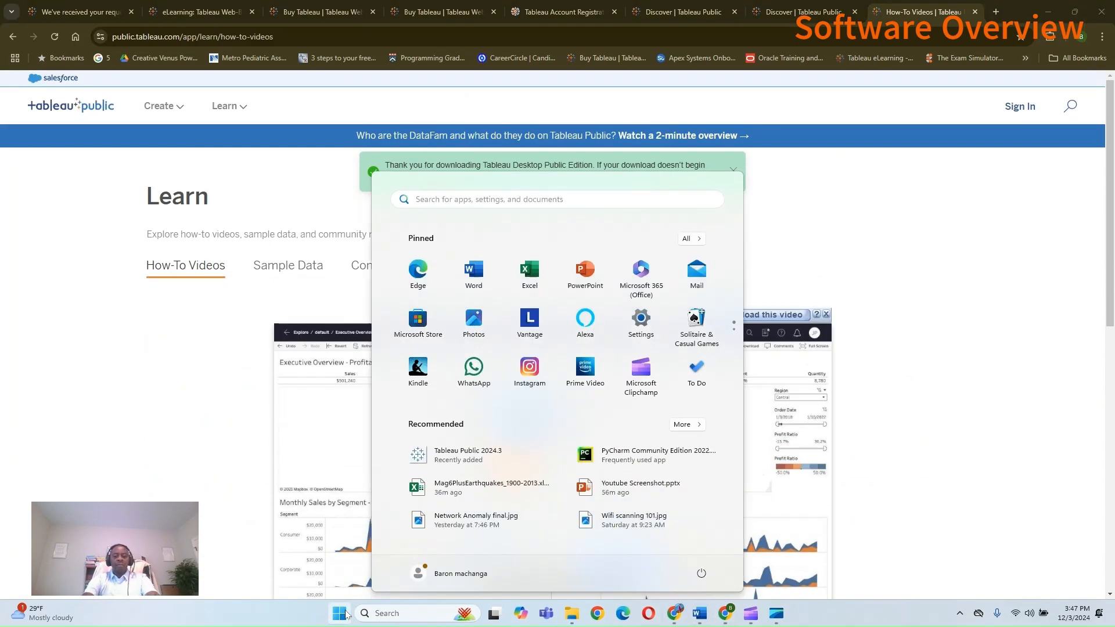
{"action": "type", "text": "tab"}
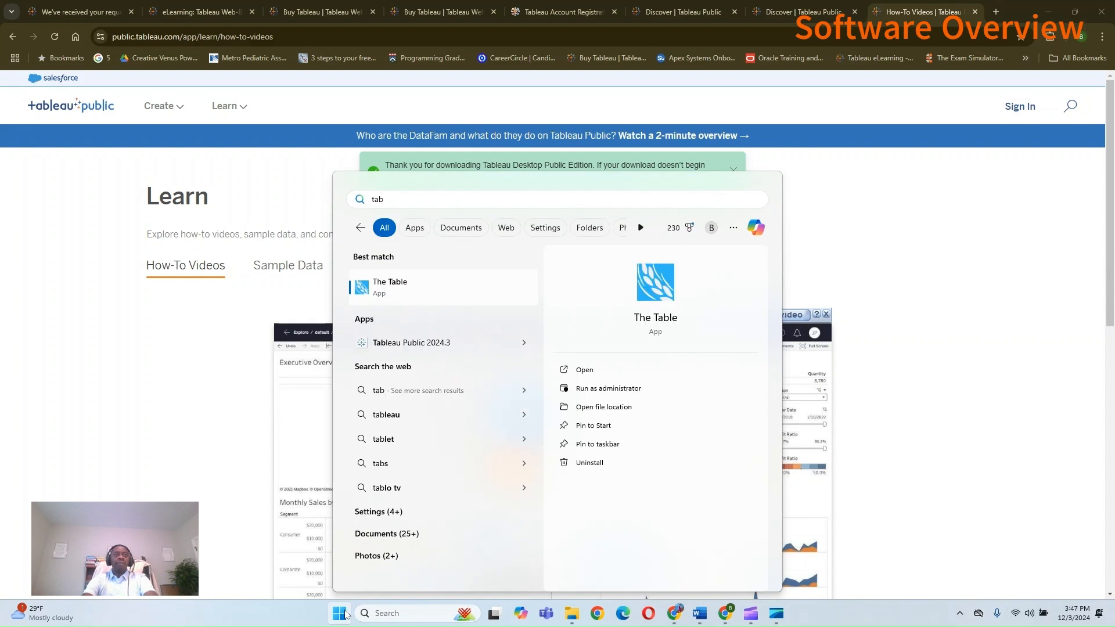
{"action": "key", "text": "Down"}
{"action": "key", "text": "Return"}
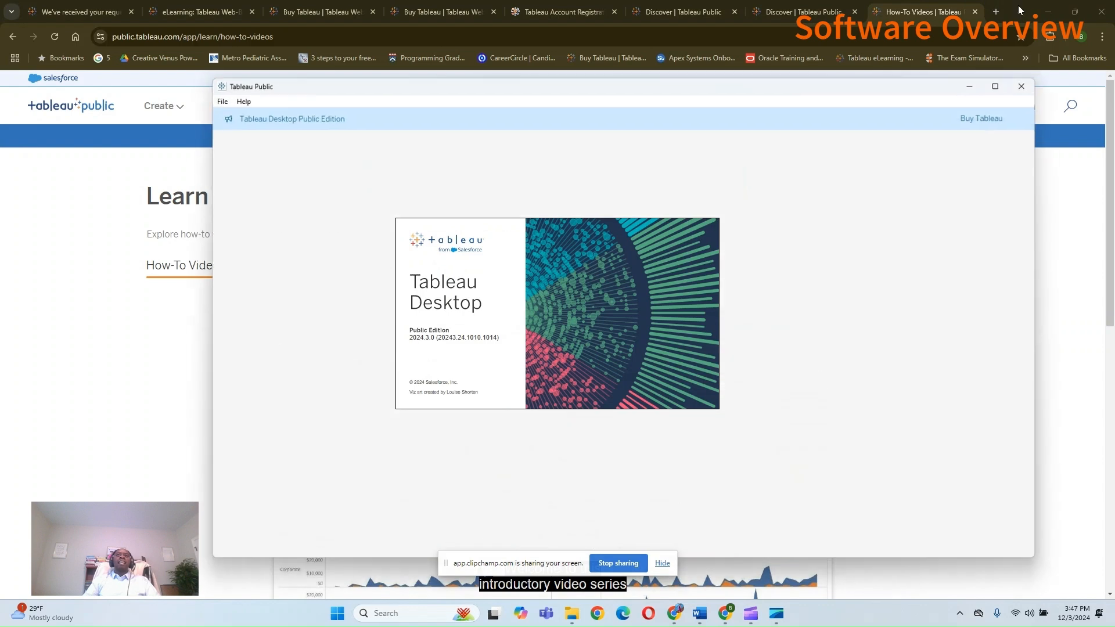
{"action": "left_click", "coordinate": [1048, 12]}
{"action": "left_click", "coordinate": [1002, 82]}
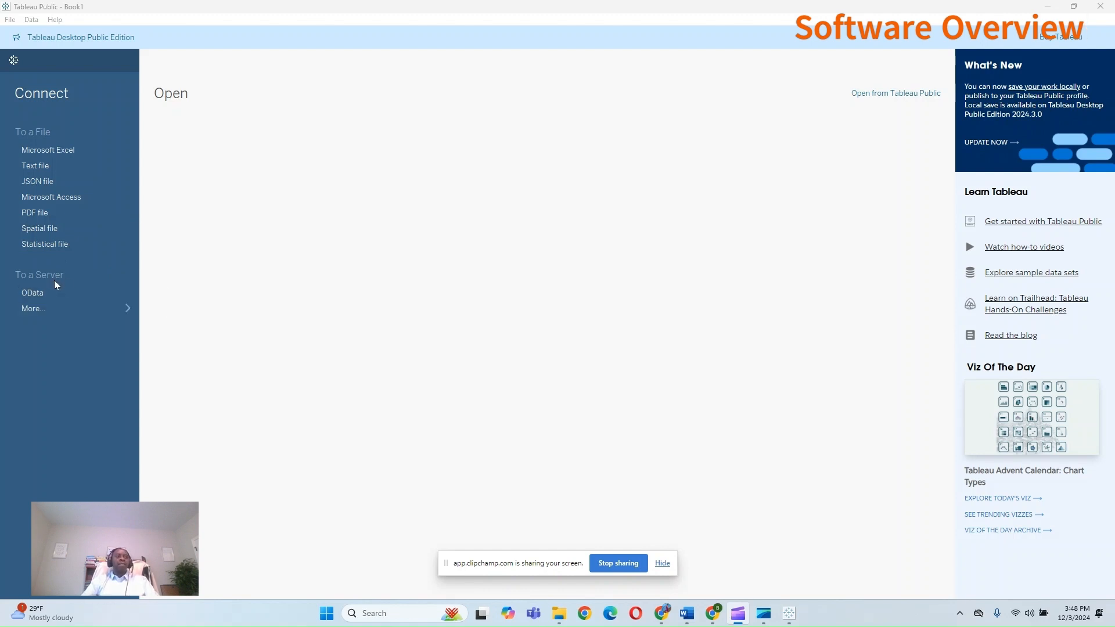
Step: View the additional server connectors and connect to the Excel workbook Global-Superstore.xls in the Downloads folder
{"action": "left_click", "coordinate": [131, 309]}
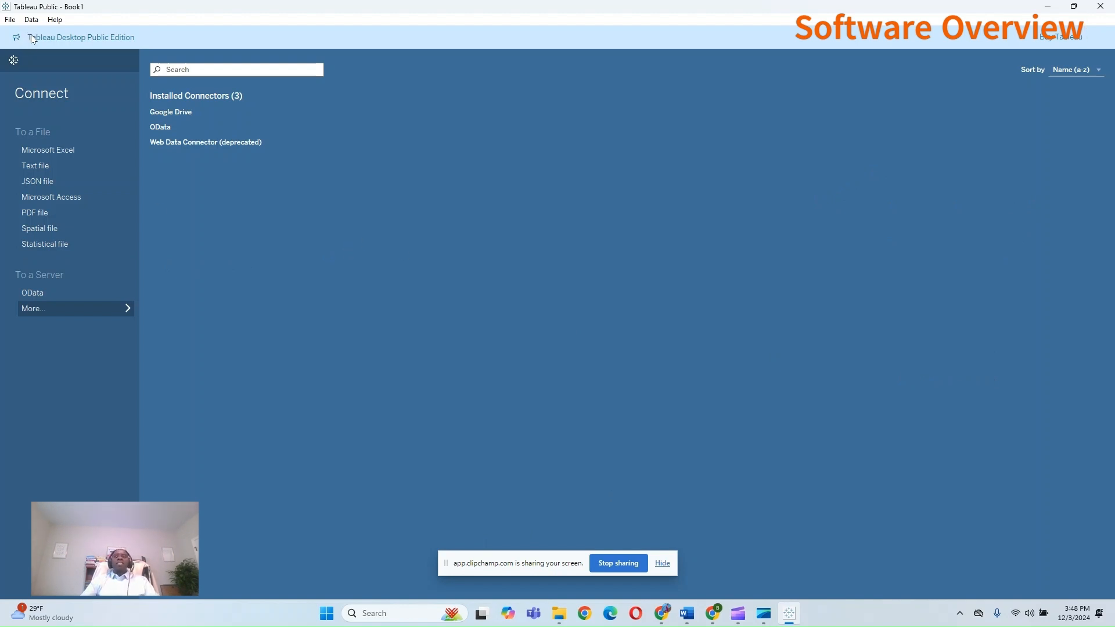
{"action": "left_click", "coordinate": [71, 152]}
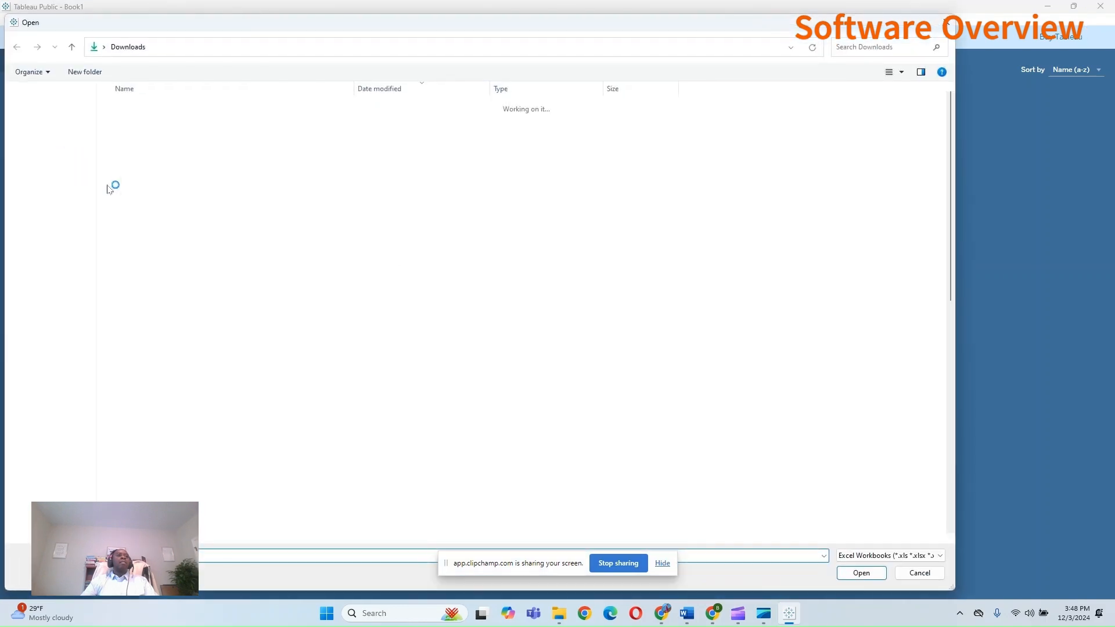
{"action": "scroll", "coordinate": [250, 306], "scroll_direction": "down", "scroll_amount": 4}
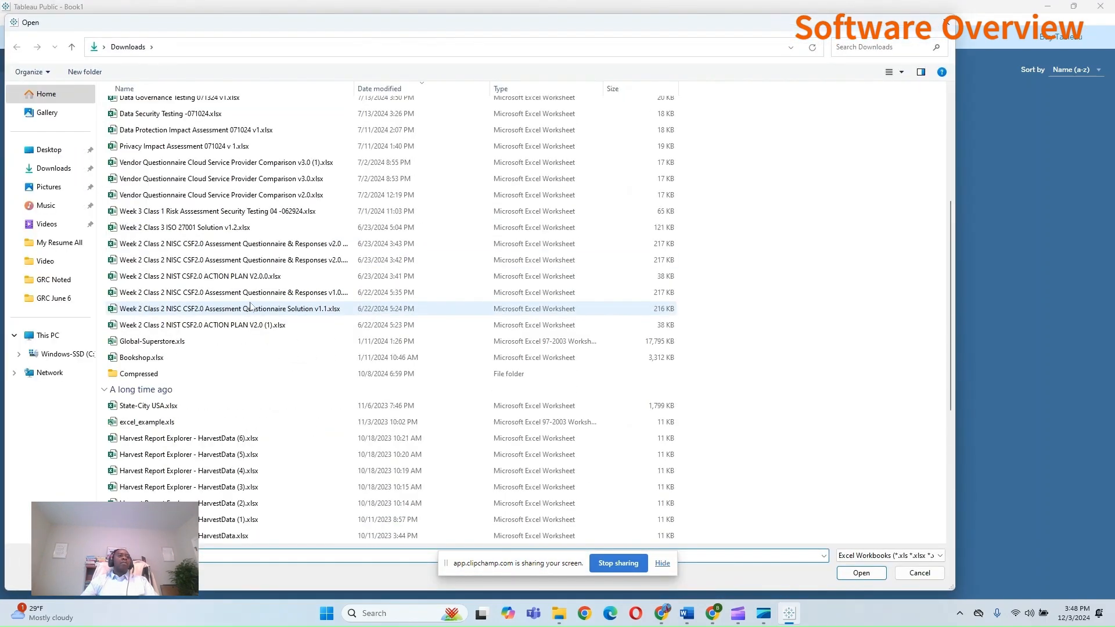
{"action": "left_click", "coordinate": [168, 343]}
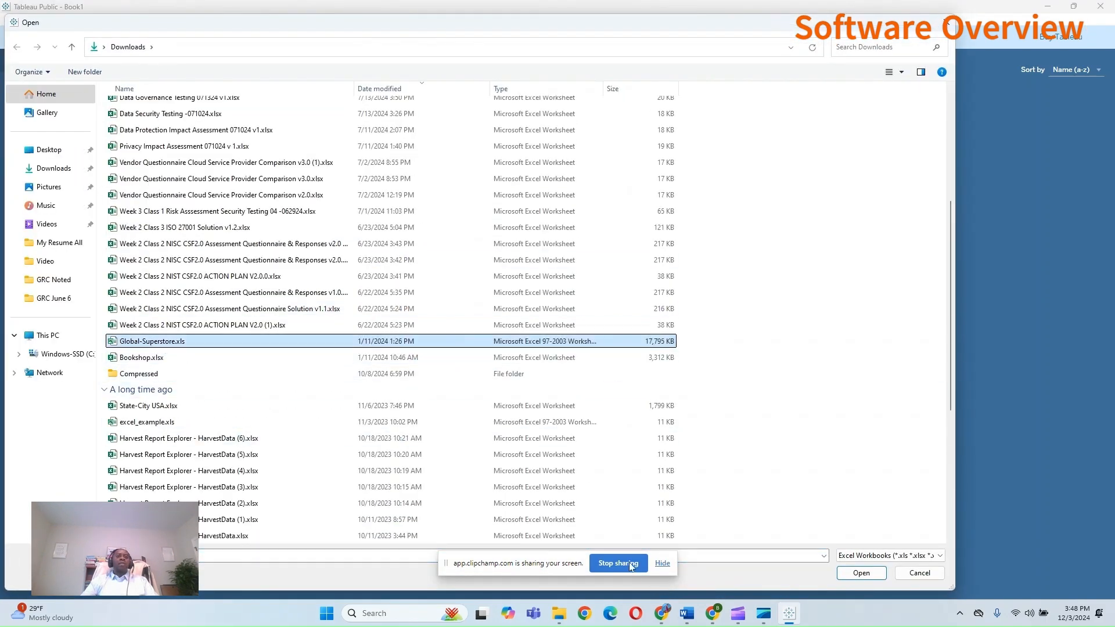
{"action": "left_click", "coordinate": [855, 574]}
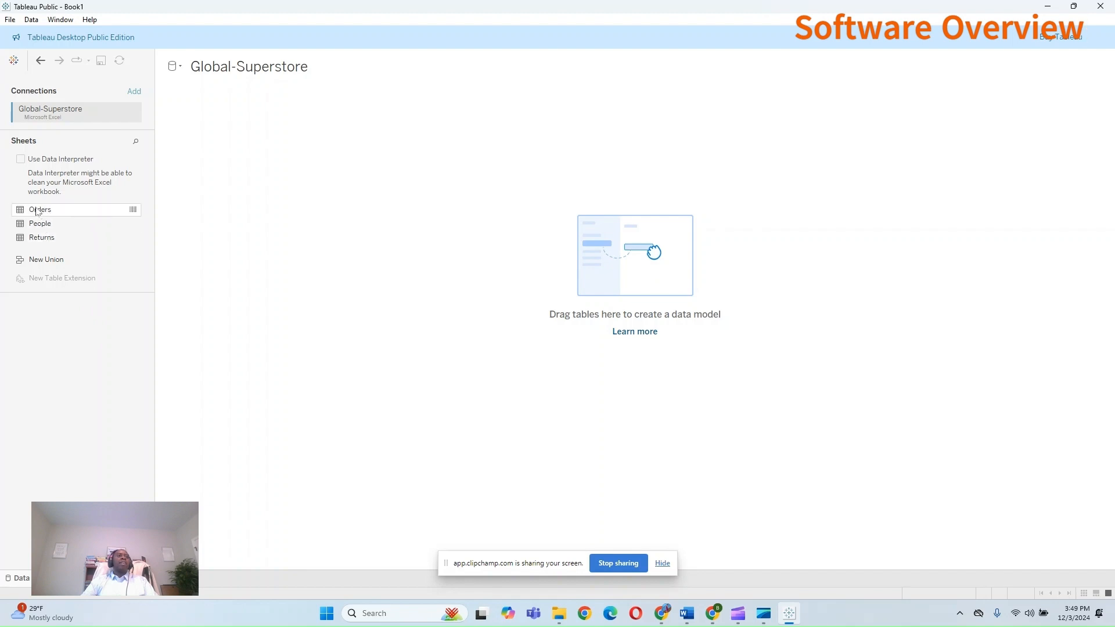
Step: Add the Orders table to the data model canvas, remove it and add it again
{"action": "left_click_drag", "start_coordinate": [37, 211], "coordinate": [312, 162]}
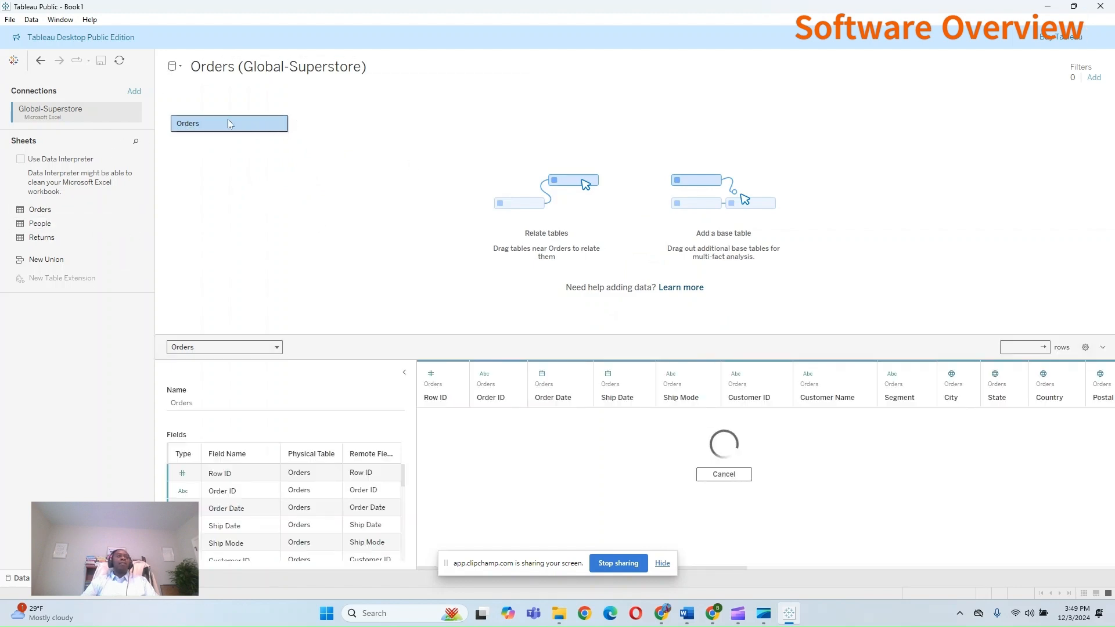
{"action": "key", "text": "Delete"}
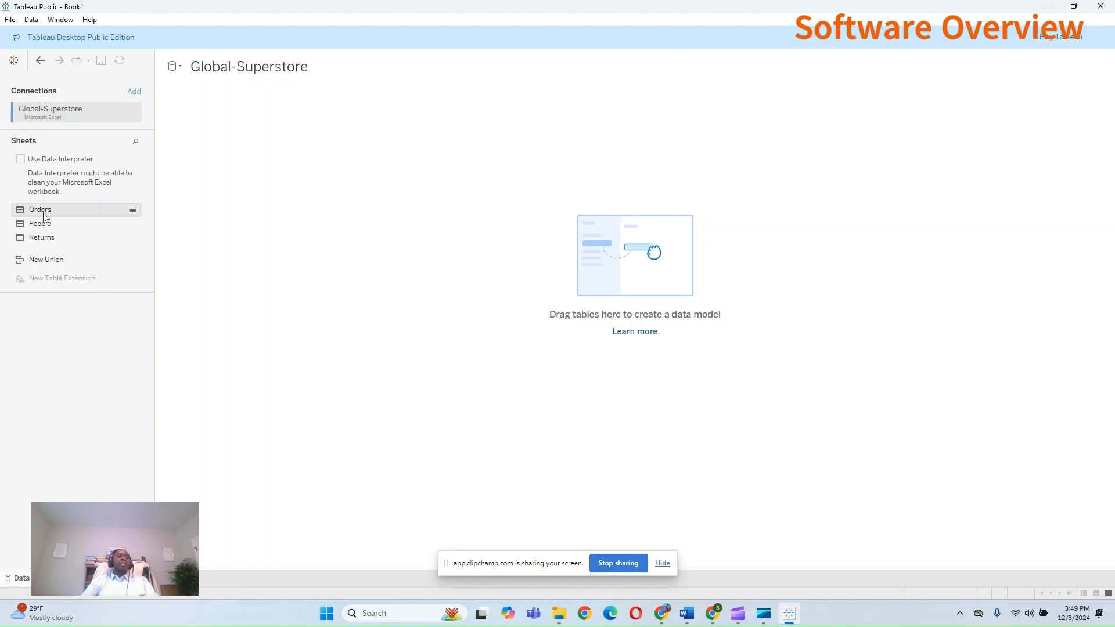
{"action": "left_click_drag", "start_coordinate": [43, 213], "coordinate": [301, 182]}
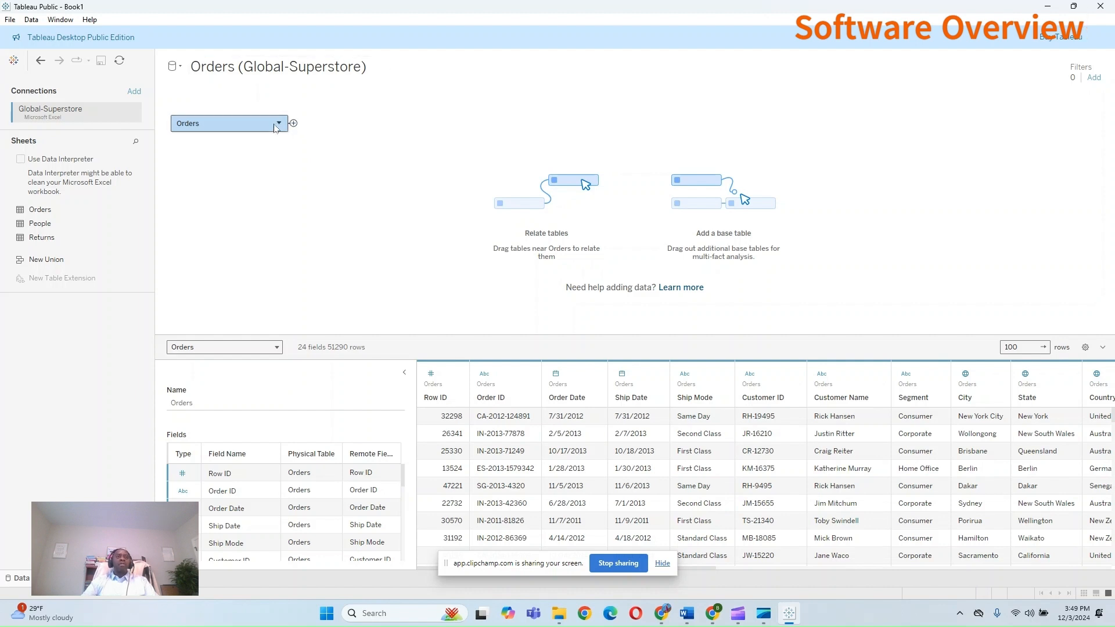
Step: Add a data source filter on Country that keeps South Africa, South Korea and South Sudan
{"action": "left_click", "coordinate": [1095, 78]}
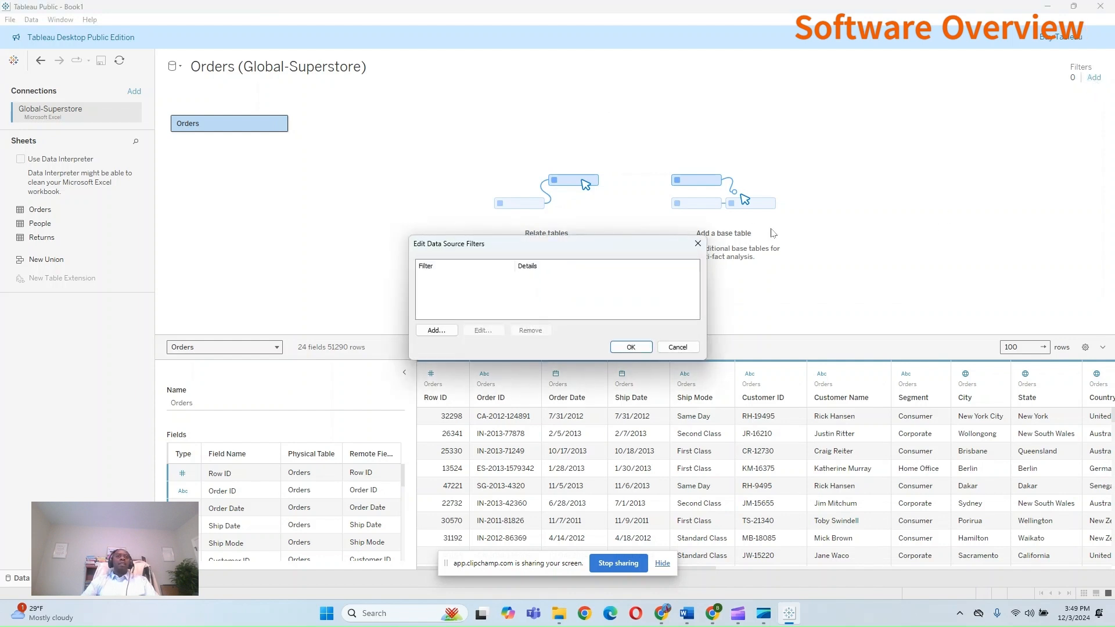
{"action": "left_click", "coordinate": [444, 330]}
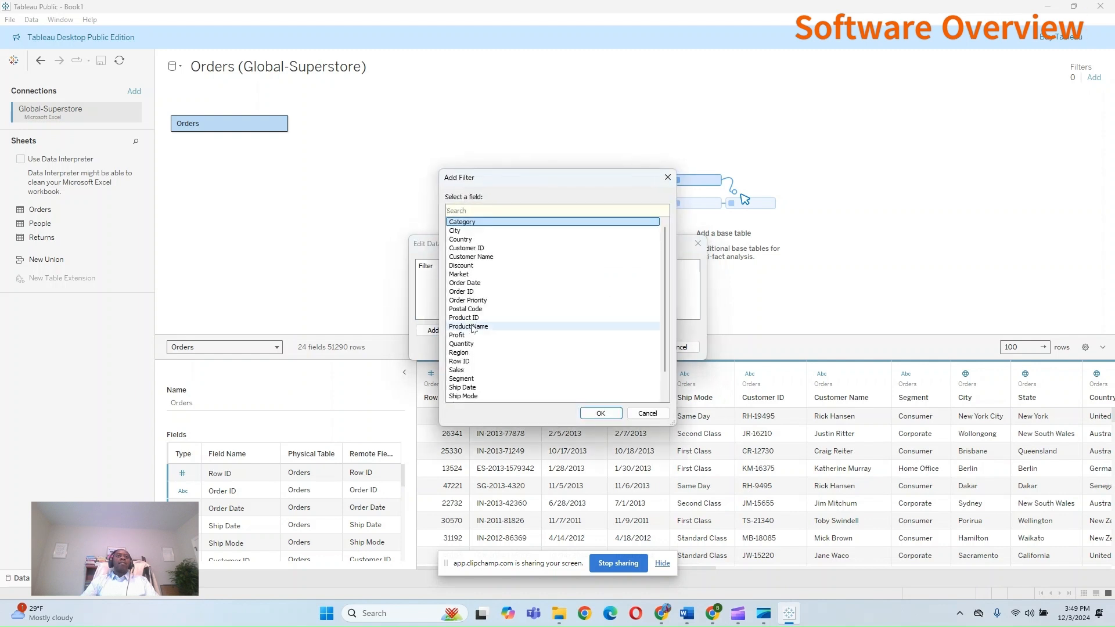
{"action": "left_click", "coordinate": [471, 239]}
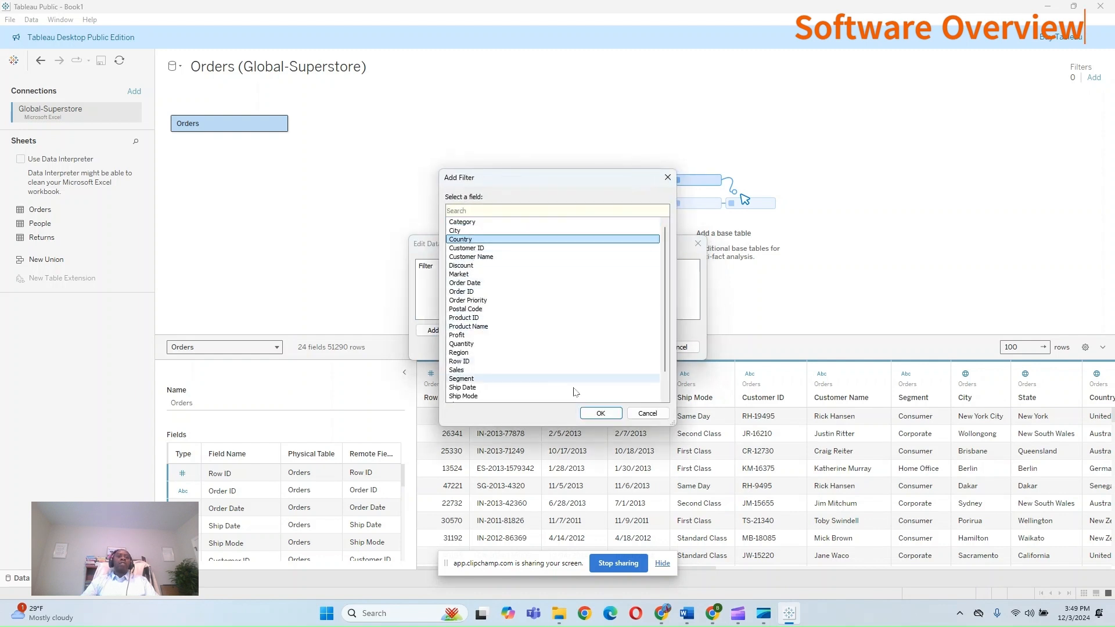
{"action": "left_click", "coordinate": [601, 413]}
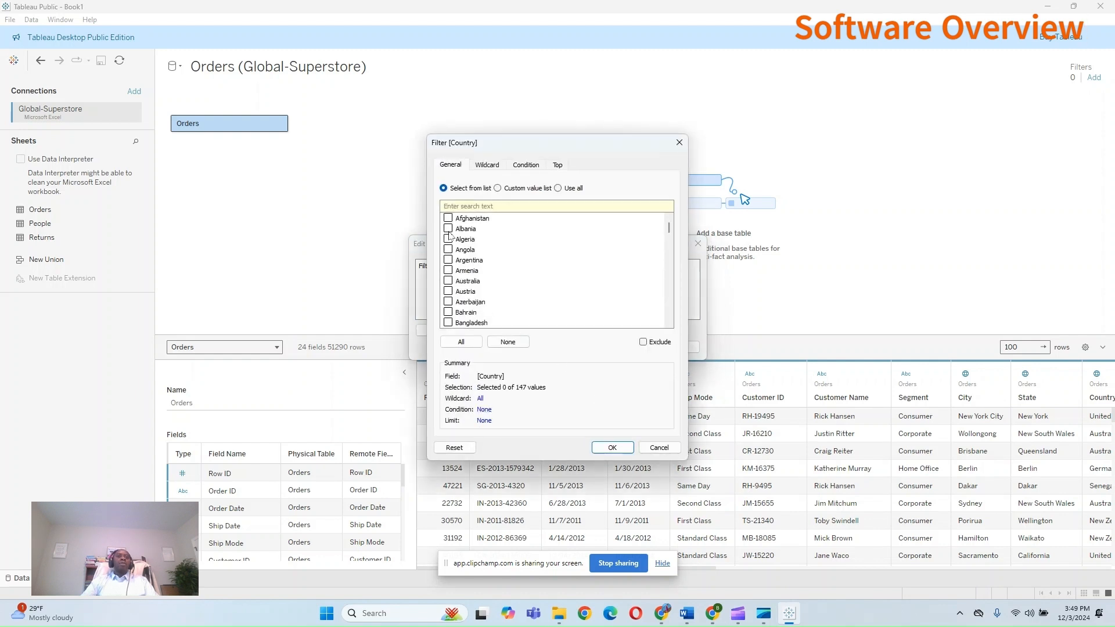
{"action": "scroll", "coordinate": [460, 273], "scroll_direction": "down", "scroll_amount": 8}
{"action": "scroll", "coordinate": [463, 283], "scroll_direction": "down", "scroll_amount": 20}
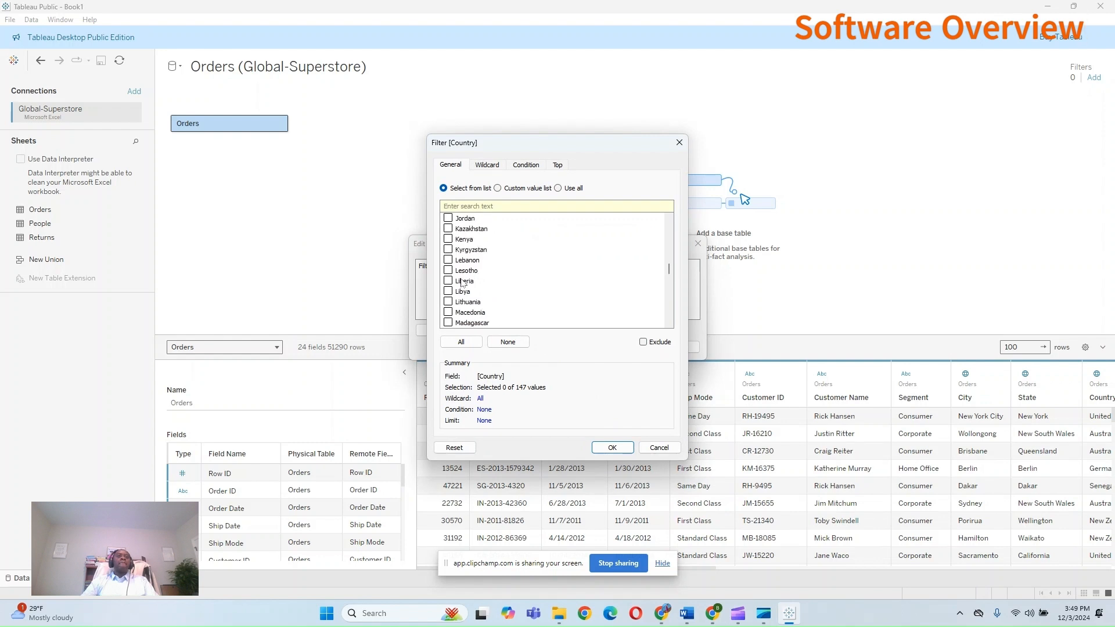
{"action": "scroll", "coordinate": [504, 280], "scroll_direction": "down", "scroll_amount": 10}
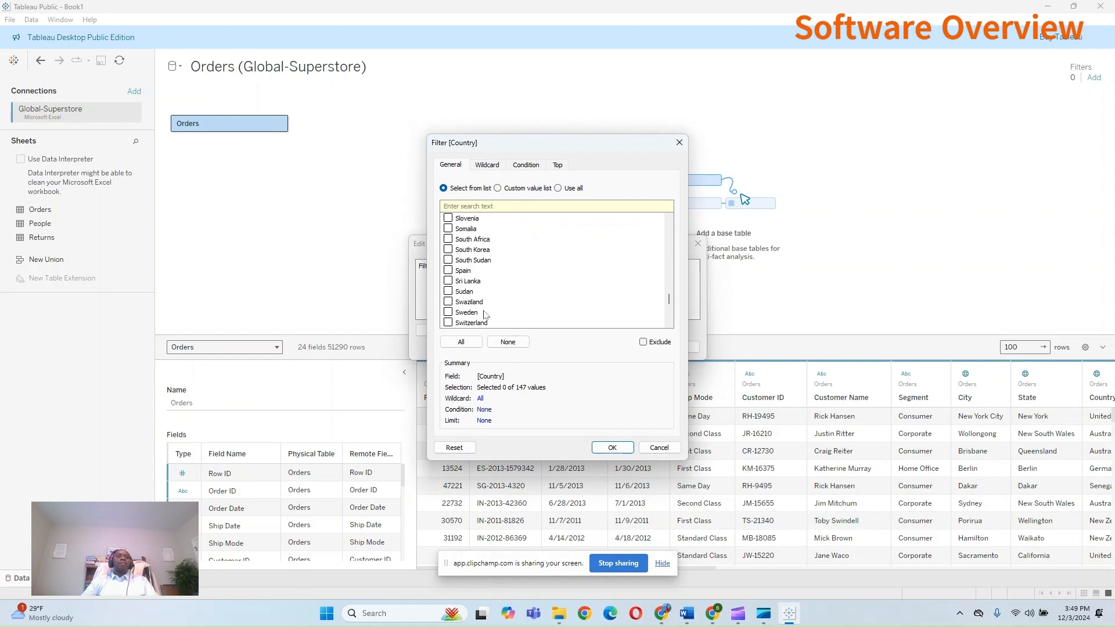
{"action": "left_click", "coordinate": [448, 239]}
{"action": "left_click", "coordinate": [448, 249]}
{"action": "left_click", "coordinate": [613, 449]}
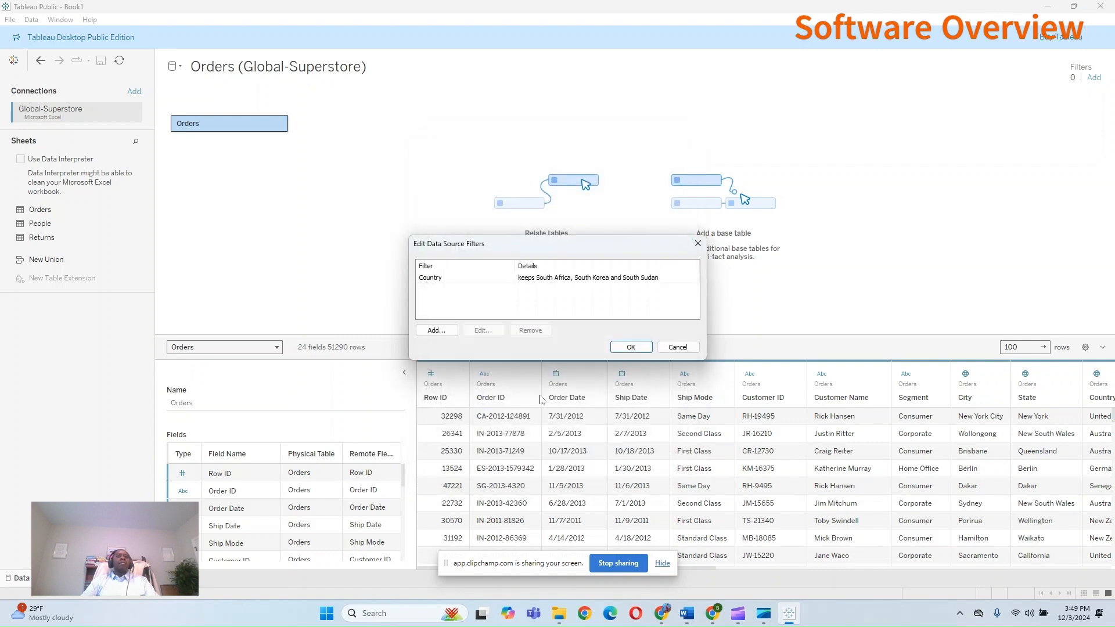
{"action": "left_click", "coordinate": [629, 349]}
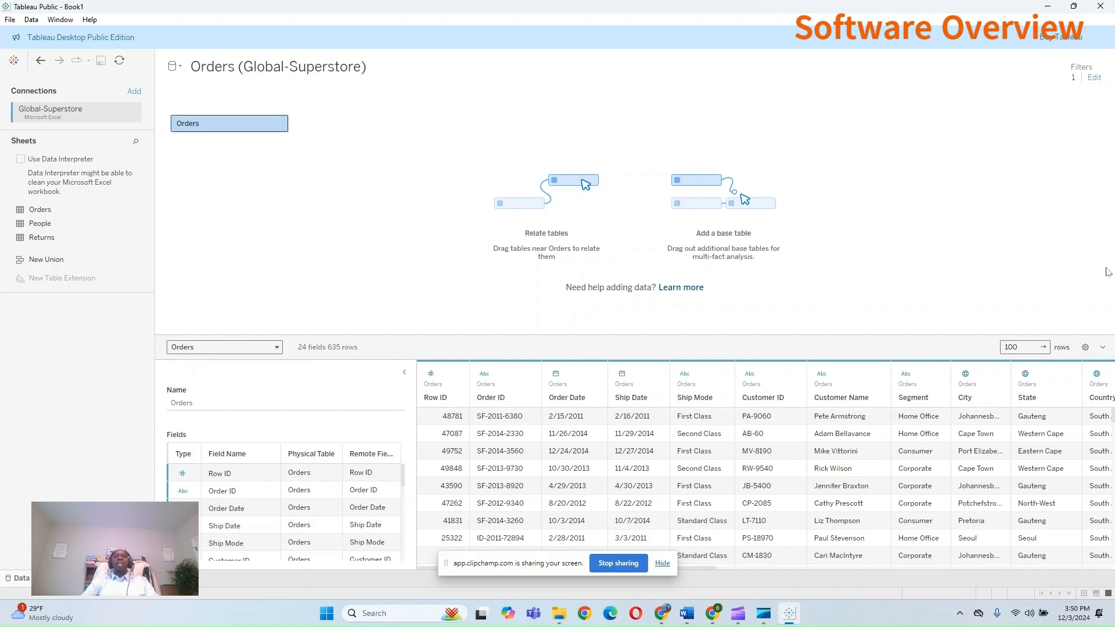
Step: Remove the Country filter from the data source filters and apply the change
{"action": "left_click", "coordinate": [1095, 80]}
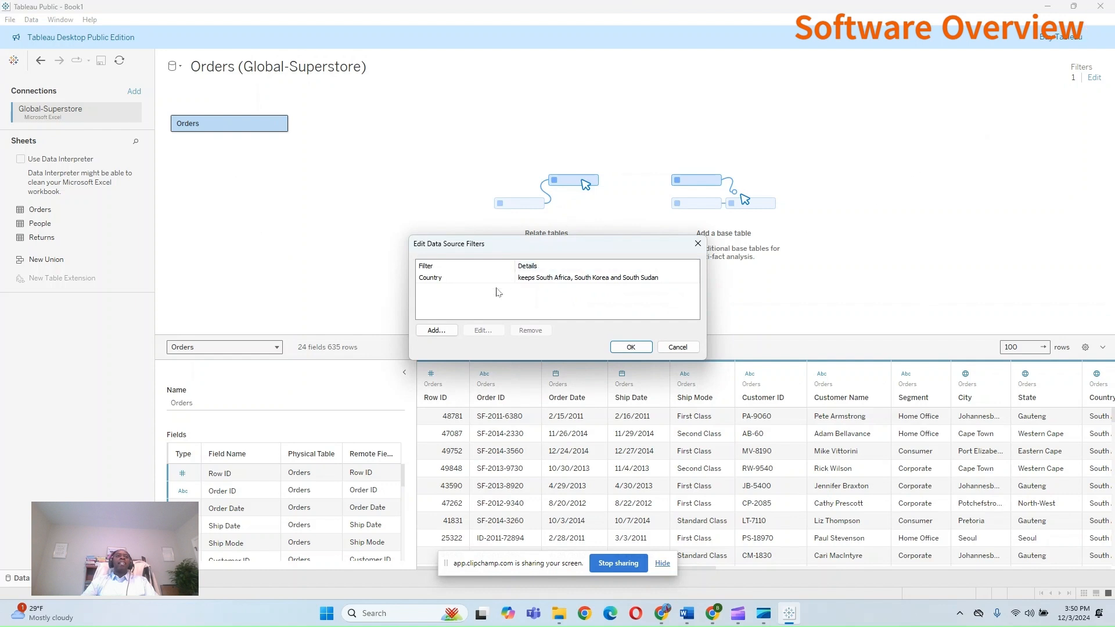
{"action": "left_click", "coordinate": [458, 280]}
{"action": "left_click", "coordinate": [531, 330]}
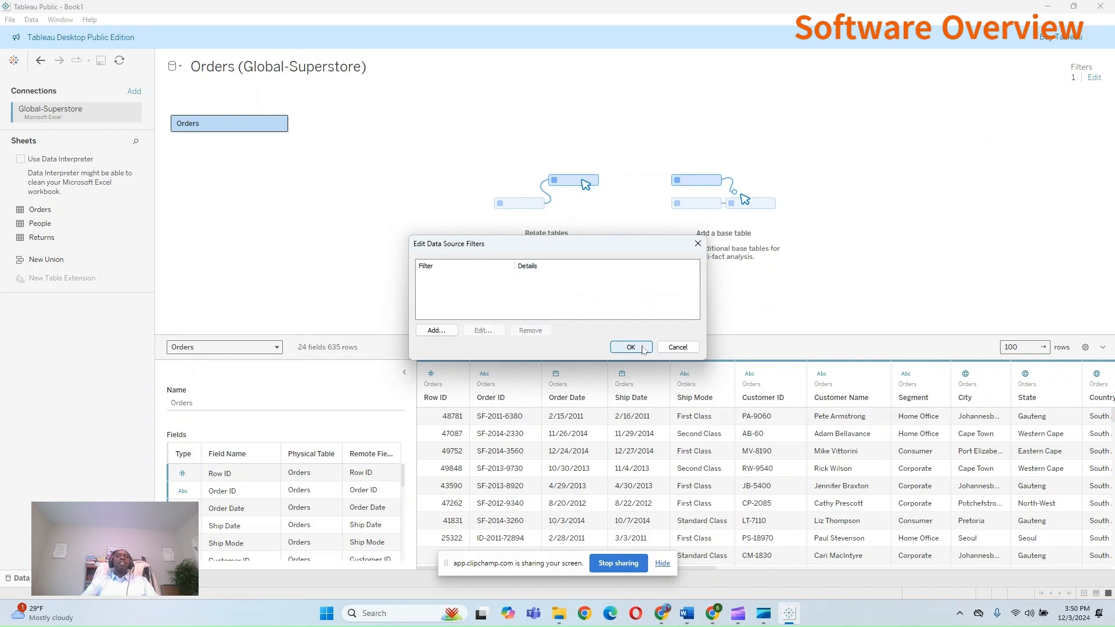
{"action": "left_click", "coordinate": [631, 346]}
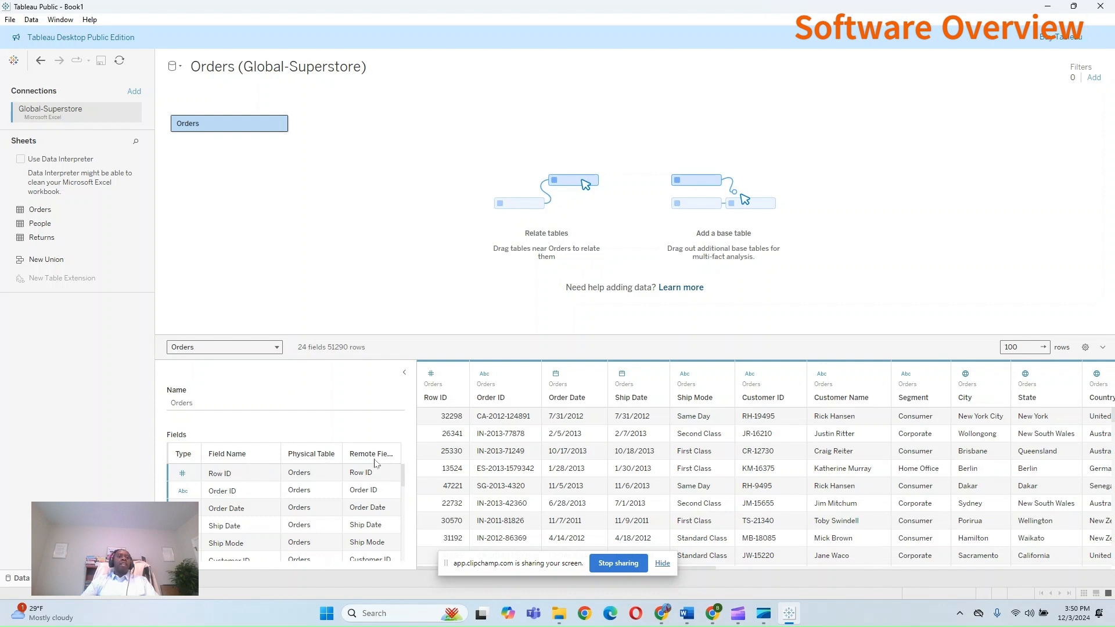
Step: Look over the Orders field list and set the data preview to 1000 rows
{"action": "left_click_drag", "start_coordinate": [404, 476], "coordinate": [412, 447]}
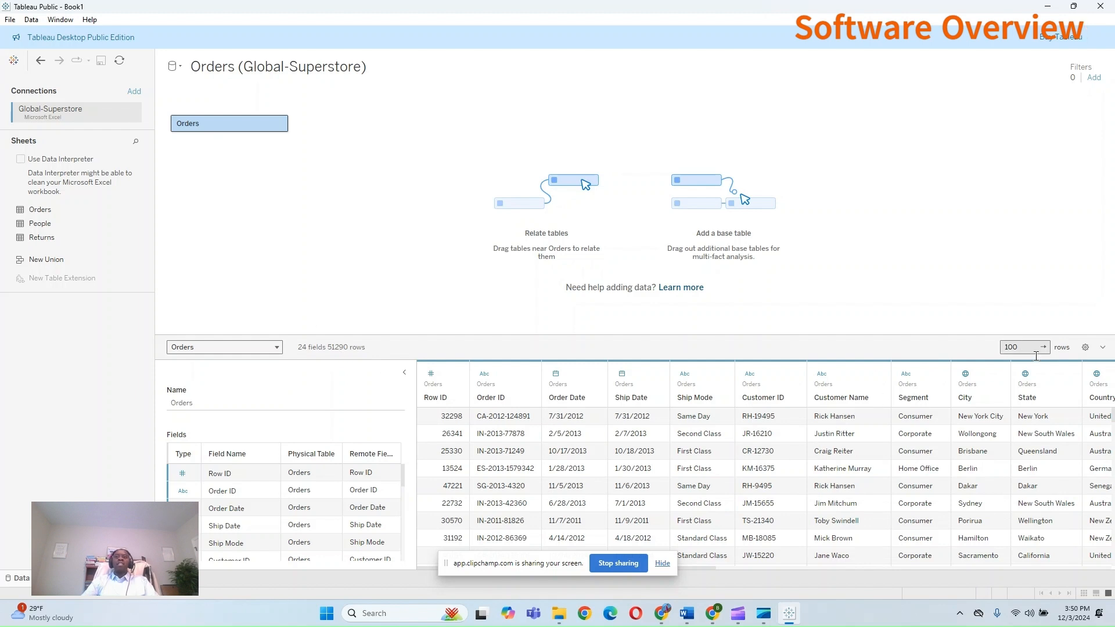
{"action": "left_click", "coordinate": [1029, 345]}
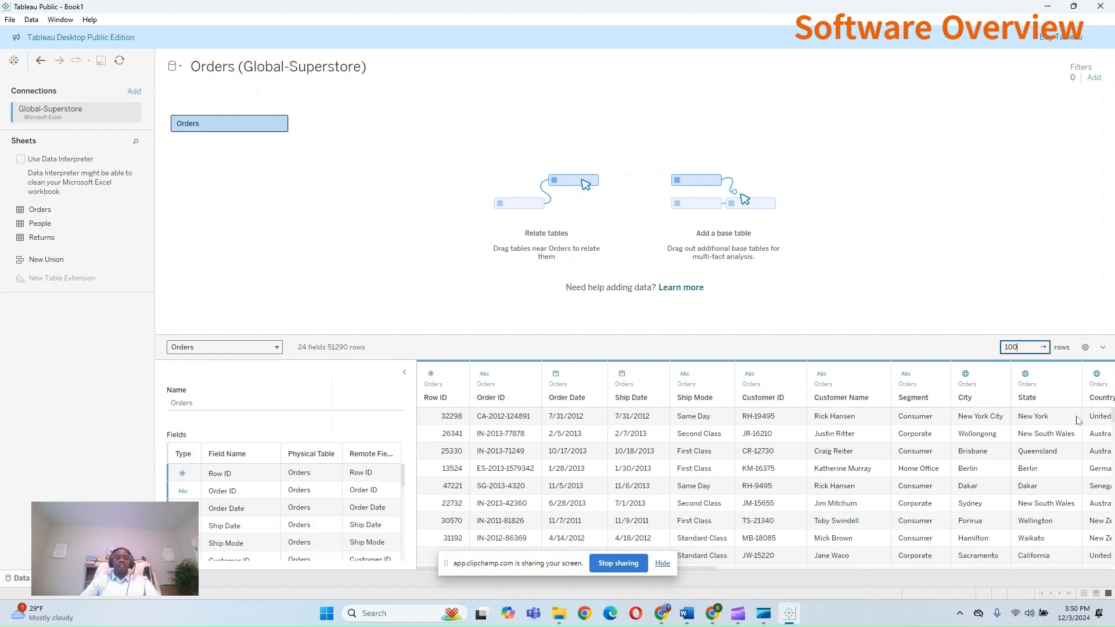
{"action": "type", "text": "0"}
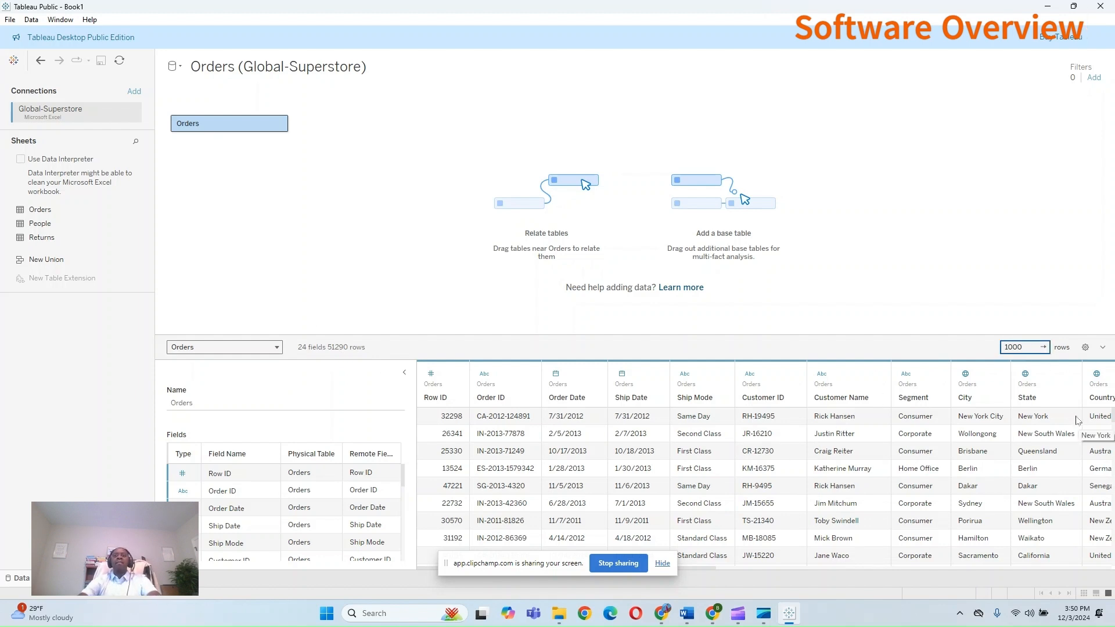
{"action": "key", "text": "Return"}
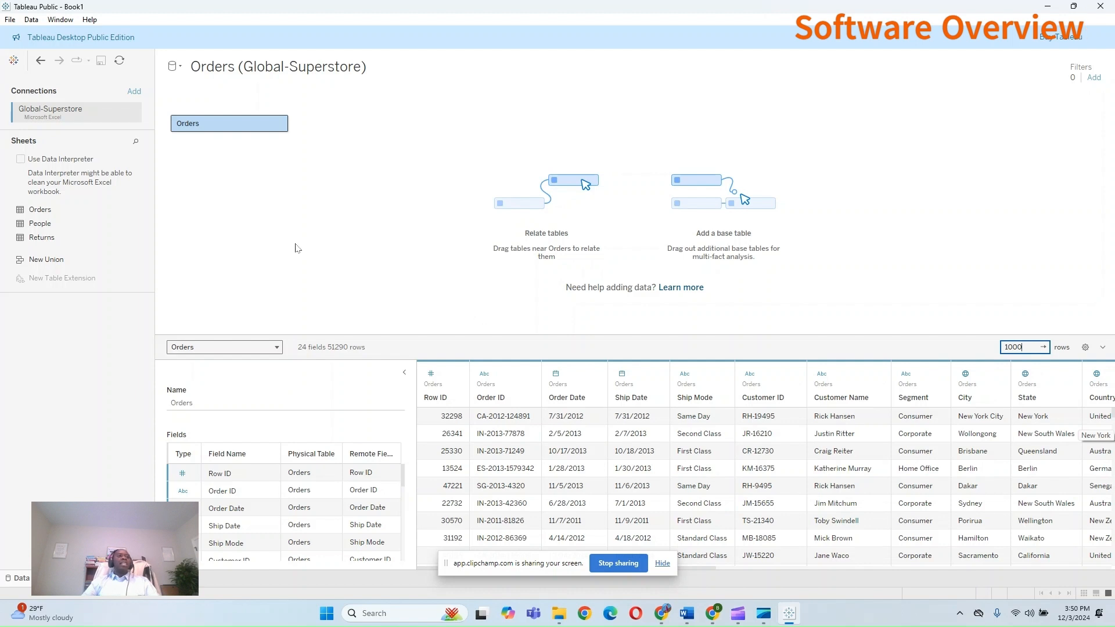
Step: Relate the People table to Orders and check the field choices for both sides of the relationship
{"action": "left_click_drag", "start_coordinate": [40, 224], "coordinate": [434, 132]}
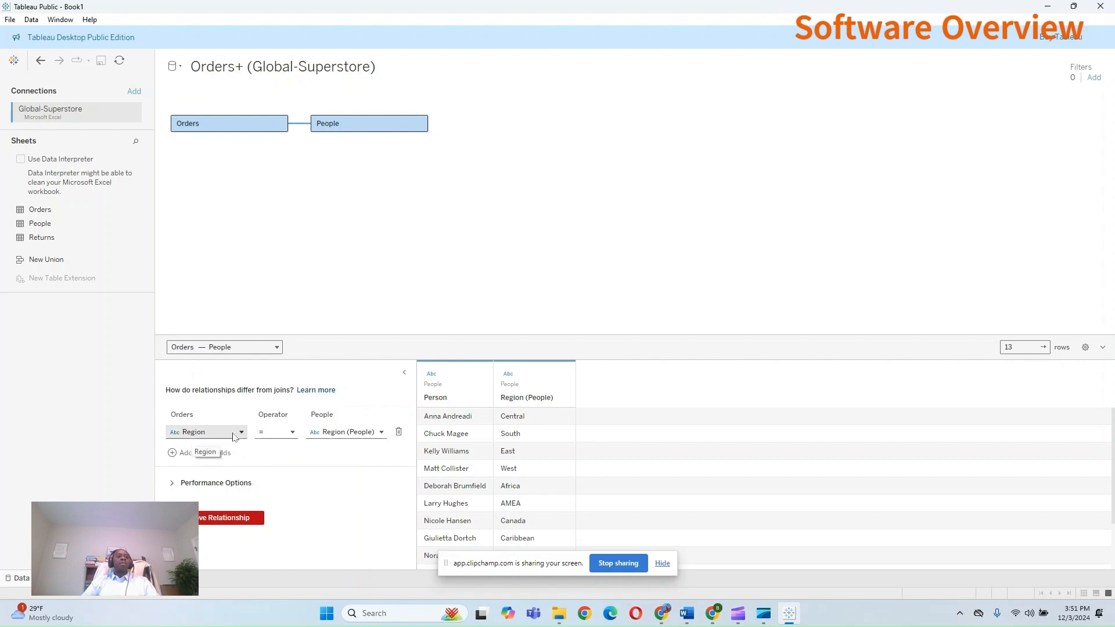
{"action": "left_click", "coordinate": [242, 433]}
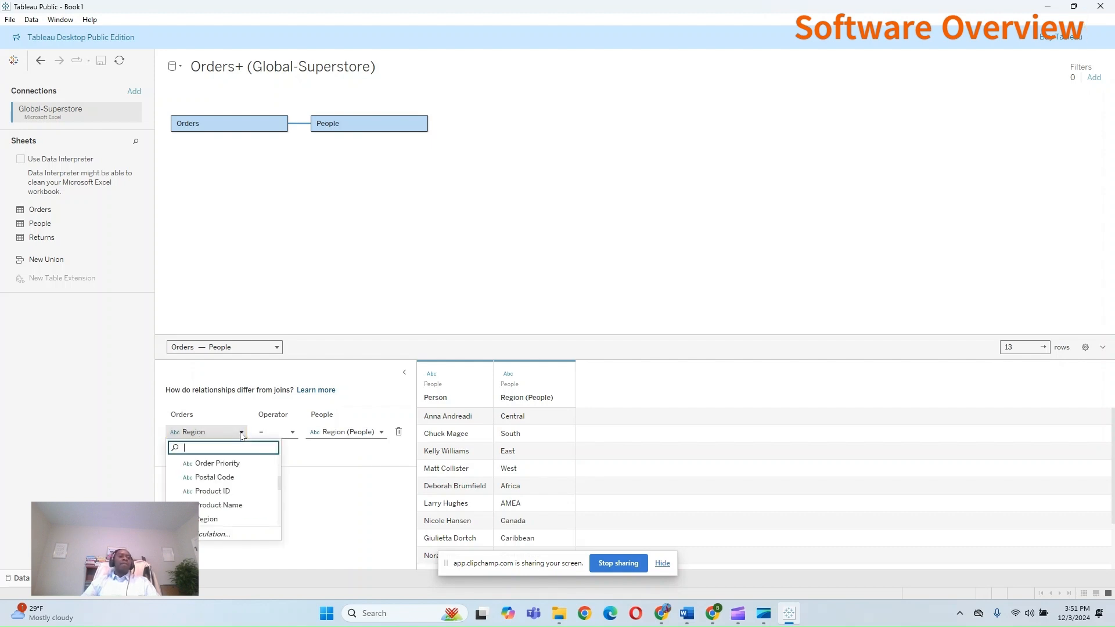
{"action": "left_click", "coordinate": [382, 432]}
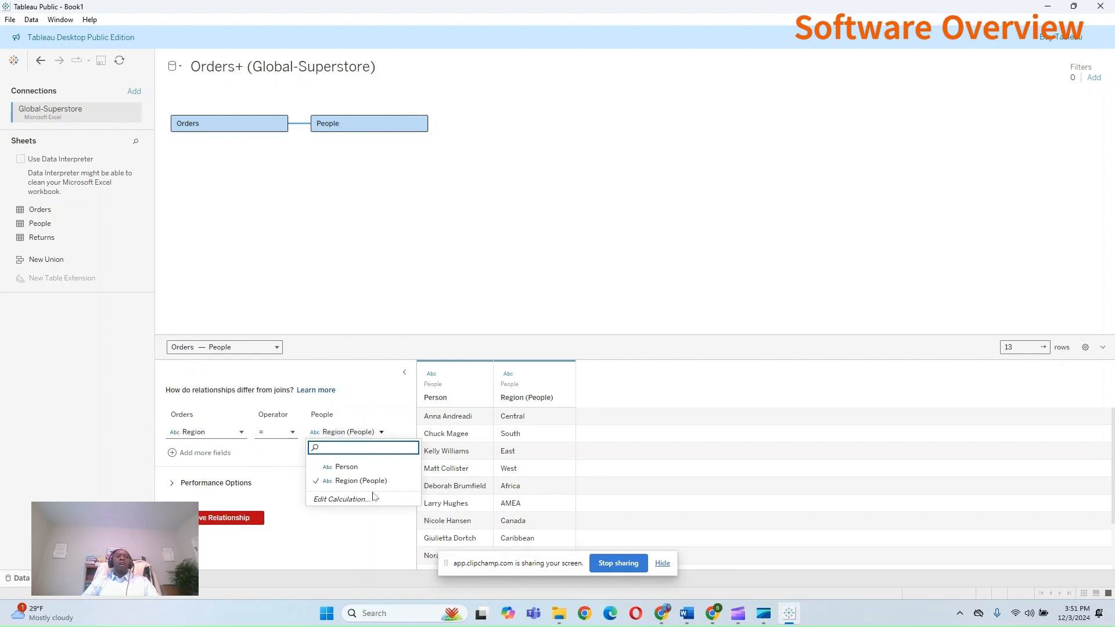
{"action": "left_click", "coordinate": [467, 275]}
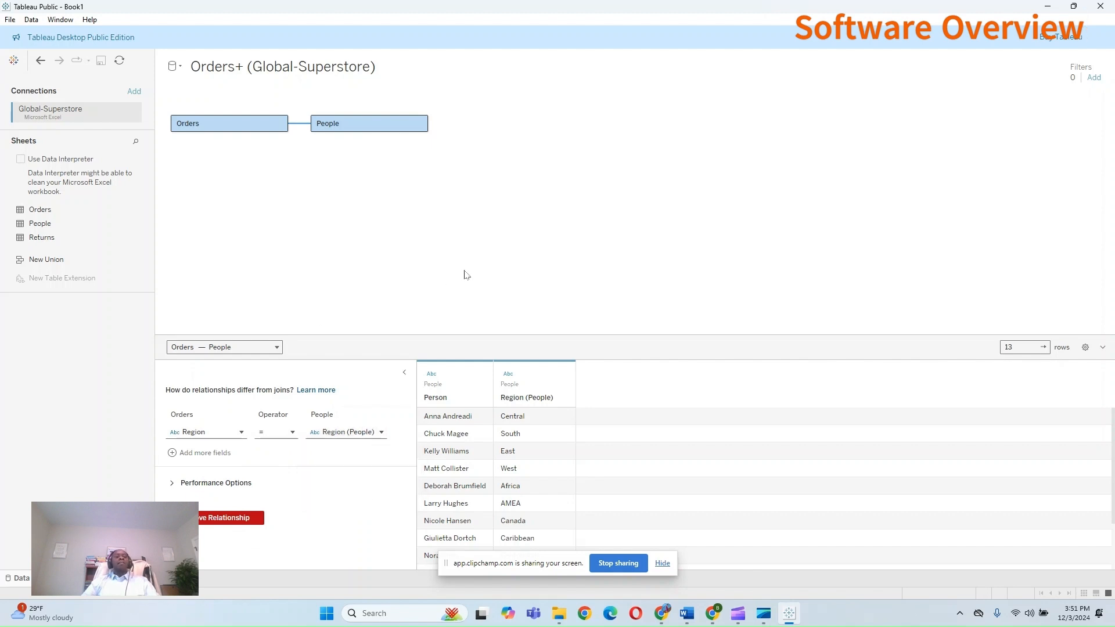
Step: Remove the People table from the data model
{"action": "left_click", "coordinate": [418, 124]}
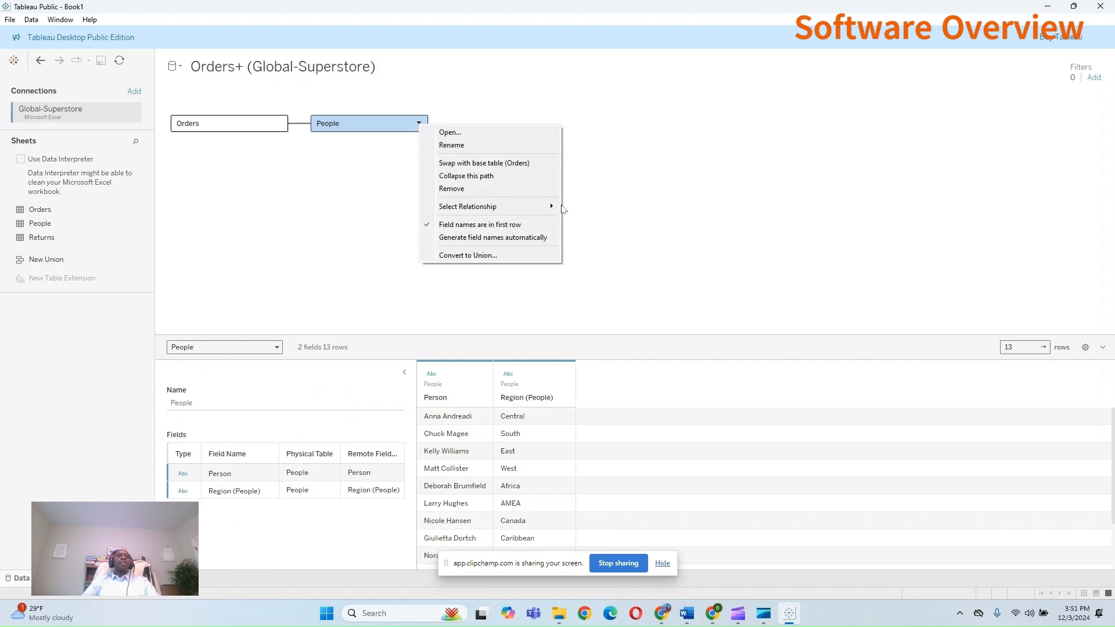
{"action": "left_click", "coordinate": [487, 191]}
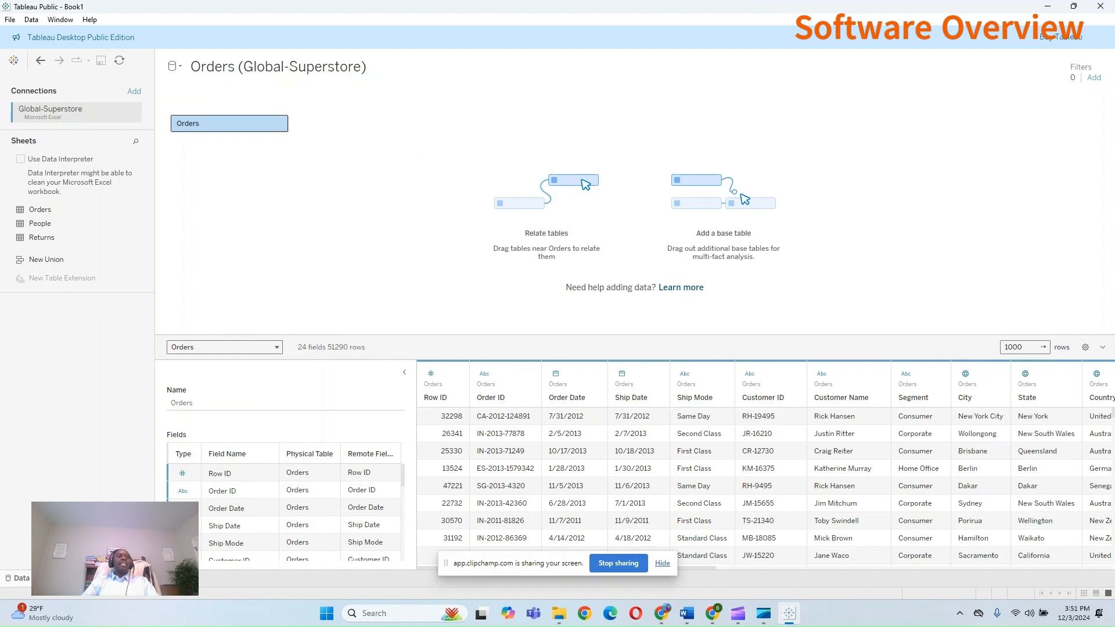
Step: Open the Sheet 1 worksheet and collapse the Show Me chart gallery
{"action": "left_click", "coordinate": [74, 578]}
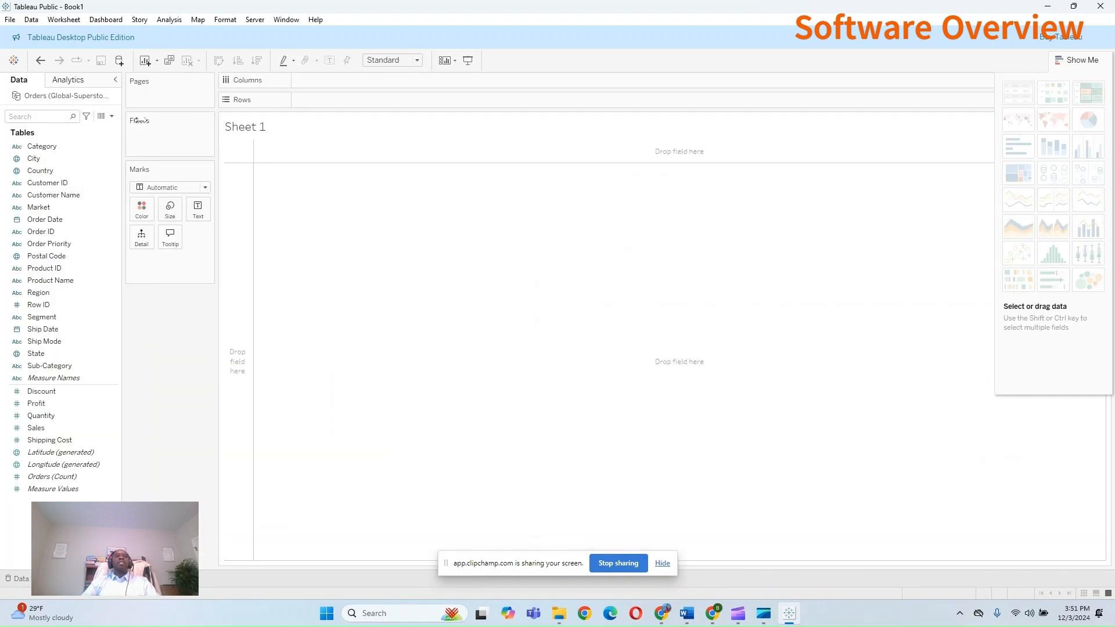
{"action": "left_click", "coordinate": [1079, 59]}
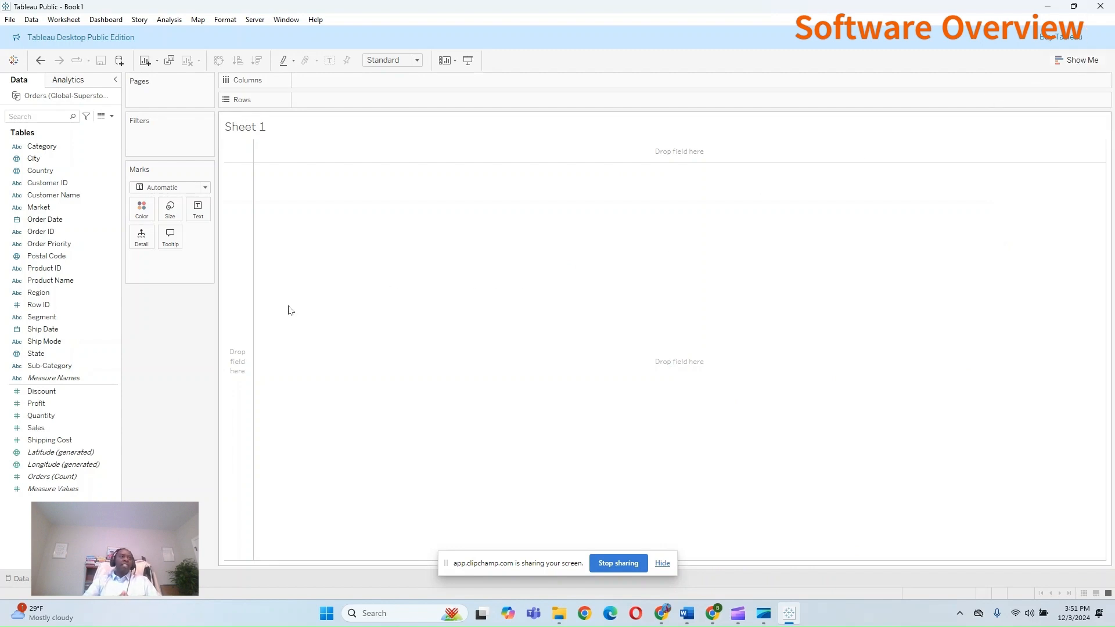
{"action": "left_click", "coordinate": [10, 19]}
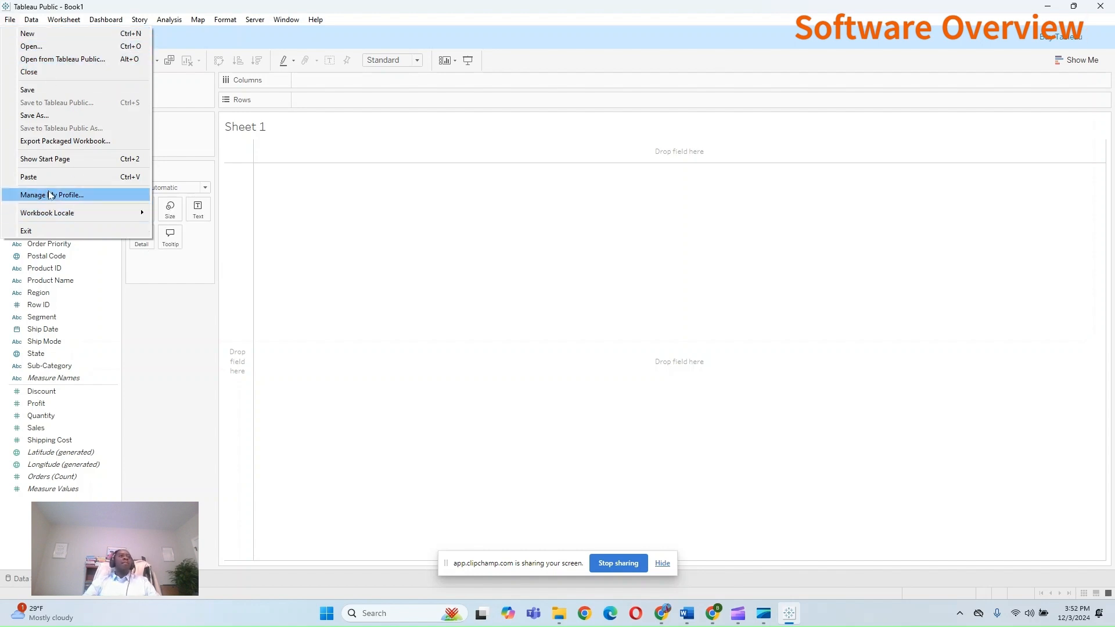
{"action": "mouse_move", "coordinate": [56, 17]}
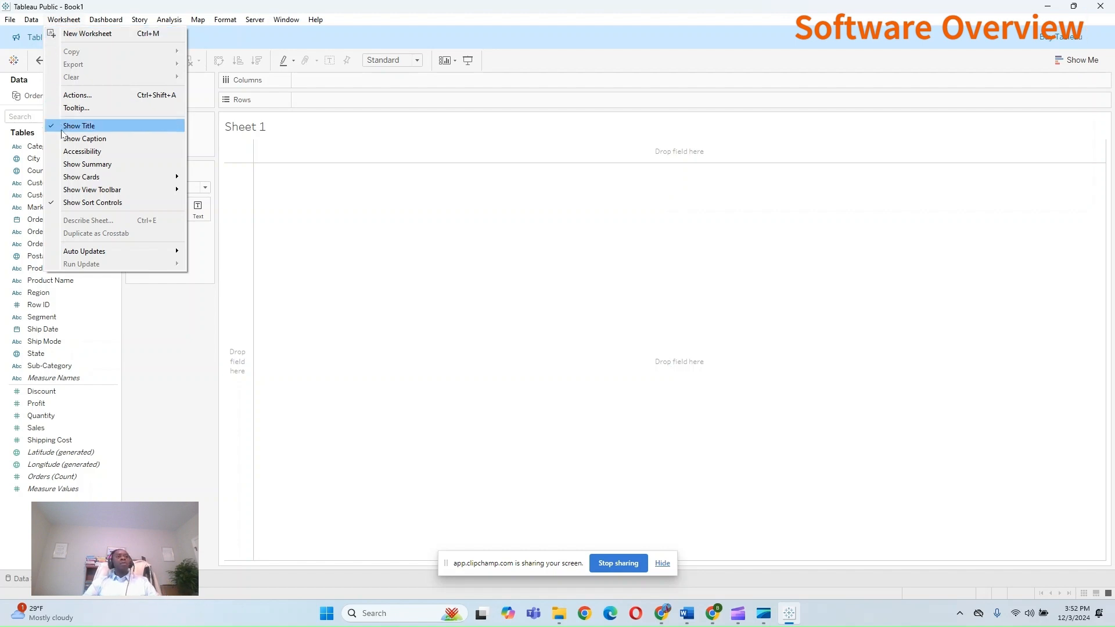
{"action": "mouse_move", "coordinate": [88, 251]}
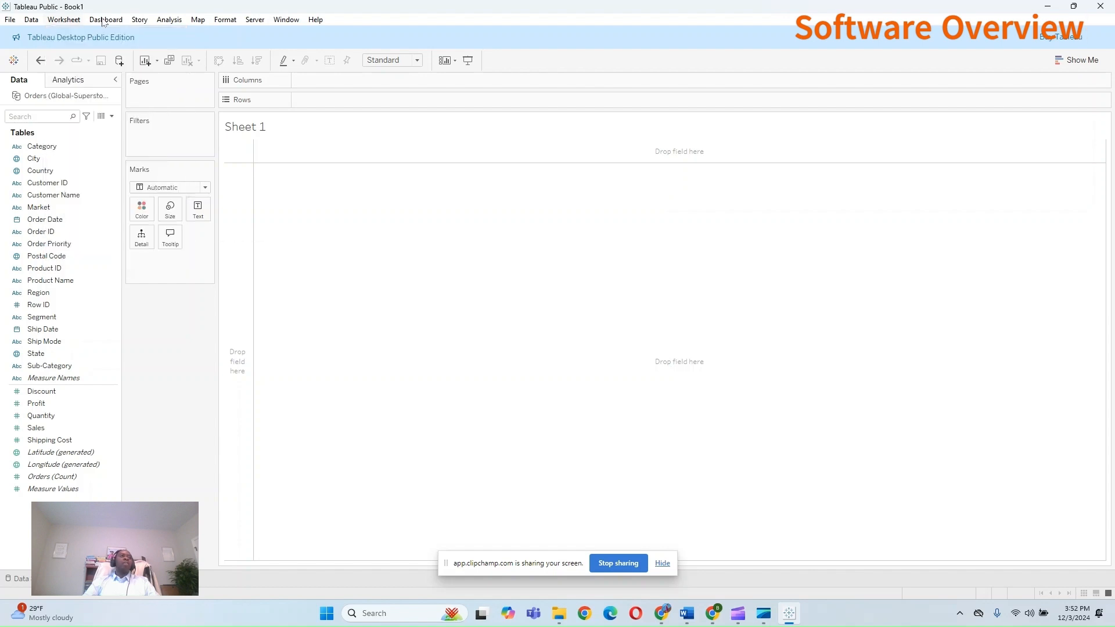
{"action": "mouse_move", "coordinate": [118, 22]}
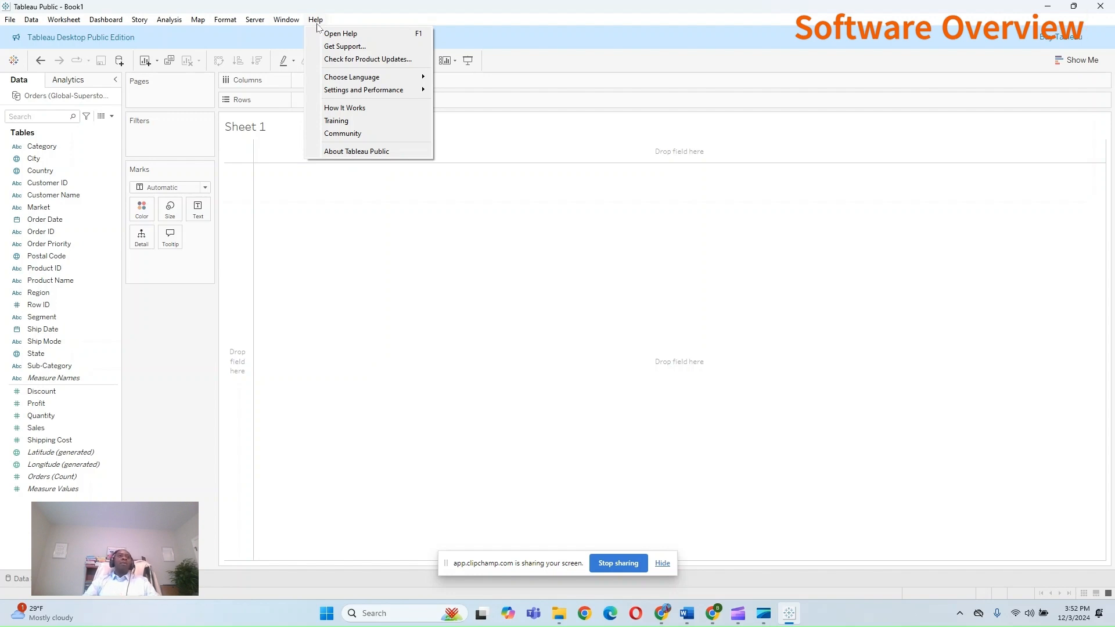
Step: Open Tableau's online training page, look over the how-to videos, and return to the Tableau workbook
{"action": "left_click", "coordinate": [341, 120]}
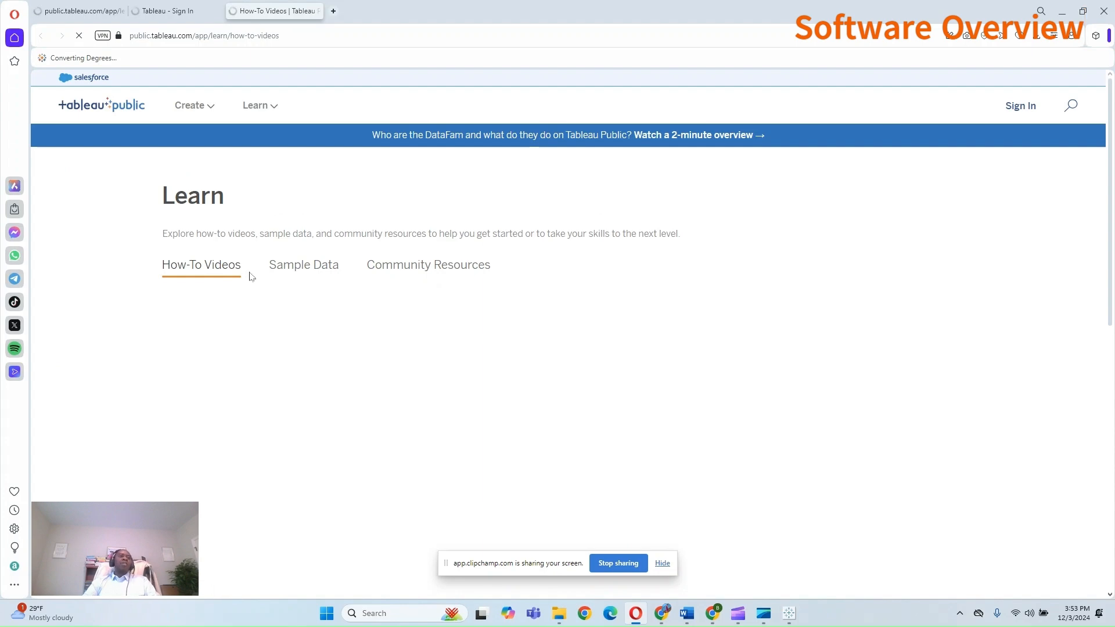
{"action": "scroll", "coordinate": [250, 277], "scroll_direction": "down", "scroll_amount": 1}
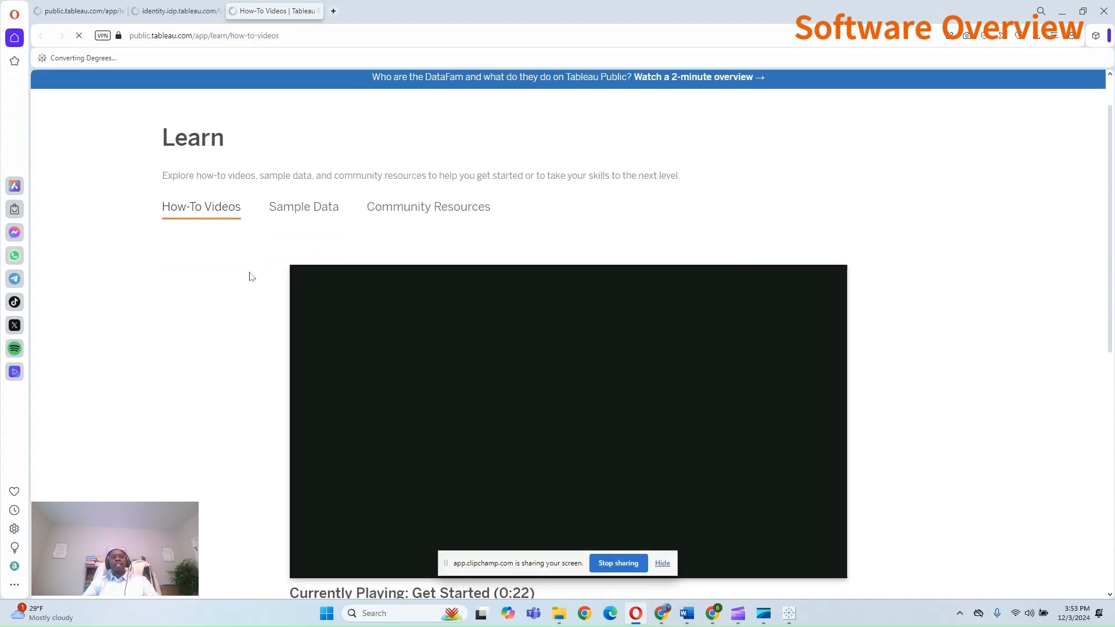
{"action": "scroll", "coordinate": [453, 262], "scroll_direction": "down", "scroll_amount": 8}
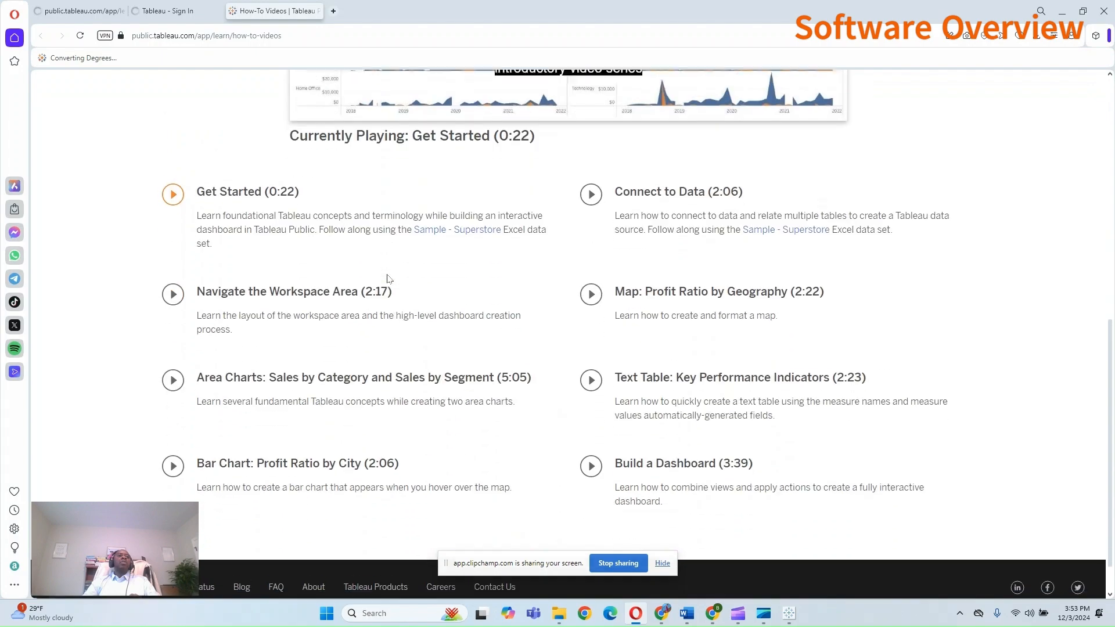
{"action": "scroll", "coordinate": [363, 280], "scroll_direction": "up", "scroll_amount": 9}
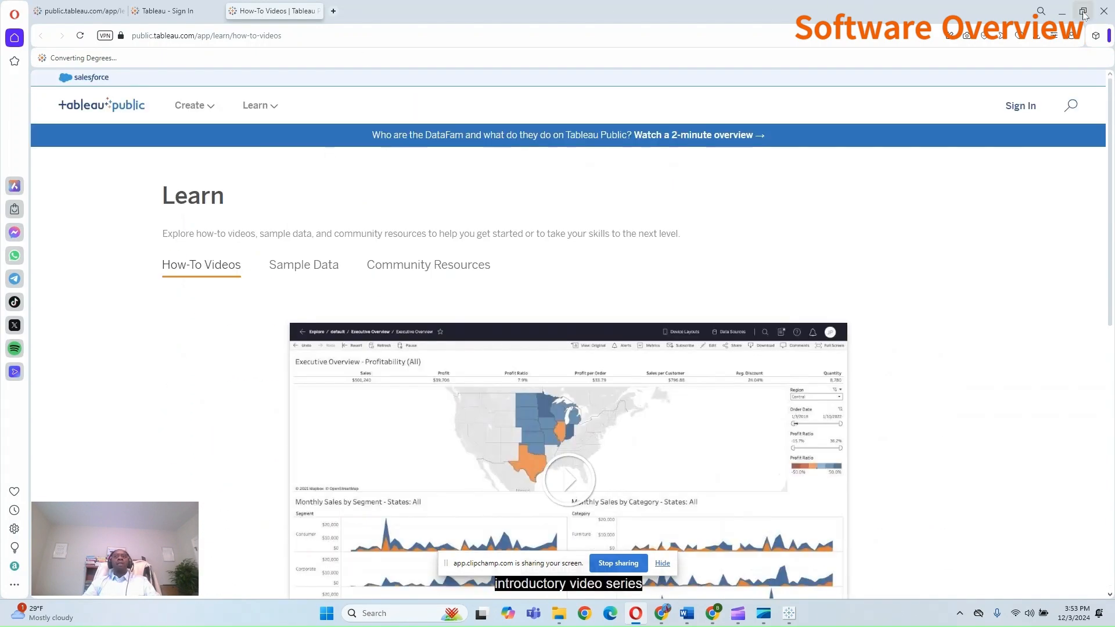
{"action": "left_click", "coordinate": [789, 613]}
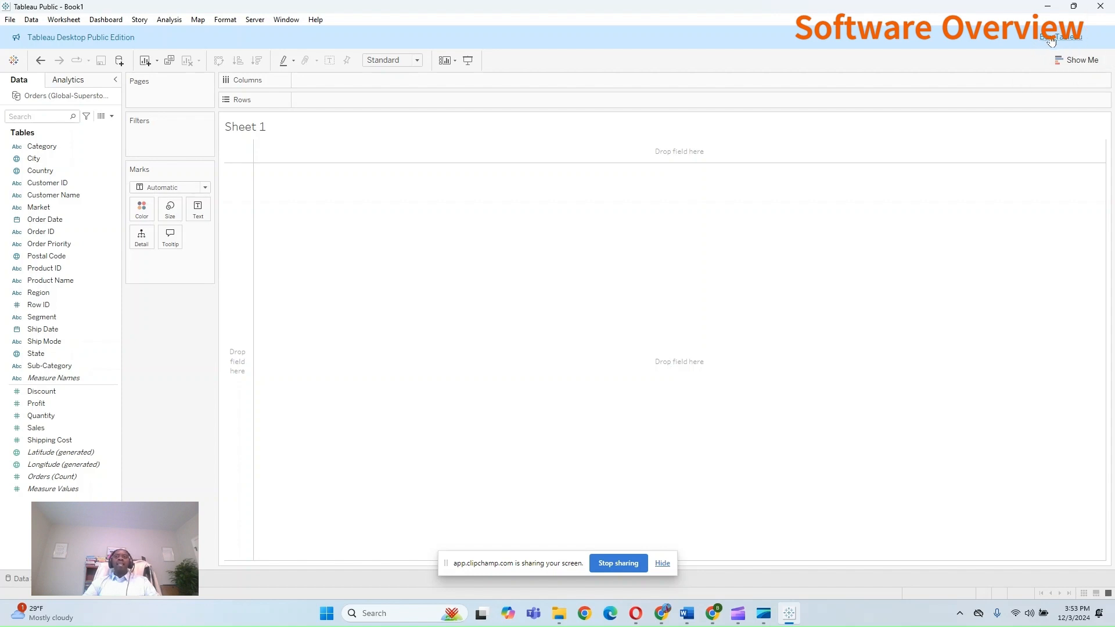
Step: Expand the Show Me chart gallery and look over the analytics options before returning to the data fields
{"action": "left_click", "coordinate": [1079, 65]}
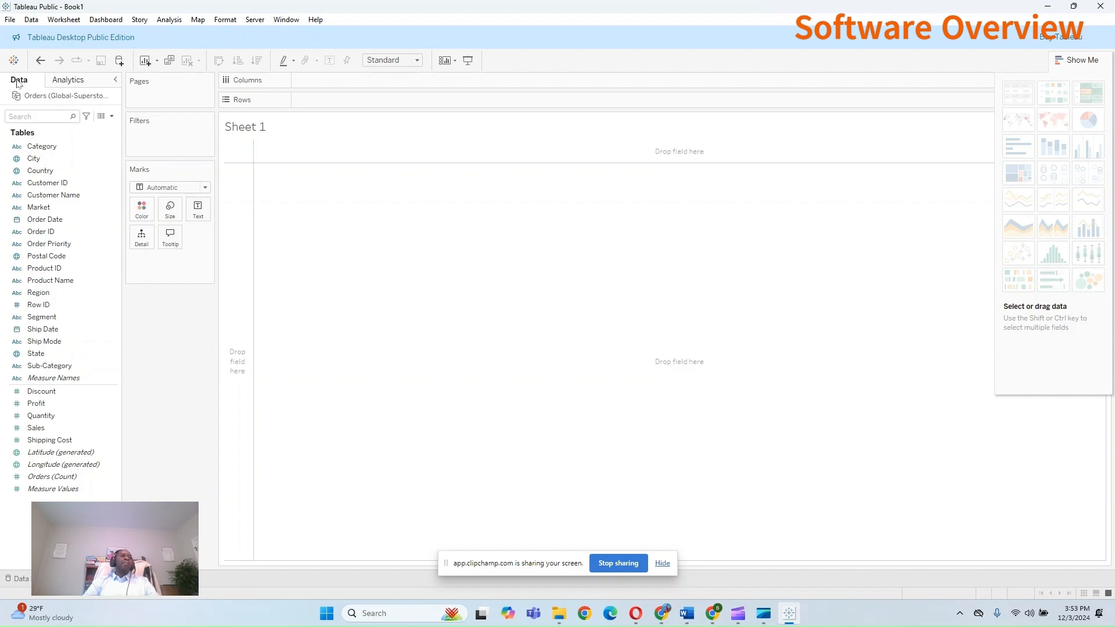
{"action": "left_click", "coordinate": [80, 82]}
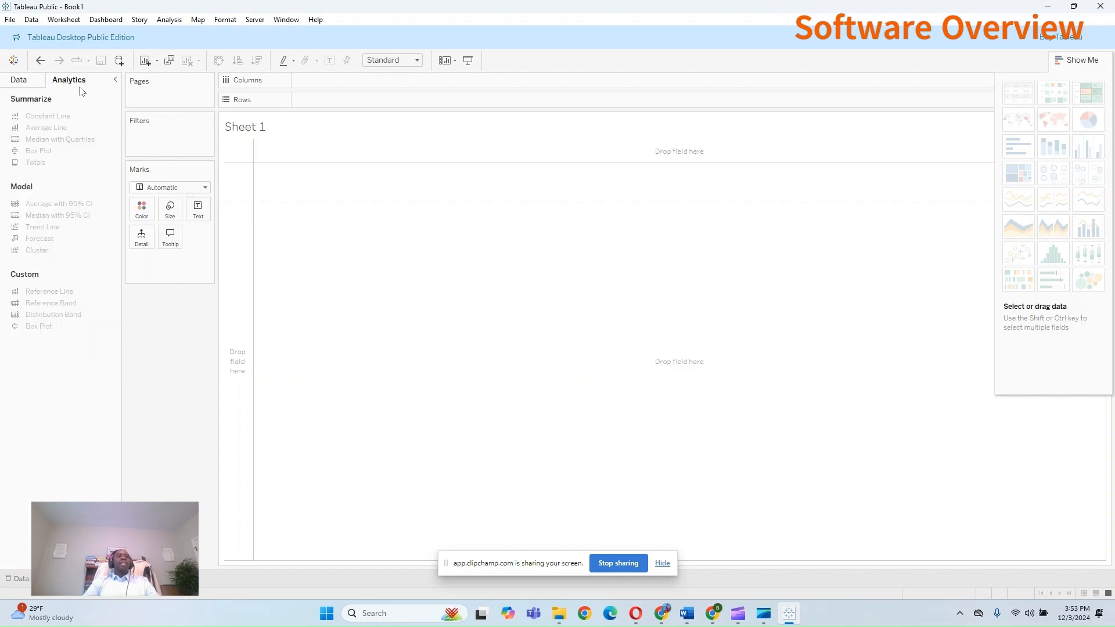
{"action": "left_click", "coordinate": [28, 83]}
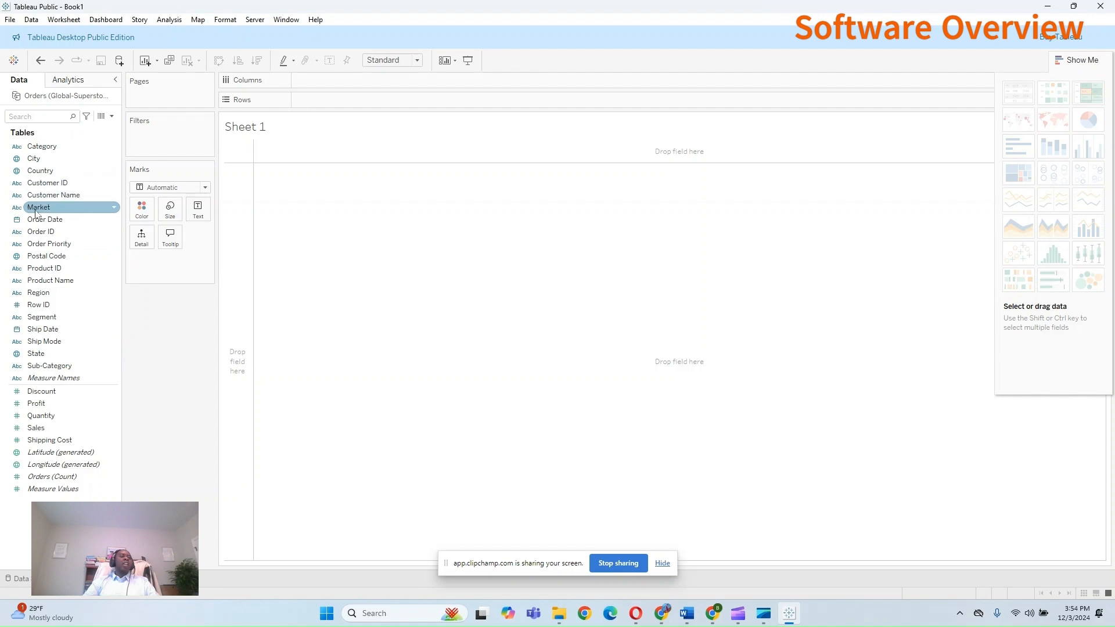
{"action": "left_click", "coordinate": [116, 391]}
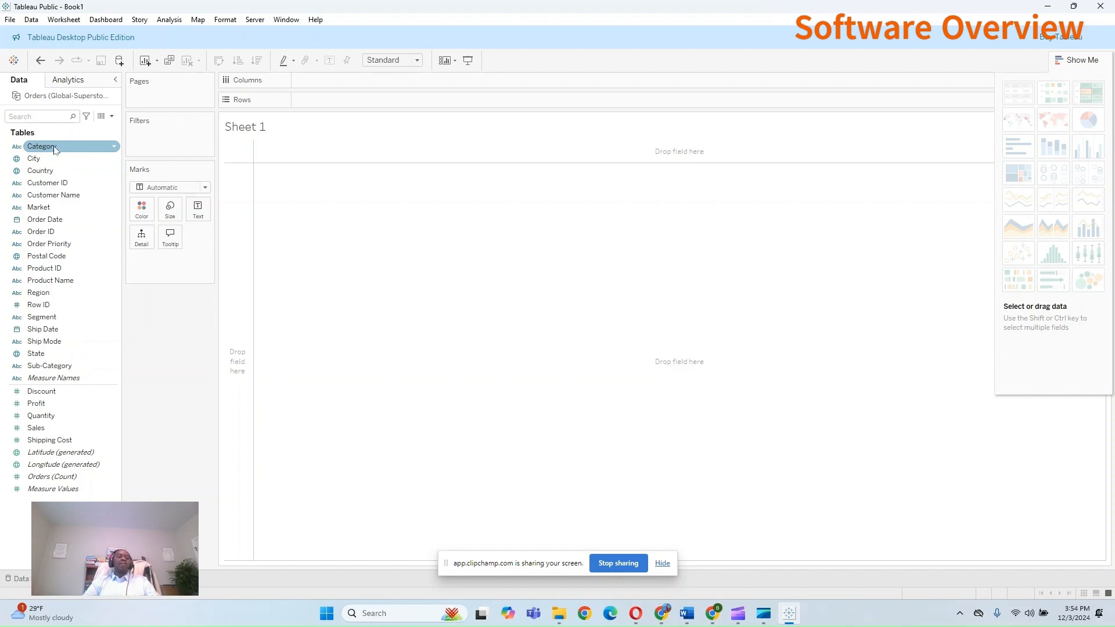
Step: Build a bar chart on Sheet 1 with Category on Columns and Sales on Rows
{"action": "left_click_drag", "start_coordinate": [54, 152], "coordinate": [156, 386]}
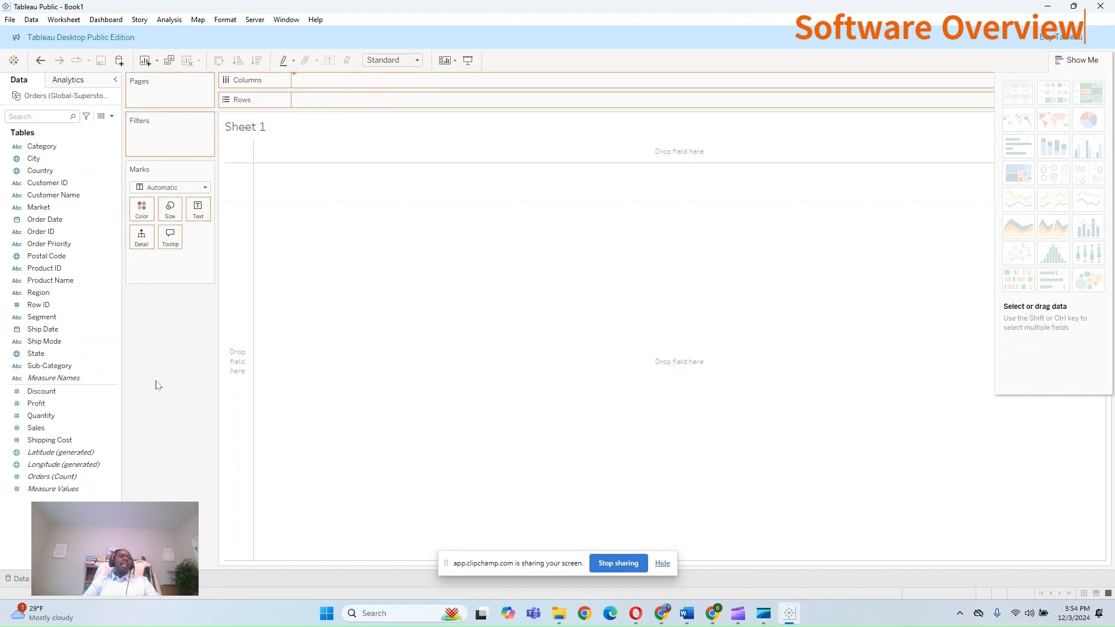
{"action": "left_click", "coordinate": [50, 417]}
{"action": "left_click_drag", "start_coordinate": [50, 428], "coordinate": [374, 102]}
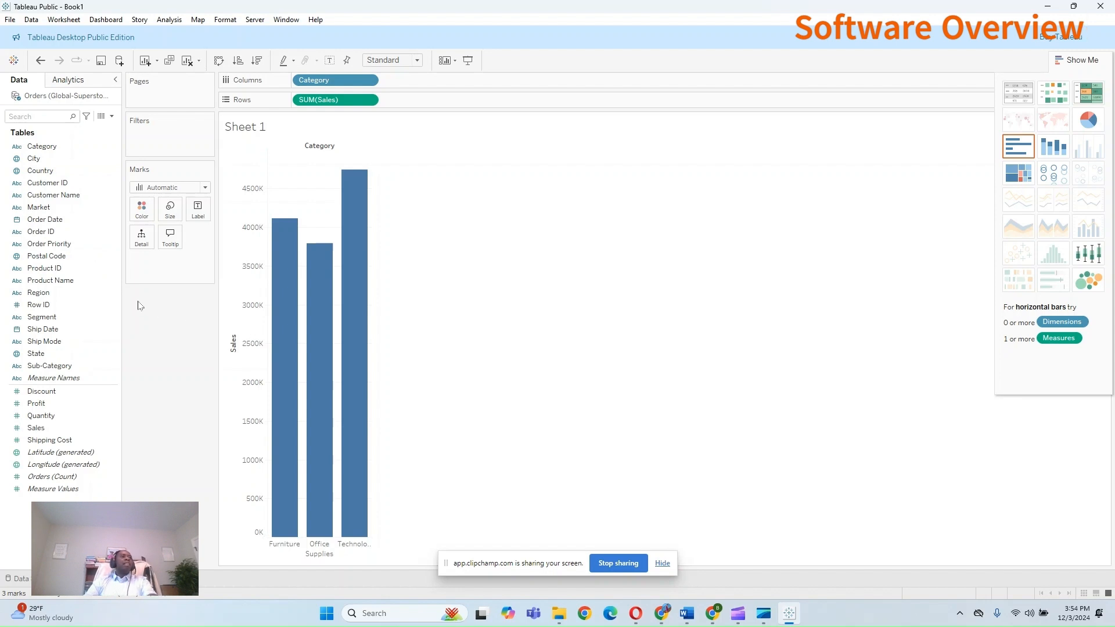
Step: Examine the options and the field description of the Category dimension, including its role, type and domain members
{"action": "left_click", "coordinate": [61, 149]}
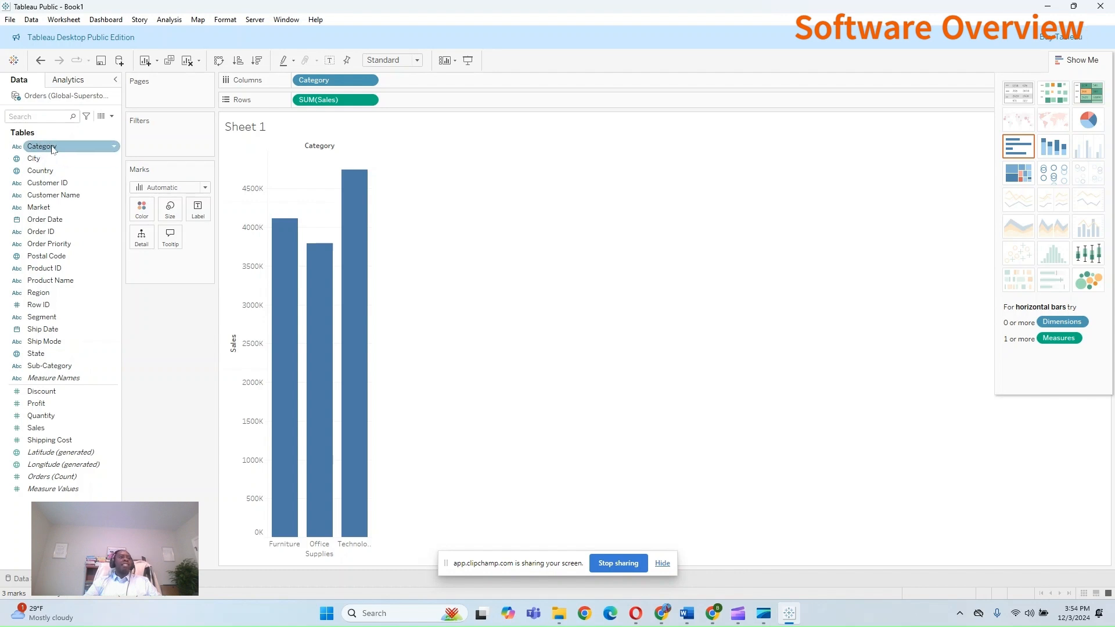
{"action": "right_click", "coordinate": [106, 149]}
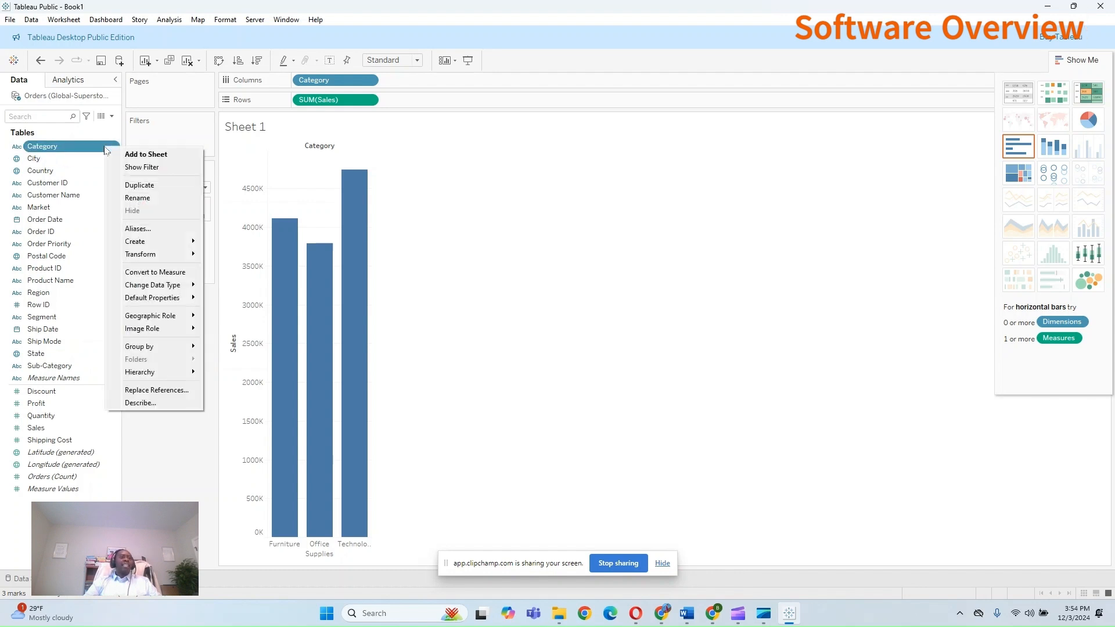
{"action": "key", "text": "Escape"}
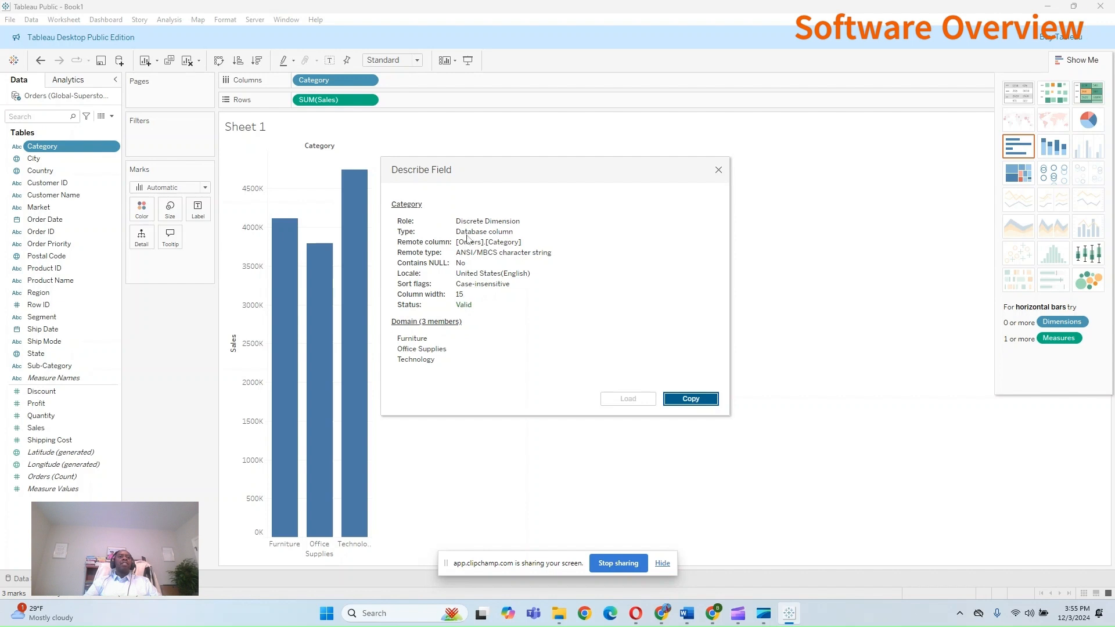
{"action": "left_click", "coordinate": [718, 170]}
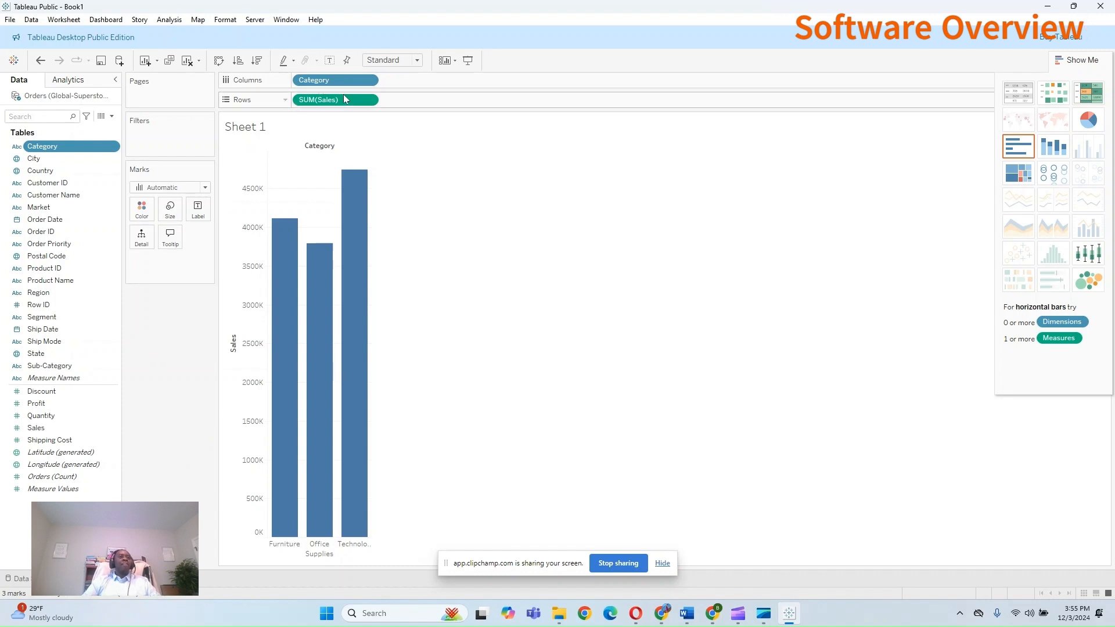
Step: Show mark labels on the Category sales bars
{"action": "left_click", "coordinate": [197, 210]}
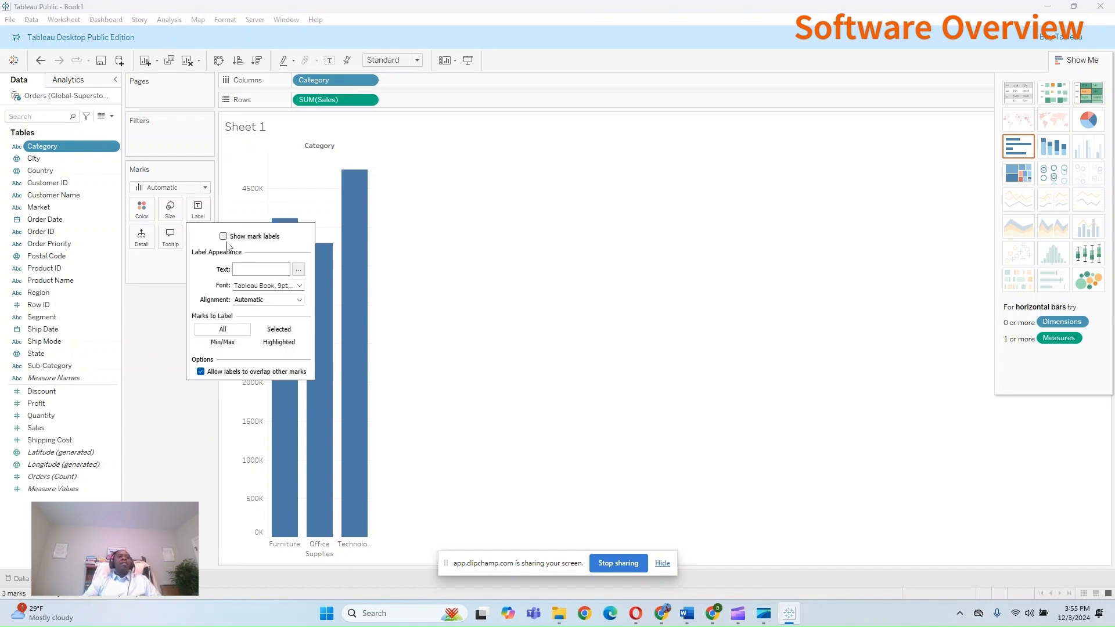
{"action": "left_click", "coordinate": [196, 211]}
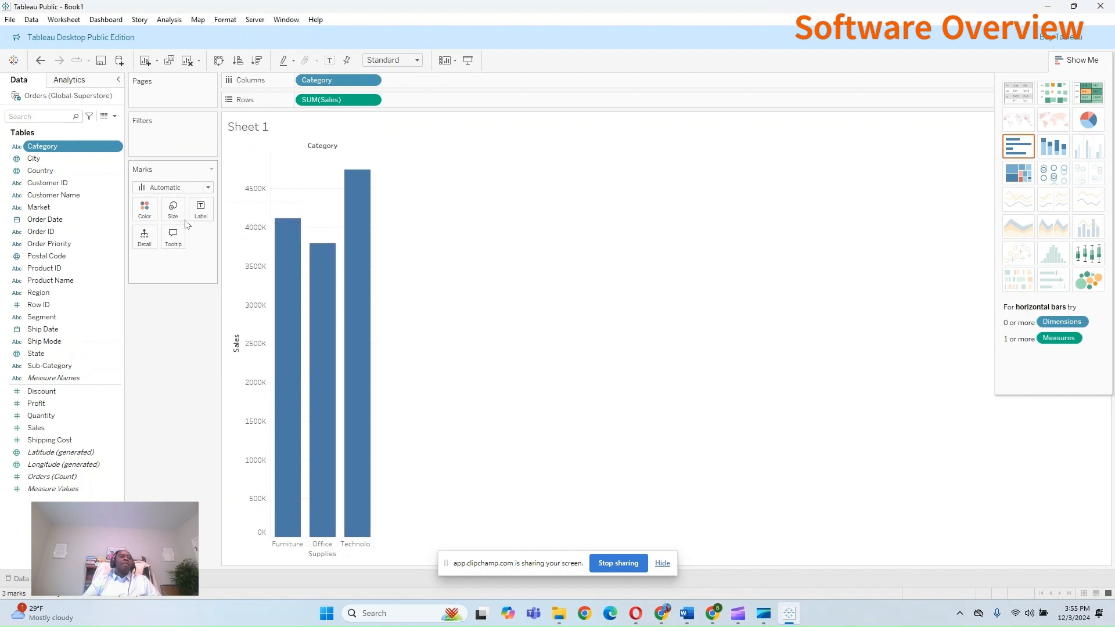
{"action": "left_click", "coordinate": [197, 211]}
{"action": "left_click", "coordinate": [227, 237]}
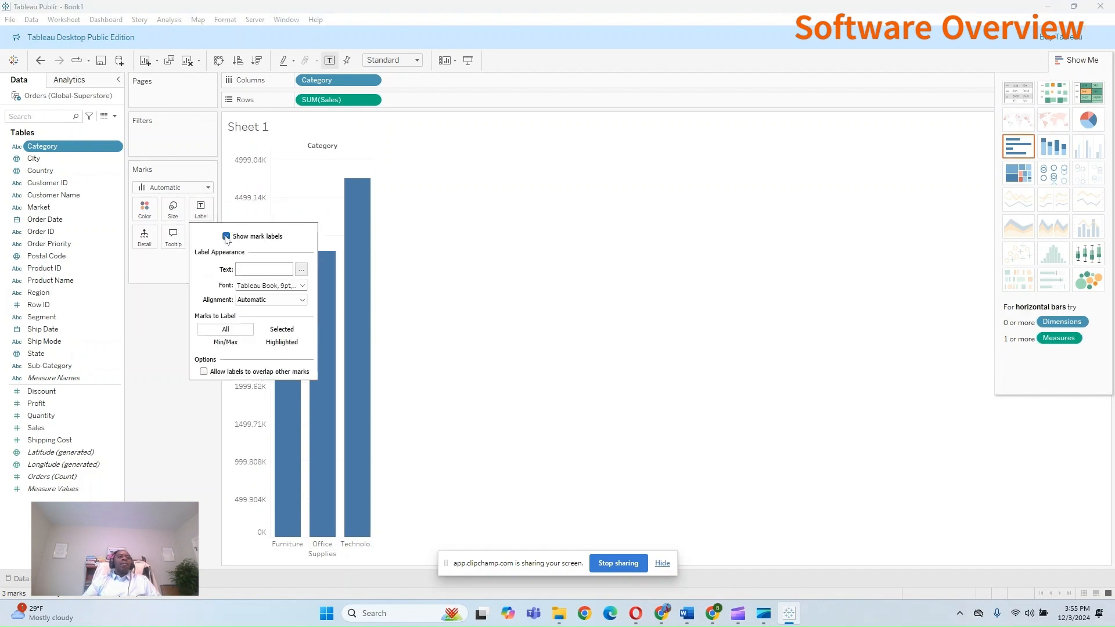
Step: Set the default number format of the Sales field to Currency (Custom) with a $ prefix and no decimal places
{"action": "right_click", "coordinate": [52, 430]}
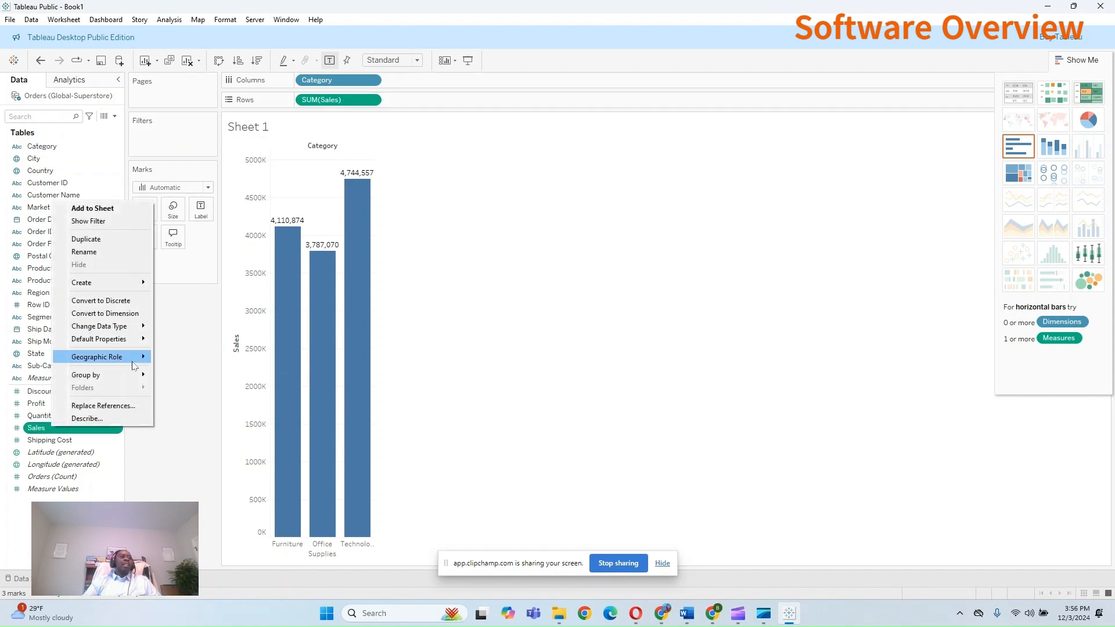
{"action": "mouse_move", "coordinate": [134, 375]}
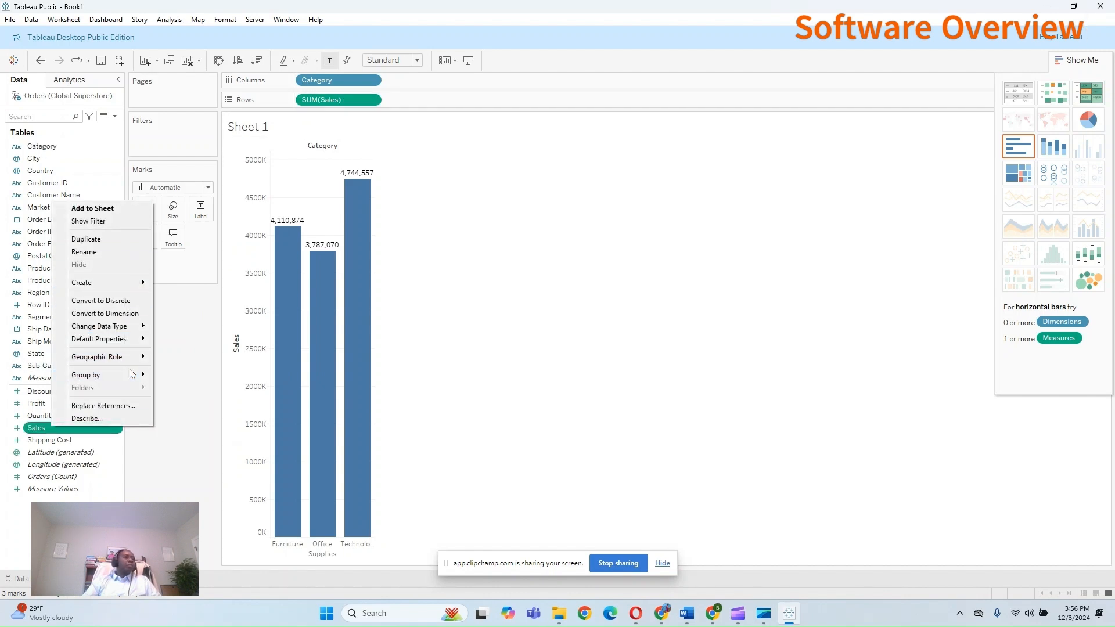
{"action": "mouse_move", "coordinate": [129, 347]}
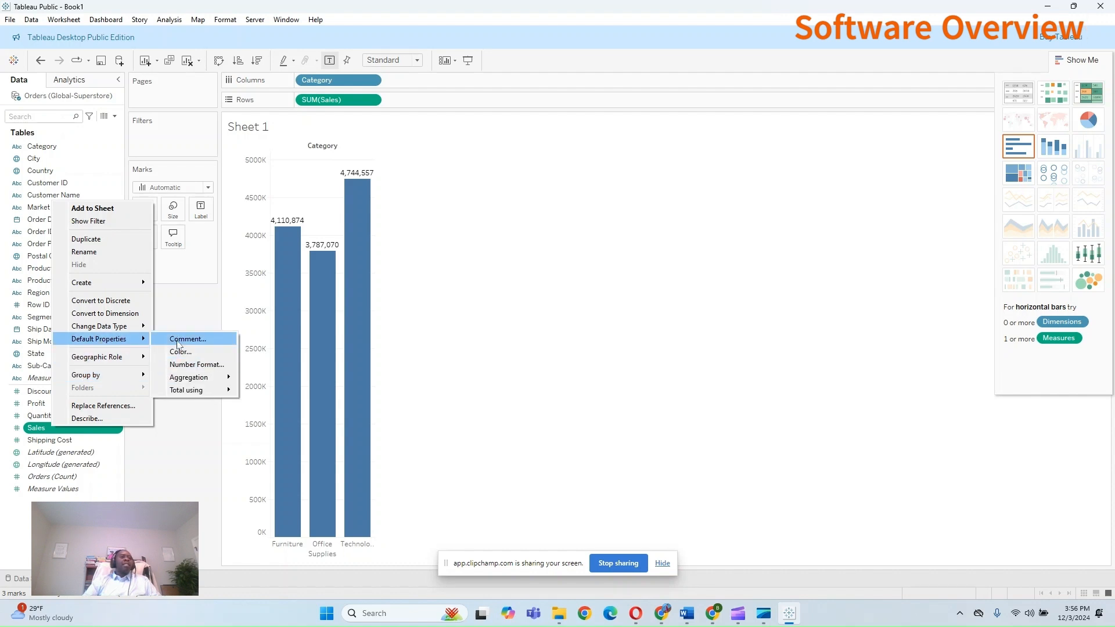
{"action": "left_click", "coordinate": [205, 365]}
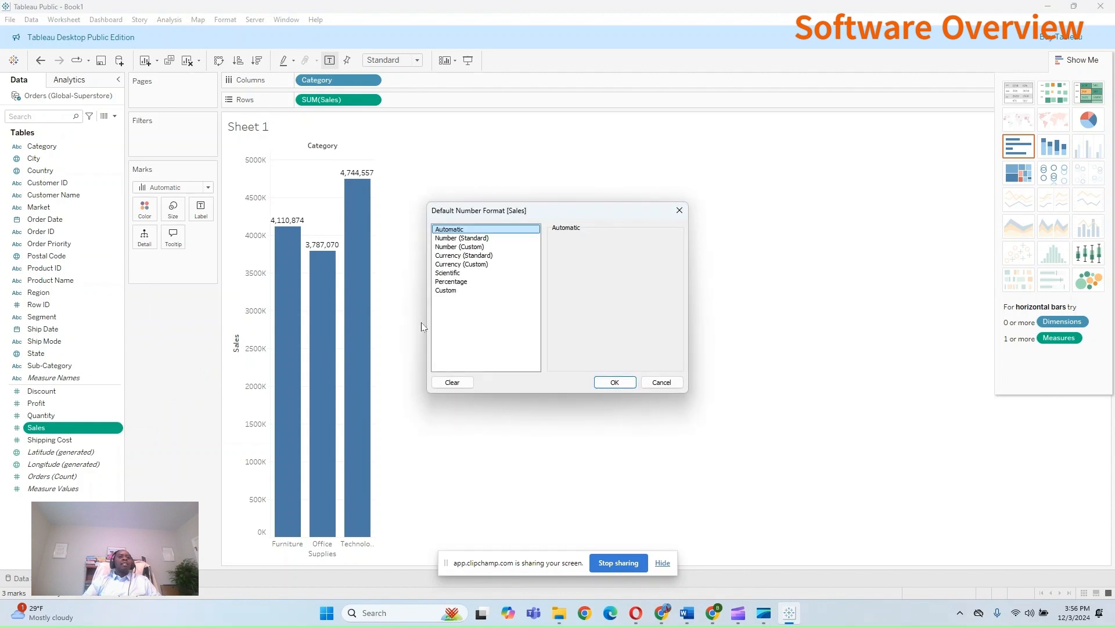
{"action": "left_click", "coordinate": [472, 266]}
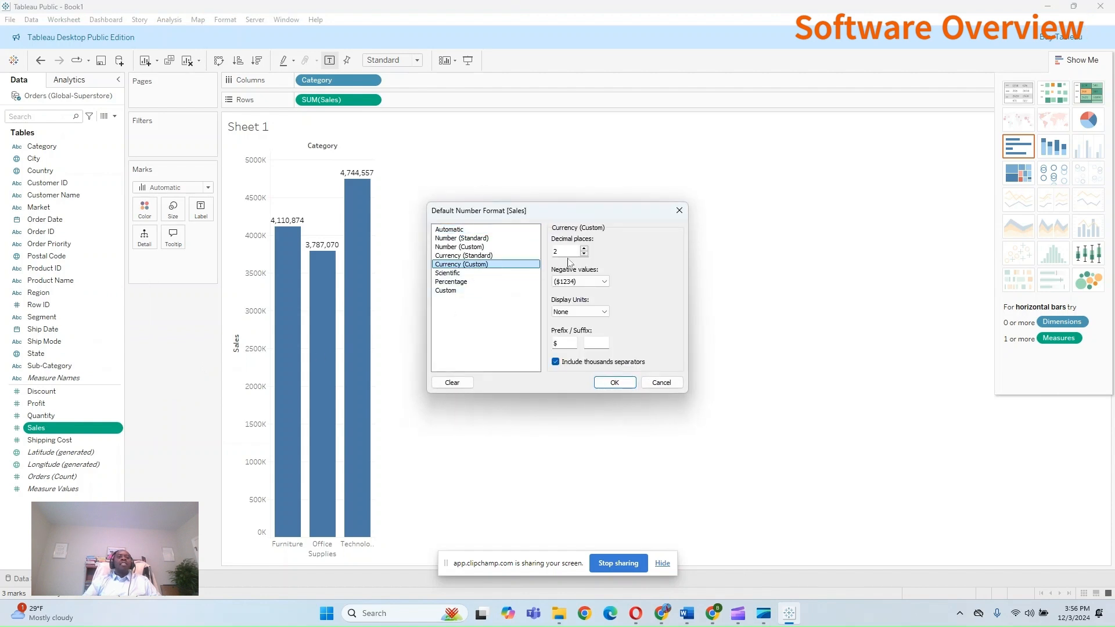
{"action": "left_click", "coordinate": [615, 383]}
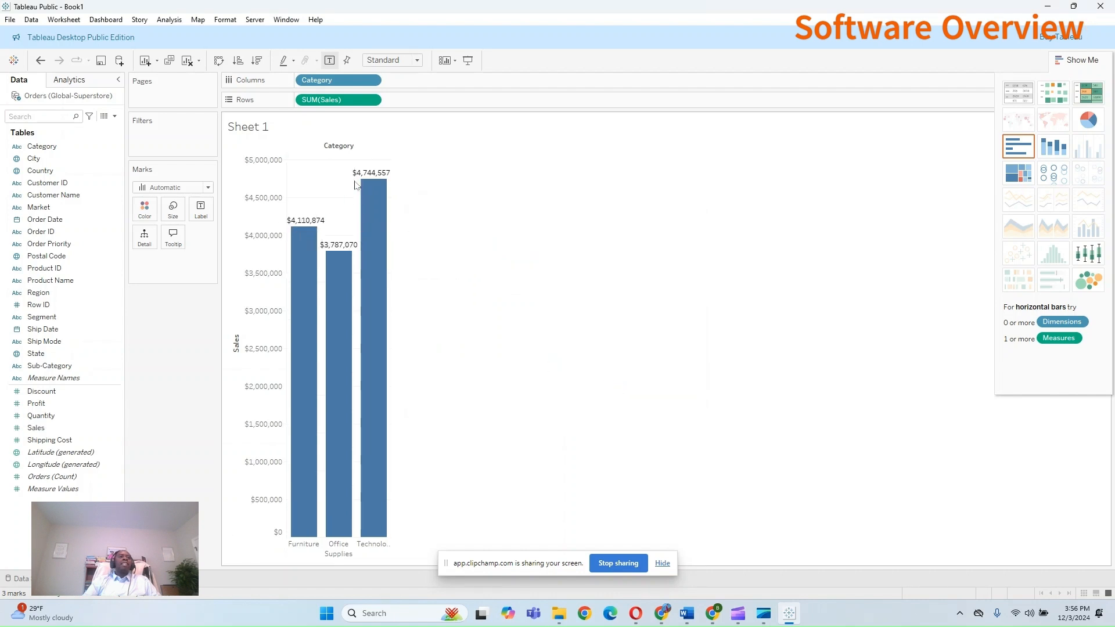
{"action": "mouse_move", "coordinate": [341, 251]}
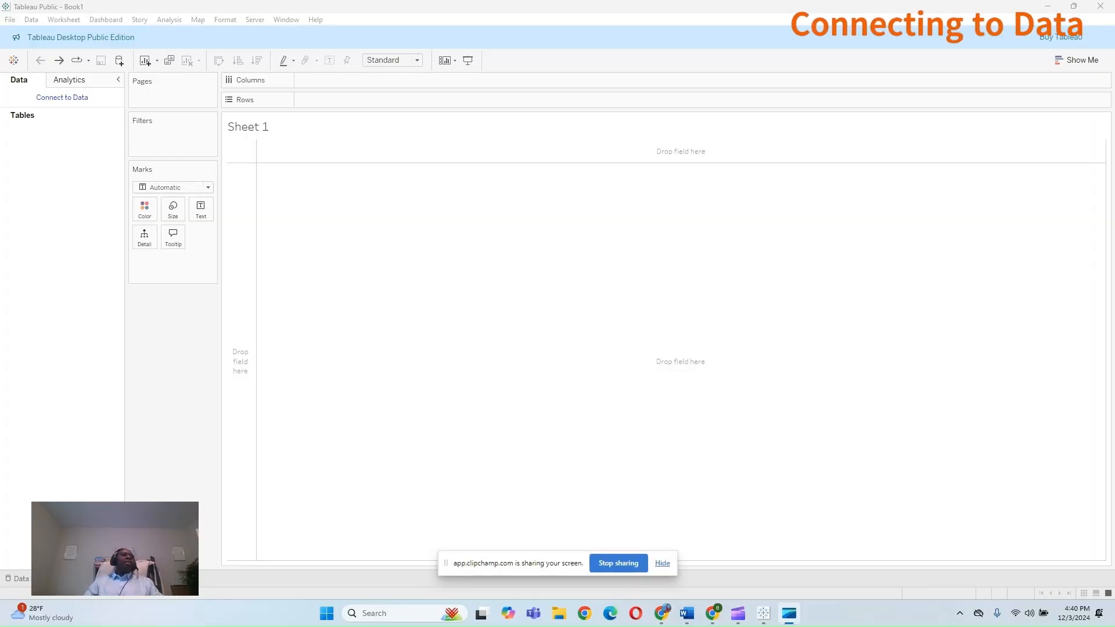
Step: Look over the file, server and saved data source connections and the commands for adding data to the empty workbook
{"action": "left_click", "coordinate": [663, 563]}
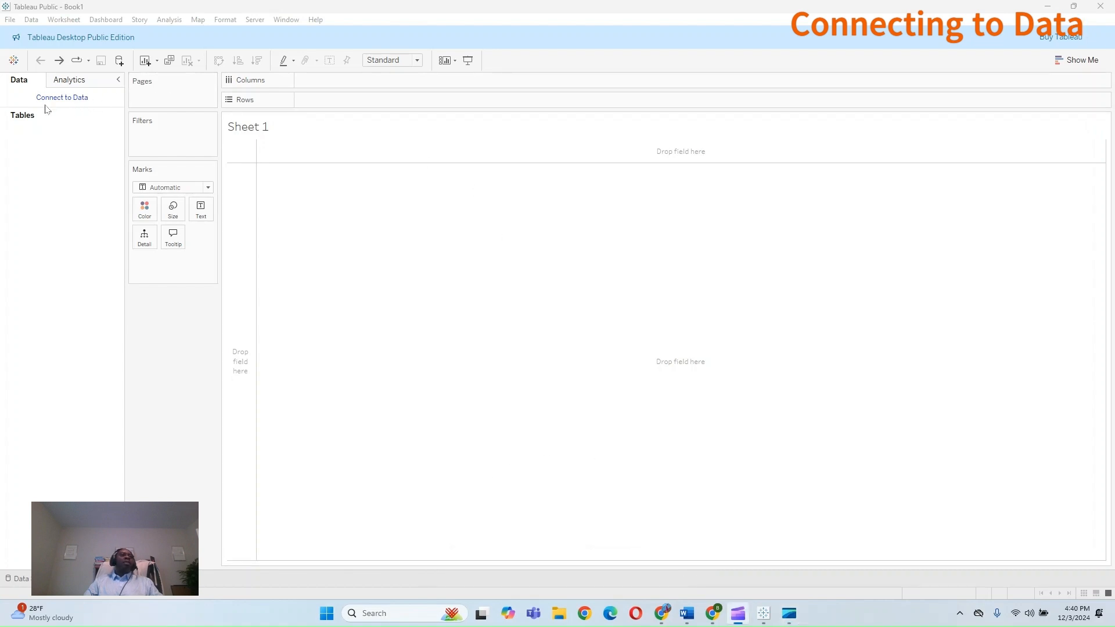
{"action": "left_click", "coordinate": [50, 99]}
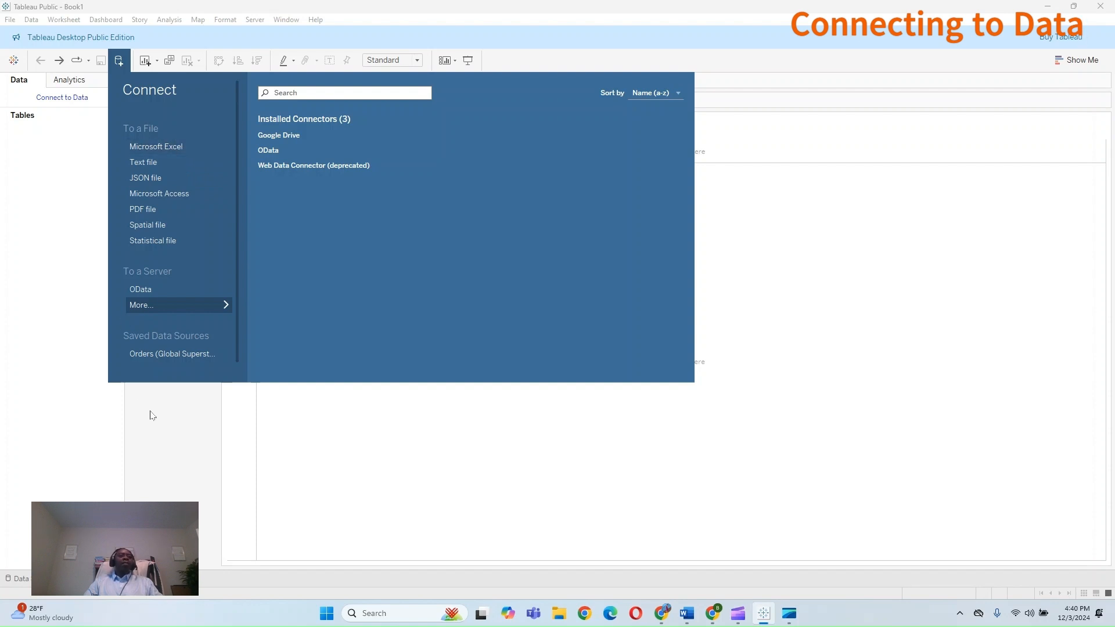
{"action": "left_click", "coordinate": [166, 436]}
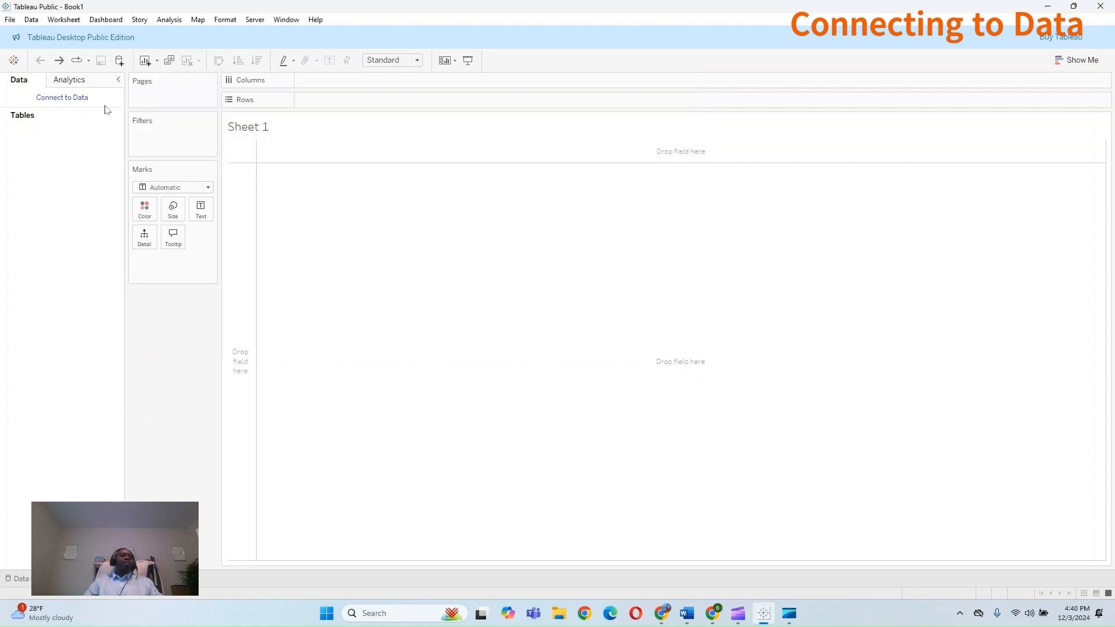
{"action": "left_click", "coordinate": [28, 21]}
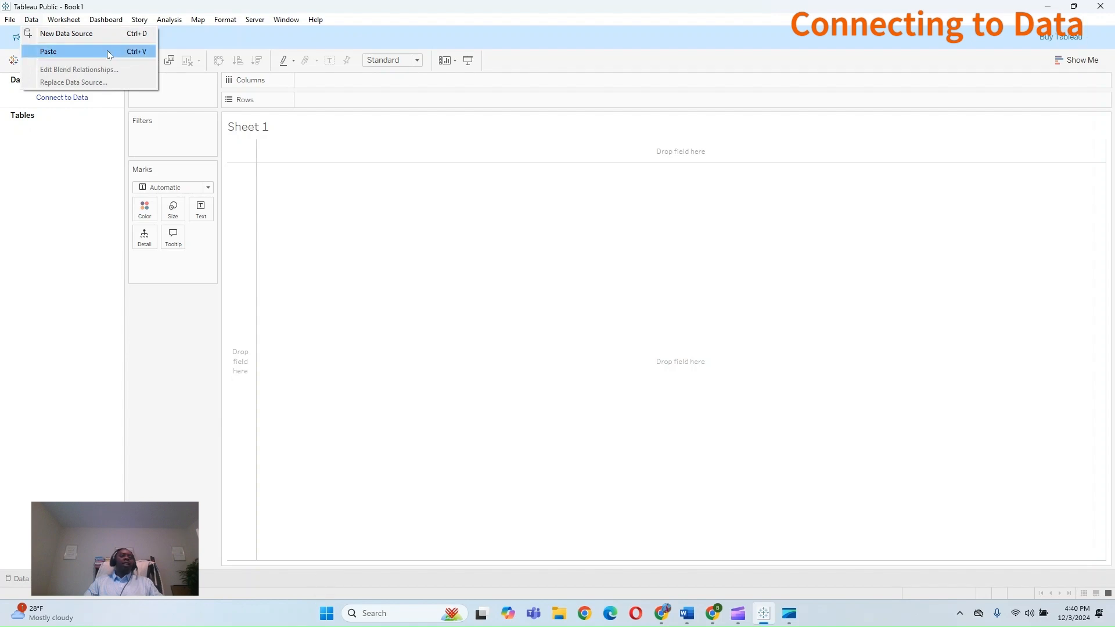
Step: Switch to Excel, launching it with a blank workbook in a maximized window
{"action": "left_click", "coordinate": [324, 615]}
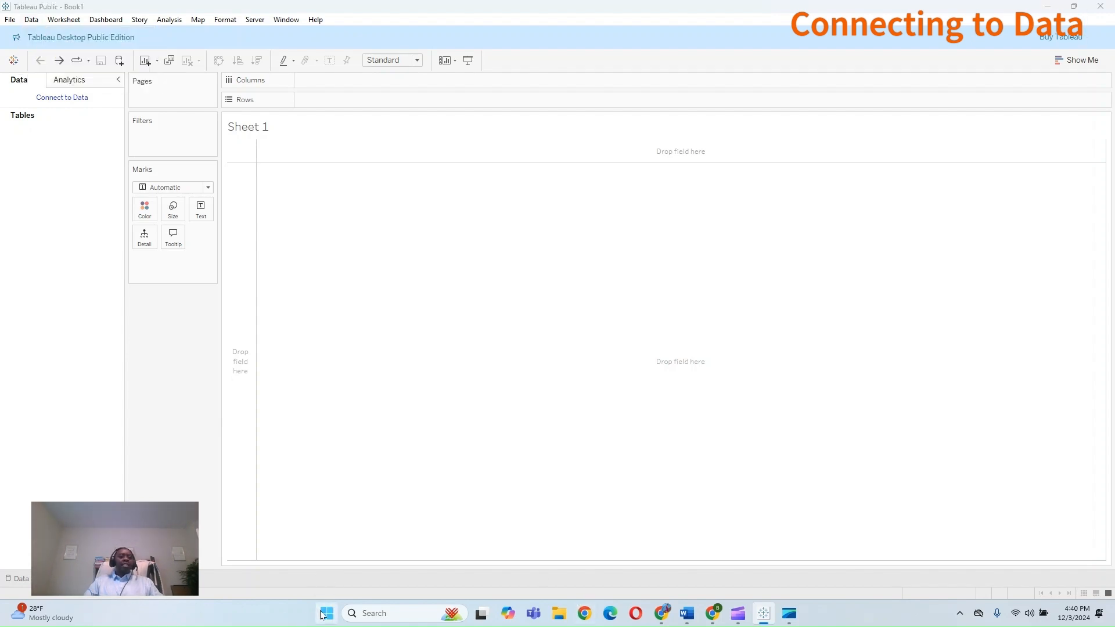
{"action": "type", "text": "excel"}
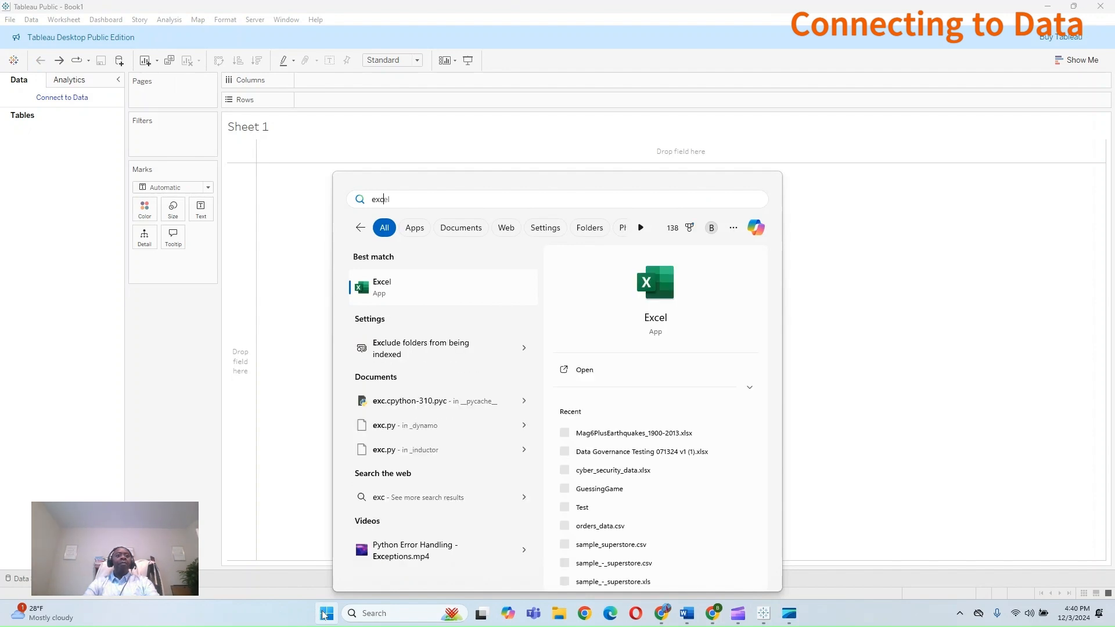
{"action": "left_click", "coordinate": [324, 615]}
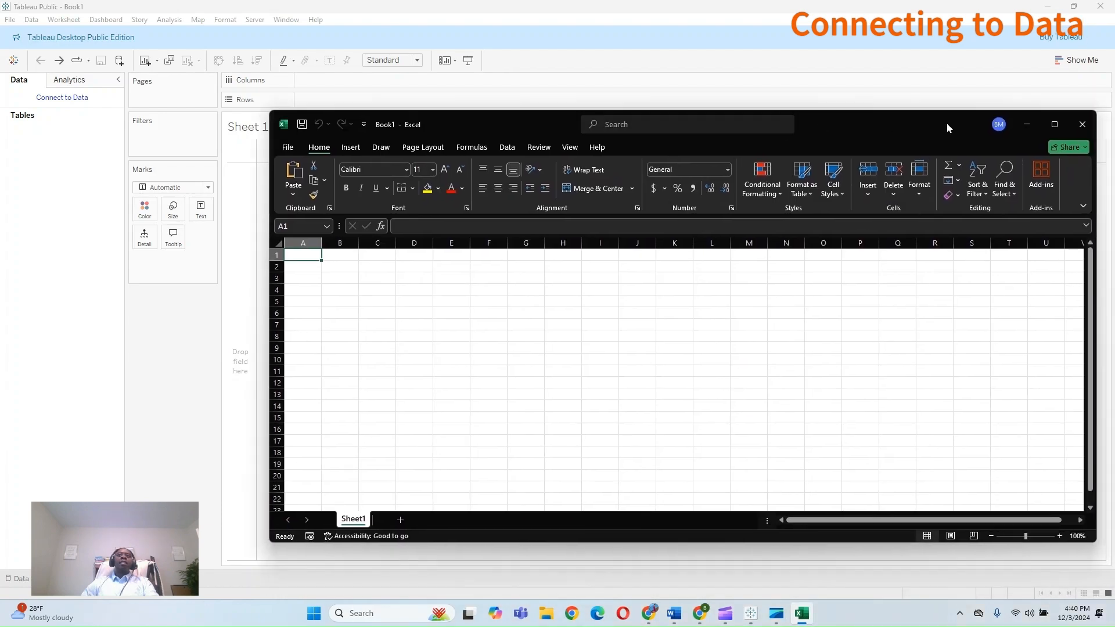
{"action": "left_click", "coordinate": [1057, 125]}
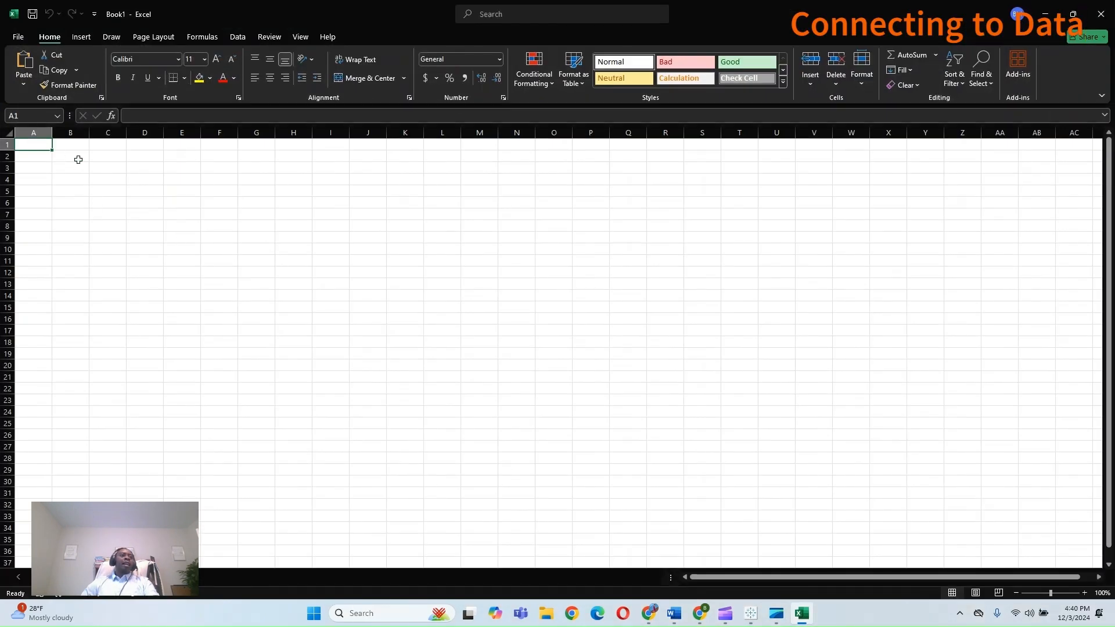
Step: Enter Mon and Tue in cells A1 and A2 and fill the weekday series down to A10
{"action": "type", "text": "Mon"}
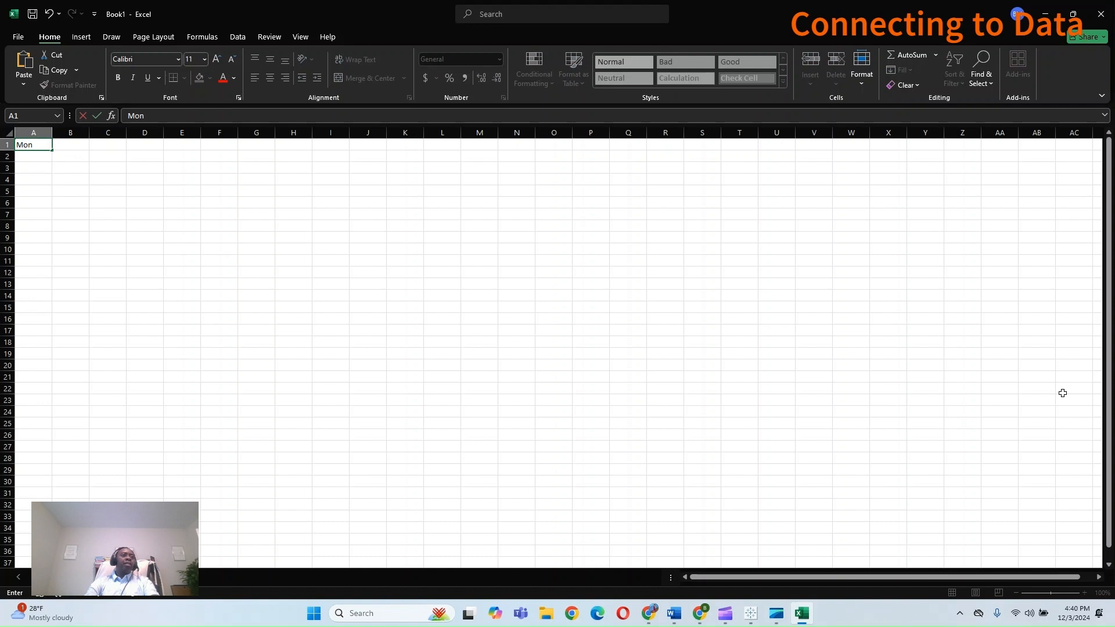
{"action": "key", "text": "Return"}
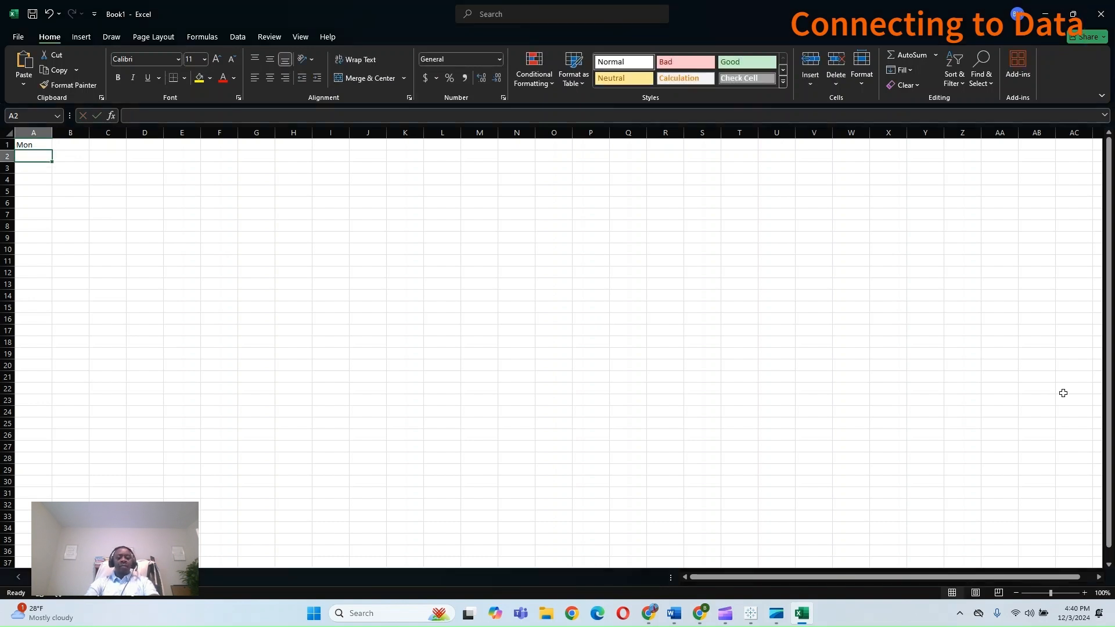
{"action": "type", "text": "Tue"}
{"action": "key", "text": "Return"}
{"action": "key", "text": "Up"}
{"action": "key", "text": "Up"}
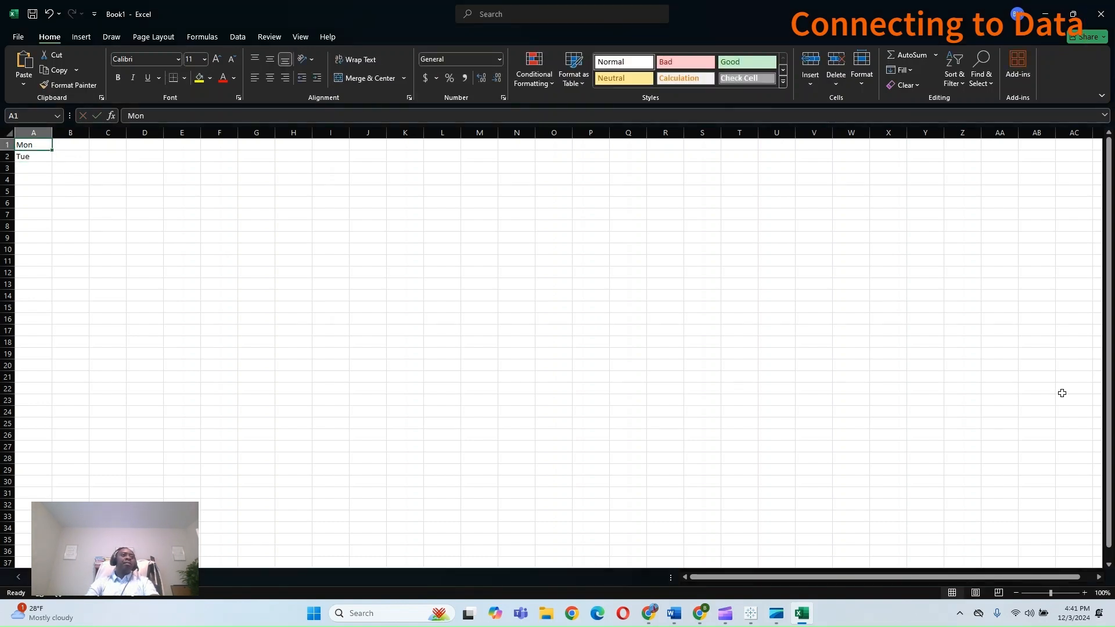
{"action": "key", "text": "shift+Down"}
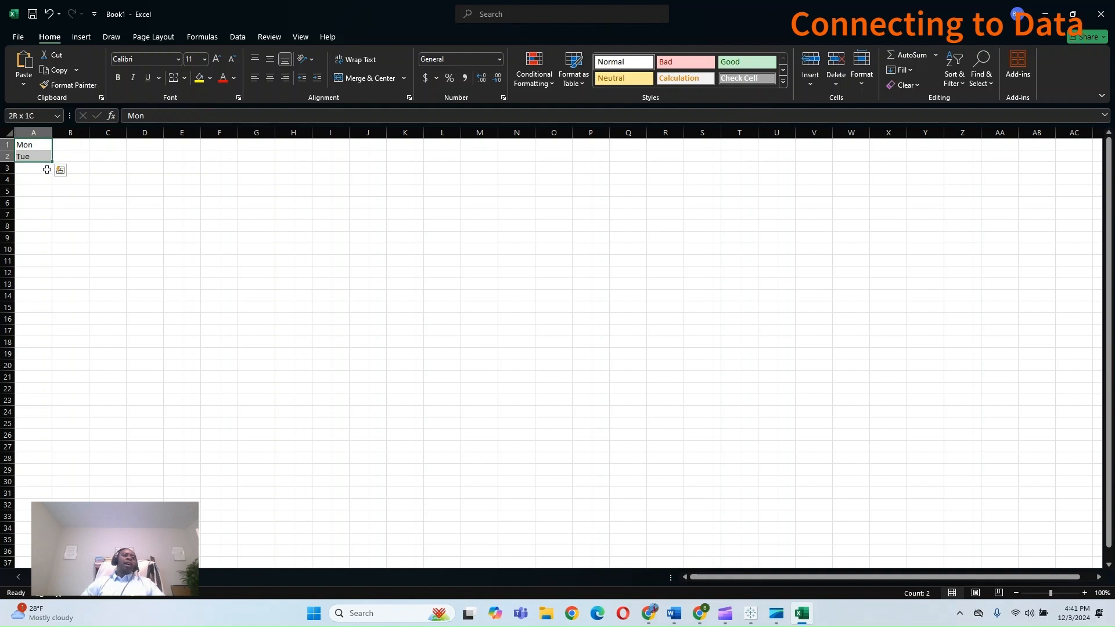
{"action": "left_click_drag", "start_coordinate": [57, 244], "coordinate": [55, 260]}
Step: Enter the values 23, 23, 34, 56, 76, 45, 67, 86, 55 and 34 in cells B1 to B10
{"action": "left_click", "coordinate": [62, 145]}
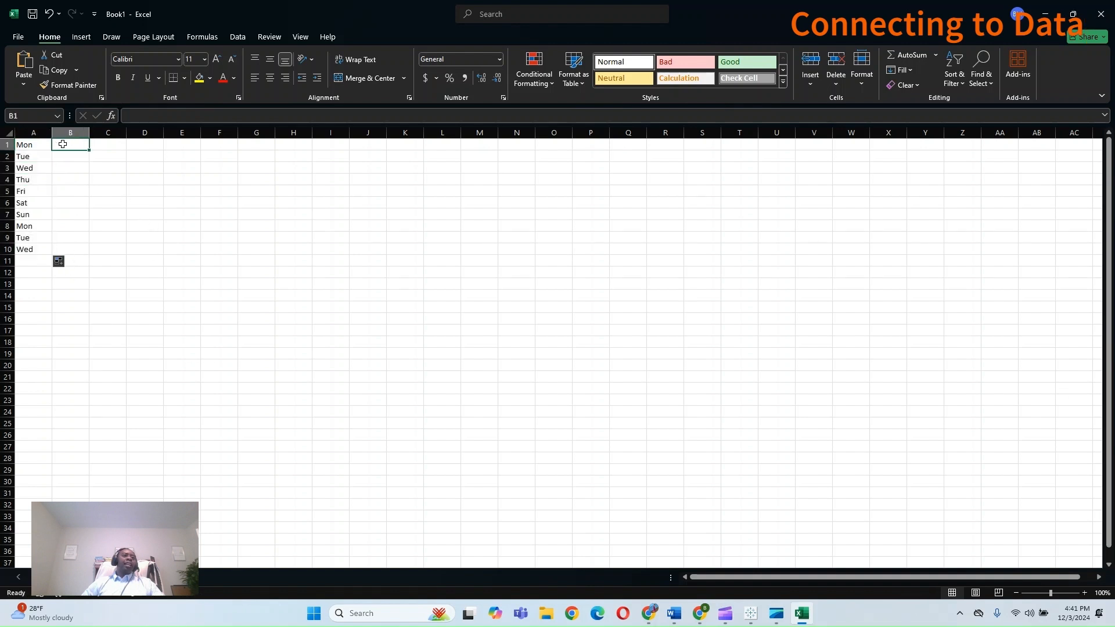
{"action": "type", "text": "23"}
{"action": "key", "text": "Return"}
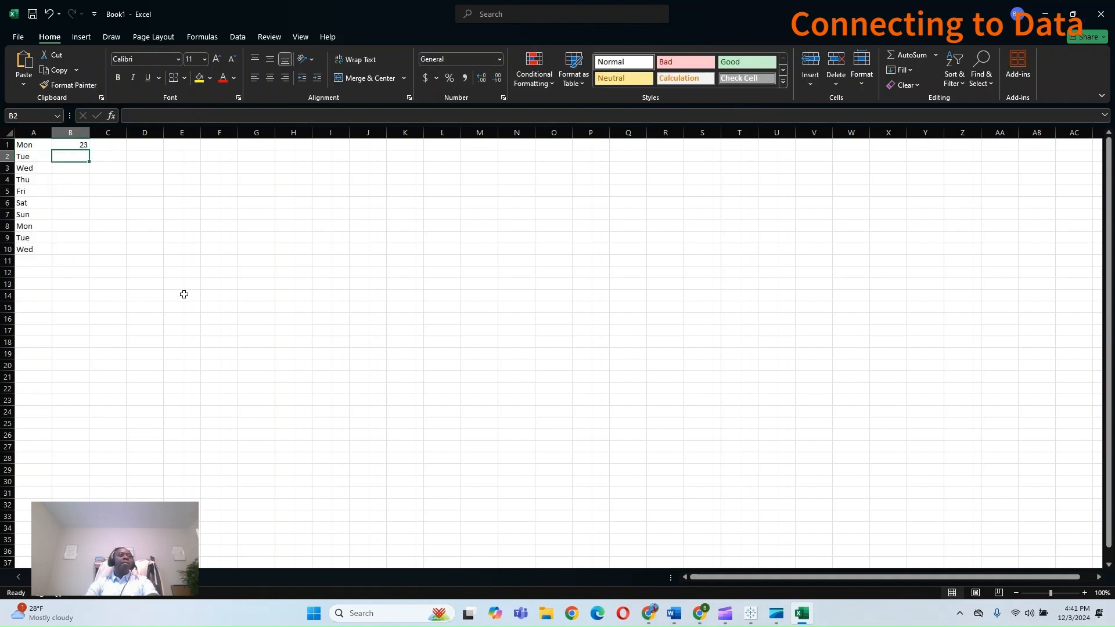
{"action": "type", "text": "23"}
{"action": "key", "text": "Return"}
{"action": "type", "text": "34"}
{"action": "key", "text": "Return"}
{"action": "type", "text": "56"}
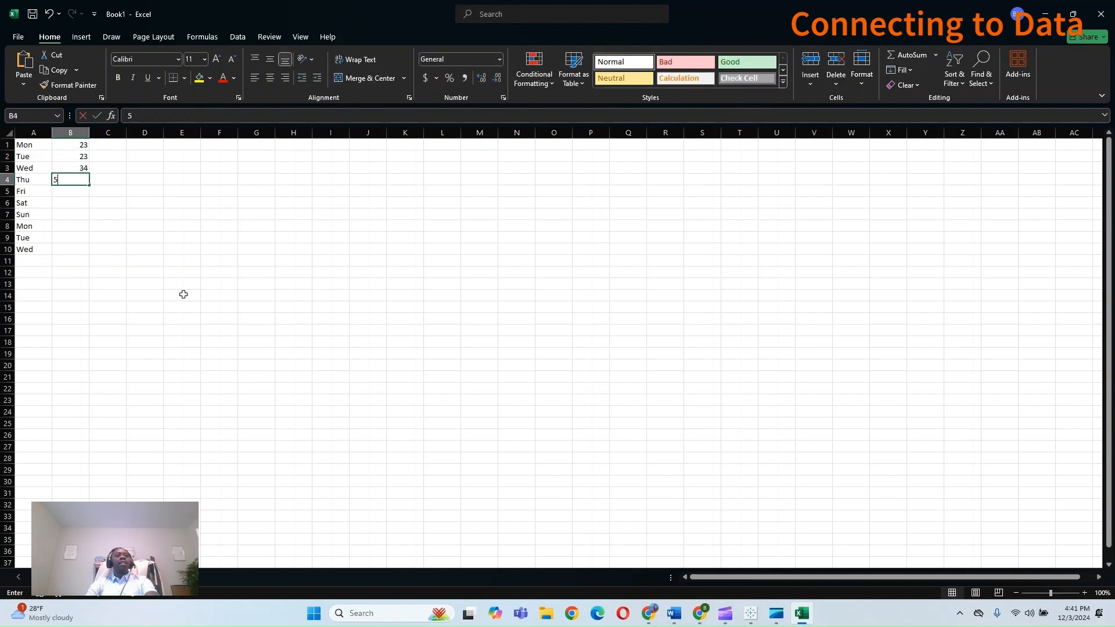
{"action": "key", "text": "Return"}
{"action": "type", "text": "76"}
{"action": "key", "text": "Return"}
{"action": "type", "text": "45"}
{"action": "key", "text": "Return"}
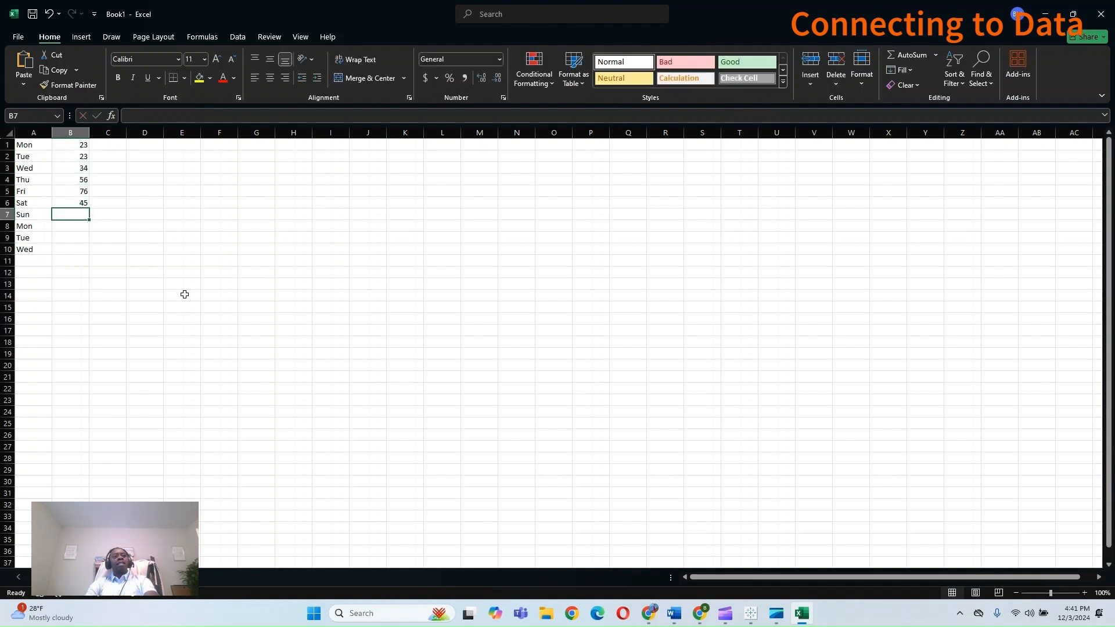
{"action": "type", "text": "67"}
{"action": "key", "text": "Return"}
{"action": "type", "text": "86"}
{"action": "key", "text": "Return"}
{"action": "type", "text": "55"}
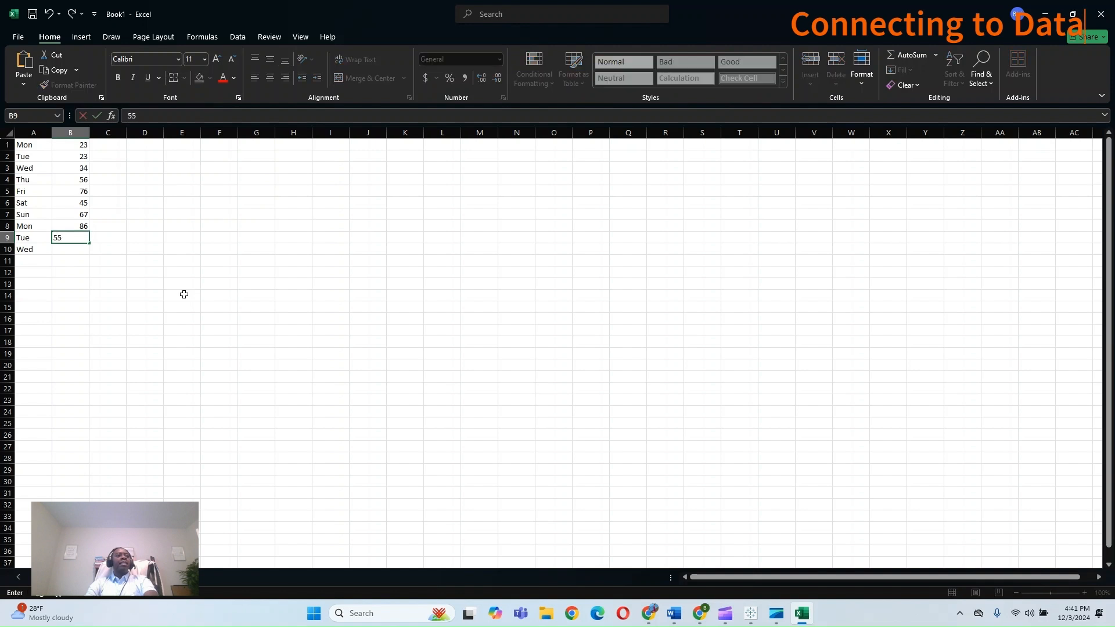
{"action": "key", "text": "Return"}
{"action": "key", "text": "Return"}
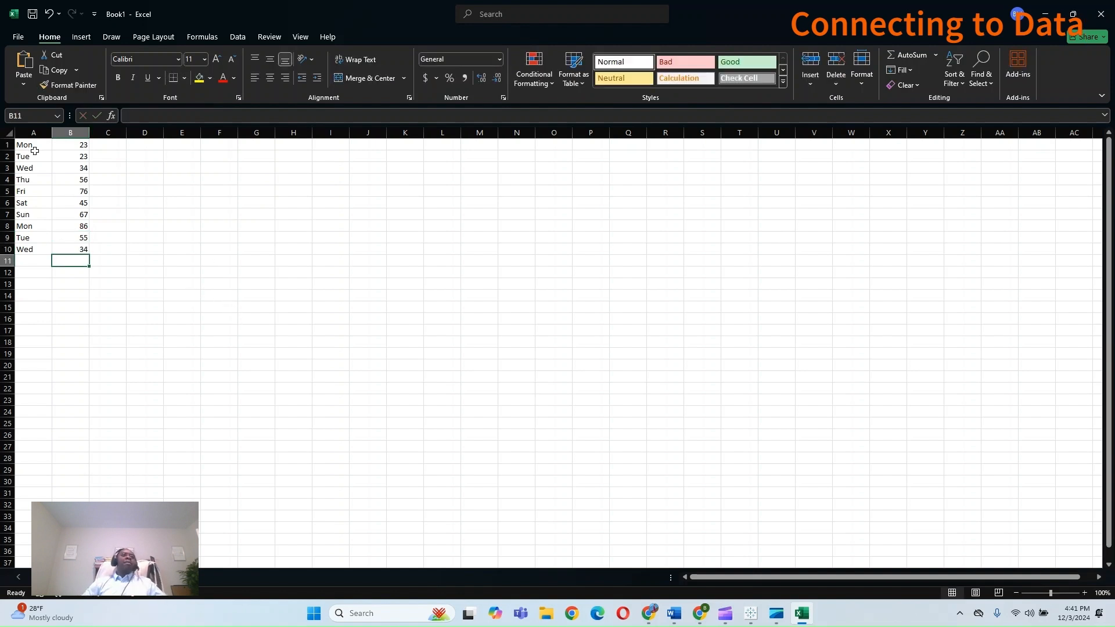
Step: Copy cells A1:B10 and switch to Tableau to paste them into the empty workbook as a data source
{"action": "left_click_drag", "start_coordinate": [23, 142], "coordinate": [81, 250]}
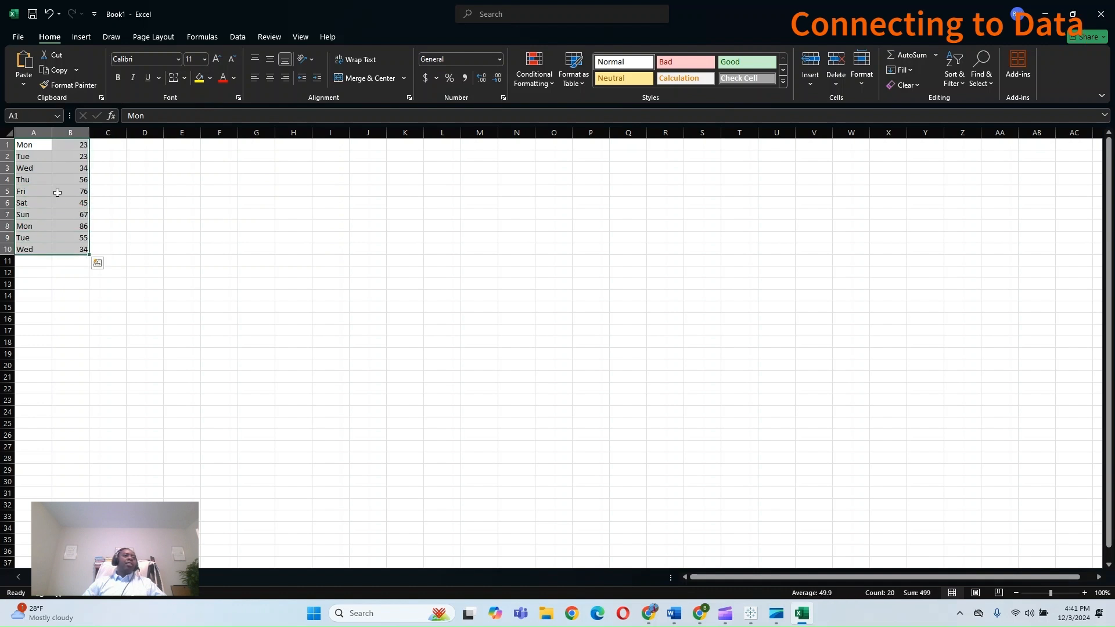
{"action": "right_click", "coordinate": [54, 181]}
{"action": "left_click", "coordinate": [83, 224]}
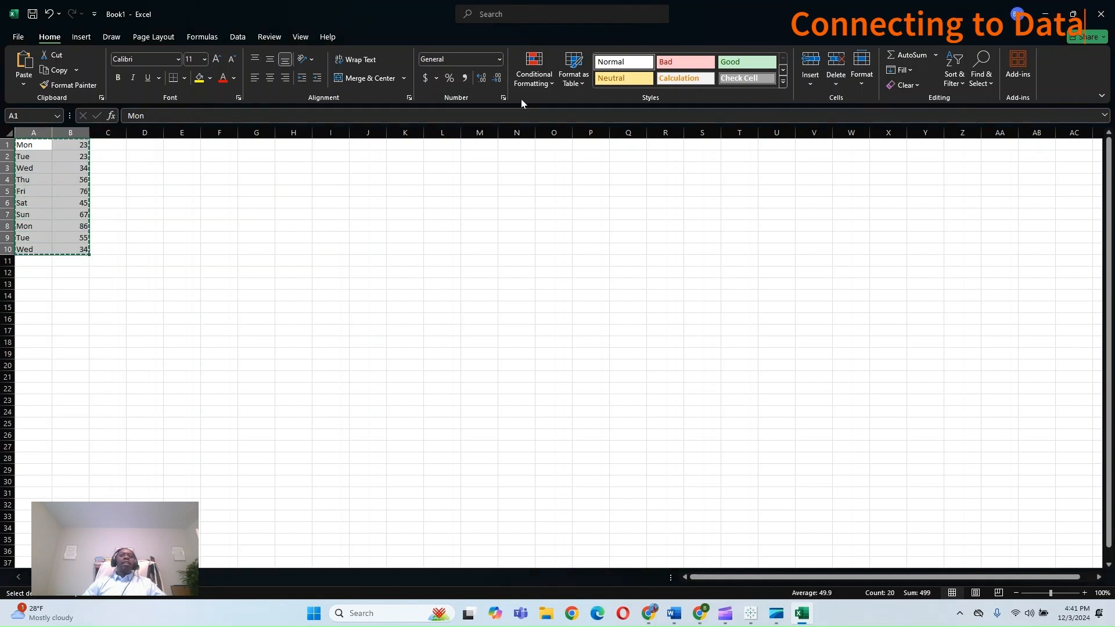
{"action": "left_click", "coordinate": [1044, 14]}
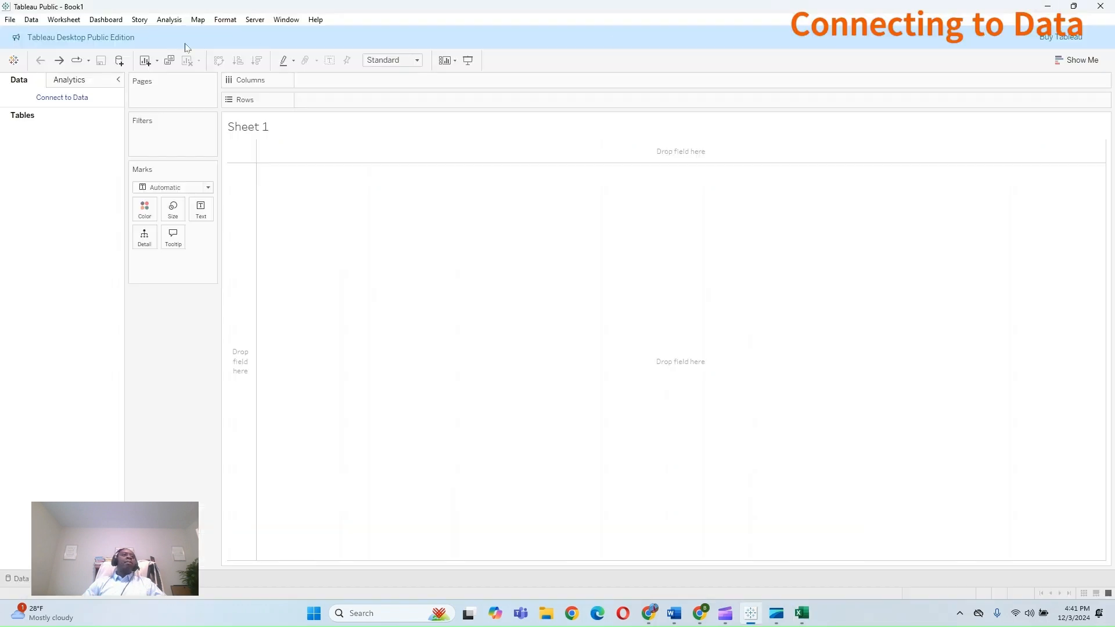
{"action": "left_click", "coordinate": [31, 19]}
{"action": "left_click", "coordinate": [48, 51]}
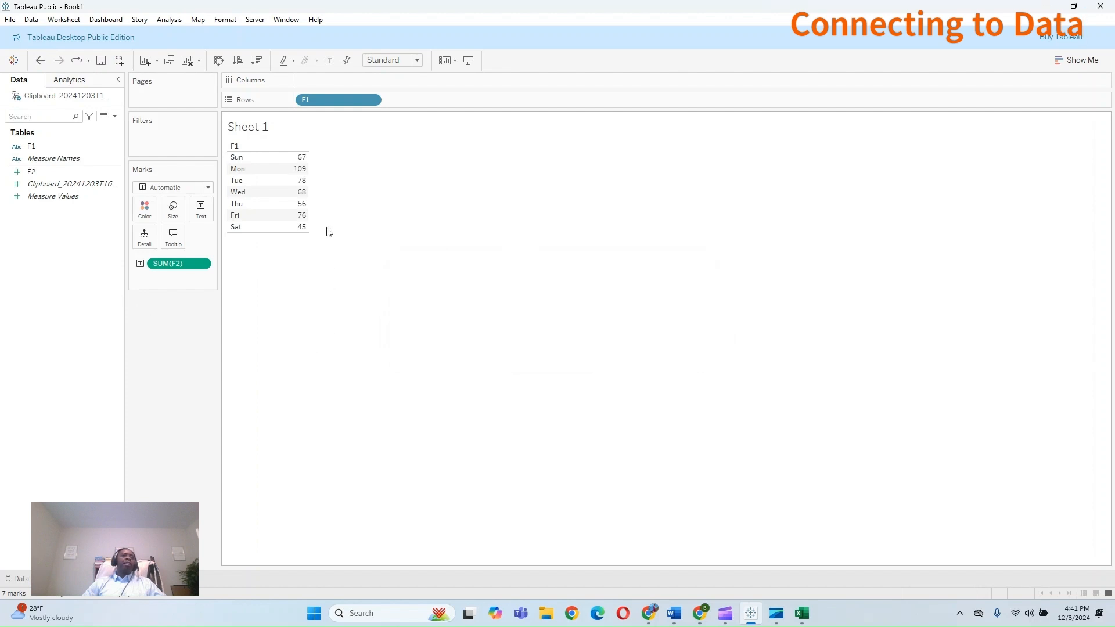
{"action": "left_click", "coordinate": [47, 195]}
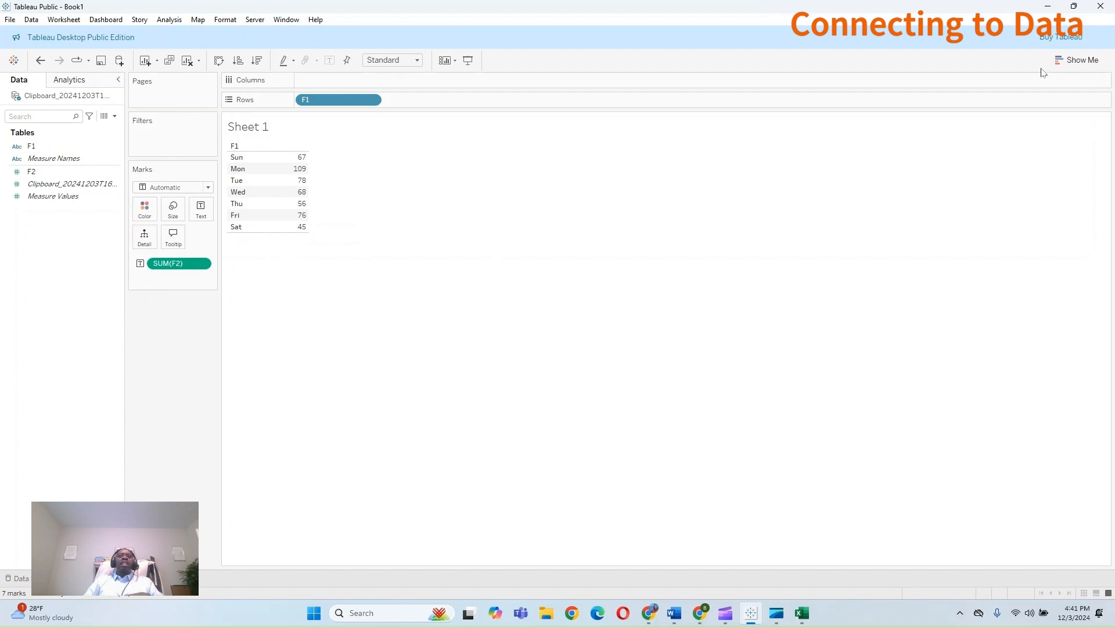
Step: Try the pasted data as horizontal bars, a treemap and stacked bars, and return it to a text table
{"action": "left_click", "coordinate": [1077, 60]}
{"action": "left_click", "coordinate": [1018, 145]}
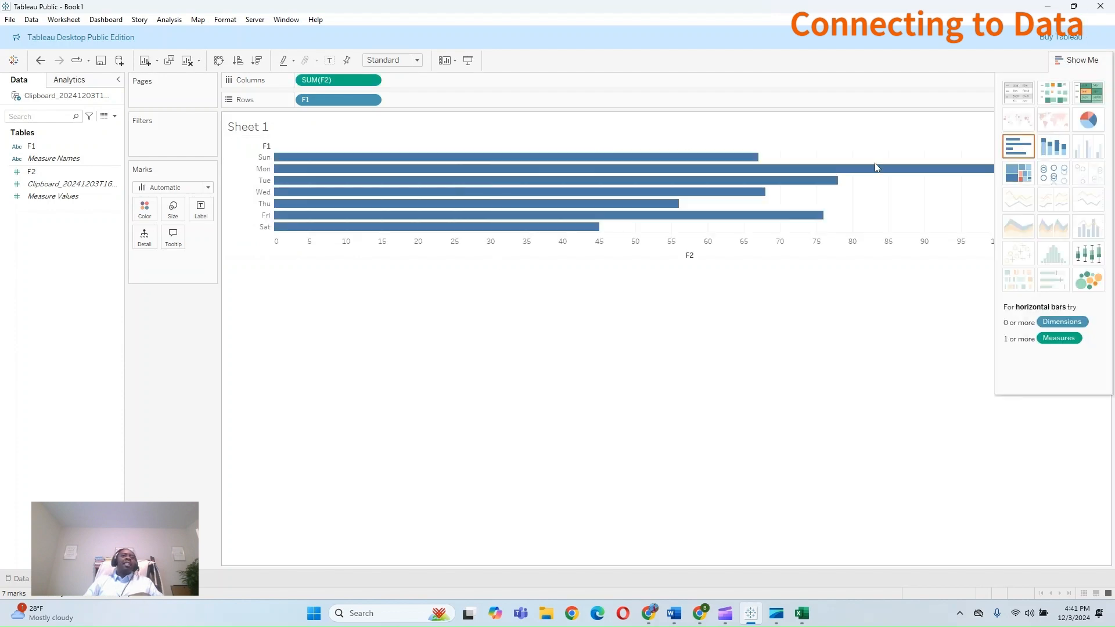
{"action": "left_click", "coordinate": [1020, 175]}
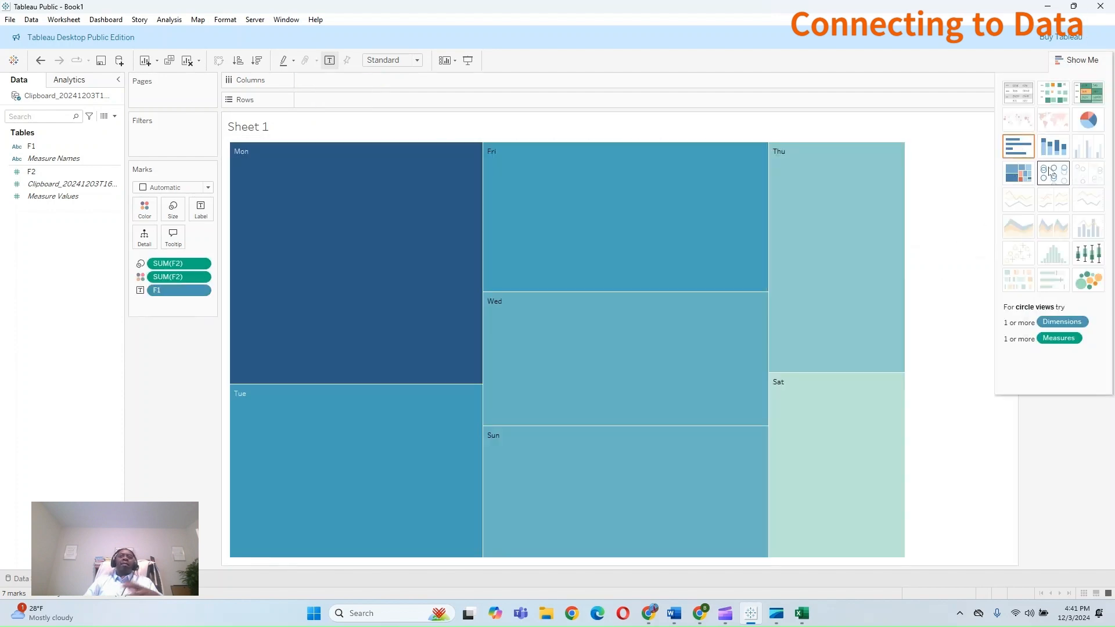
{"action": "left_click", "coordinate": [1053, 147]}
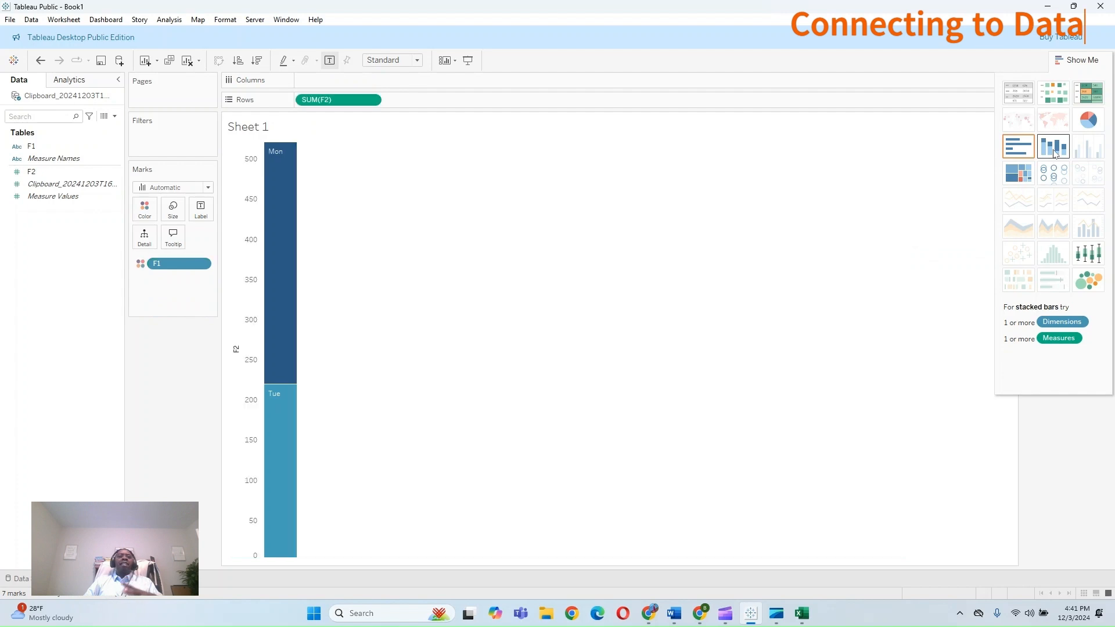
{"action": "left_click", "coordinate": [1024, 97]}
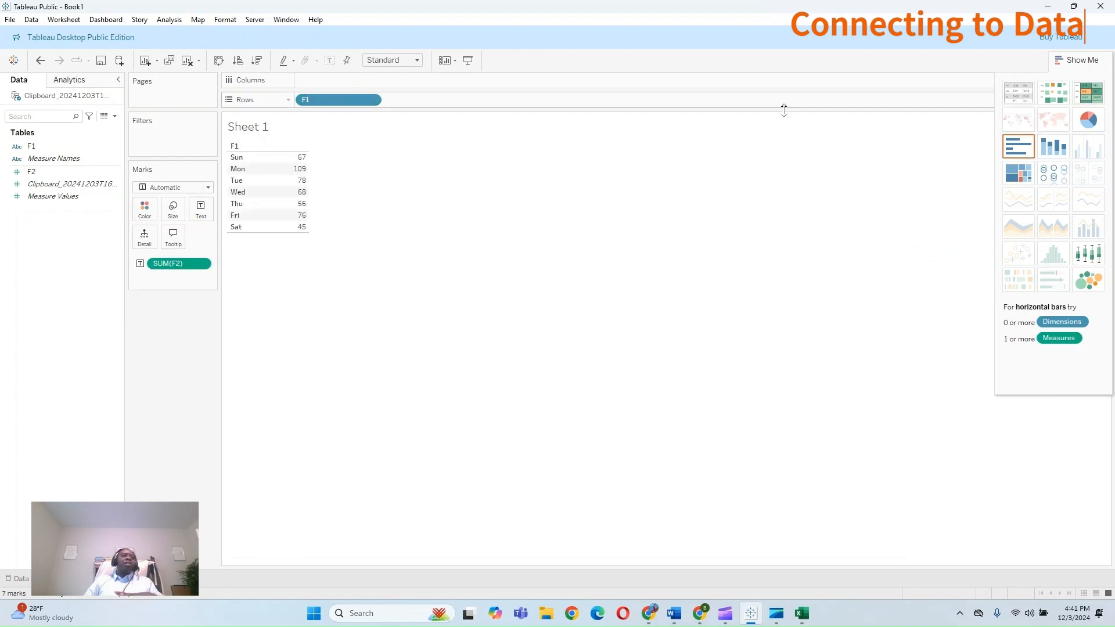
Step: Connect to the Excel file Global-Superstore.xls in Downloads as a new data source and add its Orders table to the data model
{"action": "left_click", "coordinate": [32, 20]}
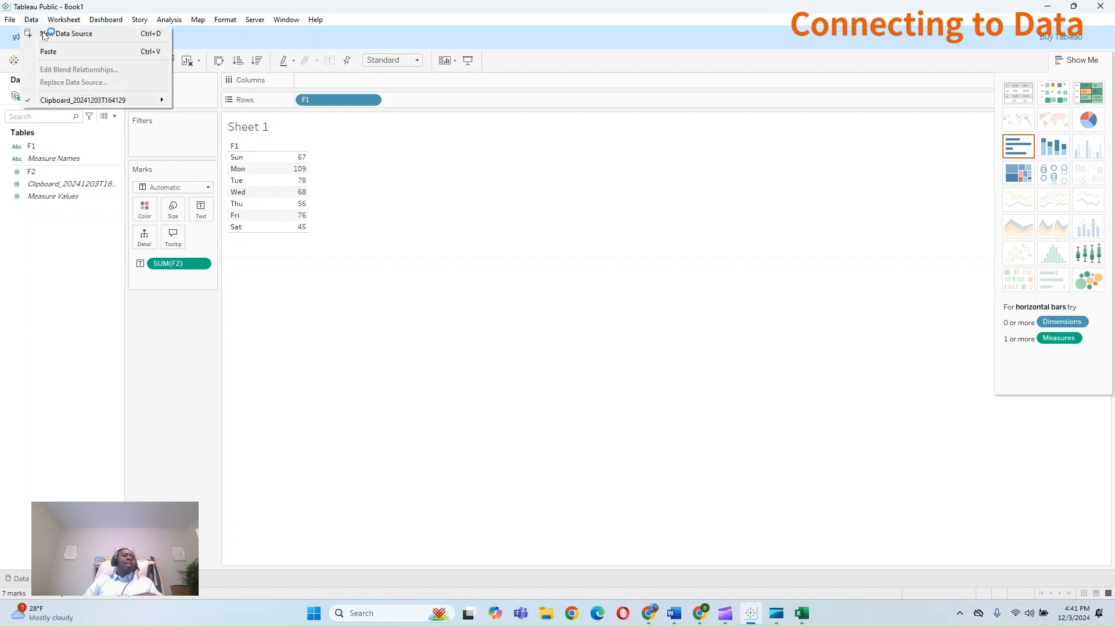
{"action": "left_click", "coordinate": [61, 33]}
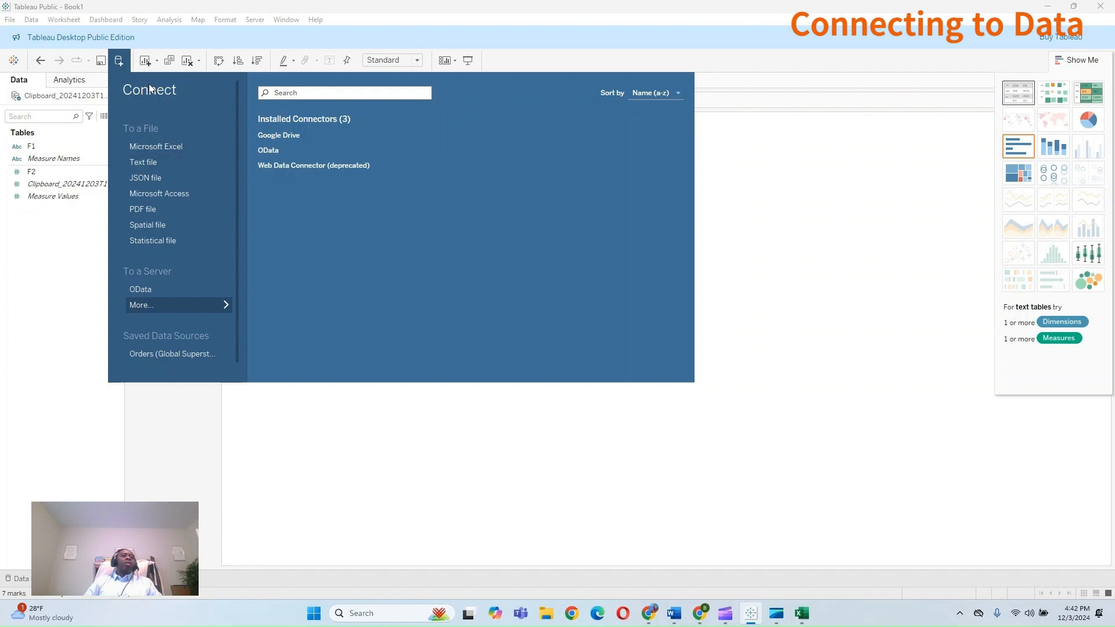
{"action": "left_click", "coordinate": [156, 145]}
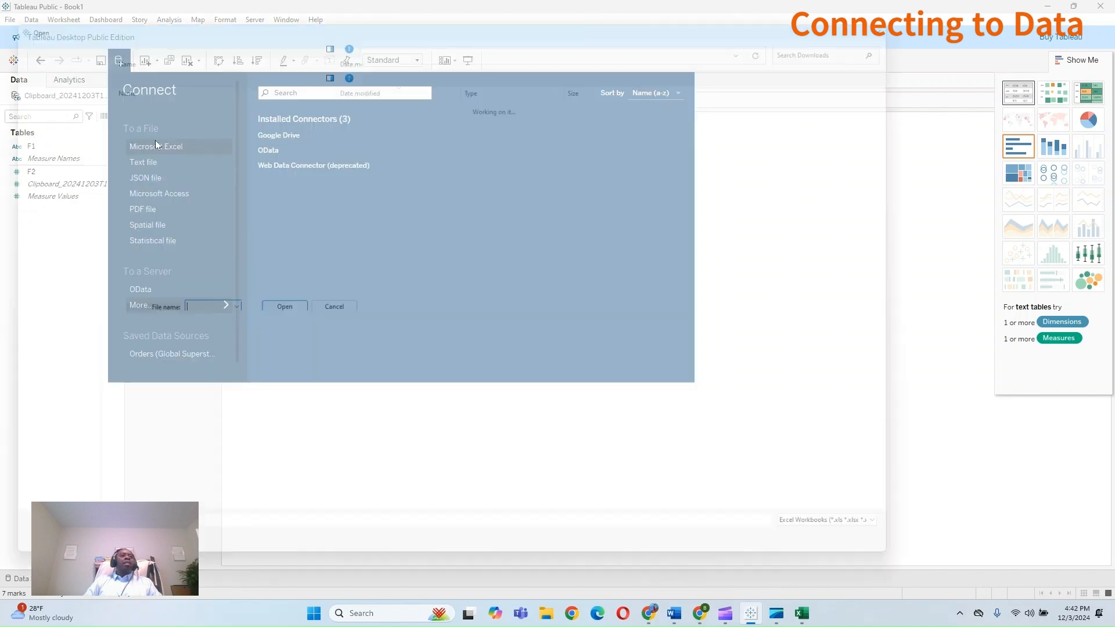
{"action": "scroll", "coordinate": [174, 232], "scroll_direction": "down", "scroll_amount": 3}
{"action": "scroll", "coordinate": [211, 262], "scroll_direction": "down", "scroll_amount": 3}
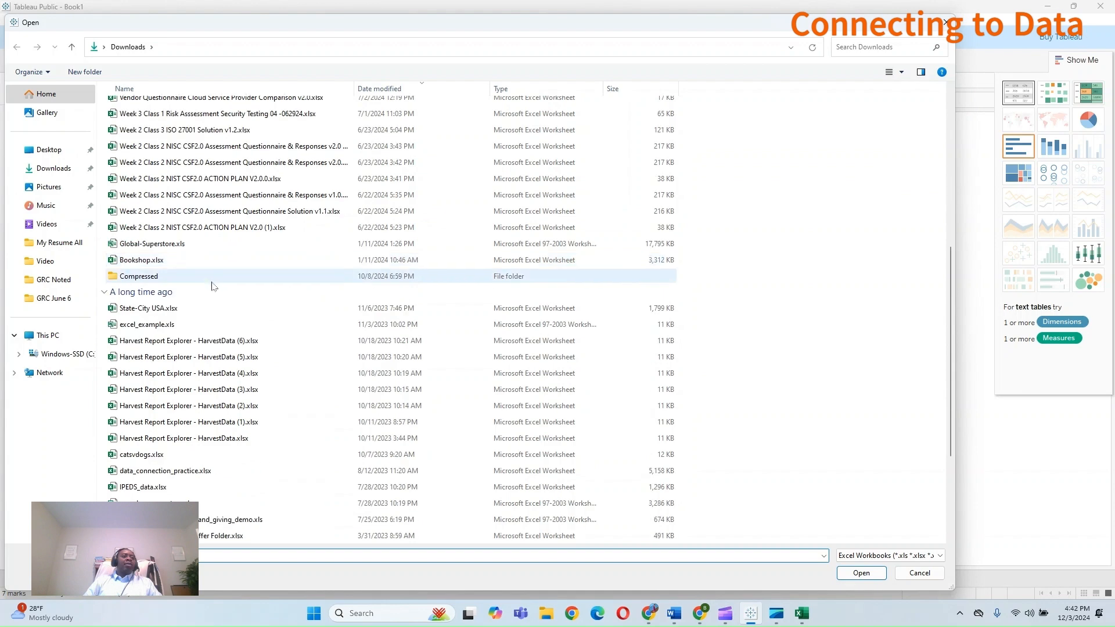
{"action": "left_click", "coordinate": [198, 243]}
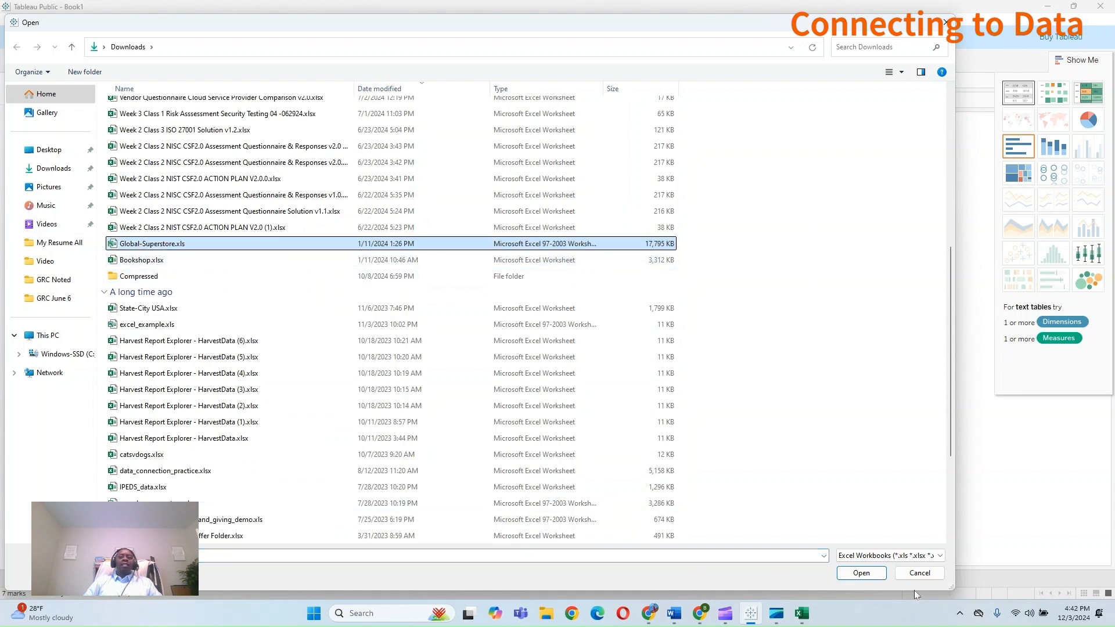
{"action": "left_click", "coordinate": [862, 573]}
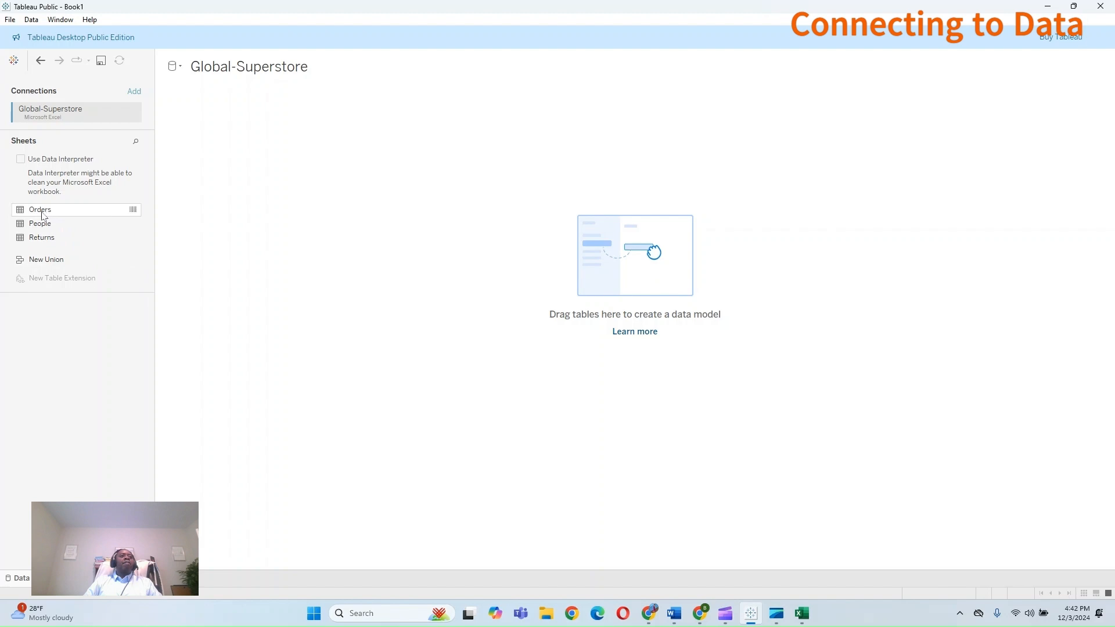
{"action": "left_click_drag", "start_coordinate": [43, 215], "coordinate": [311, 159]}
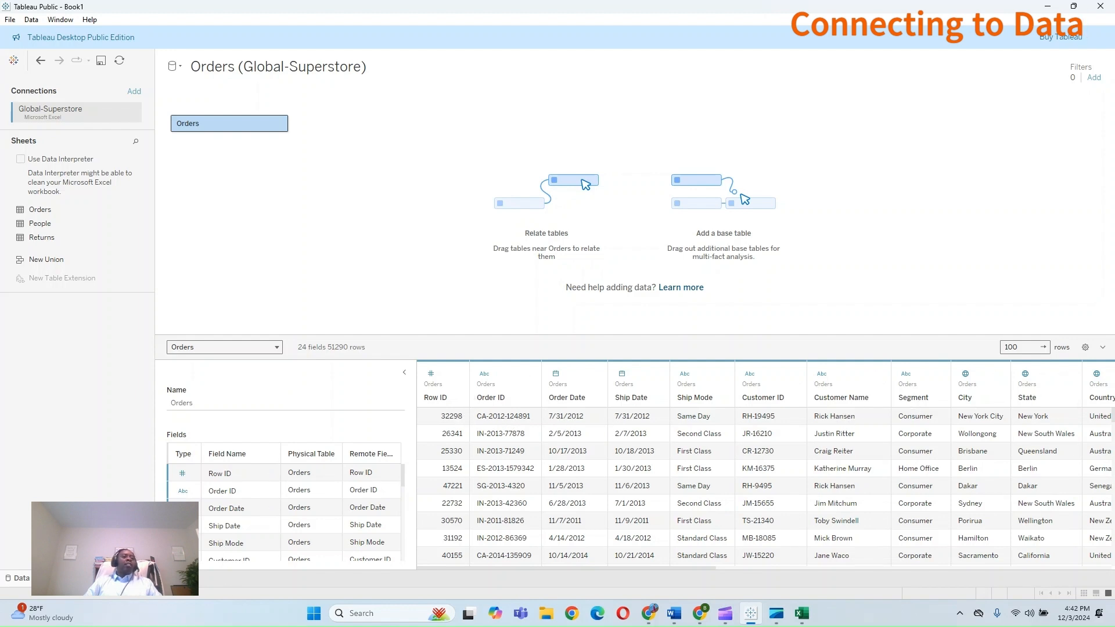
Step: Add a new worksheet, dashboard and story to the workbook, and go back to the blank dashboard
{"action": "mouse_move", "coordinate": [77, 579]}
{"action": "left_click", "coordinate": [77, 579]}
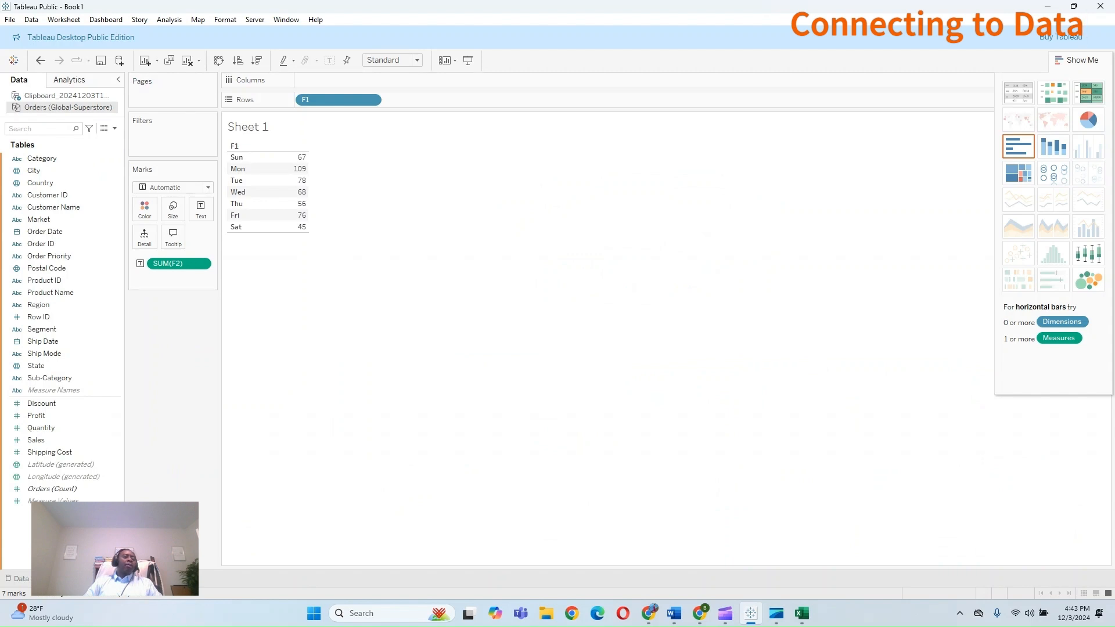
{"action": "left_click", "coordinate": [122, 579]}
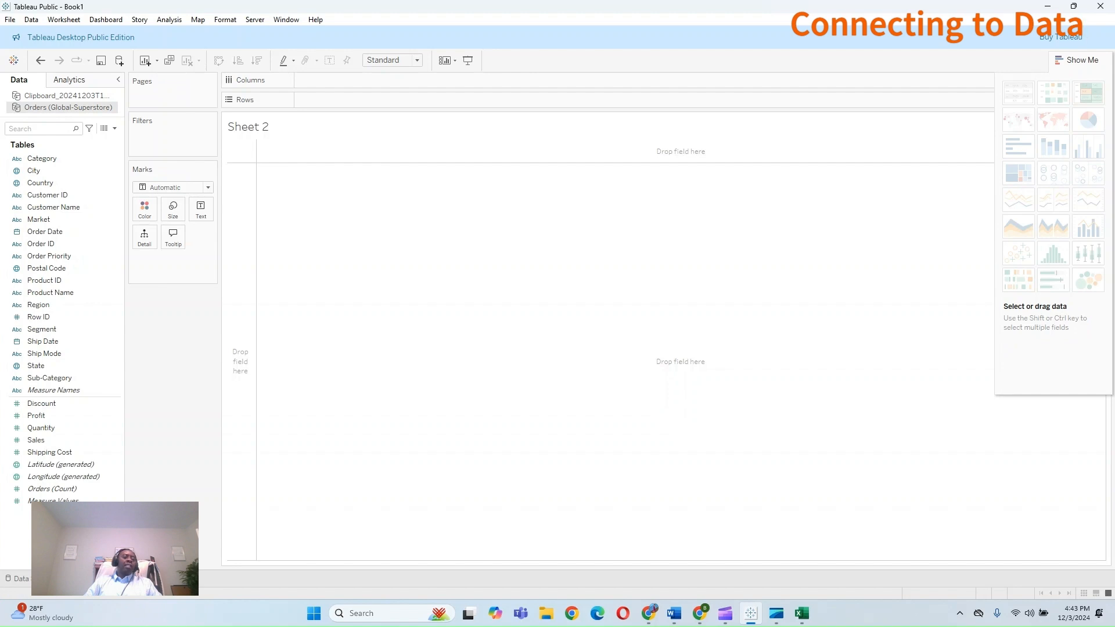
{"action": "left_click", "coordinate": [169, 579]}
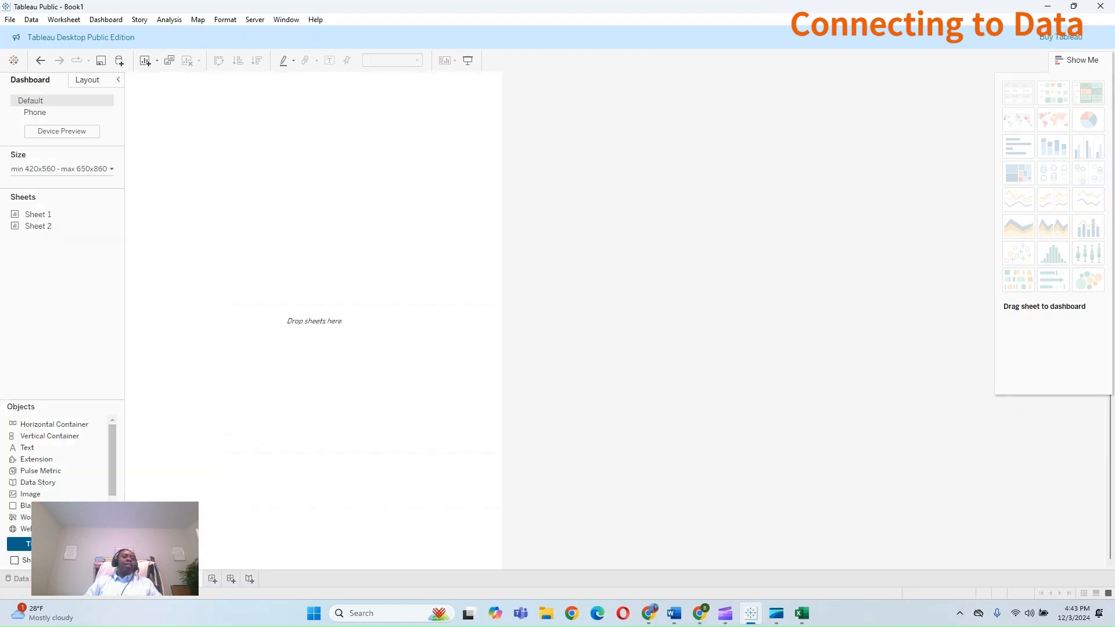
{"action": "left_click", "coordinate": [250, 579]}
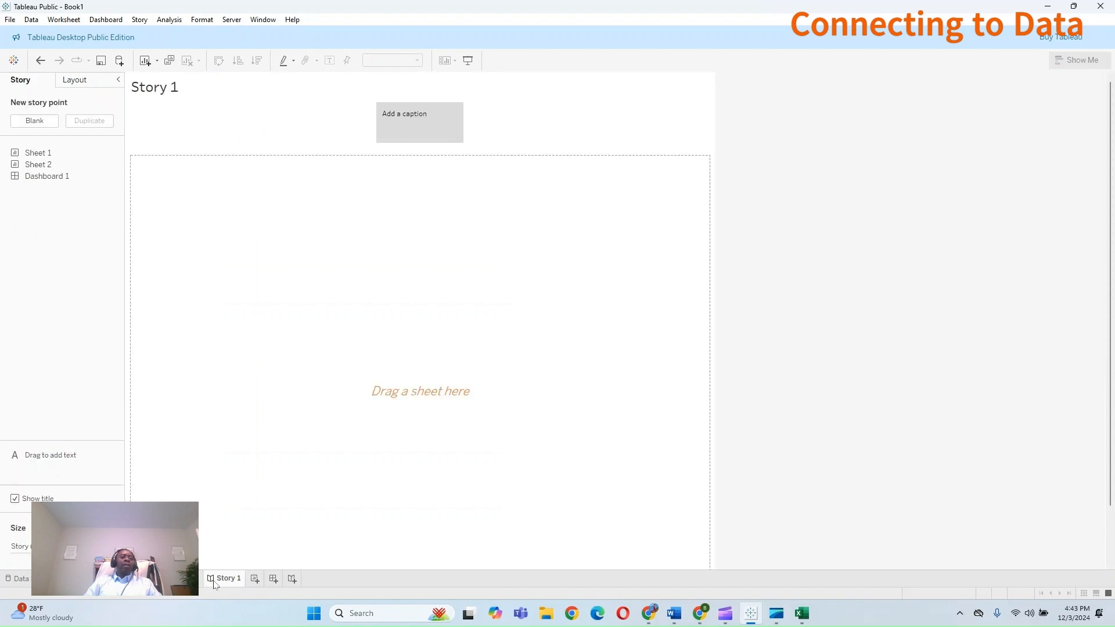
{"action": "left_click", "coordinate": [176, 579]}
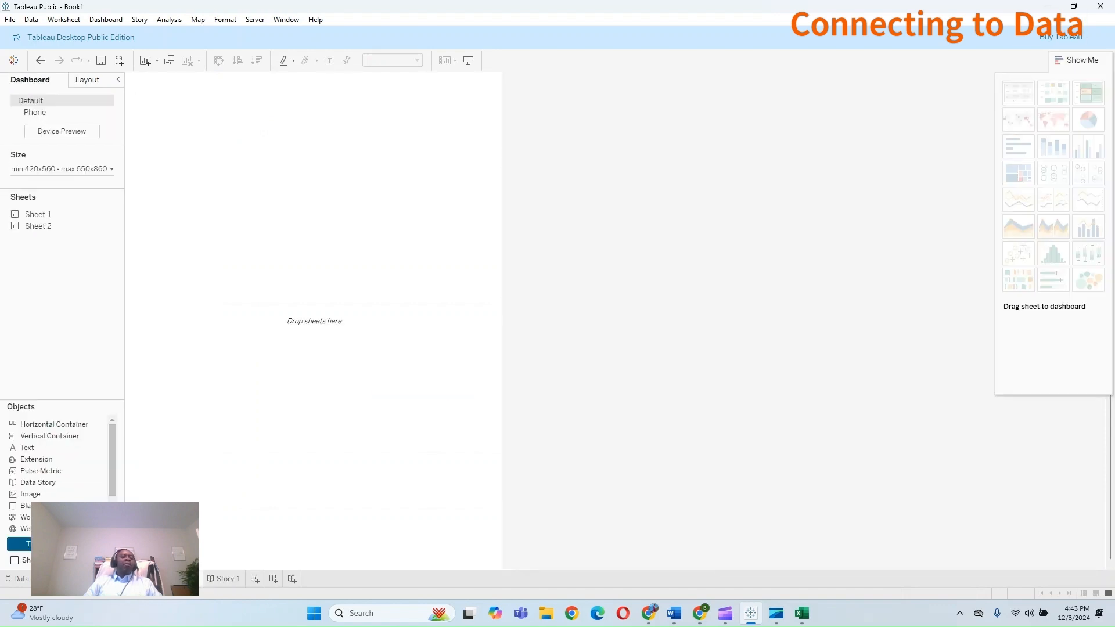
Step: View the blank story, go to Sheet 2, and close the pasted clipboard data source, confirming its removal
{"action": "mouse_move", "coordinate": [36, 219]}
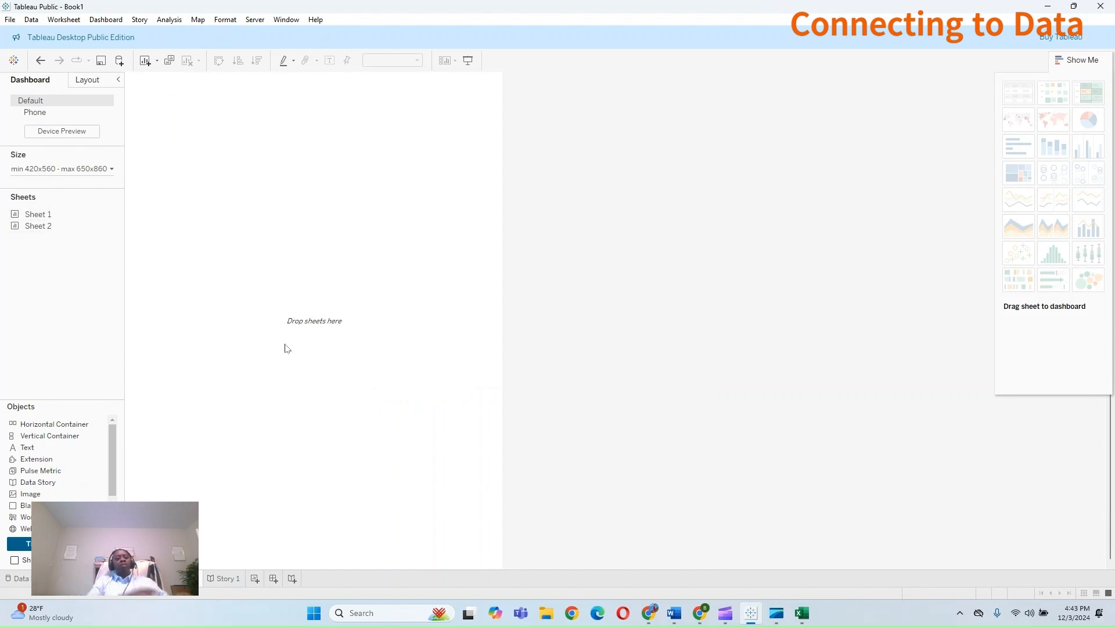
{"action": "left_click", "coordinate": [230, 579]}
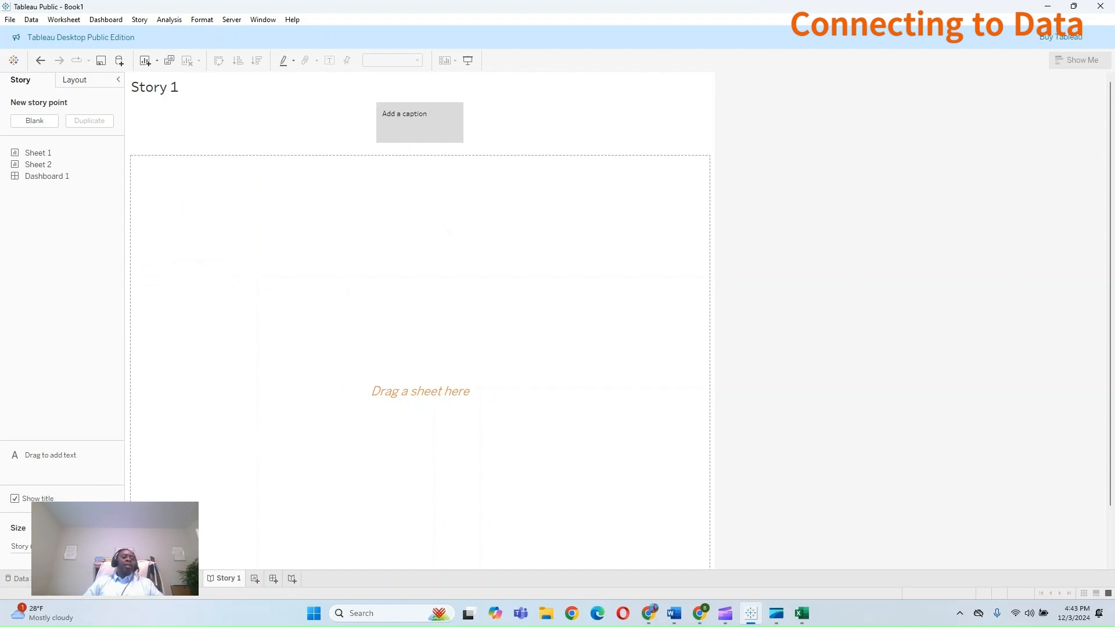
{"action": "left_click", "coordinate": [123, 579]}
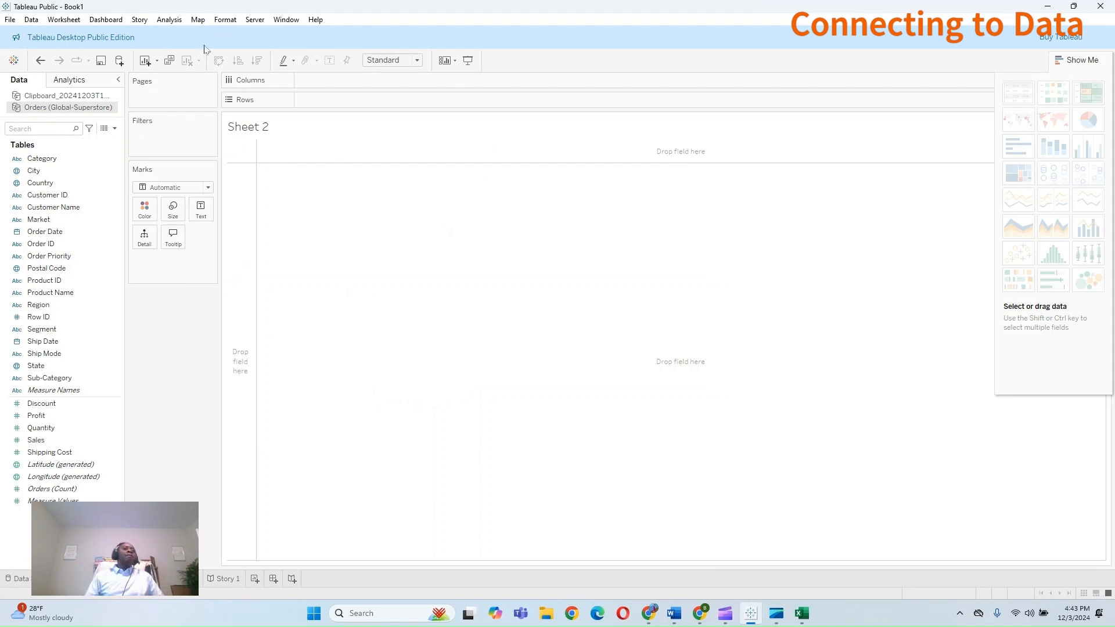
{"action": "left_click", "coordinate": [42, 95]}
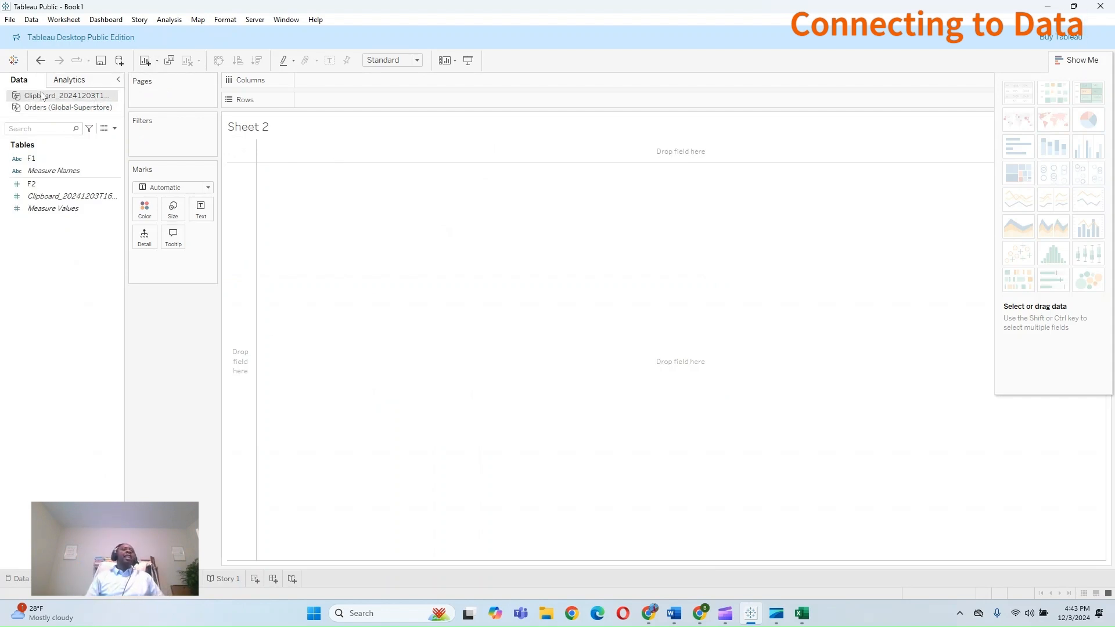
{"action": "right_click", "coordinate": [42, 95]}
{"action": "left_click", "coordinate": [87, 169]}
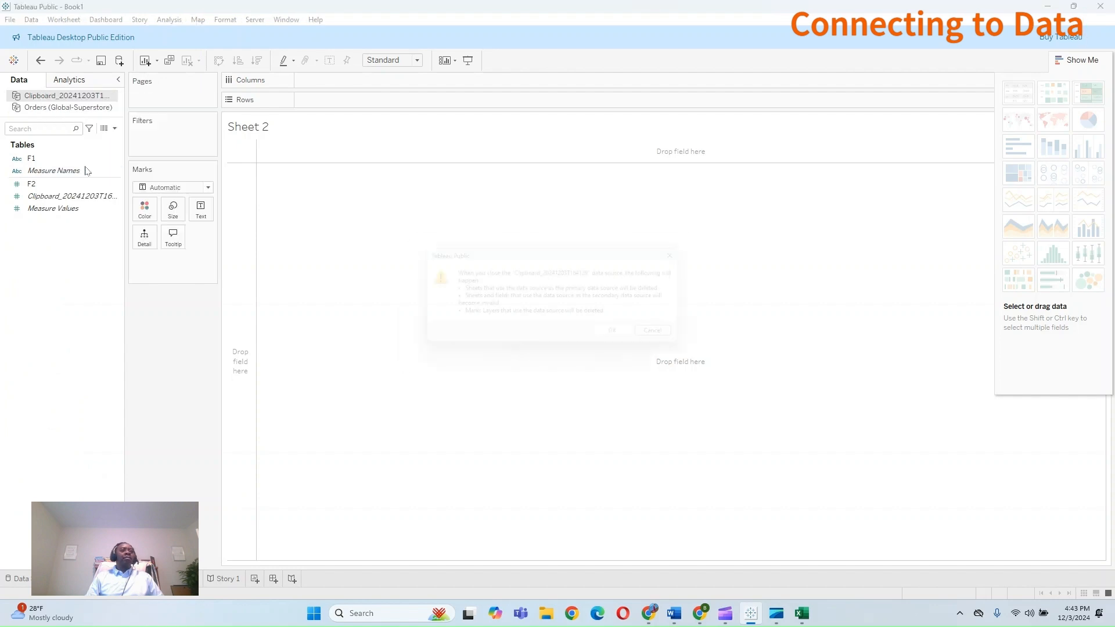
{"action": "left_click", "coordinate": [628, 339]}
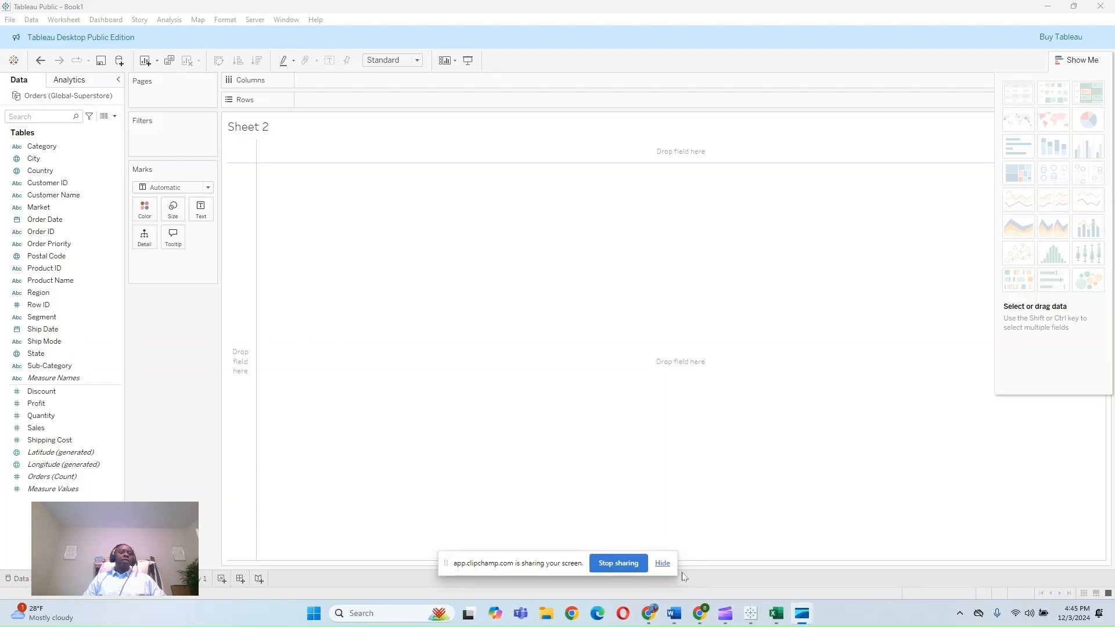
{"action": "left_click", "coordinate": [662, 563]}
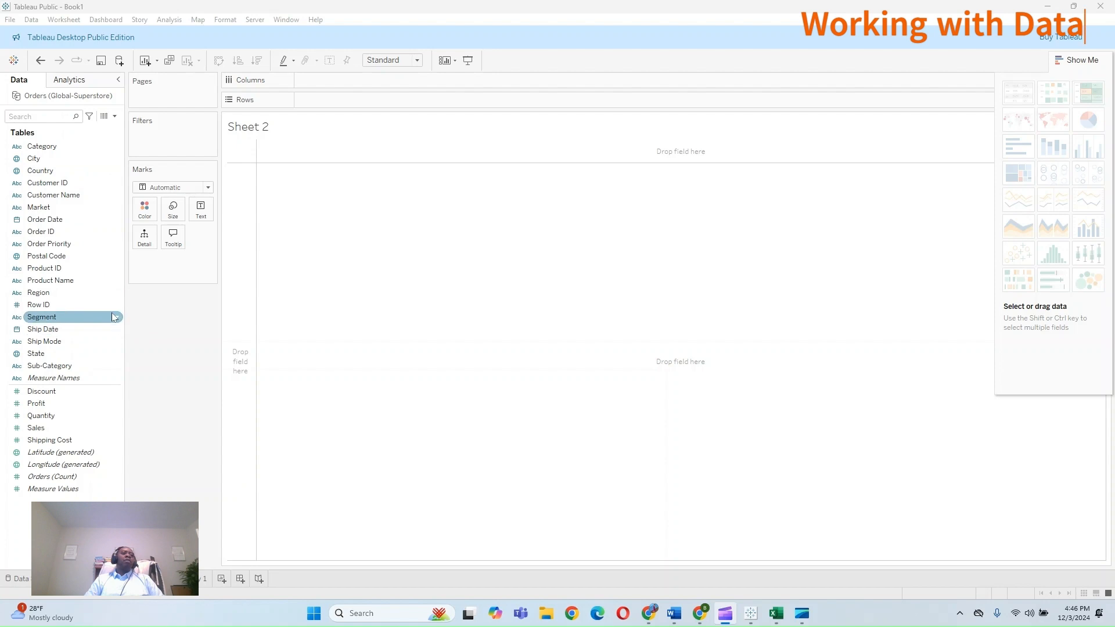
Step: Build a text table on Sheet 2 with Sub-Category on rows and Profit as the values
{"action": "left_click_drag", "start_coordinate": [69, 373], "coordinate": [382, 104]}
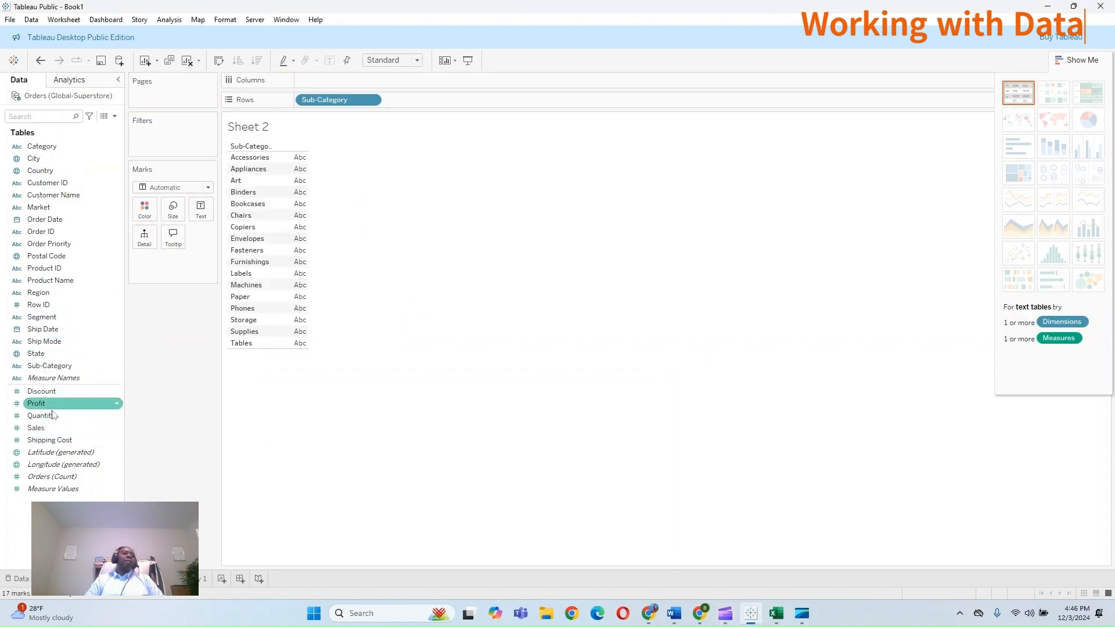
{"action": "left_click_drag", "start_coordinate": [52, 404], "coordinate": [297, 200]}
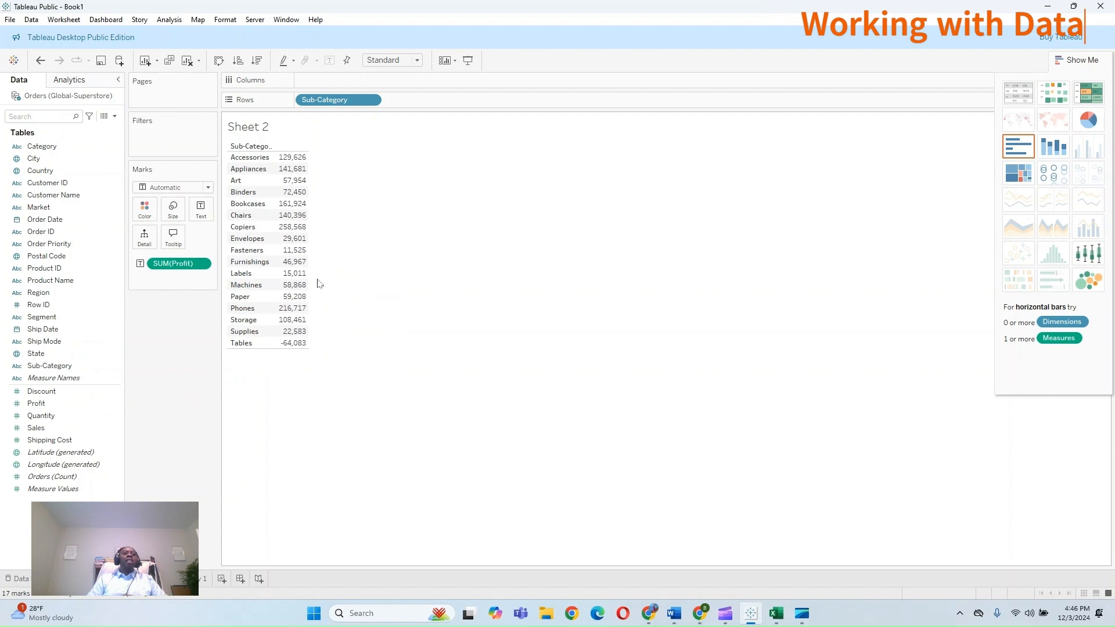
{"action": "mouse_move", "coordinate": [284, 162]}
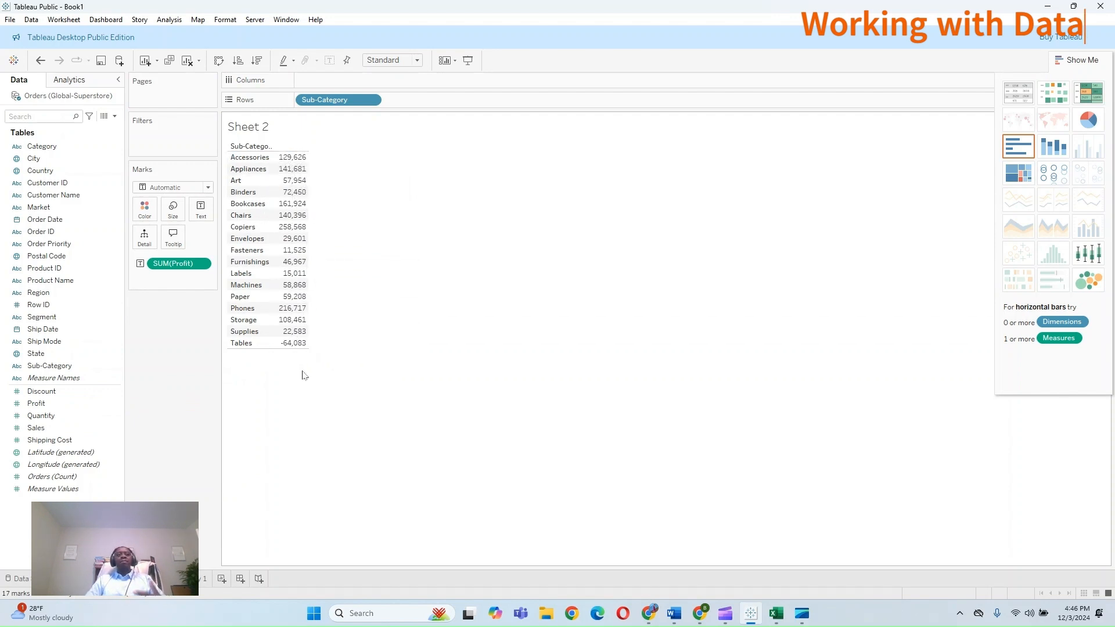
Step: Set the default number format of the Profit field to Currency (Custom) with 0 decimal places
{"action": "left_click", "coordinate": [93, 403]}
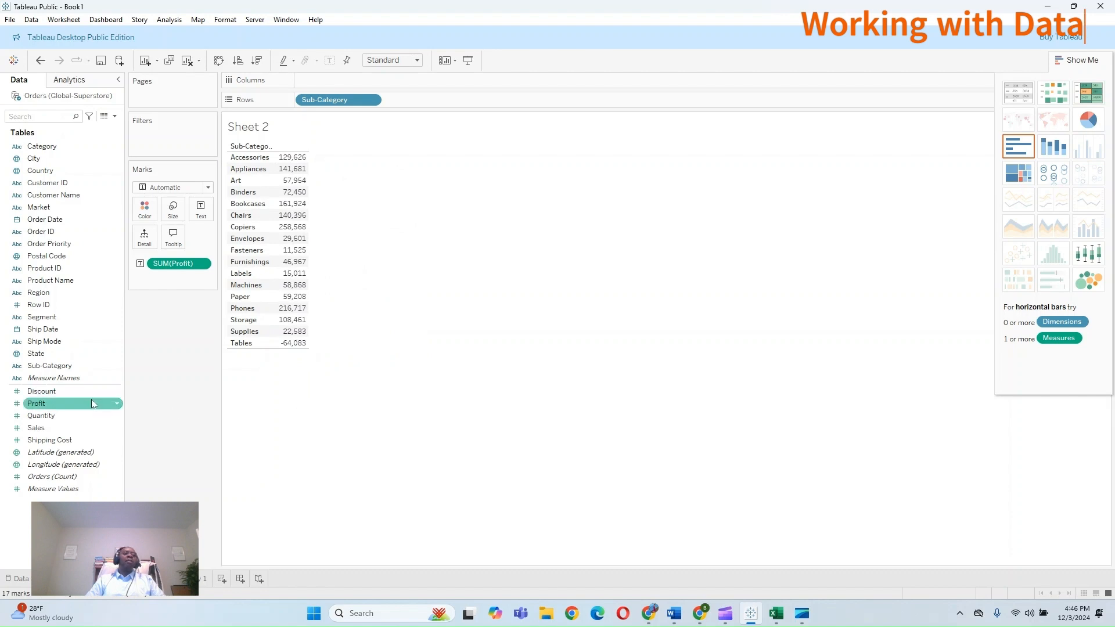
{"action": "right_click", "coordinate": [90, 403]}
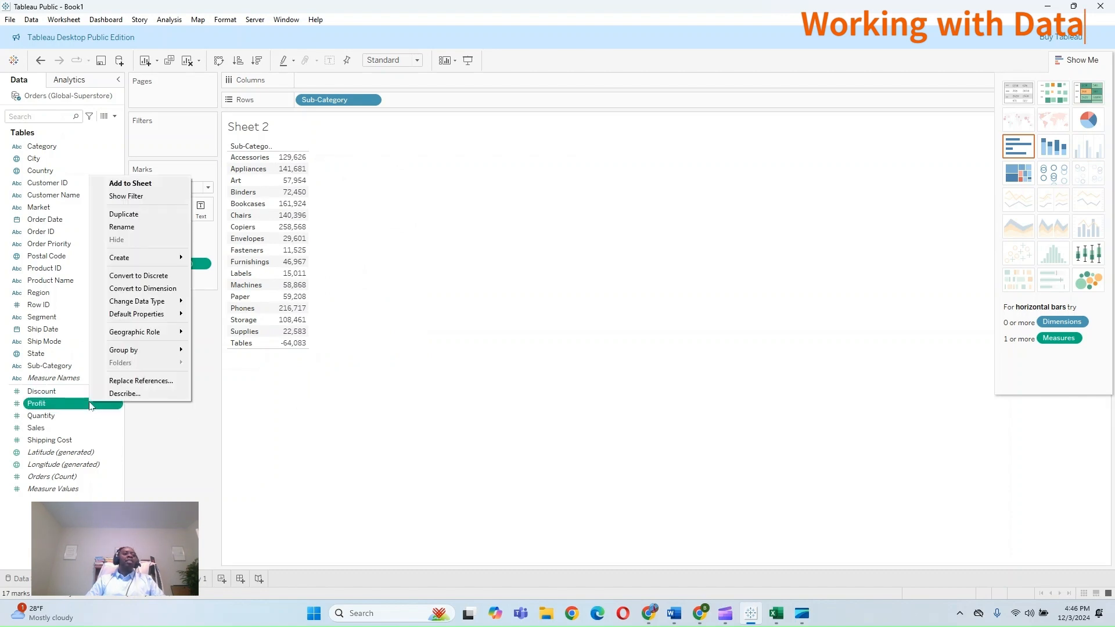
{"action": "mouse_move", "coordinate": [146, 320]}
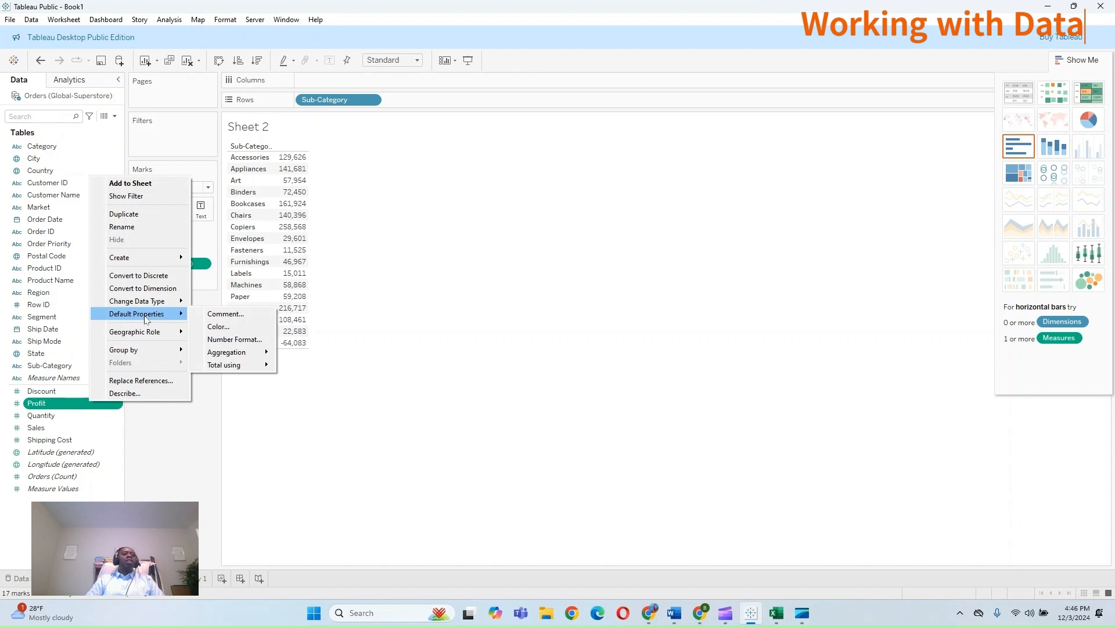
{"action": "left_click", "coordinate": [233, 341]}
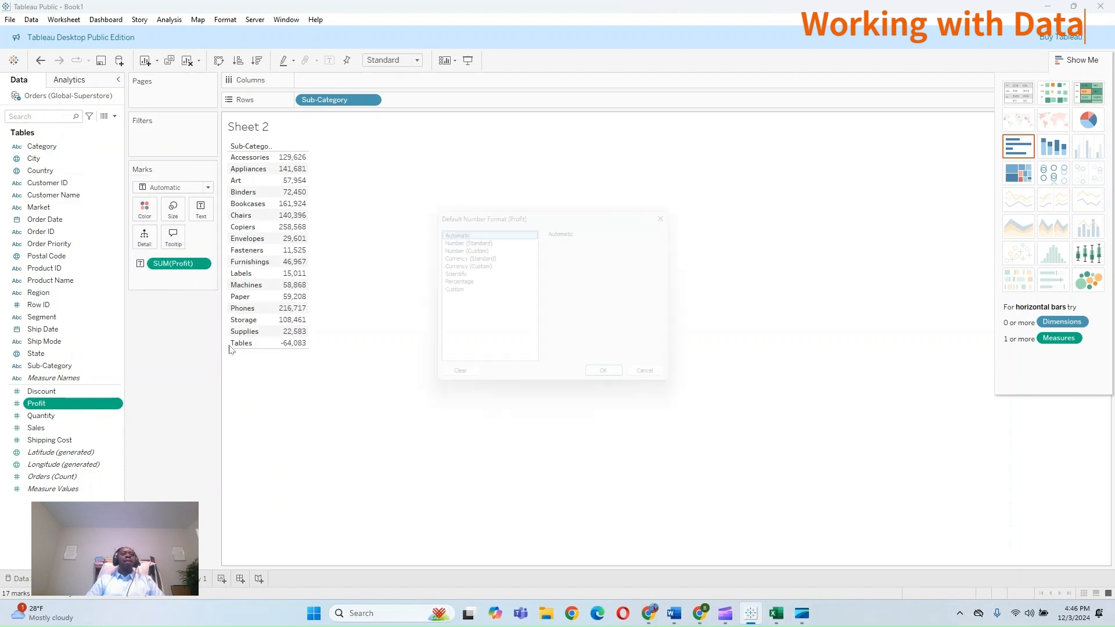
{"action": "left_click", "coordinate": [499, 255]}
{"action": "left_click", "coordinate": [504, 264]}
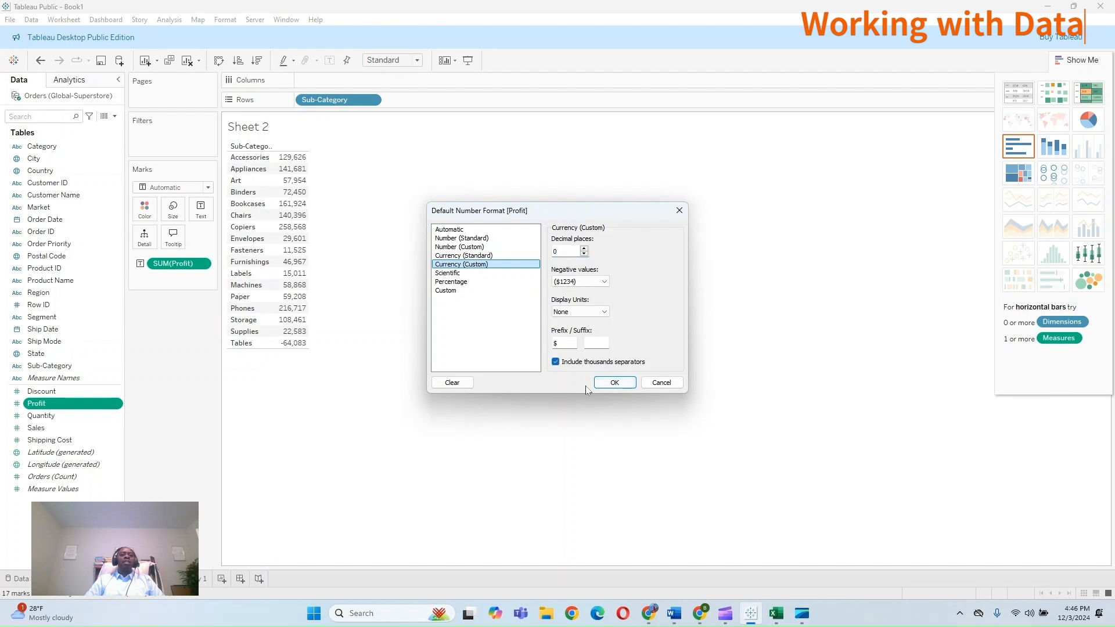
{"action": "left_click", "coordinate": [615, 383]}
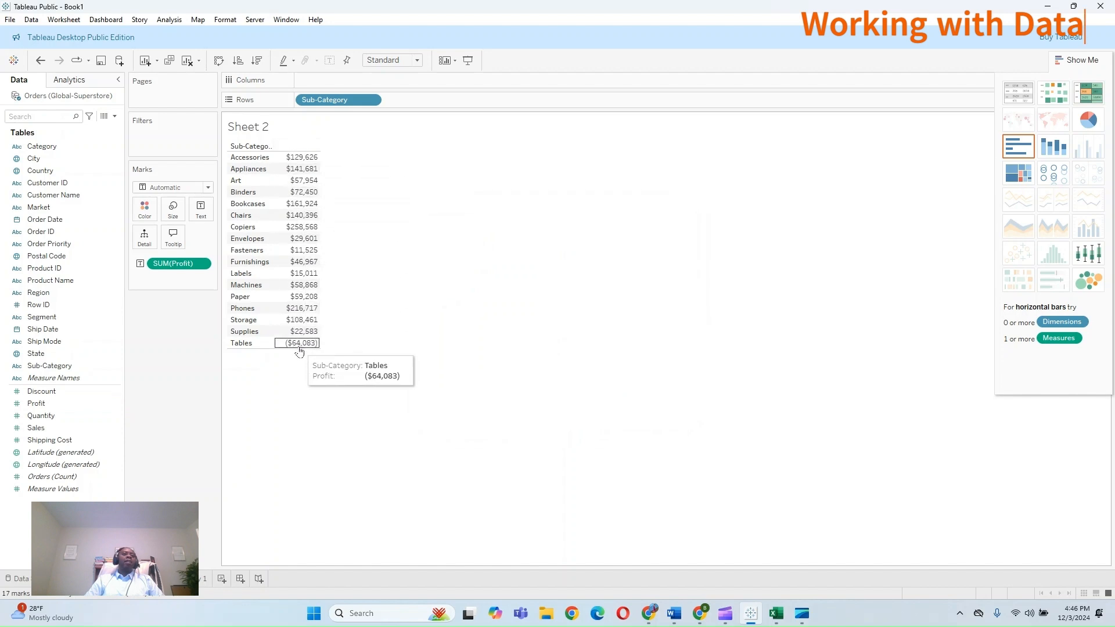
Step: Set the default number format of Discount, Sales and Shipping Cost together to Currency (Custom) with 0 decimal places
{"action": "right_click", "coordinate": [70, 391]}
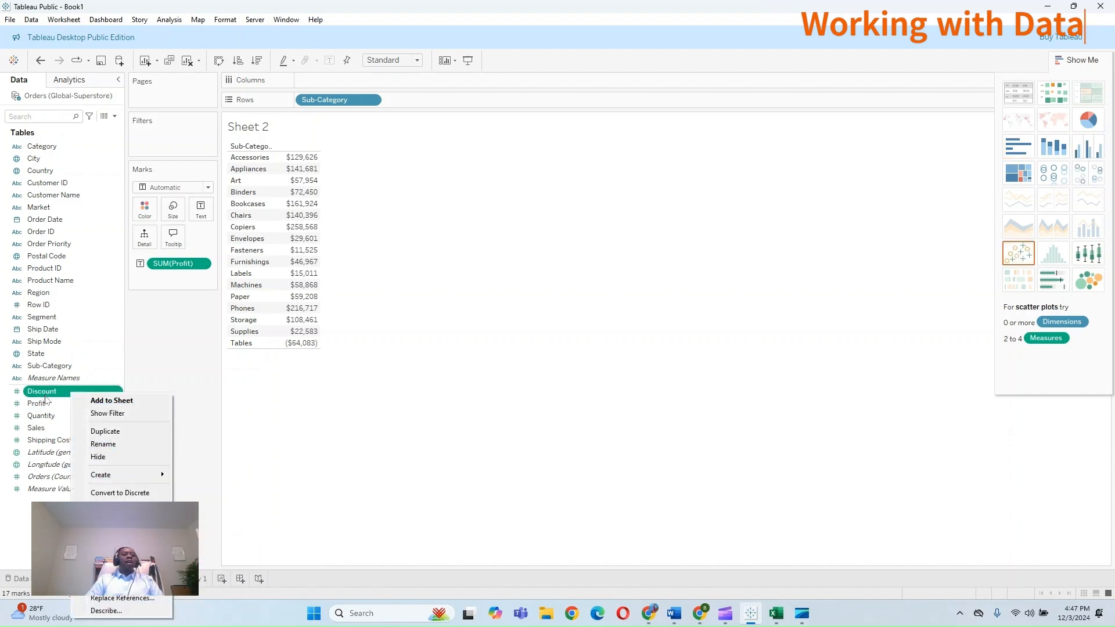
{"action": "left_click", "coordinate": [272, 469]}
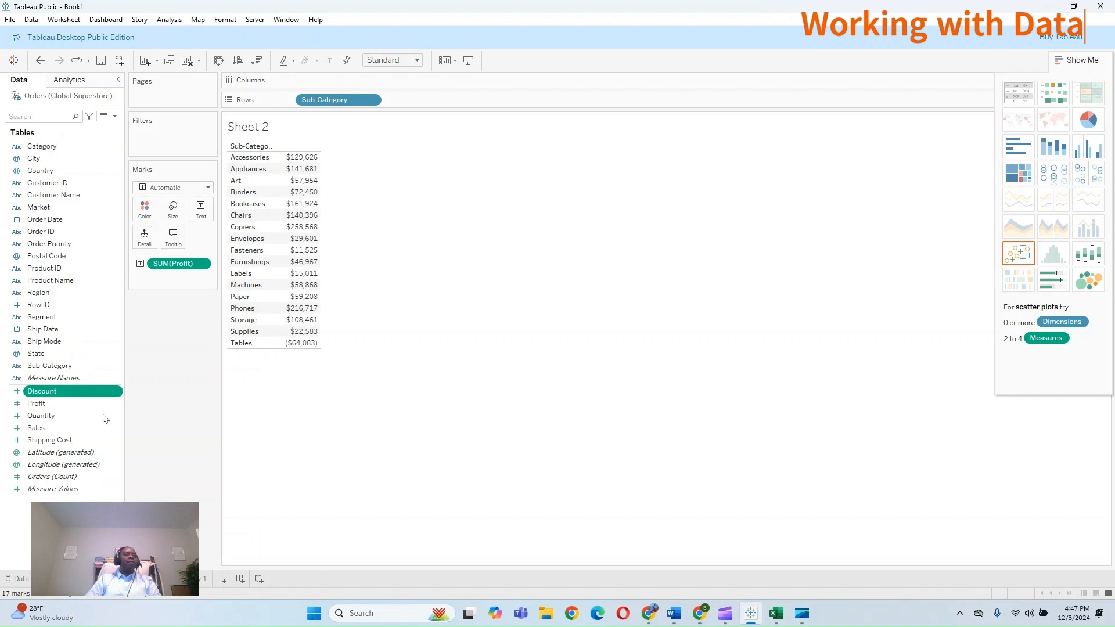
{"action": "left_click", "coordinate": [58, 430], "text": "ctrl"}
{"action": "left_click", "coordinate": [73, 443], "text": "ctrl"}
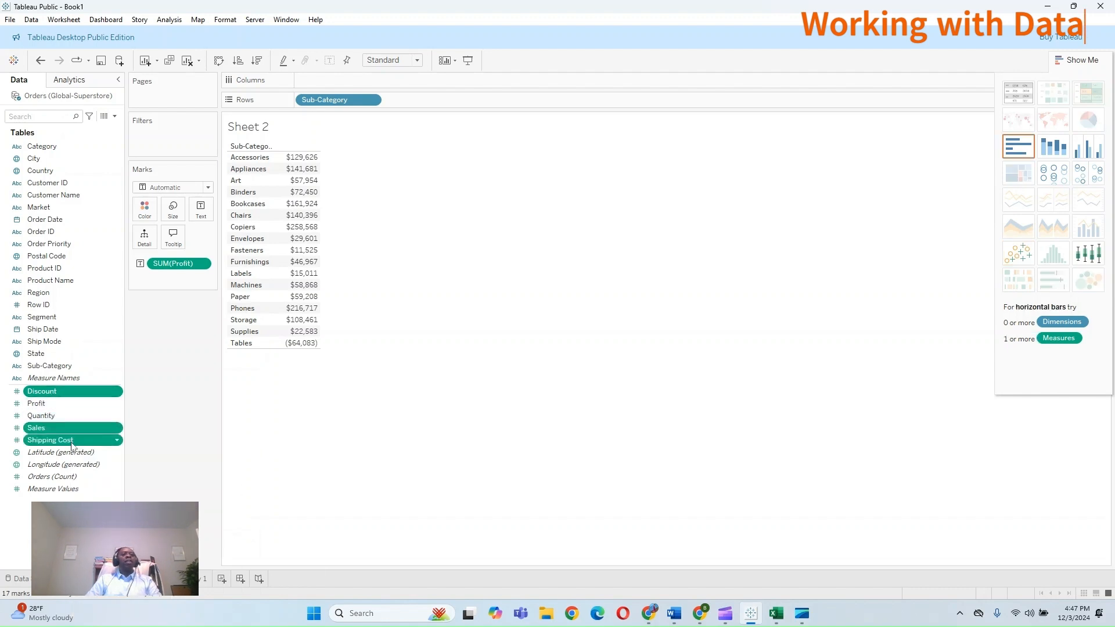
{"action": "right_click", "coordinate": [90, 440]}
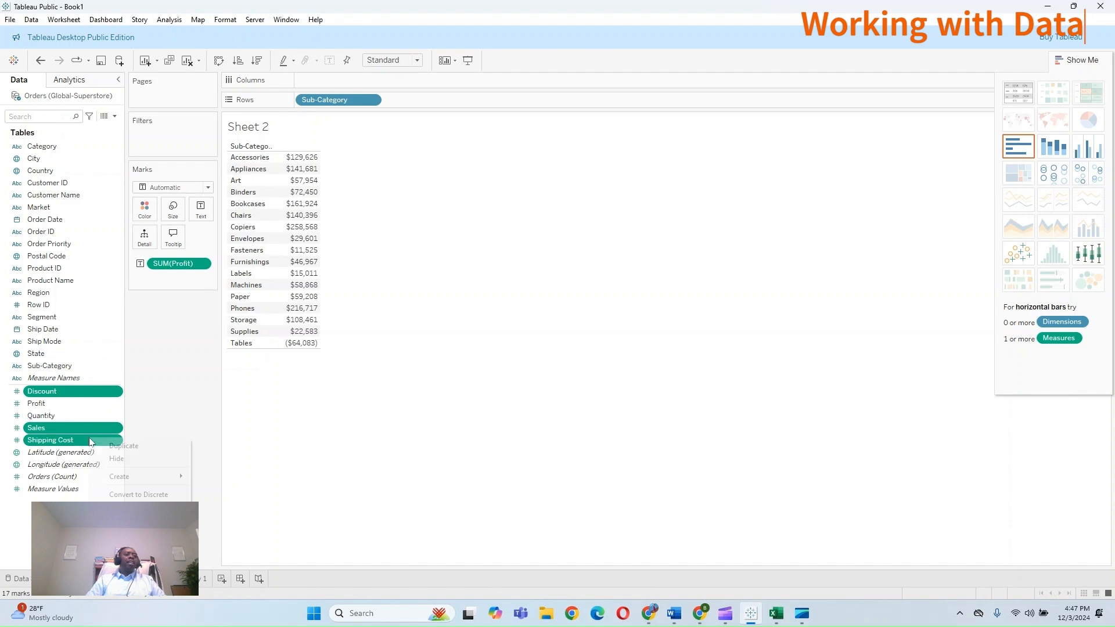
{"action": "mouse_move", "coordinate": [145, 534]}
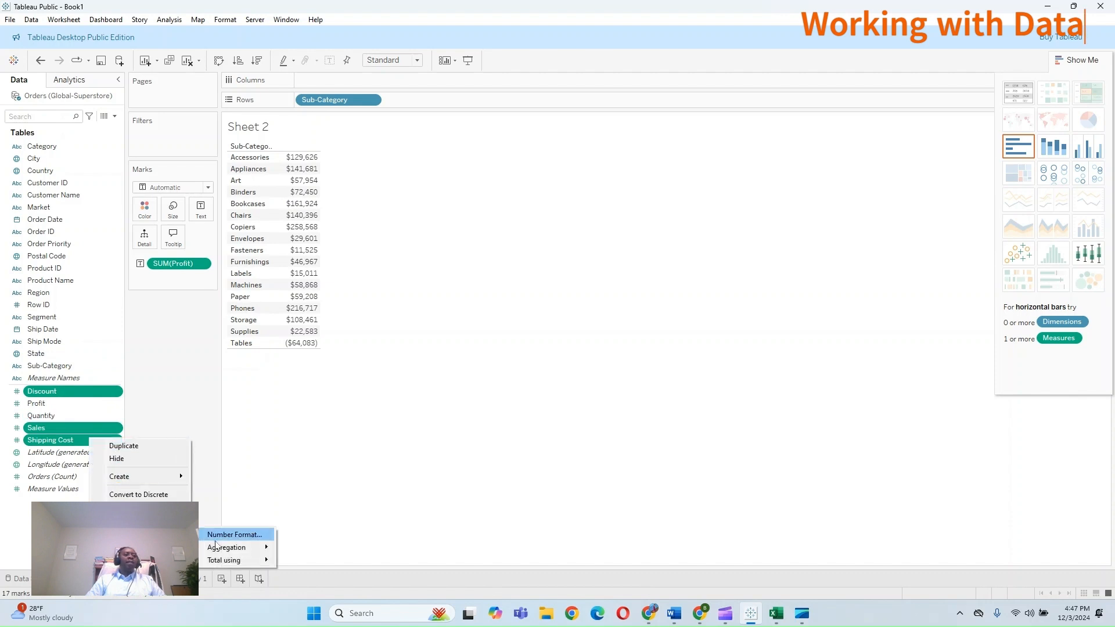
{"action": "left_click", "coordinate": [259, 535]}
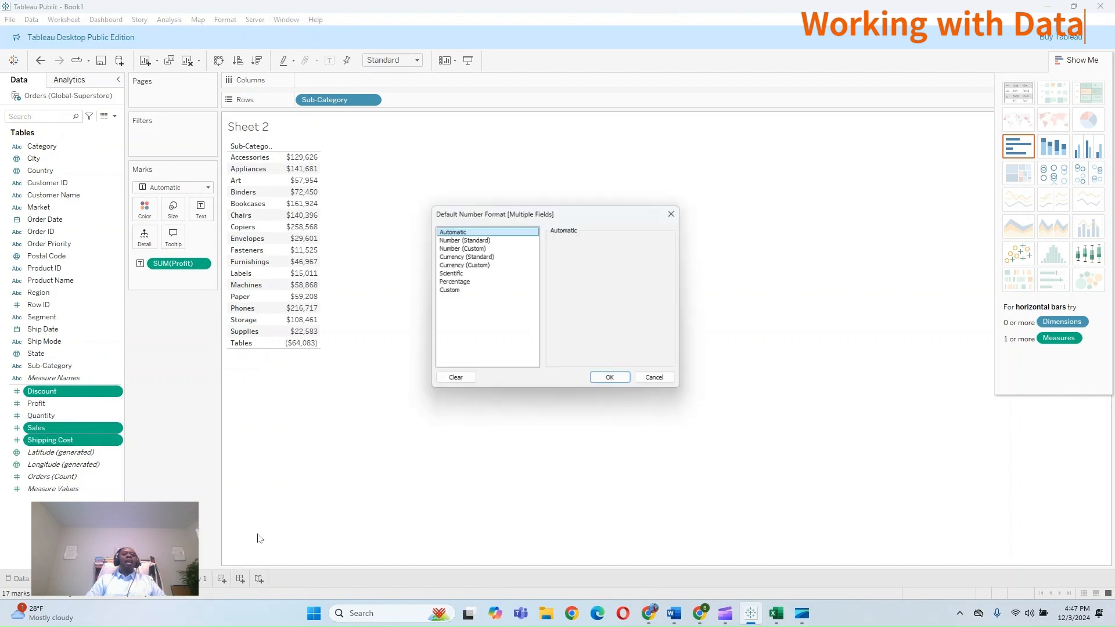
{"action": "left_click", "coordinate": [479, 265]}
{"action": "left_click", "coordinate": [584, 254]}
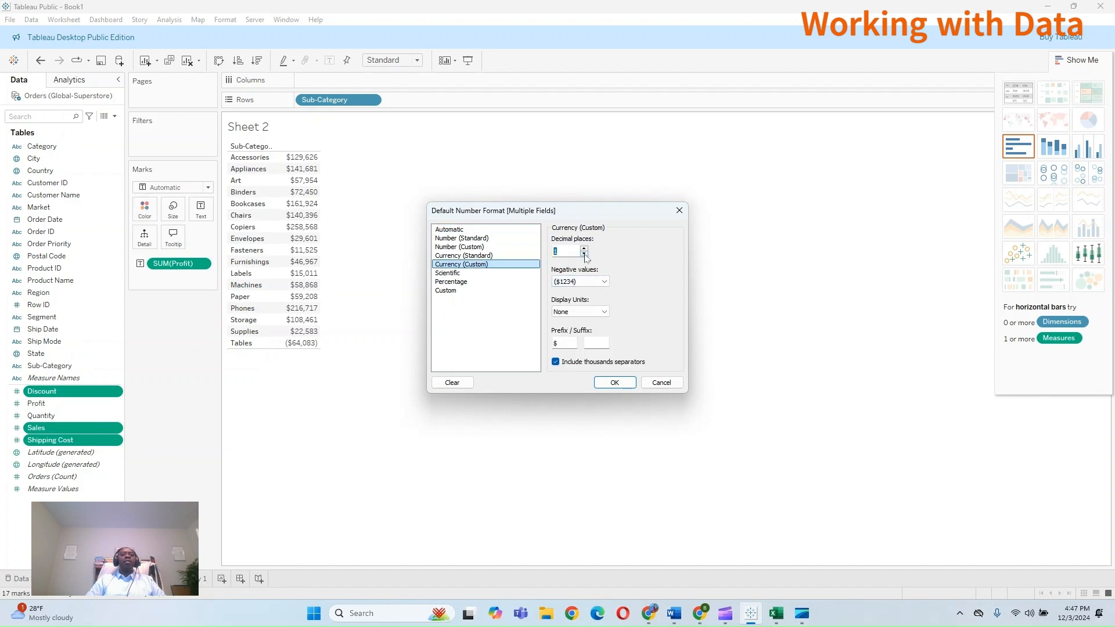
{"action": "left_click", "coordinate": [614, 383]}
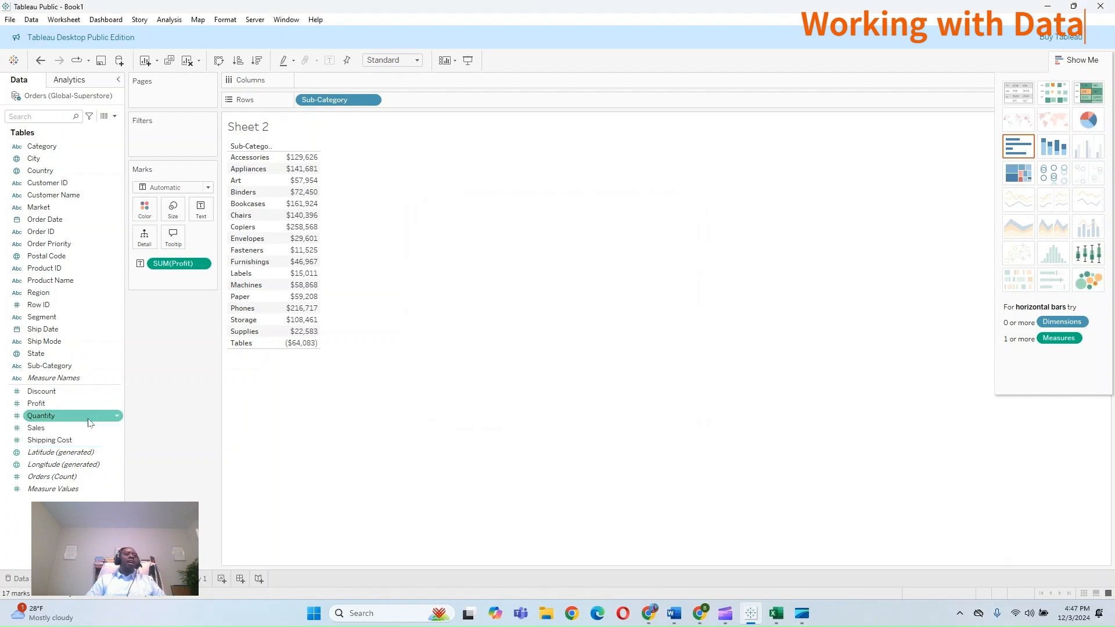
Step: Add Sales and Shipping Cost next to Profit, keeping the view as a text table
{"action": "left_click_drag", "start_coordinate": [36, 428], "coordinate": [438, 103]}
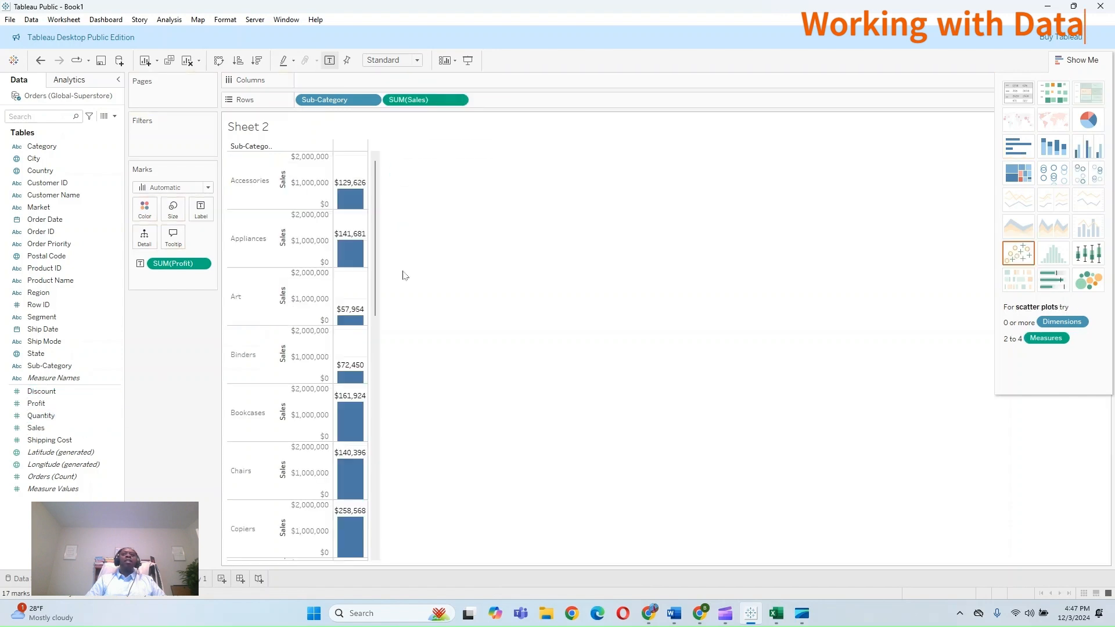
{"action": "left_click", "coordinate": [1019, 92]}
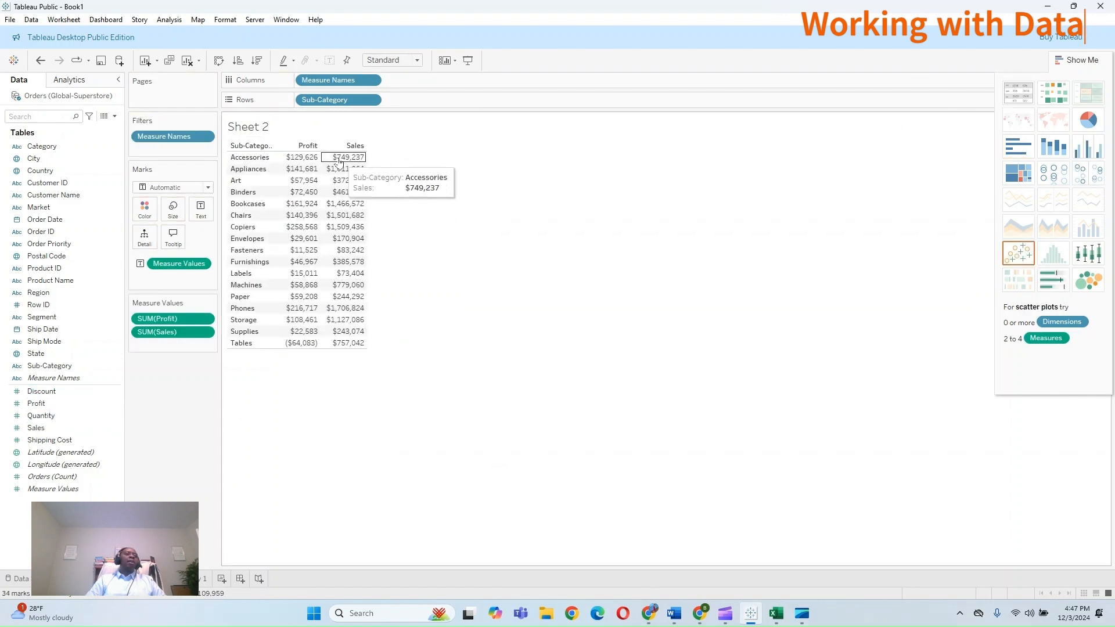
{"action": "left_click_drag", "start_coordinate": [49, 440], "coordinate": [146, 347]}
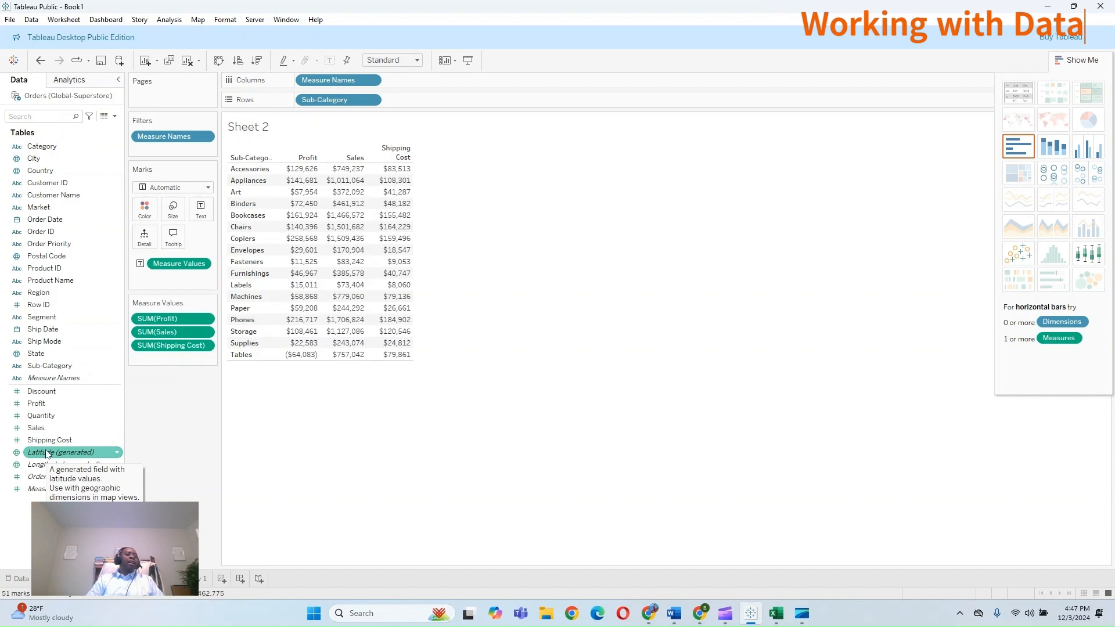
Step: Show a range filter for Sales beside the table and remove it again
{"action": "right_click", "coordinate": [85, 428]}
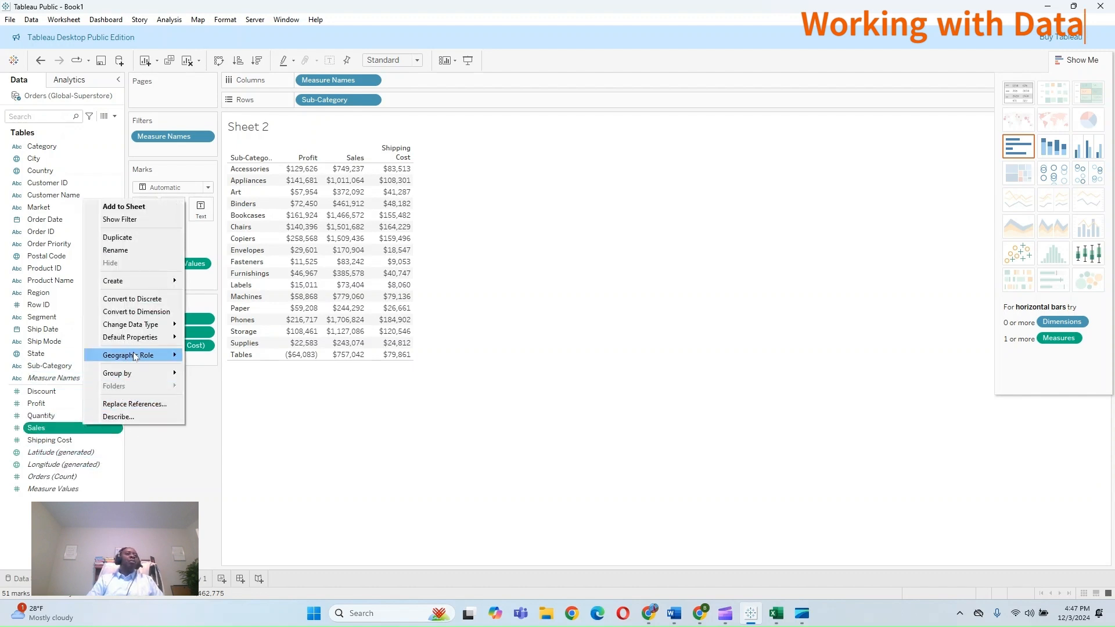
{"action": "left_click", "coordinate": [153, 219]}
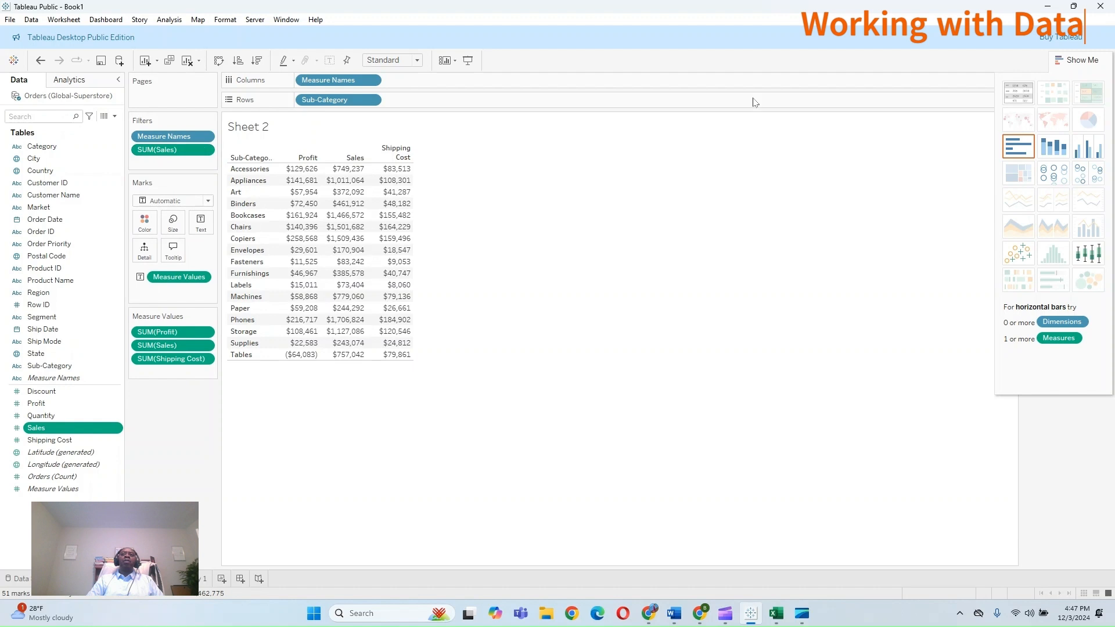
{"action": "left_click", "coordinate": [1081, 61]}
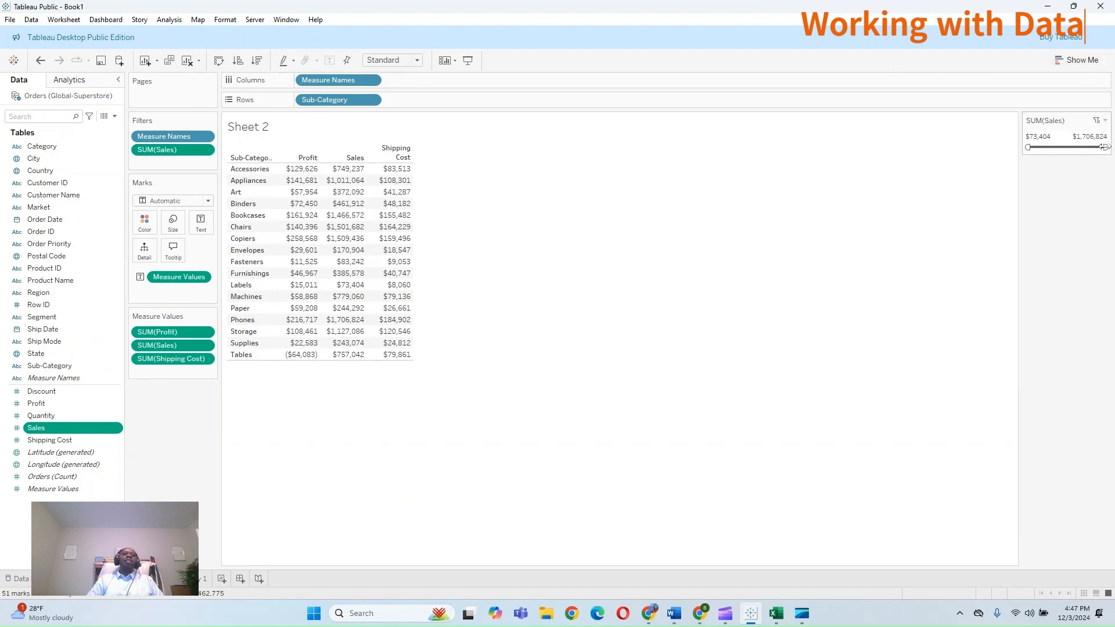
{"action": "left_click_drag", "start_coordinate": [1105, 147], "coordinate": [1095, 147]}
{"action": "left_click_drag", "start_coordinate": [157, 150], "coordinate": [174, 429]}
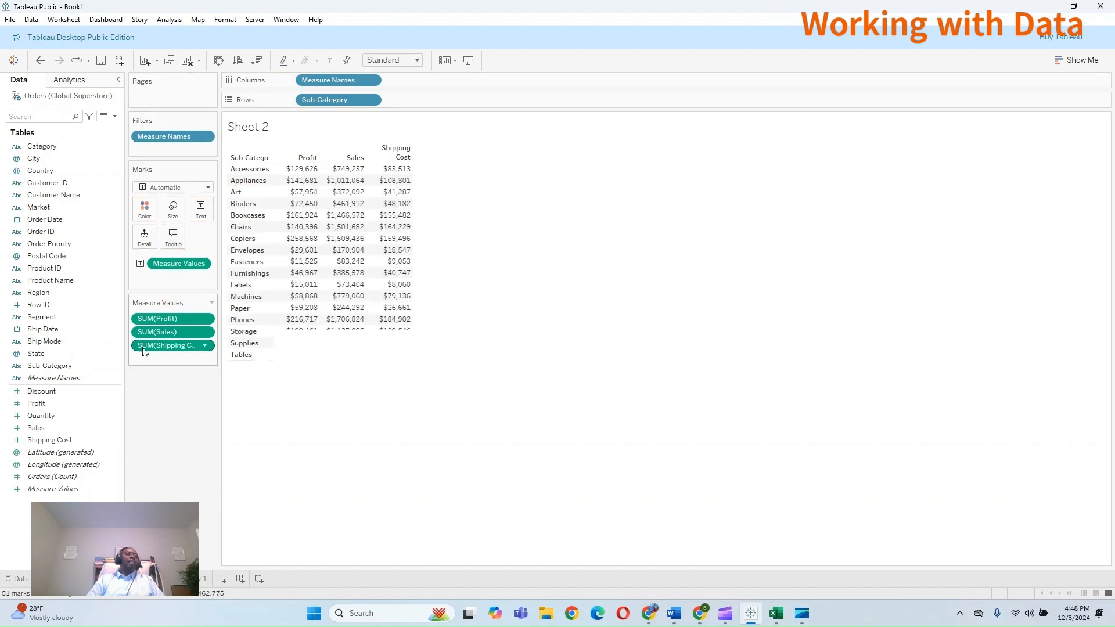
Step: Rename the Profit field in the data source as Profits
{"action": "right_click", "coordinate": [53, 404]}
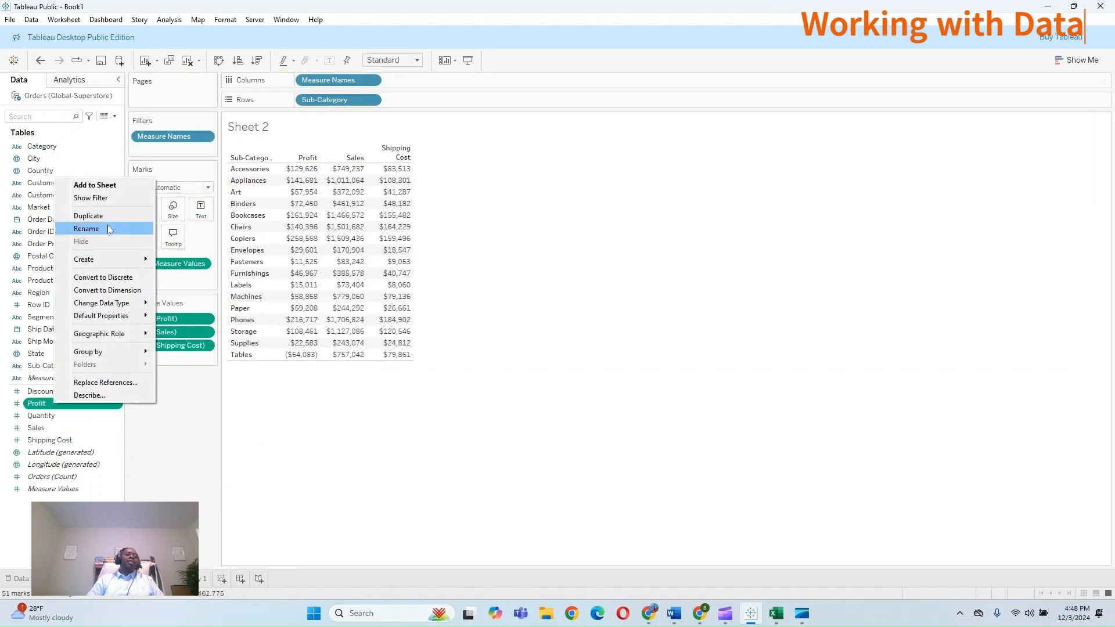
{"action": "left_click", "coordinate": [109, 230]}
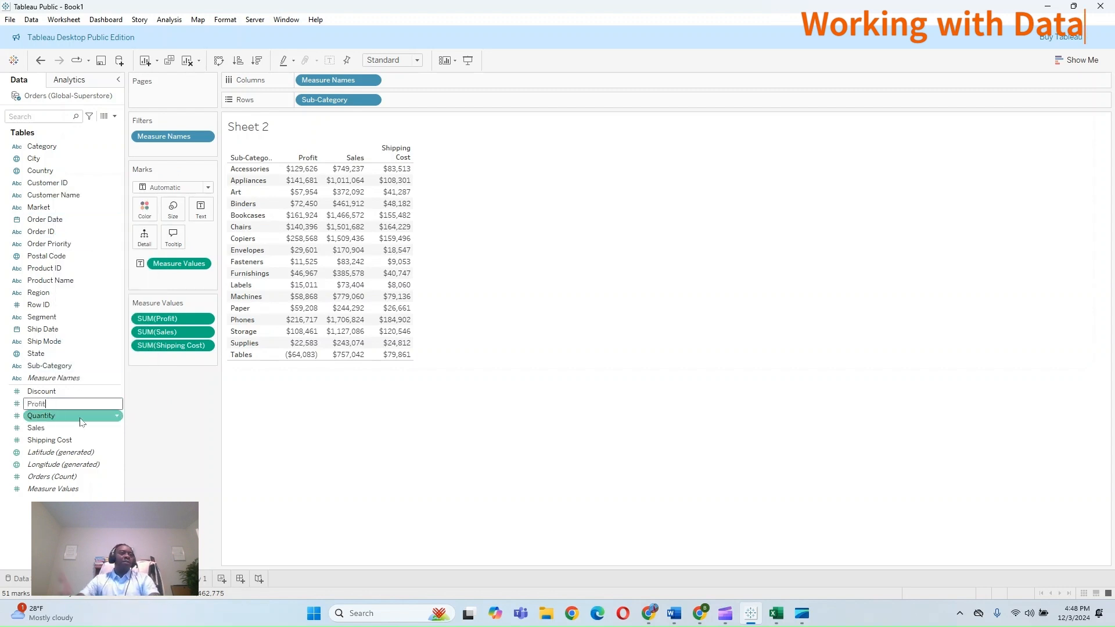
{"action": "type", "text": "Profits"}
{"action": "key", "text": "Return"}
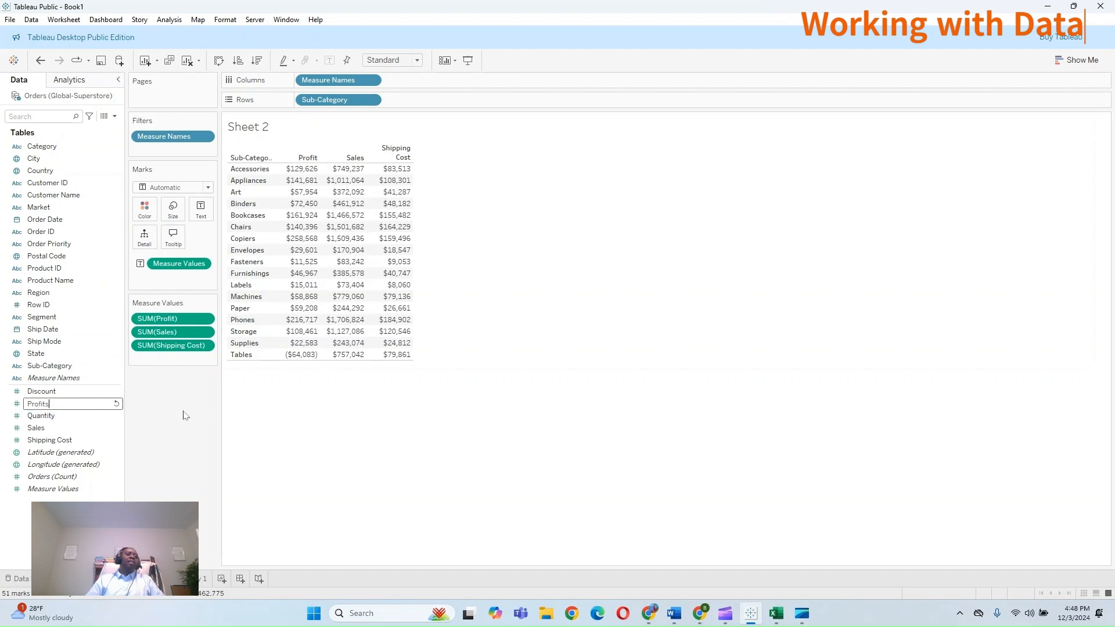
Step: Open the description of the Profits field, examine its role, type and default aggregation, and close it
{"action": "right_click", "coordinate": [69, 405]}
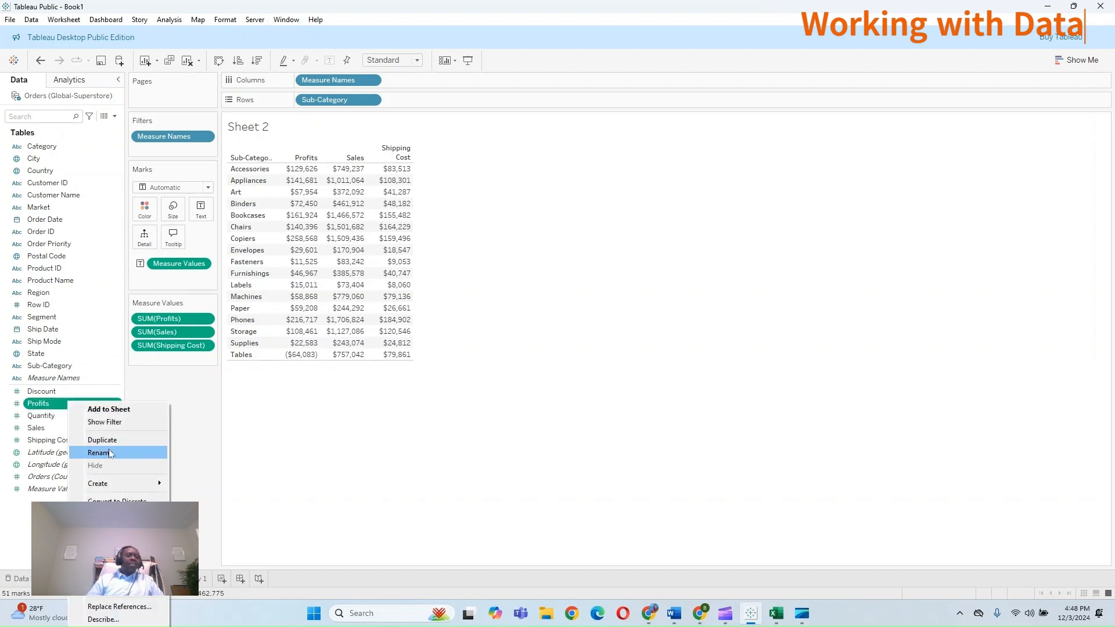
{"action": "mouse_move", "coordinate": [134, 485]}
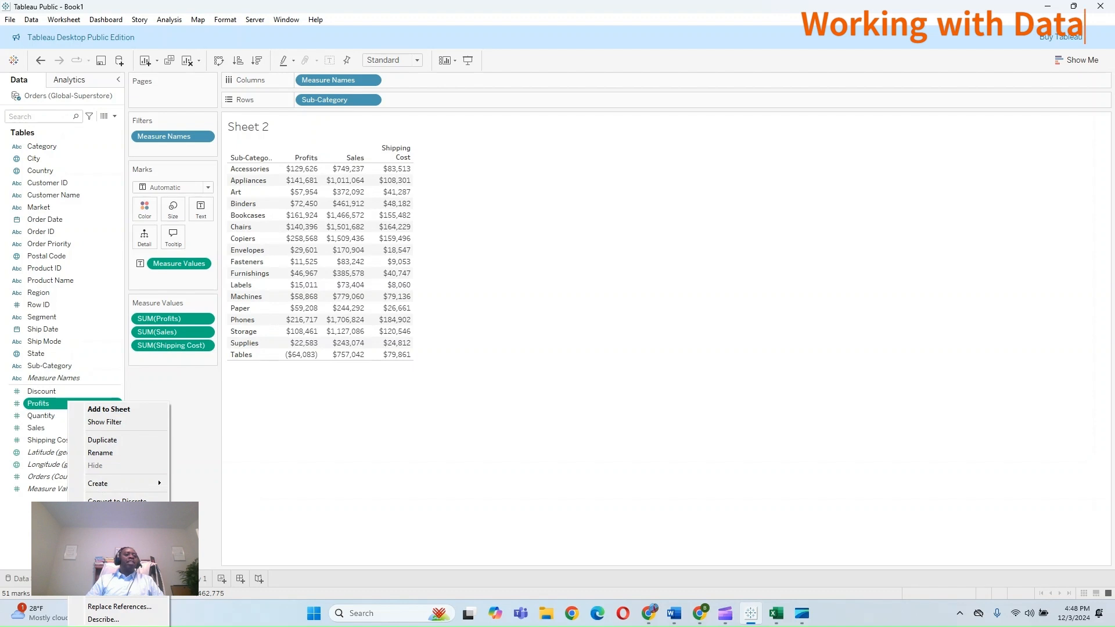
{"action": "mouse_move", "coordinate": [119, 528]}
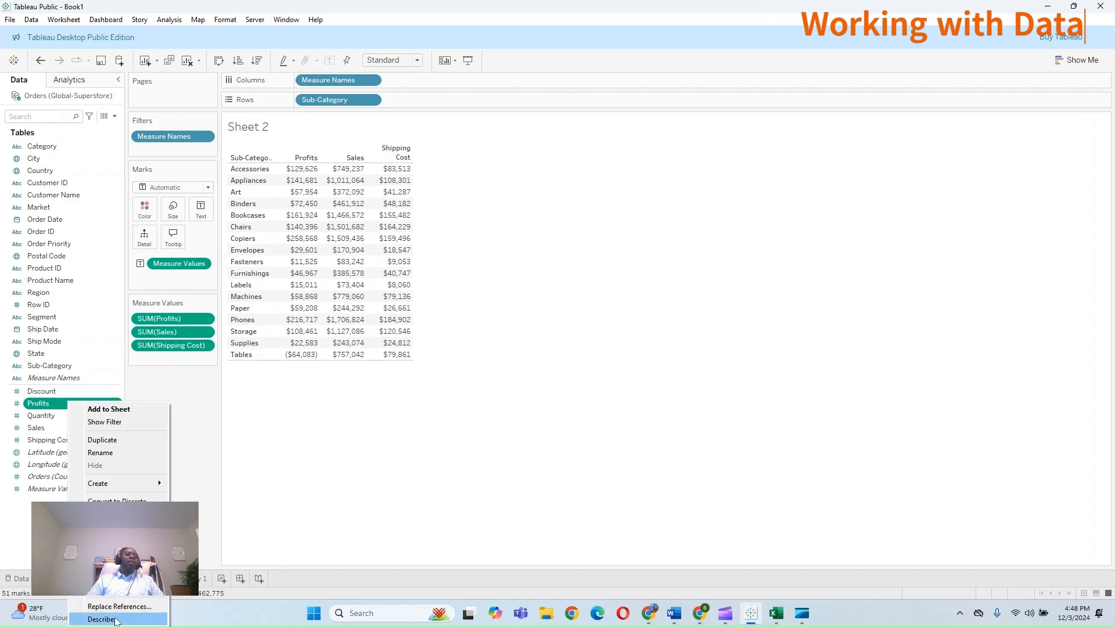
{"action": "left_click", "coordinate": [116, 621]}
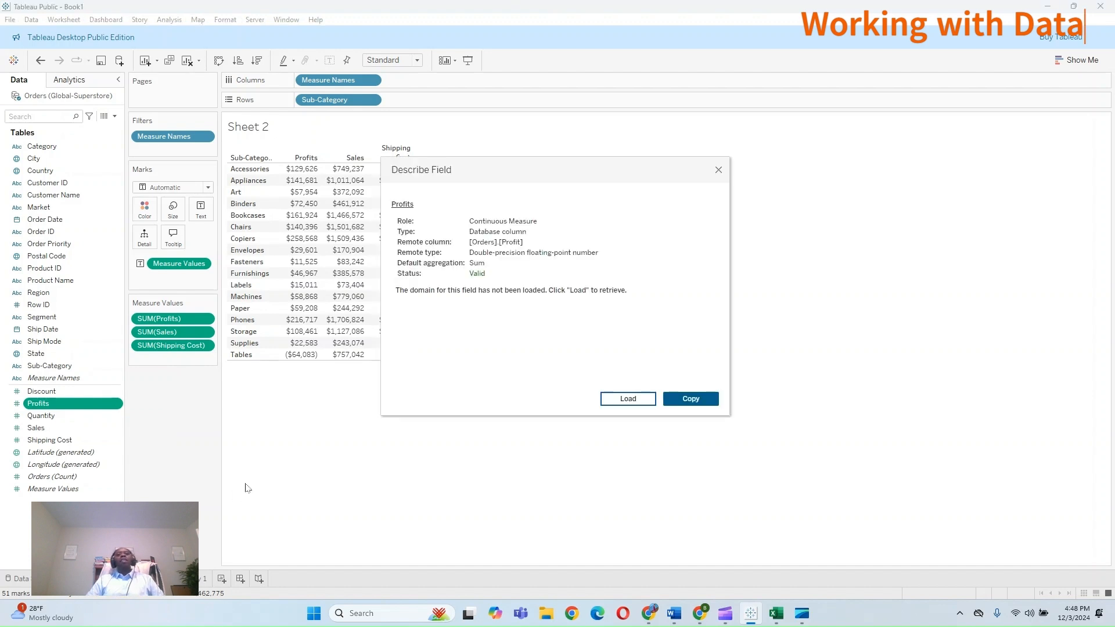
{"action": "left_click_drag", "start_coordinate": [639, 299], "coordinate": [394, 198]}
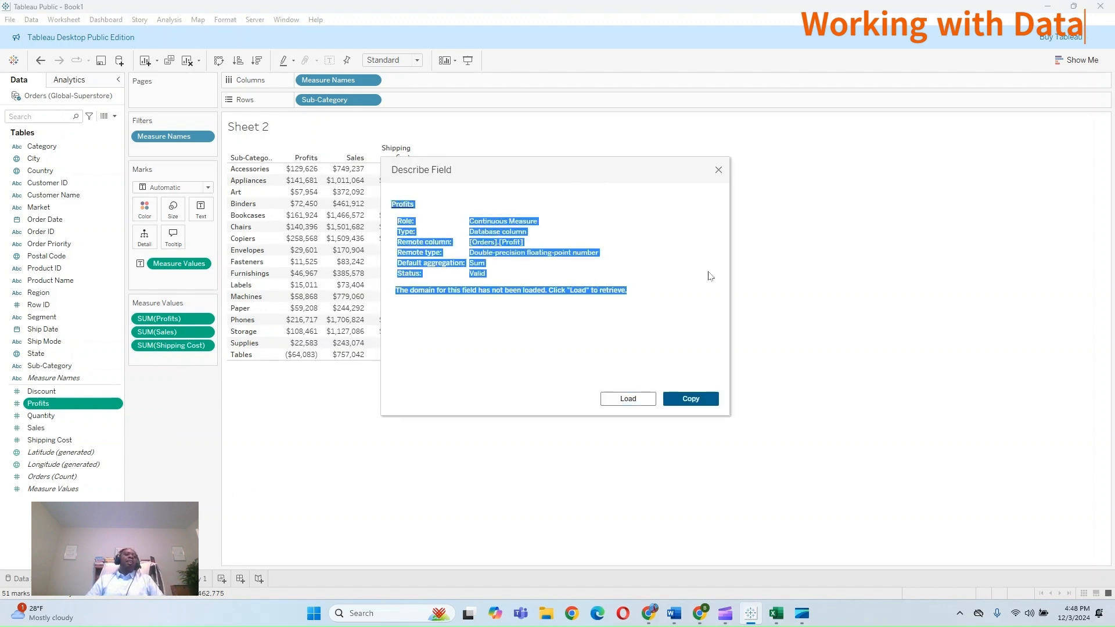
{"action": "left_click", "coordinate": [519, 345]}
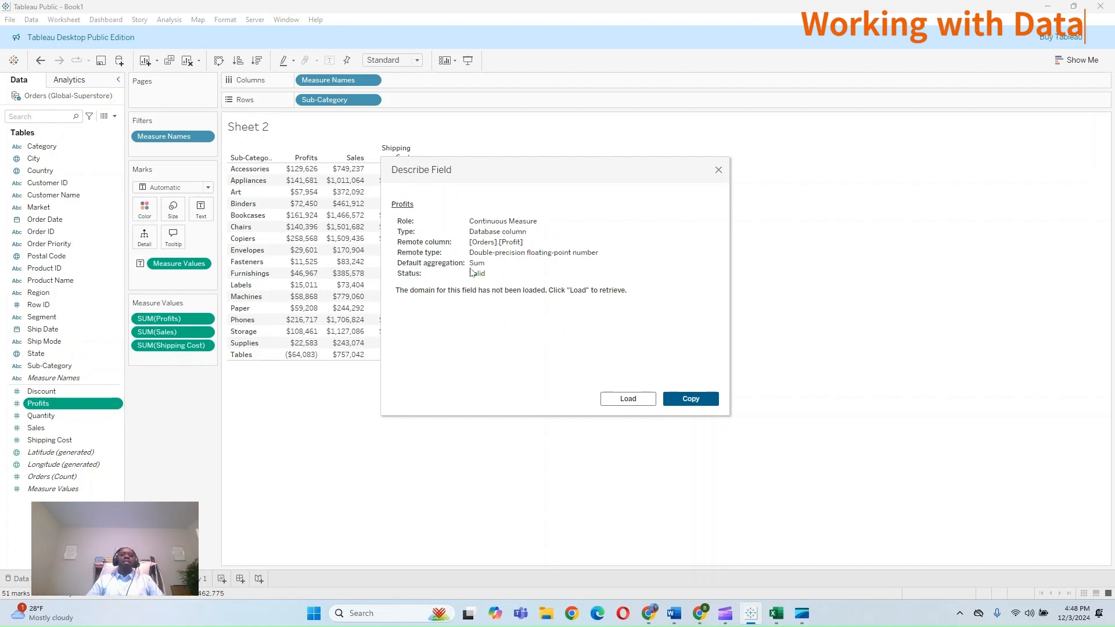
{"action": "left_click", "coordinate": [719, 171]}
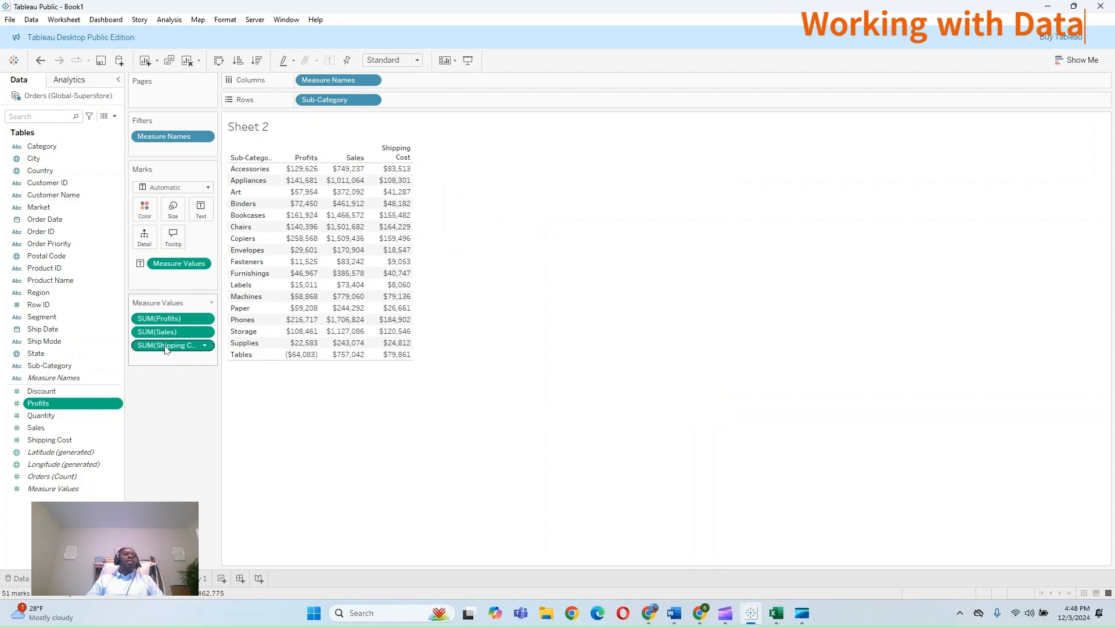
Step: Remove Shipping Cost and Sales from the table, leaving only Profits by Sub-Category
{"action": "left_click_drag", "start_coordinate": [165, 346], "coordinate": [172, 407]}
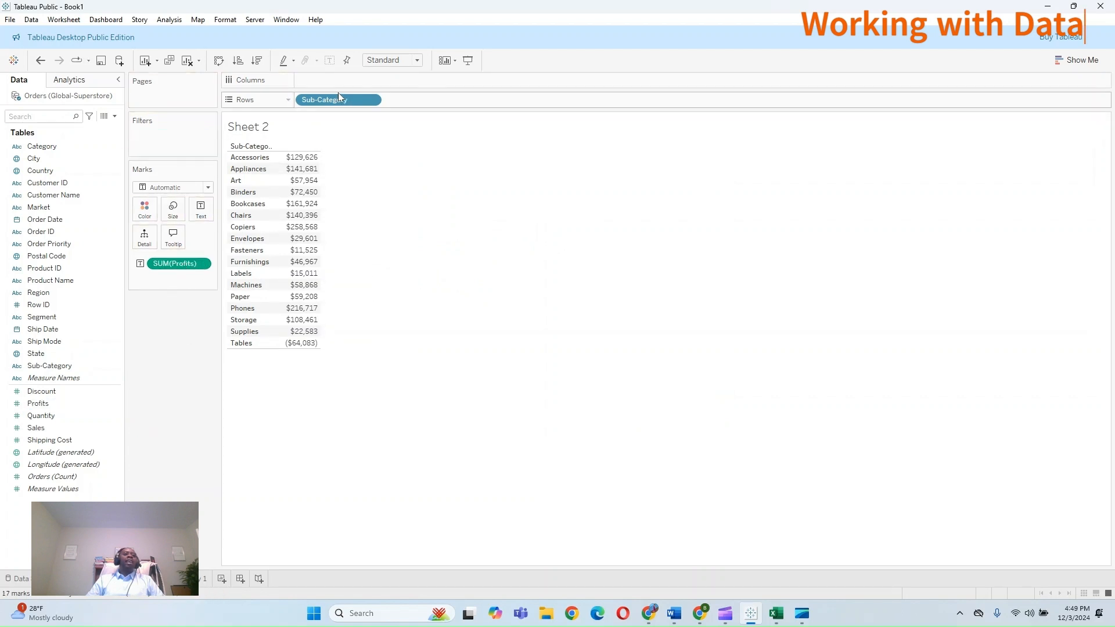
{"action": "mouse_move", "coordinate": [302, 160]}
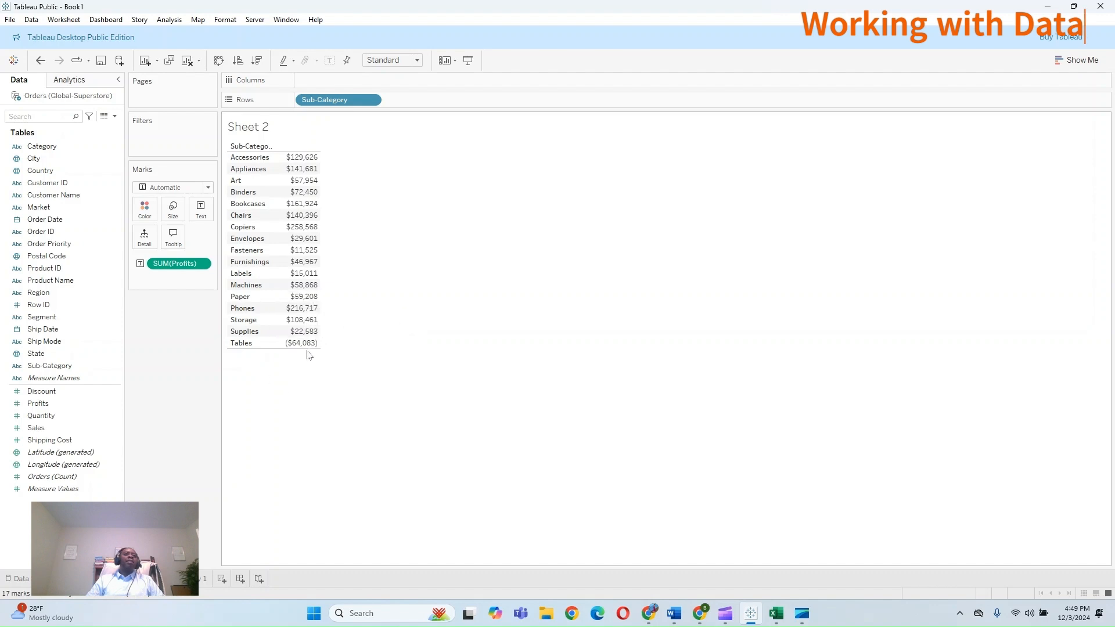
{"action": "mouse_move", "coordinate": [301, 352]}
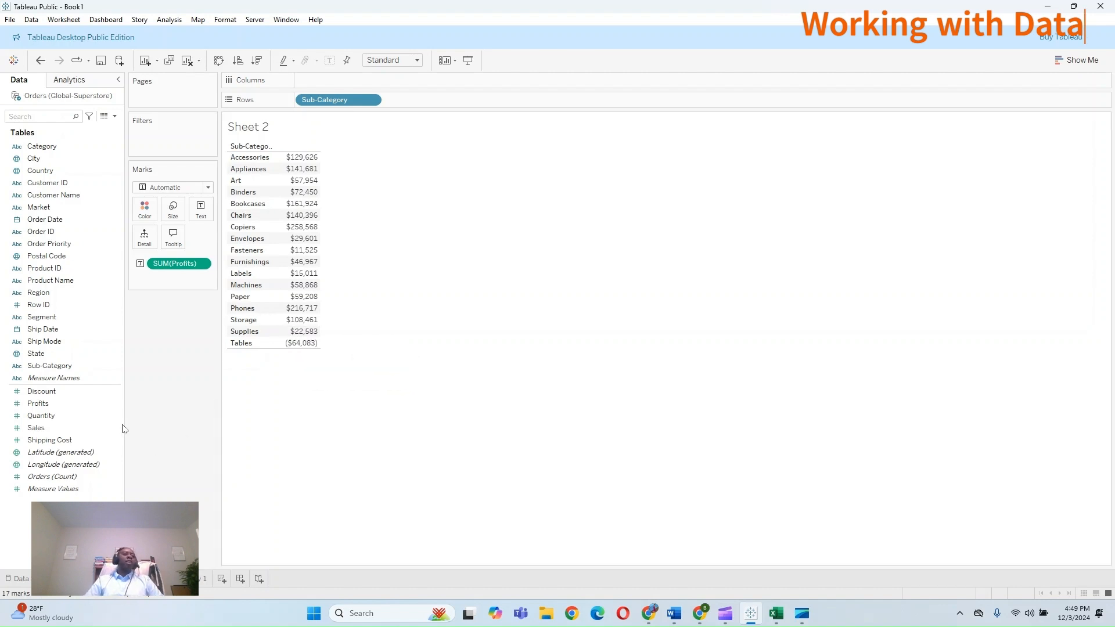
Step: Create a calculated field from Profits and name it "Profitable | Not Profitable"
{"action": "left_click", "coordinate": [87, 404]}
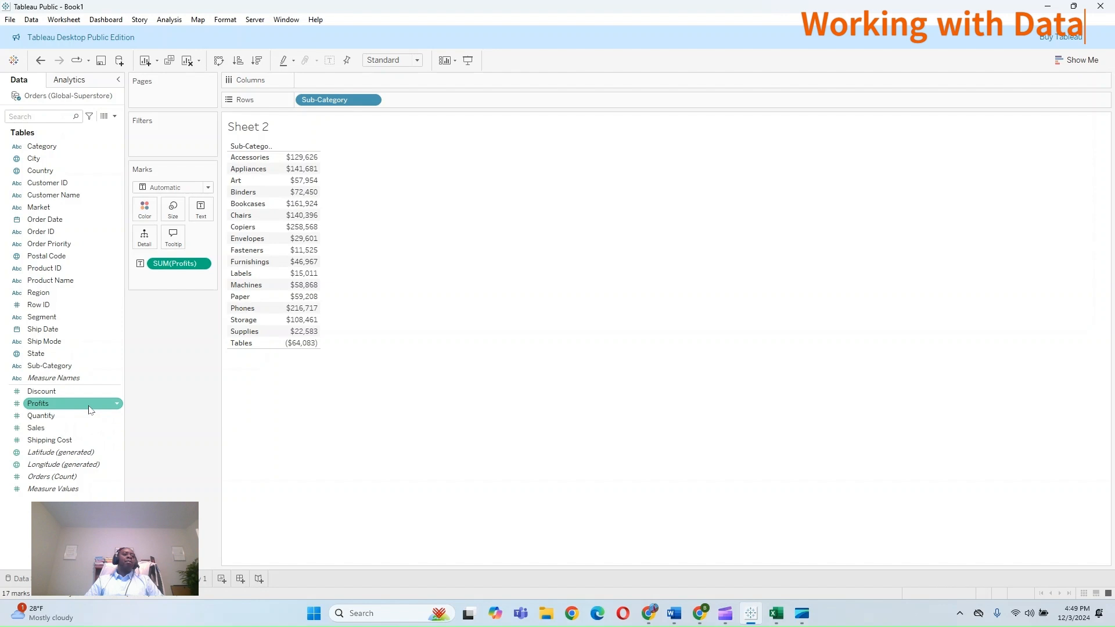
{"action": "left_click", "coordinate": [118, 405]}
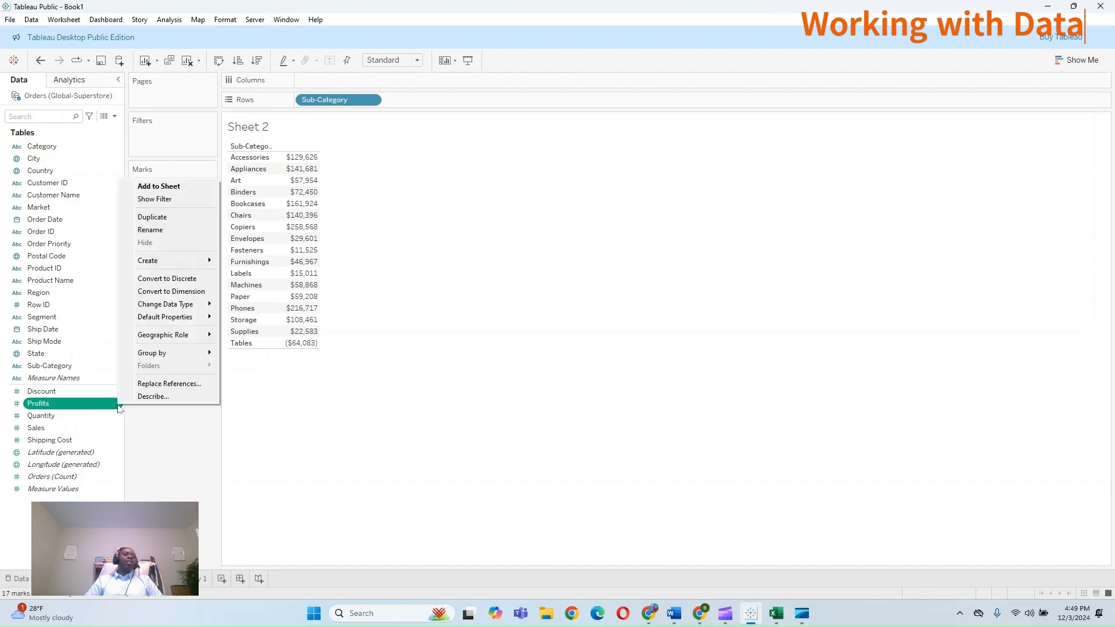
{"action": "mouse_move", "coordinate": [218, 266]}
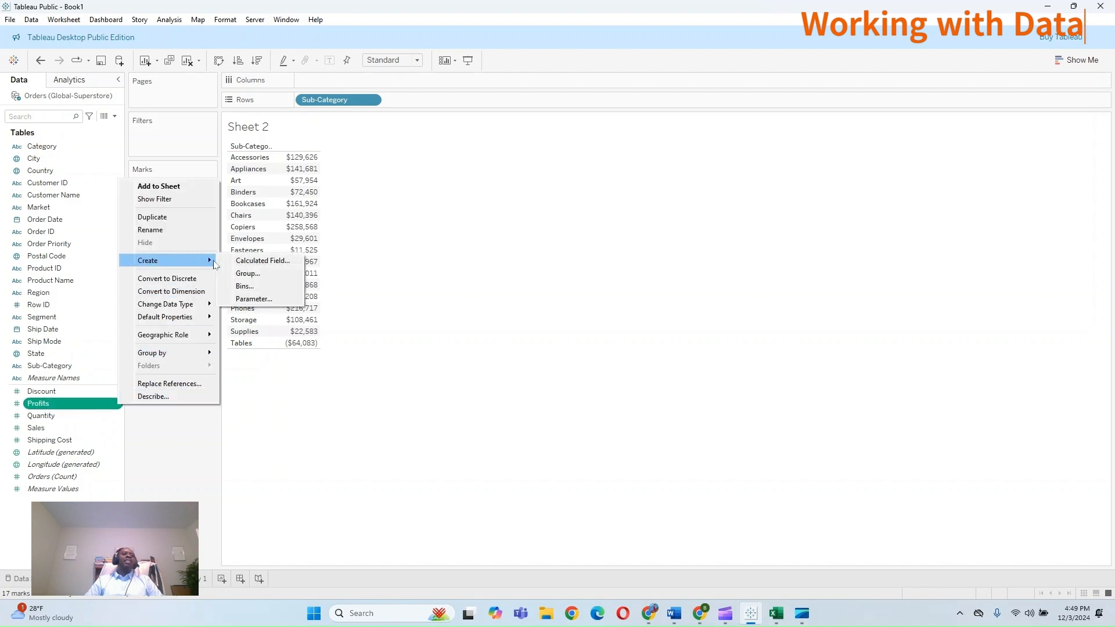
{"action": "left_click", "coordinate": [253, 261]}
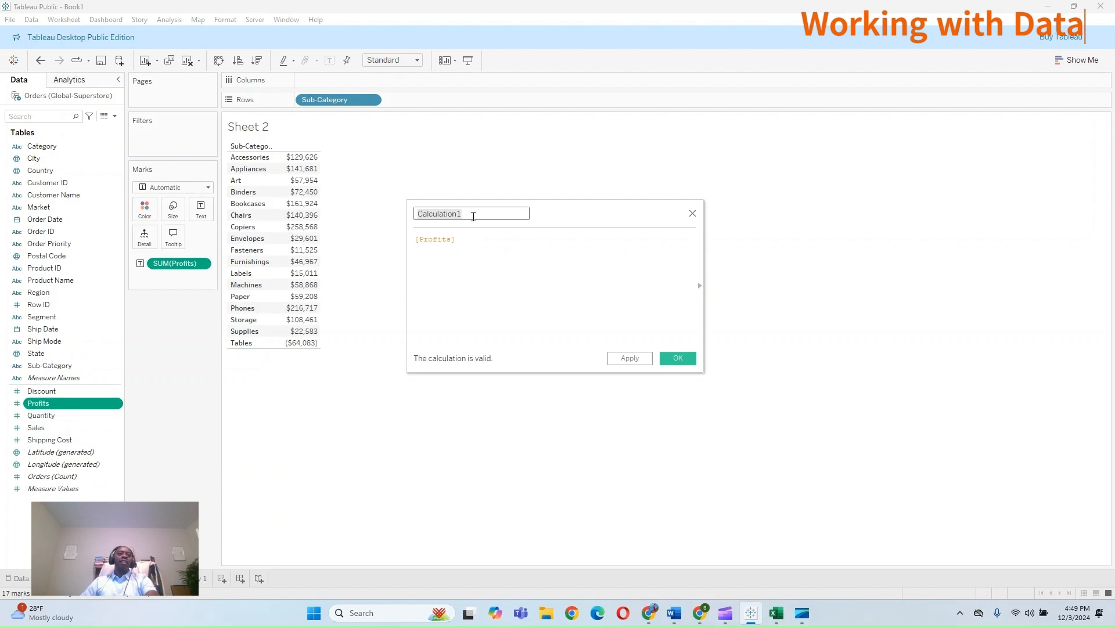
{"action": "left_click_drag", "start_coordinate": [474, 216], "coordinate": [406, 217]}
{"action": "type", "text": "Pro"}
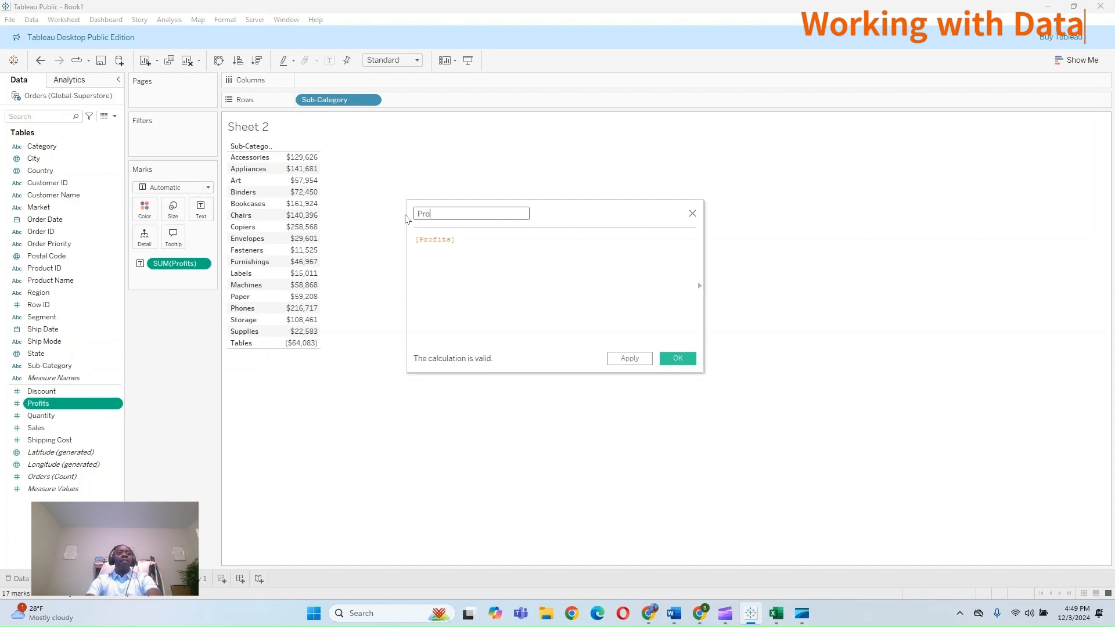
{"action": "type", "text": "fitable | Not Profitable"}
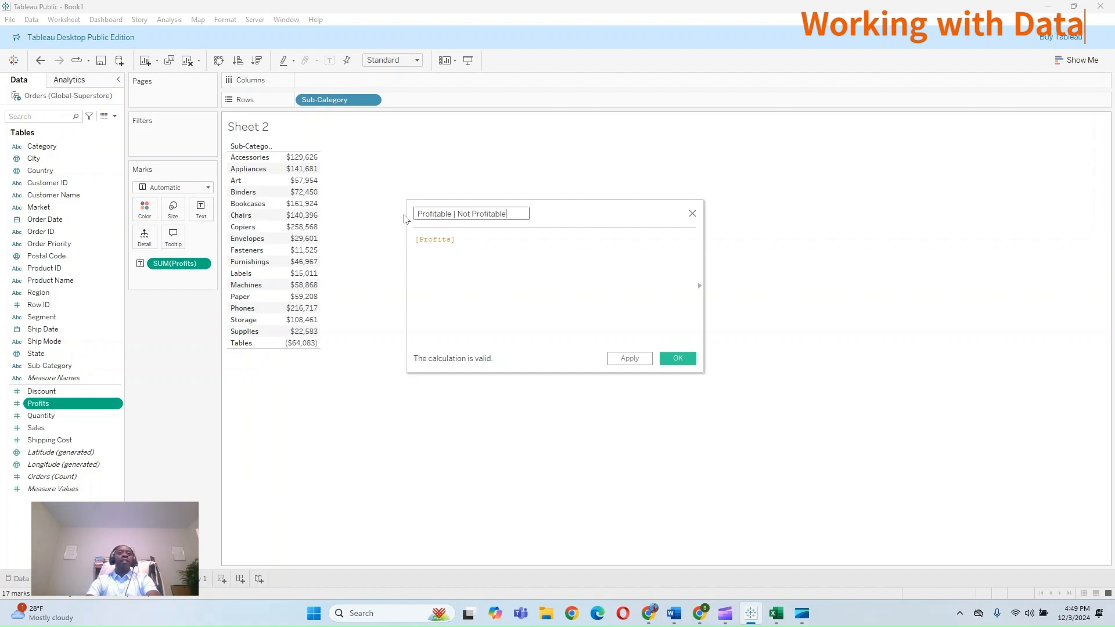
Step: Write the formula's condition around the existing Profits reference as IF SUM([Profits]) >= 0
{"action": "key", "text": "Tab"}
{"action": "key", "text": "Right"}
{"action": "key", "text": "Return"}
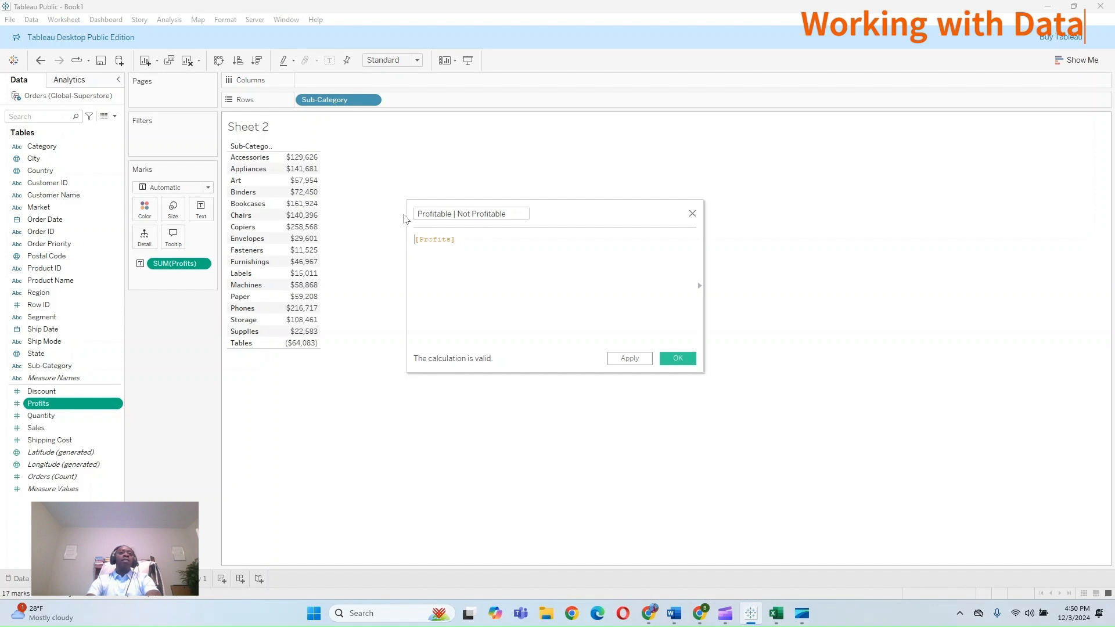
{"action": "type", "text": "IF SUM"}
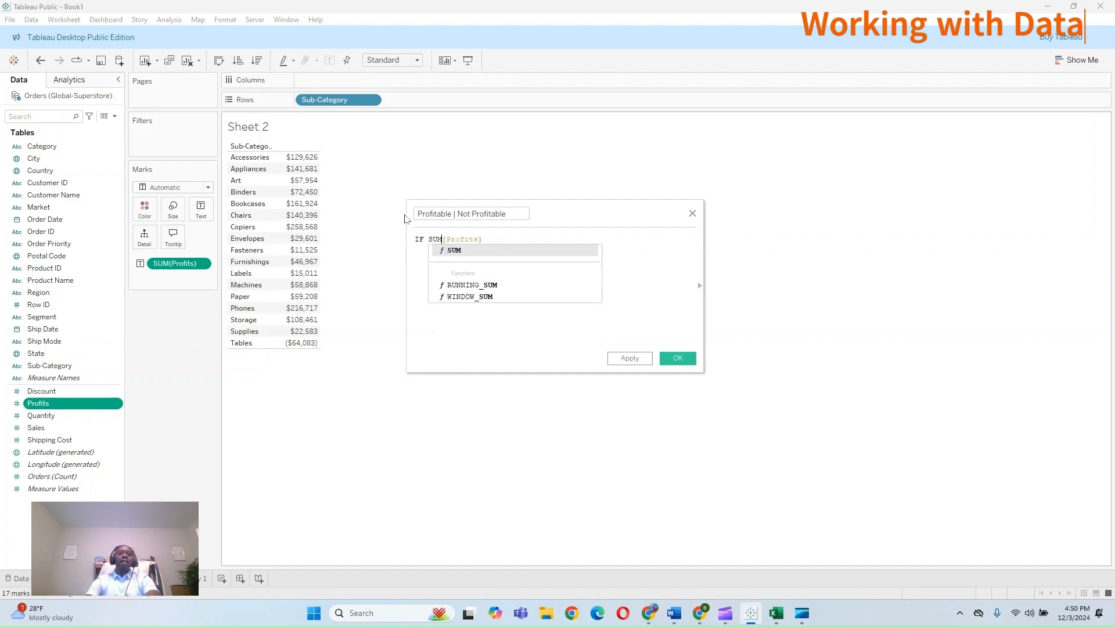
{"action": "key", "text": "Return"}
{"action": "key", "text": "Delete"}
{"action": "key", "text": "Delete"}
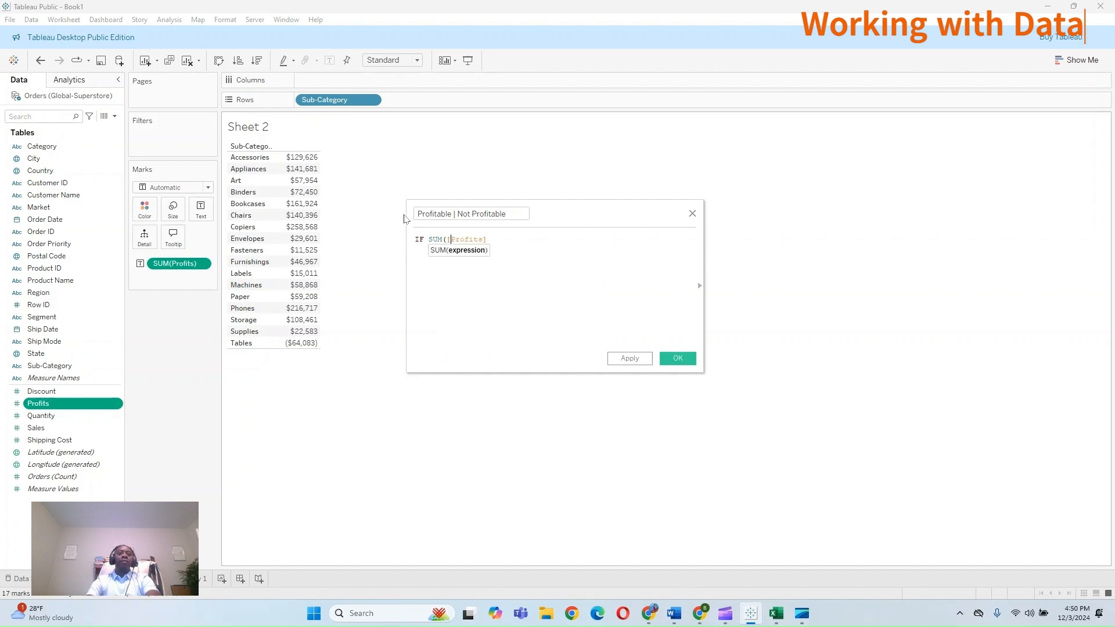
{"action": "key", "text": "Right"}
{"action": "key", "text": "Right"}
{"action": "key", "text": "Right"}
{"action": "key", "text": "Right"}
{"action": "key", "text": "Right"}
{"action": "key", "text": "Right"}
{"action": "type", "text": ") "}
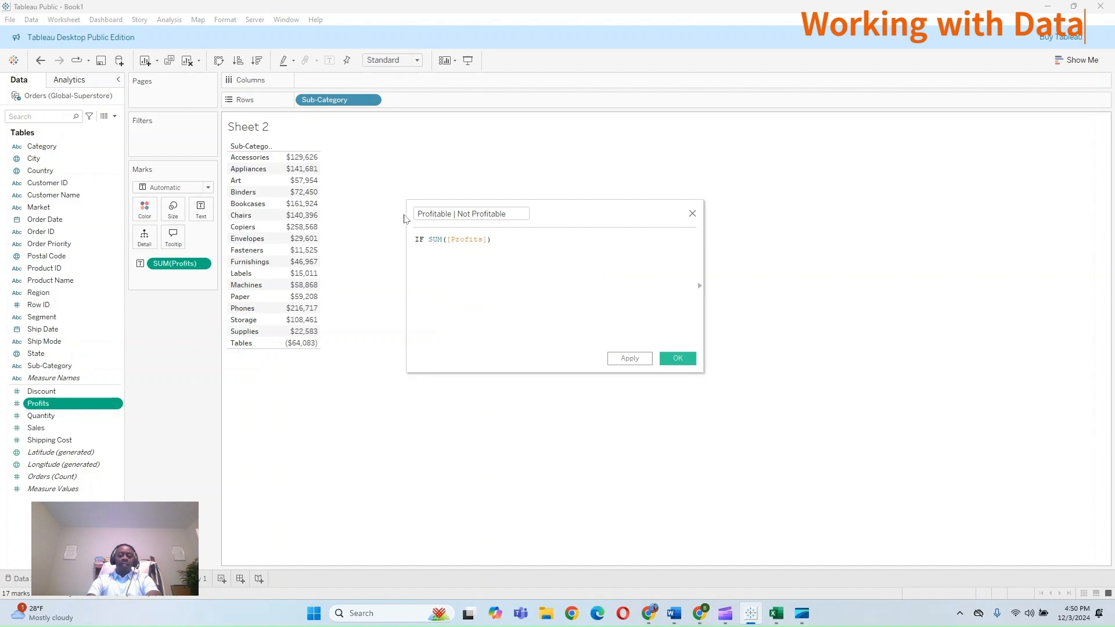
{"action": "type", "text": "<>"}
{"action": "key", "text": "BackSpace"}
{"action": "key", "text": "BackSpace"}
{"action": "type", "text": ">= 0"}
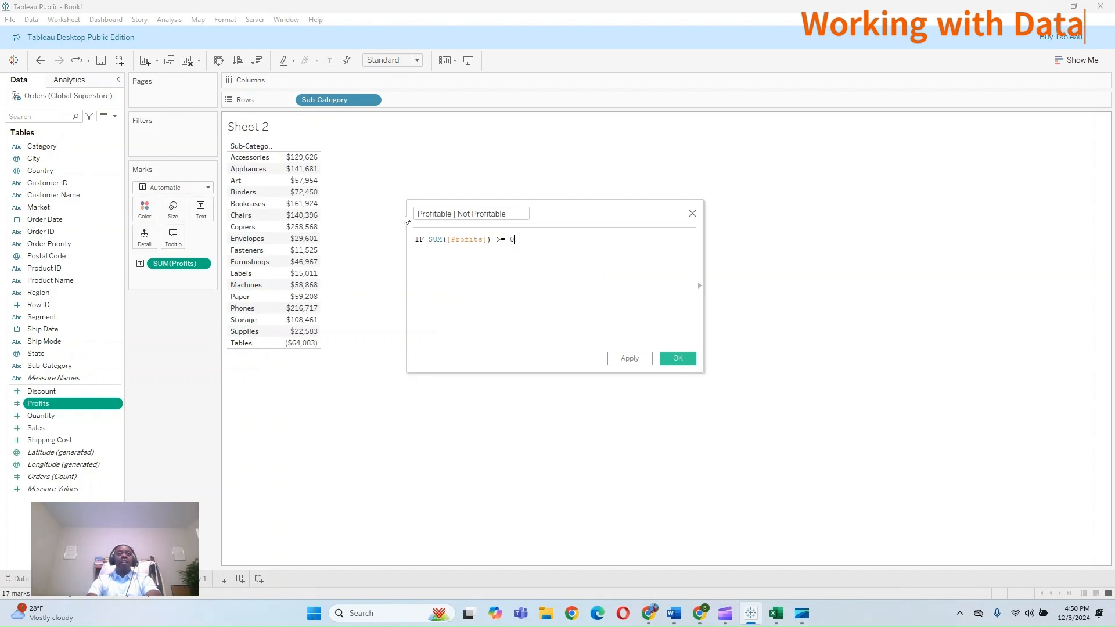
Step: Complete the formula with THEN 'Profitable', followed by ELSE 'Not Profitable' and END on separate lines
{"action": "type", "text": " THEN 'Profitable' "}
{"action": "type", "text": "ELSE"}
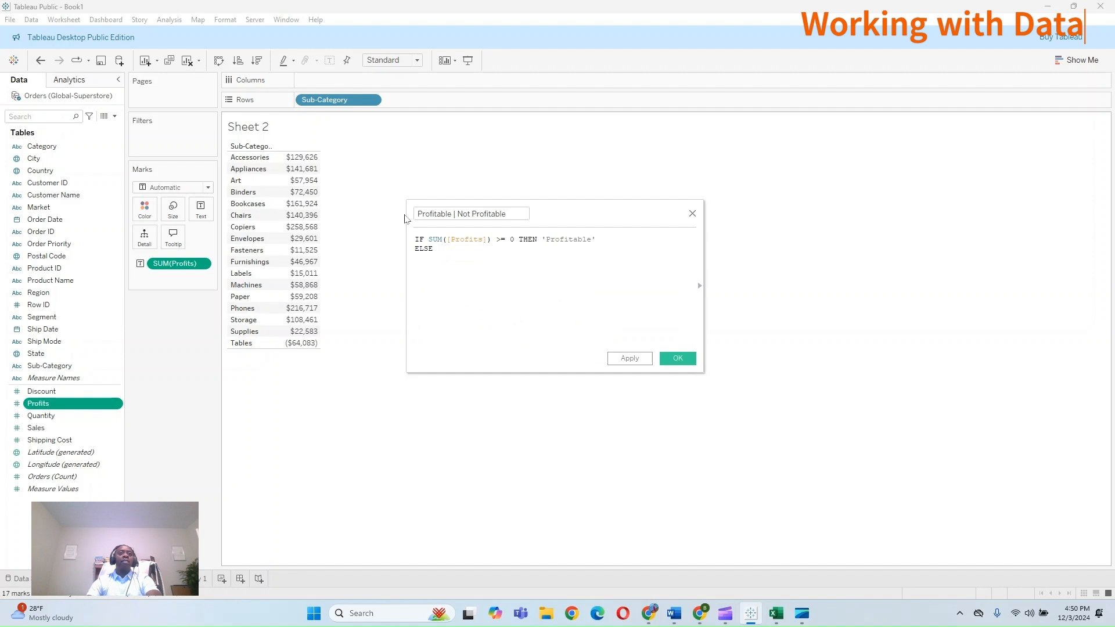
{"action": "type", "text": " not"}
{"action": "key", "text": "BackSpace"}
{"action": "key", "text": "BackSpace"}
{"action": "key", "text": "BackSpace"}
{"action": "type", "text": "'Not Profitable' "}
{"action": "type", "text": "END"}
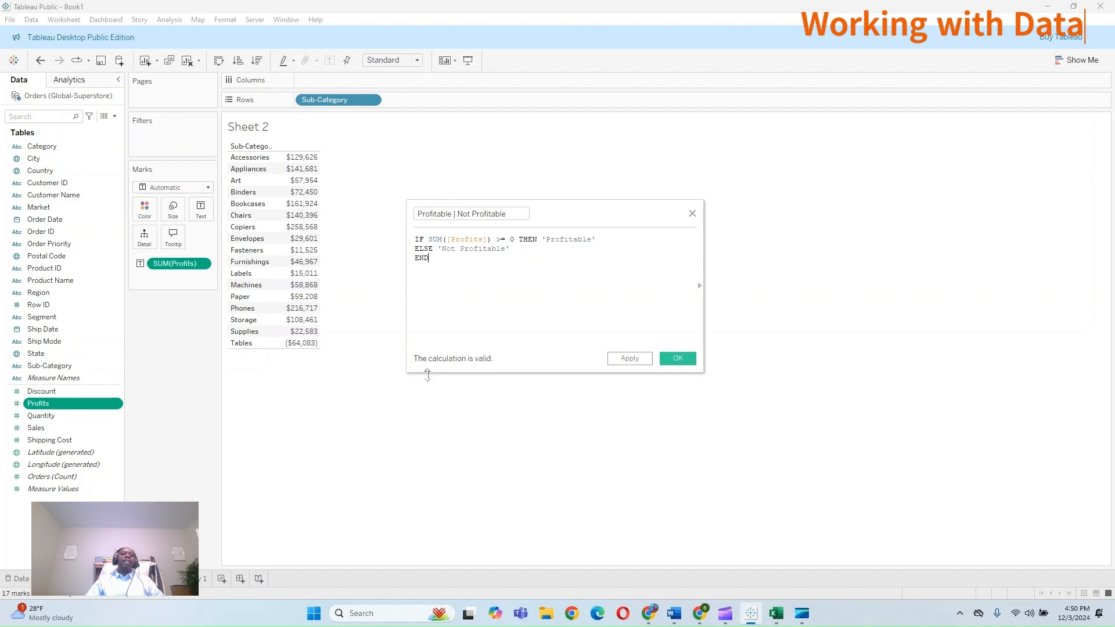
Step: Save the calculated field and add it to Rows after Sub-Category
{"action": "left_click", "coordinate": [630, 359]}
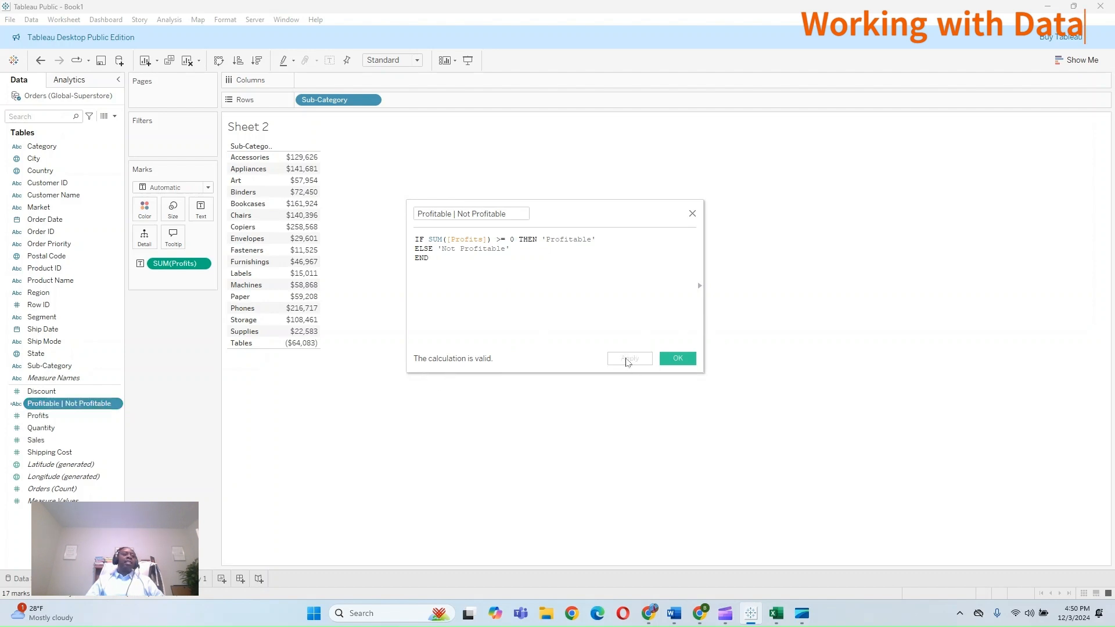
{"action": "left_click", "coordinate": [678, 359]}
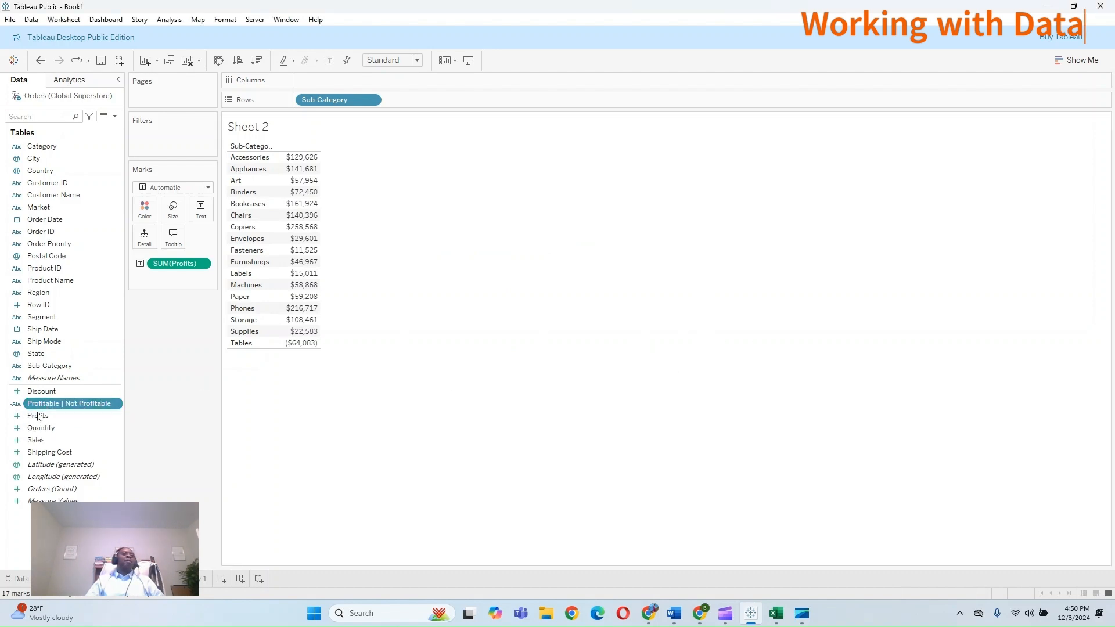
{"action": "left_click_drag", "start_coordinate": [76, 405], "coordinate": [466, 99]}
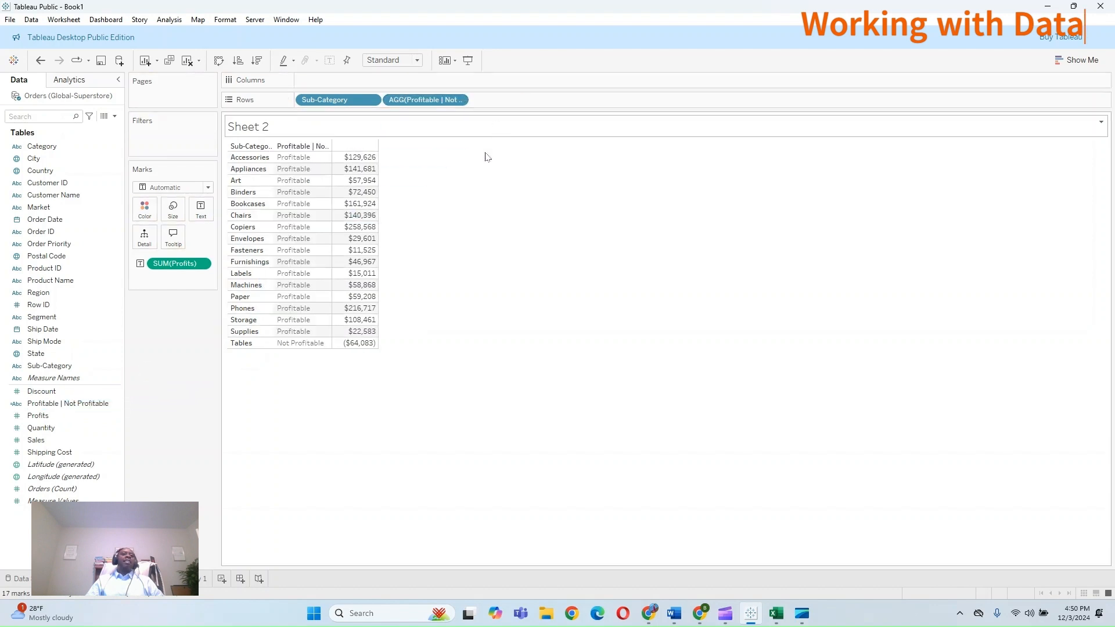
{"action": "mouse_move", "coordinate": [341, 354]}
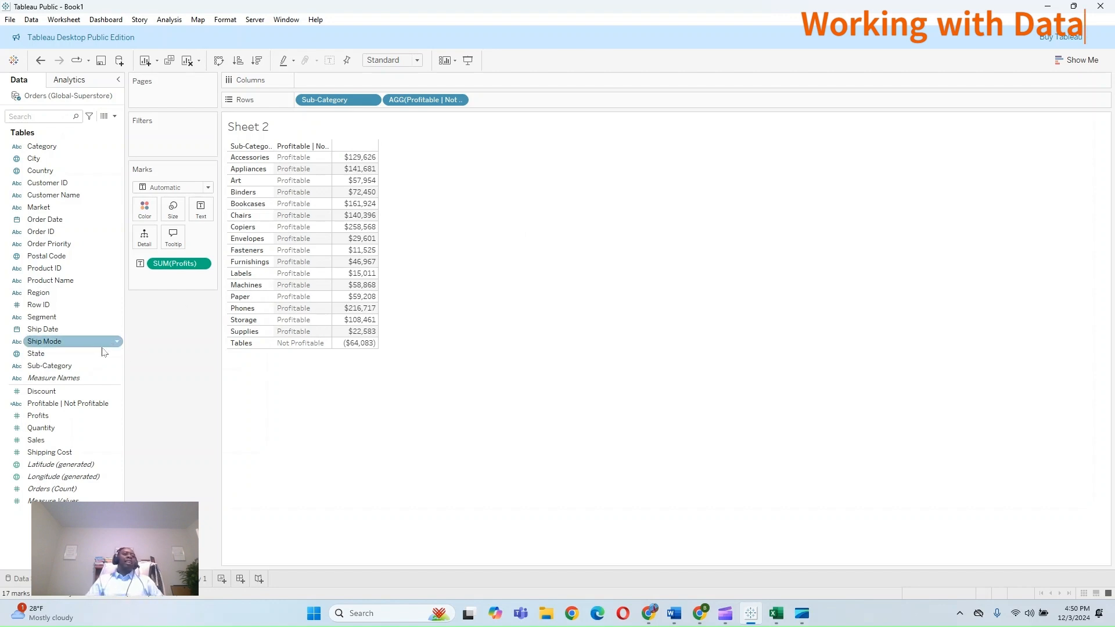
Step: Look over the Create options of the Profits field and the data pane's own option for creating a calculated field
{"action": "left_click", "coordinate": [104, 416]}
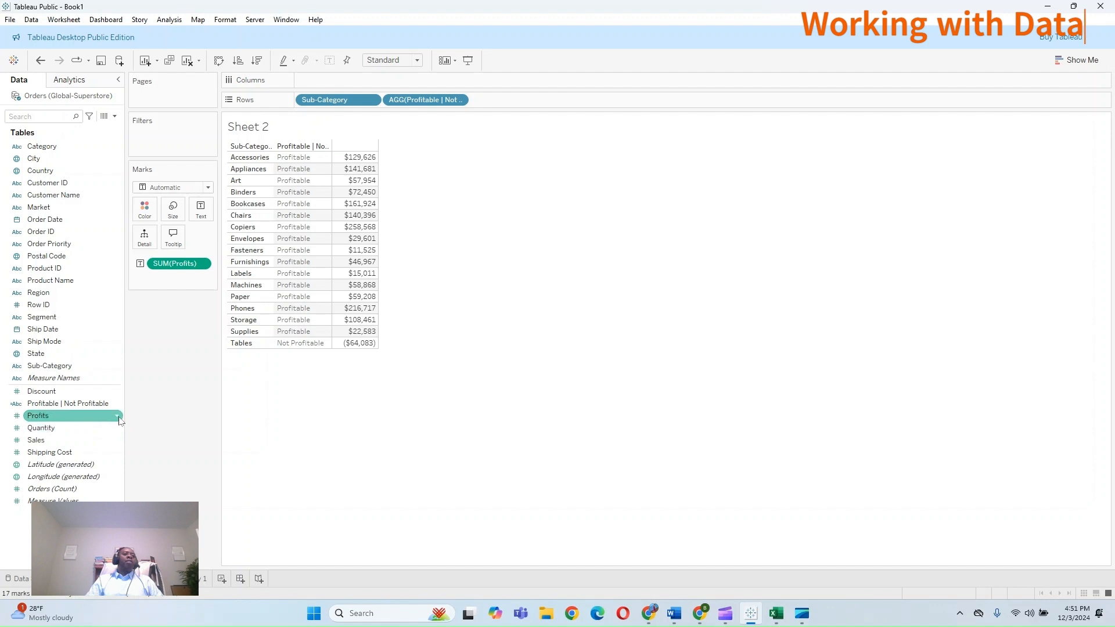
{"action": "left_click", "coordinate": [117, 416]}
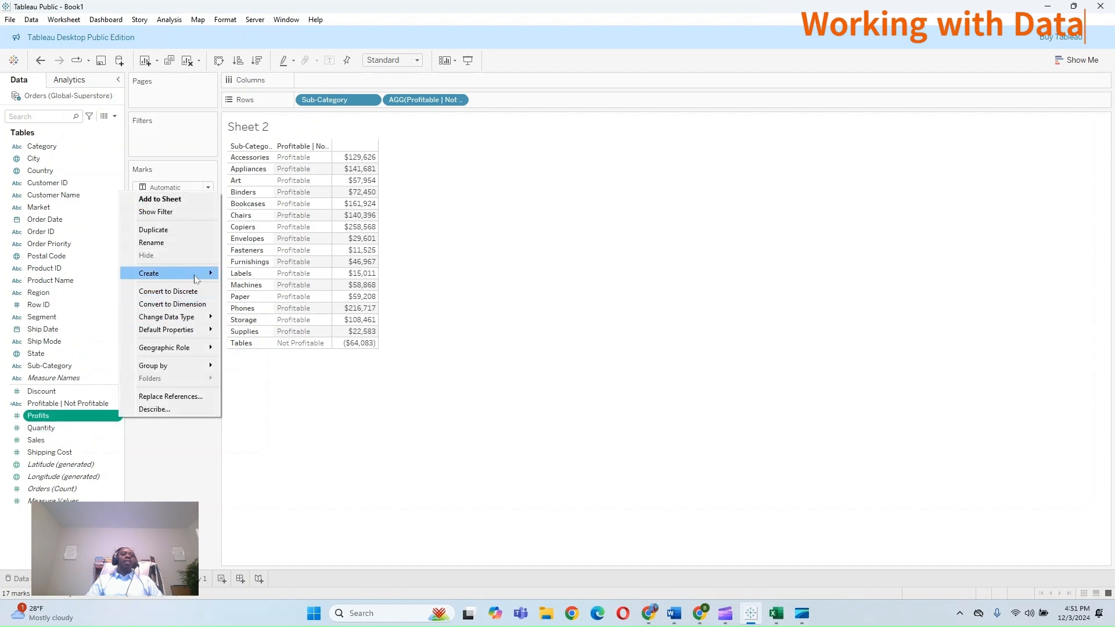
{"action": "mouse_move", "coordinate": [196, 274]}
{"action": "left_click", "coordinate": [86, 419]}
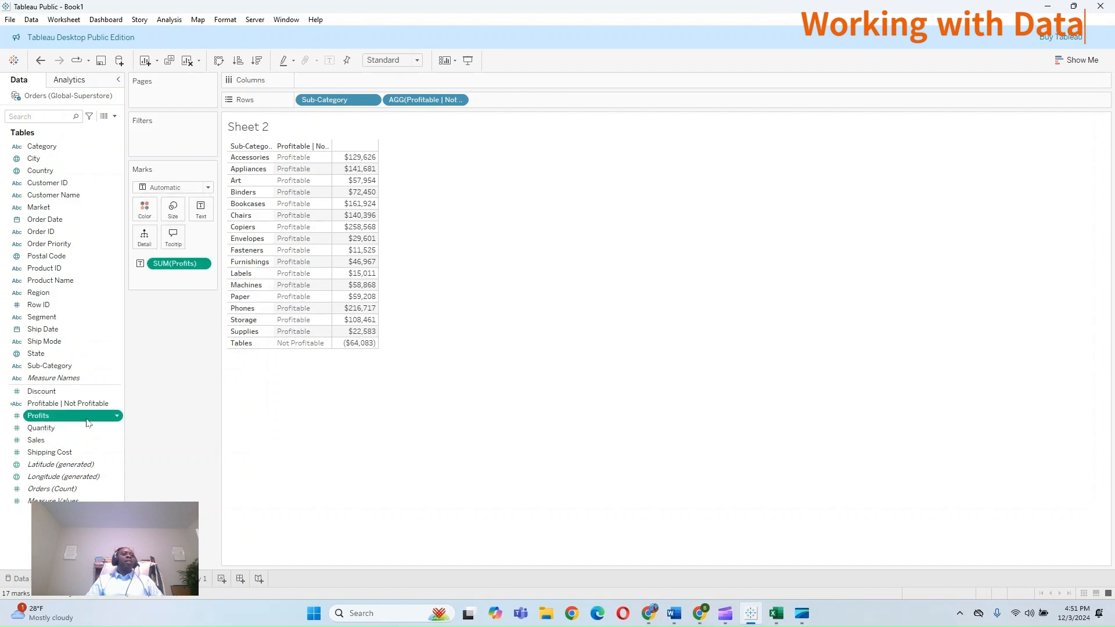
{"action": "right_click", "coordinate": [67, 418]}
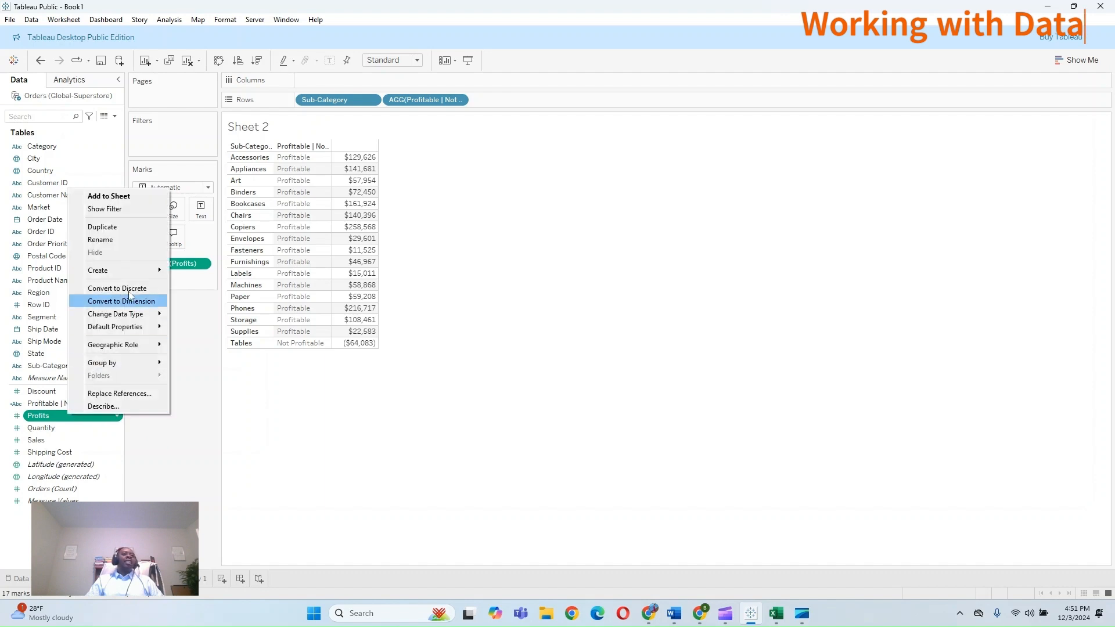
{"action": "mouse_move", "coordinate": [148, 271]}
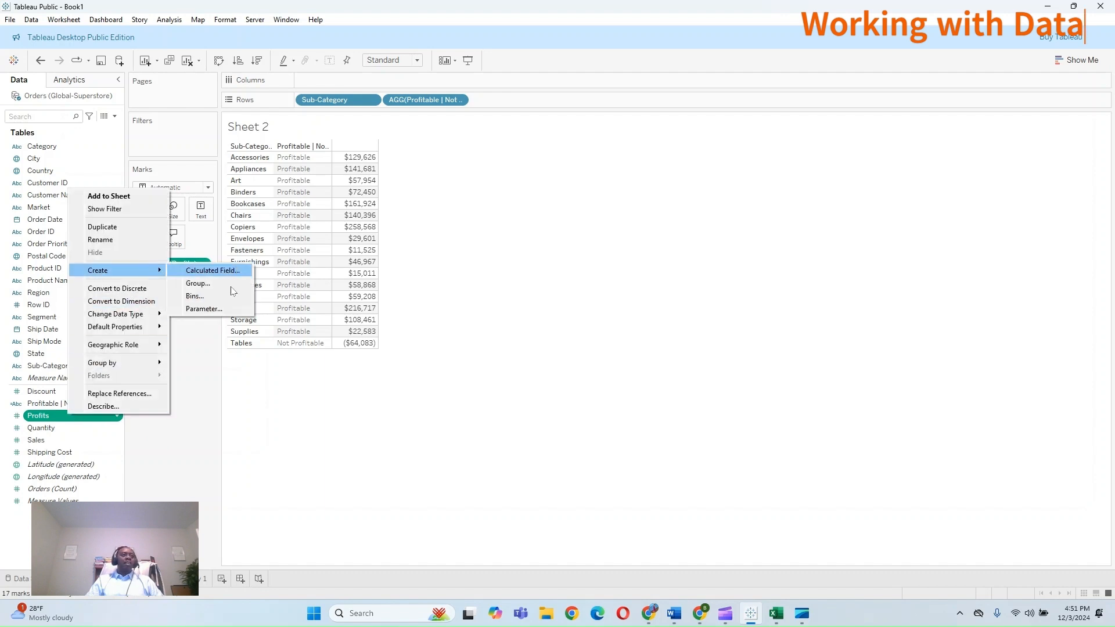
{"action": "left_click", "coordinate": [188, 403]}
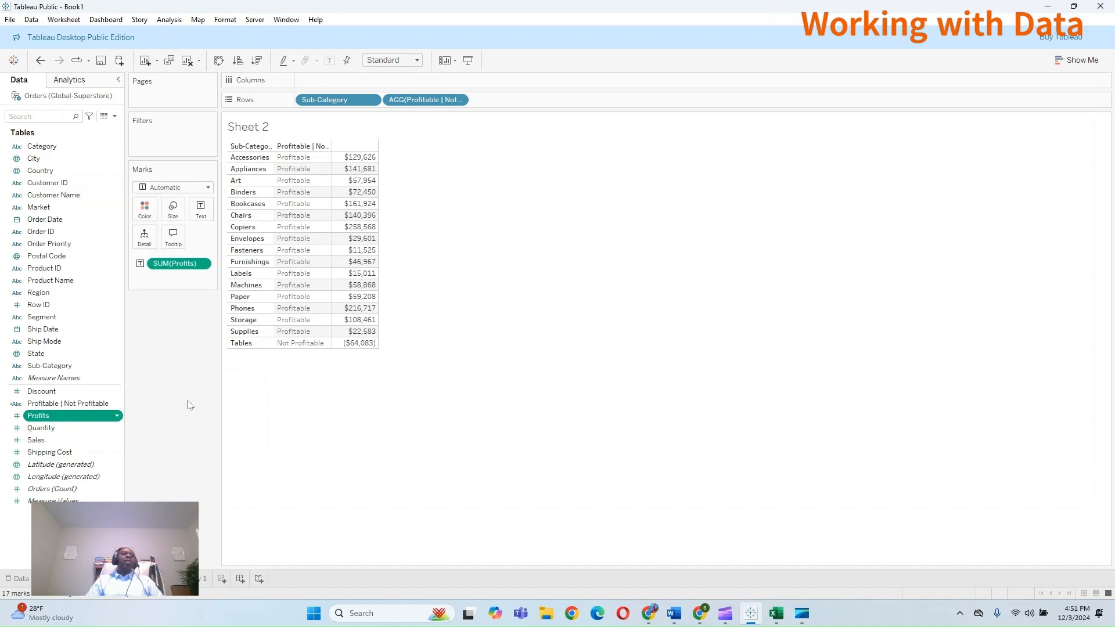
{"action": "left_click", "coordinate": [114, 118]}
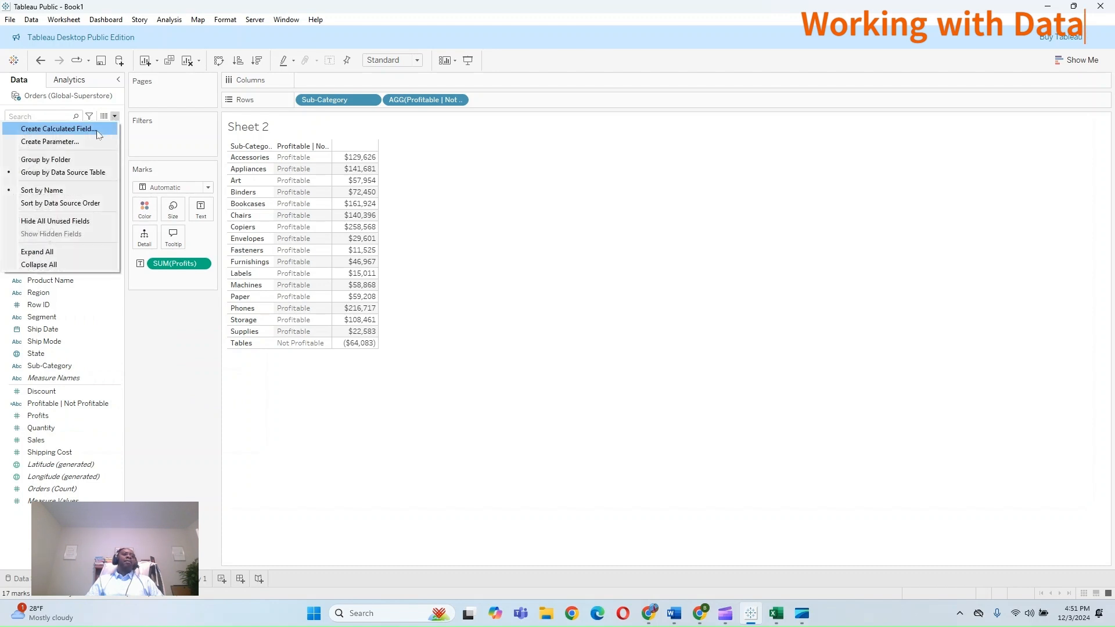
{"action": "left_click", "coordinate": [208, 364]}
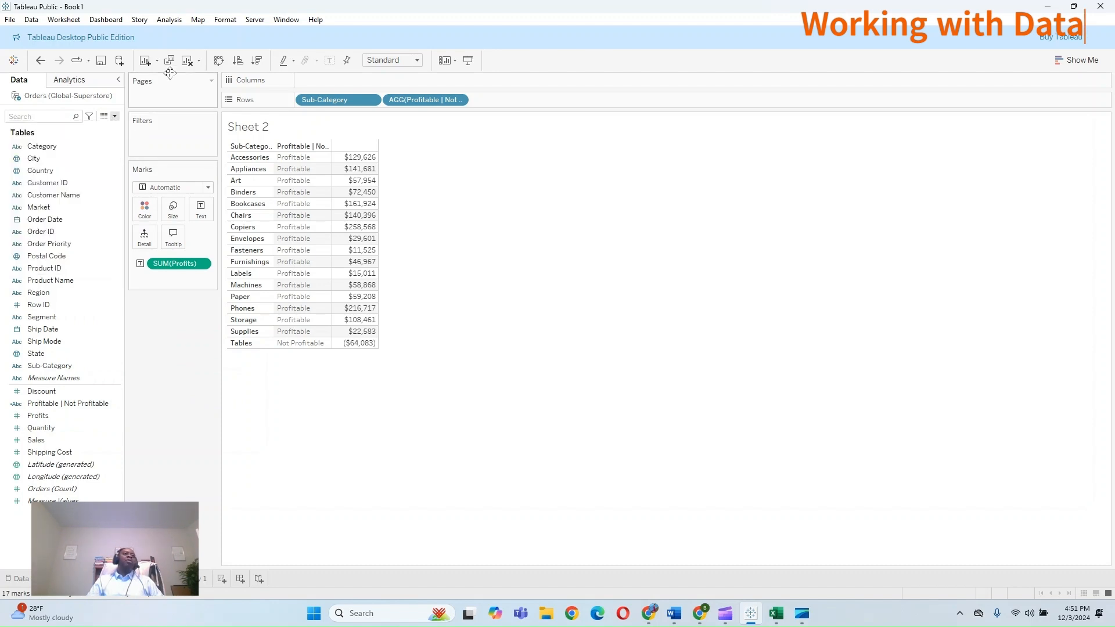
Step: Look over the different places for creating a calculated field, opening a blank calculation and closing it without saving
{"action": "left_click", "coordinate": [169, 21]}
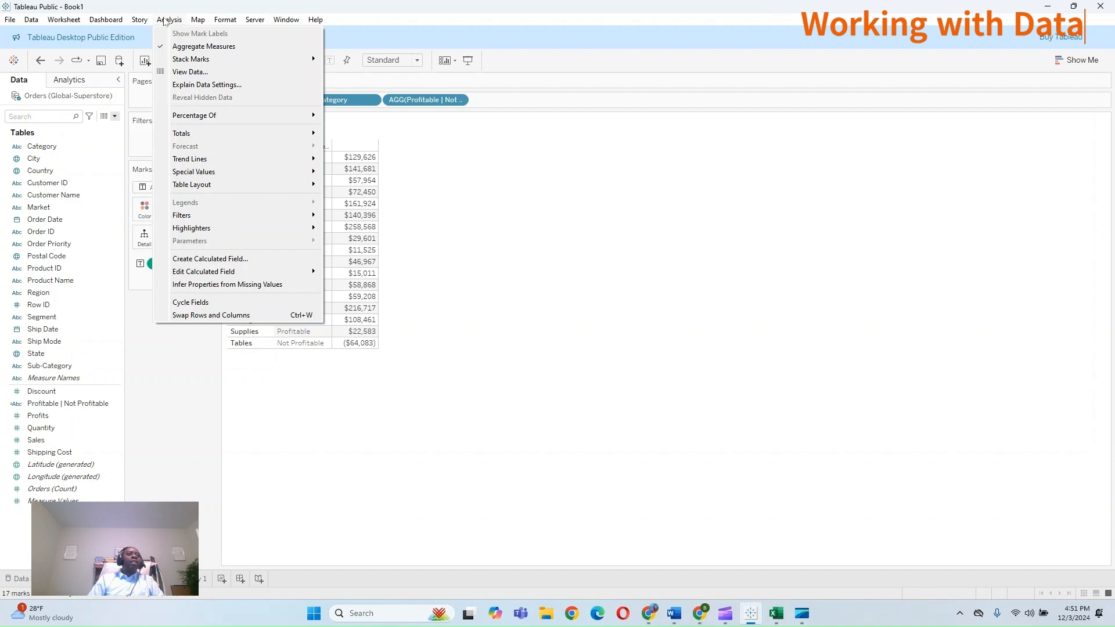
{"action": "left_click", "coordinate": [210, 259]}
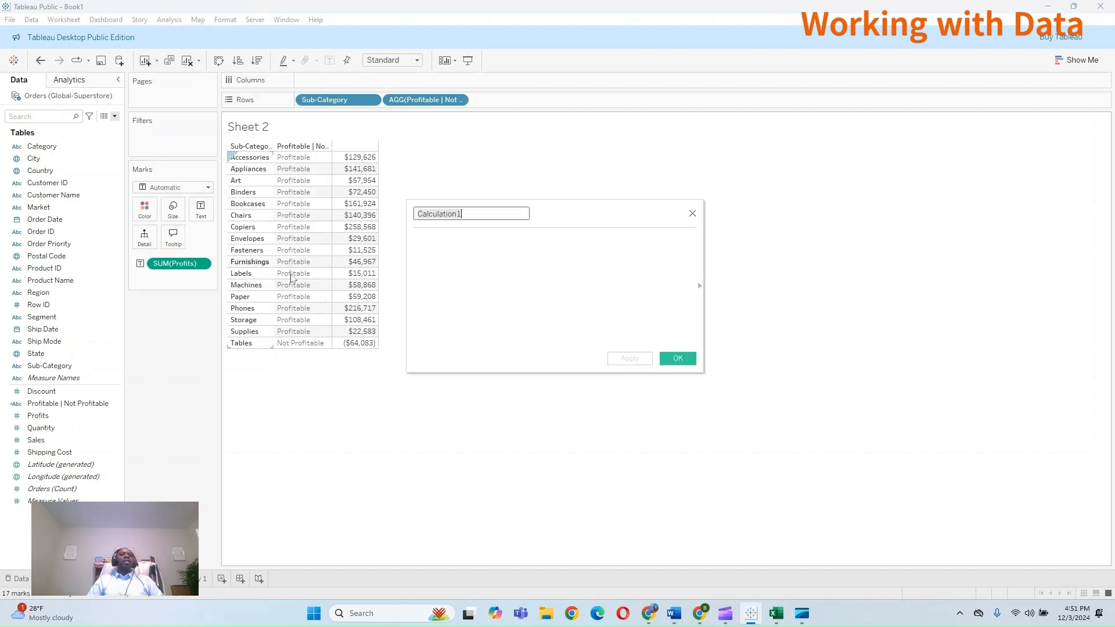
{"action": "left_click", "coordinate": [692, 214]}
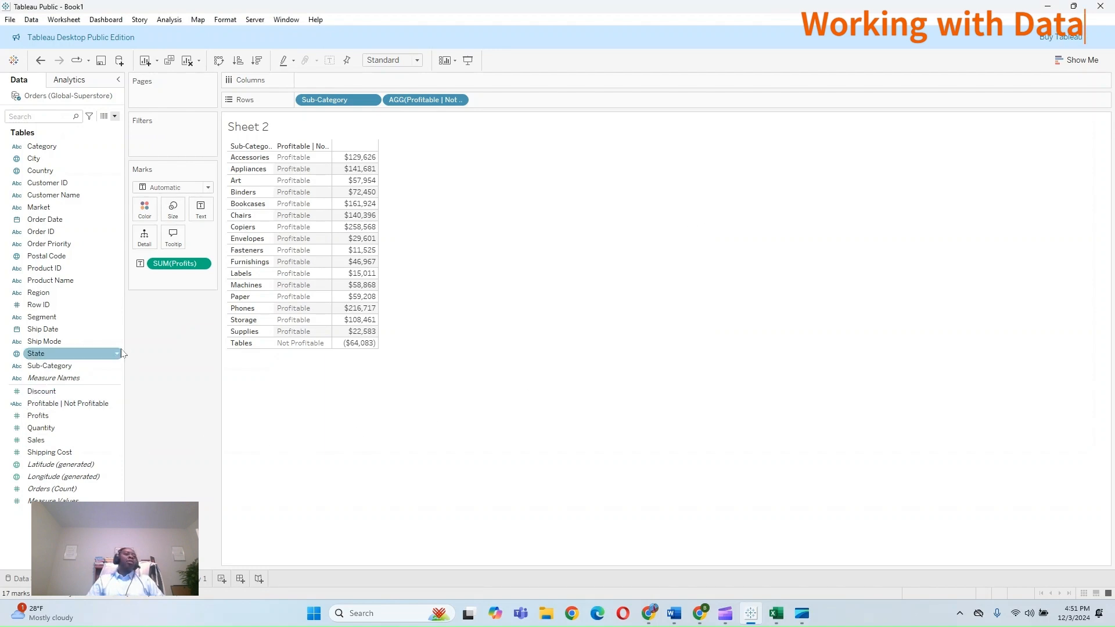
{"action": "right_click", "coordinate": [82, 394]}
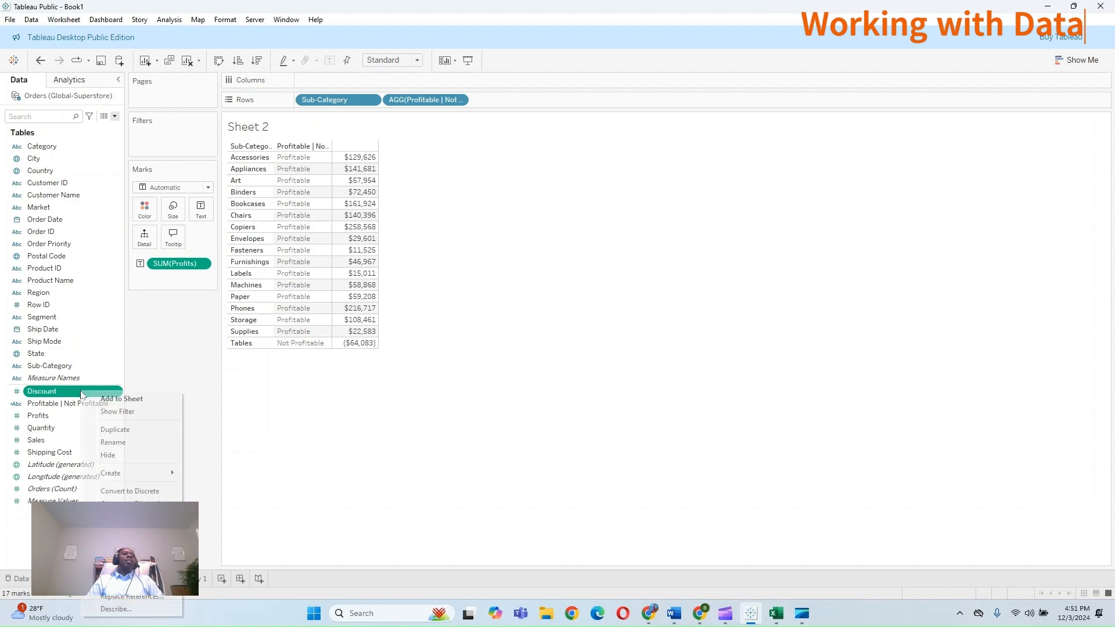
{"action": "left_click", "coordinate": [115, 117]}
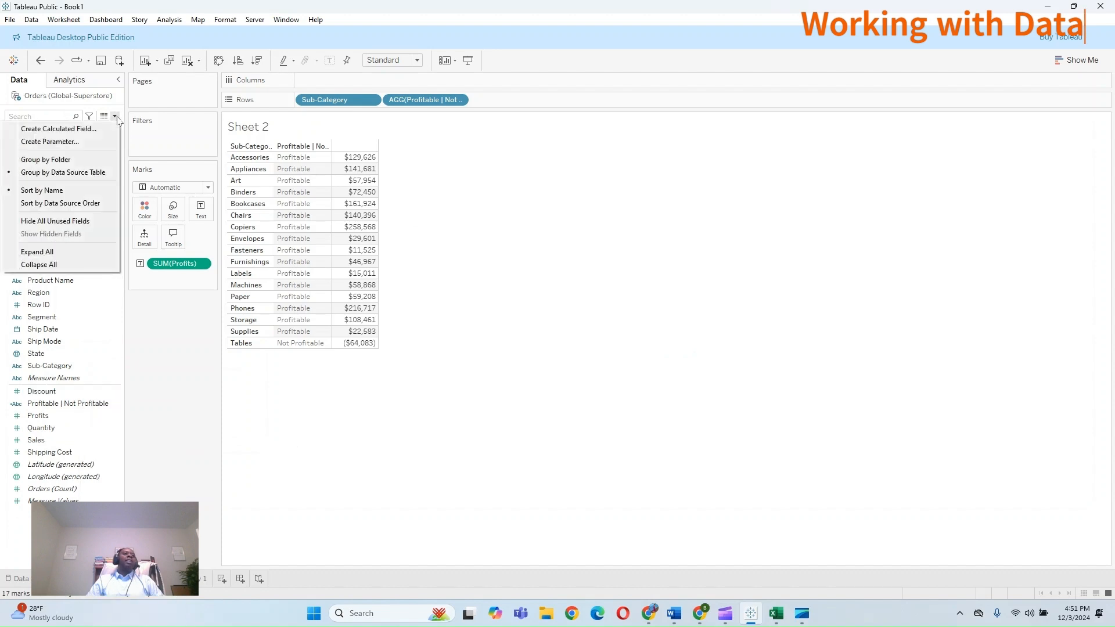
{"action": "left_click", "coordinate": [172, 20]}
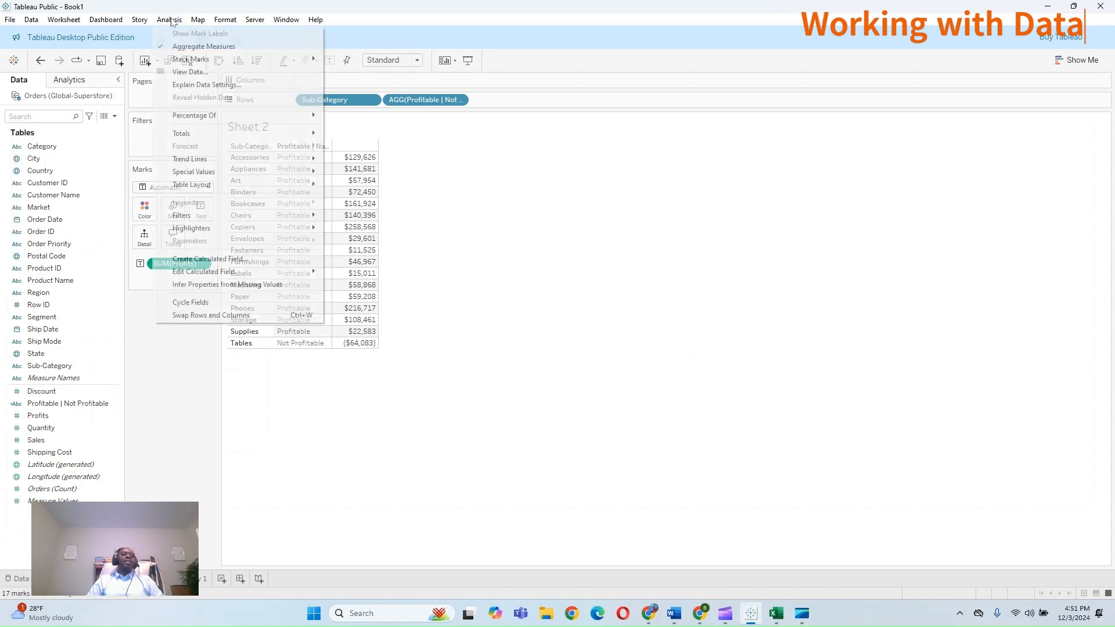
{"action": "left_click", "coordinate": [158, 405]}
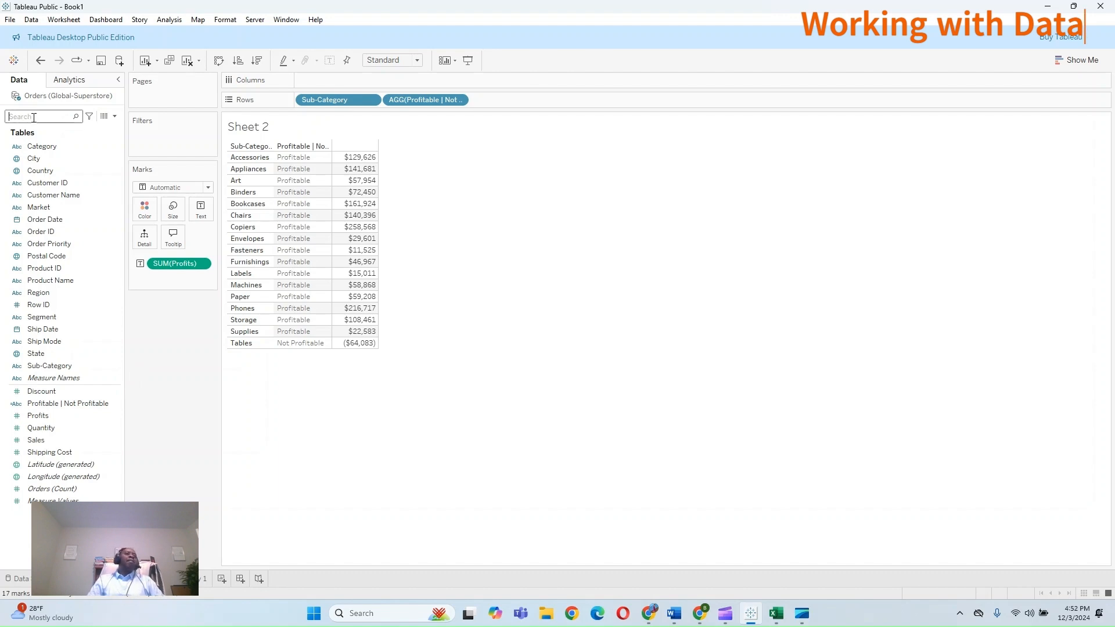
Step: Filter the data pane to calculations and review the Profitable | Not Profitable formula without changing it
{"action": "left_click", "coordinate": [89, 117]}
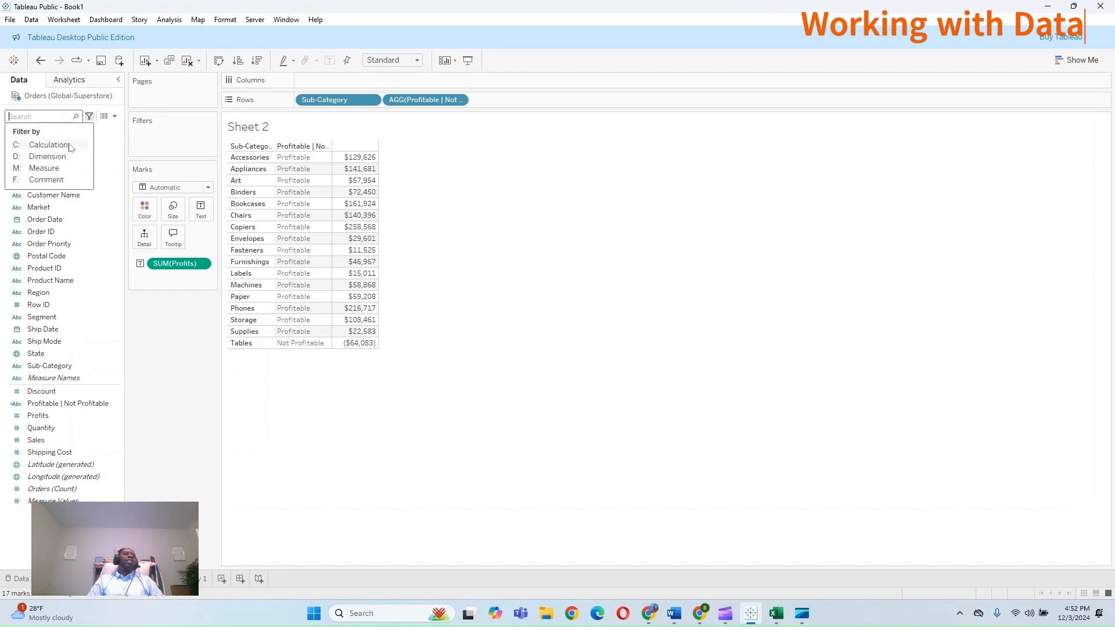
{"action": "left_click", "coordinate": [48, 145]}
{"action": "left_click", "coordinate": [27, 158]}
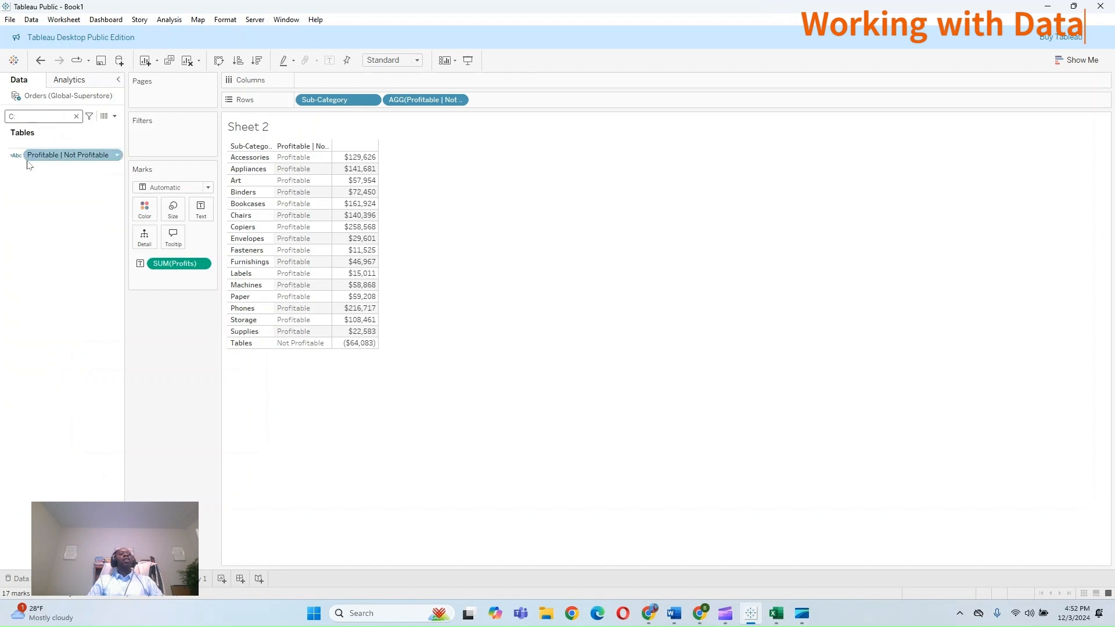
{"action": "right_click", "coordinate": [82, 158]}
{"action": "left_click", "coordinate": [110, 225]}
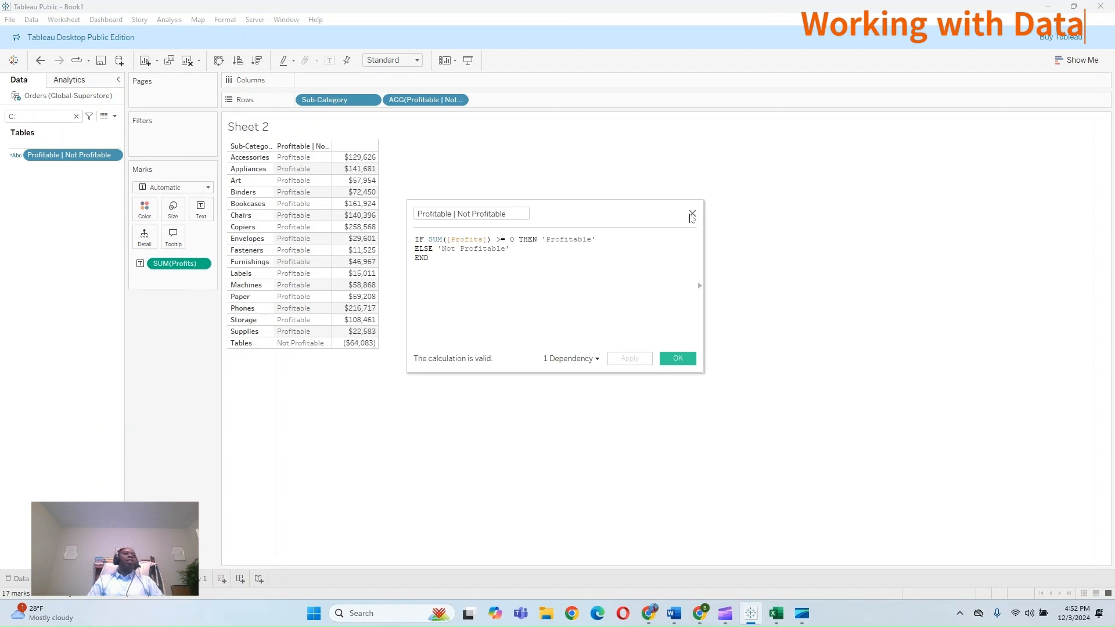
{"action": "left_click", "coordinate": [692, 215]}
Step: Open the Profitable | Not Profitable formula through the Edit Calculated Field command and close it unchanged
{"action": "left_click", "coordinate": [169, 20]}
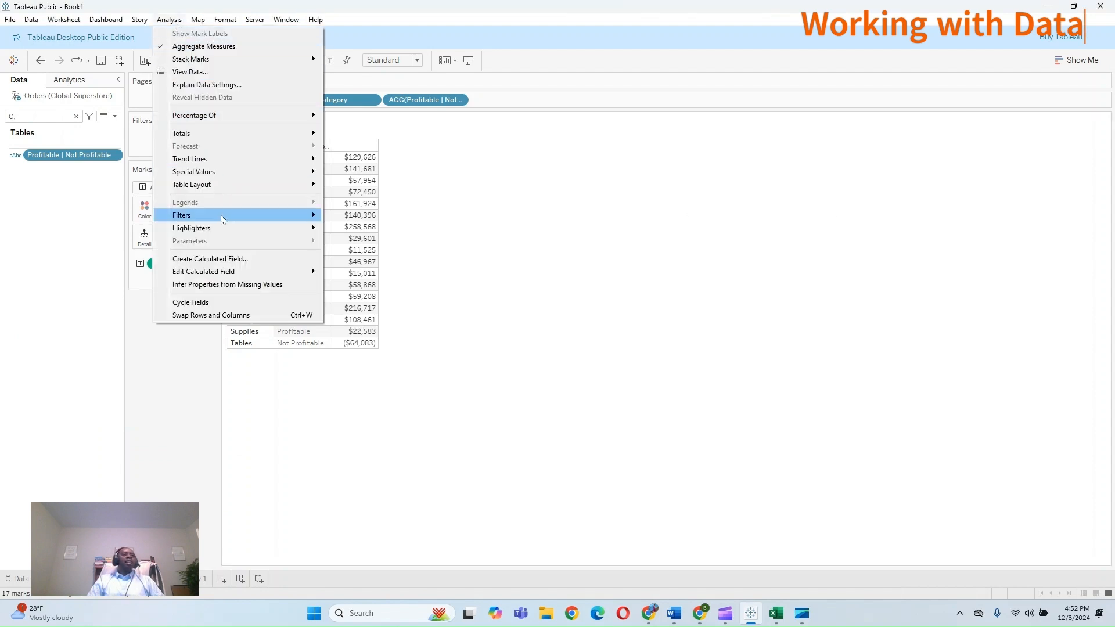
{"action": "mouse_move", "coordinate": [255, 272]}
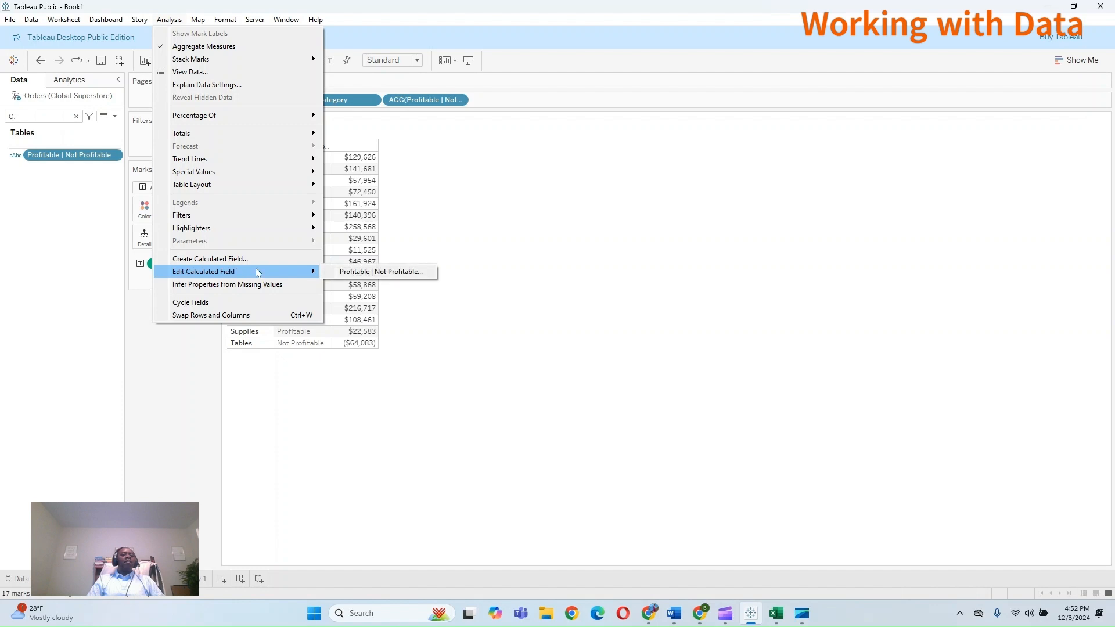
{"action": "left_click", "coordinate": [394, 272]}
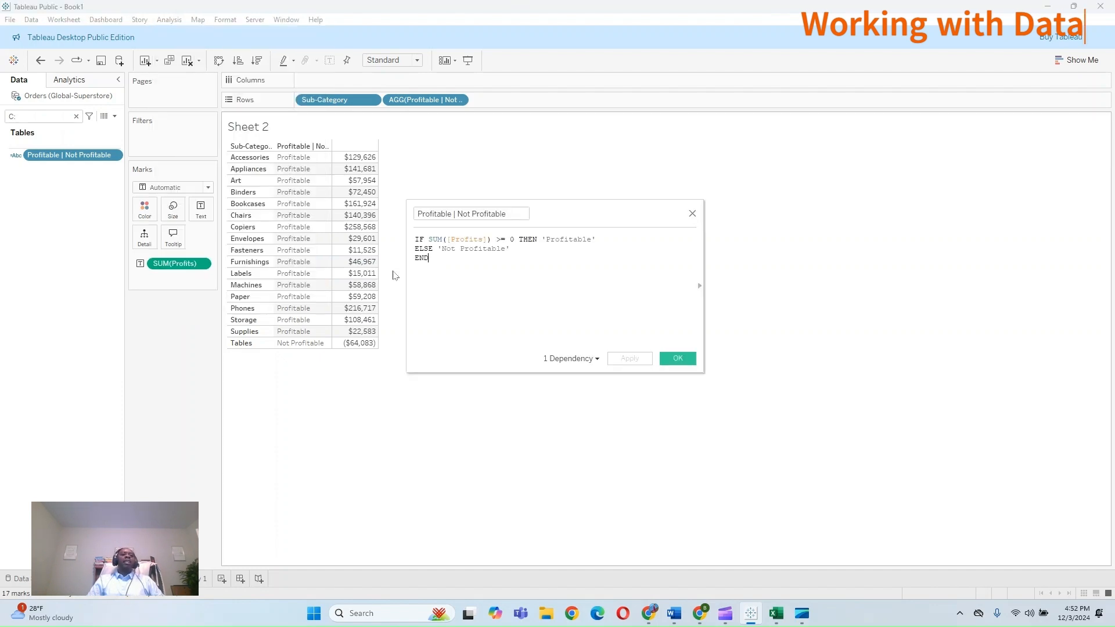
{"action": "key", "text": "ctrl+a"}
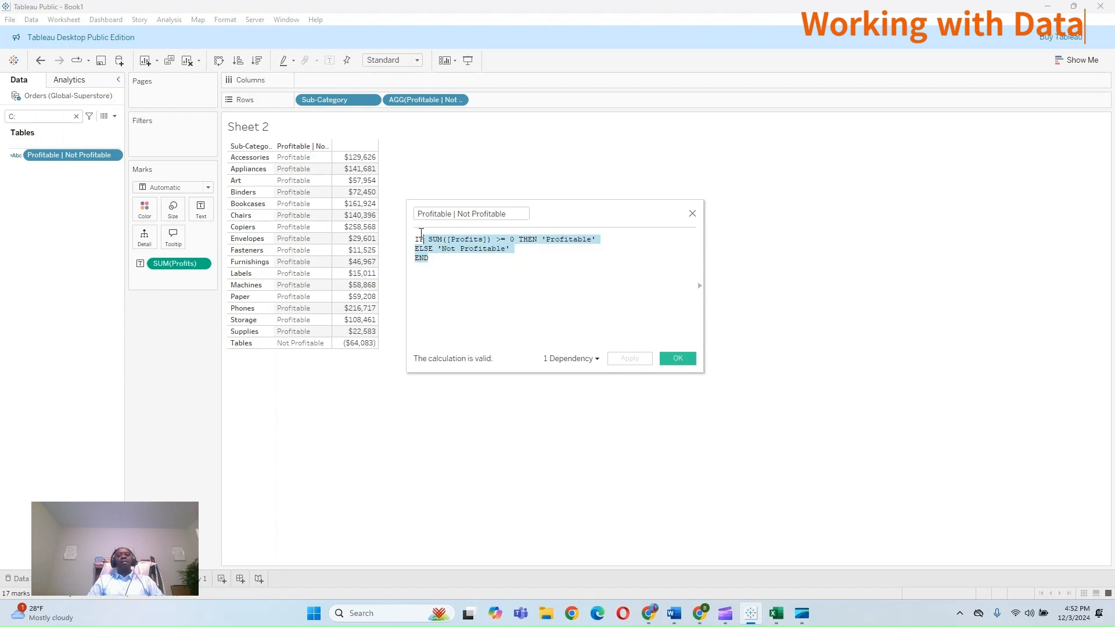
{"action": "left_click", "coordinate": [693, 214]}
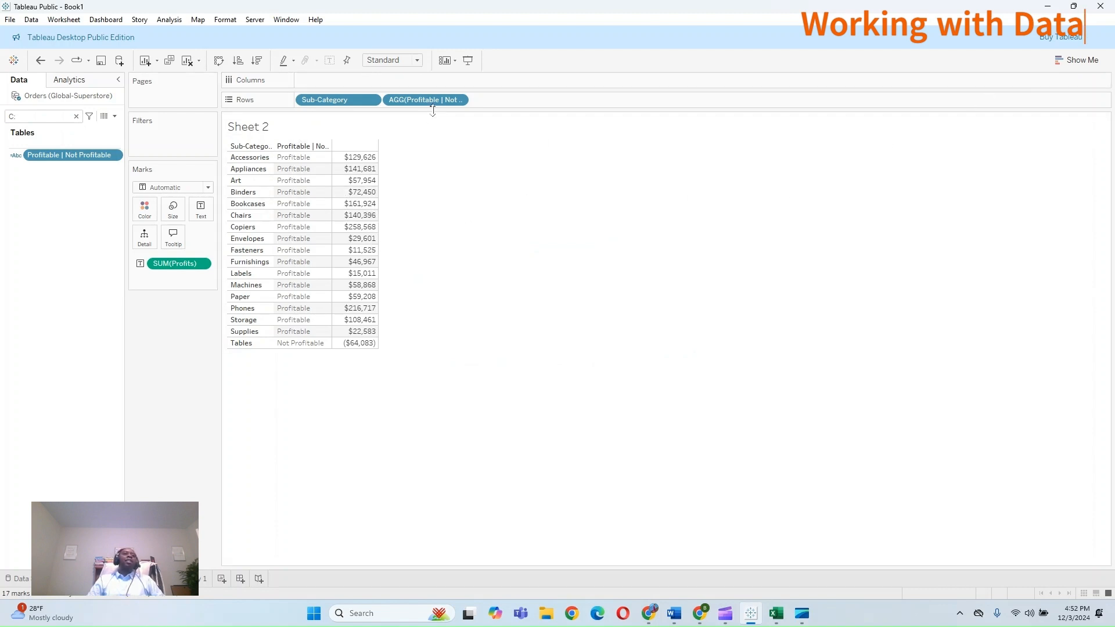
Step: Color the marks by Profitable | Not Profitable and build a bar chart with Sub-Category in Columns and Profits in Rows
{"action": "left_click_drag", "start_coordinate": [417, 103], "coordinate": [145, 209]}
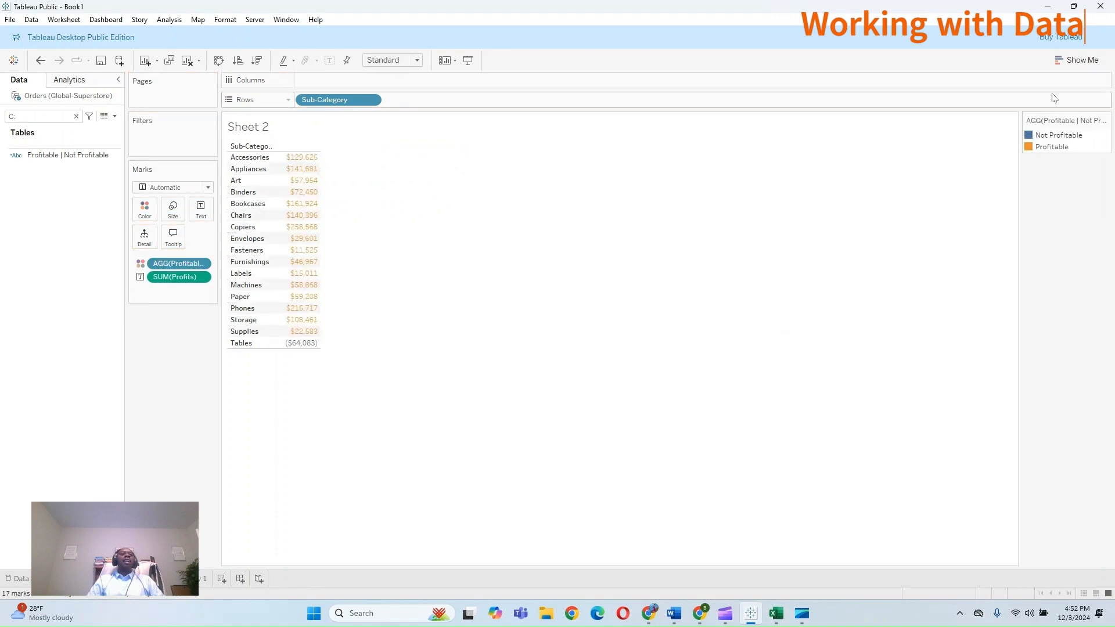
{"action": "left_click_drag", "start_coordinate": [320, 108], "coordinate": [319, 80]}
{"action": "left_click_drag", "start_coordinate": [175, 280], "coordinate": [339, 101]}
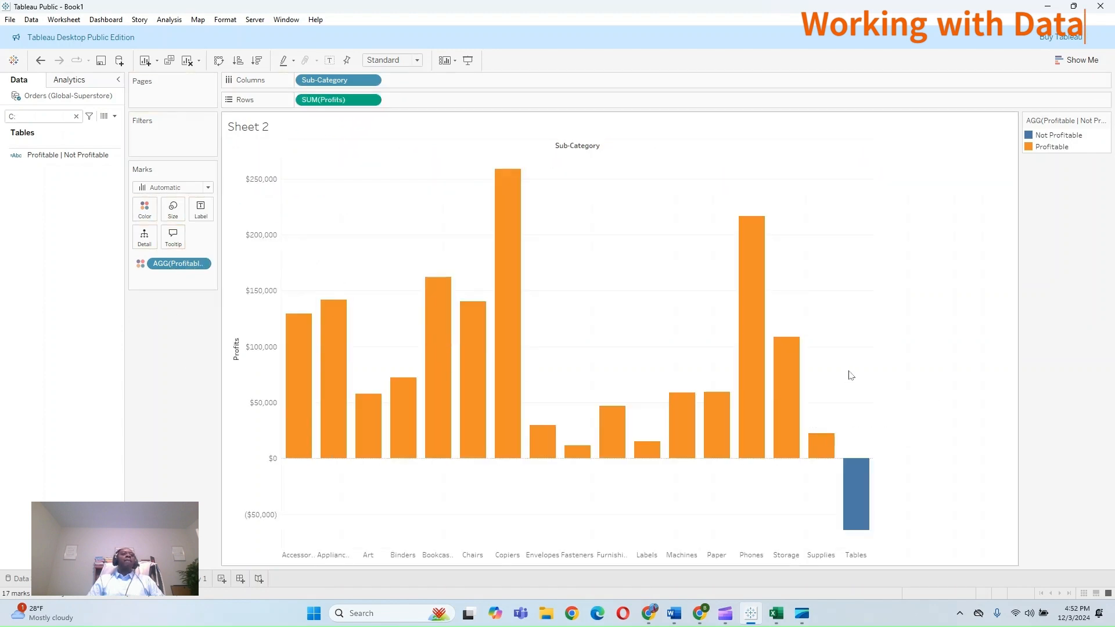
Step: Show mark labels on the sub-category profit bars
{"action": "left_click", "coordinate": [201, 210]}
{"action": "left_click", "coordinate": [228, 239]}
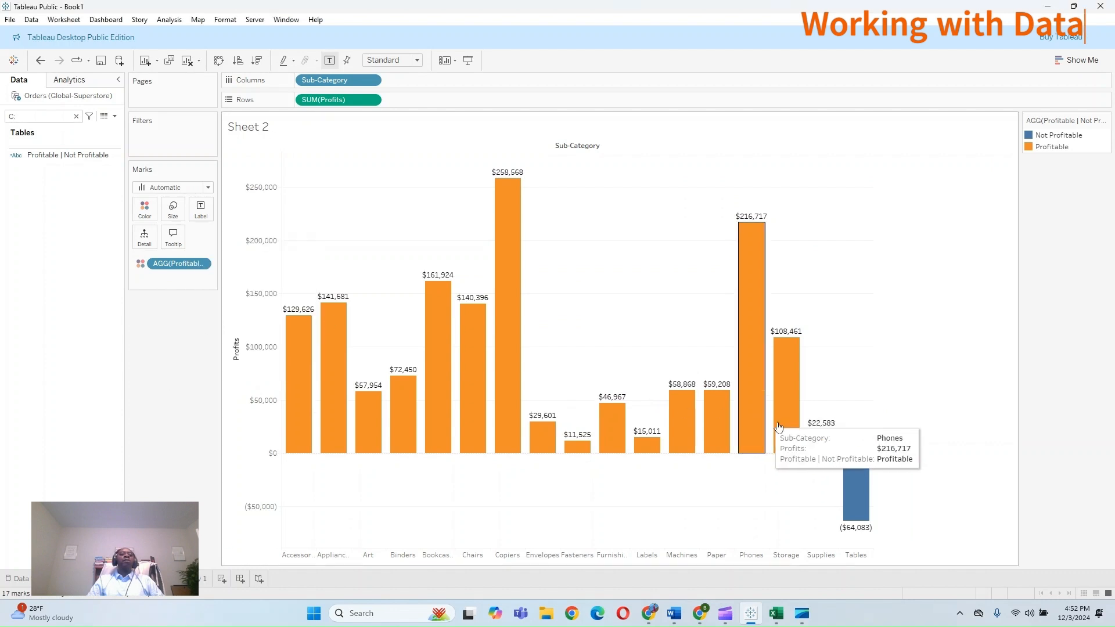
{"action": "mouse_move", "coordinate": [796, 397]}
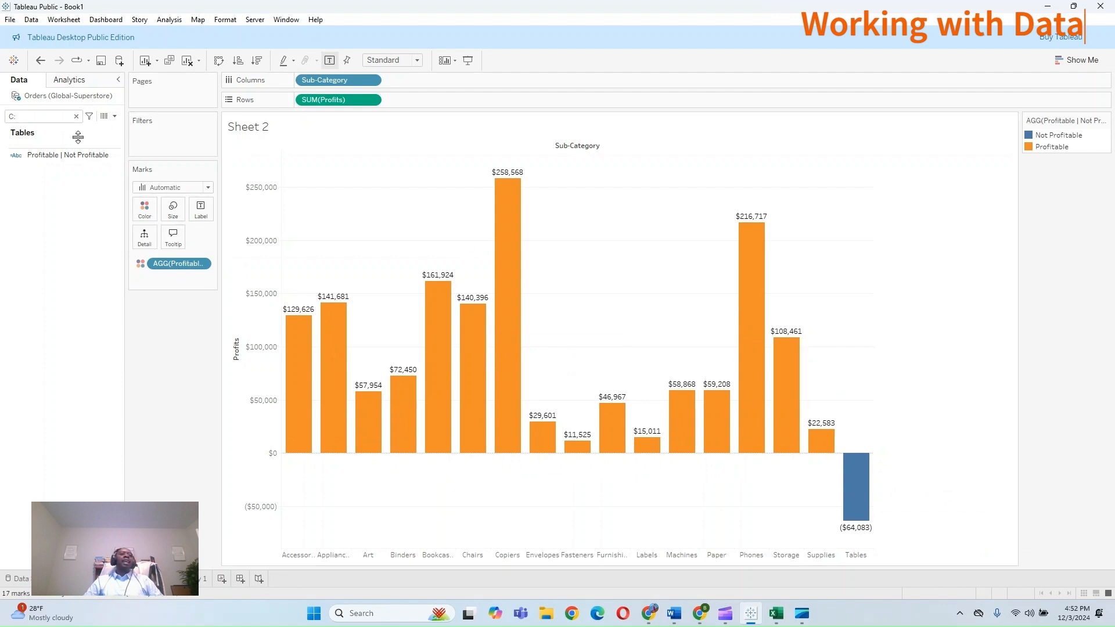
Step: Change the profit threshold in the Profitable | Not Profitable formula to 20000 and apply it
{"action": "right_click", "coordinate": [63, 152]}
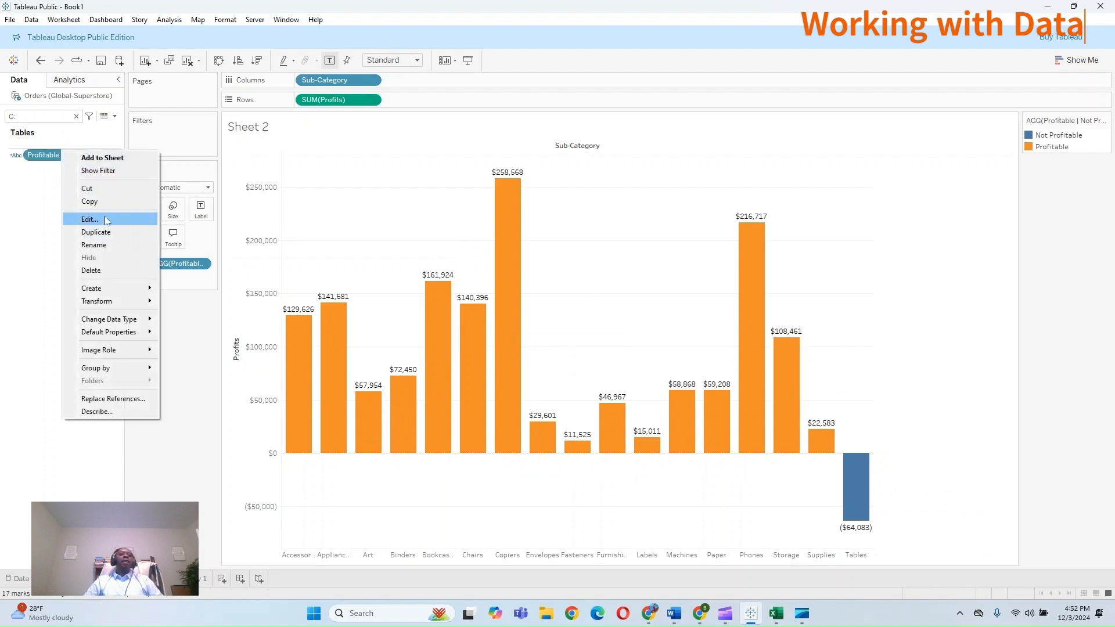
{"action": "left_click", "coordinate": [105, 220]}
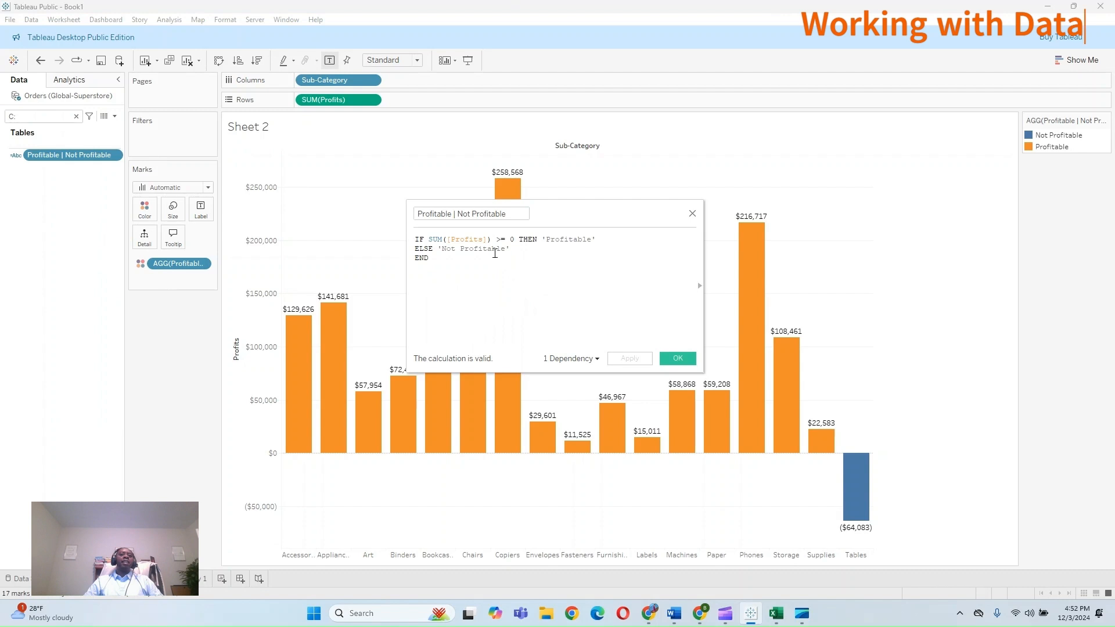
{"action": "left_click", "coordinate": [514, 239]}
{"action": "key", "text": "BackSpace"}
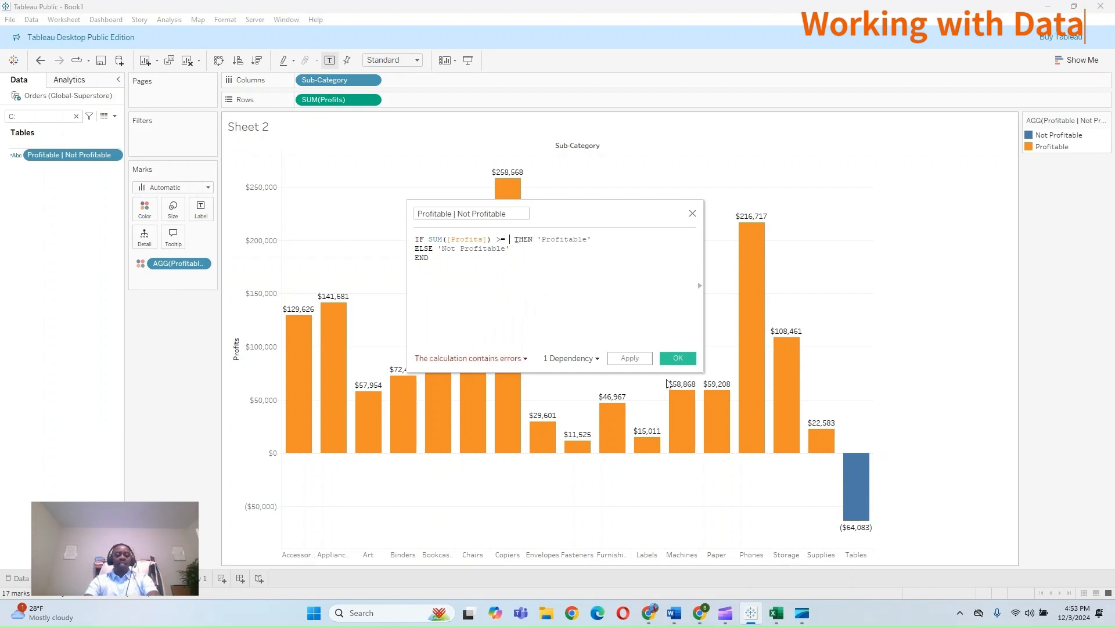
{"action": "type", "text": "20000"}
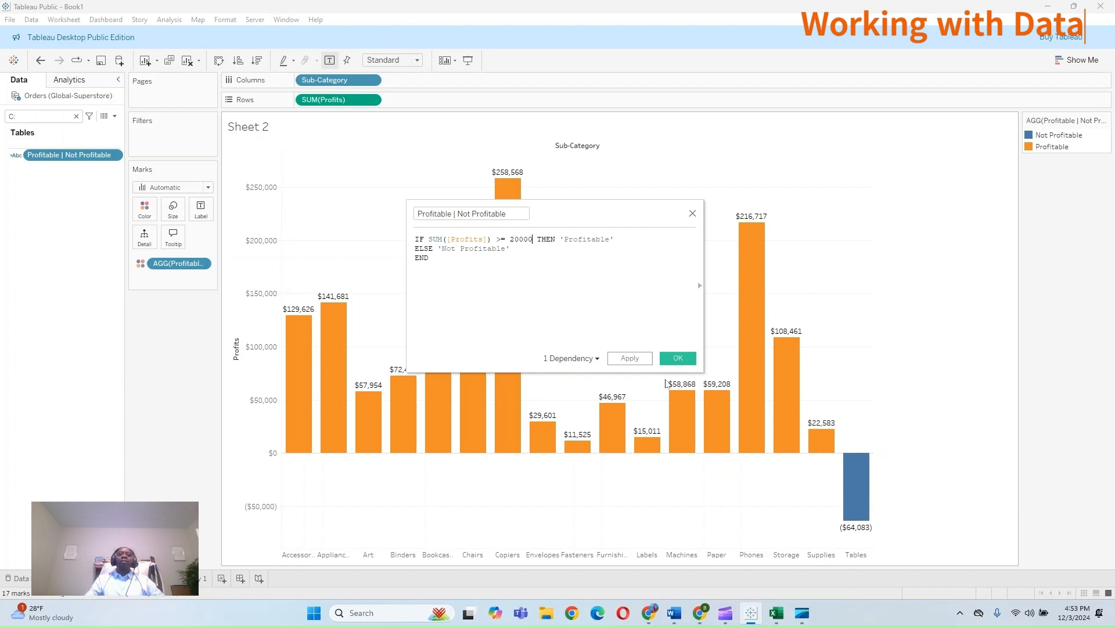
{"action": "left_click", "coordinate": [630, 358]}
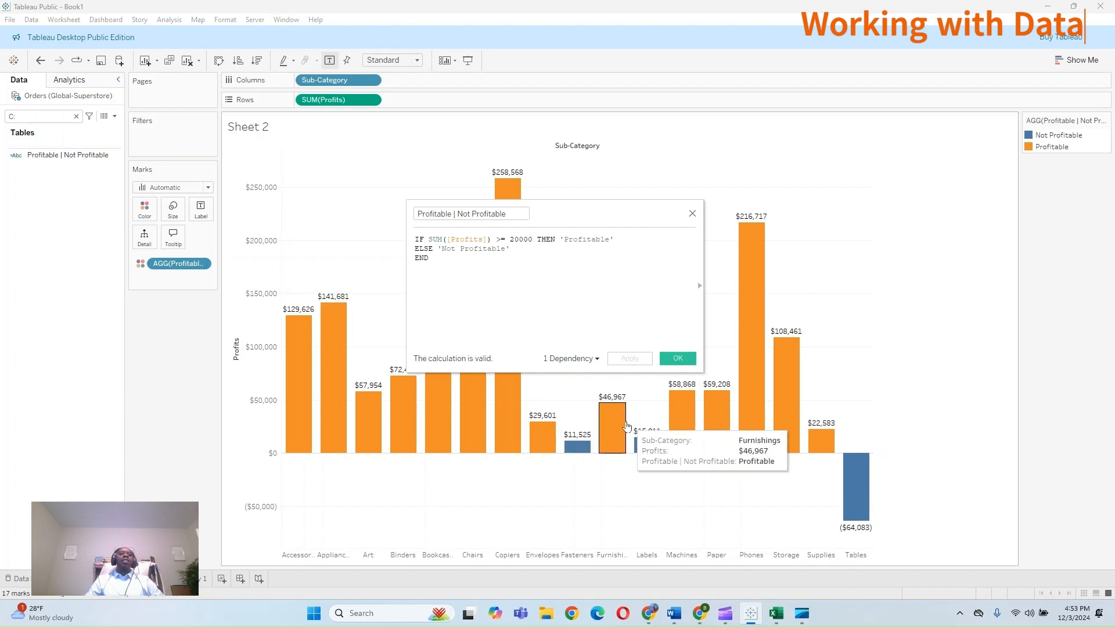
Step: Move the calculation editor away from the compared bars, raise the formula's profit threshold to 50000, and save the field
{"action": "left_click_drag", "start_coordinate": [589, 211], "coordinate": [866, 214]}
{"action": "left_click_drag", "start_coordinate": [903, 362], "coordinate": [760, 219]}
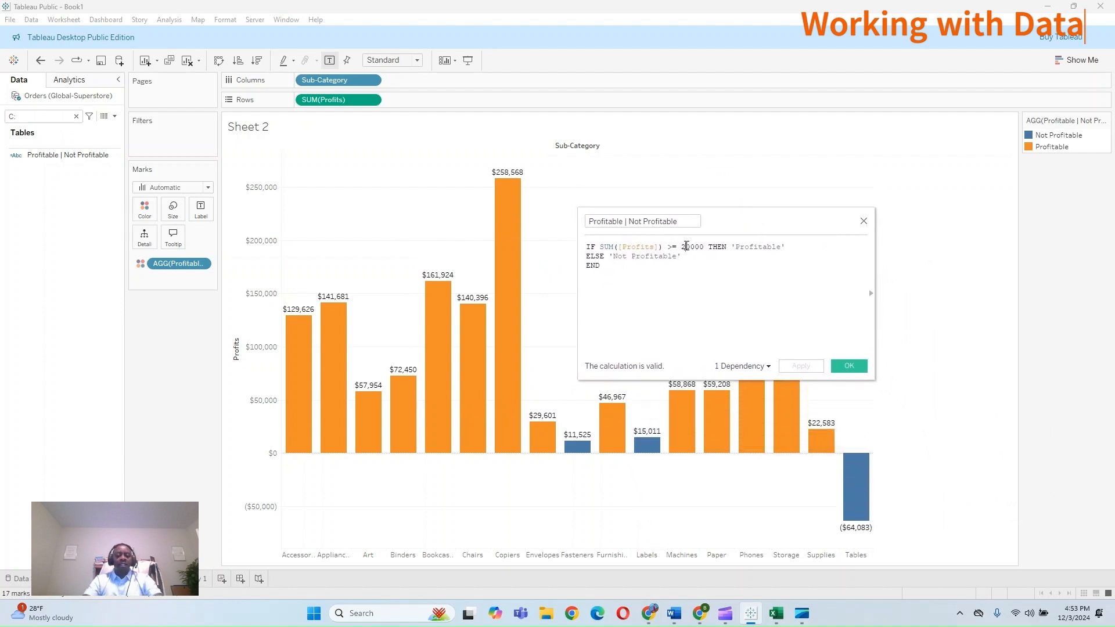
{"action": "key", "text": "Delete"}
{"action": "type", "text": "5"}
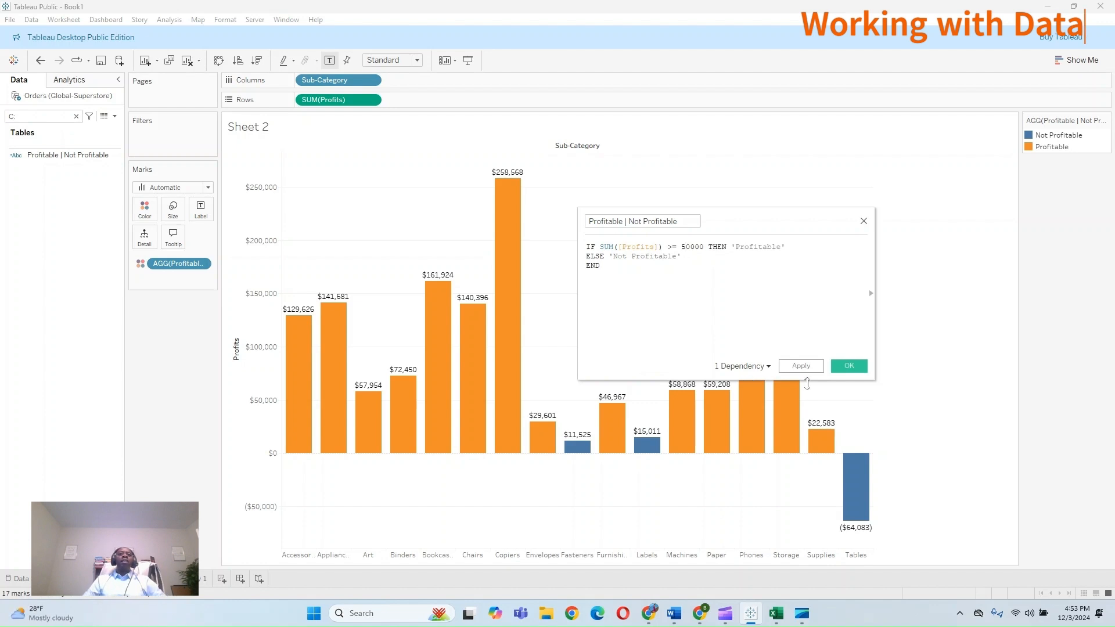
{"action": "left_click", "coordinate": [815, 367]}
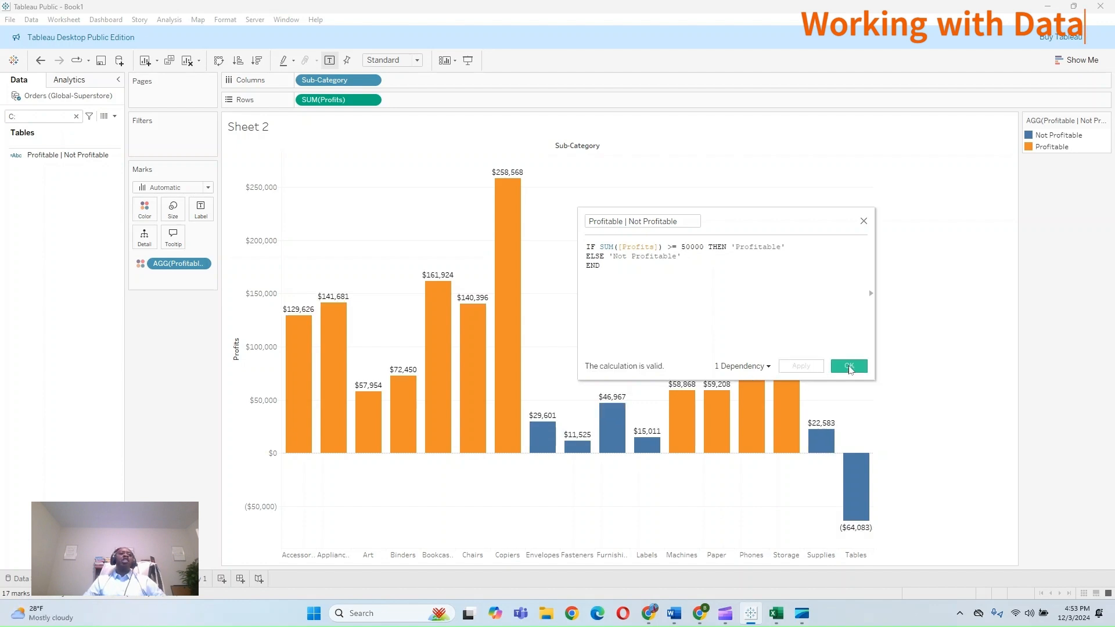
{"action": "left_click", "coordinate": [850, 367]}
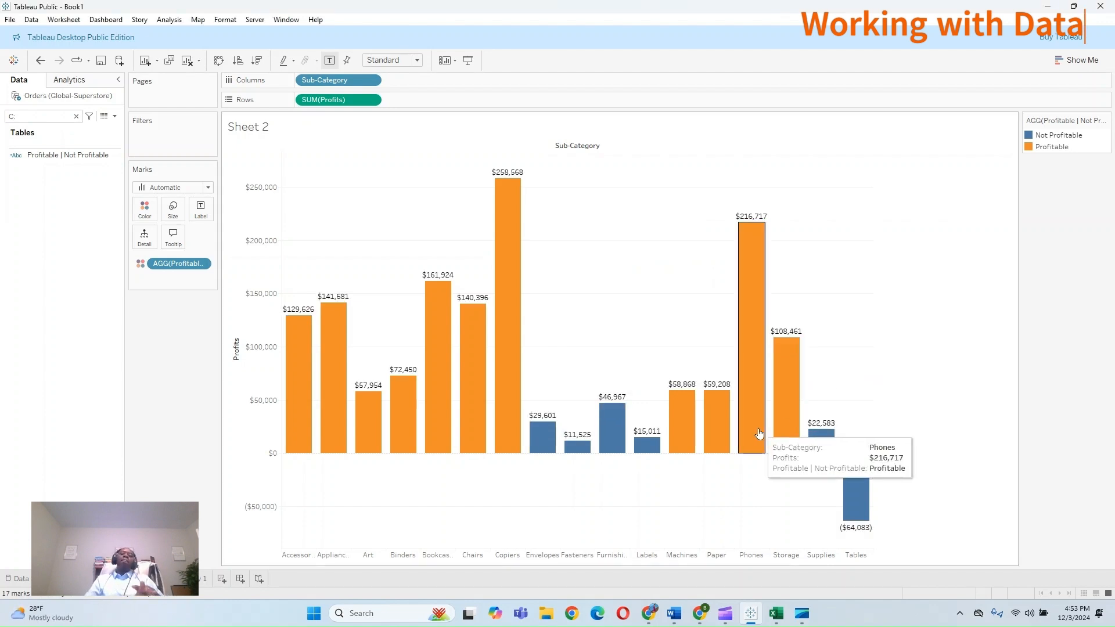
{"action": "mouse_move", "coordinate": [532, 447]}
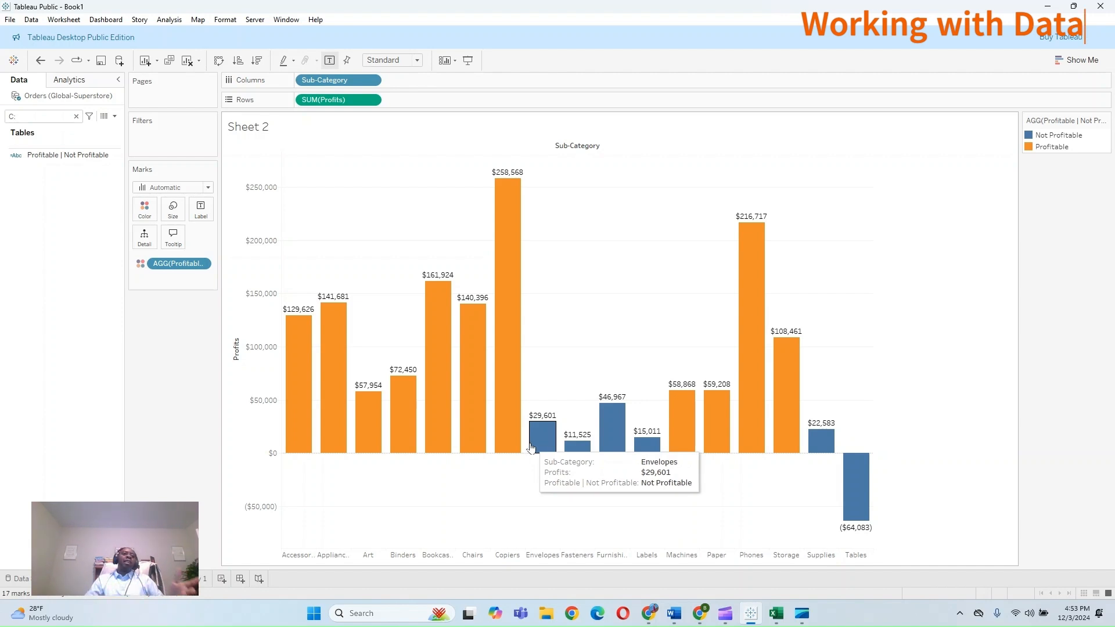
Step: Set the chart colors to red for Not Profitable and green for Profitable
{"action": "left_click", "coordinate": [145, 209]}
{"action": "left_click", "coordinate": [185, 246]}
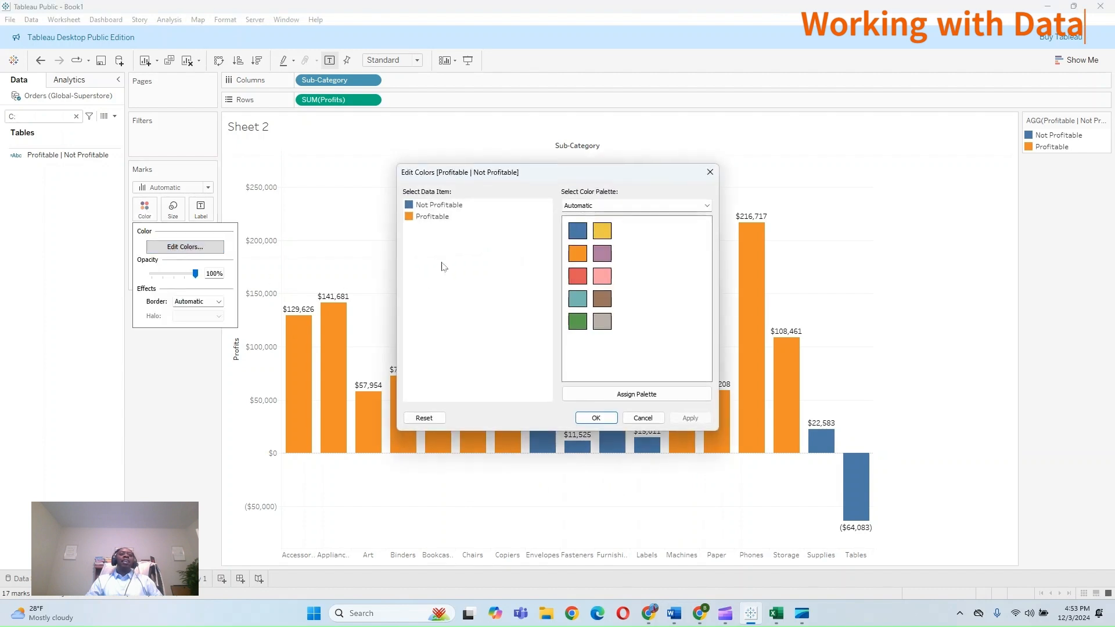
{"action": "left_click", "coordinate": [450, 207]}
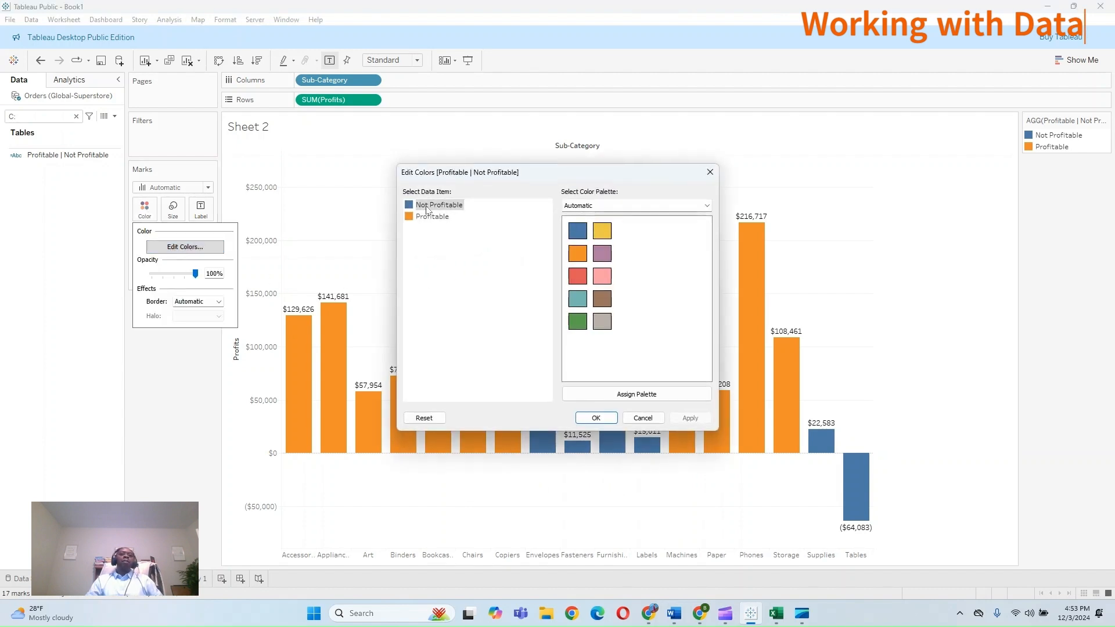
{"action": "left_click", "coordinate": [577, 283]}
{"action": "left_click", "coordinate": [423, 219]}
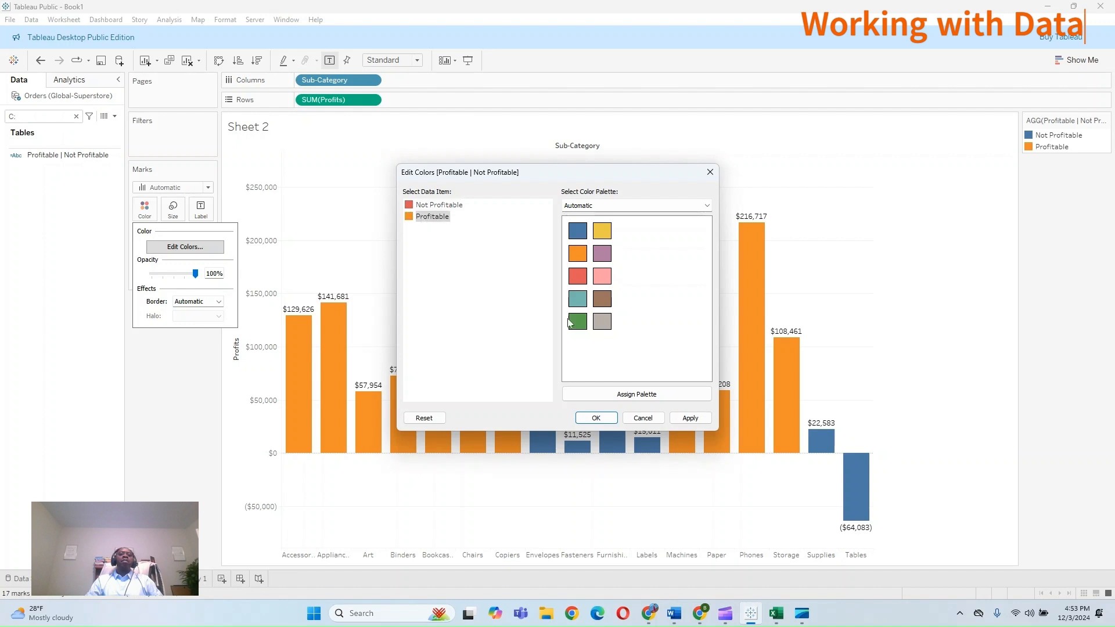
{"action": "left_click", "coordinate": [690, 418]}
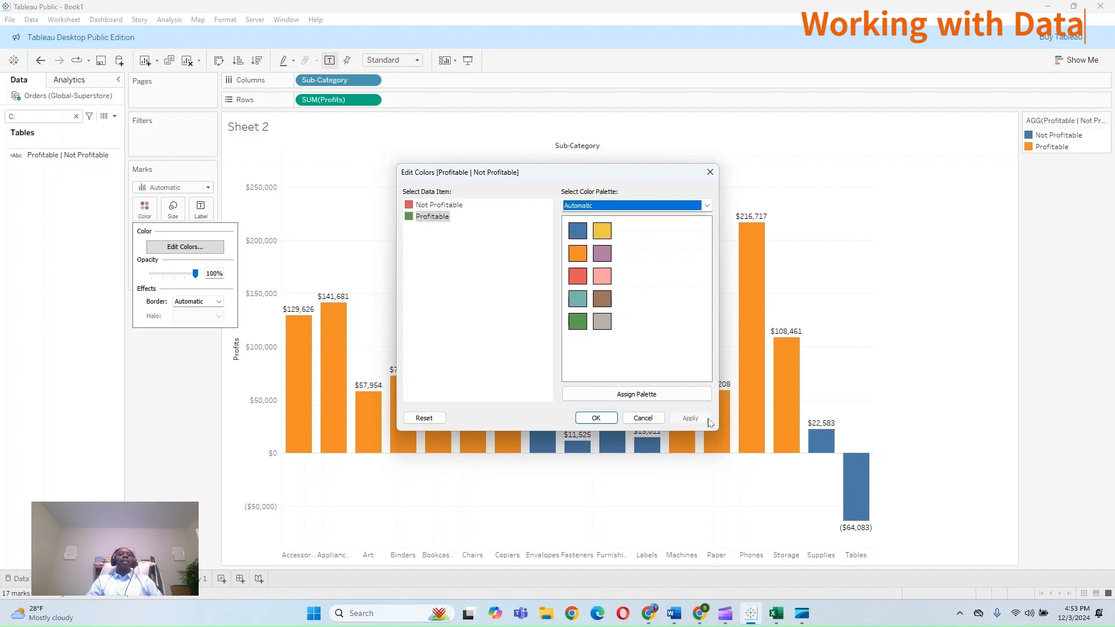
{"action": "left_click", "coordinate": [596, 418]}
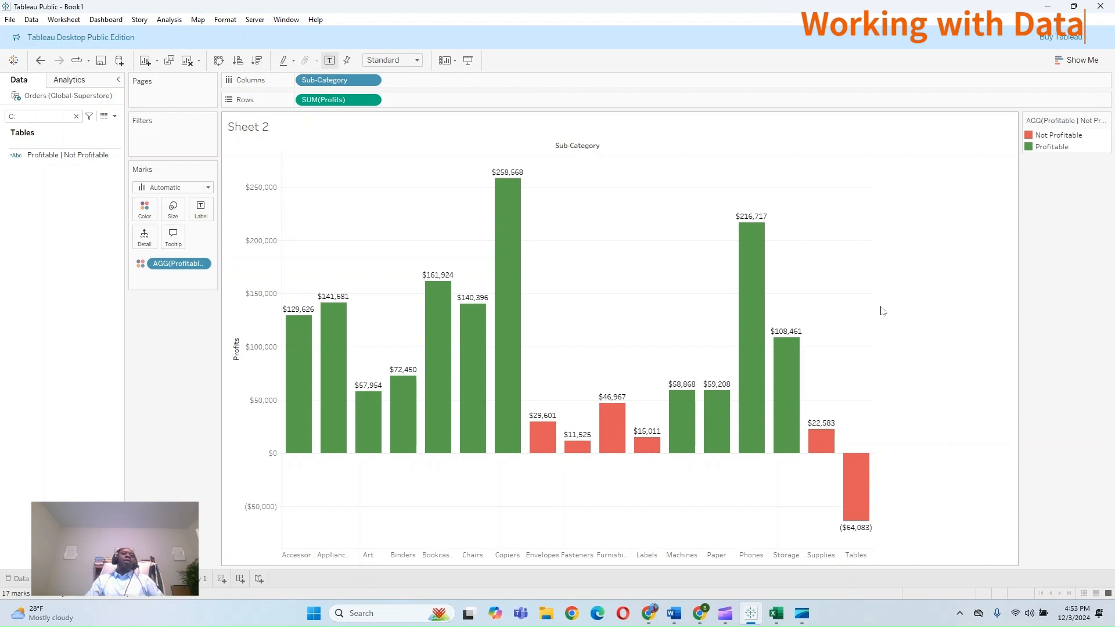
Step: Make the sub-category profit bars narrower by reducing the mark size
{"action": "left_click", "coordinate": [173, 210]}
{"action": "left_click_drag", "start_coordinate": [227, 242], "coordinate": [221, 239]}
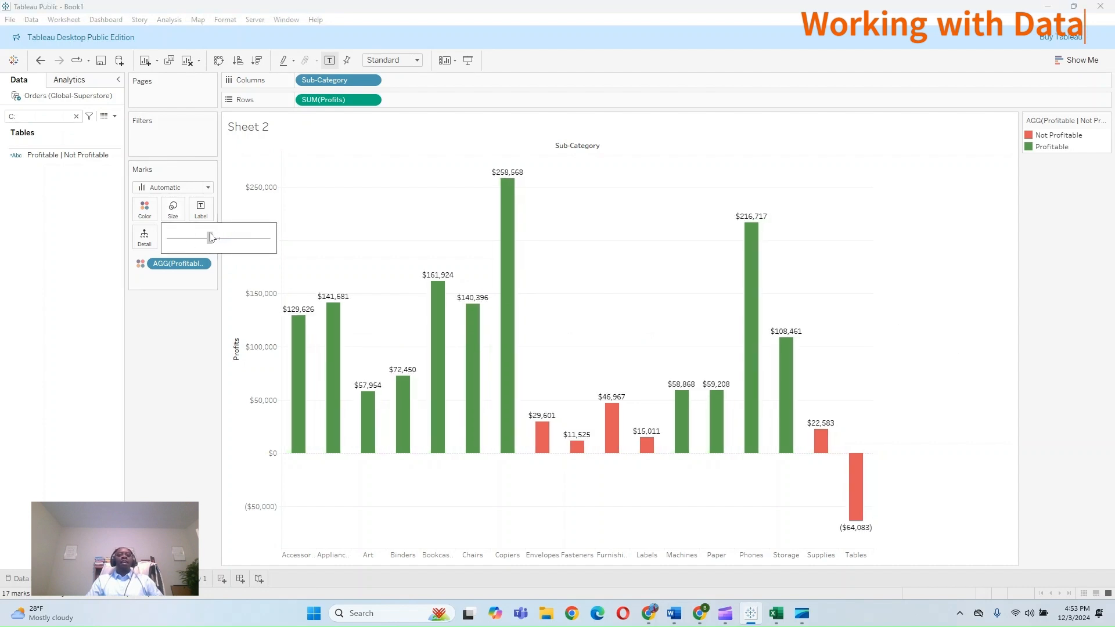
{"action": "left_click", "coordinate": [186, 374]}
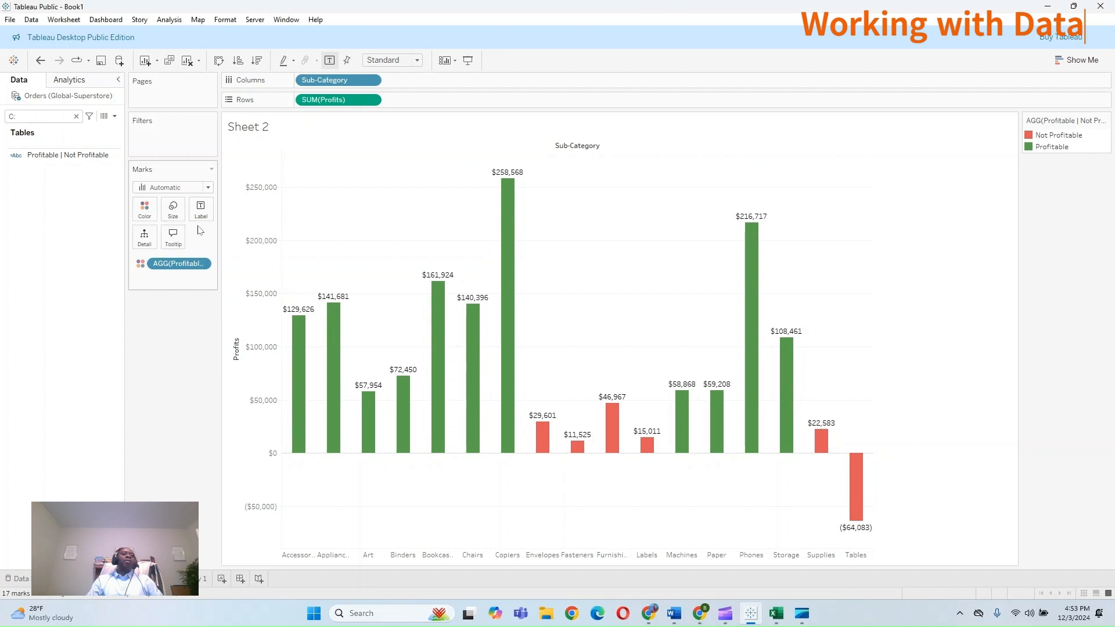
Step: Toggle the bars' mark labels off and on, limit them to Min/Max, and look at the label alignment options
{"action": "left_click", "coordinate": [201, 212]}
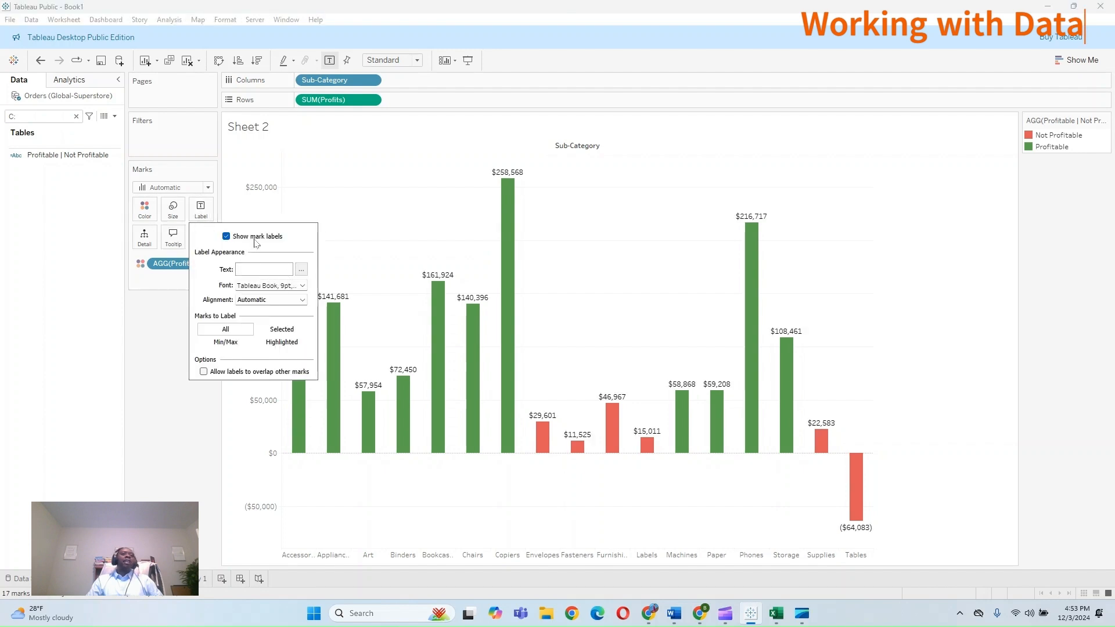
{"action": "left_click", "coordinate": [226, 236]}
{"action": "left_click", "coordinate": [226, 237]}
{"action": "left_click", "coordinate": [226, 237]}
{"action": "left_click", "coordinate": [227, 236]}
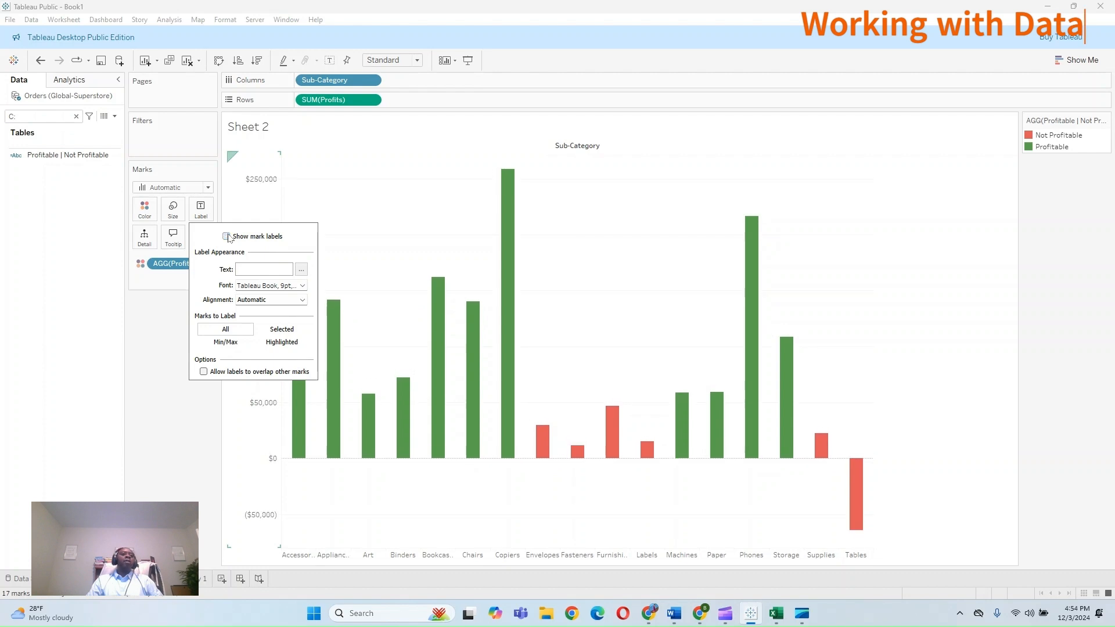
{"action": "left_click", "coordinate": [224, 343]}
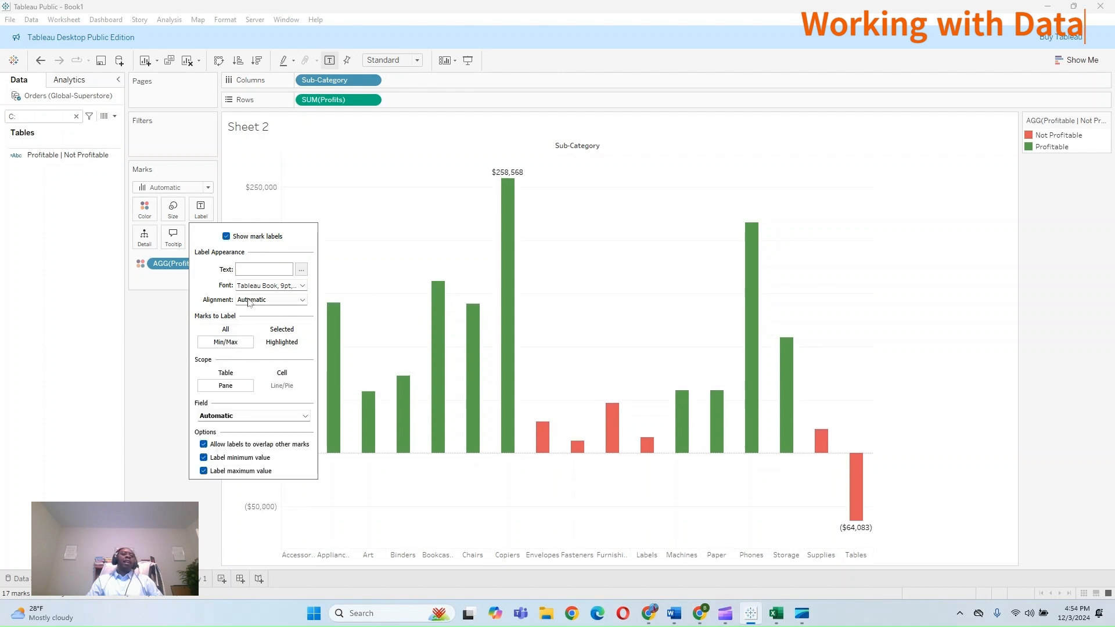
{"action": "left_click", "coordinate": [267, 300]}
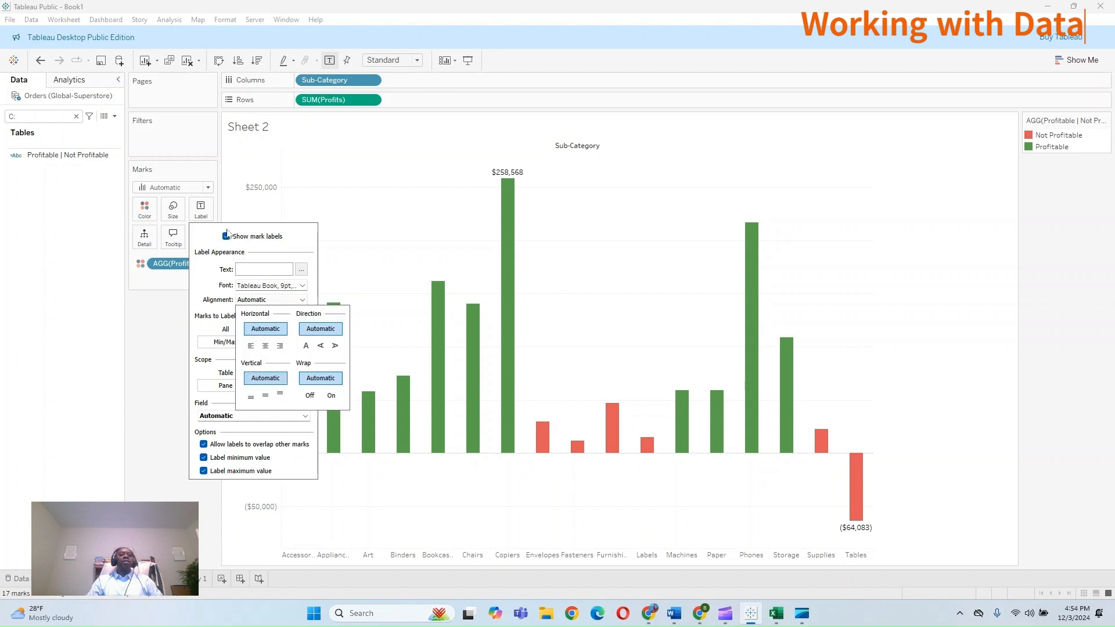
{"action": "left_click", "coordinate": [170, 346]}
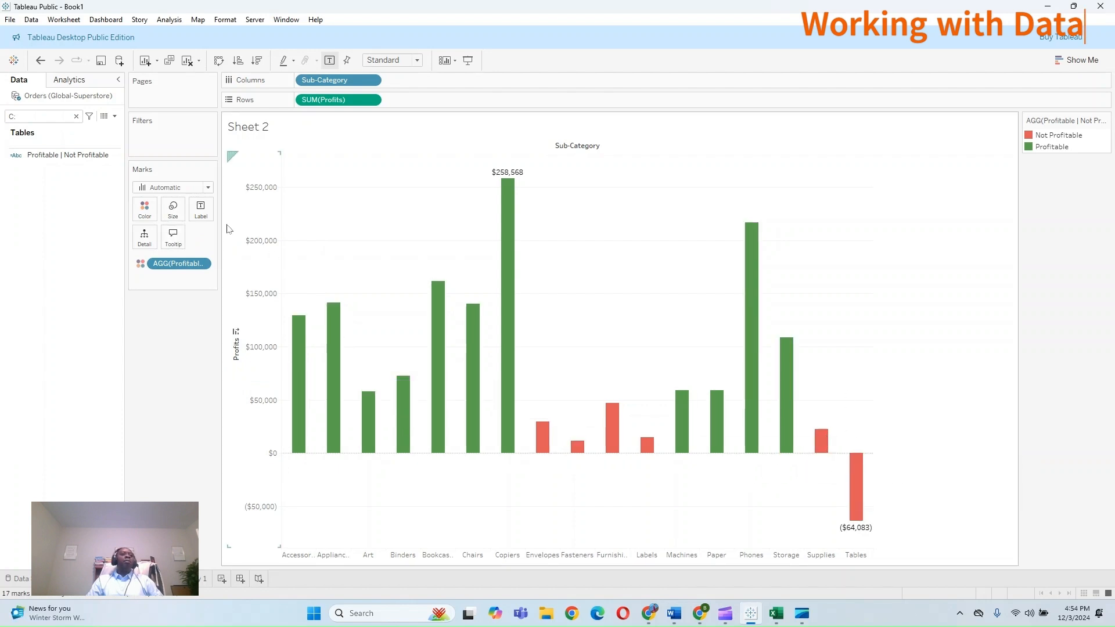
Step: Toggle the mark labels off and on, and set them to show on all bars
{"action": "left_click", "coordinate": [200, 209]}
{"action": "left_click", "coordinate": [226, 237]}
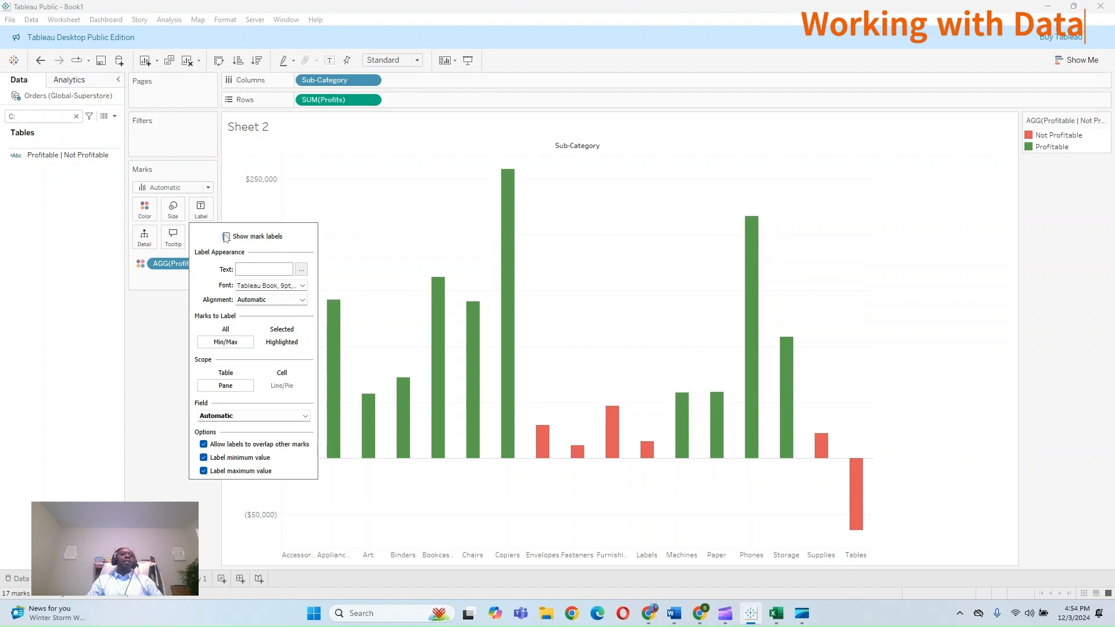
{"action": "left_click", "coordinate": [226, 237]}
{"action": "left_click", "coordinate": [221, 330]}
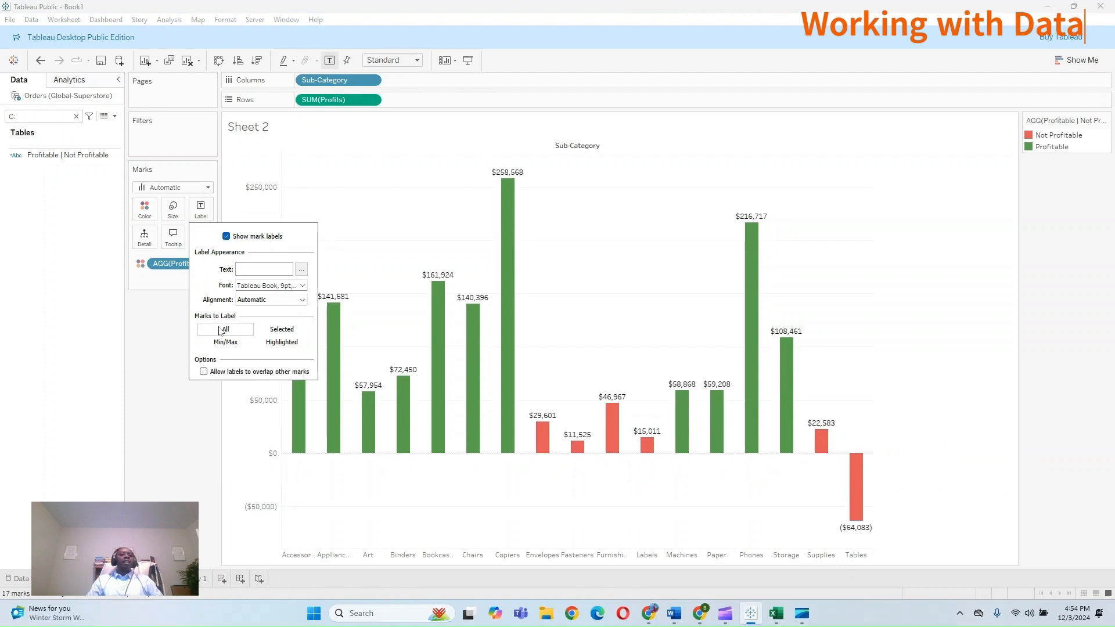
{"action": "left_click", "coordinate": [176, 448]}
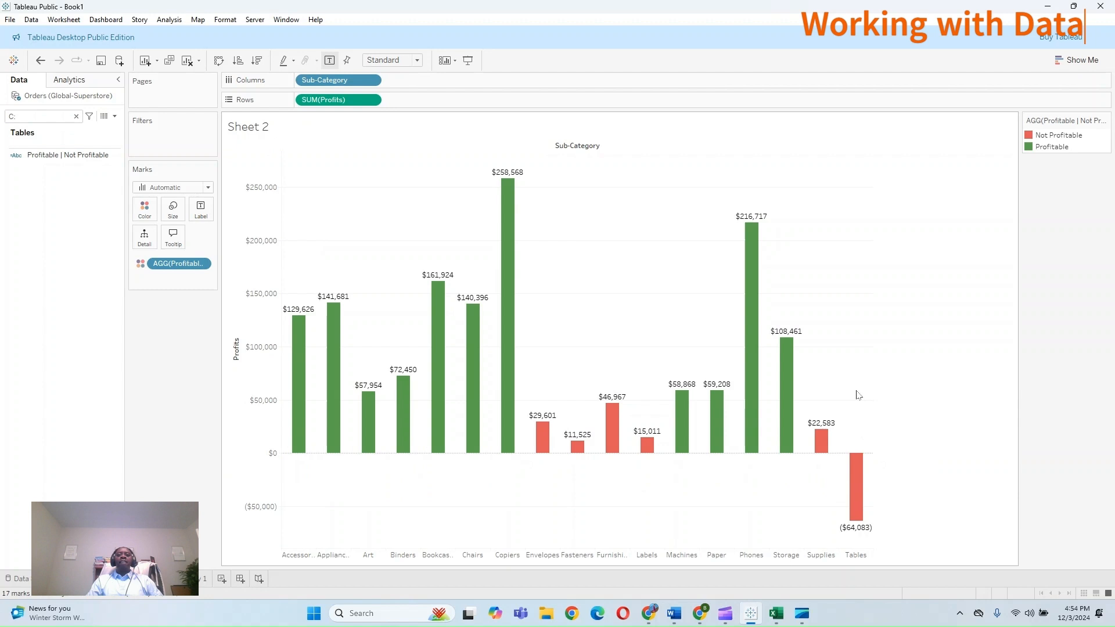
Step: Examine the Tables bar's tooltip and the tooltip definition, leaving the definition unedited
{"action": "mouse_move", "coordinate": [857, 478]}
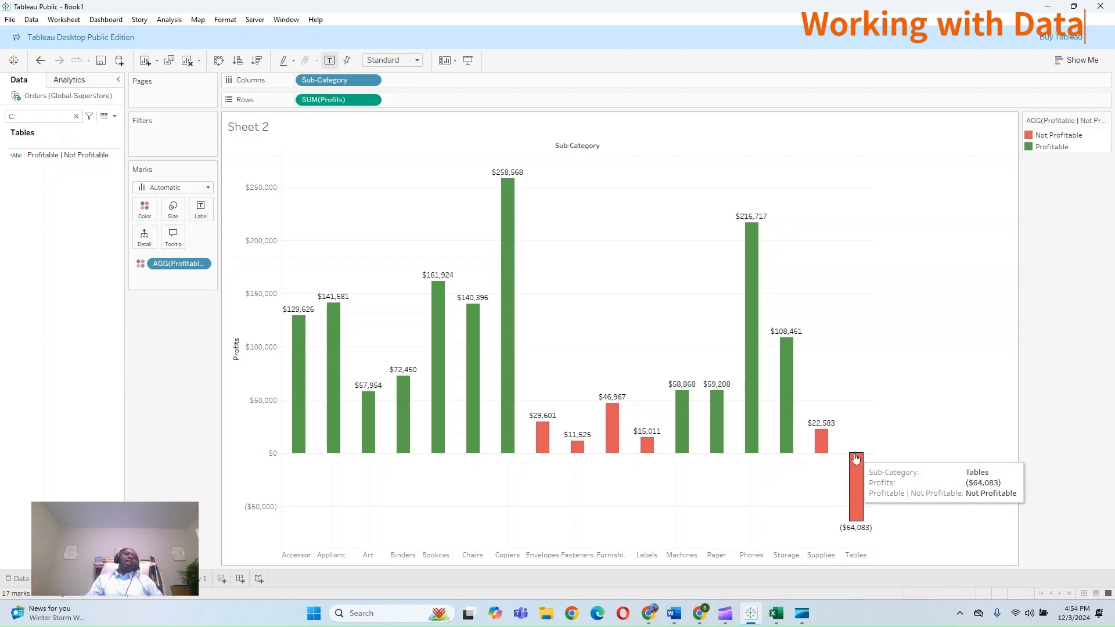
{"action": "left_click", "coordinate": [173, 237]}
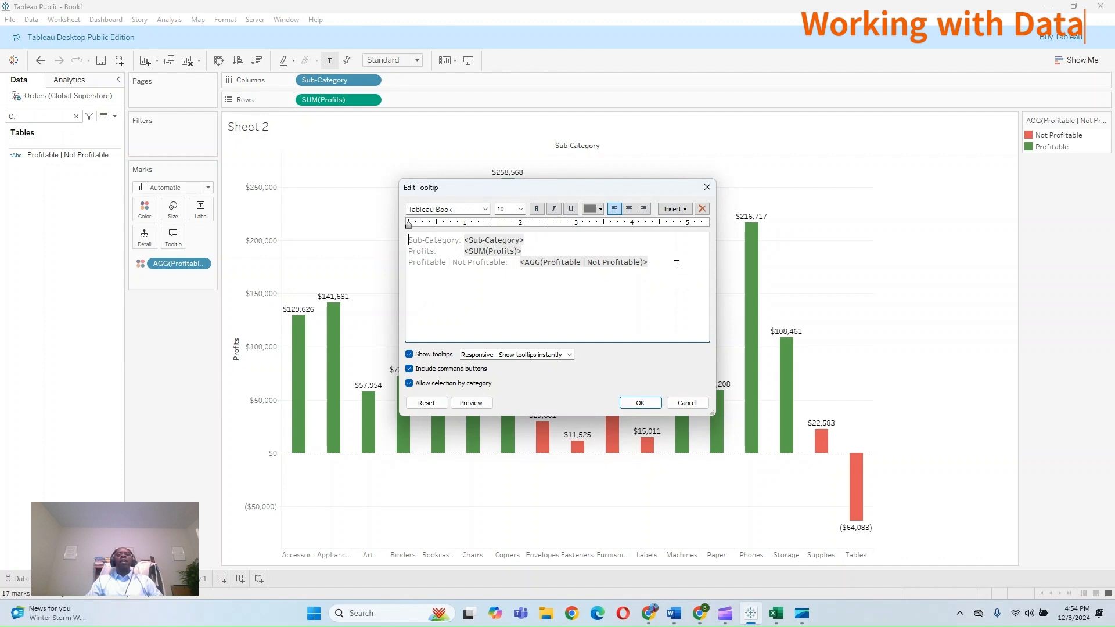
{"action": "left_click", "coordinate": [708, 187]}
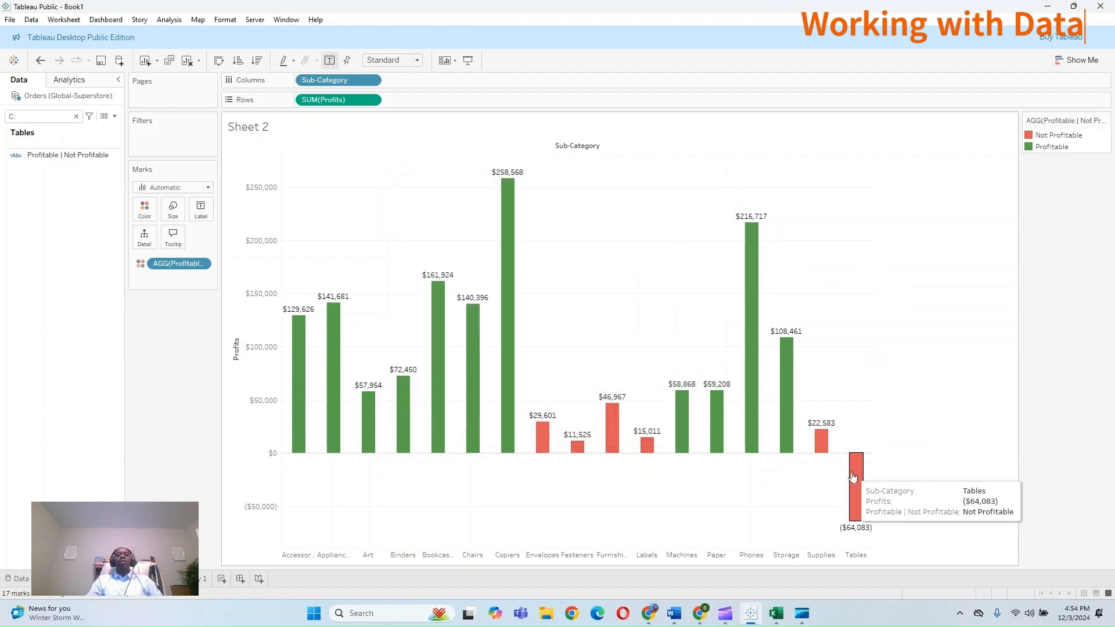
Step: Add an underlined, non-bold "Results" heading above the fields in the chart's tooltip
{"action": "left_click", "coordinate": [173, 237]}
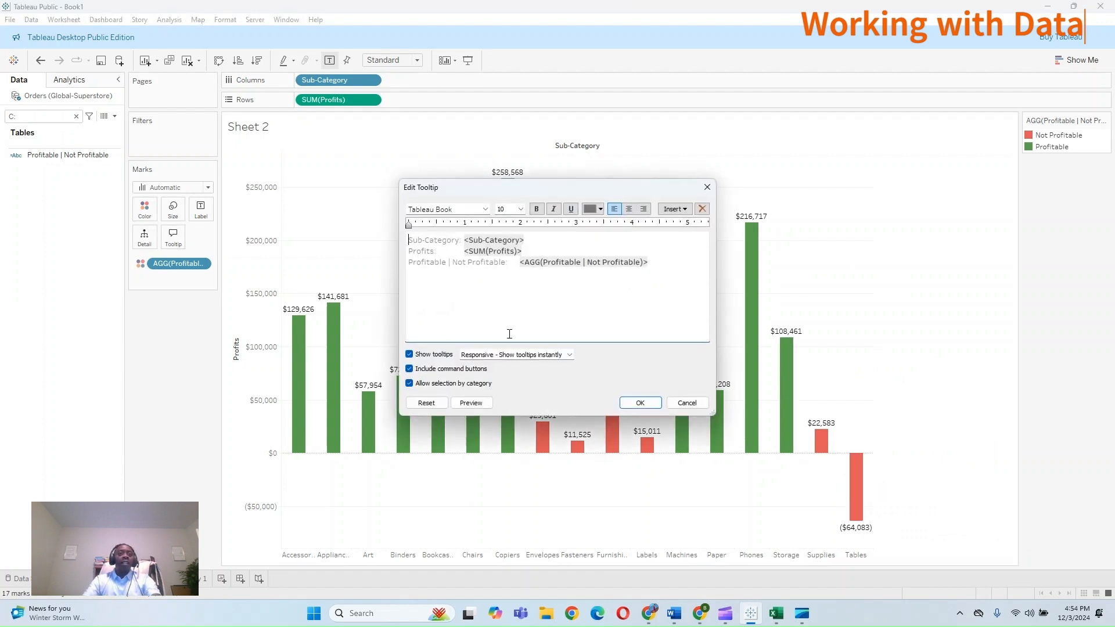
{"action": "key", "text": "Return"}
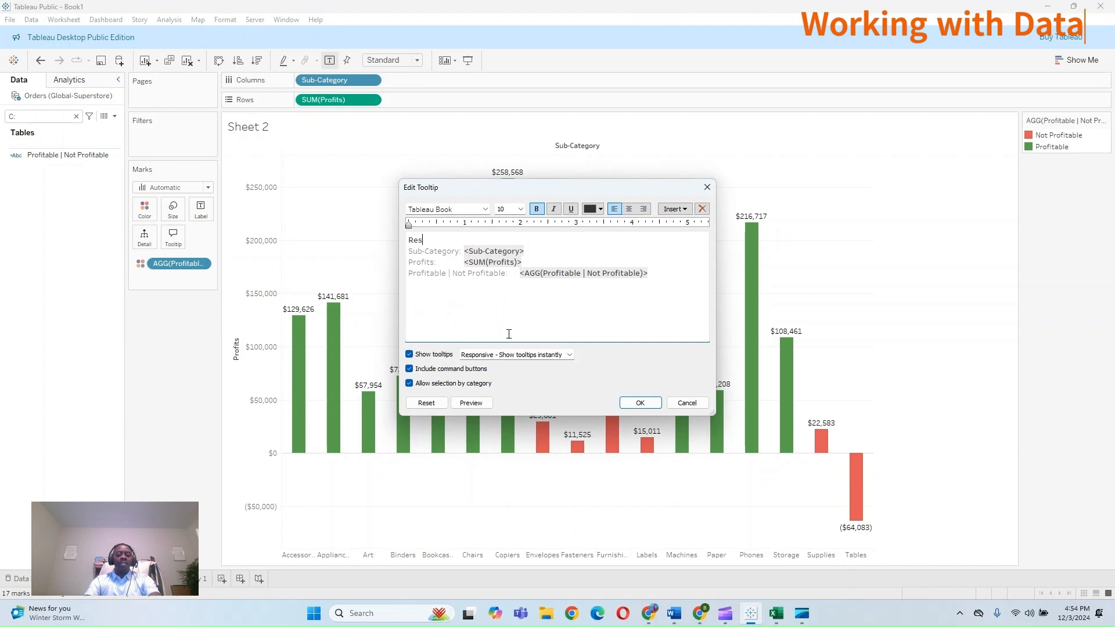
{"action": "type", "text": "Results"}
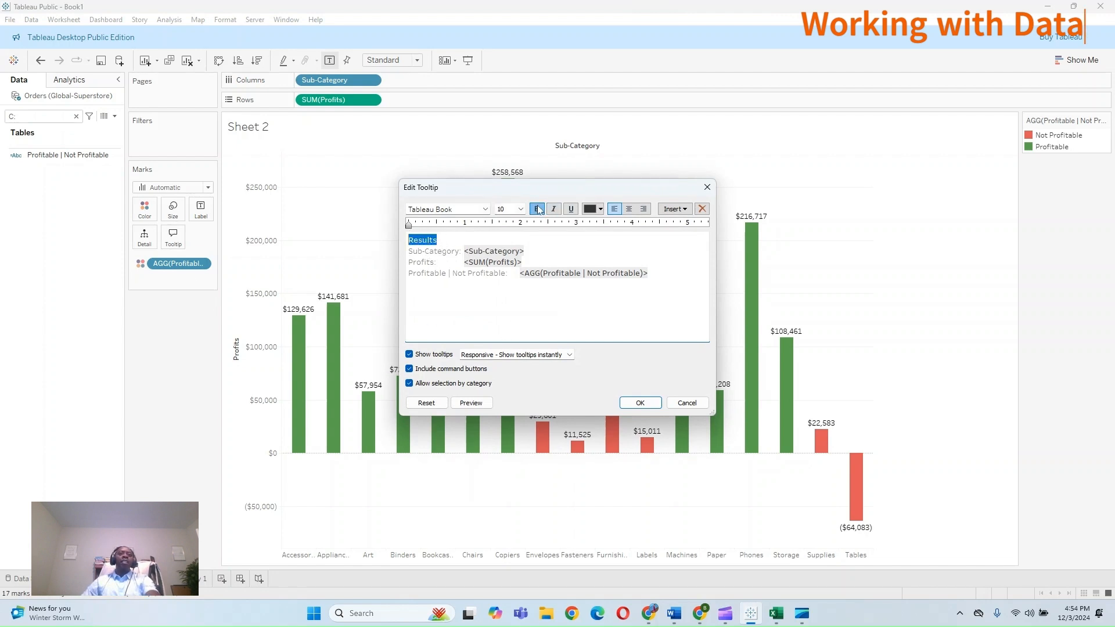
{"action": "left_click", "coordinate": [570, 211]}
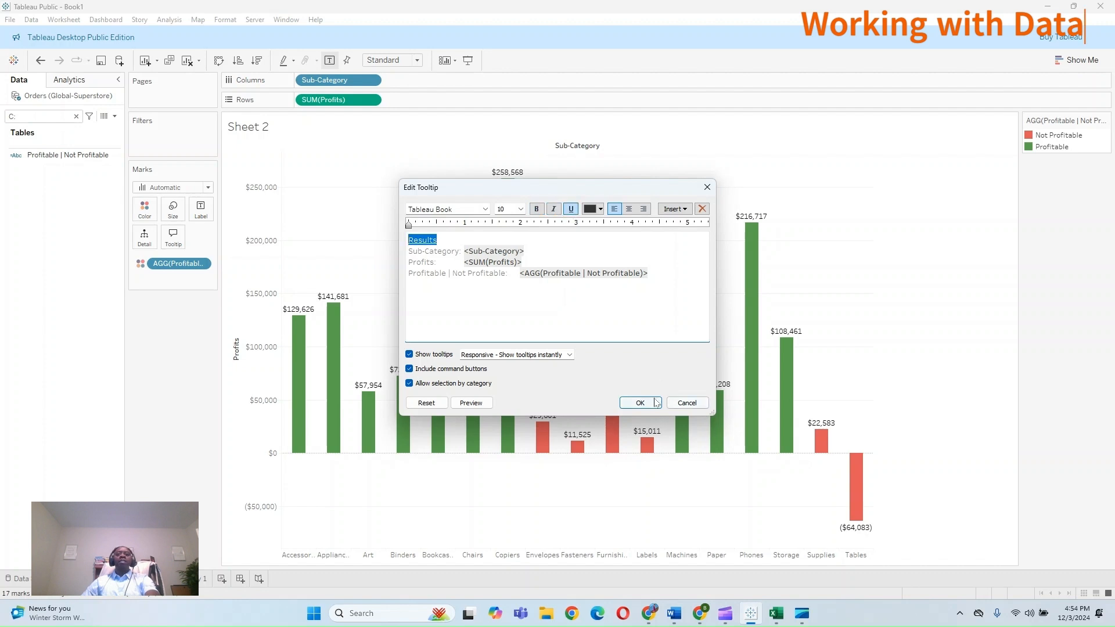
{"action": "left_click", "coordinate": [656, 403]}
{"action": "mouse_move", "coordinate": [851, 472]}
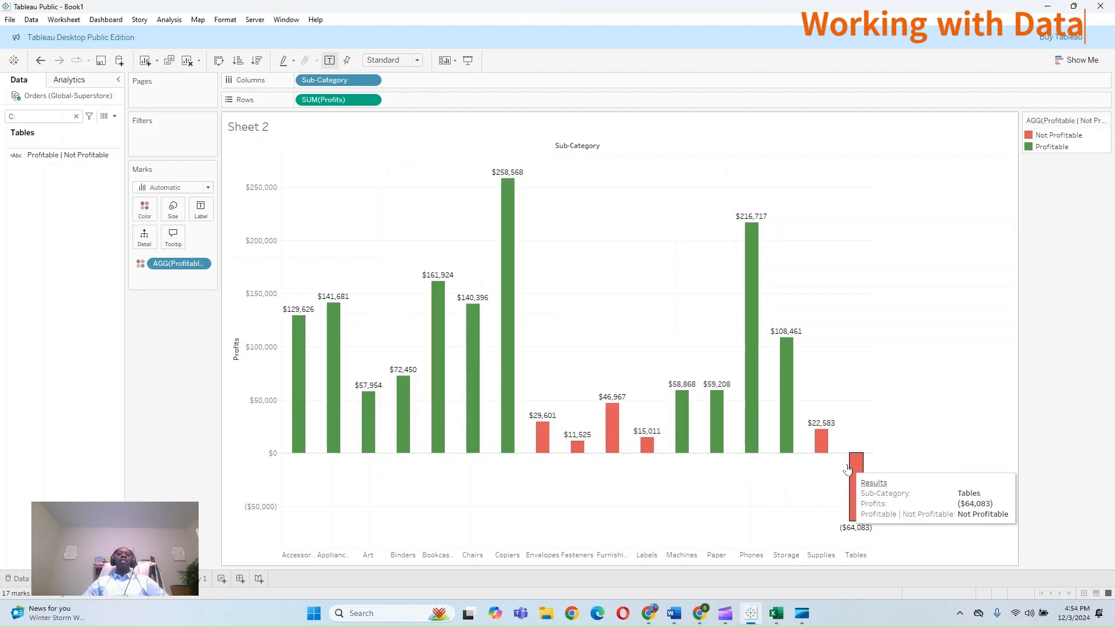
{"action": "mouse_move", "coordinate": [752, 261]}
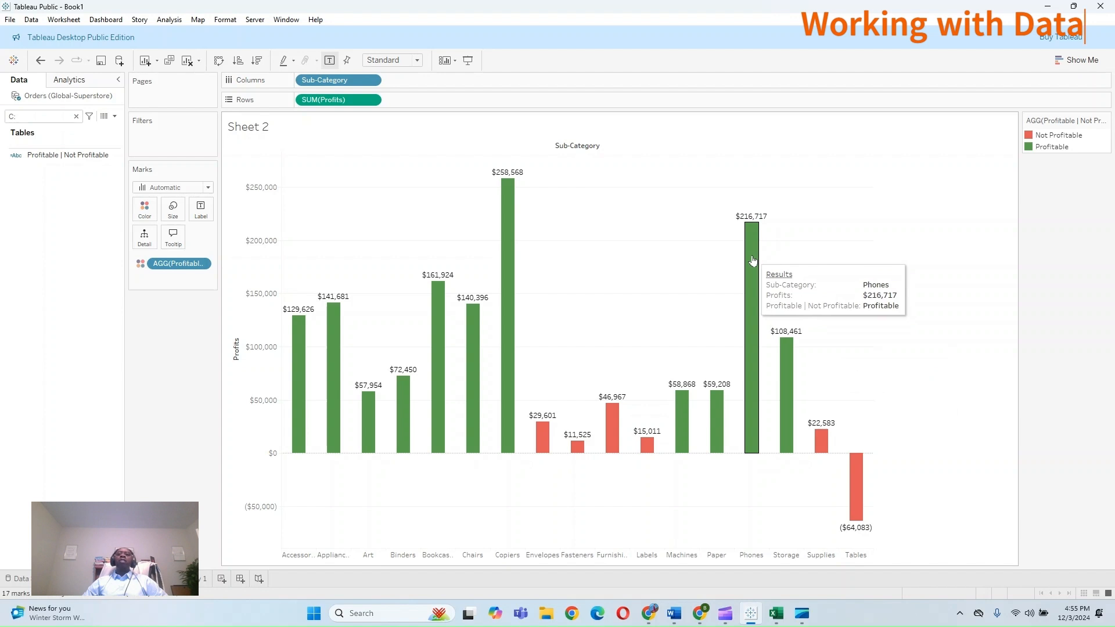
{"action": "mouse_move", "coordinate": [785, 344]}
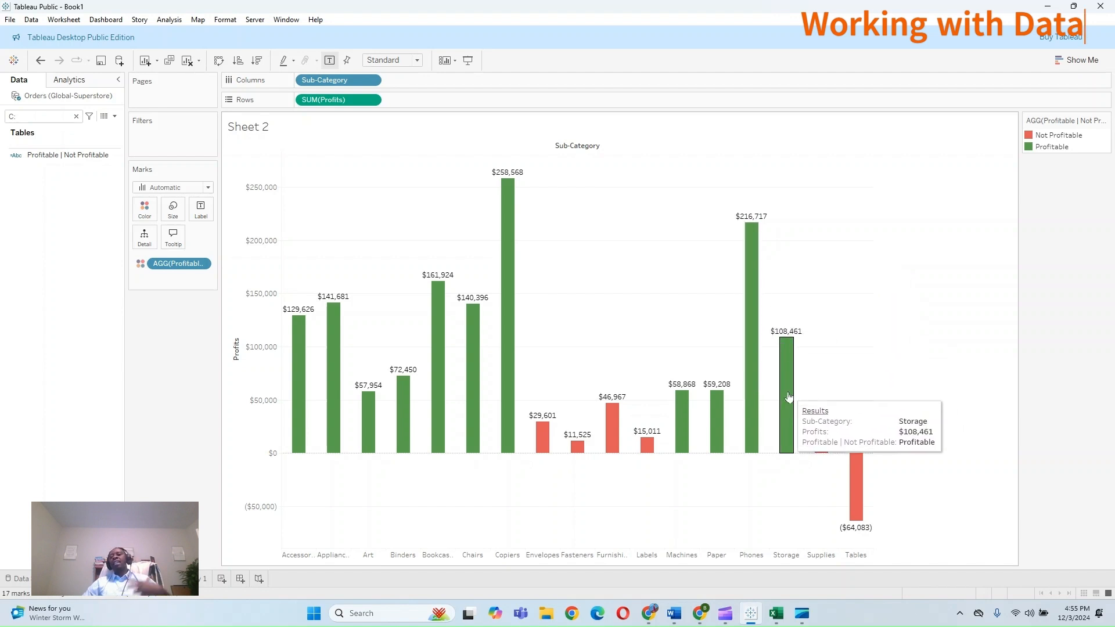
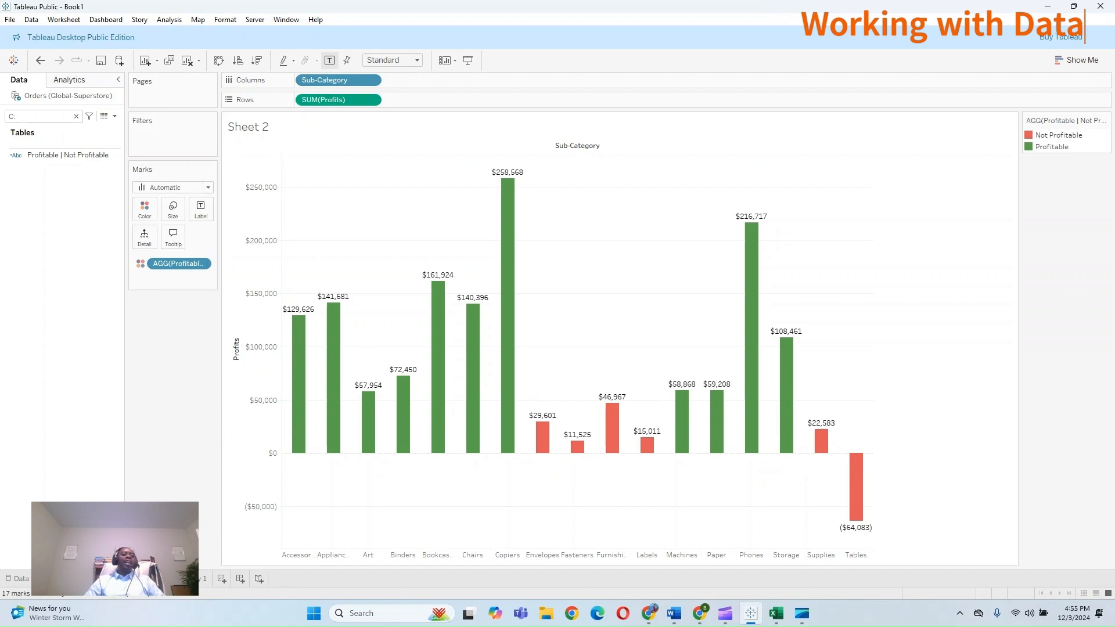
Step: Create a new worksheet ahead of the Story 1 tab and list all State members on its rows
{"action": "left_click", "coordinate": [222, 579]}
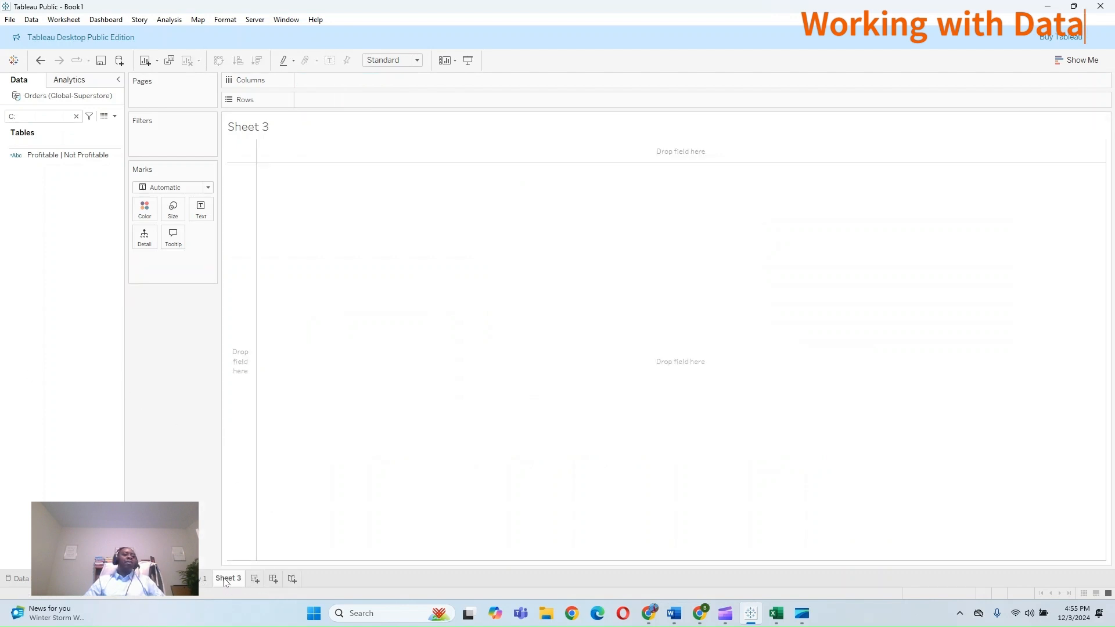
{"action": "left_click_drag", "start_coordinate": [228, 579], "coordinate": [168, 579]}
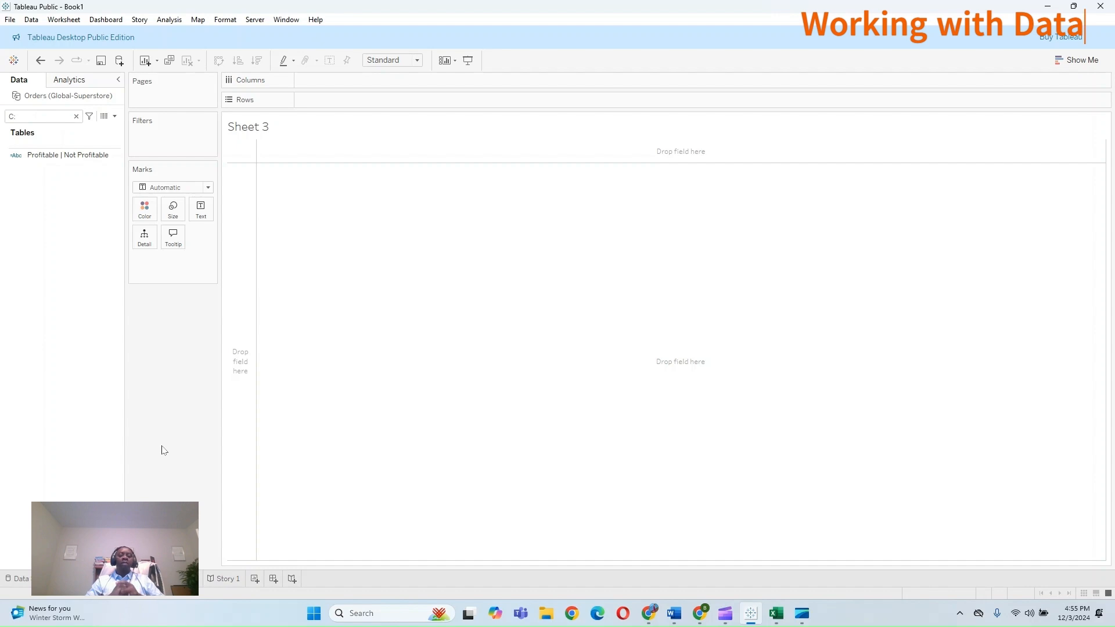
{"action": "left_click", "coordinate": [76, 116]}
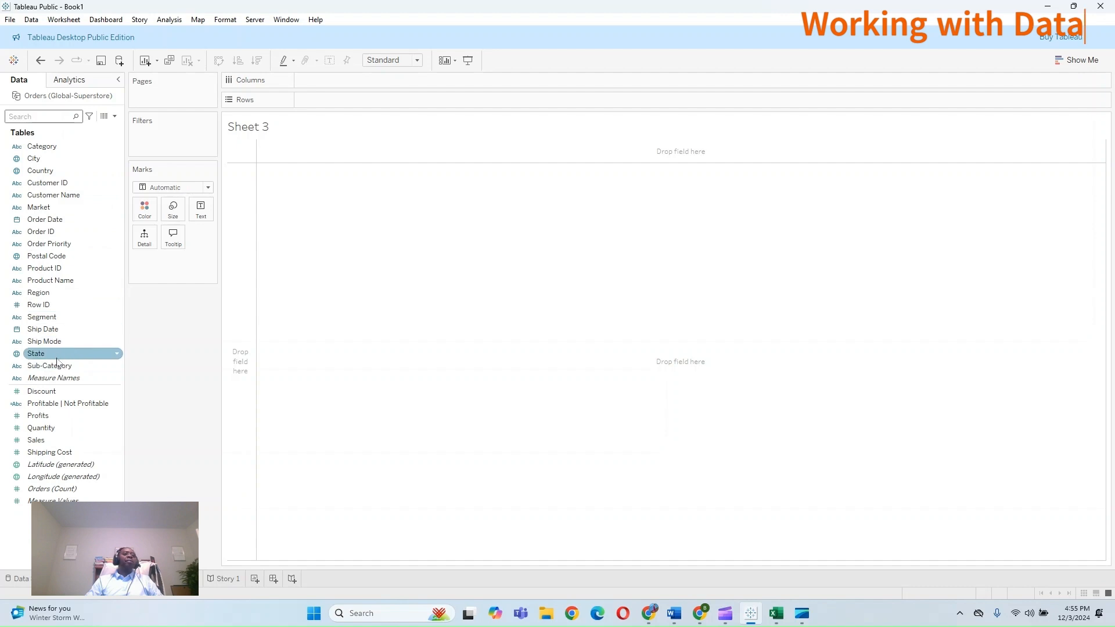
{"action": "left_click_drag", "start_coordinate": [57, 355], "coordinate": [343, 107]}
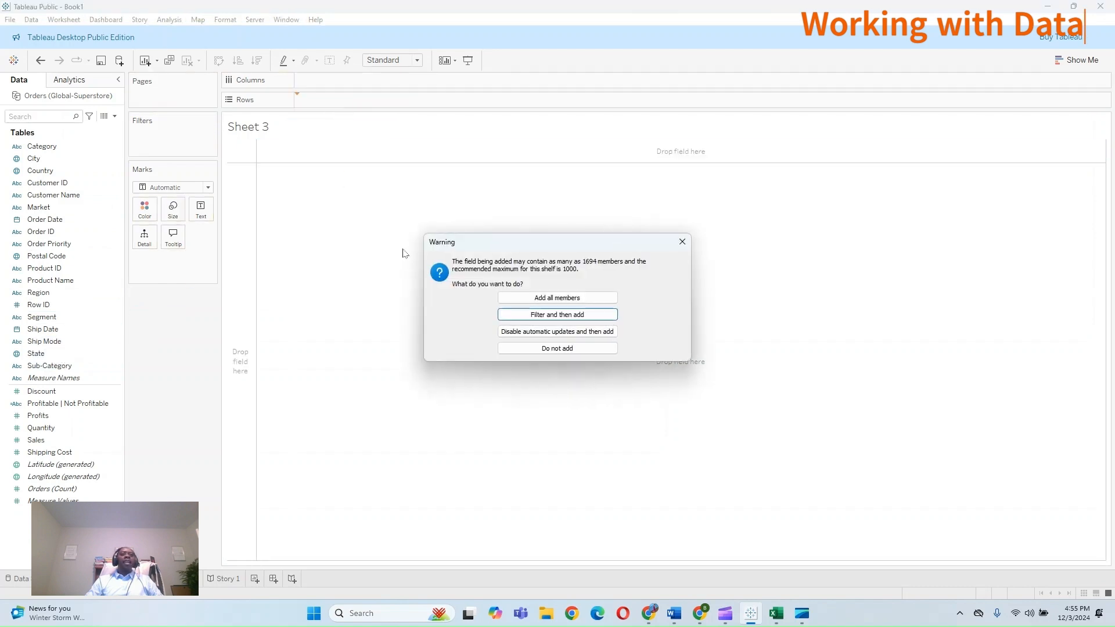
{"action": "left_click", "coordinate": [549, 298]}
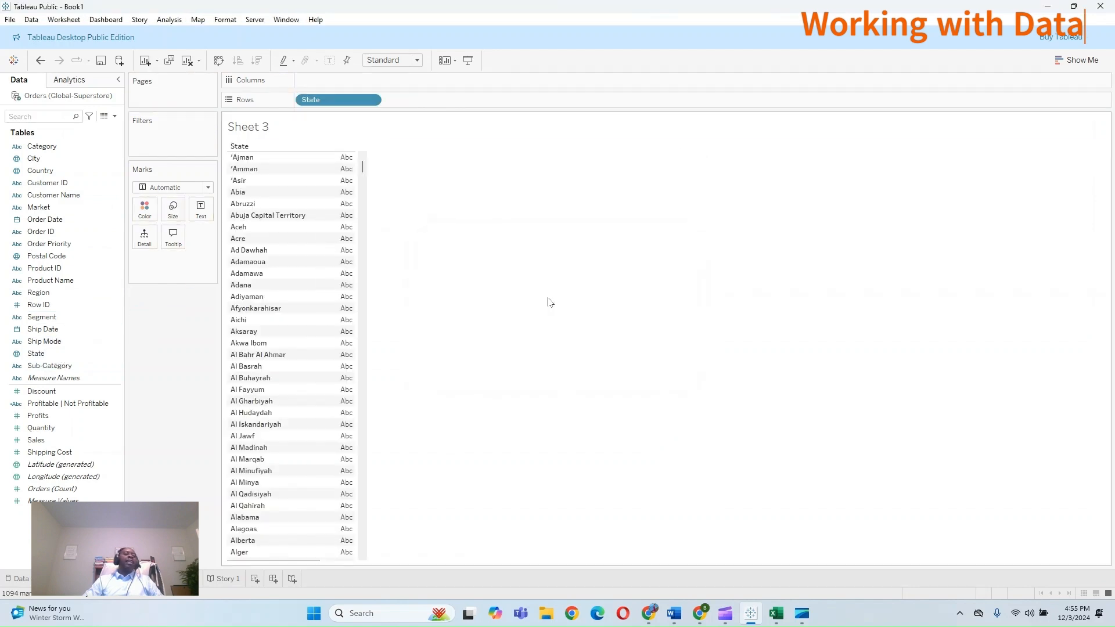
Step: Group the states 'Ajman, 'Amman, 'Asir, Abia, Abruzzi, Abuja Capital Territory, Acre, Adamawa and Al Buhayrah
{"action": "left_click", "coordinate": [273, 159]}
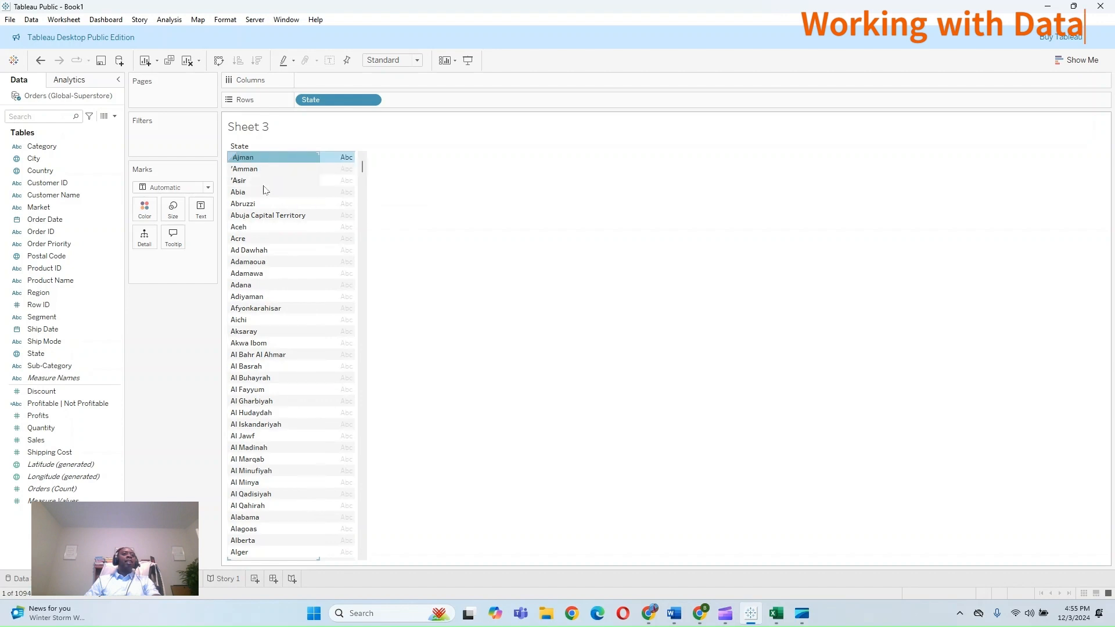
{"action": "left_click", "coordinate": [265, 275], "text": "ctrl"}
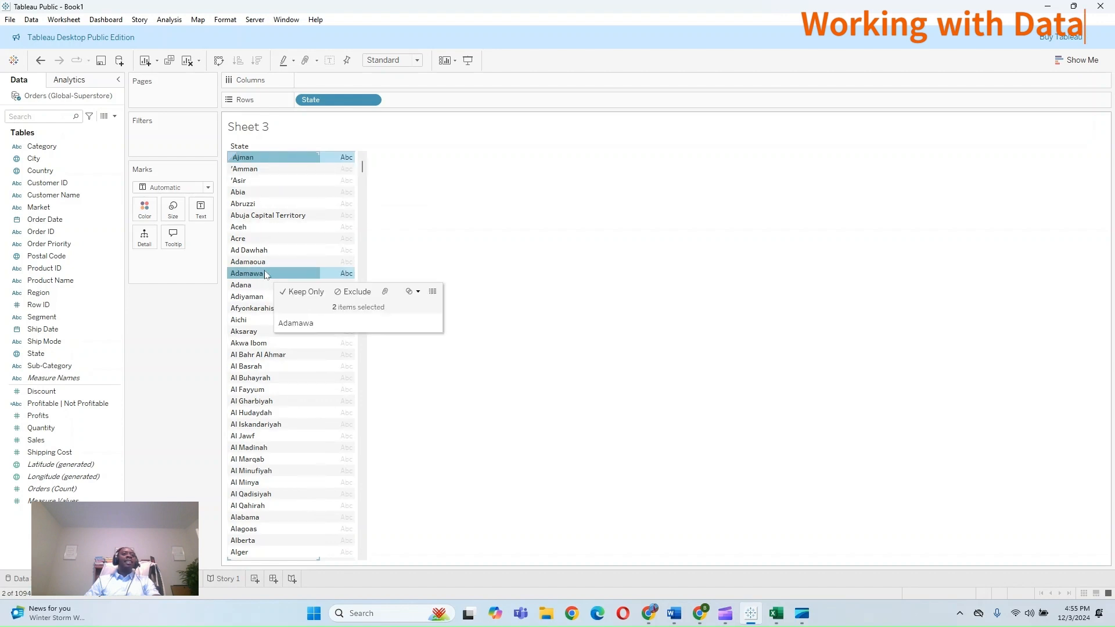
{"action": "left_click", "coordinate": [250, 171], "text": "ctrl"}
{"action": "left_click", "coordinate": [247, 182], "text": "ctrl"}
{"action": "left_click", "coordinate": [245, 192], "text": "ctrl"}
{"action": "left_click", "coordinate": [244, 203], "text": "ctrl"}
{"action": "left_click", "coordinate": [243, 215], "text": "ctrl"}
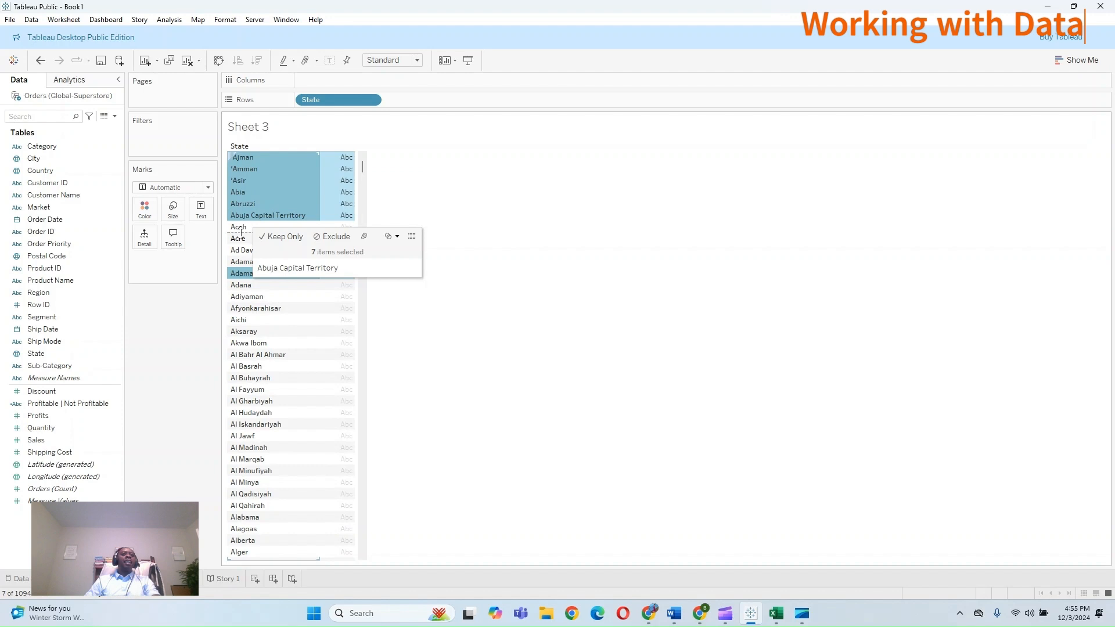
{"action": "left_click", "coordinate": [239, 240], "text": "ctrl"}
{"action": "left_click", "coordinate": [246, 379], "text": "ctrl"}
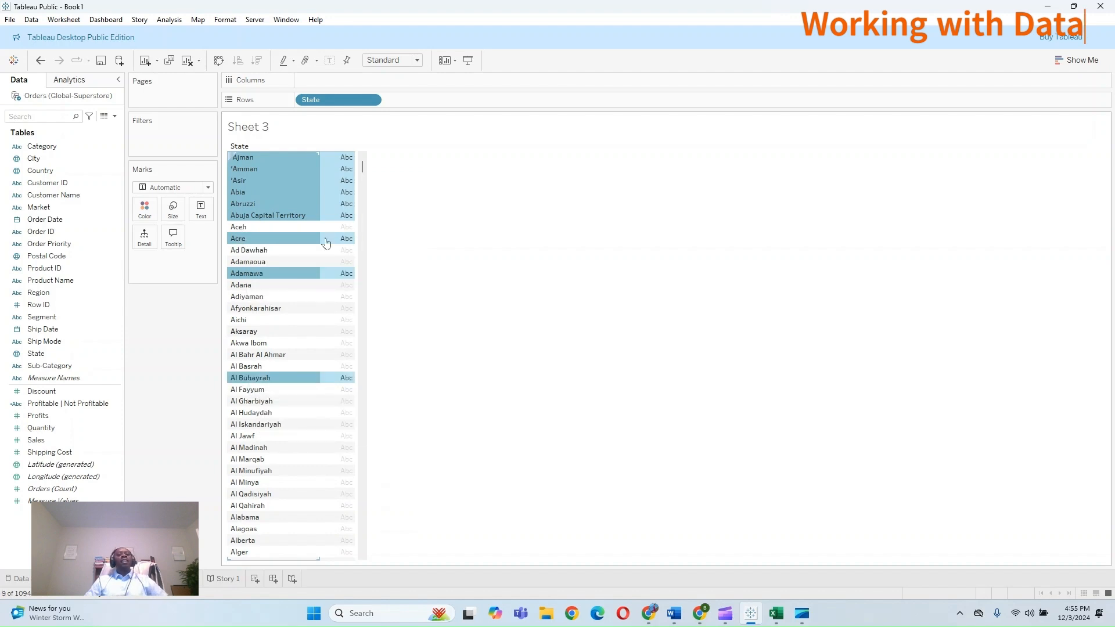
{"action": "right_click", "coordinate": [306, 170]}
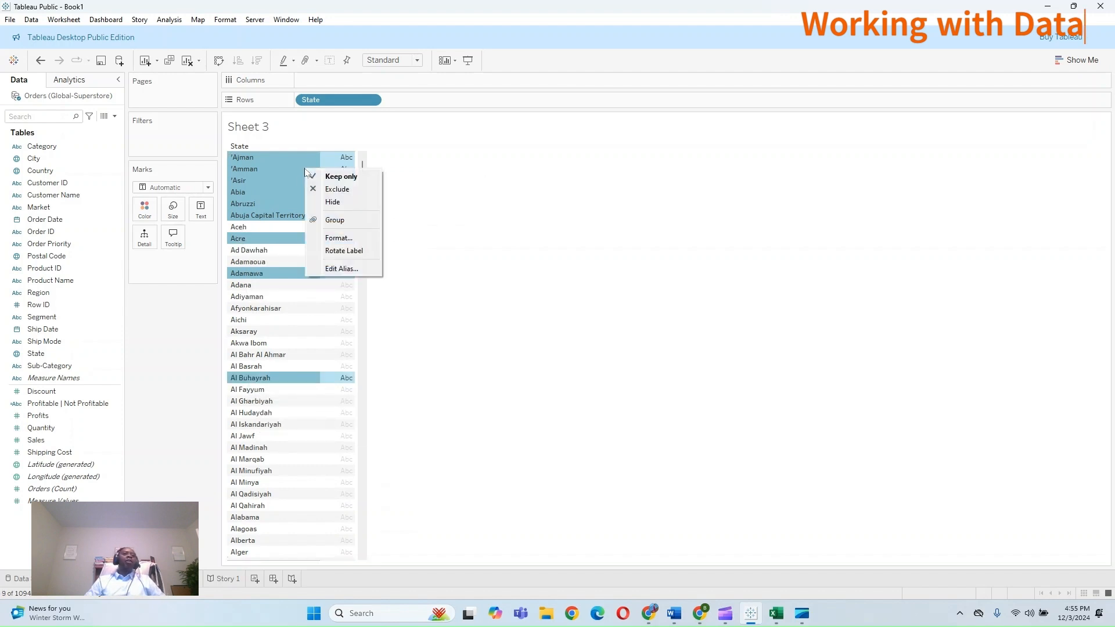
{"action": "left_click", "coordinate": [335, 220]}
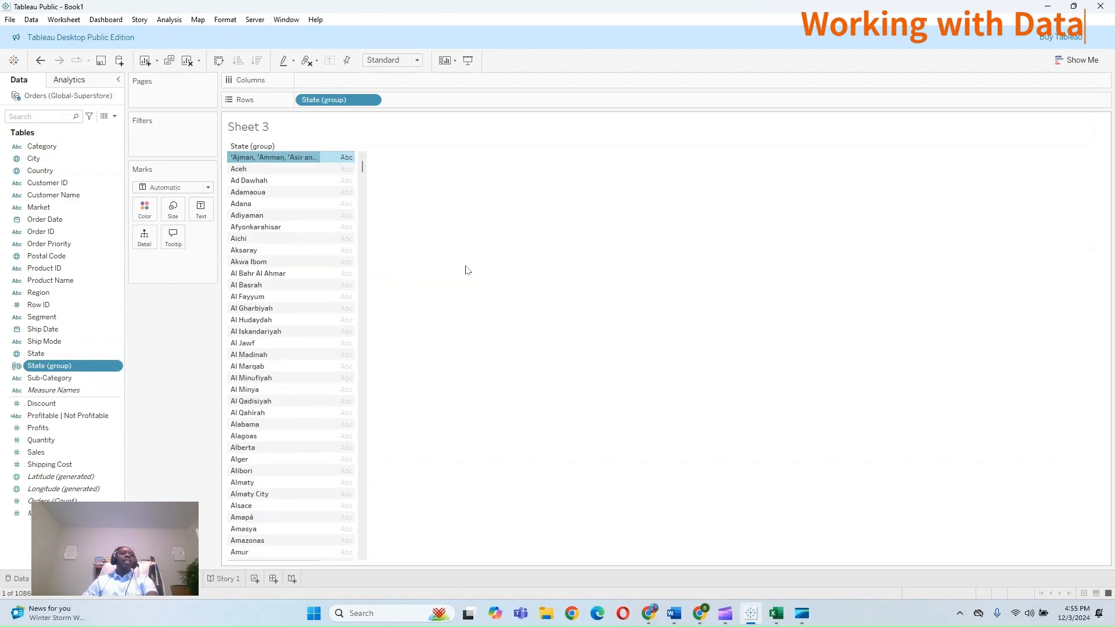
Step: Ungroup the combined states at the start of the State (group) list
{"action": "right_click", "coordinate": [286, 159]}
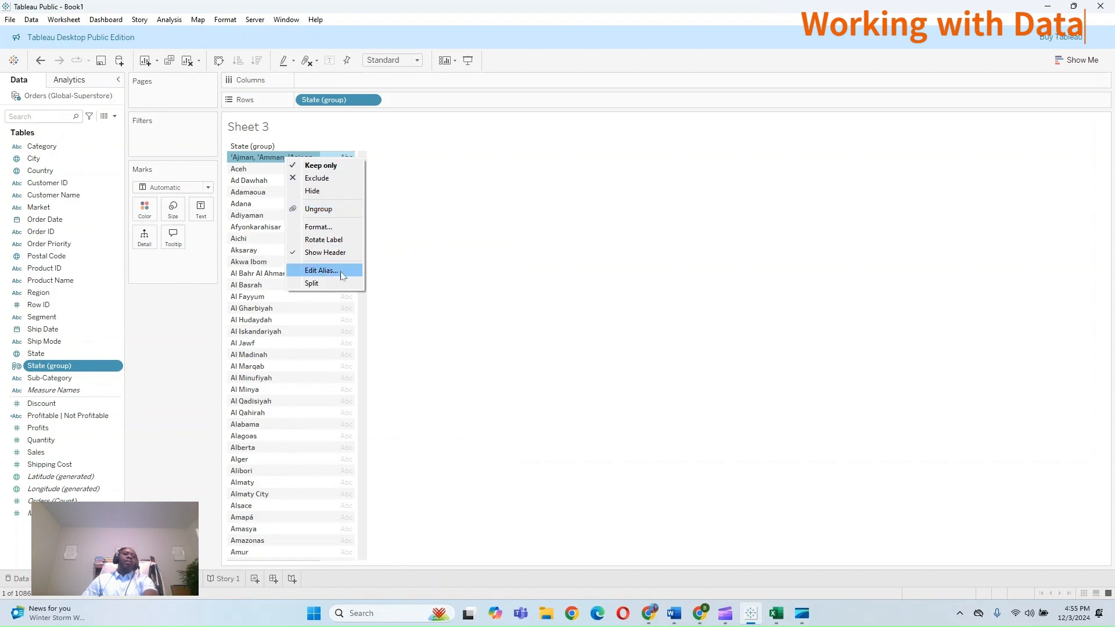
{"action": "left_click", "coordinate": [319, 209]}
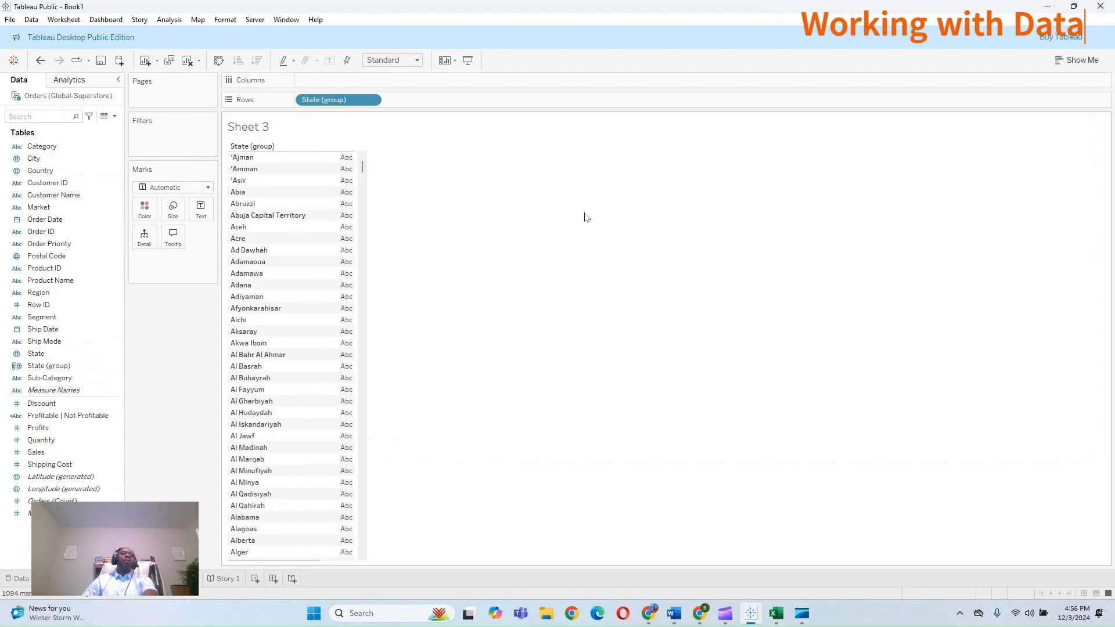
Step: Group the states 'Ajman, 'Amman, 'Asir, Abia, Abruzzi and Abuja Capital Territory in the State (group) list
{"action": "left_click", "coordinate": [270, 160]}
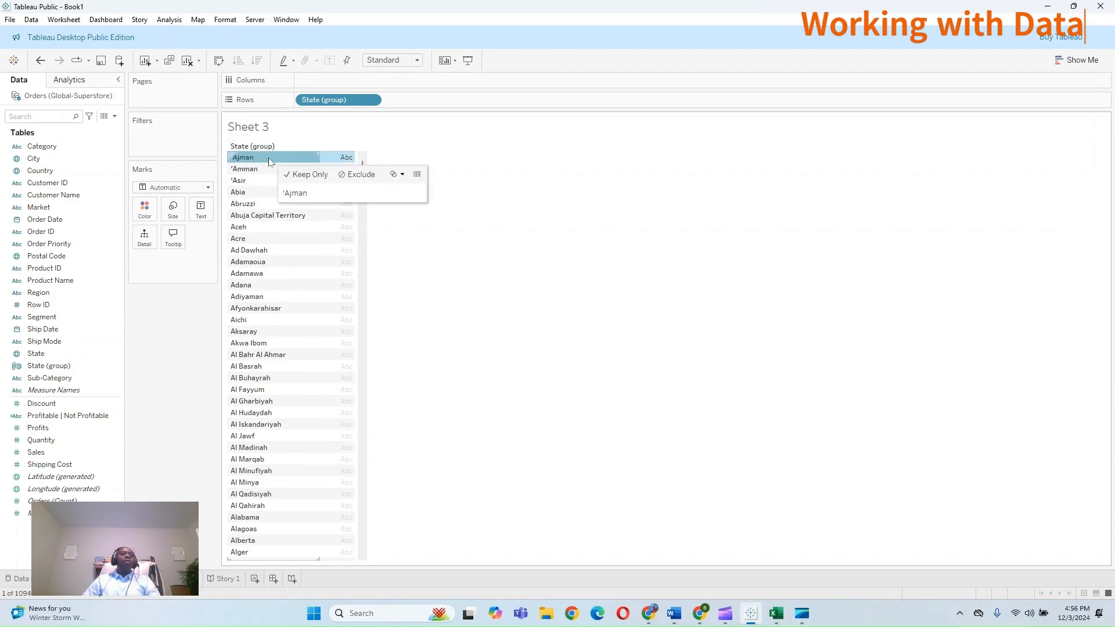
{"action": "left_click", "coordinate": [266, 215], "text": "ctrl"}
{"action": "left_click", "coordinate": [265, 191], "text": "ctrl"}
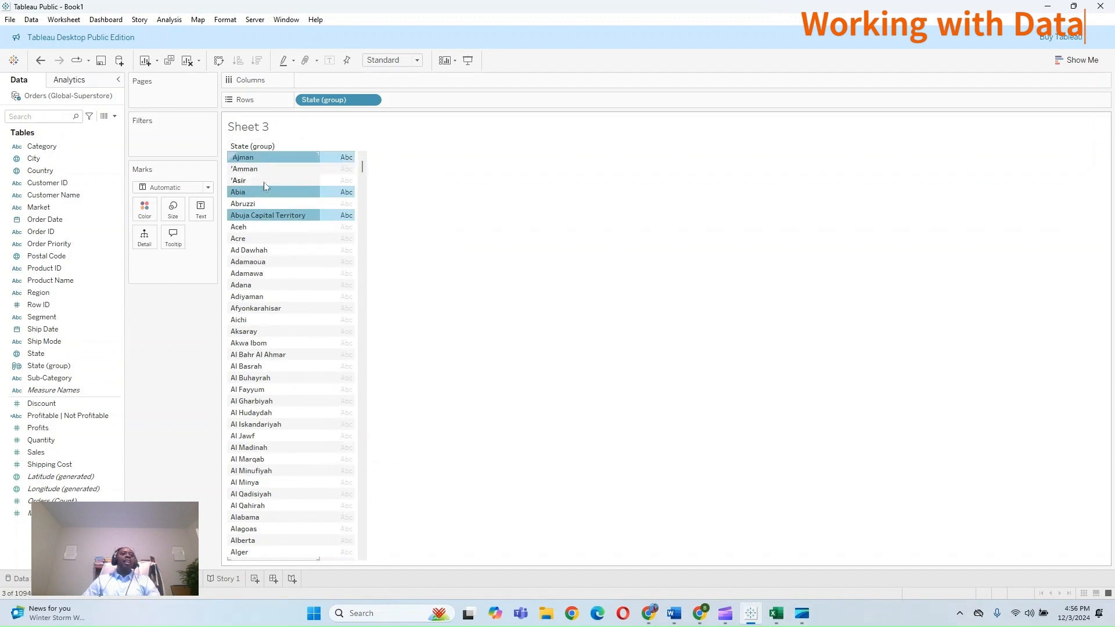
{"action": "left_click", "coordinate": [263, 182], "text": "ctrl"}
{"action": "left_click", "coordinate": [263, 169], "text": "ctrl"}
{"action": "left_click", "coordinate": [260, 200], "text": "ctrl"}
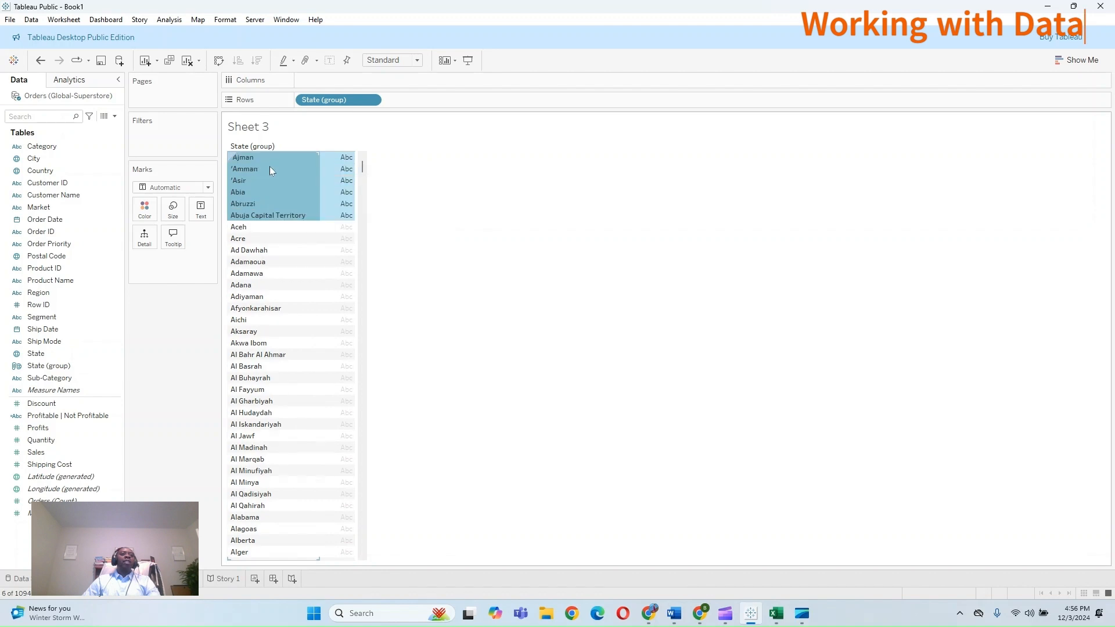
{"action": "right_click", "coordinate": [269, 168]}
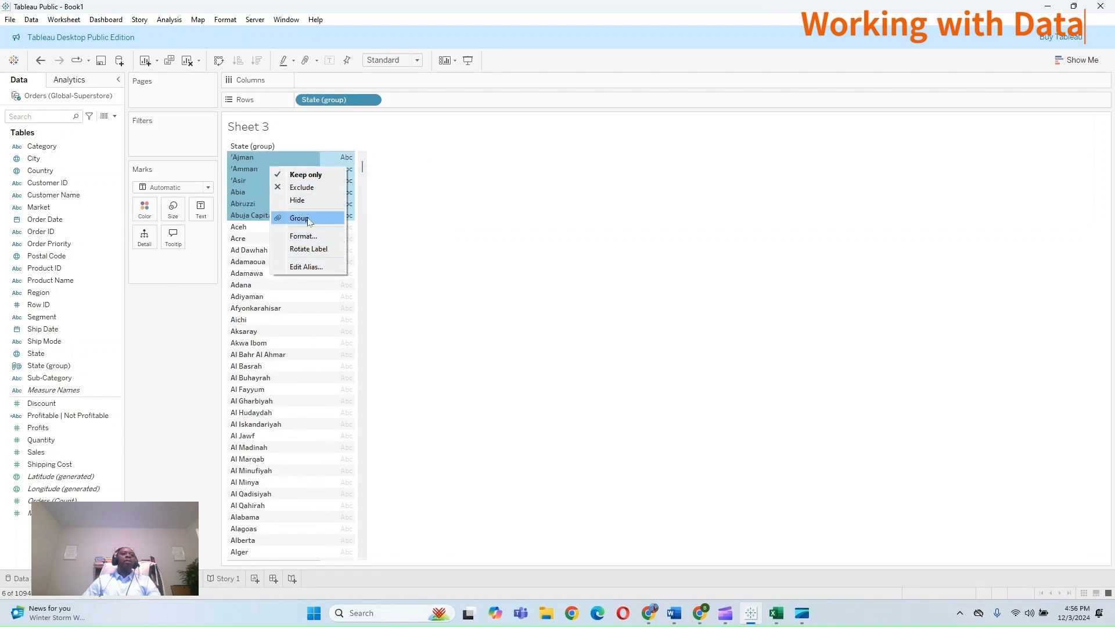
{"action": "left_click", "coordinate": [308, 219]}
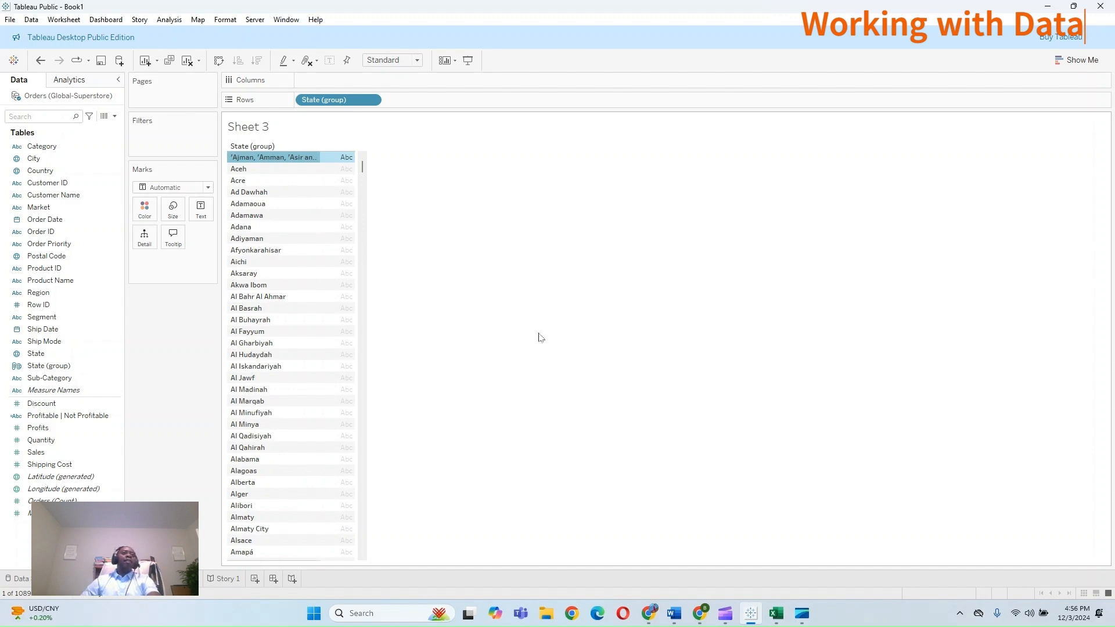
Step: Set the alias of the combined 'Ajman, 'Amman, 'Asir entry to "Group 1"
{"action": "right_click", "coordinate": [299, 158]}
{"action": "left_click", "coordinate": [334, 280]}
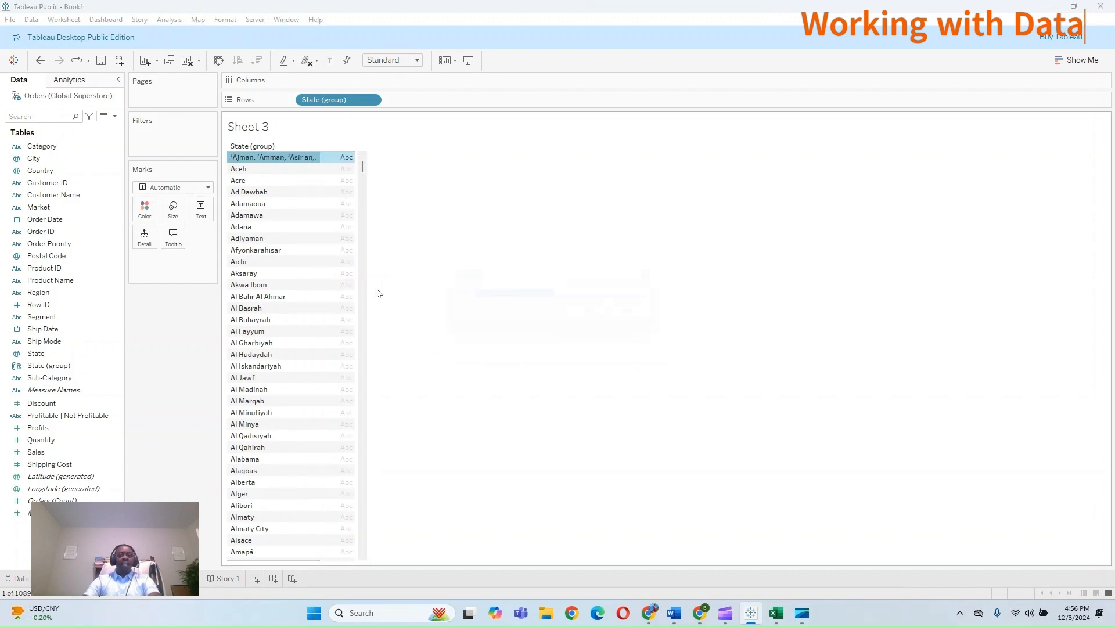
{"action": "type", "text": "Grou"}
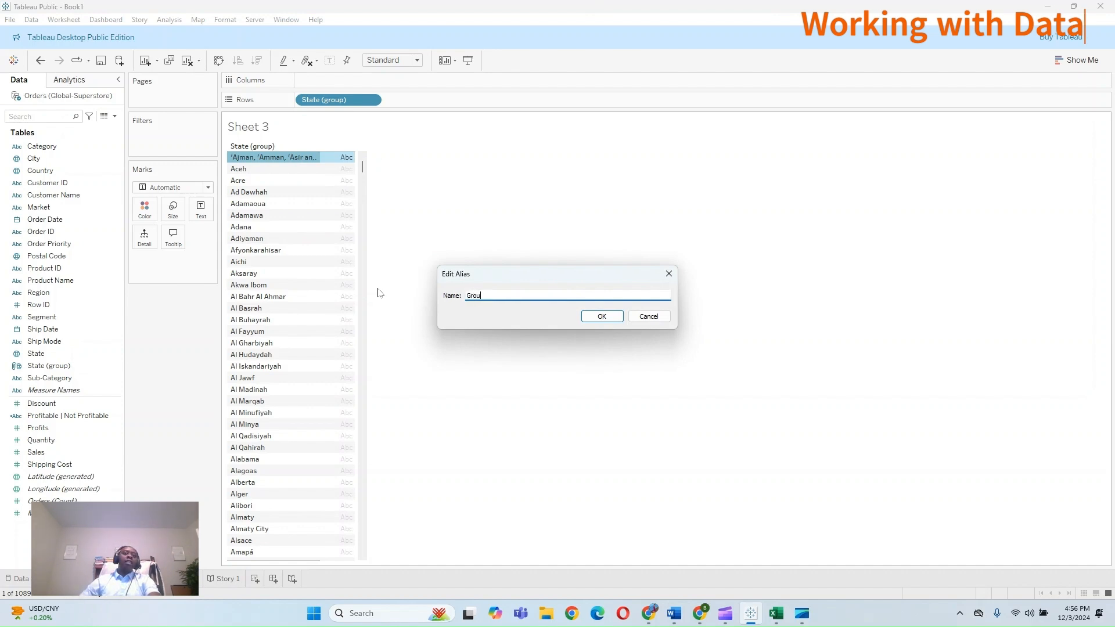
{"action": "type", "text": "p 1"}
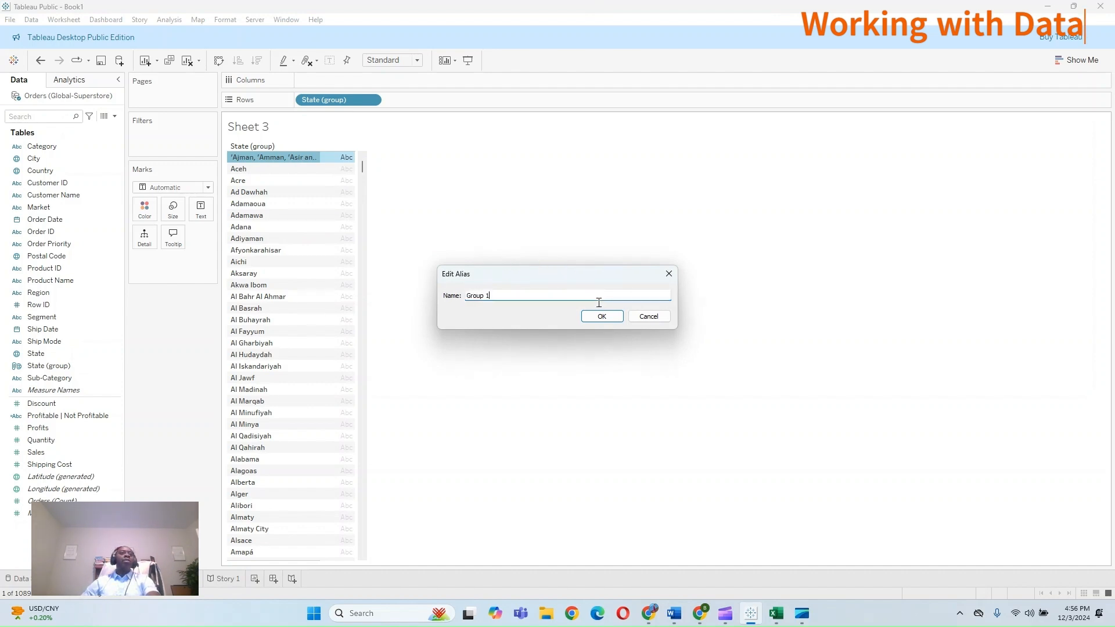
{"action": "left_click", "coordinate": [602, 316]}
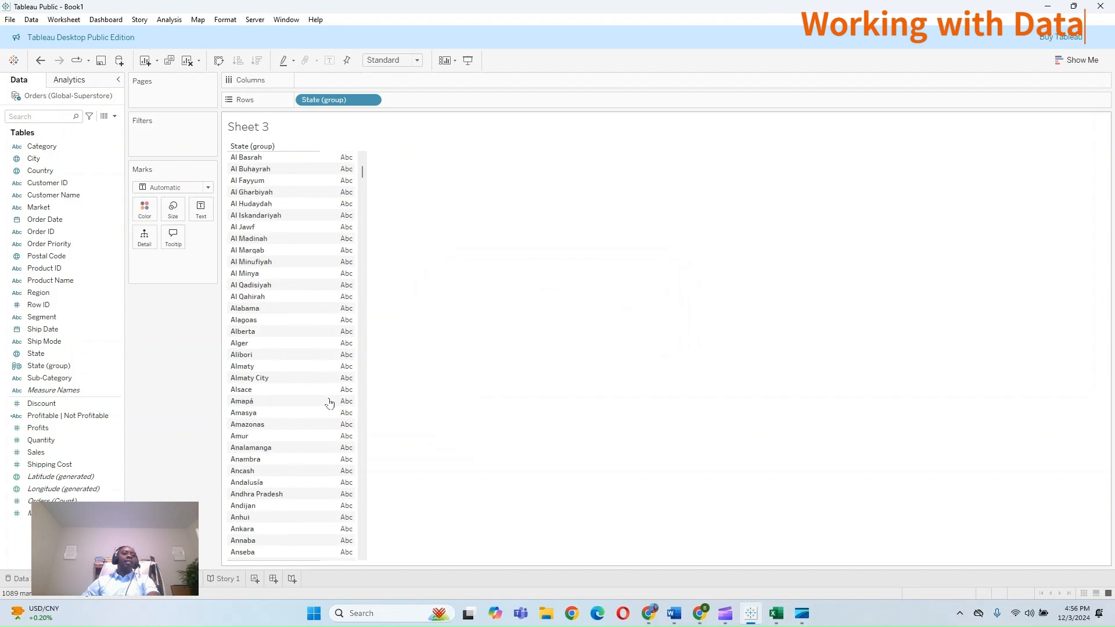
Step: Look through the alphabetical State (group) list for the Group 1 entry
{"action": "scroll", "coordinate": [333, 357], "scroll_direction": "down", "scroll_amount": 15}
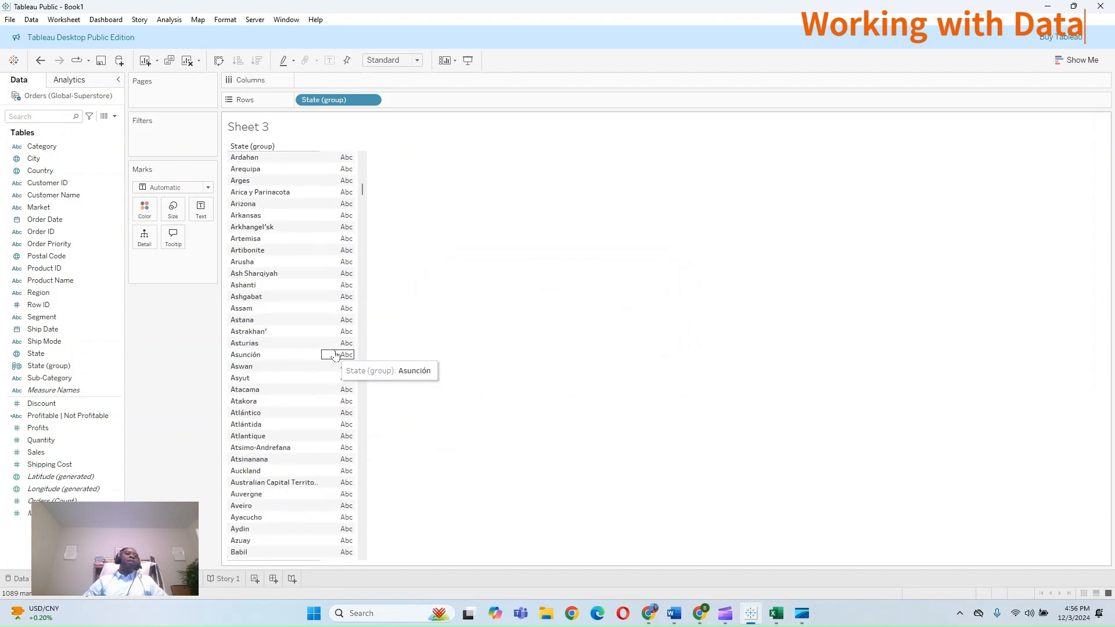
{"action": "scroll", "coordinate": [321, 356], "scroll_direction": "down", "scroll_amount": 9}
{"action": "scroll", "coordinate": [284, 314], "scroll_direction": "down", "scroll_amount": 15}
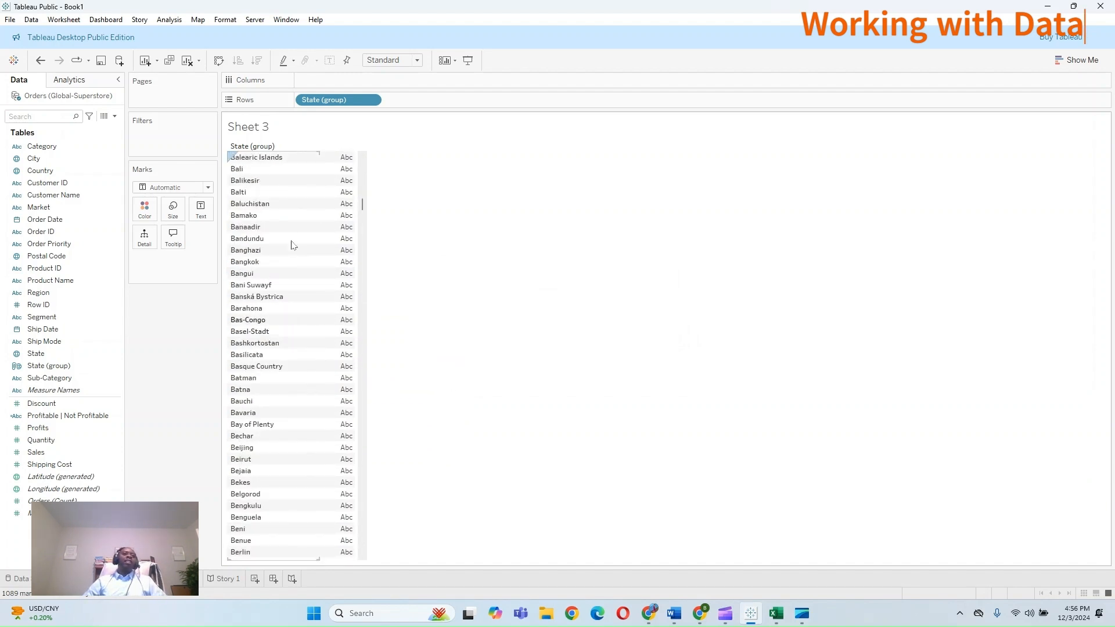
{"action": "scroll", "coordinate": [271, 250], "scroll_direction": "down", "scroll_amount": 15}
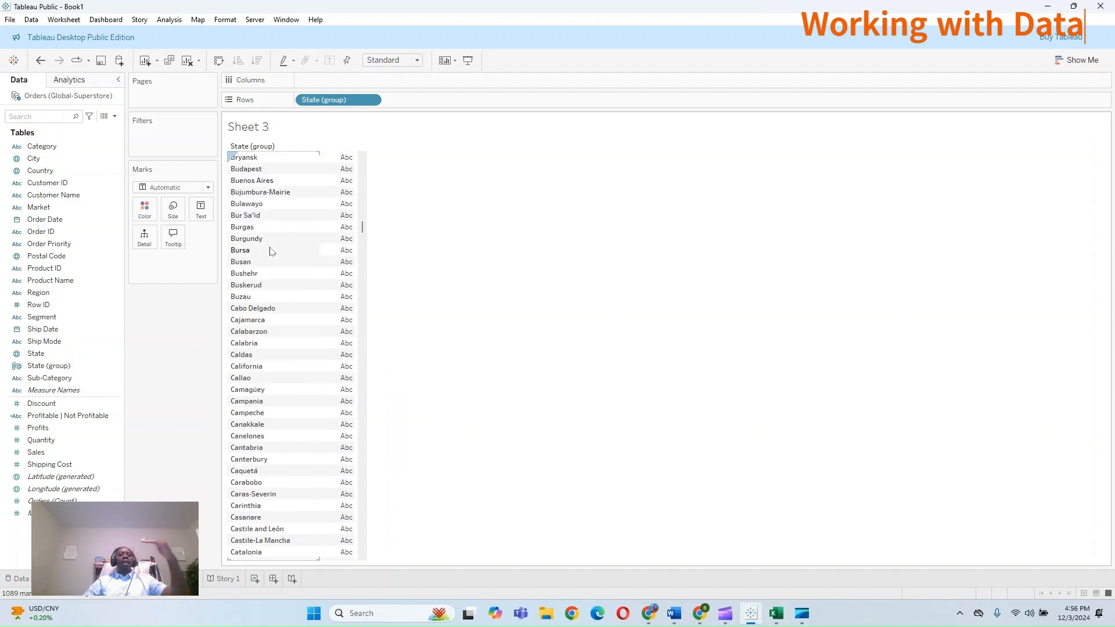
{"action": "scroll", "coordinate": [277, 228], "scroll_direction": "down", "scroll_amount": 15}
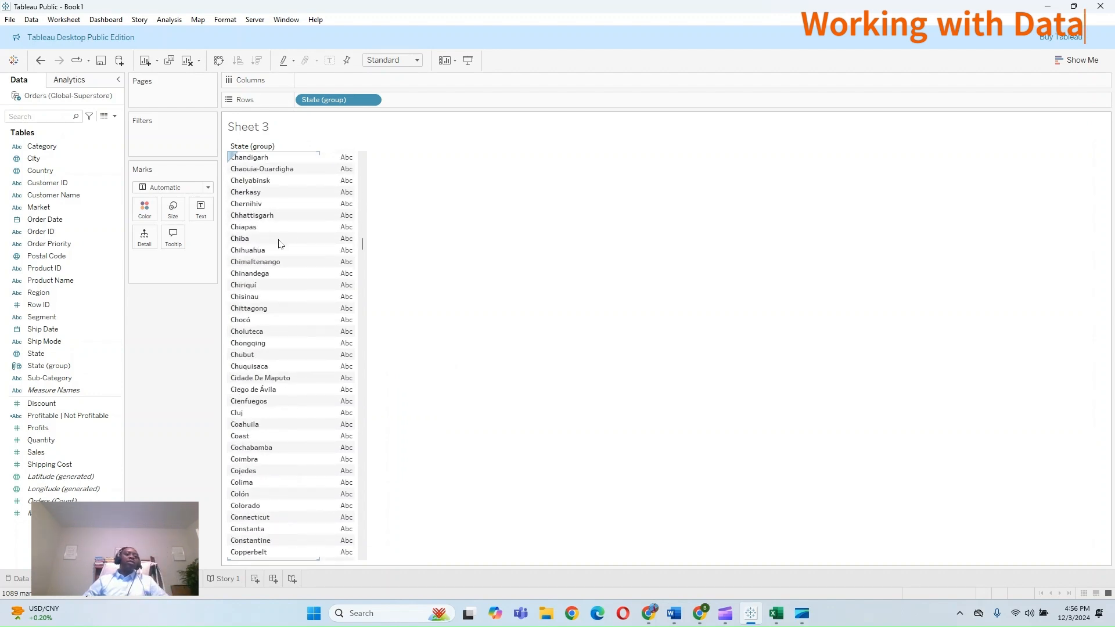
{"action": "scroll", "coordinate": [274, 402], "scroll_direction": "down", "scroll_amount": 15}
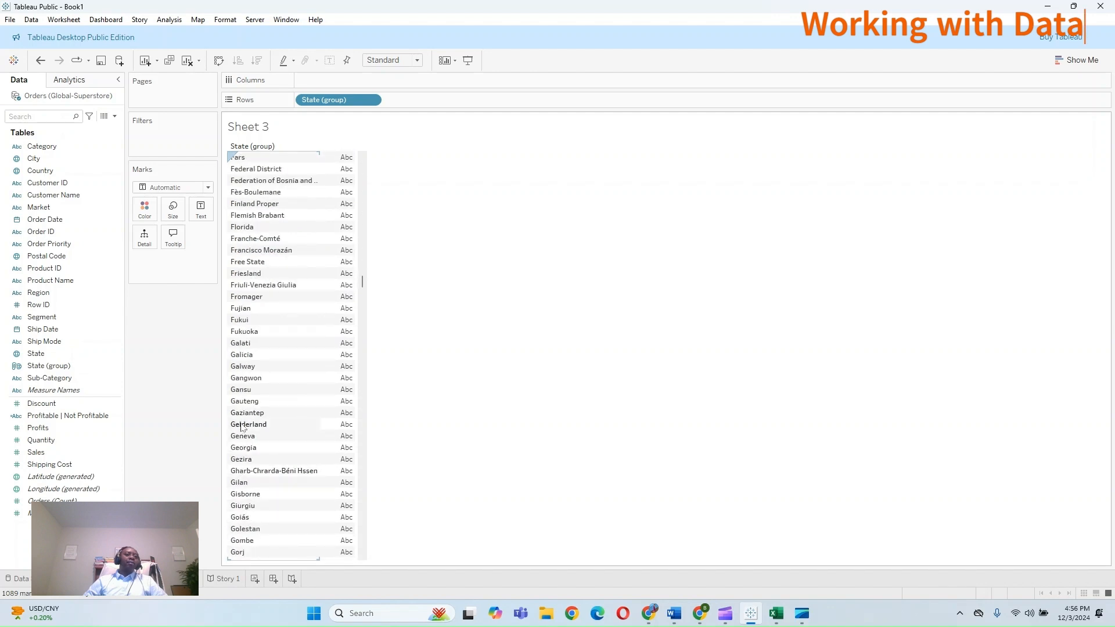
{"action": "scroll", "coordinate": [244, 377], "scroll_direction": "down", "scroll_amount": 4}
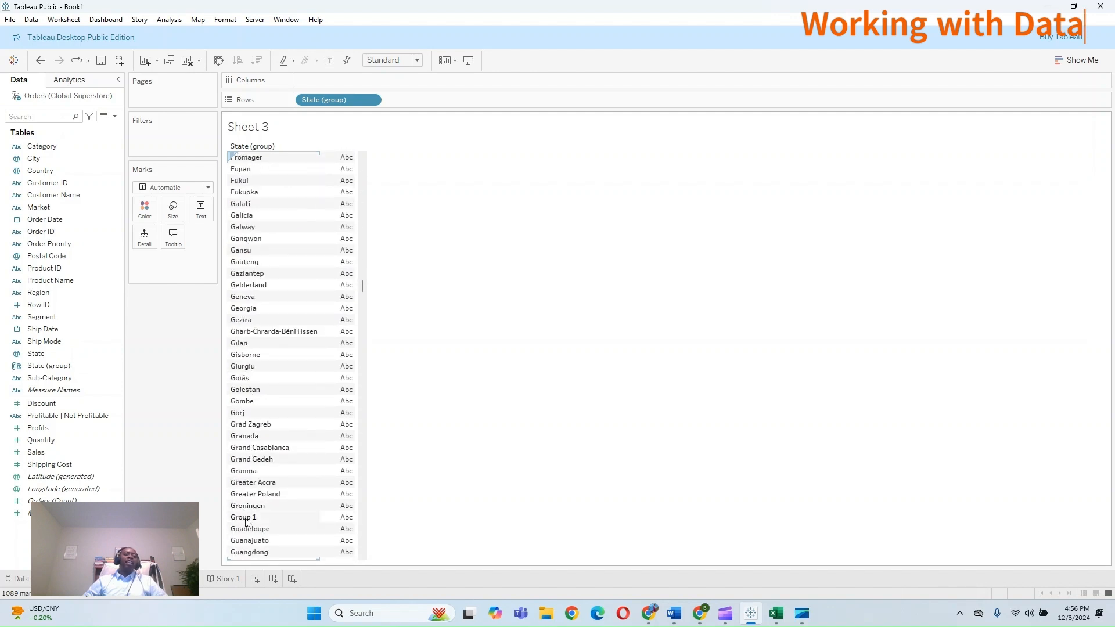
{"action": "left_click_drag", "start_coordinate": [246, 523], "coordinate": [265, 535]}
{"action": "left_click", "coordinate": [243, 517]}
{"action": "left_click", "coordinate": [259, 520]}
{"action": "scroll", "coordinate": [272, 456], "scroll_direction": "down", "scroll_amount": 5}
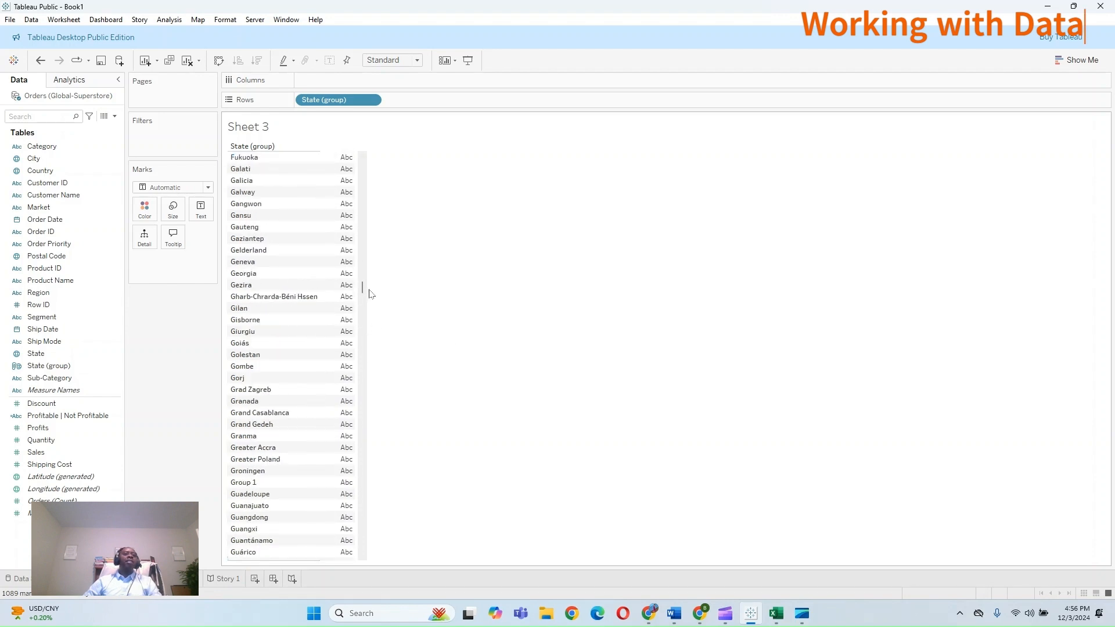
Step: Group the states Aceh, Adamawa, Adana, Adiyaman and Aksaray in the State (group) list
{"action": "left_click_drag", "start_coordinate": [363, 287], "coordinate": [362, 166]}
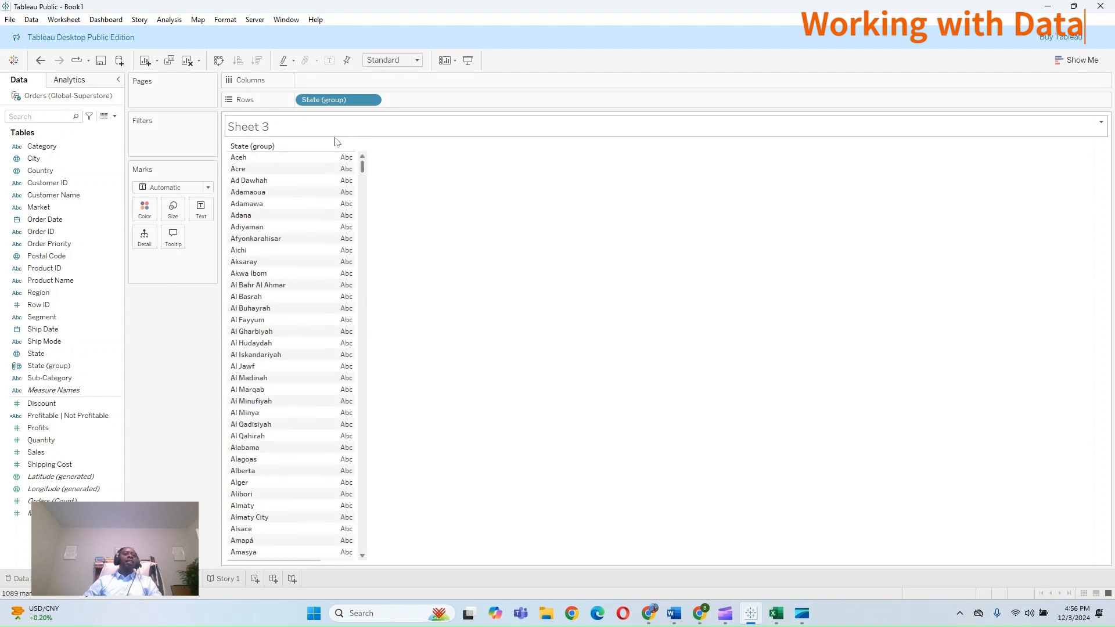
{"action": "left_click", "coordinate": [270, 158]}
{"action": "left_click", "coordinate": [261, 262], "text": "ctrl"}
{"action": "left_click", "coordinate": [262, 225], "text": "ctrl"}
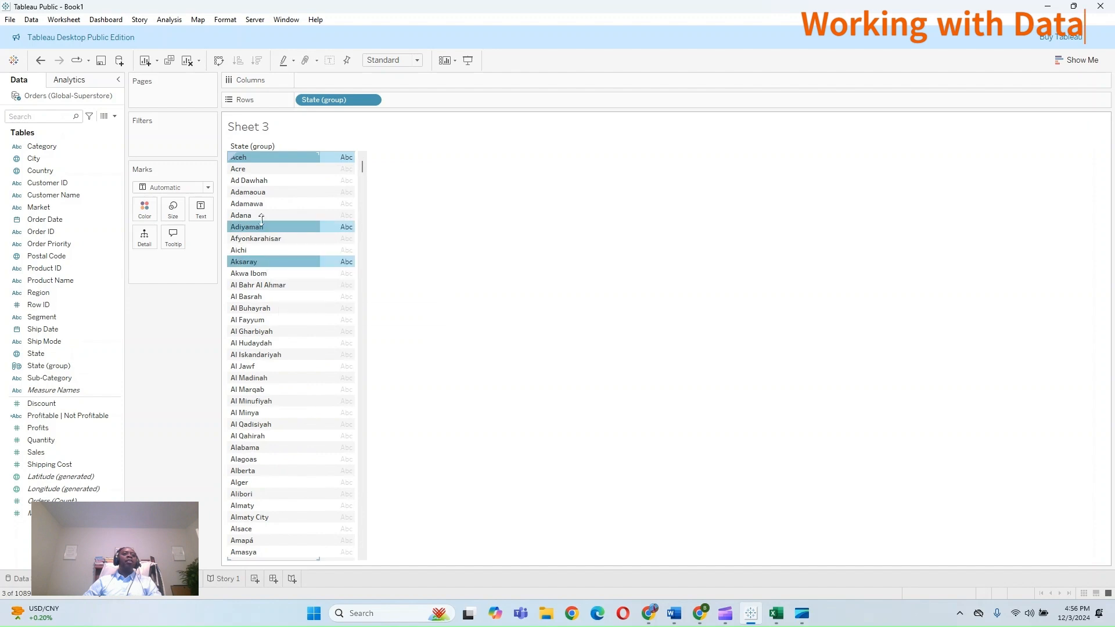
{"action": "left_click", "coordinate": [261, 215], "text": "ctrl"}
{"action": "left_click", "coordinate": [268, 204], "text": "ctrl"}
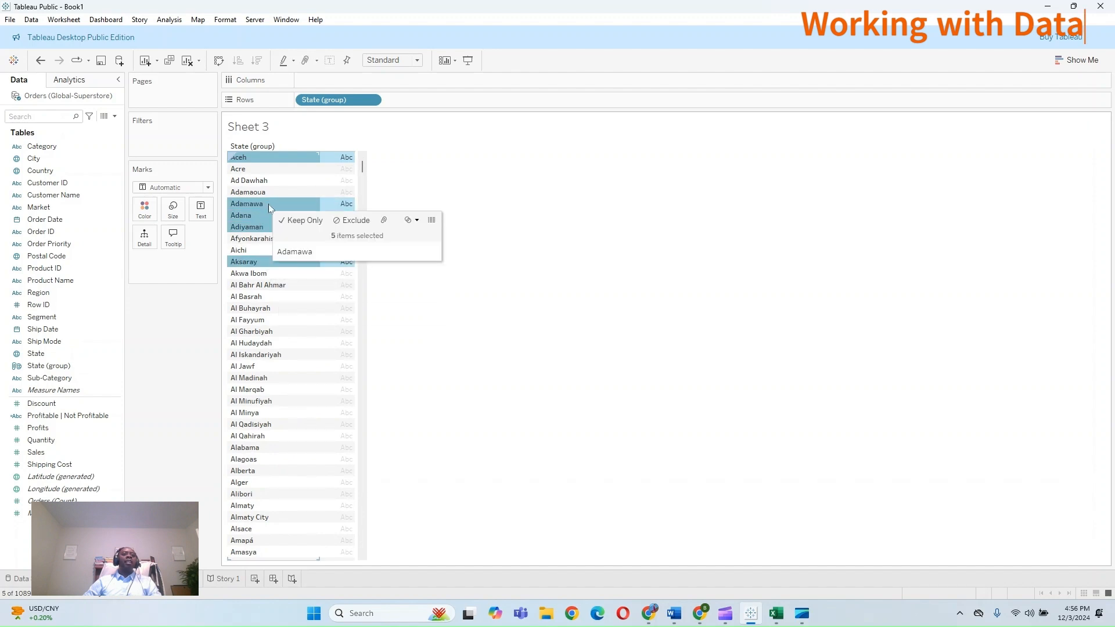
{"action": "left_click", "coordinate": [384, 221]}
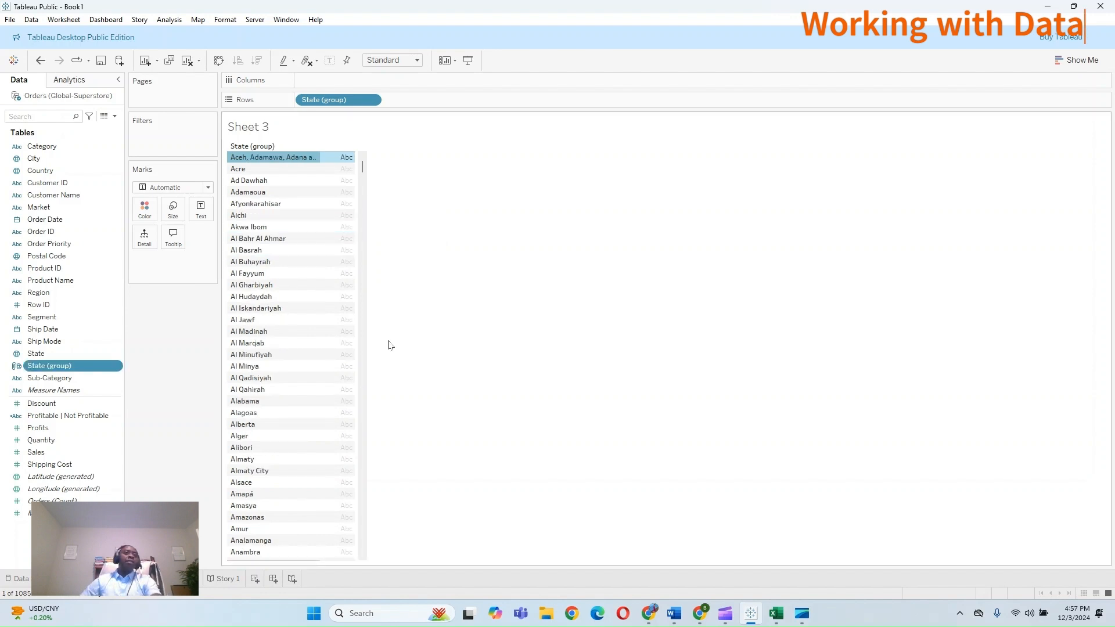
Step: Set the alias of the combined Aceh, Adamawa, Adana entry to "Group 2"
{"action": "right_click", "coordinate": [287, 158]}
{"action": "left_click", "coordinate": [326, 269]}
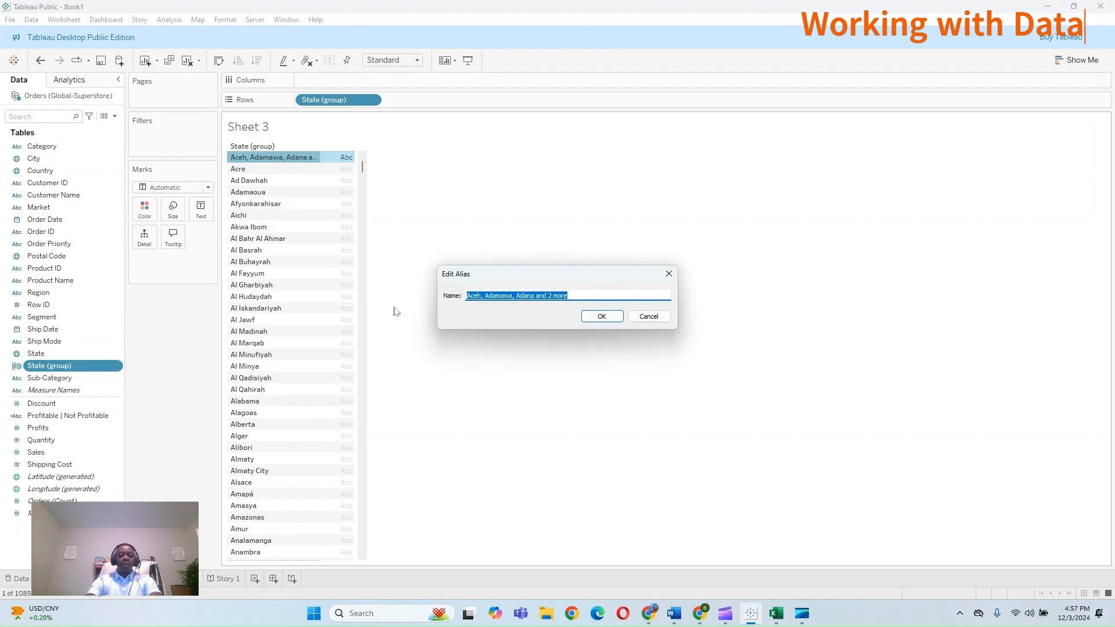
{"action": "type", "text": "Group 2"}
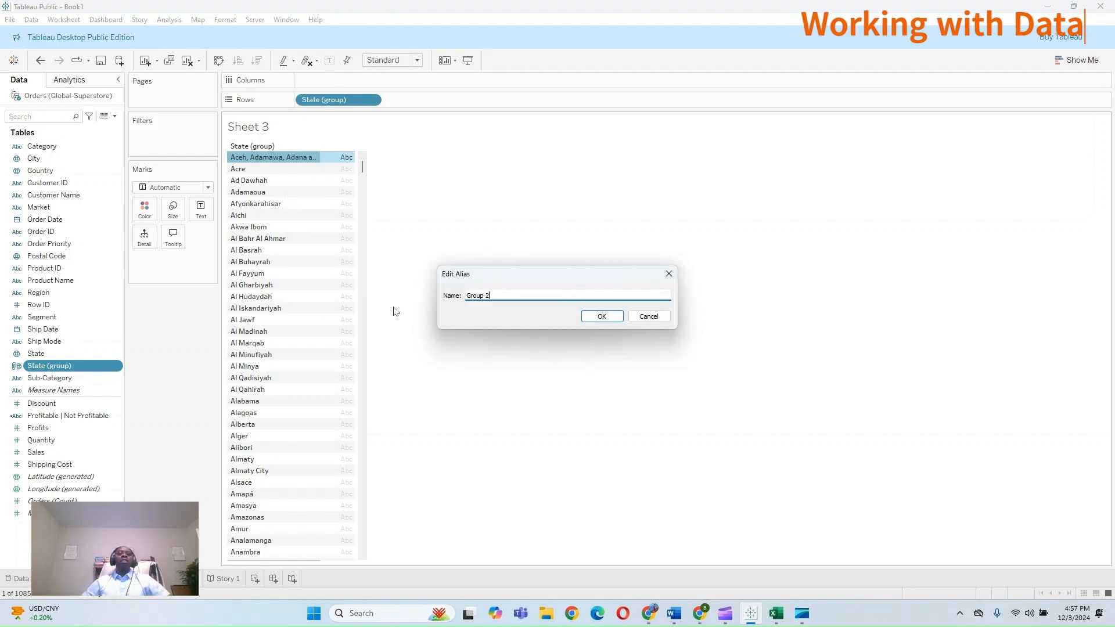
{"action": "left_click", "coordinate": [600, 319]}
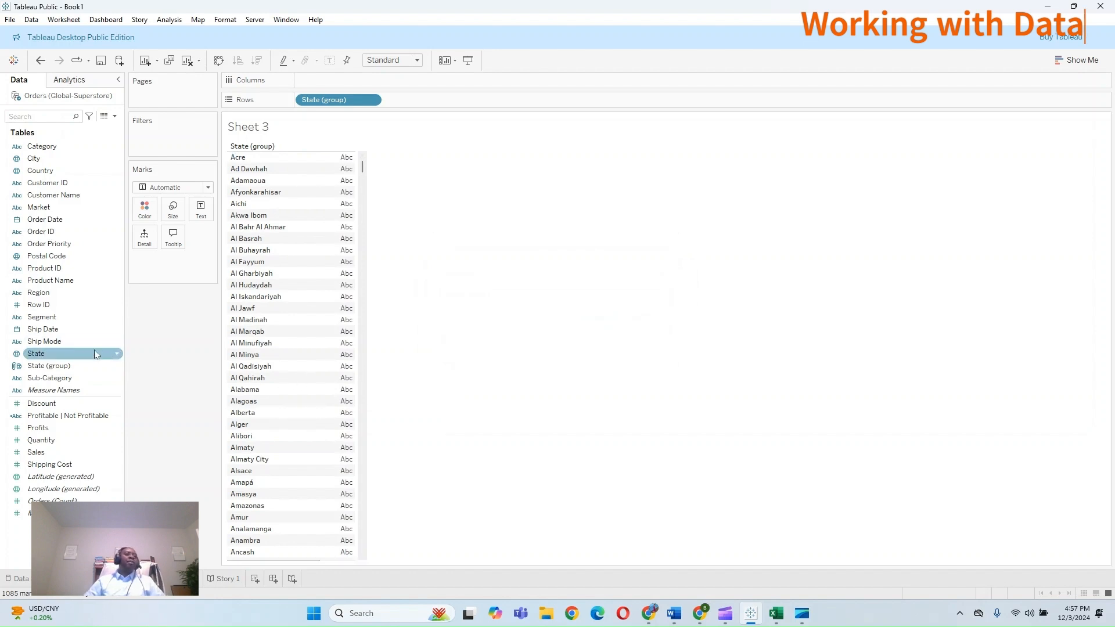
Step: Examine the State field's options for creating a group and the available analysis commands
{"action": "left_click", "coordinate": [116, 355]}
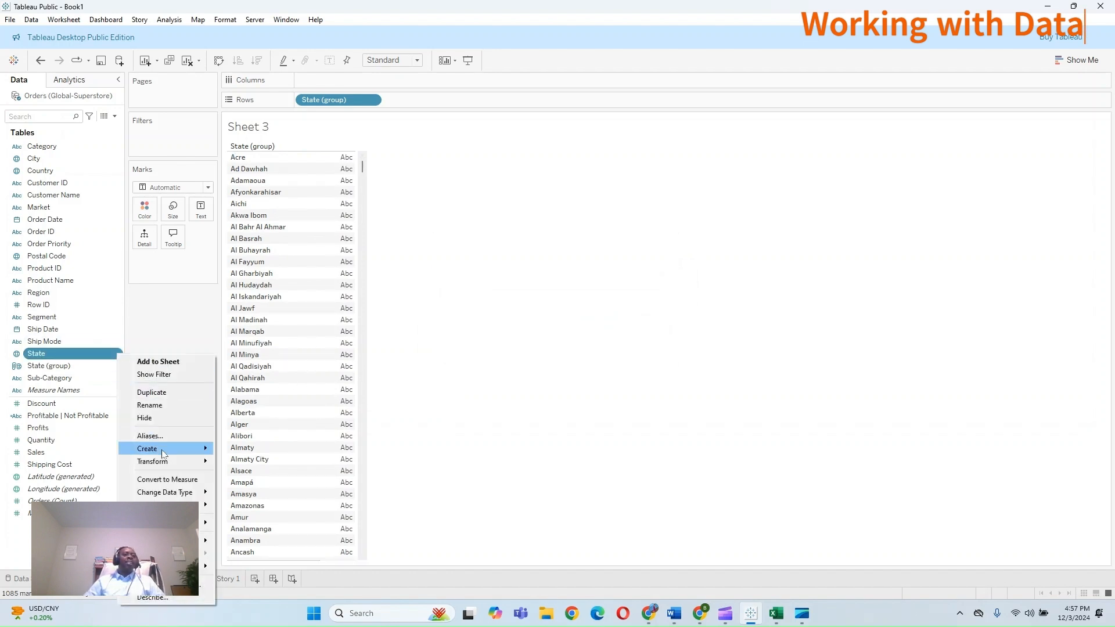
{"action": "mouse_move", "coordinate": [164, 456]}
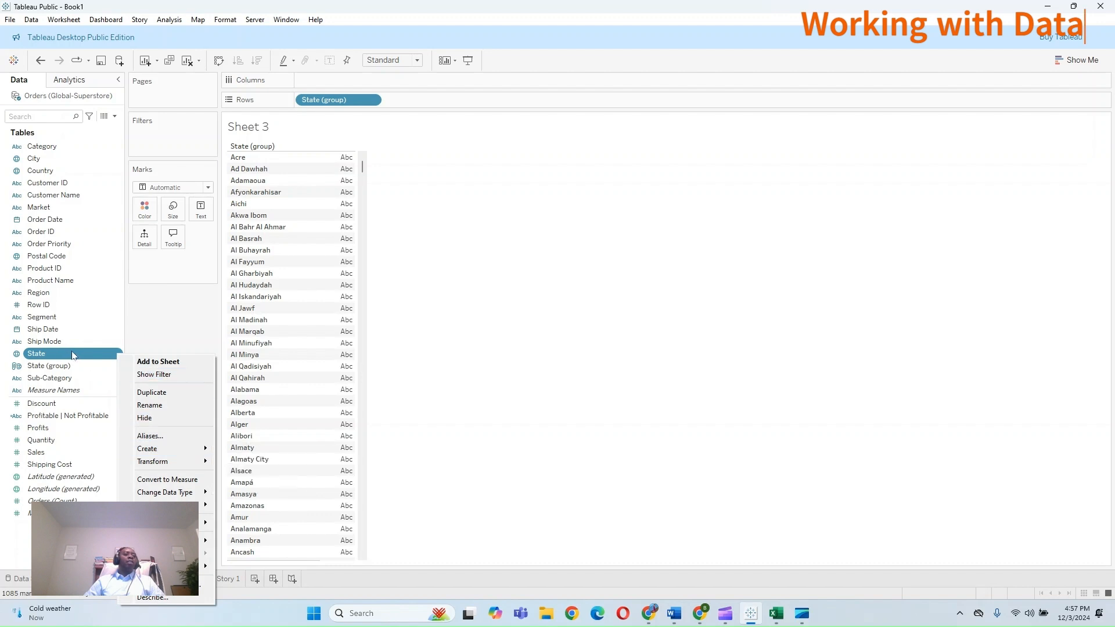
{"action": "left_click", "coordinate": [117, 356]}
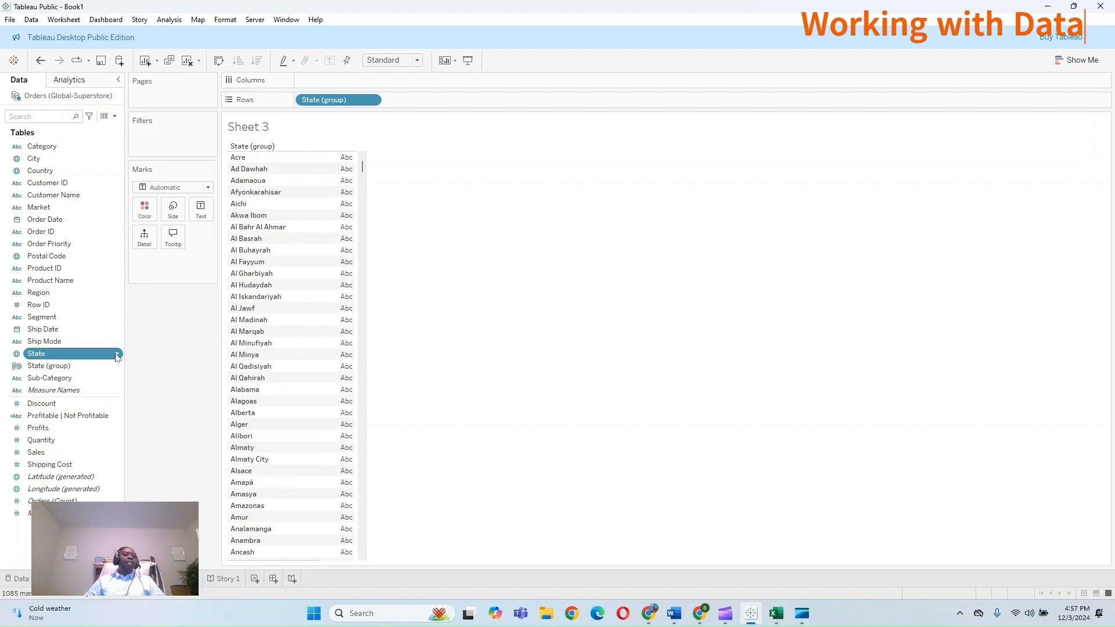
{"action": "left_click", "coordinate": [116, 355]}
{"action": "mouse_move", "coordinate": [174, 449]}
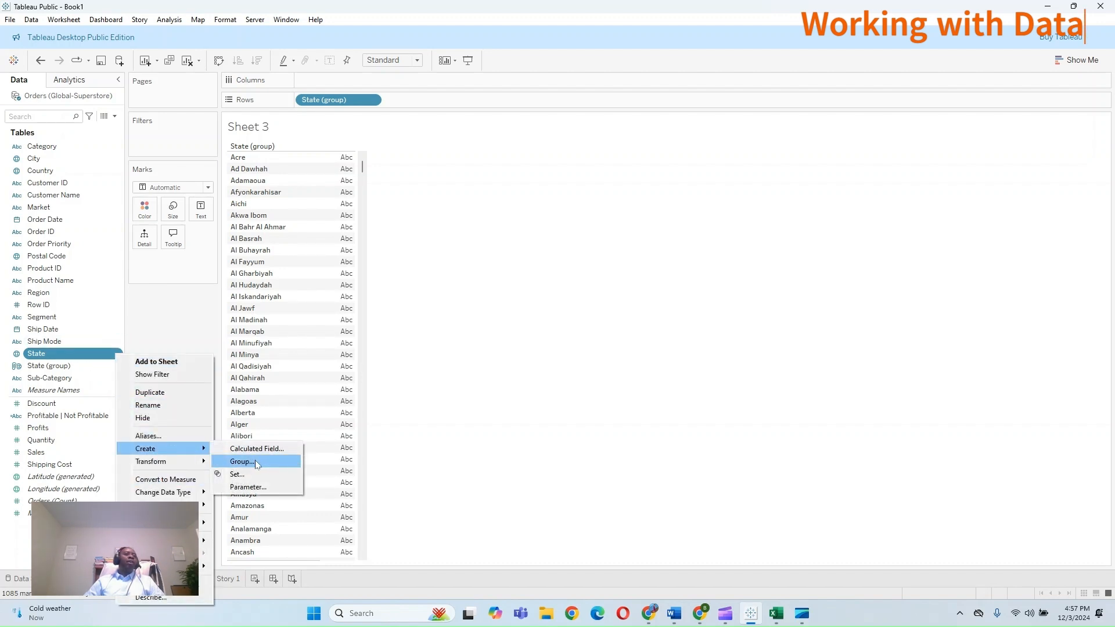
{"action": "right_click", "coordinate": [86, 353]}
{"action": "mouse_move", "coordinate": [130, 449]}
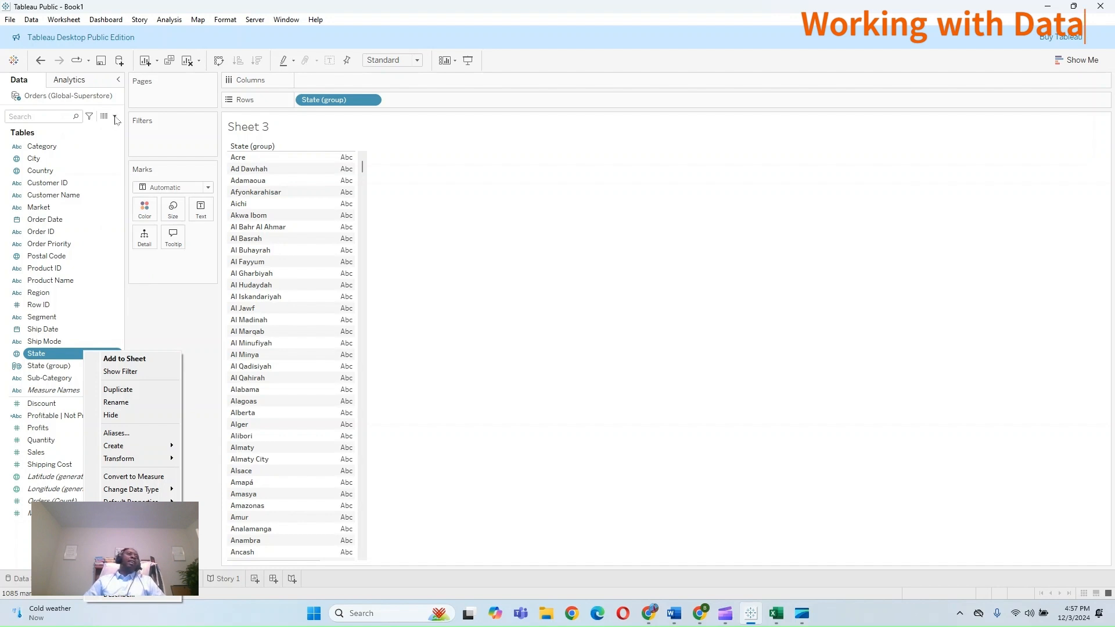
{"action": "left_click", "coordinate": [169, 20]}
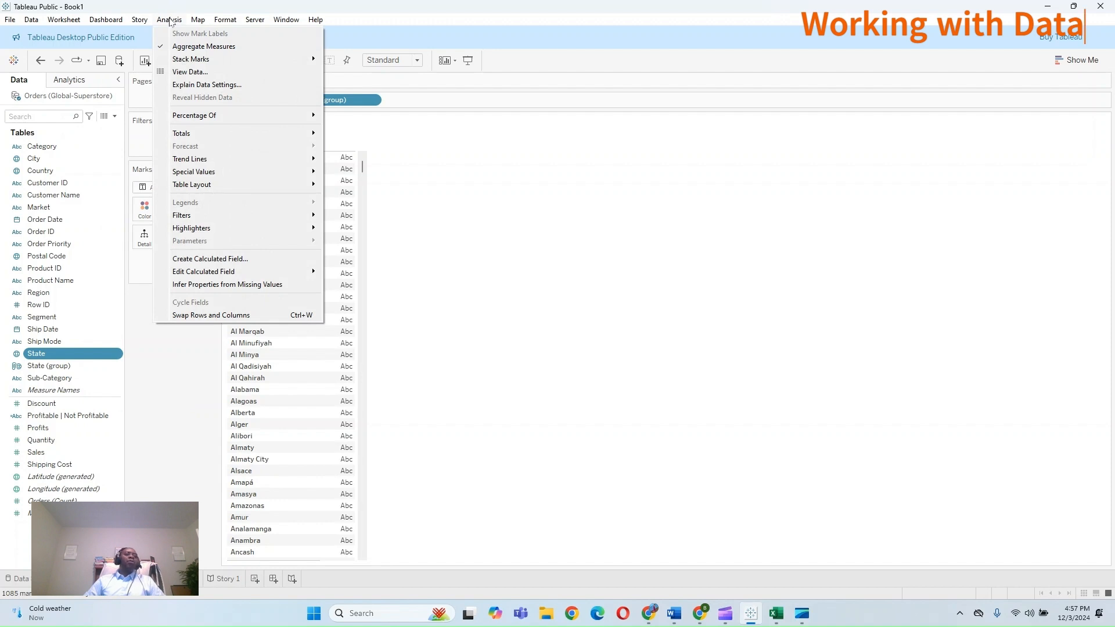
{"action": "left_click", "coordinate": [170, 455]}
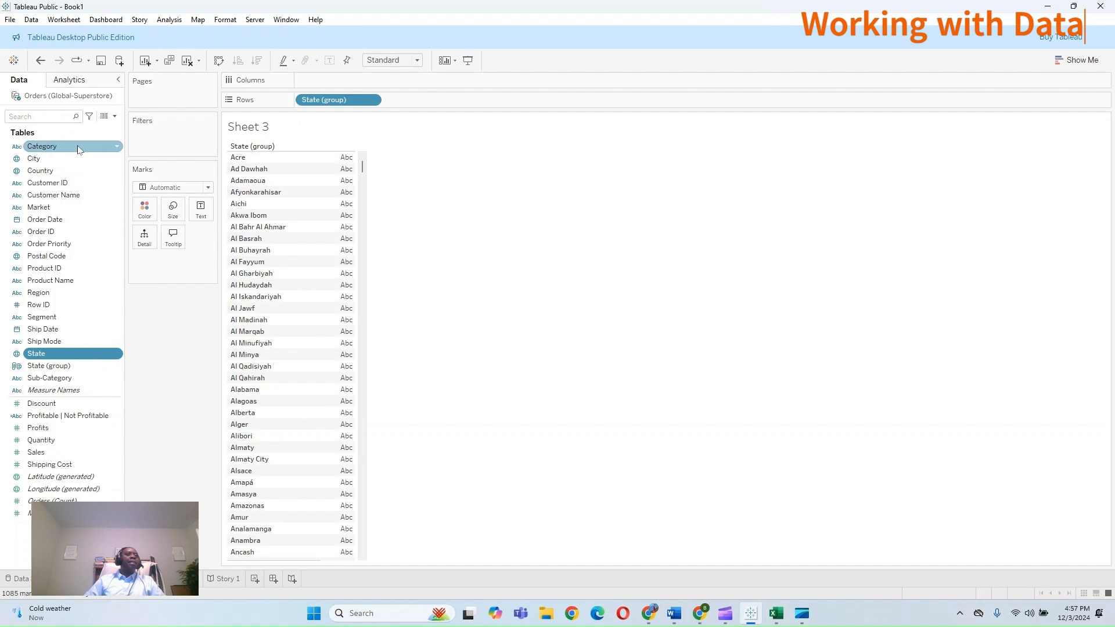
Step: Undo all the state grouping changes until the rows list the original State field again
{"action": "left_click", "coordinate": [40, 60]}
{"action": "left_click", "coordinate": [41, 60]}
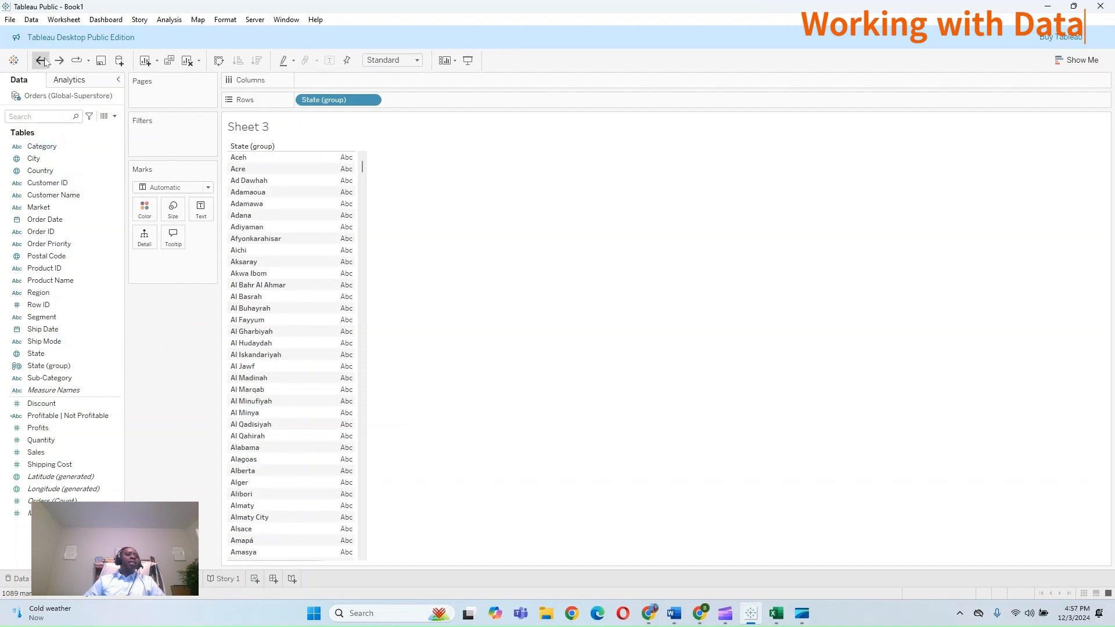
{"action": "left_click", "coordinate": [41, 61]}
{"action": "left_click", "coordinate": [41, 60]}
{"action": "left_click", "coordinate": [41, 60]}
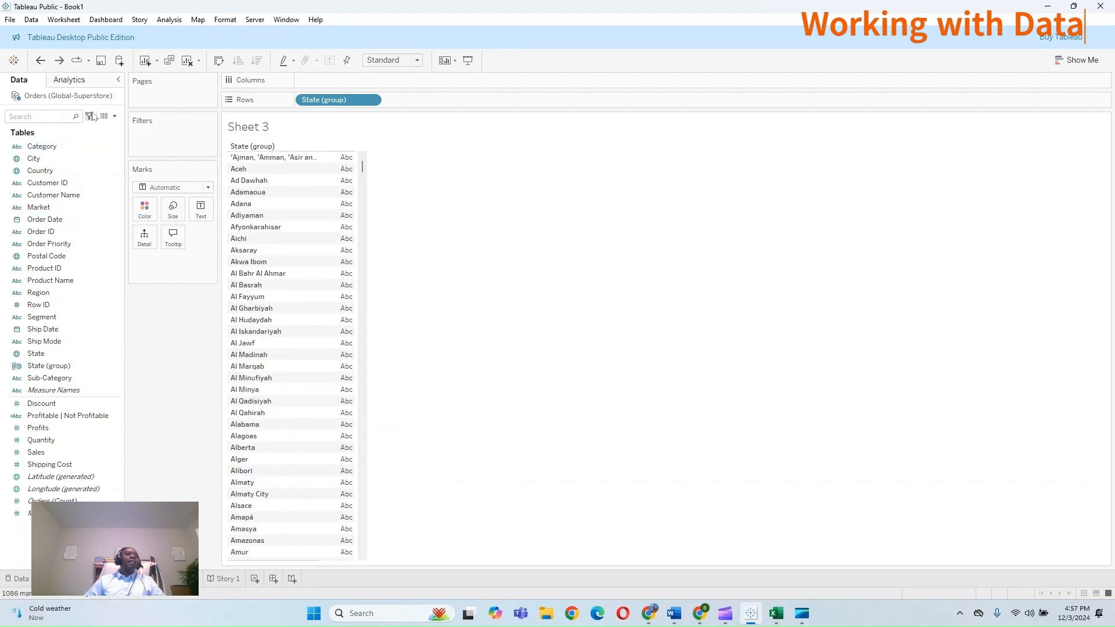
{"action": "left_click", "coordinate": [40, 60]}
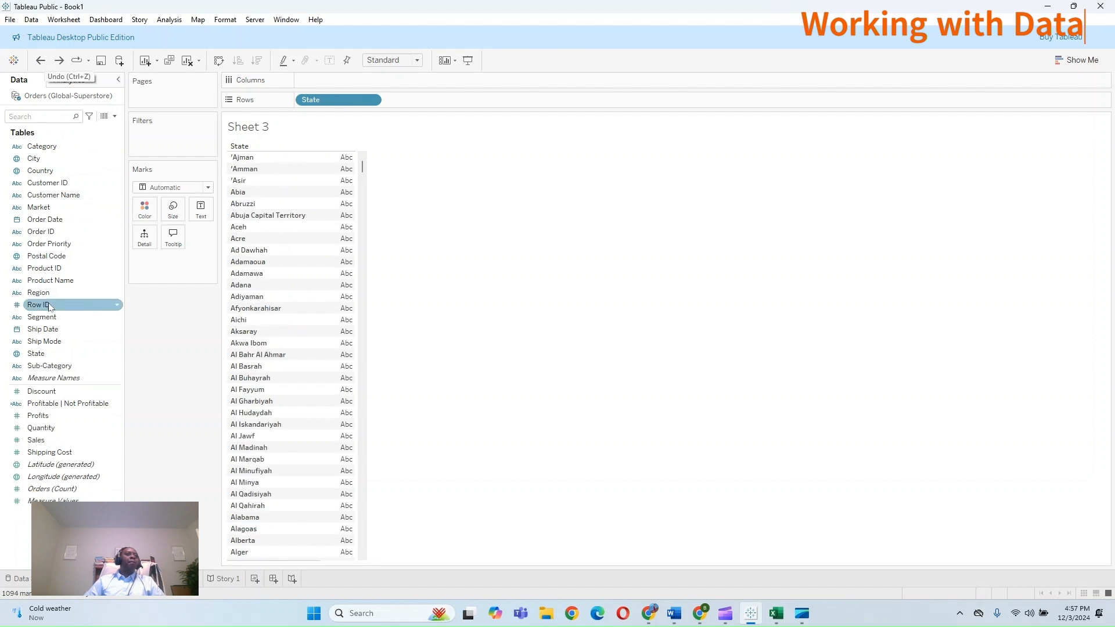
Step: Filter the sheet by Country so that only United States is included
{"action": "left_click", "coordinate": [51, 172]}
{"action": "left_click_drag", "start_coordinate": [53, 178], "coordinate": [144, 135]}
{"action": "scroll", "coordinate": [511, 294], "scroll_direction": "down", "scroll_amount": 20}
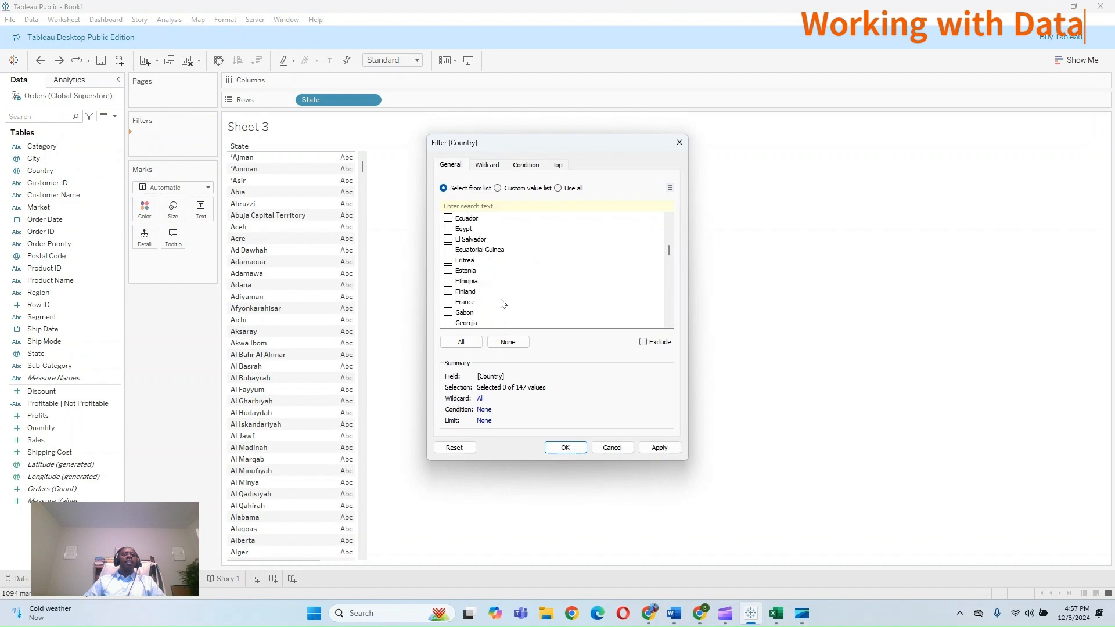
{"action": "scroll", "coordinate": [505, 303], "scroll_direction": "down", "scroll_amount": 20}
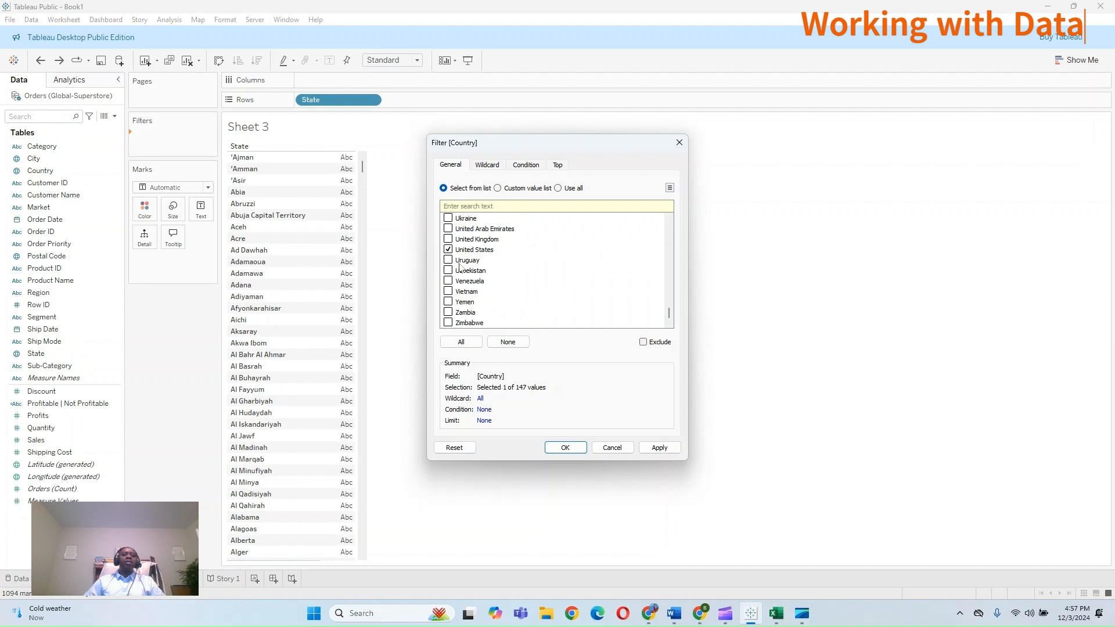
{"action": "left_click", "coordinate": [660, 448]}
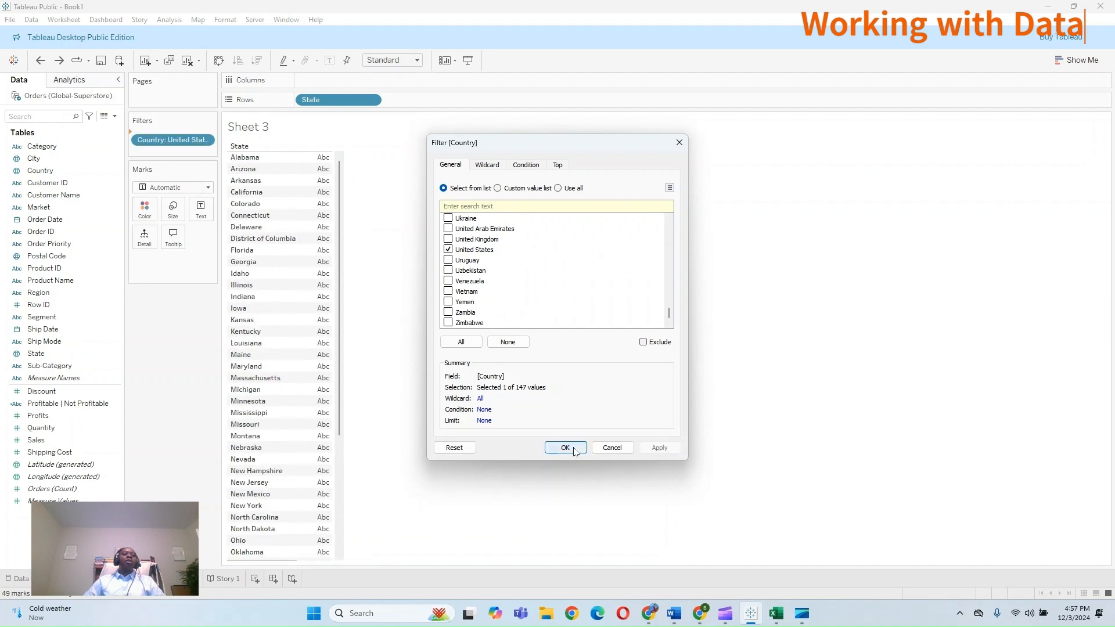
{"action": "left_click", "coordinate": [566, 448]}
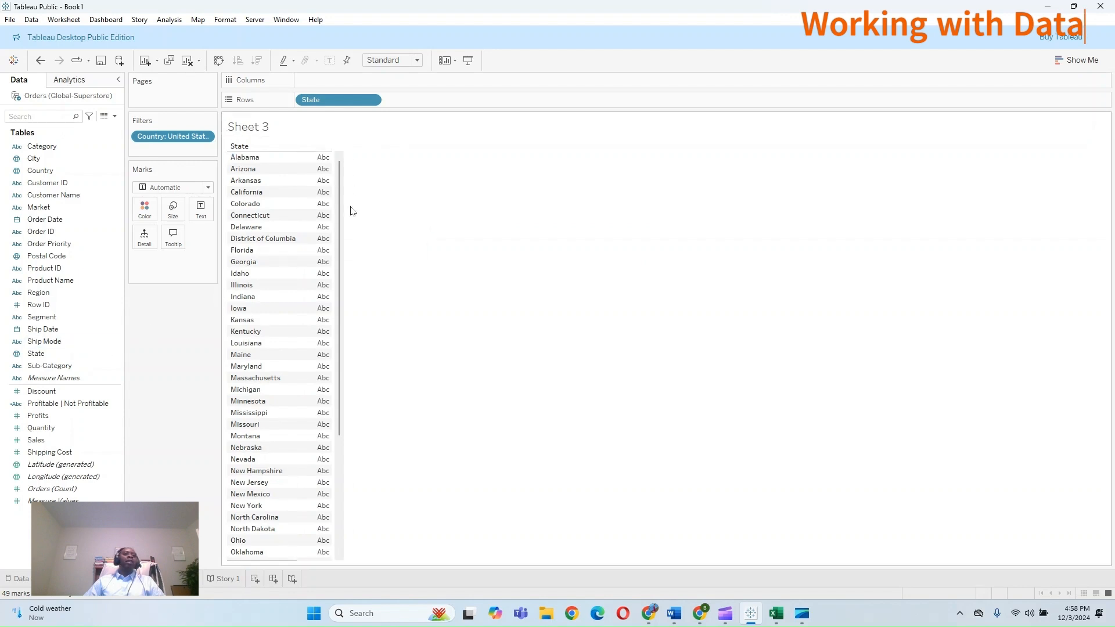
Step: Group the states Alabama, Arizona and Arkansas in the State rows
{"action": "left_click", "coordinate": [264, 162]}
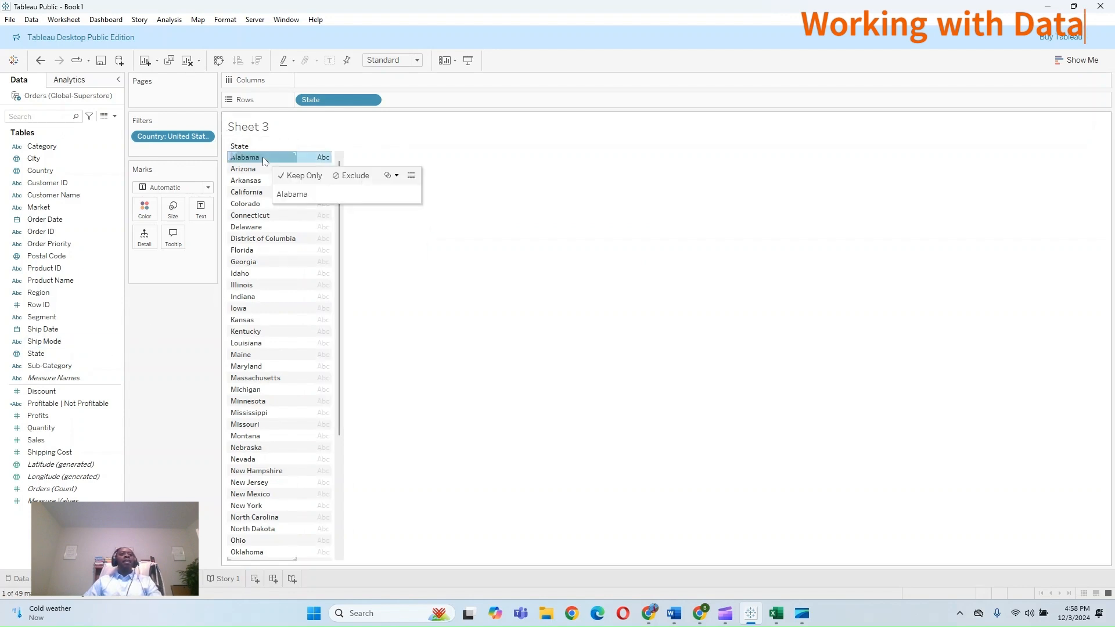
{"action": "left_click", "coordinate": [260, 181], "text": "ctrl"}
{"action": "left_click", "coordinate": [256, 168], "text": "ctrl"}
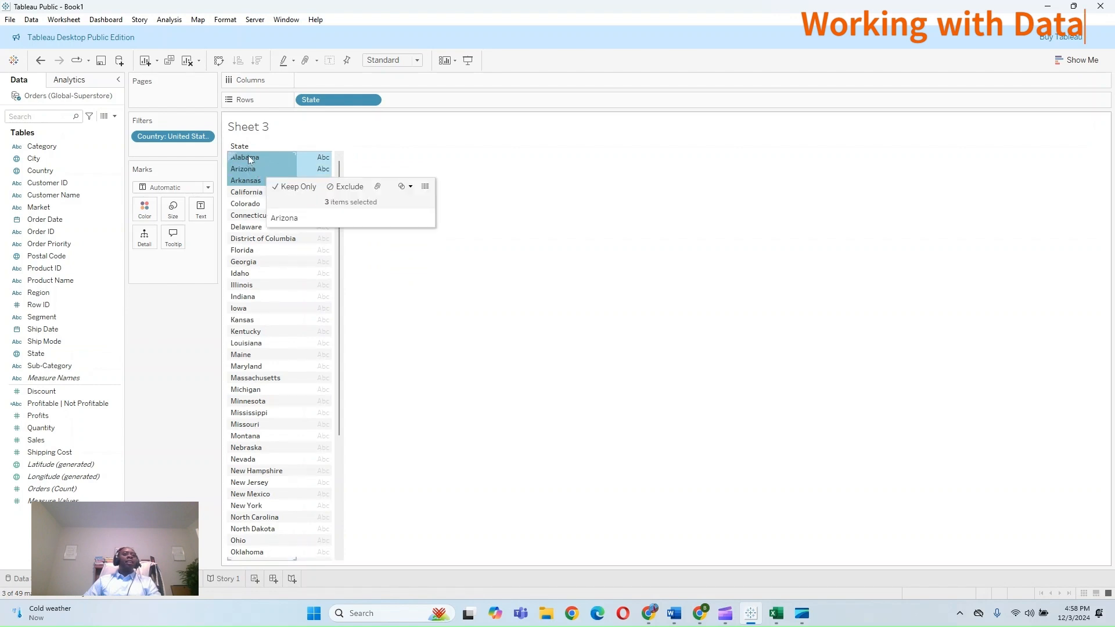
{"action": "mouse_move", "coordinate": [256, 163]}
{"action": "left_click", "coordinate": [301, 221]}
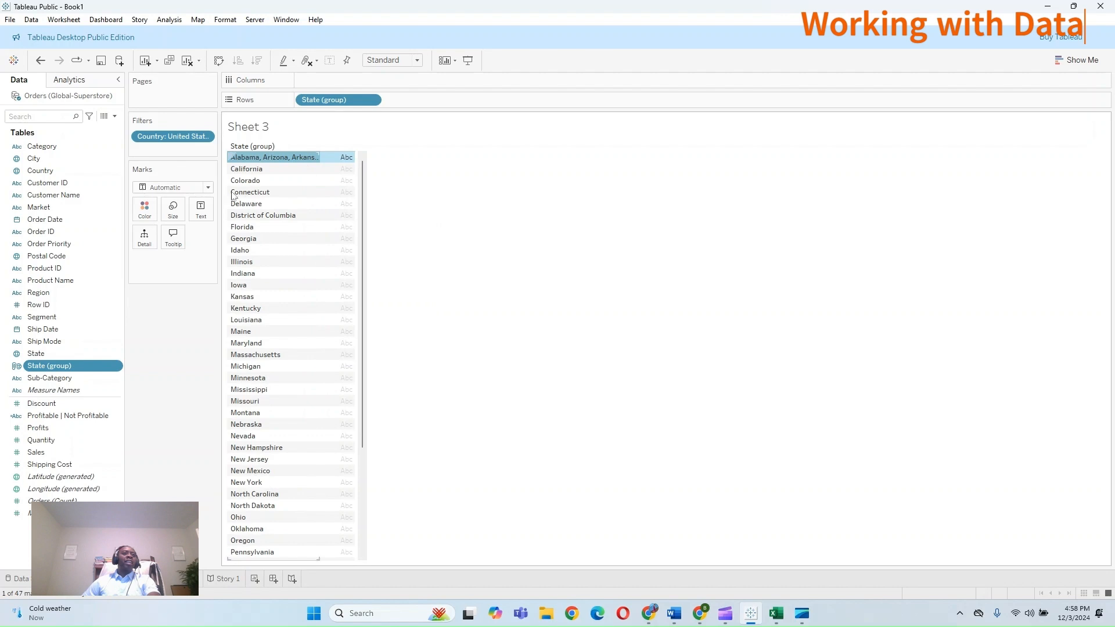
Step: Set the alias of the combined Alabama, Arizona, Arkansas entry to "A States"
{"action": "right_click", "coordinate": [279, 160]}
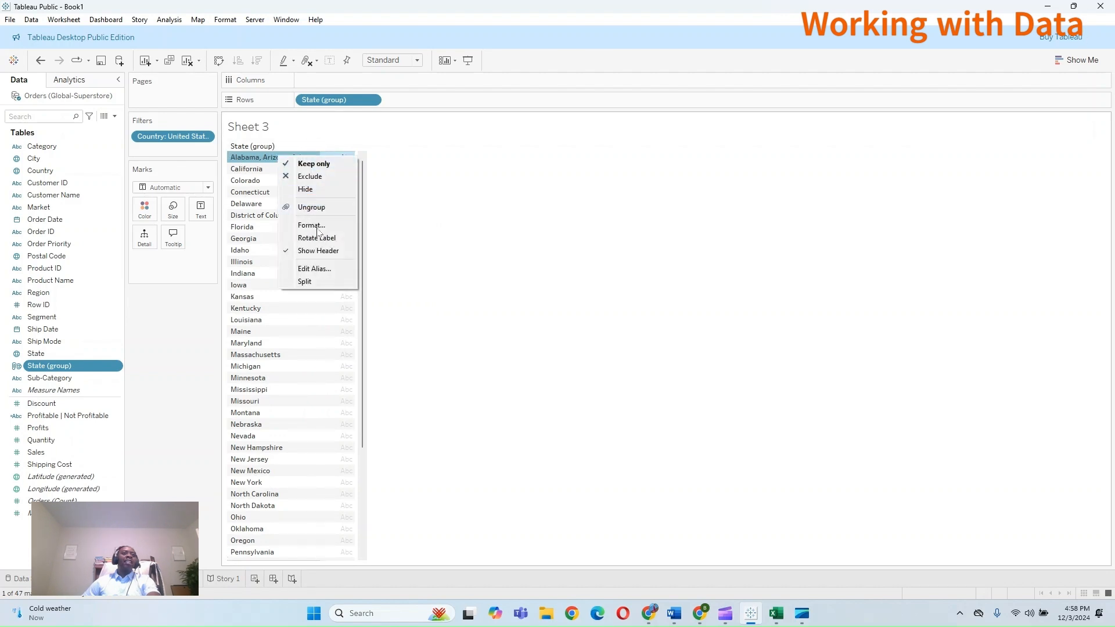
{"action": "left_click", "coordinate": [325, 265]}
{"action": "key", "text": "BackSpace"}
{"action": "type", "text": "A S"}
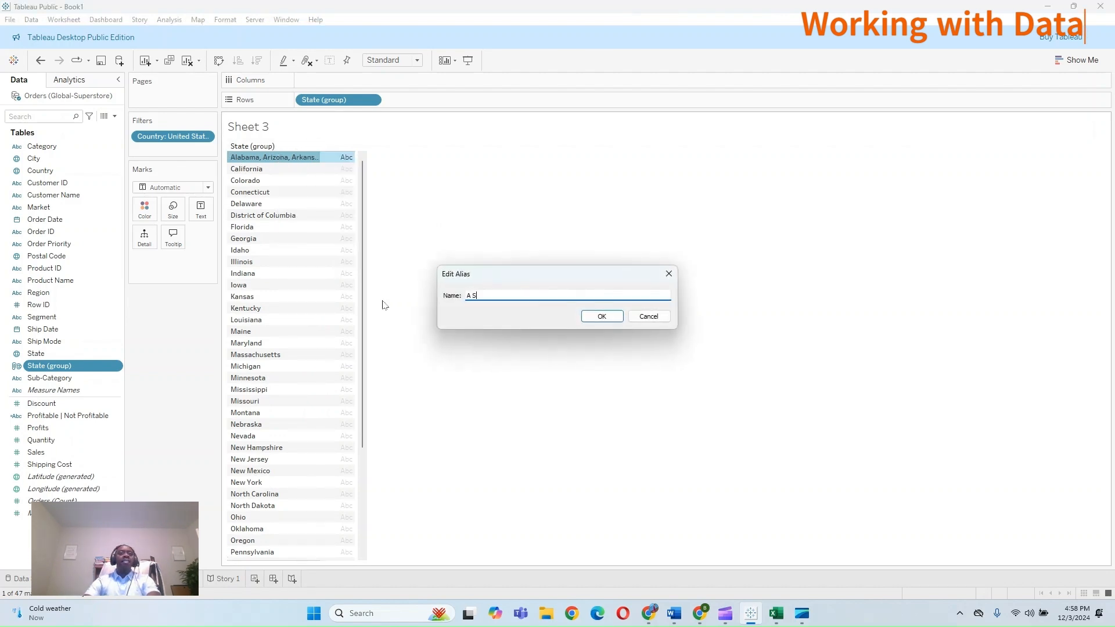
{"action": "type", "text": "tates"}
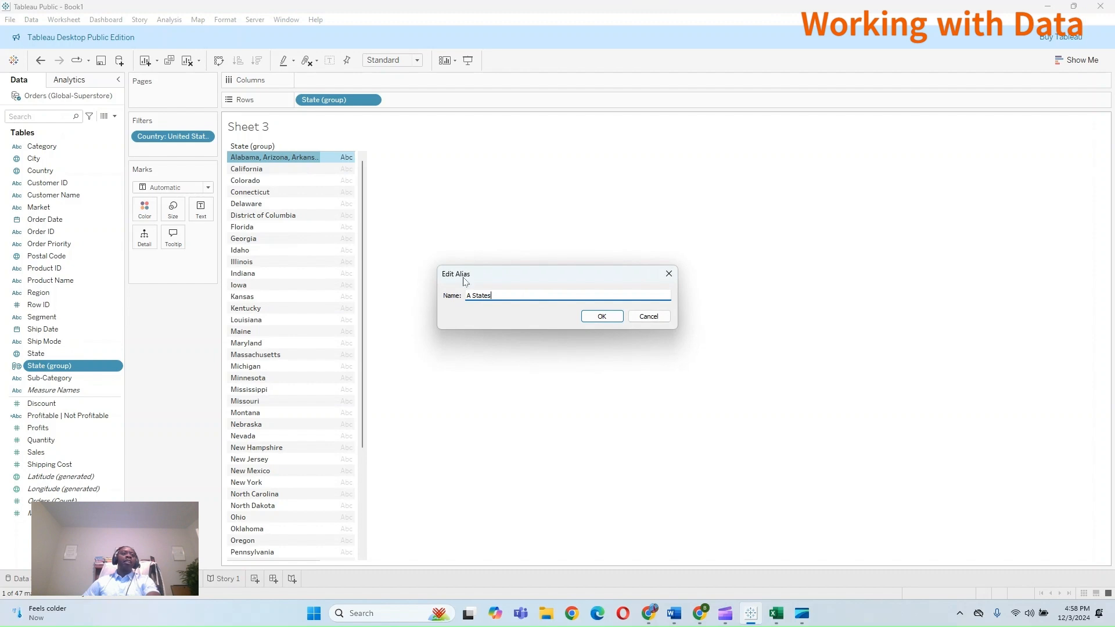
{"action": "left_click", "coordinate": [598, 316]}
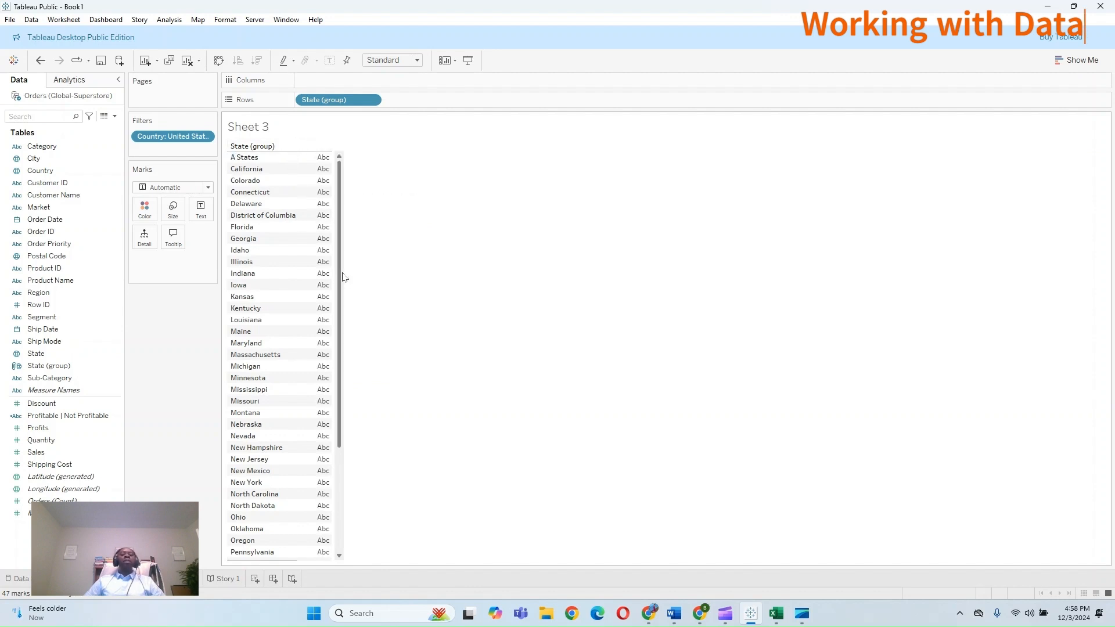
Step: Undo the "A States" alias and the grouping of Alabama, Arizona and Arkansas
{"action": "left_click_drag", "start_coordinate": [340, 208], "coordinate": [340, 155]}
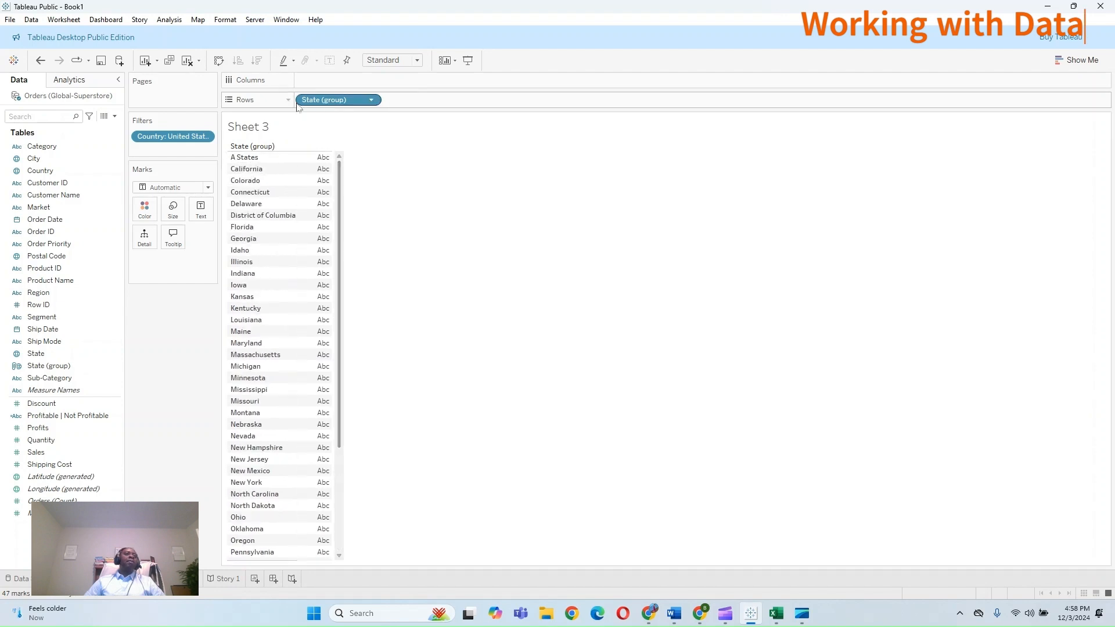
{"action": "left_click", "coordinate": [39, 62]}
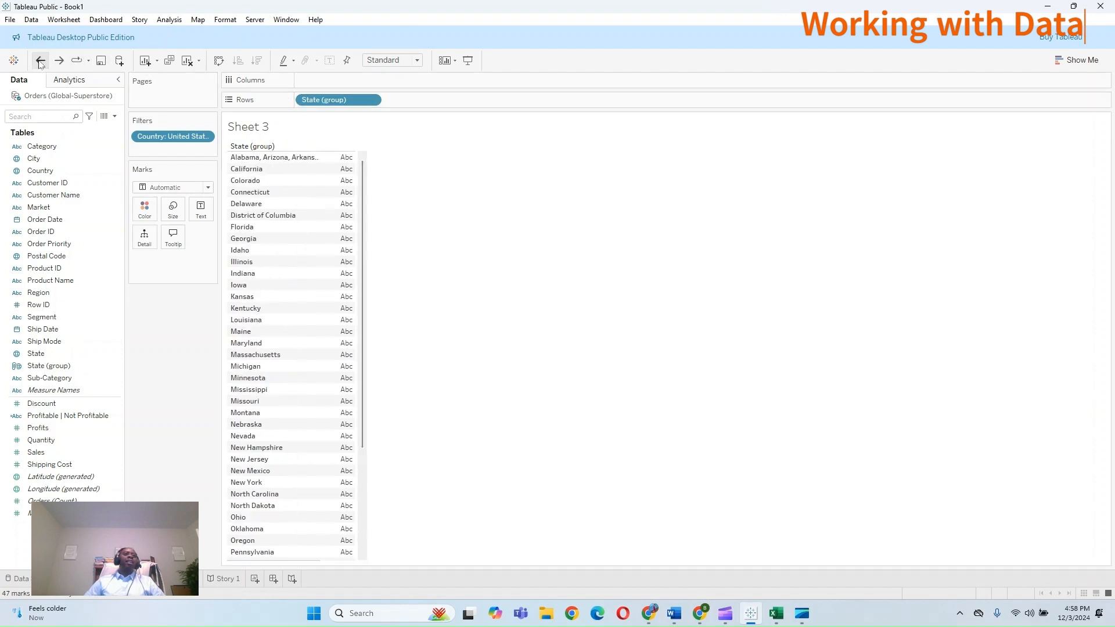
{"action": "left_click", "coordinate": [40, 62]}
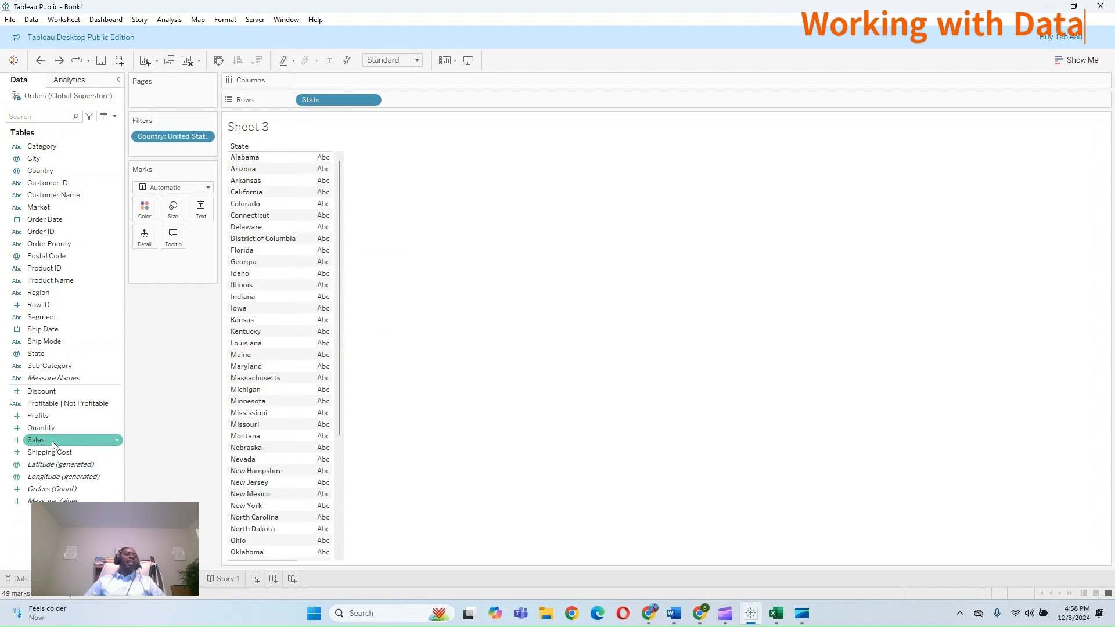
Step: Add Sales as the values of the State table and sort the states by sales in descending order
{"action": "left_click_drag", "start_coordinate": [50, 448], "coordinate": [319, 291]}
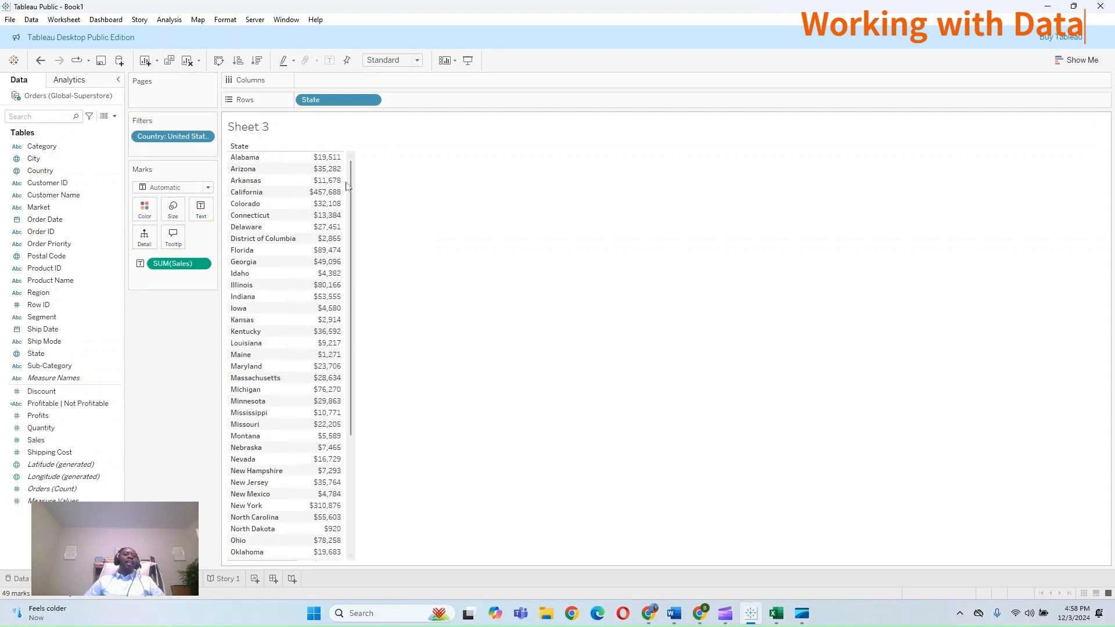
{"action": "mouse_move", "coordinate": [350, 175]}
{"action": "left_mouse_down"}
{"action": "mouse_move", "coordinate": [362, 455]}
{"action": "mouse_move", "coordinate": [366, 163]}
{"action": "left_mouse_up"}
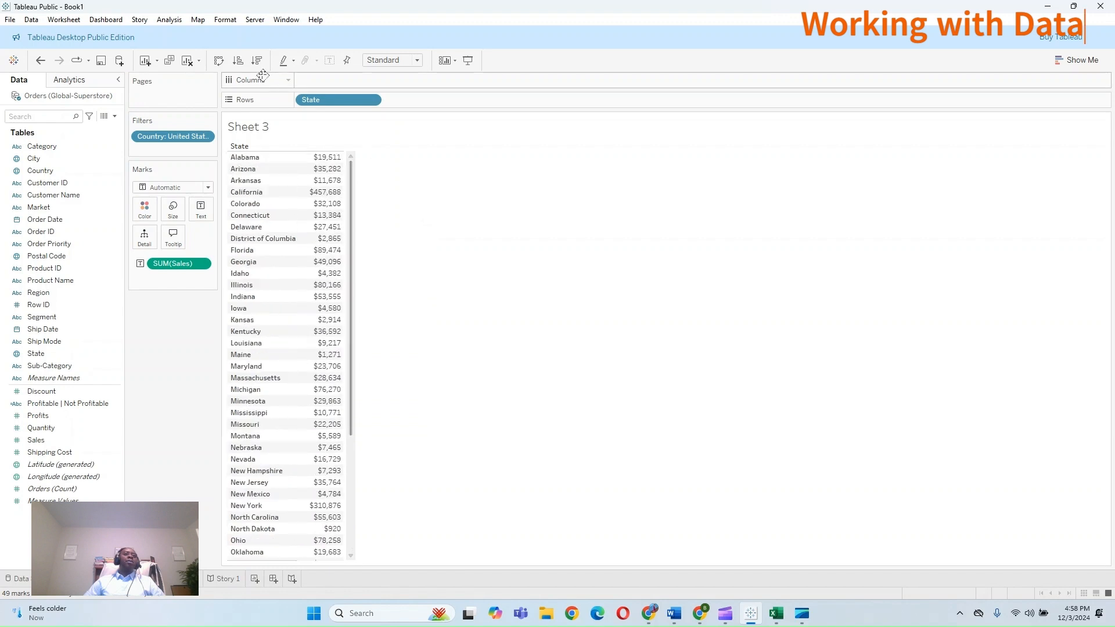
{"action": "left_click", "coordinate": [257, 60]}
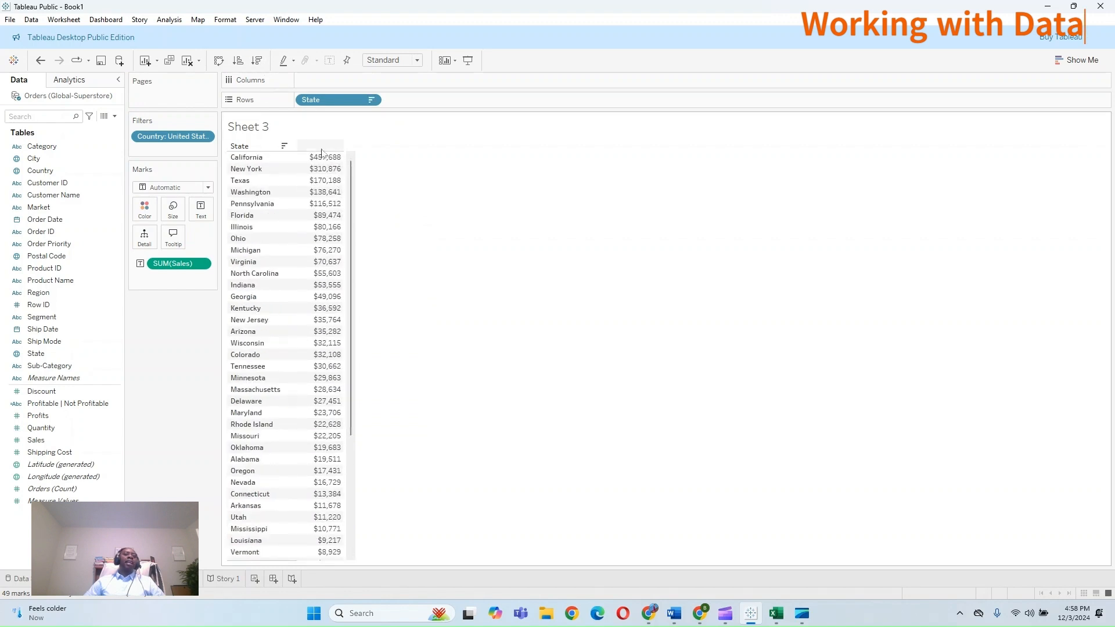
{"action": "scroll", "coordinate": [328, 377], "scroll_direction": "down", "scroll_amount": 3}
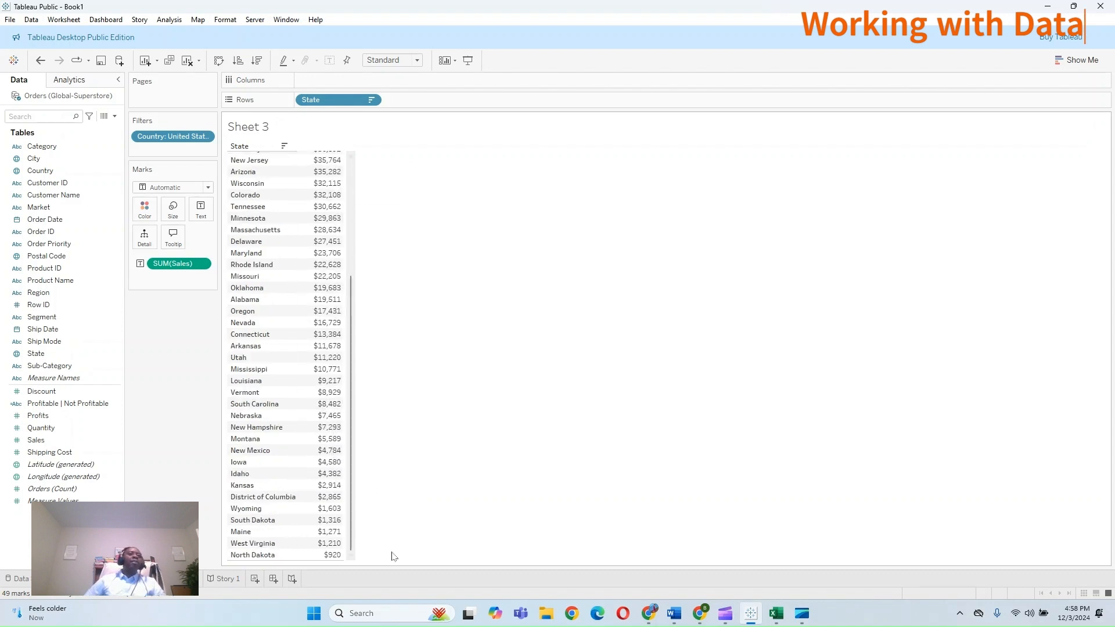
Step: Group the lowest-selling states, from Louisiana down to North Dakota in the sorted list, into one State group entry
{"action": "left_click", "coordinate": [283, 384]}
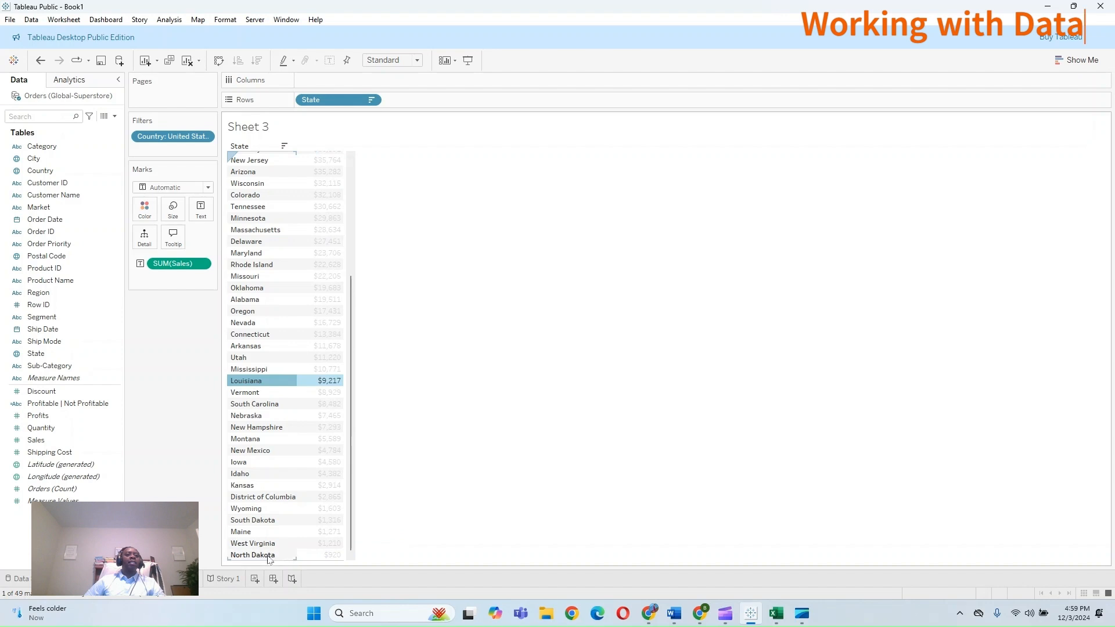
{"action": "left_click", "coordinate": [255, 555], "text": "ctrl"}
{"action": "left_click", "coordinate": [247, 393], "text": "ctrl"}
{"action": "left_click", "coordinate": [253, 404], "text": "ctrl"}
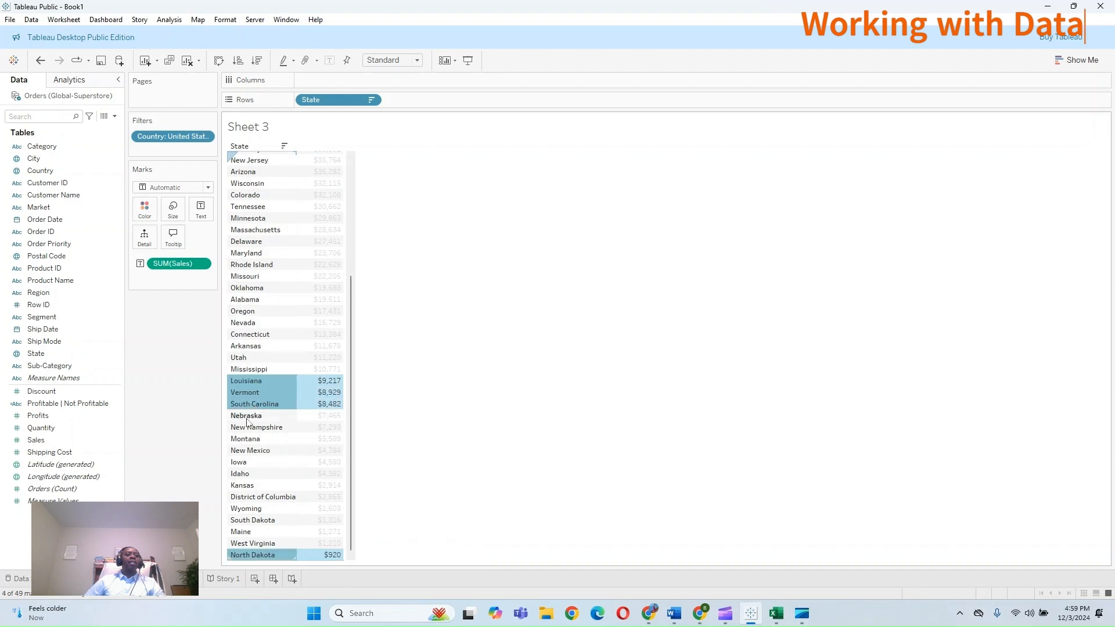
{"action": "left_click", "coordinate": [247, 416], "text": "ctrl"}
{"action": "left_click", "coordinate": [244, 428], "text": "ctrl"}
{"action": "left_click", "coordinate": [244, 440], "text": "ctrl"}
{"action": "left_click", "coordinate": [243, 450], "text": "ctrl"}
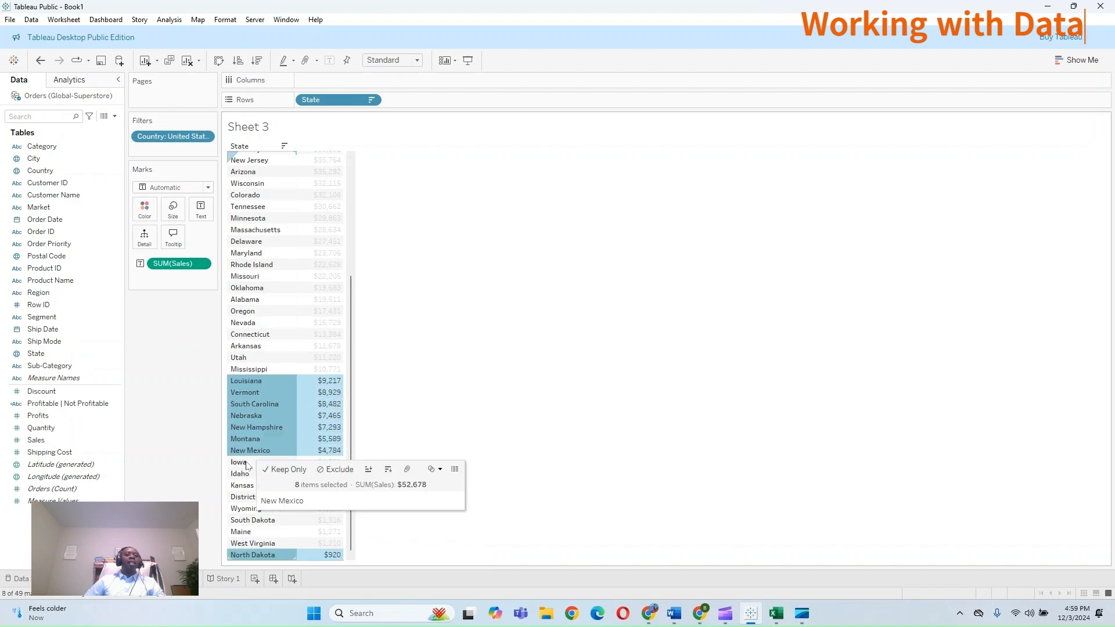
{"action": "left_click", "coordinate": [243, 462], "text": "ctrl"}
{"action": "left_click", "coordinate": [241, 474], "text": "ctrl"}
{"action": "left_click", "coordinate": [243, 485], "text": "ctrl"}
{"action": "left_click", "coordinate": [241, 497], "text": "ctrl"}
{"action": "left_click", "coordinate": [242, 509], "text": "ctrl"}
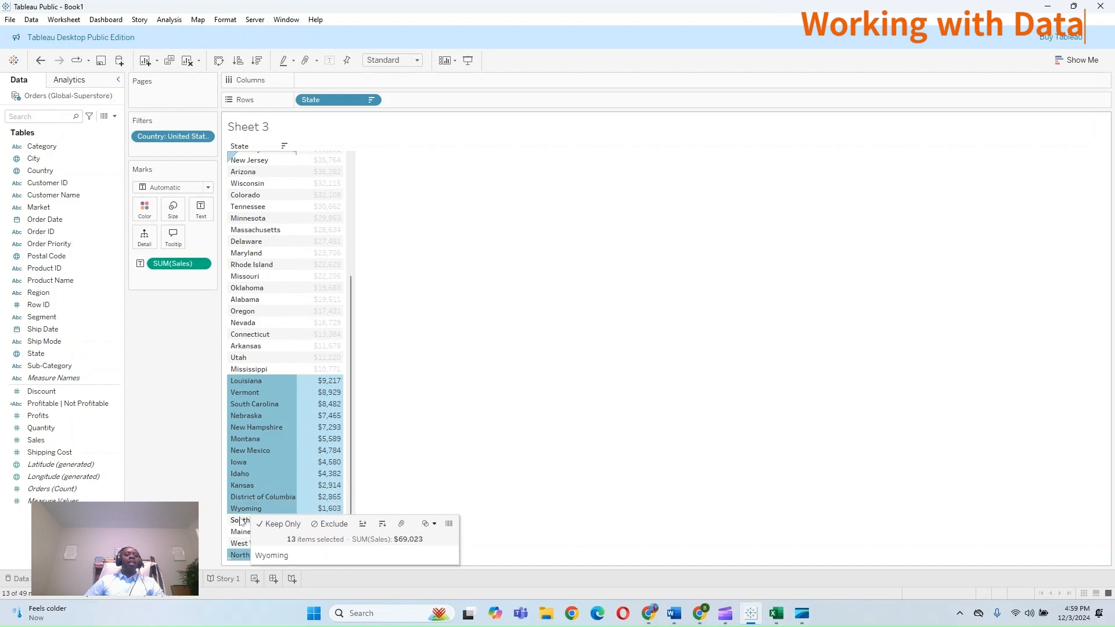
{"action": "left_click", "coordinate": [241, 520], "text": "ctrl"}
{"action": "left_click", "coordinate": [241, 532], "text": "ctrl"}
{"action": "left_click", "coordinate": [238, 543], "text": "ctrl"}
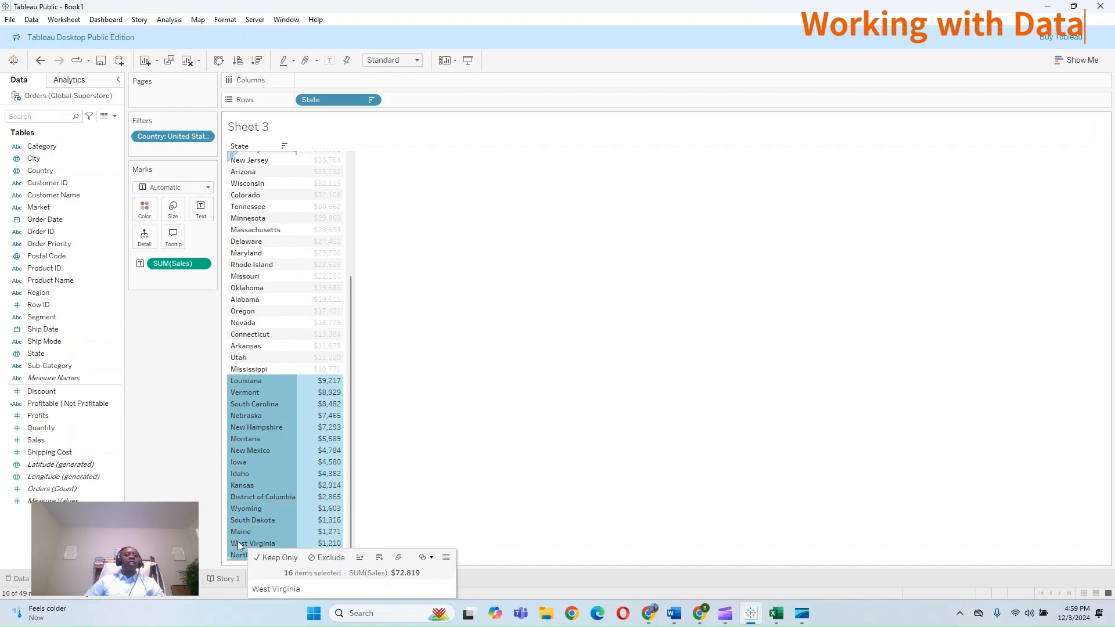
{"action": "left_click", "coordinate": [398, 558]}
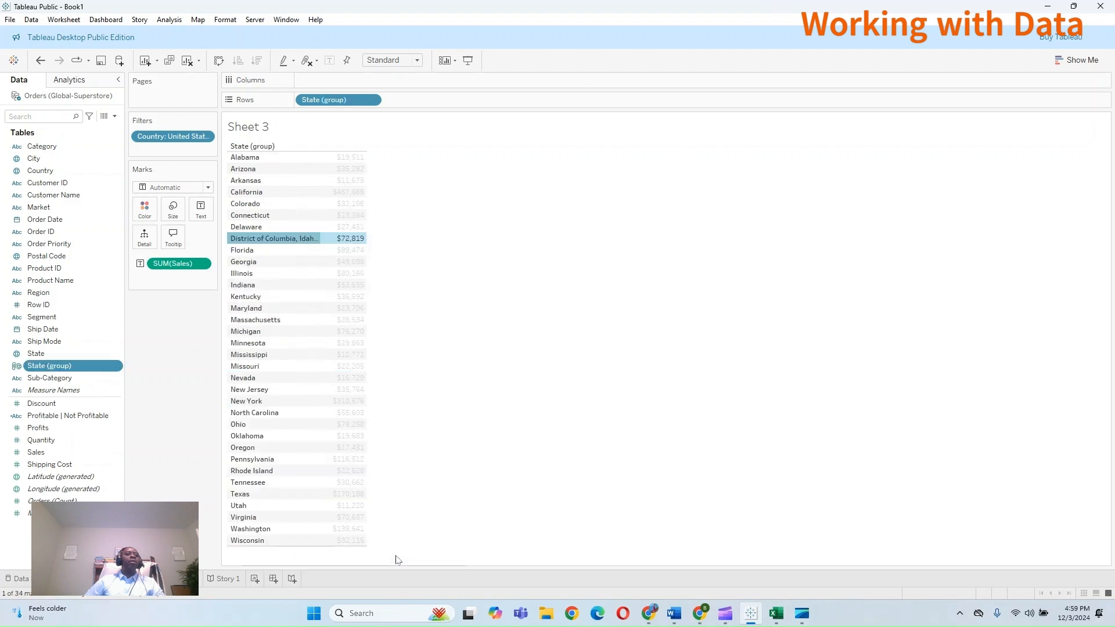
Step: Set the alias of the combined District of Columbia, Idaho, Iowa entry to "Low Perfoming States"
{"action": "right_click", "coordinate": [260, 240]}
{"action": "left_click", "coordinate": [293, 348]}
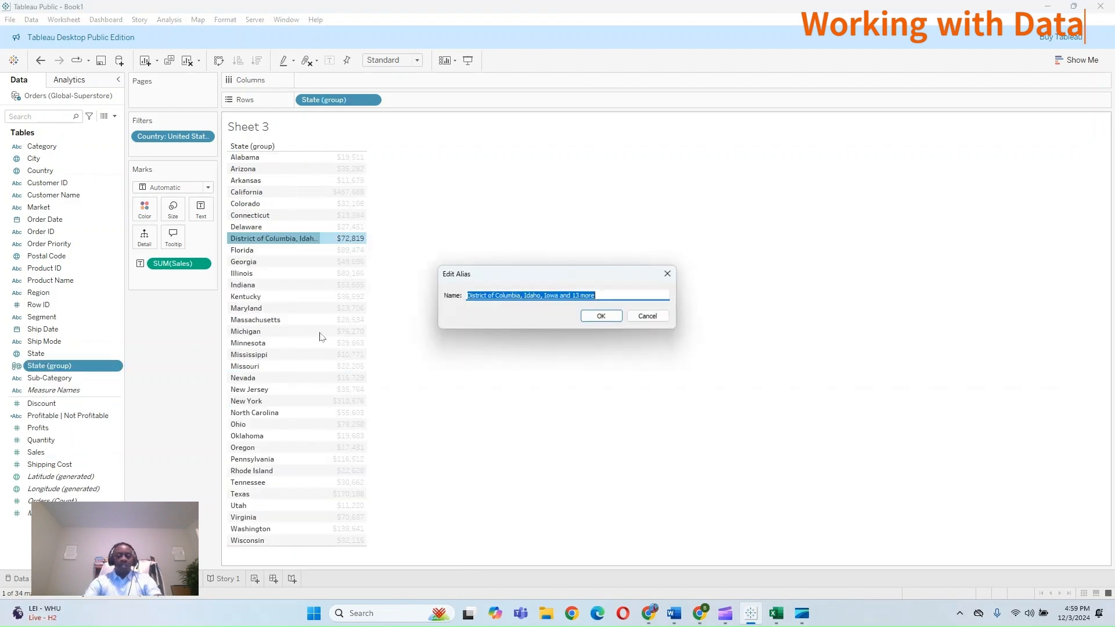
{"action": "type", "text": "Low Perfo"}
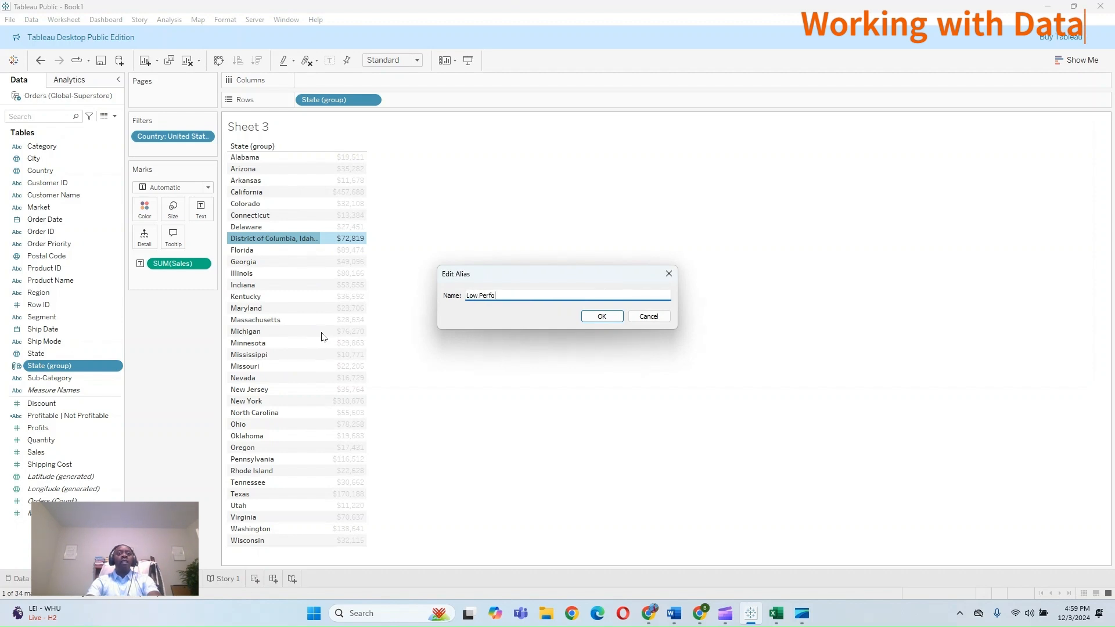
{"action": "type", "text": "ming States"}
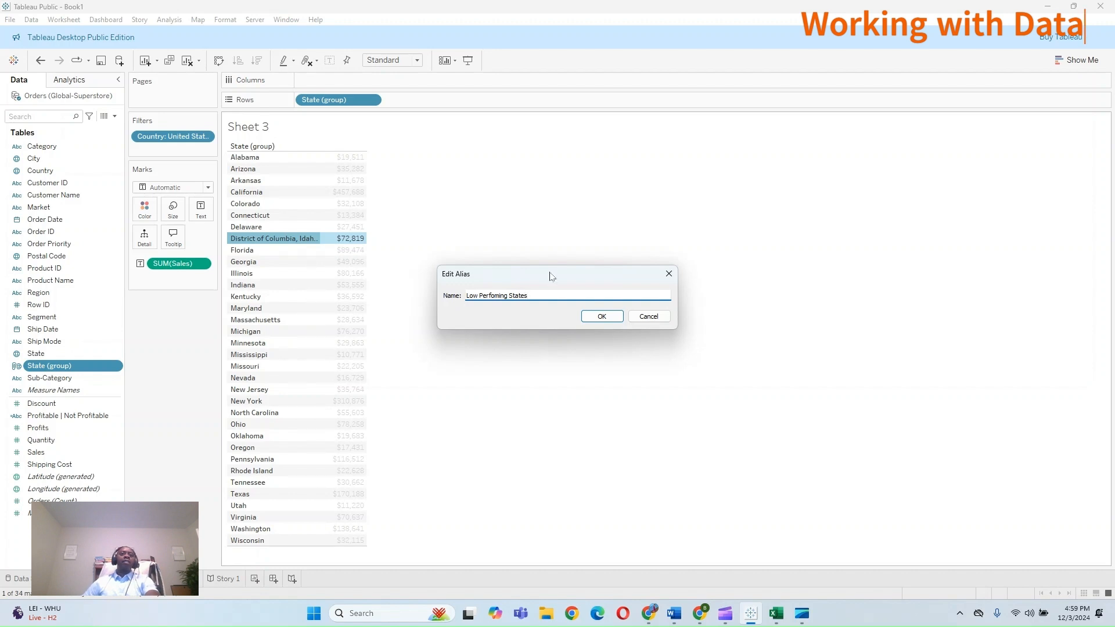
{"action": "left_click", "coordinate": [599, 318]}
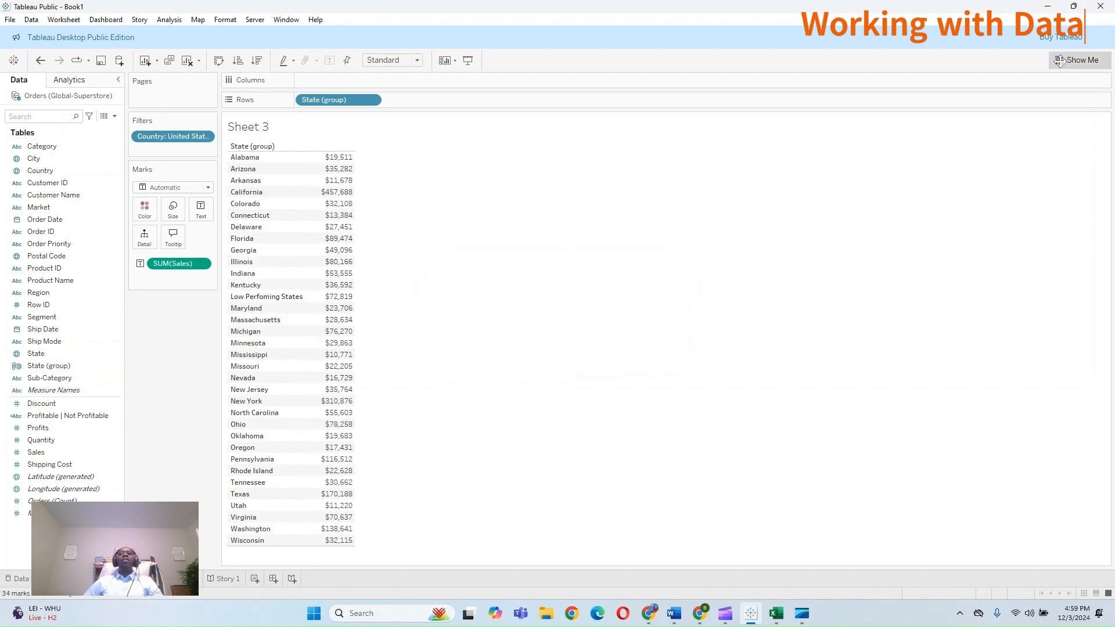
Step: Convert the State (group) sales table to a horizontal bar chart and sort its bars by sales in descending order
{"action": "left_click", "coordinate": [1078, 60]}
{"action": "left_click", "coordinate": [1024, 152]}
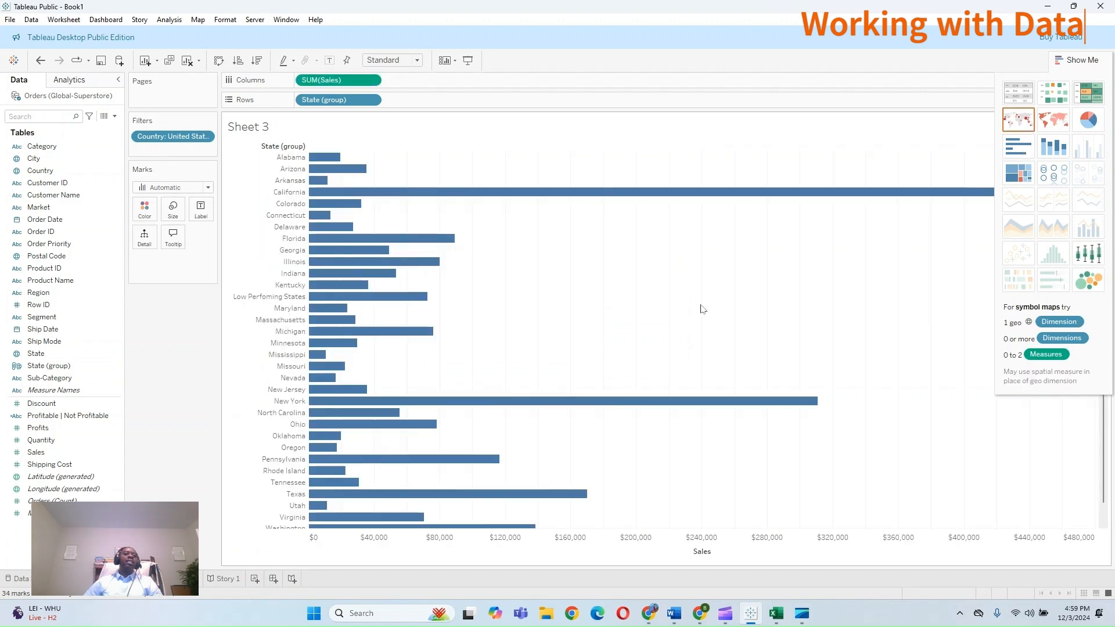
{"action": "scroll", "coordinate": [494, 285], "scroll_direction": "down", "scroll_amount": 1}
{"action": "scroll", "coordinate": [260, 500], "scroll_direction": "up", "scroll_amount": 1}
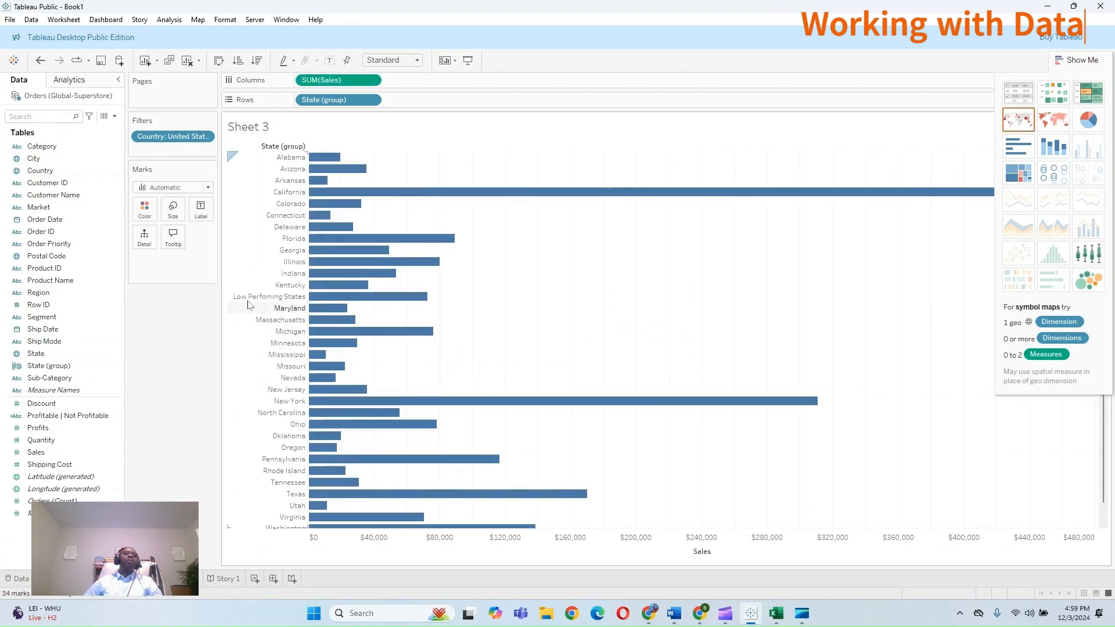
{"action": "left_click", "coordinate": [257, 60]}
{"action": "scroll", "coordinate": [292, 277], "scroll_direction": "down", "scroll_amount": 1}
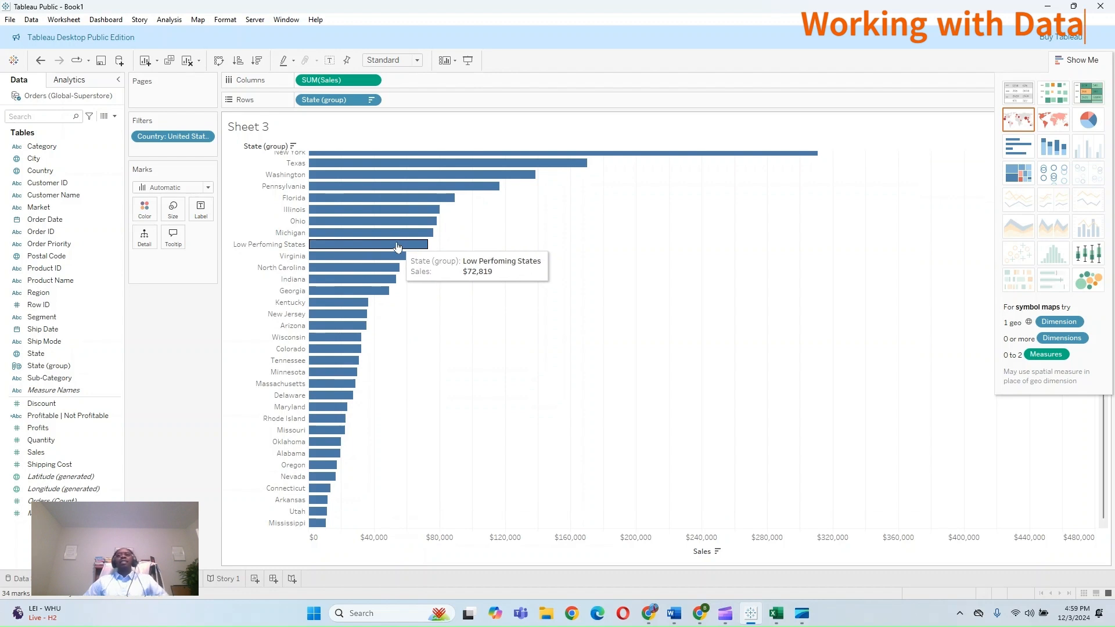
{"action": "left_click", "coordinate": [1080, 62]}
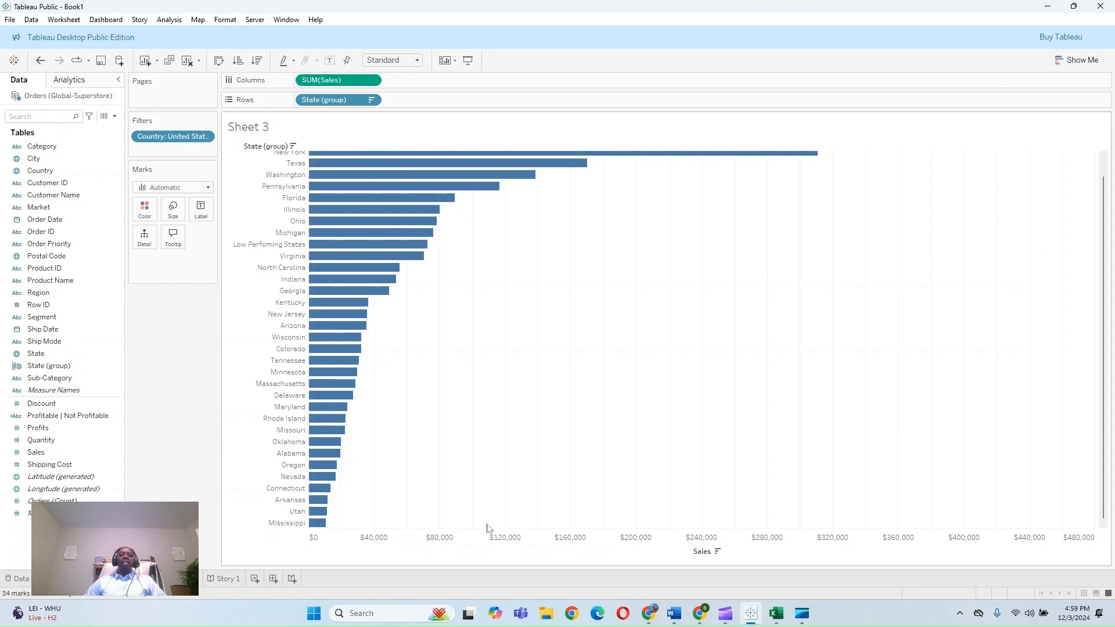
{"action": "left_click", "coordinate": [802, 614]}
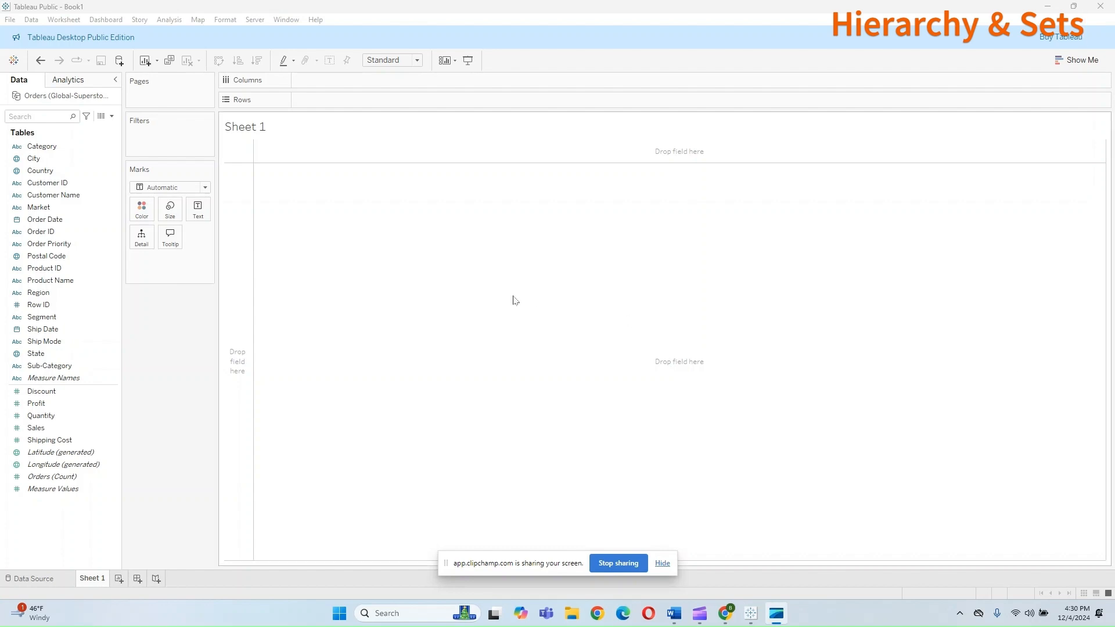
Step: Add Order Date by year to the rows of the empty Sheet 1 and drill down to quarters
{"action": "left_click", "coordinate": [45, 219]}
{"action": "left_click_drag", "start_coordinate": [148, 199], "coordinate": [330, 100]}
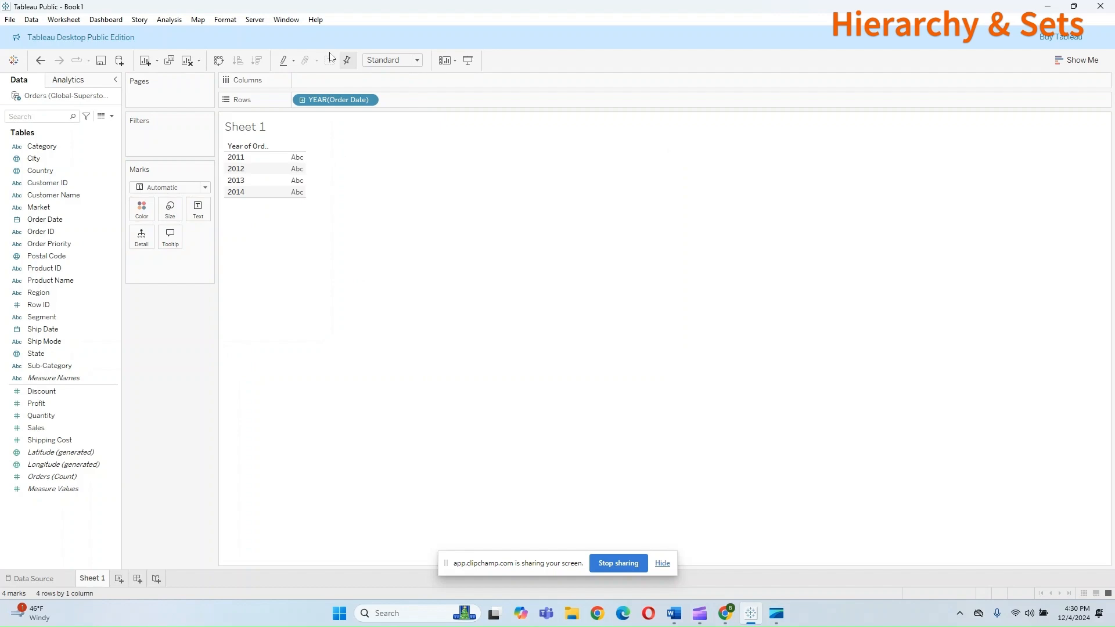
{"action": "left_click", "coordinate": [302, 100]}
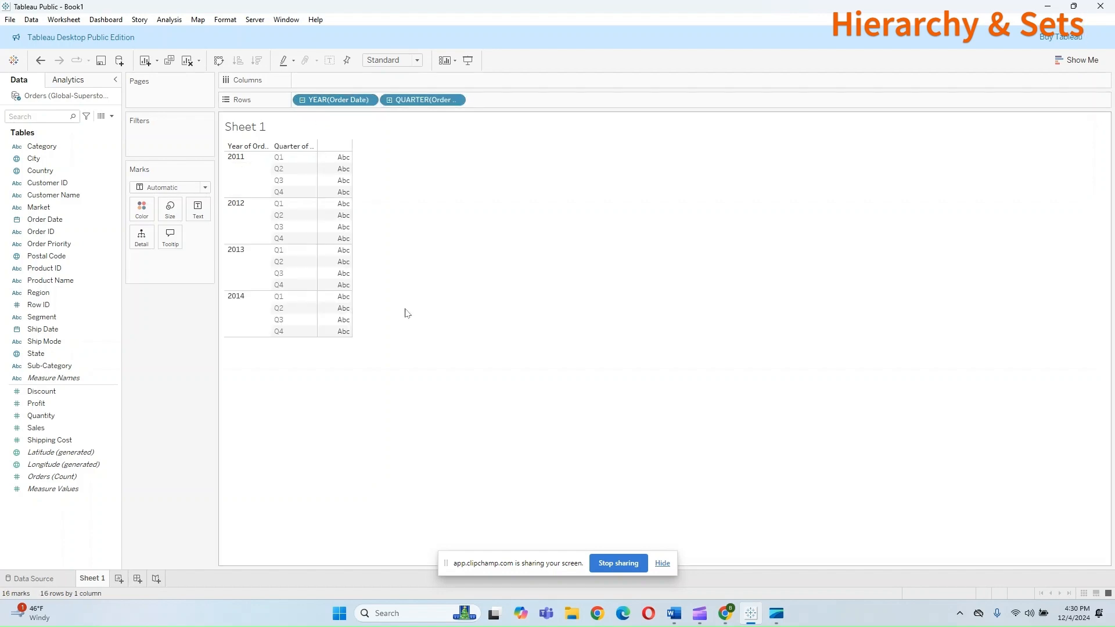
Step: Drill the Order Date rows down to month and day level, and clear the sheet
{"action": "left_click", "coordinate": [390, 101]}
{"action": "left_click", "coordinate": [476, 100]}
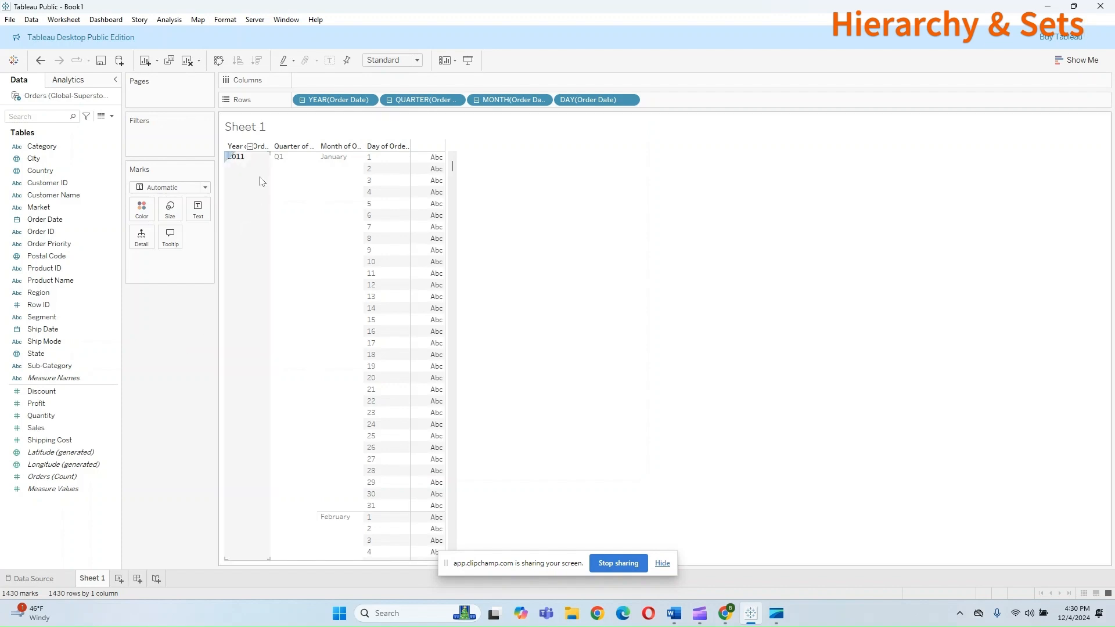
{"action": "left_click_drag", "start_coordinate": [334, 106], "coordinate": [189, 69]}
{"action": "left_click", "coordinate": [187, 61]}
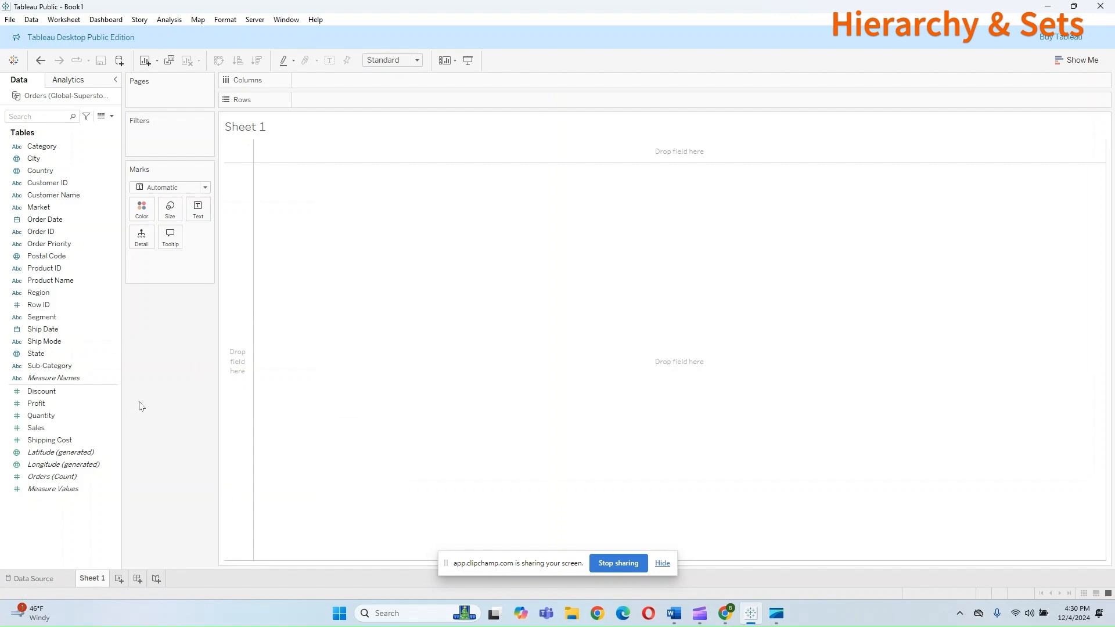
Step: Create a hierarchy from the Region field and name it "Region Hierachy"
{"action": "left_click", "coordinate": [87, 294]}
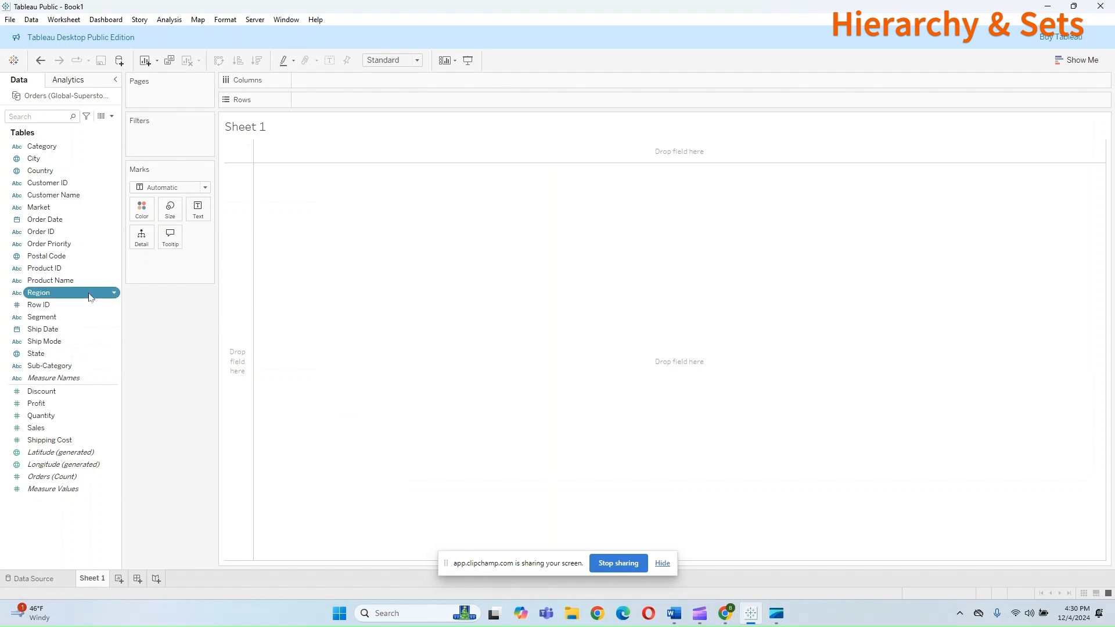
{"action": "right_click", "coordinate": [96, 294]}
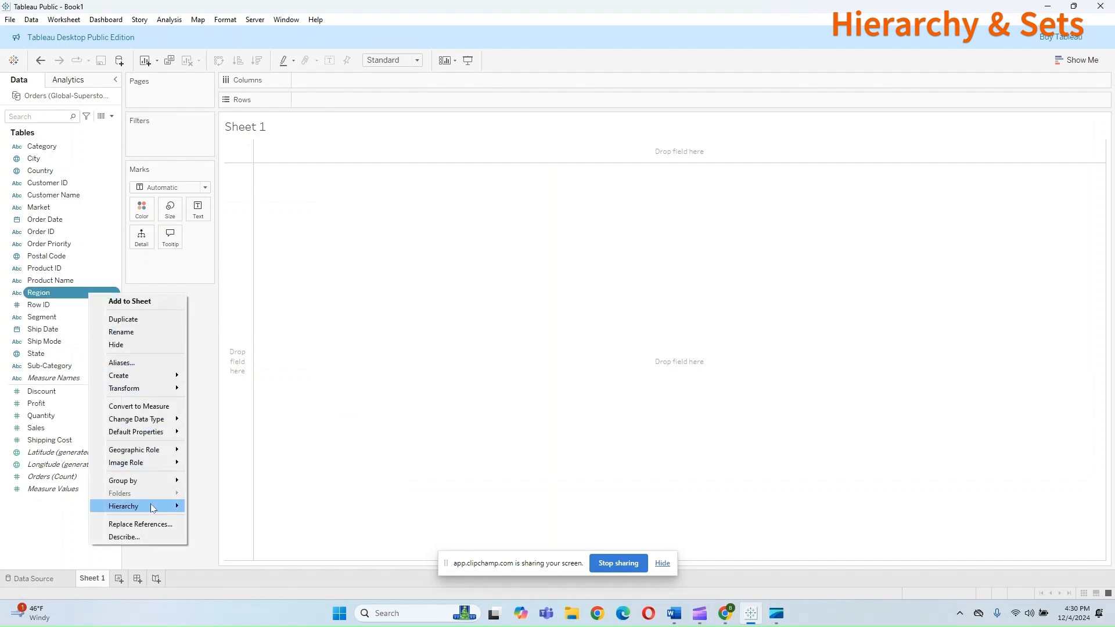
{"action": "mouse_move", "coordinate": [154, 506]}
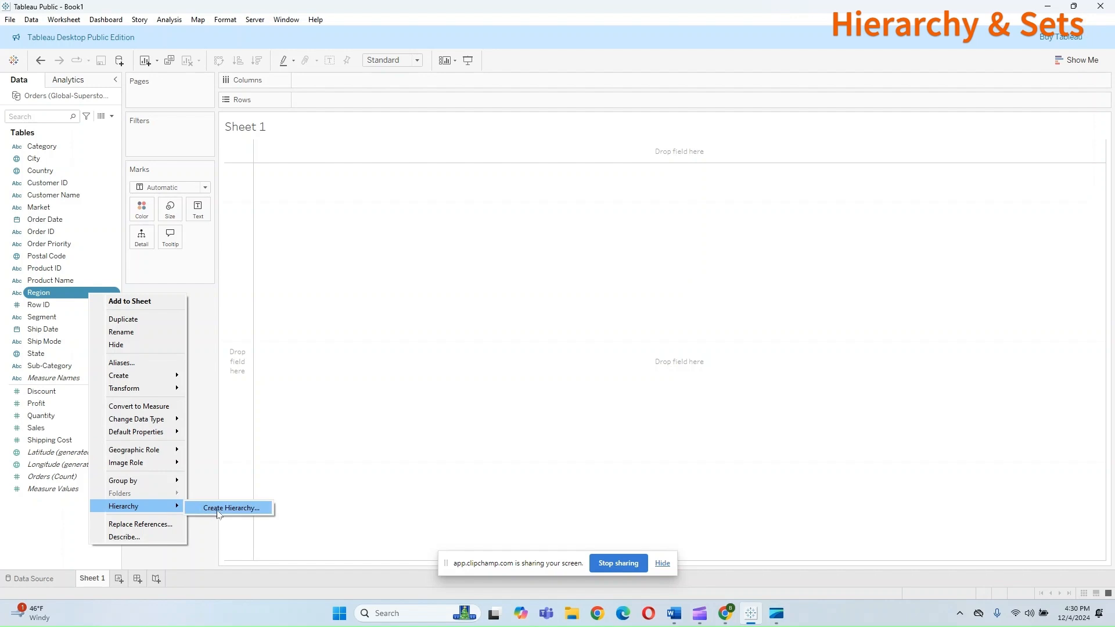
{"action": "left_click", "coordinate": [212, 509]}
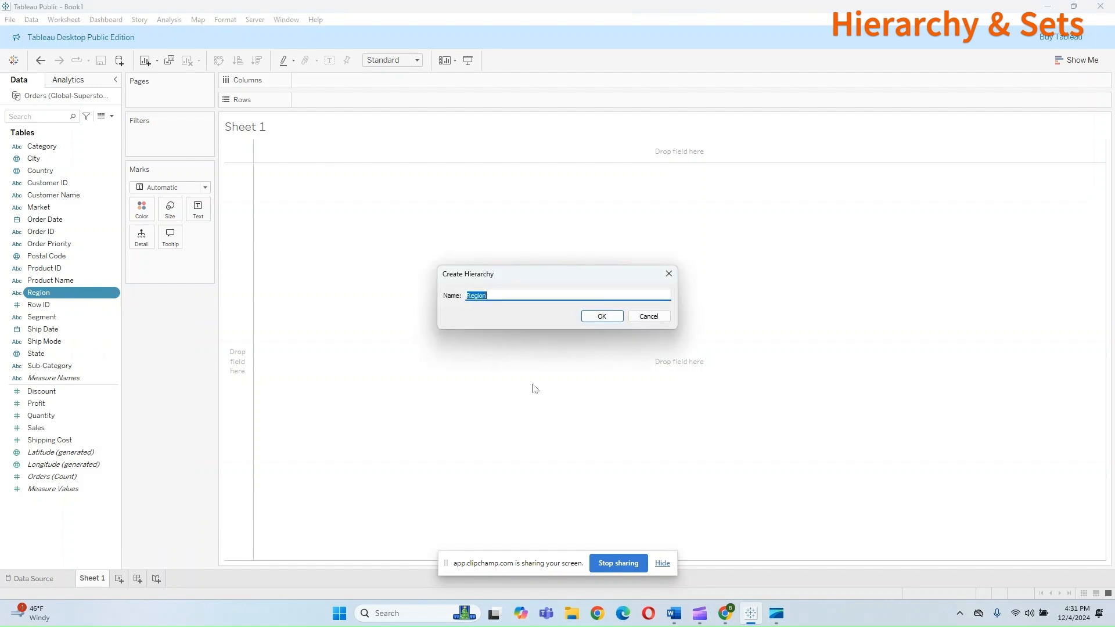
{"action": "key", "text": "Right"}
{"action": "left_click", "coordinate": [602, 316]}
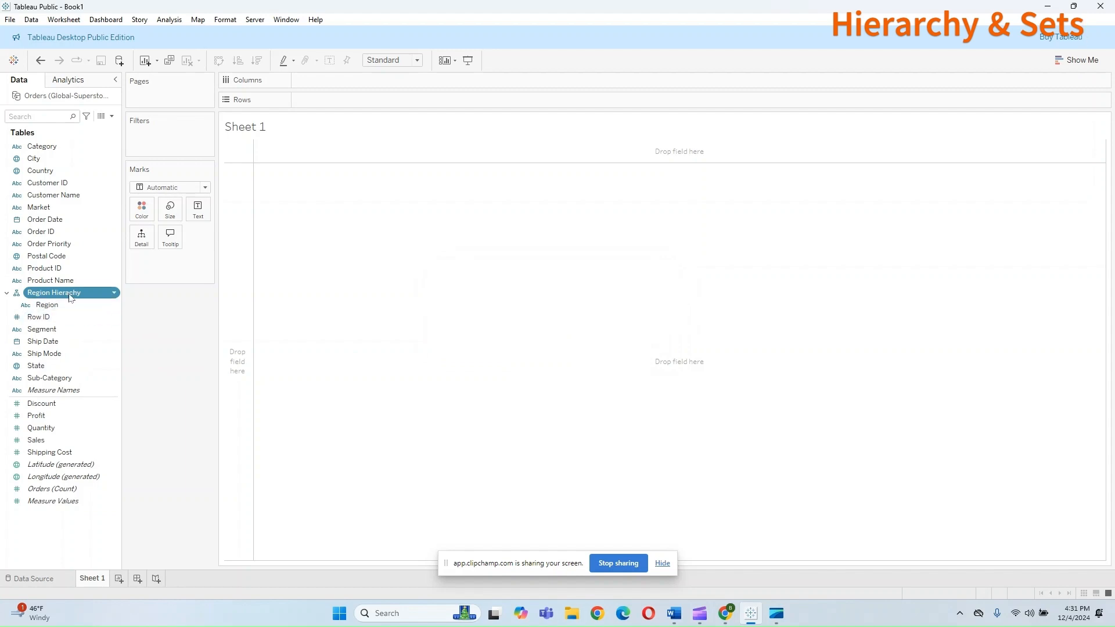
Step: Place the single-level Region Hierachy on the rows and remove it again
{"action": "left_click_drag", "start_coordinate": [108, 293], "coordinate": [413, 101]}
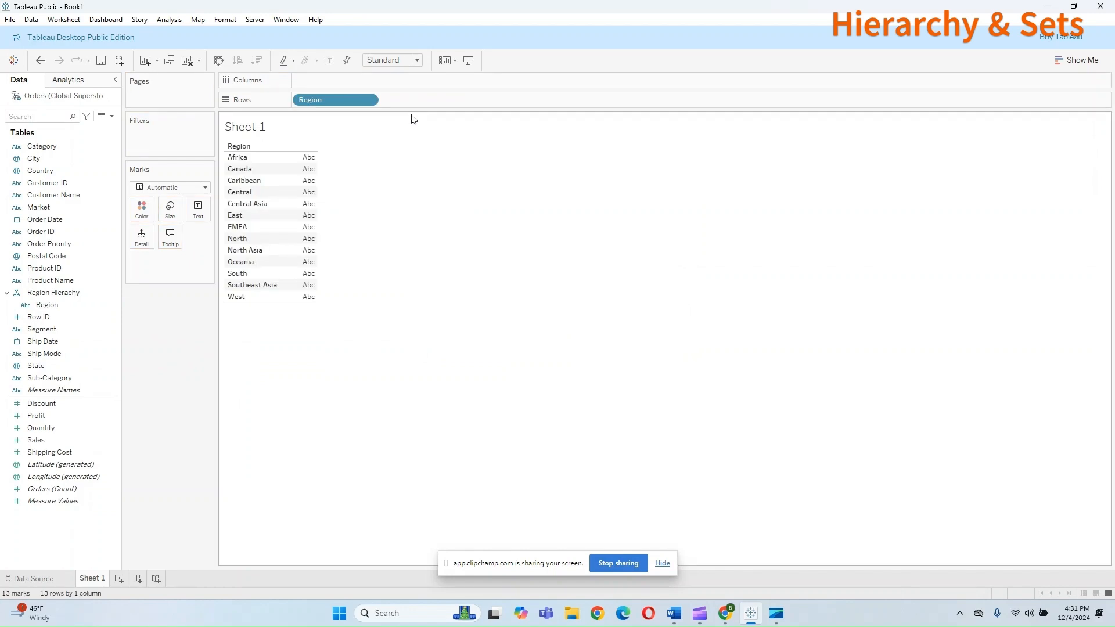
{"action": "left_click_drag", "start_coordinate": [317, 101], "coordinate": [144, 332]}
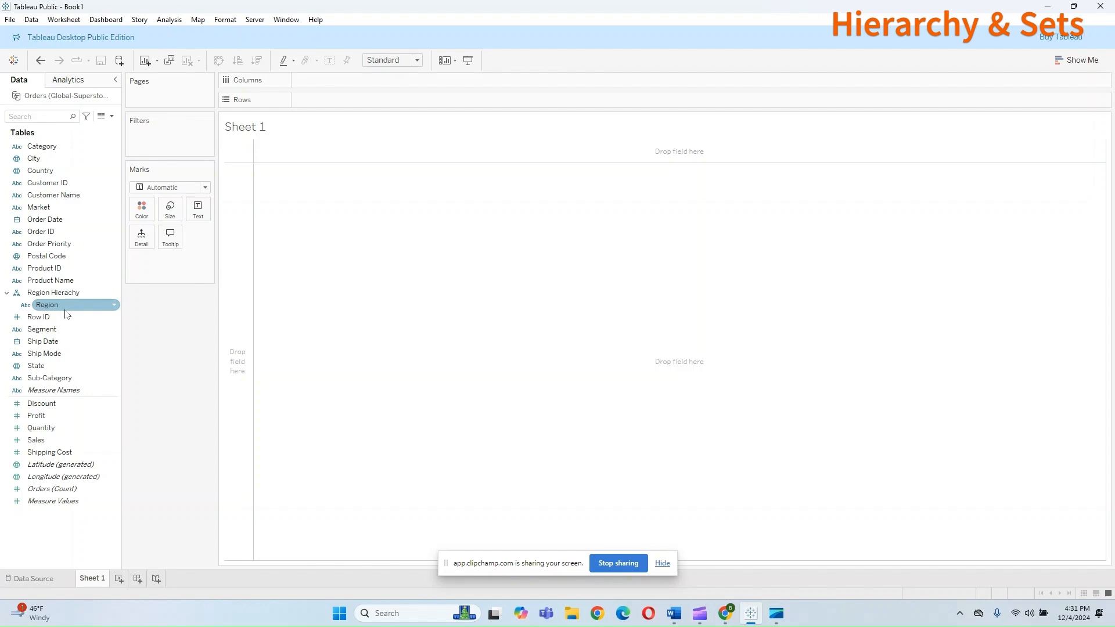
{"action": "right_click", "coordinate": [74, 293]}
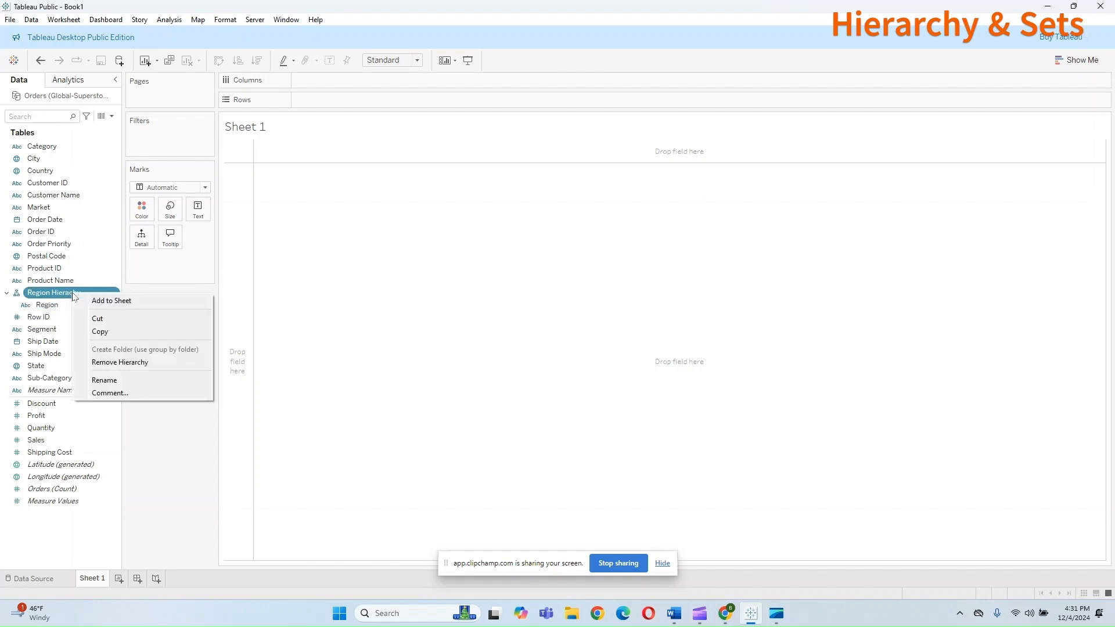
{"action": "left_click", "coordinate": [51, 308]}
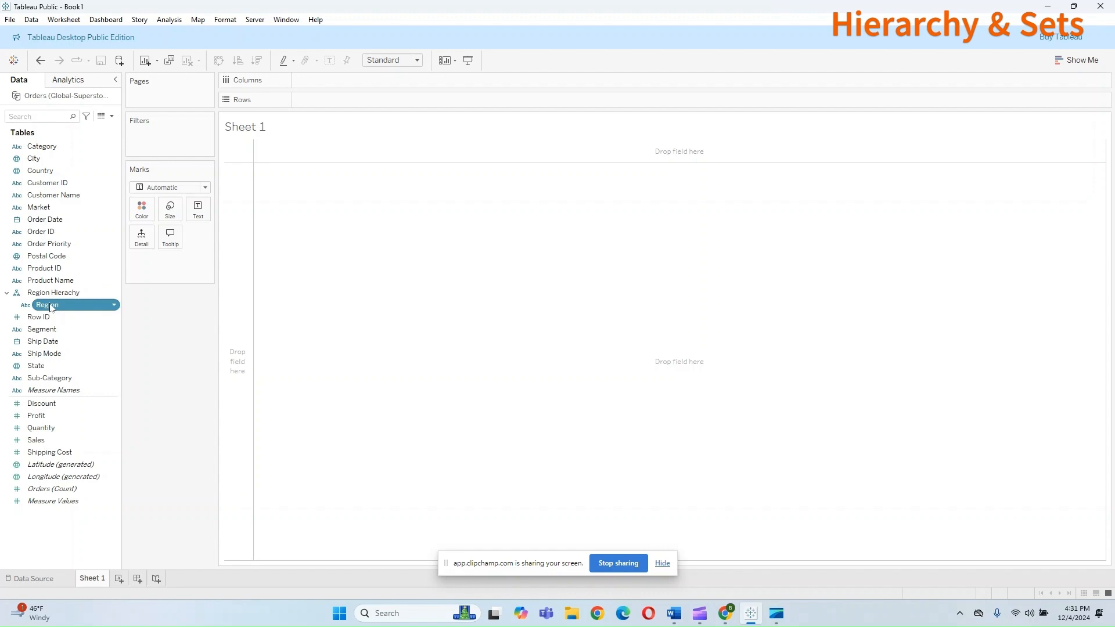
{"action": "right_click", "coordinate": [51, 306]}
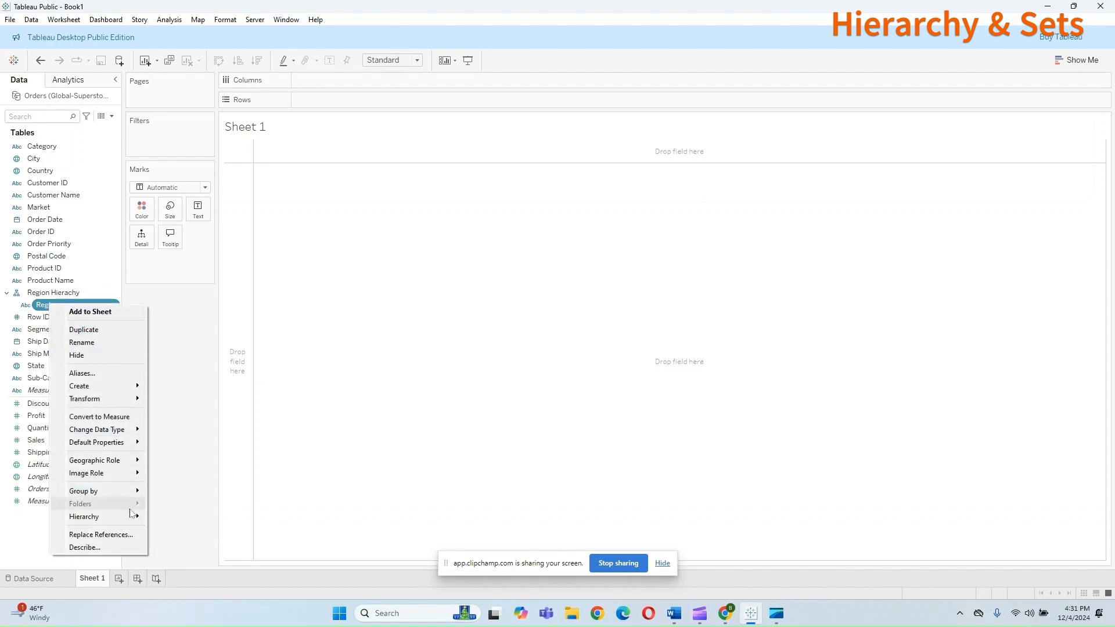
{"action": "mouse_move", "coordinate": [129, 517]}
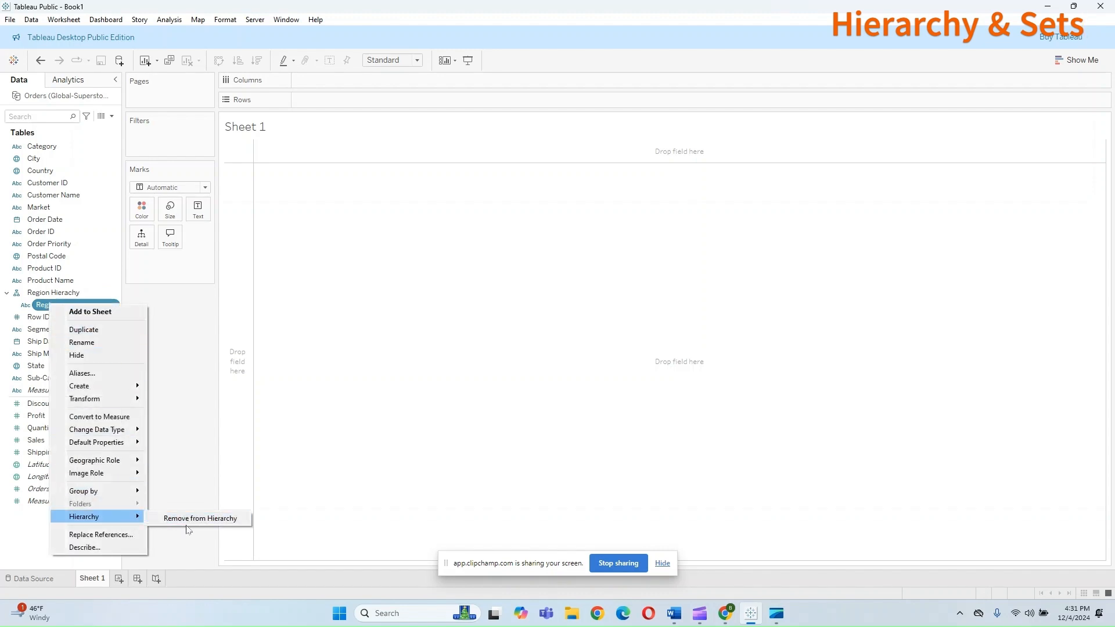
{"action": "left_click", "coordinate": [201, 453]}
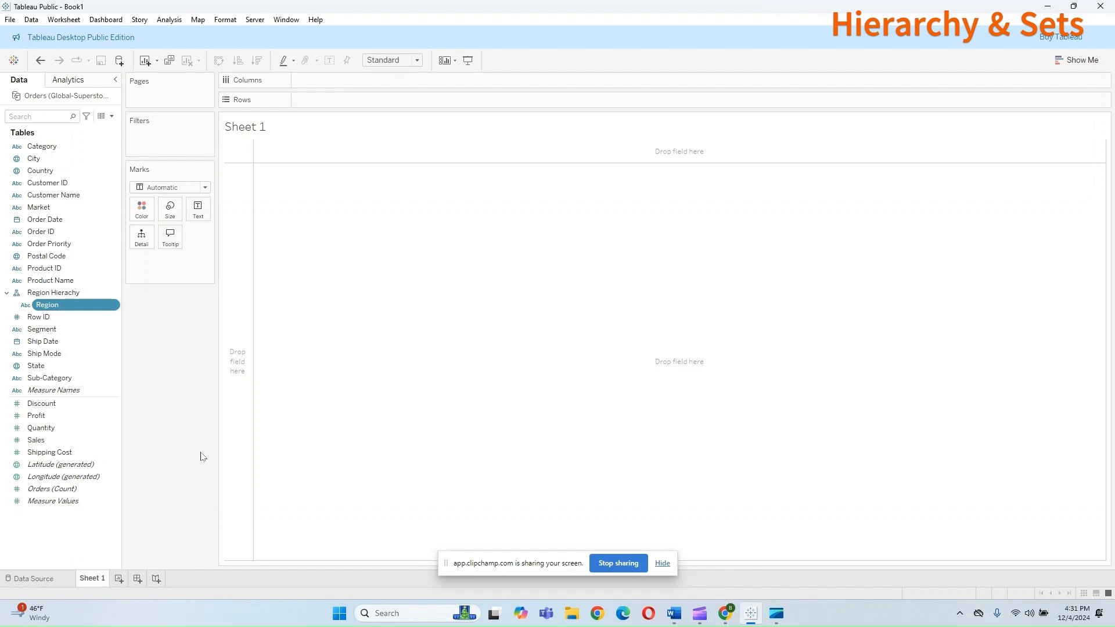
Step: Add the State field to the Region Hierachy
{"action": "left_click", "coordinate": [66, 368]}
{"action": "right_click", "coordinate": [68, 369]}
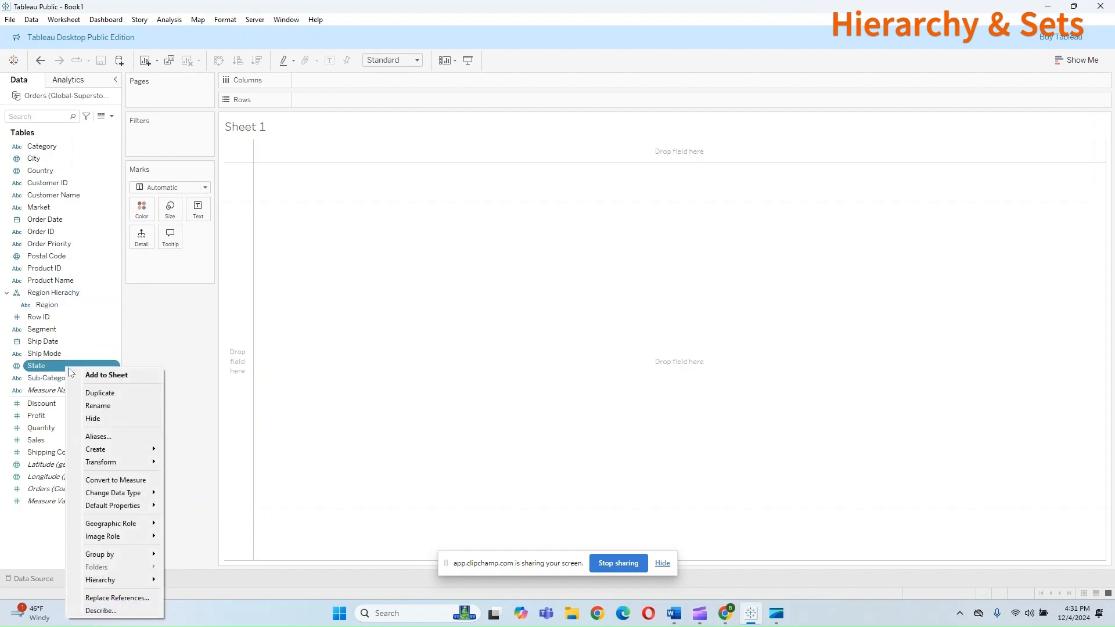
{"action": "mouse_move", "coordinate": [156, 581]}
{"action": "mouse_move", "coordinate": [195, 586]}
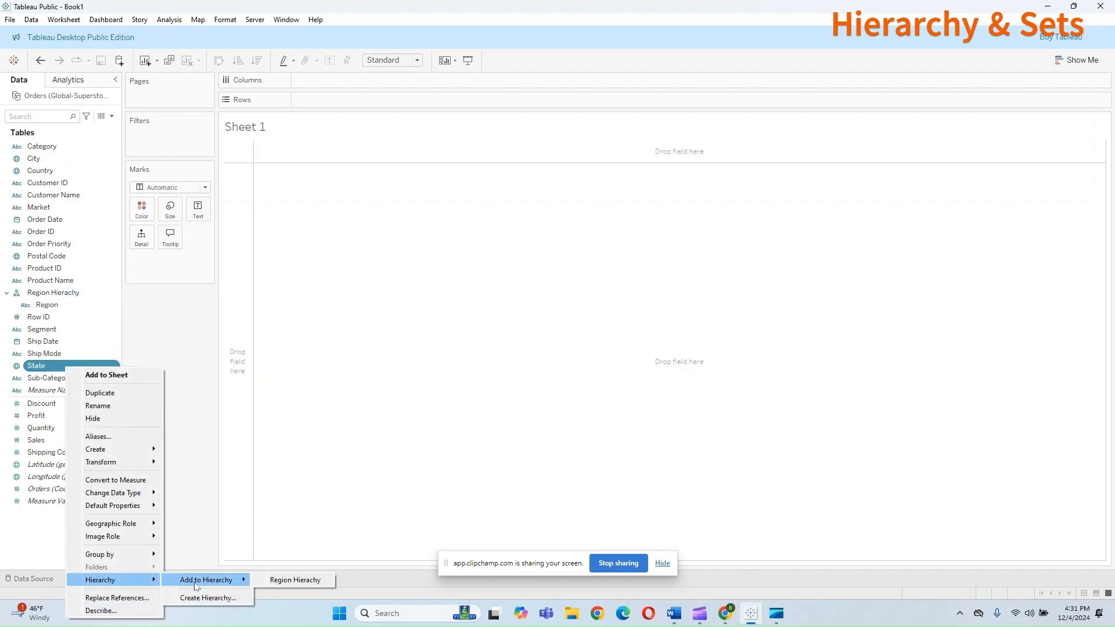
{"action": "left_click", "coordinate": [283, 582]}
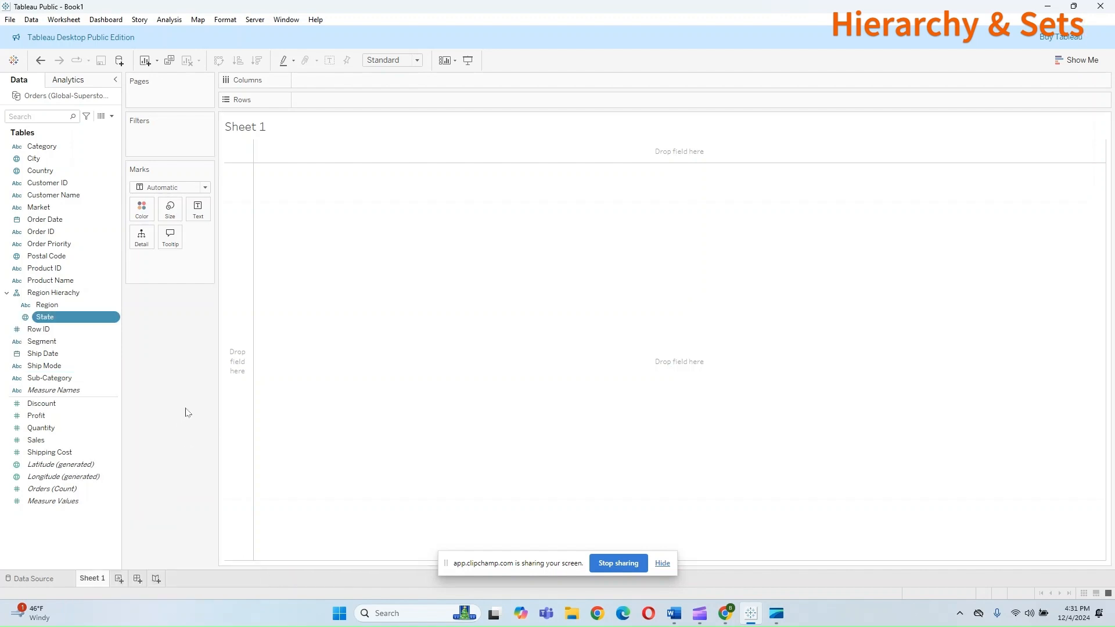
Step: Add the Region Hierachy to the rows of Sheet 1 and drill down from Region to State
{"action": "left_click_drag", "start_coordinate": [54, 292], "coordinate": [347, 102]}
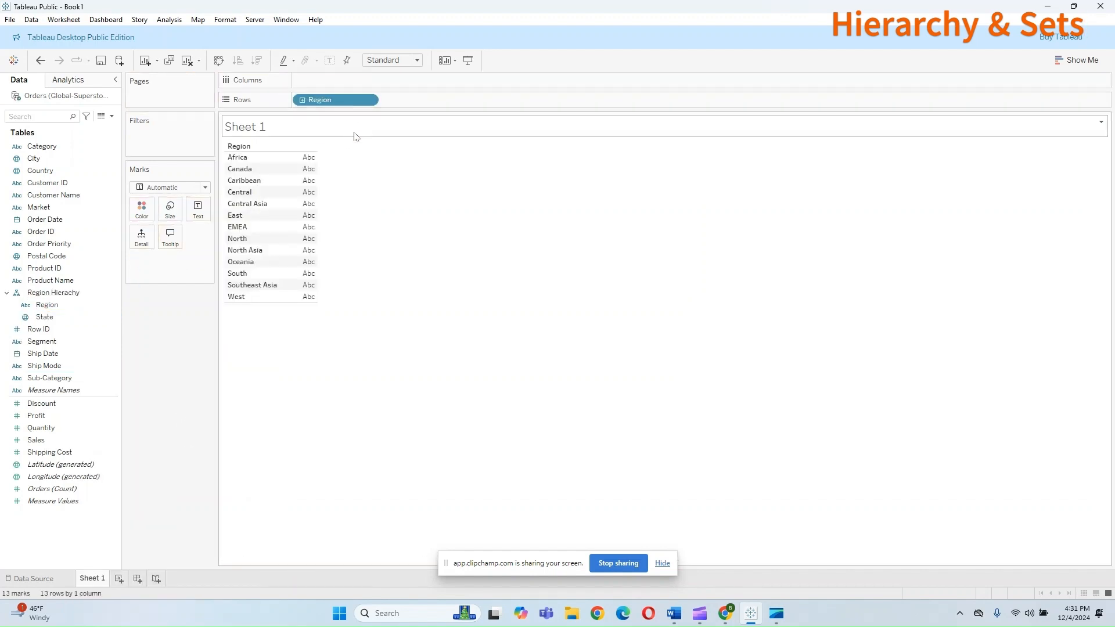
{"action": "left_click", "coordinate": [303, 102]}
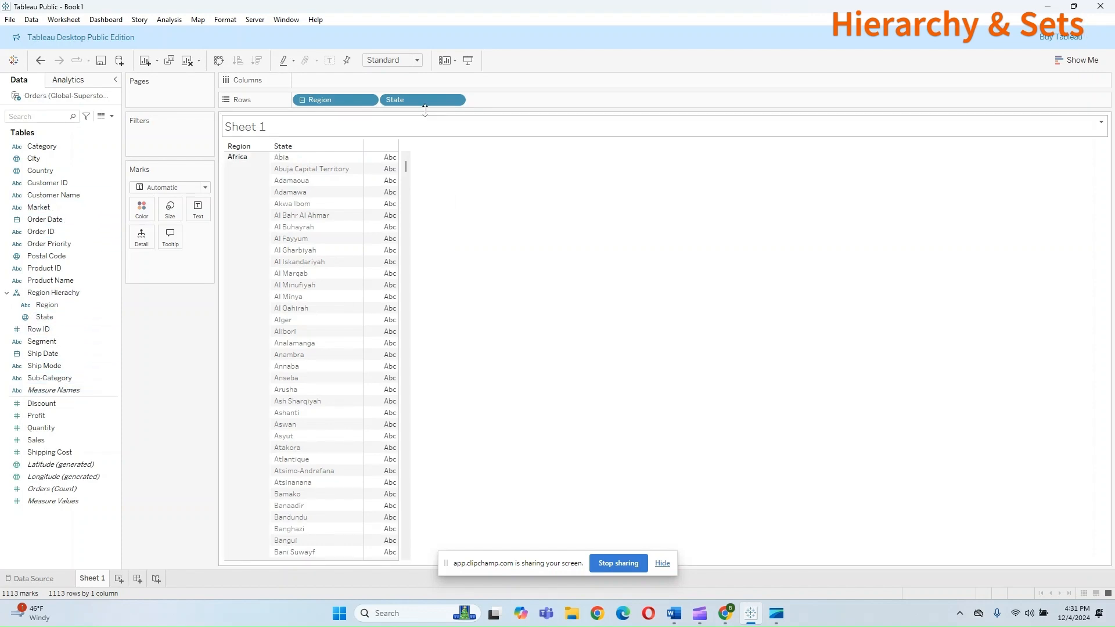
Step: Add the Country field to the Region Hierachy and place it between Region and State
{"action": "left_click", "coordinate": [66, 343]}
{"action": "right_click", "coordinate": [44, 172]}
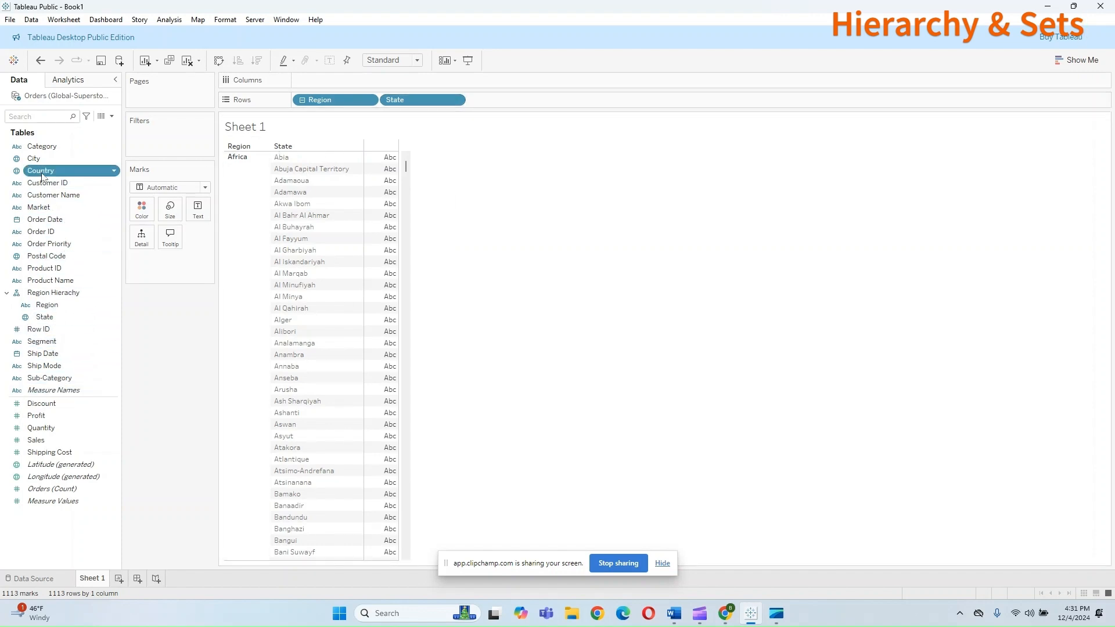
{"action": "mouse_move", "coordinate": [109, 401]}
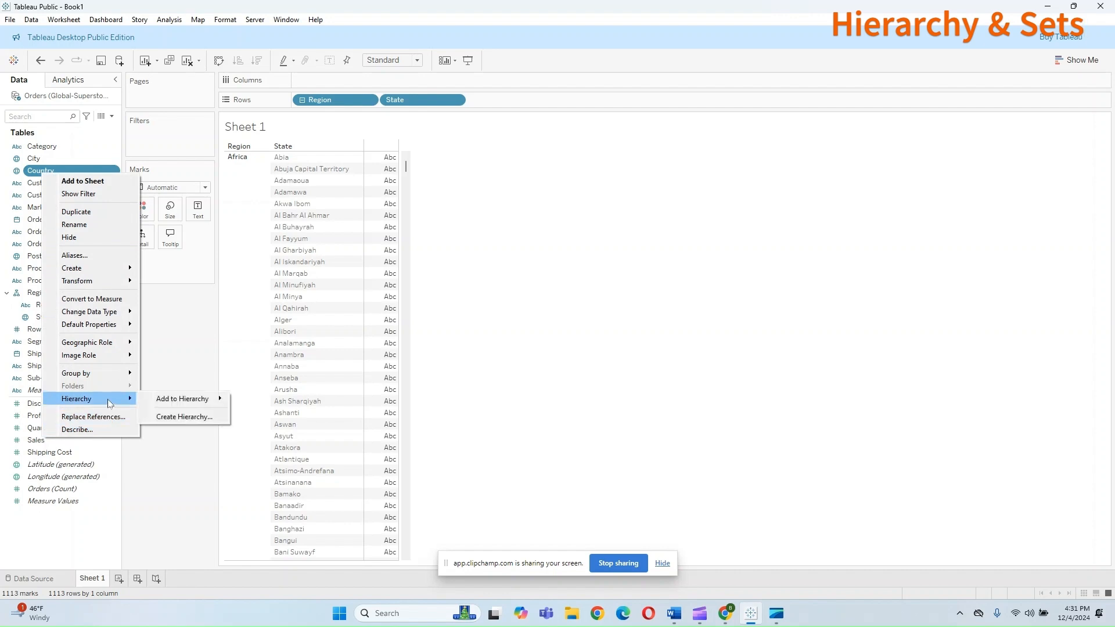
{"action": "mouse_move", "coordinate": [180, 406]}
{"action": "left_click", "coordinate": [257, 400]}
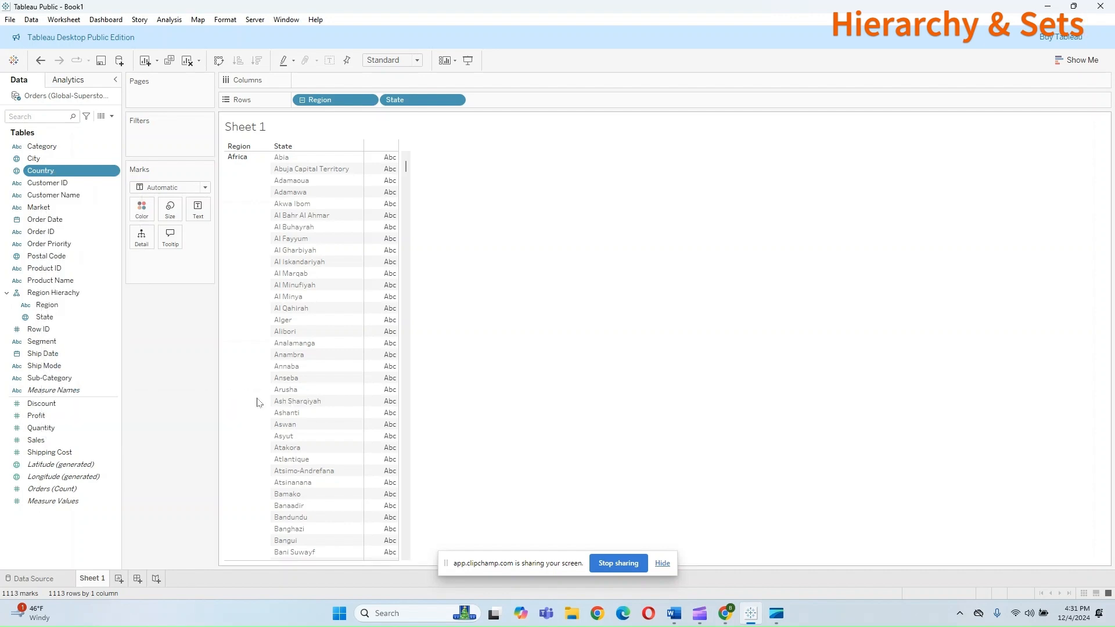
{"action": "left_click", "coordinate": [302, 100]}
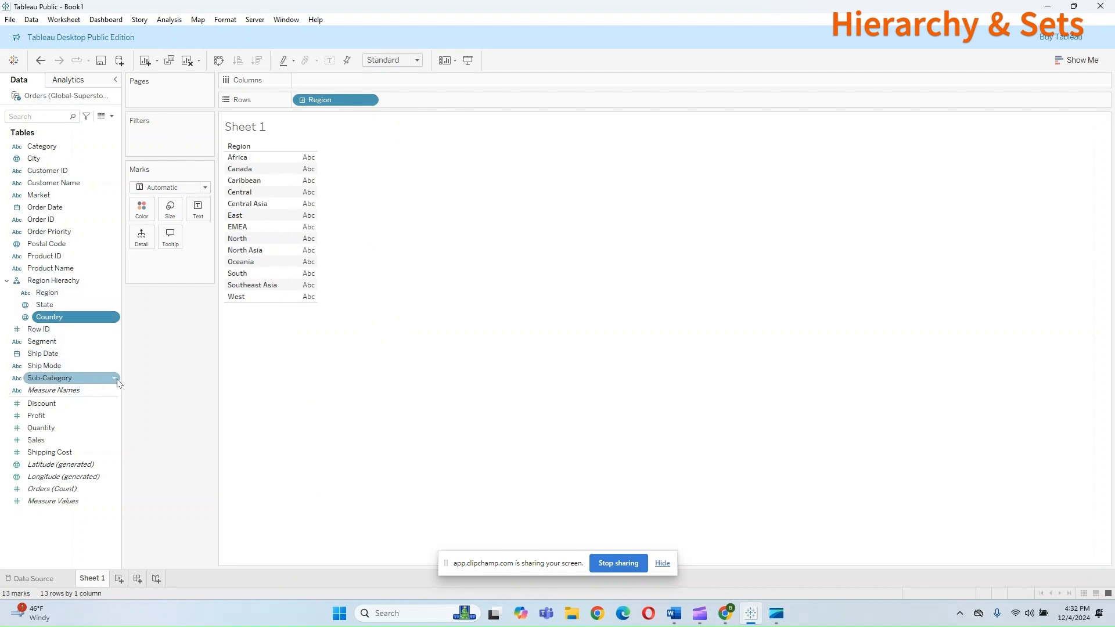
{"action": "left_click_drag", "start_coordinate": [68, 321], "coordinate": [69, 302]}
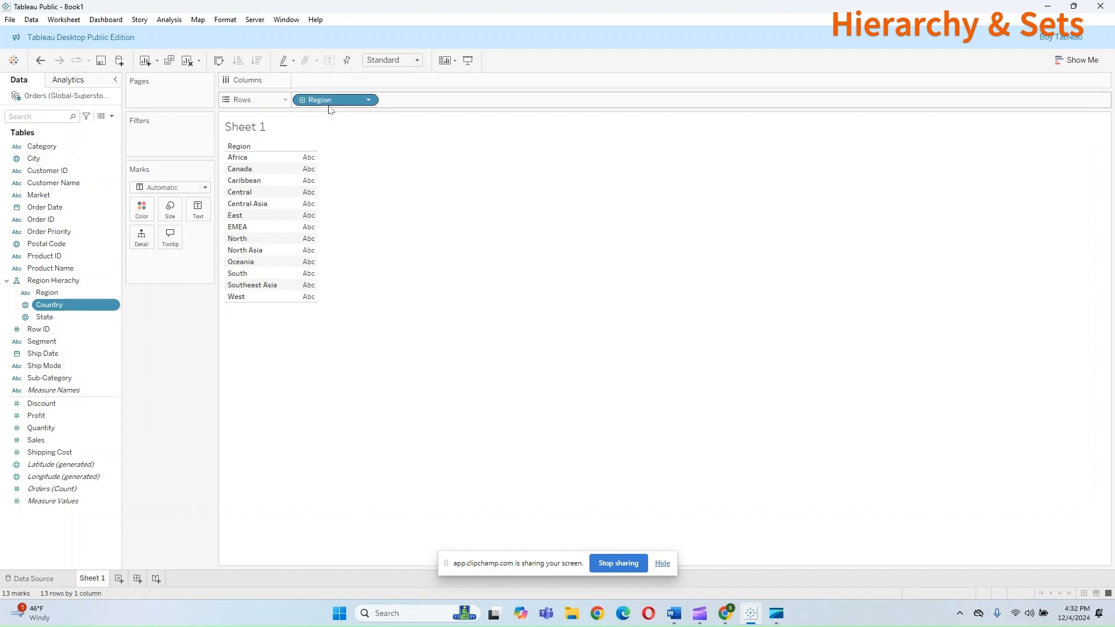
Step: Place the Region Hierachy on Rows again, expand it through Country to State, and examine the nested rows
{"action": "left_click_drag", "start_coordinate": [331, 101], "coordinate": [141, 305]}
{"action": "left_click_drag", "start_coordinate": [56, 281], "coordinate": [352, 101]}
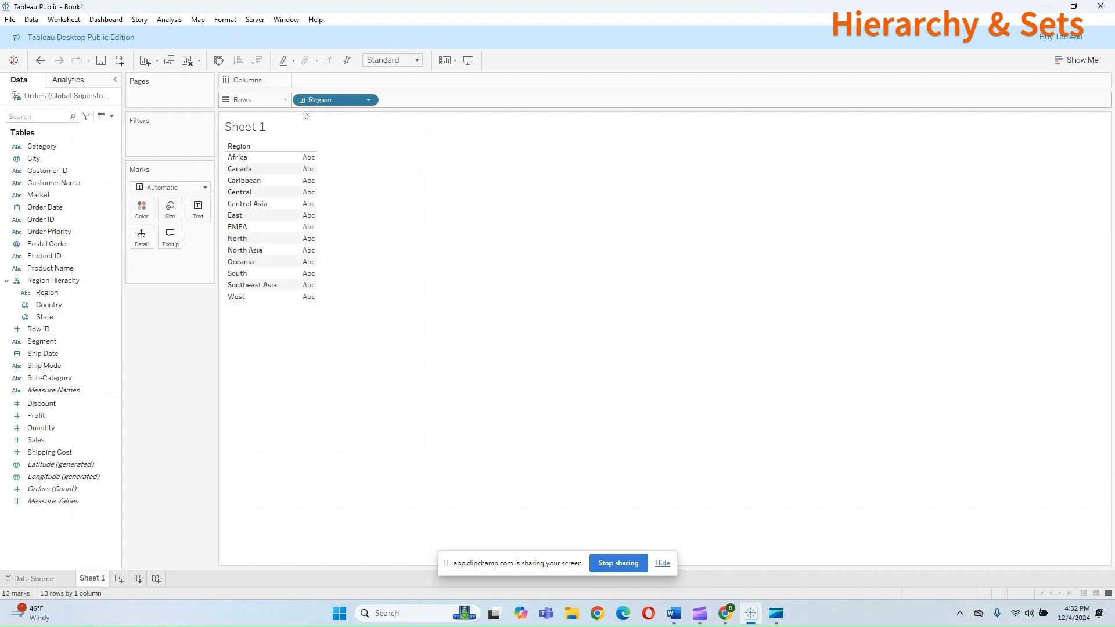
{"action": "left_click", "coordinate": [302, 100]}
{"action": "left_click", "coordinate": [389, 100]}
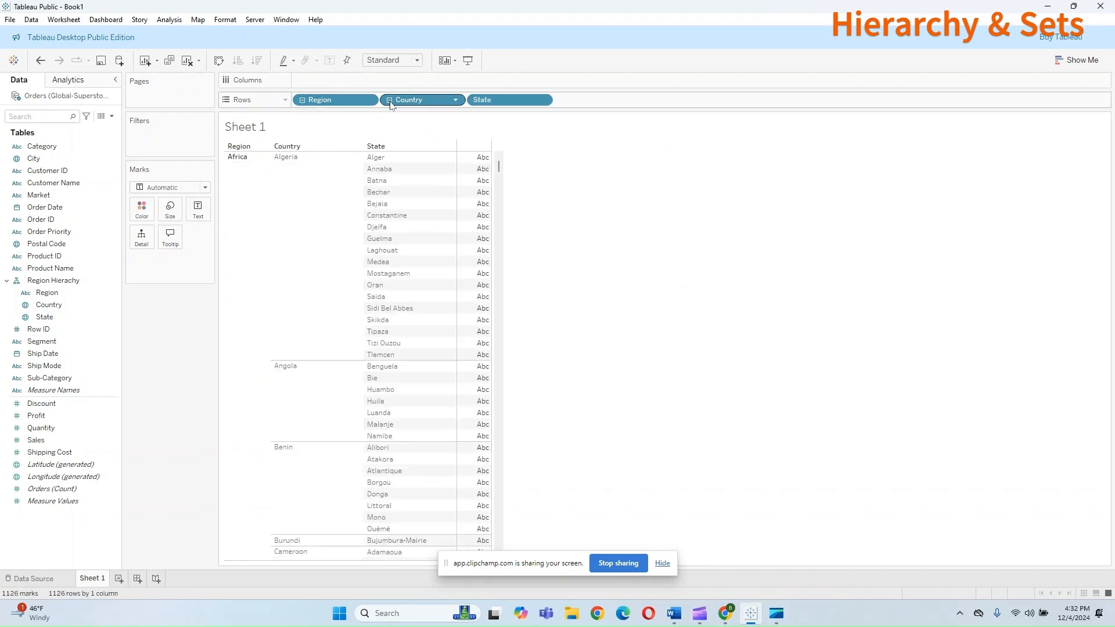
{"action": "scroll", "coordinate": [351, 269], "scroll_direction": "down", "scroll_amount": 15}
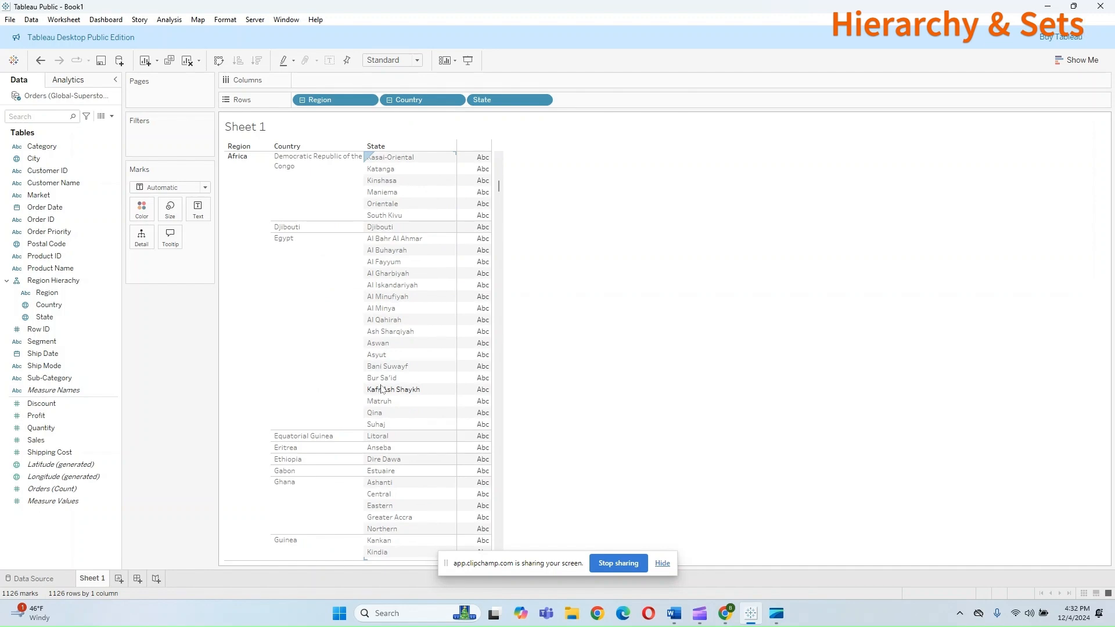
{"action": "scroll", "coordinate": [371, 360], "scroll_direction": "down", "scroll_amount": 15}
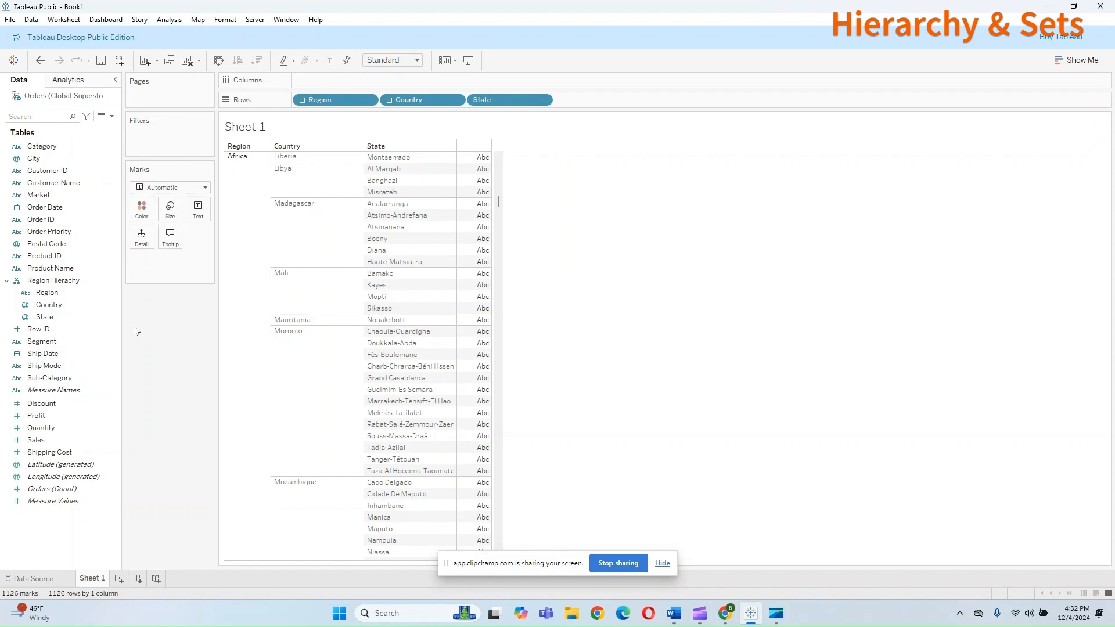
Step: Add a new worksheet and create a hierarchy from Category and Sub-Category, keeping the name "Category, Sub-Category"
{"action": "left_click", "coordinate": [119, 578]}
{"action": "left_click", "coordinate": [47, 381]}
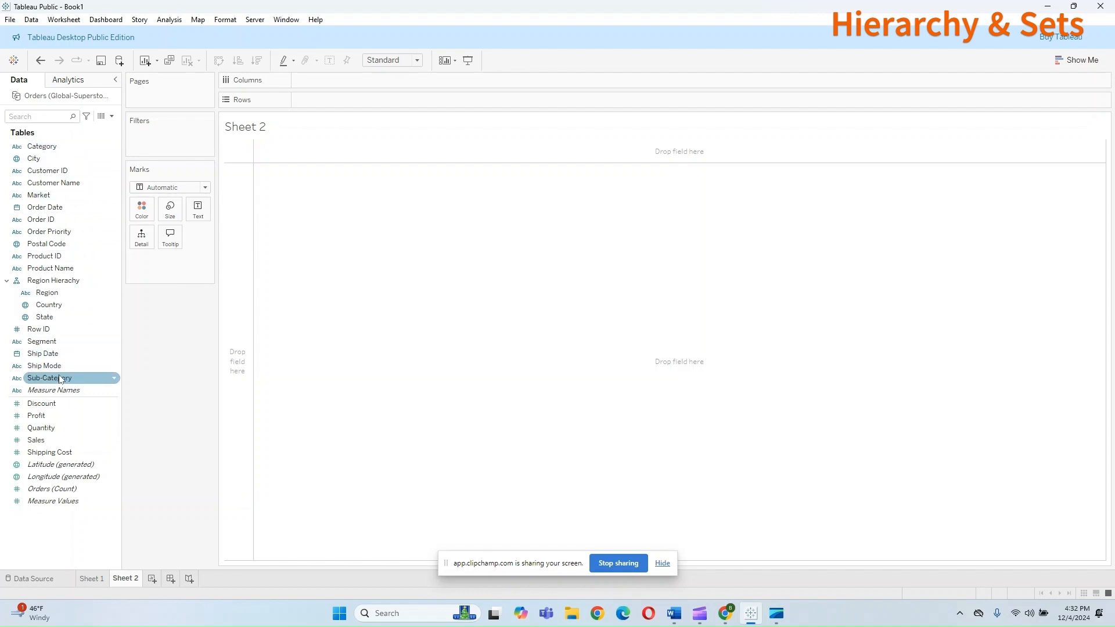
{"action": "left_click_drag", "start_coordinate": [61, 381], "coordinate": [74, 149]}
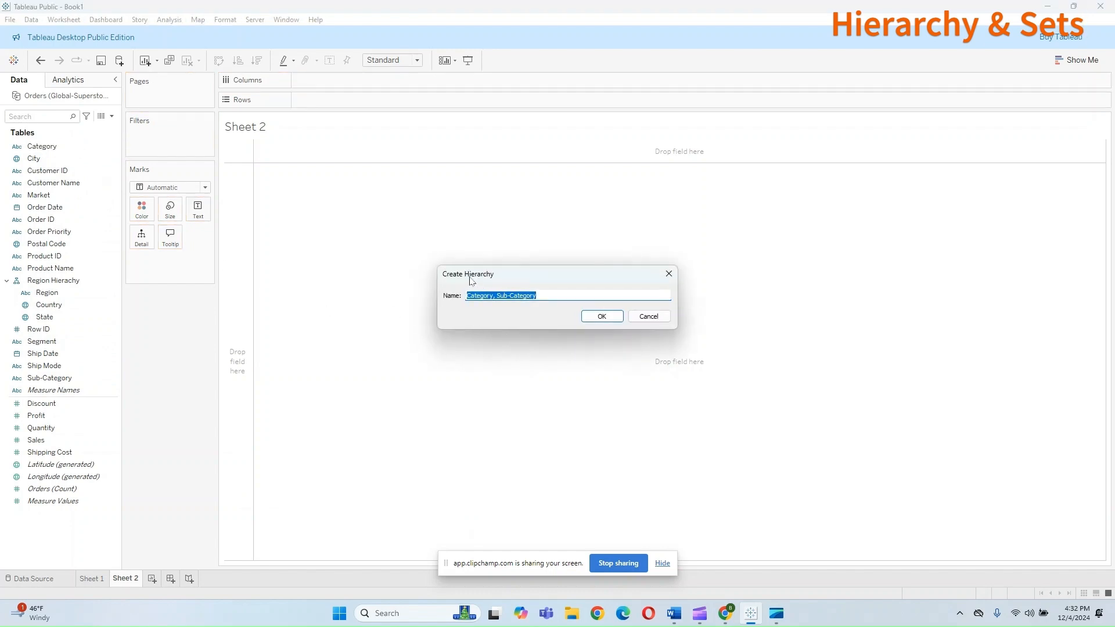
{"action": "left_click", "coordinate": [602, 316]}
Step: Put the Category, Sub-Category hierarchy on Rows, expand it to Sub-Category, and show Profit as horizontal bars
{"action": "left_click_drag", "start_coordinate": [54, 148], "coordinate": [356, 100]}
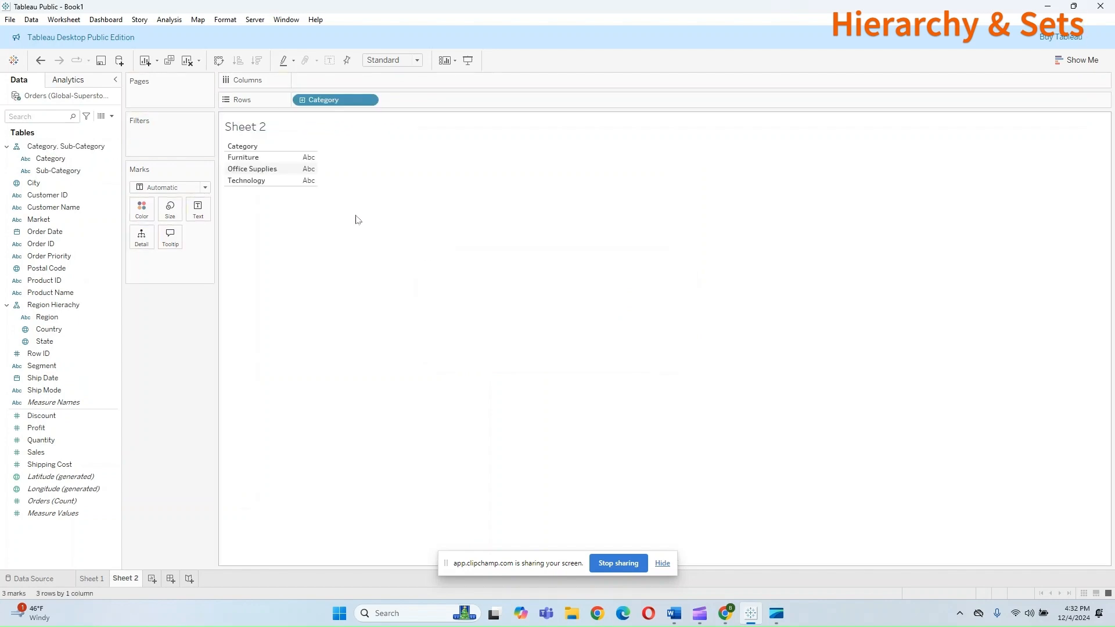
{"action": "left_click", "coordinate": [302, 100]}
{"action": "left_click_drag", "start_coordinate": [69, 428], "coordinate": [808, 124]}
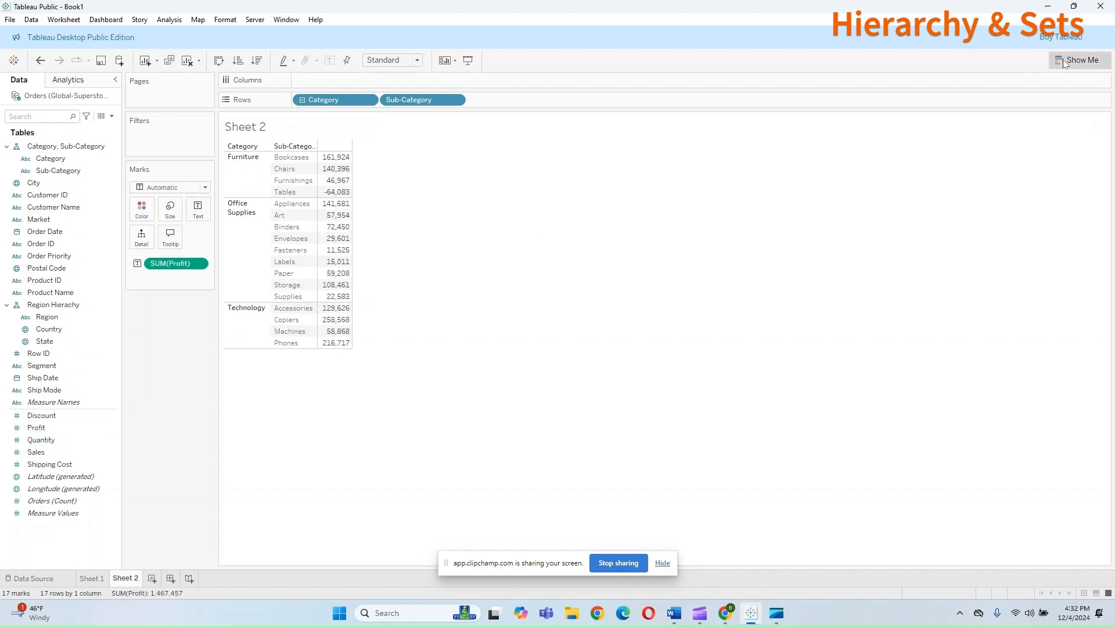
{"action": "left_click", "coordinate": [1078, 60]}
{"action": "left_click", "coordinate": [1018, 149]}
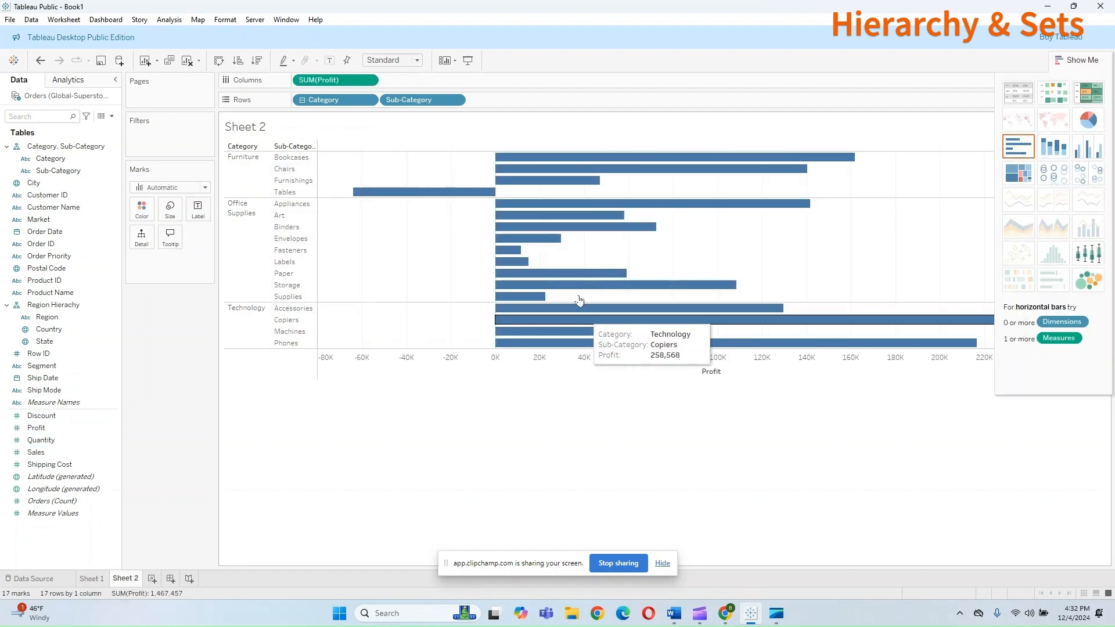
Step: Drill up and down between Category and Sub-Category, leave the profit chart at Category level, and close the chart-type suggestions
{"action": "left_click", "coordinate": [302, 100]}
{"action": "left_click", "coordinate": [302, 100]}
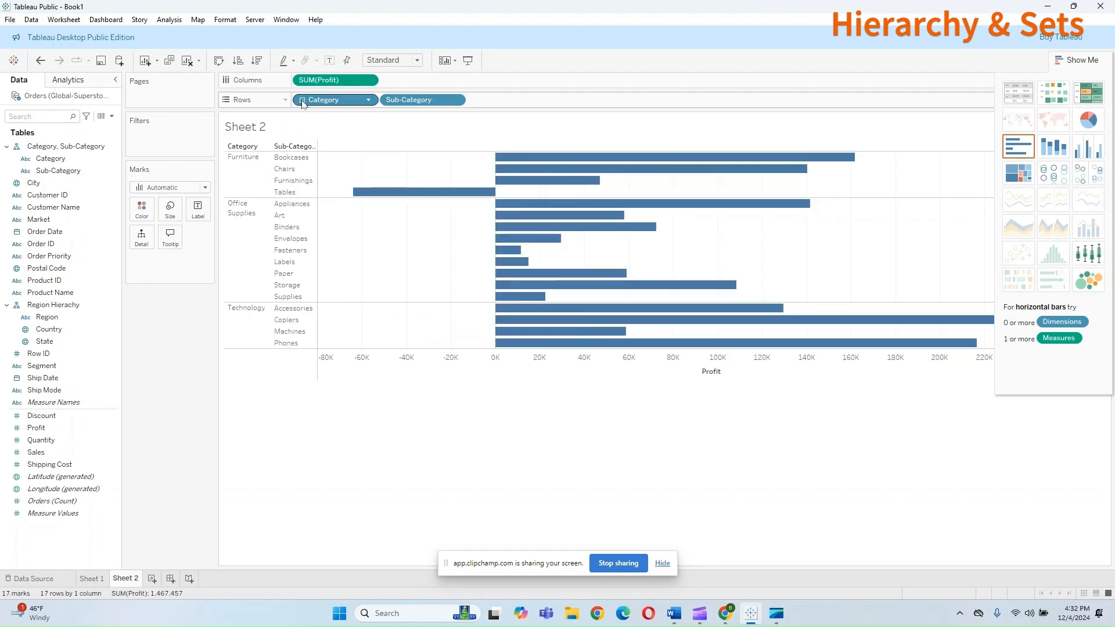
{"action": "left_click", "coordinate": [303, 100]}
{"action": "left_click", "coordinate": [302, 100]}
{"action": "left_click", "coordinate": [302, 100]}
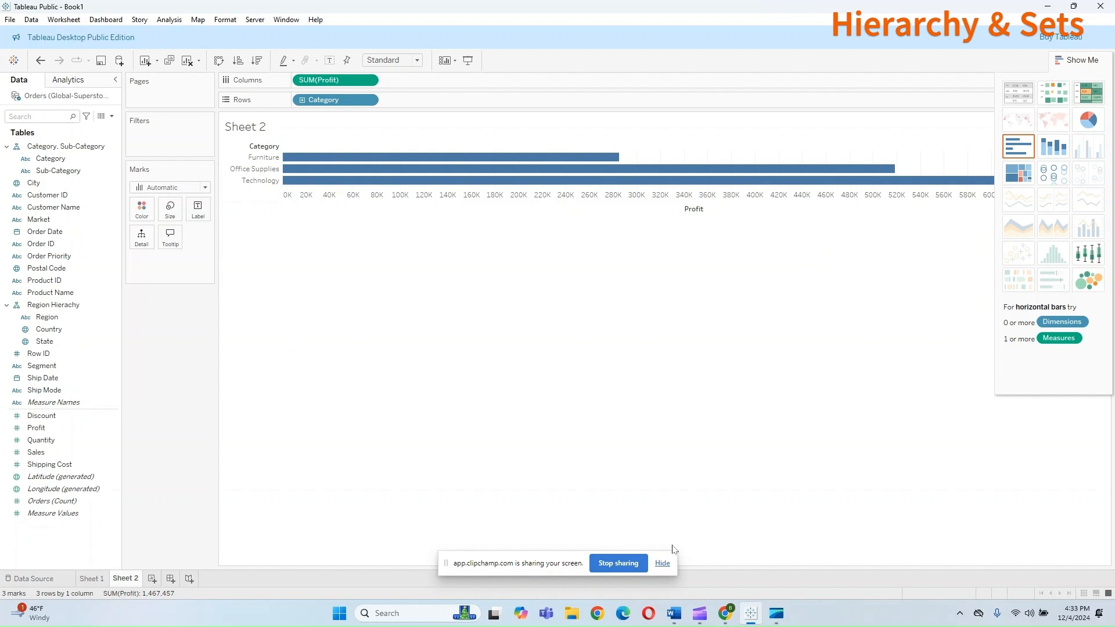
{"action": "left_click", "coordinate": [1097, 60]}
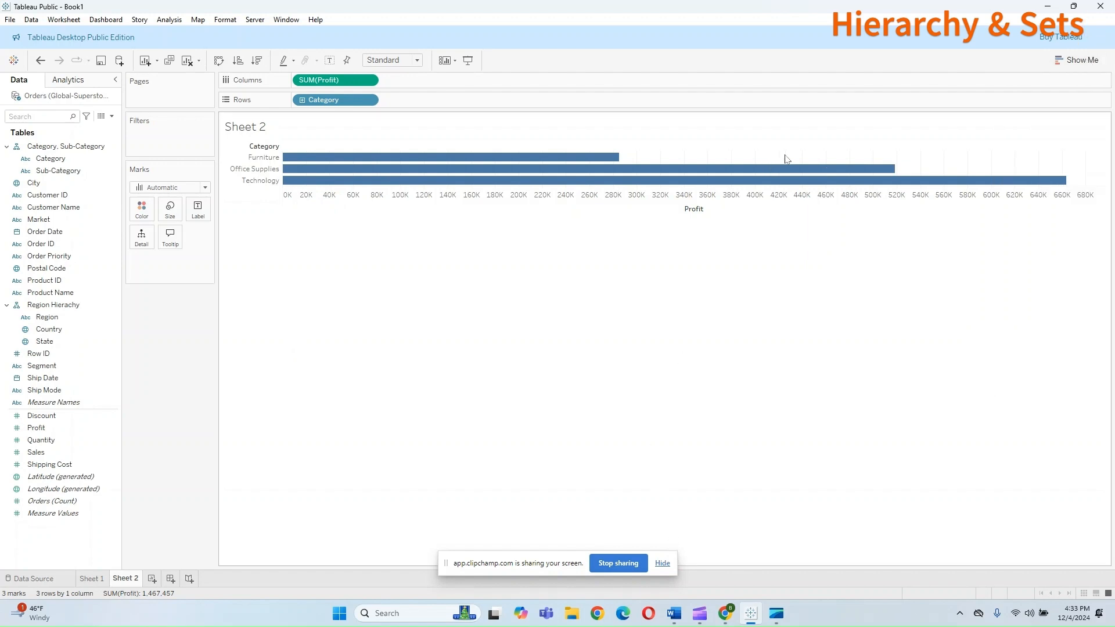
{"action": "left_click", "coordinate": [663, 563]}
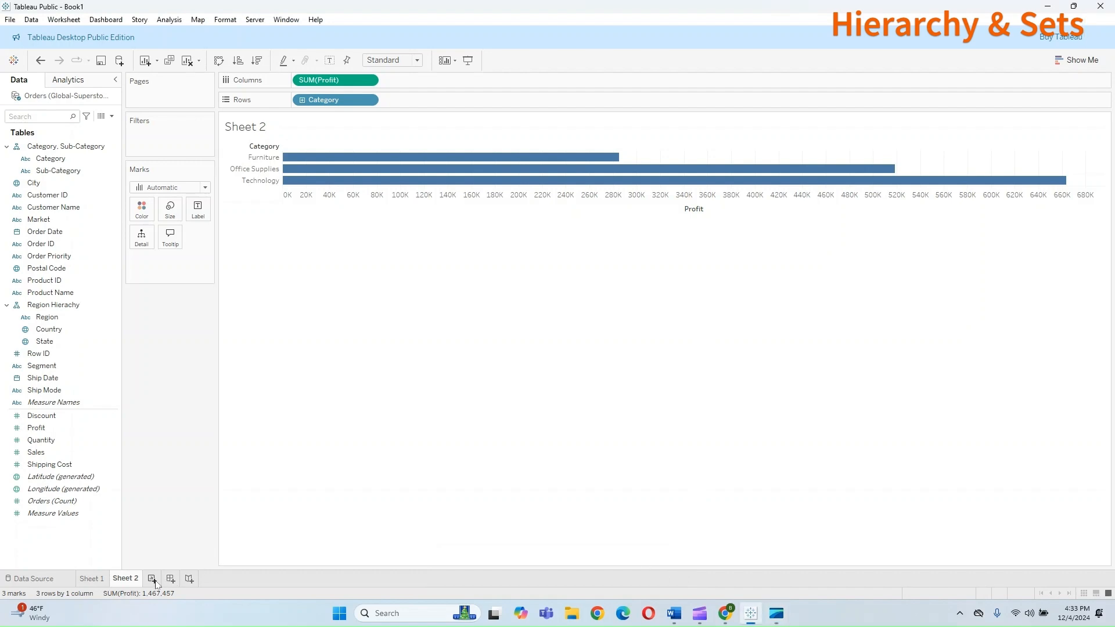
Step: Add a new worksheet and place Sub-Category on Rows
{"action": "left_click", "coordinate": [152, 579]}
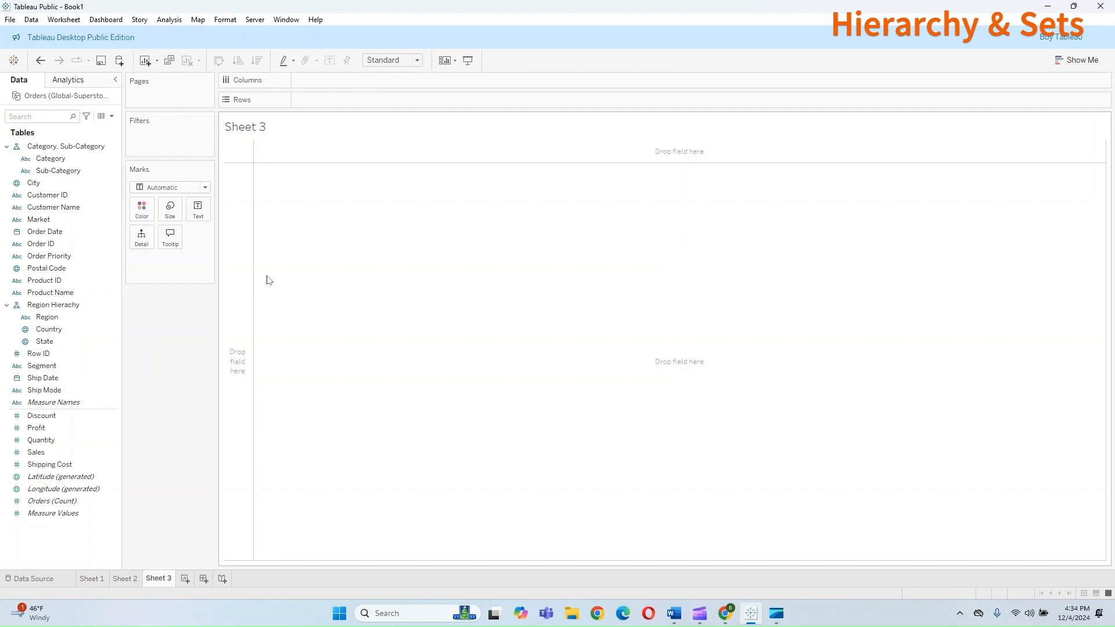
{"action": "left_click", "coordinate": [106, 235]}
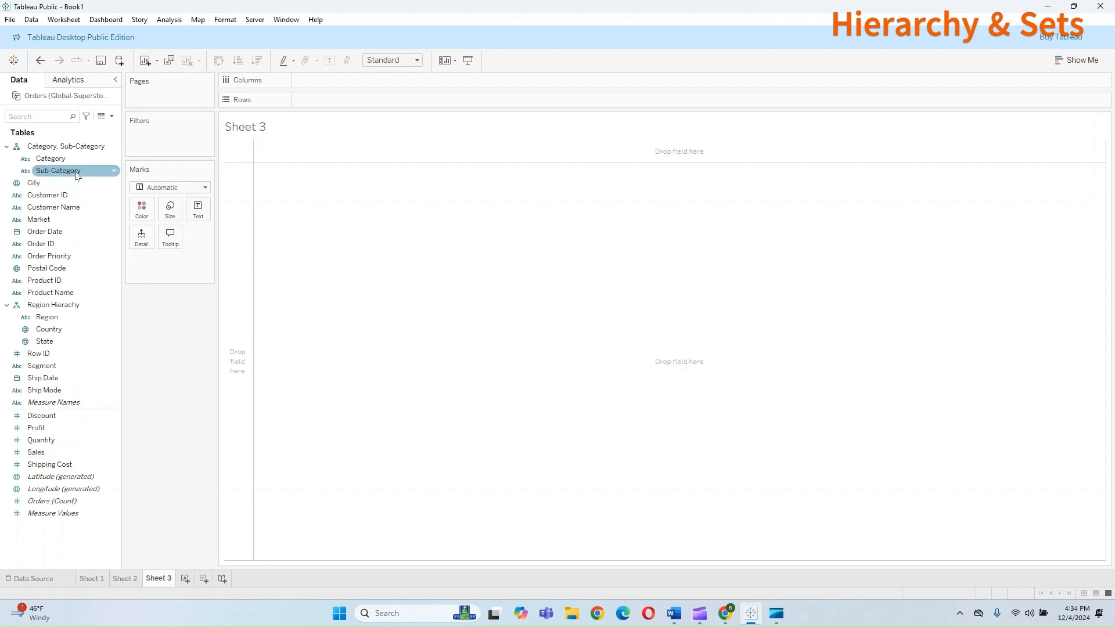
{"action": "left_click_drag", "start_coordinate": [76, 175], "coordinate": [348, 101]}
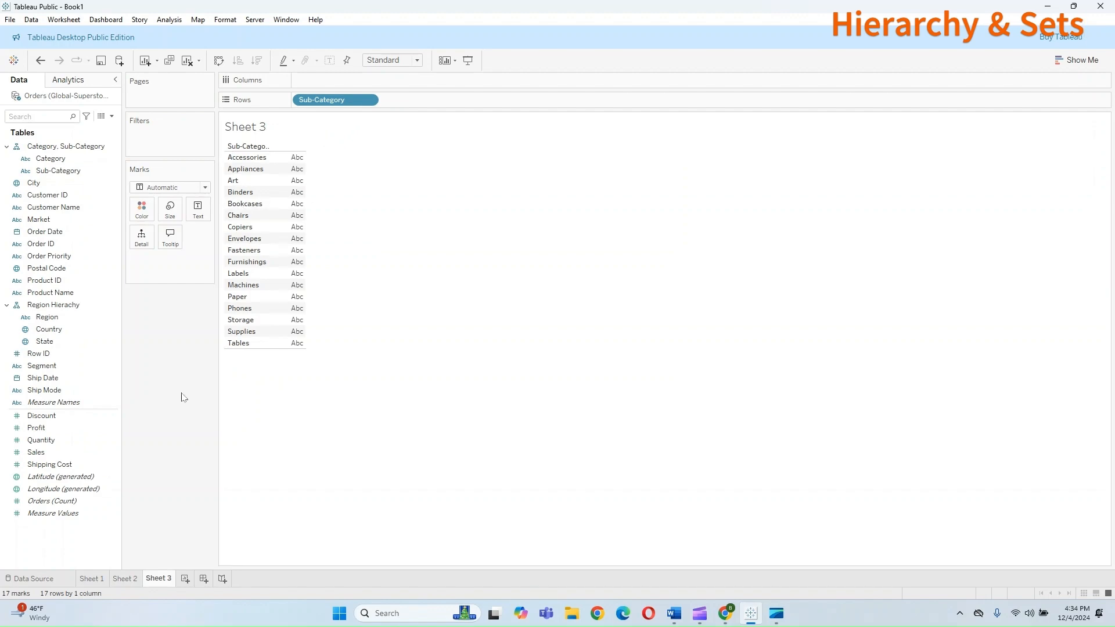
{"action": "right_click", "coordinate": [72, 170]}
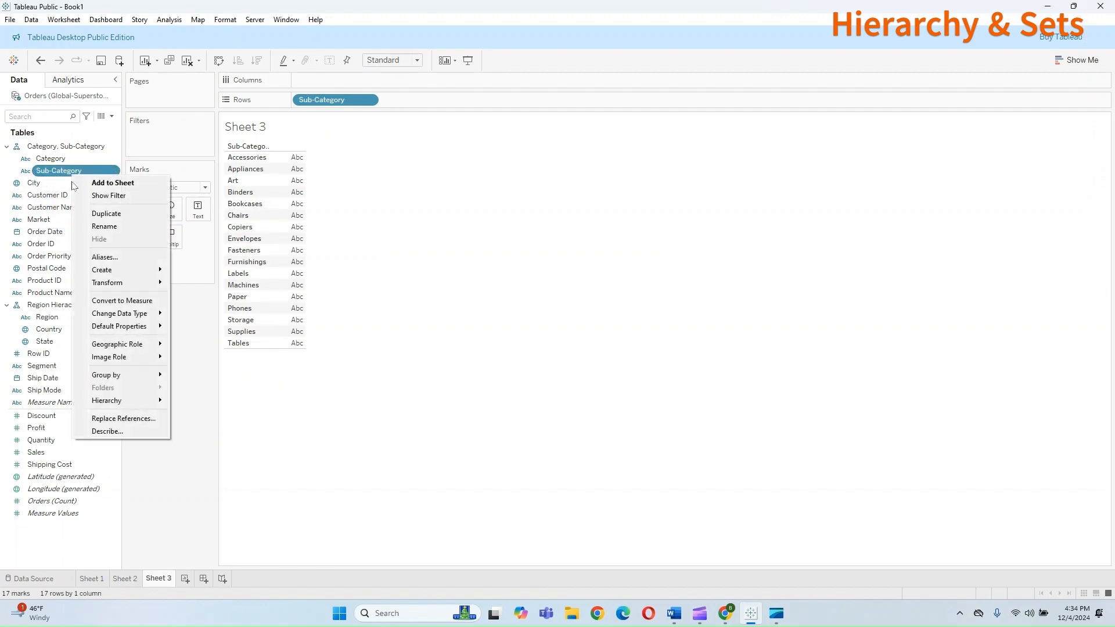
{"action": "mouse_move", "coordinate": [130, 272]}
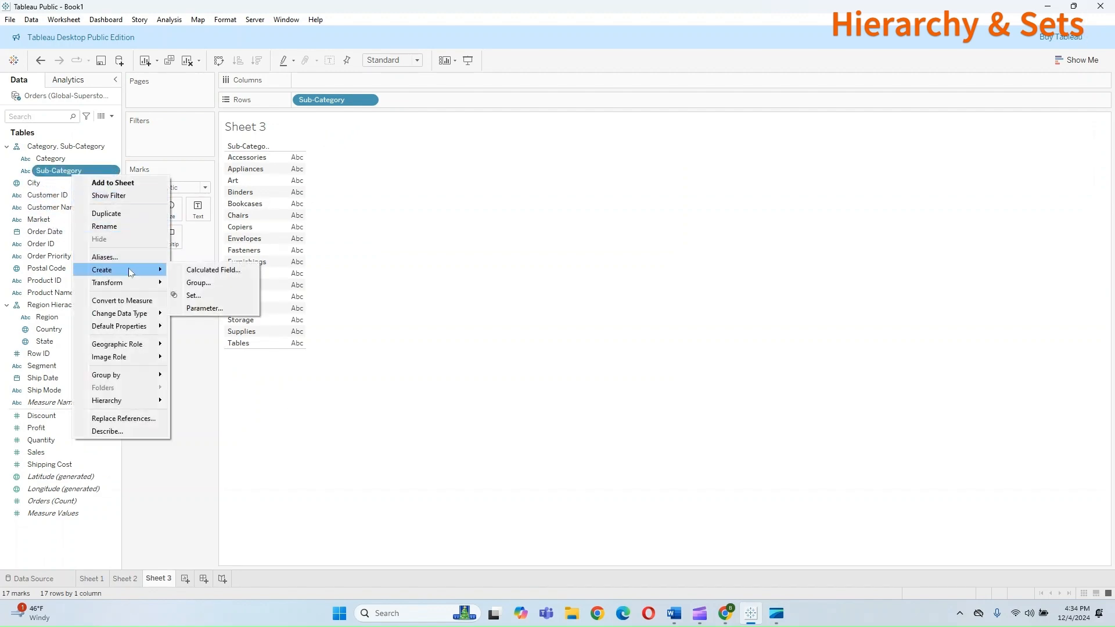
{"action": "left_click", "coordinate": [192, 296]}
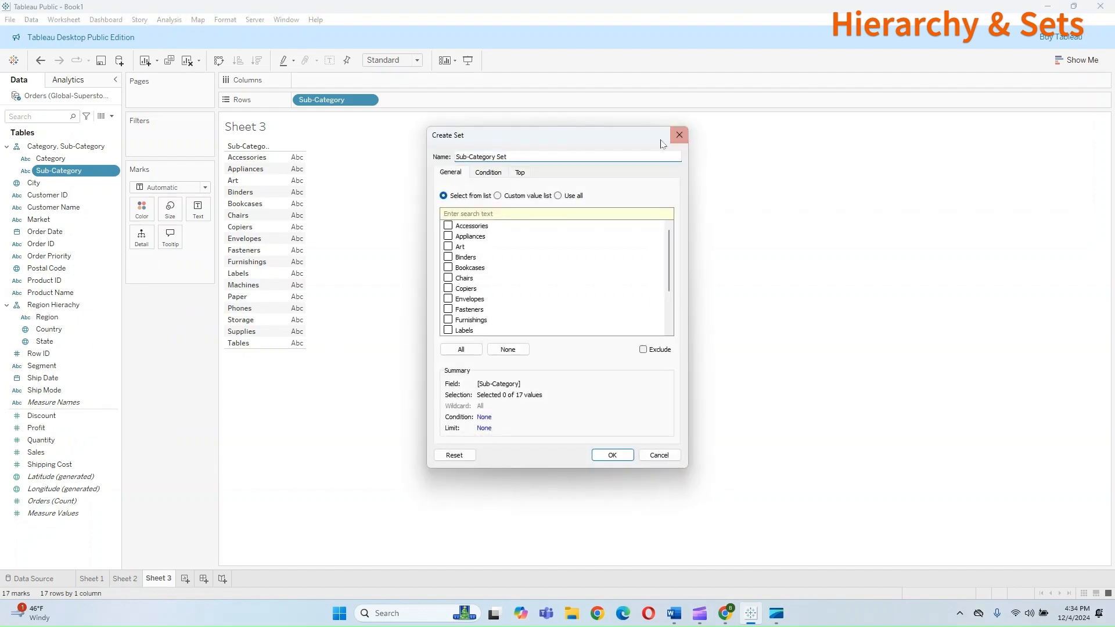
{"action": "left_click", "coordinate": [679, 136]}
Step: Create the set "Sub-Category Set" from Sub-Category containing Accessories, Appliances, Art, Binders, Bookcases and Chairs
{"action": "right_click", "coordinate": [97, 176]}
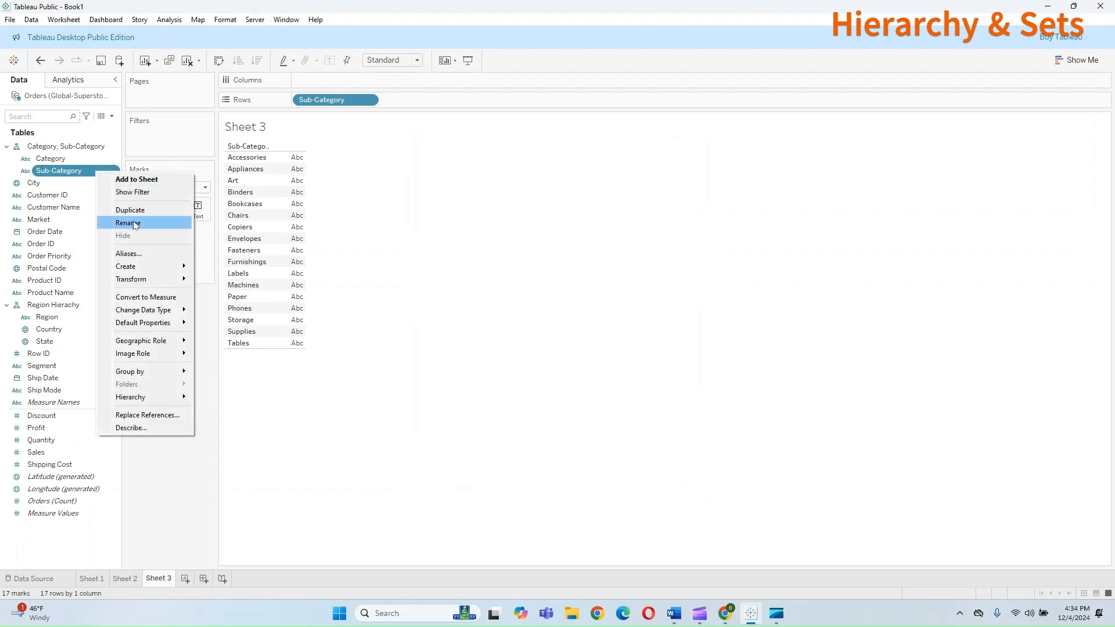
{"action": "mouse_move", "coordinate": [158, 269]}
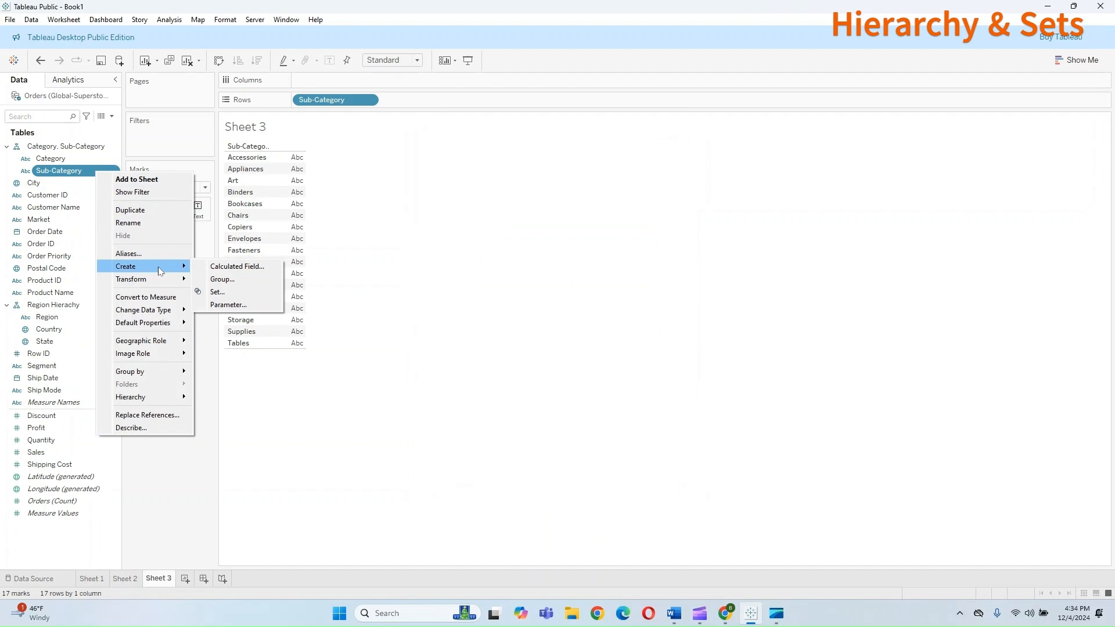
{"action": "left_click", "coordinate": [236, 292]}
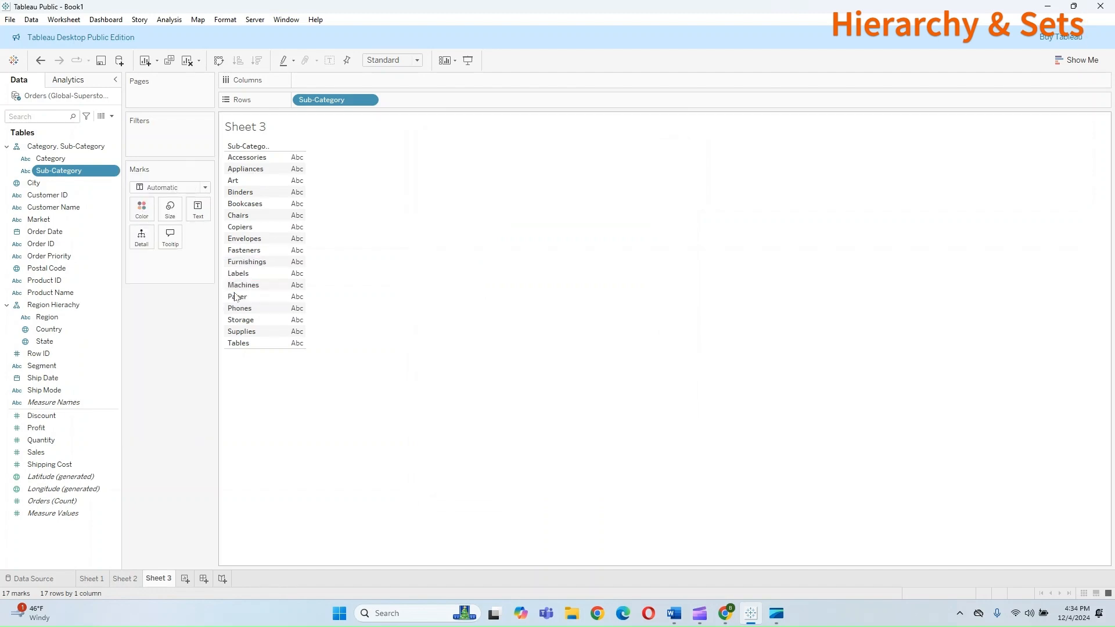
{"action": "scroll", "coordinate": [463, 283], "scroll_direction": "down", "scroll_amount": 2}
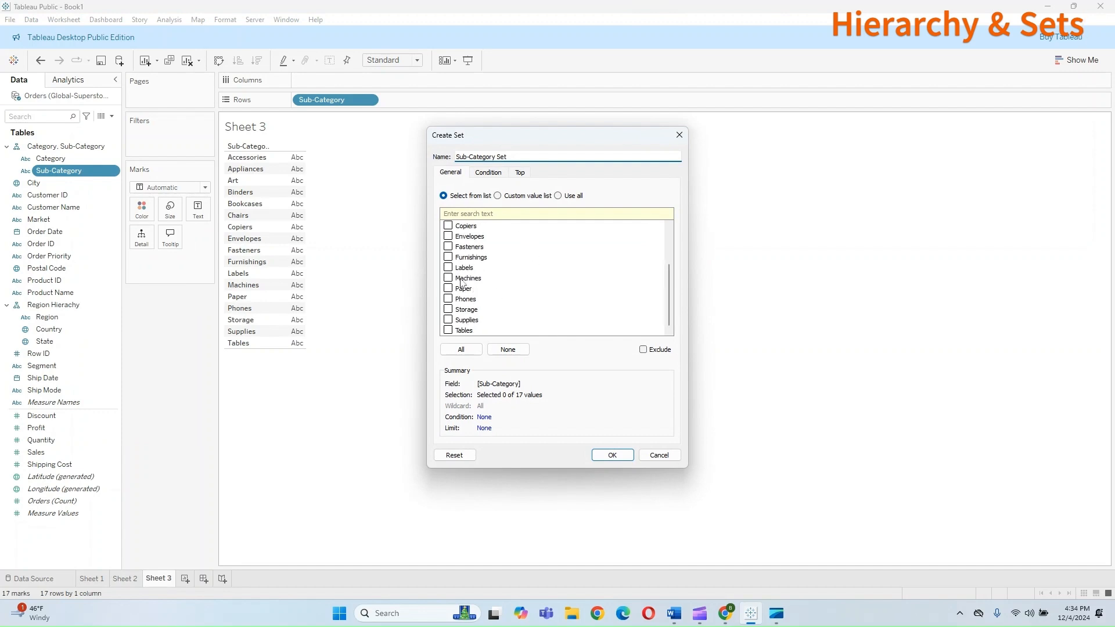
{"action": "scroll", "coordinate": [462, 283], "scroll_direction": "up", "scroll_amount": 2}
{"action": "left_click", "coordinate": [448, 226]}
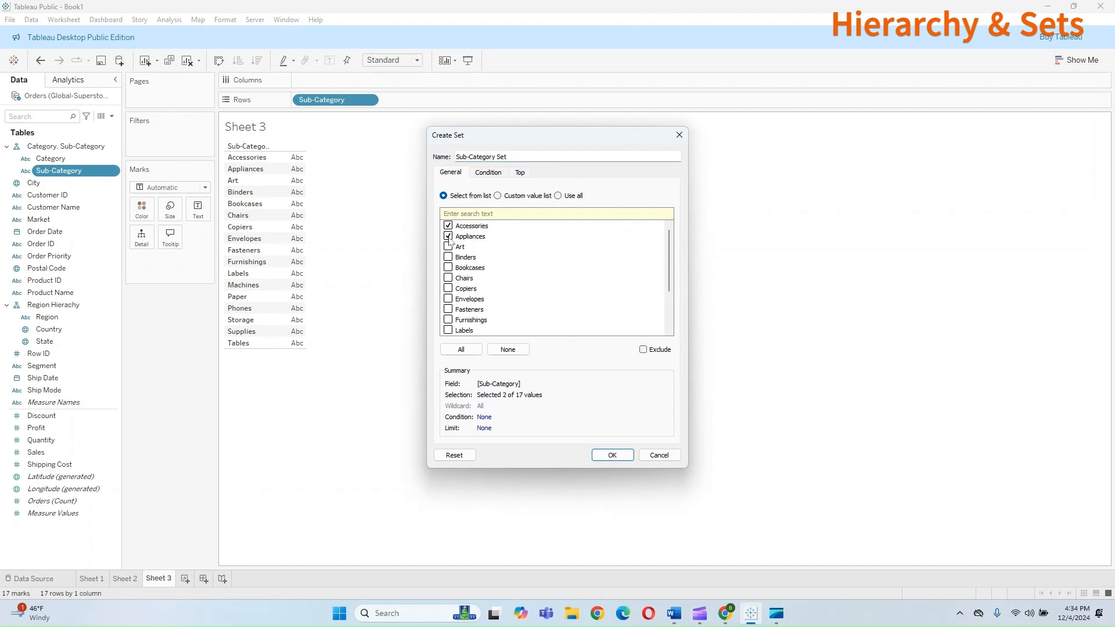
{"action": "left_click", "coordinate": [449, 257]}
{"action": "left_click", "coordinate": [448, 268]}
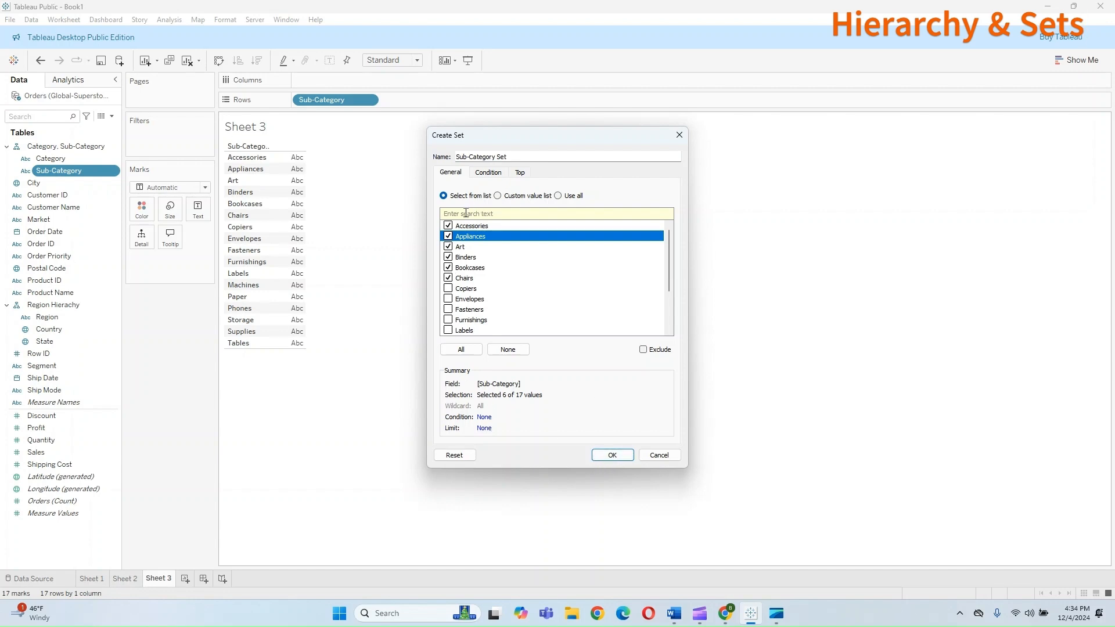
{"action": "left_click", "coordinate": [524, 155]}
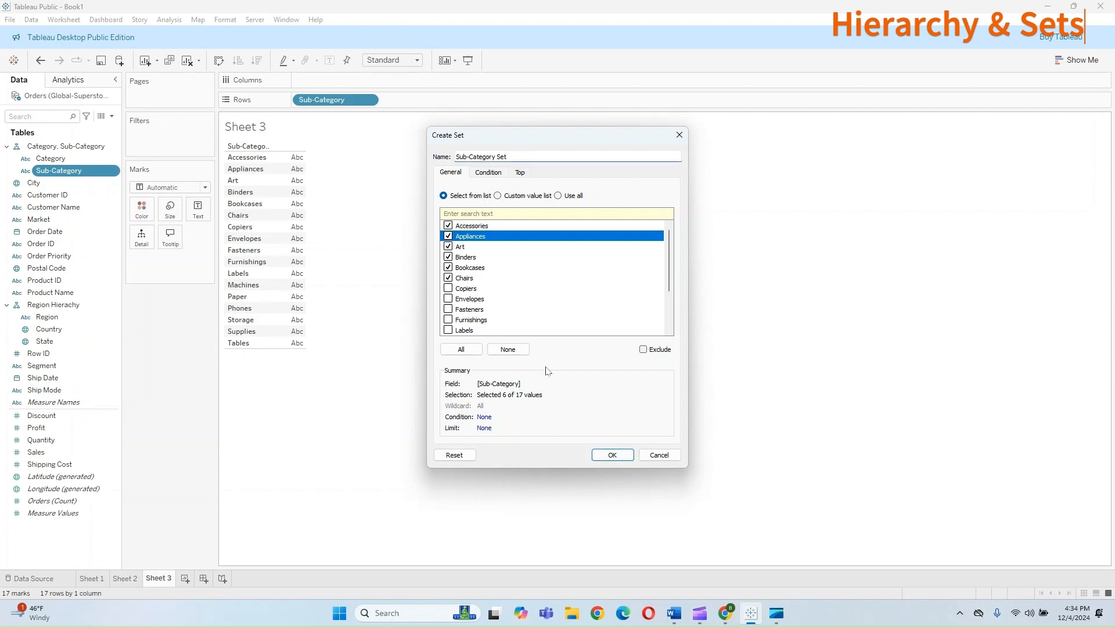
{"action": "left_click", "coordinate": [613, 456]}
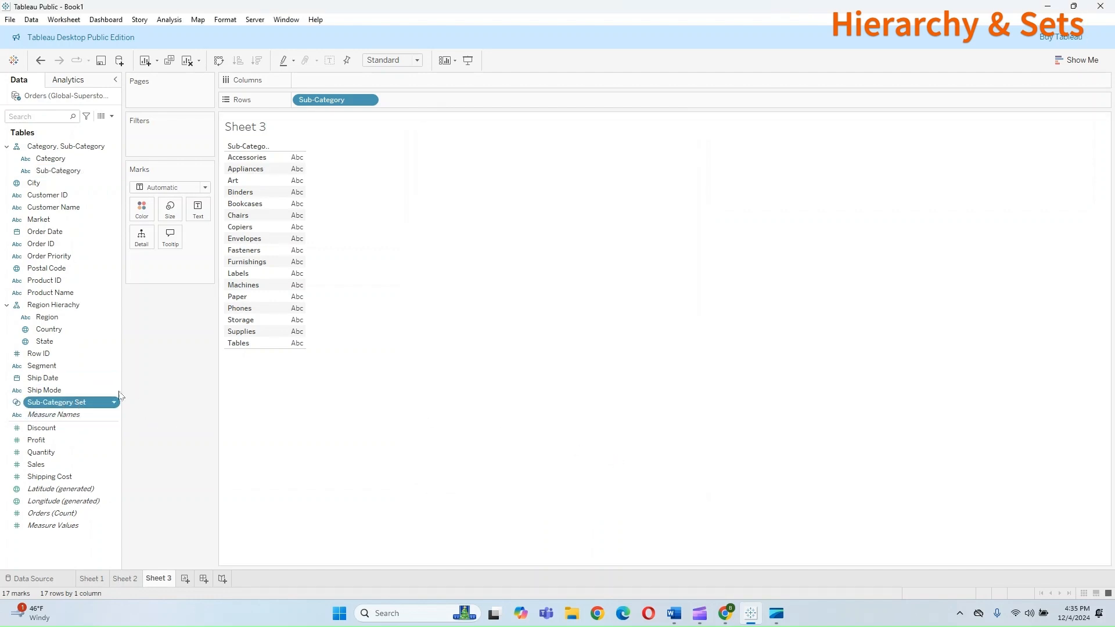
Step: Show Profit by Sub-Category as horizontal bars and color the bars by Sub-Category Set membership
{"action": "left_click_drag", "start_coordinate": [64, 409], "coordinate": [298, 264]}
{"action": "left_click", "coordinate": [1076, 60]}
{"action": "left_click", "coordinate": [1019, 146]}
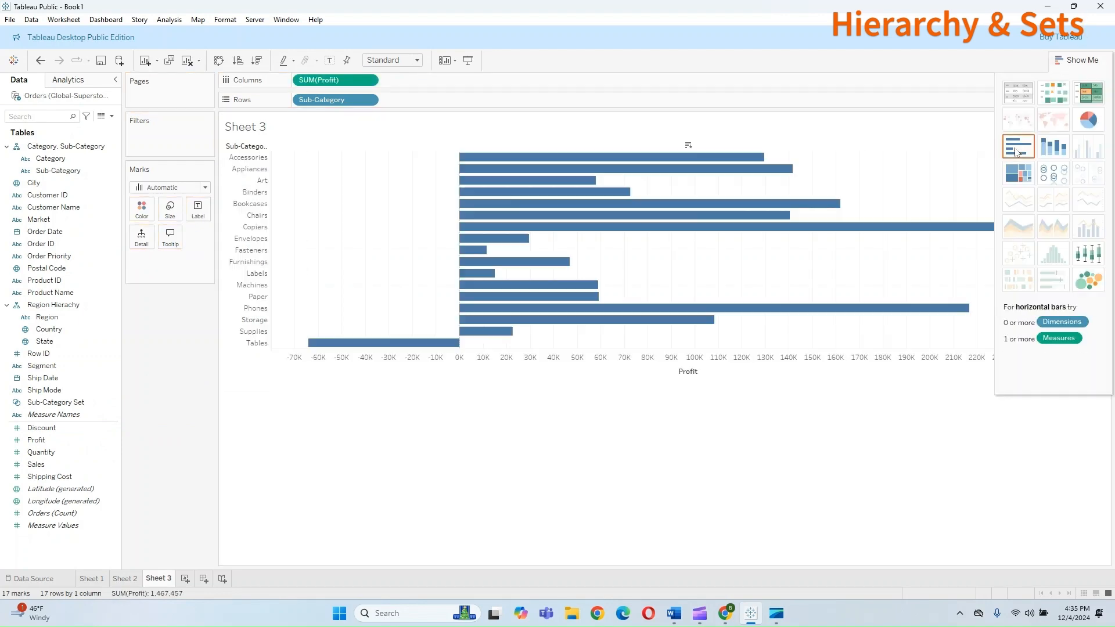
{"action": "left_click_drag", "start_coordinate": [51, 407], "coordinate": [148, 217]}
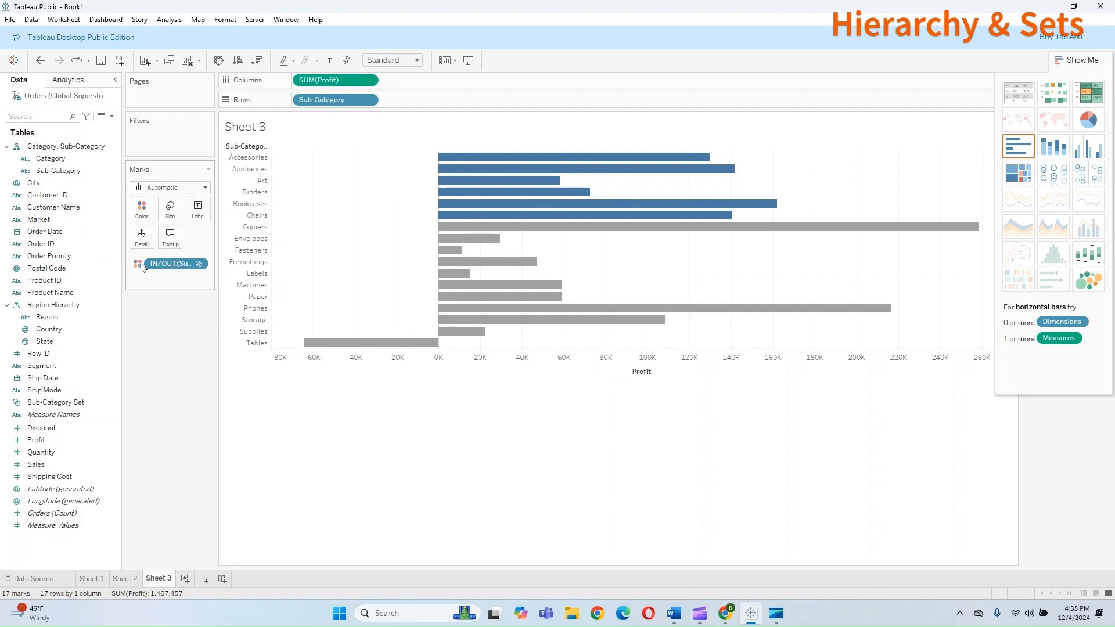
Step: Open Sub-Category Set for editing, deselect all its manually picked members, and show its top-N criteria
{"action": "right_click", "coordinate": [60, 403]}
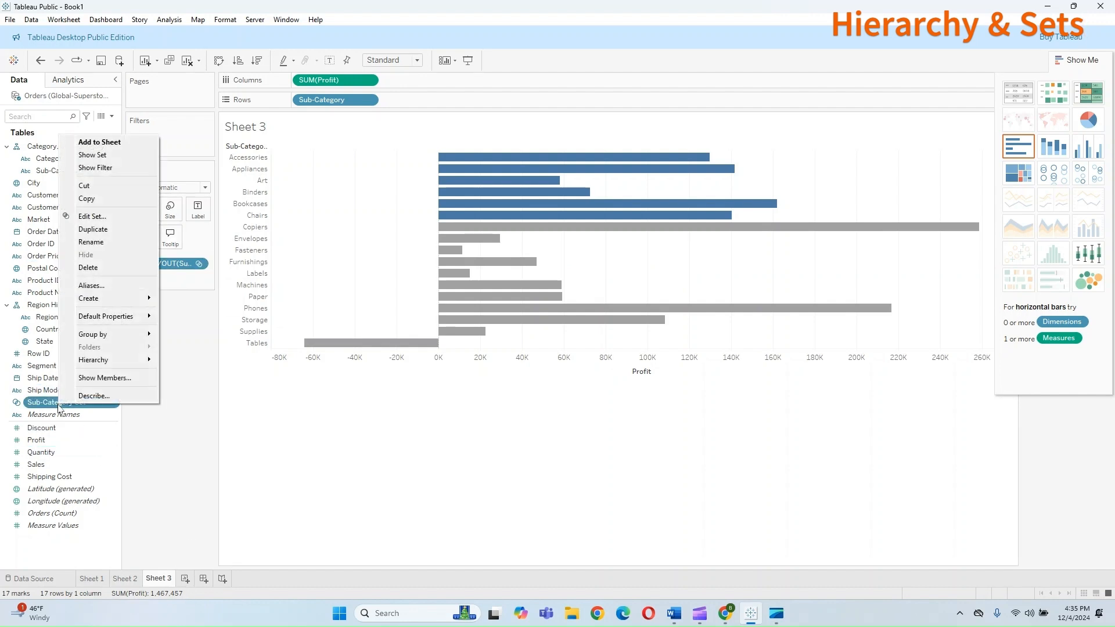
{"action": "left_click", "coordinate": [92, 216]}
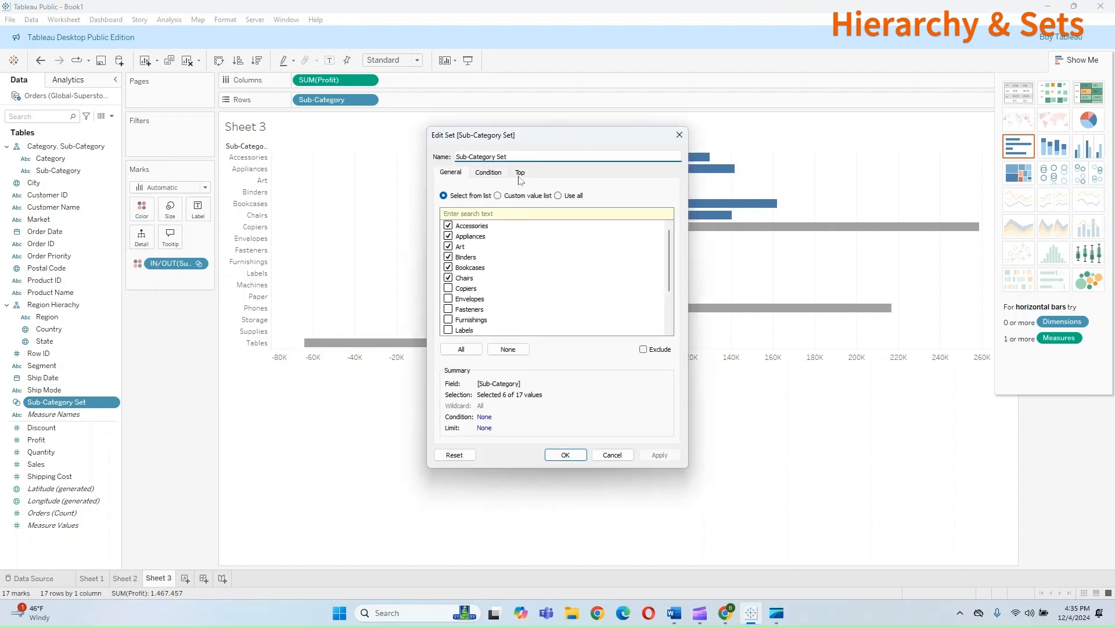
{"action": "left_click", "coordinate": [459, 350]}
{"action": "left_click", "coordinate": [506, 350]}
{"action": "left_click", "coordinate": [519, 173]}
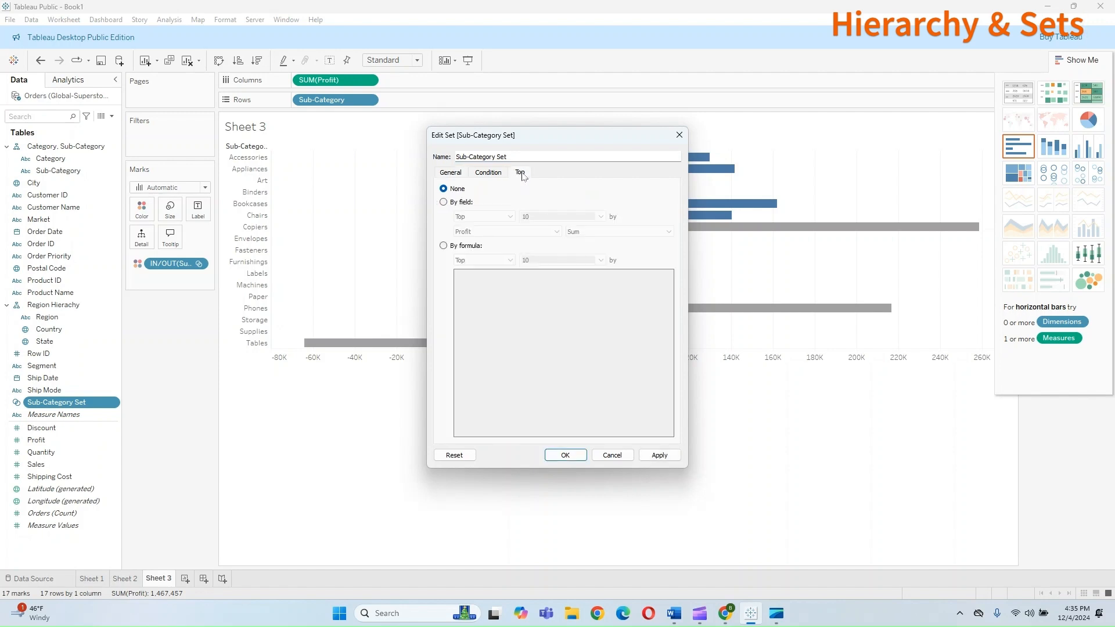
Step: Limit Sub-Category Set by field to the top 5 sub-categories by Sum of Sales and apply the edit
{"action": "left_click", "coordinate": [444, 203]}
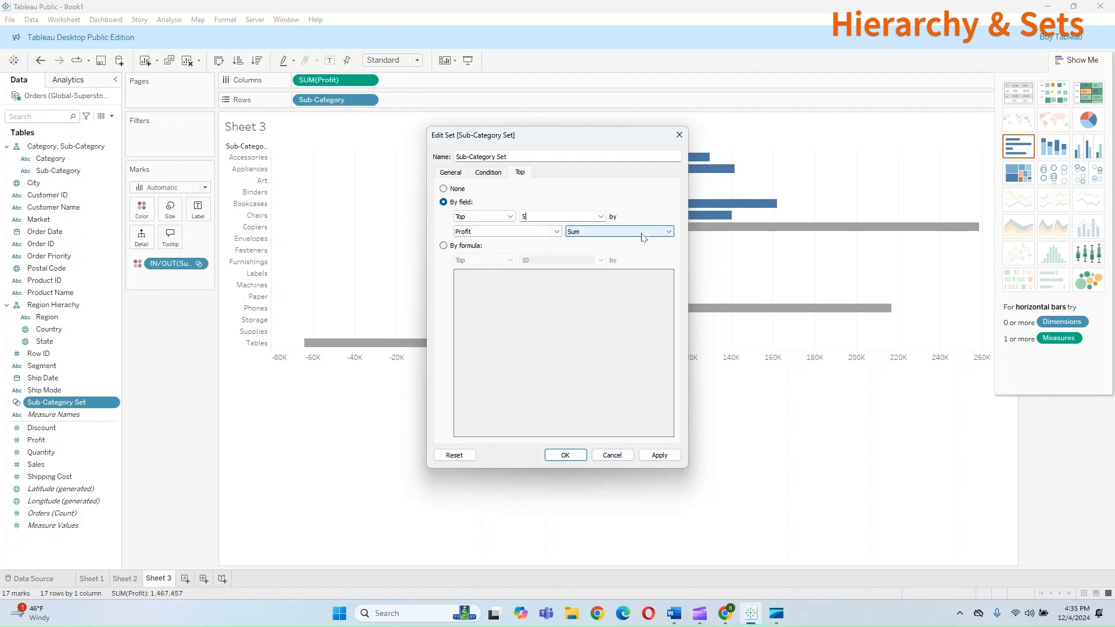
{"action": "left_click", "coordinate": [474, 233]}
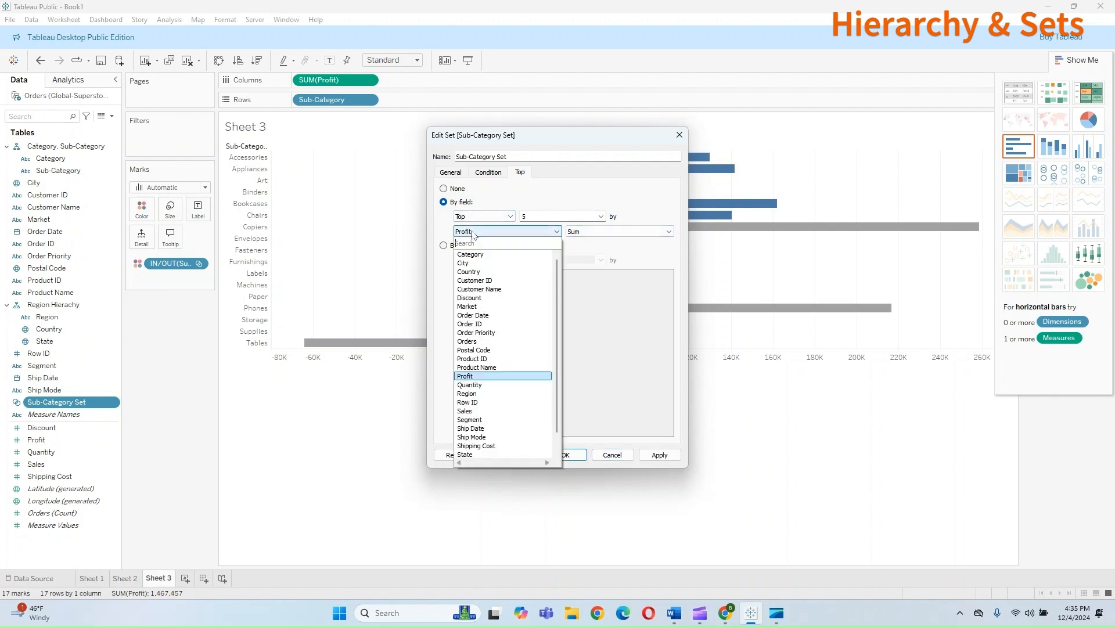
{"action": "left_click", "coordinate": [485, 411]}
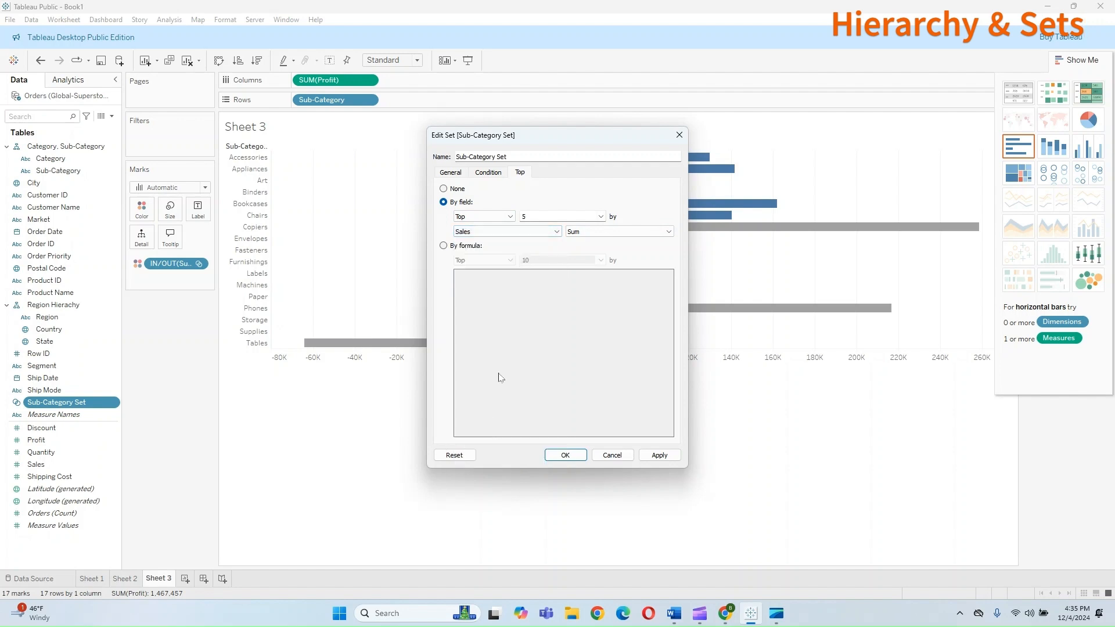
{"action": "left_click", "coordinate": [598, 231]}
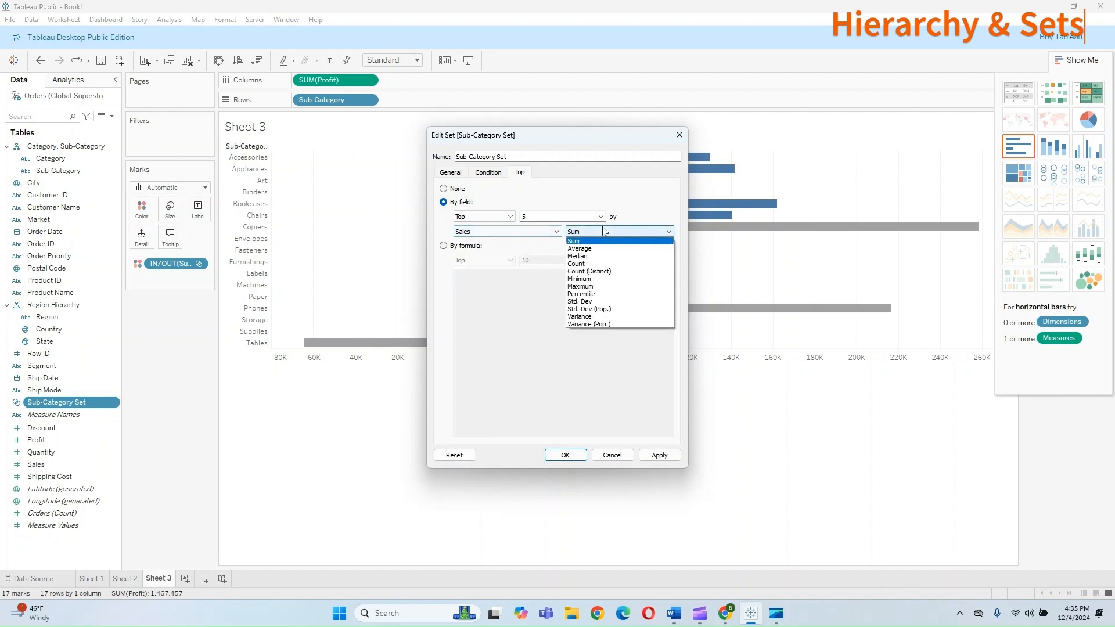
{"action": "left_click", "coordinate": [576, 242]}
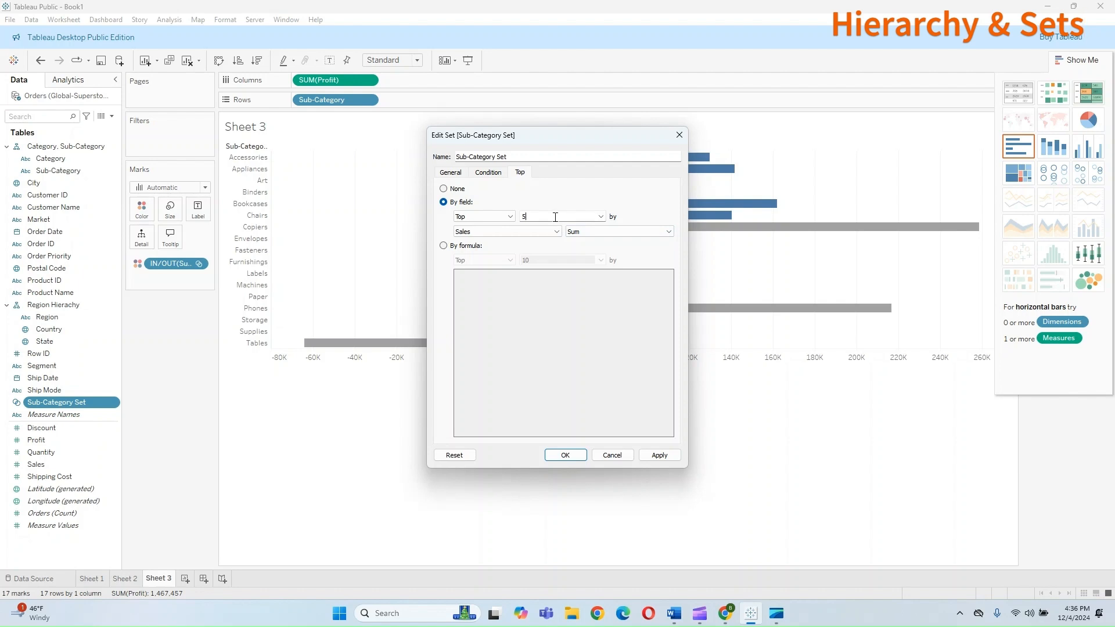
{"action": "left_click", "coordinate": [658, 456]}
{"action": "left_click", "coordinate": [561, 456]}
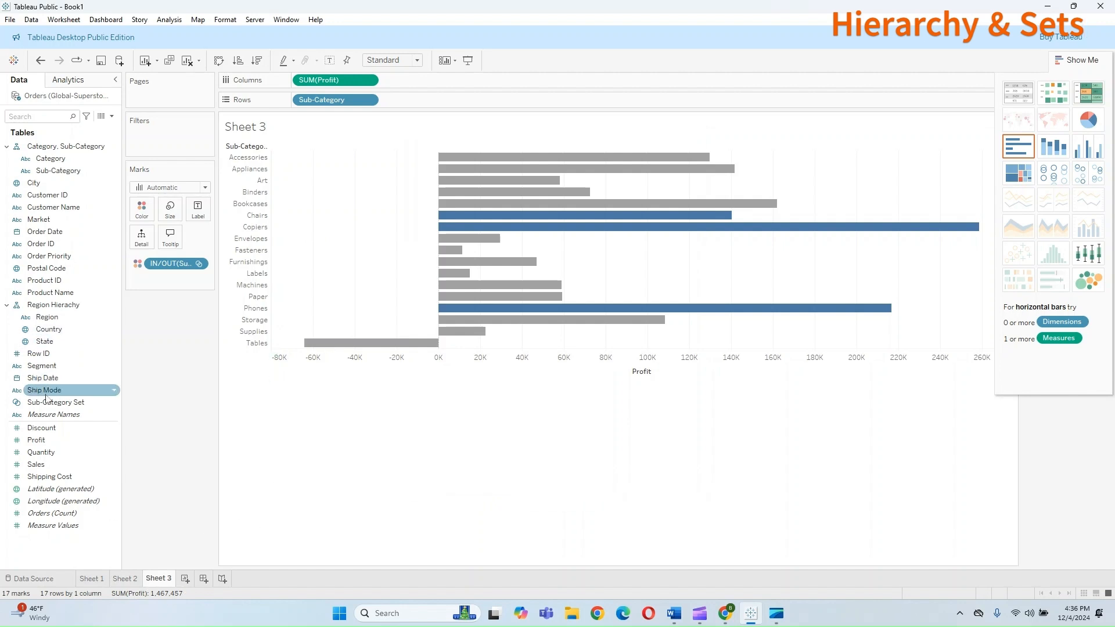
Step: Move Phones directly below Copiers in the bar chart's Sub-Category order and clear the mark selection
{"action": "left_click_drag", "start_coordinate": [160, 265], "coordinate": [147, 217]}
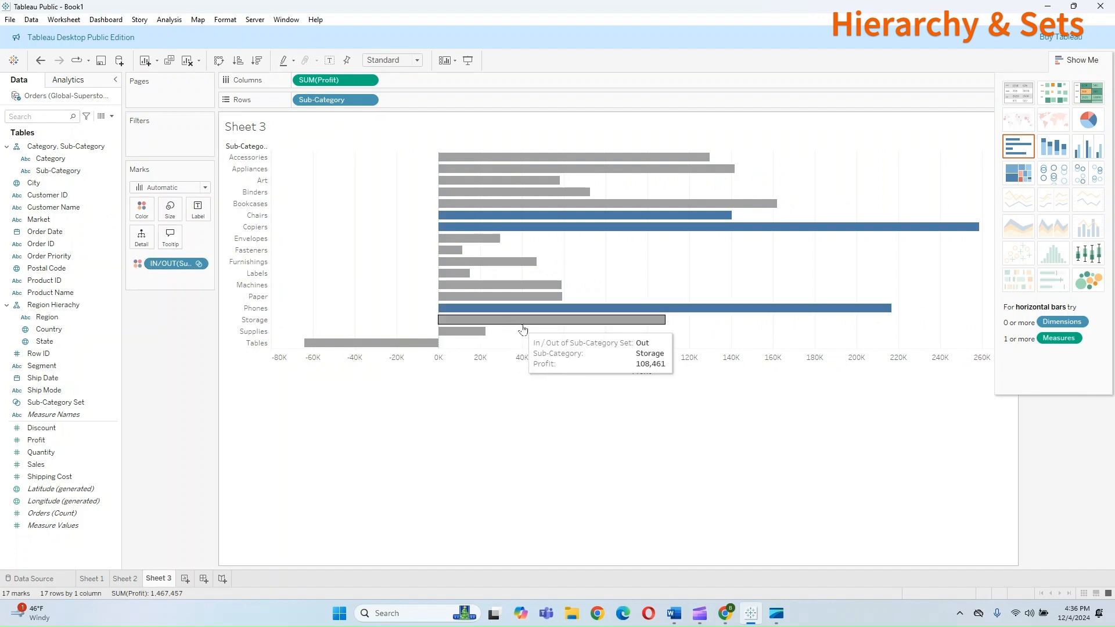
{"action": "left_click_drag", "start_coordinate": [525, 245], "coordinate": [529, 313]}
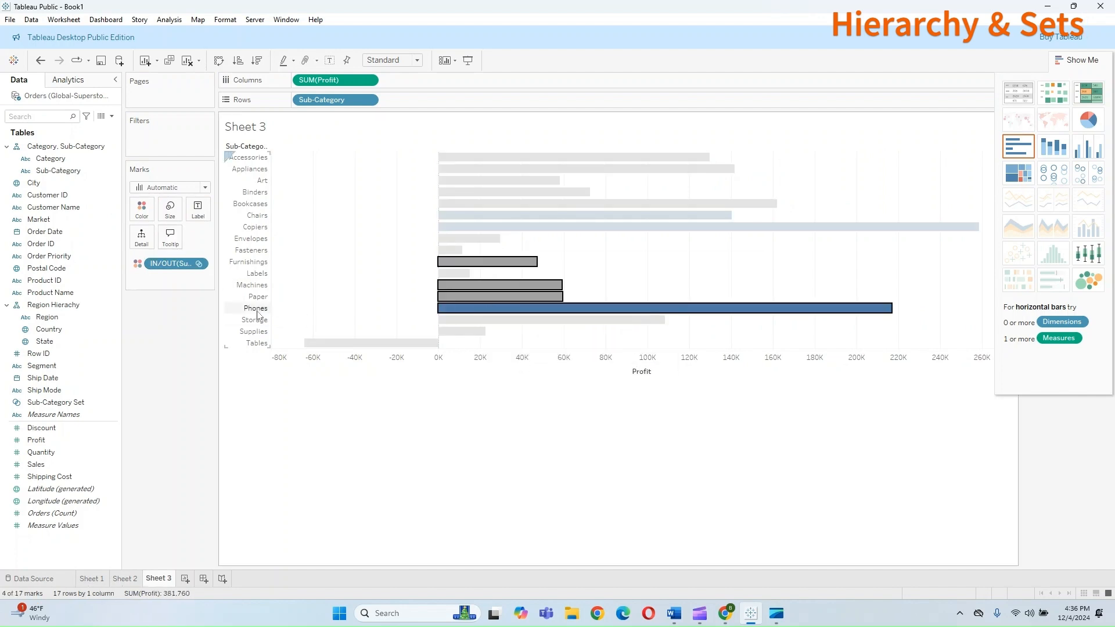
{"action": "left_click_drag", "start_coordinate": [257, 315], "coordinate": [273, 234]}
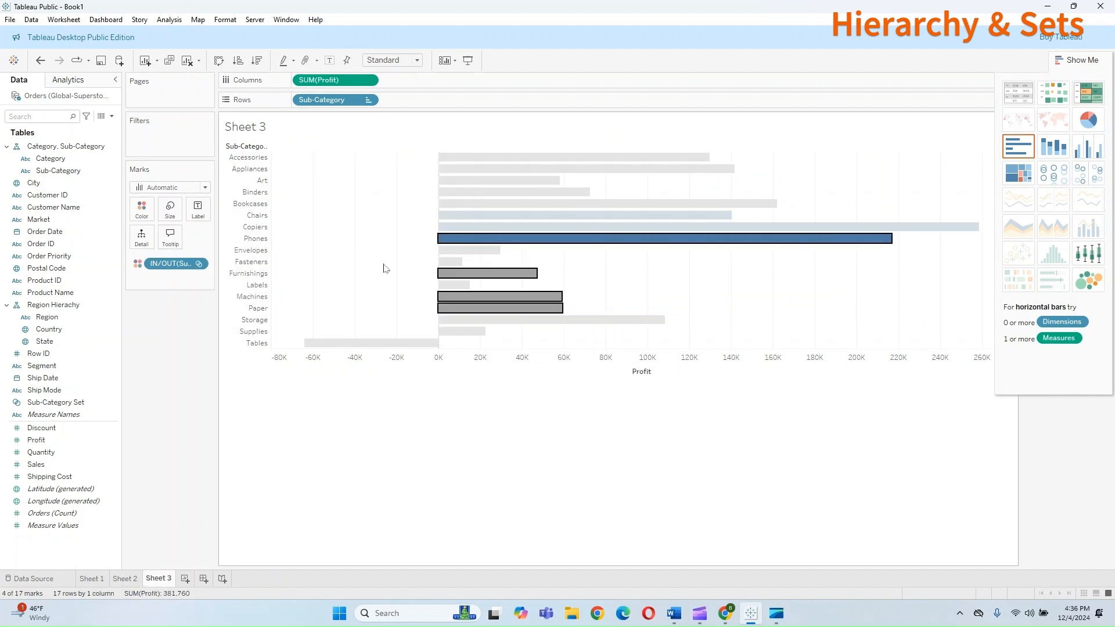
{"action": "left_click", "coordinate": [636, 461]}
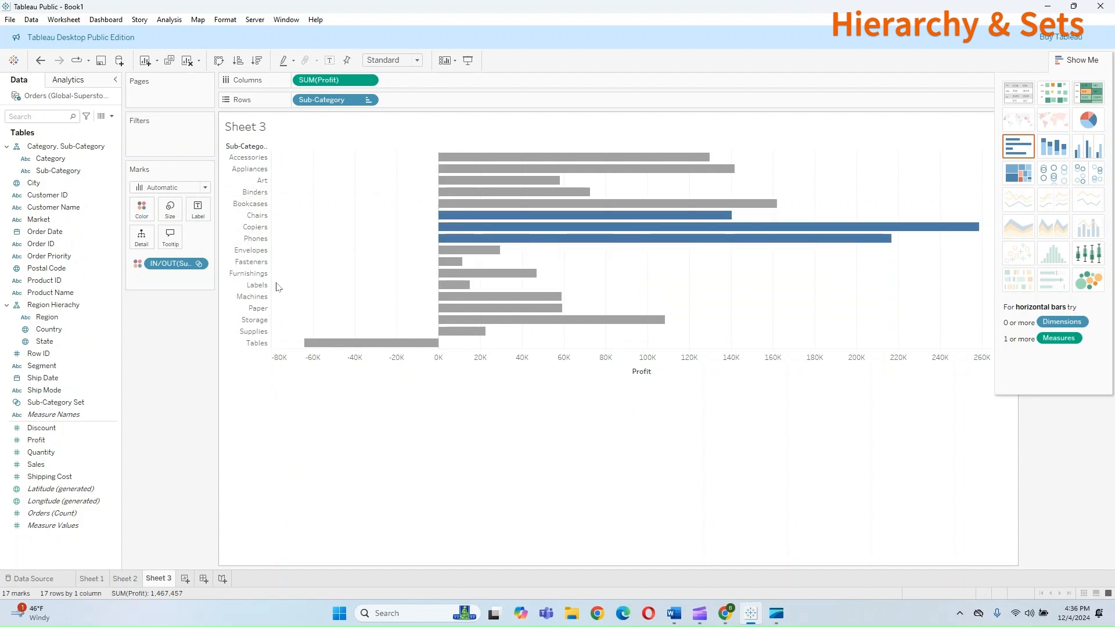
Step: Add Sub-Category Set to Rows after Sub-Category to label each sub-category as in or out of the set
{"action": "left_click", "coordinate": [55, 405]}
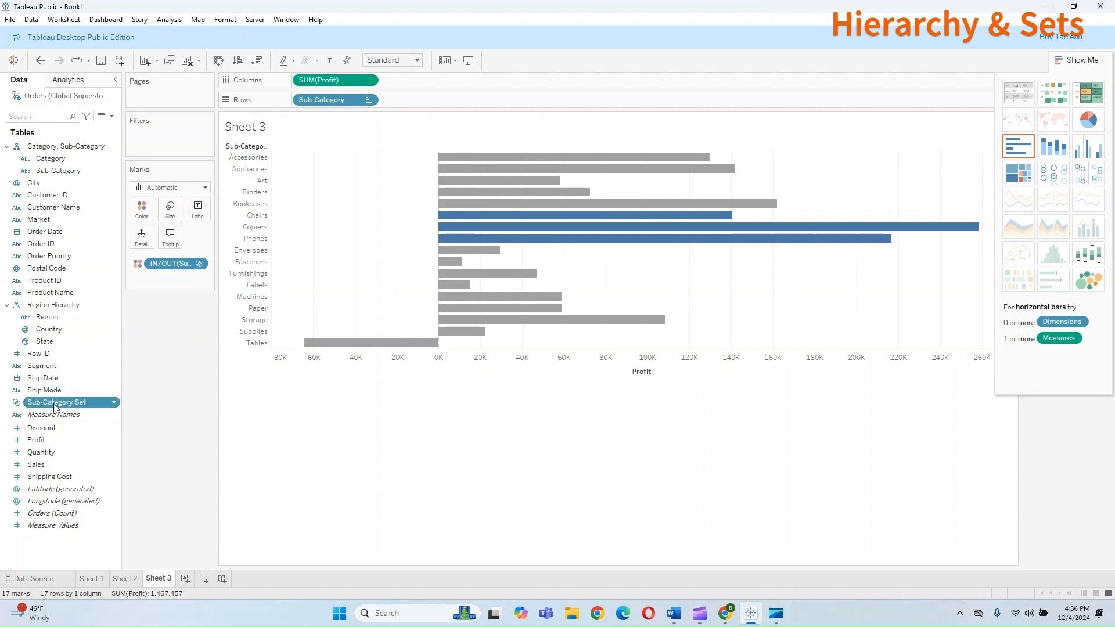
{"action": "left_click_drag", "start_coordinate": [55, 406], "coordinate": [433, 102]}
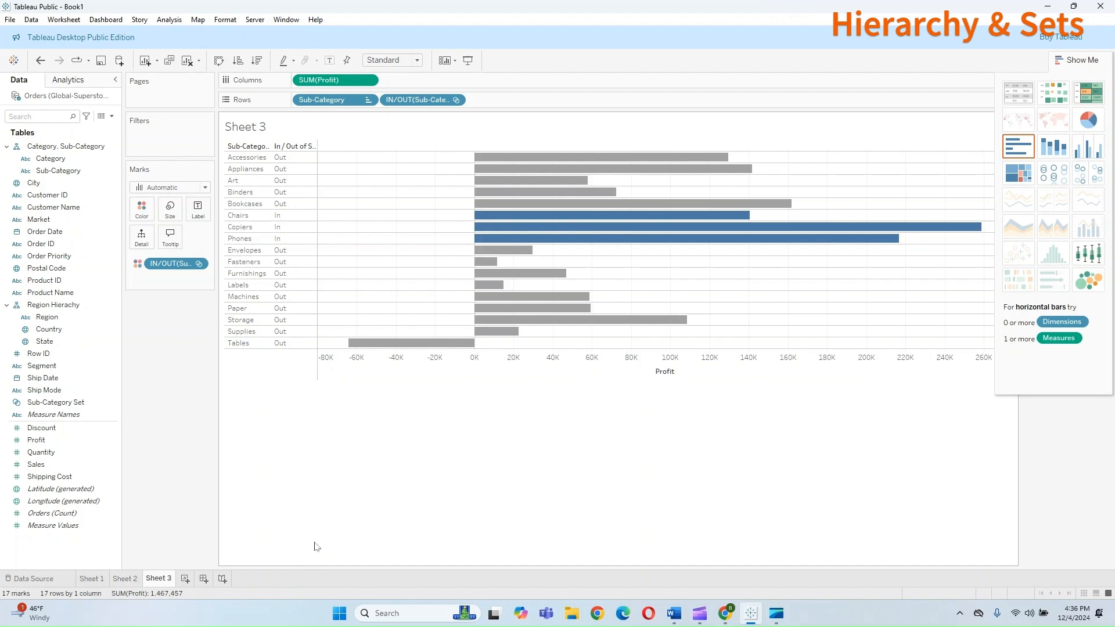
{"action": "right_click", "coordinate": [76, 402]}
{"action": "left_click", "coordinate": [385, 465]}
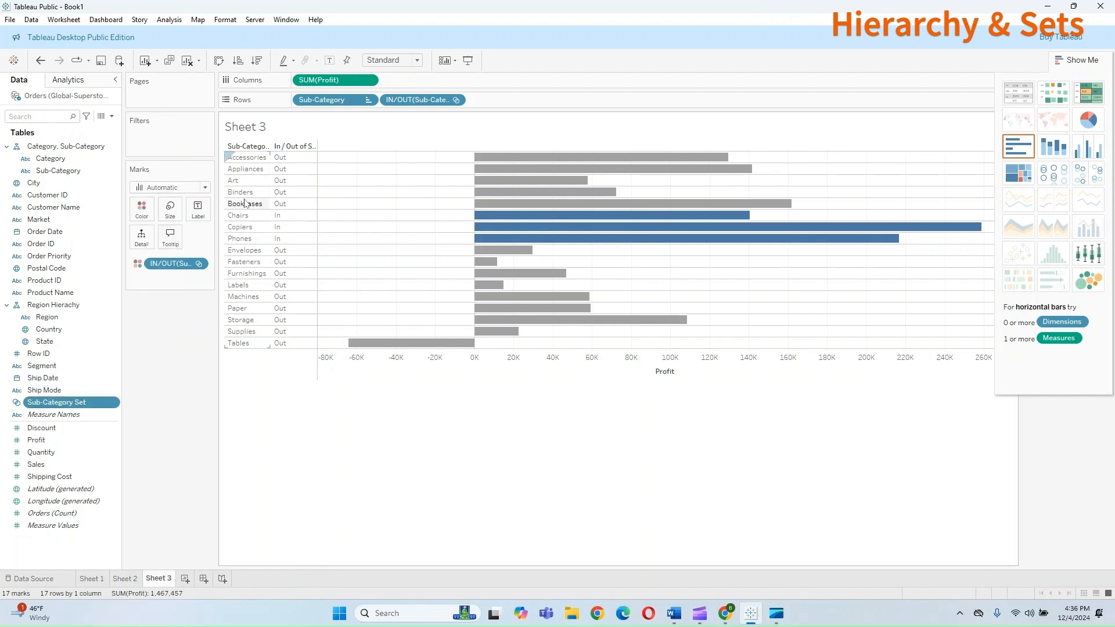
{"action": "left_click", "coordinate": [239, 238]}
{"action": "left_click", "coordinate": [237, 308]}
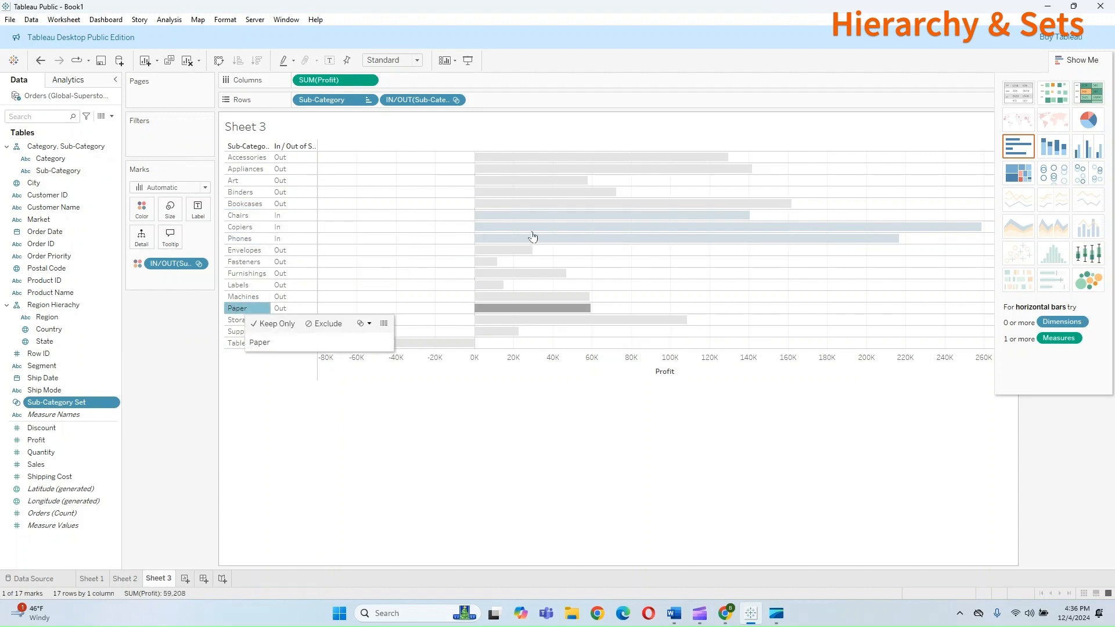
{"action": "left_click", "coordinate": [237, 311]}
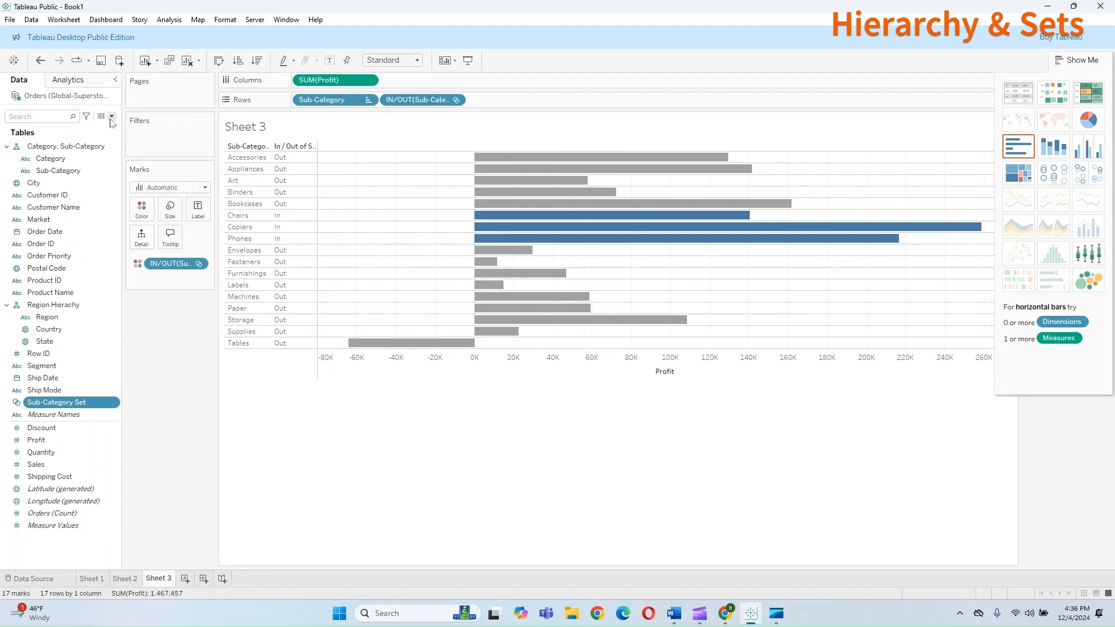
Step: Add a new worksheet, hide the screen-sharing notice, and close the chart-type suggestions
{"action": "left_click", "coordinate": [185, 578]}
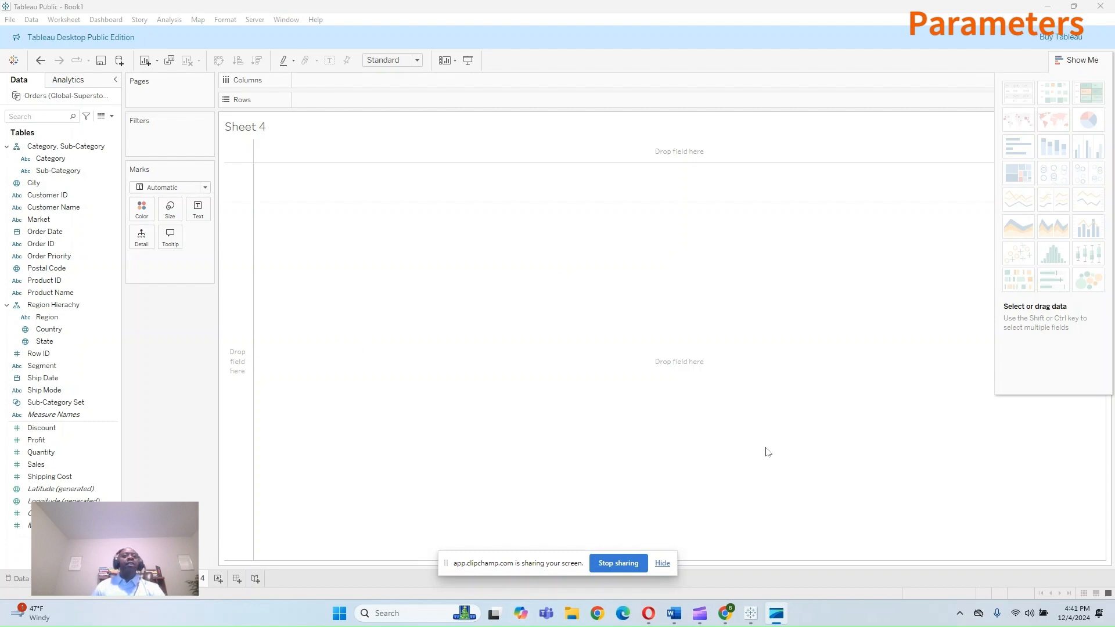
{"action": "left_click", "coordinate": [663, 563]}
{"action": "left_click", "coordinate": [1077, 60]}
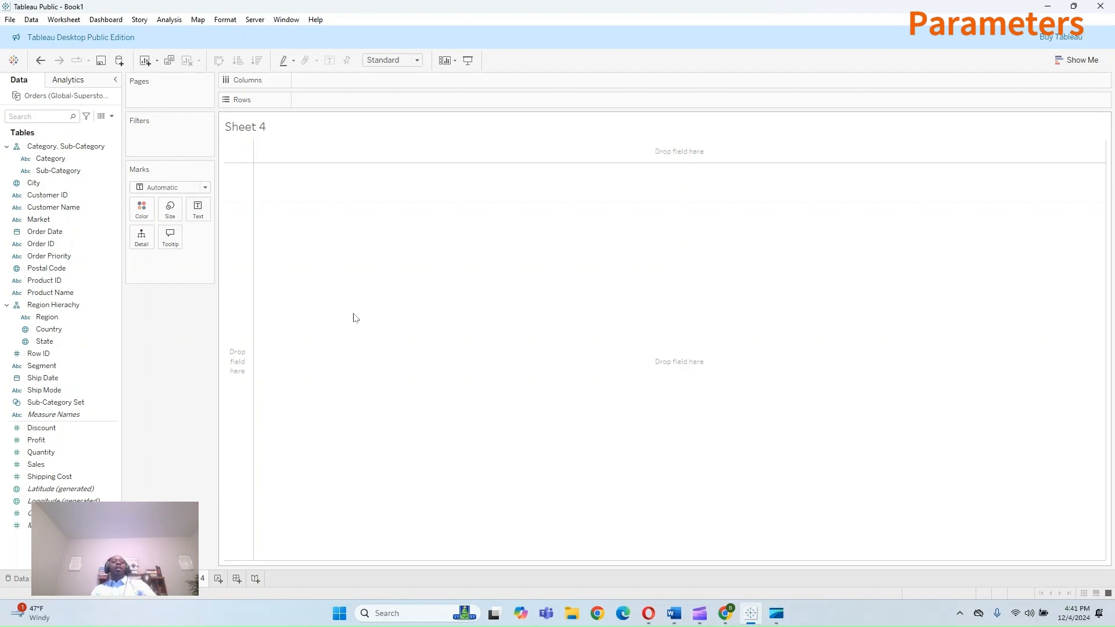
{"action": "left_click", "coordinate": [113, 117]}
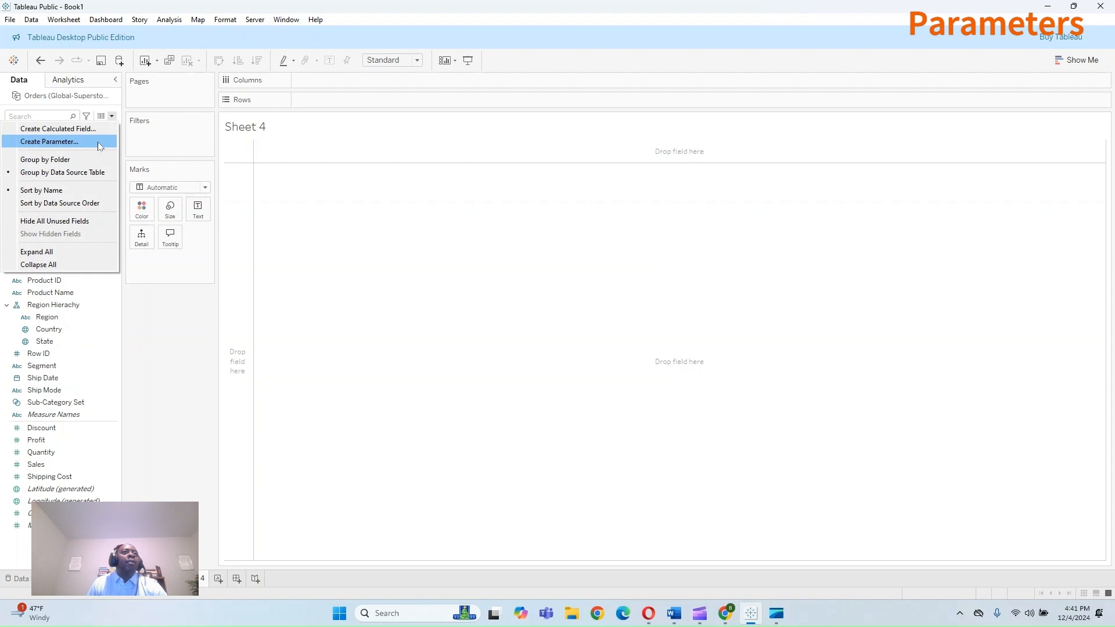
{"action": "left_click", "coordinate": [177, 21]}
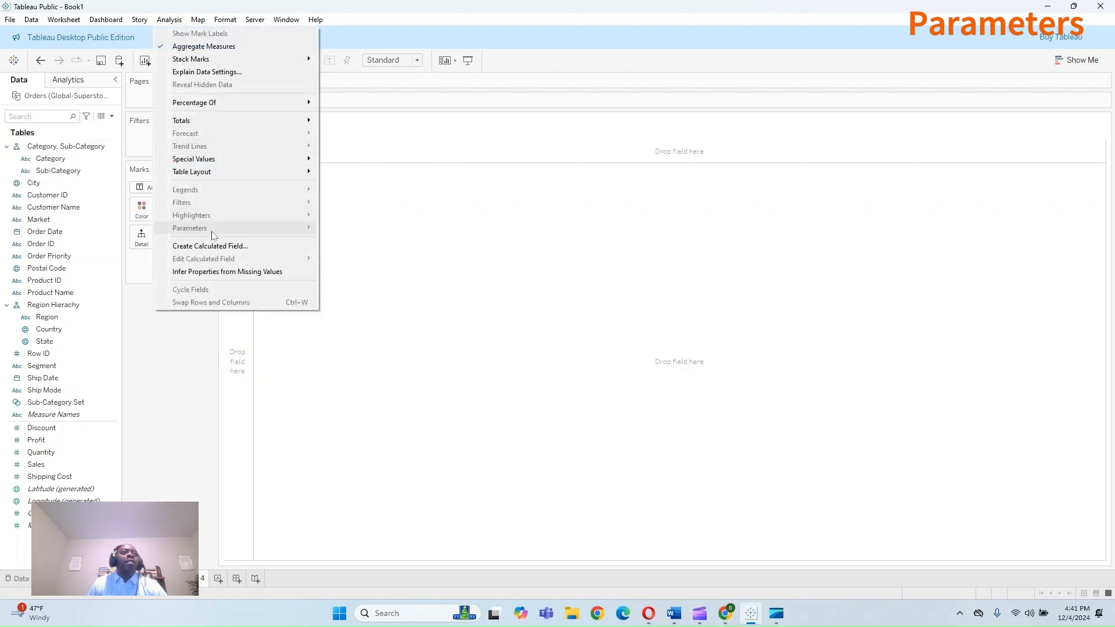
{"action": "left_click", "coordinate": [176, 382]}
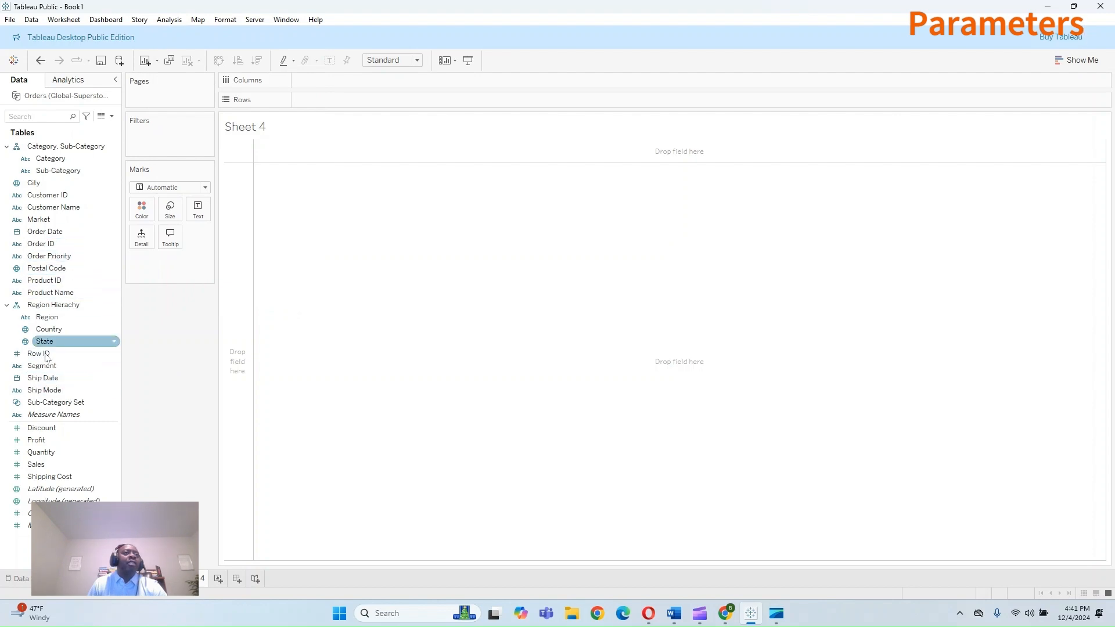
Step: Start a new parameter and name it "Calendar or Fiscal Year"
{"action": "left_click", "coordinate": [111, 116]}
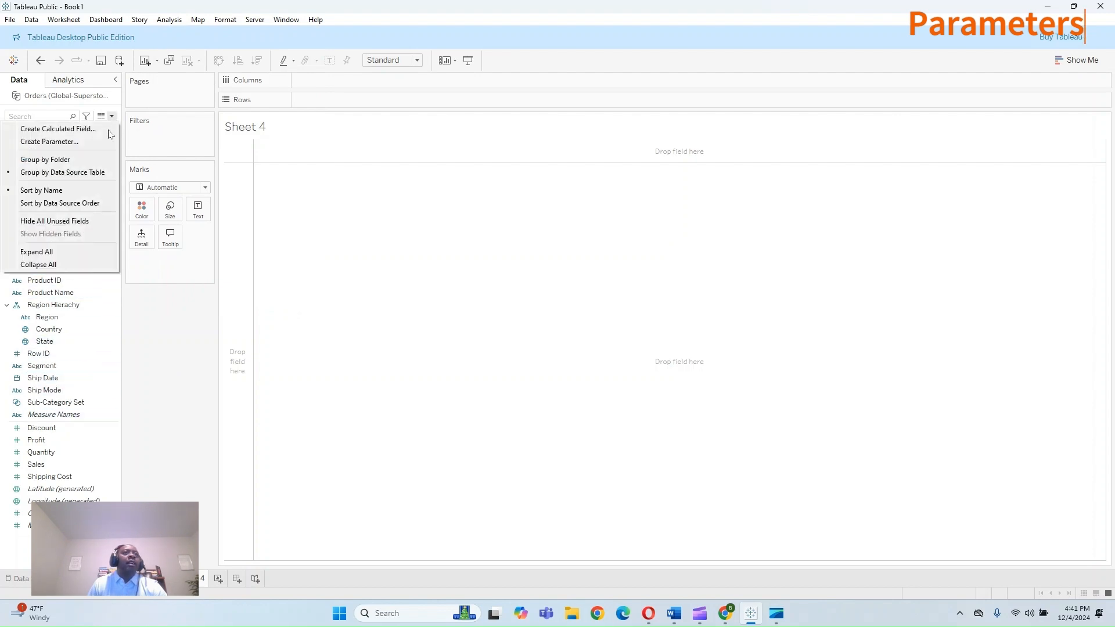
{"action": "left_click", "coordinate": [68, 142]}
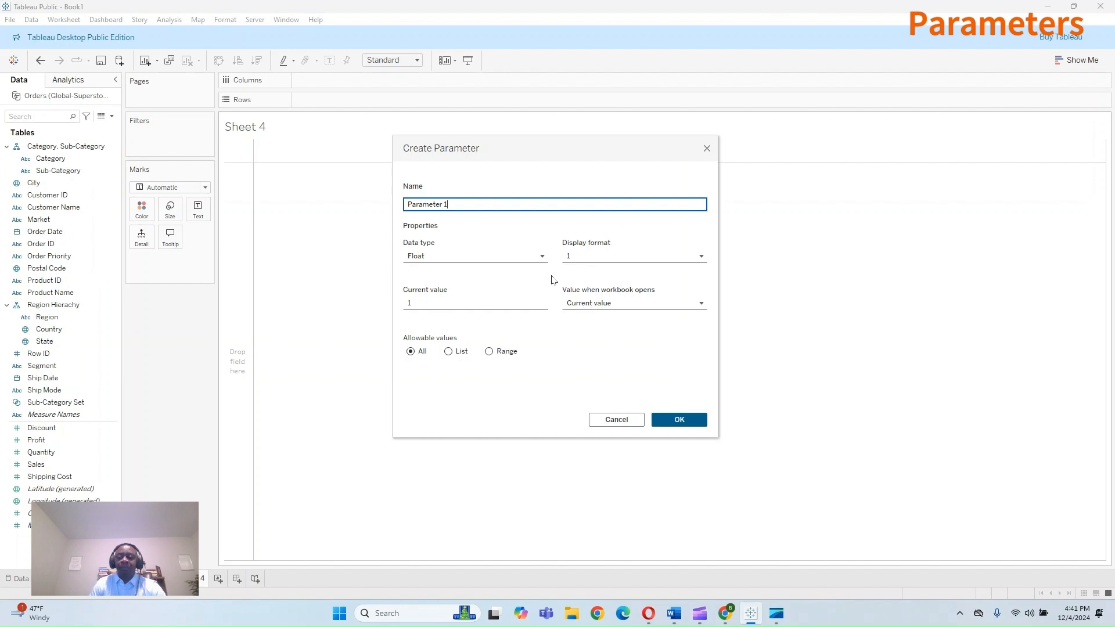
{"action": "type", "text": "Paramet"}
{"action": "key", "text": "BackSpace"}
{"action": "key", "text": "BackSpace"}
{"action": "key", "text": "BackSpace"}
{"action": "key", "text": "BackSpace"}
{"action": "key", "text": "BackSpace"}
{"action": "key", "text": "BackSpace"}
{"action": "key", "text": "BackSpace"}
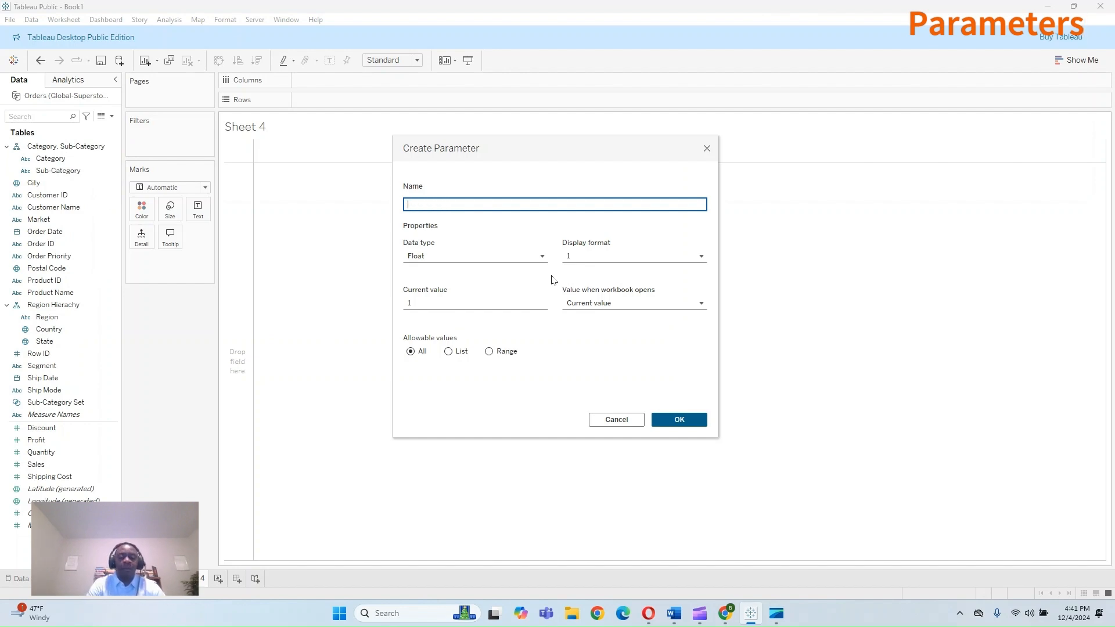
{"action": "type", "text": "Da"}
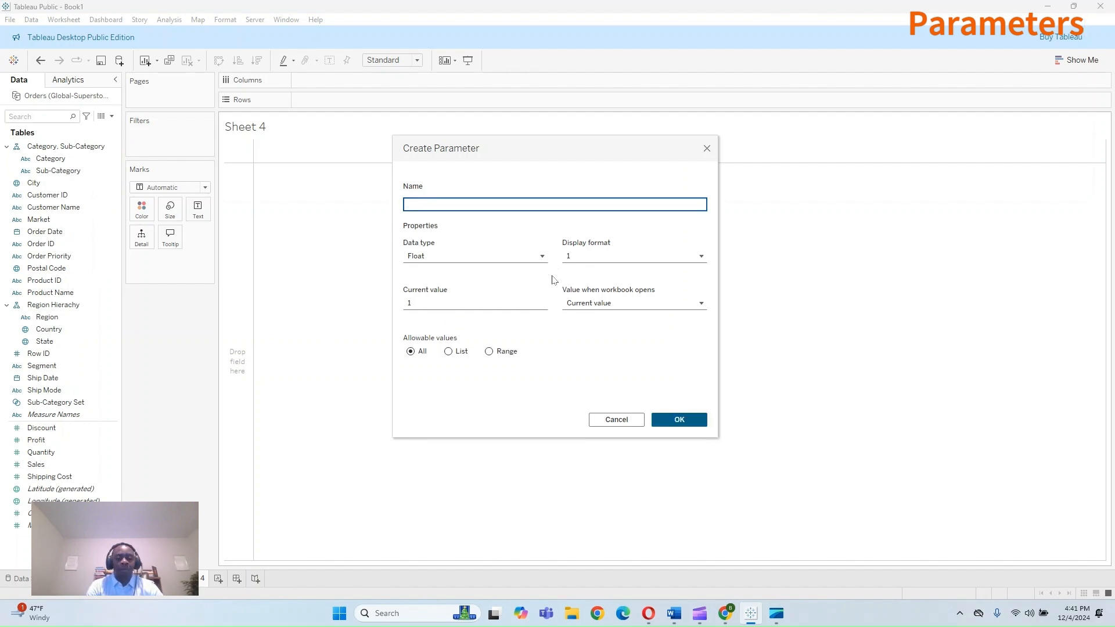
{"action": "type", "text": "Calenda"}
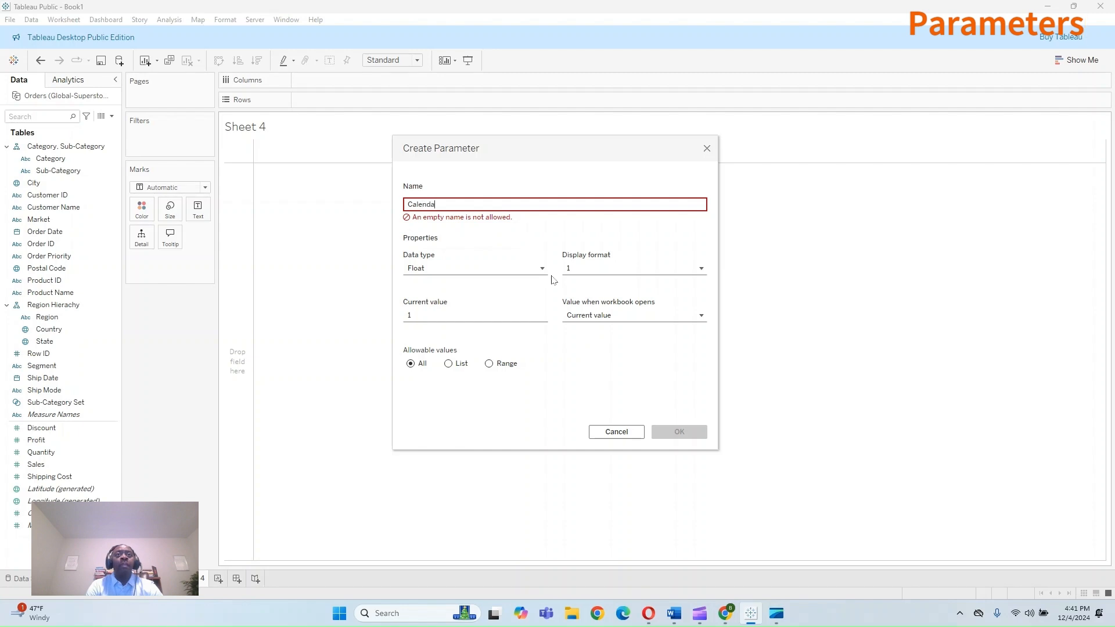
{"action": "type", "text": "r "}
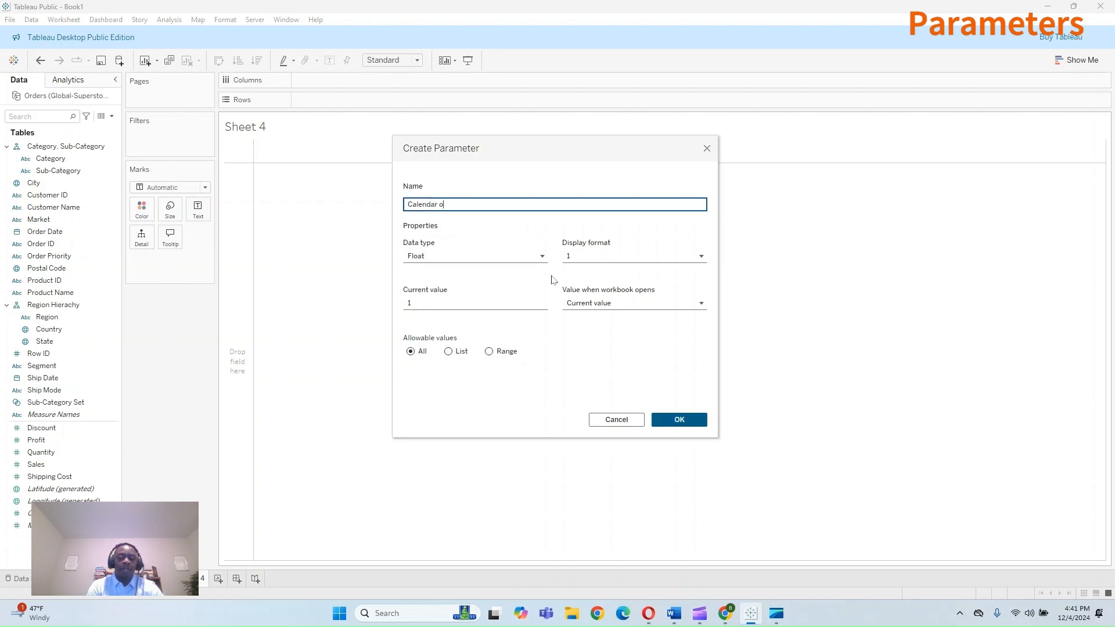
{"action": "type", "text": "or Fiscal Year"}
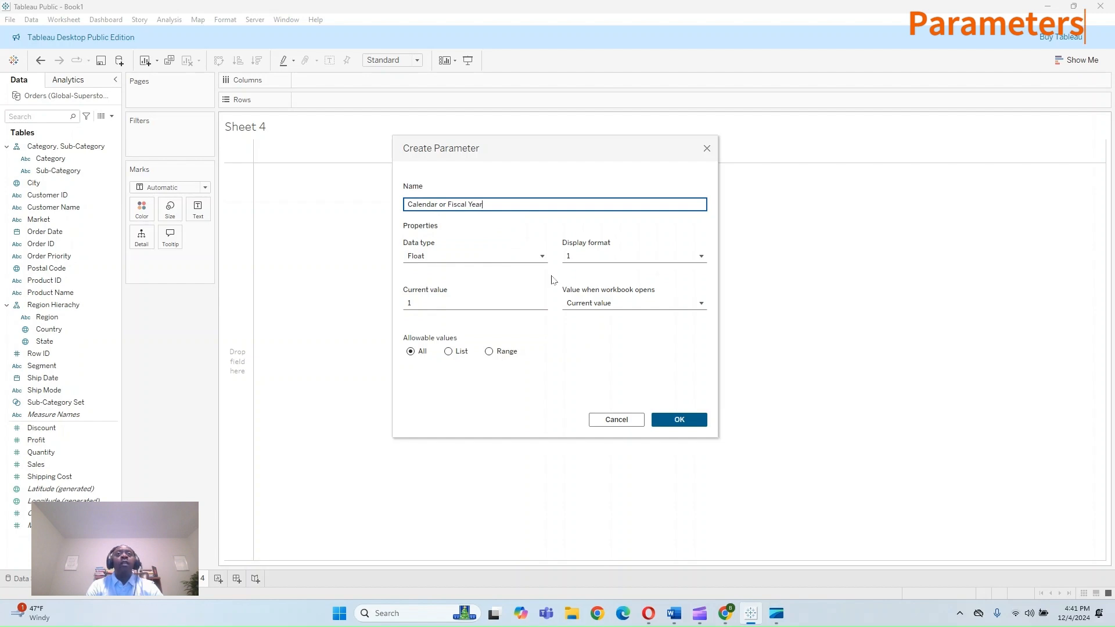
Step: Set the parameter's data type to String, restrict its allowable values to a list, and add the value "Calendar Year"
{"action": "key", "text": "Tab"}
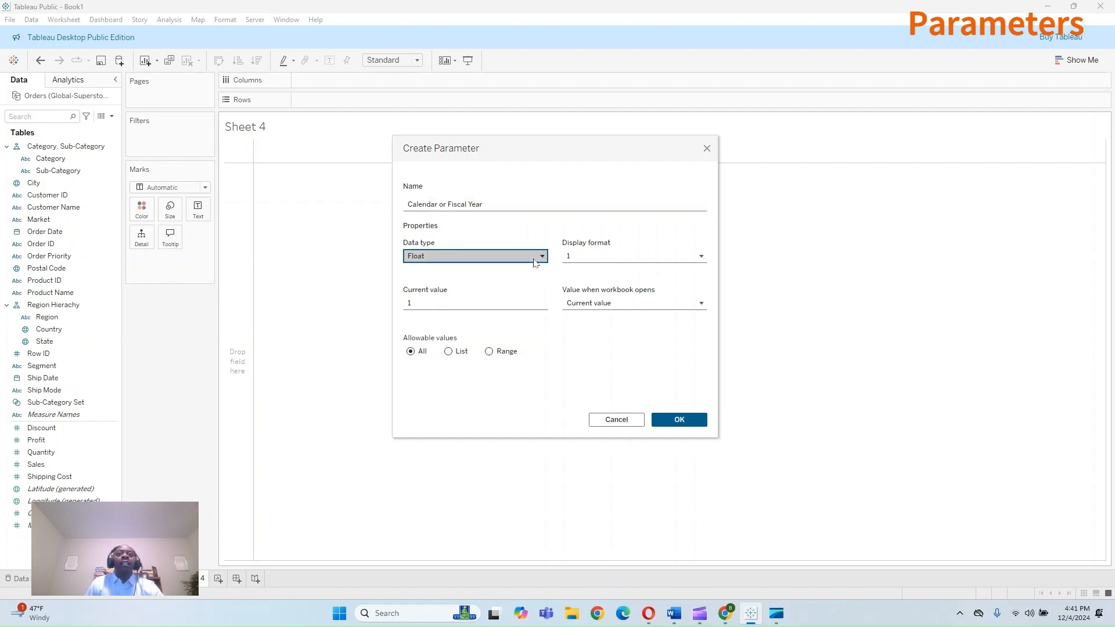
{"action": "left_click", "coordinate": [535, 259]}
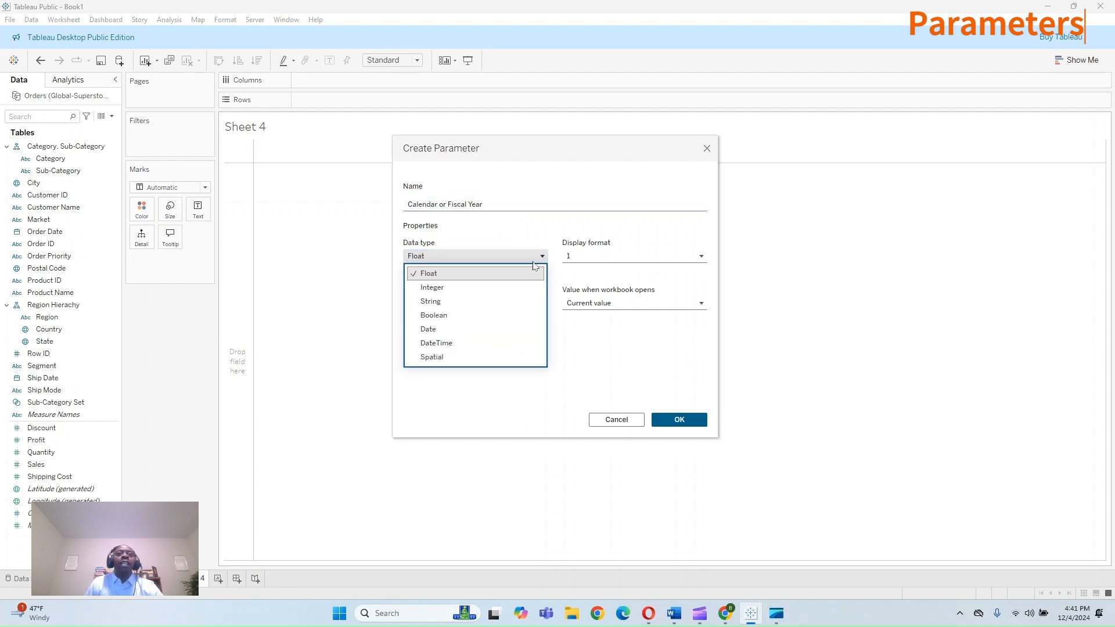
{"action": "left_click", "coordinate": [488, 302]}
{"action": "left_click", "coordinate": [449, 351]}
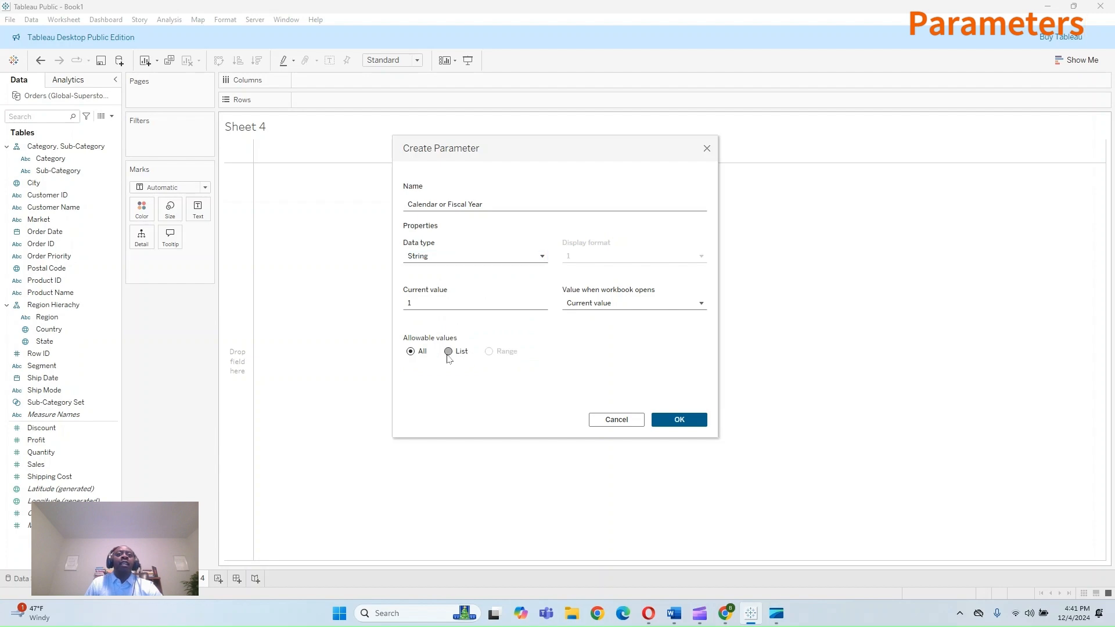
{"action": "left_click", "coordinate": [430, 388]}
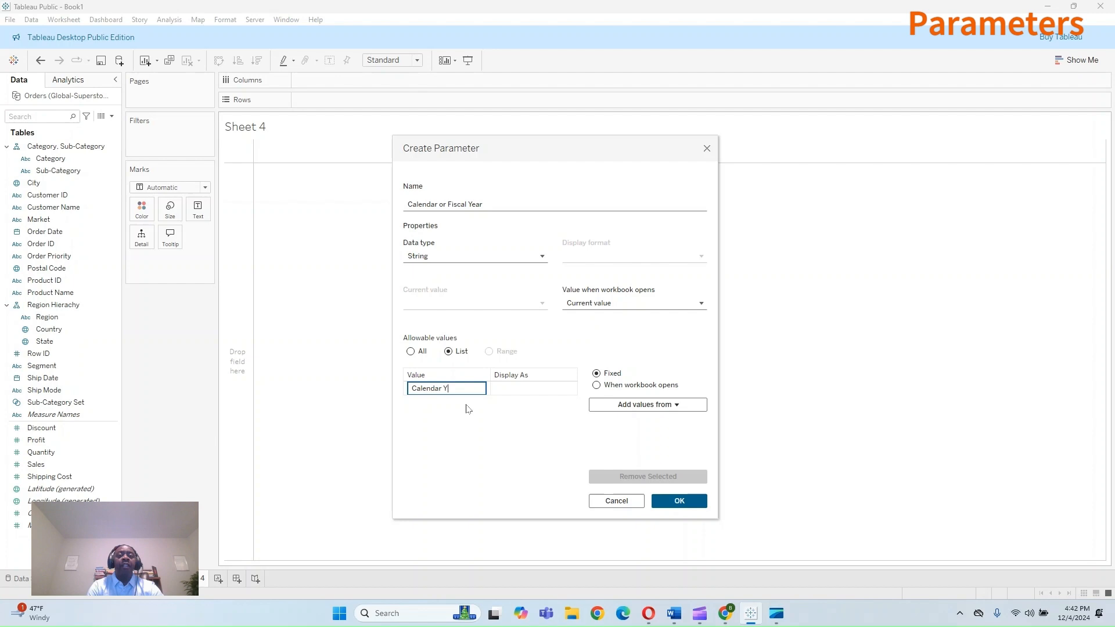
{"action": "key", "text": "Return"}
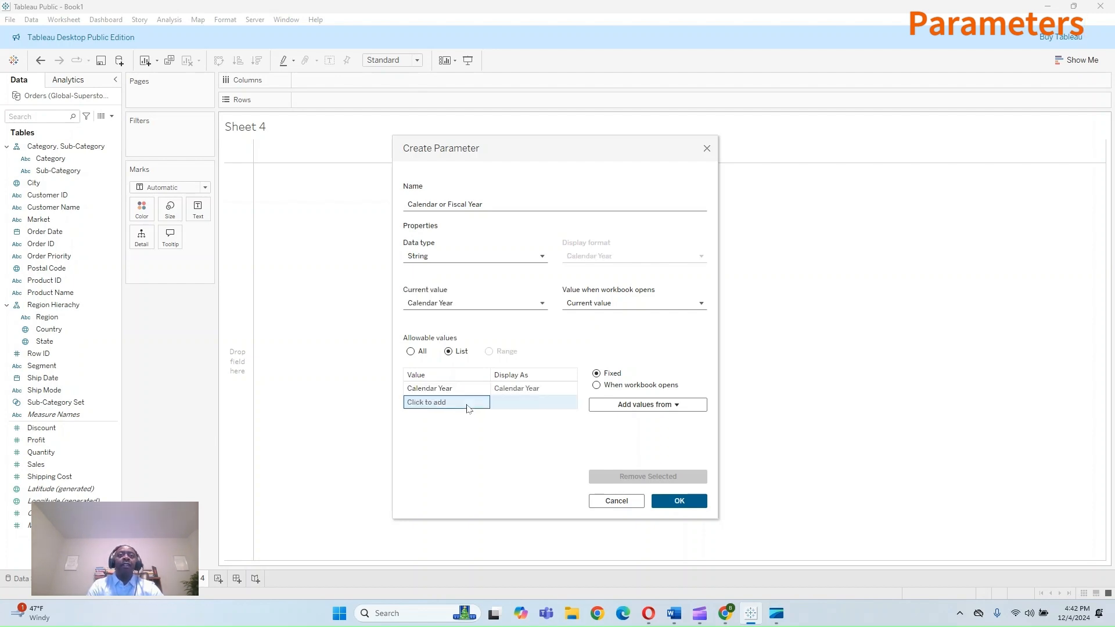
Step: Add "Fiscal Year" as the second allowable value in the parameter's list
{"action": "left_click", "coordinate": [468, 406]}
{"action": "type", "text": "Fiscal"}
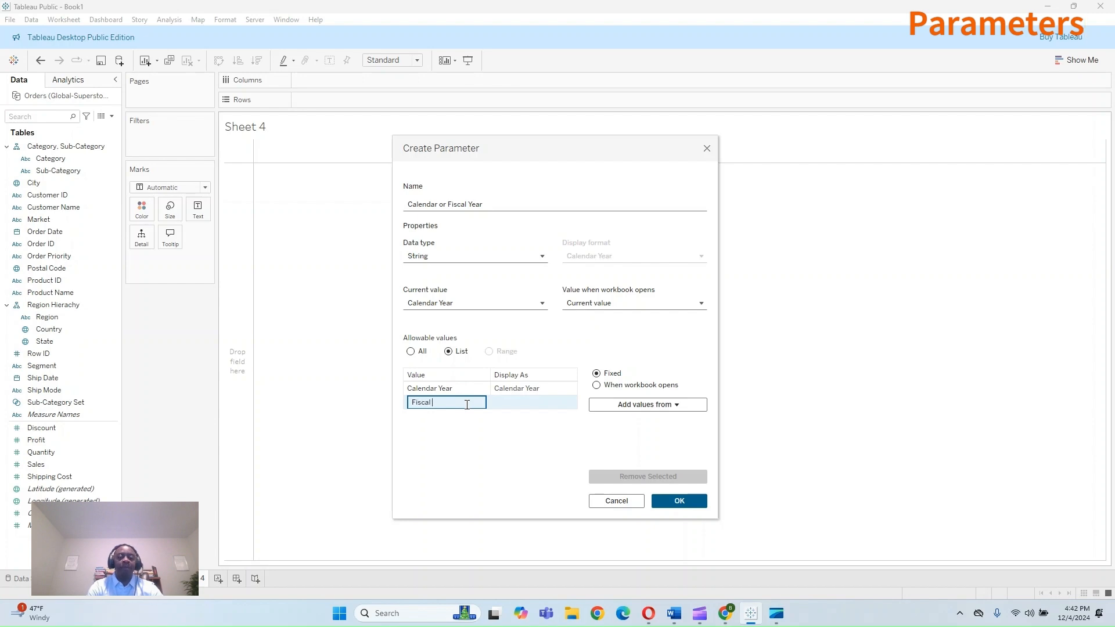
{"action": "type", "text": " Year"}
{"action": "key", "text": "Return"}
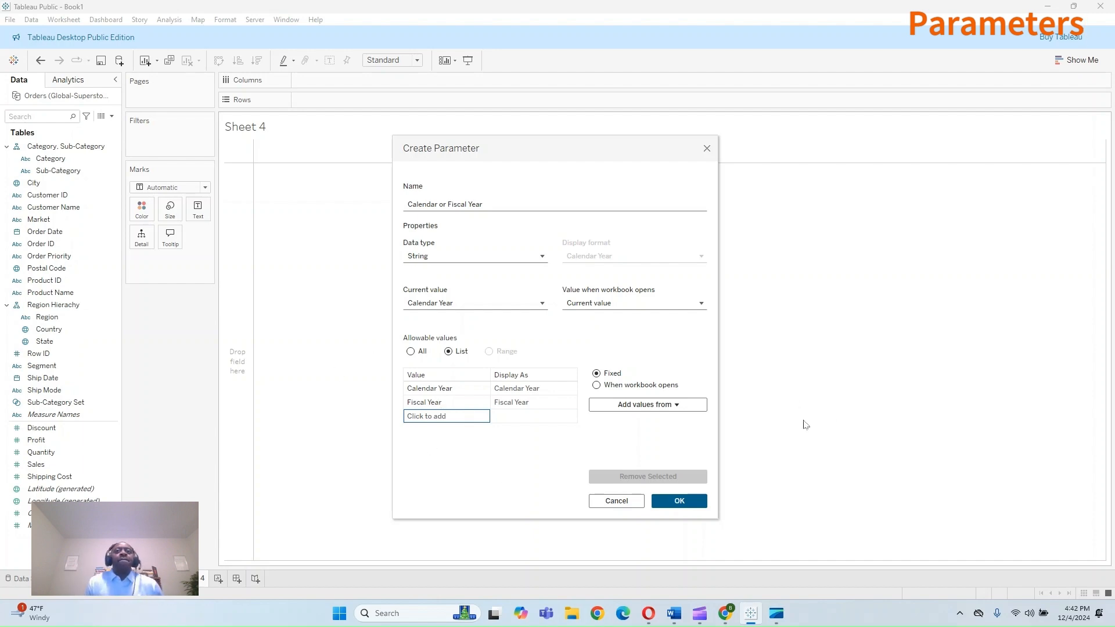
Step: Finish creating the Calendar or Fiscal Year parameter and show its control on the worksheet
{"action": "left_click", "coordinate": [679, 501]}
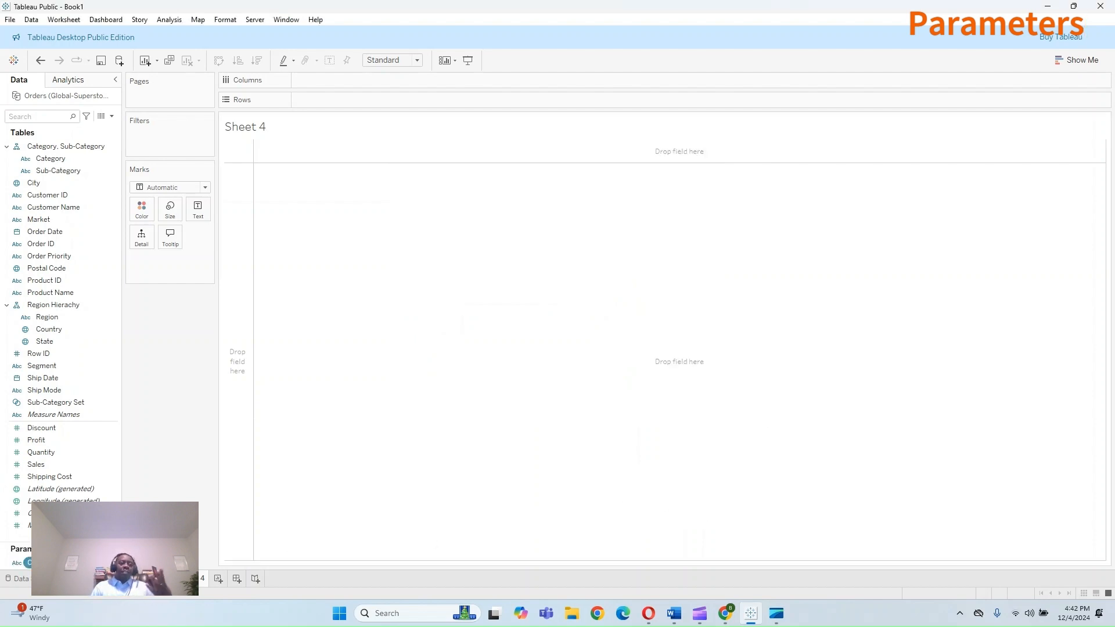
{"action": "right_click", "coordinate": [79, 563]}
{"action": "left_click", "coordinate": [115, 353]}
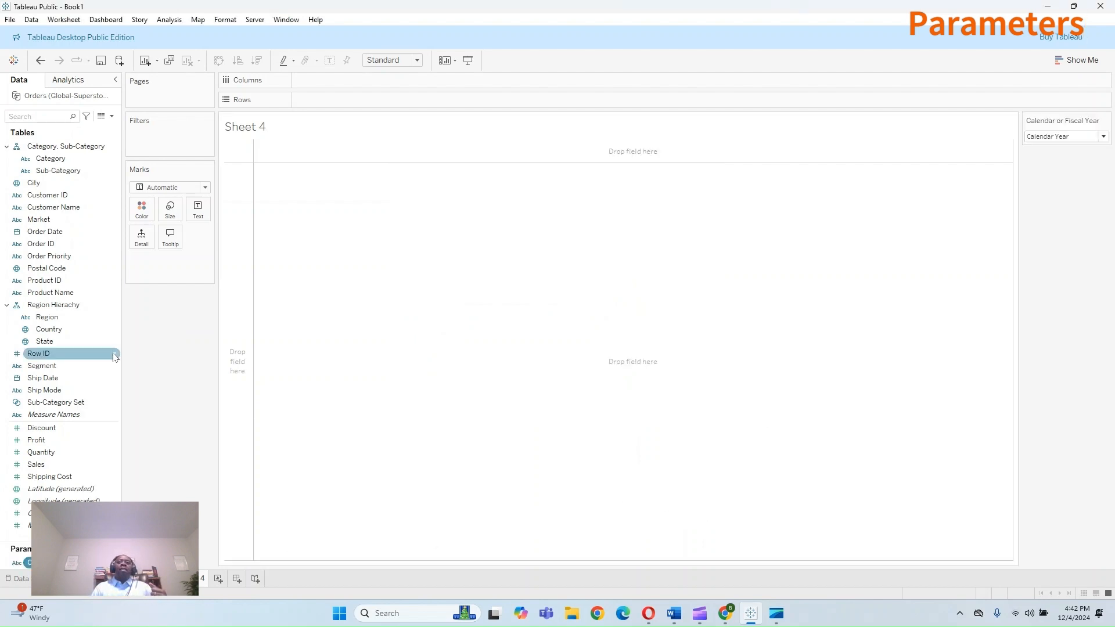
Step: Start a new calculated field and name it "Date Control"
{"action": "left_click", "coordinate": [112, 116]}
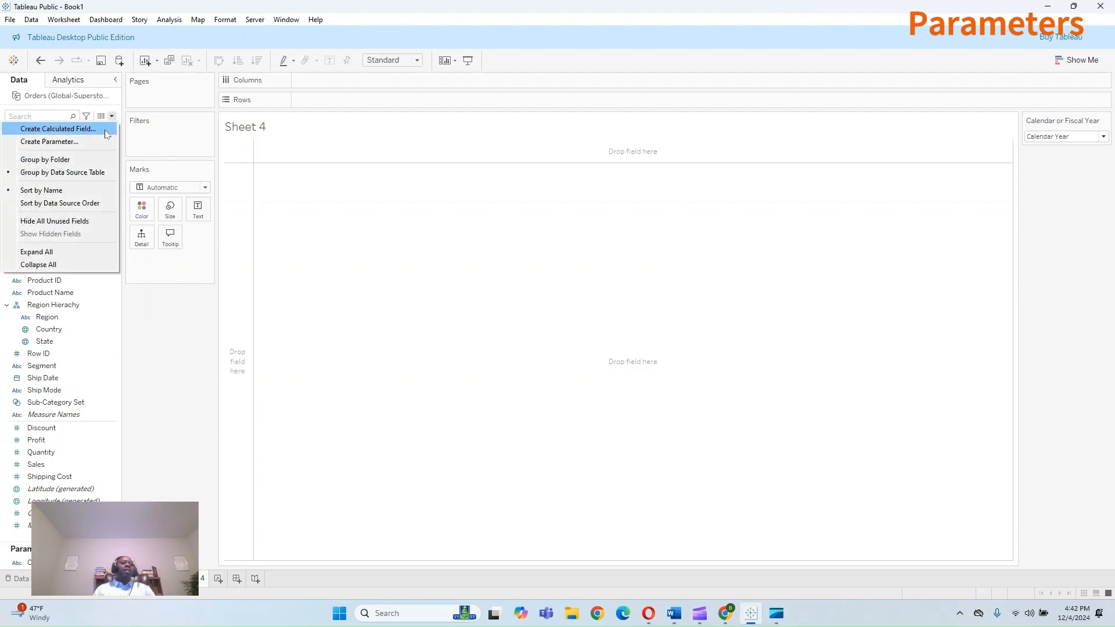
{"action": "left_click", "coordinate": [104, 129]}
{"action": "key", "text": "BackSpace"}
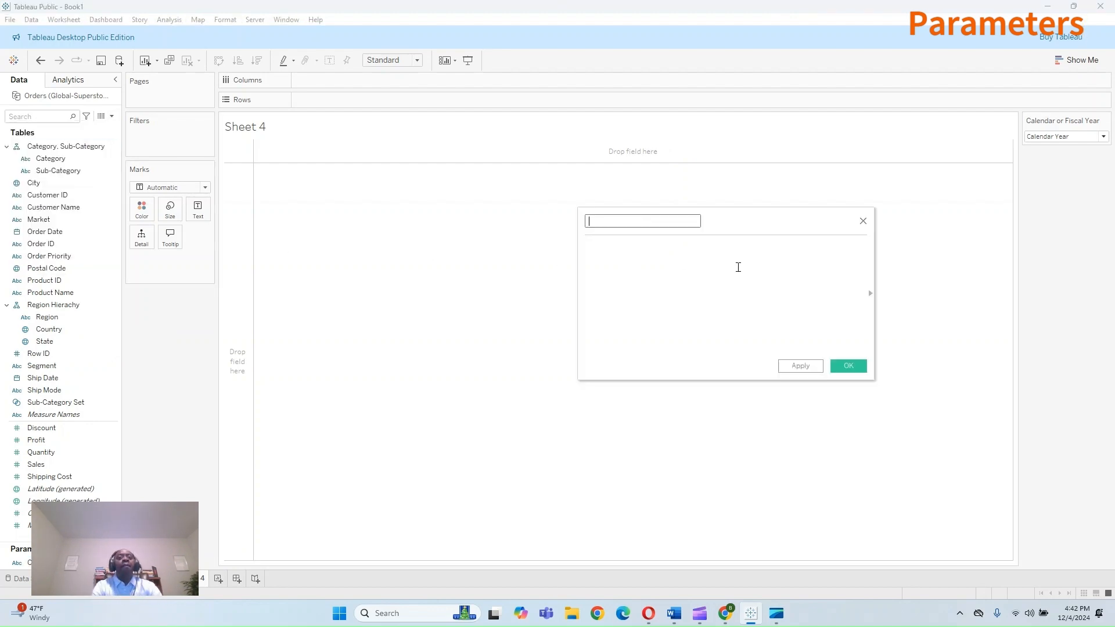
{"action": "type", "text": "Date Control"}
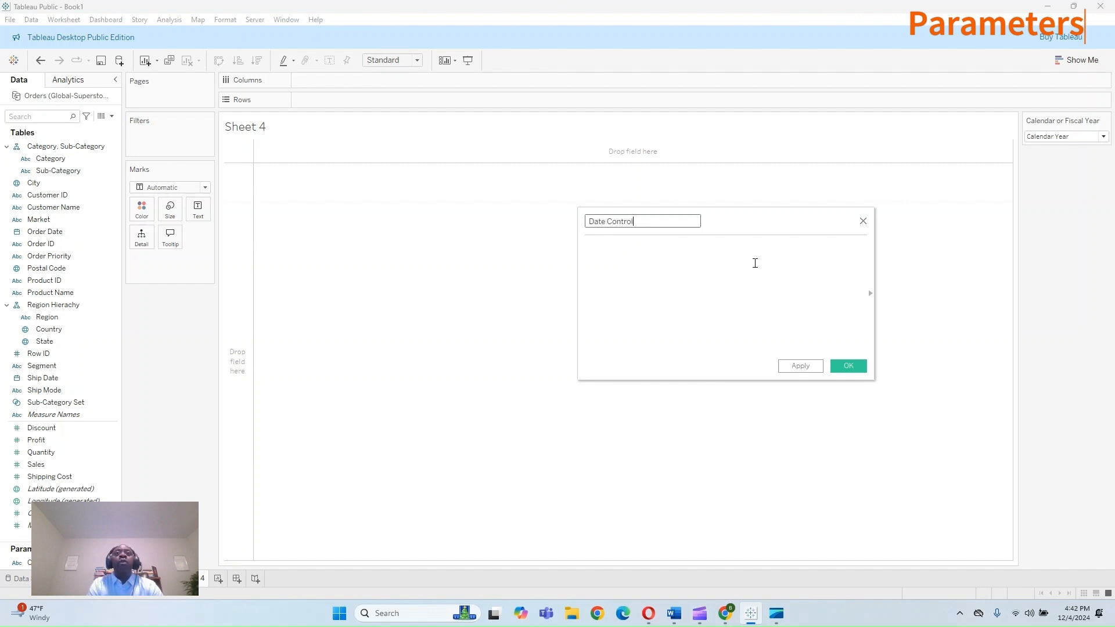
Step: Begin the formula with CASE [Calendar or Fiscal Year], followed on a new line by WHEN 'Calendar Year' THEN [Order Date]
{"action": "left_click", "coordinate": [755, 263]}
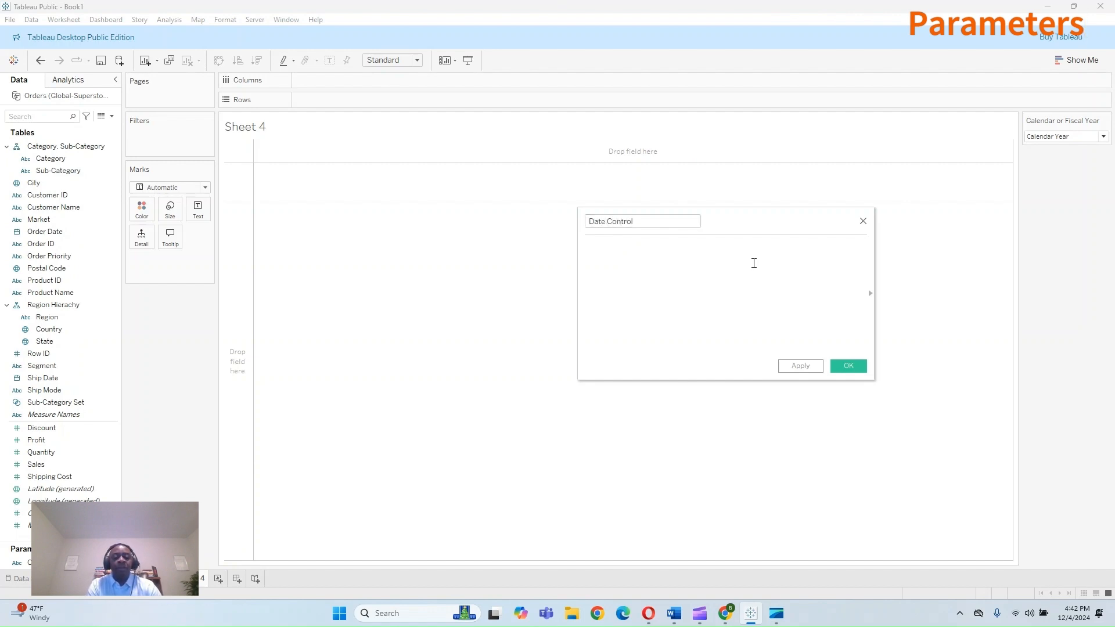
{"action": "type", "text": "CASE "}
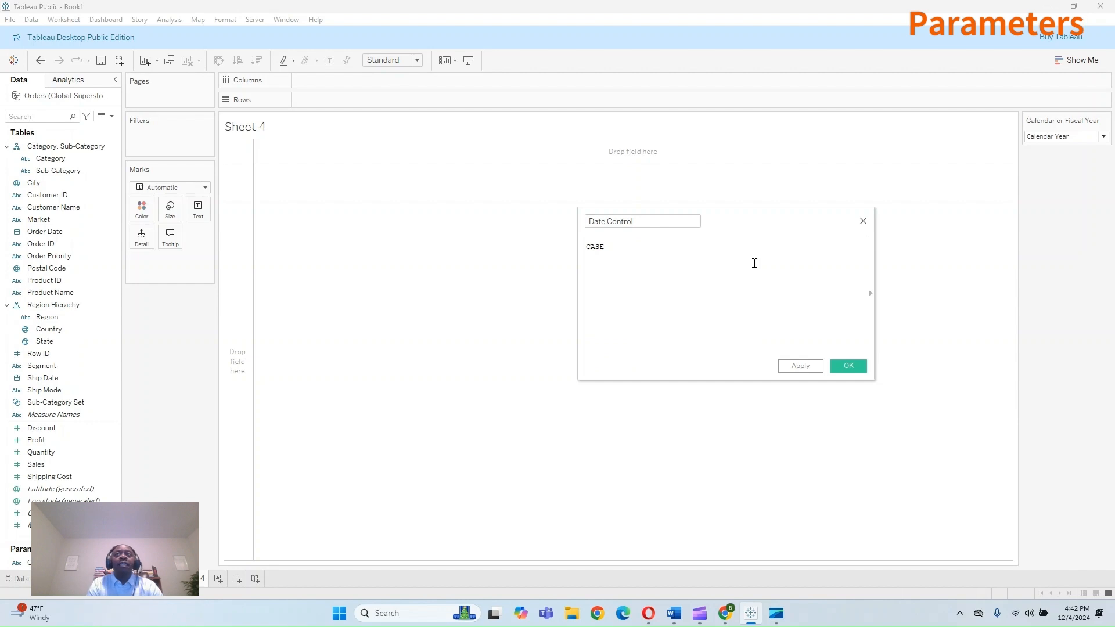
{"action": "type", "text": "[Ca"}
{"action": "key", "text": "Return"}
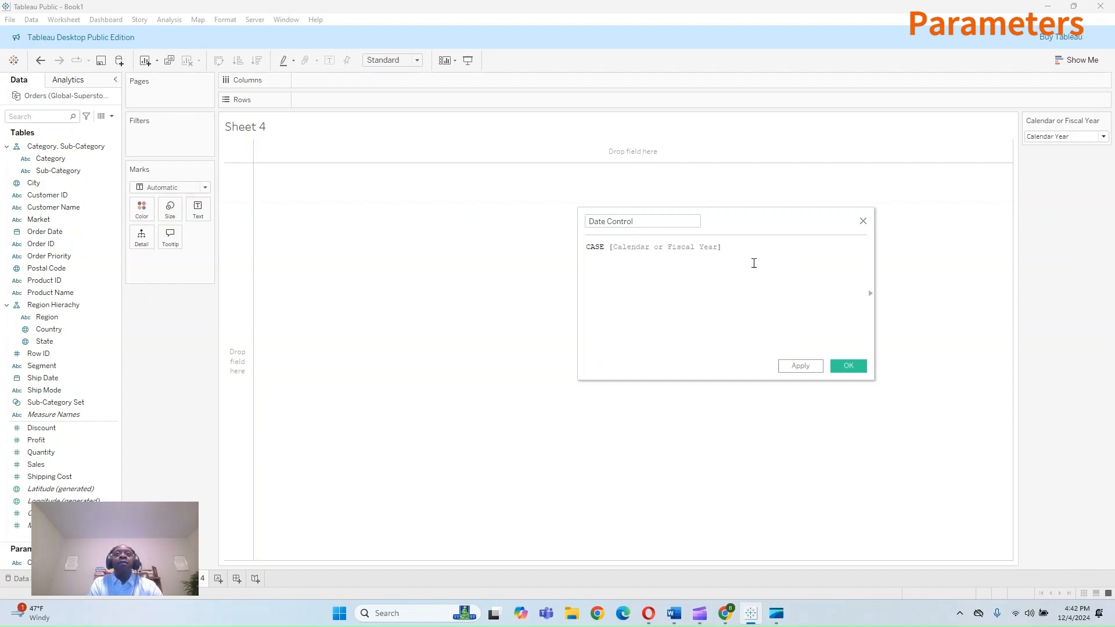
{"action": "type", "text": "WHE"}
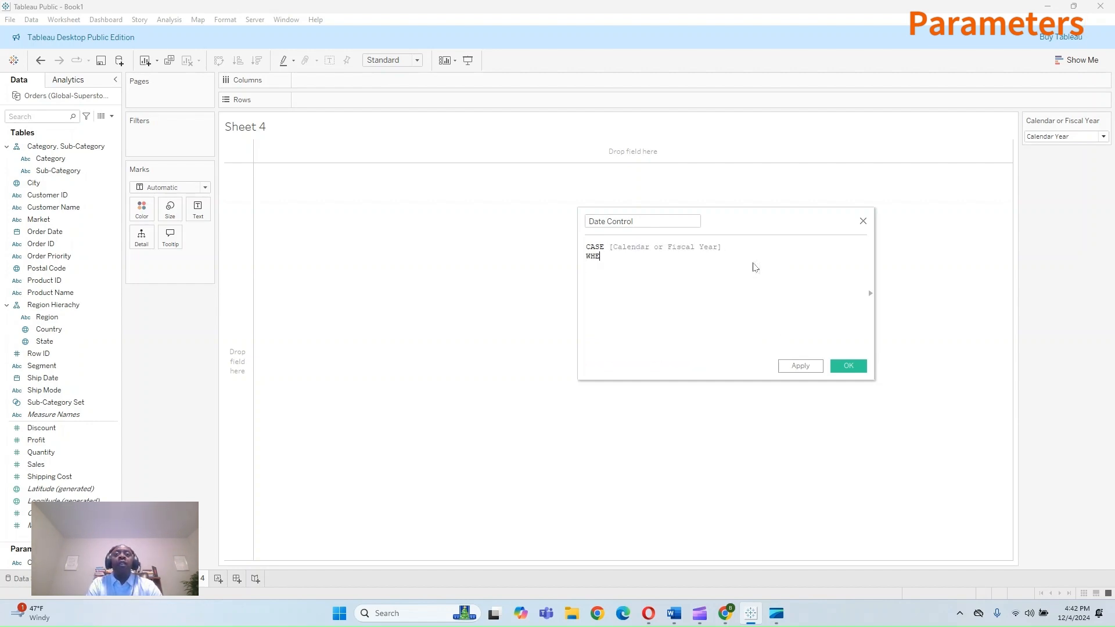
{"action": "key", "text": "Return"}
{"action": "type", "text": "'Calendar Year"}
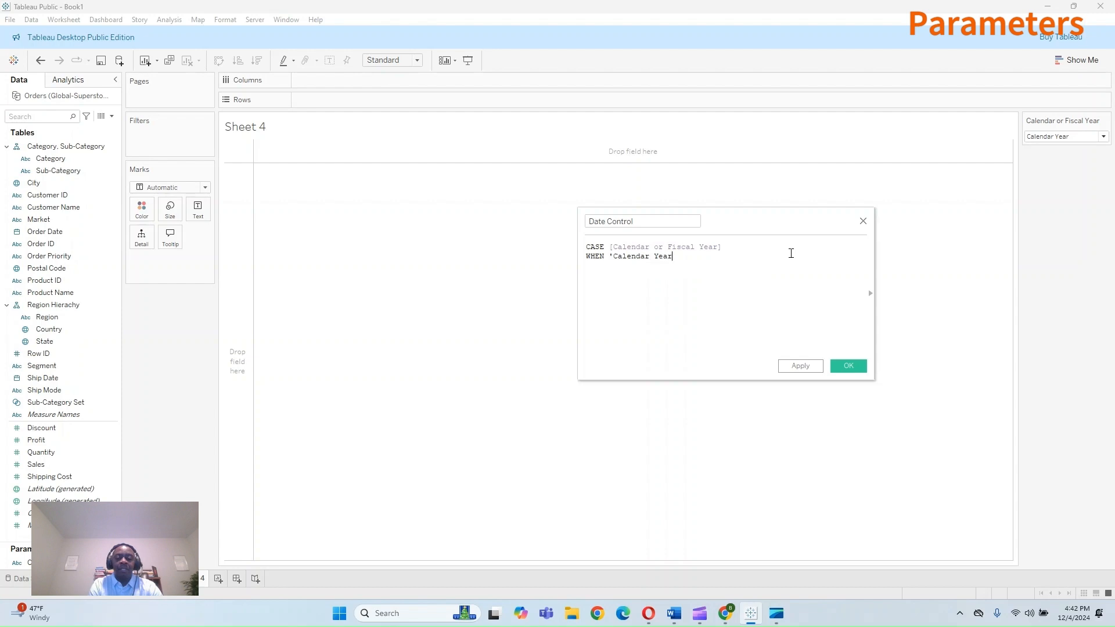
{"action": "type", "text": "' THEN "}
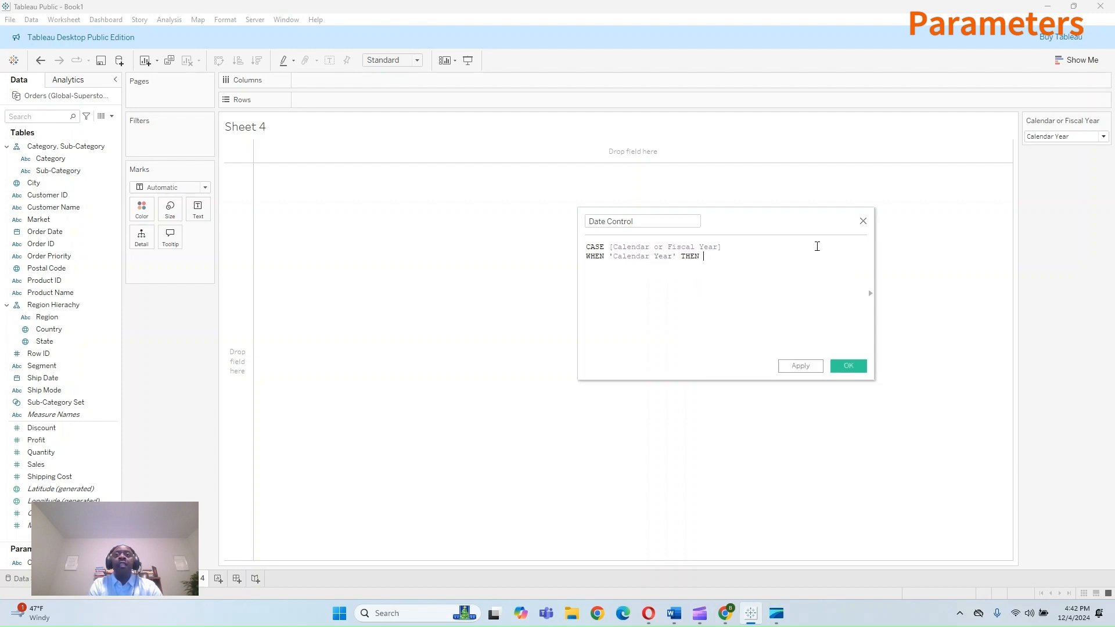
{"action": "type", "text": "[Ord"}
{"action": "key", "text": "Return"}
Step: Add a second branch on a new line, WHEN 'Fiscal Year' THEN, returning the DATEADD function
{"action": "key", "text": "Return"}
{"action": "type", "text": "WHEN "}
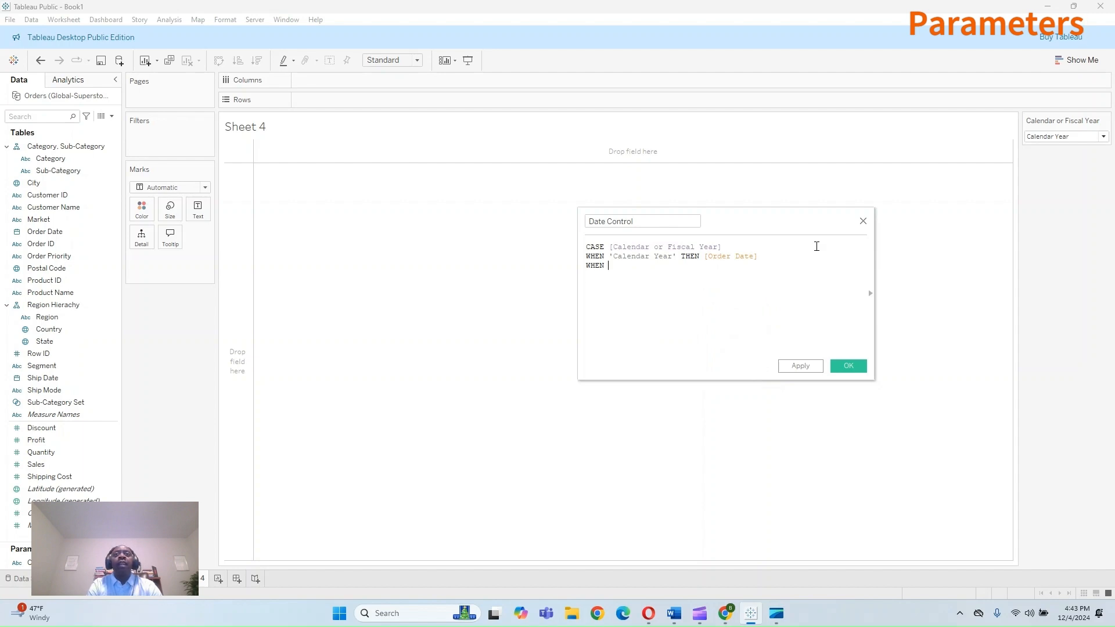
{"action": "type", "text": "'Fiscal "}
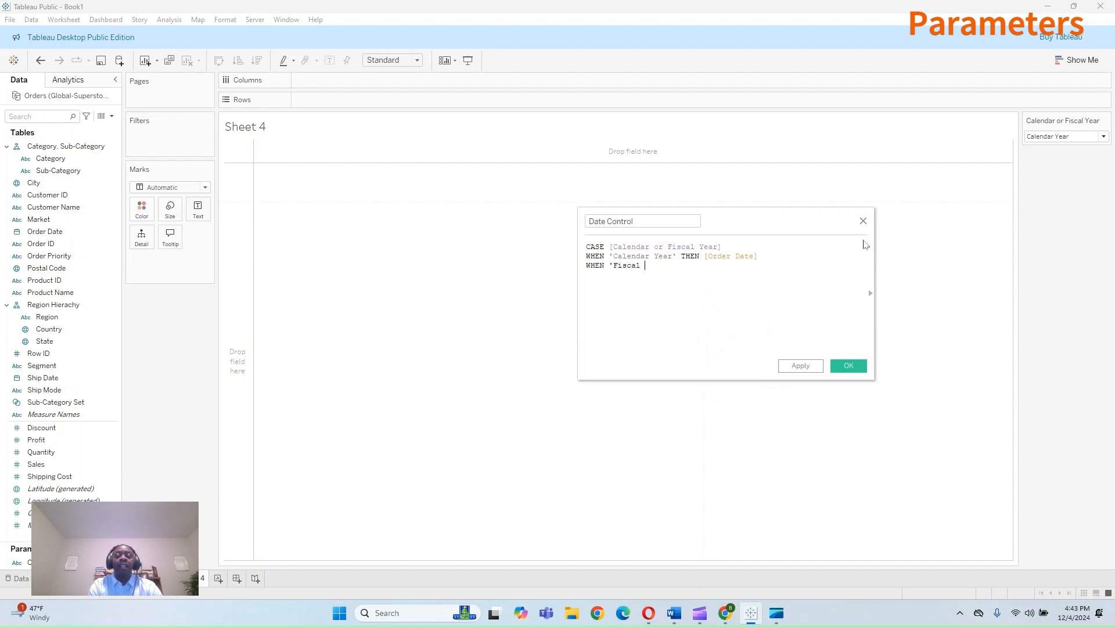
{"action": "type", "text": "Year' "}
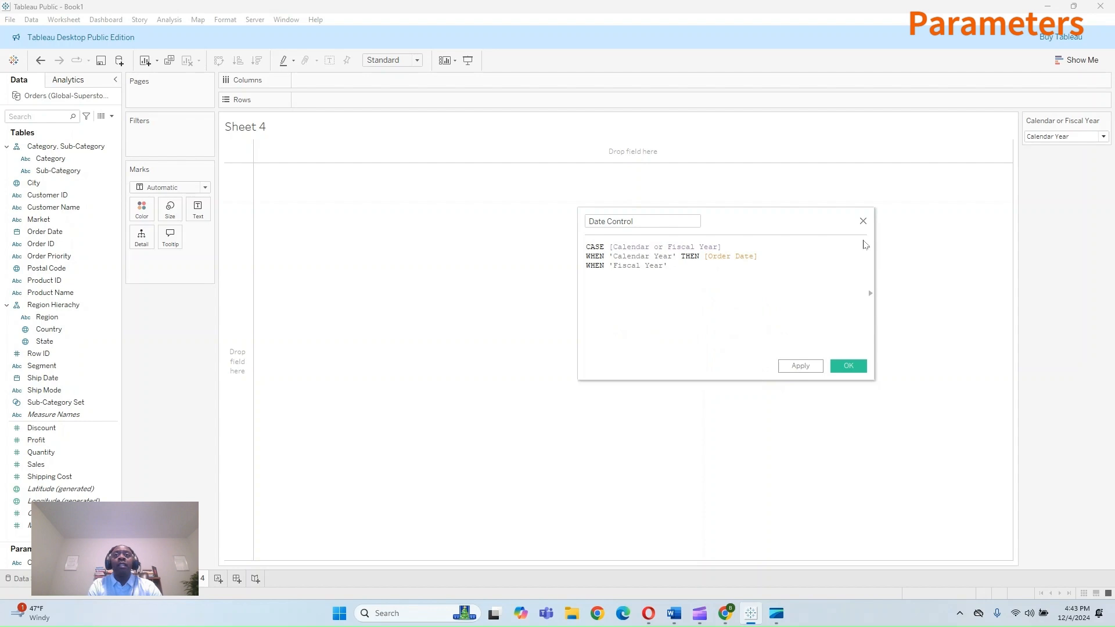
{"action": "type", "text": "THEN "}
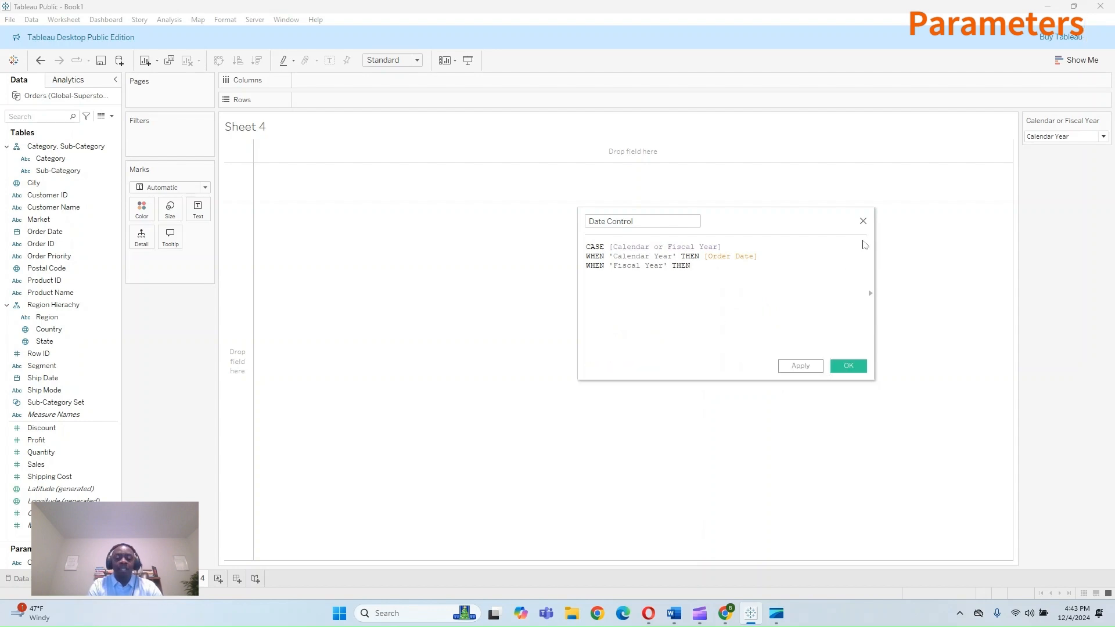
{"action": "type", "text": "Da"}
{"action": "key", "text": "Down"}
{"action": "key", "text": "Return"}
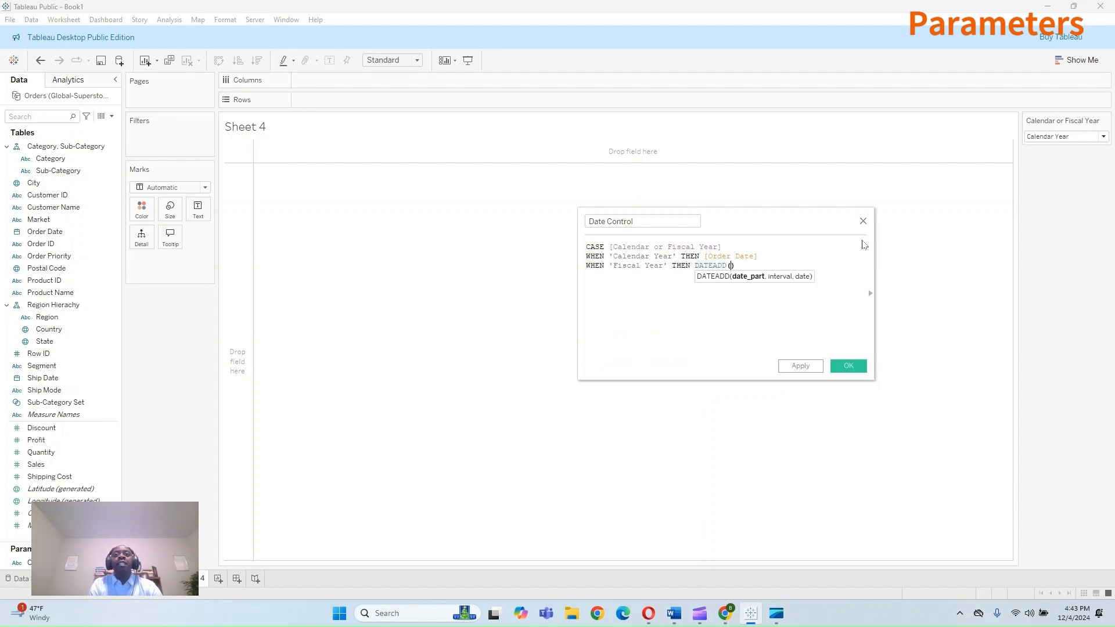
Step: Fill in the DATEADD arguments as 'month', 6 and [Order Date]
{"action": "type", "text": "Ye"}
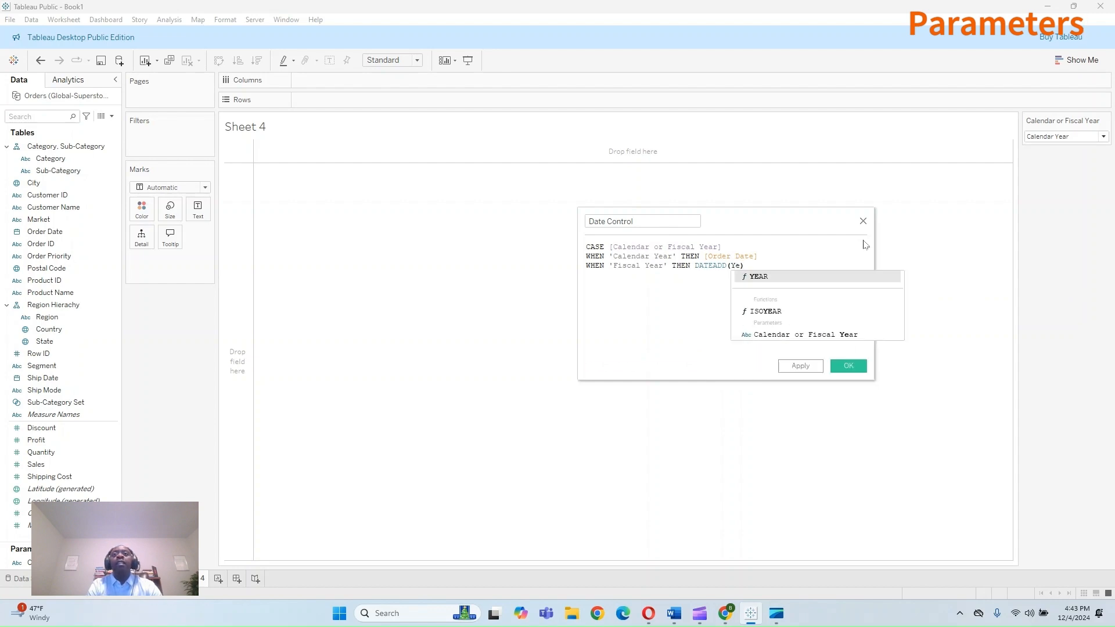
{"action": "key", "text": "BackSpace"}
{"action": "key", "text": "BackSpace"}
{"action": "type", "text": "'month"}
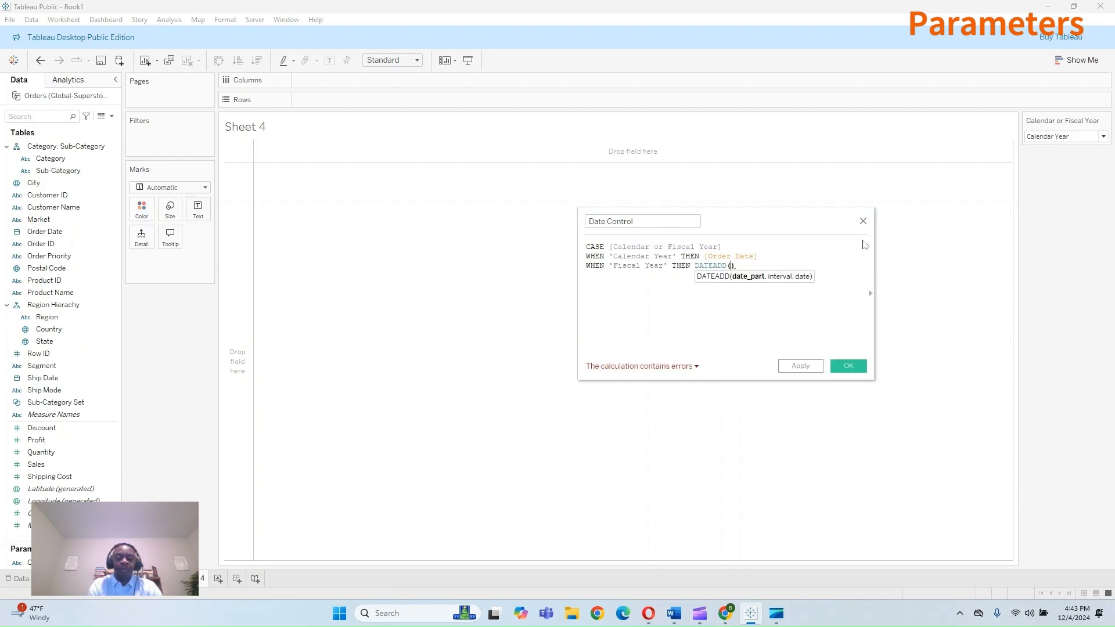
{"action": "type", "text": "', 6, "}
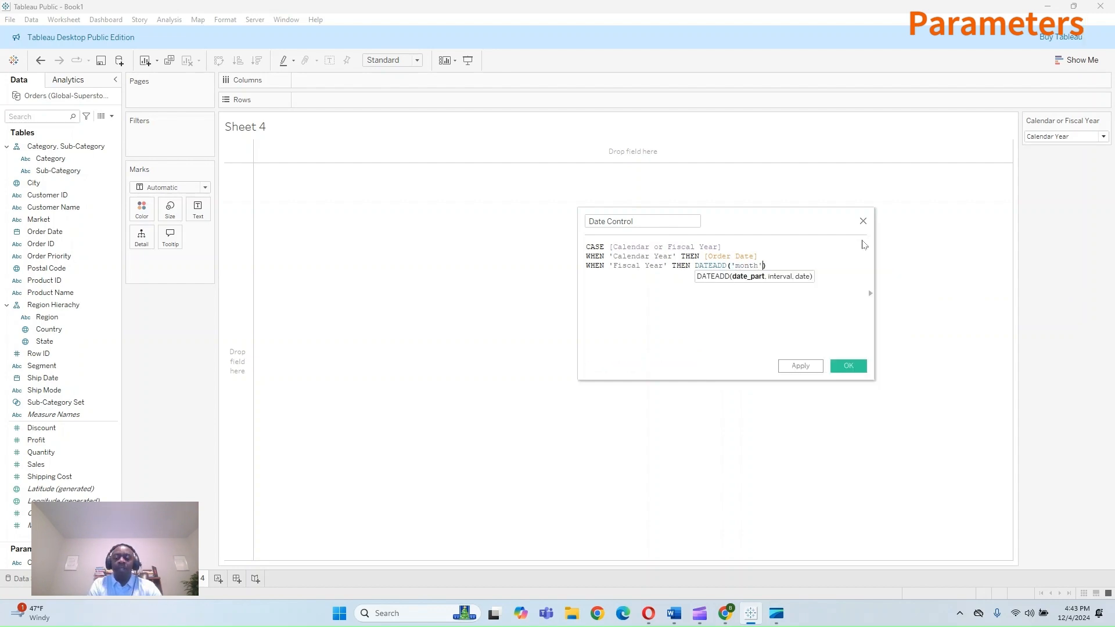
{"action": "type", "text": "[Order"}
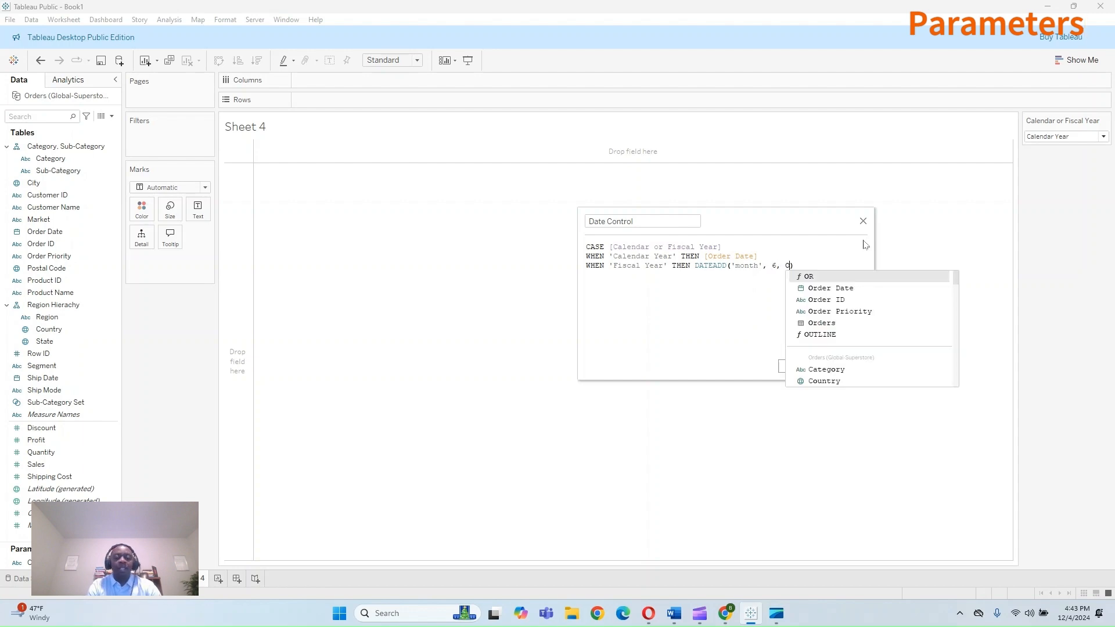
{"action": "key", "text": "Return"}
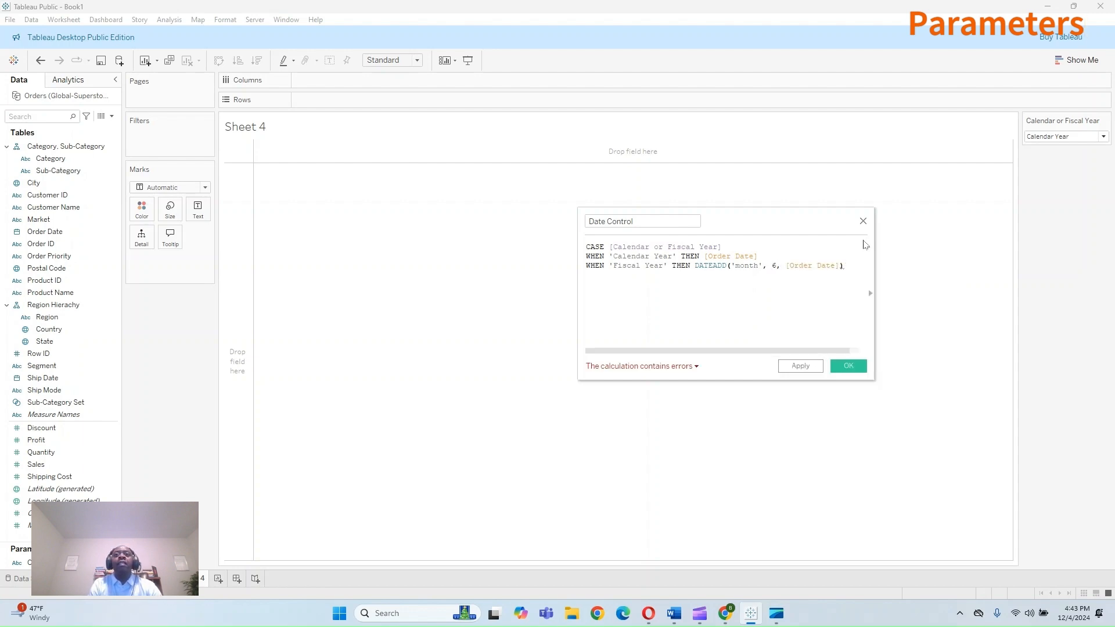
Step: Close the CASE formula with END on its own line and save the Date Control calculated field
{"action": "key", "text": "Return"}
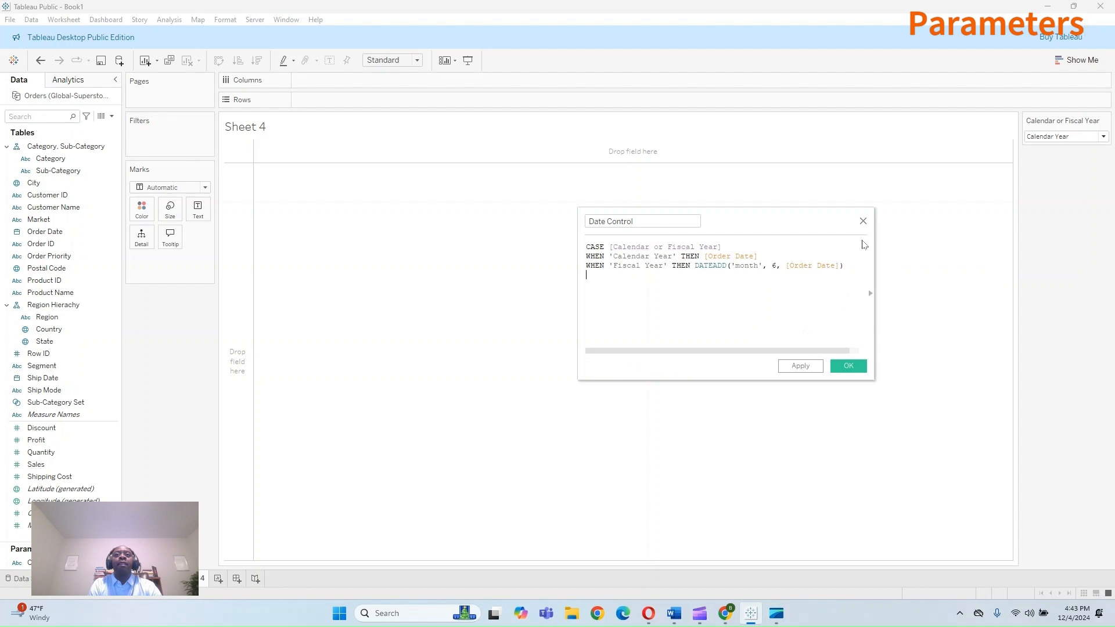
{"action": "type", "text": "END"}
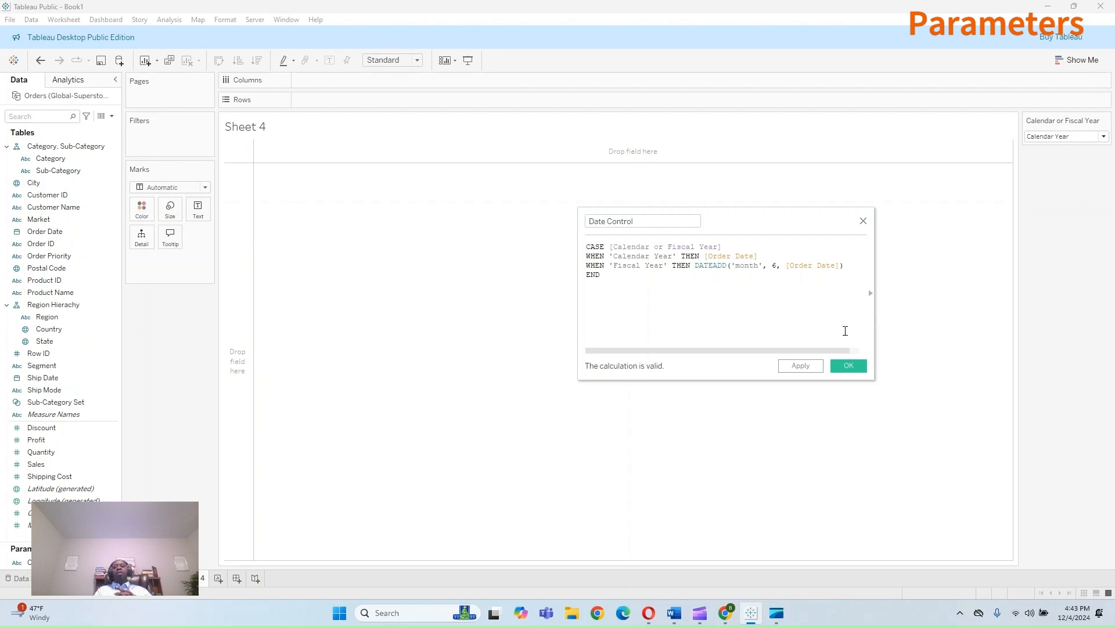
{"action": "left_click", "coordinate": [1062, 140]}
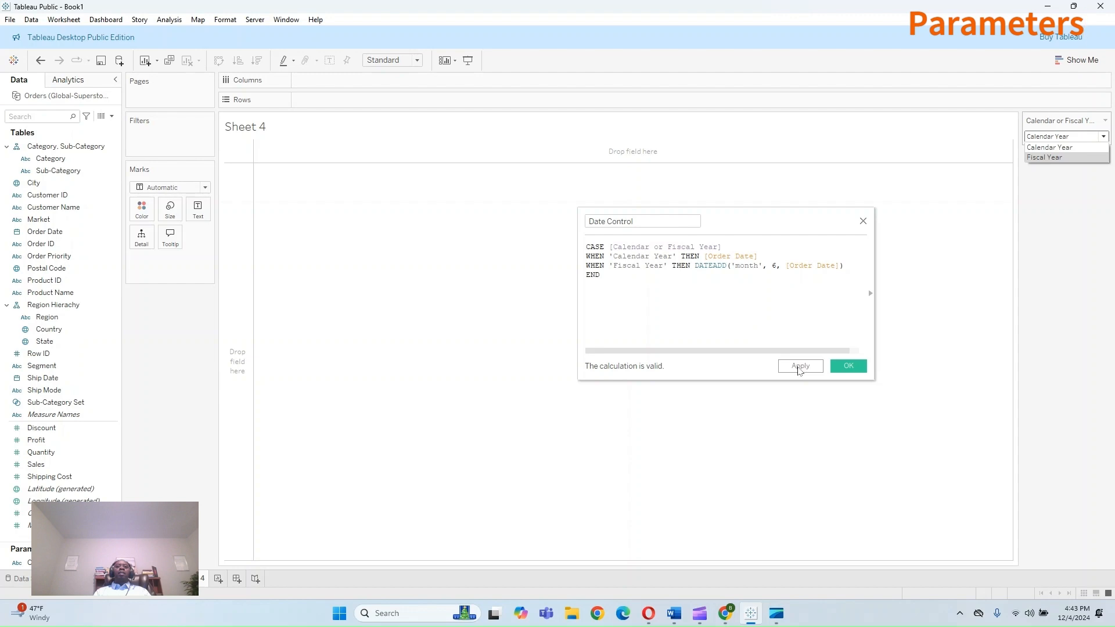
{"action": "left_click", "coordinate": [799, 367]}
{"action": "left_click", "coordinate": [849, 366]}
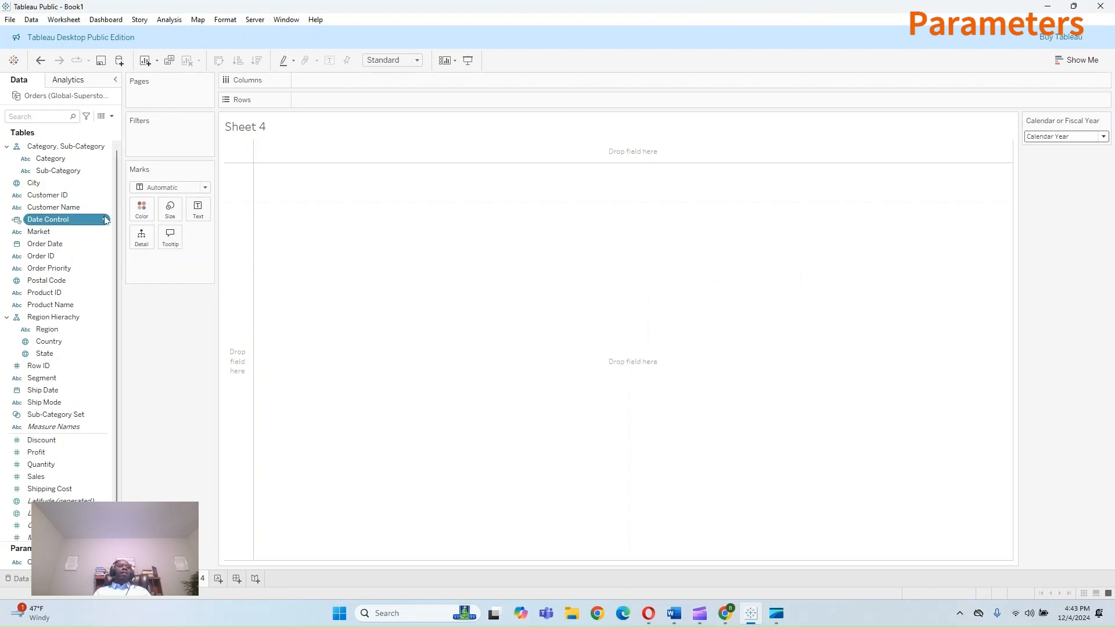
Step: Place Date Control on Columns by year and switch the Calendar or Fiscal Year parameter to Fiscal Year
{"action": "left_click_drag", "start_coordinate": [60, 224], "coordinate": [367, 79]}
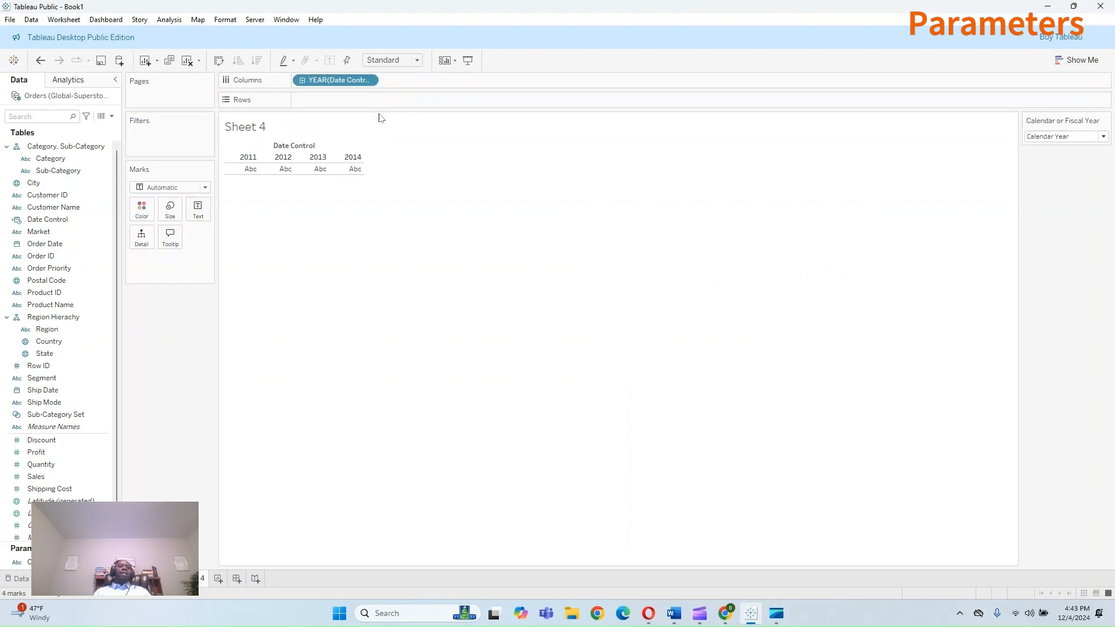
{"action": "left_click", "coordinate": [1058, 137]}
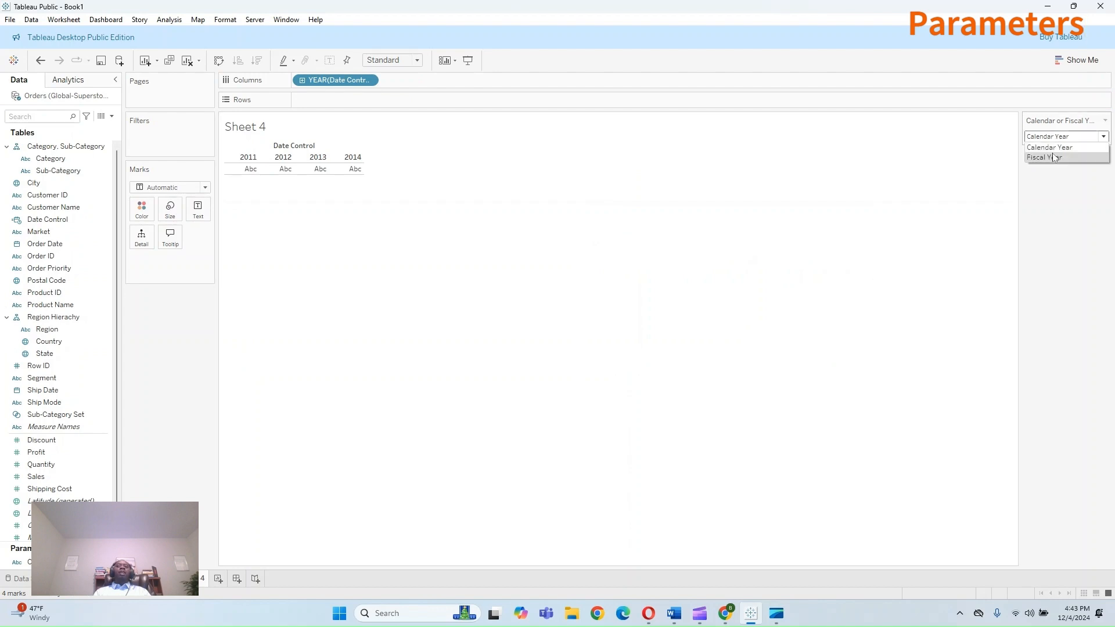
{"action": "left_click", "coordinate": [1053, 157]}
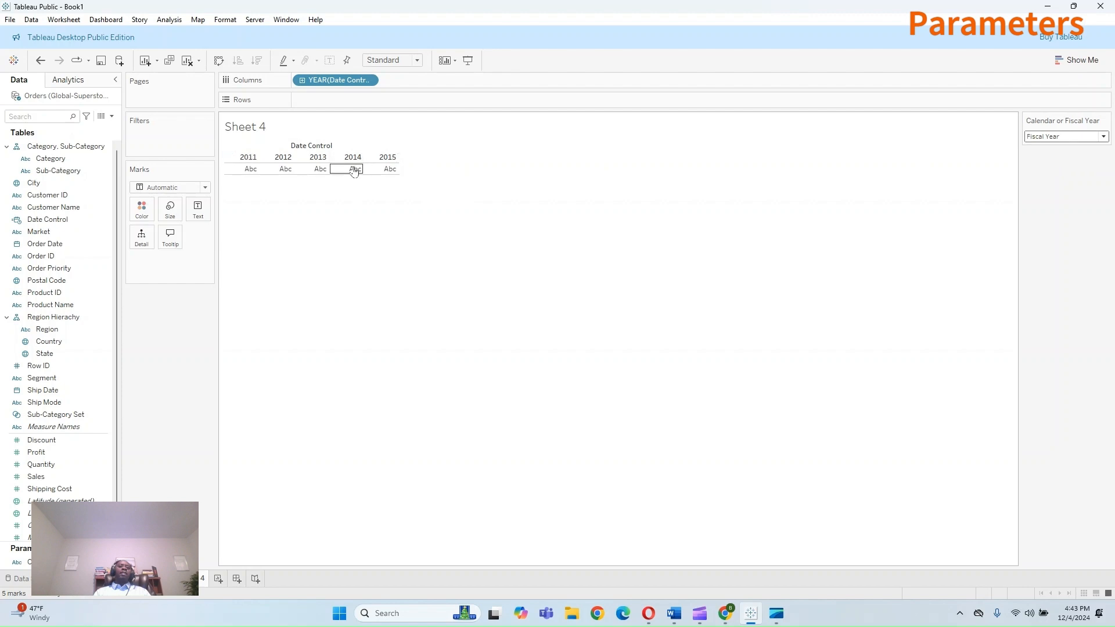
Step: Add Sales to the view and display it as a vertical bar chart by Date Control year
{"action": "left_click", "coordinate": [51, 479]}
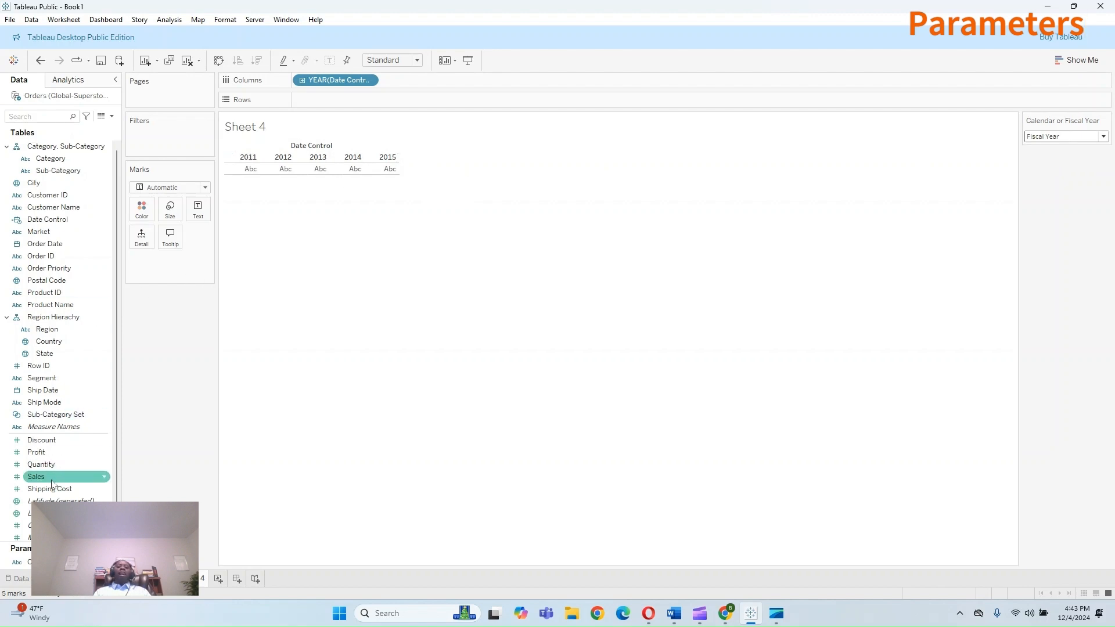
{"action": "left_click_drag", "start_coordinate": [52, 484], "coordinate": [320, 173]}
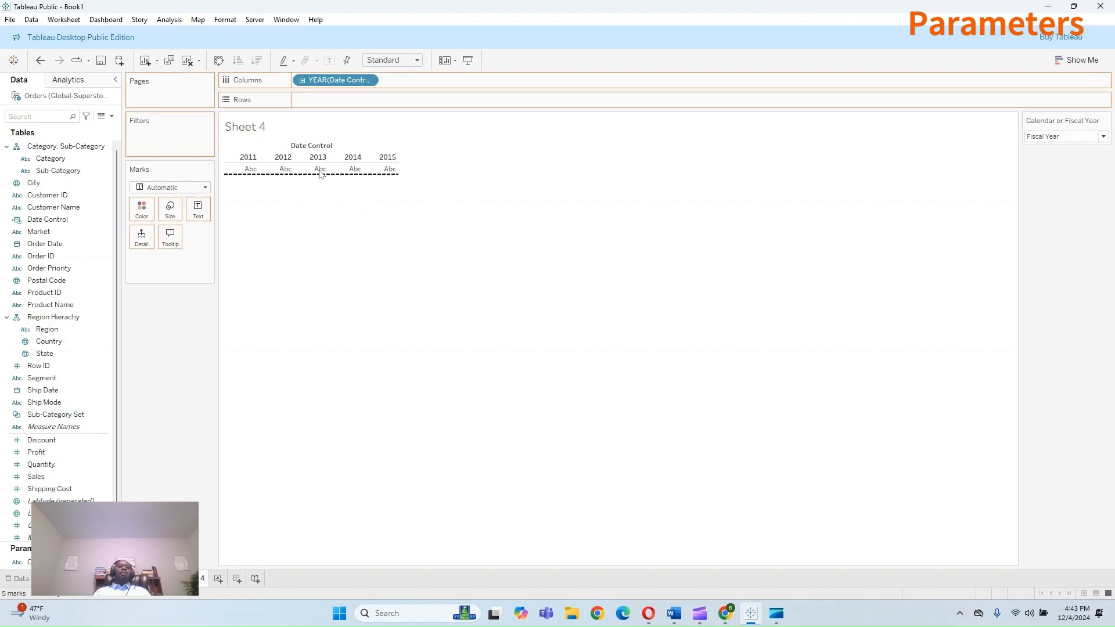
{"action": "left_click", "coordinate": [1092, 58]}
{"action": "left_click", "coordinate": [1014, 148]}
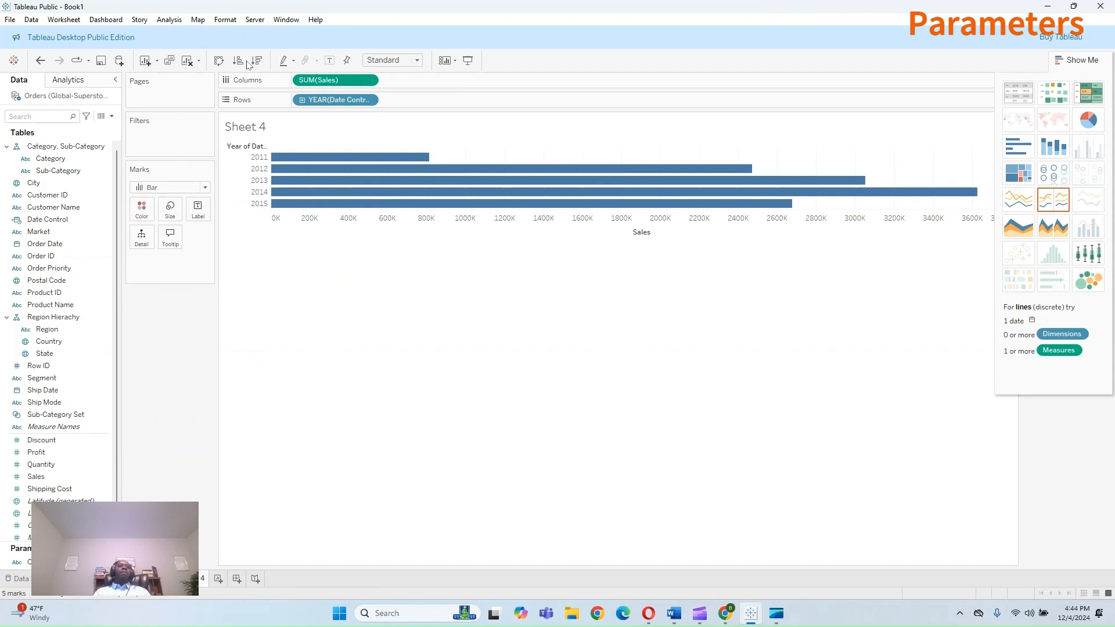
{"action": "left_click", "coordinate": [219, 61]}
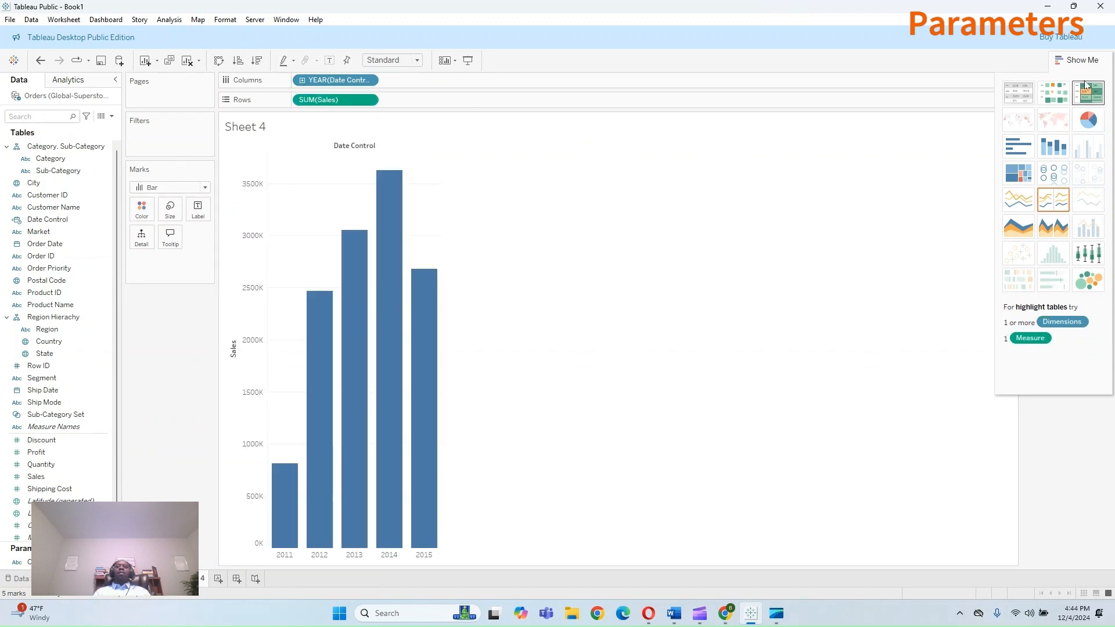
{"action": "left_click", "coordinate": [1080, 62]}
Step: Switch the Calendar or Fiscal Year parameter back and forth between its two options to compare the sales bars, ending on Calendar Year
{"action": "left_click", "coordinate": [1068, 138]}
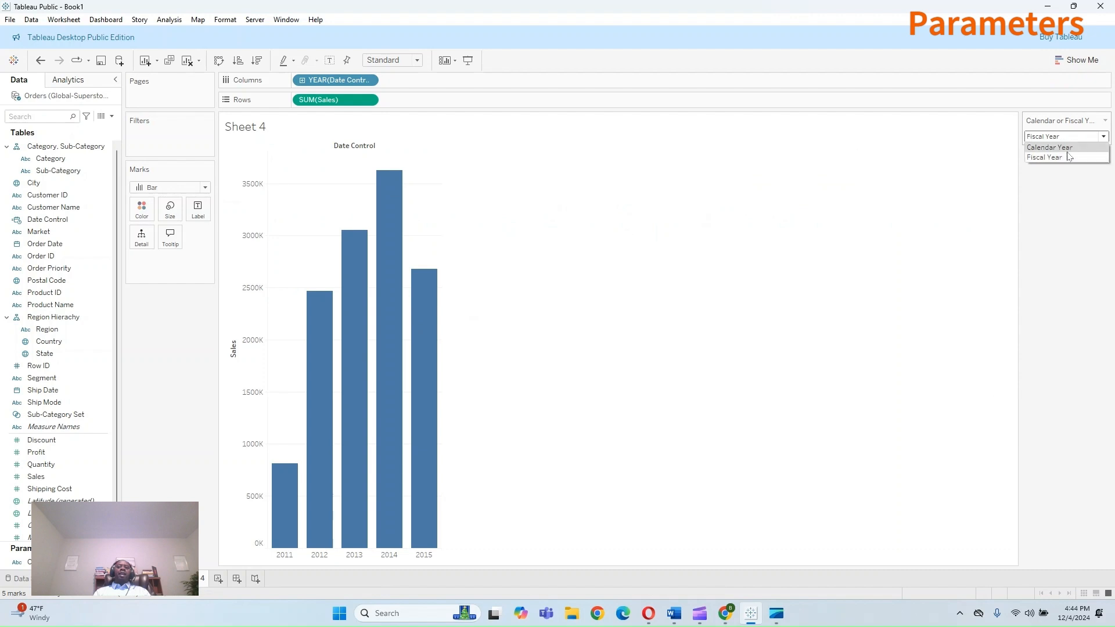
{"action": "left_click", "coordinate": [1067, 157]}
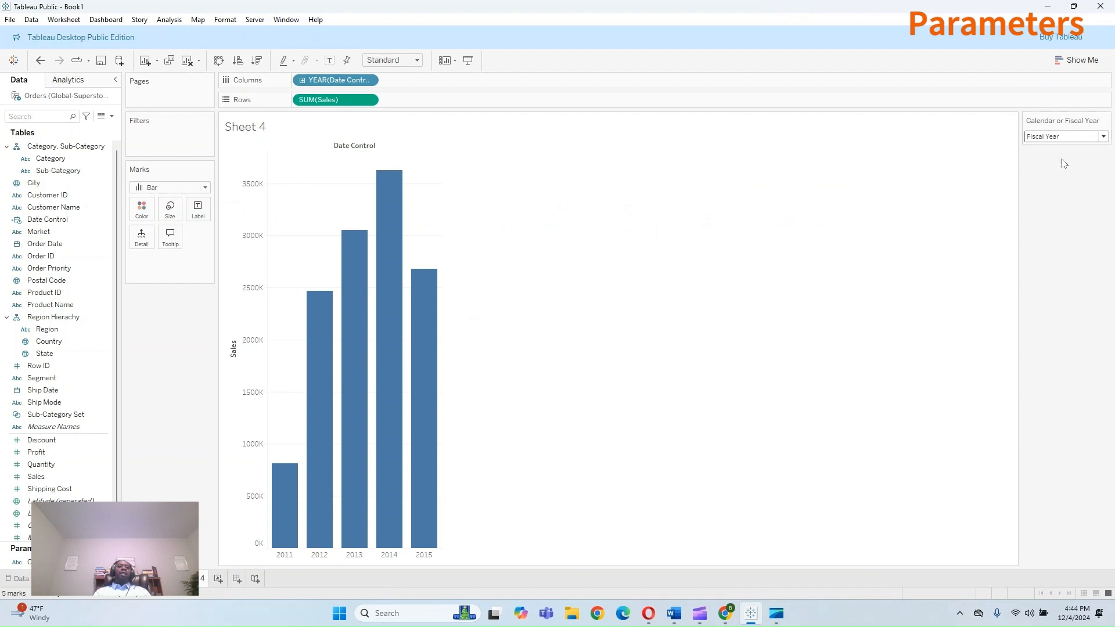
{"action": "left_click", "coordinate": [1066, 137]}
{"action": "left_click", "coordinate": [1060, 146]}
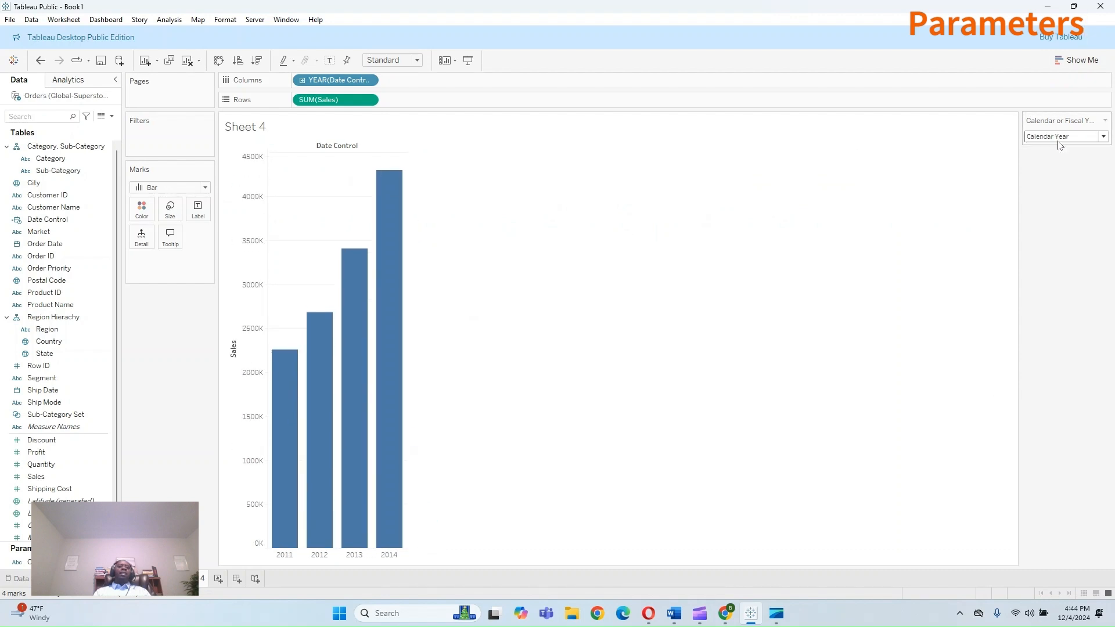
{"action": "left_click", "coordinate": [1061, 138]}
{"action": "left_click", "coordinate": [1058, 158]}
{"action": "left_click", "coordinate": [1057, 138]}
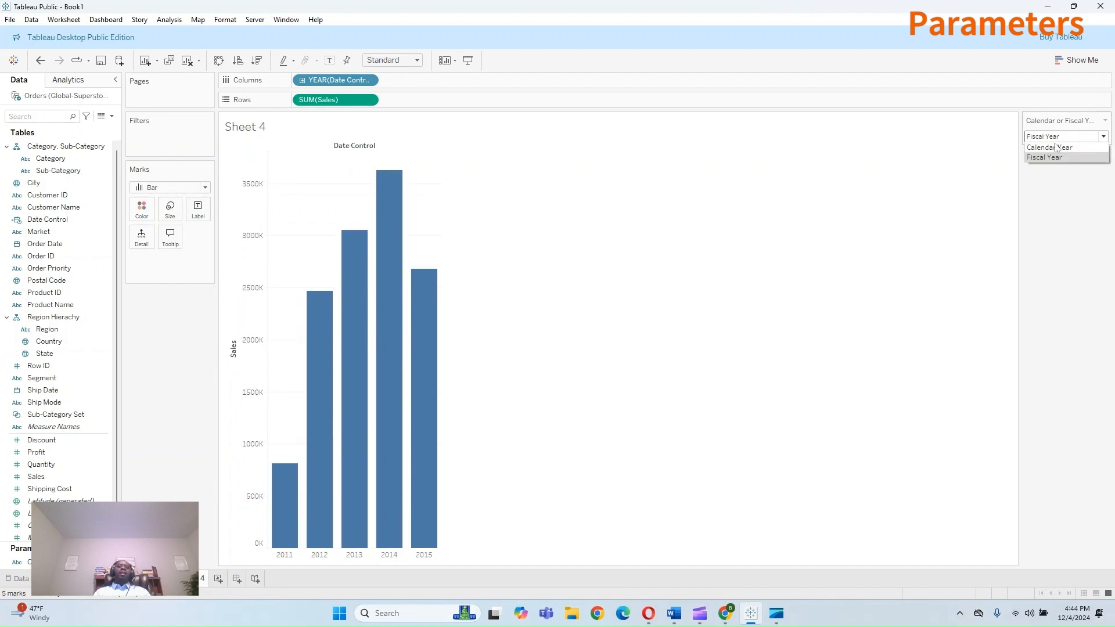
{"action": "left_click", "coordinate": [1056, 148]}
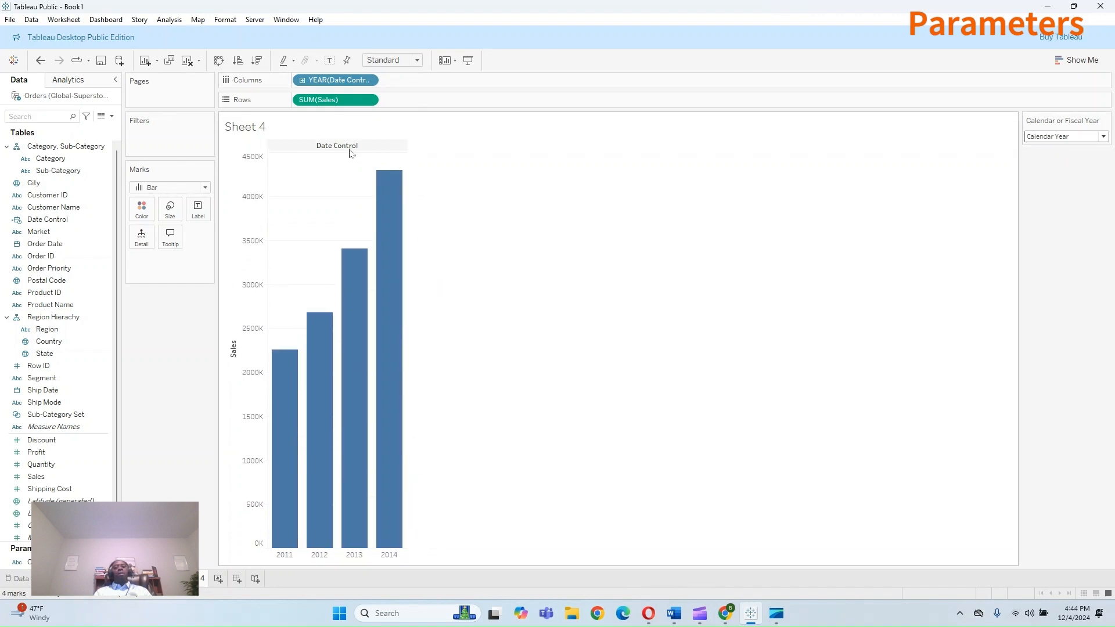
{"action": "mouse_move", "coordinate": [377, 281]}
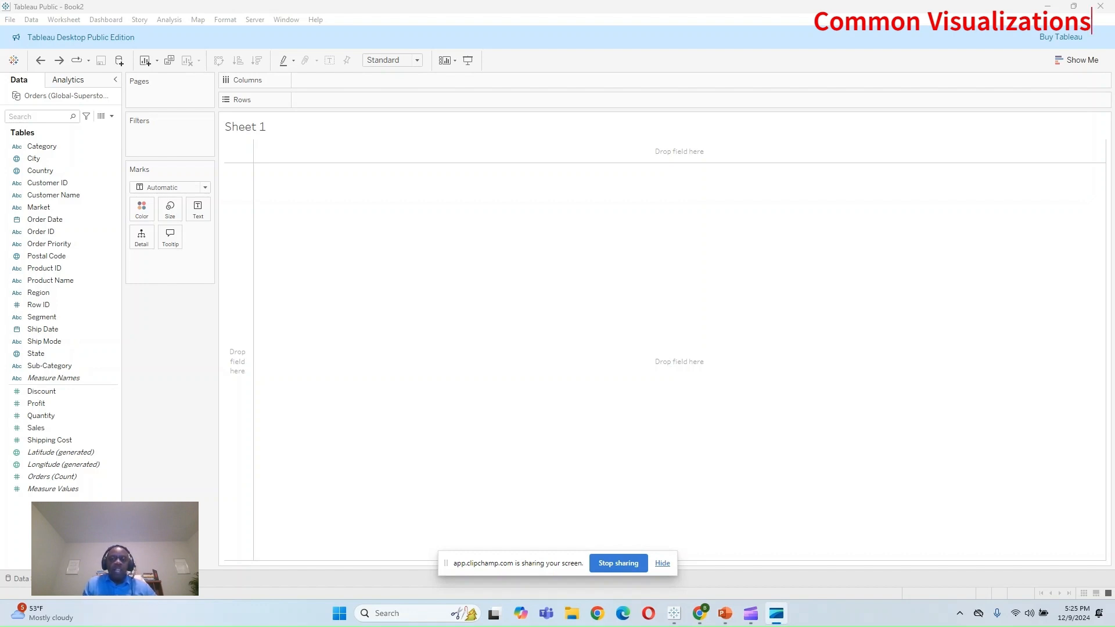
Step: Show the caption listing the chart types on Sheet 1 and shrink its area to the lower half of the sheet
{"action": "left_click", "coordinate": [662, 563]}
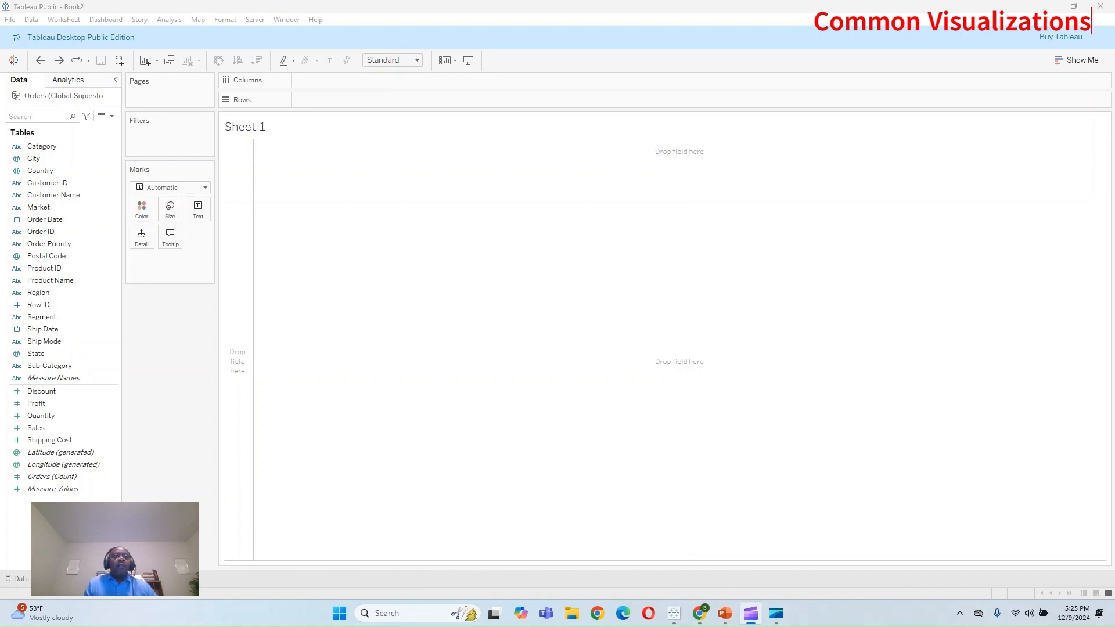
{"action": "right_click", "coordinate": [200, 301]}
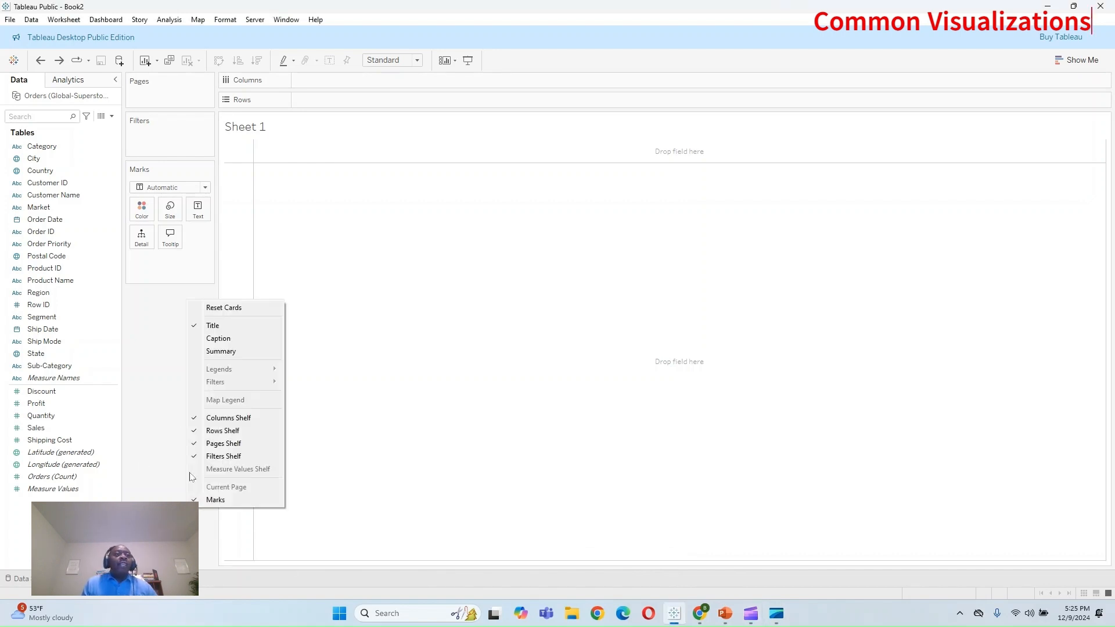
{"action": "left_click", "coordinate": [258, 341]}
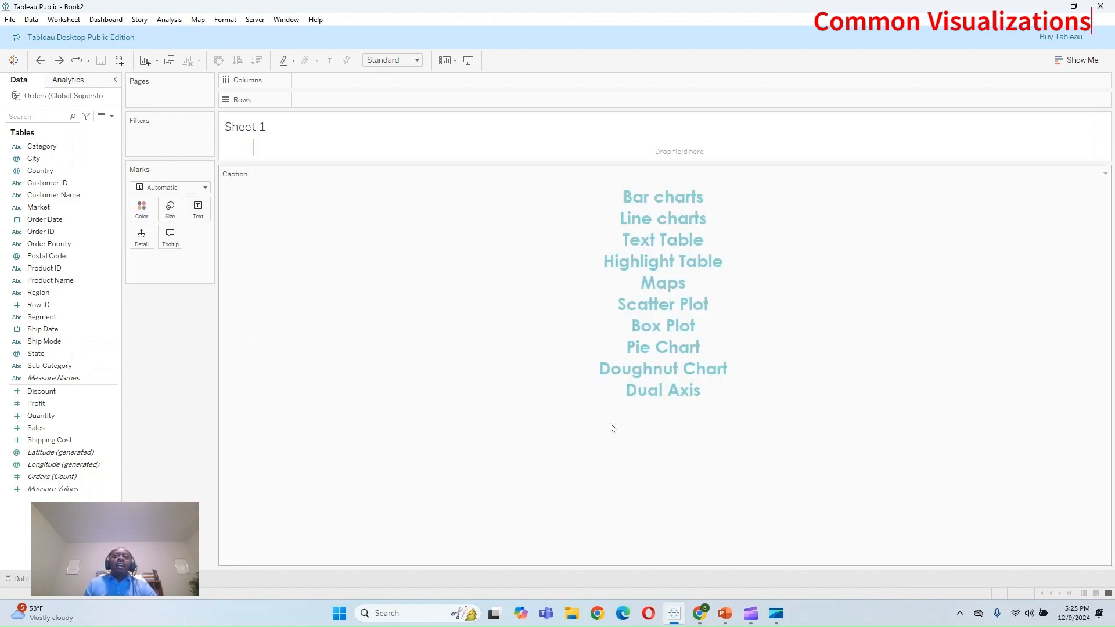
{"action": "right_click", "coordinate": [176, 324]}
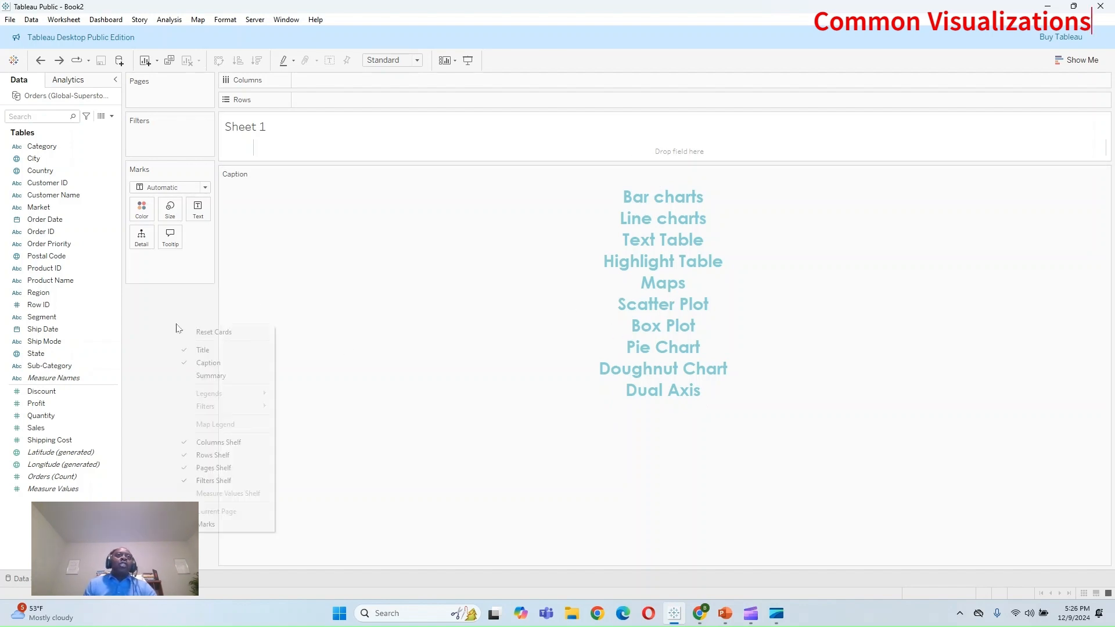
{"action": "left_click", "coordinate": [218, 368]}
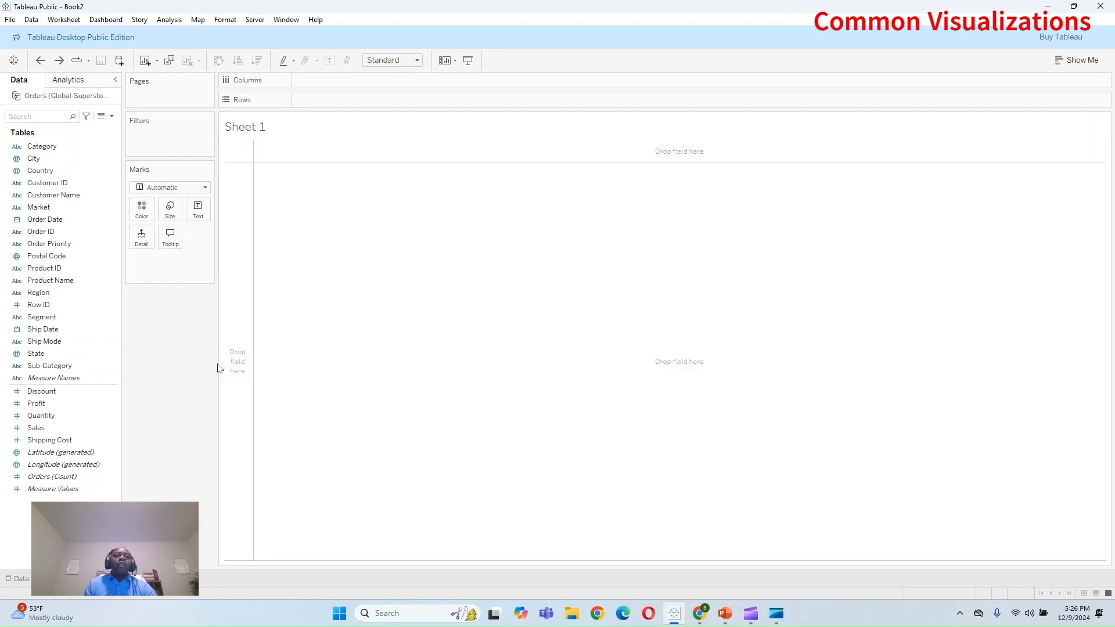
{"action": "right_click", "coordinate": [191, 437]}
{"action": "left_click", "coordinate": [218, 266]}
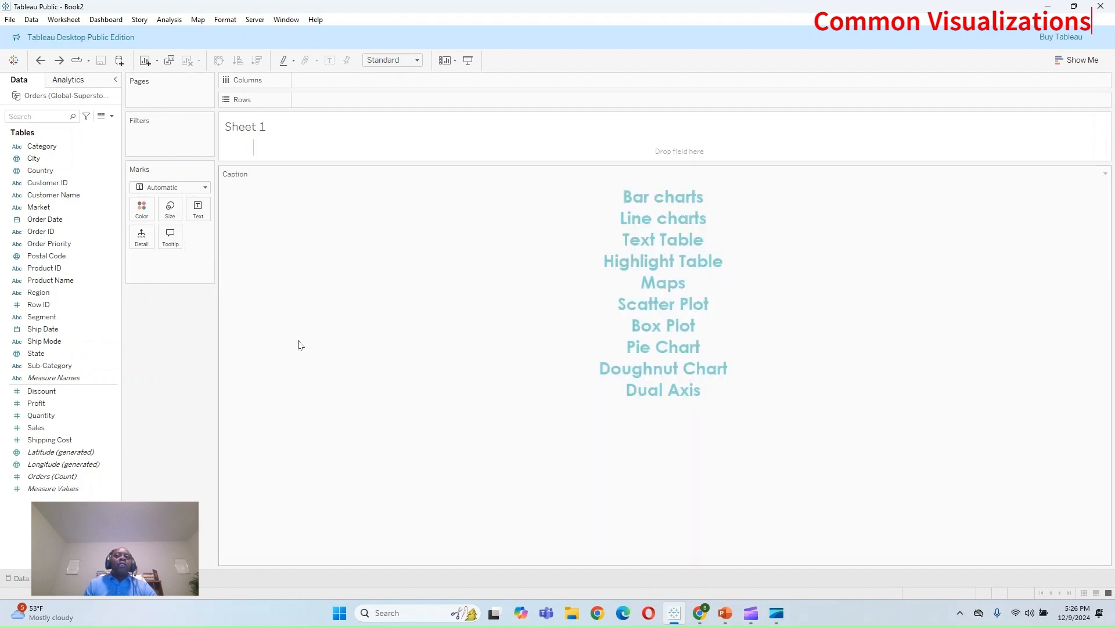
{"action": "left_click_drag", "start_coordinate": [597, 165], "coordinate": [598, 342]}
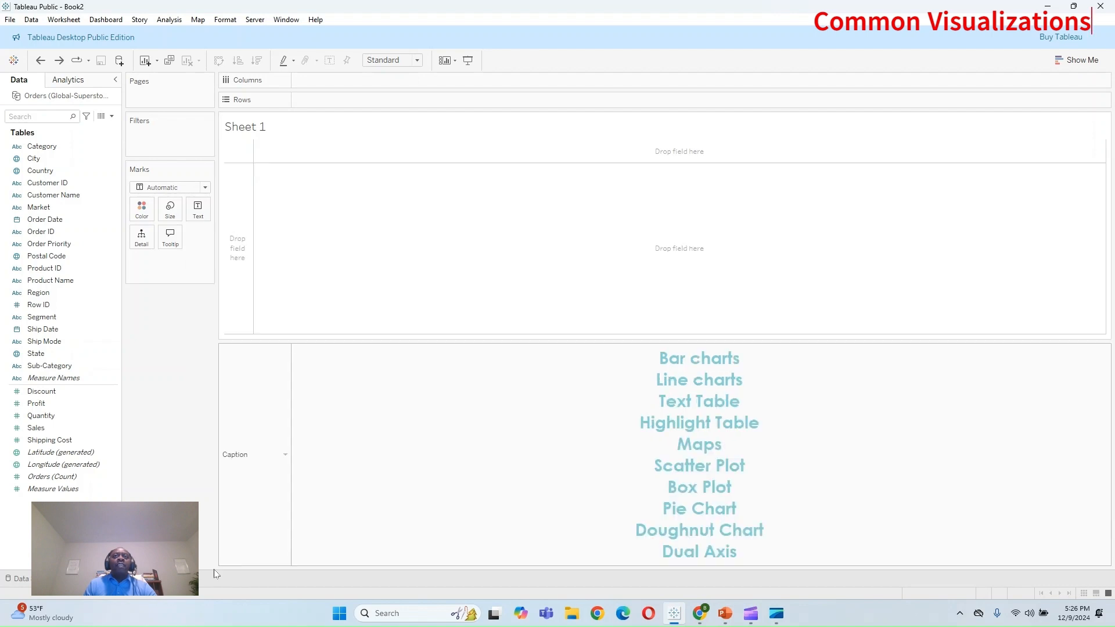
Step: Rename Sheet 1 and add a new worksheet named Bar Chart
{"action": "right_click", "coordinate": [91, 579]}
{"action": "left_click", "coordinate": [124, 452]}
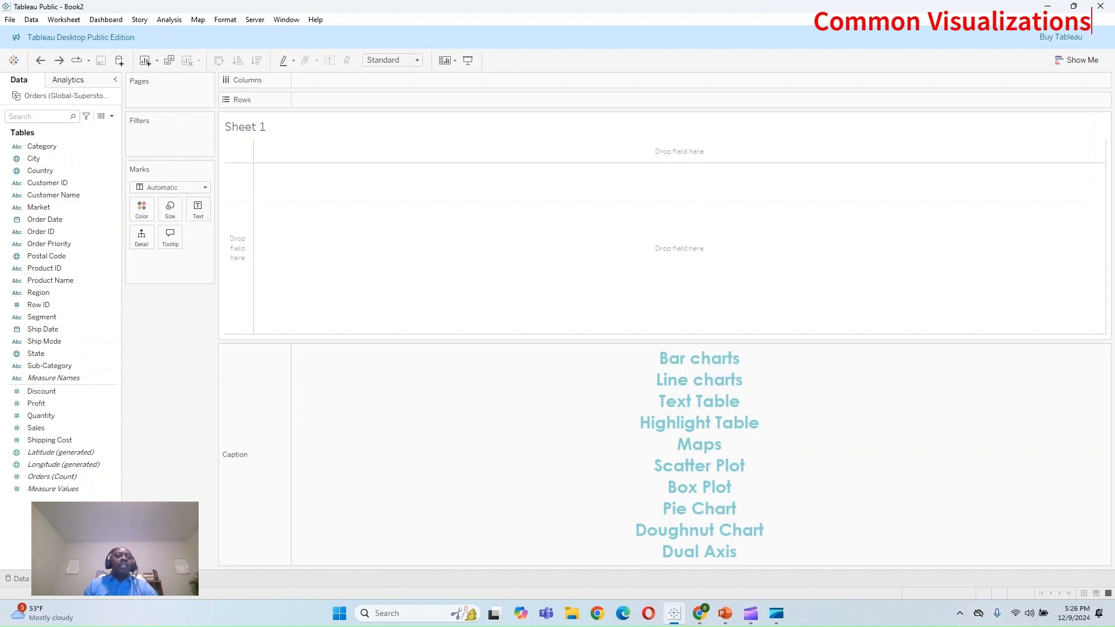
{"action": "type", "text": "Bar"}
{"action": "key", "text": "Return"}
{"action": "left_click", "coordinate": [89, 580]}
{"action": "right_click", "coordinate": [105, 579]}
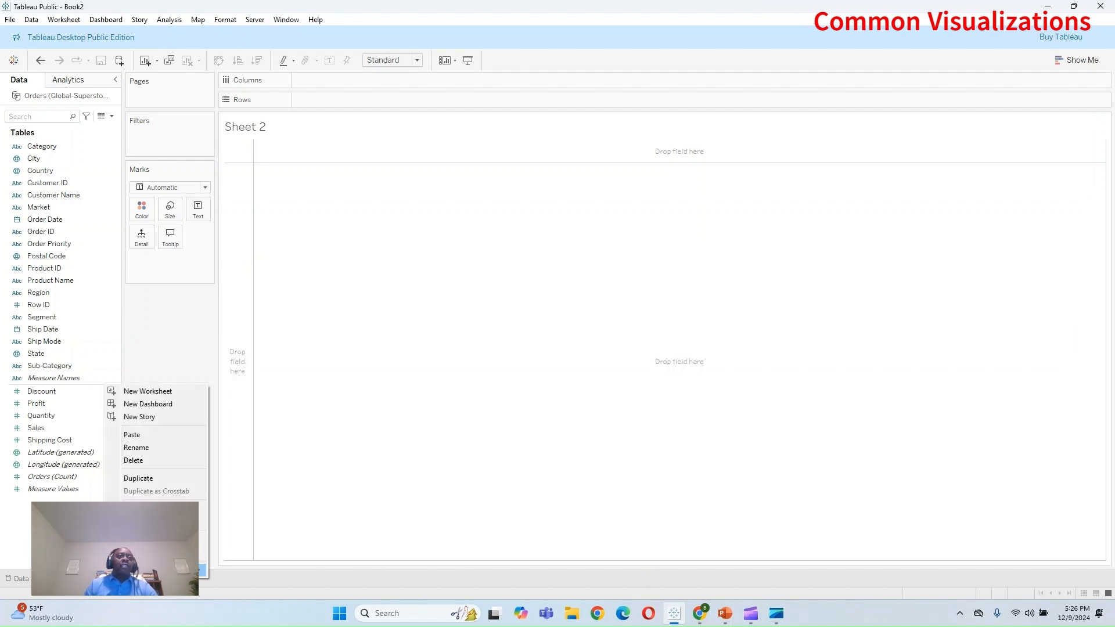
{"action": "left_click", "coordinate": [155, 459]}
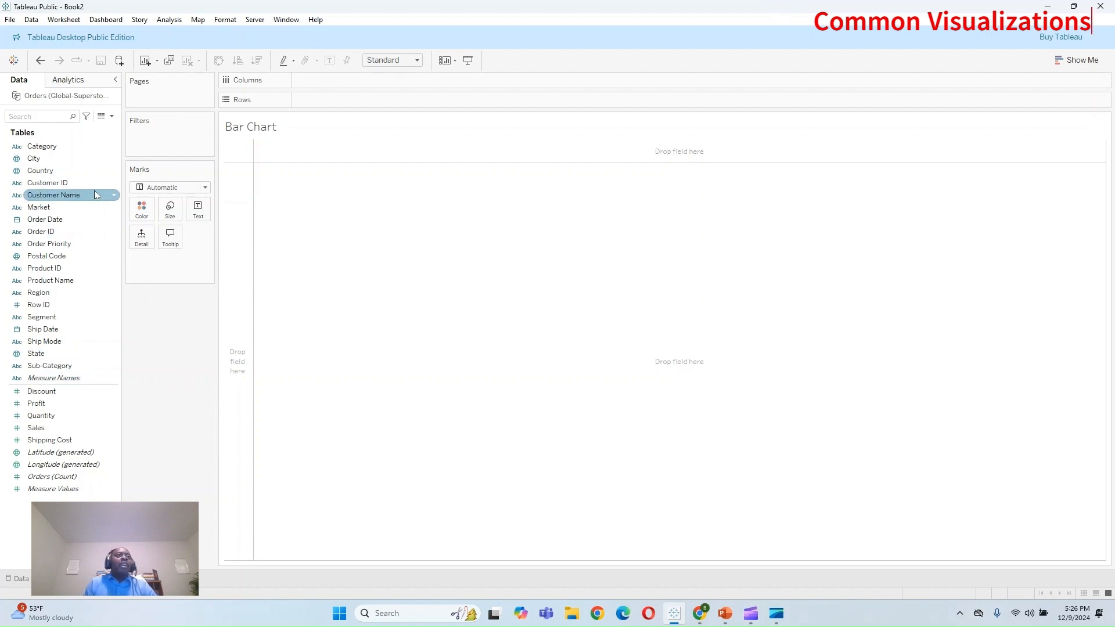
Step: Select Category and Sales together and create a horizontal bar chart from them with Show Me
{"action": "left_click", "coordinate": [57, 150]}
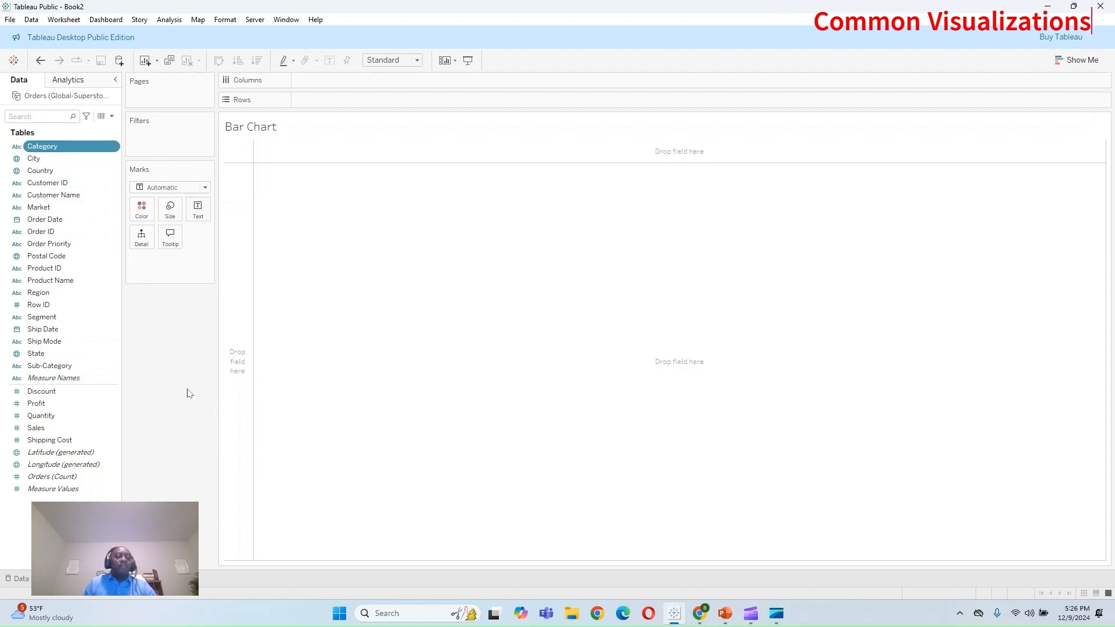
{"action": "left_click", "coordinate": [67, 428], "text": "ctrl"}
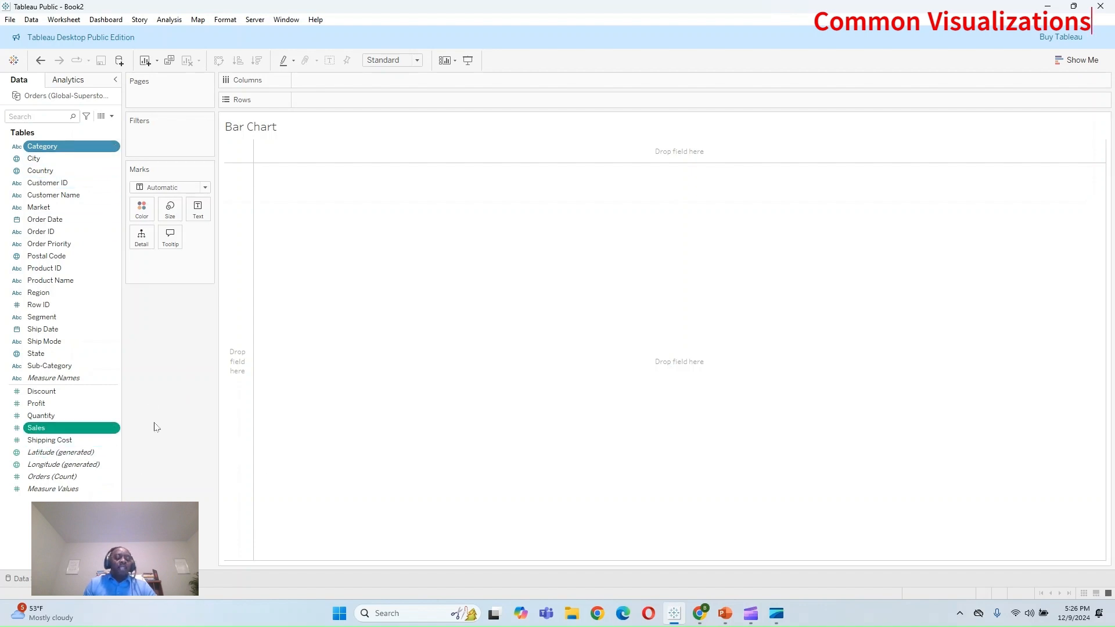
{"action": "left_click", "coordinate": [1056, 62]}
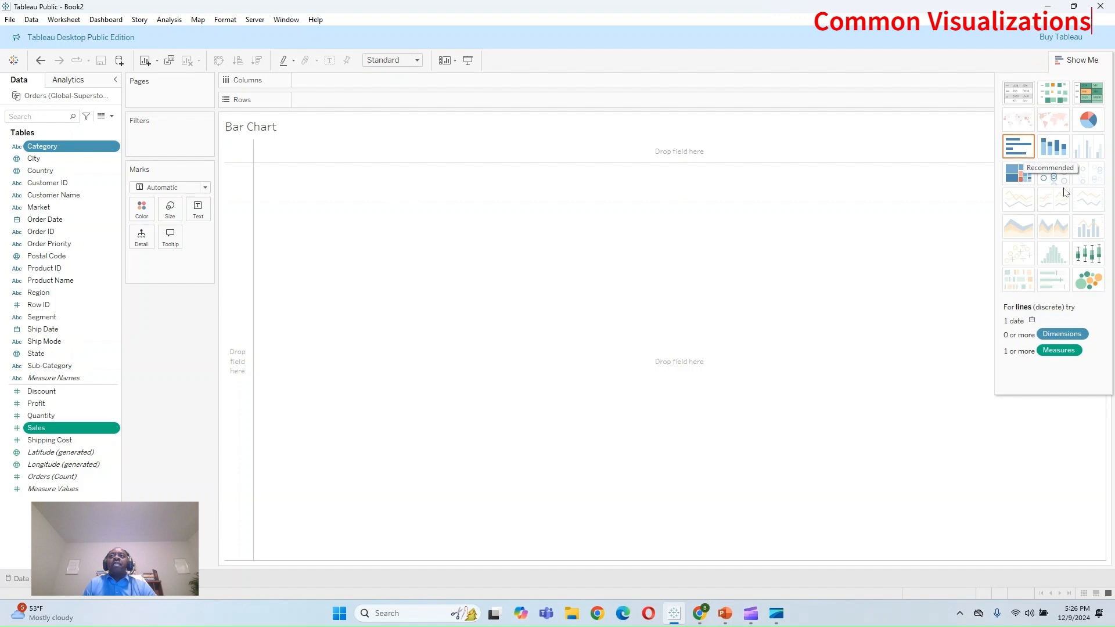
{"action": "left_click", "coordinate": [1021, 149]}
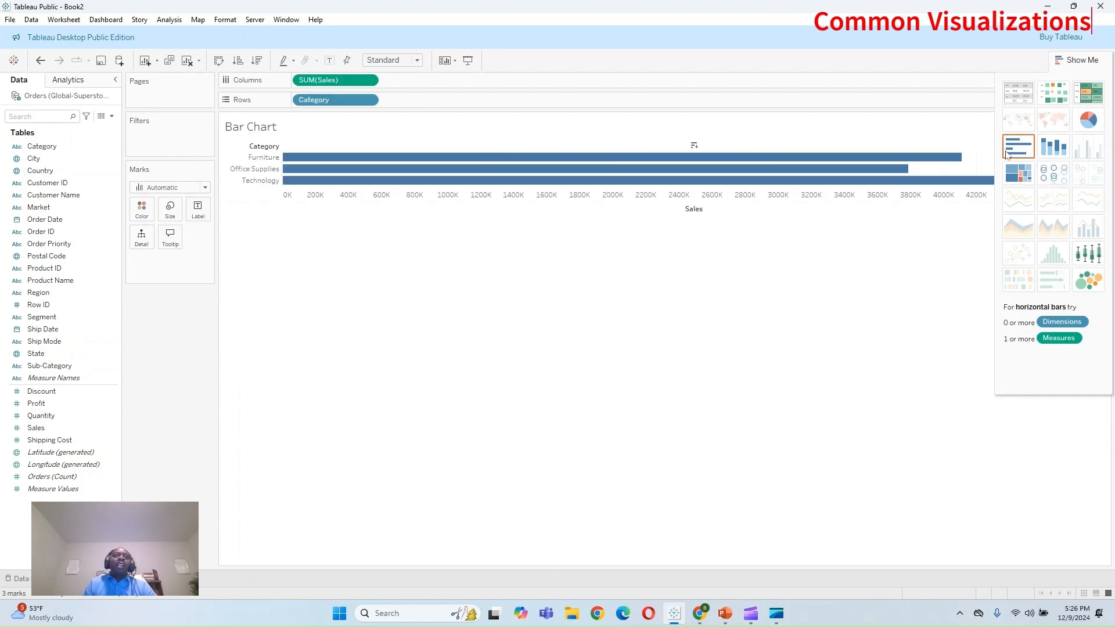
{"action": "left_click", "coordinate": [1077, 60]}
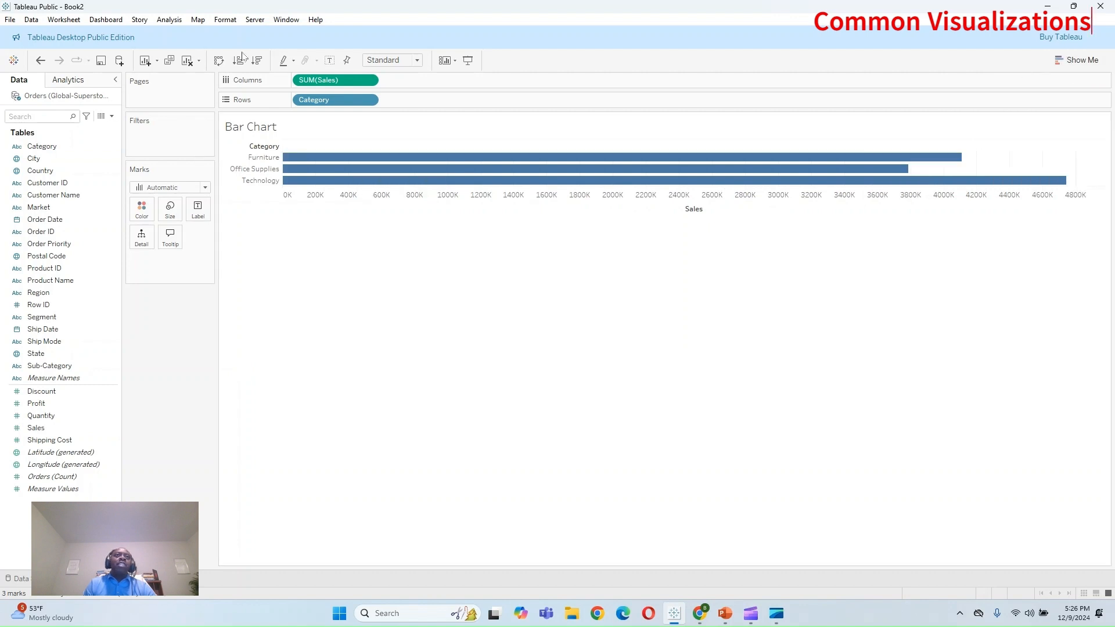
Step: Swap rows and columns to turn the bars vertical and show the mark labels
{"action": "left_click", "coordinate": [219, 59]}
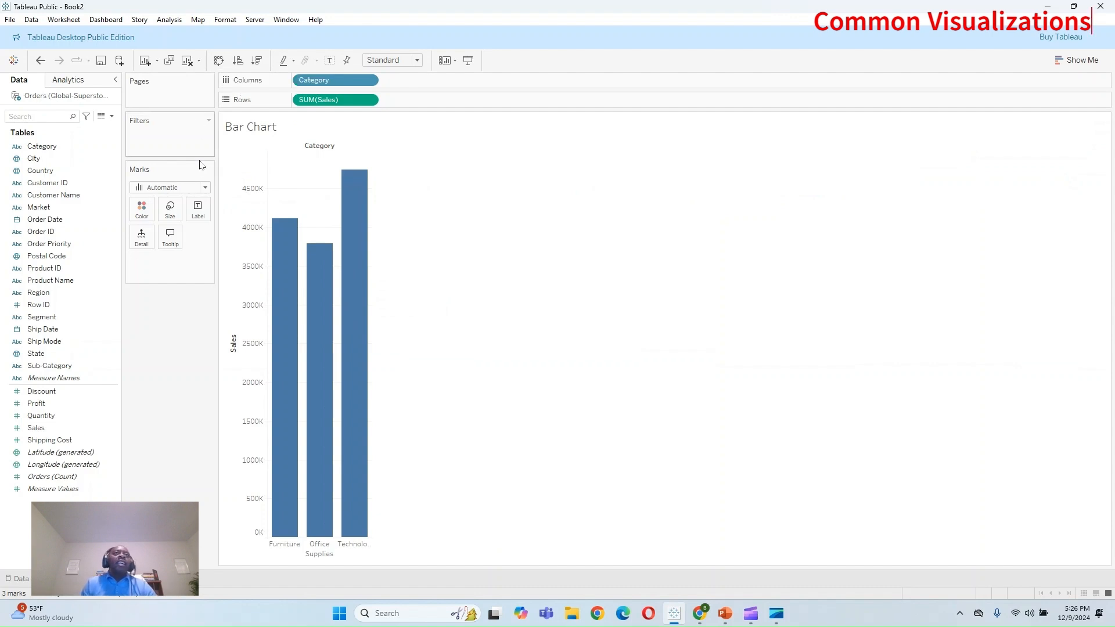
{"action": "left_click", "coordinate": [196, 211]}
{"action": "left_click", "coordinate": [223, 236]}
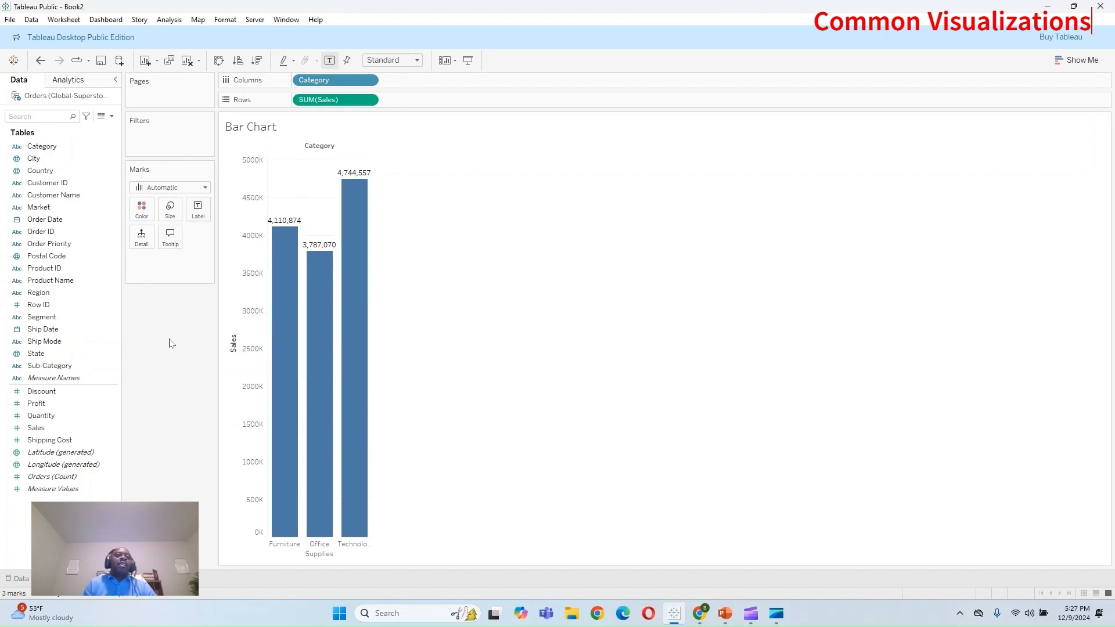
Step: On a new worksheet, place Category on Columns and Sales on Rows, and show the mark labels on the bars
{"action": "left_click", "coordinate": [138, 579]}
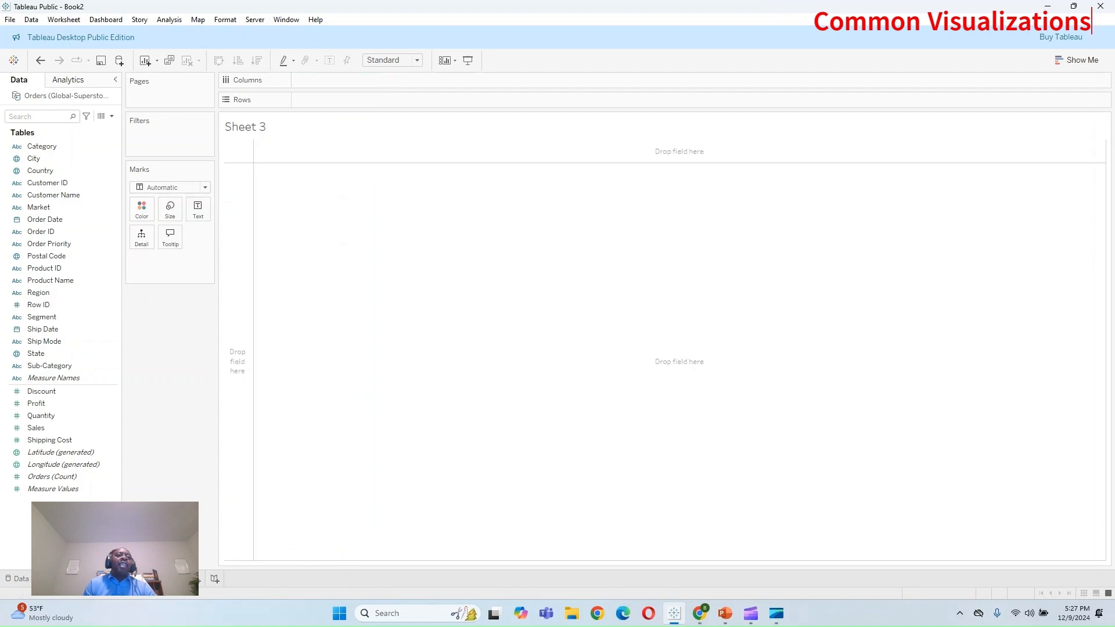
{"action": "left_click_drag", "start_coordinate": [46, 151], "coordinate": [323, 83]}
{"action": "left_click_drag", "start_coordinate": [72, 419], "coordinate": [337, 100]}
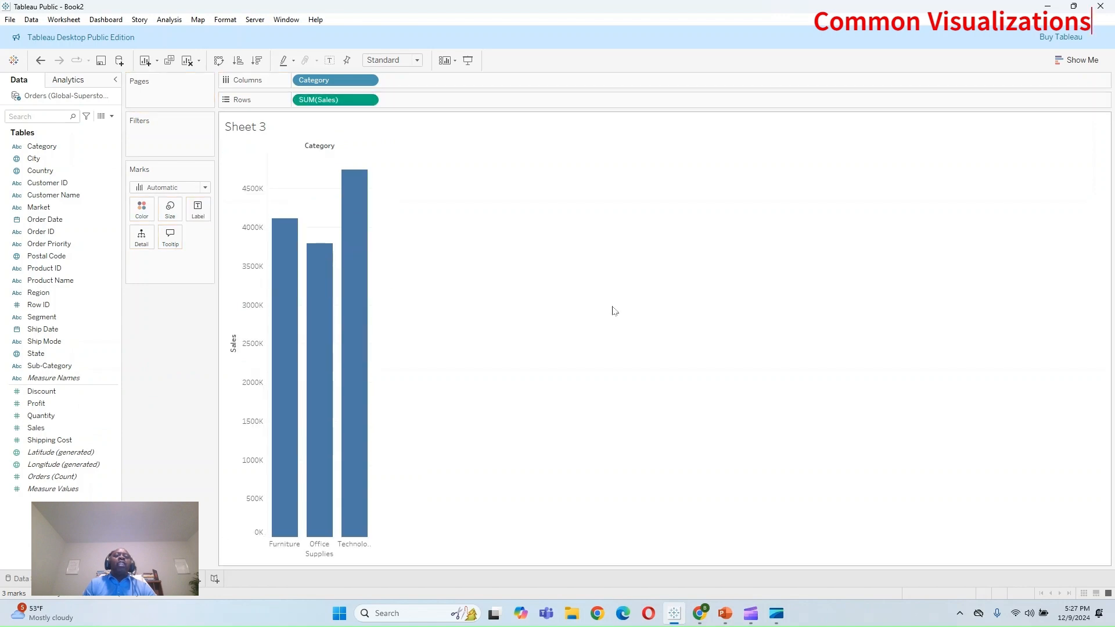
{"action": "left_click", "coordinate": [197, 214]}
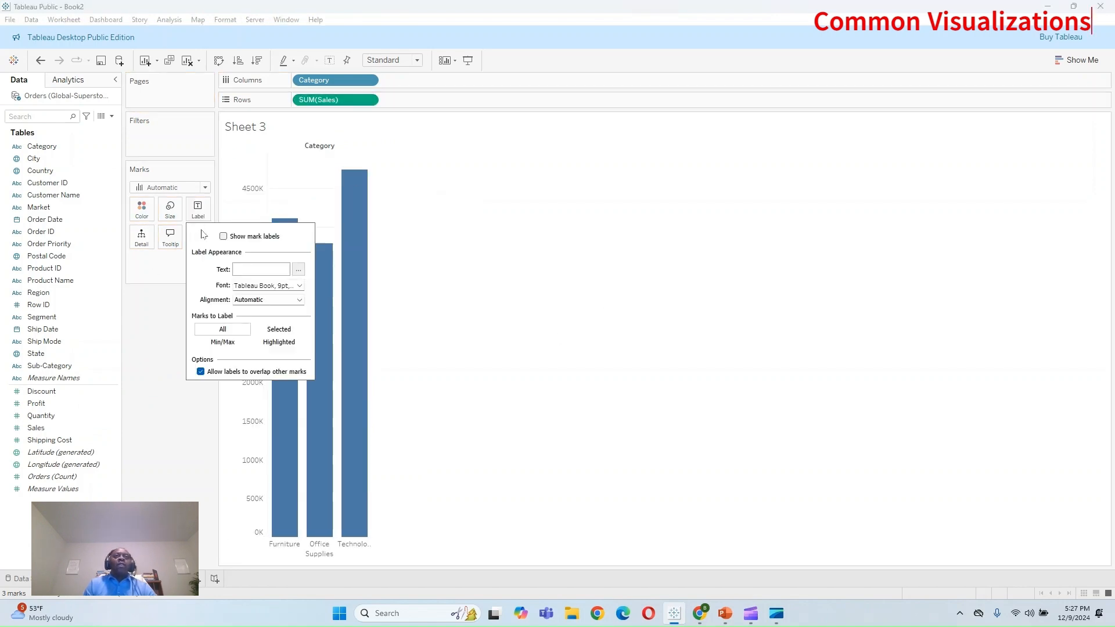
{"action": "left_click", "coordinate": [223, 236]}
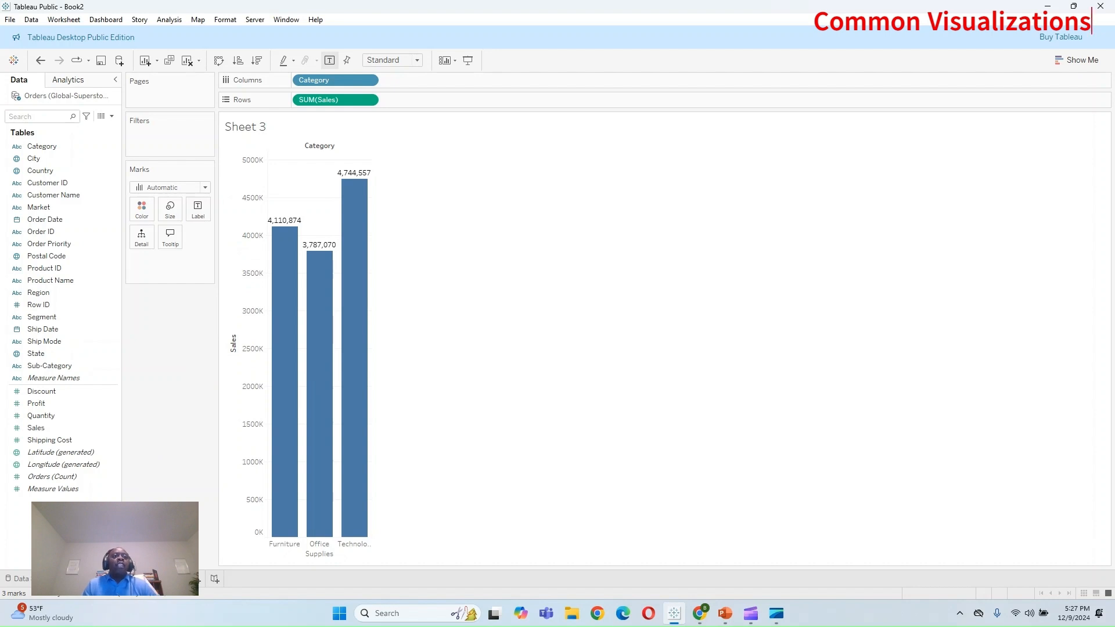
Step: Rename the Sheet 3 worksheet with a name ending in "Chart"
{"action": "right_click", "coordinate": [168, 580]}
{"action": "left_click", "coordinate": [203, 450]}
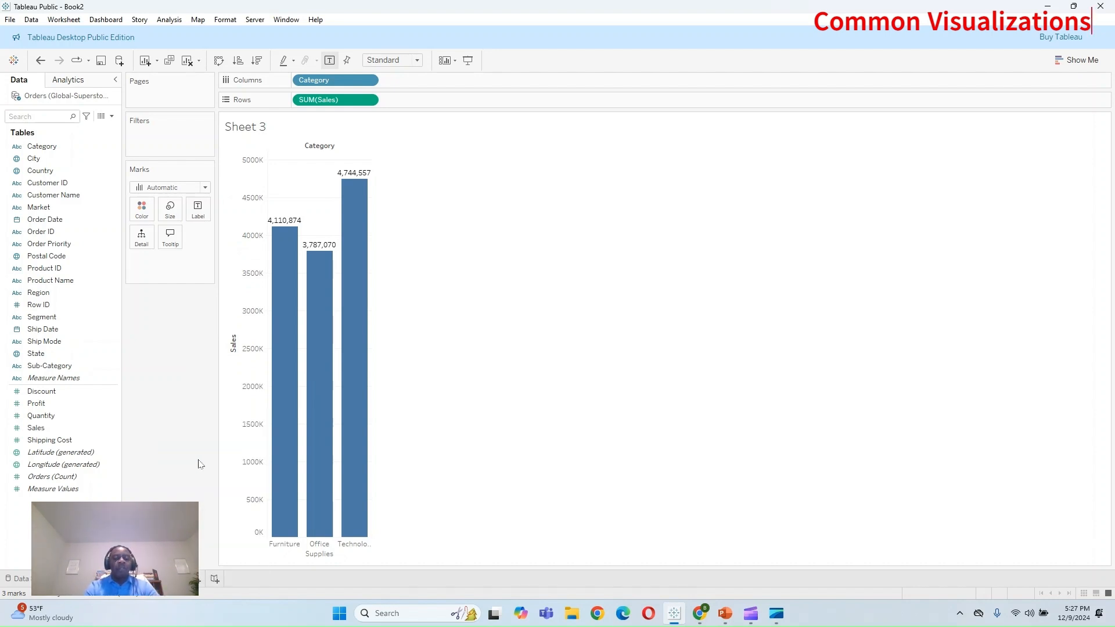
{"action": "type", "text": "Chart"}
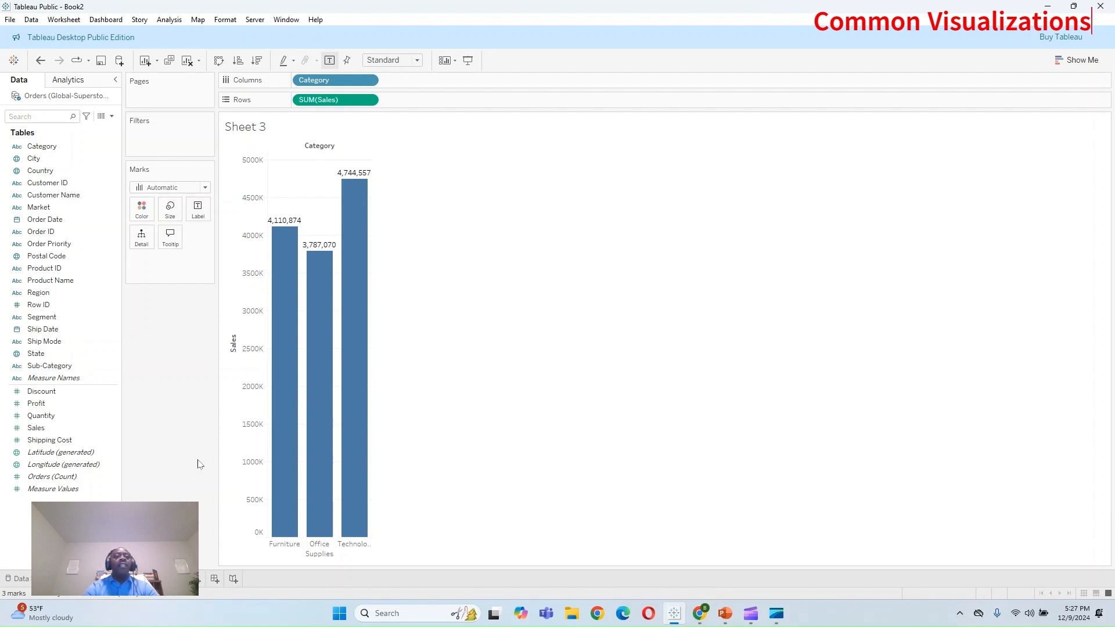
Step: Add another worksheet and rename it Line Chart
{"action": "left_click", "coordinate": [200, 579]}
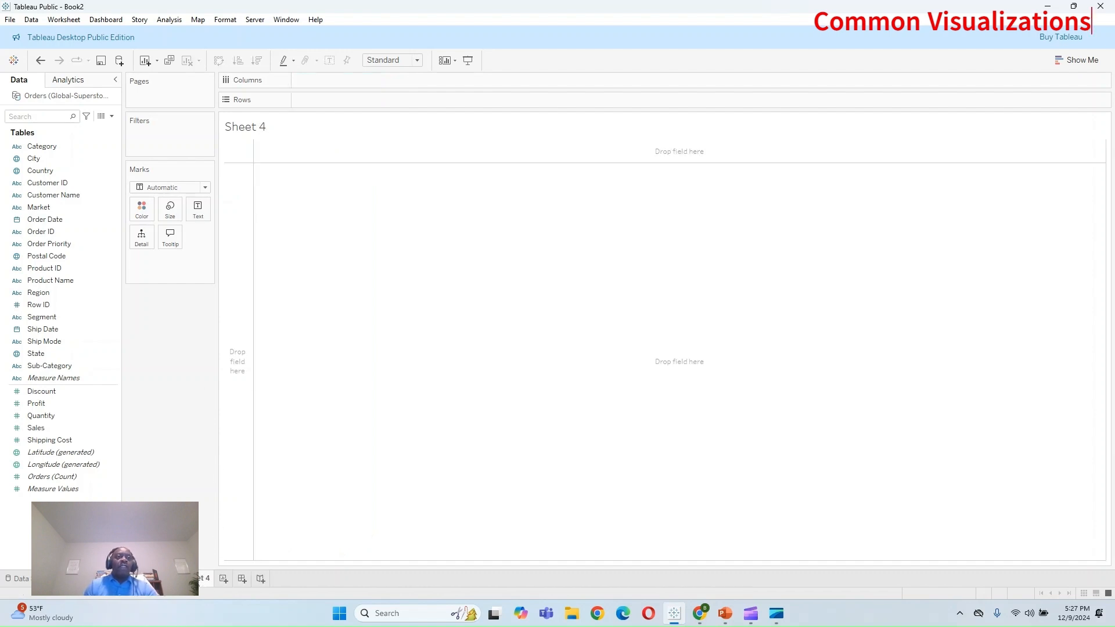
{"action": "right_click", "coordinate": [198, 580]}
{"action": "left_click", "coordinate": [226, 449]}
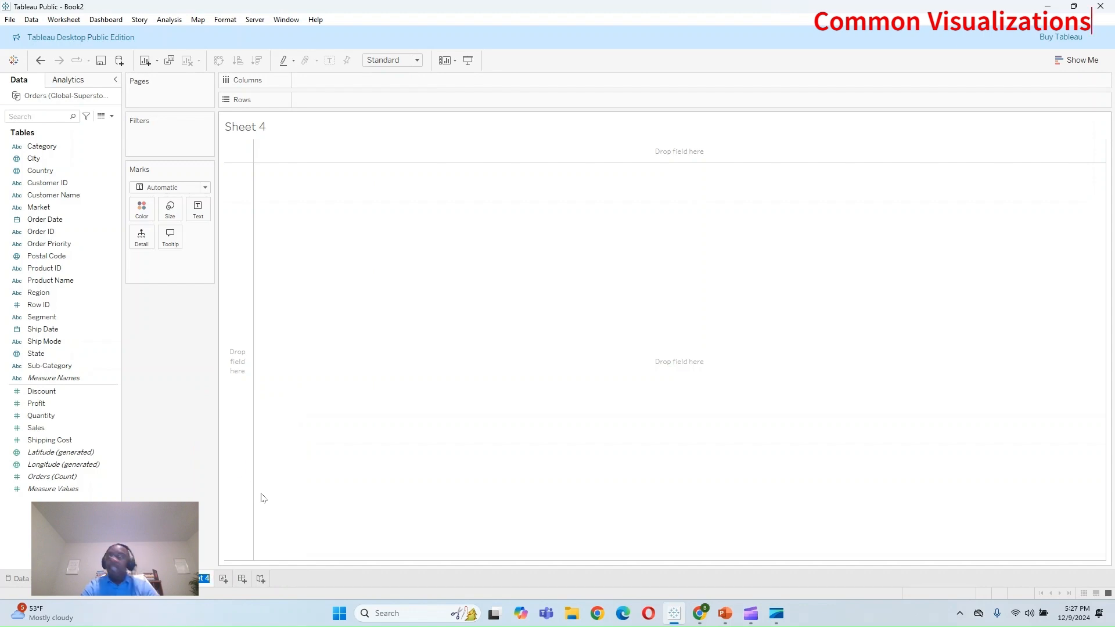
{"action": "type", "text": "S"}
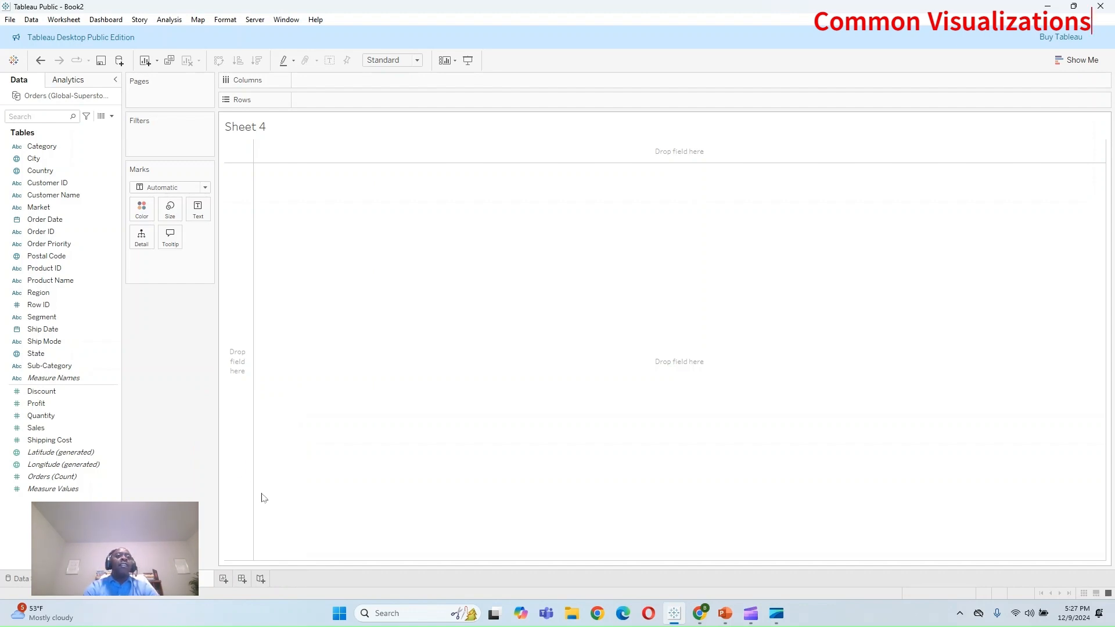
{"action": "type", "text": "Chart"}
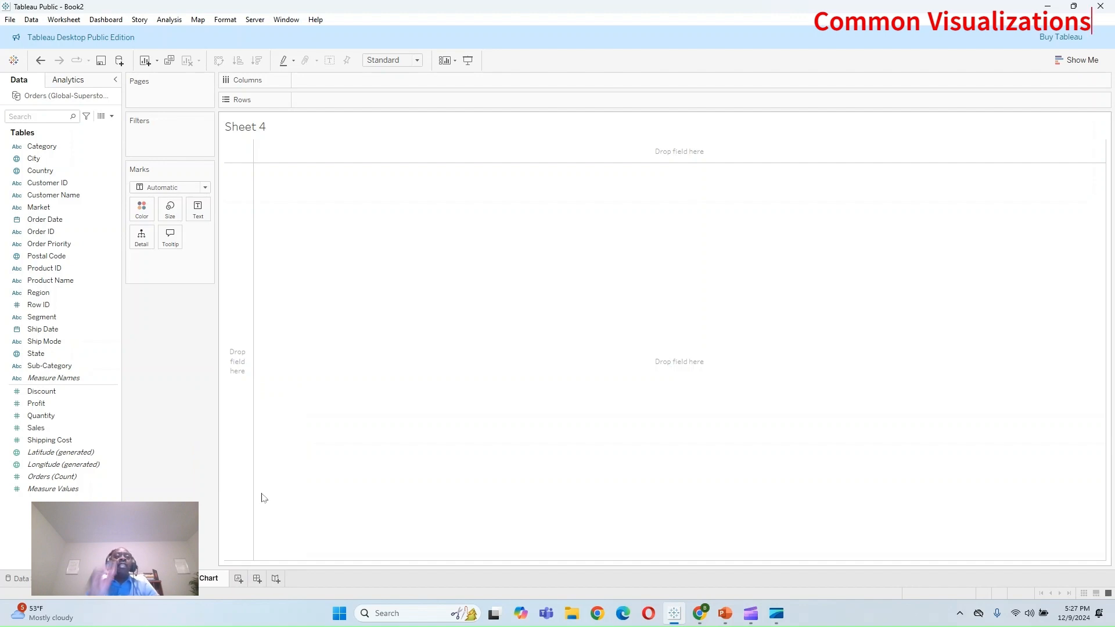
{"action": "key", "text": "Return"}
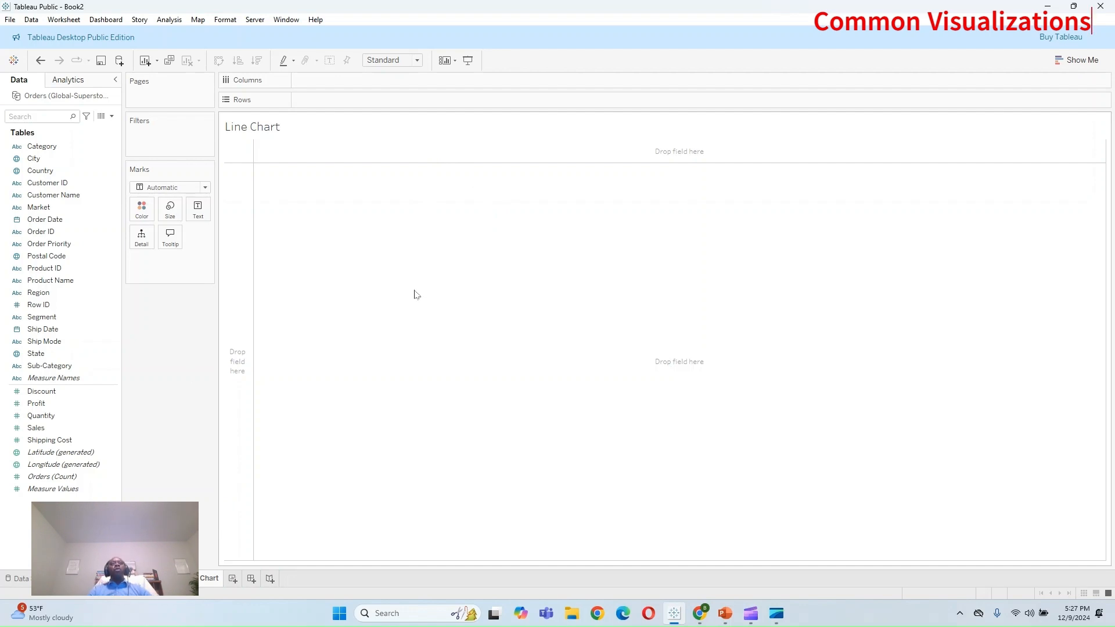
Step: Place Order Date by year on Columns and add Sales to the Line Chart worksheet as table values
{"action": "left_click", "coordinate": [1076, 60]}
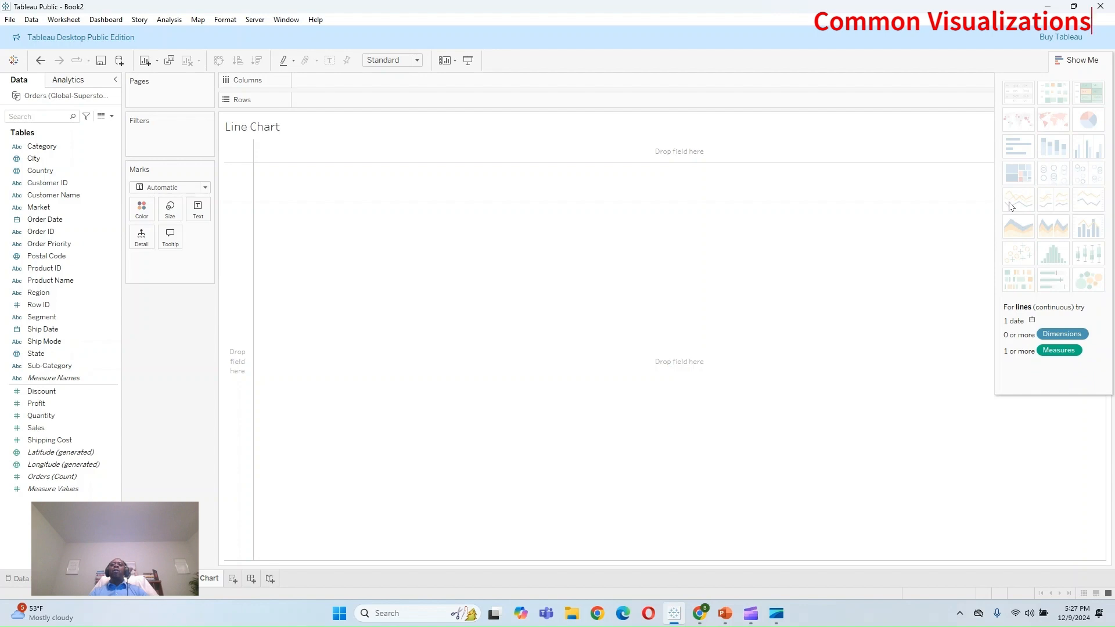
{"action": "left_click_drag", "start_coordinate": [42, 317], "coordinate": [55, 280]}
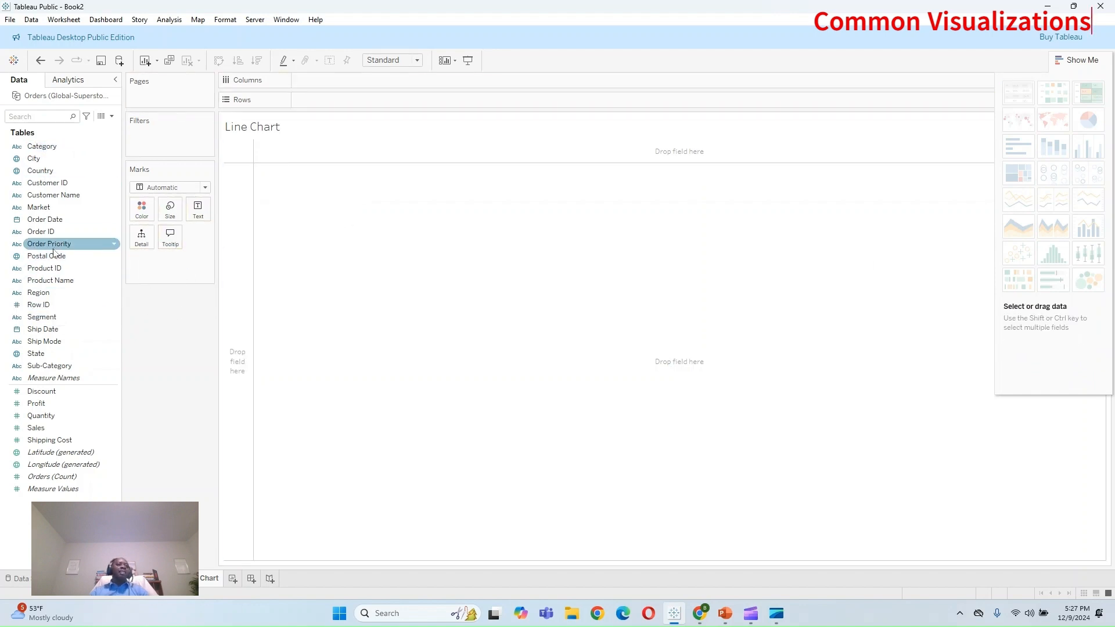
{"action": "left_click_drag", "start_coordinate": [55, 227], "coordinate": [364, 82]}
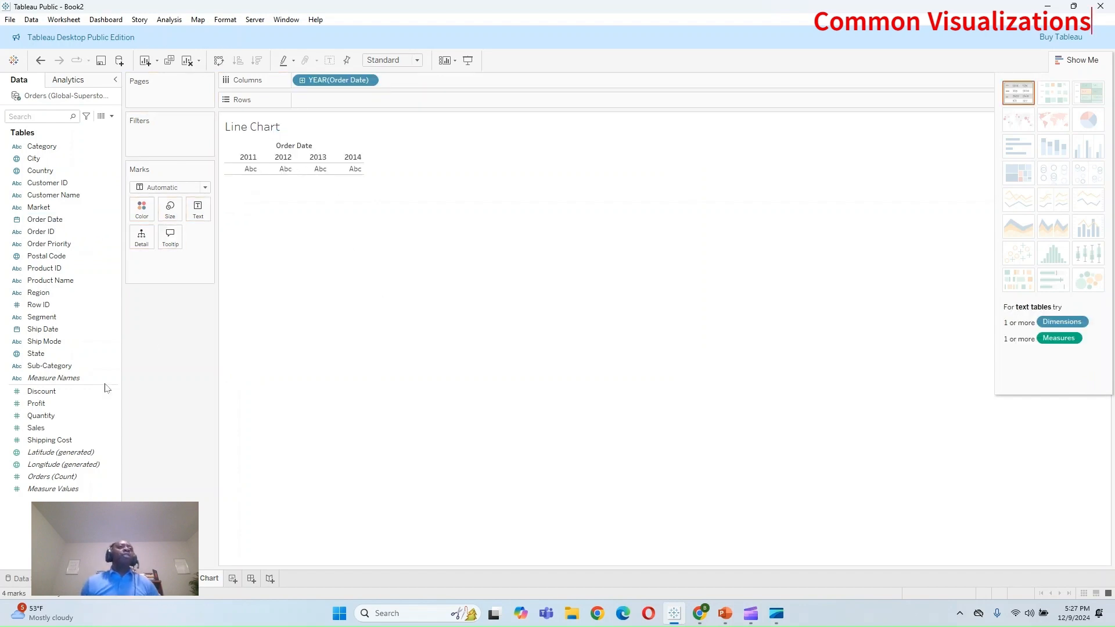
{"action": "left_click", "coordinate": [40, 453]}
{"action": "double_click", "coordinate": [36, 428]}
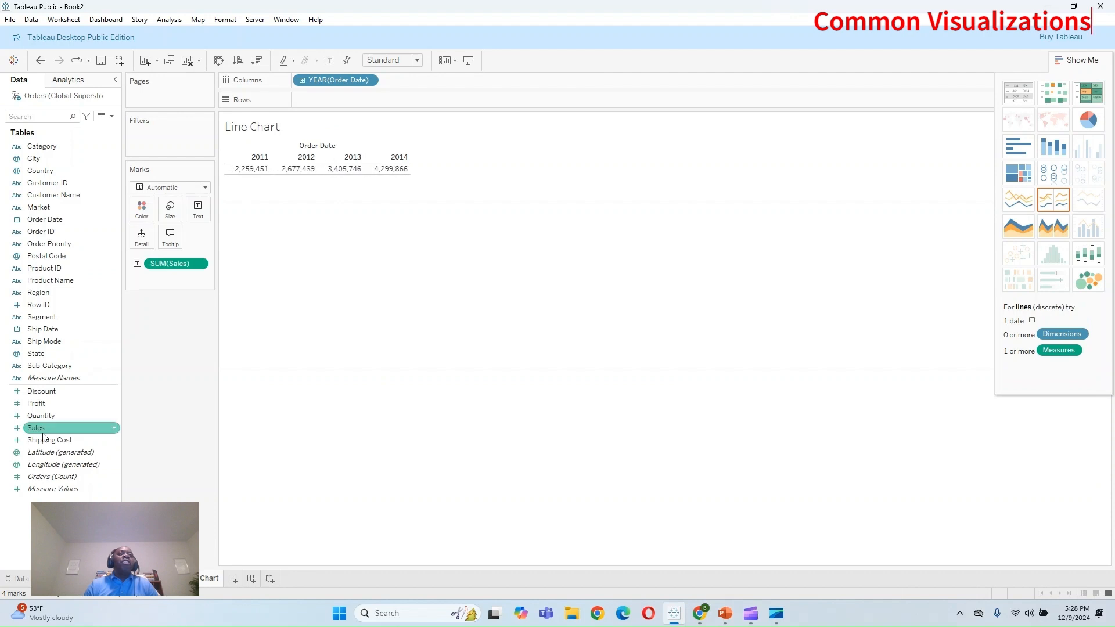
Step: Try converting the yearly Sales table to continuous lines, inspect the Order Date field's options, and undo the conversion
{"action": "left_click", "coordinate": [1019, 199]}
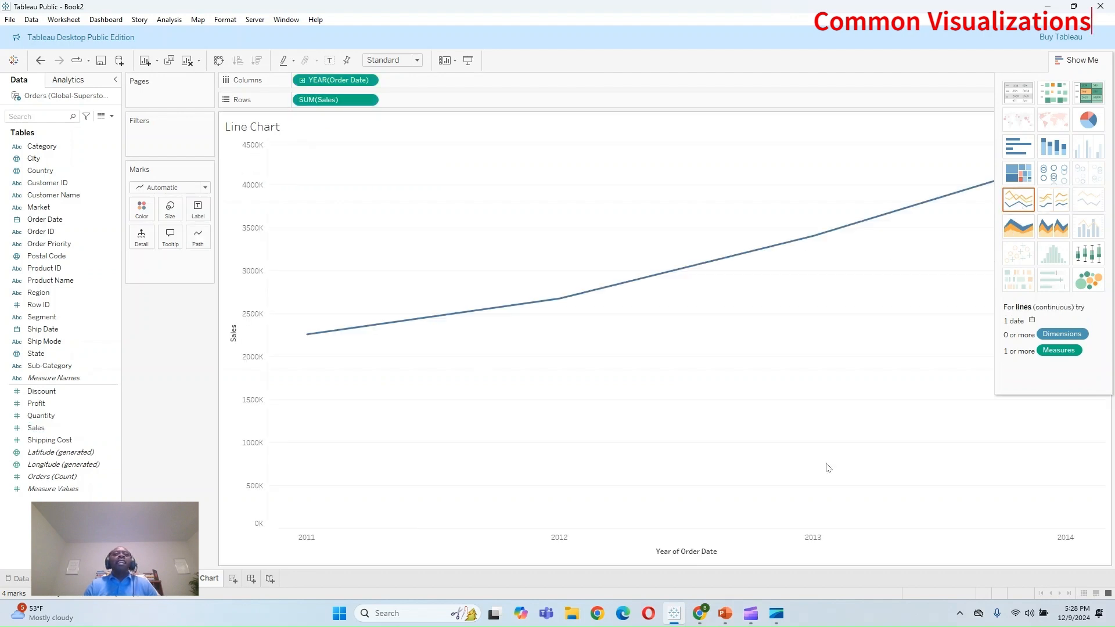
{"action": "left_click", "coordinate": [1068, 61]}
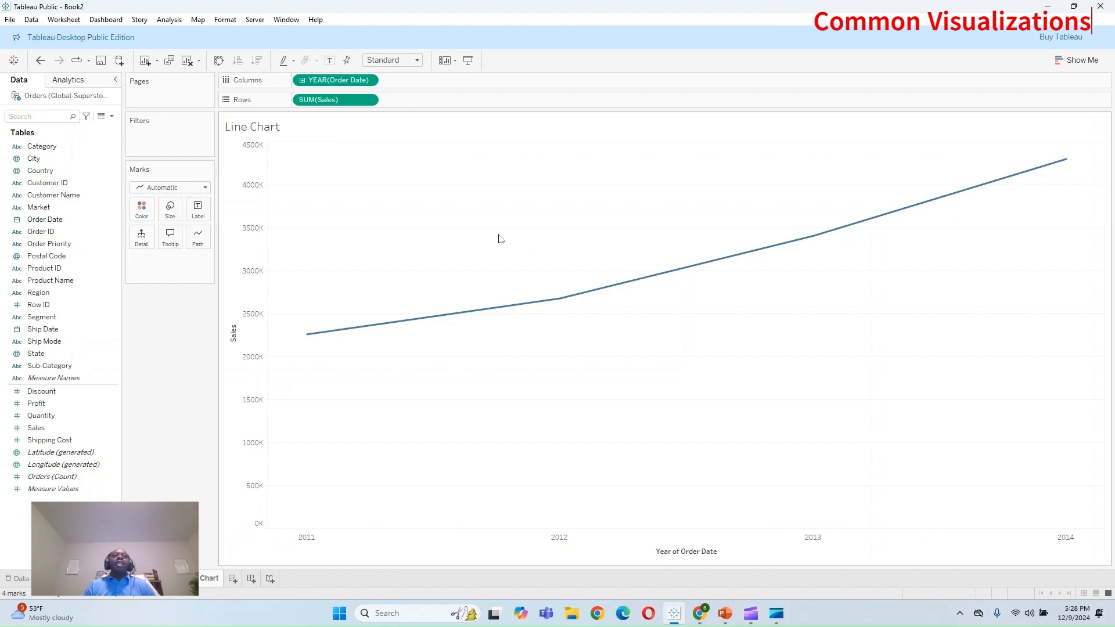
{"action": "left_click", "coordinate": [40, 60]}
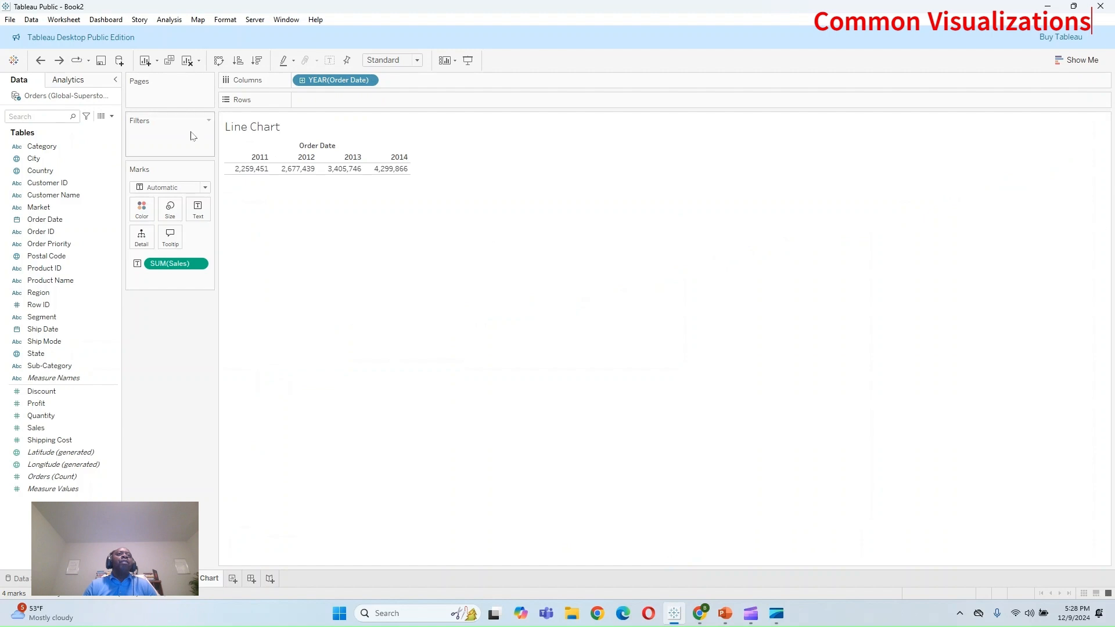
{"action": "left_click", "coordinate": [1077, 61]}
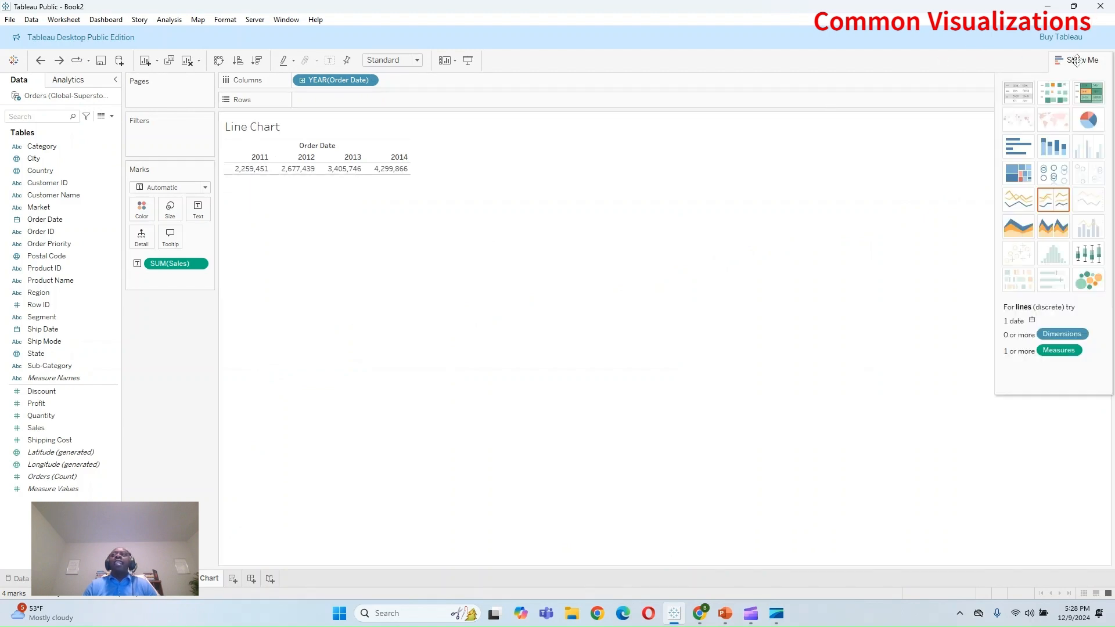
{"action": "left_click", "coordinate": [1022, 208]}
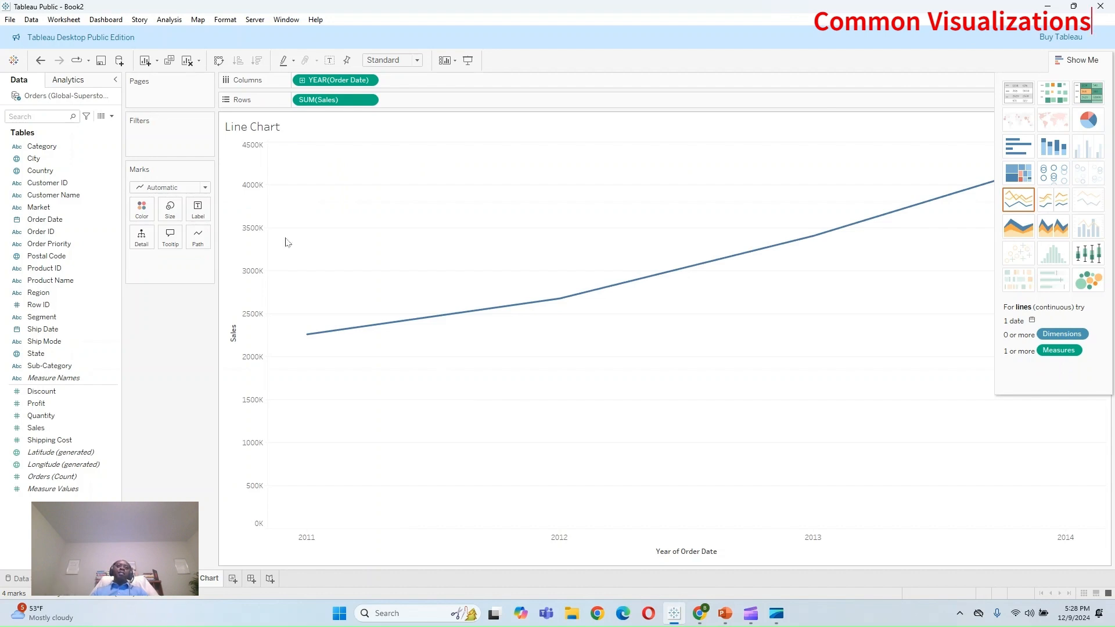
{"action": "left_click", "coordinate": [369, 81]}
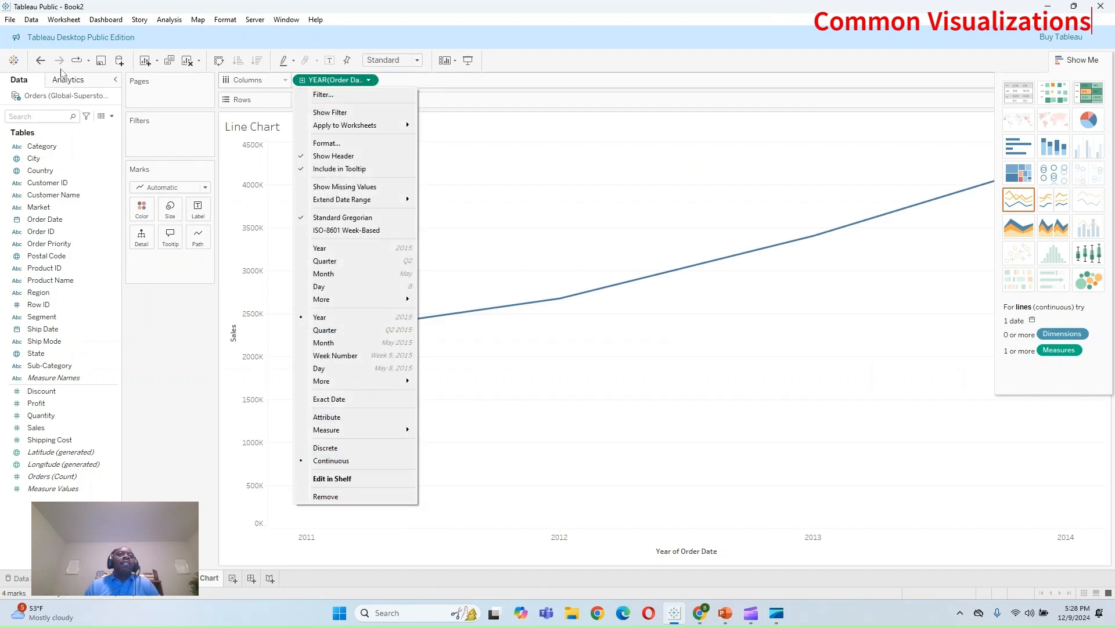
{"action": "left_click", "coordinate": [40, 60]}
{"action": "left_click", "coordinate": [40, 60]}
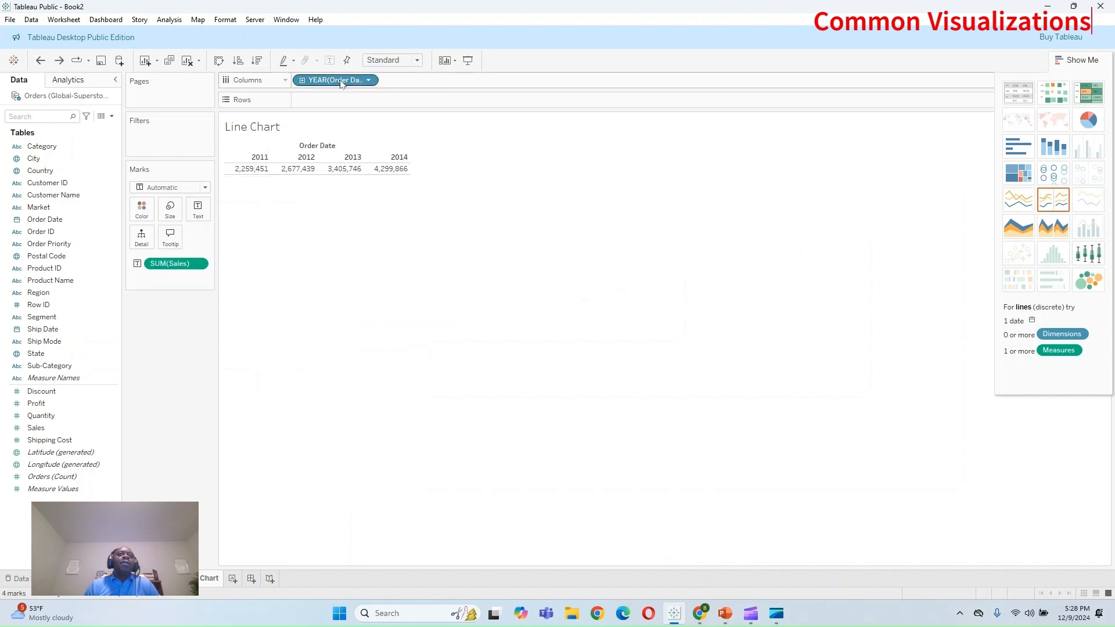
Step: Convert the yearly Sales table to a continuous line chart, checking the Order Date field's Discrete or Continuous setting before and after
{"action": "left_click", "coordinate": [369, 81]}
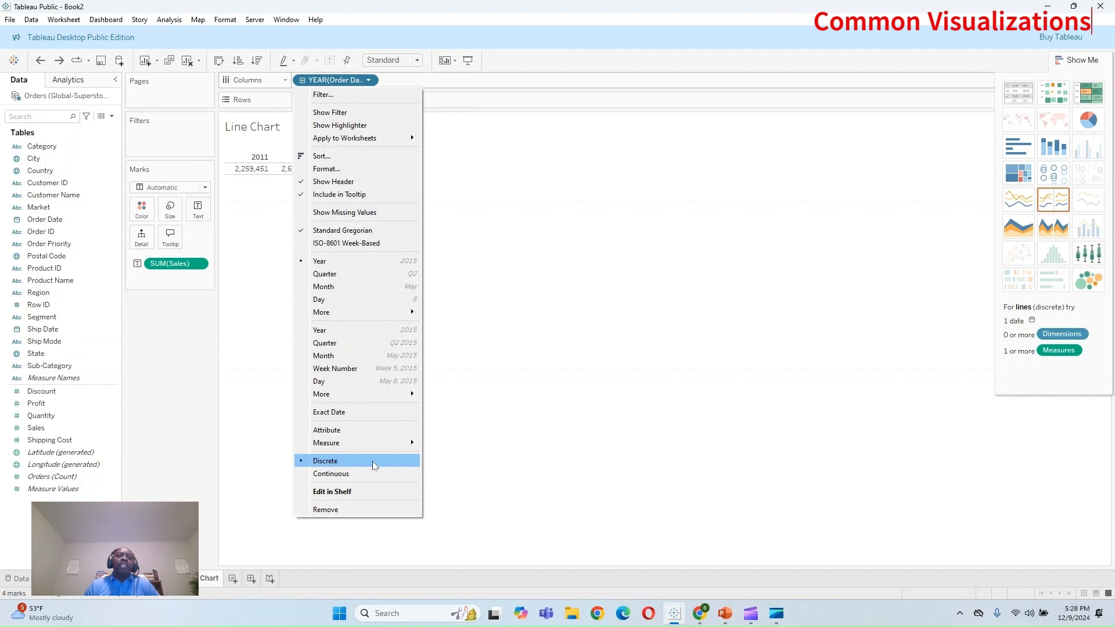
{"action": "left_click", "coordinate": [852, 210]}
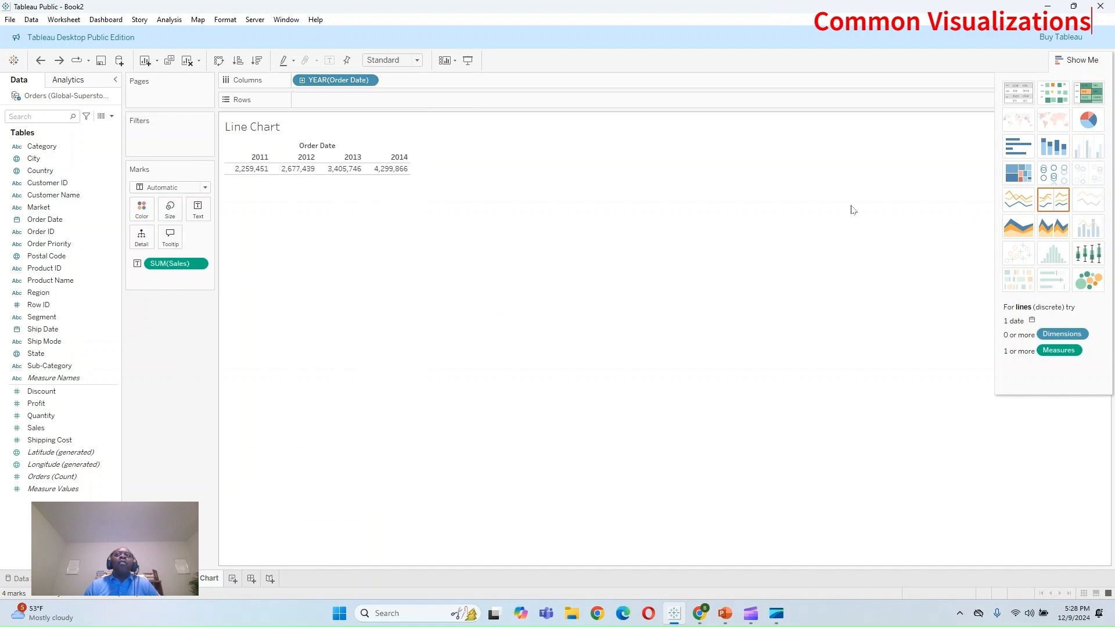
{"action": "left_click", "coordinate": [1018, 200]}
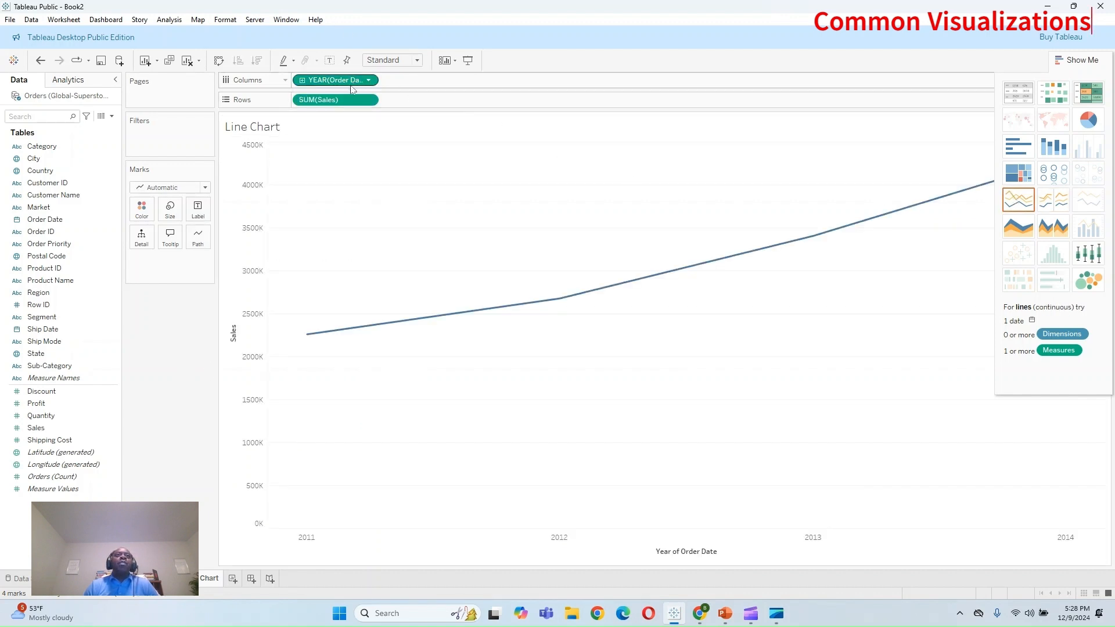
{"action": "left_click", "coordinate": [368, 80]}
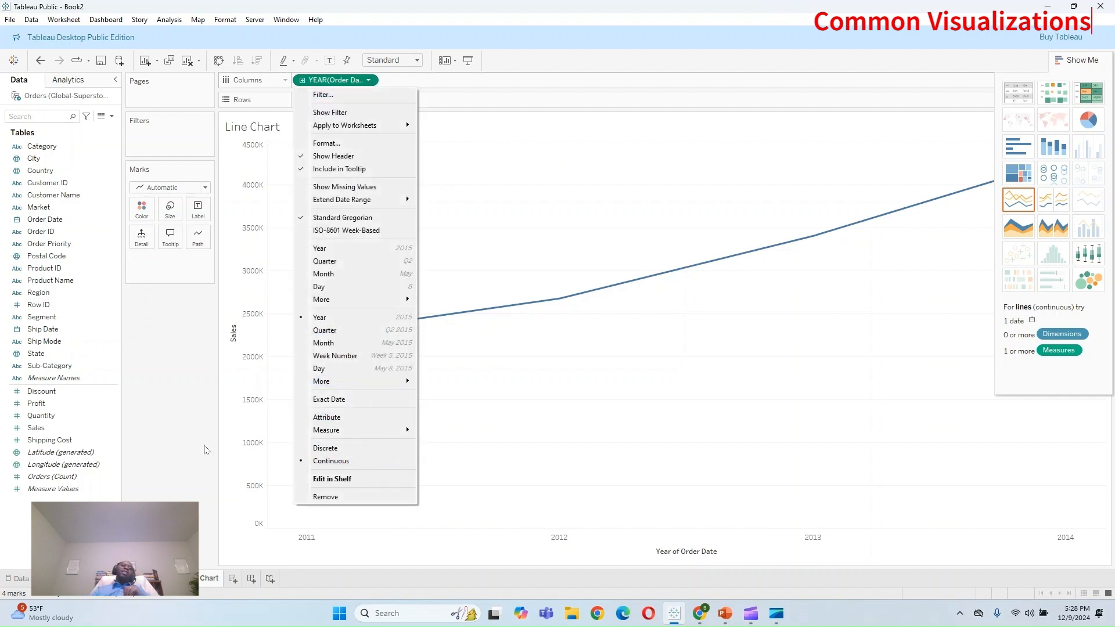
{"action": "left_click", "coordinate": [137, 370]}
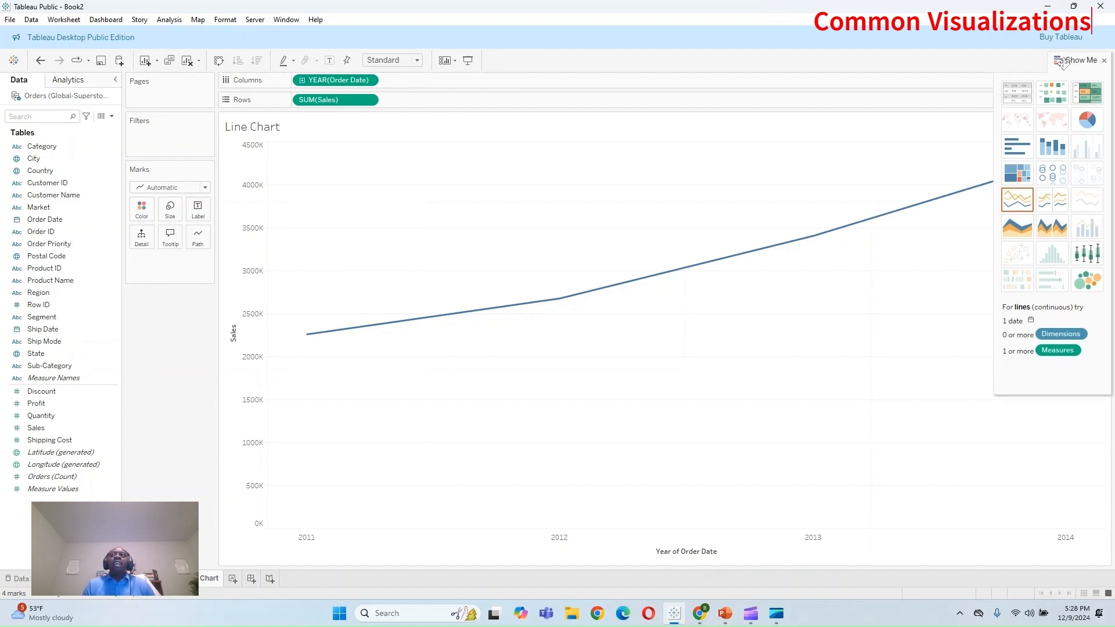
Step: Drill the Order Date field on Columns down from year through quarter, month and week to day
{"action": "left_click", "coordinate": [302, 80]}
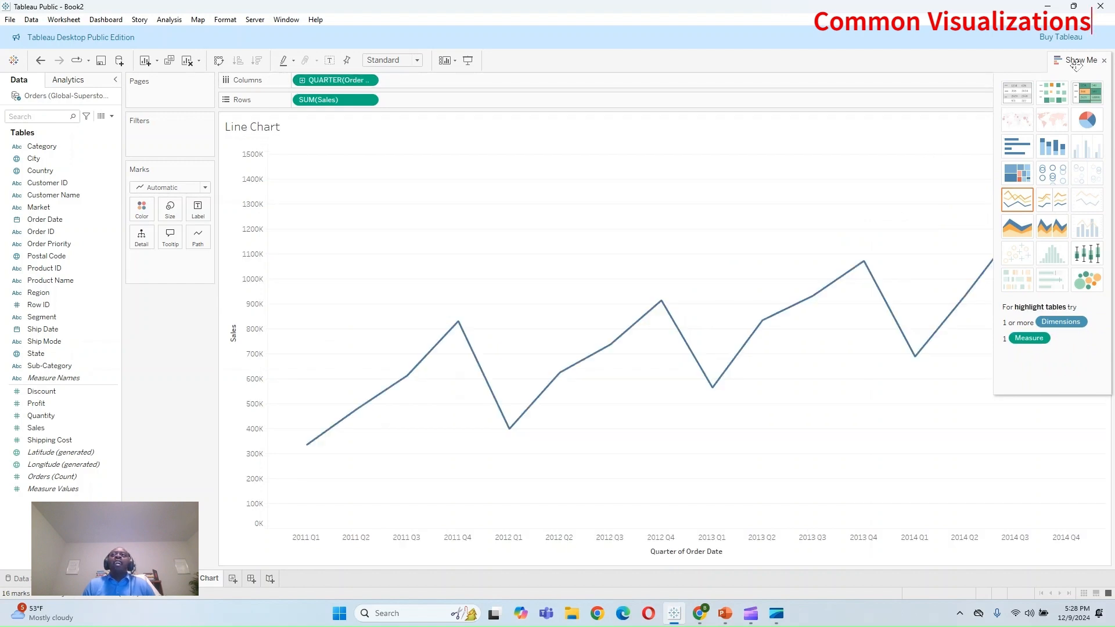
{"action": "left_click_drag", "start_coordinate": [1072, 66], "coordinate": [1073, 68]}
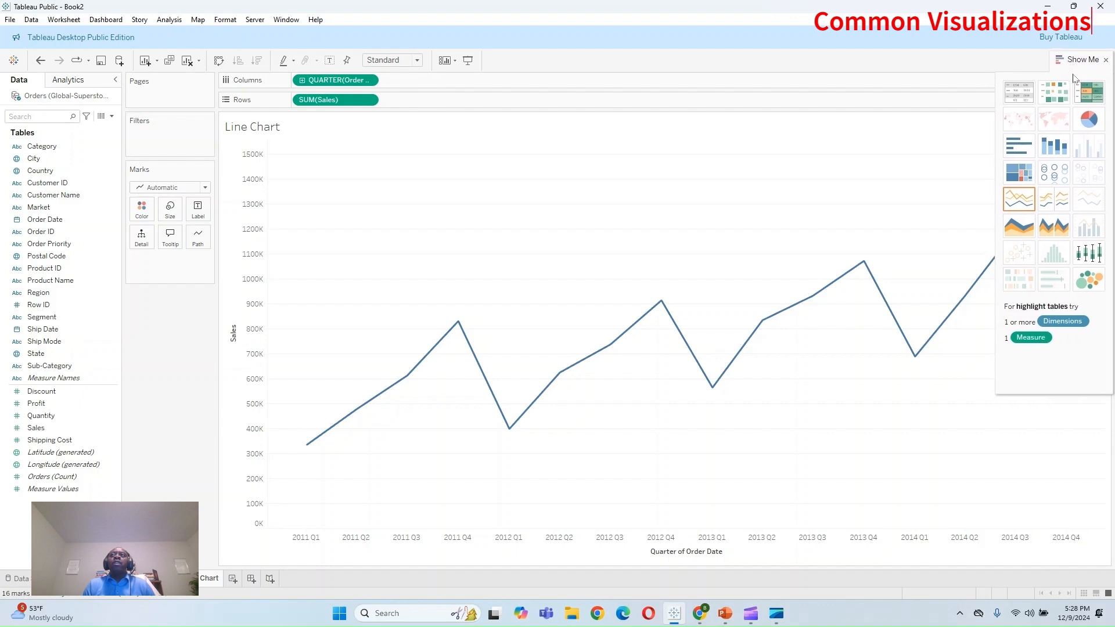
{"action": "left_click", "coordinate": [302, 81]}
{"action": "left_click", "coordinate": [302, 81]}
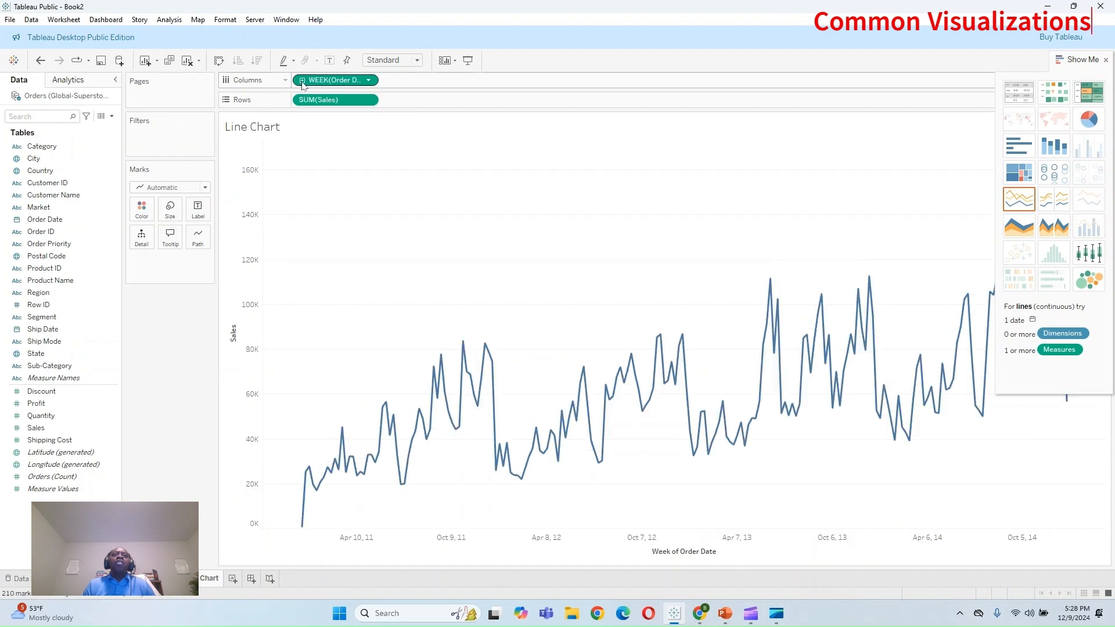
{"action": "left_click", "coordinate": [302, 82]}
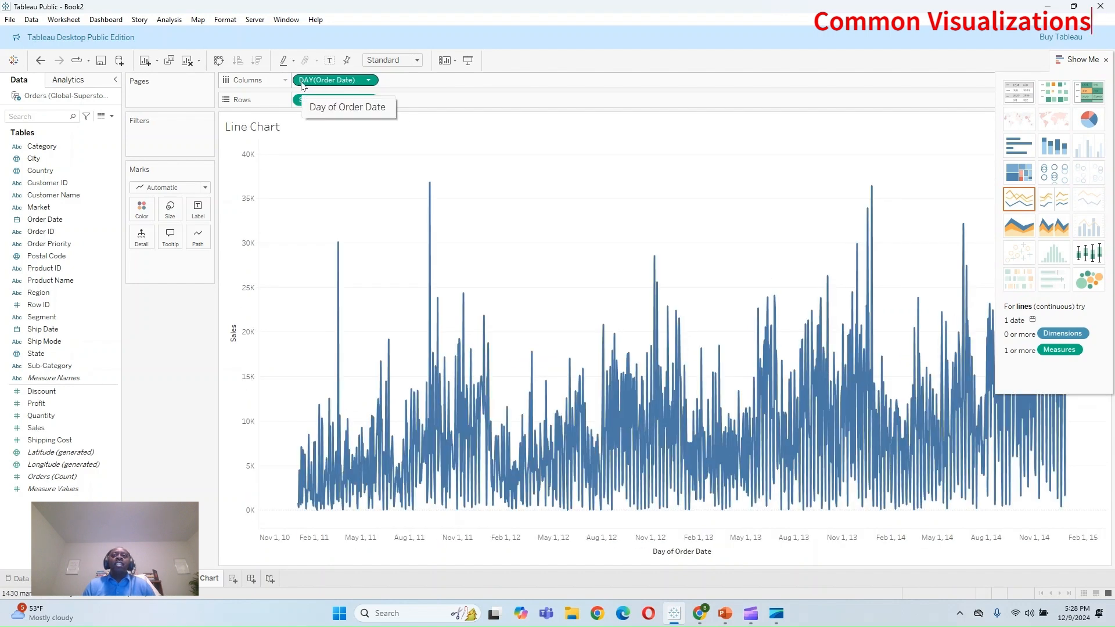
Step: Undo the Order Date drill-downs back to the yearly level
{"action": "left_click", "coordinate": [44, 62]}
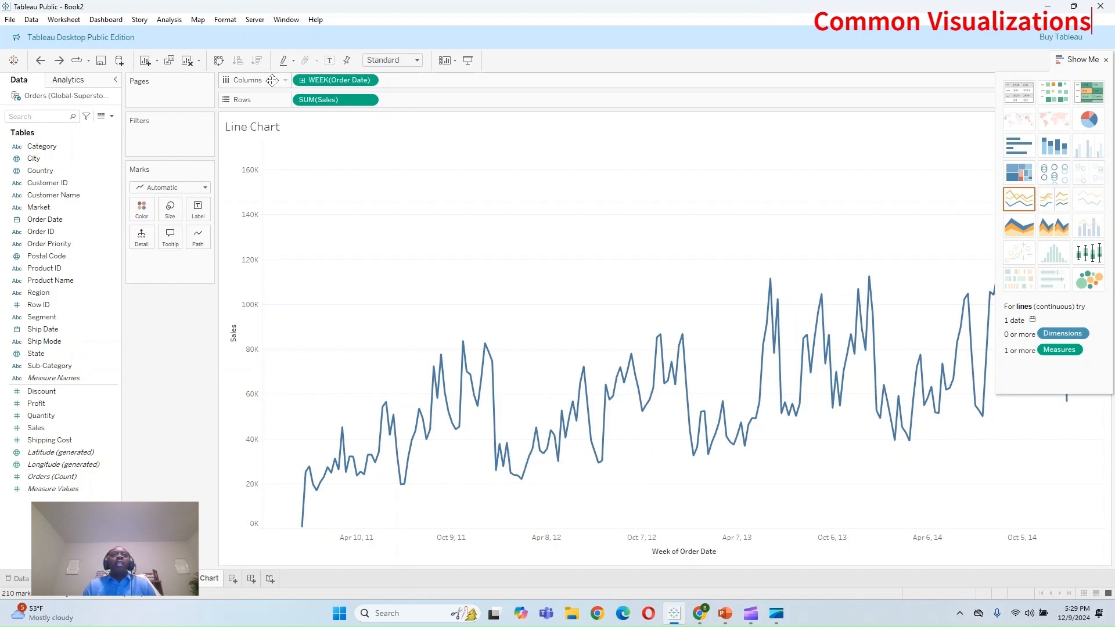
{"action": "left_click", "coordinate": [46, 65]}
{"action": "left_click", "coordinate": [47, 65]}
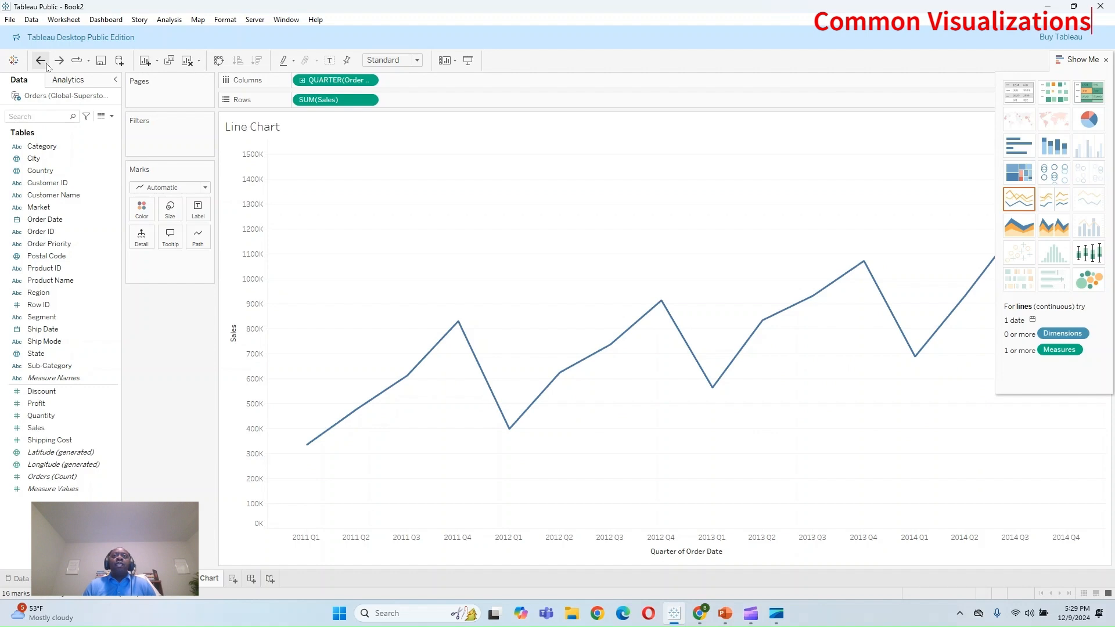
{"action": "left_click", "coordinate": [46, 65]}
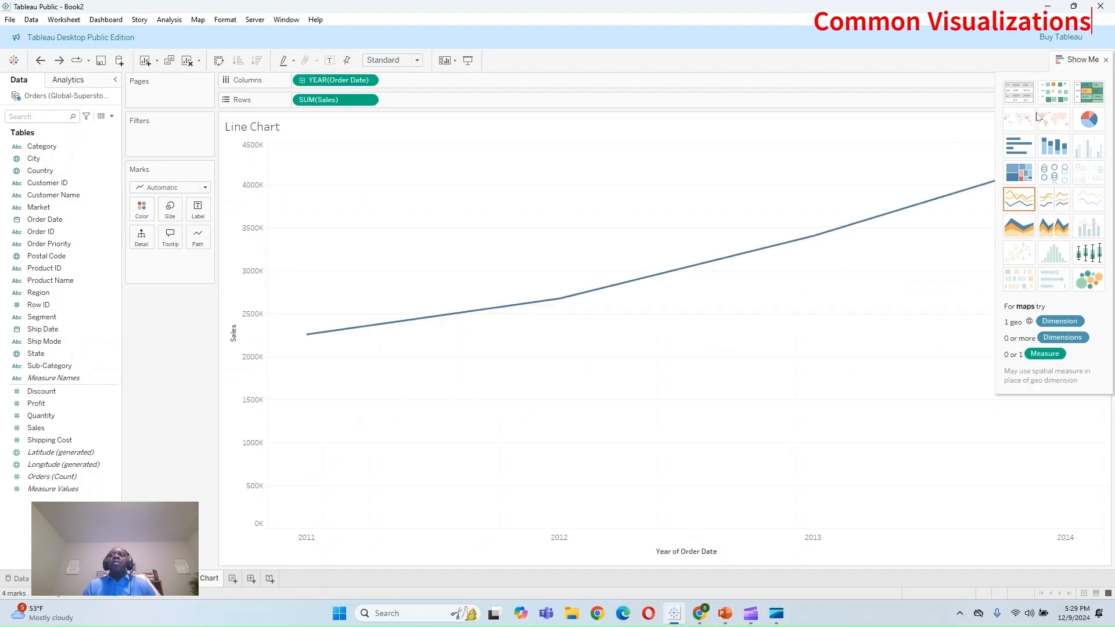
Step: Add Profit to Rows beside Sales and combine the two measures on a dual axis
{"action": "left_click", "coordinate": [49, 406]}
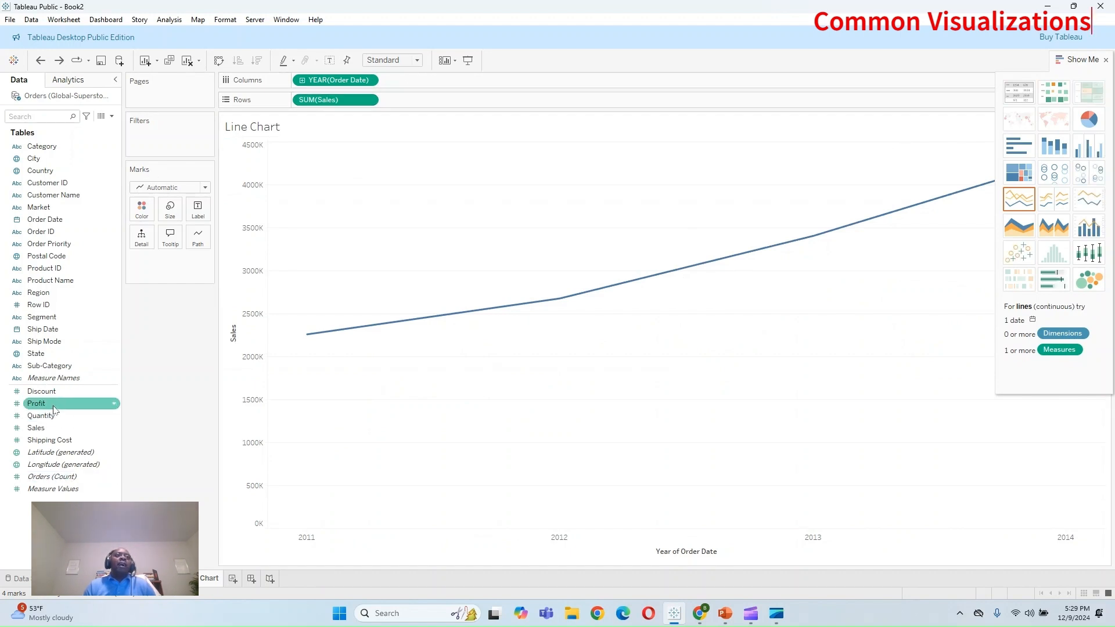
{"action": "left_click_drag", "start_coordinate": [54, 410], "coordinate": [440, 101]}
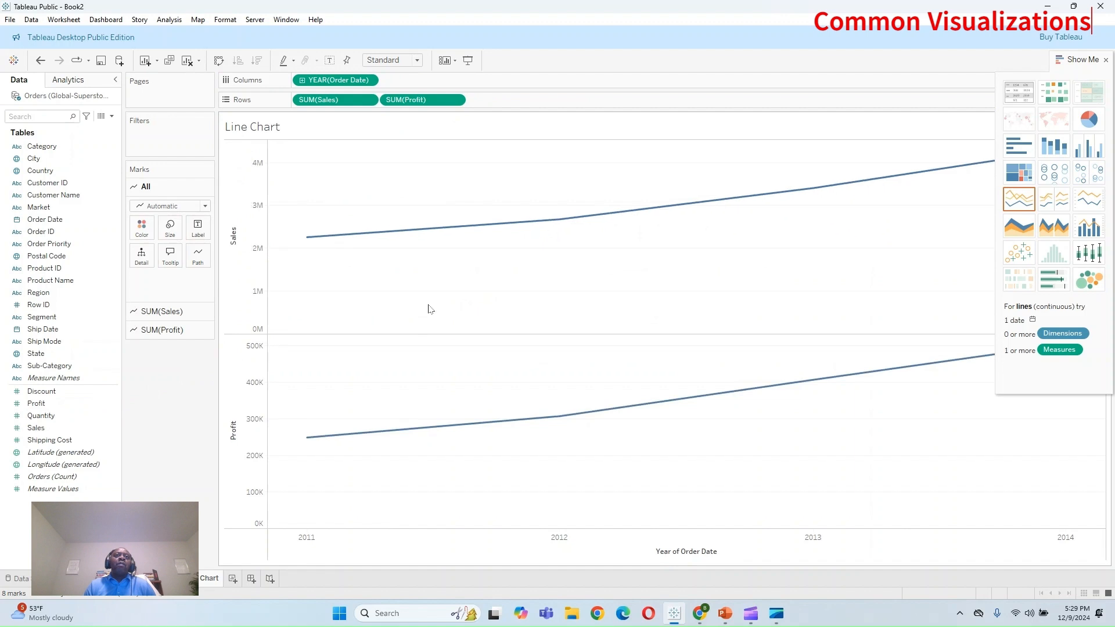
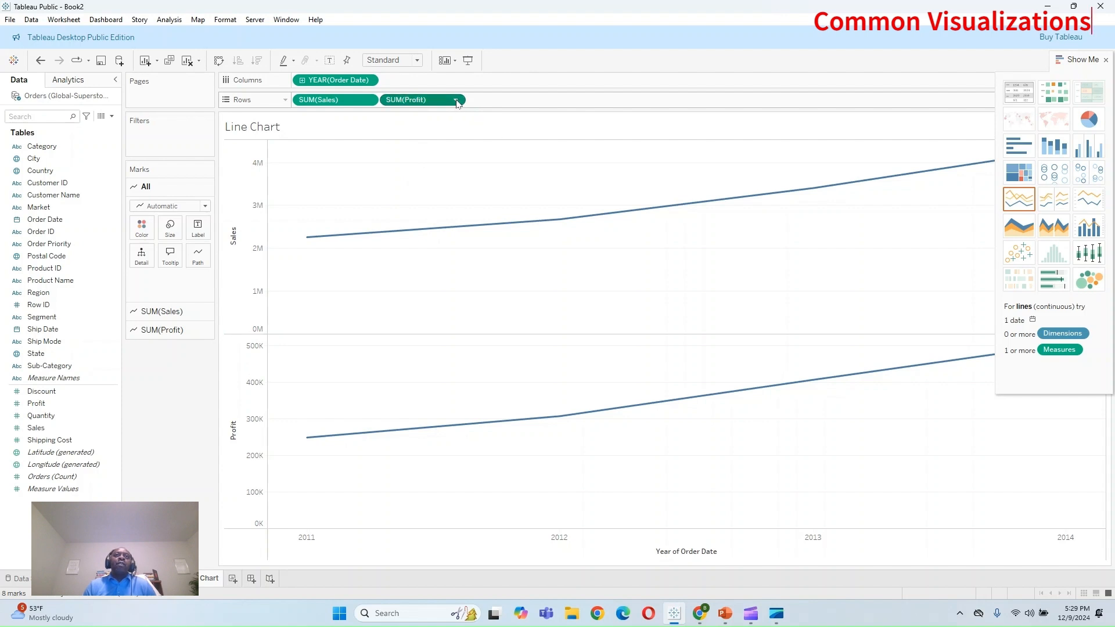
{"action": "left_click", "coordinate": [456, 100]}
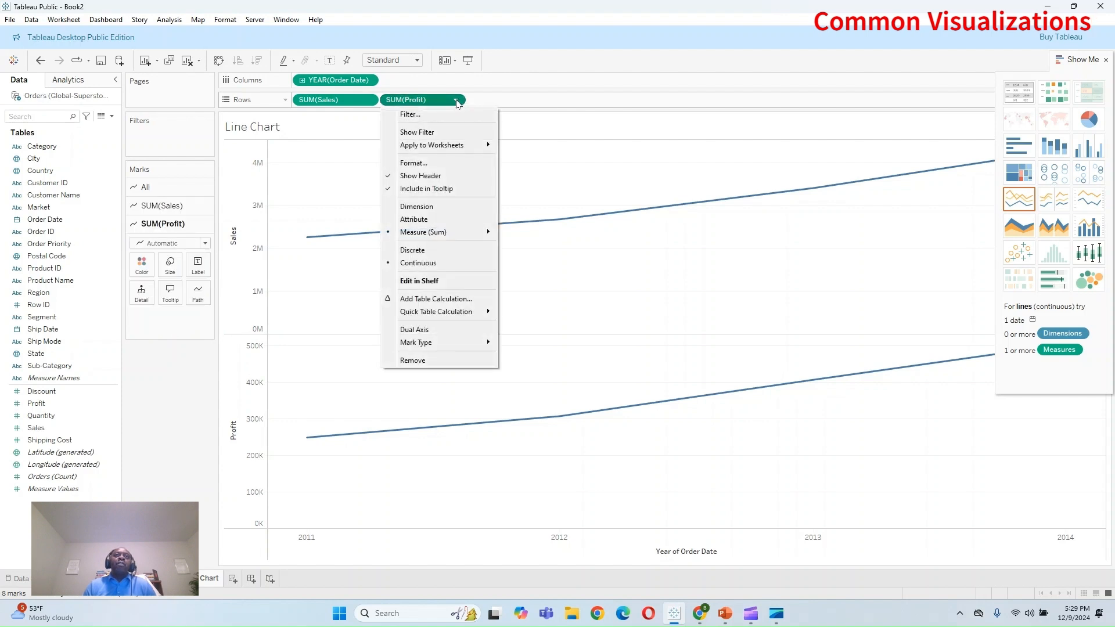
{"action": "left_click", "coordinate": [453, 330]}
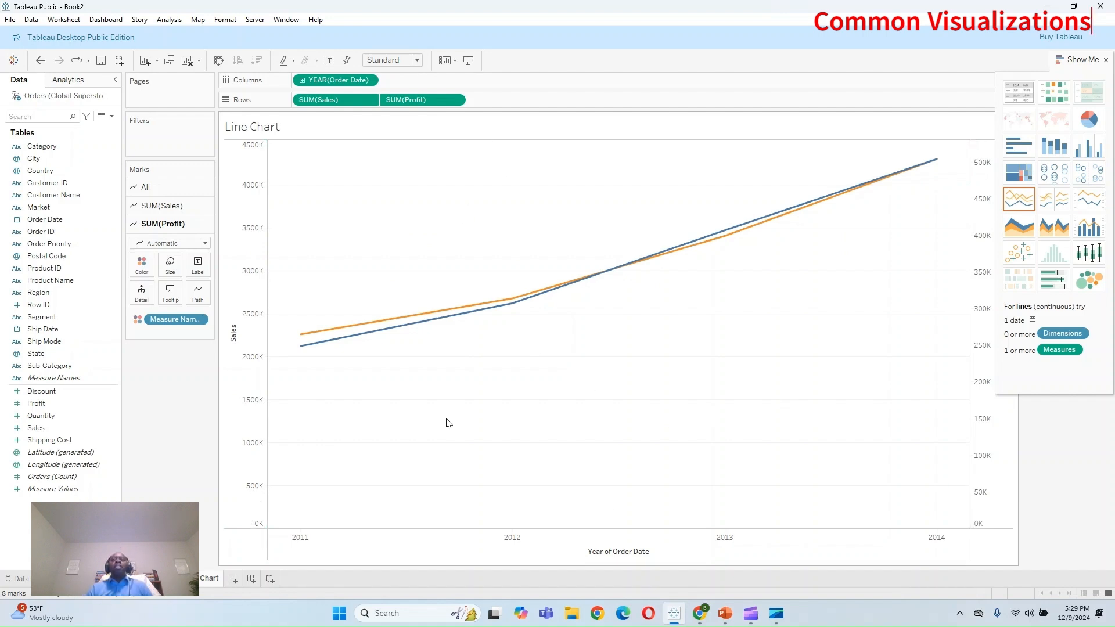
Step: Synchronize the Sales axis with the Profit axis
{"action": "left_click", "coordinate": [229, 369]}
{"action": "right_click", "coordinate": [229, 369]}
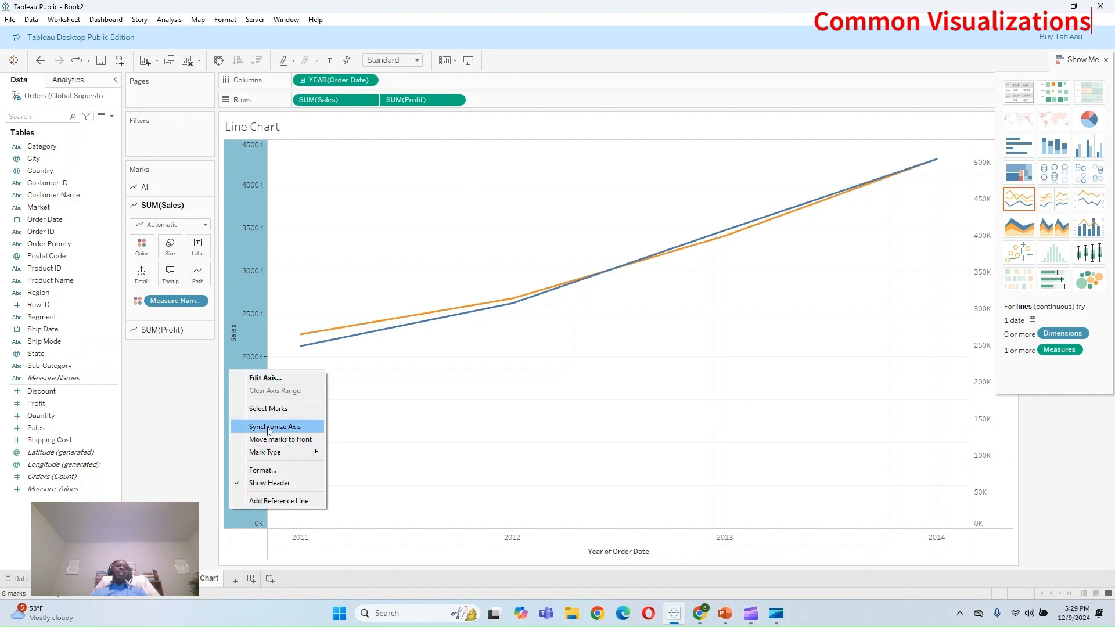
{"action": "left_click", "coordinate": [268, 428]}
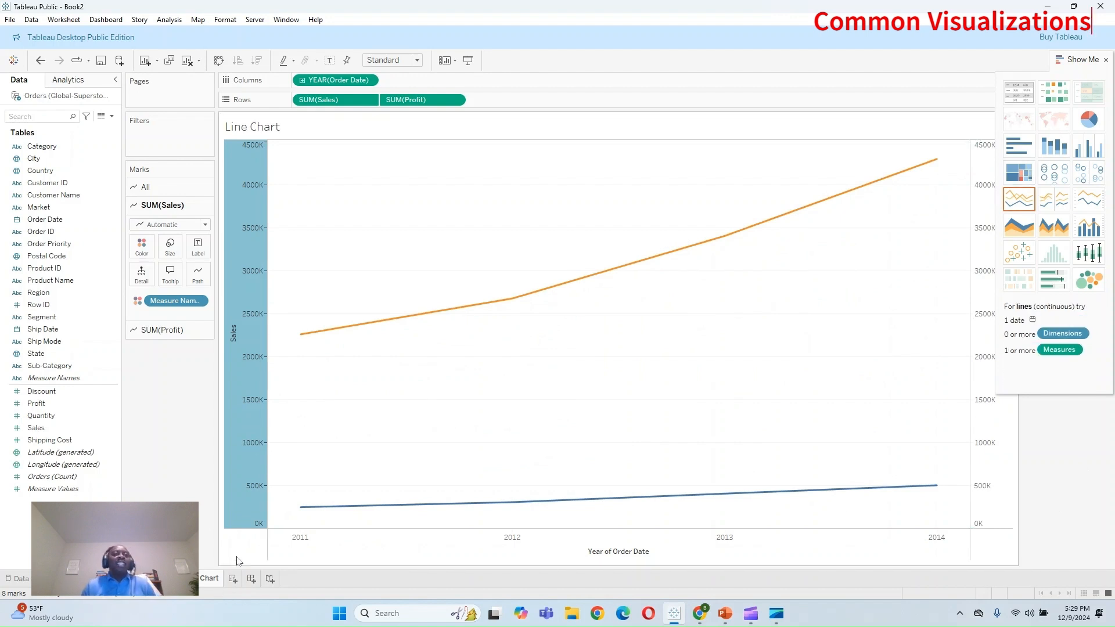
Step: Add a new worksheet and place Segment and Sub-Category on Rows
{"action": "left_click", "coordinate": [233, 579]}
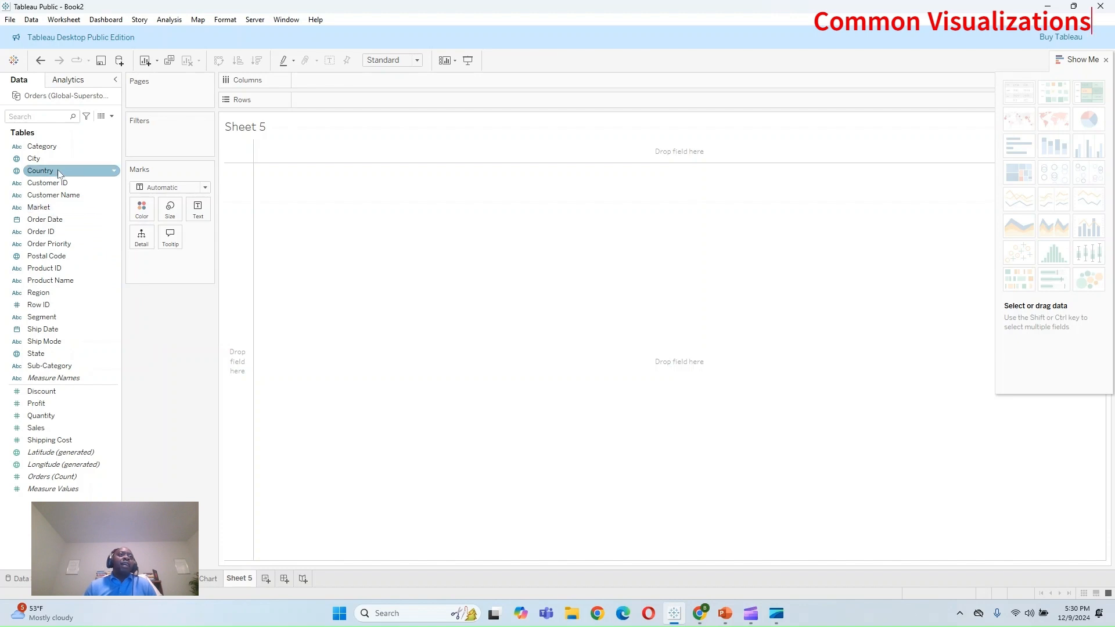
{"action": "double_click", "coordinate": [67, 318]}
{"action": "double_click", "coordinate": [58, 366]}
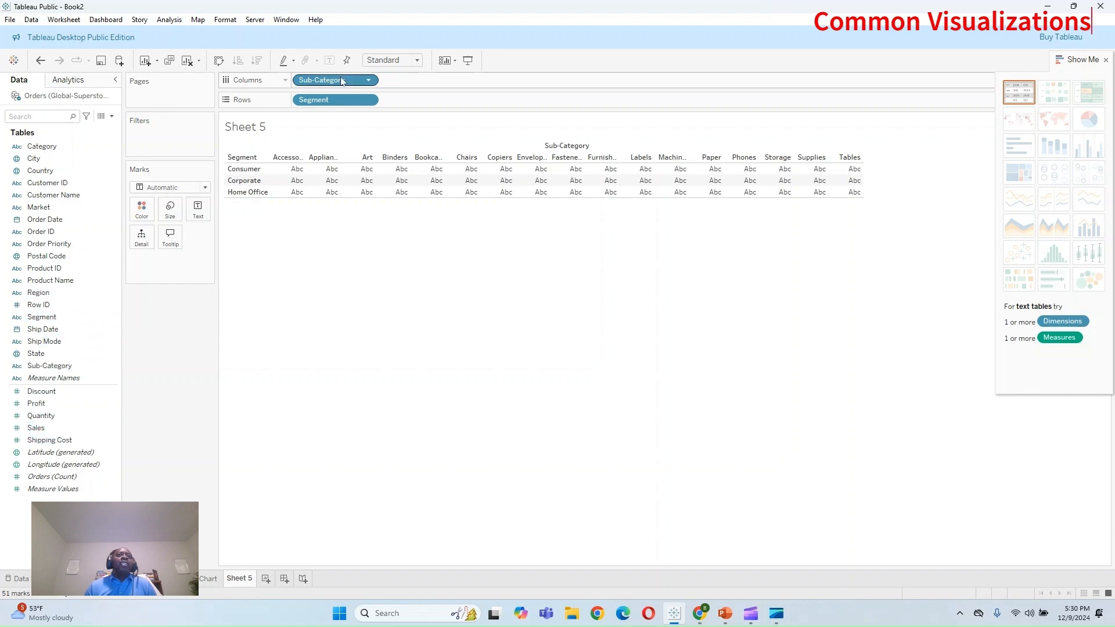
{"action": "left_click_drag", "start_coordinate": [342, 81], "coordinate": [442, 100]}
Step: Place Measure Names on Columns and Measure Values on Text to fill the text table
{"action": "left_click_drag", "start_coordinate": [54, 378], "coordinate": [366, 81]}
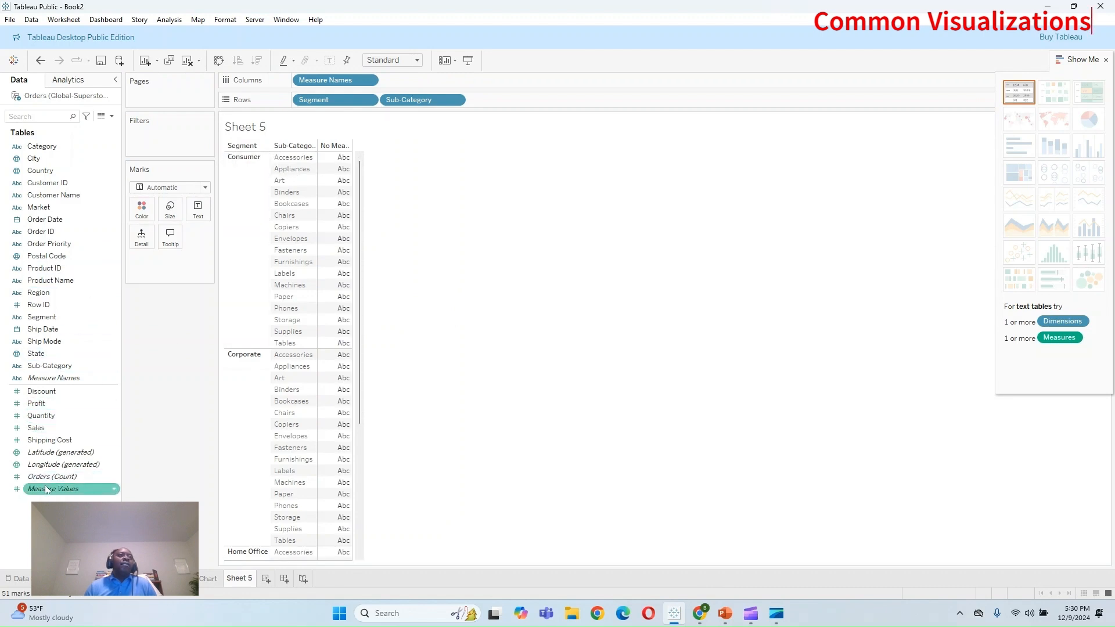
{"action": "left_click_drag", "start_coordinate": [49, 489], "coordinate": [198, 211]}
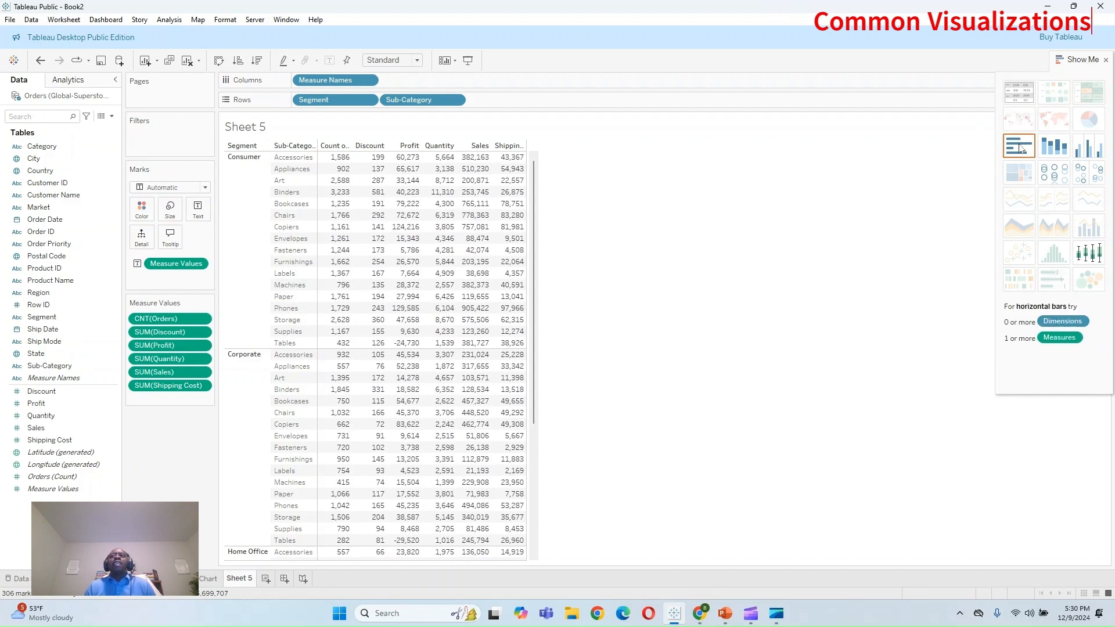
{"action": "left_click", "coordinate": [1021, 93]}
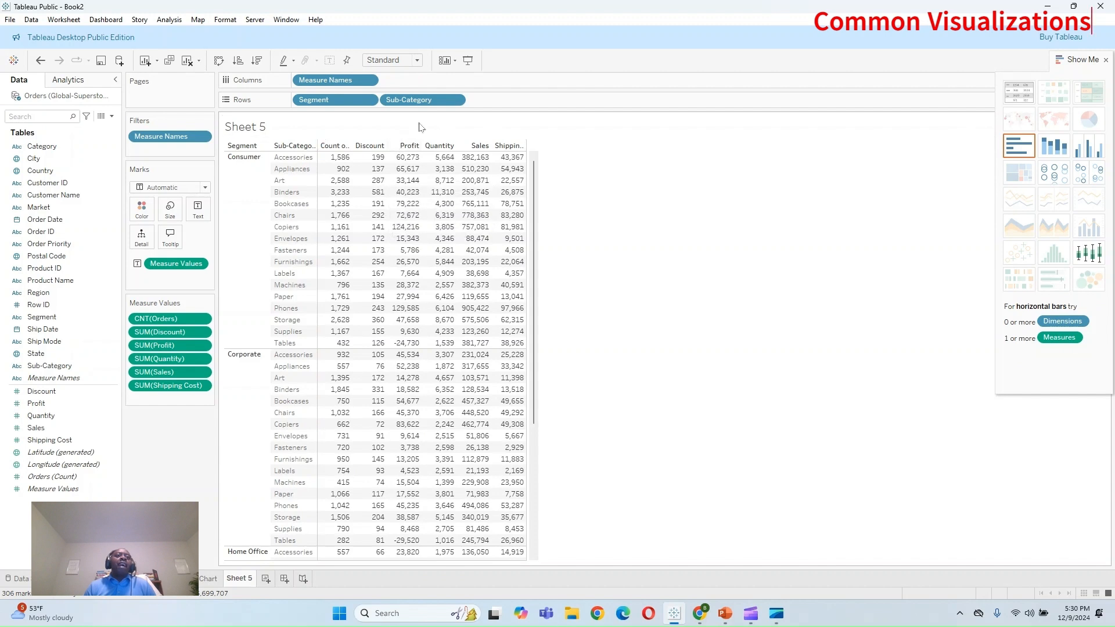
Step: Remove the count of Orders from the measure values shown in the text table
{"action": "left_click", "coordinate": [1106, 60]}
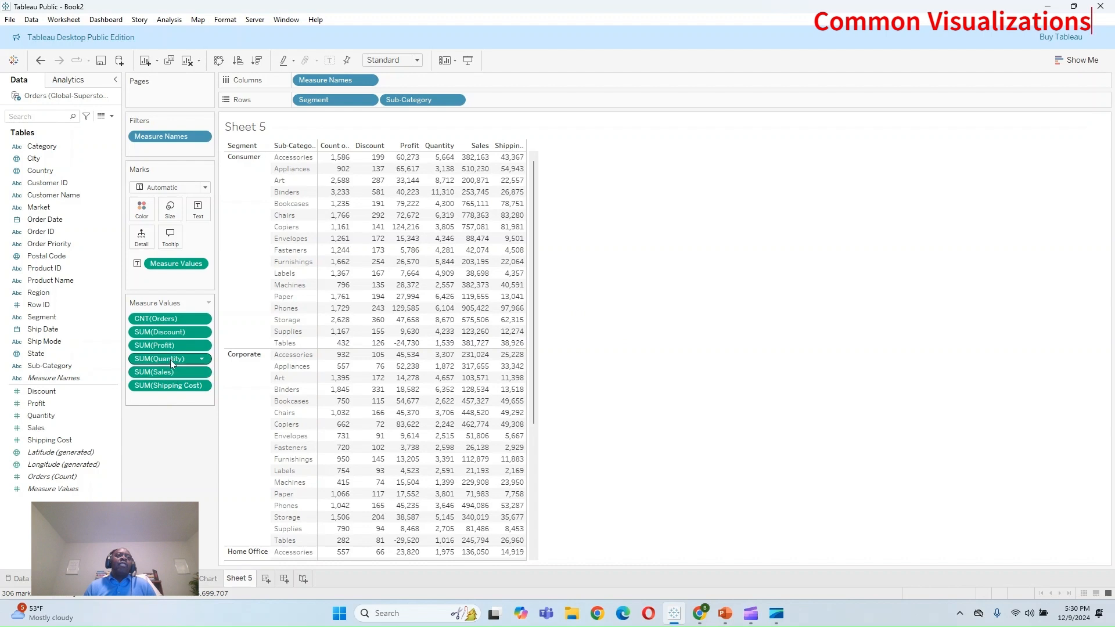
{"action": "left_click_drag", "start_coordinate": [169, 318], "coordinate": [184, 499]}
{"action": "left_click", "coordinate": [1073, 59]}
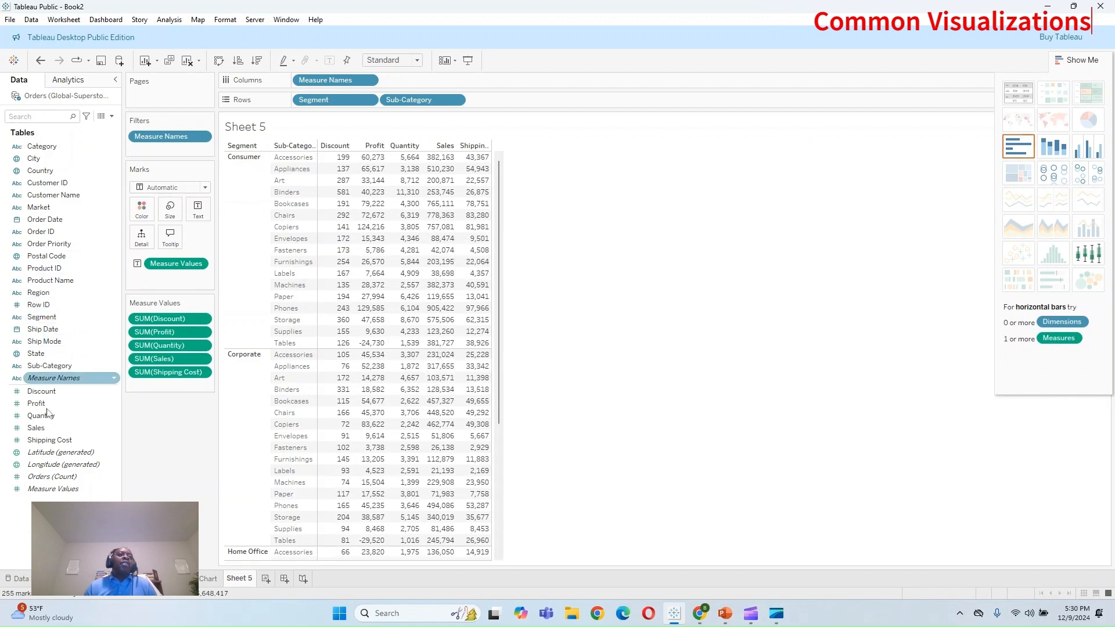
Step: Try coloring the text table by Sales and remove the color encoding again
{"action": "left_click_drag", "start_coordinate": [36, 428], "coordinate": [143, 212]}
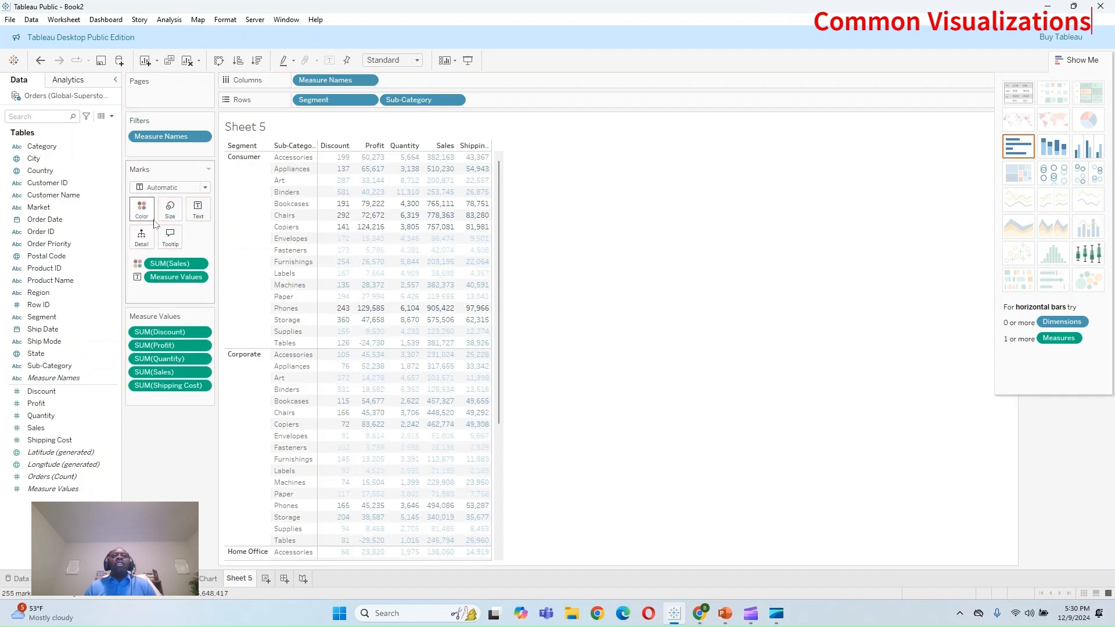
{"action": "left_click_drag", "start_coordinate": [154, 264], "coordinate": [121, 449]}
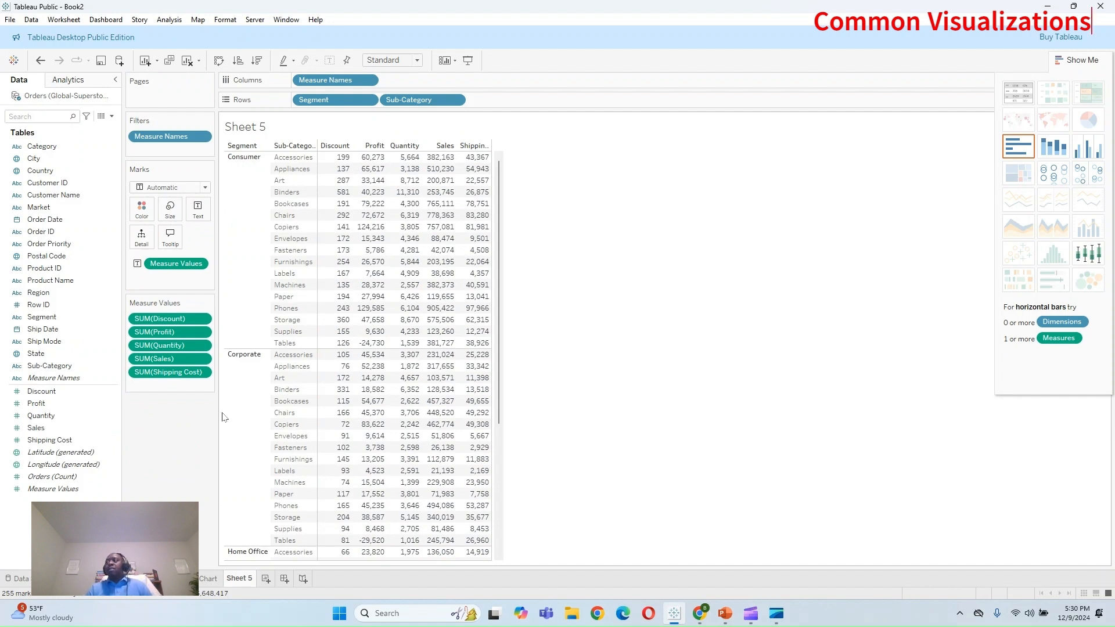
Step: Add a new worksheet and build a symbol map of State with the markers sized by Sales
{"action": "left_click", "coordinate": [265, 579]}
{"action": "left_click", "coordinate": [1073, 68]}
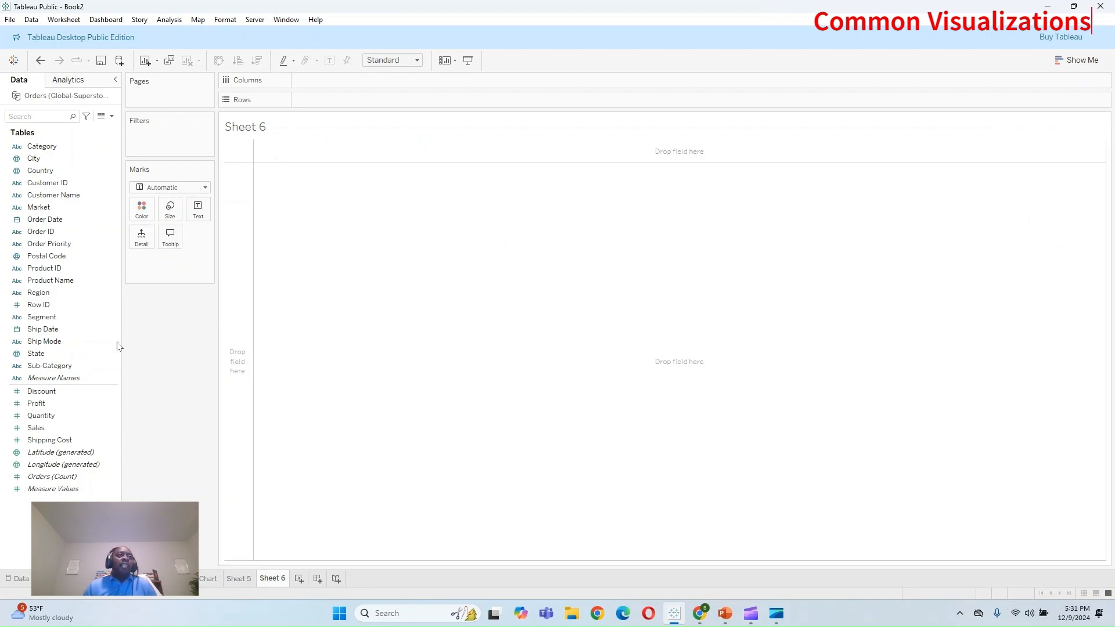
{"action": "left_click", "coordinate": [82, 354]}
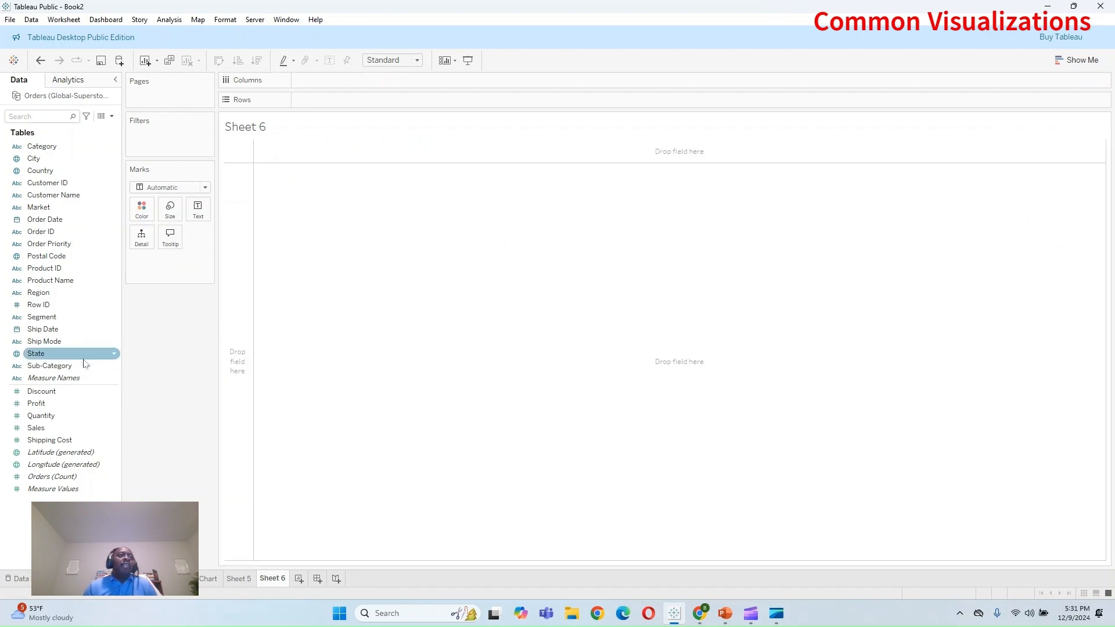
{"action": "left_click", "coordinate": [1077, 60]}
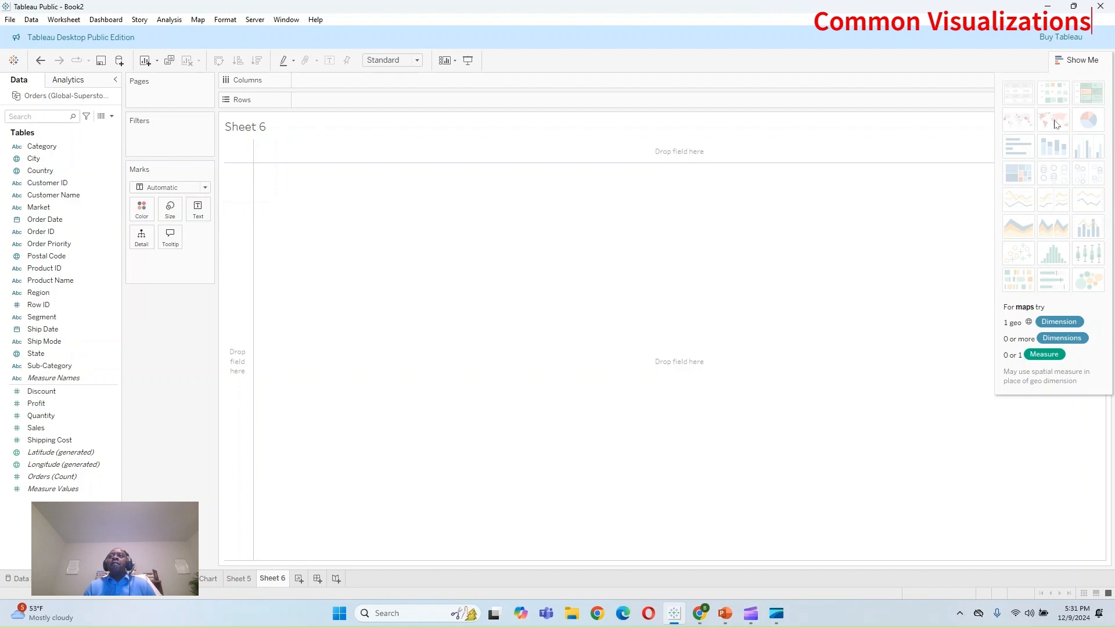
{"action": "left_click", "coordinate": [28, 257]}
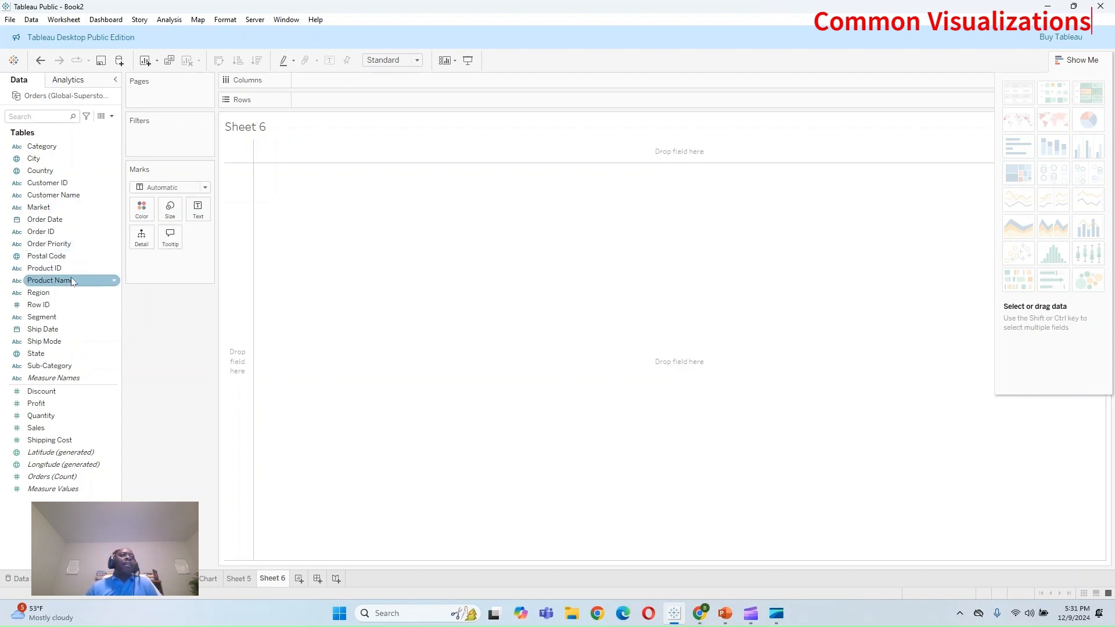
{"action": "left_click", "coordinate": [53, 355]}
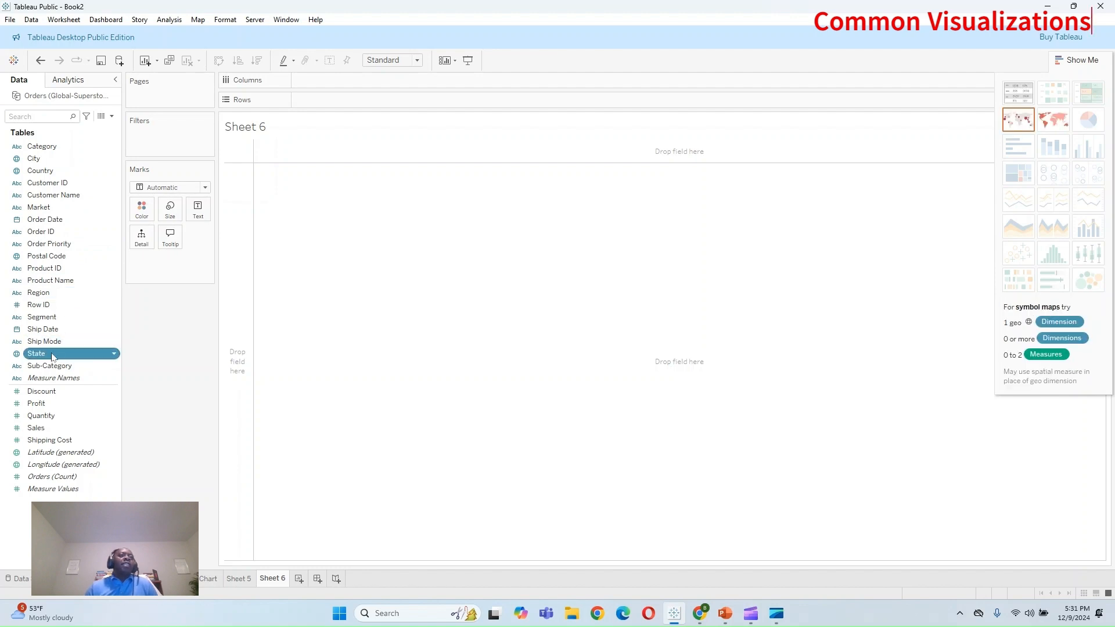
{"action": "double_click", "coordinate": [53, 356]}
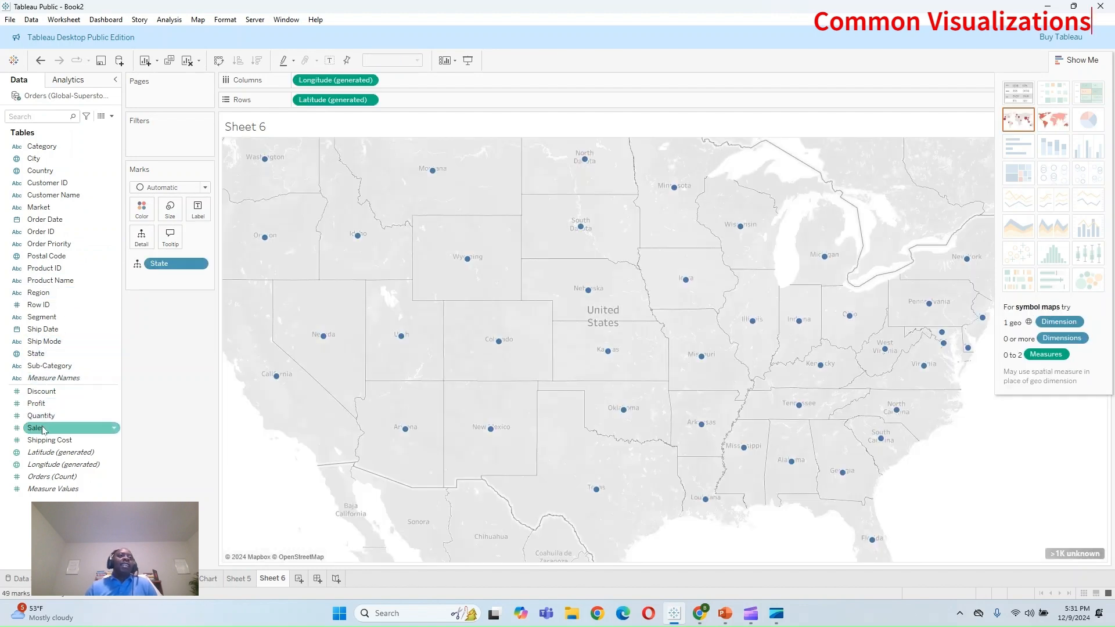
{"action": "double_click", "coordinate": [42, 430]}
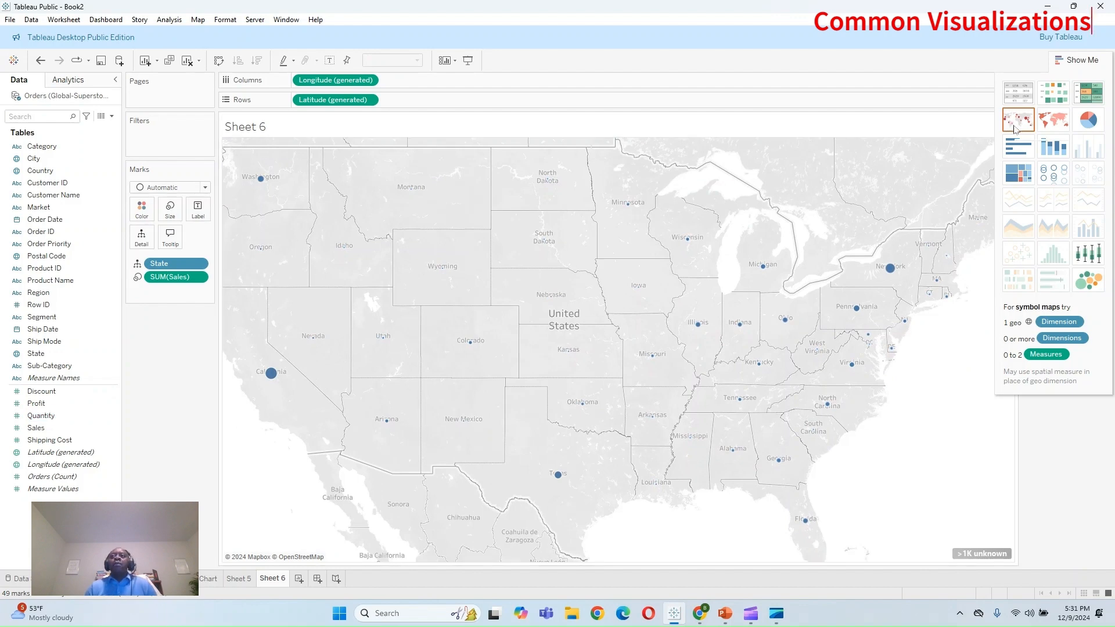
Step: Color the state markers on the symbol map by Sales and bring the whole United States into view
{"action": "mouse_move", "coordinate": [270, 375]}
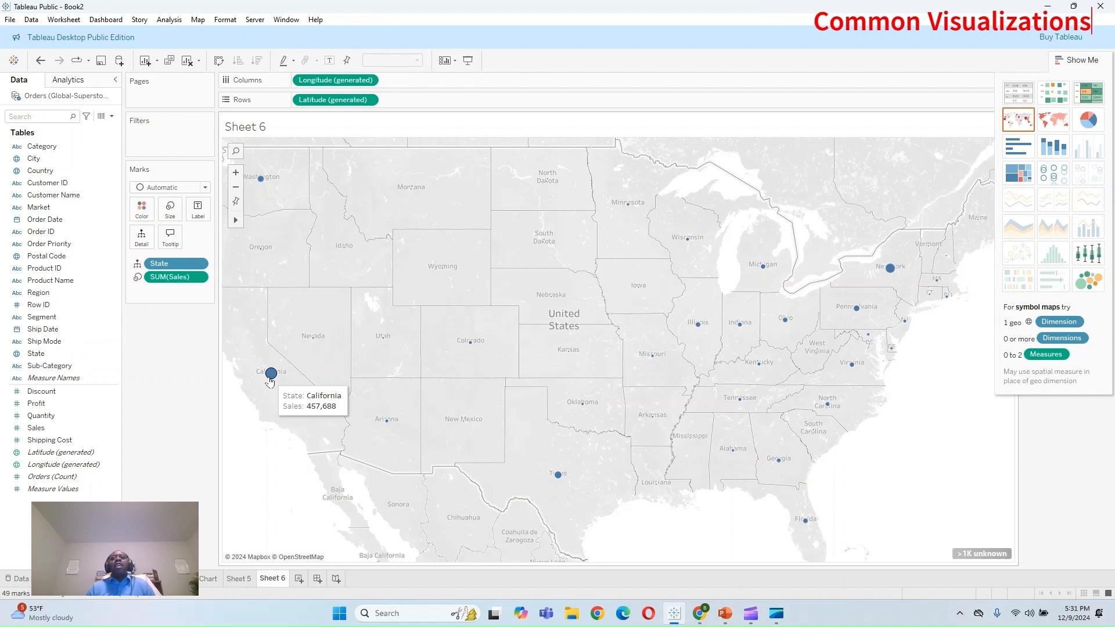
{"action": "scroll", "coordinate": [790, 378], "scroll_direction": "up", "scroll_amount": 1}
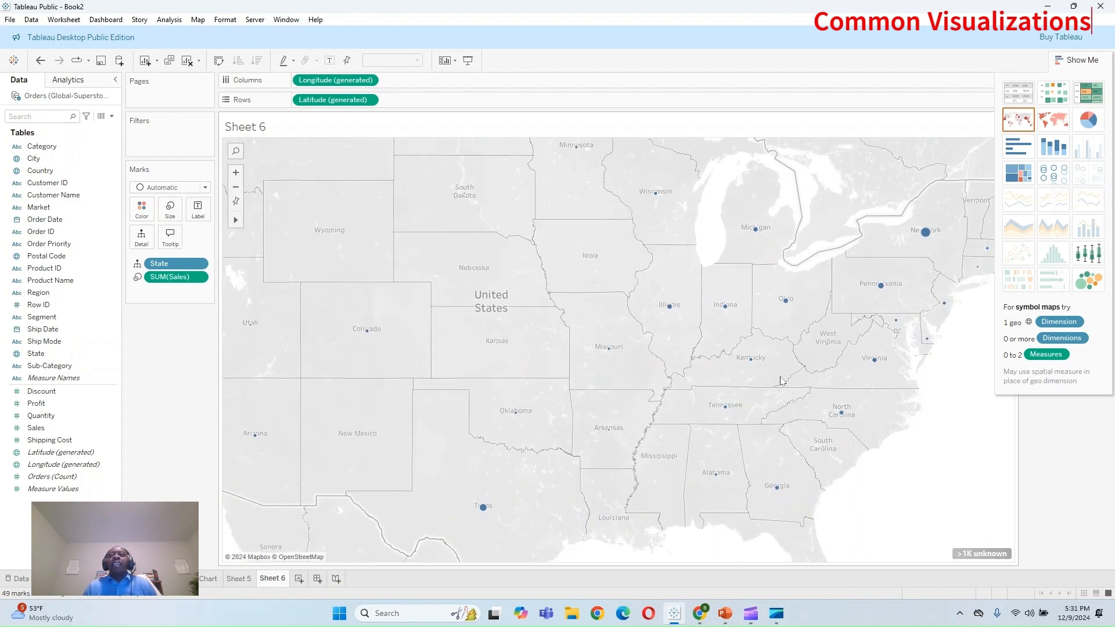
{"action": "scroll", "coordinate": [749, 366], "scroll_direction": "up", "scroll_amount": 1}
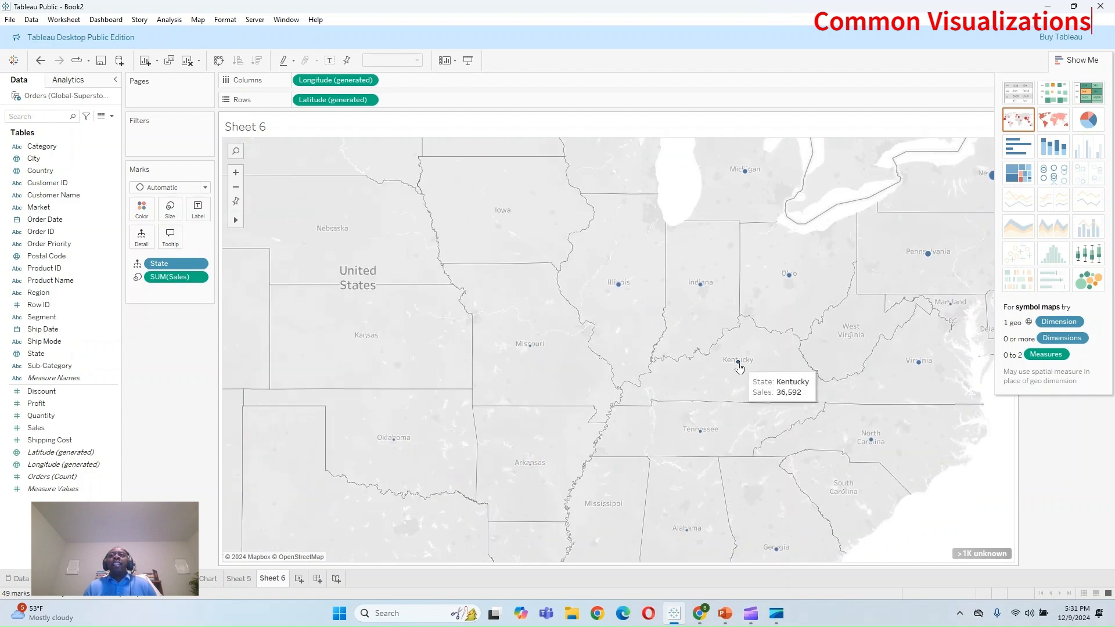
{"action": "scroll", "coordinate": [502, 414], "scroll_direction": "down", "scroll_amount": 2}
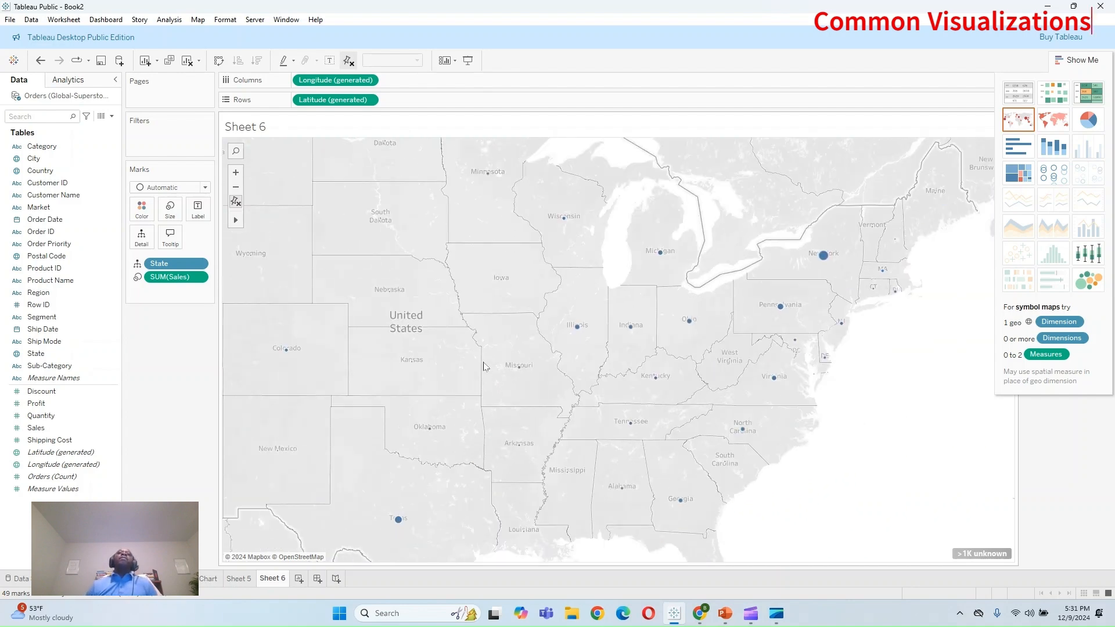
{"action": "left_click_drag", "start_coordinate": [351, 360], "coordinate": [516, 370]}
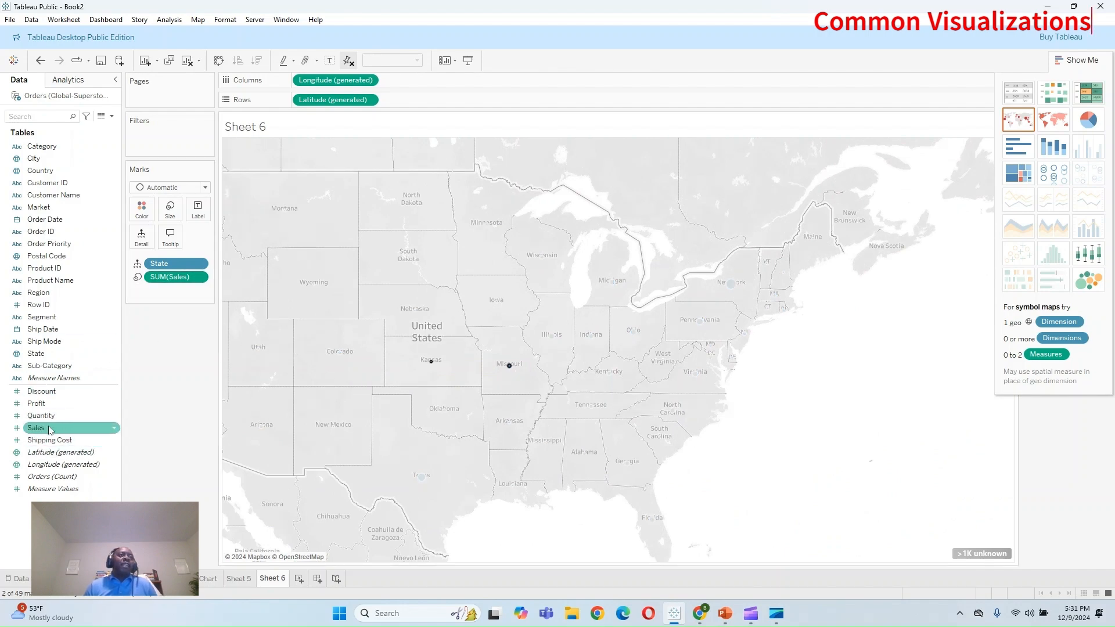
{"action": "left_click_drag", "start_coordinate": [36, 428], "coordinate": [138, 217]}
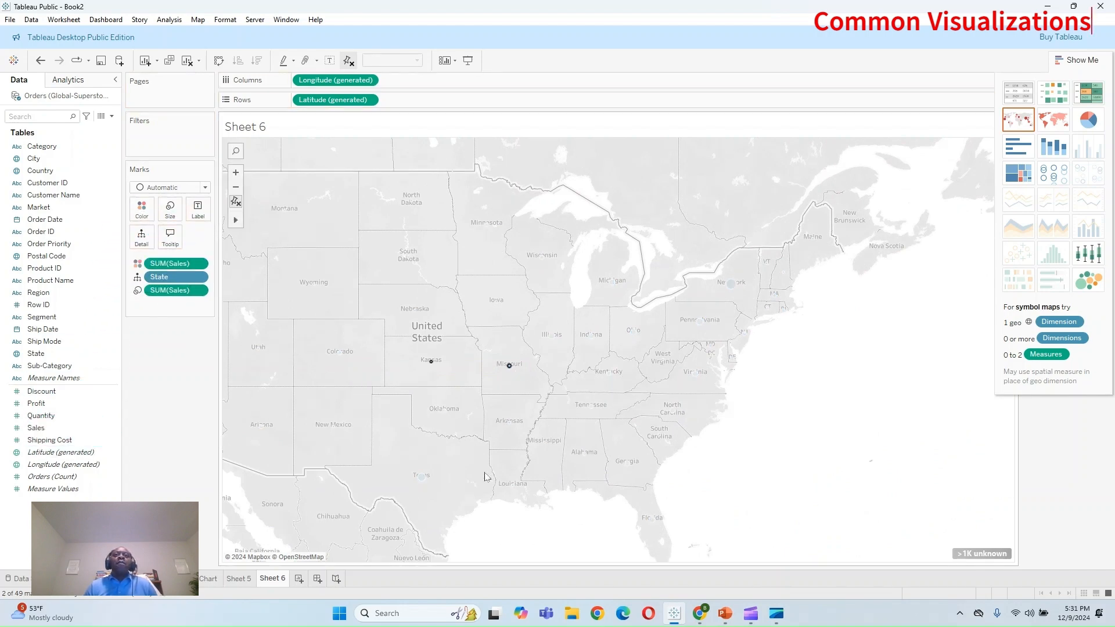
{"action": "left_click_drag", "start_coordinate": [497, 531], "coordinate": [634, 513]}
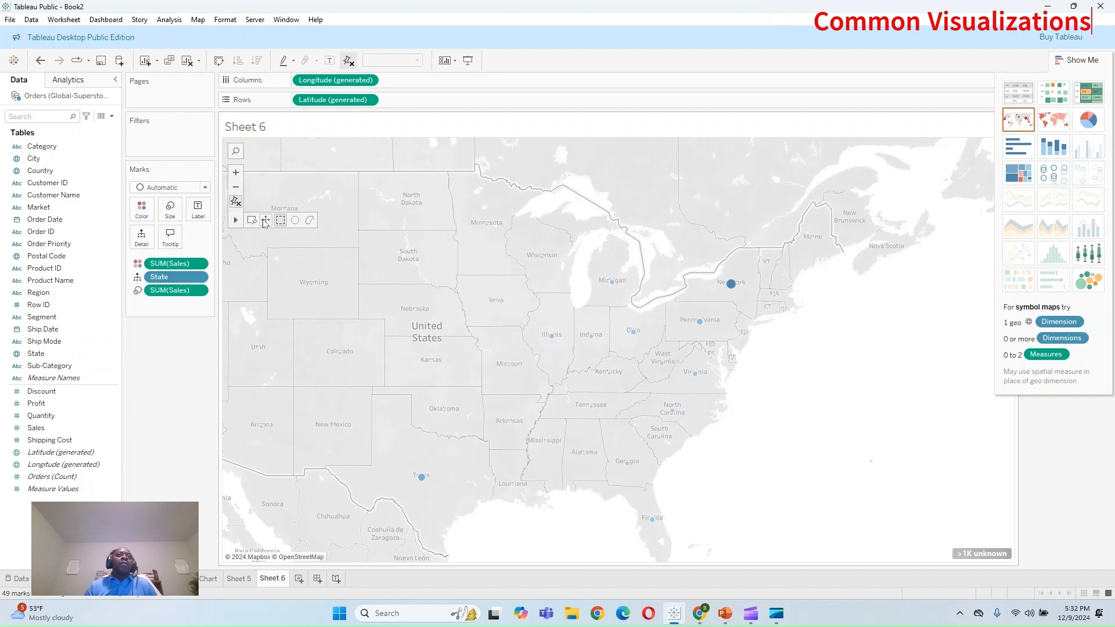
{"action": "left_click", "coordinate": [265, 223]}
{"action": "left_click_drag", "start_coordinate": [493, 561], "coordinate": [650, 561]}
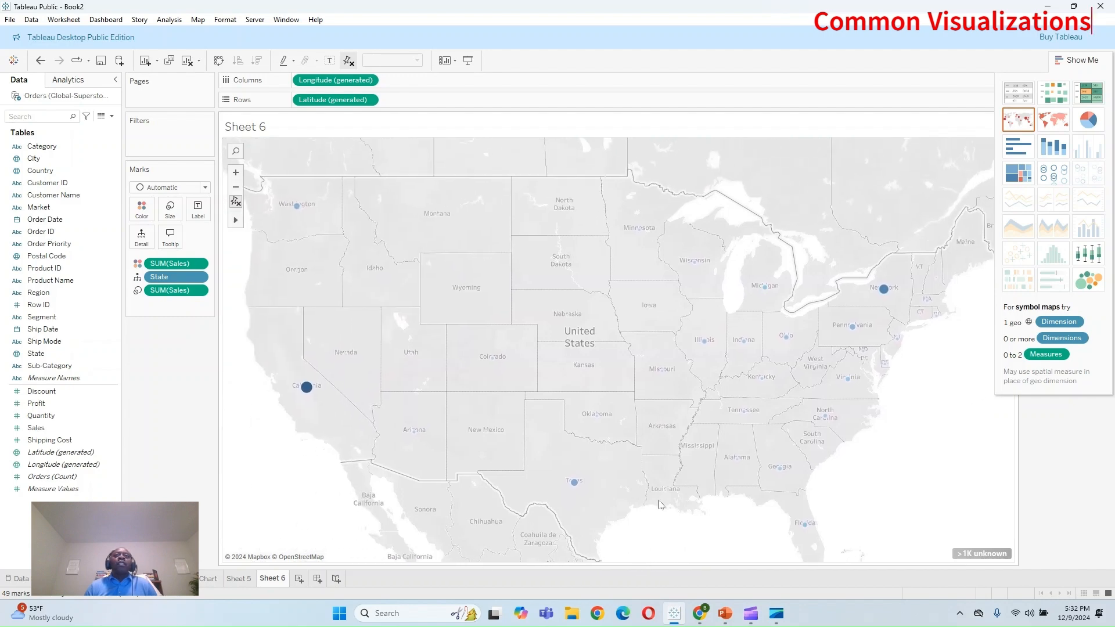
{"action": "scroll", "coordinate": [660, 504], "scroll_direction": "down", "scroll_amount": 1}
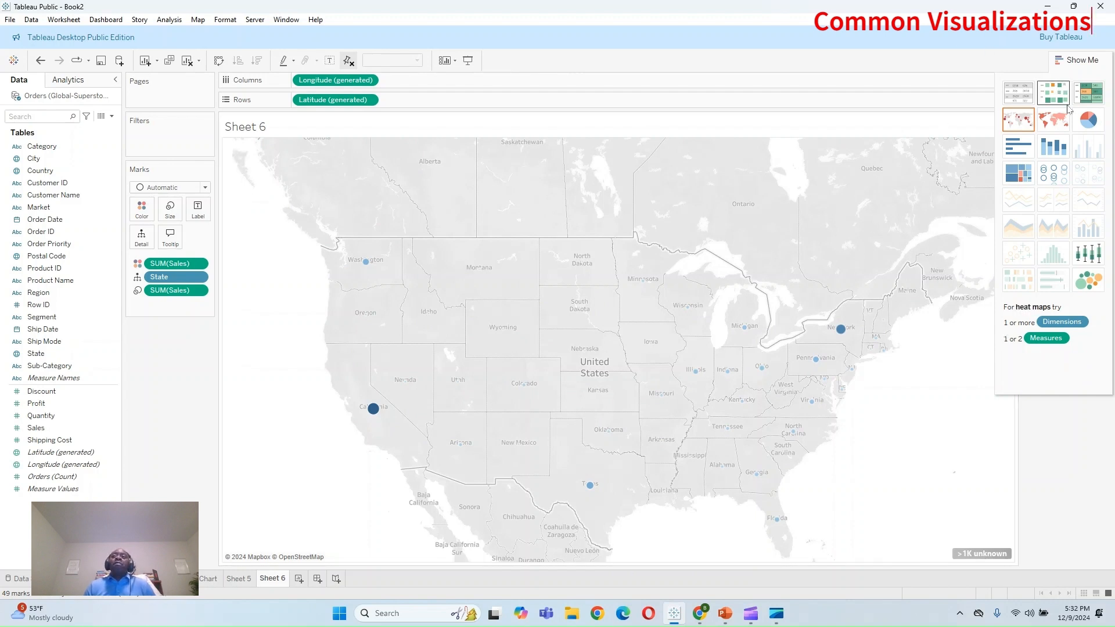
Step: Change the symbol map to a filled map and label each state with its Sales
{"action": "left_click", "coordinate": [1063, 123]}
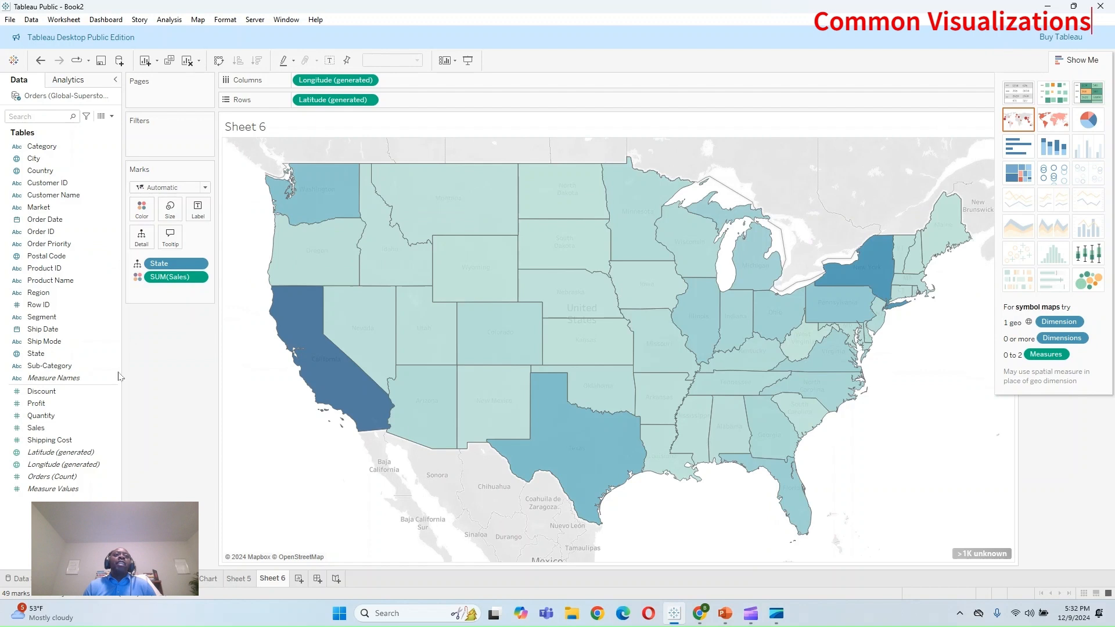
{"action": "left_click_drag", "start_coordinate": [36, 428], "coordinate": [201, 209]}
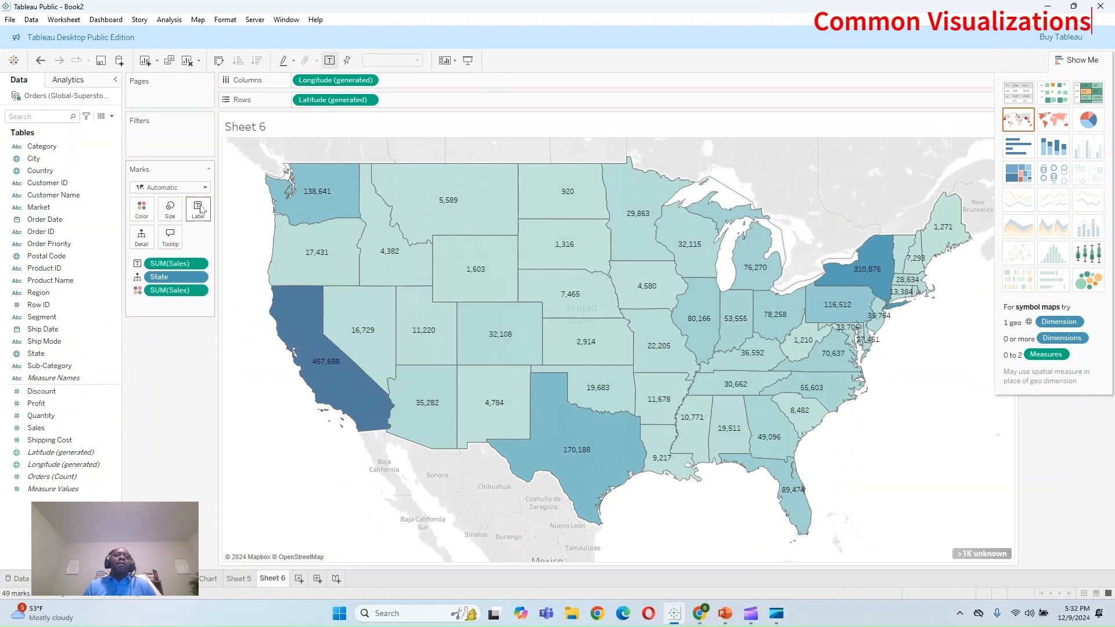
{"action": "mouse_move", "coordinate": [617, 429]}
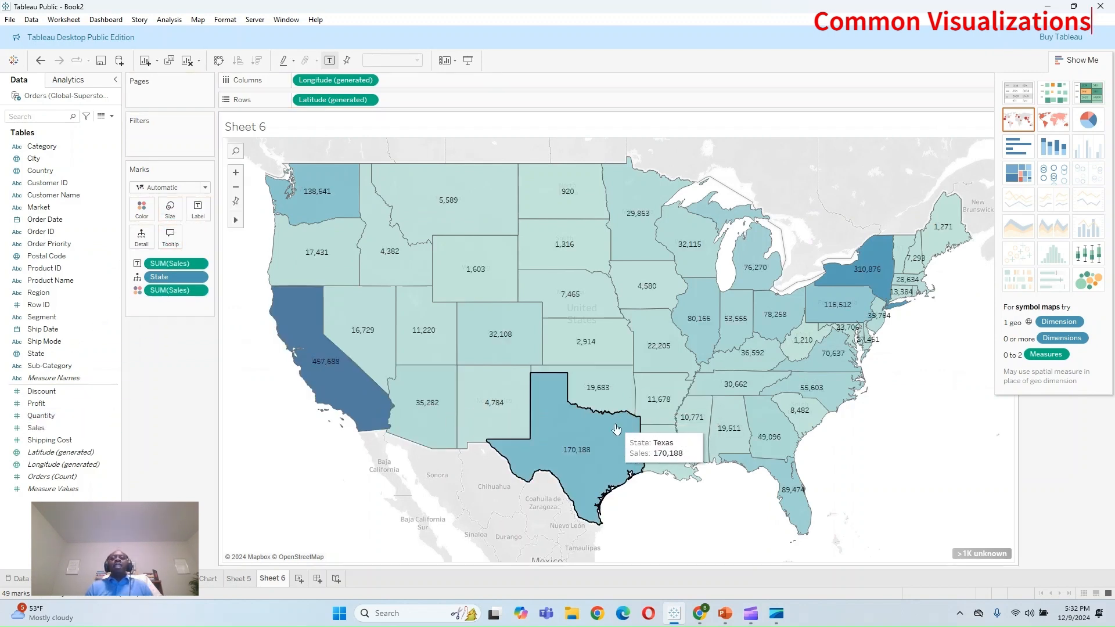
{"action": "mouse_move", "coordinate": [336, 405]}
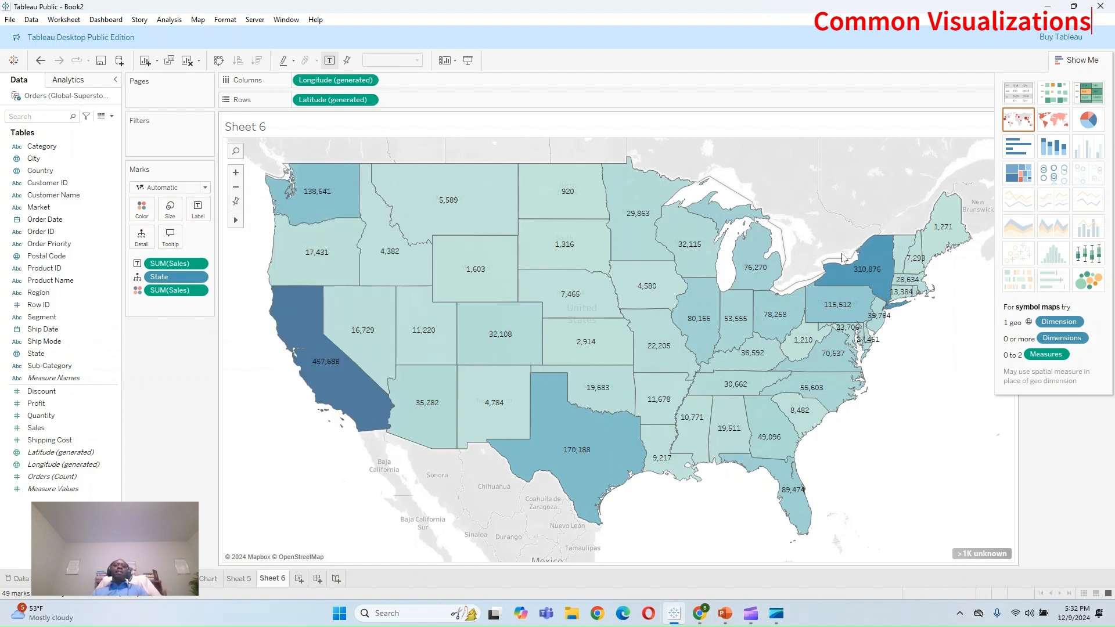
{"action": "mouse_move", "coordinate": [877, 269]}
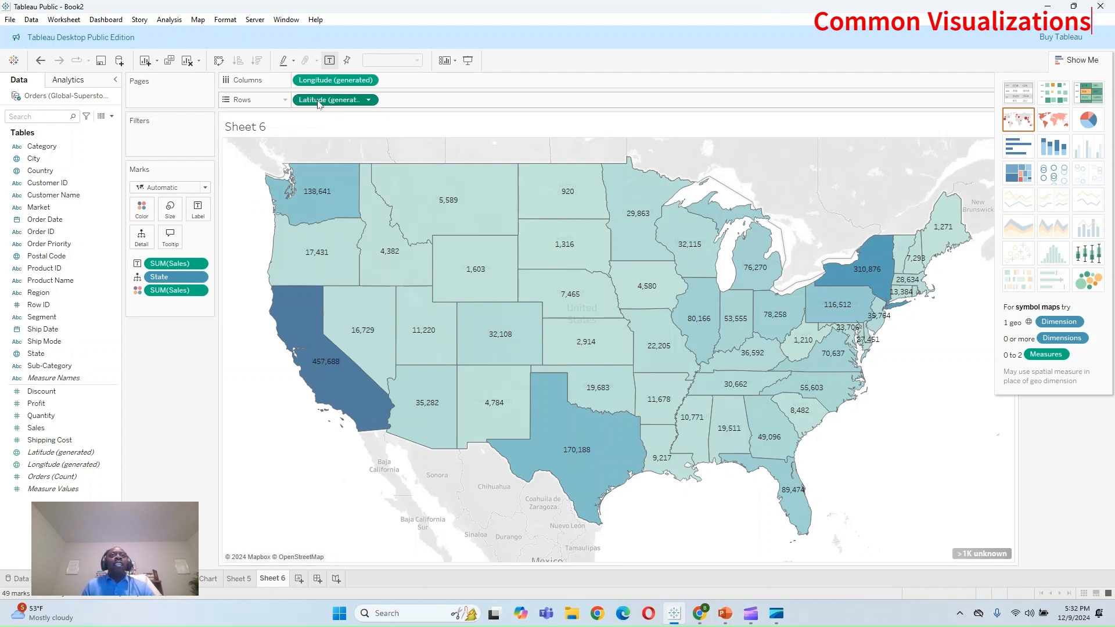
Step: Duplicate Latitude (generated) on Rows and replace State with Region in the second map's marks
{"action": "left_click_drag", "start_coordinate": [317, 103], "coordinate": [433, 98]}
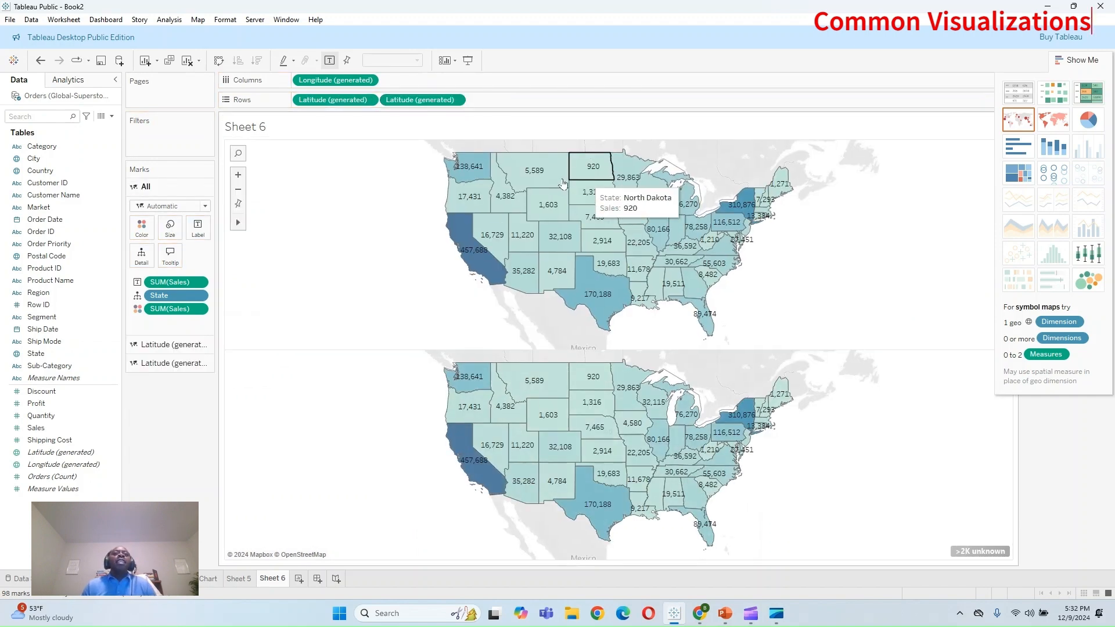
{"action": "left_click", "coordinate": [154, 365]}
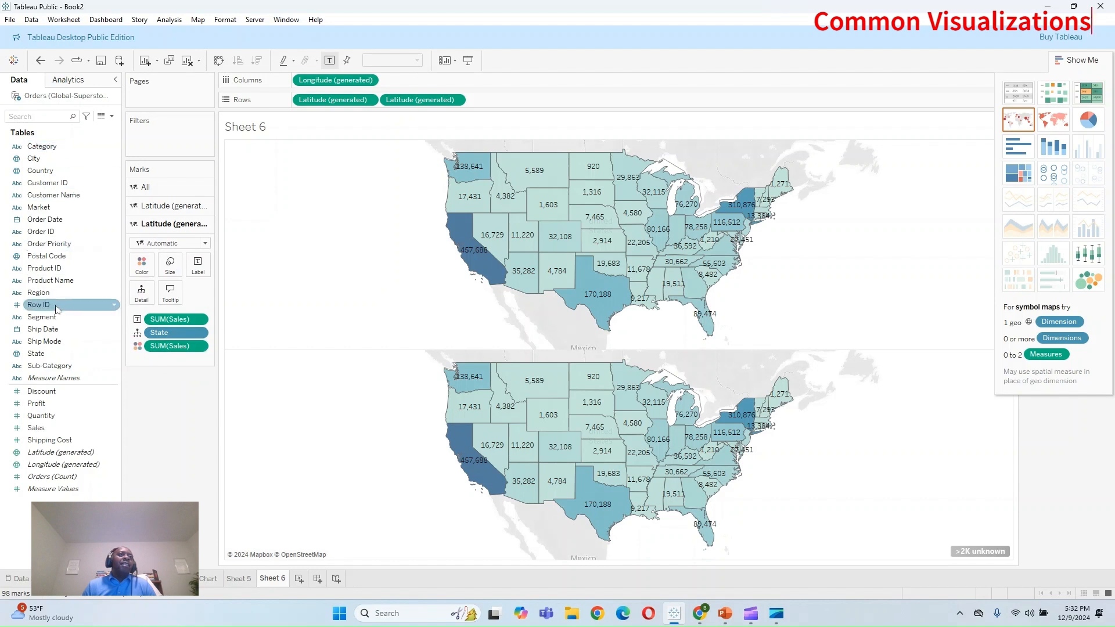
{"action": "left_click_drag", "start_coordinate": [38, 293], "coordinate": [172, 337]}
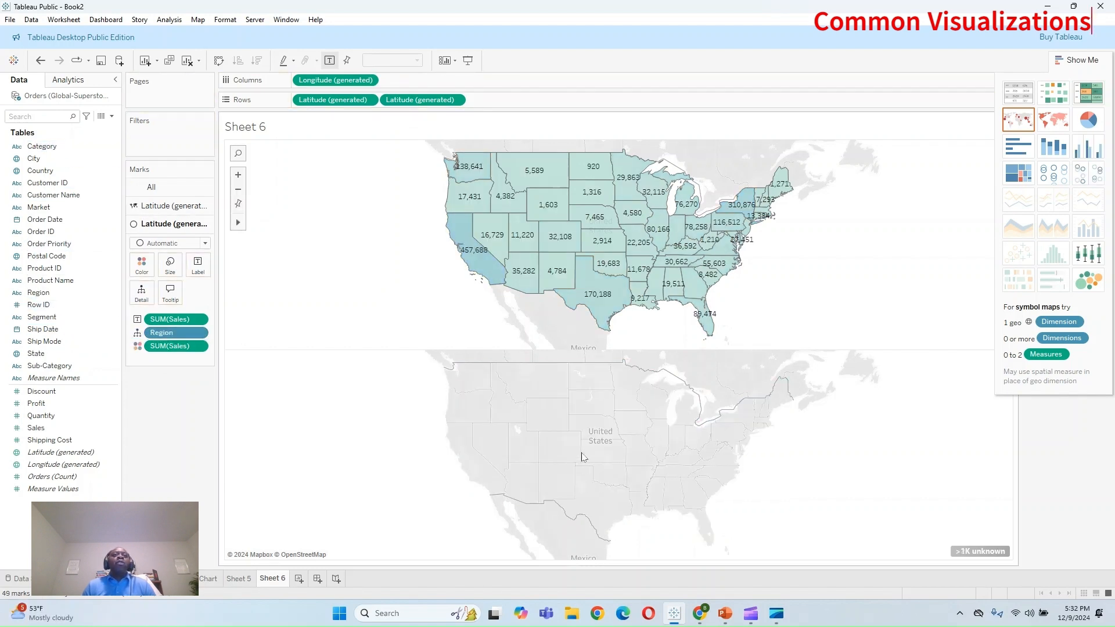
Step: Combine the two Latitude maps into one map with a dual axis
{"action": "left_click", "coordinate": [456, 100]}
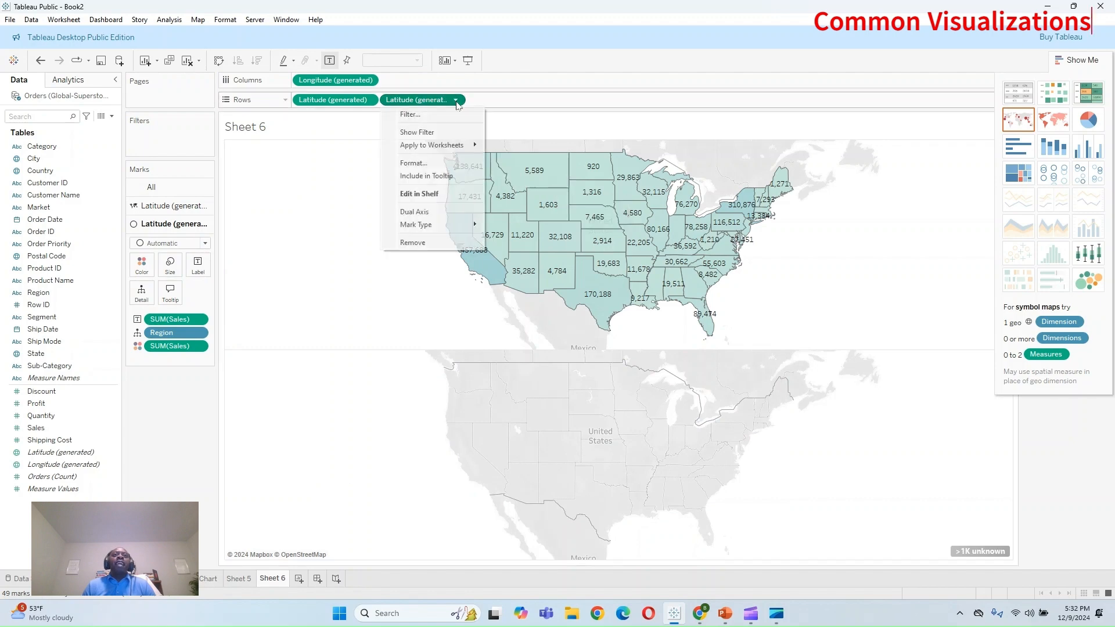
{"action": "left_click", "coordinate": [436, 215]}
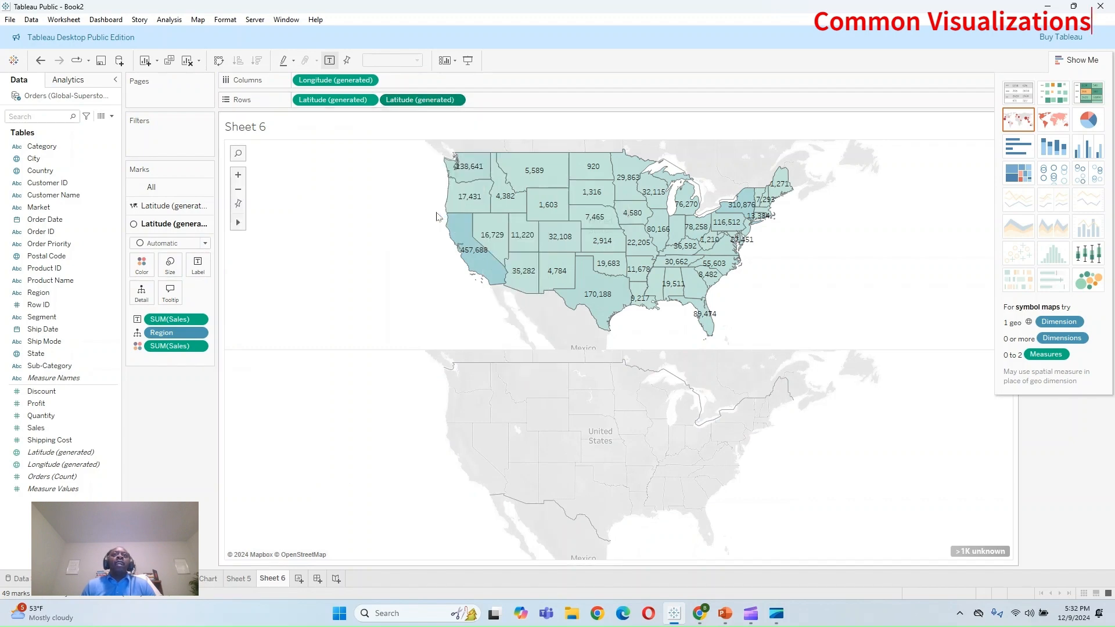
{"action": "left_click", "coordinate": [1066, 71]}
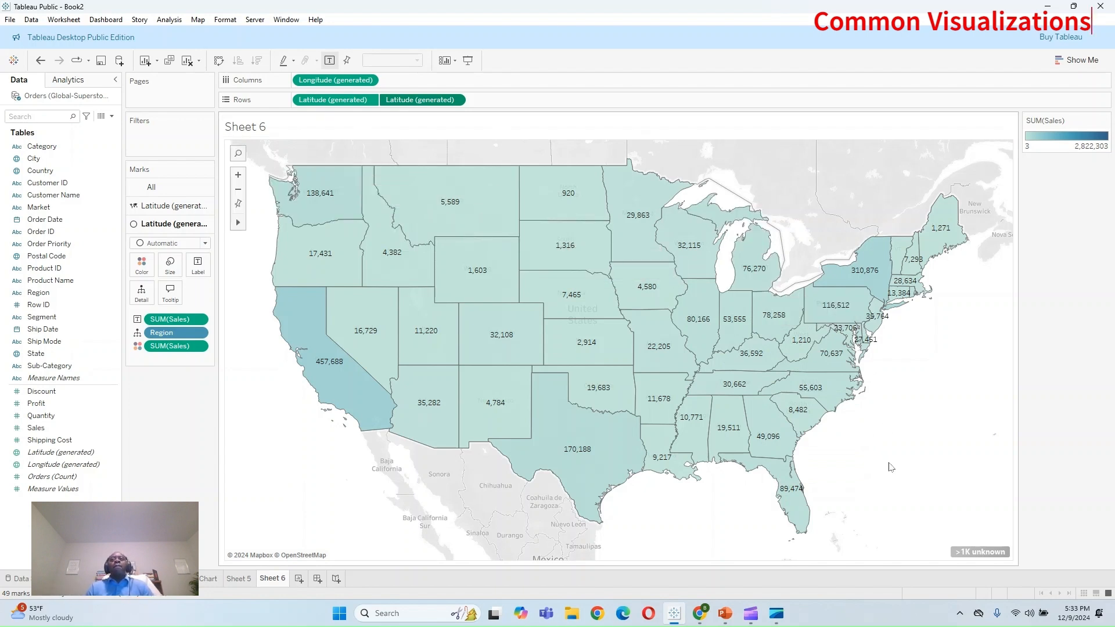
Step: Add a new worksheet and plot Sales on Rows against Profit on Columns as a scatter plot
{"action": "left_click", "coordinate": [298, 579]}
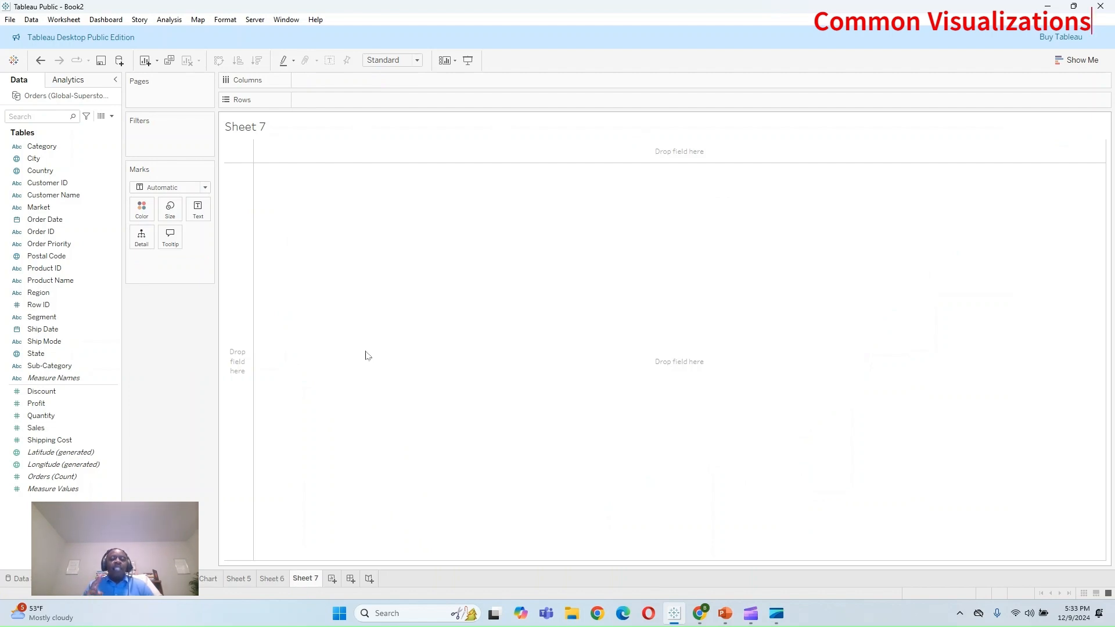
{"action": "double_click", "coordinate": [64, 428]}
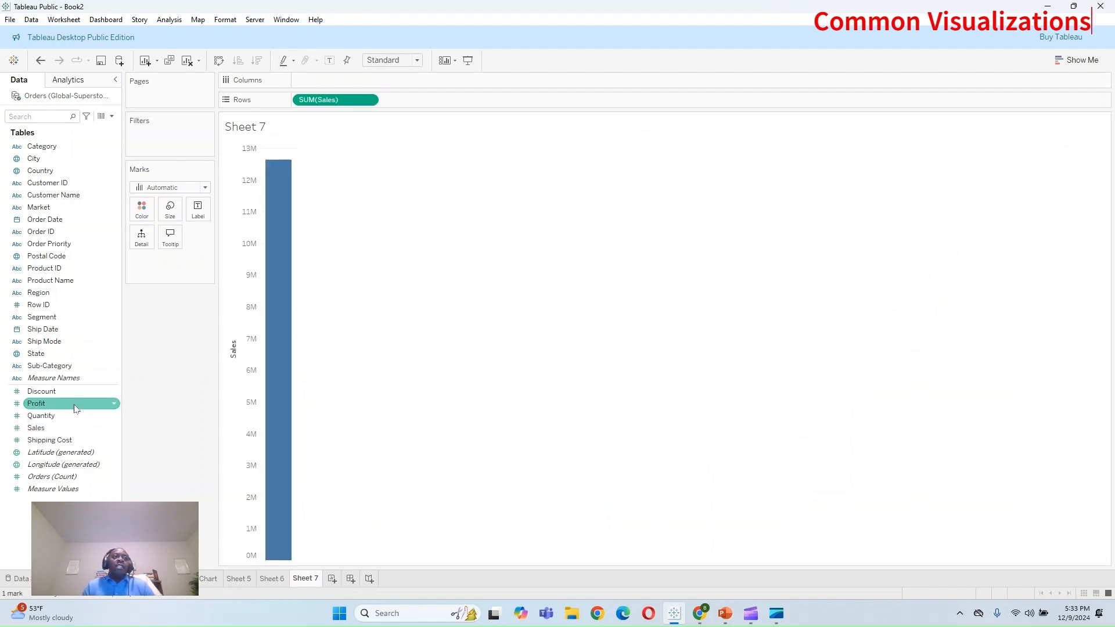
{"action": "double_click", "coordinate": [75, 405]}
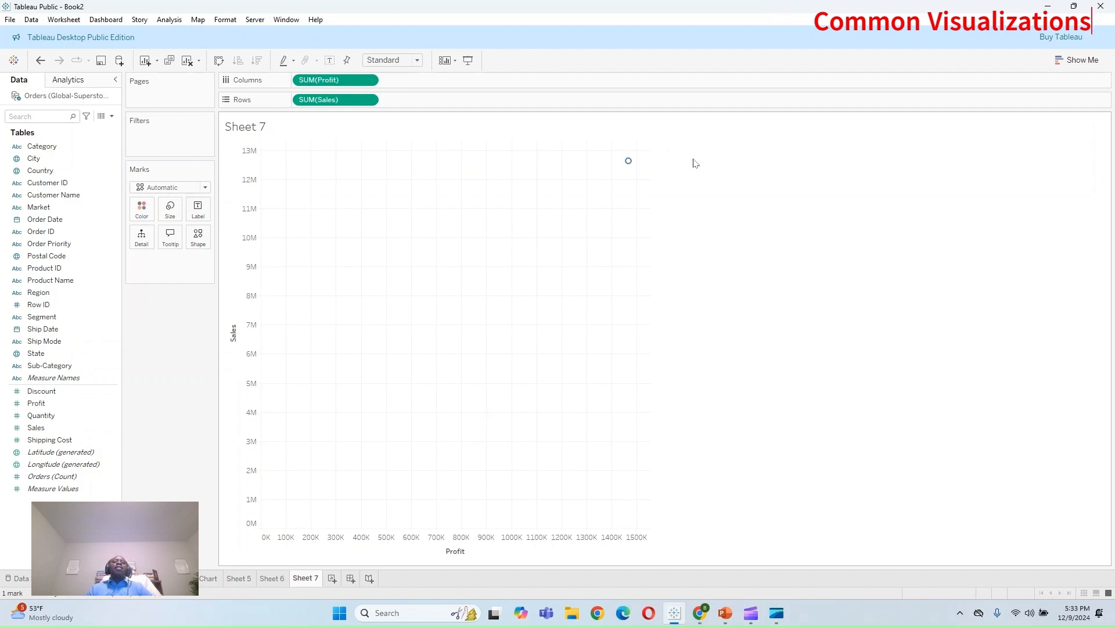
{"action": "mouse_move", "coordinate": [628, 167]}
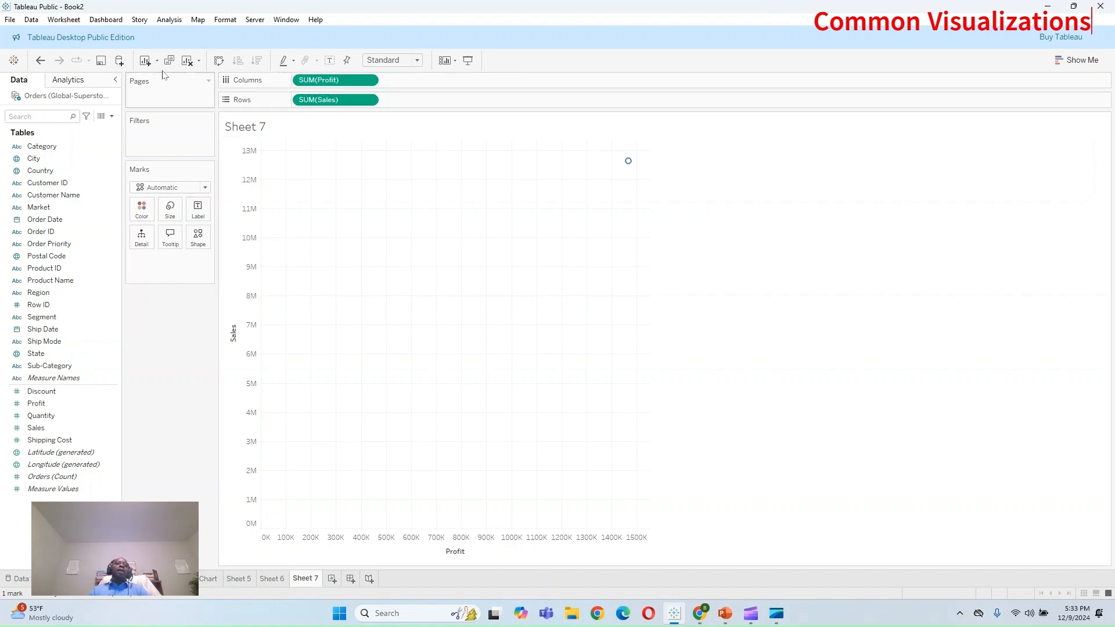
Step: Turn off measure aggregation for the Sales versus Profit scatter plot and color its marks by Category
{"action": "left_click", "coordinate": [167, 22]}
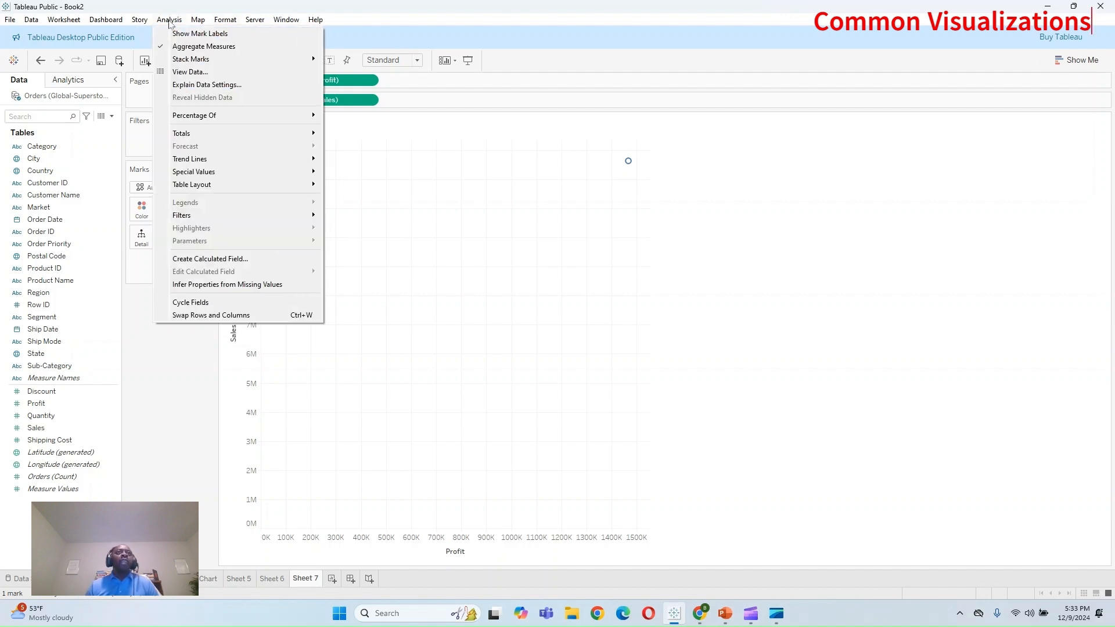
{"action": "left_click", "coordinate": [175, 49]}
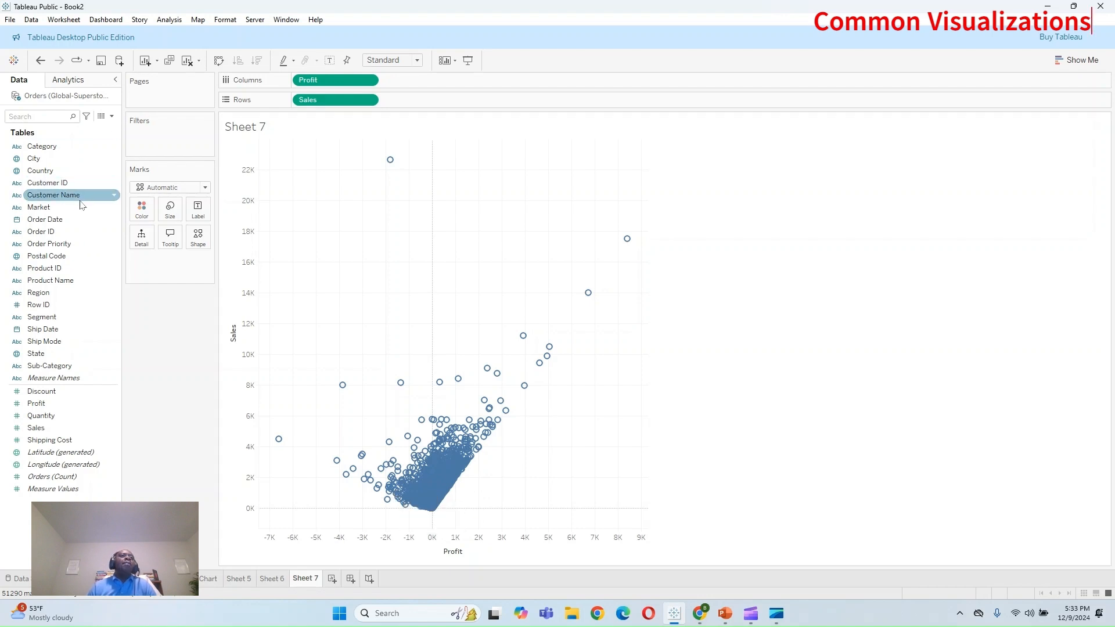
{"action": "left_click_drag", "start_coordinate": [55, 147], "coordinate": [141, 219]}
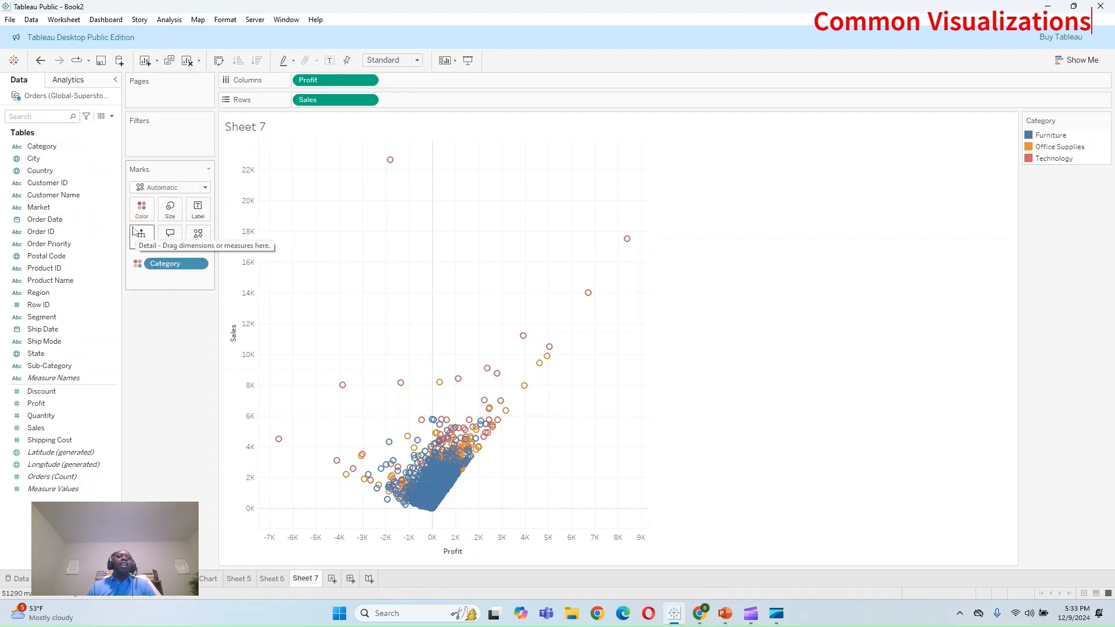
Step: Replace Category with Region as the scatter plot's color and swap its rows and columns
{"action": "left_click_drag", "start_coordinate": [165, 265], "coordinate": [140, 217]}
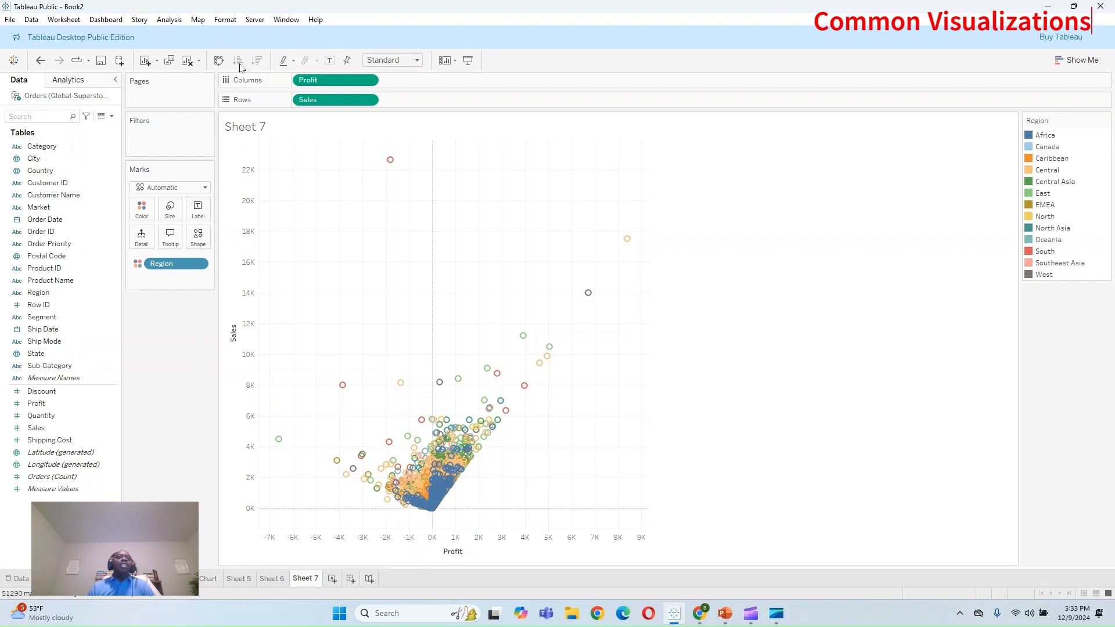
{"action": "left_click", "coordinate": [219, 60]}
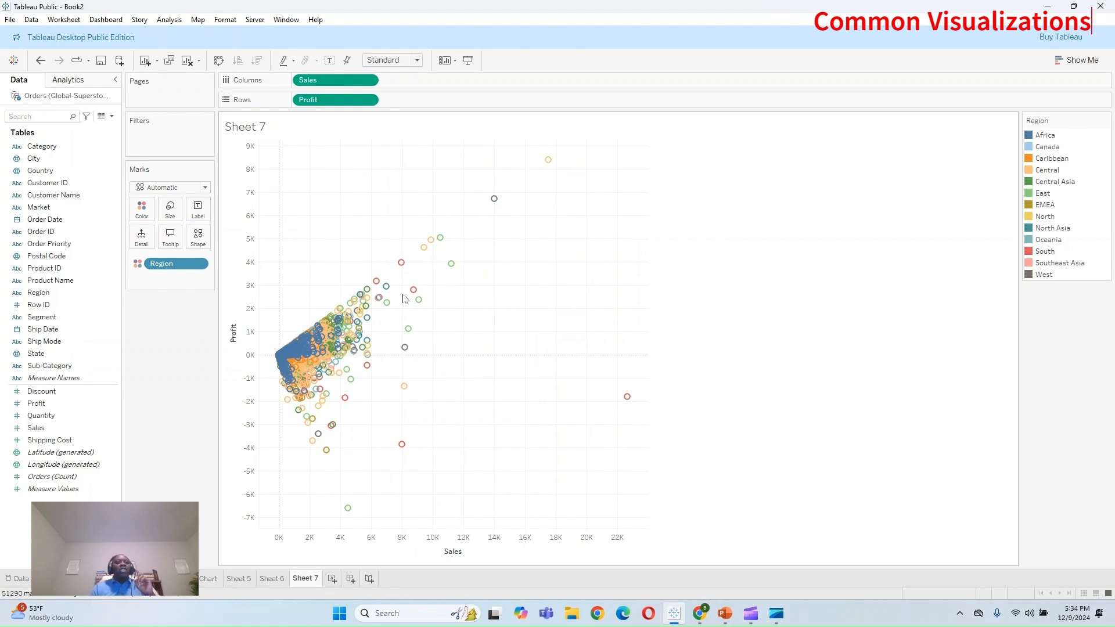
Step: Add a new worksheet with a disaggregated scatter plot of Profit on Rows against Sales on Columns
{"action": "left_click", "coordinate": [332, 579]}
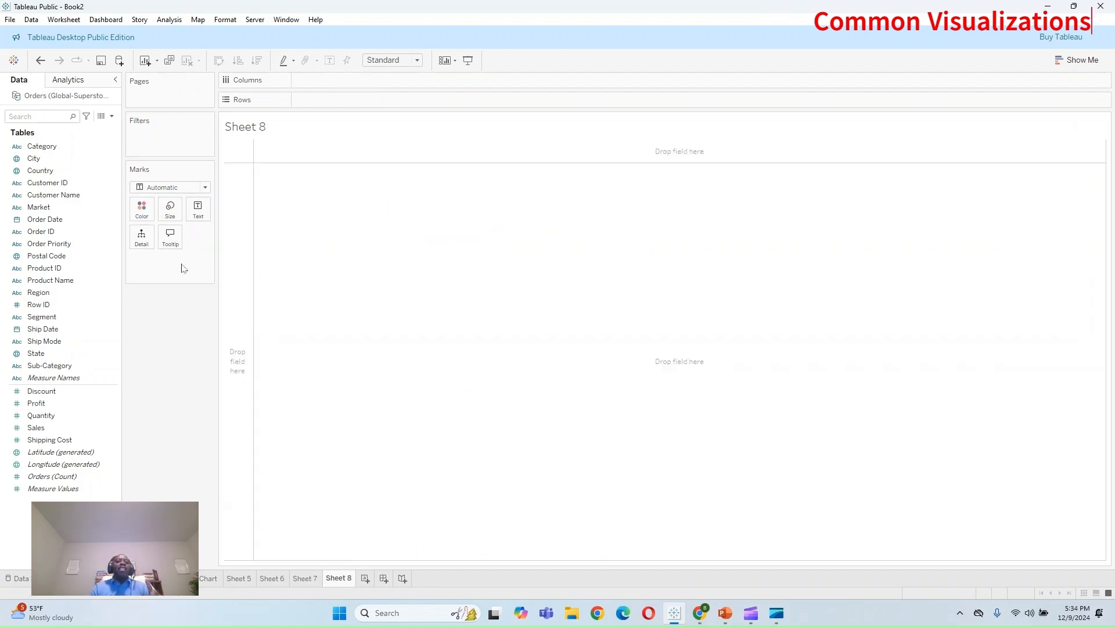
{"action": "double_click", "coordinate": [57, 405]}
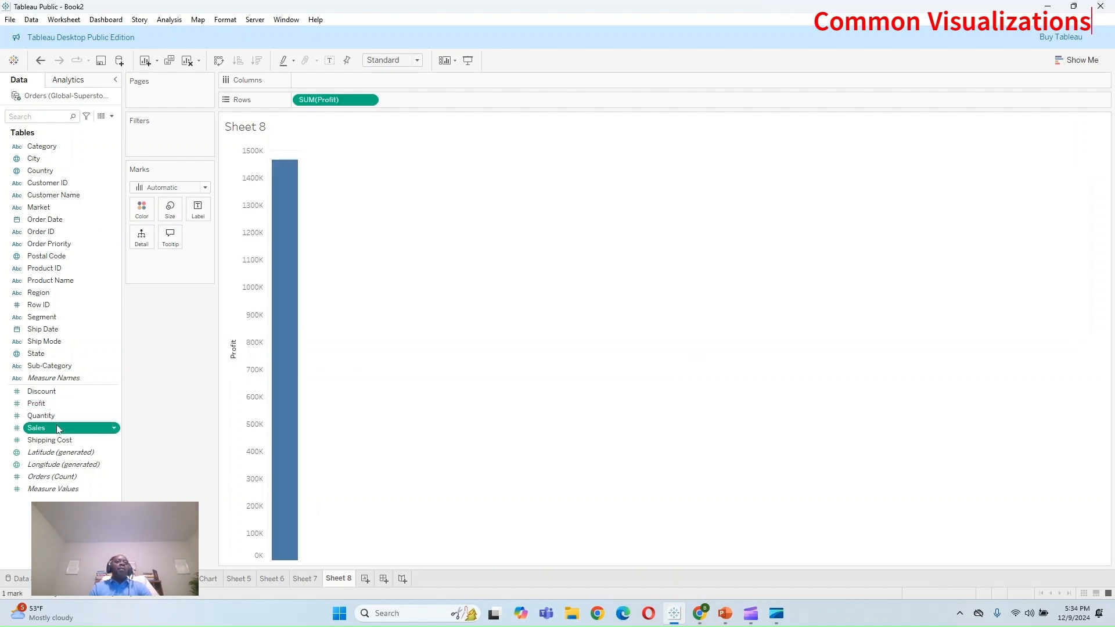
{"action": "double_click", "coordinate": [57, 428]}
{"action": "left_click", "coordinate": [169, 20]}
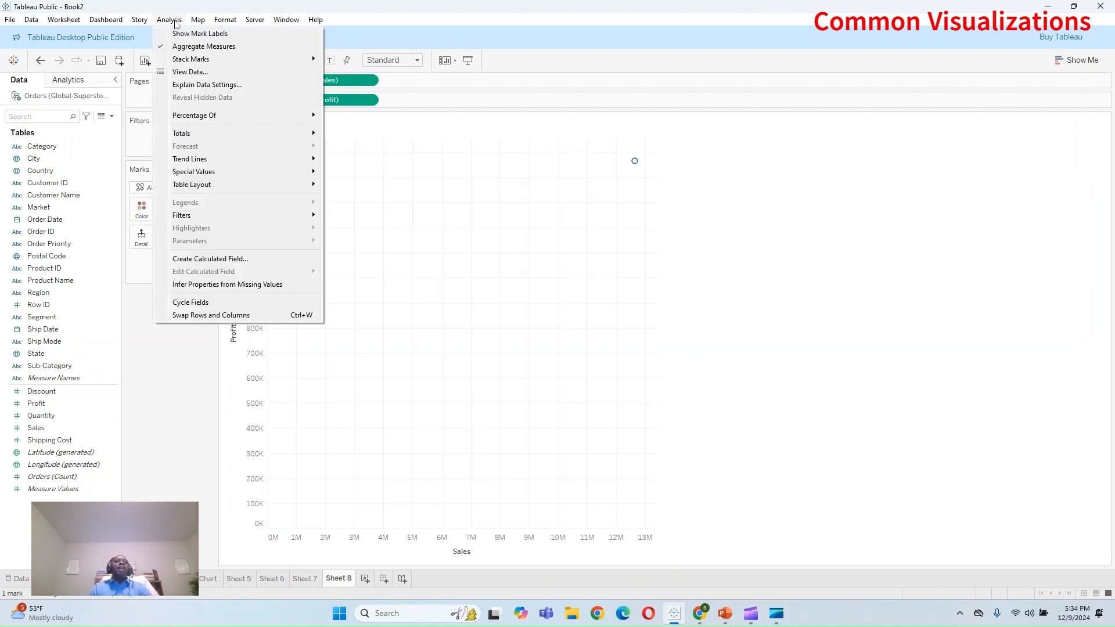
{"action": "left_click", "coordinate": [192, 47]}
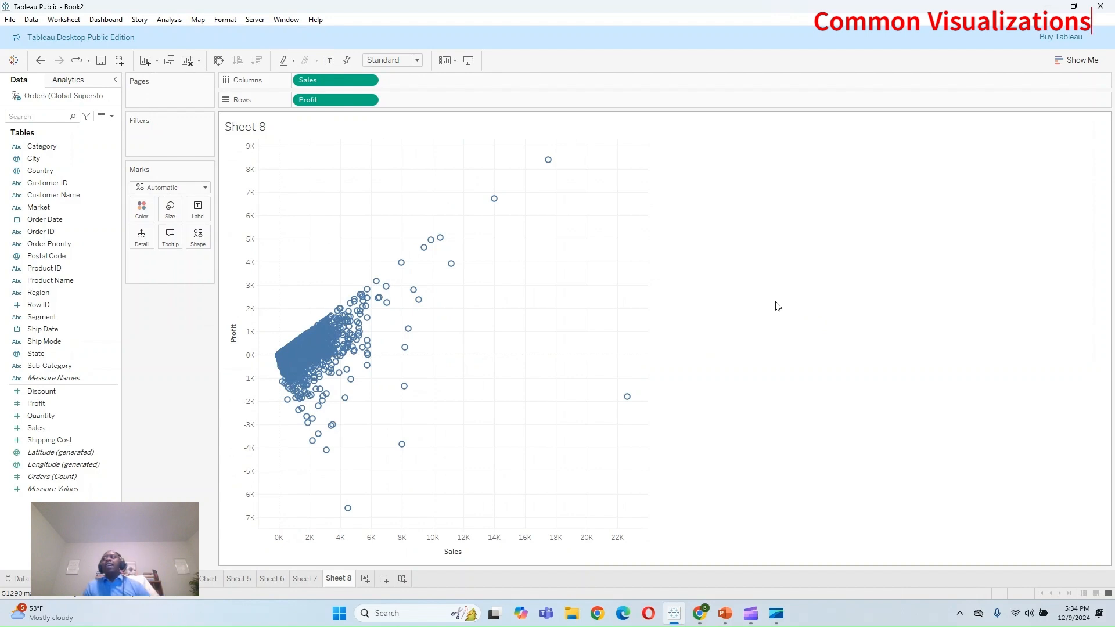
Step: Add another worksheet and build a pie chart of Sales by Segment
{"action": "left_click", "coordinate": [365, 579]}
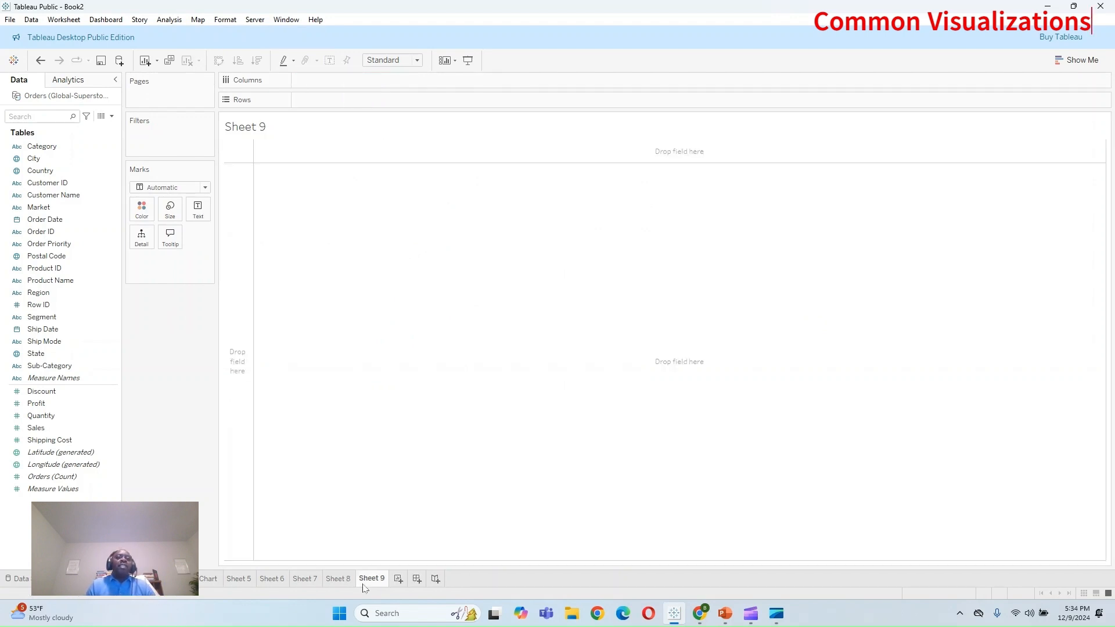
{"action": "mouse_move", "coordinate": [366, 578]}
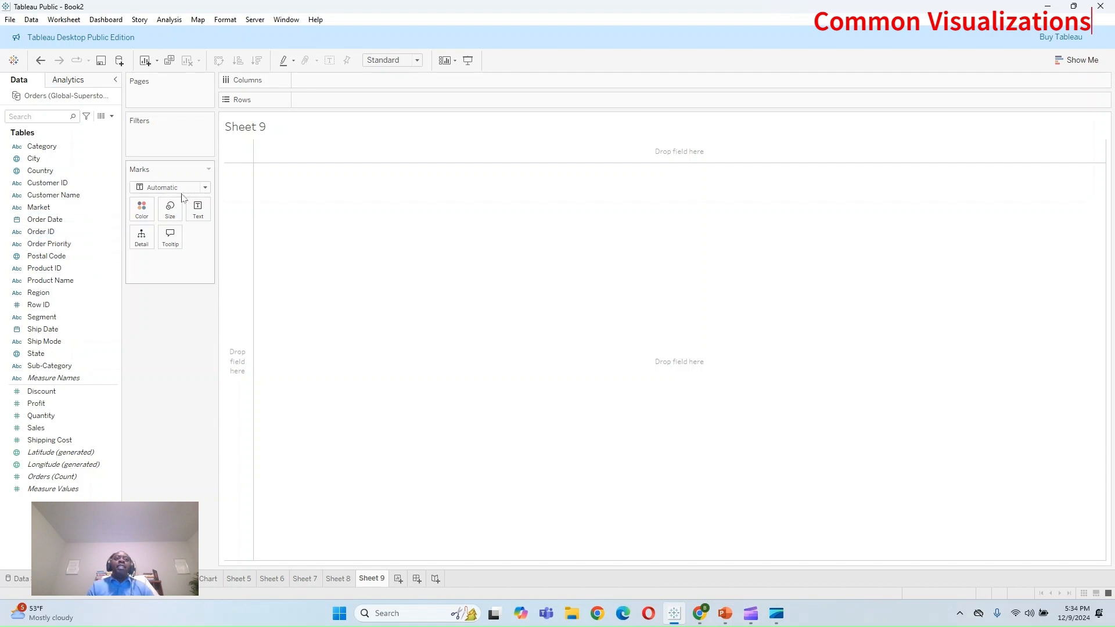
{"action": "left_click", "coordinate": [1074, 62]}
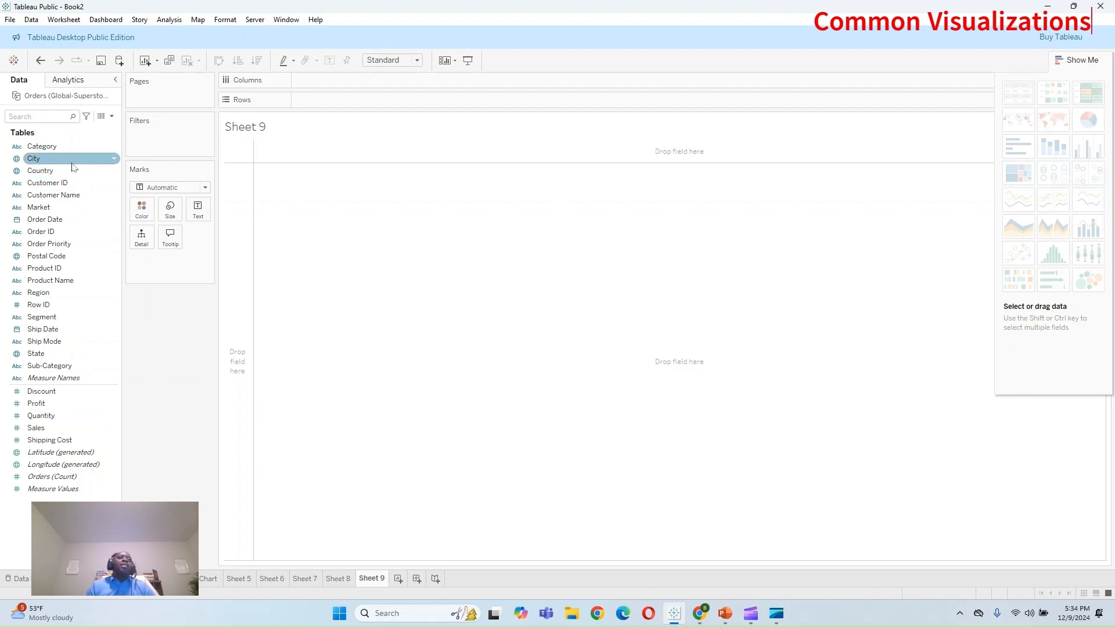
{"action": "double_click", "coordinate": [42, 317]}
{"action": "double_click", "coordinate": [36, 428]}
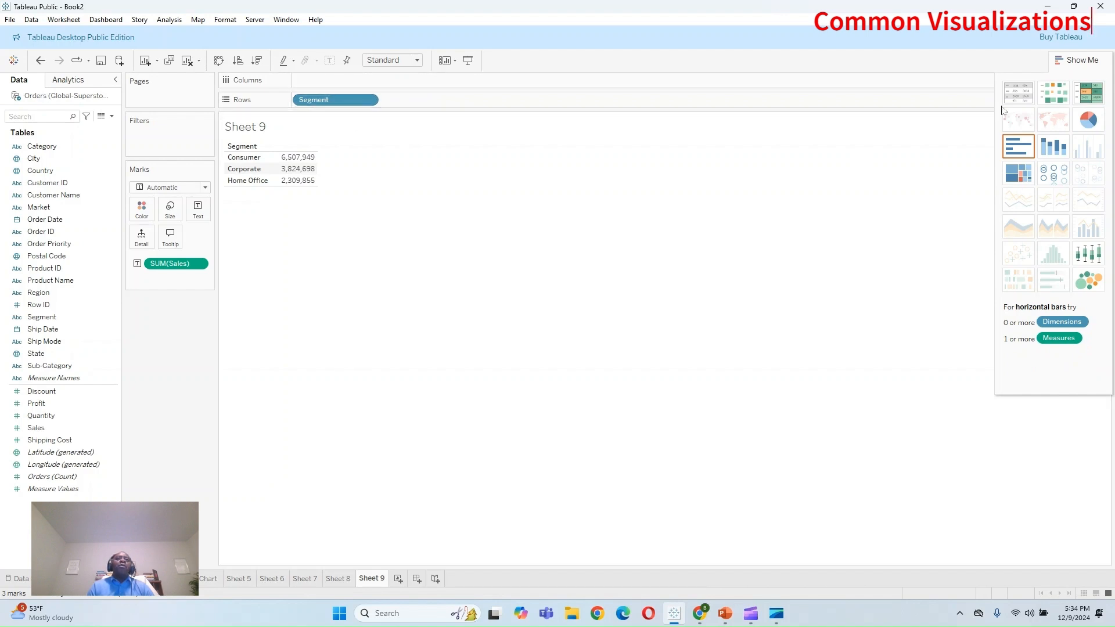
{"action": "left_click", "coordinate": [1089, 120]}
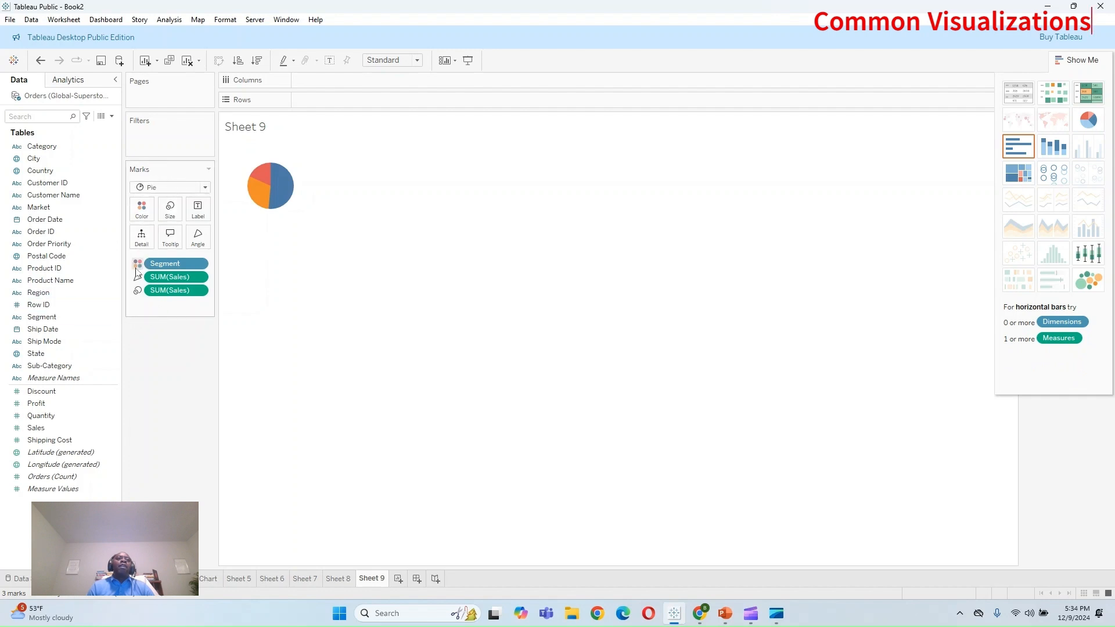
Step: Widen the Marks card area and fit the pie chart to Entire View
{"action": "left_click_drag", "start_coordinate": [215, 234], "coordinate": [268, 234]}
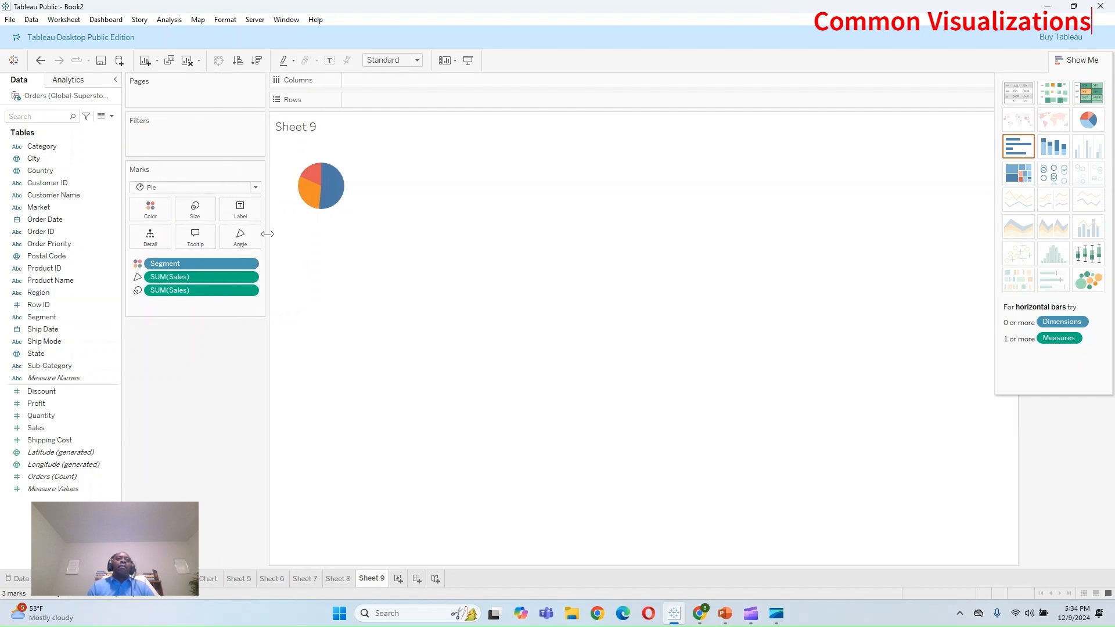
{"action": "left_click", "coordinate": [417, 60]}
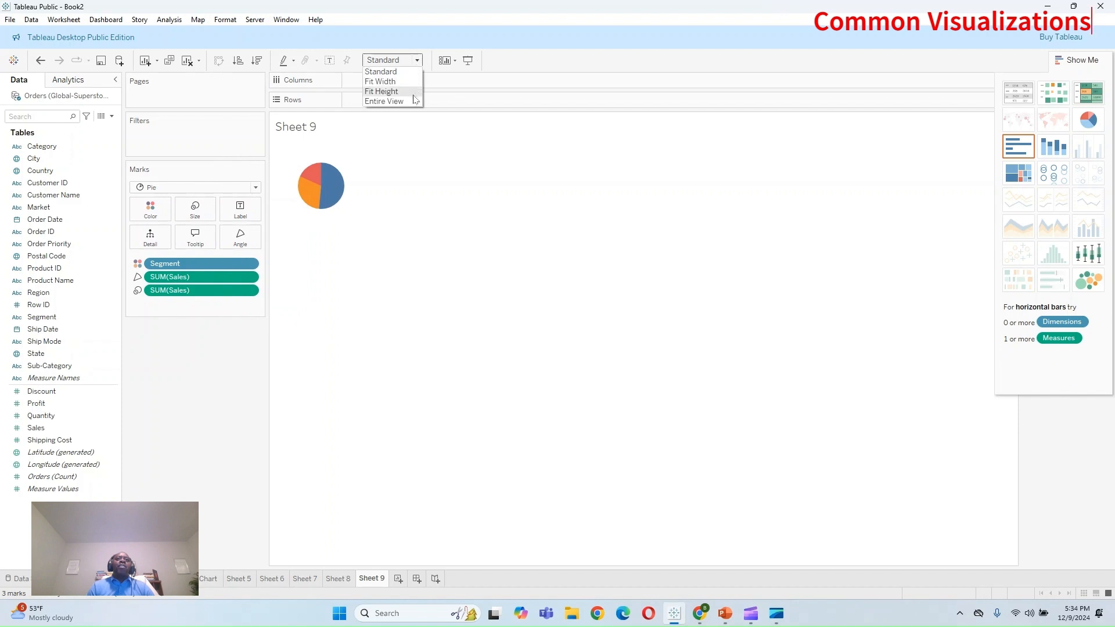
{"action": "left_click", "coordinate": [414, 93]}
{"action": "left_click", "coordinate": [417, 59]}
{"action": "left_click", "coordinate": [413, 101]}
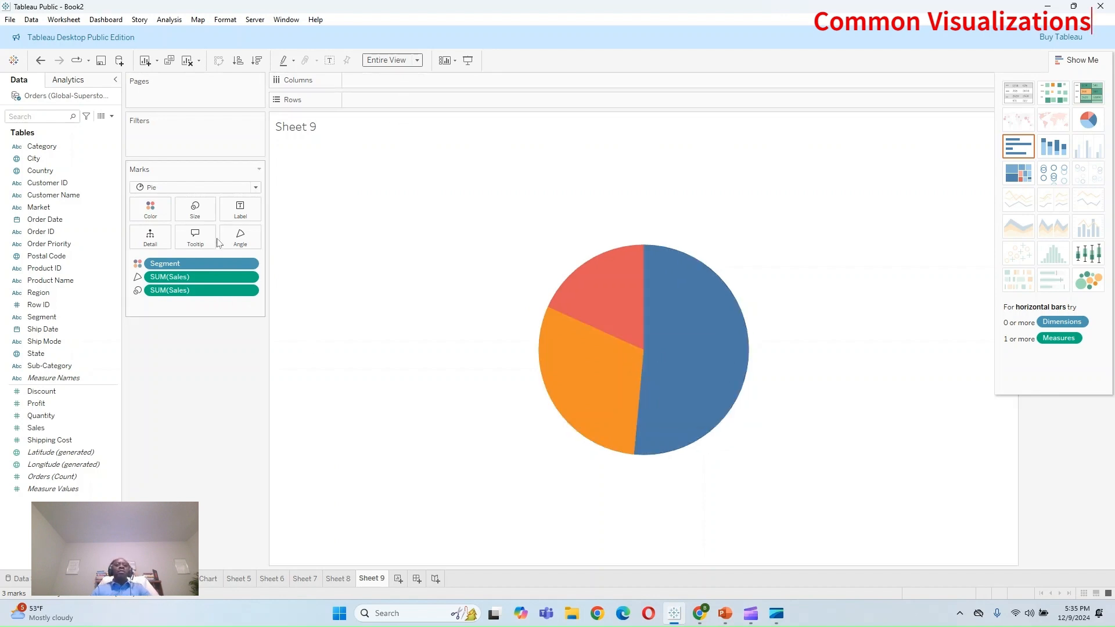
Step: Show mark labels on the pie chart and replace Segment with Sub-Category as its color
{"action": "left_click", "coordinate": [240, 210]}
{"action": "left_click", "coordinate": [257, 236]}
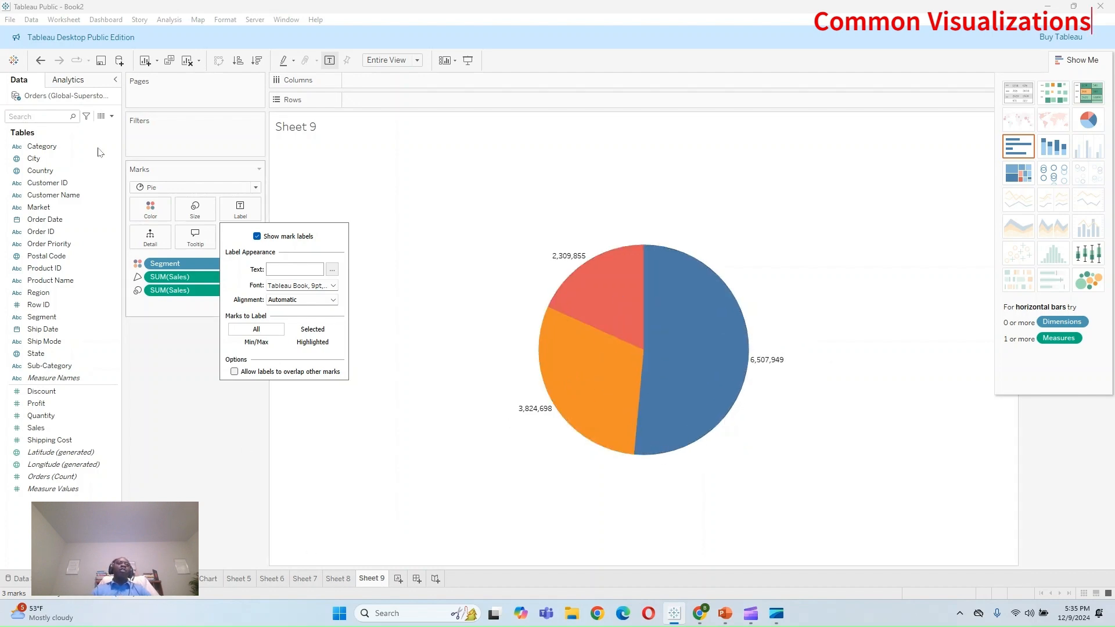
{"action": "left_click_drag", "start_coordinate": [73, 374], "coordinate": [177, 263]}
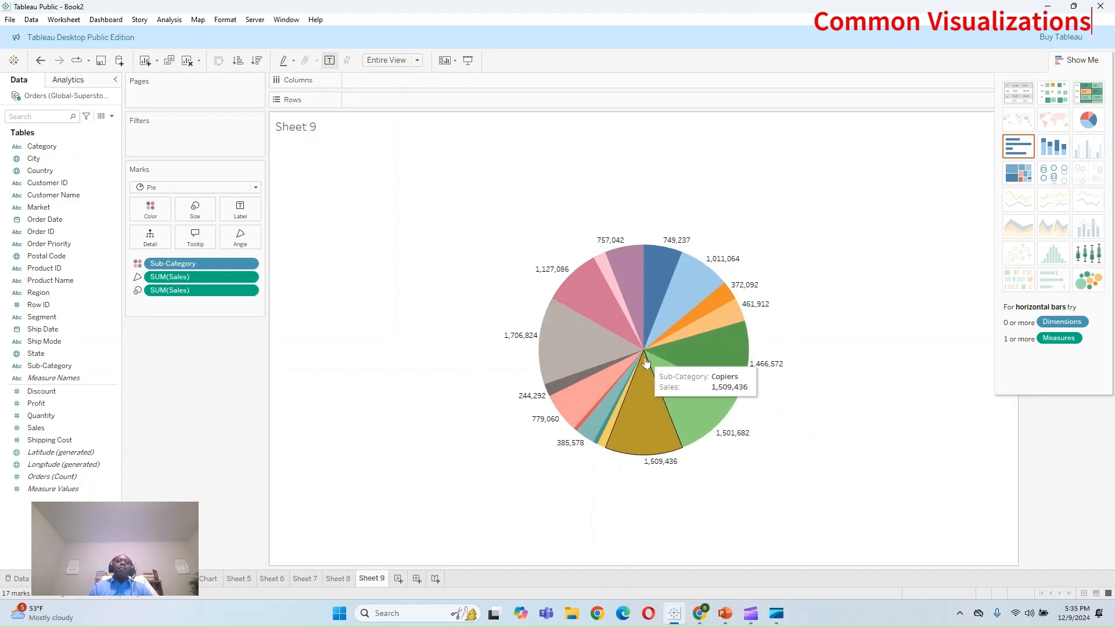
Step: Add a new worksheet, enter 0 as a placeholder measure on Rows and set its mark type to Pie
{"action": "left_click", "coordinate": [398, 580]}
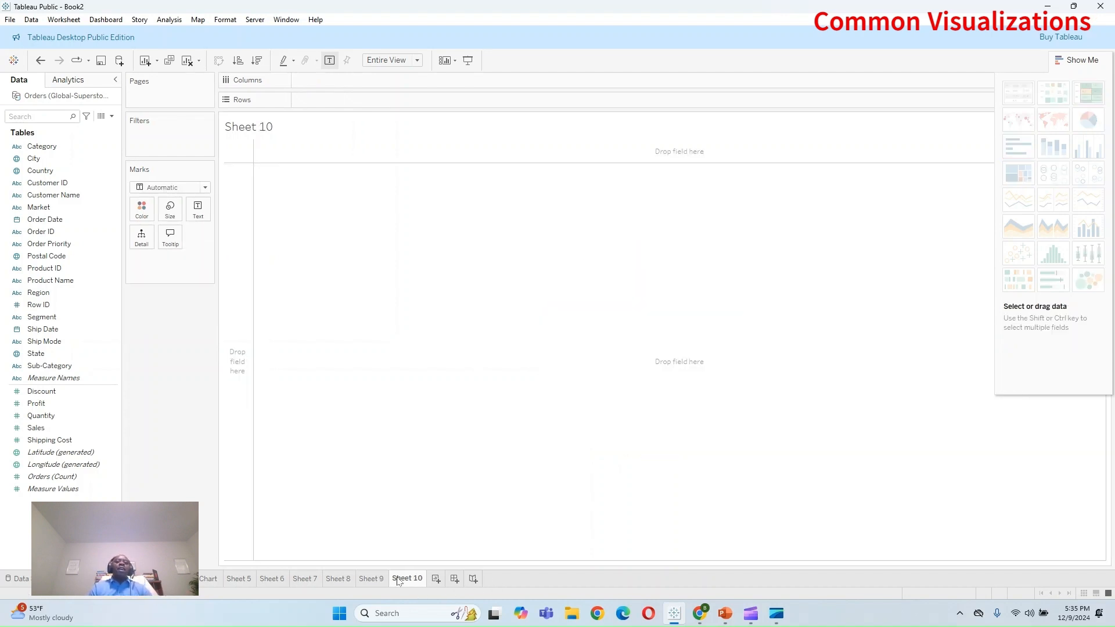
{"action": "double_click", "coordinate": [366, 102]}
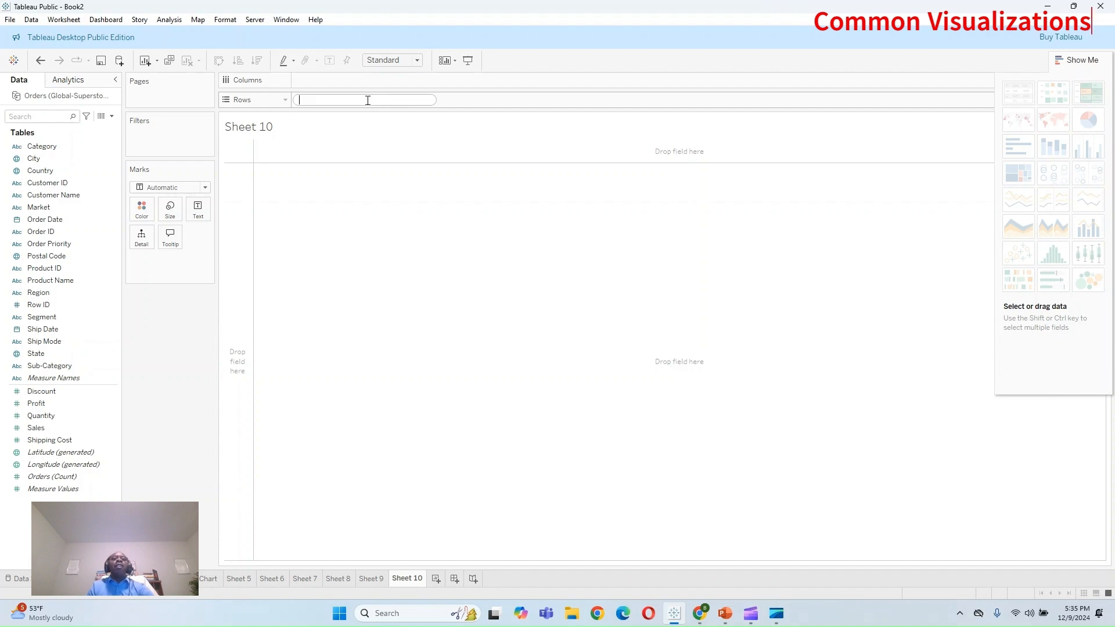
{"action": "type", "text": "0"}
{"action": "key", "text": "Return"}
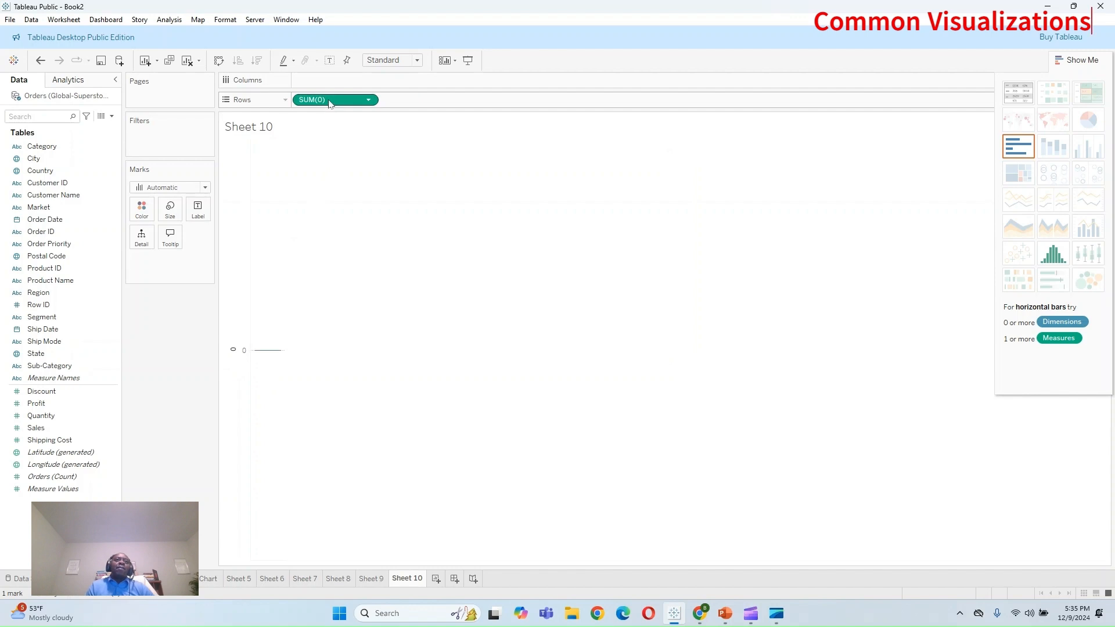
{"action": "left_click", "coordinate": [206, 186]}
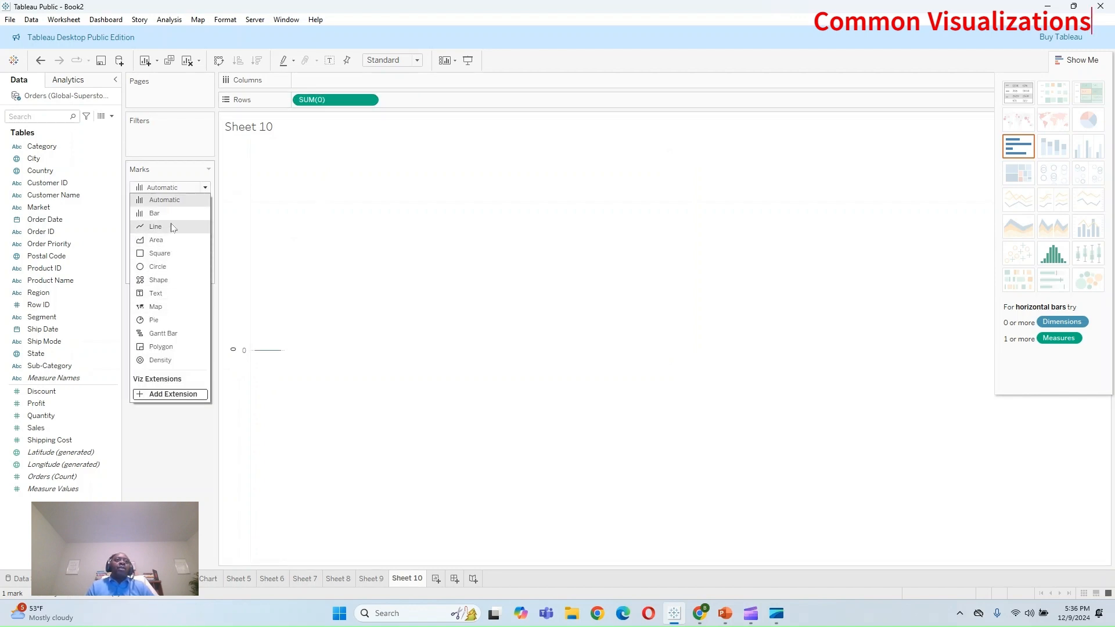
{"action": "left_click", "coordinate": [155, 320]}
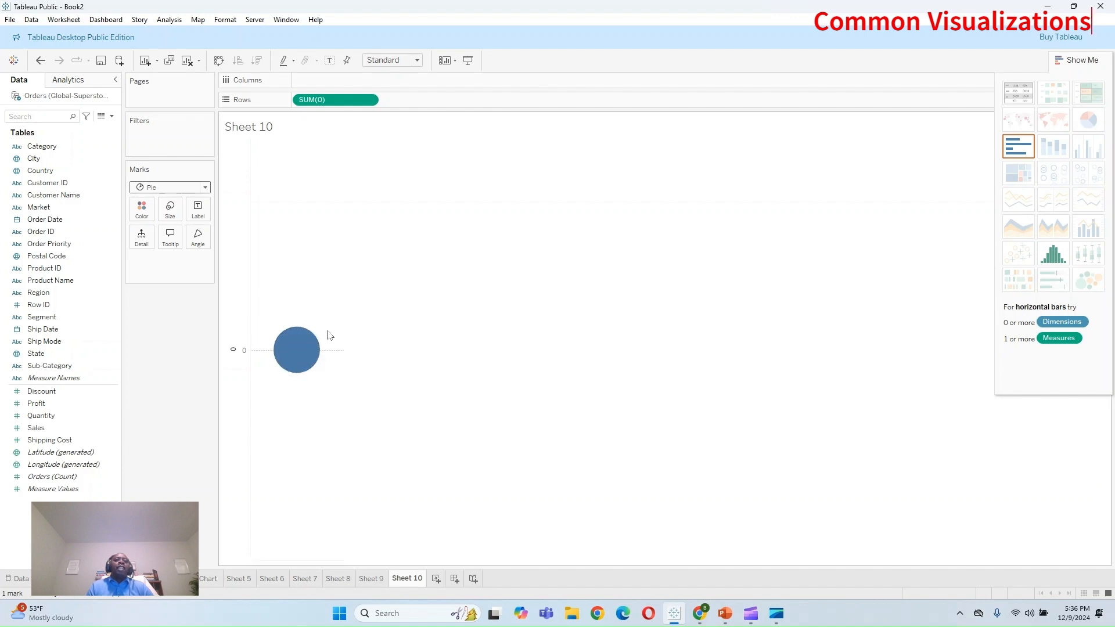
Step: Fit the placeholder pie to Entire View, enlarge it and close the chart suggestions
{"action": "left_click", "coordinate": [418, 61]}
{"action": "left_click", "coordinate": [413, 105]}
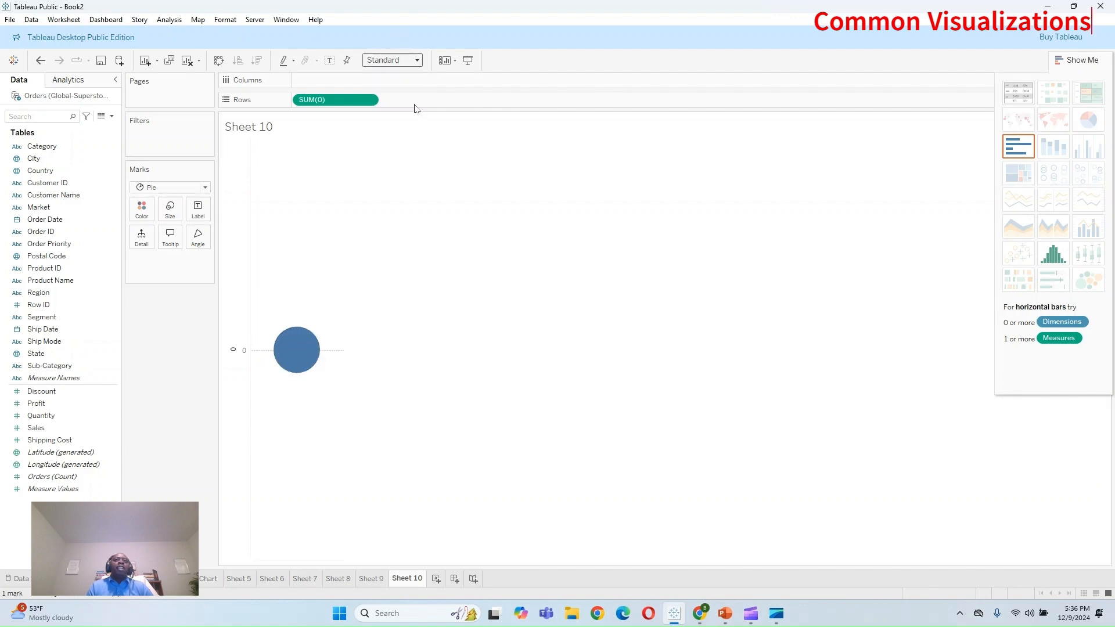
{"action": "left_click", "coordinate": [170, 210]}
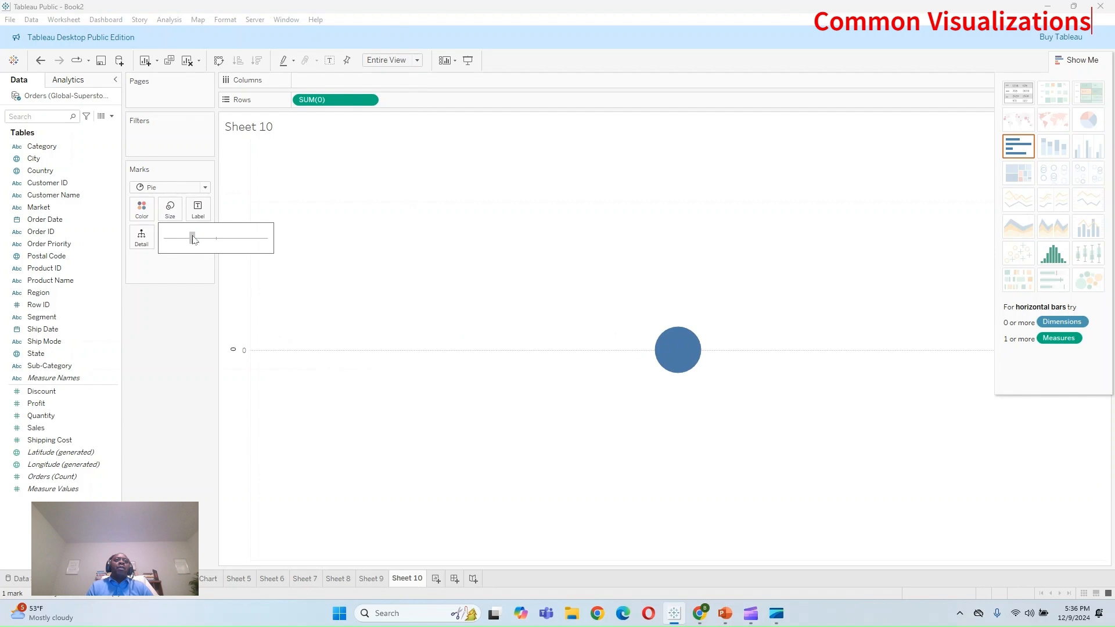
{"action": "left_click", "coordinate": [225, 243]}
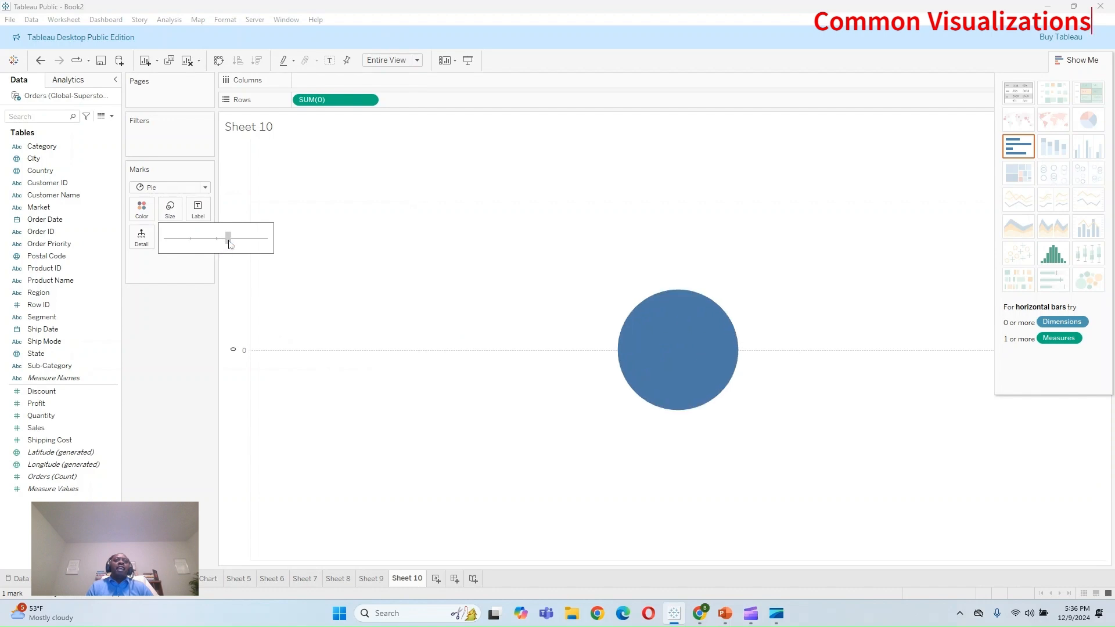
{"action": "left_click", "coordinate": [1078, 59]}
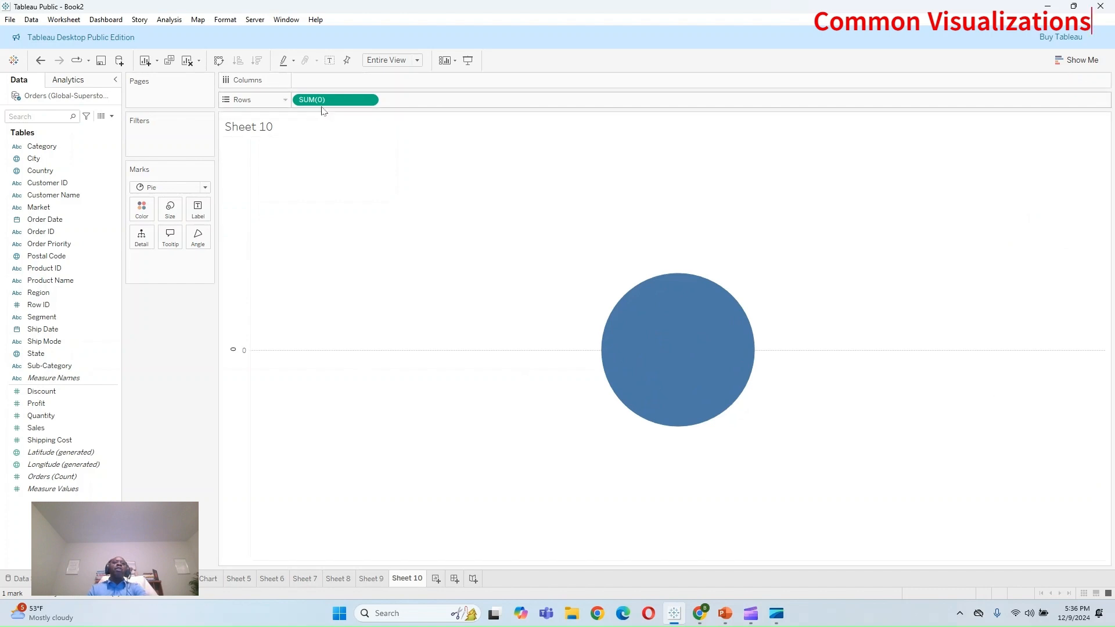
Step: Duplicate SUM(0) on Rows and make the second pie smaller than the first
{"action": "left_click_drag", "start_coordinate": [318, 103], "coordinate": [413, 100]}
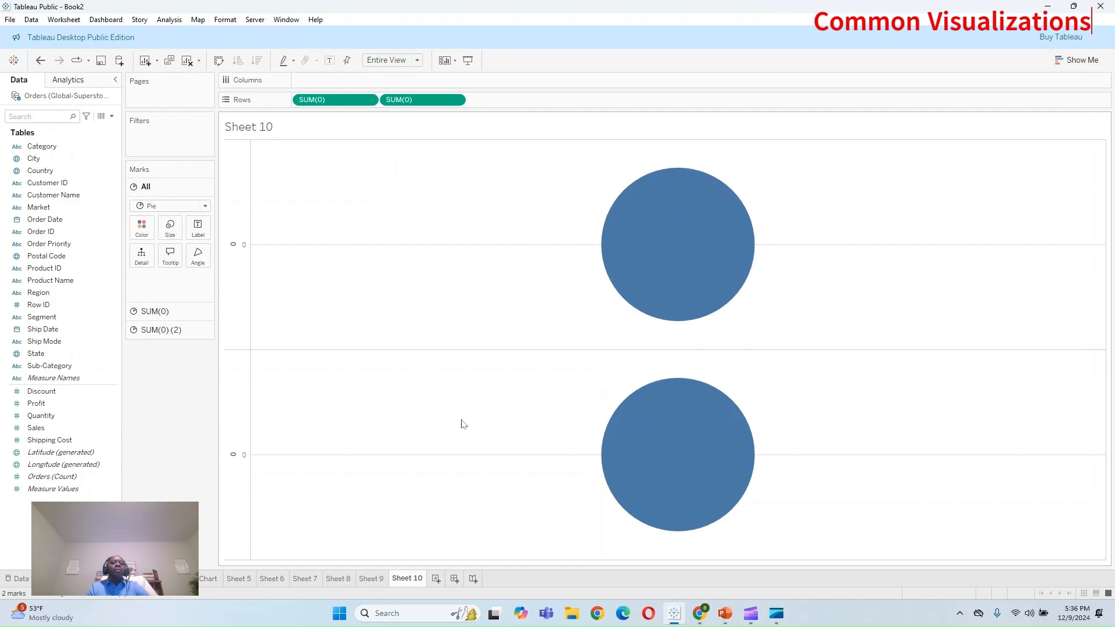
{"action": "left_click", "coordinate": [401, 100]}
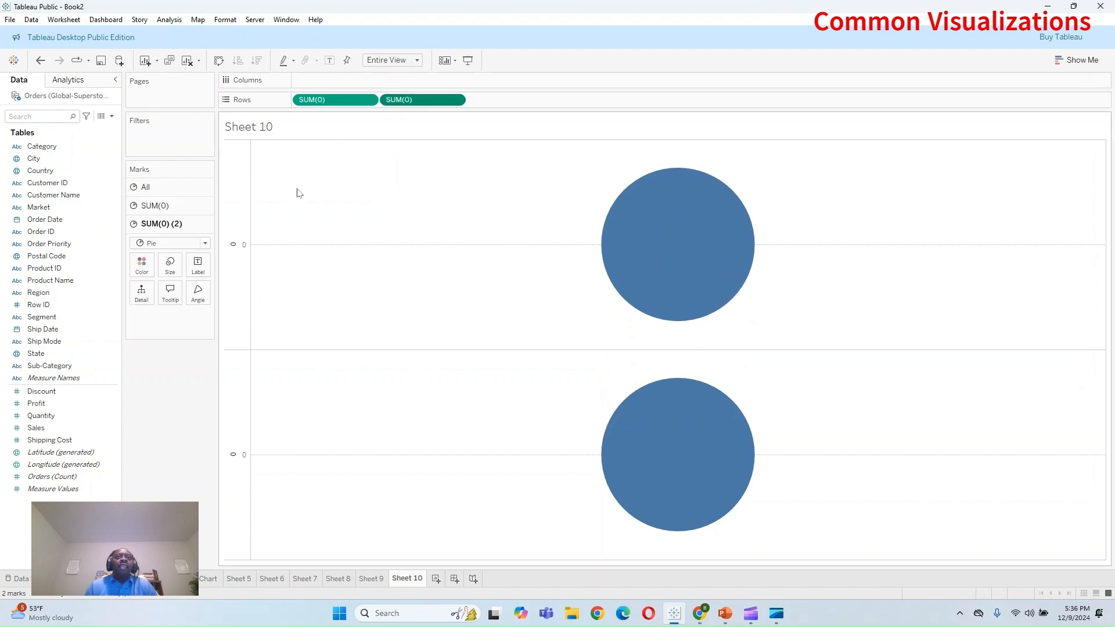
{"action": "left_click", "coordinate": [175, 270]}
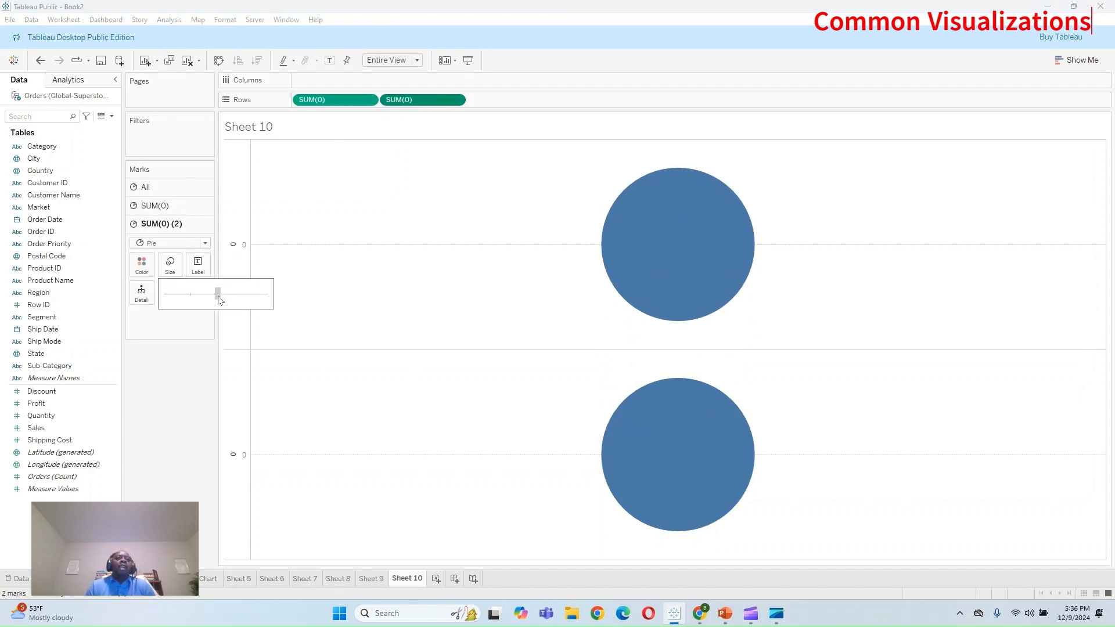
{"action": "left_click_drag", "start_coordinate": [219, 295], "coordinate": [216, 295]}
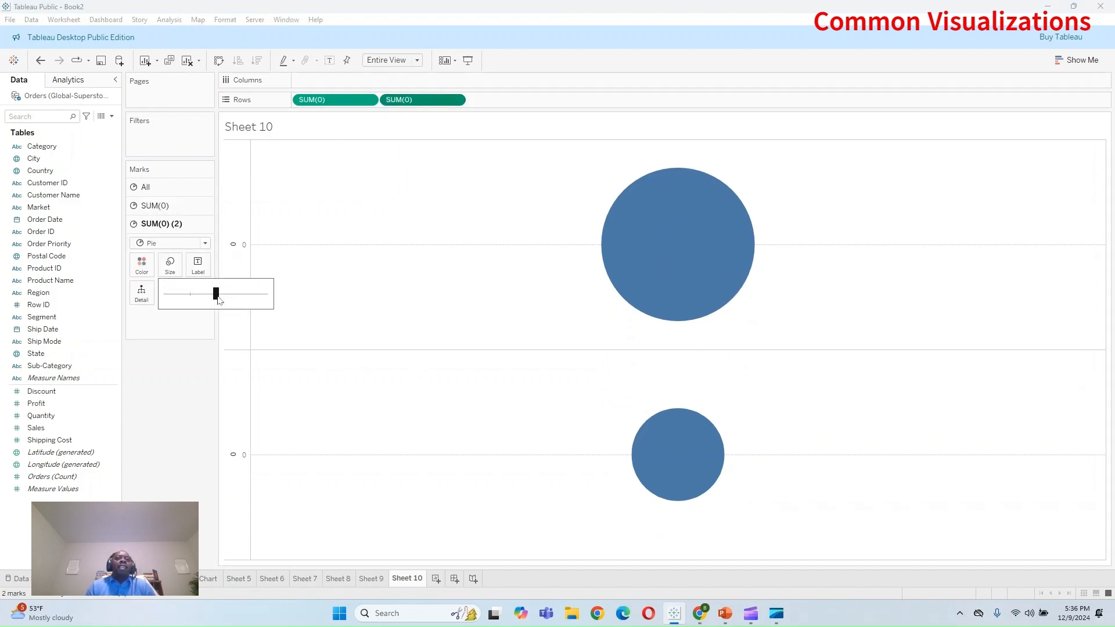
Step: Color the second pie white and overlay it on the first with a dual axis to form a donut
{"action": "left_click", "coordinate": [142, 265]}
{"action": "left_click", "coordinate": [159, 301]}
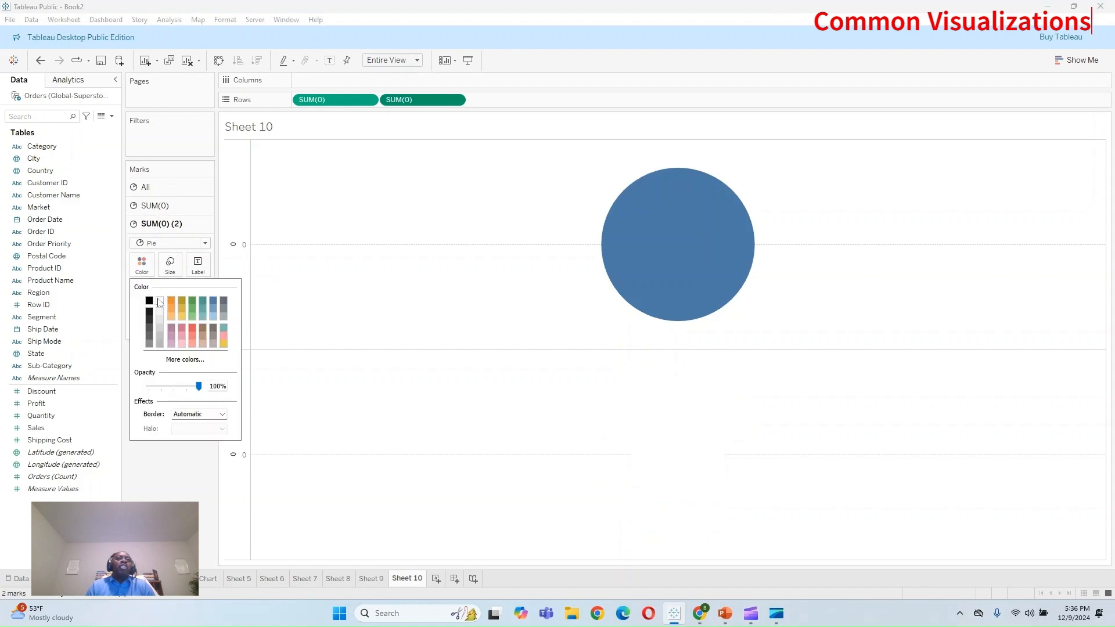
{"action": "left_click", "coordinate": [455, 99]}
{"action": "left_click", "coordinate": [428, 282]}
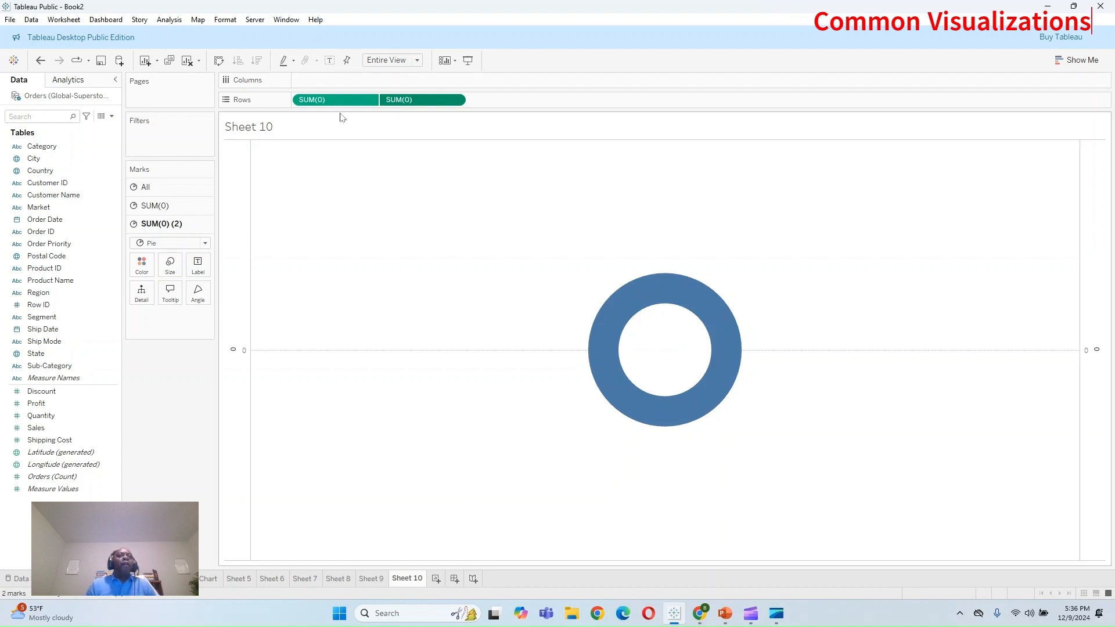
Step: Color the outer pie by Segment and size its slices by Sales as the angle
{"action": "left_click", "coordinate": [325, 102]}
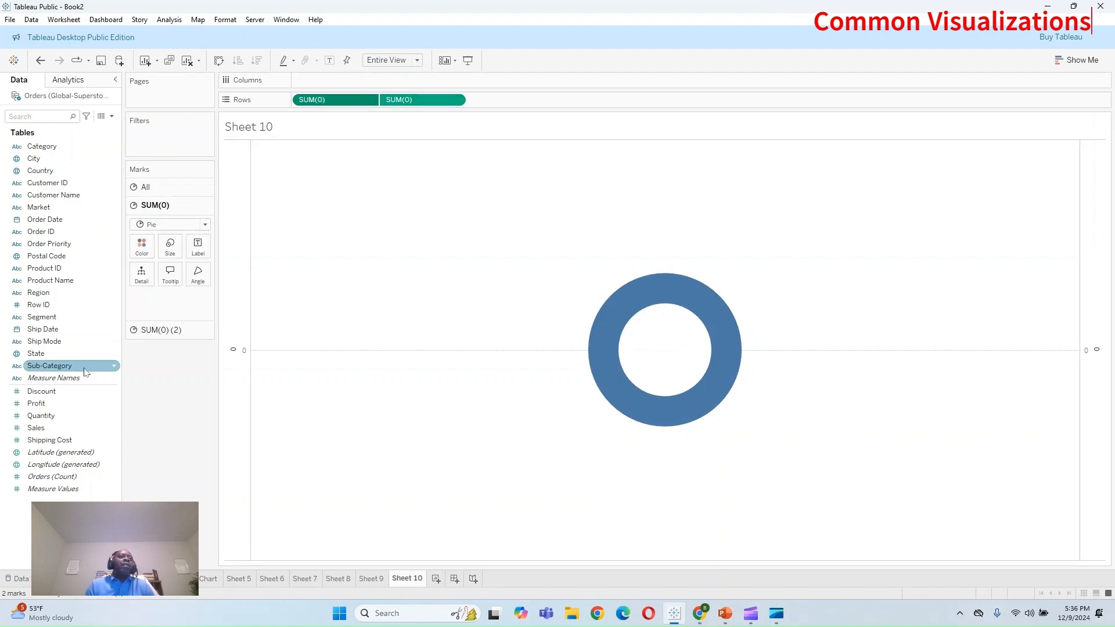
{"action": "left_click_drag", "start_coordinate": [51, 296], "coordinate": [141, 262]}
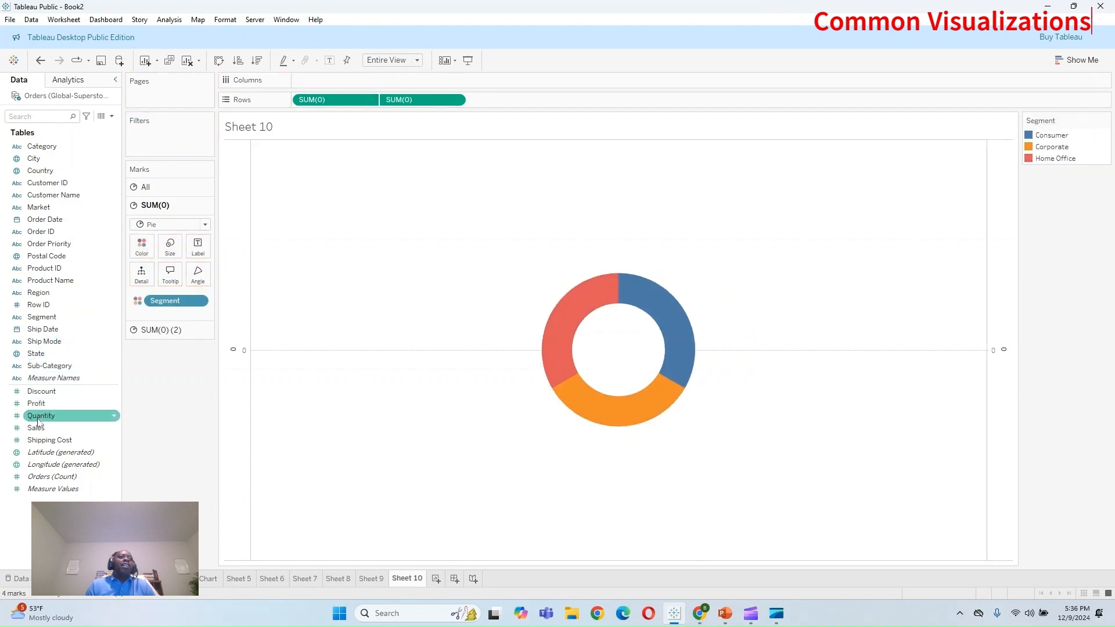
{"action": "left_click_drag", "start_coordinate": [36, 428], "coordinate": [196, 282]}
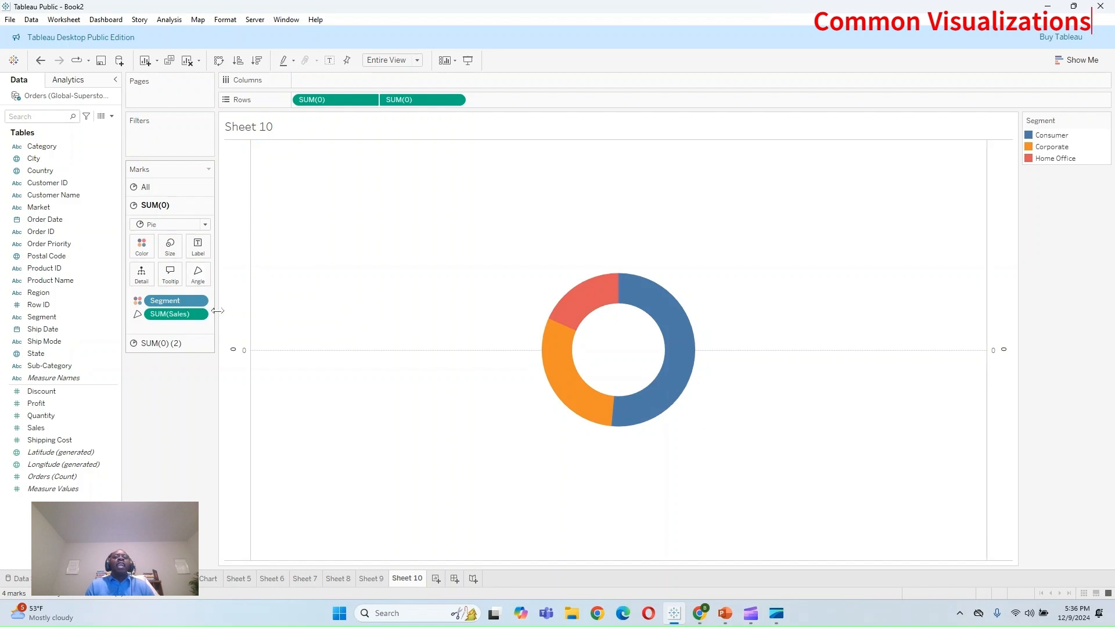
Step: Show mark labels on the outer pie's slices
{"action": "mouse_move", "coordinate": [574, 311]}
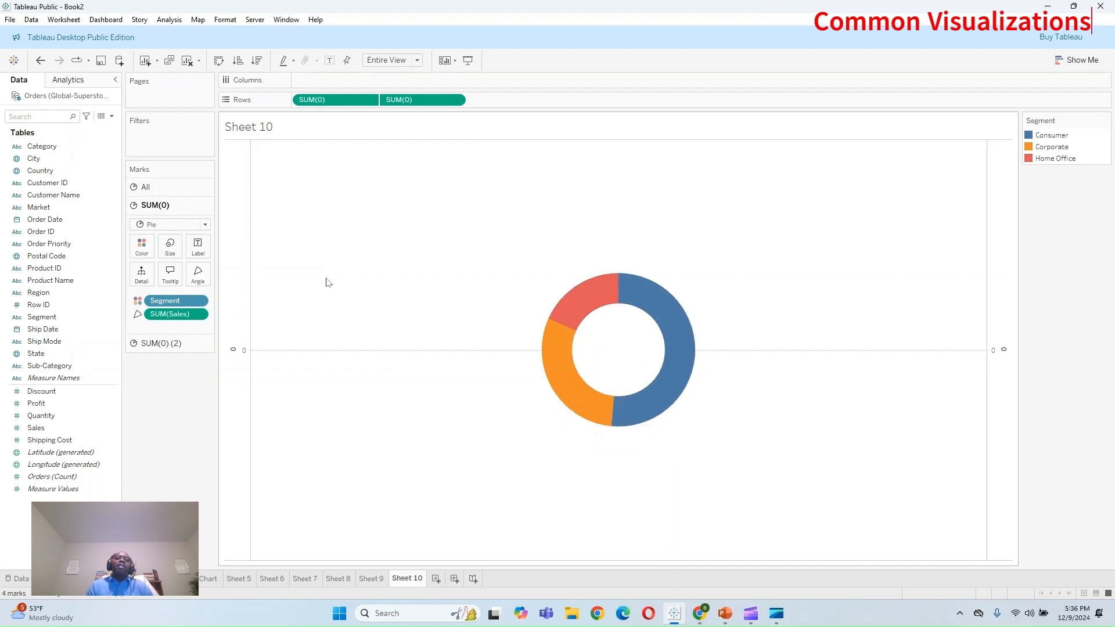
{"action": "left_click", "coordinate": [198, 247]}
{"action": "left_click", "coordinate": [224, 274]}
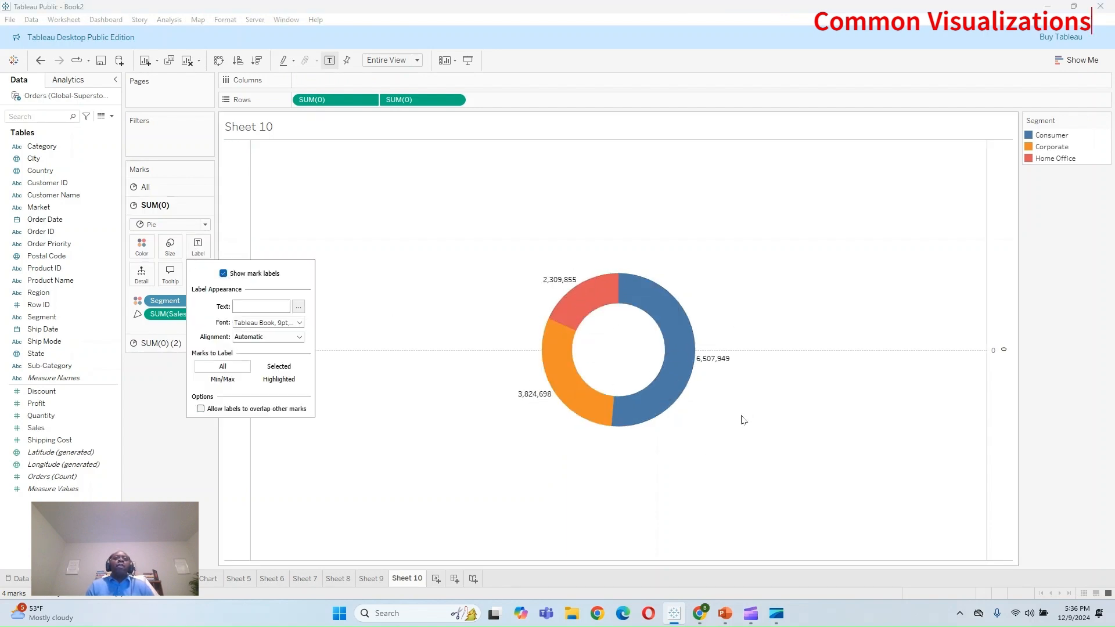
Step: Label the inner white pie with Sales and add the line "Total Sales" above the value in the label text
{"action": "left_click", "coordinate": [414, 103]}
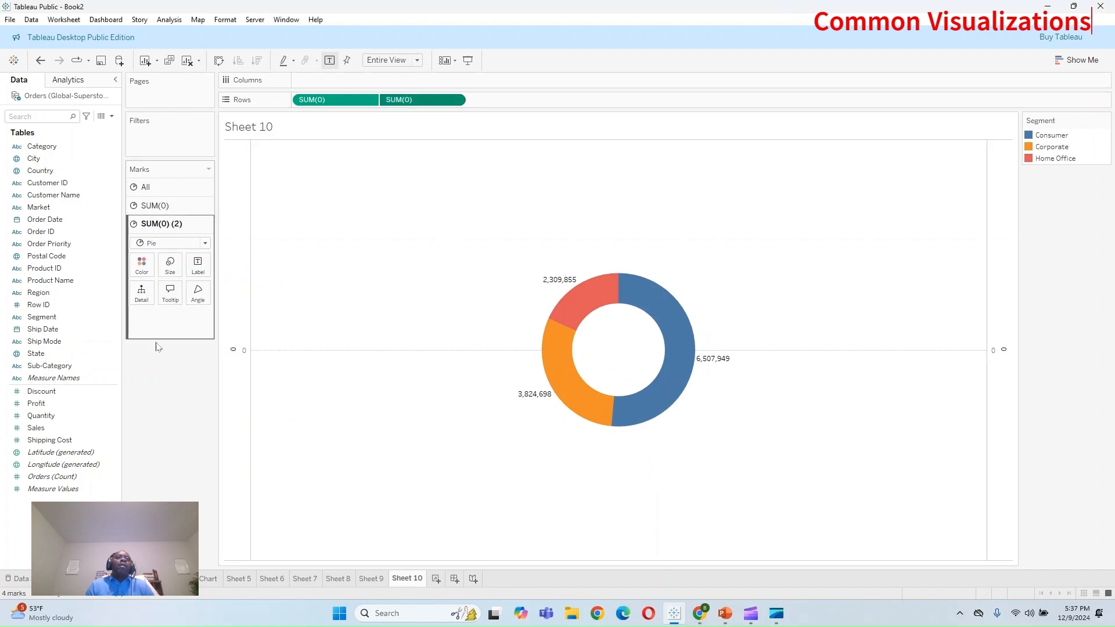
{"action": "left_click_drag", "start_coordinate": [36, 427], "coordinate": [196, 309]}
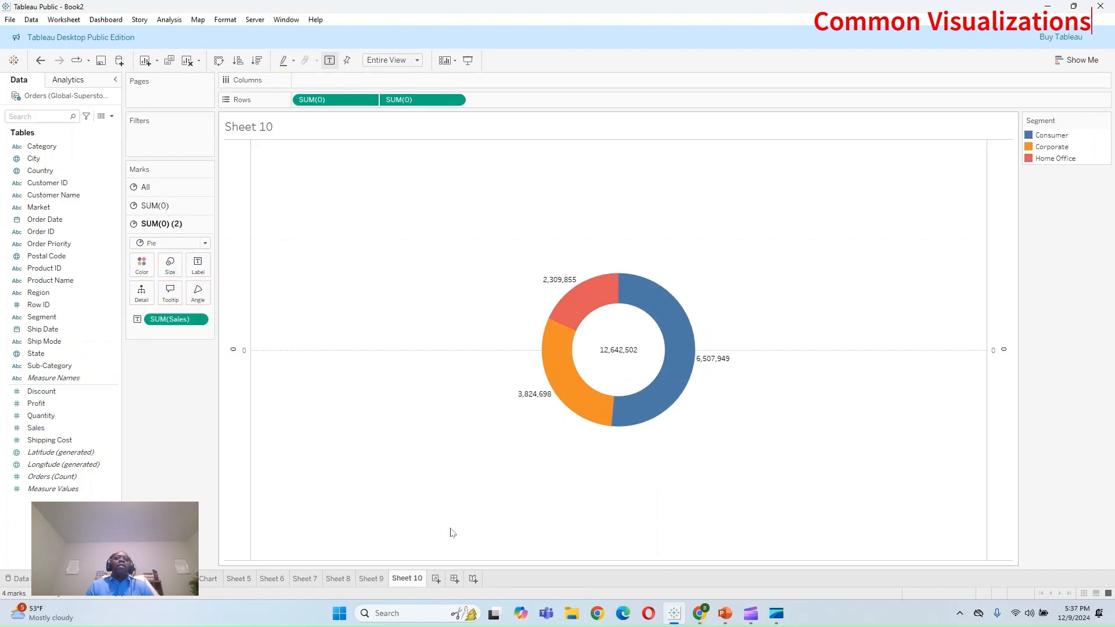
{"action": "left_click", "coordinate": [198, 264]}
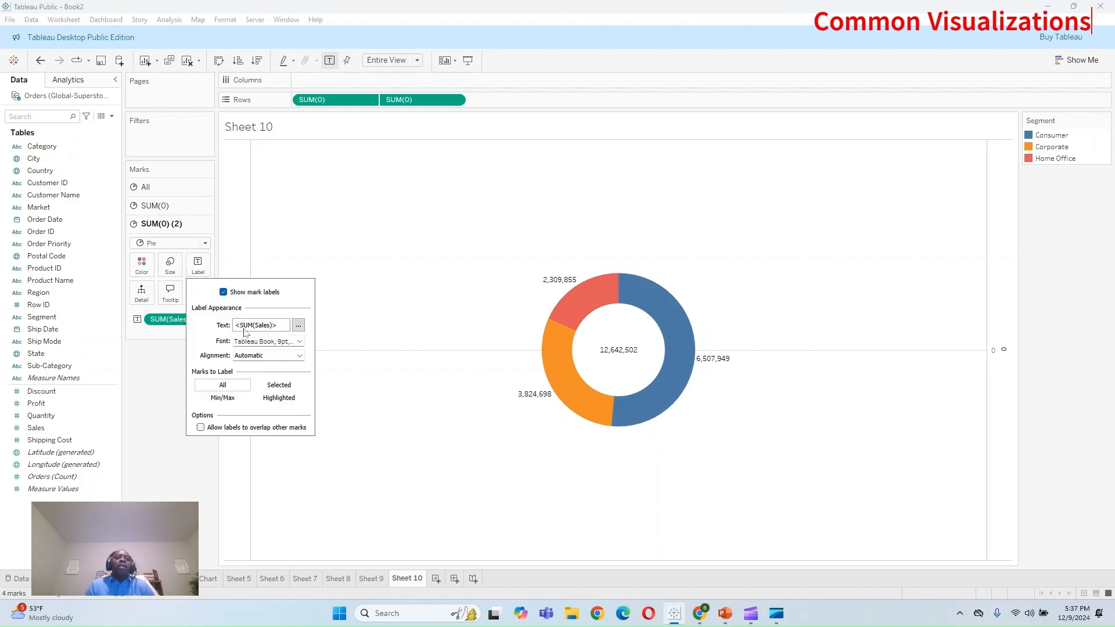
{"action": "left_click", "coordinate": [300, 327]}
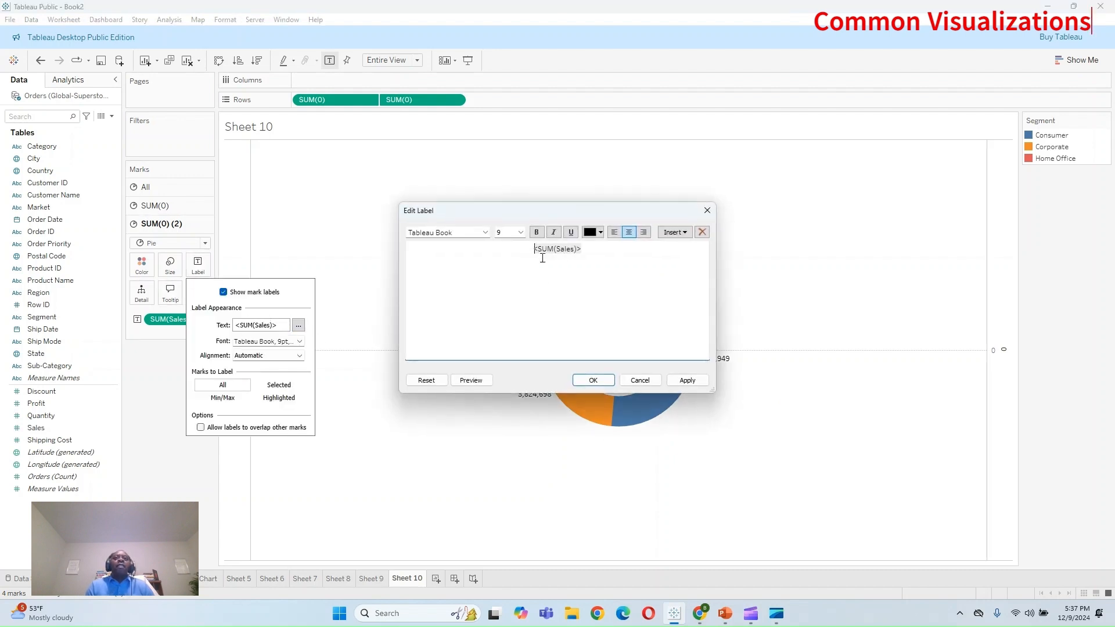
{"action": "key", "text": "Return"}
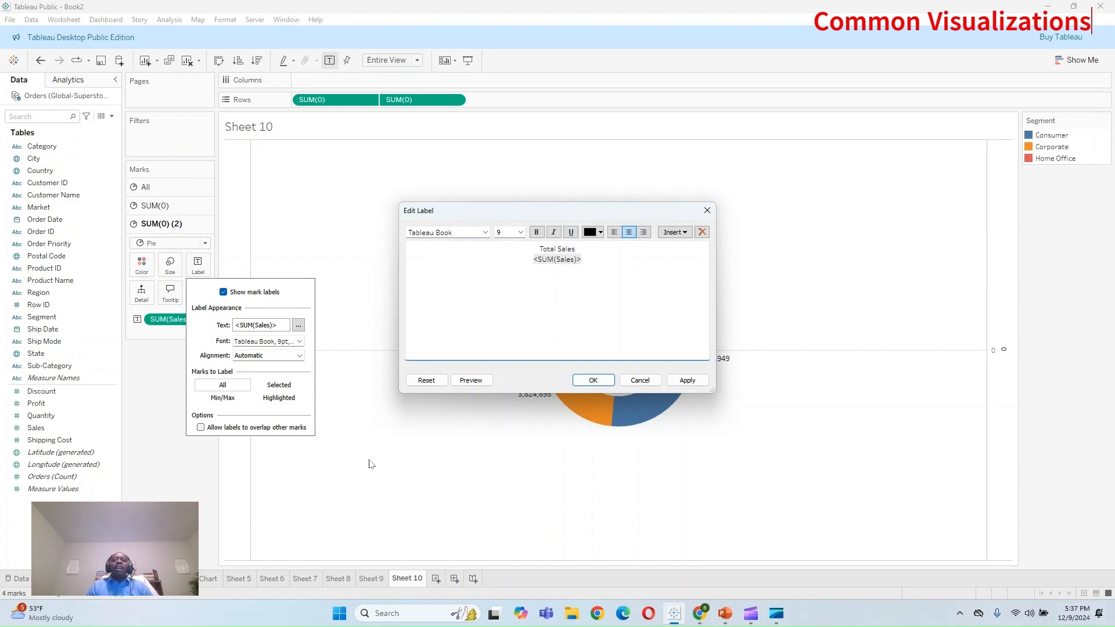
{"action": "type", "text": "Total Sales"}
{"action": "left_click", "coordinate": [688, 381]}
{"action": "left_click", "coordinate": [593, 381]}
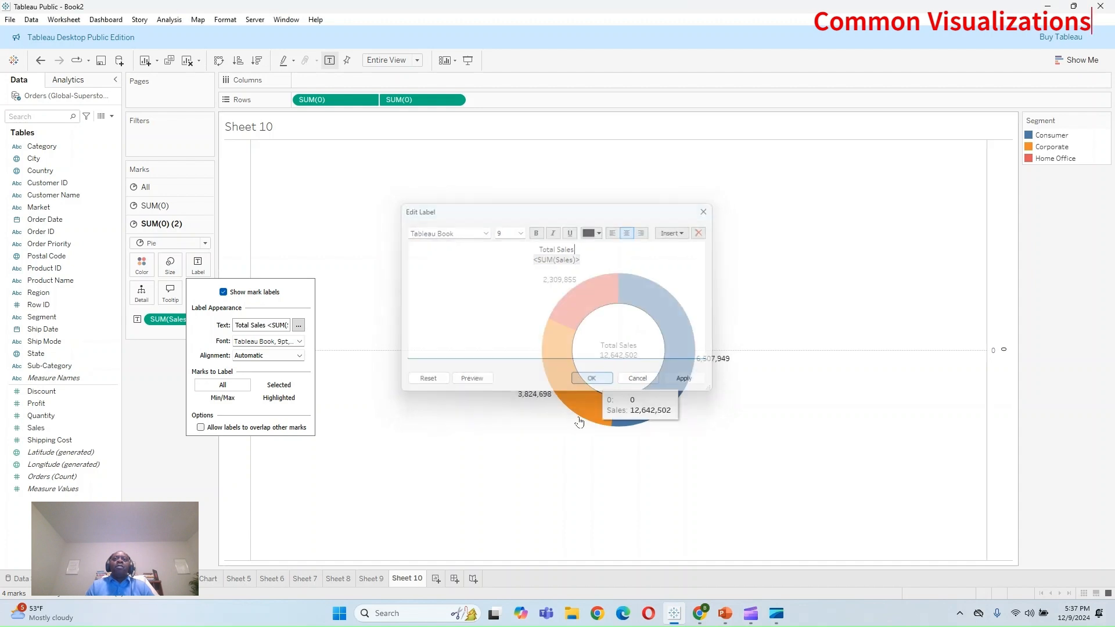
{"action": "left_click", "coordinate": [478, 509]}
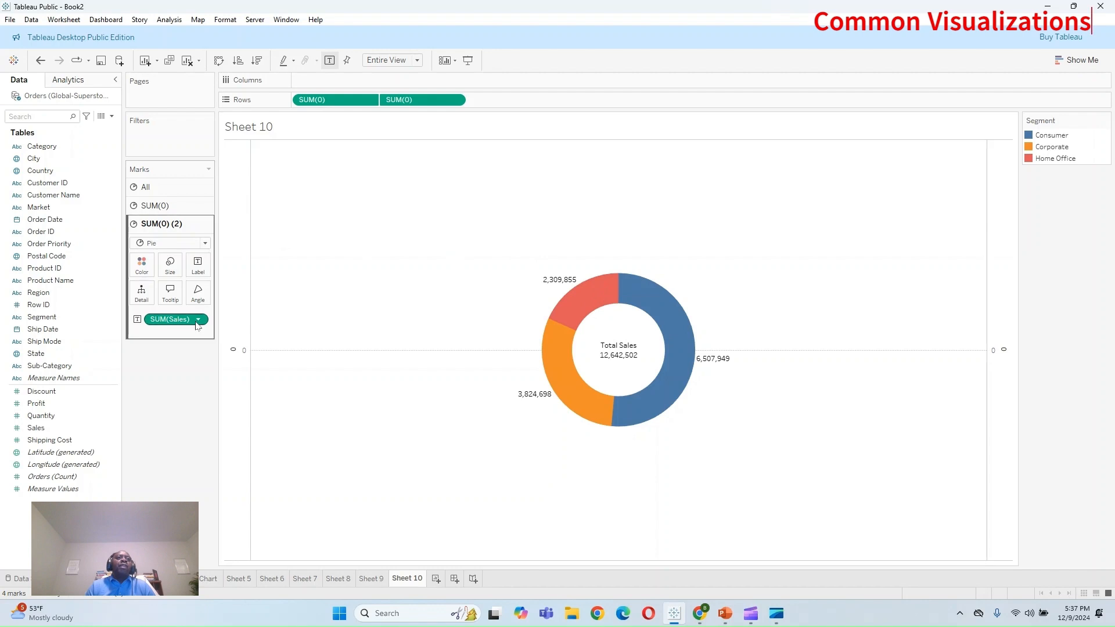
Step: Try to label the marks of both pies with Segment at once, and undo it
{"action": "left_click", "coordinate": [161, 189]}
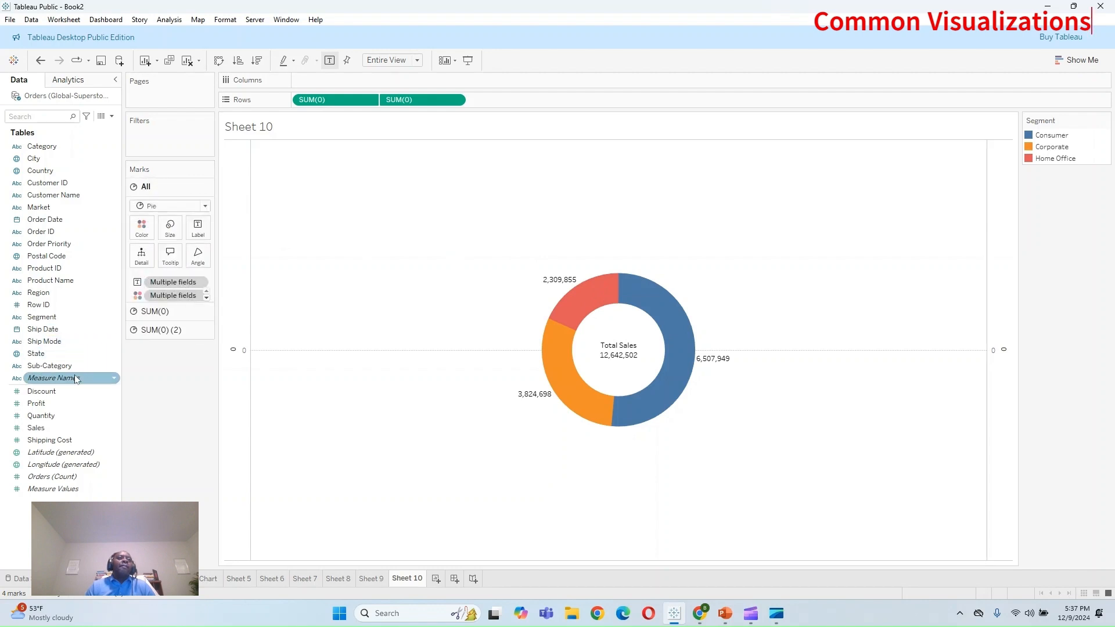
{"action": "left_click_drag", "start_coordinate": [50, 318], "coordinate": [201, 234]}
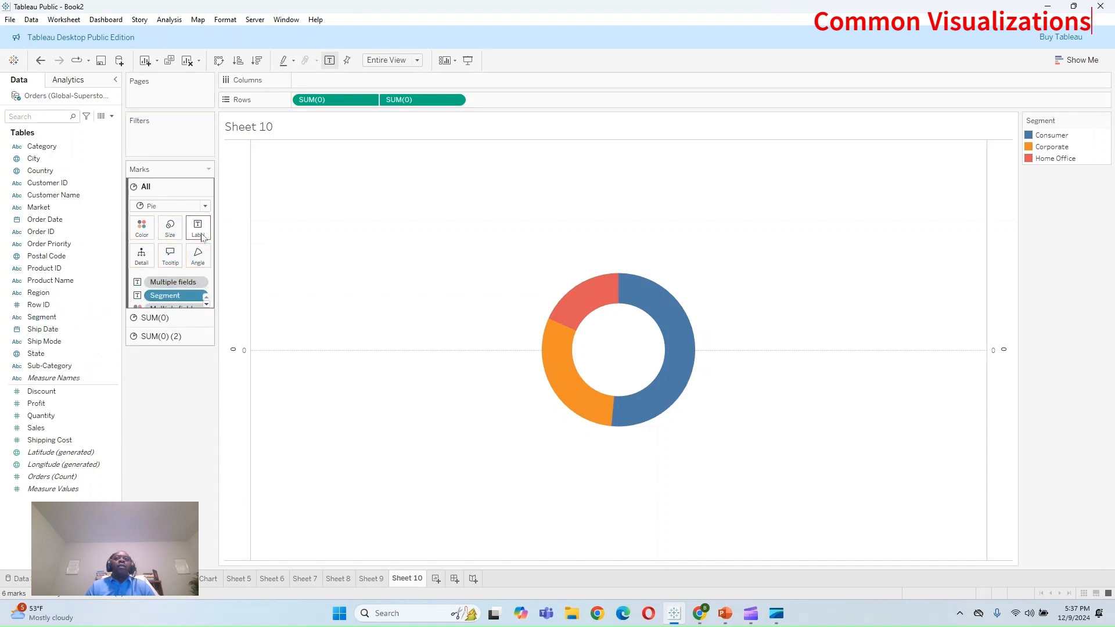
{"action": "left_click", "coordinate": [40, 60]}
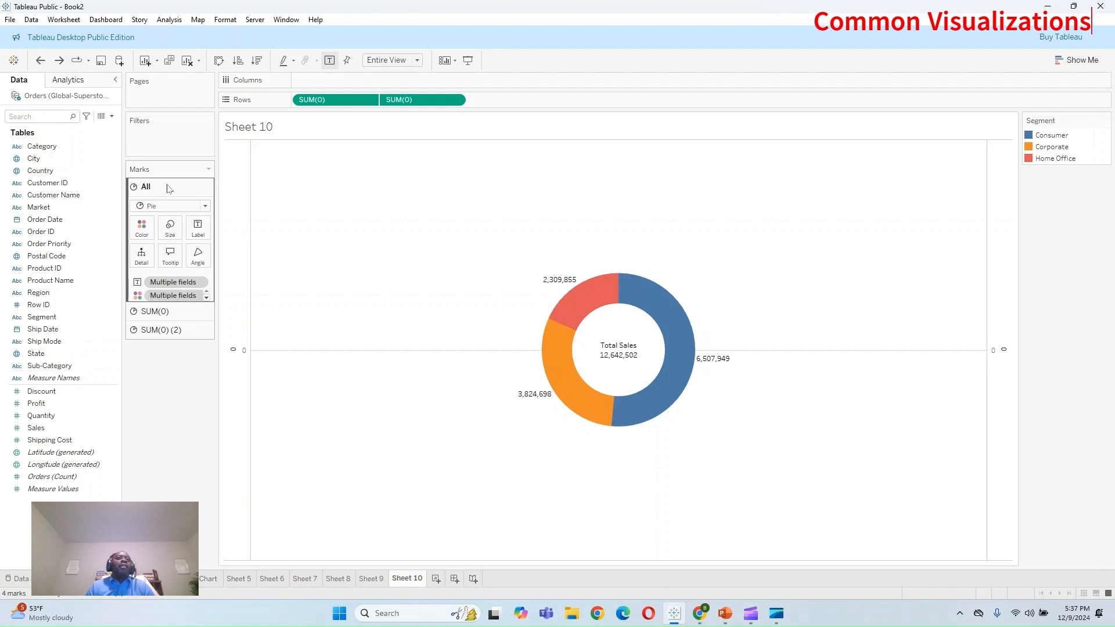
Step: Label only the outer pie's slices with Segment and Sales
{"action": "left_click", "coordinate": [162, 313]}
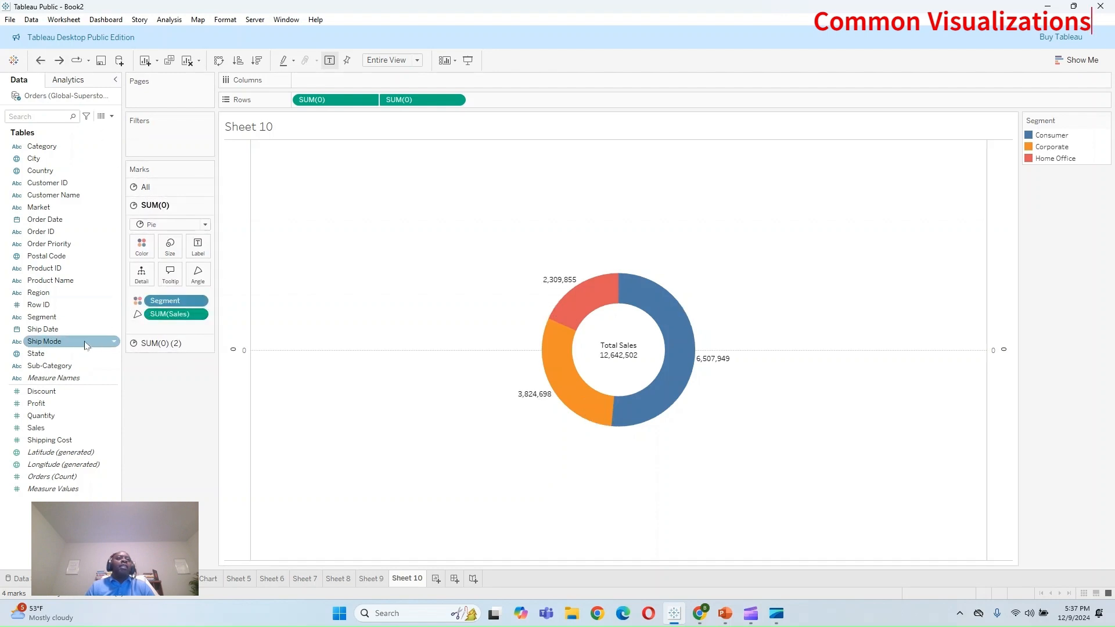
{"action": "left_click_drag", "start_coordinate": [58, 317], "coordinate": [203, 427]}
{"action": "left_click", "coordinate": [198, 247]}
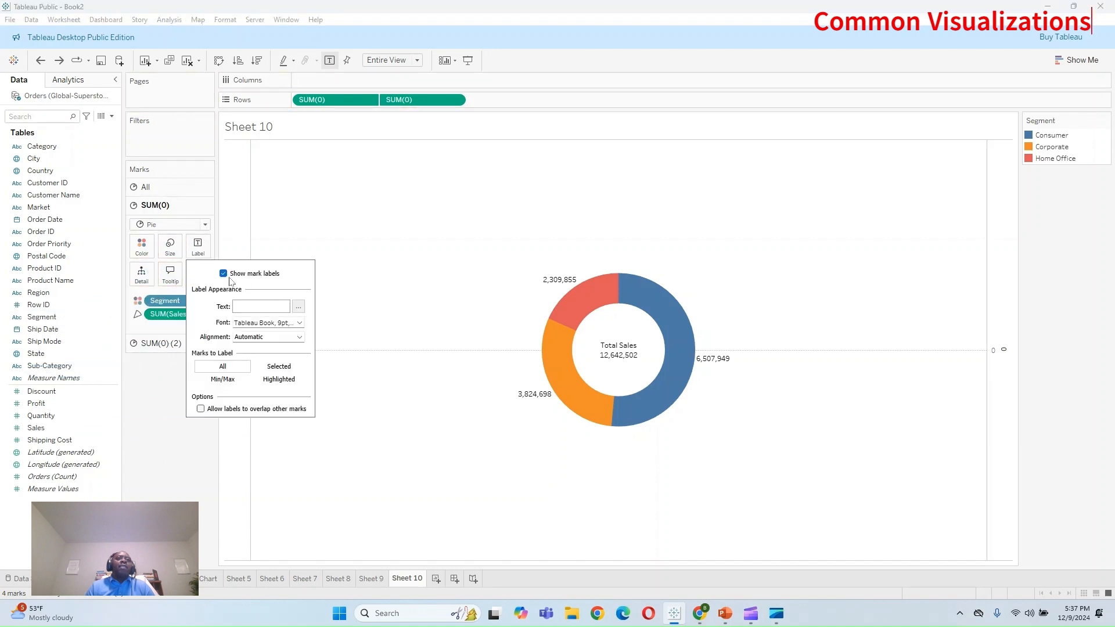
{"action": "left_click", "coordinate": [163, 426]}
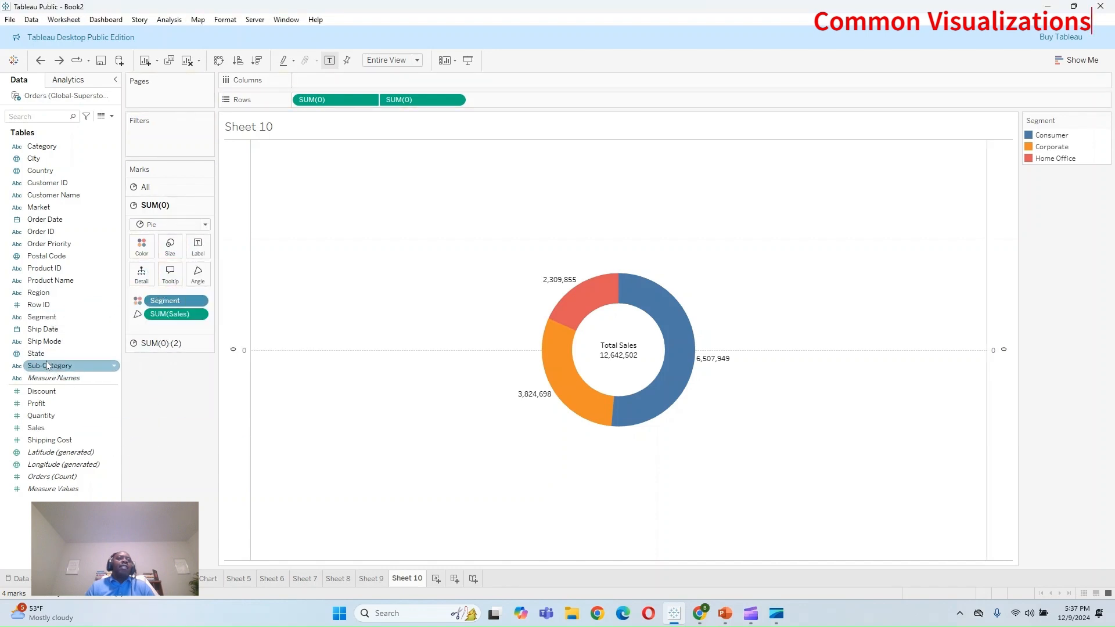
{"action": "left_click", "coordinate": [58, 317]}
{"action": "left_click_drag", "start_coordinate": [58, 323], "coordinate": [198, 247]}
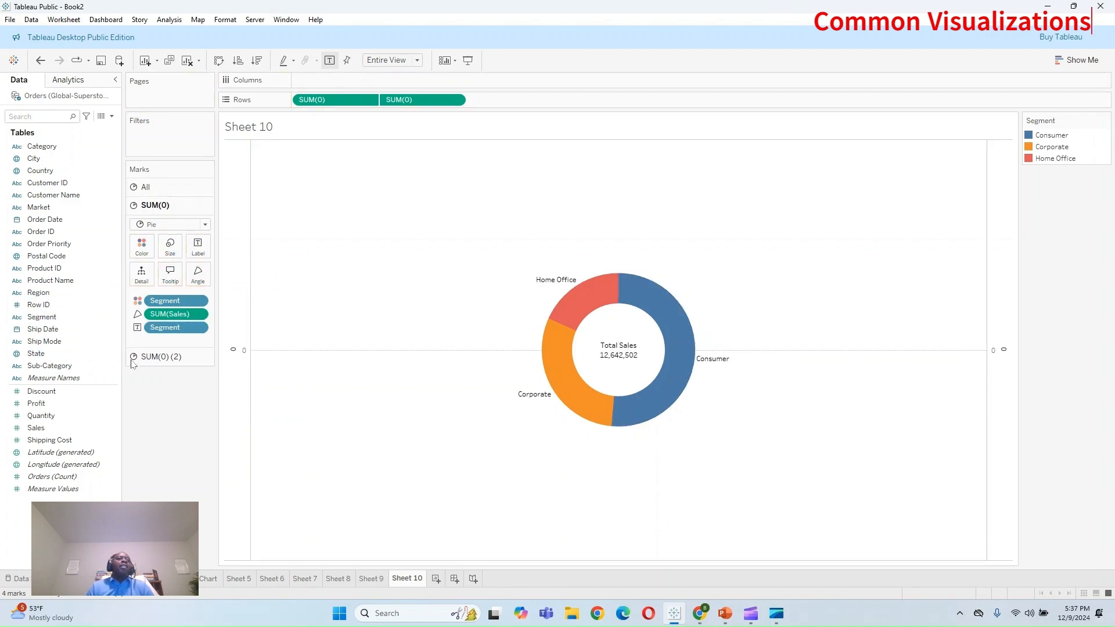
{"action": "left_click", "coordinate": [45, 379]}
{"action": "left_click_drag", "start_coordinate": [36, 427], "coordinate": [199, 247]}
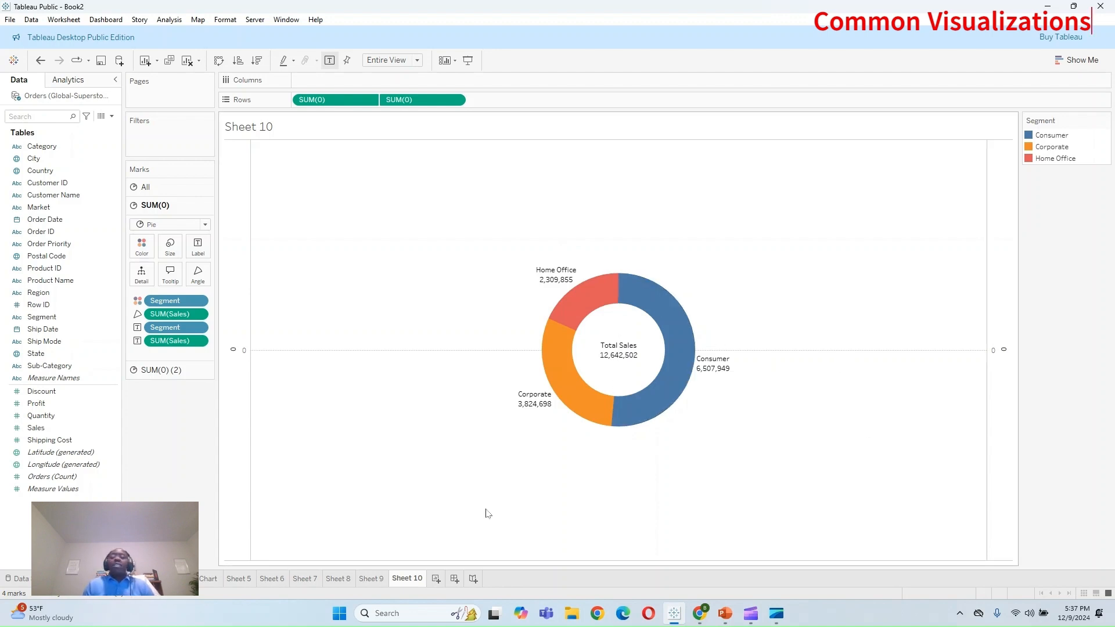
Step: Add a new worksheet and place Quantity on Rows
{"action": "left_click", "coordinate": [436, 580]}
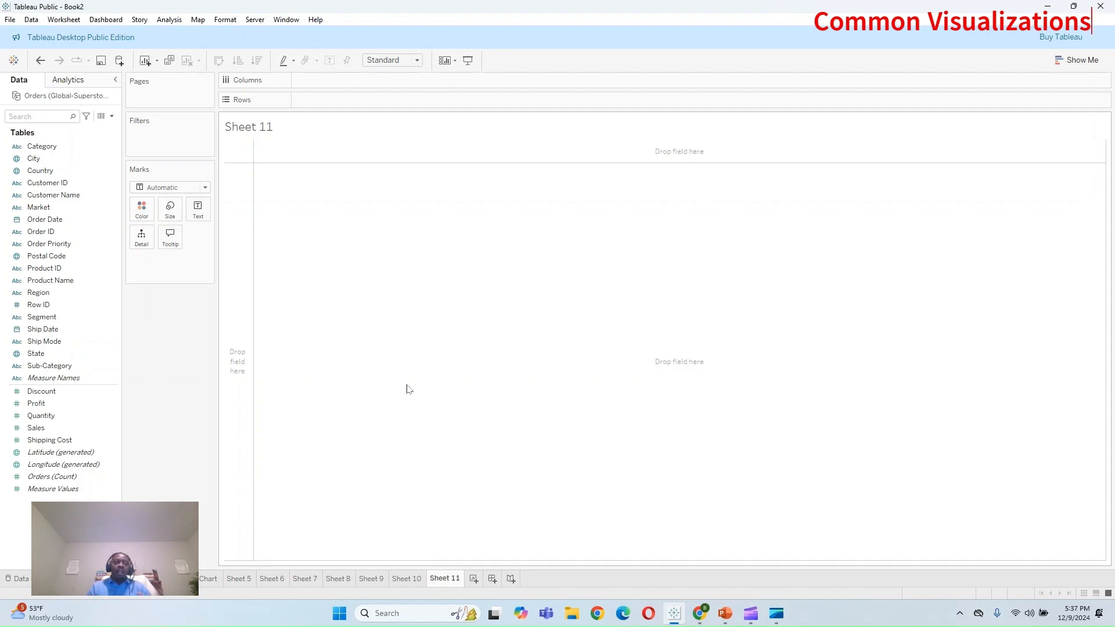
{"action": "left_click", "coordinate": [40, 392]}
{"action": "left_click", "coordinate": [44, 417]}
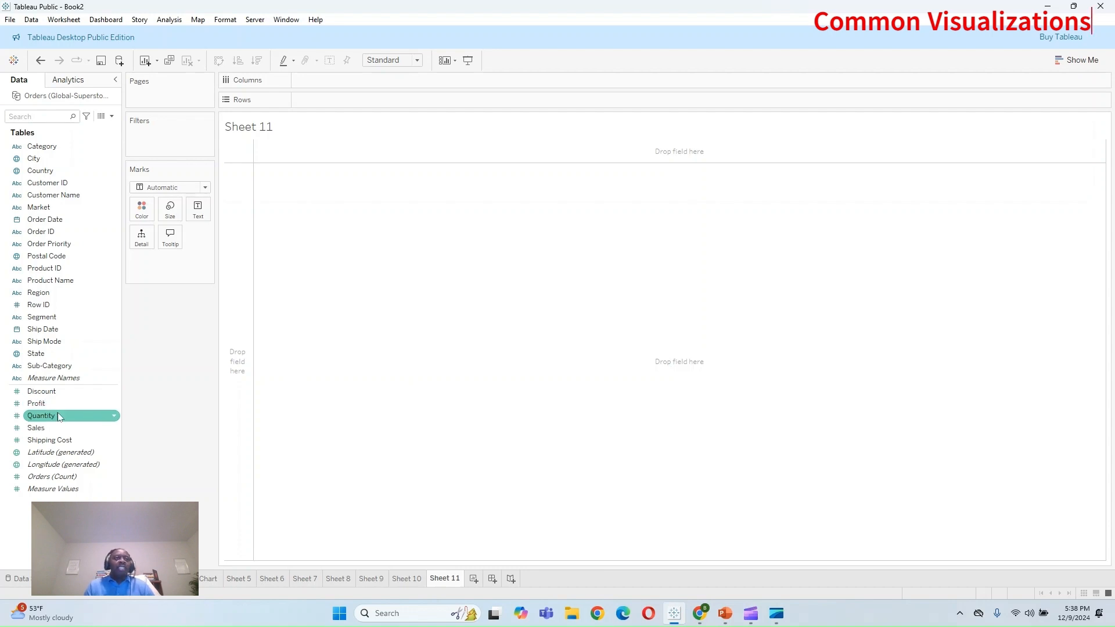
{"action": "left_click_drag", "start_coordinate": [70, 402], "coordinate": [347, 99]}
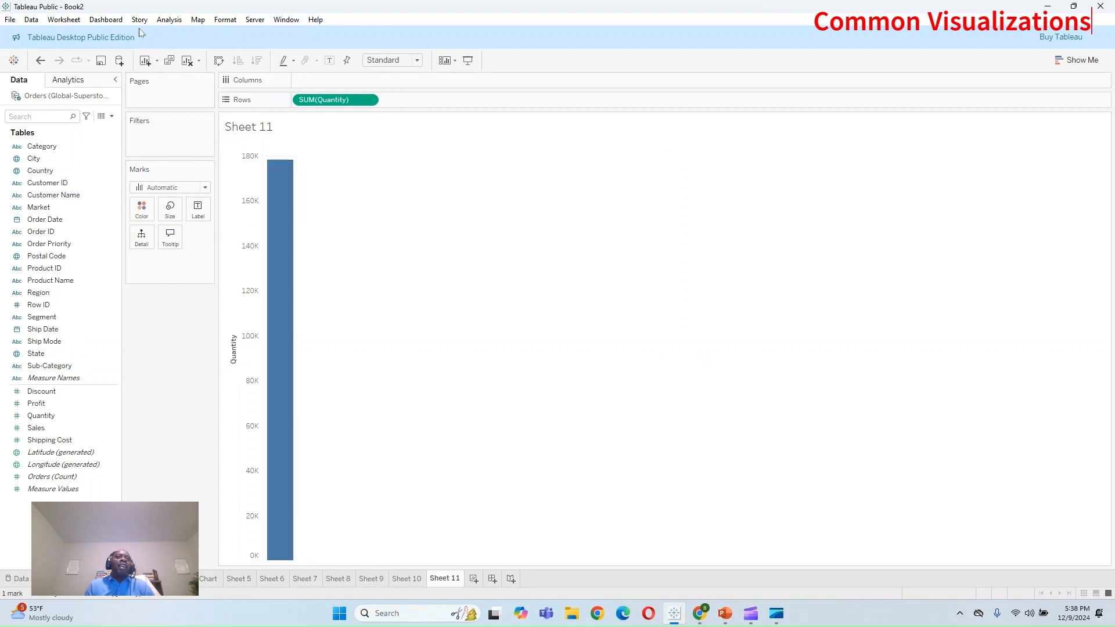
Step: Turn off Aggregate Measures so Quantity is plotted as individual records
{"action": "left_click", "coordinate": [168, 21]}
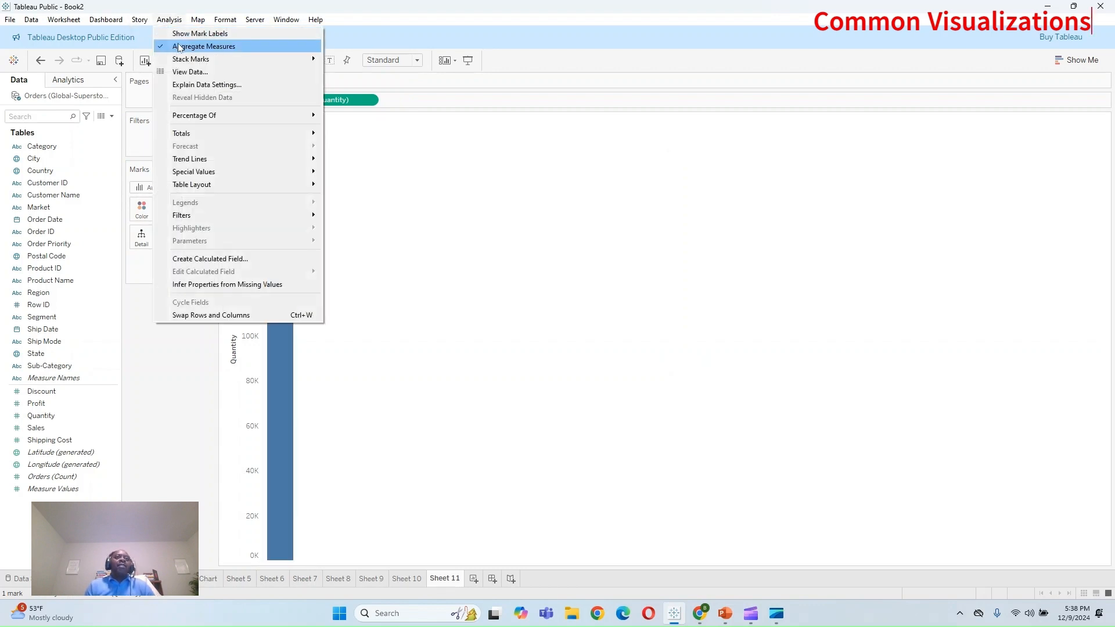
{"action": "left_click", "coordinate": [179, 47]}
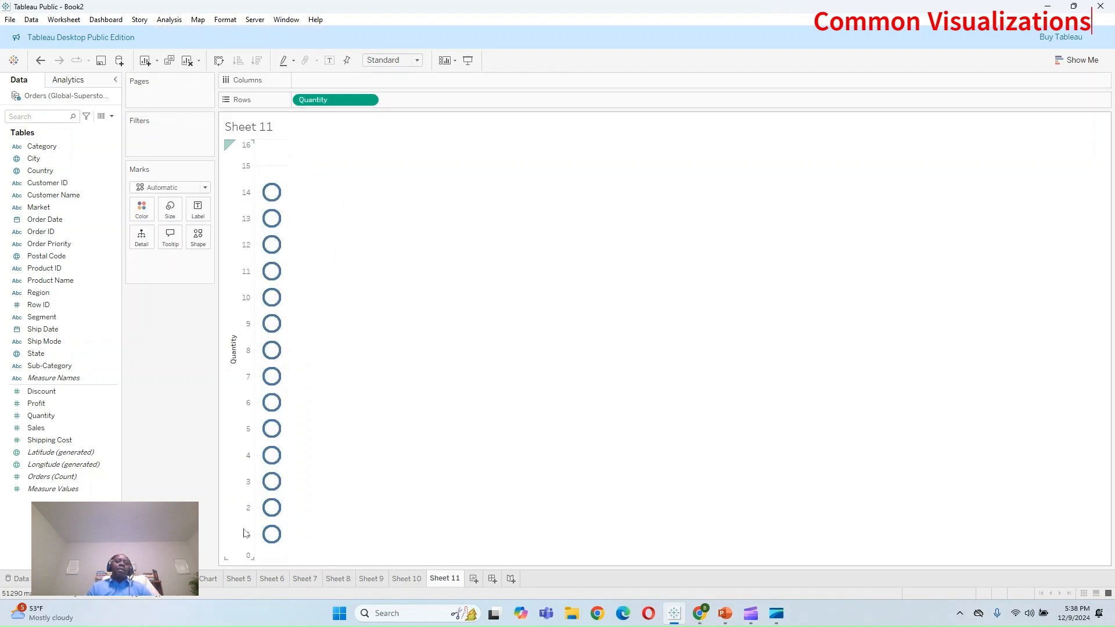
{"action": "mouse_move", "coordinate": [274, 220]}
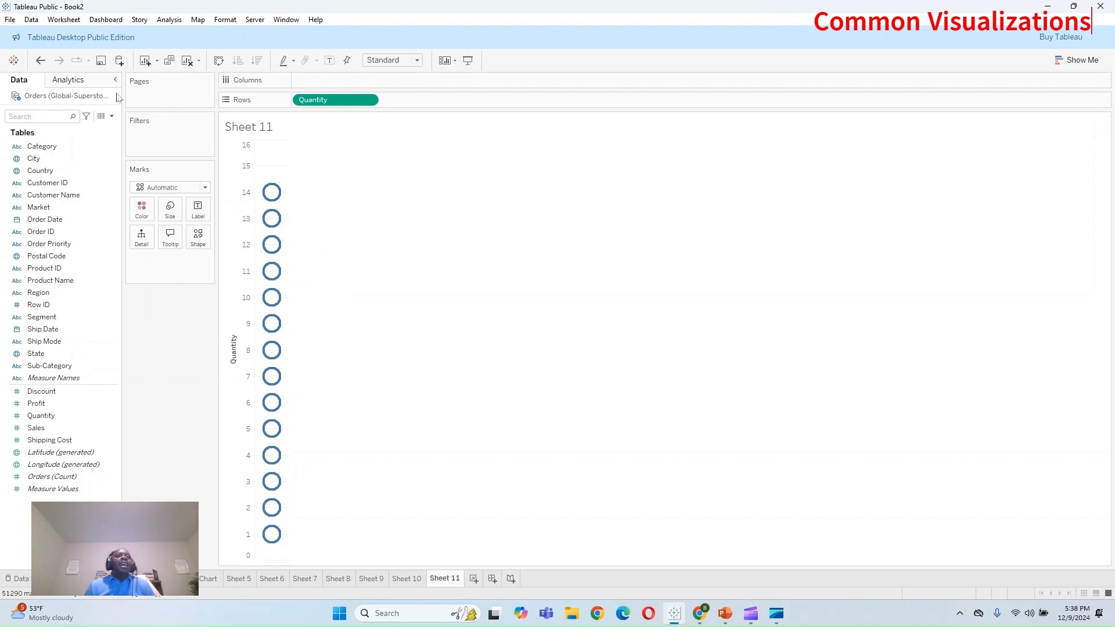
Step: Add a custom reference line to the Quantity view and change its type to Box Plot
{"action": "left_click", "coordinate": [83, 83]}
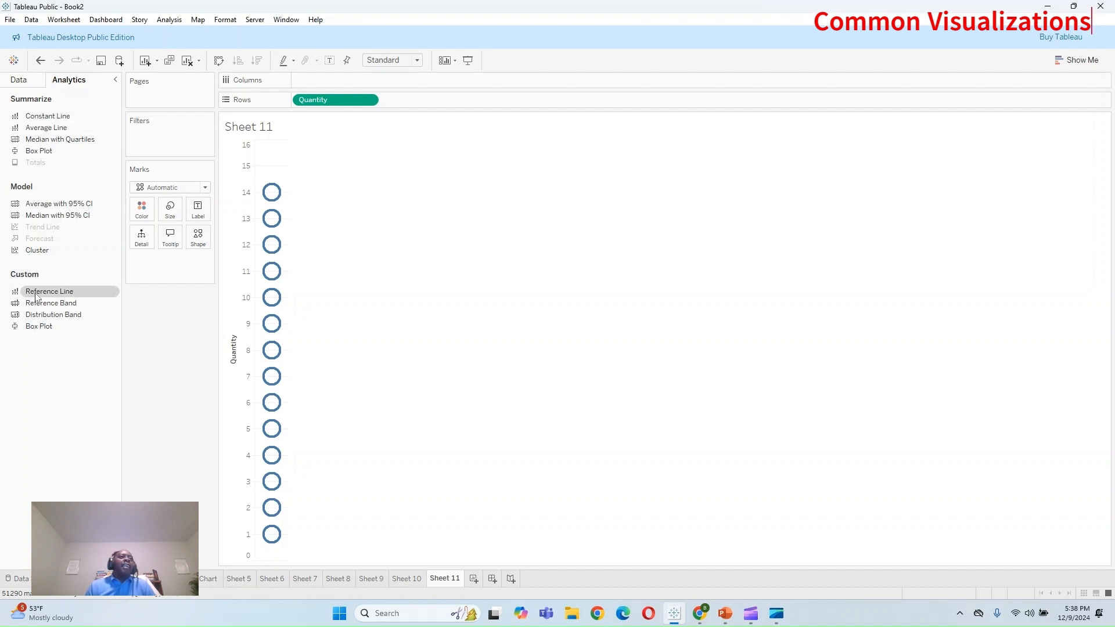
{"action": "left_click_drag", "start_coordinate": [36, 297], "coordinate": [325, 171]}
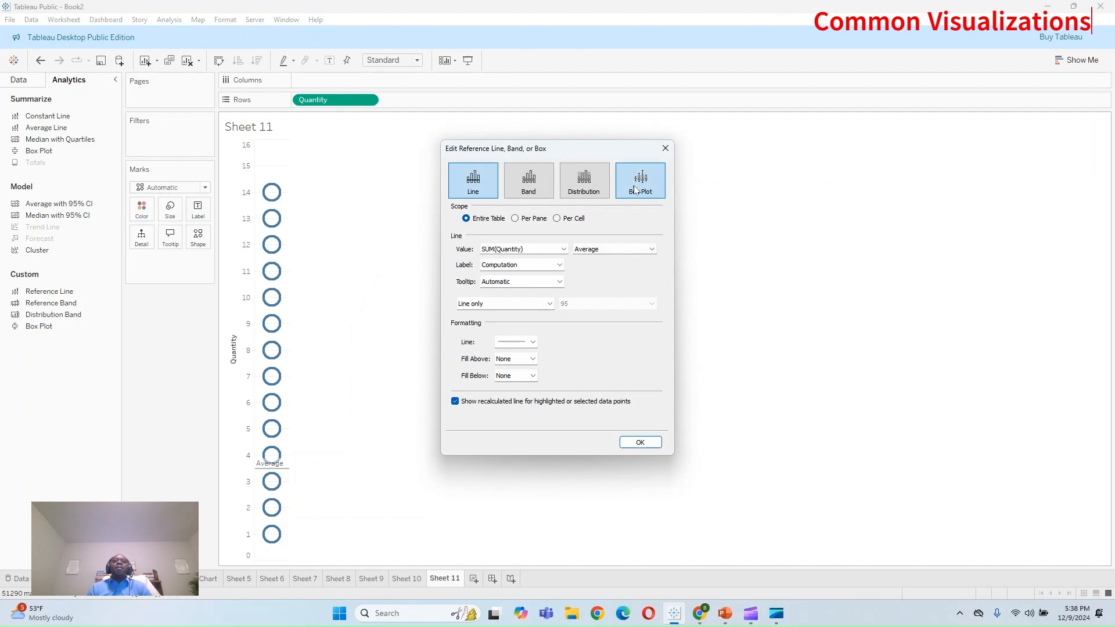
{"action": "left_click", "coordinate": [658, 189]}
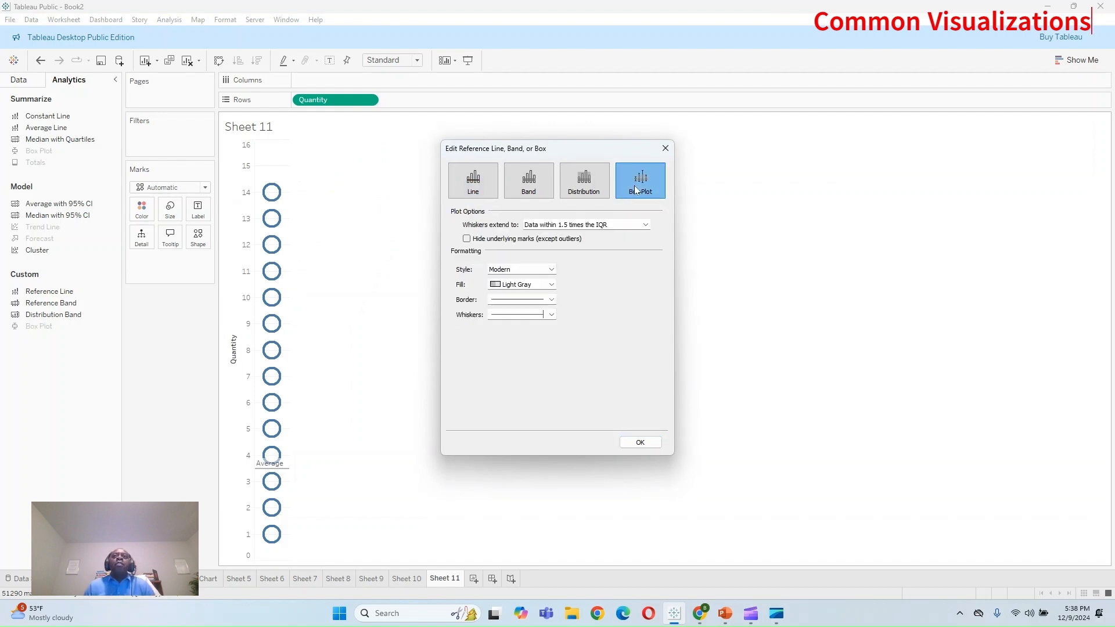
Step: Format the box plot with whiskers one thickness heavier and a green fill, and apply it
{"action": "left_click", "coordinate": [552, 315]}
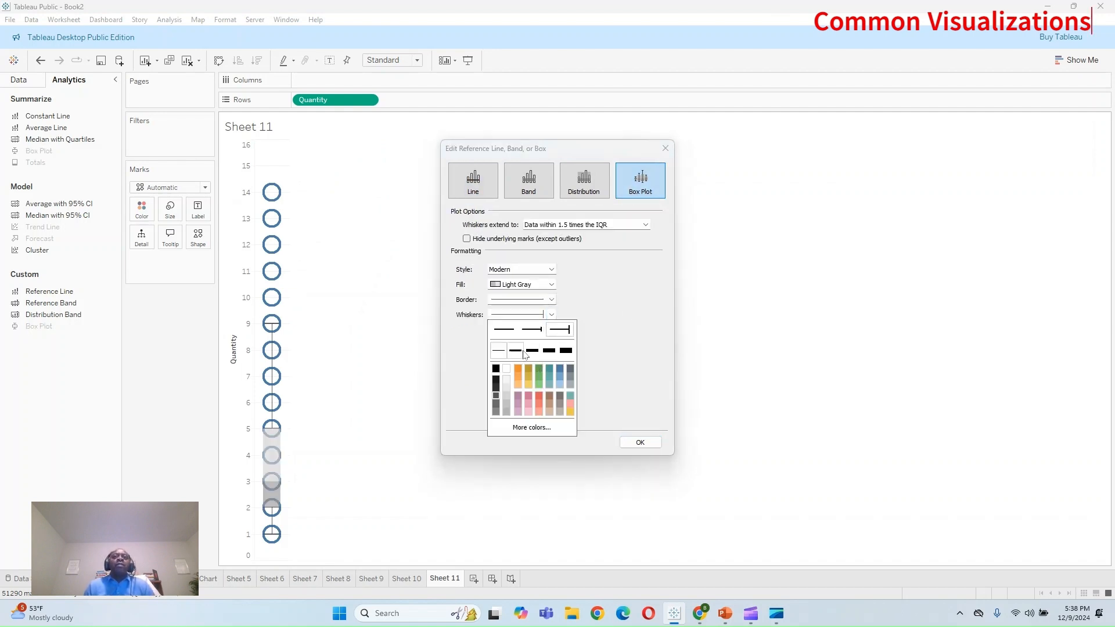
{"action": "left_click", "coordinate": [515, 352]}
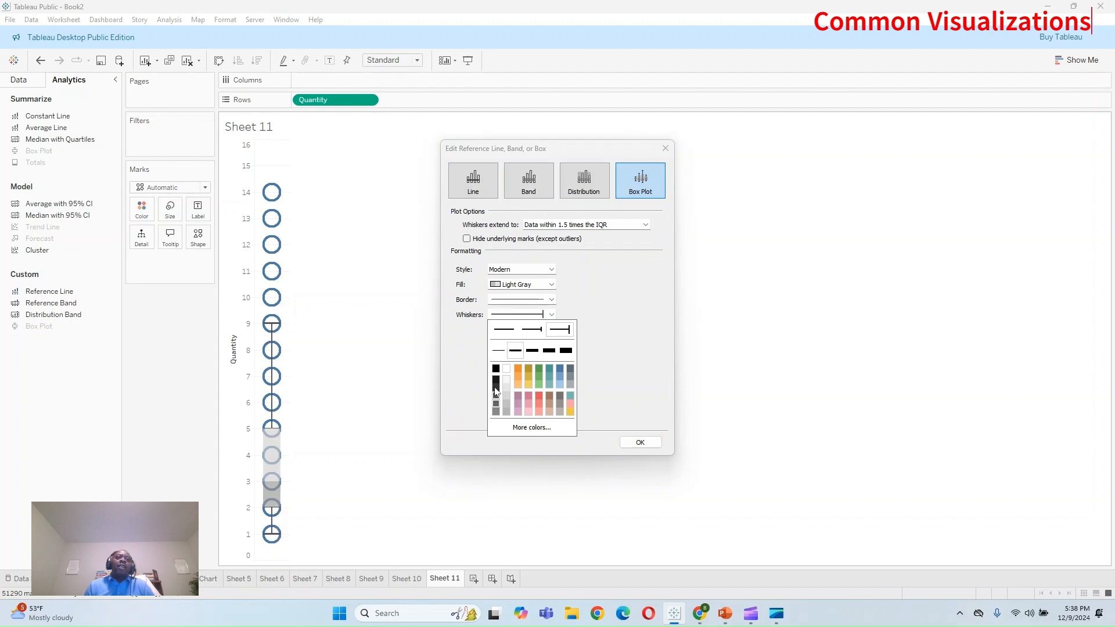
{"action": "left_click", "coordinate": [552, 284]}
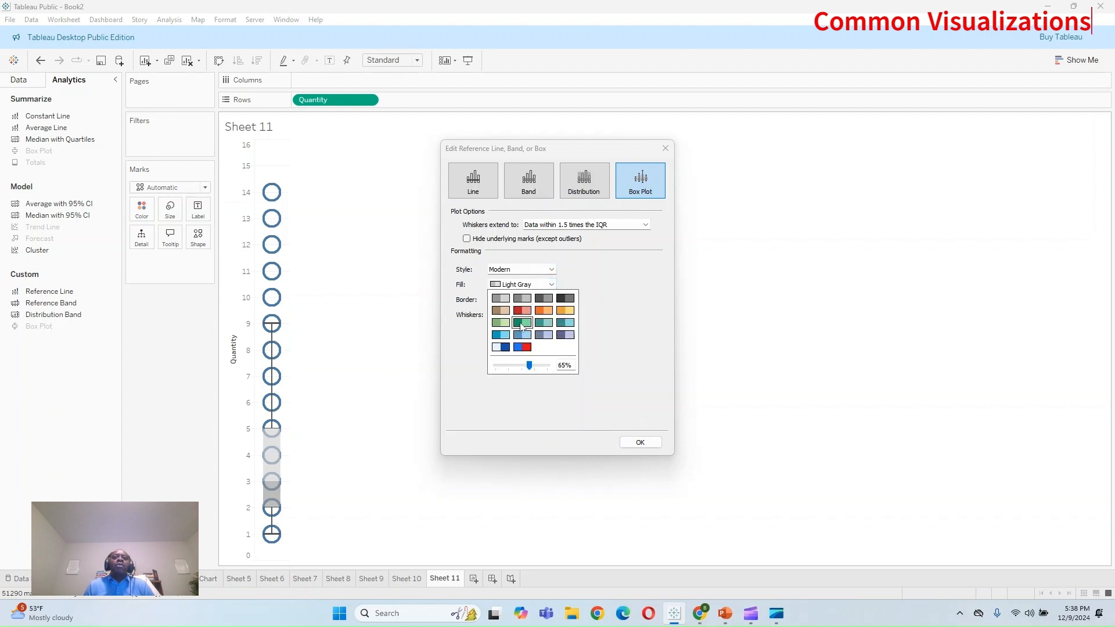
{"action": "left_click", "coordinate": [522, 324]}
{"action": "left_click", "coordinate": [633, 444]}
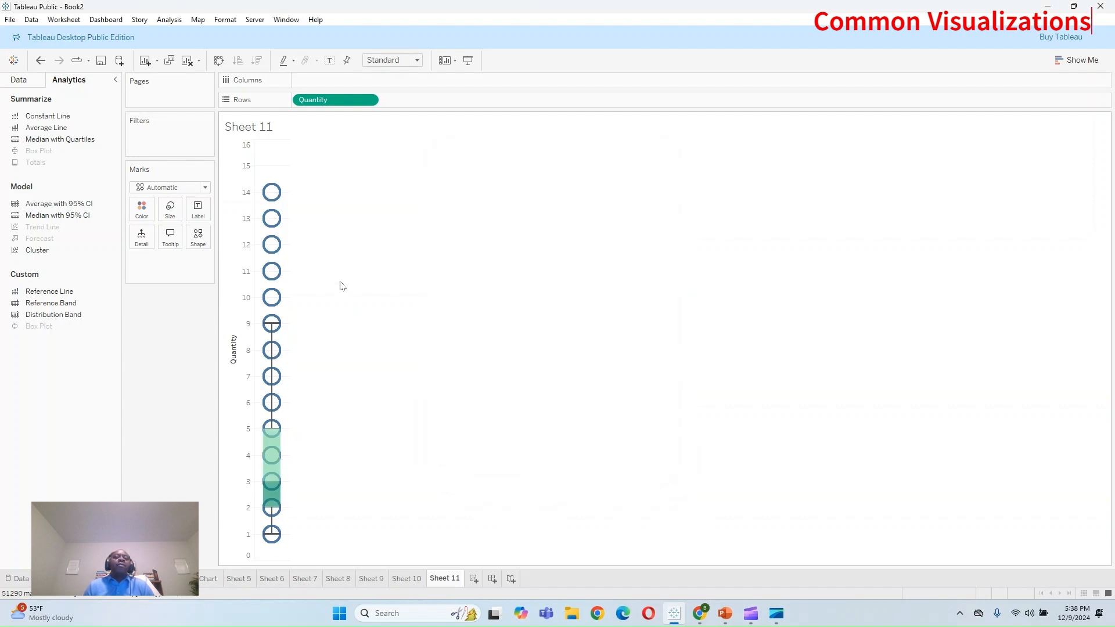
Step: Shrink the Quantity marks to small points so the box plot stands out
{"action": "left_click", "coordinate": [169, 209]}
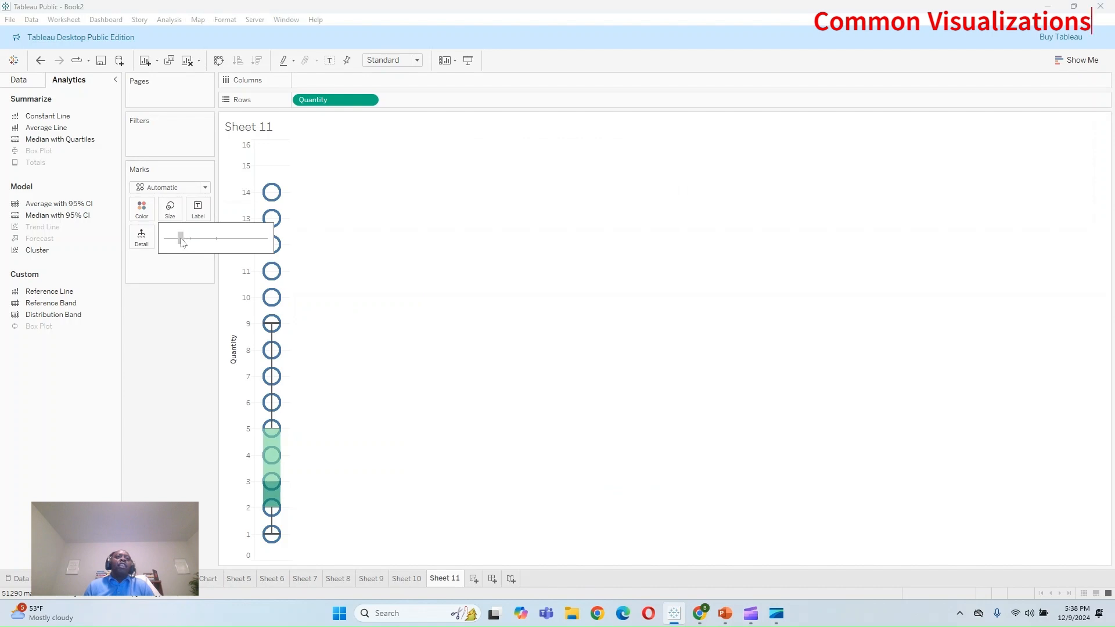
{"action": "left_click_drag", "start_coordinate": [182, 243], "coordinate": [170, 244]}
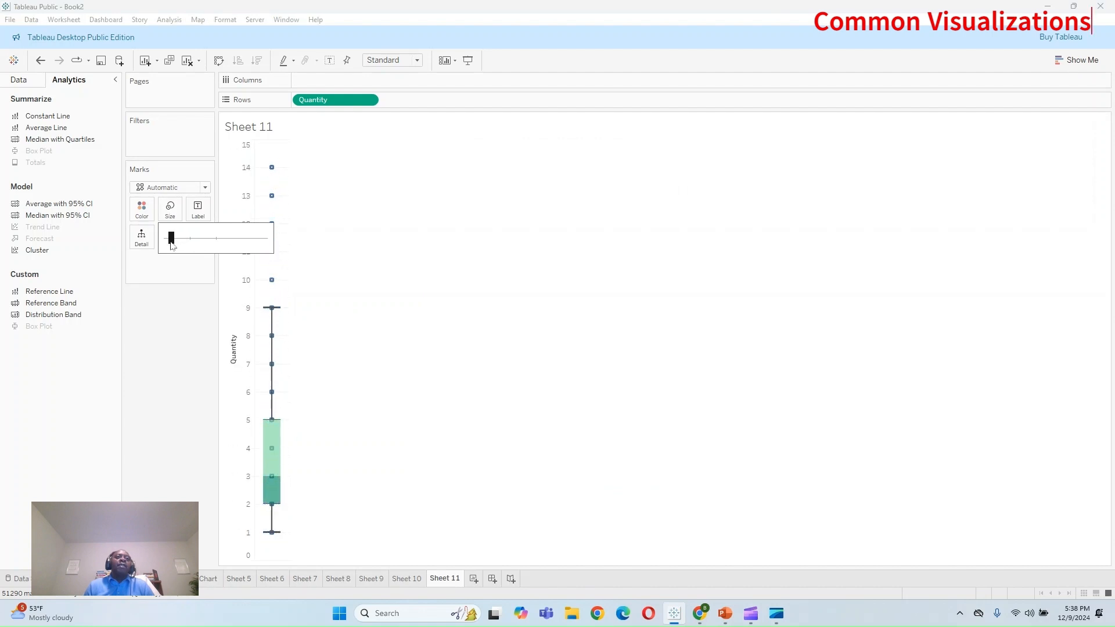
Step: Split the Quantity box plot by product type by placing Sub-Category on Columns
{"action": "left_click", "coordinate": [456, 291]}
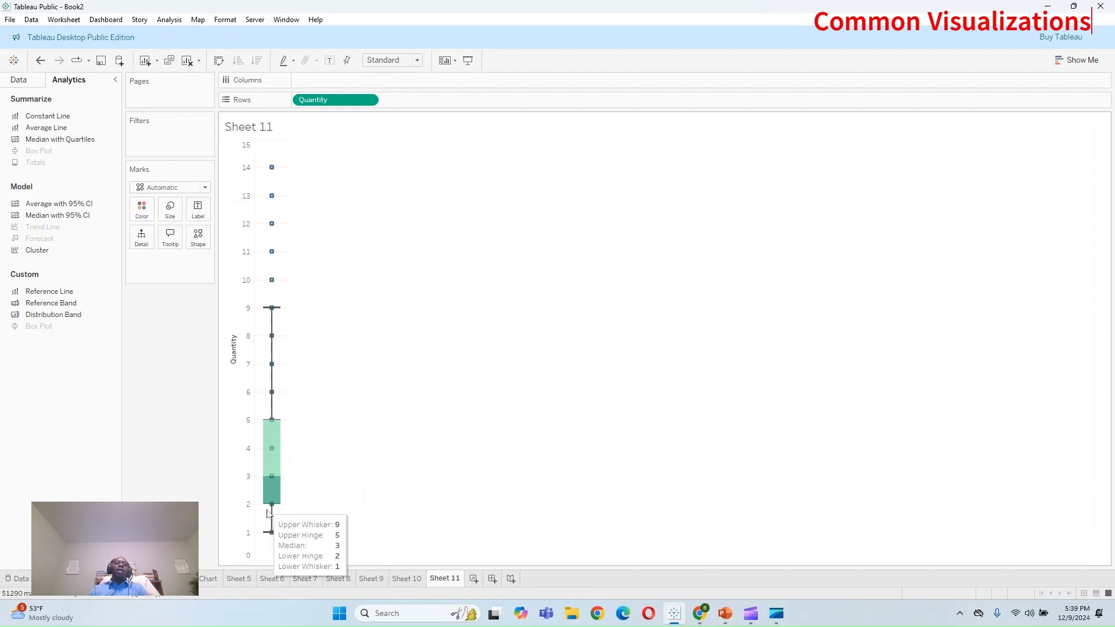
{"action": "left_click", "coordinate": [29, 83]}
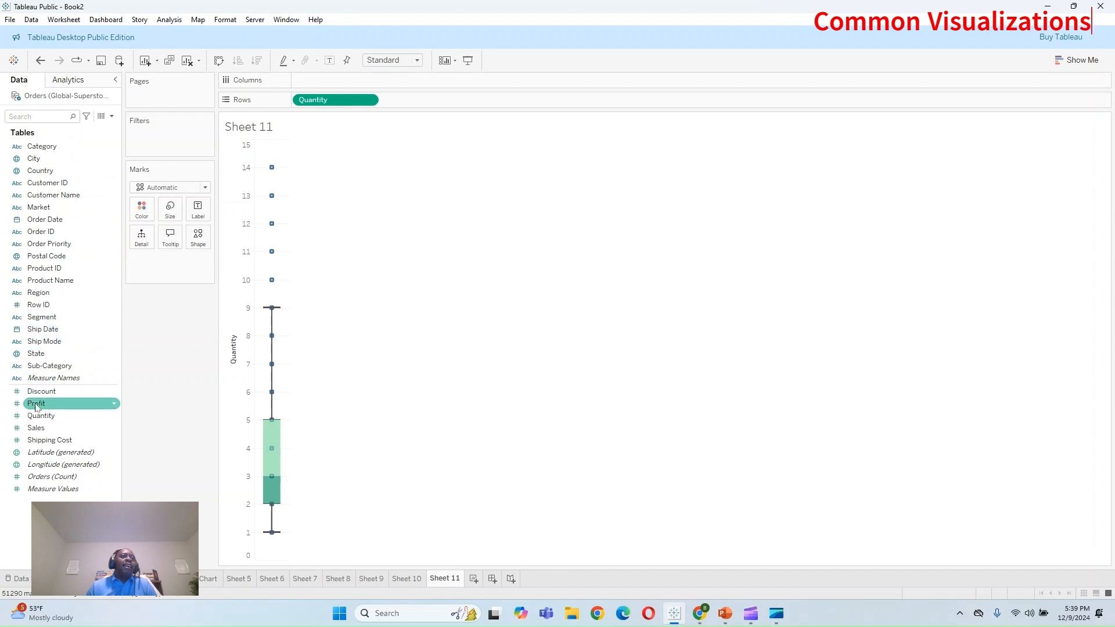
{"action": "left_click_drag", "start_coordinate": [47, 365], "coordinate": [334, 82]}
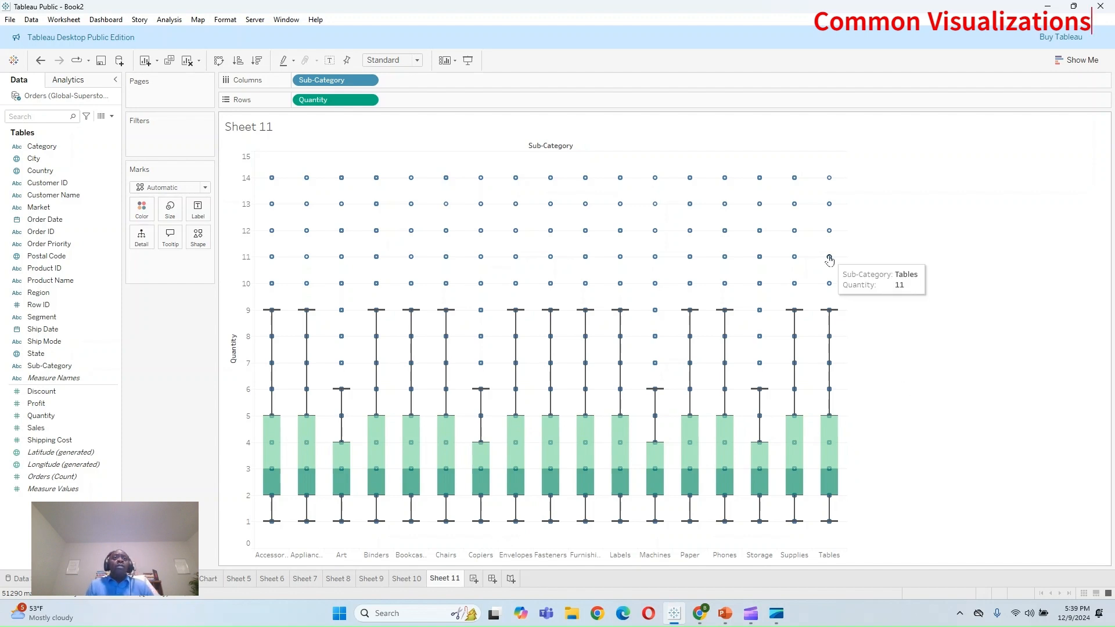
Step: On Sheet 5, remove Sub-Category from Rows so the table lists the measures by Segment only
{"action": "left_click", "coordinate": [58, 82]}
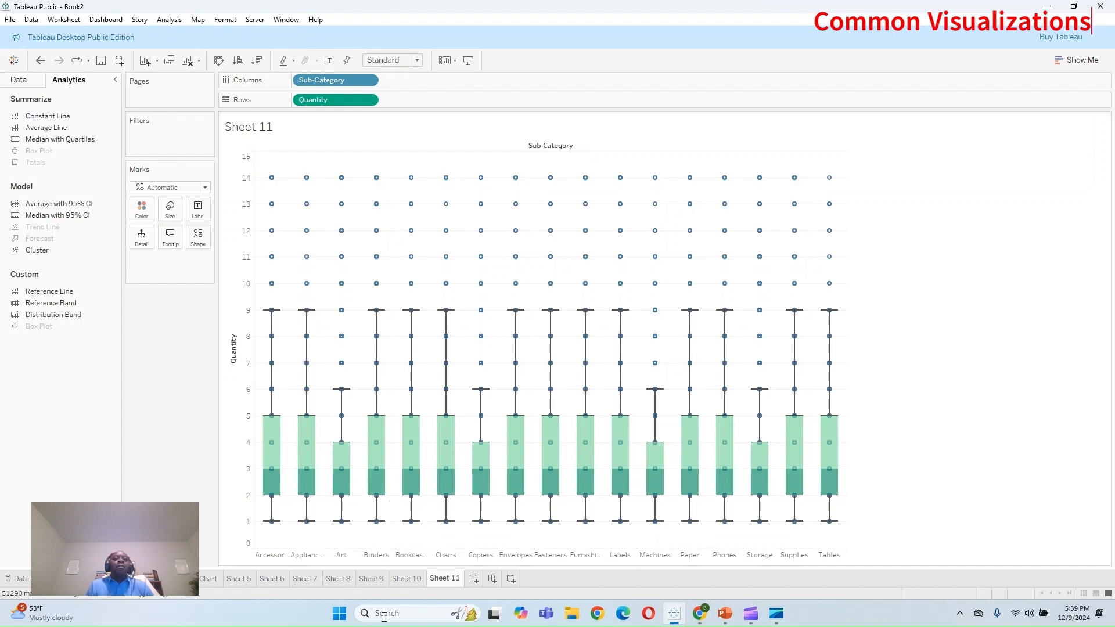
{"action": "left_click", "coordinate": [208, 579]}
{"action": "left_click", "coordinate": [248, 581]}
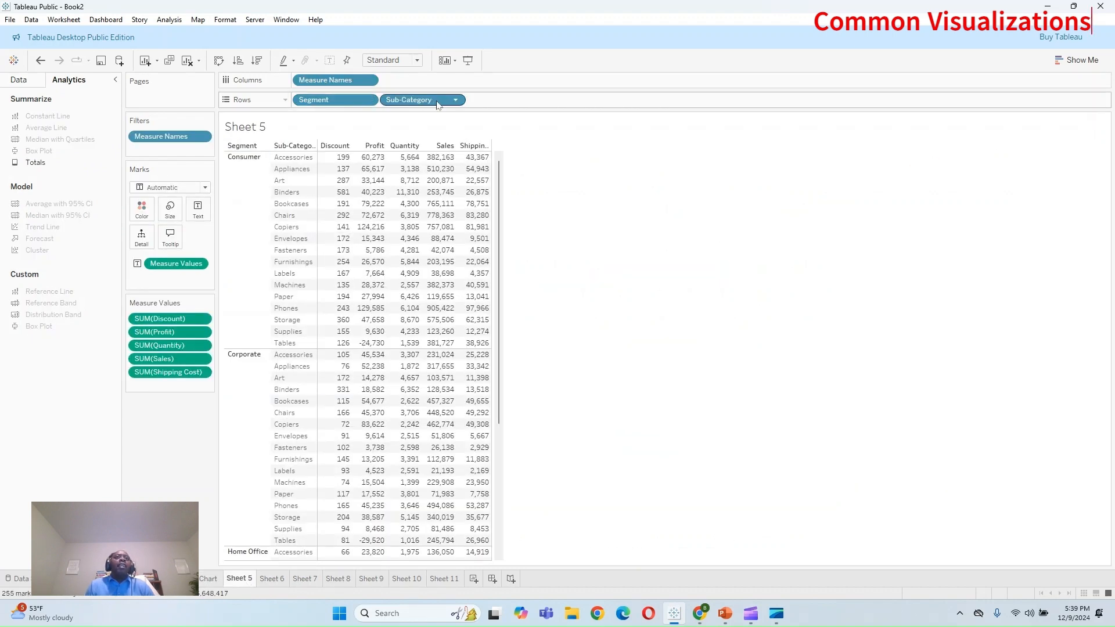
{"action": "left_click_drag", "start_coordinate": [406, 99], "coordinate": [174, 465]}
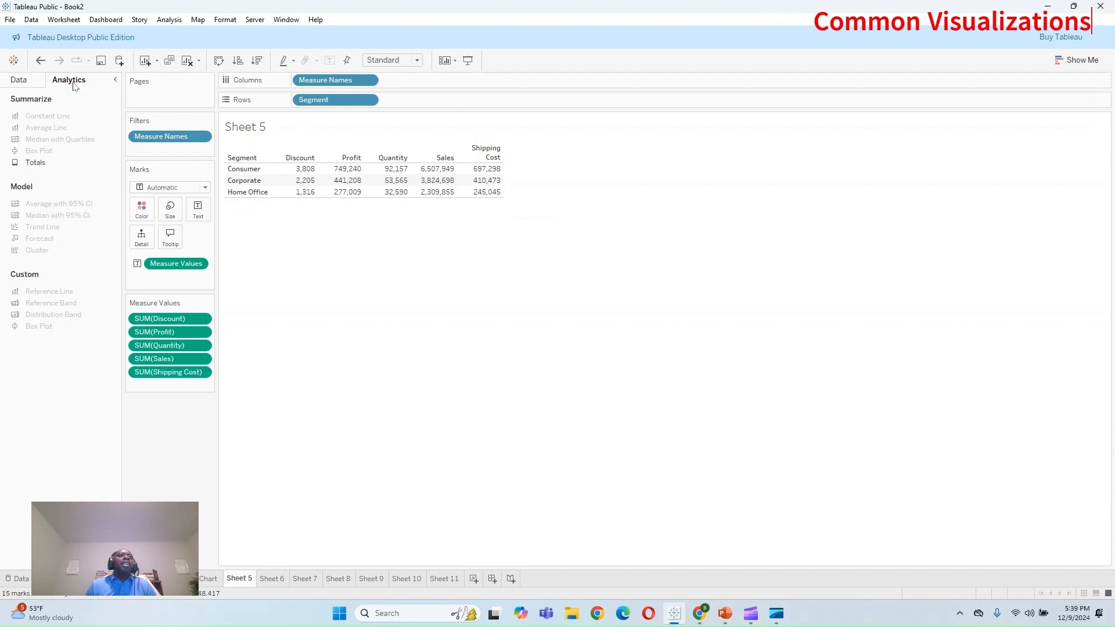
Step: Try out column grand totals on the Segment table and undo each addition
{"action": "left_click", "coordinate": [19, 81]}
{"action": "left_click", "coordinate": [64, 81]}
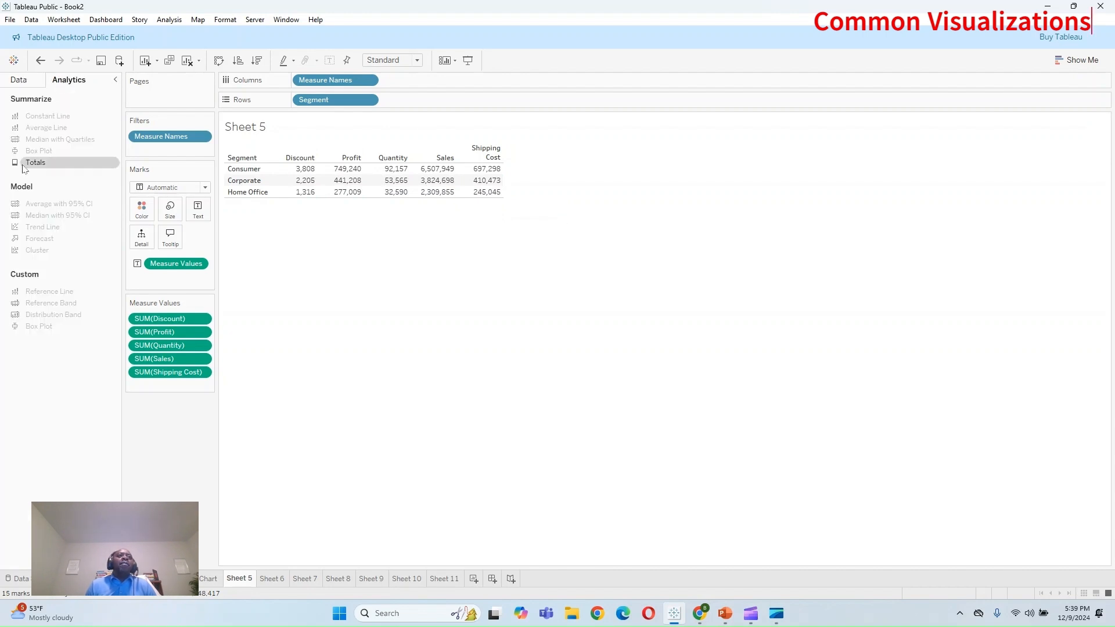
{"action": "left_click_drag", "start_coordinate": [26, 164], "coordinate": [398, 178]}
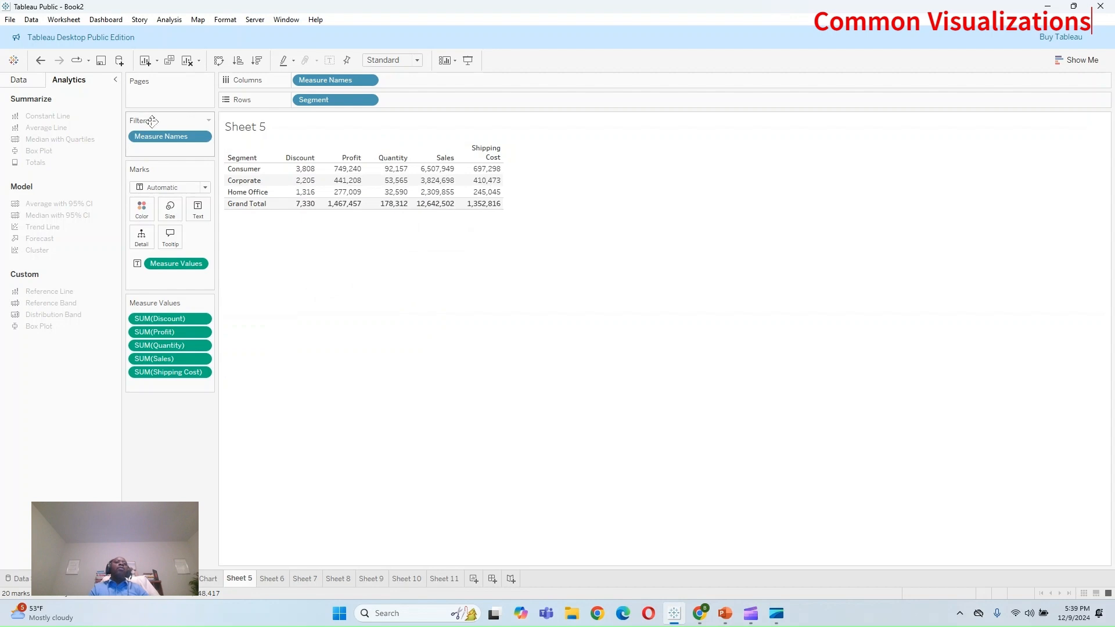
{"action": "left_click", "coordinate": [40, 60]}
{"action": "left_click_drag", "start_coordinate": [35, 163], "coordinate": [459, 176]}
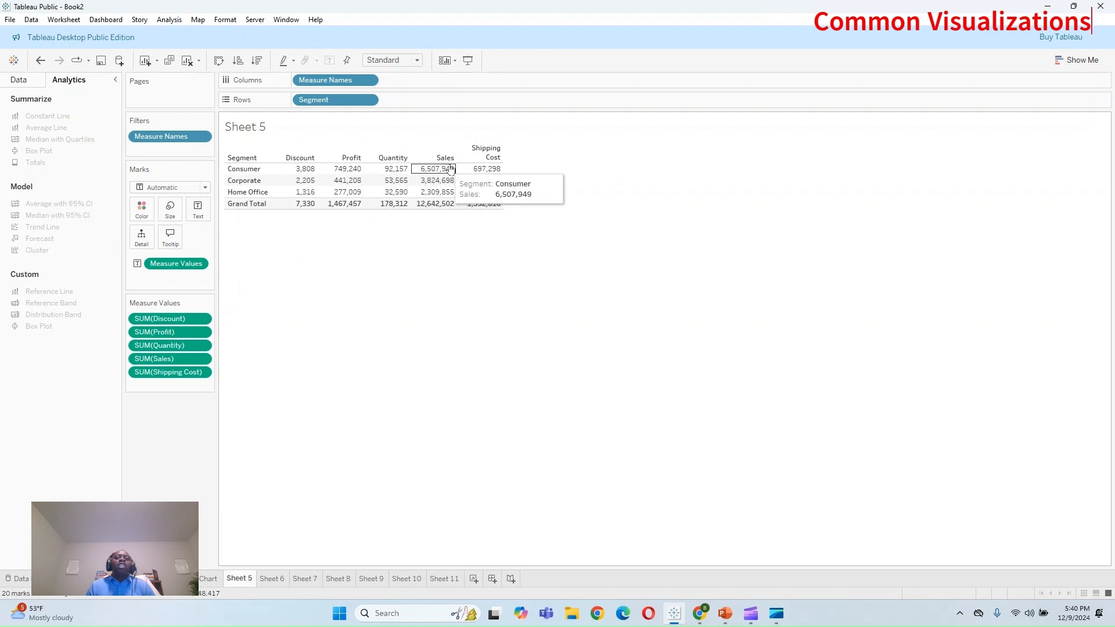
{"action": "left_click", "coordinate": [42, 61]}
{"action": "left_click", "coordinate": [42, 62]}
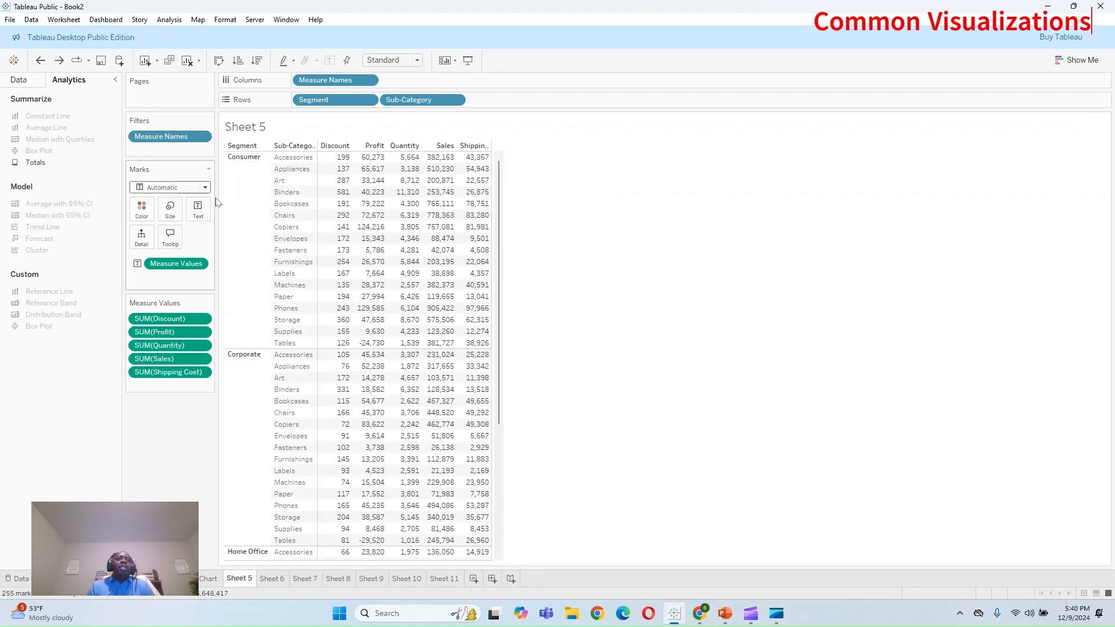
{"action": "left_click", "coordinate": [59, 62]}
{"action": "left_click_drag", "start_coordinate": [35, 163], "coordinate": [401, 171]}
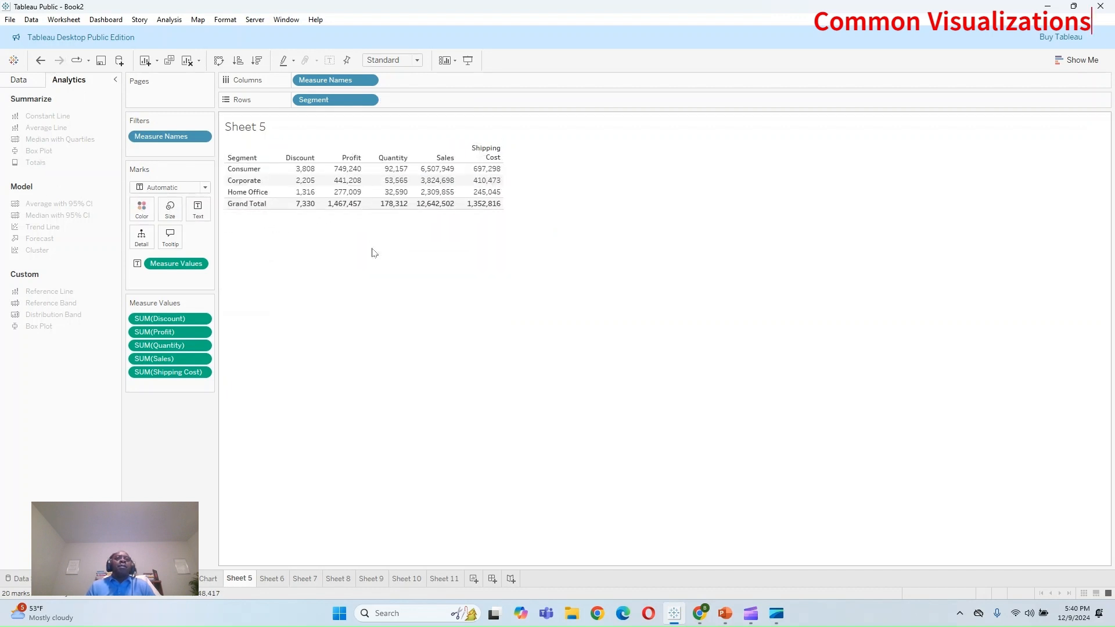
{"action": "left_click", "coordinate": [40, 61]}
Step: Add column grand totals to the Segment table and put Sub-Category back after Segment on Rows
{"action": "left_click_drag", "start_coordinate": [49, 164], "coordinate": [455, 168]}
{"action": "left_click", "coordinate": [16, 83]}
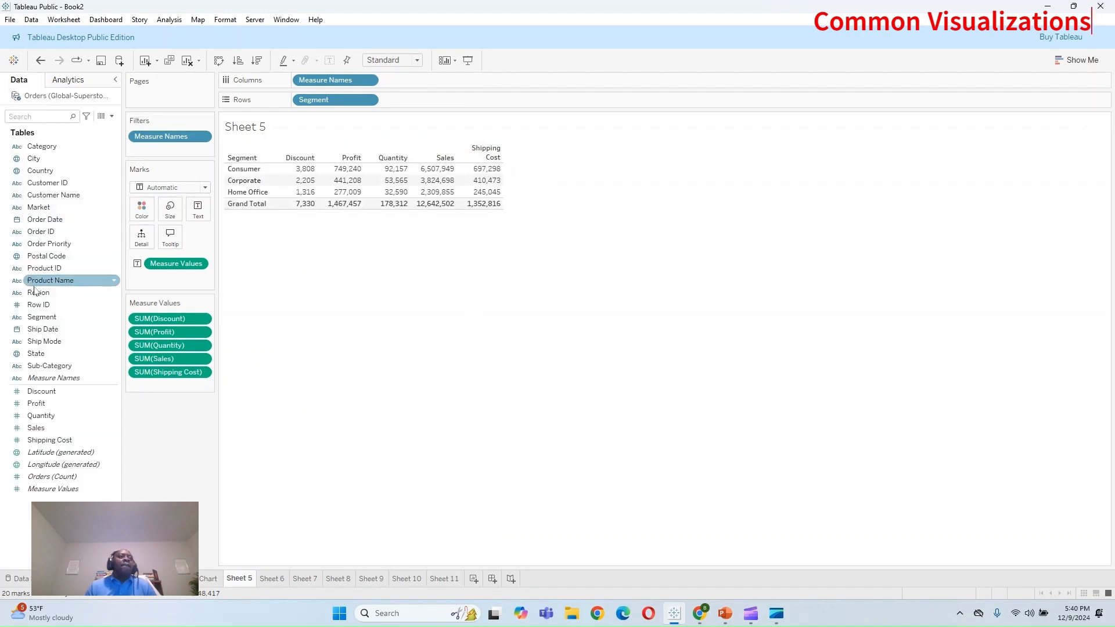
{"action": "left_click_drag", "start_coordinate": [50, 366], "coordinate": [431, 100]}
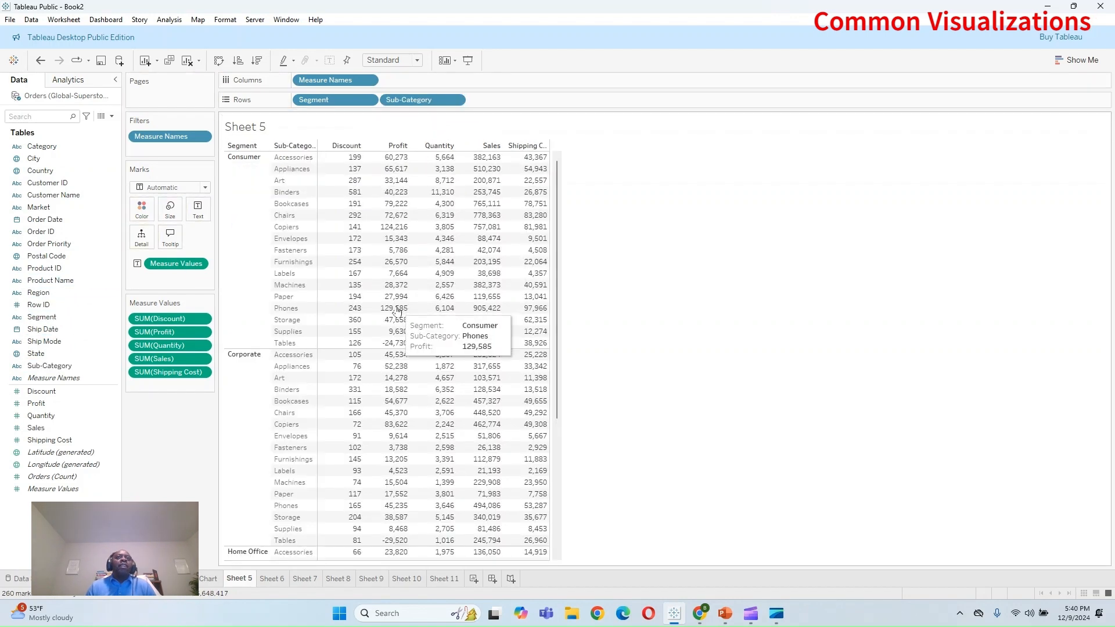
Step: Add subtotals for each Segment to the Sheet 5 table and review them down to the Grand Total row
{"action": "left_click", "coordinate": [68, 82]}
{"action": "left_click_drag", "start_coordinate": [35, 163], "coordinate": [344, 177]}
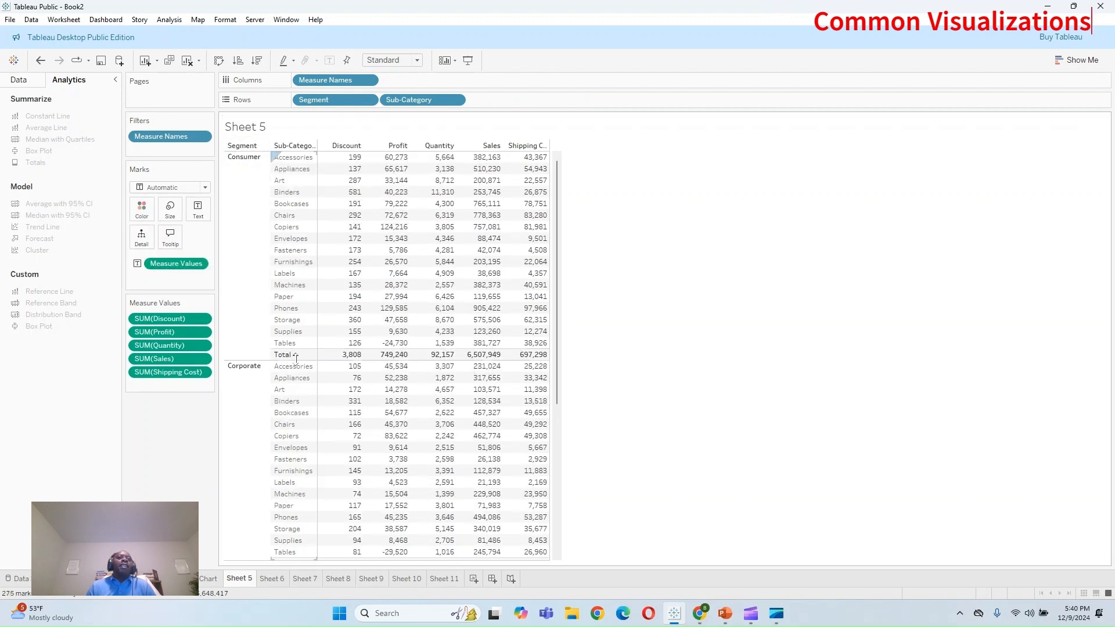
{"action": "scroll", "coordinate": [301, 395], "scroll_direction": "down", "scroll_amount": 3}
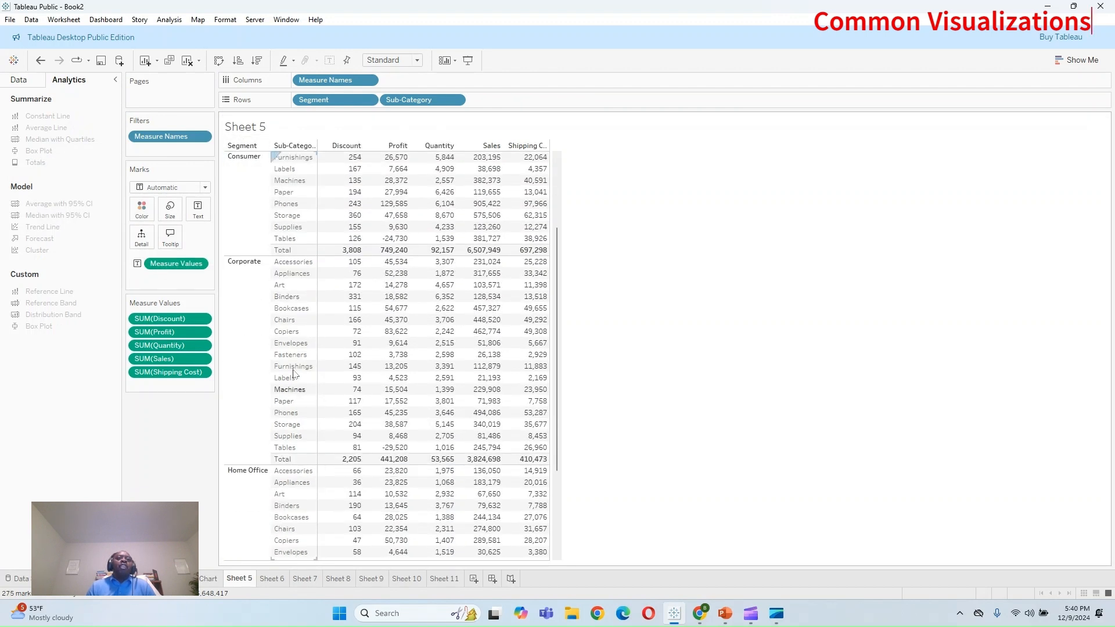
{"action": "scroll", "coordinate": [294, 373], "scroll_direction": "down", "scroll_amount": 4}
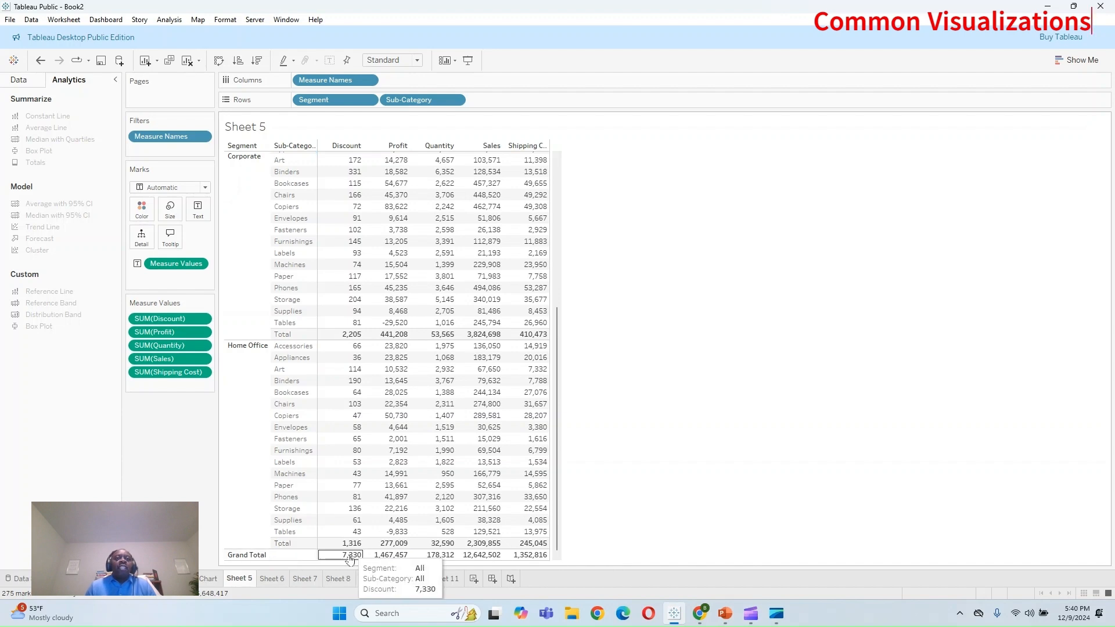
{"action": "scroll", "coordinate": [349, 512], "scroll_direction": "up", "scroll_amount": 5}
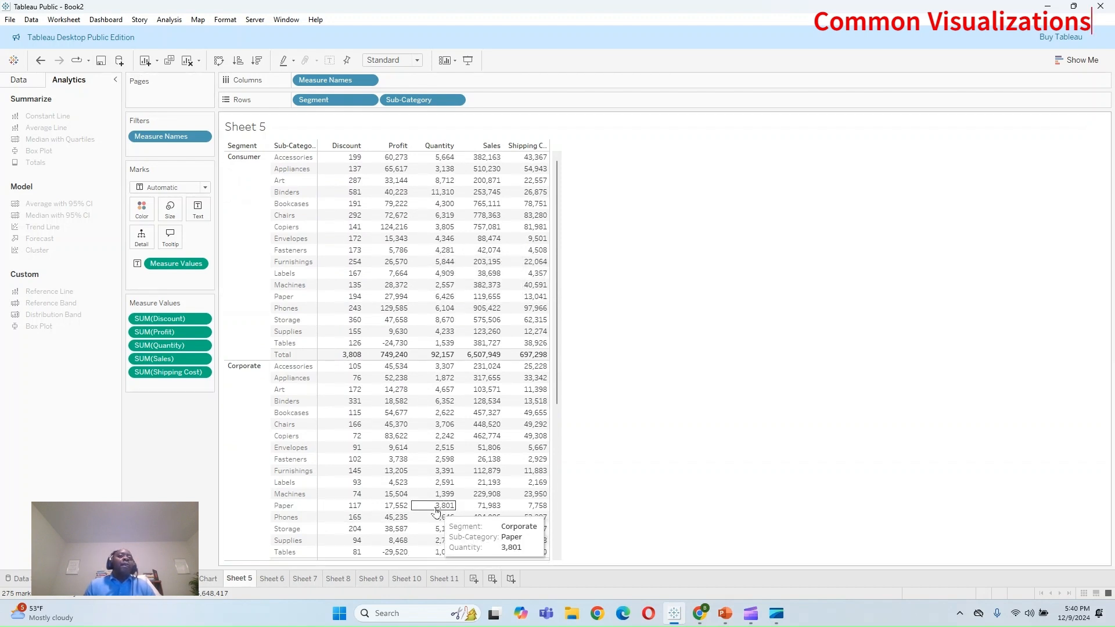
Step: On the Bar Chart sheet, try table and pane scopes for an average line, undo them, and add average lines per cell
{"action": "left_click", "coordinate": [76, 578]}
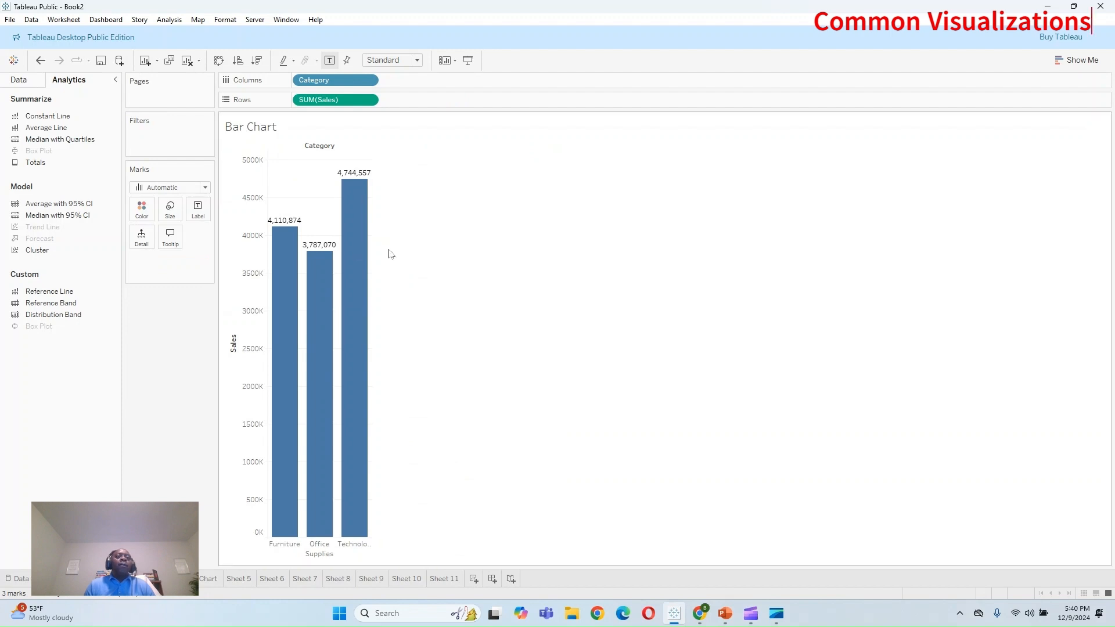
{"action": "left_click_drag", "start_coordinate": [46, 127], "coordinate": [323, 169]}
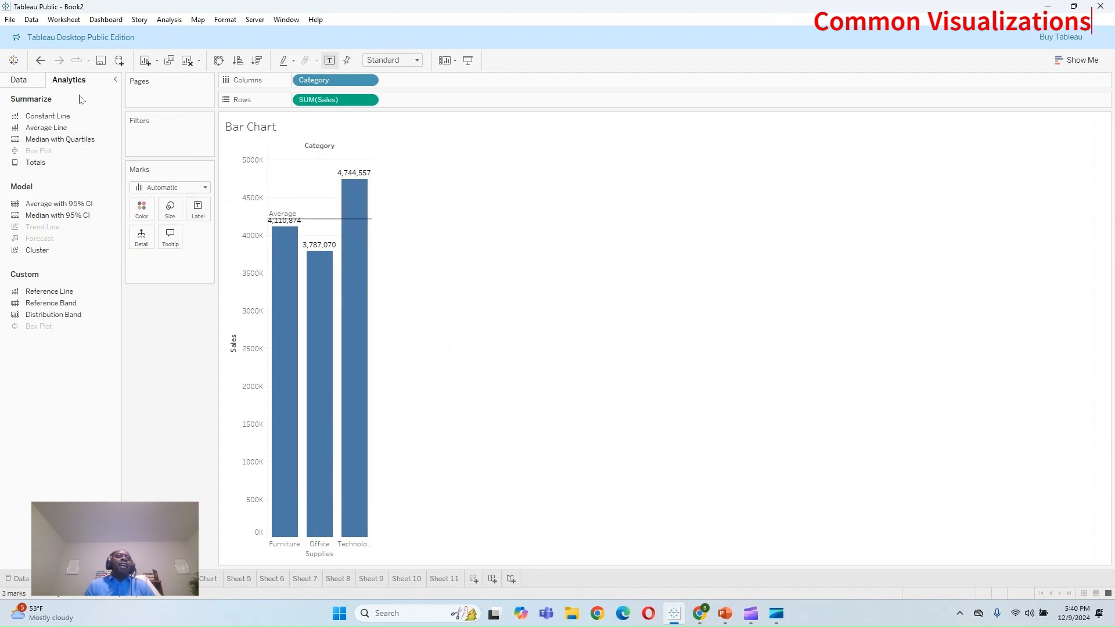
{"action": "mouse_move", "coordinate": [273, 227]}
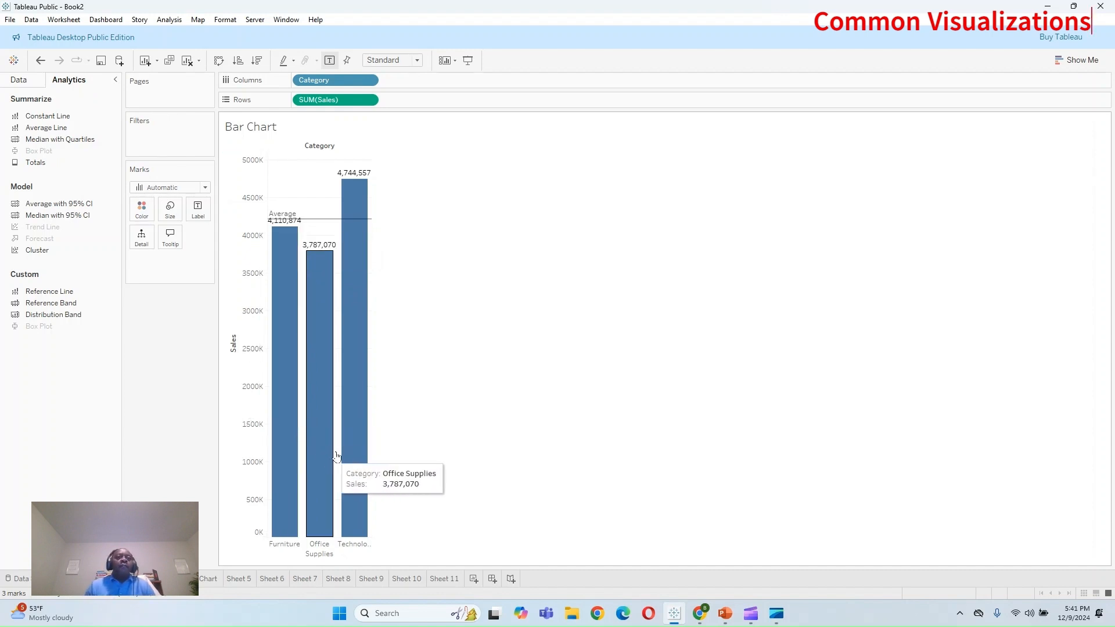
{"action": "left_click", "coordinate": [39, 61]}
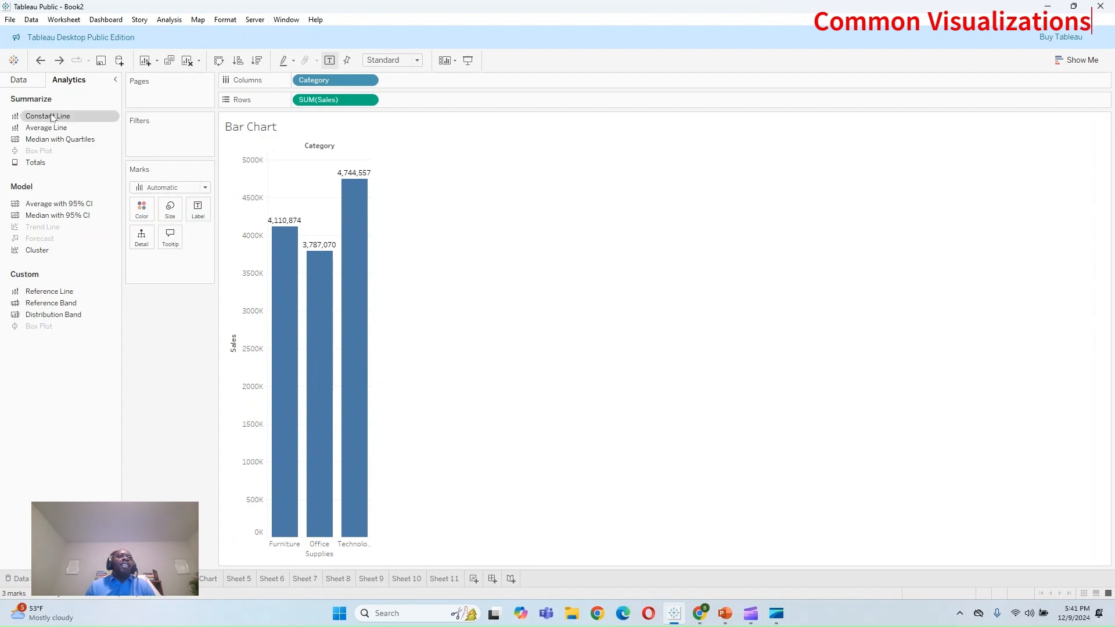
{"action": "left_click_drag", "start_coordinate": [47, 128], "coordinate": [372, 178]}
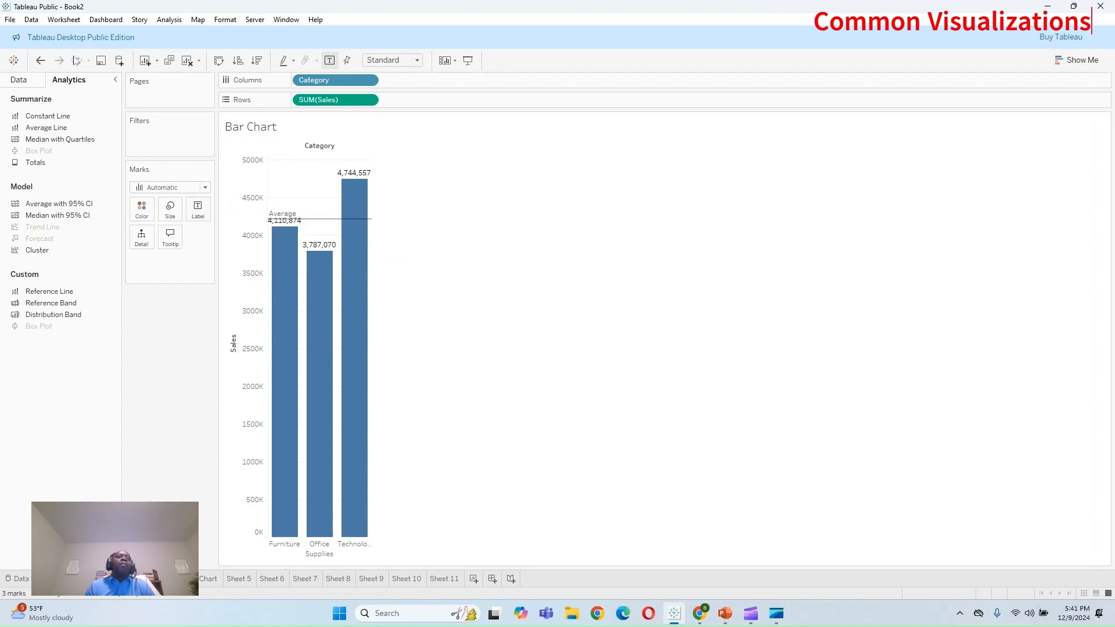
{"action": "left_click", "coordinate": [40, 60]}
{"action": "left_click_drag", "start_coordinate": [46, 128], "coordinate": [411, 174]}
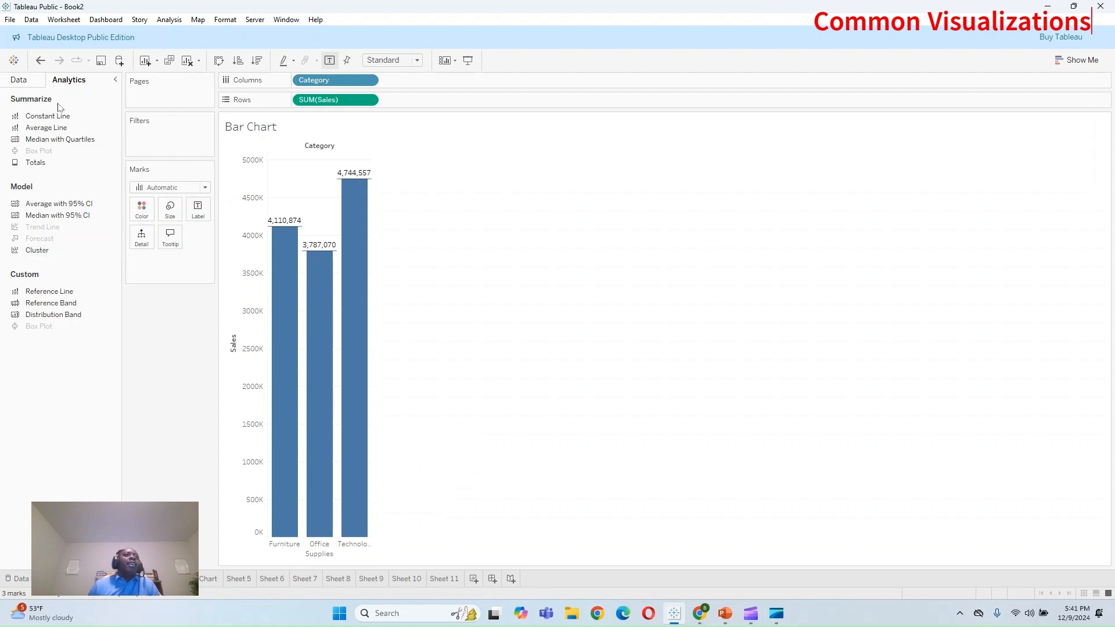
Step: Add a constant line to the Sales bars with the value 5000000 and change it to 500000
{"action": "left_click_drag", "start_coordinate": [61, 116], "coordinate": [334, 163]}
{"action": "left_click", "coordinate": [326, 153]}
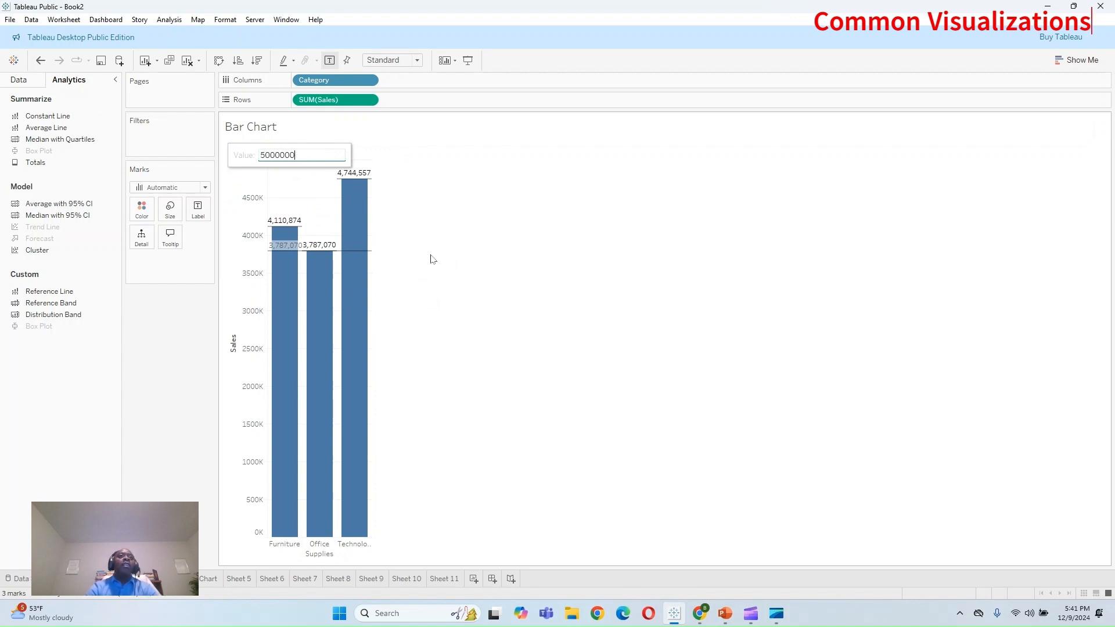
{"action": "type", "text": "5000000"}
{"action": "key", "text": "Return"}
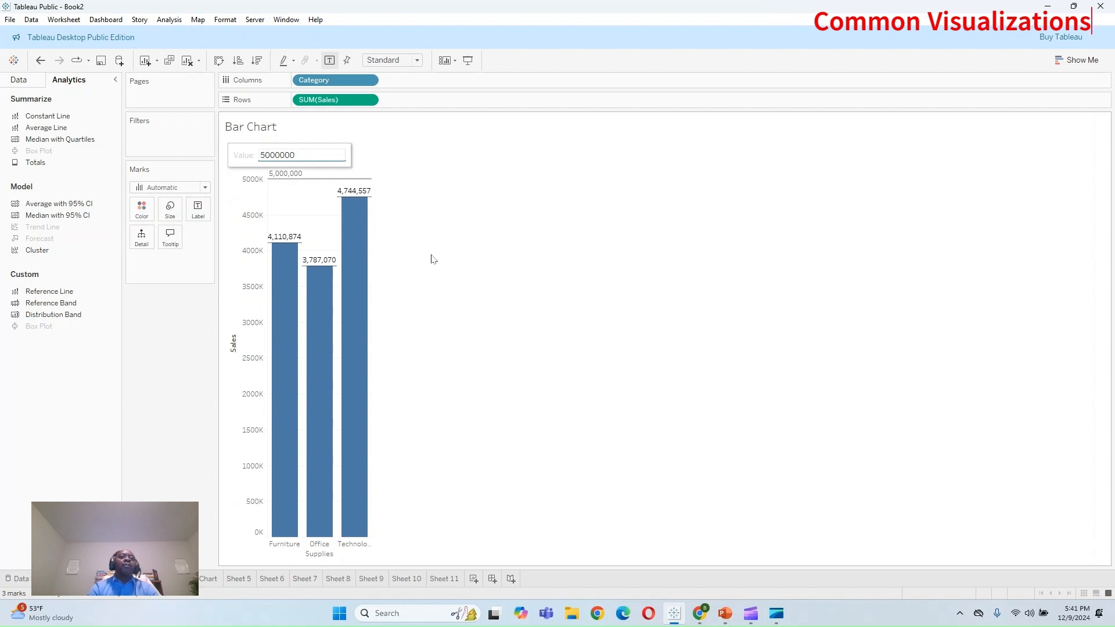
{"action": "key", "text": "Return"}
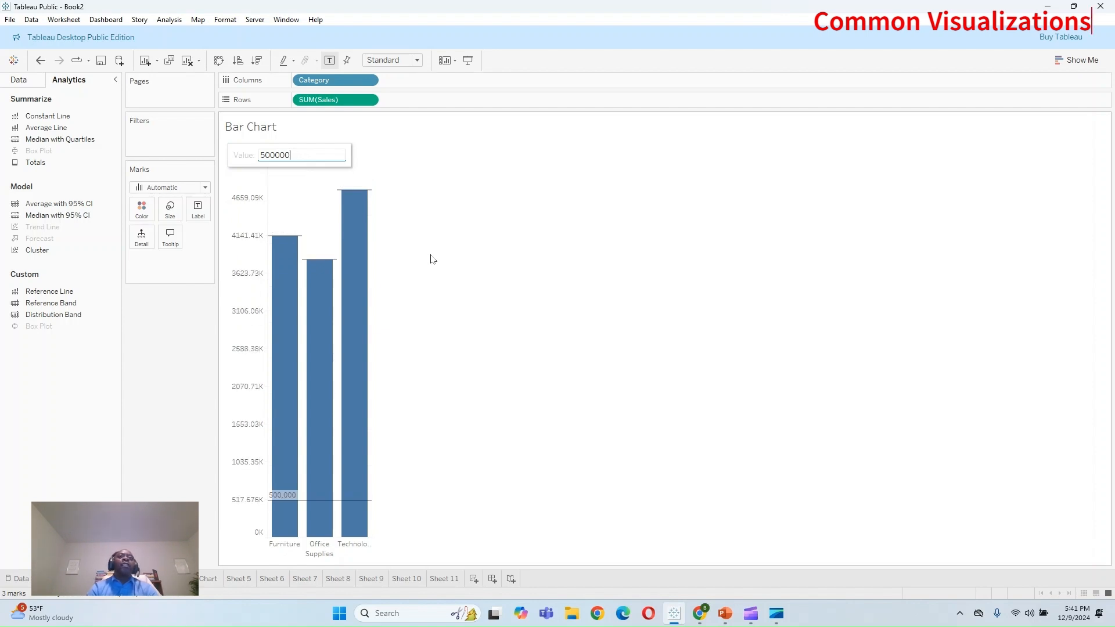
{"action": "left_click", "coordinate": [511, 362]}
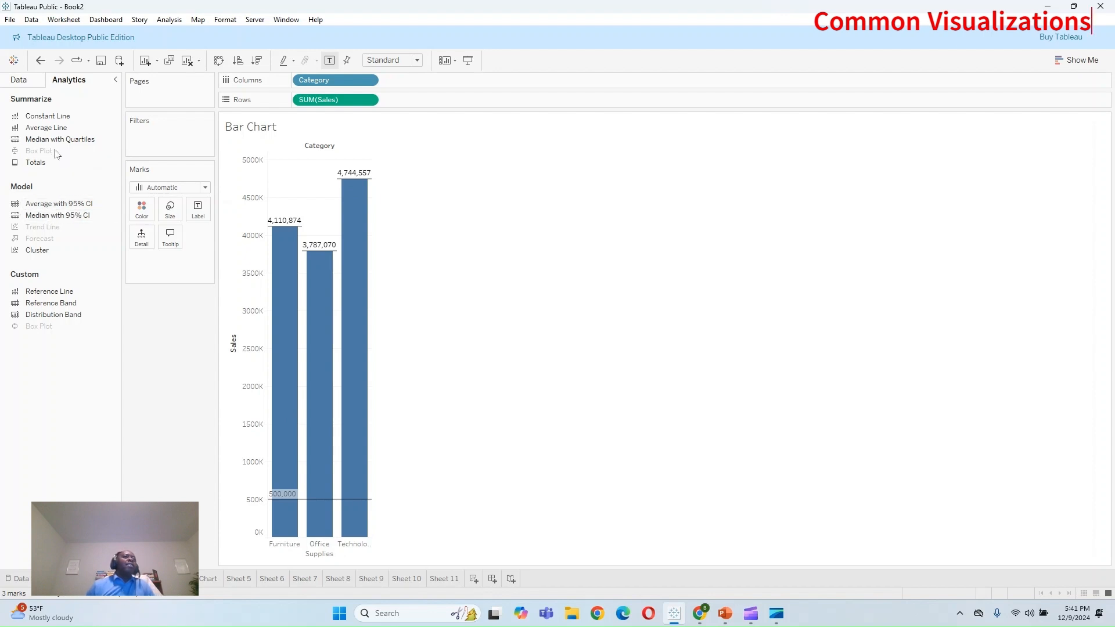
Step: Try a reference band across the entire table from minimum to maximum SUM(Sales), and undo it
{"action": "mouse_move", "coordinate": [66, 305]}
{"action": "left_mouse_down"}
{"action": "mouse_move", "coordinate": [137, 293]}
{"action": "mouse_move", "coordinate": [360, 184]}
{"action": "mouse_move", "coordinate": [331, 166]}
{"action": "left_mouse_up"}
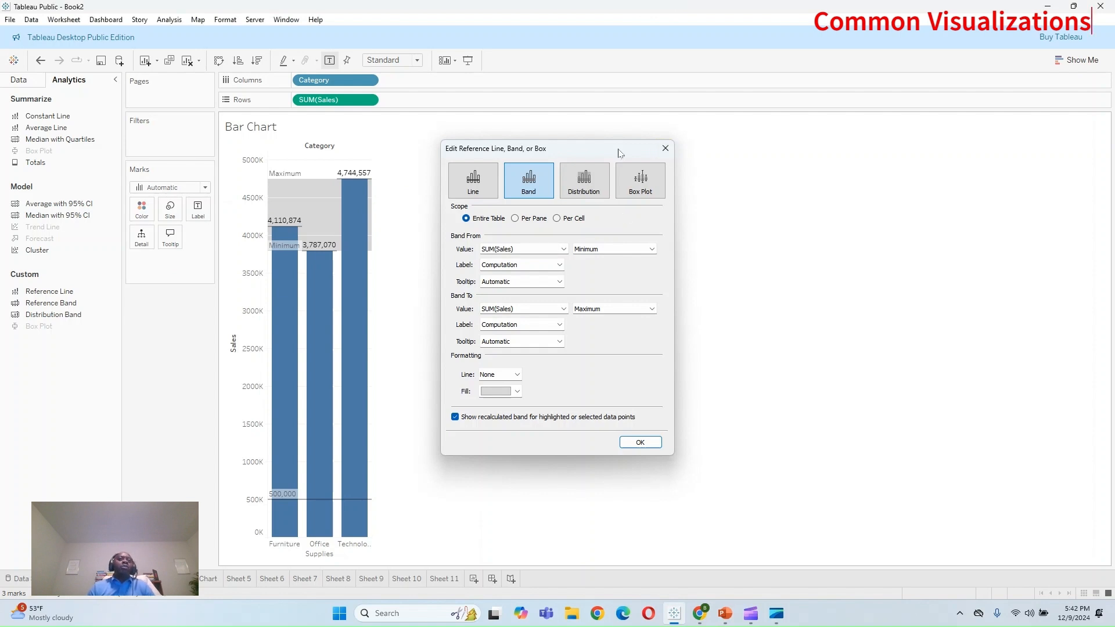
{"action": "left_click", "coordinate": [665, 148]}
{"action": "left_click_drag", "start_coordinate": [34, 322], "coordinate": [119, 337]}
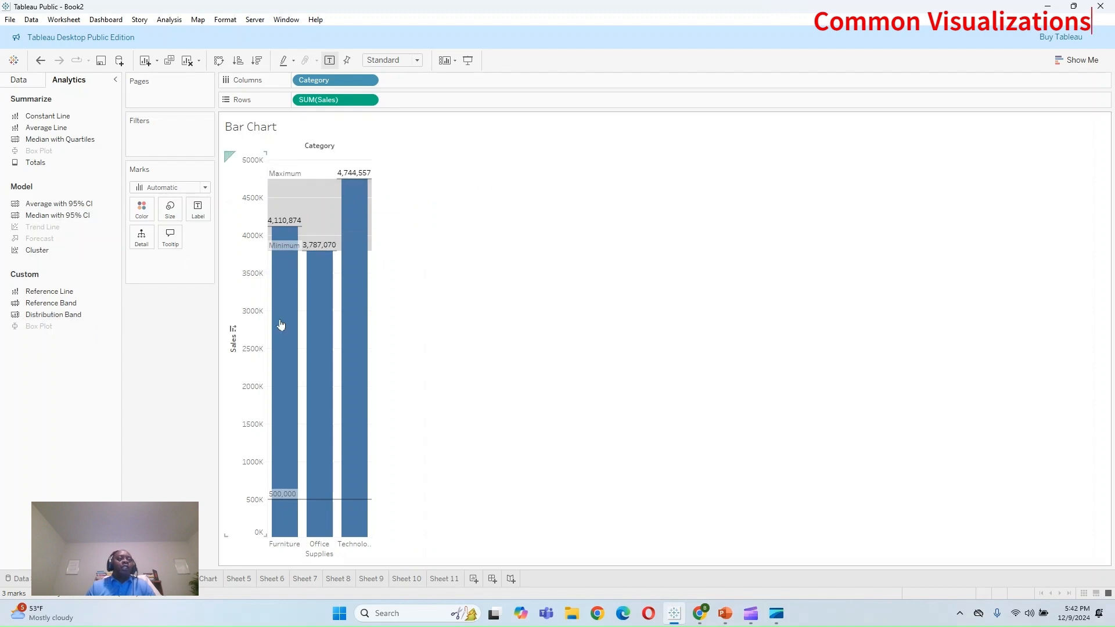
{"action": "left_click", "coordinate": [42, 65]}
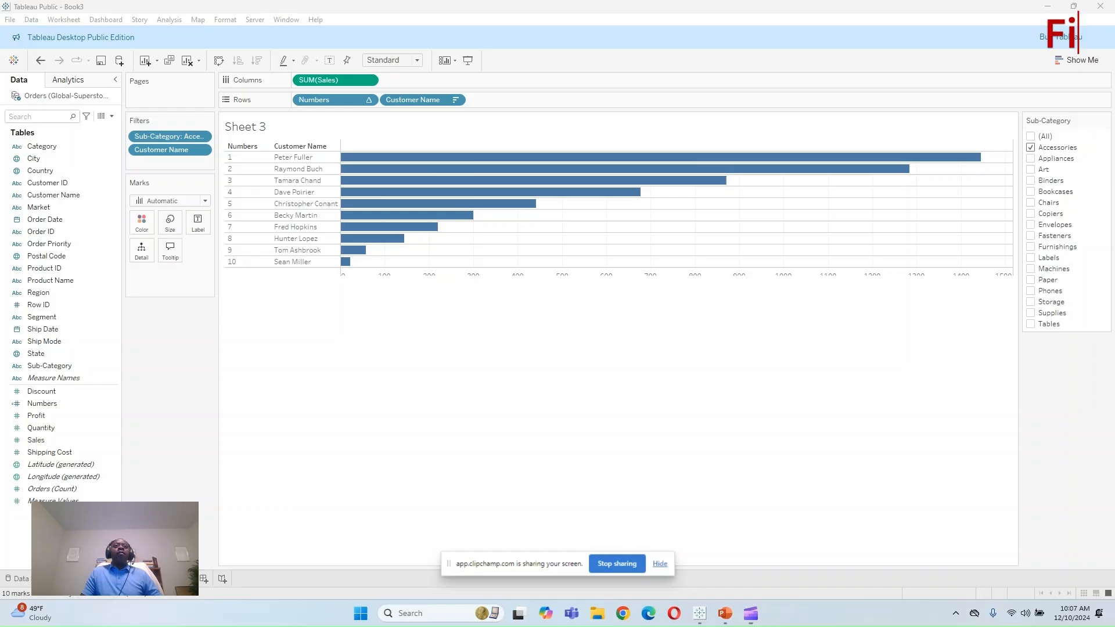
Step: Check the filter order in the Sheet 1 caption, and remove the existing Market filter from the Orders data source
{"action": "left_click", "coordinate": [185, 579]}
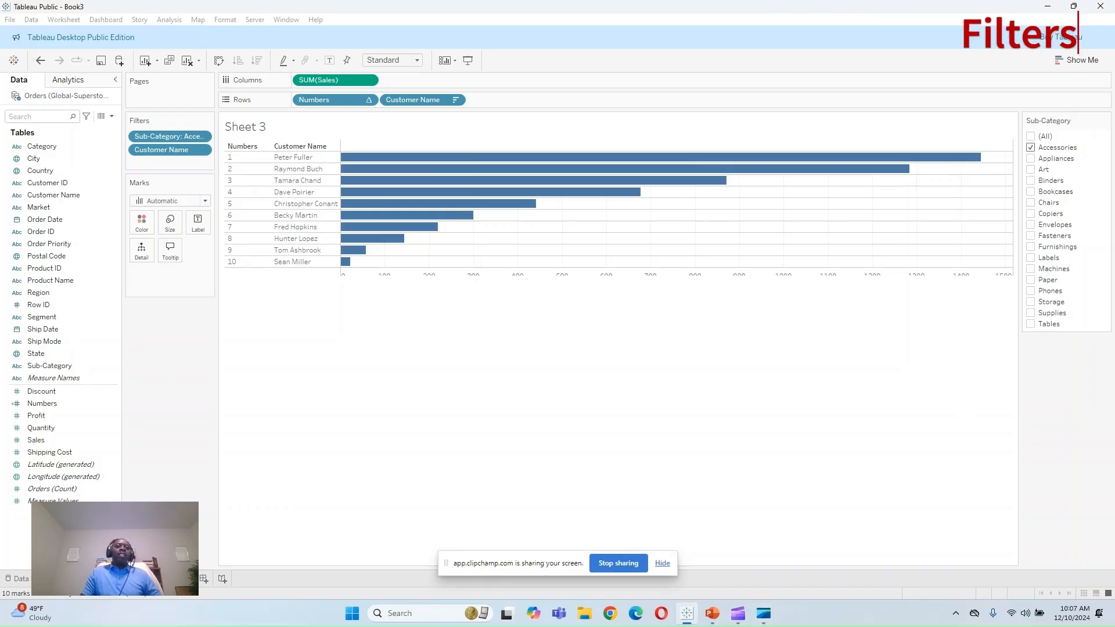
{"action": "left_click", "coordinate": [77, 579]}
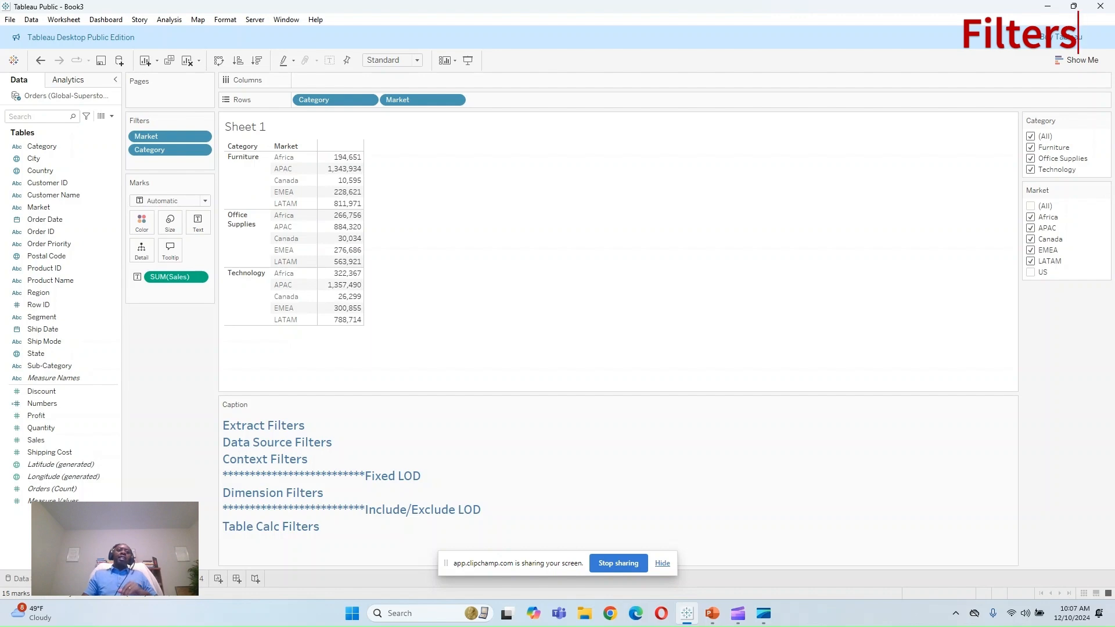
{"action": "left_click", "coordinate": [36, 578]}
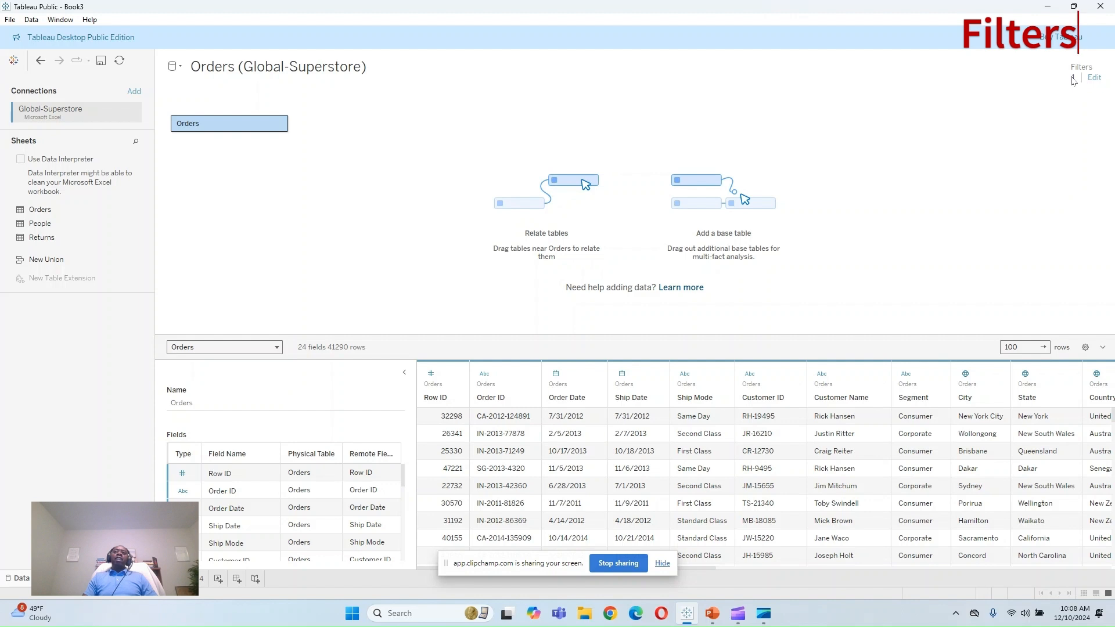
{"action": "left_click", "coordinate": [1095, 77]}
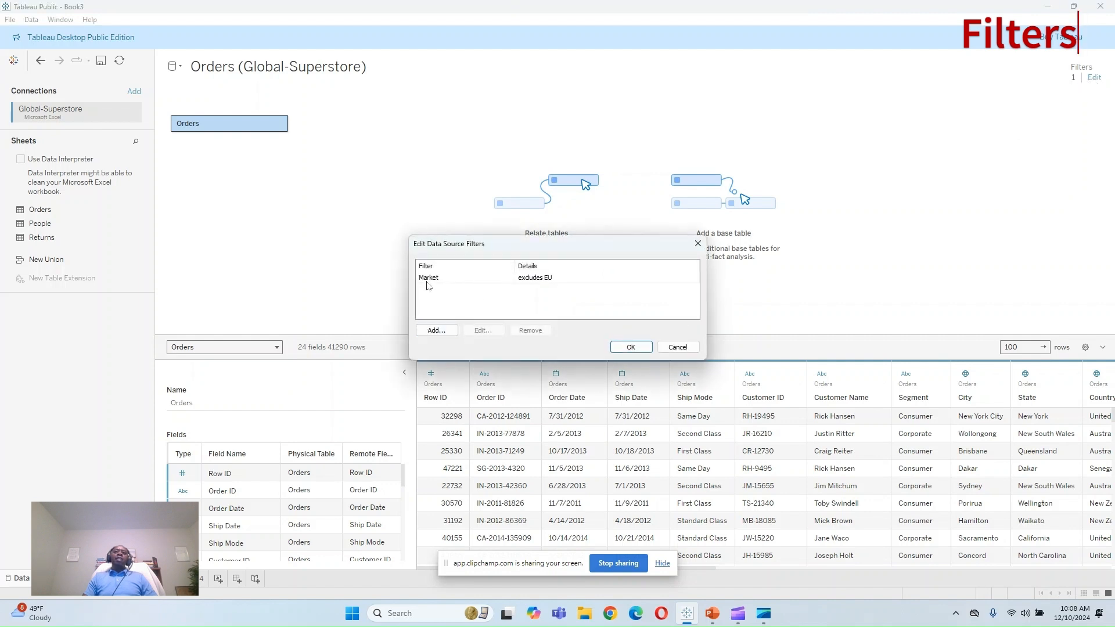
{"action": "left_click", "coordinate": [430, 282]}
{"action": "left_click", "coordinate": [530, 330]}
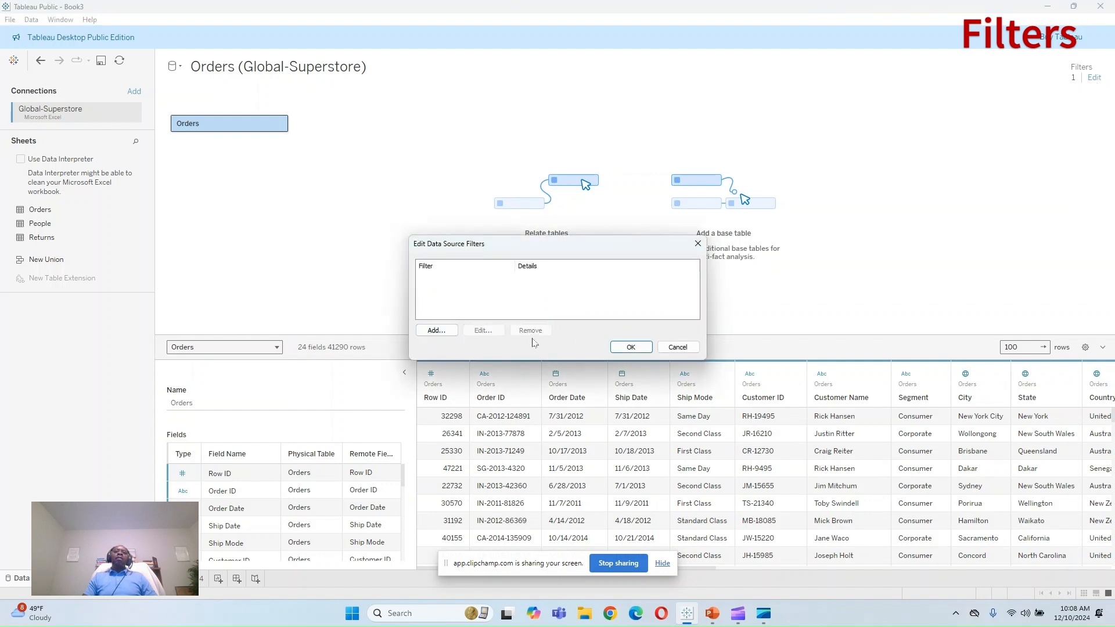
{"action": "left_click", "coordinate": [631, 348]}
Step: Add a data source filter on Market that excludes Africa, Canada and EU
{"action": "left_click", "coordinate": [1095, 80]}
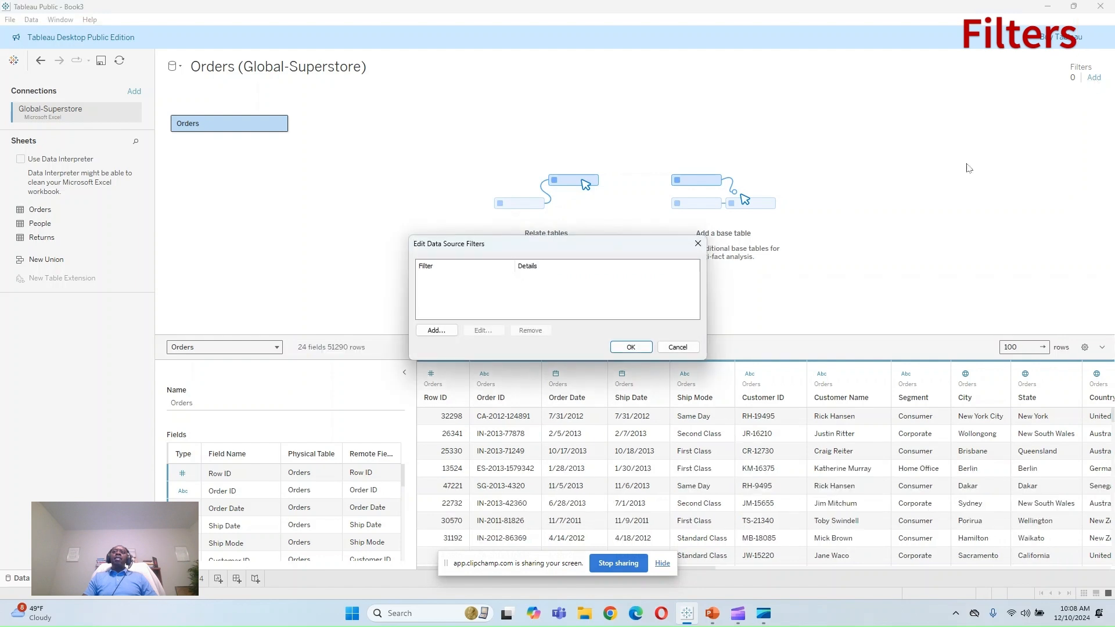
{"action": "left_click", "coordinate": [432, 330]}
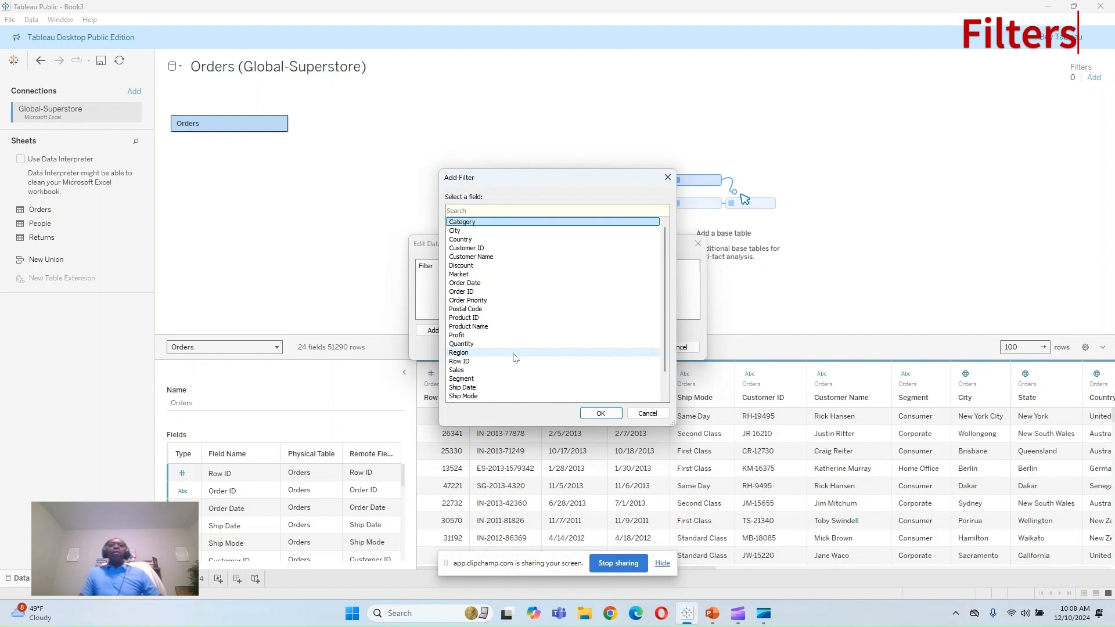
{"action": "left_click", "coordinate": [465, 274]}
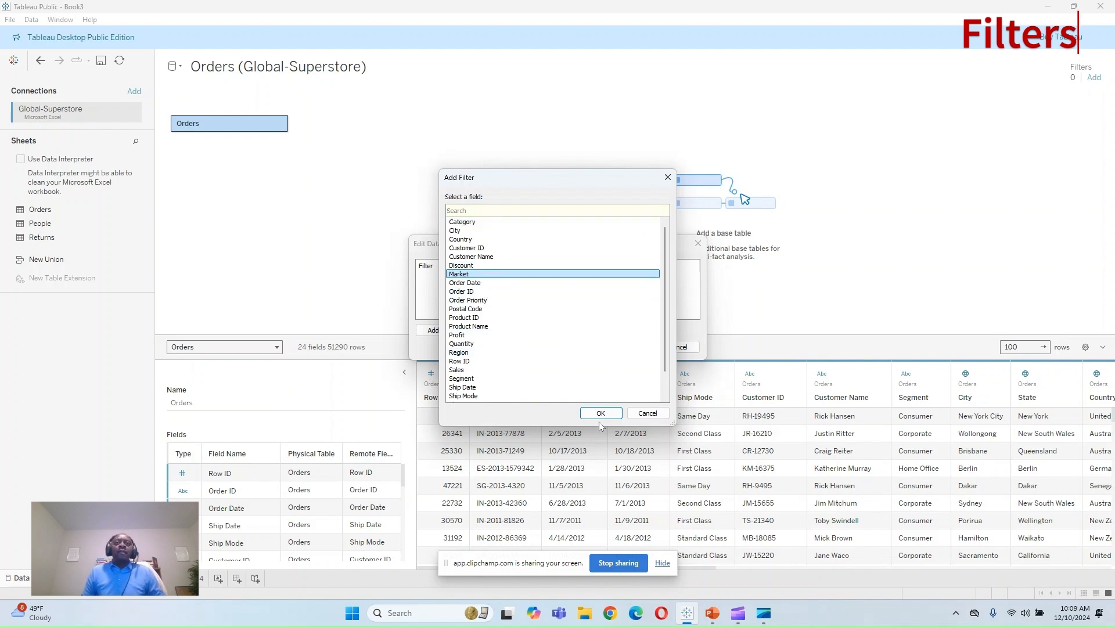
{"action": "left_click", "coordinate": [601, 414]}
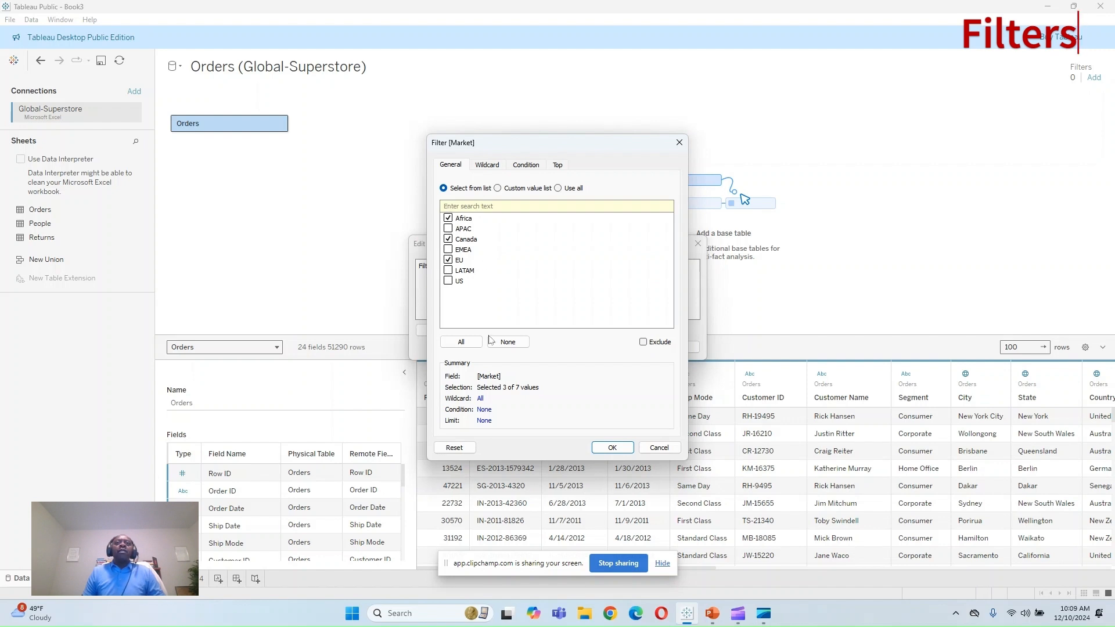
{"action": "left_click", "coordinate": [644, 343]}
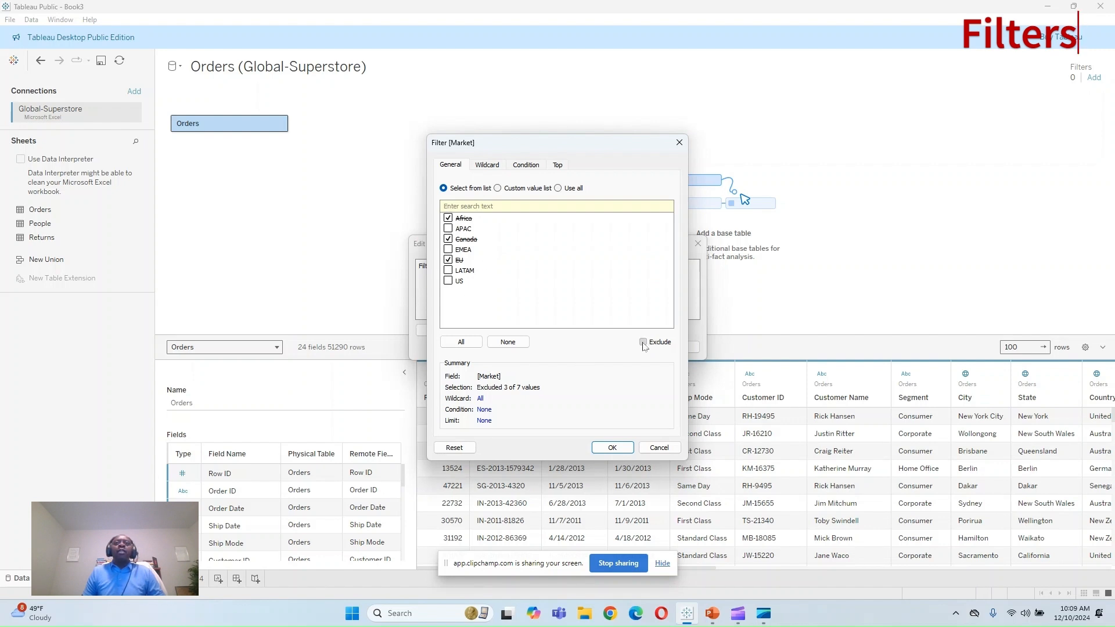
{"action": "left_click", "coordinate": [611, 448]}
{"action": "left_click", "coordinate": [631, 347]}
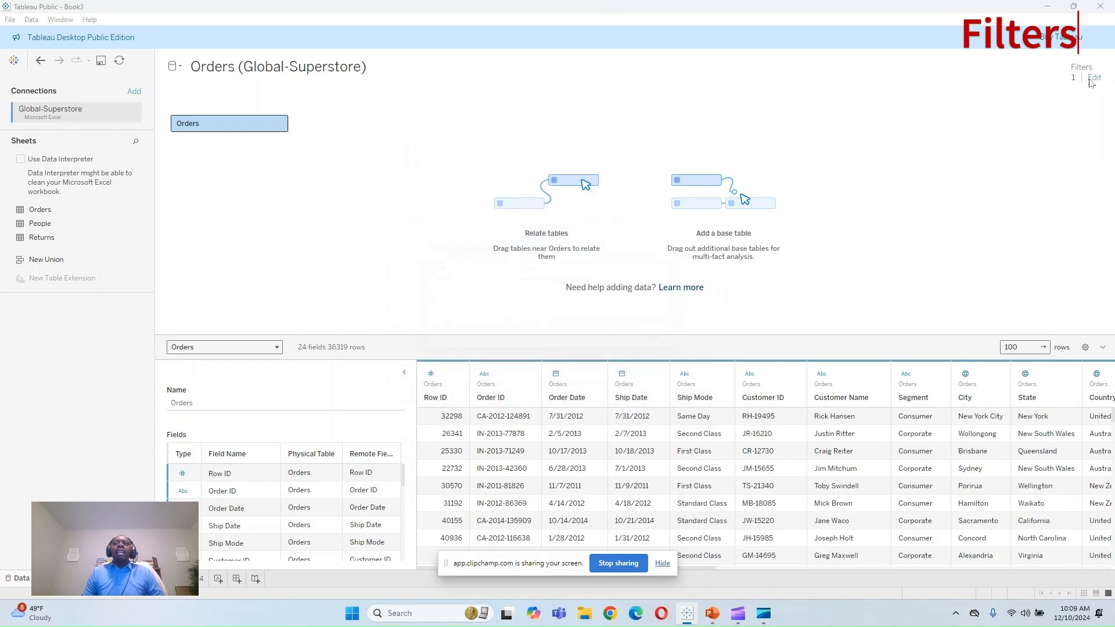
Step: Add a second data source filter on Product ID that excludes FUR-ADV-10000002
{"action": "left_click", "coordinate": [1094, 78]}
{"action": "left_click", "coordinate": [436, 330]}
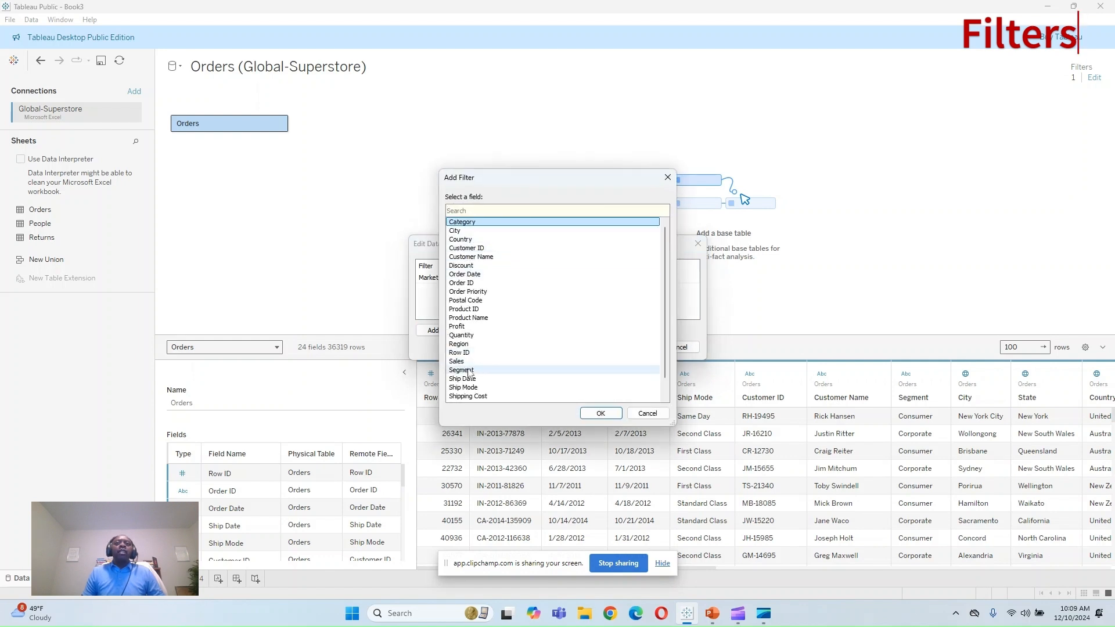
{"action": "left_click", "coordinate": [473, 309]}
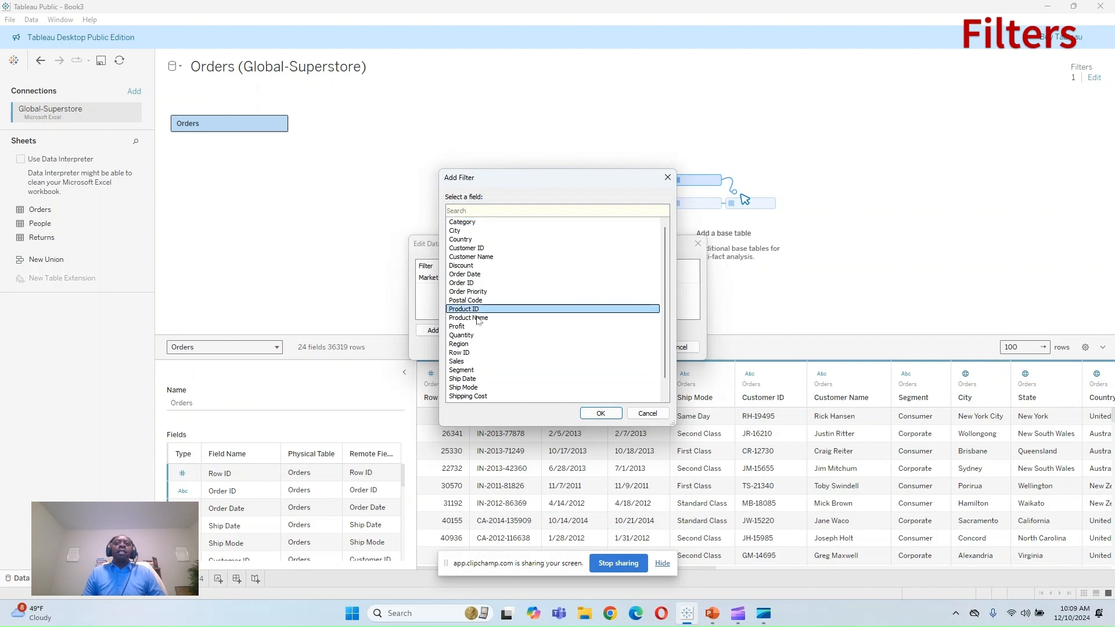
{"action": "left_click", "coordinate": [602, 413]}
{"action": "left_click", "coordinate": [448, 218]}
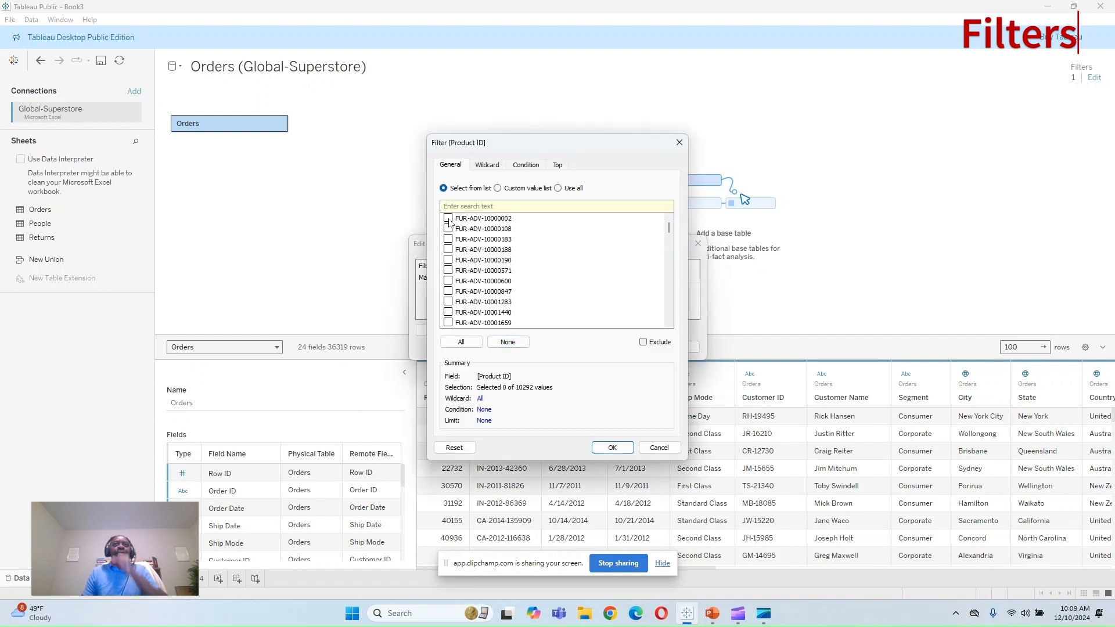
{"action": "left_click", "coordinate": [643, 342]}
{"action": "left_click", "coordinate": [612, 447]}
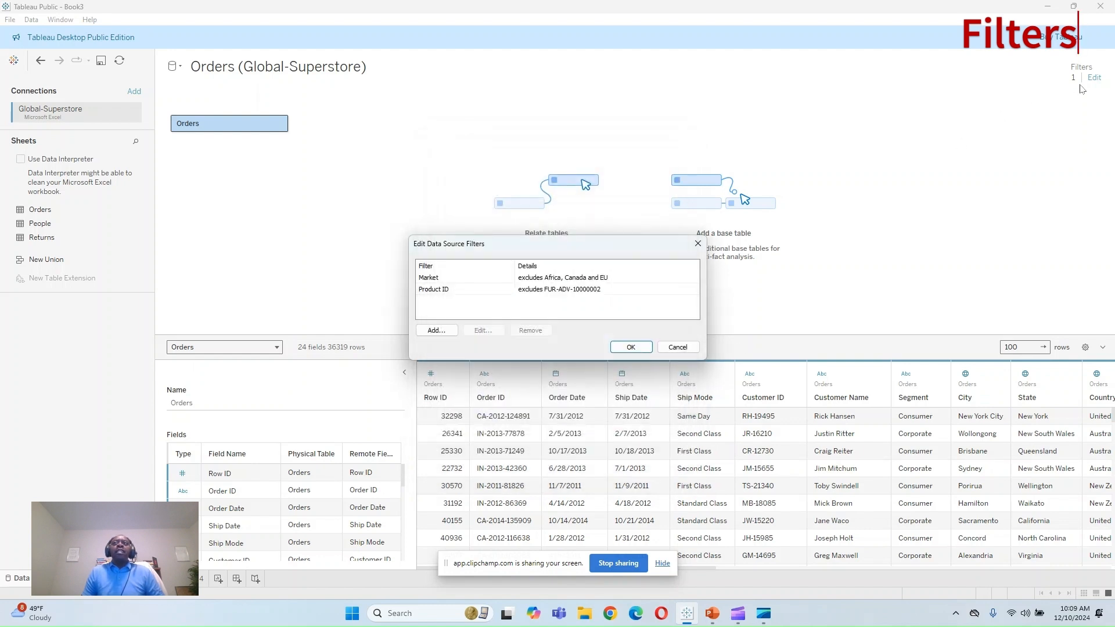
{"action": "left_click", "coordinate": [630, 347]}
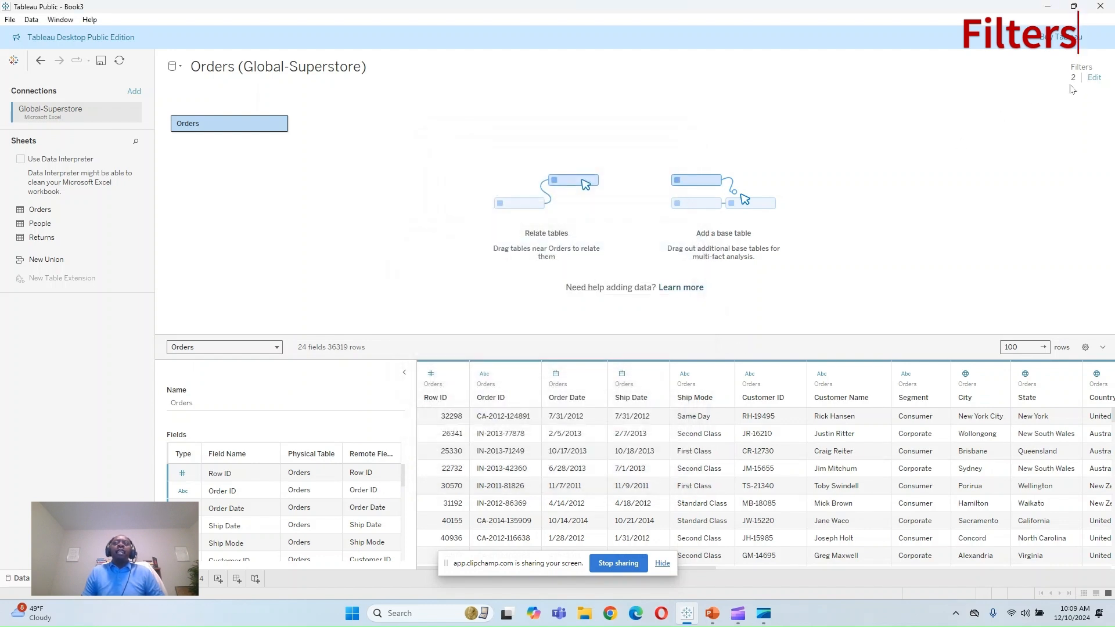
Step: Remove the Product ID filter from the data source filters
{"action": "left_click", "coordinate": [1092, 79]}
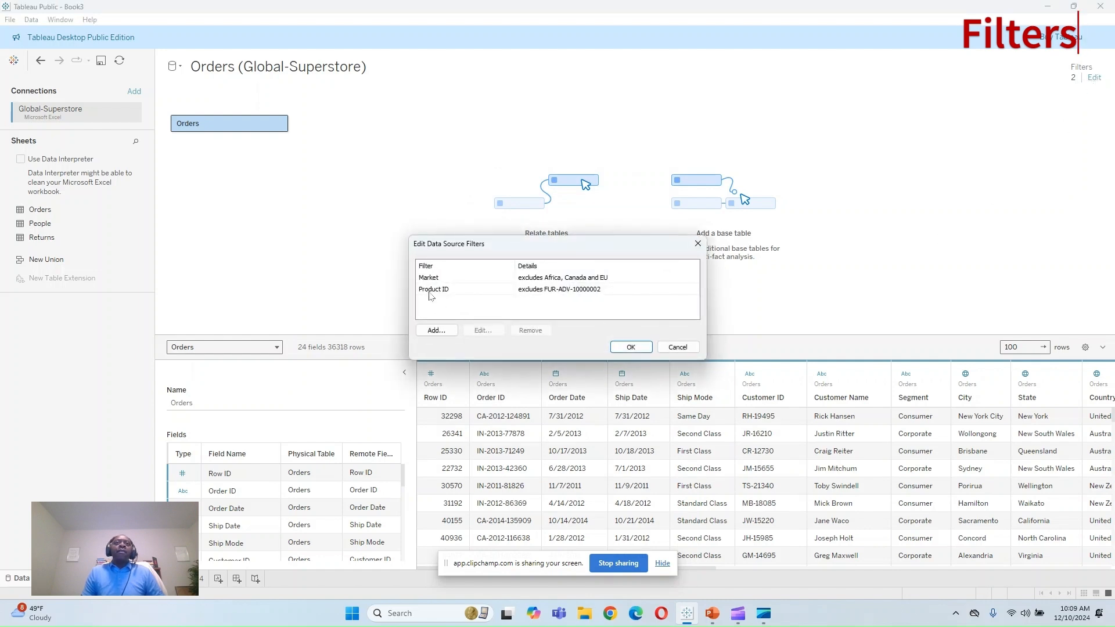
{"action": "left_click", "coordinate": [431, 294]}
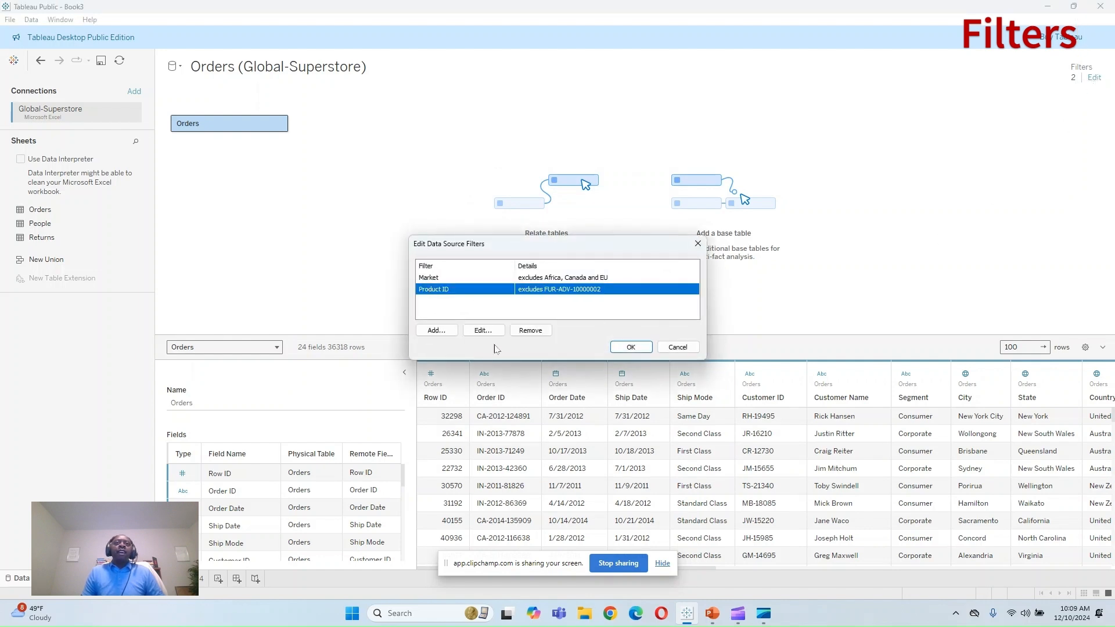
{"action": "left_click", "coordinate": [531, 330]}
{"action": "left_click", "coordinate": [631, 347]}
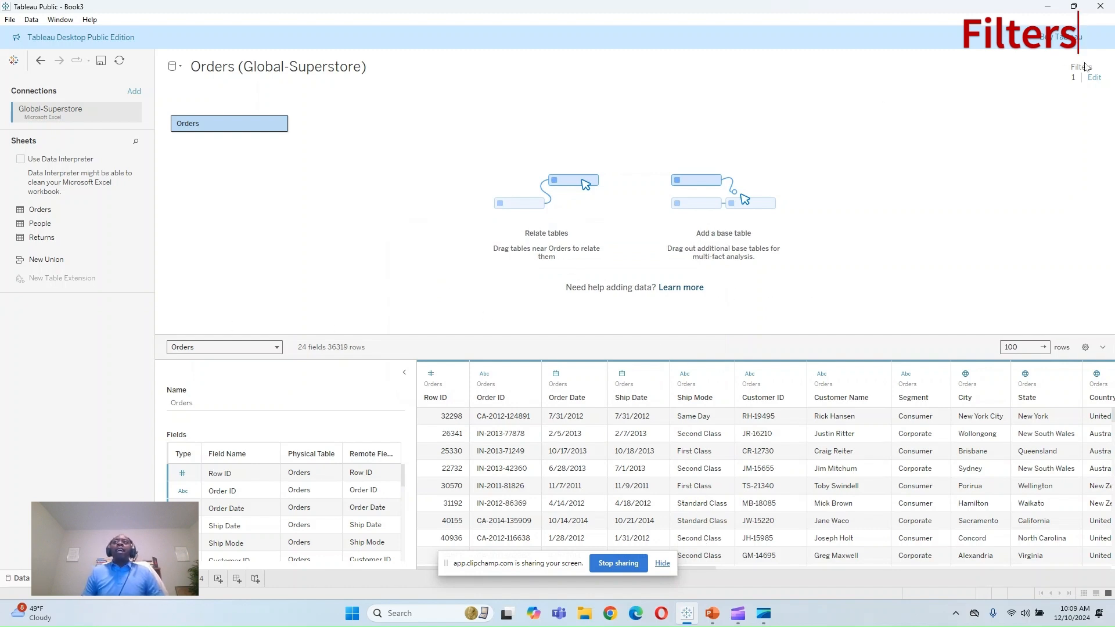
Step: In a new worksheet, chart Sales by Category as vertical bars and show the Category filter
{"action": "left_click", "coordinate": [218, 580]}
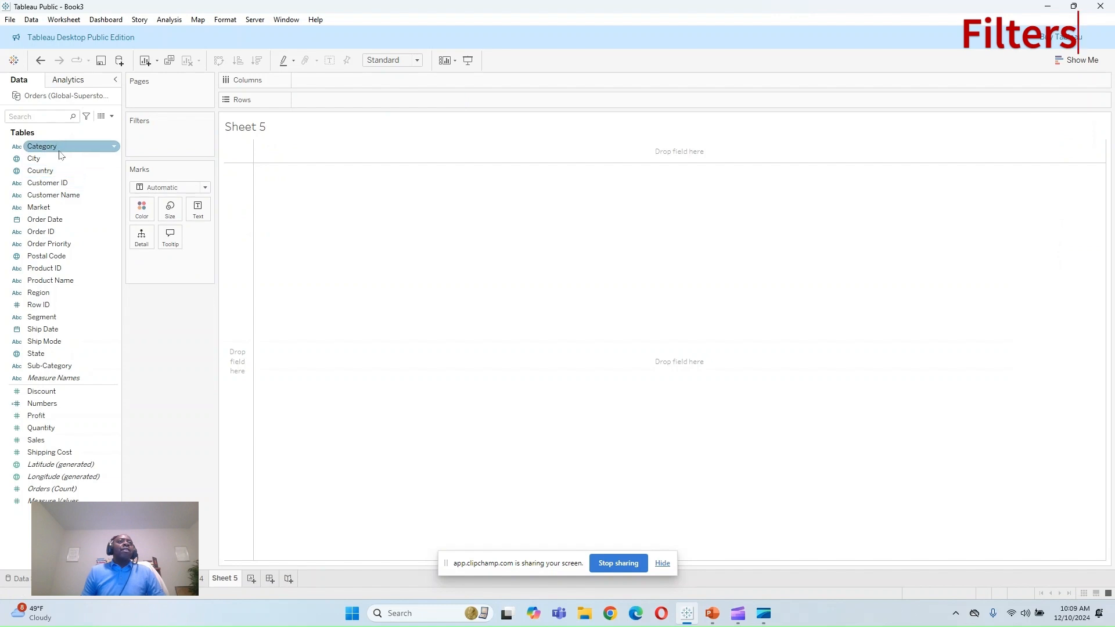
{"action": "double_click", "coordinate": [60, 152]}
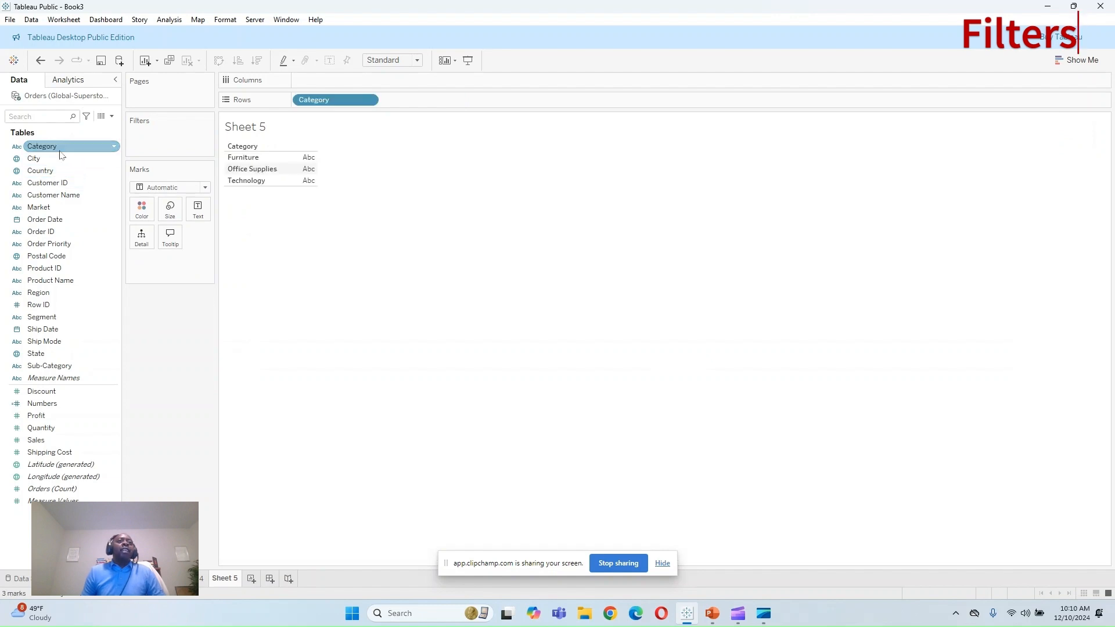
{"action": "left_click_drag", "start_coordinate": [345, 91], "coordinate": [327, 80]}
{"action": "left_click_drag", "start_coordinate": [64, 439], "coordinate": [340, 104]}
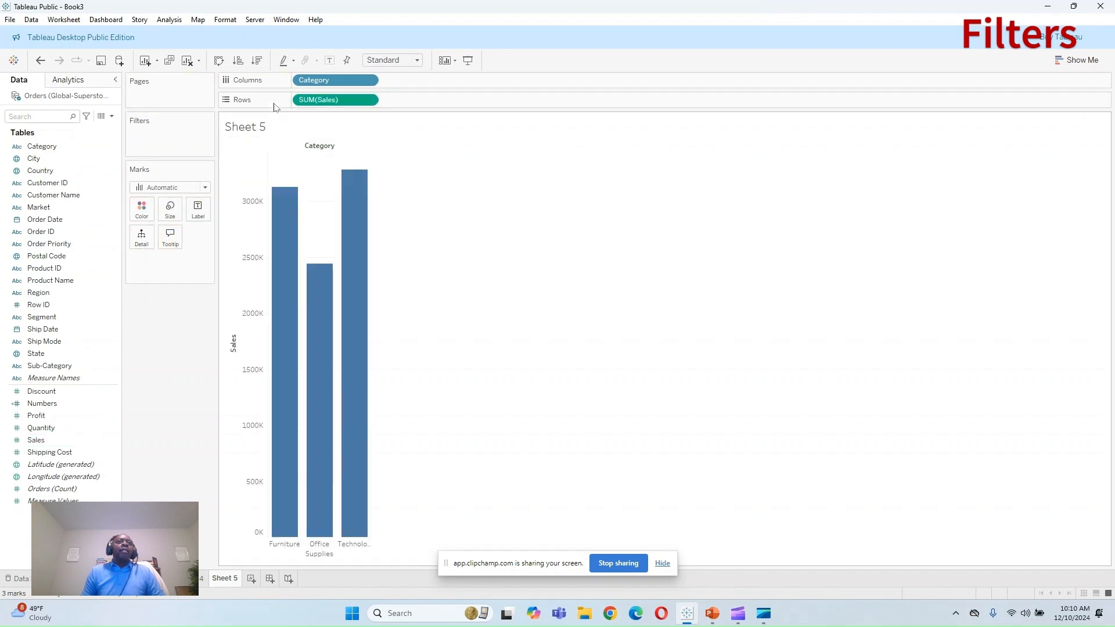
{"action": "left_click", "coordinate": [371, 80]}
{"action": "left_click", "coordinate": [352, 114]}
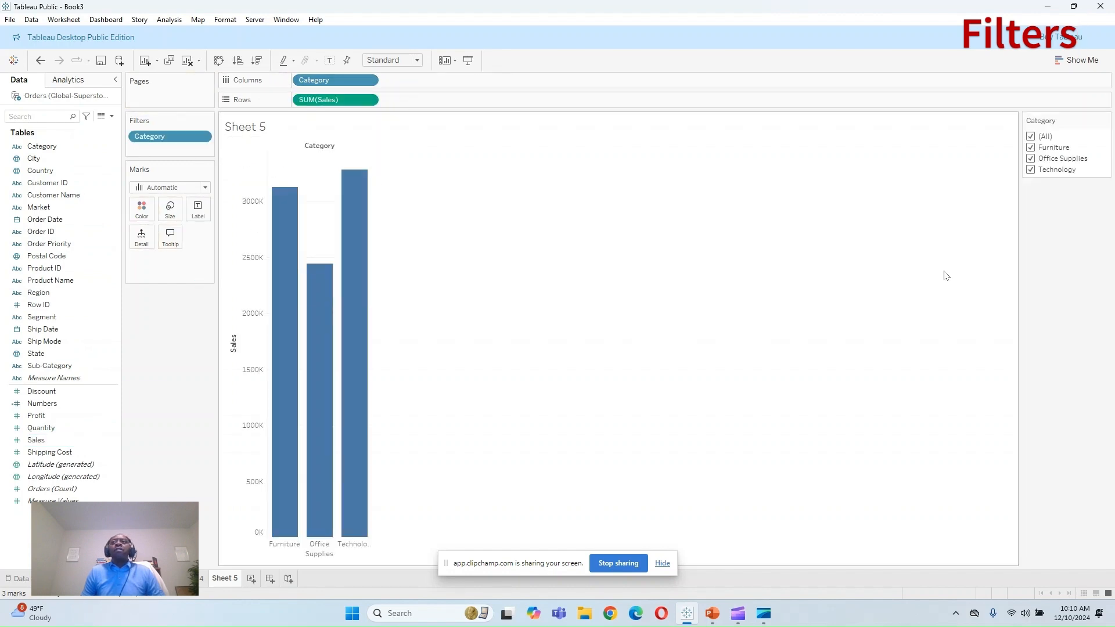
Step: Filter out Office Supplies and Technology from the Category chart, and restore all categories
{"action": "left_click", "coordinate": [1032, 158]}
{"action": "left_click", "coordinate": [1031, 169]}
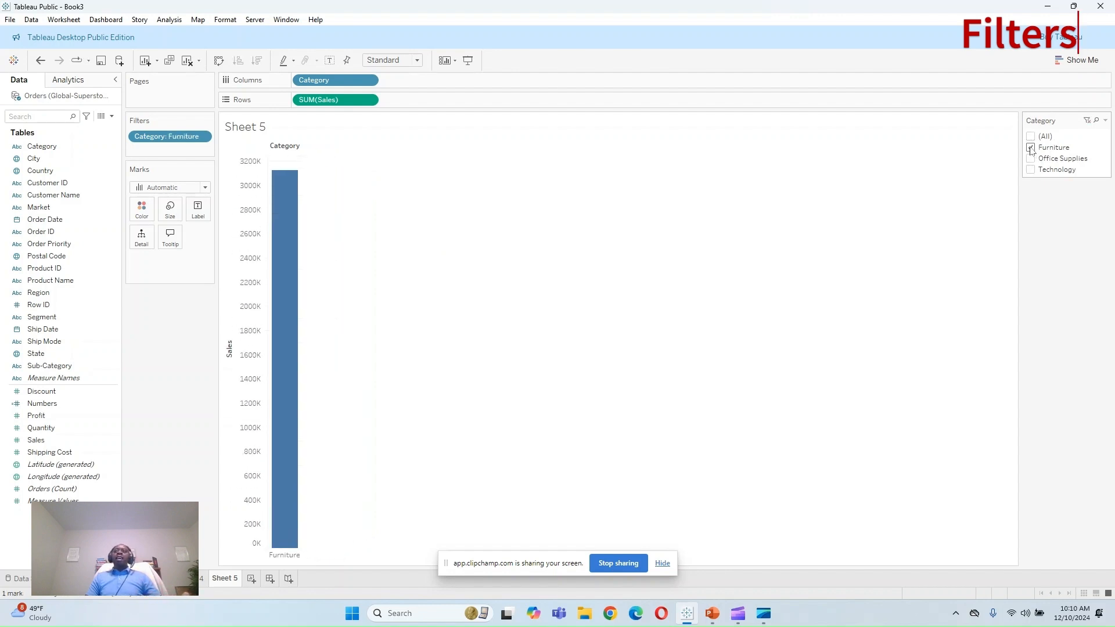
{"action": "left_click", "coordinate": [1031, 136]}
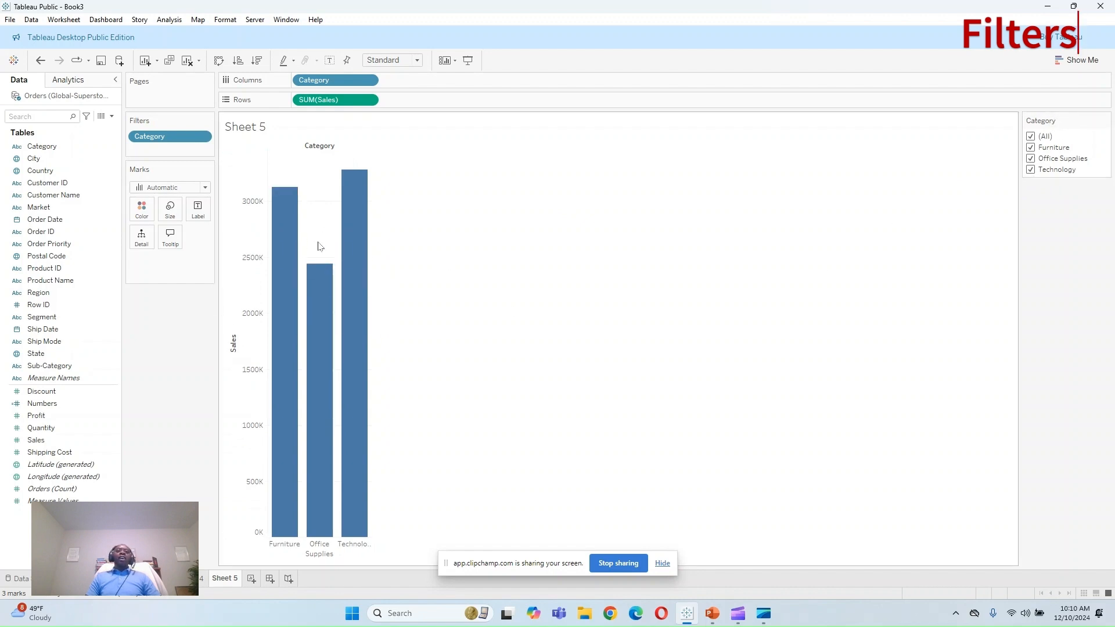
Step: In another new worksheet, add a Sub-Category filter with all values selected and show its filter control
{"action": "left_click", "coordinate": [251, 579]}
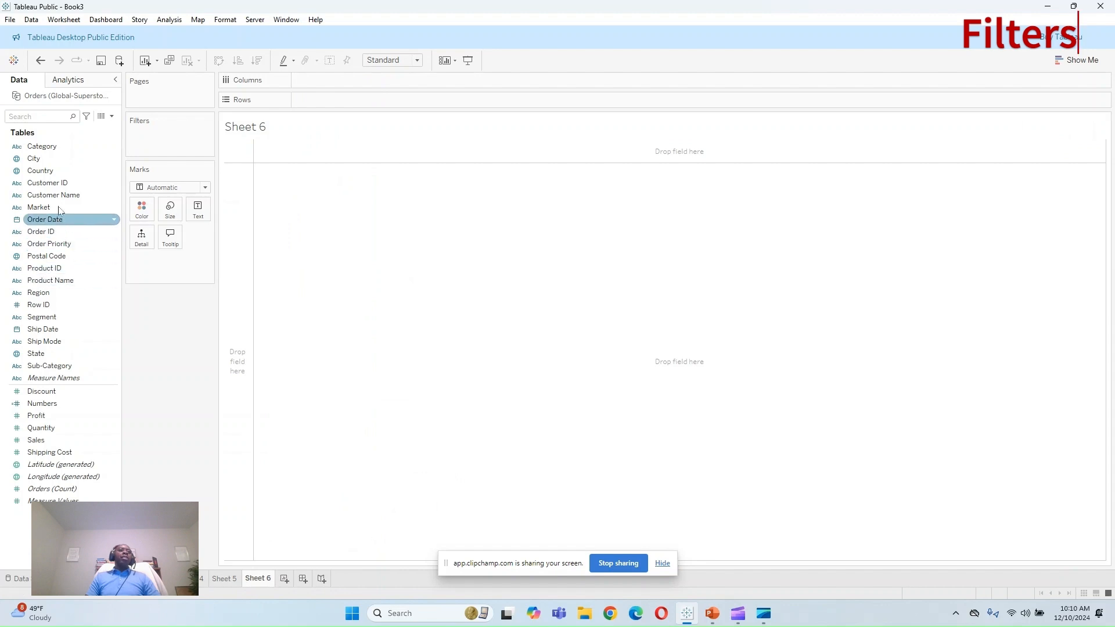
{"action": "left_click_drag", "start_coordinate": [51, 371], "coordinate": [165, 141]}
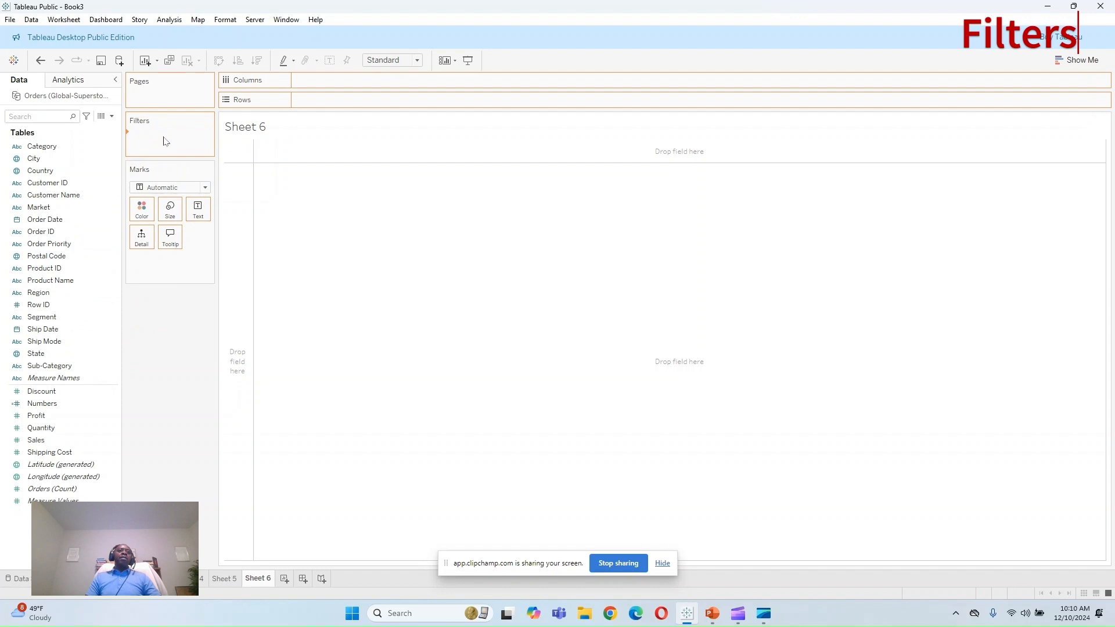
{"action": "left_click", "coordinate": [461, 342]}
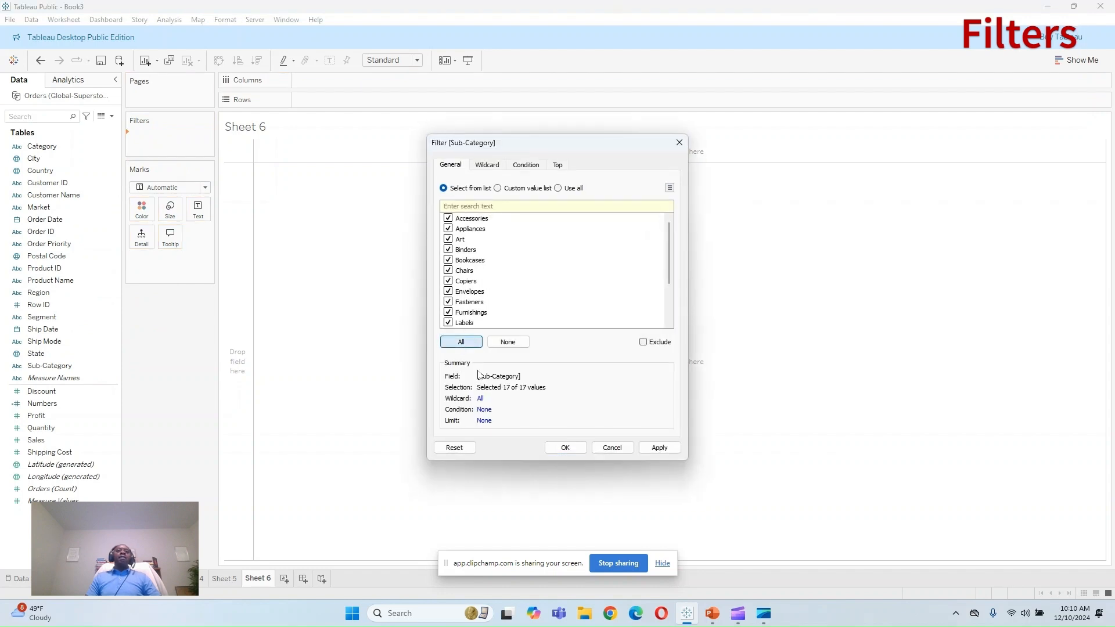
{"action": "left_click", "coordinate": [659, 448]}
{"action": "left_click", "coordinate": [565, 448]}
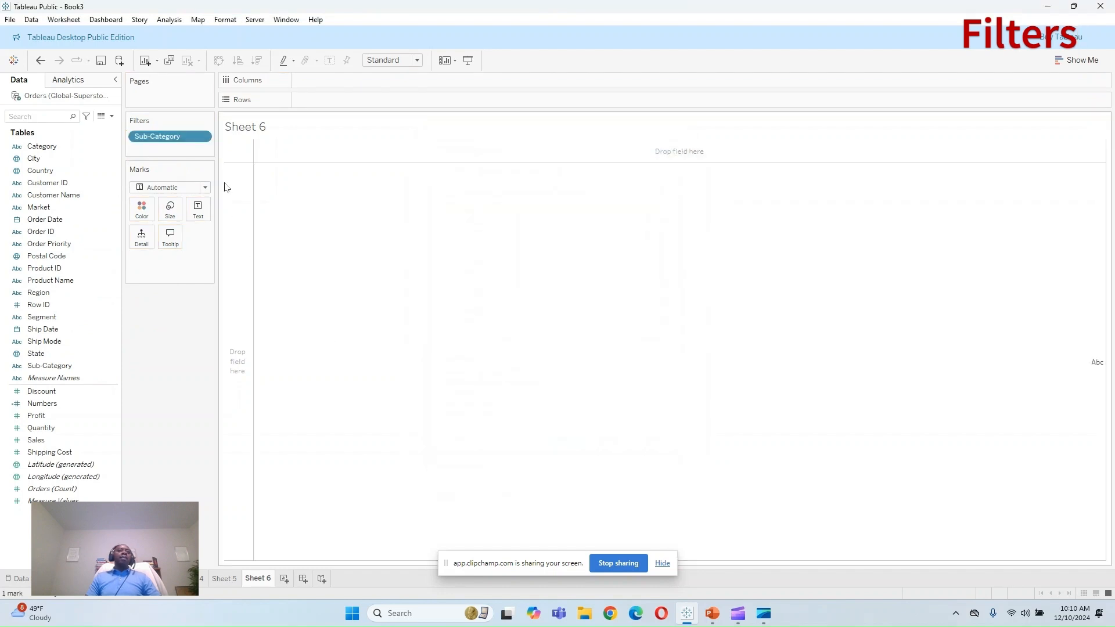
{"action": "left_click", "coordinate": [205, 140]}
{"action": "left_click", "coordinate": [249, 160]}
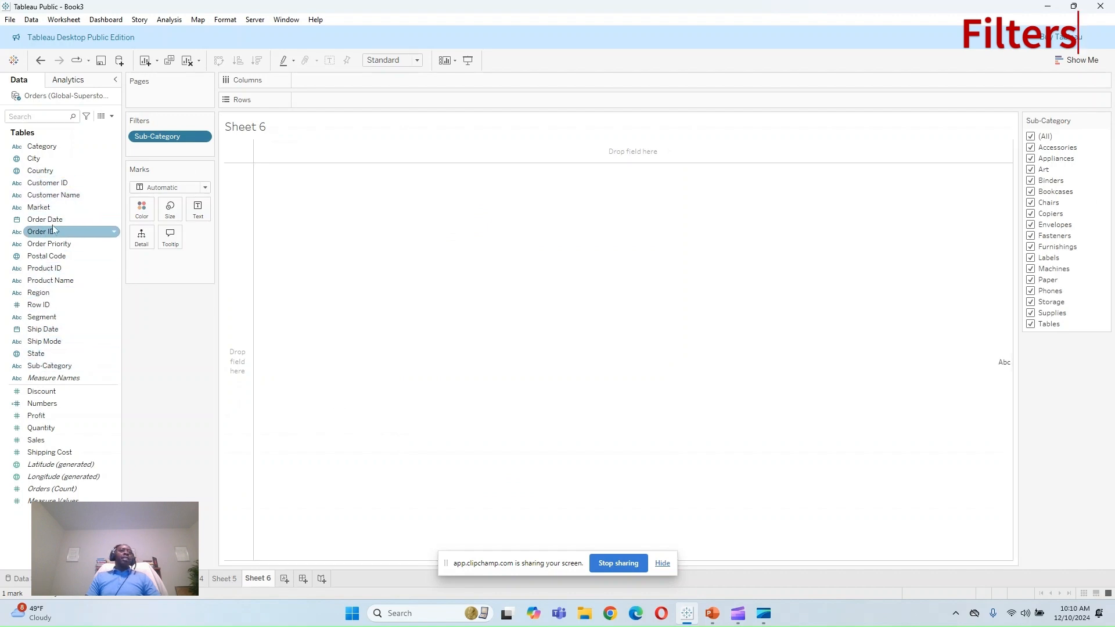
Step: Chart Profit by Product Name with all members included, sort it in descending order, and swap it to horizontal bars
{"action": "left_click_drag", "start_coordinate": [62, 285], "coordinate": [342, 82]}
{"action": "left_click", "coordinate": [517, 297]}
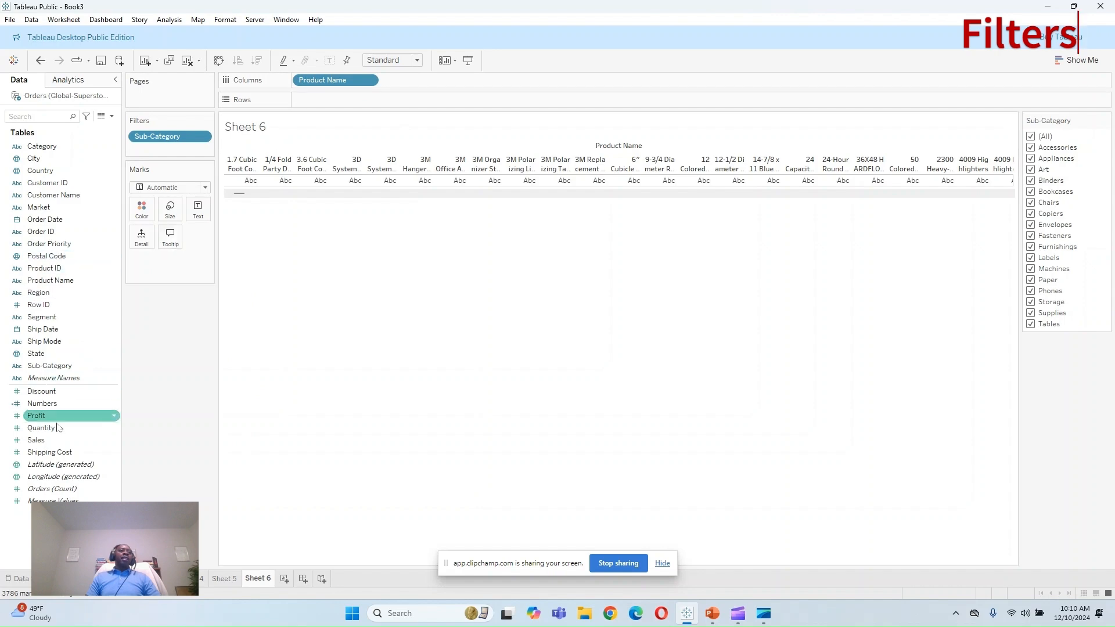
{"action": "left_click_drag", "start_coordinate": [36, 416], "coordinate": [337, 100]}
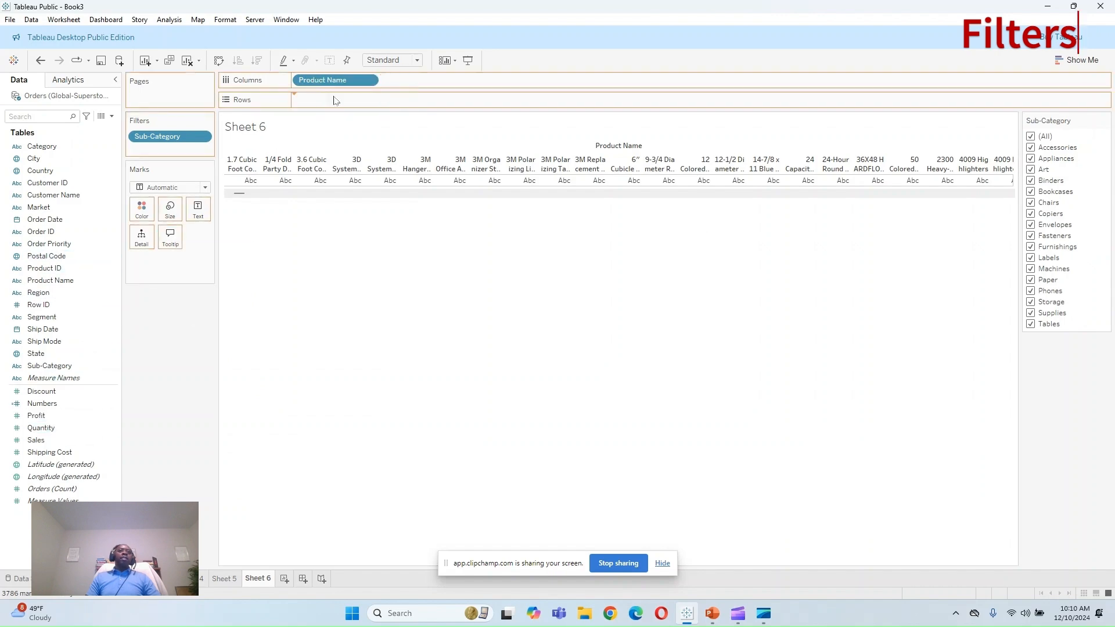
{"action": "left_click", "coordinate": [258, 63]}
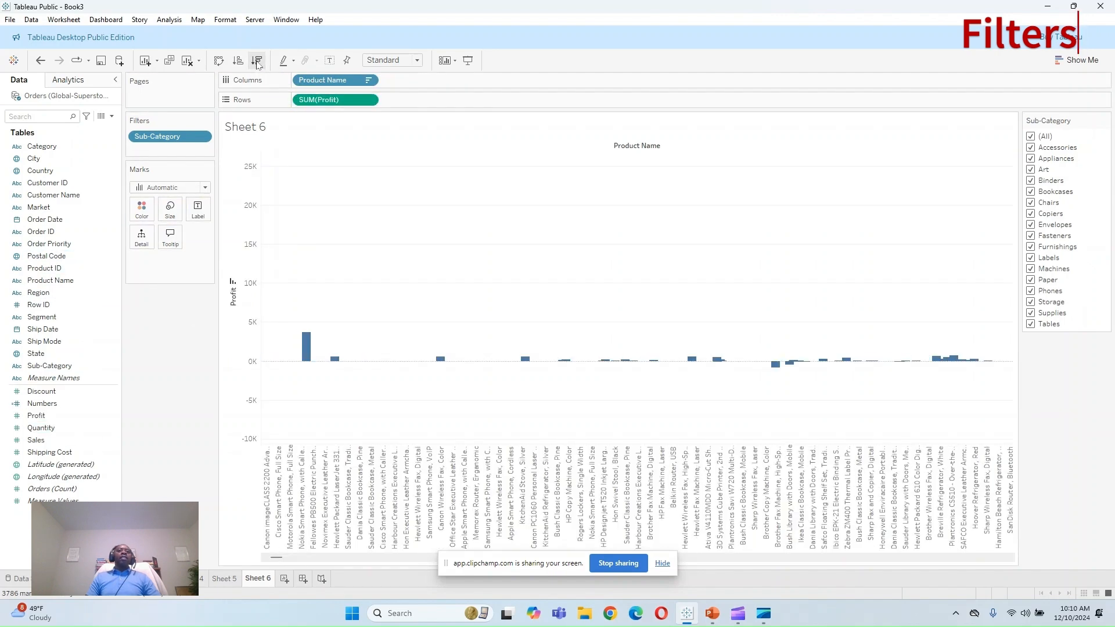
{"action": "left_click", "coordinate": [218, 60]}
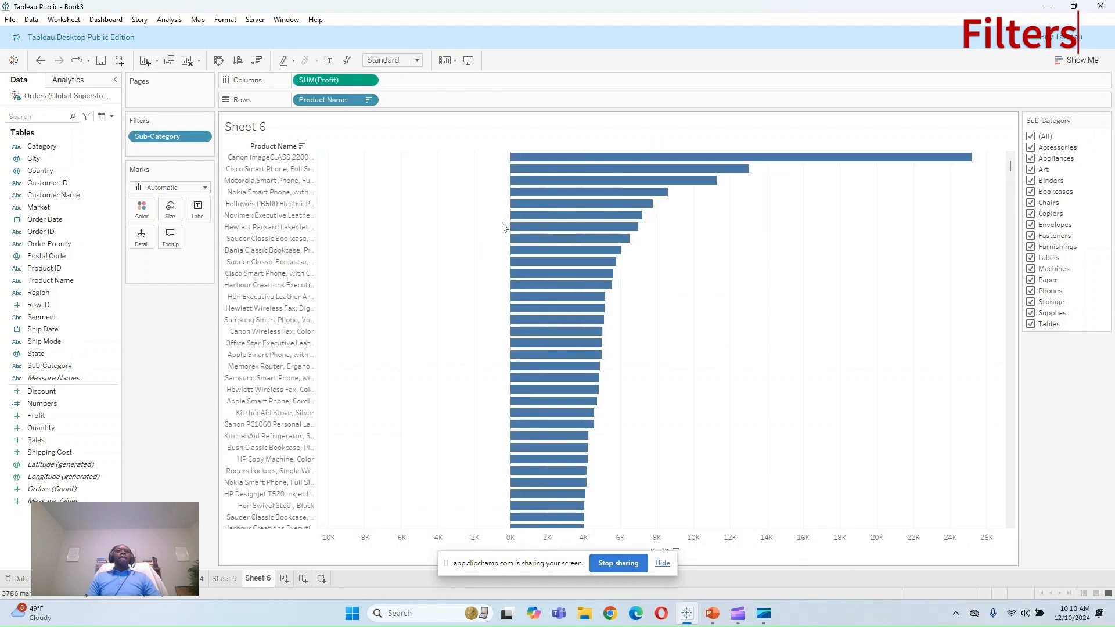
{"action": "mouse_move", "coordinate": [510, 227]}
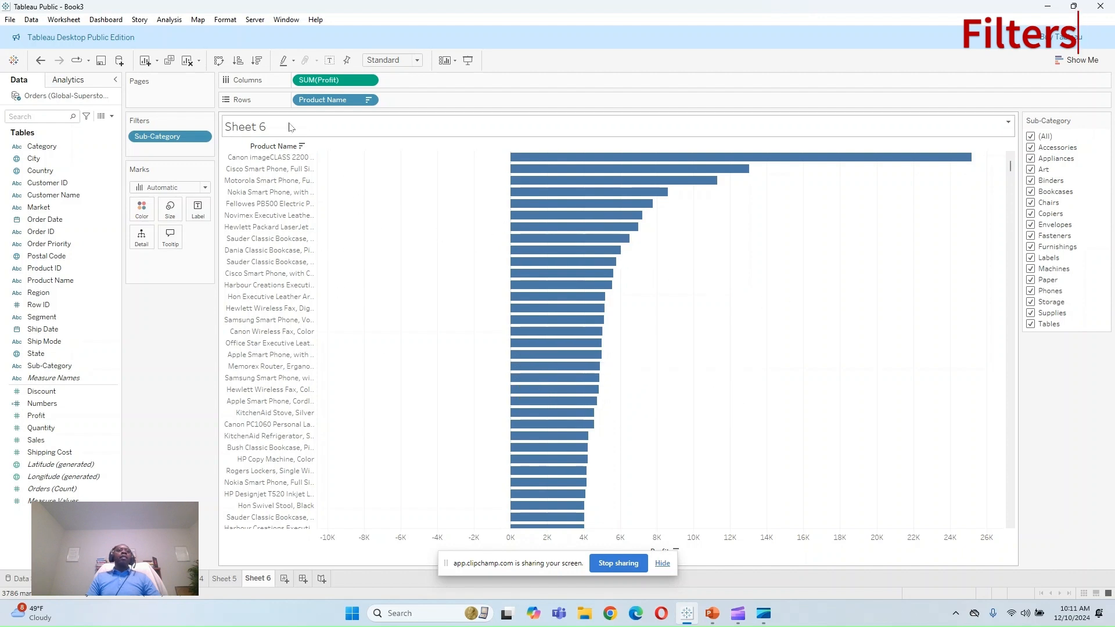
Step: Replace Profit with Sales as the measure in the Product Name bar chart, and widen the product name column
{"action": "left_click_drag", "start_coordinate": [35, 440], "coordinate": [329, 85]}
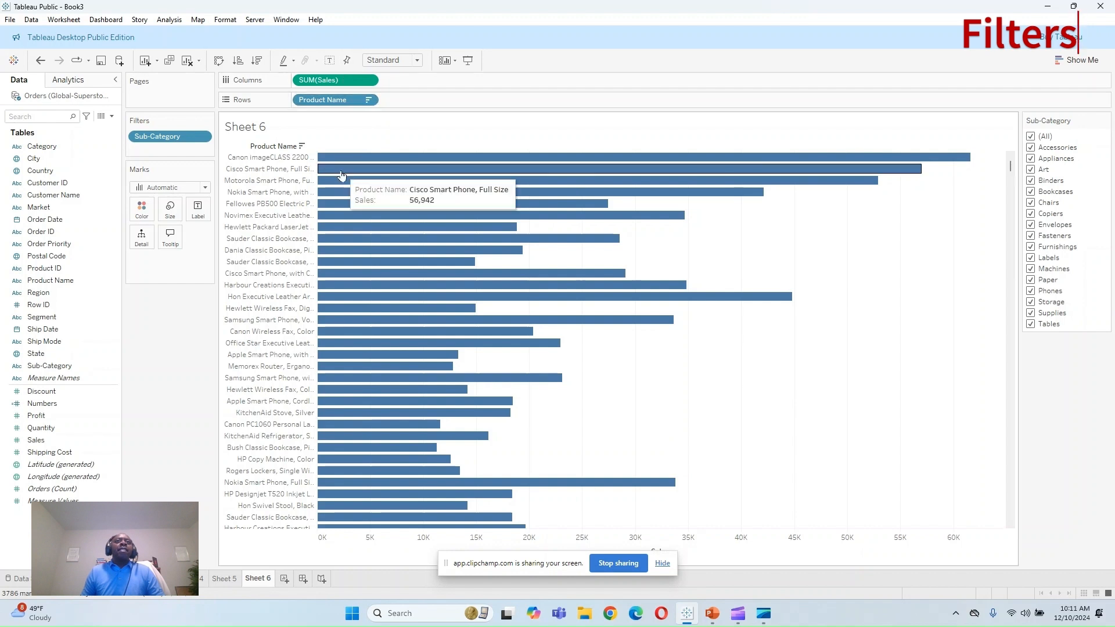
{"action": "mouse_move", "coordinate": [325, 204]}
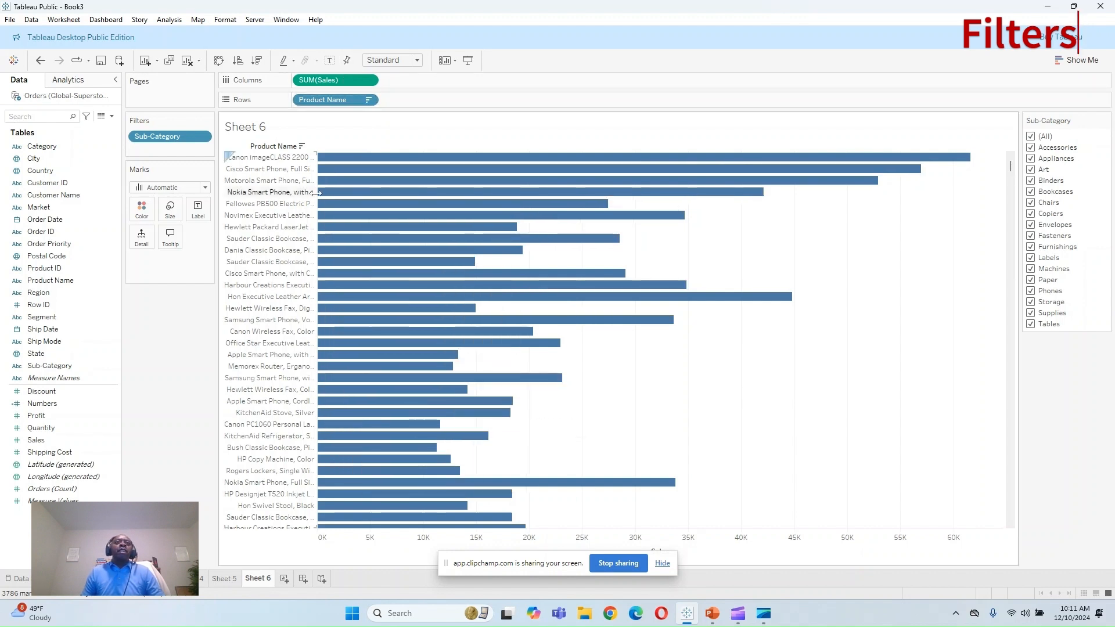
{"action": "left_click_drag", "start_coordinate": [319, 205], "coordinate": [357, 204]}
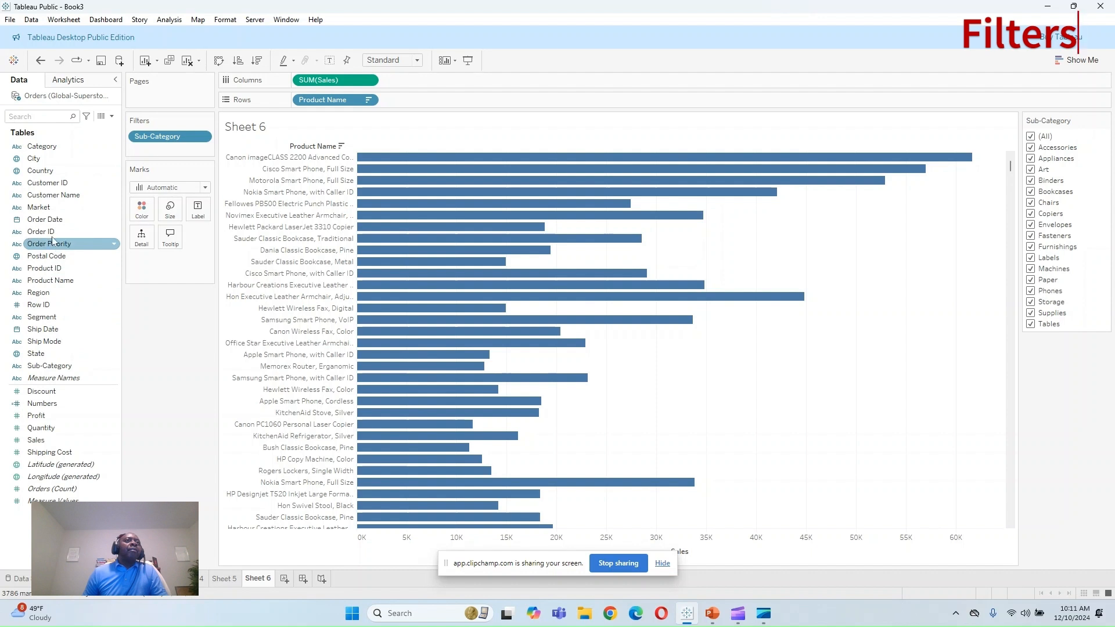
Step: Find the Numbers field, check its INDEX() formula, and add it to the rows ahead of Product Name
{"action": "left_click", "coordinate": [52, 117]}
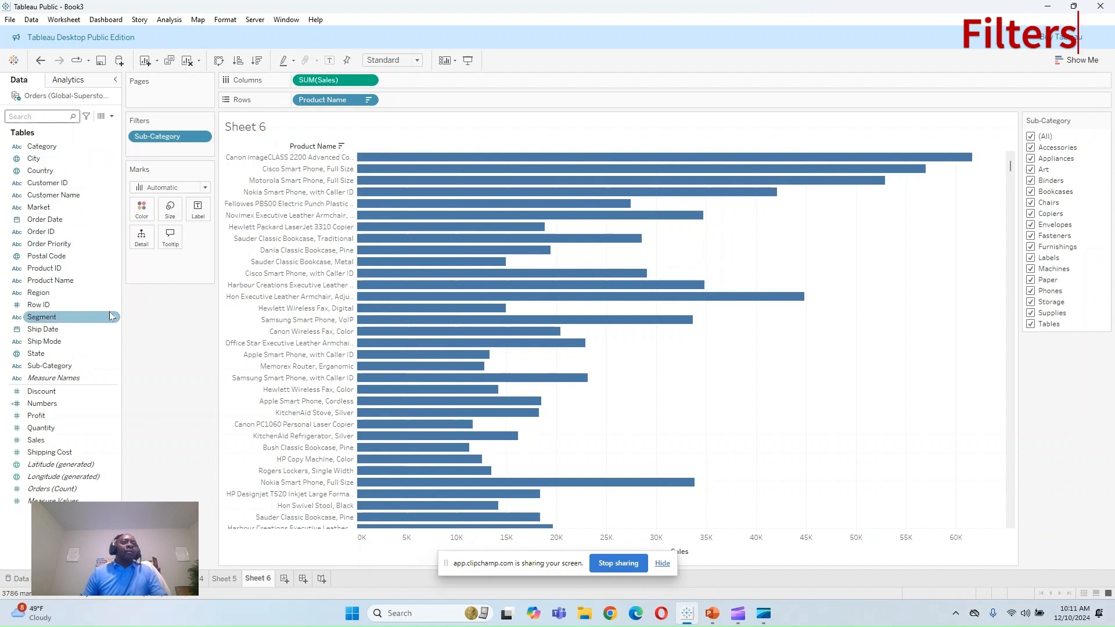
{"action": "type", "text": "mber"}
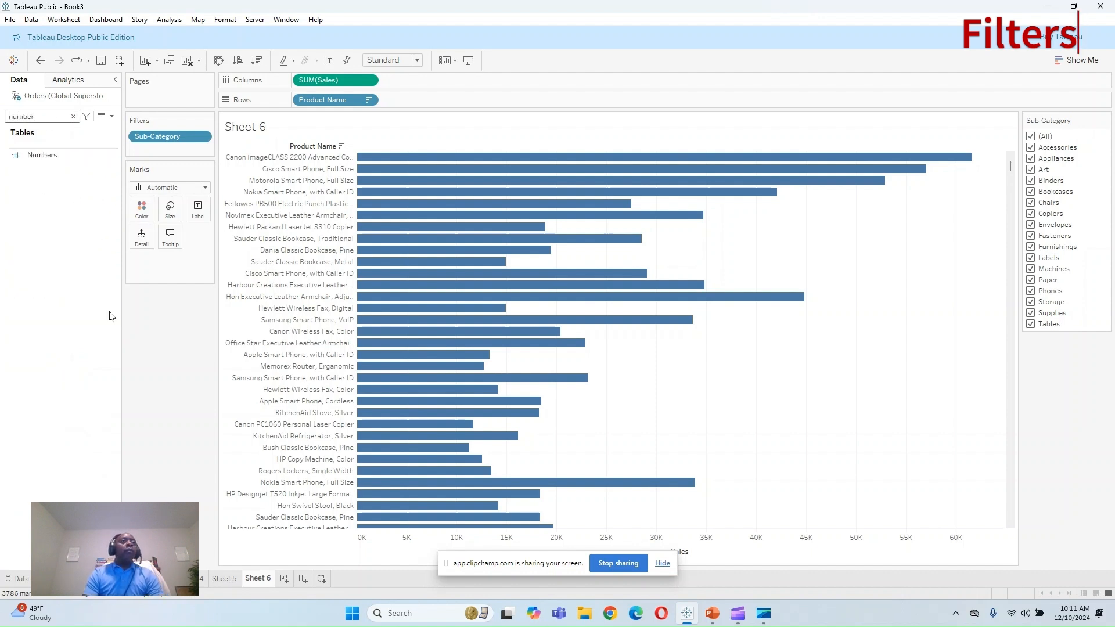
{"action": "left_click", "coordinate": [60, 154]}
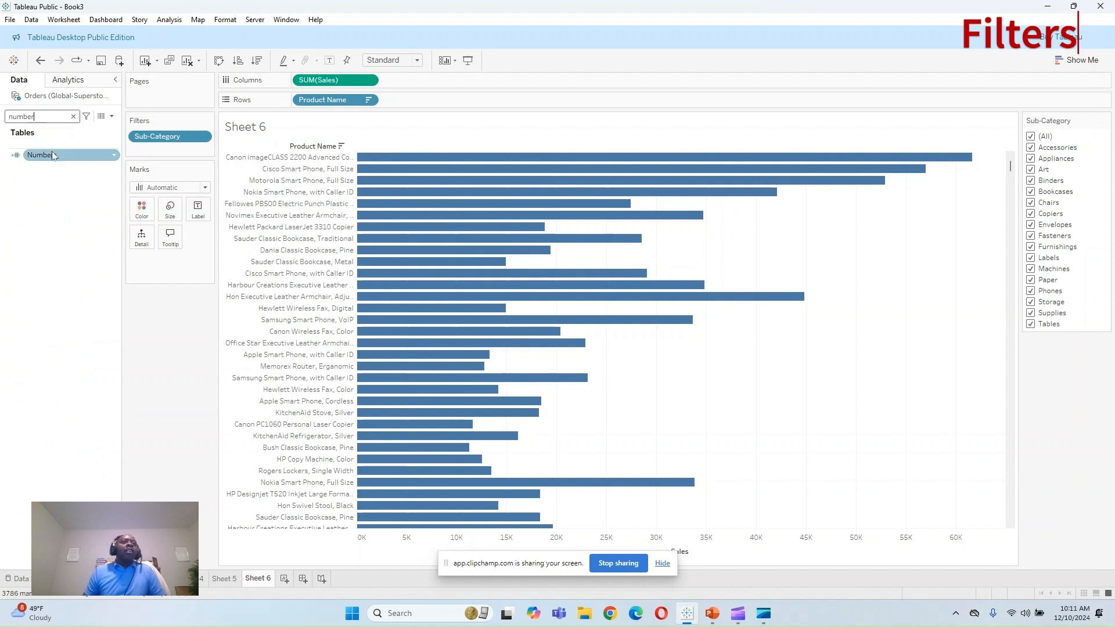
{"action": "right_click", "coordinate": [52, 155]}
{"action": "left_click", "coordinate": [63, 212]}
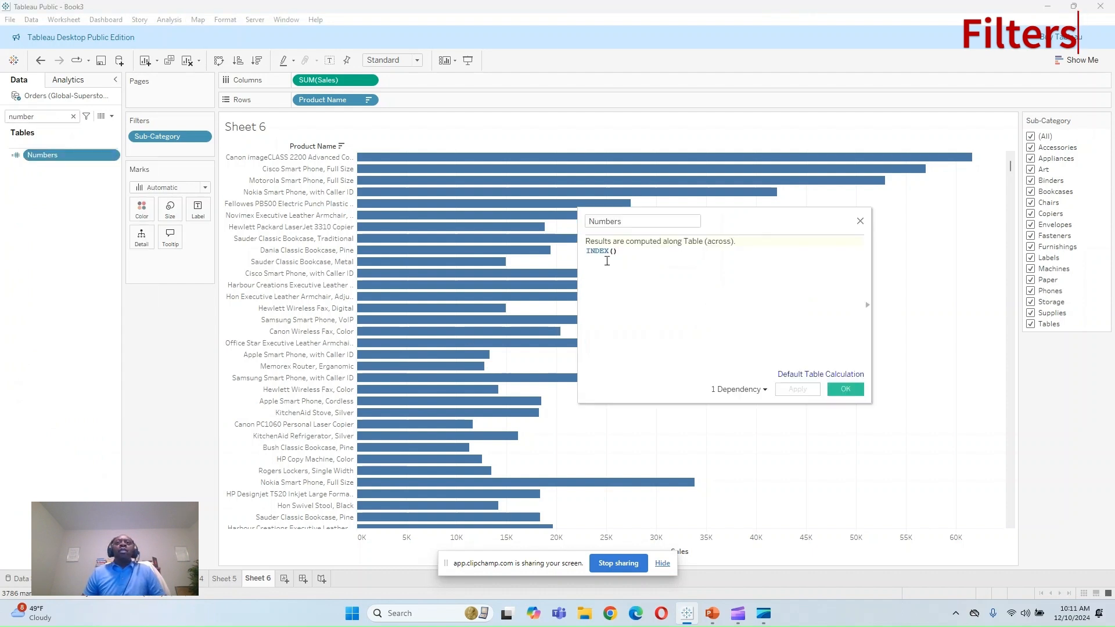
{"action": "left_click", "coordinate": [861, 222]}
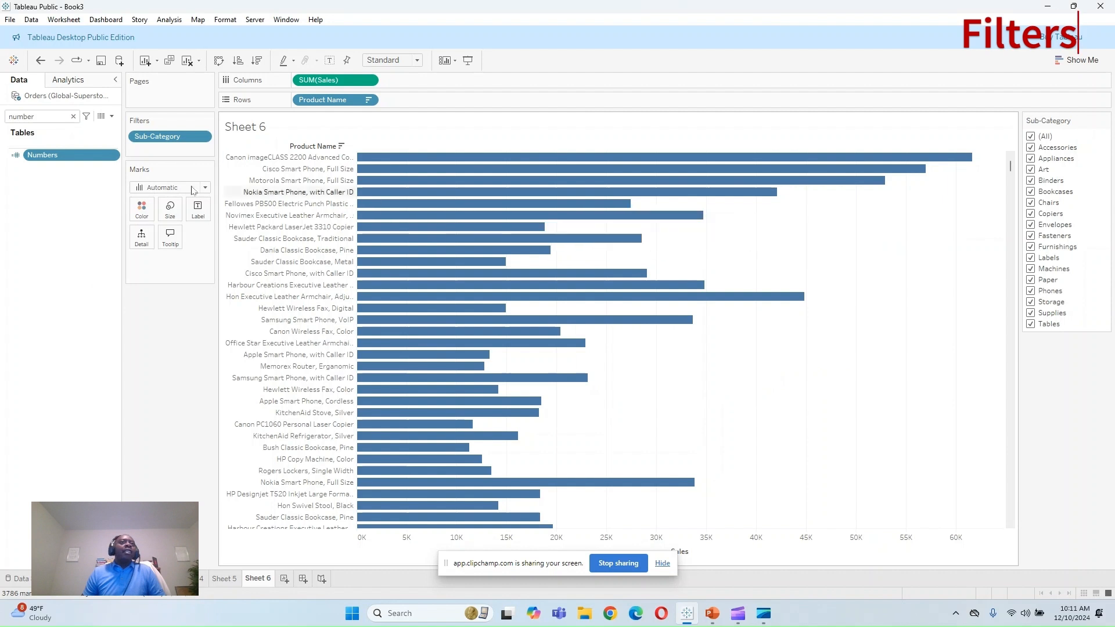
{"action": "left_click_drag", "start_coordinate": [59, 155], "coordinate": [305, 100]}
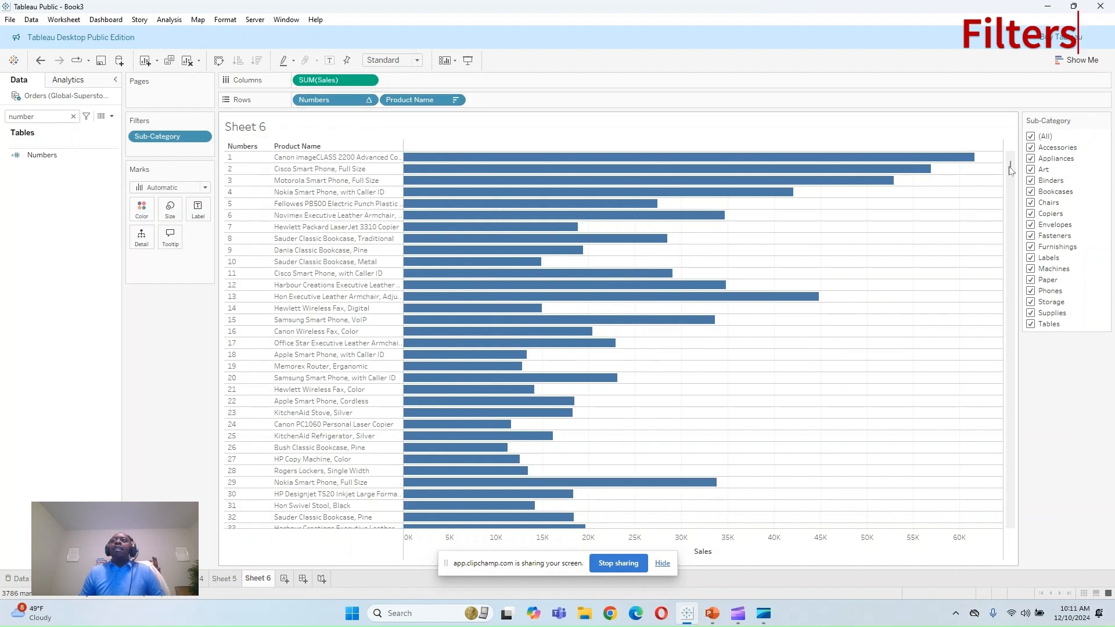
{"action": "left_click_drag", "start_coordinate": [1010, 169], "coordinate": [998, 109]}
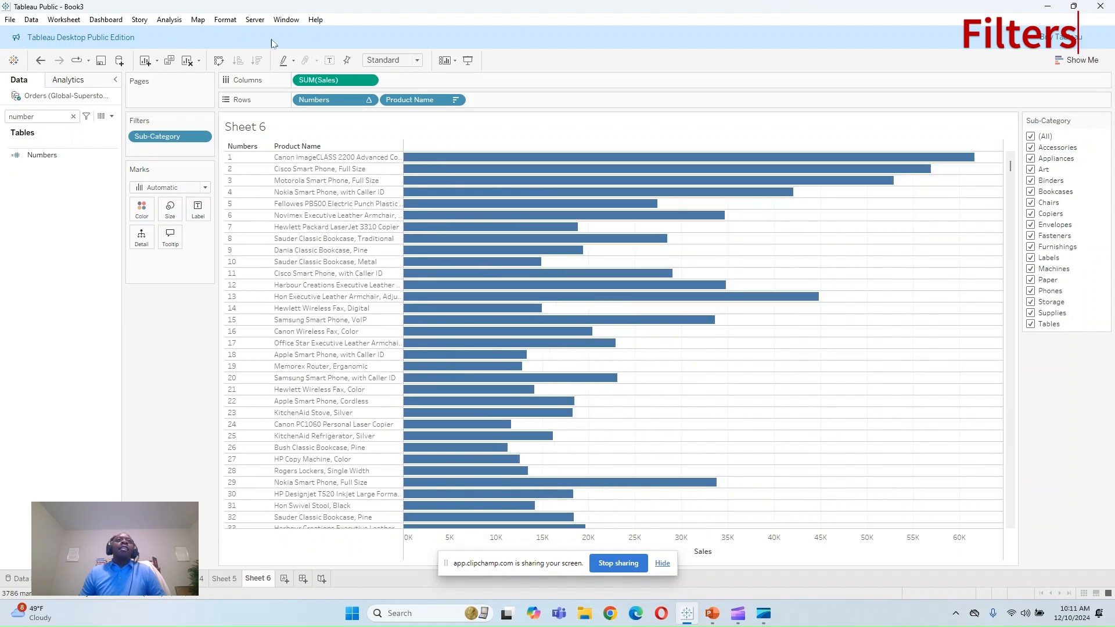
Step: Swap the rows and columns of the numbered product chart, and swap them back
{"action": "left_click", "coordinate": [220, 61]}
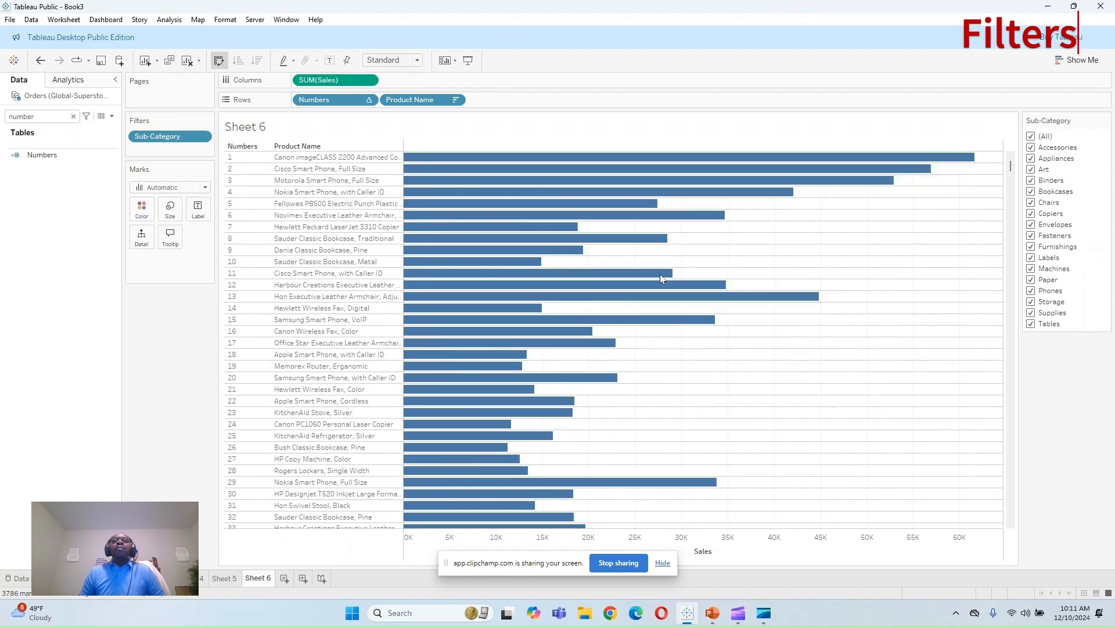
{"action": "left_click", "coordinate": [217, 62]}
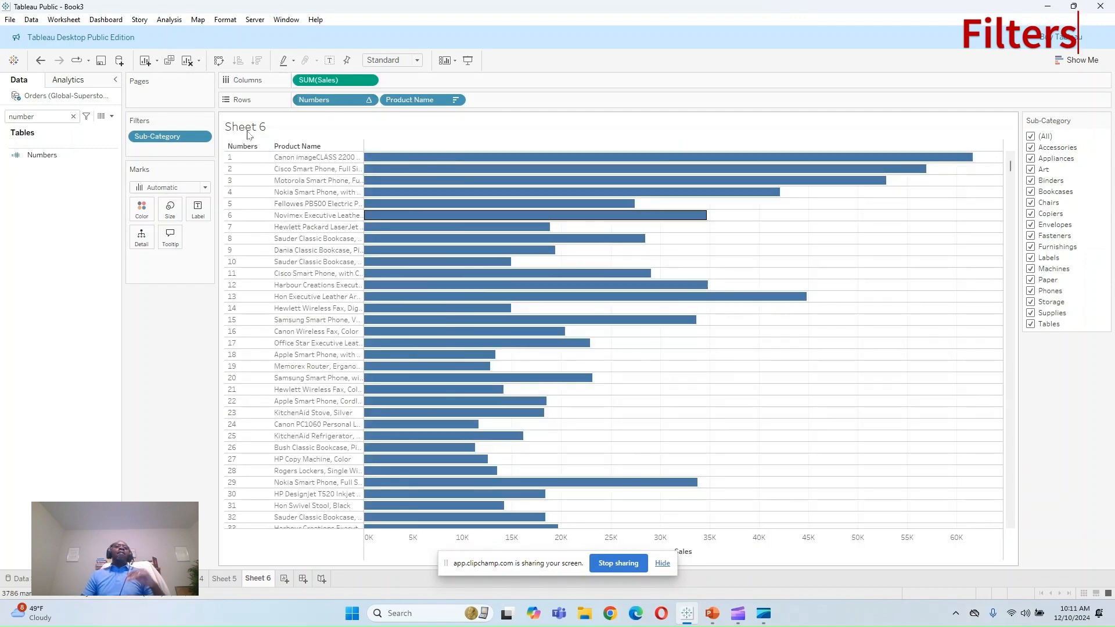
{"action": "mouse_move", "coordinate": [659, 321]}
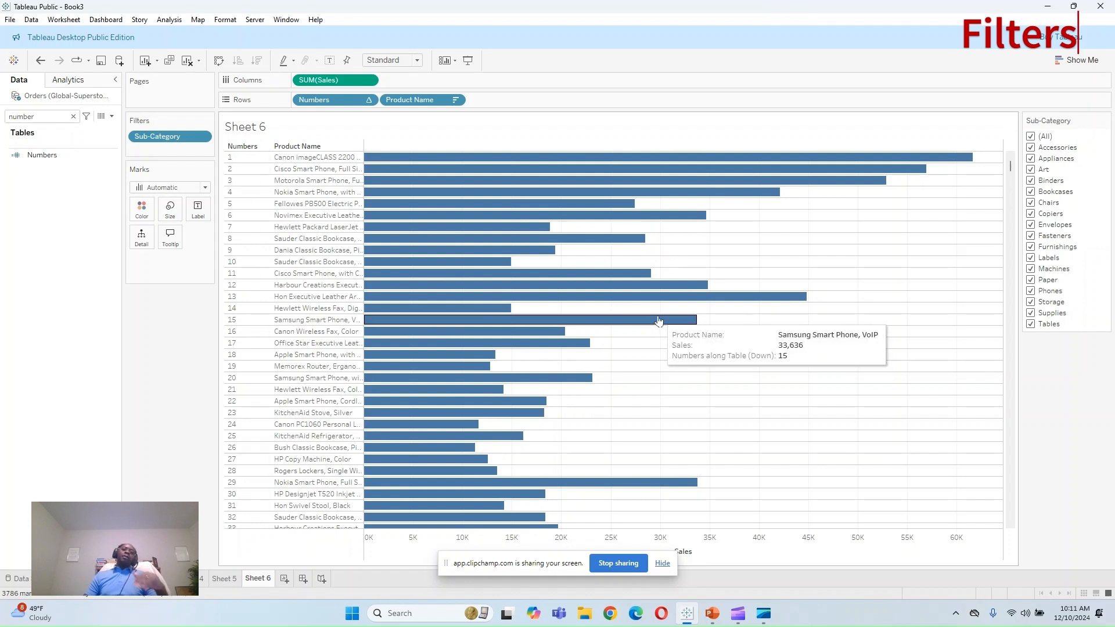
Step: Filter Product Name to the top 10 by the sum of Sales
{"action": "left_click", "coordinate": [98, 158]}
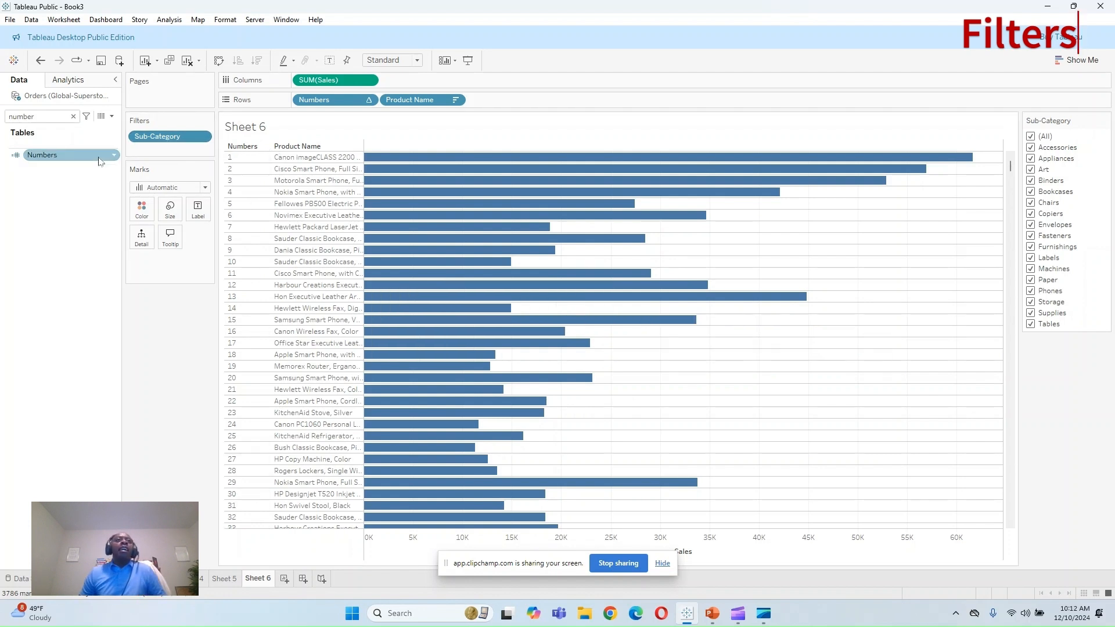
{"action": "left_click", "coordinate": [456, 101]}
{"action": "left_click", "coordinate": [401, 112]}
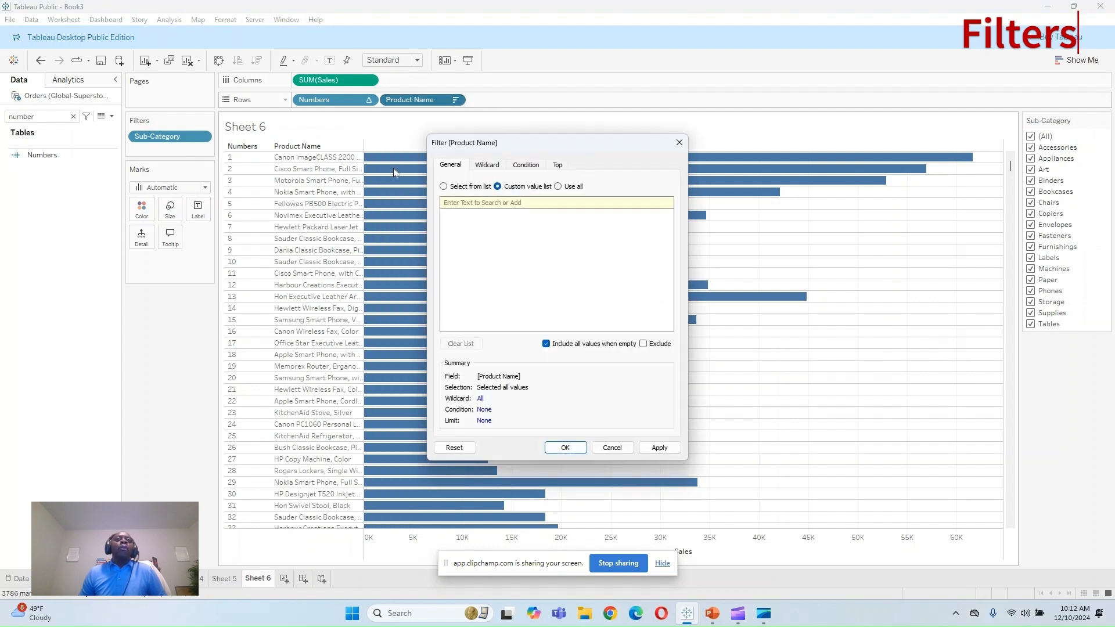
{"action": "left_click", "coordinate": [559, 165]}
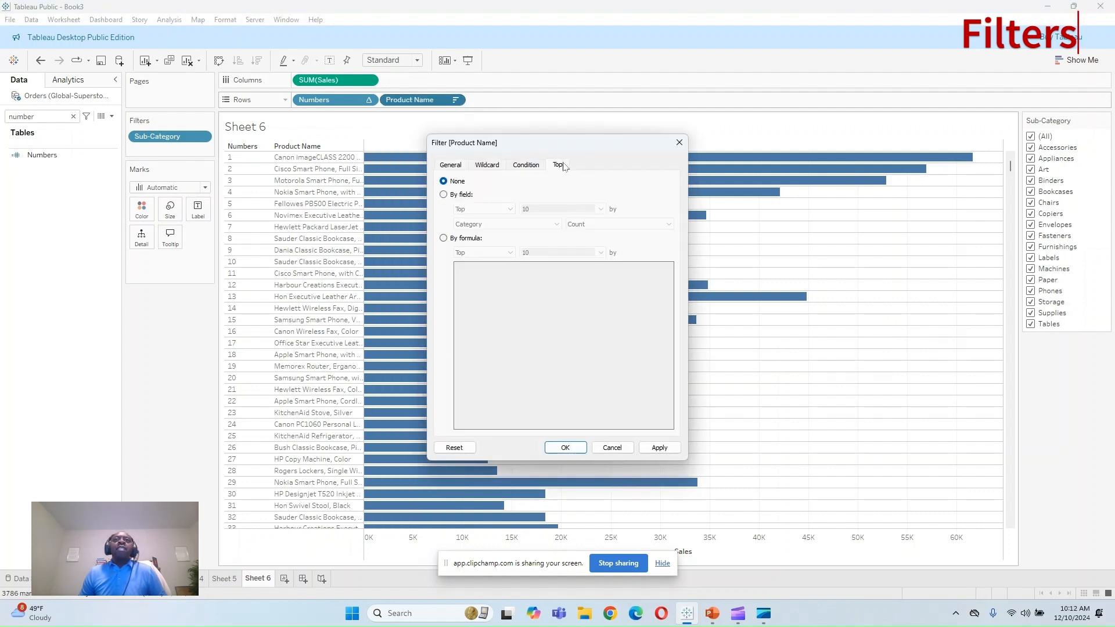
{"action": "left_click", "coordinate": [444, 196]}
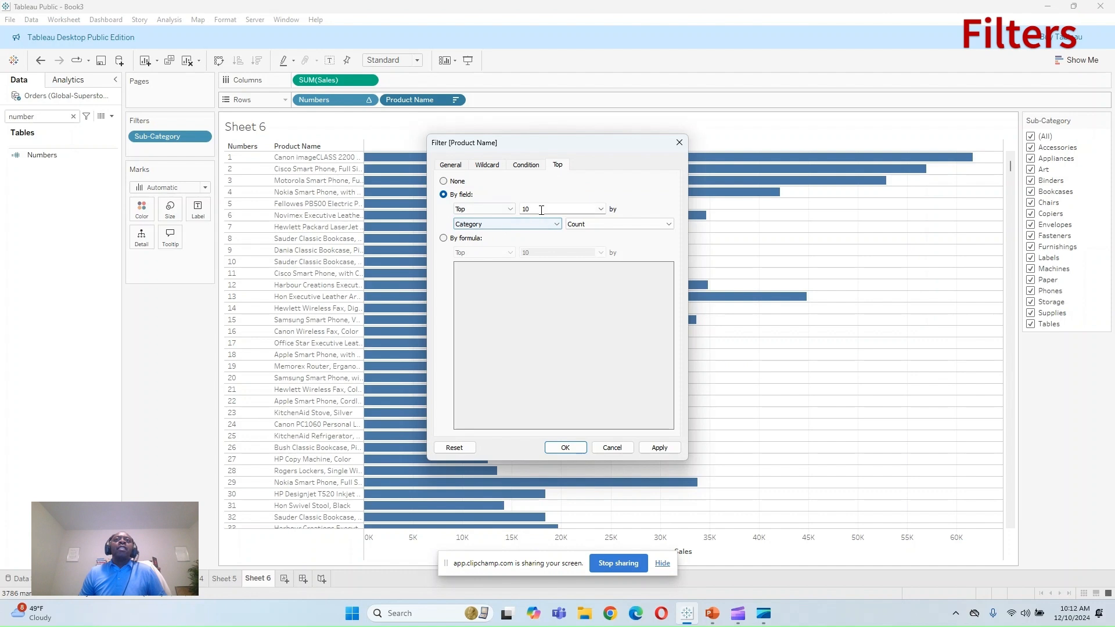
{"action": "left_click", "coordinate": [489, 230]}
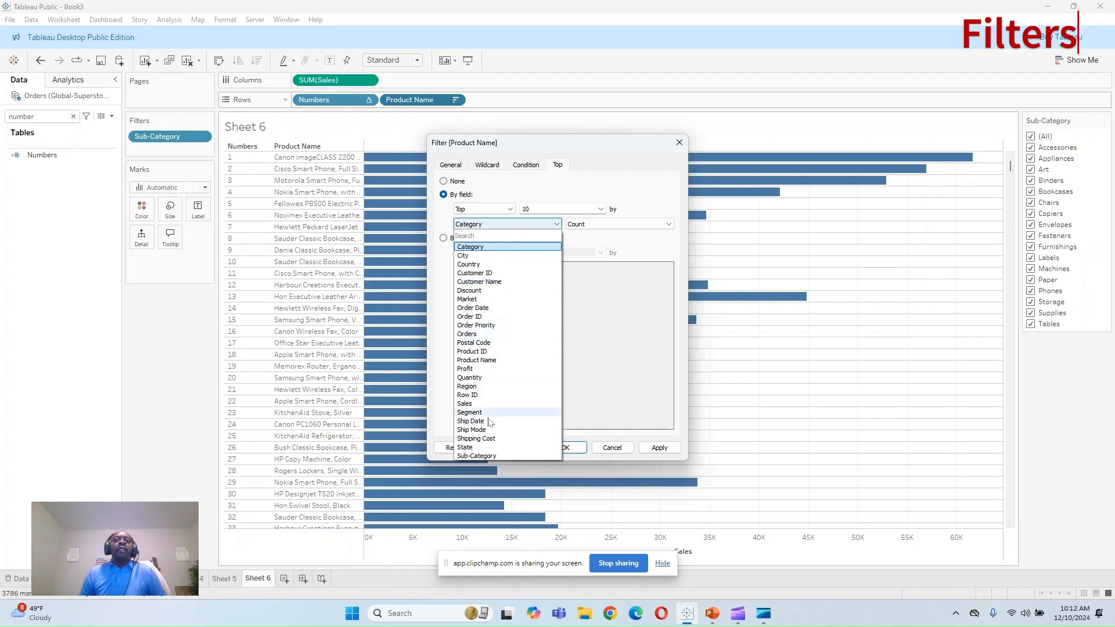
{"action": "left_click", "coordinate": [477, 360]}
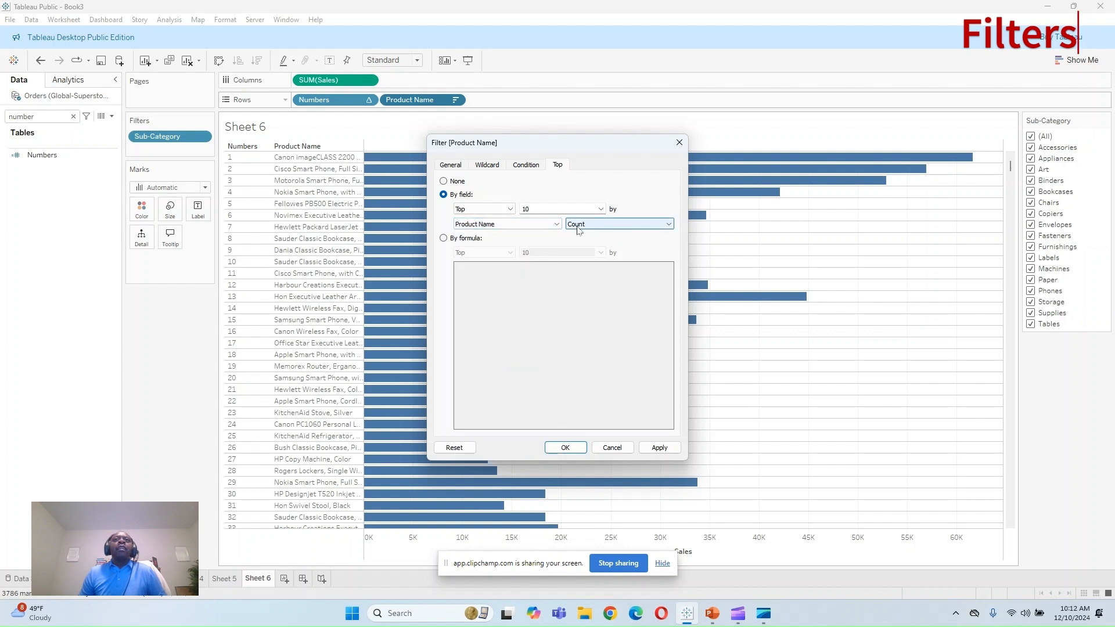
{"action": "left_click", "coordinate": [553, 224]}
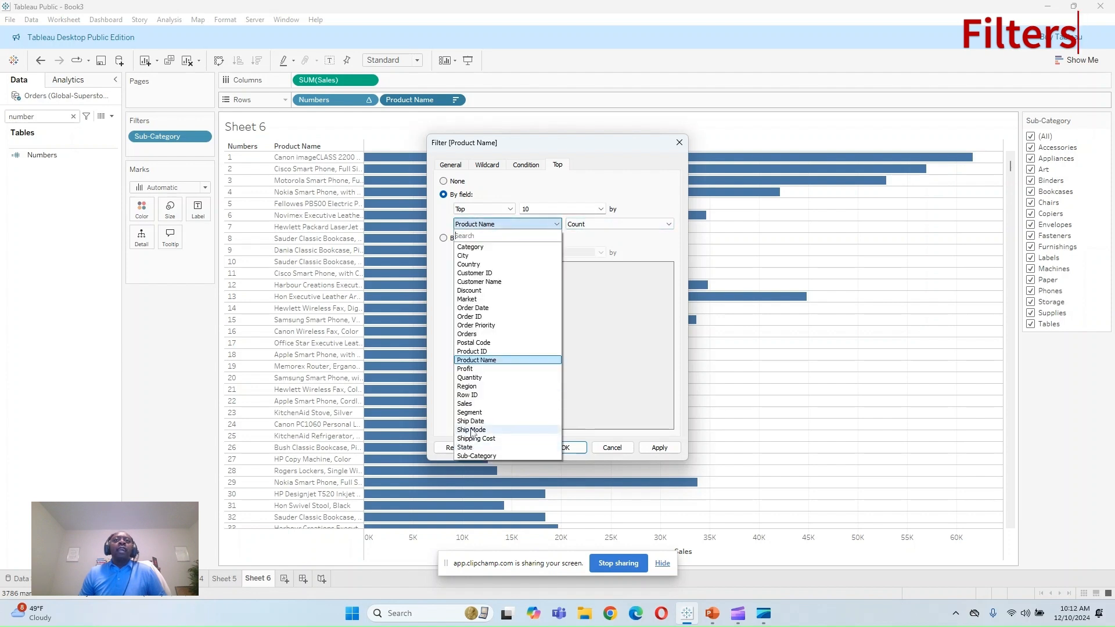
{"action": "left_click", "coordinate": [465, 404]}
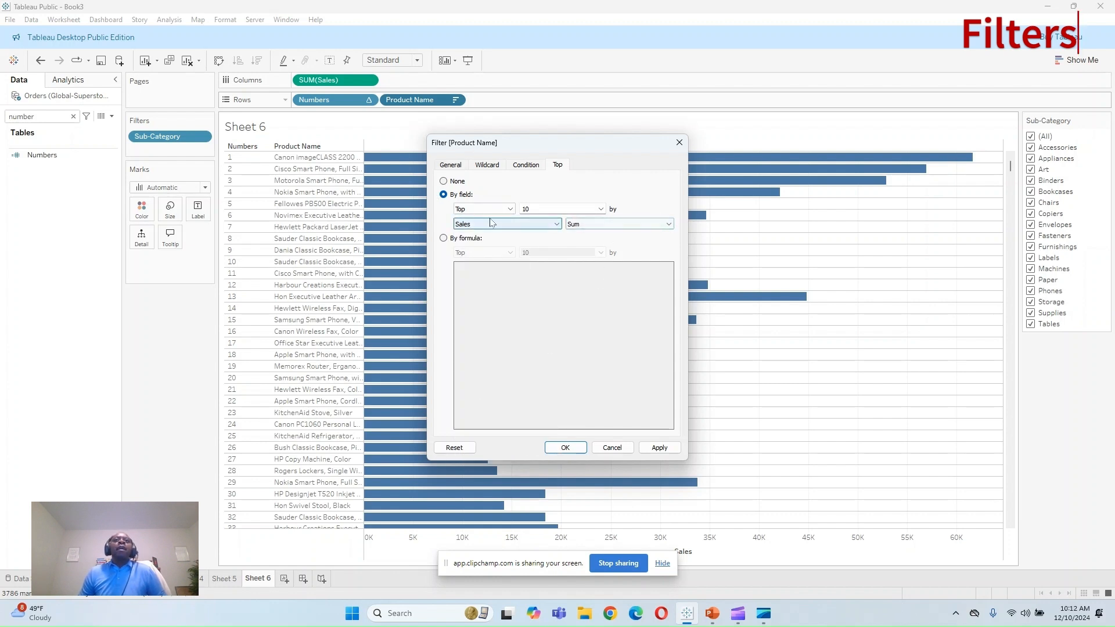
{"action": "left_click", "coordinate": [660, 448]}
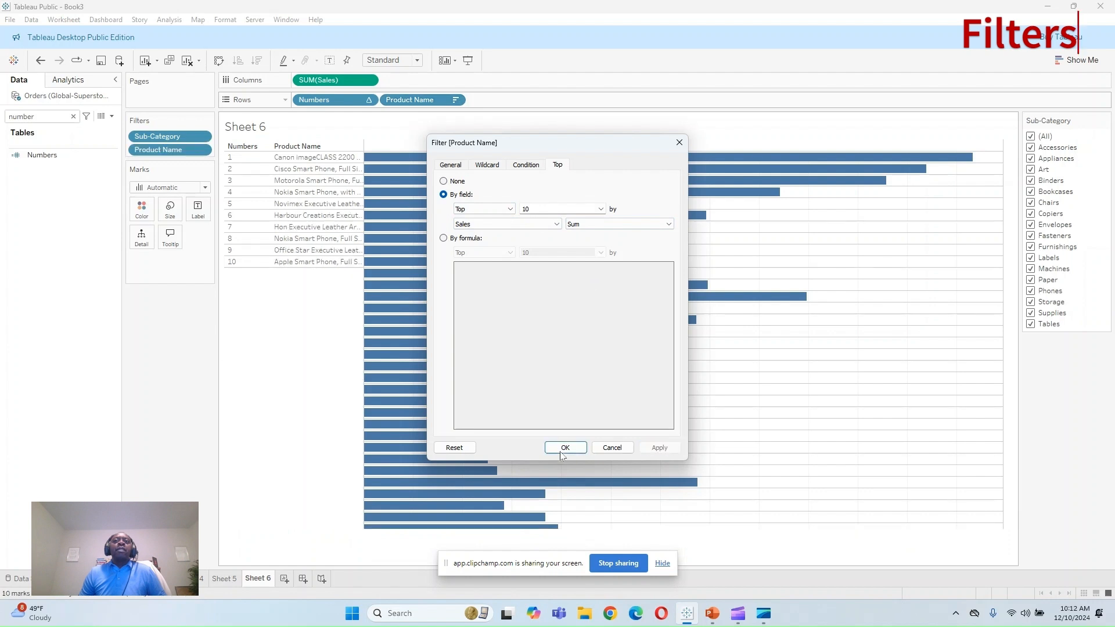
Step: Confirm the Product Name filter for the top 10 by sum of Sales
{"action": "left_click", "coordinate": [564, 451]}
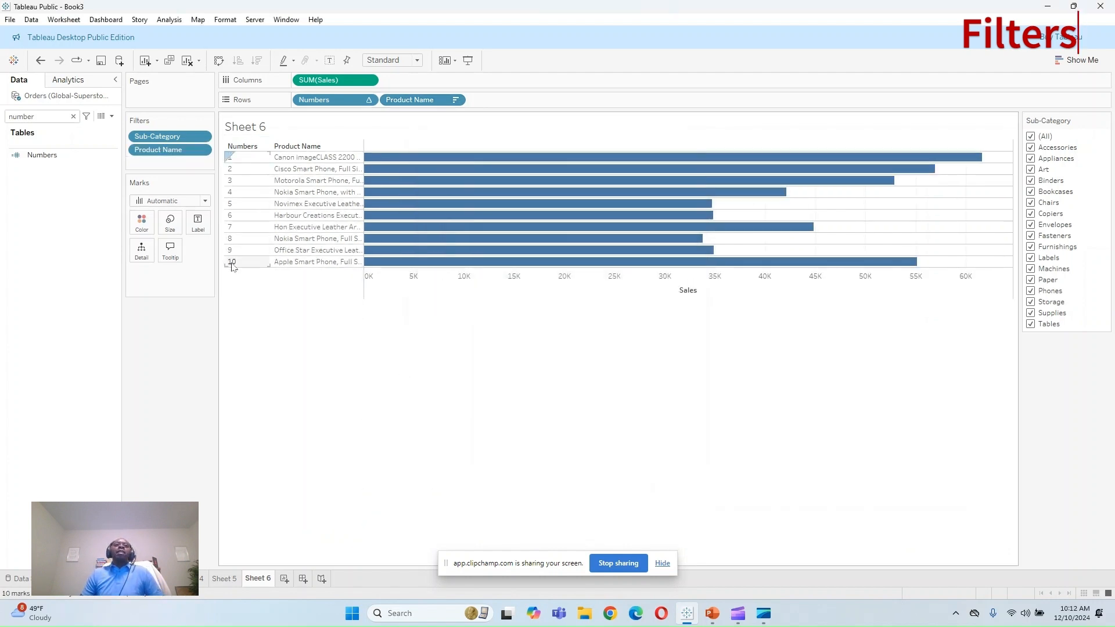
{"action": "right_click", "coordinate": [161, 137]}
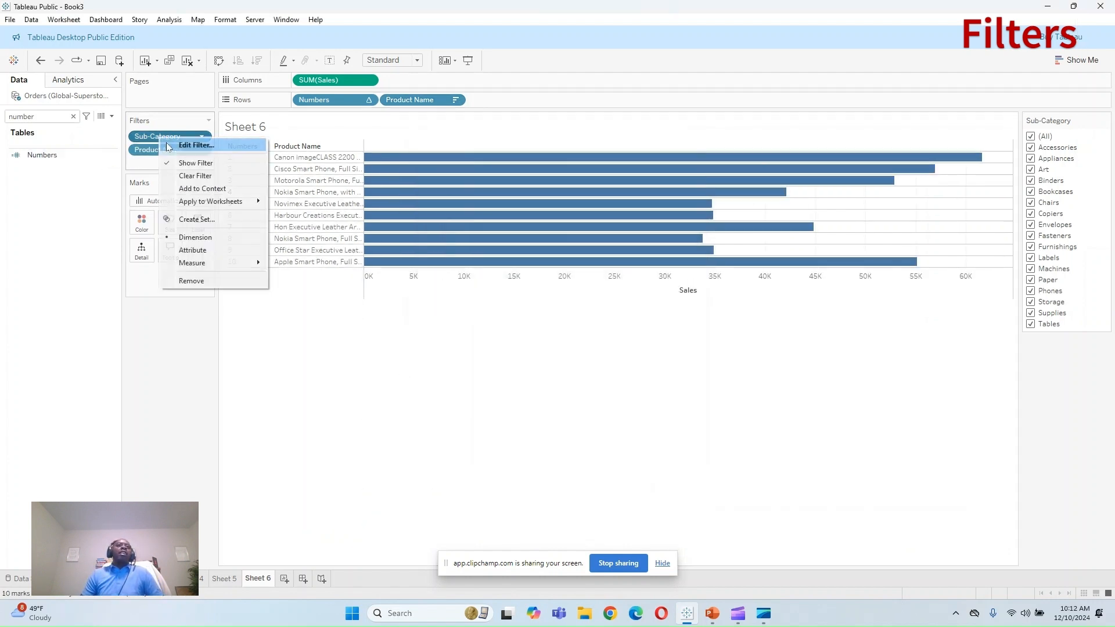
{"action": "left_click", "coordinate": [963, 436]}
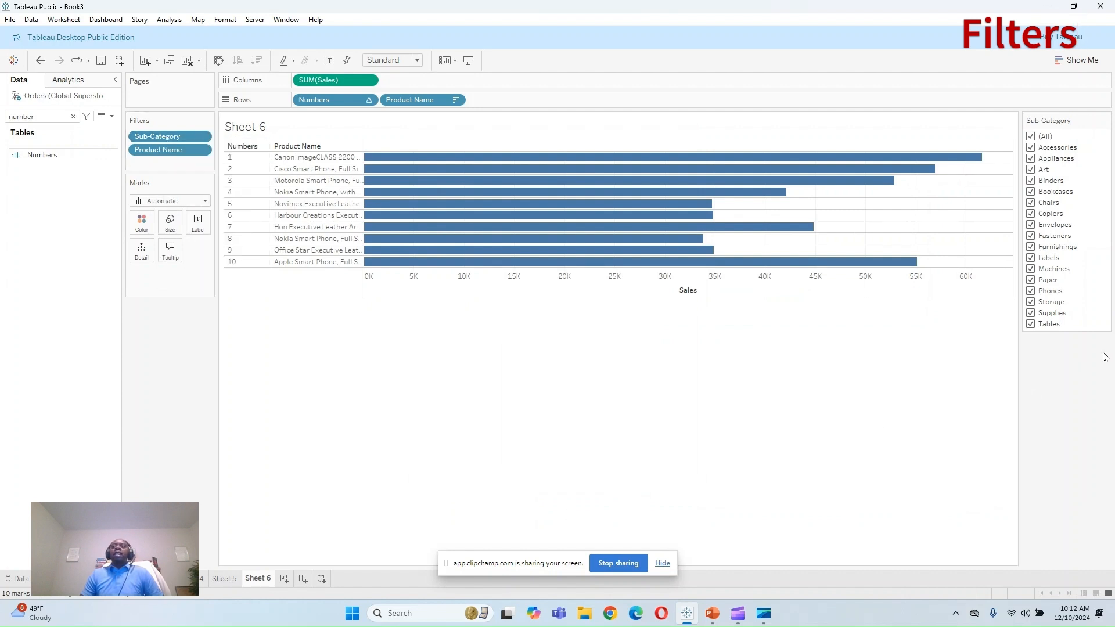
Step: Test the Sub-Category filter by excluding Tables, Supplies, Storage and Phones, and include all four again
{"action": "left_click", "coordinate": [1031, 326]}
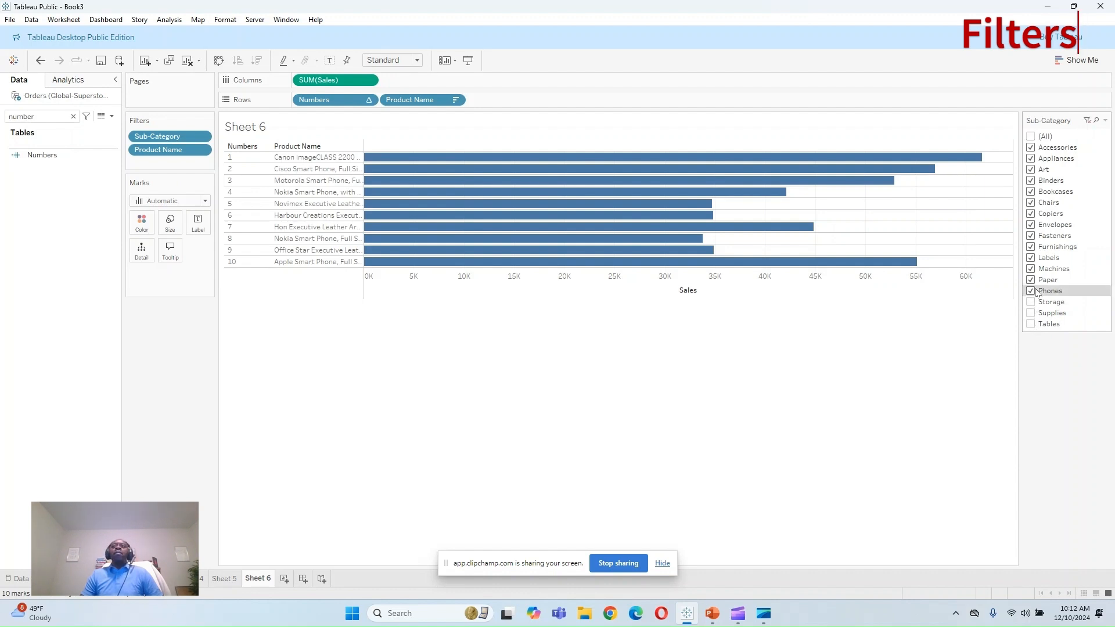
{"action": "left_click", "coordinate": [1033, 292]}
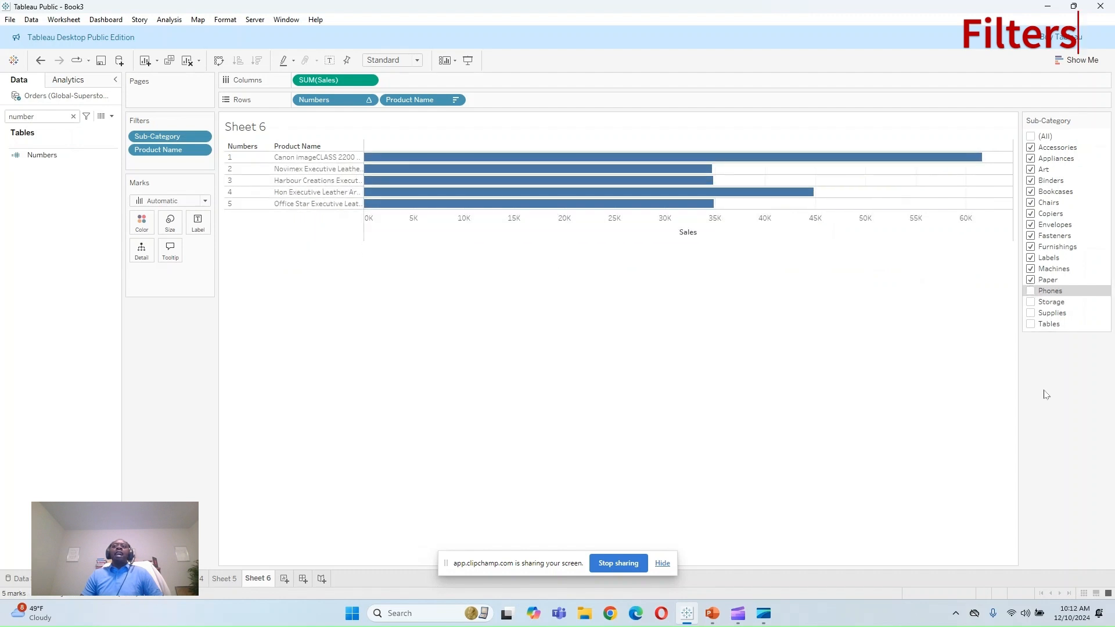
{"action": "left_click", "coordinate": [1032, 292]}
{"action": "left_click", "coordinate": [1031, 325]}
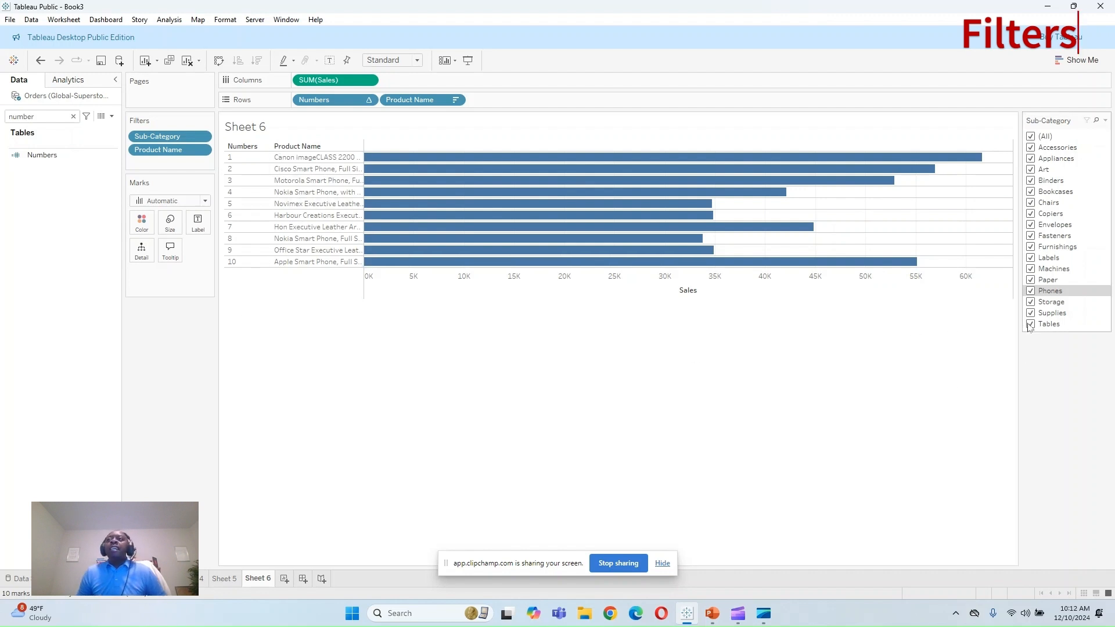
Step: Exclude Tables, Supplies, Storage and Phones in the Sub-Category filter and add that filter to the context
{"action": "left_click", "coordinate": [1031, 325]}
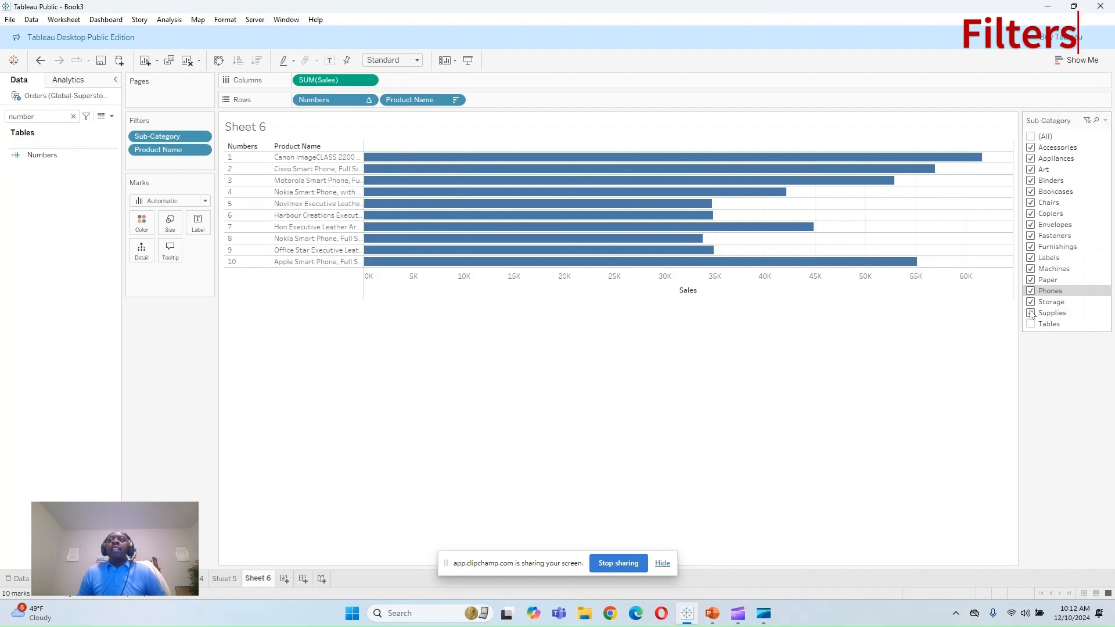
{"action": "left_click", "coordinate": [1031, 292]}
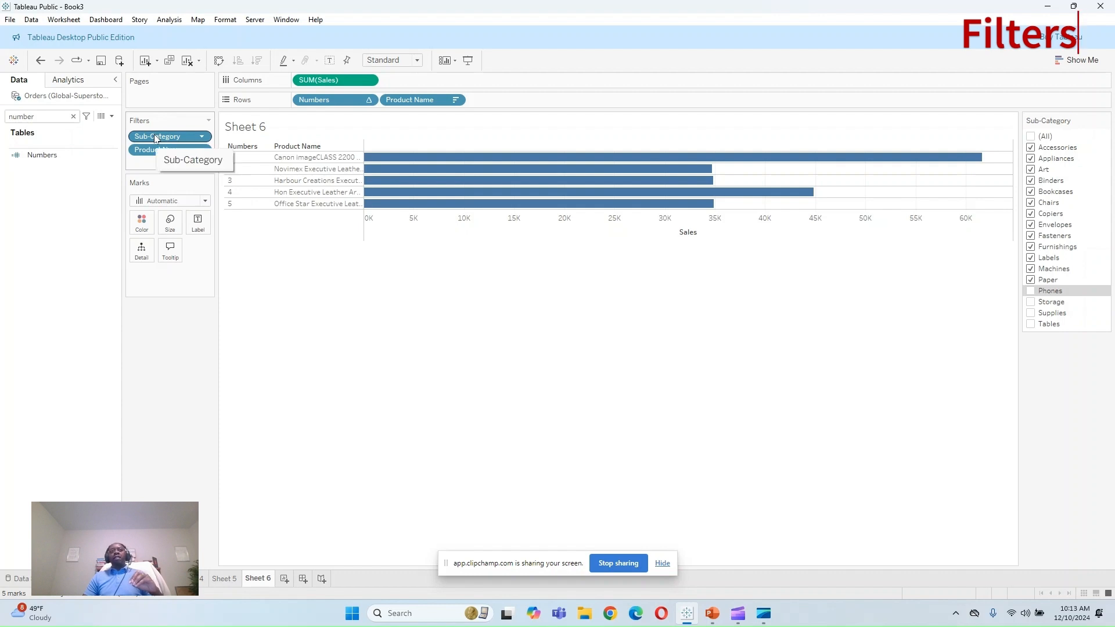
{"action": "left_click", "coordinate": [202, 136]}
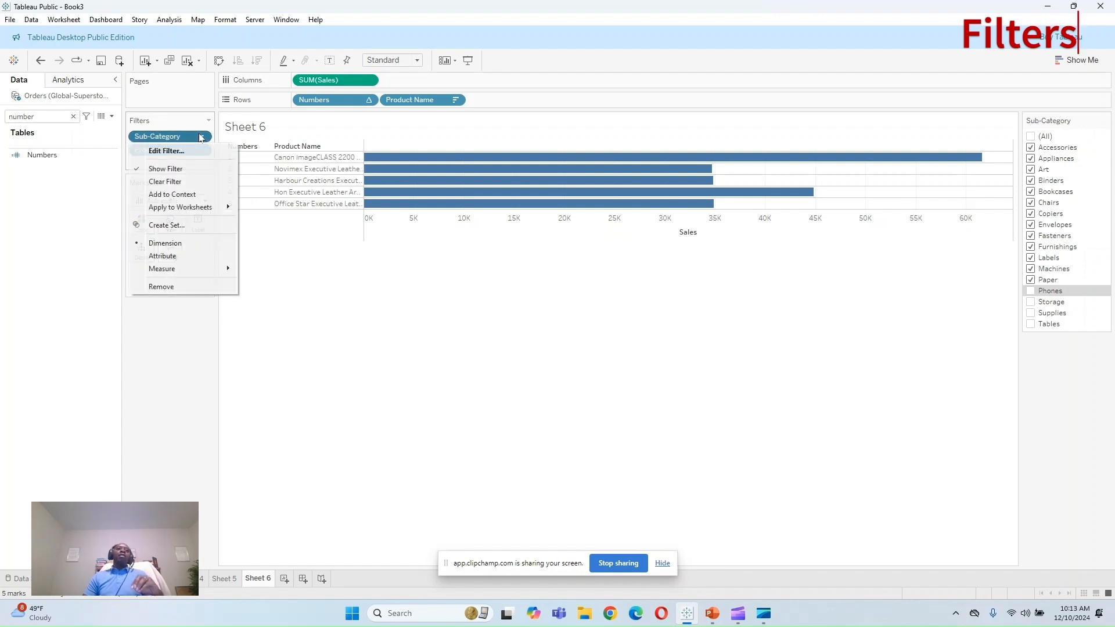
{"action": "left_click", "coordinate": [215, 195]}
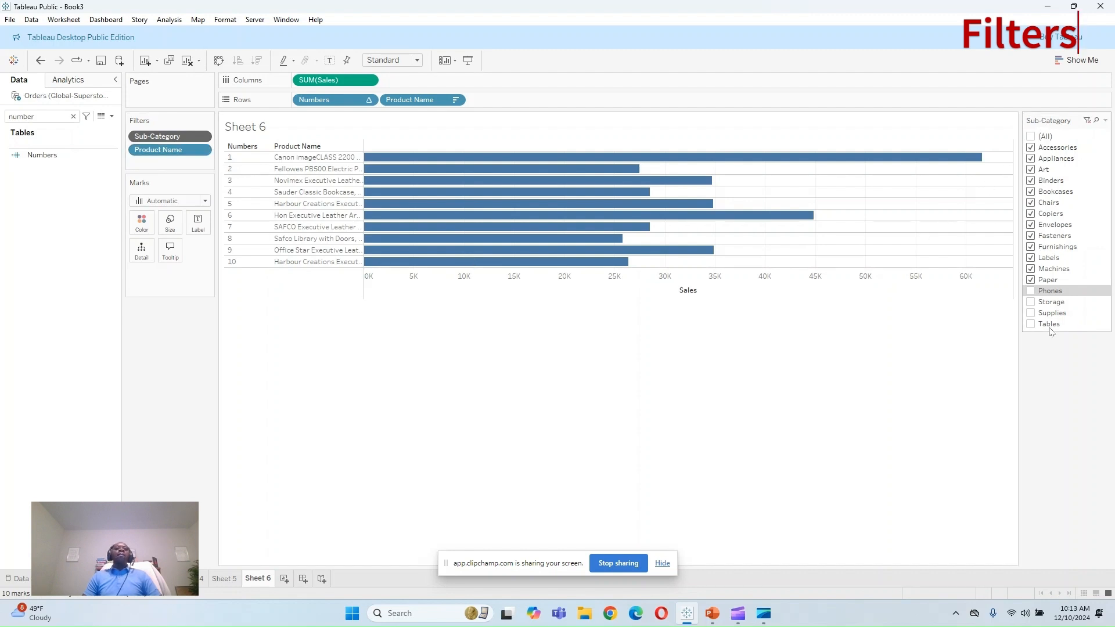
Step: Limit the Sub-Category context filter to Accessories, Appliances, Art and Binders
{"action": "left_click", "coordinate": [1031, 136]}
{"action": "left_click", "coordinate": [1032, 148]}
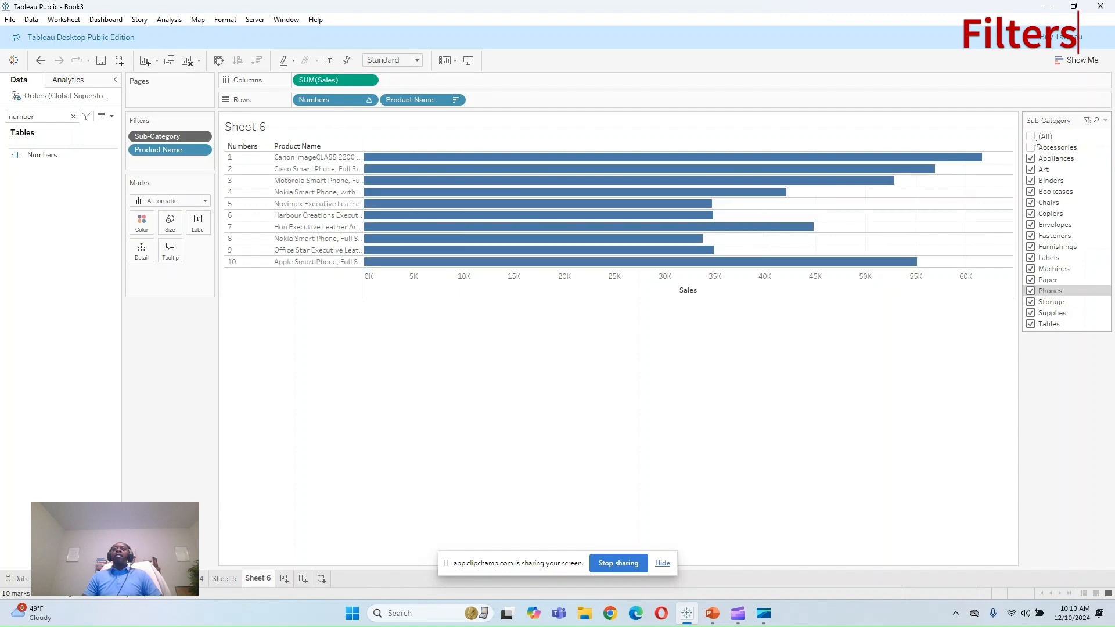
{"action": "left_click", "coordinate": [1032, 137]}
{"action": "left_click", "coordinate": [1031, 149]}
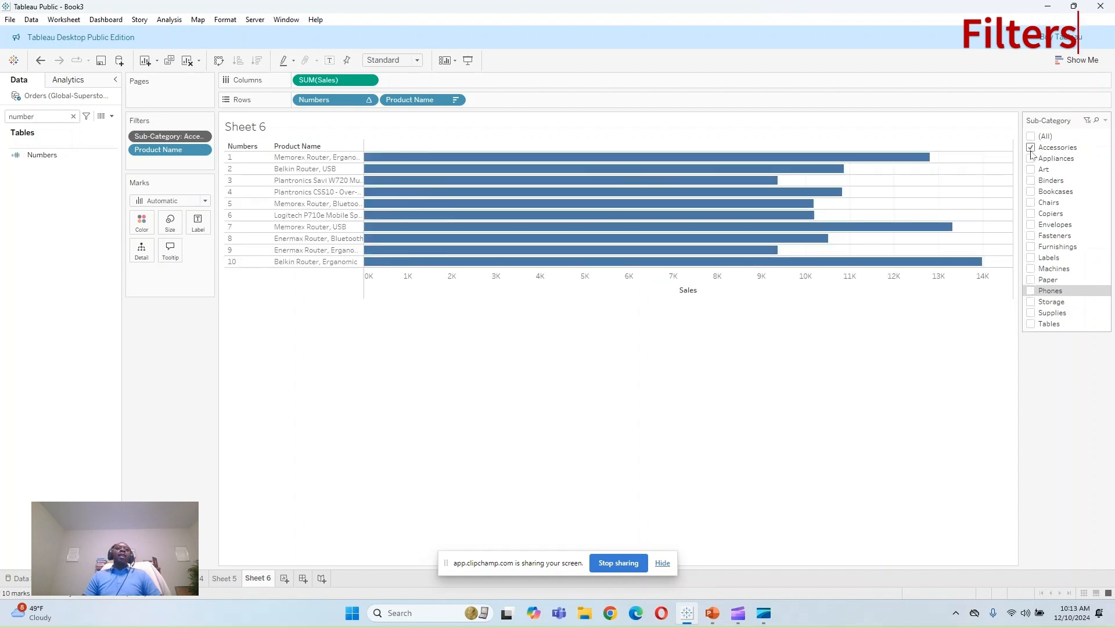
{"action": "left_click", "coordinate": [1033, 159]}
{"action": "left_click", "coordinate": [1032, 170]}
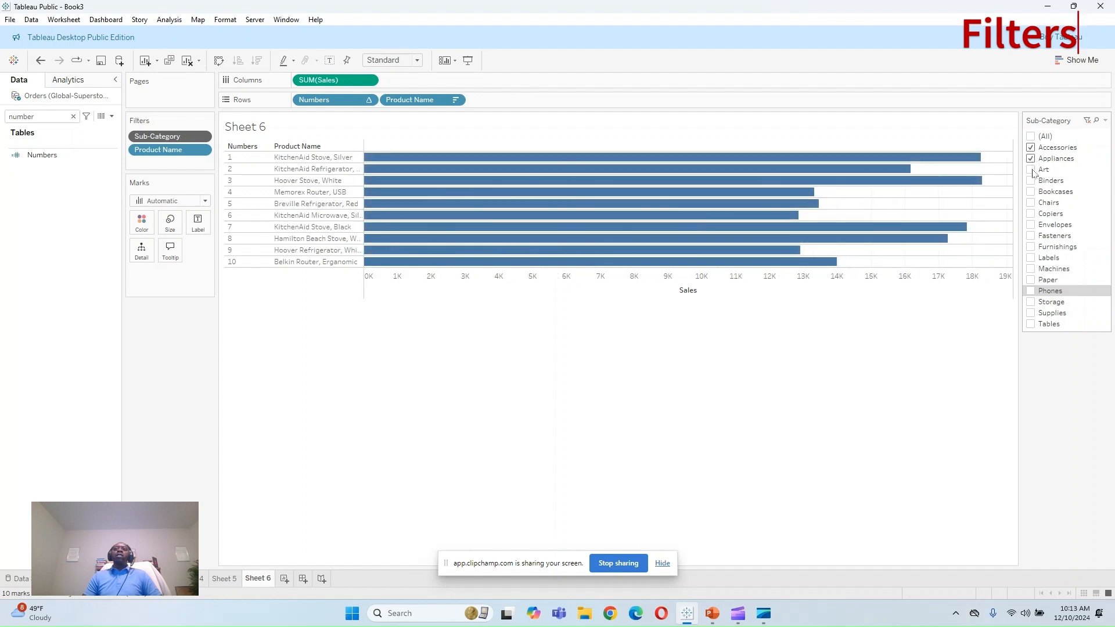
{"action": "left_click", "coordinate": [1032, 182]}
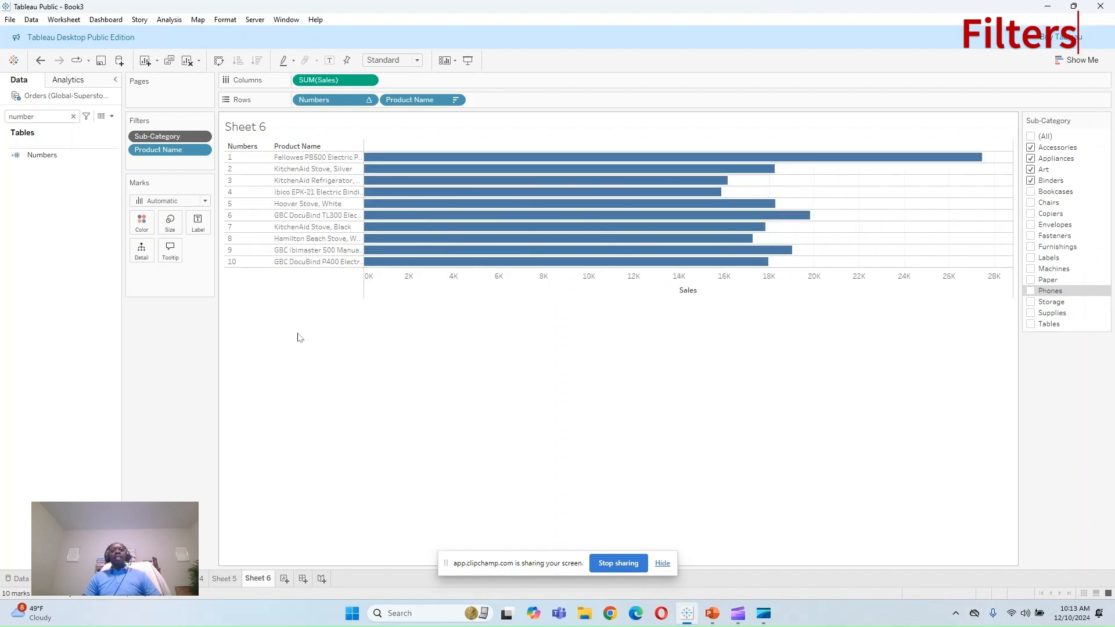
Step: Take the Sub-Category filter out of the context and remove it from Sheet 6
{"action": "left_click", "coordinate": [201, 137]}
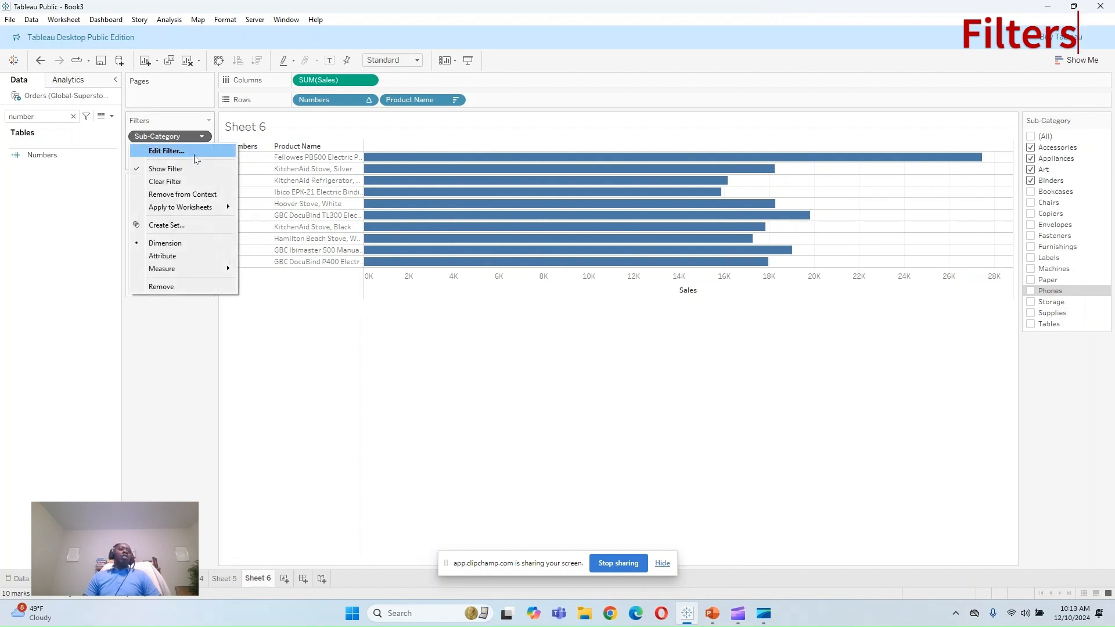
{"action": "left_click", "coordinate": [177, 198]}
{"action": "left_click_drag", "start_coordinate": [169, 136], "coordinate": [128, 364]}
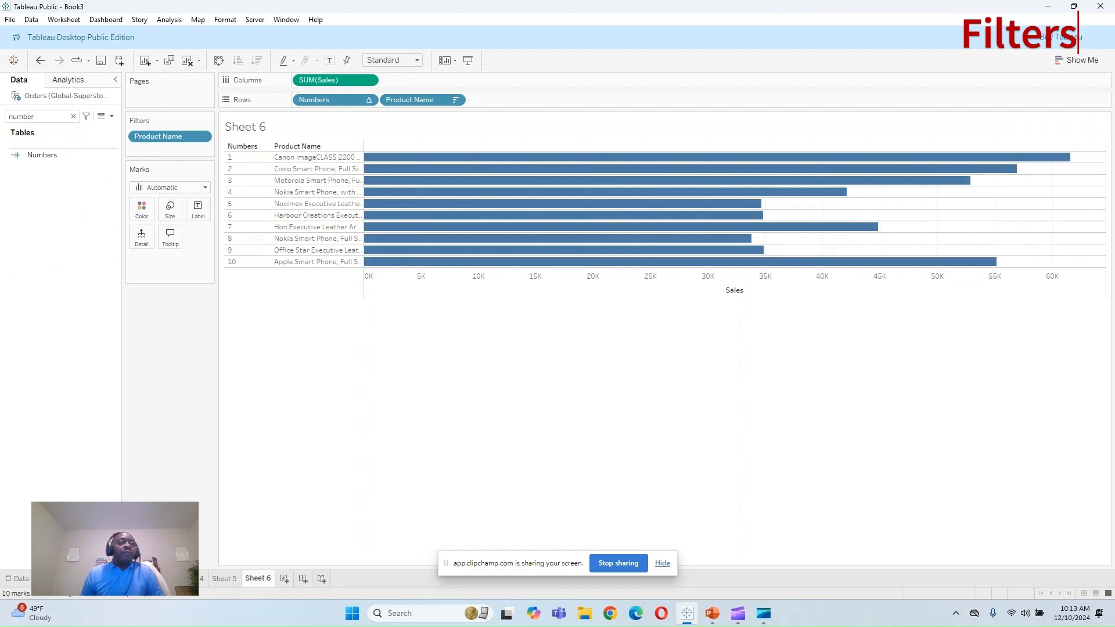
Step: Add the line "Measure Filter" between Include/Exclude LOD and Table Calc Filters in Sheet 1's caption
{"action": "left_click", "coordinate": [92, 578]}
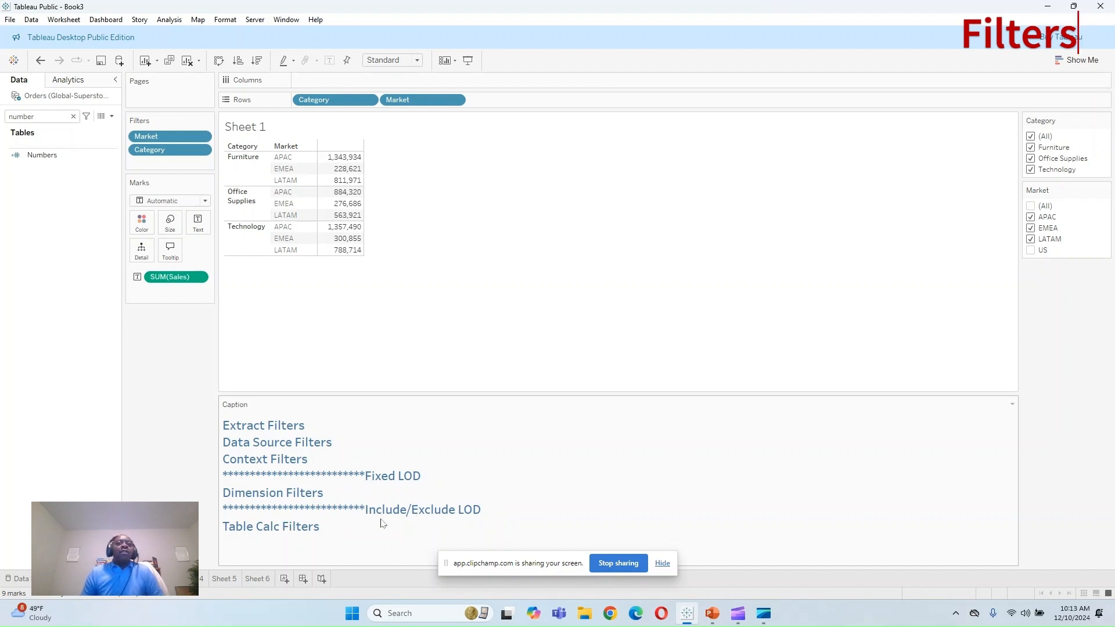
{"action": "double_click", "coordinate": [475, 520]}
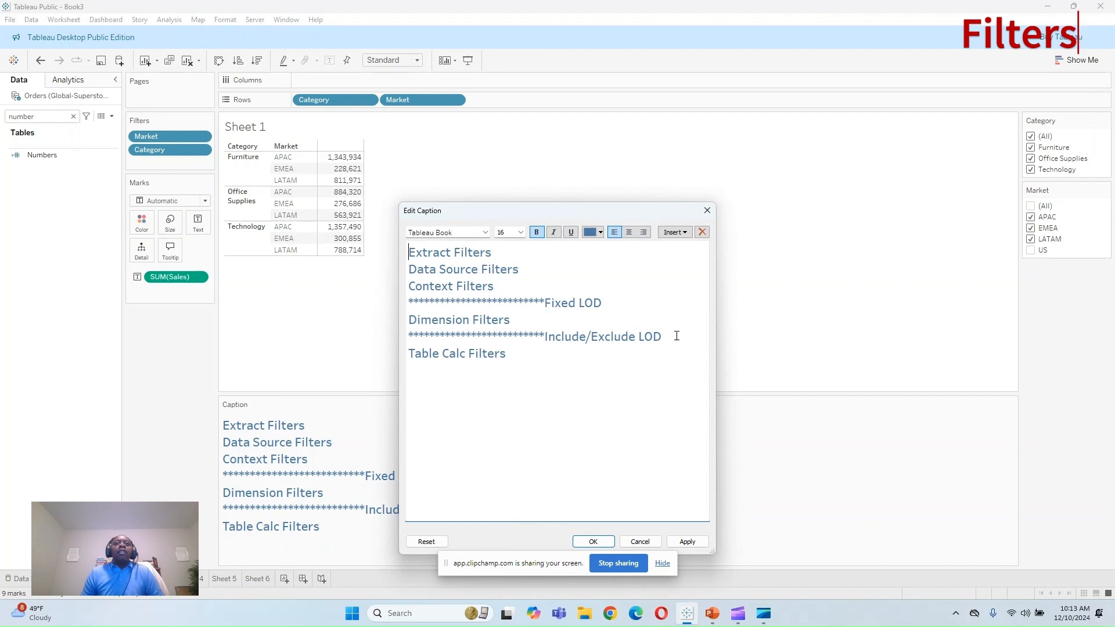
{"action": "key", "text": "Return"}
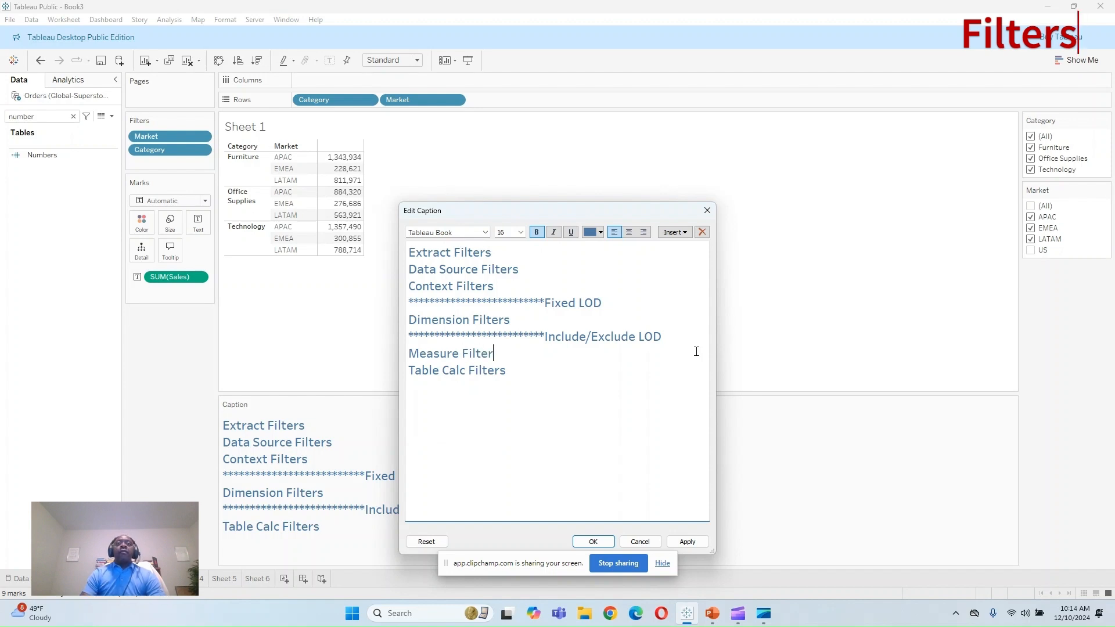
{"action": "left_click", "coordinate": [690, 542]}
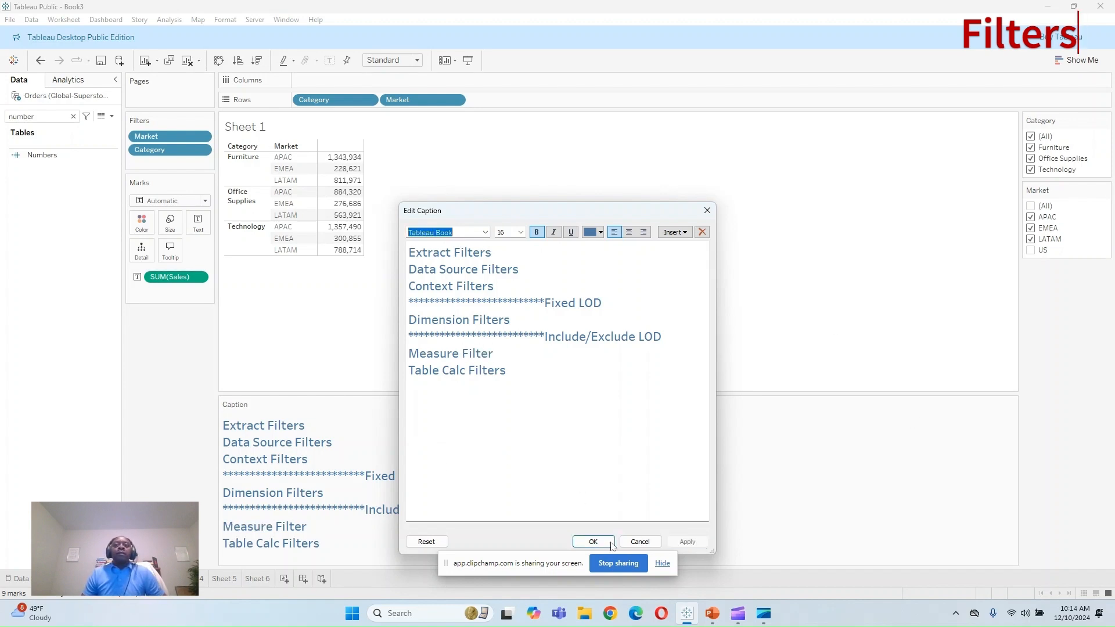
{"action": "left_click", "coordinate": [593, 541]}
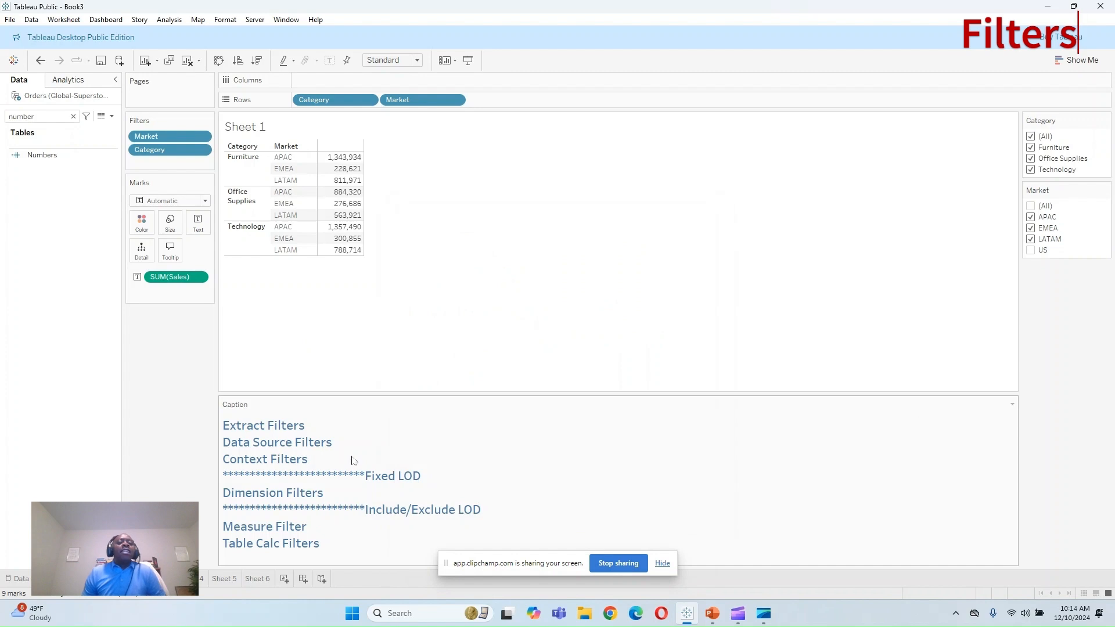
Step: Preview the At least, At most and Special filter types for SUM(Sales), and apply a Range of values filter covering the full range
{"action": "right_click", "coordinate": [200, 280]}
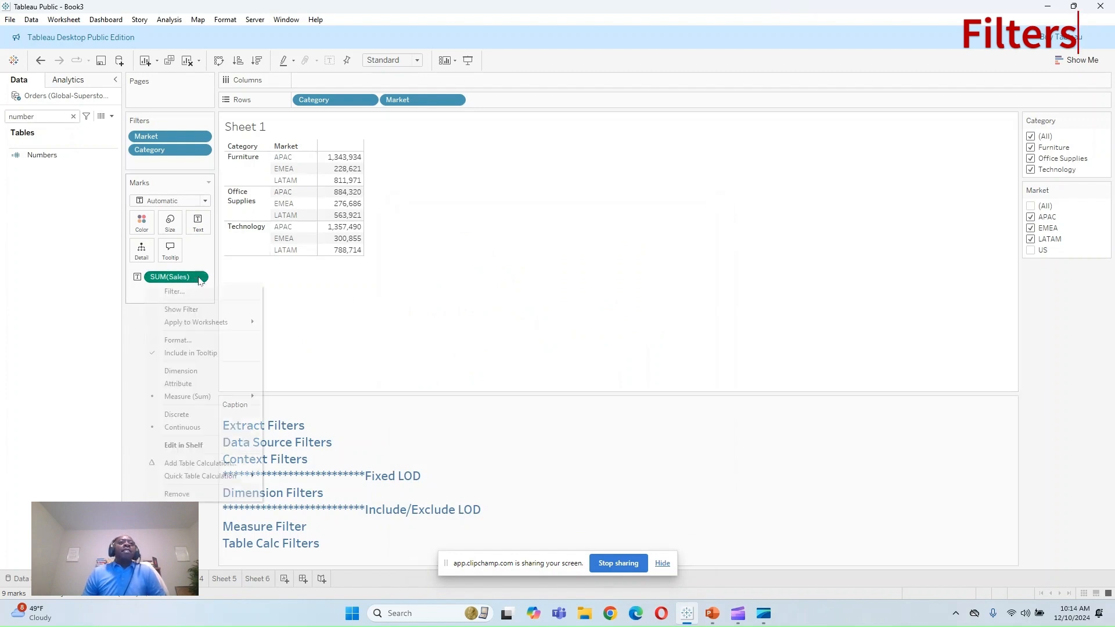
{"action": "left_click", "coordinate": [200, 293]}
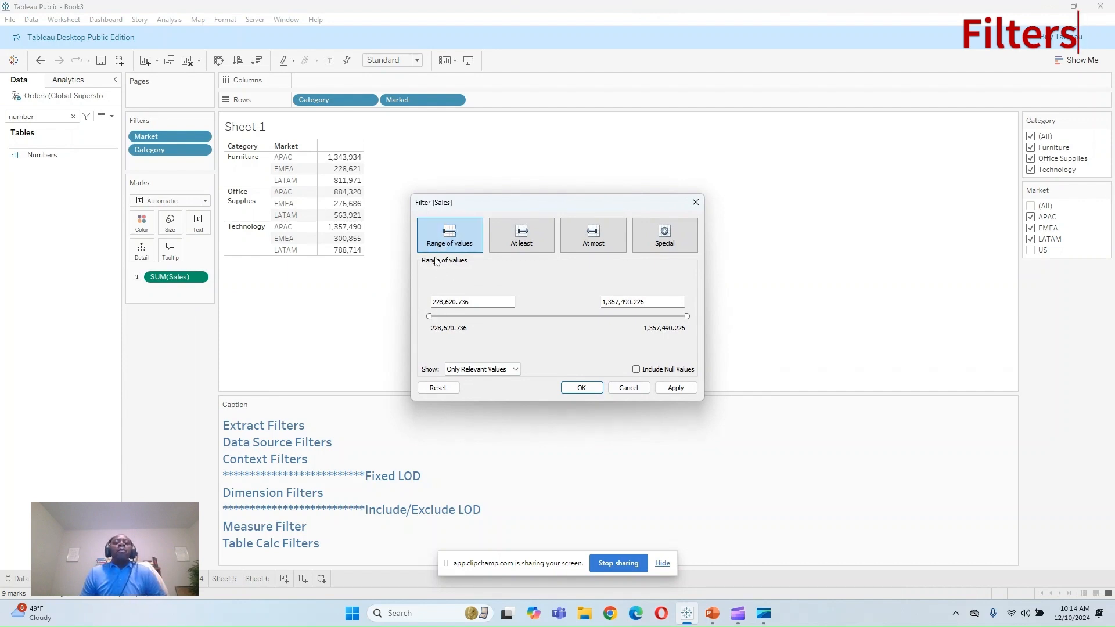
{"action": "left_click_drag", "start_coordinate": [430, 315], "coordinate": [516, 316]}
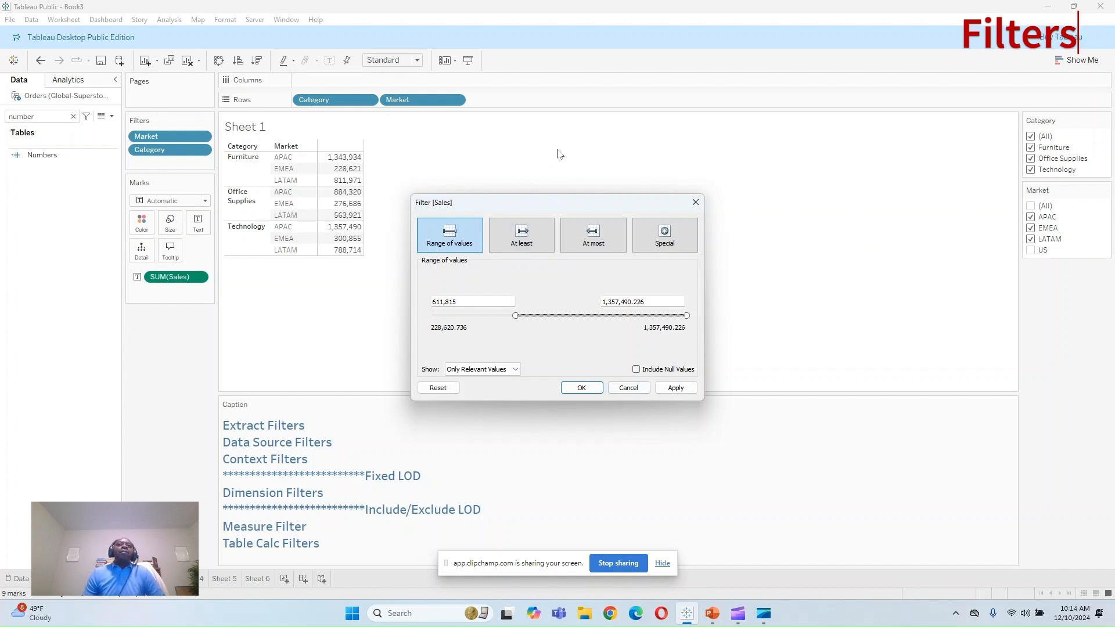
{"action": "left_click", "coordinate": [523, 234]}
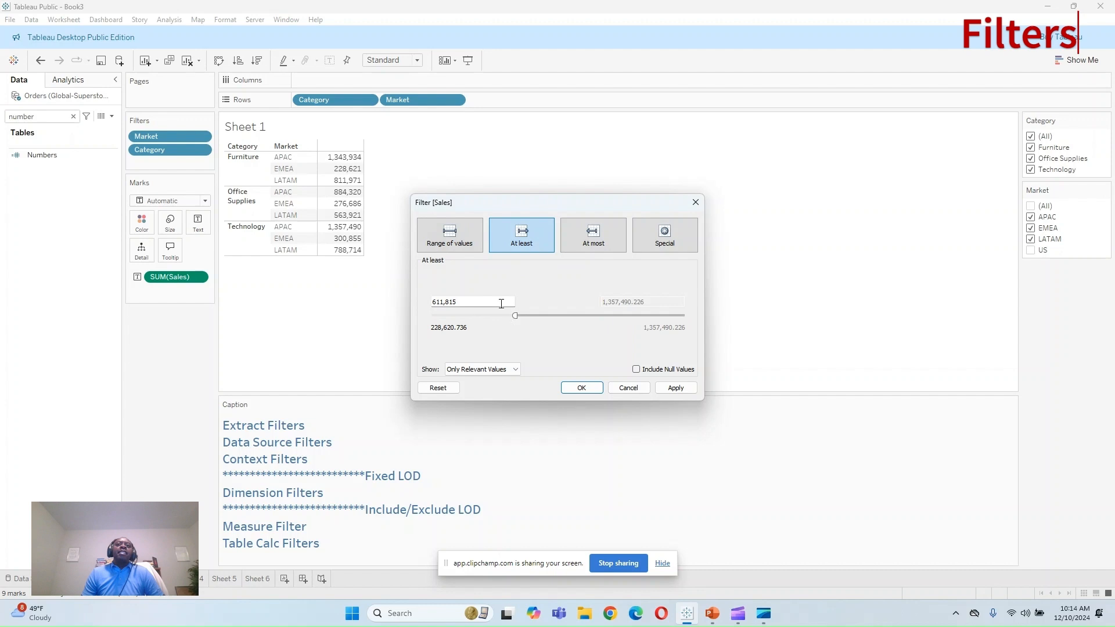
{"action": "left_click", "coordinate": [587, 236]}
{"action": "left_click", "coordinate": [665, 235]}
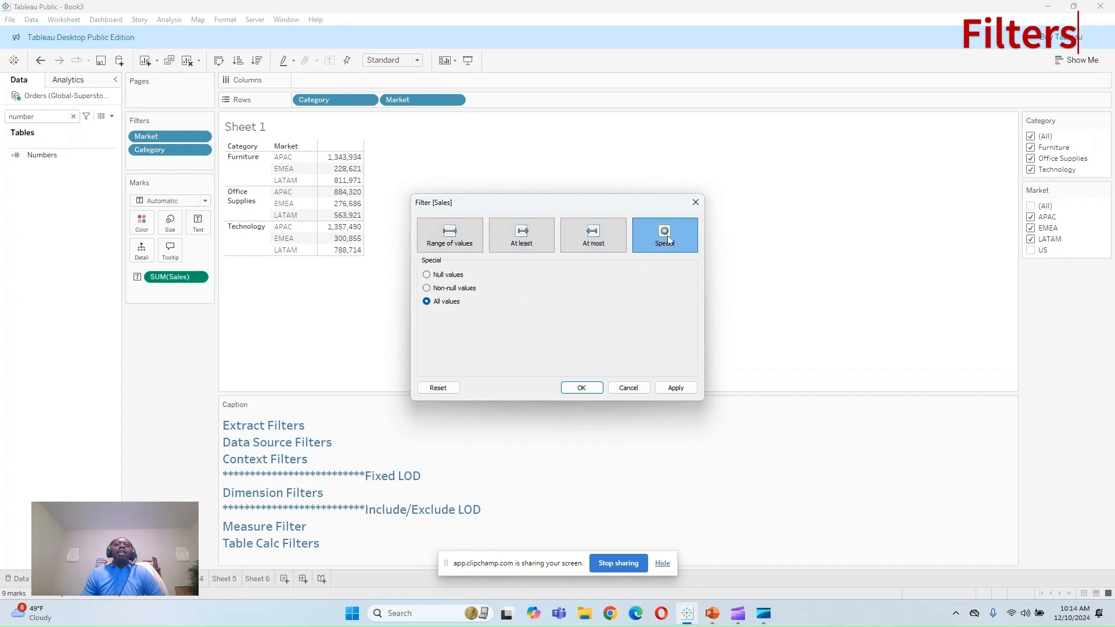
{"action": "left_click", "coordinate": [459, 240]}
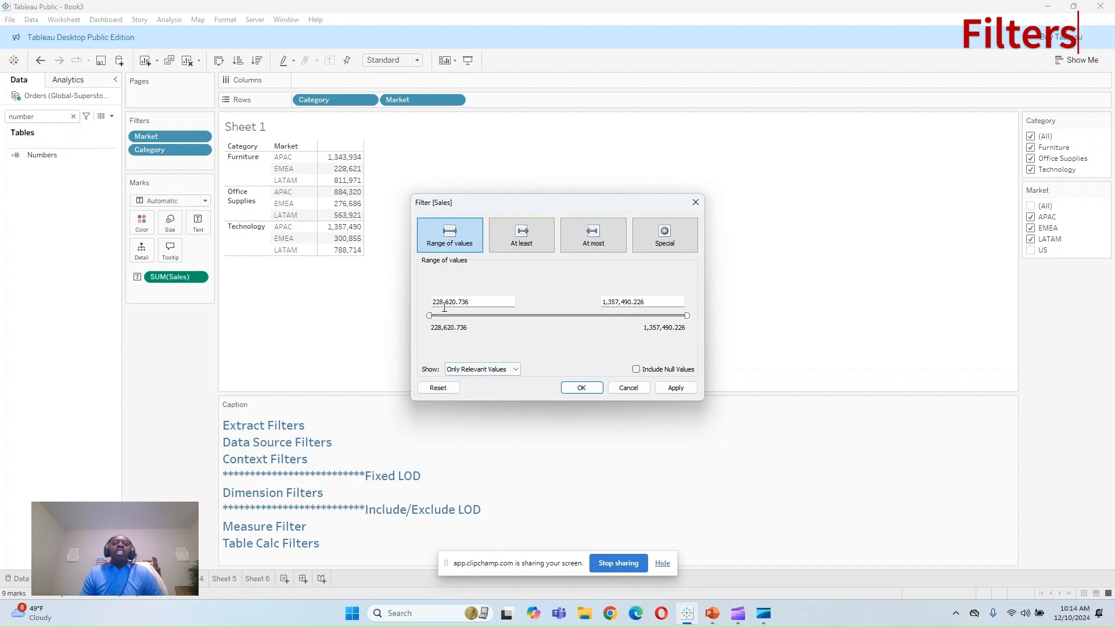
{"action": "left_click", "coordinate": [677, 388]}
{"action": "left_click", "coordinate": [581, 387]}
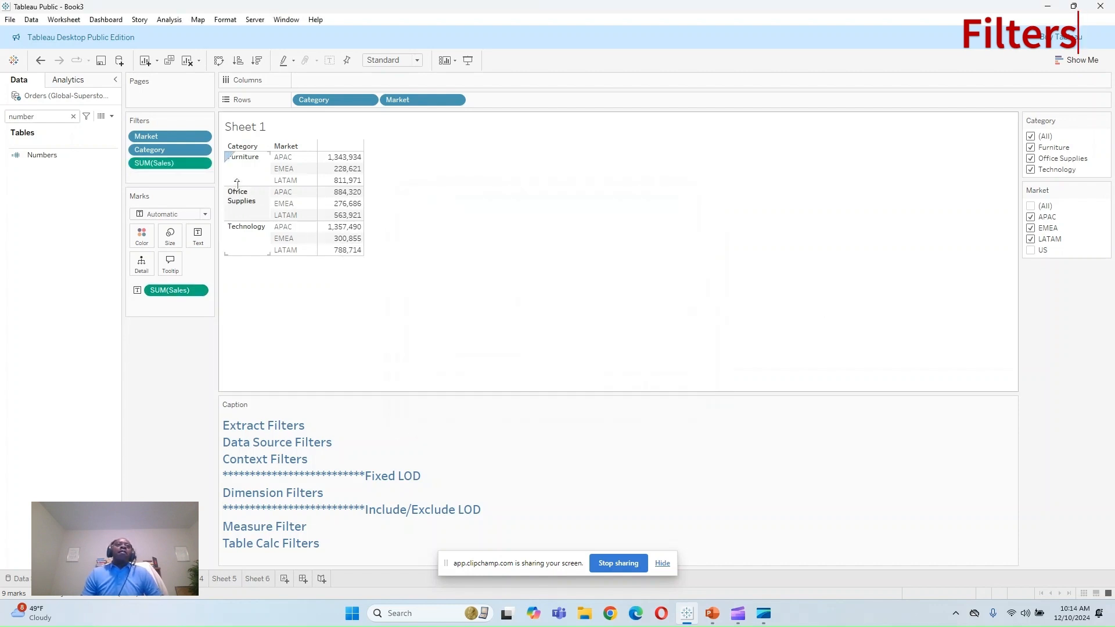
Step: Show the SUM(Sales) filter control on Sheet 1 and widen the area holding the filter cards
{"action": "right_click", "coordinate": [182, 168]}
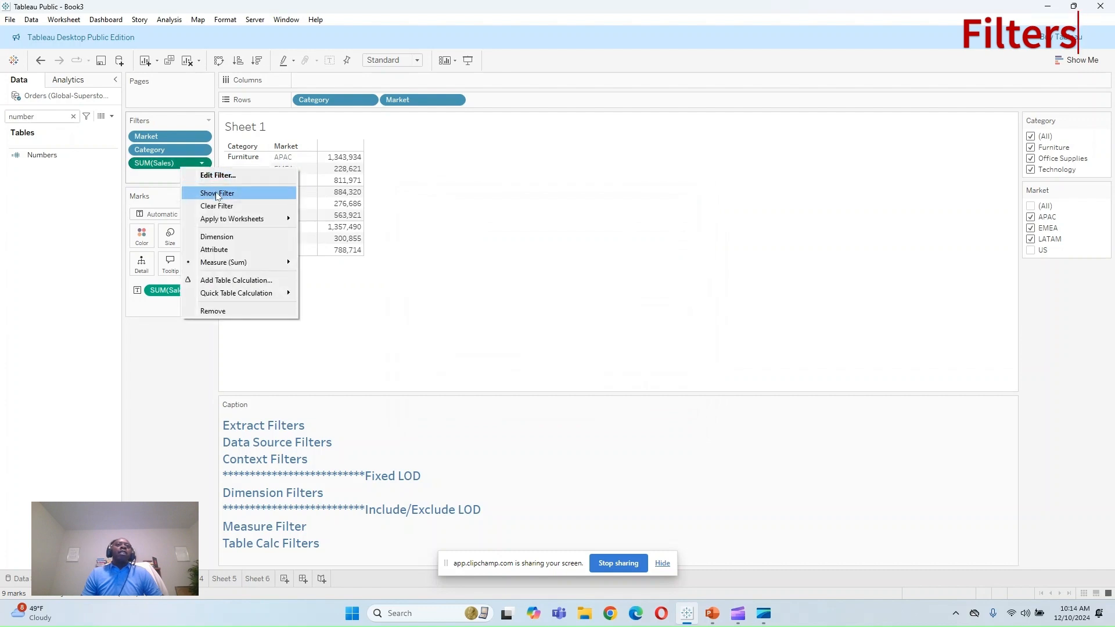
{"action": "left_click", "coordinate": [218, 189]}
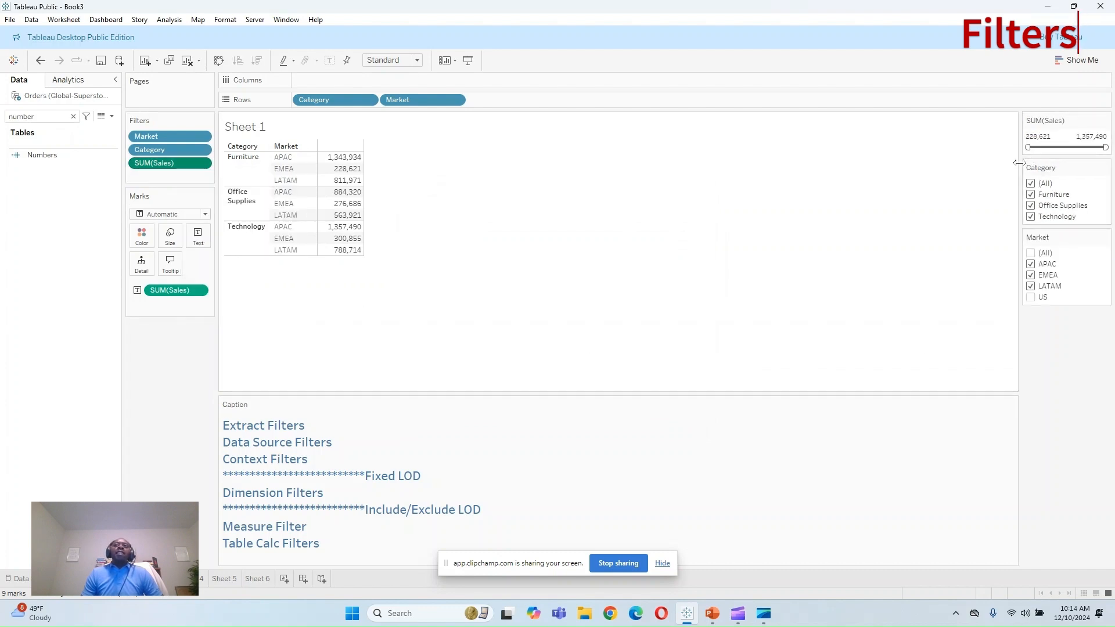
{"action": "left_click_drag", "start_coordinate": [1021, 165], "coordinate": [935, 169]}
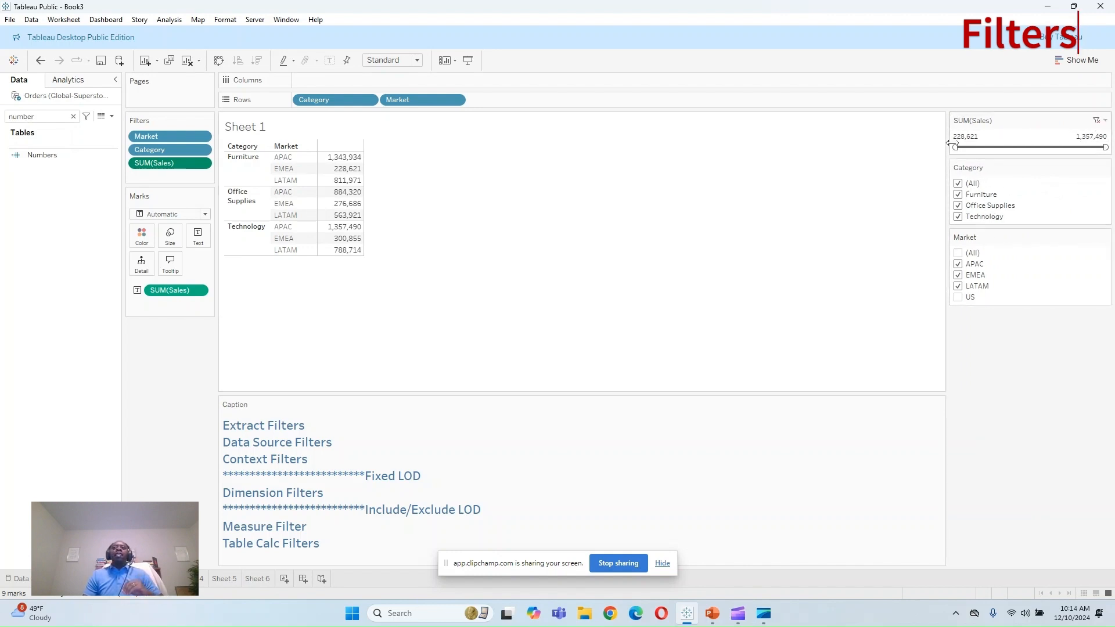
{"action": "left_click_drag", "start_coordinate": [958, 147], "coordinate": [932, 150]}
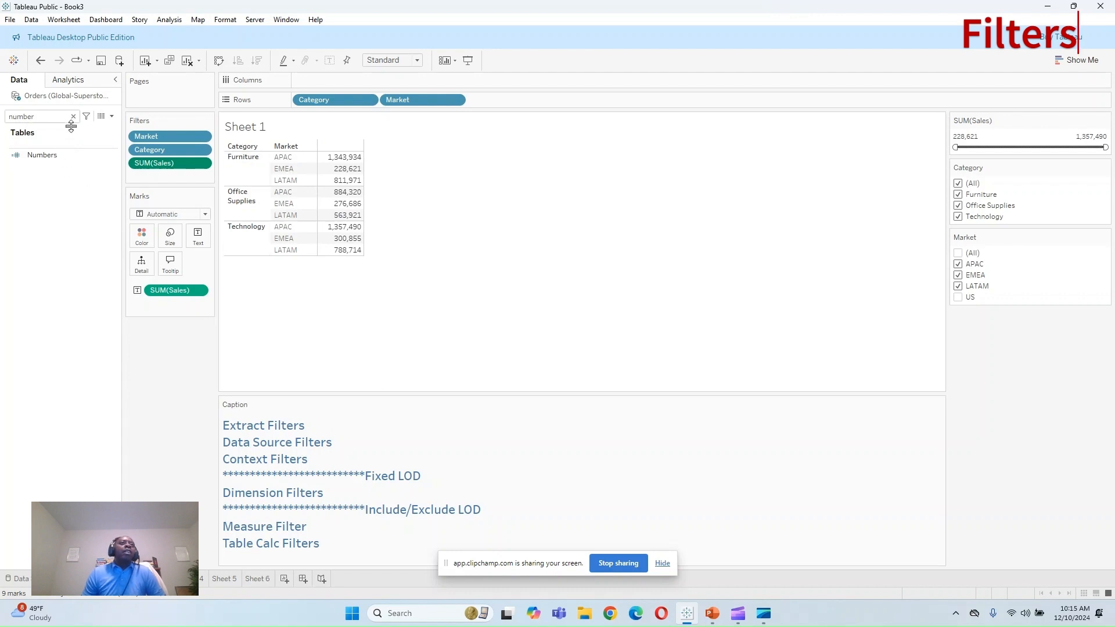
Step: Create a new worksheet and clear the field search so all fields are listed
{"action": "left_click", "coordinate": [109, 117]}
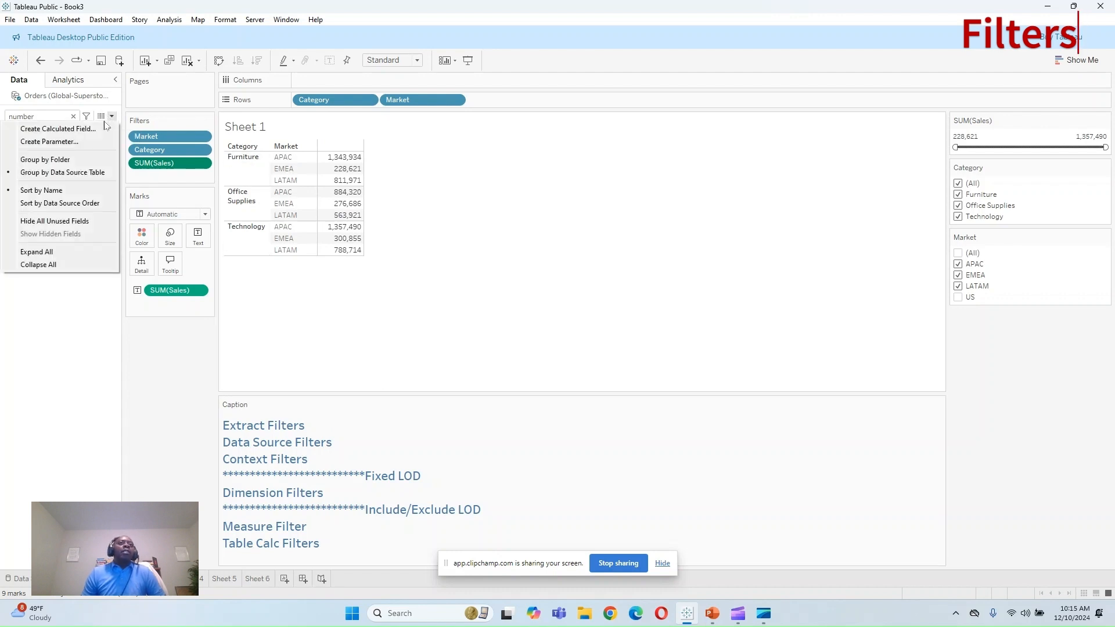
{"action": "left_click", "coordinate": [285, 579]}
{"action": "left_click", "coordinate": [73, 116]}
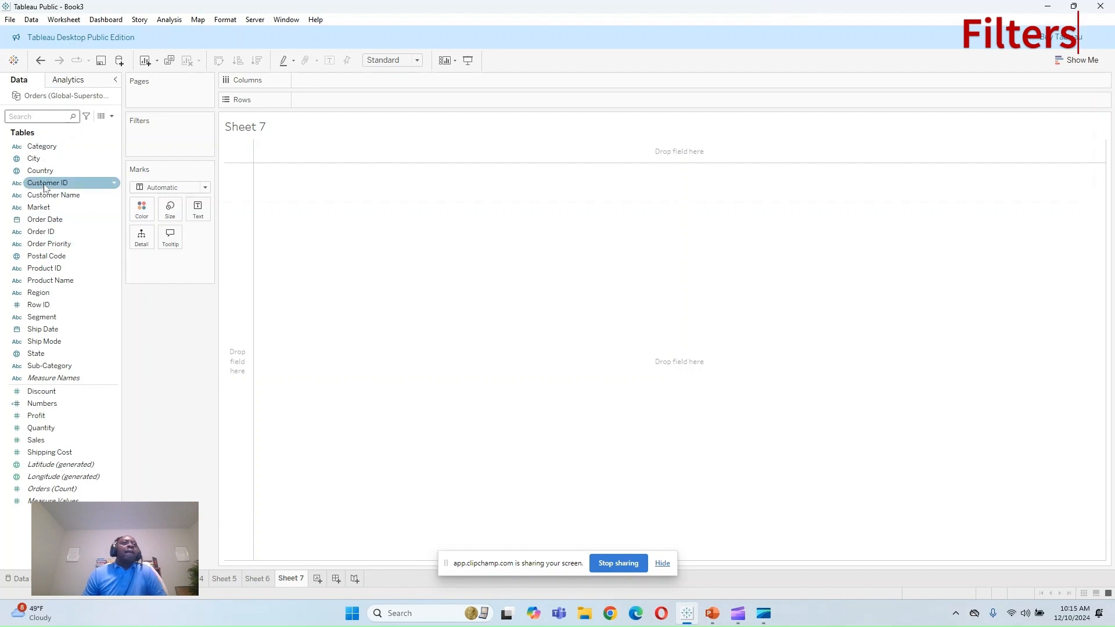
Step: Place Order Date by year on the Columns of Sheet 7
{"action": "left_click_drag", "start_coordinate": [45, 219], "coordinate": [352, 84]}
{"action": "left_click", "coordinate": [56, 367]}
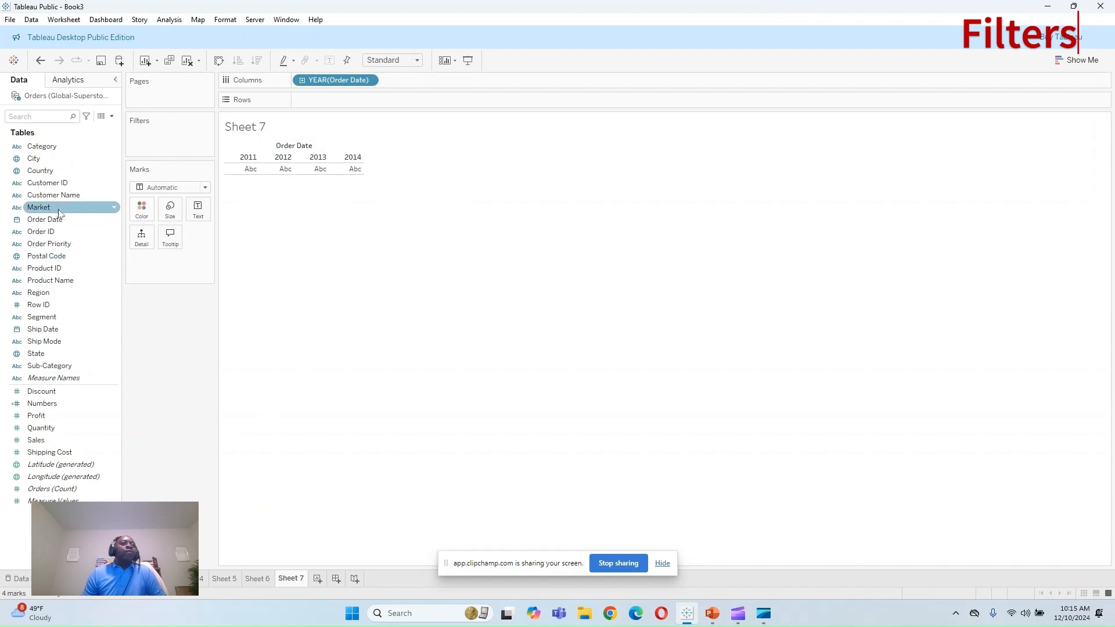
Step: Break the table down by Sub-Category on the rows and display Sales as the cell values
{"action": "double_click", "coordinate": [58, 367]}
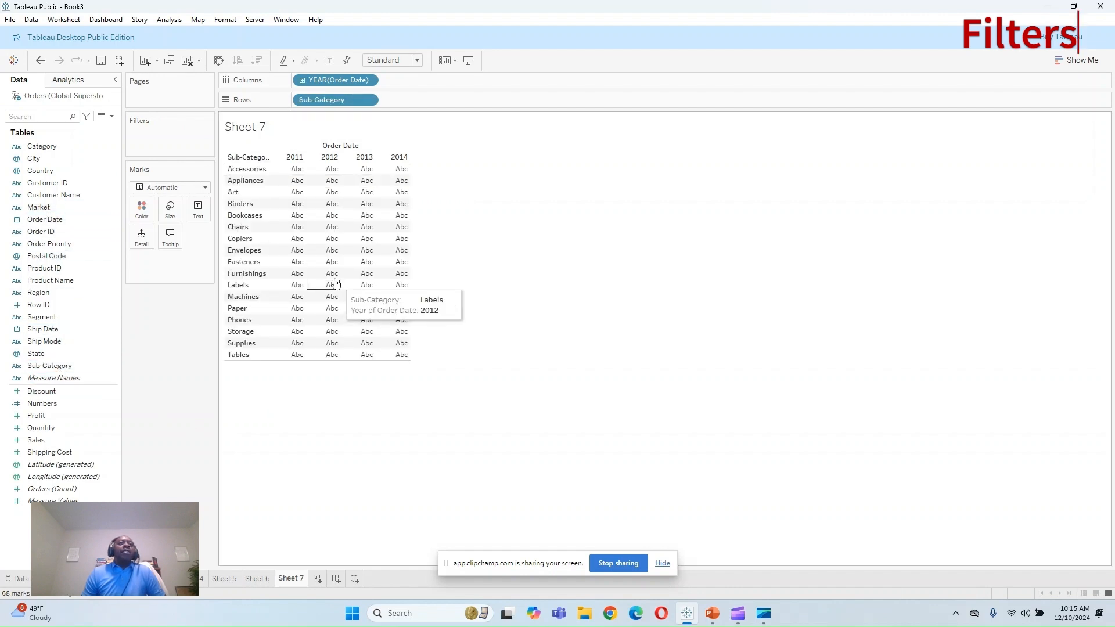
{"action": "double_click", "coordinate": [41, 440]}
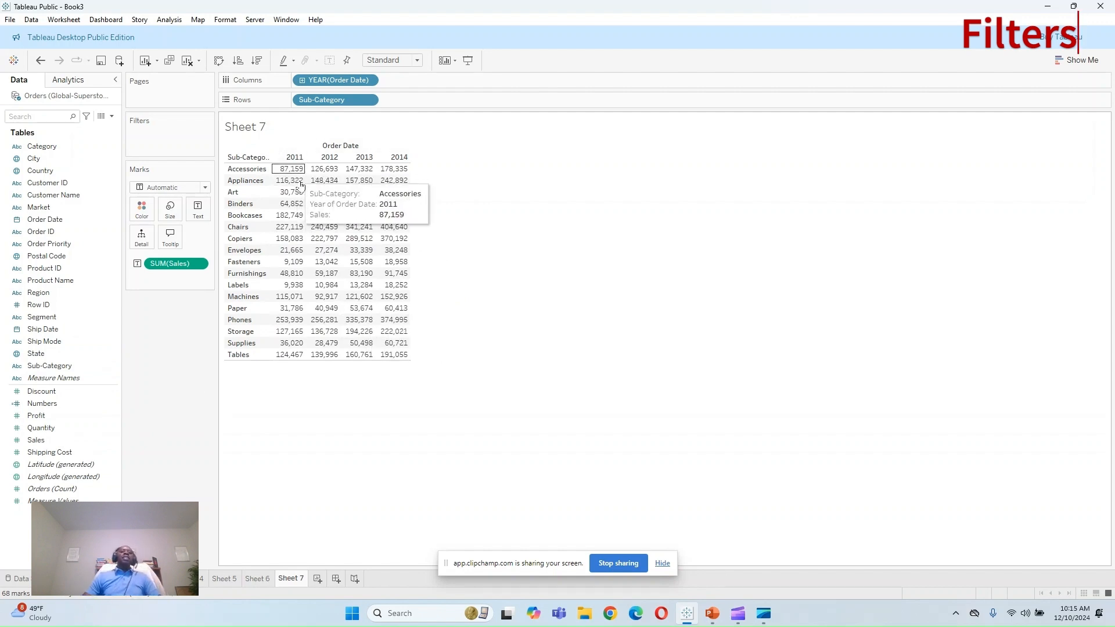
Step: Apply a Percent Difference quick table calculation to SUM(Sales)
{"action": "left_click", "coordinate": [200, 266]}
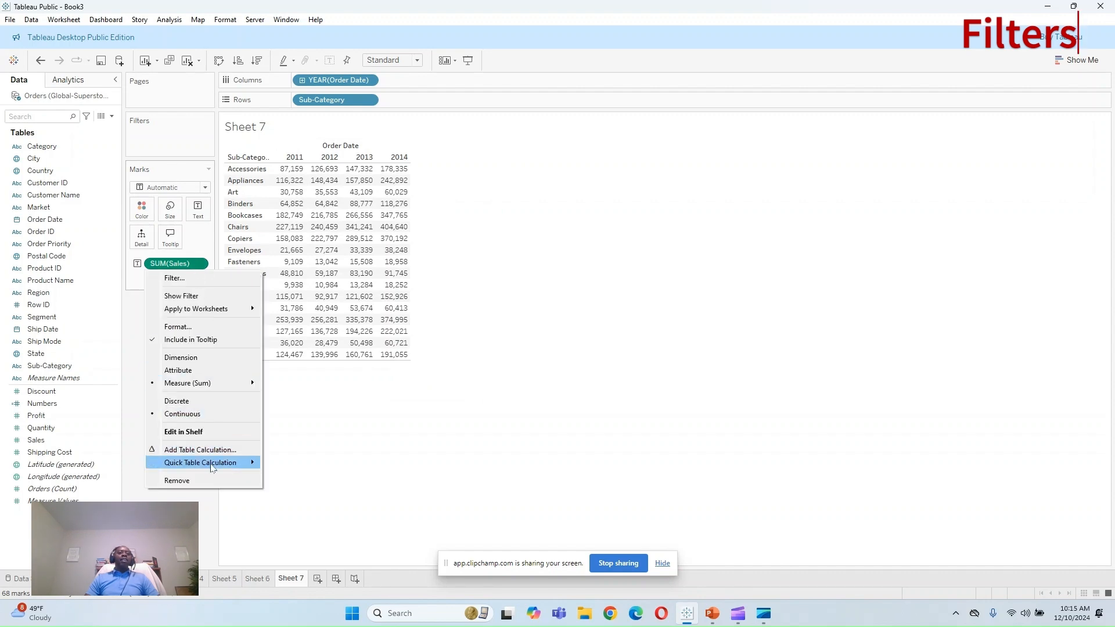
{"action": "mouse_move", "coordinate": [213, 468]}
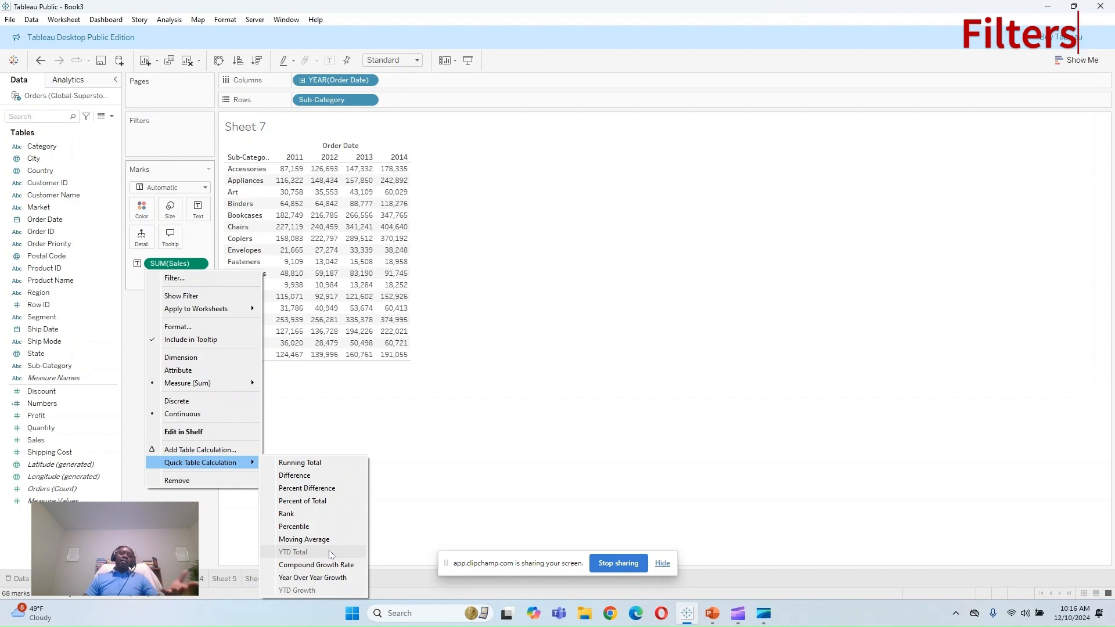
{"action": "left_click", "coordinate": [333, 491]}
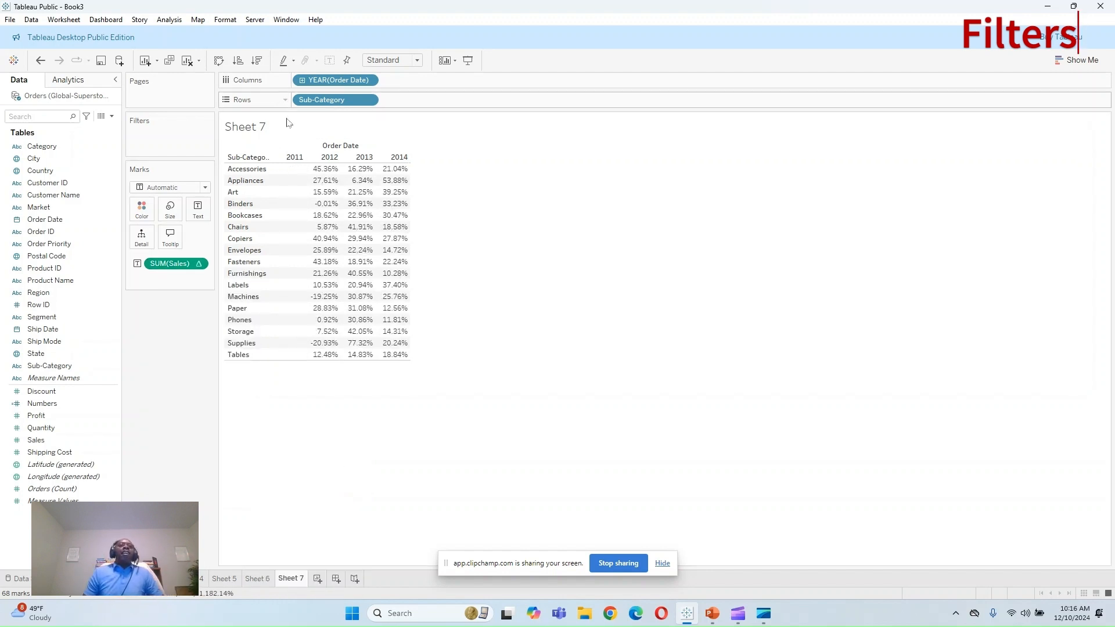
{"action": "mouse_move", "coordinate": [292, 183]}
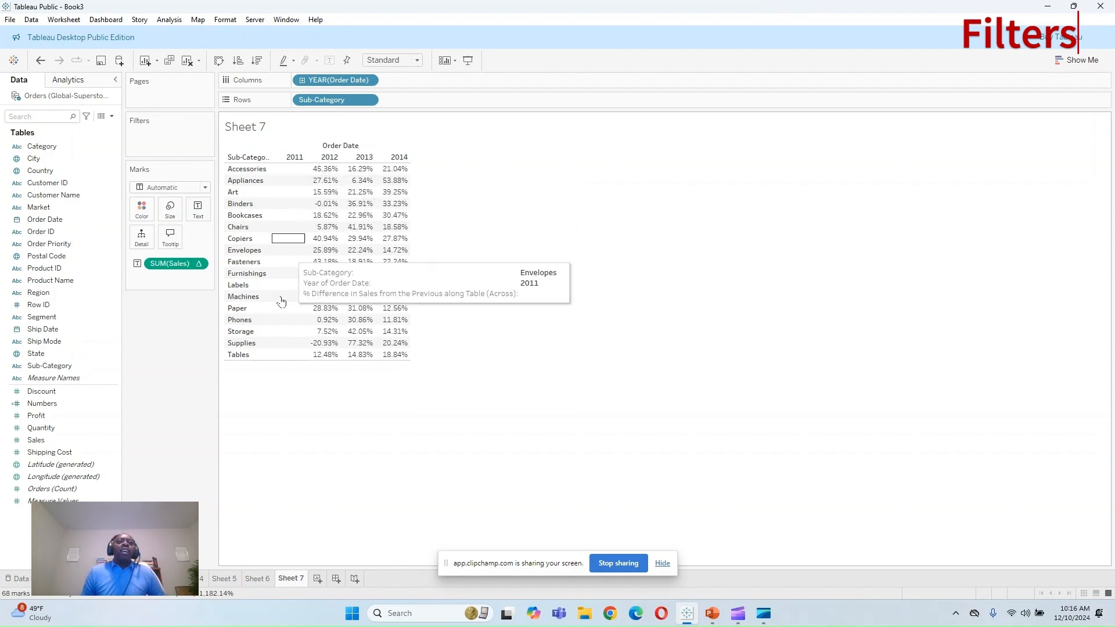
{"action": "mouse_move", "coordinate": [306, 321]}
{"action": "mouse_move", "coordinate": [299, 359]}
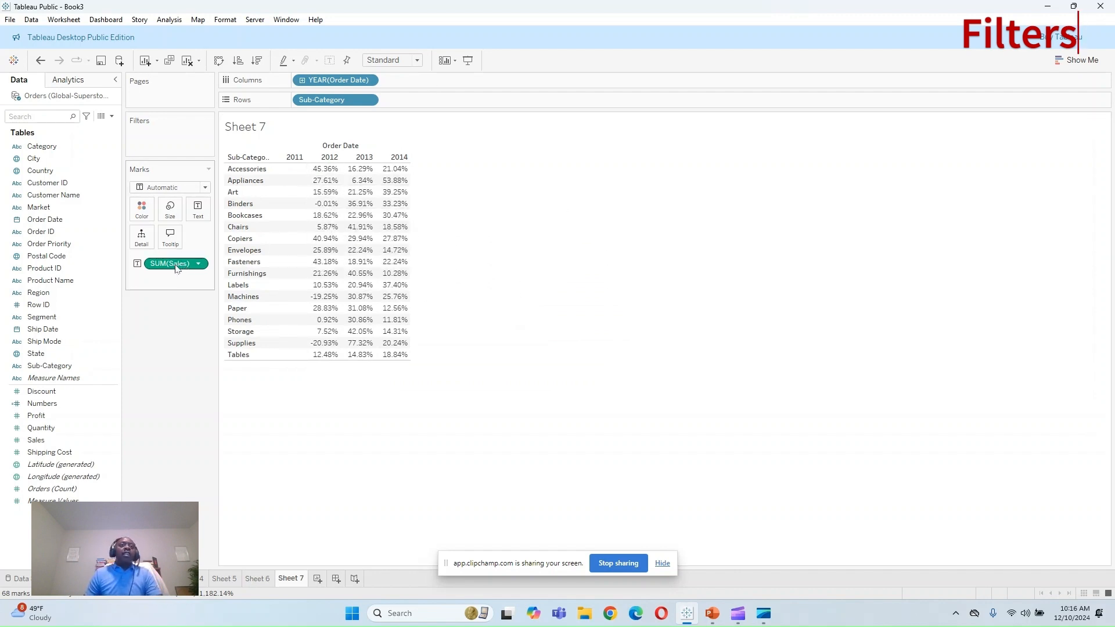
Step: Save the percent difference table calculation on Sales as a reusable calculated field in the data source
{"action": "mouse_move", "coordinate": [176, 267]}
{"action": "left_click_drag", "start_coordinate": [176, 267], "coordinate": [167, 328]}
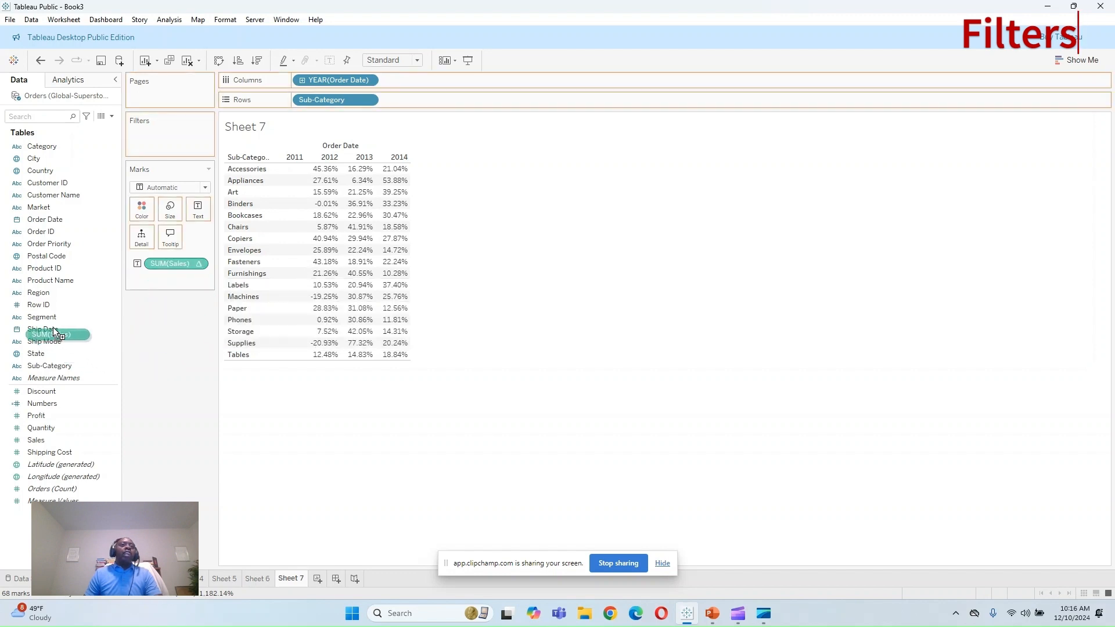
{"action": "left_click_drag", "start_coordinate": [40, 314], "coordinate": [40, 315]}
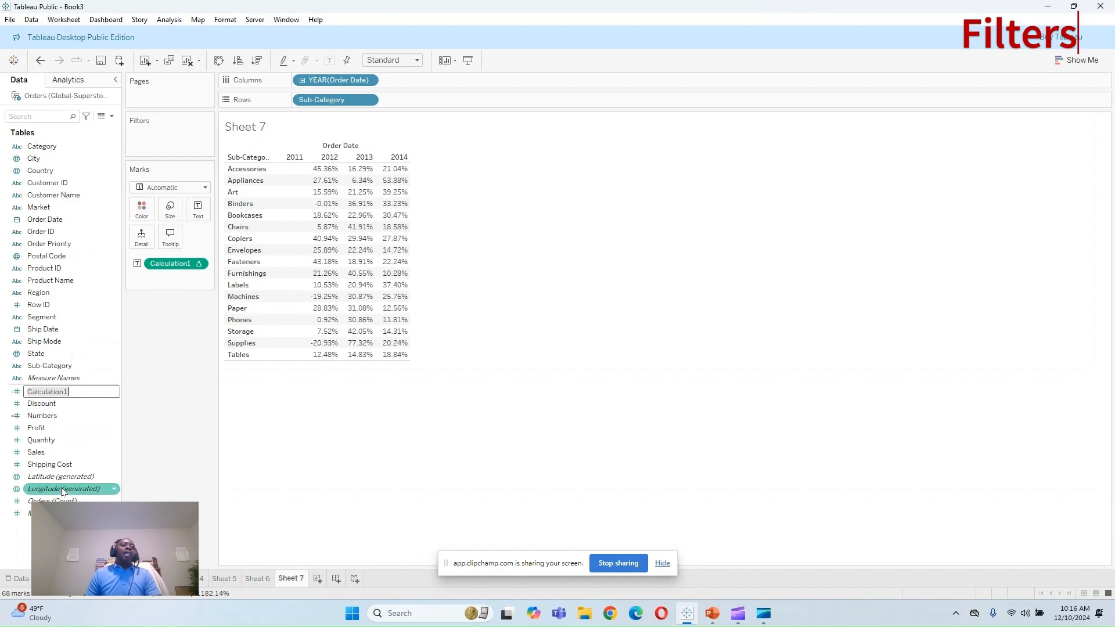
Step: Examine the formula behind the Calculation1 field in an enlarged calculation editor, and close it without editing
{"action": "left_click", "coordinate": [62, 392]}
{"action": "right_click", "coordinate": [62, 393]}
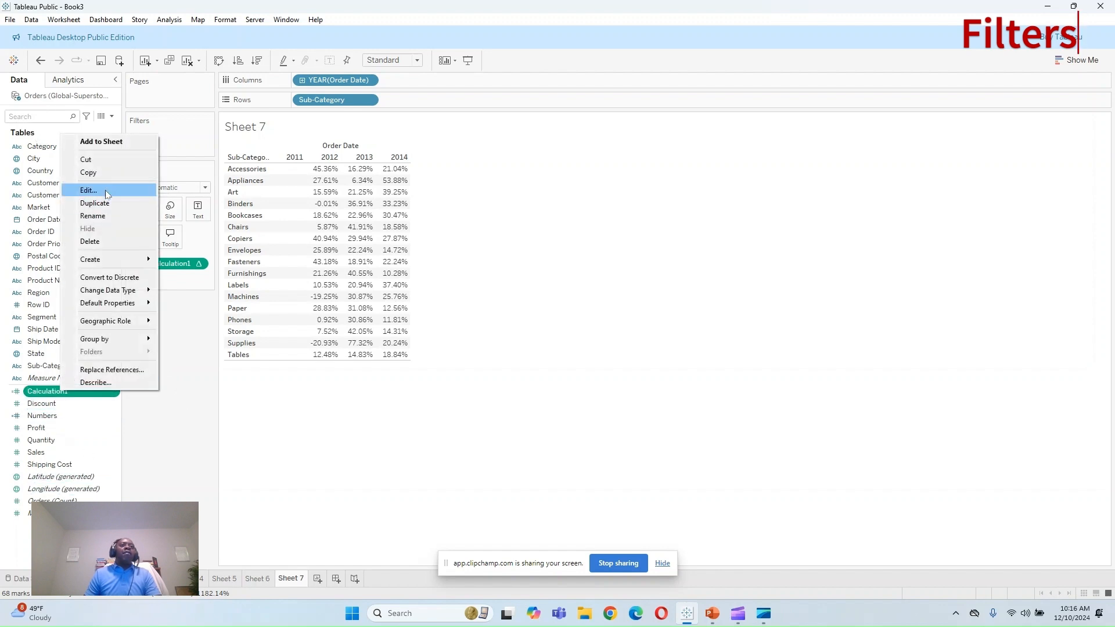
{"action": "left_click", "coordinate": [108, 192]}
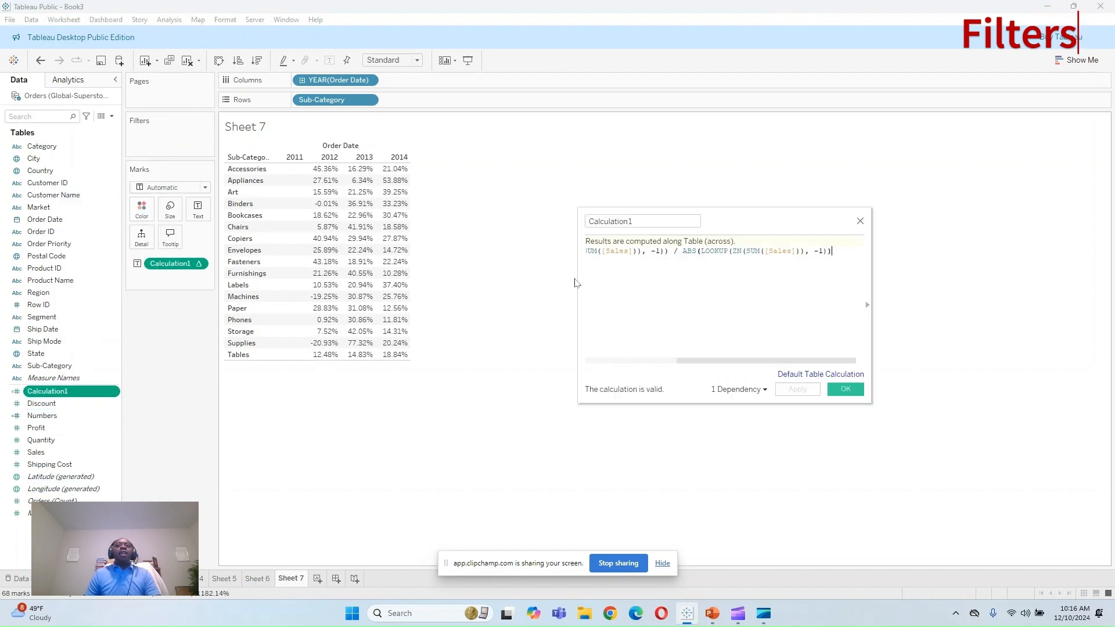
{"action": "left_click_drag", "start_coordinate": [580, 285], "coordinate": [256, 285]}
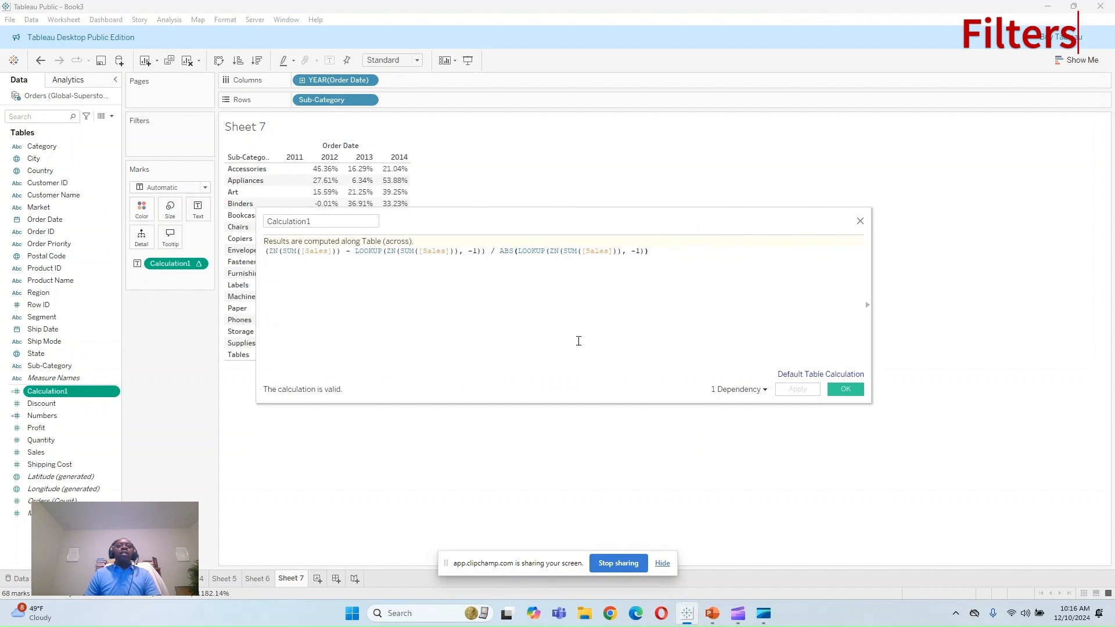
{"action": "scroll", "coordinate": [579, 341], "scroll_direction": "up", "scroll_amount": 2}
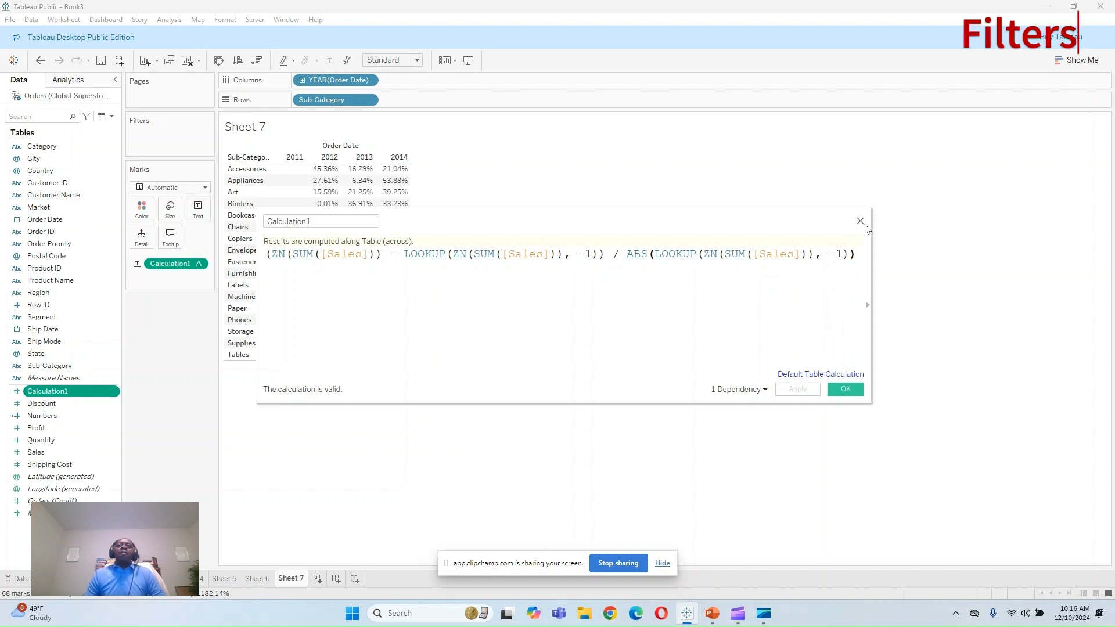
{"action": "left_click", "coordinate": [861, 222]}
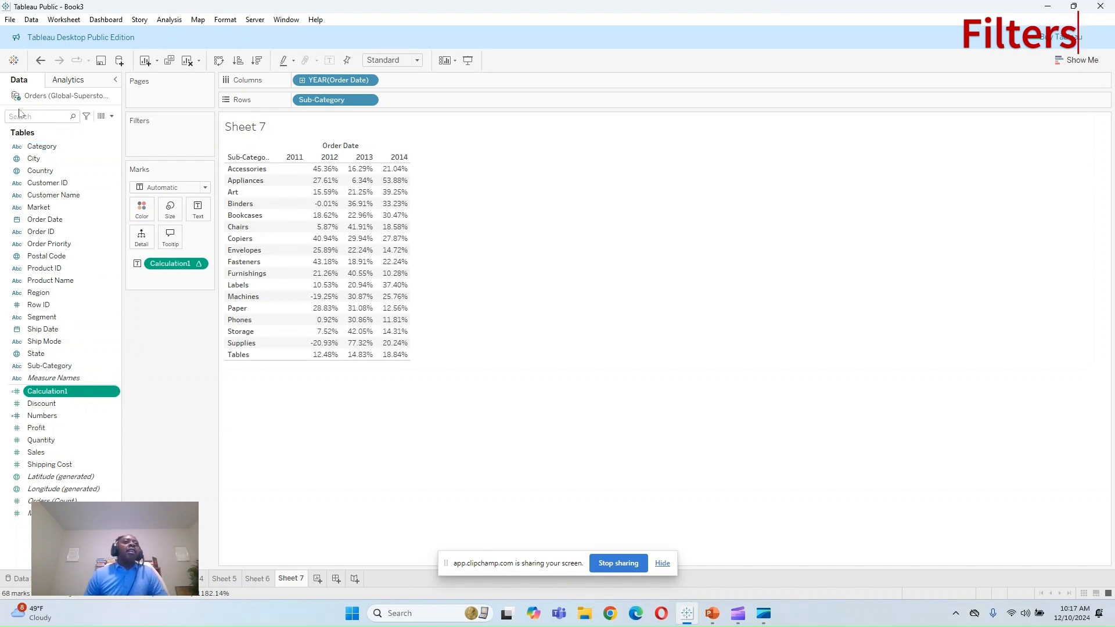
Step: Add a Category filter to the sheet with Furniture, Office Supplies and Technology all selected
{"action": "left_click_drag", "start_coordinate": [42, 146], "coordinate": [168, 140]}
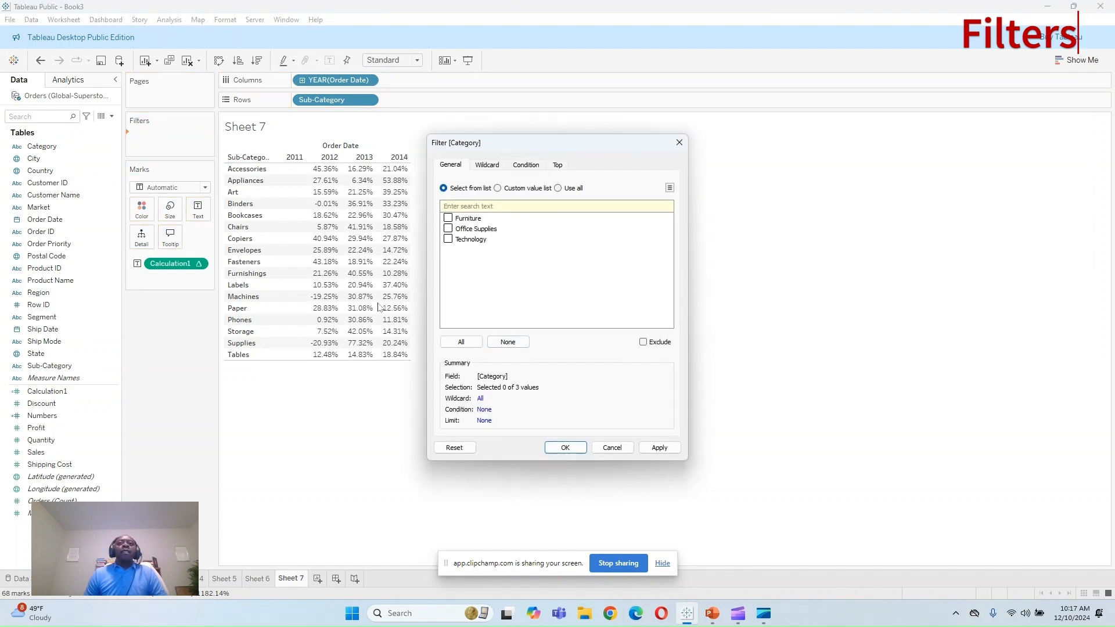
{"action": "left_click", "coordinate": [461, 342]}
{"action": "left_click", "coordinate": [659, 448]}
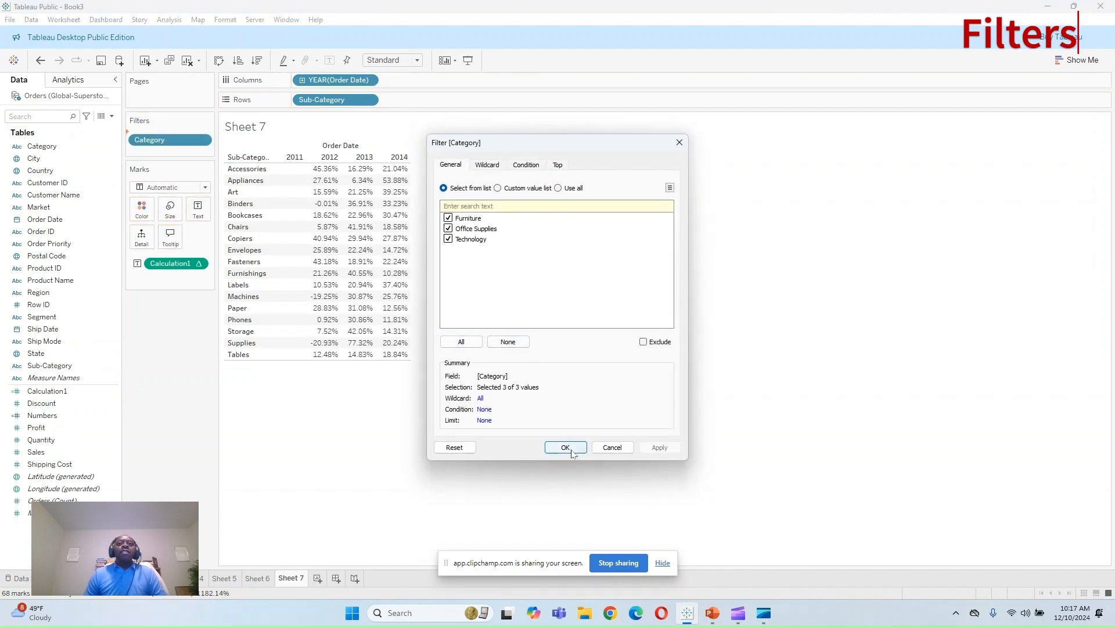
{"action": "left_click", "coordinate": [571, 451]}
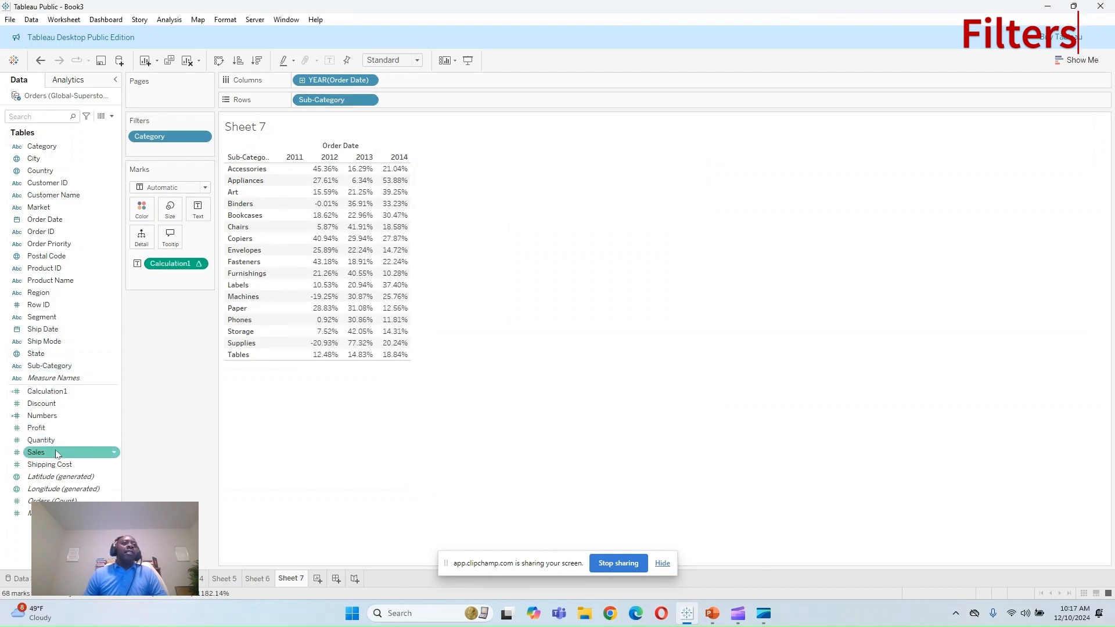
Step: Add Sales as text above Calculation1 in each cell, and widen the year columns
{"action": "left_click_drag", "start_coordinate": [36, 453], "coordinate": [195, 214]}
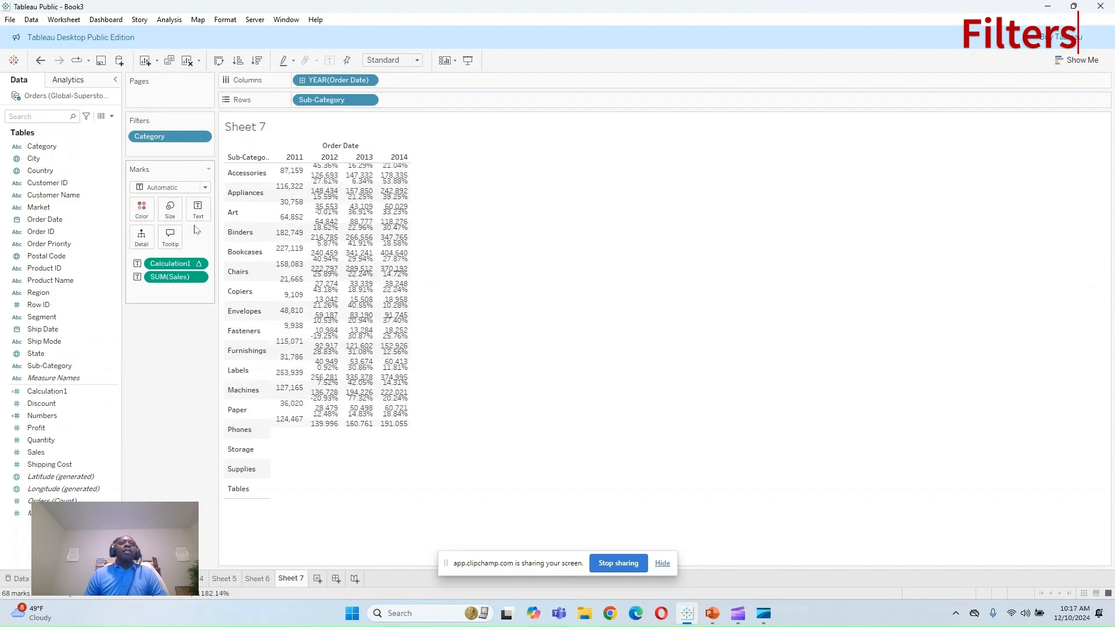
{"action": "left_click_drag", "start_coordinate": [165, 264], "coordinate": [163, 290]}
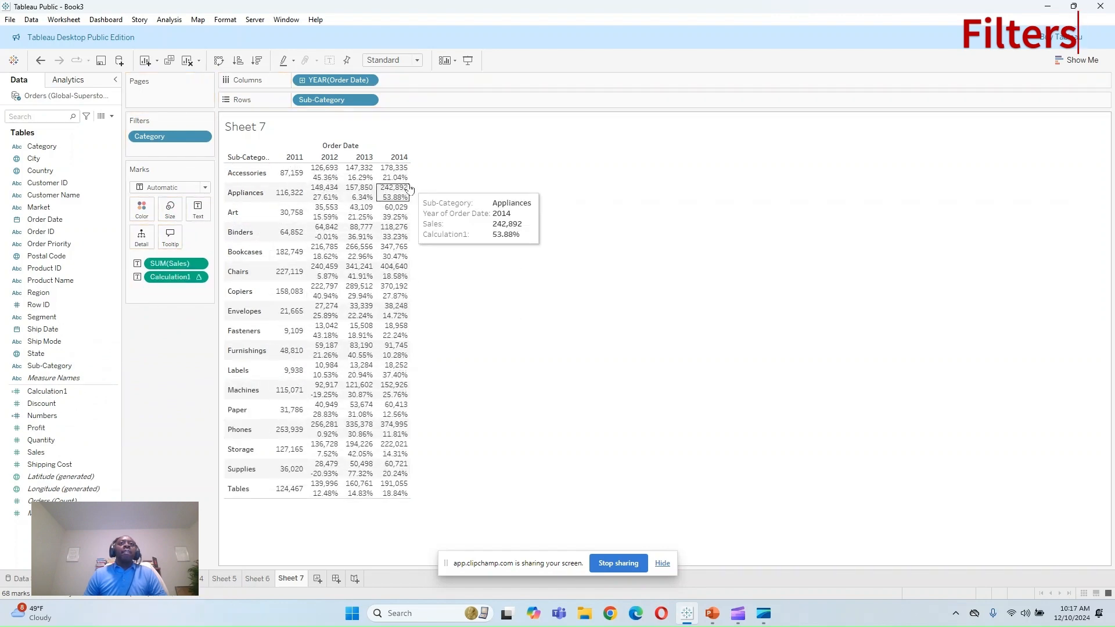
{"action": "left_click", "coordinate": [406, 192]}
{"action": "left_click_drag", "start_coordinate": [411, 192], "coordinate": [553, 198]}
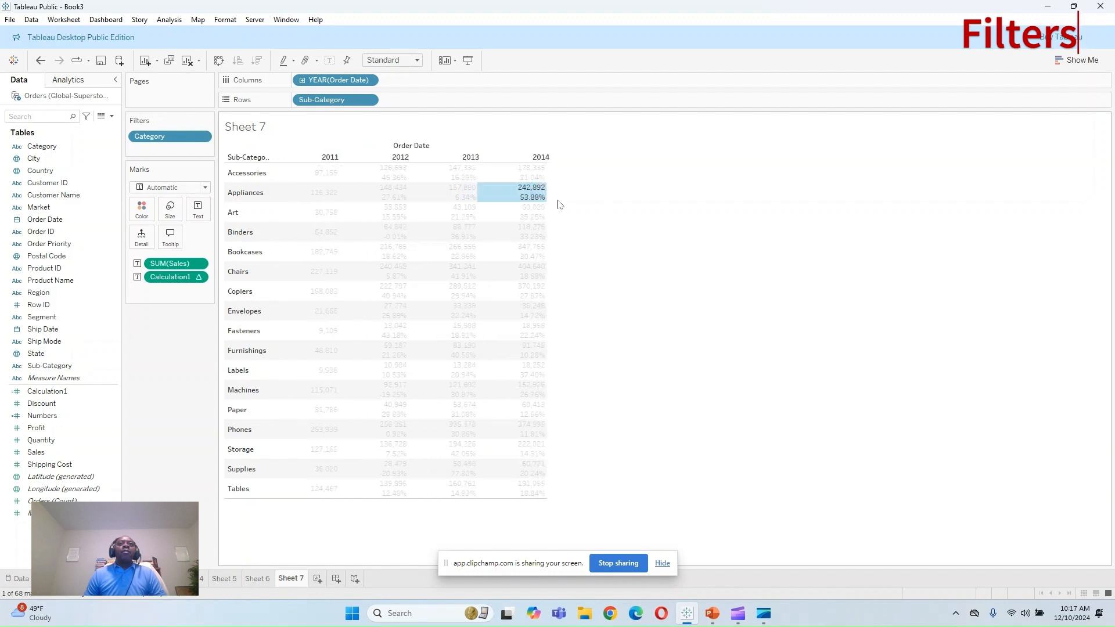
Step: Preview the table with the Entire View and Fit Width sizing options
{"action": "left_click", "coordinate": [417, 61]}
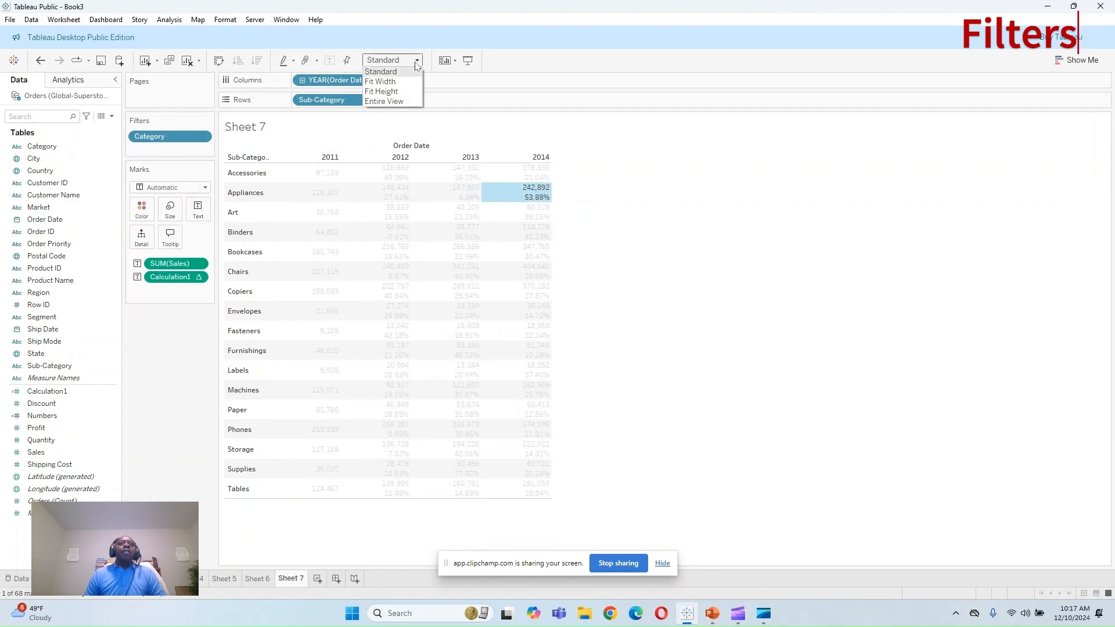
{"action": "left_click", "coordinate": [406, 101]}
{"action": "left_click", "coordinate": [560, 204]}
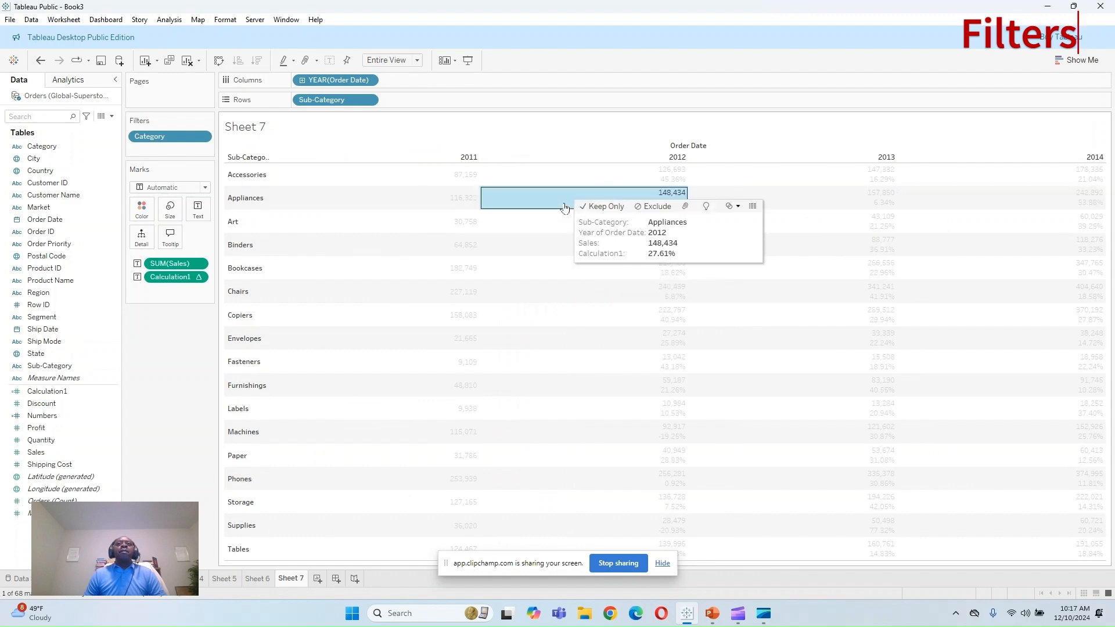
{"action": "left_click", "coordinate": [560, 208]}
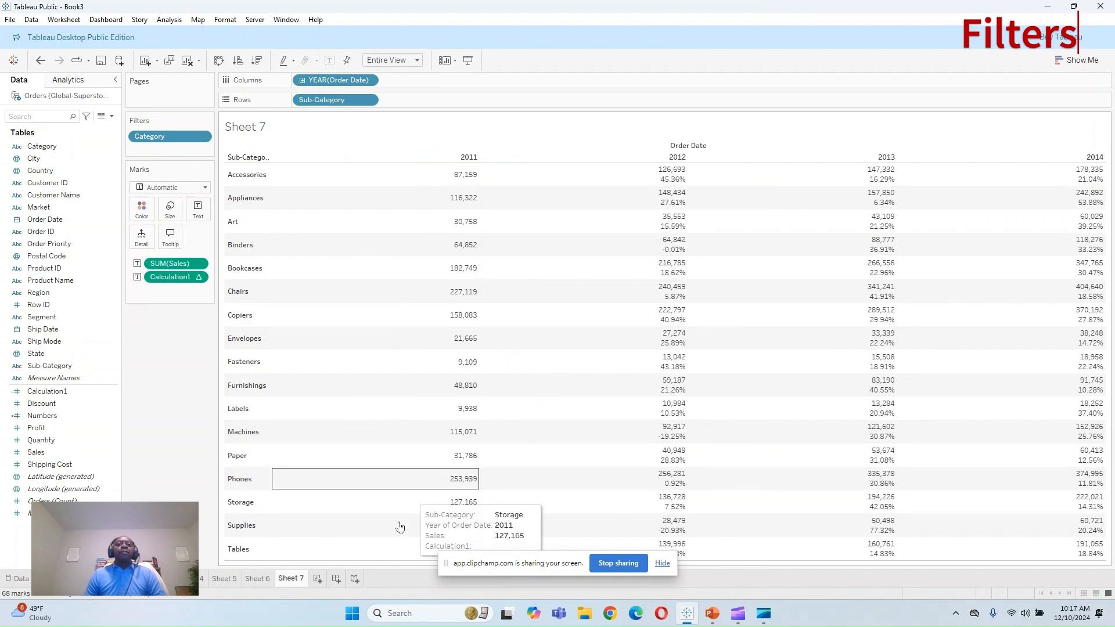
{"action": "left_click", "coordinate": [418, 60]}
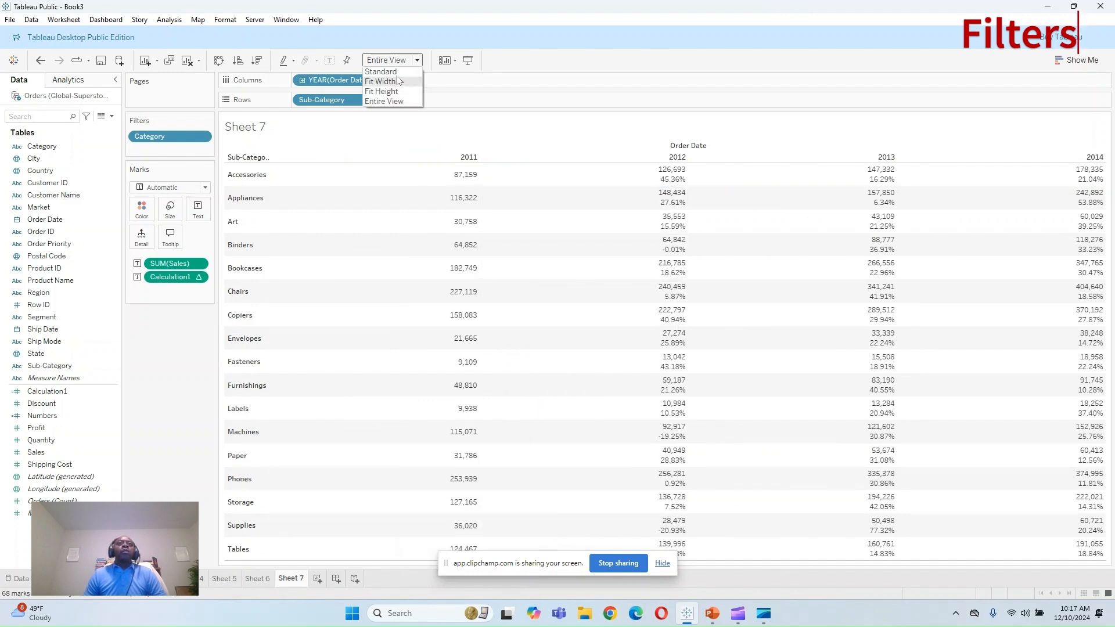
{"action": "left_click", "coordinate": [398, 83]}
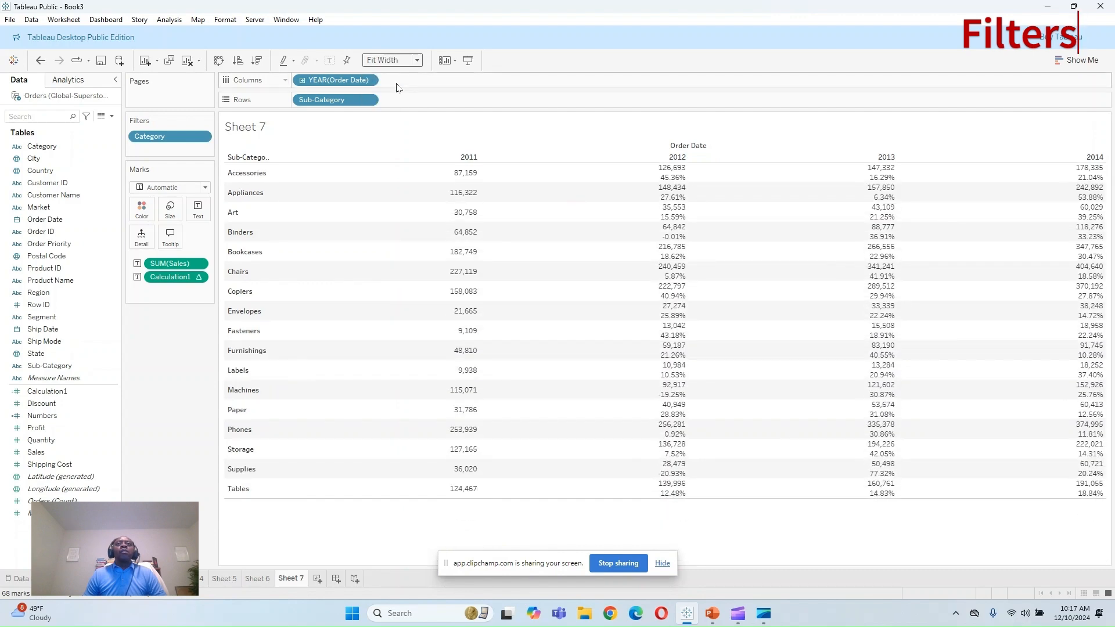
Step: Set the table to Fit Height, widen the year columns further and hide the screen-sharing notice
{"action": "left_click", "coordinate": [417, 60]}
{"action": "left_click", "coordinate": [392, 95]}
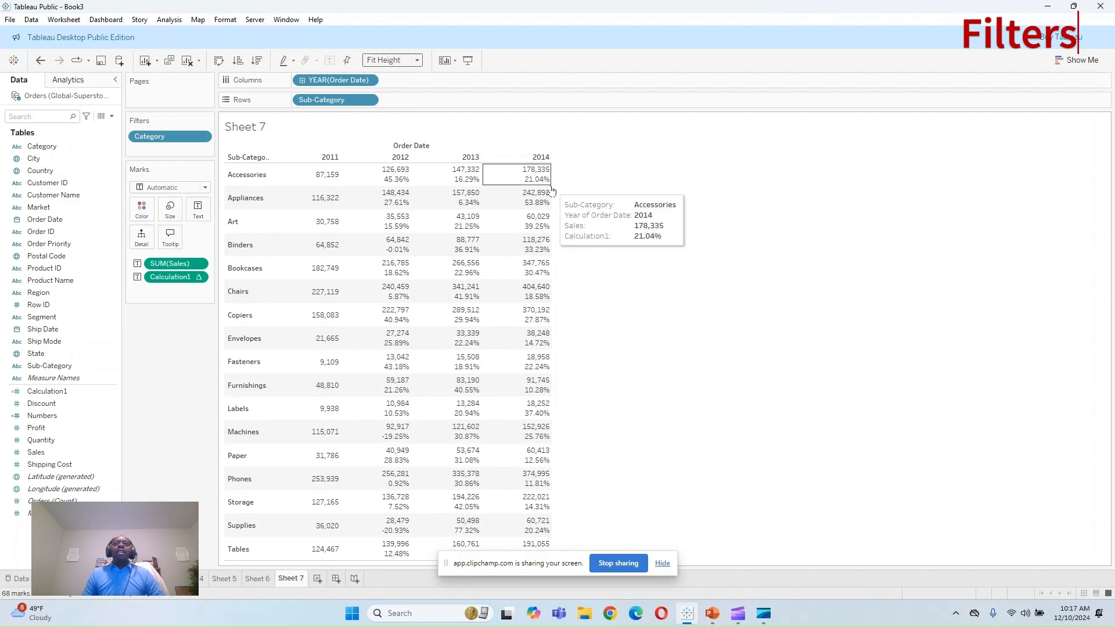
{"action": "left_click_drag", "start_coordinate": [552, 191], "coordinate": [667, 192]}
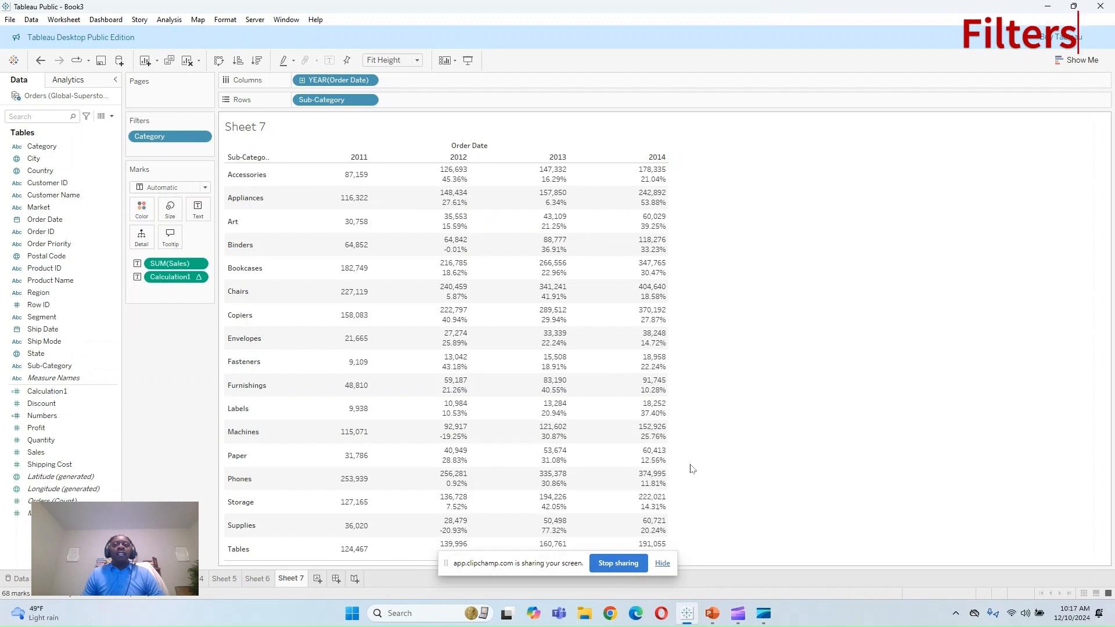
{"action": "left_click", "coordinate": [663, 564]}
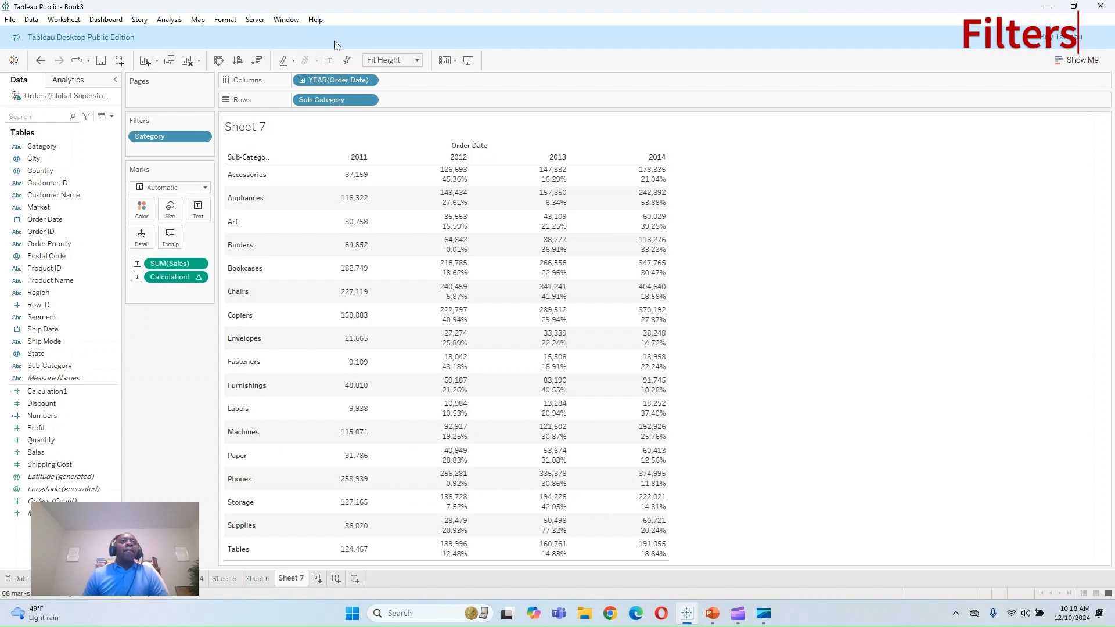
Step: Add a Sales filter on all values, keeping the full range of values
{"action": "left_click_drag", "start_coordinate": [36, 452], "coordinate": [167, 150]}
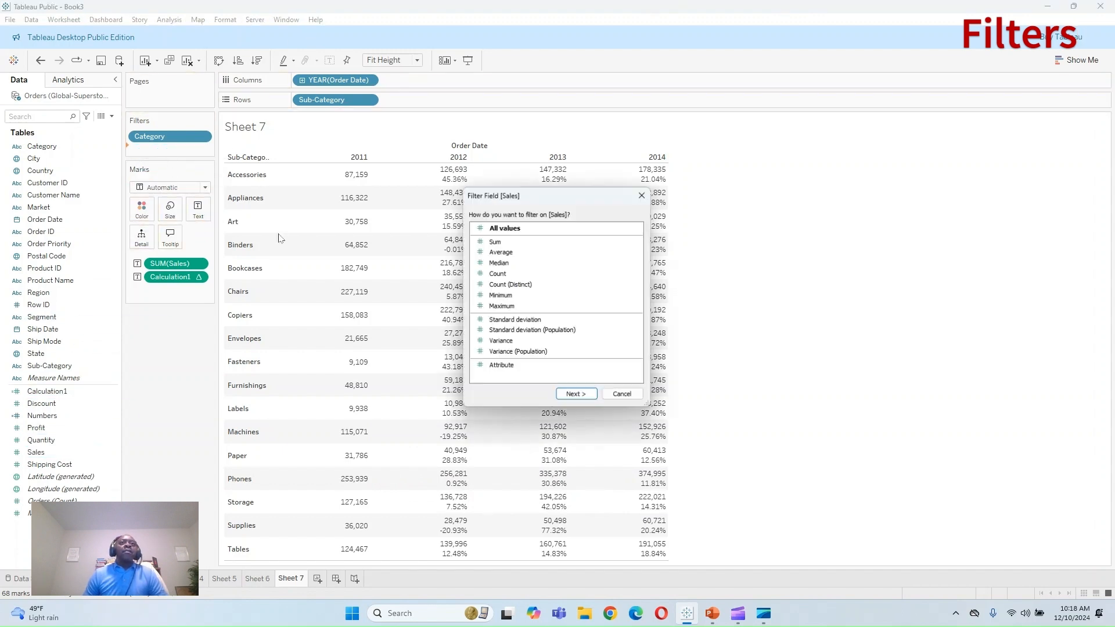
{"action": "left_click", "coordinate": [579, 397]}
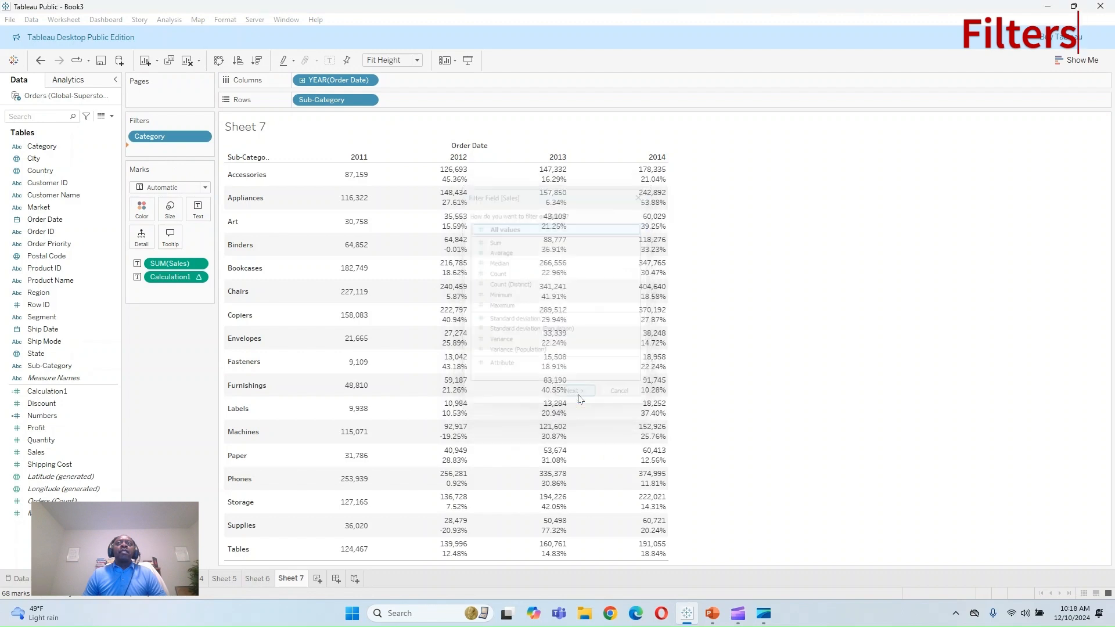
{"action": "left_click", "coordinate": [581, 388]}
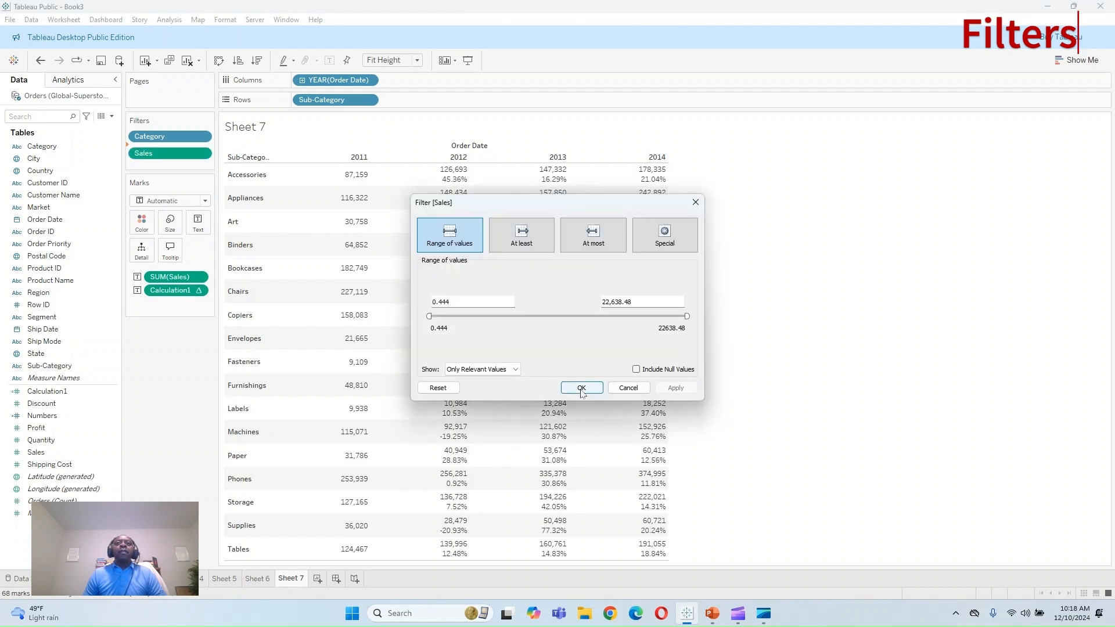
Step: Show the Category and Sales filter controls beside the table
{"action": "right_click", "coordinate": [166, 136]}
{"action": "left_click", "coordinate": [204, 160]}
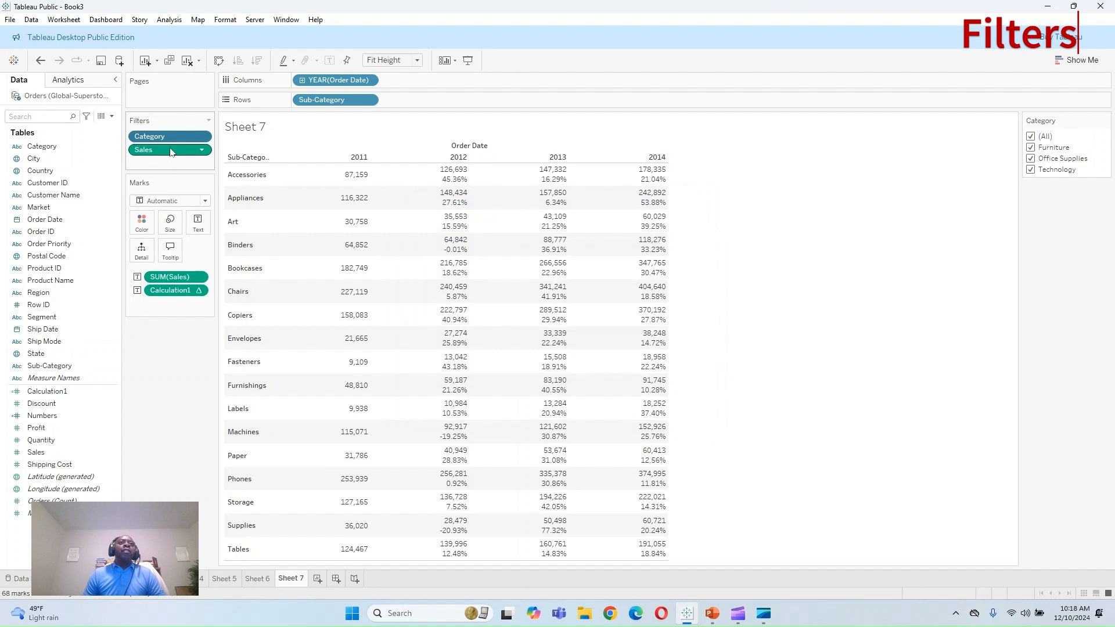
{"action": "right_click", "coordinate": [169, 149]}
{"action": "left_click", "coordinate": [206, 173]}
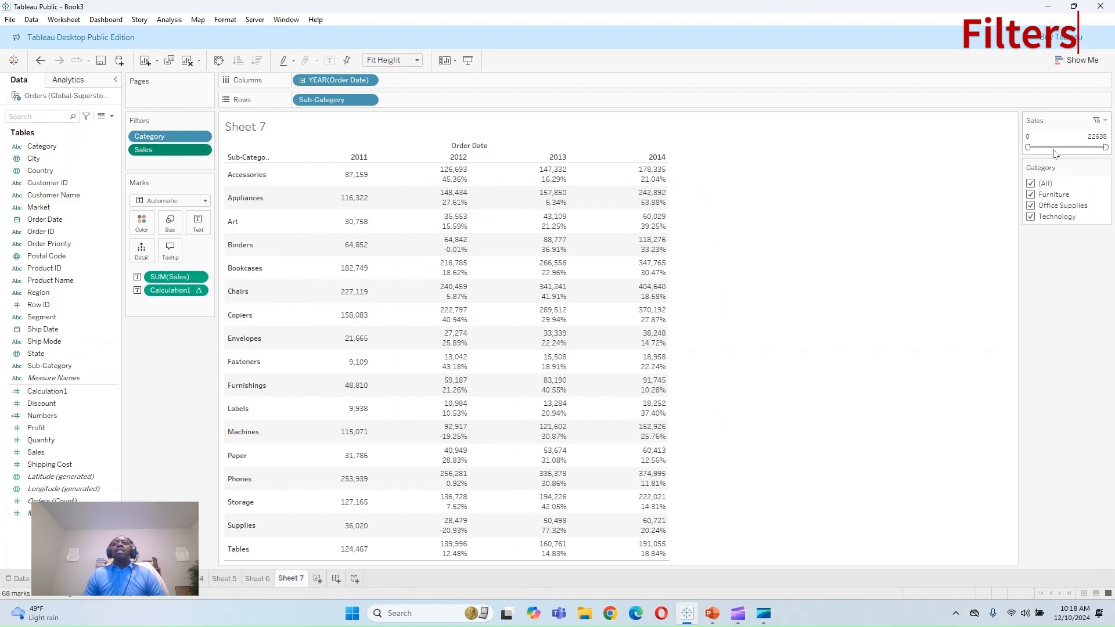
Step: Exclude Furniture with the Category filter and adjust the lower limit of the Sales range slightly
{"action": "left_click", "coordinate": [1031, 195]}
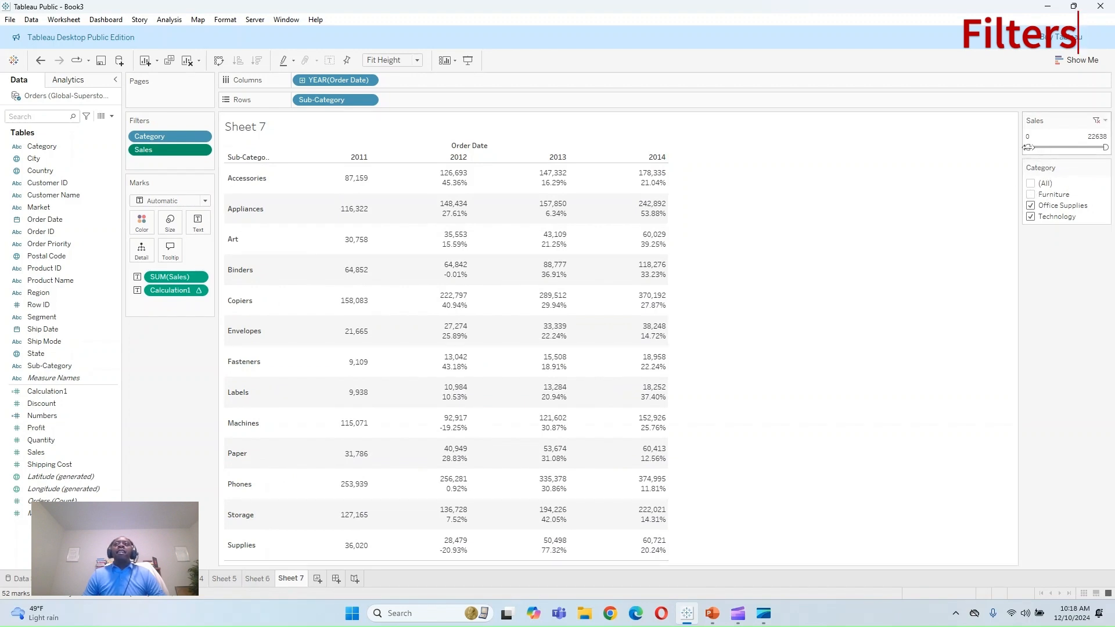
{"action": "left_click_drag", "start_coordinate": [1028, 148], "coordinate": [1030, 147]}
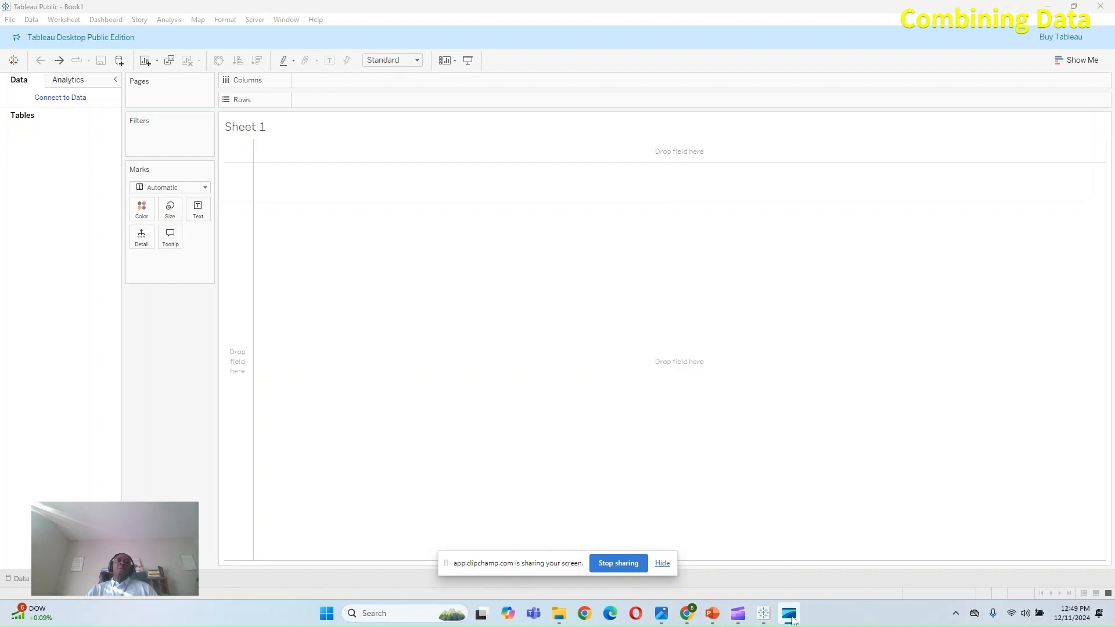
Step: Switch to PowerPoint and review the slide on options to combine data in Tableau
{"action": "left_click", "coordinate": [791, 619]}
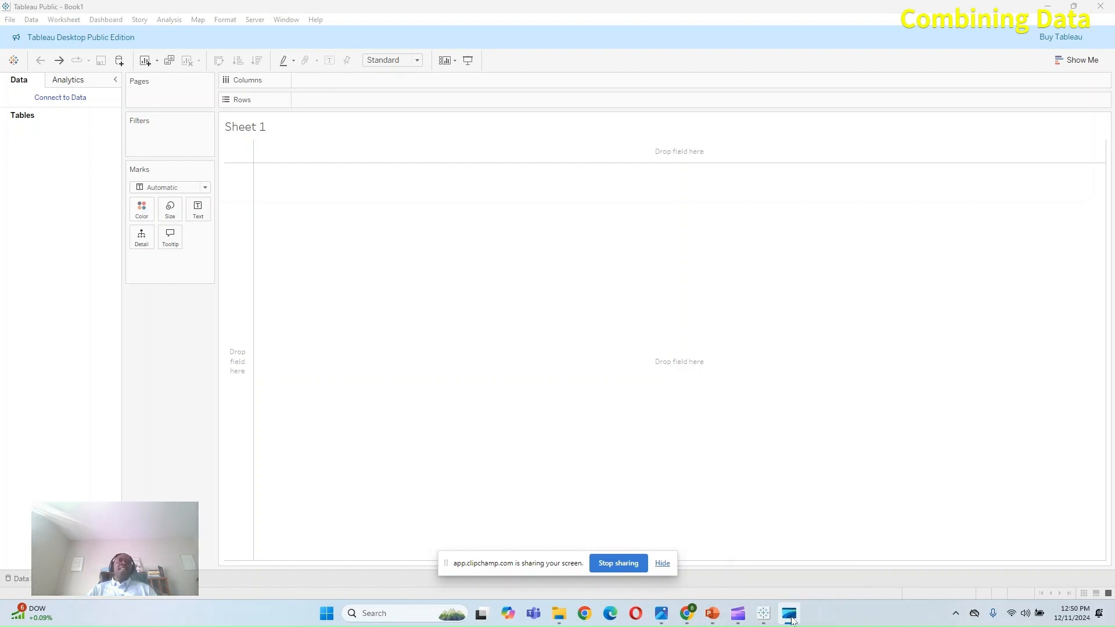
{"action": "left_click", "coordinate": [740, 617]}
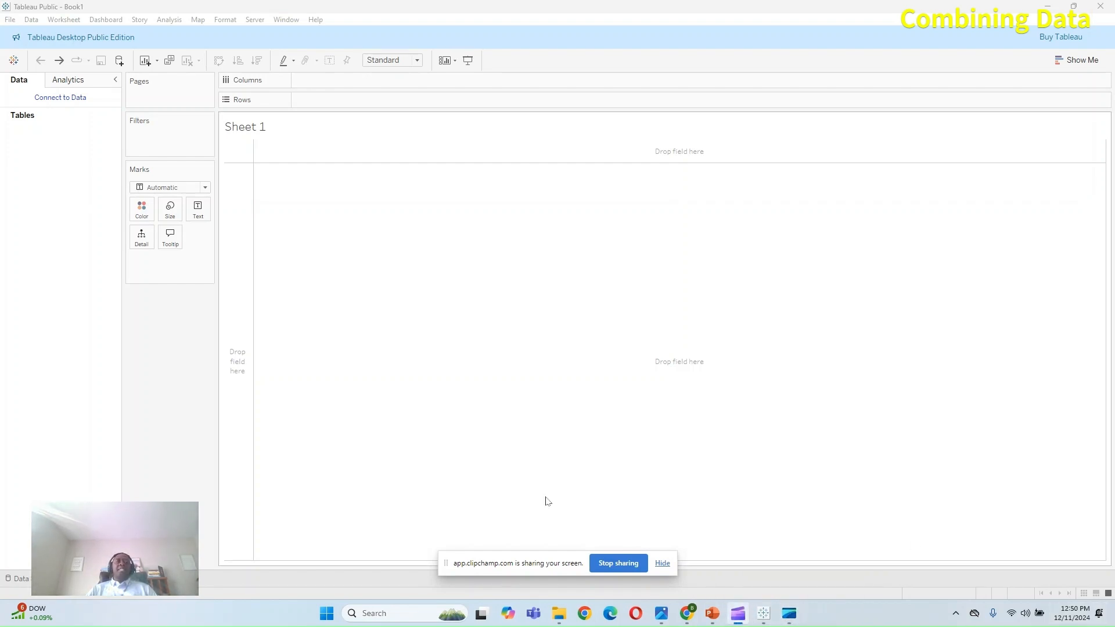
{"action": "left_click", "coordinate": [739, 617]}
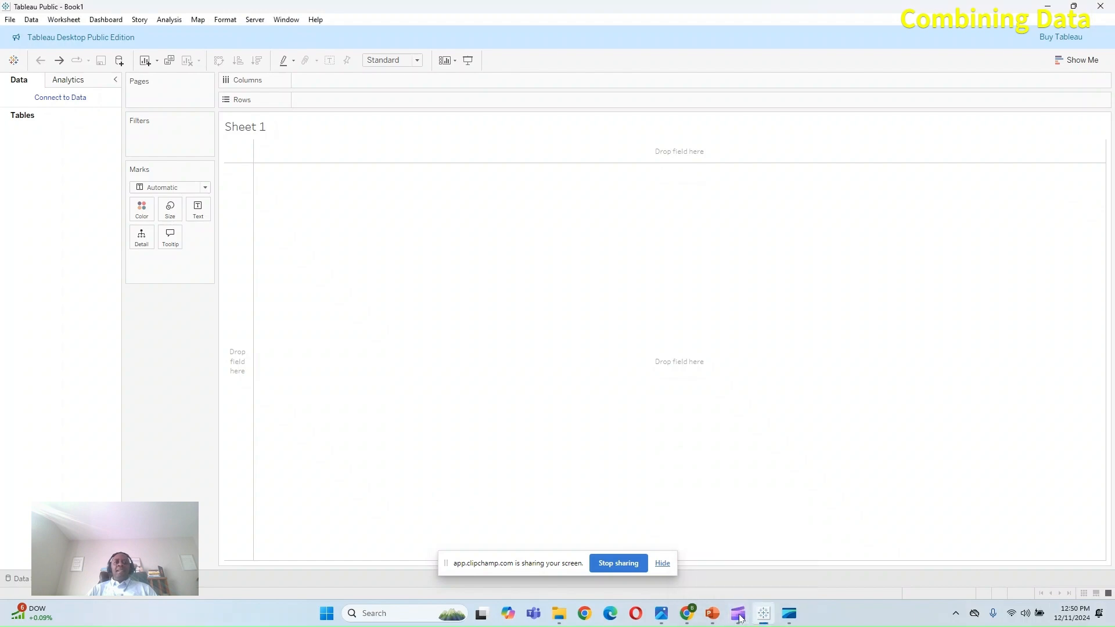
{"action": "left_click", "coordinate": [740, 618]}
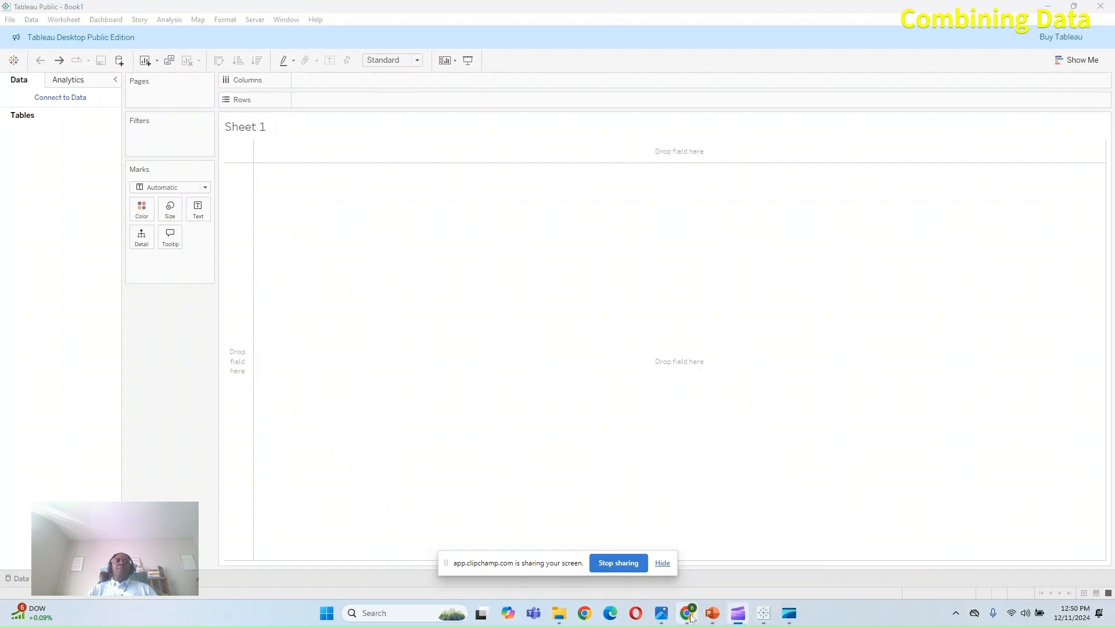
{"action": "mouse_move", "coordinate": [735, 621]}
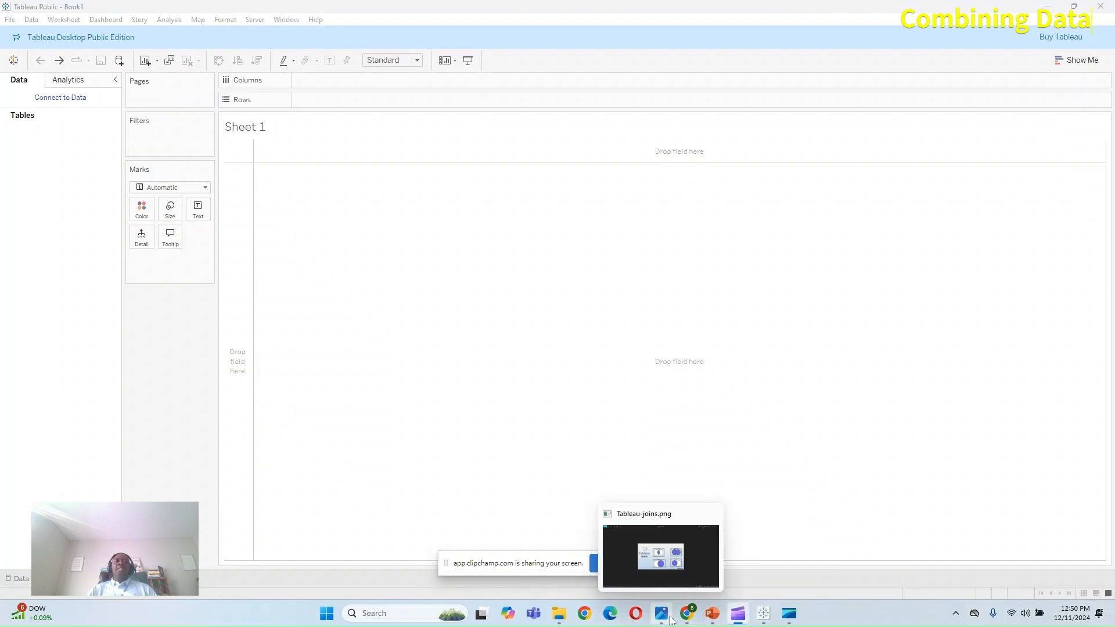
{"action": "left_click", "coordinate": [712, 614]}
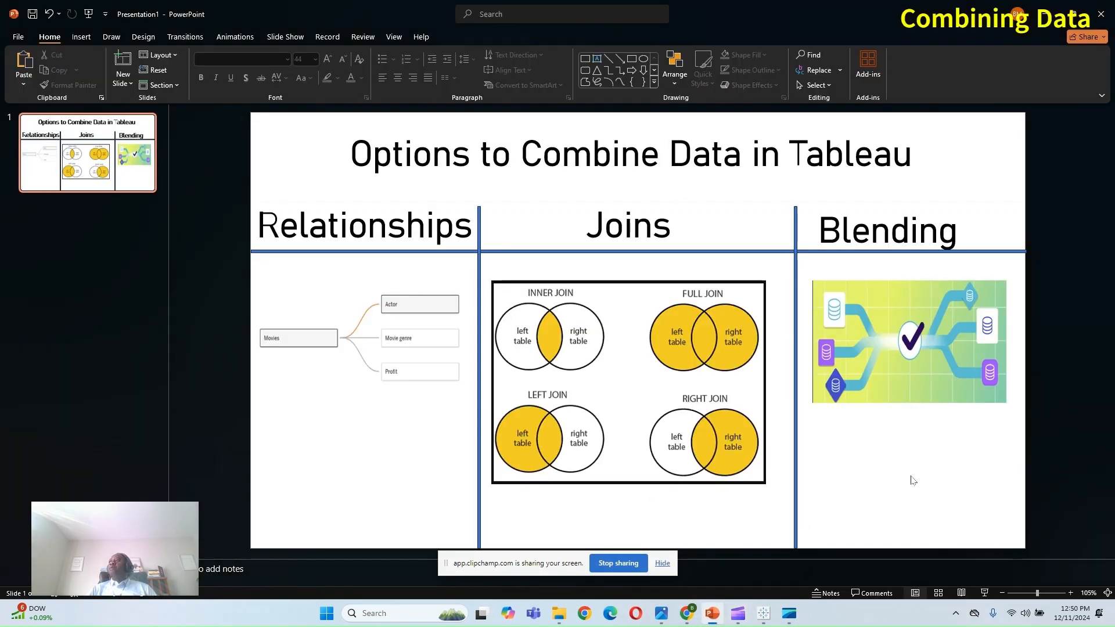
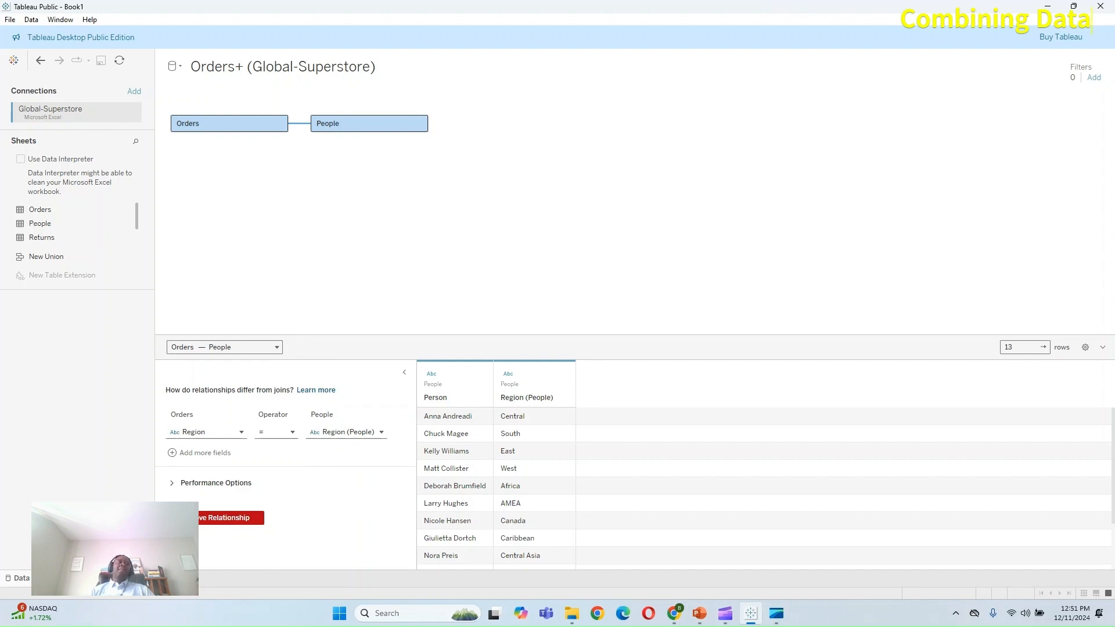
Step: Build a Sales table on Sheet 1 with Category from Orders in columns and Person from People in rows
{"action": "left_click", "coordinate": [75, 578]}
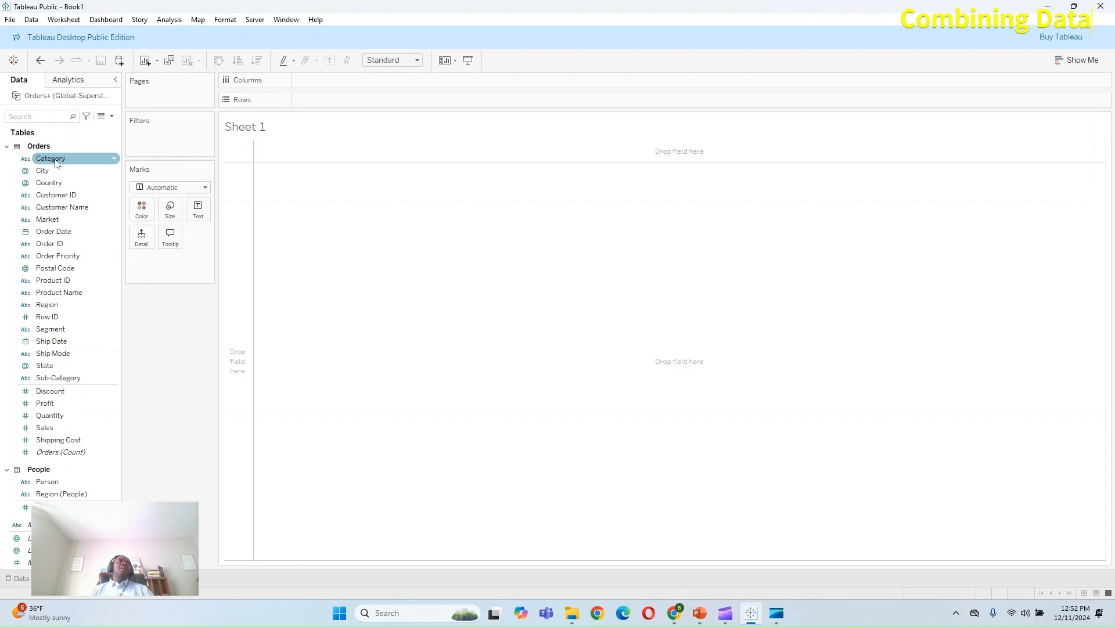
{"action": "left_click", "coordinate": [7, 147]}
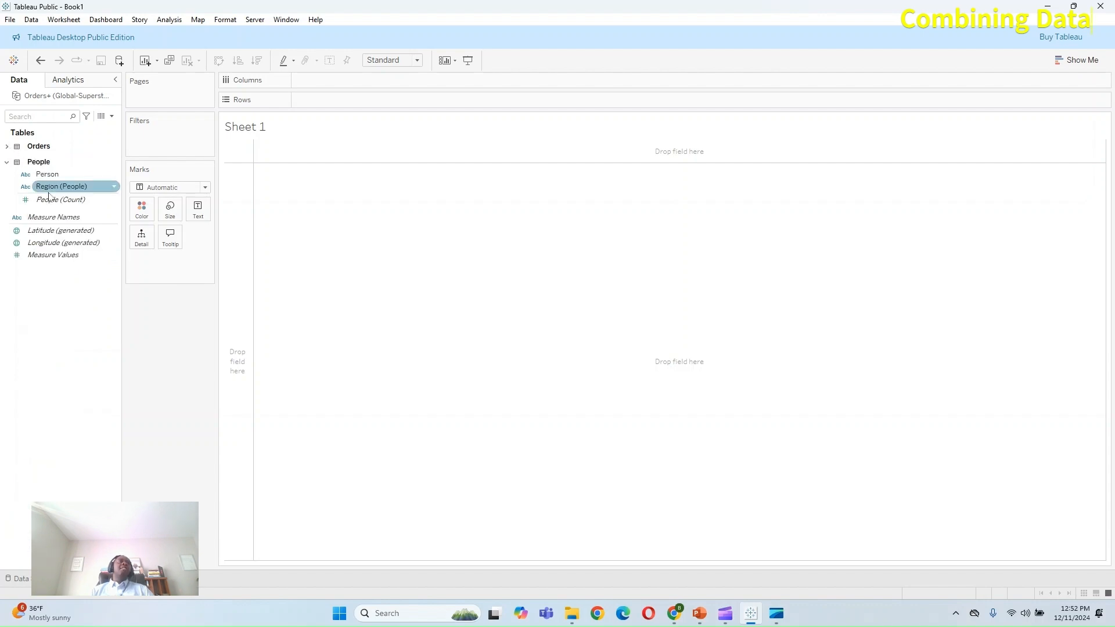
{"action": "left_click", "coordinate": [7, 147]}
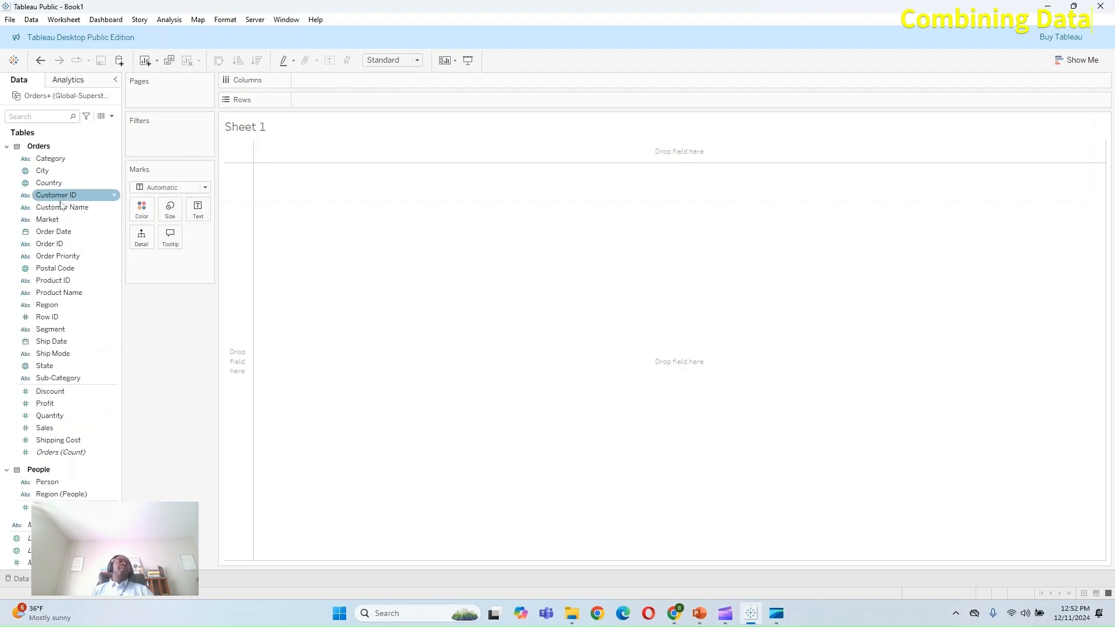
{"action": "left_click_drag", "start_coordinate": [52, 159], "coordinate": [330, 88]}
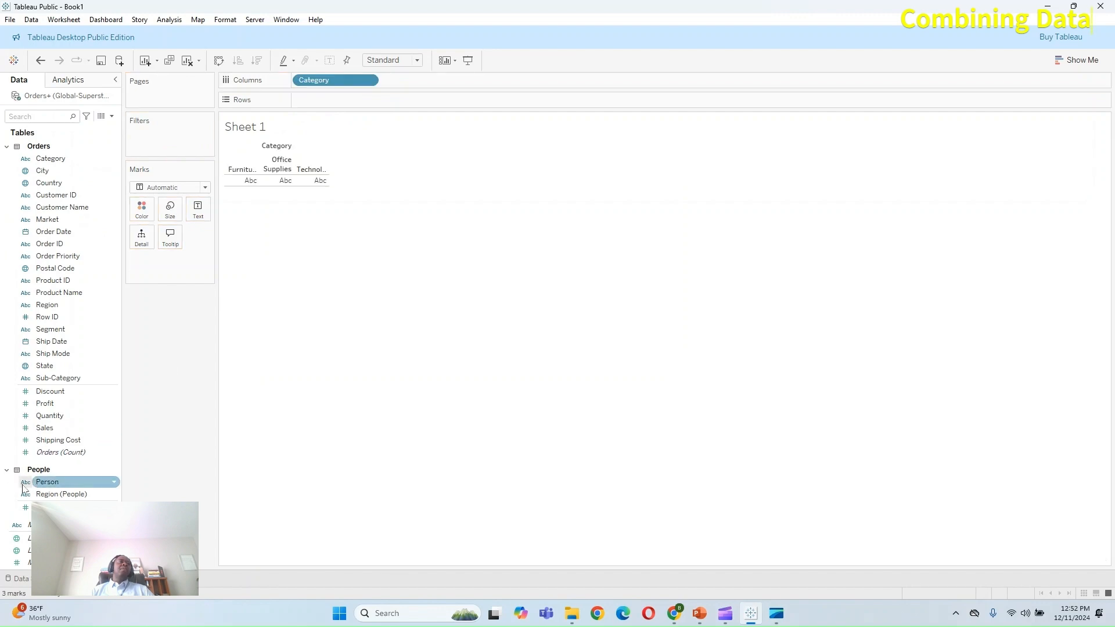
{"action": "left_click_drag", "start_coordinate": [46, 482], "coordinate": [403, 102]}
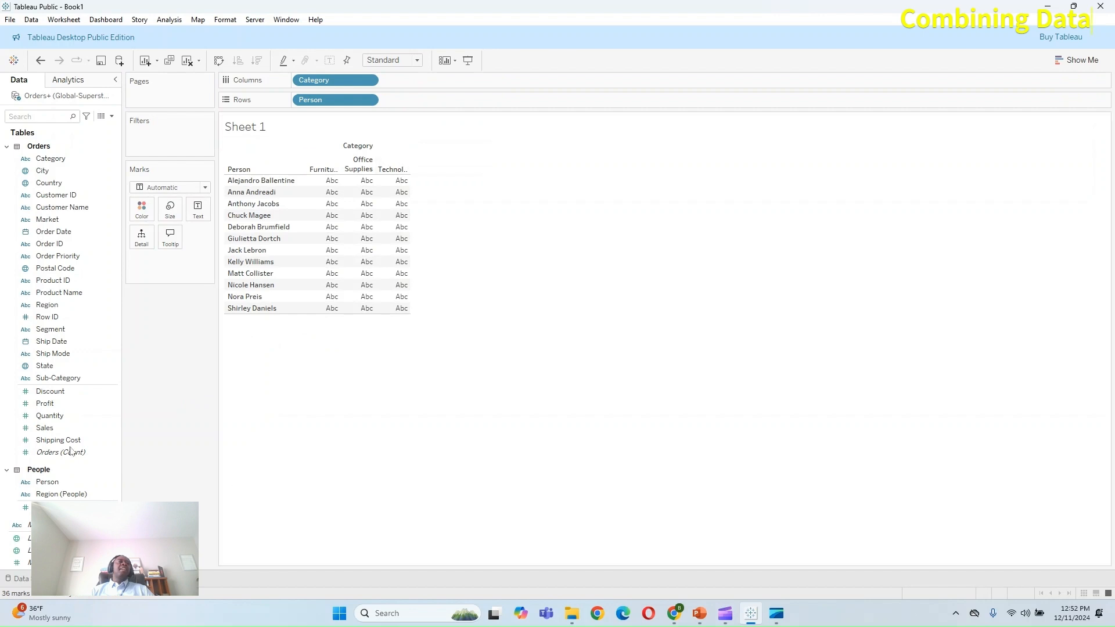
{"action": "left_click_drag", "start_coordinate": [47, 435], "coordinate": [363, 283]}
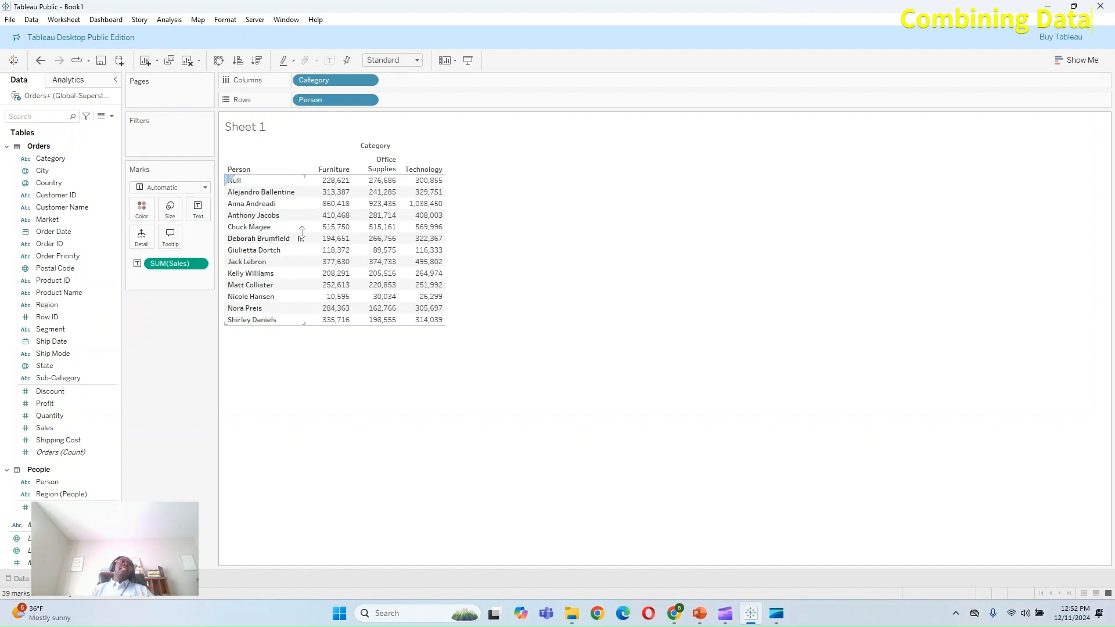
Step: Undo the Sheet 1 table and the Orders–People relationship back to an empty data model
{"action": "left_click", "coordinate": [41, 60]}
{"action": "left_click", "coordinate": [41, 61]}
{"action": "left_click", "coordinate": [40, 60]}
{"action": "left_click", "coordinate": [40, 60]}
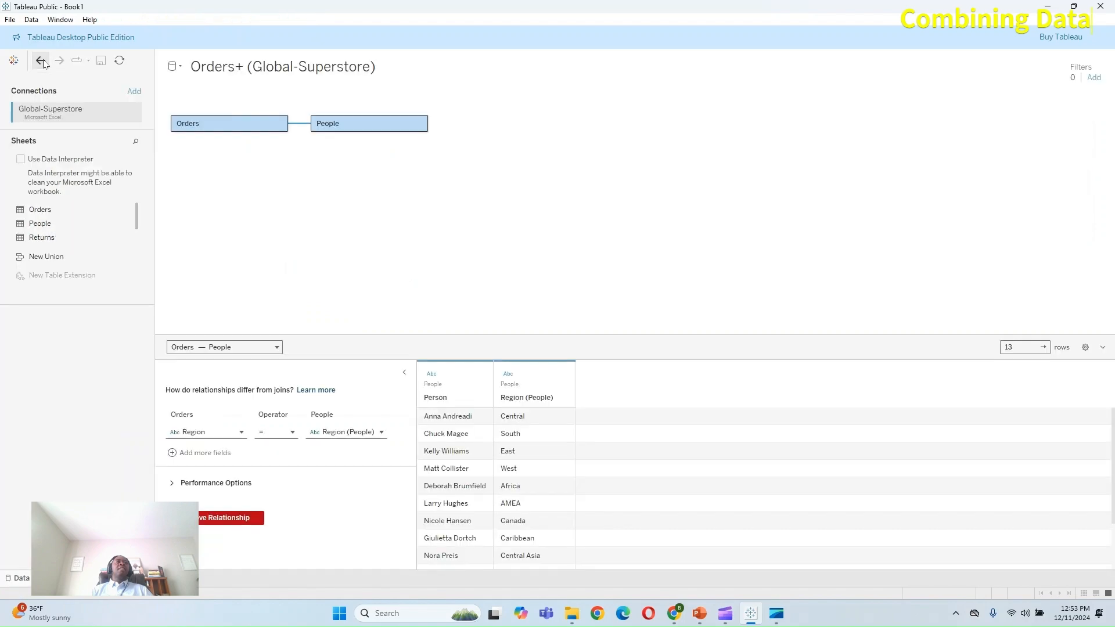
{"action": "left_click", "coordinate": [41, 60]}
{"action": "left_click", "coordinate": [40, 61]}
{"action": "left_click", "coordinate": [40, 60]}
{"action": "left_click", "coordinate": [41, 61]}
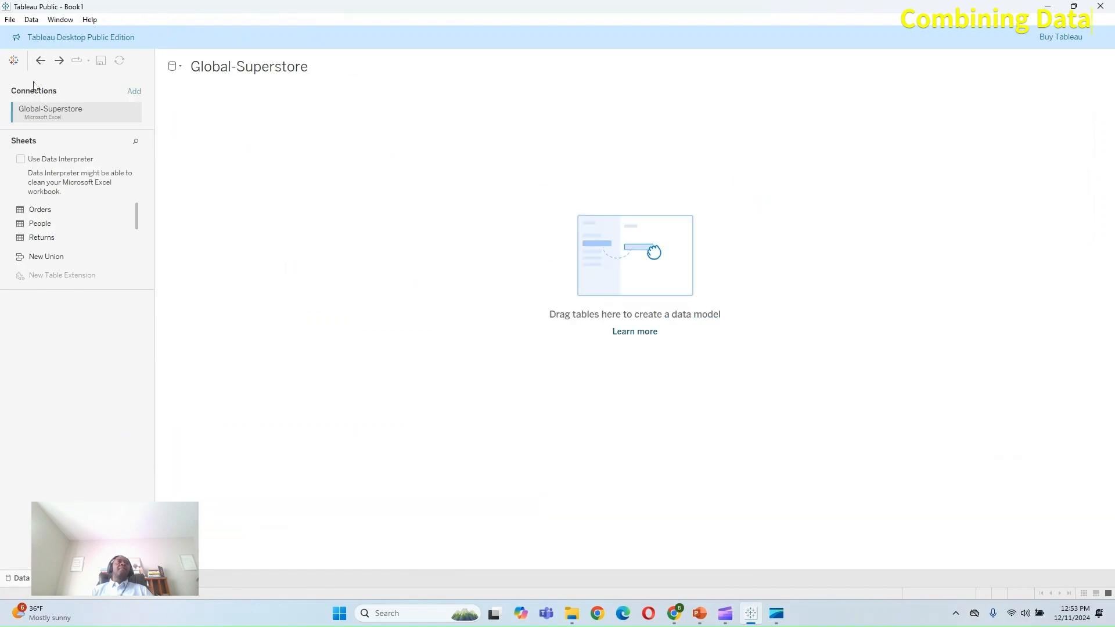
{"action": "left_click_drag", "start_coordinate": [37, 215], "coordinate": [240, 148]}
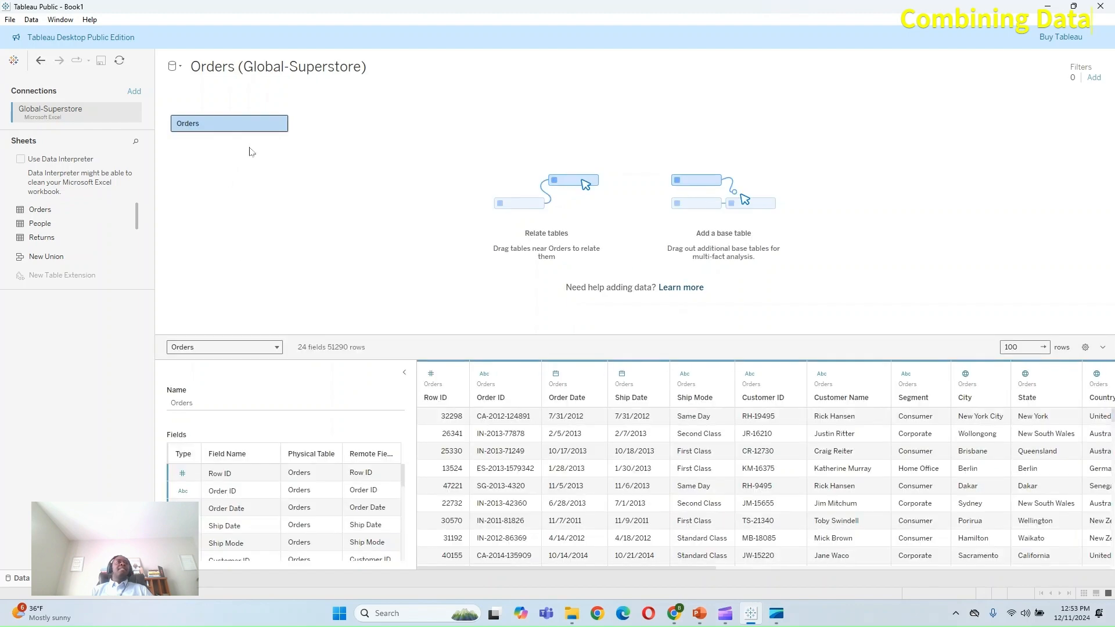
{"action": "left_click", "coordinate": [279, 123]}
{"action": "left_click", "coordinate": [299, 131]}
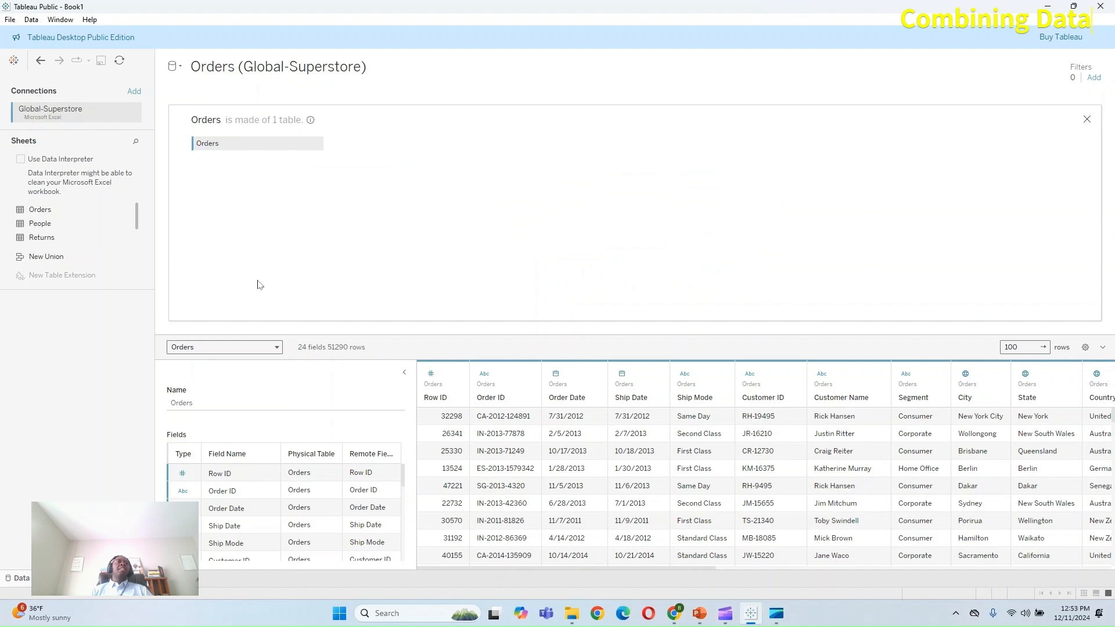
{"action": "left_click", "coordinate": [40, 59]}
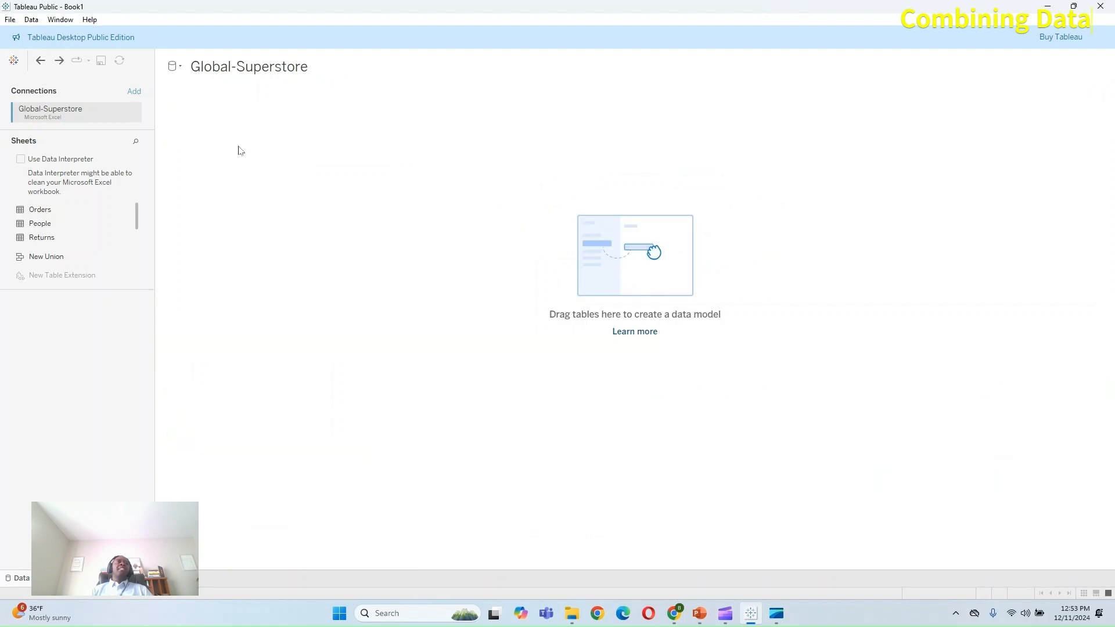
Step: Add Orders to the data model, open its physical layer and connect People to it with a left join
{"action": "left_click_drag", "start_coordinate": [45, 211], "coordinate": [306, 160]}
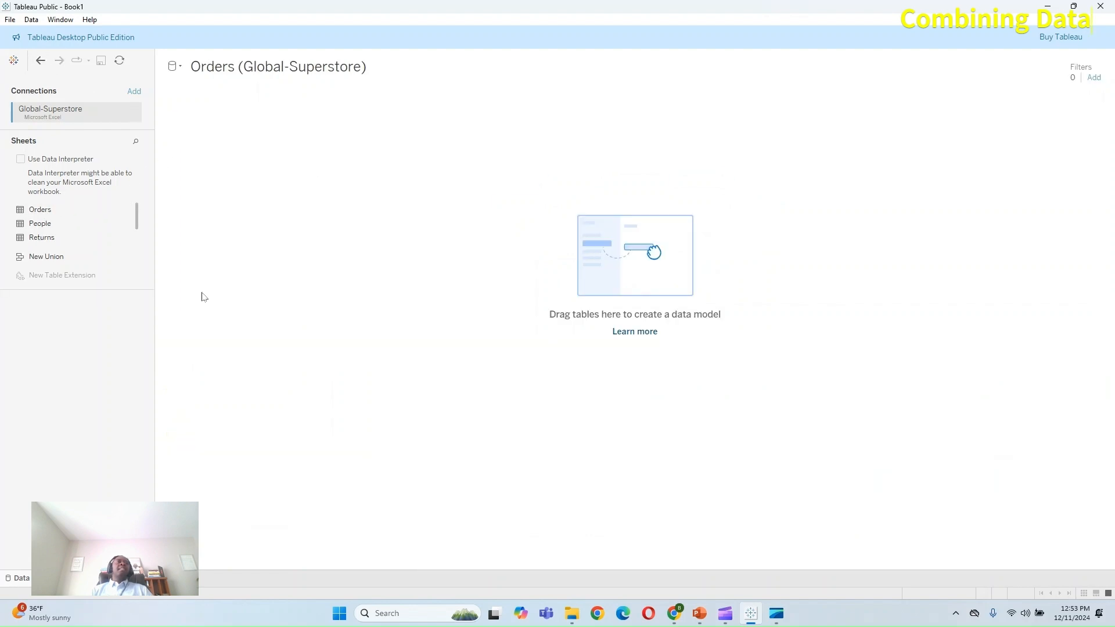
{"action": "double_click", "coordinate": [214, 124]}
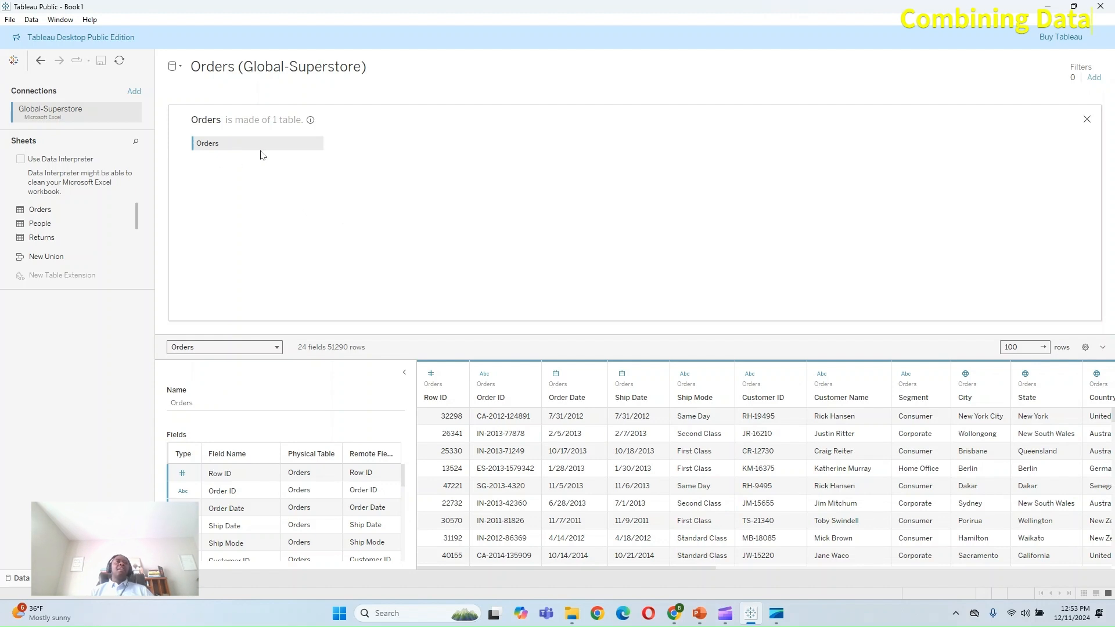
{"action": "left_click", "coordinate": [316, 143]}
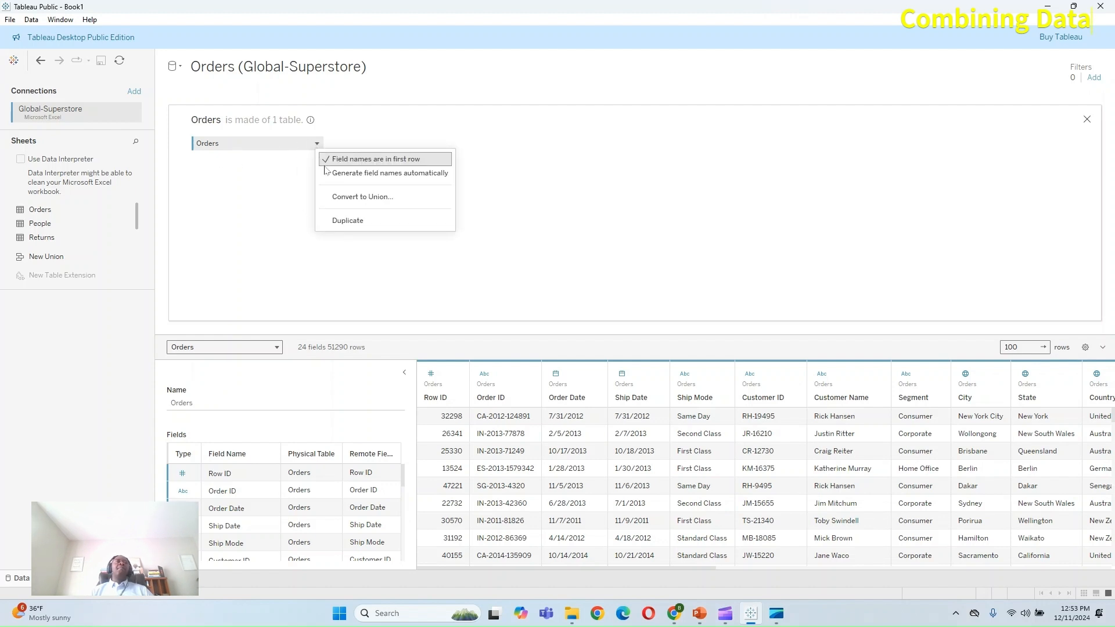
{"action": "left_click", "coordinate": [235, 200]}
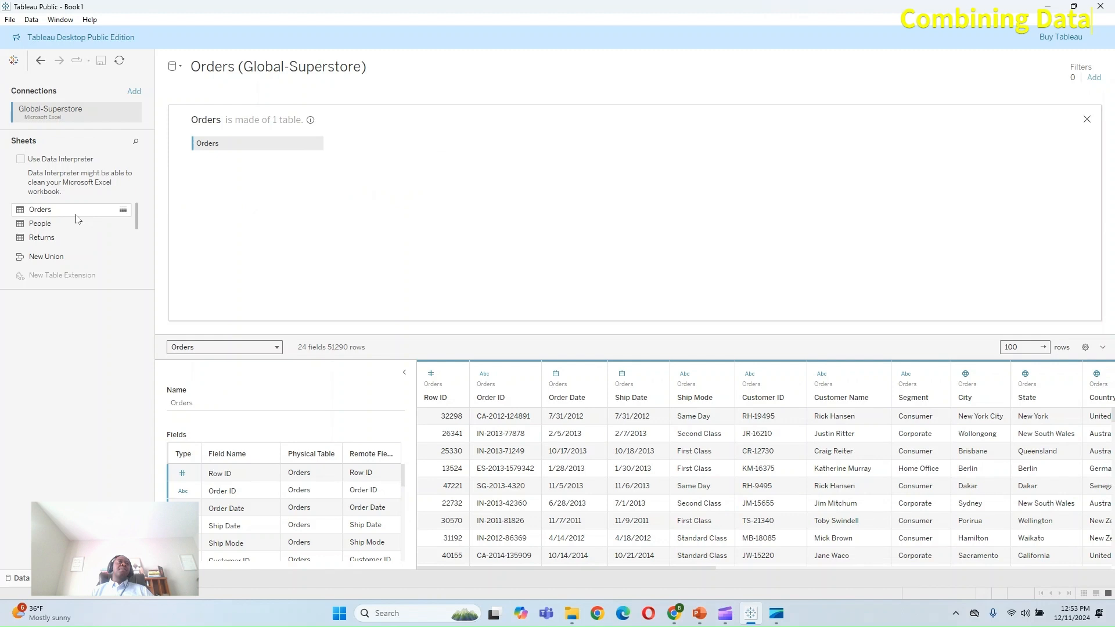
{"action": "left_click_drag", "start_coordinate": [43, 230], "coordinate": [485, 161]}
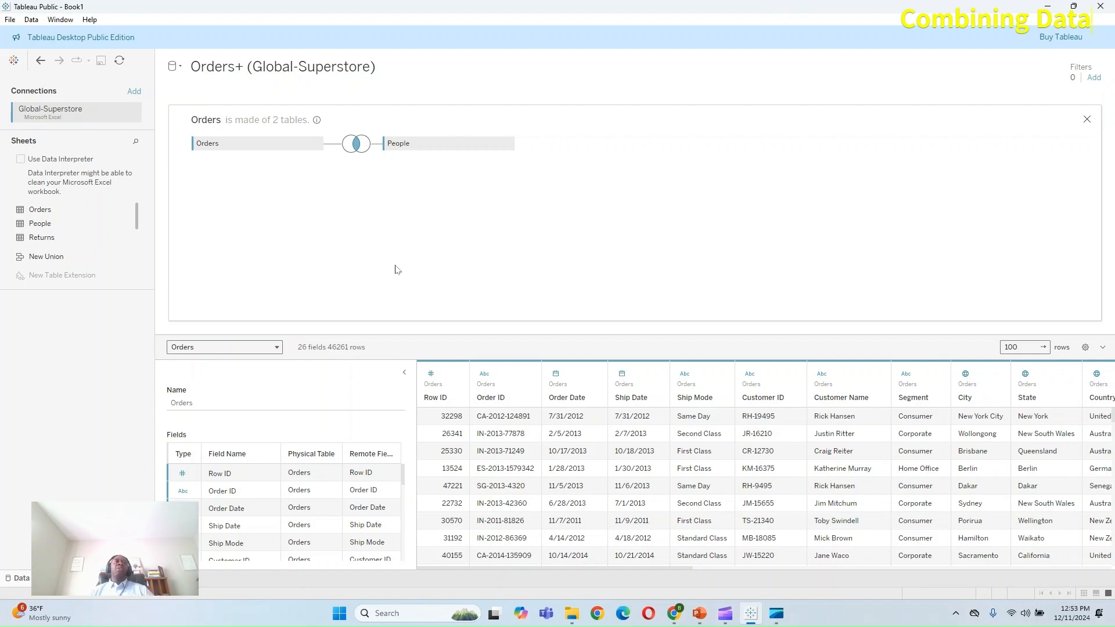
{"action": "left_click", "coordinate": [356, 144]}
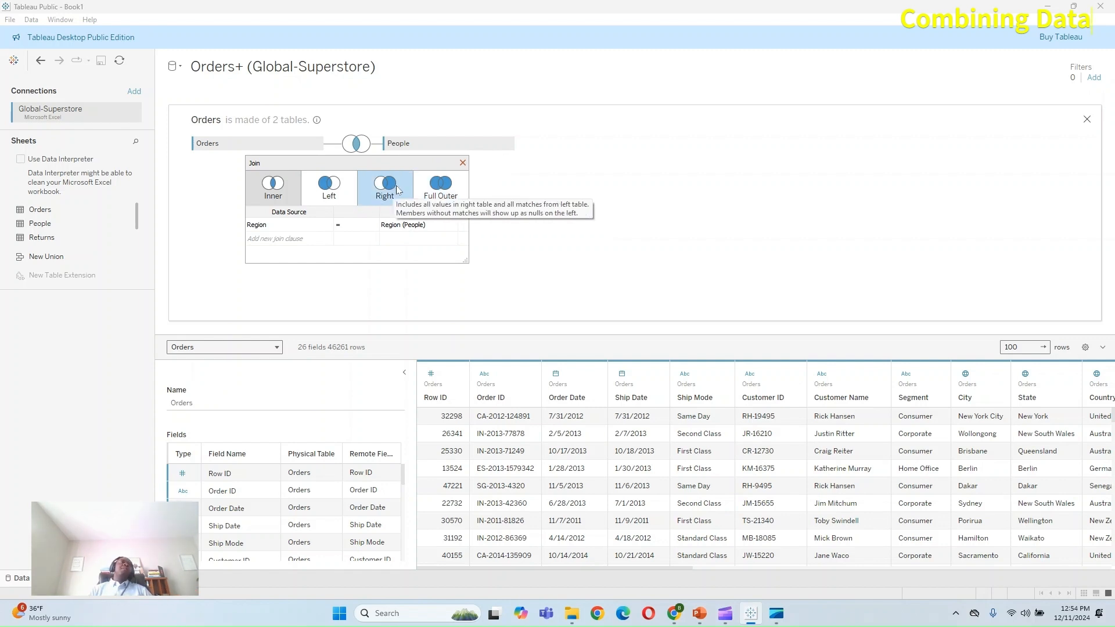
{"action": "left_click", "coordinate": [327, 188]}
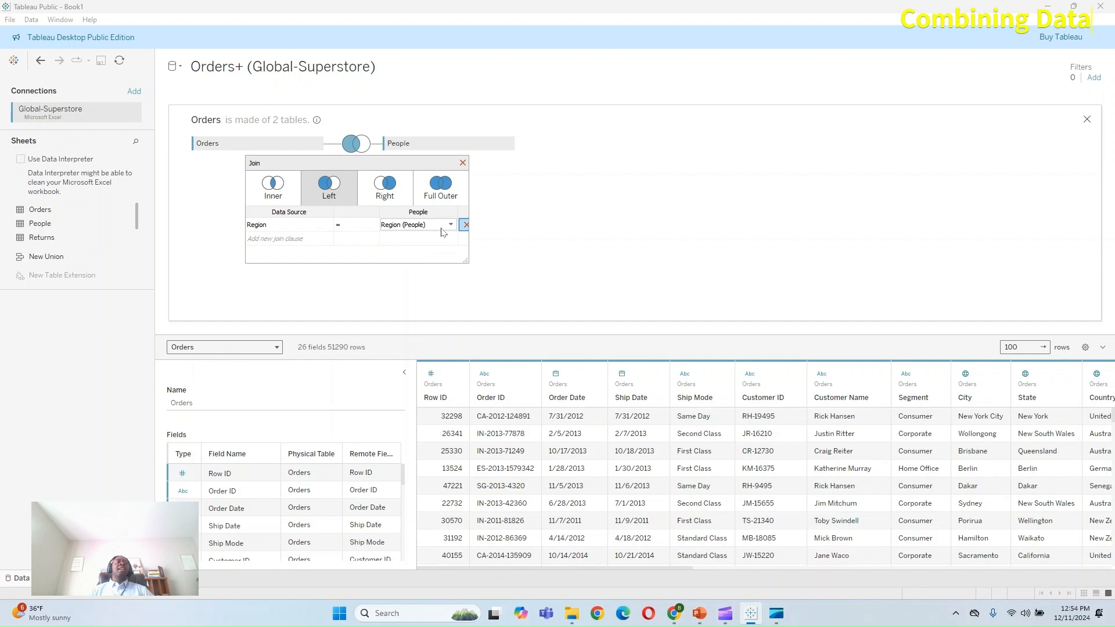
Step: Try to add a second join clause between Orders and People, starting with Order ID
{"action": "left_click", "coordinate": [318, 240]}
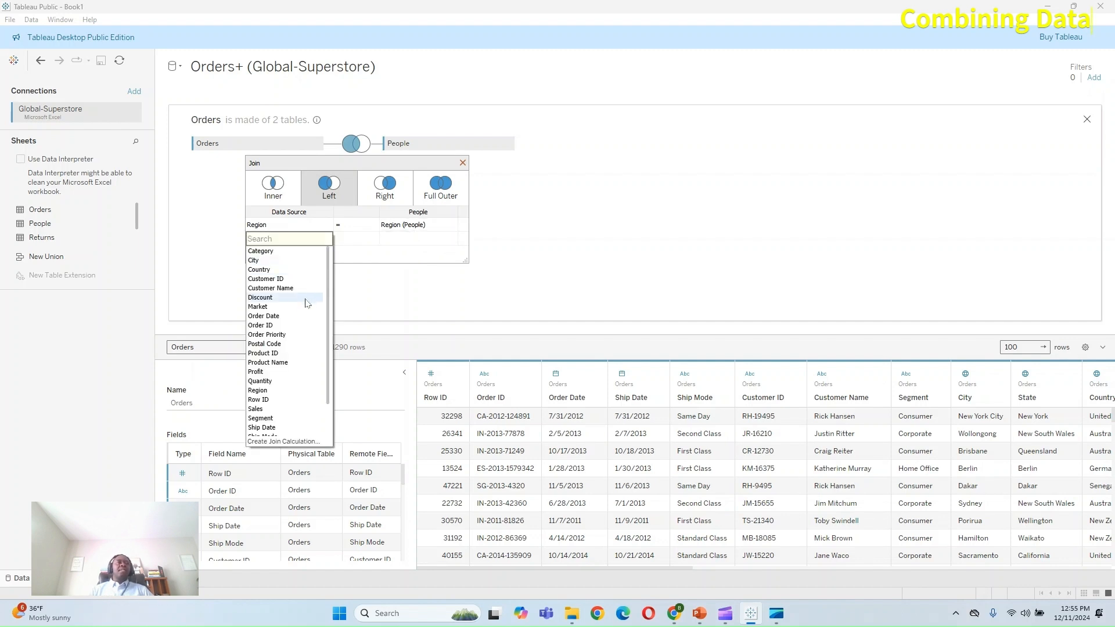
{"action": "scroll", "coordinate": [293, 361], "scroll_direction": "down", "scroll_amount": 2}
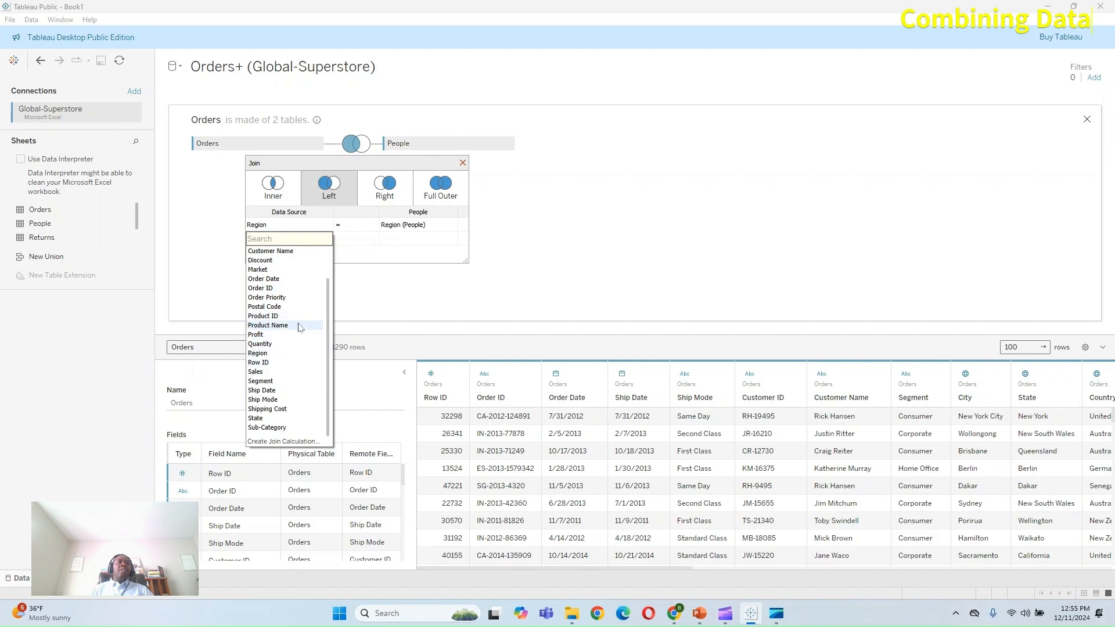
{"action": "scroll", "coordinate": [298, 327], "scroll_direction": "up", "scroll_amount": 2}
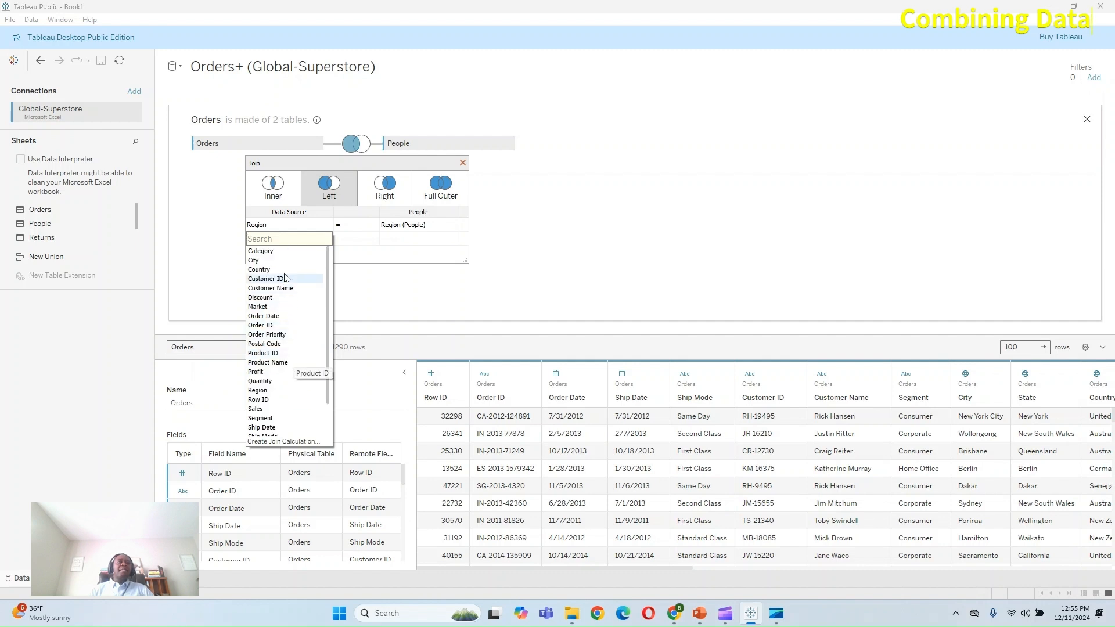
{"action": "left_click", "coordinate": [281, 326]}
{"action": "left_click", "coordinate": [388, 244]}
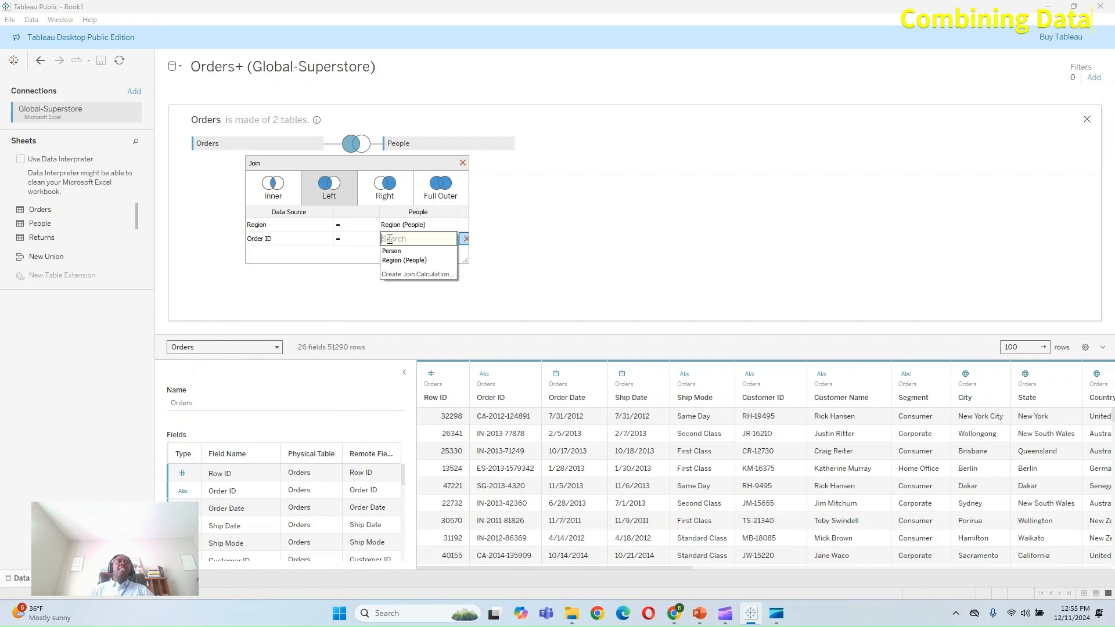
{"action": "left_click", "coordinate": [316, 240]}
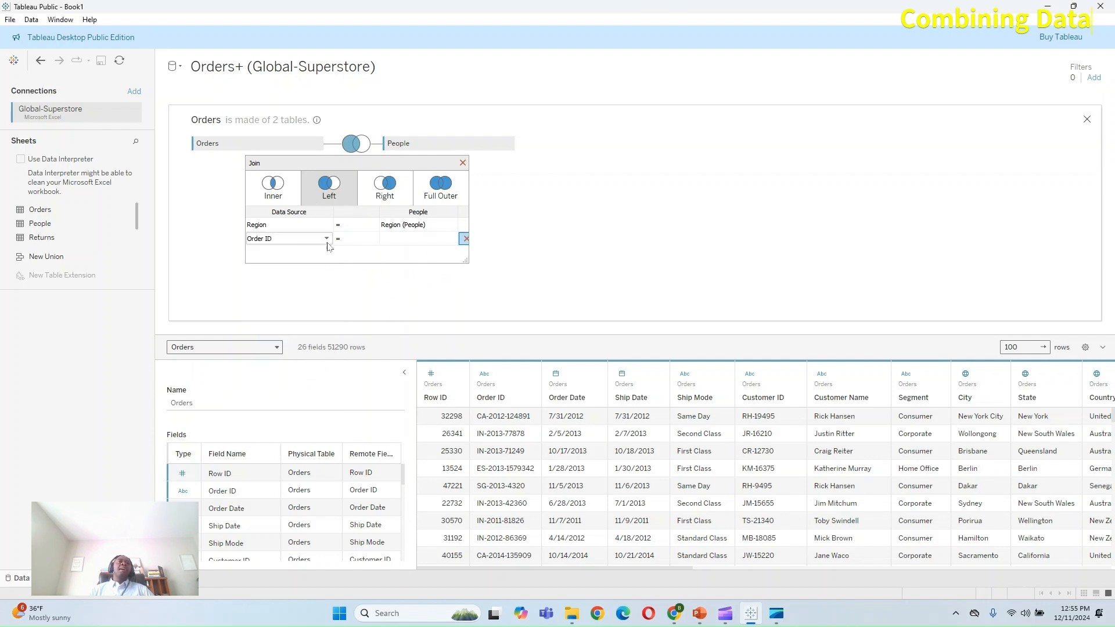
{"action": "left_click", "coordinate": [326, 243]}
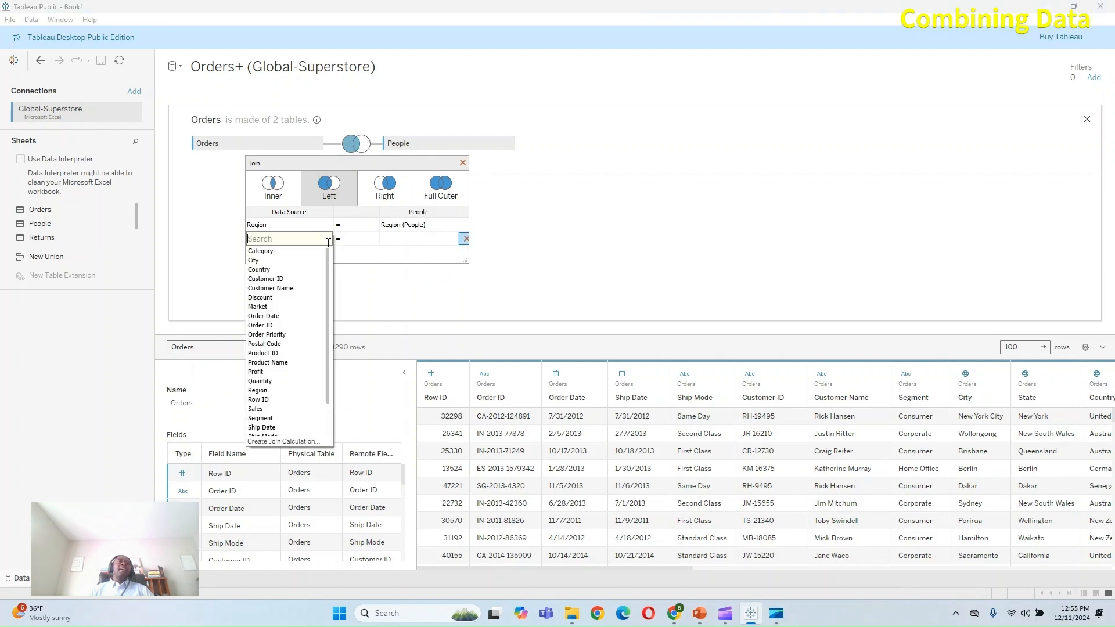
{"action": "left_click", "coordinate": [413, 303]}
{"action": "left_click", "coordinate": [407, 241]}
{"action": "left_click", "coordinate": [413, 260]}
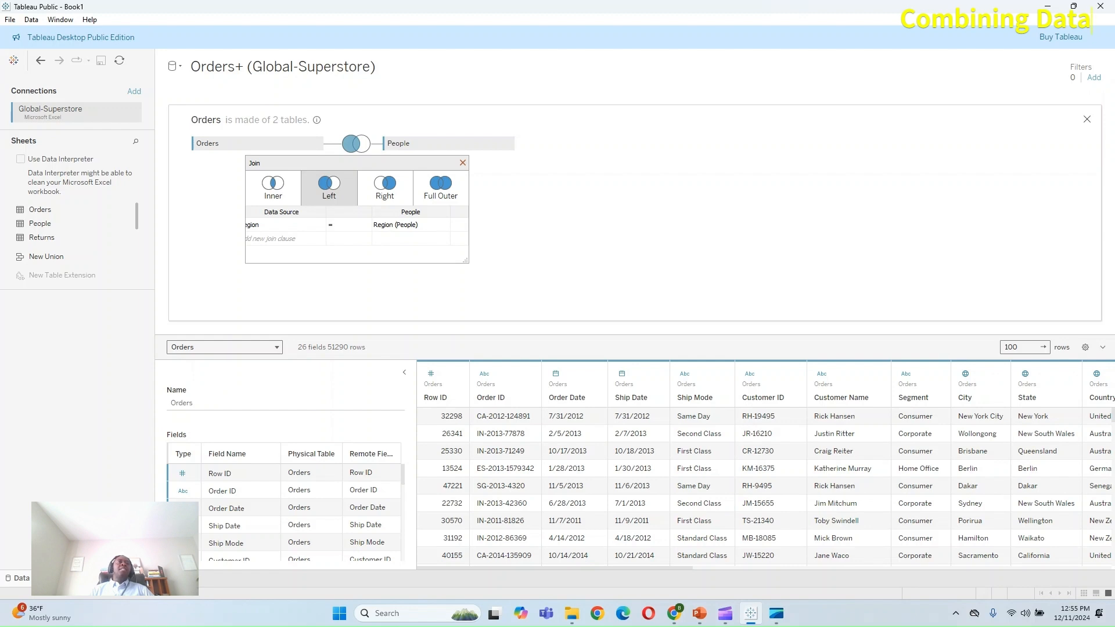
Step: Build a Sales table on Sheet 1 from the joined tables, with Category in columns and Person in rows
{"action": "left_click", "coordinate": [75, 578]}
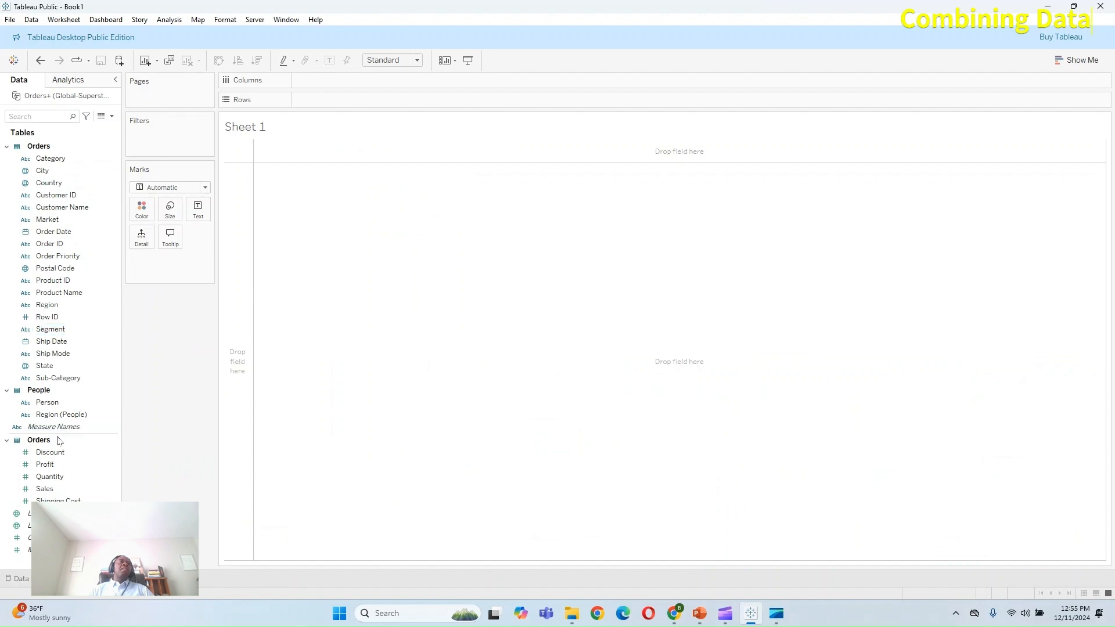
{"action": "left_click_drag", "start_coordinate": [70, 163], "coordinate": [360, 78]}
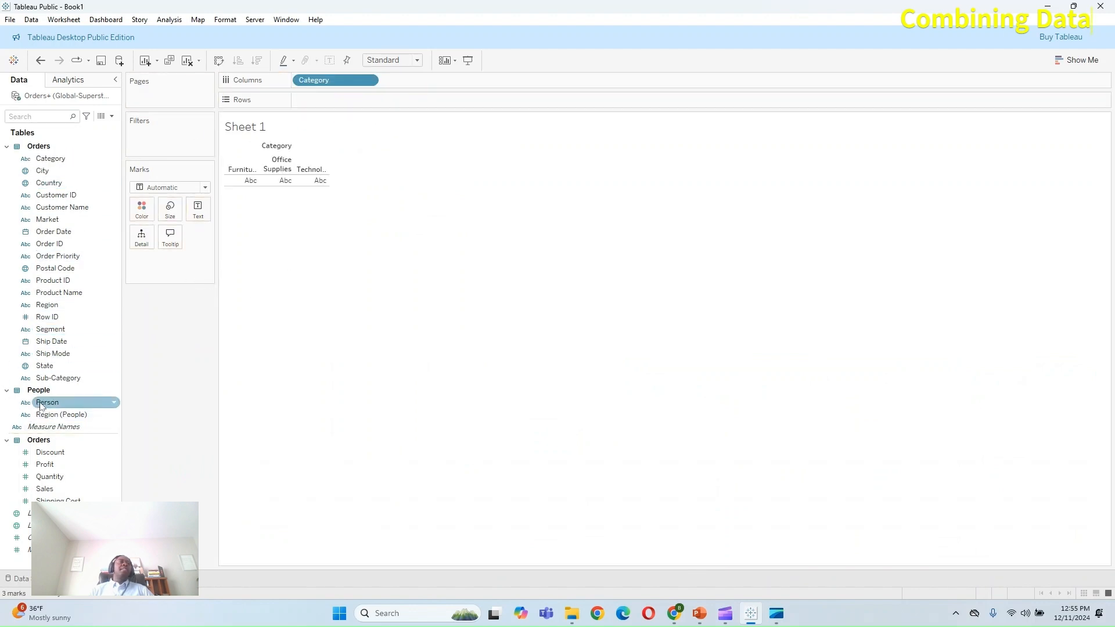
{"action": "left_click_drag", "start_coordinate": [47, 402], "coordinate": [329, 102]}
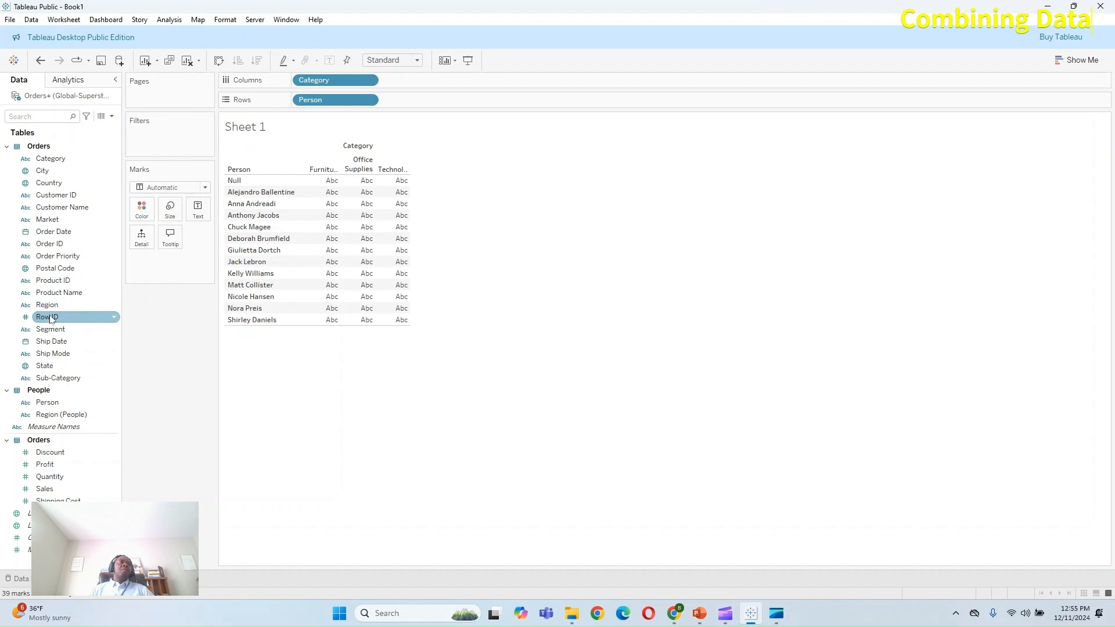
{"action": "left_click_drag", "start_coordinate": [52, 488], "coordinate": [375, 245]}
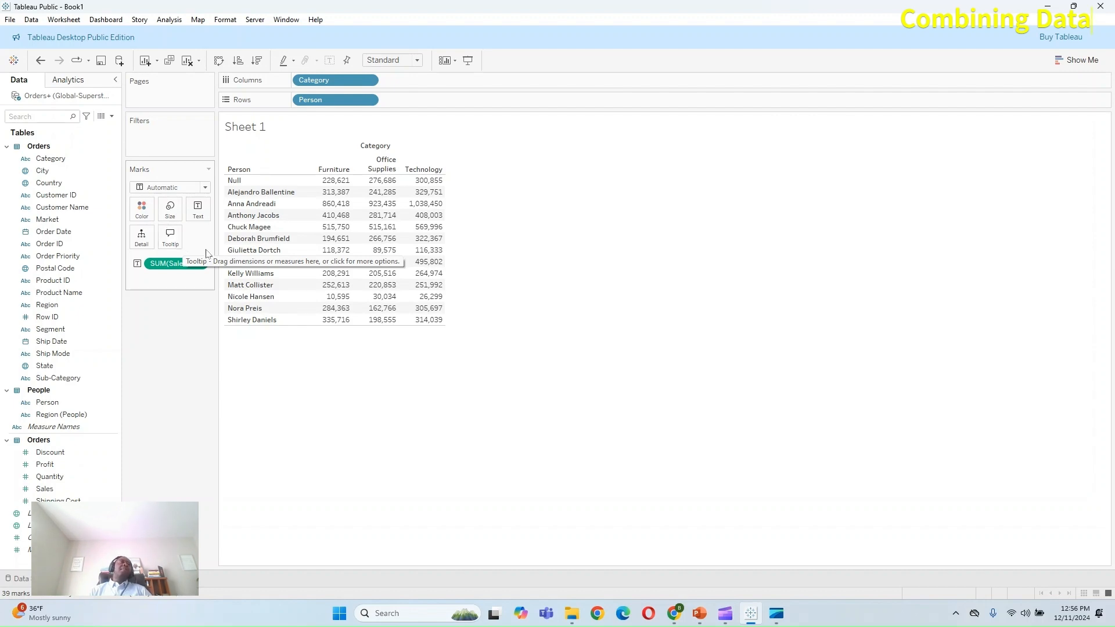
Step: Undo the Sheet 1 table and the Orders–People left join back to an empty data model
{"action": "left_click", "coordinate": [42, 61]}
{"action": "left_click", "coordinate": [42, 61]}
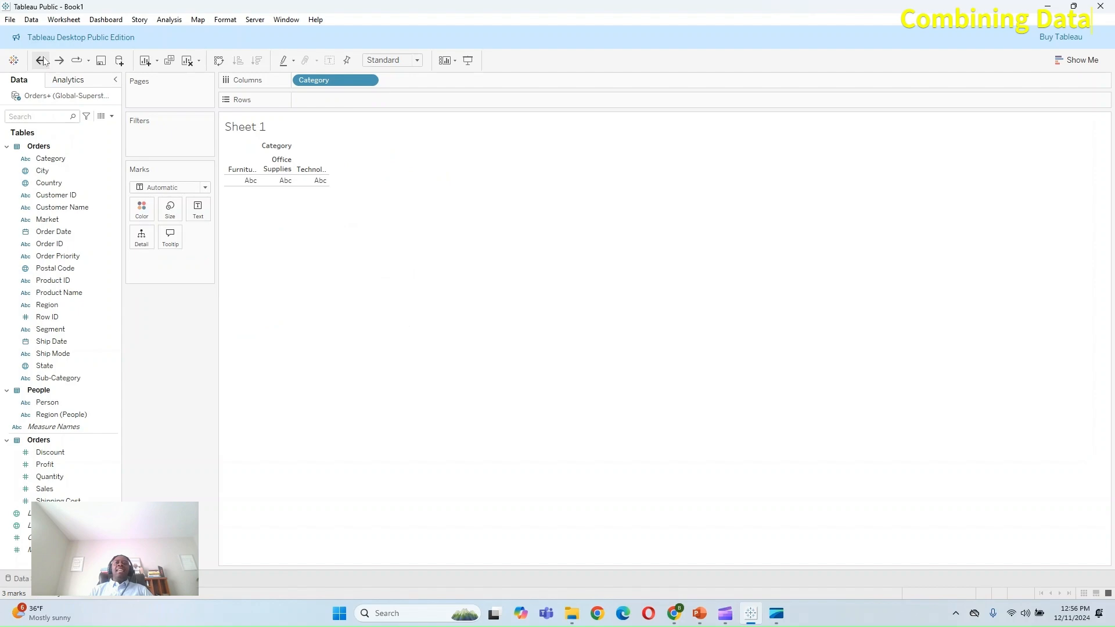
{"action": "left_click", "coordinate": [42, 61]}
{"action": "left_click", "coordinate": [42, 61]}
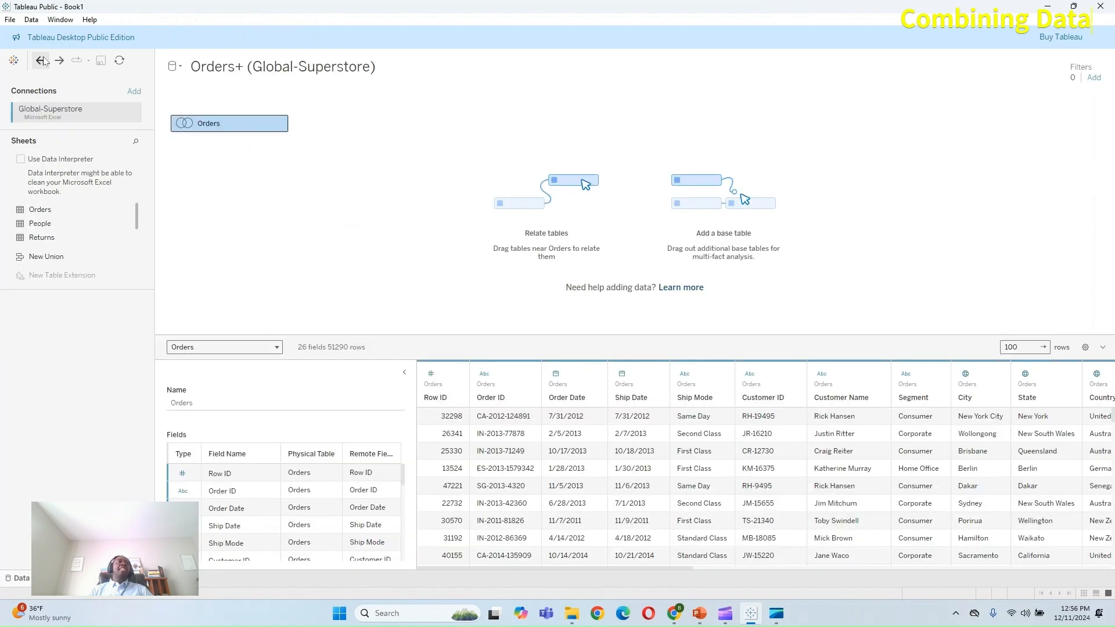
{"action": "left_click", "coordinate": [42, 61]}
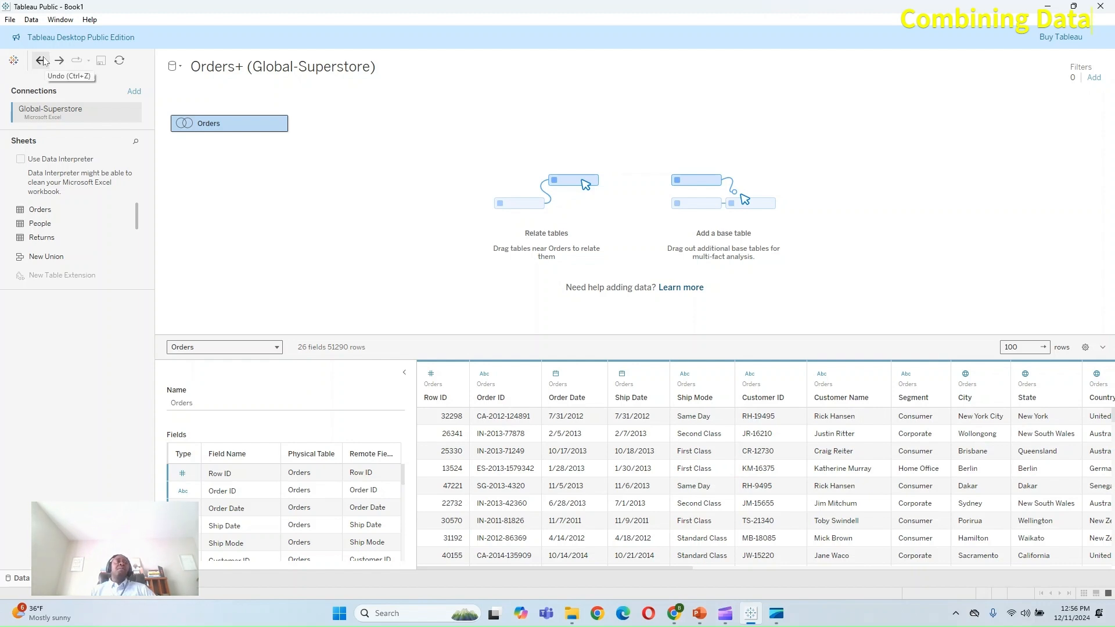
{"action": "left_click", "coordinate": [42, 63]}
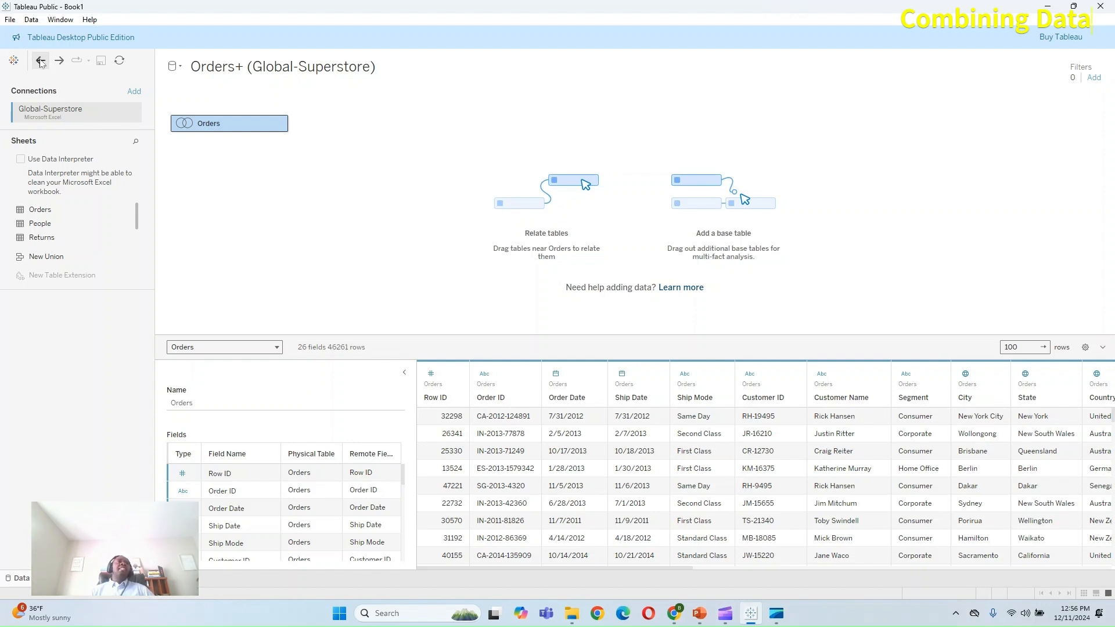
{"action": "left_click", "coordinate": [41, 63]}
{"action": "left_click", "coordinate": [41, 62]}
{"action": "left_click", "coordinate": [41, 63]}
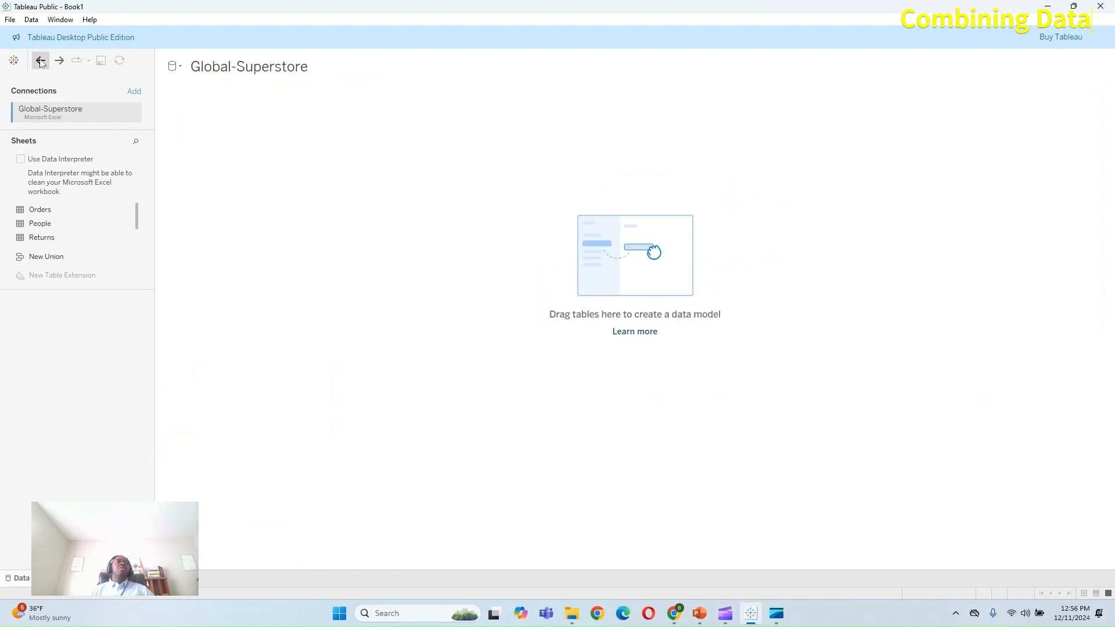
Step: Connect to the Excel workbook Orders.xlsx from the Downloads folder
{"action": "left_click", "coordinate": [58, 98]}
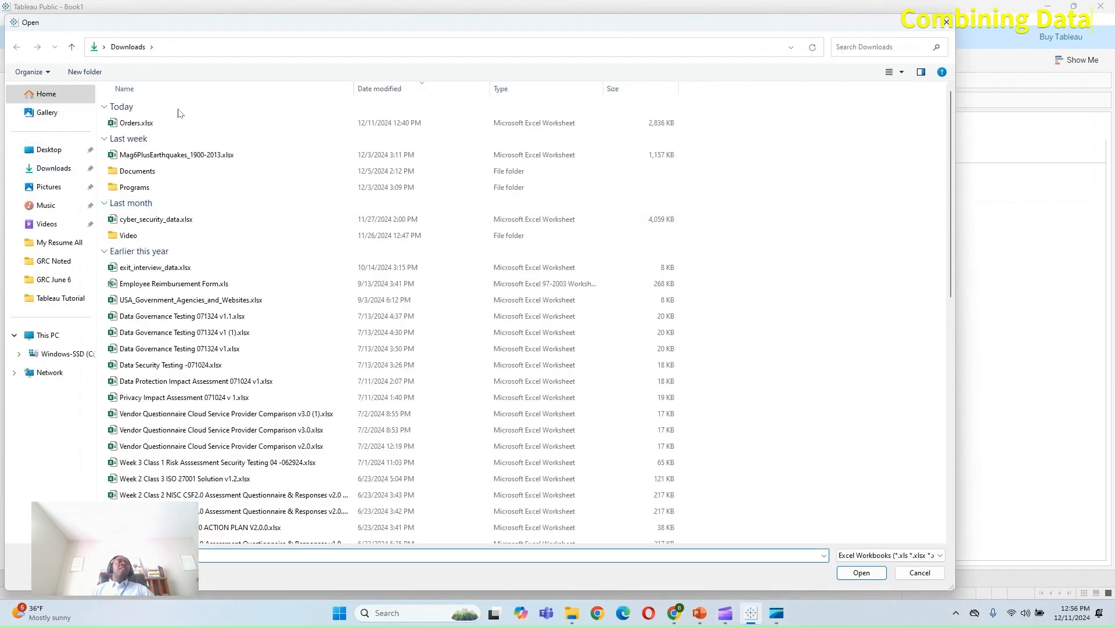
{"action": "left_click", "coordinate": [210, 123]}
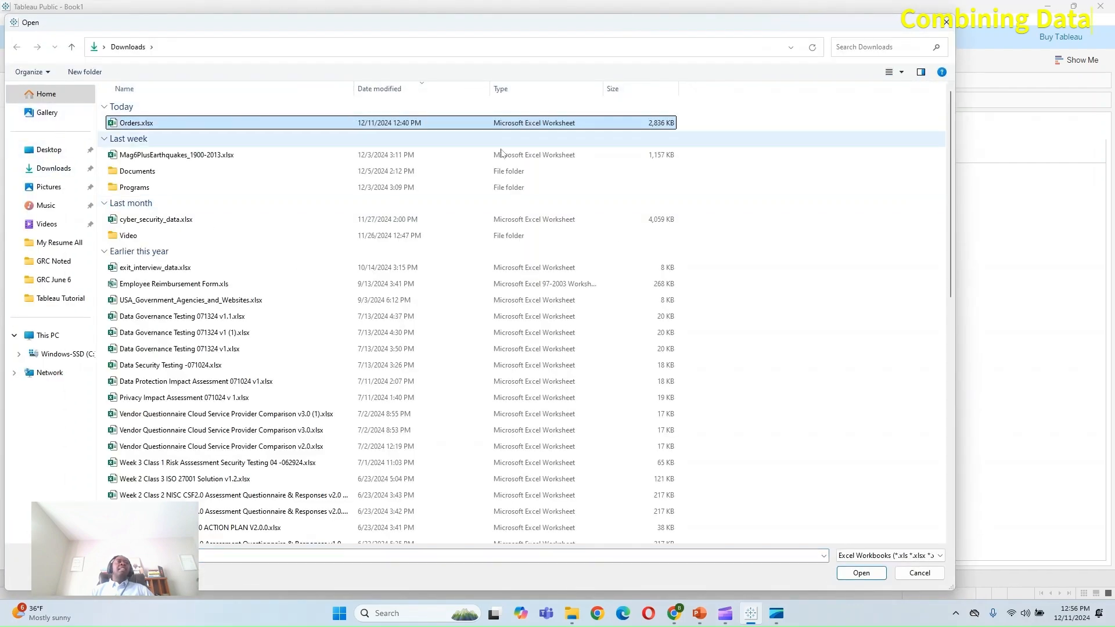
{"action": "left_click", "coordinate": [865, 574]}
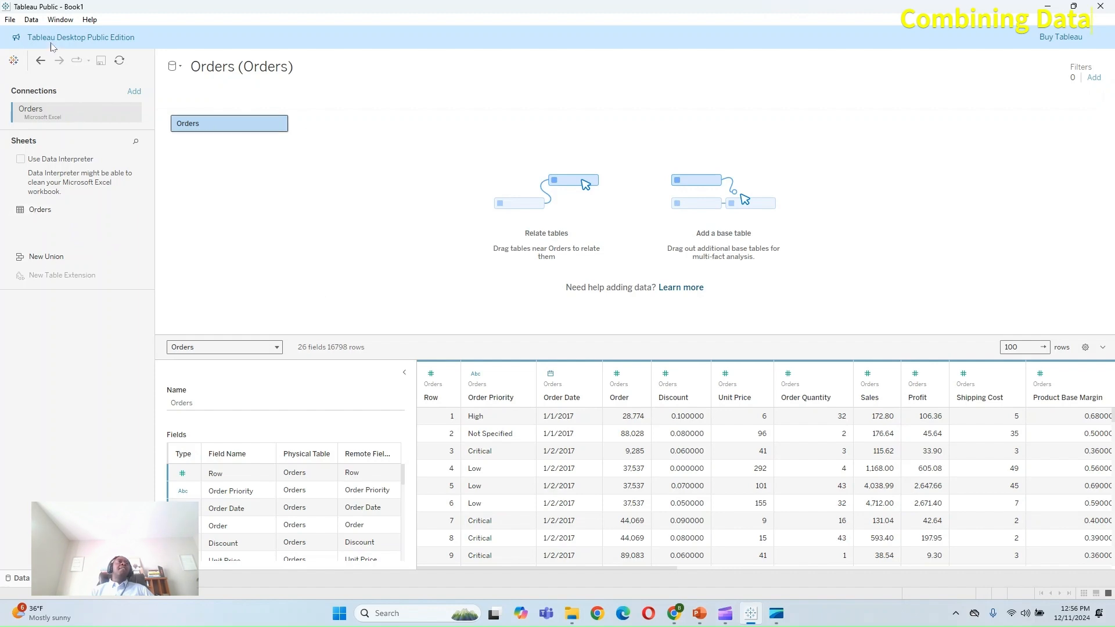
Step: Try to add Targets.json from Downloads as a second data source, closing the schema level selection without accepting it
{"action": "left_click", "coordinate": [31, 20]}
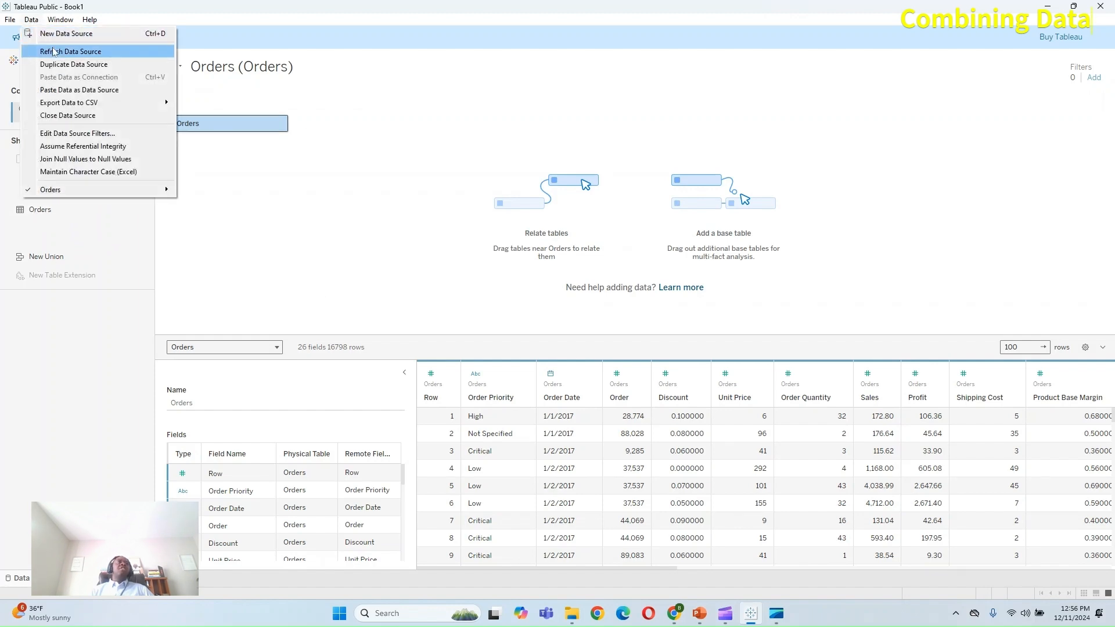
{"action": "left_click", "coordinate": [51, 34]}
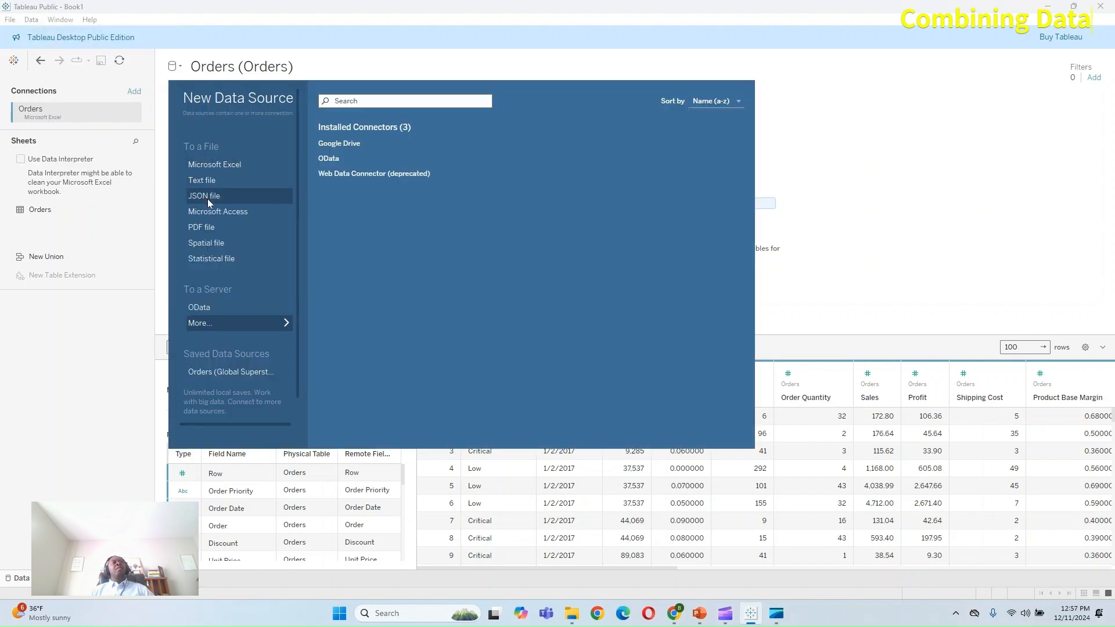
{"action": "left_click", "coordinate": [207, 199]}
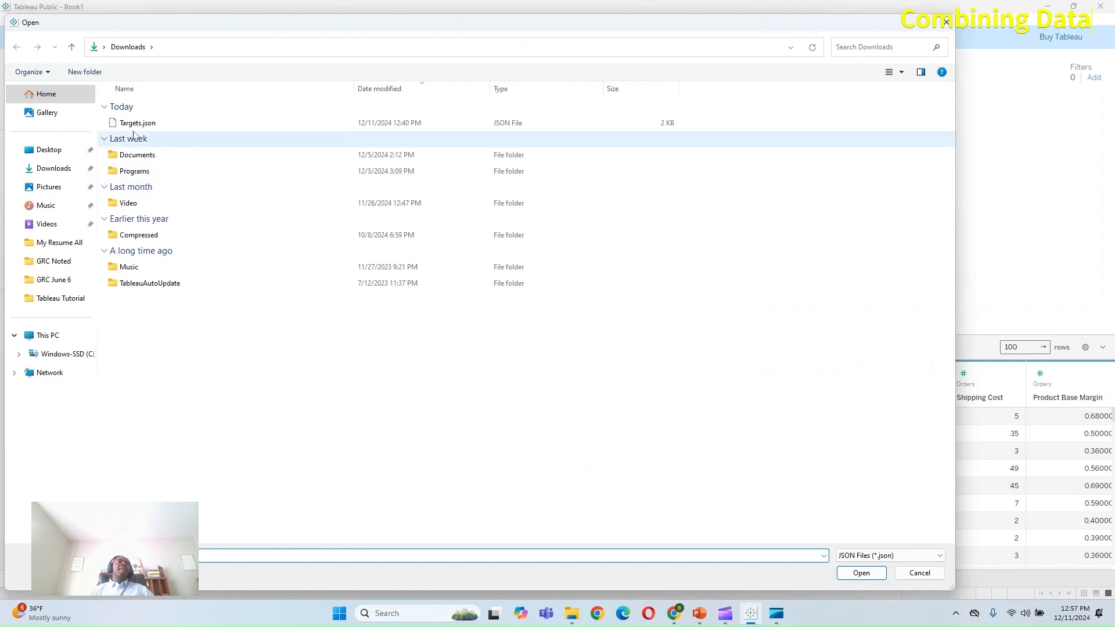
{"action": "left_click", "coordinate": [135, 125]}
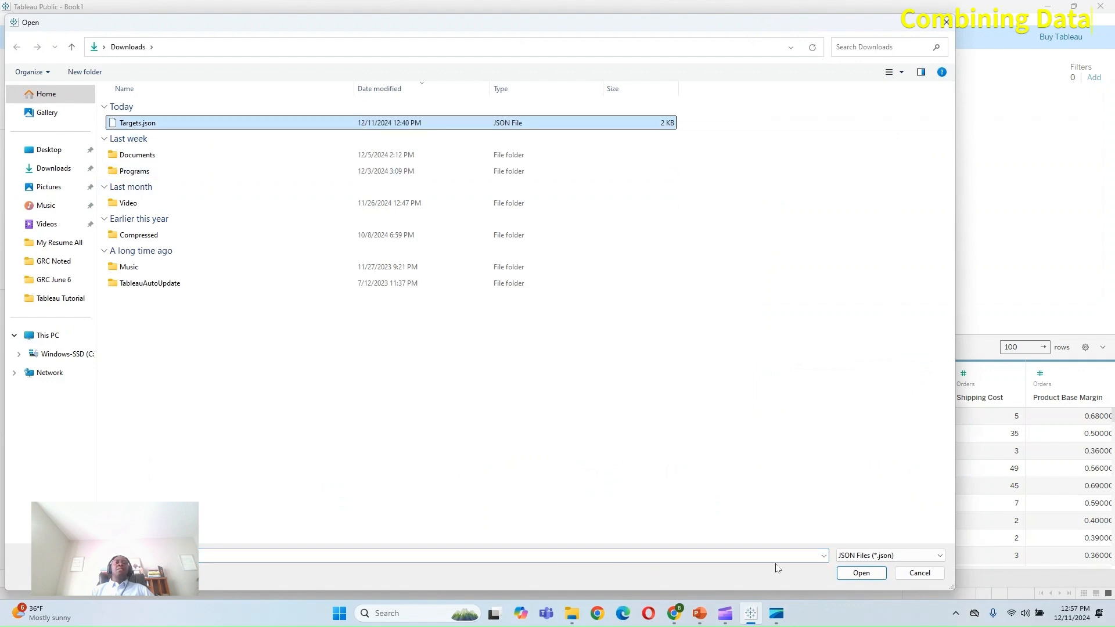
{"action": "left_click", "coordinate": [862, 573]}
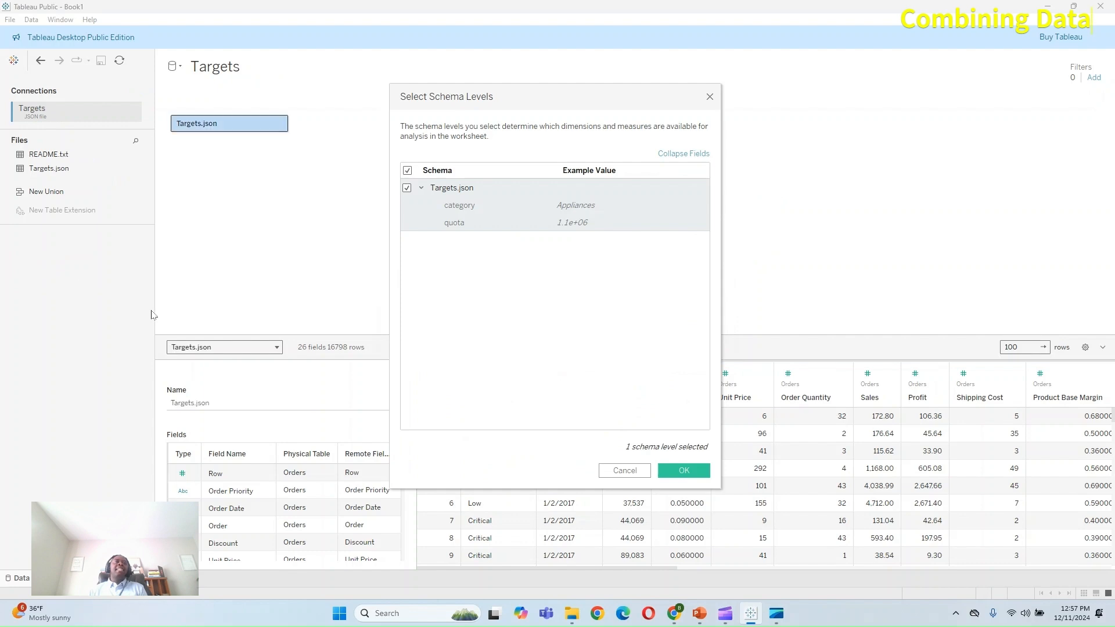
{"action": "left_click", "coordinate": [710, 96]}
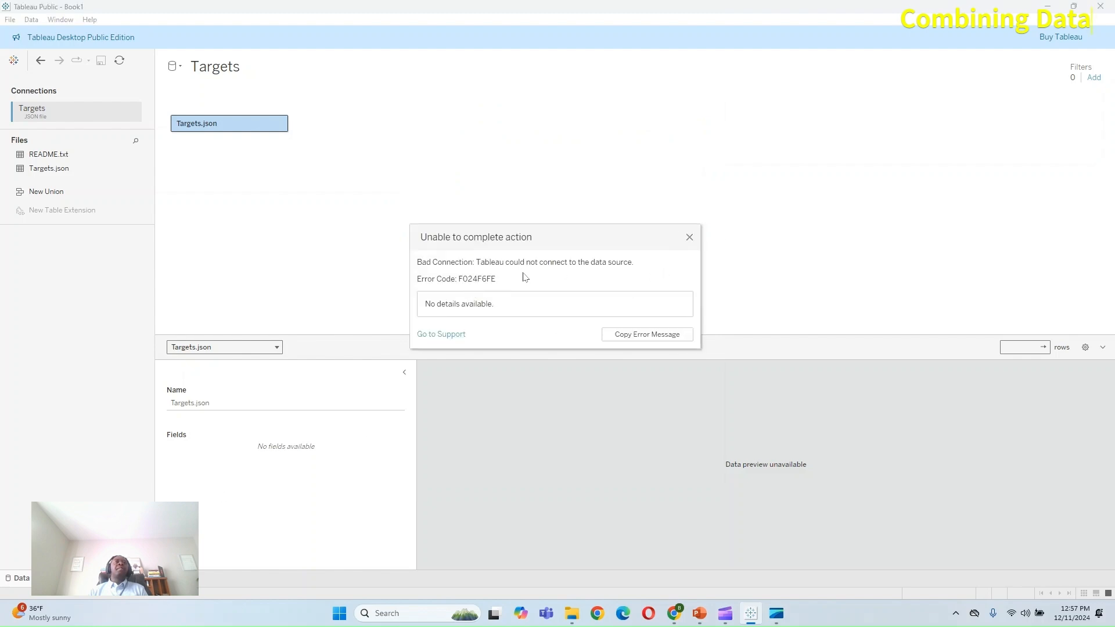
{"action": "left_click", "coordinate": [690, 238]}
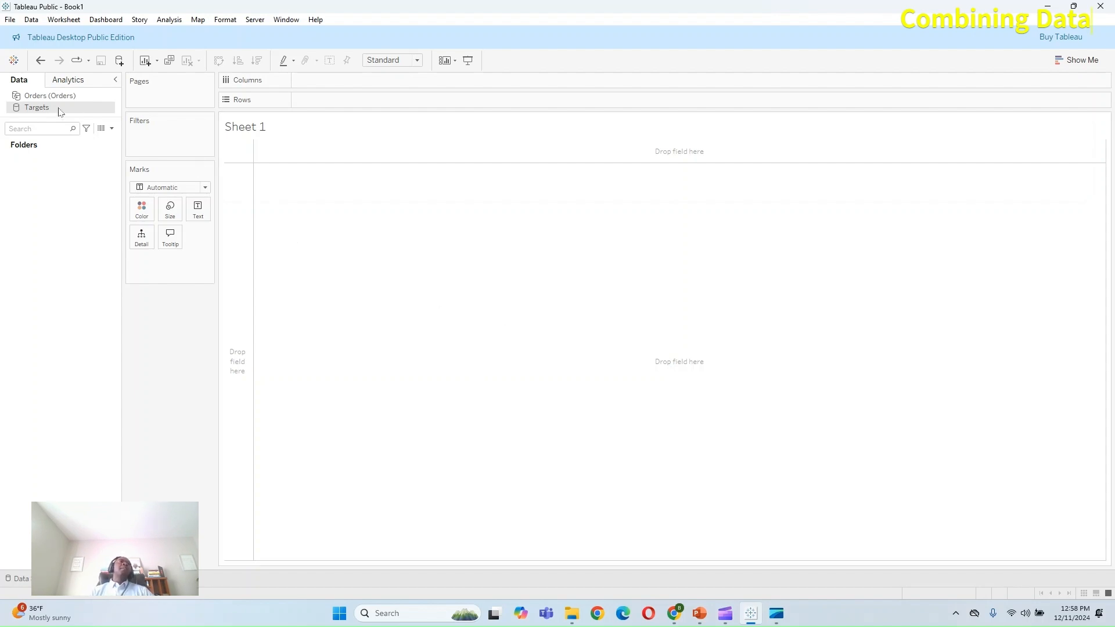
Step: Set the blend relationship between Targets and the secondary source Orders (Orders) to custom and start adding a field mapping
{"action": "left_click", "coordinate": [31, 20]}
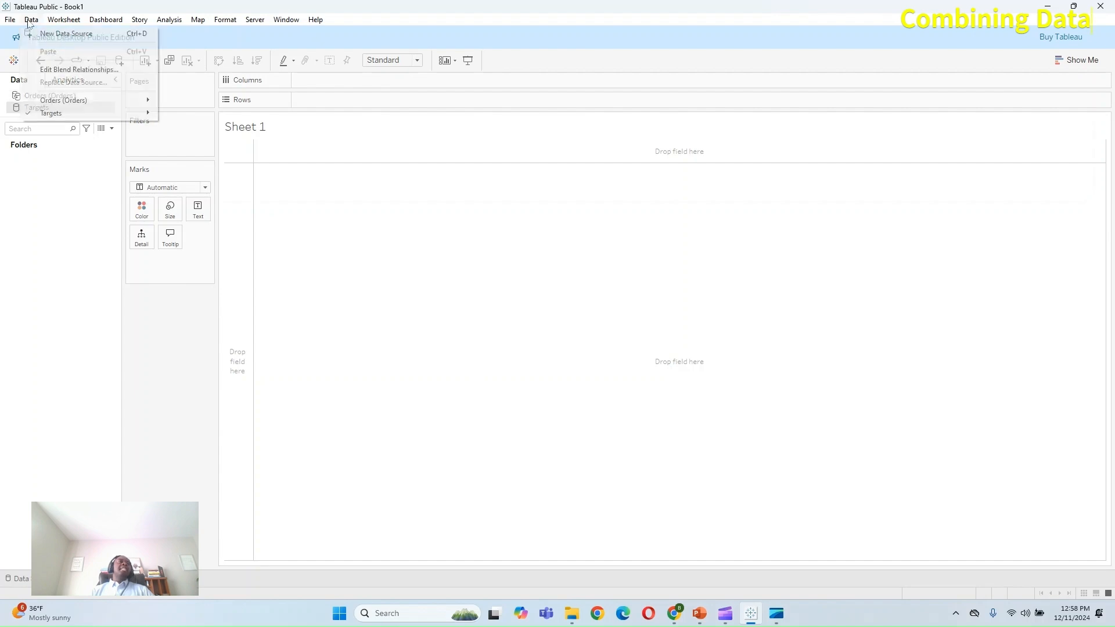
{"action": "left_click", "coordinate": [79, 69]}
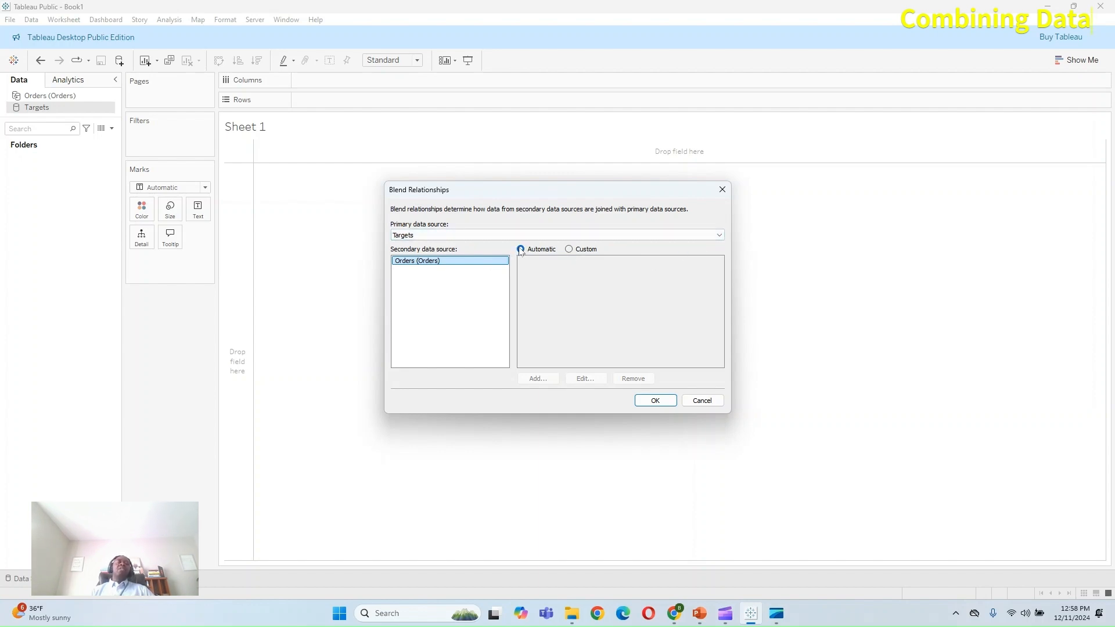
{"action": "left_click", "coordinate": [569, 251]}
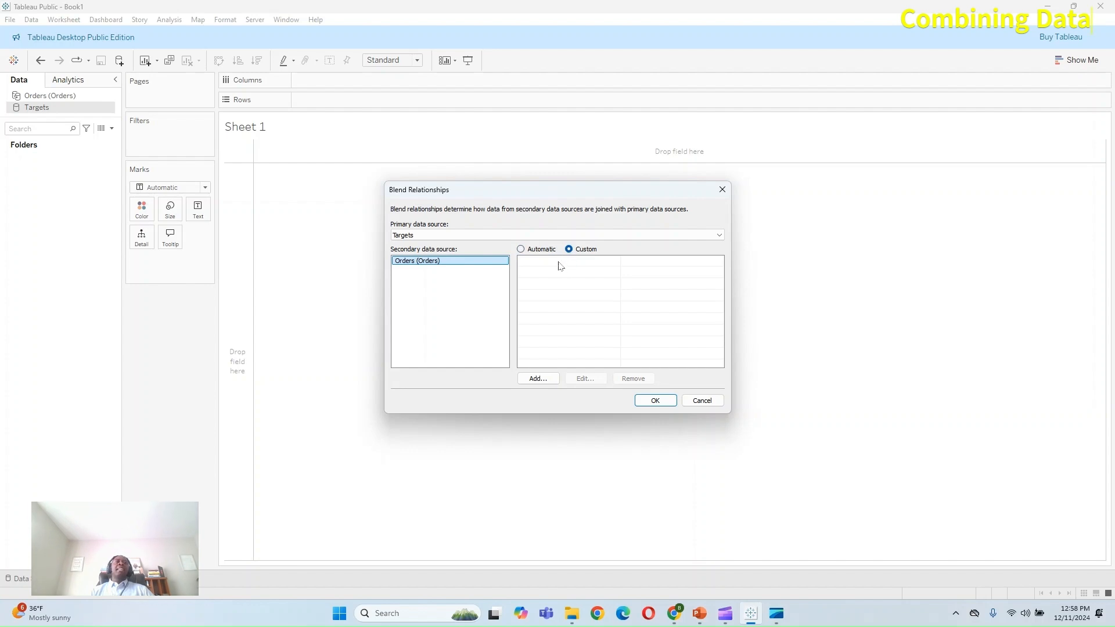
{"action": "left_click", "coordinate": [543, 381]}
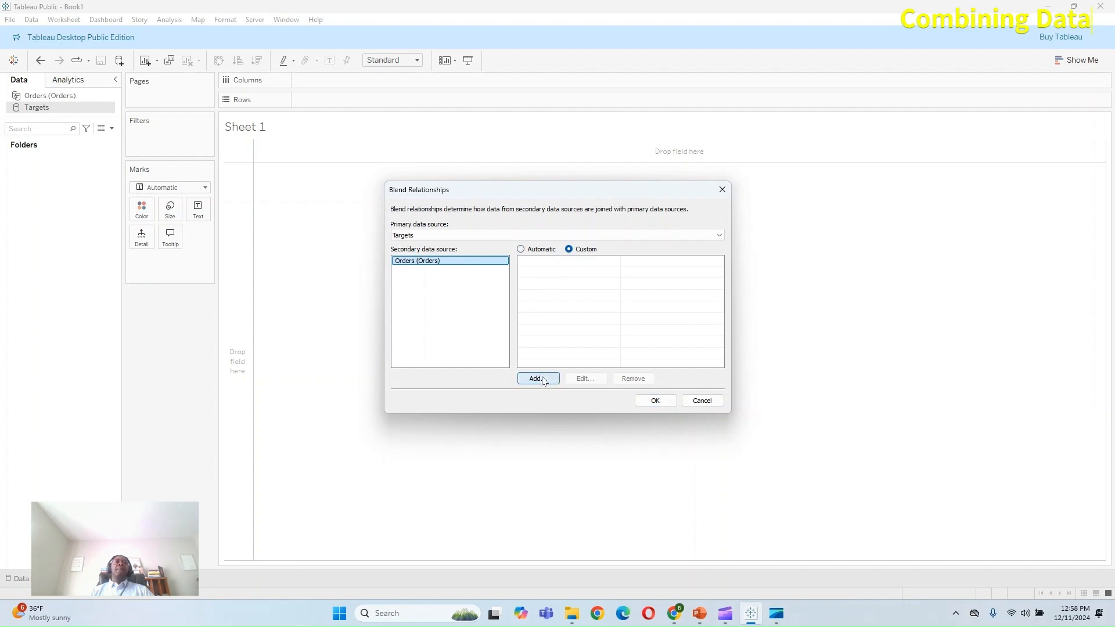
Step: Search the primary data source fields for region and category, and close the field mapping without adding one
{"action": "left_click", "coordinate": [461, 204]}
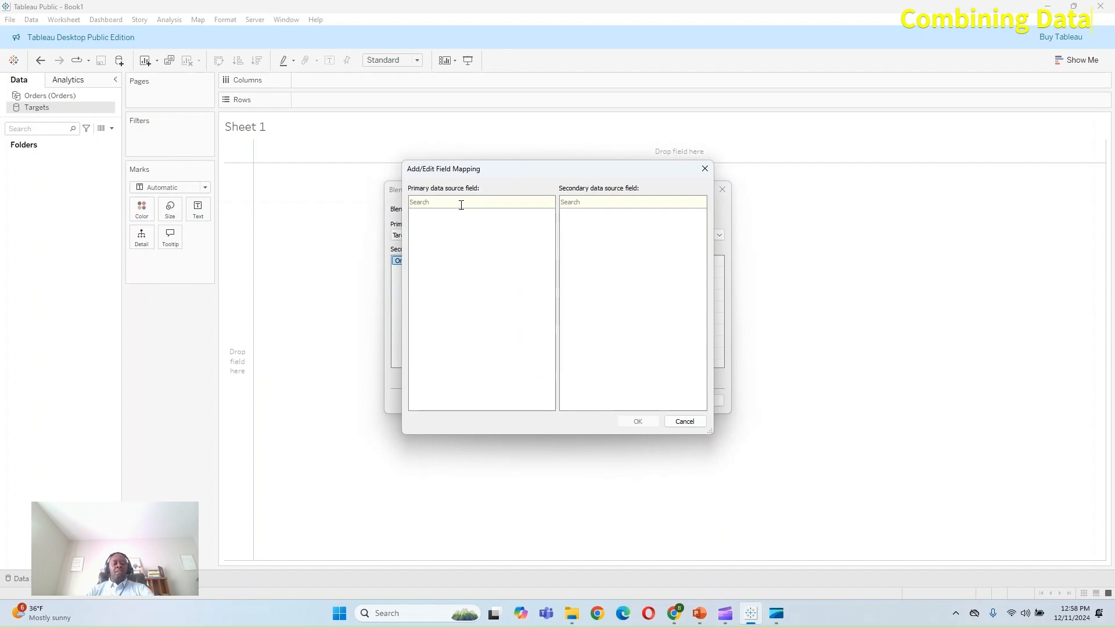
{"action": "type", "text": "region"}
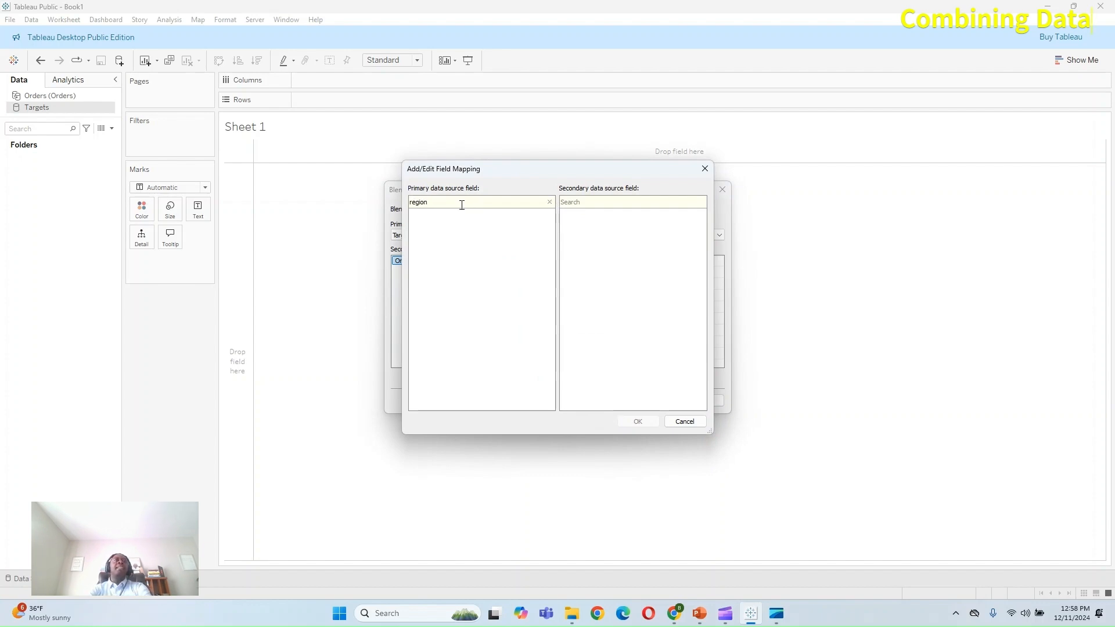
{"action": "key", "text": "BackSpace"}
{"action": "key", "text": "BackSpace"}
{"action": "key", "text": "BackSpace"}
{"action": "key", "text": "BackSpace"}
{"action": "key", "text": "BackSpace"}
{"action": "key", "text": "BackSpace"}
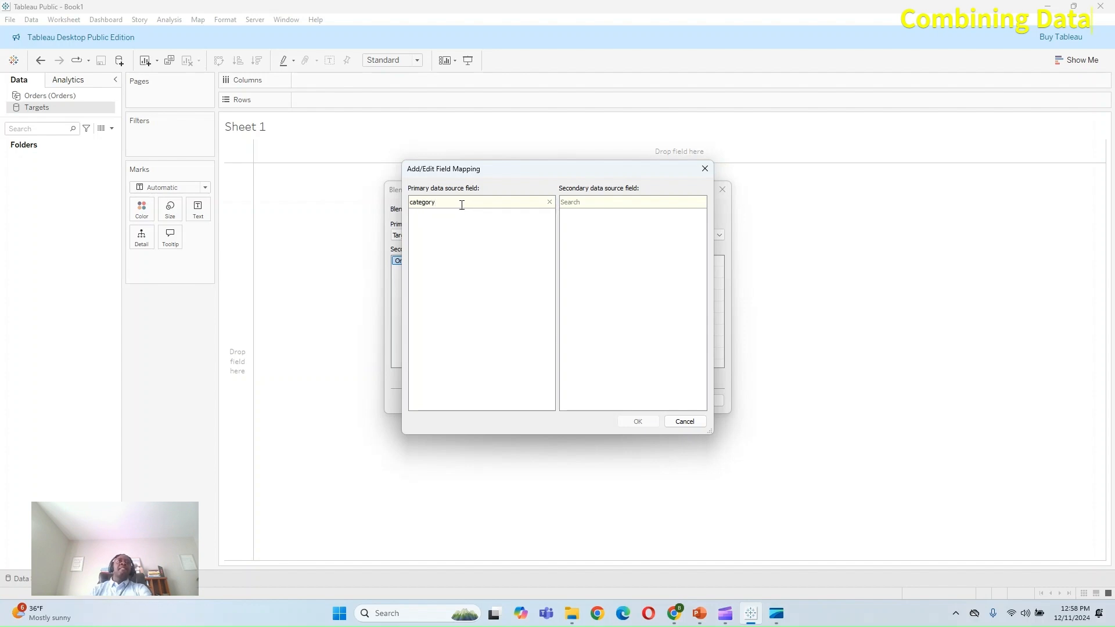
{"action": "left_click", "coordinate": [705, 168]}
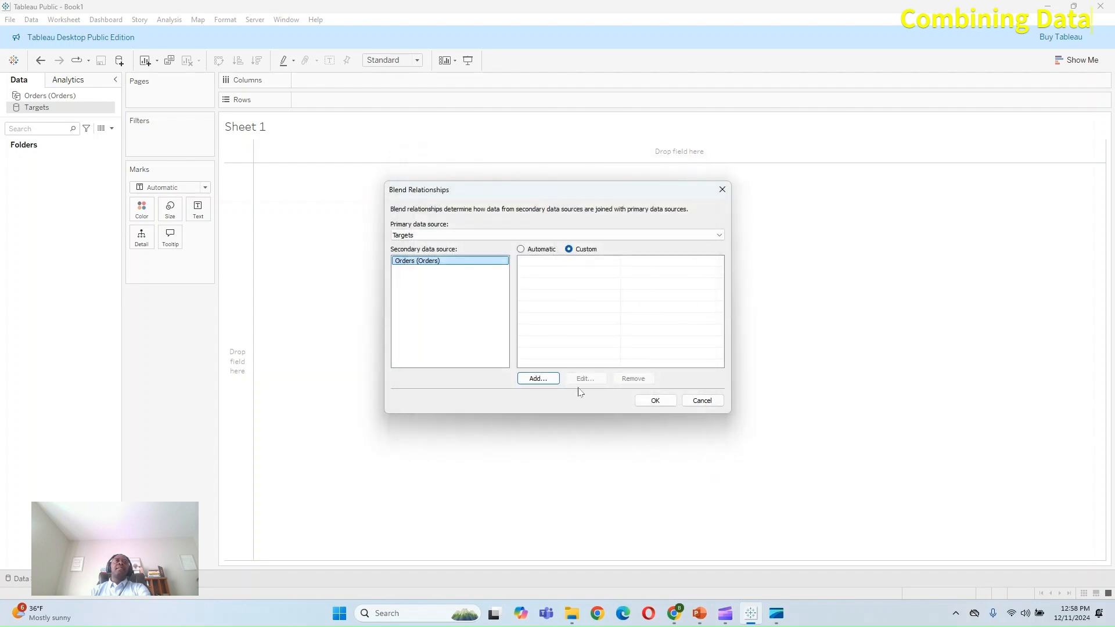
Step: Reselect Targets as the primary data source, recheck the field mapping and close the blend relationships without saving
{"action": "left_click", "coordinate": [654, 236]}
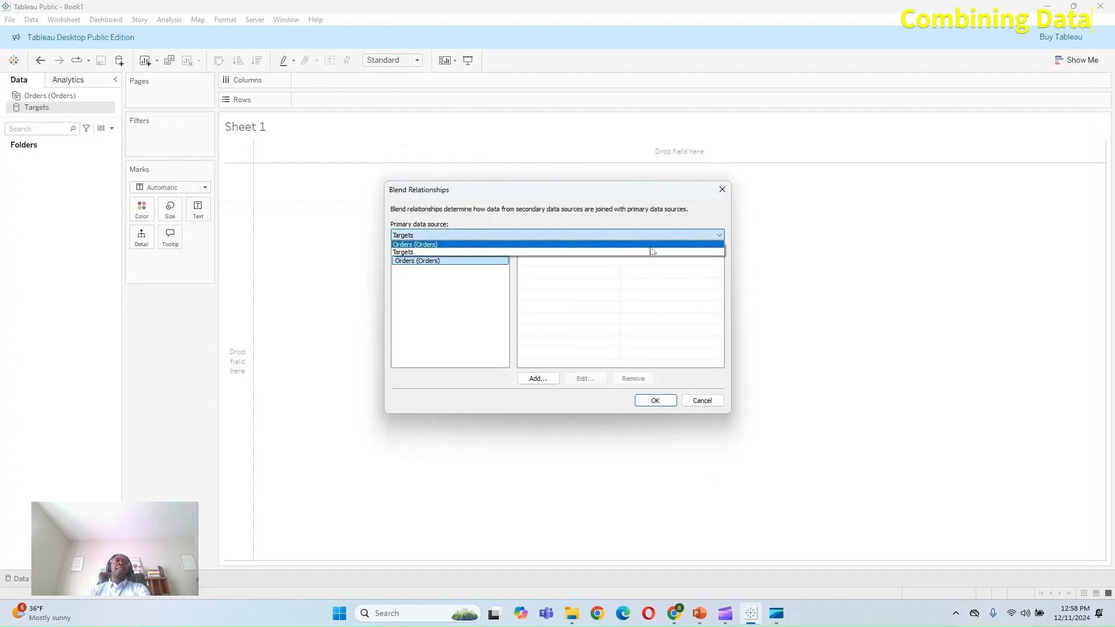
{"action": "left_click", "coordinate": [517, 254]}
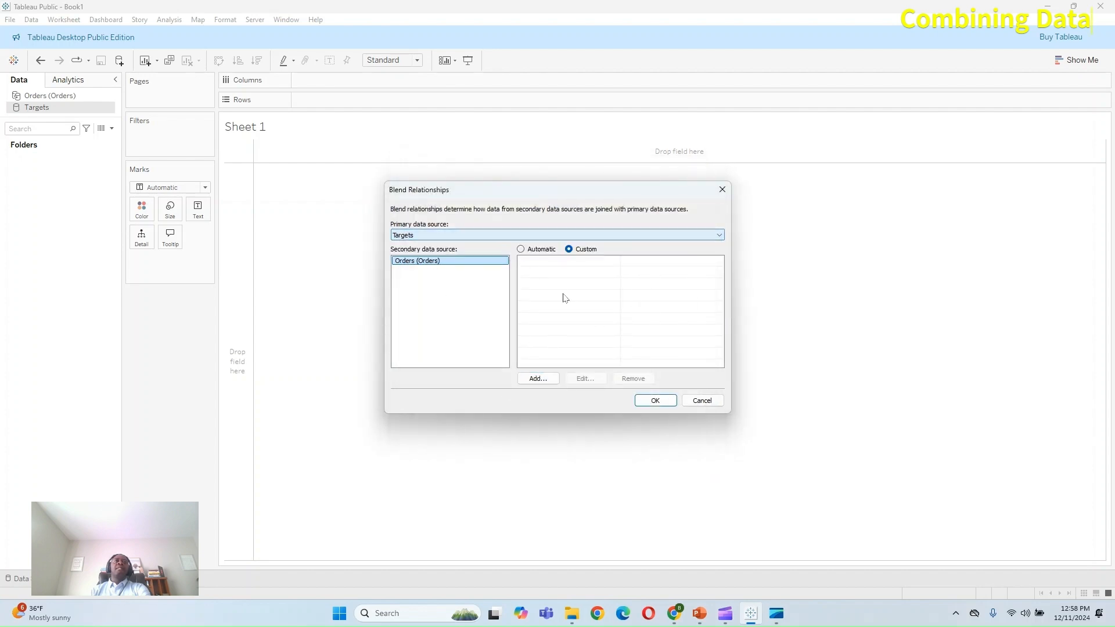
{"action": "left_click", "coordinate": [546, 377]}
{"action": "left_click", "coordinate": [697, 174]}
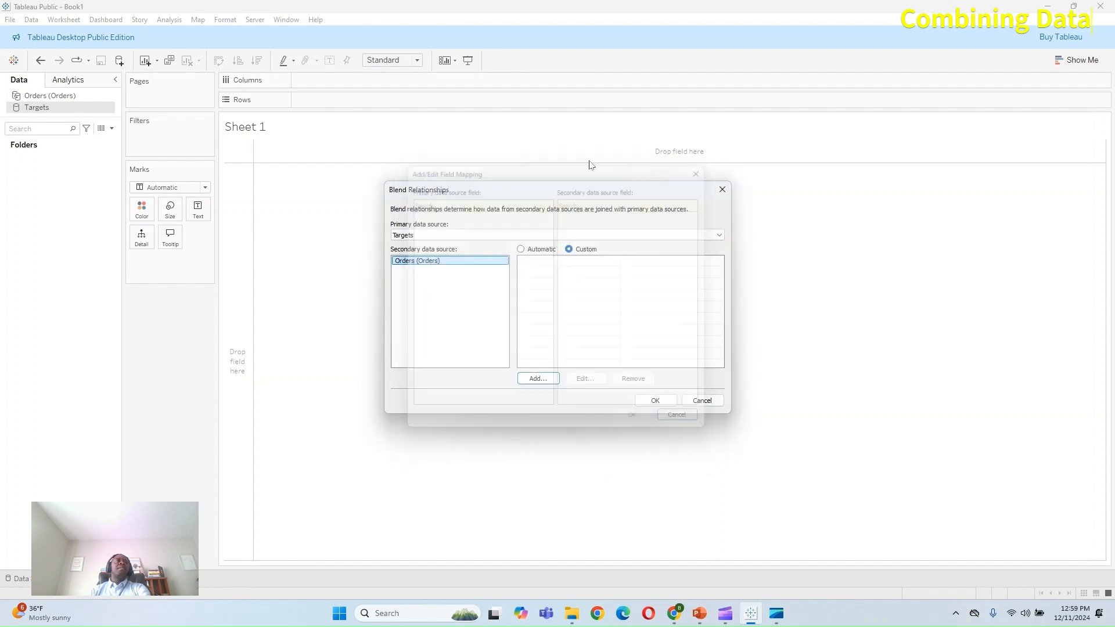
{"action": "left_click", "coordinate": [723, 189]}
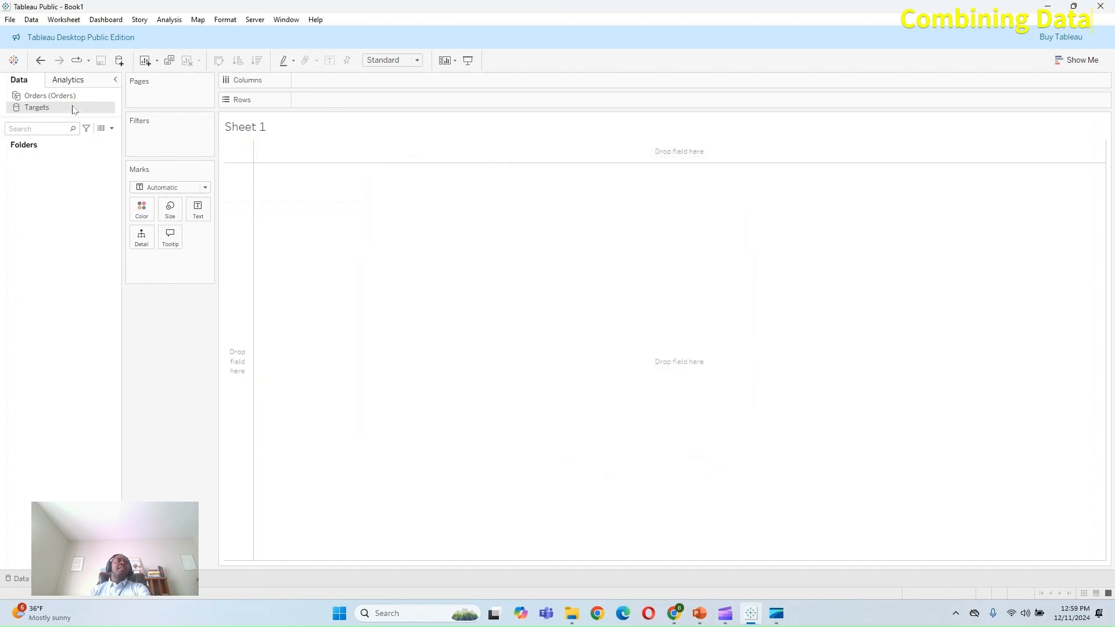
Step: Close the empty Targets data source and add Targets.json from Downloads again, accepting the Targets.json schema level
{"action": "right_click", "coordinate": [74, 110]}
{"action": "left_click", "coordinate": [111, 183]}
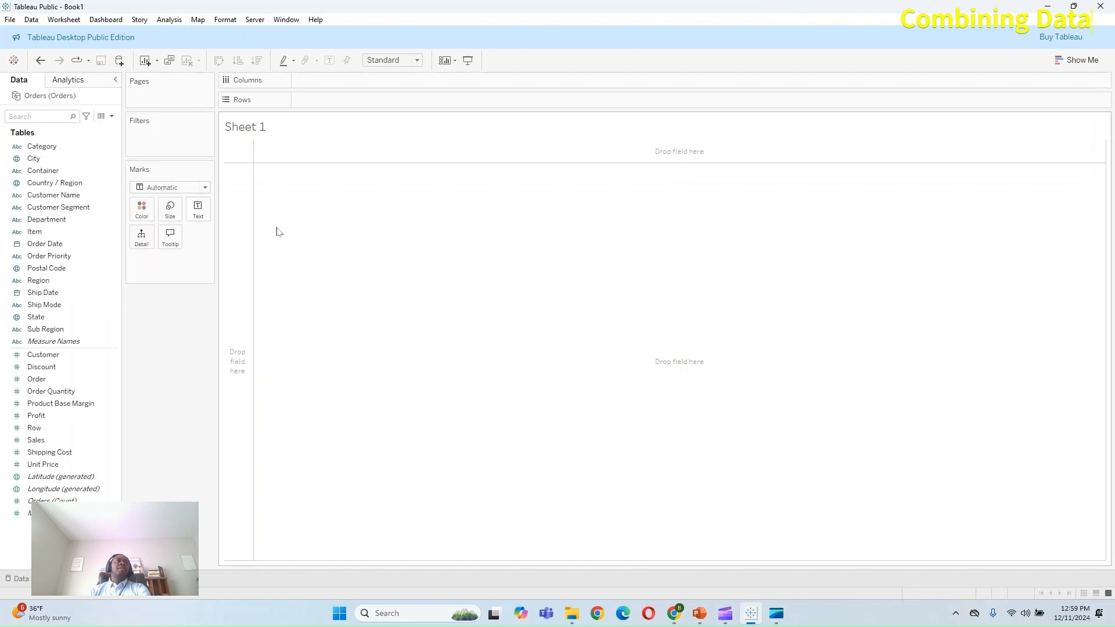
{"action": "left_click", "coordinate": [32, 20]}
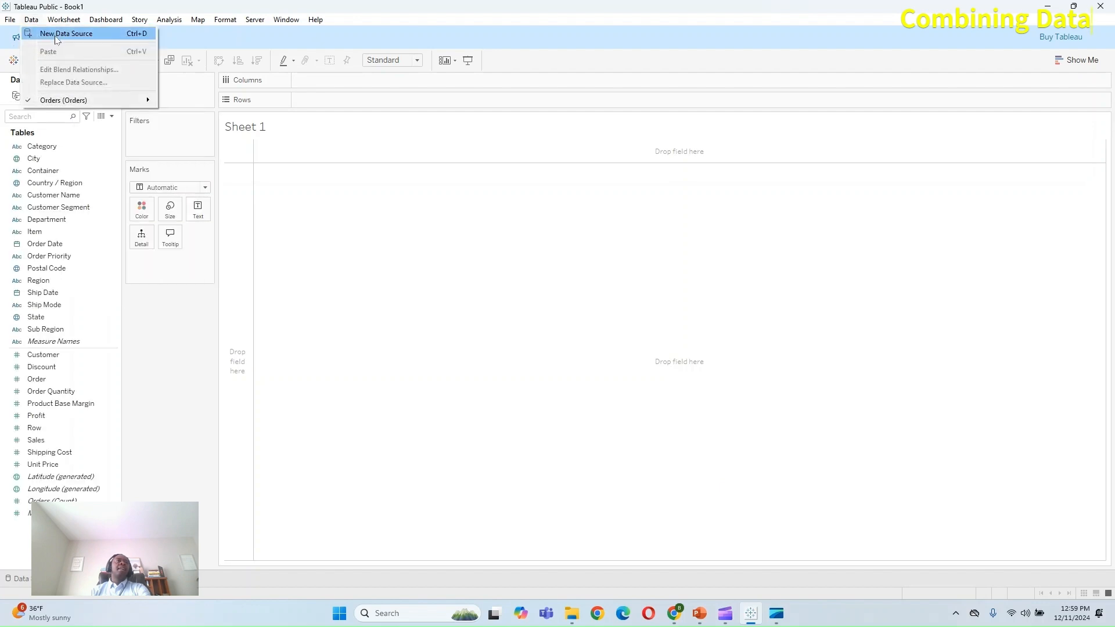
{"action": "left_click", "coordinate": [57, 36]}
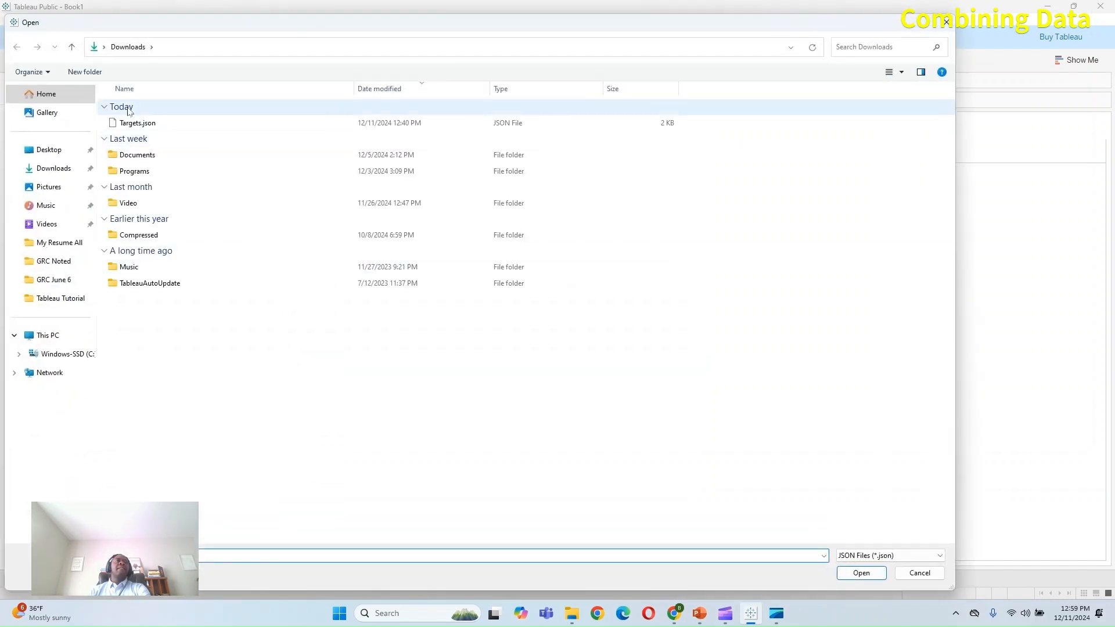
{"action": "left_click", "coordinate": [131, 123]}
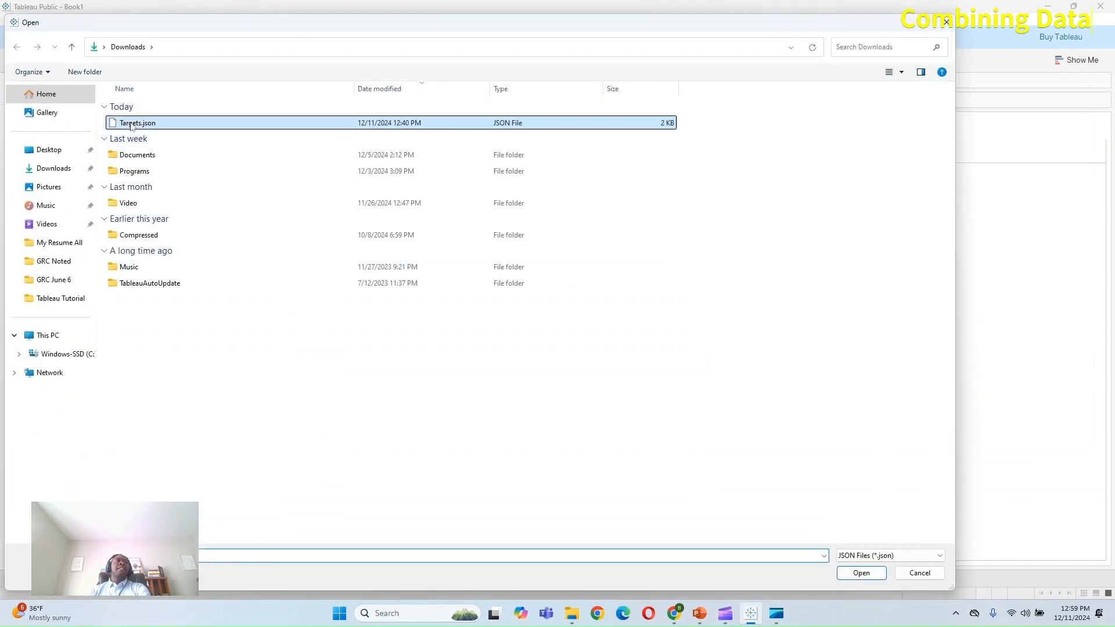
{"action": "left_click", "coordinate": [862, 575]}
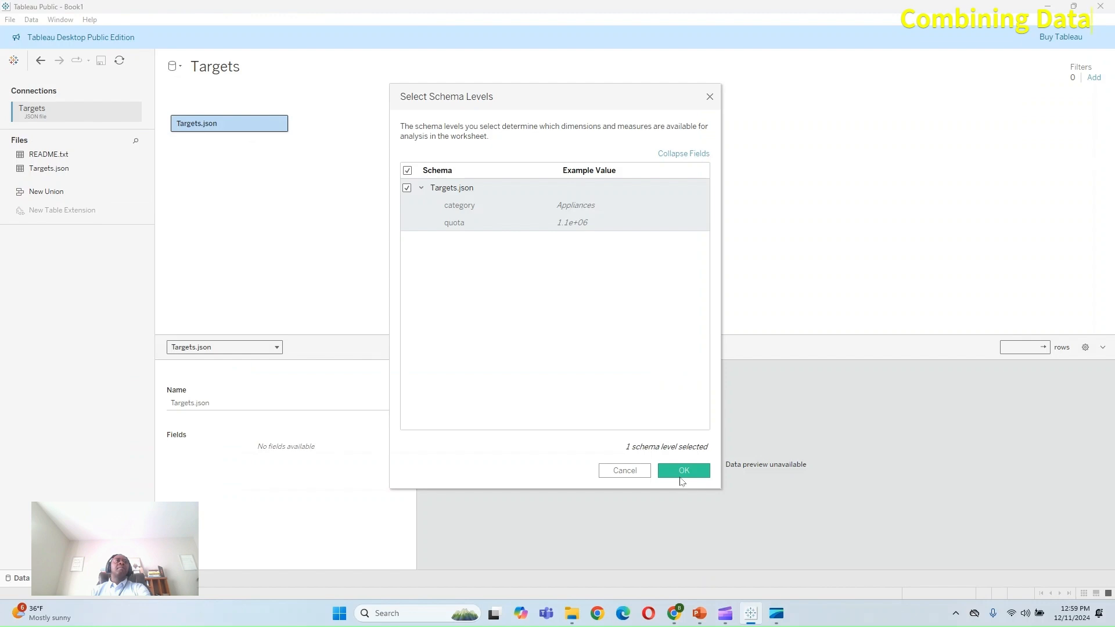
{"action": "left_click", "coordinate": [683, 473]}
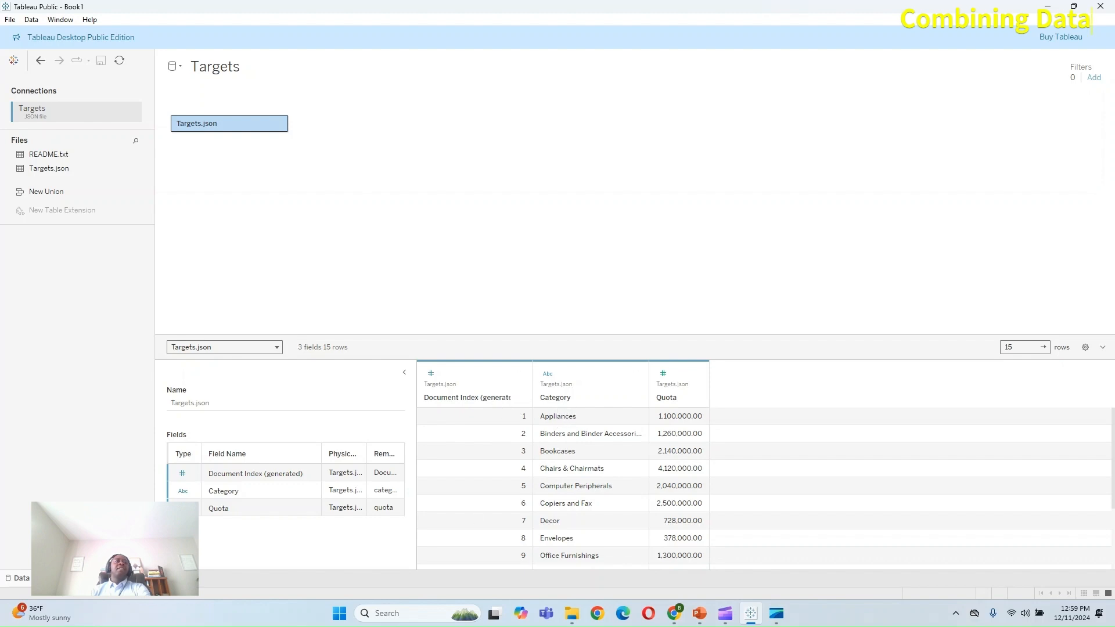
{"action": "left_click", "coordinate": [73, 579]}
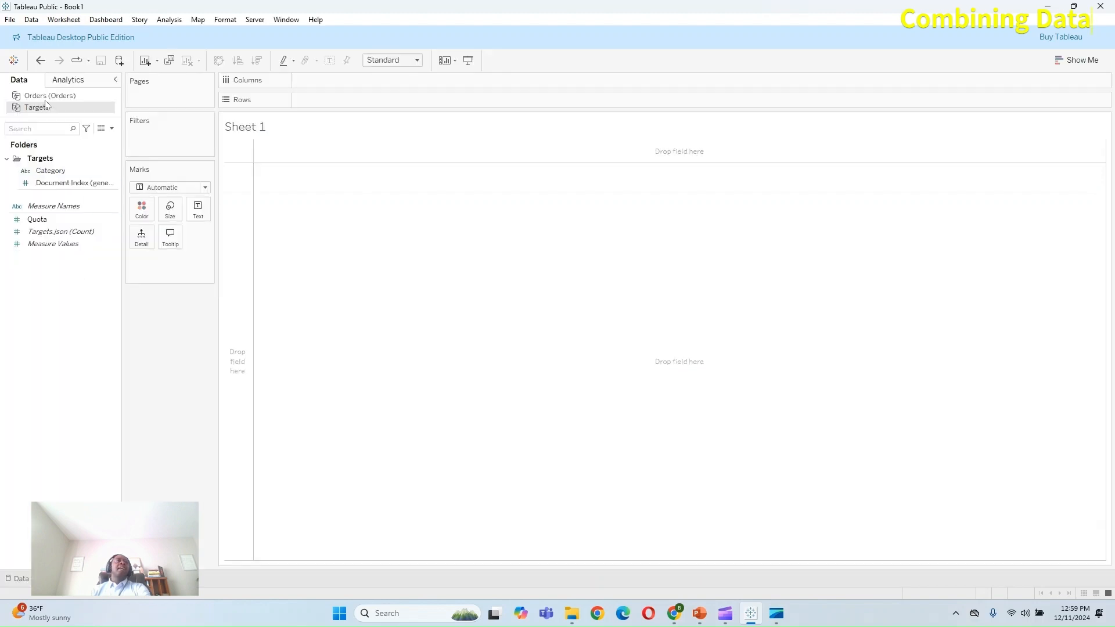
Step: Open the blend relationships, try Orders (Orders) as the primary data source, and set it back to Targets
{"action": "left_click", "coordinate": [32, 20]}
{"action": "left_click", "coordinate": [56, 70]}
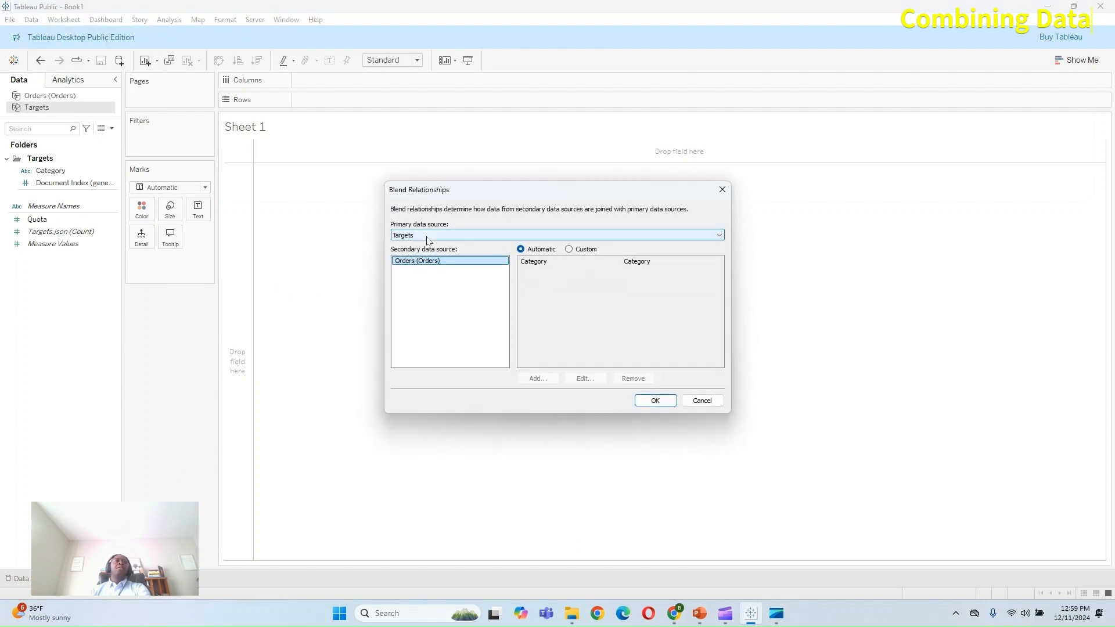
{"action": "left_click", "coordinate": [471, 235]}
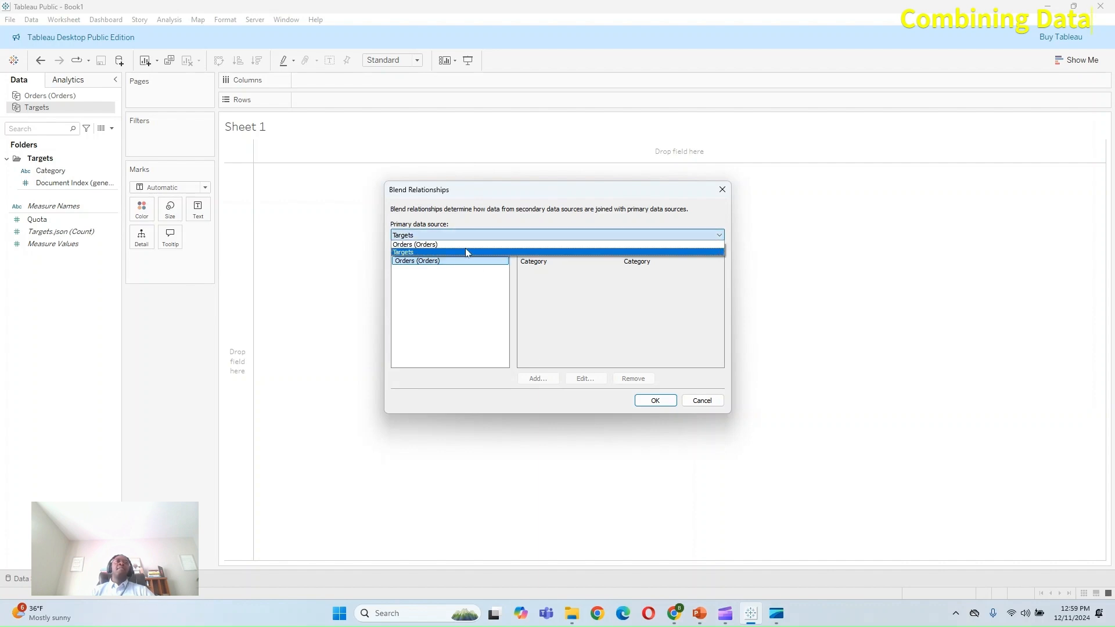
{"action": "left_click", "coordinate": [467, 244]}
{"action": "left_click", "coordinate": [456, 235]}
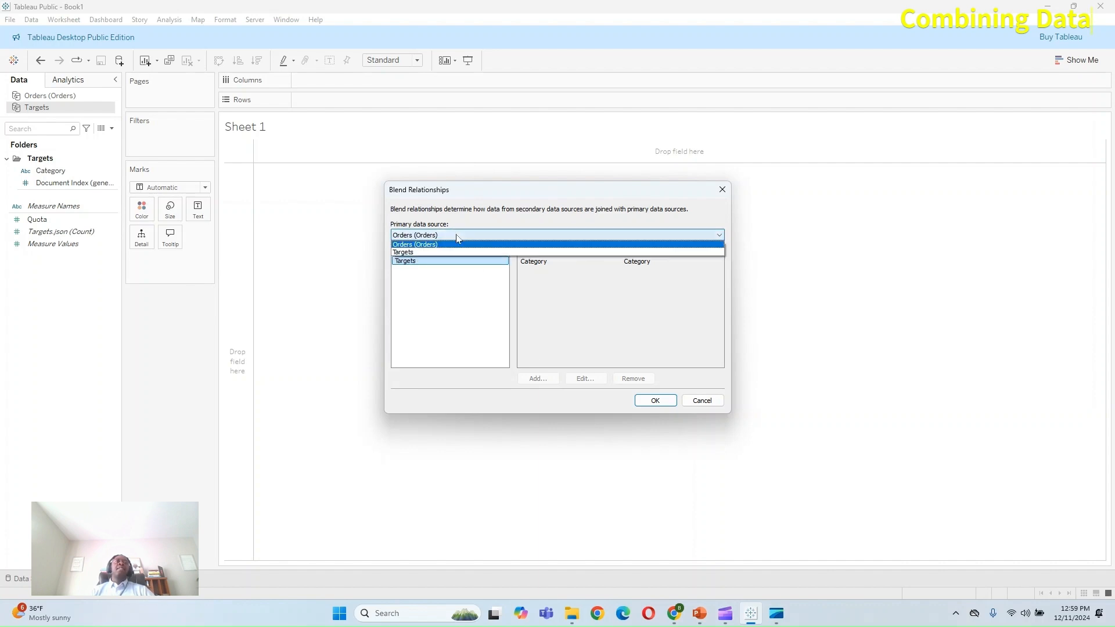
{"action": "left_click", "coordinate": [448, 253]}
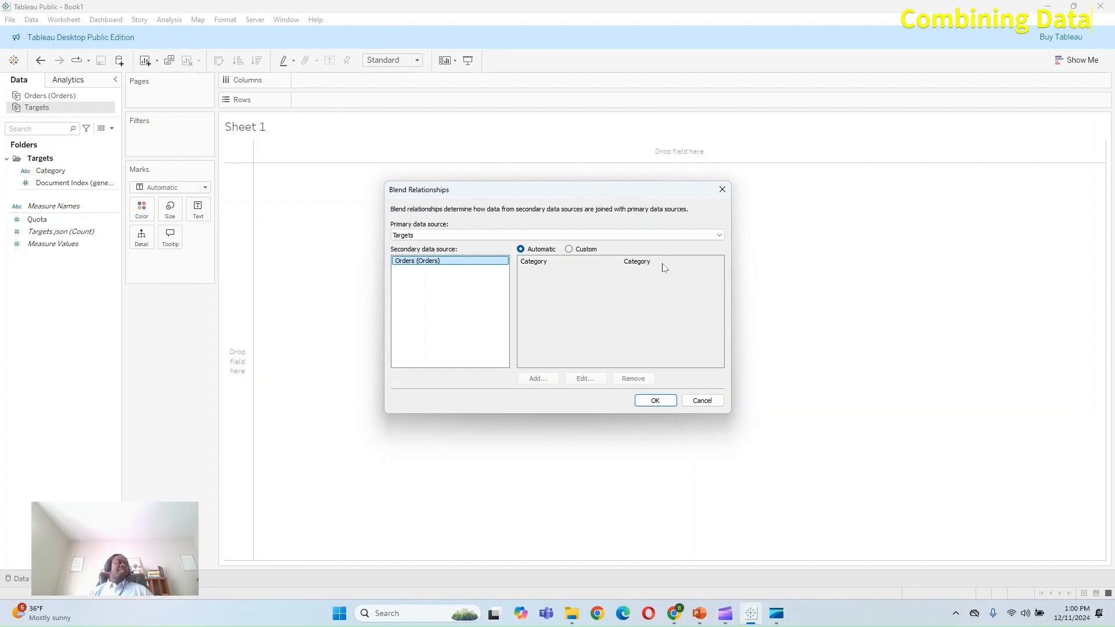
Step: Set the Targets to Orders blend relationship to custom, check the Category field mapping, and accept the relationship
{"action": "left_click", "coordinate": [568, 249]}
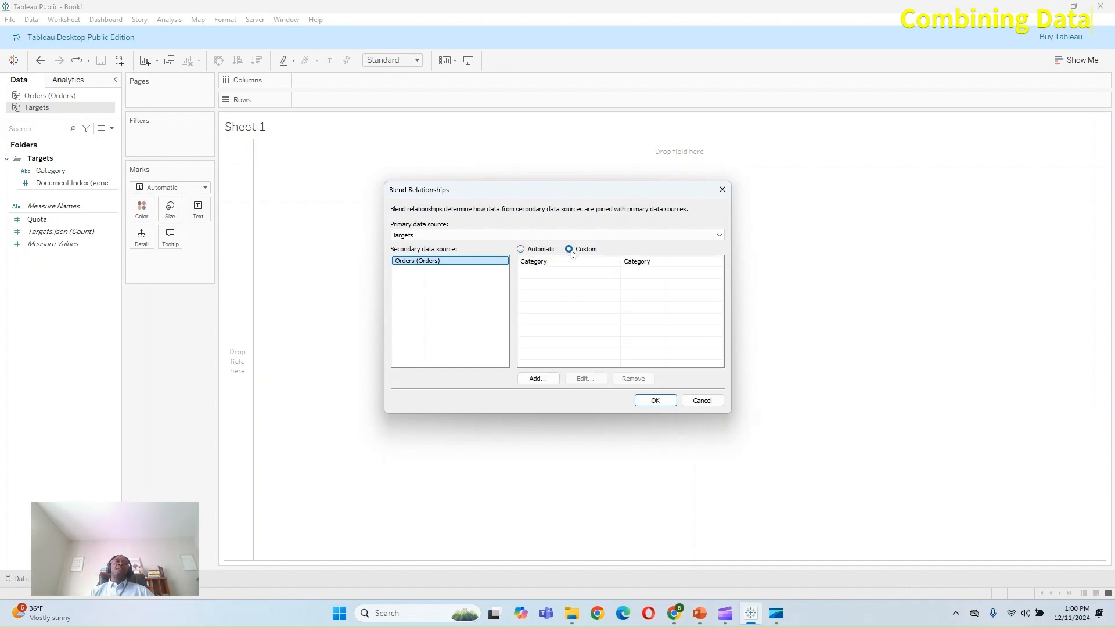
{"action": "left_click", "coordinate": [553, 263]}
{"action": "left_click", "coordinate": [550, 327]}
{"action": "double_click", "coordinate": [546, 263]}
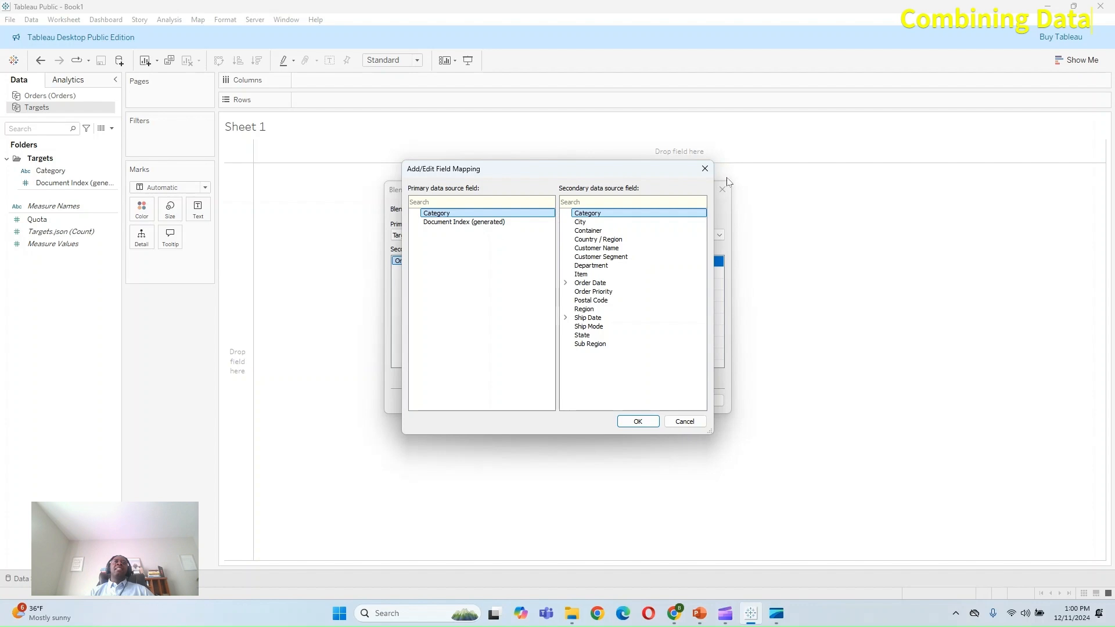
{"action": "left_click", "coordinate": [705, 169]}
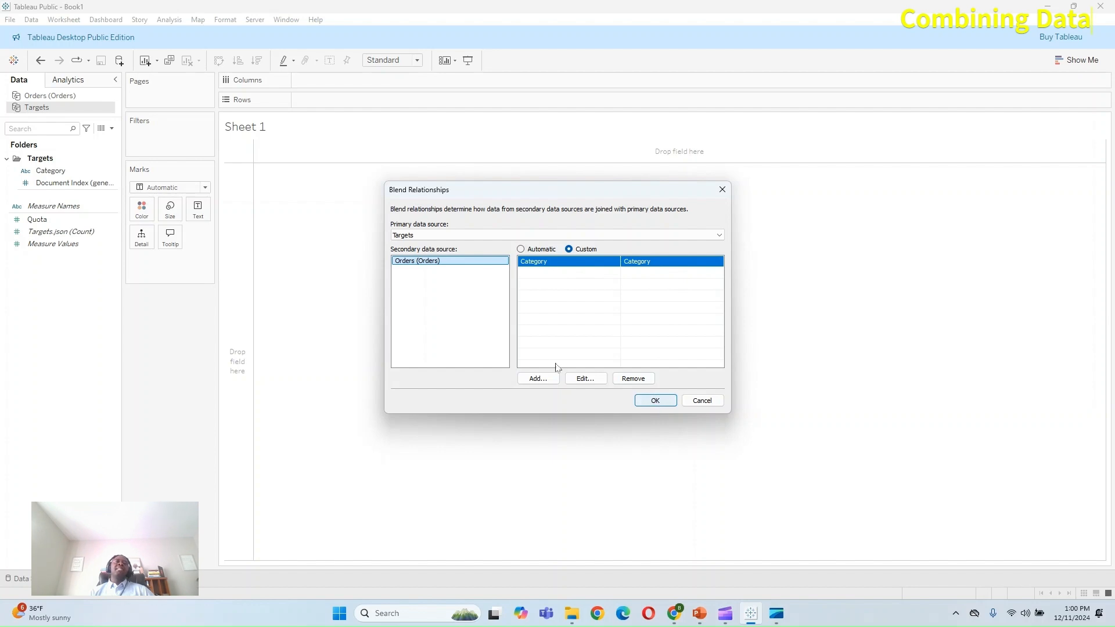
{"action": "left_click", "coordinate": [653, 402]}
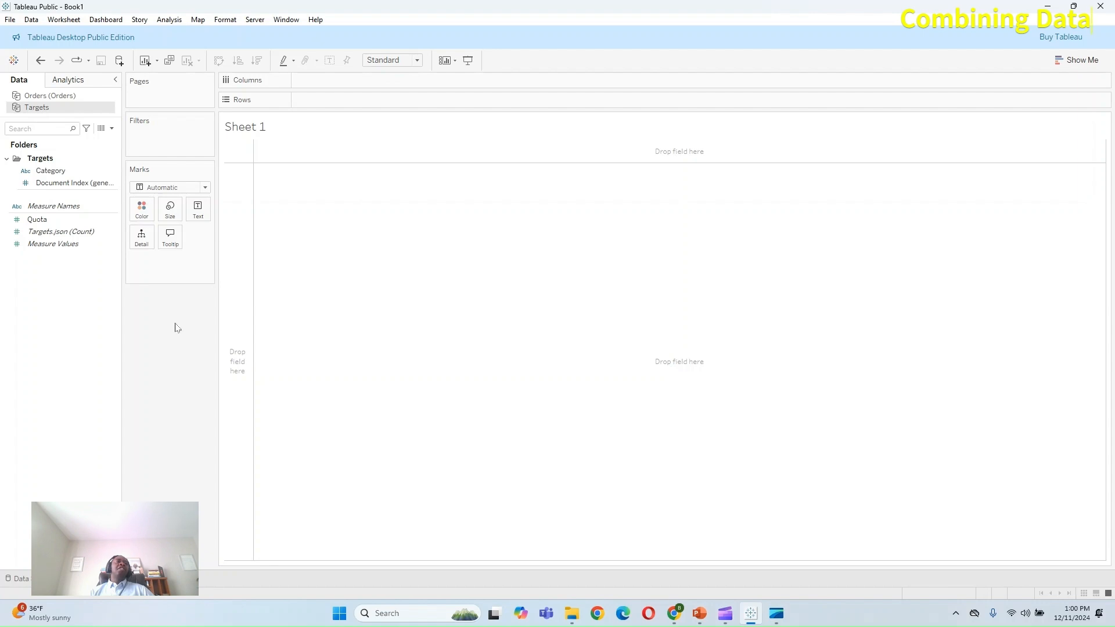
Step: Widen the data pane and place the Category field of Orders (Orders) on Columns
{"action": "left_click", "coordinate": [37, 96]}
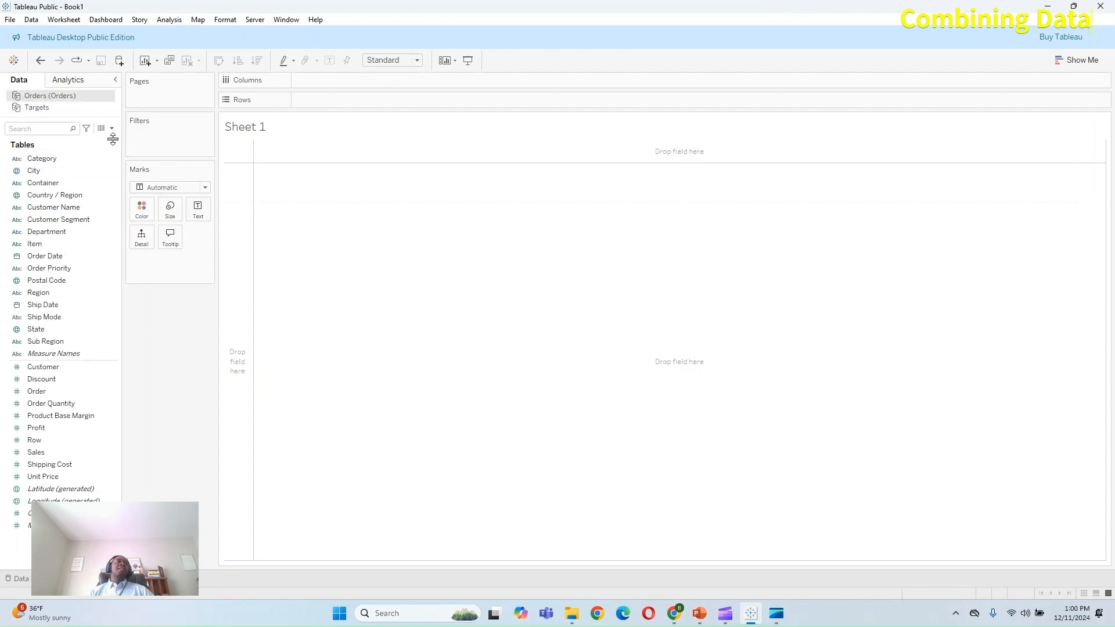
{"action": "left_click_drag", "start_coordinate": [123, 135], "coordinate": [291, 136]}
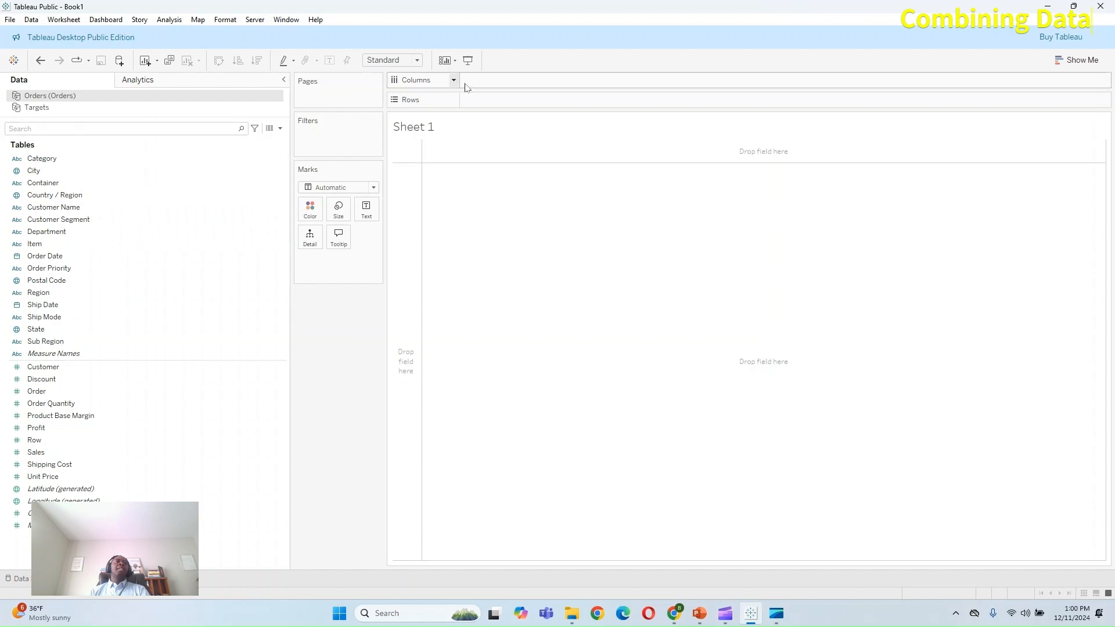
{"action": "left_click", "coordinate": [51, 161]}
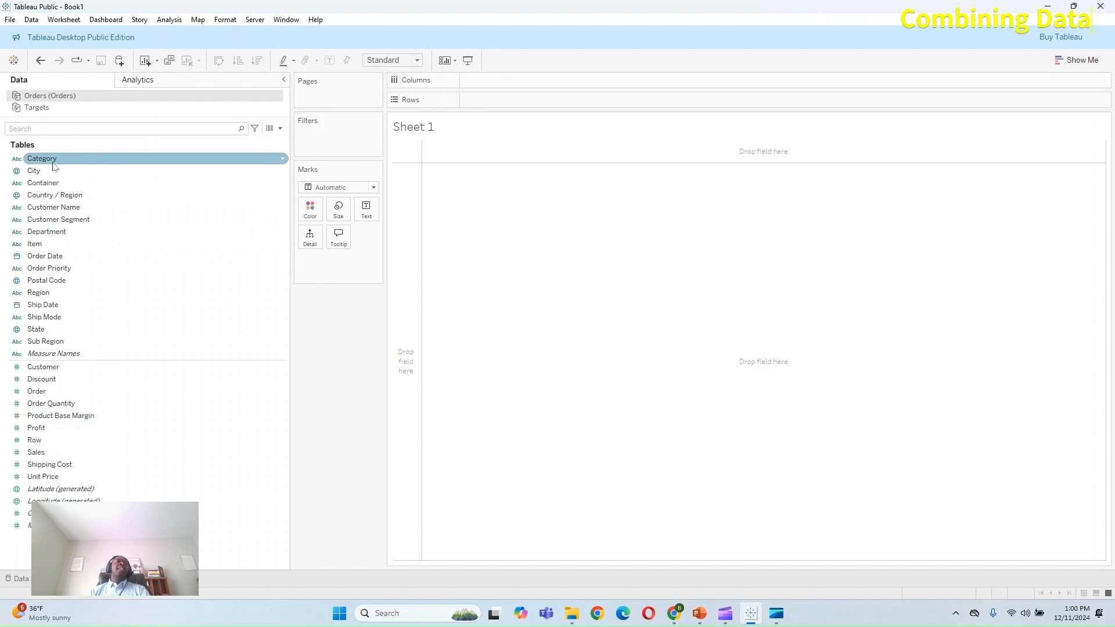
{"action": "left_click_drag", "start_coordinate": [54, 166], "coordinate": [510, 86]}
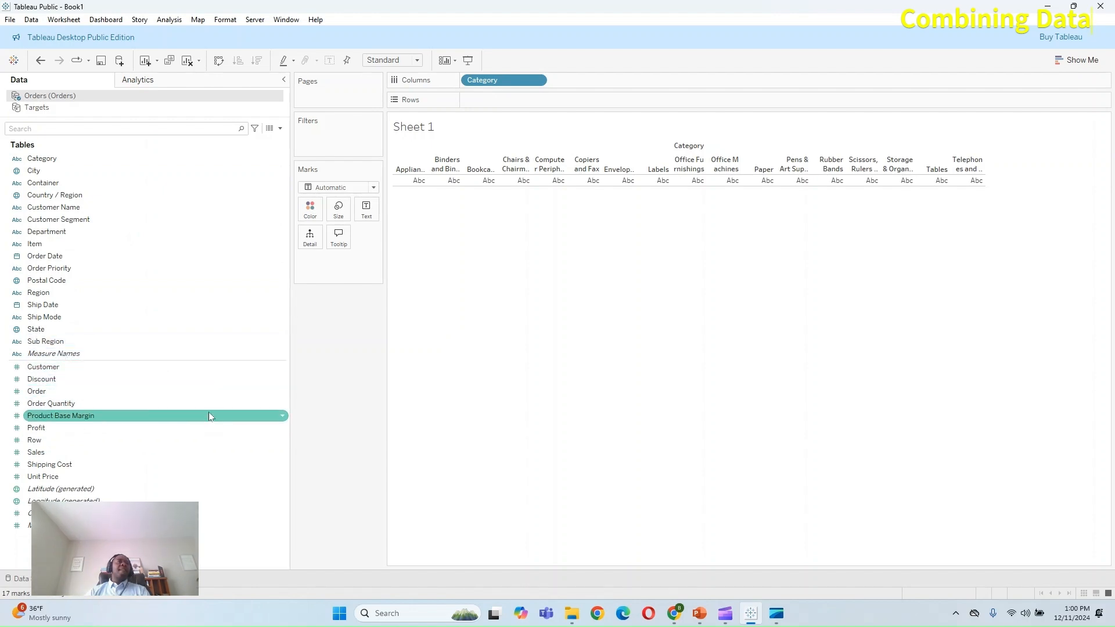
Step: Move the Orders Category field to Rows and add the Category field of Targets beside it
{"action": "left_click", "coordinate": [48, 108]}
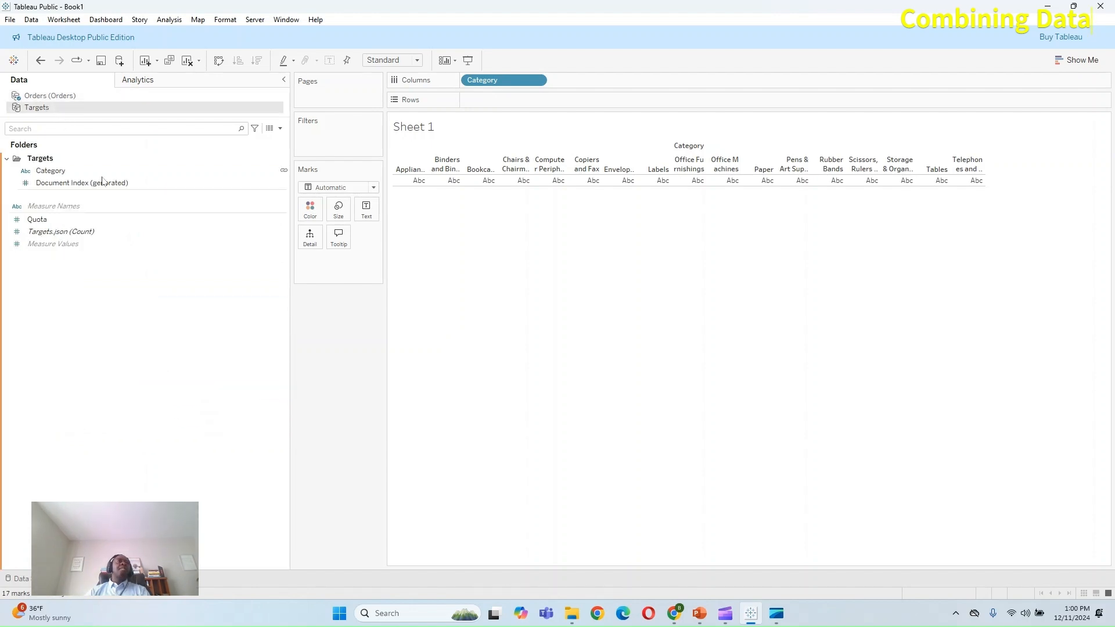
{"action": "left_click", "coordinate": [51, 170]}
{"action": "mouse_move", "coordinate": [52, 170]}
{"action": "left_mouse_down"}
{"action": "mouse_move", "coordinate": [261, 181]}
{"action": "mouse_move", "coordinate": [455, 80]}
{"action": "mouse_move", "coordinate": [473, 82]}
{"action": "mouse_move", "coordinate": [481, 103]}
{"action": "mouse_move", "coordinate": [52, 170]}
{"action": "mouse_move", "coordinate": [298, 174]}
{"action": "mouse_move", "coordinate": [583, 112]}
{"action": "mouse_move", "coordinate": [591, 100]}
{"action": "left_mouse_up"}
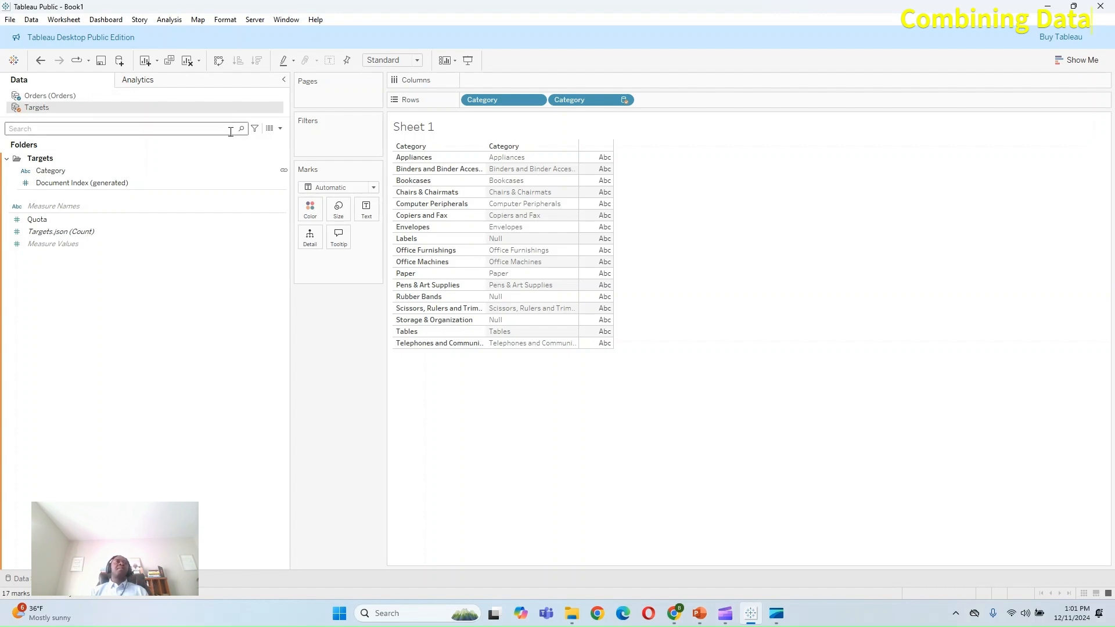
Step: Add the Profit measure from Orders (Orders) to the view and turn the table into horizontal bars
{"action": "left_click", "coordinate": [68, 96]}
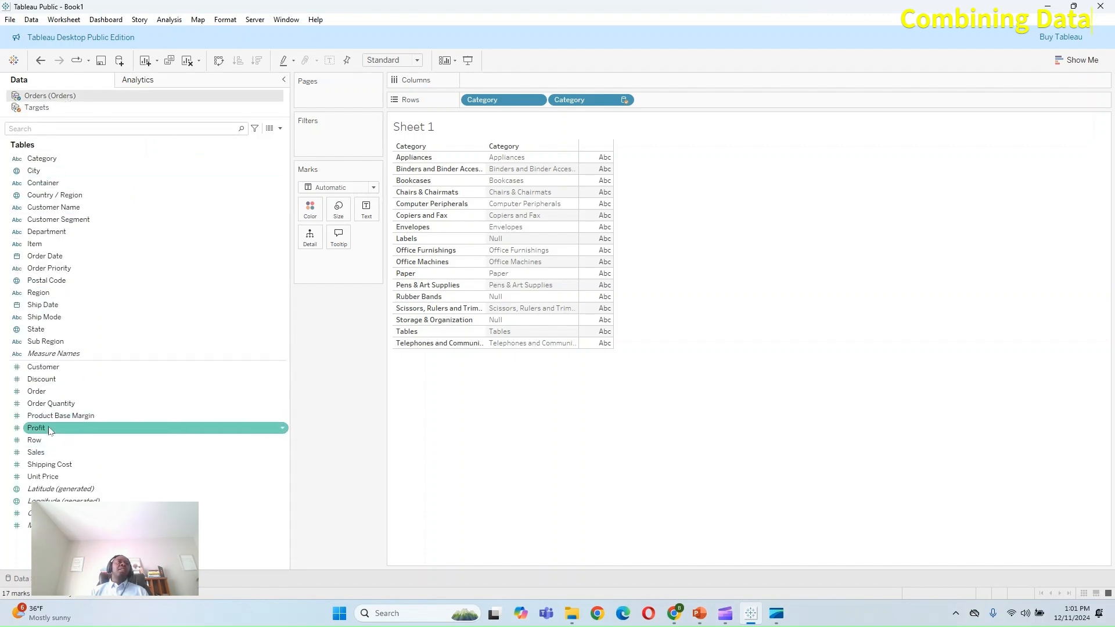
{"action": "left_click_drag", "start_coordinate": [74, 428], "coordinate": [689, 459]}
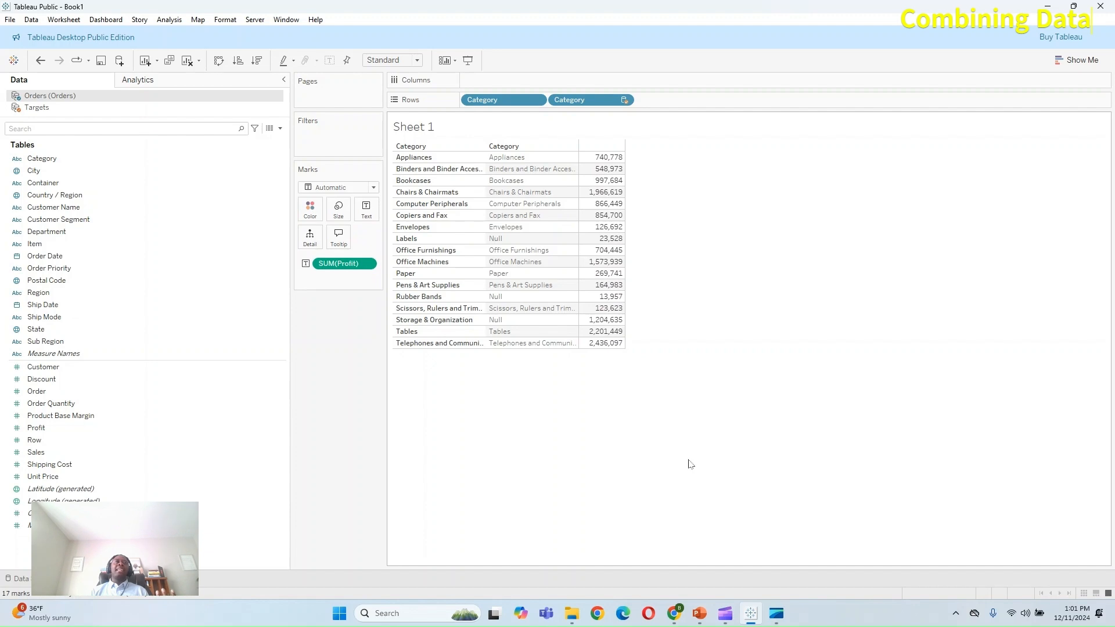
{"action": "left_click", "coordinate": [1077, 59]}
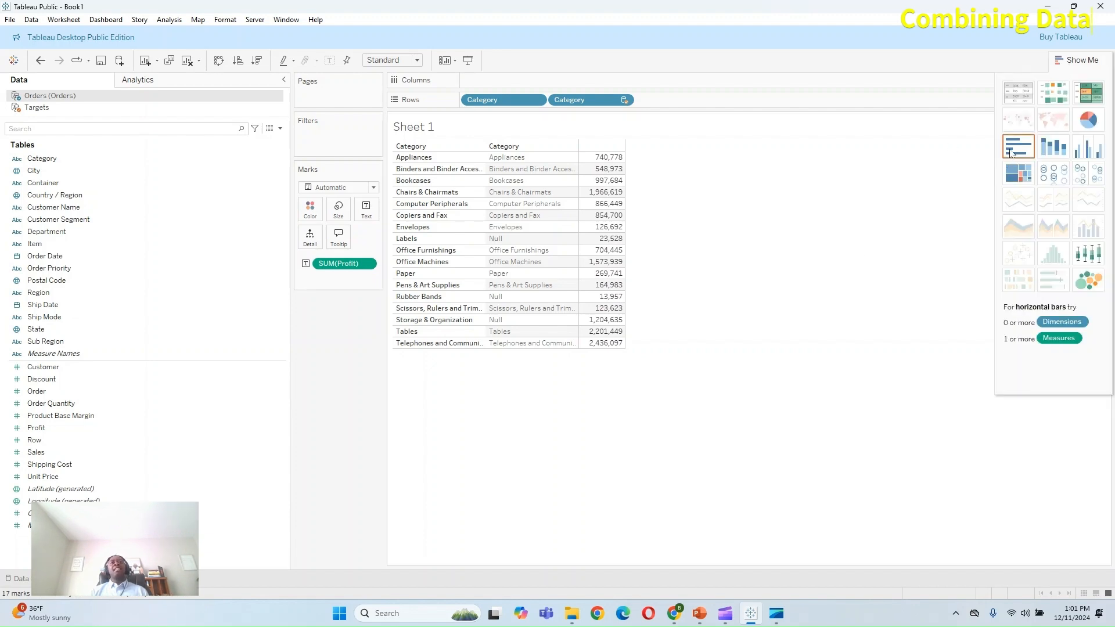
{"action": "left_click", "coordinate": [1011, 153]}
Step: Sort the category bars by Profit in descending order and close the chart type chooser
{"action": "left_click", "coordinate": [258, 61]}
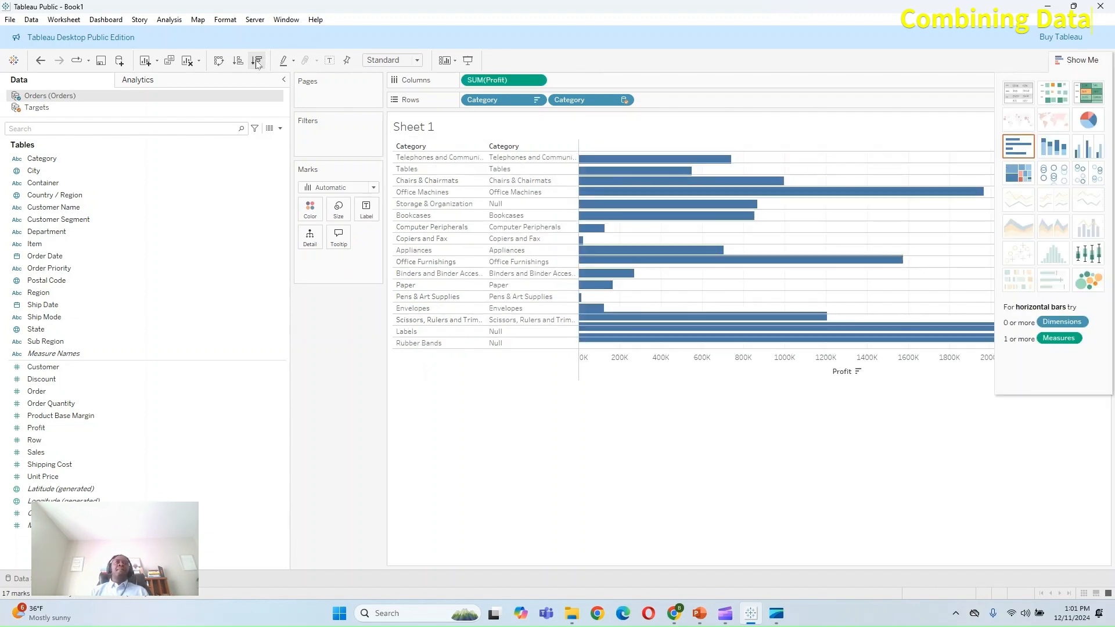
{"action": "left_click", "coordinate": [813, 289]}
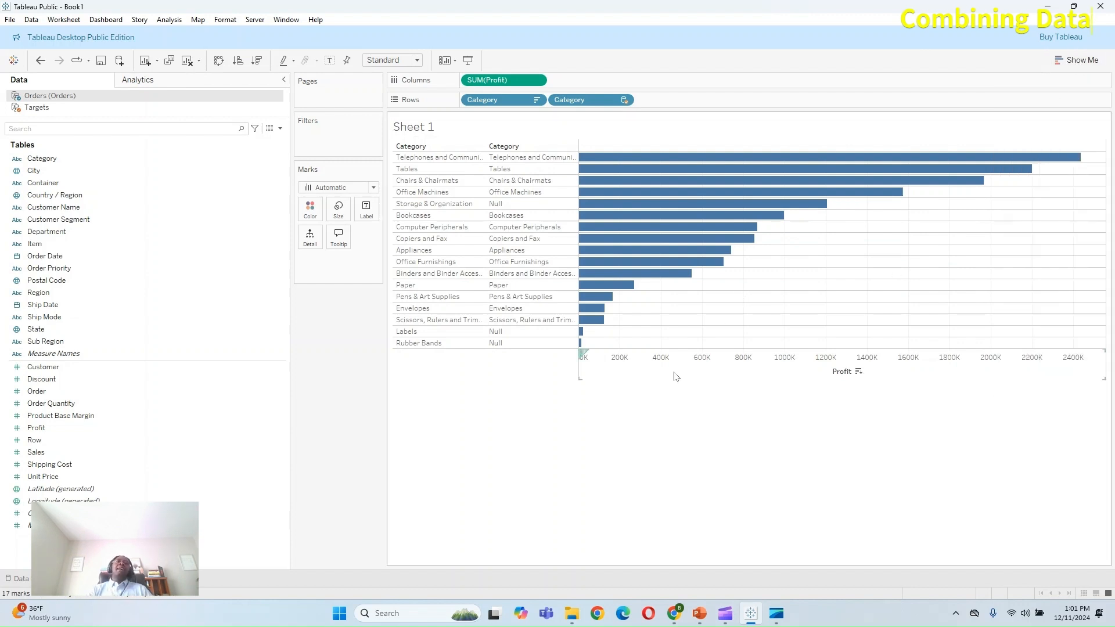
{"action": "mouse_move", "coordinate": [595, 312]}
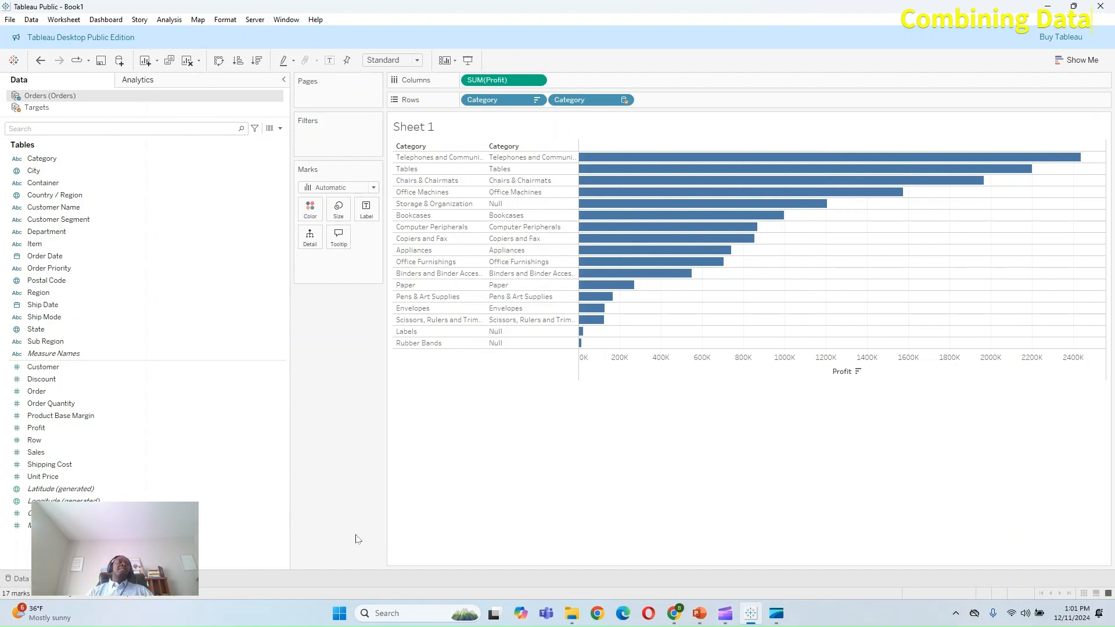
Step: Create a new empty workbook
{"action": "mouse_move", "coordinate": [750, 619]}
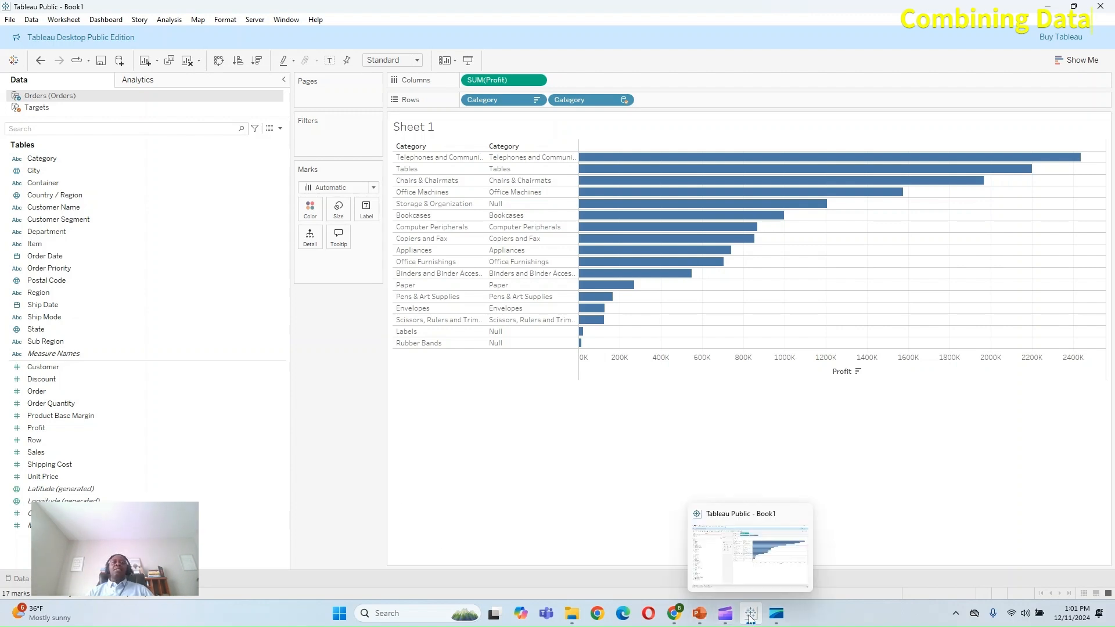
{"action": "left_click", "coordinate": [731, 574]}
{"action": "left_click", "coordinate": [9, 19]}
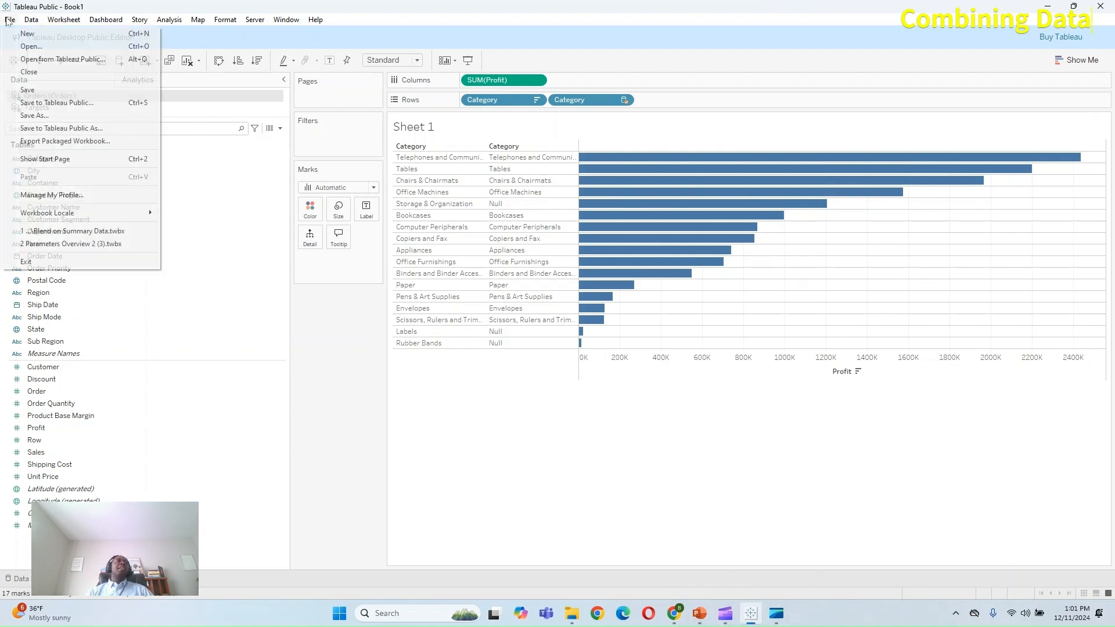
{"action": "left_click", "coordinate": [36, 39]}
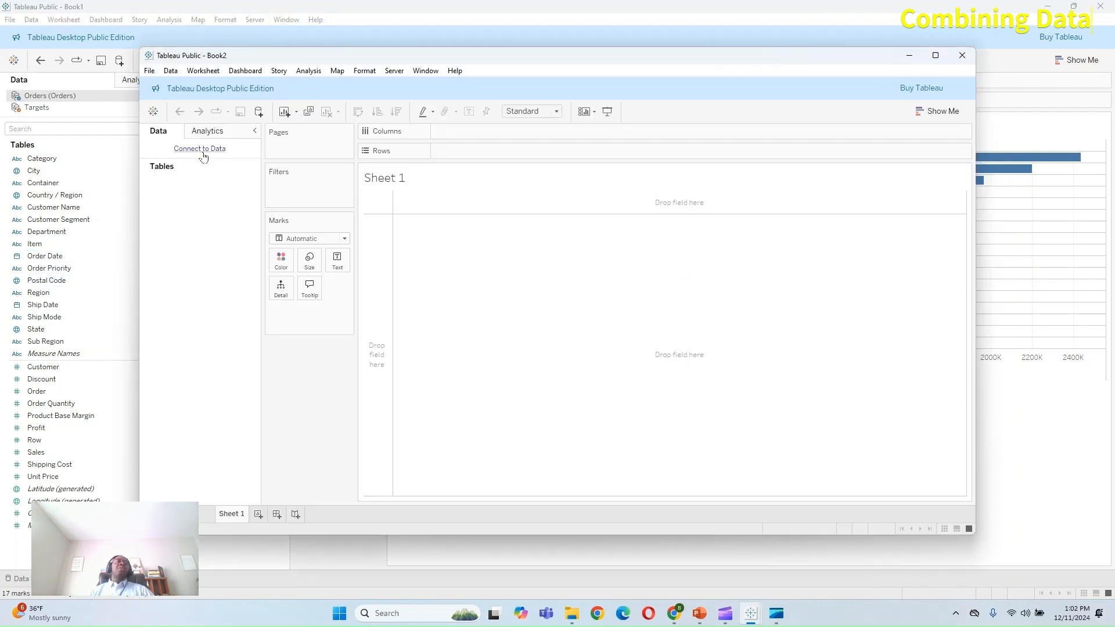
Step: Connect the new workbook to the Microsoft Excel file Coffee-Chain.xlsx in Downloads
{"action": "left_click", "coordinate": [203, 152]}
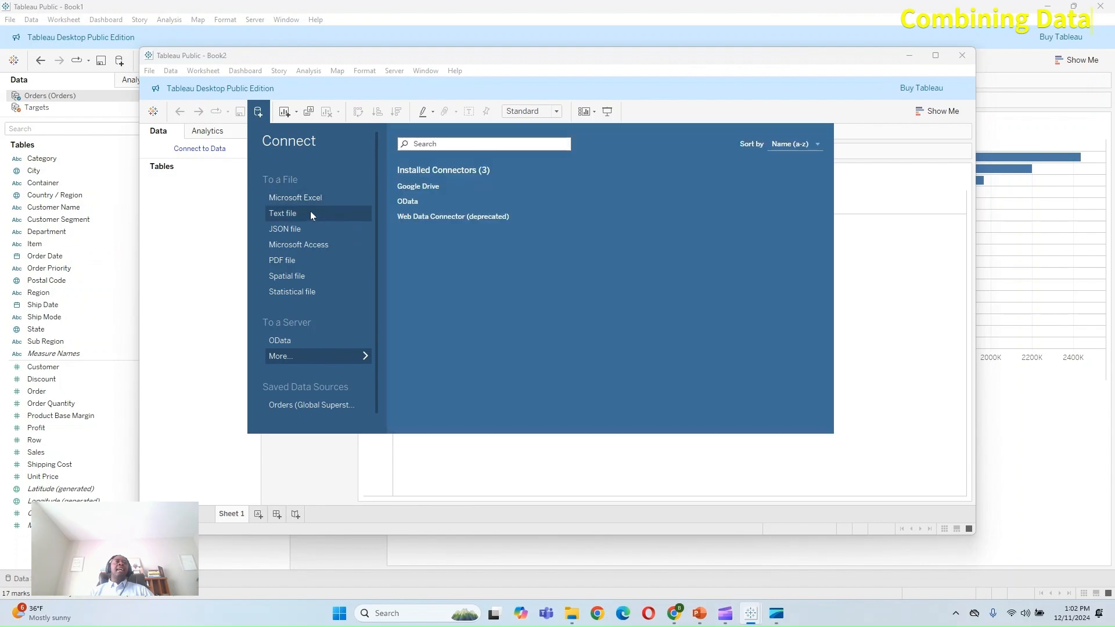
{"action": "left_click", "coordinate": [309, 197]}
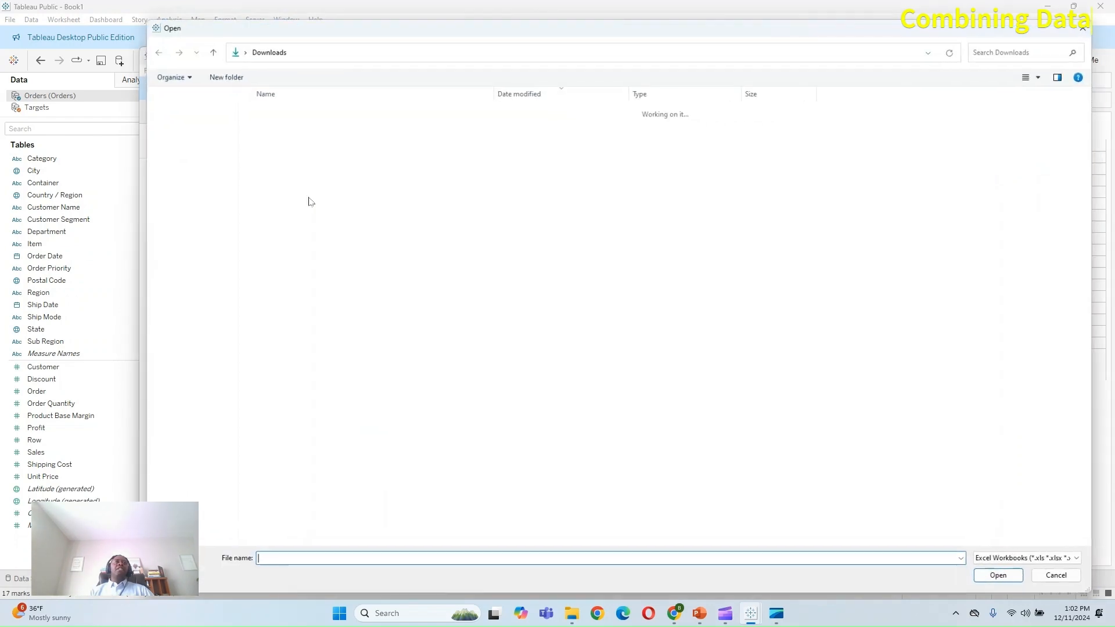
{"action": "scroll", "coordinate": [462, 230], "scroll_direction": "down", "scroll_amount": 4}
{"action": "scroll", "coordinate": [463, 230], "scroll_direction": "down", "scroll_amount": 3}
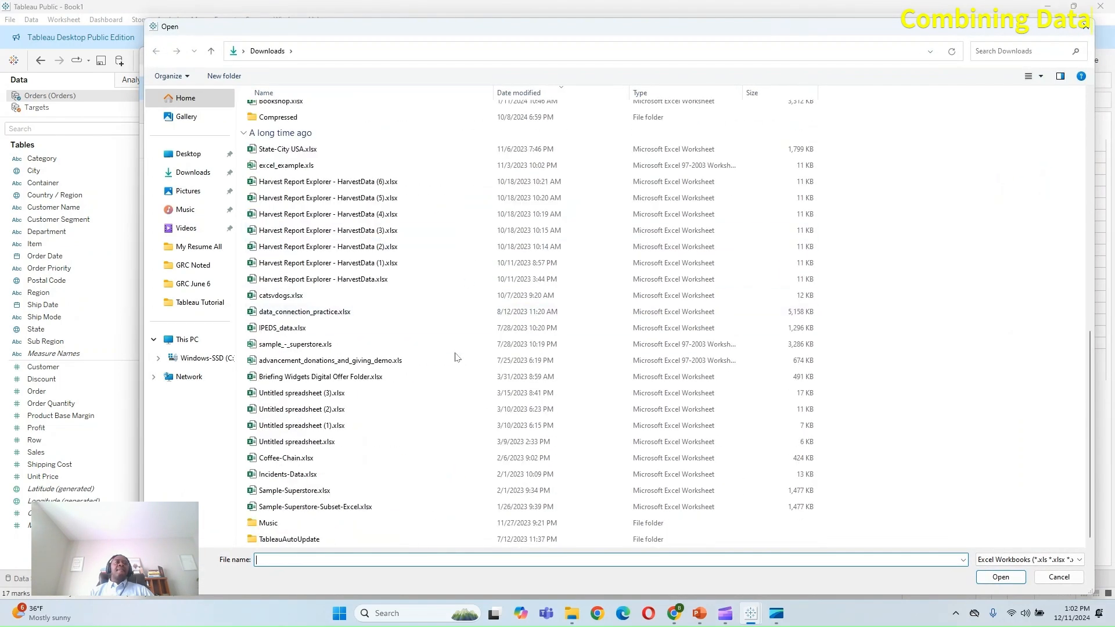
{"action": "left_click", "coordinate": [287, 459]}
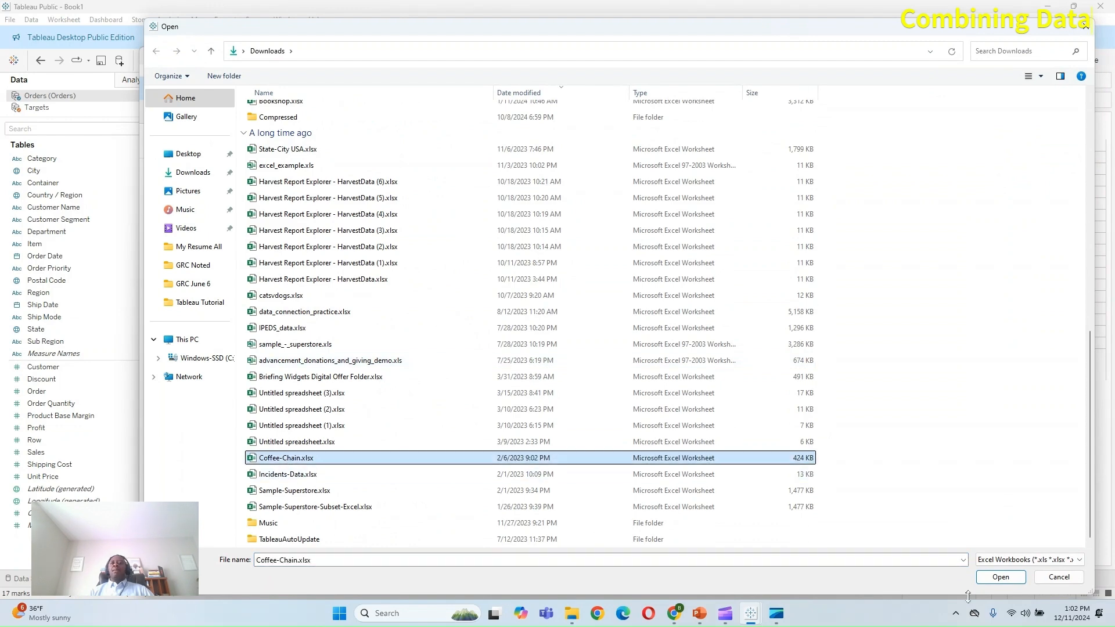
{"action": "left_click", "coordinate": [995, 578]}
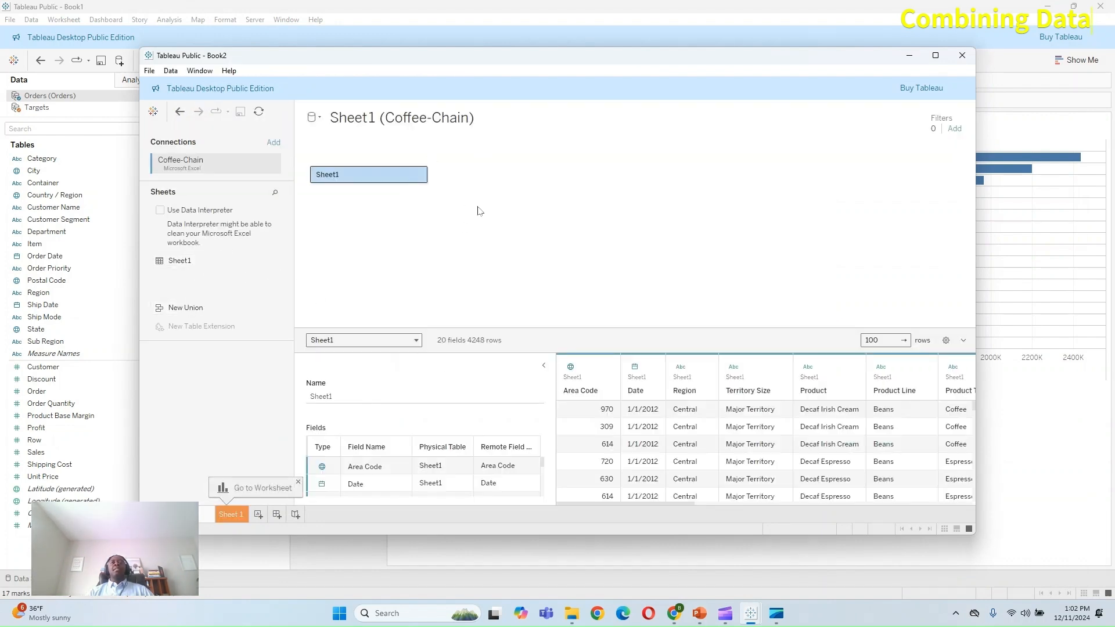
Step: On Sheet 1 of the Coffee-Chain workbook, chart Sales by Region as horizontal bars
{"action": "left_click", "coordinate": [231, 515]}
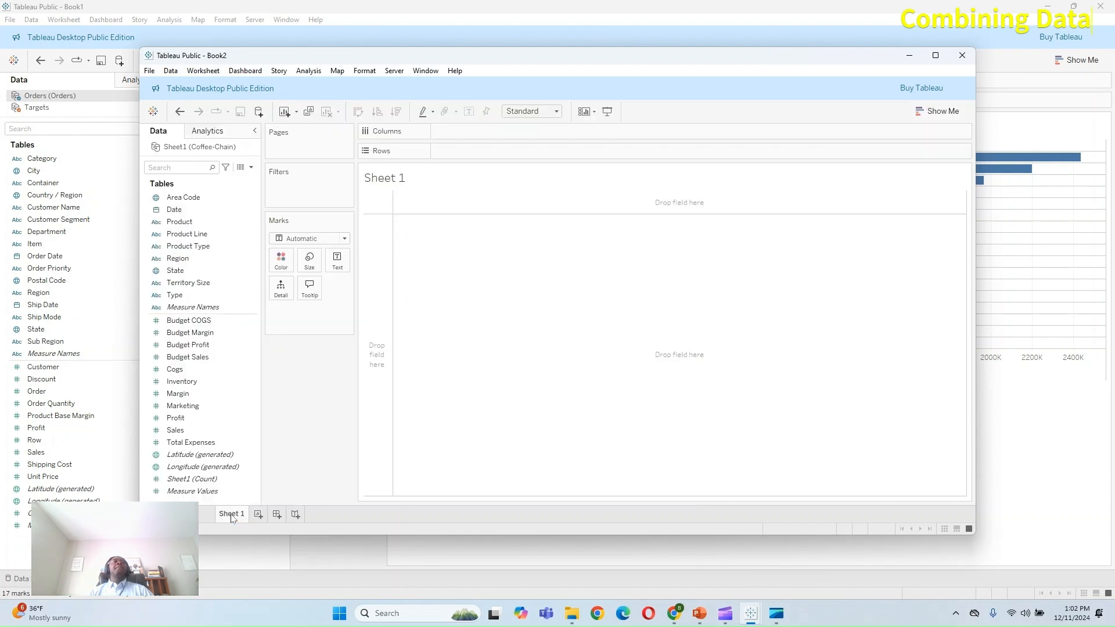
{"action": "double_click", "coordinate": [197, 258]}
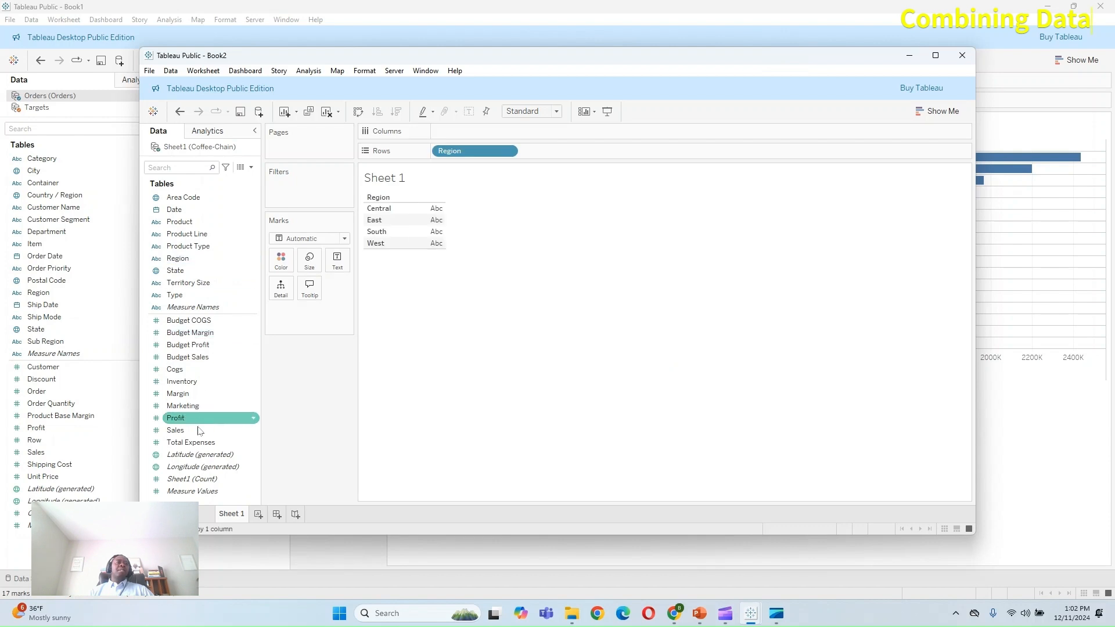
{"action": "double_click", "coordinate": [198, 431]}
{"action": "left_click", "coordinate": [936, 112]}
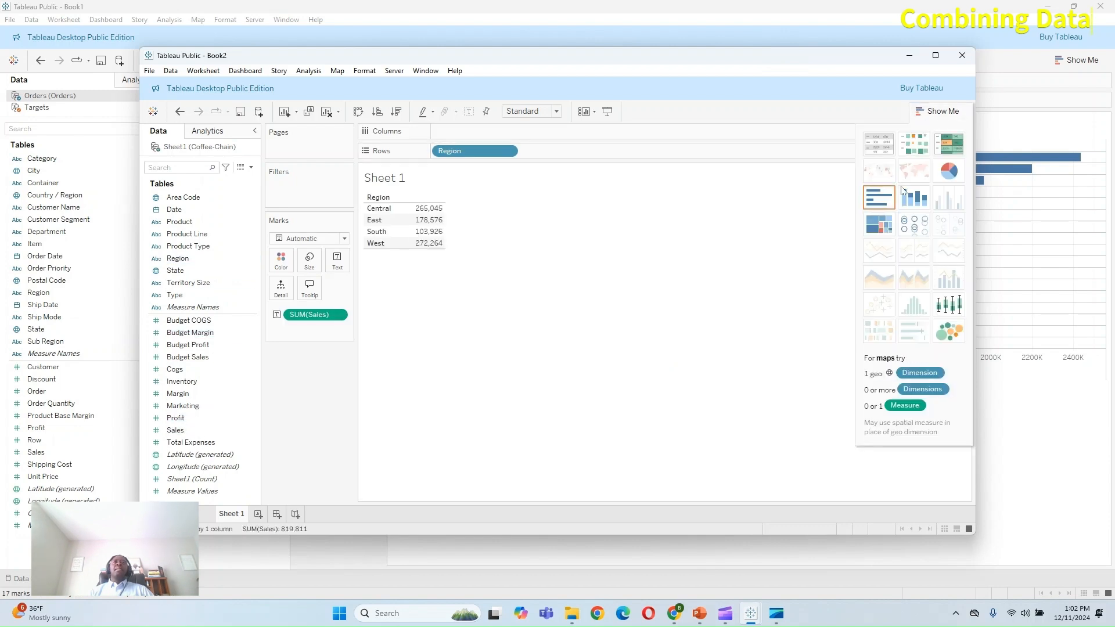
{"action": "left_click", "coordinate": [889, 203]}
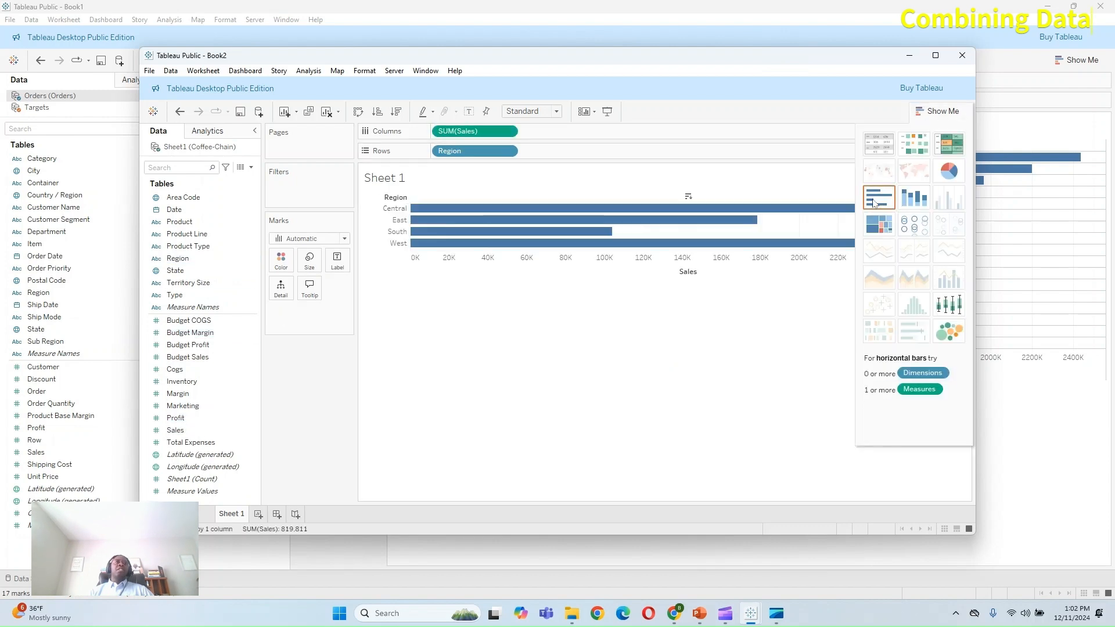
Step: Swap rows and columns to make vertical bars, sort regions by Sales in descending order, and show mark labels
{"action": "left_click", "coordinate": [358, 111]}
{"action": "left_click", "coordinate": [396, 112]}
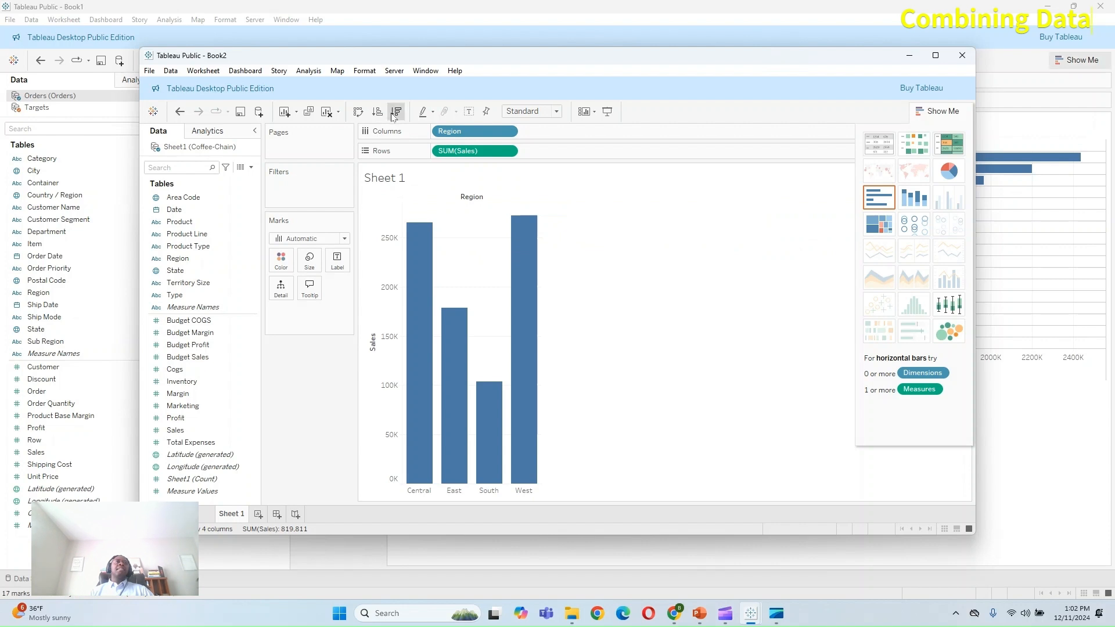
{"action": "left_click", "coordinate": [349, 268]}
{"action": "left_click", "coordinate": [363, 288]}
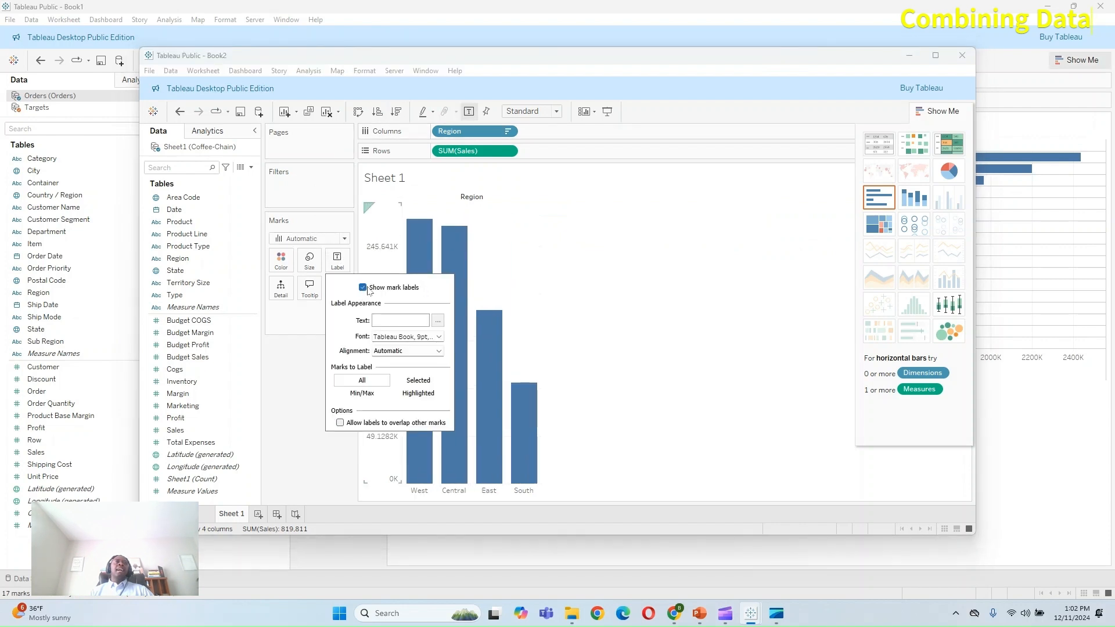
Step: Move the Book2 window aside and return to the Book1 workbook, opening its sheet options
{"action": "left_click_drag", "start_coordinate": [417, 65], "coordinate": [578, 103]}
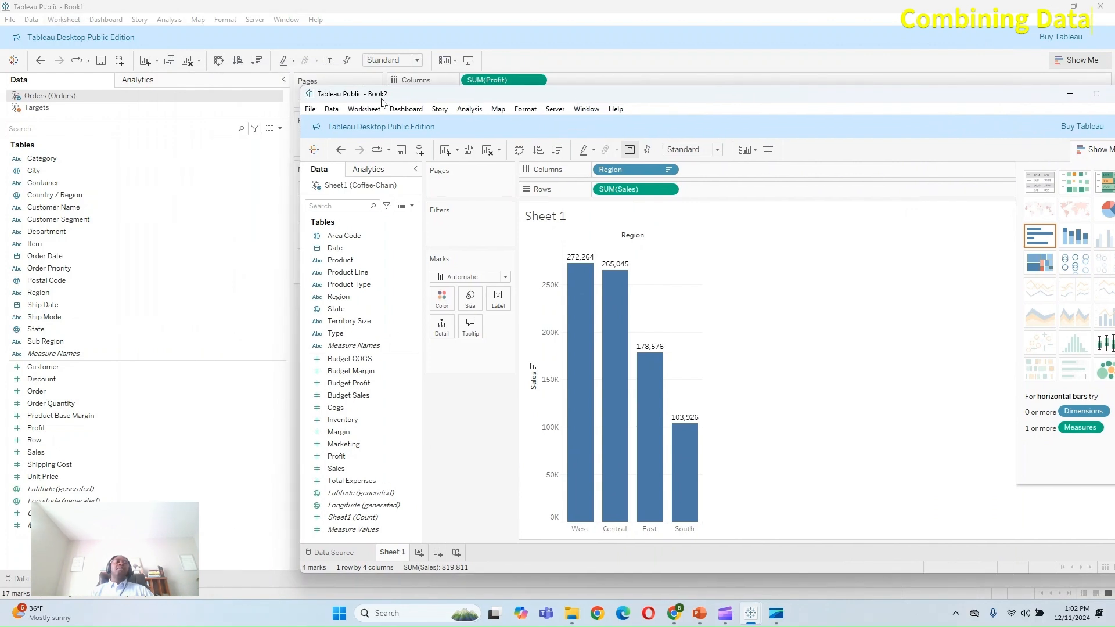
{"action": "right_click", "coordinate": [396, 555]}
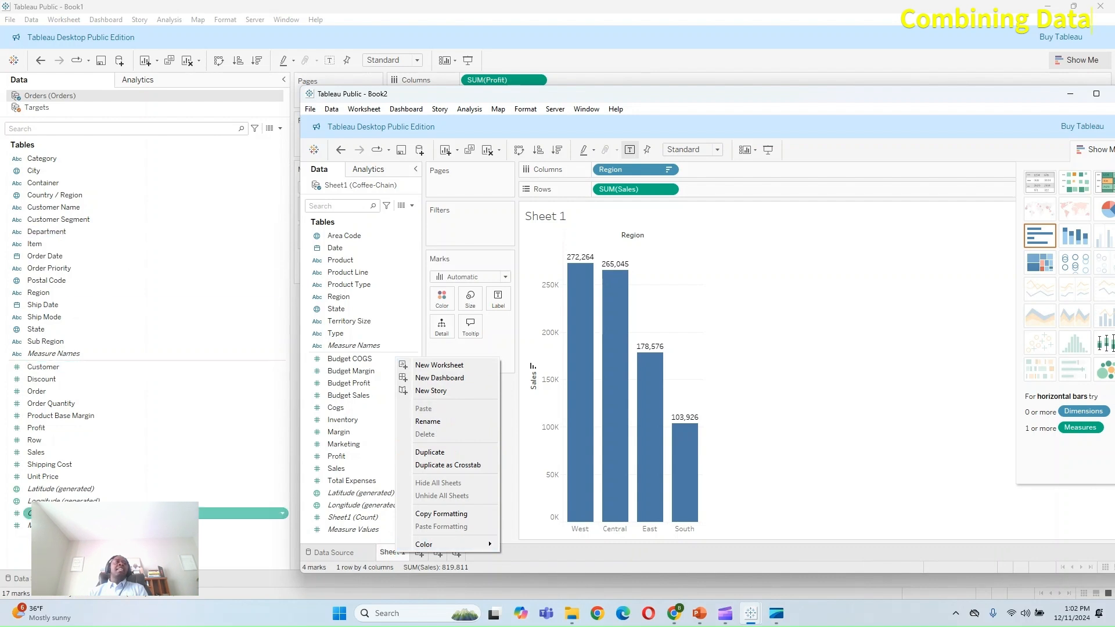
{"action": "right_click", "coordinate": [121, 580]}
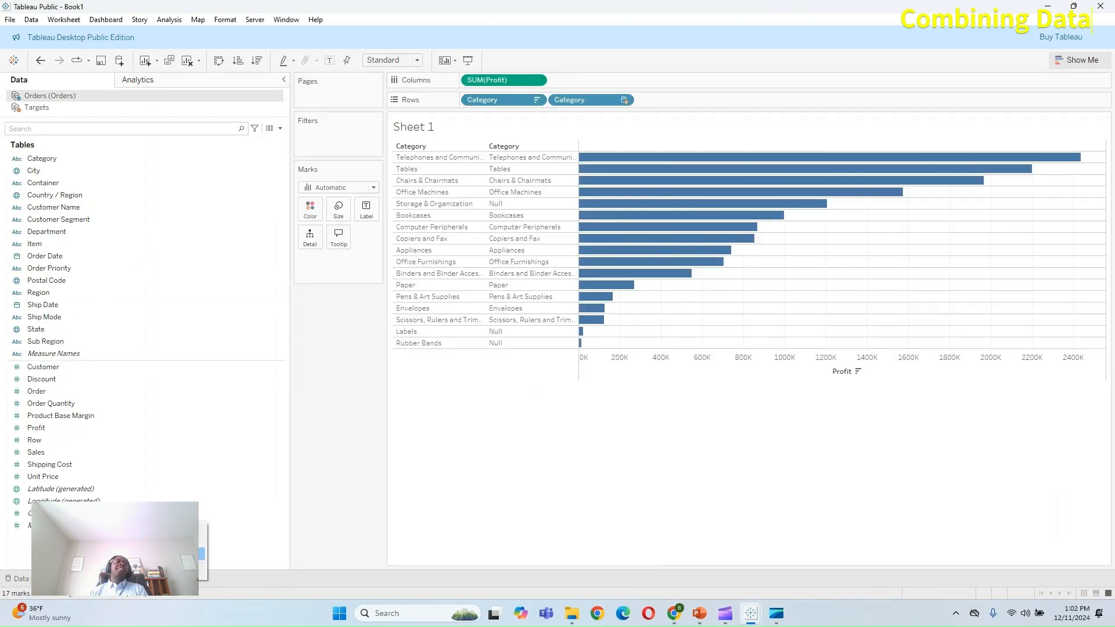
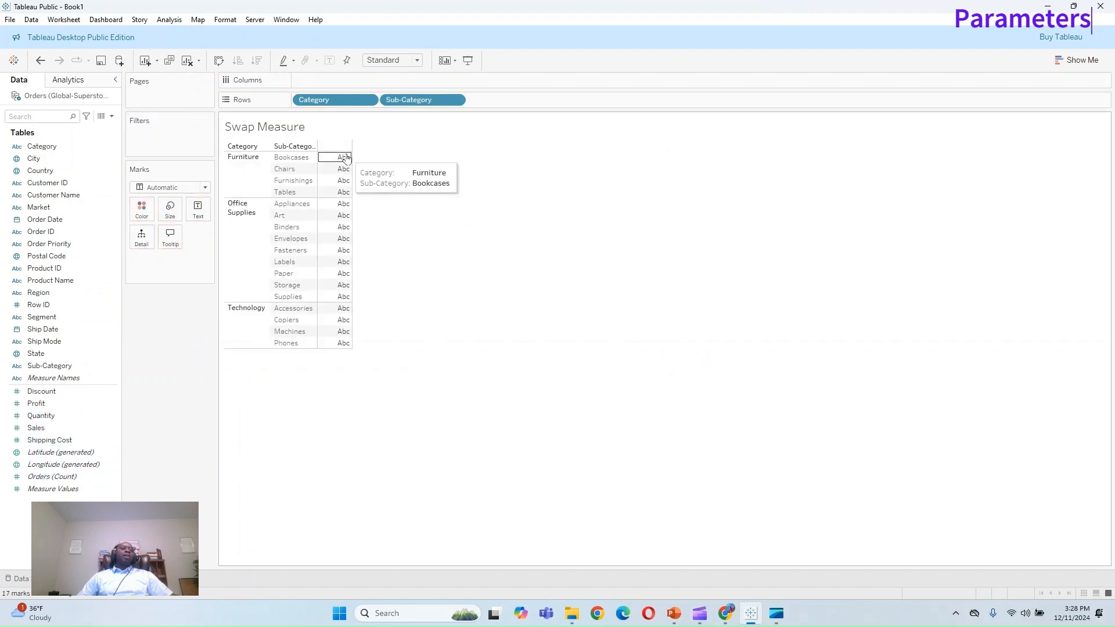
Step: Add Discount and Measure Values as text in the Category and Sub-Category table, with Measure Names across the columns
{"action": "left_click", "coordinate": [42, 394]}
{"action": "left_click_drag", "start_coordinate": [43, 398], "coordinate": [343, 221]}
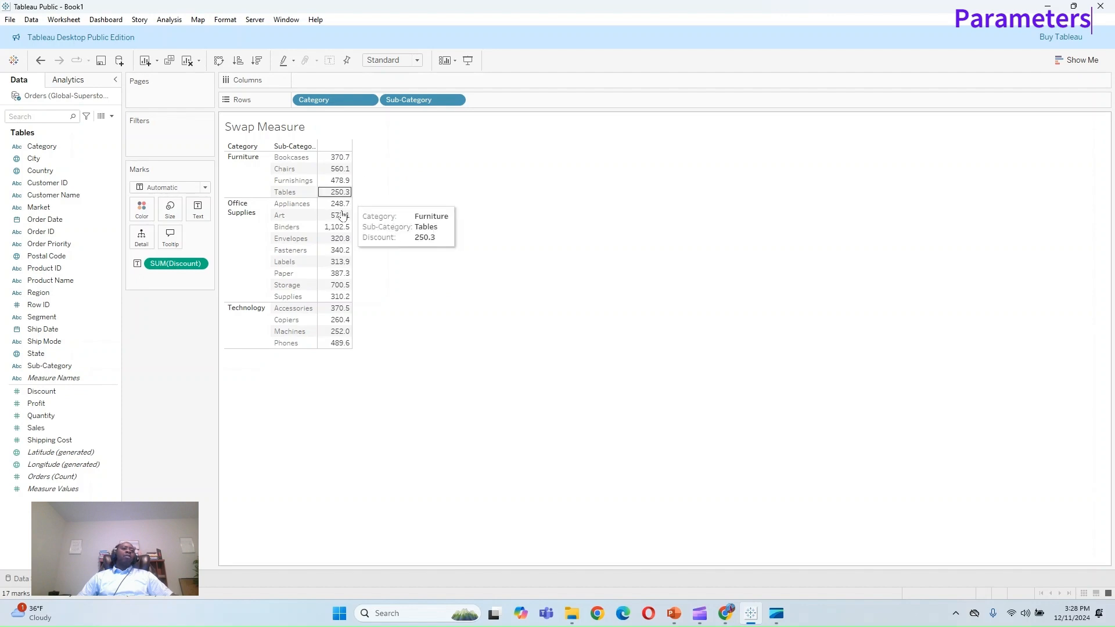
{"action": "left_click", "coordinate": [74, 446]}
{"action": "left_click_drag", "start_coordinate": [74, 446], "coordinate": [198, 210]}
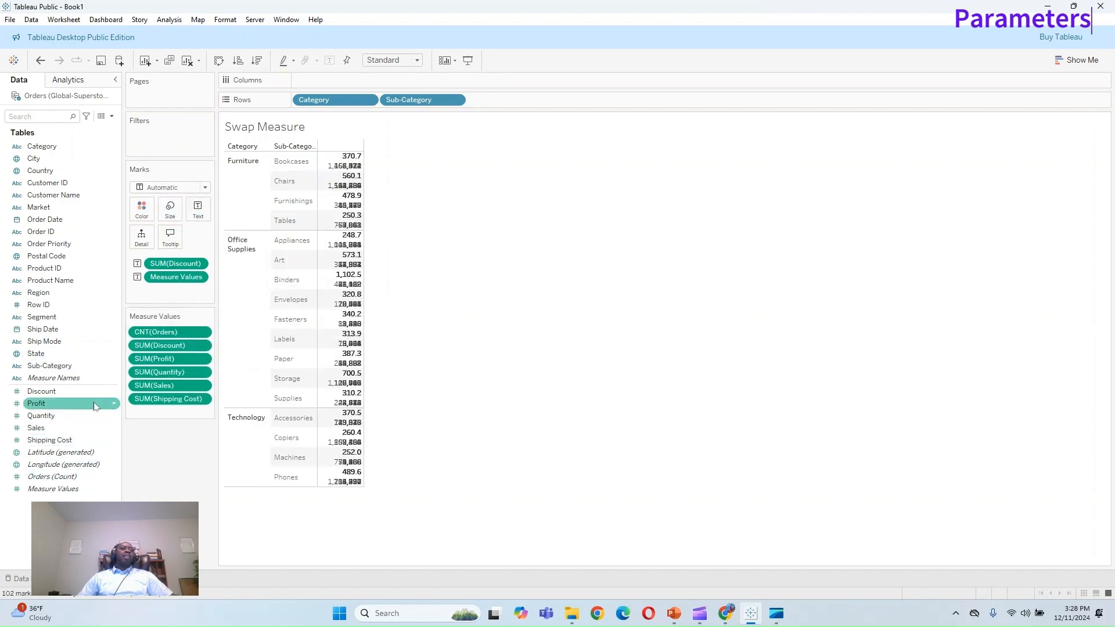
{"action": "left_click", "coordinate": [54, 378]}
{"action": "left_click_drag", "start_coordinate": [53, 378], "coordinate": [362, 83]}
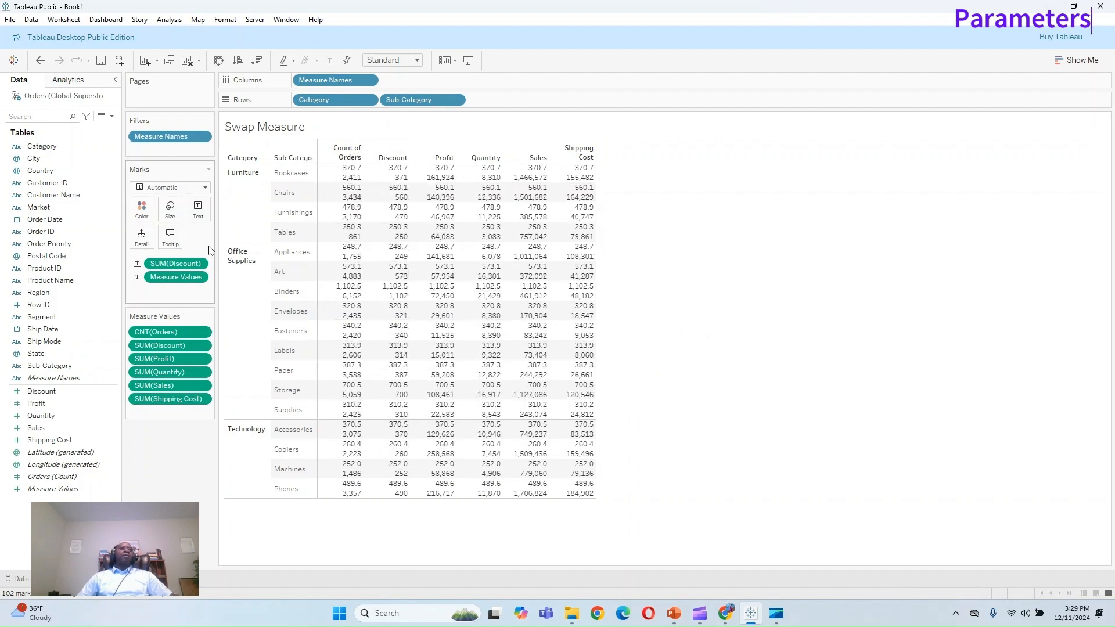
Step: Undo the Measure Names and Measure Values additions and remove Discount from the view
{"action": "left_click", "coordinate": [41, 61]}
{"action": "left_click", "coordinate": [41, 61]}
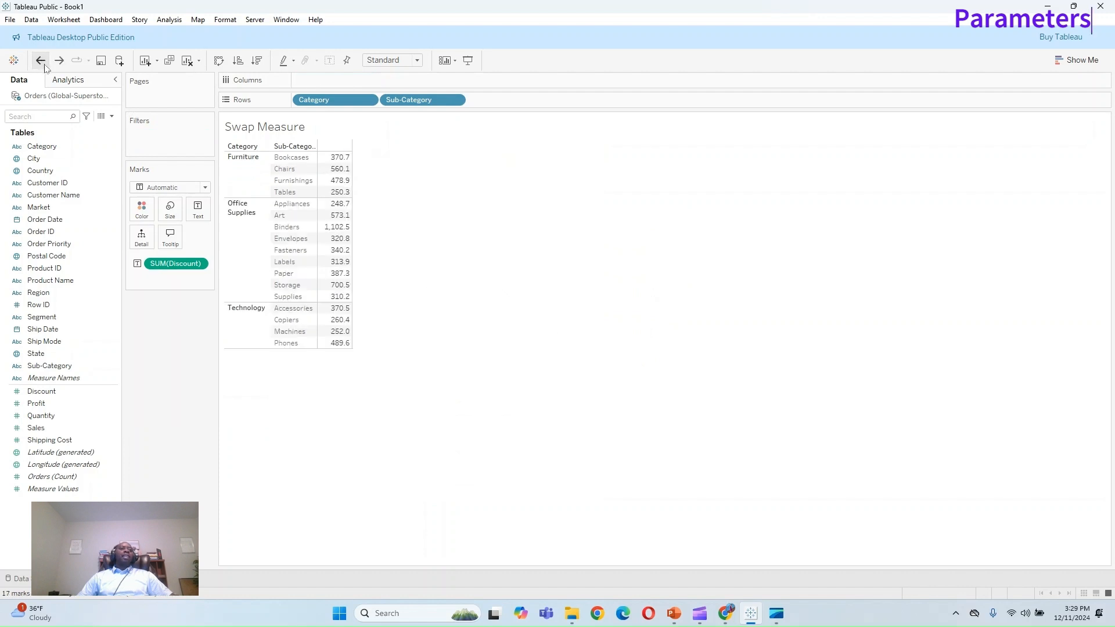
{"action": "left_click_drag", "start_coordinate": [175, 263], "coordinate": [129, 413]}
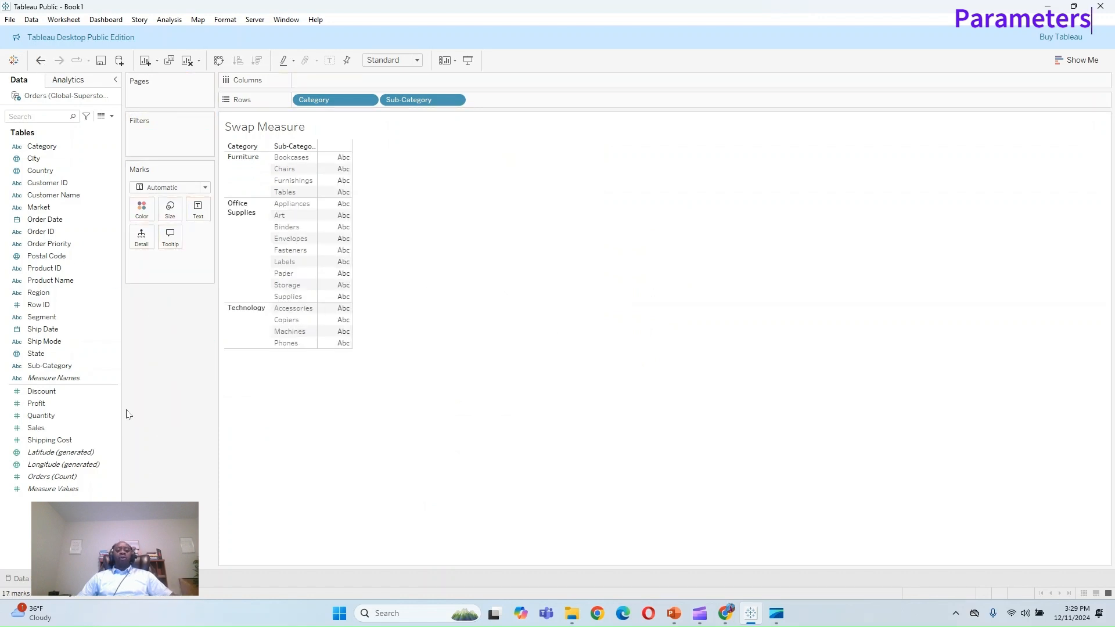
Step: Start a new parameter and name it Swap Measure
{"action": "left_click", "coordinate": [93, 158]}
{"action": "left_click", "coordinate": [113, 116]}
{"action": "left_click", "coordinate": [69, 142]}
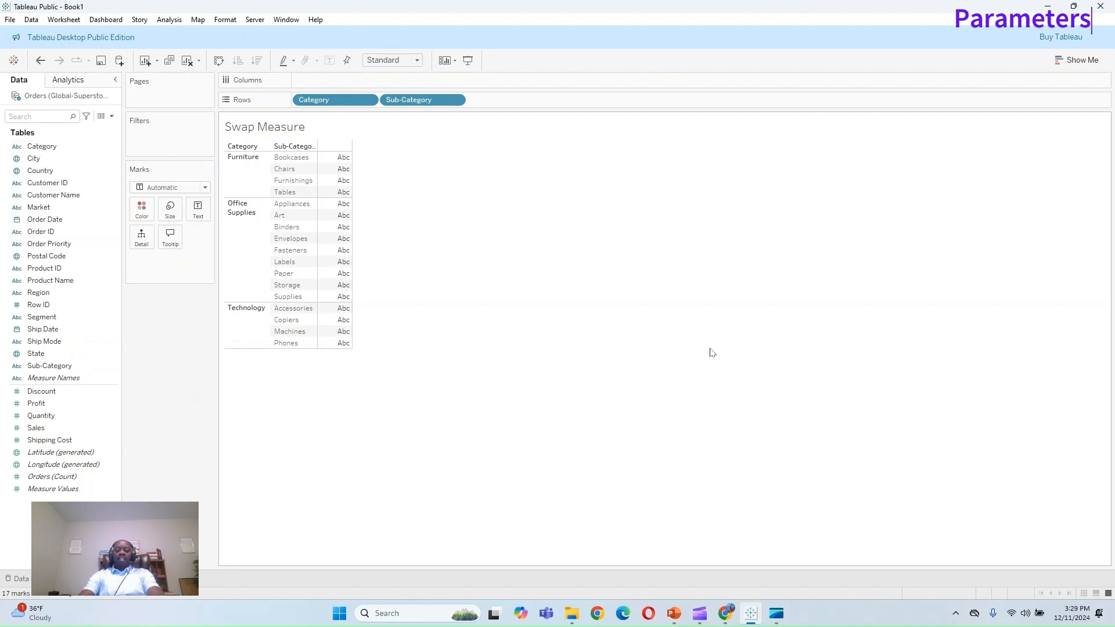
{"action": "key", "text": "BackSpace"}
{"action": "key", "text": "BackSpace"}
{"action": "key", "text": "BackSpace"}
{"action": "key", "text": "BackSpace"}
{"action": "key", "text": "BackSpace"}
{"action": "key", "text": "BackSpace"}
{"action": "key", "text": "BackSpace"}
{"action": "key", "text": "BackSpace"}
{"action": "key", "text": "BackSpace"}
{"action": "key", "text": "BackSpace"}
{"action": "key", "text": "BackSpace"}
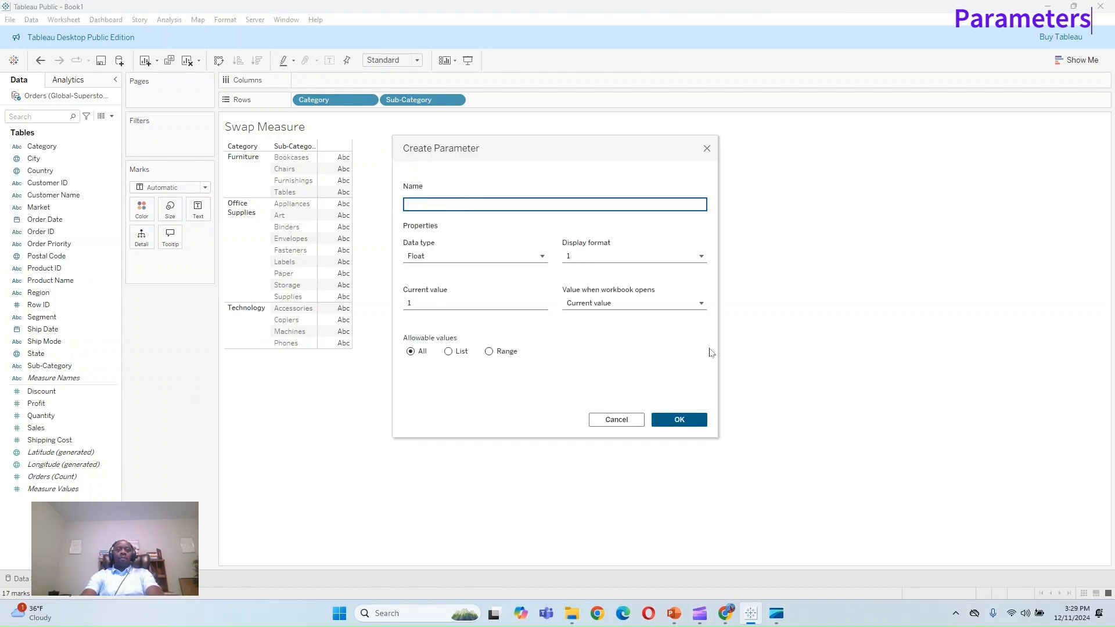
{"action": "type", "text": "Swp"}
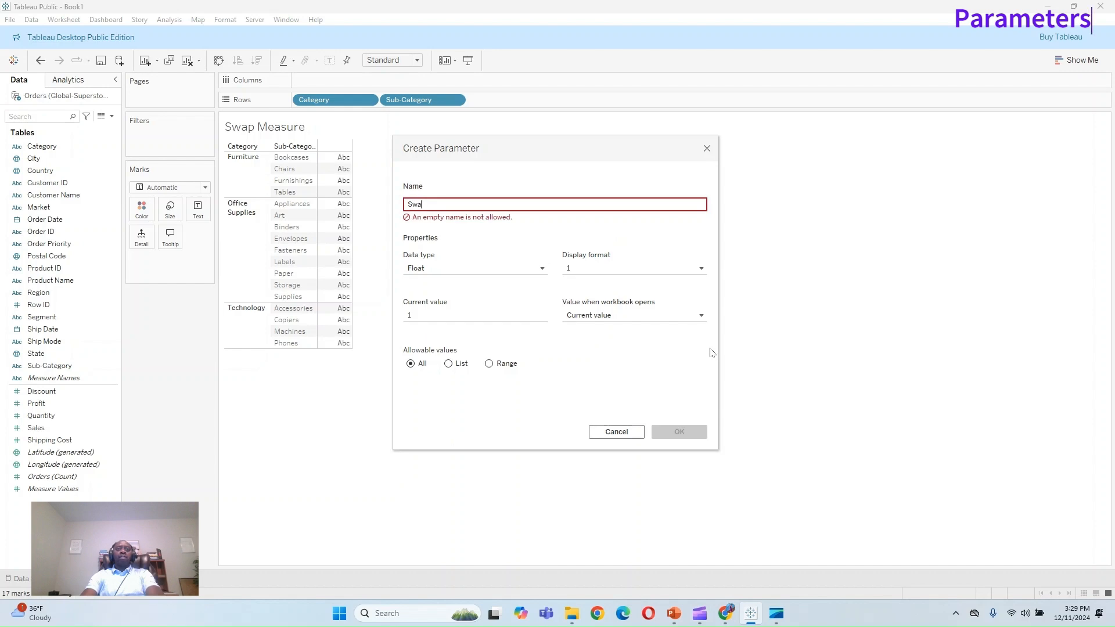
{"action": "type", "text": "p Measure"}
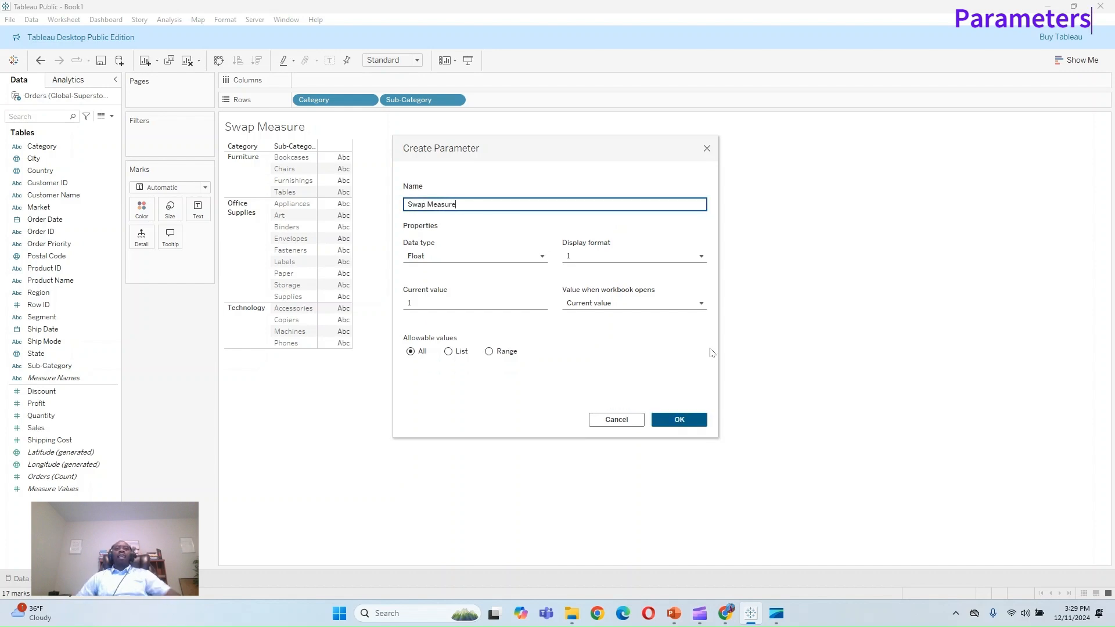
Step: Set the parameter's data type to String and restrict its allowable values to a list
{"action": "left_click", "coordinate": [512, 256]}
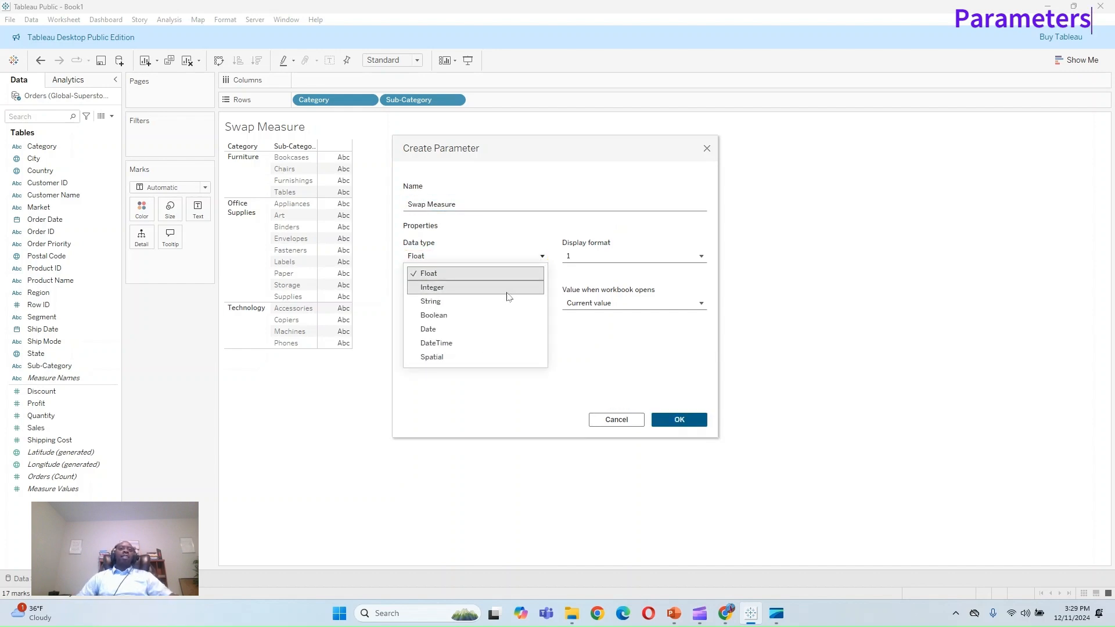
{"action": "left_click", "coordinate": [500, 301]}
{"action": "left_click", "coordinate": [459, 353]}
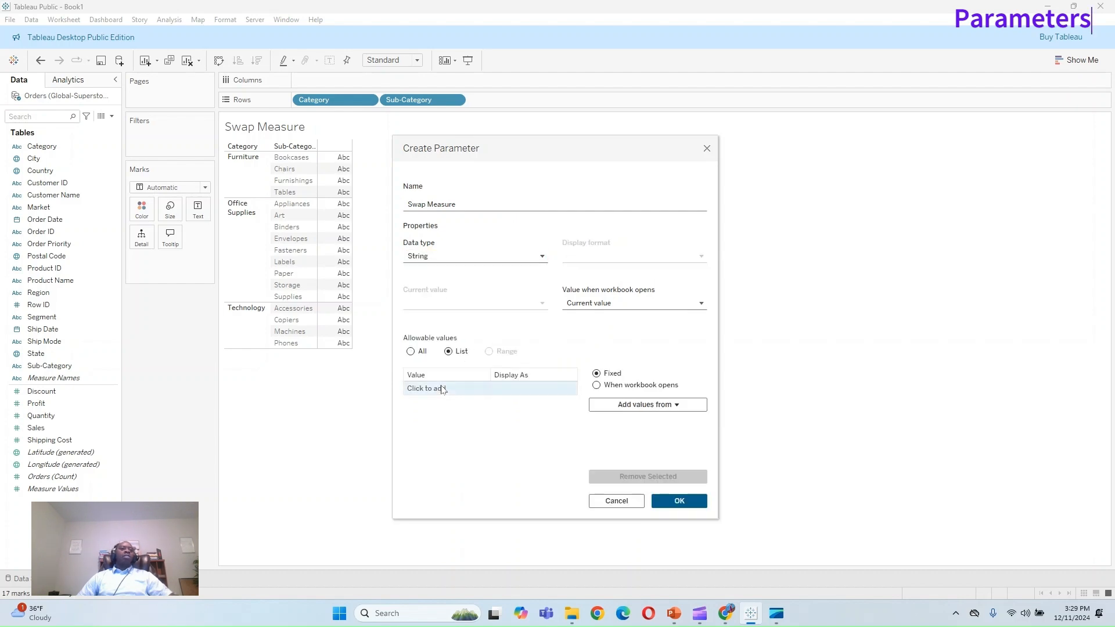
Step: Add Profit, Quantity and Sales to the parameter's list of values and create the parameter
{"action": "left_click", "coordinate": [439, 388]}
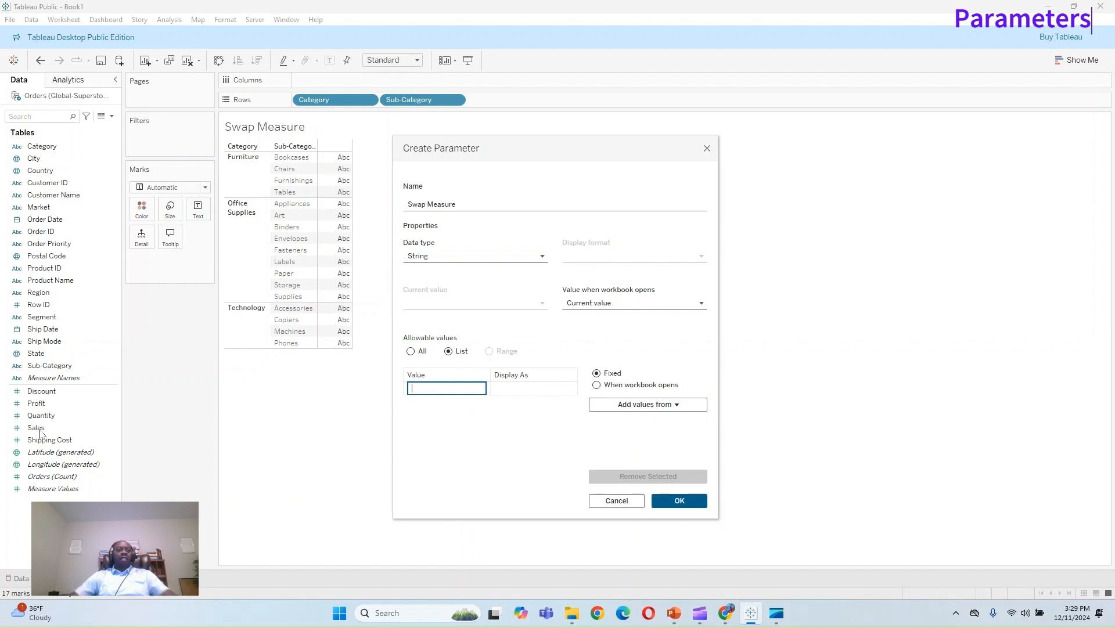
{"action": "type", "text": "Prof"}
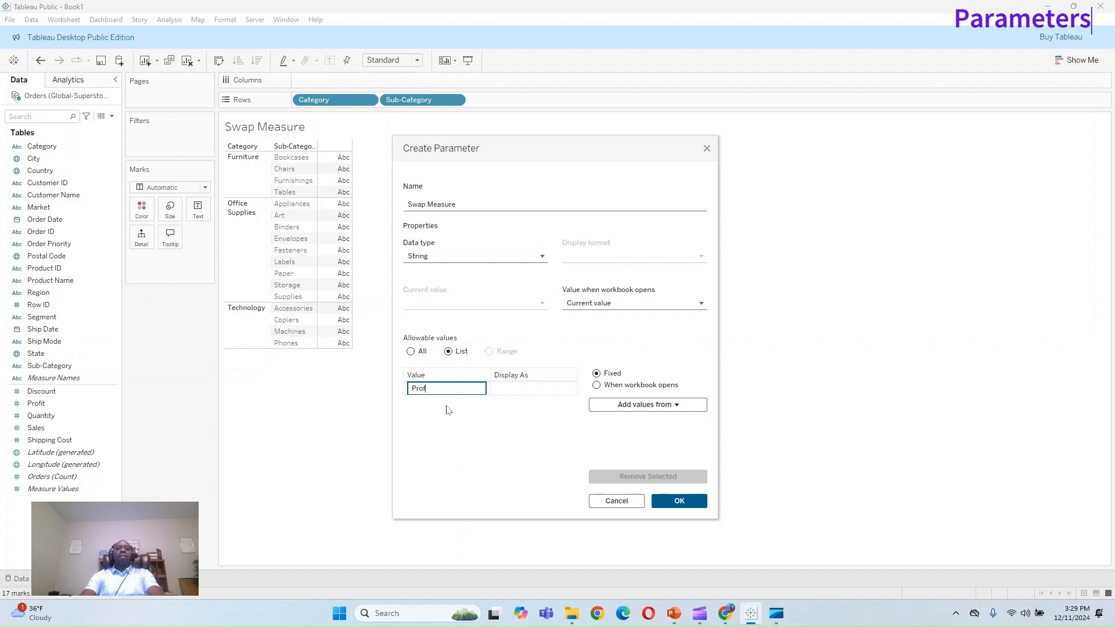
{"action": "type", "text": "it"}
{"action": "left_click", "coordinate": [446, 405]}
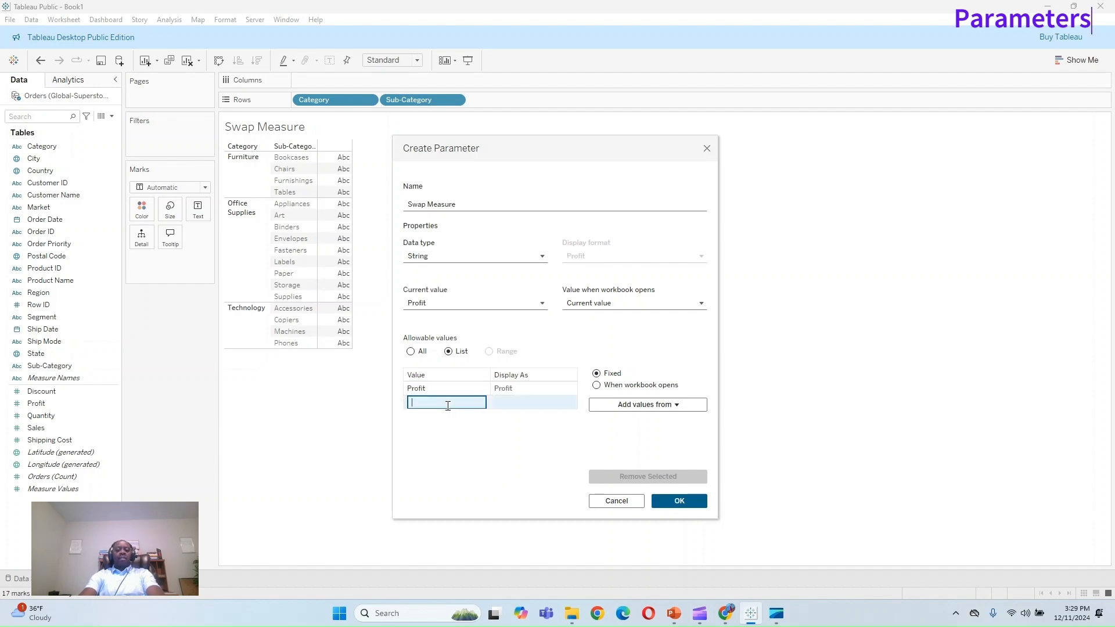
{"action": "type", "text": "Quantity"}
{"action": "key", "text": "Return"}
{"action": "type", "text": "Sales"}
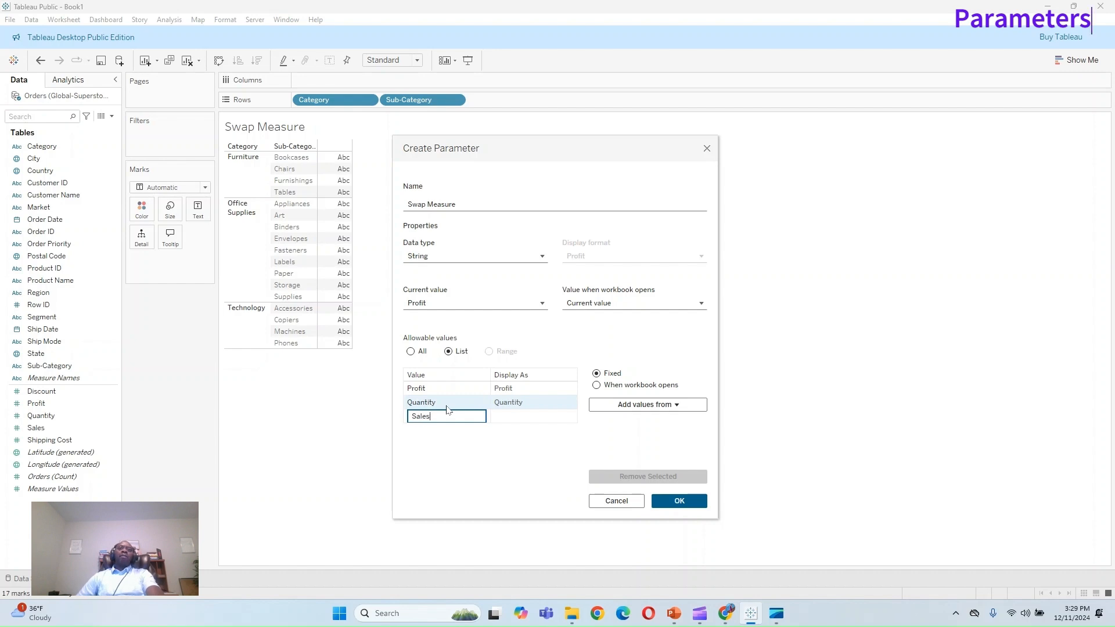
{"action": "key", "text": "Return"}
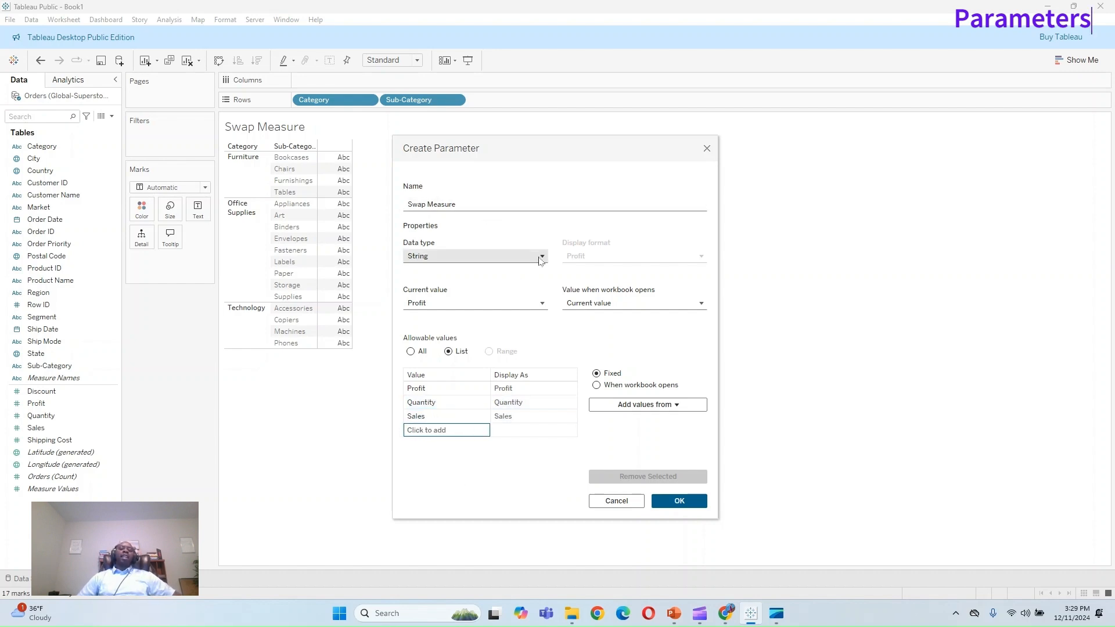
{"action": "left_click", "coordinate": [516, 257]}
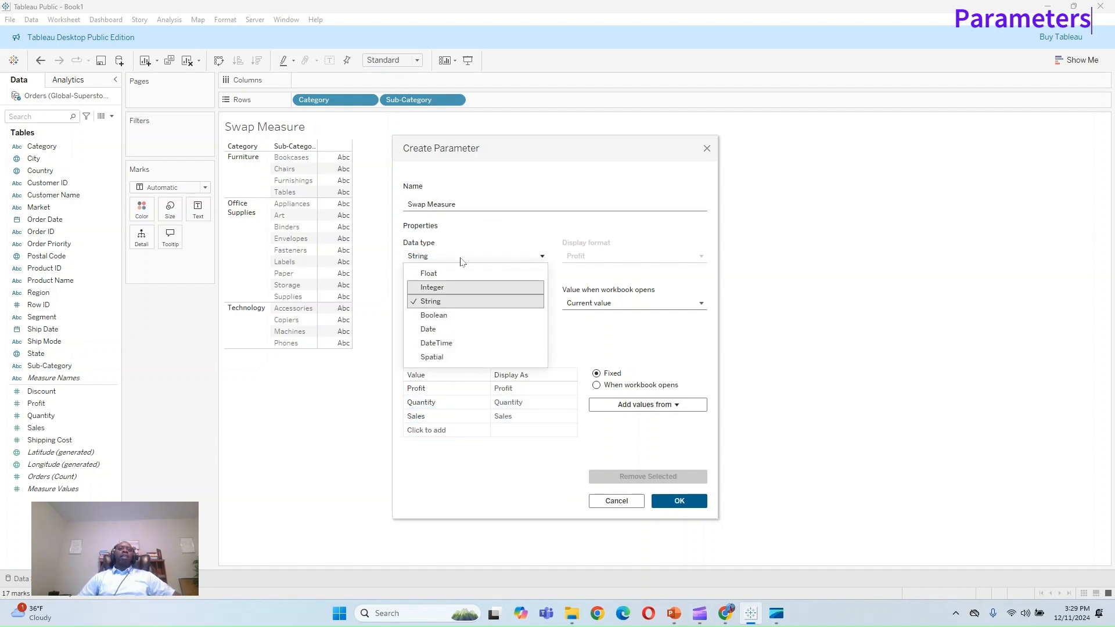
{"action": "left_click", "coordinate": [468, 234]}
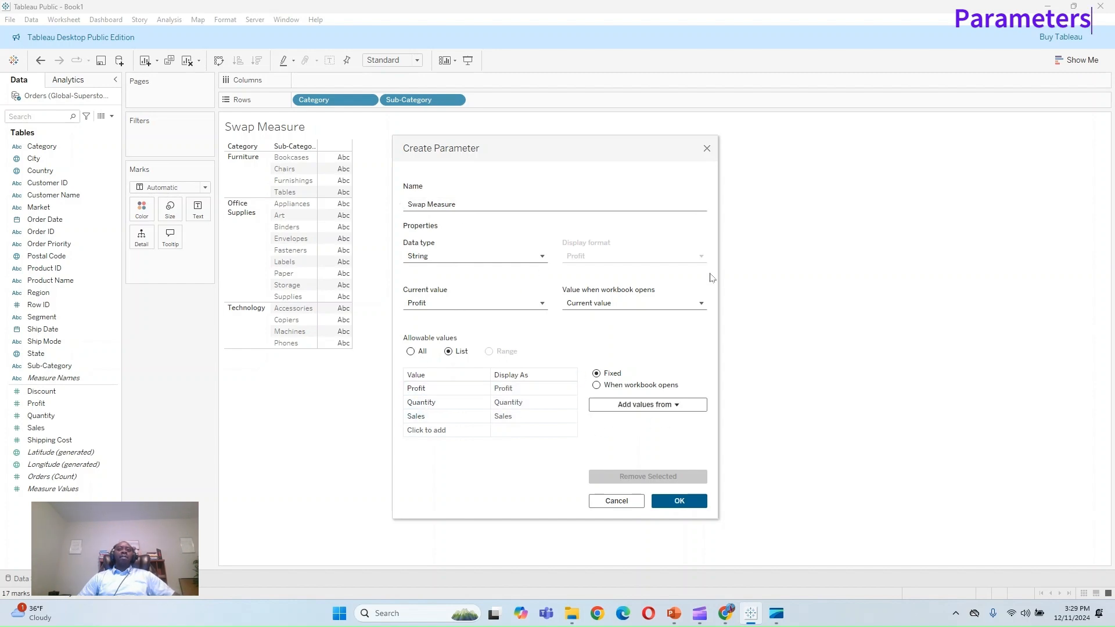
{"action": "left_click", "coordinate": [704, 500]}
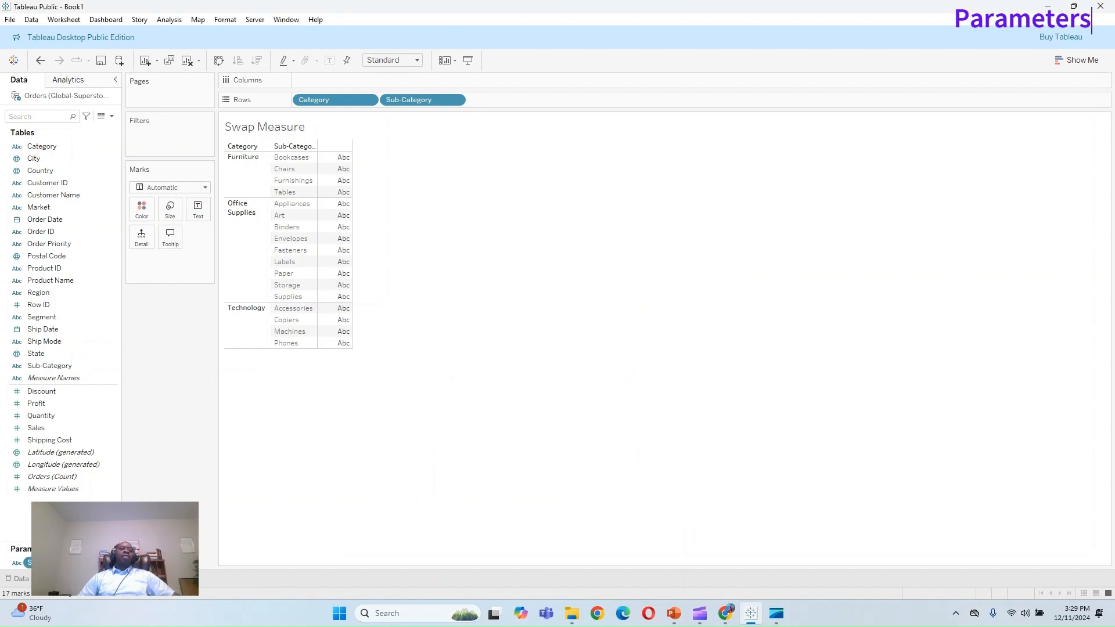
Step: Show the Swap Measure parameter control on the sheet, try Quantity, and set it to Sales
{"action": "right_click", "coordinate": [97, 563]}
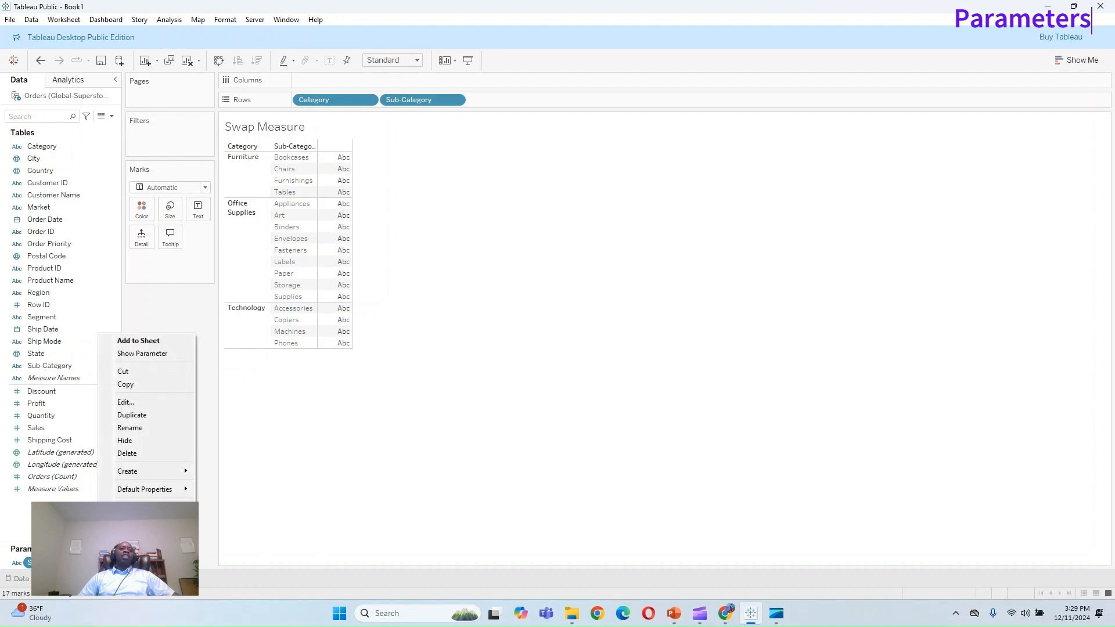
{"action": "left_click", "coordinate": [150, 355]}
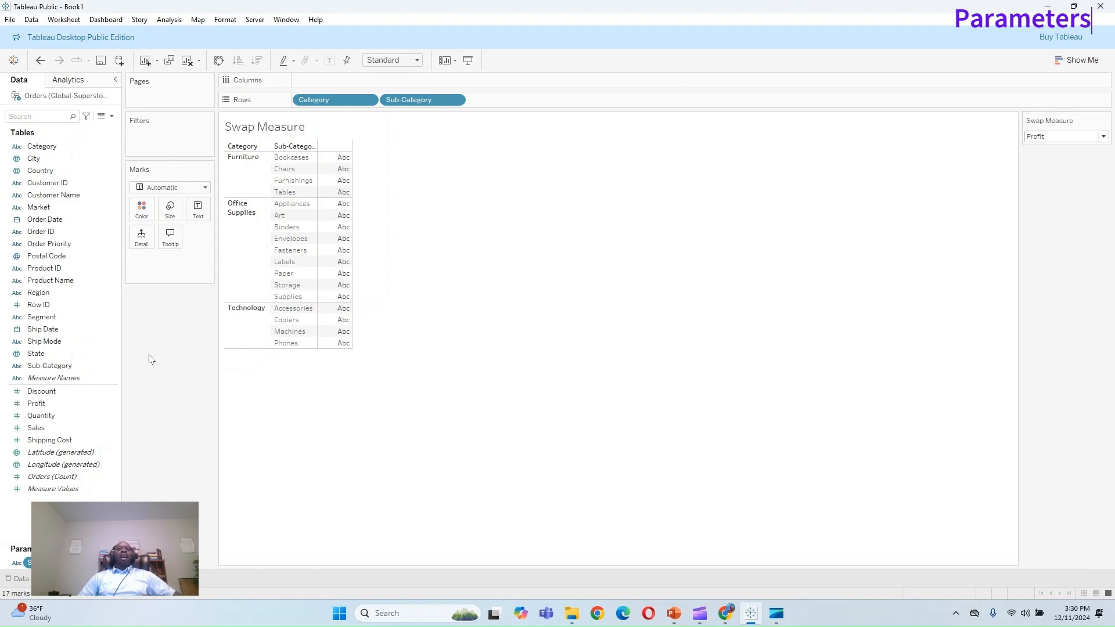
{"action": "left_click", "coordinate": [1033, 137]}
{"action": "left_click", "coordinate": [1035, 159]}
{"action": "left_click", "coordinate": [1033, 137]}
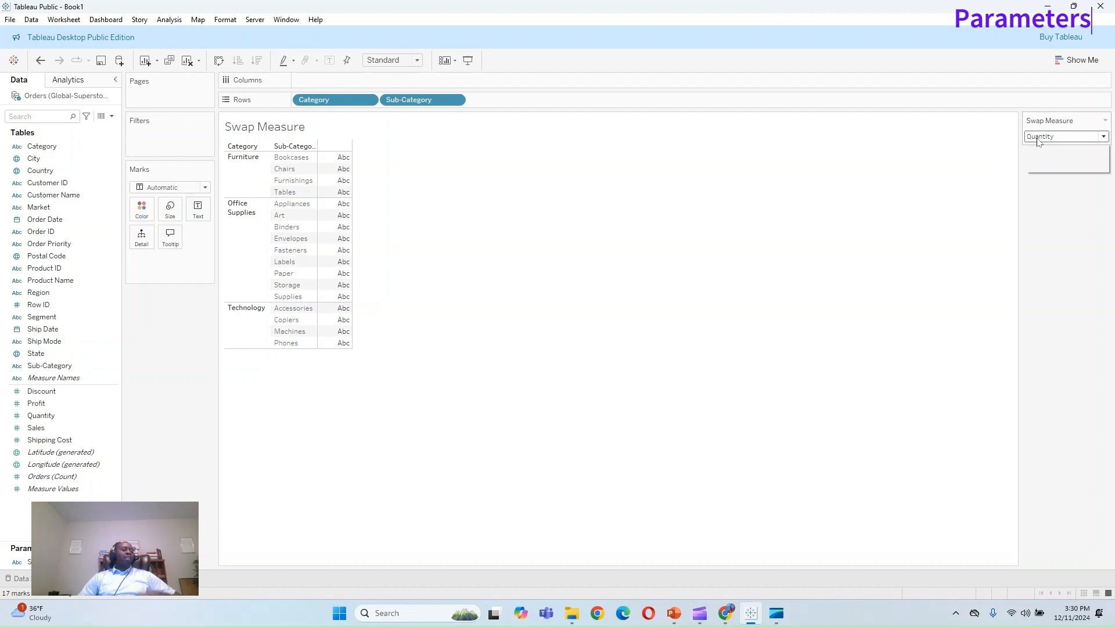
{"action": "left_click", "coordinate": [1040, 170]}
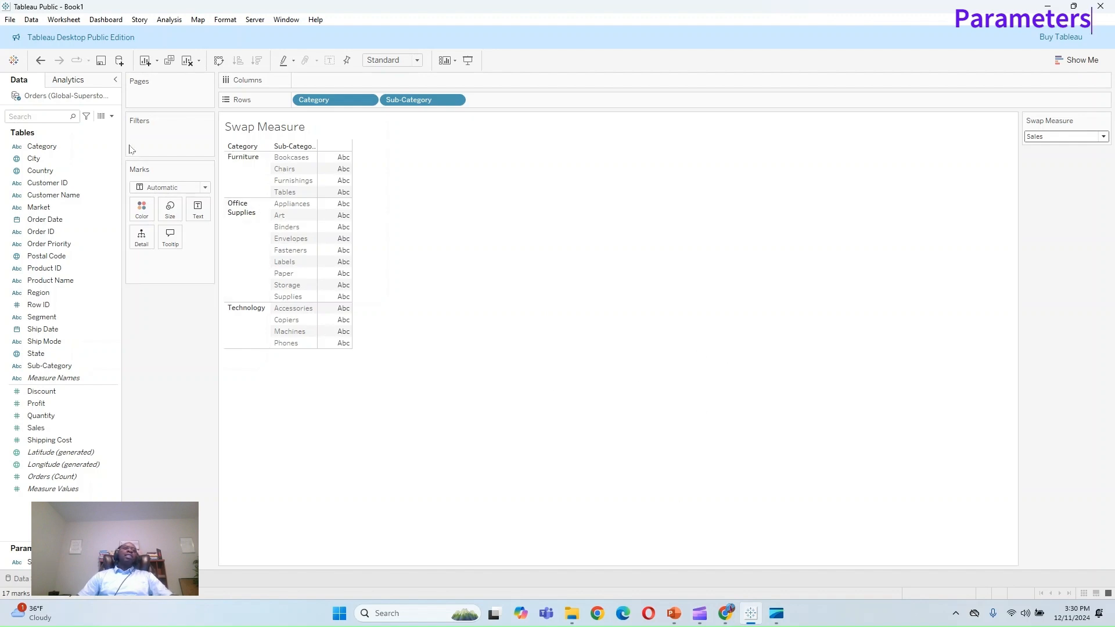
Step: Create a calculated field named Swap Measure Control and begin its formula with CASE [Swap Measure]
{"action": "left_click", "coordinate": [112, 117]}
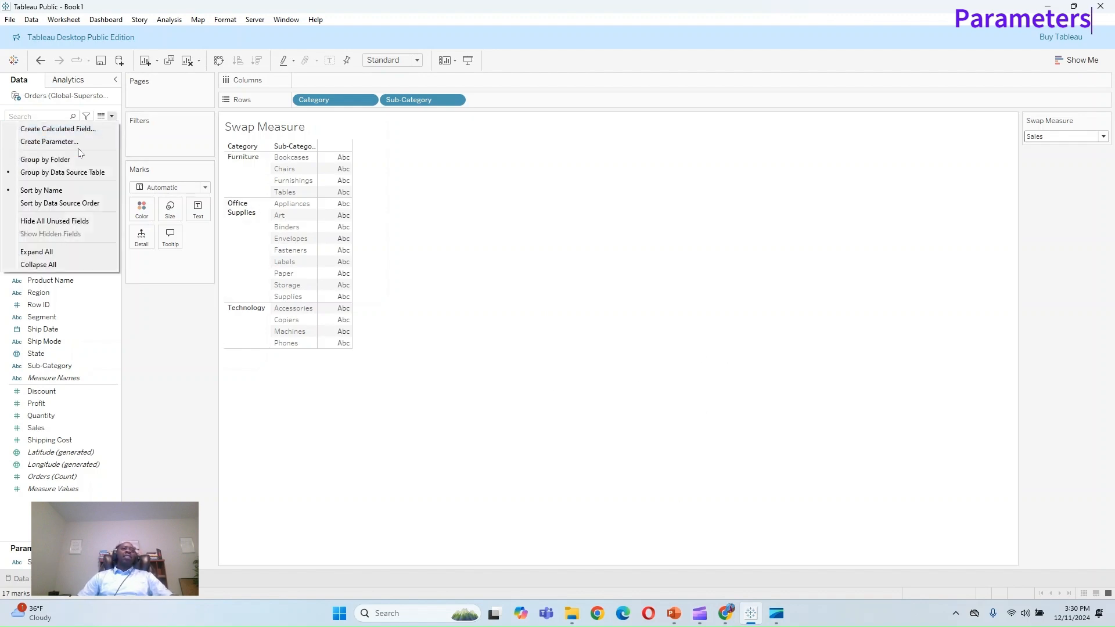
{"action": "left_click", "coordinate": [79, 129]}
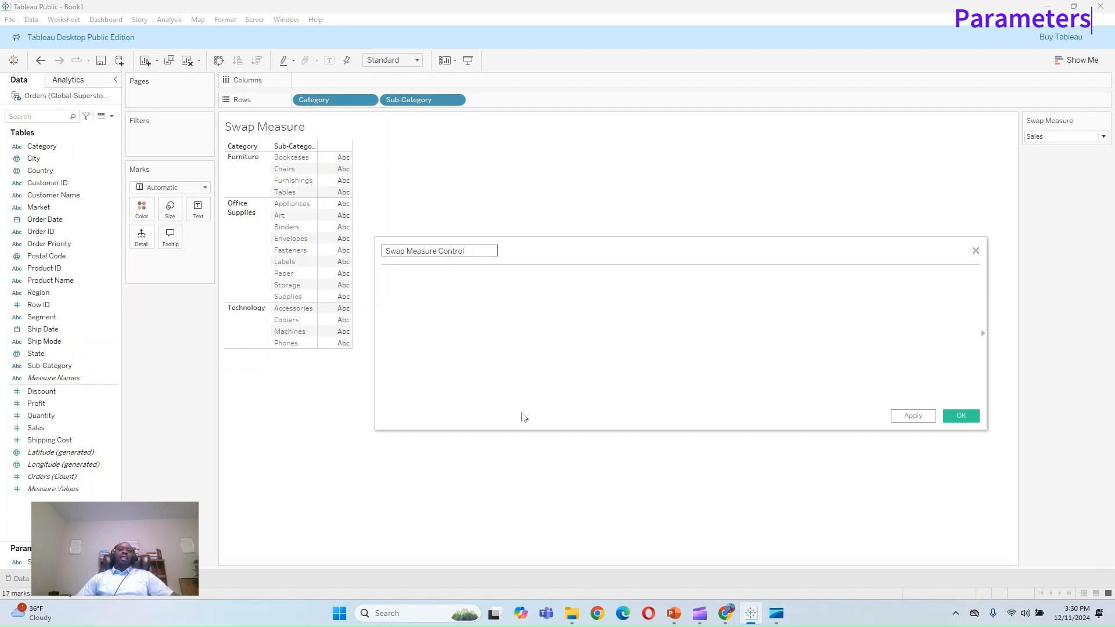
{"action": "left_click", "coordinate": [432, 281]}
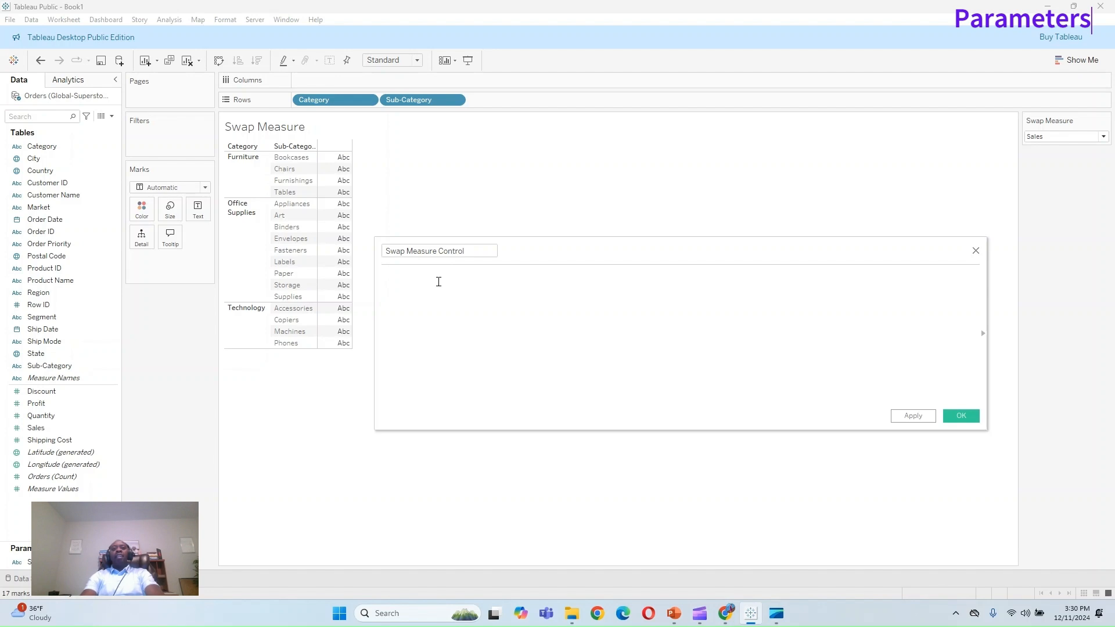
{"action": "type", "text": "CASE"}
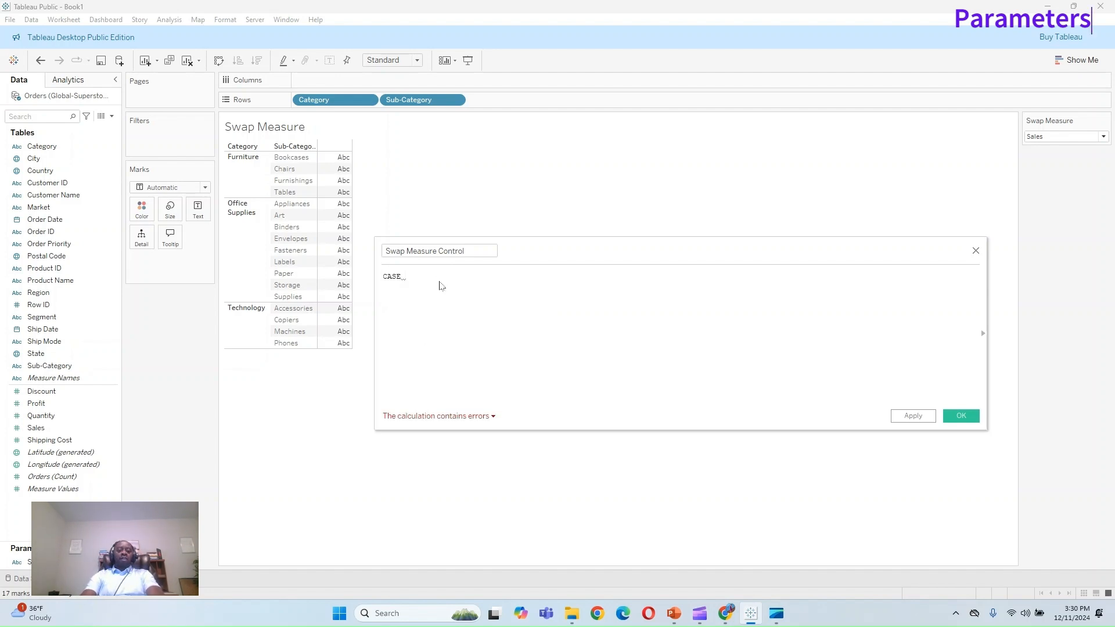
{"action": "type", "text": " Saw"}
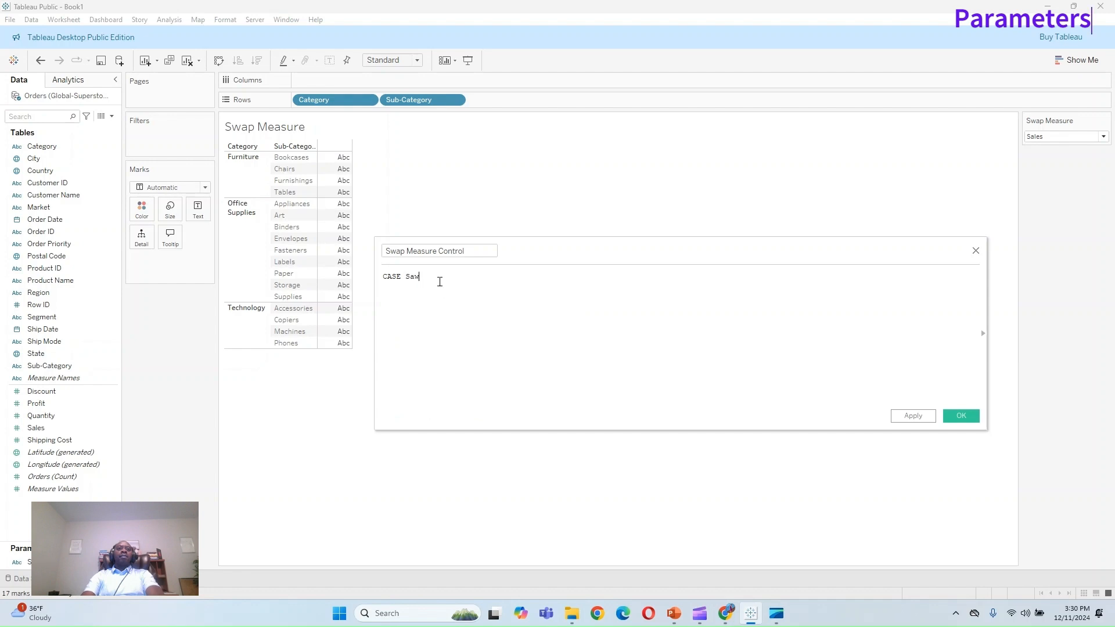
{"action": "key", "text": "BackSpace"}
{"action": "key", "text": "BackSpace"}
{"action": "type", "text": "wa"}
{"action": "left_click", "coordinate": [440, 282]}
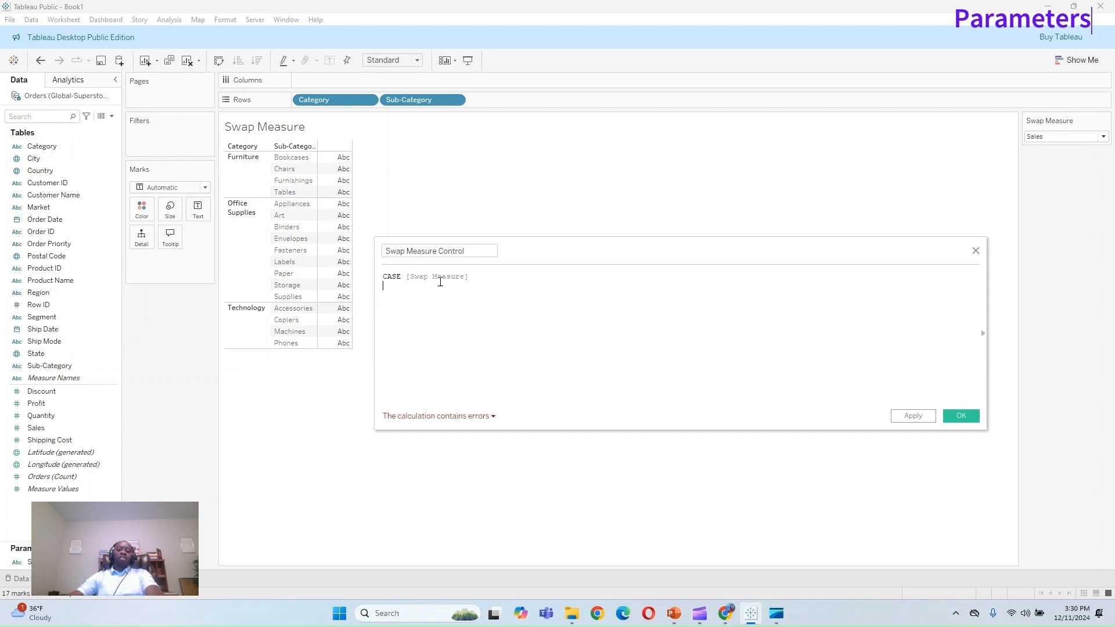
Step: Add the line WHEN 'Profit' THEN [Profit] to the Swap Measure Control formula
{"action": "type", "text": "WHEN"}
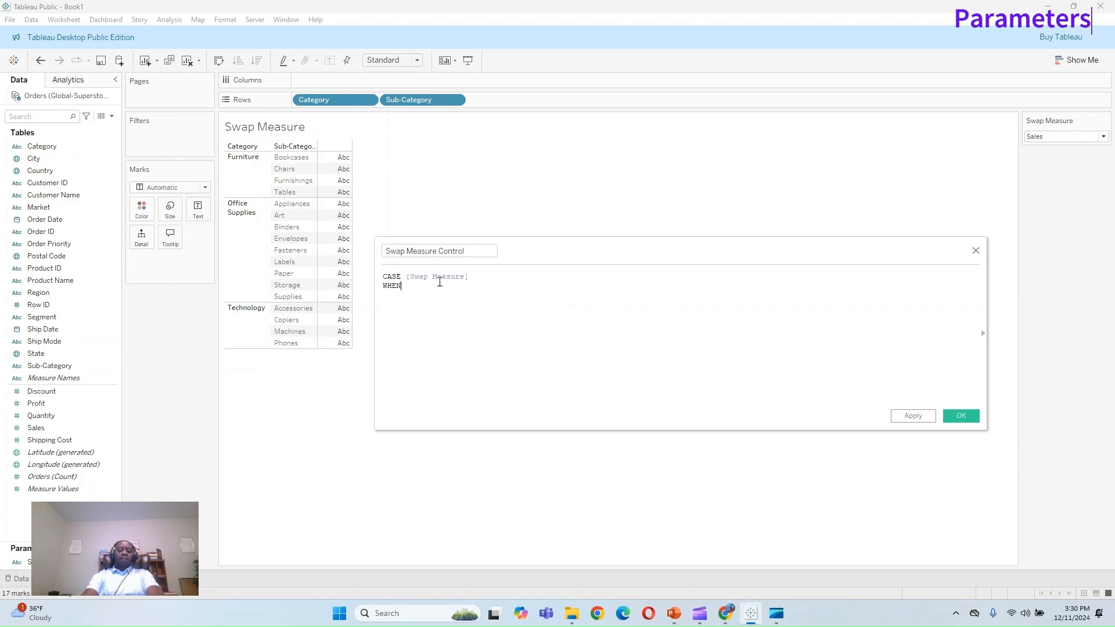
{"action": "type", "text": " 'Profit"}
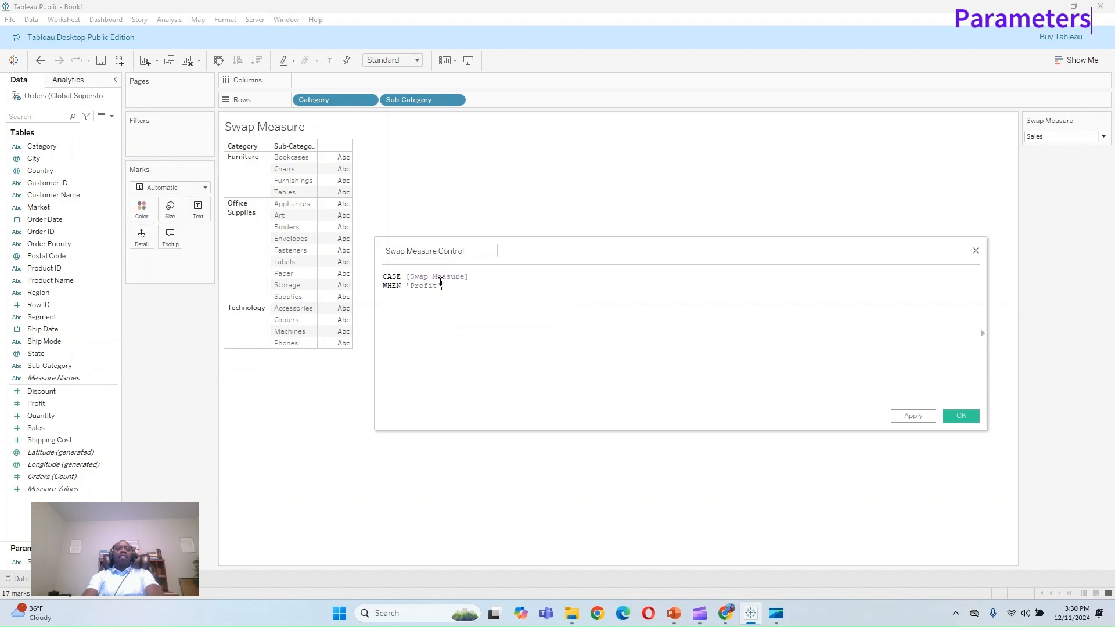
{"action": "type", "text": "' THE"}
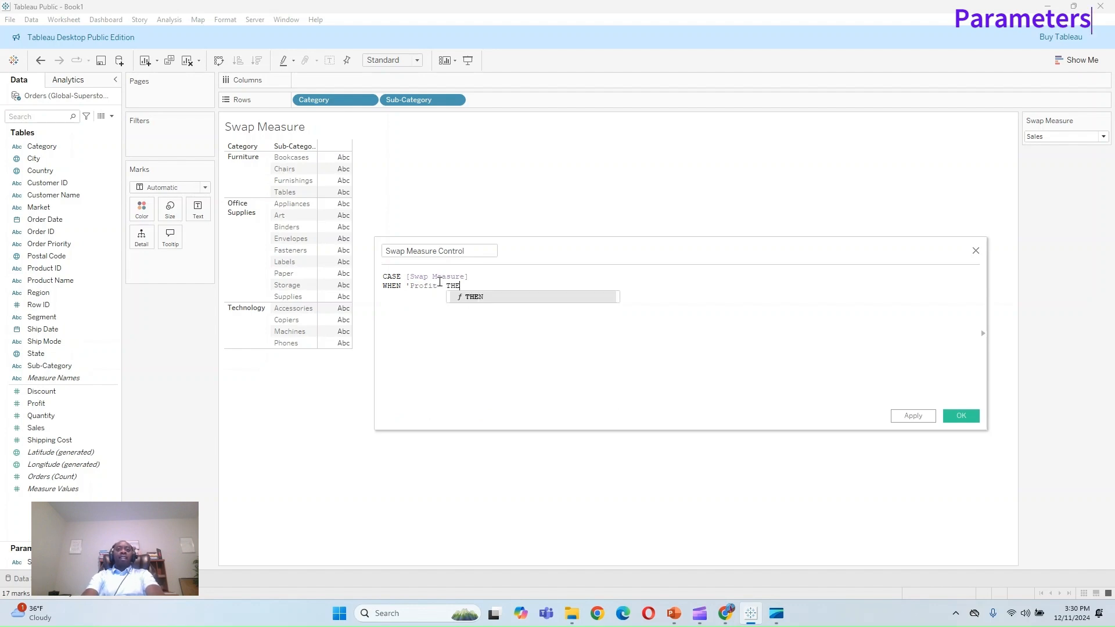
{"action": "type", "text": "N p"}
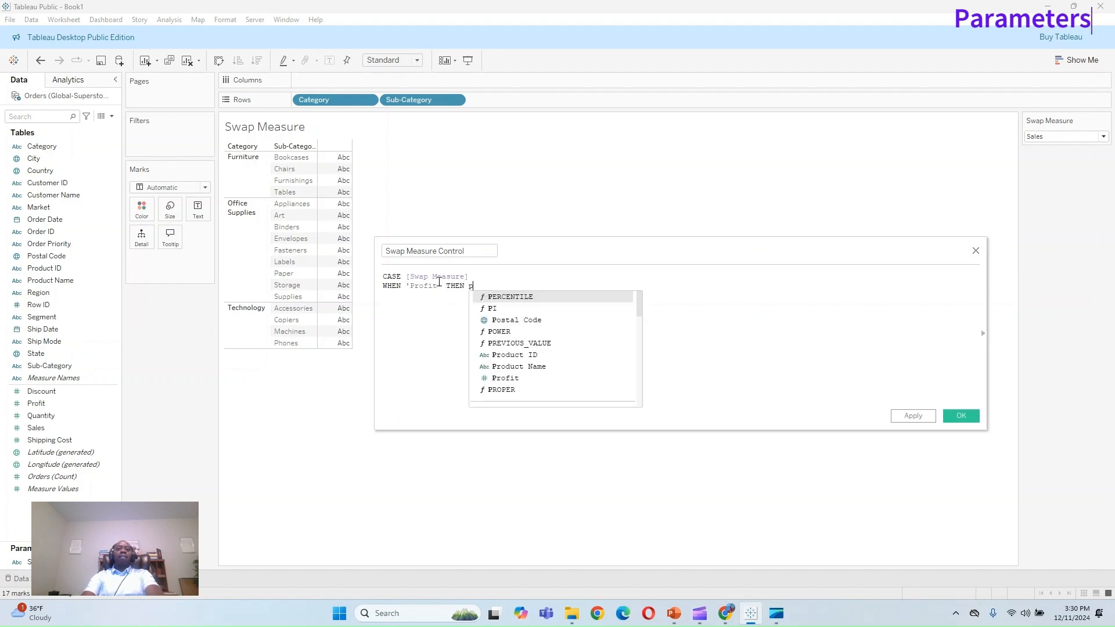
{"action": "key", "text": "Down"}
{"action": "key", "text": "Down"}
{"action": "key", "text": "Down"}
{"action": "key", "text": "Down"}
{"action": "key", "text": "Down"}
{"action": "key", "text": "Down"}
{"action": "key", "text": "Down"}
{"action": "key", "text": "Down"}
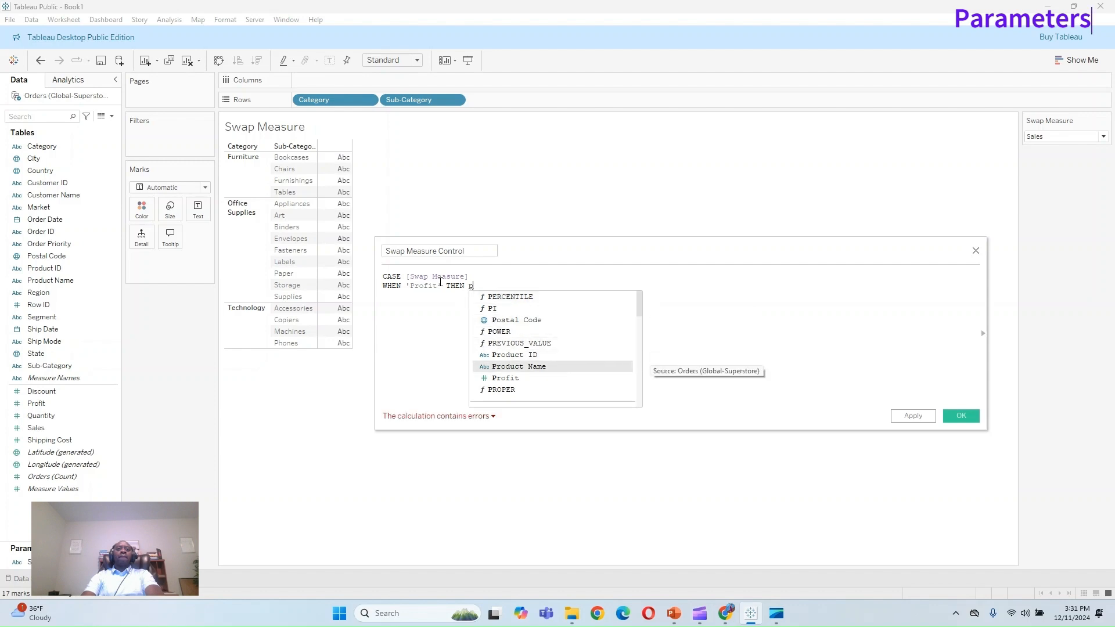
{"action": "key", "text": "Up"}
{"action": "key", "text": "Return"}
{"action": "key", "text": "Return"}
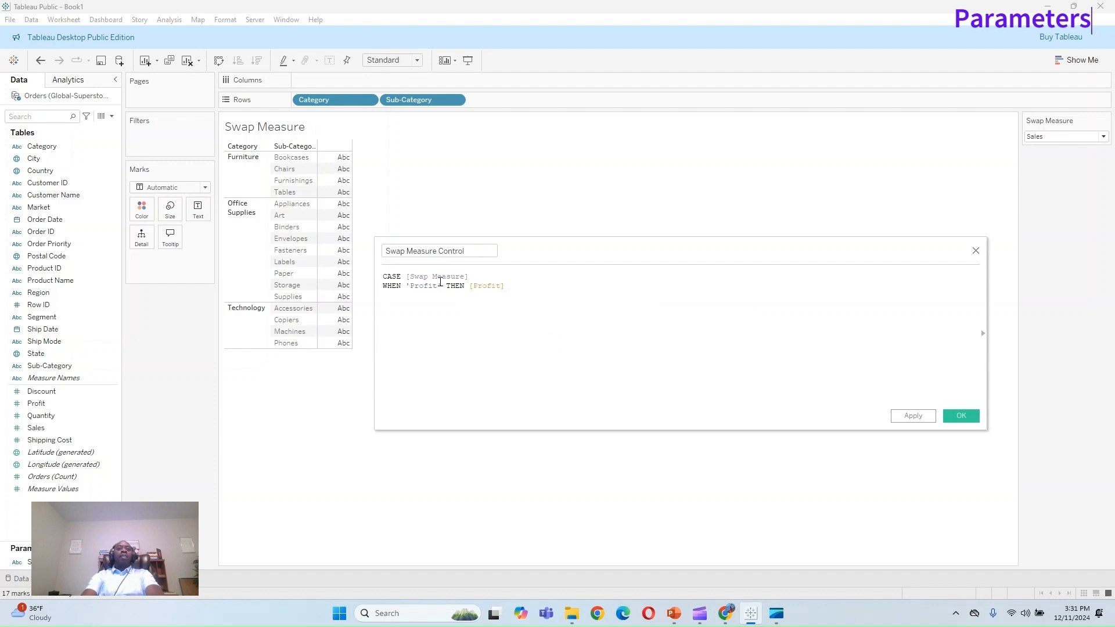
Step: Add WHEN 'Sales' THEN [Sales] and WHEN 'Quantity' THEN [Quantity] to the formula, close it with END, and save the calculated field
{"action": "type", "text": "WHEN  'Sales' THEN [Sales] "}
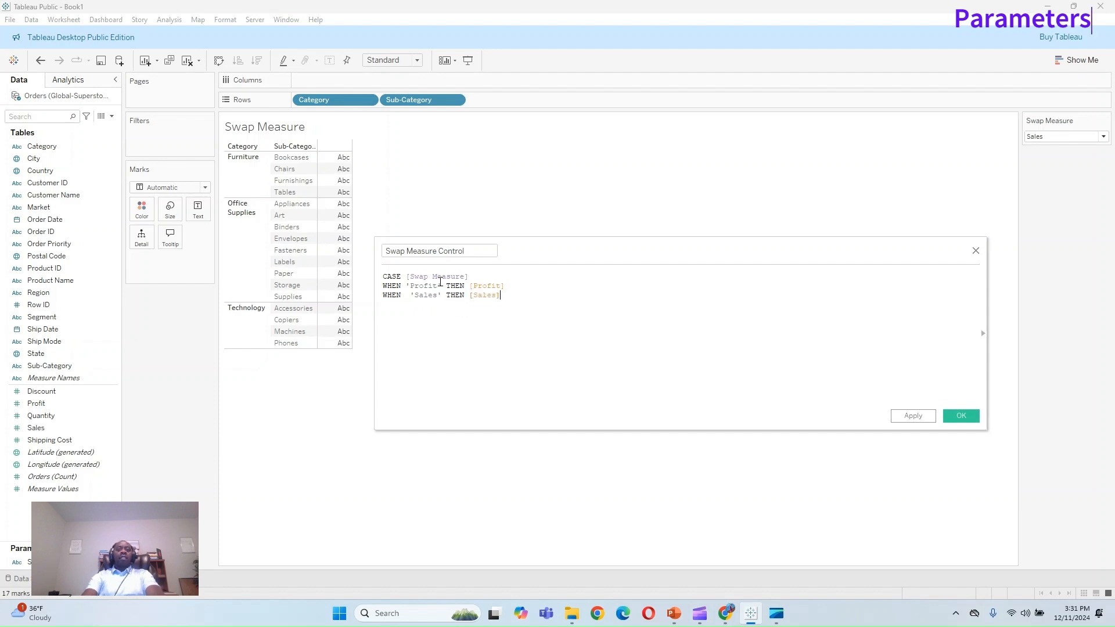
{"action": "type", "text": "WHEN"}
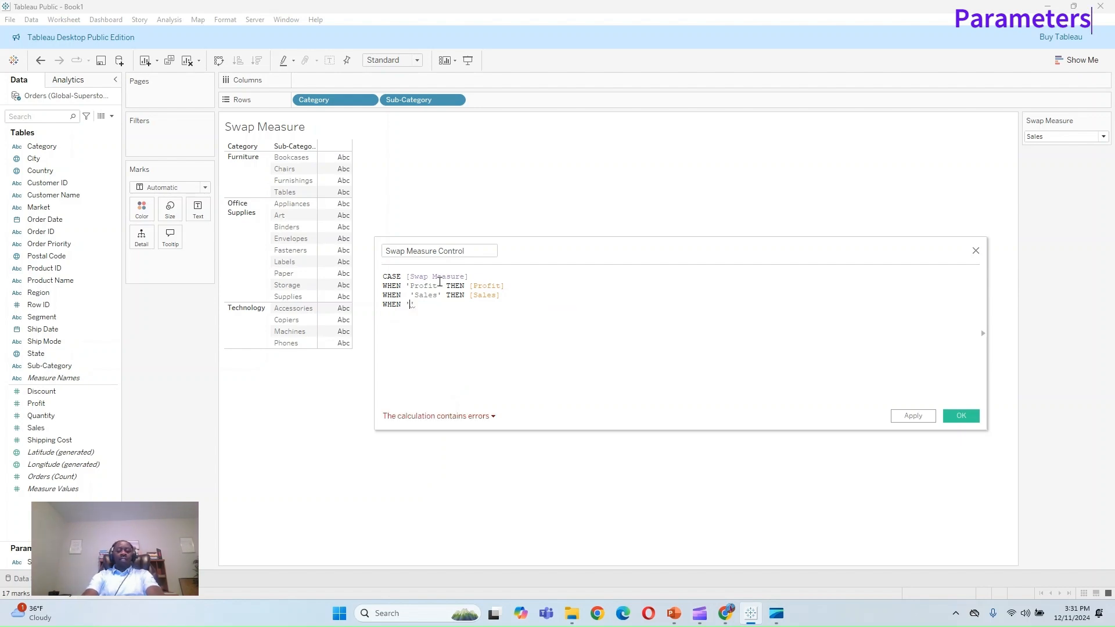
{"action": "type", "text": " 'Quanti"}
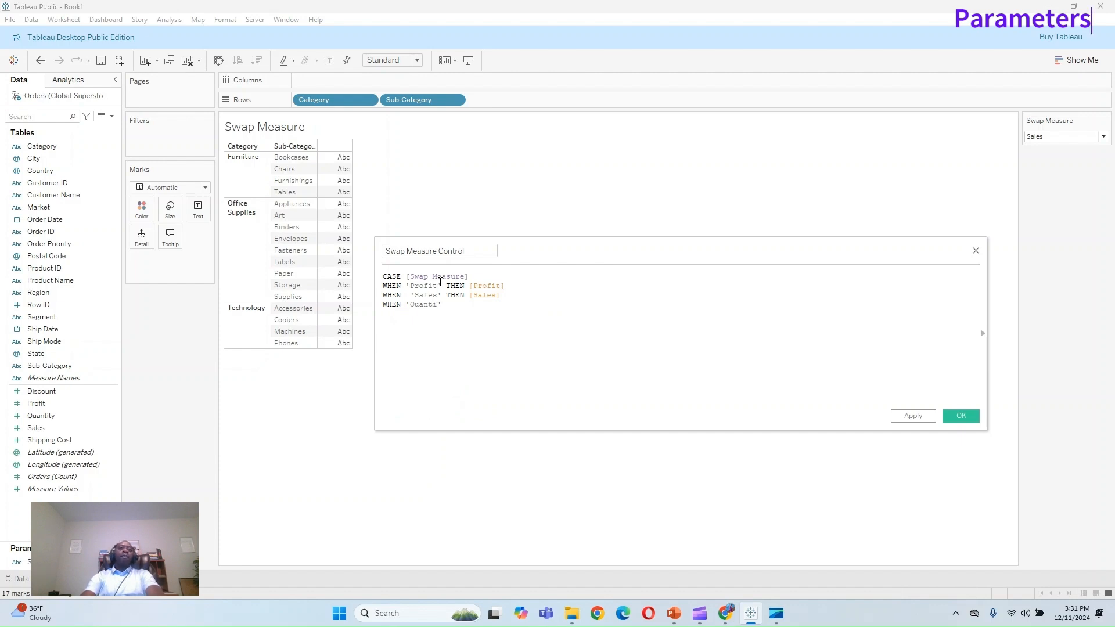
{"action": "type", "text": "ty' THEN "}
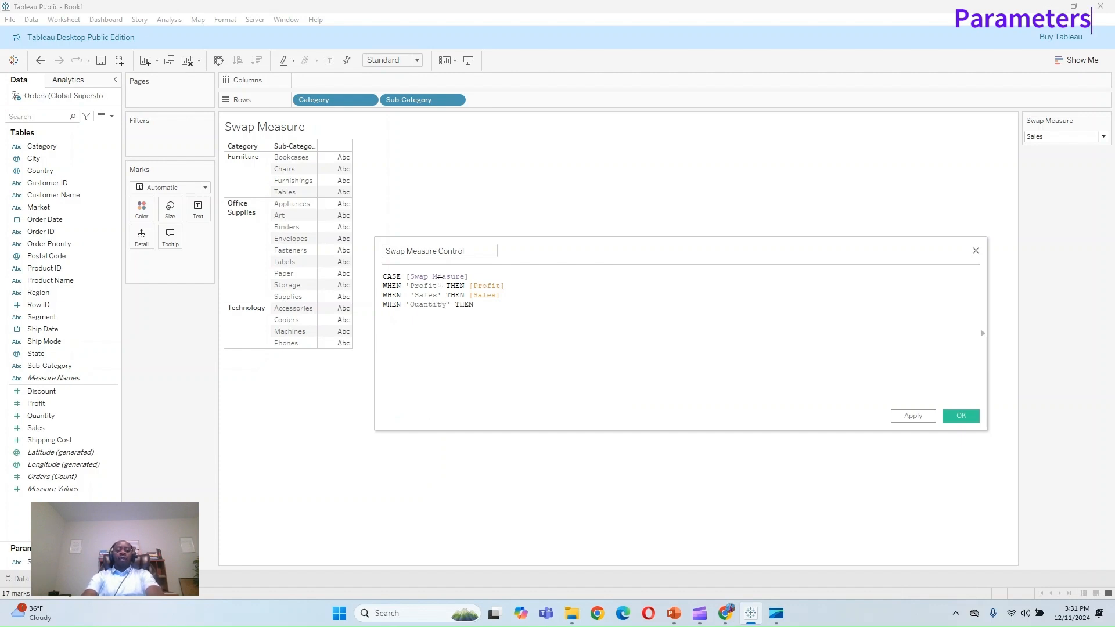
{"action": "type", "text": "[Quantity] "}
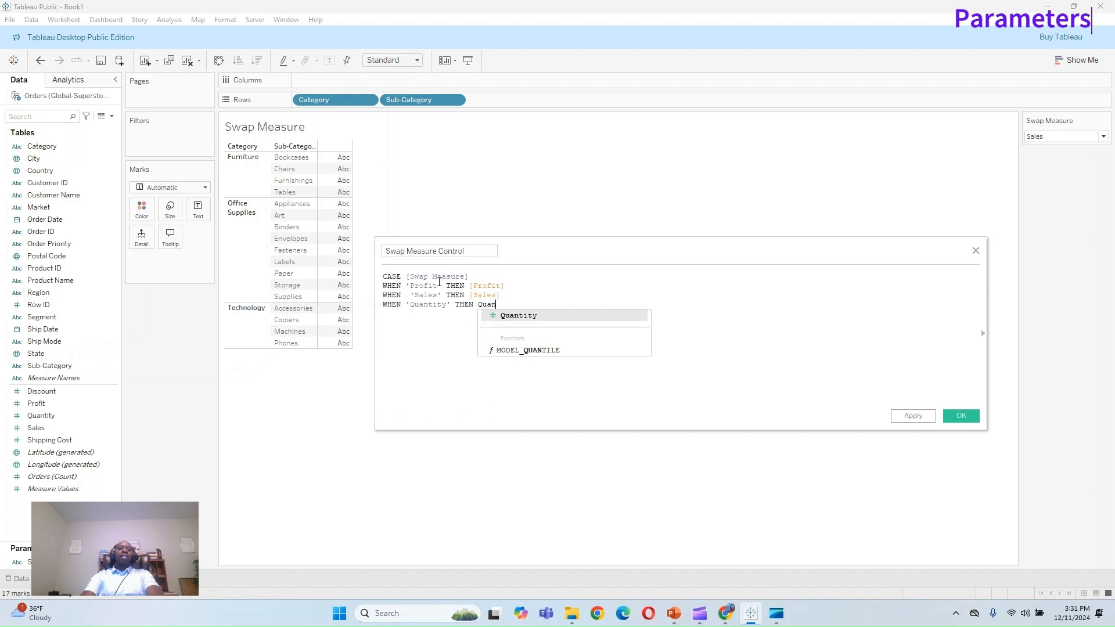
{"action": "type", "text": "END"}
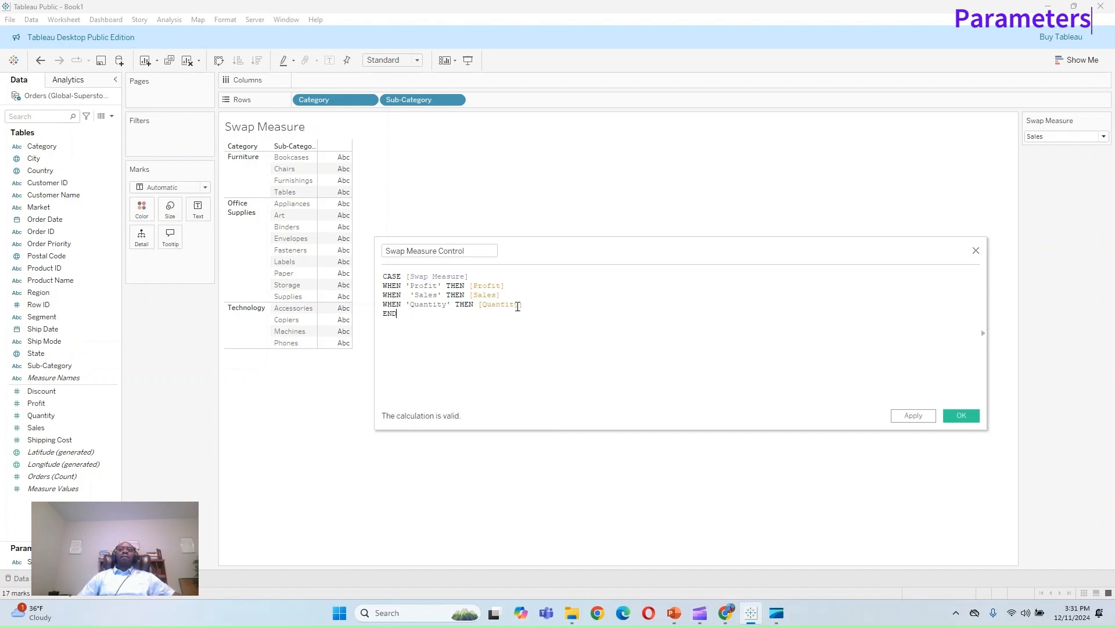
{"action": "left_click", "coordinate": [908, 416]}
{"action": "left_click", "coordinate": [961, 416]}
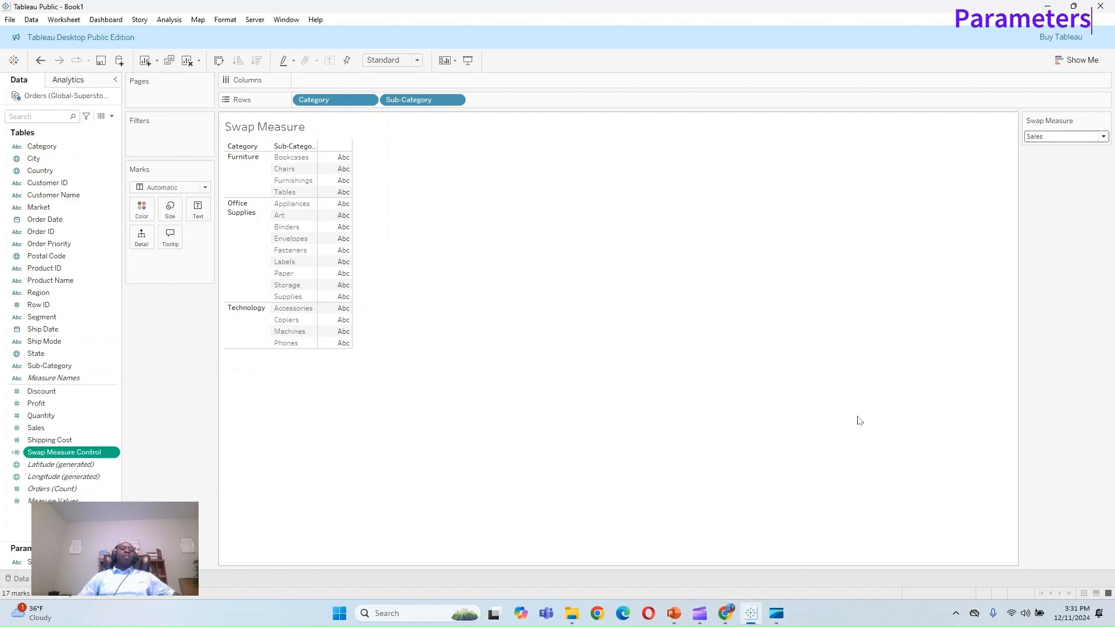
Step: Place Swap Measure Control in the table as its values, and switch the Swap Measure parameter to Profit and on to Quantity
{"action": "left_click_drag", "start_coordinate": [51, 457], "coordinate": [340, 177]}
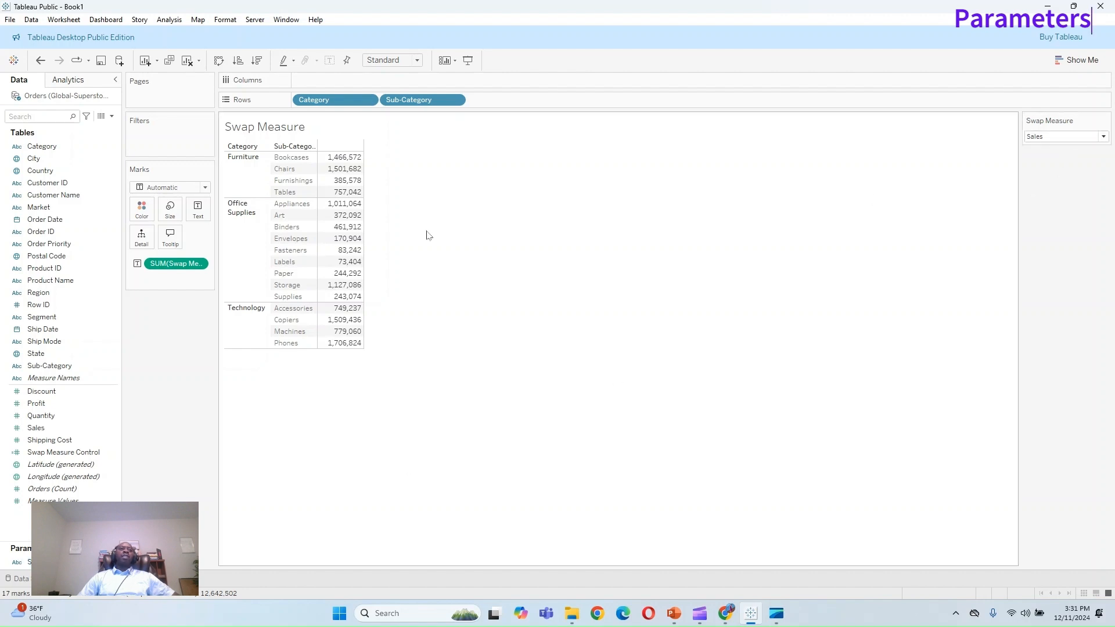
{"action": "left_click", "coordinate": [1051, 136]}
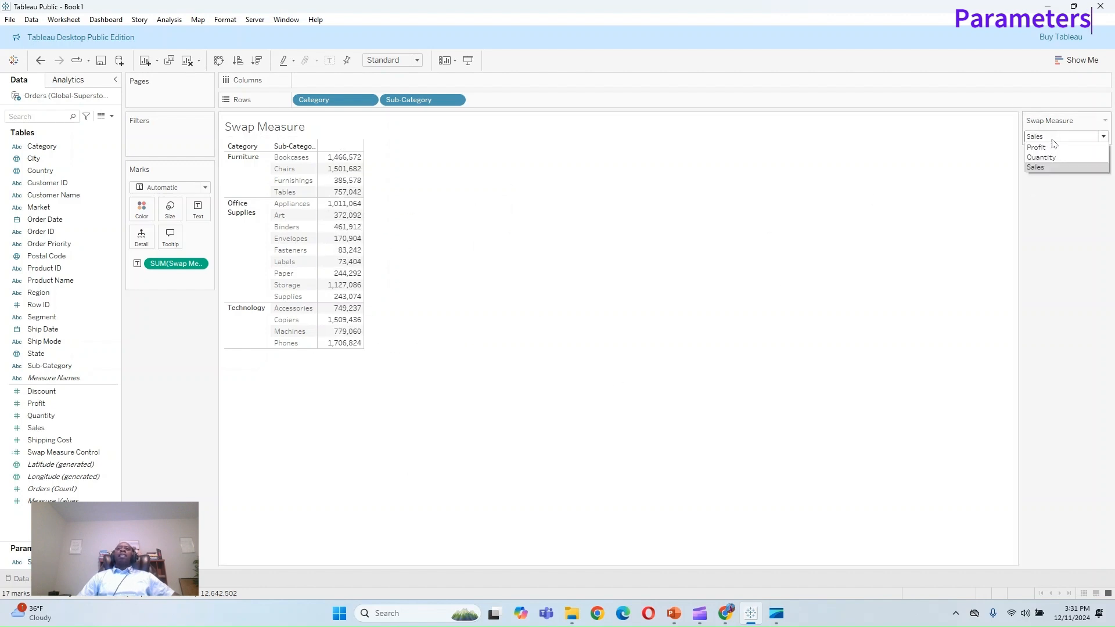
{"action": "left_click", "coordinate": [1038, 147]}
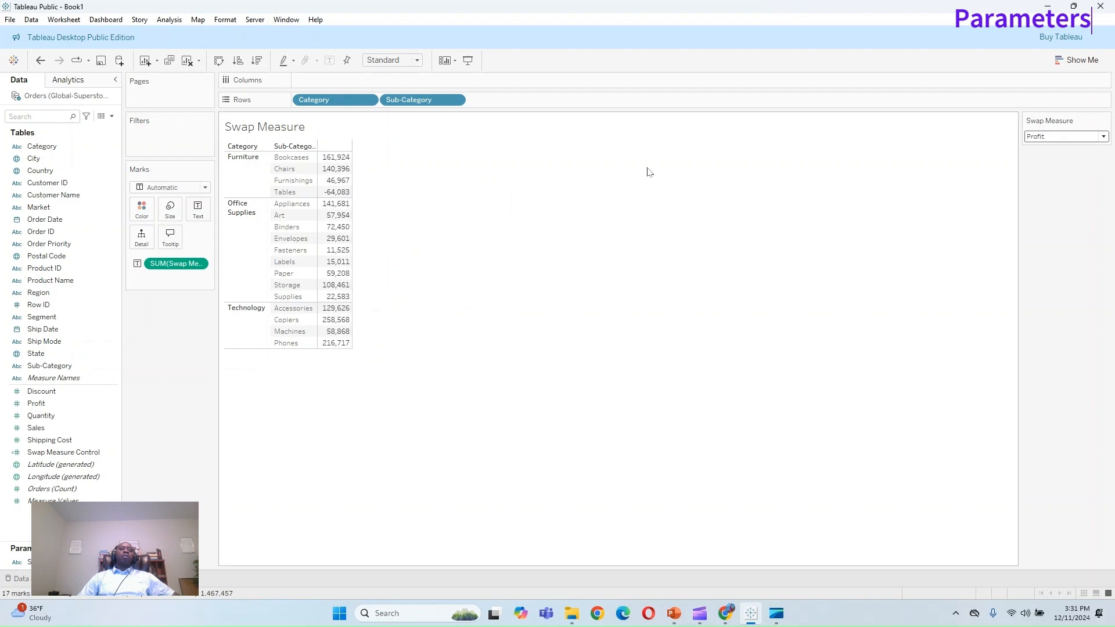
{"action": "left_click", "coordinate": [1055, 136]}
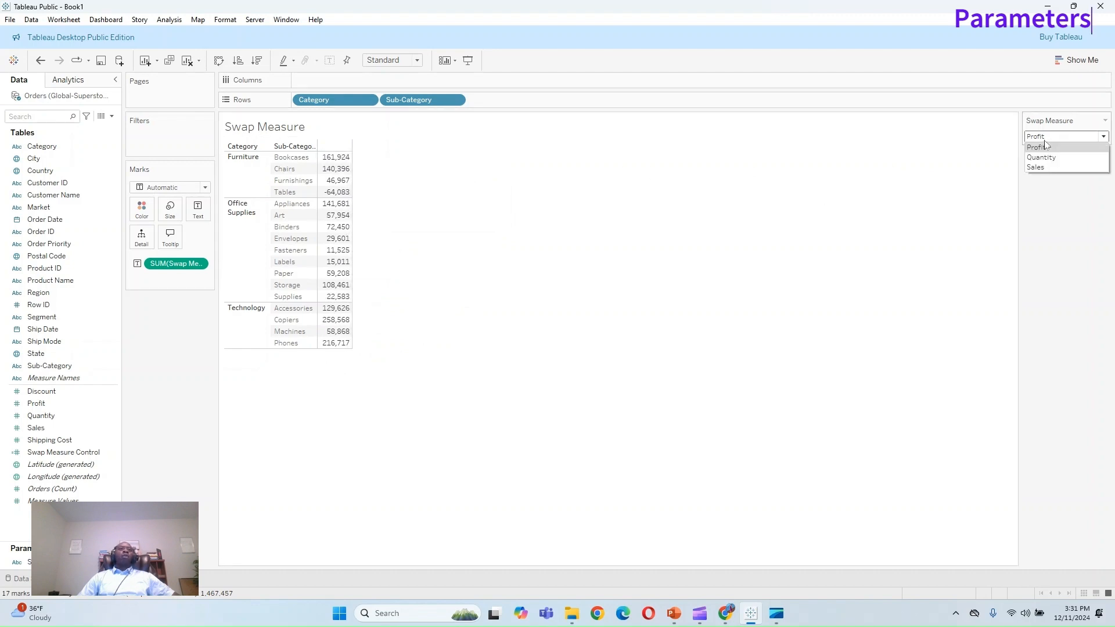
{"action": "left_click", "coordinate": [1042, 157]}
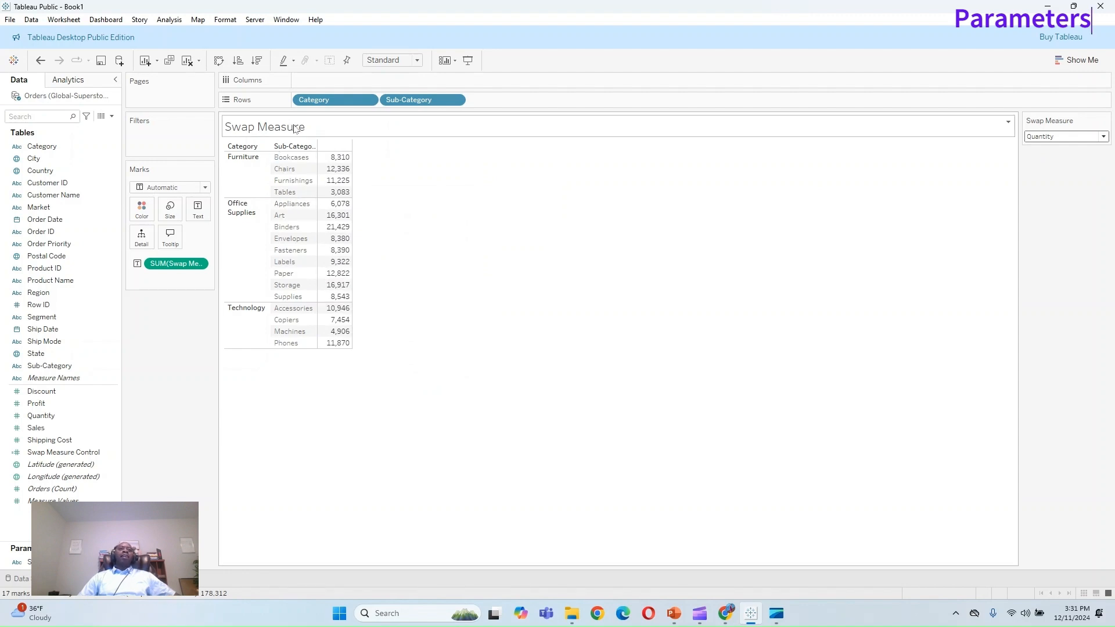
{"action": "double_click", "coordinate": [295, 128]}
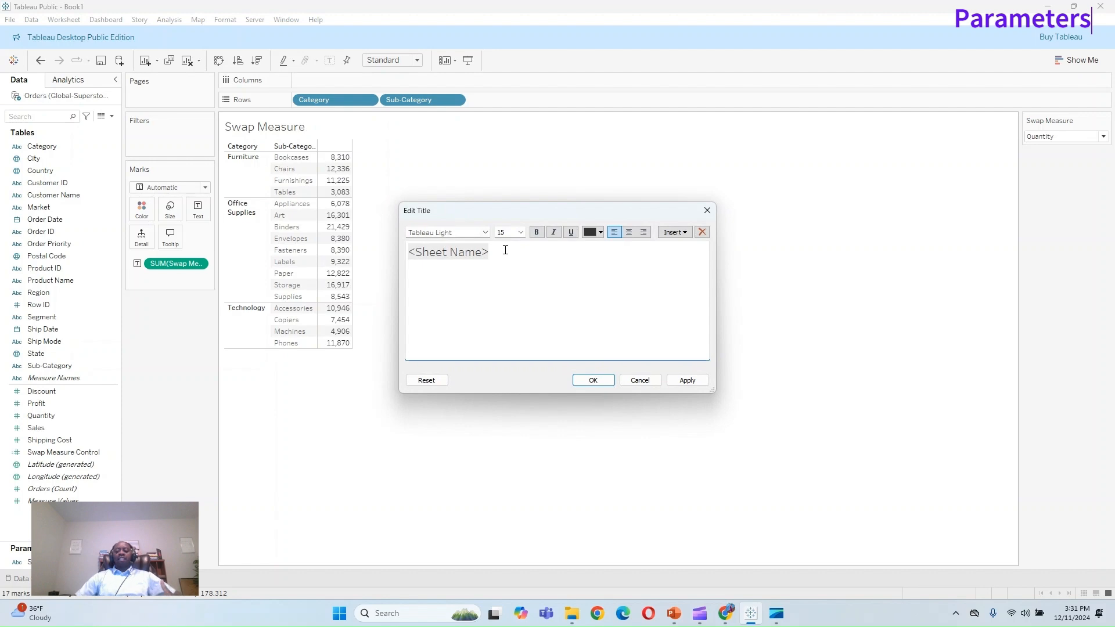
{"action": "key", "text": "ctrl+a"}
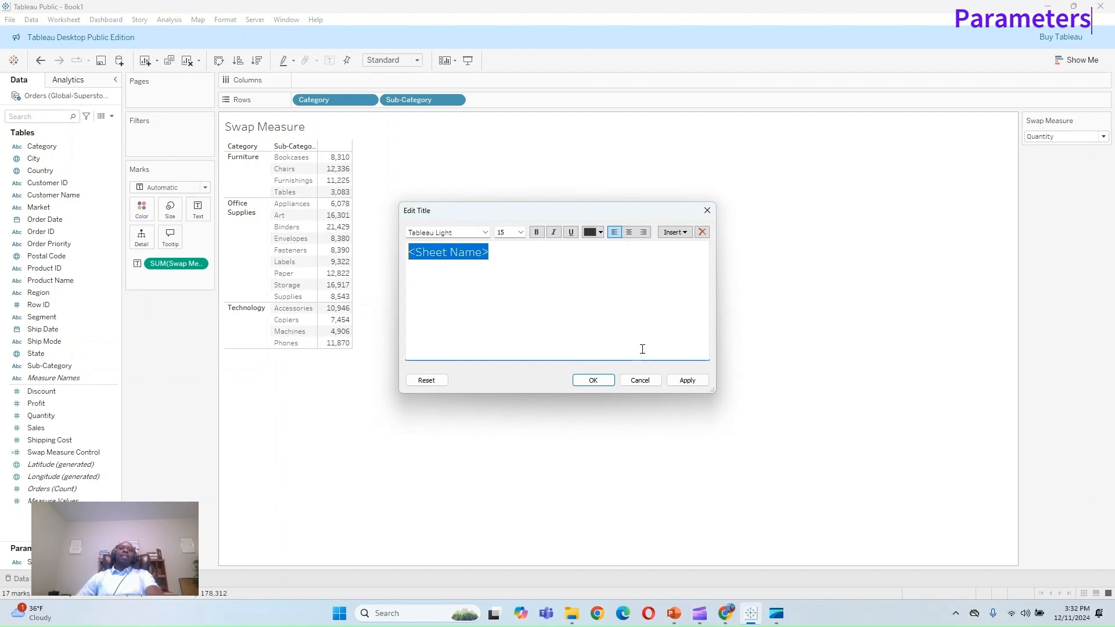
{"action": "left_click", "coordinate": [708, 211]}
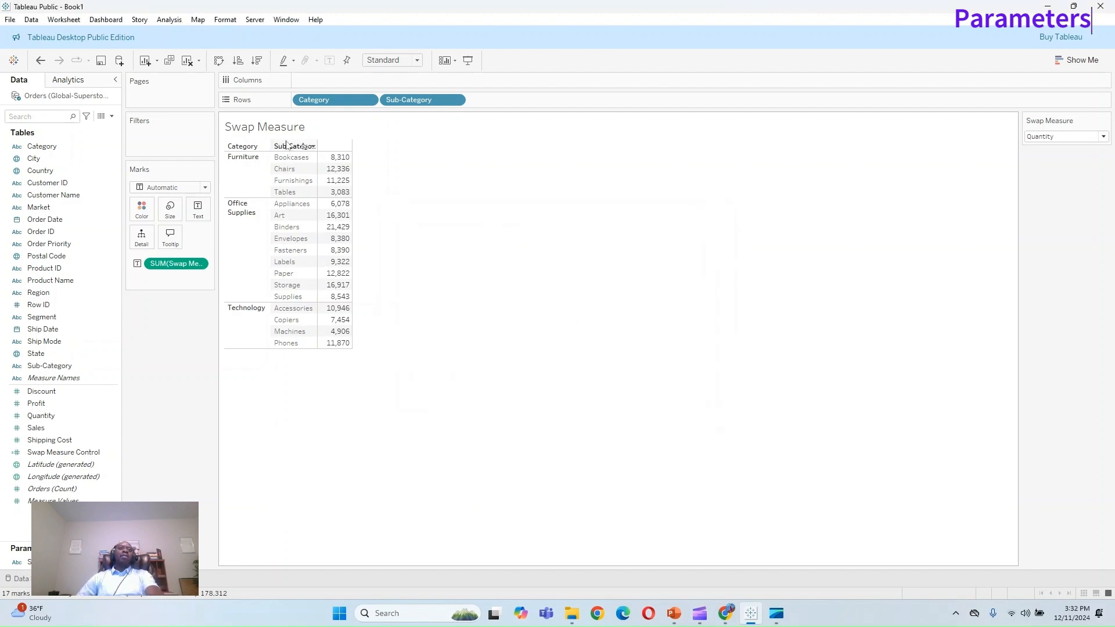
Step: Replace the sheet name placeholder in the sheet's title with the text "Showing"
{"action": "double_click", "coordinate": [288, 129]}
{"action": "left_click_drag", "start_coordinate": [545, 251], "coordinate": [389, 255]}
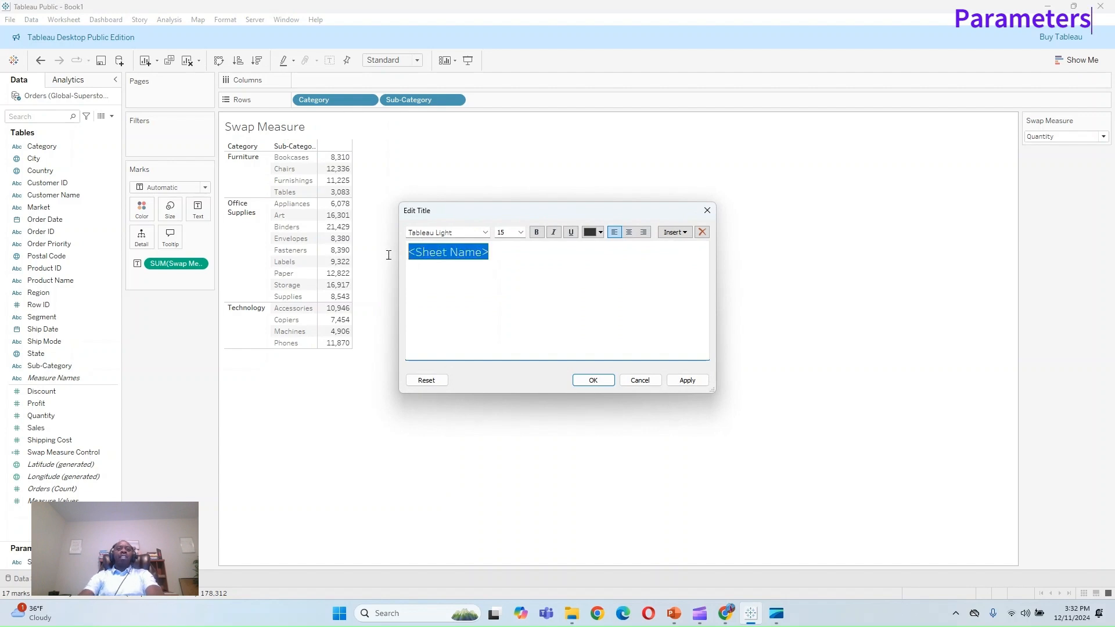
{"action": "key", "text": "BackSpace"}
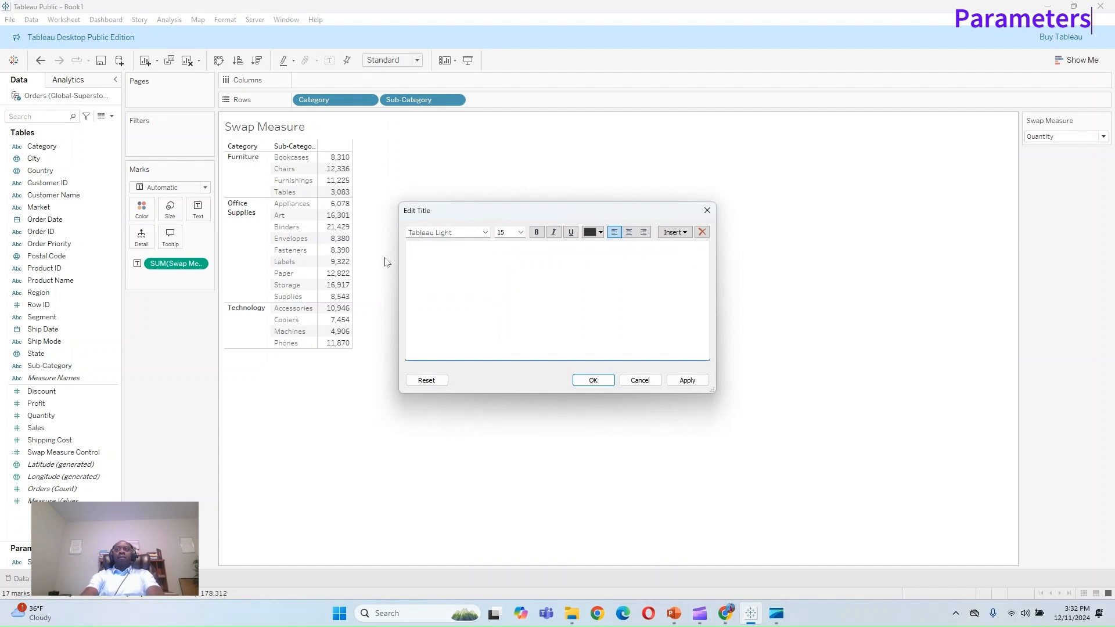
{"action": "type", "text": "Measure"}
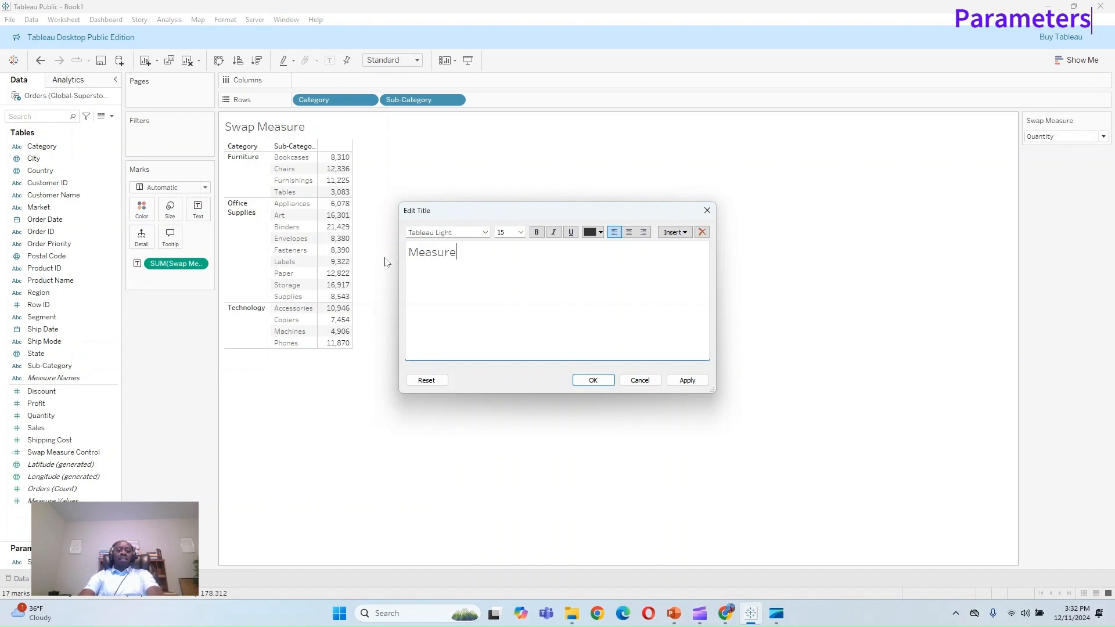
{"action": "key", "text": "BackSpace"}
{"action": "key", "text": "BackSpace"}
{"action": "key", "text": "BackSpace"}
{"action": "key", "text": "BackSpace"}
{"action": "key", "text": "BackSpace"}
{"action": "key", "text": "BackSpace"}
{"action": "type", "text": "Showing"}
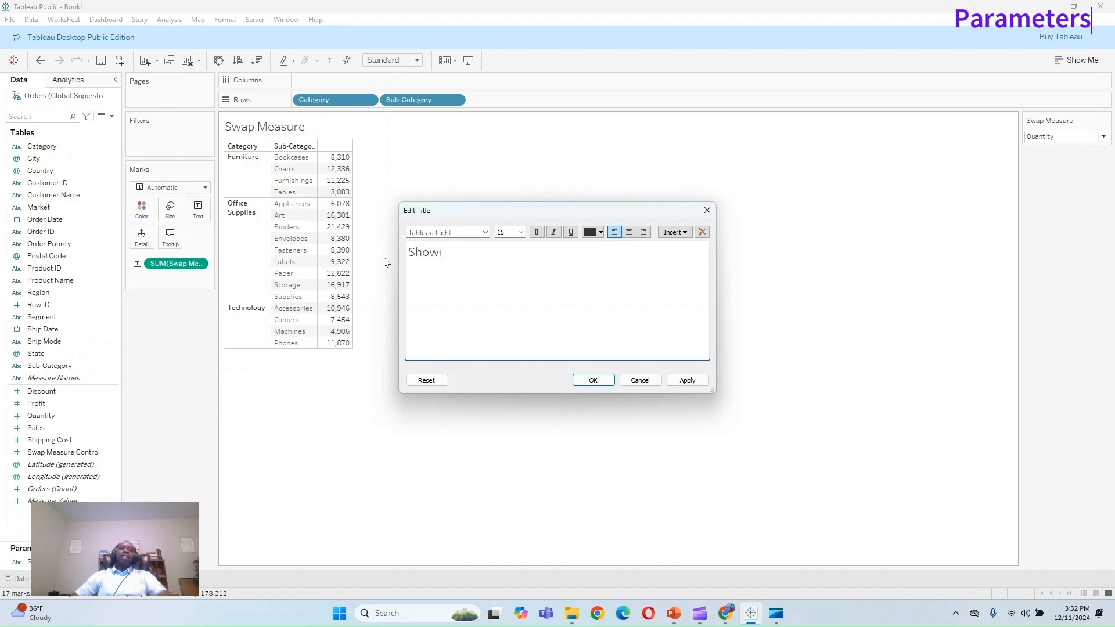
Step: Insert the SUM(Swap Measure Control) field after "Showing" in the title, apply it, and set the Swap Measure parameter to Profit
{"action": "left_click", "coordinate": [674, 232]}
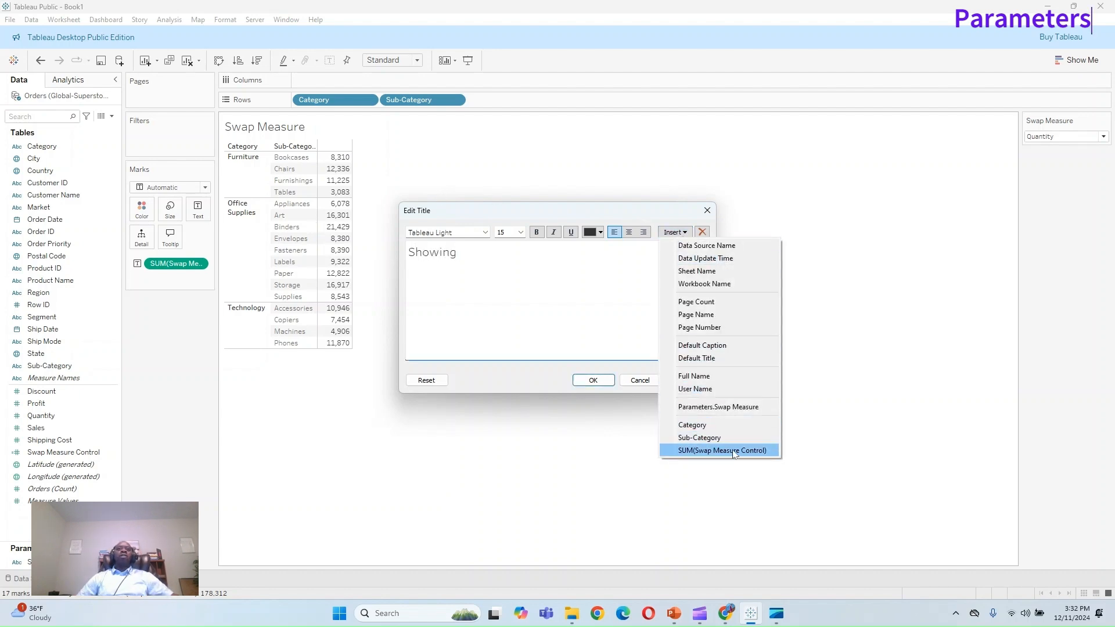
{"action": "left_click", "coordinate": [722, 450]}
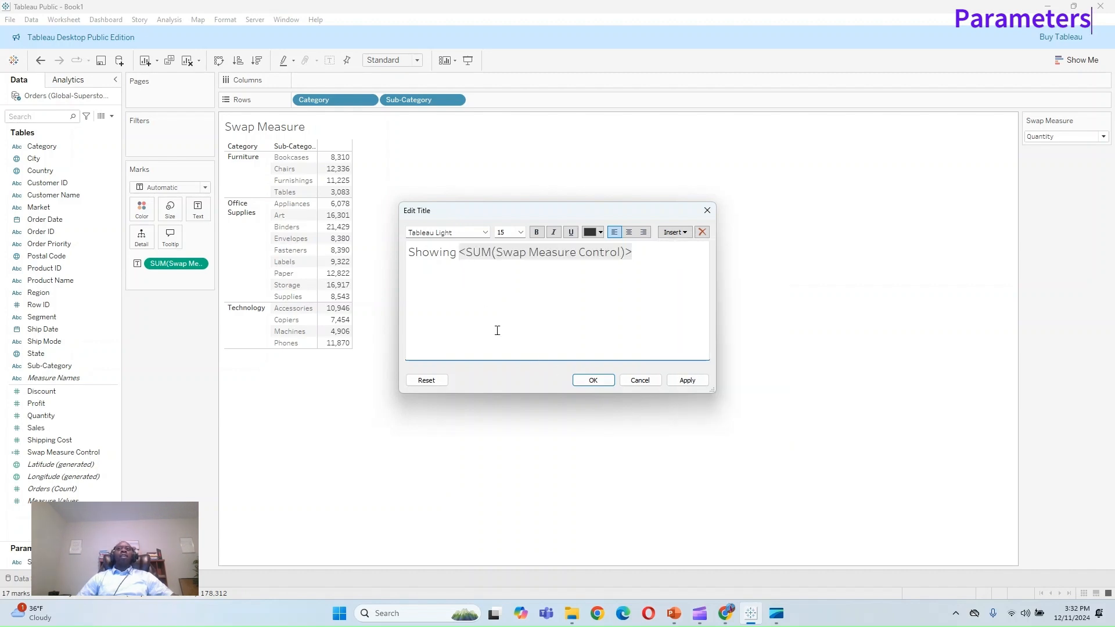
{"action": "left_click", "coordinate": [686, 380]}
{"action": "left_click", "coordinate": [599, 381]}
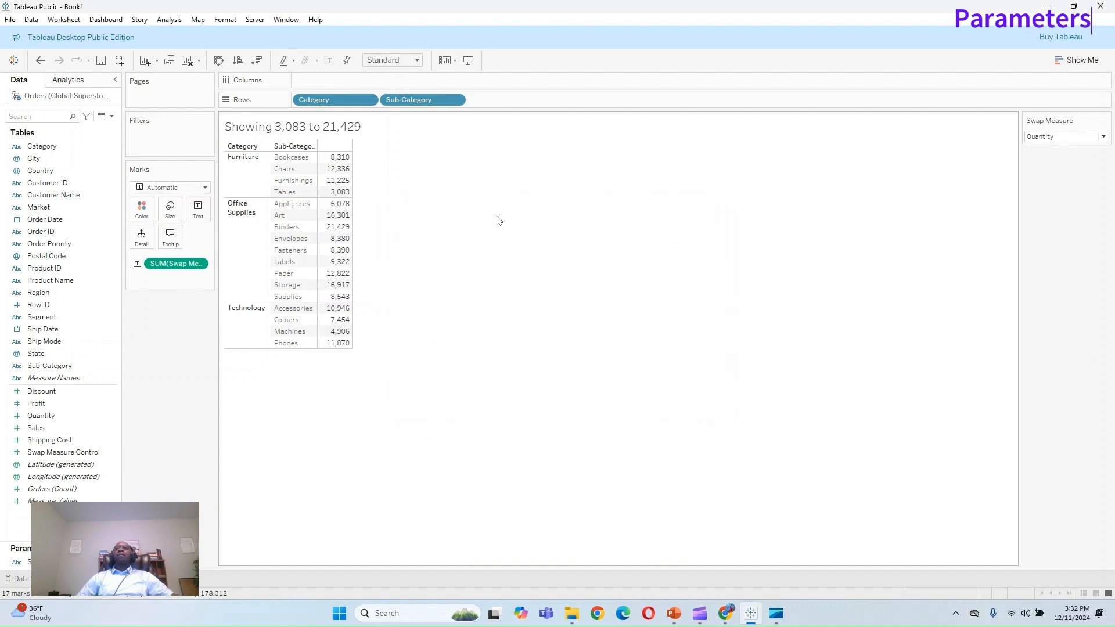
{"action": "left_click", "coordinate": [1046, 137]}
{"action": "left_click", "coordinate": [1045, 149]}
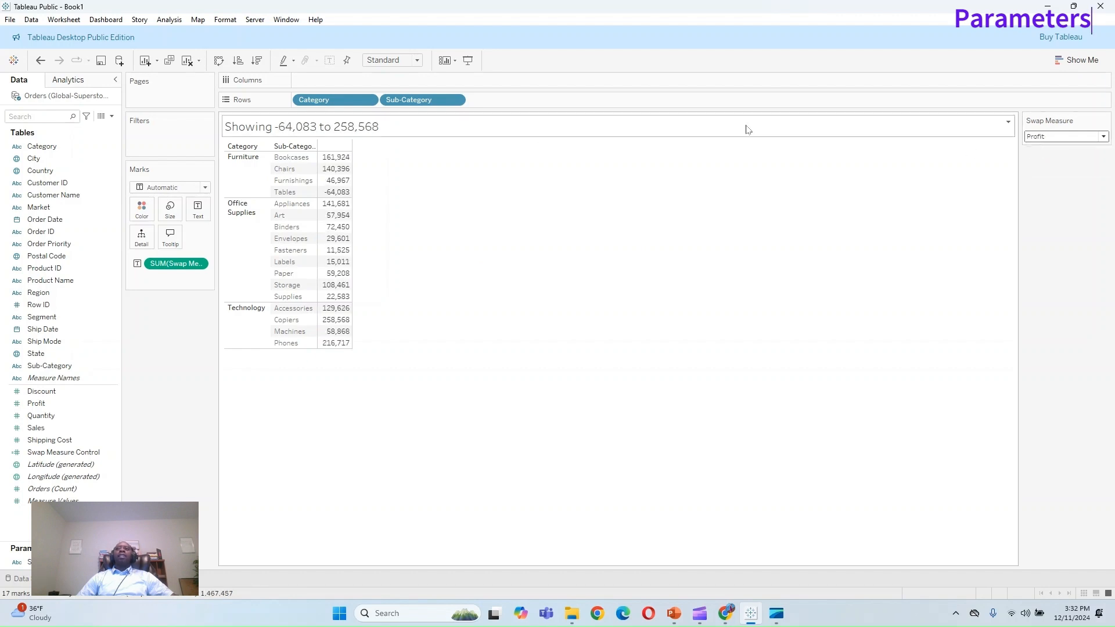
Step: Switch the Swap Measure parameter to Quantity and on to Sales to check how the sheet title responds
{"action": "left_click", "coordinate": [1039, 137]}
{"action": "left_click", "coordinate": [1035, 161]}
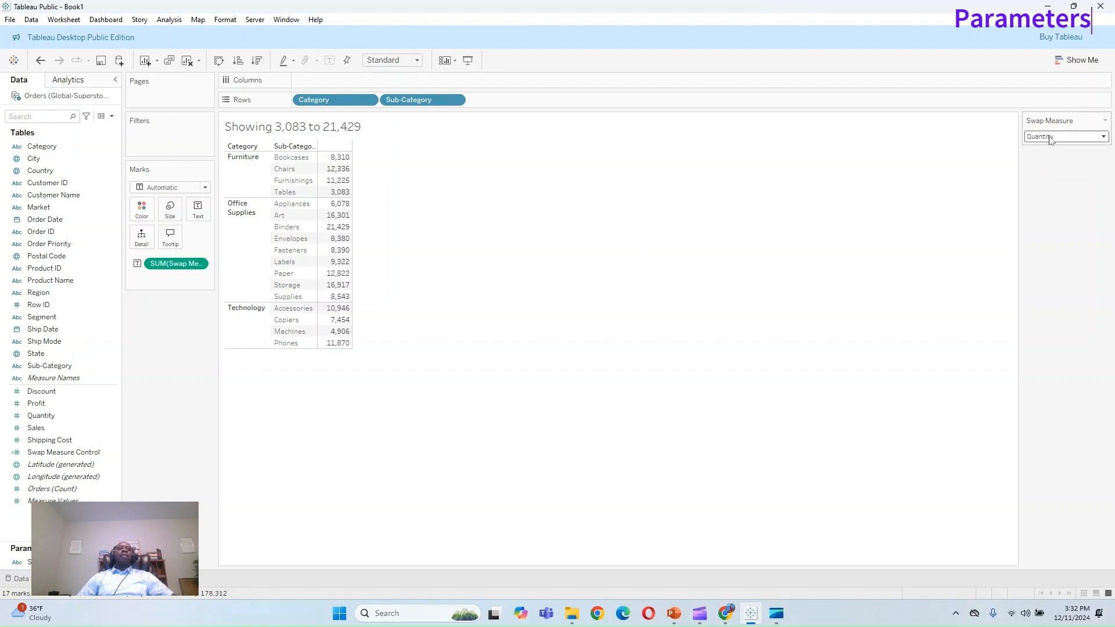
{"action": "left_click", "coordinate": [1041, 137]}
{"action": "left_click", "coordinate": [1048, 168]}
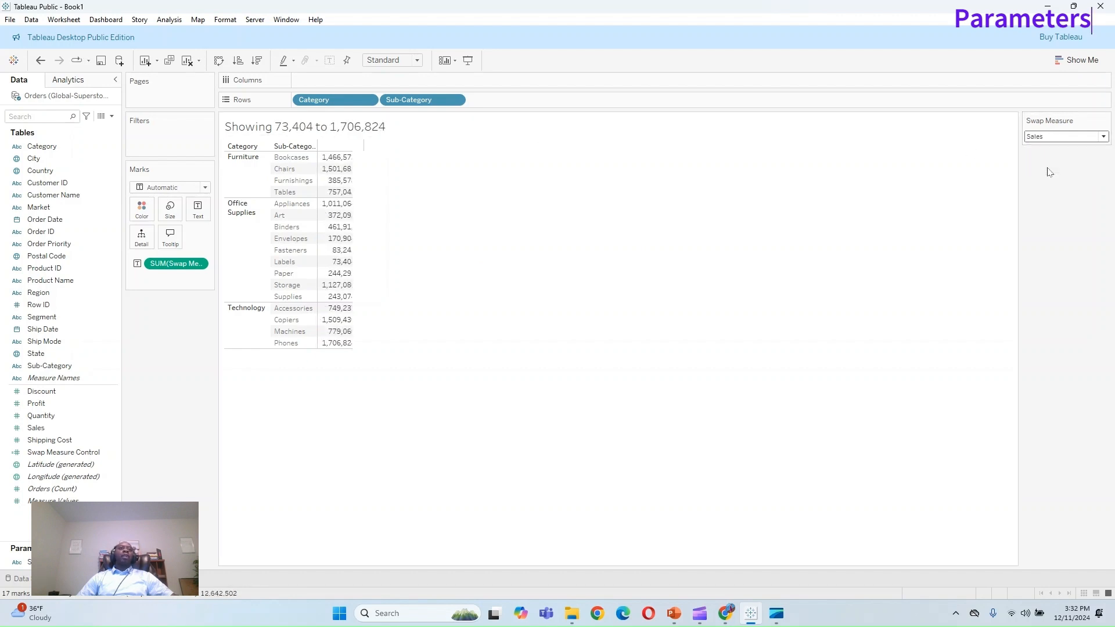
Step: Replace the SUM(Swap Measure Control) field in the sheet title with the Parameters.Swap Measure field after "Showing" and apply it
{"action": "double_click", "coordinate": [266, 127]}
{"action": "left_click_drag", "start_coordinate": [652, 253], "coordinate": [460, 254]}
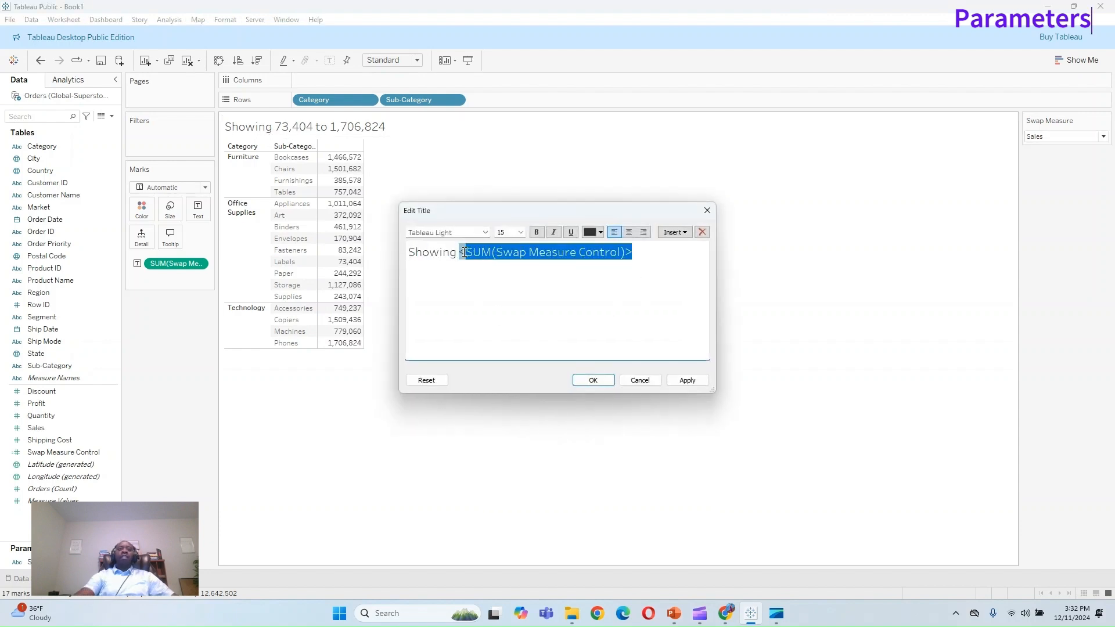
{"action": "key", "text": "BackSpace"}
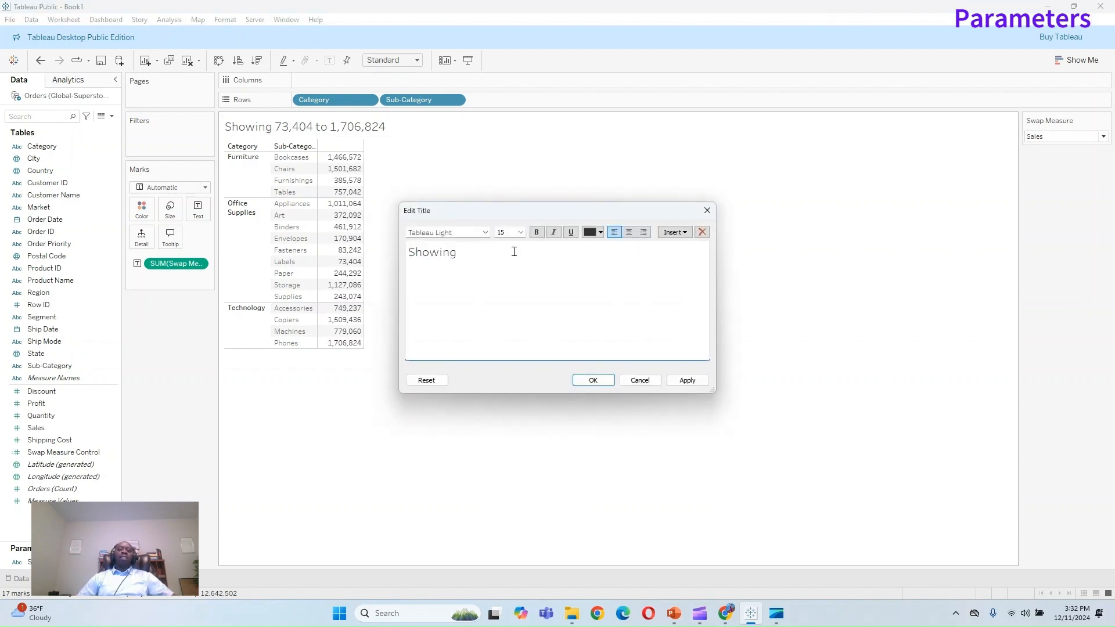
{"action": "left_click", "coordinate": [674, 233]}
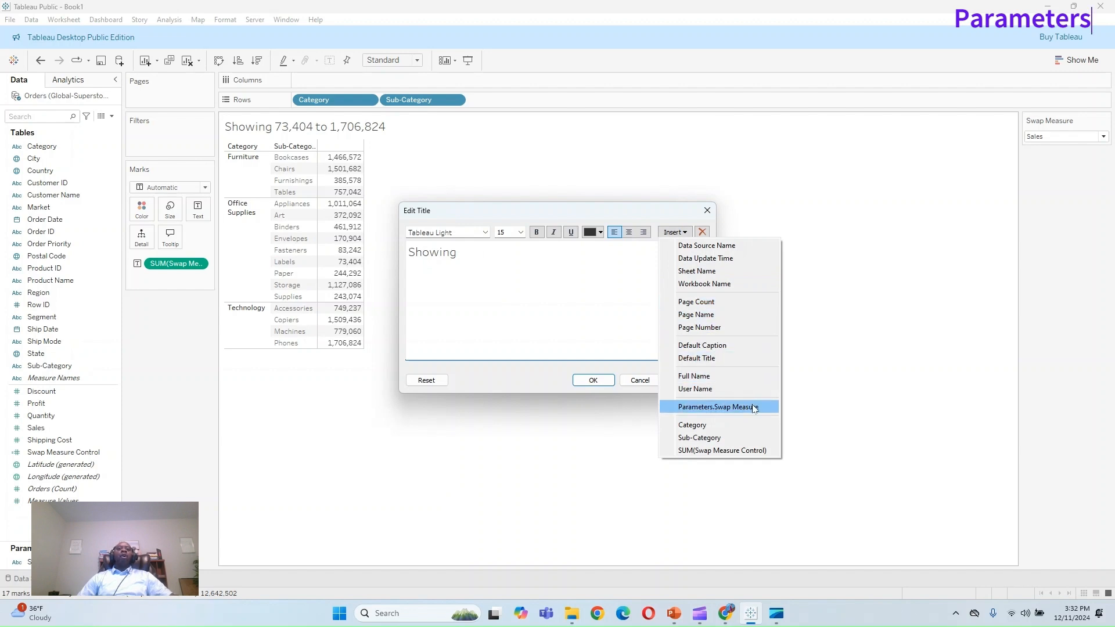
{"action": "left_click", "coordinate": [718, 407]}
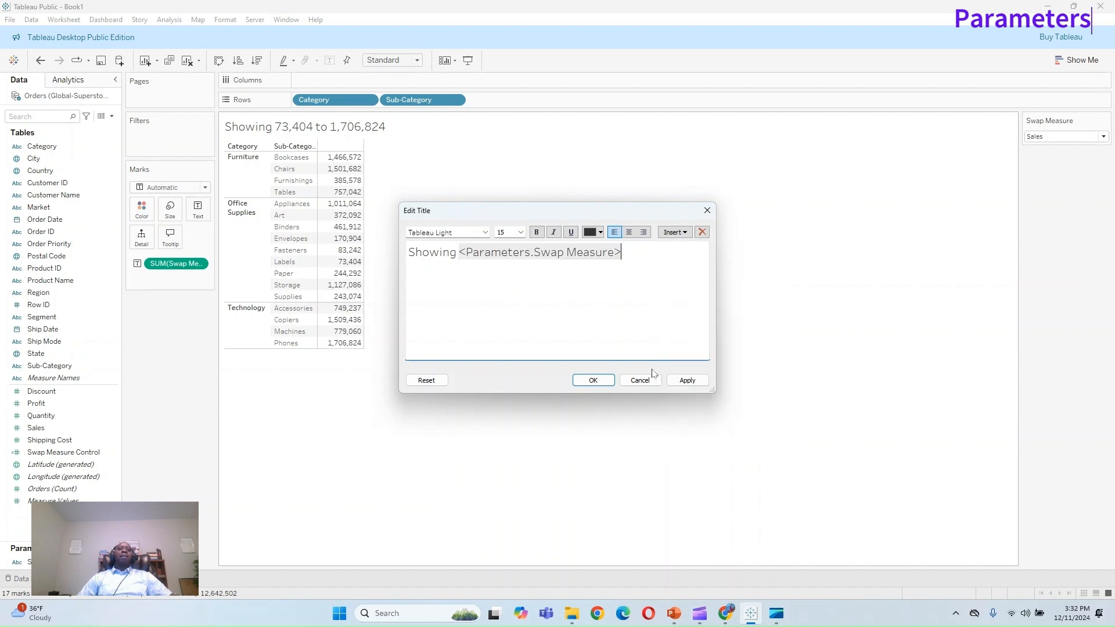
{"action": "left_click", "coordinate": [687, 381]}
{"action": "left_click", "coordinate": [603, 388]}
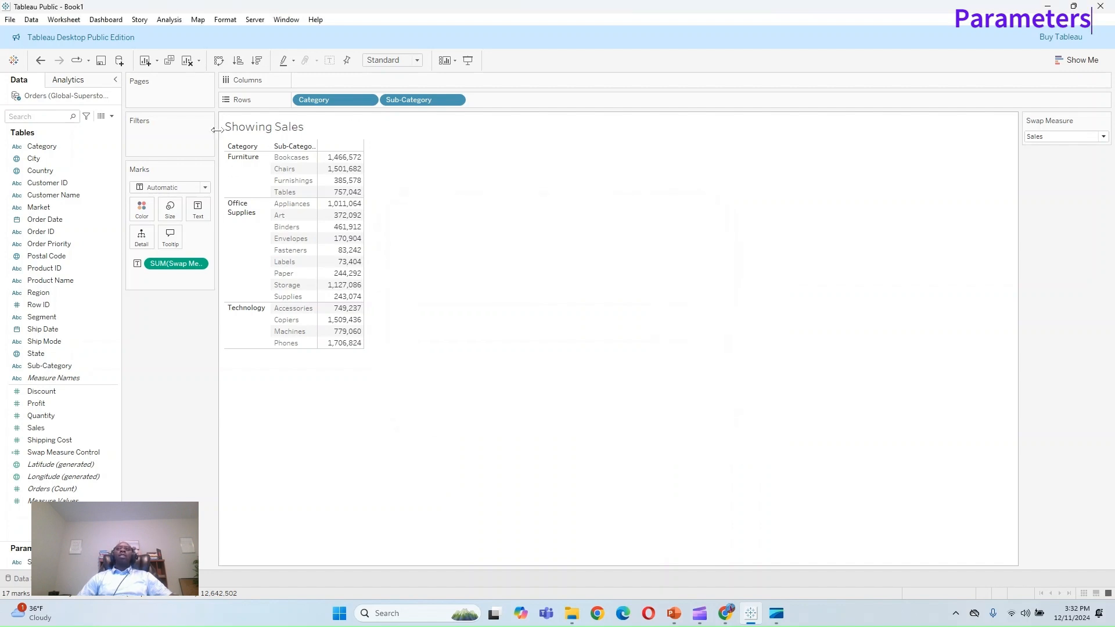
Step: Test the dynamic title by cycling the Swap Measure parameter through Quantity, Sales and Profit
{"action": "left_click", "coordinate": [1048, 139]}
{"action": "left_click", "coordinate": [1045, 157]}
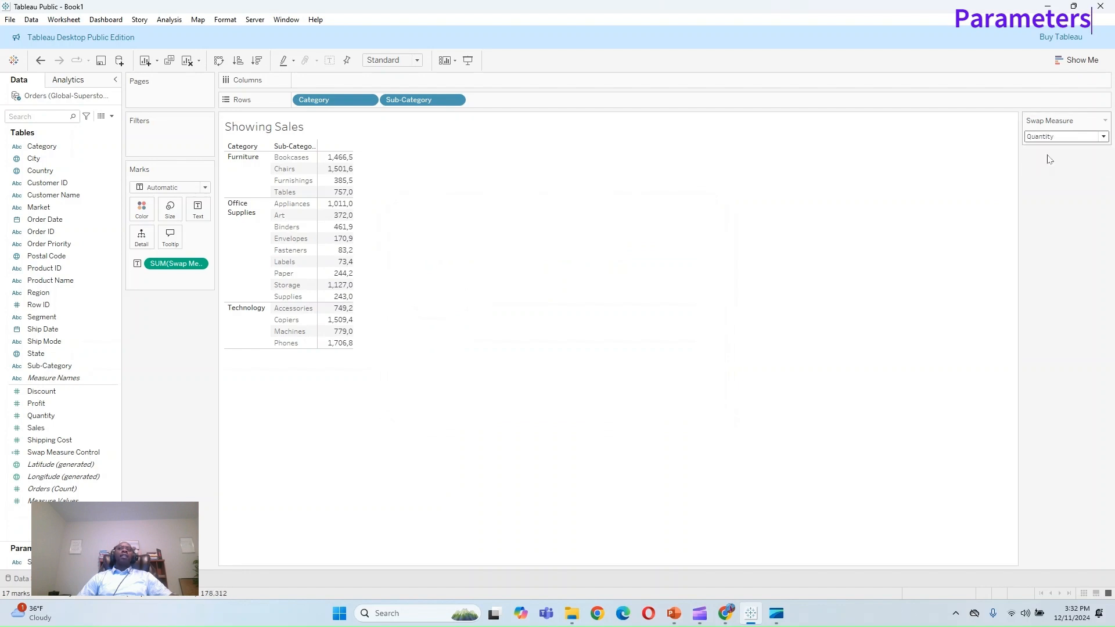
{"action": "left_click", "coordinate": [1047, 138]}
{"action": "left_click", "coordinate": [1046, 168]}
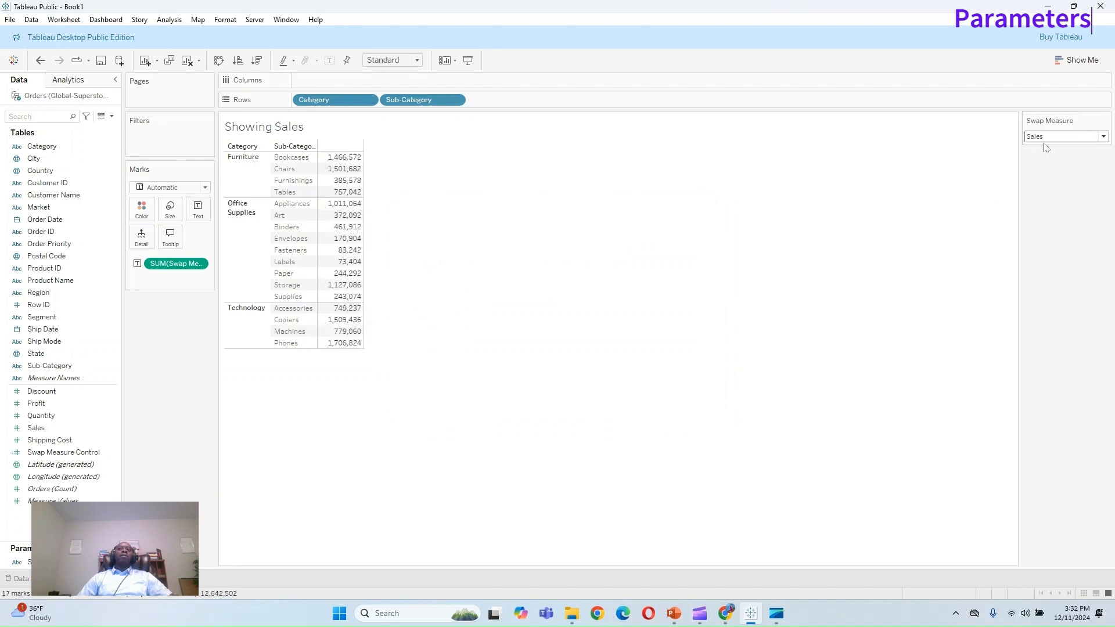
{"action": "left_click", "coordinate": [1045, 138]}
{"action": "left_click", "coordinate": [1046, 150]}
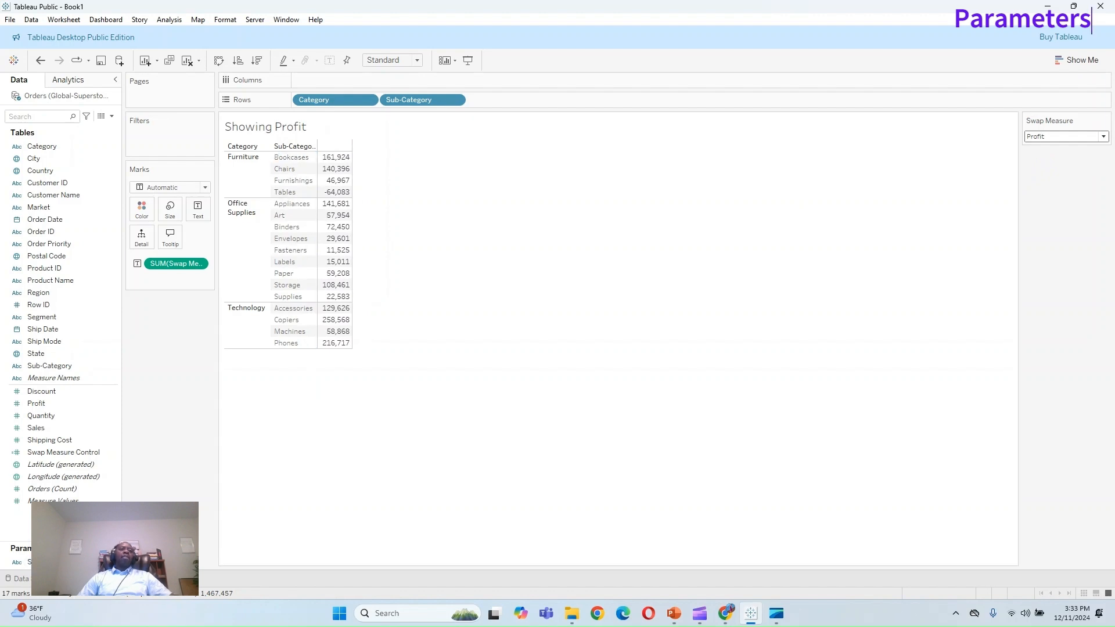
Step: Add a new worksheet and rename it as Swap Dimension
{"action": "left_click", "coordinate": [143, 579]}
{"action": "right_click", "coordinate": [142, 578]}
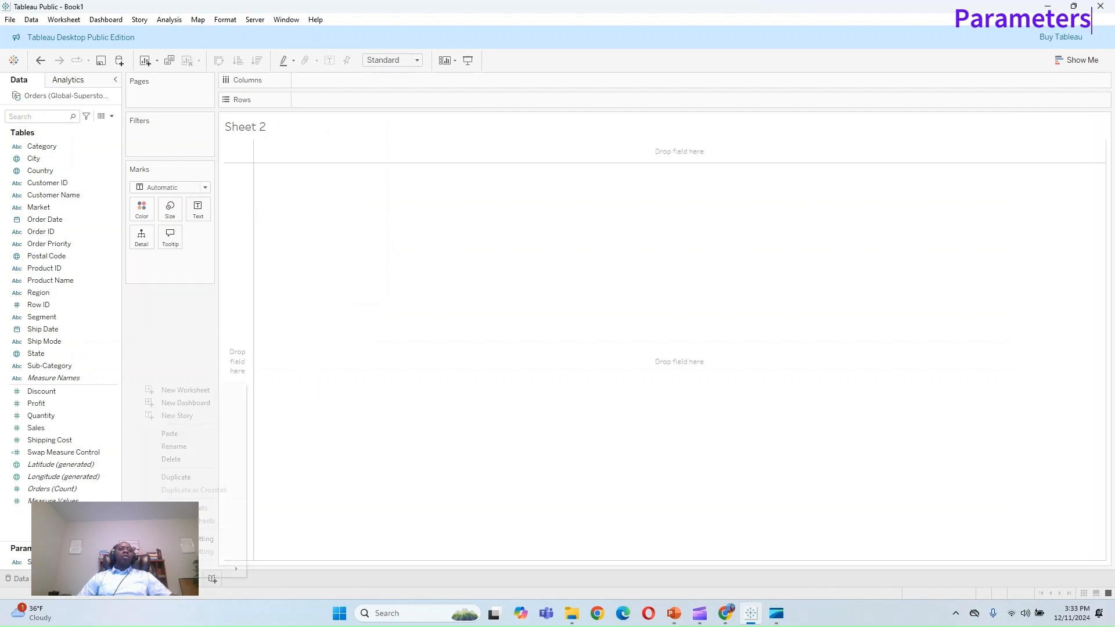
{"action": "left_click", "coordinate": [173, 447]}
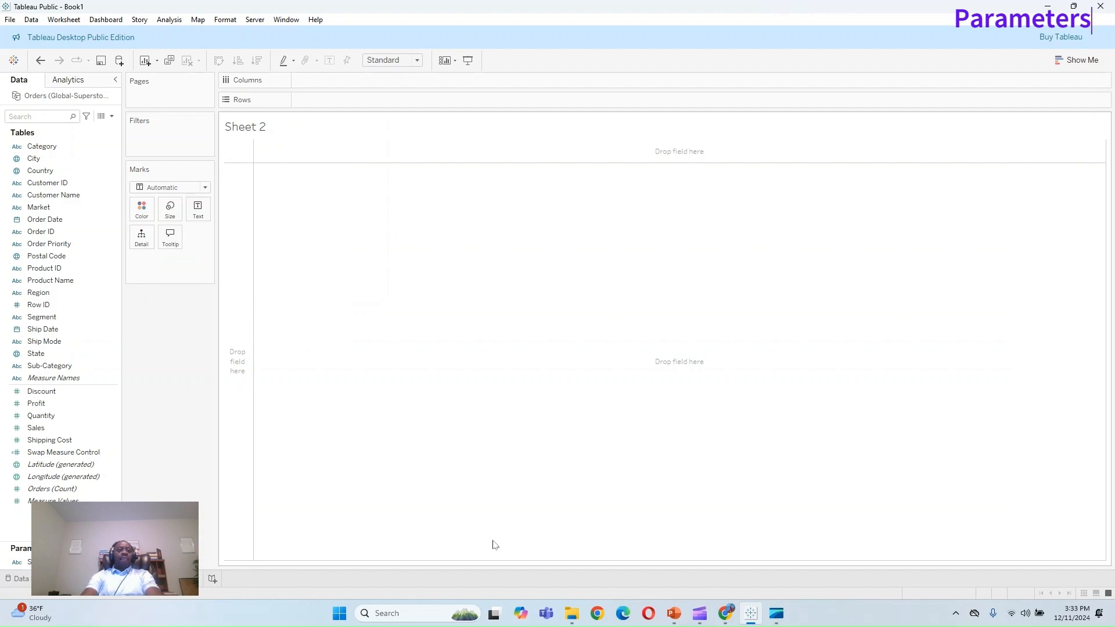
{"action": "type", "text": "mension"}
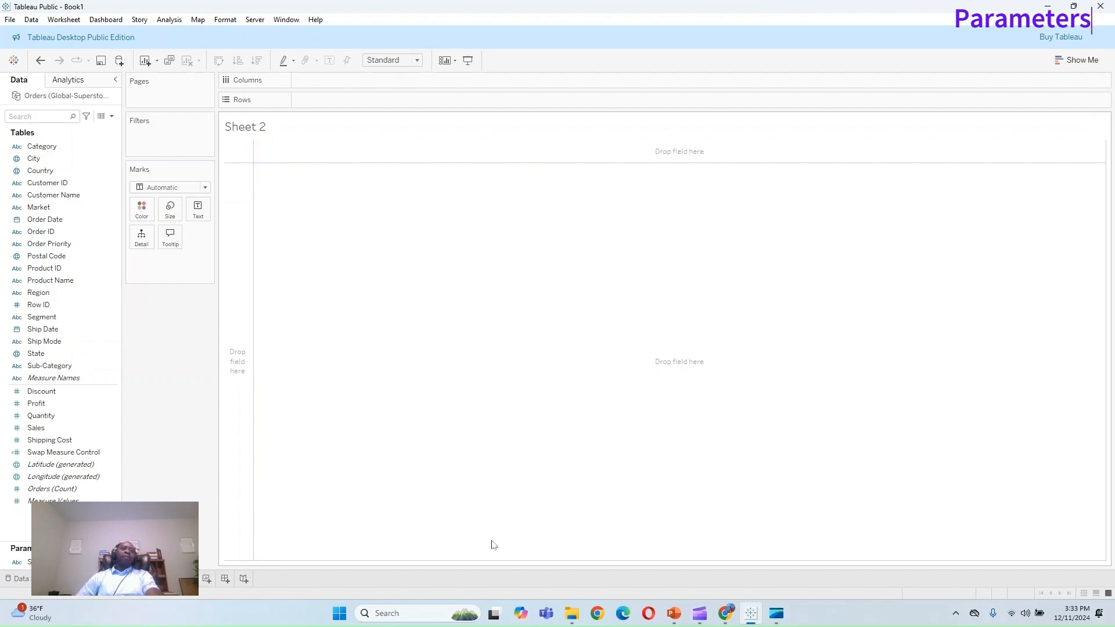
{"action": "key", "text": "Return"}
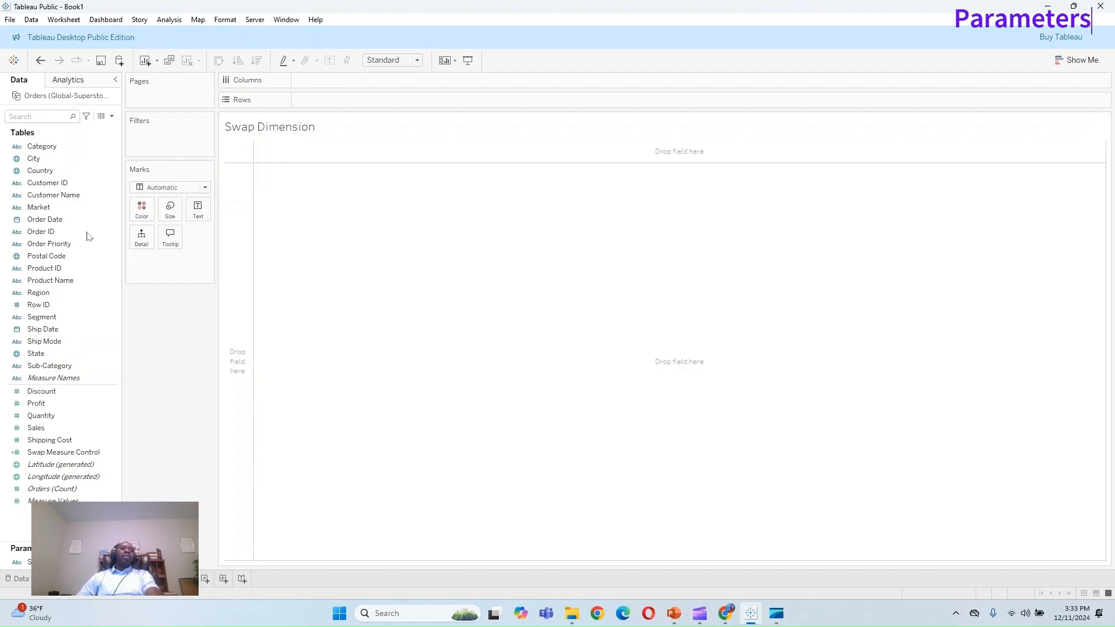
Step: Create a new parameter and name it Swap Dimension
{"action": "left_click", "coordinate": [112, 116]}
{"action": "left_click", "coordinate": [96, 146]}
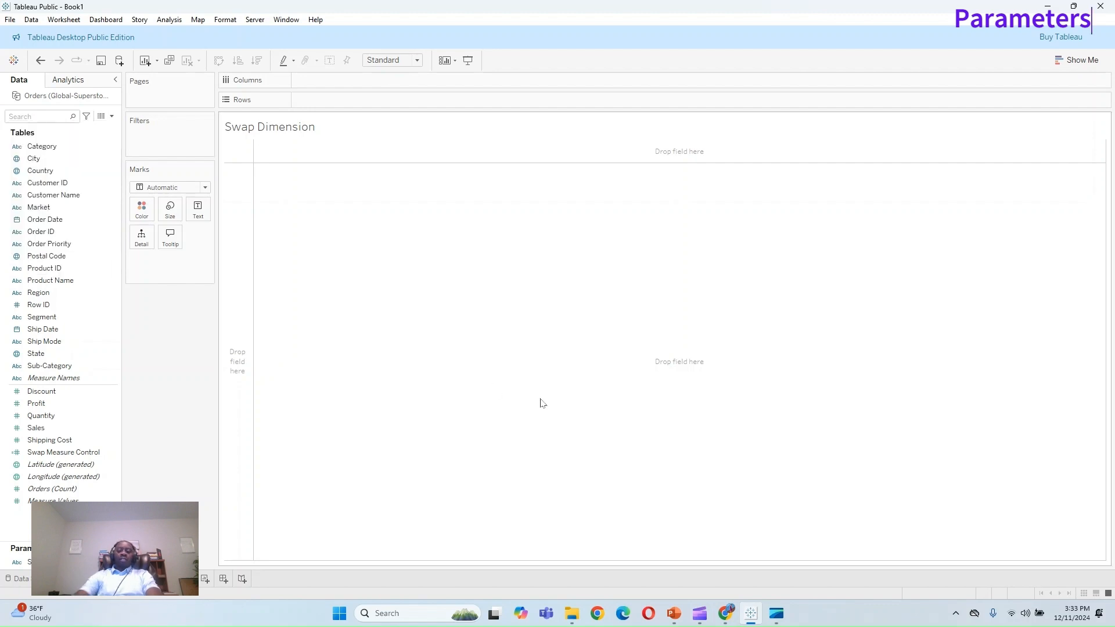
{"action": "key", "text": "BackSpace"}
{"action": "key", "text": "BackSpace"}
{"action": "key", "text": "BackSpace"}
{"action": "key", "text": "BackSpace"}
{"action": "key", "text": "BackSpace"}
{"action": "key", "text": "BackSpace"}
{"action": "key", "text": "BackSpace"}
{"action": "key", "text": "BackSpace"}
{"action": "key", "text": "BackSpace"}
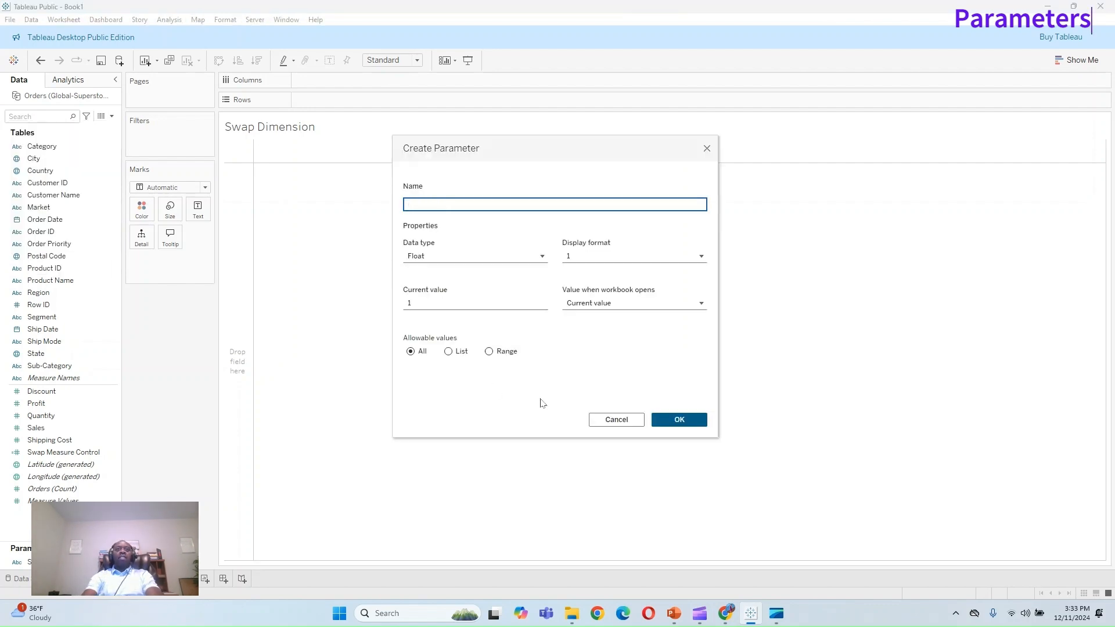
{"action": "type", "text": "Swa"}
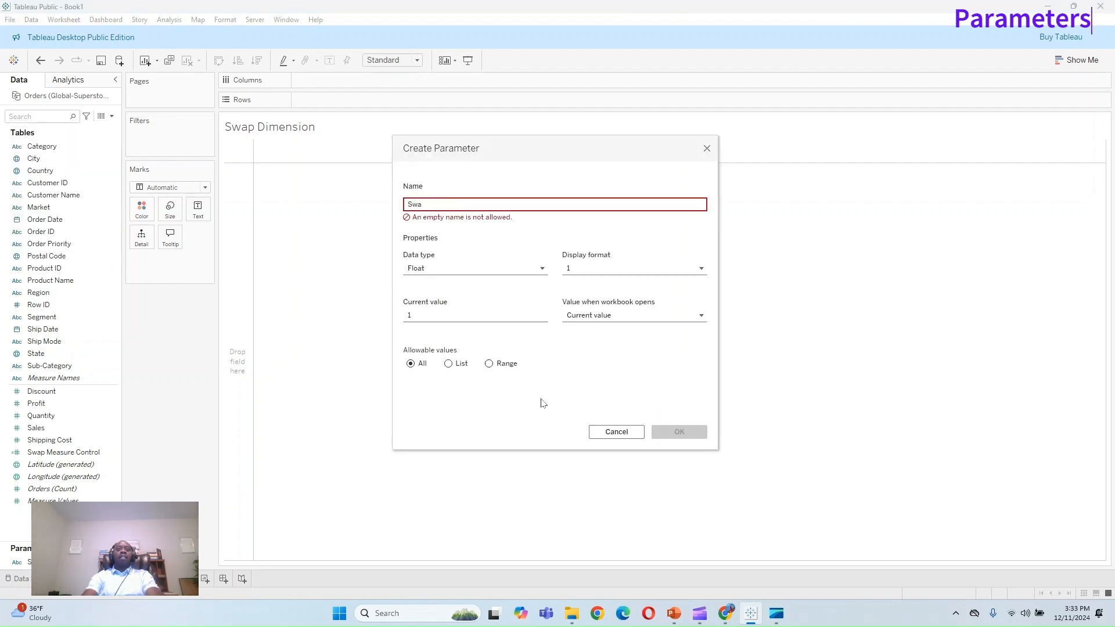
{"action": "type", "text": "pDimension"}
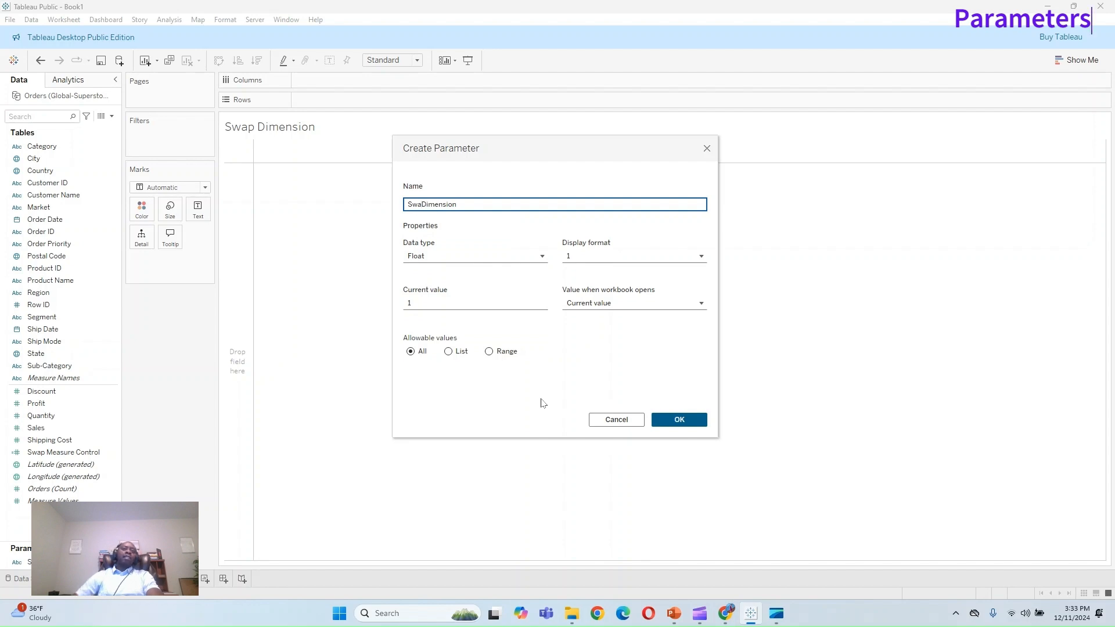
Step: Set the parameter's data type to String and restrict its allowable values to a list
{"action": "left_click", "coordinate": [544, 257]}
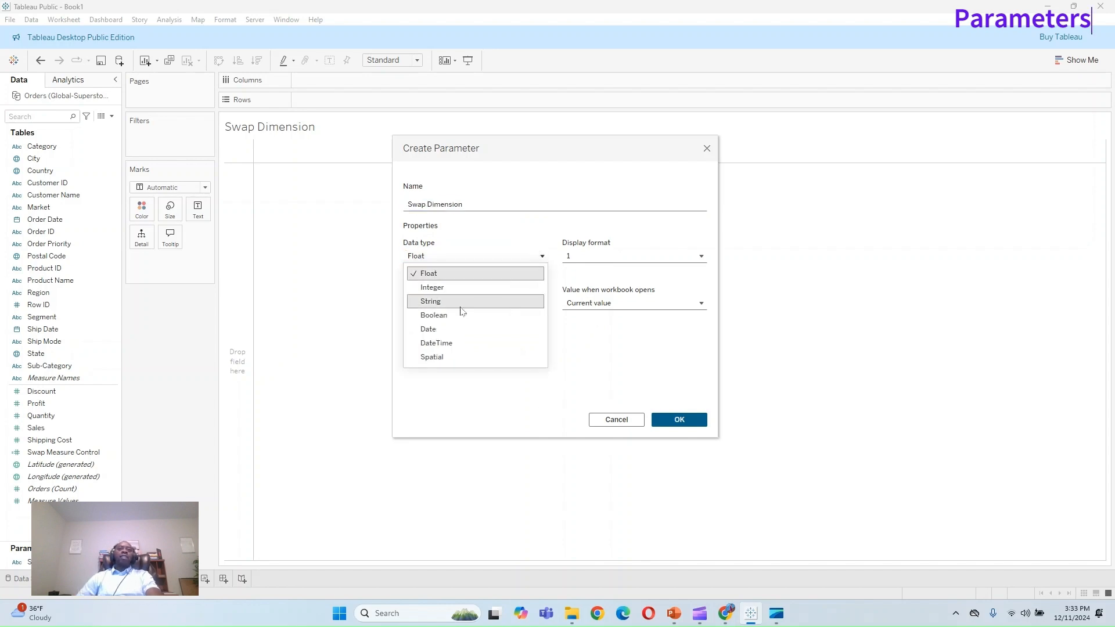
{"action": "left_click", "coordinate": [460, 309]}
{"action": "left_click", "coordinate": [448, 353]}
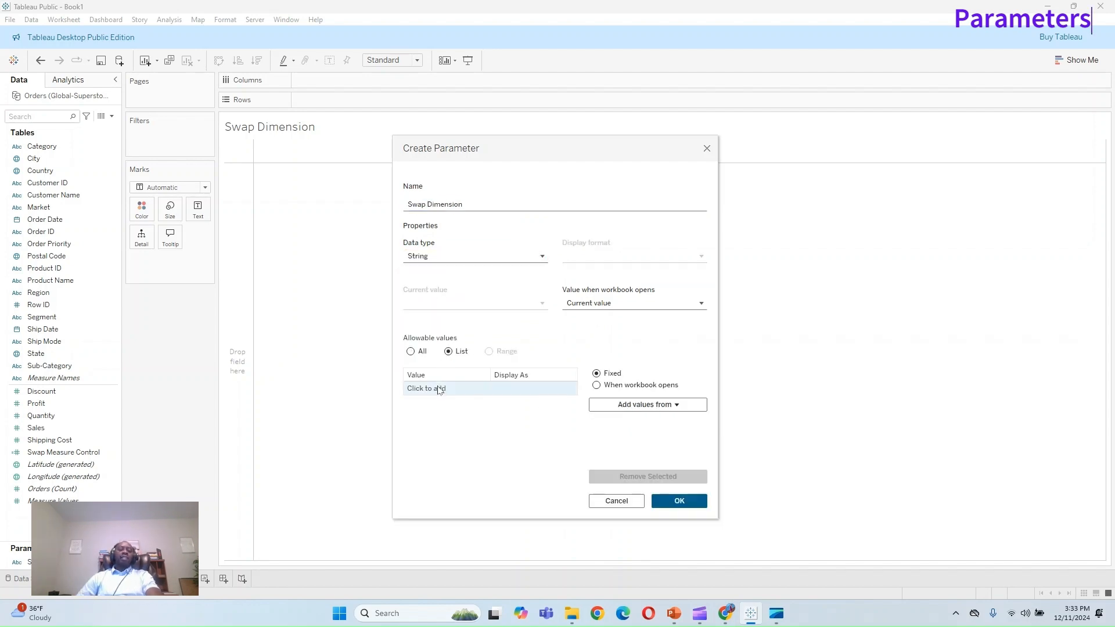
Step: Enter Category and Segment as the list values, save the parameter and show its control on the sheet
{"action": "left_click", "coordinate": [461, 391]}
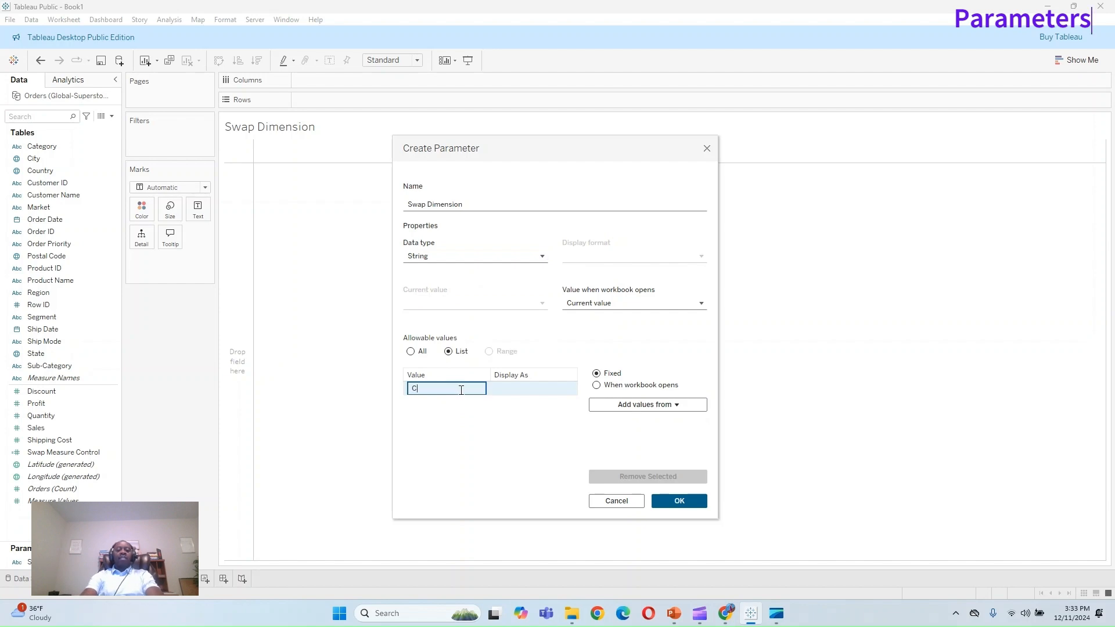
{"action": "type", "text": "Category"}
{"action": "key", "text": "Return"}
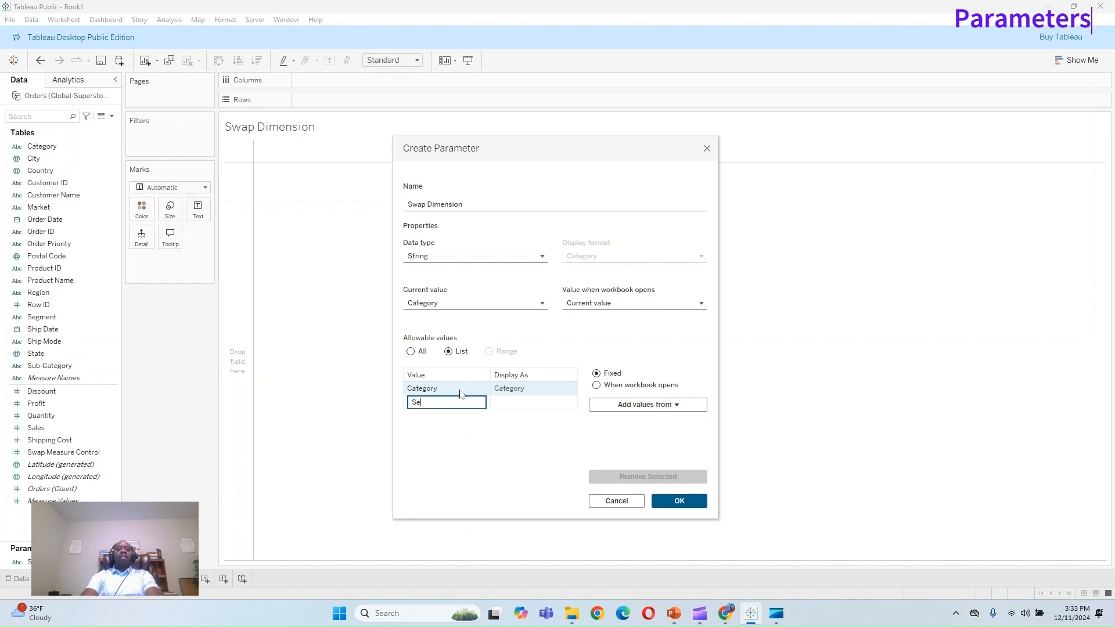
{"action": "type", "text": "Segment"}
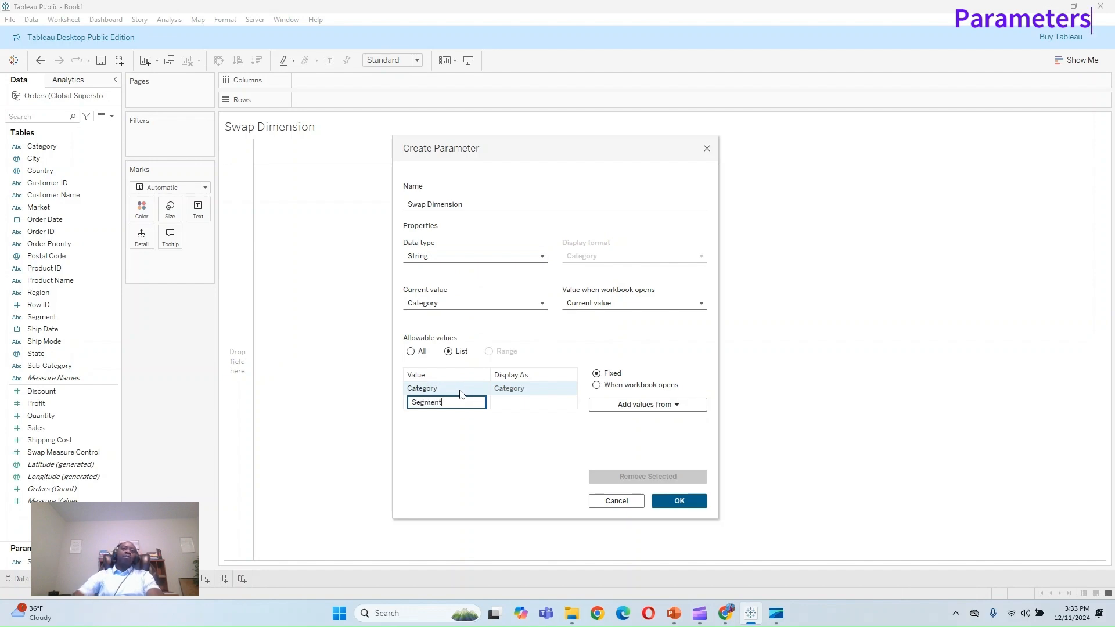
{"action": "key", "text": "Return"}
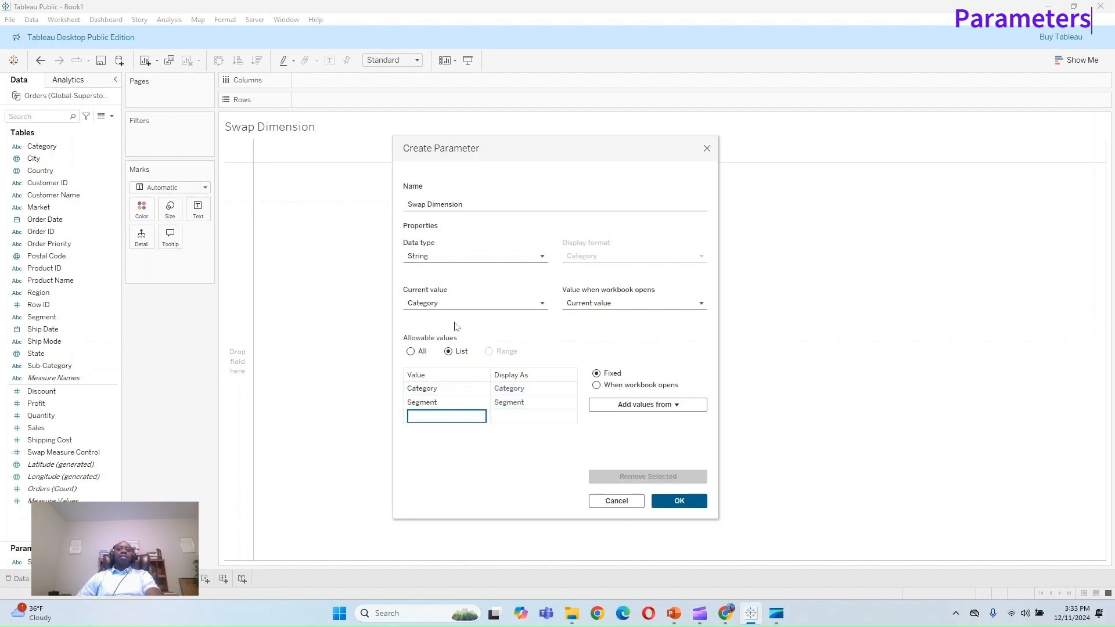
{"action": "left_click", "coordinate": [679, 500]}
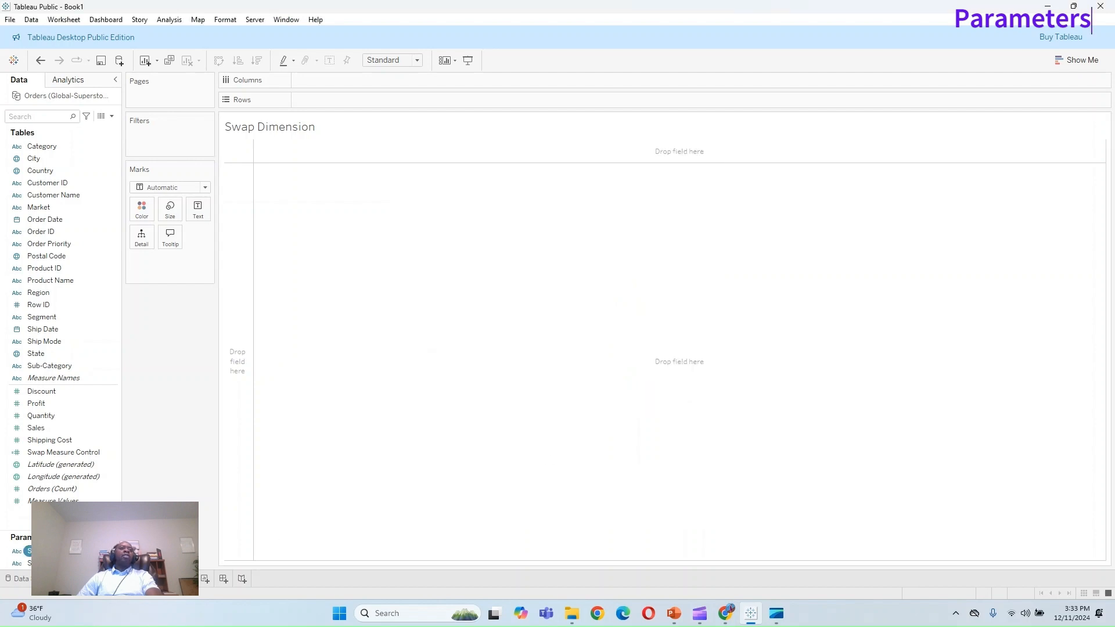
{"action": "right_click", "coordinate": [105, 552]}
{"action": "left_click", "coordinate": [131, 343]}
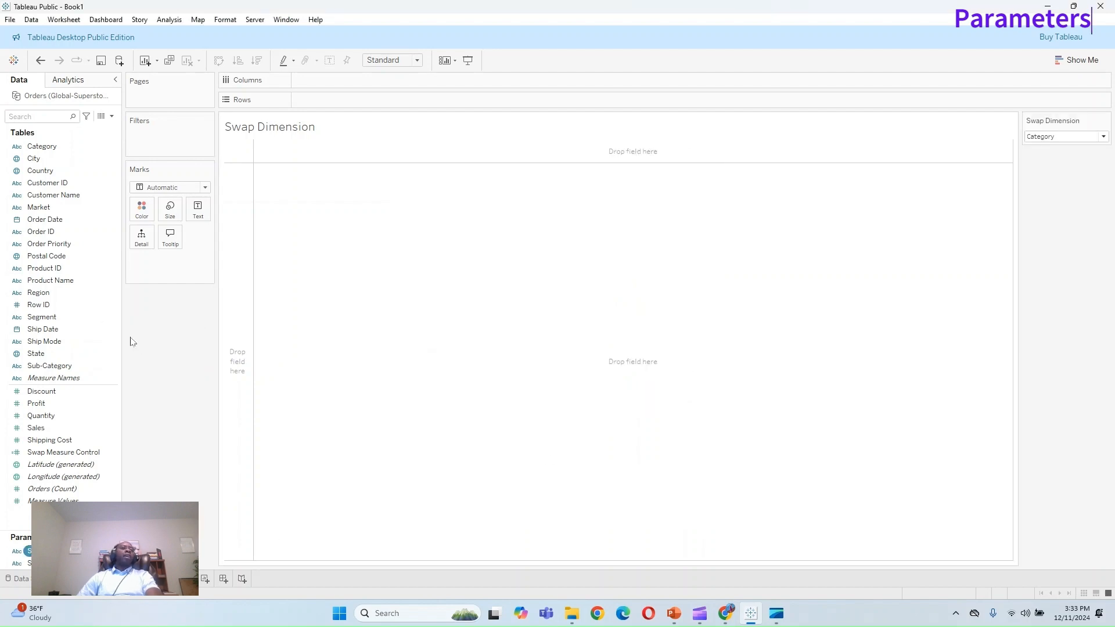
Step: Create a new calculated field named Swap Dimension Control
{"action": "left_click", "coordinate": [112, 116]}
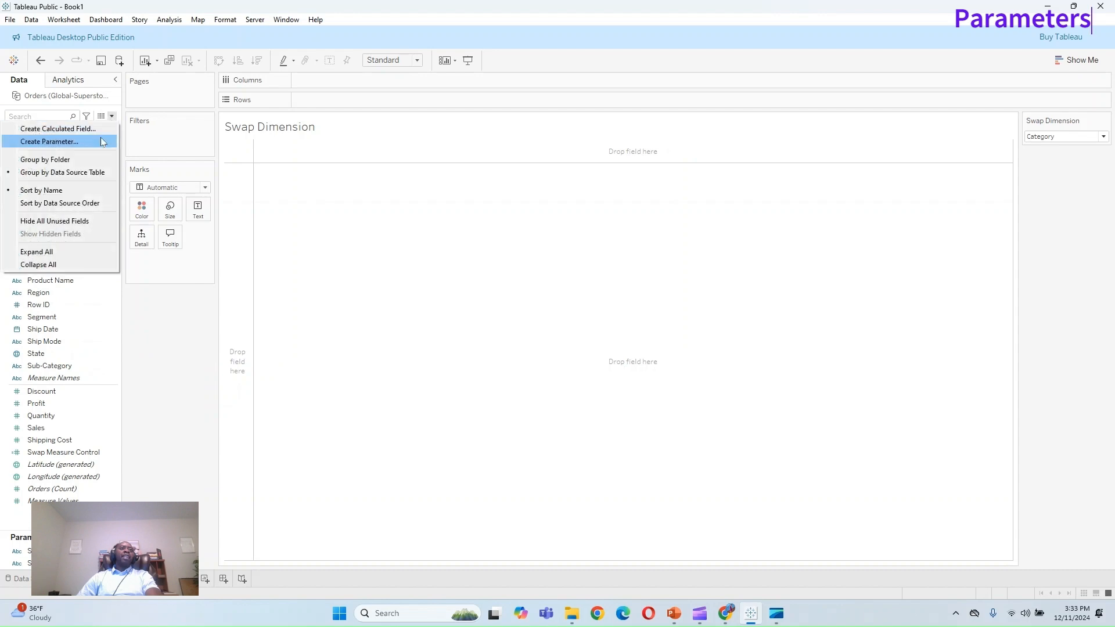
{"action": "left_click", "coordinate": [70, 128]}
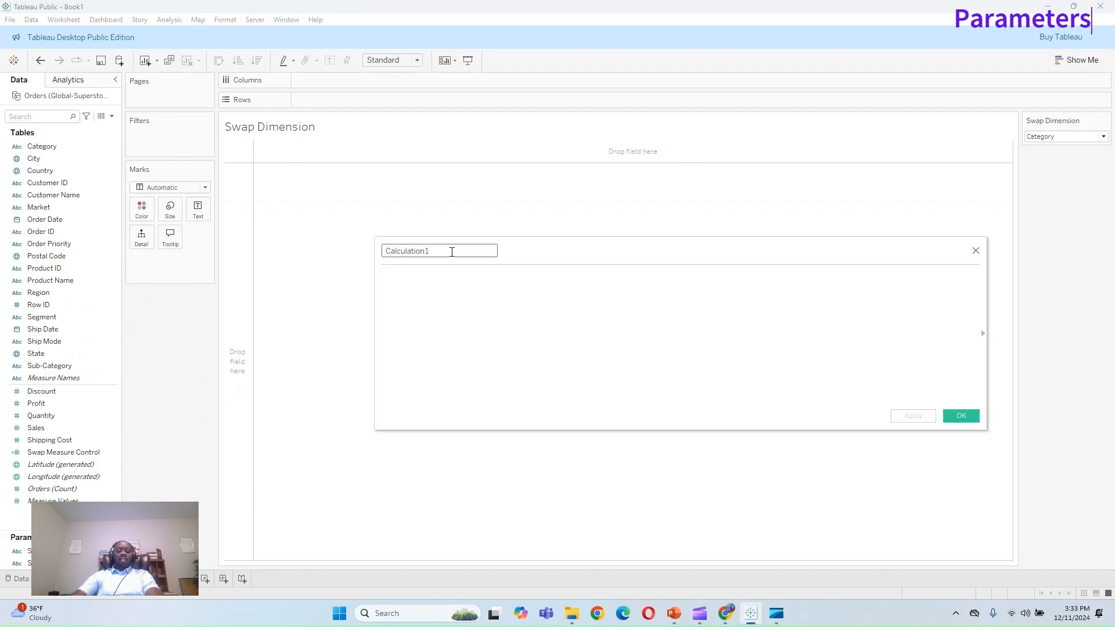
{"action": "type", "text": "Swap"}
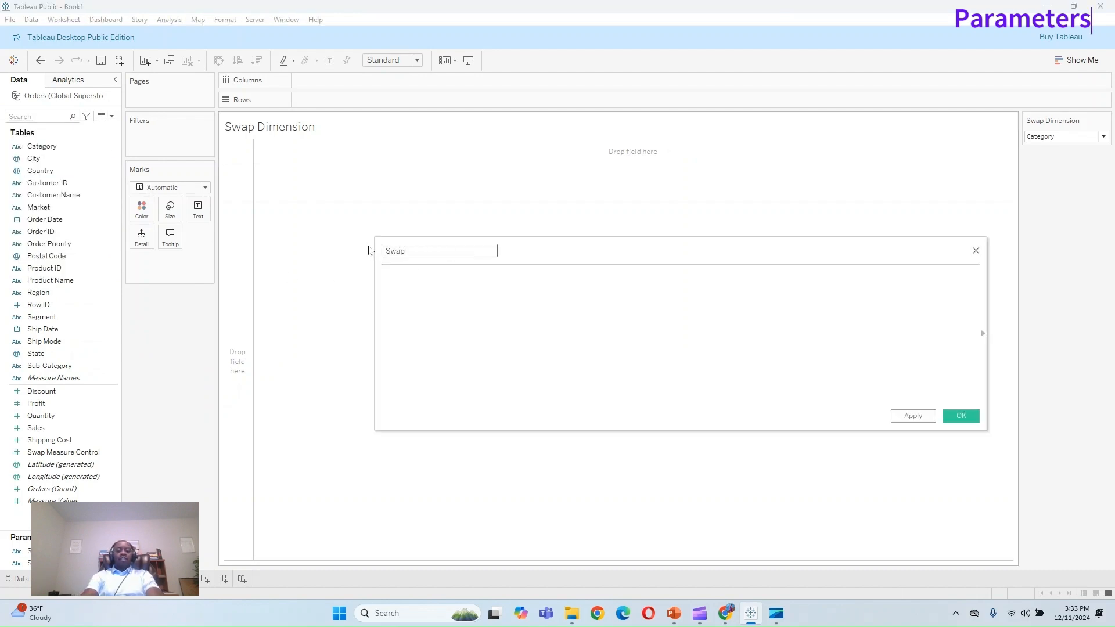
{"action": "type", "text": " Dimension Control"}
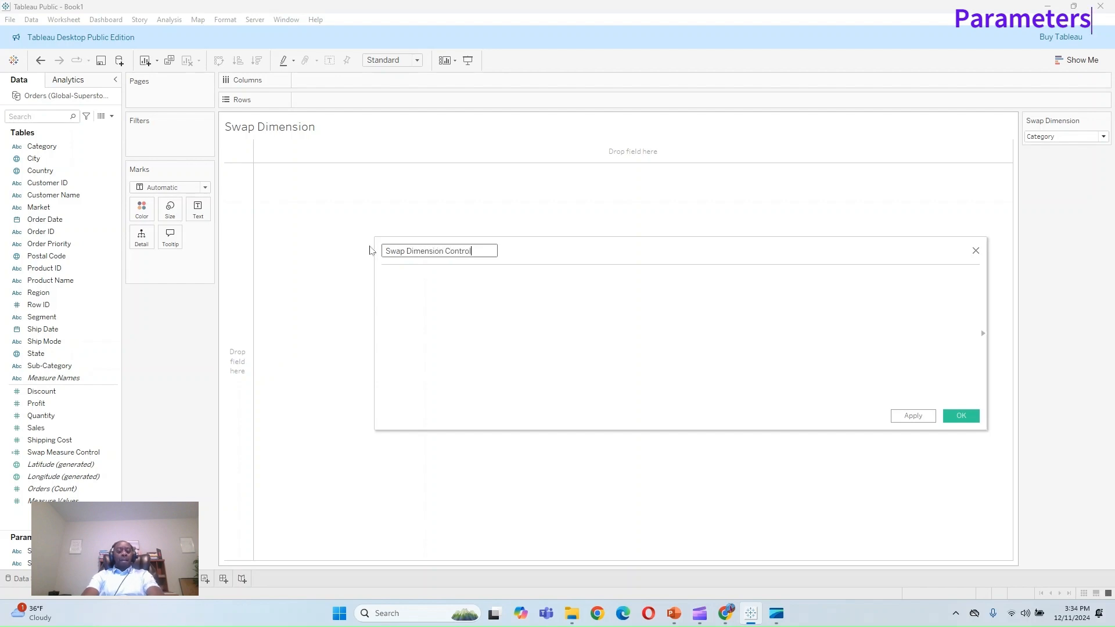
{"action": "key", "text": "Tab"}
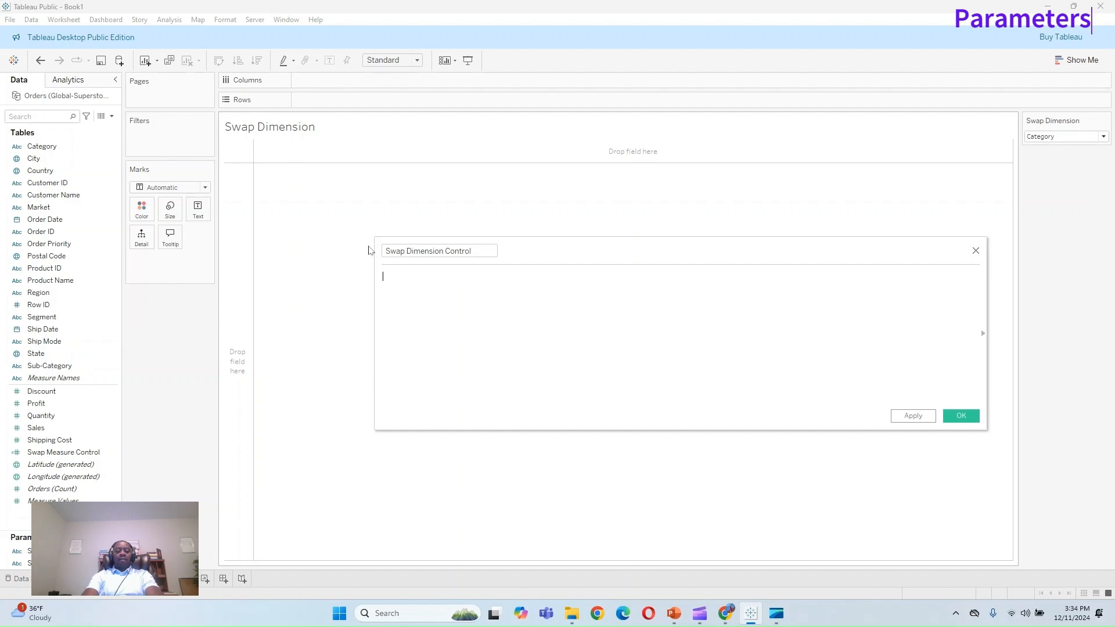
Step: Begin the calculation with CASE [Swap Dimension] and the branch WHEN 'Category' THEN [Category]
{"action": "type", "text": "CASE"}
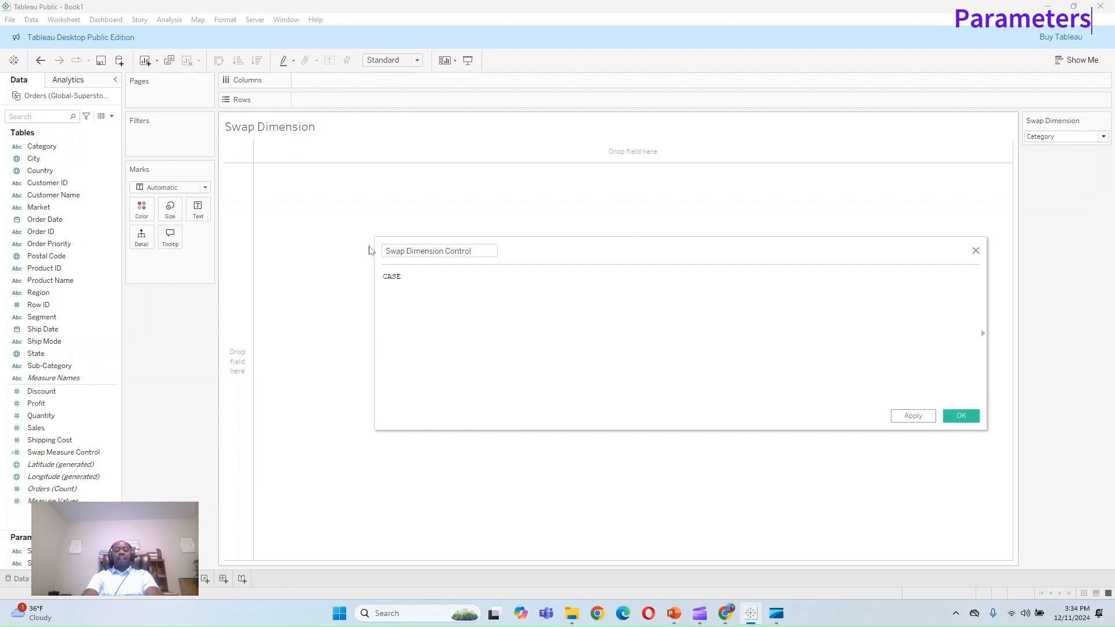
{"action": "type", "text": " Sa"}
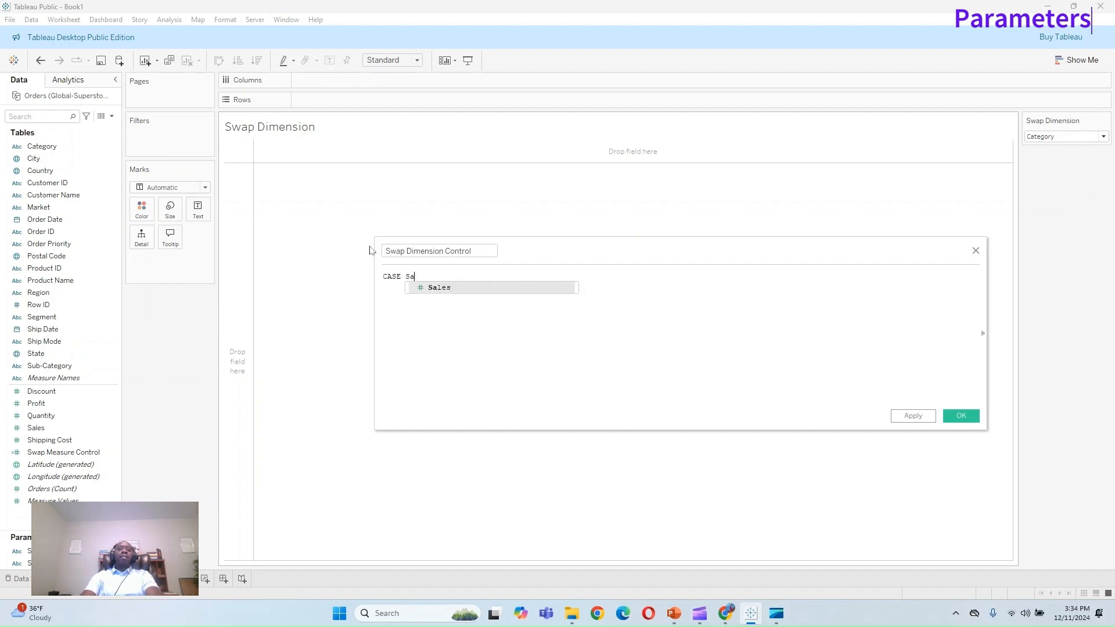
{"action": "type", "text": "w"}
{"action": "key", "text": "Return"}
{"action": "key", "text": "Return"}
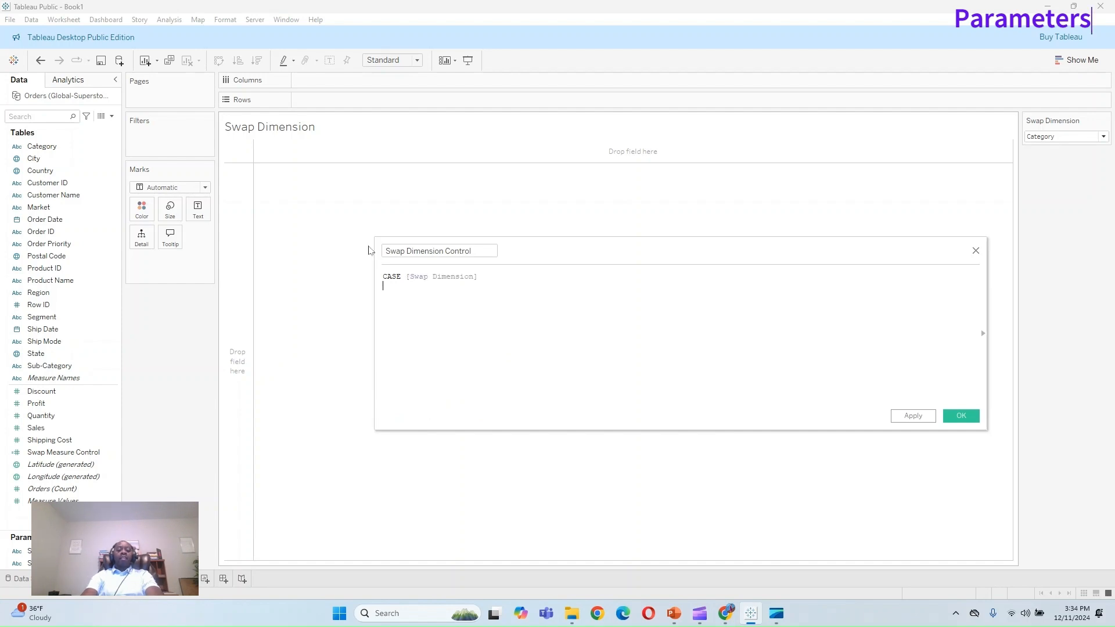
{"action": "type", "text": "WHEN 'Category' THEN Ca"}
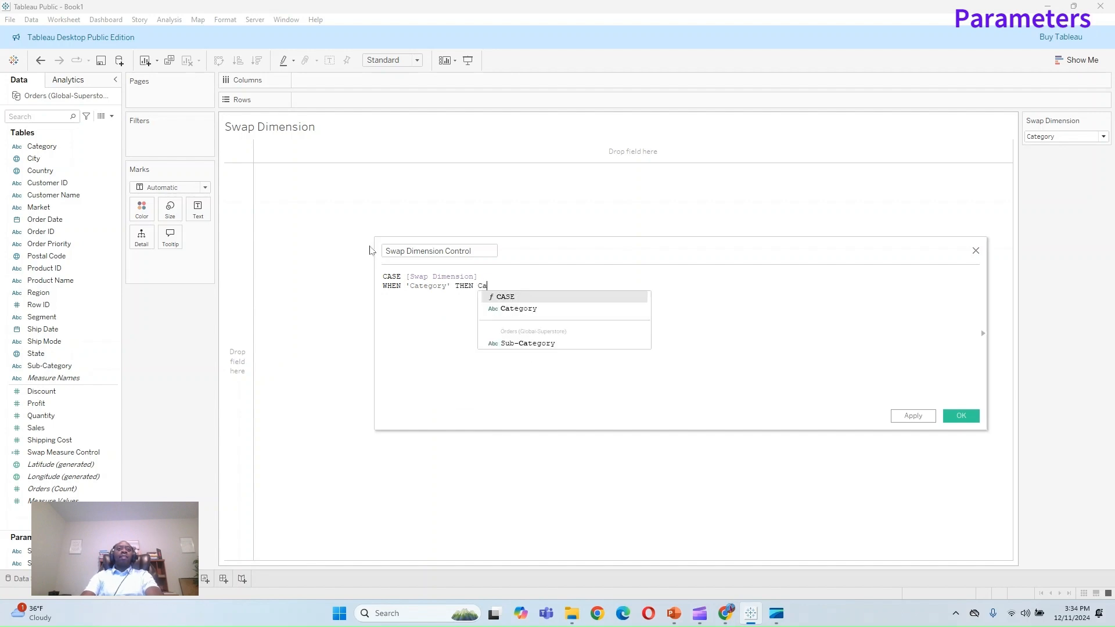
{"action": "key", "text": "Down"}
{"action": "key", "text": "Return"}
Step: Add the branch WHEN 'Segment' THEN [Segment], close the formula with END and save the calculated field
{"action": "type", "text": "WHEN"}
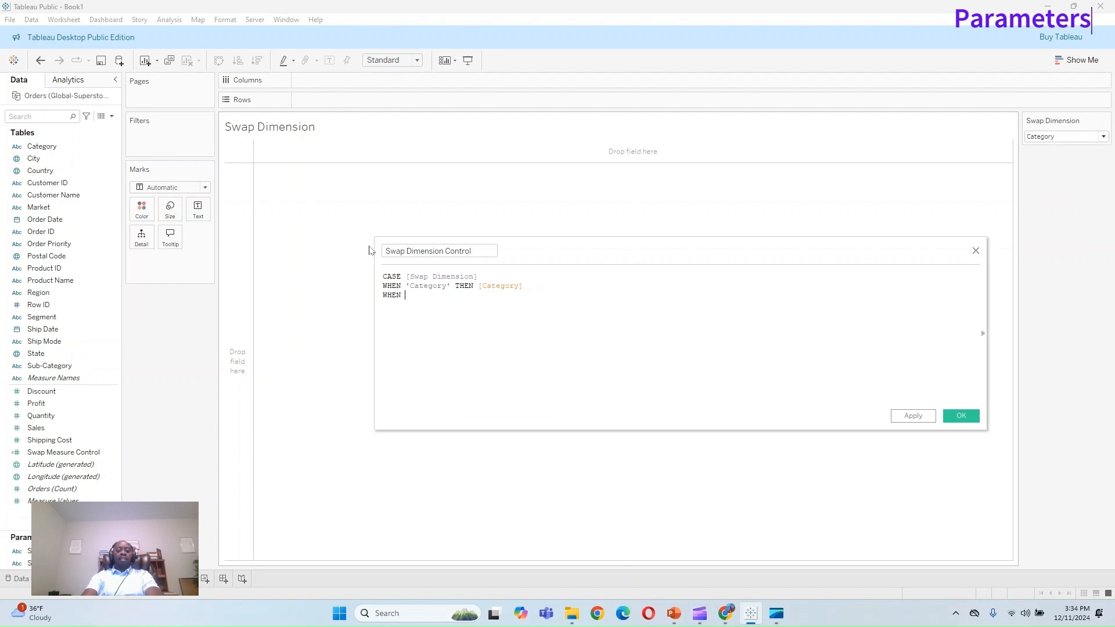
{"action": "type", "text": " 'Segment' THEN"}
{"action": "type", "text": " [Seg"}
{"action": "key", "text": "Return"}
{"action": "type", "text": "END"}
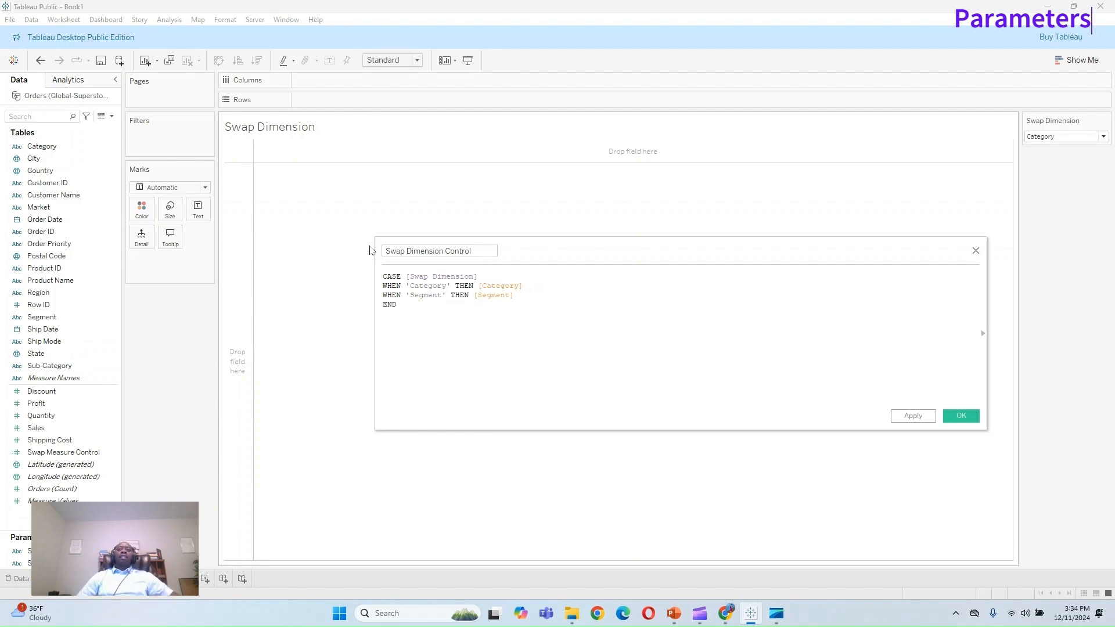
{"action": "left_click", "coordinate": [913, 416]}
{"action": "left_click", "coordinate": [961, 416]}
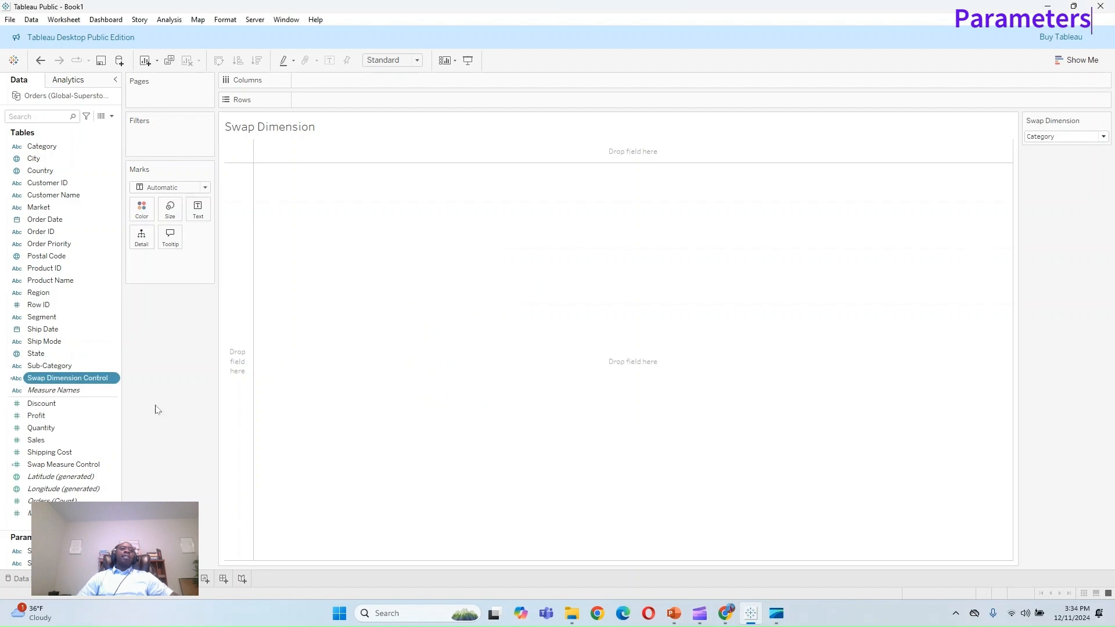
Step: Build a bar chart with Swap Dimension Control on columns and the sum of Profit on rows
{"action": "left_click_drag", "start_coordinate": [89, 384], "coordinate": [366, 101]}
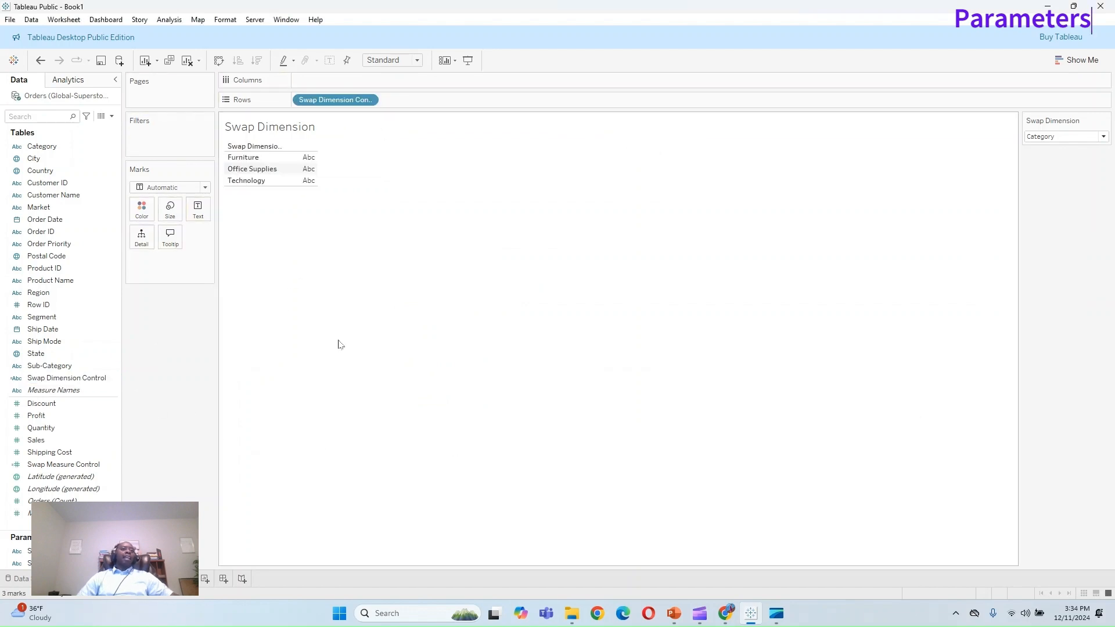
{"action": "left_click", "coordinate": [66, 442]}
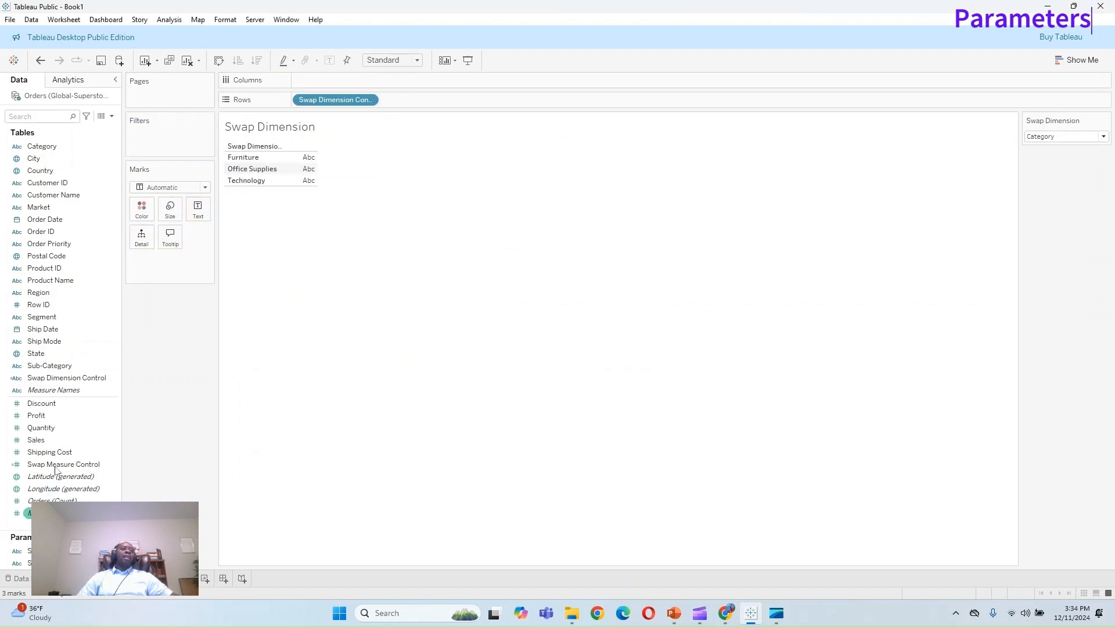
{"action": "double_click", "coordinate": [47, 417]}
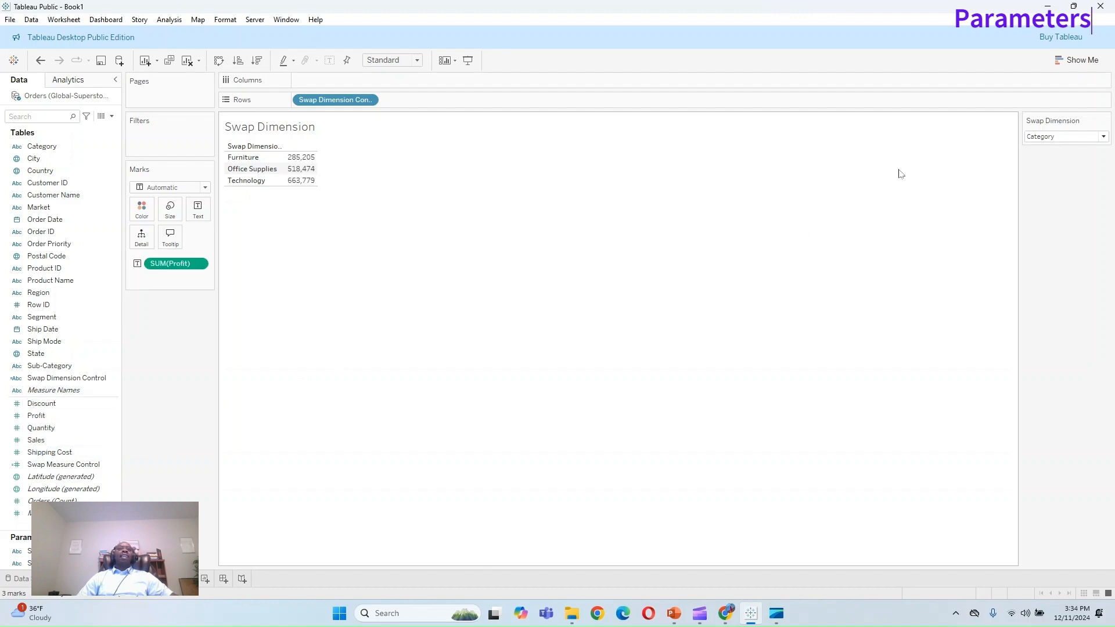
{"action": "left_click_drag", "start_coordinate": [336, 99], "coordinate": [337, 80]}
{"action": "left_click_drag", "start_coordinate": [177, 264], "coordinate": [343, 99]}
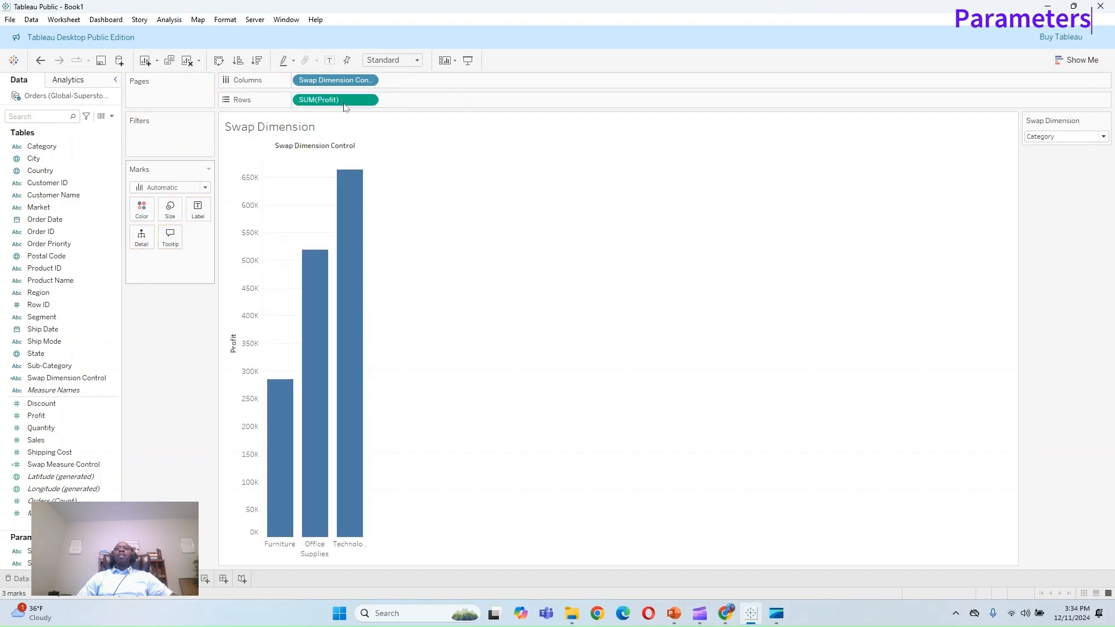
Step: Test the Swap Dimension parameter by switching it to Segment and back to Category
{"action": "left_click", "coordinate": [1051, 137]}
{"action": "left_click", "coordinate": [1049, 158]}
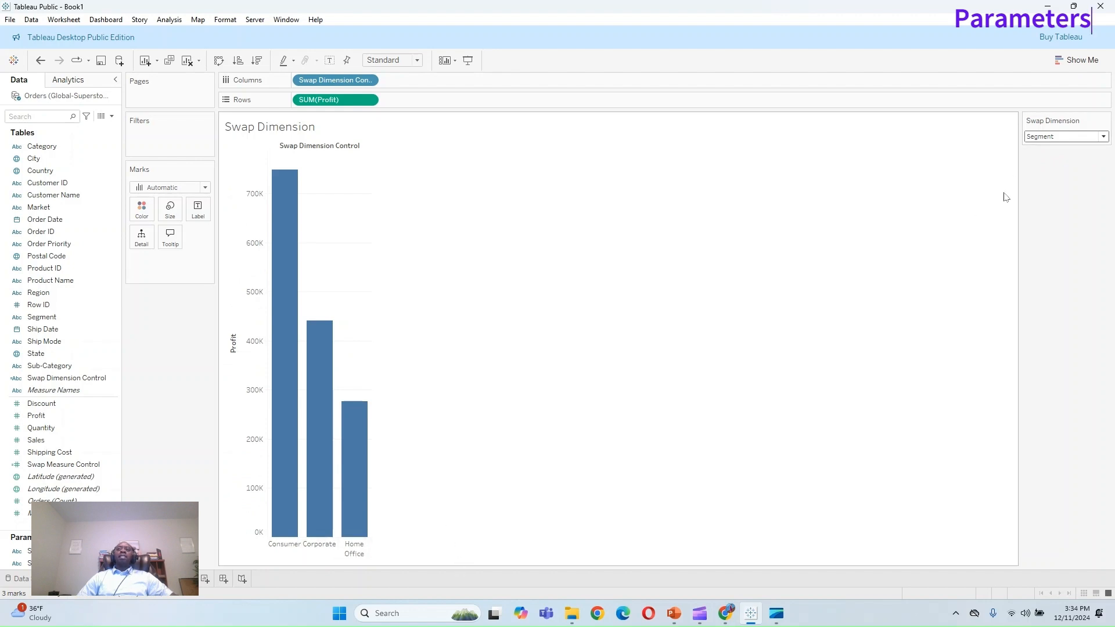
{"action": "left_click", "coordinate": [1032, 137]}
{"action": "left_click", "coordinate": [1035, 148]}
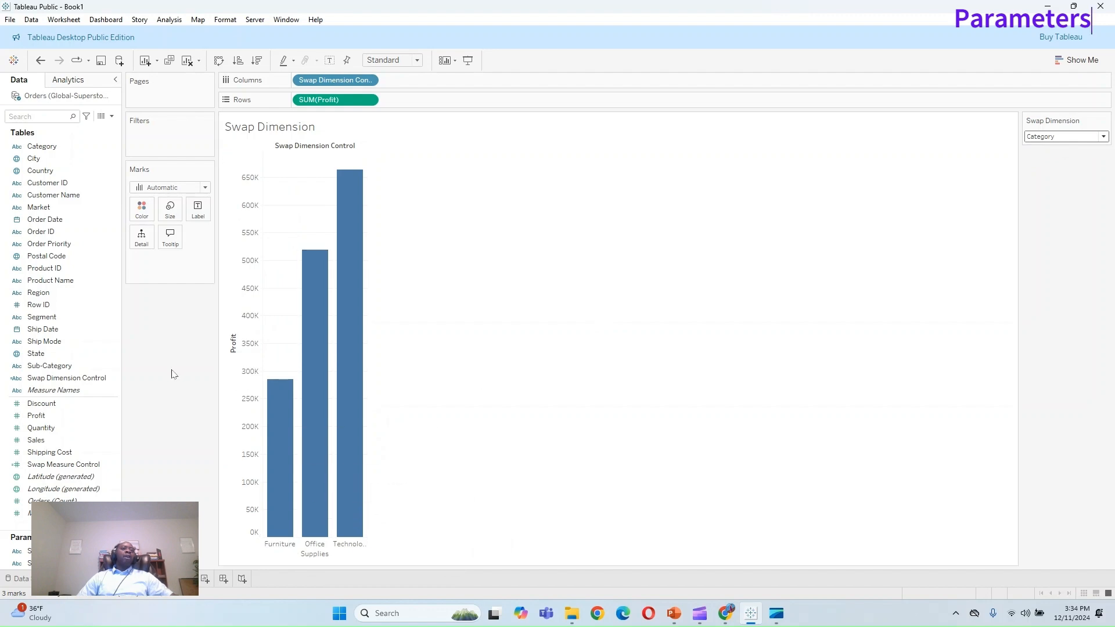
Step: Open the Swap Dimension Control calculation to review its CASE formula, and close it
{"action": "right_click", "coordinate": [64, 379]}
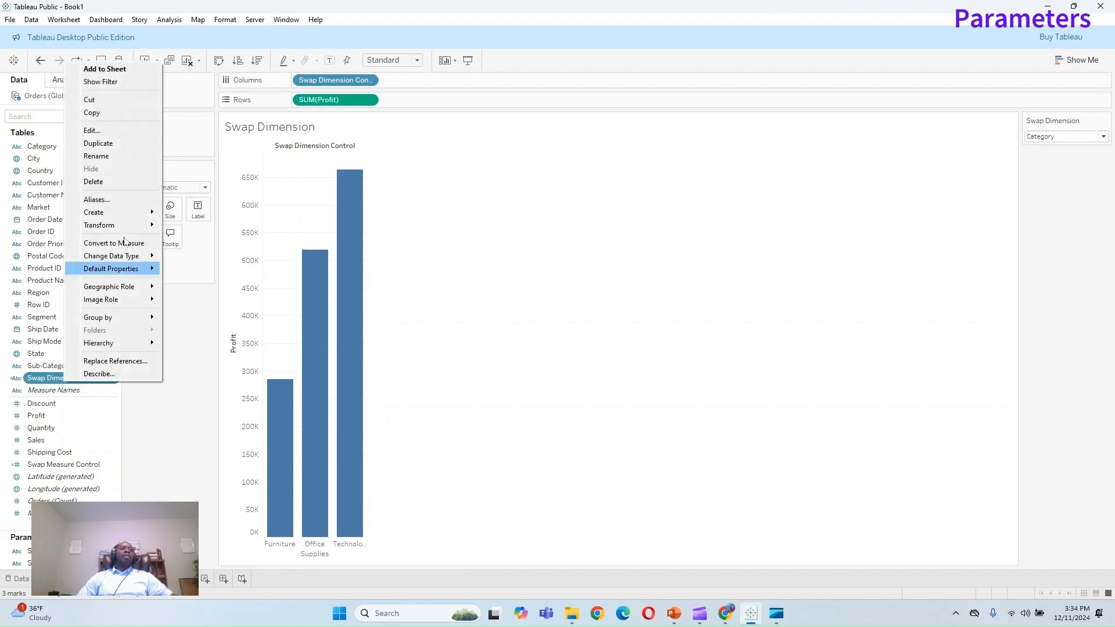
{"action": "left_click", "coordinate": [106, 131]}
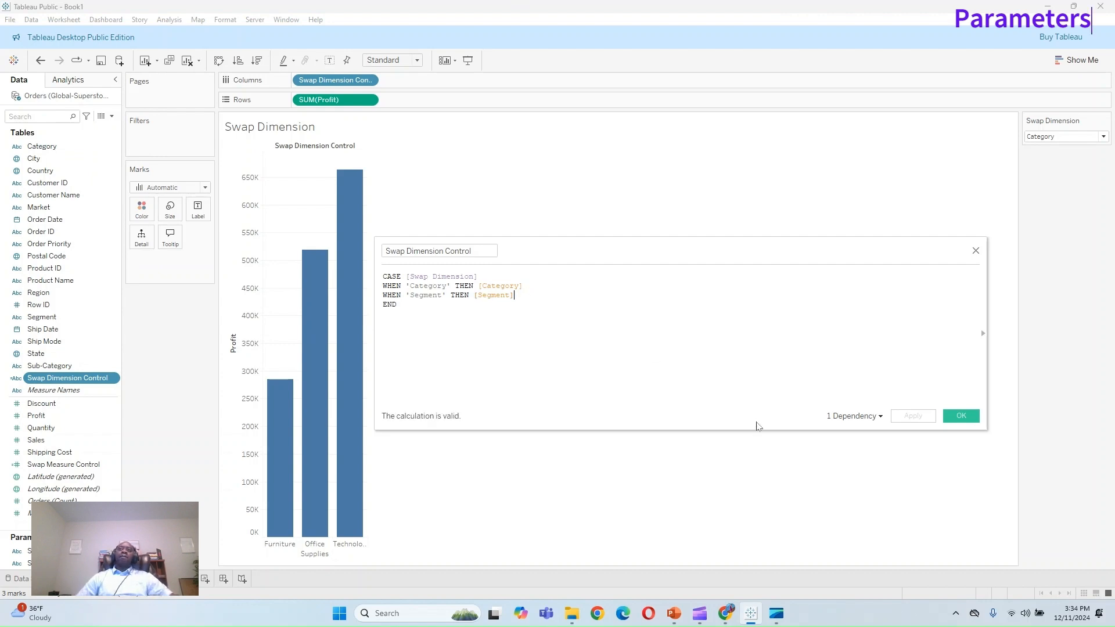
{"action": "left_click", "coordinate": [976, 253]}
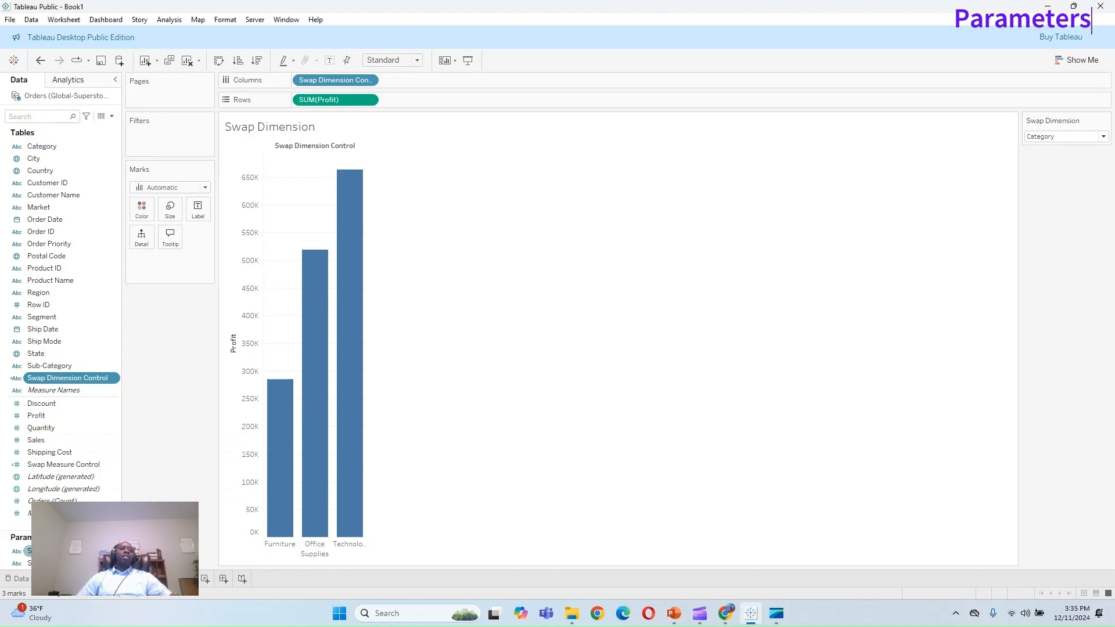
Step: Add Sub-Category to the allowable values of the Swap Dimension parameter and save it
{"action": "right_click", "coordinate": [27, 551]}
{"action": "left_click", "coordinate": [85, 389]}
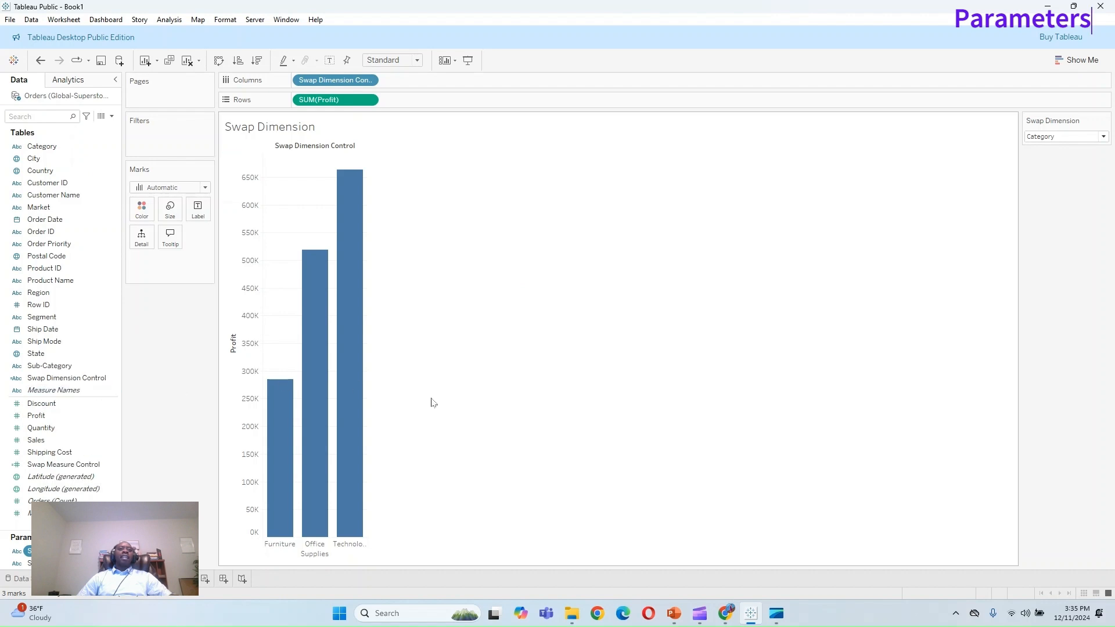
{"action": "left_click", "coordinate": [433, 377]}
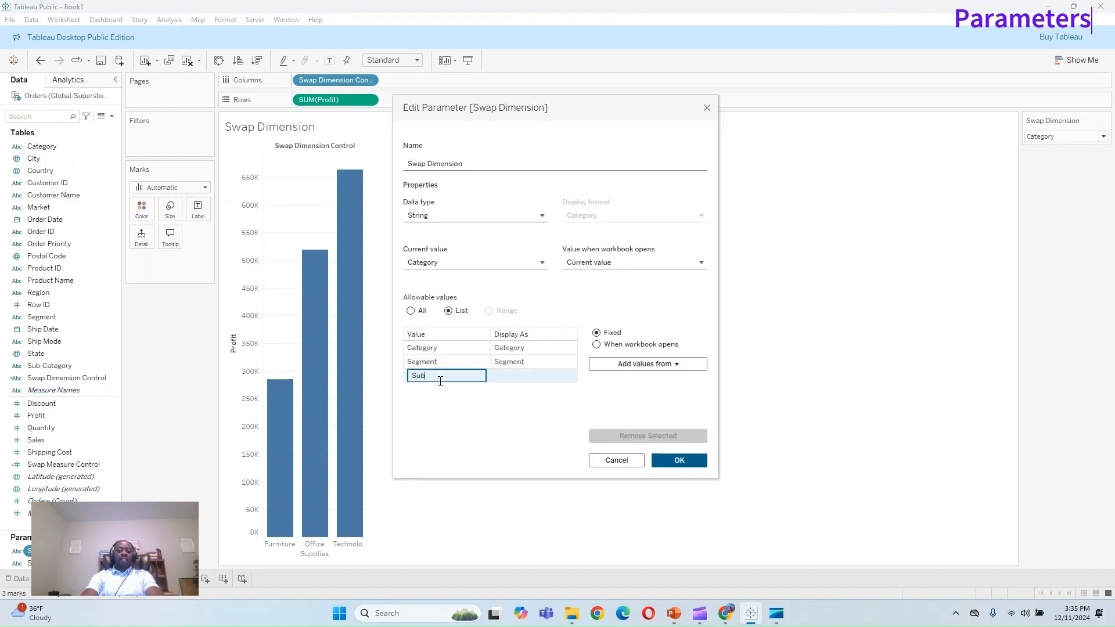
{"action": "type", "text": "Sub-Cate"}
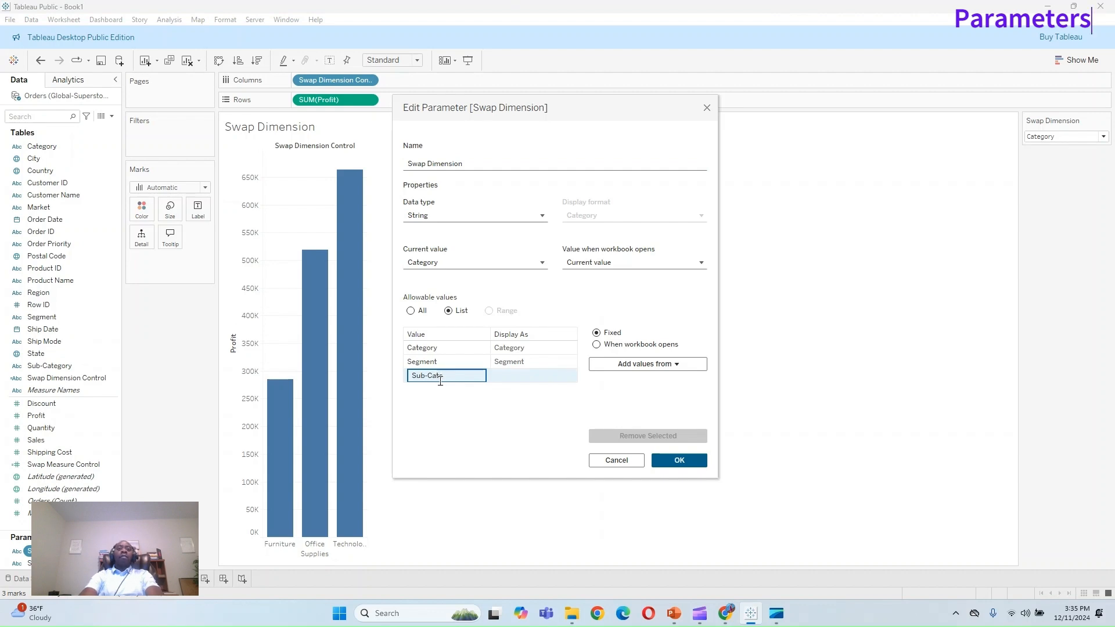
{"action": "type", "text": "gory"}
{"action": "key", "text": "Return"}
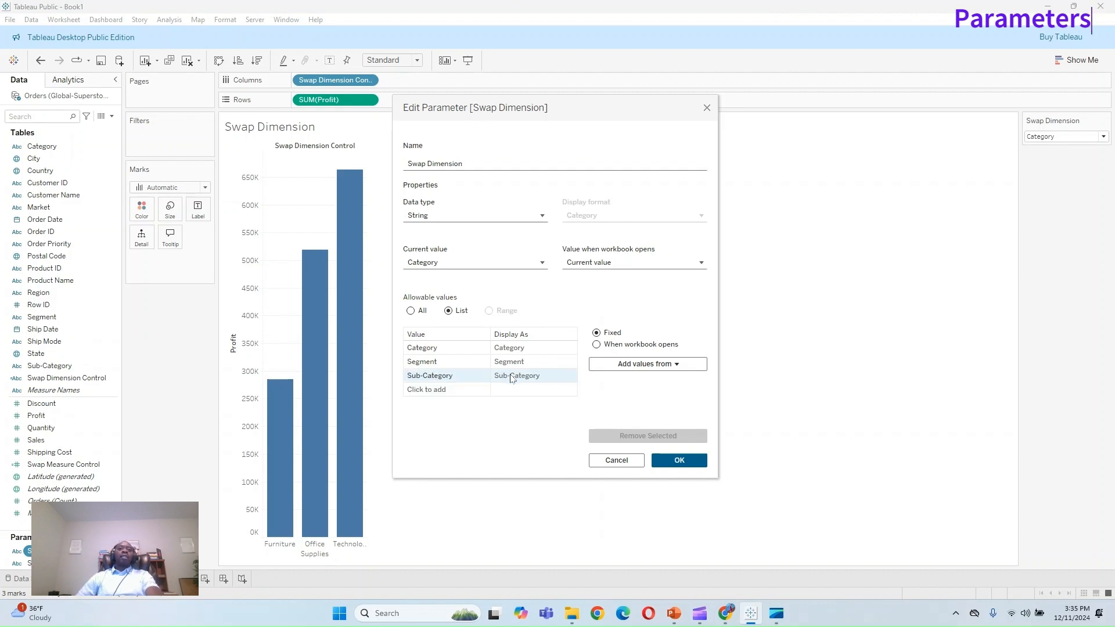
{"action": "left_click", "coordinate": [679, 460]}
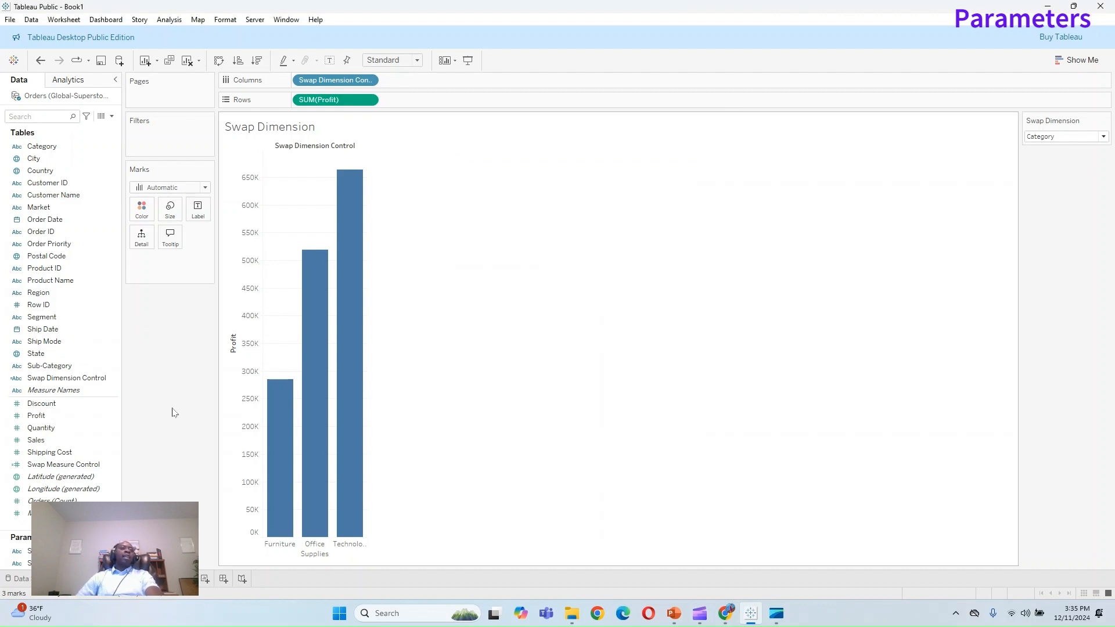
Step: Add the branch WHEN 'Sub-category' THEN [Sub-Category] before END in Swap Dimension Control and save the calculation
{"action": "right_click", "coordinate": [48, 380]}
{"action": "left_click", "coordinate": [90, 126]}
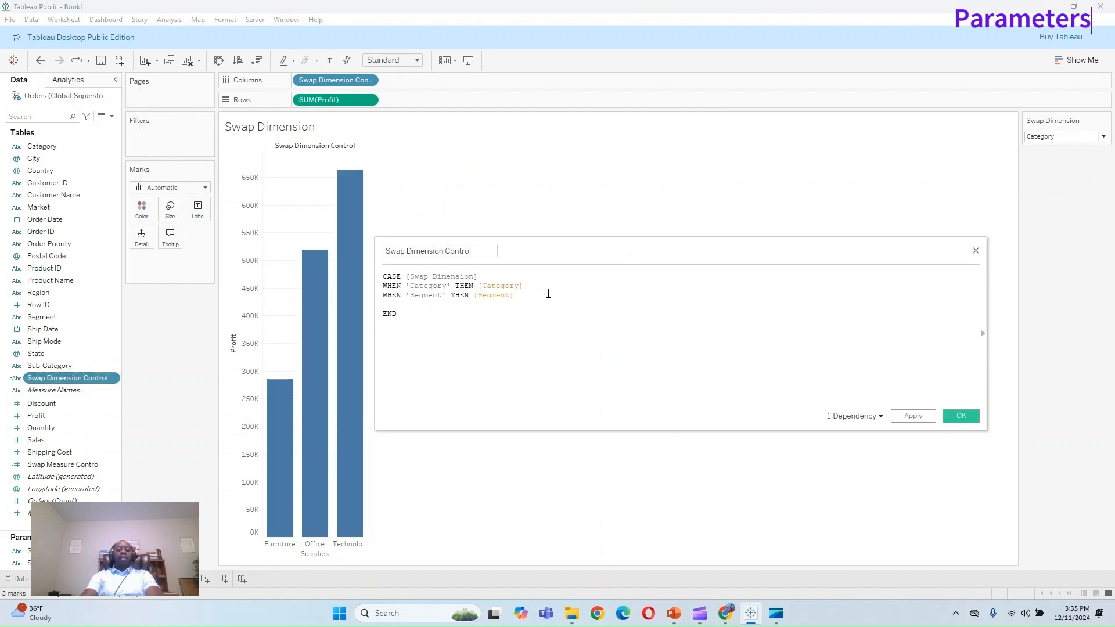
{"action": "type", "text": "WHEN"}
{"action": "type", "text": " 'Sub-category"}
{"action": "type", "text": "' THEN "}
{"action": "type", "text": "[Sub"}
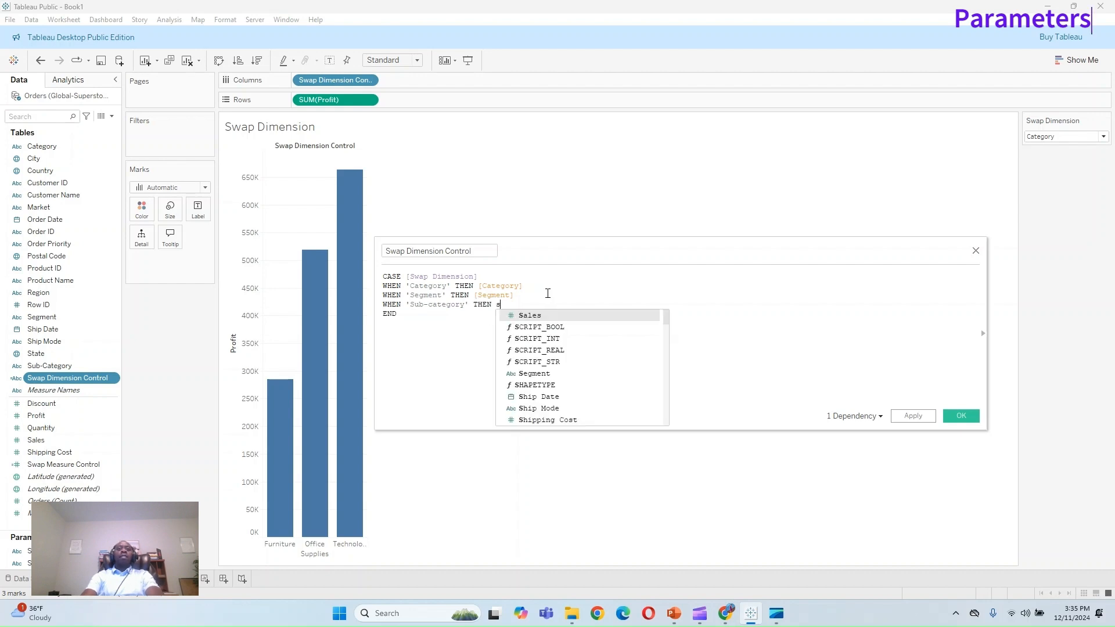
{"action": "key", "text": "Return"}
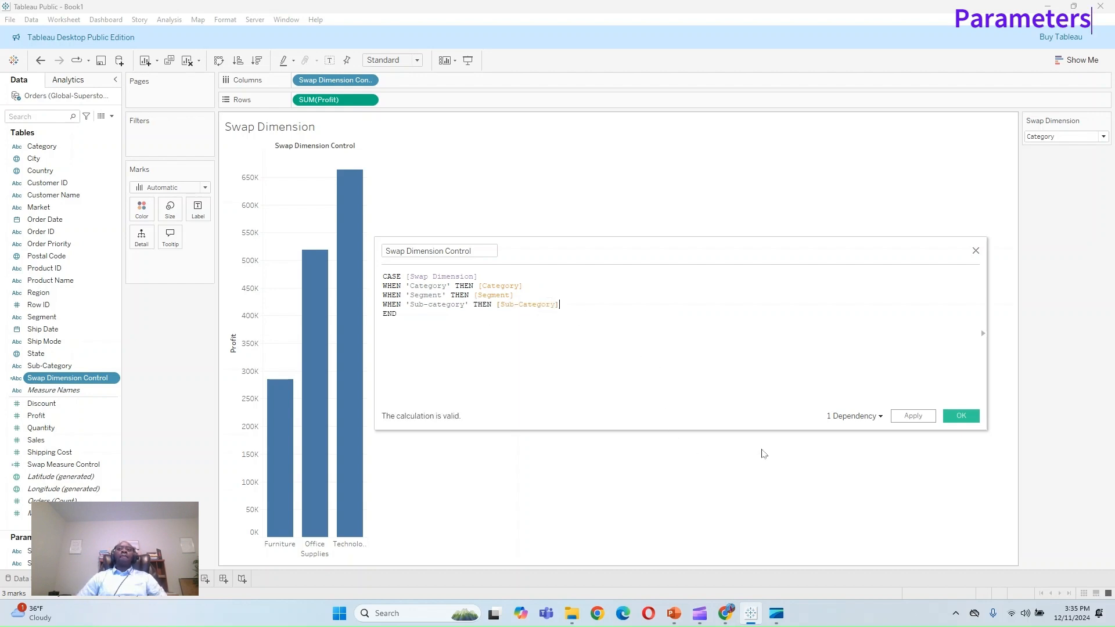
{"action": "left_click", "coordinate": [923, 416]}
{"action": "left_click", "coordinate": [961, 416]}
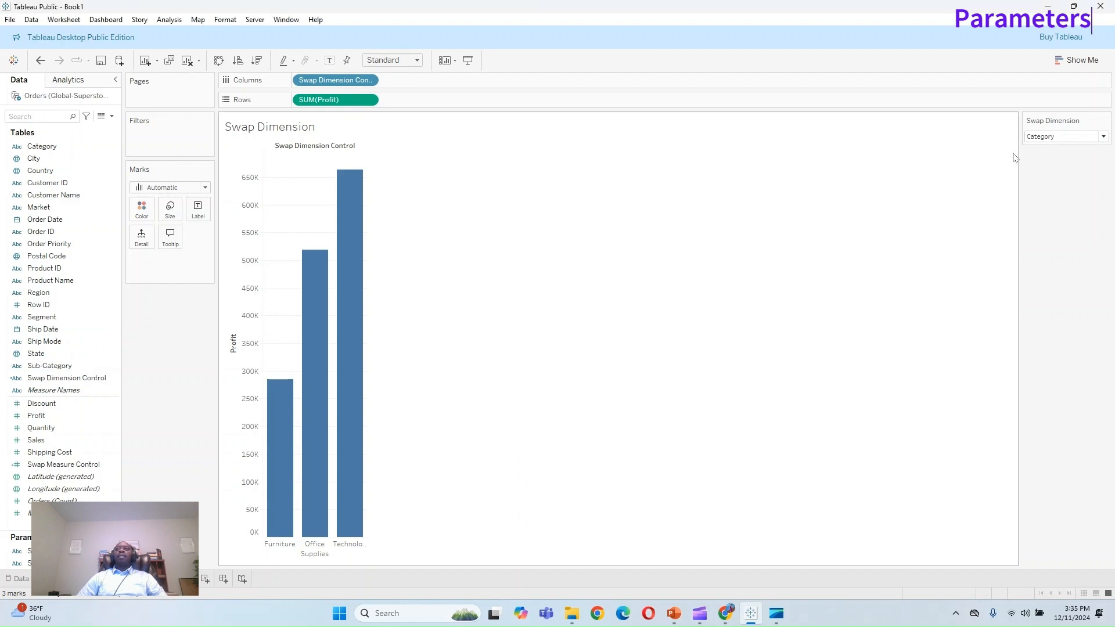
Step: Switch the Swap Dimension parameter to Sub-Category
{"action": "left_click", "coordinate": [1066, 137]}
{"action": "left_click", "coordinate": [1047, 169]}
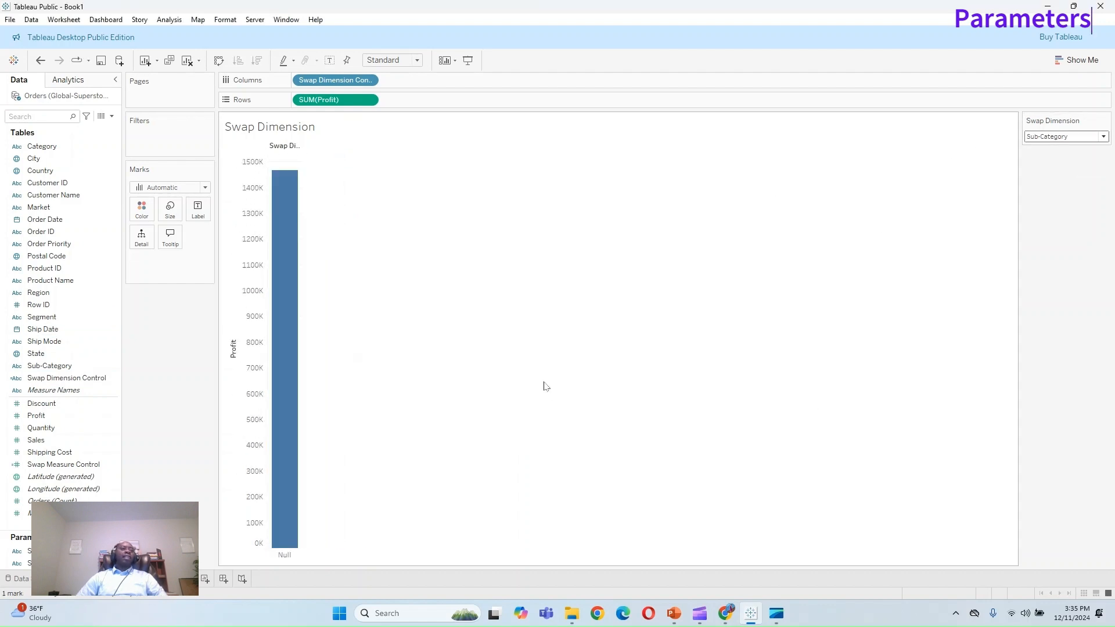
{"action": "right_click", "coordinate": [46, 383]}
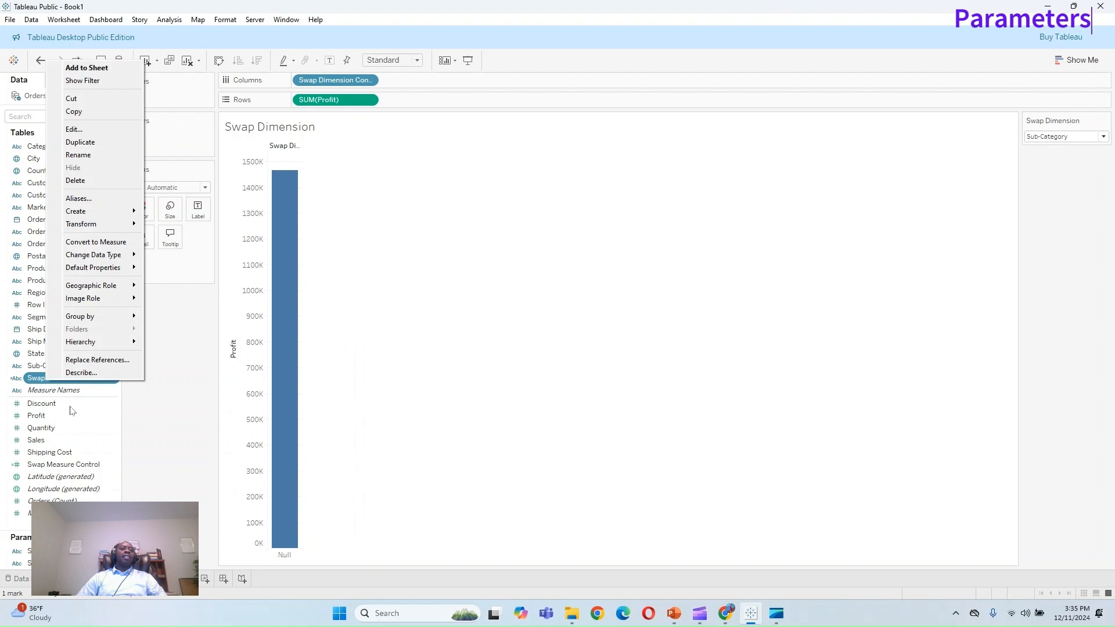
{"action": "left_click", "coordinate": [134, 405]}
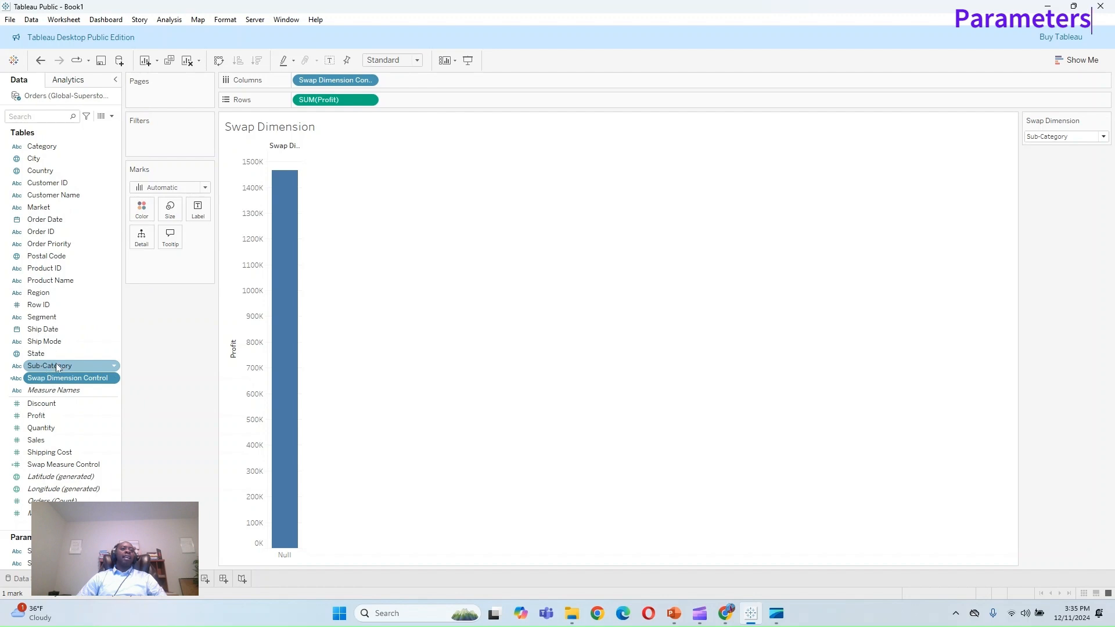
Step: Correct the string in the last branch of Swap Dimension Control to 'Sub-Category' and save the calculation
{"action": "right_click", "coordinate": [71, 381]}
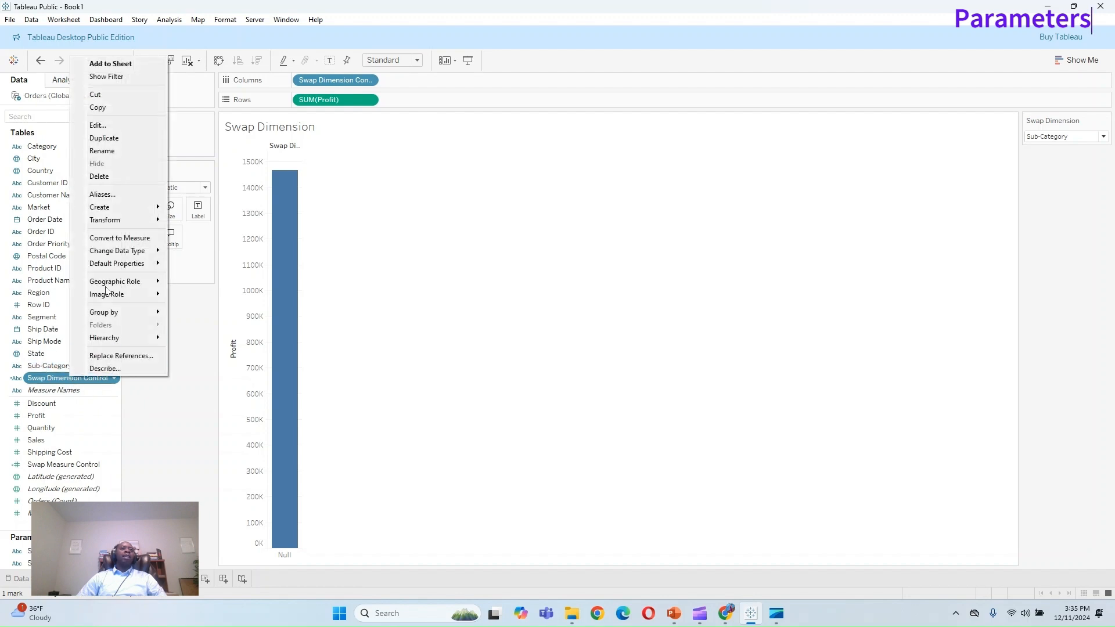
{"action": "left_click", "coordinate": [109, 131]}
{"action": "left_click", "coordinate": [433, 305]}
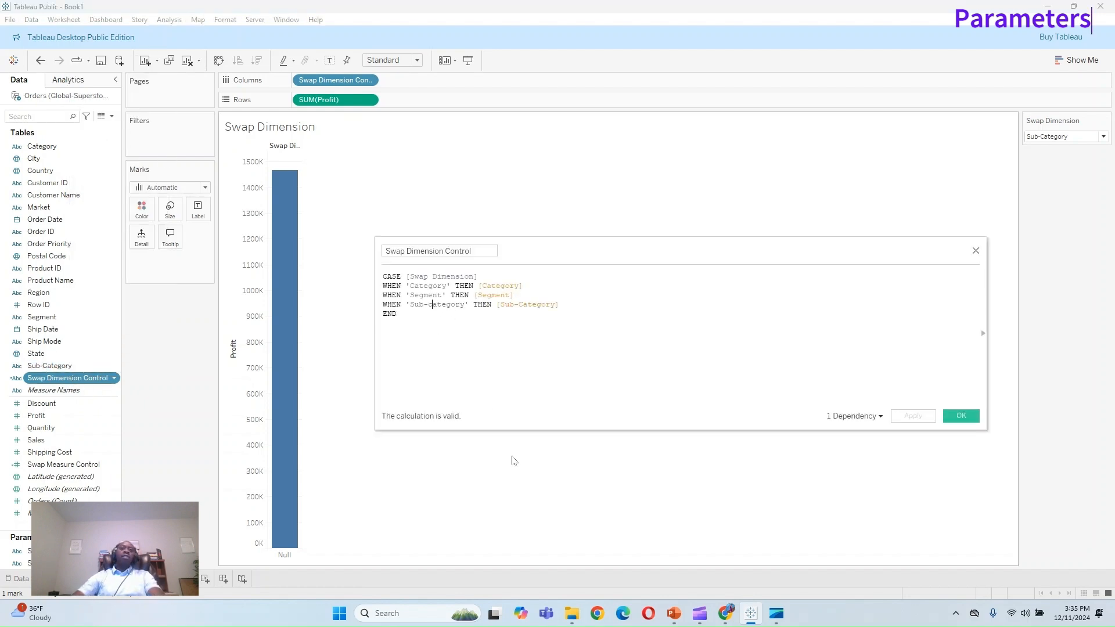
{"action": "key", "text": "BackSpace"}
{"action": "type", "text": "C"}
{"action": "left_click", "coordinate": [922, 416]}
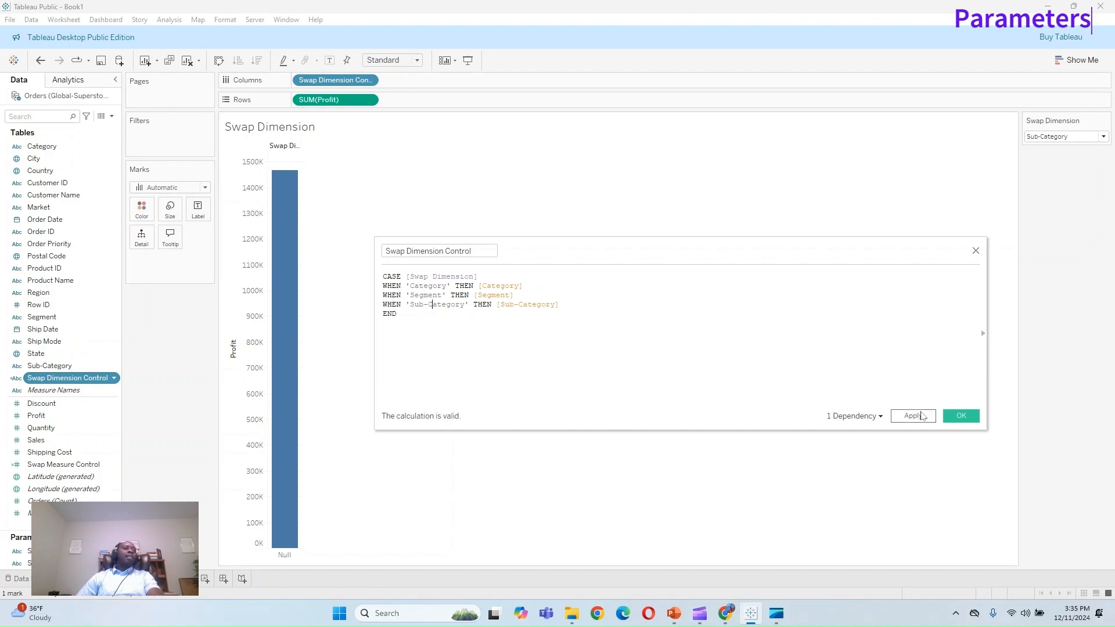
{"action": "left_click", "coordinate": [922, 416]}
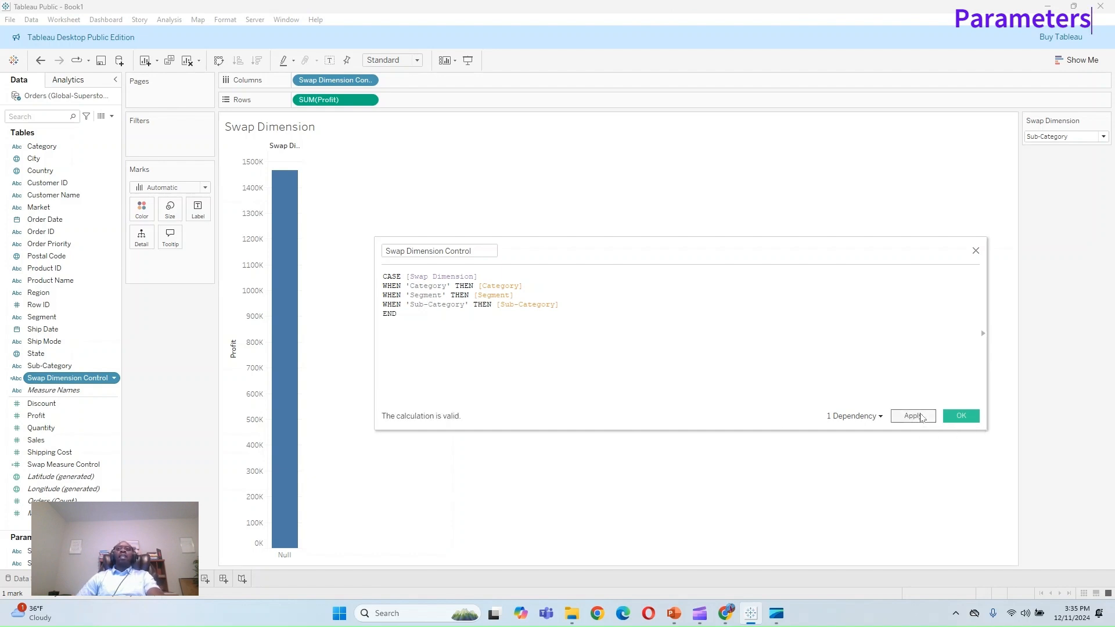
{"action": "left_click", "coordinate": [963, 417]}
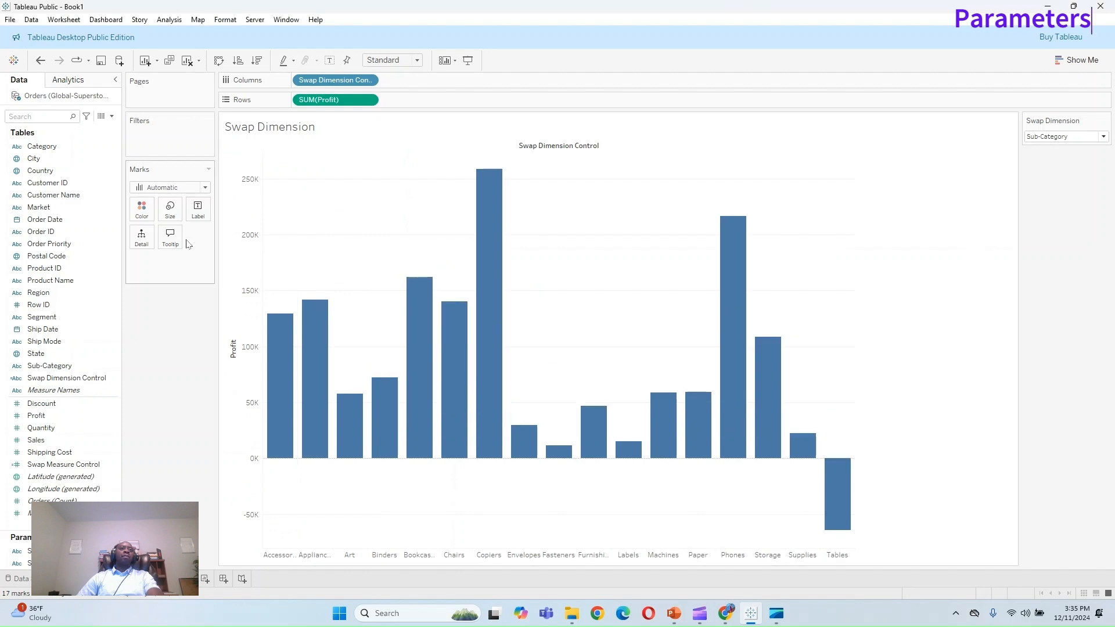
Step: Show mark labels on the bars and switch the Swap Dimension parameter to Category
{"action": "left_click", "coordinate": [198, 209]}
{"action": "left_click", "coordinate": [223, 236]}
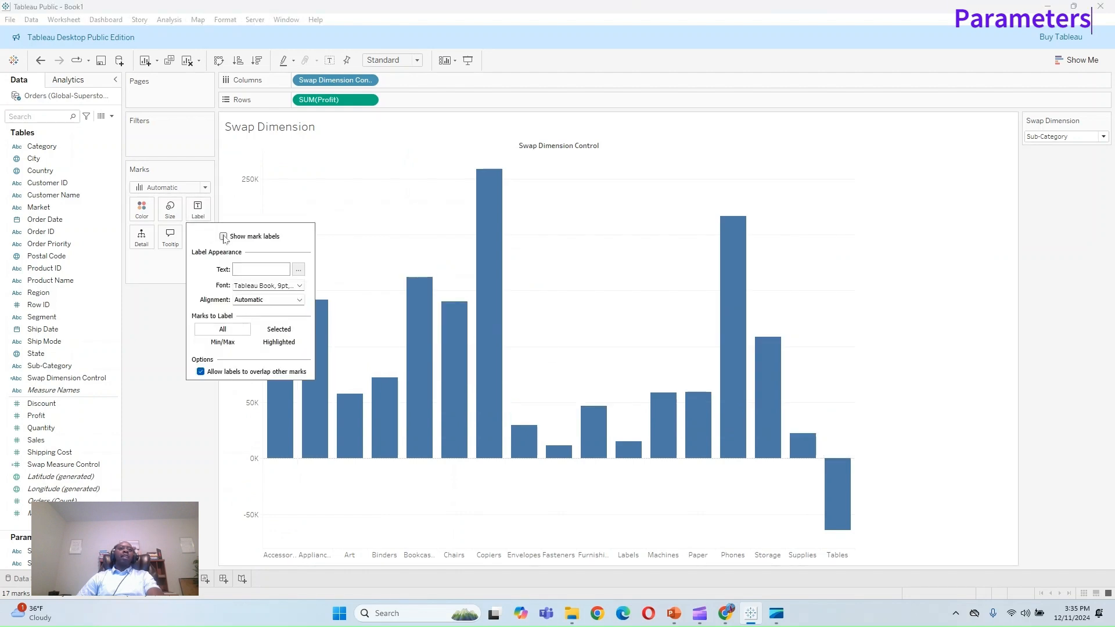
{"action": "left_click", "coordinate": [180, 419]}
{"action": "left_click", "coordinate": [1063, 136]}
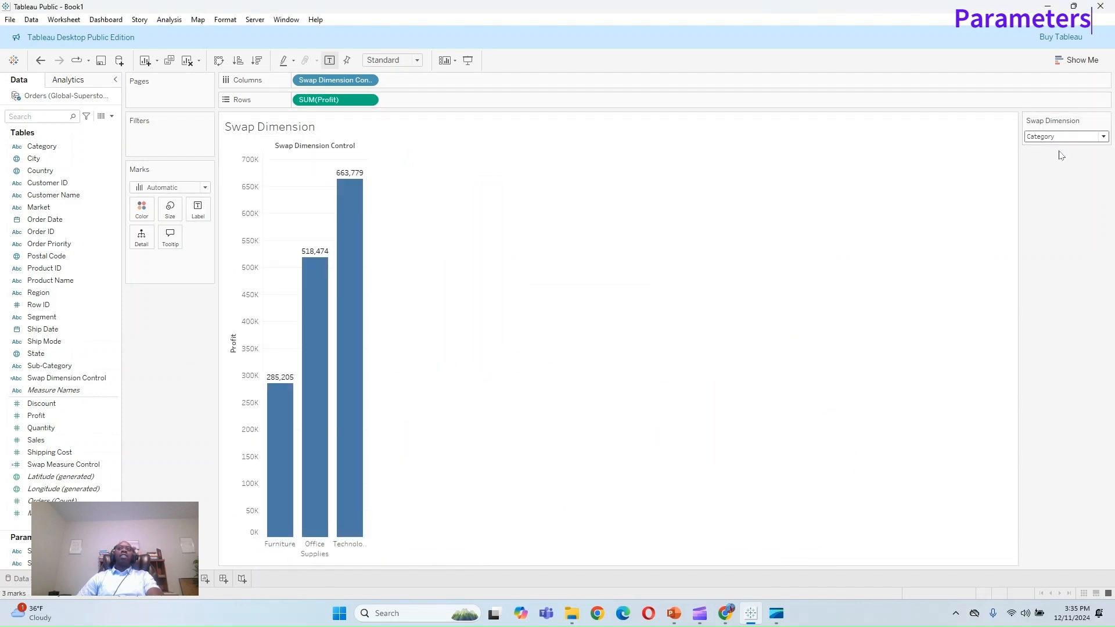
Step: Switch the Swap Dimension parameter to Segment and then to Sub-Category
{"action": "left_click", "coordinate": [1056, 140]}
{"action": "left_click", "coordinate": [1048, 157]}
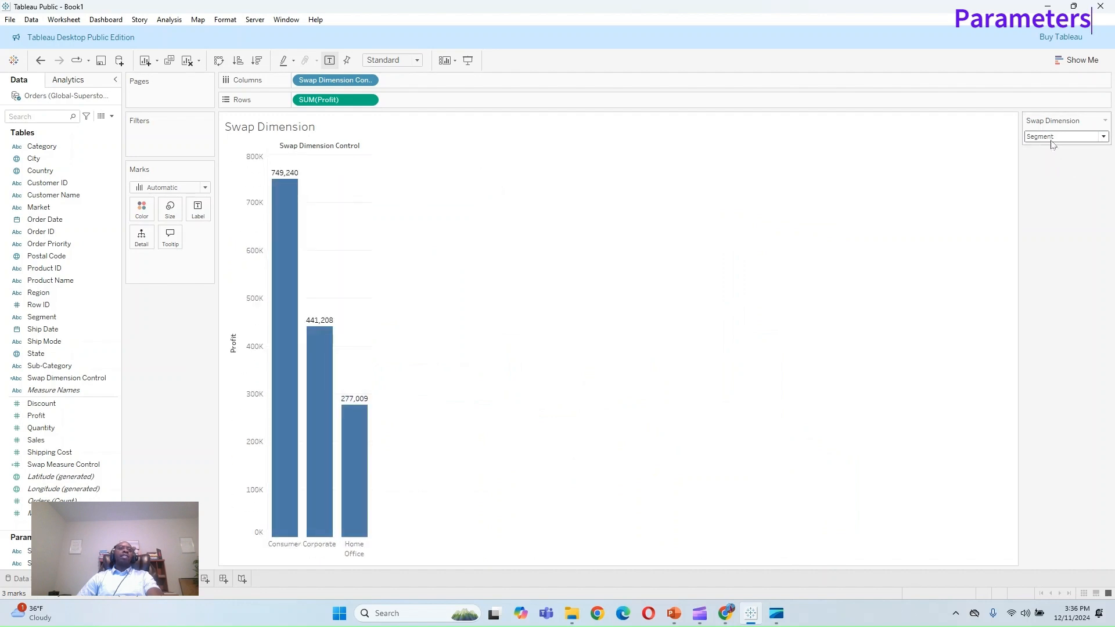
{"action": "left_click", "coordinate": [1056, 138]}
{"action": "left_click", "coordinate": [1055, 168]}
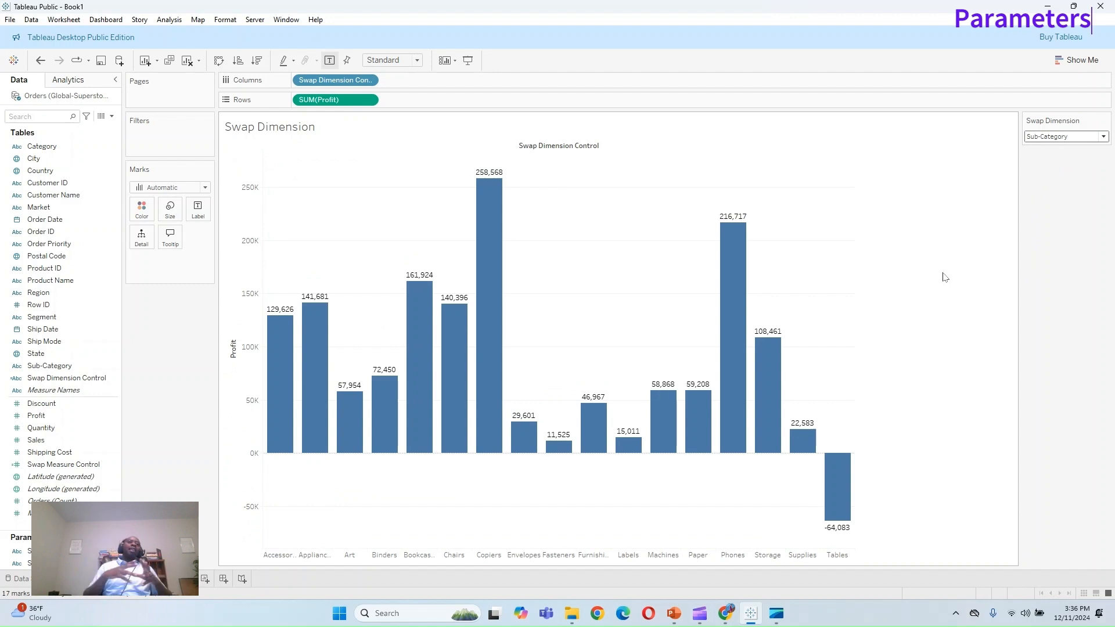
Step: Add a new worksheet and plot the State field on a map
{"action": "left_click", "coordinate": [205, 579]}
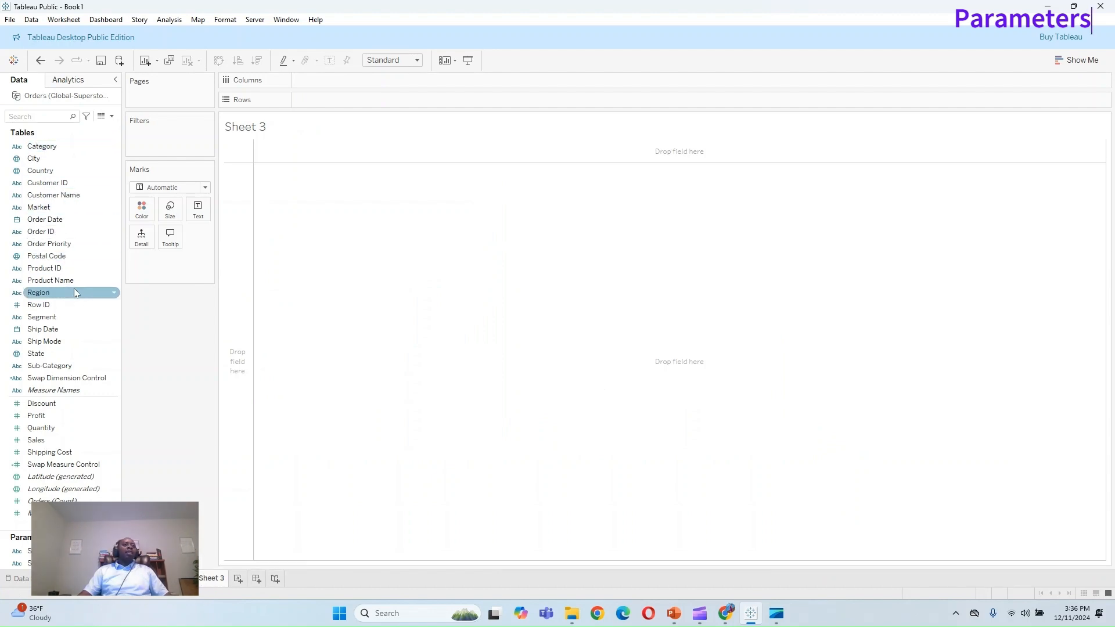
{"action": "left_click", "coordinate": [55, 358]}
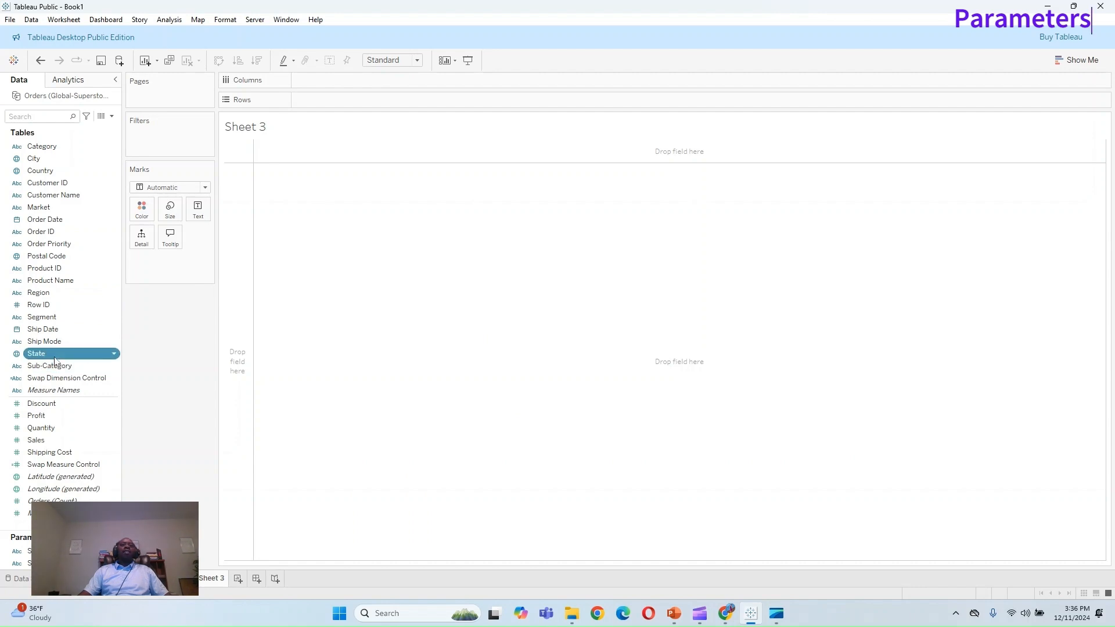
{"action": "double_click", "coordinate": [55, 355]}
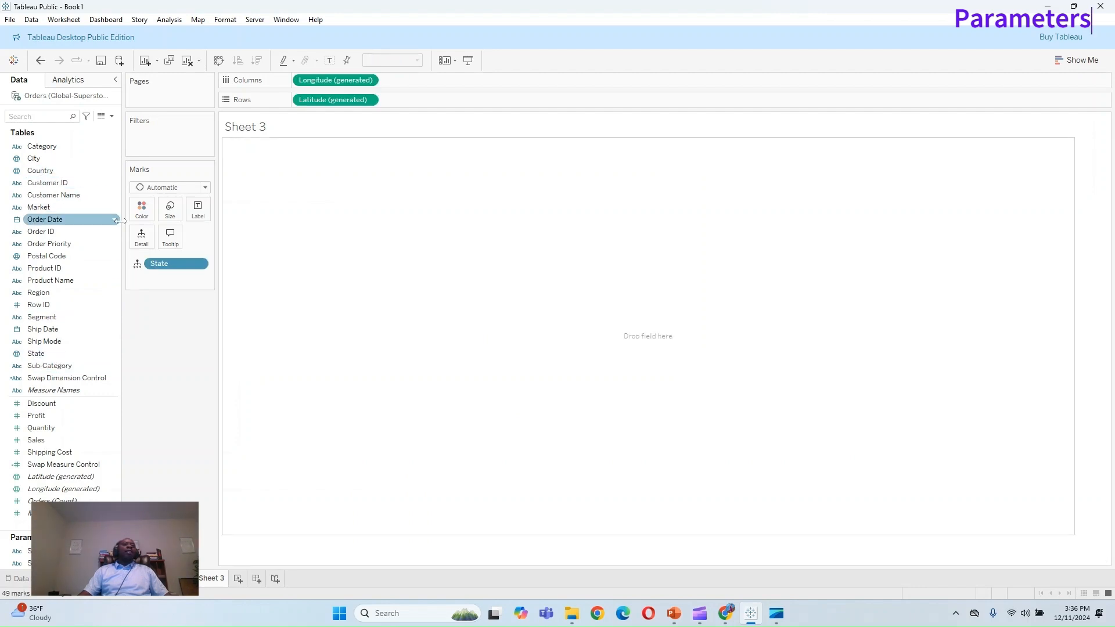
Step: Filter the map by Country to include only United States
{"action": "left_click_drag", "start_coordinate": [50, 175], "coordinate": [174, 137]}
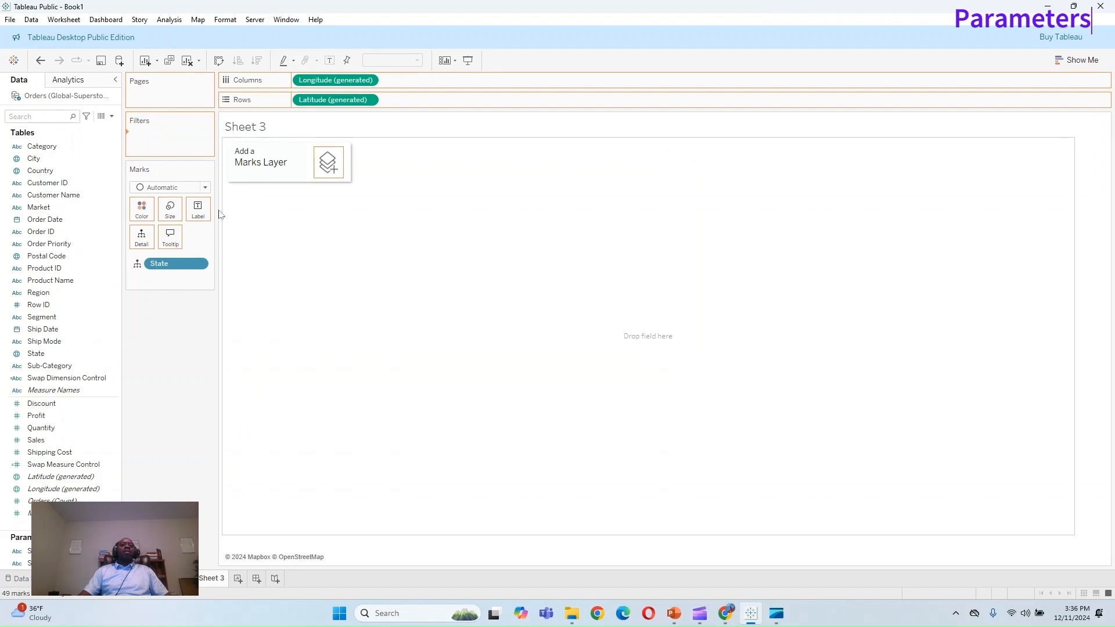
{"action": "scroll", "coordinate": [514, 285], "scroll_direction": "down", "scroll_amount": 20}
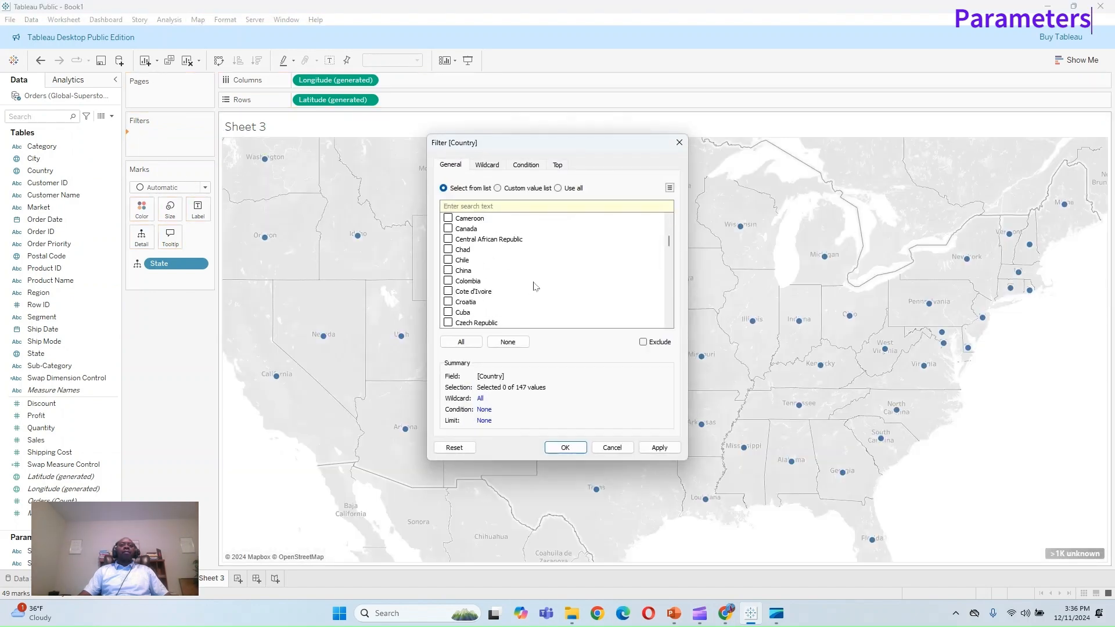
{"action": "scroll", "coordinate": [534, 284], "scroll_direction": "down", "scroll_amount": 6}
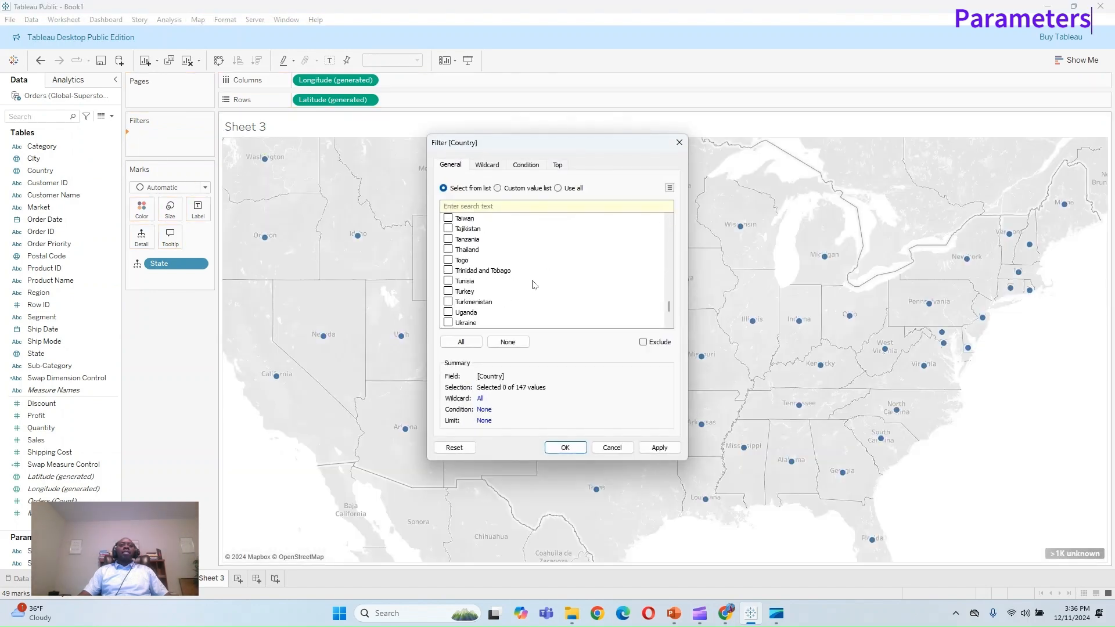
{"action": "left_click", "coordinate": [500, 205]}
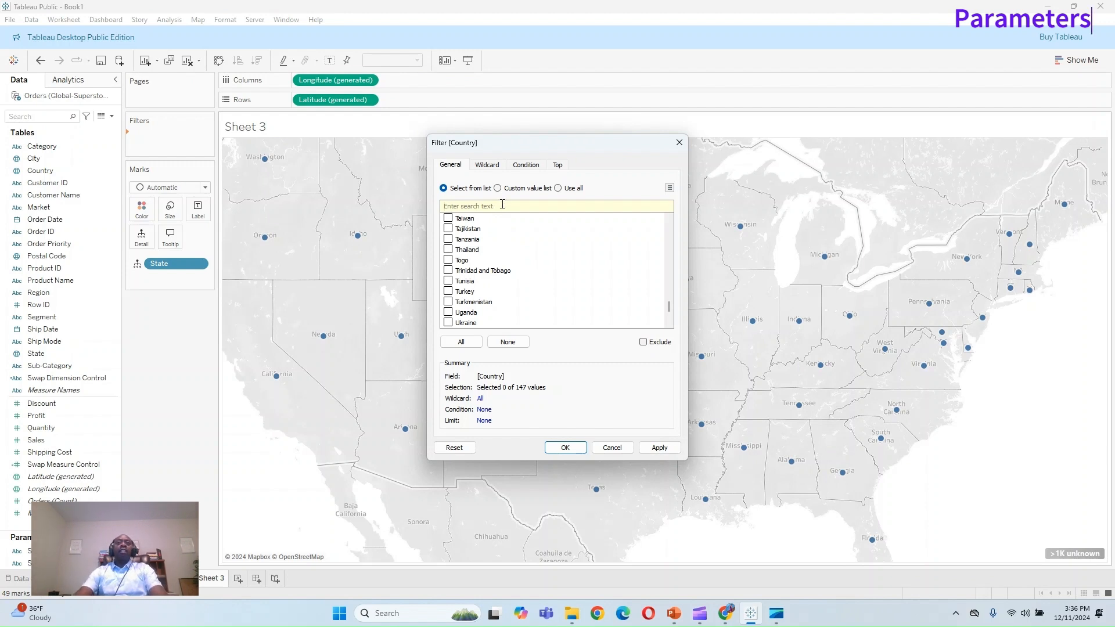
{"action": "type", "text": "state"}
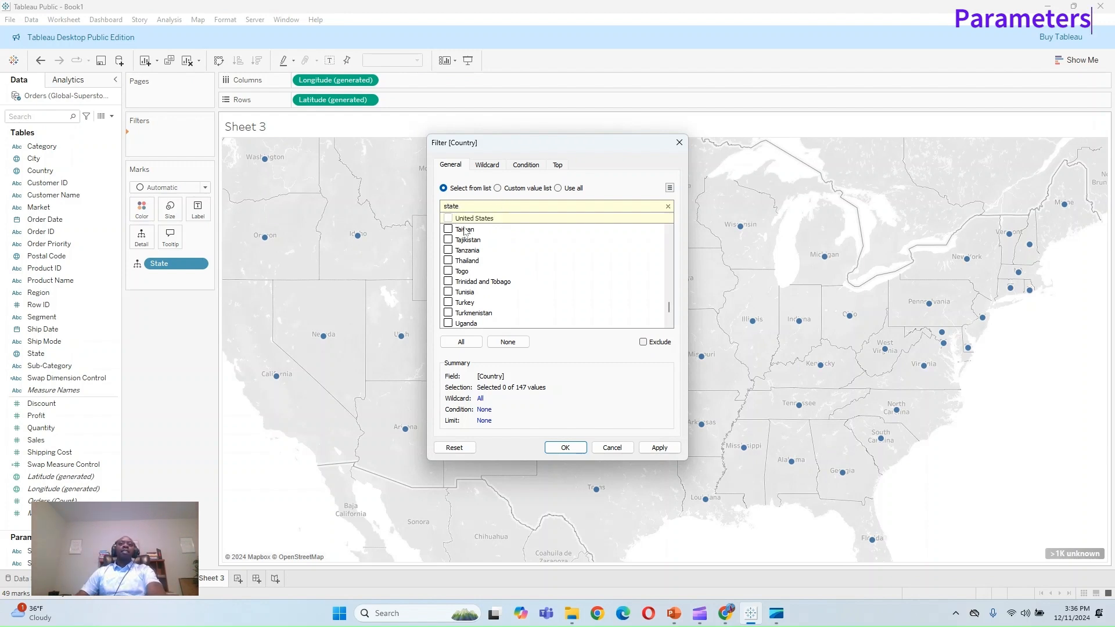
{"action": "left_click", "coordinate": [659, 447]}
{"action": "left_click", "coordinate": [565, 447]}
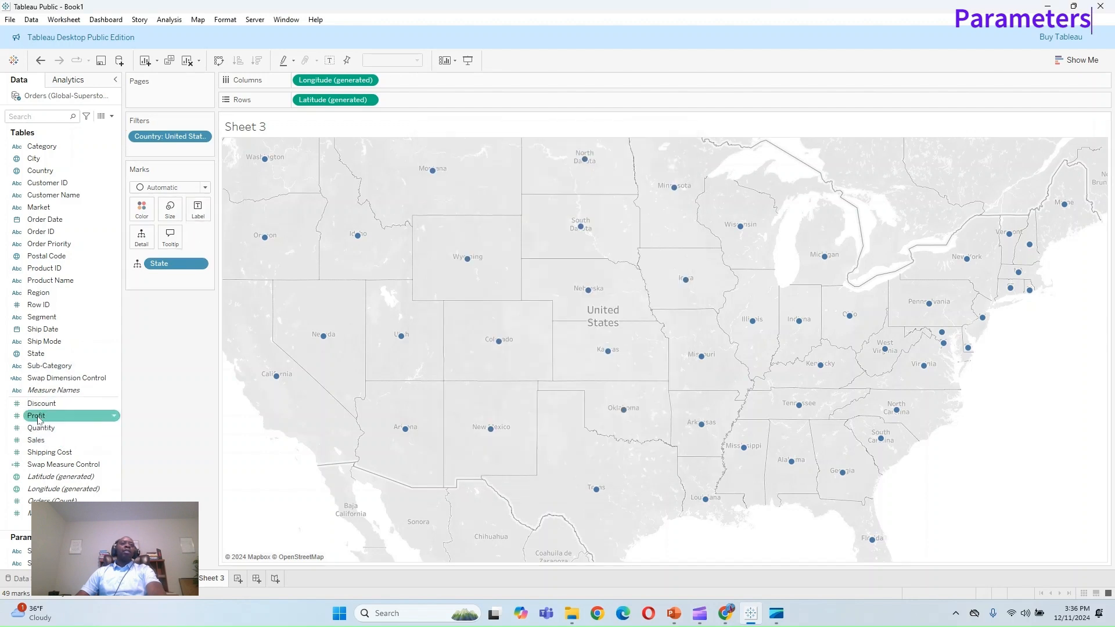
Step: Add Profit to the state map's marks and convert it to a filled map coloured by Profit
{"action": "left_click_drag", "start_coordinate": [36, 416], "coordinate": [198, 210]}
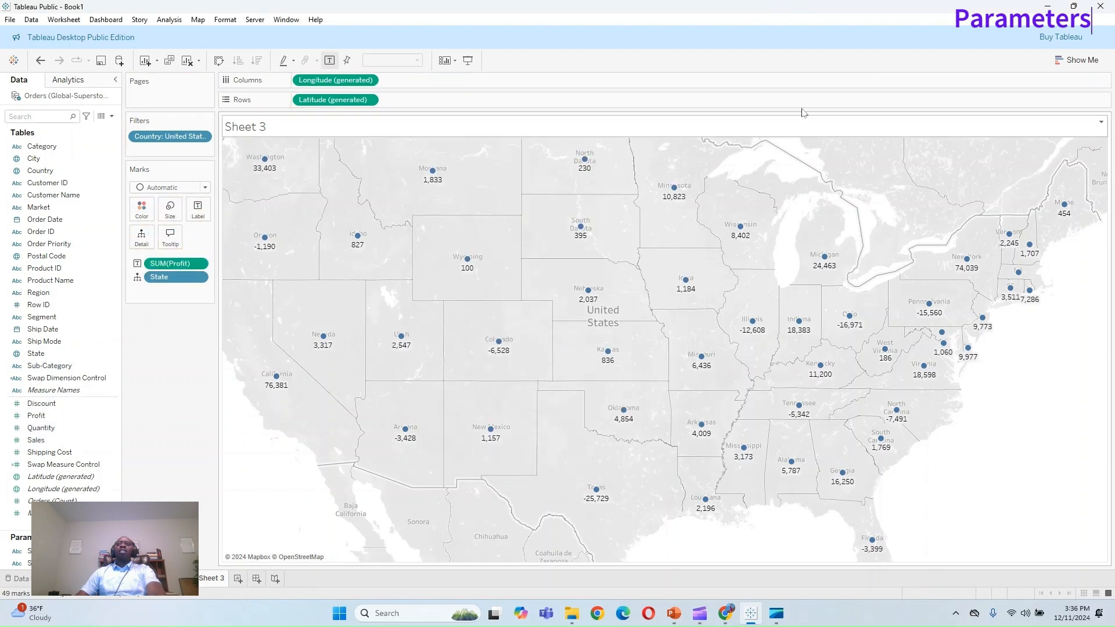
{"action": "left_click", "coordinate": [1051, 61]}
{"action": "left_click", "coordinate": [1053, 119]}
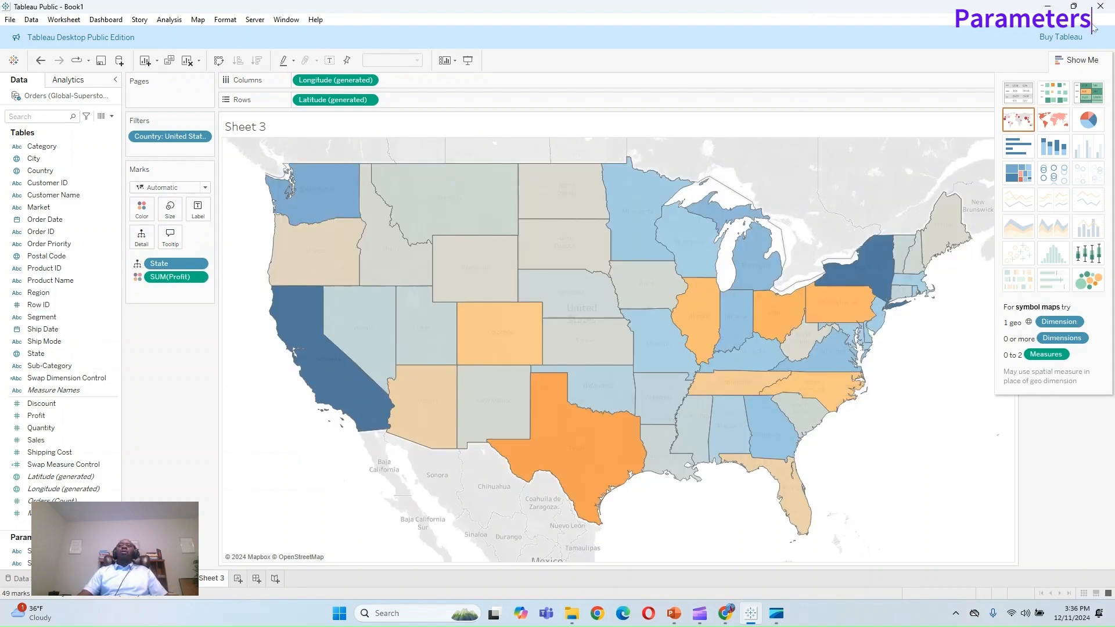
{"action": "left_click", "coordinate": [1084, 58]}
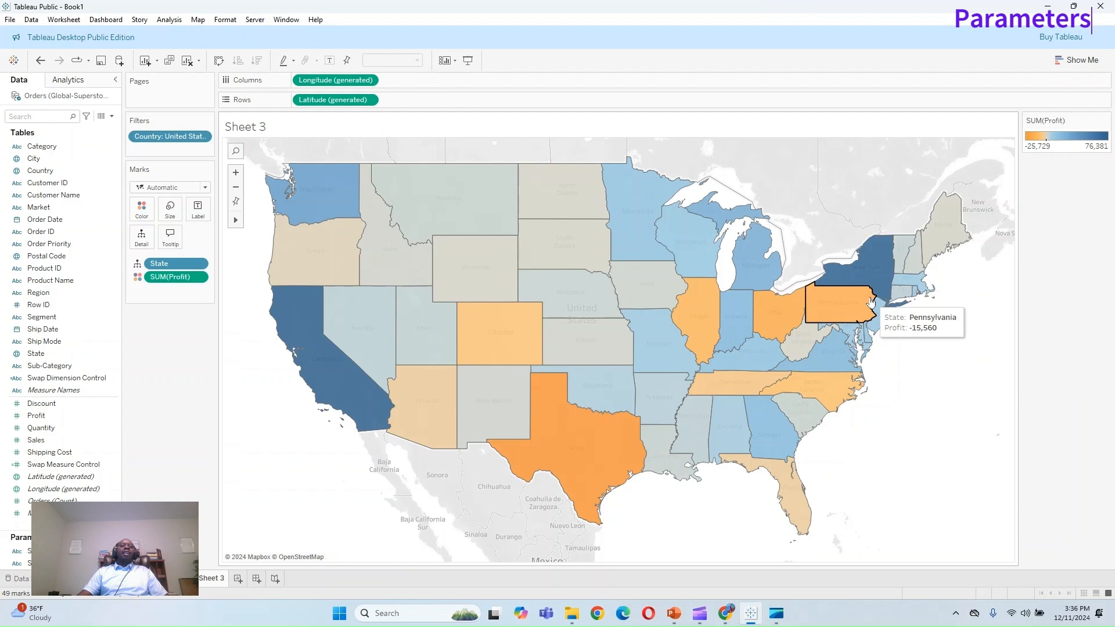
{"action": "mouse_move", "coordinate": [330, 374]}
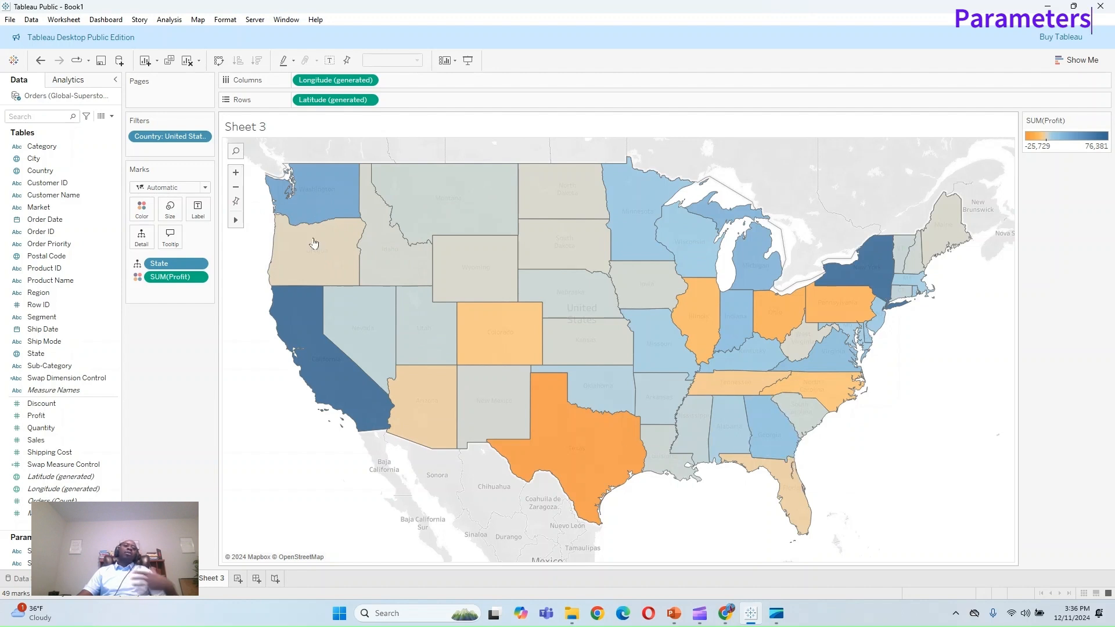
Step: Add another worksheet and create a calculated field named US States Only
{"action": "left_click", "coordinate": [239, 583]}
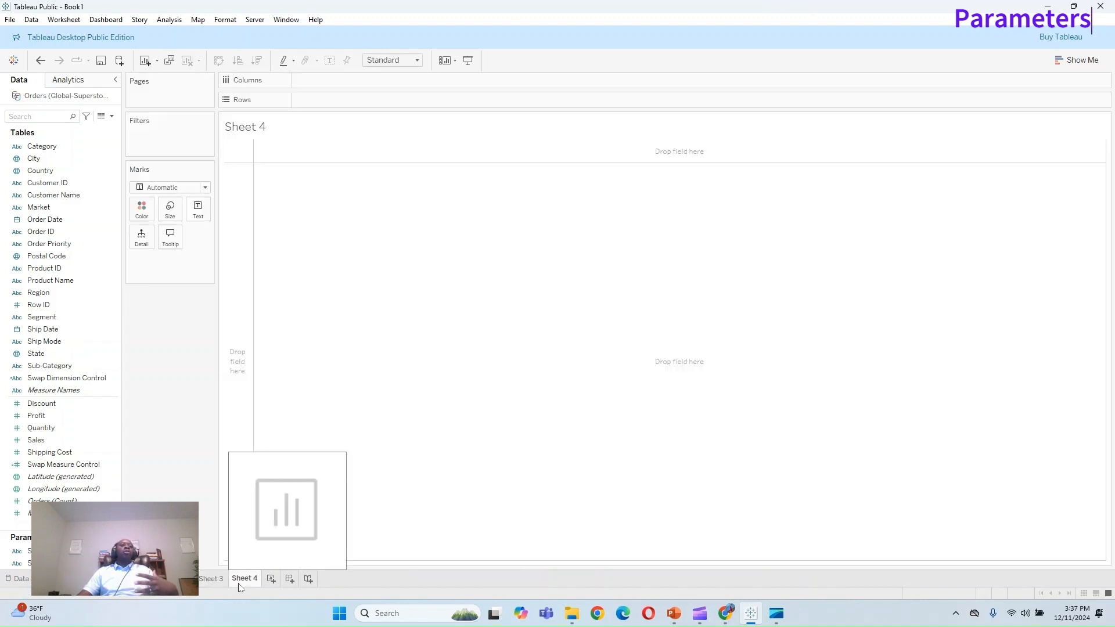
{"action": "left_click", "coordinate": [111, 117]}
{"action": "left_click", "coordinate": [97, 132]}
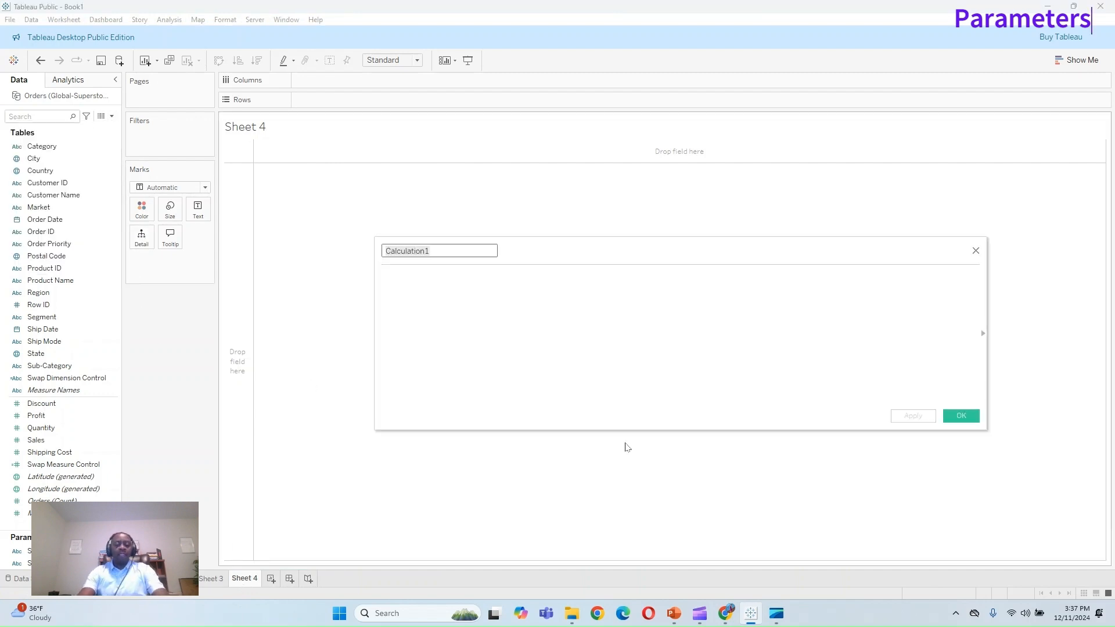
{"action": "key", "text": "BackSpace"}
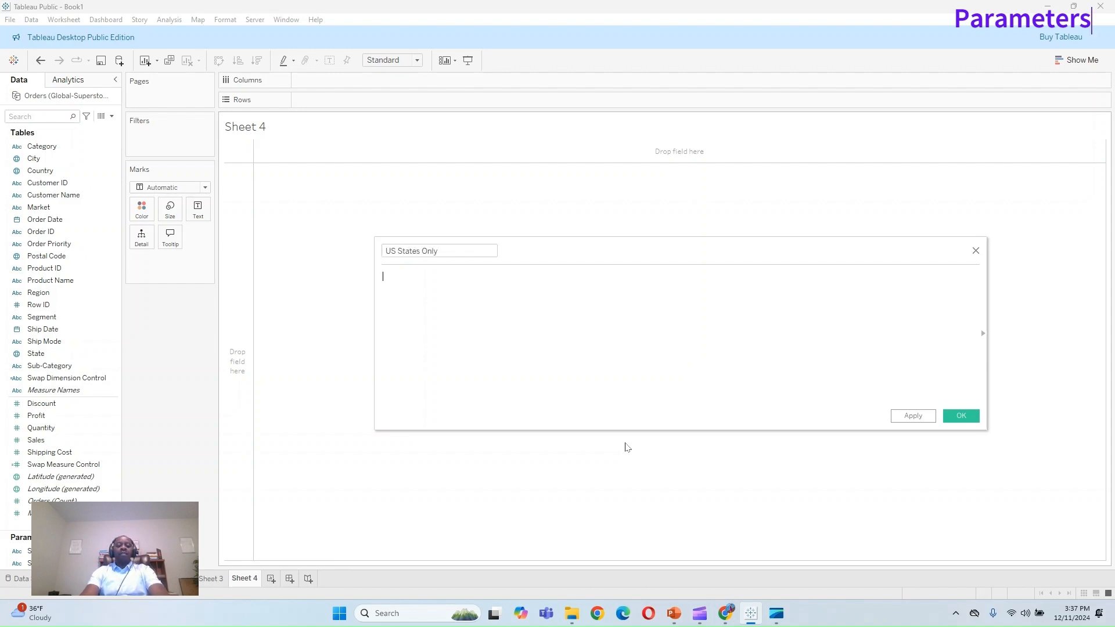
Step: Begin the US States Only formula with the condition IF [Country] = 'United States'
{"action": "type", "text": "IF c"}
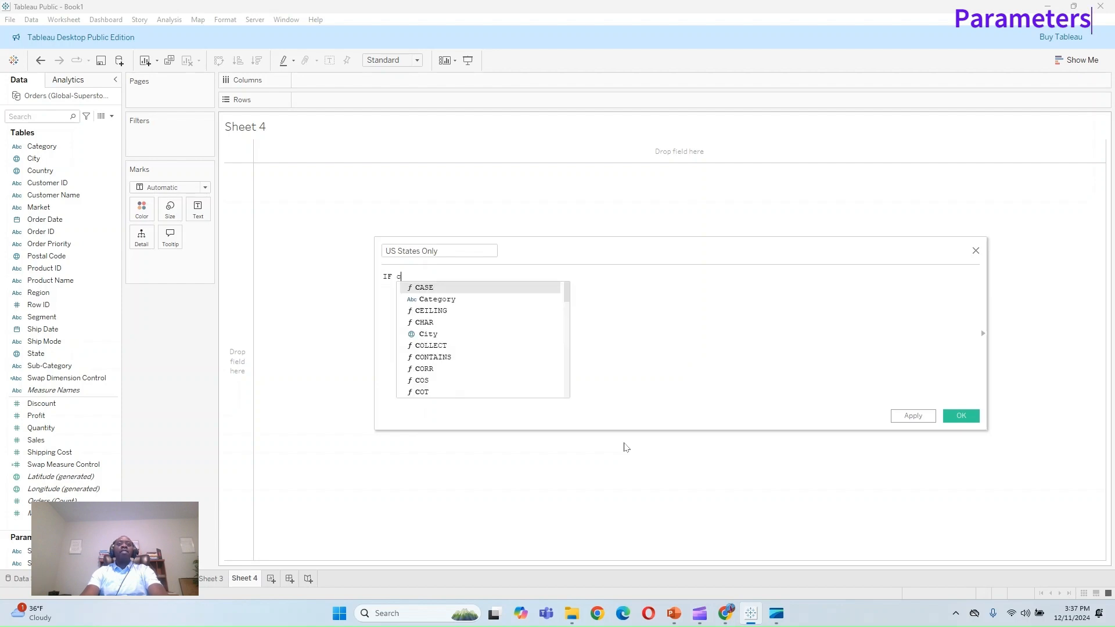
{"action": "type", "text": "ou"}
{"action": "key", "text": "Down"}
{"action": "key", "text": "Down"}
{"action": "key", "text": "Return"}
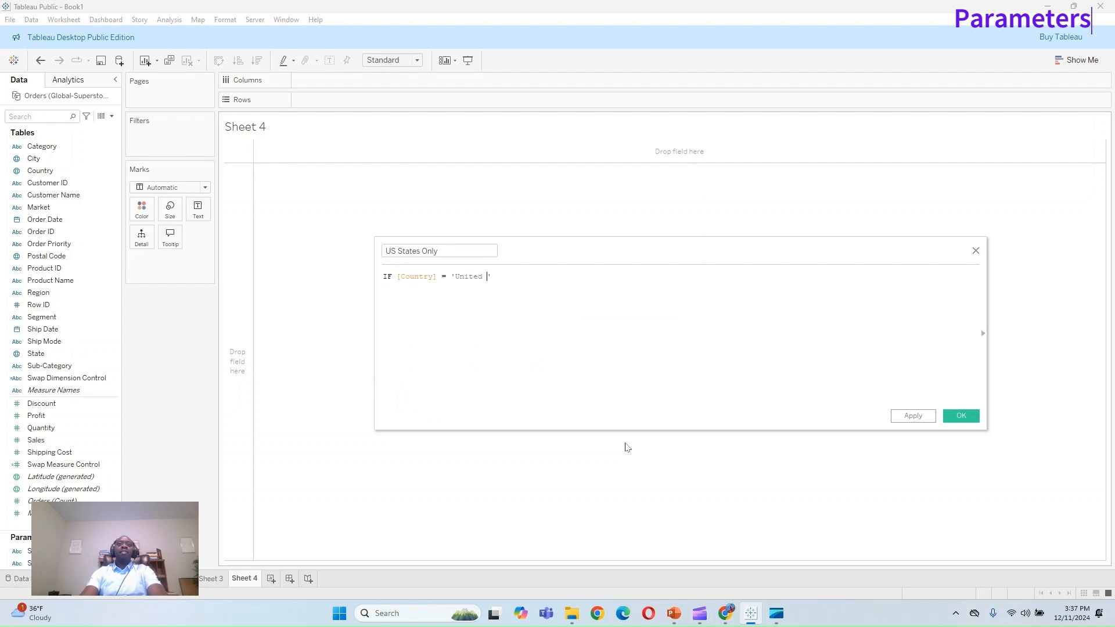
Step: Extend the US States Only formula with THEN [State]
{"action": "type", "text": "THEN Stat"}
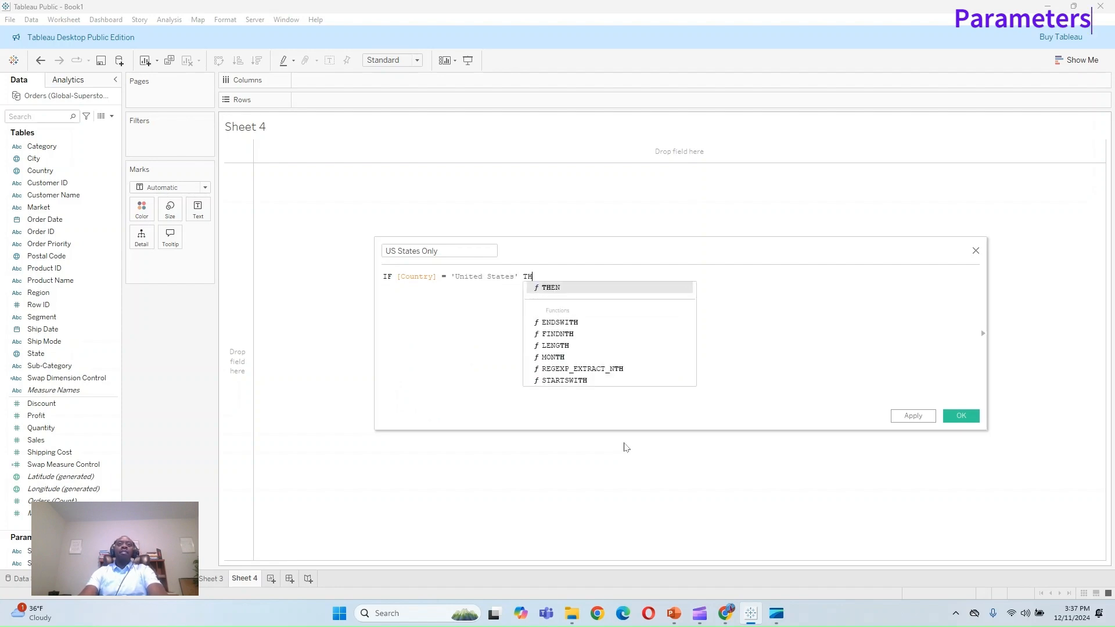
{"action": "key", "text": "BackSpace"}
{"action": "key", "text": "BackSpace"}
{"action": "key", "text": "BackSpace"}
{"action": "key", "text": "BackSpace"}
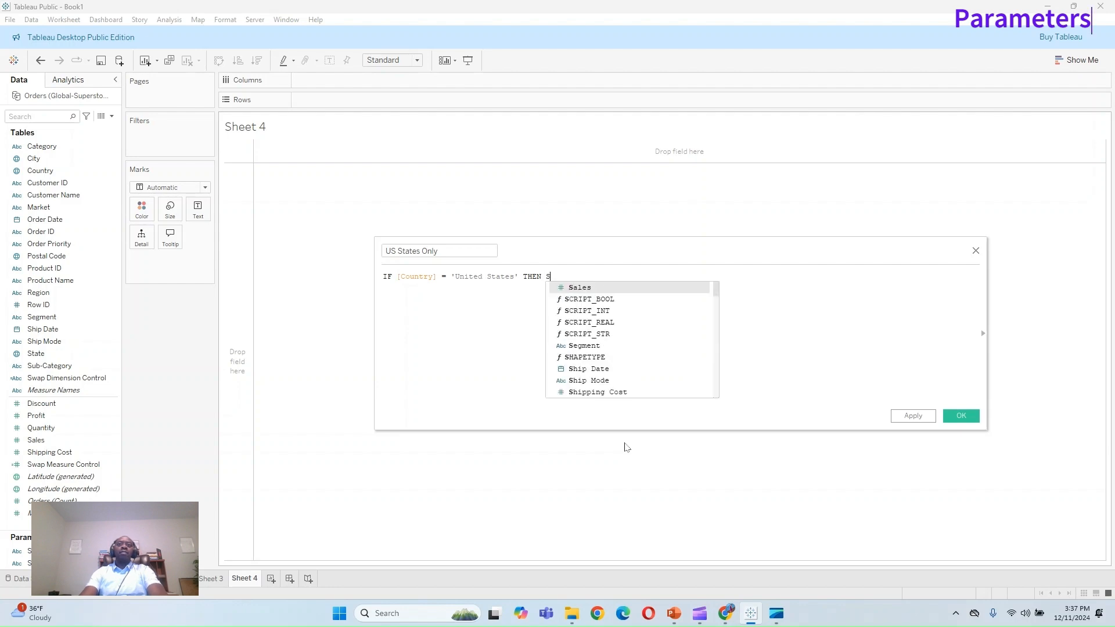
{"action": "type", "text": "sta"}
{"action": "key", "text": "Return"}
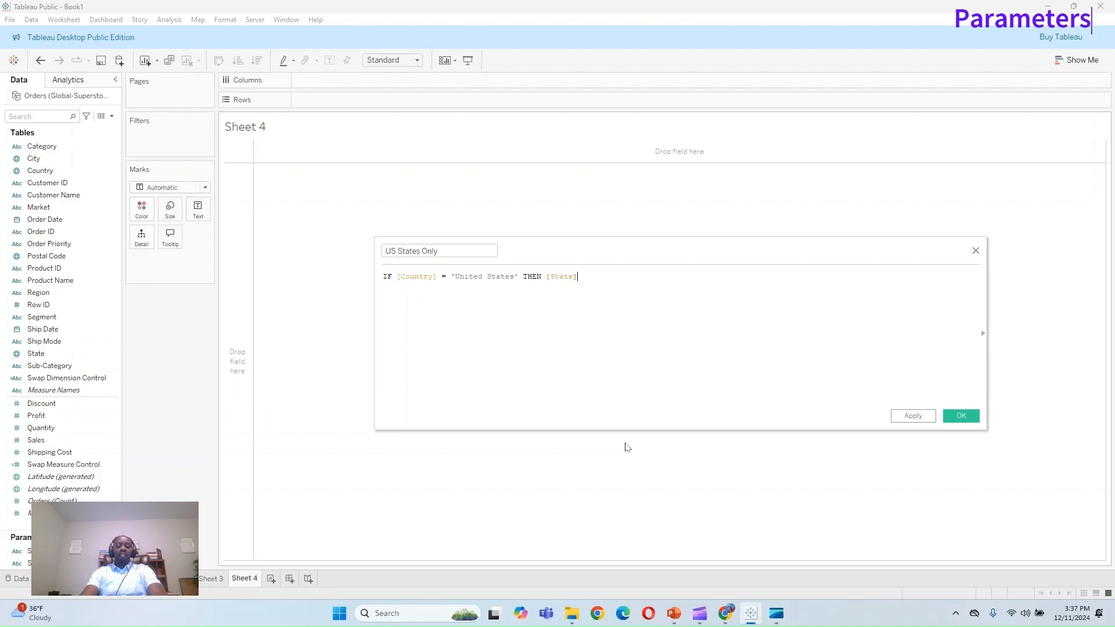
Step: Complete the US States Only formula with ELSE Null END and save the calculation
{"action": "type", "text": "ELSE"}
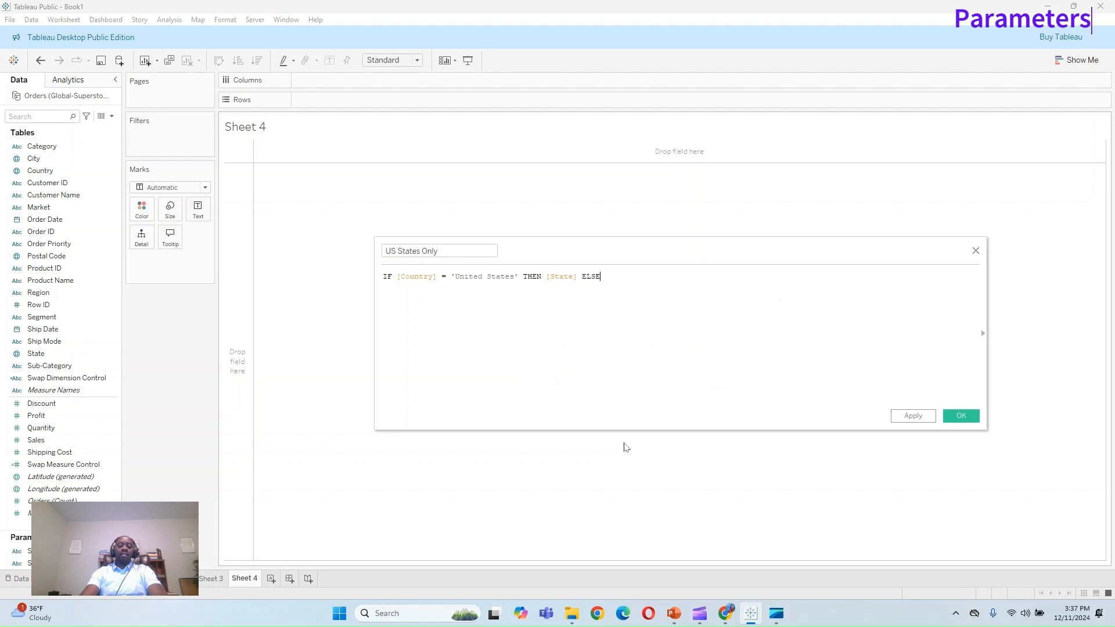
{"action": "type", "text": " Null"}
{"action": "key", "text": "Return"}
{"action": "type", "text": "END"}
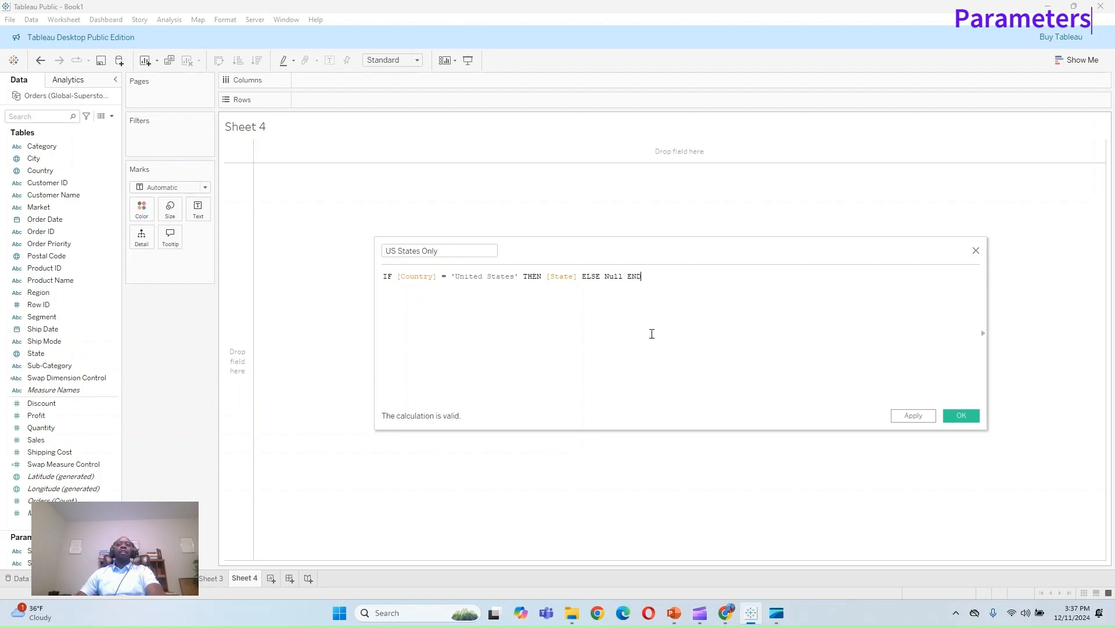
{"action": "left_click", "coordinate": [913, 416]}
{"action": "left_click", "coordinate": [962, 416]}
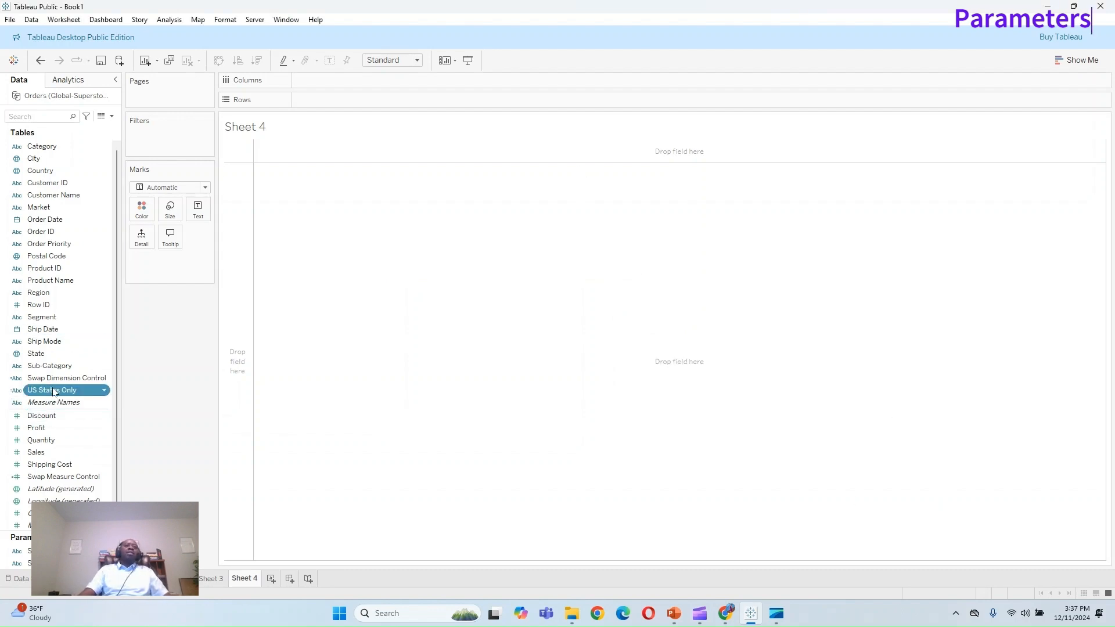
Step: List the US States Only values as rows to examine them, and remove the field from the sheet
{"action": "left_click_drag", "start_coordinate": [51, 391], "coordinate": [333, 100]}
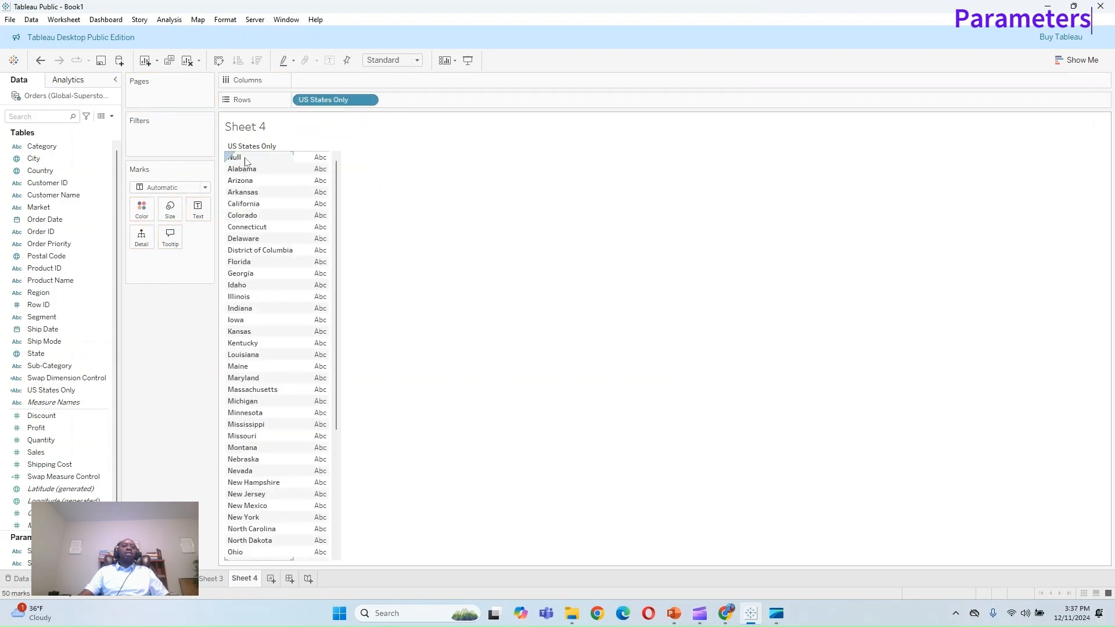
{"action": "scroll", "coordinate": [247, 171], "scroll_direction": "down", "scroll_amount": 5}
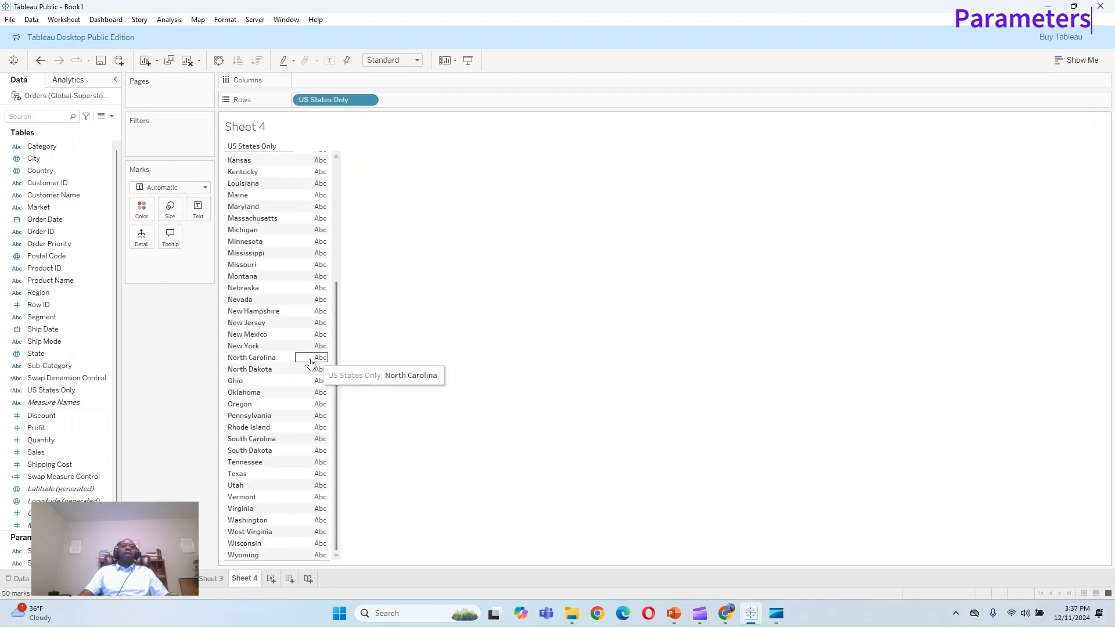
{"action": "scroll", "coordinate": [287, 229], "scroll_direction": "up", "scroll_amount": 5}
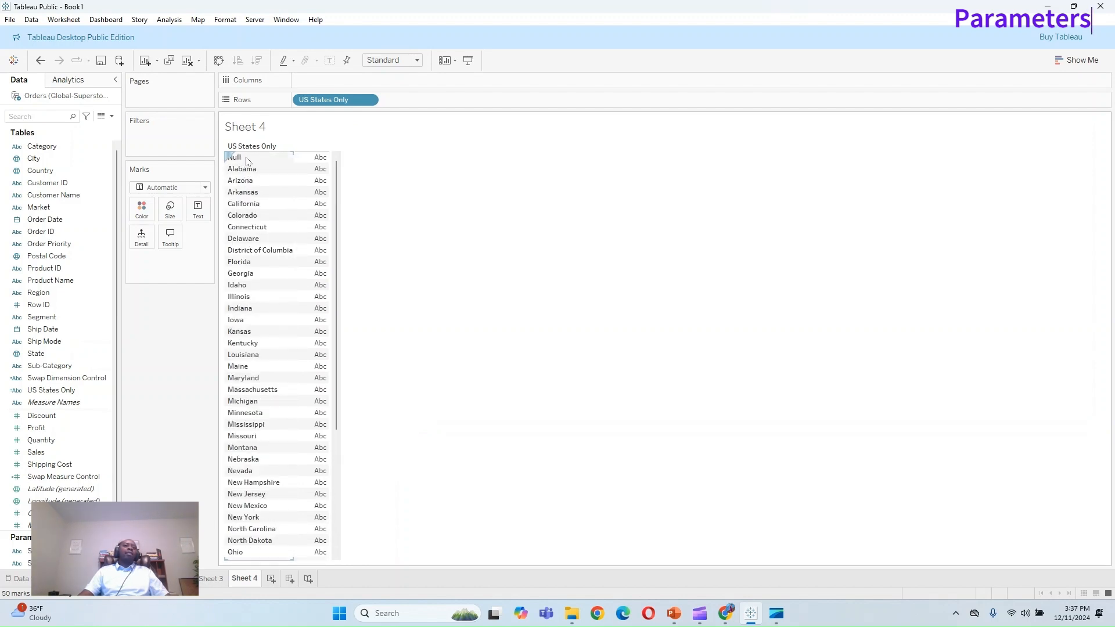
{"action": "left_click_drag", "start_coordinate": [324, 100], "coordinate": [145, 363]}
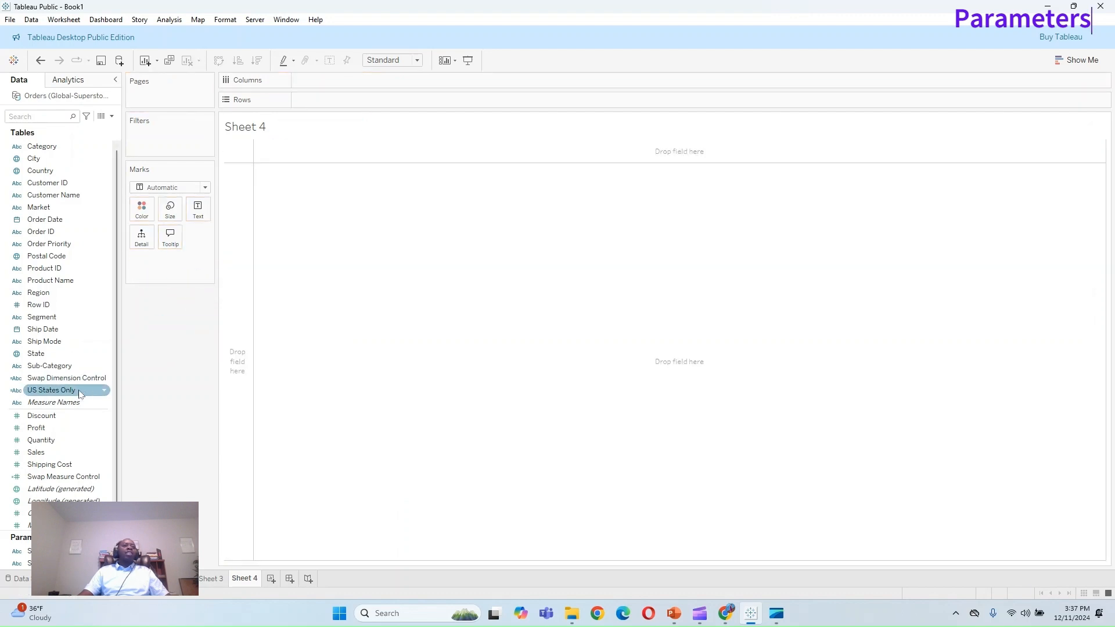
Step: Assign the State/Province geographic role to the US States Only field
{"action": "right_click", "coordinate": [79, 395]}
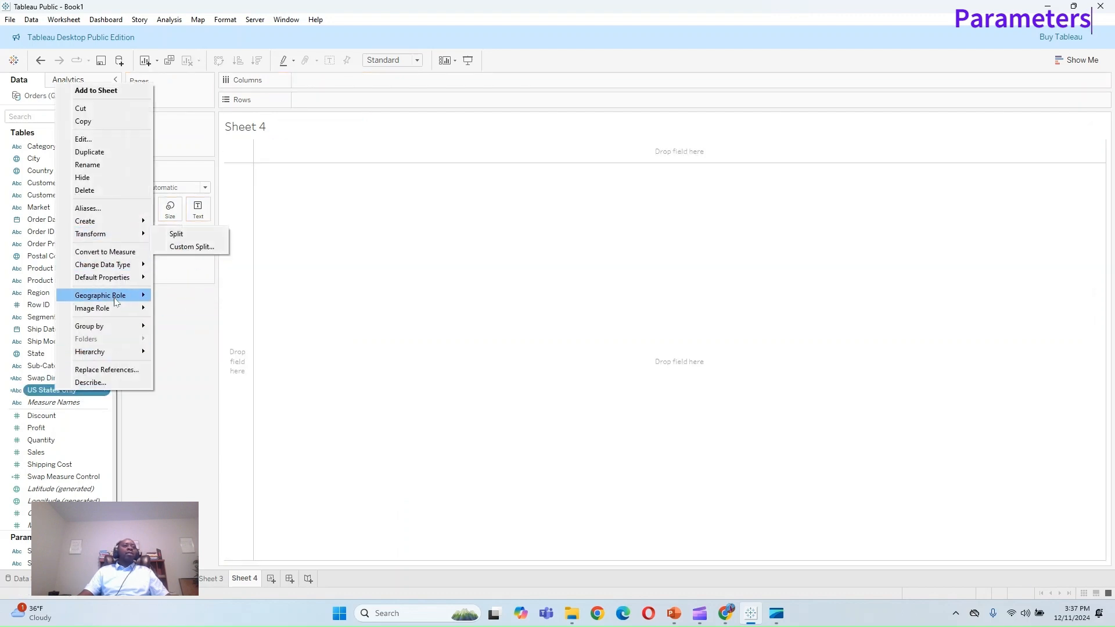
{"action": "mouse_move", "coordinate": [119, 297]}
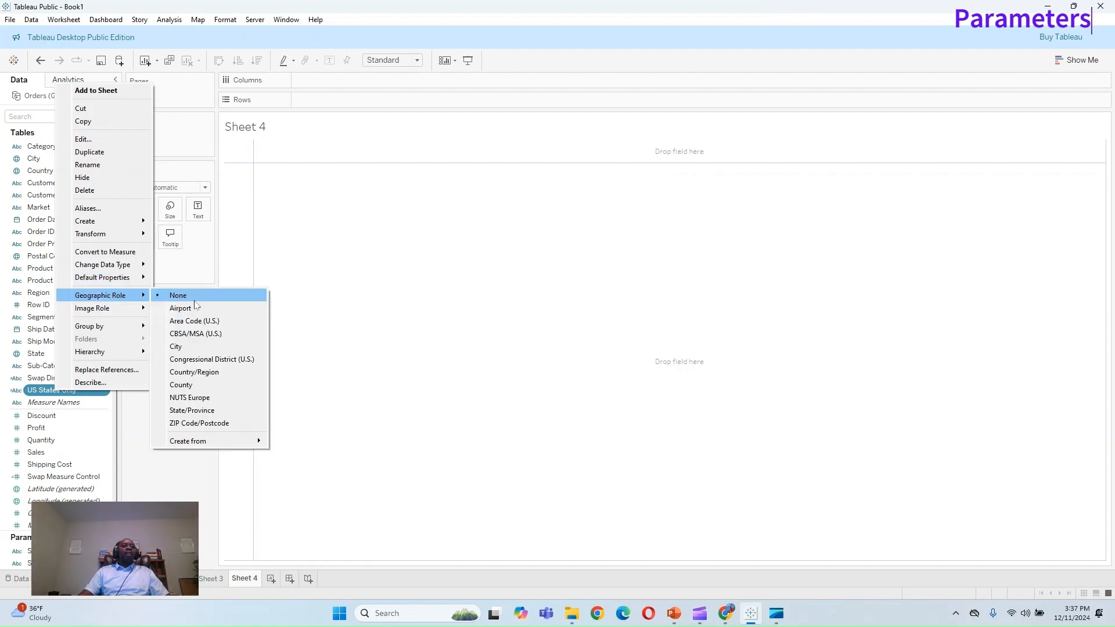
{"action": "left_click", "coordinate": [196, 412]}
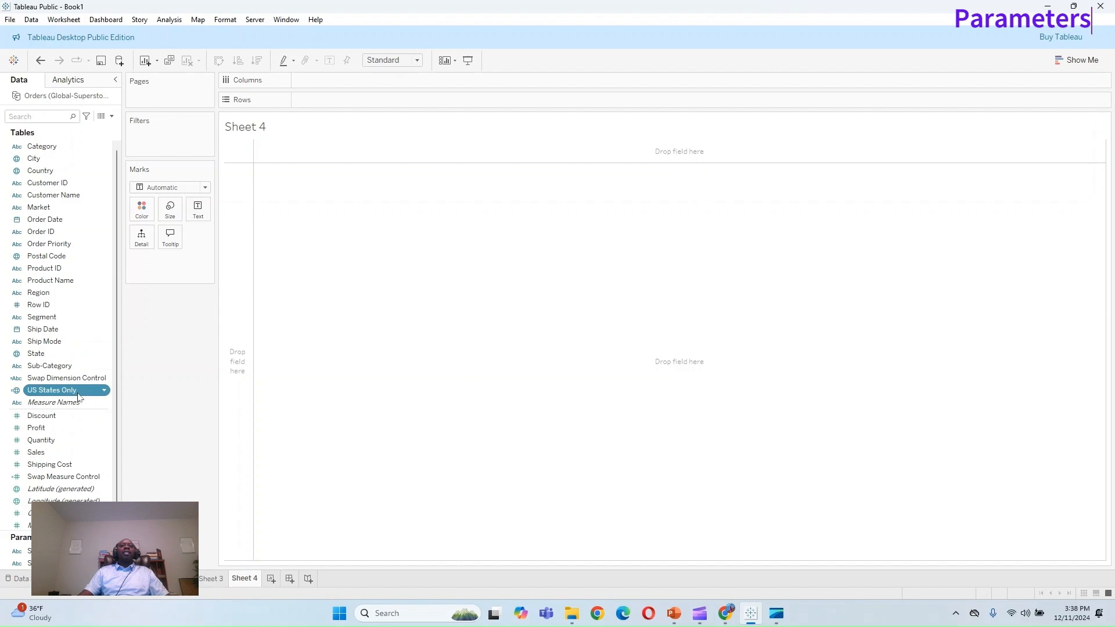
Step: Plot US States Only on a map and convert it to a filled map
{"action": "double_click", "coordinate": [79, 394]}
{"action": "left_click", "coordinate": [1084, 62]}
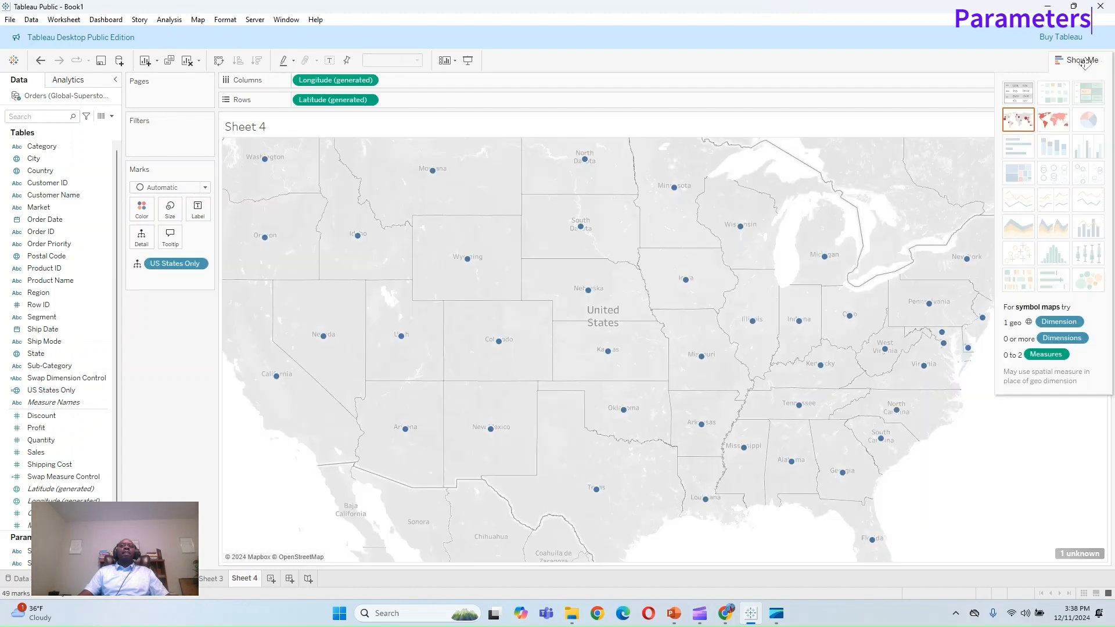
{"action": "left_click", "coordinate": [1050, 131]}
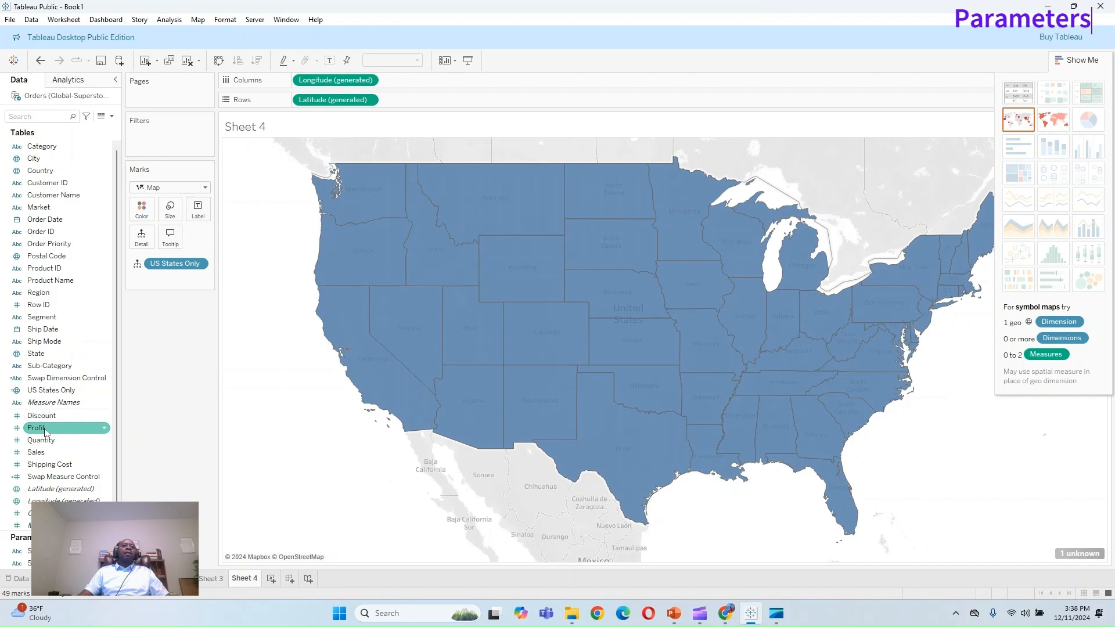
Step: Label the states on the map with Profit, and start a new calculated field named Profit Margin
{"action": "left_click_drag", "start_coordinate": [45, 431], "coordinate": [197, 210]}
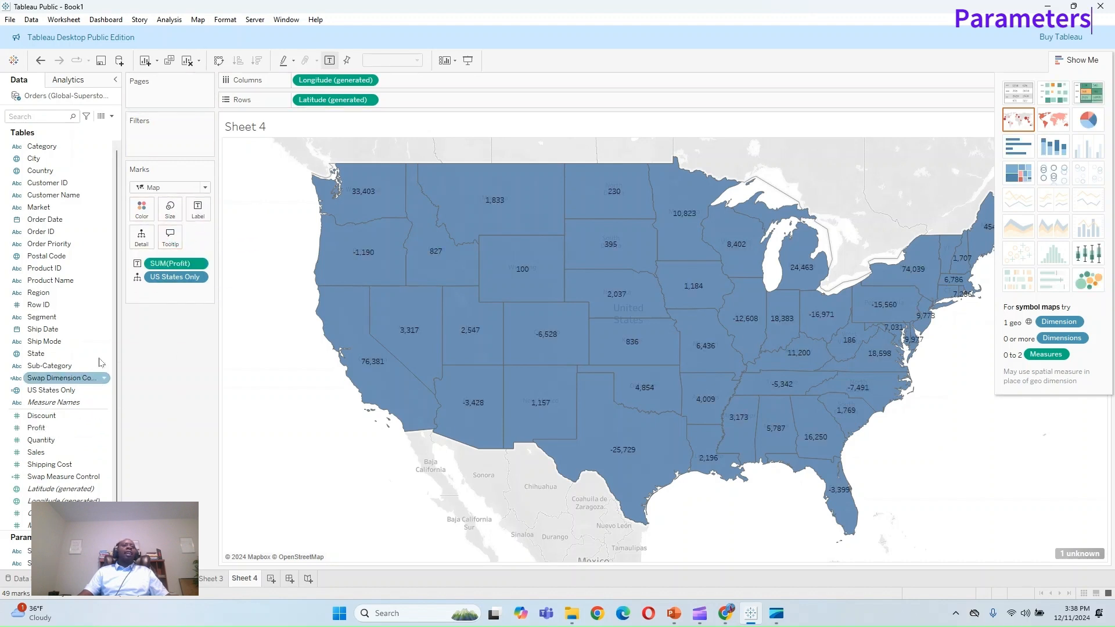
{"action": "left_click", "coordinate": [112, 116]}
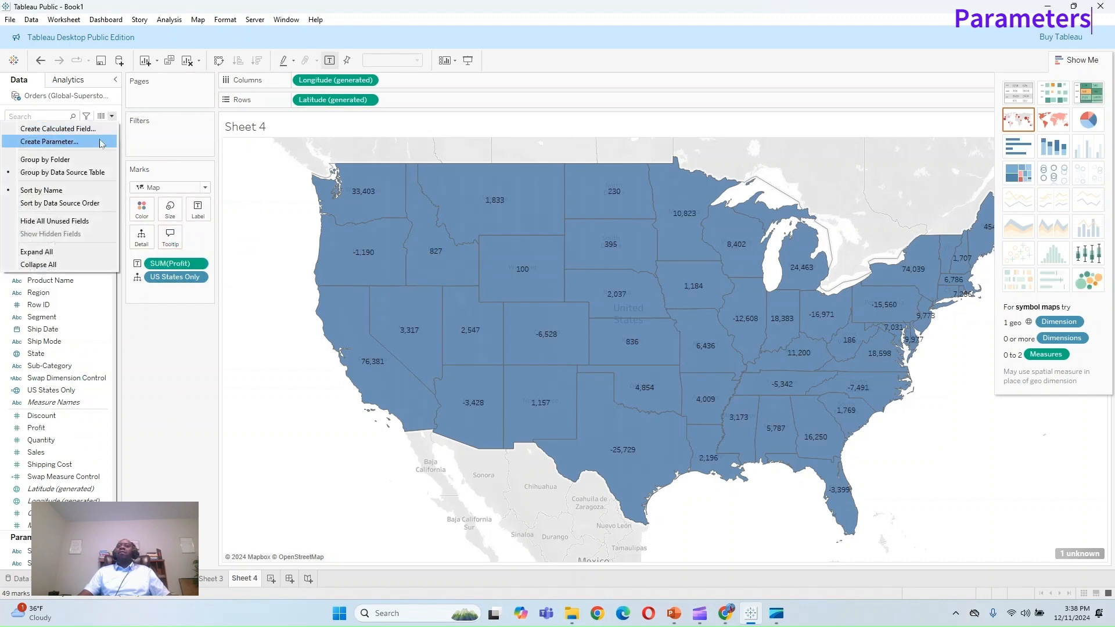
{"action": "left_click", "coordinate": [100, 142]}
{"action": "key", "text": "BackSpace"}
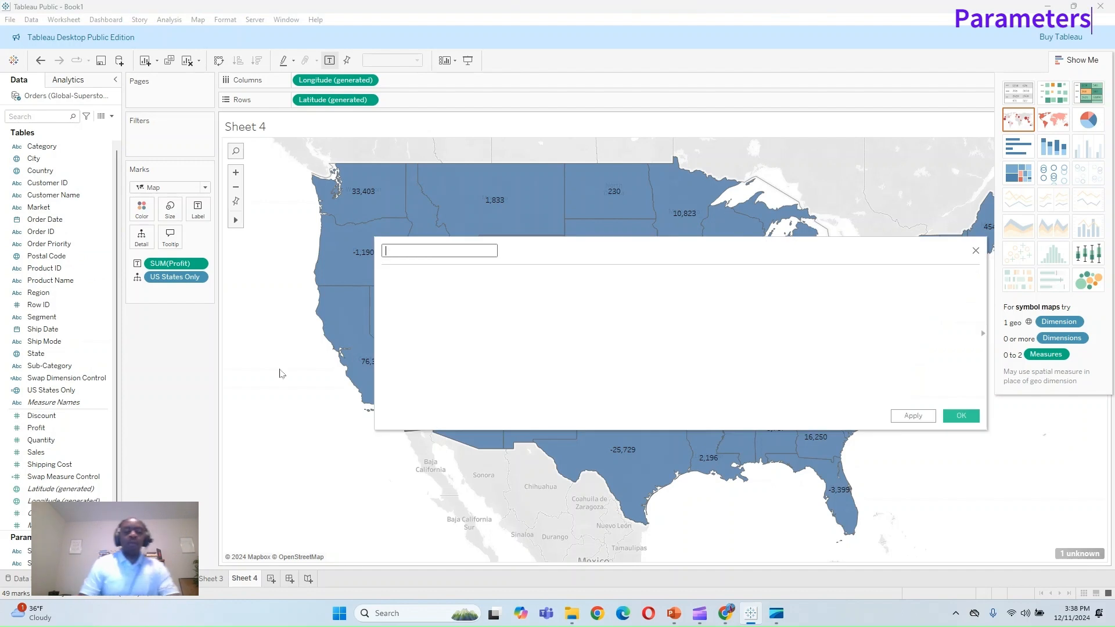
{"action": "type", "text": "Profit Mar"}
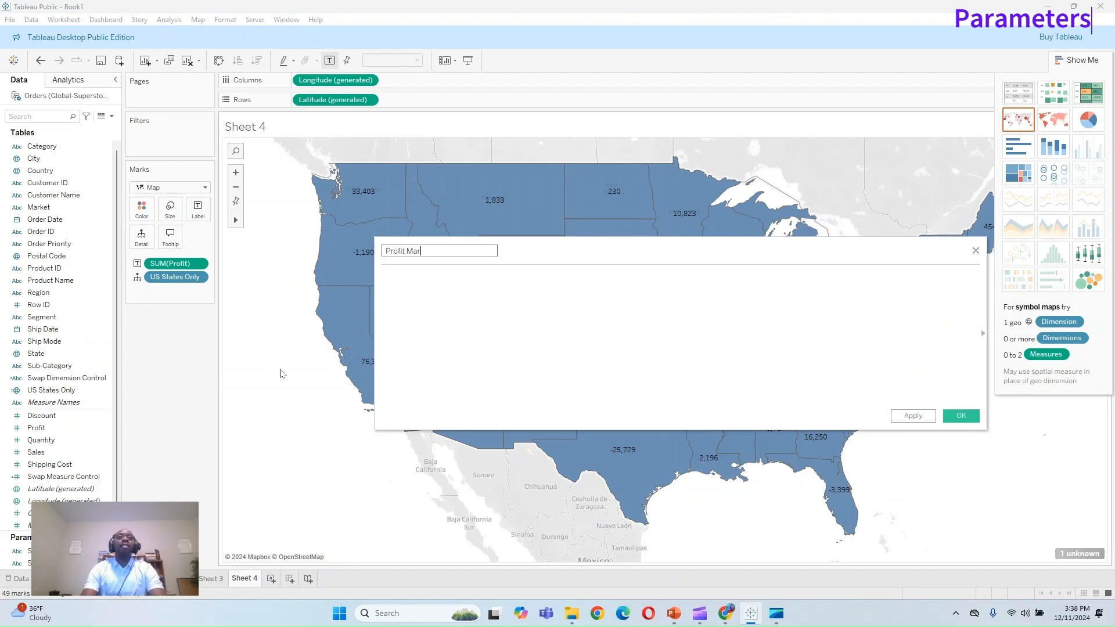
{"action": "type", "text": "gin"}
{"action": "key", "text": "Tab"}
Step: Define the Profit Margin calculation as SUM([Profit]) / SUM([Sales]) and save it
{"action": "type", "text": "sum"}
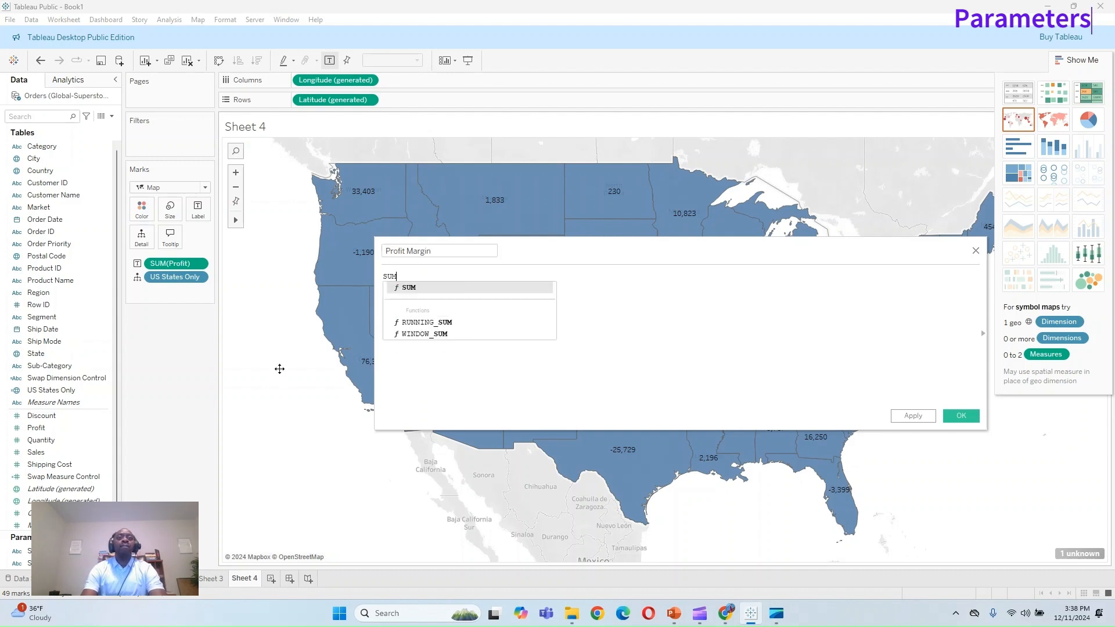
{"action": "key", "text": "Return"}
{"action": "type", "text": "pro"}
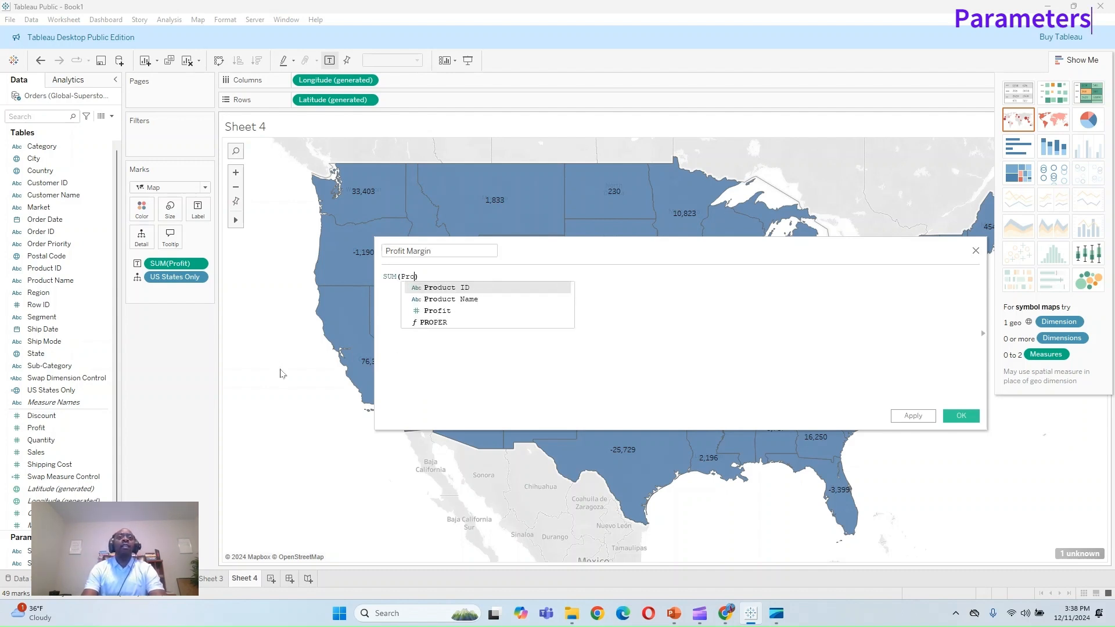
{"action": "key", "text": "Down"}
{"action": "key", "text": "Down"}
{"action": "key", "text": "Return"}
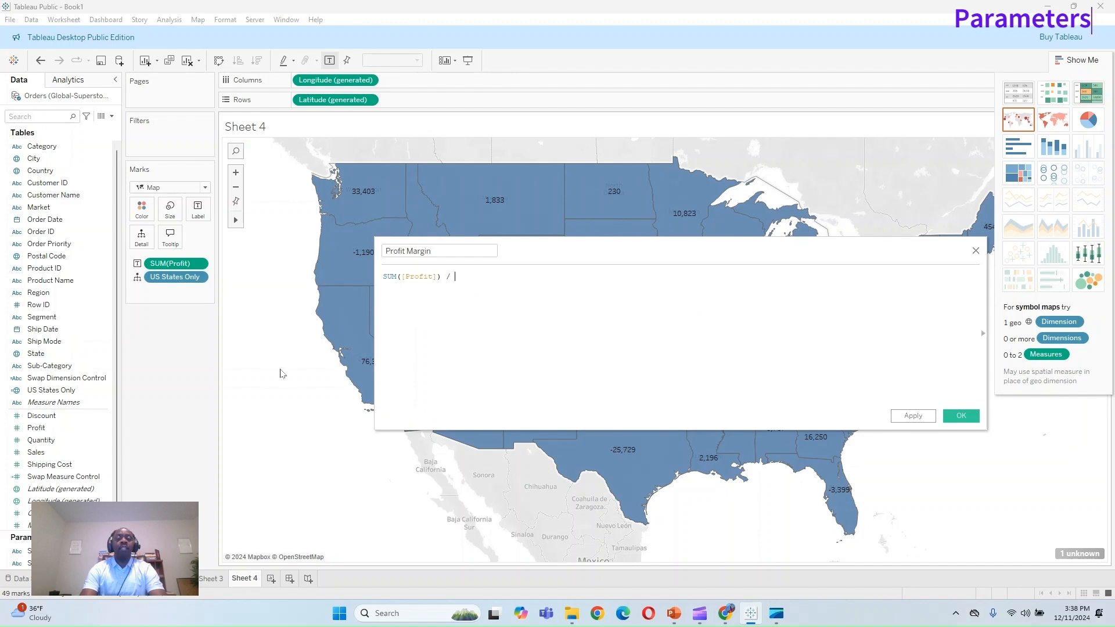
{"action": "type", "text": "/ sum"}
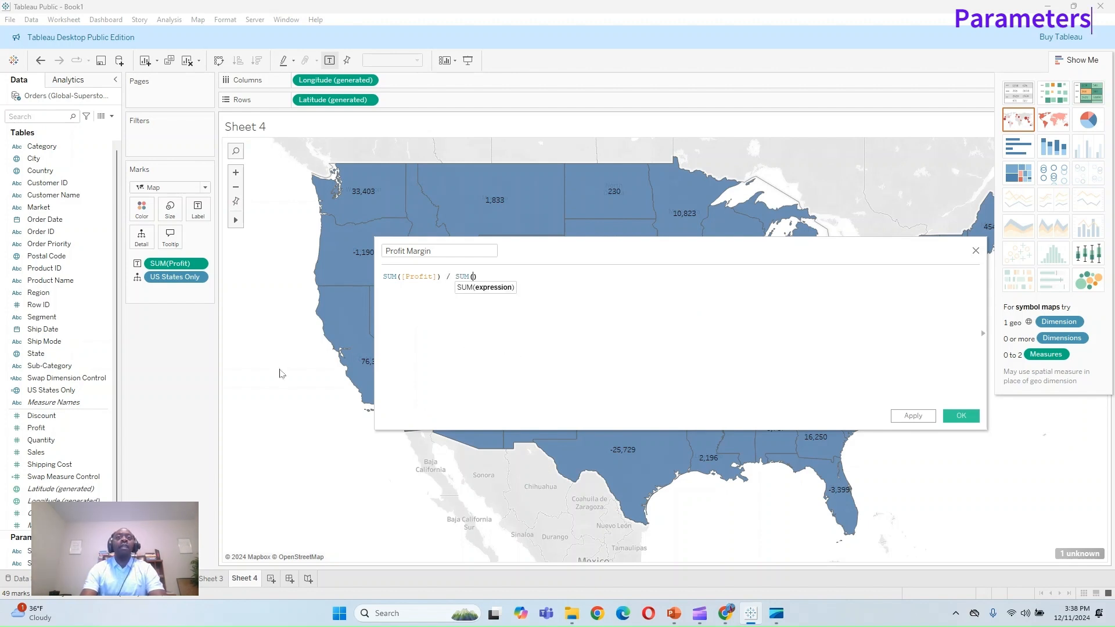
{"action": "key", "text": "Return"}
{"action": "type", "text": "Sales"}
{"action": "key", "text": "Return"}
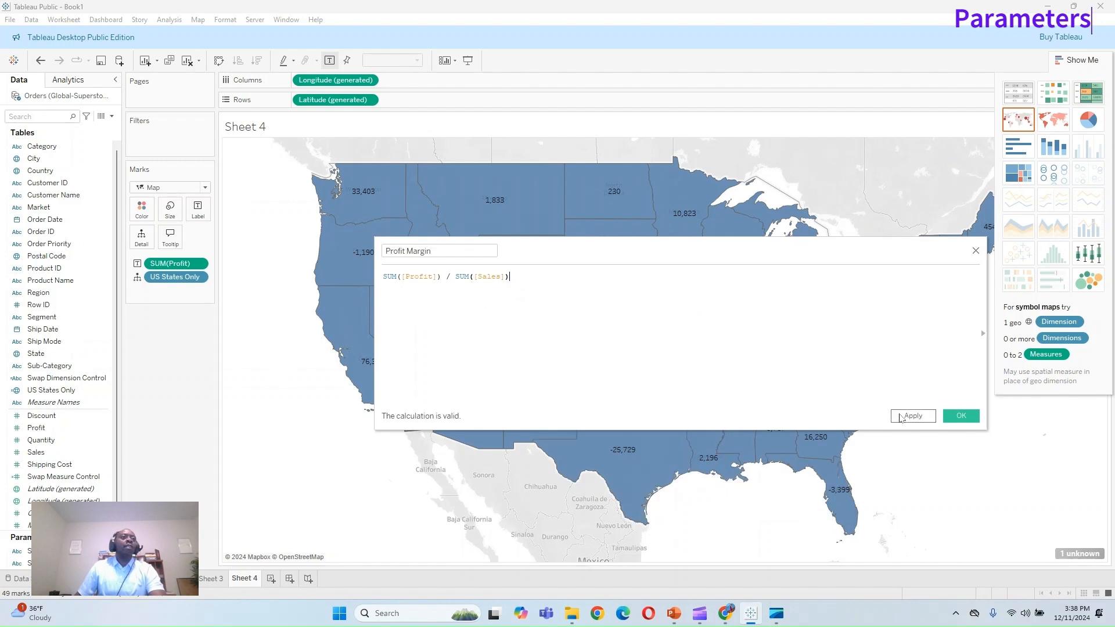
{"action": "left_click", "coordinate": [913, 416]}
{"action": "left_click", "coordinate": [961, 416]}
Step: Set the default number format of Profit Margin to percentage with 1 decimal place
{"action": "right_click", "coordinate": [50, 440]}
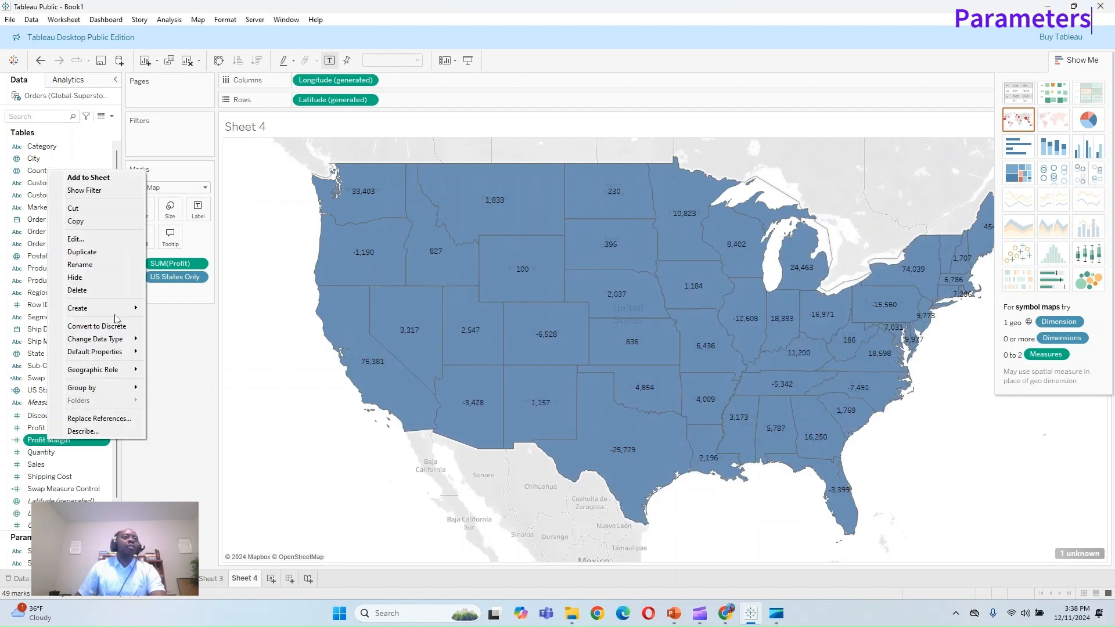
{"action": "mouse_move", "coordinate": [131, 358]}
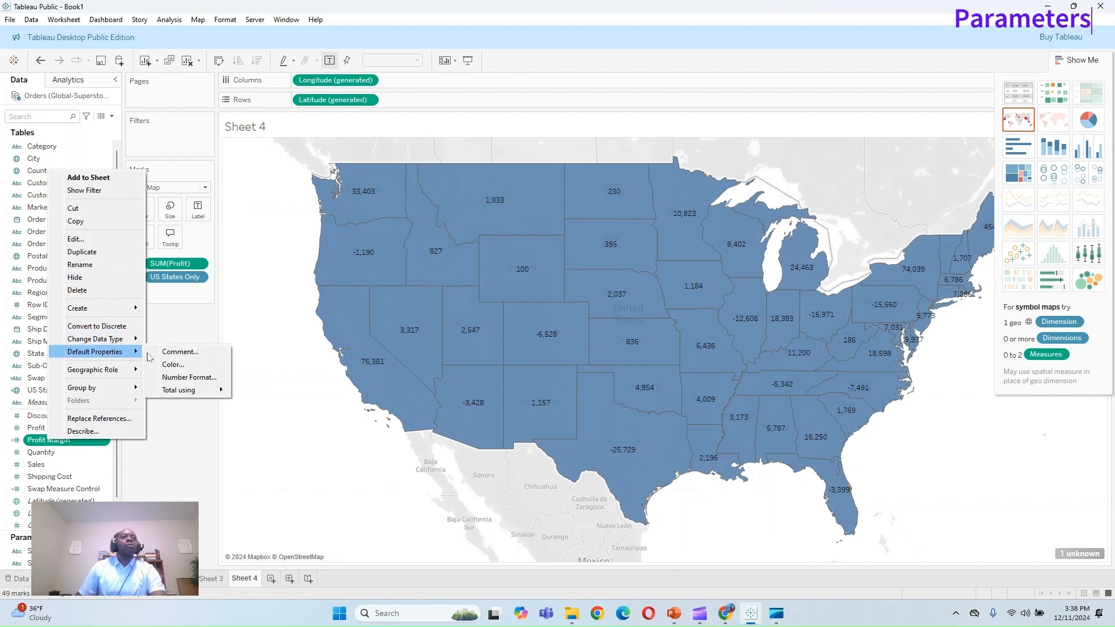
{"action": "left_click", "coordinate": [189, 378]}
{"action": "left_click", "coordinate": [465, 282]}
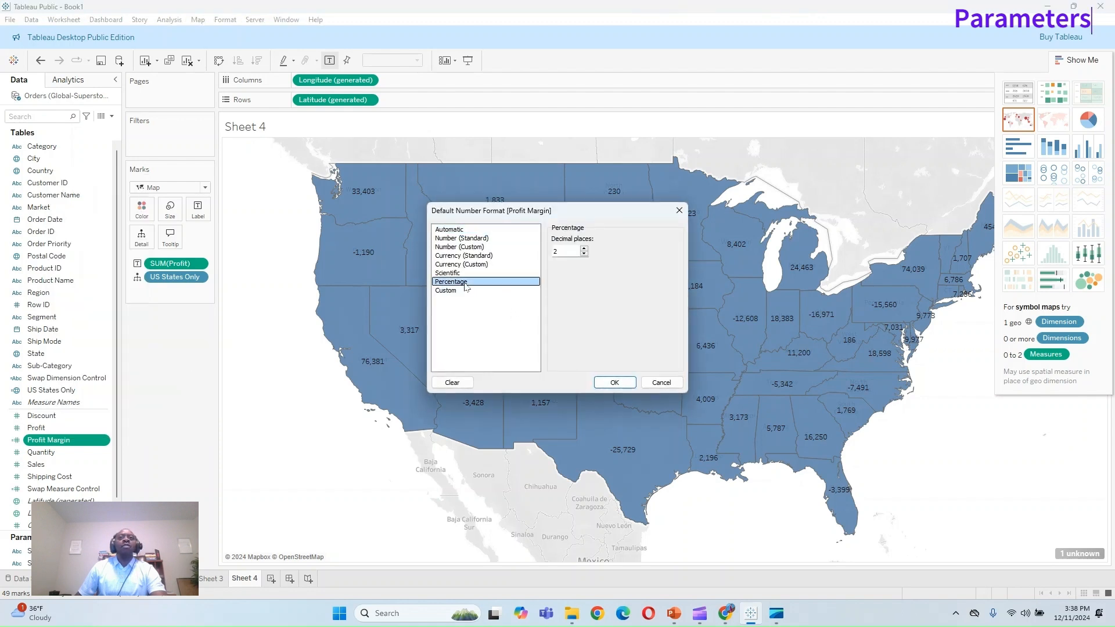
{"action": "left_click", "coordinate": [578, 254]}
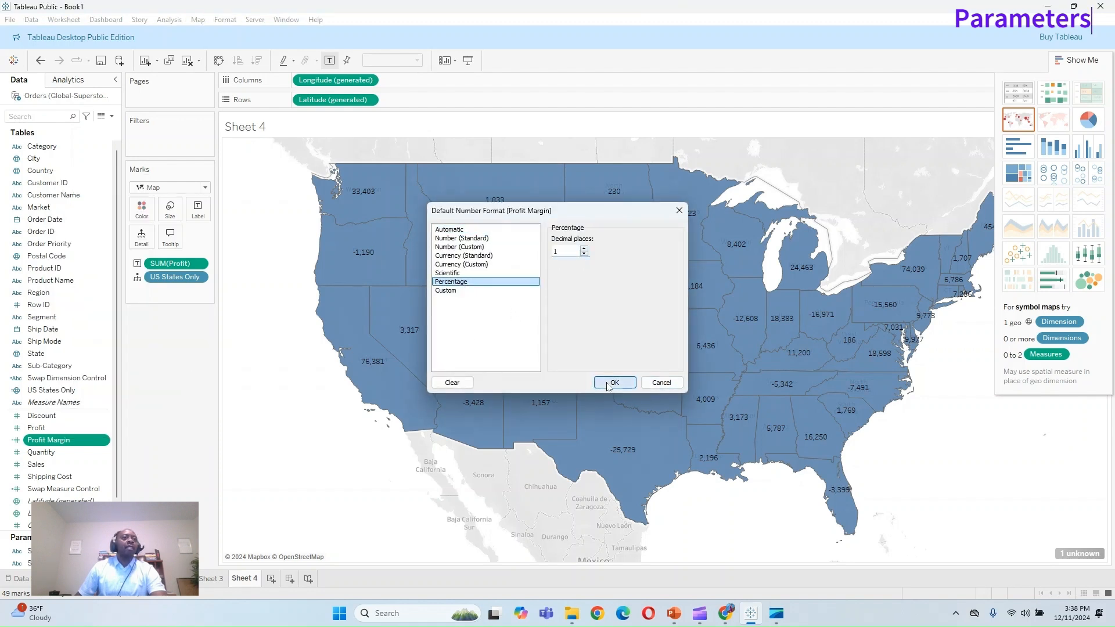
{"action": "left_click", "coordinate": [615, 382]}
Step: Add Profit Margin to the state labels on the map and hide the chart suggestions
{"action": "left_click_drag", "start_coordinate": [58, 442], "coordinate": [198, 212]}
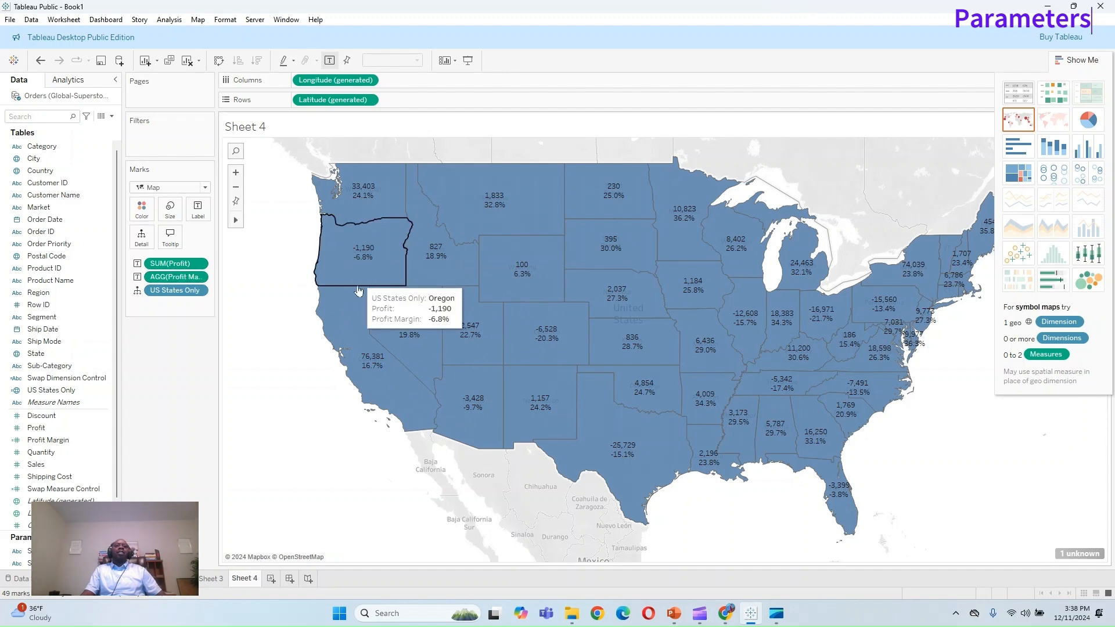
{"action": "scroll", "coordinate": [390, 379], "scroll_direction": "up", "scroll_amount": 5}
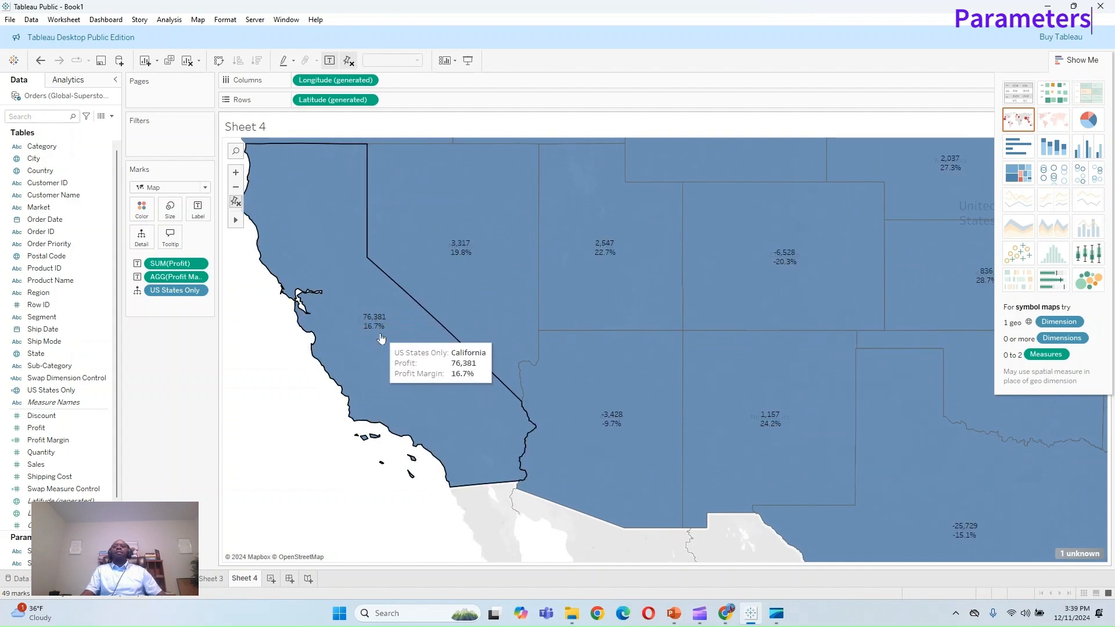
{"action": "scroll", "coordinate": [381, 338], "scroll_direction": "down", "scroll_amount": 5}
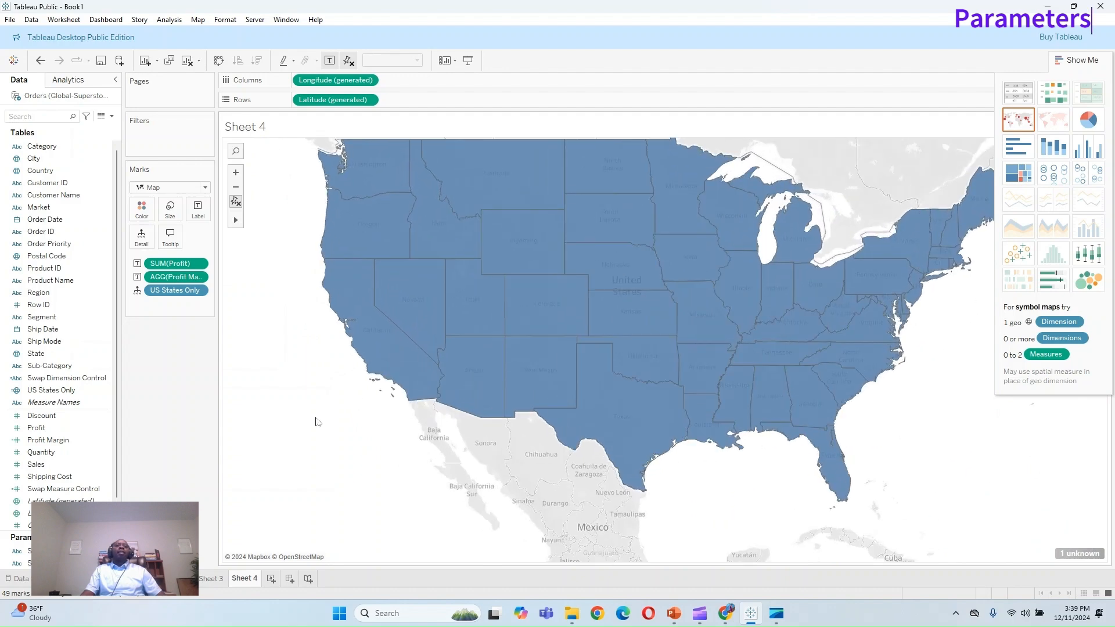
{"action": "left_click", "coordinate": [1084, 58]}
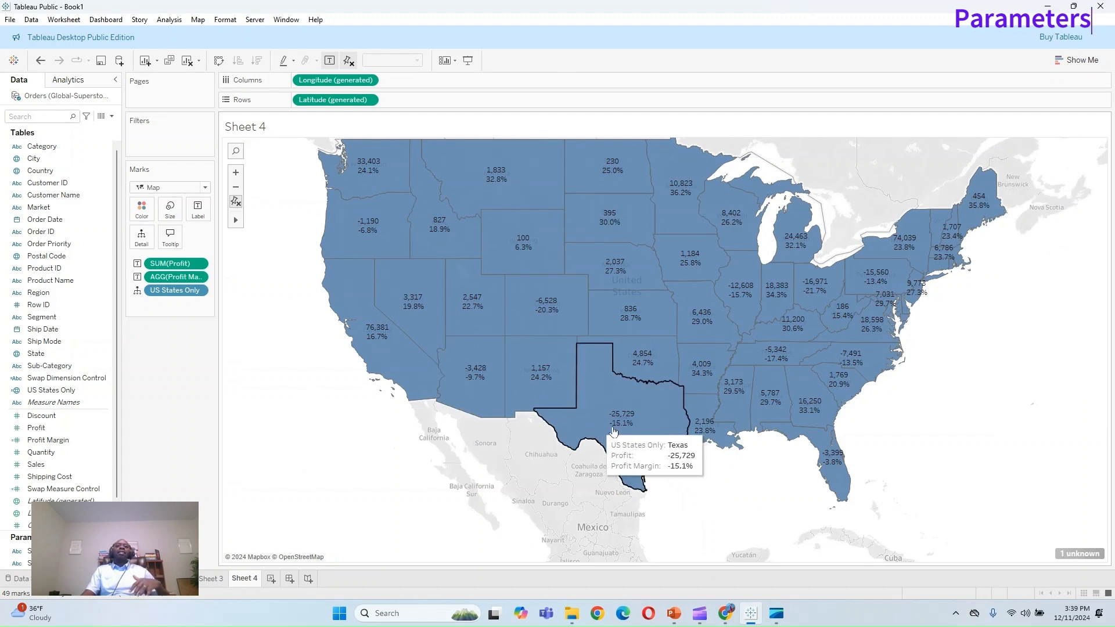
{"action": "mouse_move", "coordinate": [411, 332]}
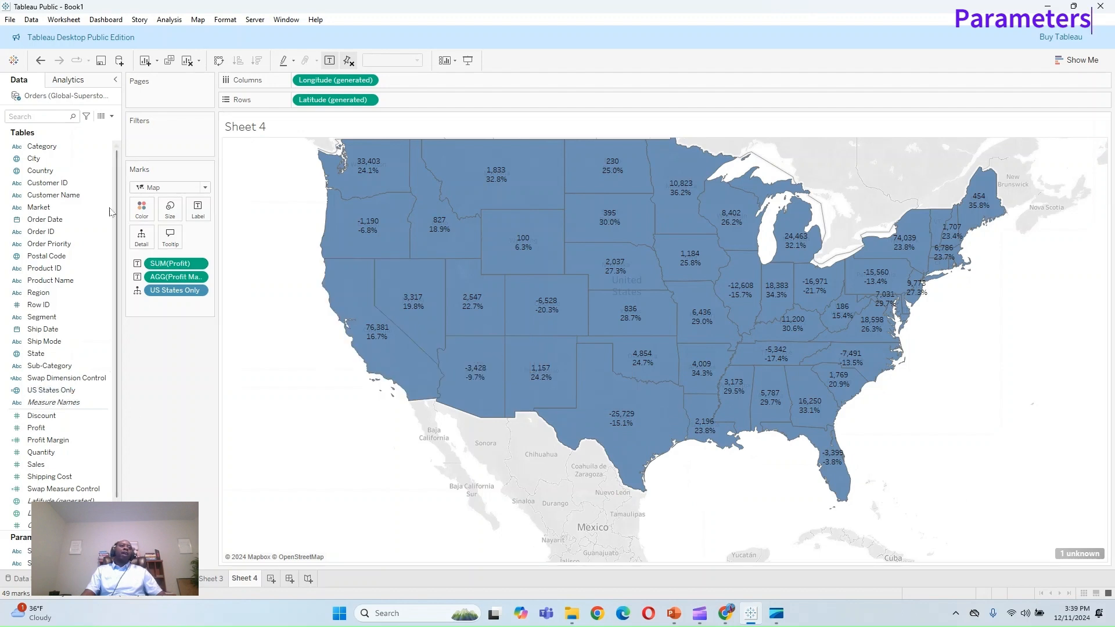
Step: Start a new parameter named State Parameter with data type String and a list of allowable values
{"action": "left_click", "coordinate": [111, 116]}
{"action": "left_click", "coordinate": [41, 139]}
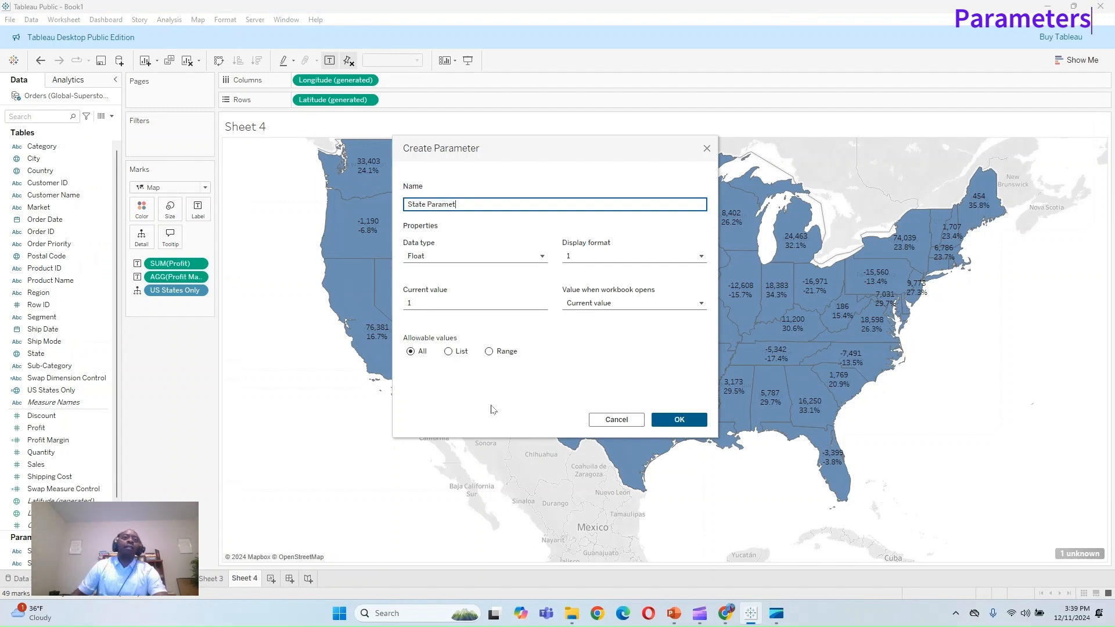
{"action": "left_click", "coordinate": [532, 257]}
{"action": "left_click", "coordinate": [442, 306]}
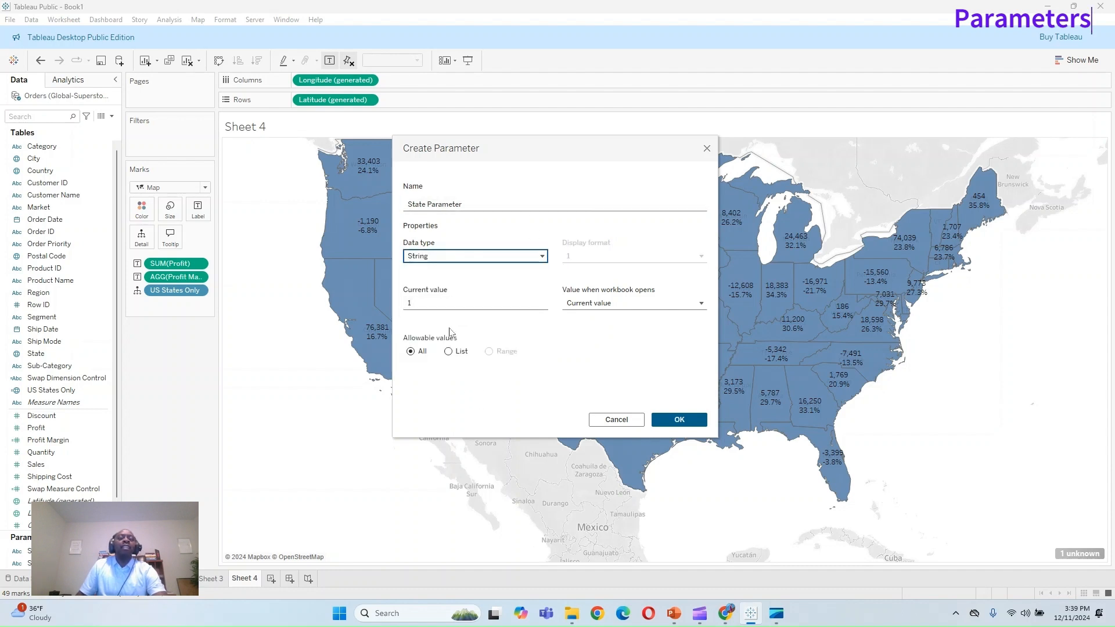
{"action": "left_click", "coordinate": [449, 352]}
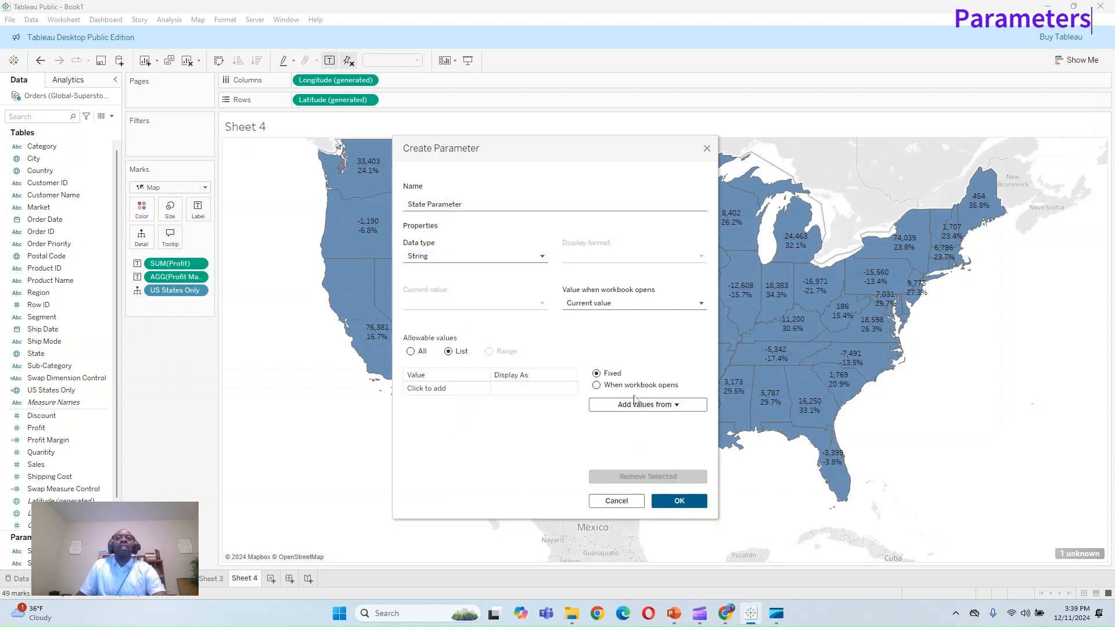
Step: Fill the State Parameter's value list from the US States Only field and save the parameter
{"action": "left_click", "coordinate": [680, 406]}
{"action": "scroll", "coordinate": [681, 360], "scroll_direction": "down", "scroll_amount": 3}
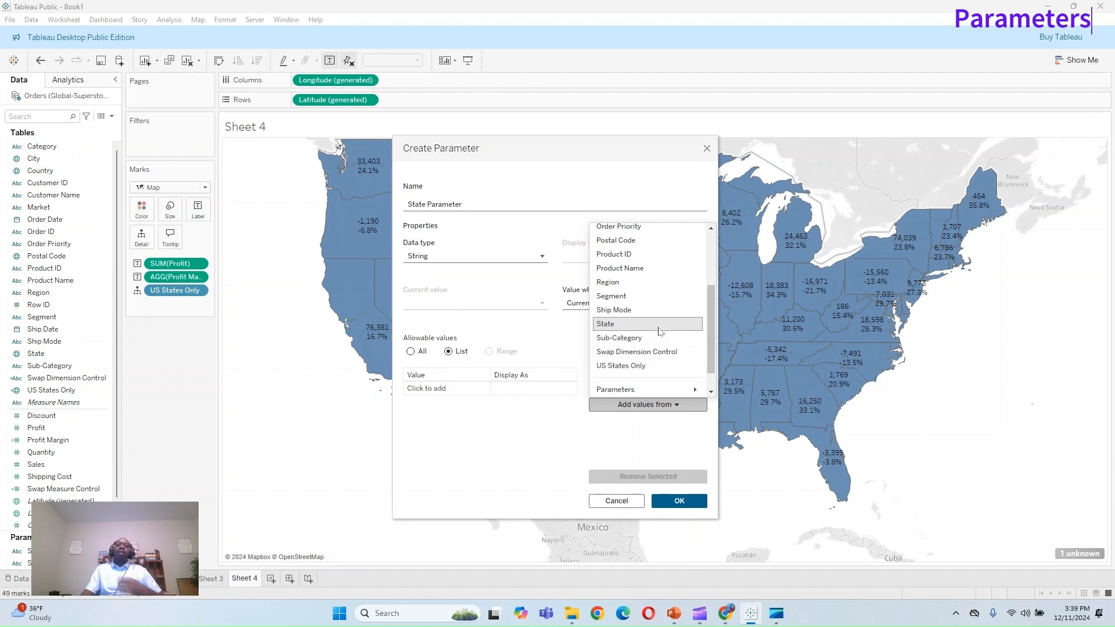
{"action": "left_click", "coordinate": [661, 366]}
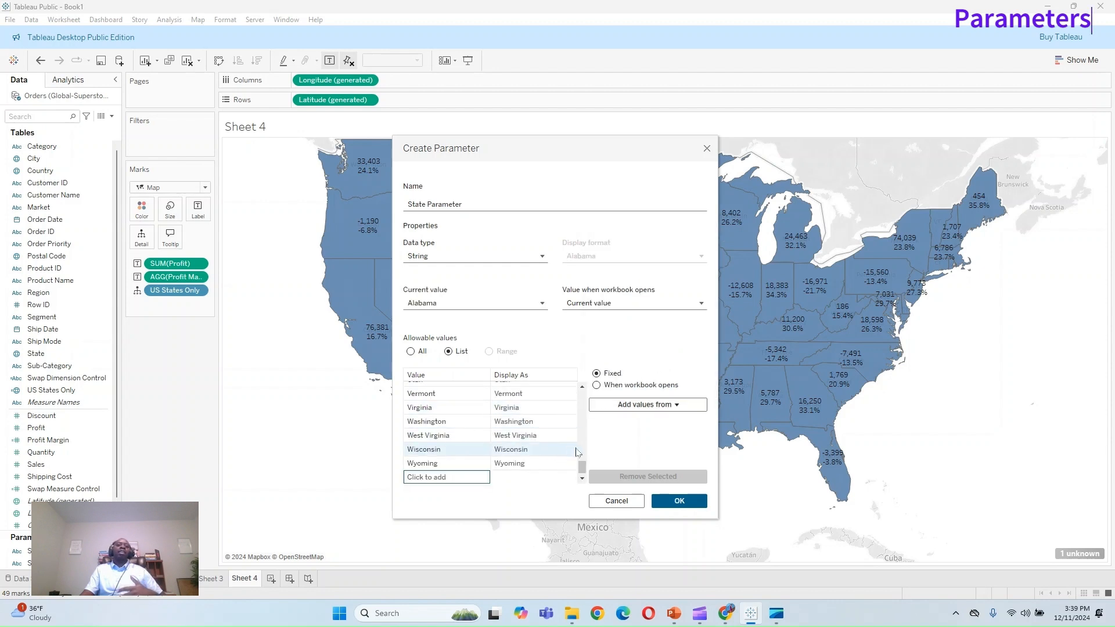
{"action": "mouse_move", "coordinate": [582, 468]}
{"action": "left_mouse_down"}
{"action": "mouse_move", "coordinate": [578, 372]}
{"action": "mouse_move", "coordinate": [585, 485]}
{"action": "left_mouse_up"}
{"action": "left_click", "coordinate": [692, 503]}
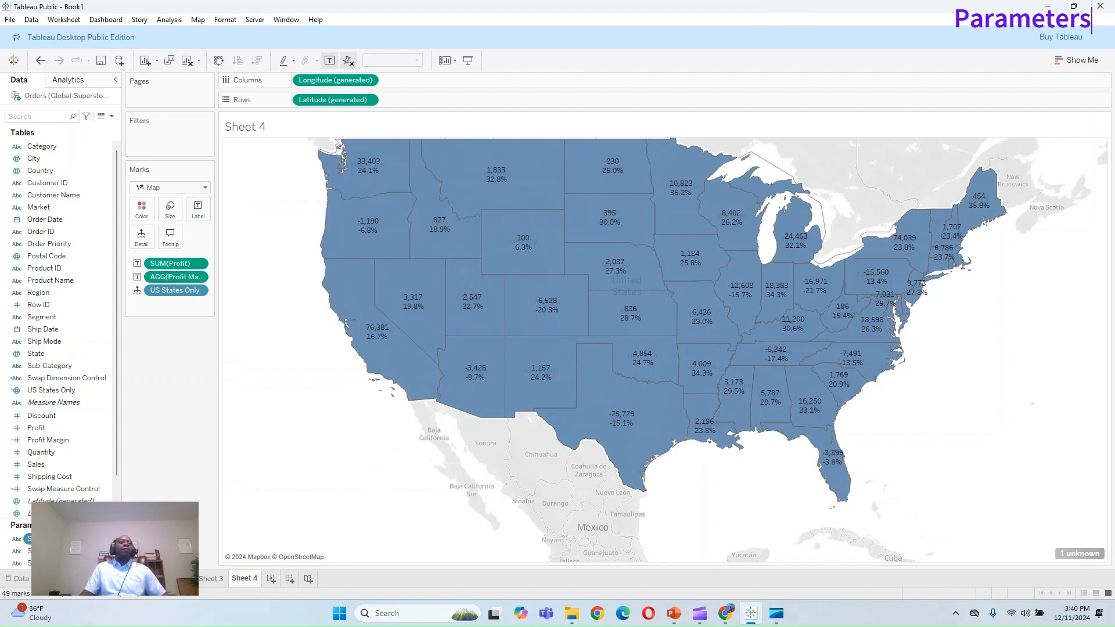
Step: Show the State Parameter control on the map sheet
{"action": "right_click", "coordinate": [82, 539]}
{"action": "left_click", "coordinate": [117, 332]}
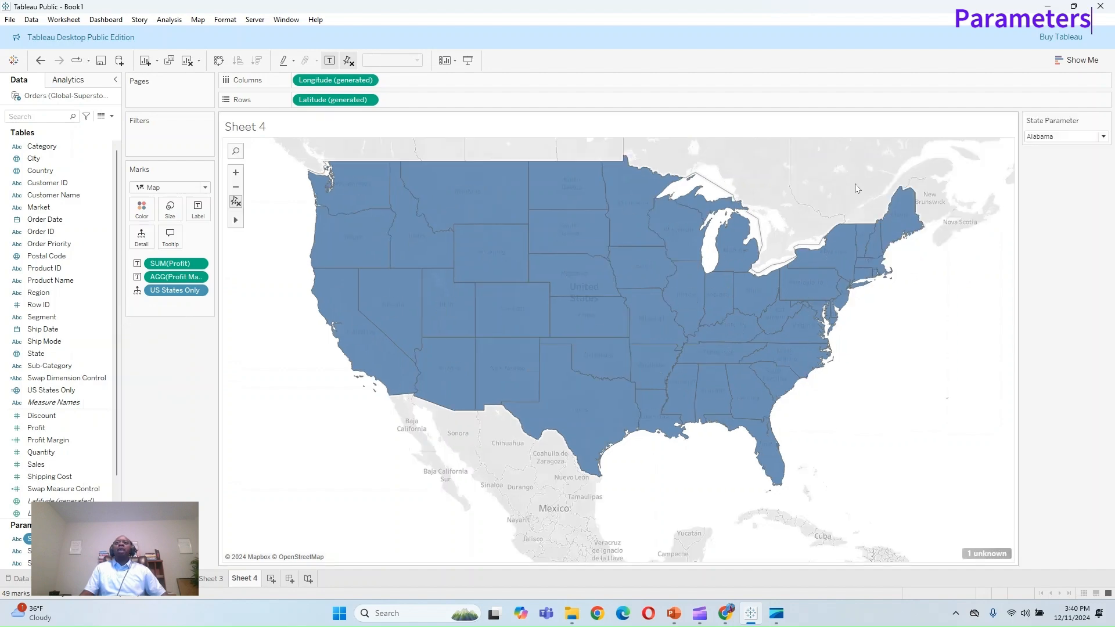
Step: Try out the State Parameter control by switching it to Arizona and to Colorado
{"action": "left_click", "coordinate": [1063, 136]}
{"action": "left_click", "coordinate": [1040, 158]}
{"action": "left_click", "coordinate": [1063, 136]}
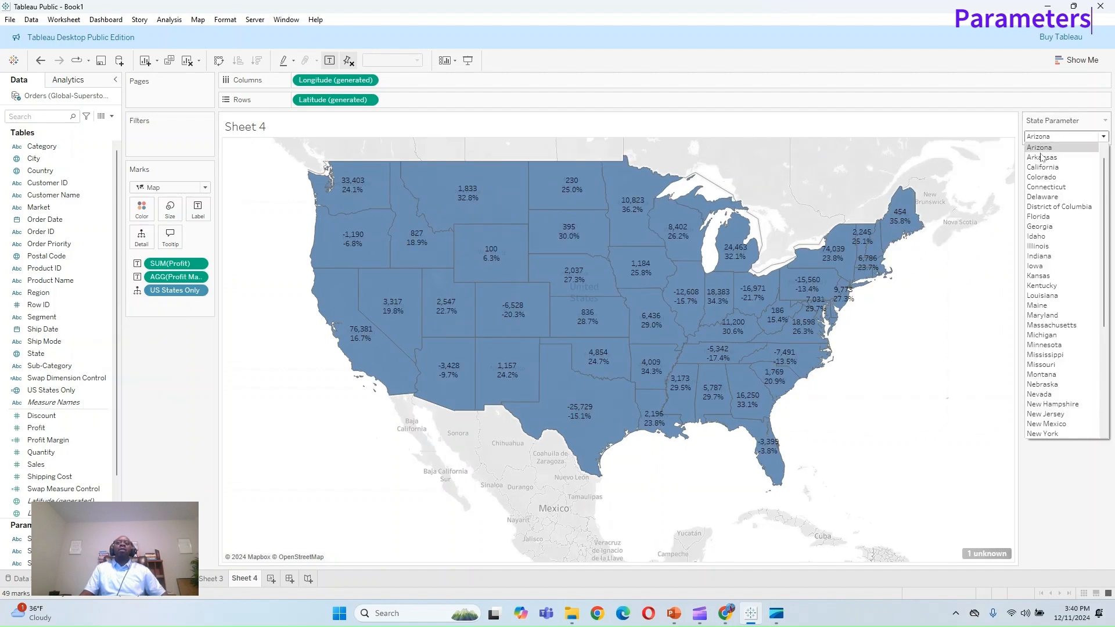
{"action": "left_click", "coordinate": [1040, 181]}
{"action": "left_click", "coordinate": [1039, 135]}
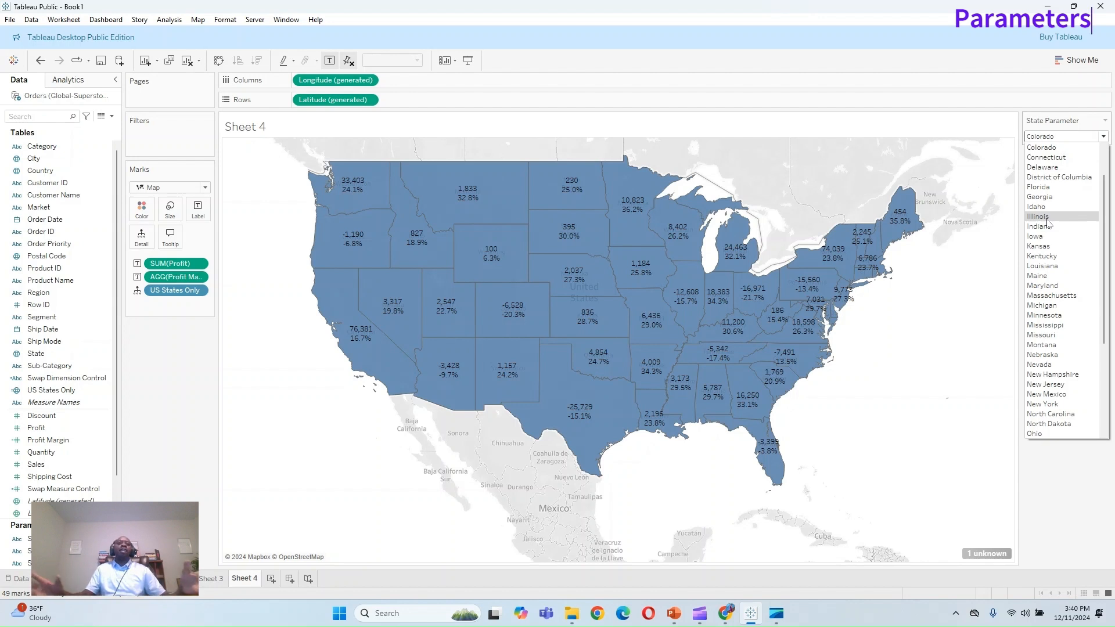
{"action": "left_click", "coordinate": [150, 383]}
Step: Start a new calculated field named State Parameter Control
{"action": "left_click", "coordinate": [111, 117]}
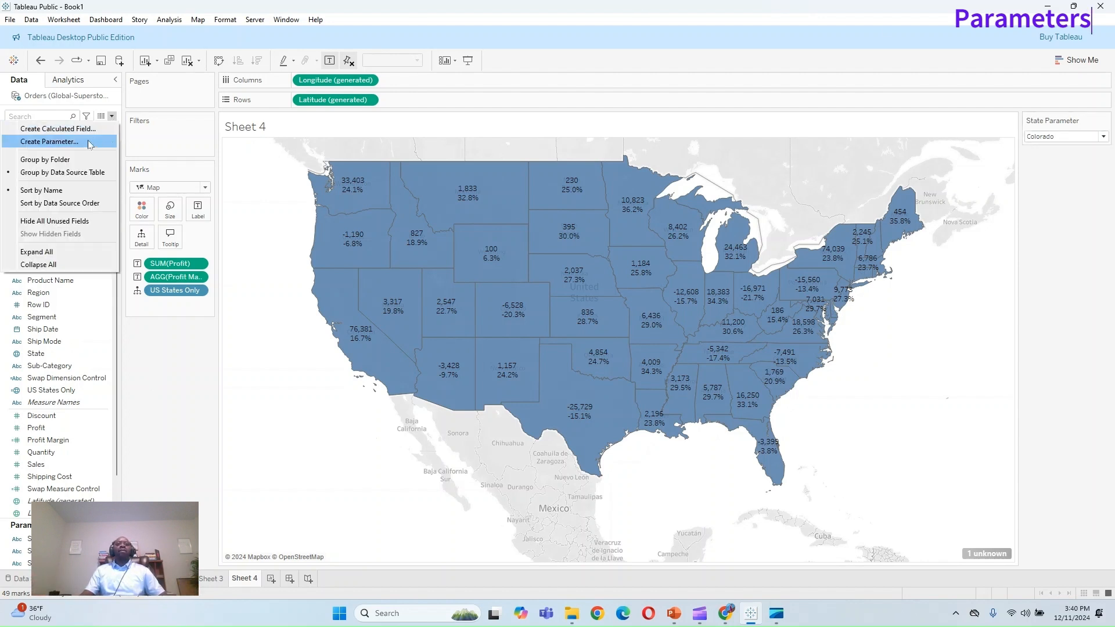
{"action": "left_click", "coordinate": [70, 129]}
{"action": "key", "text": "BackSpace"}
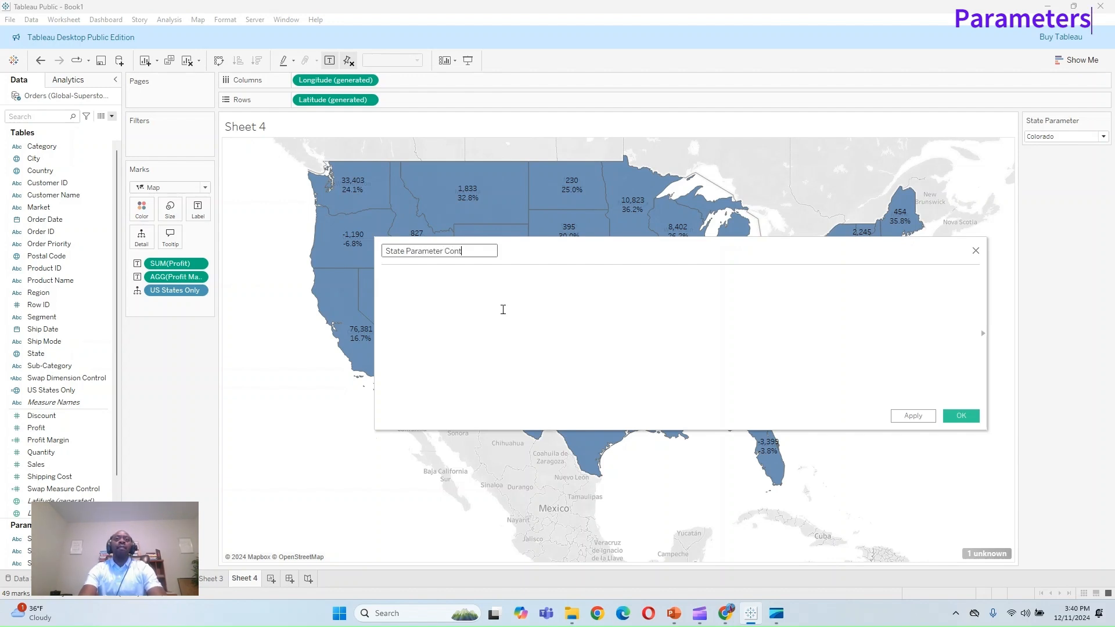
{"action": "type", "text": "l"}
Step: Enter the formula [US States Only] = [State Parameter] for the calculated field, then apply and save it
{"action": "left_click", "coordinate": [503, 310]}
{"action": "type", "text": "S"}
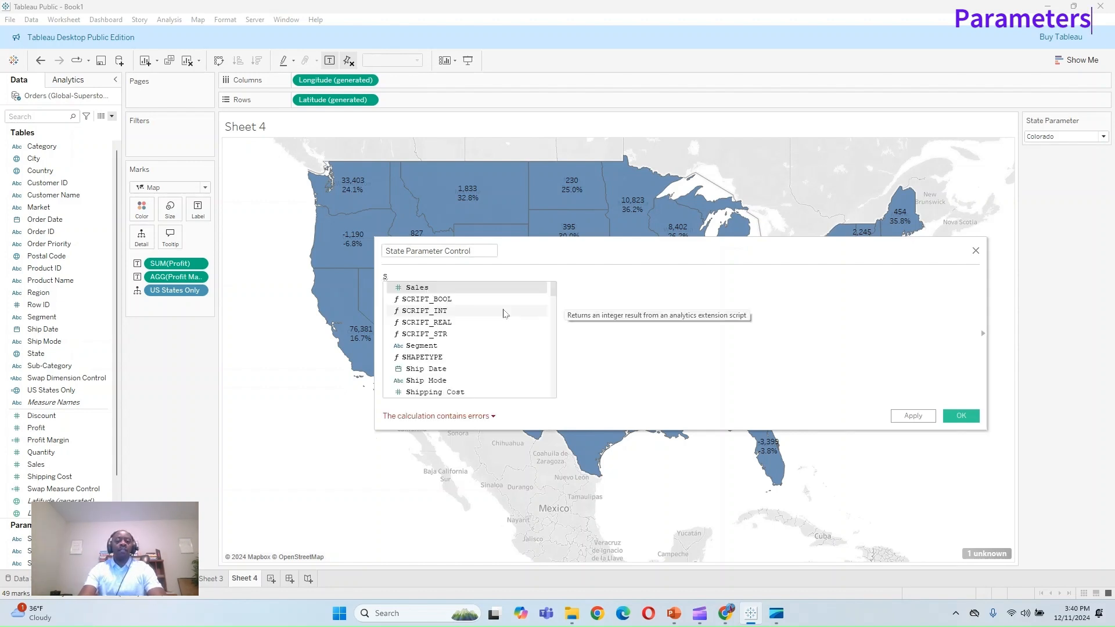
{"action": "key", "text": "BackSpace"}
{"action": "type", "text": "US"}
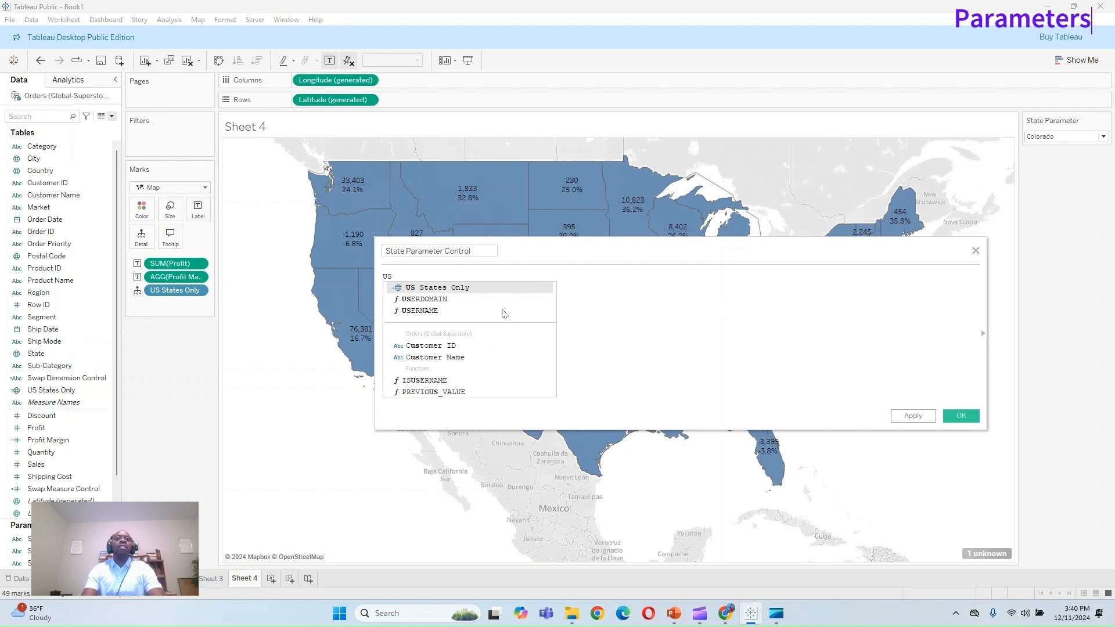
{"action": "key", "text": "Return"}
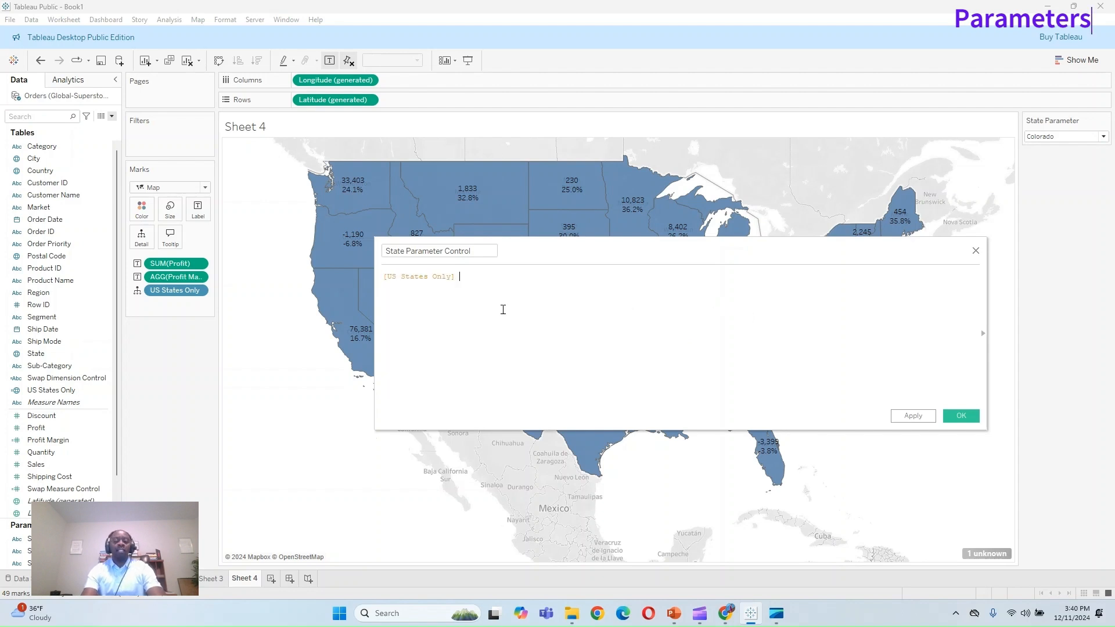
{"action": "type", "text": "= Sta"}
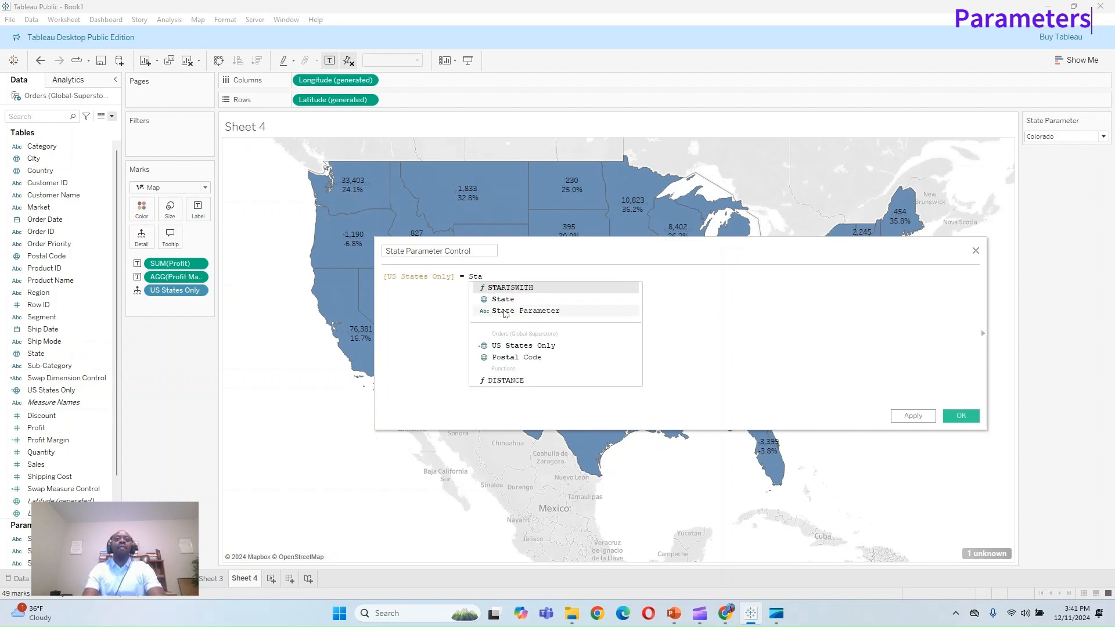
{"action": "double_click", "coordinate": [504, 311]}
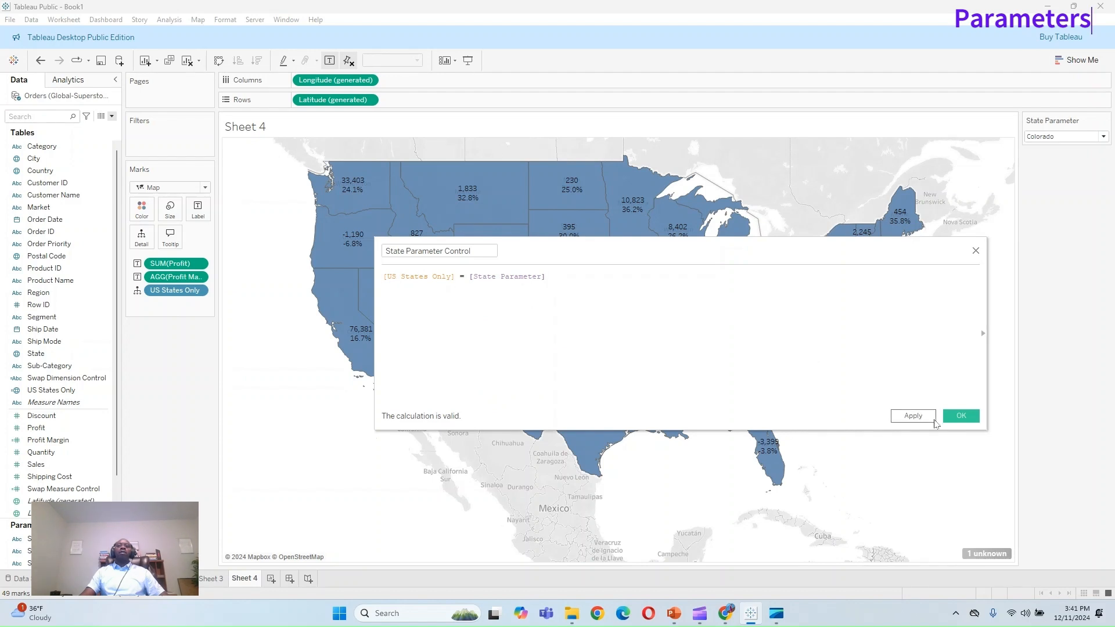
{"action": "left_click", "coordinate": [925, 418]}
{"action": "left_click", "coordinate": [968, 418]}
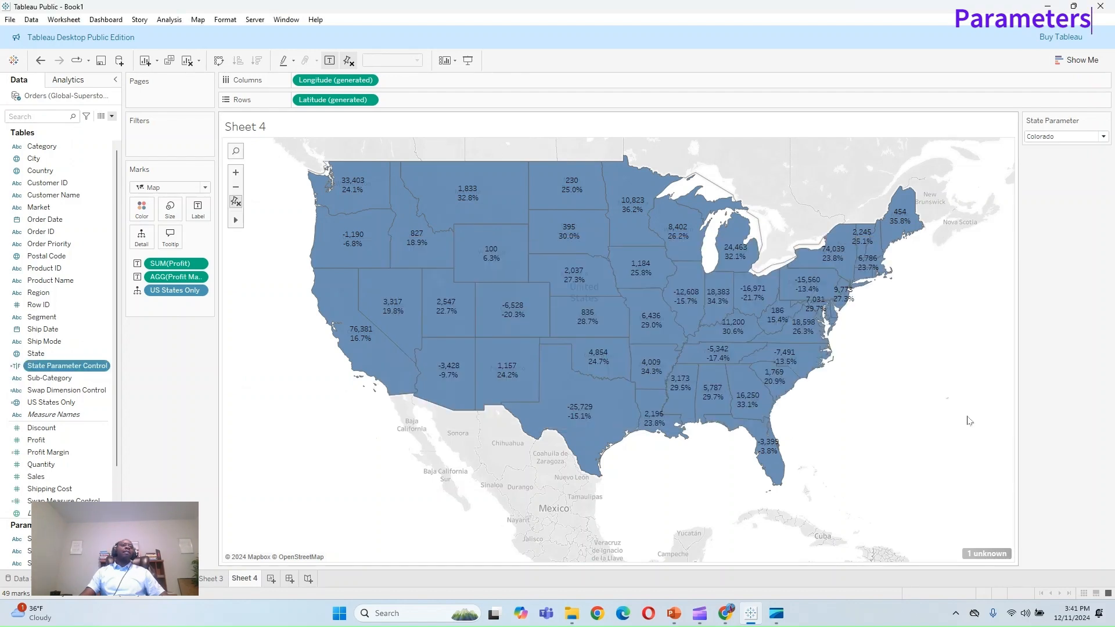
Step: Filter the map by State Parameter Control, keeping only the True value
{"action": "left_click_drag", "start_coordinate": [99, 366], "coordinate": [176, 135]}
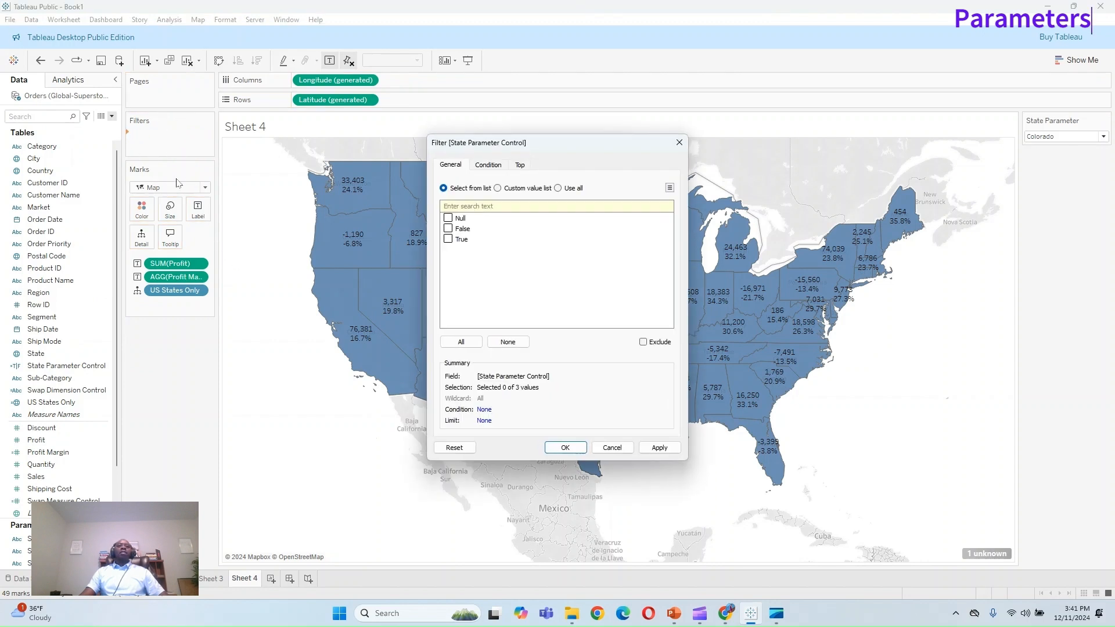
{"action": "left_click", "coordinate": [679, 143]}
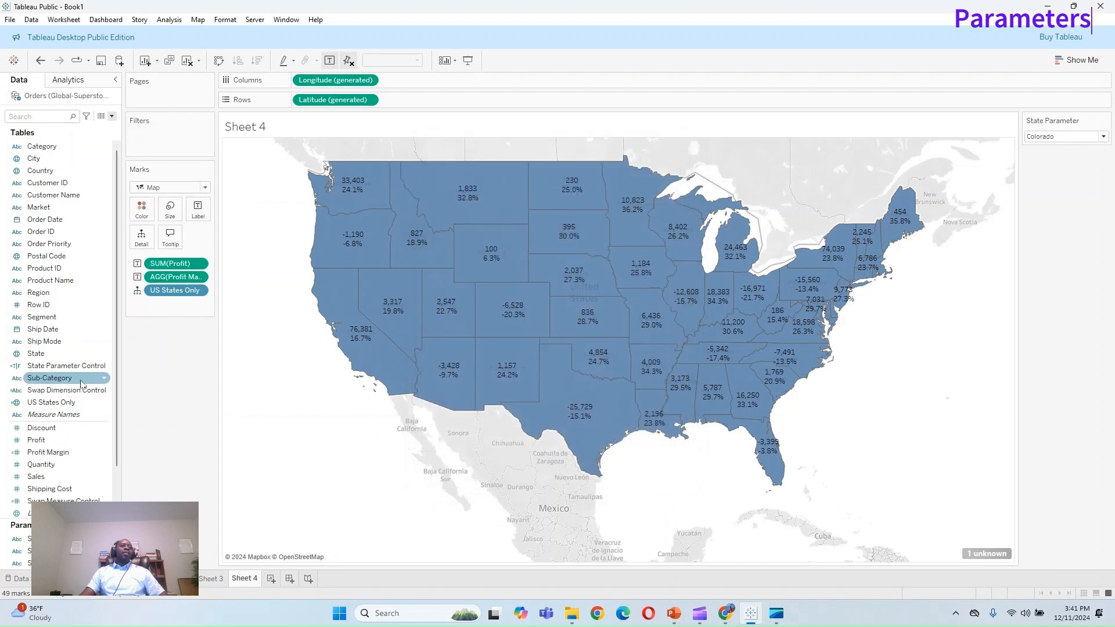
{"action": "left_click_drag", "start_coordinate": [57, 370], "coordinate": [174, 137]}
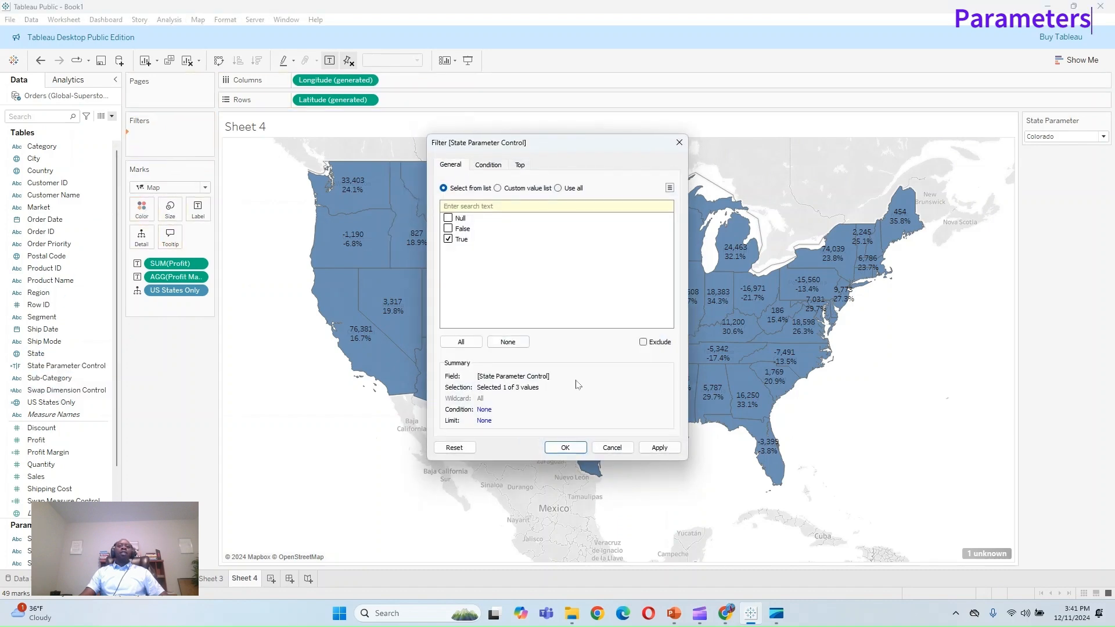
{"action": "left_click", "coordinate": [660, 447]}
{"action": "left_click", "coordinate": [565, 447]}
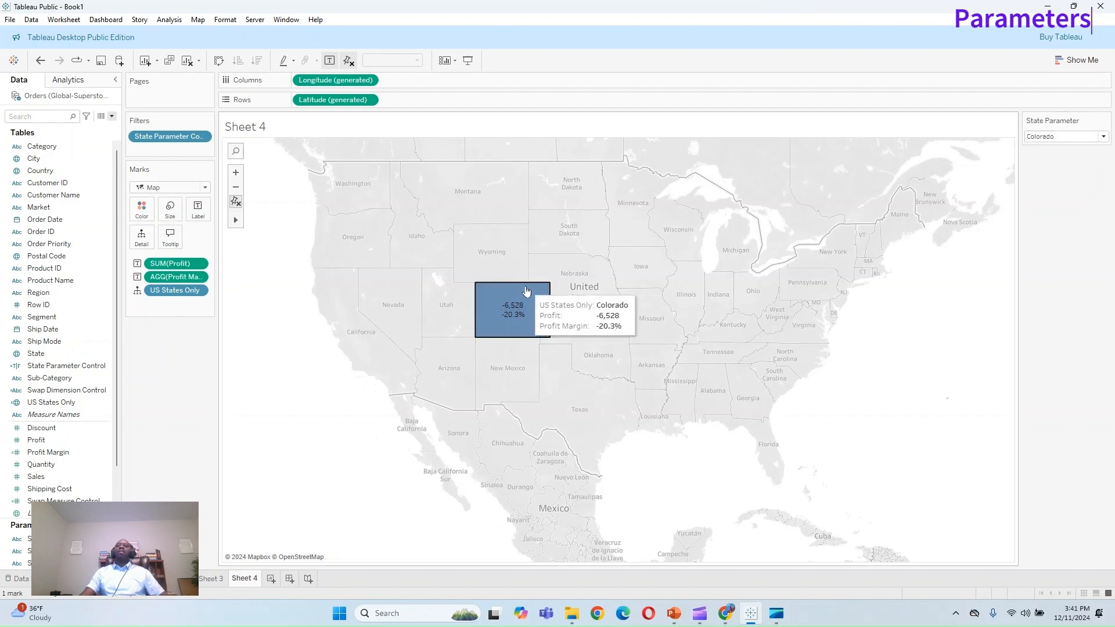
Step: Test the filtered map by switching the State Parameter to Georgia, North Dakota and Wisconsin
{"action": "left_click", "coordinate": [1082, 138]}
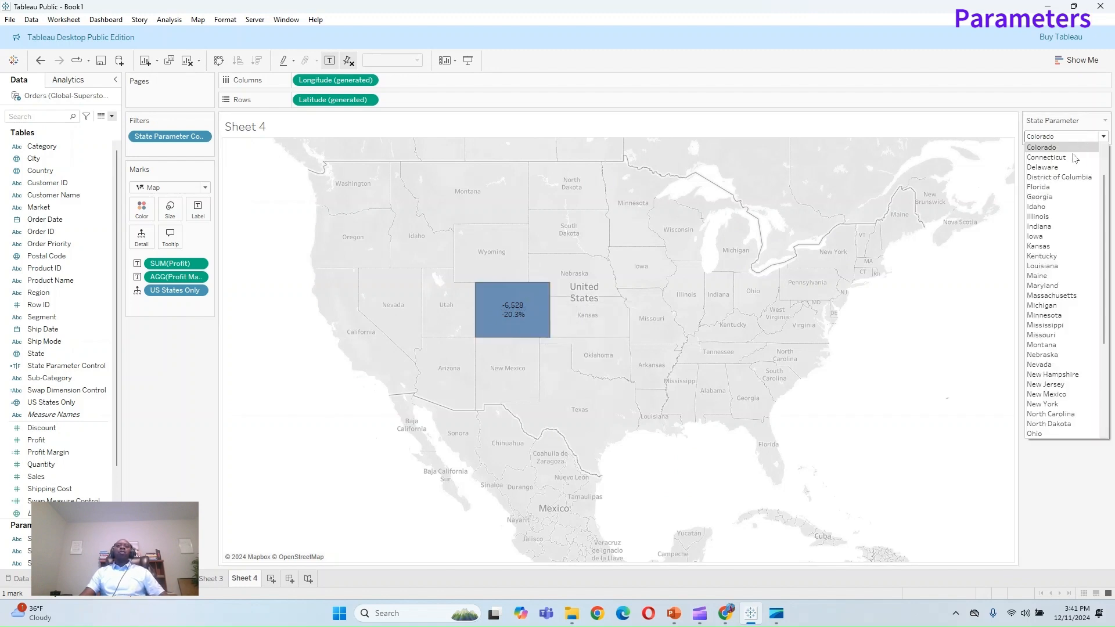
{"action": "left_click", "coordinate": [1054, 196]}
{"action": "left_click", "coordinate": [1046, 137]}
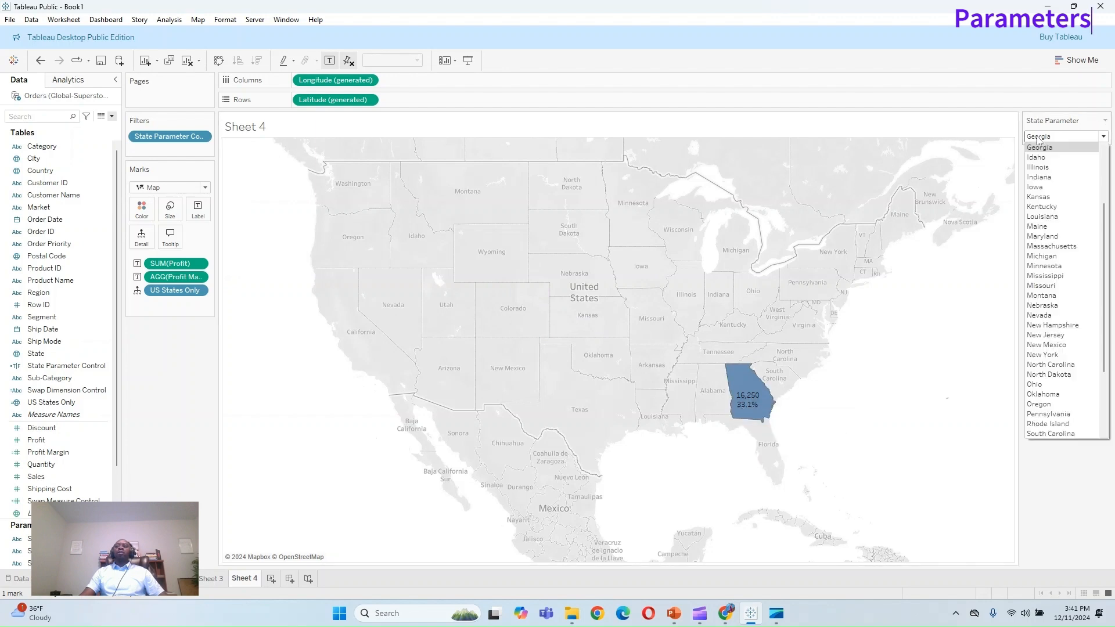
{"action": "left_click", "coordinate": [1051, 375]}
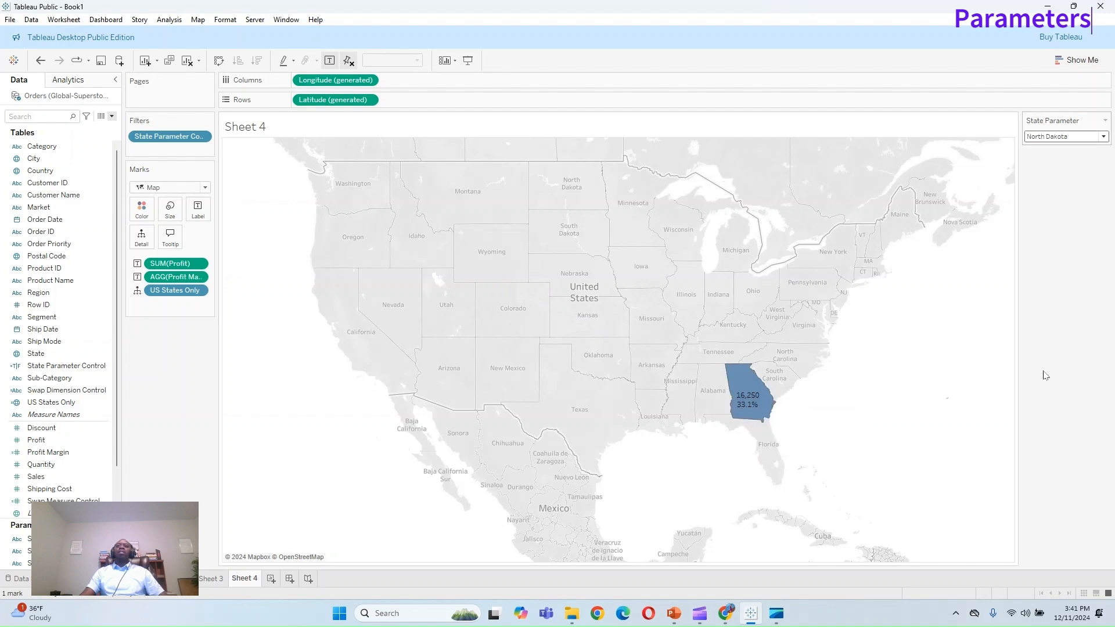
{"action": "left_click", "coordinate": [1052, 137]}
{"action": "left_click", "coordinate": [1055, 429]}
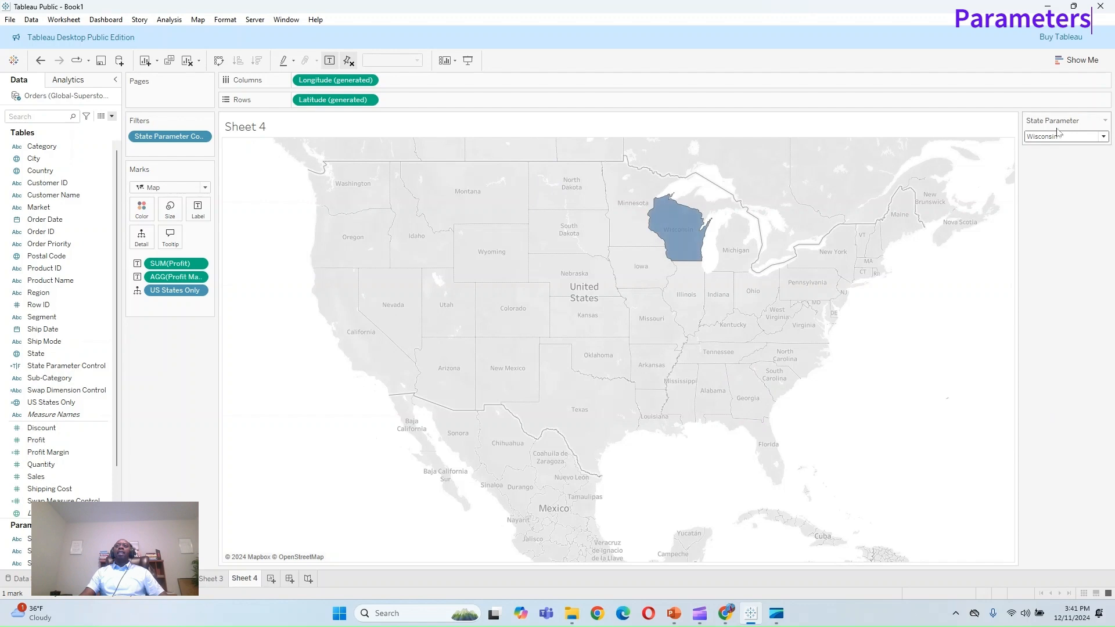
Step: Switch the State Parameter through Missouri, Michigan, Montana, New Hampshire and Nebraska, ending on Montana
{"action": "left_click", "coordinate": [1057, 134]}
{"action": "left_click", "coordinate": [1043, 186]}
{"action": "left_click", "coordinate": [1052, 137]}
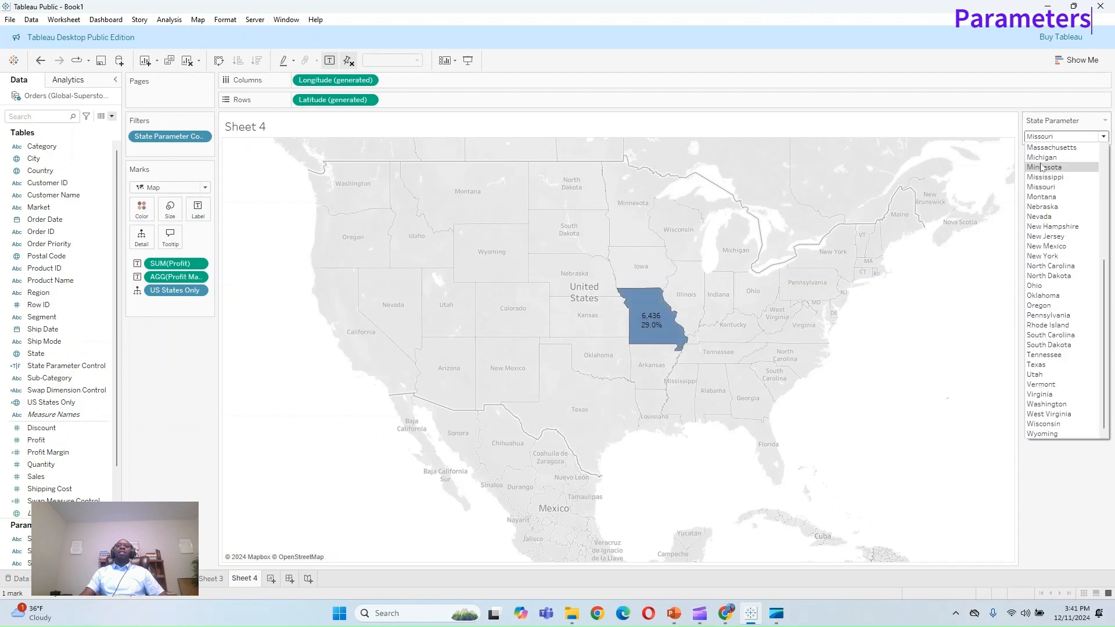
{"action": "left_click", "coordinate": [1042, 157]}
{"action": "left_click", "coordinate": [1052, 137]}
{"action": "left_click", "coordinate": [1045, 197]}
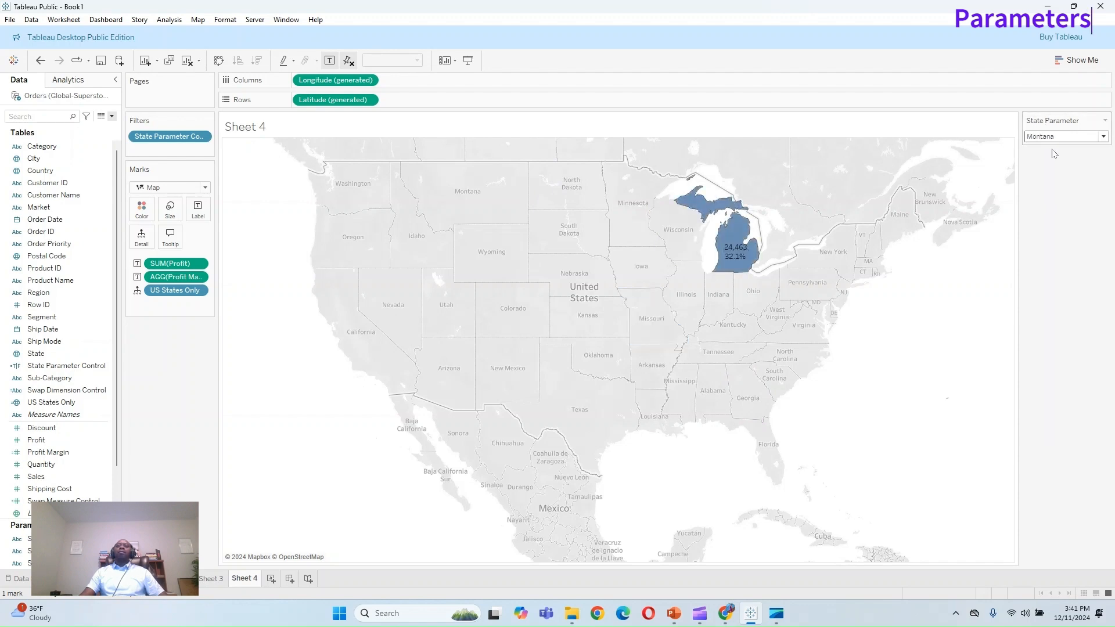
{"action": "left_click", "coordinate": [1054, 137]}
{"action": "left_click", "coordinate": [1046, 197]}
{"action": "left_click", "coordinate": [1054, 137]}
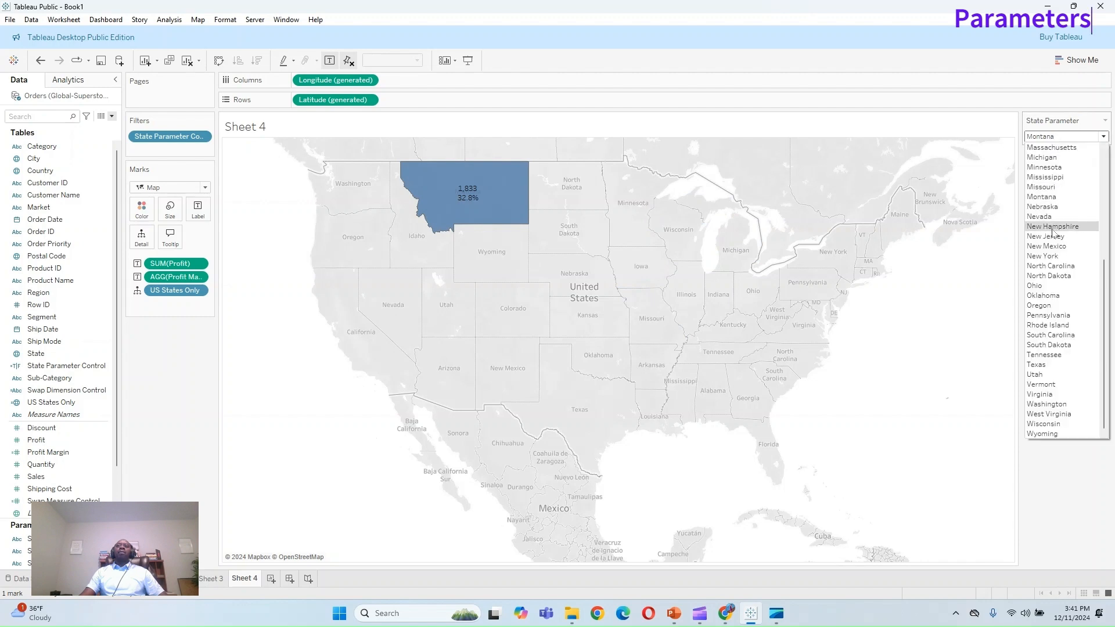
{"action": "left_click", "coordinate": [1054, 226]}
{"action": "left_click", "coordinate": [1055, 137]}
{"action": "left_click", "coordinate": [1046, 158]}
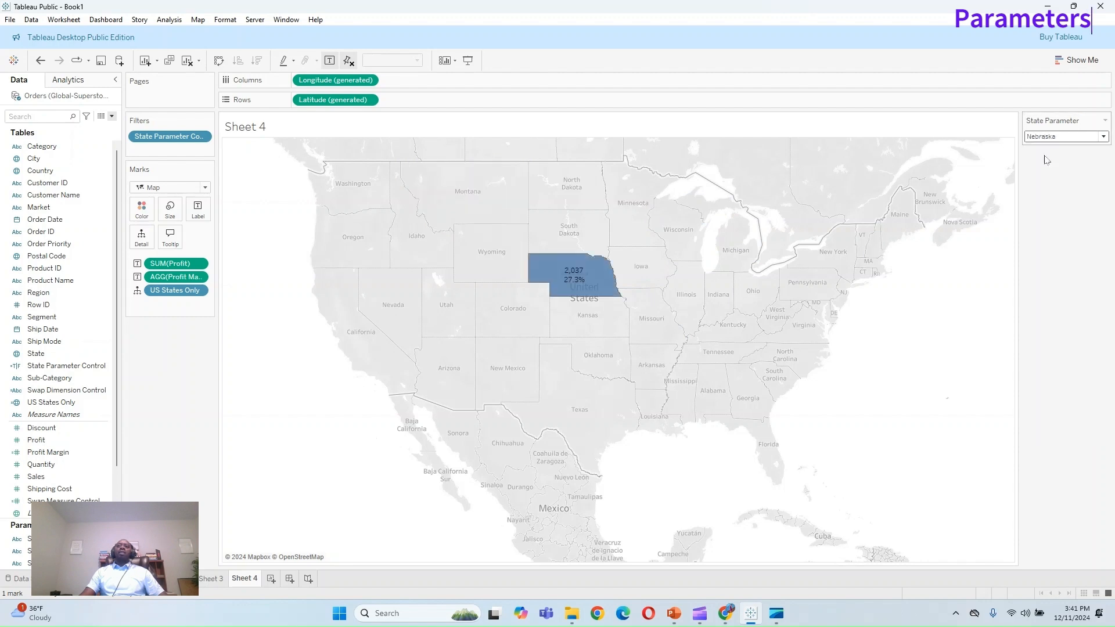
{"action": "left_click", "coordinate": [1055, 137]}
{"action": "left_click", "coordinate": [1046, 197]}
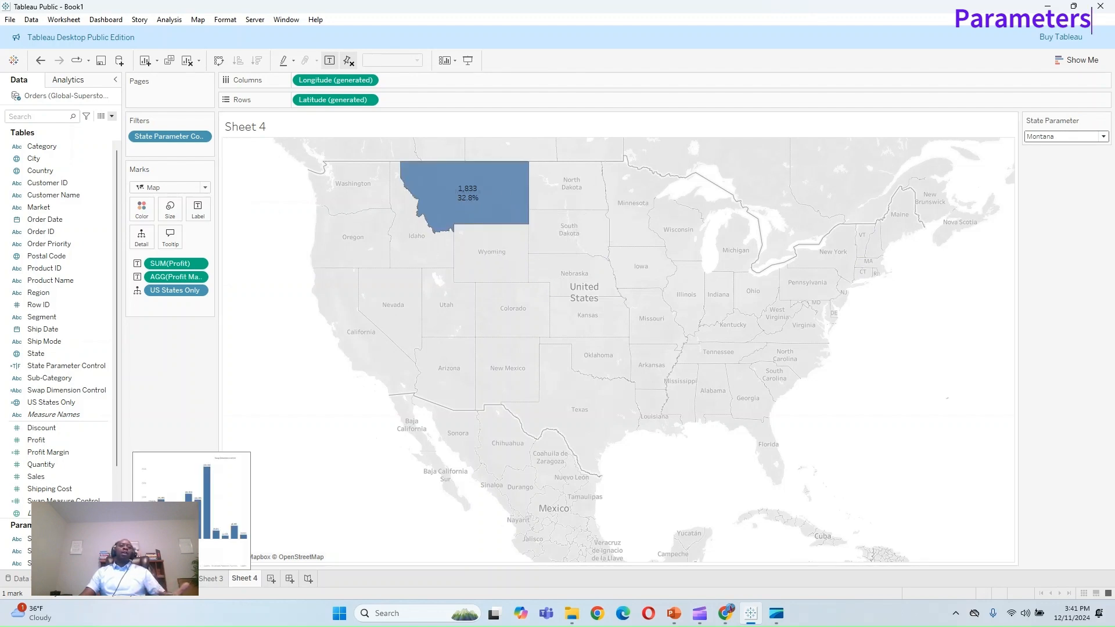
Step: Add a new blank worksheet after the map sheet
{"action": "right_click", "coordinate": [247, 578]}
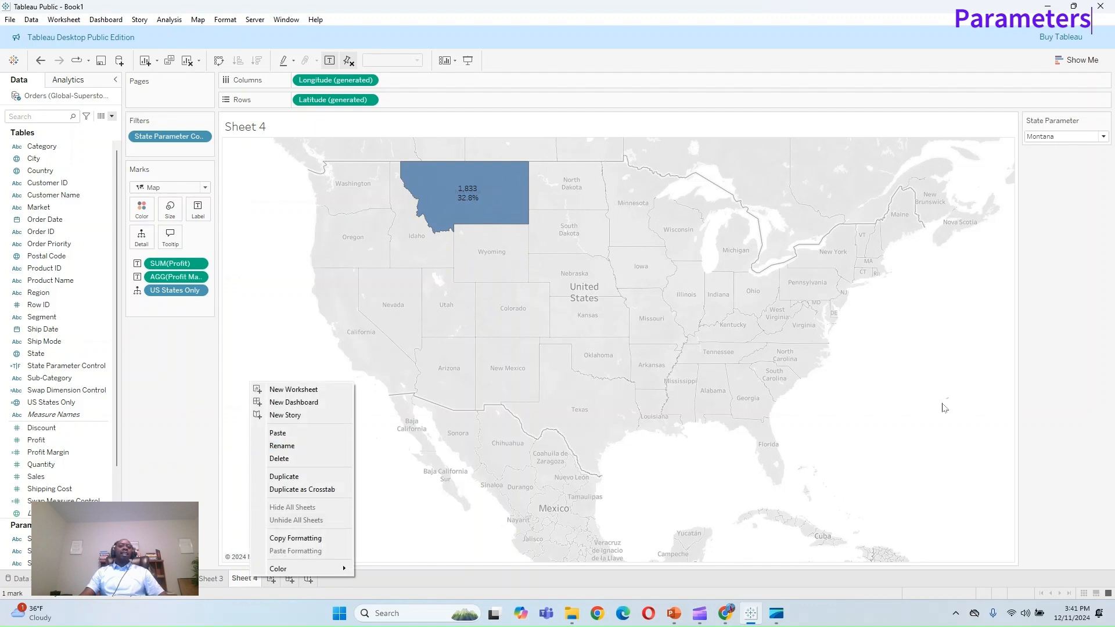
{"action": "key", "text": "Escape"}
{"action": "left_click", "coordinate": [271, 580]}
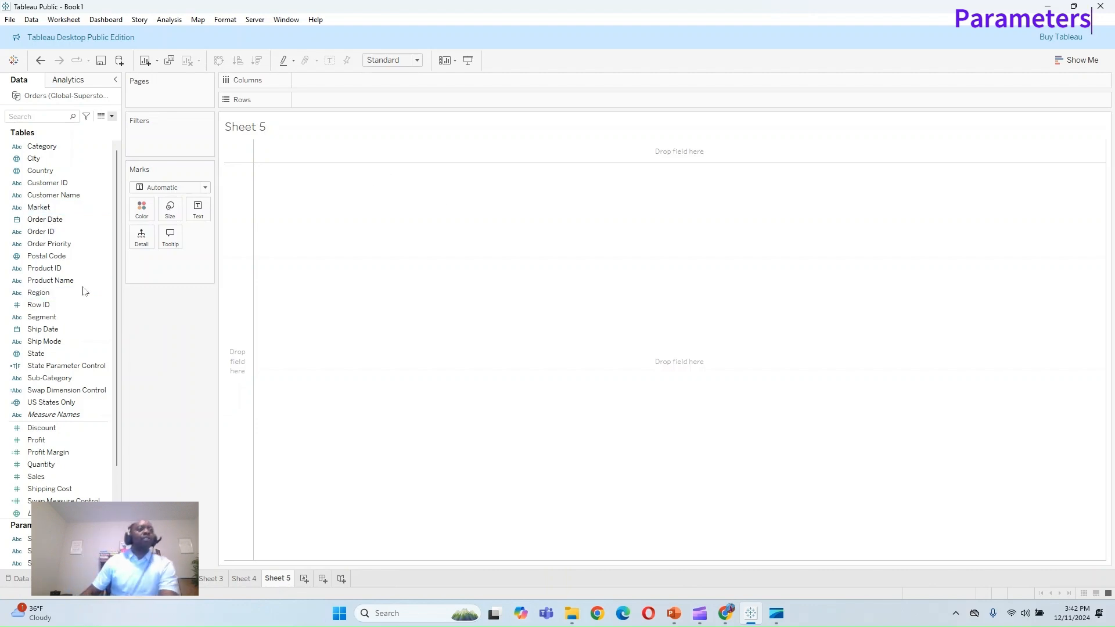
Step: Build a vertical bar chart of Profit by Sub-Category and show the value labels on the bars
{"action": "left_click", "coordinate": [54, 318]}
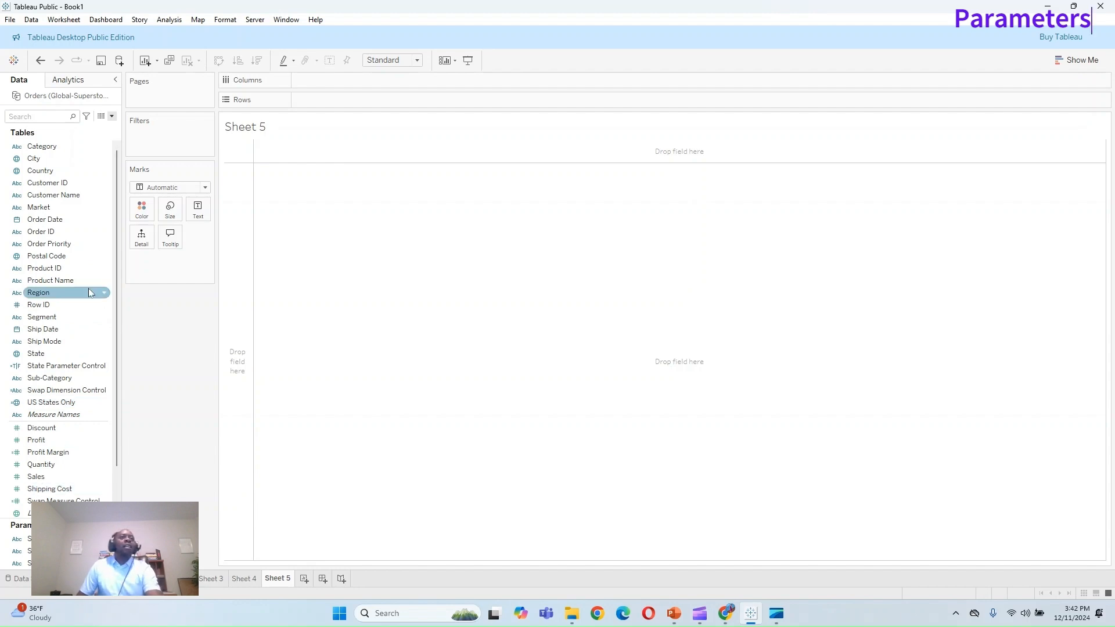
{"action": "left_click_drag", "start_coordinate": [69, 380], "coordinate": [360, 78]}
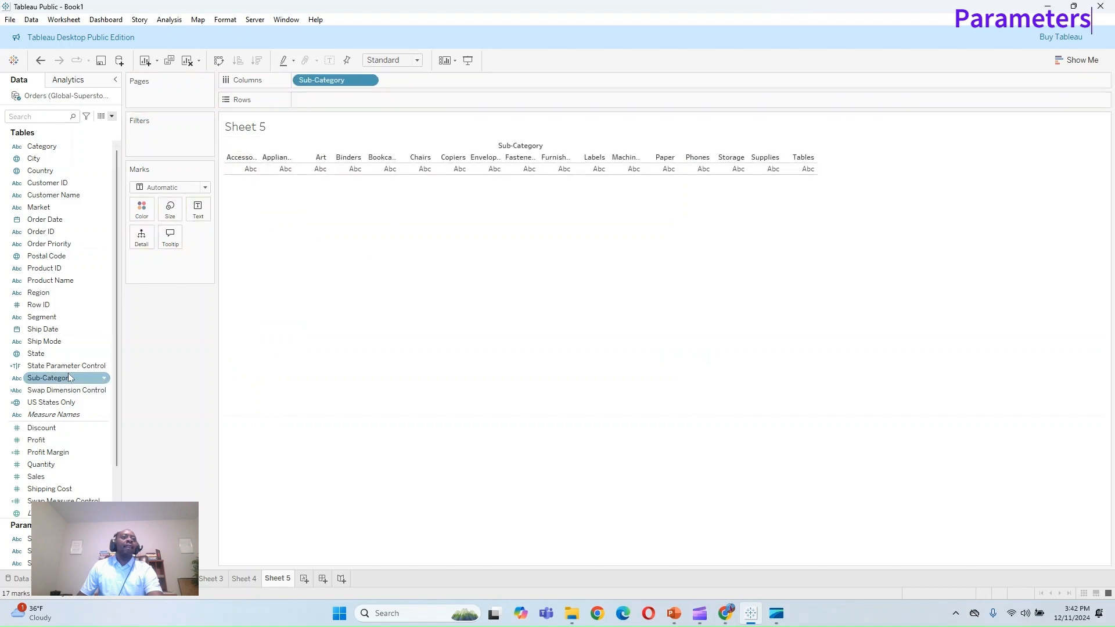
{"action": "double_click", "coordinate": [40, 441]}
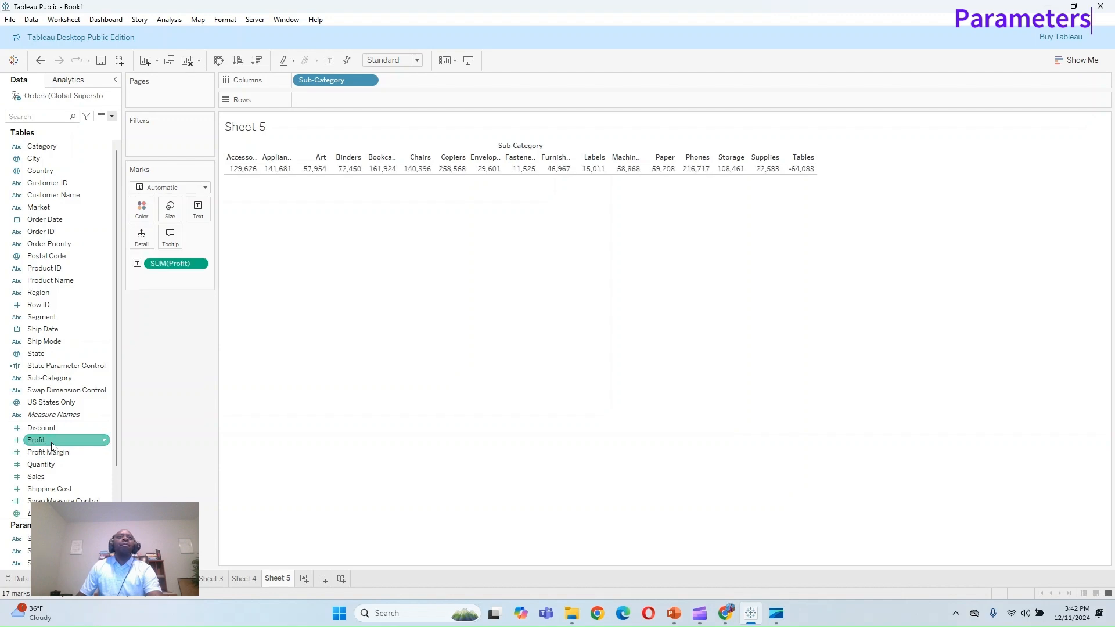
{"action": "left_click_drag", "start_coordinate": [174, 264], "coordinate": [348, 100]}
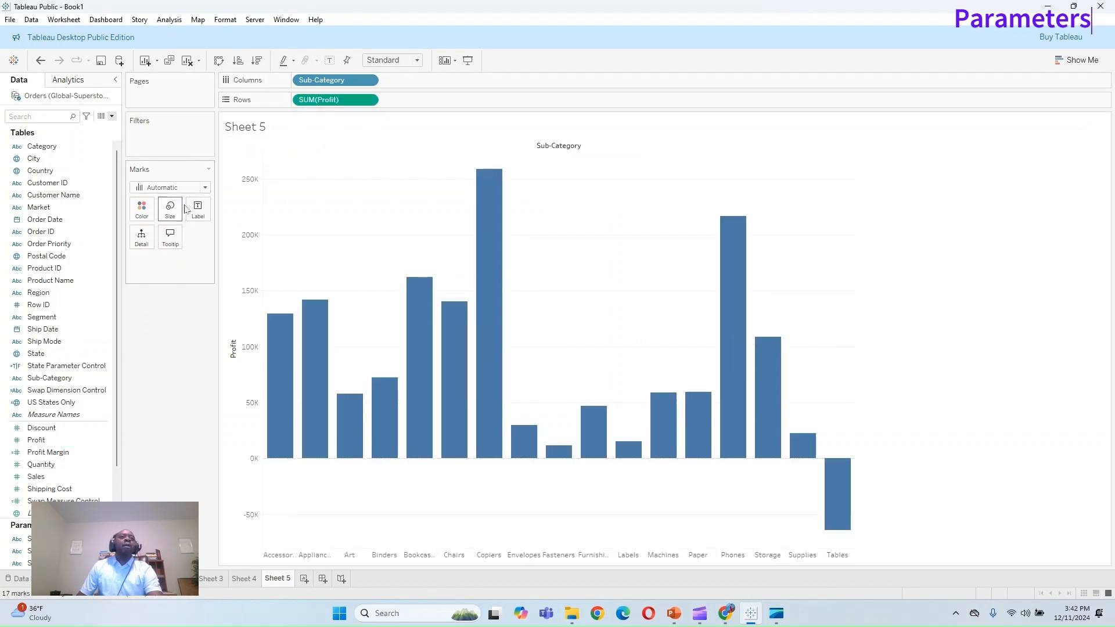
{"action": "left_click", "coordinate": [200, 210]}
{"action": "left_click", "coordinate": [224, 236]}
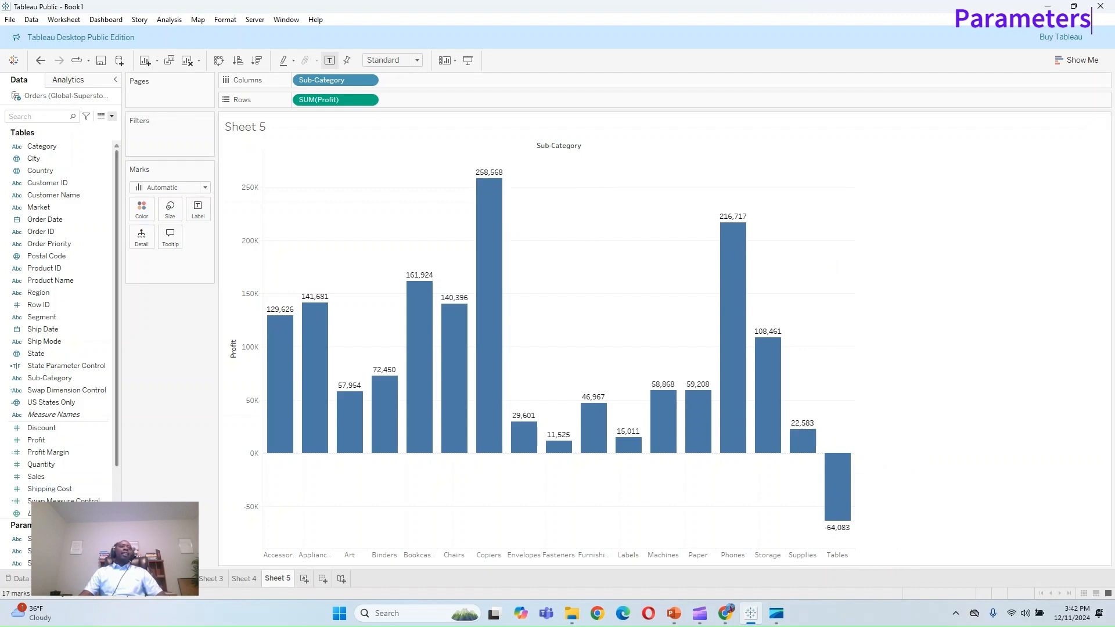
Step: Add a constant line at 30000 to the Profit axis of the bar chart
{"action": "left_click", "coordinate": [70, 81]}
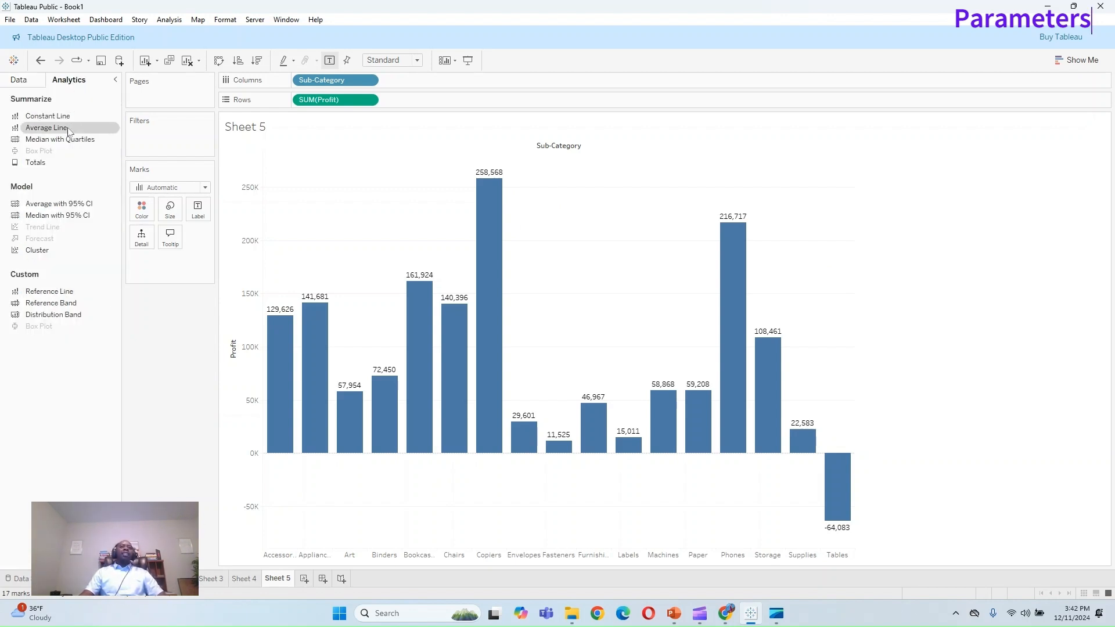
{"action": "left_click_drag", "start_coordinate": [67, 117], "coordinate": [334, 175]}
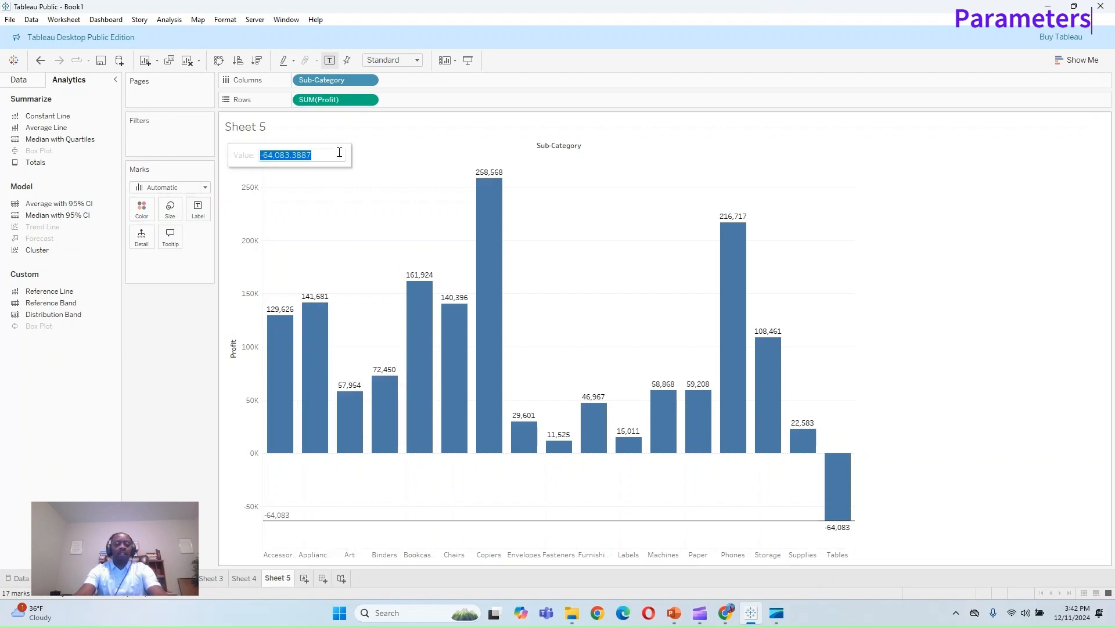
{"action": "key", "text": "BackSpace"}
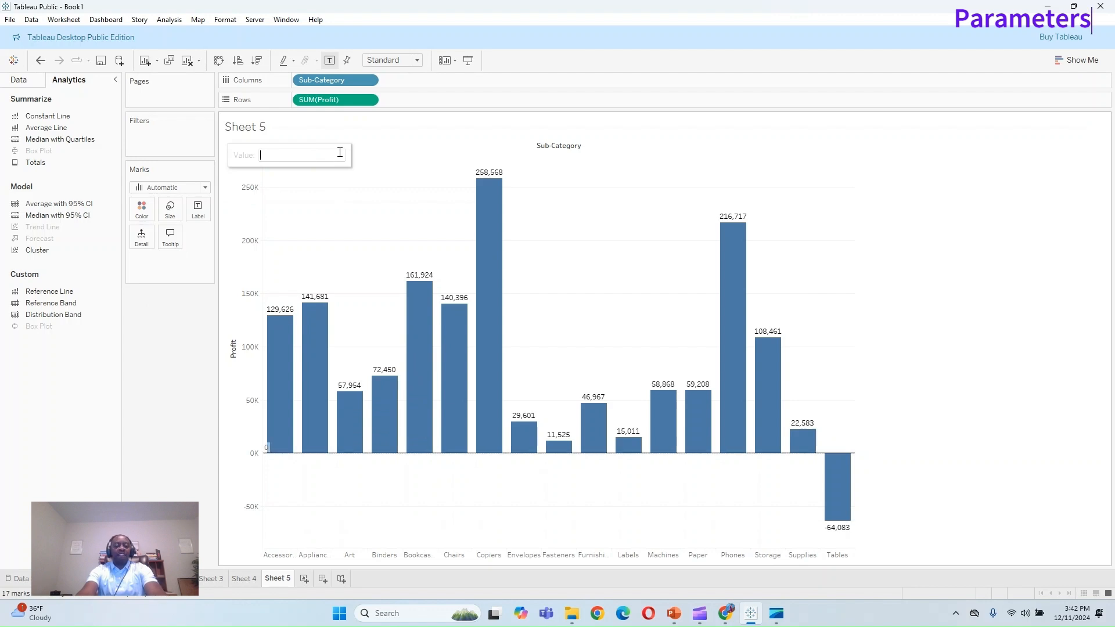
{"action": "type", "text": "30000"}
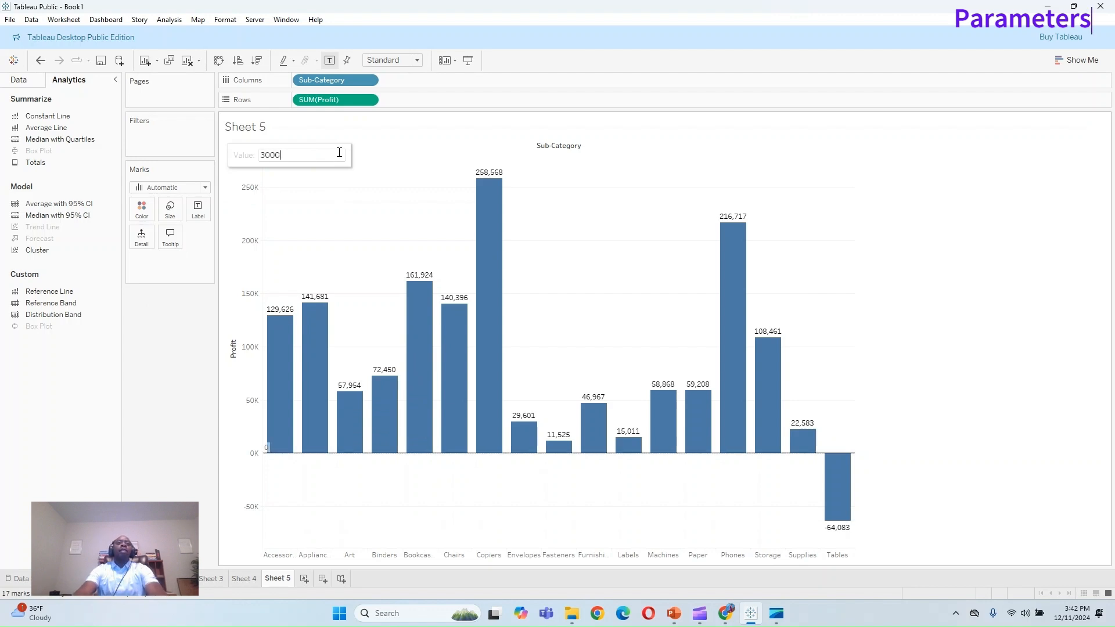
{"action": "key", "text": "Return"}
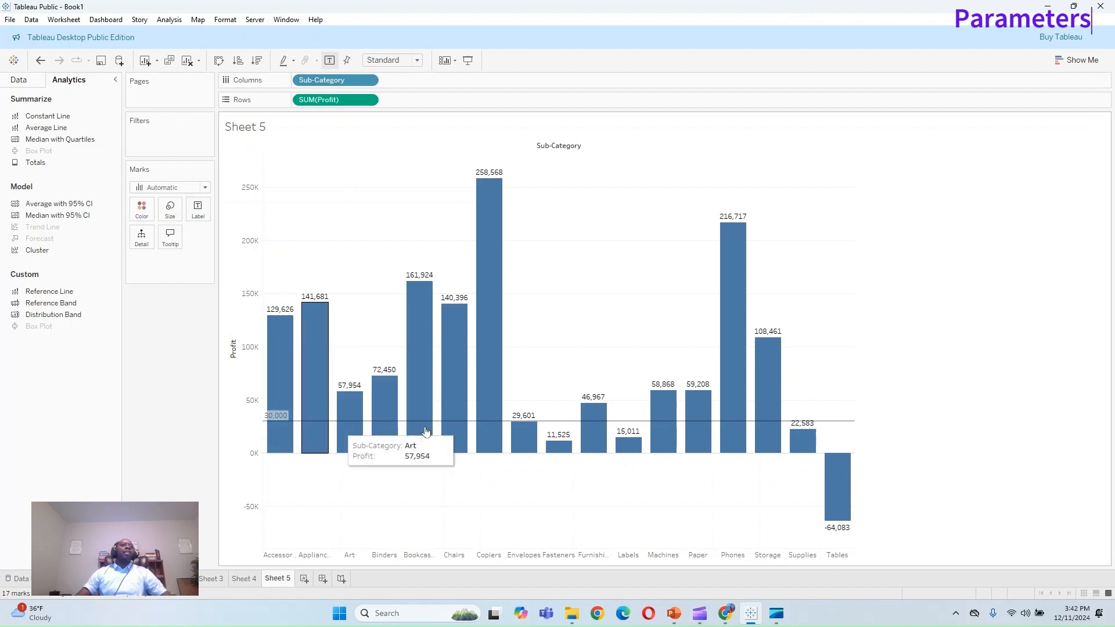
Step: Undo the changes that placed the constant line on the Profit bar chart until the line is gone
{"action": "left_click", "coordinate": [42, 62]}
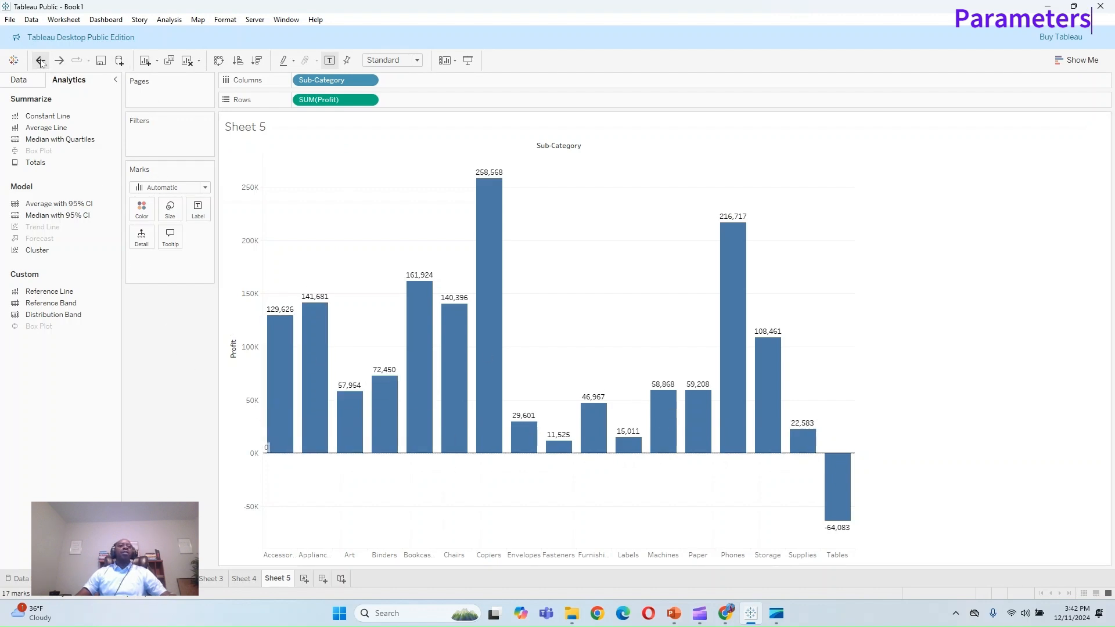
{"action": "left_click", "coordinate": [41, 62]}
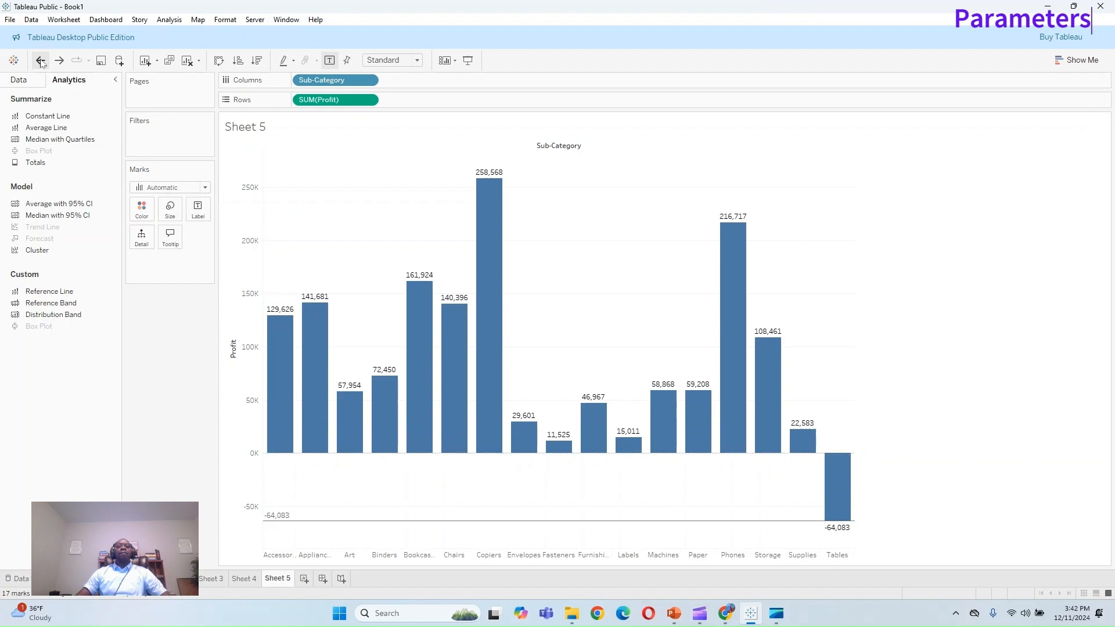
{"action": "left_click", "coordinate": [41, 62]}
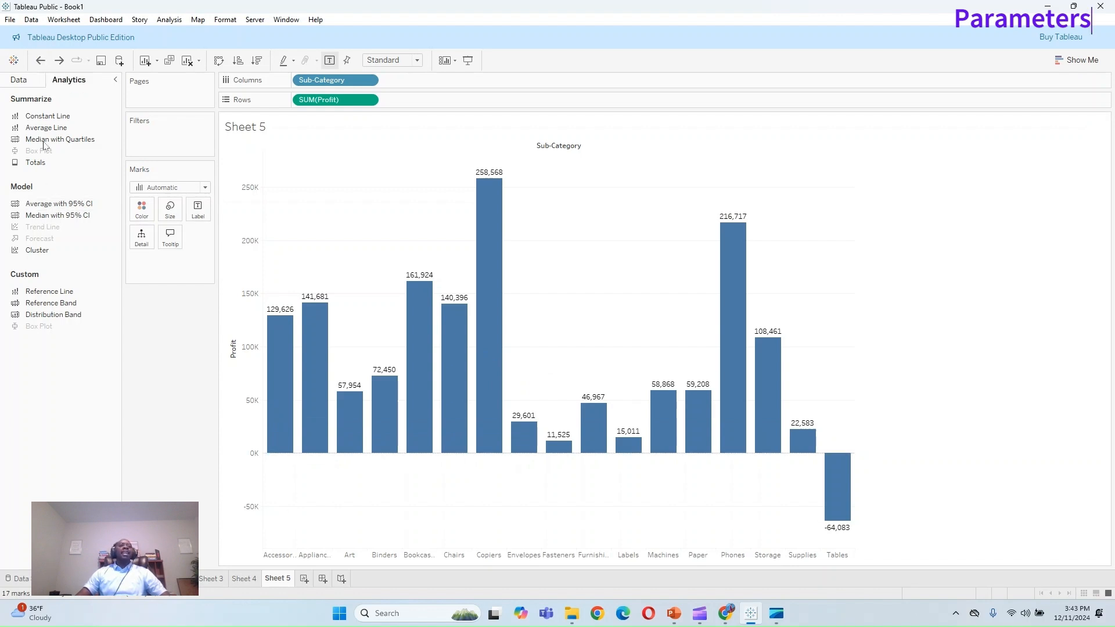
Step: Try an average line across the Profit bar chart, inspect its value and undo the addition
{"action": "left_click_drag", "start_coordinate": [44, 128], "coordinate": [324, 185]}
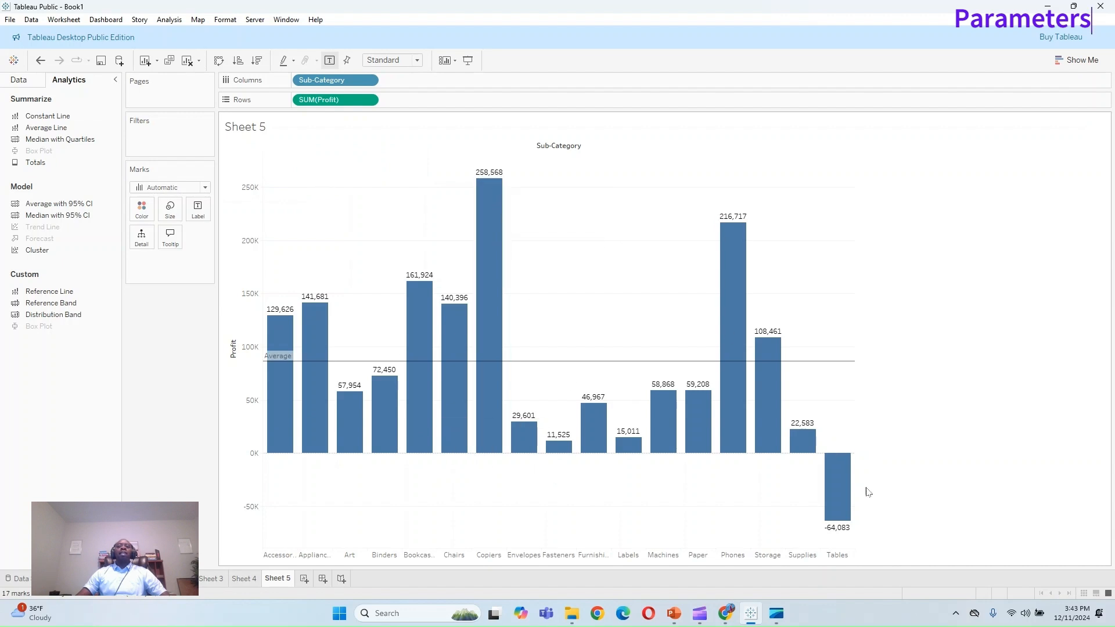
{"action": "mouse_move", "coordinate": [820, 368]}
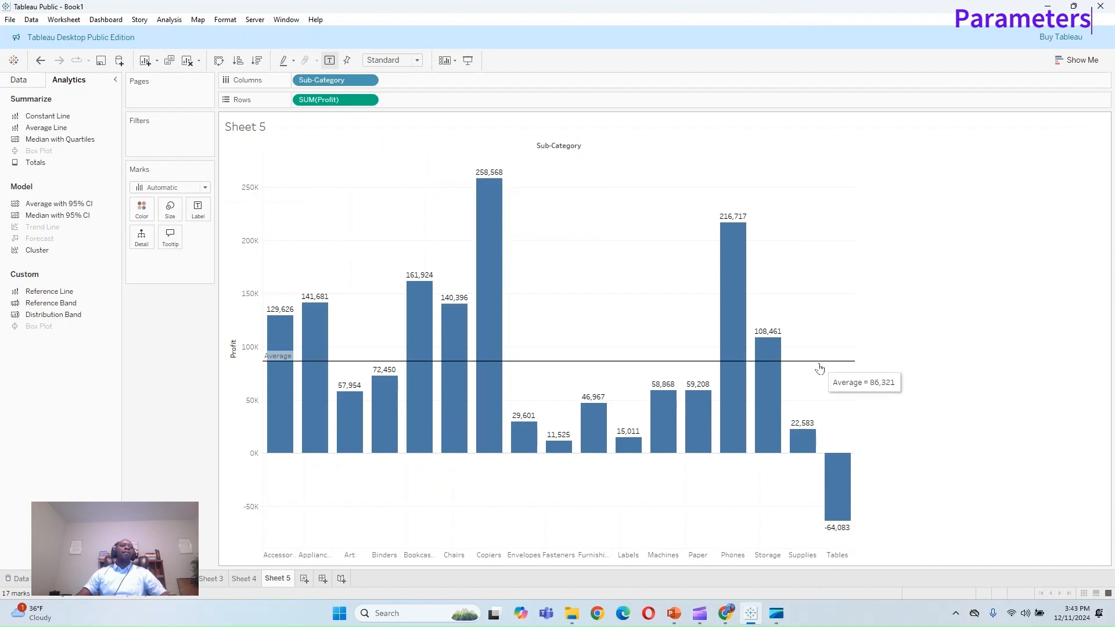
{"action": "left_click", "coordinate": [40, 60]}
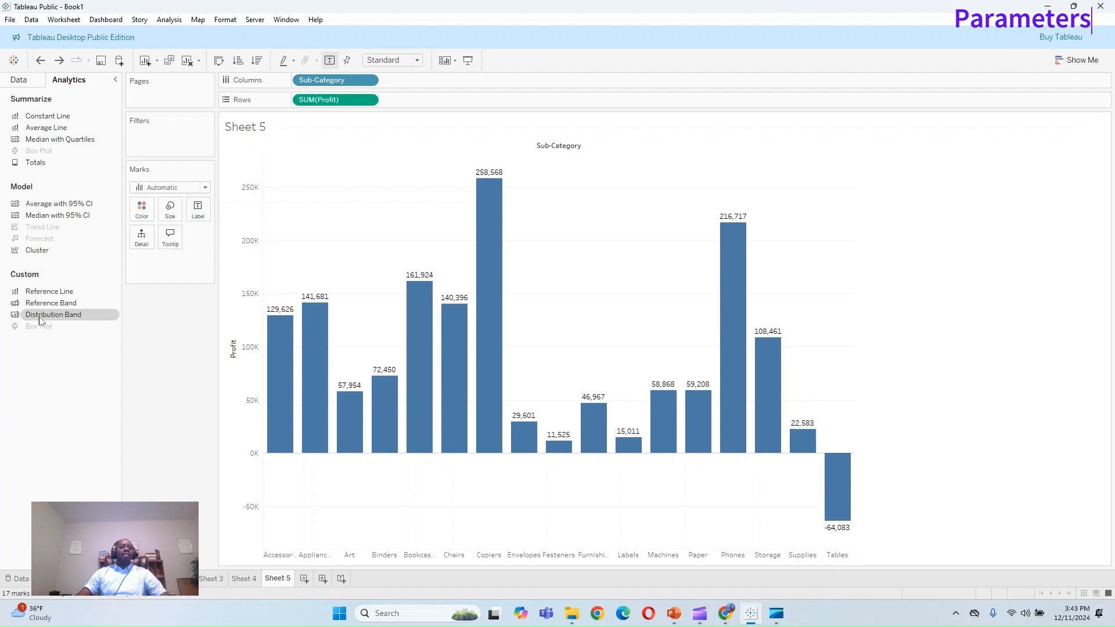
Step: Add a reference line to the Profit chart for the entire table and start a new parameter named Choose Threshold for its value
{"action": "left_click_drag", "start_coordinate": [50, 292], "coordinate": [327, 171]}
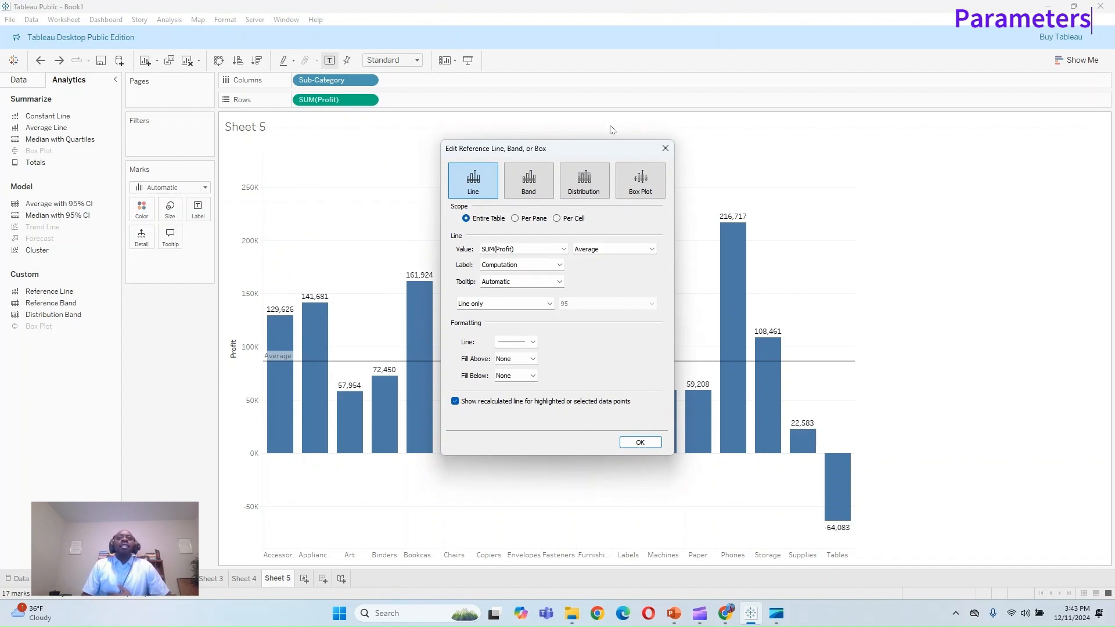
{"action": "left_click", "coordinate": [552, 254]}
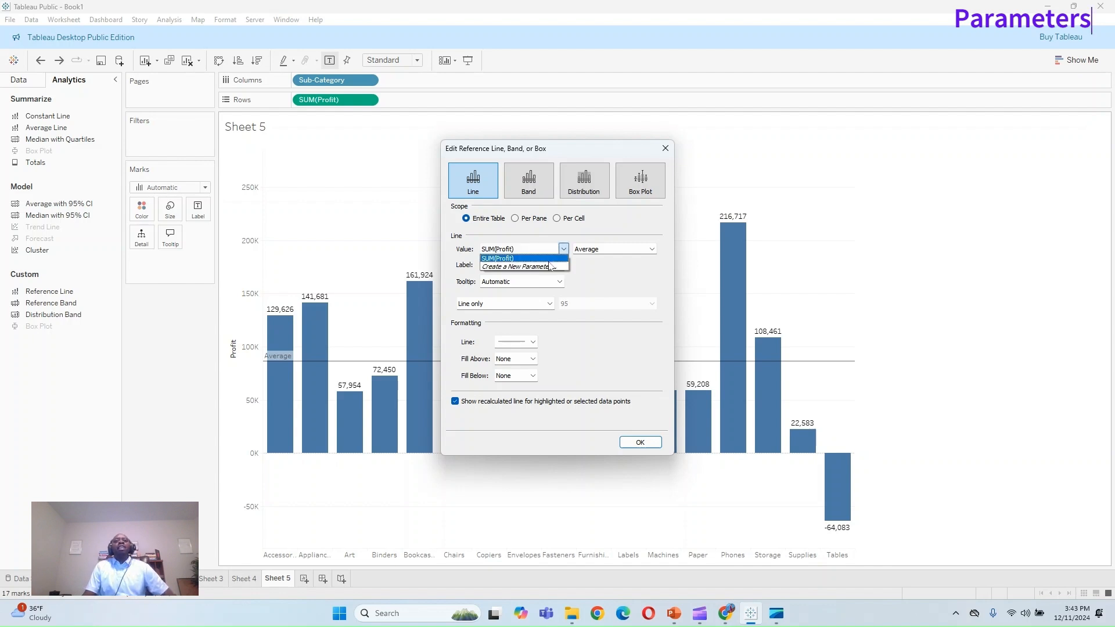
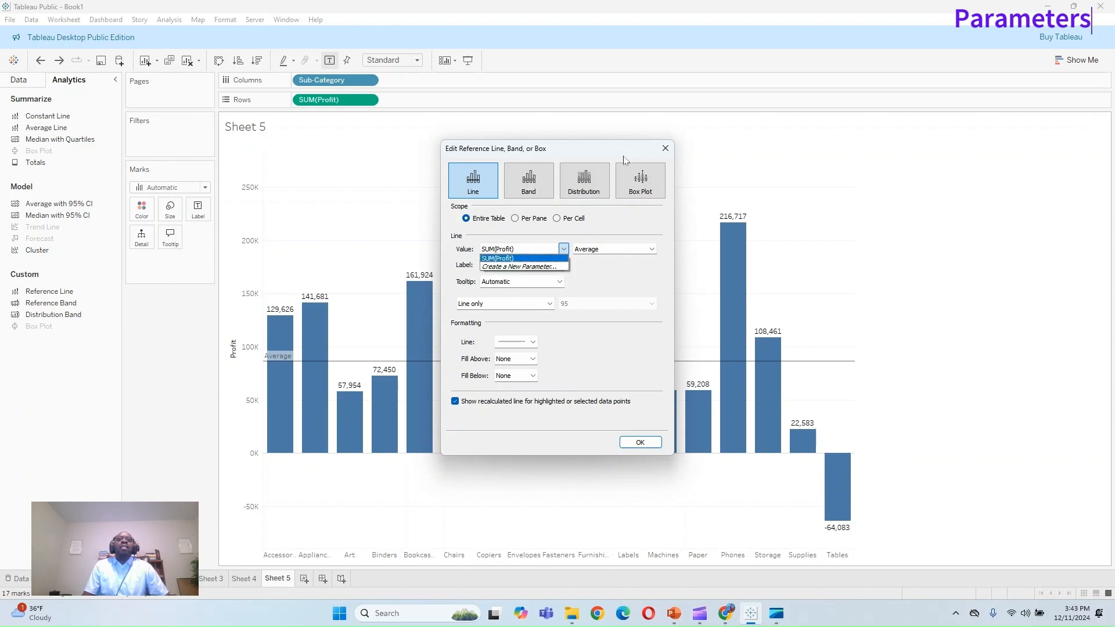
{"action": "left_click", "coordinate": [534, 268]}
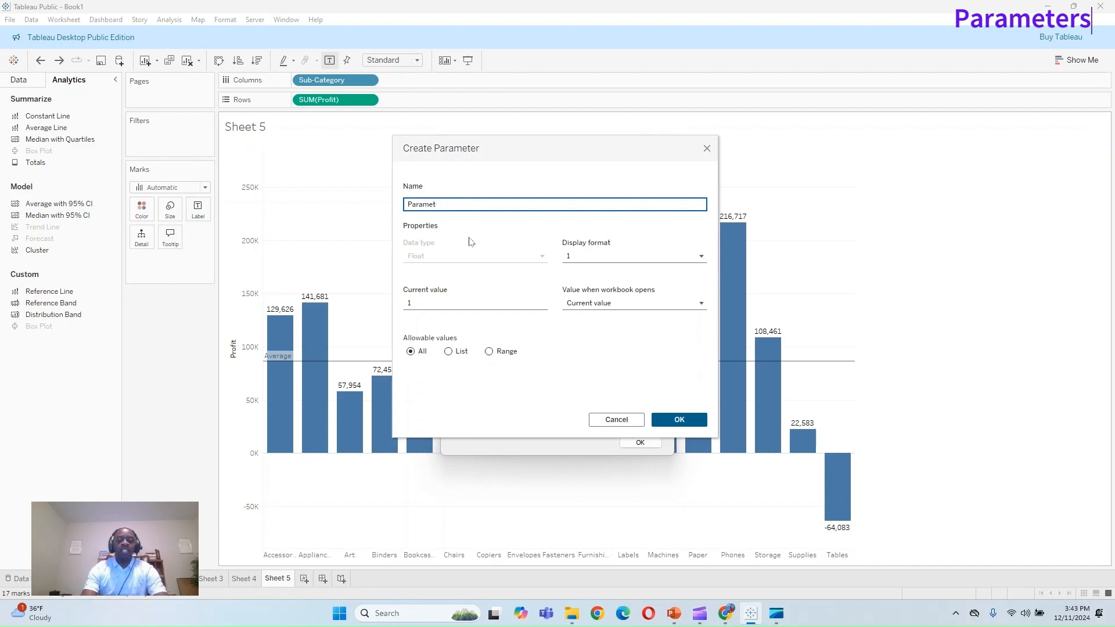
{"action": "key", "text": "BackSpace"}
{"action": "key", "text": "BackSpace"}
{"action": "key", "text": "BackSpace"}
{"action": "key", "text": "BackSpace"}
{"action": "key", "text": "BackSpace"}
{"action": "key", "text": "BackSpace"}
{"action": "key", "text": "BackSpace"}
{"action": "type", "text": "Chhose"}
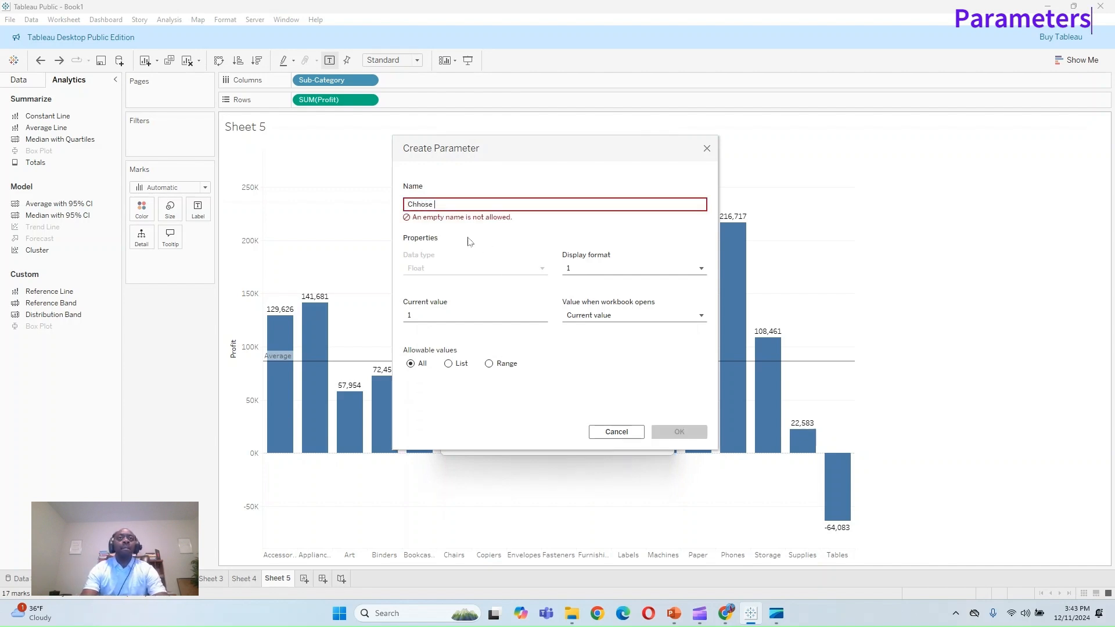
{"action": "type", "text": "ose Th"}
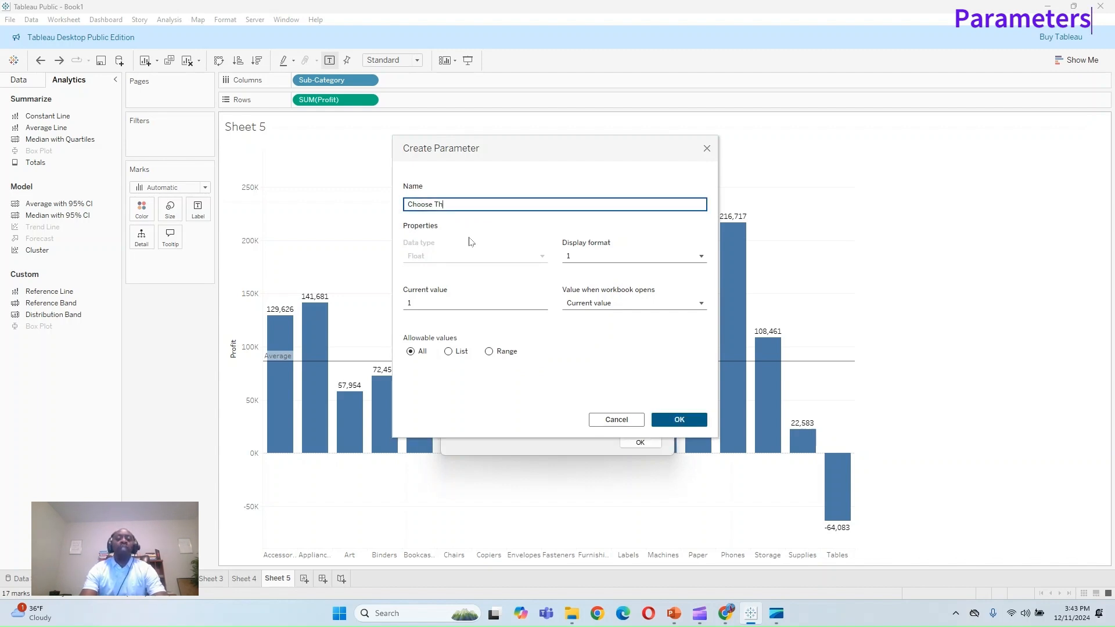
{"action": "type", "text": "reshold"}
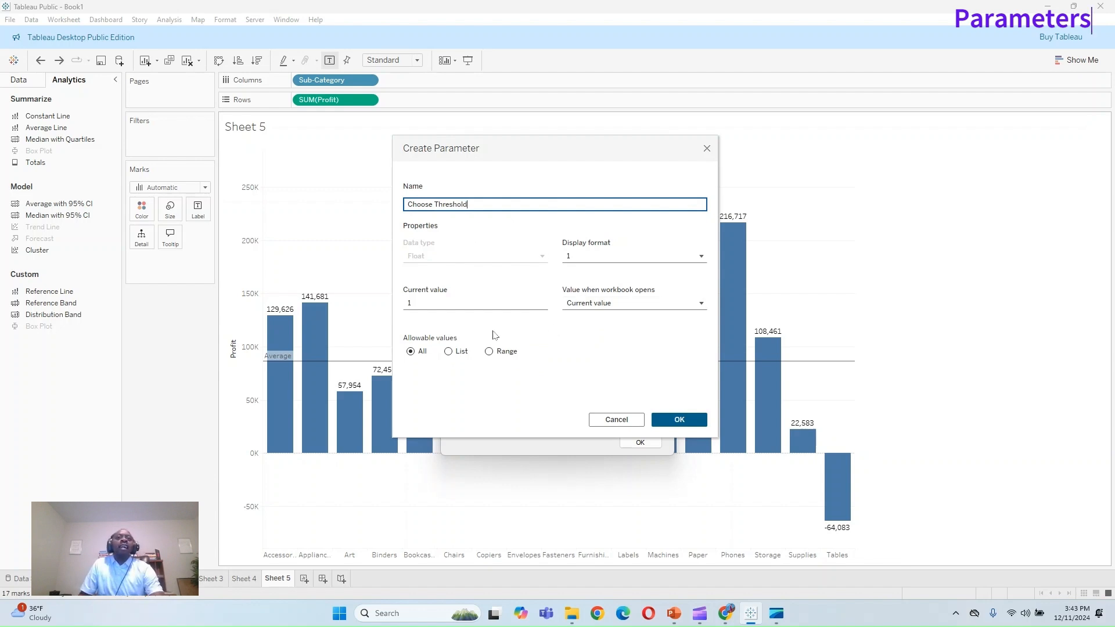
Step: Set the parameter's allowable values to a range filled from the Profit field
{"action": "left_click", "coordinate": [490, 351]}
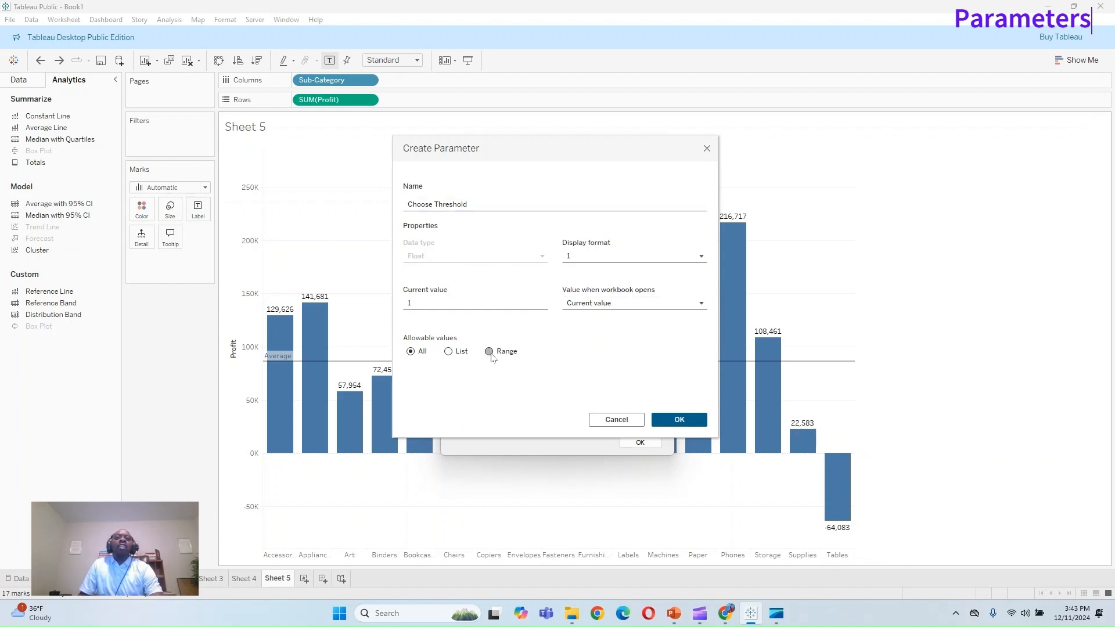
{"action": "left_click", "coordinate": [672, 424]}
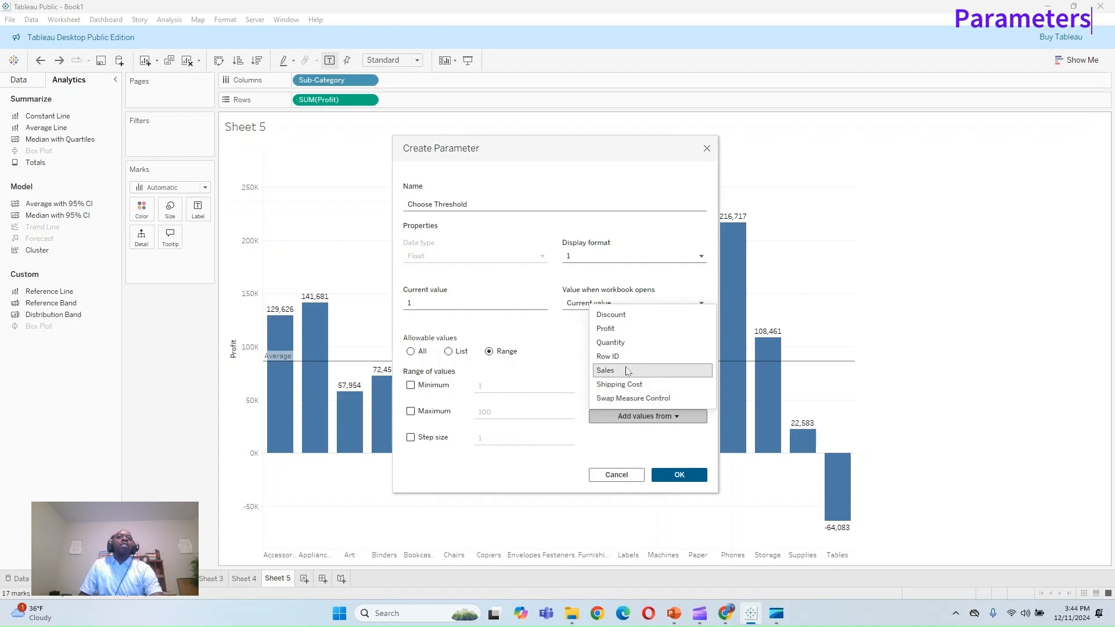
{"action": "left_click", "coordinate": [629, 330]}
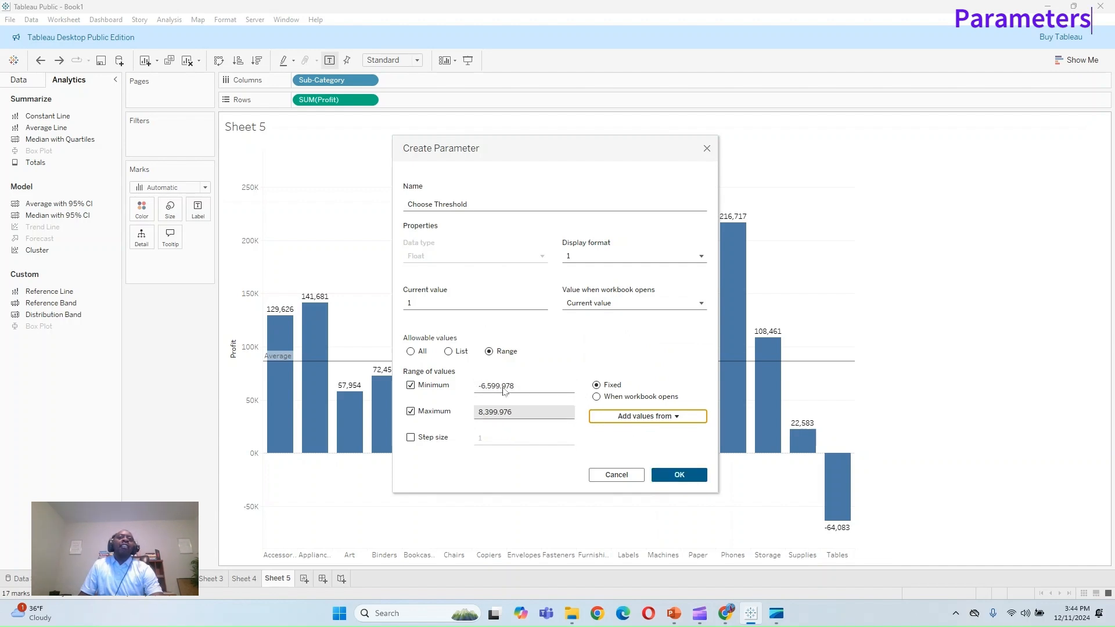
Step: Switch the parameter's allowable values to a list and remove both prefilled entries
{"action": "left_click", "coordinate": [449, 352]}
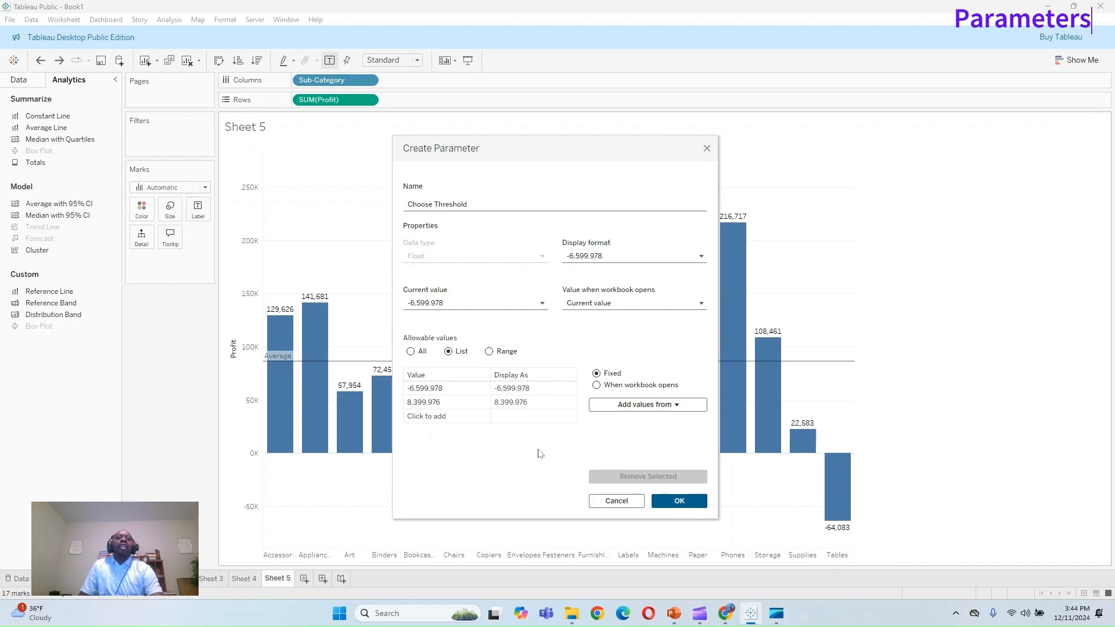
{"action": "left_click", "coordinate": [455, 390]}
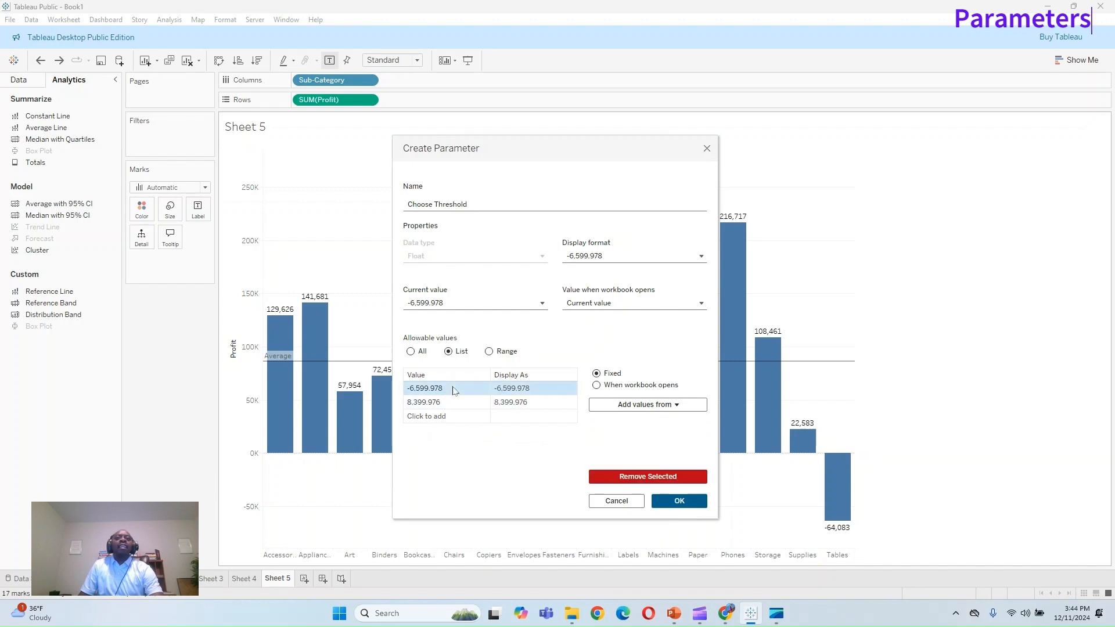
{"action": "left_click", "coordinate": [621, 477]}
{"action": "left_click", "coordinate": [464, 389]}
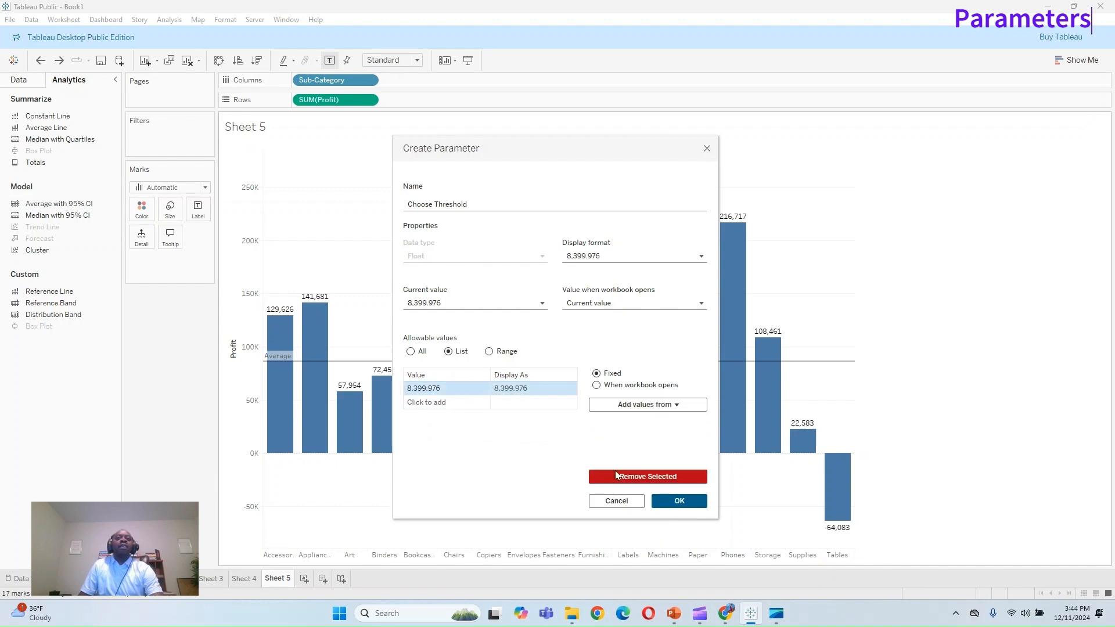
{"action": "left_click", "coordinate": [648, 477]}
Step: Add 10000, 15000, 20000 and 25000 to the Choose Threshold parameter's list of allowable values
{"action": "left_click", "coordinate": [445, 389]}
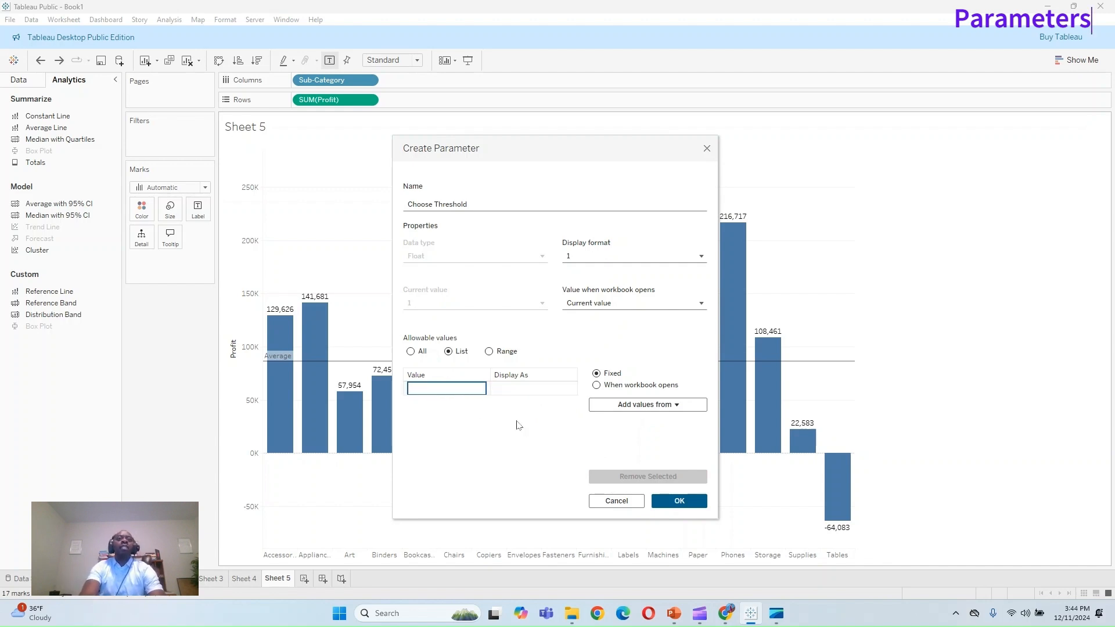
{"action": "type", "text": "10000"}
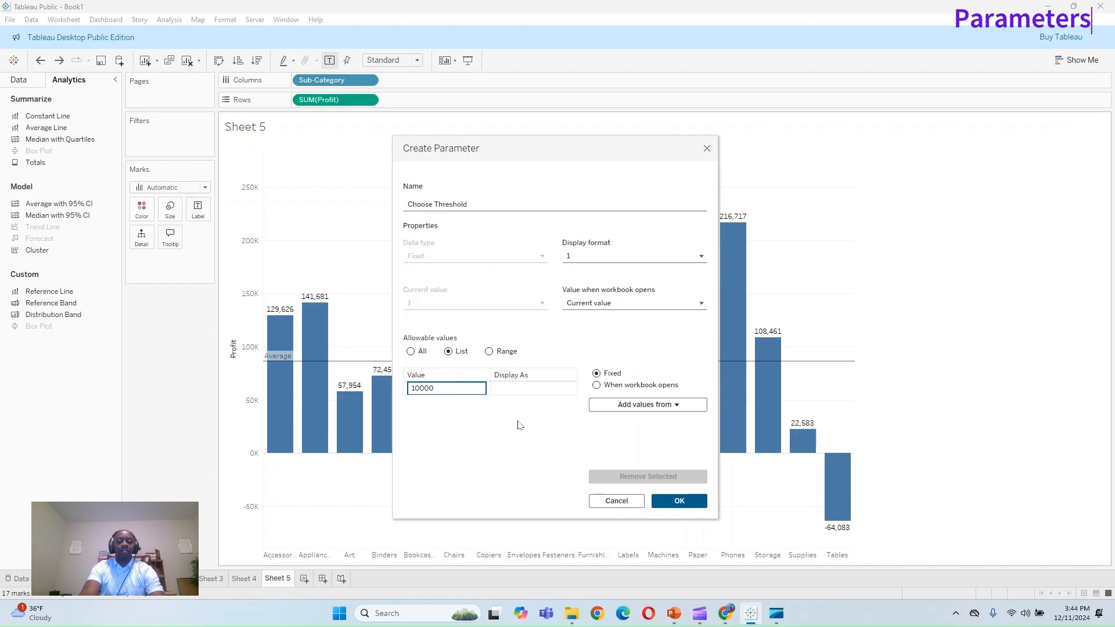
{"action": "key", "text": "Return"}
{"action": "type", "text": "150"}
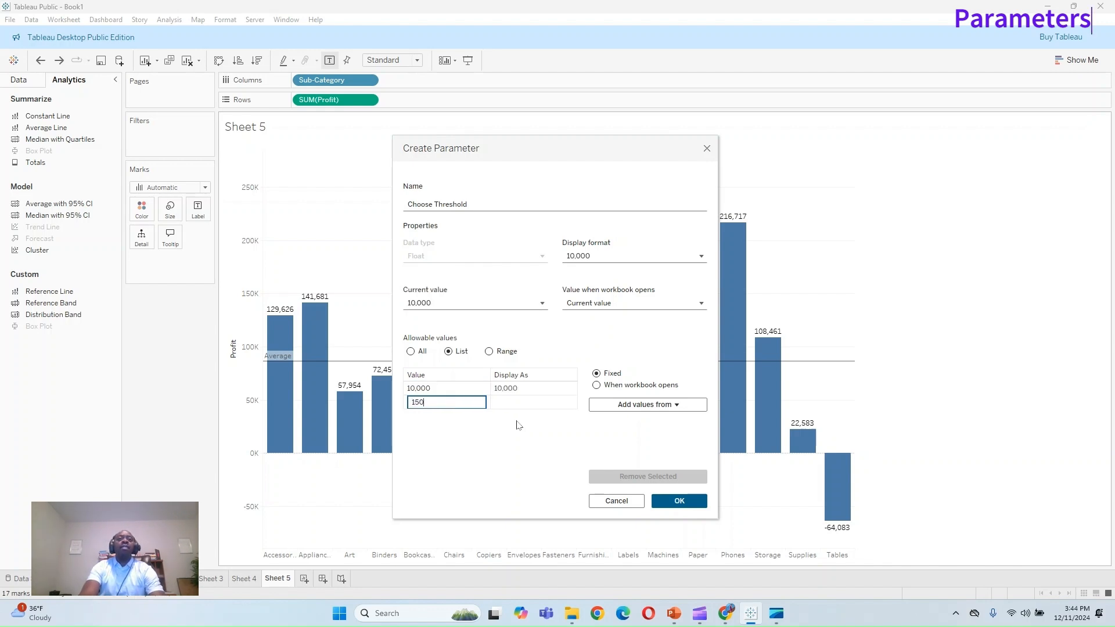
{"action": "type", "text": "000"}
{"action": "key", "text": "Return"}
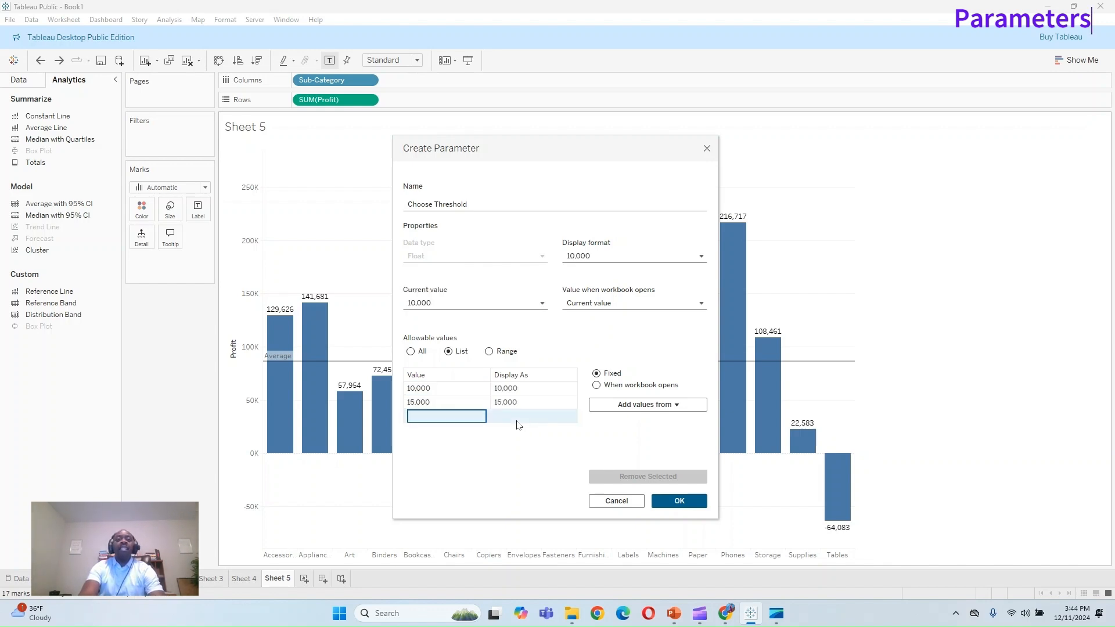
{"action": "type", "text": "20,000"}
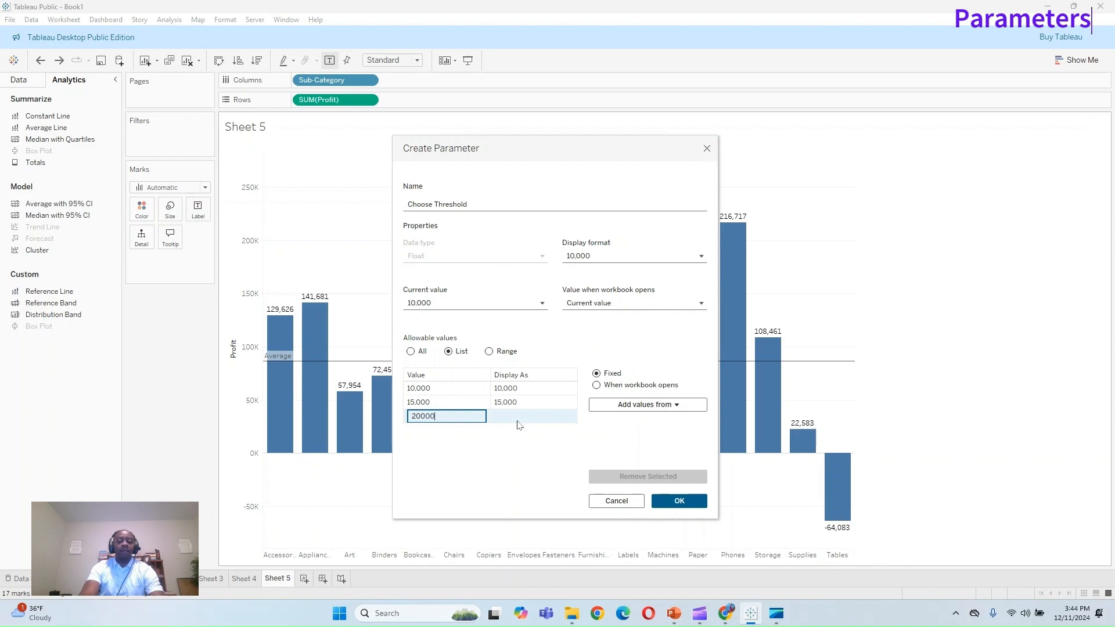
{"action": "key", "text": "Return"}
{"action": "type", "text": "25000"}
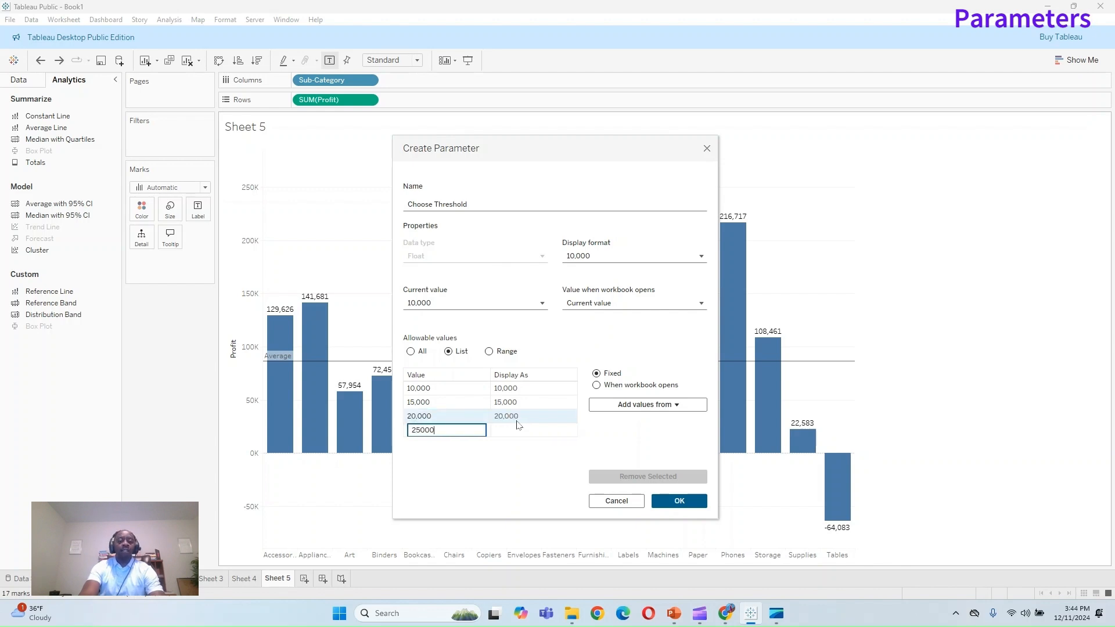
{"action": "key", "text": "Return"}
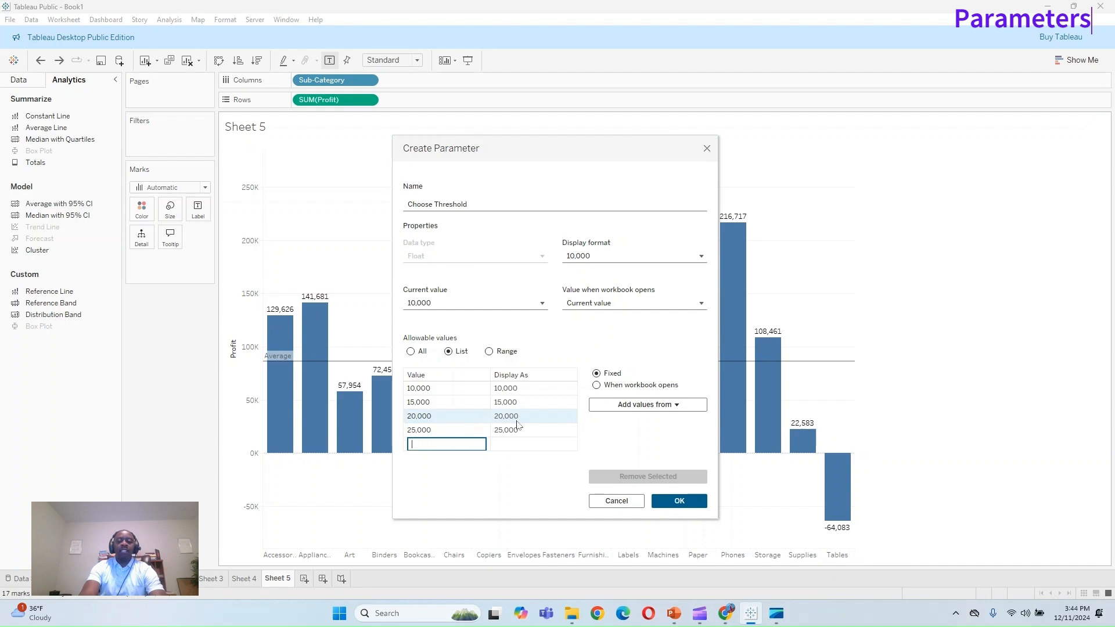
Step: Add 50000, 75000 and 100000 to the list of allowable values, correcting the mistyped duplicate 10000 entry
{"action": "type", "text": "50,000"}
{"action": "key", "text": "Return"}
{"action": "type", "text": "75"}
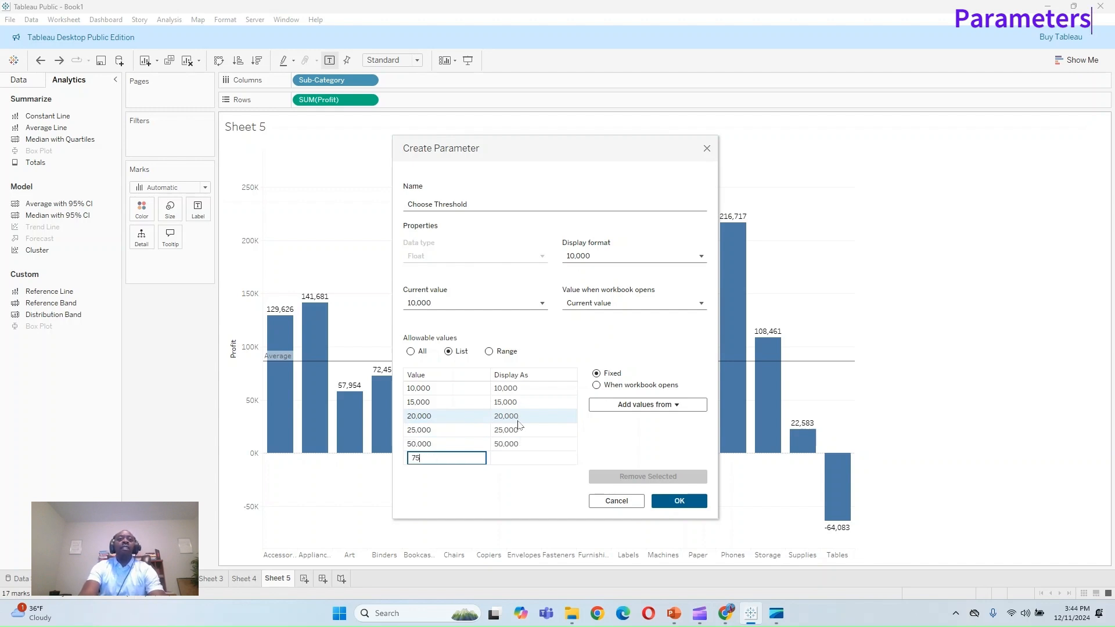
{"action": "type", "text": ",000"}
{"action": "key", "text": "Return"}
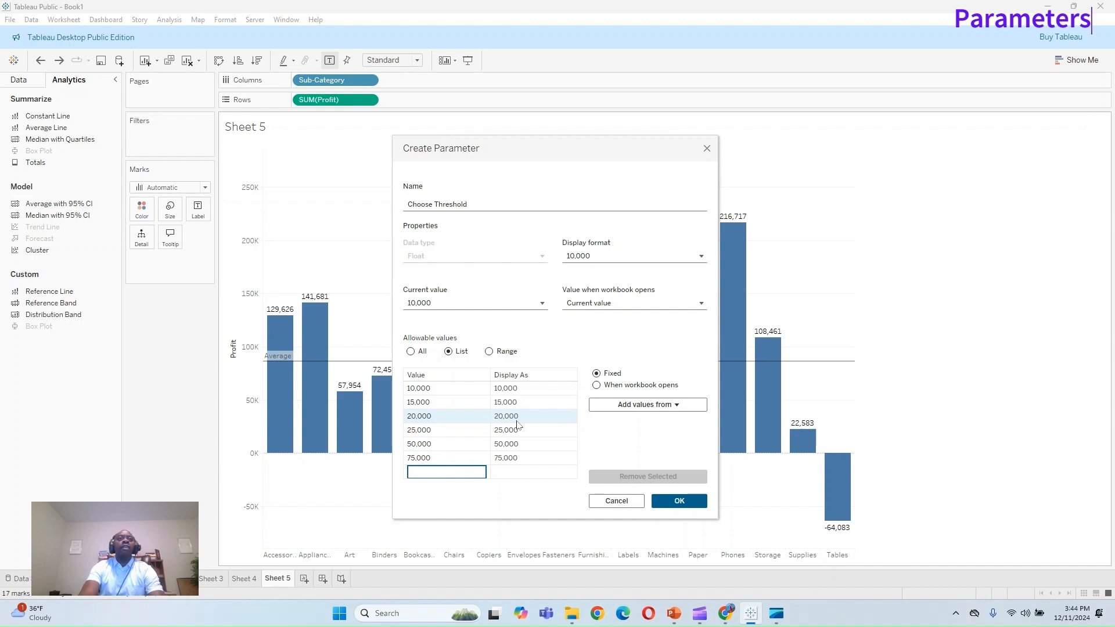
{"action": "type", "text": "10000"}
{"action": "key", "text": "Return"}
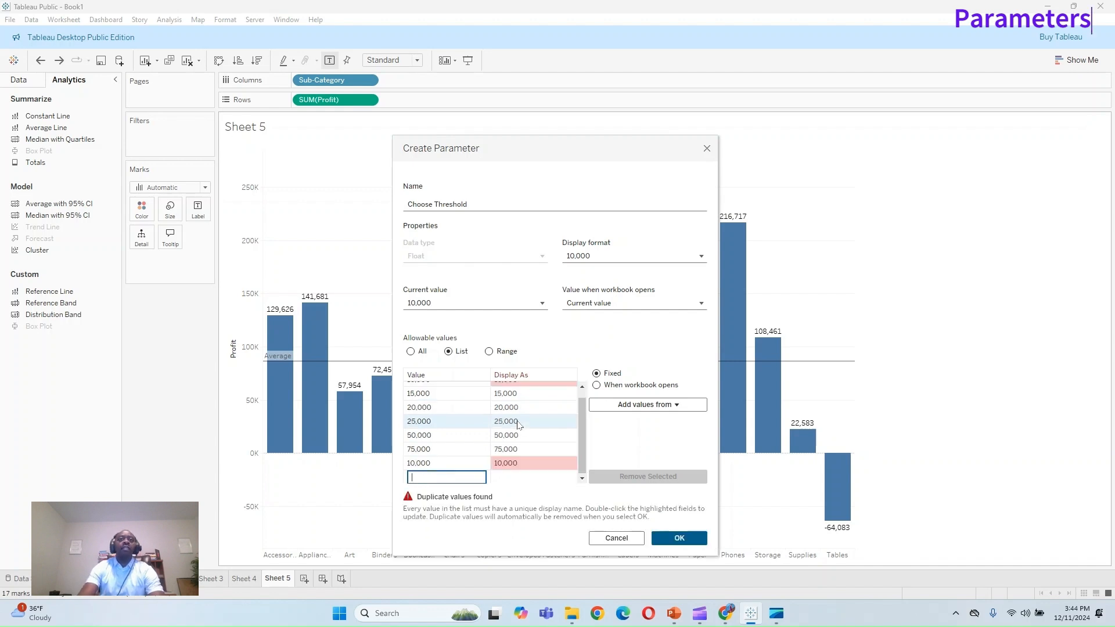
{"action": "left_click", "coordinate": [448, 463]}
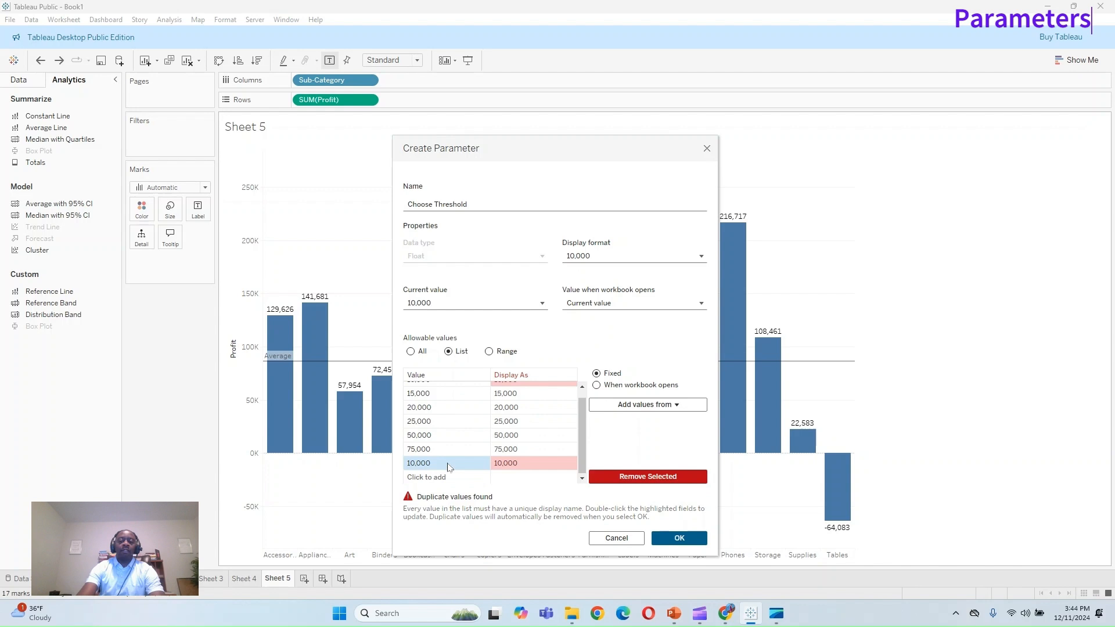
{"action": "left_click", "coordinate": [448, 463]}
{"action": "key", "text": "Return"}
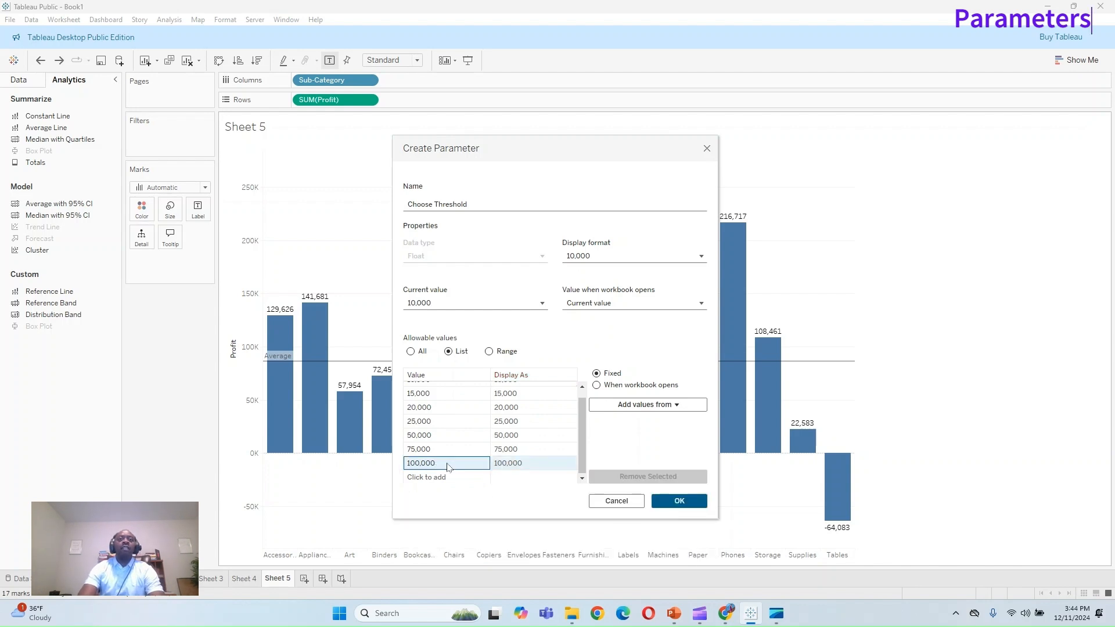
Step: Add 150000 and 200000 to the Choose Threshold parameter's list of allowable values and create the parameter
{"action": "left_click", "coordinate": [444, 478]}
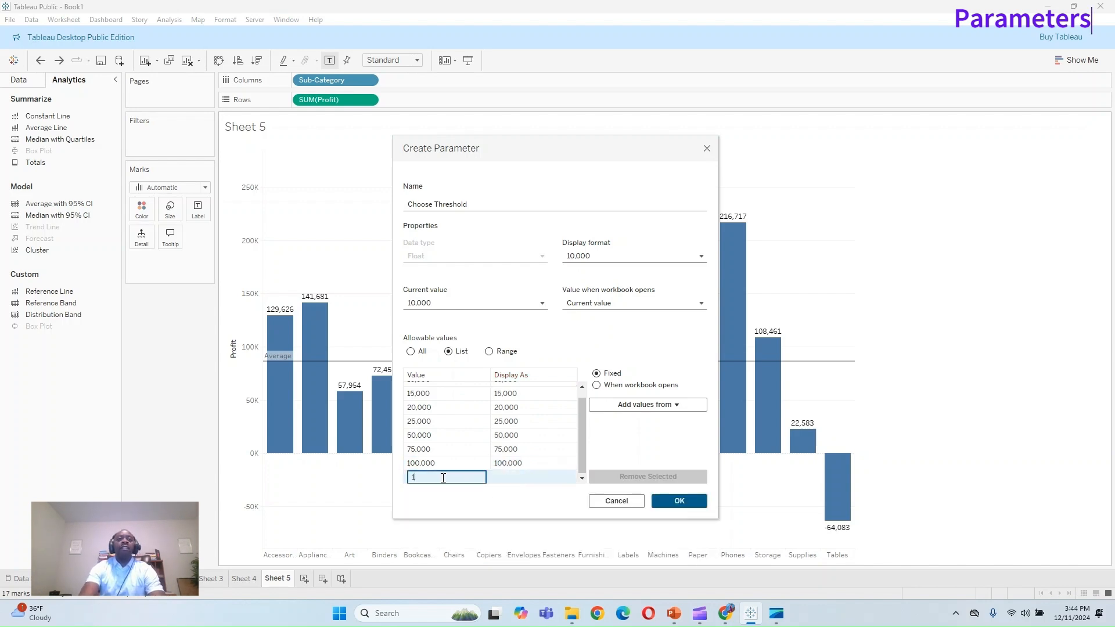
{"action": "key", "text": "Return"}
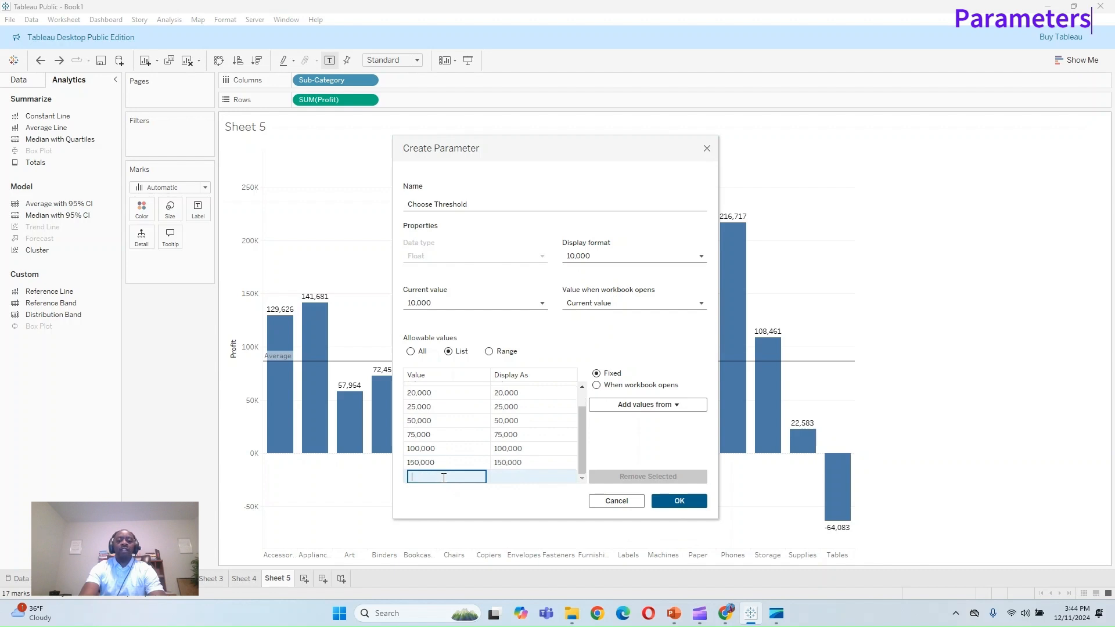
{"action": "type", "text": "20000"}
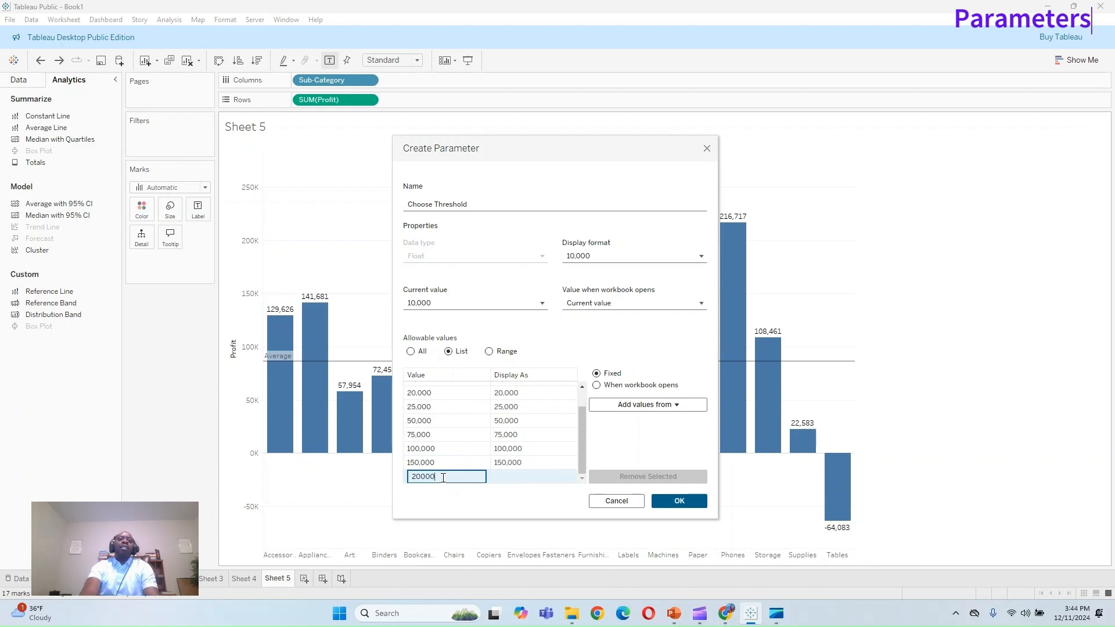
{"action": "type", "text": "0"}
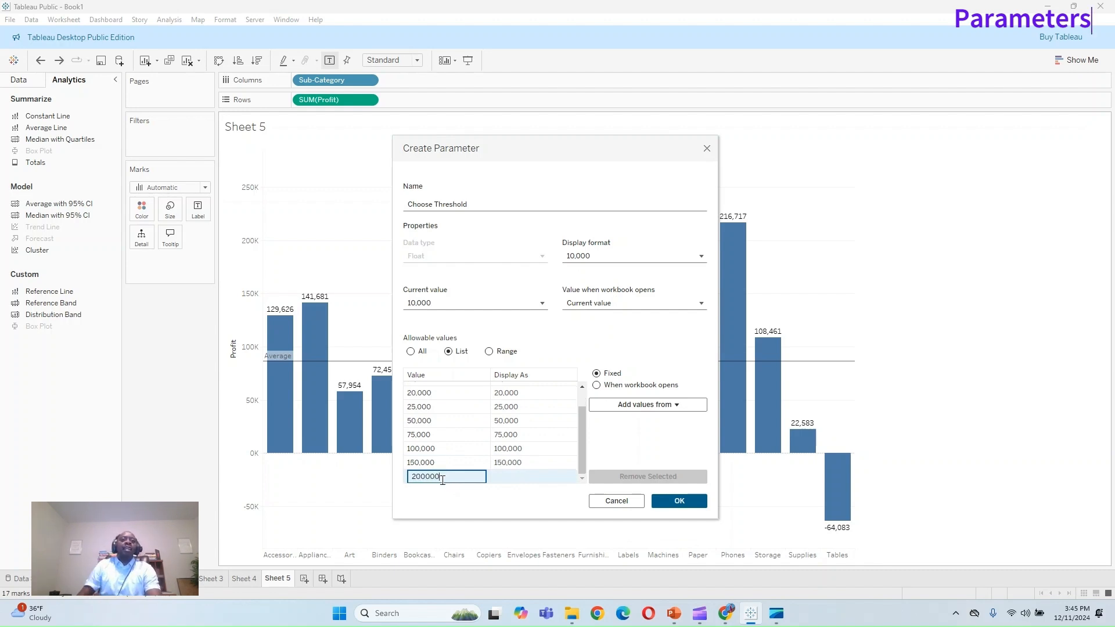
{"action": "key", "text": "Return"}
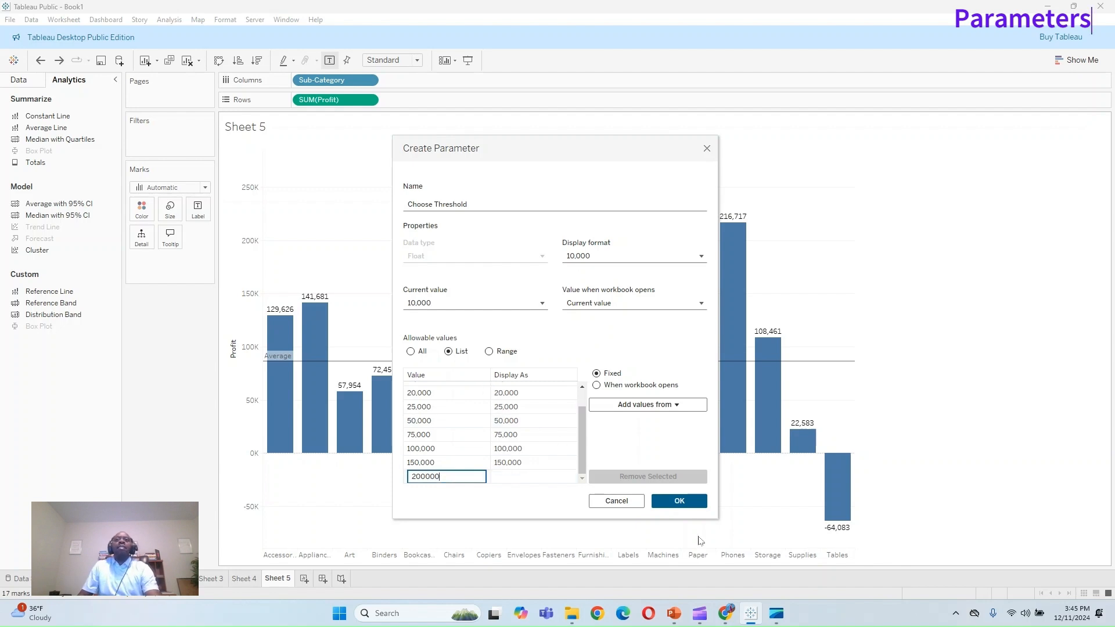
{"action": "left_click", "coordinate": [703, 500]}
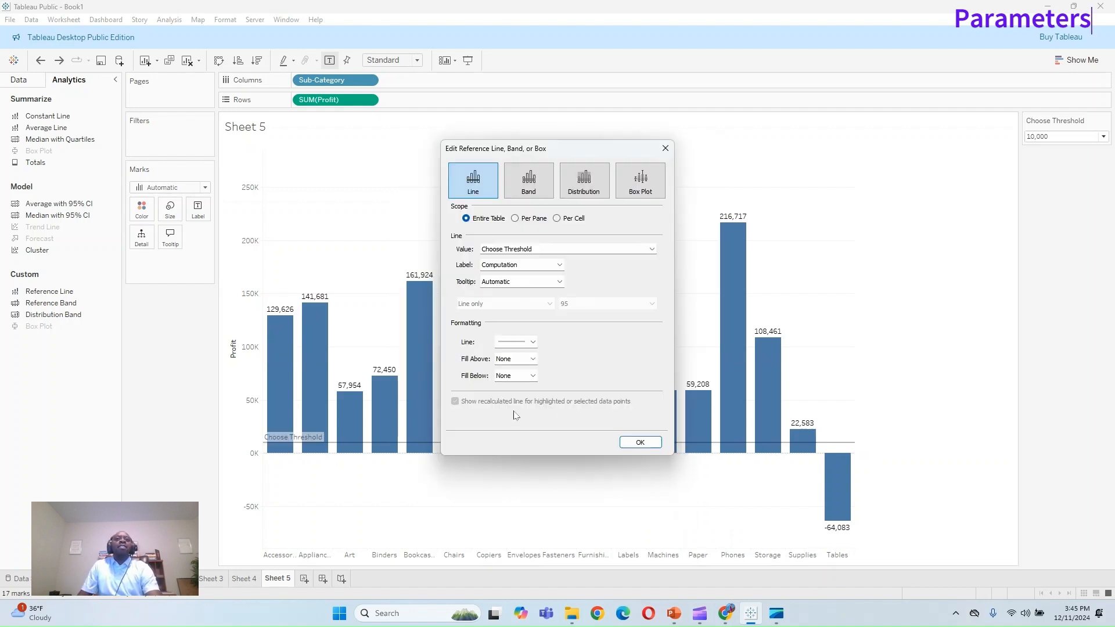
Step: Keep Choose Threshold as the reference line's value, set its label to Value, and apply the line settings
{"action": "left_click", "coordinate": [538, 250]}
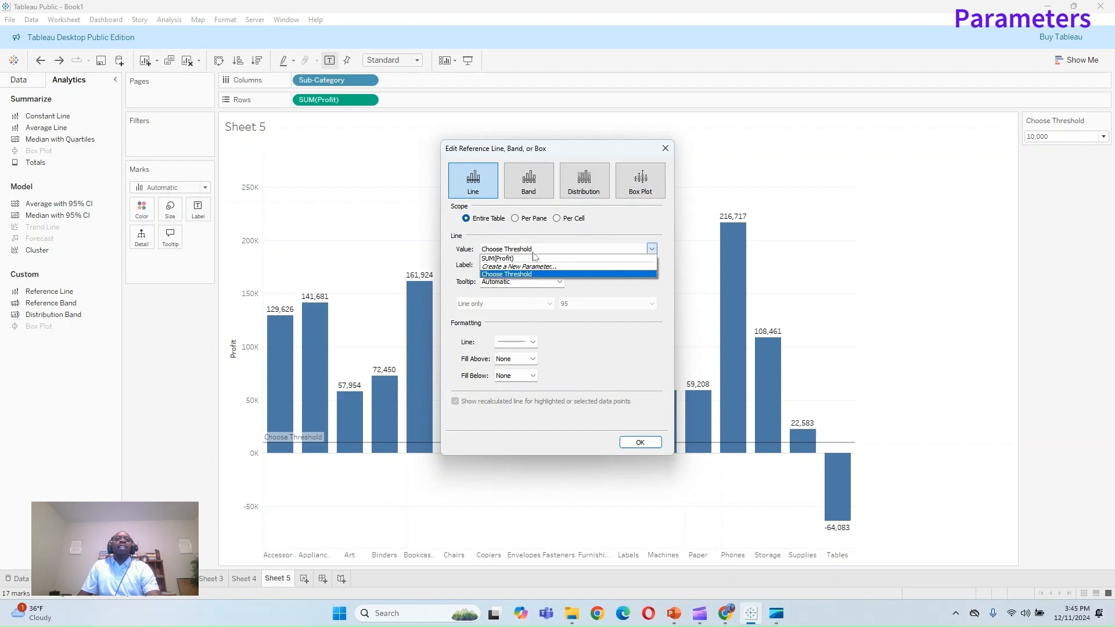
{"action": "left_click", "coordinate": [583, 236]}
{"action": "left_click", "coordinate": [553, 267]}
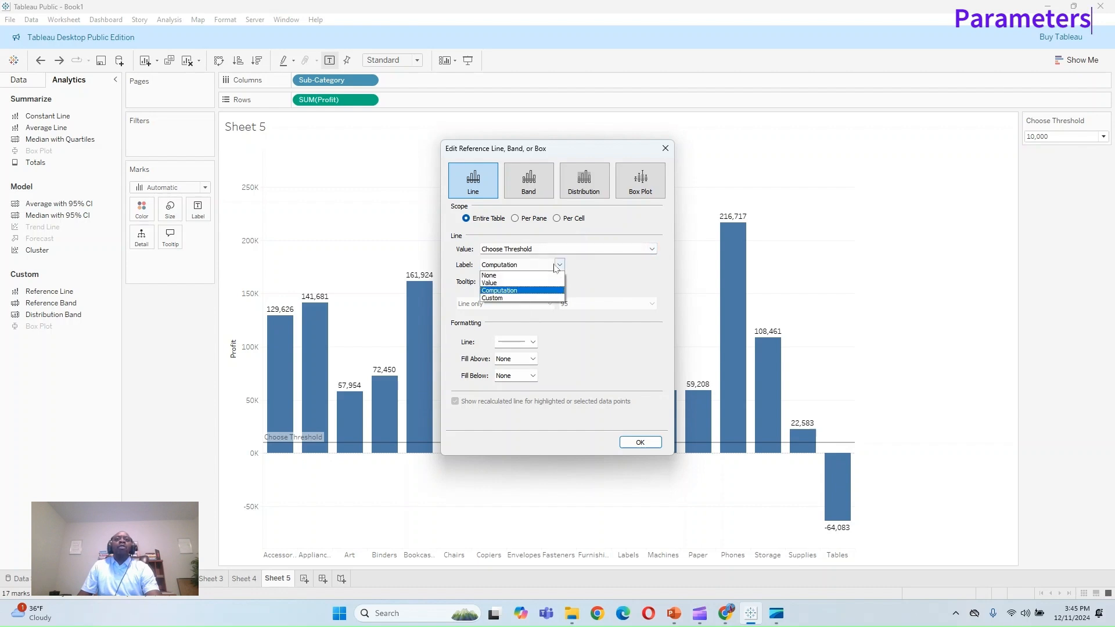
{"action": "left_click", "coordinate": [526, 284]}
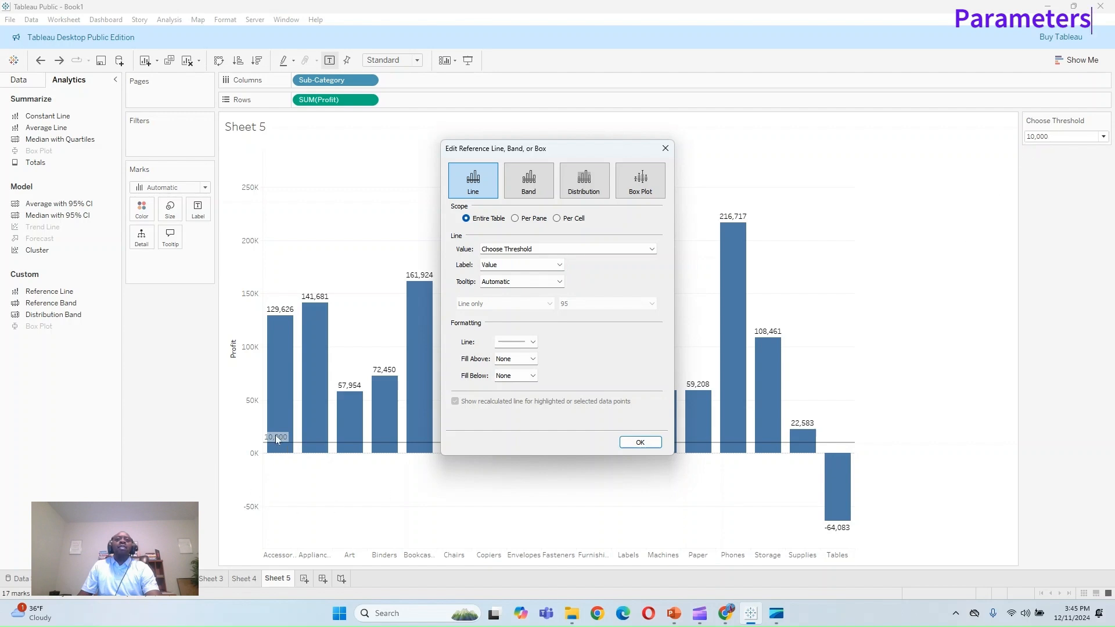
{"action": "left_click", "coordinate": [640, 442]}
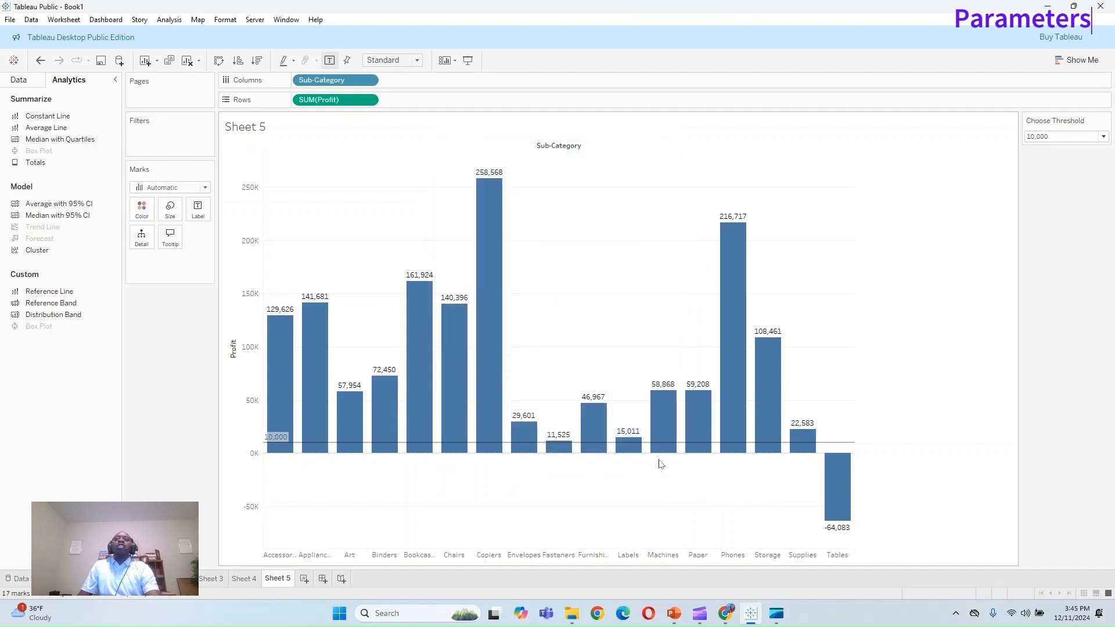
Step: Test the threshold line by switching Choose Threshold through 15,000, 75,000, 100,000, 150,000 and 200,000
{"action": "left_click", "coordinate": [1040, 136]}
{"action": "left_click", "coordinate": [1046, 155]}
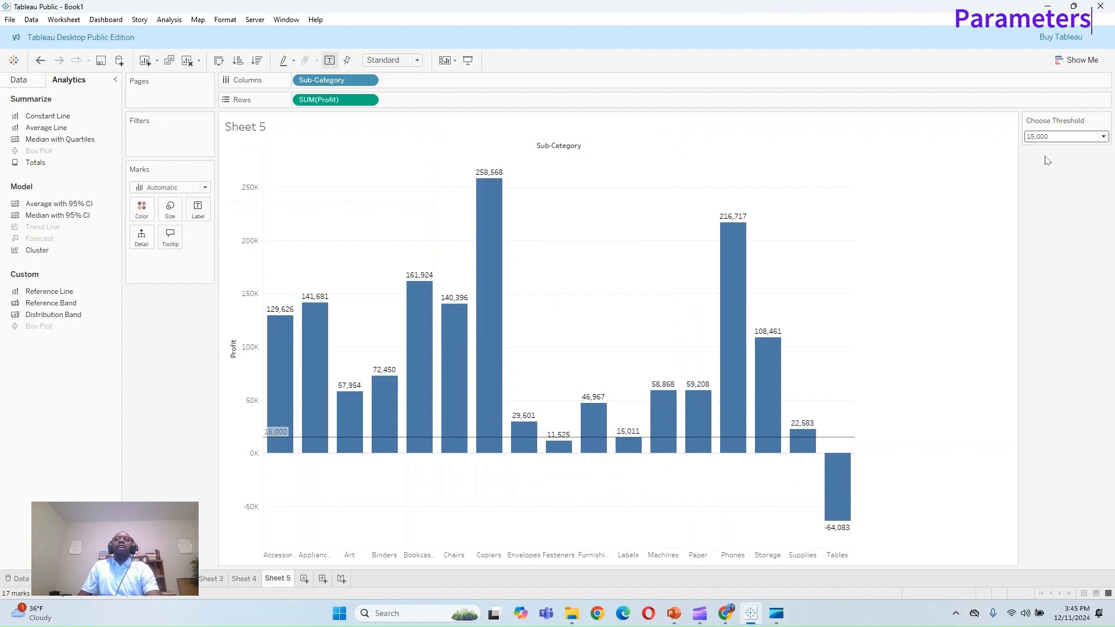
{"action": "left_click", "coordinate": [1046, 136]}
{"action": "left_click", "coordinate": [1040, 199]}
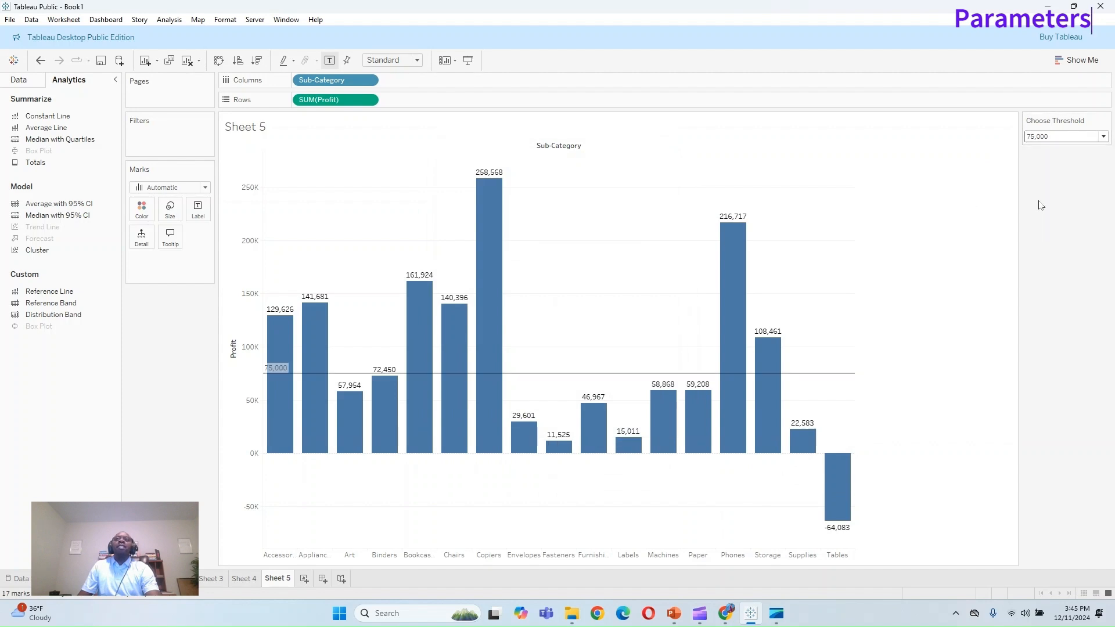
{"action": "left_click", "coordinate": [1045, 137]}
{"action": "left_click", "coordinate": [1045, 212]}
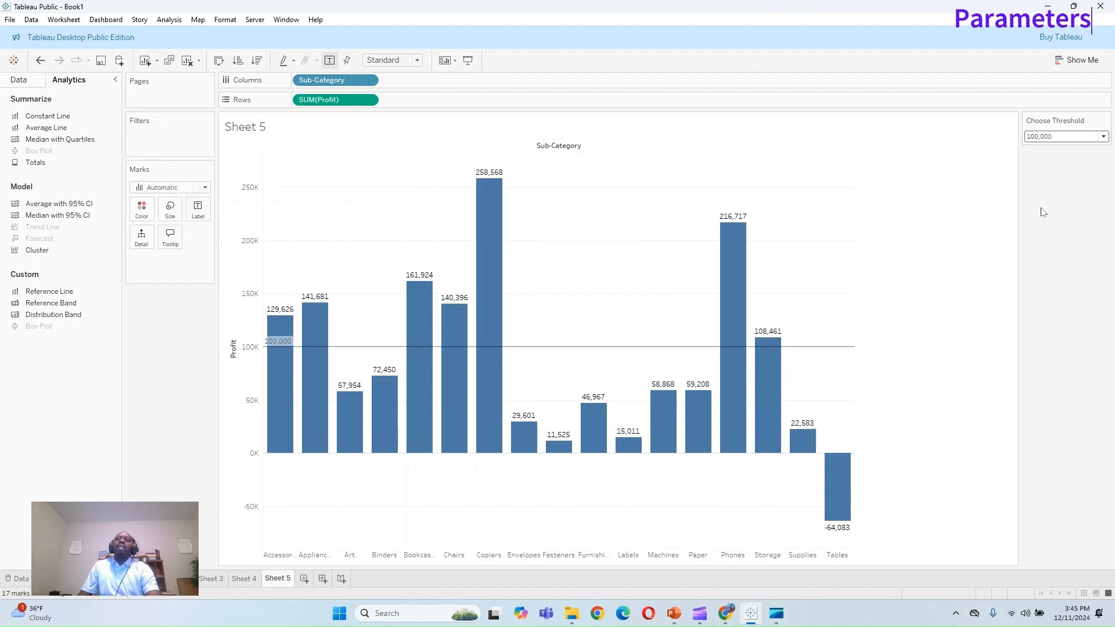
{"action": "left_click", "coordinate": [1045, 137]}
{"action": "left_click", "coordinate": [1040, 223]}
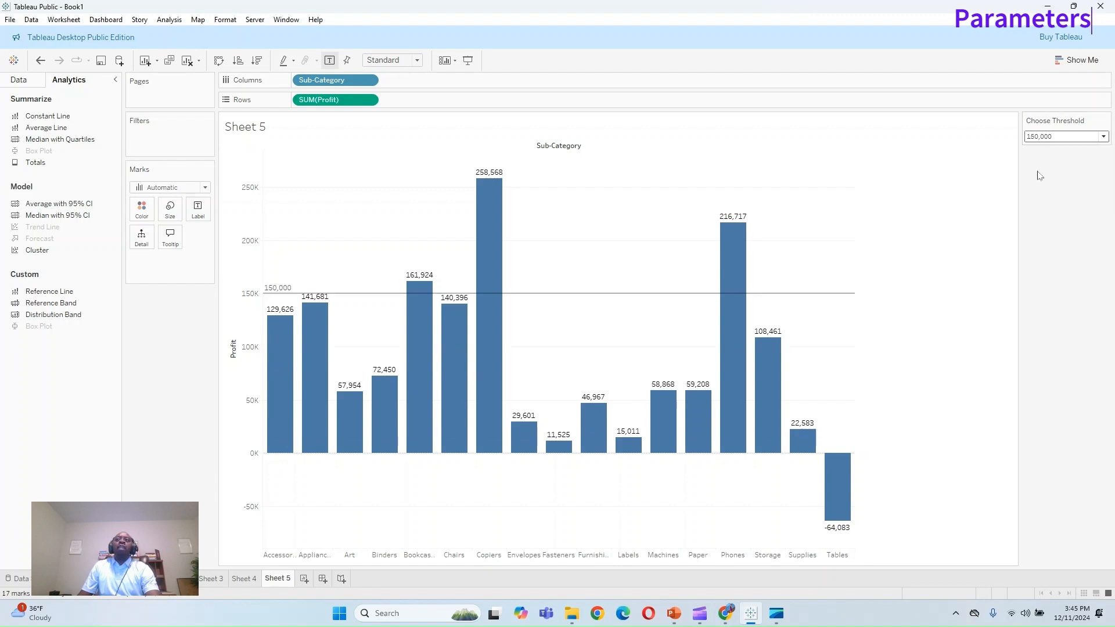
{"action": "left_click", "coordinate": [1049, 138]}
{"action": "left_click", "coordinate": [1041, 226]}
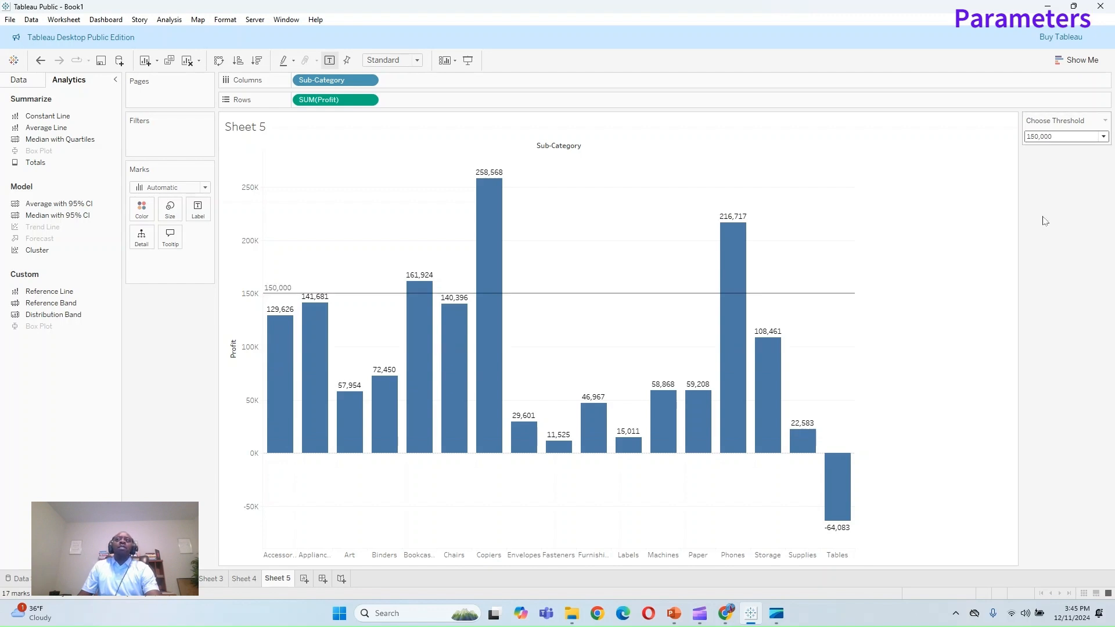
{"action": "left_click", "coordinate": [1046, 137]}
{"action": "left_click", "coordinate": [1044, 238]}
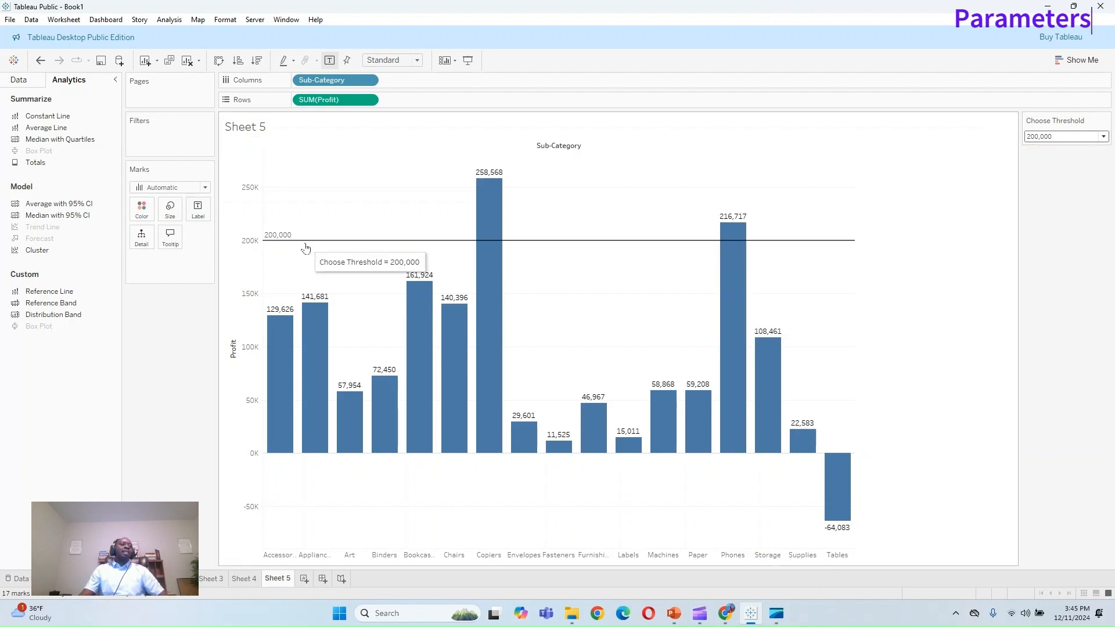
Step: Add a reference band from minimum to maximum SUM(Profit) across the entire table
{"action": "left_click_drag", "start_coordinate": [52, 303], "coordinate": [334, 170]}
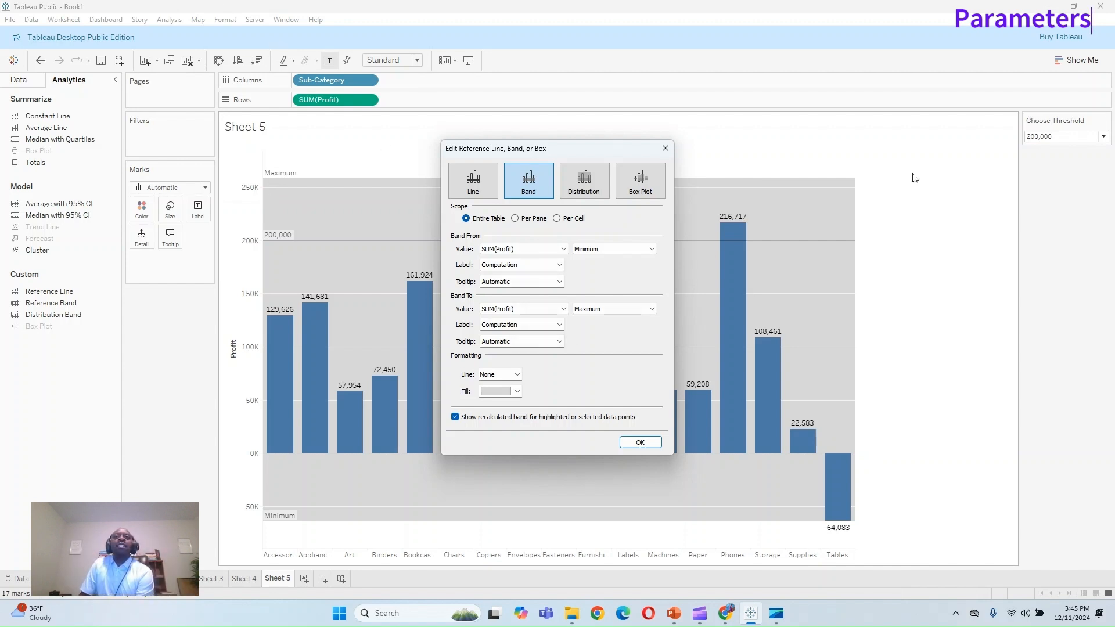
{"action": "left_click", "coordinate": [640, 442]}
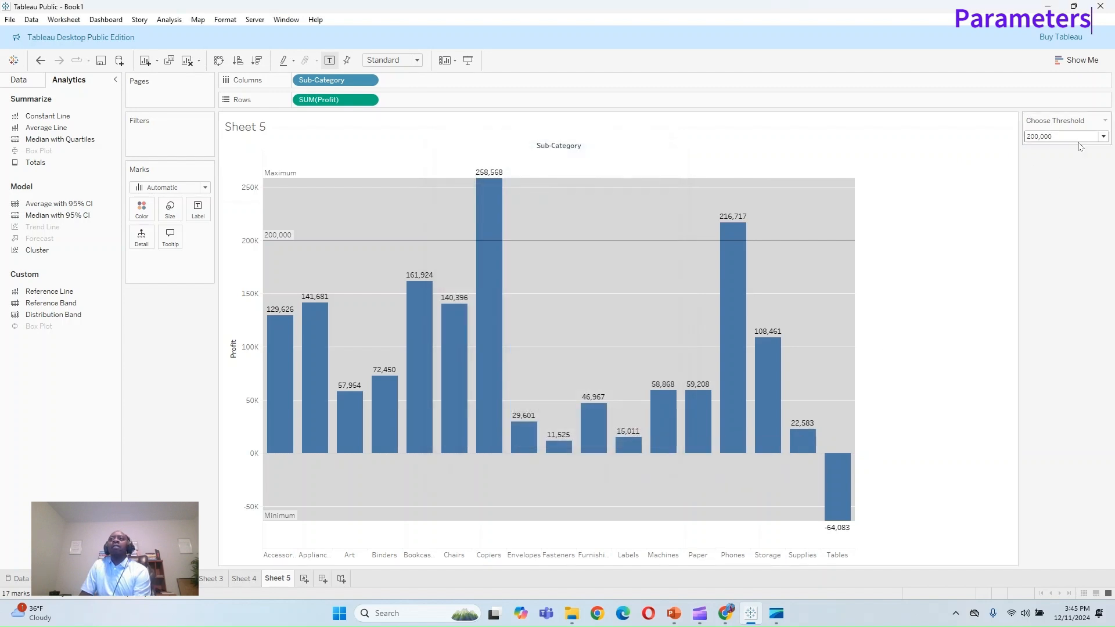
Step: Switch Choose Threshold through 10,000 and 20,000, ending on 75,000, with the reference band in place
{"action": "left_click", "coordinate": [1079, 137]}
{"action": "left_click", "coordinate": [1040, 147]}
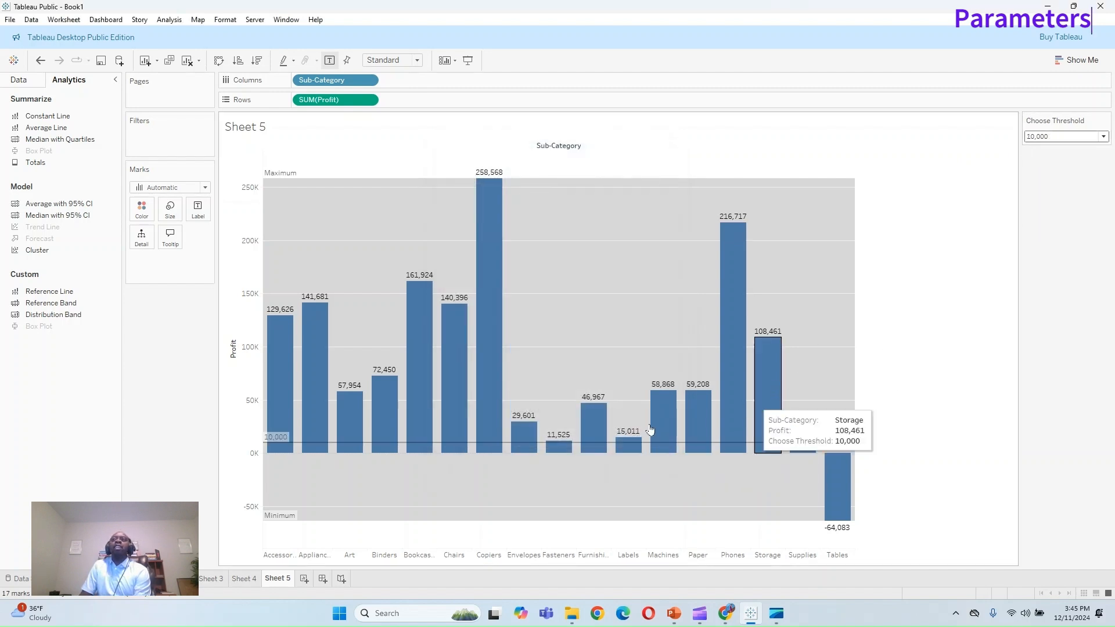
{"action": "left_click", "coordinate": [1069, 137]}
{"action": "left_click", "coordinate": [1063, 167]}
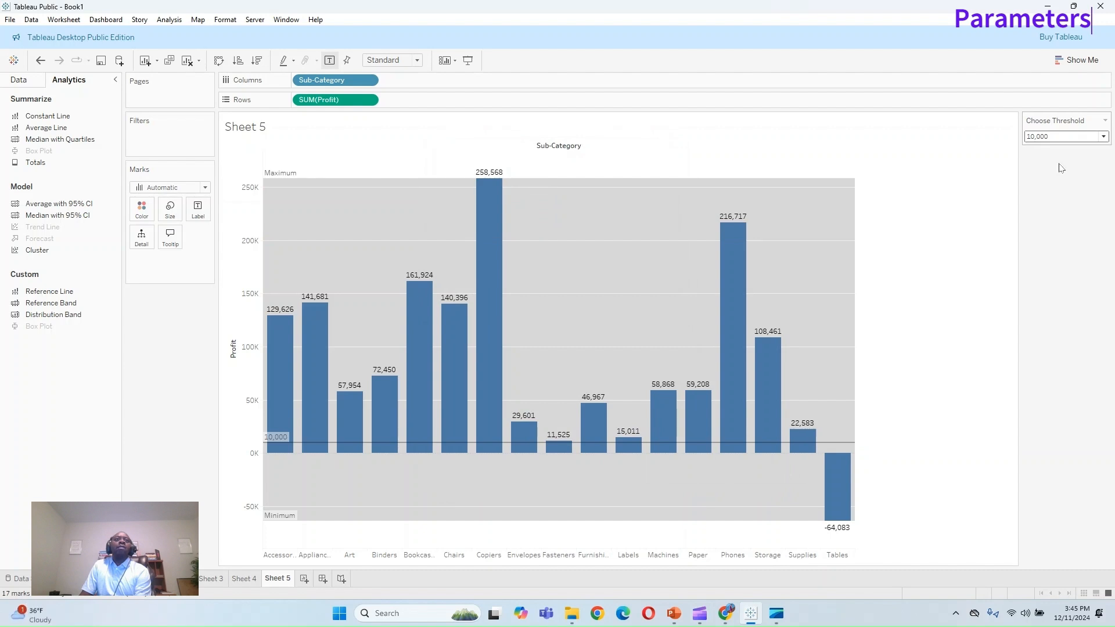
{"action": "left_click", "coordinate": [1054, 138]}
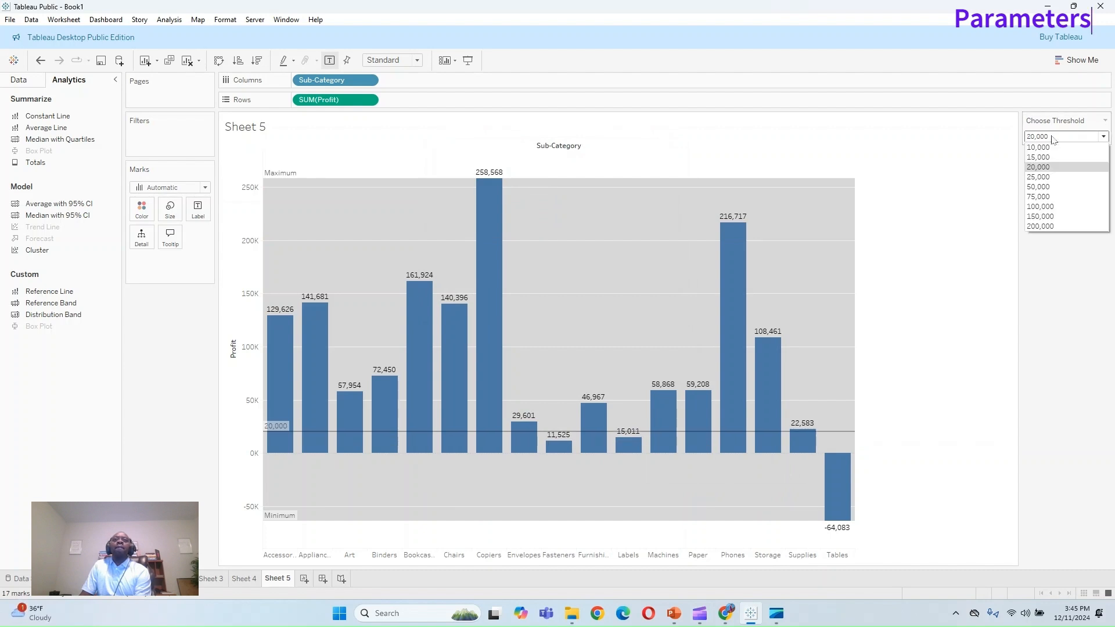
{"action": "left_click", "coordinate": [1040, 197]}
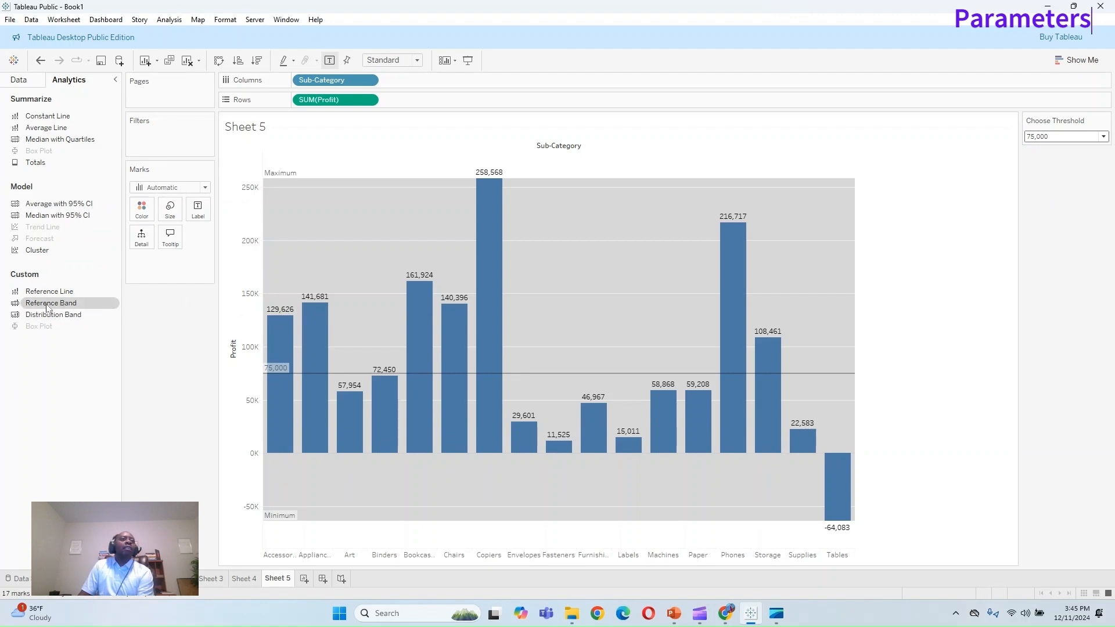
{"action": "left_click_drag", "start_coordinate": [48, 306], "coordinate": [333, 170]}
{"action": "left_click", "coordinate": [563, 249]}
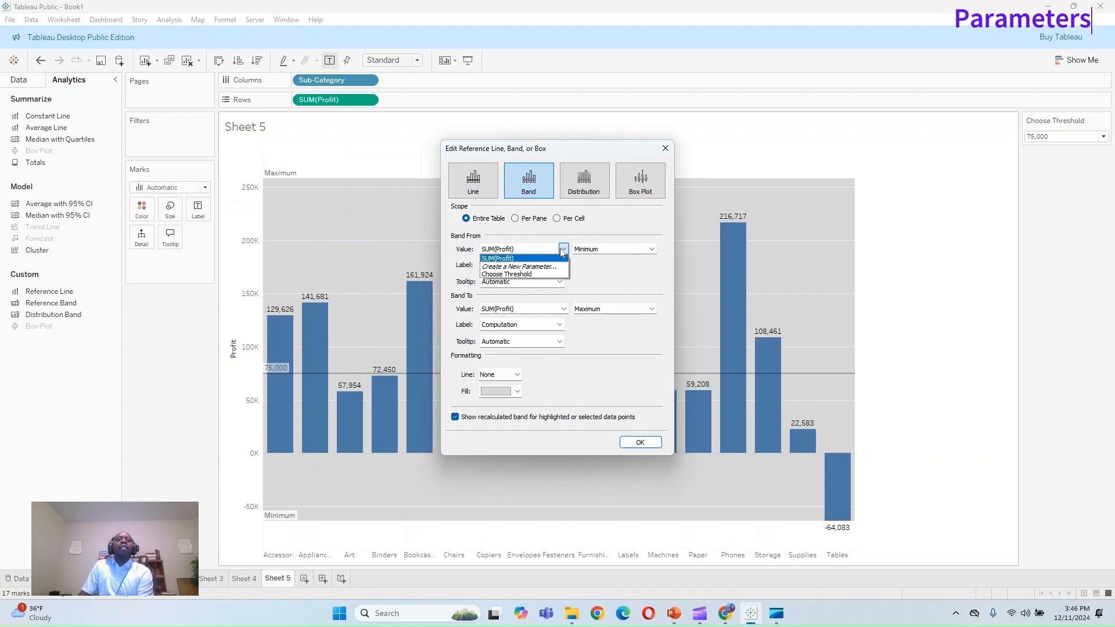
{"action": "left_click", "coordinate": [922, 276]}
{"action": "left_click", "coordinate": [666, 148]}
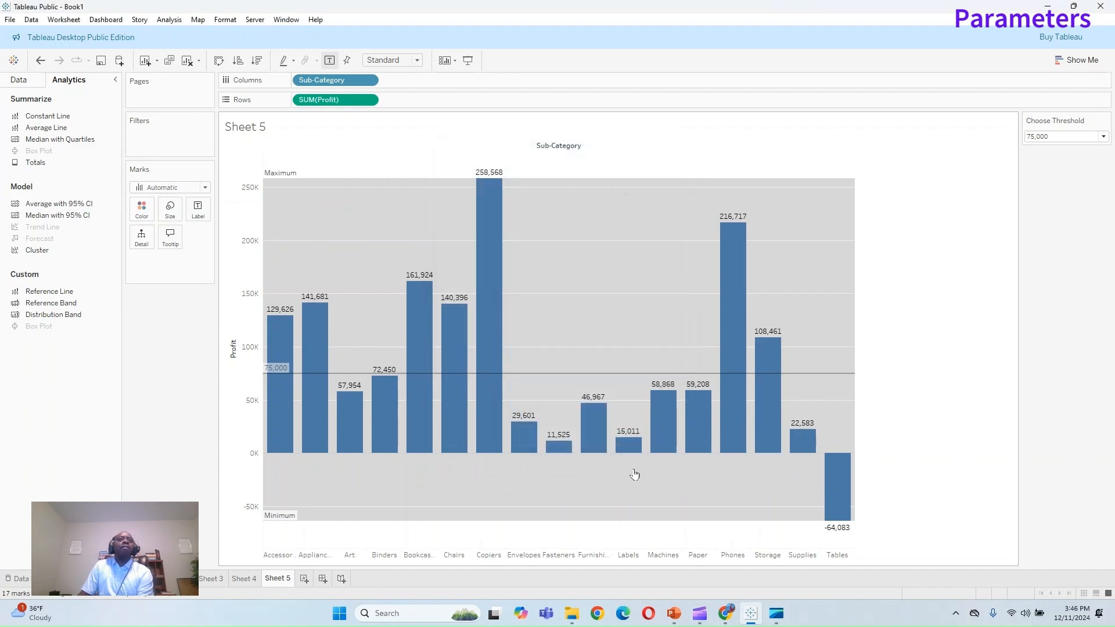
Step: Create a new worksheet and build a bar chart with Sub-Category on columns and Profit on rows
{"action": "left_click", "coordinate": [304, 578]}
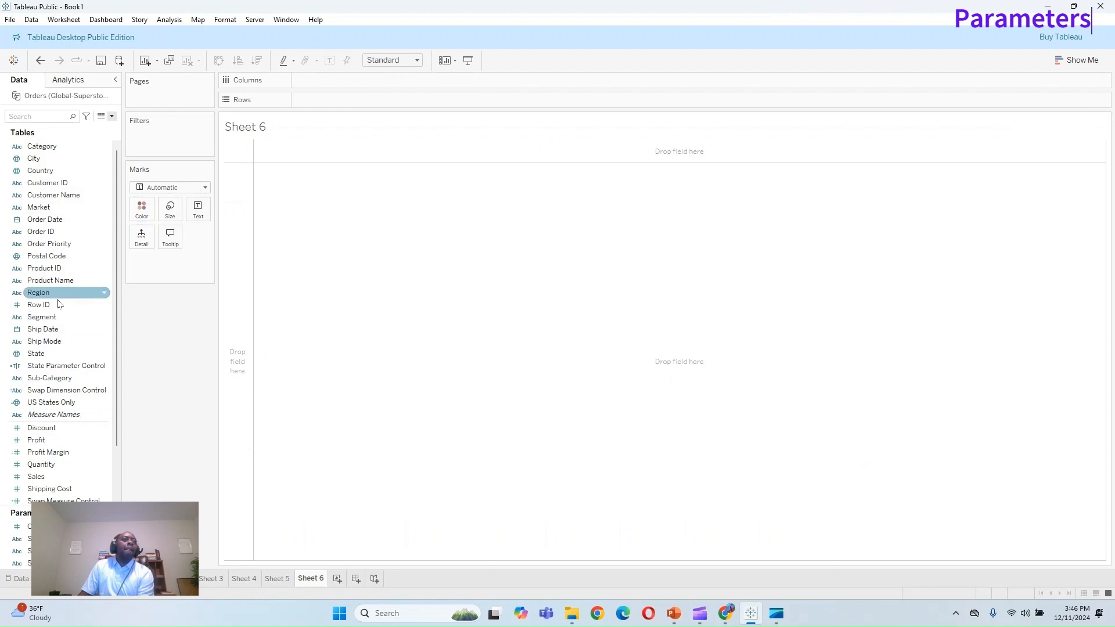
{"action": "double_click", "coordinate": [57, 383]}
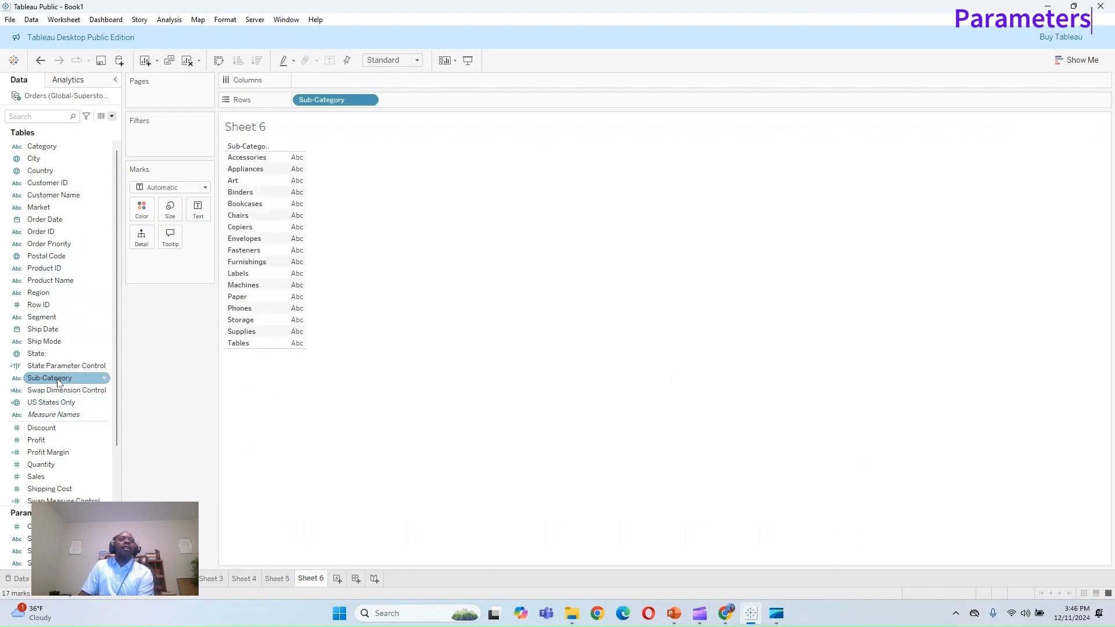
{"action": "key", "text": "ctrl+w"}
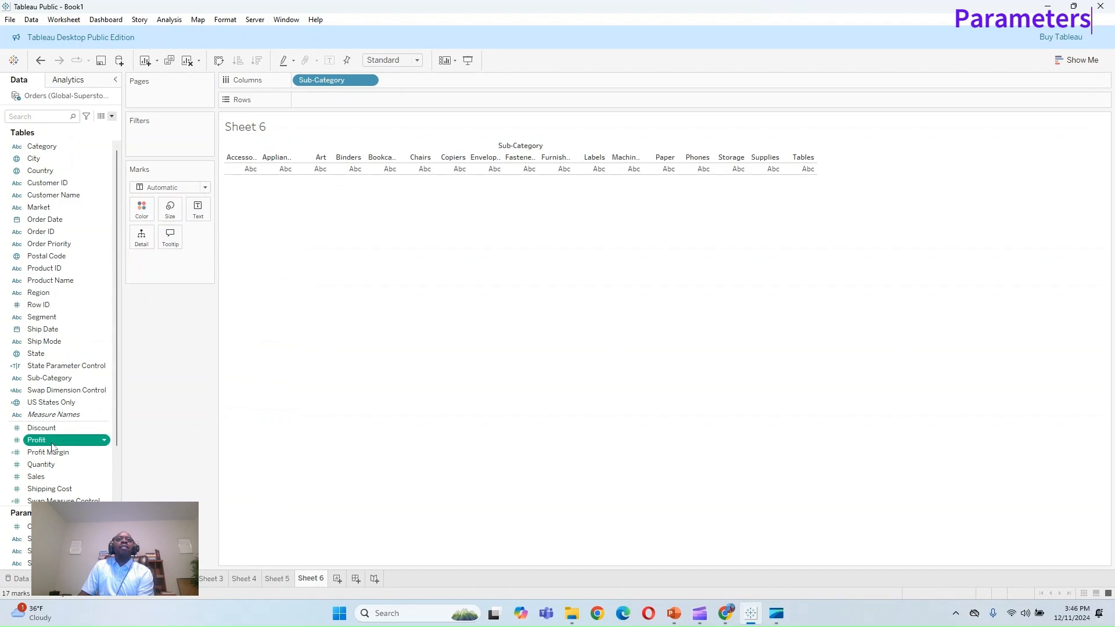
{"action": "left_click_drag", "start_coordinate": [52, 442], "coordinate": [357, 100]}
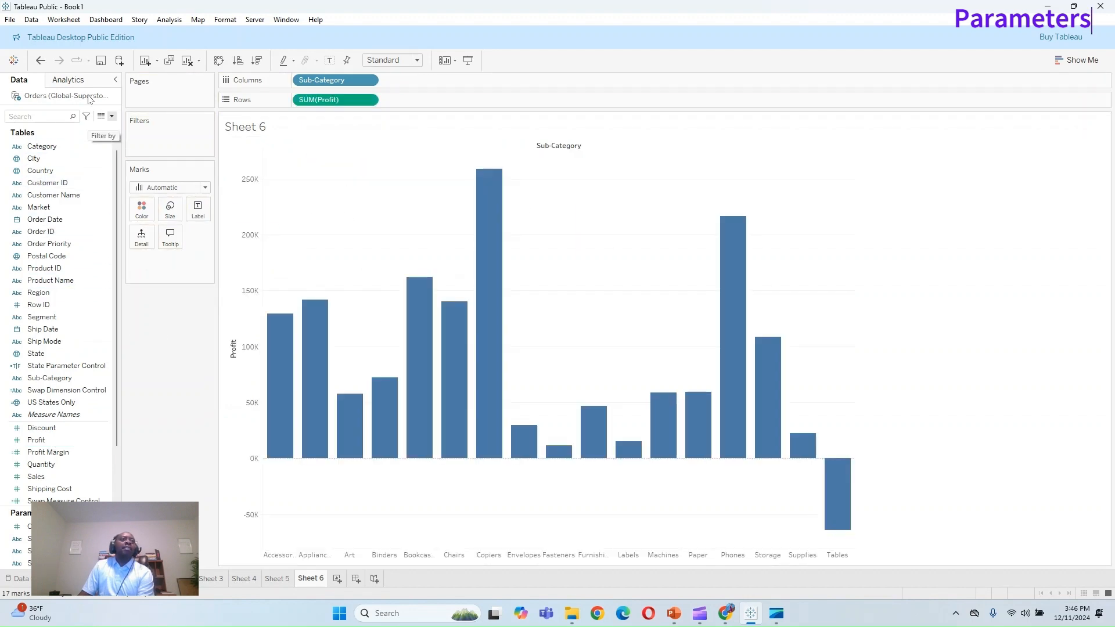
Step: Add a reference band over the entire table and start a new parameter for its Band From value
{"action": "left_click", "coordinate": [68, 79]}
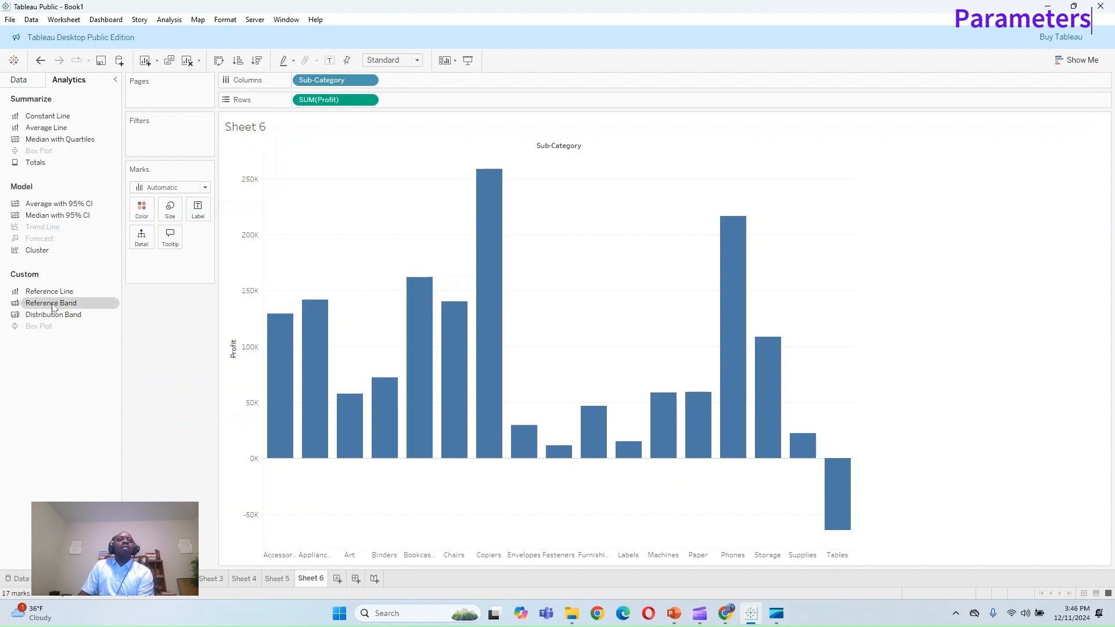
{"action": "left_click_drag", "start_coordinate": [52, 303], "coordinate": [336, 165]}
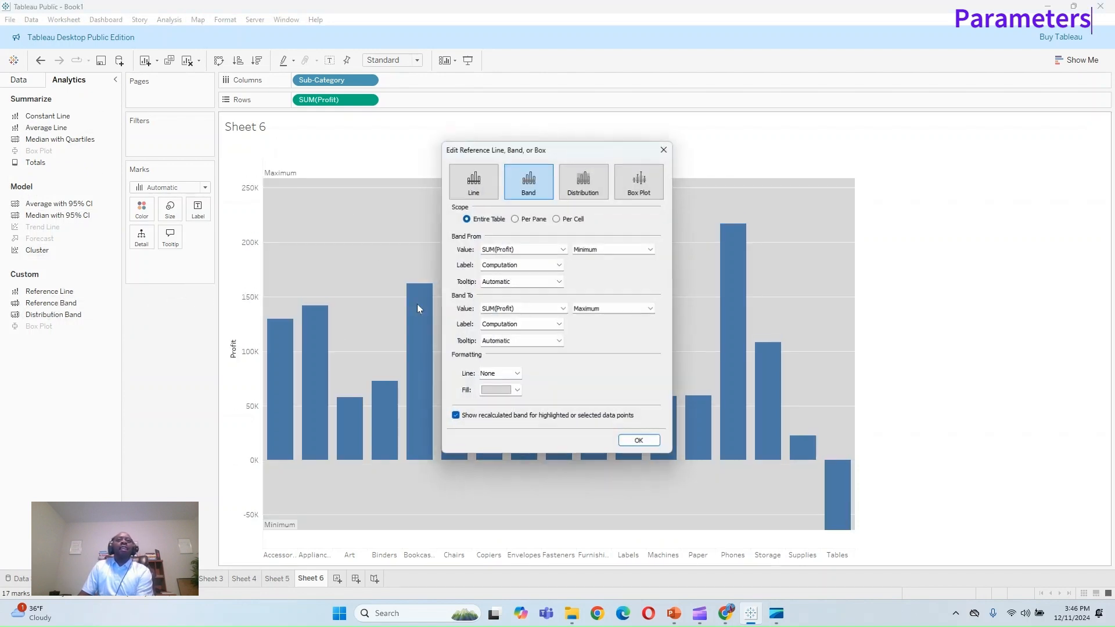
{"action": "left_click", "coordinate": [564, 249]}
{"action": "left_click", "coordinate": [556, 267]}
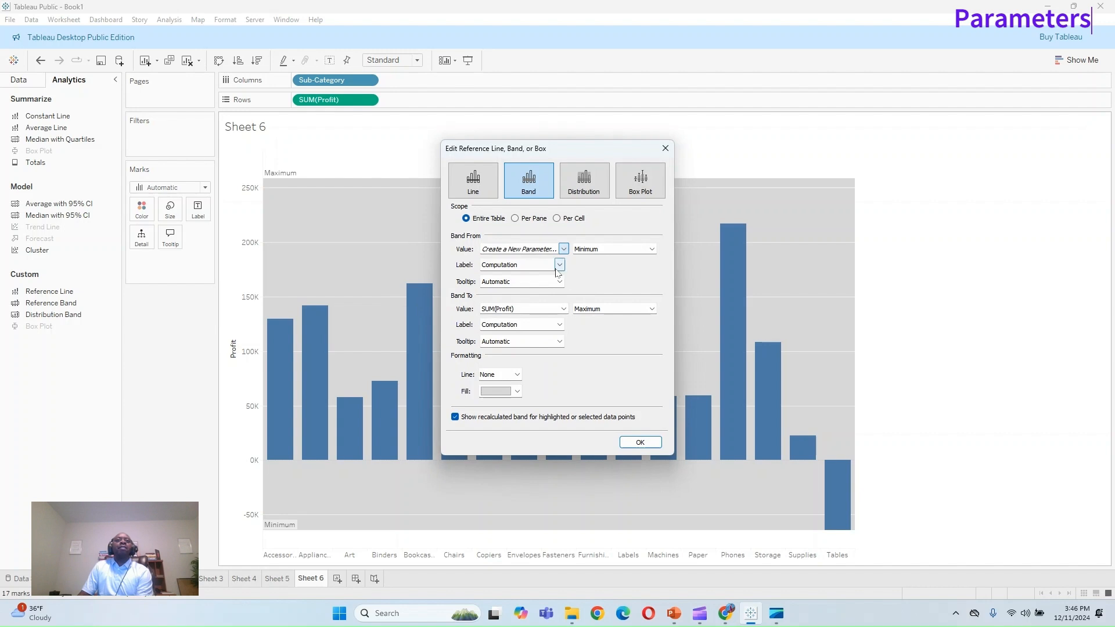
Step: Name the new Band From parameter Threshold
{"action": "left_click_drag", "start_coordinate": [475, 204], "coordinate": [406, 204]}
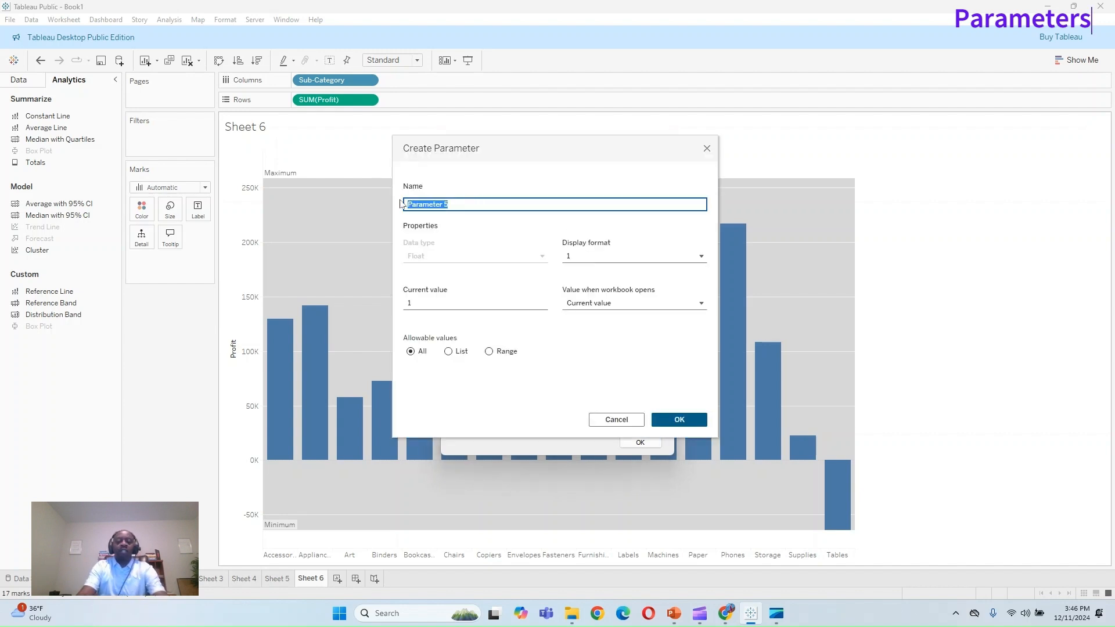
{"action": "key", "text": "BackSpace"}
{"action": "type", "text": "Thre"}
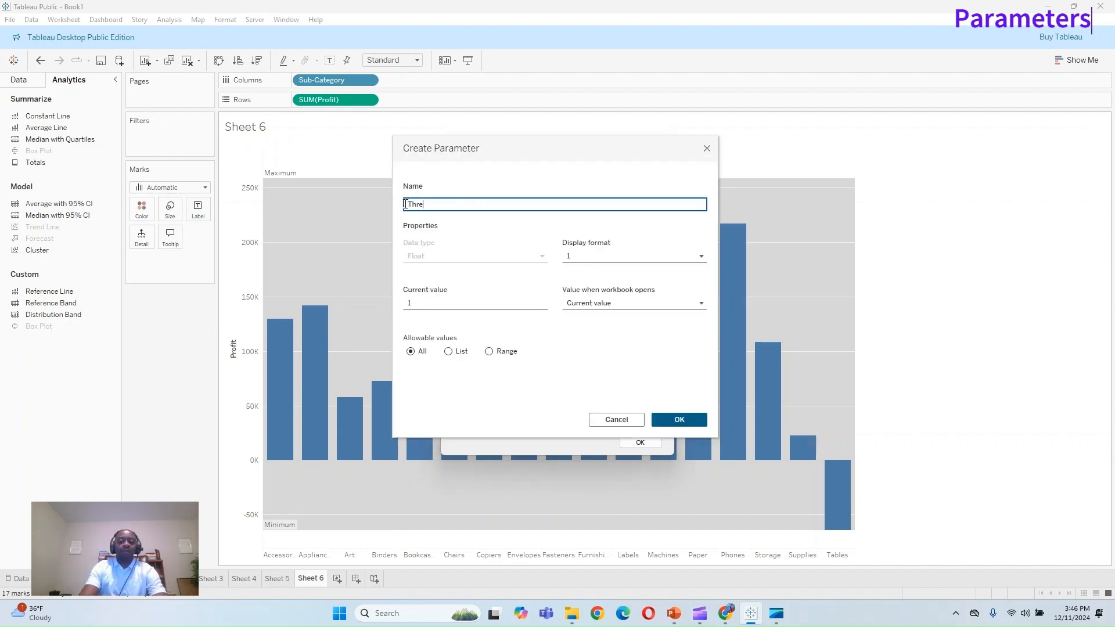
{"action": "type", "text": "shold"}
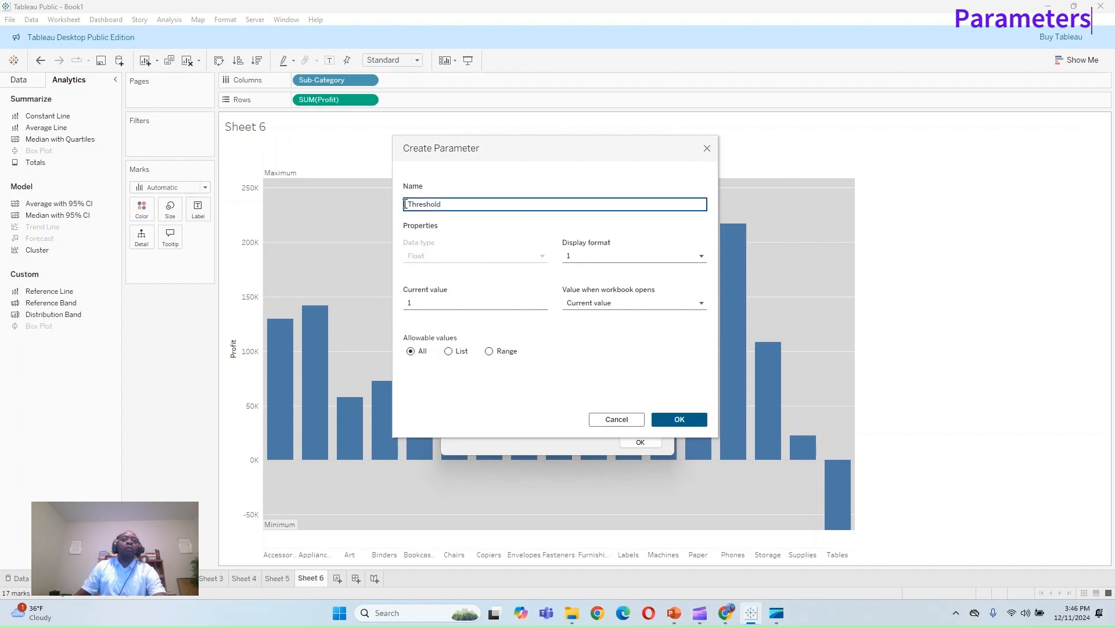
{"action": "key", "text": "Tab"}
{"action": "key", "text": "Tab"}
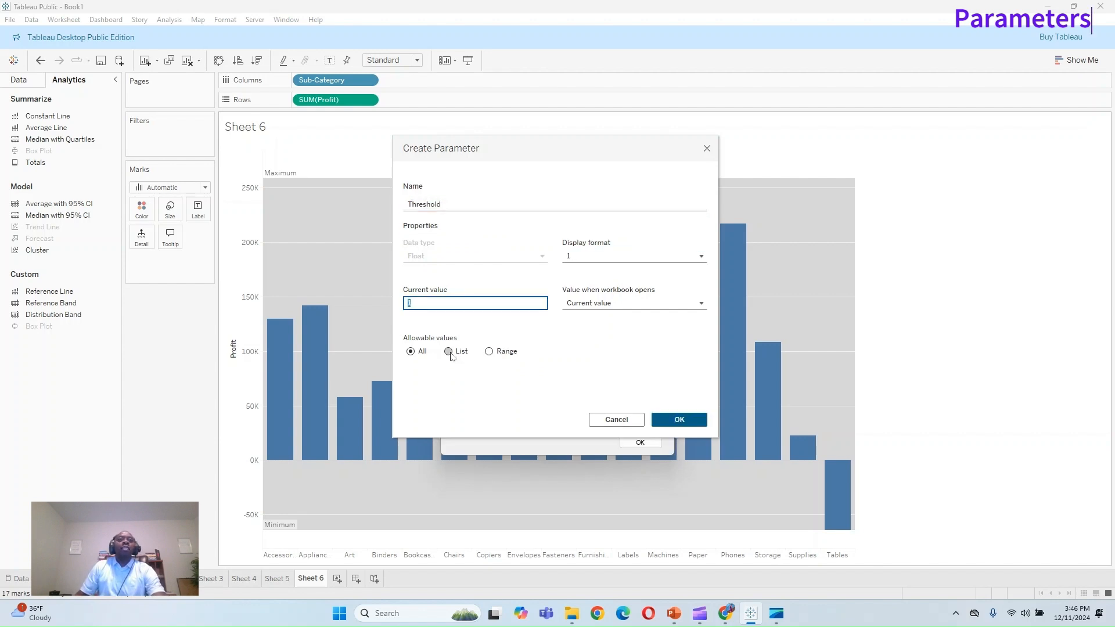
Step: Restrict the Threshold parameter to a list of 25,000, 50,000, 75,000, 100,000, 150,000 and 200,000, and create it
{"action": "left_click", "coordinate": [449, 352]}
{"action": "left_click", "coordinate": [441, 389]}
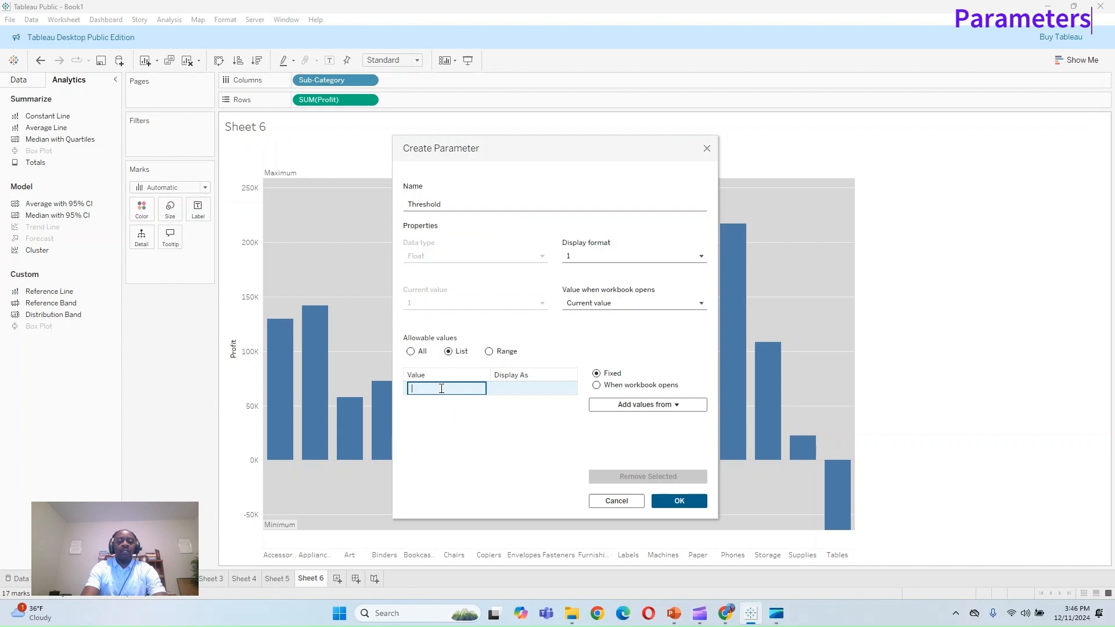
{"action": "type", "text": "25000"}
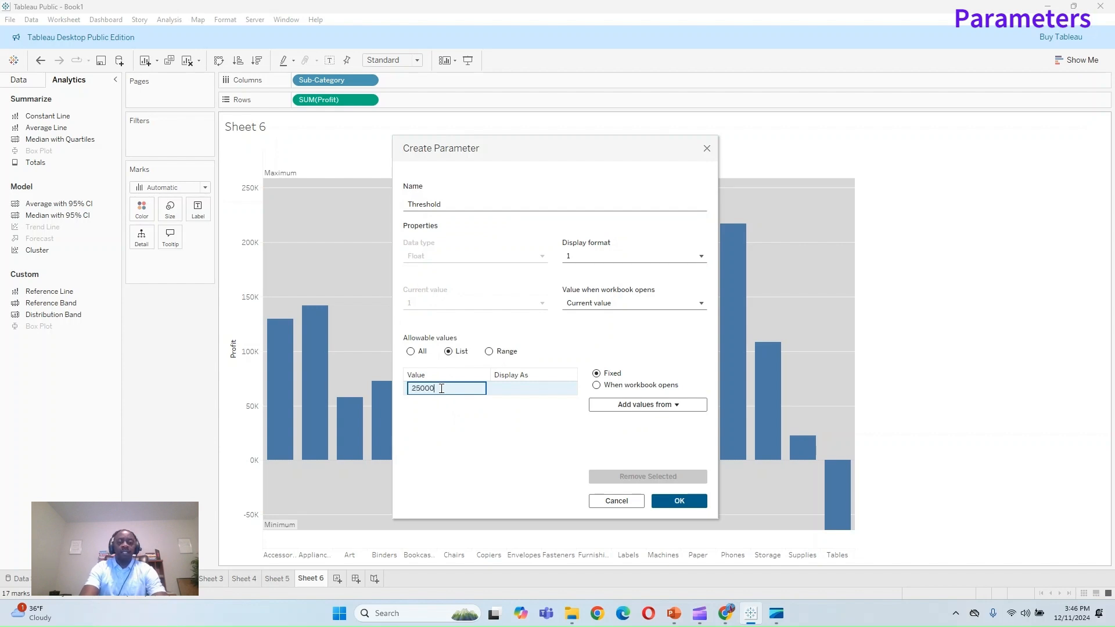
{"action": "key", "text": "Return"}
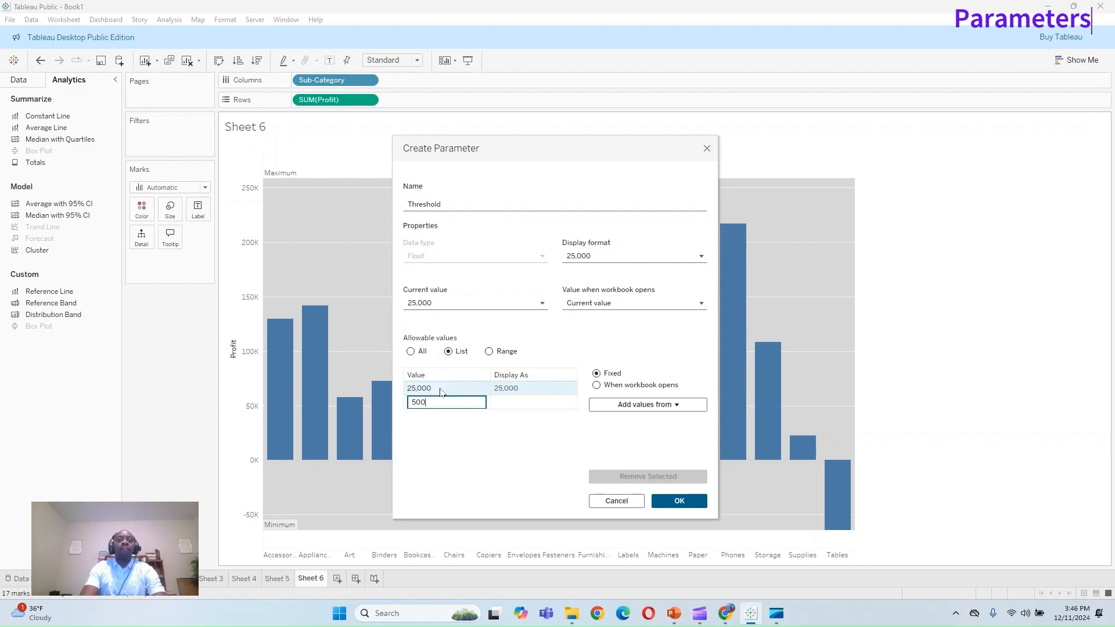
{"action": "key", "text": "Return"}
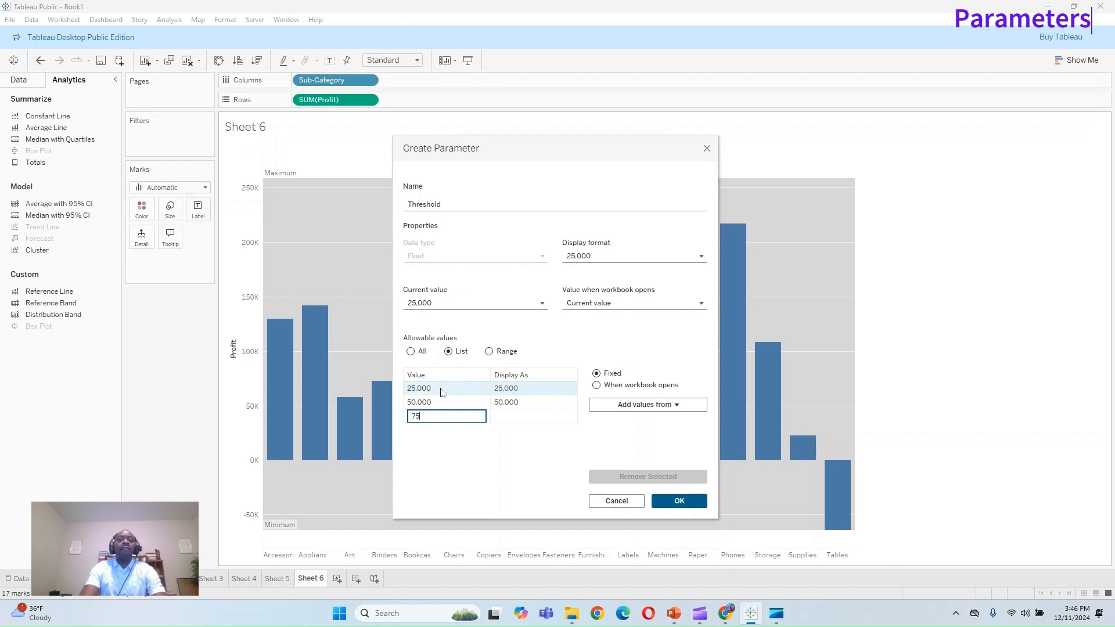
{"action": "key", "text": "Return"}
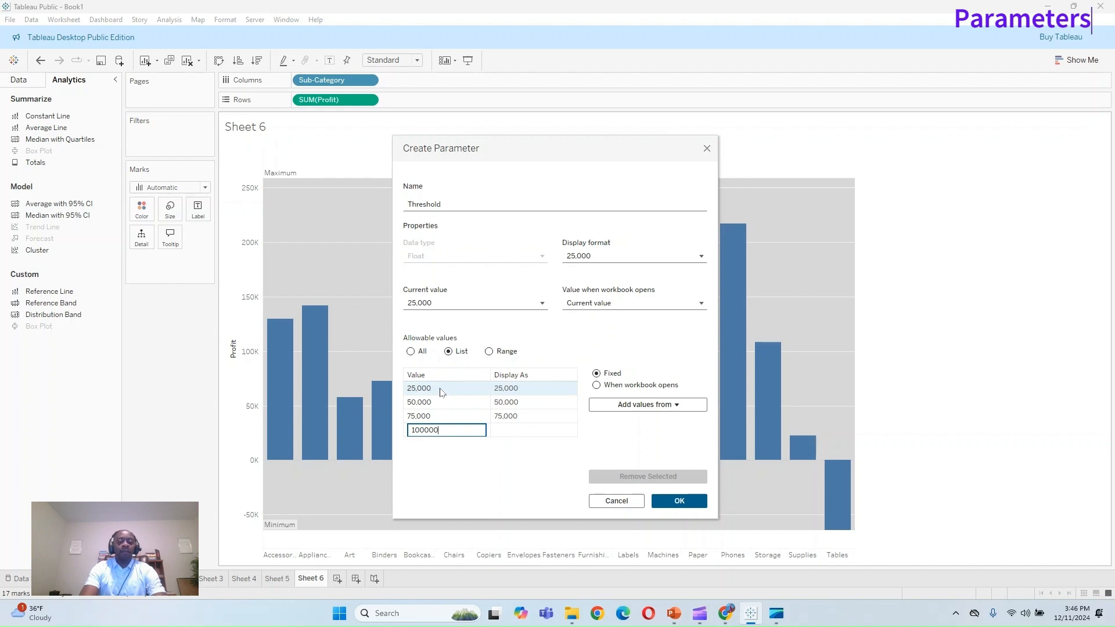
{"action": "type", "text": "100000"}
{"action": "key", "text": "Return"}
{"action": "type", "text": "150,00"}
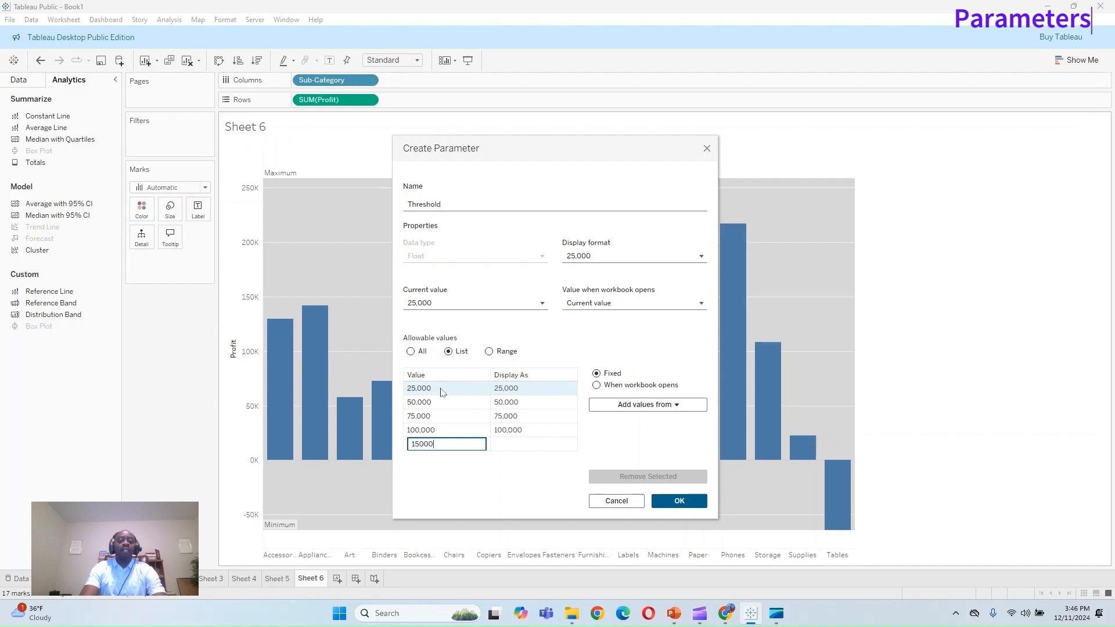
{"action": "type", "text": "0"}
{"action": "key", "text": "Return"}
{"action": "type", "text": "200"}
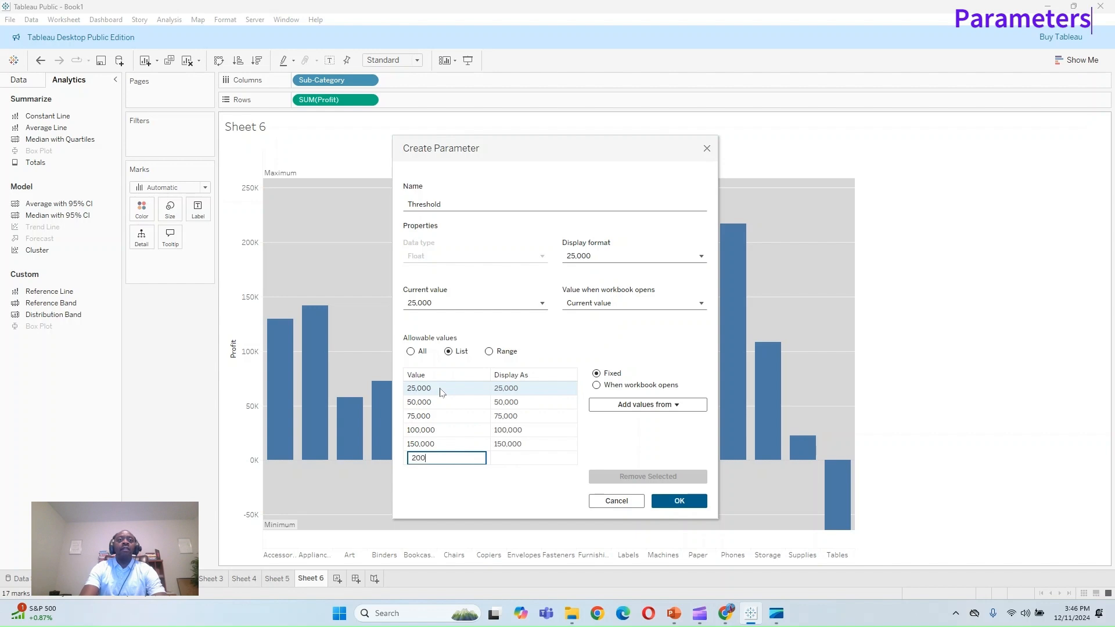
{"action": "type", "text": ",000"}
{"action": "key", "text": "Return"}
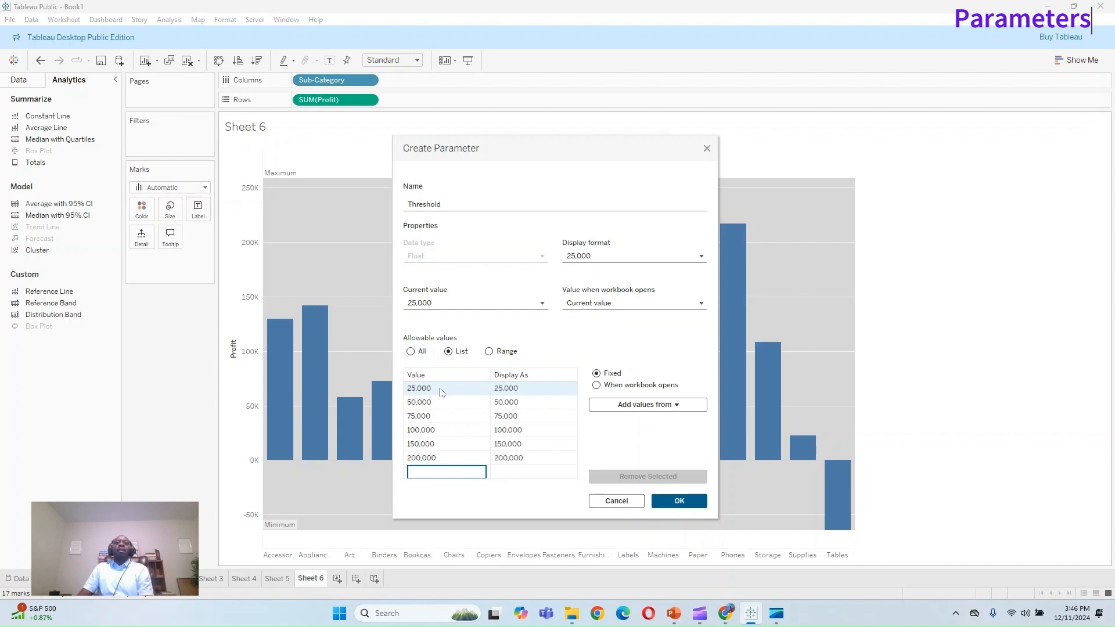
{"action": "left_click", "coordinate": [679, 500]}
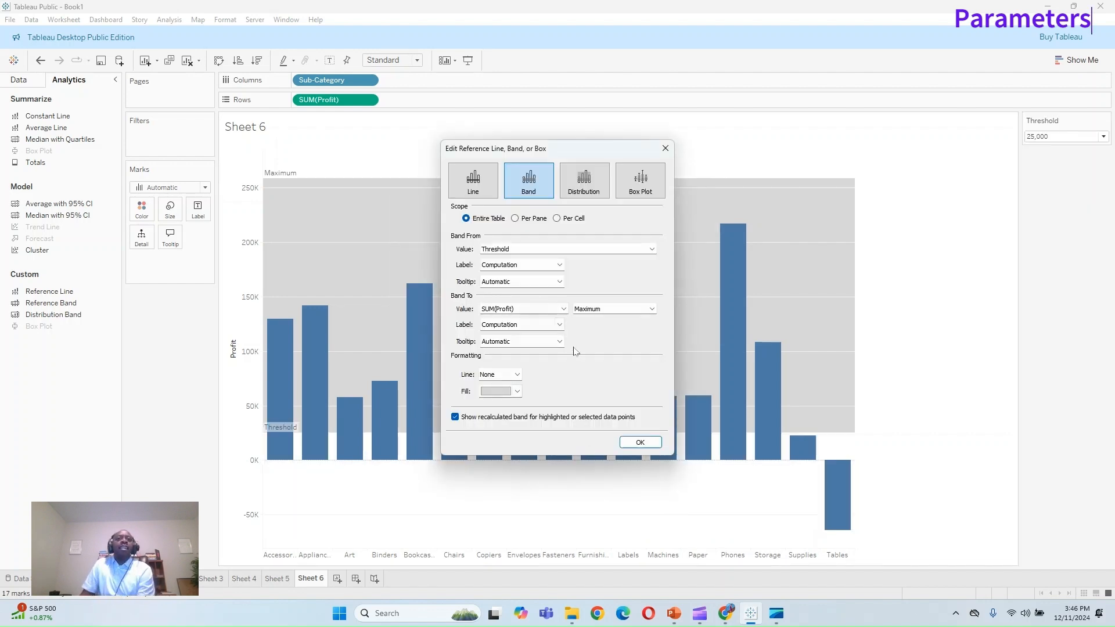
Step: Format the reference band with a light orange fill and dashed boundary lines
{"action": "left_click", "coordinate": [517, 391]}
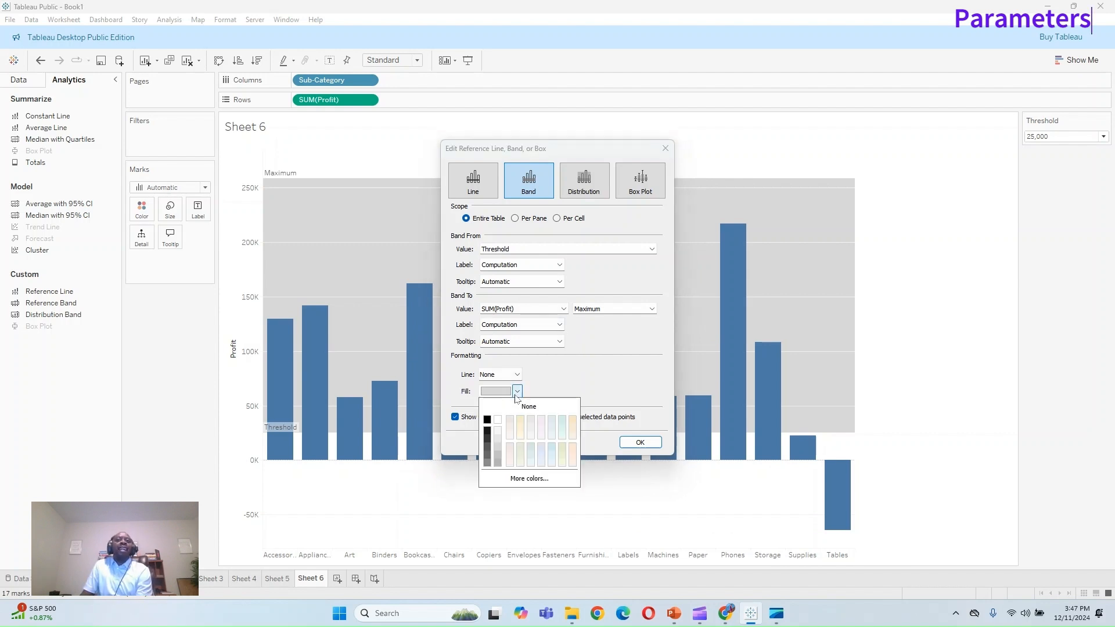
{"action": "left_click", "coordinate": [574, 424]}
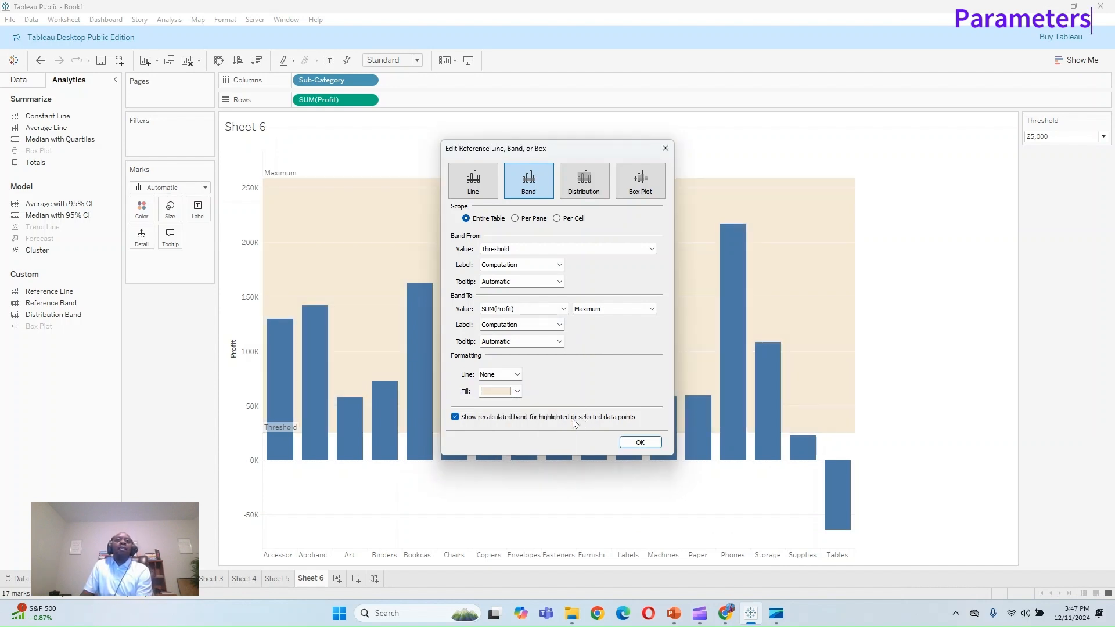
{"action": "left_click", "coordinate": [517, 375]}
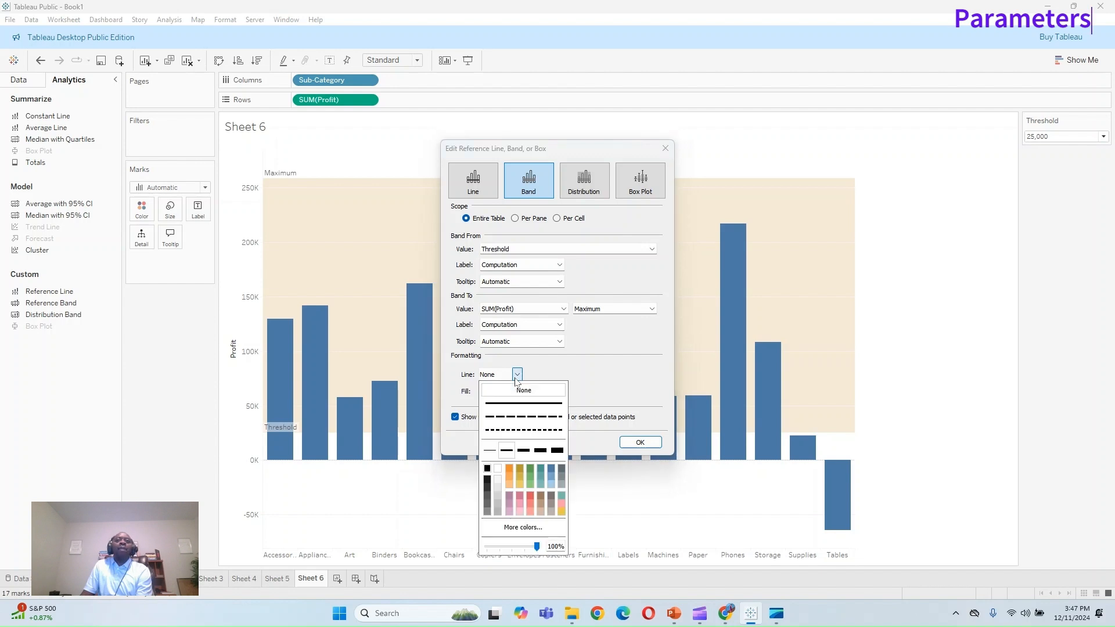
{"action": "left_click", "coordinate": [519, 418]}
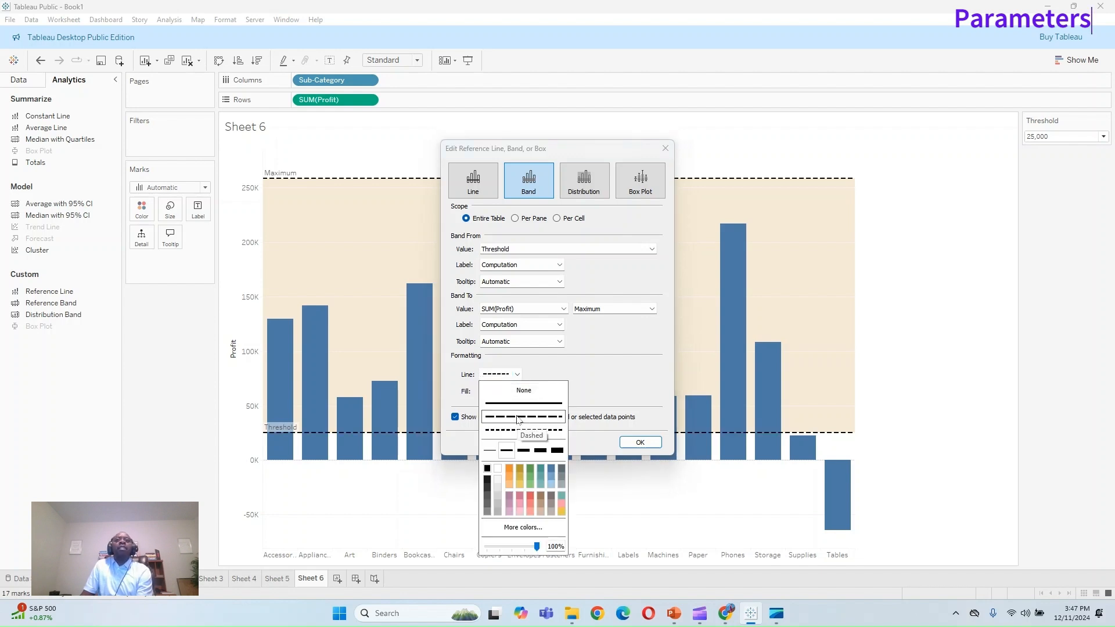
{"action": "left_click", "coordinate": [579, 372]}
Step: Give the Band From edge the custom label "<Field Label> = <Value>" and apply the reference band
{"action": "left_click", "coordinate": [559, 265]}
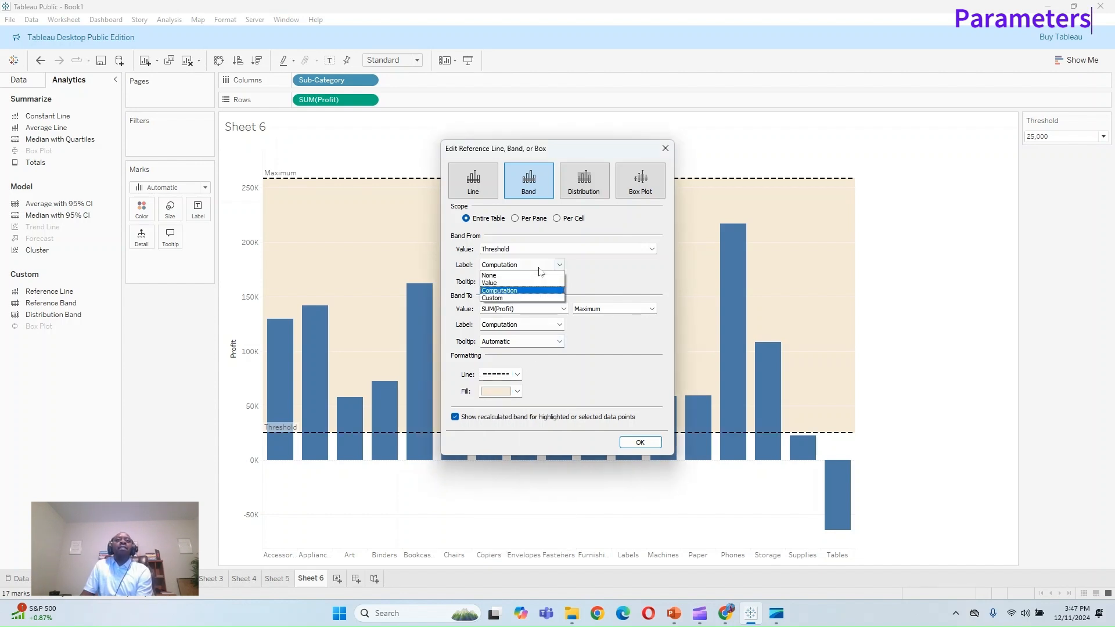
{"action": "left_click", "coordinate": [501, 284]}
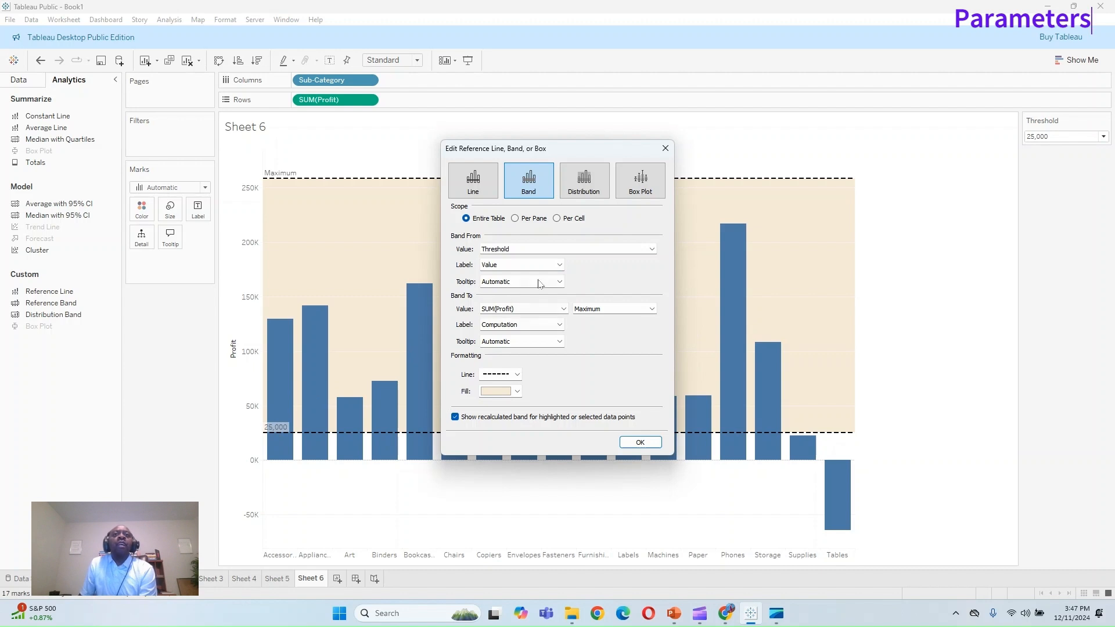
{"action": "left_click", "coordinate": [549, 266]}
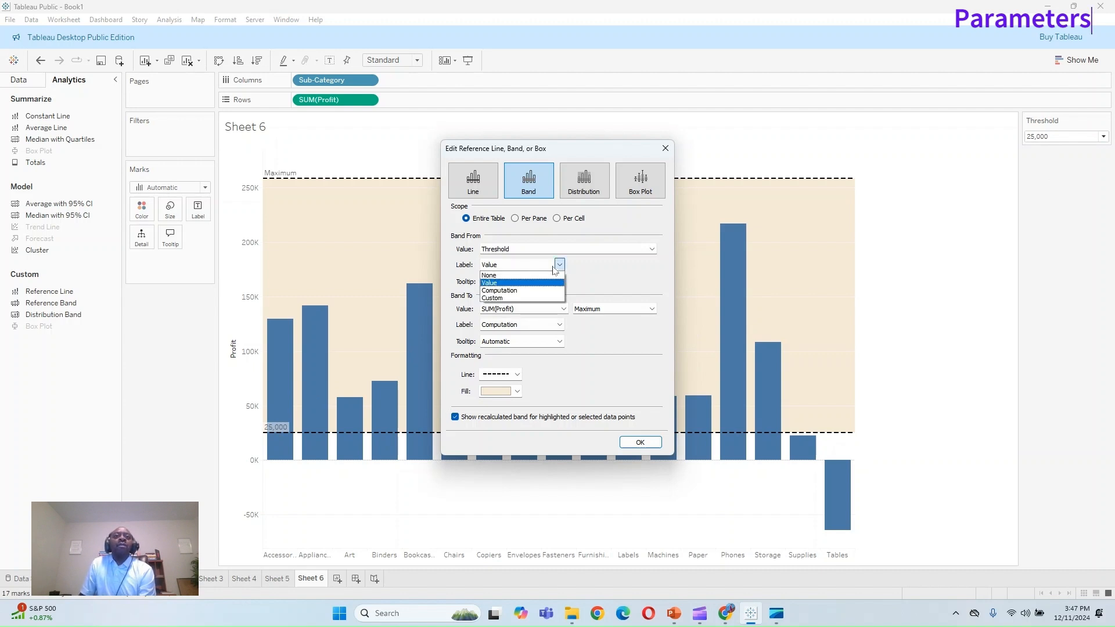
{"action": "left_click", "coordinate": [535, 300]}
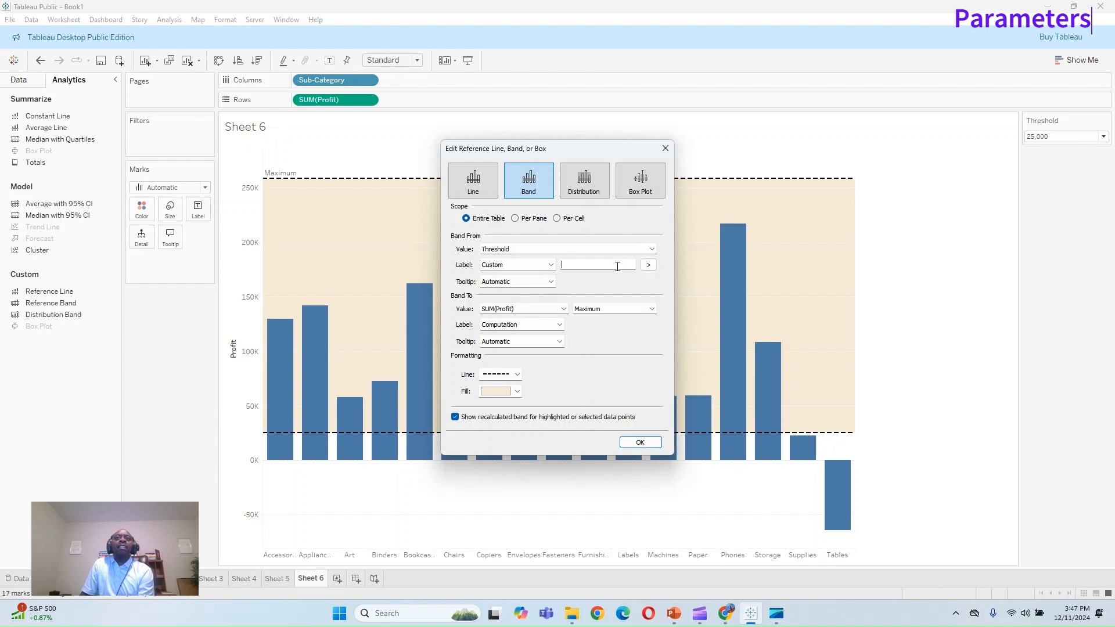
{"action": "left_click", "coordinate": [649, 265]}
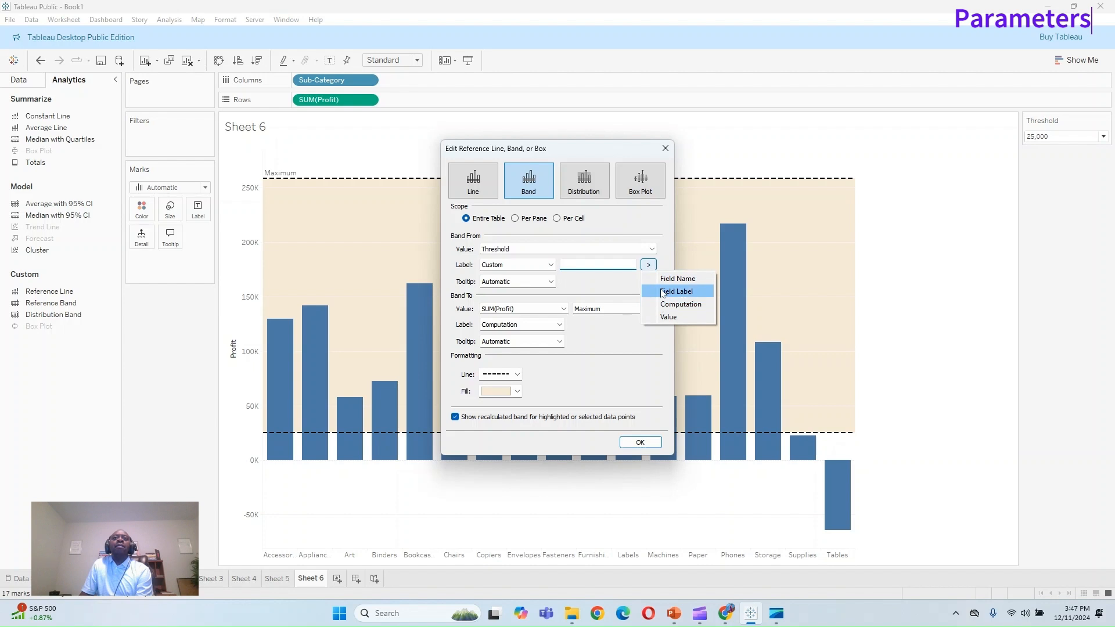
{"action": "left_click", "coordinate": [662, 292]}
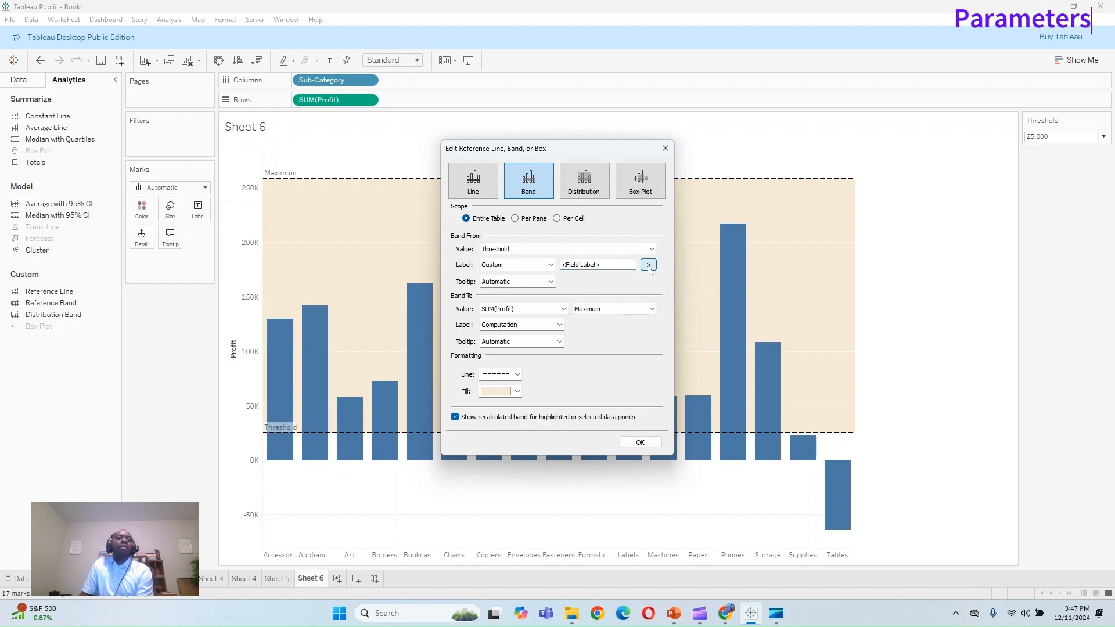
{"action": "left_click", "coordinate": [649, 267]}
{"action": "left_click", "coordinate": [668, 318]}
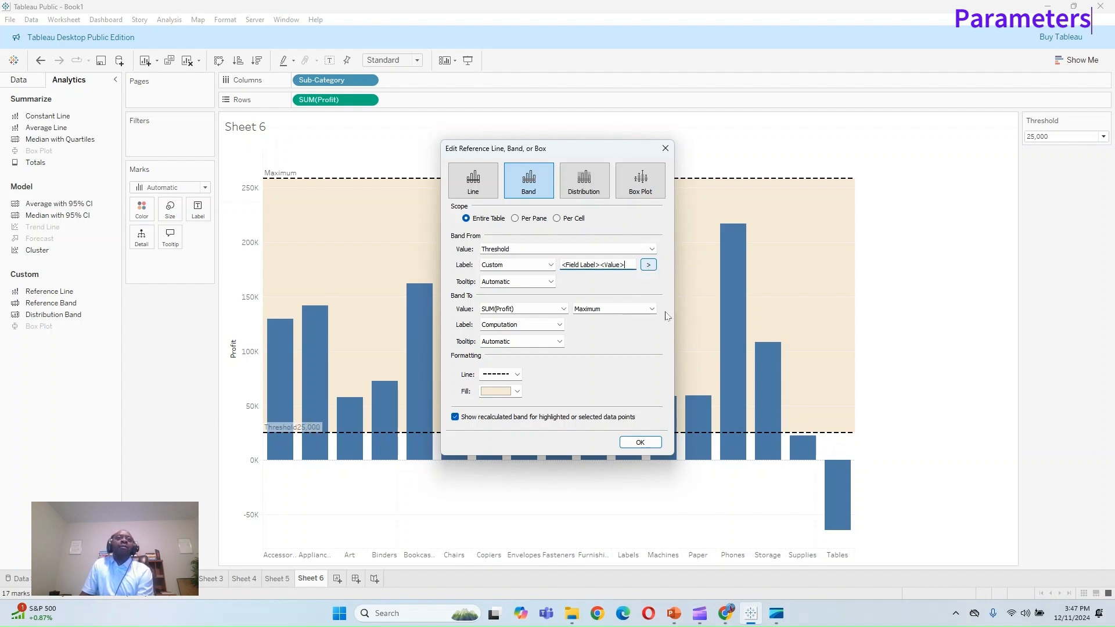
{"action": "left_click", "coordinate": [601, 265]}
{"action": "type", "text": "="}
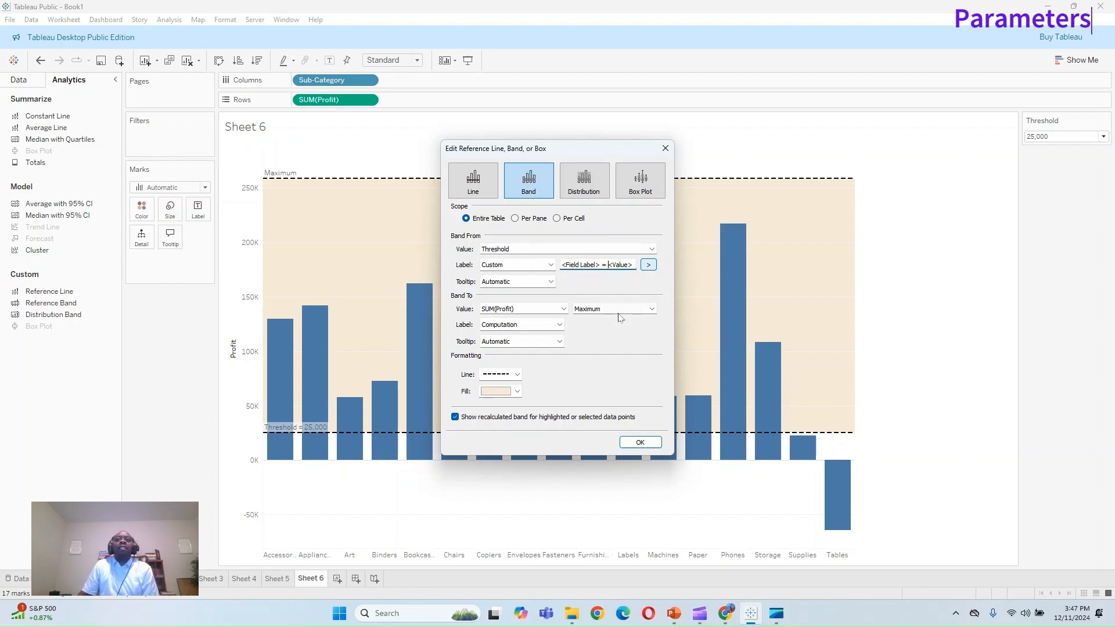
{"action": "left_click", "coordinate": [629, 445]}
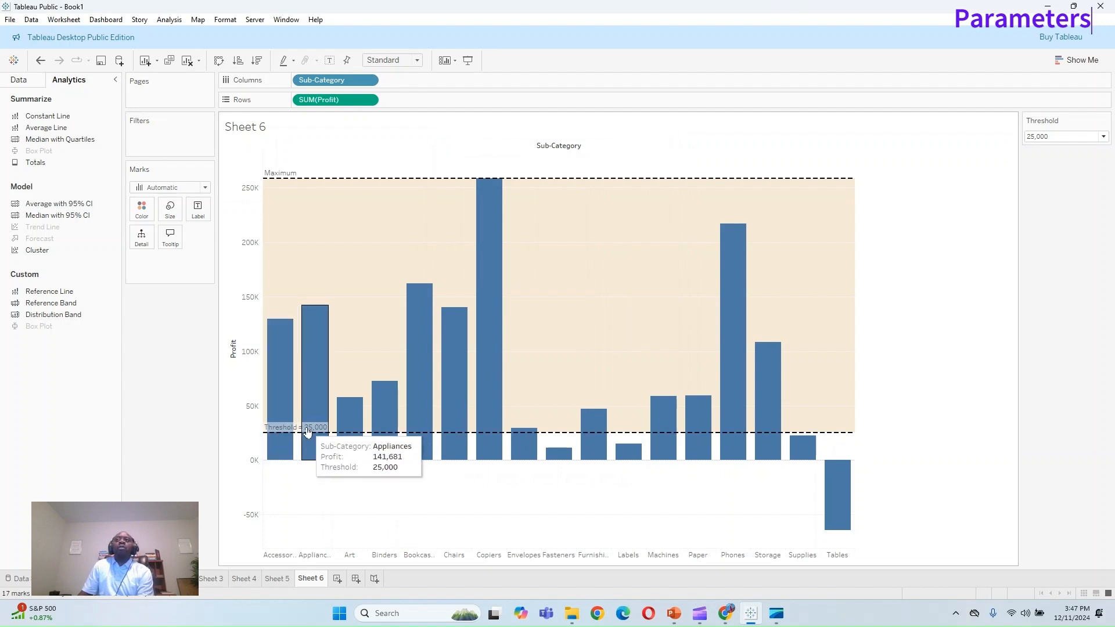
Step: Switch the Threshold parameter to 50,000 and finally to 200,000
{"action": "left_click", "coordinate": [1073, 137]}
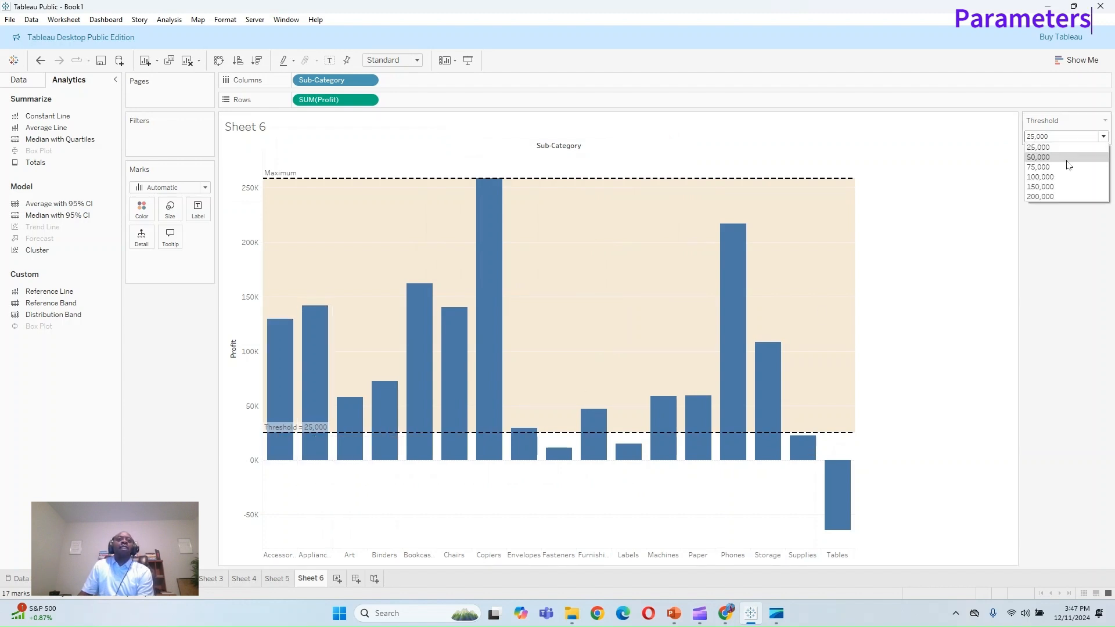
{"action": "left_click", "coordinate": [1046, 155]}
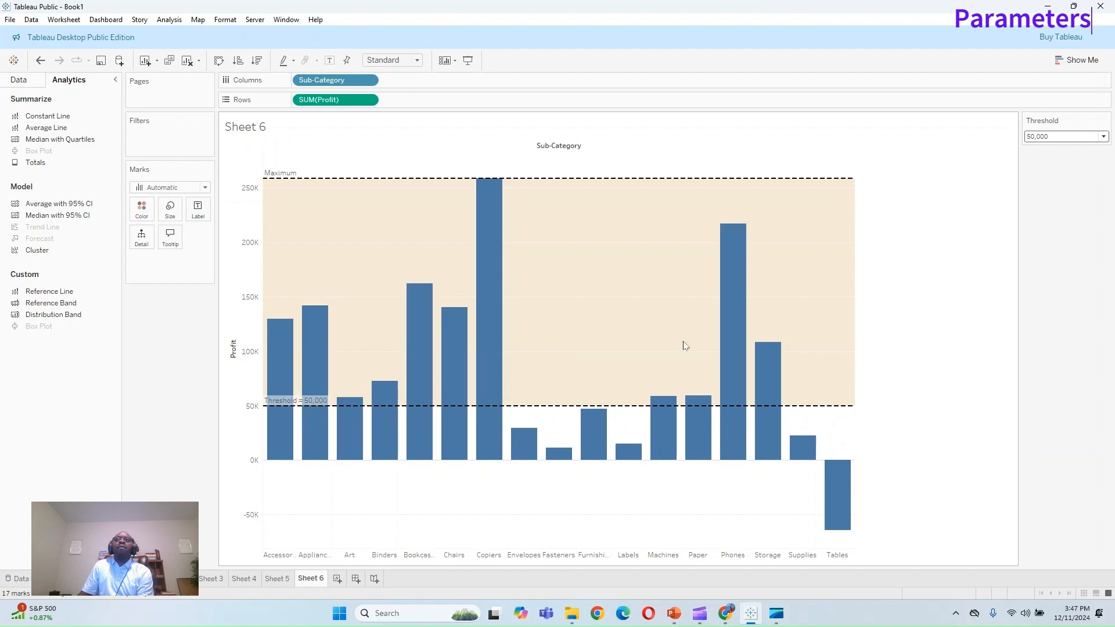
{"action": "left_click", "coordinate": [1052, 137]}
{"action": "left_click", "coordinate": [1040, 197]}
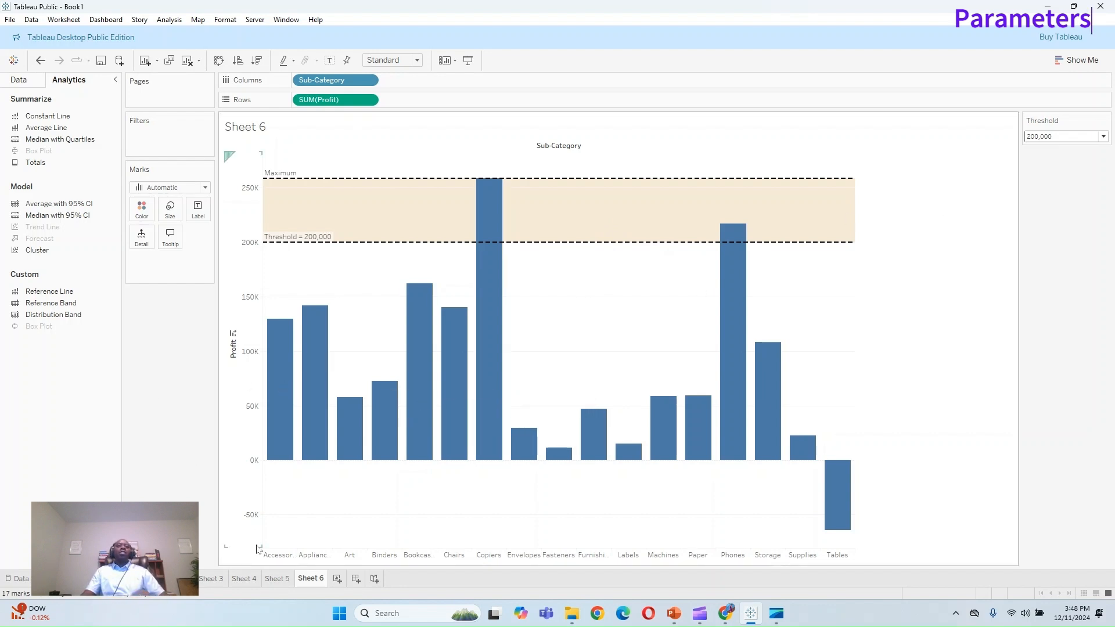
{"action": "mouse_move", "coordinate": [289, 393]}
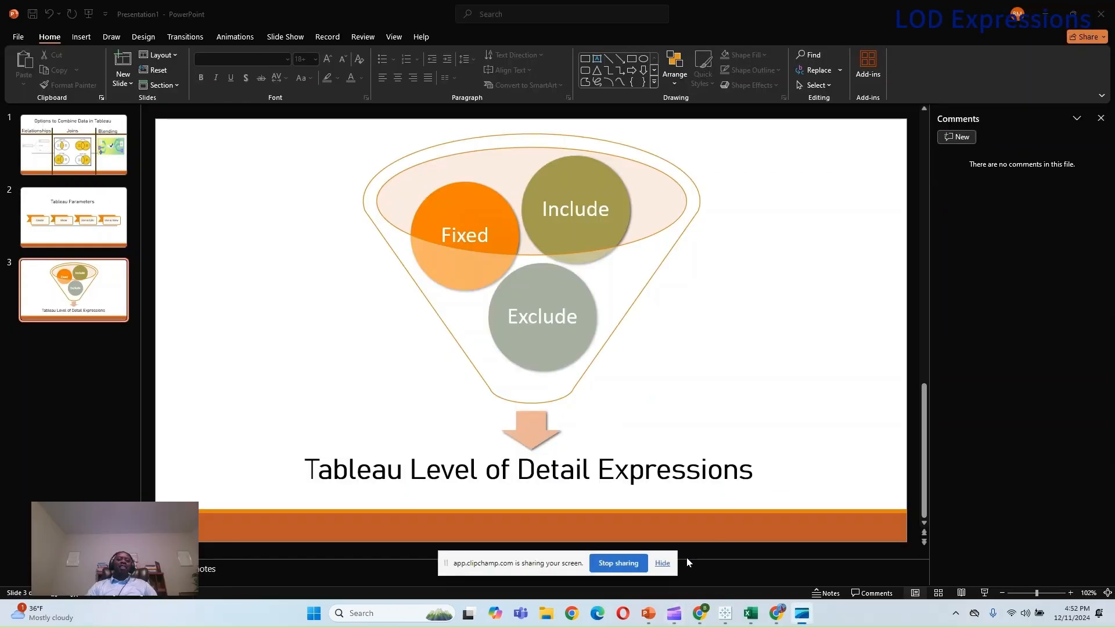
{"action": "left_click", "coordinate": [663, 563]}
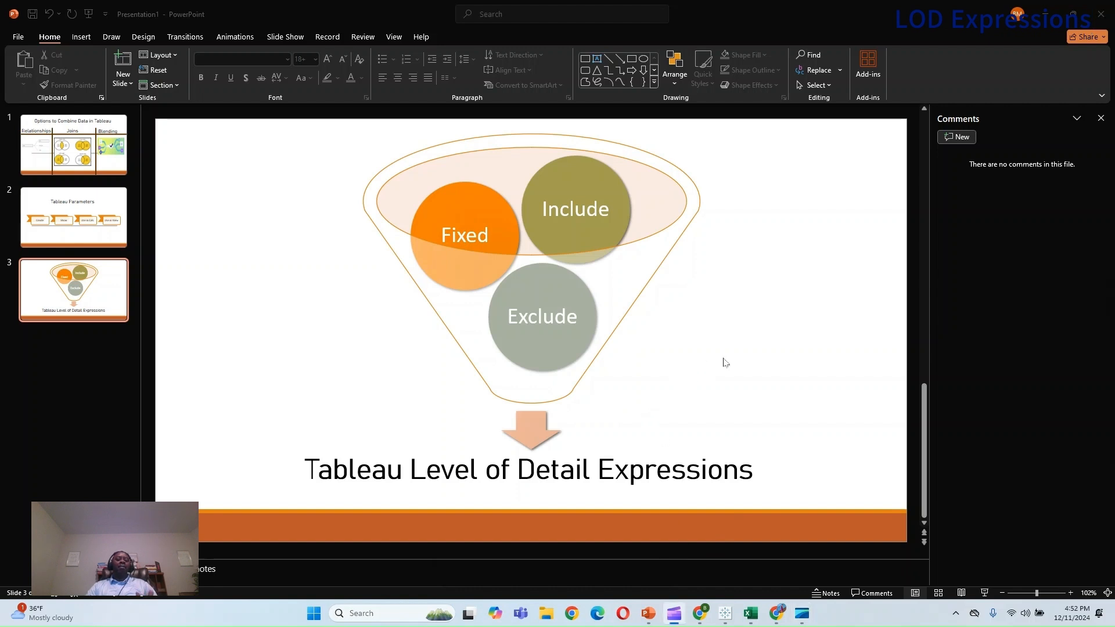
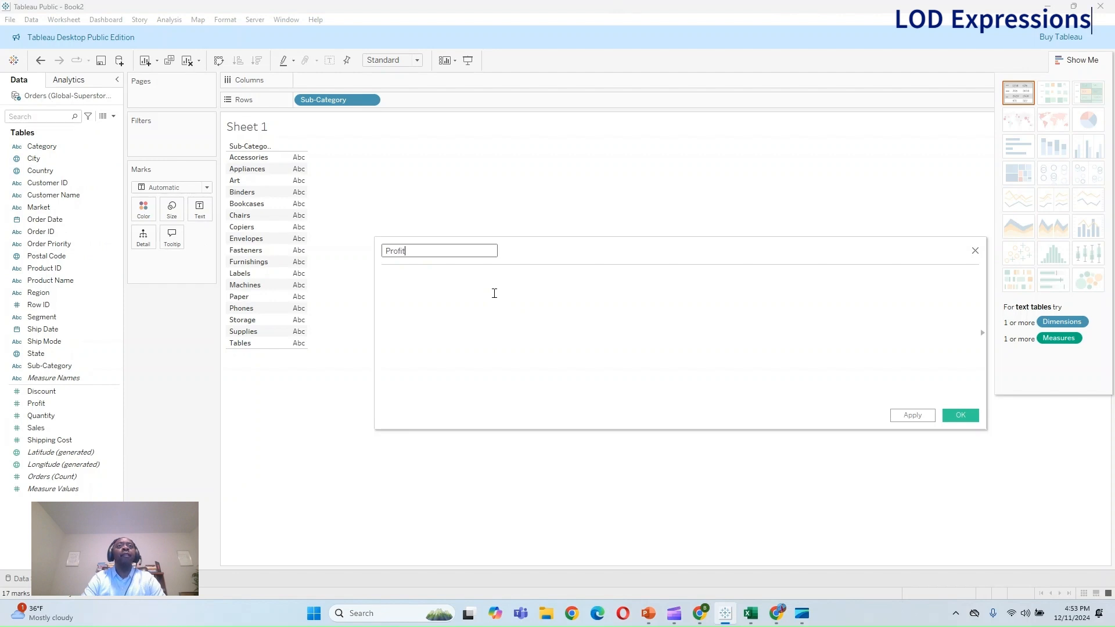
Step: Name the new calculated field Profit Margin1
{"action": "type", "text": "Margin"}
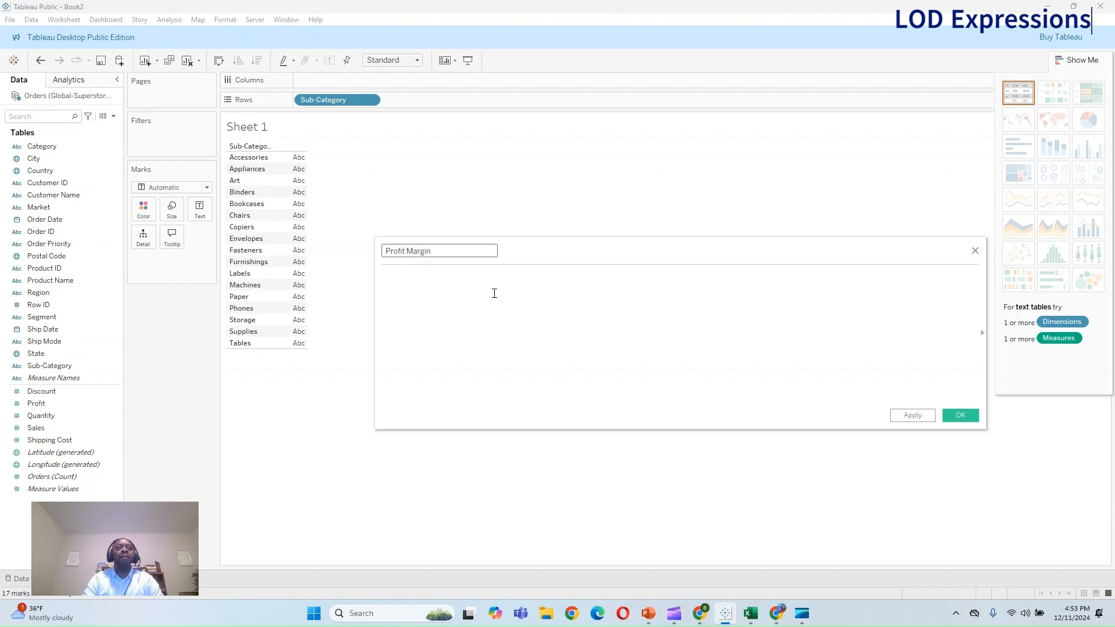
{"action": "left_click", "coordinate": [495, 294]}
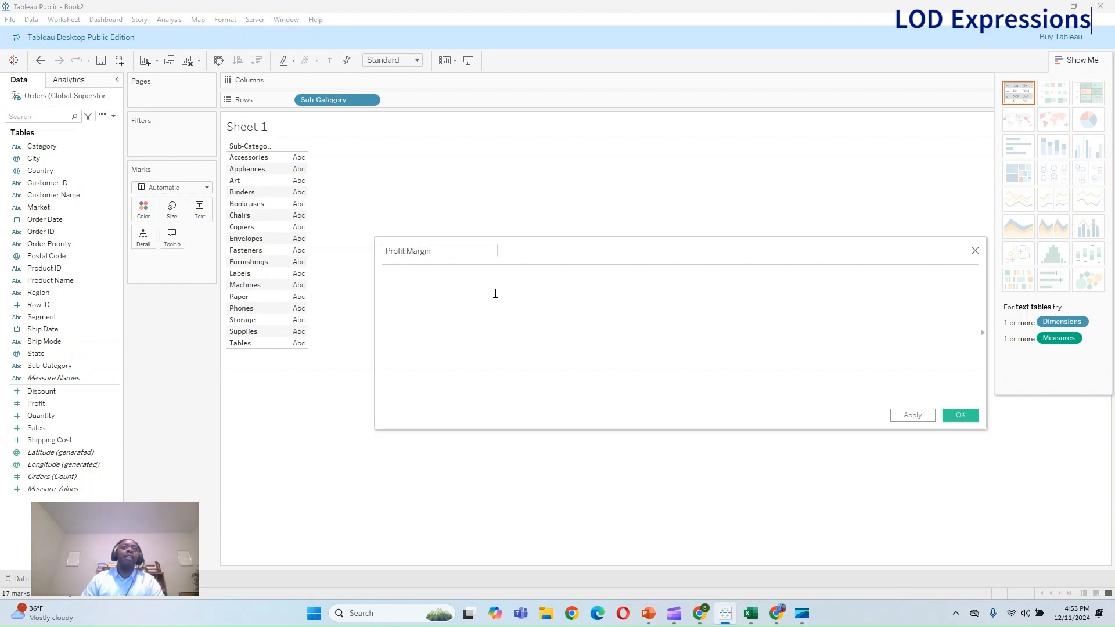
{"action": "left_click", "coordinate": [445, 251]}
{"action": "type", "text": "1"}
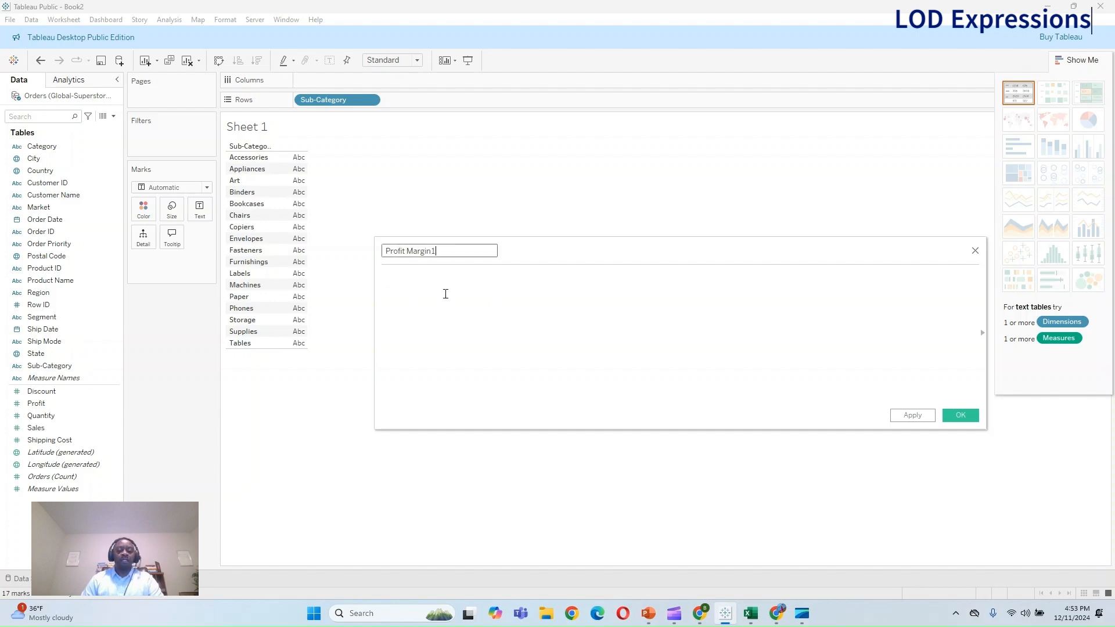
Step: Define Profit Margin1 as [Profit] / [Sales] beneath the comment "//row level expression" and save the calculated field
{"action": "left_click", "coordinate": [444, 290]}
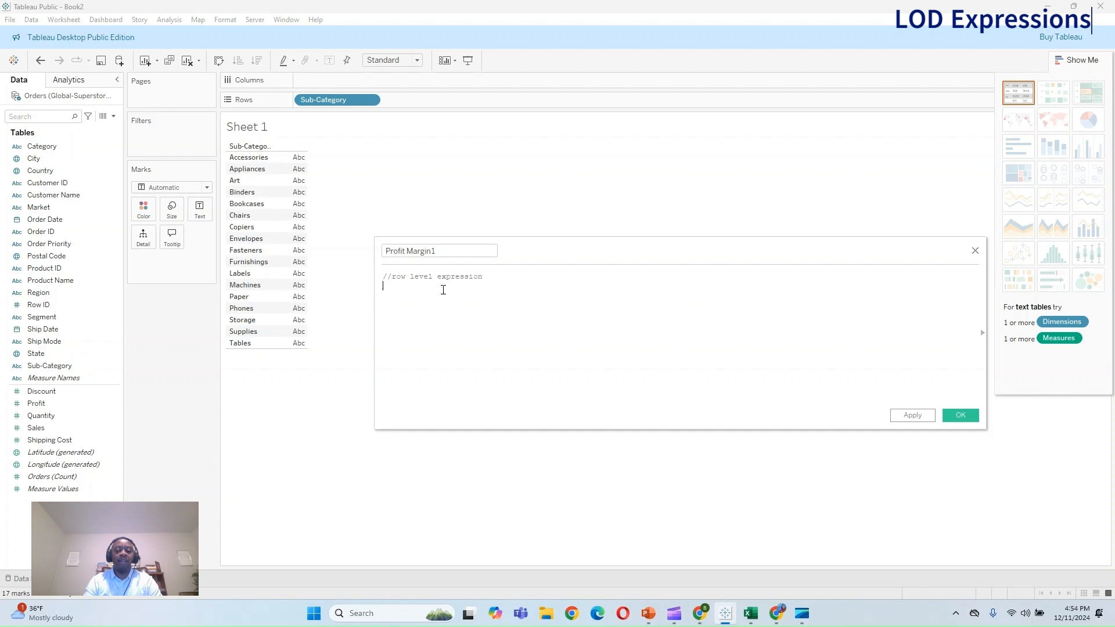
{"action": "type", "text": "pro"}
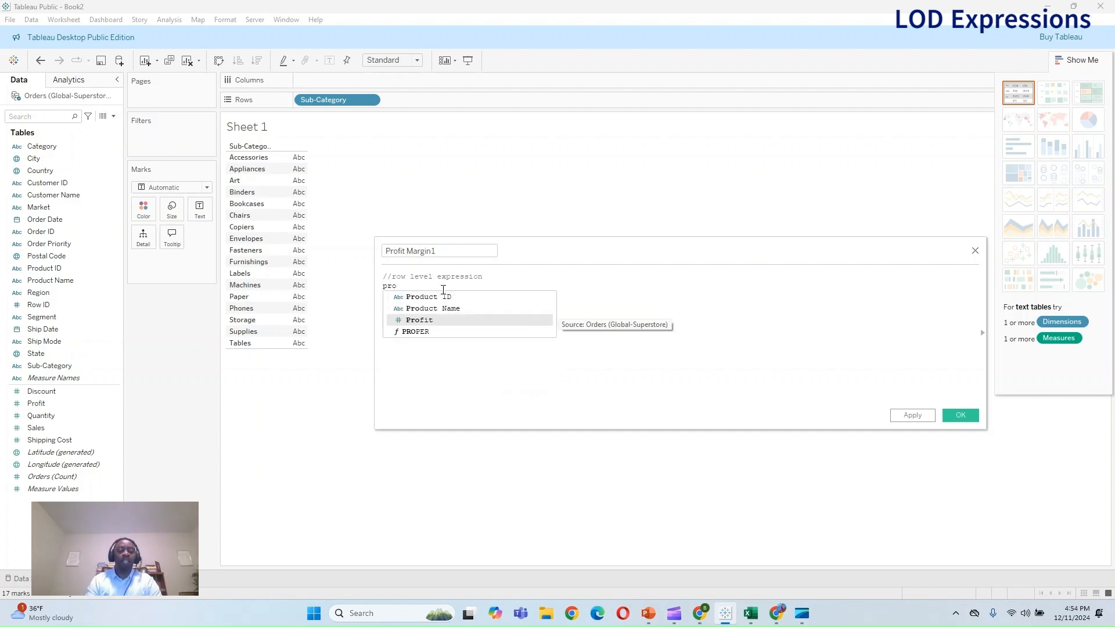
{"action": "key", "text": "Return"}
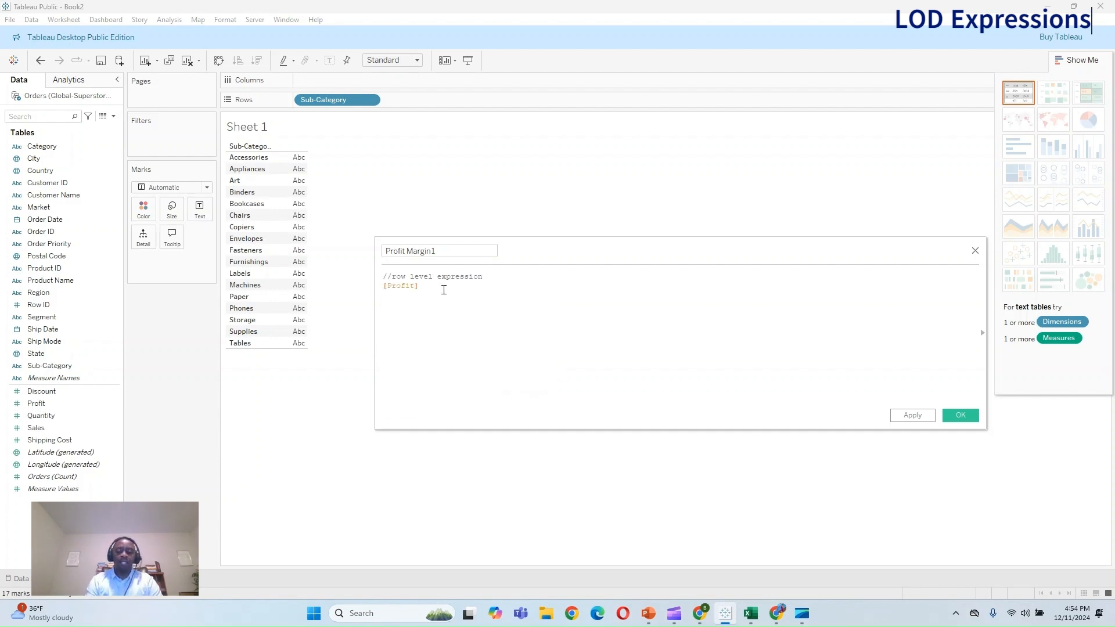
{"action": "type", "text": "/ sales"}
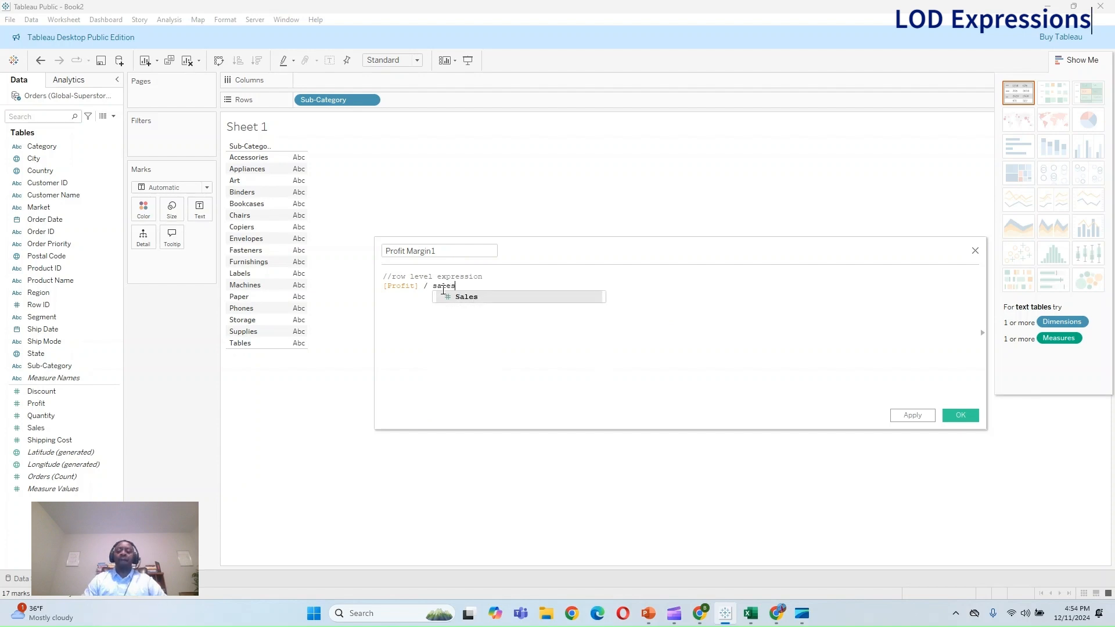
{"action": "left_click", "coordinate": [484, 298]}
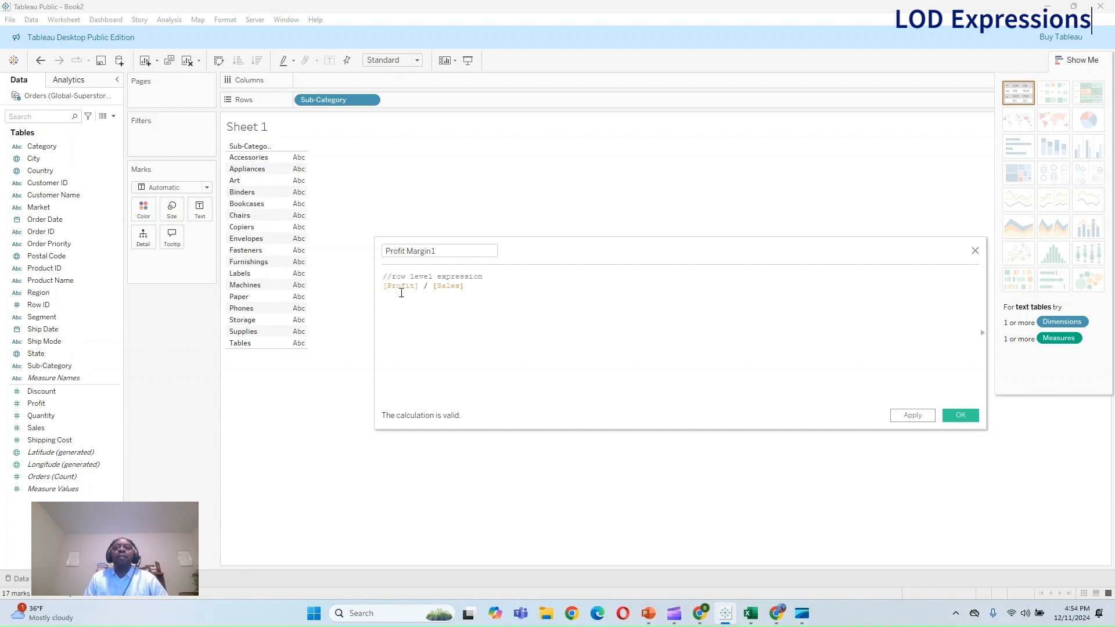
{"action": "left_click", "coordinate": [912, 415]}
{"action": "left_click", "coordinate": [961, 416]}
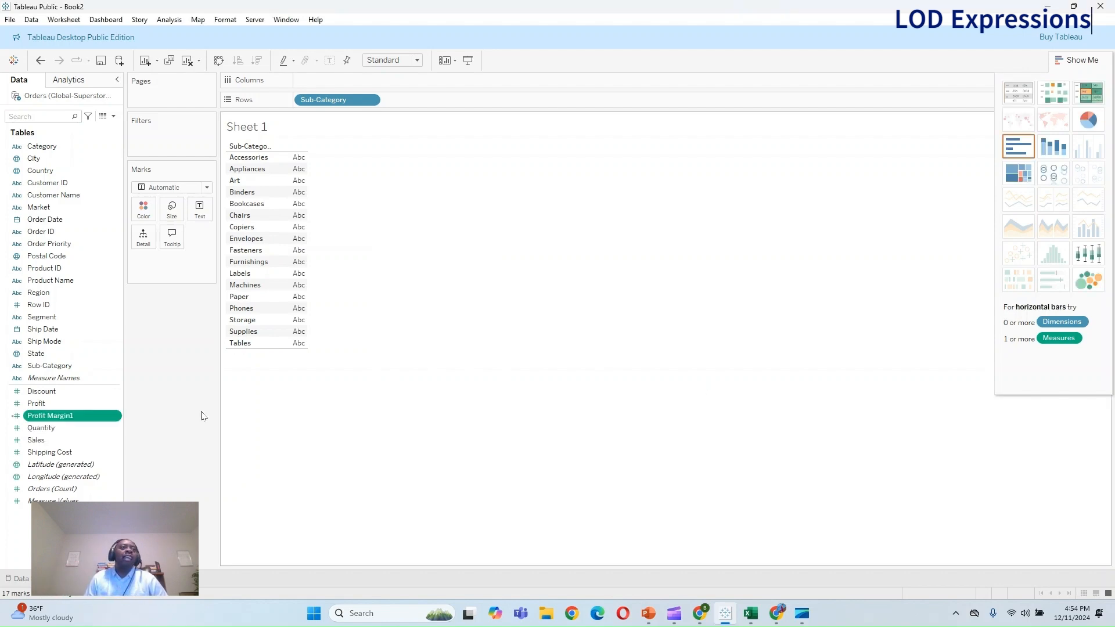
{"action": "left_click_drag", "start_coordinate": [104, 415], "coordinate": [442, 100]}
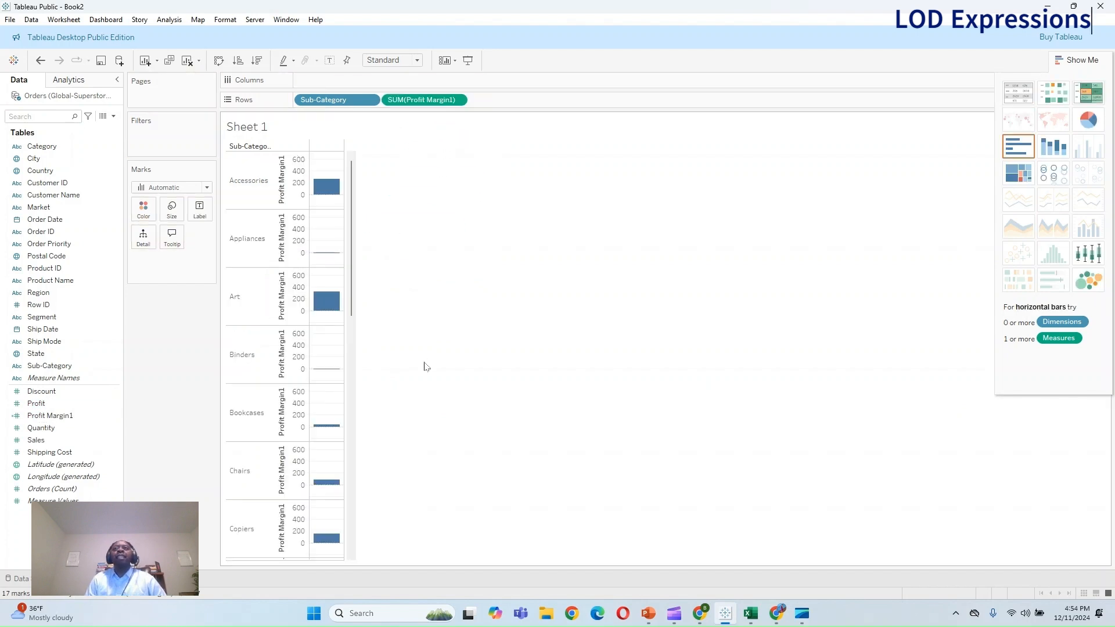
{"action": "left_click", "coordinate": [1018, 91]}
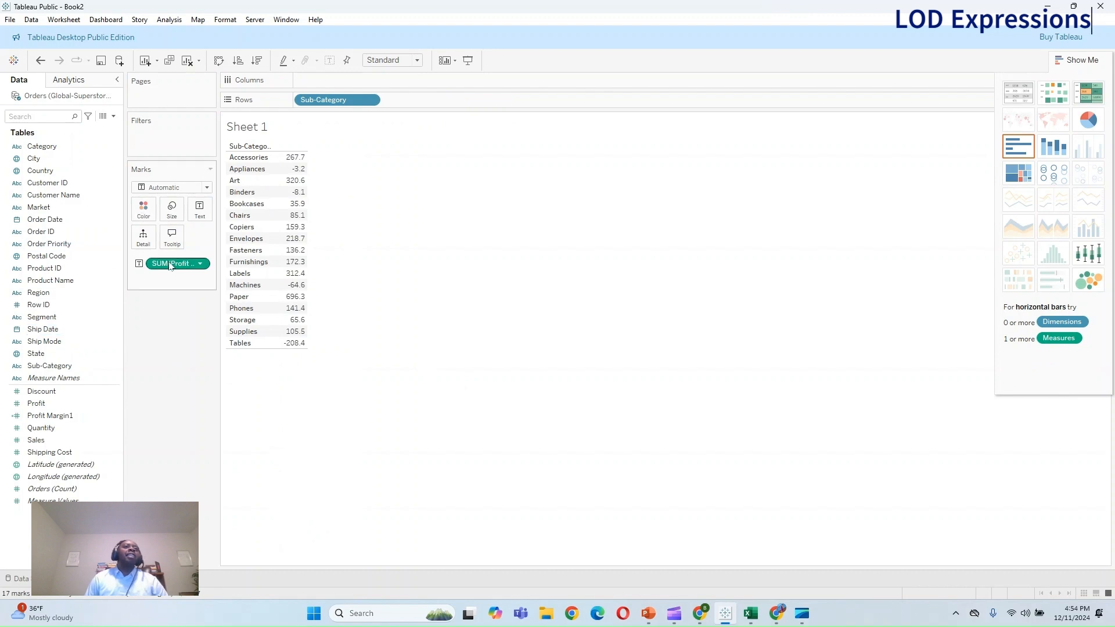
{"action": "left_click", "coordinate": [39, 60]}
{"action": "left_click", "coordinate": [39, 60]}
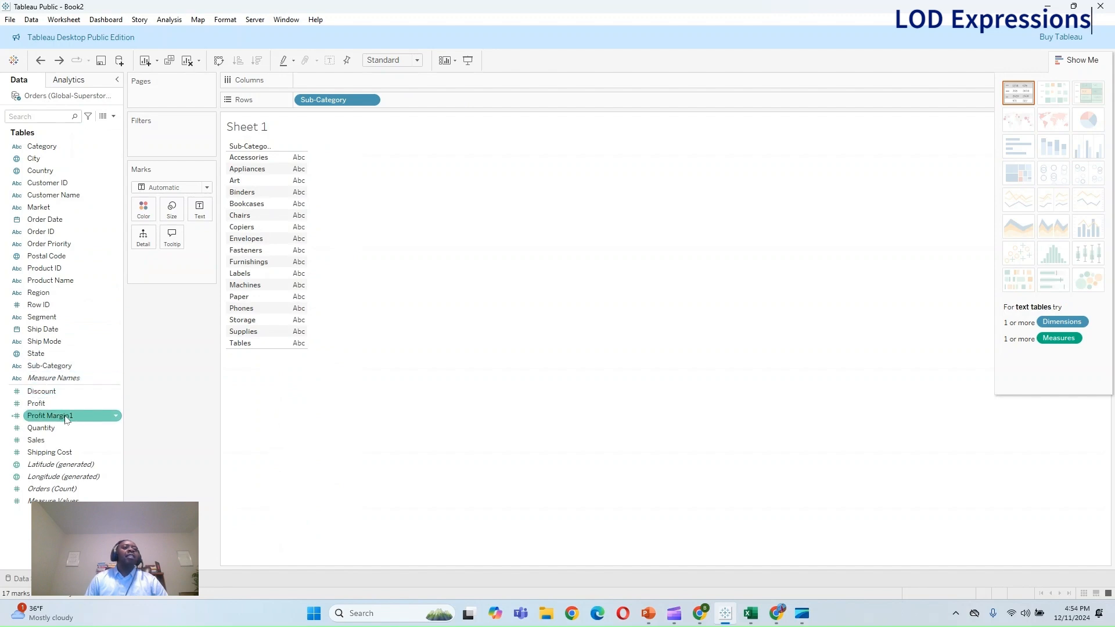
Step: Move Sub-Category to the columns and plot the sum of Profit Margin1 on the rows
{"action": "mouse_move", "coordinate": [66, 419]}
{"action": "left_mouse_down"}
{"action": "mouse_move", "coordinate": [124, 404]}
{"action": "mouse_move", "coordinate": [204, 351]}
{"action": "mouse_move", "coordinate": [140, 406]}
{"action": "mouse_move", "coordinate": [76, 431]}
{"action": "mouse_move", "coordinate": [67, 416]}
{"action": "left_mouse_up"}
{"action": "left_click_drag", "start_coordinate": [329, 100], "coordinate": [328, 82]}
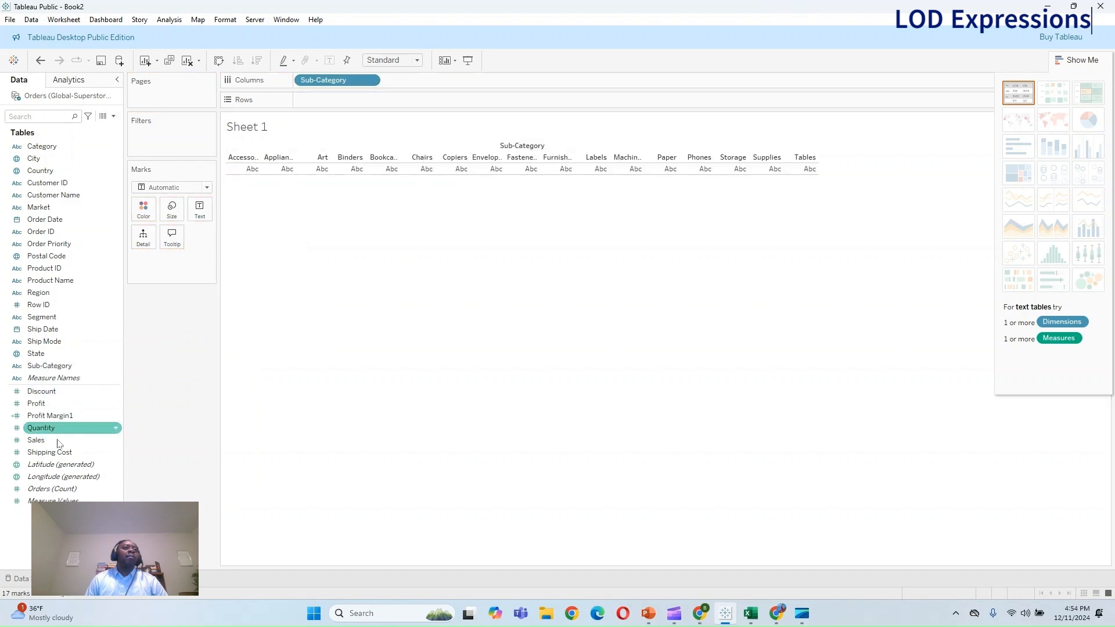
{"action": "left_click_drag", "start_coordinate": [50, 424], "coordinate": [330, 103]}
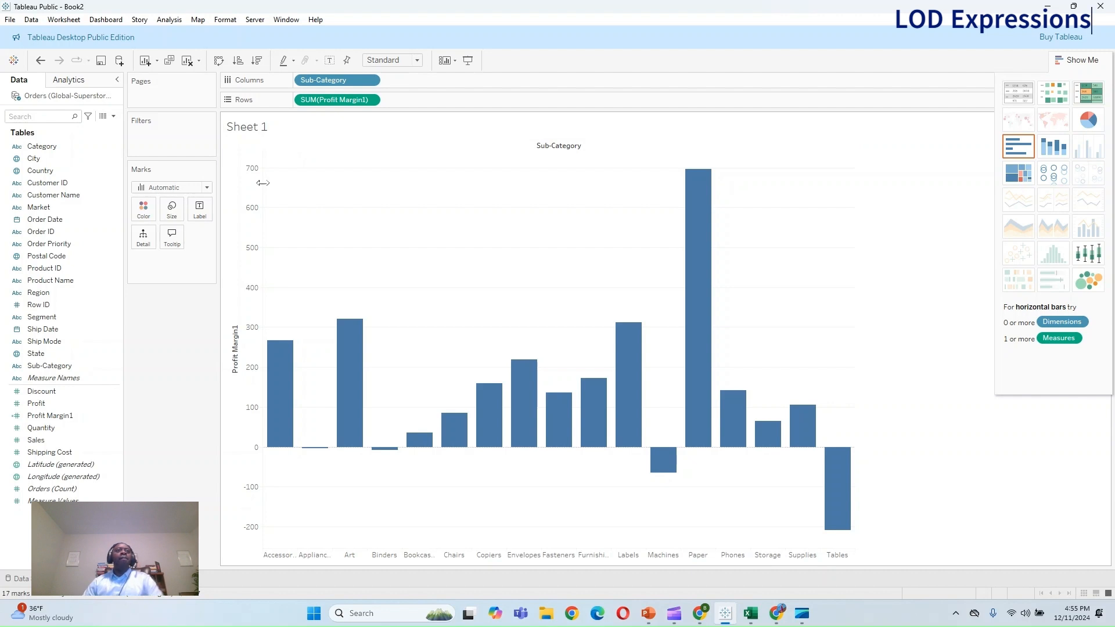
Step: Review the Profit Margin1 formula in the calculation editor and close it without changes
{"action": "right_click", "coordinate": [40, 417]}
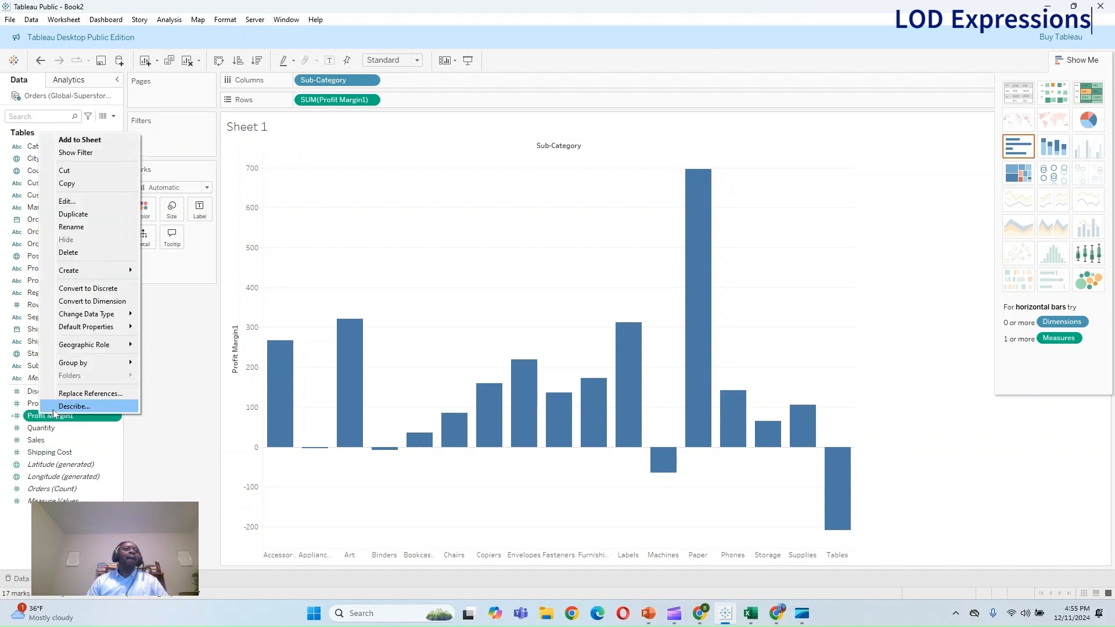
{"action": "left_click", "coordinate": [104, 209]}
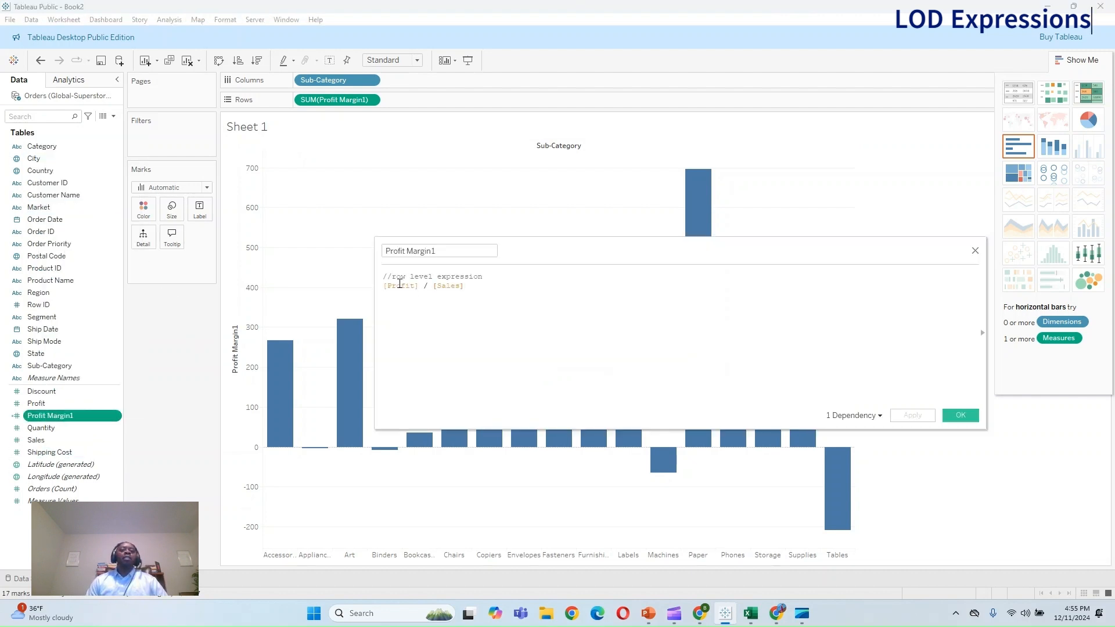
{"action": "left_click", "coordinate": [467, 293]}
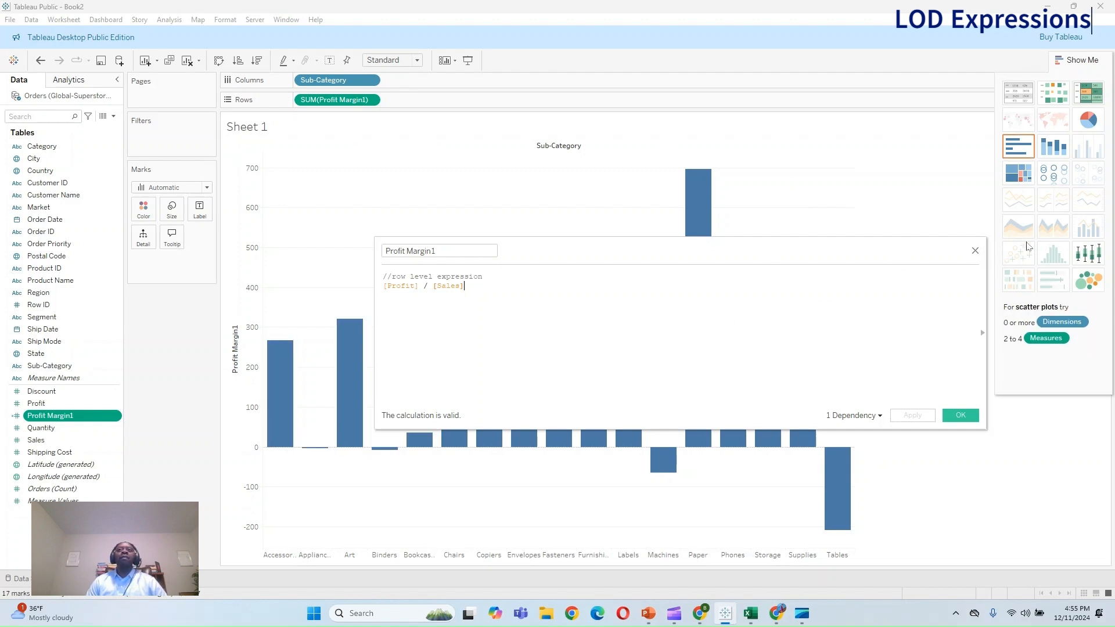
{"action": "left_click", "coordinate": [975, 251]}
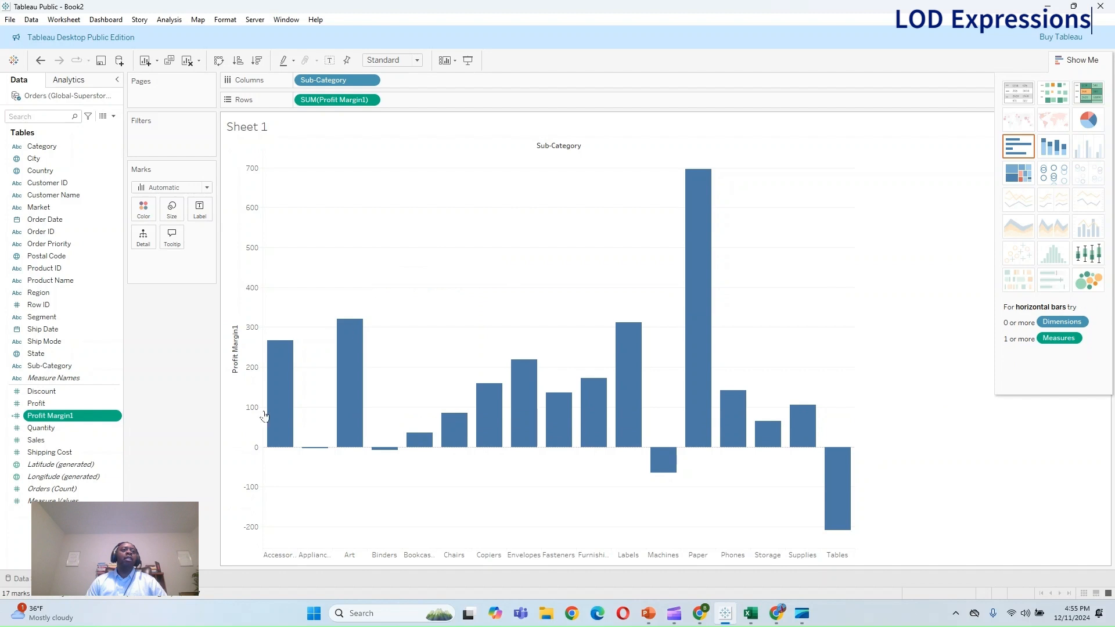
Step: On a new worksheet, build a table of summed Sales by Category
{"action": "left_click", "coordinate": [108, 579]}
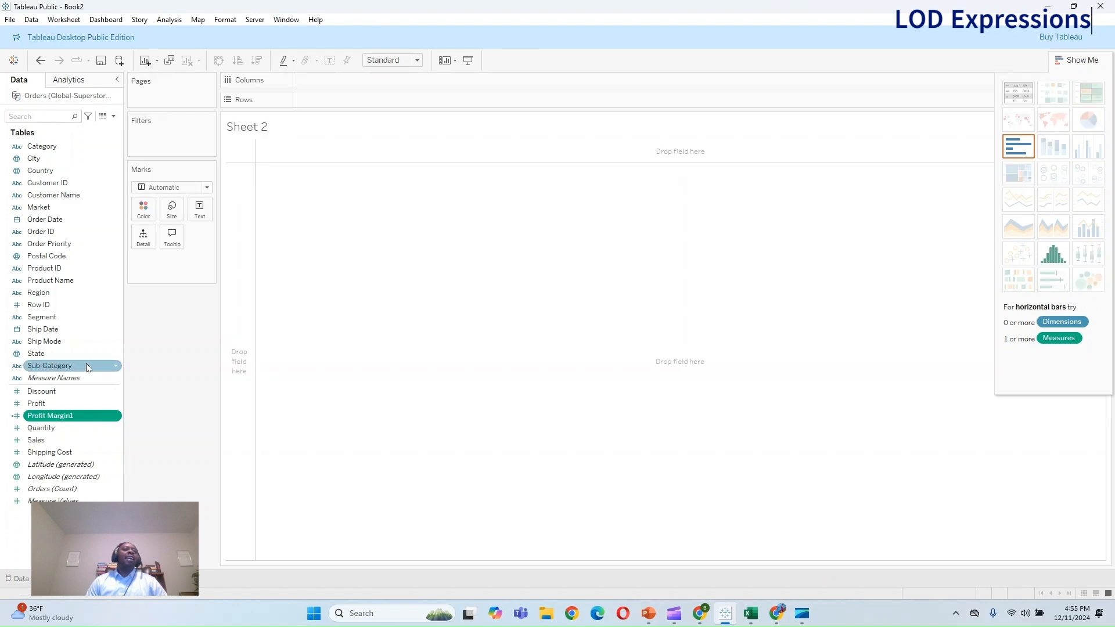
{"action": "double_click", "coordinate": [56, 150]}
{"action": "double_click", "coordinate": [43, 441]}
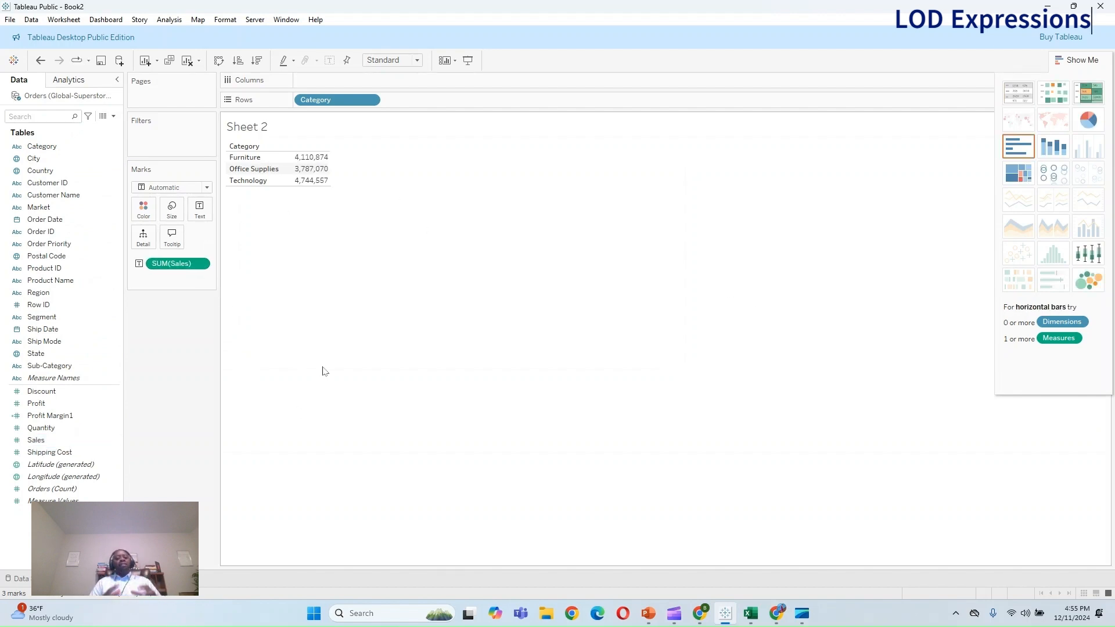
Step: Change the aggregation of Sales to Average and finally to Count (Distinct)
{"action": "right_click", "coordinate": [203, 264]}
{"action": "mouse_move", "coordinate": [240, 383]}
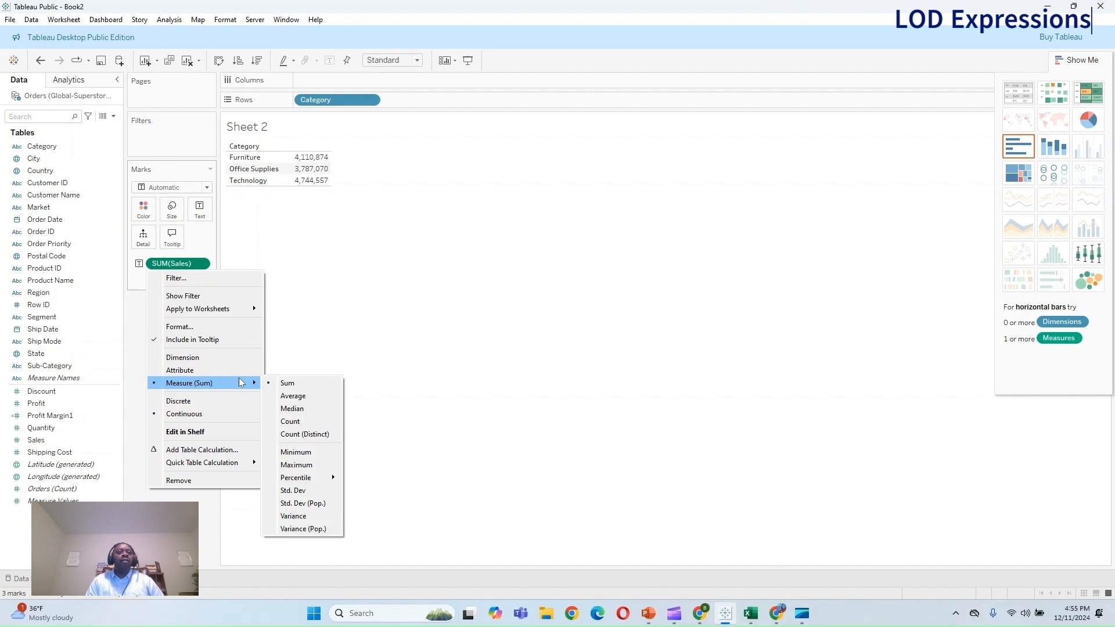
{"action": "mouse_move", "coordinate": [335, 480]}
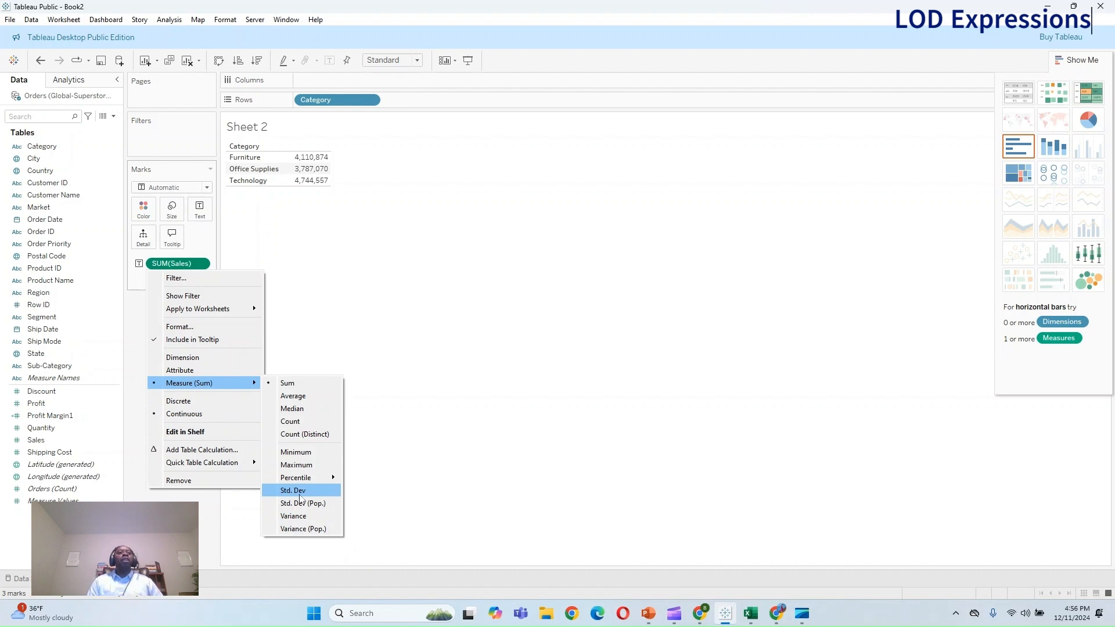
{"action": "left_click", "coordinate": [305, 396]}
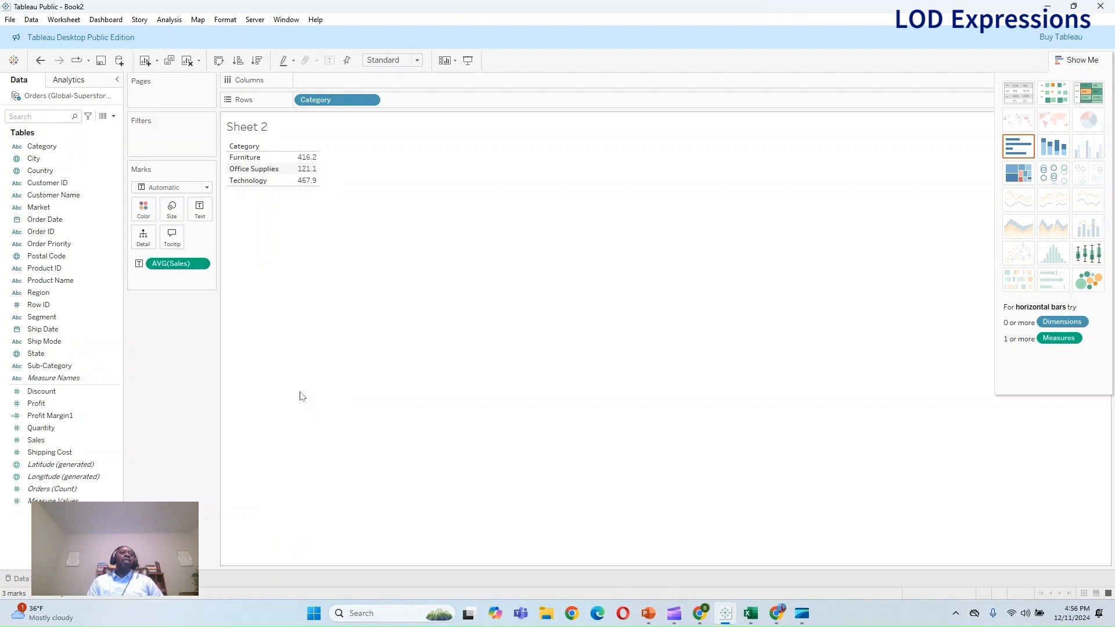
{"action": "left_click", "coordinate": [201, 264]}
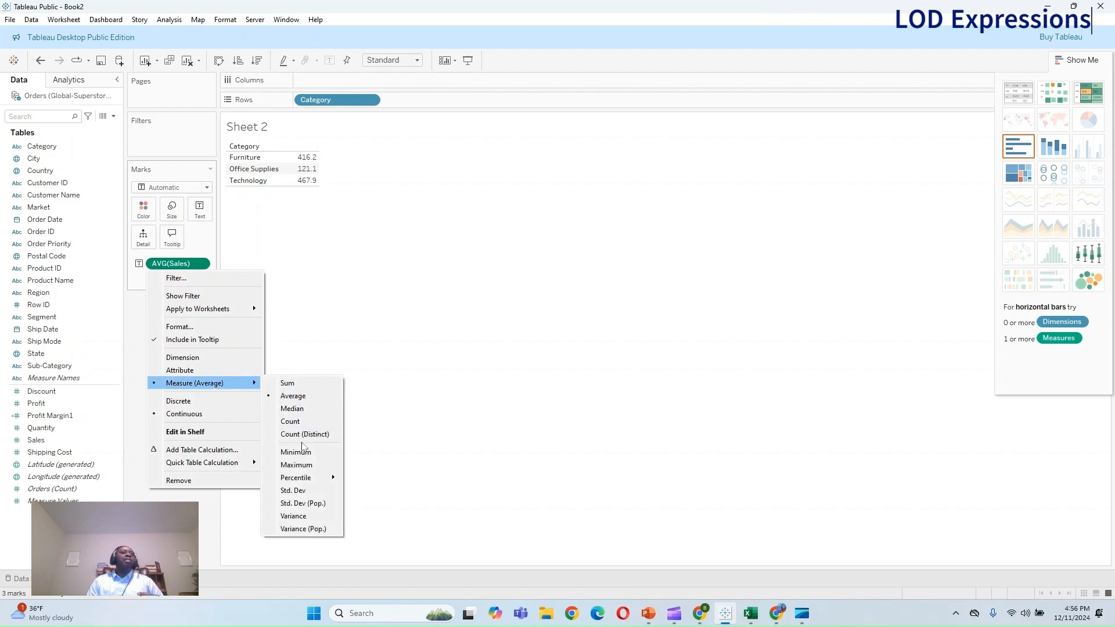
{"action": "left_click", "coordinate": [304, 434]}
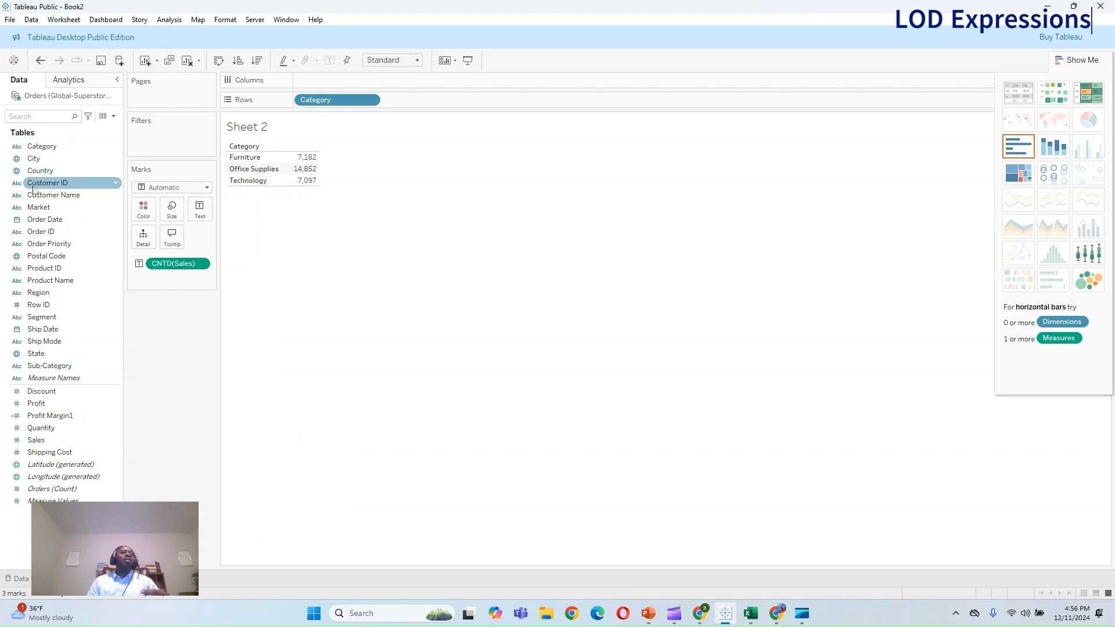
Step: Add the distinct count of Order ID, remove Sales from the view, and show the order count as the table text
{"action": "mouse_move", "coordinate": [41, 231]}
{"action": "left_mouse_down"}
{"action": "mouse_move", "coordinate": [168, 280]}
{"action": "mouse_move", "coordinate": [262, 201]}
{"action": "mouse_move", "coordinate": [139, 273]}
{"action": "left_mouse_up"}
{"action": "left_click", "coordinate": [539, 317]}
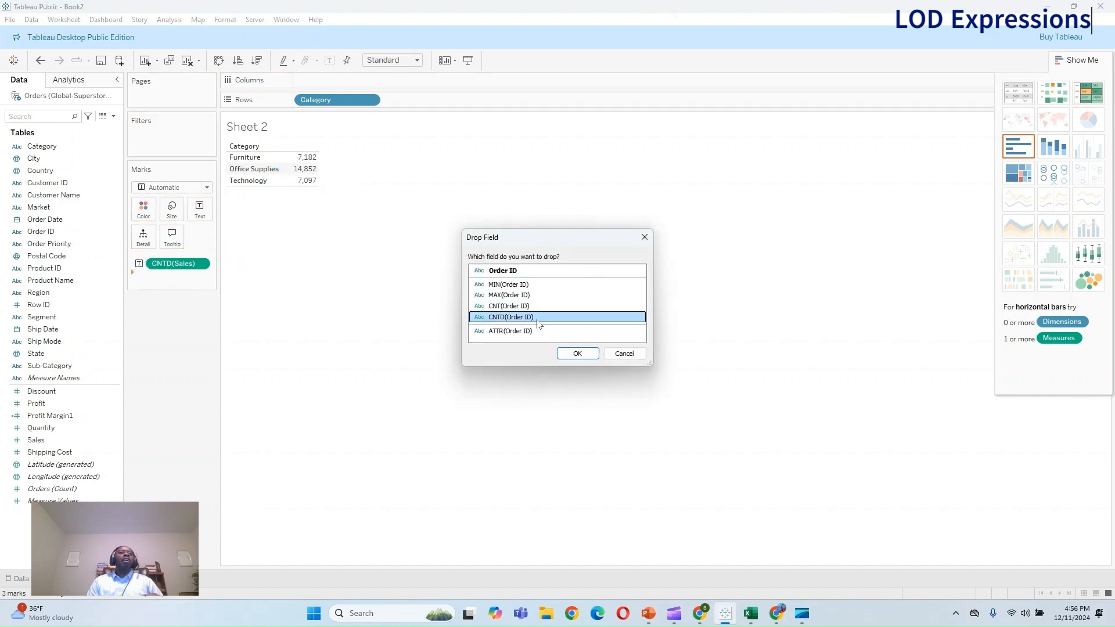
{"action": "left_click", "coordinate": [577, 353]}
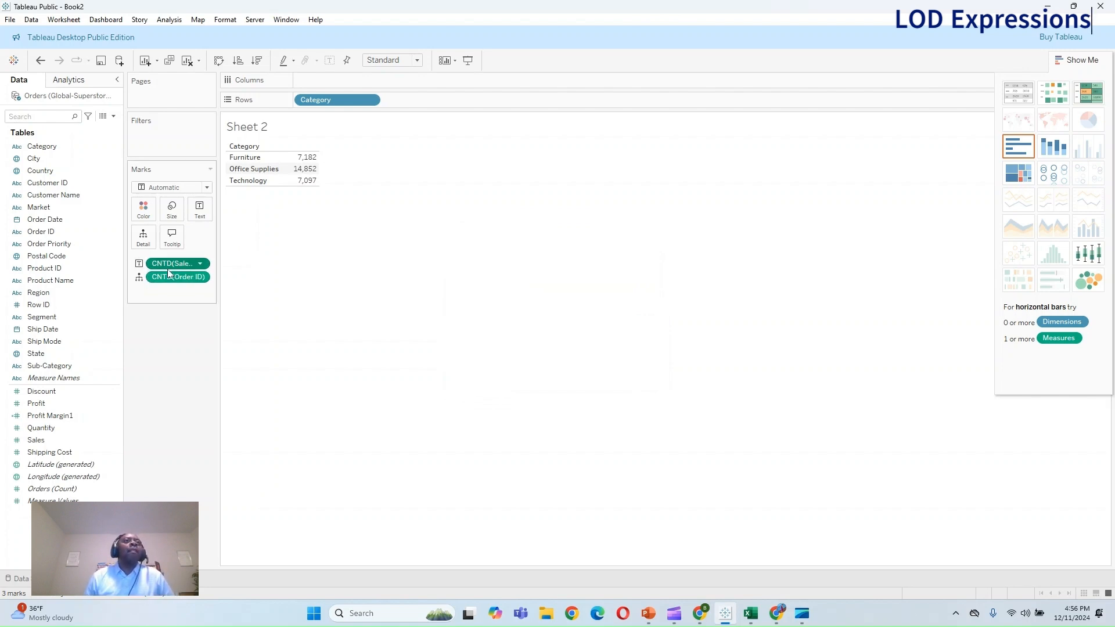
{"action": "left_click_drag", "start_coordinate": [167, 270], "coordinate": [186, 326]}
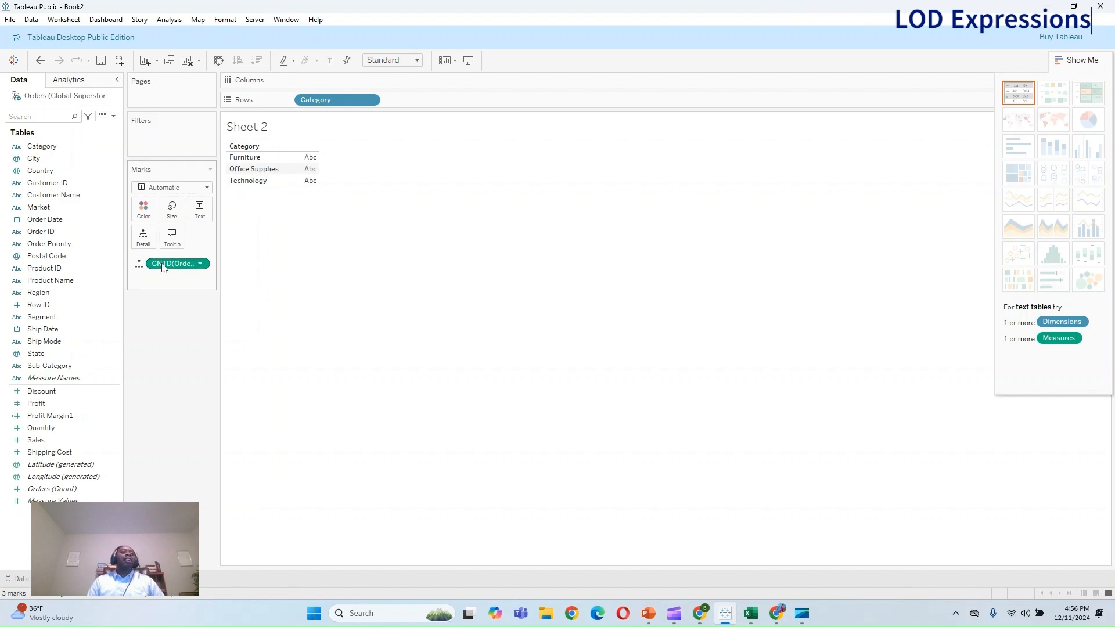
{"action": "left_click_drag", "start_coordinate": [163, 267], "coordinate": [301, 172]}
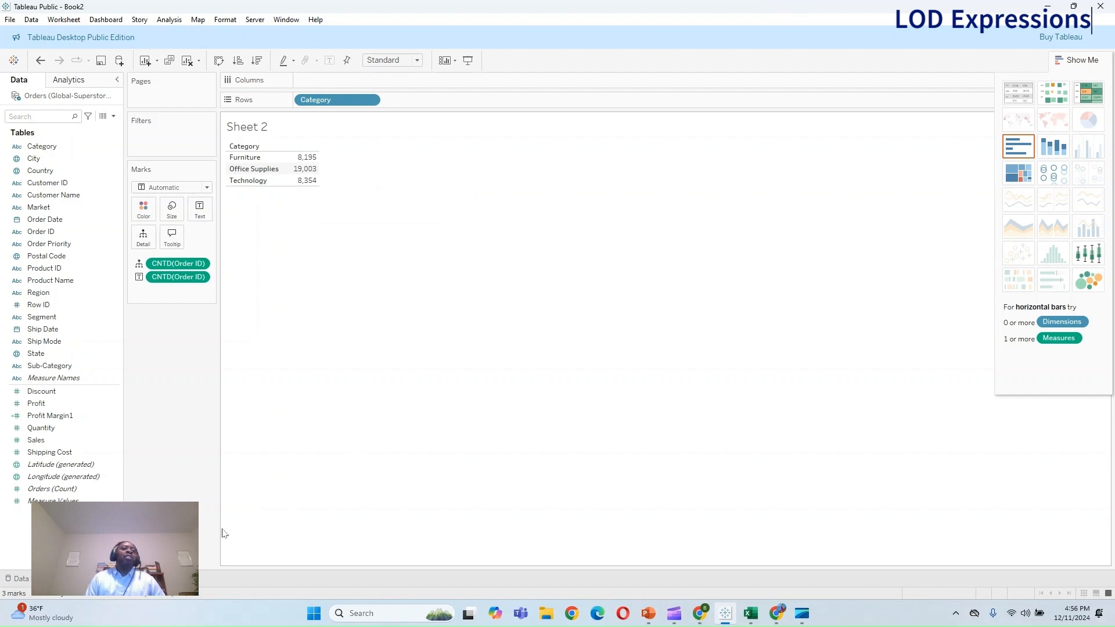
Step: Convert the Profit Margin1 bar chart on Sheet 1 into a text table
{"action": "left_click", "coordinate": [72, 579]}
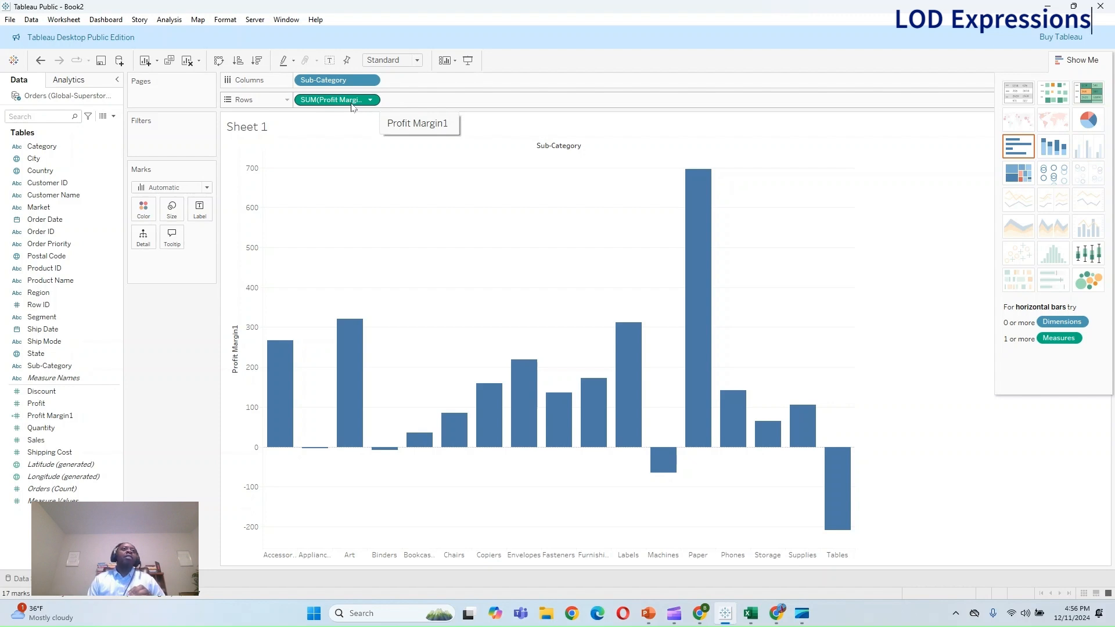
{"action": "left_click", "coordinate": [1024, 93]}
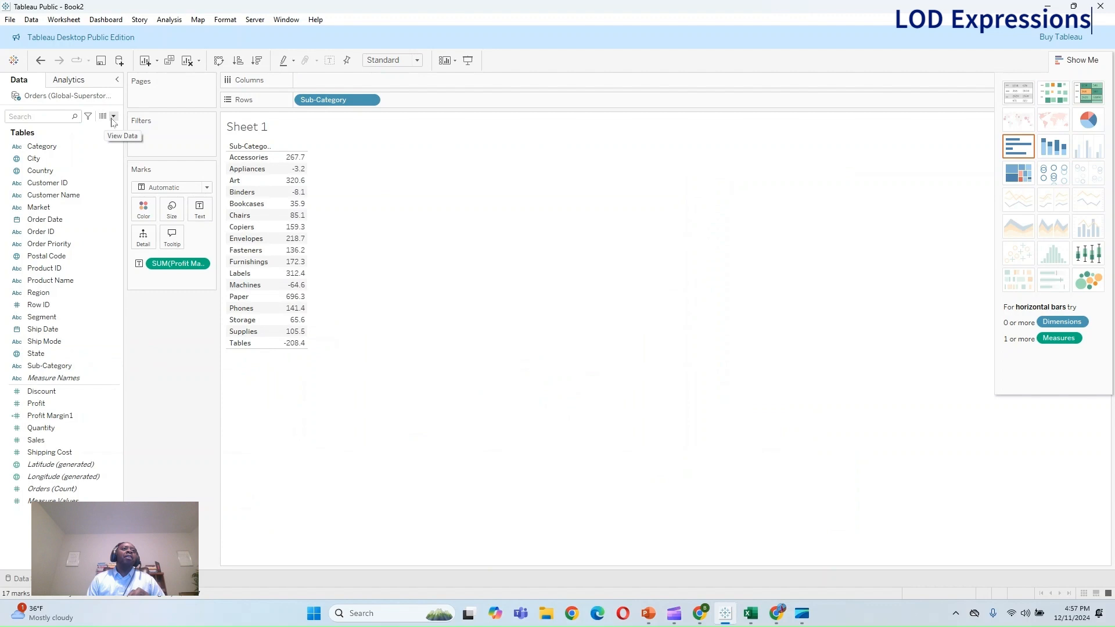
Step: Create a new calculated field named Profit Margin2
{"action": "left_click", "coordinate": [114, 118]}
{"action": "left_click", "coordinate": [96, 129]}
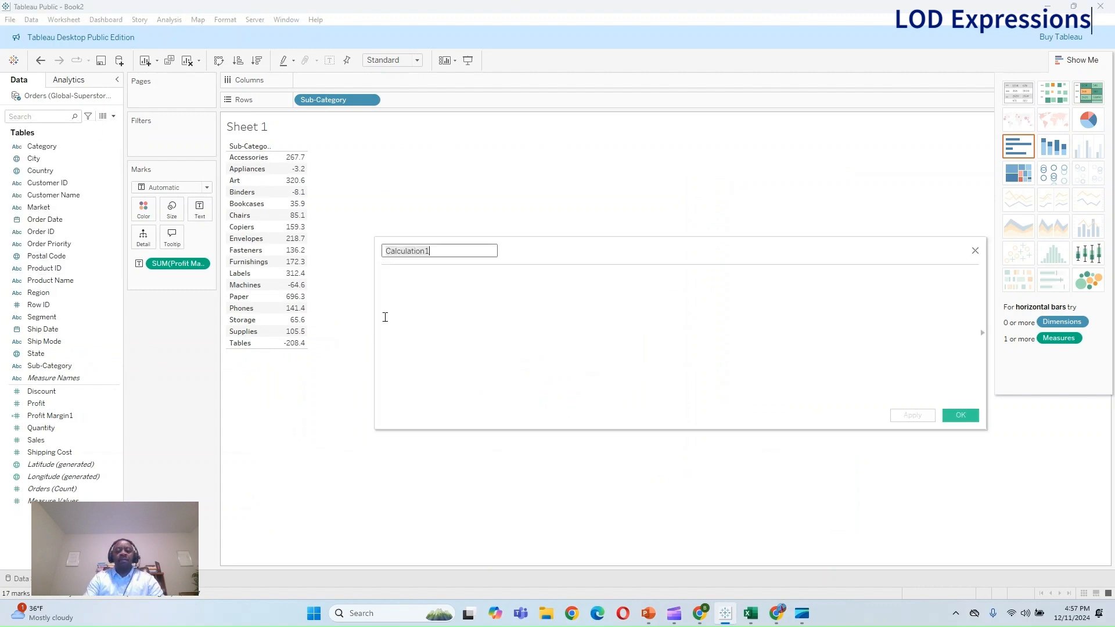
{"action": "key", "text": "BackSpace"}
{"action": "type", "text": "Profit"}
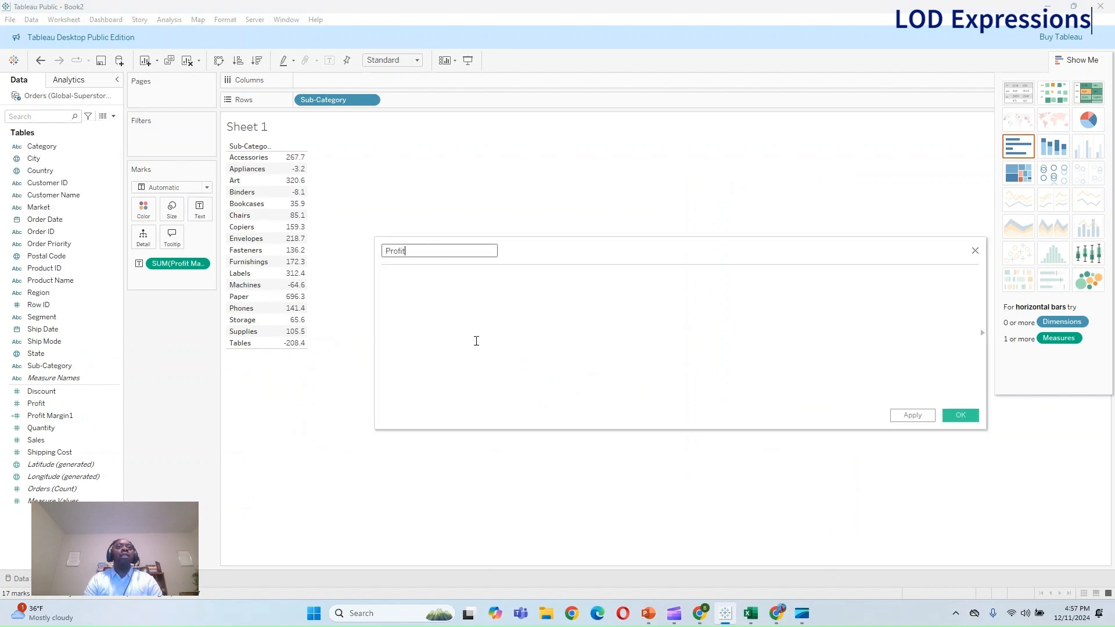
{"action": "type", "text": " Margi"}
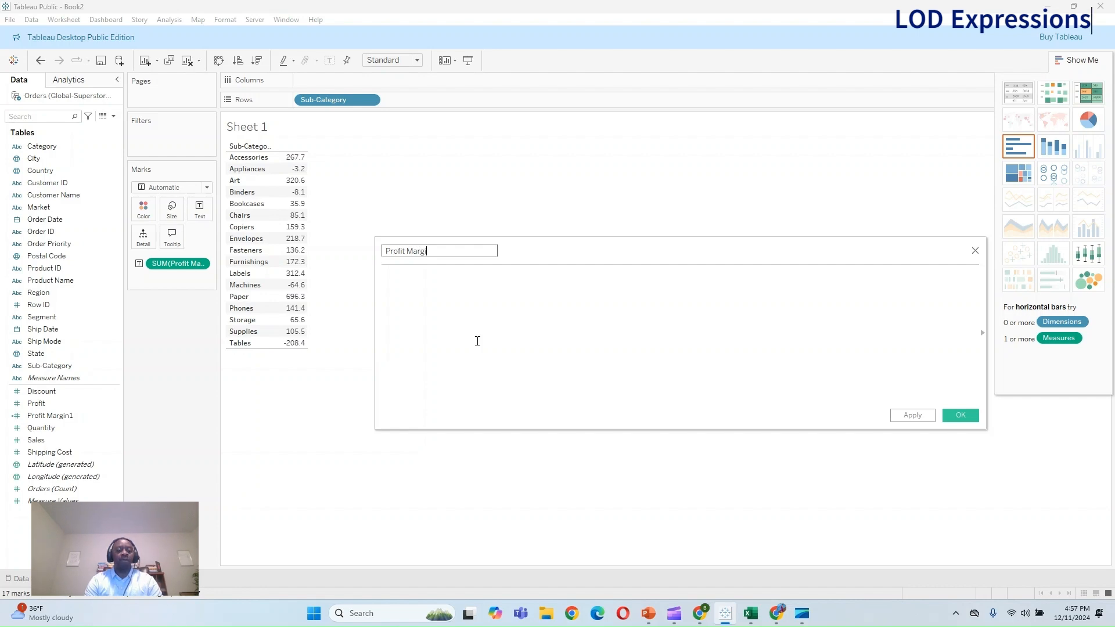
{"action": "type", "text": "n2"}
Step: Define Profit Margin2 as SUM([Profit]) / SUM([Sales]) beneath the comment //Aggregate Calc, and save the calculation
{"action": "left_click", "coordinate": [477, 341]}
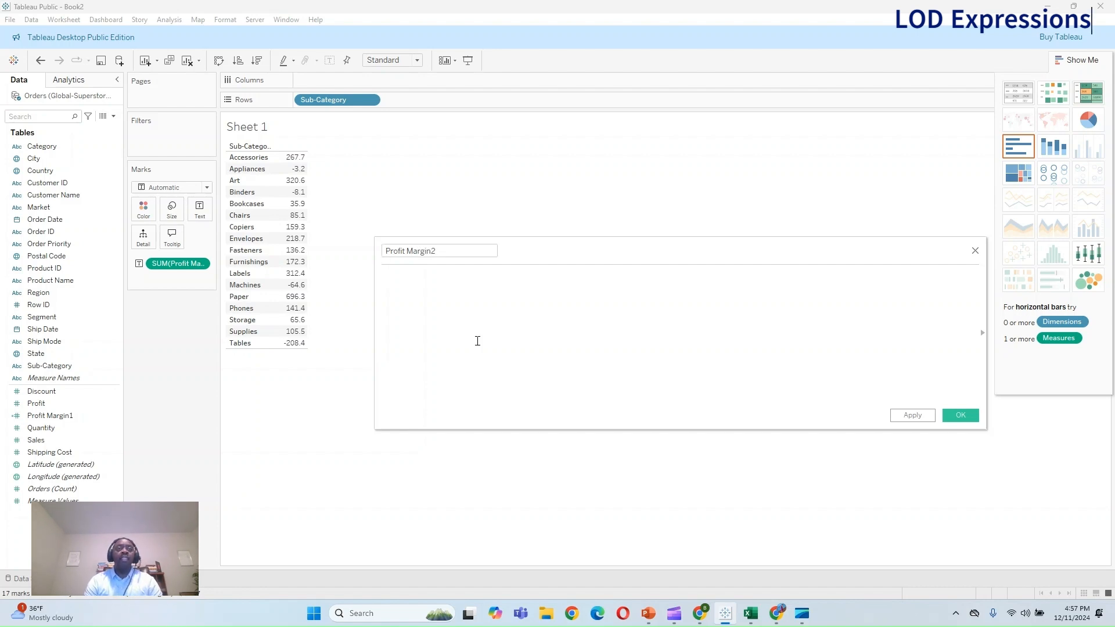
{"action": "key", "text": "BackSpace"}
{"action": "key", "text": "BackSpace"}
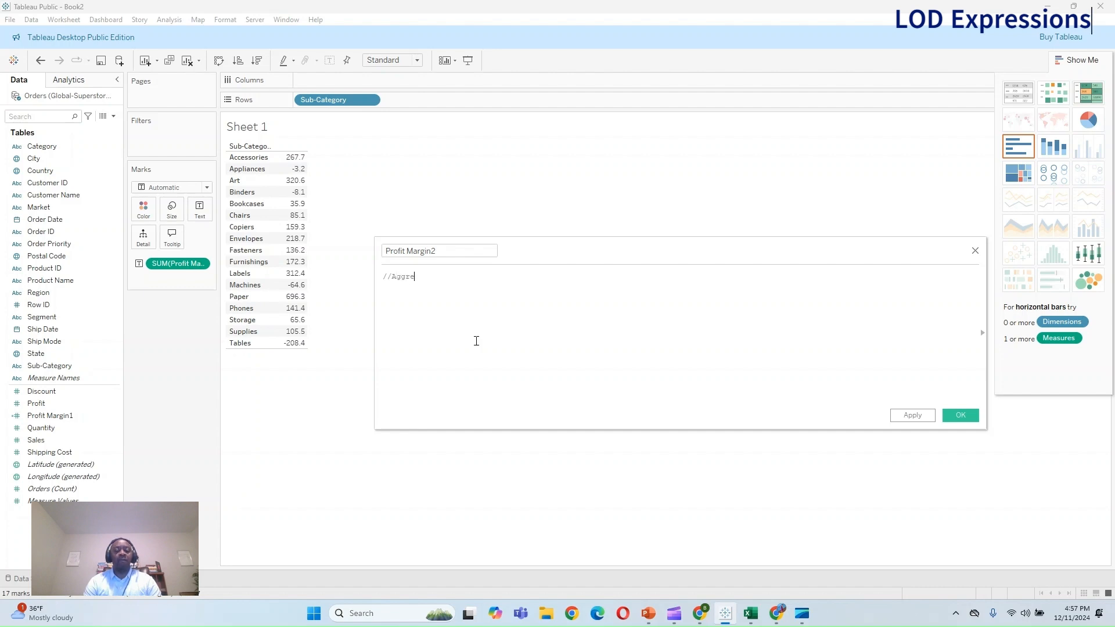
{"action": "type", "text": "//Aggregate Calc"}
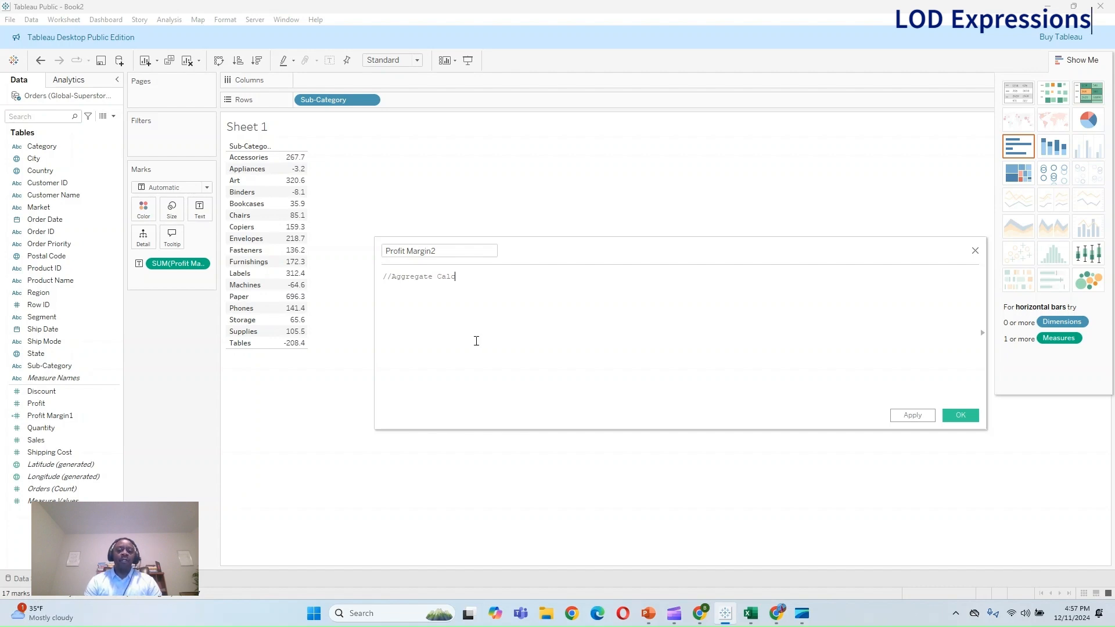
{"action": "key", "text": "Return"}
{"action": "type", "text": "sum("}
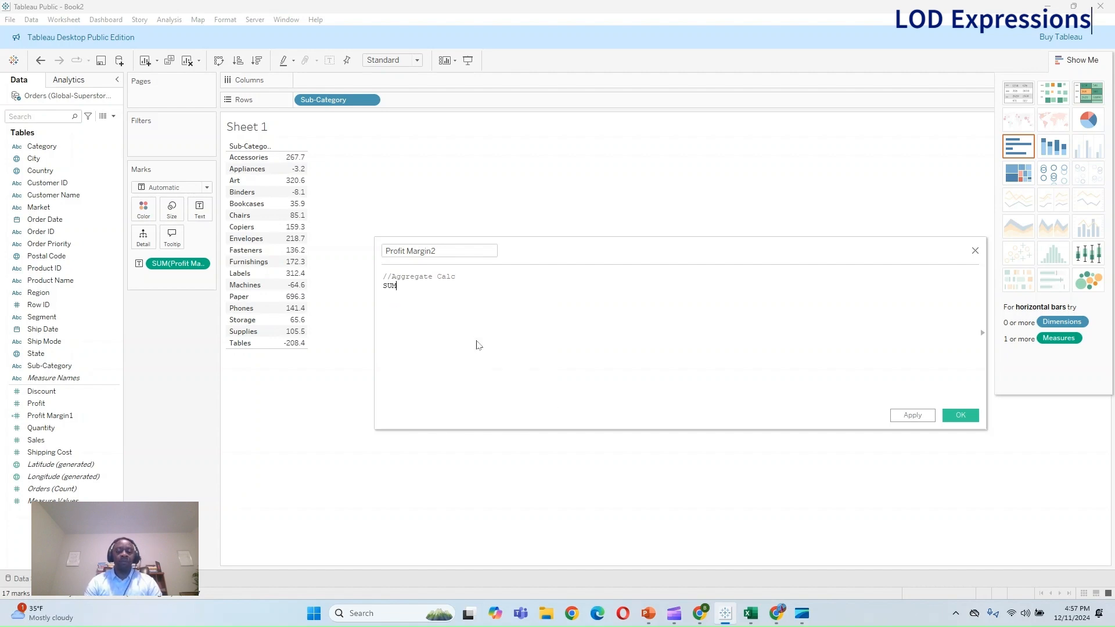
{"action": "type", "text": "prof"}
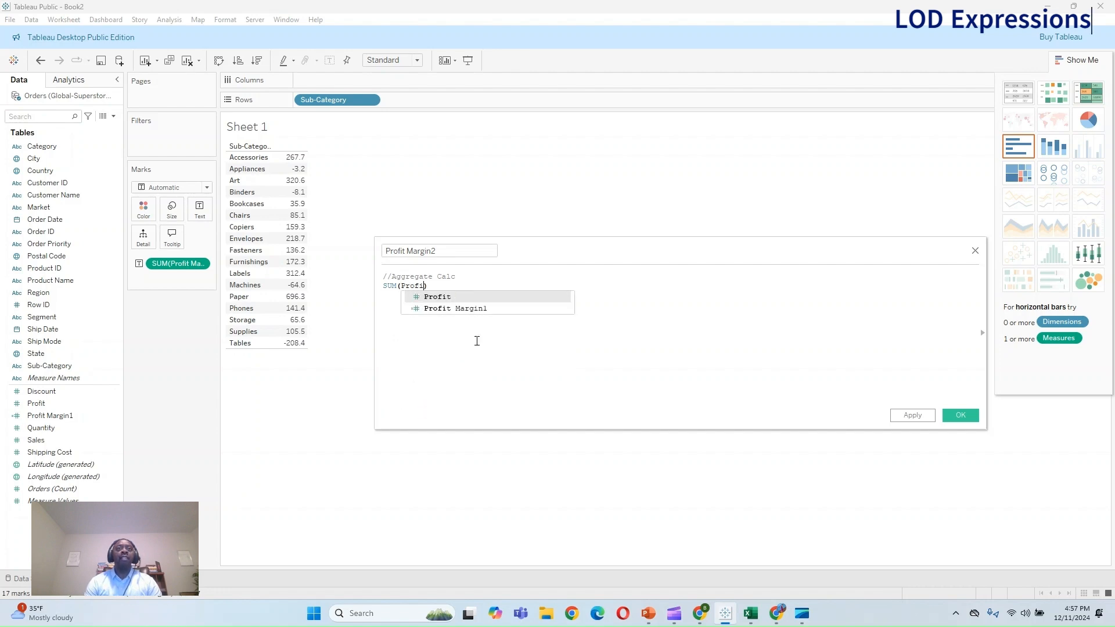
{"action": "key", "text": "Return"}
{"action": "type", "text": "/ S"}
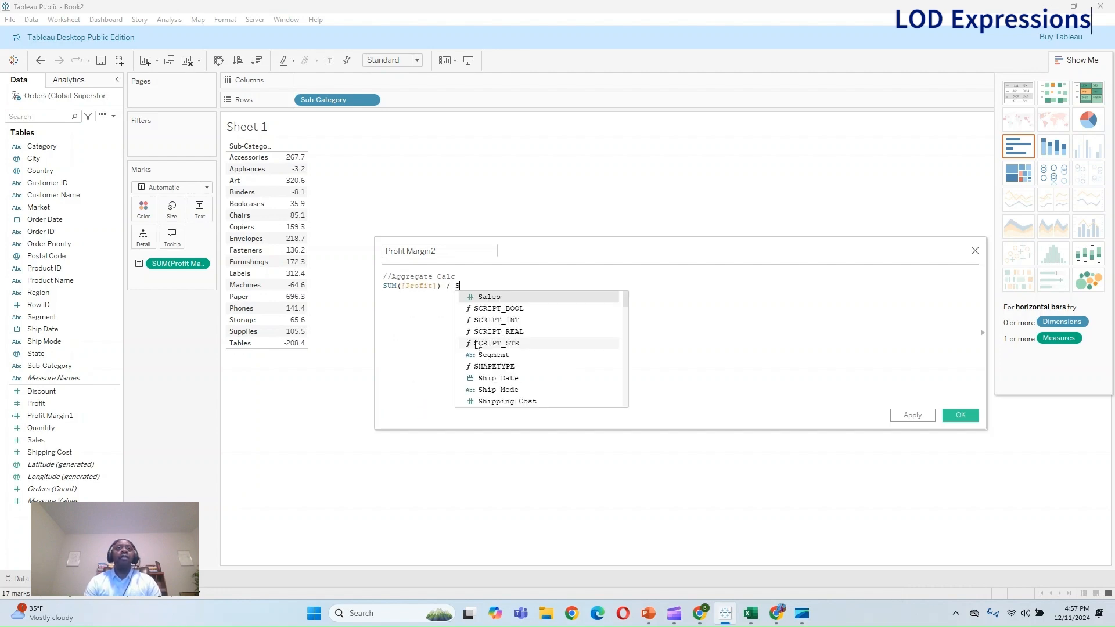
{"action": "type", "text": "um(Sale"}
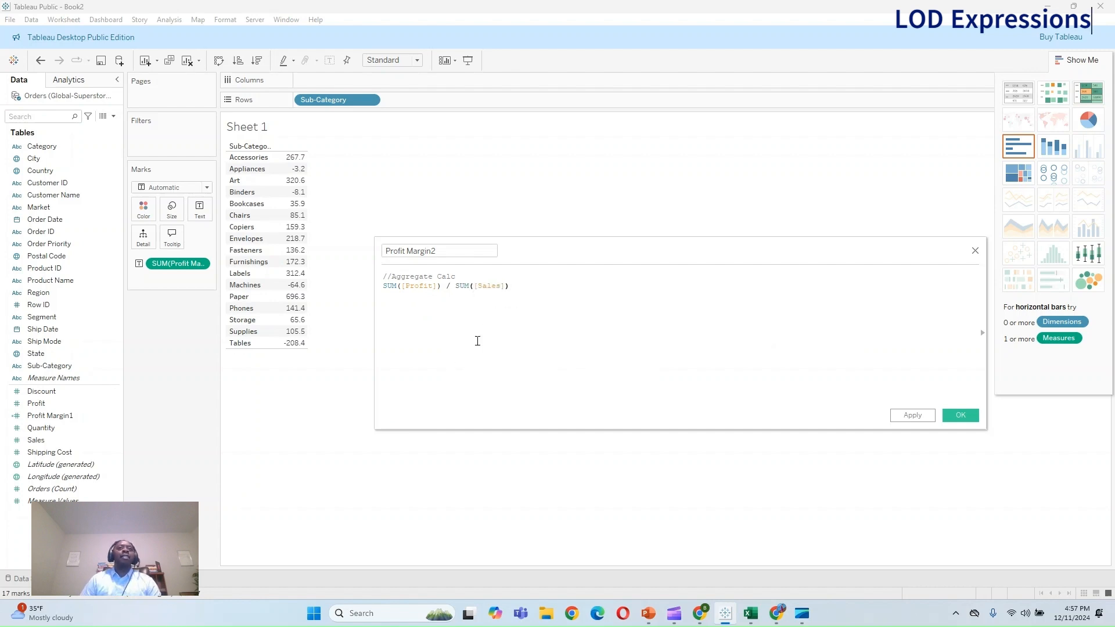
{"action": "left_click", "coordinate": [912, 414]}
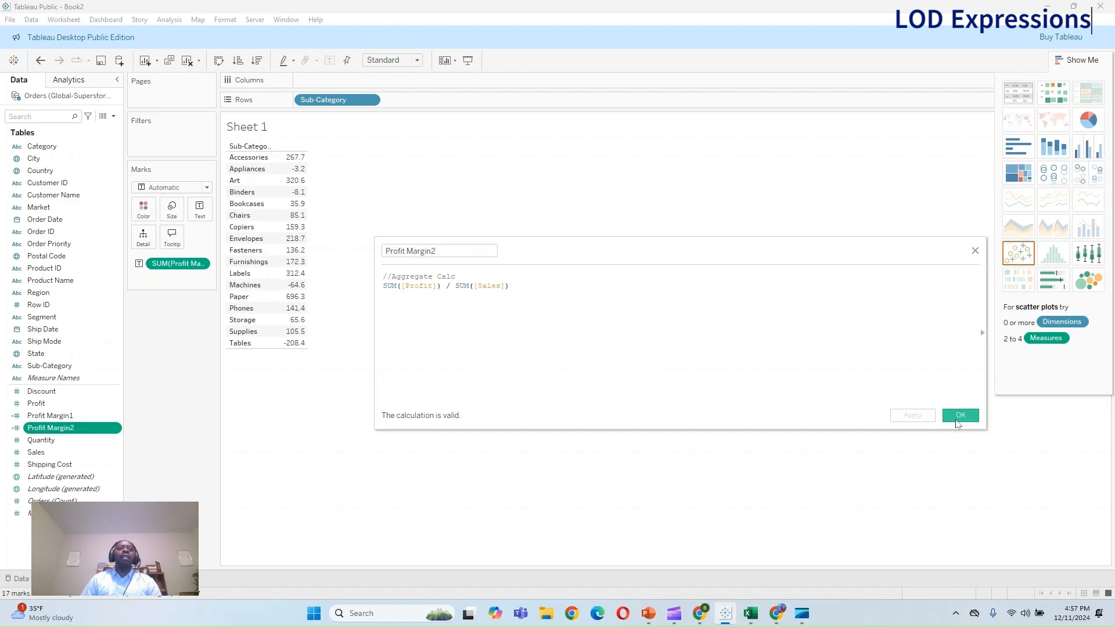
{"action": "left_click", "coordinate": [961, 415]}
Step: Add Profit Margin2 and Measure Values to the table text, and place Measure Names on the columns
{"action": "left_click_drag", "start_coordinate": [56, 424], "coordinate": [200, 214]}
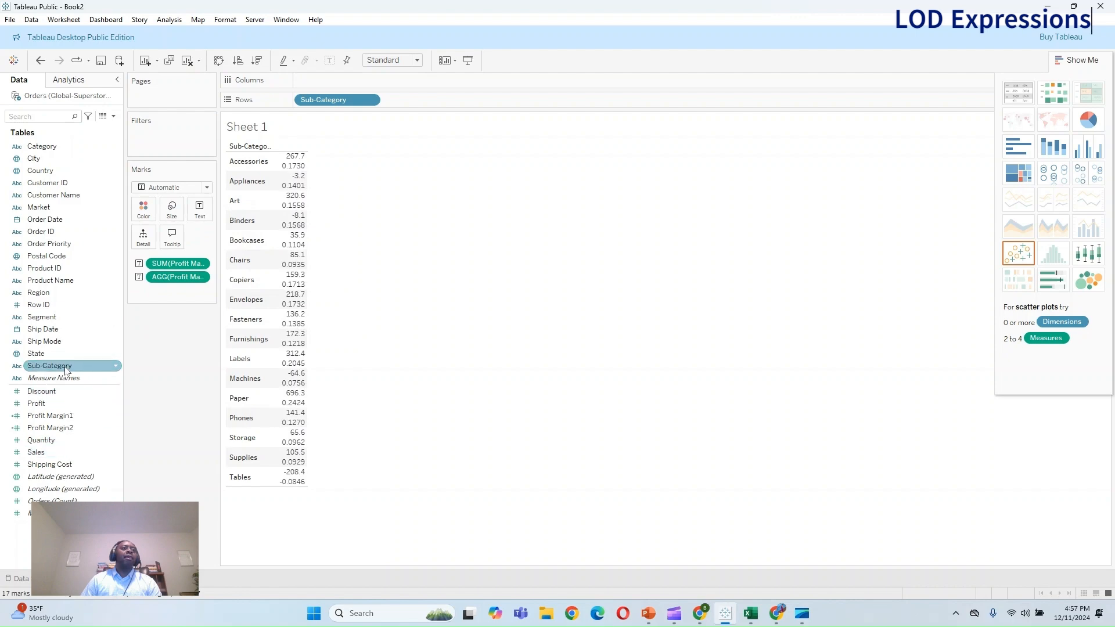
{"action": "left_click_drag", "start_coordinate": [65, 514], "coordinate": [199, 214]}
{"action": "left_click_drag", "start_coordinate": [65, 381], "coordinate": [360, 80]}
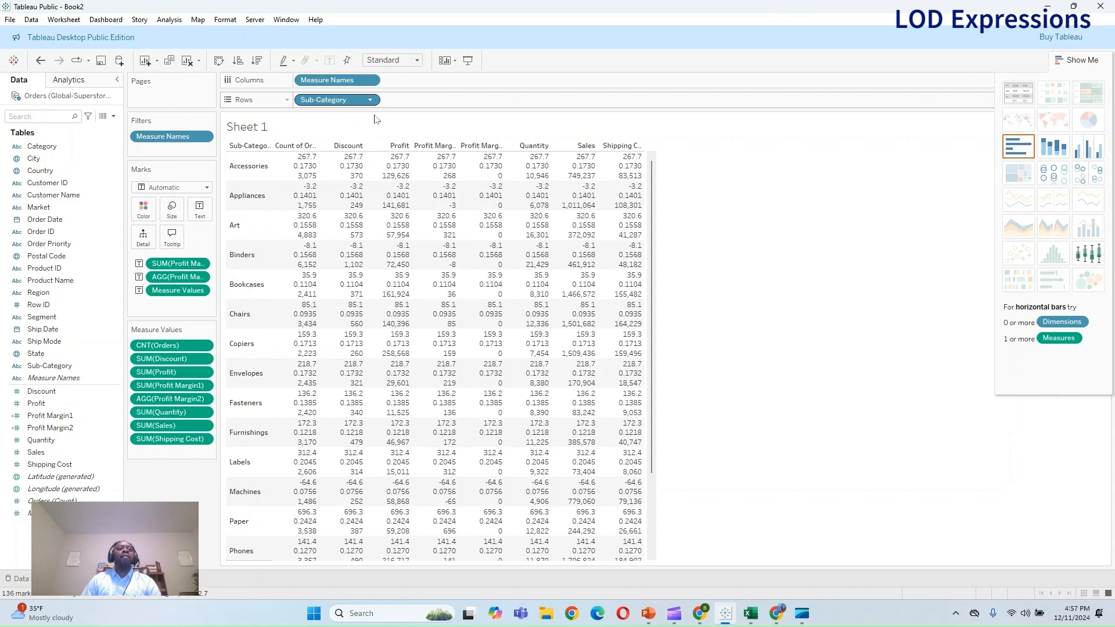
Step: Keep only Profit Margin1 and Profit Margin2 in Measure Values, and remove their duplicate standalone fields from the table text
{"action": "left_click", "coordinate": [166, 373], "text": "shift"}
{"action": "left_click_drag", "start_coordinate": [166, 373], "coordinate": [200, 490]}
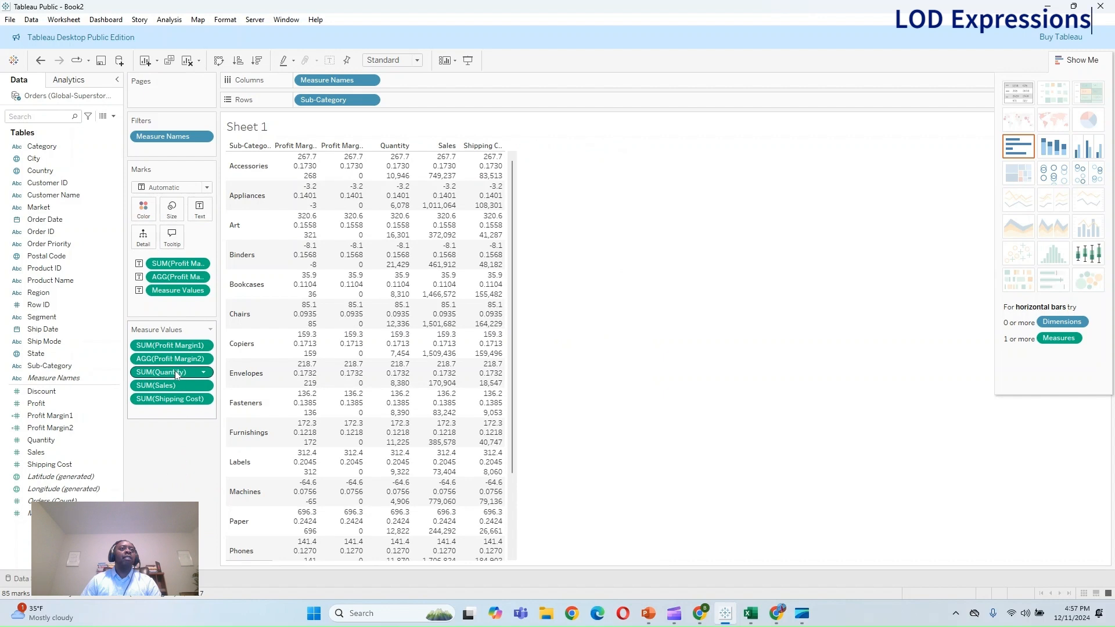
{"action": "left_click", "coordinate": [176, 374]}
{"action": "left_click", "coordinate": [173, 397], "text": "shift"}
{"action": "left_click_drag", "start_coordinate": [174, 397], "coordinate": [171, 482]}
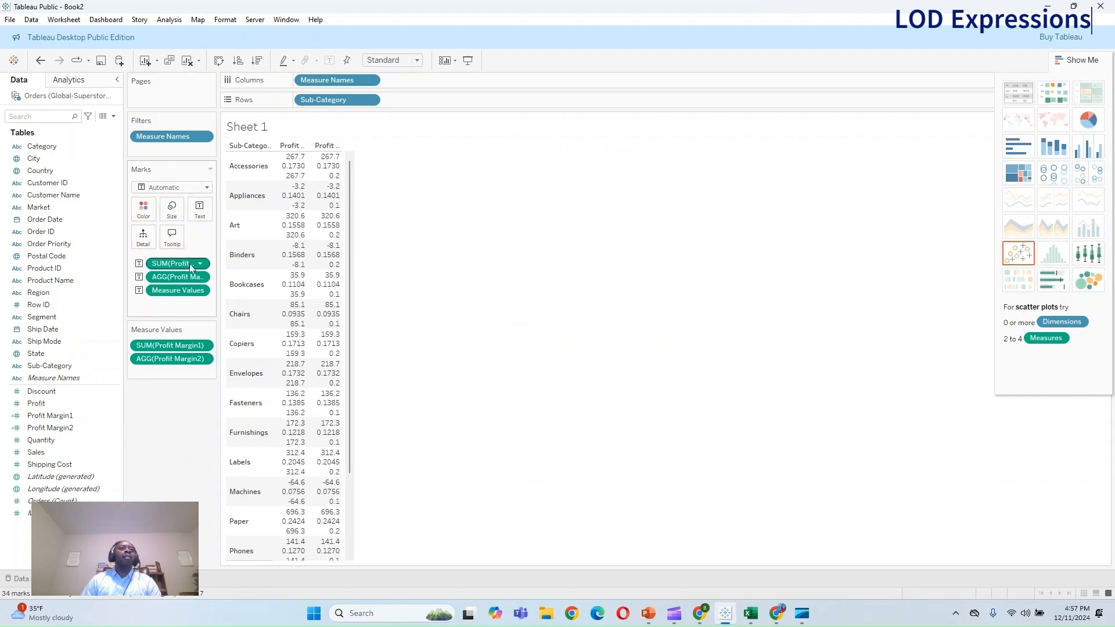
{"action": "left_click_drag", "start_coordinate": [182, 281], "coordinate": [182, 477]}
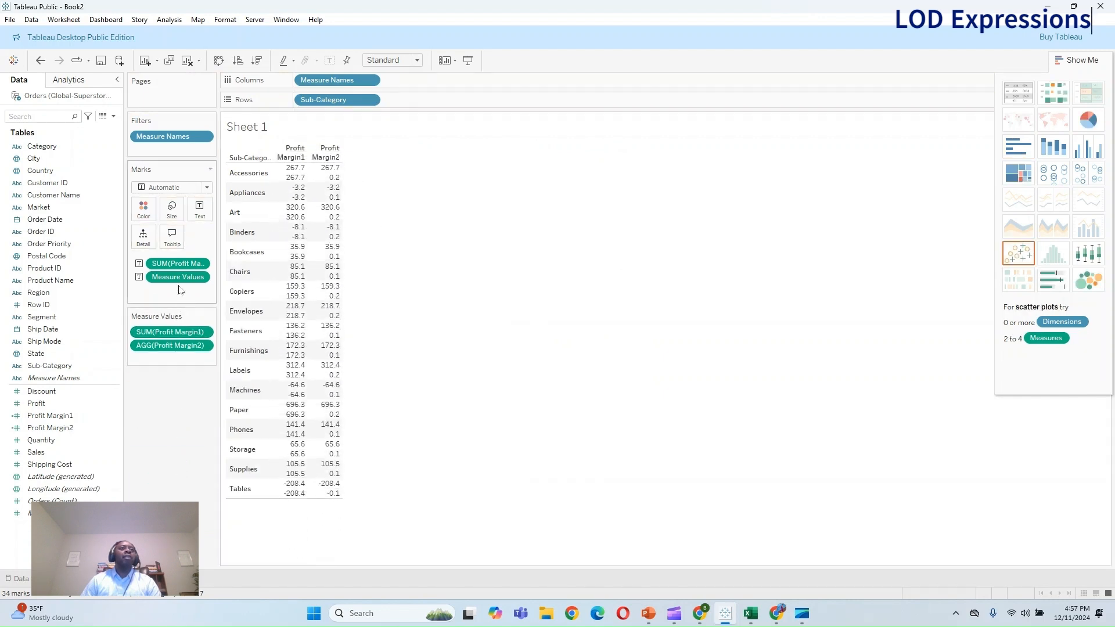
{"action": "left_click_drag", "start_coordinate": [182, 284], "coordinate": [262, 378]}
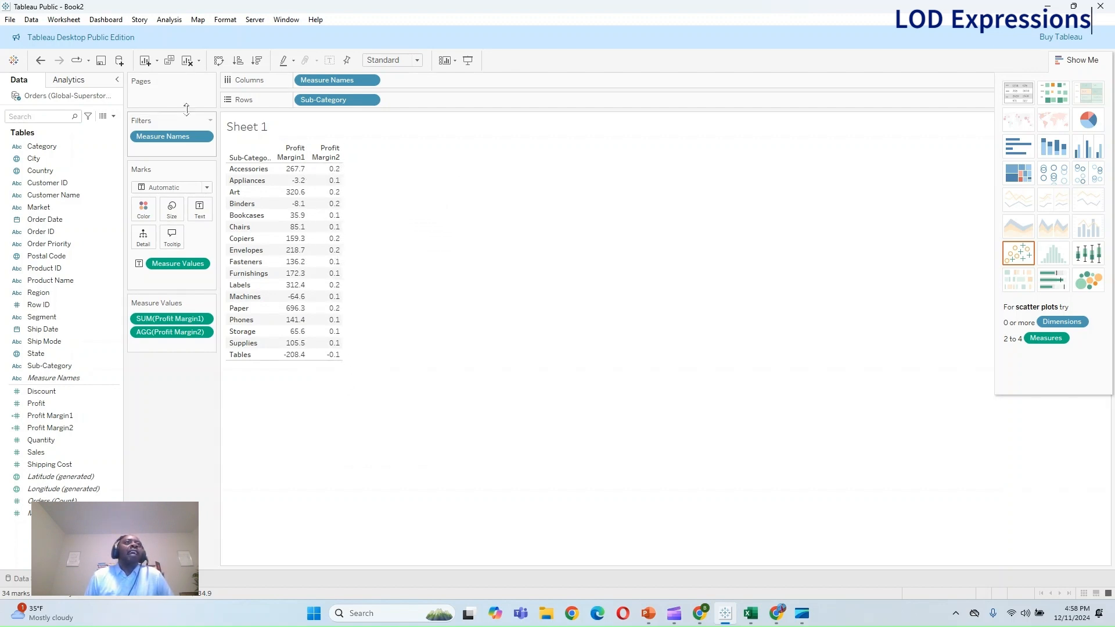
Step: Try adding grand totals to the profit margin table and undo them
{"action": "left_click", "coordinate": [85, 85]}
{"action": "left_click_drag", "start_coordinate": [35, 162], "coordinate": [396, 166]}
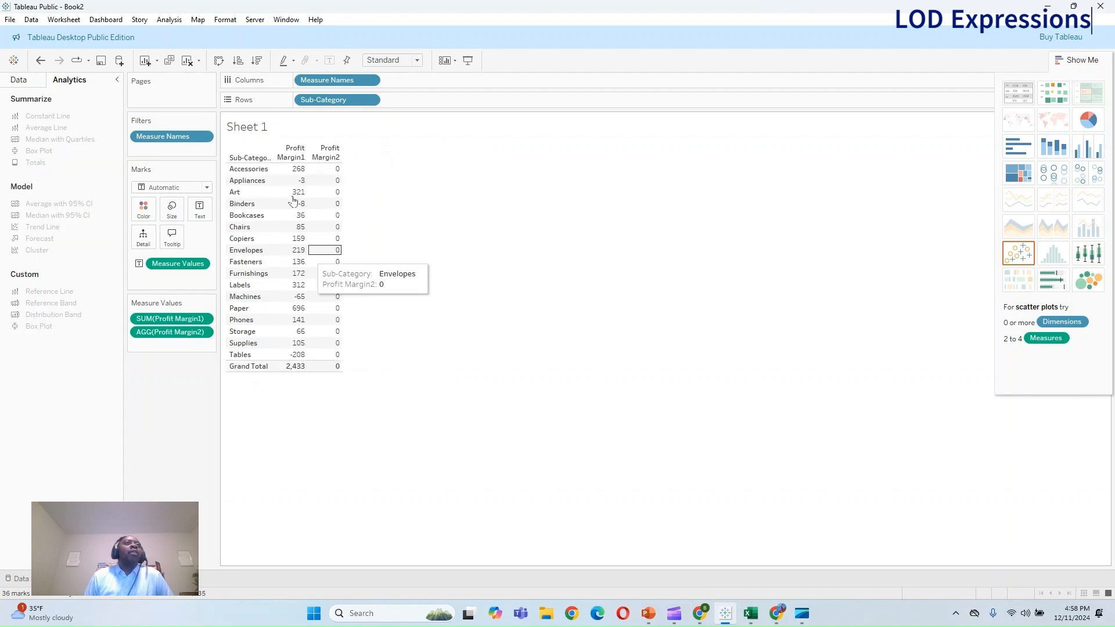
{"action": "left_click", "coordinate": [41, 61]}
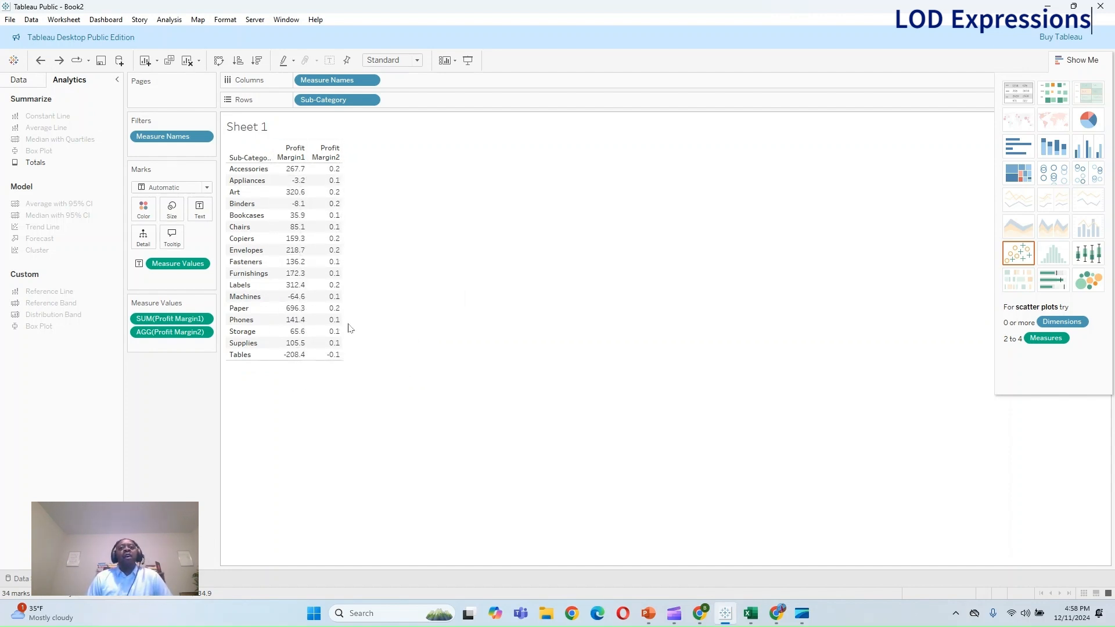
Step: Switch to the Profit_Calculation.xlsx workbook in Excel and enter the column header Row Level in D1
{"action": "mouse_move", "coordinate": [749, 622]}
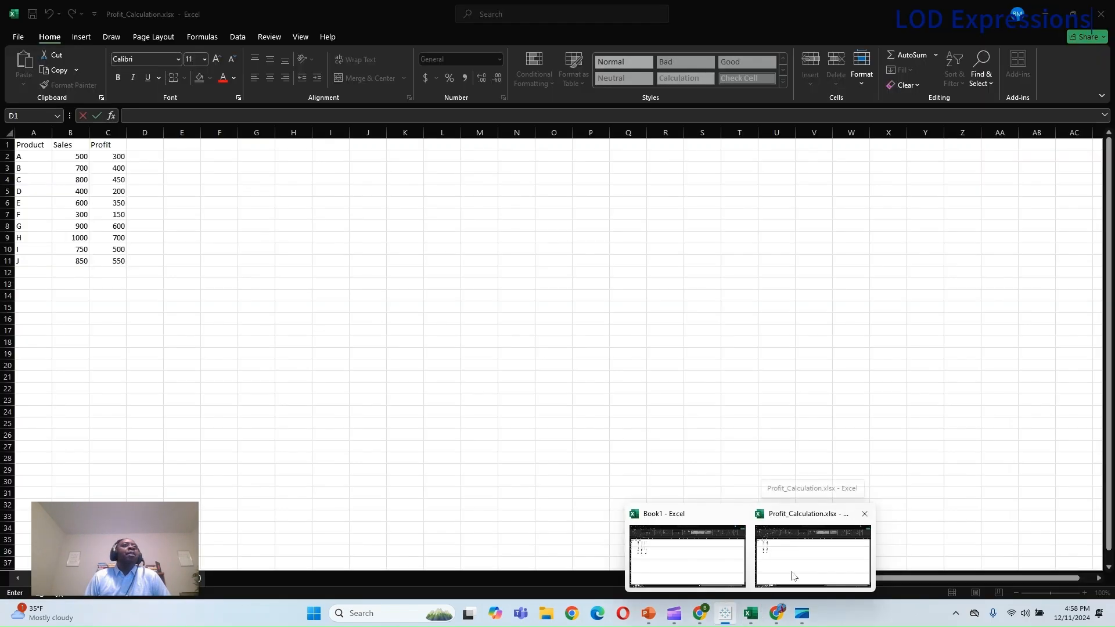
{"action": "left_click", "coordinate": [794, 576]}
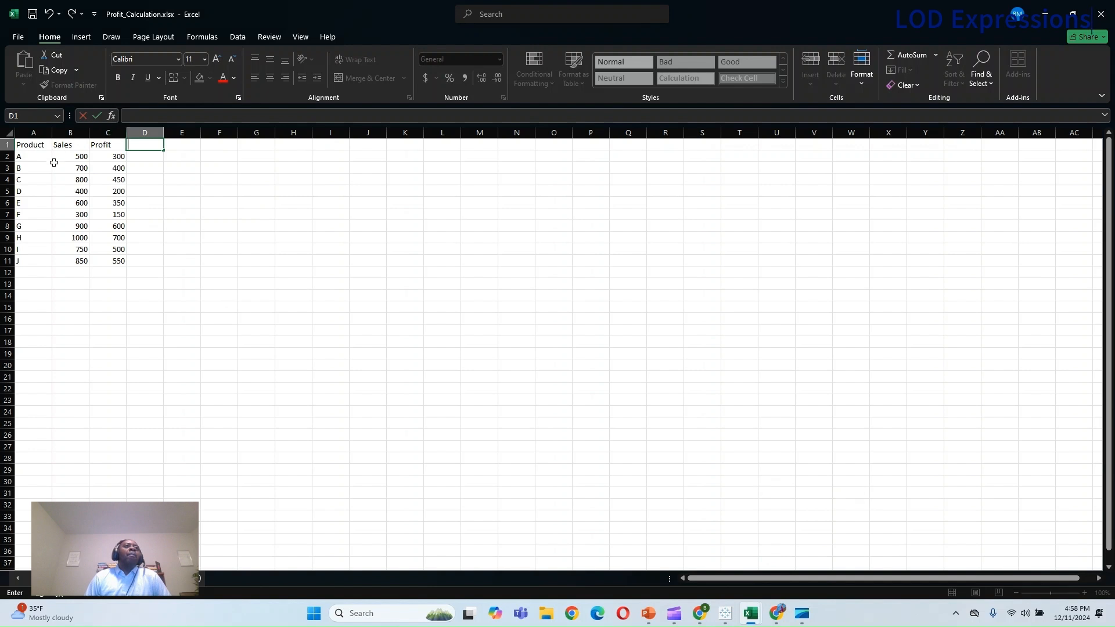
{"action": "left_click_drag", "start_coordinate": [34, 158], "coordinate": [109, 258]}
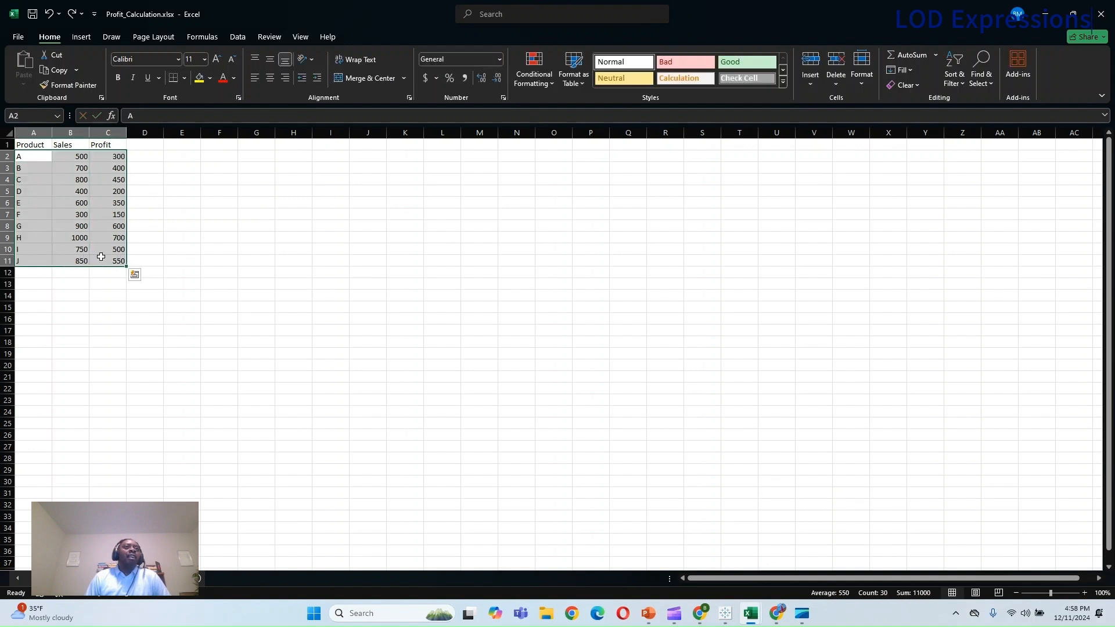
{"action": "left_click", "coordinate": [151, 146]}
{"action": "type", "text": "R"}
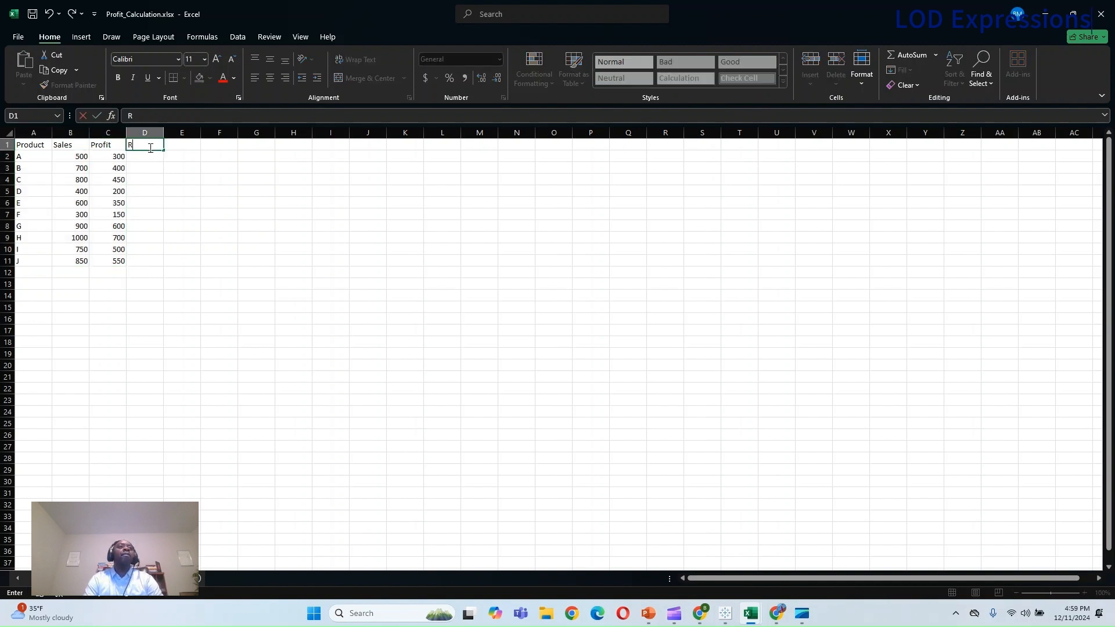
{"action": "type", "text": "ow Level"}
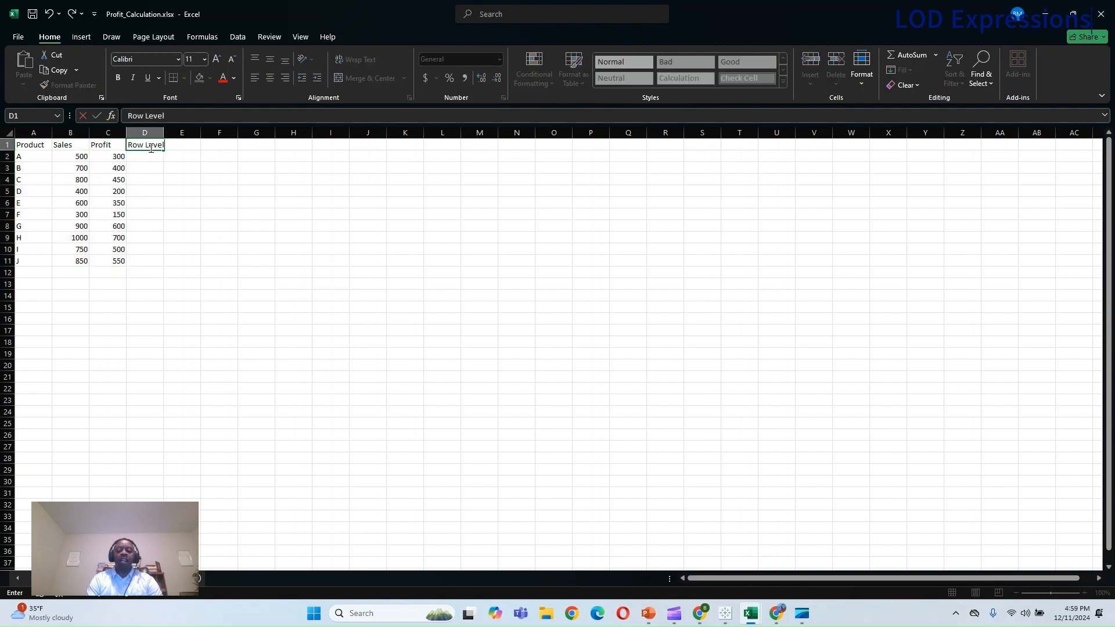
{"action": "key", "text": "Return"}
Step: Fill D2:D11 with each product's profit divided by sales, using =C2/B2, and total the column in D12
{"action": "type", "text": "="}
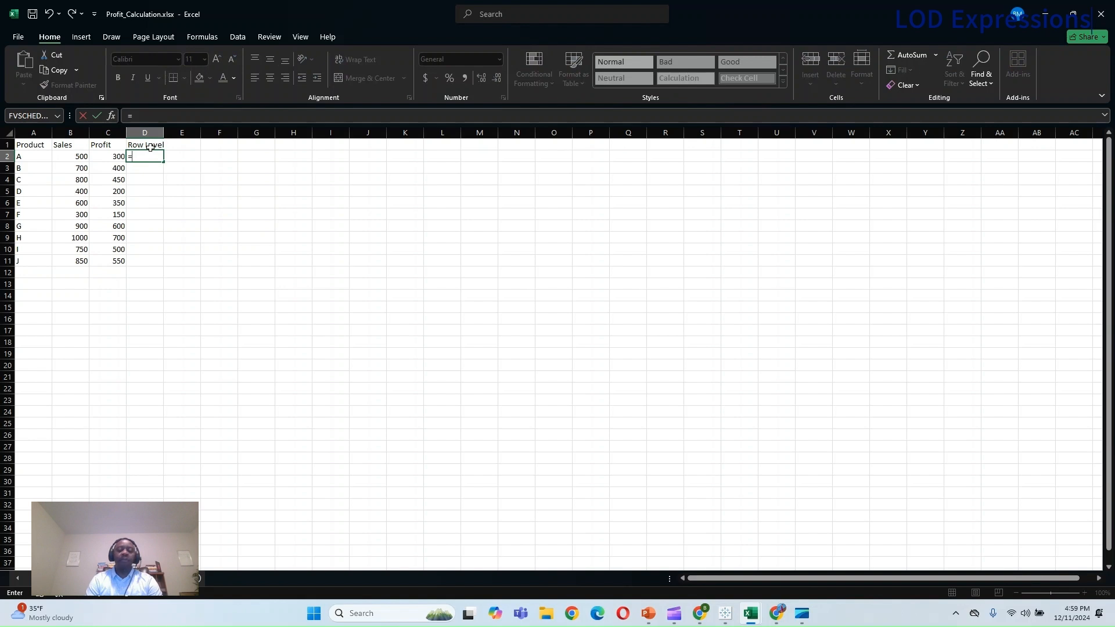
{"action": "key", "text": "Left"}
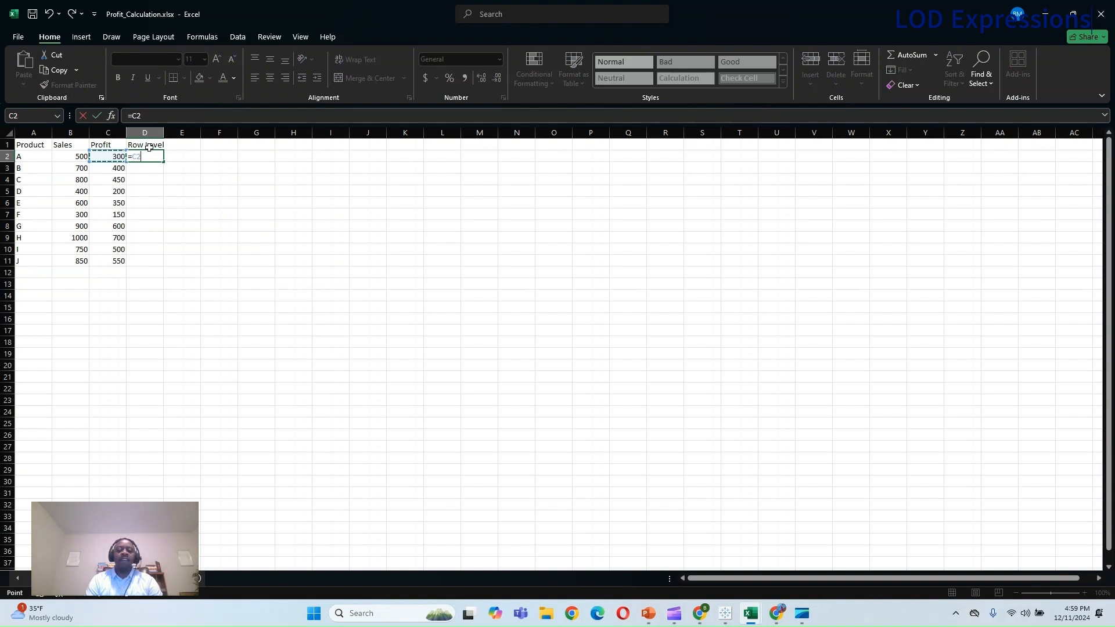
{"action": "type", "text": "/"}
{"action": "key", "text": "Left"}
{"action": "key", "text": "Left"}
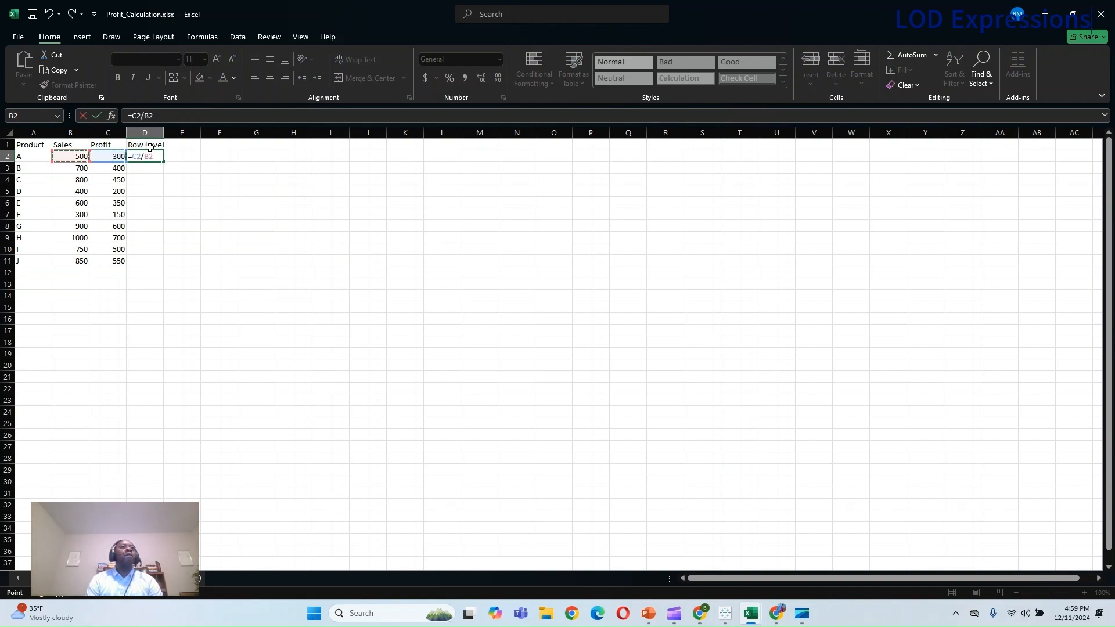
{"action": "key", "text": "ctrl+Return"}
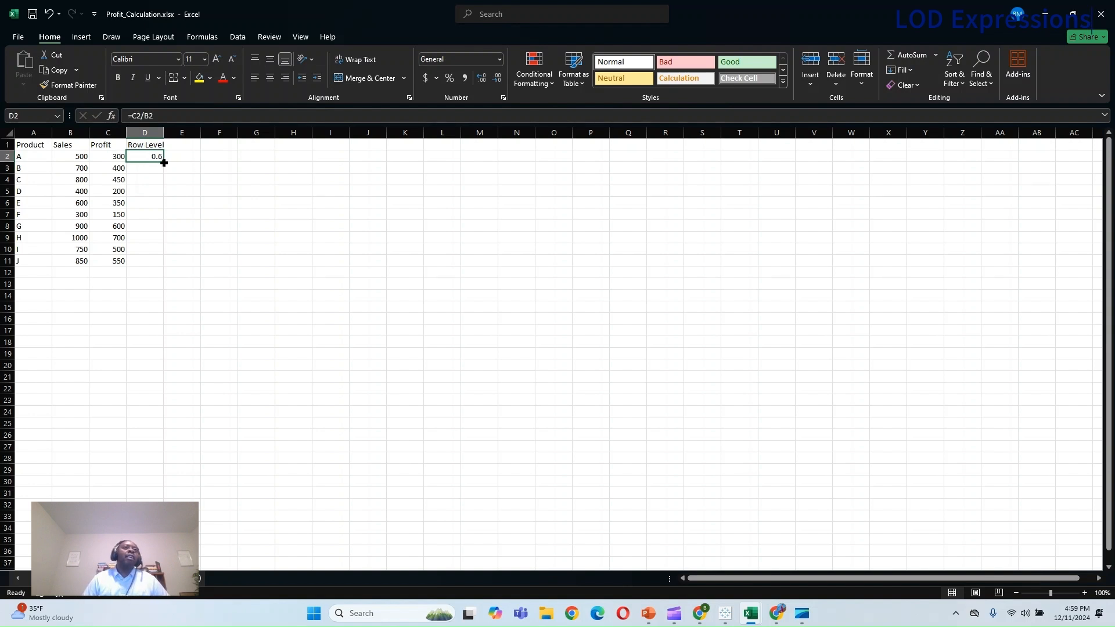
{"action": "left_click_drag", "start_coordinate": [163, 164], "coordinate": [165, 267]}
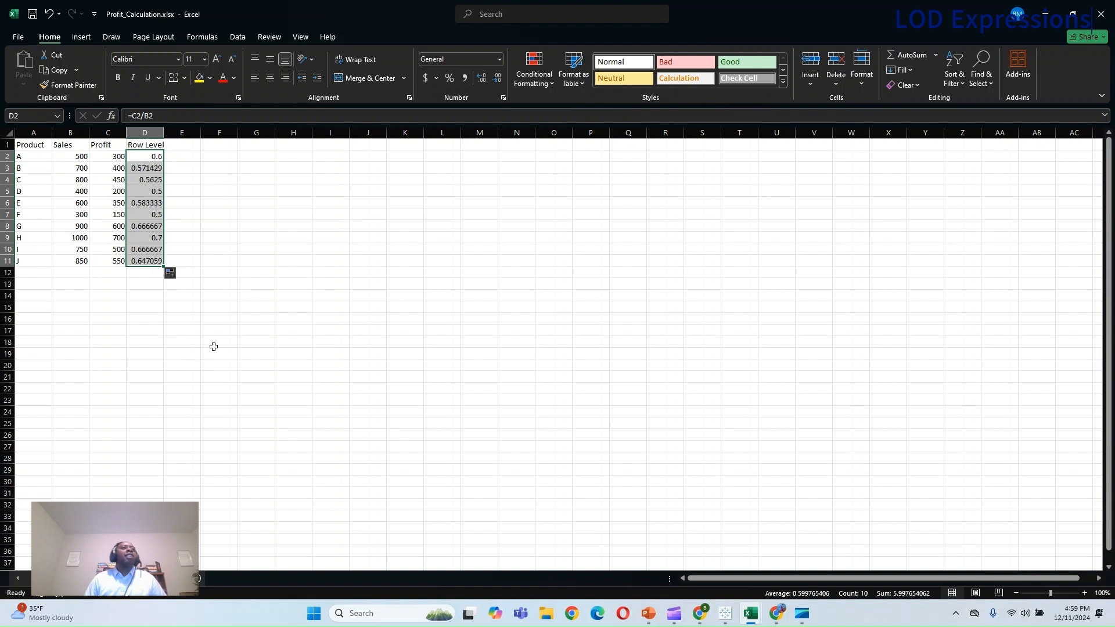
{"action": "left_click", "coordinate": [899, 58]}
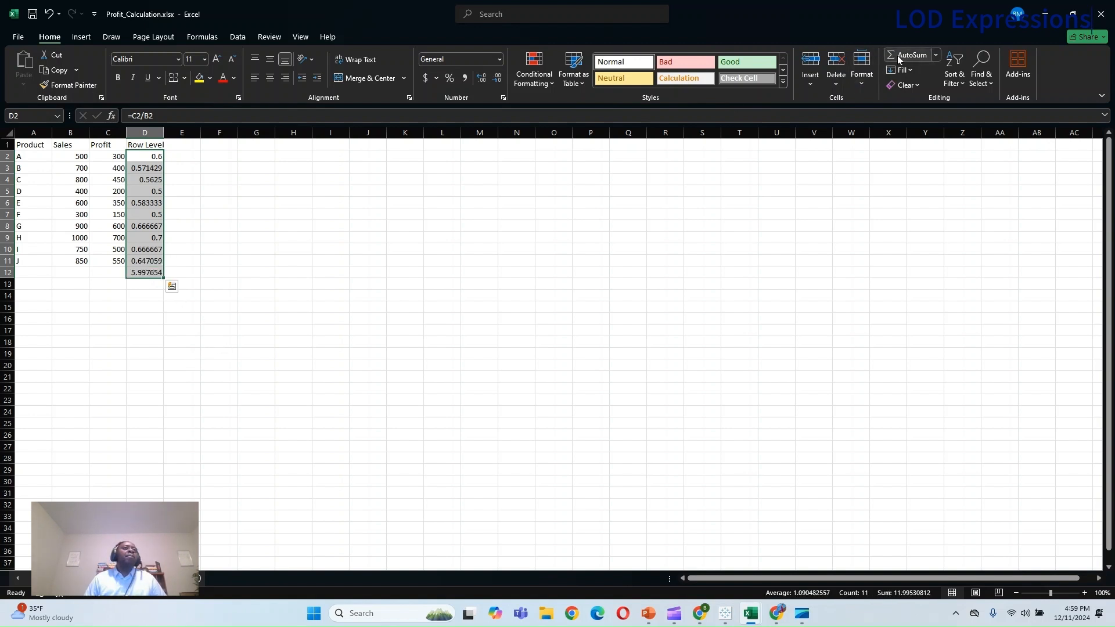
{"action": "left_click", "coordinate": [145, 273]}
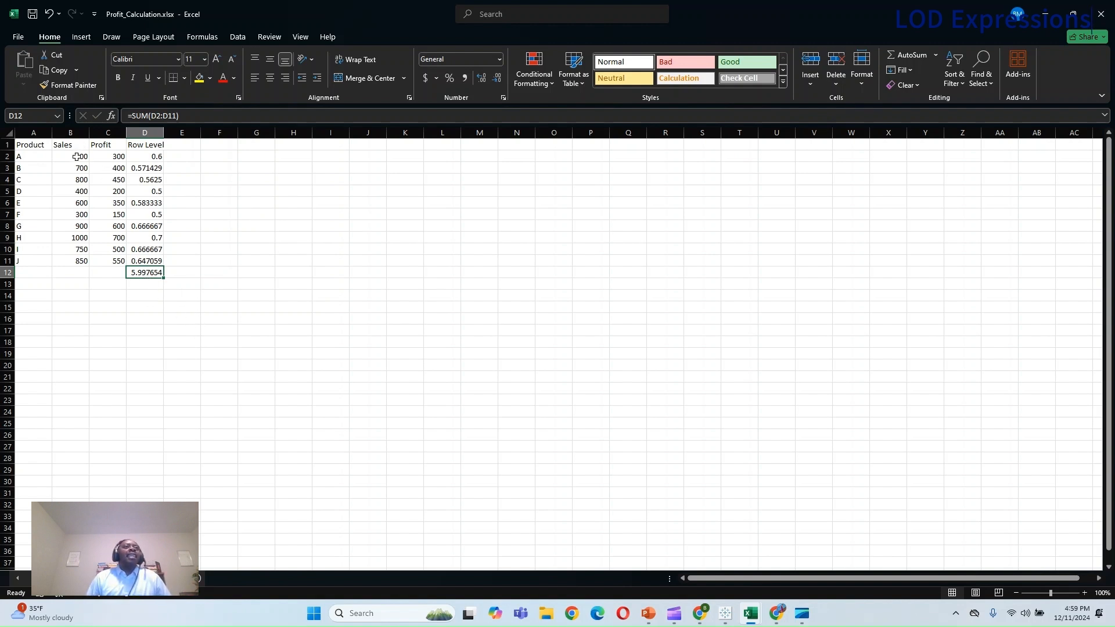
Step: Enter the label AGG Level in G12, and total the Sales and Profit columns in B12 and C12
{"action": "left_click", "coordinate": [266, 272]}
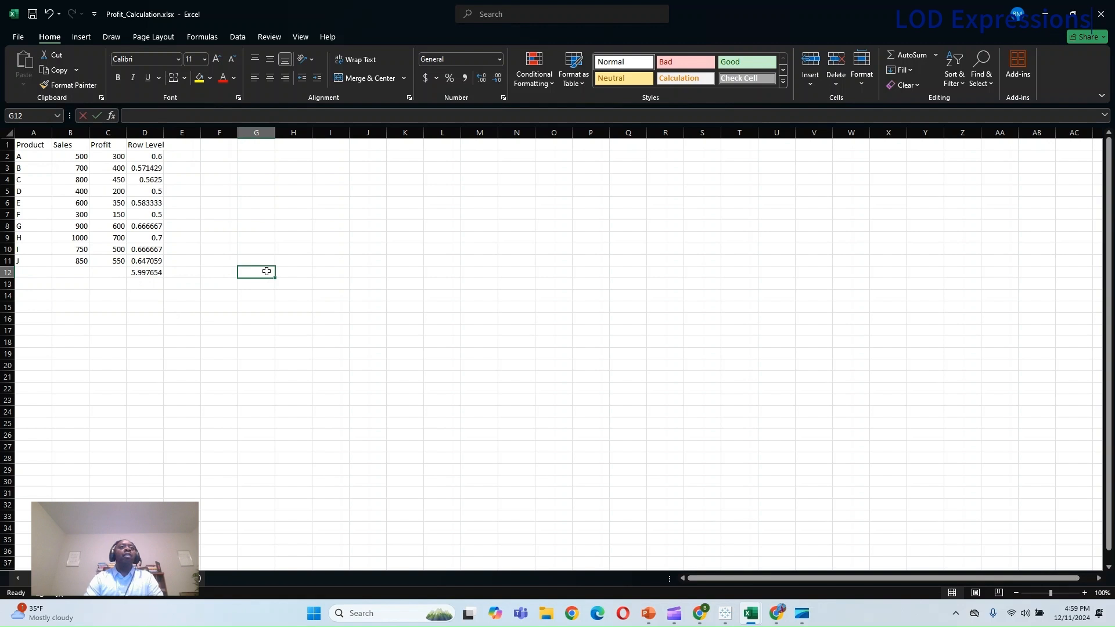
{"action": "type", "text": "AGG Level"}
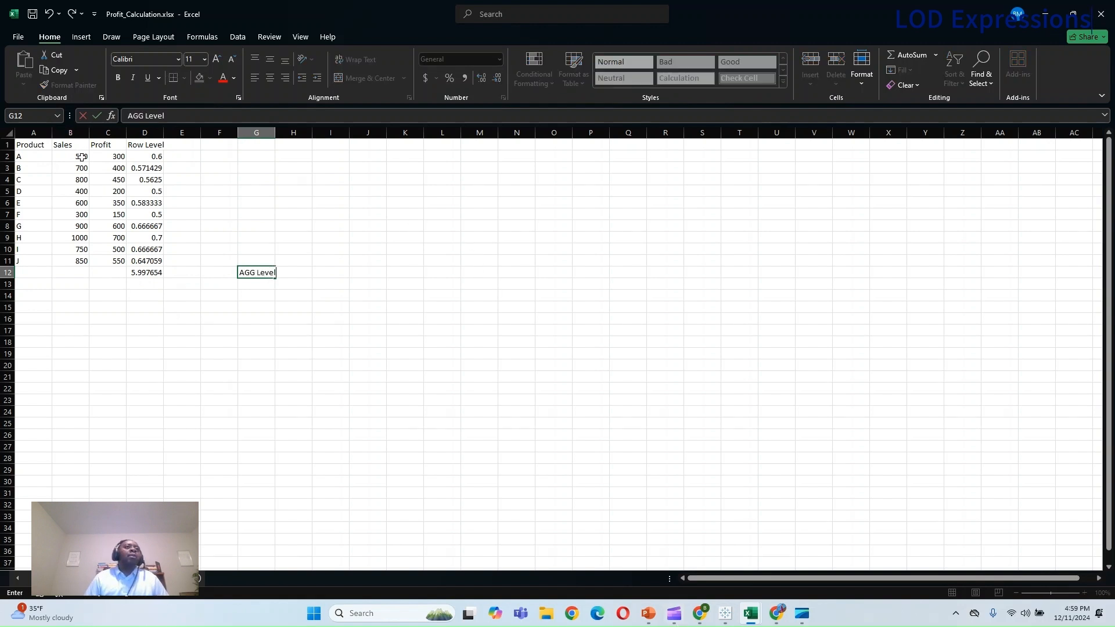
{"action": "left_click_drag", "start_coordinate": [81, 157], "coordinate": [81, 261]}
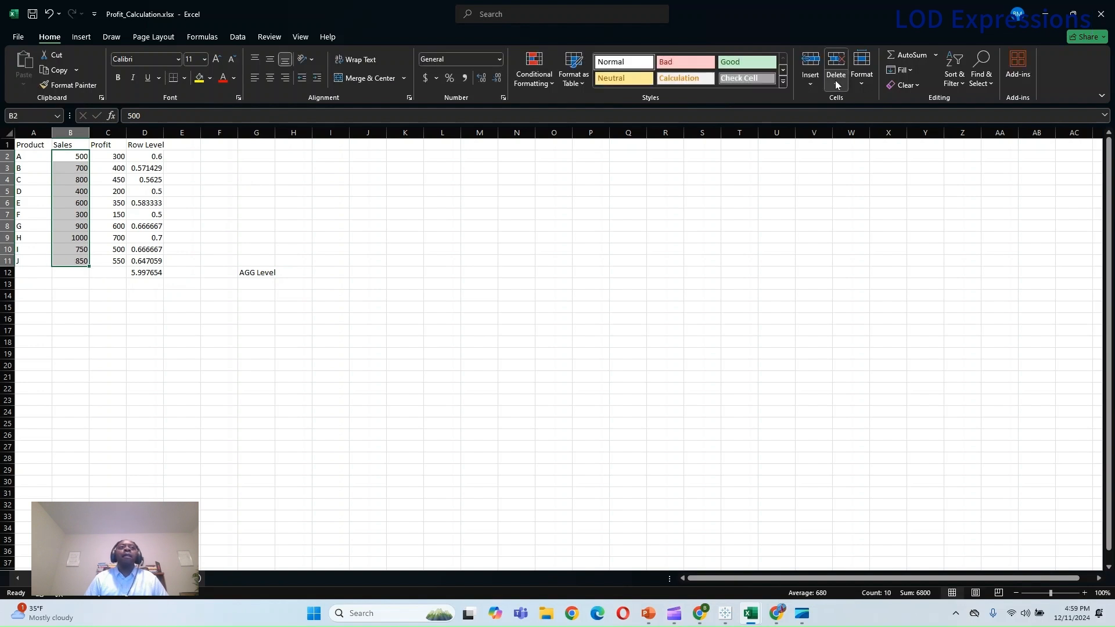
{"action": "left_click", "coordinate": [901, 56]}
{"action": "left_click_drag", "start_coordinate": [121, 158], "coordinate": [119, 261]}
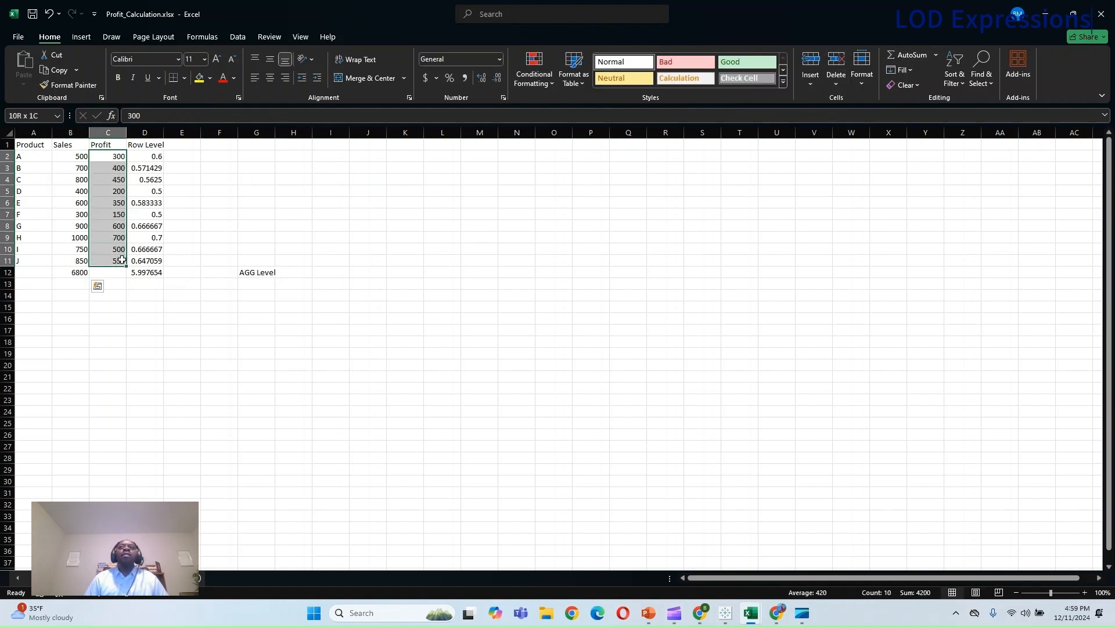
{"action": "left_click", "coordinate": [901, 56]}
Step: Calculate the aggregate-level margin in H12 as total profit divided by total sales, using =C12/B12, and compare its formula with D12
{"action": "left_click", "coordinate": [296, 273]}
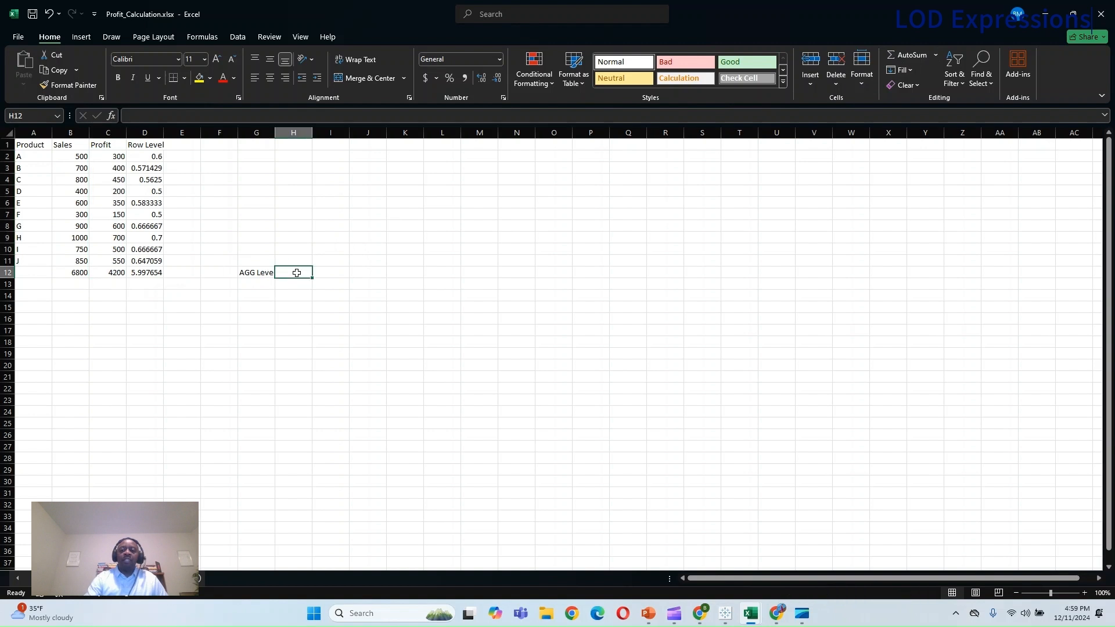
{"action": "type", "text": "="}
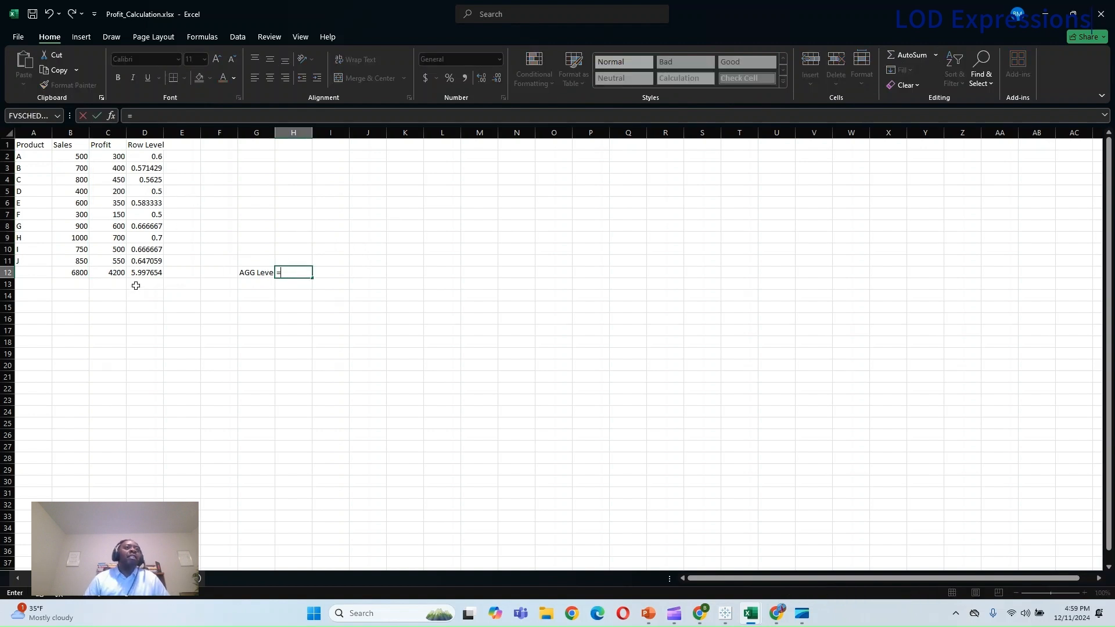
{"action": "left_click", "coordinate": [115, 274]}
{"action": "type", "text": "/"}
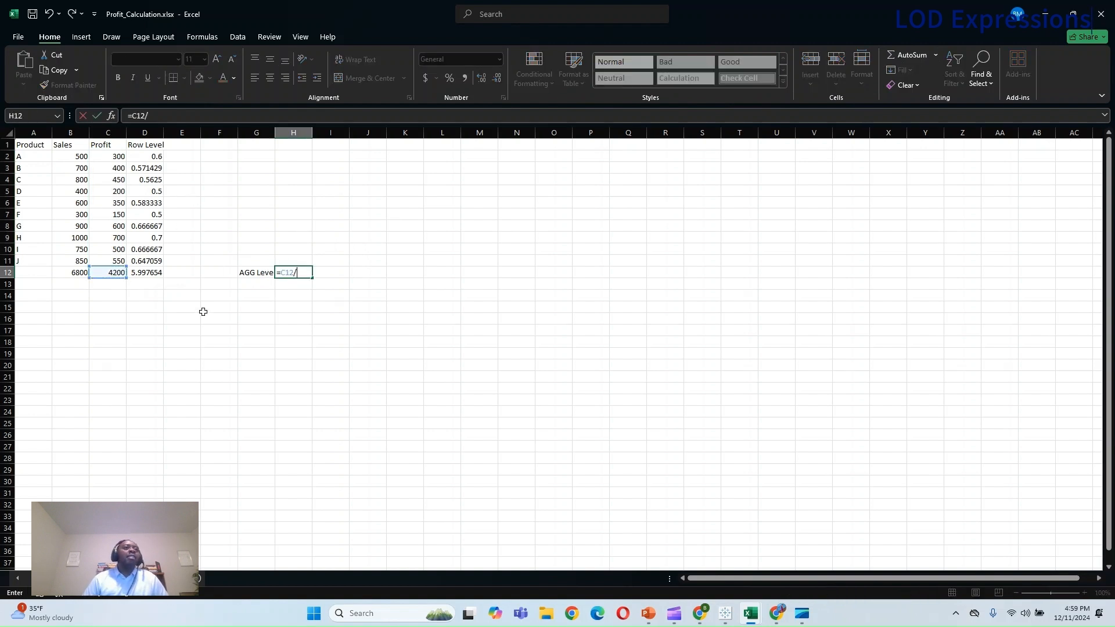
{"action": "left_click", "coordinate": [67, 272]}
{"action": "key", "text": "Return"}
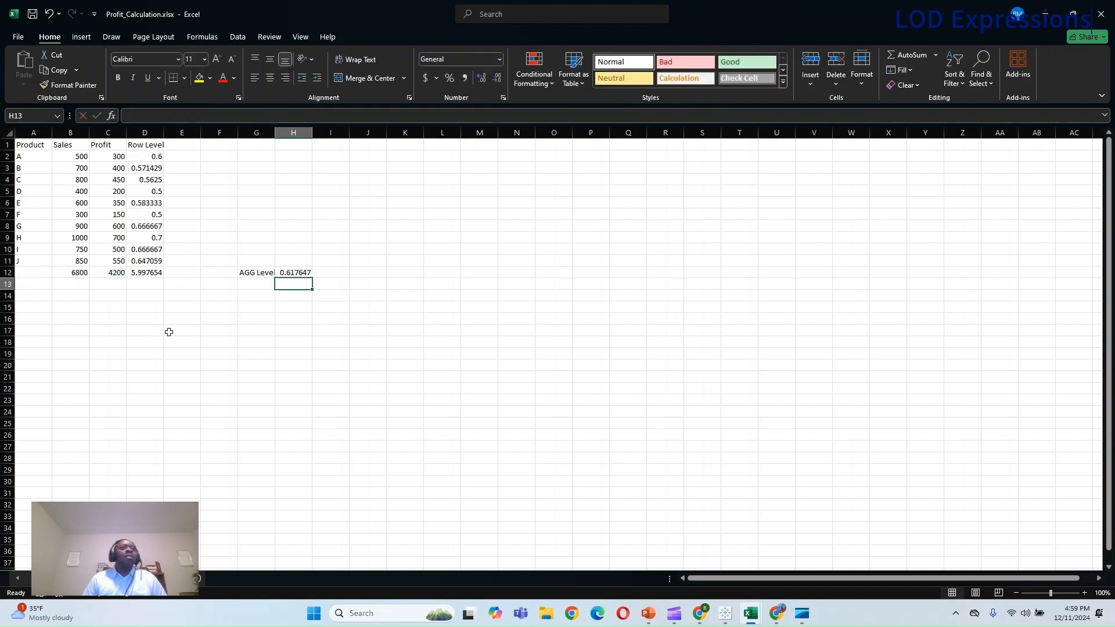
{"action": "left_click", "coordinate": [140, 277]}
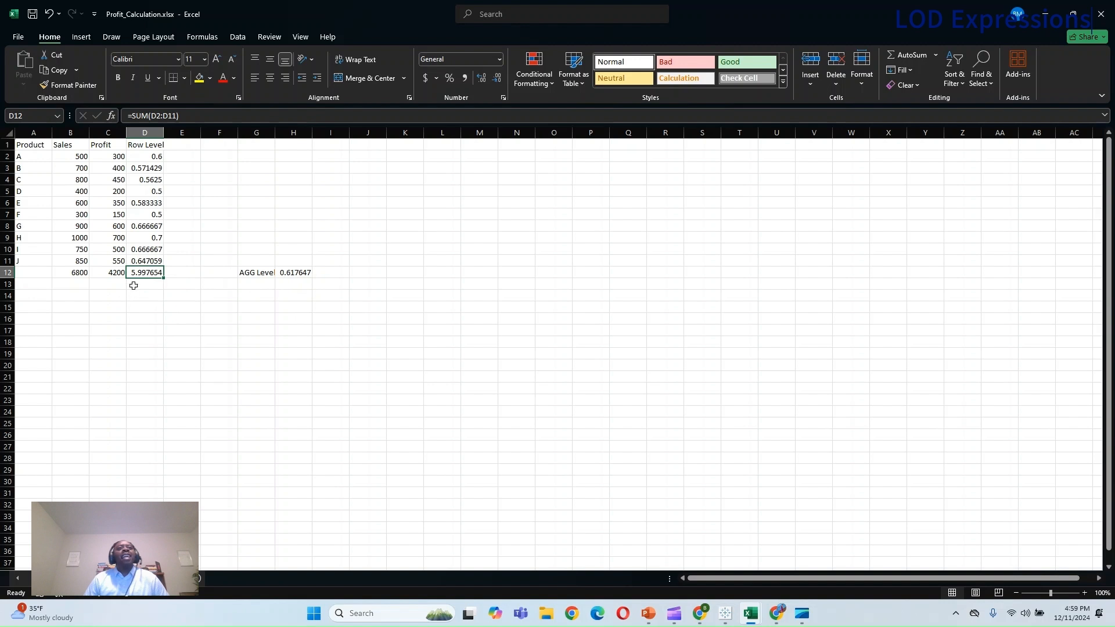
{"action": "left_click", "coordinate": [292, 274]}
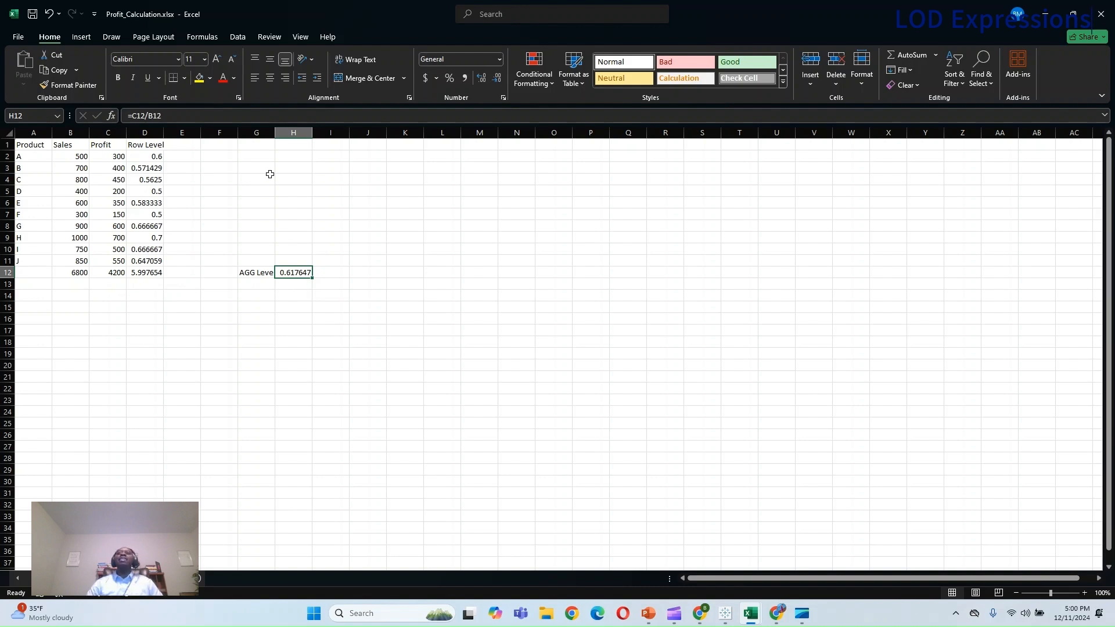
Step: Switch to PowerPoint to view the Tableau Level of Detail Expressions slide, and return to the empty Sheet 3 in Tableau
{"action": "left_click", "coordinate": [1045, 14]}
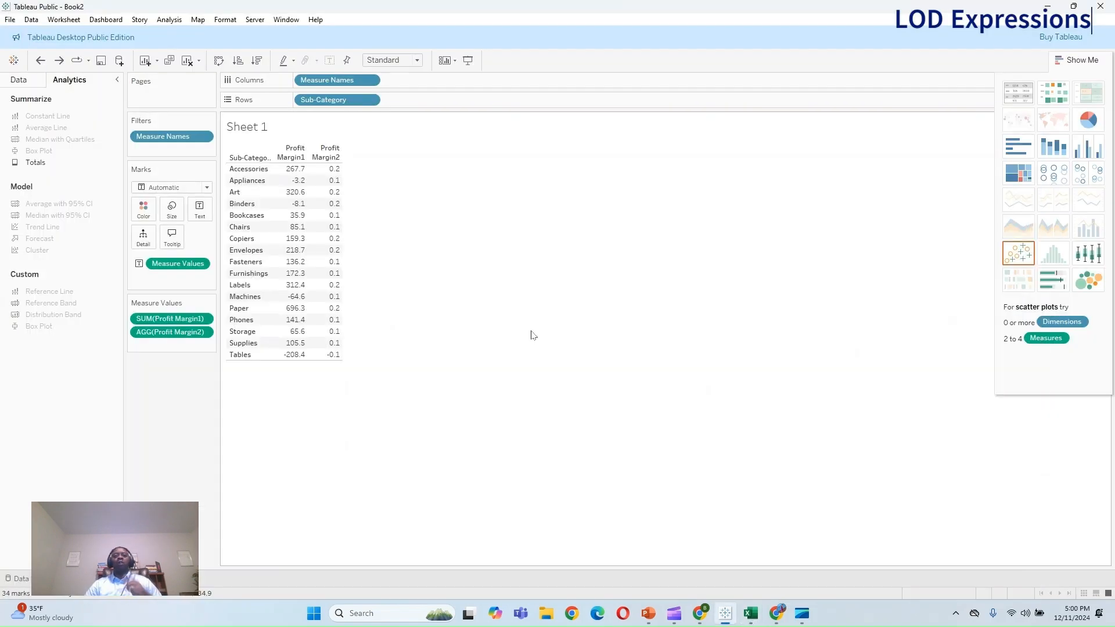
{"action": "left_click", "coordinate": [649, 614]}
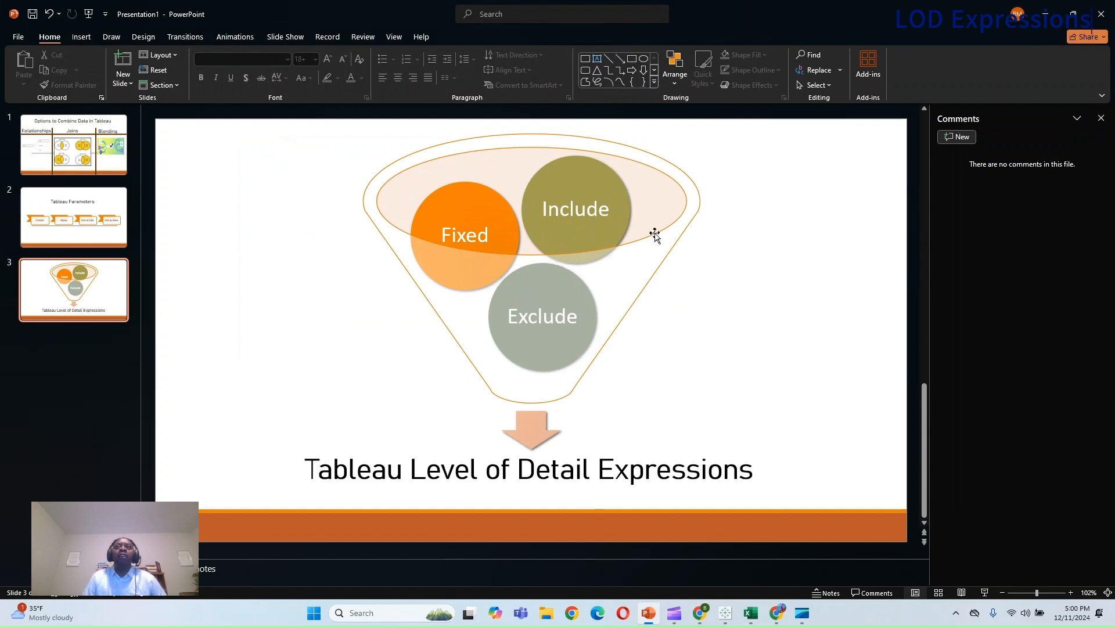
{"action": "left_click", "coordinate": [1046, 12]}
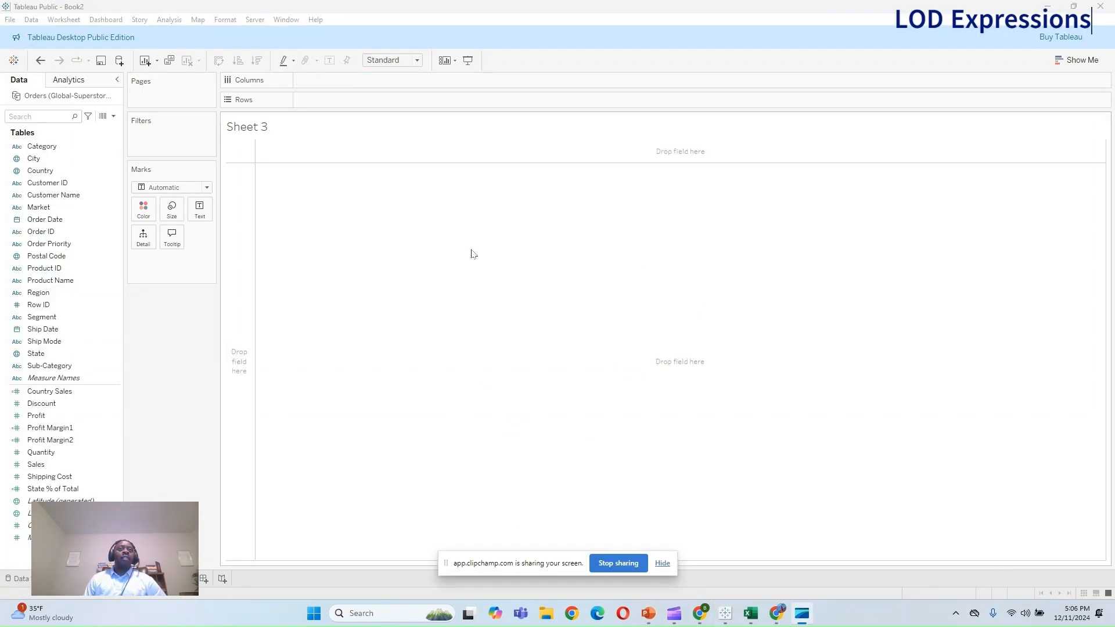
{"action": "left_click", "coordinate": [662, 563]}
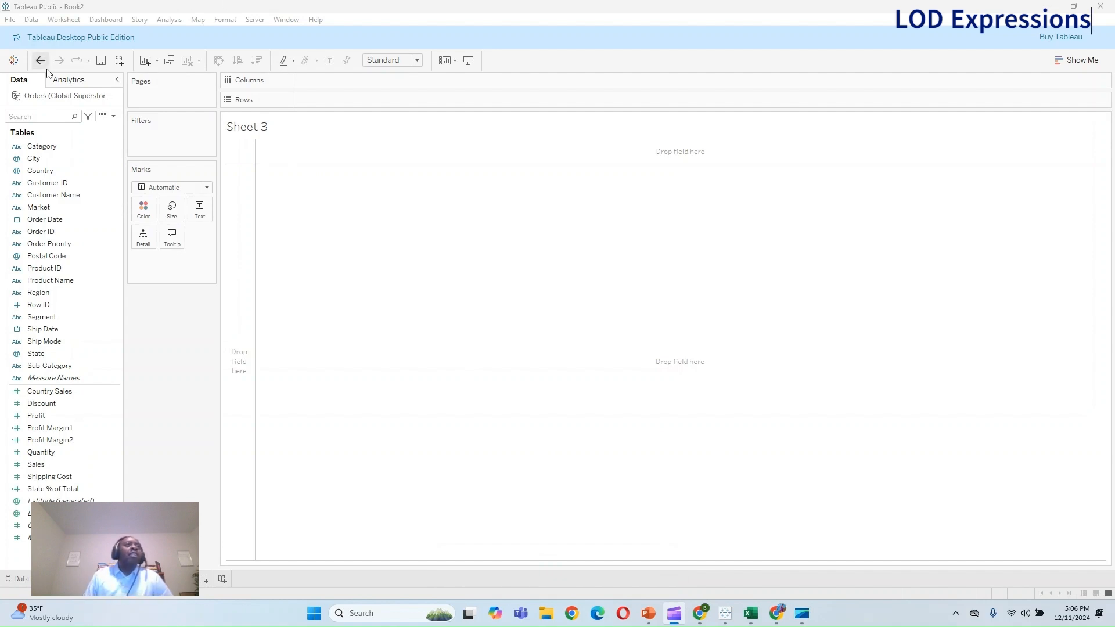
Step: Filter Sheet 3 by Country so that only United States is included
{"action": "left_click", "coordinate": [81, 196]}
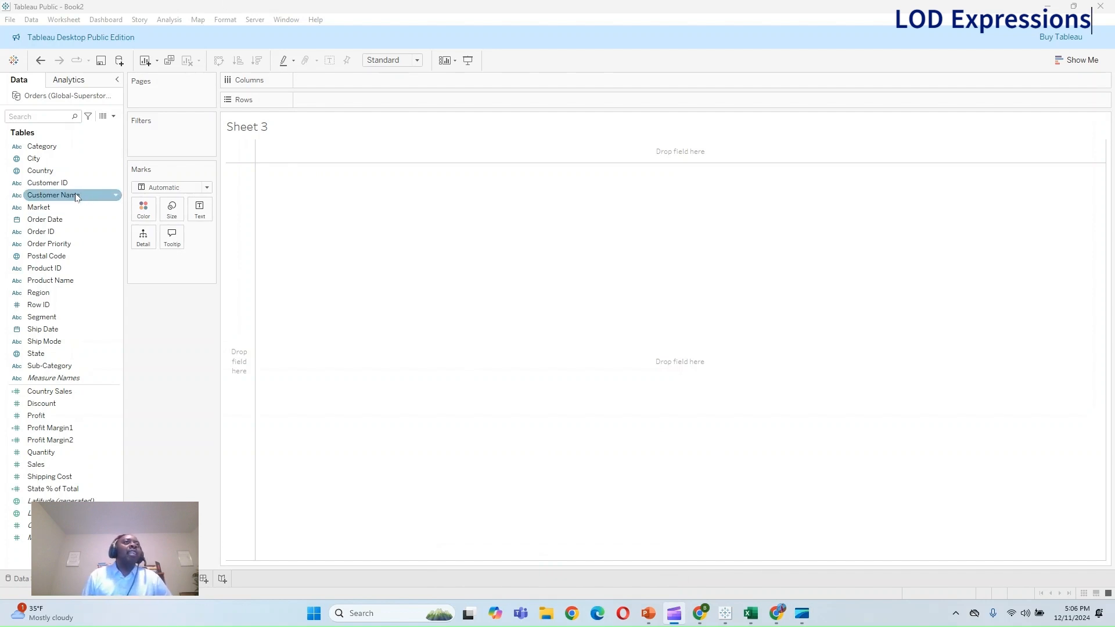
{"action": "left_click_drag", "start_coordinate": [75, 147], "coordinate": [276, 247]}
{"action": "left_click_drag", "start_coordinate": [58, 170], "coordinate": [174, 140]}
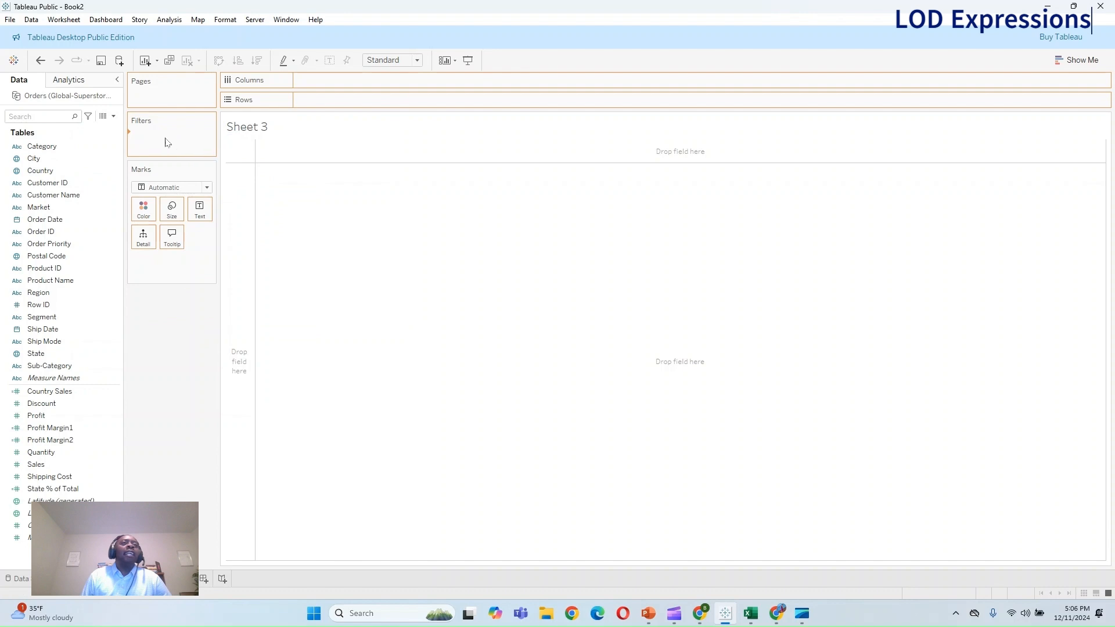
{"action": "scroll", "coordinate": [480, 272], "scroll_direction": "down", "scroll_amount": 10}
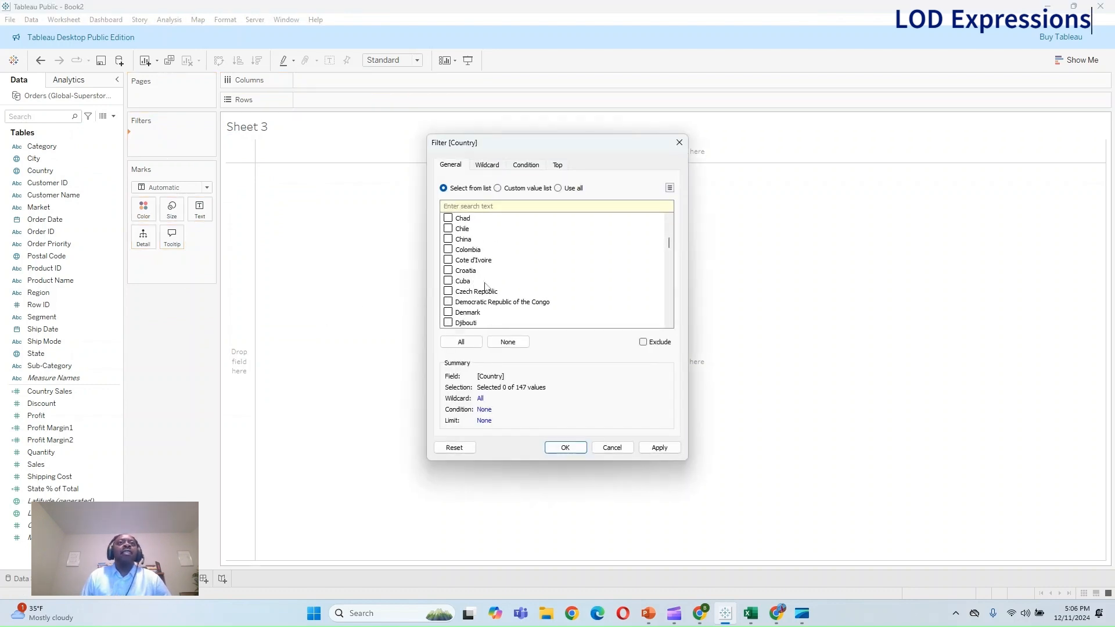
{"action": "scroll", "coordinate": [487, 276], "scroll_direction": "down", "scroll_amount": 20}
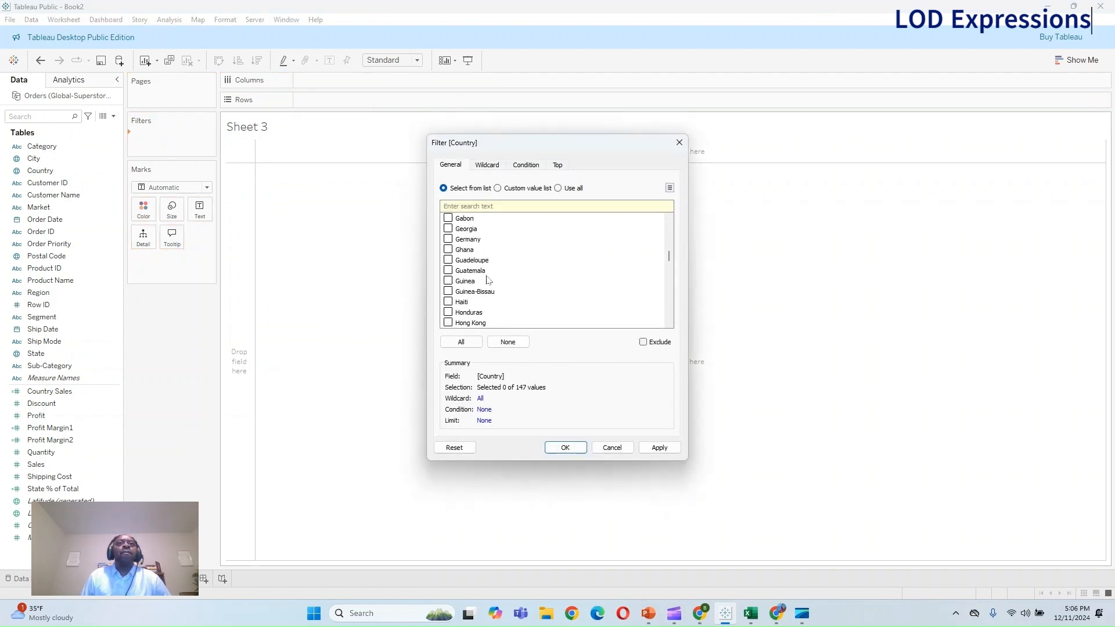
{"action": "left_click", "coordinate": [484, 205]}
{"action": "type", "text": "unit"}
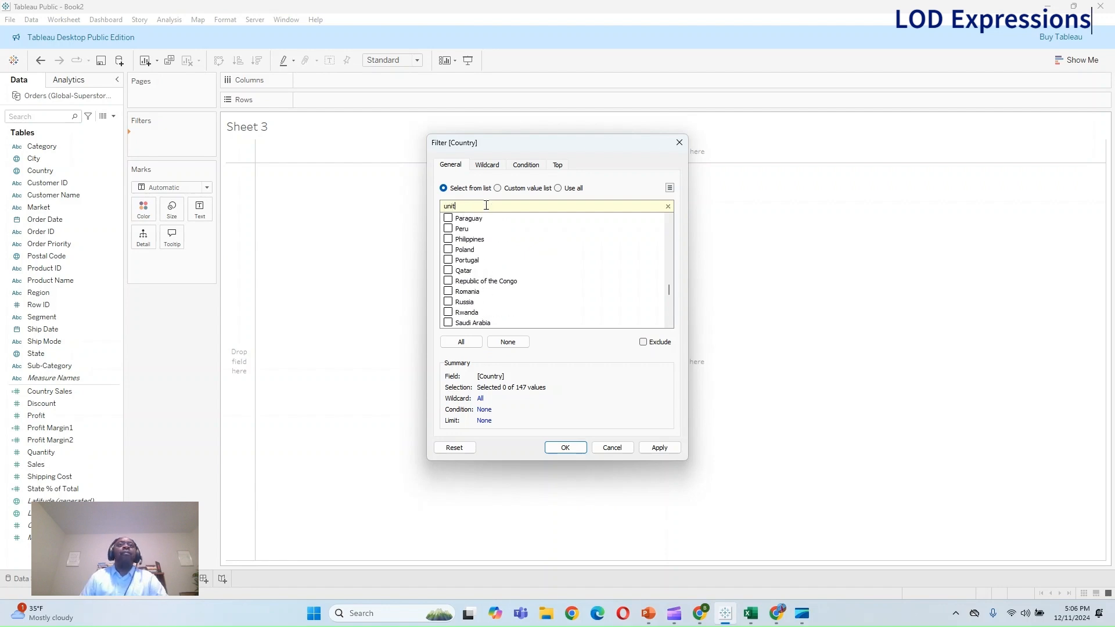
{"action": "left_click", "coordinate": [457, 239]}
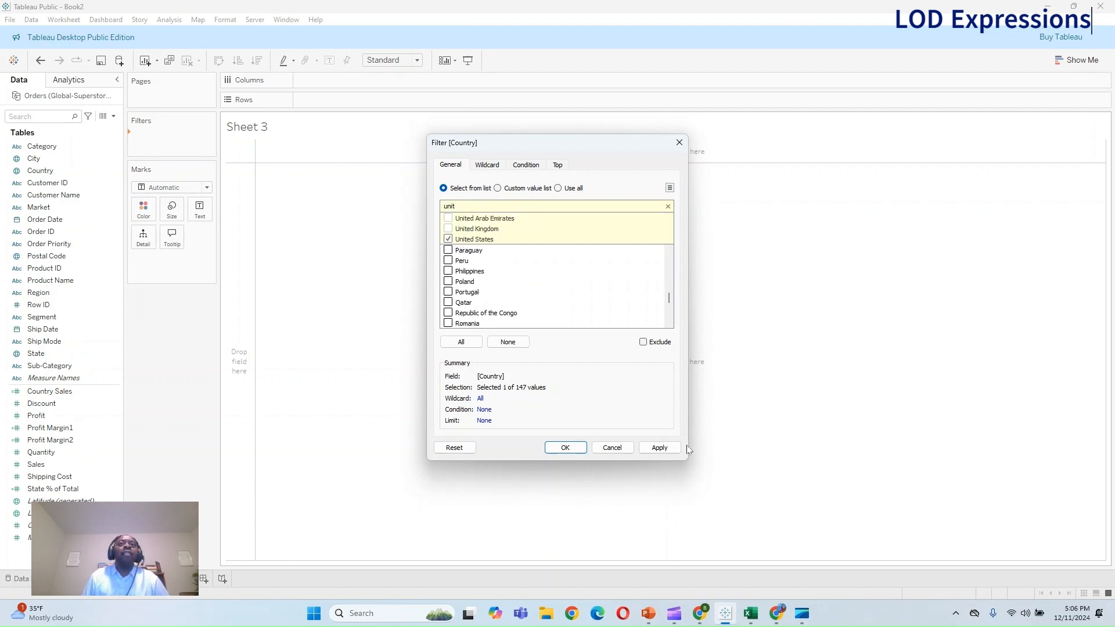
{"action": "left_click", "coordinate": [660, 448]}
{"action": "left_click", "coordinate": [565, 448]}
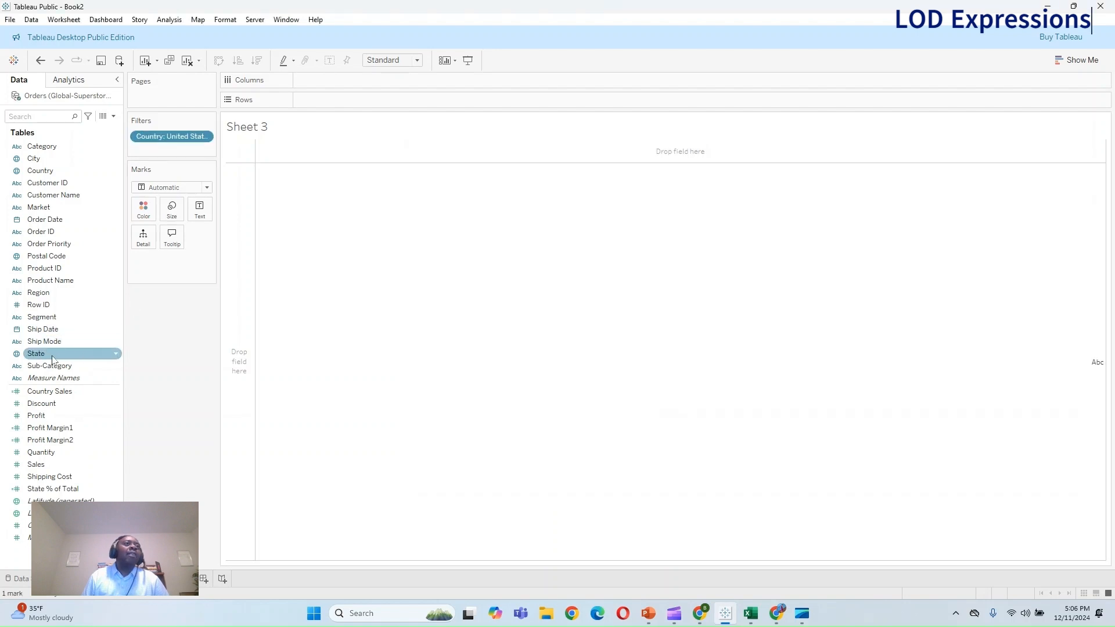
Step: Build a table of Sales by State with all members on rows, sorted in descending order of sales
{"action": "left_click_drag", "start_coordinate": [52, 359], "coordinate": [408, 103]}
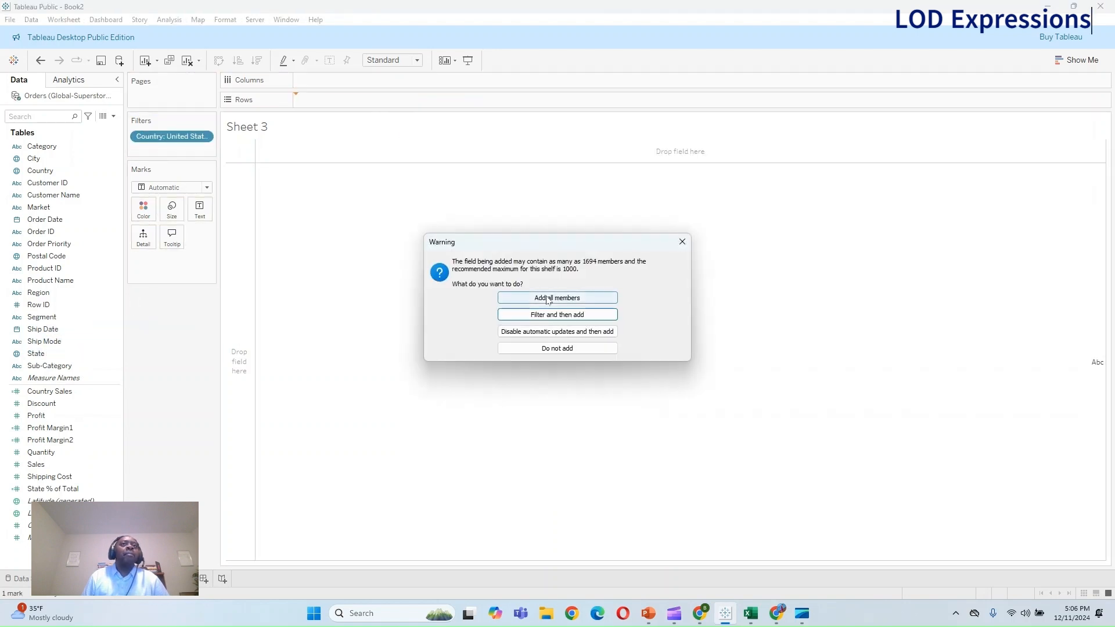
{"action": "left_click", "coordinate": [547, 300]}
{"action": "left_click", "coordinate": [56, 465]}
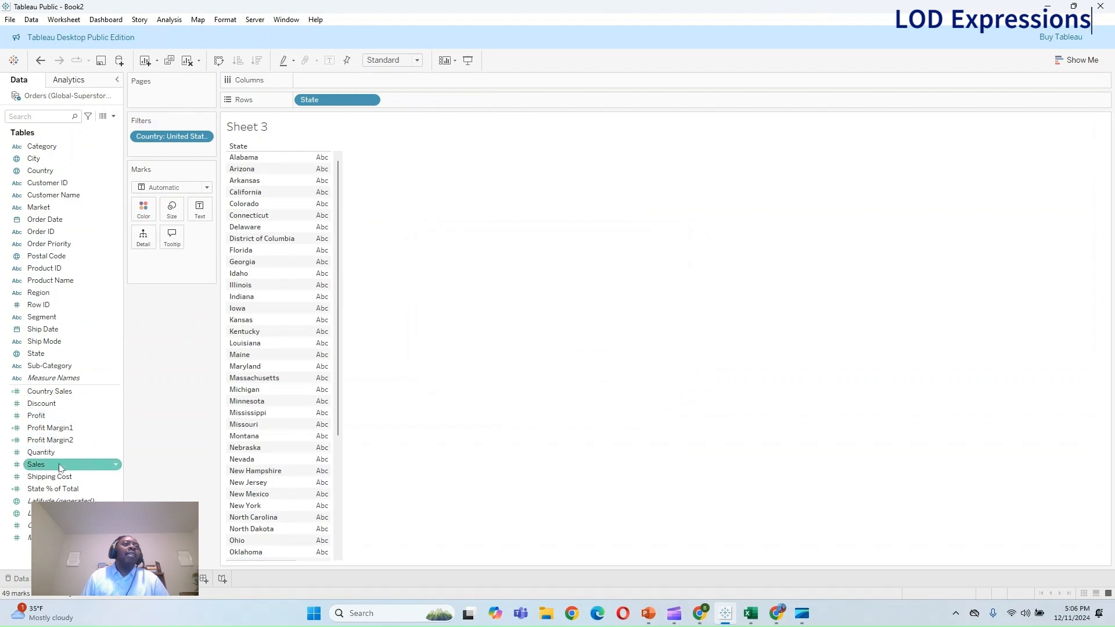
{"action": "double_click", "coordinate": [61, 468]}
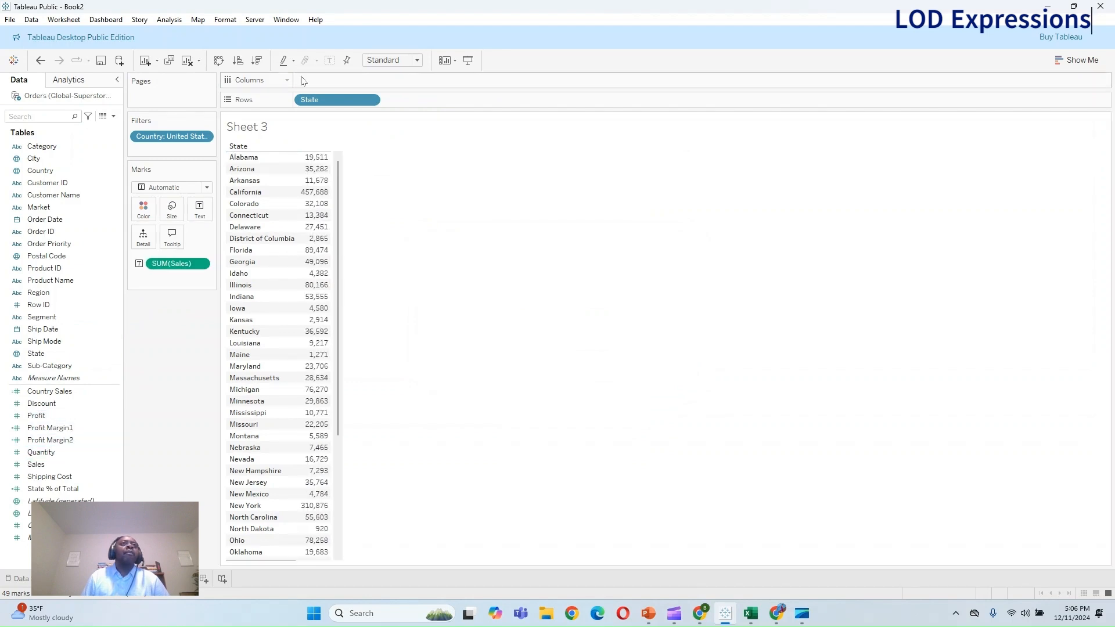
{"action": "left_click", "coordinate": [257, 60]}
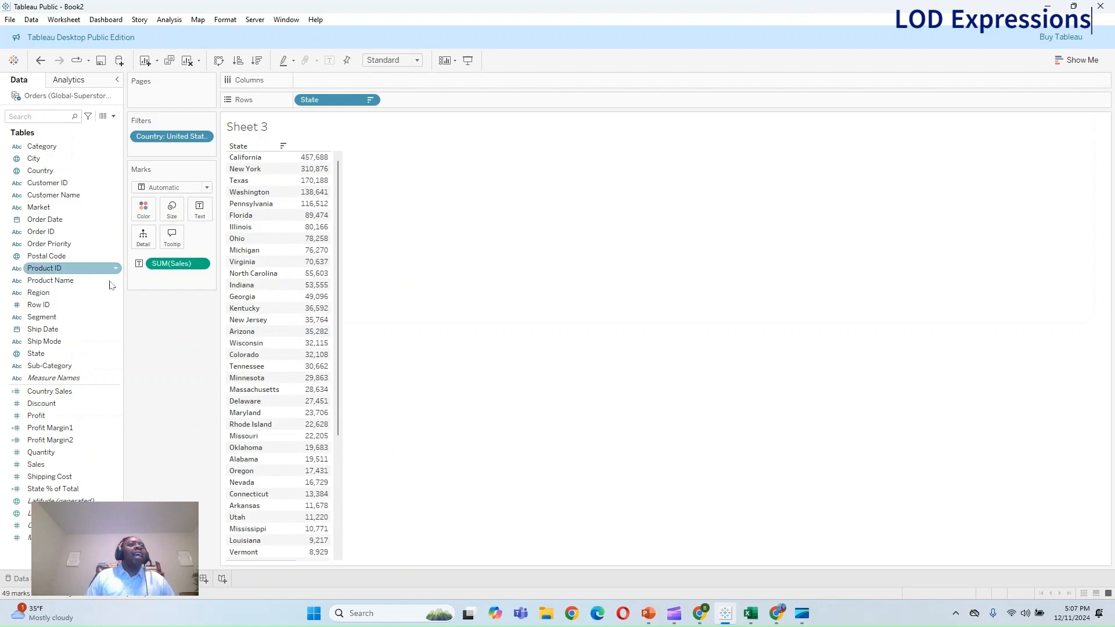
Step: Open the Country Sales calculated field for editing and comment out its existing formula with //
{"action": "type", "text": "count"}
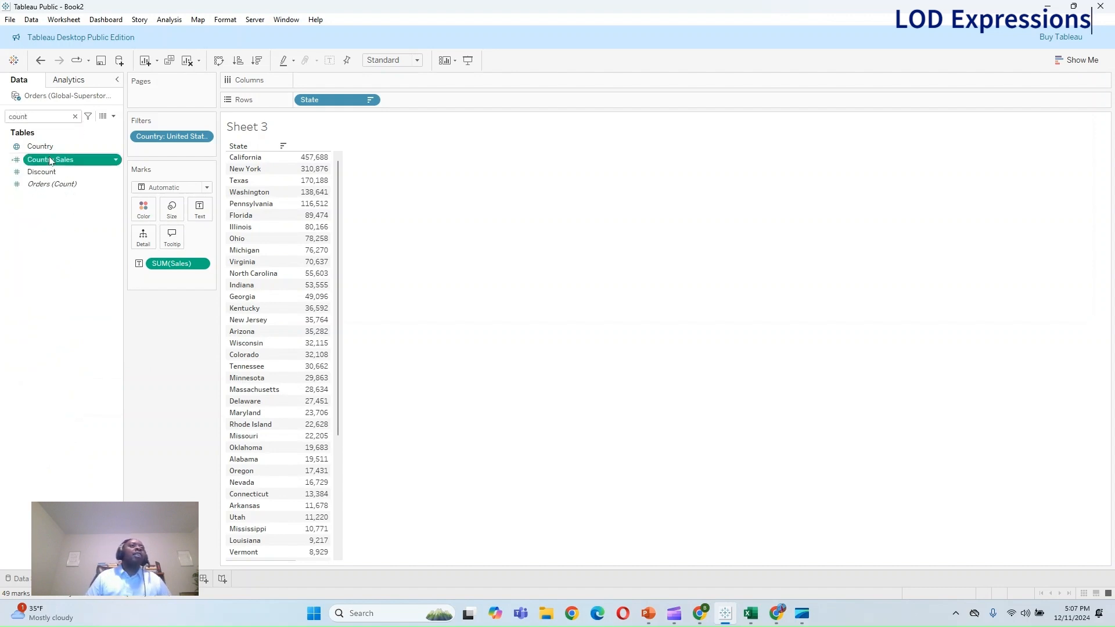
{"action": "right_click", "coordinate": [50, 158]}
{"action": "left_click", "coordinate": [103, 229]}
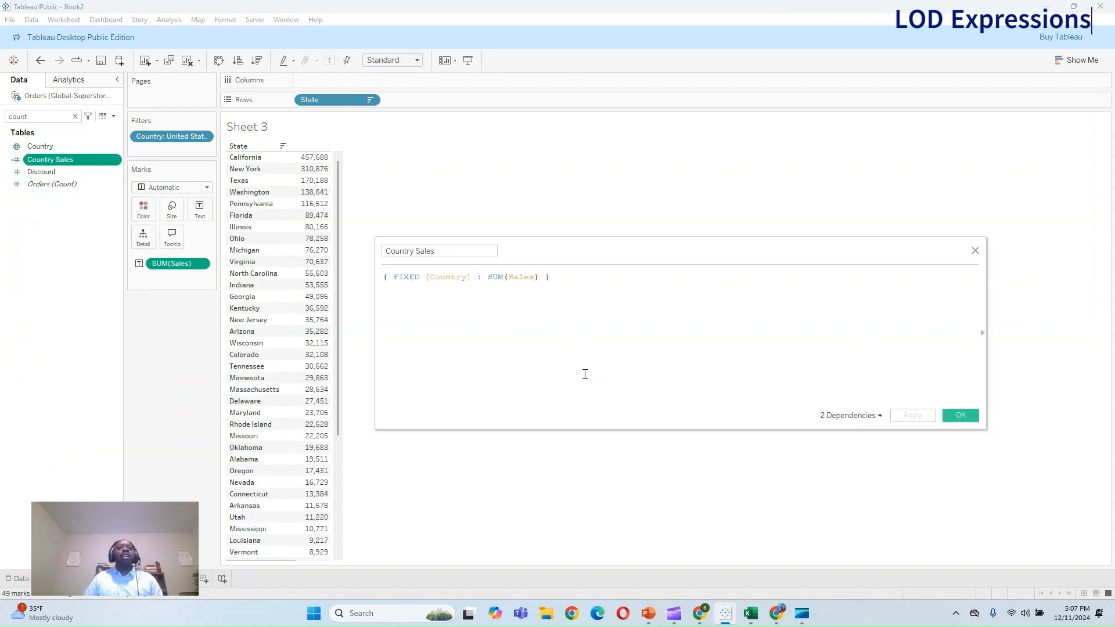
{"action": "scroll", "coordinate": [585, 374], "scroll_direction": "up", "scroll_amount": 1, "text": "ctrl"}
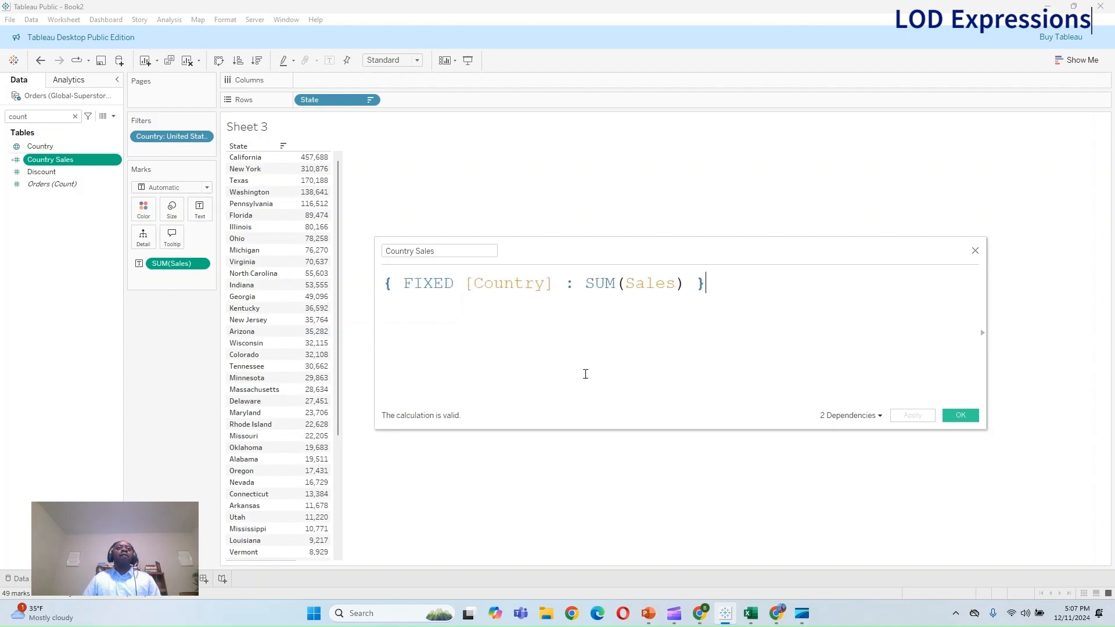
{"action": "left_click", "coordinate": [383, 284]}
{"action": "type", "text": "/"}
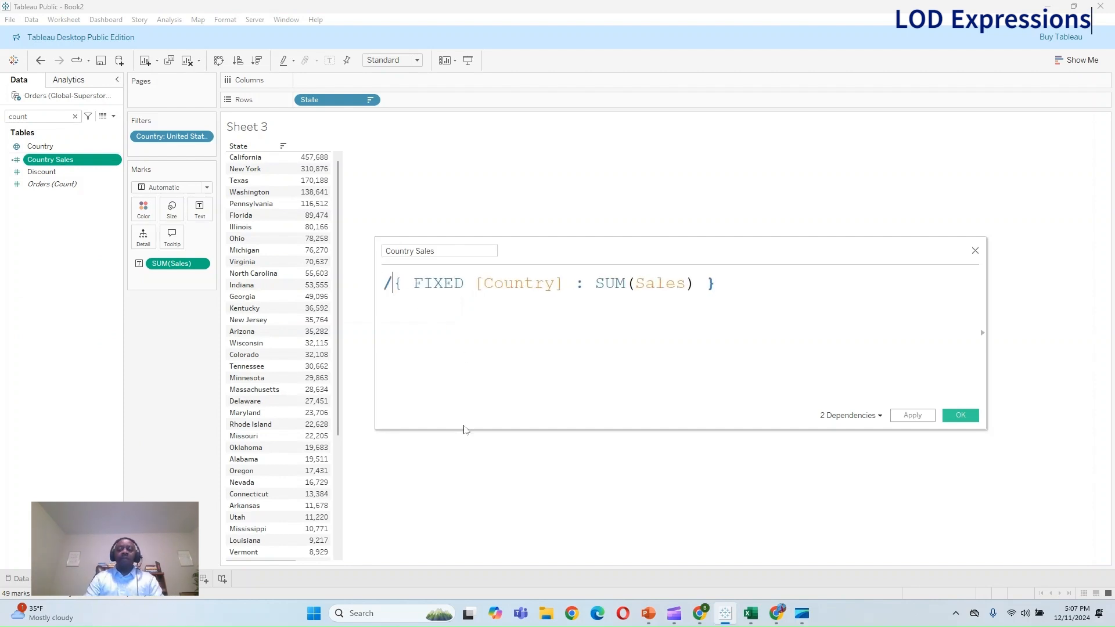
{"action": "type", "text": "/"}
{"action": "key", "text": "End"}
{"action": "key", "text": "Return"}
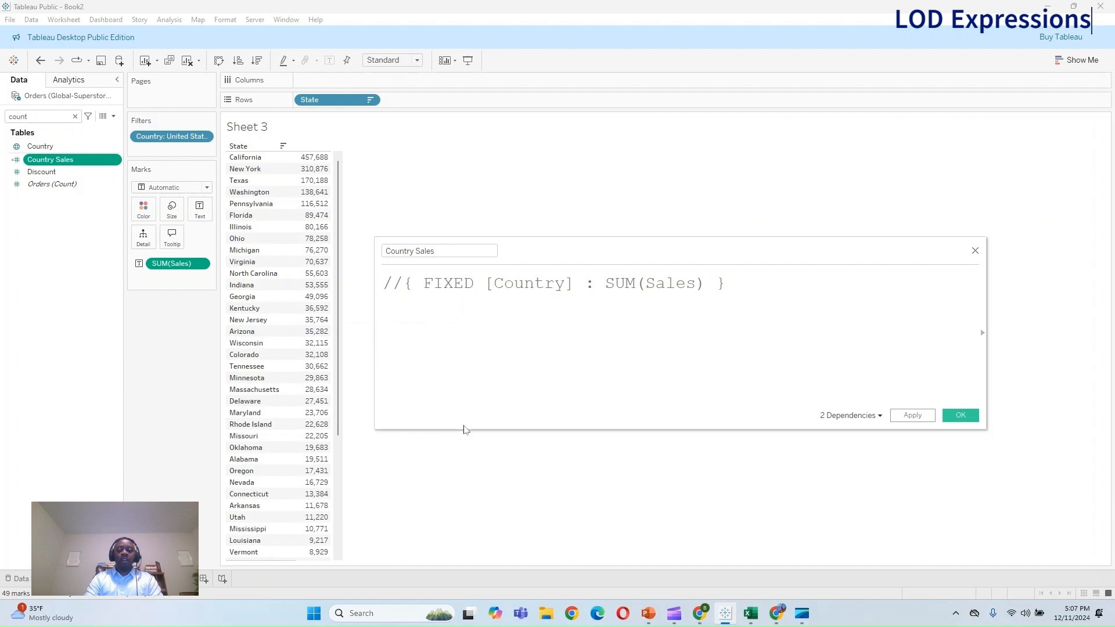
Step: Enter the formula { FIXED [Country] : SUM([Sales])} below the commented line and save the Country Sales field
{"action": "key", "text": "Return"}
{"action": "type", "text": "FIX"}
{"action": "key", "text": "Return"}
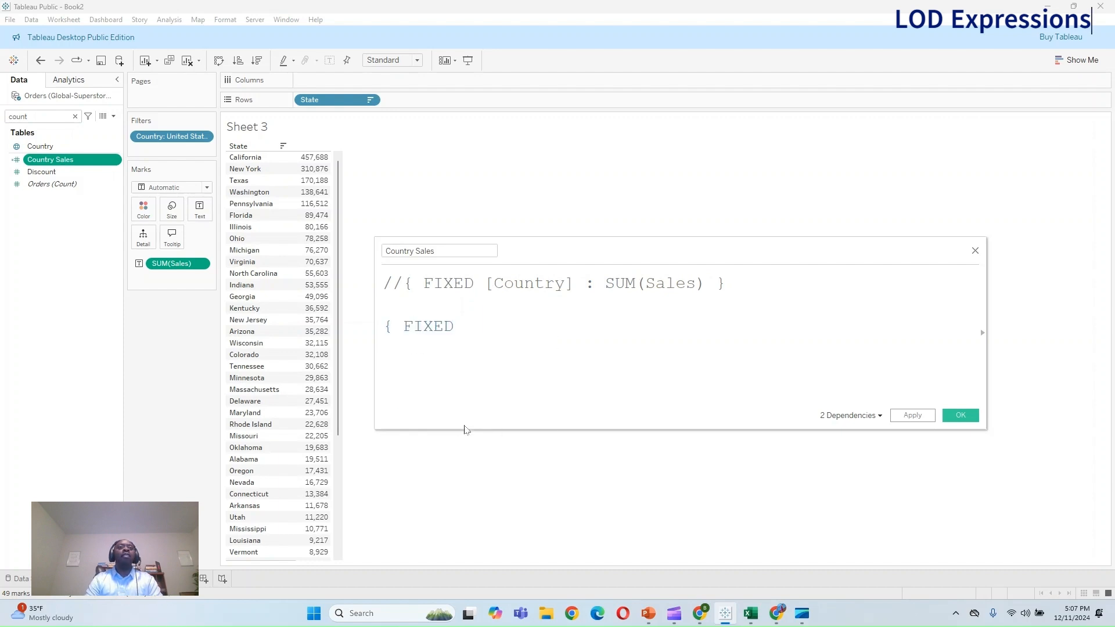
{"action": "type", "text": "COUN"}
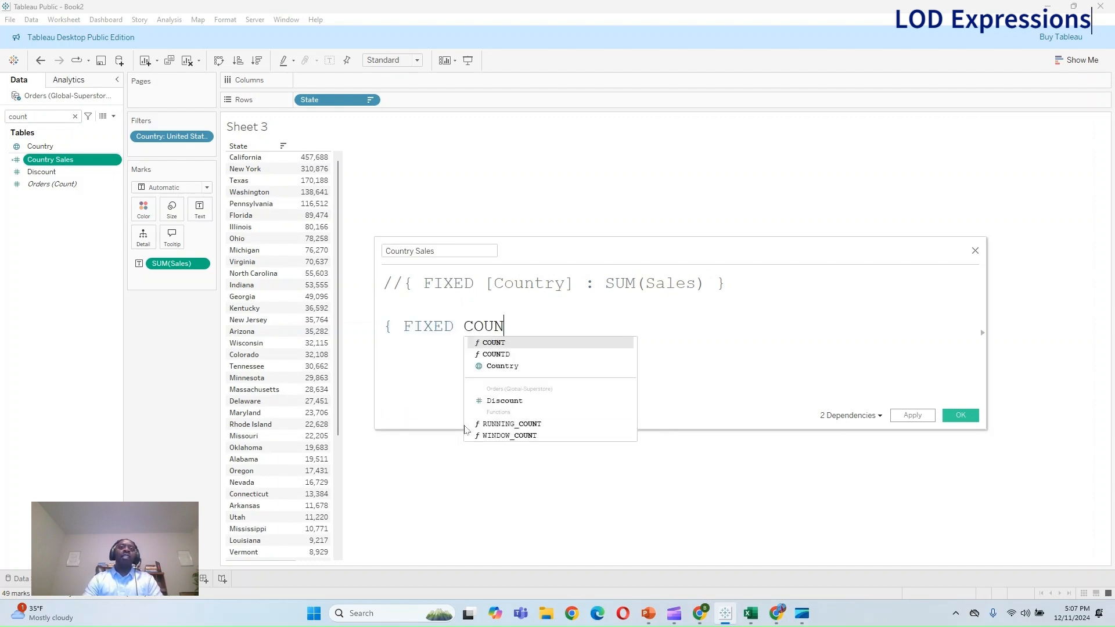
{"action": "key", "text": "Down"}
{"action": "key", "text": "Down"}
{"action": "key", "text": "Return"}
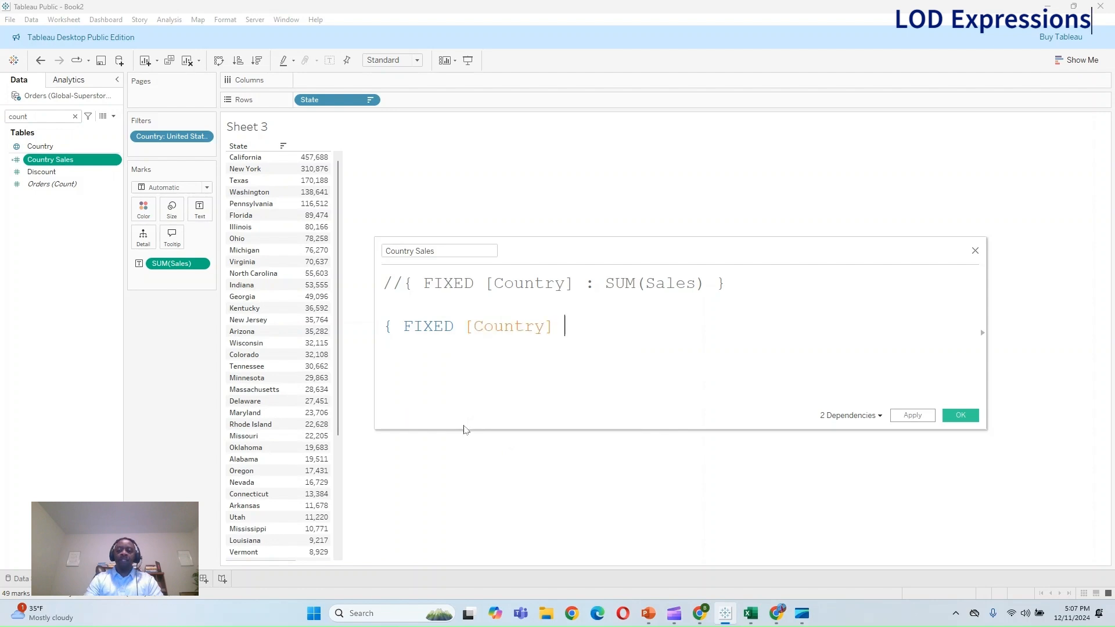
{"action": "type", "text": ": SUM"}
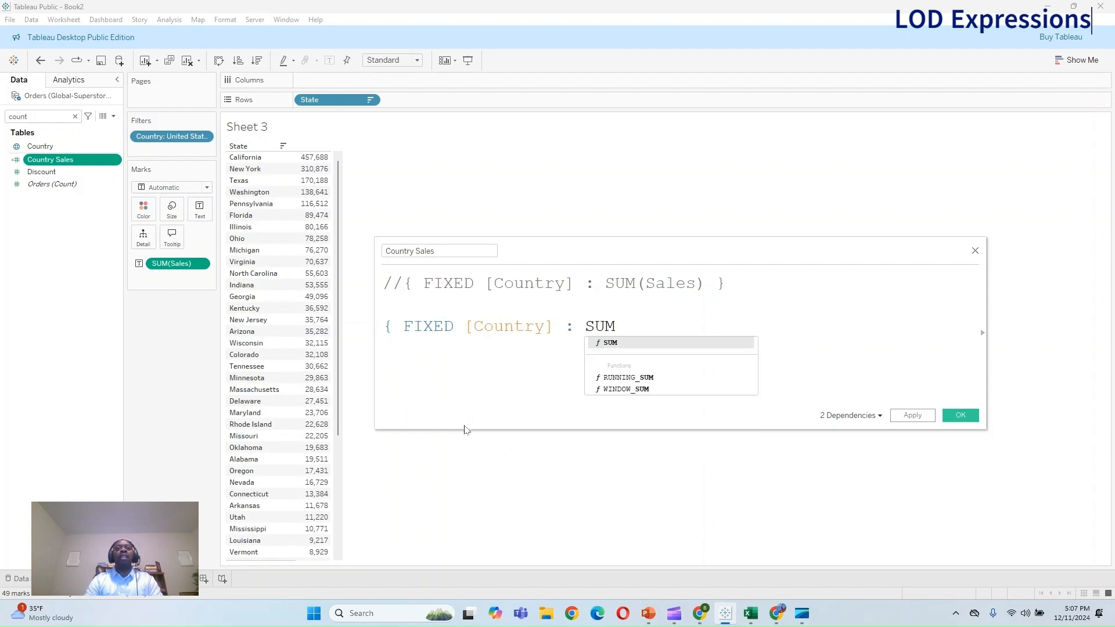
{"action": "type", "text": "([Sales"}
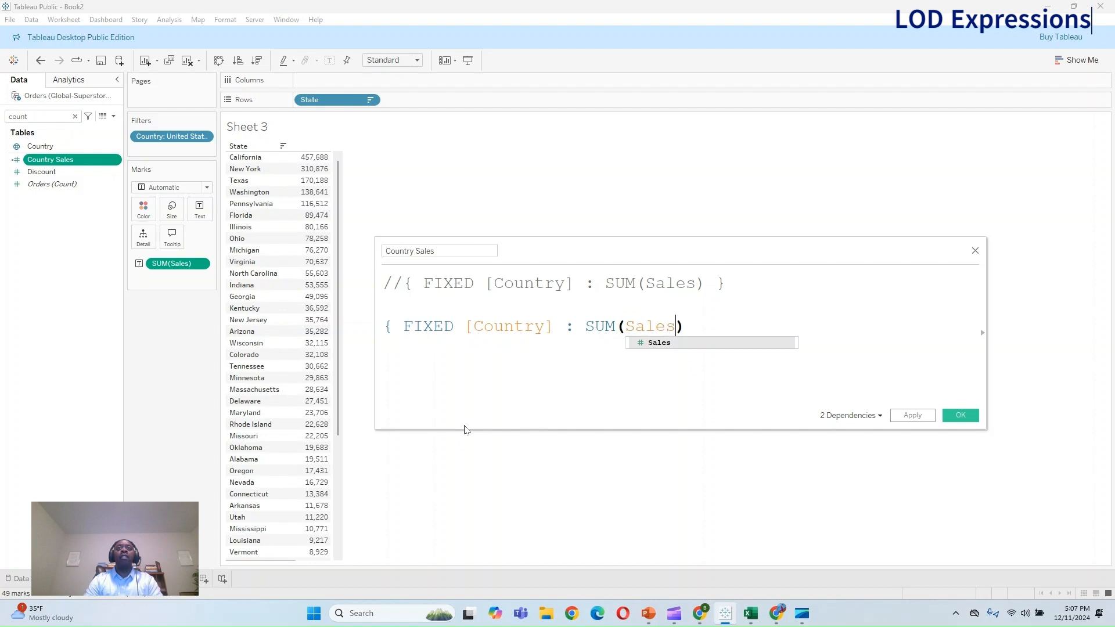
{"action": "key", "text": "Return"}
{"action": "type", "text": "}"}
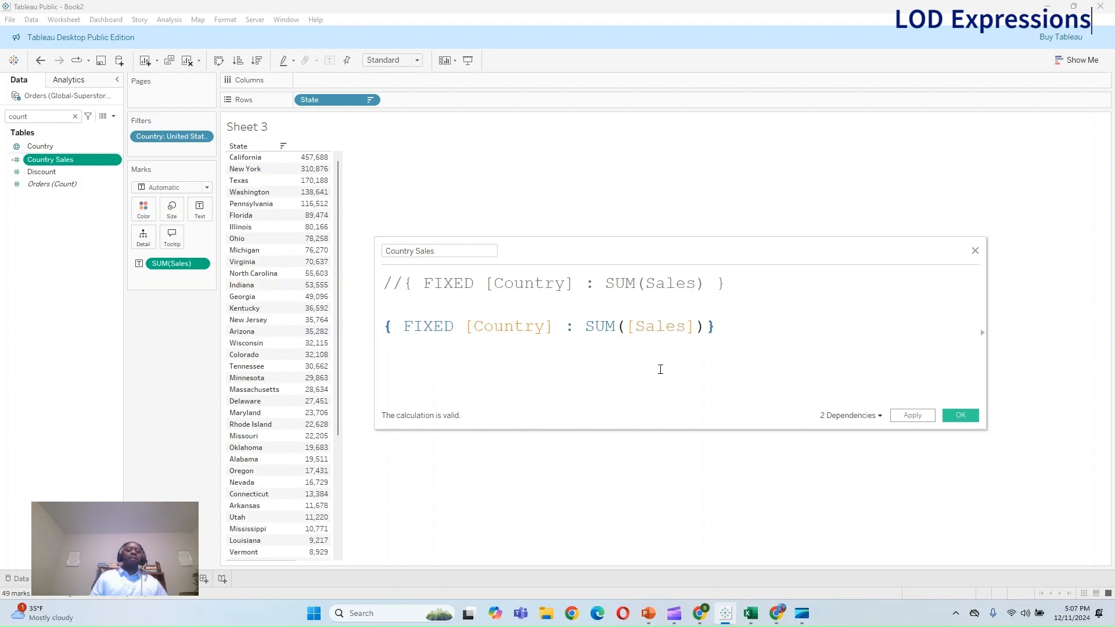
{"action": "left_click", "coordinate": [959, 415]}
Step: Add Country Sales as text to the state table and place Measure Names on the columns
{"action": "left_click_drag", "start_coordinate": [47, 160], "coordinate": [198, 216]}
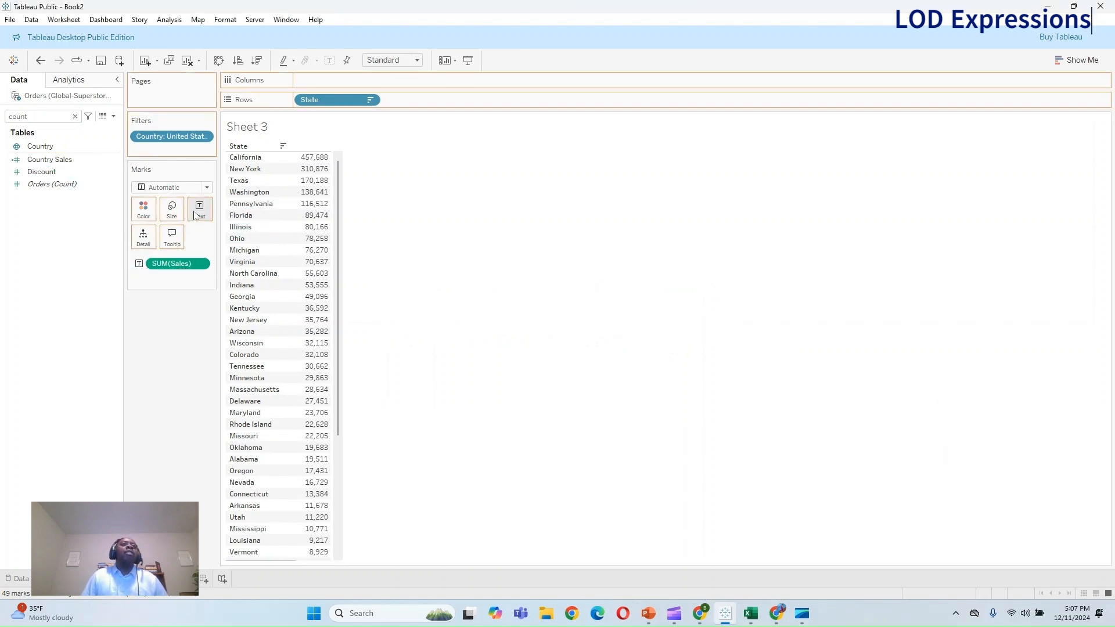
{"action": "left_click", "coordinate": [75, 116]}
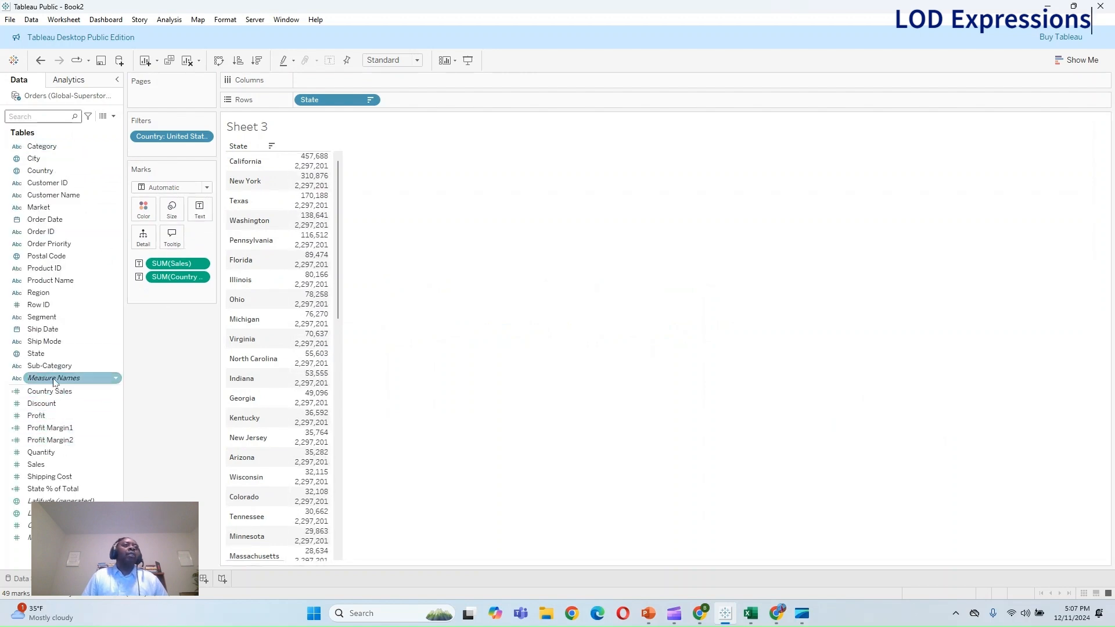
{"action": "left_click_drag", "start_coordinate": [52, 378], "coordinate": [344, 81]}
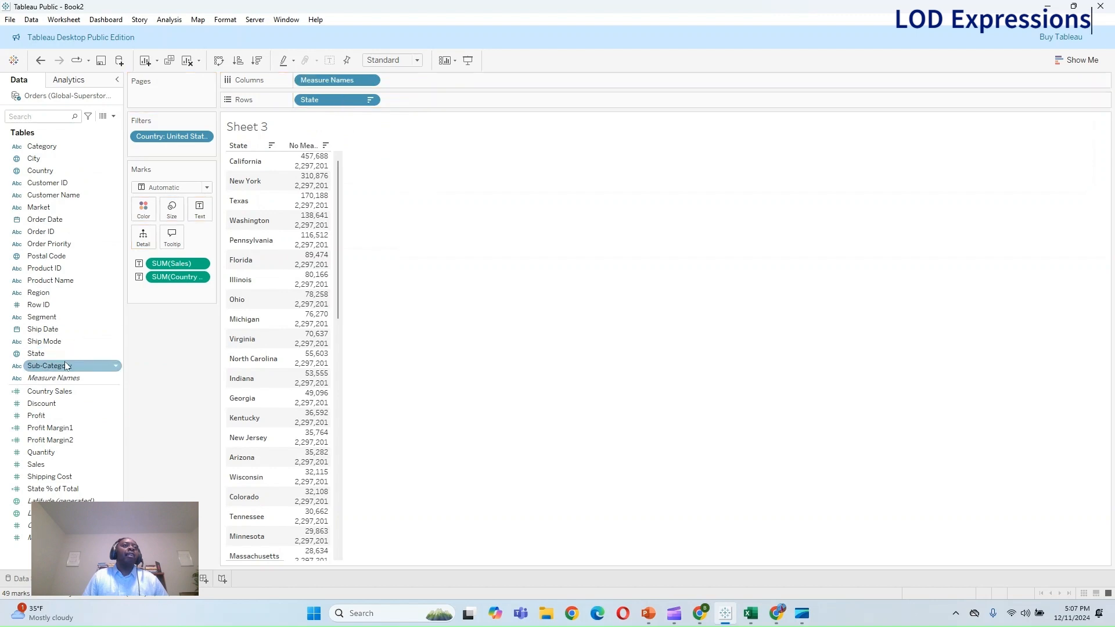
Step: Show Measure Values as the state table's text and remove every measure except Country Sales and Sales
{"action": "left_click_drag", "start_coordinate": [89, 486], "coordinate": [204, 207]}
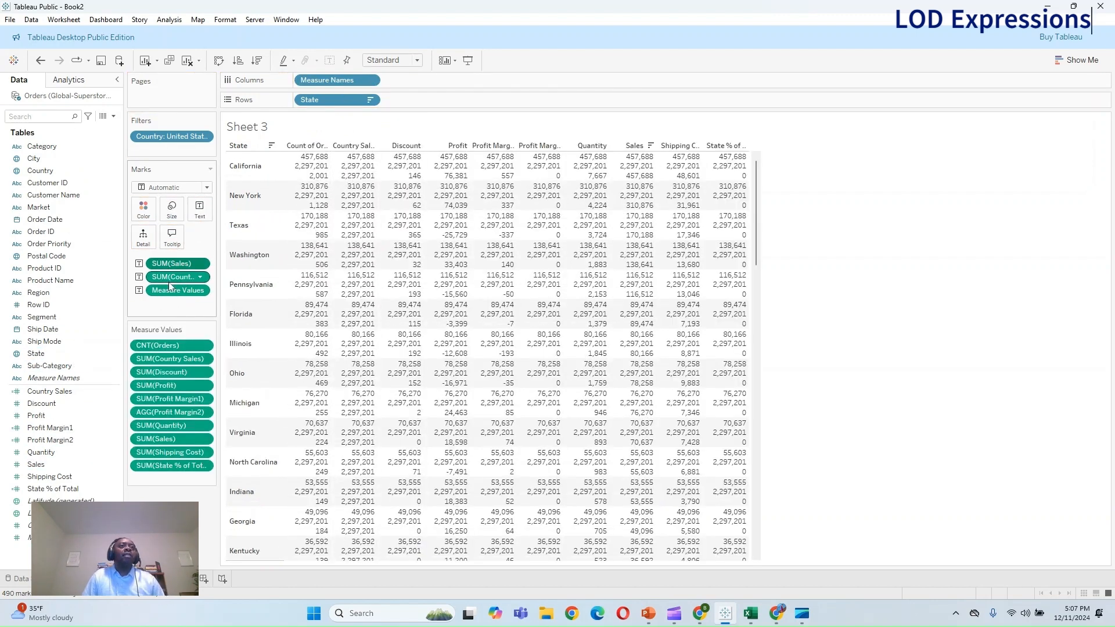
{"action": "left_click_drag", "start_coordinate": [170, 277], "coordinate": [163, 497]}
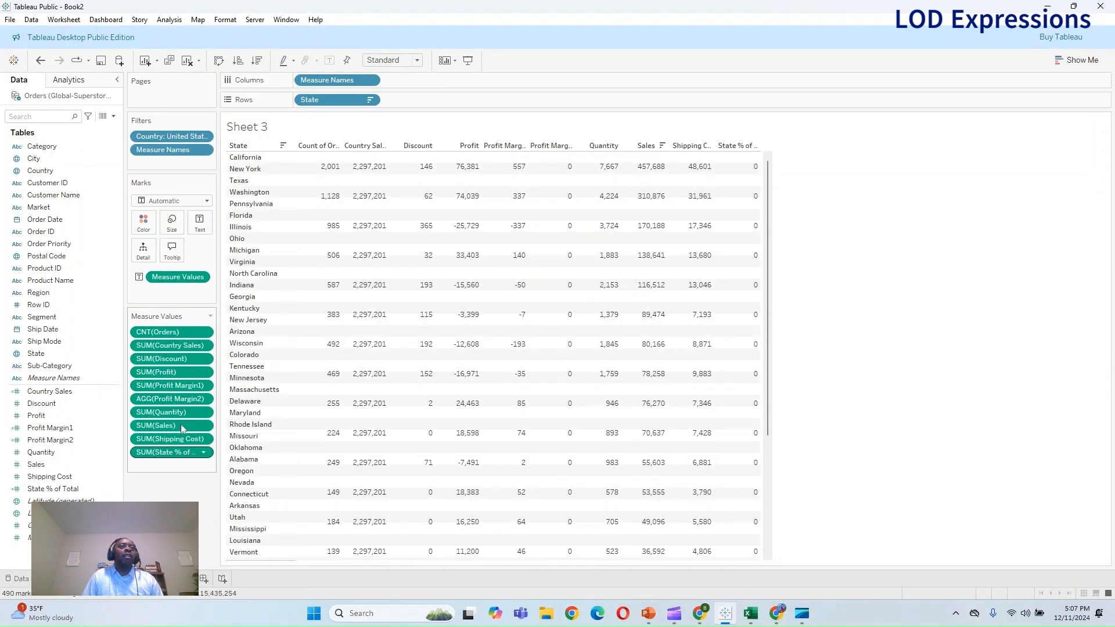
{"action": "left_click", "coordinate": [176, 360]}
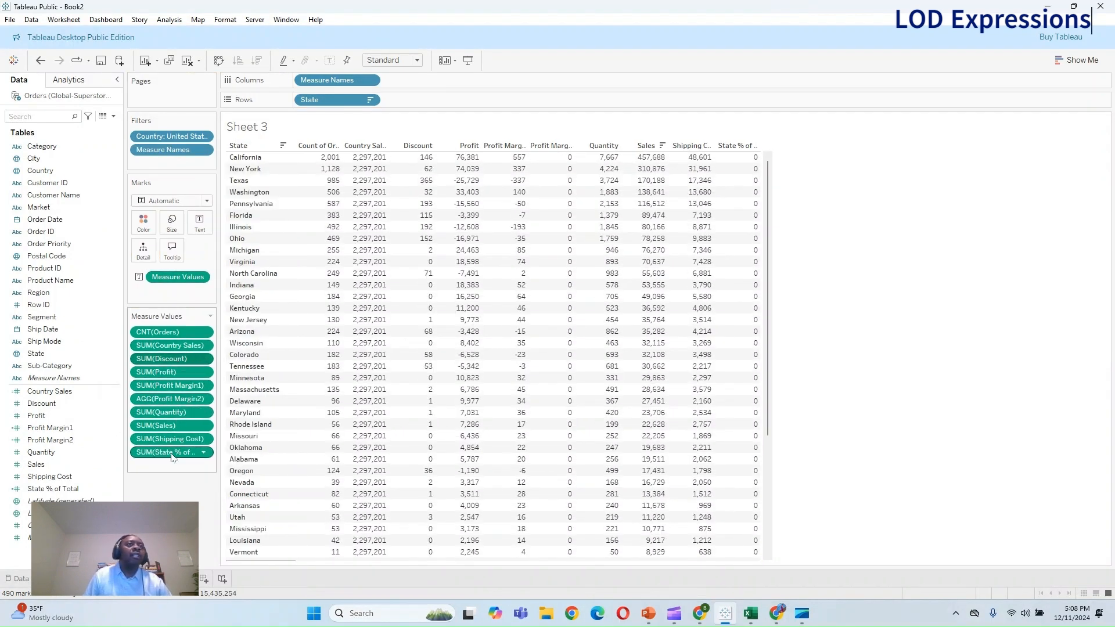
{"action": "left_click", "coordinate": [175, 415], "text": "shift"}
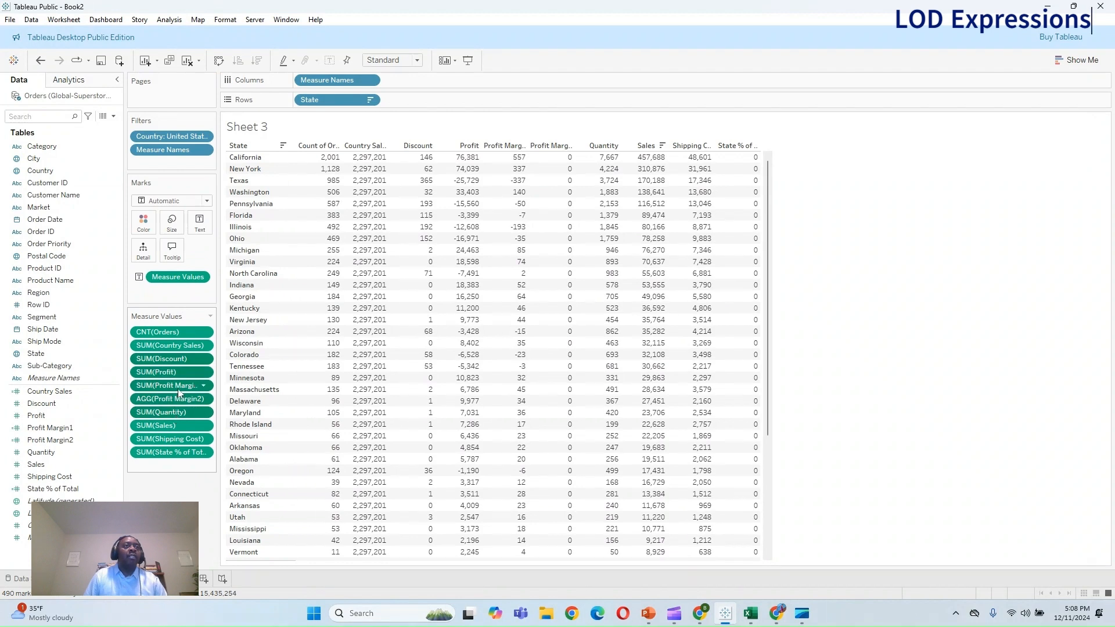
{"action": "left_click_drag", "start_coordinate": [179, 392], "coordinate": [173, 514]}
{"action": "left_click", "coordinate": [174, 372]}
{"action": "left_click", "coordinate": [174, 386], "text": "shift"}
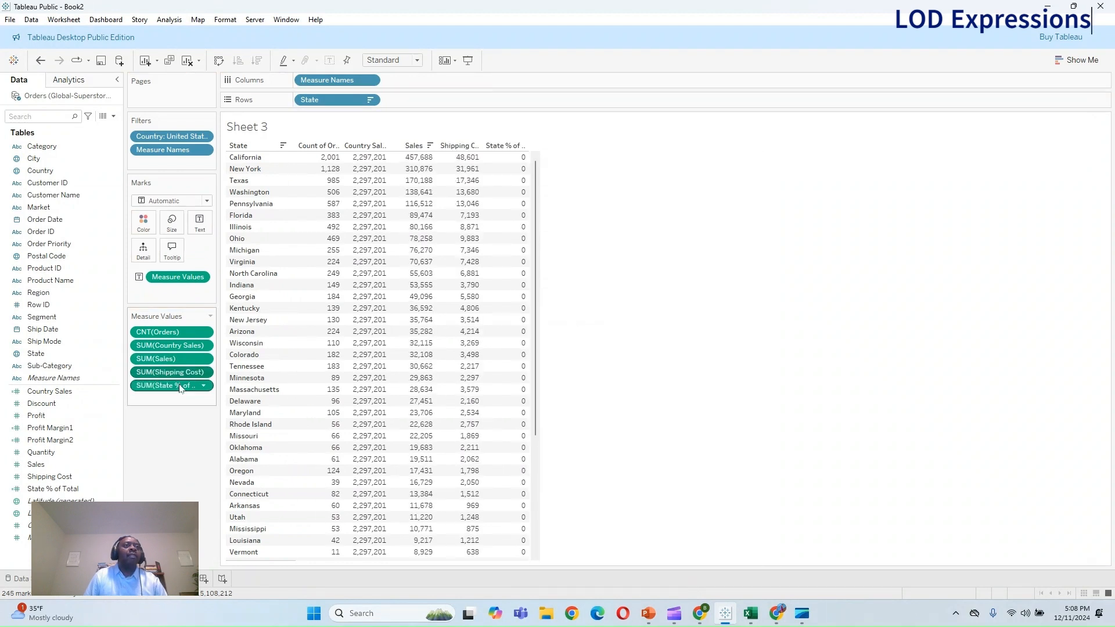
{"action": "left_click_drag", "start_coordinate": [178, 386], "coordinate": [185, 438]}
{"action": "left_click", "coordinate": [174, 332]}
{"action": "left_click_drag", "start_coordinate": [174, 332], "coordinate": [174, 427]}
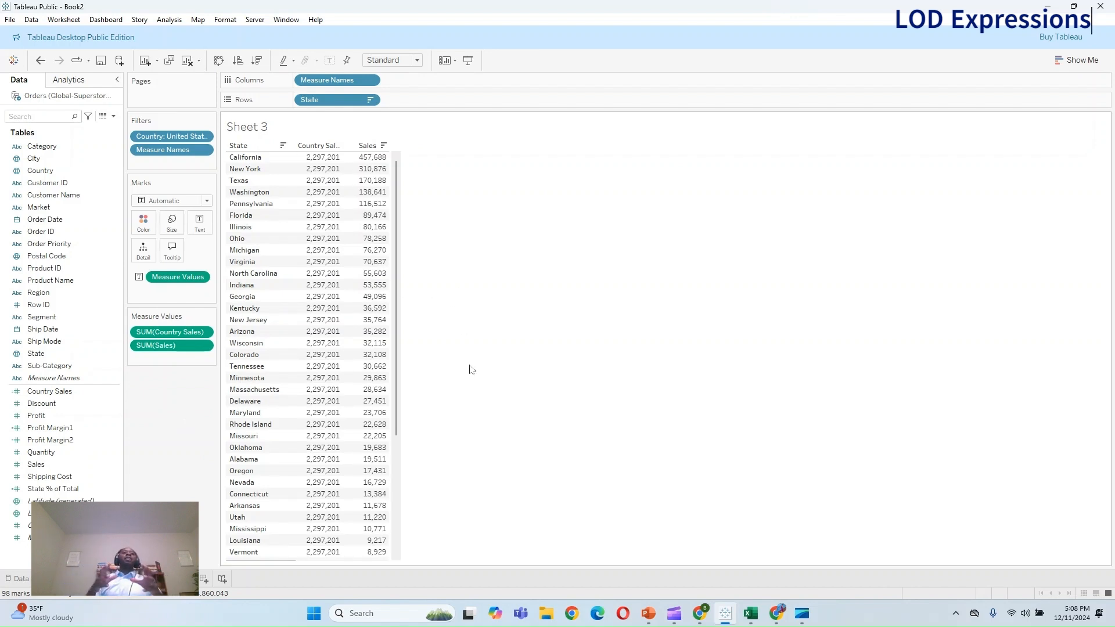
Step: Review the State % of Total formula without changing it, and add that field to the state table's measure values
{"action": "mouse_move", "coordinate": [323, 165]}
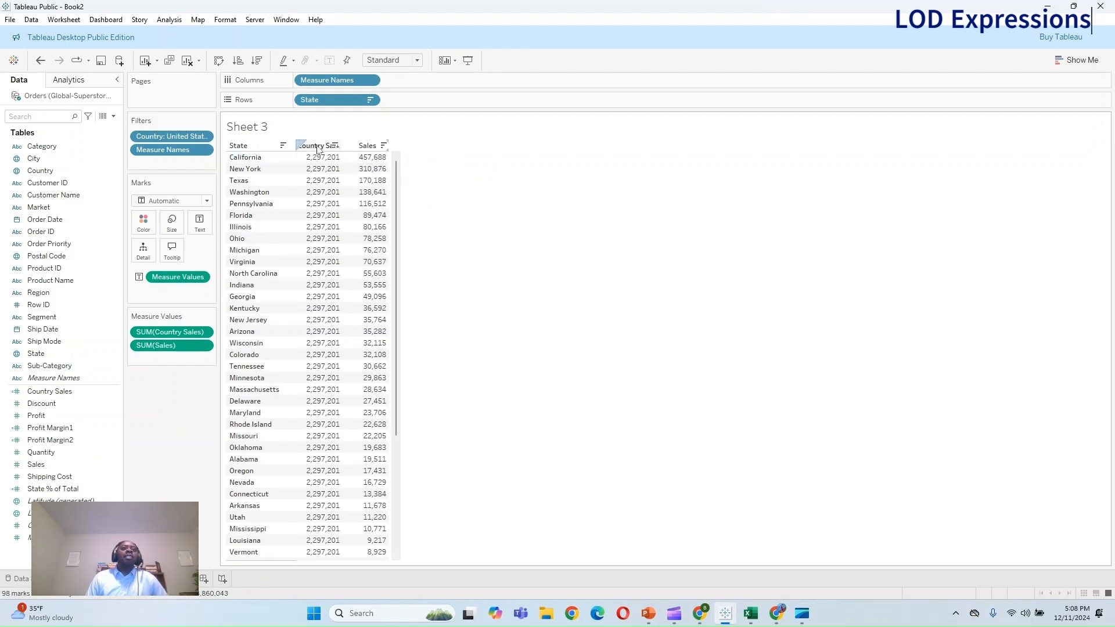
{"action": "scroll", "coordinate": [324, 398], "scroll_direction": "down", "scroll_amount": 5}
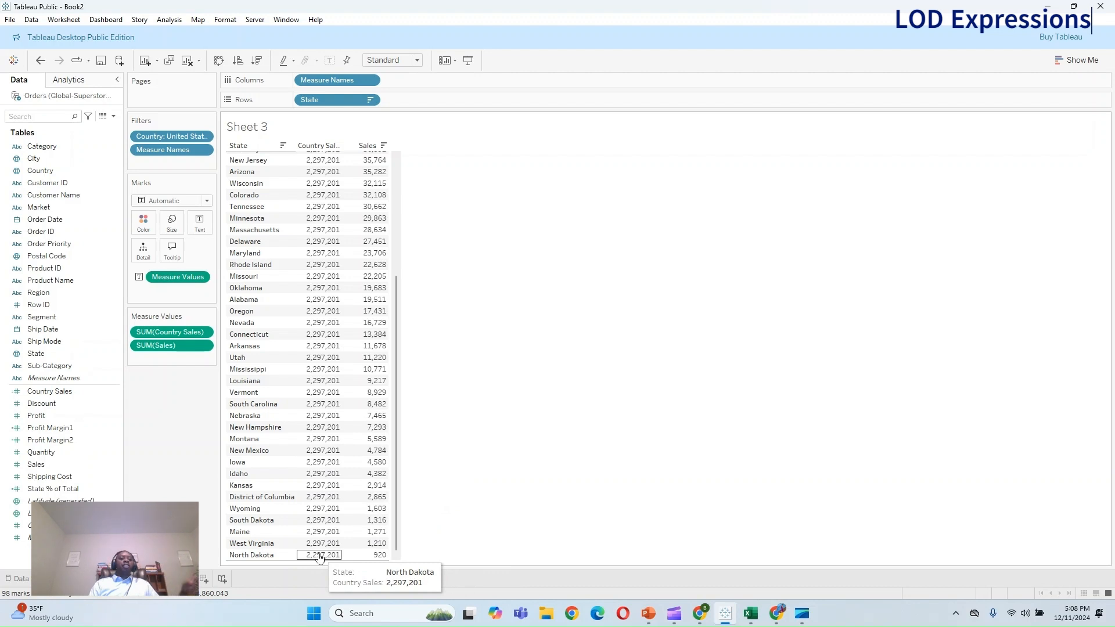
{"action": "left_click", "coordinate": [55, 493]}
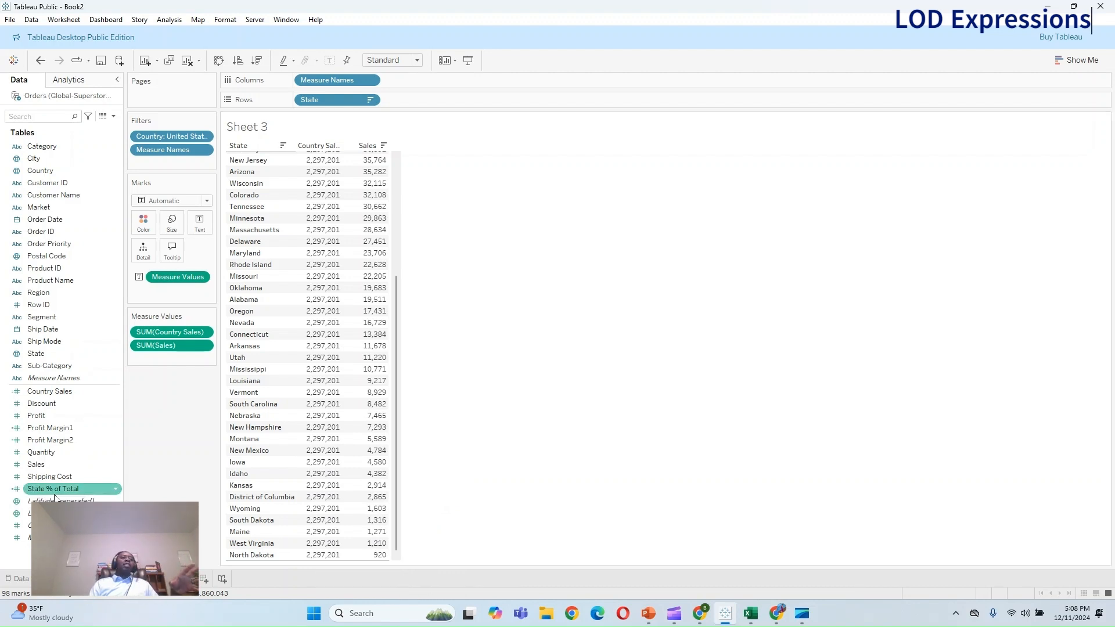
{"action": "right_click", "coordinate": [51, 491]}
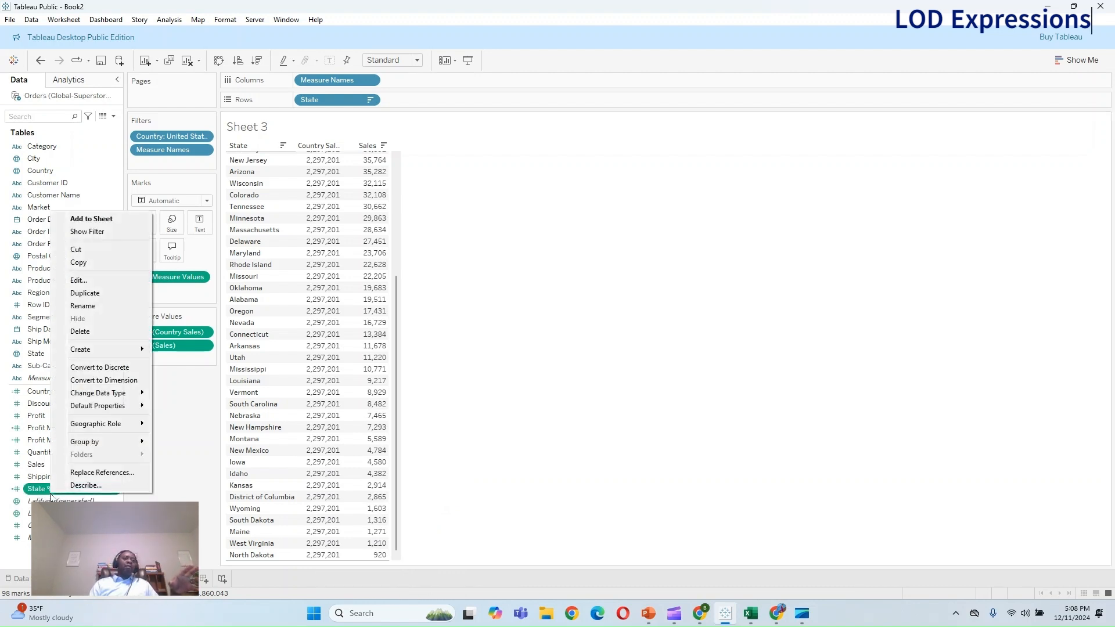
{"action": "left_click", "coordinate": [91, 285]}
{"action": "left_click_drag", "start_coordinate": [503, 244], "coordinate": [622, 249]}
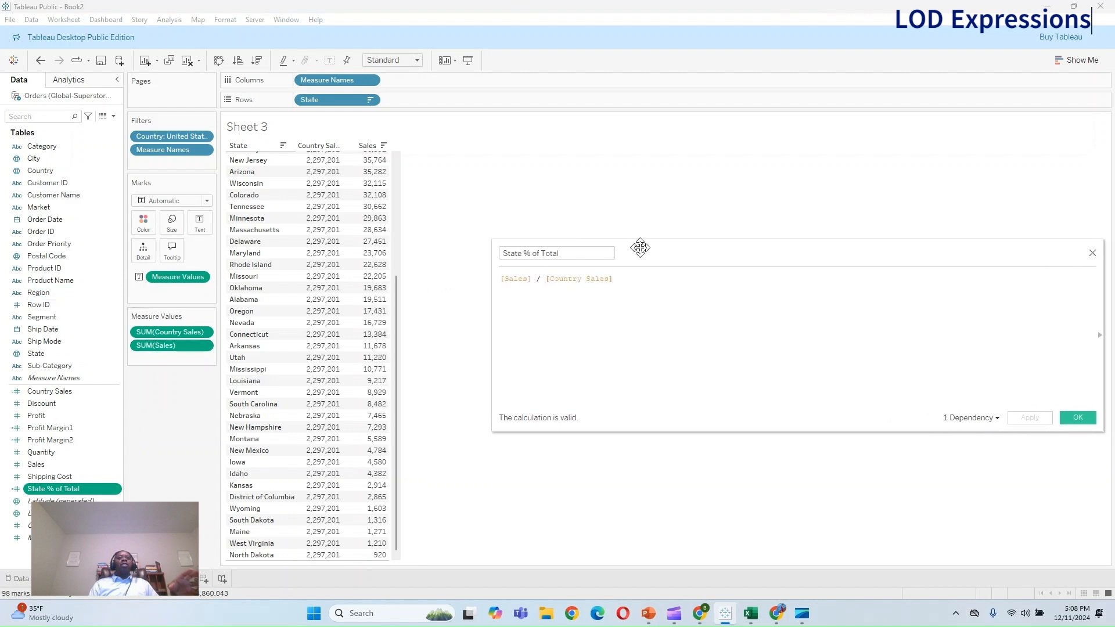
{"action": "left_click", "coordinate": [1076, 418]}
{"action": "left_click_drag", "start_coordinate": [51, 488], "coordinate": [163, 357]}
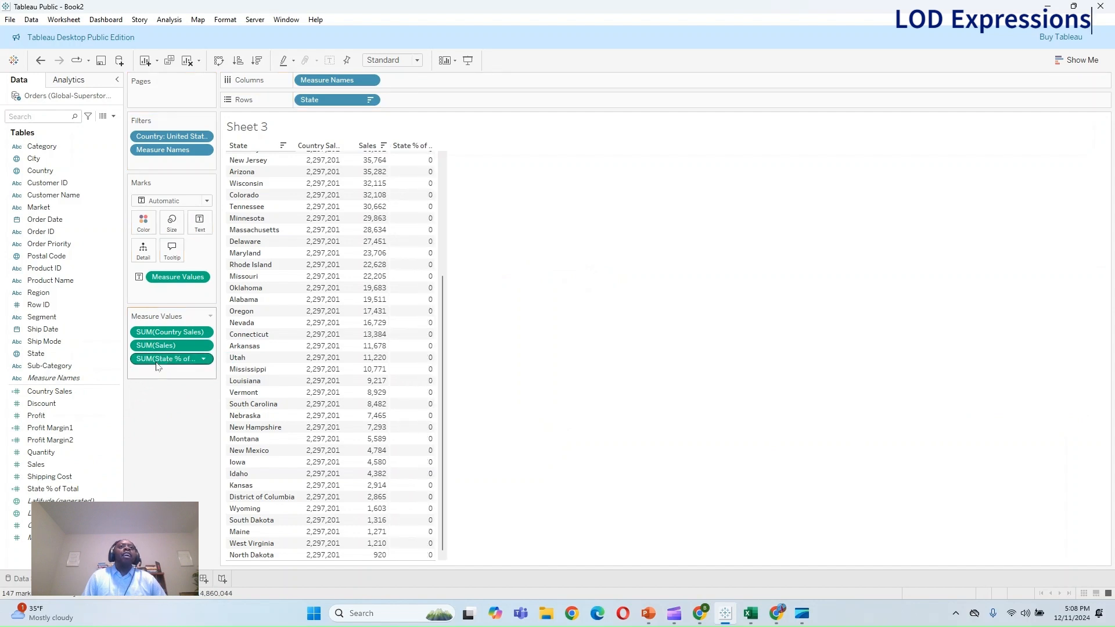
Step: Format State % of Total as a percentage with 2 decimal places and close the formatting pane
{"action": "right_click", "coordinate": [157, 367]}
{"action": "left_click", "coordinate": [191, 417]}
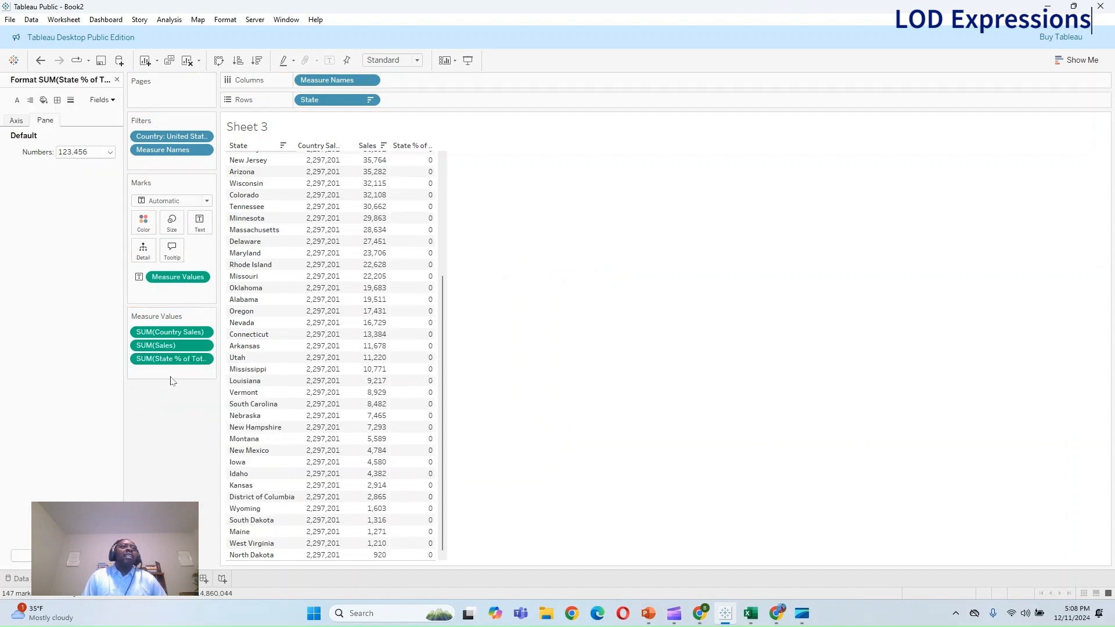
{"action": "left_click", "coordinate": [110, 152]}
{"action": "left_click", "coordinate": [150, 223]}
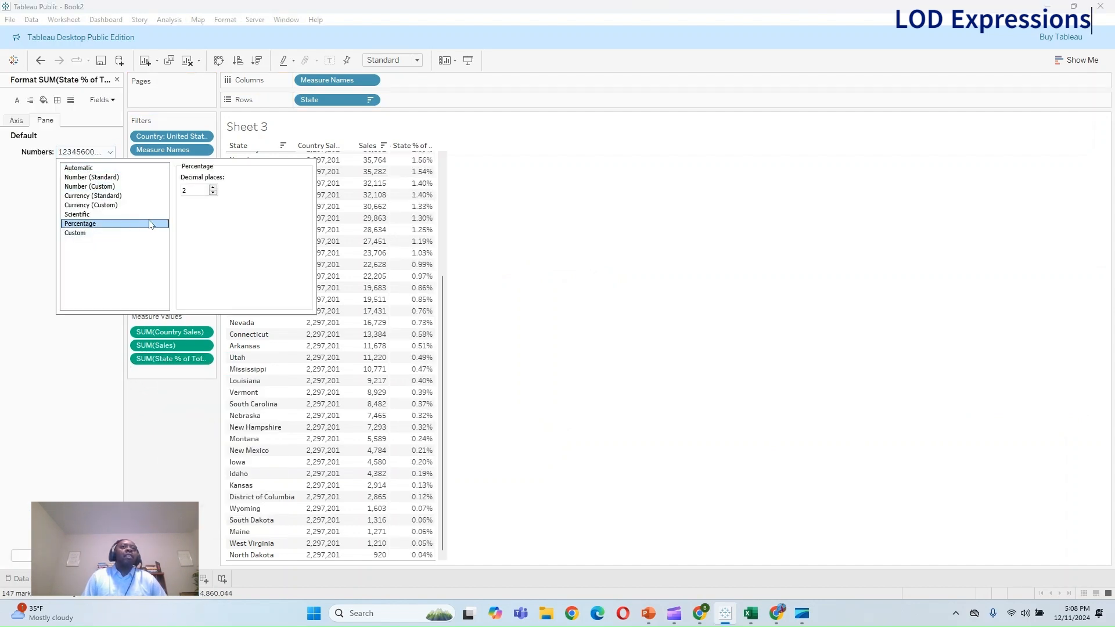
{"action": "left_click", "coordinate": [693, 312]}
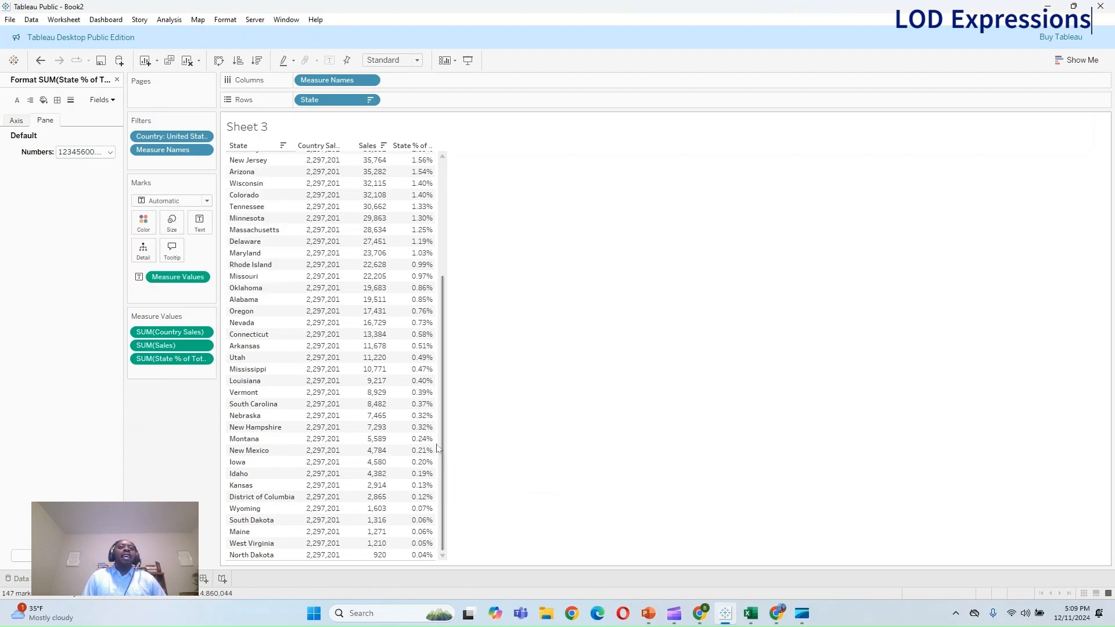
{"action": "left_click_drag", "start_coordinate": [444, 439], "coordinate": [445, 253]}
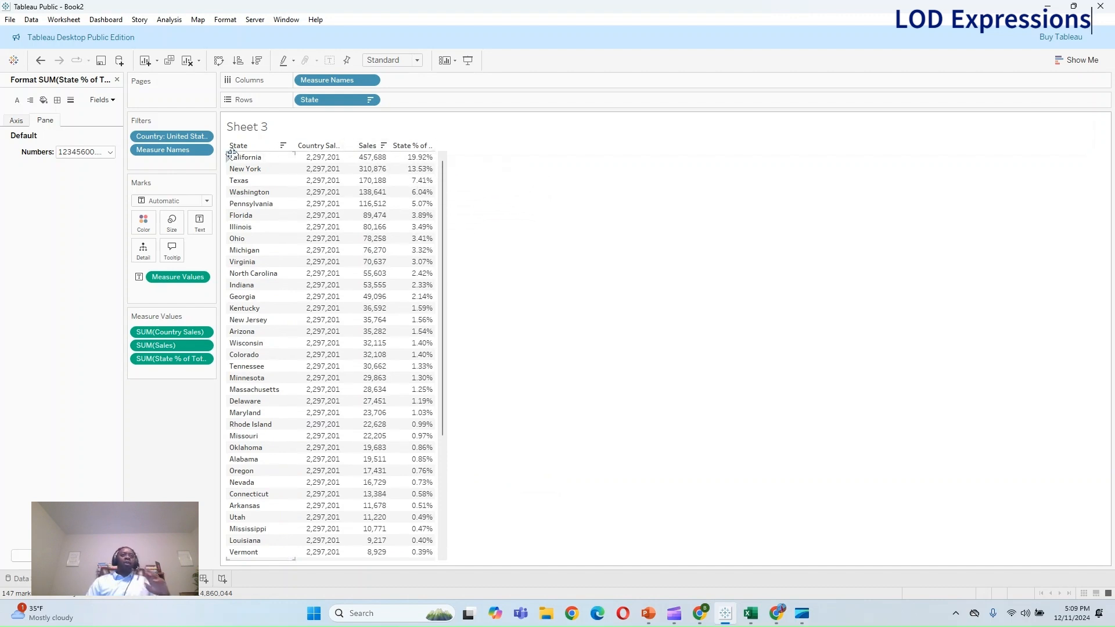
{"action": "scroll", "coordinate": [314, 372], "scroll_direction": "down", "scroll_amount": 5}
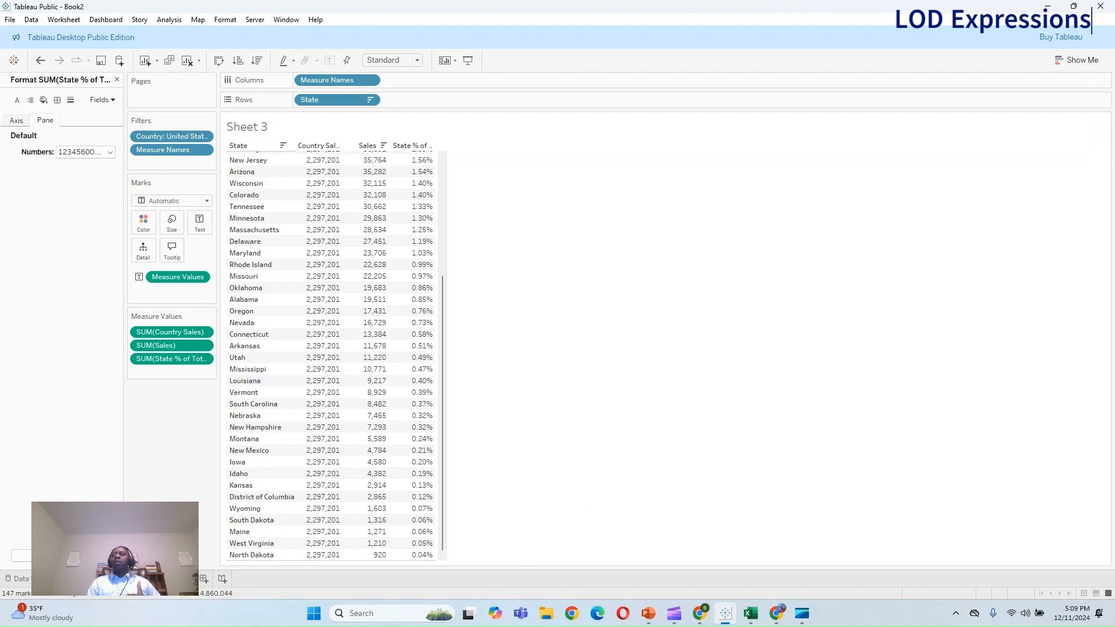
{"action": "key", "text": "alt+Tab"}
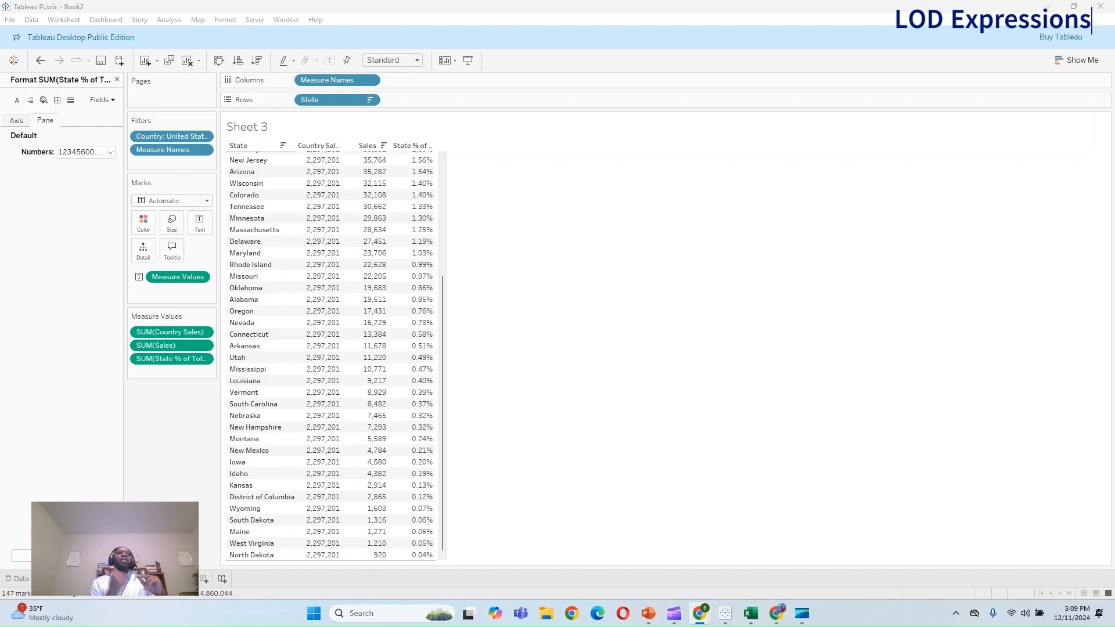
{"action": "left_click", "coordinate": [116, 80]}
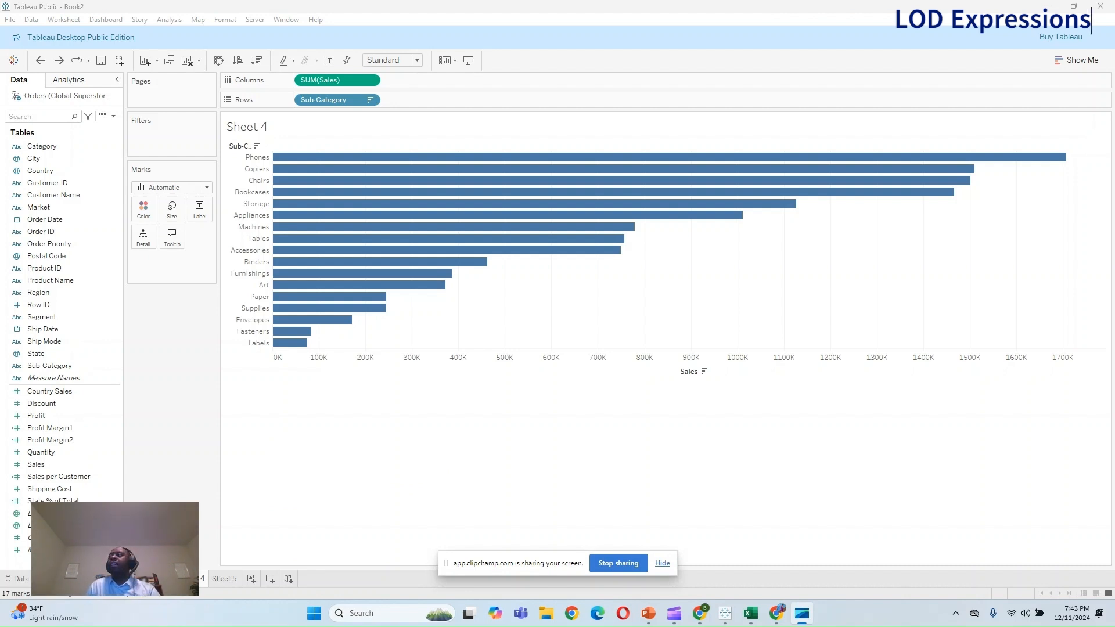
Step: Show mark labels on all bars of the Sub-Category sales chart
{"action": "left_click", "coordinate": [662, 563]}
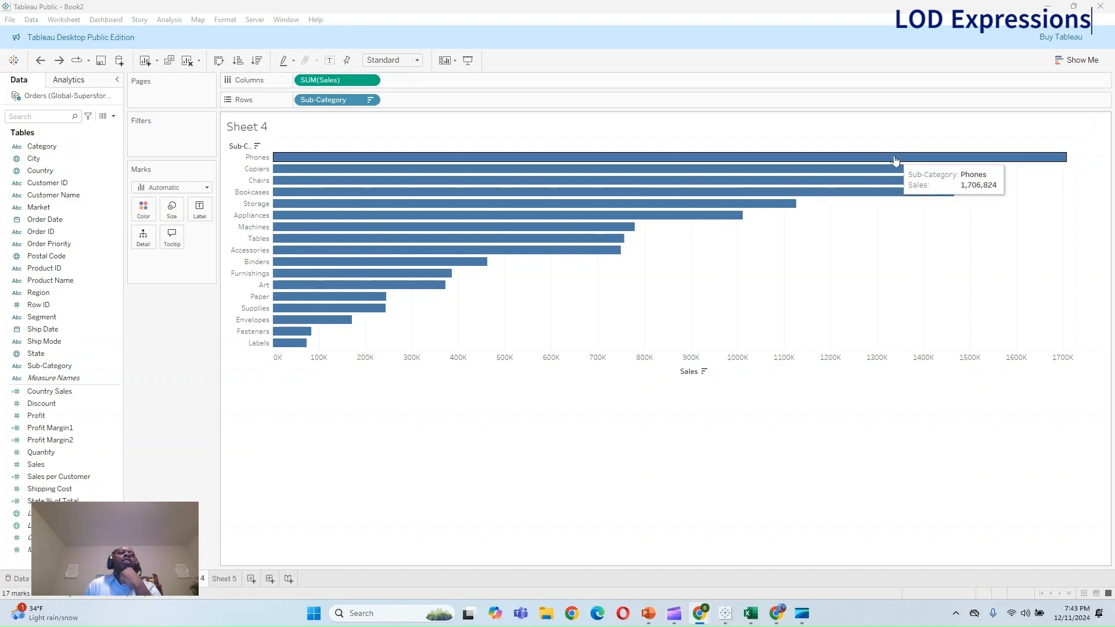
{"action": "left_click", "coordinate": [200, 211]}
{"action": "left_click", "coordinate": [225, 236]}
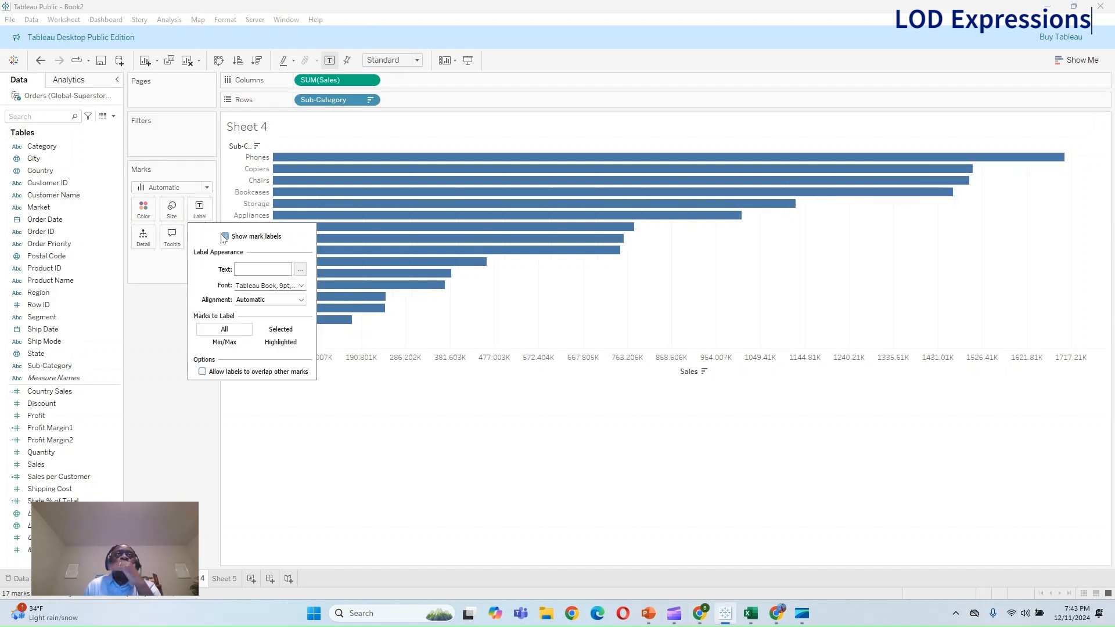
{"action": "left_click", "coordinate": [348, 444]}
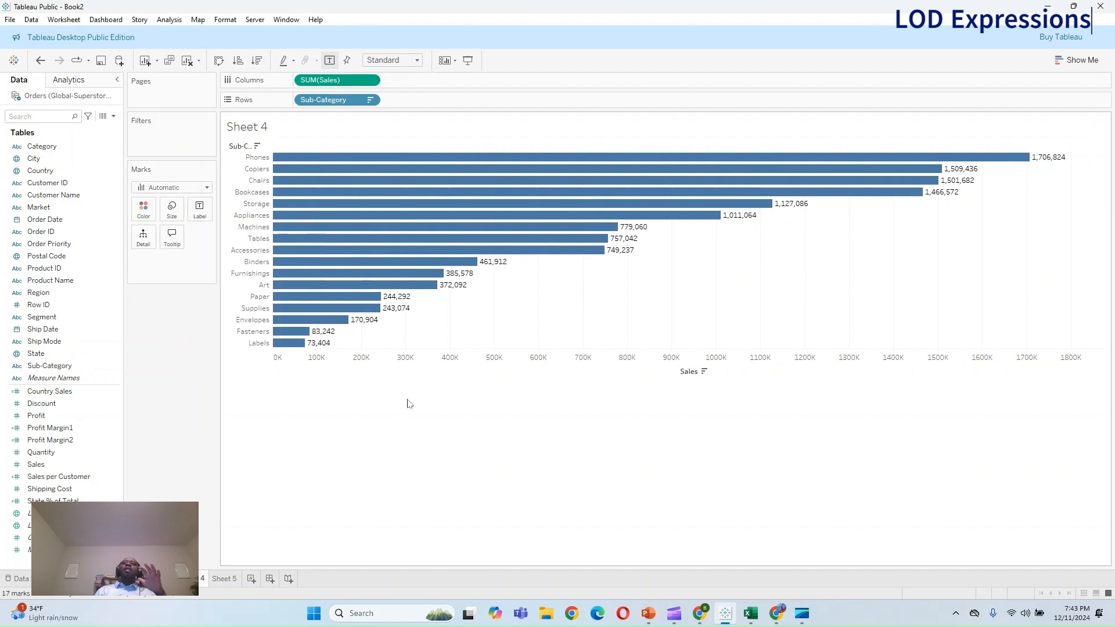
Step: Convert the Sub-Category sales bar chart on Sheet 4 into a text table
{"action": "left_click", "coordinate": [1078, 60]}
{"action": "left_click", "coordinate": [1026, 92]}
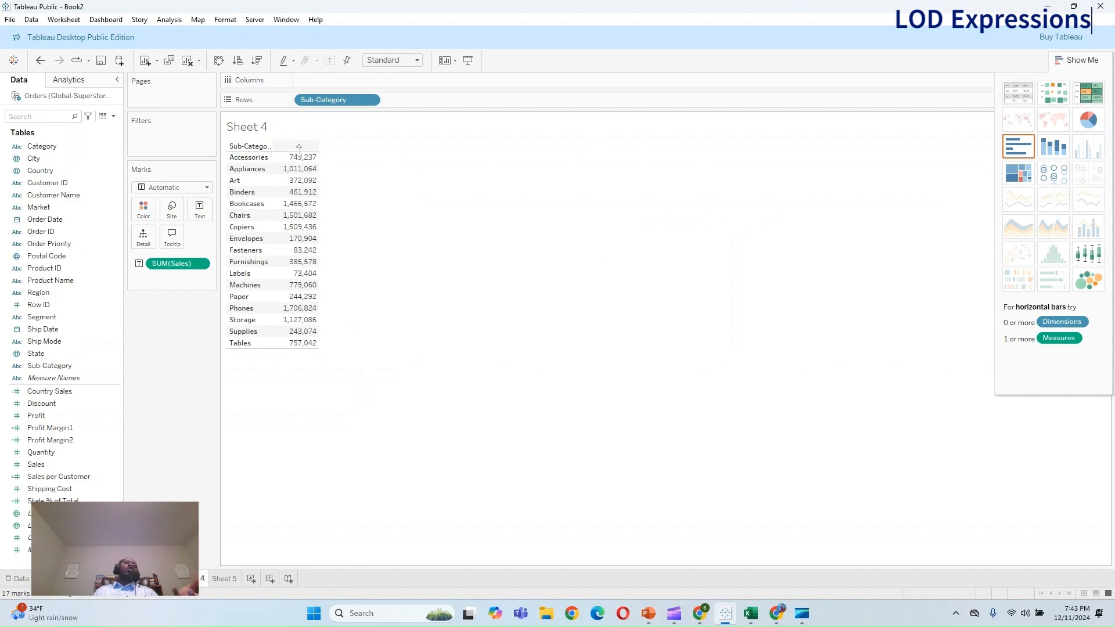
{"action": "left_click_drag", "start_coordinate": [227, 152], "coordinate": [263, 366]}
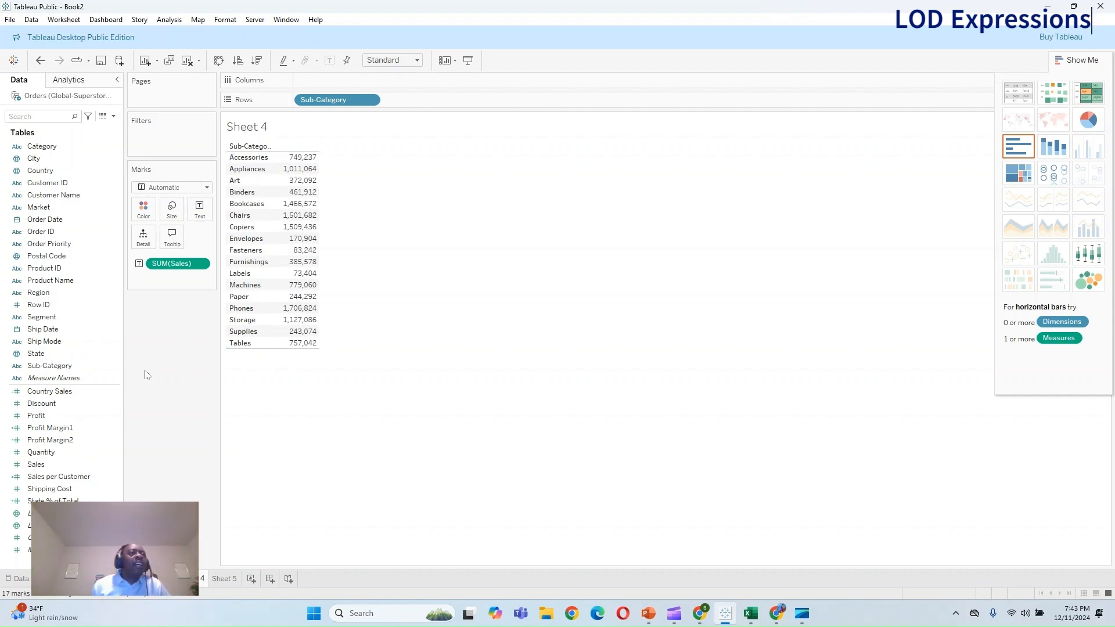
Step: Open the Sales per Customer calculated field for editing, enlarge the formula text and comment out the existing formula with //
{"action": "right_click", "coordinate": [83, 479]}
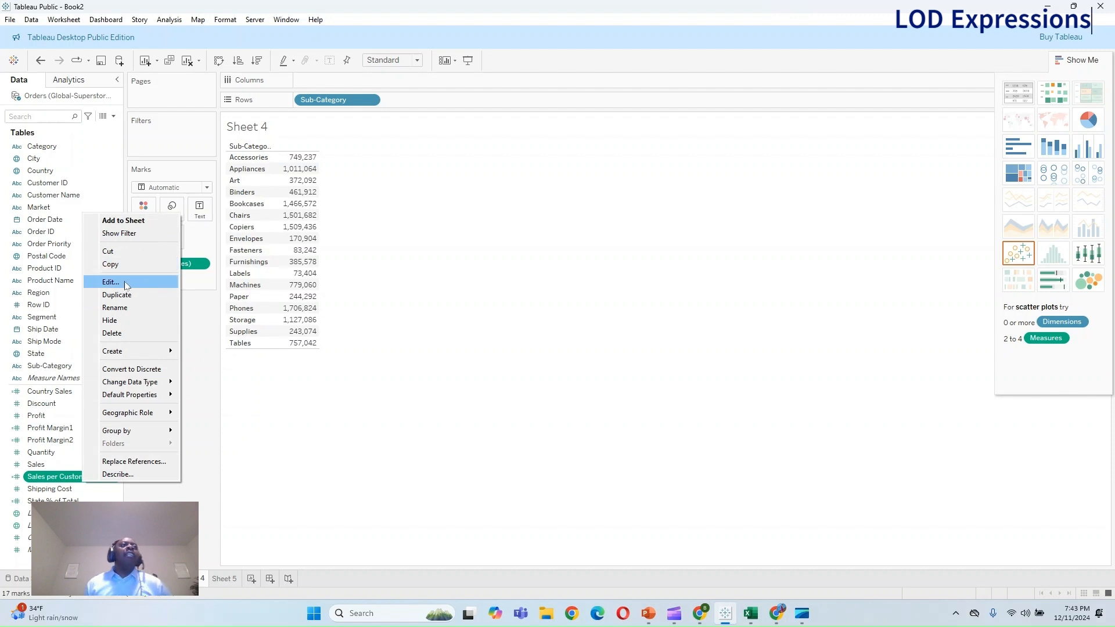
{"action": "left_click", "coordinate": [111, 283]}
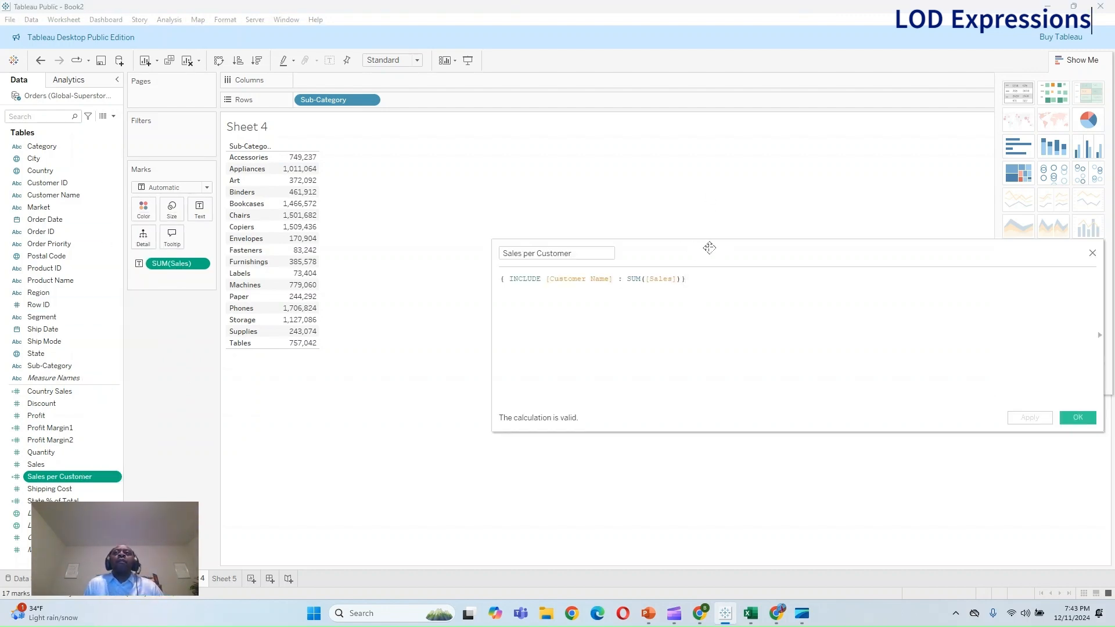
{"action": "left_click_drag", "start_coordinate": [710, 248], "coordinate": [596, 245]}
{"action": "scroll", "coordinate": [623, 310], "scroll_direction": "up", "scroll_amount": 6}
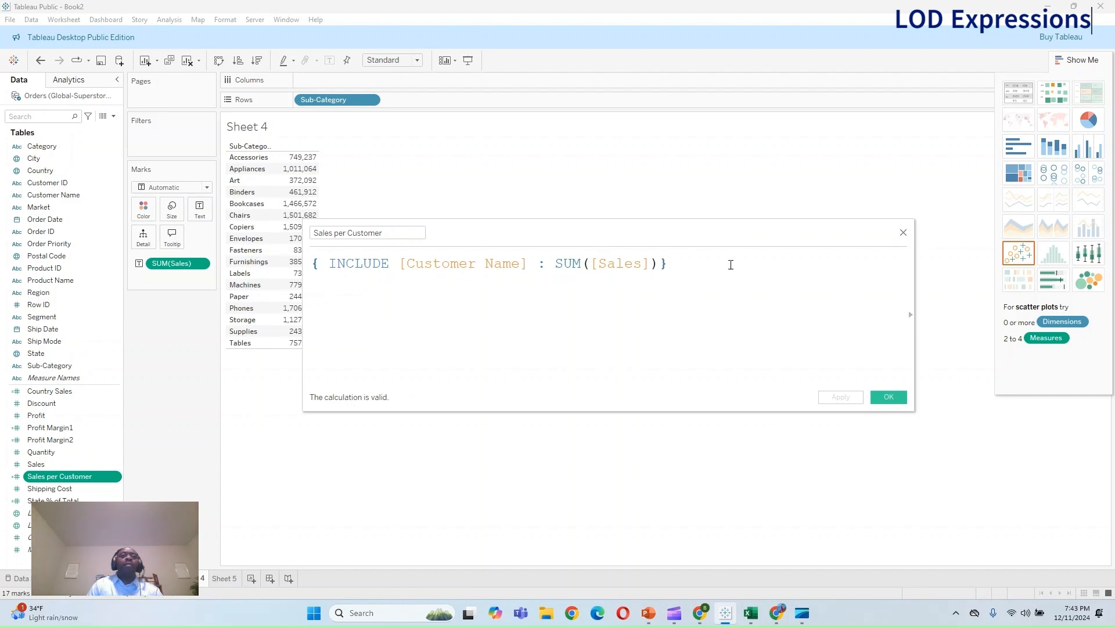
{"action": "key", "text": "Return"}
{"action": "key", "text": "Up"}
{"action": "type", "text": "/"}
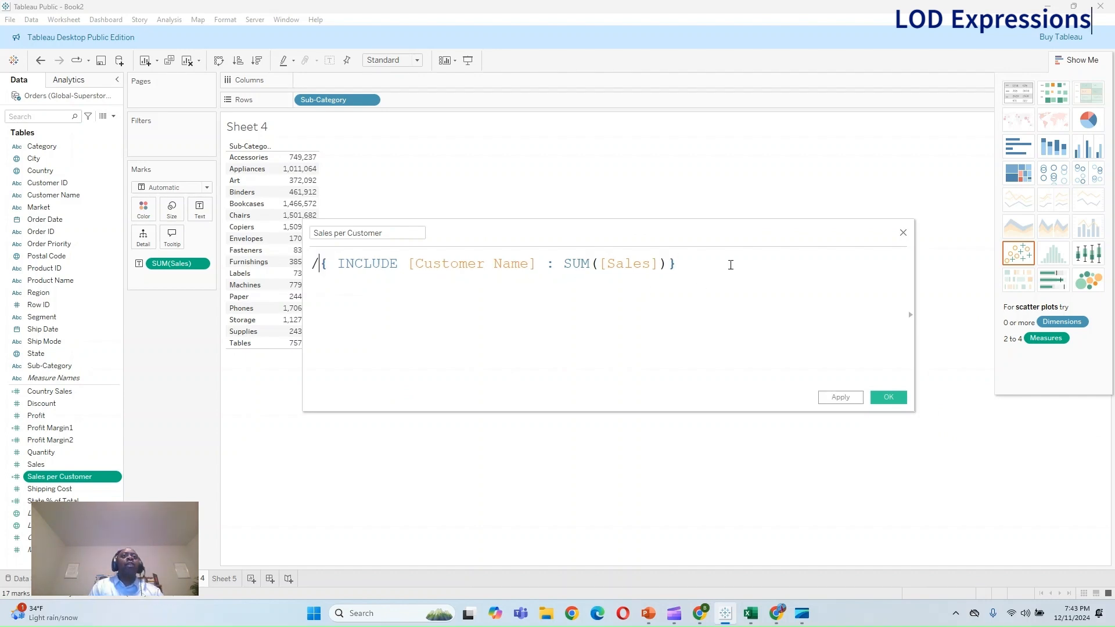
{"action": "type", "text": "/"}
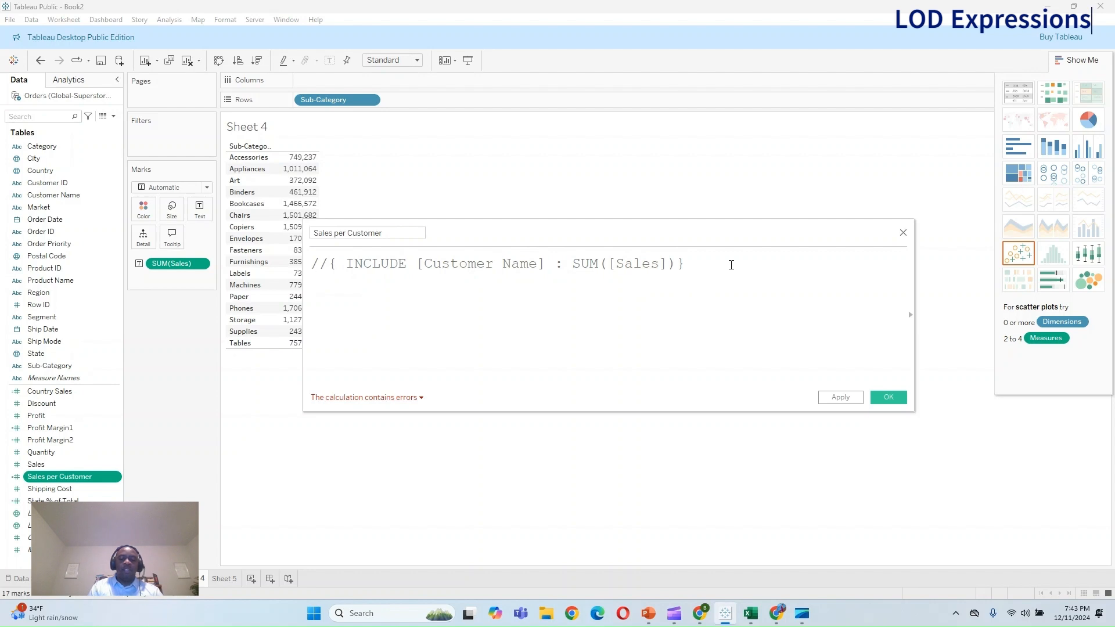
Step: Write { INCLUDE [Customer Name] : SUM([Sales])} below the commented line of Sales per Customer, apply it and close the editor
{"action": "type", "text": "{ INCLUDE"}
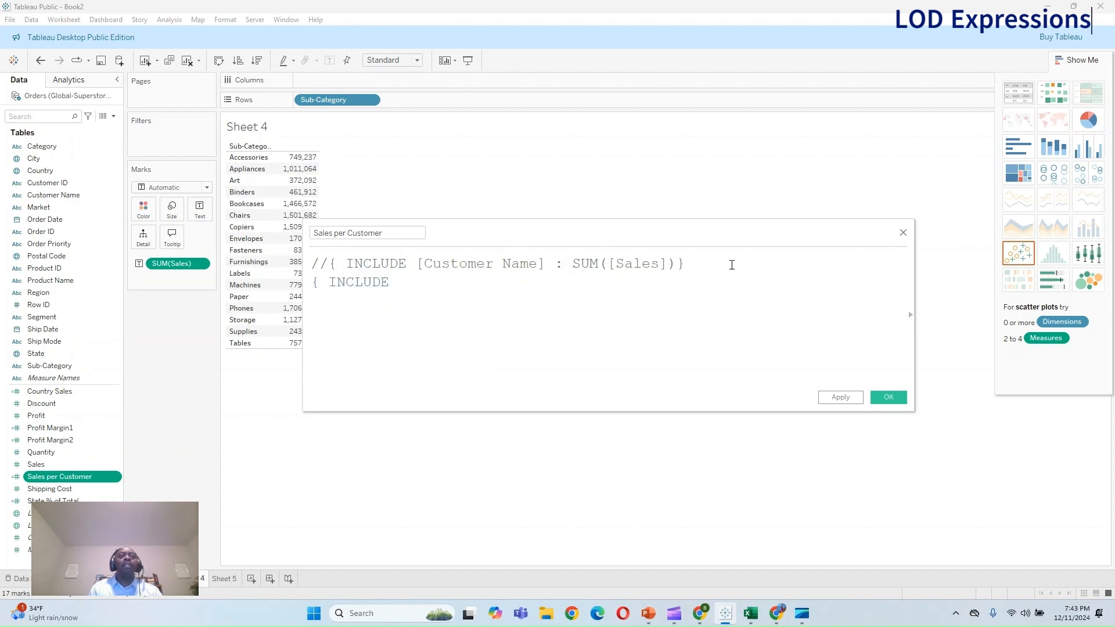
{"action": "type", "text": " [Cus"}
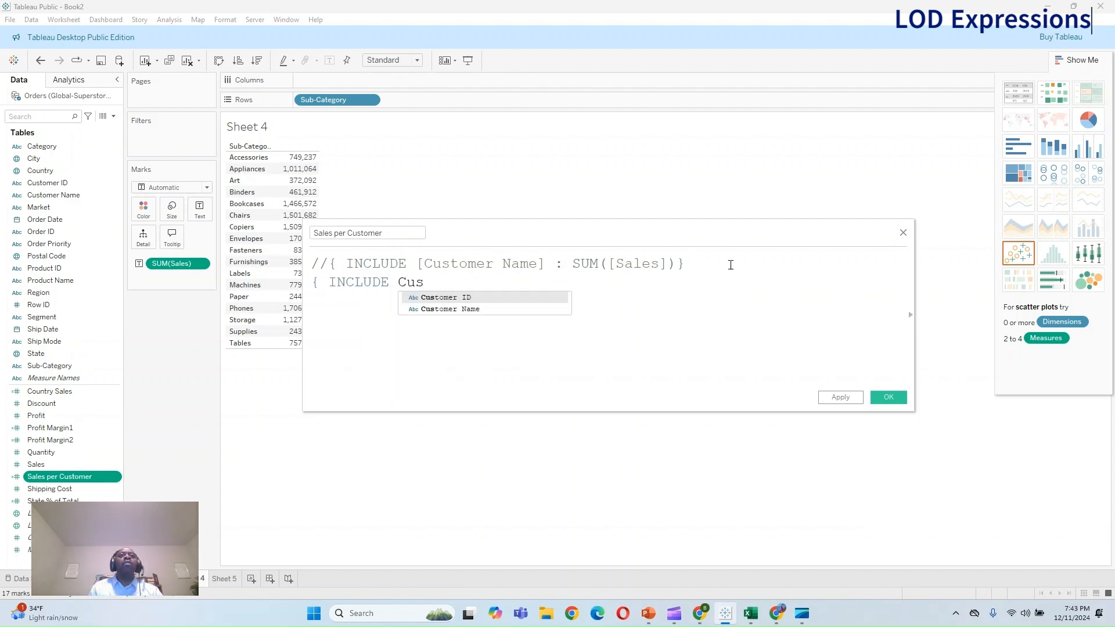
{"action": "key", "text": "Down"}
{"action": "key", "text": "Return"}
{"action": "type", "text": ":"}
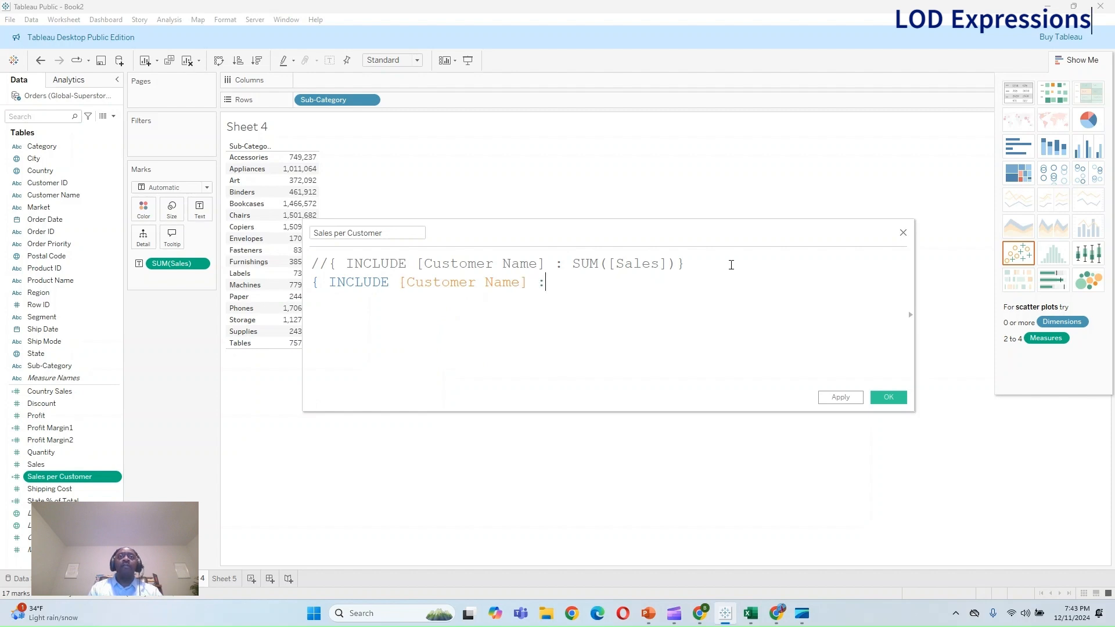
{"action": "type", "text": " S"}
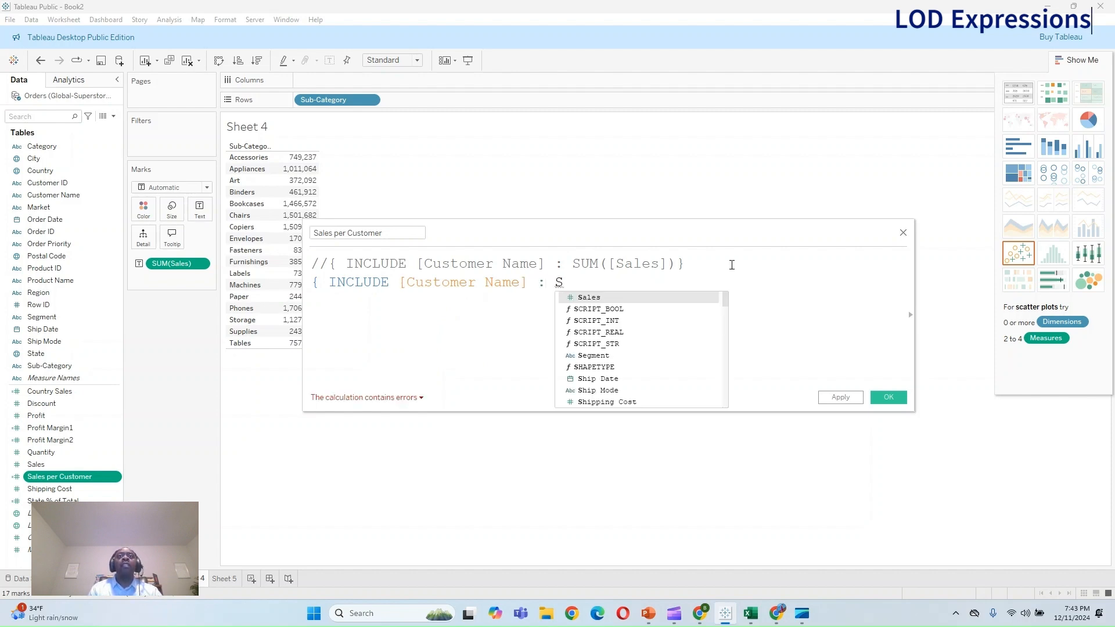
{"action": "type", "text": "UM"}
{"action": "key", "text": "Return"}
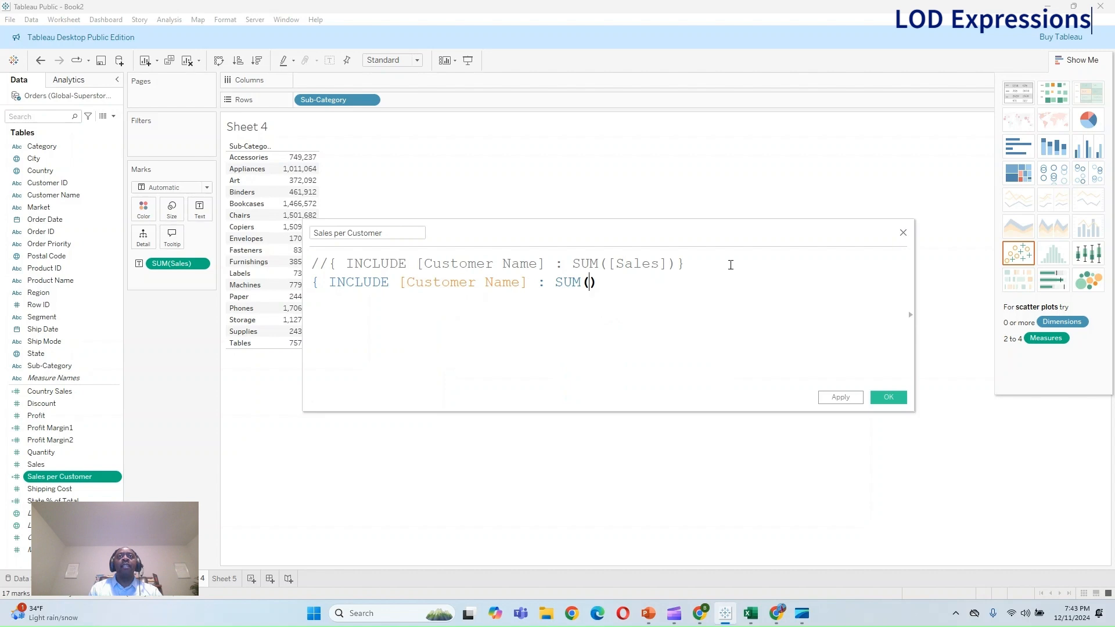
{"action": "type", "text": "[Sa"}
{"action": "key", "text": "Return"}
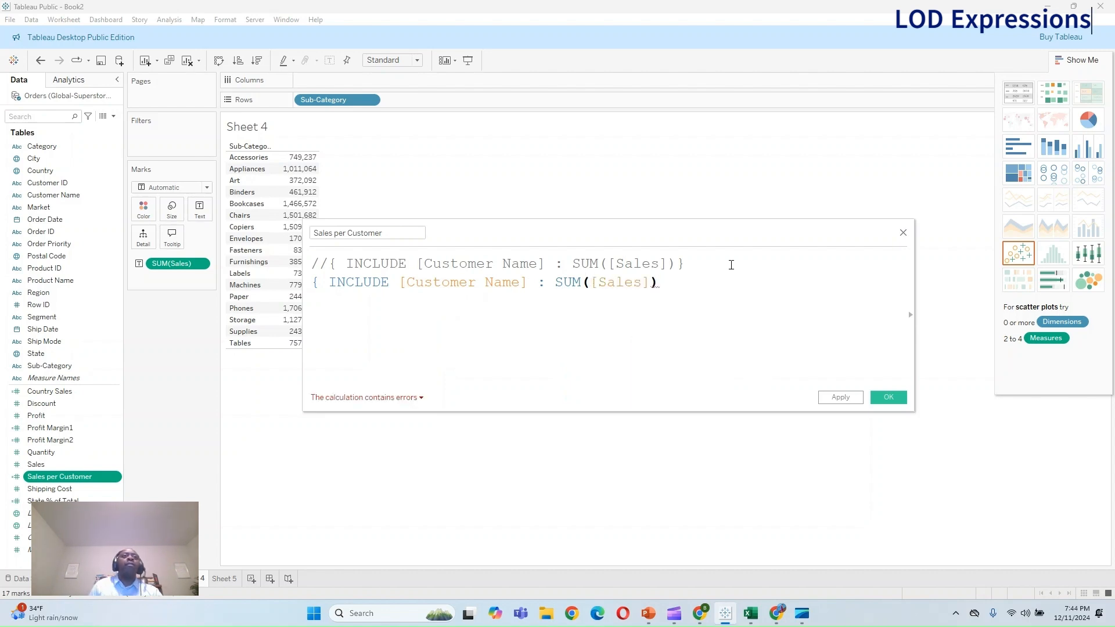
{"action": "type", "text": "}"}
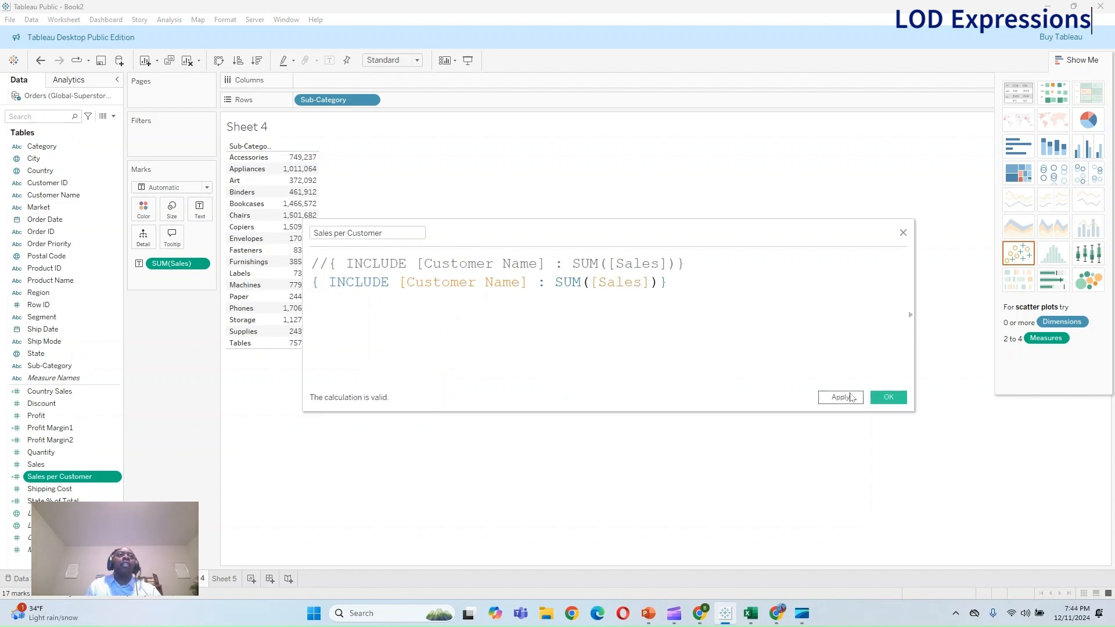
{"action": "left_click", "coordinate": [841, 398]}
{"action": "left_click", "coordinate": [889, 398]}
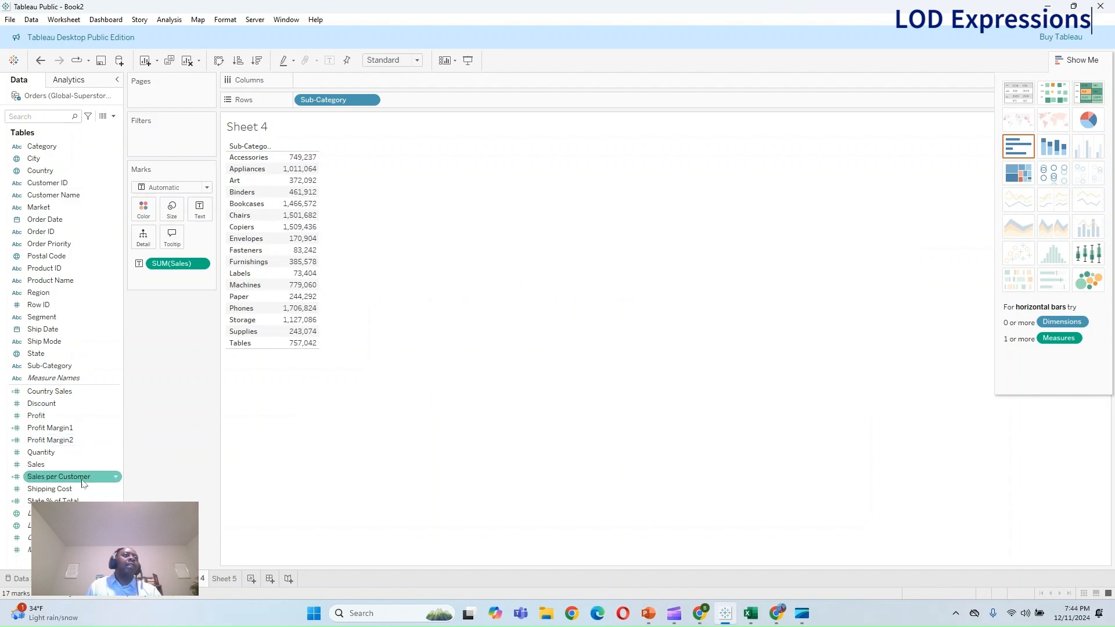
Step: Turn the text table into a vertical bar chart with Sub-Category on Columns and SUM(Sales) on Rows, and show mark labels
{"action": "left_click_drag", "start_coordinate": [72, 481], "coordinate": [137, 402]}
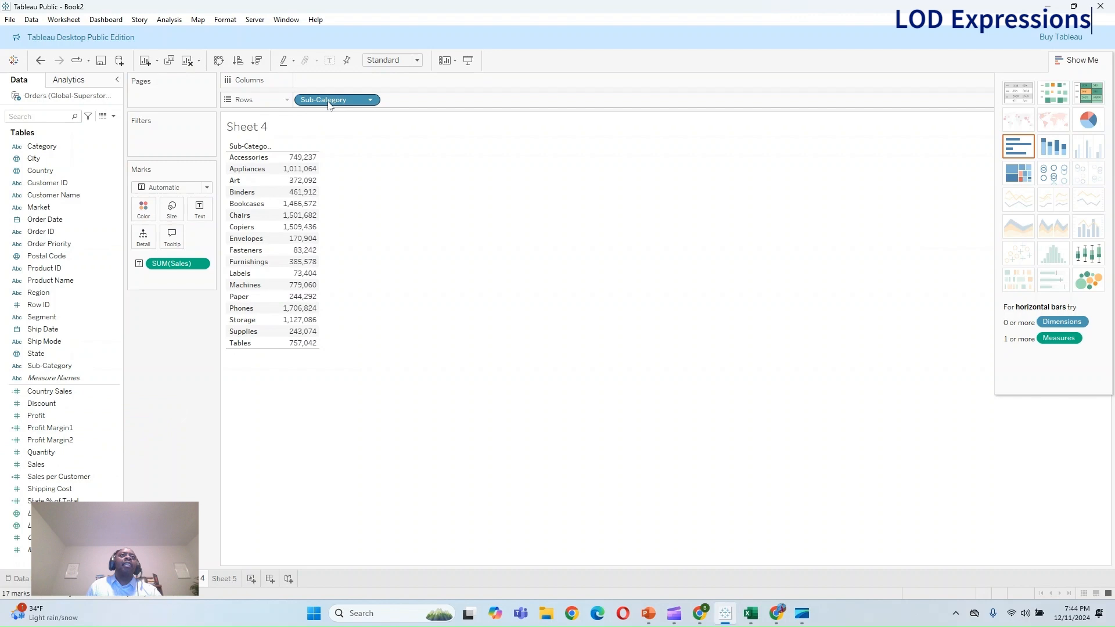
{"action": "left_click_drag", "start_coordinate": [328, 101], "coordinate": [327, 81]}
{"action": "left_click_drag", "start_coordinate": [172, 264], "coordinate": [343, 102]}
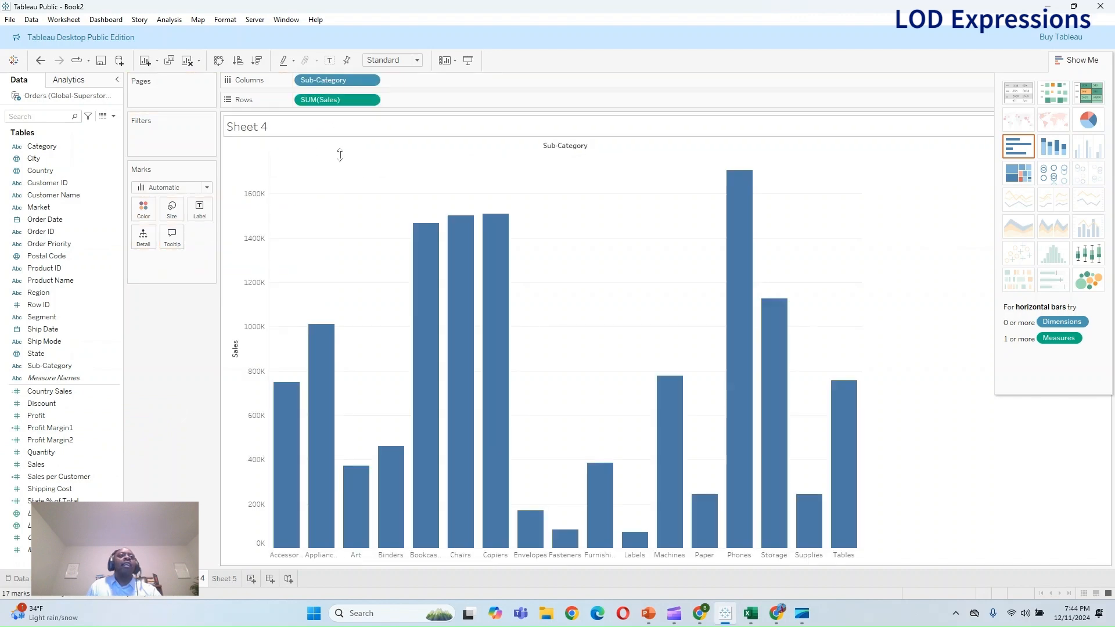
{"action": "left_click", "coordinate": [199, 210]}
{"action": "left_click", "coordinate": [225, 237]}
Step: Add Sales per Customer to Rows after SUM(Sales) and change its aggregation to Average
{"action": "left_click_drag", "start_coordinate": [59, 476], "coordinate": [434, 102]}
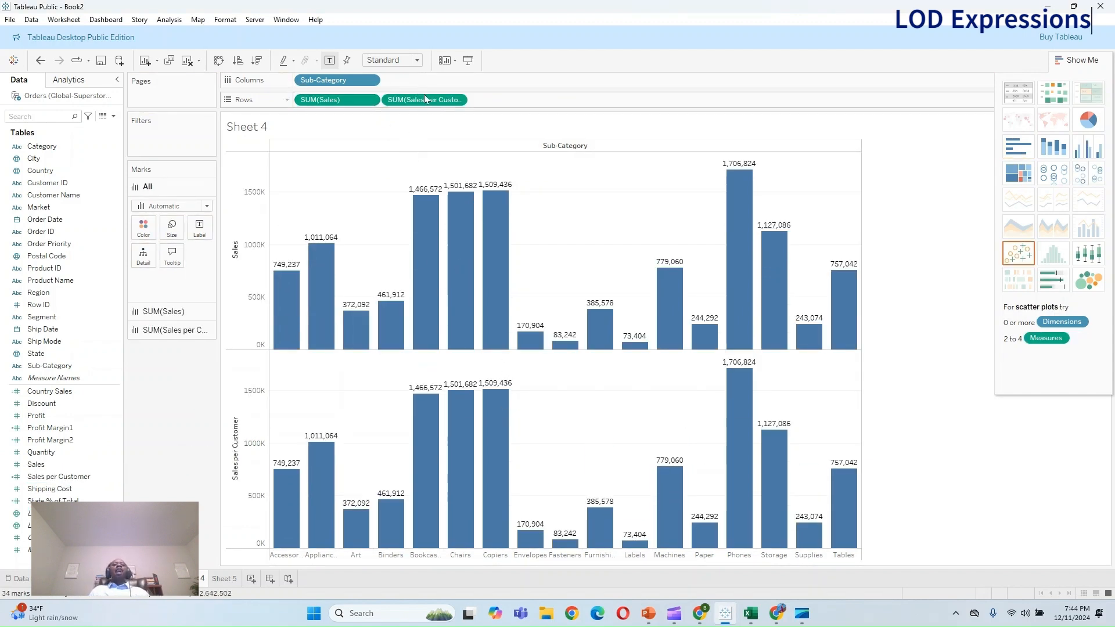
{"action": "left_click", "coordinate": [457, 100]}
{"action": "mouse_move", "coordinate": [459, 221]}
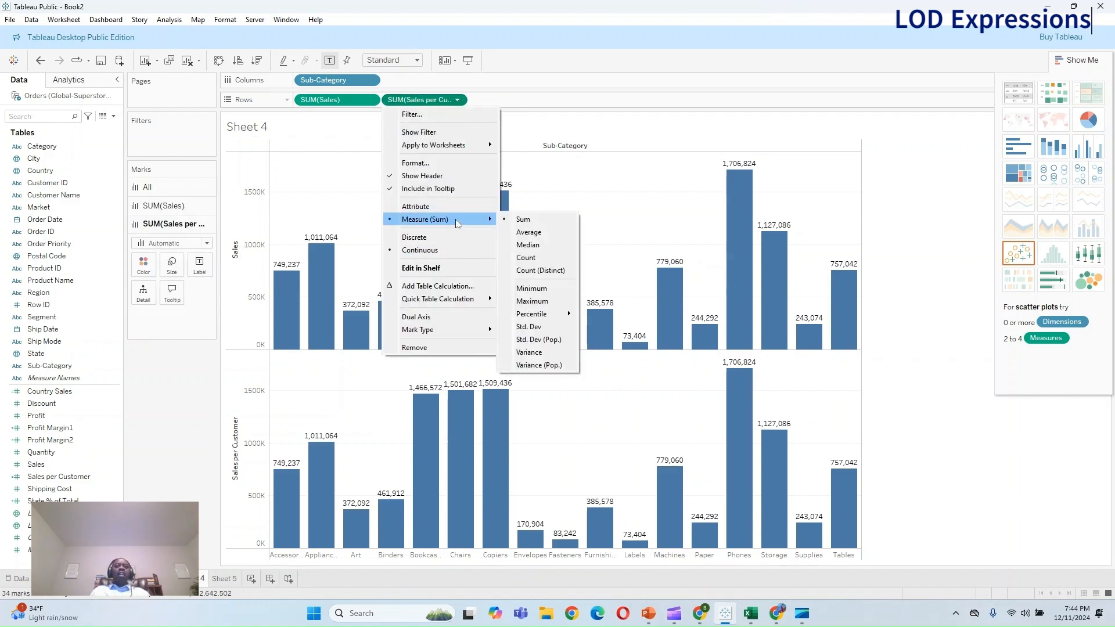
{"action": "left_click", "coordinate": [528, 233]}
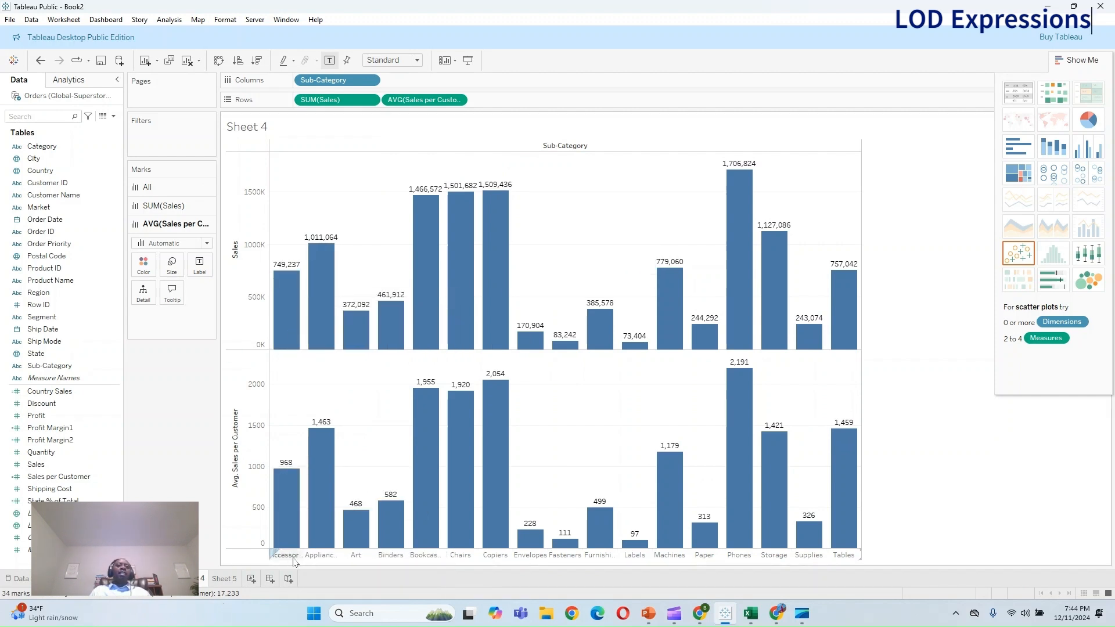
{"action": "mouse_move", "coordinate": [296, 311]}
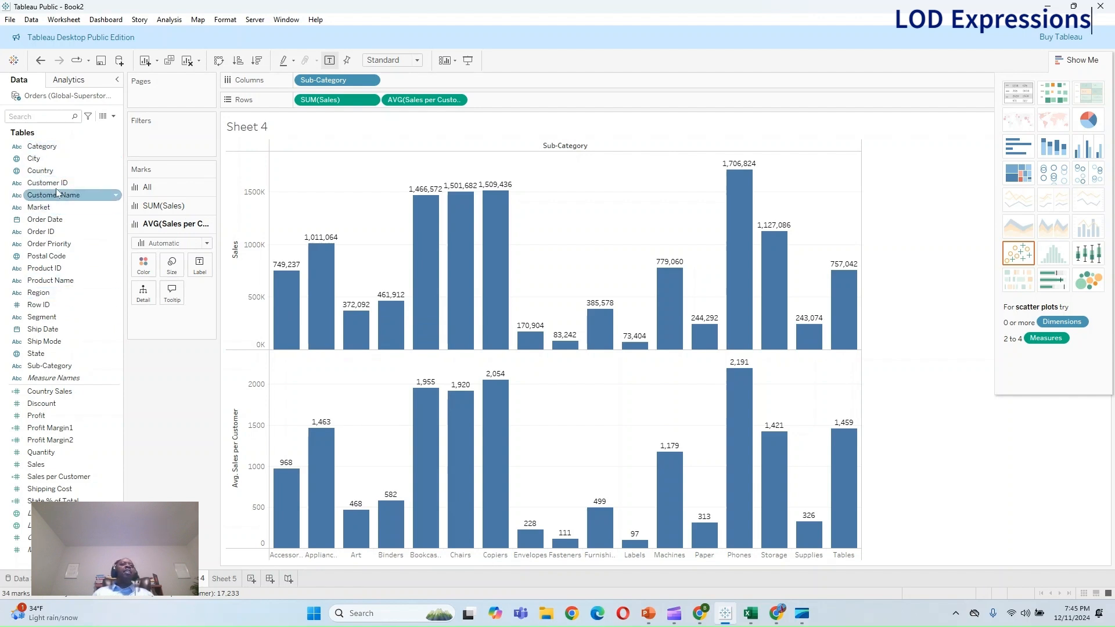
{"action": "left_click", "coordinate": [114, 116]}
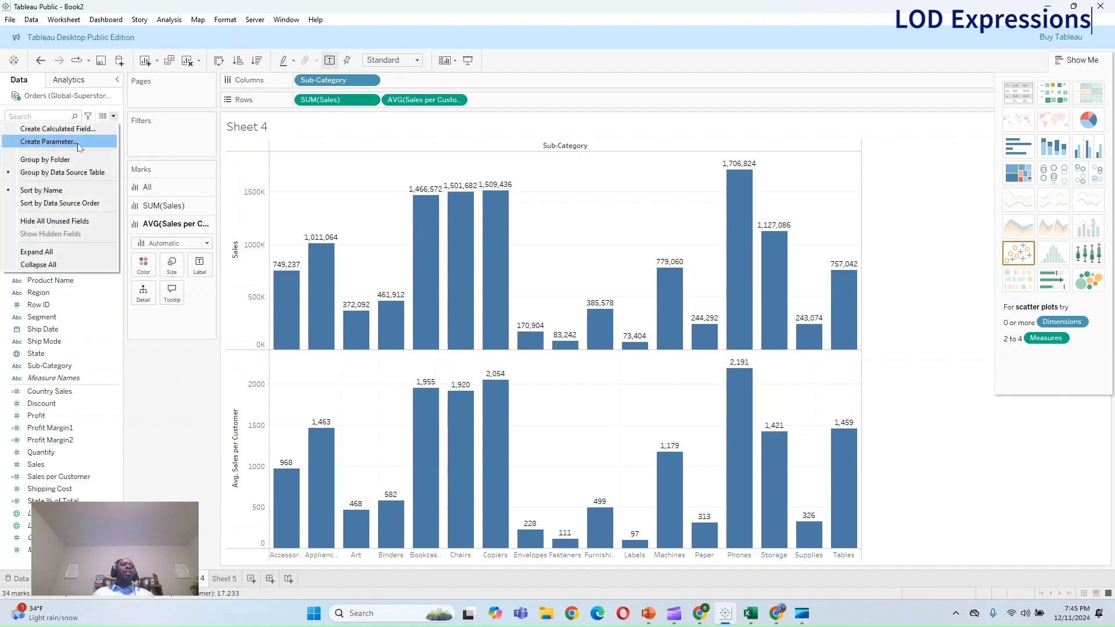
{"action": "left_click", "coordinate": [74, 133]}
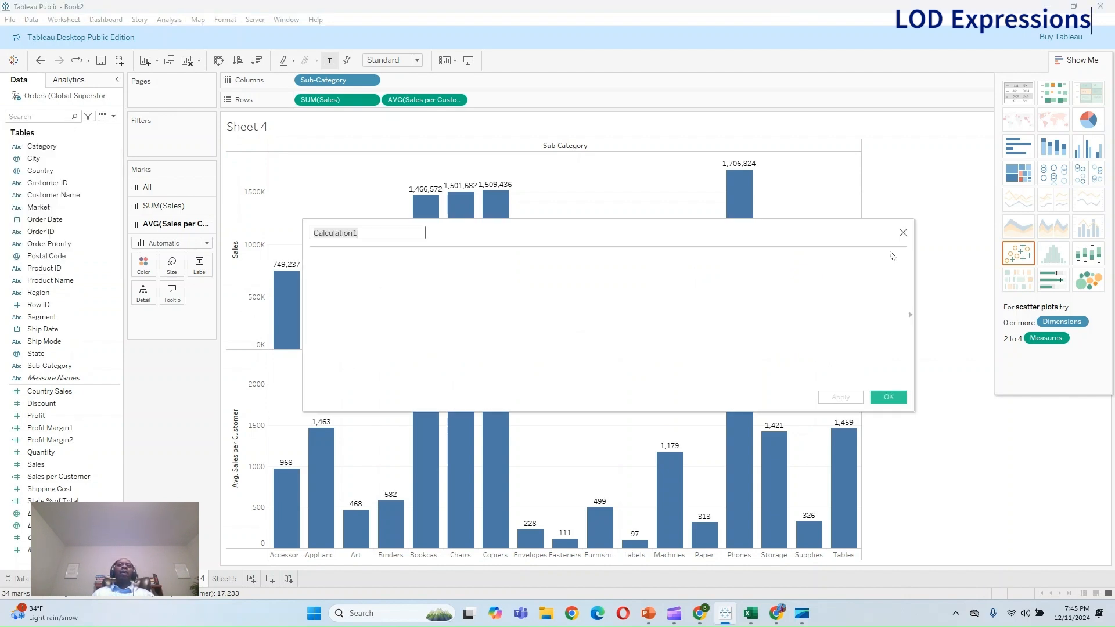
{"action": "left_click", "coordinate": [904, 233]}
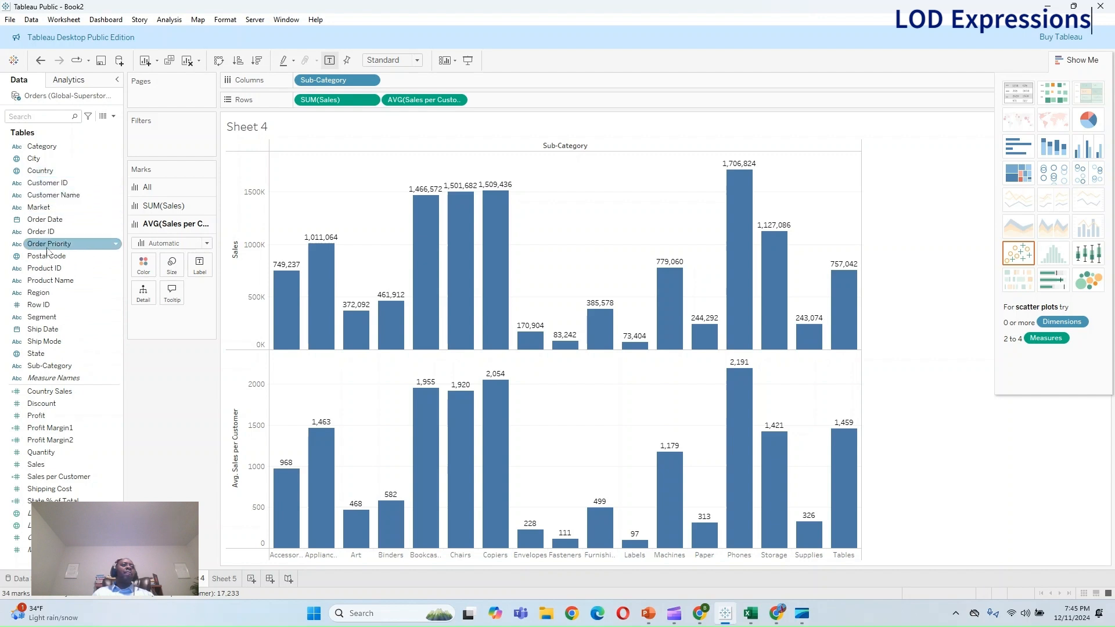
Step: Create an LOD calculation from the Region and Sales fields together
{"action": "left_click", "coordinate": [56, 294]}
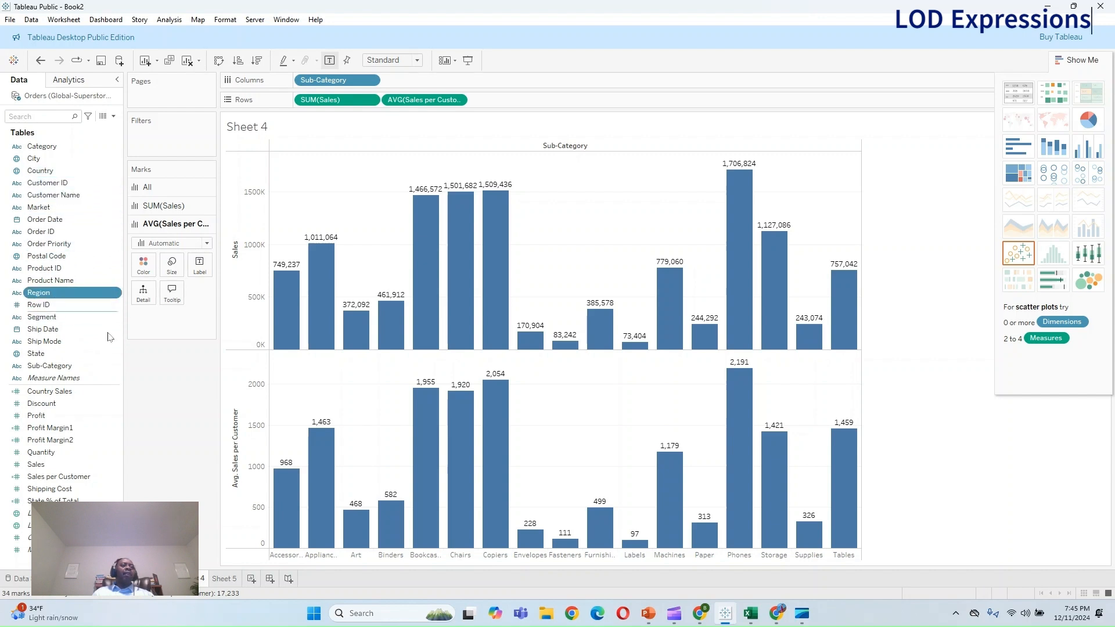
{"action": "left_click", "coordinate": [50, 466], "text": "ctrl"}
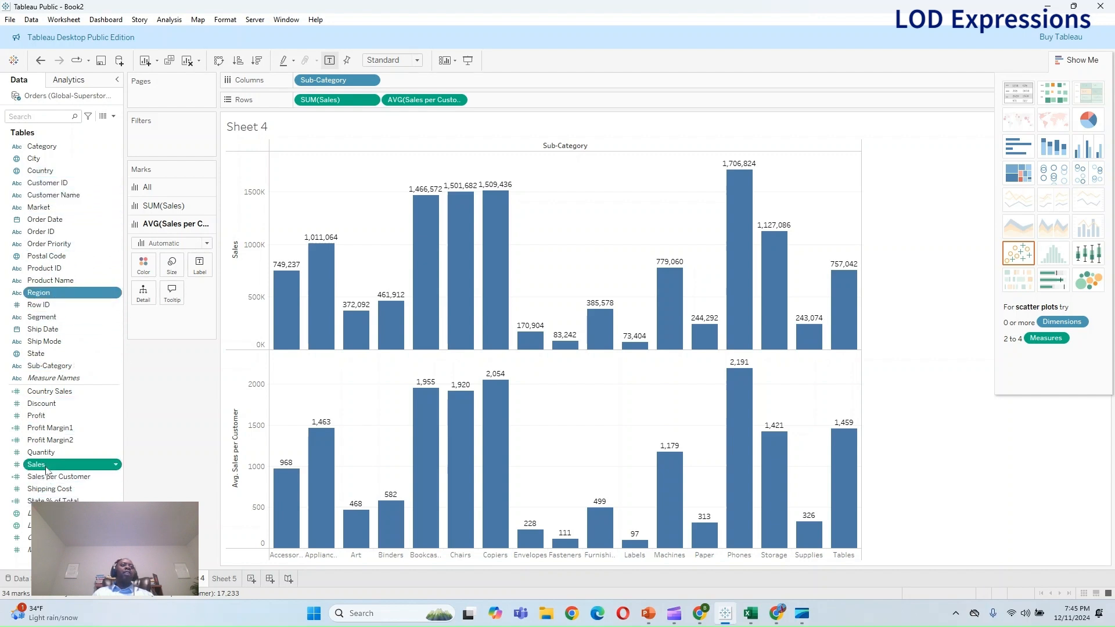
{"action": "right_click", "coordinate": [90, 299]}
{"action": "mouse_move", "coordinate": [127, 334]}
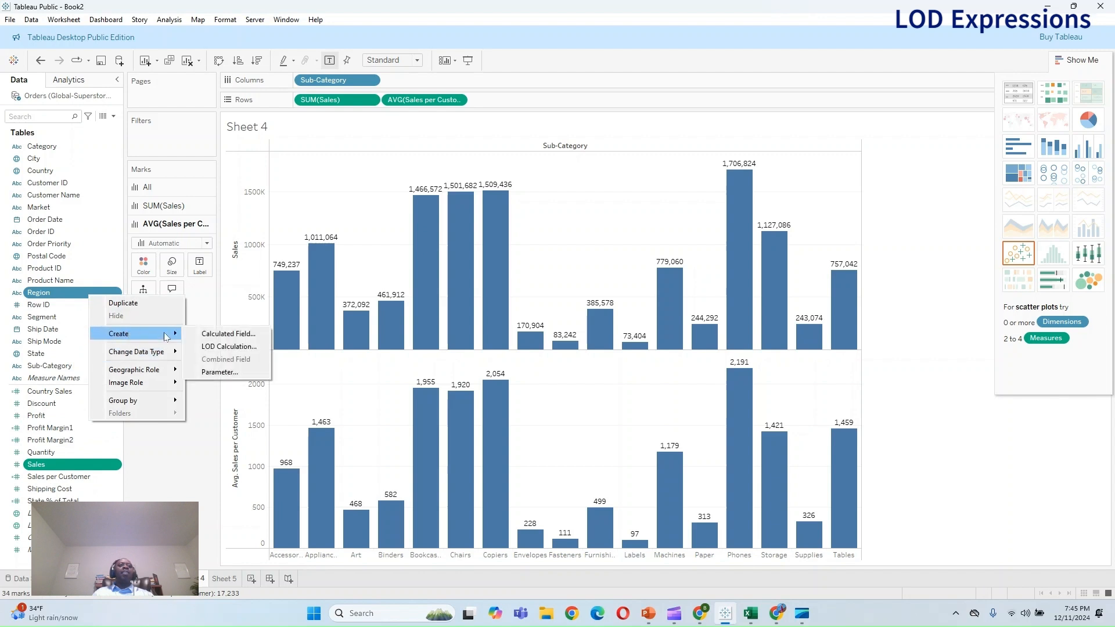
{"action": "left_click", "coordinate": [225, 347]}
Step: Change the keyword of the new Region calculation to INCLUDE, keeping [Region]: SUM([Sales]) as the rest of the formula
{"action": "left_click", "coordinate": [344, 258]}
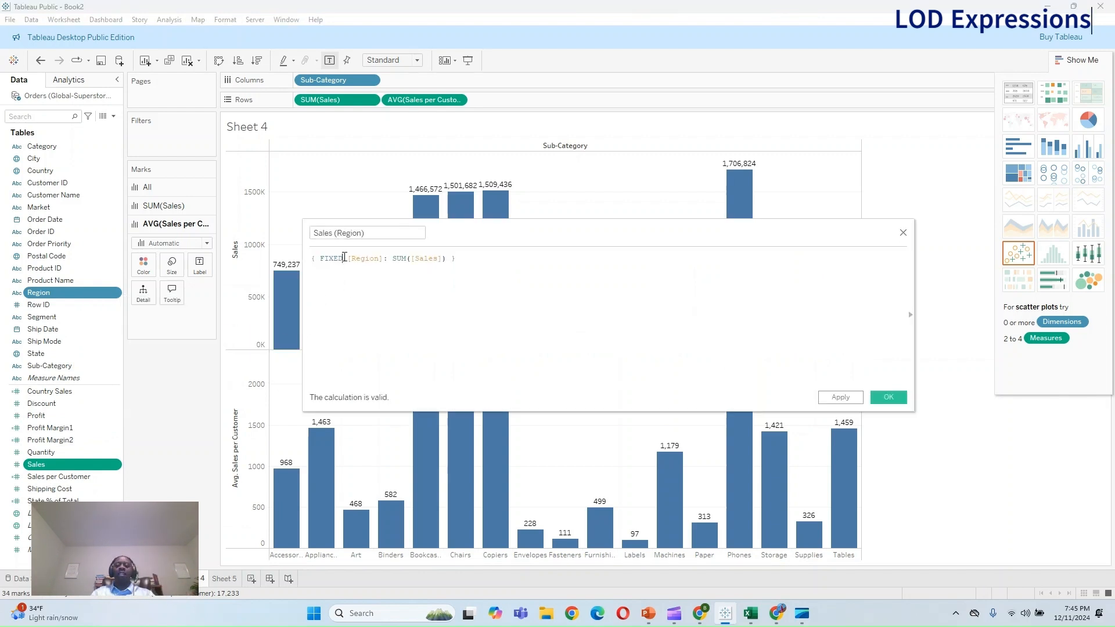
{"action": "key", "text": "BackSpace"}
{"action": "key", "text": "BackSpace"}
{"action": "key", "text": "BackSpace"}
{"action": "key", "text": "BackSpace"}
{"action": "key", "text": "BackSpace"}
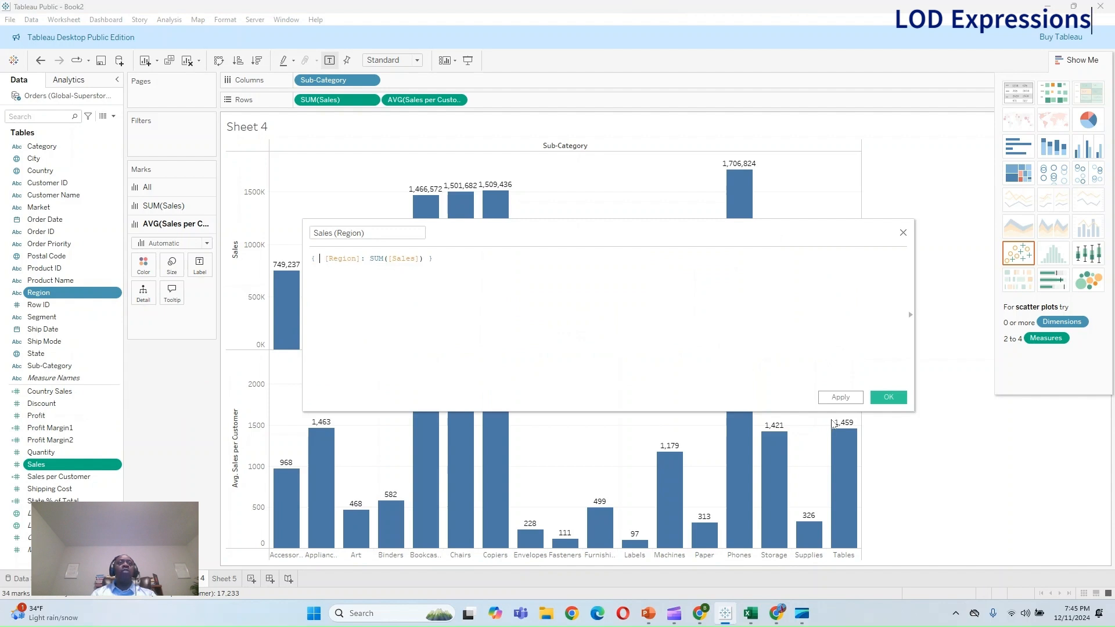
{"action": "type", "text": "INCLUDE"}
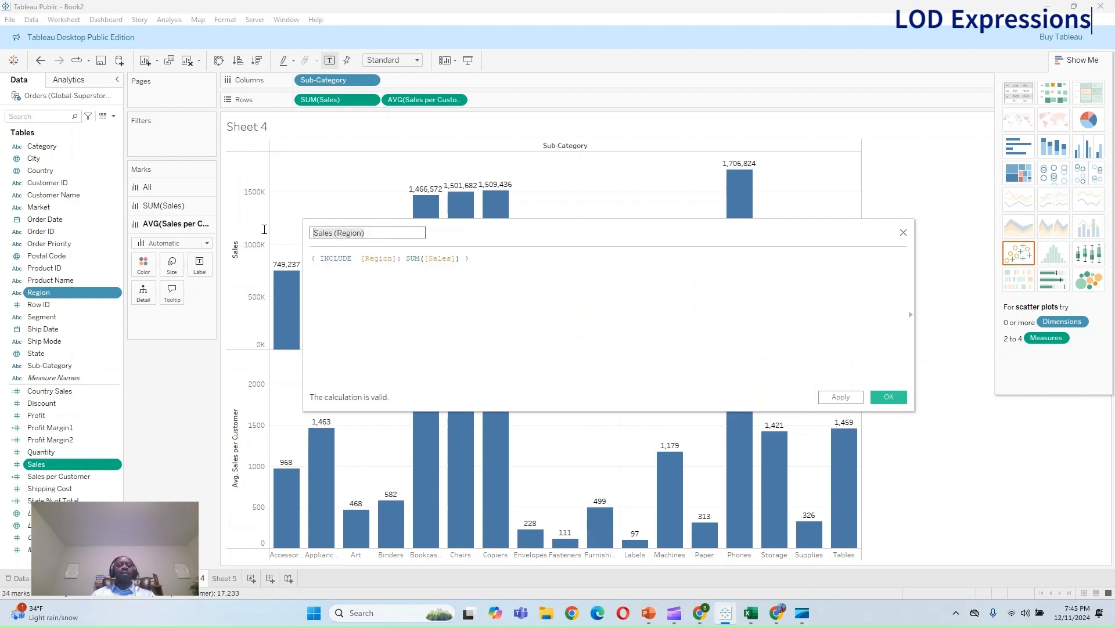
Step: Name the calculation Sales per Region, apply it and close the editor
{"action": "key", "text": "ctrl+a"}
{"action": "key", "text": "BackSpace"}
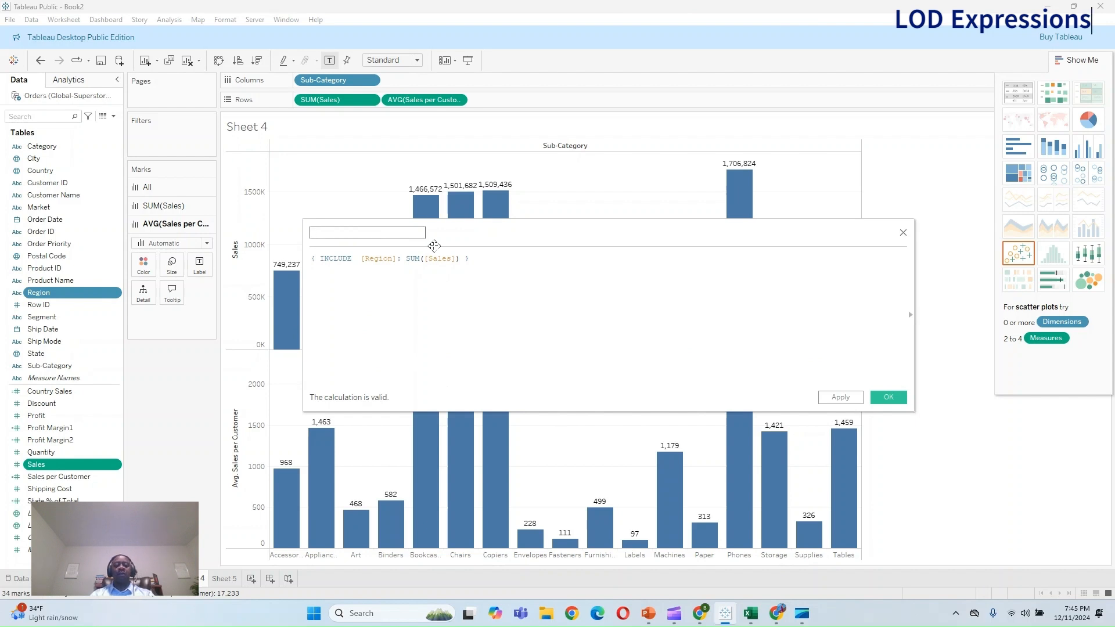
{"action": "type", "text": "Sales per REgion"}
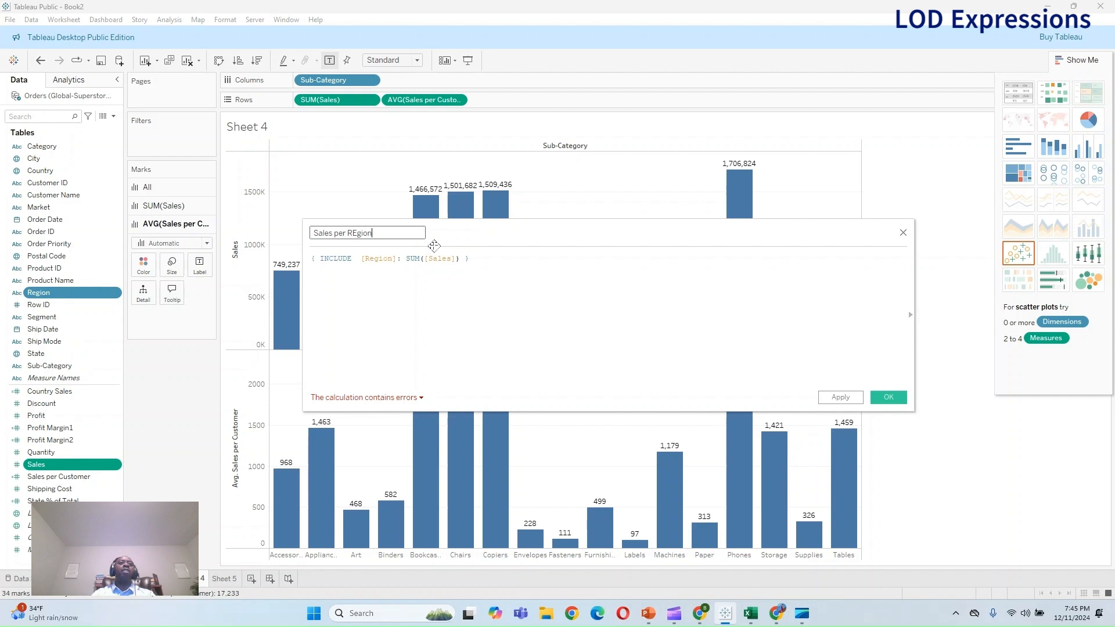
{"action": "key", "text": "BackSpace"}
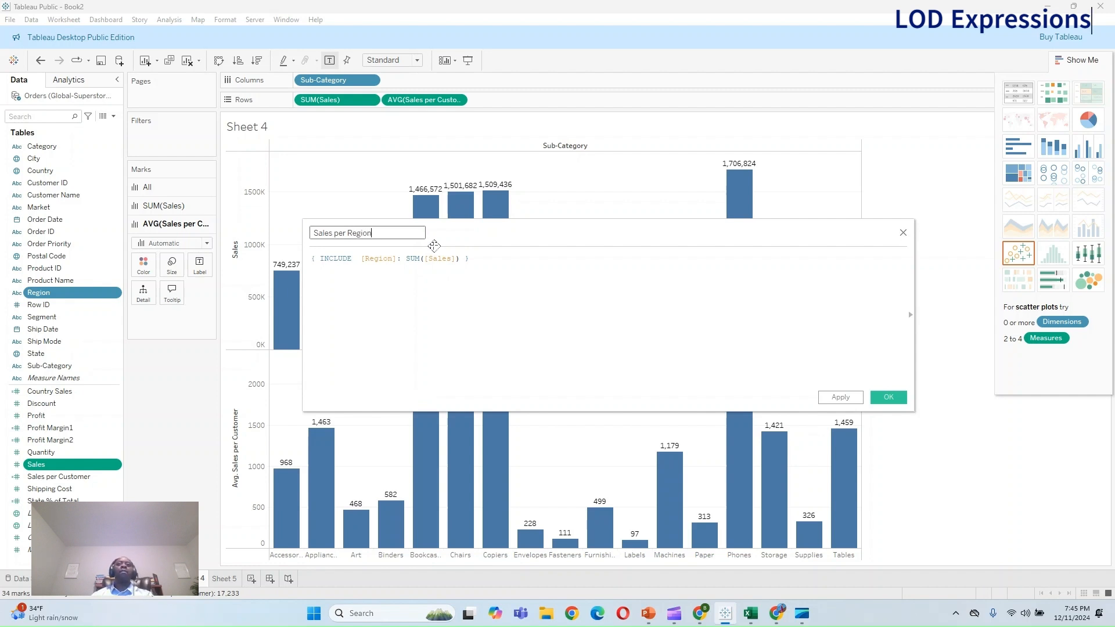
{"action": "left_click", "coordinate": [841, 398]}
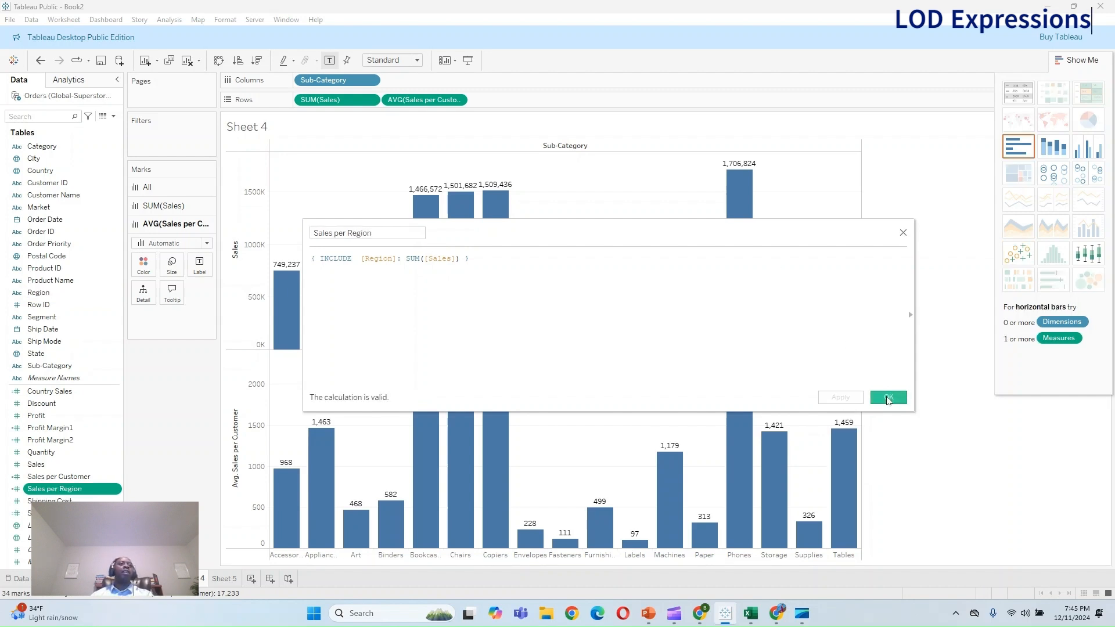
{"action": "left_click", "coordinate": [889, 397]}
Step: Add Sales per Region to Rows after the average Sales per Customer and change its aggregation to Minimum
{"action": "left_click_drag", "start_coordinate": [54, 488], "coordinate": [495, 101]}
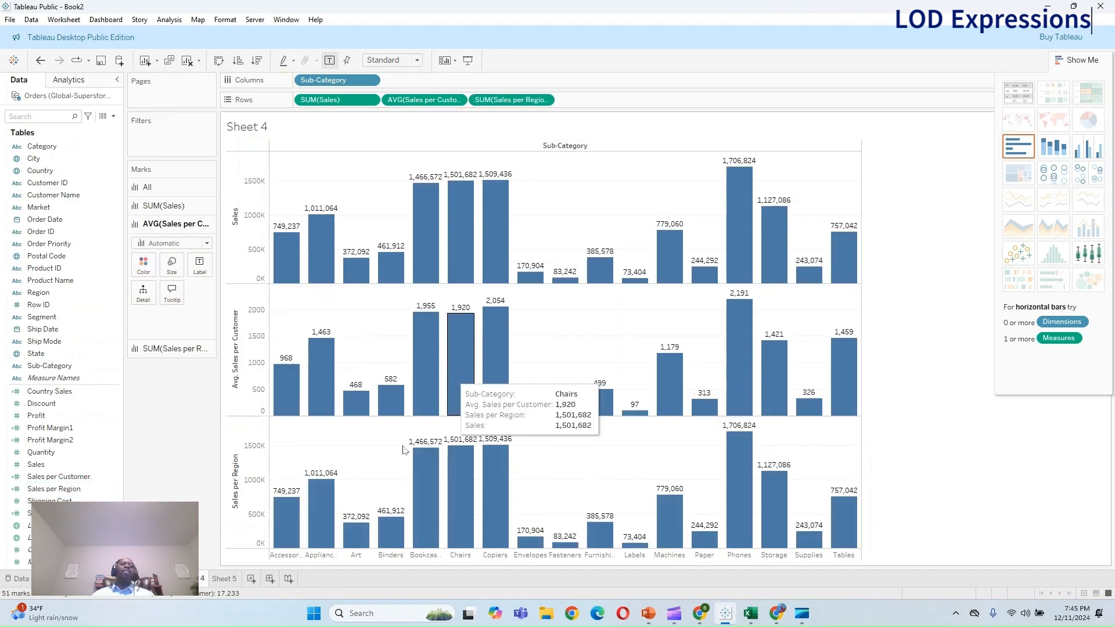
{"action": "left_click", "coordinate": [545, 100]}
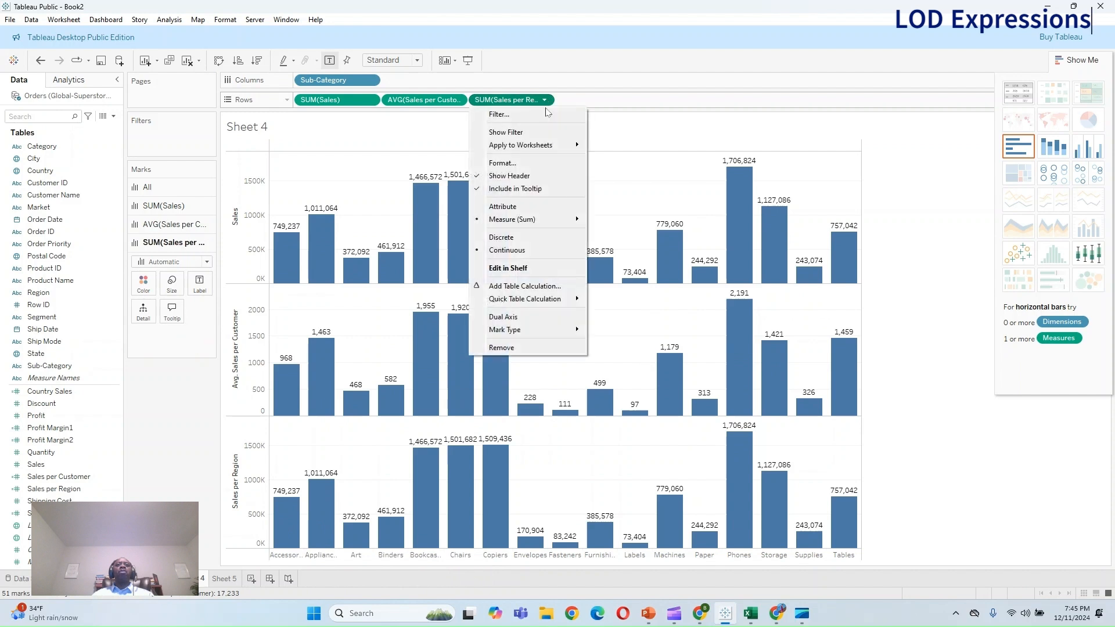
{"action": "mouse_move", "coordinate": [551, 224]}
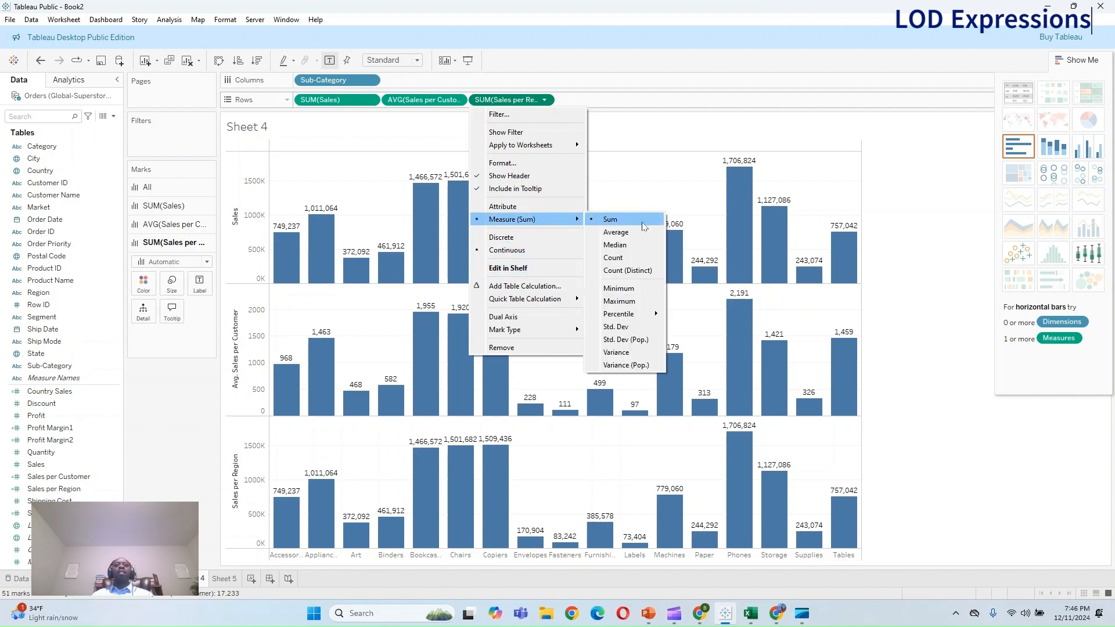
{"action": "left_click", "coordinate": [639, 289]}
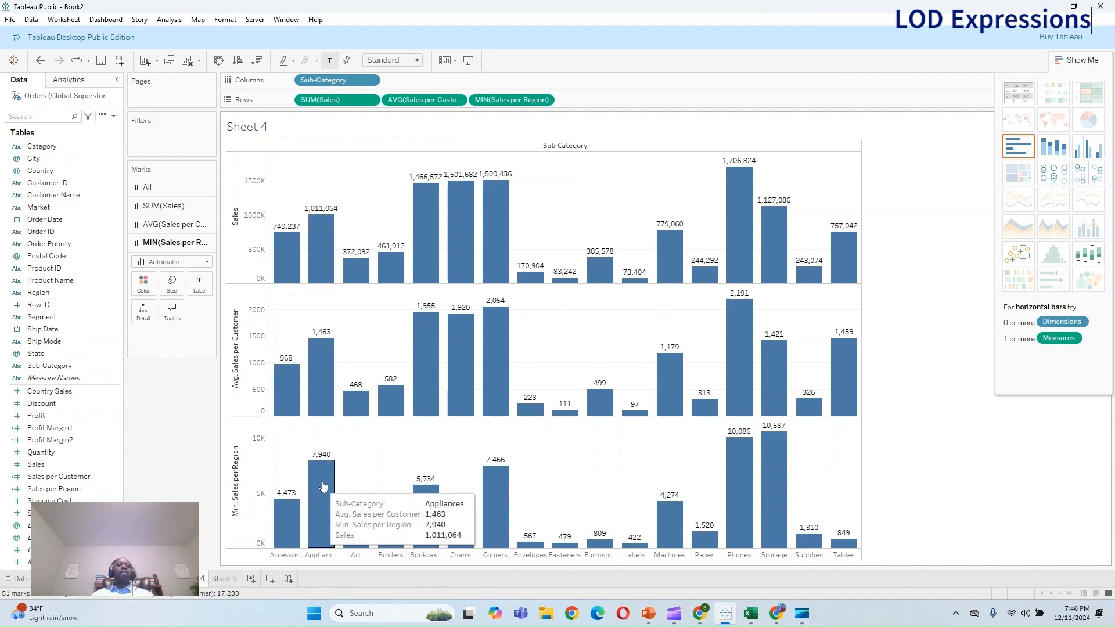
Step: Switch to Sheet 5, hide the chart suggestions and start a calculated field named Exclude Region
{"action": "left_click", "coordinate": [232, 579]}
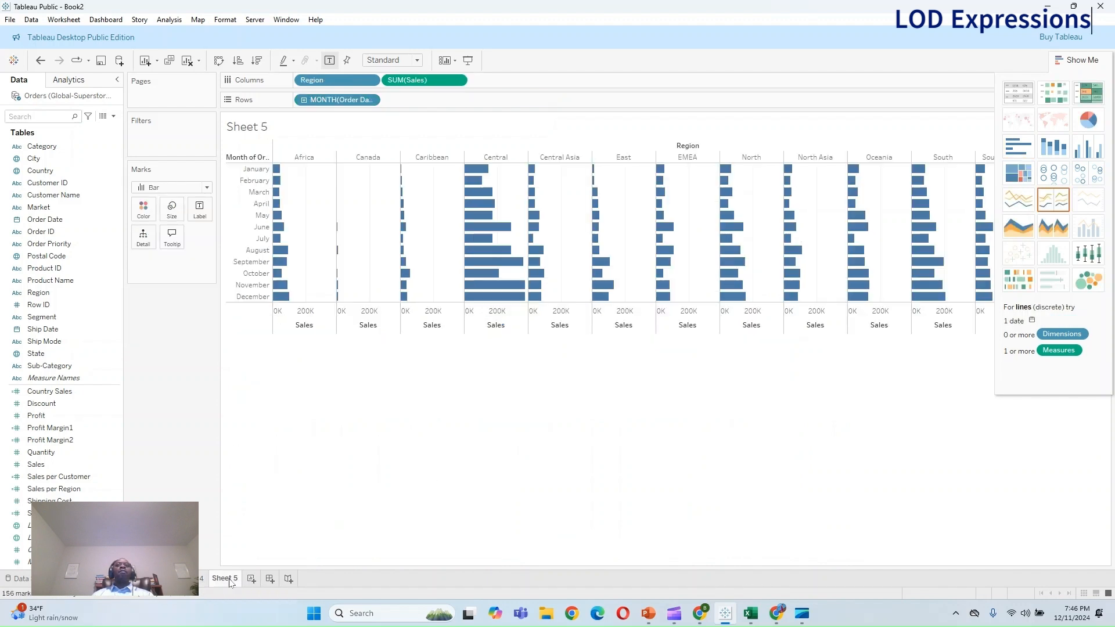
{"action": "left_click", "coordinate": [1099, 64]}
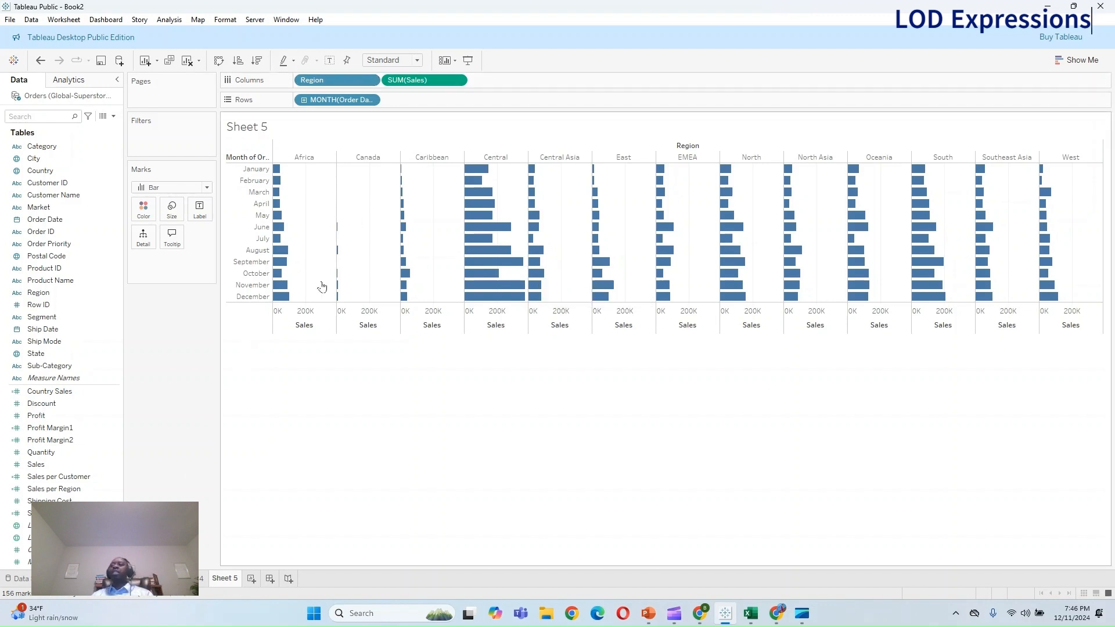
{"action": "left_click", "coordinate": [114, 117]}
{"action": "left_click", "coordinate": [87, 127]}
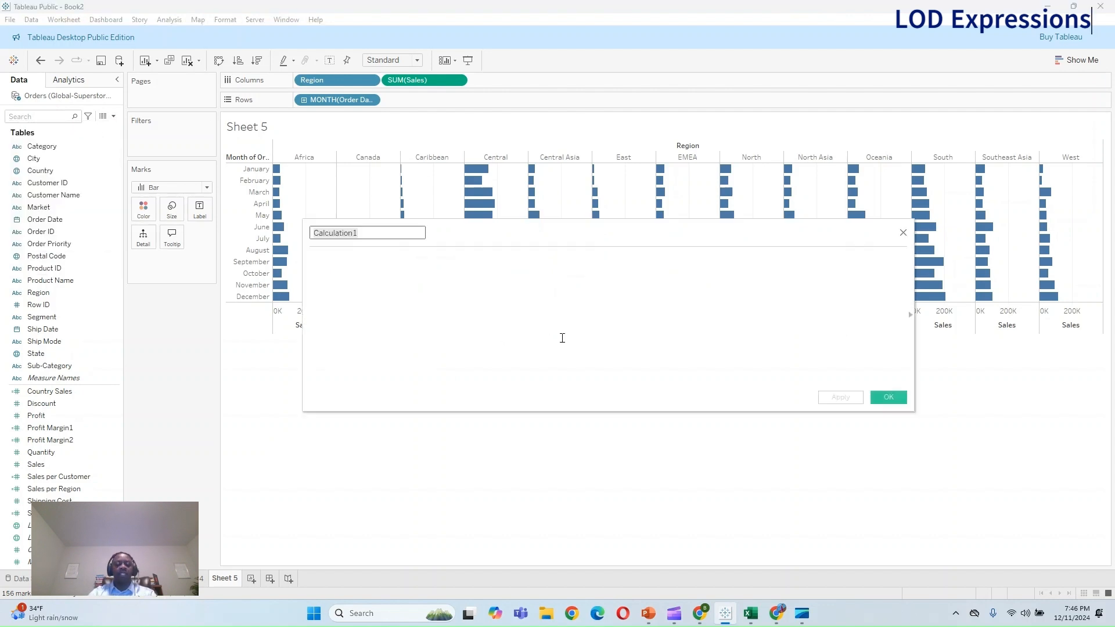
{"action": "key", "text": "BackSpace"}
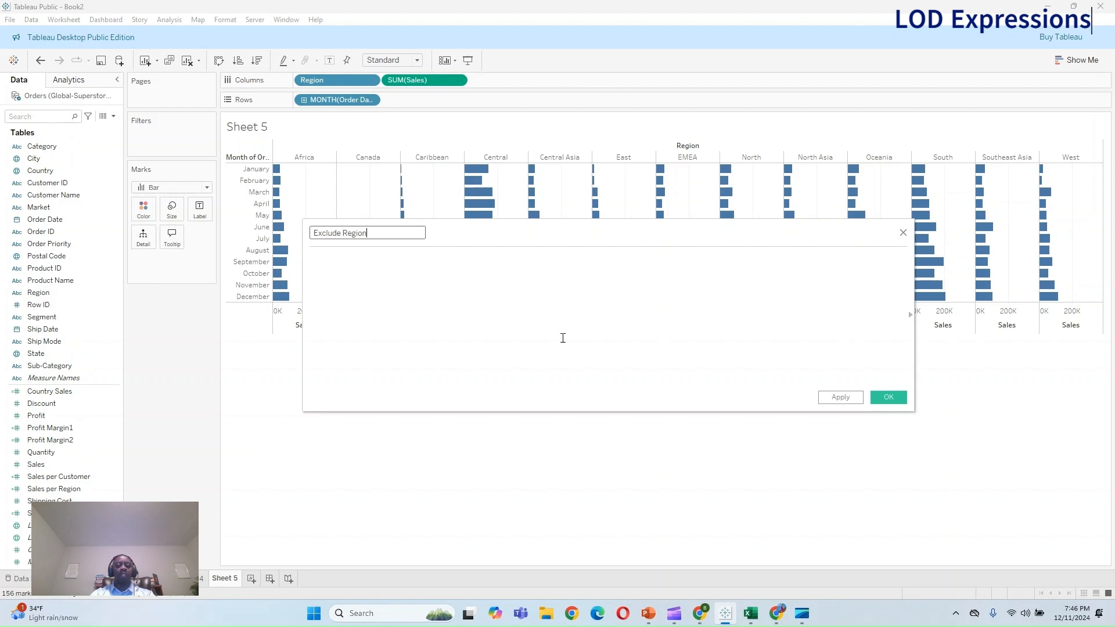
Step: Begin the Exclude Region formula with {EXCLUDE [Region]
{"action": "left_click", "coordinate": [563, 338]}
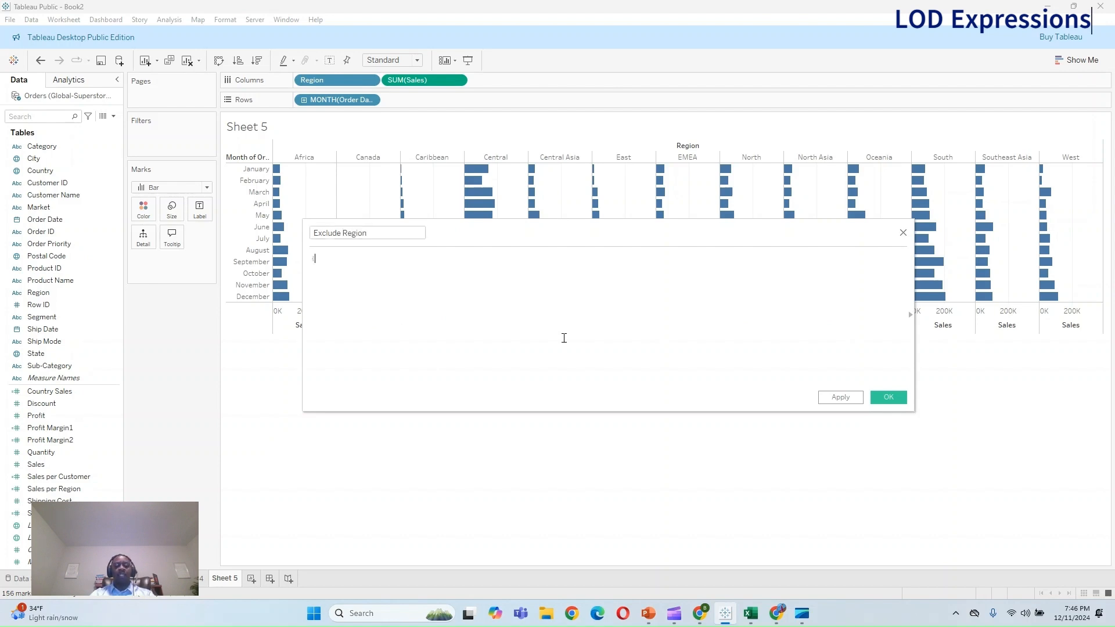
{"action": "type", "text": "{E"}
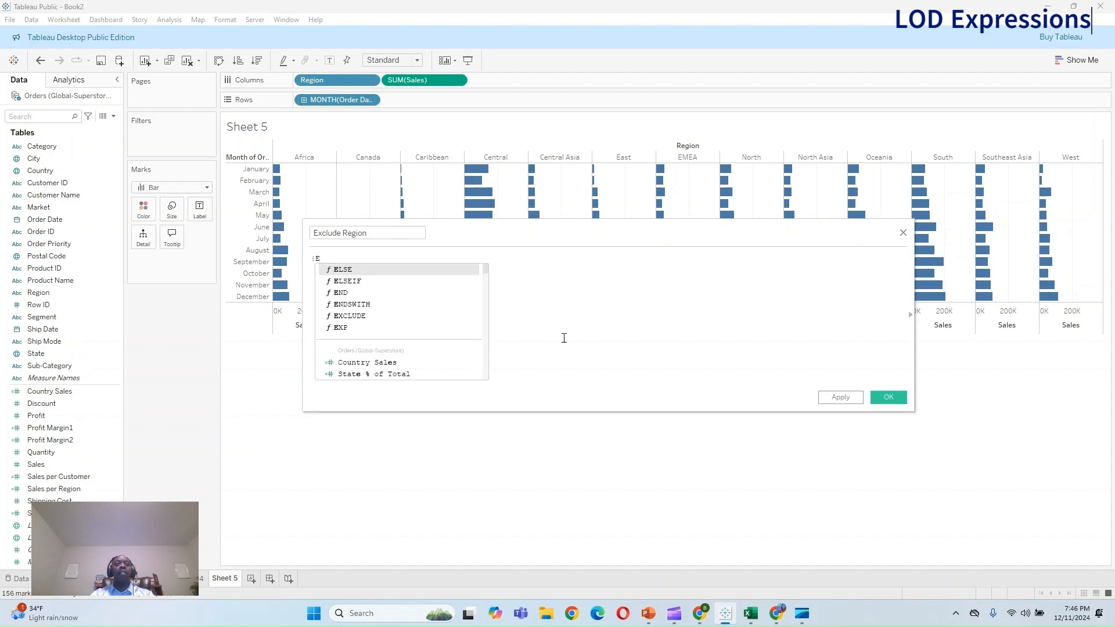
{"action": "type", "text": "XI"}
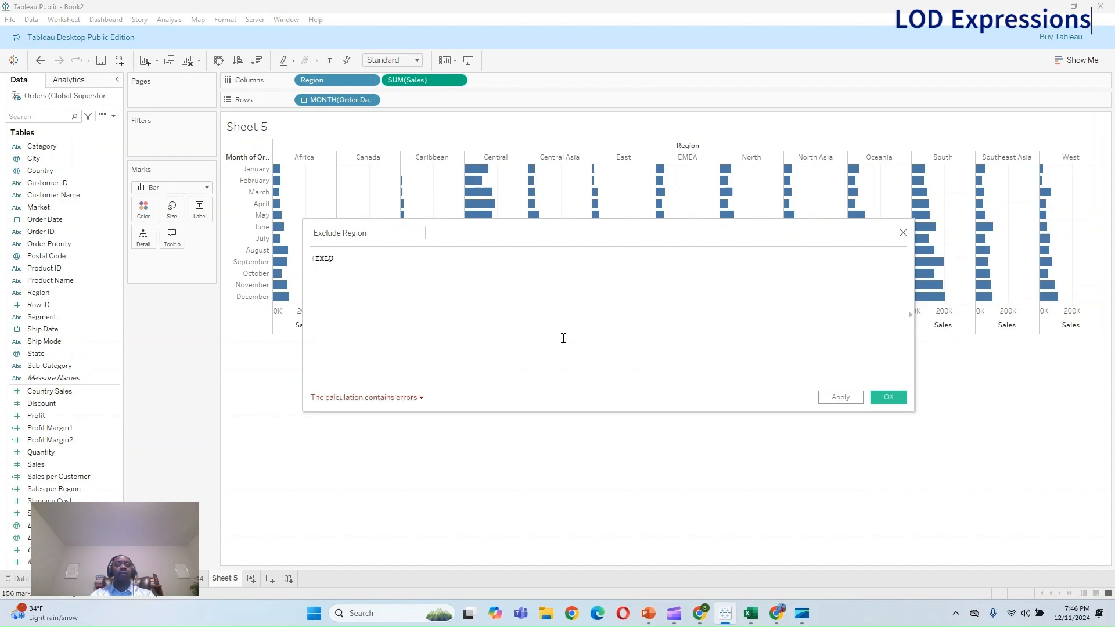
{"action": "key", "text": "BackSpace"}
{"action": "key", "text": "BackSpace"}
{"action": "type", "text": "C"}
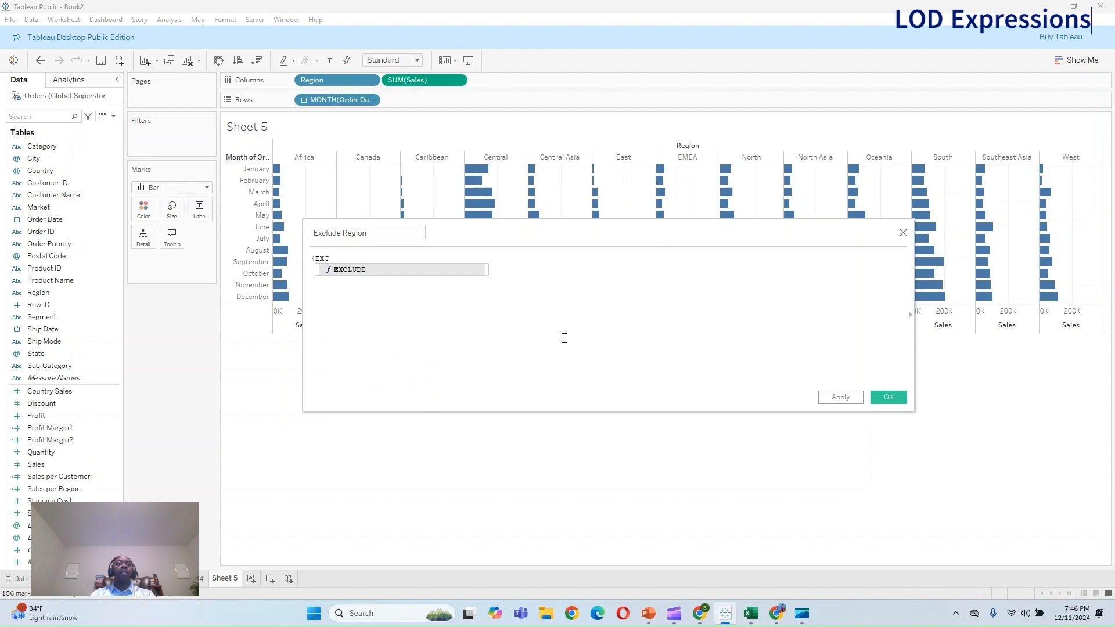
{"action": "key", "text": "Return"}
{"action": "type", "text": "REgion"}
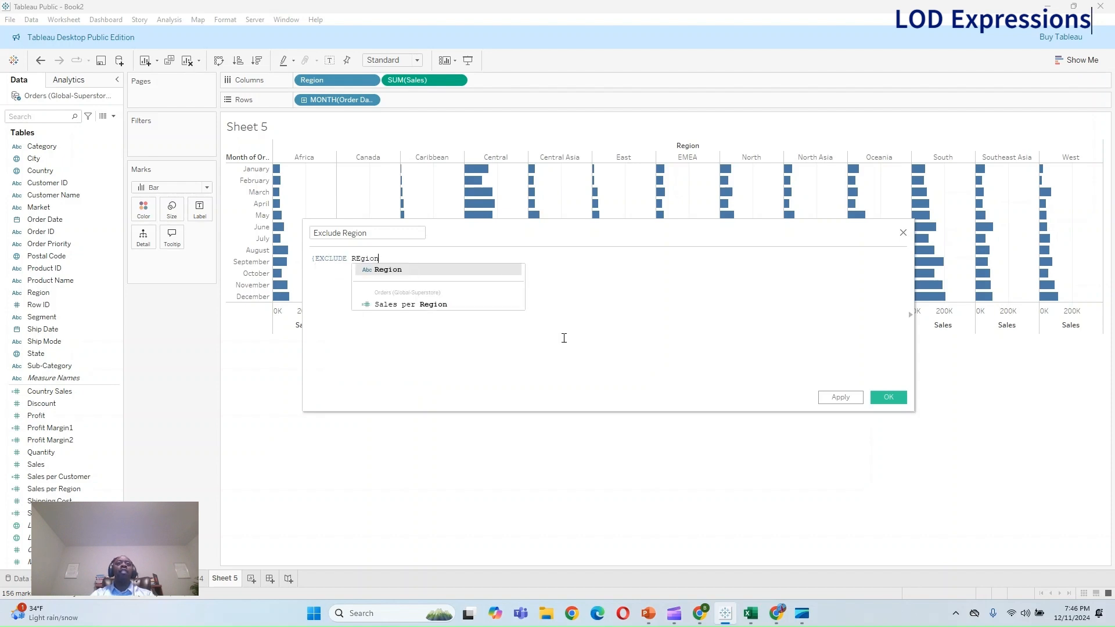
{"action": "key", "text": "Return"}
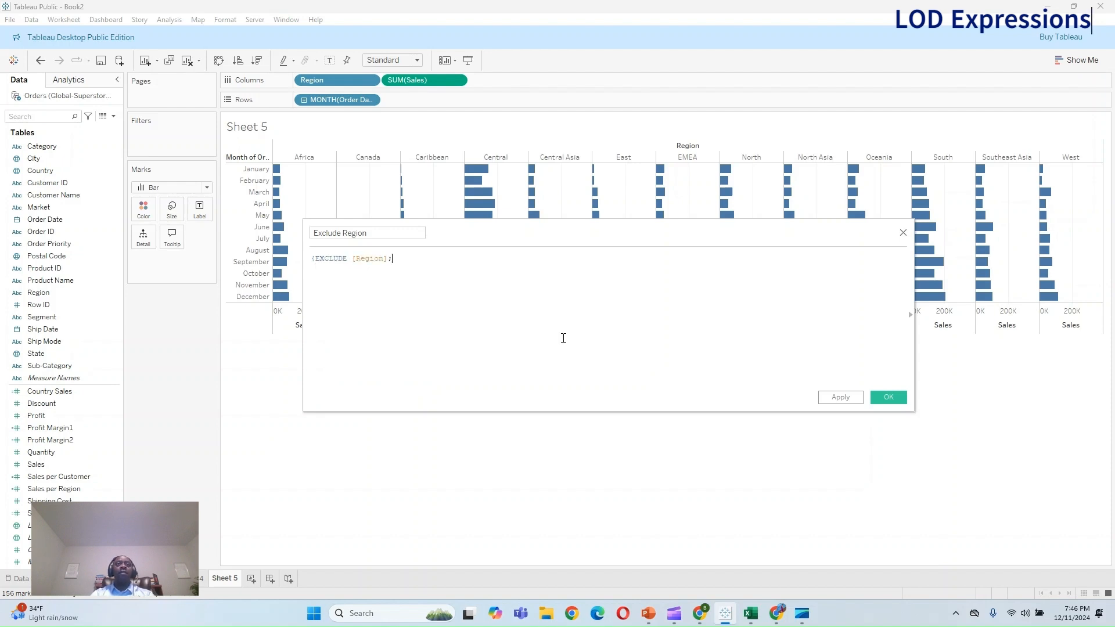
Step: Complete the formula as {EXCLUDE [Region]:SUM([Sales])}, enlarge its text, apply the calculation and close the editor
{"action": "type", "text": ":S"}
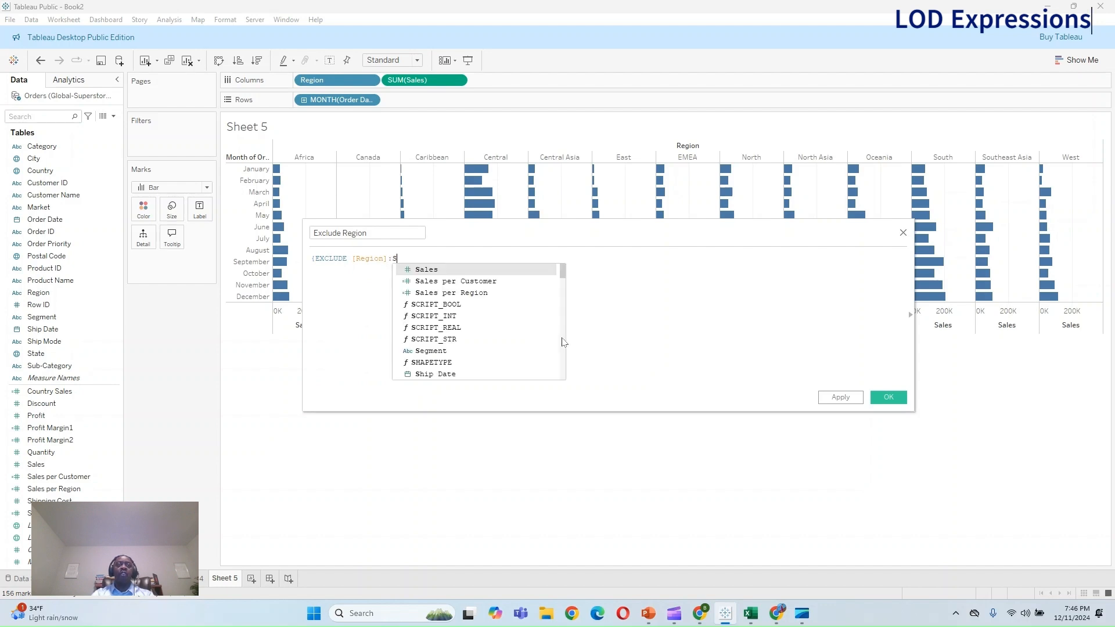
{"action": "type", "text": "UM"}
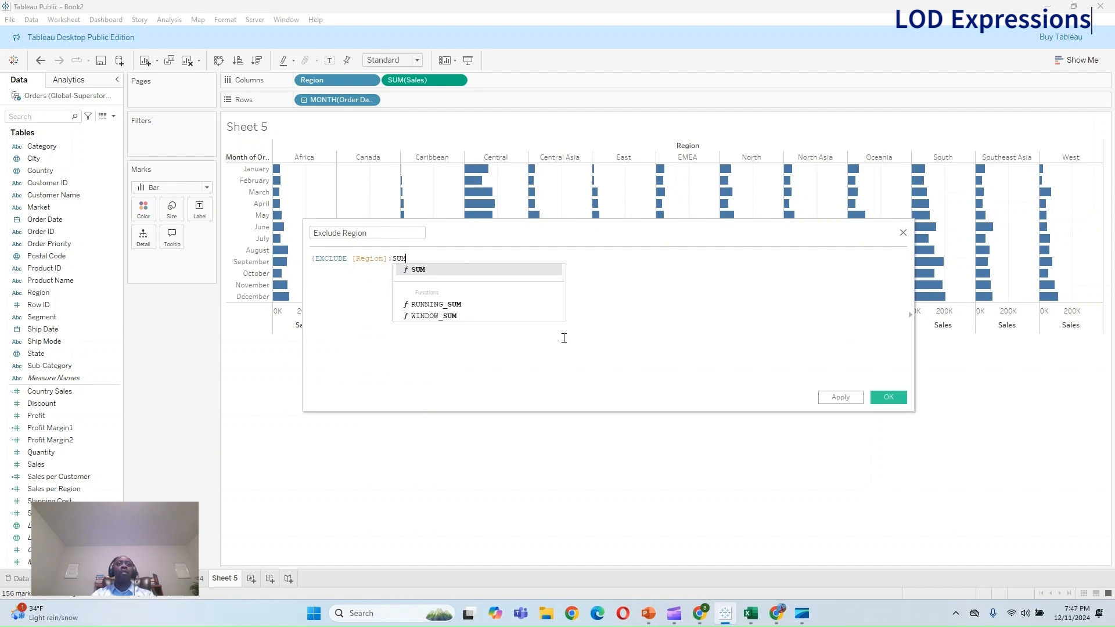
{"action": "type", "text": "([Sales"}
{"action": "key", "text": "Return"}
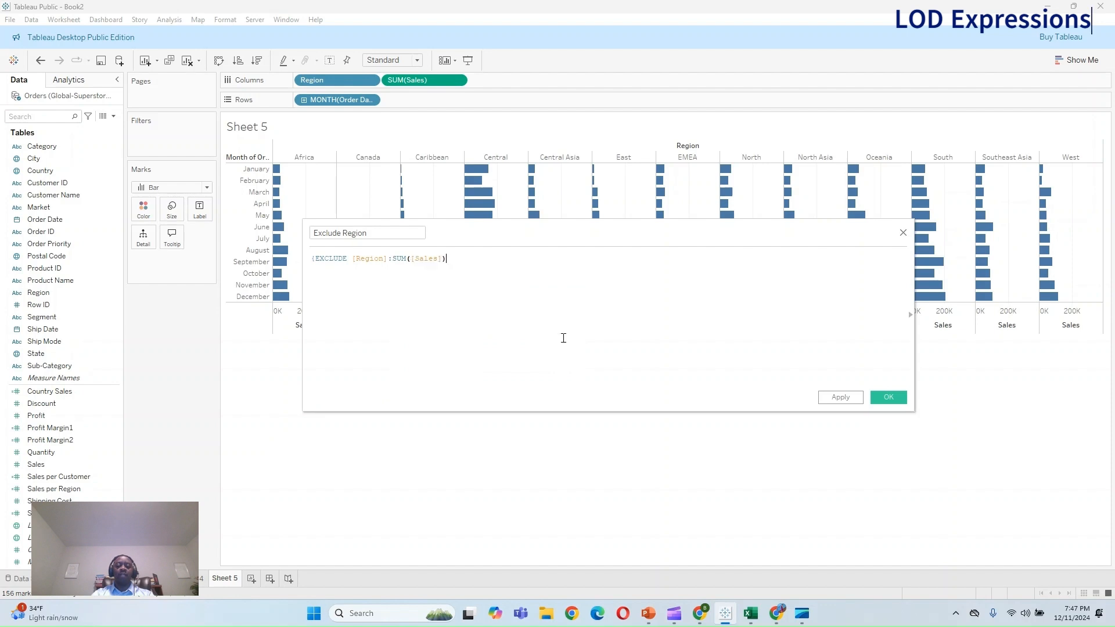
{"action": "type", "text": "}"}
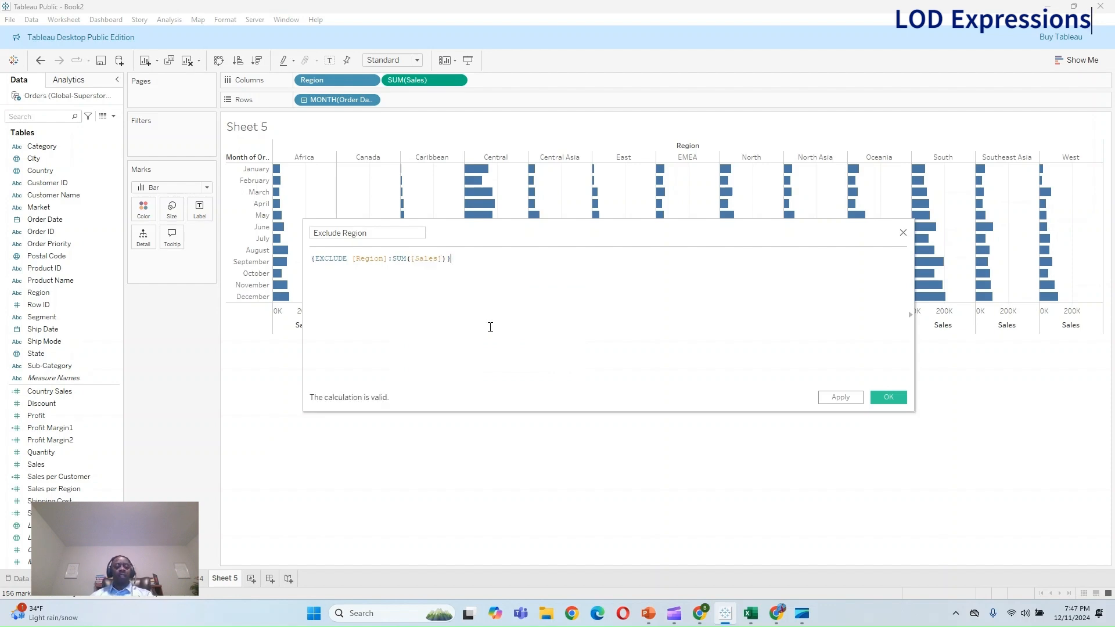
{"action": "scroll", "coordinate": [491, 327], "scroll_direction": "up", "scroll_amount": 5, "text": "ctrl"}
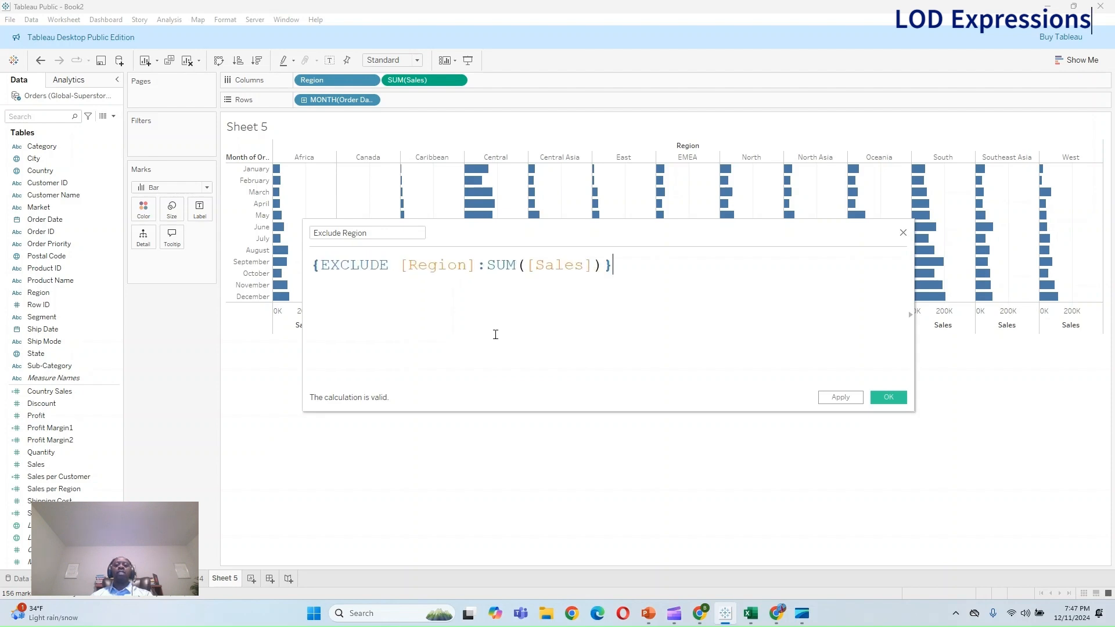
{"action": "scroll", "coordinate": [496, 335], "scroll_direction": "up", "scroll_amount": 1, "text": "ctrl"}
{"action": "left_click", "coordinate": [838, 399]}
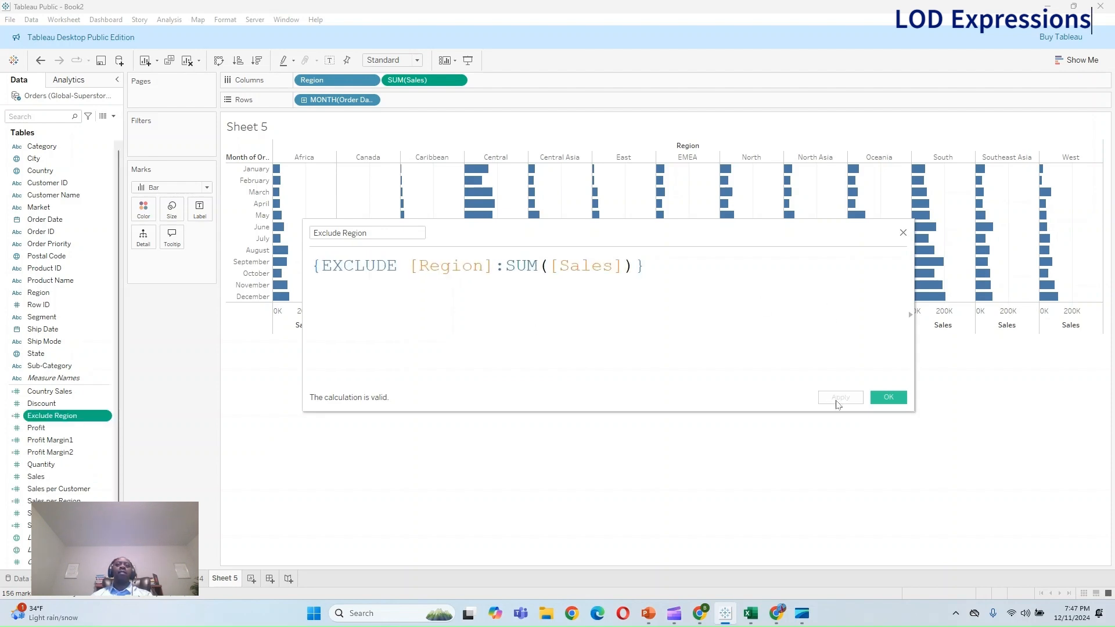
{"action": "left_click", "coordinate": [888, 397]}
Step: Replace SUM(Sales) on Columns with Exclude Region, set its aggregation to Sum and make the chart rows slightly taller
{"action": "left_click_drag", "start_coordinate": [57, 416], "coordinate": [419, 81]}
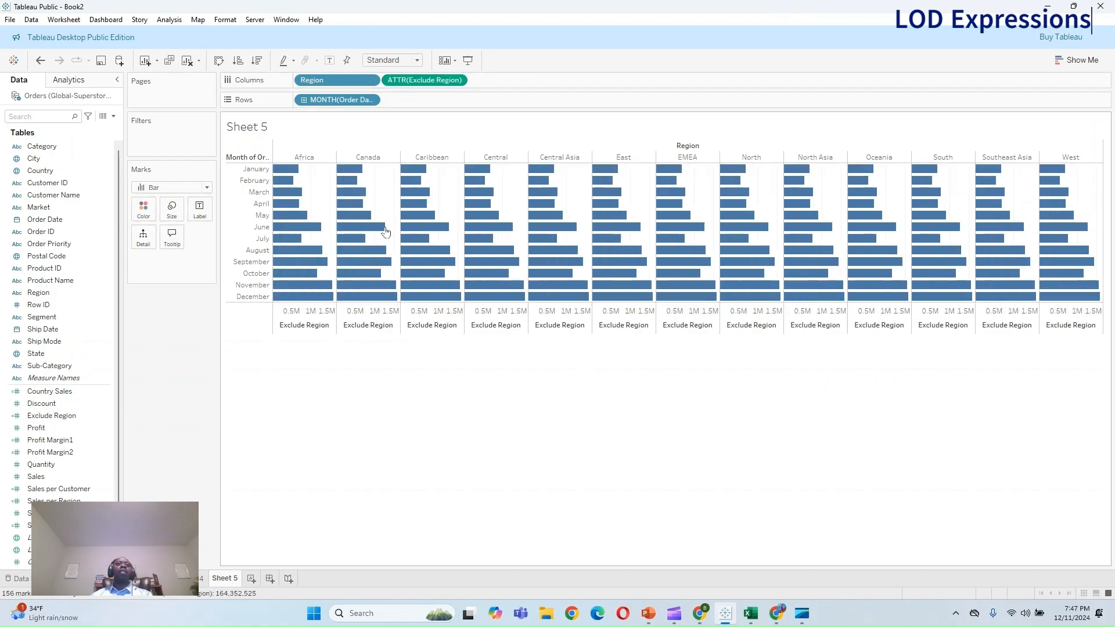
{"action": "left_click", "coordinate": [458, 80]}
{"action": "mouse_move", "coordinate": [488, 199]}
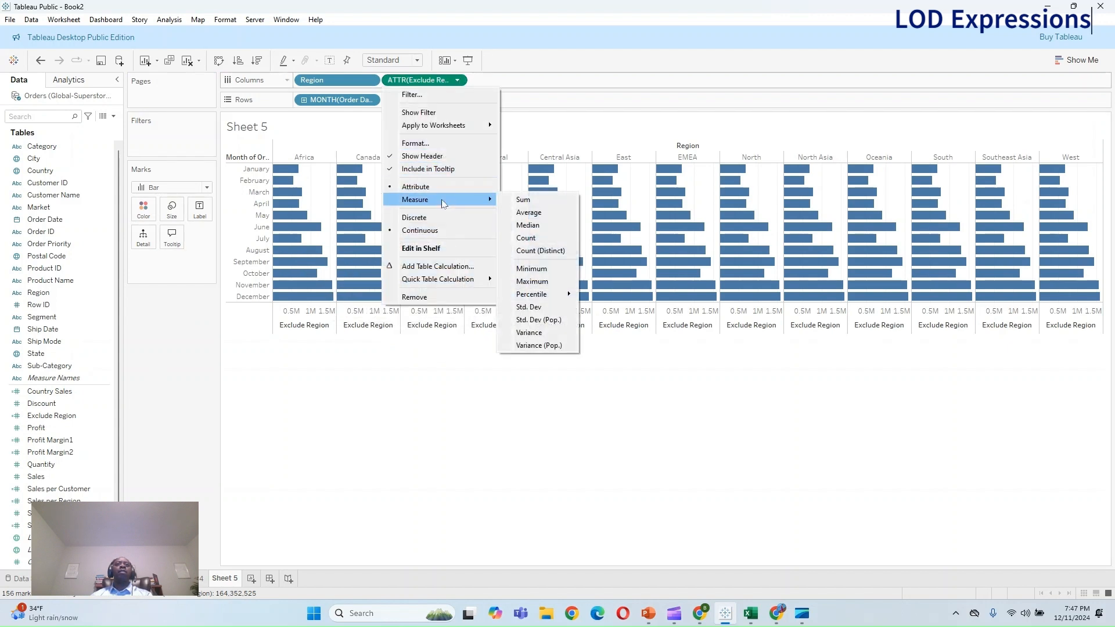
{"action": "left_click", "coordinate": [522, 200]}
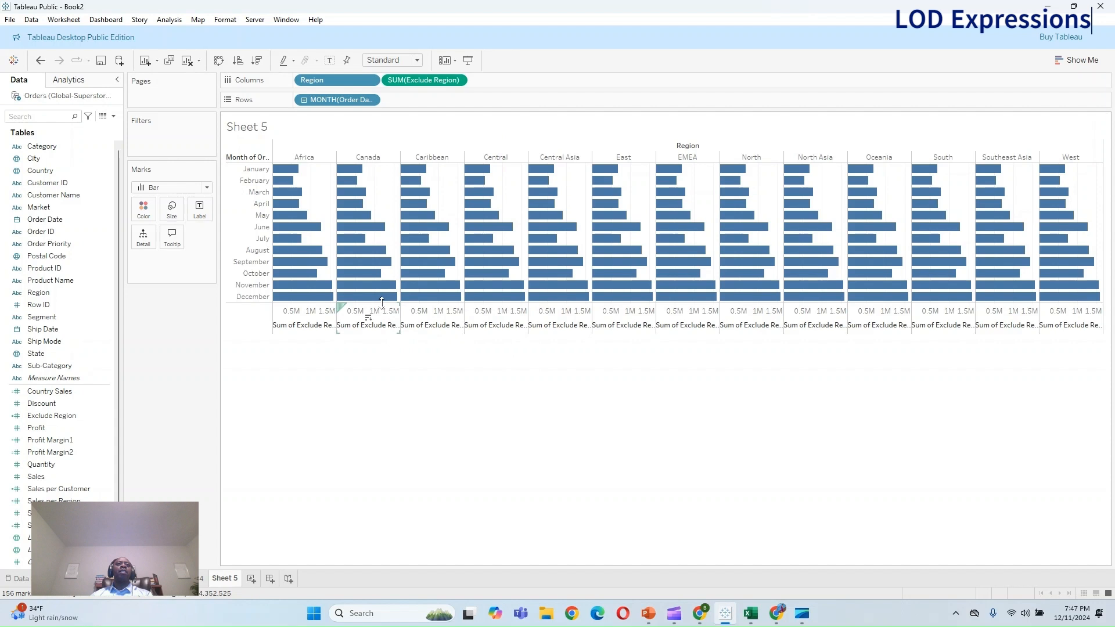
{"action": "left_click_drag", "start_coordinate": [378, 382], "coordinate": [379, 383]}
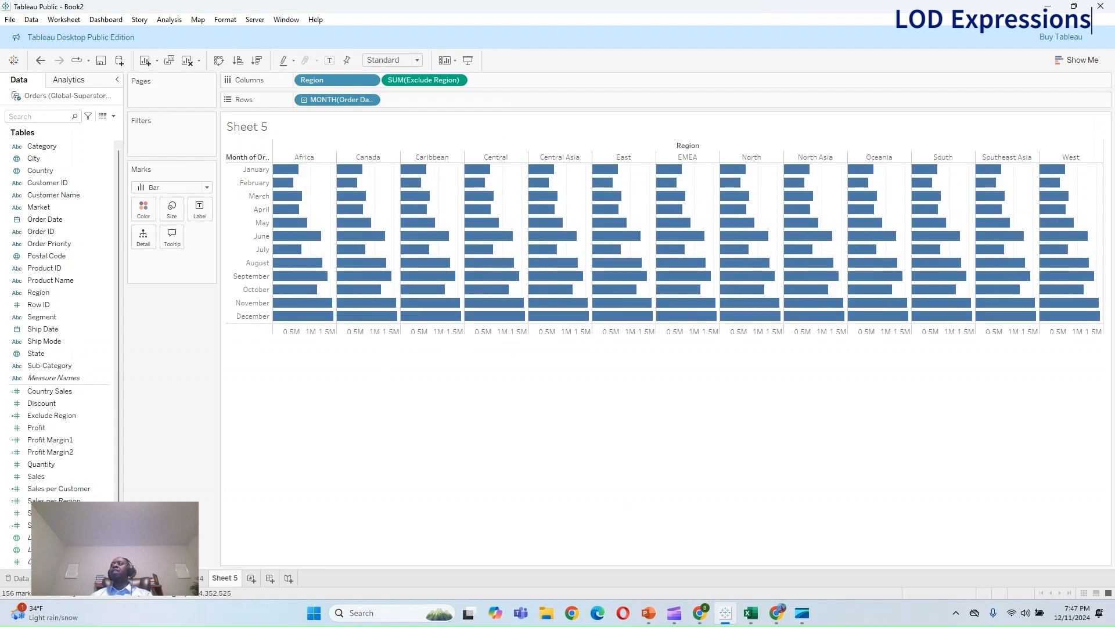
Step: Undo the row resizing, the aggregation change and the replacement of SUM(Sales) on Columns
{"action": "key", "text": "alt+Tab"}
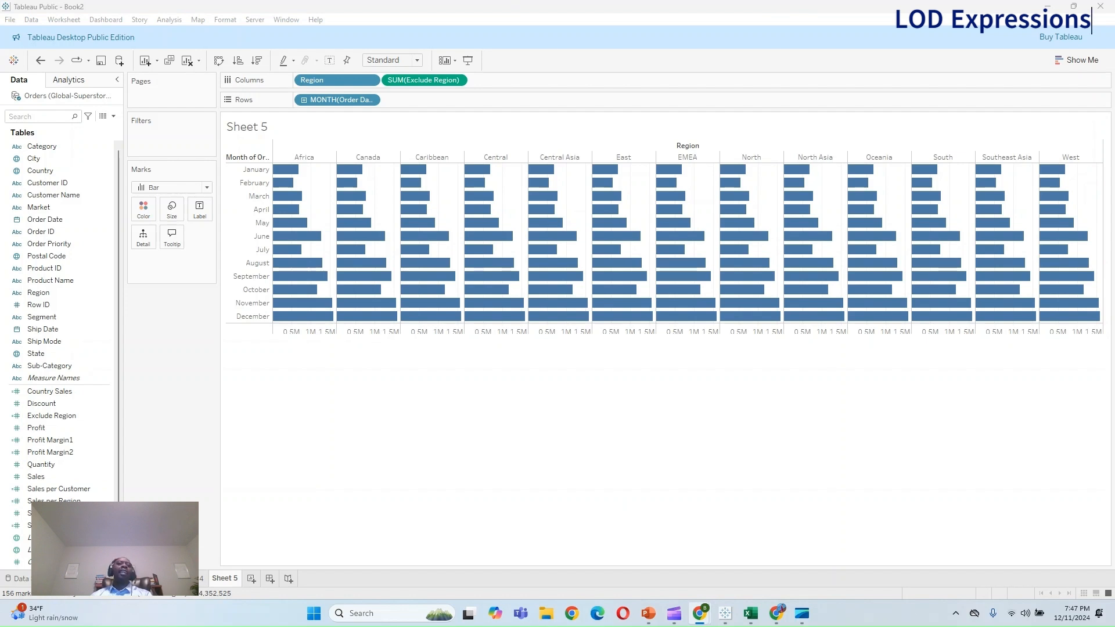
{"action": "left_click", "coordinate": [41, 65]}
{"action": "left_click", "coordinate": [41, 61]}
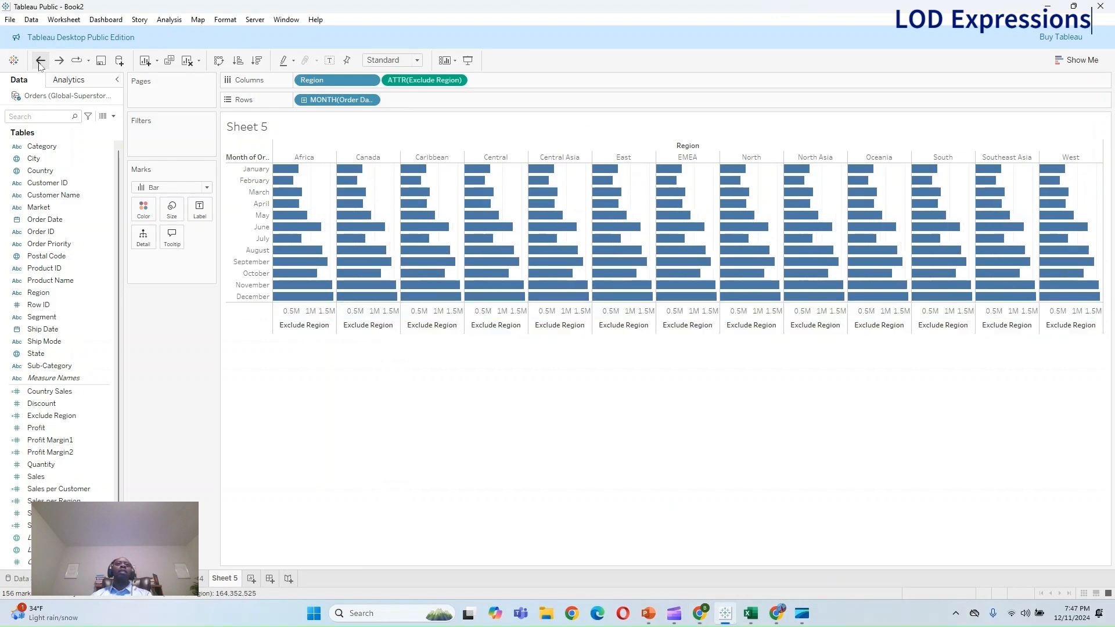
{"action": "left_click", "coordinate": [41, 61]}
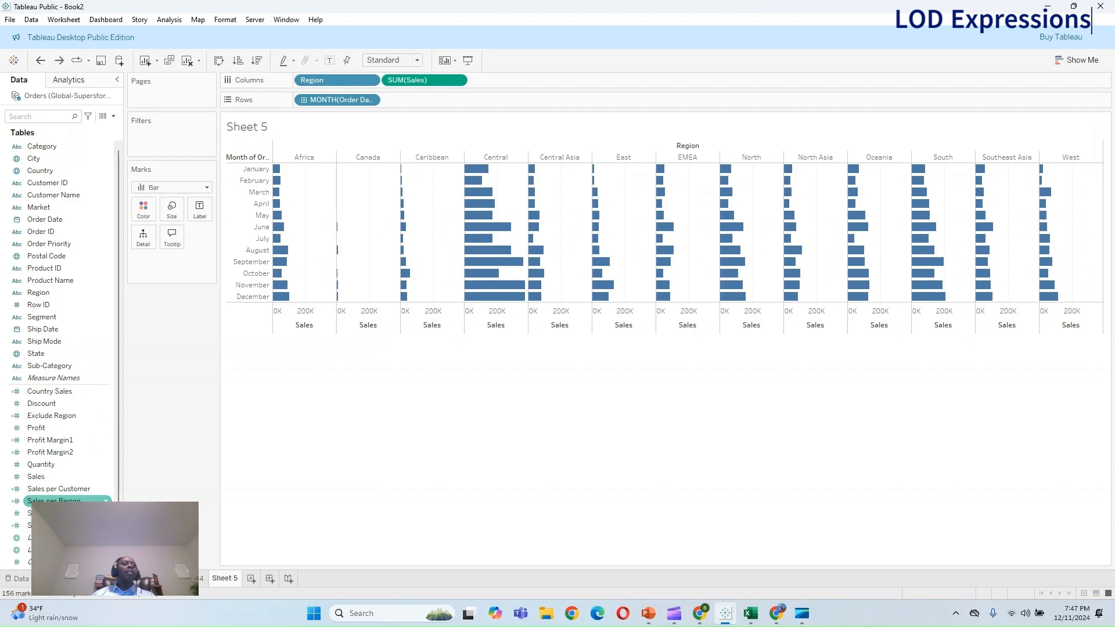
Step: Open the Sales per Region calculation to review its formula, closing it without changes
{"action": "right_click", "coordinate": [64, 501]}
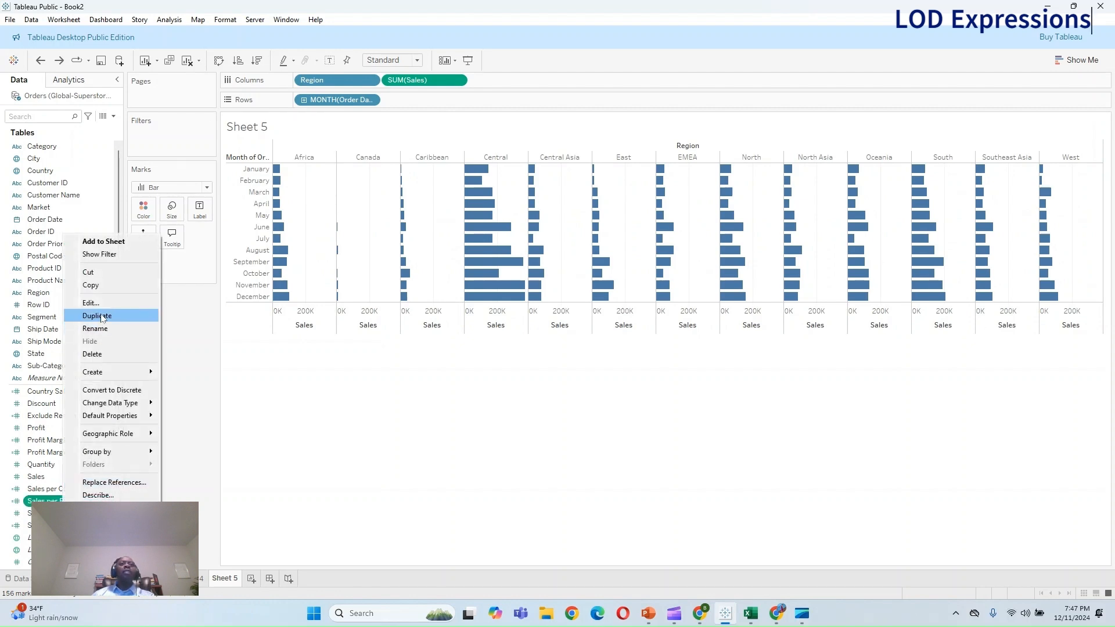
{"action": "left_click", "coordinate": [100, 301]}
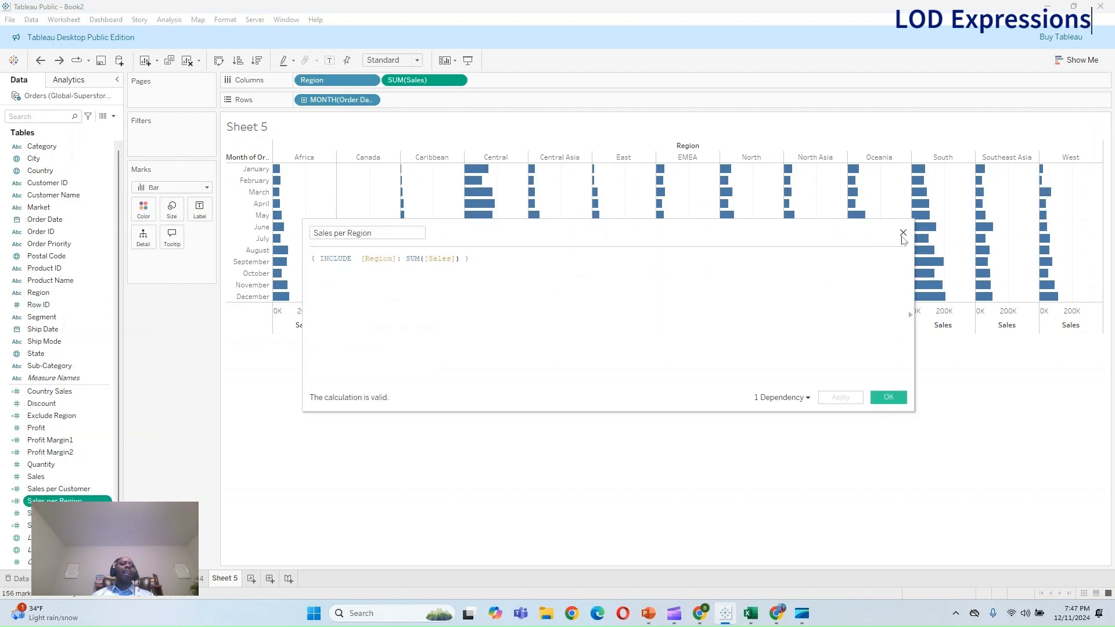
{"action": "left_click", "coordinate": [903, 233]}
Step: Color the Sheet 5 bars by Sales per Region and compare the chart with Sheet 4
{"action": "mouse_move", "coordinate": [64, 501]}
{"action": "left_mouse_down"}
{"action": "mouse_move", "coordinate": [158, 217]}
{"action": "mouse_move", "coordinate": [144, 208]}
{"action": "left_mouse_up"}
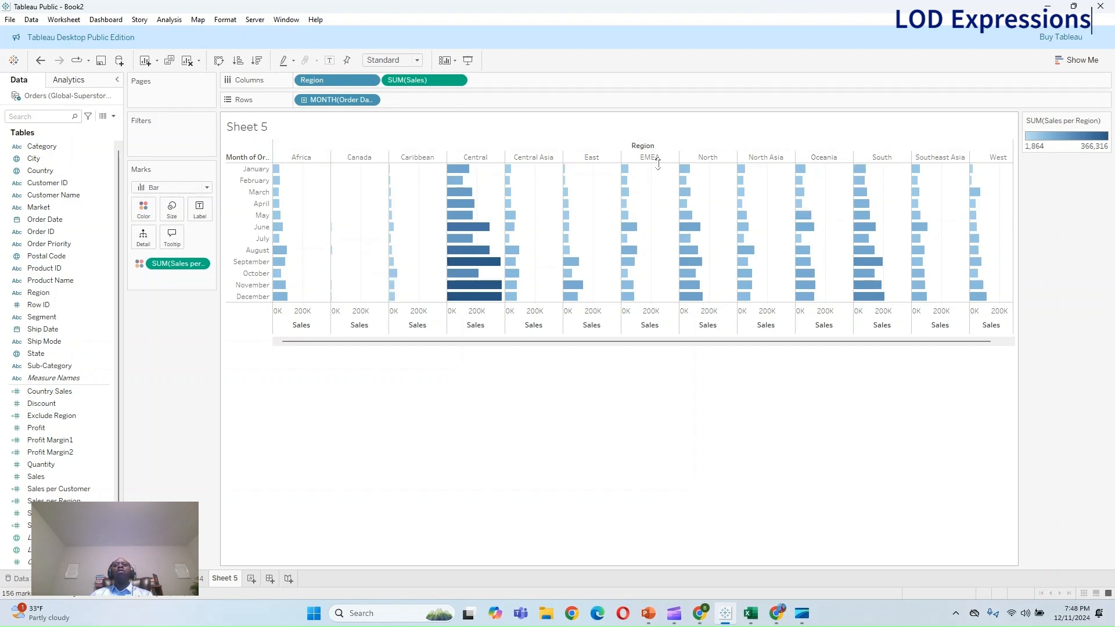
{"action": "mouse_move", "coordinate": [689, 254]}
{"action": "mouse_move", "coordinate": [696, 298]}
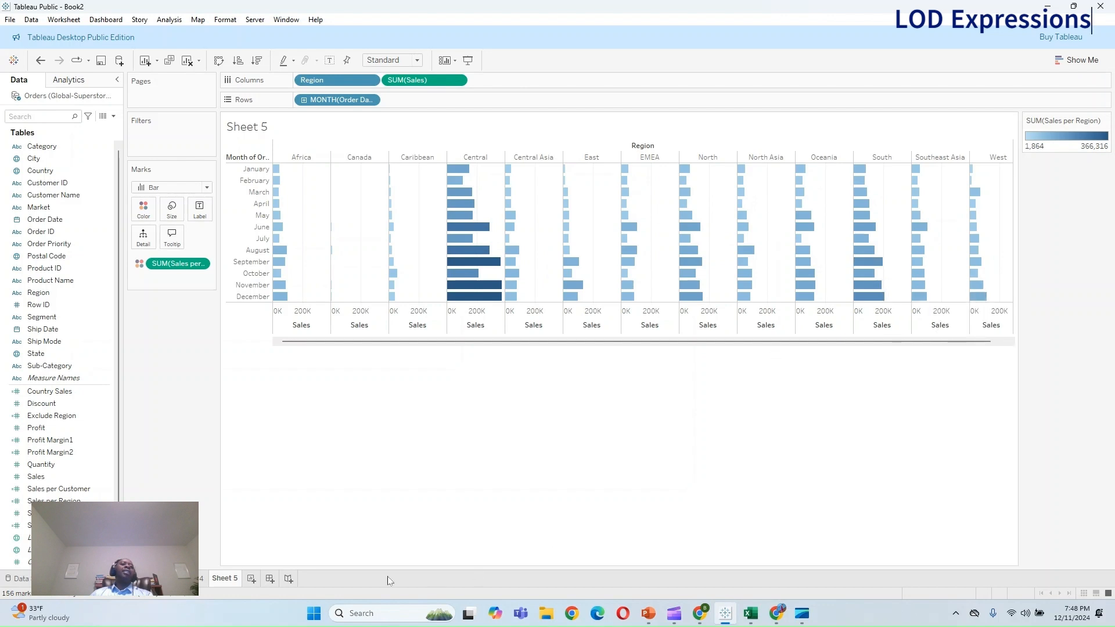
{"action": "left_click", "coordinate": [202, 579]}
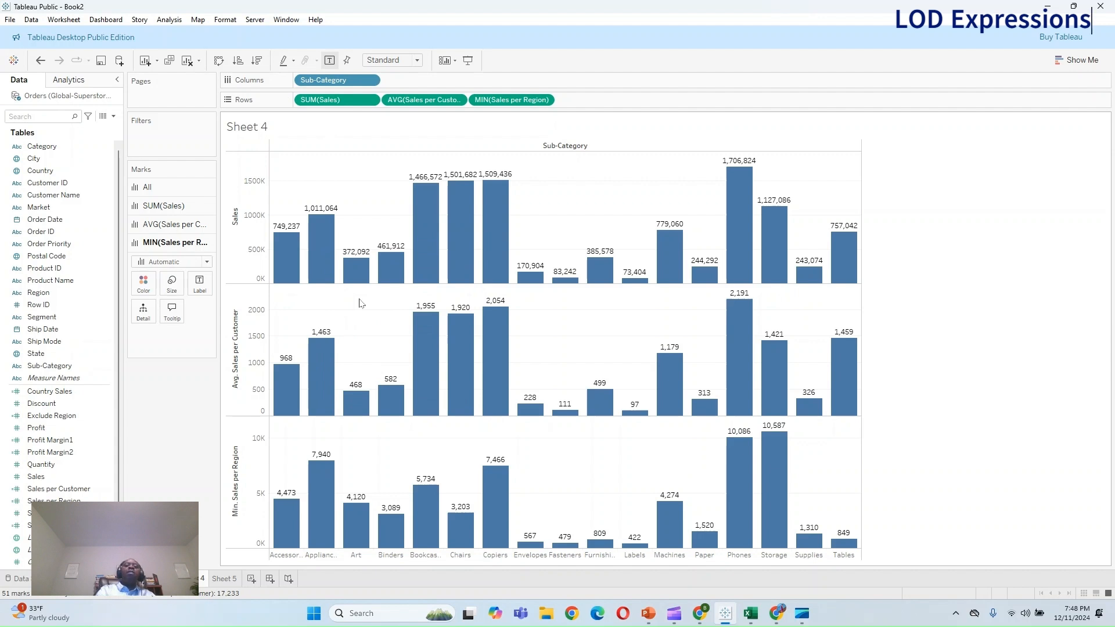
{"action": "left_click", "coordinate": [224, 579]}
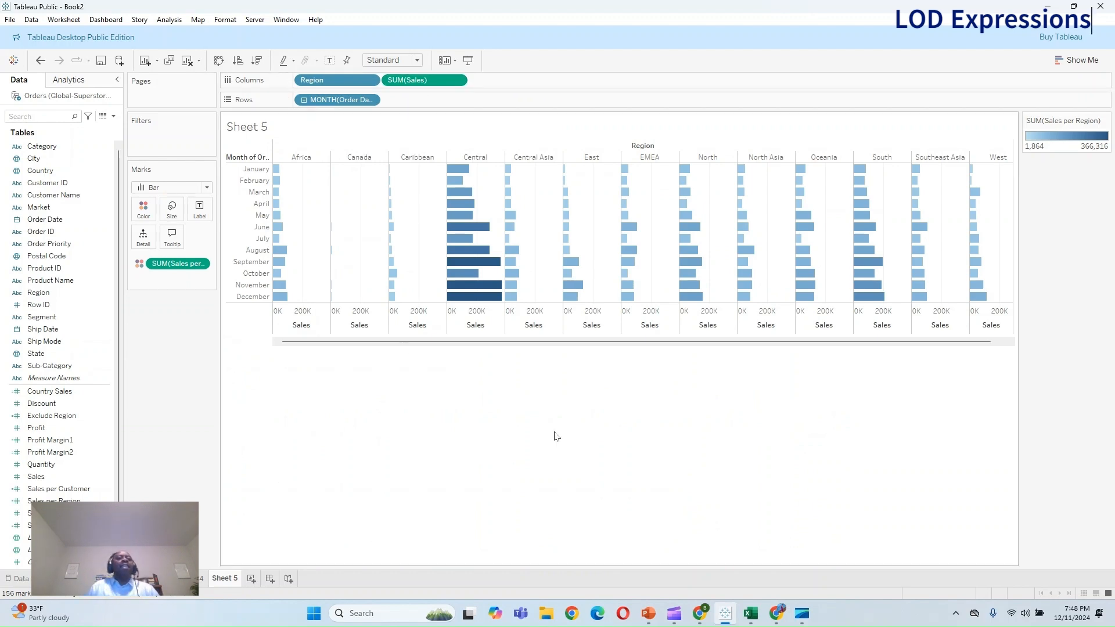
Step: Add a new blank worksheet after Sheet 5
{"action": "left_click", "coordinate": [252, 579]}
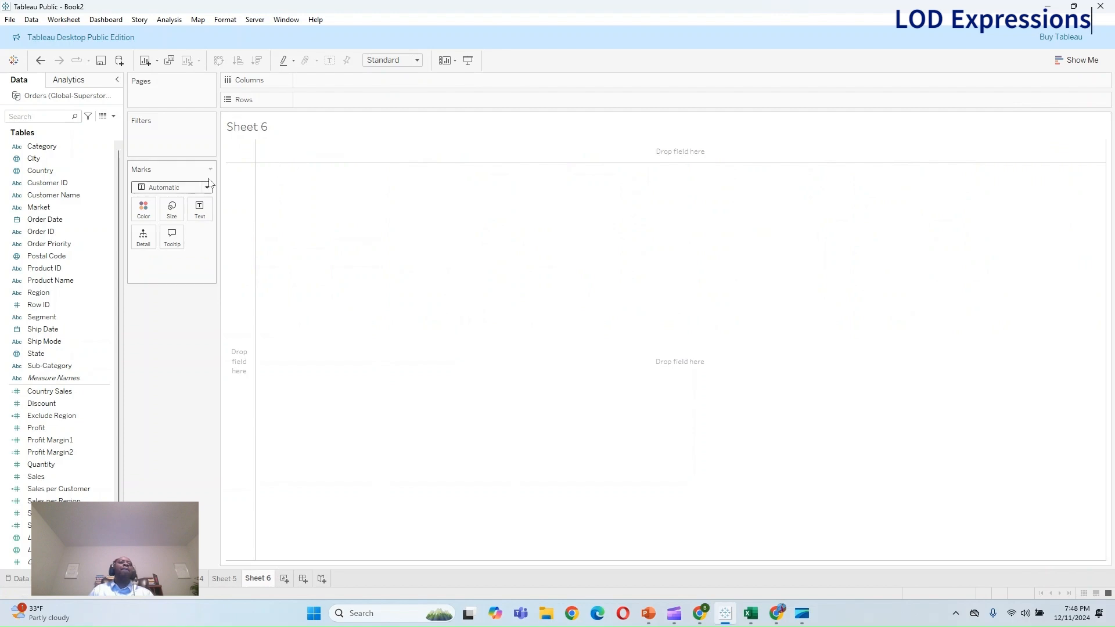
{"action": "left_click", "coordinate": [70, 172]}
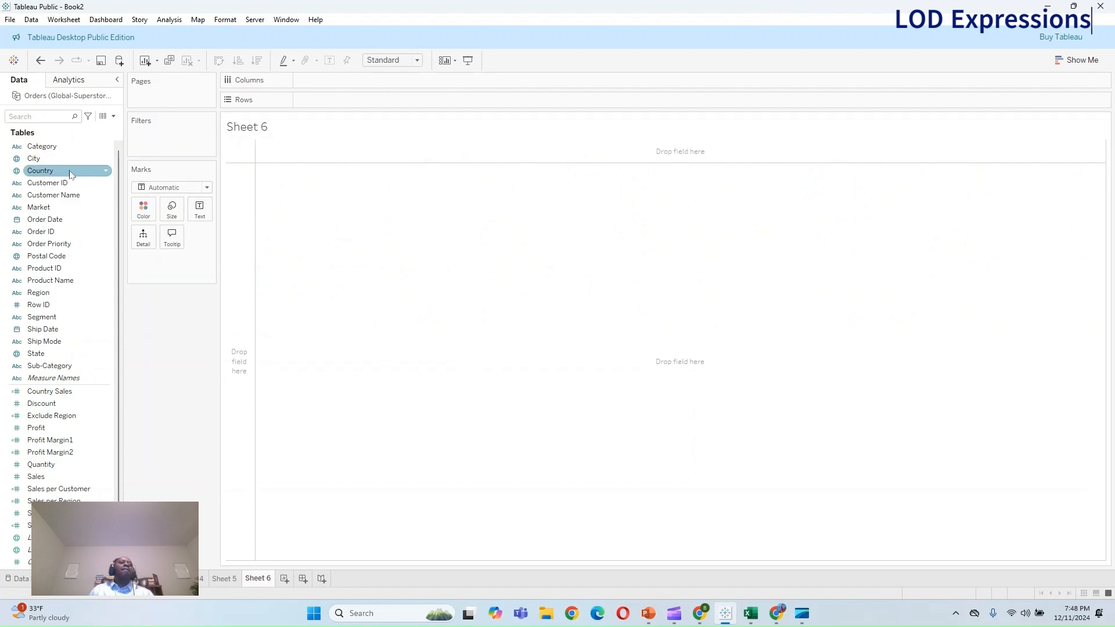
{"action": "left_click", "coordinate": [113, 117]}
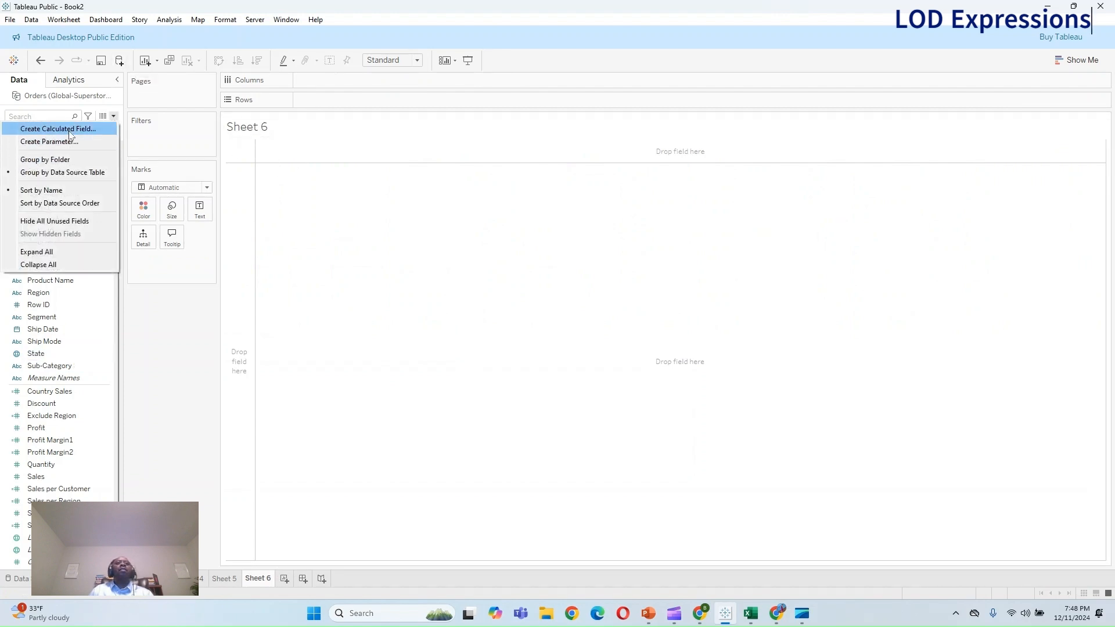
{"action": "left_click", "coordinate": [69, 131]}
{"action": "left_click", "coordinate": [904, 233]}
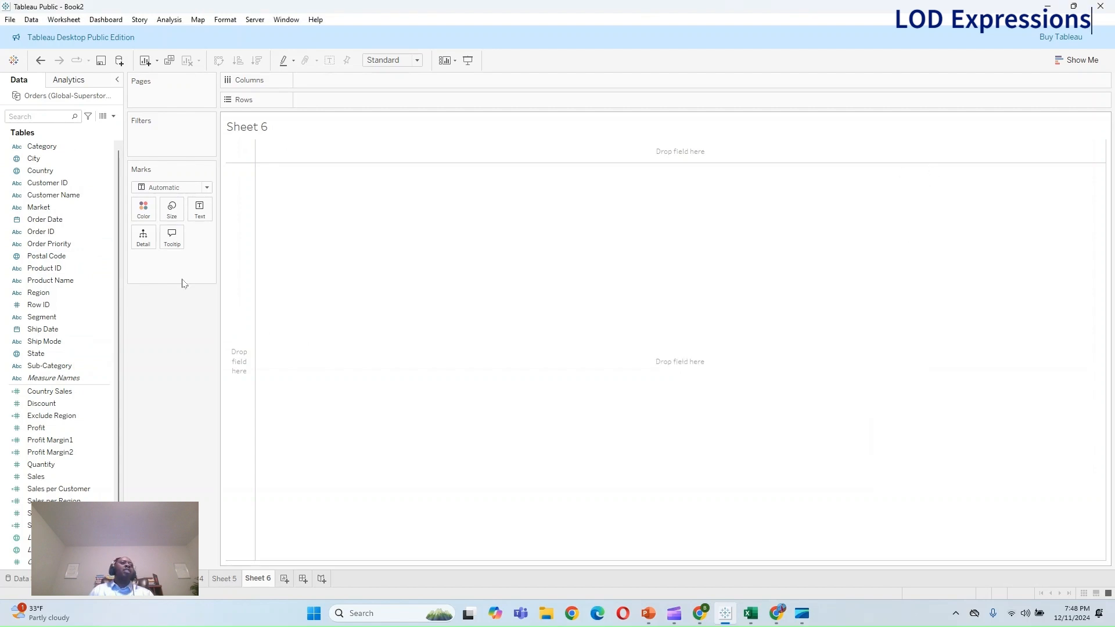
Step: Place Order Date on Rows of Sheet 6 as MIN(Order Date)
{"action": "left_click", "coordinate": [50, 232]}
{"action": "left_click_drag", "start_coordinate": [45, 219], "coordinate": [365, 103]}
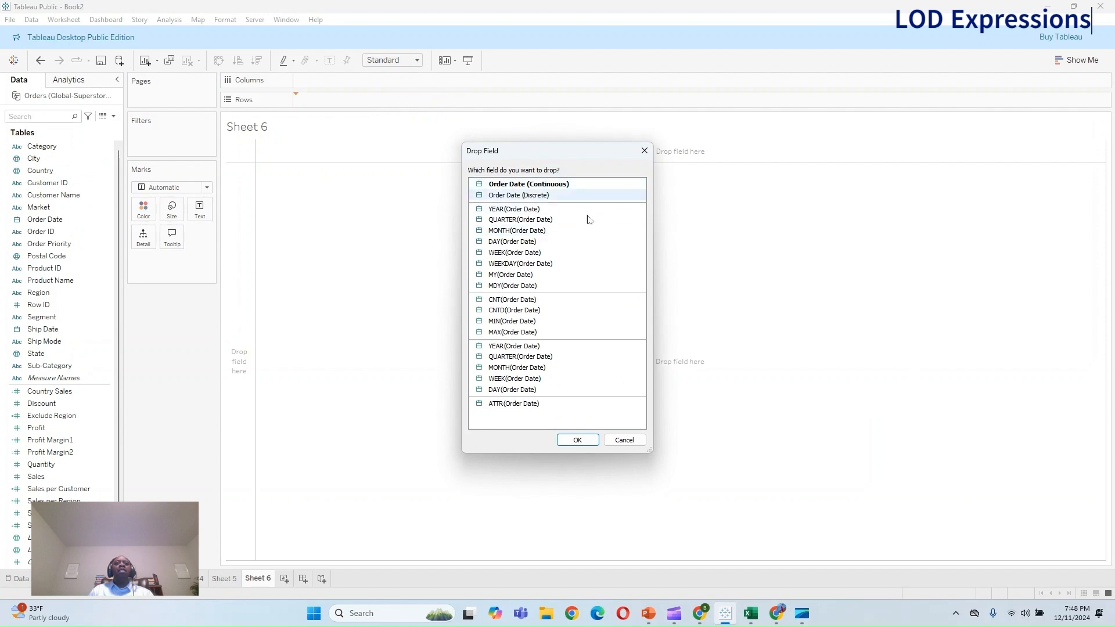
{"action": "left_click", "coordinate": [524, 322]}
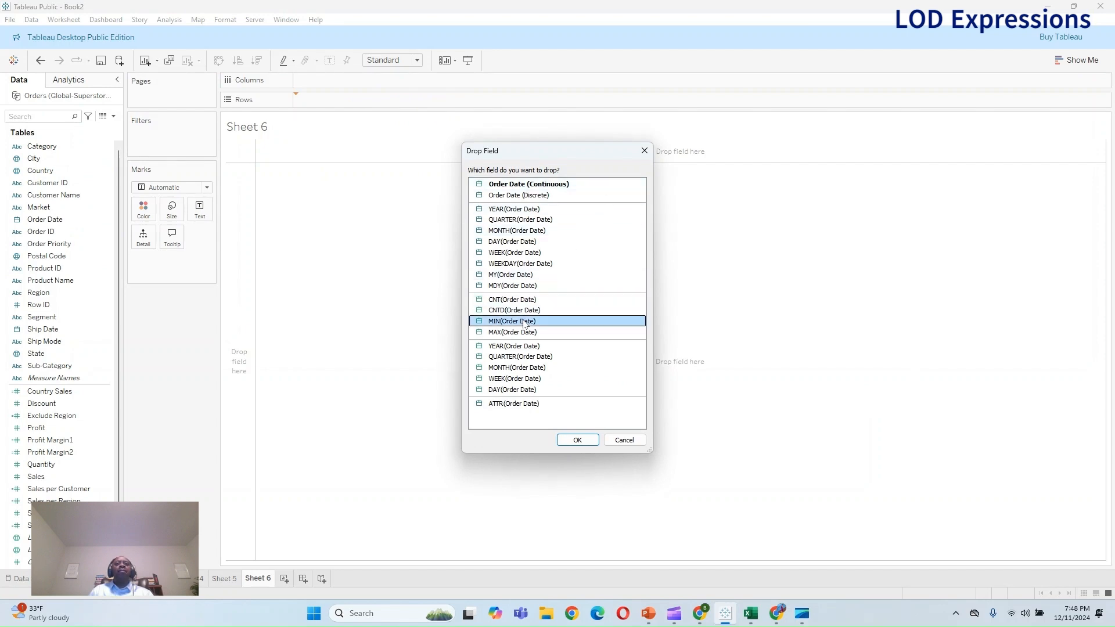
{"action": "left_click", "coordinate": [577, 441]}
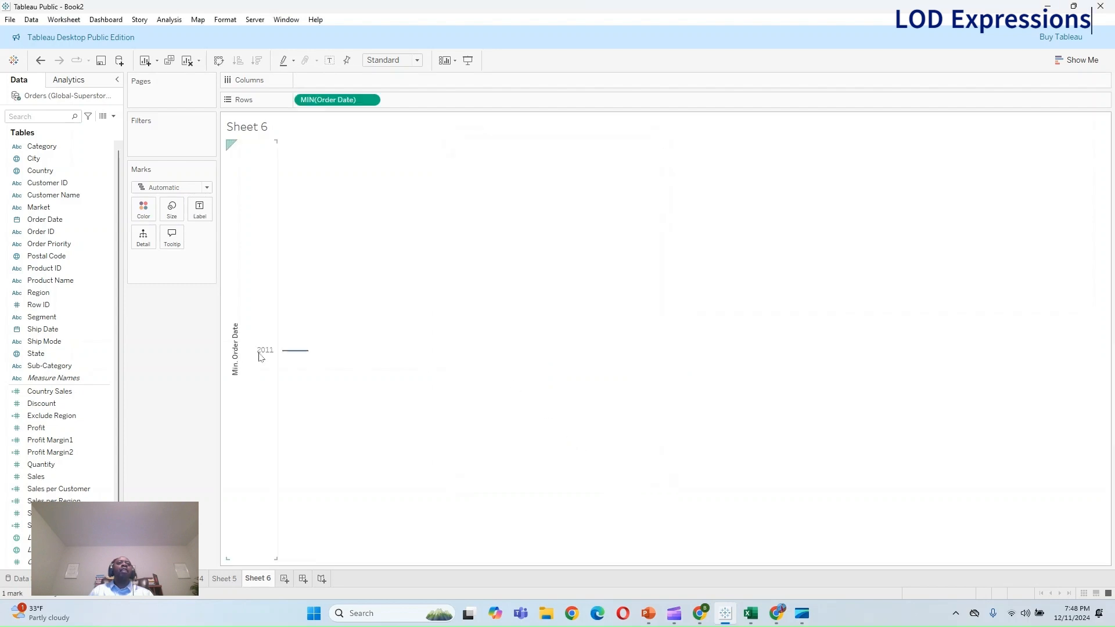
{"action": "mouse_move", "coordinate": [285, 357]}
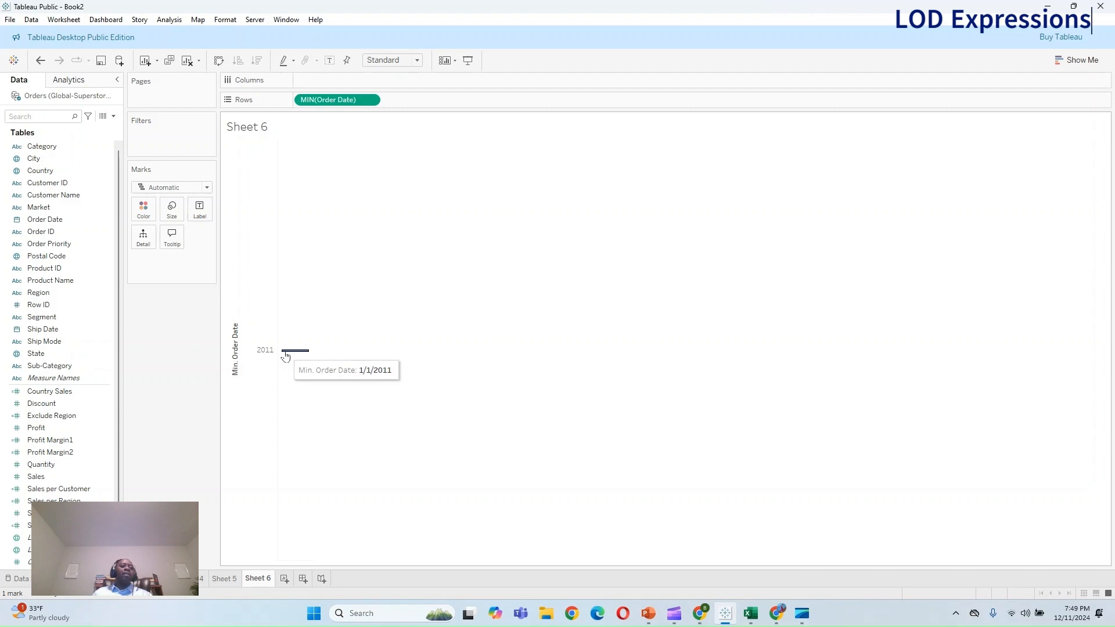
Step: Change the Order Date aggregation on Rows to Maximum
{"action": "left_click", "coordinate": [367, 100]}
{"action": "mouse_move", "coordinate": [366, 371]}
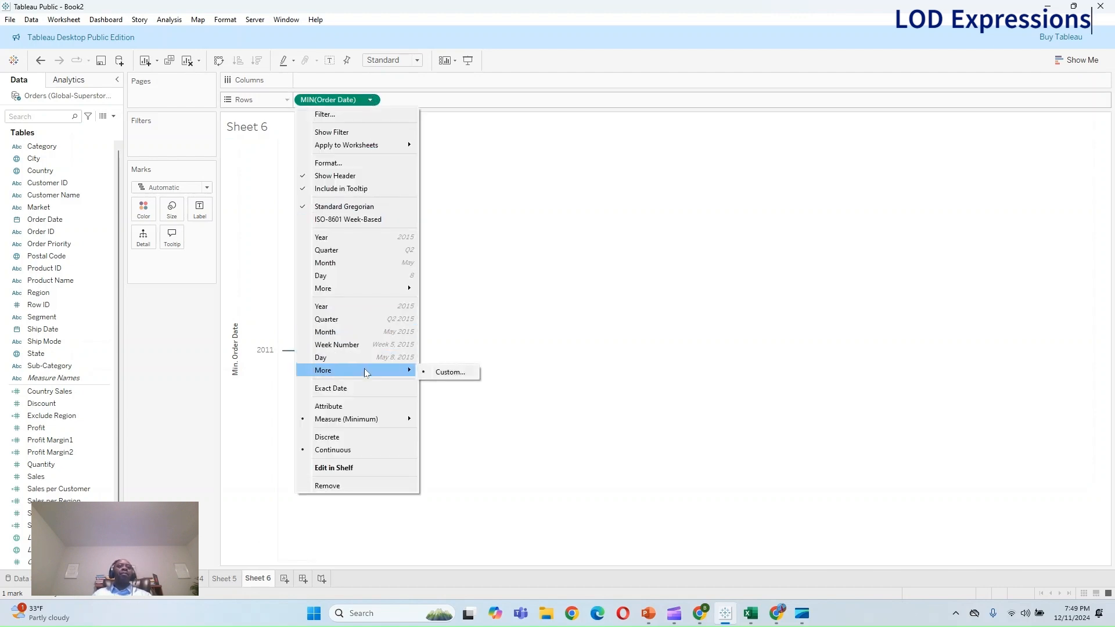
{"action": "mouse_move", "coordinate": [381, 421]}
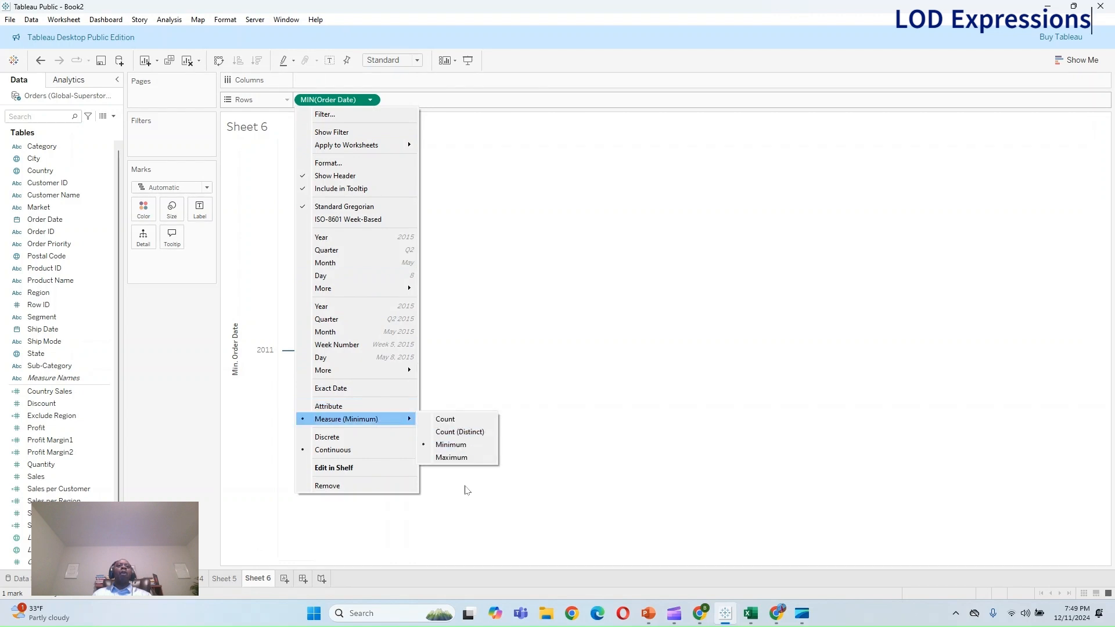
{"action": "left_click", "coordinate": [459, 458]}
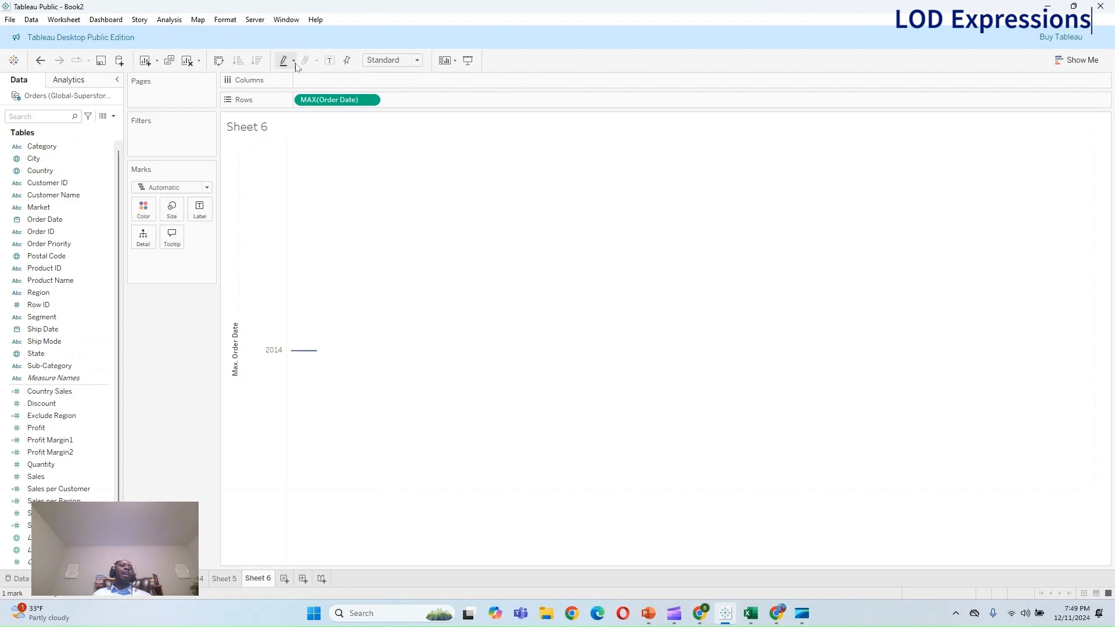
Step: Add Category to Rows ahead of MAX(Order Date) and convert the view to a text table
{"action": "left_click_drag", "start_coordinate": [42, 146], "coordinate": [355, 81]}
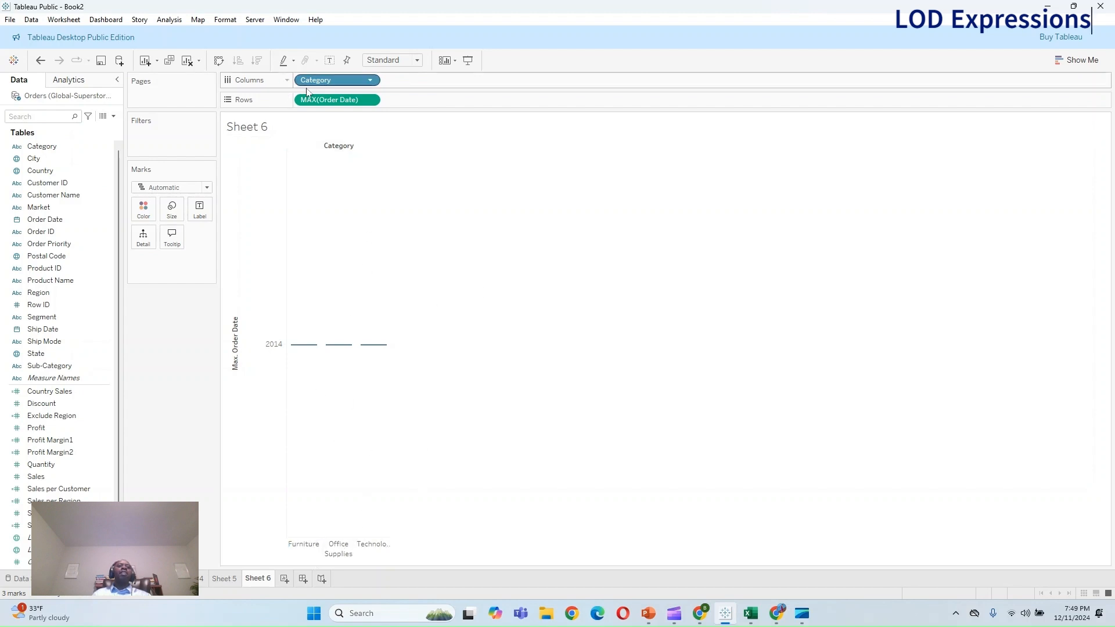
{"action": "mouse_move", "coordinate": [307, 88]}
{"action": "left_mouse_down"}
{"action": "mouse_move", "coordinate": [319, 98]}
{"action": "mouse_move", "coordinate": [327, 86]}
{"action": "mouse_move", "coordinate": [304, 103]}
{"action": "left_mouse_up"}
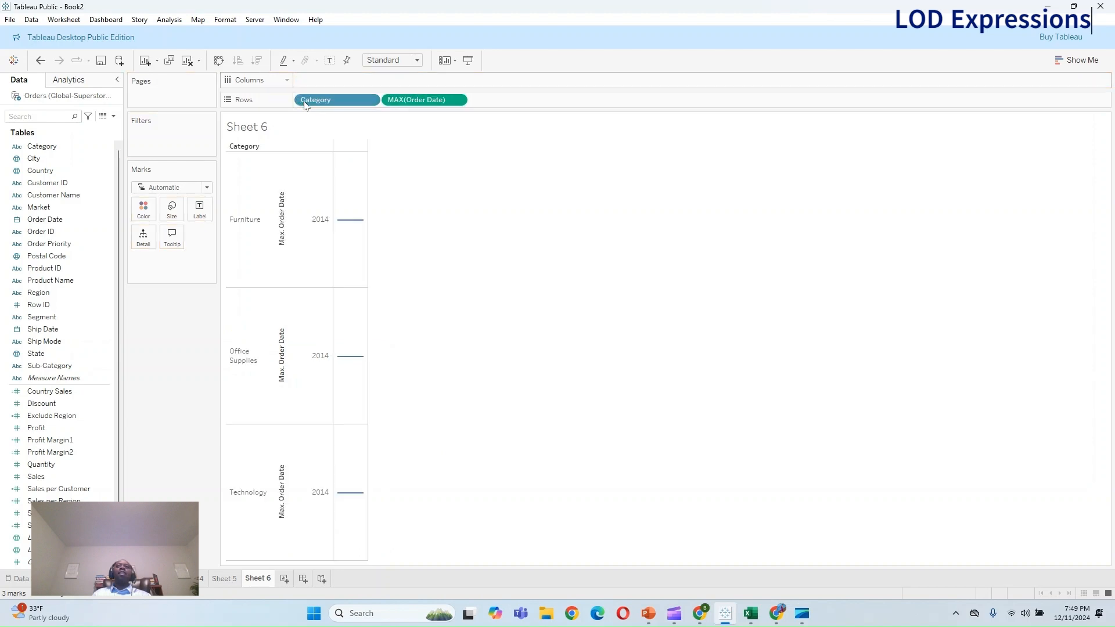
{"action": "left_click", "coordinate": [1078, 61]}
{"action": "left_click", "coordinate": [1019, 94]}
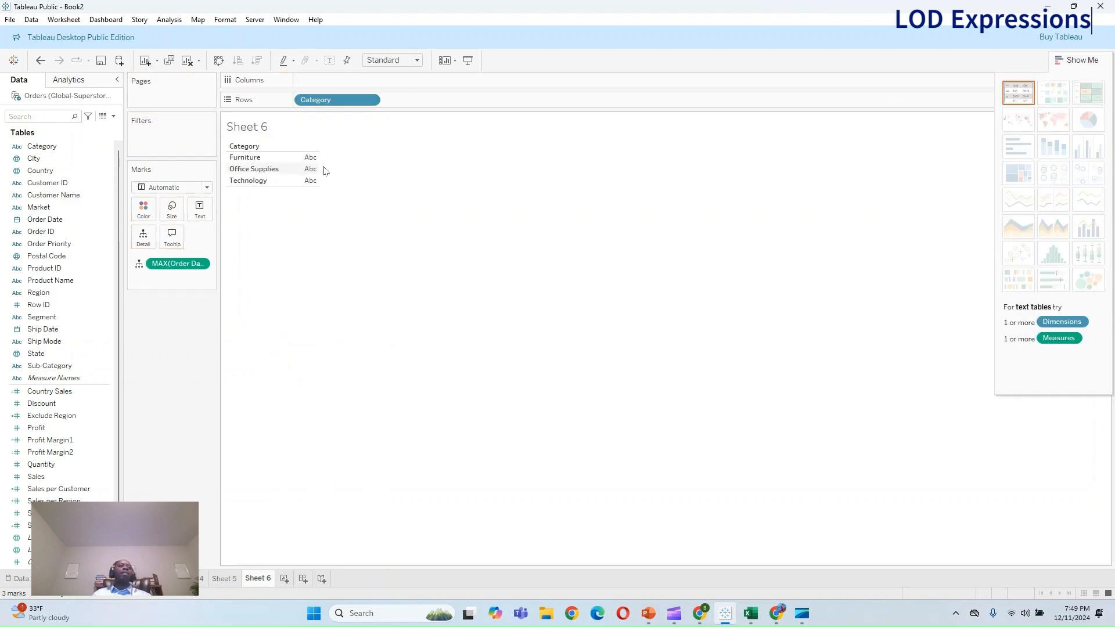
Step: Color the category table cells with a copy of MAX(Order Date) and enlarge the table's rows
{"action": "left_click_drag", "start_coordinate": [191, 269], "coordinate": [308, 189]}
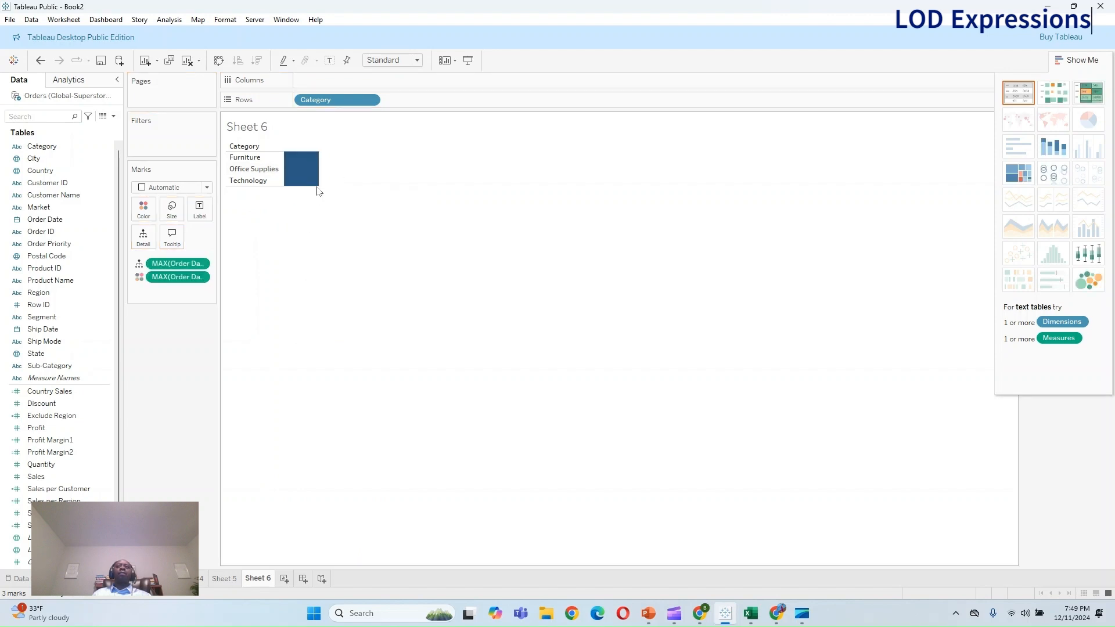
{"action": "left_click", "coordinate": [1092, 63]}
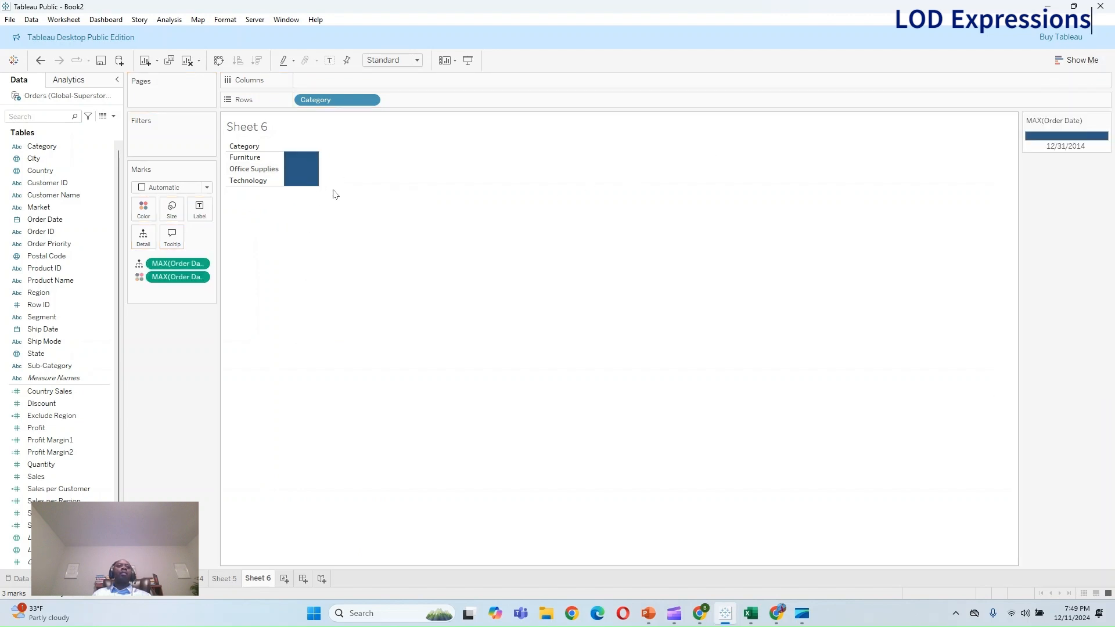
{"action": "mouse_move", "coordinate": [317, 186]}
{"action": "left_click_drag", "start_coordinate": [431, 238], "coordinate": [431, 238]}
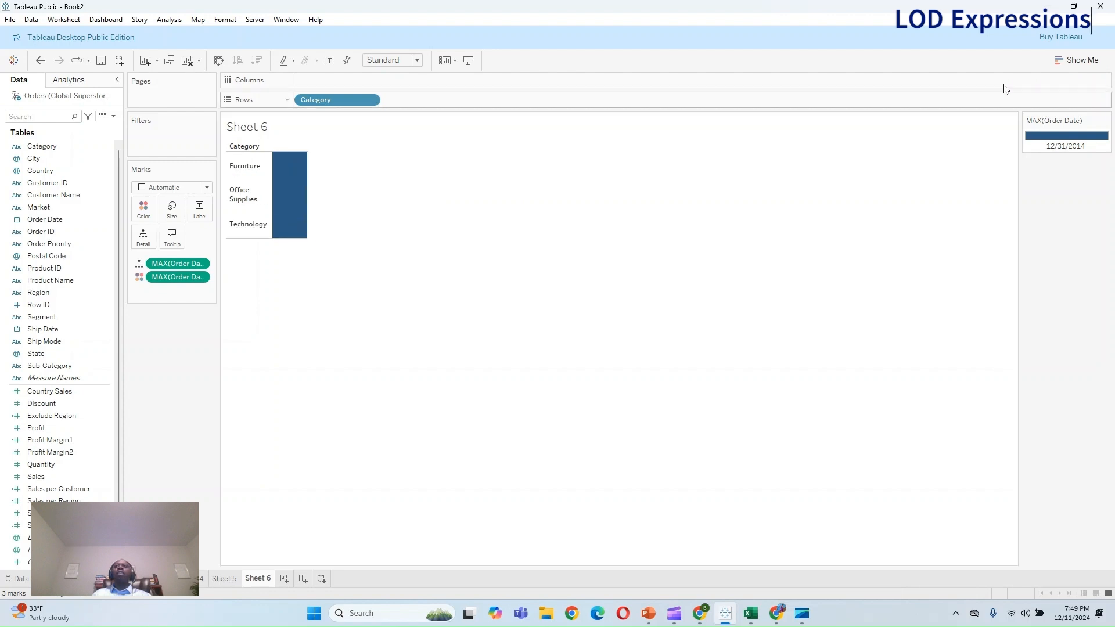
Step: Remove the MAX(Order Date) color encoding and show the remaining MAX(Order Date) as text for each category
{"action": "left_click", "coordinate": [1076, 64]}
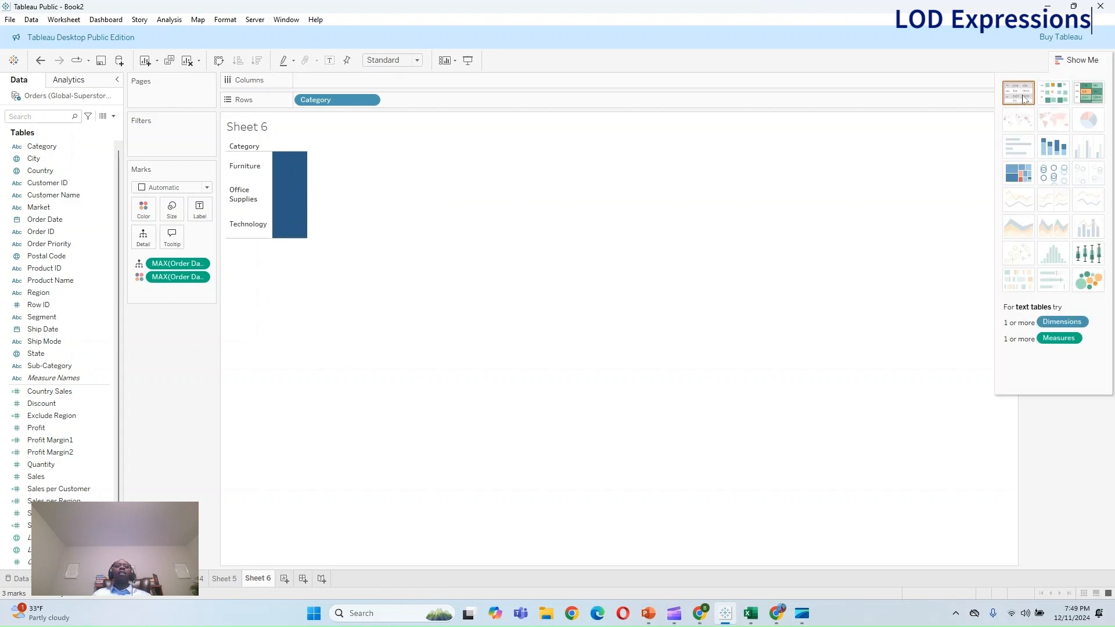
{"action": "mouse_move", "coordinate": [296, 165]}
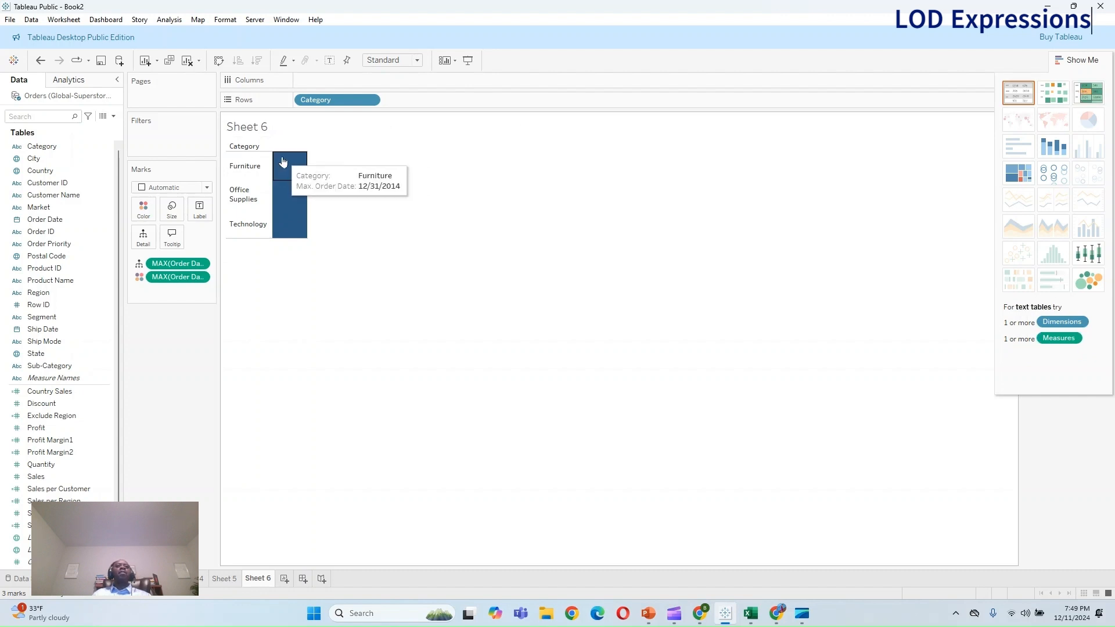
{"action": "mouse_move", "coordinate": [291, 200]}
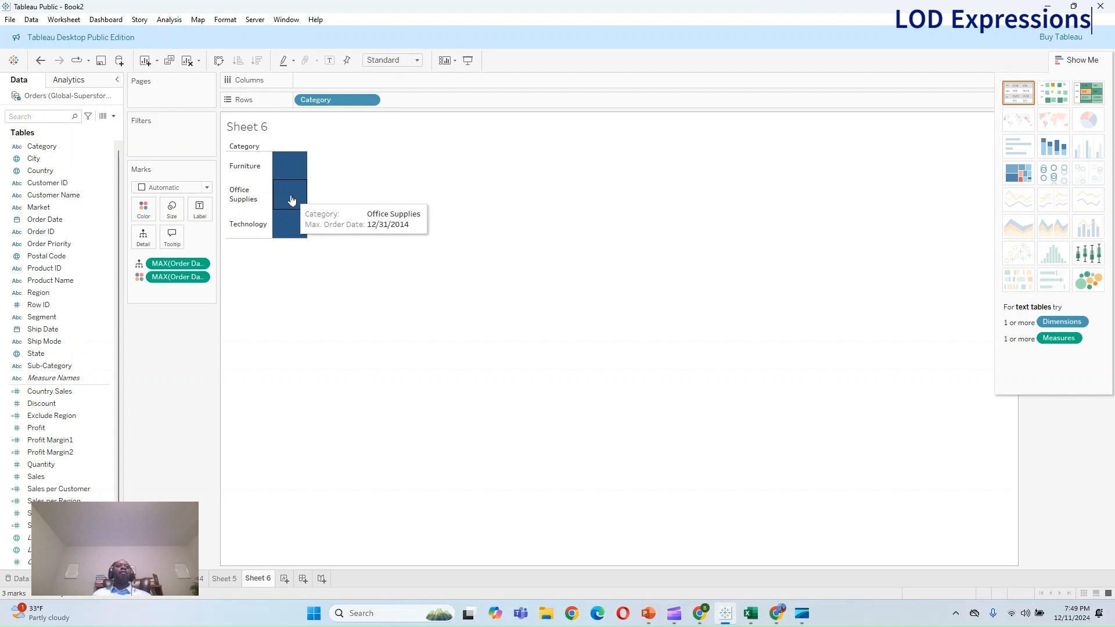
{"action": "mouse_move", "coordinate": [290, 236]}
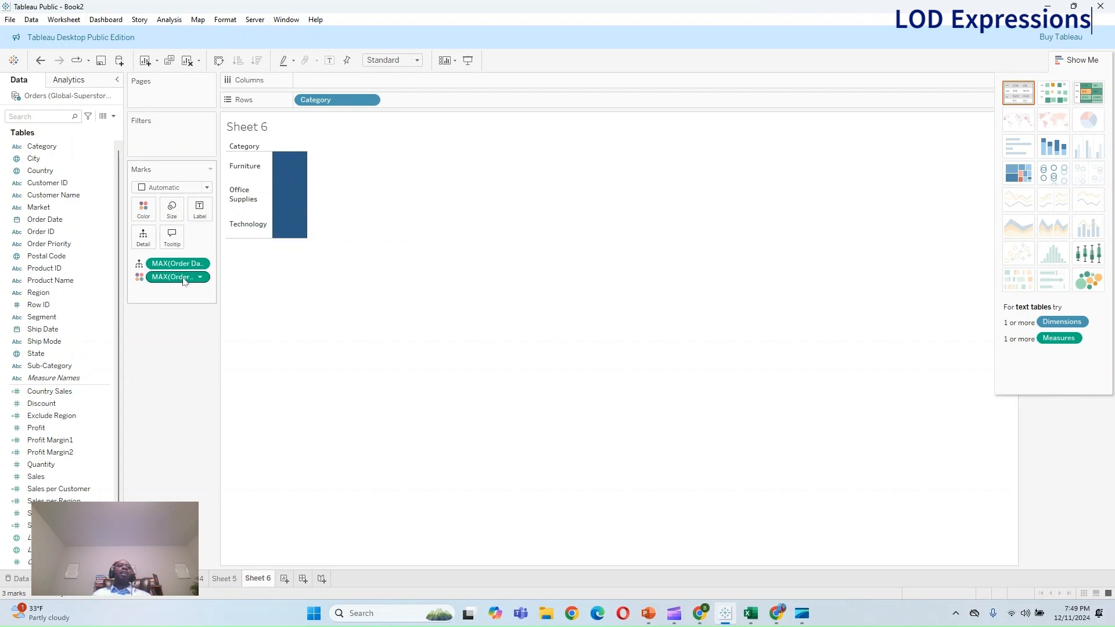
{"action": "left_click_drag", "start_coordinate": [169, 279], "coordinate": [180, 349]}
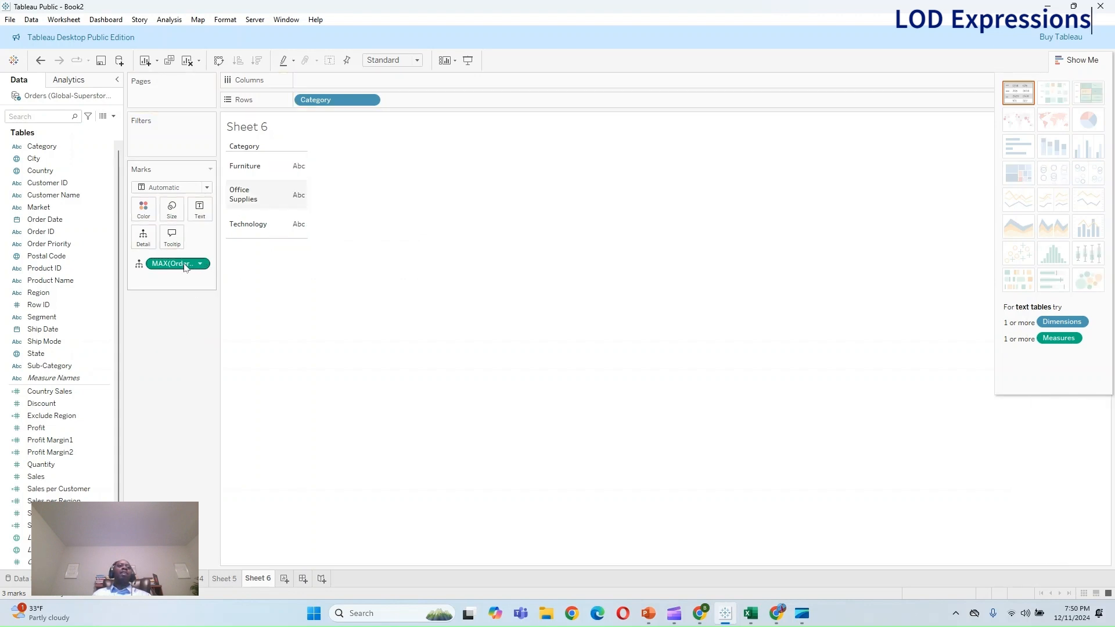
{"action": "left_click_drag", "start_coordinate": [184, 264], "coordinate": [203, 213]}
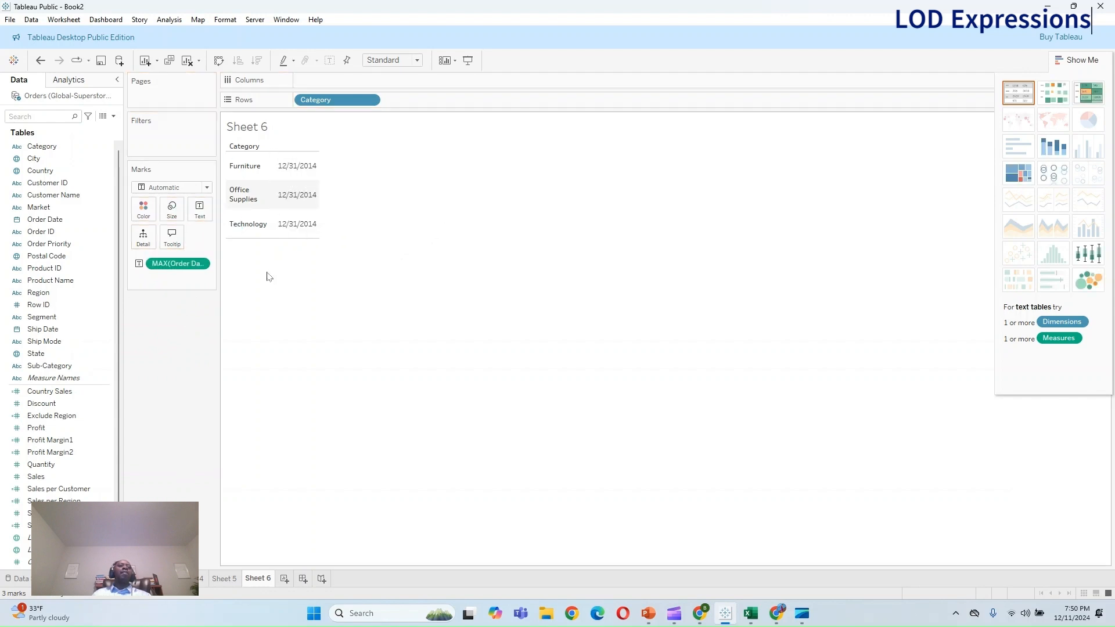
Step: Set the aggregation of the Order Date text marks to Minimum
{"action": "left_click", "coordinate": [203, 265]}
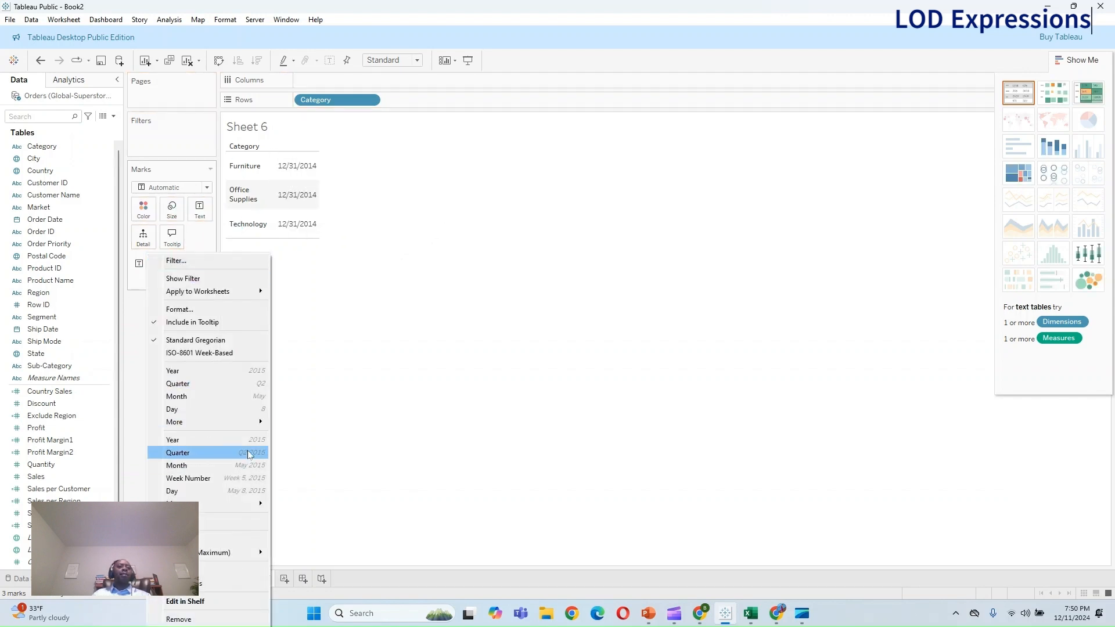
{"action": "mouse_move", "coordinate": [241, 555]}
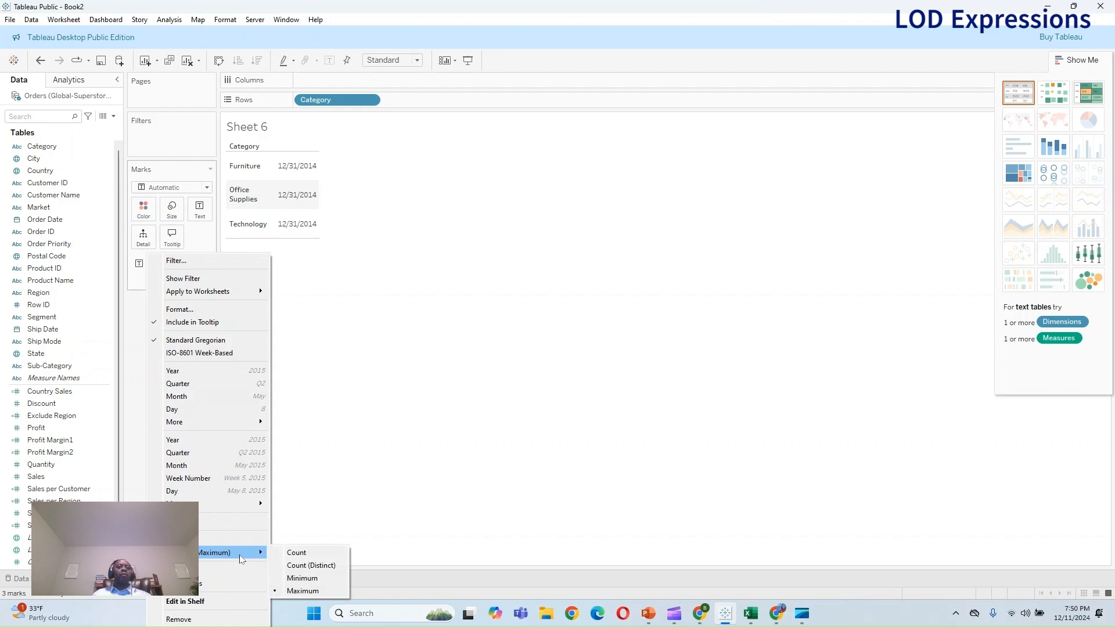
{"action": "left_click", "coordinate": [297, 579]}
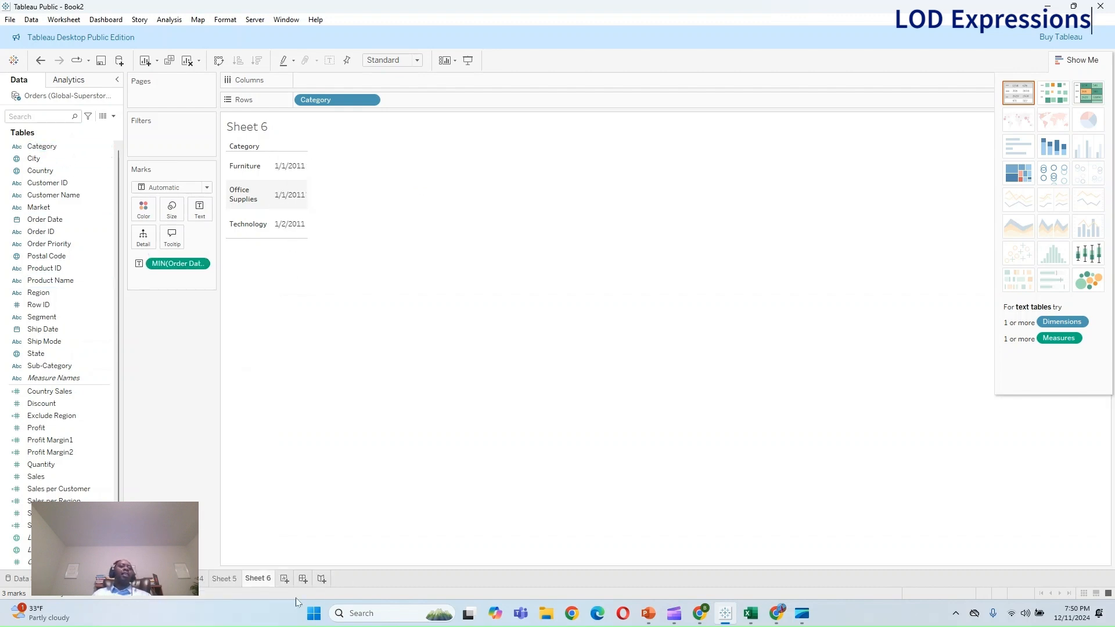
Step: Create a new worksheet with Order Date on Rows, drilled down to year, quarter, month and day, and view the list's last dates
{"action": "left_click", "coordinate": [284, 578]}
{"action": "left_click_drag", "start_coordinate": [69, 219], "coordinate": [381, 99]}
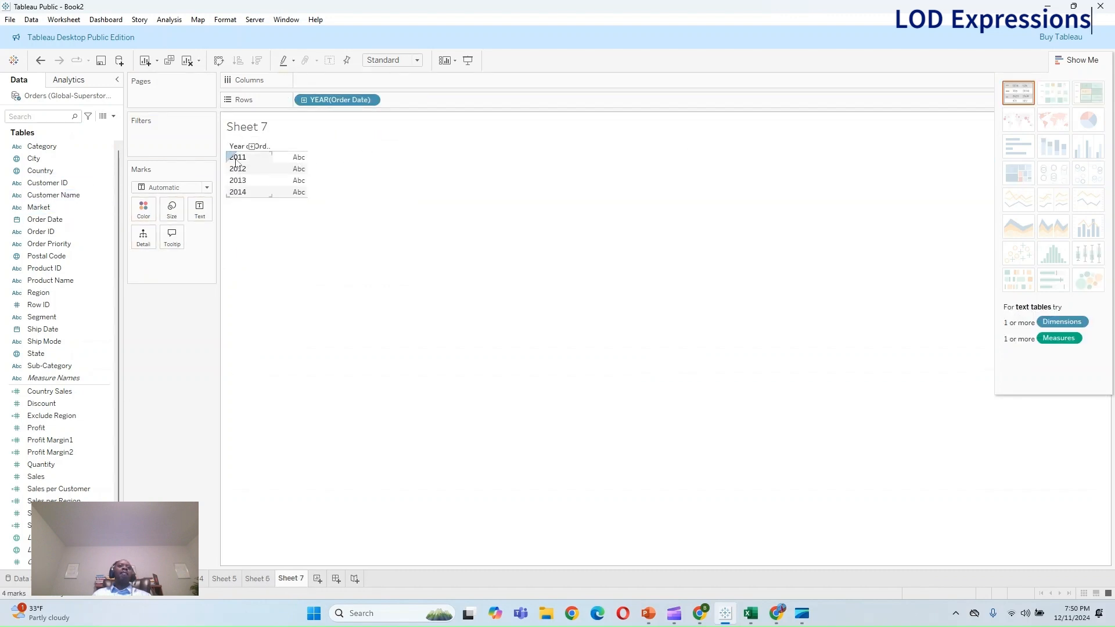
{"action": "left_click", "coordinate": [303, 100]}
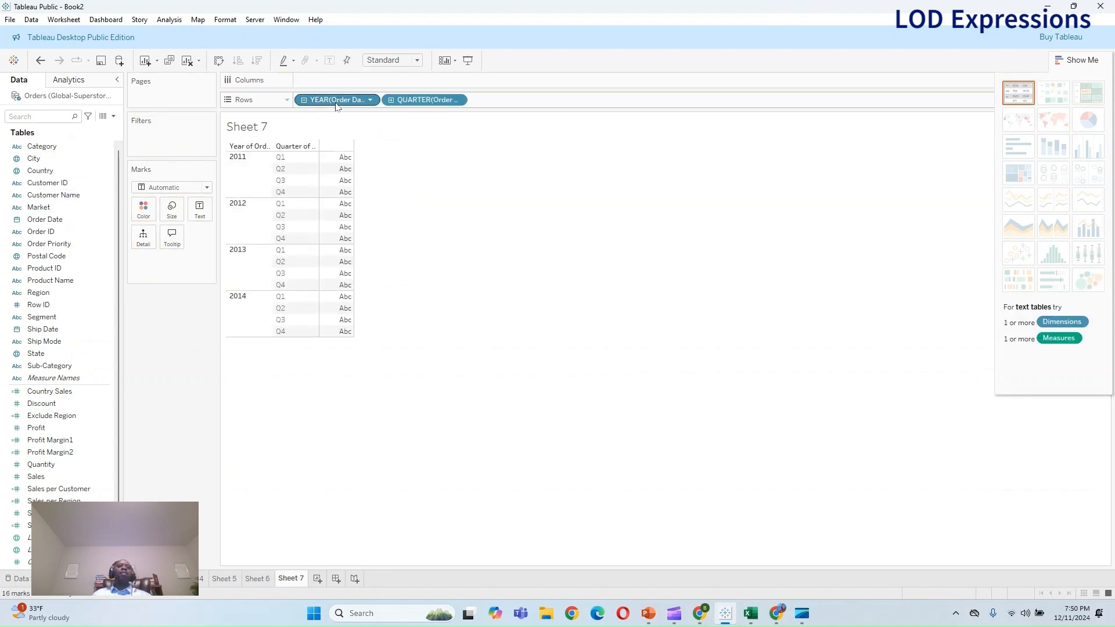
{"action": "left_click", "coordinate": [391, 100]}
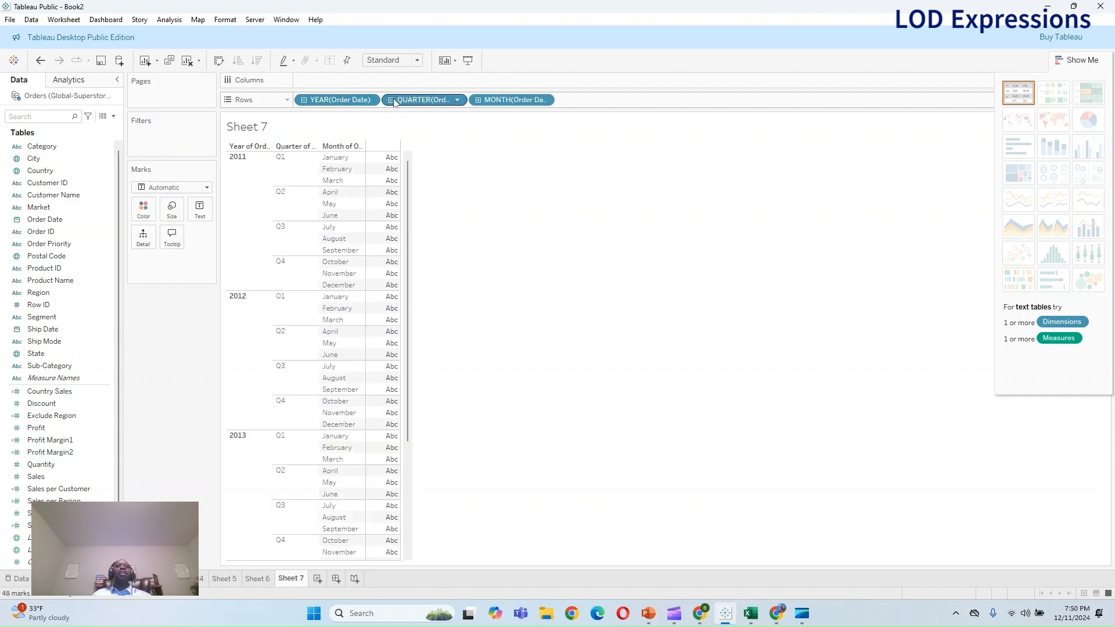
{"action": "left_click", "coordinate": [478, 100]}
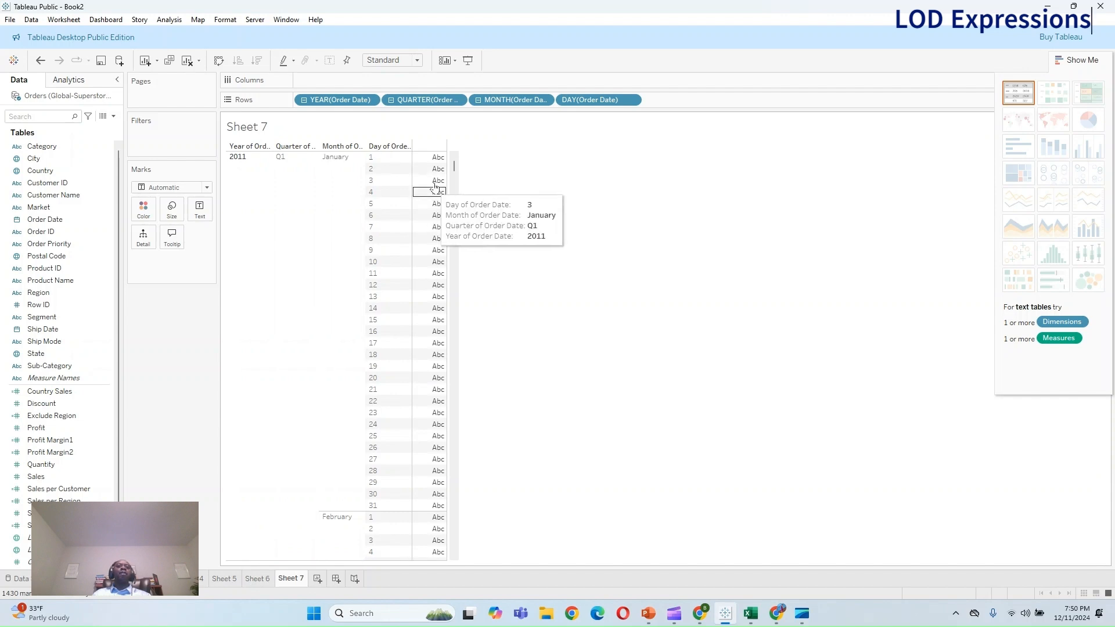
{"action": "scroll", "coordinate": [451, 314], "scroll_direction": "down", "scroll_amount": 15}
{"action": "left_click_drag", "start_coordinate": [449, 311], "coordinate": [469, 570]}
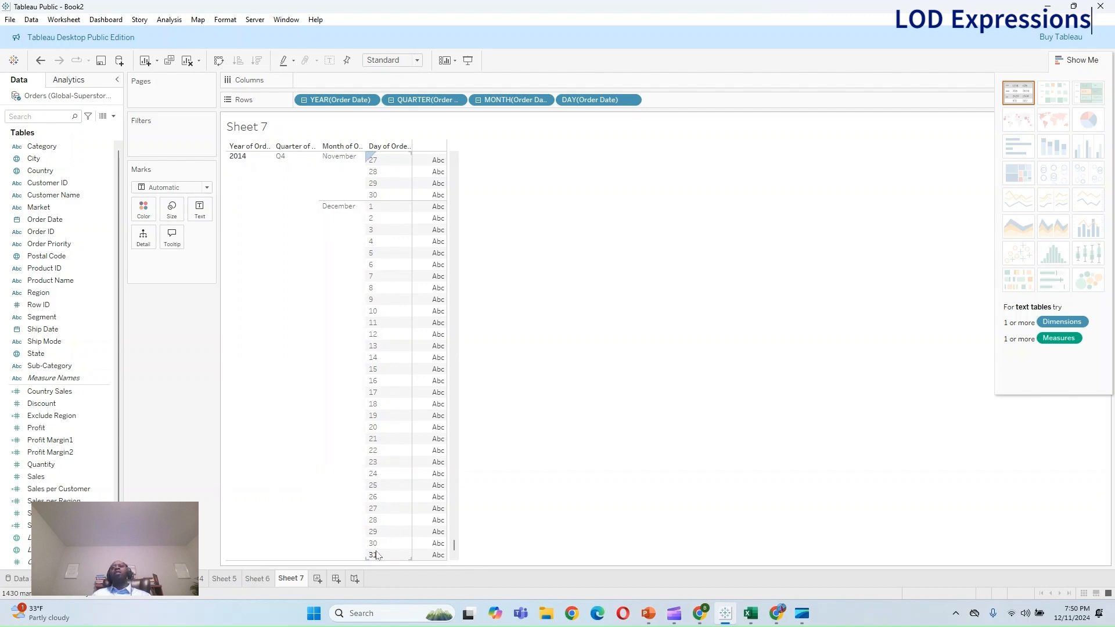
{"action": "left_click", "coordinate": [1067, 60]}
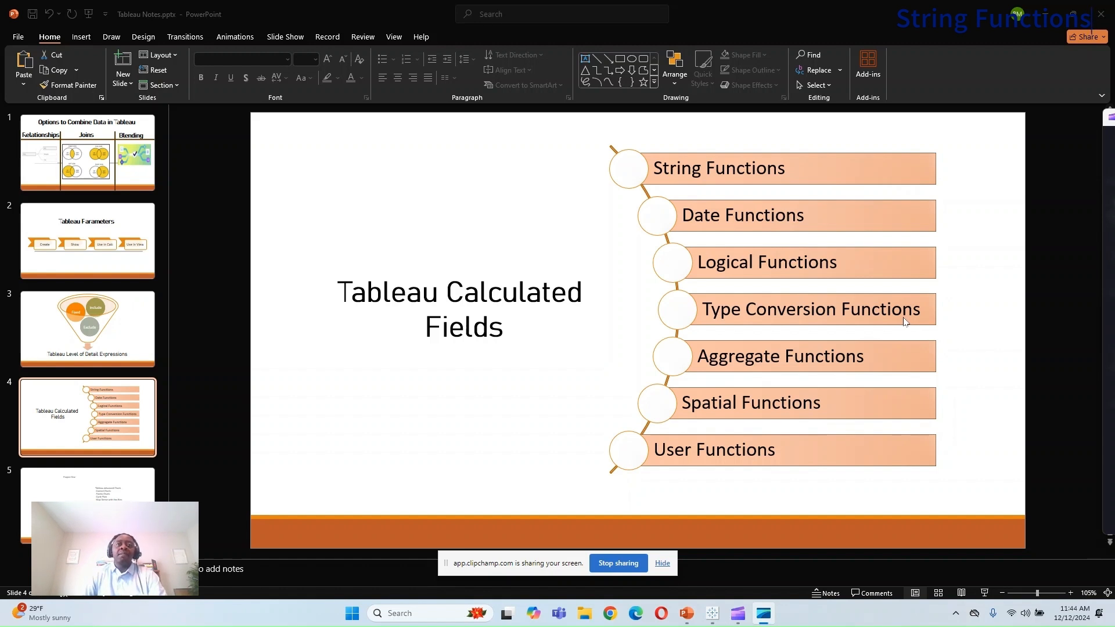
Step: Hide the screen-sharing notice and switch from the PowerPoint slides to the blank worksheet in Tableau Public
{"action": "left_click", "coordinate": [661, 565]}
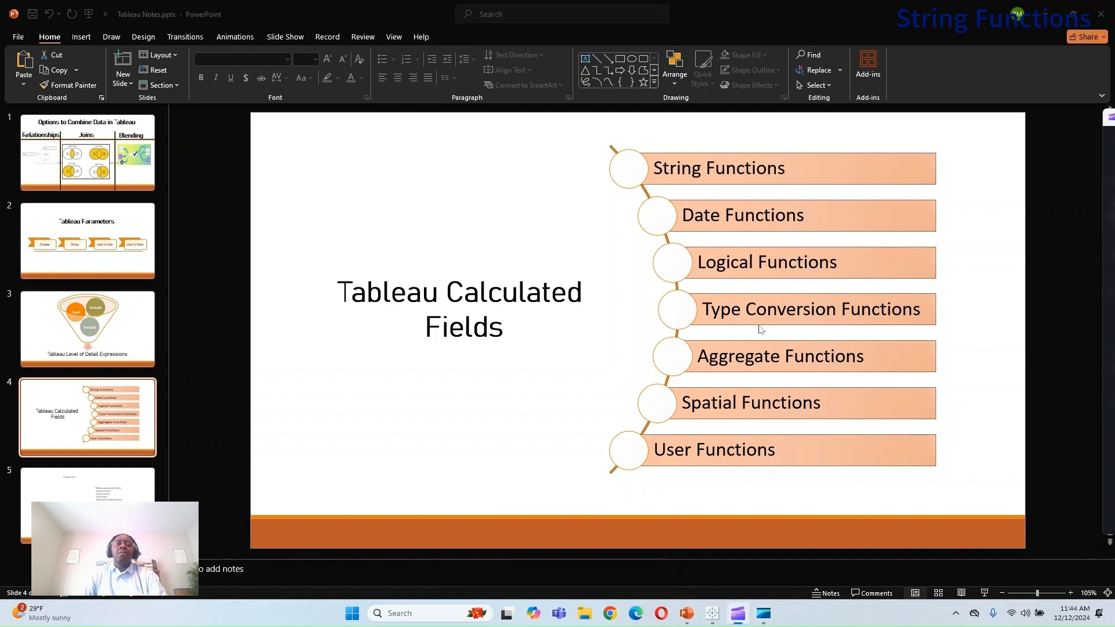
{"action": "left_click", "coordinate": [1047, 9]}
{"action": "left_click", "coordinate": [973, 59]}
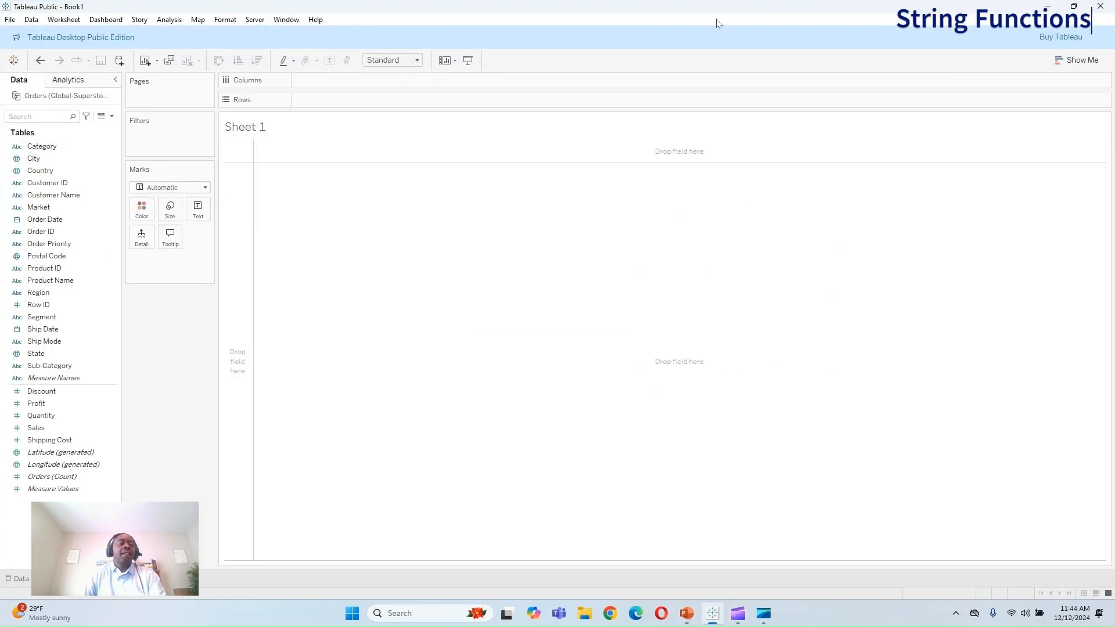
Step: Add Customer Name to Rows of Sheet 1 with all its members
{"action": "left_click", "coordinate": [70, 209]}
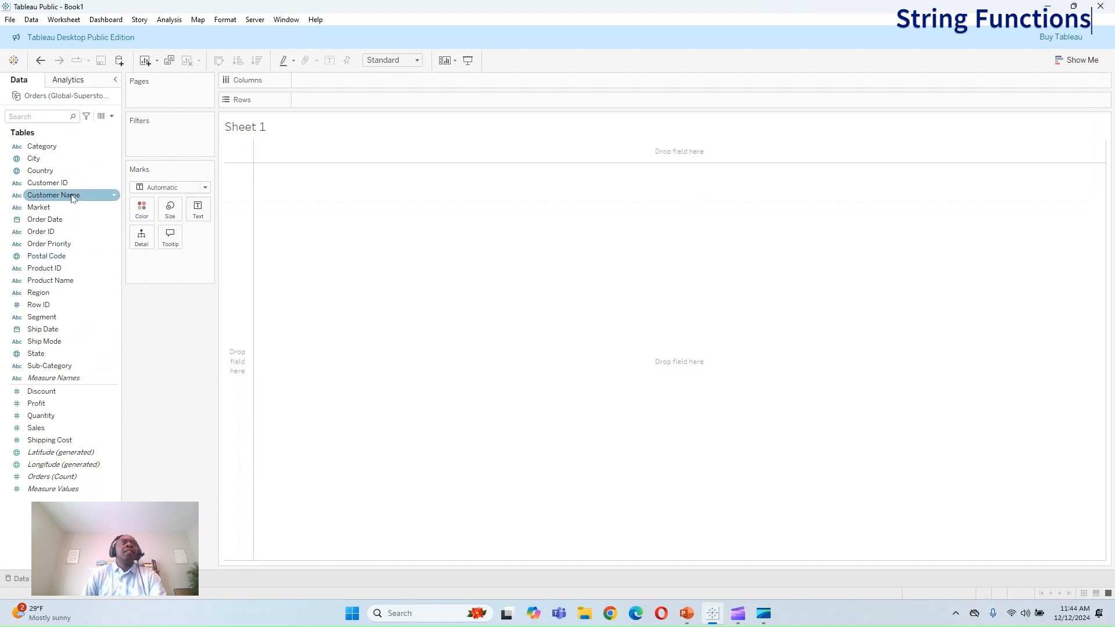
{"action": "left_click_drag", "start_coordinate": [53, 195], "coordinate": [352, 104]}
{"action": "left_click", "coordinate": [557, 299]}
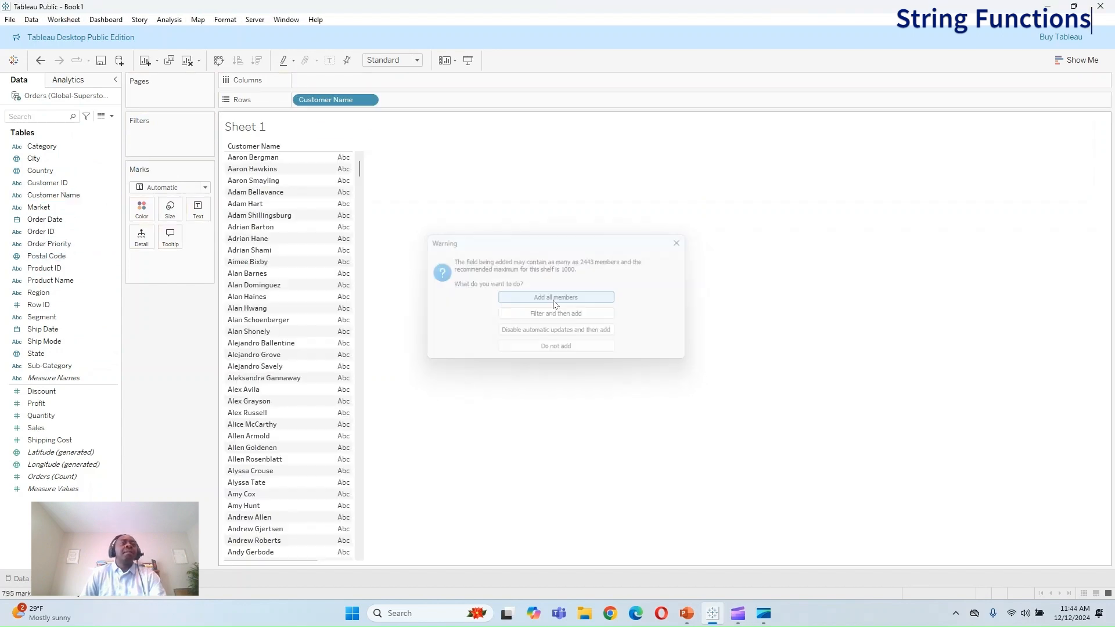
Step: Start a new calculated field and narrow its editor window
{"action": "left_click", "coordinate": [112, 117]}
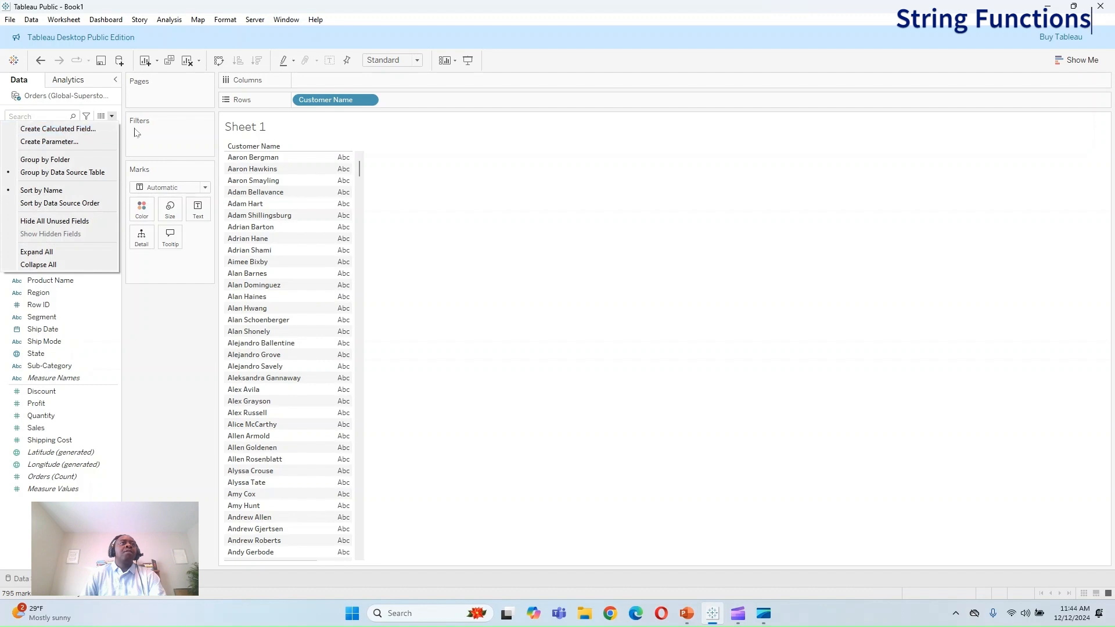
{"action": "left_click", "coordinate": [114, 117]}
{"action": "left_click", "coordinate": [113, 118]}
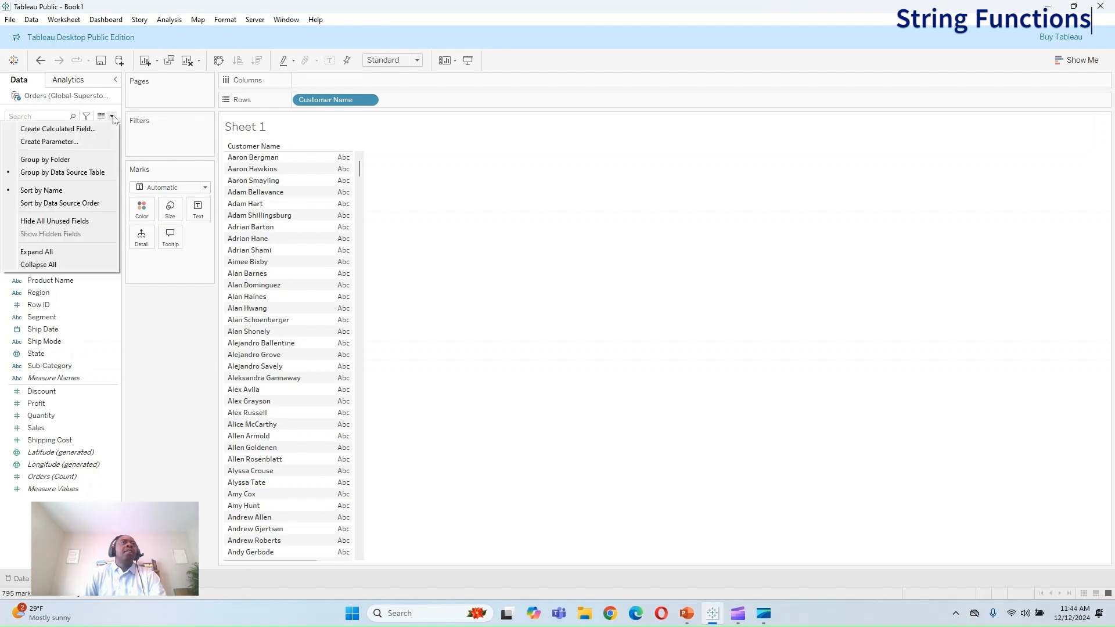
{"action": "left_click", "coordinate": [181, 20]}
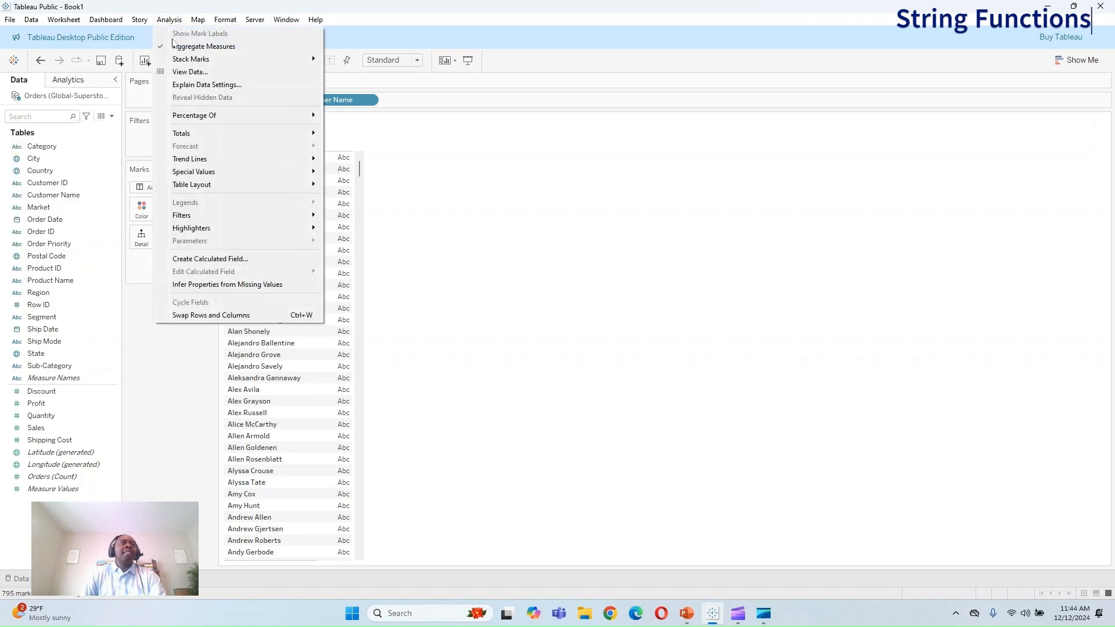
{"action": "left_click", "coordinate": [175, 271]}
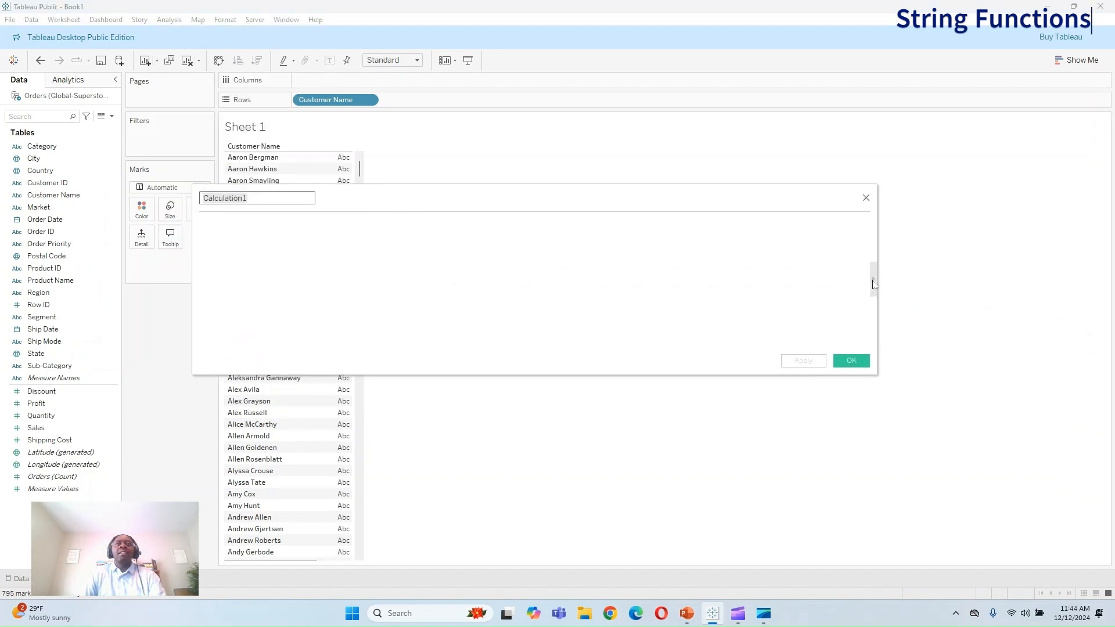
{"action": "left_click_drag", "start_coordinate": [874, 277], "coordinate": [602, 293]}
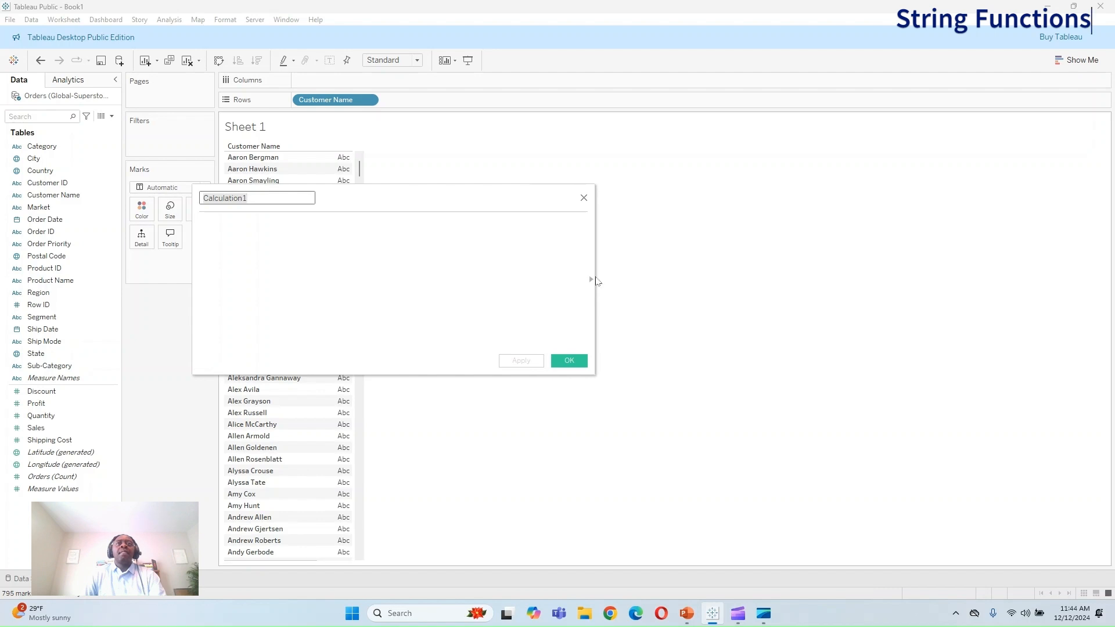
Step: Expand the function reference in the calculation editor and limit its list to String functions
{"action": "left_click", "coordinate": [592, 280]}
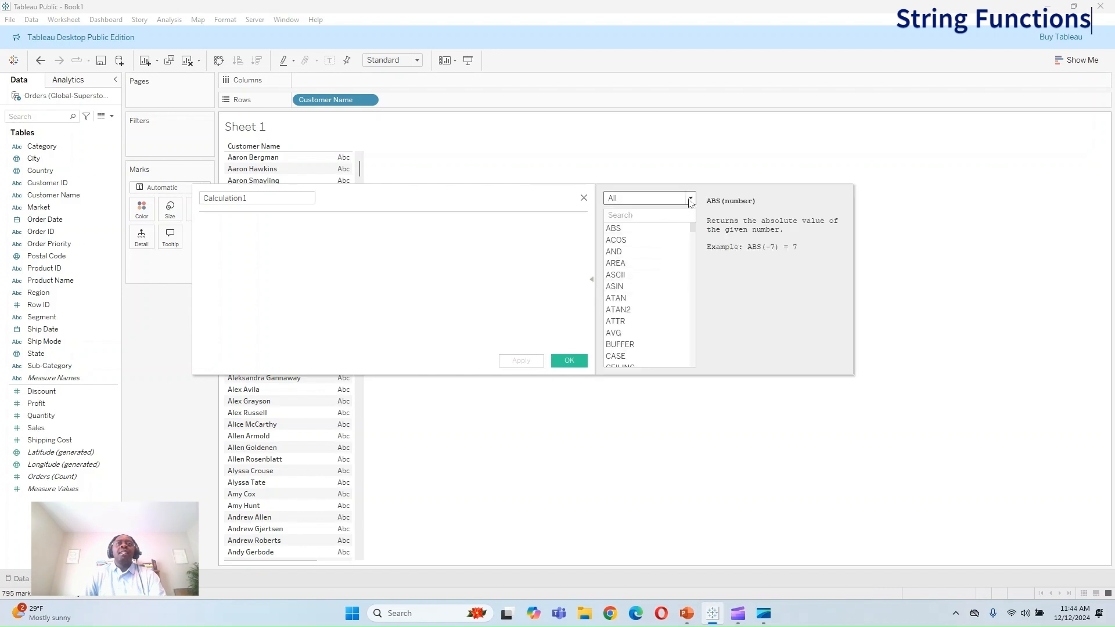
{"action": "left_click", "coordinate": [691, 198]}
{"action": "left_click", "coordinate": [691, 232]}
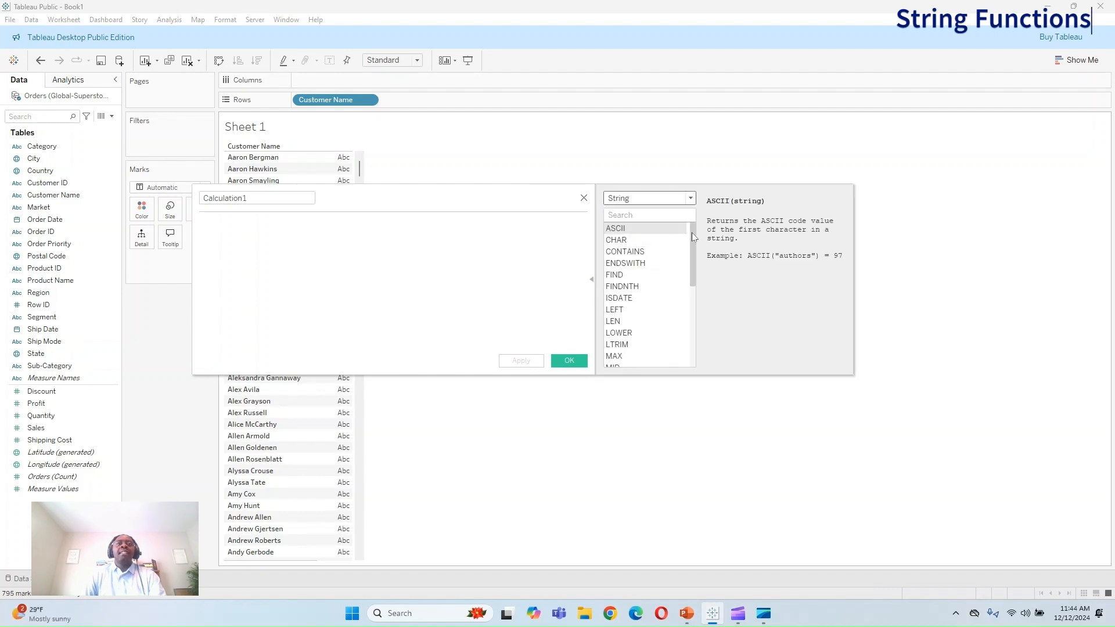
{"action": "mouse_move", "coordinate": [692, 233]}
{"action": "left_mouse_down"}
{"action": "mouse_move", "coordinate": [689, 357]}
{"action": "mouse_move", "coordinate": [691, 230]}
{"action": "left_mouse_up"}
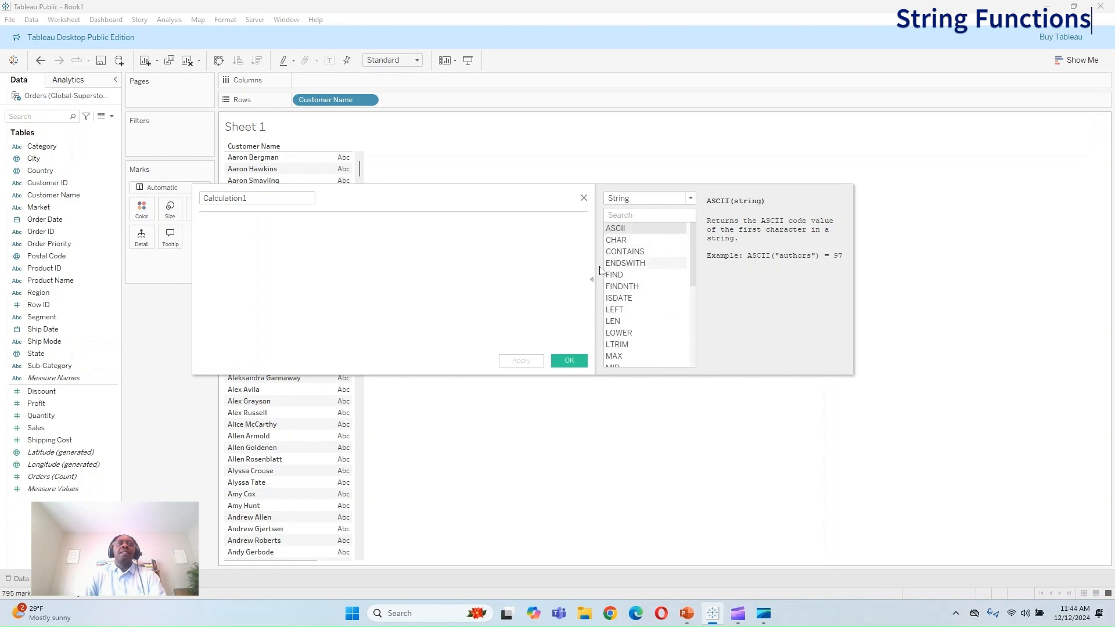
Step: Move the calculation editor clear of the customer list and look through the available String functions
{"action": "left_click", "coordinate": [691, 199]}
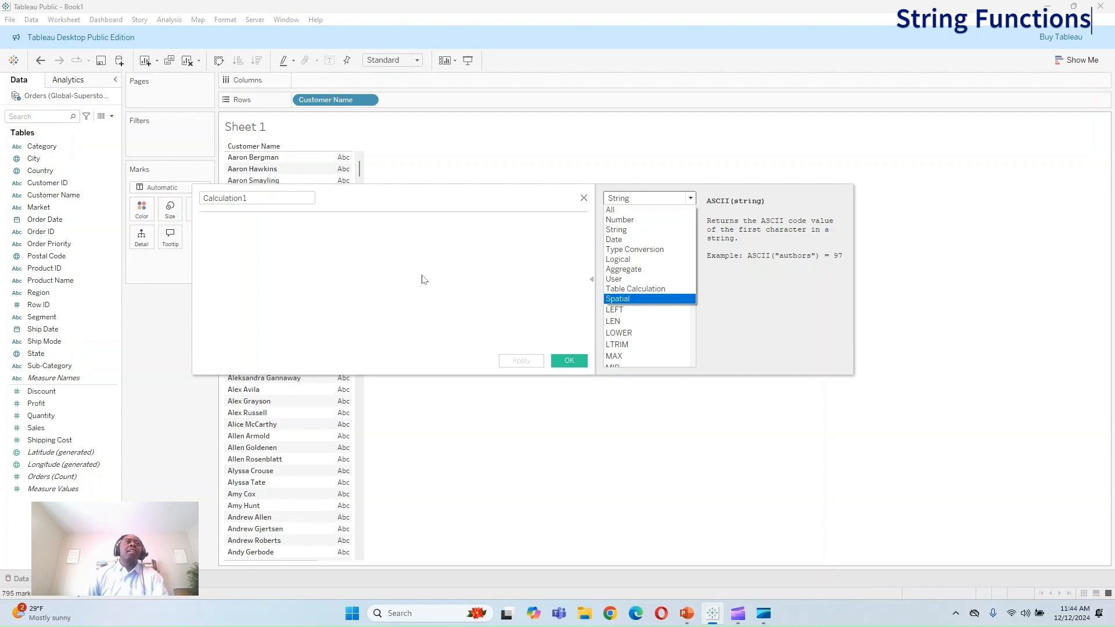
{"action": "left_click_drag", "start_coordinate": [248, 198], "coordinate": [183, 194]}
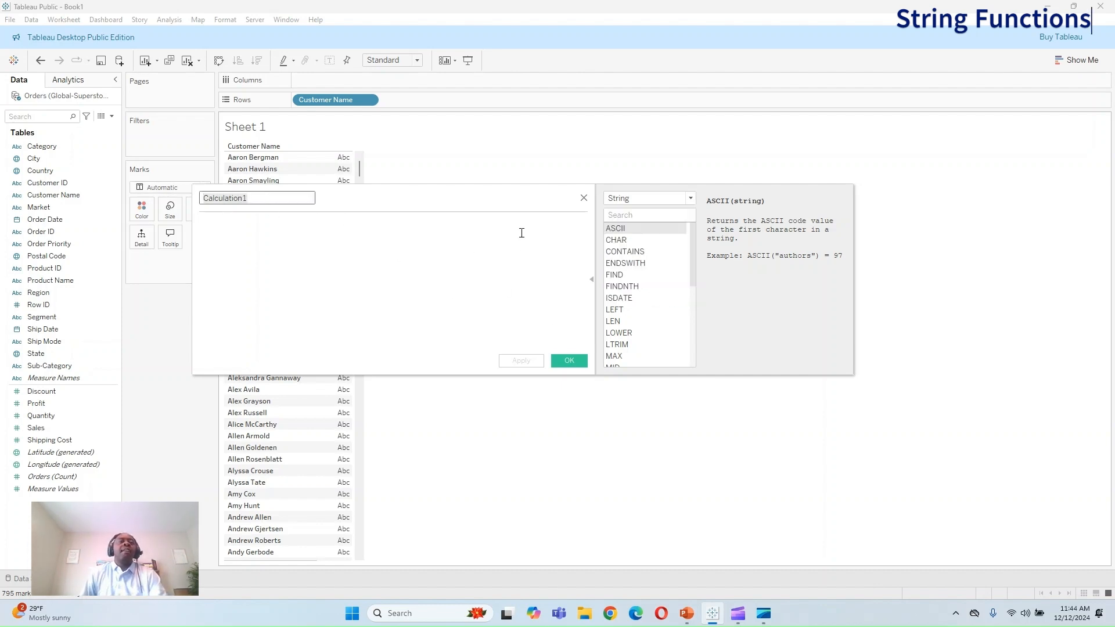
{"action": "left_click_drag", "start_coordinate": [518, 205], "coordinate": [632, 199]}
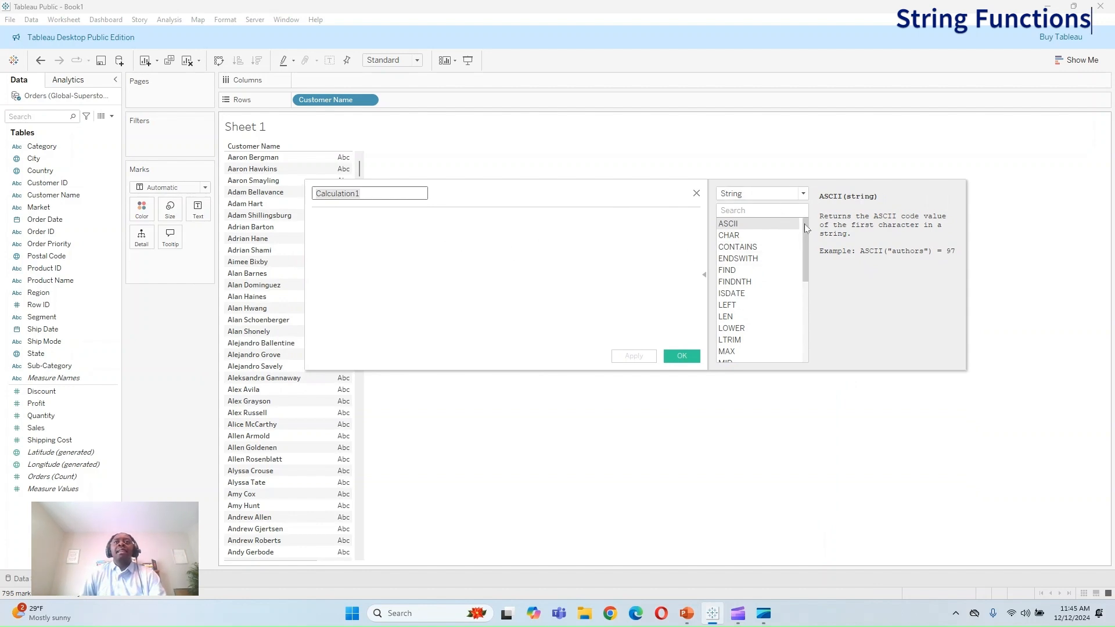
{"action": "left_click_drag", "start_coordinate": [804, 224], "coordinate": [802, 308]}
{"action": "scroll", "coordinate": [804, 351], "scroll_direction": "up", "scroll_amount": 6}
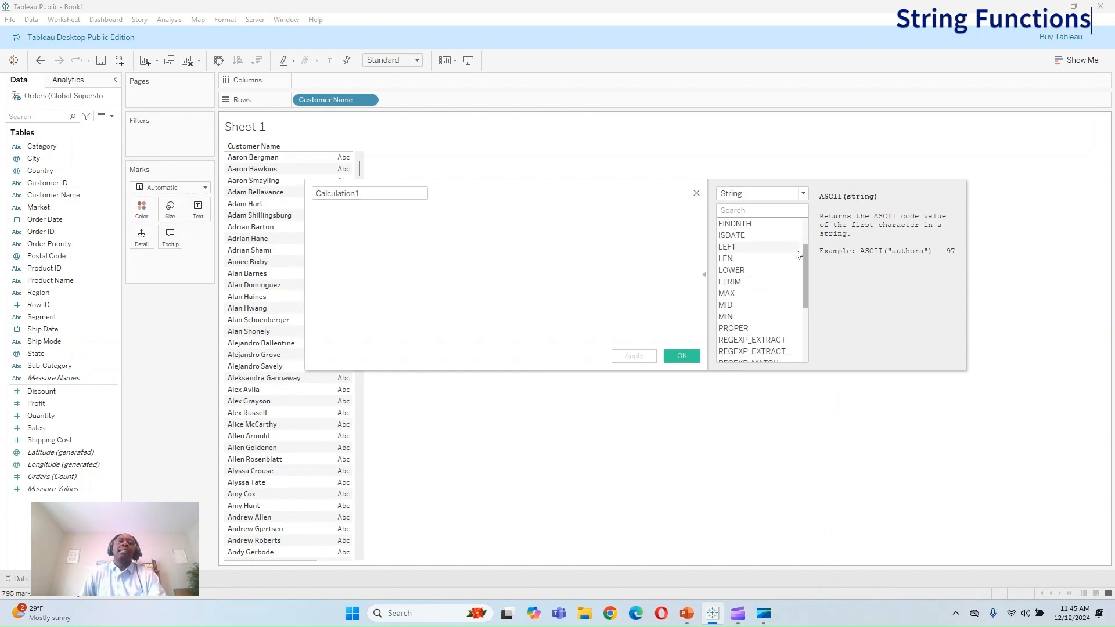
{"action": "scroll", "coordinate": [801, 347], "scroll_direction": "down", "scroll_amount": 6}
{"action": "scroll", "coordinate": [801, 348], "scroll_direction": "up", "scroll_amount": 6}
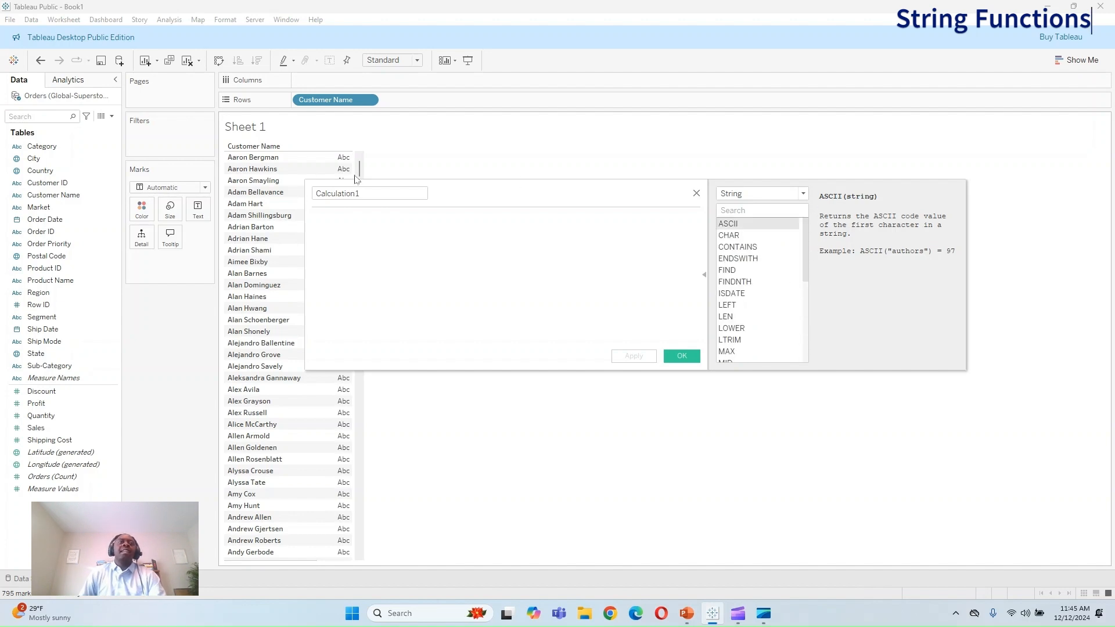
Step: Replace the calculated field's default name with Contains
{"action": "key", "text": "BackSpace"}
{"action": "key", "text": "BackSpace"}
{"action": "key", "text": "BackSpace"}
{"action": "key", "text": "BackSpace"}
{"action": "key", "text": "BackSpace"}
{"action": "key", "text": "BackSpace"}
{"action": "key", "text": "BackSpace"}
{"action": "key", "text": "BackSpace"}
{"action": "key", "text": "BackSpace"}
{"action": "key", "text": "BackSpace"}
{"action": "key", "text": "BackSpace"}
{"action": "key", "text": "BackSpace"}
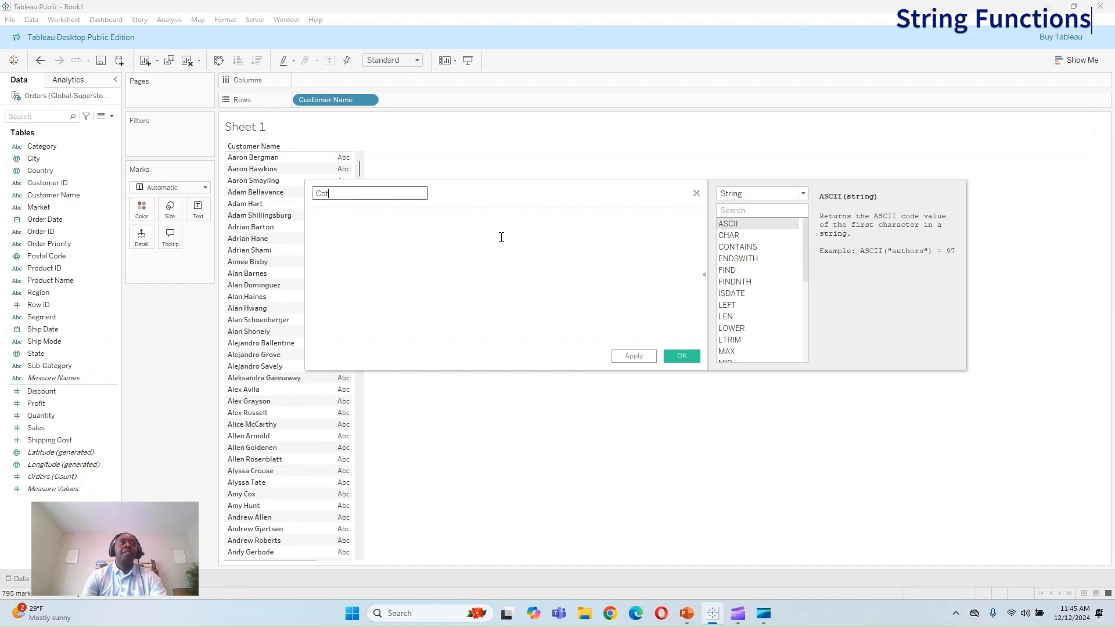
Step: Insert the CONTAINS function into the formula of the Contains calculation
{"action": "left_click", "coordinate": [501, 237]}
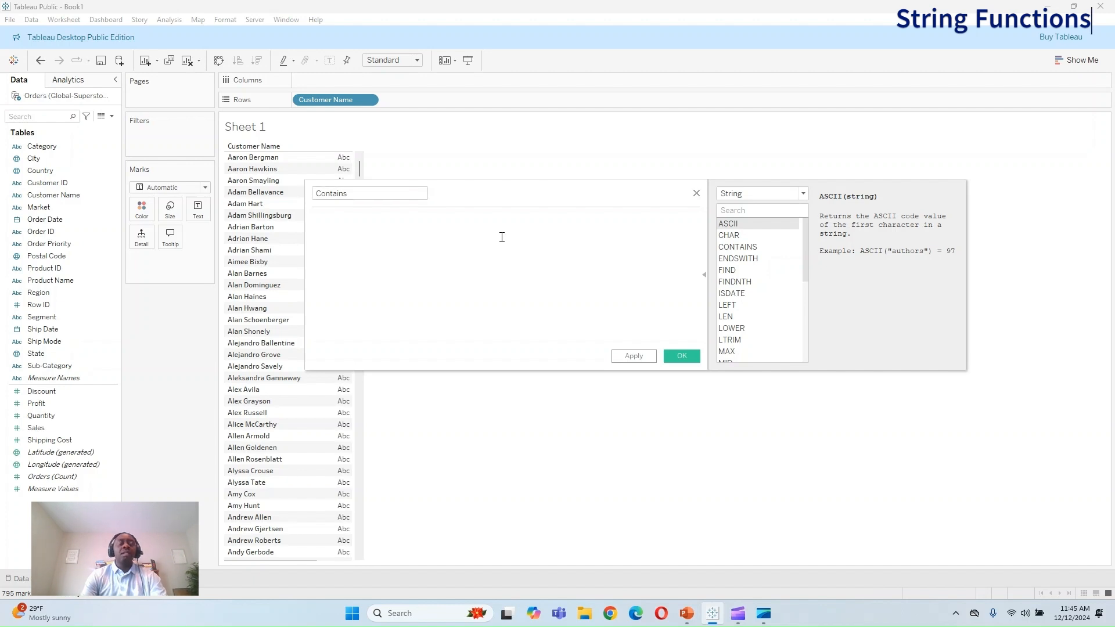
{"action": "type", "text": "cou"}
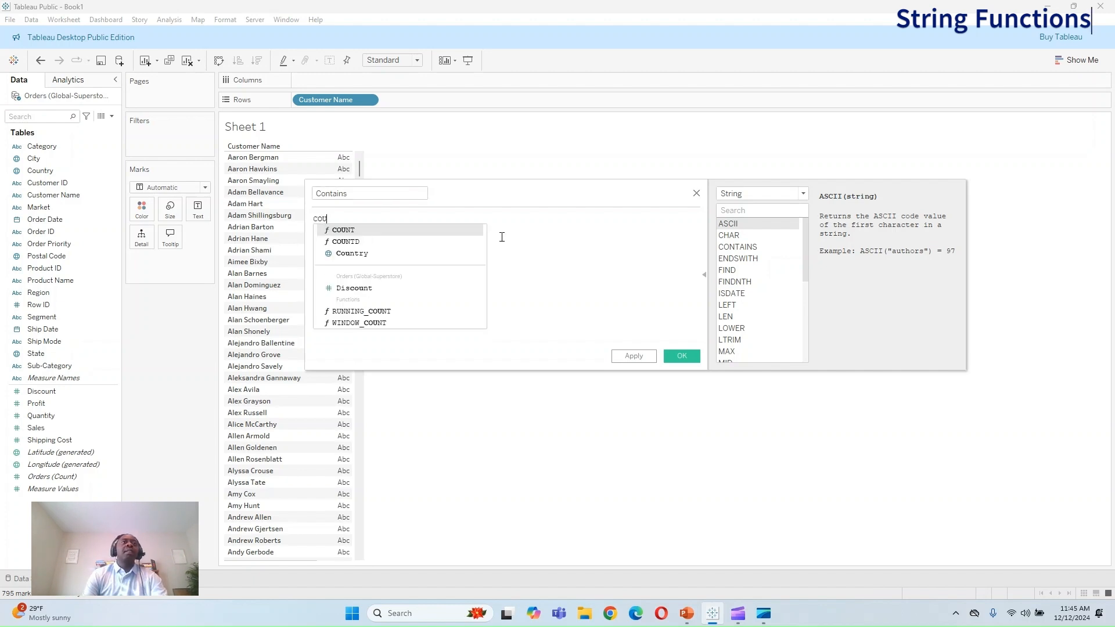
{"action": "key", "text": "BackSpace"}
{"action": "type", "text": "n"}
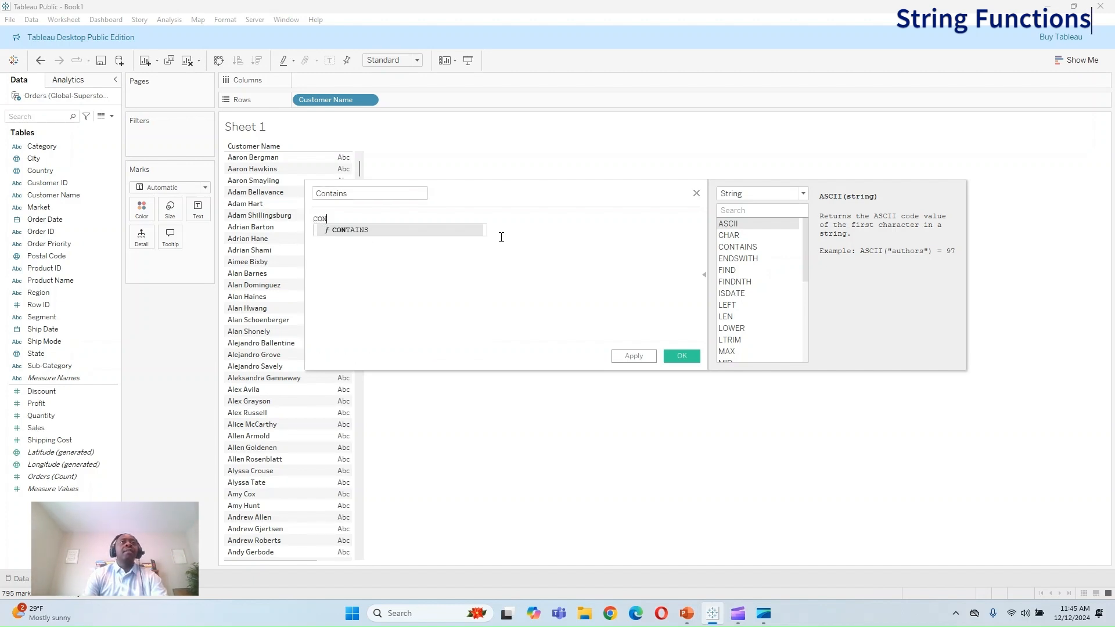
{"action": "key", "text": "Return"}
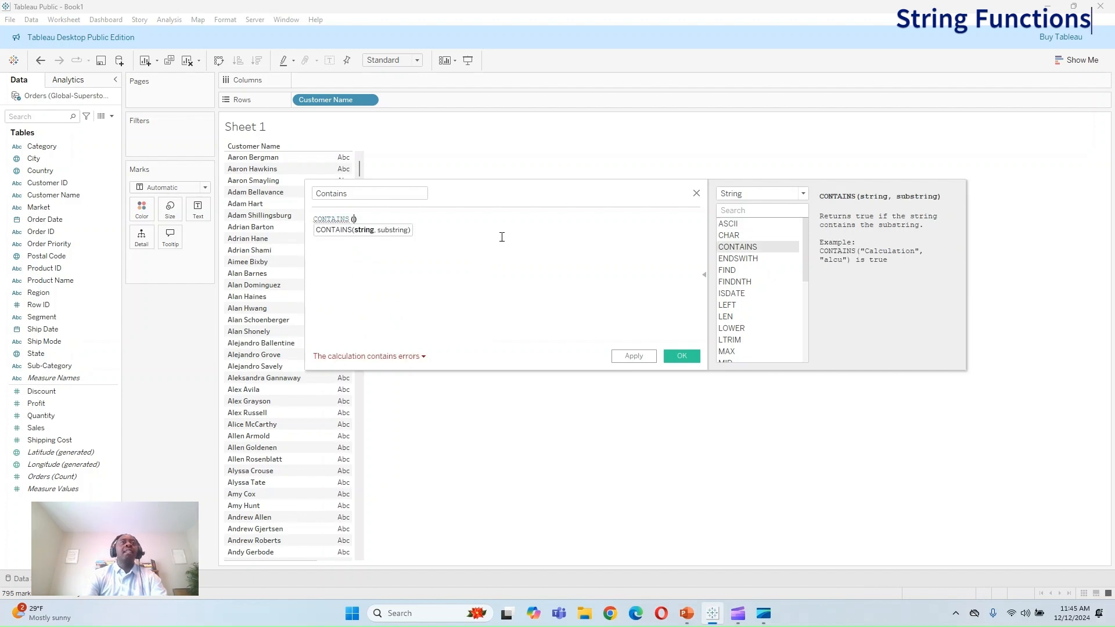
Step: Complete the formula as CONTAINS([Customer Name], 'nes')
{"action": "type", "text": "cus"}
{"action": "key", "text": "Down"}
{"action": "key", "text": "Return"}
{"action": "type", "text": ", "}
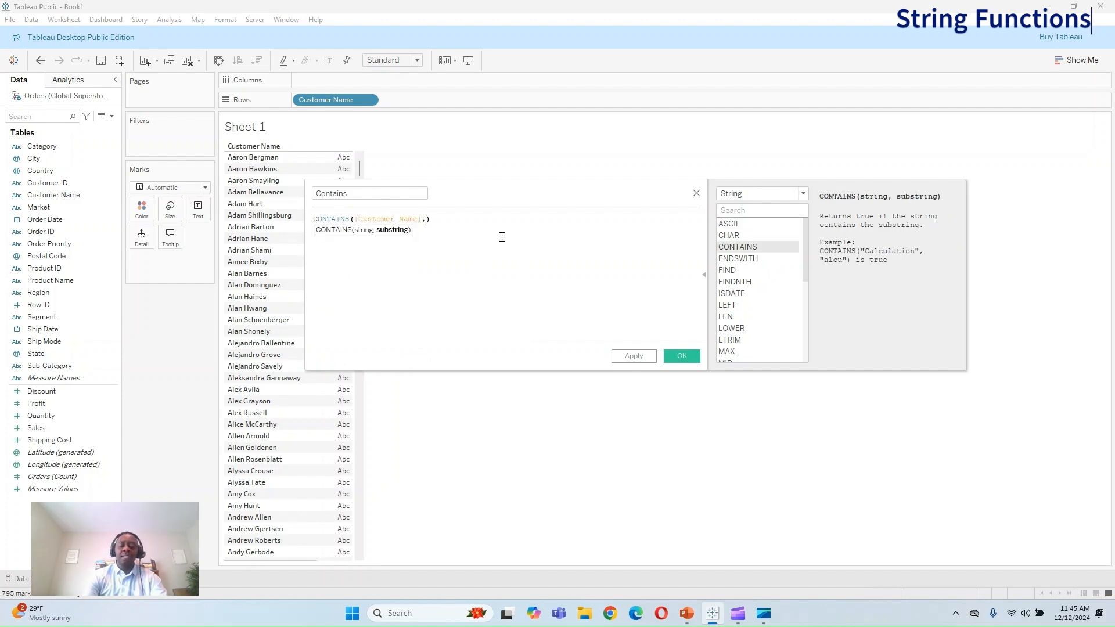
{"action": "type", "text": "''"}
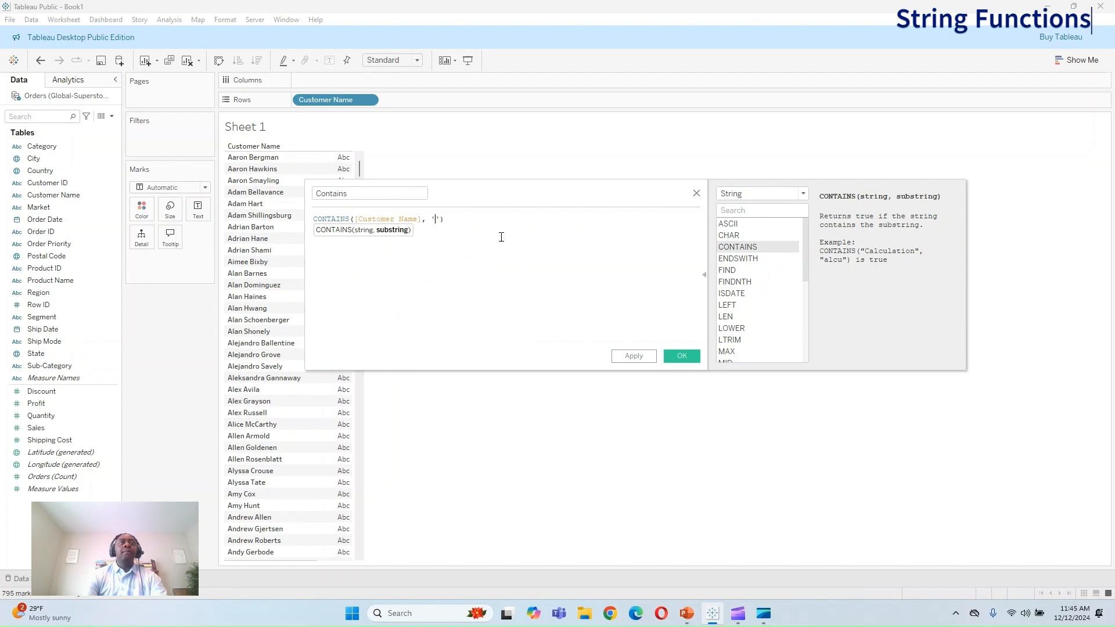
{"action": "type", "text": "nes"}
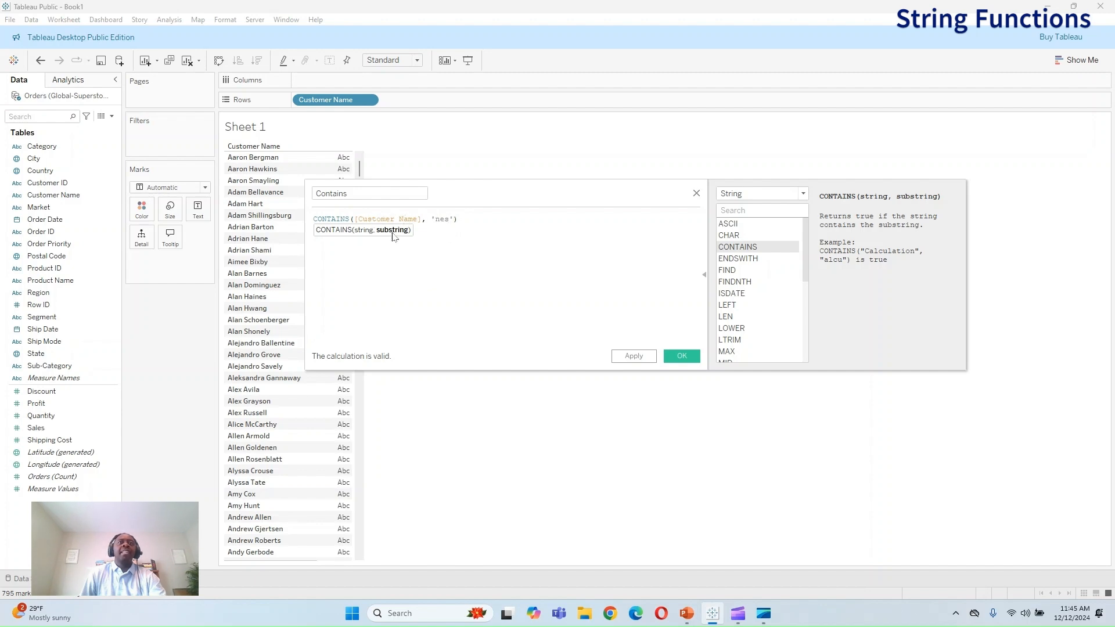
Step: Save the Contains calculation and add the field to Rows after Customer Name
{"action": "left_click", "coordinate": [633, 357]}
{"action": "left_click", "coordinate": [682, 356]}
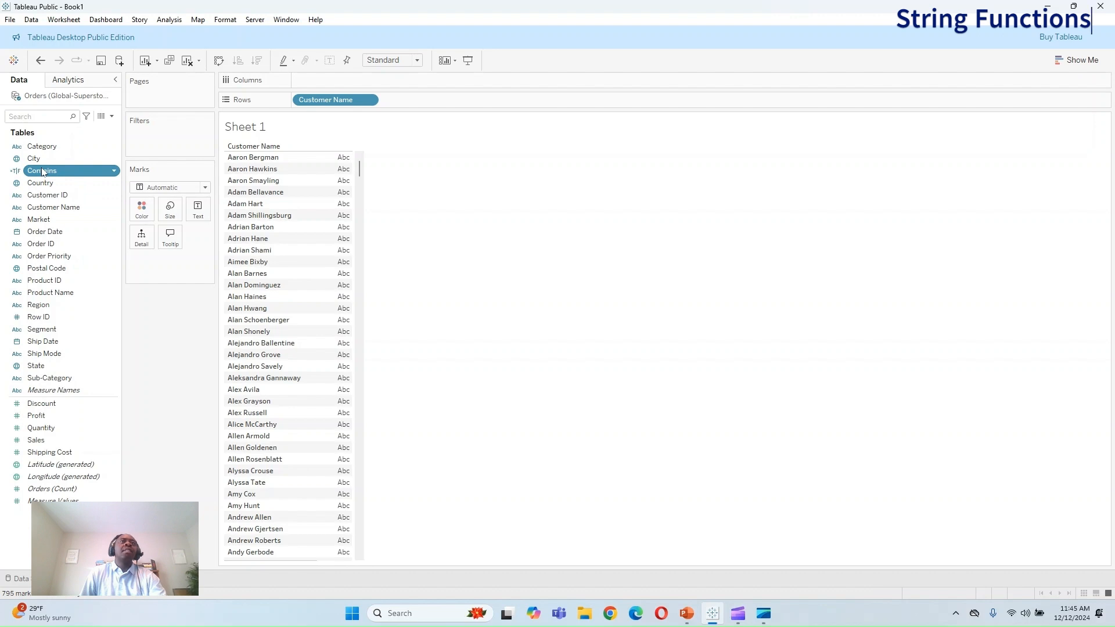
{"action": "left_click_drag", "start_coordinate": [42, 172], "coordinate": [415, 100]}
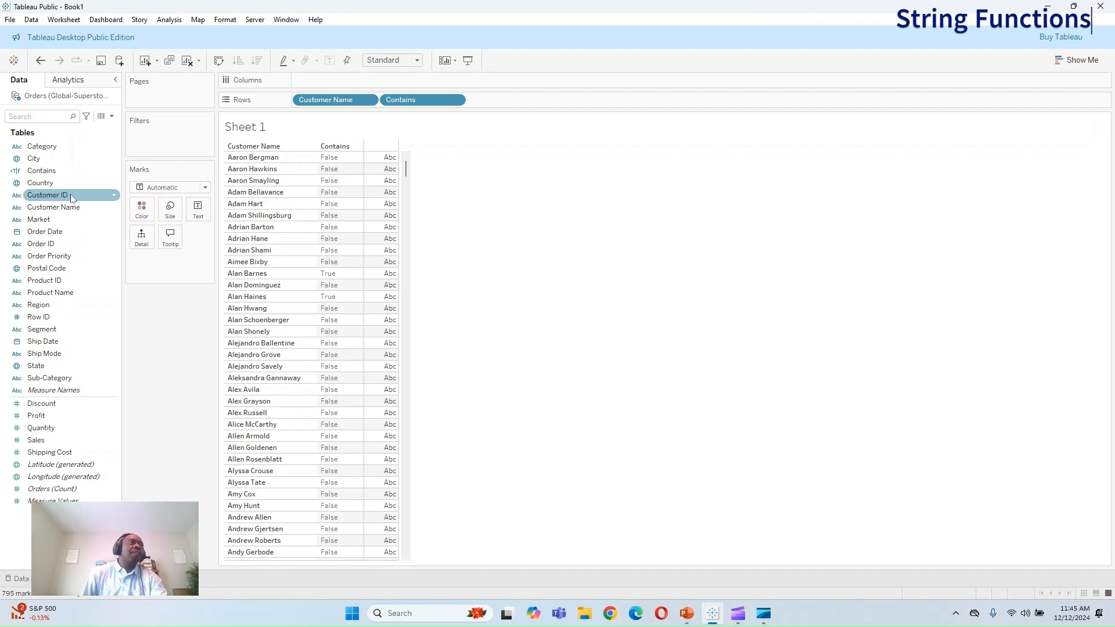
Step: Temporarily filter the sheet to the True values of Contains and remove that filter again
{"action": "mouse_move", "coordinate": [43, 171]}
{"action": "left_mouse_down"}
{"action": "mouse_move", "coordinate": [151, 141]}
{"action": "mouse_move", "coordinate": [193, 181]}
{"action": "mouse_move", "coordinate": [162, 136]}
{"action": "left_mouse_up"}
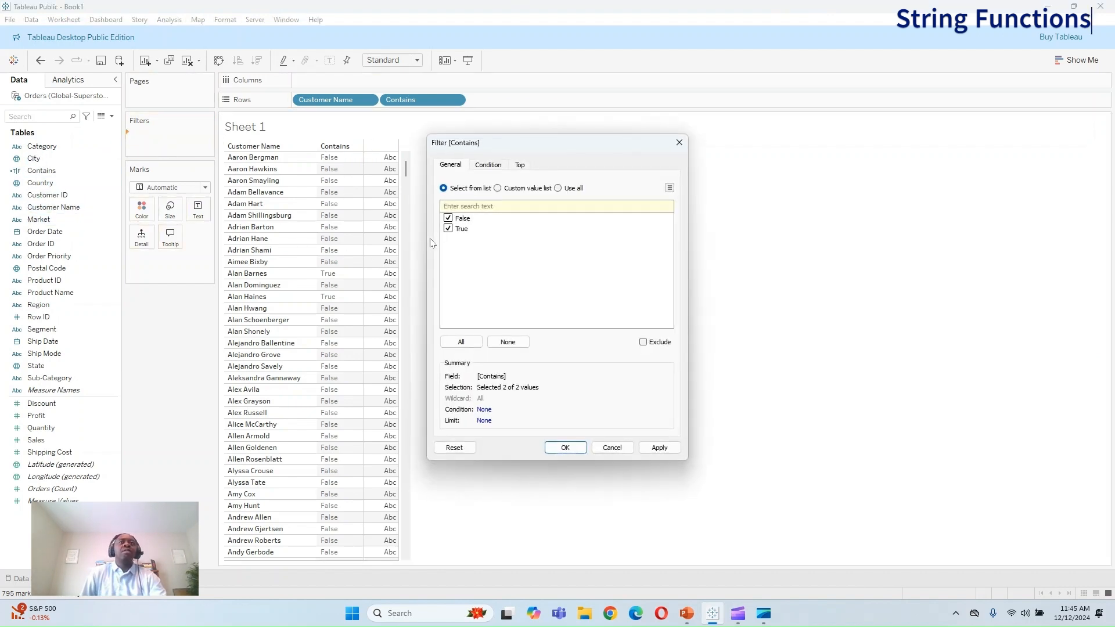
{"action": "left_click", "coordinate": [448, 228]}
{"action": "left_click", "coordinate": [666, 451]}
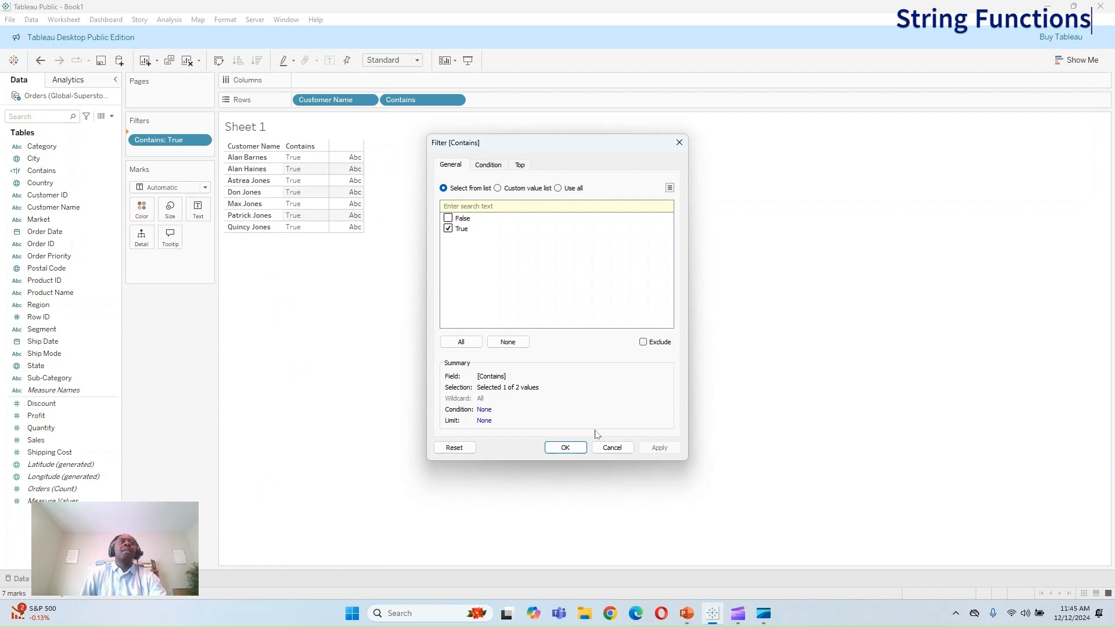
{"action": "left_click", "coordinate": [679, 142]}
{"action": "left_click_drag", "start_coordinate": [152, 137], "coordinate": [175, 370]}
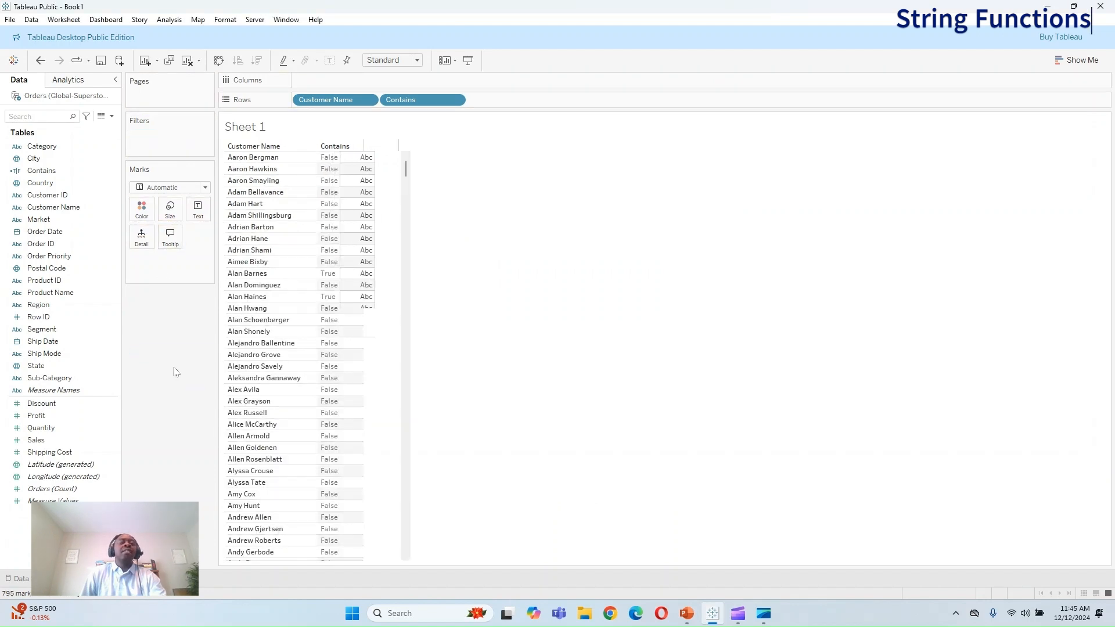
Step: Create another calculated field named Endswith, with the function list limited to the String category
{"action": "left_click", "coordinate": [111, 116]}
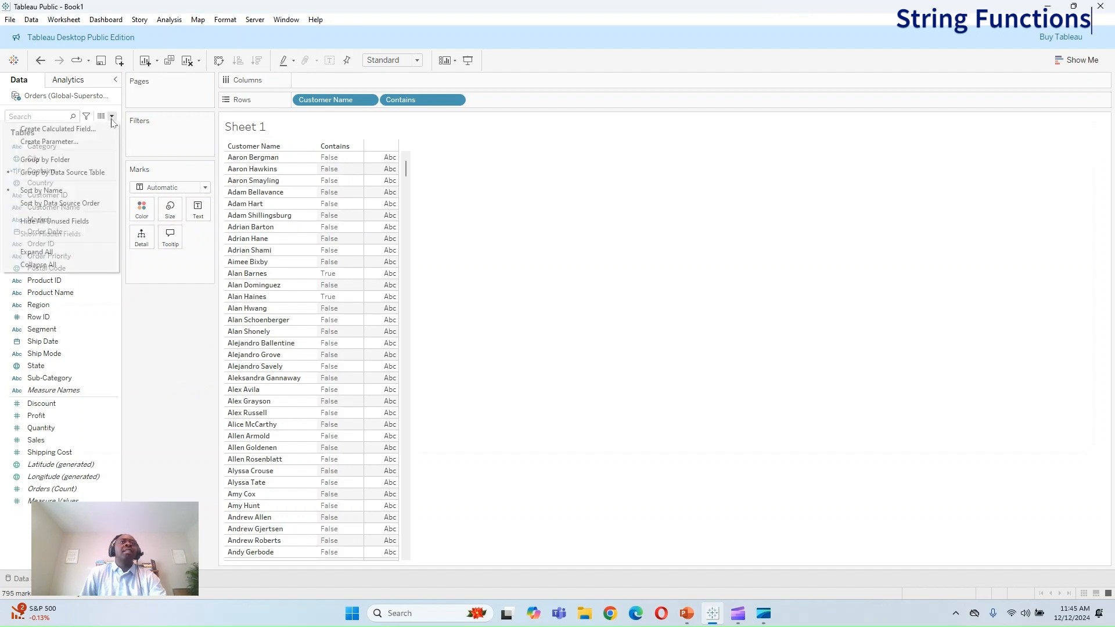
{"action": "left_click", "coordinate": [48, 130]}
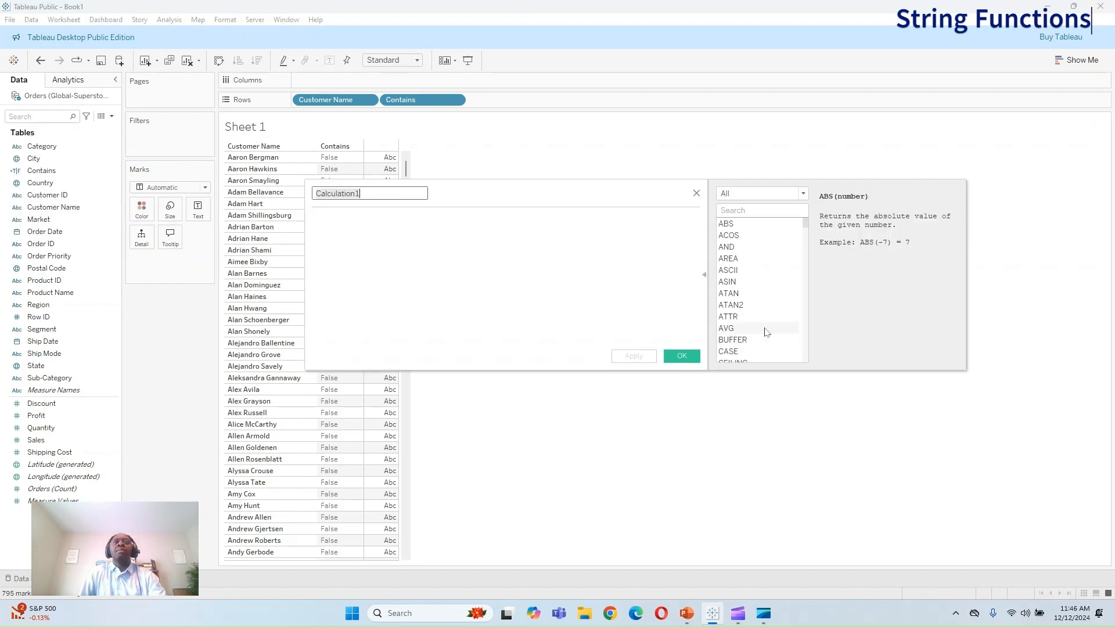
{"action": "left_click", "coordinate": [779, 194]}
{"action": "left_click", "coordinate": [754, 226]}
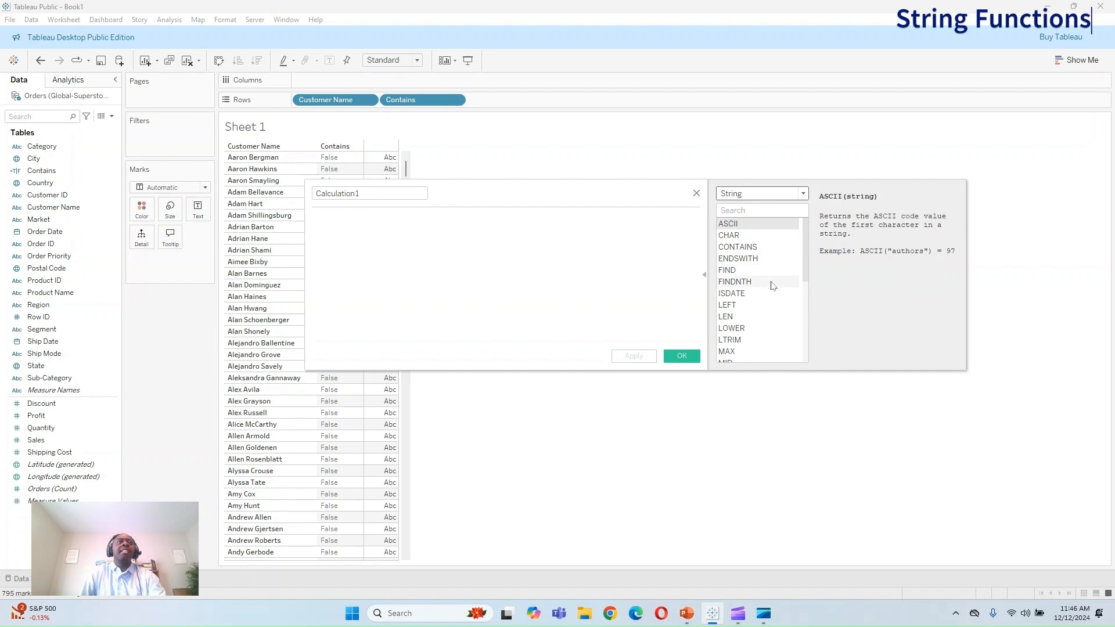
{"action": "left_click", "coordinate": [359, 193]}
{"action": "double_click", "coordinate": [360, 192]}
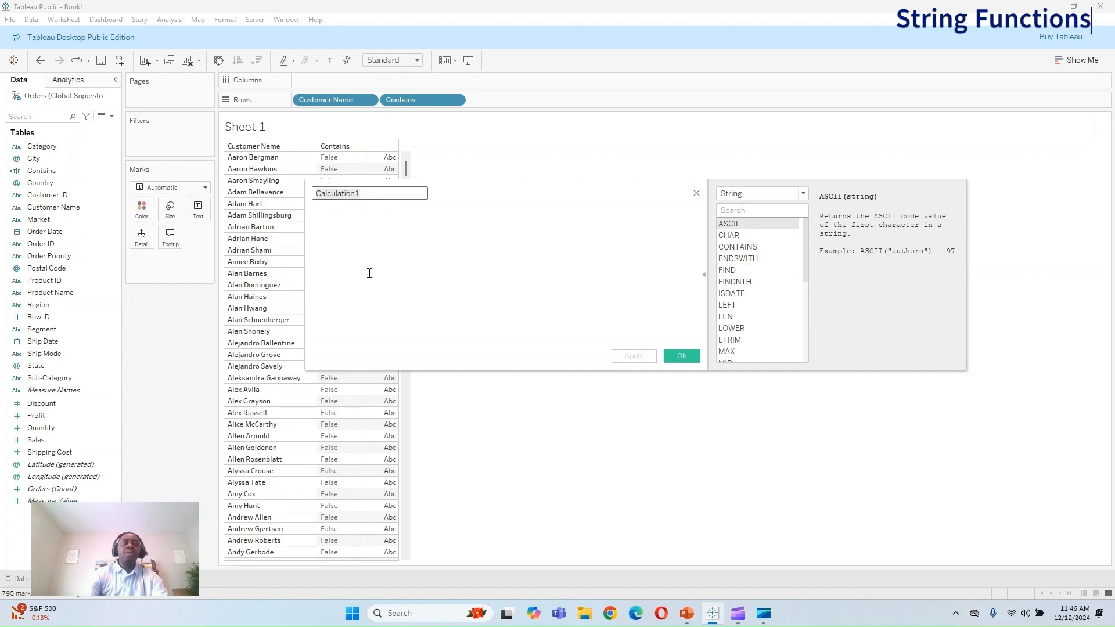
{"action": "type", "text": "Ends"}
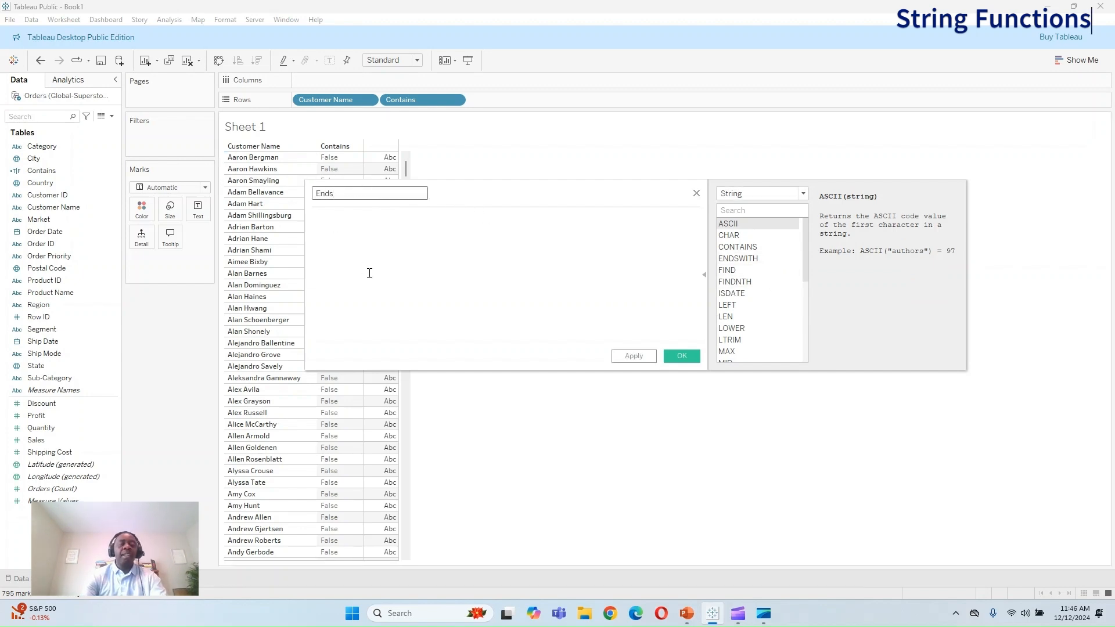
{"action": "type", "text": "with"}
Step: Insert the ENDSWITH function into the formula of the Endswith calculation
{"action": "left_click", "coordinate": [369, 273]}
{"action": "type", "text": "E D"}
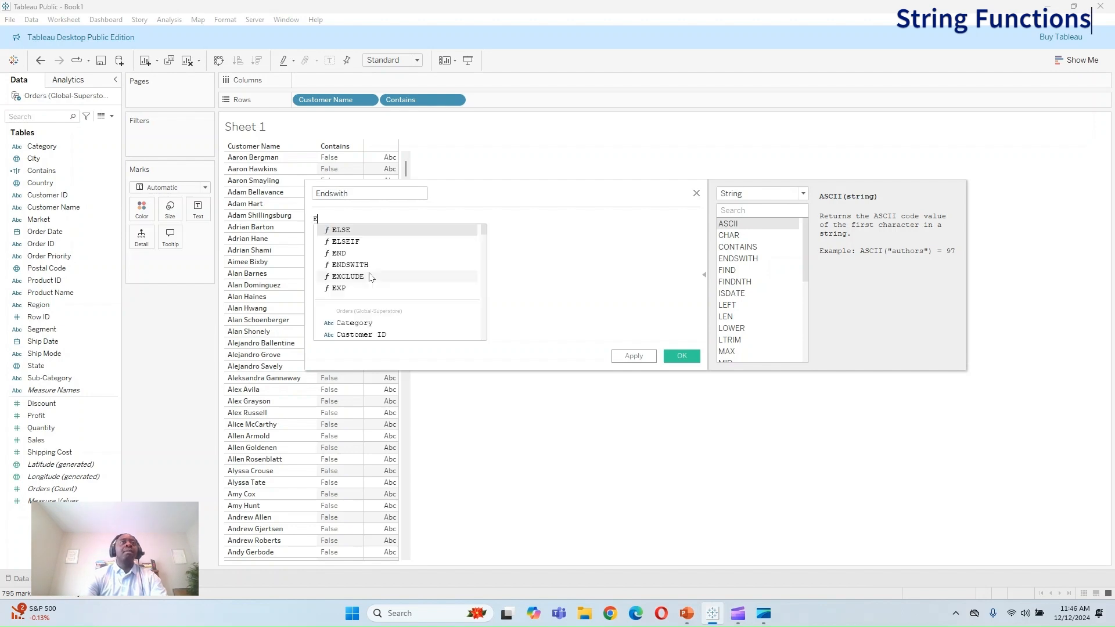
{"action": "key", "text": "BackSpace"}
{"action": "key", "text": "BackSpace"}
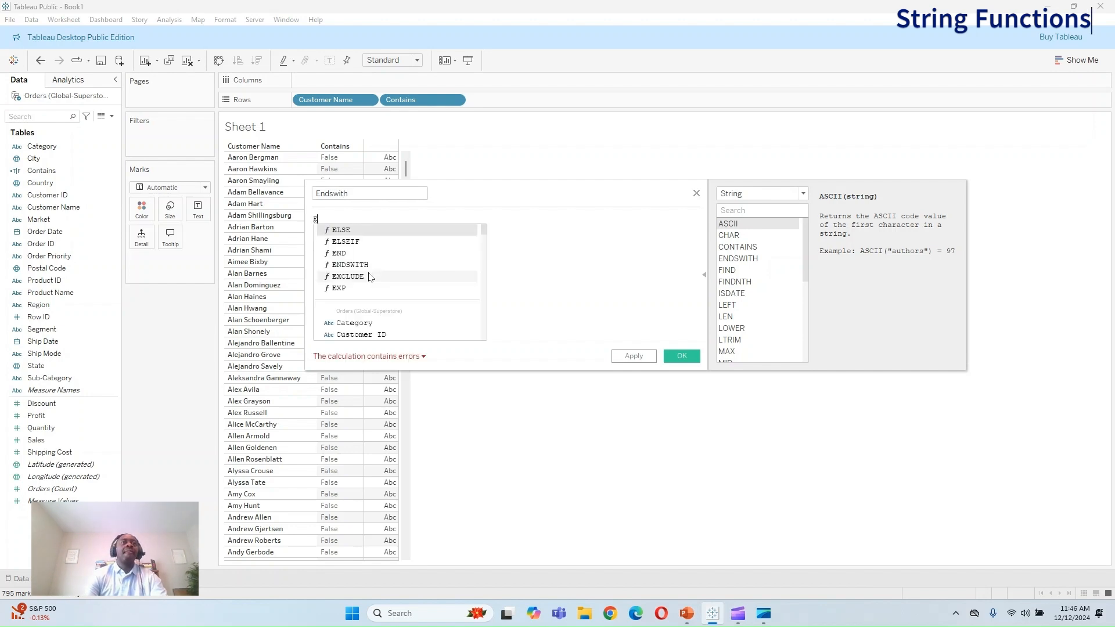
{"action": "key", "text": "Down"}
{"action": "key", "text": "Down"}
{"action": "key", "text": "Down"}
{"action": "key", "text": "Return"}
Step: Complete the formula as ENDSWITH([Customer Name], 't')
{"action": "type", "text": "cus"}
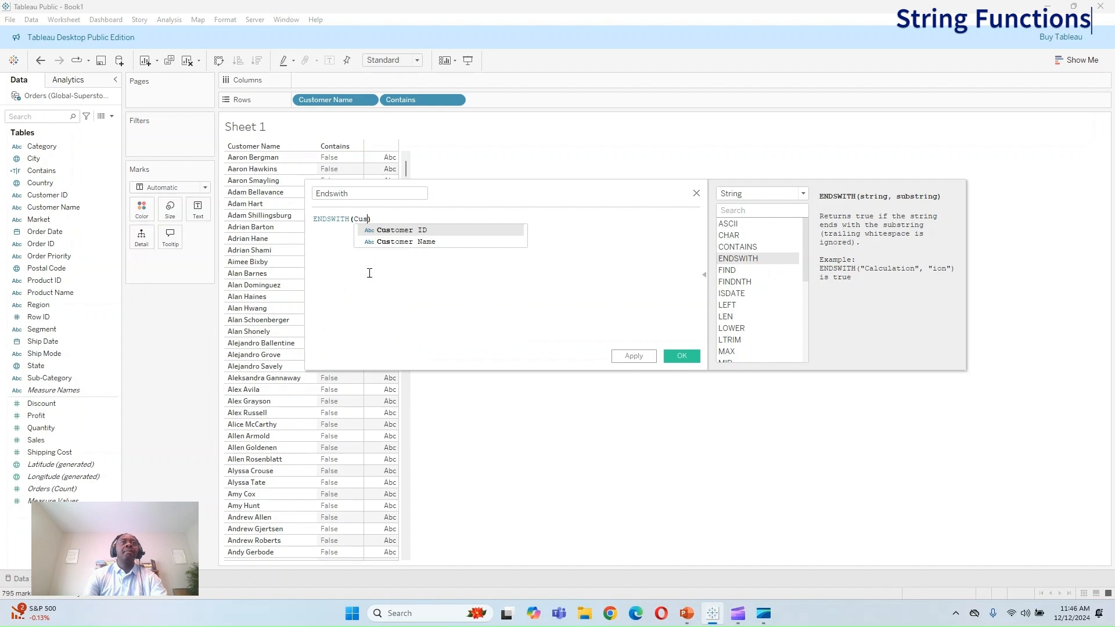
{"action": "key", "text": "Down"}
{"action": "key", "text": "Return"}
{"action": "type", "text": ","}
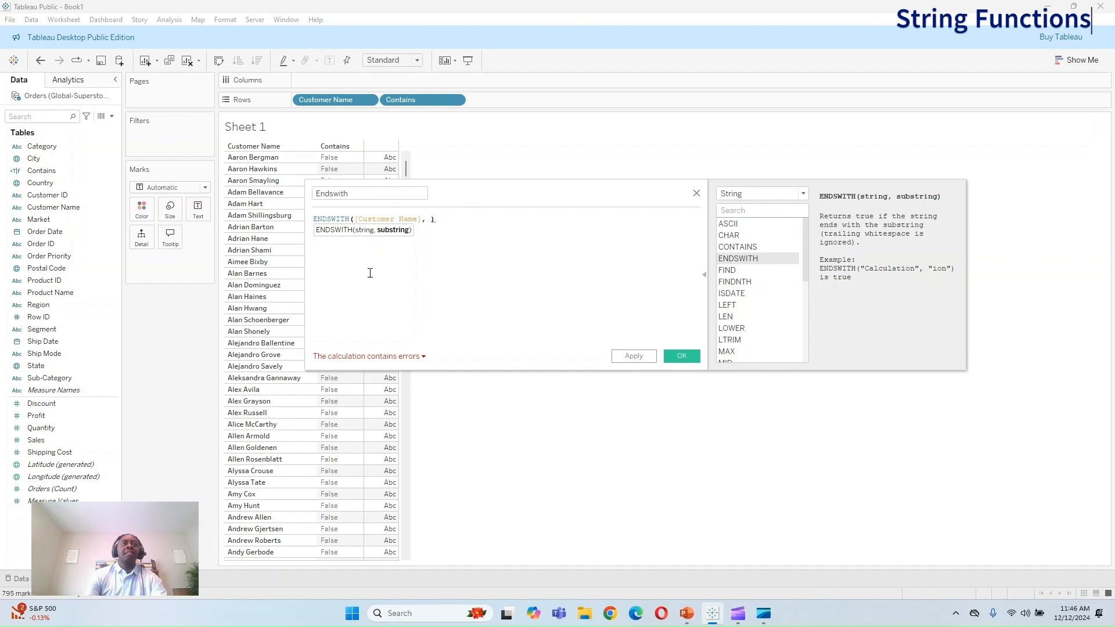
{"action": "type", "text": "t"}
{"action": "key", "text": "BackSpace"}
{"action": "type", "text": "'t"}
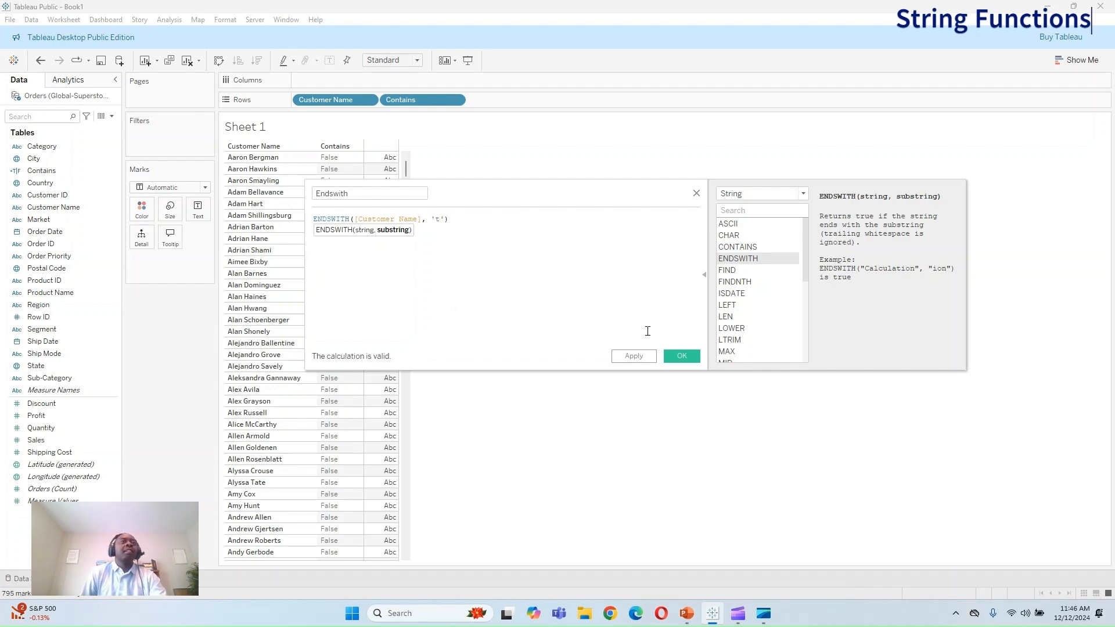
Step: Save the Endswith calculation and add the field to Rows after Contains
{"action": "left_click", "coordinate": [680, 355]}
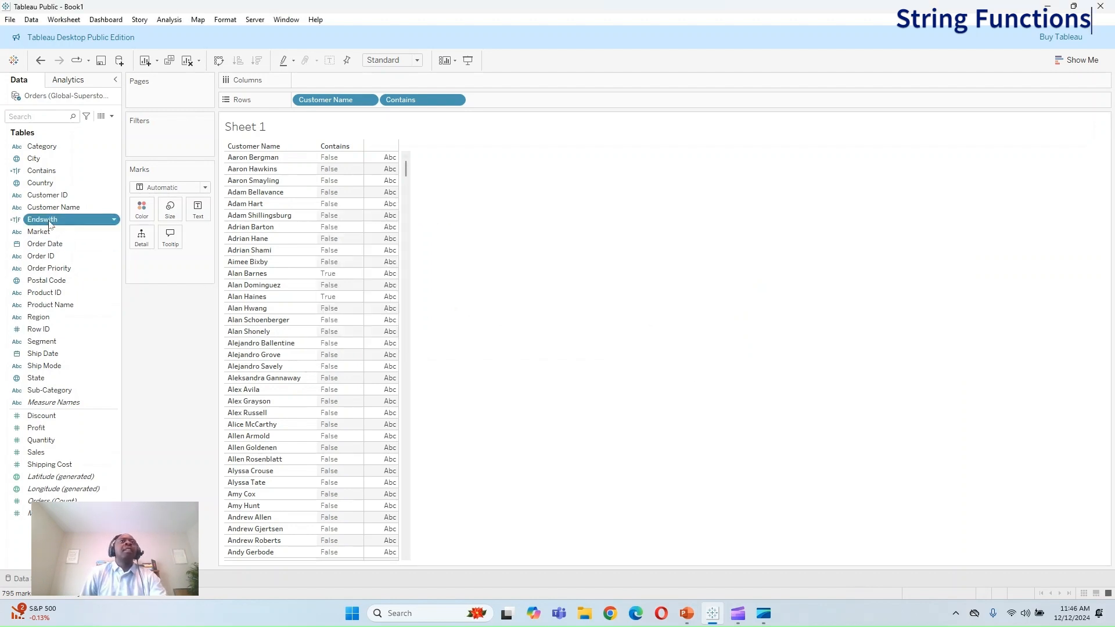
{"action": "left_click_drag", "start_coordinate": [42, 219], "coordinate": [581, 102]}
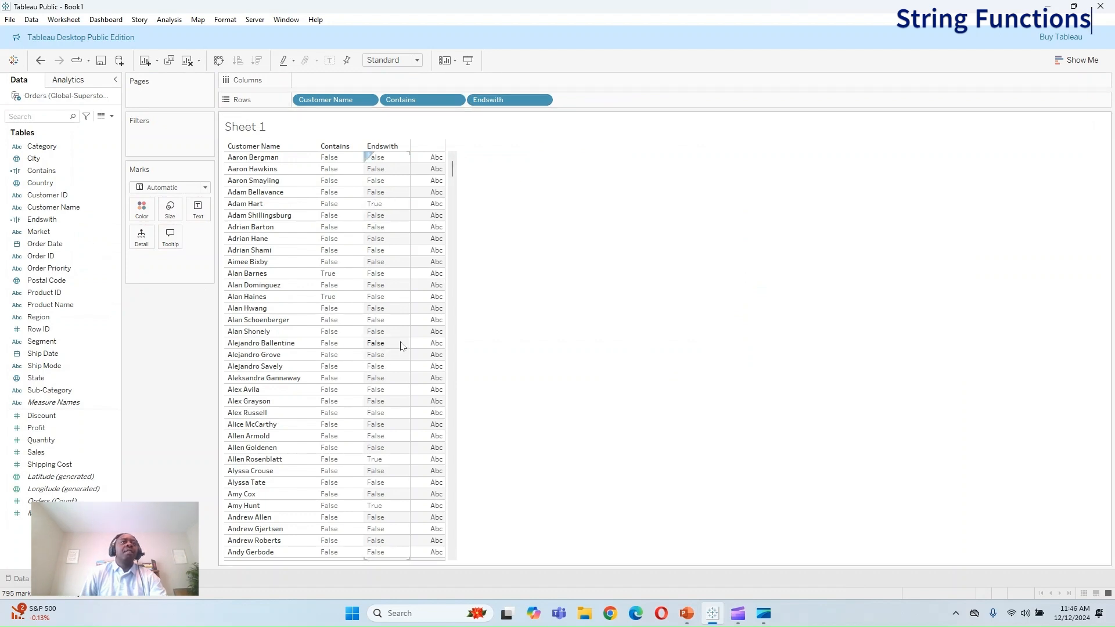
{"action": "left_click_drag", "start_coordinate": [262, 267], "coordinate": [262, 276]}
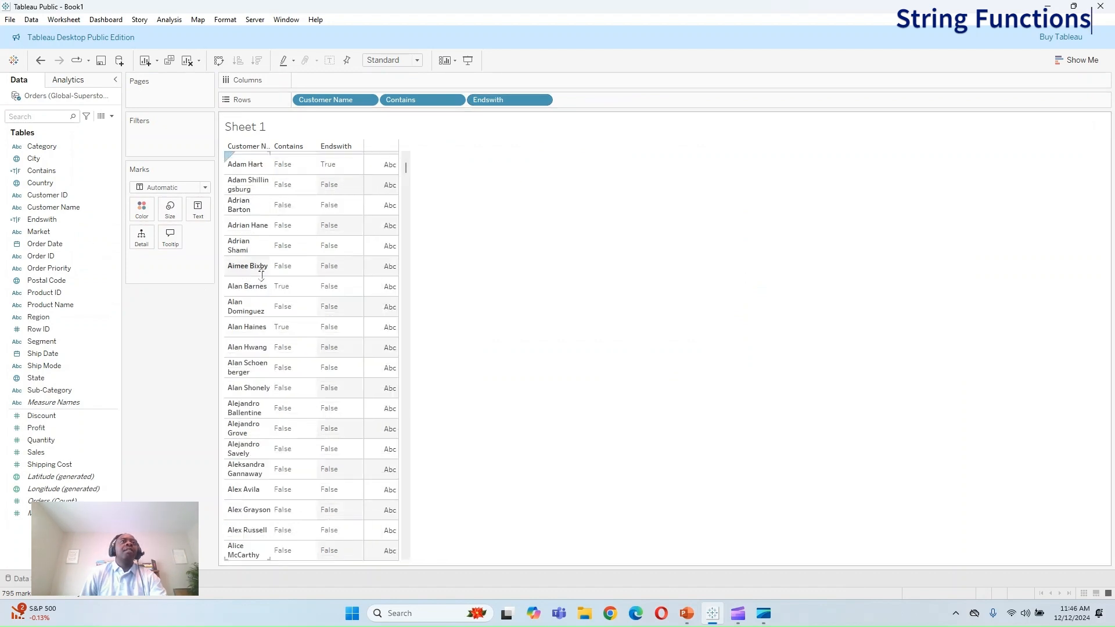
{"action": "scroll", "coordinate": [383, 325], "scroll_direction": "down", "scroll_amount": 6}
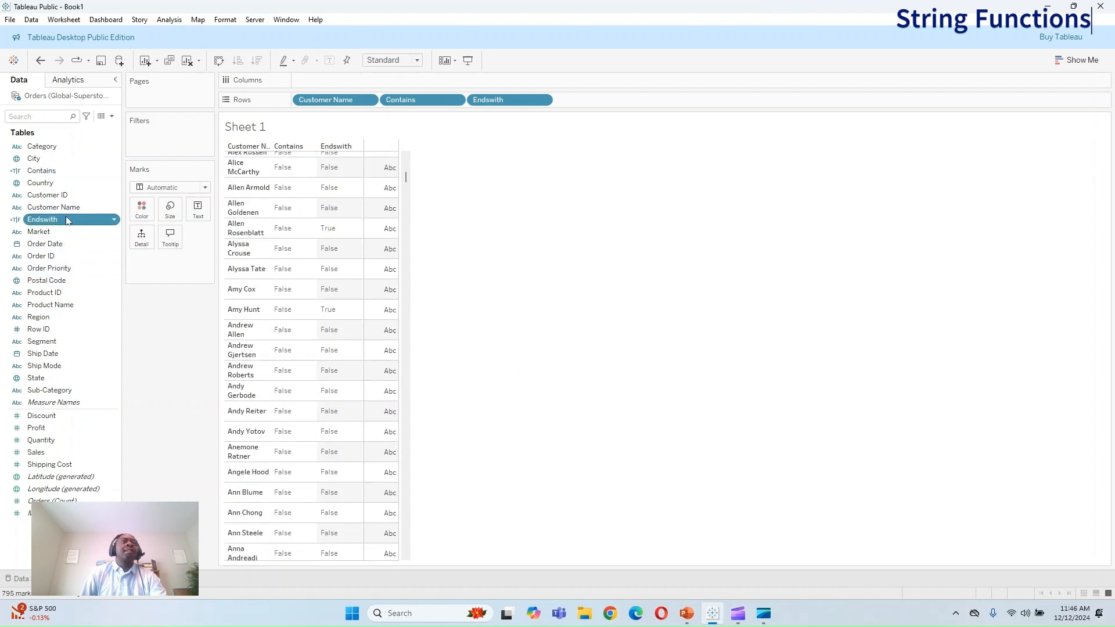
Step: Filter the sheet by the Endswith field, keeping only True values, and close the filter dialog
{"action": "left_click_drag", "start_coordinate": [42, 219], "coordinate": [170, 135]}
{"action": "left_click", "coordinate": [448, 219]}
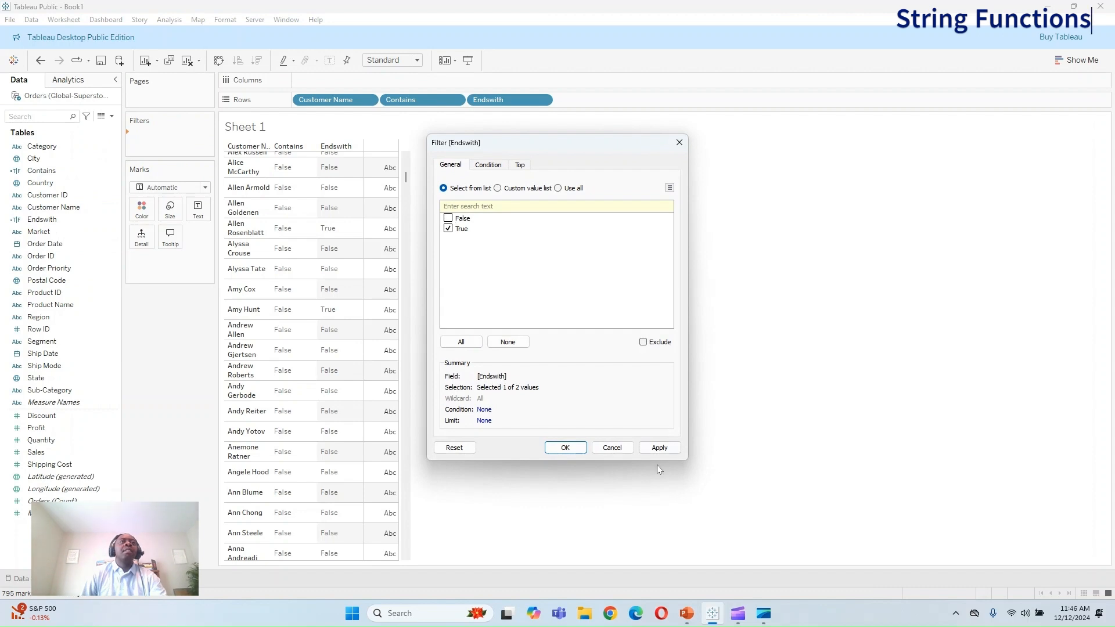
{"action": "left_click", "coordinate": [660, 447]}
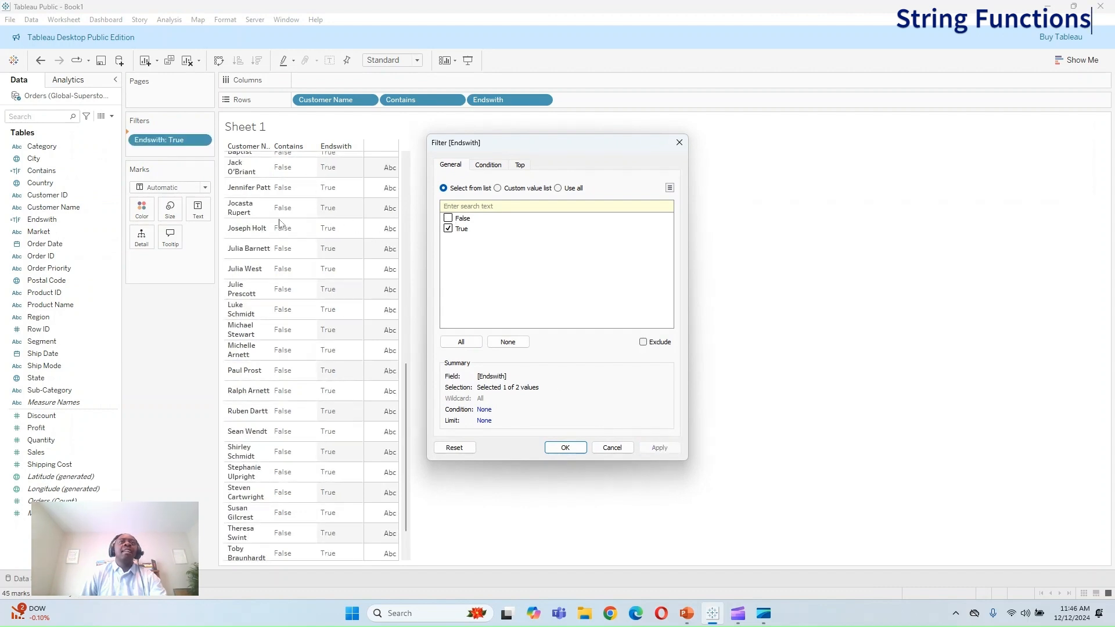
{"action": "left_click_drag", "start_coordinate": [566, 146], "coordinate": [628, 157]}
{"action": "left_click", "coordinate": [741, 155]}
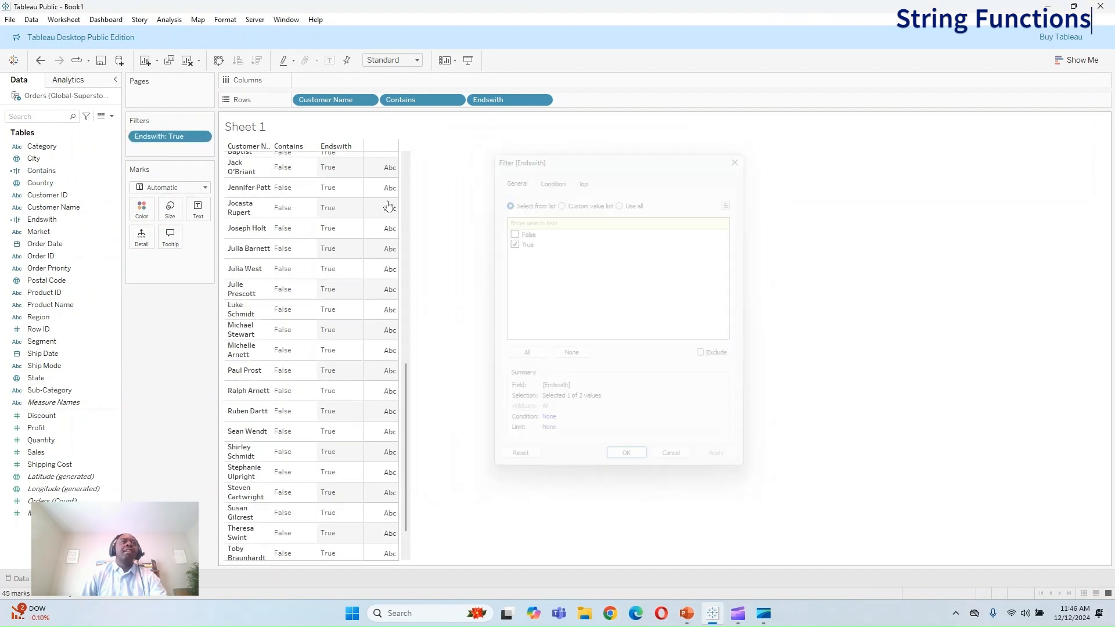
Step: Widen the Customer Name column and remove the Endswith filter from the sheet
{"action": "left_click_drag", "start_coordinate": [271, 194], "coordinate": [343, 194]}
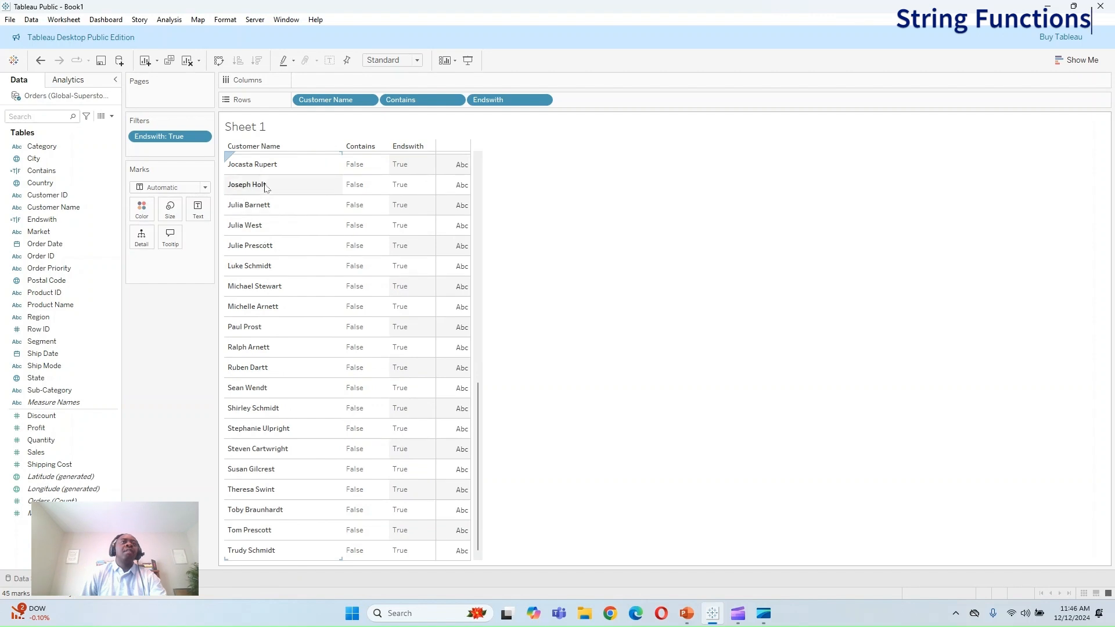
{"action": "scroll", "coordinate": [266, 232], "scroll_direction": "up", "scroll_amount": 6}
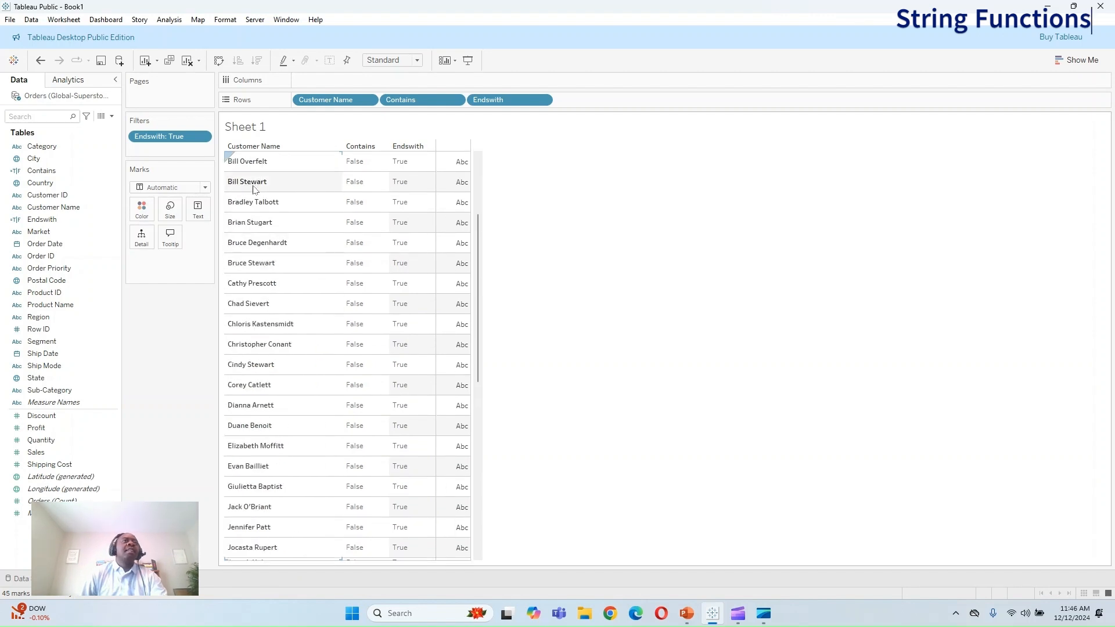
{"action": "left_click_drag", "start_coordinate": [179, 142], "coordinate": [186, 406]}
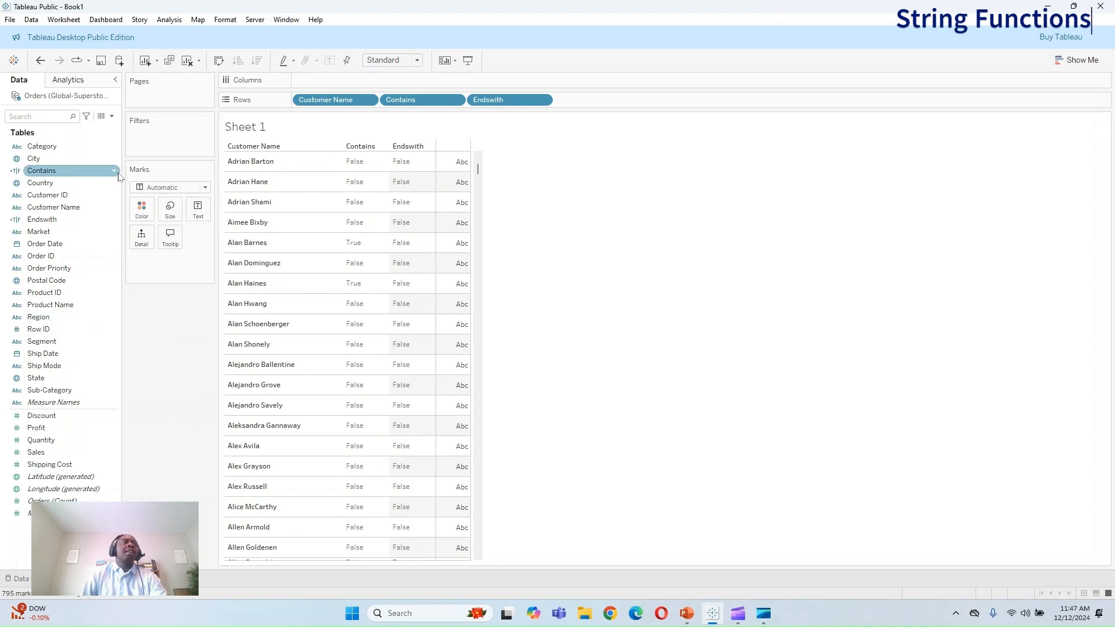
Step: Create a calculated field named FIND, with the function reference limited to String functions
{"action": "left_click", "coordinate": [112, 117]}
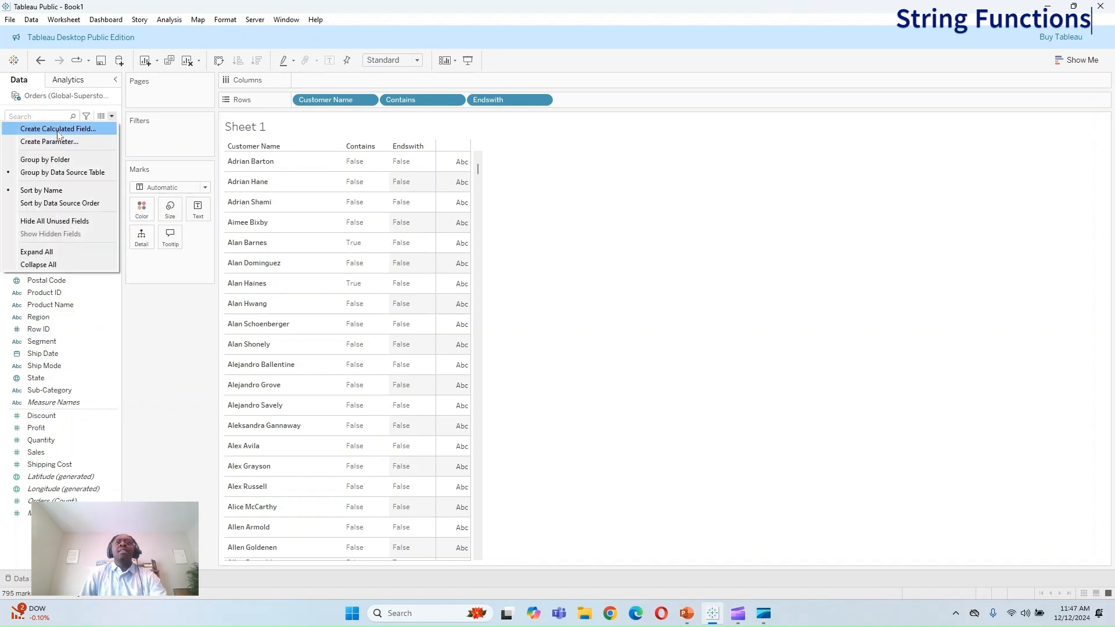
{"action": "left_click", "coordinate": [60, 129]}
{"action": "left_click", "coordinate": [760, 192]}
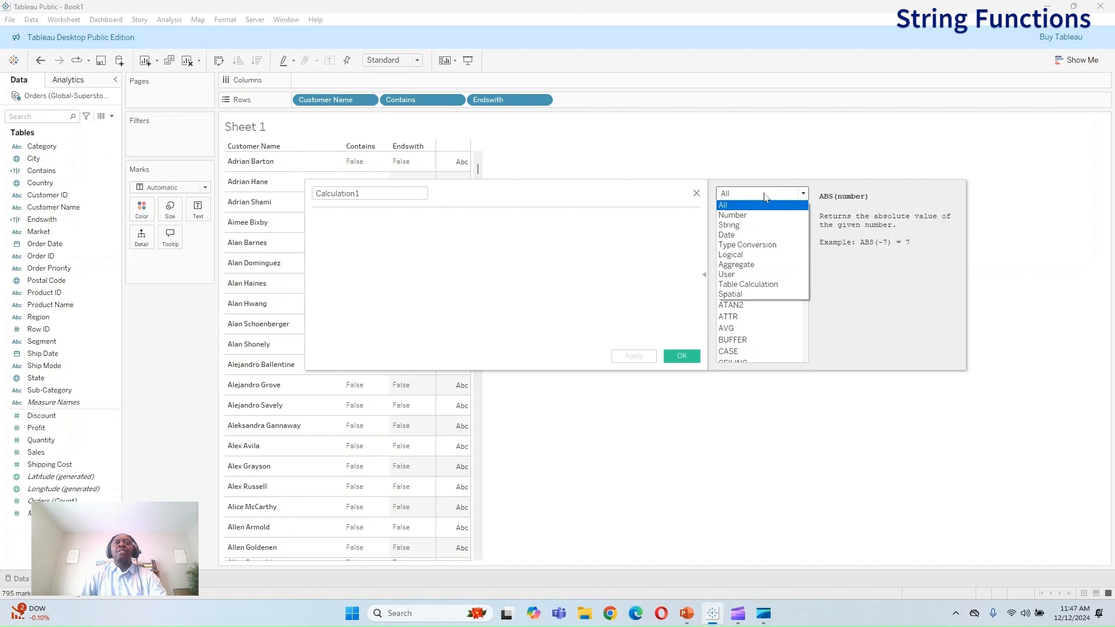
{"action": "left_click", "coordinate": [748, 227]}
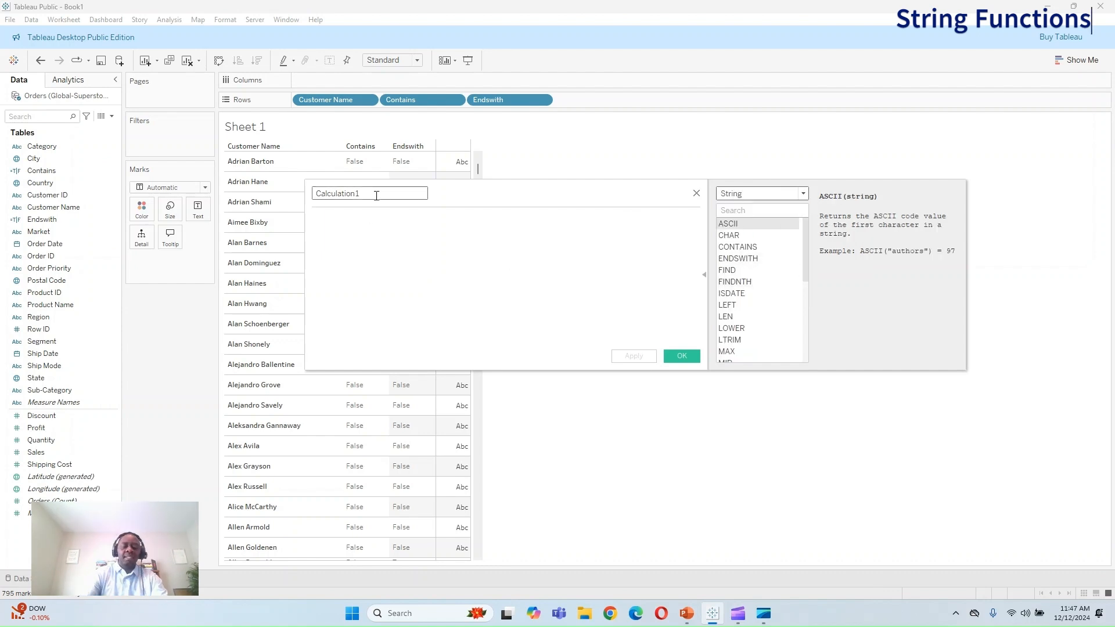
{"action": "left_click_drag", "start_coordinate": [376, 194], "coordinate": [297, 192]}
{"action": "type", "text": "FIND"}
{"action": "key", "text": "Tab"}
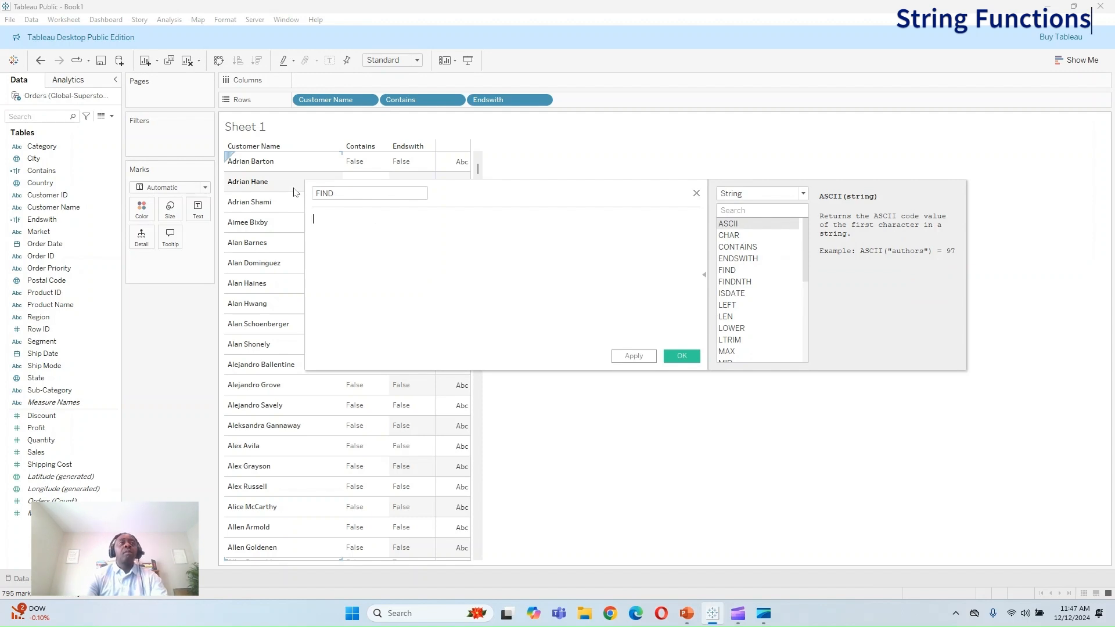
Step: Insert the FIND function into the formula with Customer Name as its string argument
{"action": "type", "text": "FIND"}
{"action": "key", "text": "Return"}
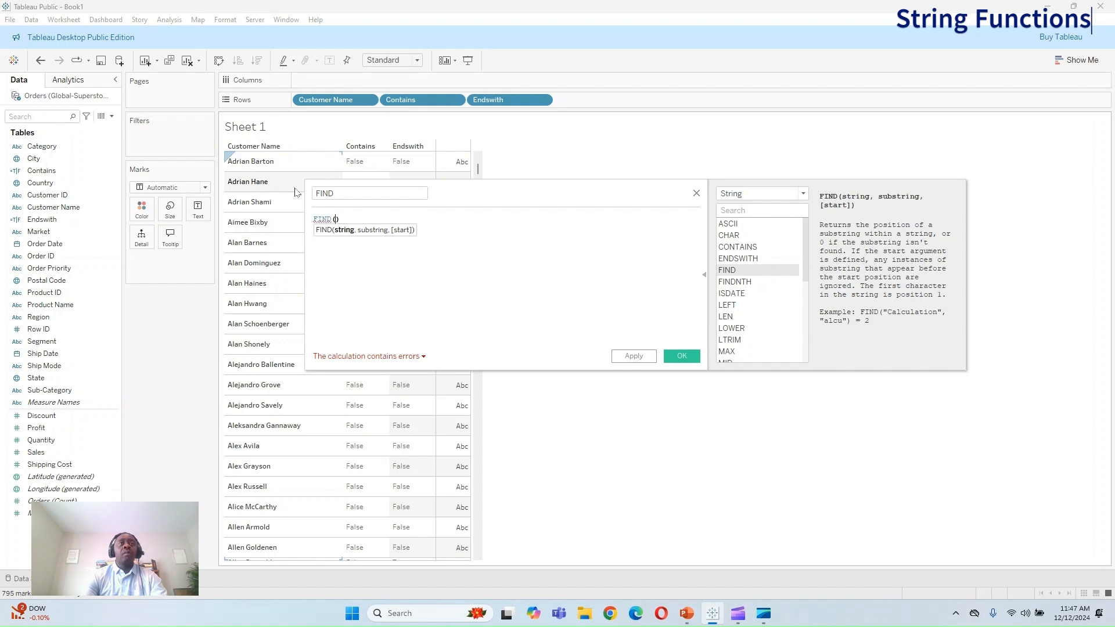
{"action": "type", "text": "Cus"}
{"action": "key", "text": "Return"}
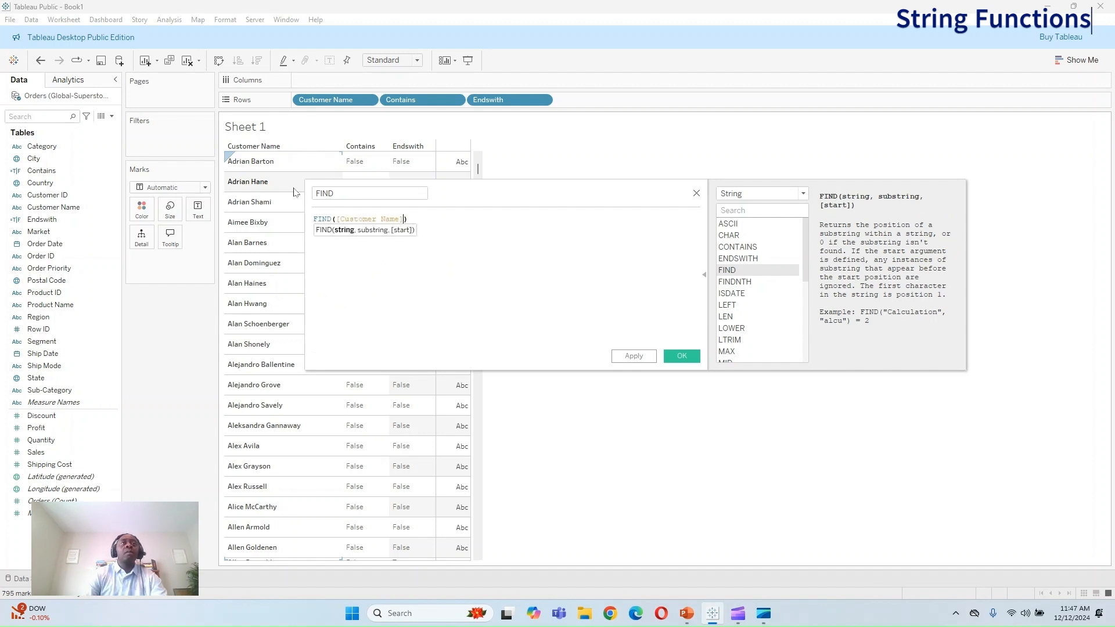
{"action": "type", "text": ","}
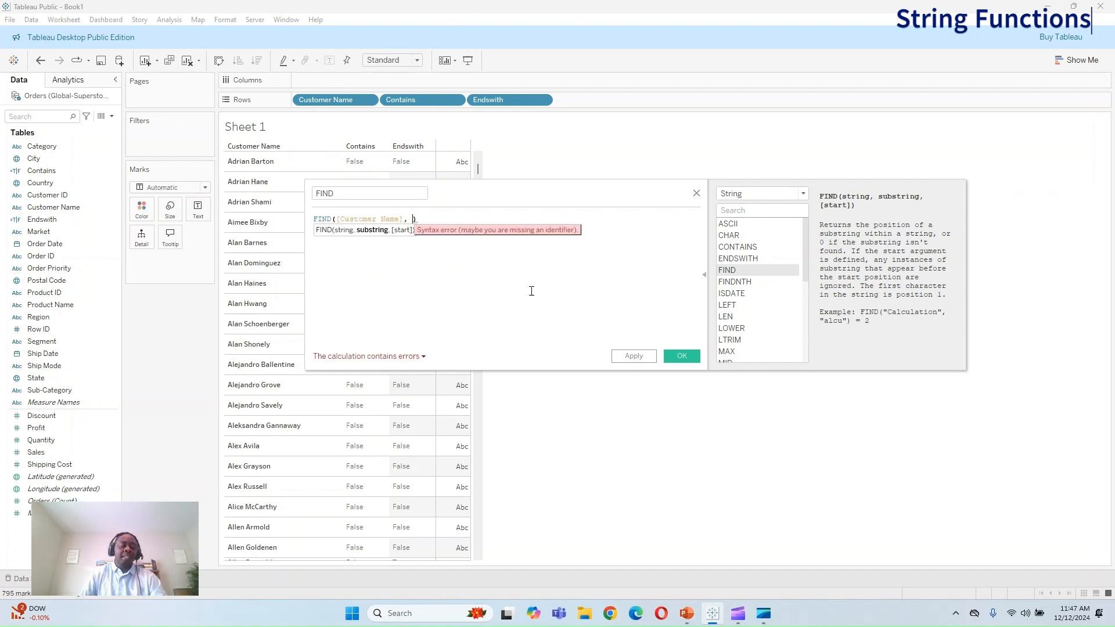
Step: Complete the formula as FIND([Customer Name], 'a') and save the calculation
{"action": "scroll", "coordinate": [543, 306], "scroll_direction": "up", "scroll_amount": 2}
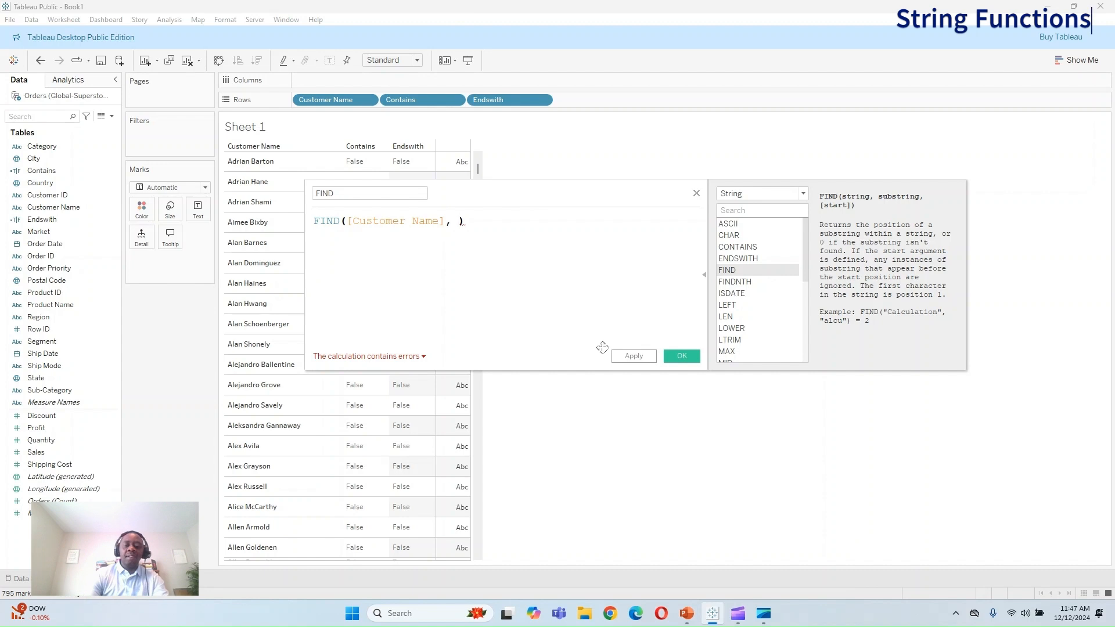
{"action": "type", "text": "'"}
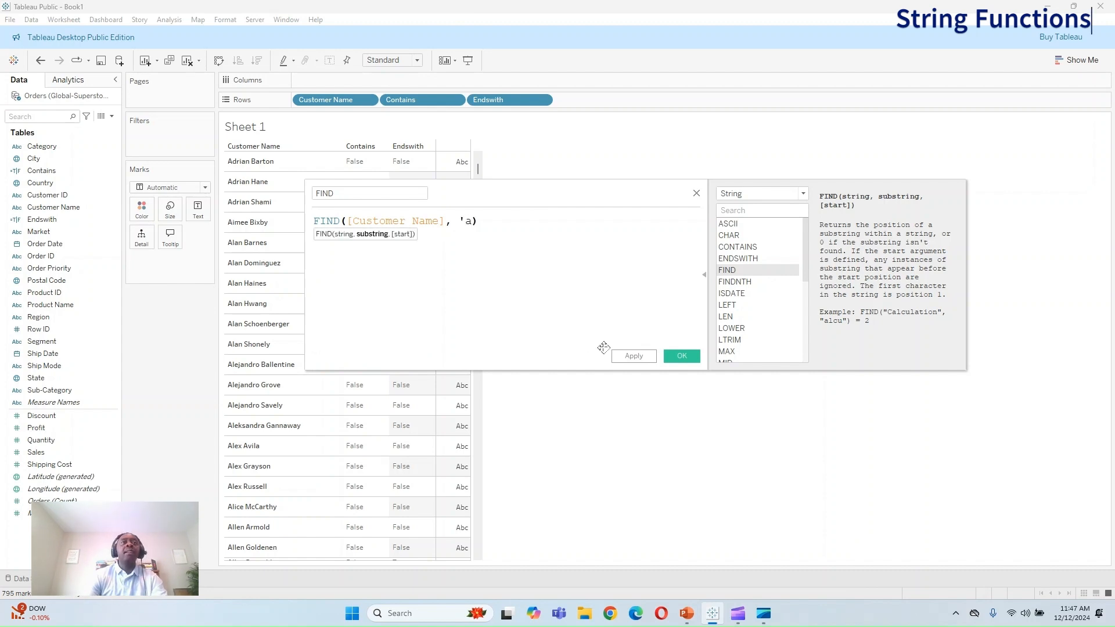
{"action": "type", "text": "a;"}
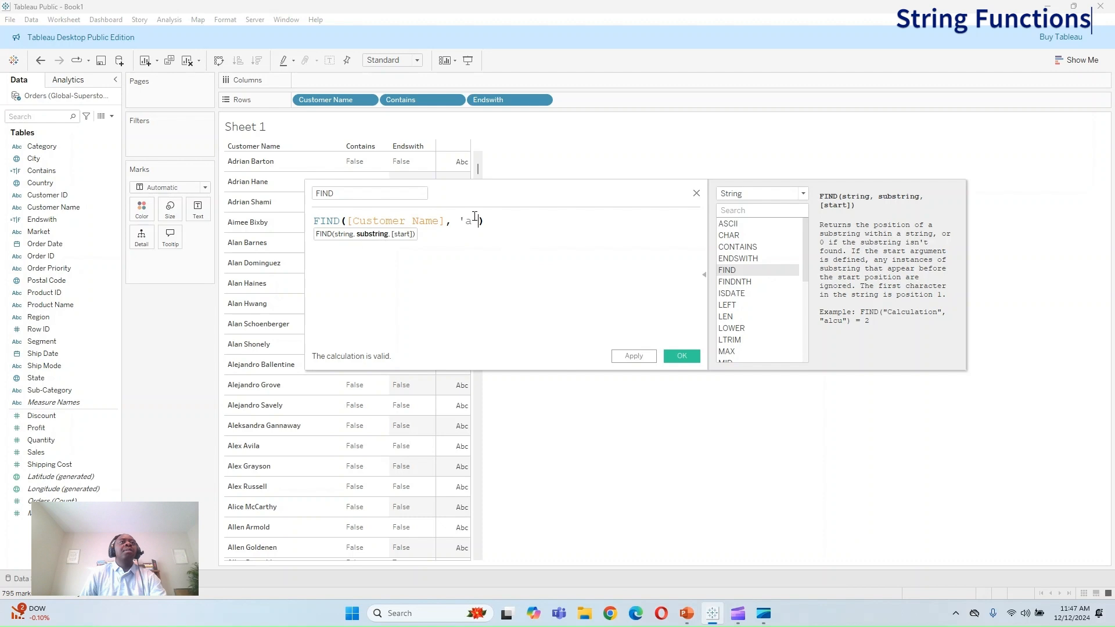
{"action": "type", "text": "t"}
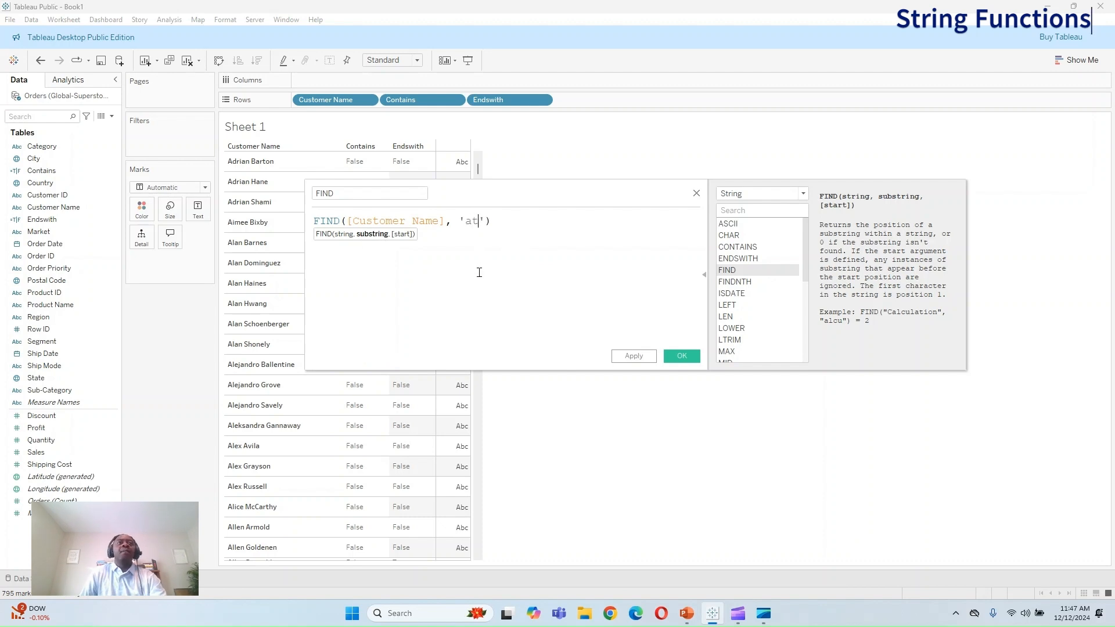
{"action": "key", "text": "BackSpace"}
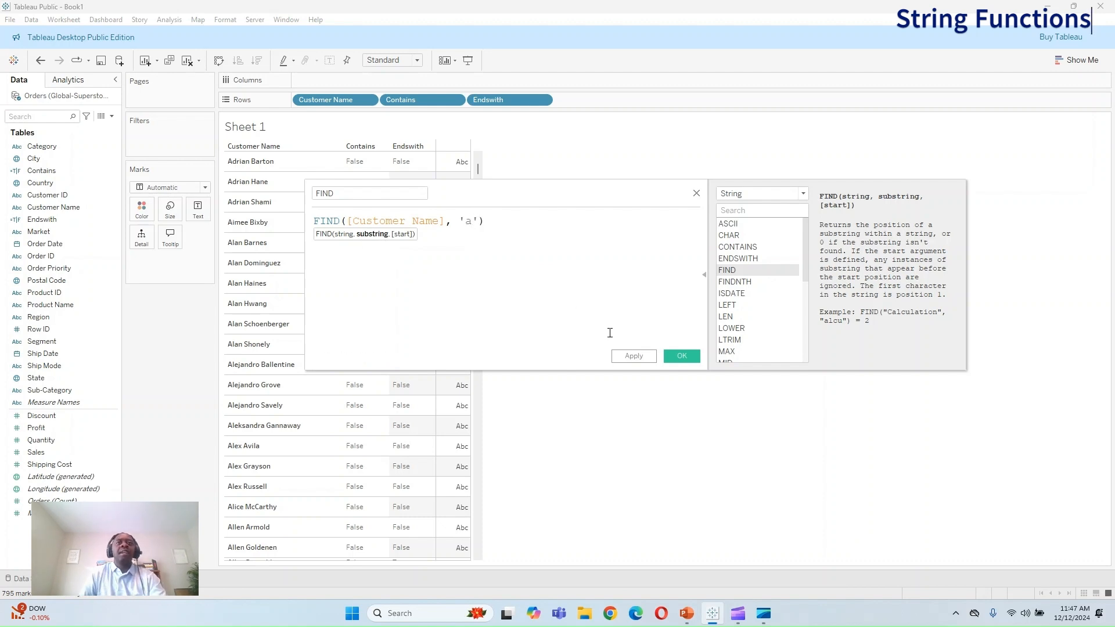
{"action": "left_click", "coordinate": [682, 357]}
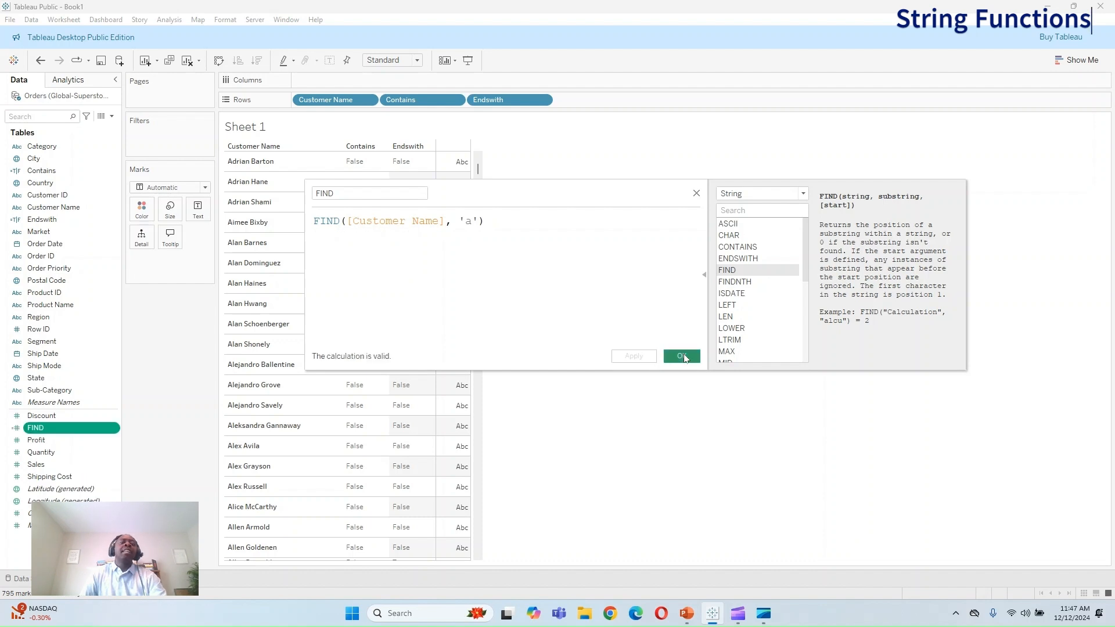
Step: Reopen the FIND calculation to review its formula, and close it without changes
{"action": "right_click", "coordinate": [63, 420]}
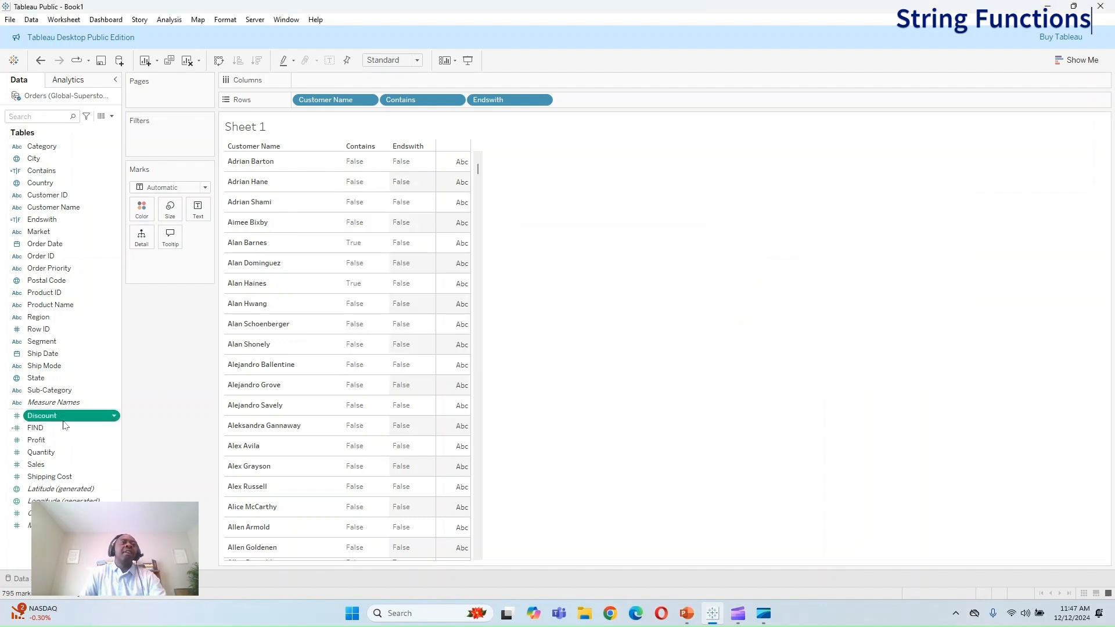
{"action": "right_click", "coordinate": [56, 428]}
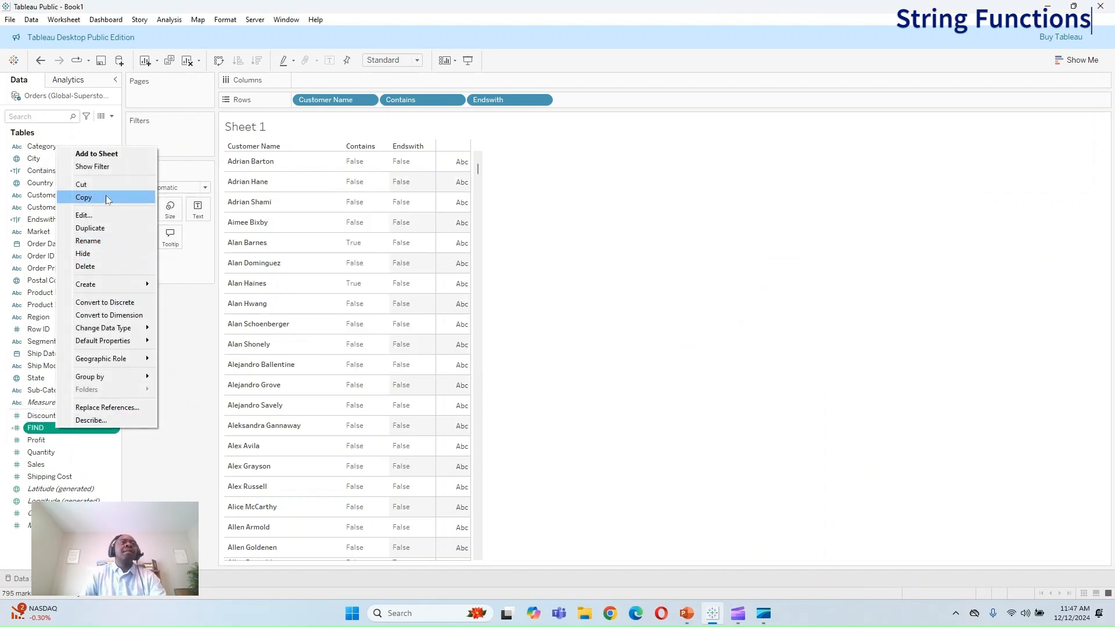
{"action": "left_click", "coordinate": [104, 216]}
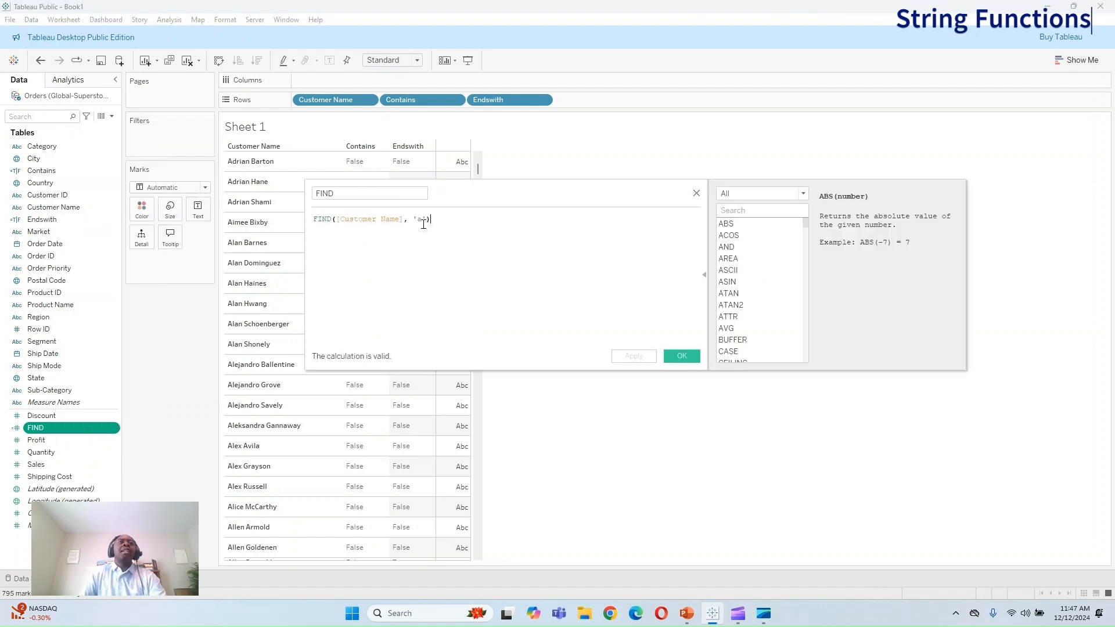
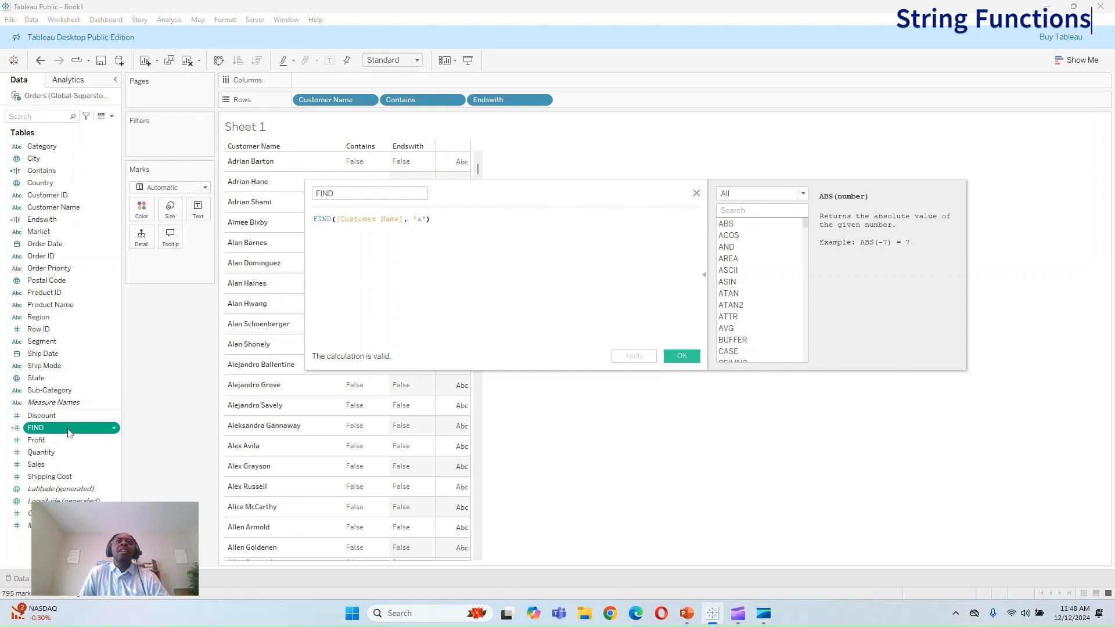
{"action": "left_click", "coordinate": [696, 192]}
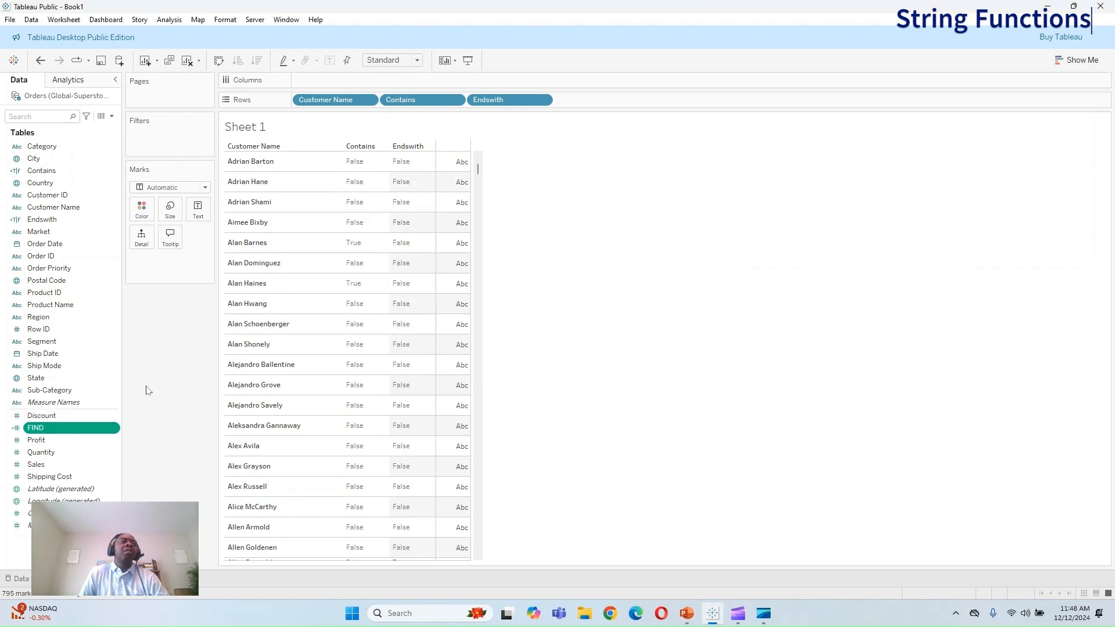
Step: Convert the FIND field to a discrete dimension, add it to Rows after Endswith and review its values across the customer list
{"action": "right_click", "coordinate": [94, 435]}
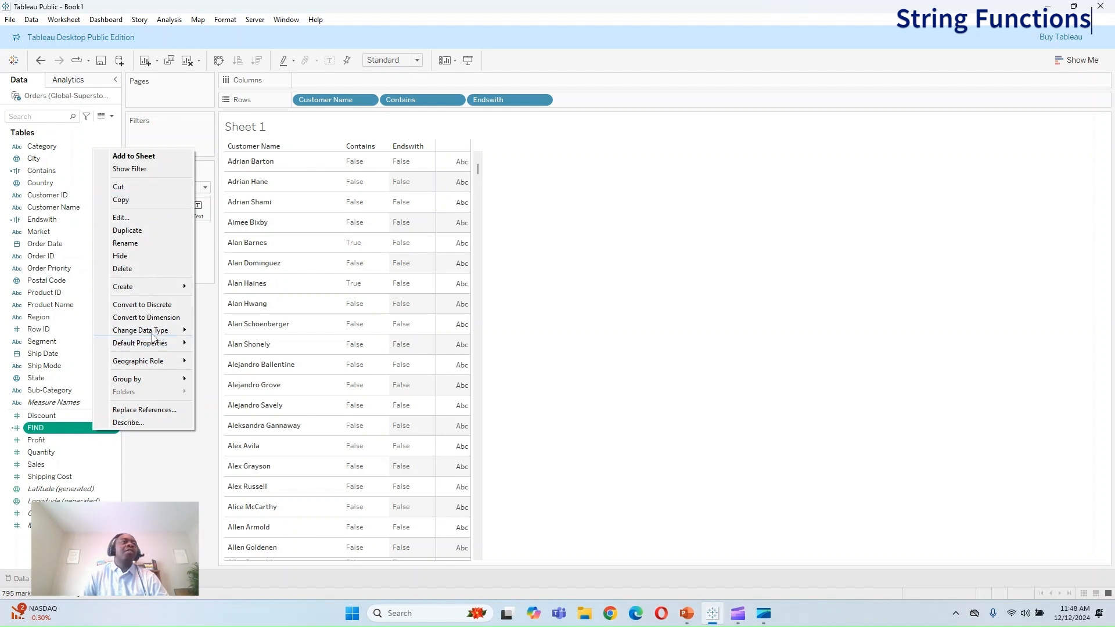
{"action": "left_click", "coordinate": [154, 308]}
{"action": "right_click", "coordinate": [53, 428]}
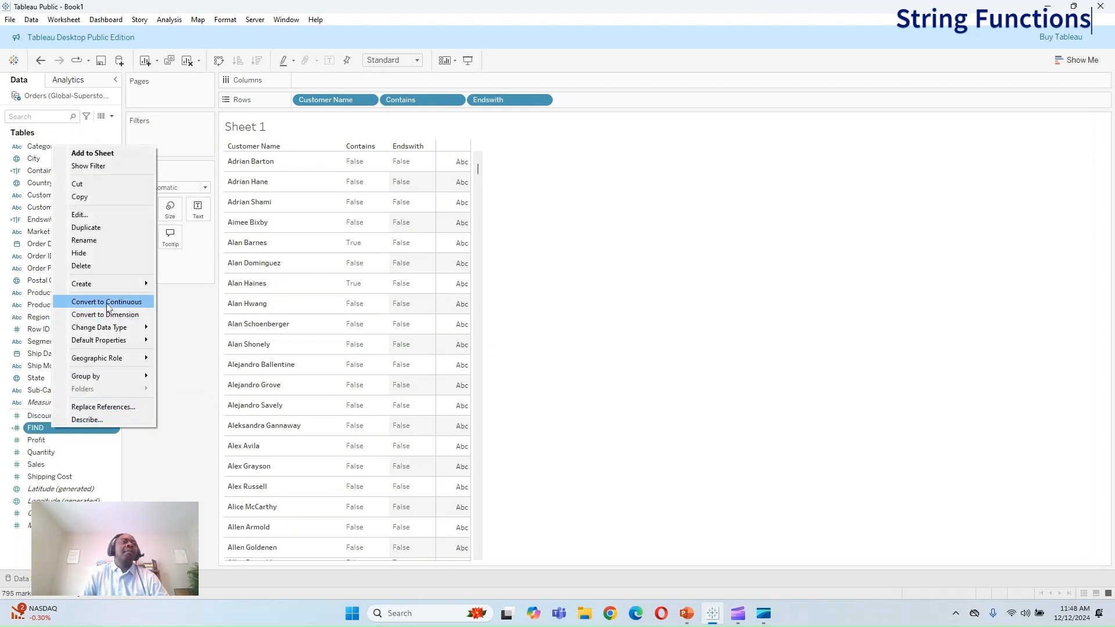
{"action": "left_click", "coordinate": [108, 312]}
{"action": "left_click_drag", "start_coordinate": [45, 234], "coordinate": [580, 100]}
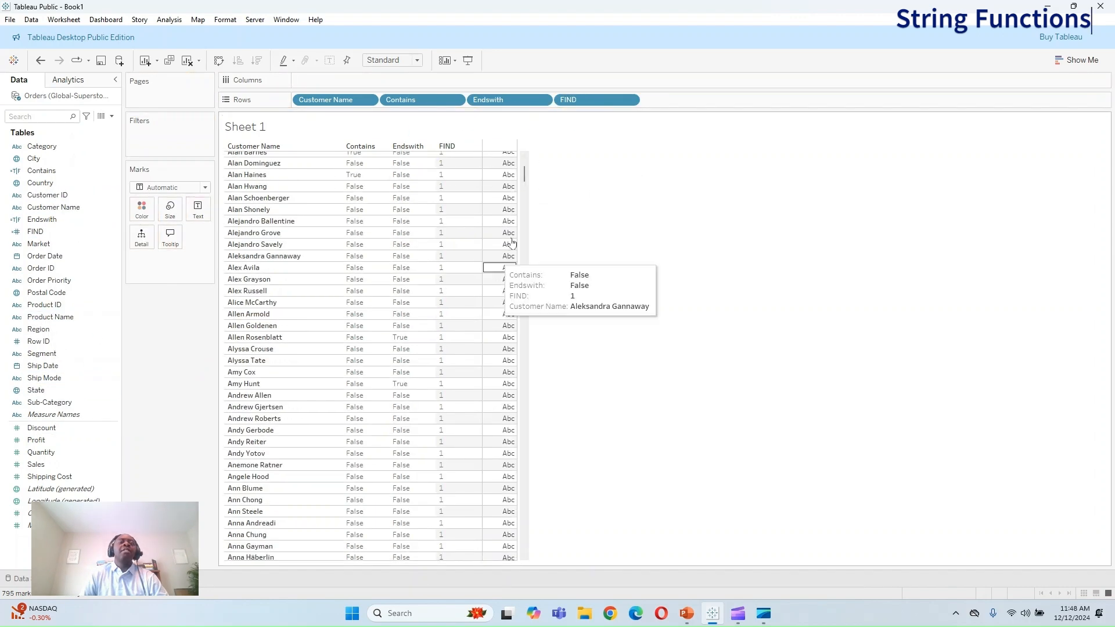
{"action": "left_click_drag", "start_coordinate": [525, 173], "coordinate": [493, 567]}
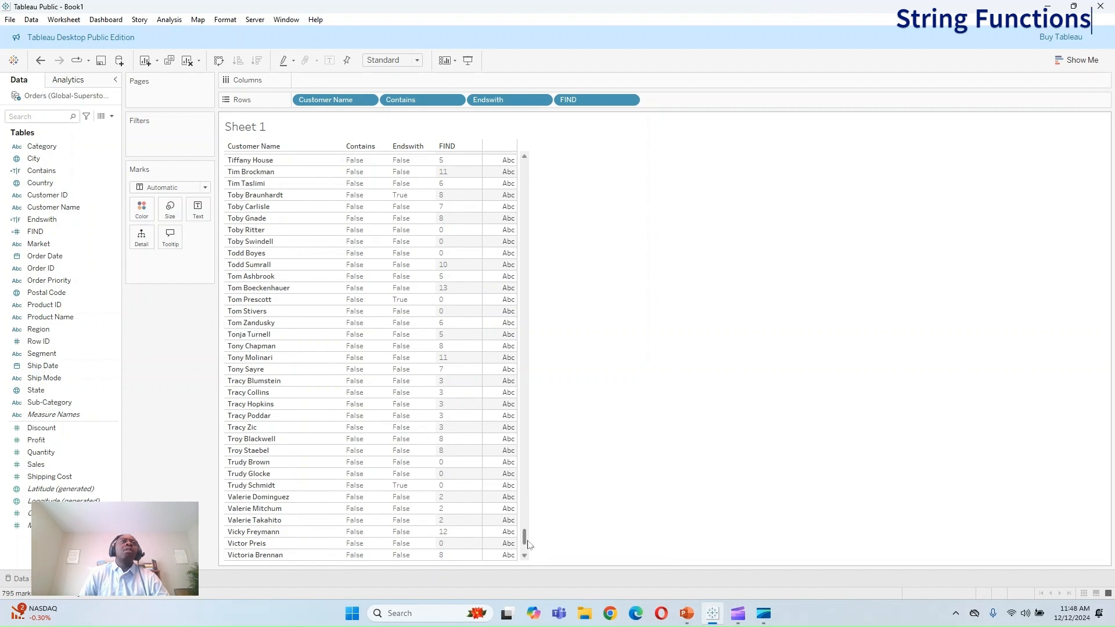
{"action": "left_click_drag", "start_coordinate": [525, 539], "coordinate": [526, 148]}
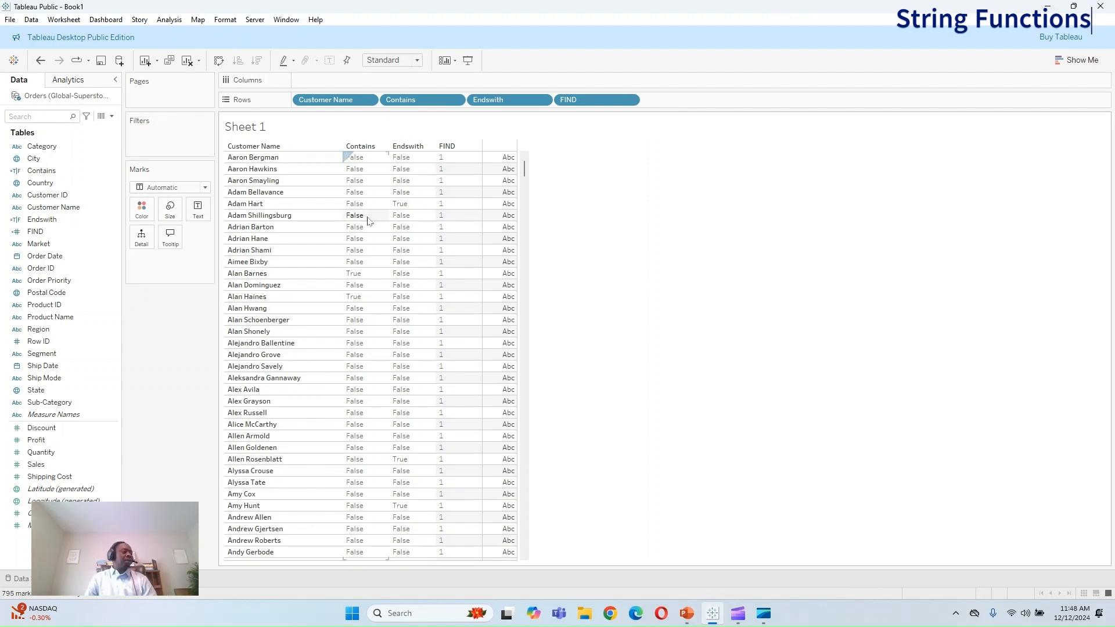
{"action": "left_click", "coordinate": [112, 116]}
{"action": "left_click", "coordinate": [87, 116]}
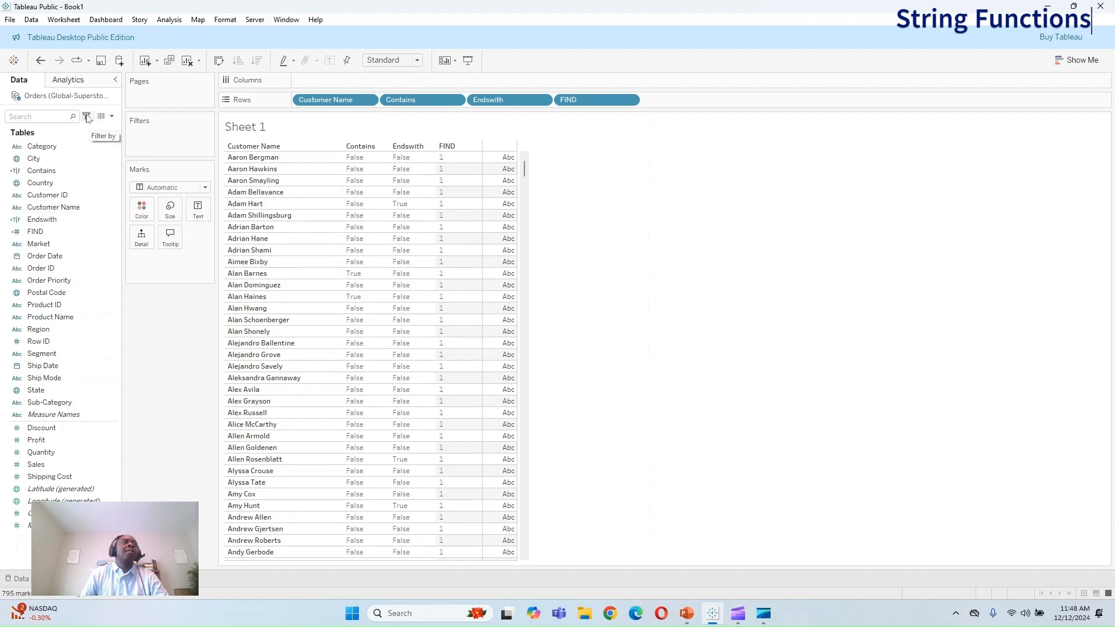
{"action": "left_click", "coordinate": [87, 118]}
{"action": "left_click", "coordinate": [51, 145]}
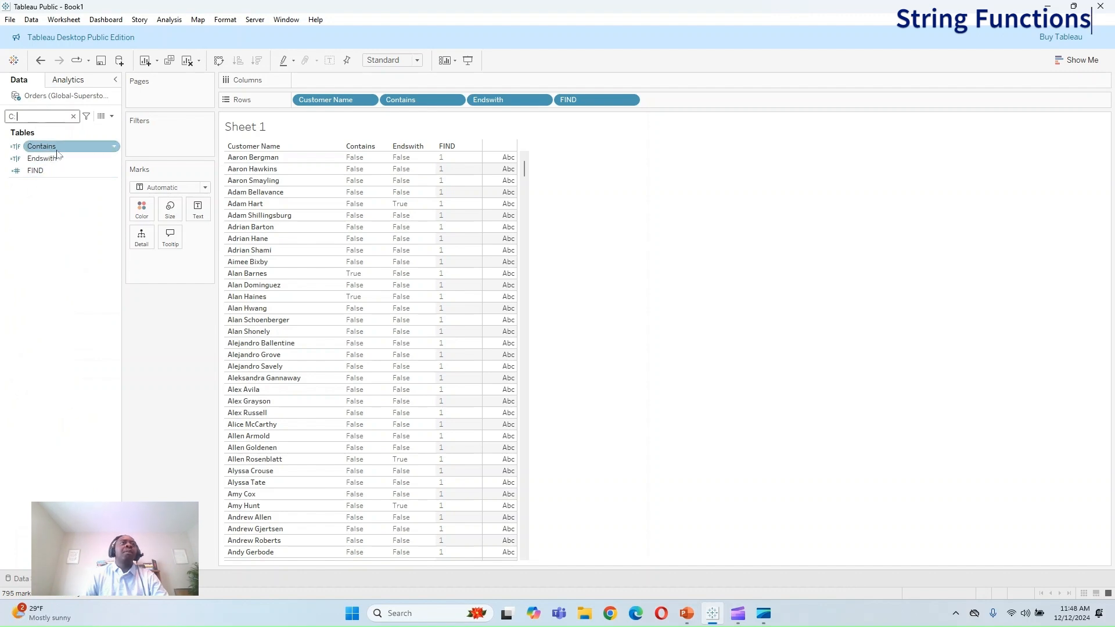
{"action": "left_click", "coordinate": [74, 116]}
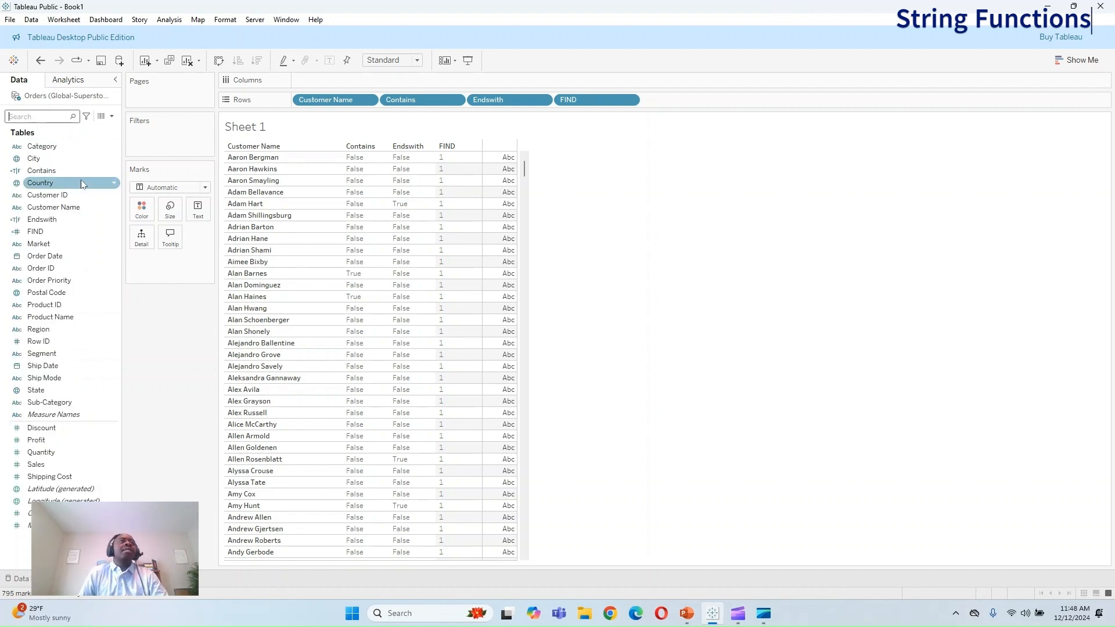
Step: Create a calculated field named LEFT, with the function reference limited to String functions and the calculation editor widened
{"action": "left_click", "coordinate": [112, 116]}
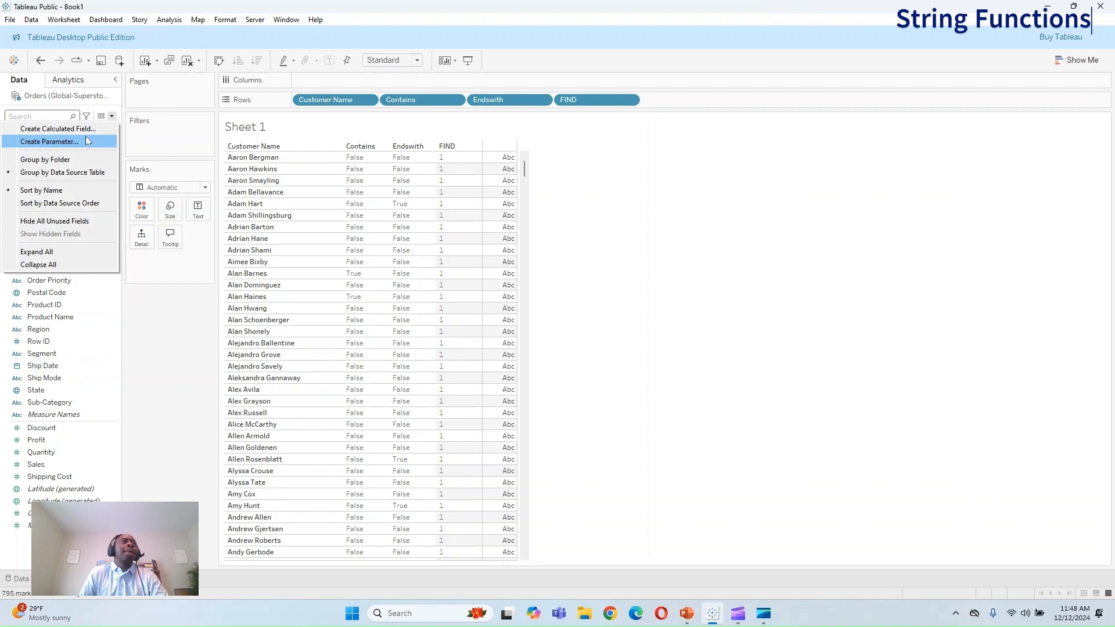
{"action": "left_click", "coordinate": [58, 129]}
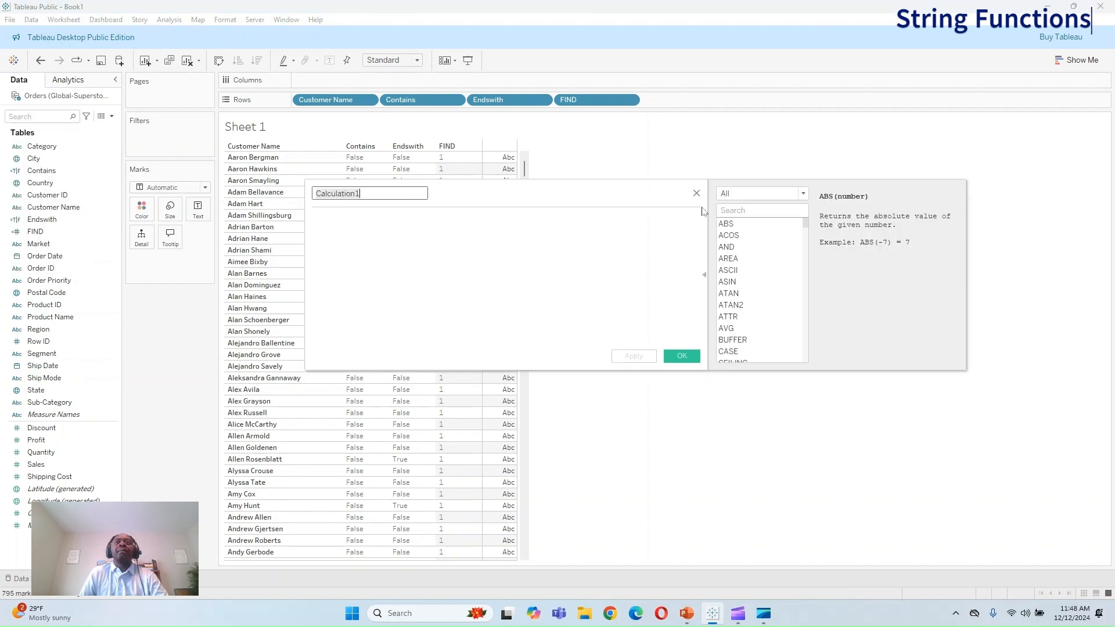
{"action": "left_click", "coordinate": [761, 193]}
{"action": "left_click", "coordinate": [733, 225]}
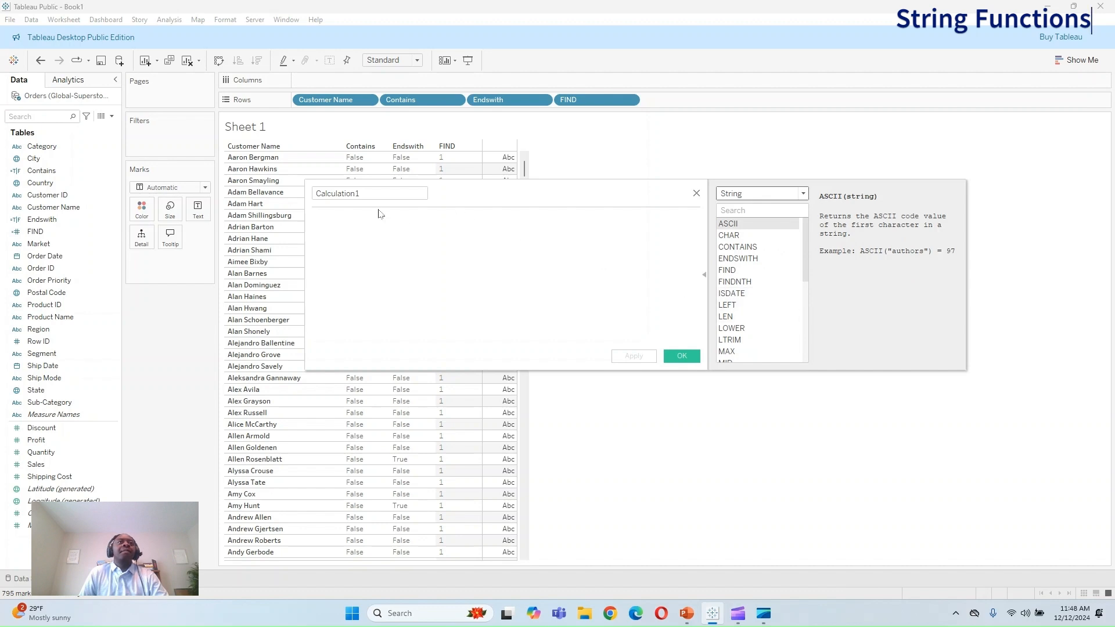
{"action": "left_click_drag", "start_coordinate": [372, 187], "coordinate": [431, 199]}
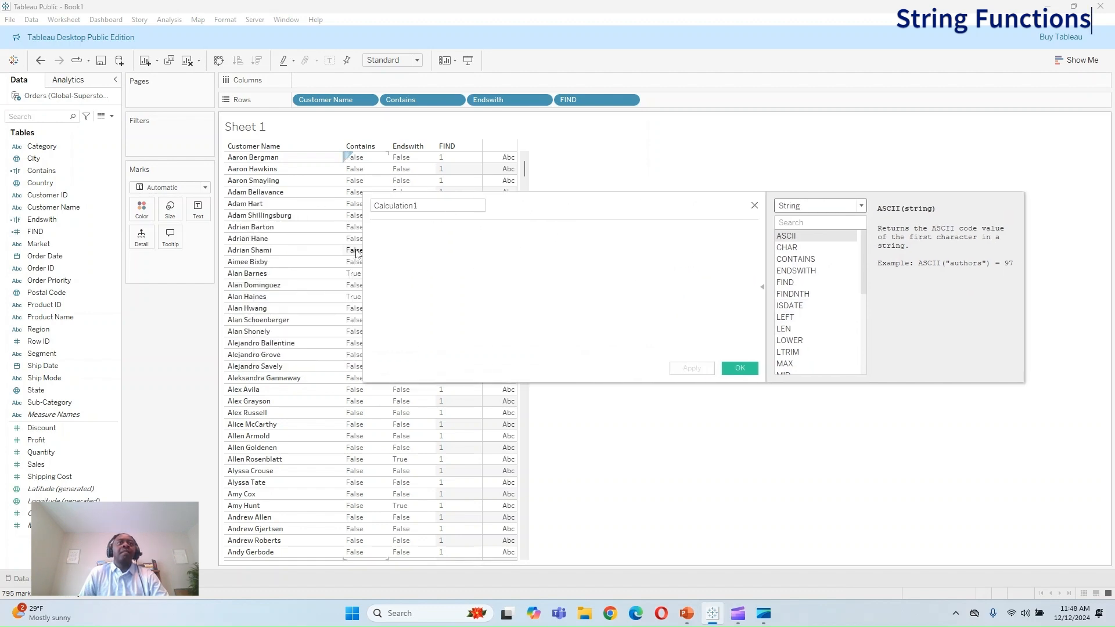
{"action": "left_click_drag", "start_coordinate": [363, 254], "coordinate": [285, 254]}
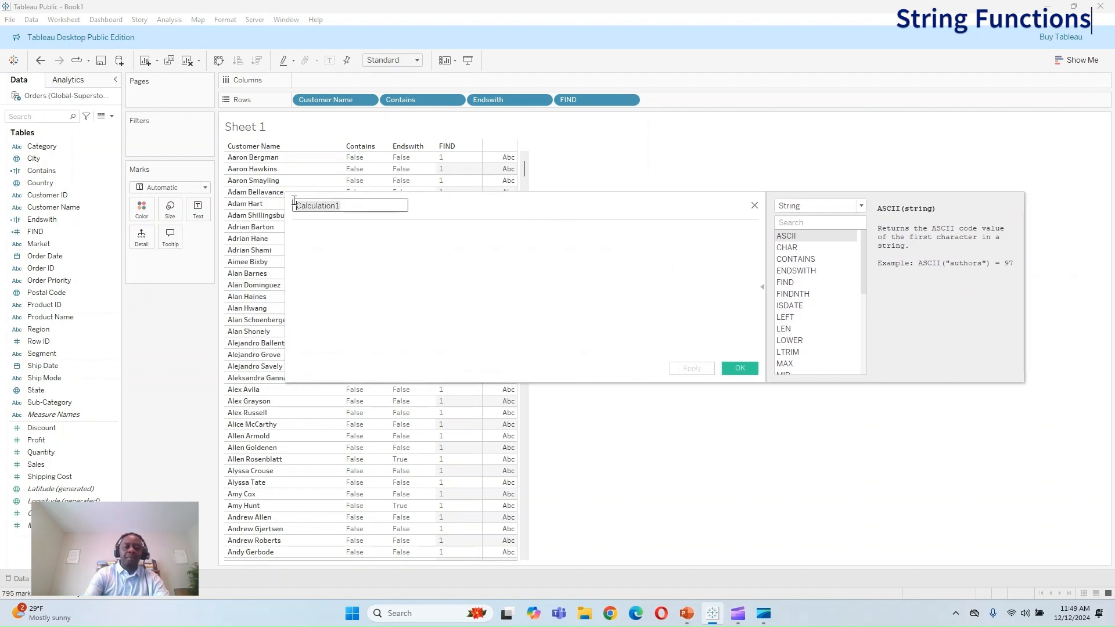
{"action": "type", "text": "LEFT"}
{"action": "key", "text": "Tab"}
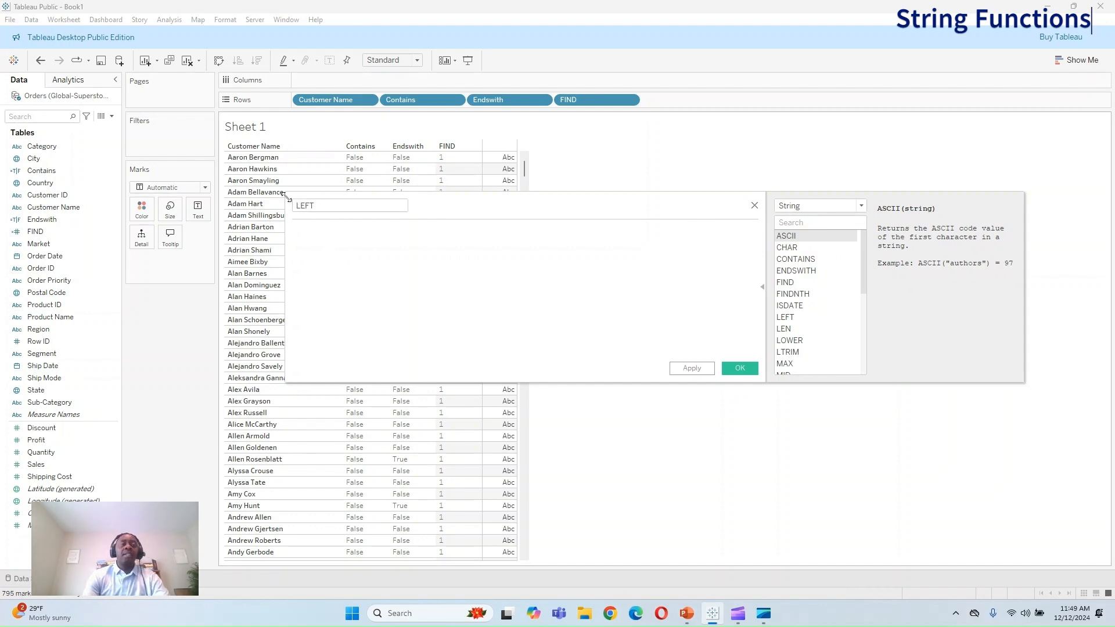
Step: Enter the formula LEFT([Customer Name], 5) in the calculation and save it
{"action": "type", "text": "LEFT"}
{"action": "type", "text": "([Cu"}
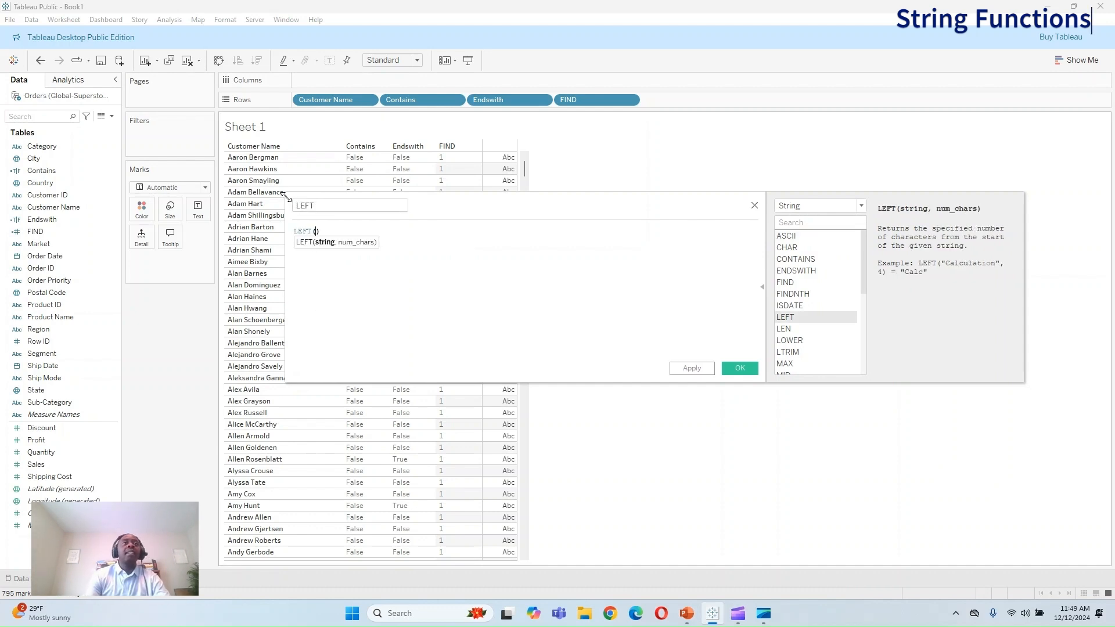
{"action": "type", "text": "s"}
{"action": "key", "text": "Down"}
{"action": "key", "text": "Return"}
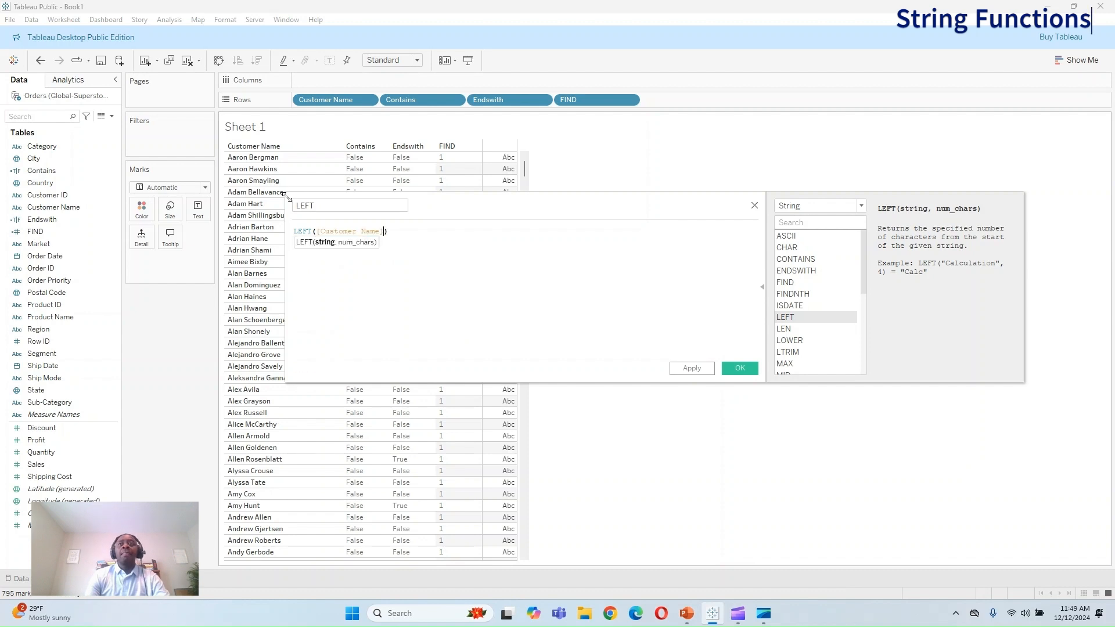
{"action": "type", "text": ", "}
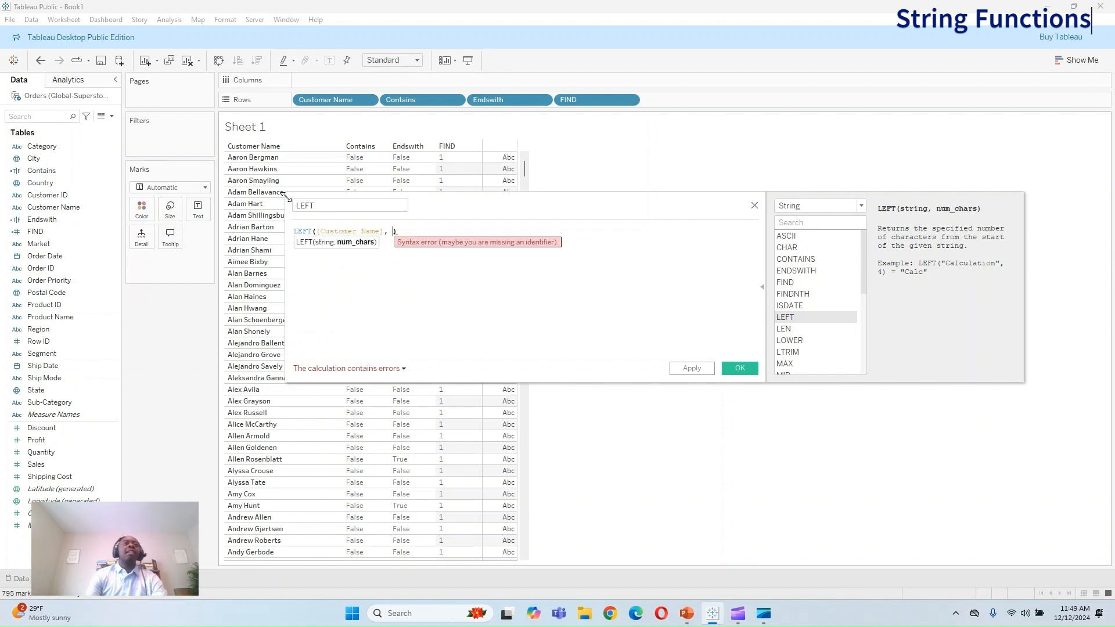
{"action": "type", "text": "5"}
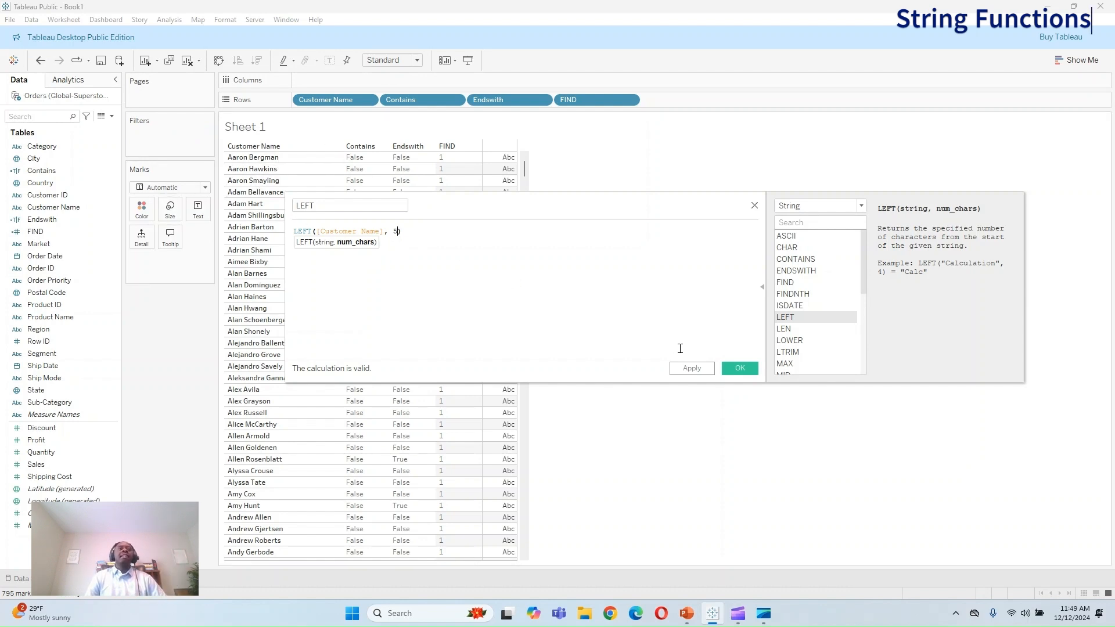
{"action": "left_click", "coordinate": [692, 368]}
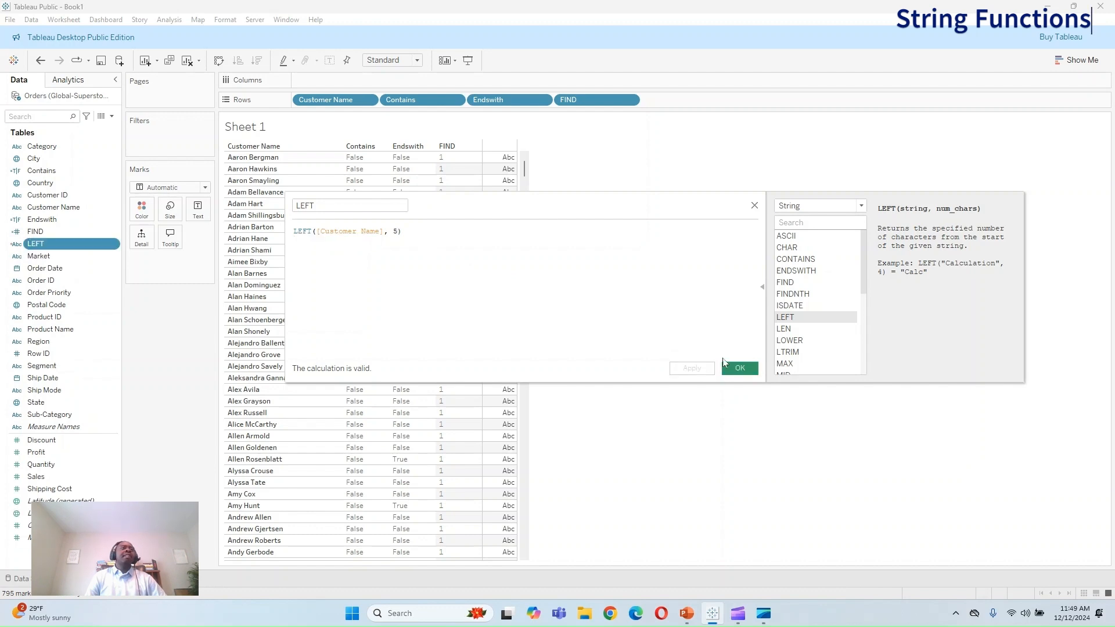
{"action": "left_click", "coordinate": [740, 369]}
Step: Add the LEFT field to Rows after FIND and review its values down the customer list
{"action": "left_click_drag", "start_coordinate": [36, 244], "coordinate": [716, 100]}
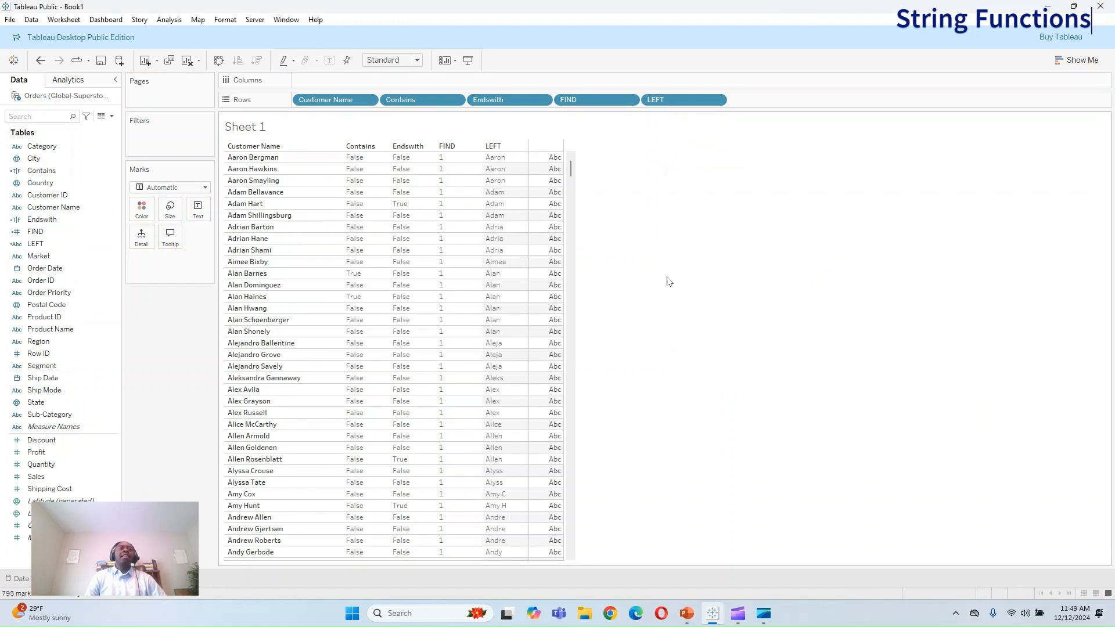
{"action": "scroll", "coordinate": [534, 355], "scroll_direction": "down", "scroll_amount": 20}
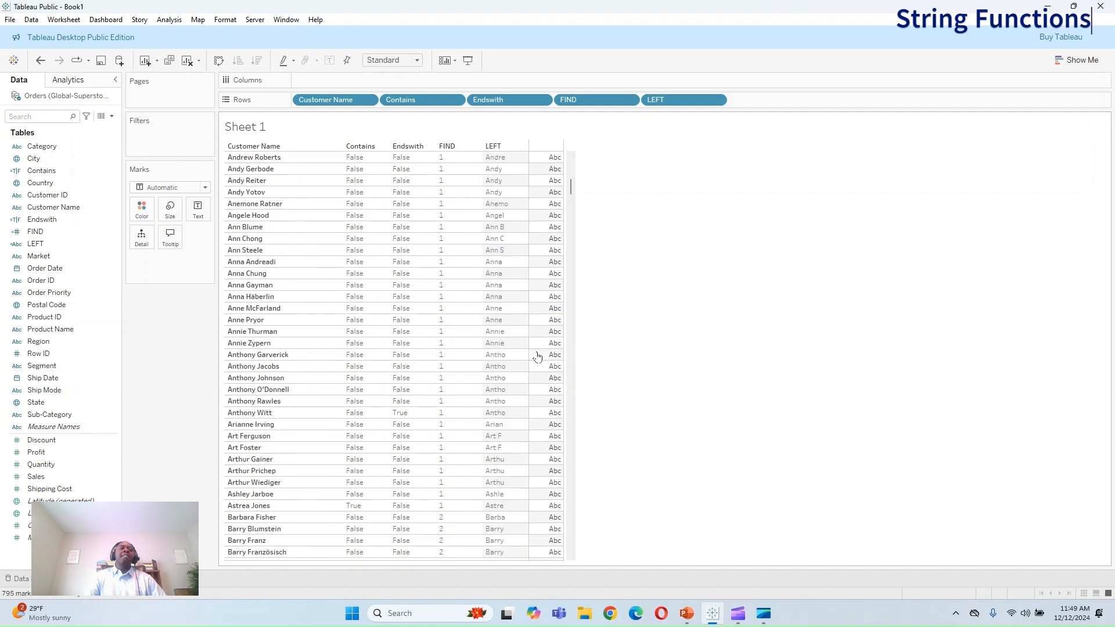
{"action": "scroll", "coordinate": [534, 355], "scroll_direction": "down", "scroll_amount": 13}
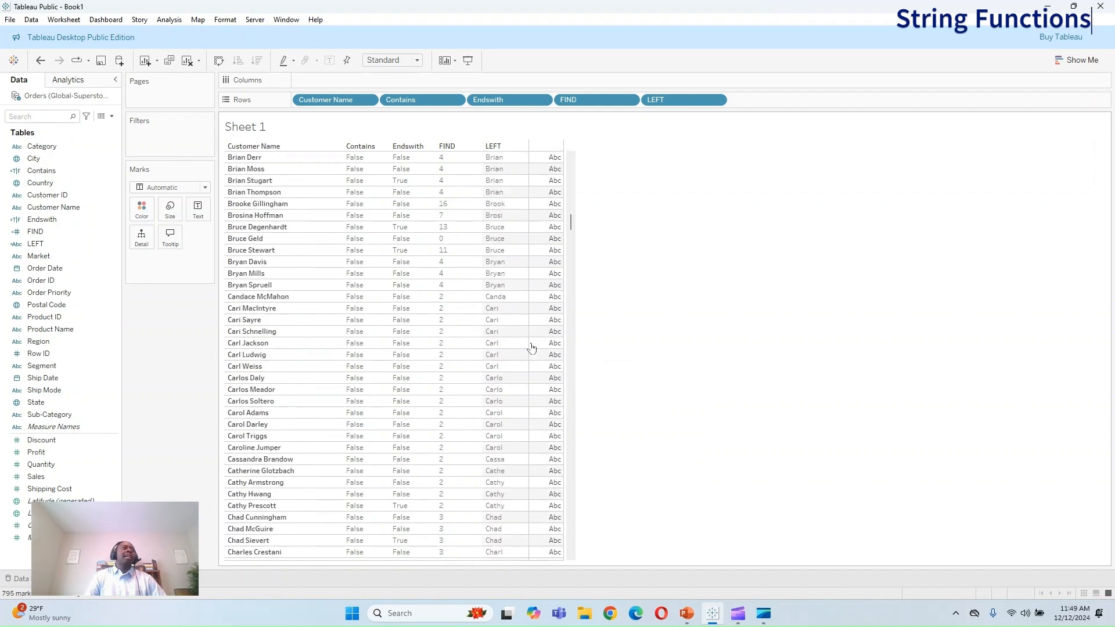
Step: Edit the LEFT calculation to return the first 2 characters, save it, and review the shortened values down the customer list
{"action": "right_click", "coordinate": [47, 245]}
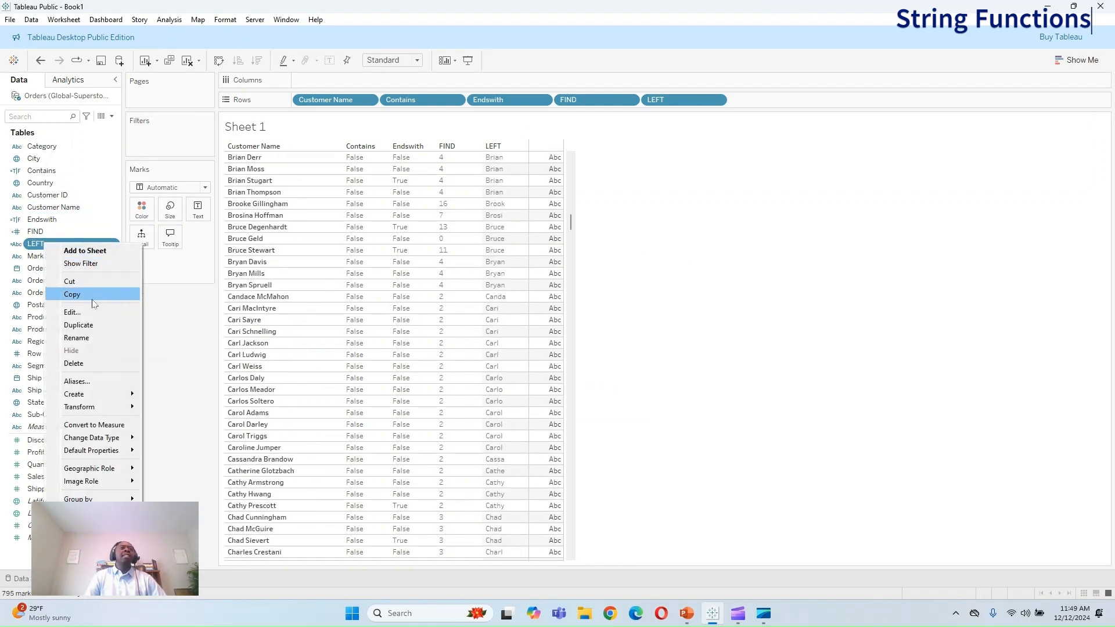
{"action": "left_click", "coordinate": [86, 310]}
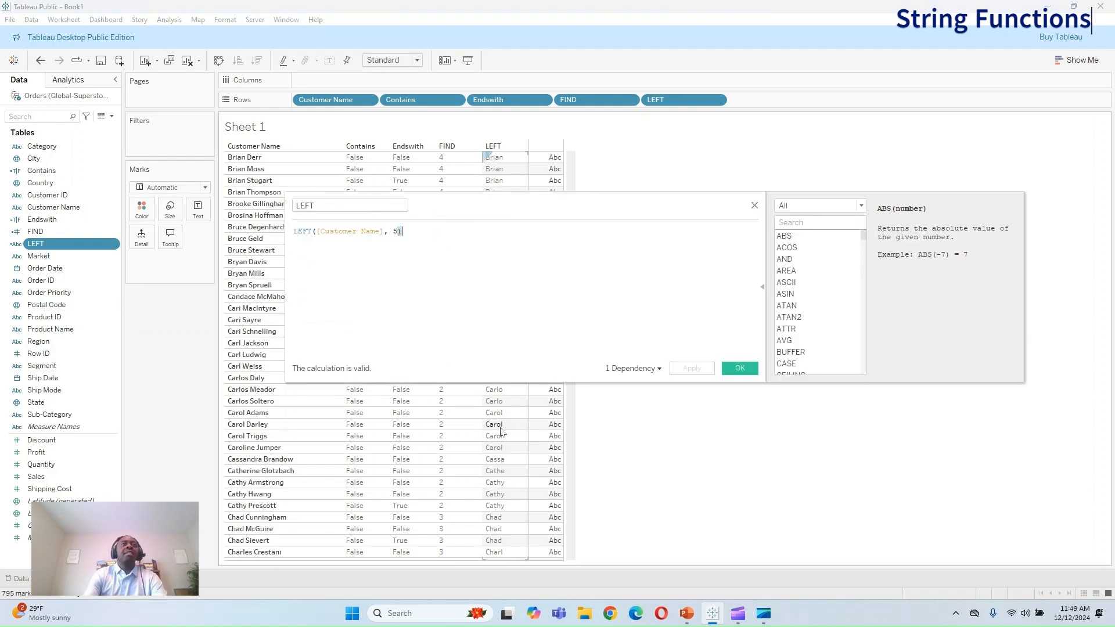
{"action": "key", "text": "BackSpace"}
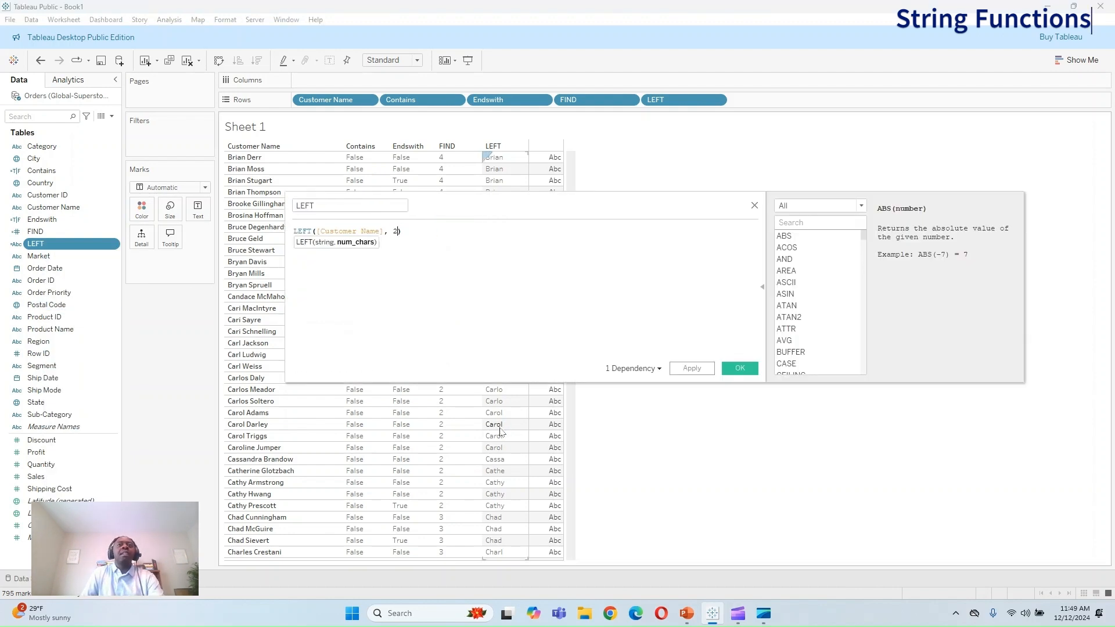
{"action": "left_click", "coordinate": [740, 368]}
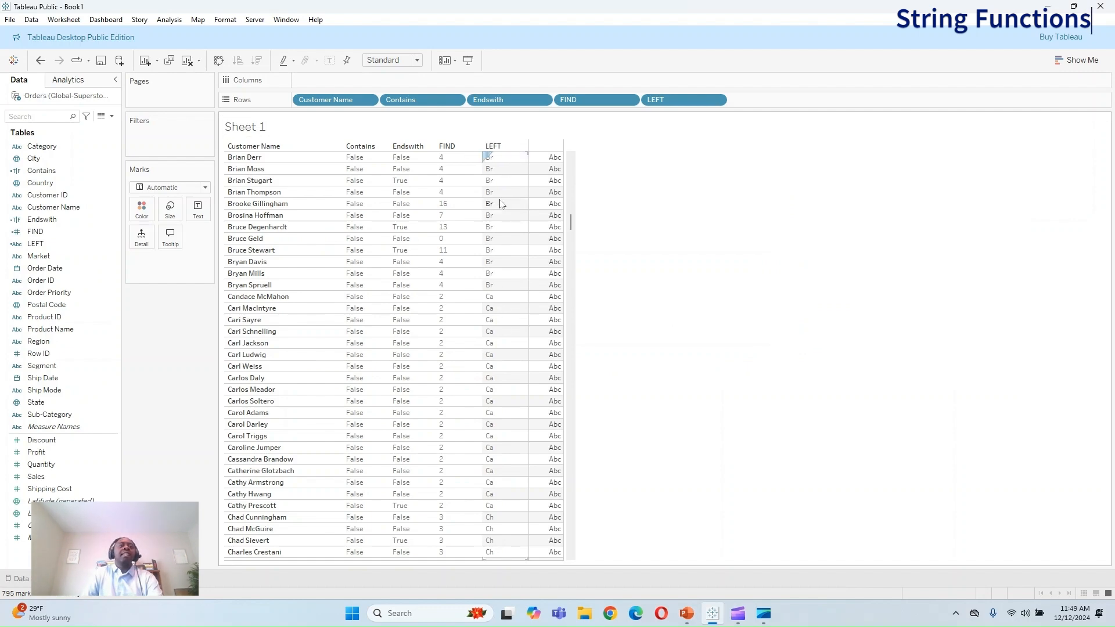
{"action": "scroll", "coordinate": [517, 367], "scroll_direction": "down", "scroll_amount": 10}
{"action": "scroll", "coordinate": [517, 367], "scroll_direction": "down", "scroll_amount": 9}
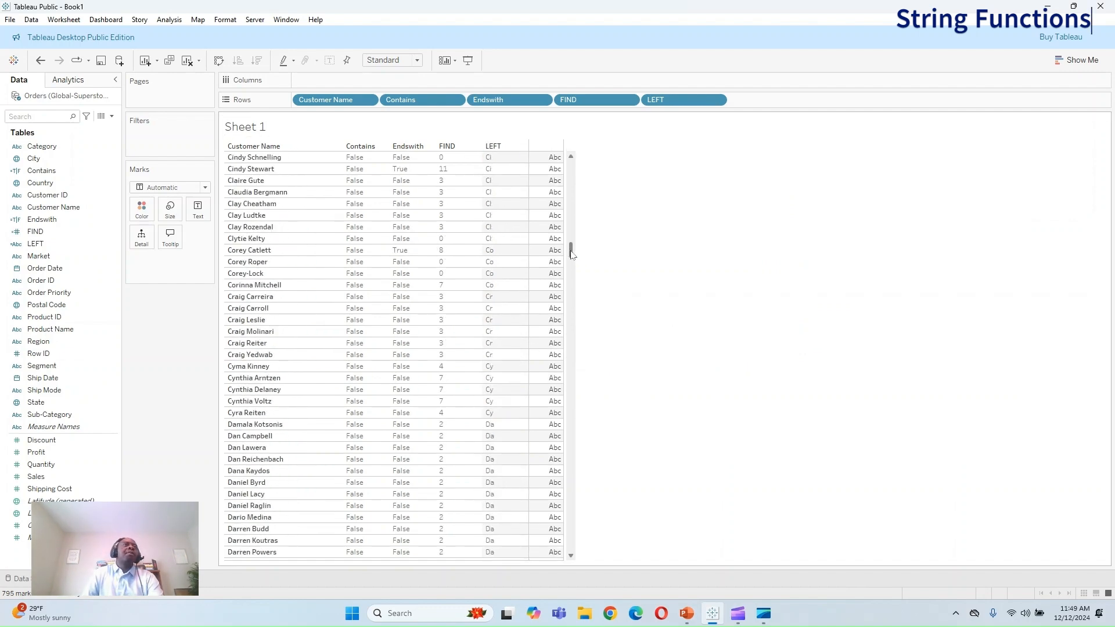
{"action": "left_click_drag", "start_coordinate": [571, 254], "coordinate": [571, 166]}
Step: Create a calculated field named RIGHT and begin its formula with the RIGHT function
{"action": "left_click", "coordinate": [112, 116]}
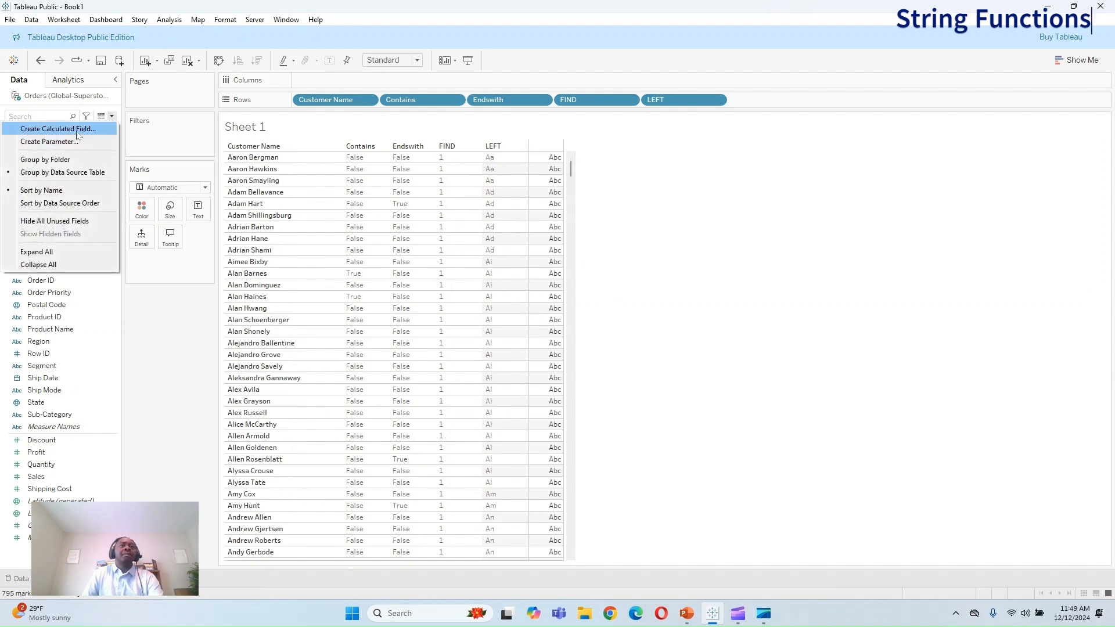
{"action": "left_click", "coordinate": [78, 128]}
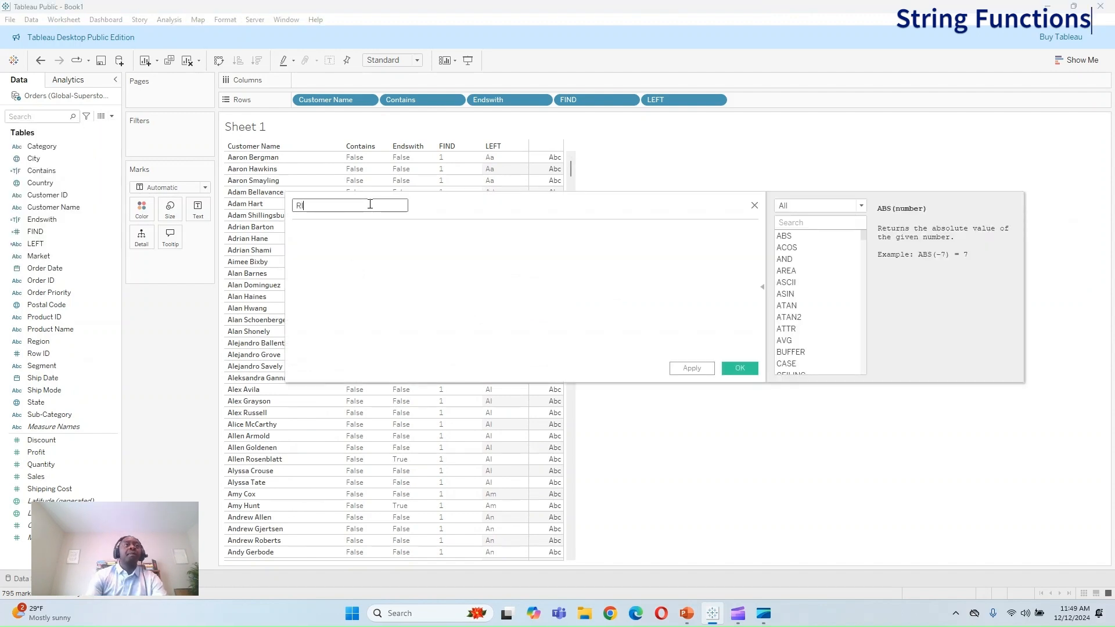
{"action": "key", "text": "Tab"}
{"action": "type", "text": "RIGHT"}
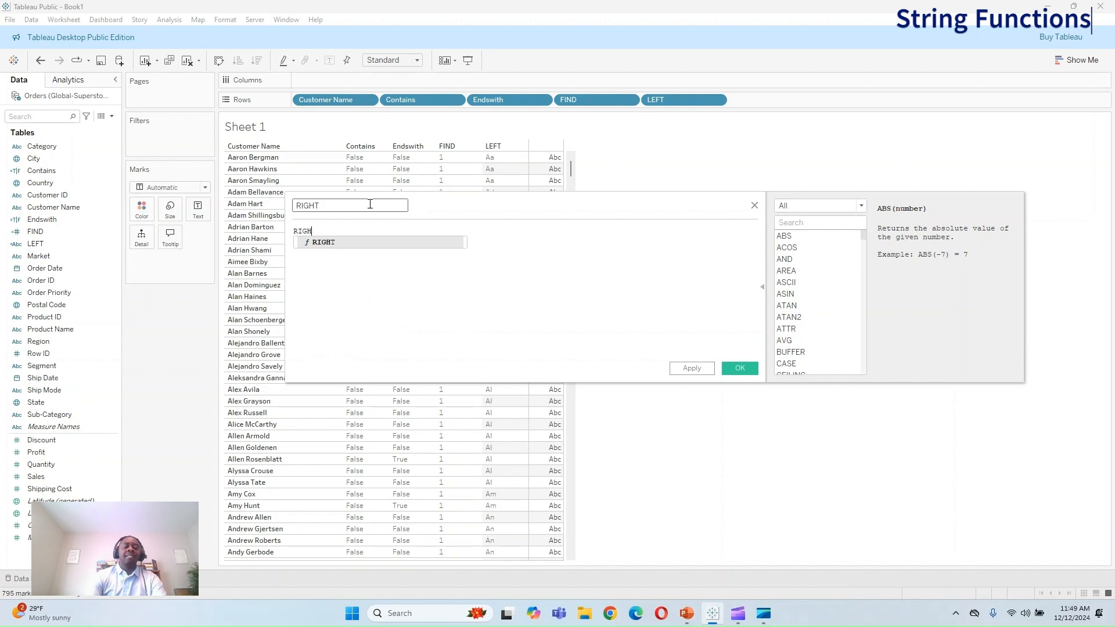
Step: Complete the formula as RIGHT([Customer Name], 3)
{"action": "key", "text": "Return"}
{"action": "type", "text": "[Customer Name]"}
{"action": "key", "text": "Down"}
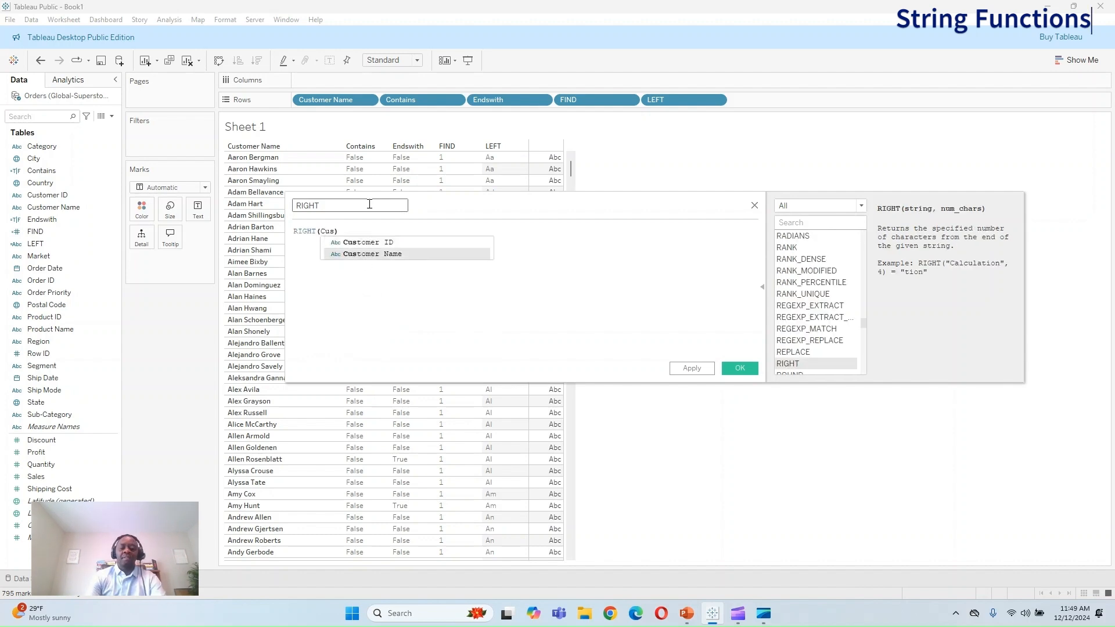
{"action": "key", "text": "Return"}
{"action": "type", "text": ", "}
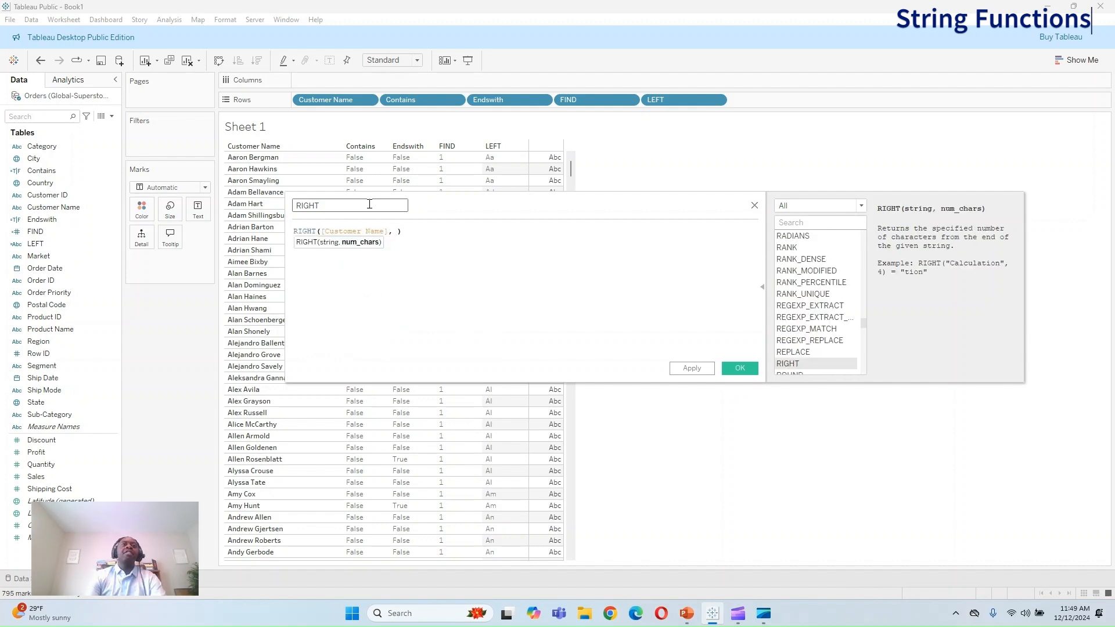
{"action": "type", "text": "3"}
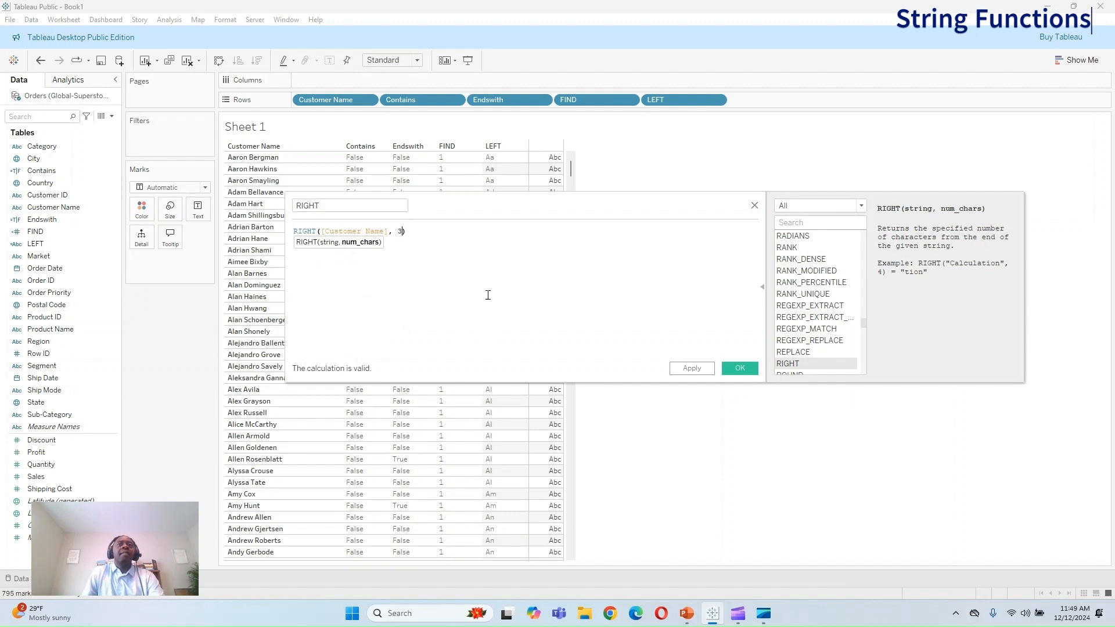
Step: Save the RIGHT calculation and add the field to Rows after LEFT
{"action": "left_click", "coordinate": [679, 372]}
{"action": "left_click", "coordinate": [739, 368]}
{"action": "left_click_drag", "start_coordinate": [40, 353], "coordinate": [802, 101]}
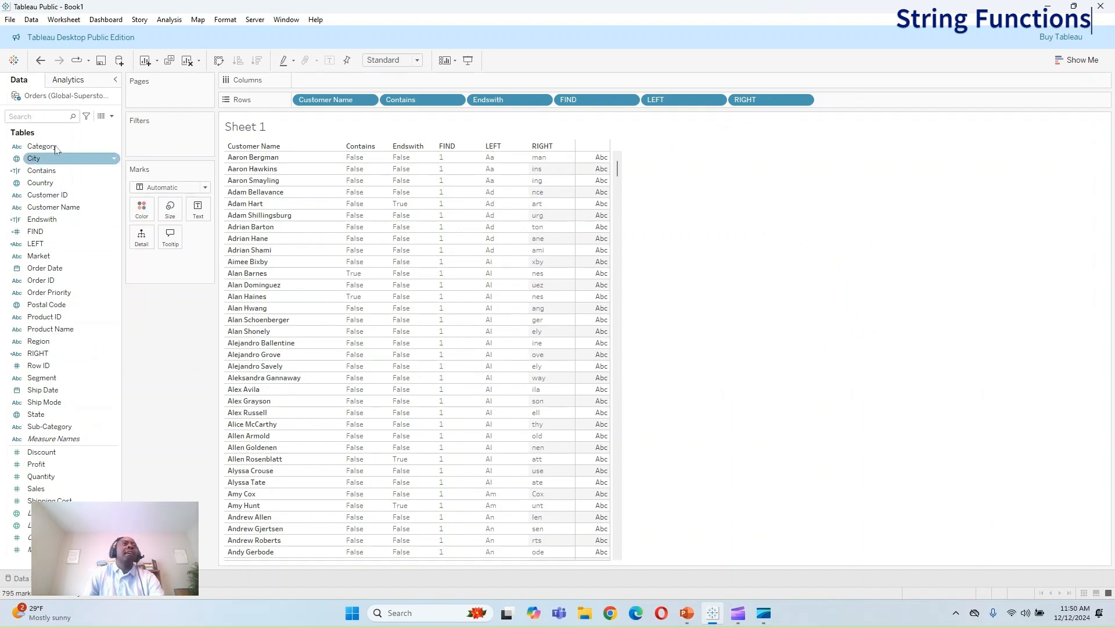
Step: Start a new calculated field, limit the function reference to String functions and show the description of LEN
{"action": "left_click", "coordinate": [115, 118]}
{"action": "left_click", "coordinate": [67, 125]}
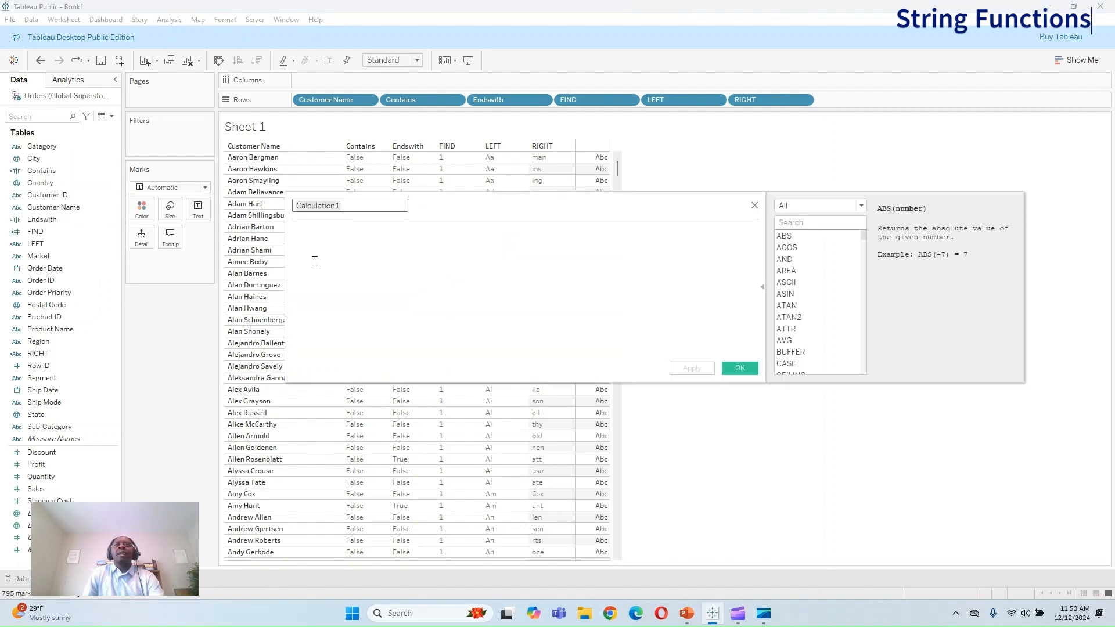
{"action": "left_click", "coordinate": [854, 209]}
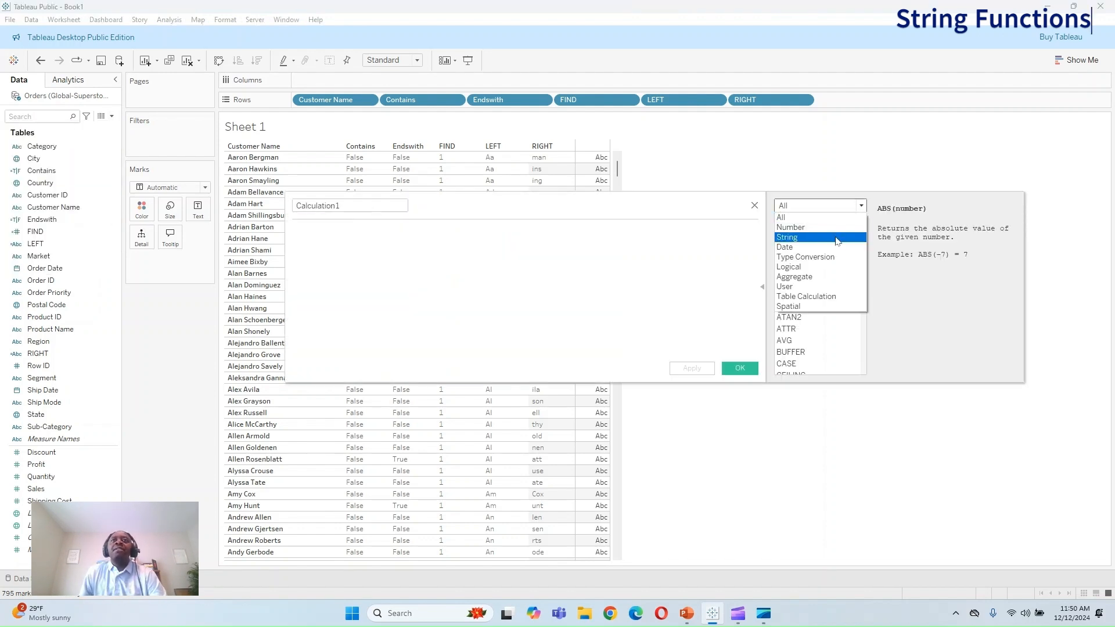
{"action": "left_click", "coordinate": [837, 241]}
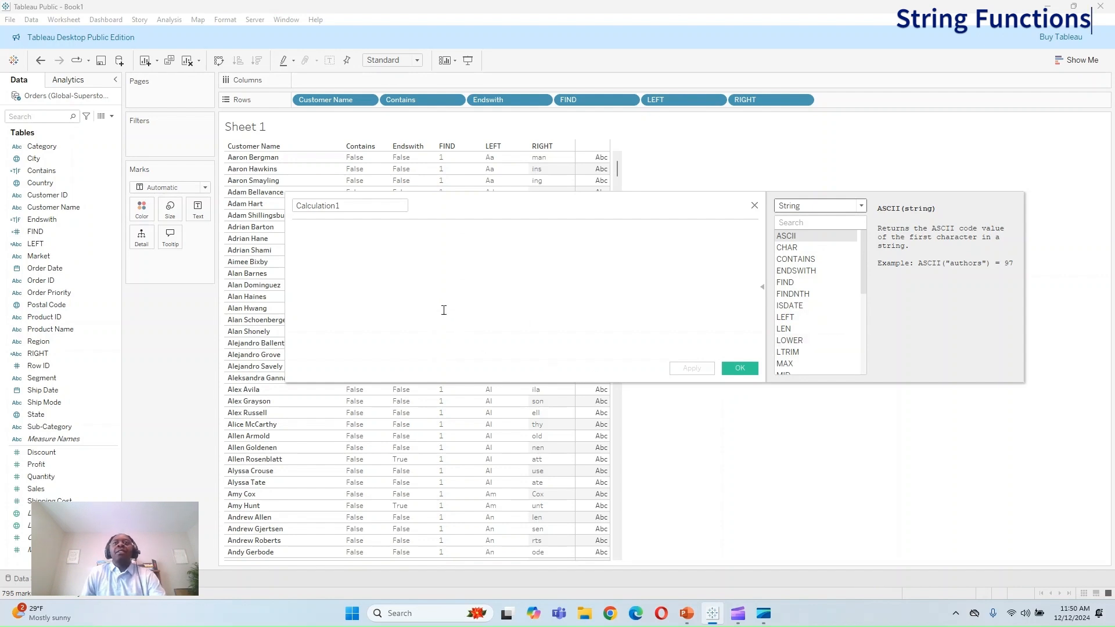
{"action": "left_click", "coordinate": [794, 329]}
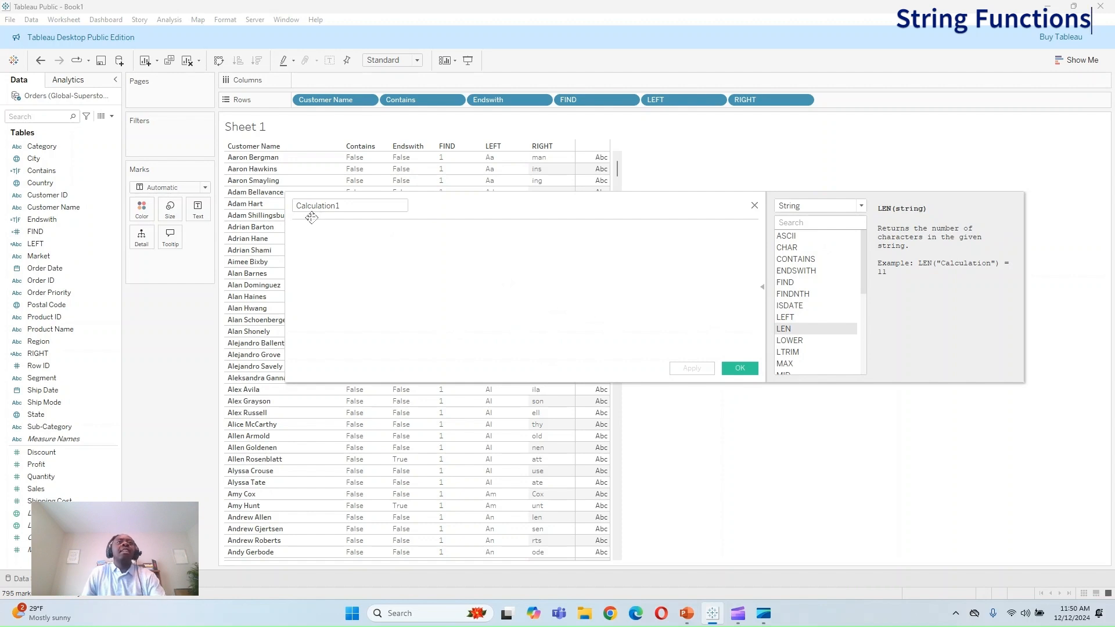
Step: Name the new calculated field Length
{"action": "double_click", "coordinate": [366, 205]}
{"action": "type", "text": "L"}
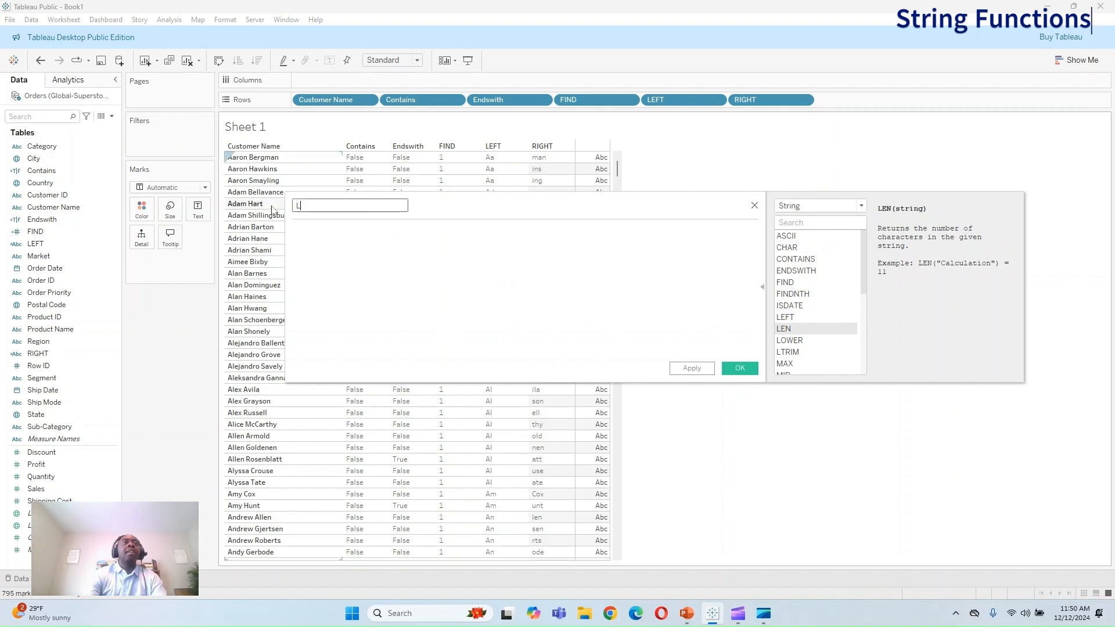
{"action": "type", "text": "ength"}
{"action": "key", "text": "Tab"}
Step: Enter the formula LEN([Customer Name]) for the Length field and save the calculation
{"action": "type", "text": "Le"}
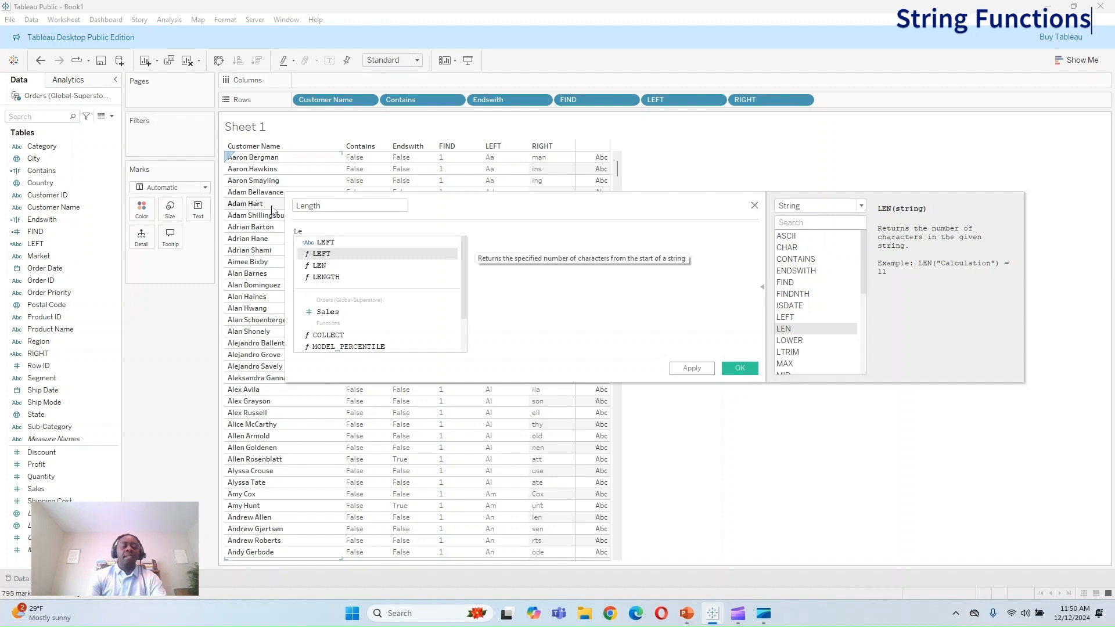
{"action": "key", "text": "Down"}
{"action": "key", "text": "Return"}
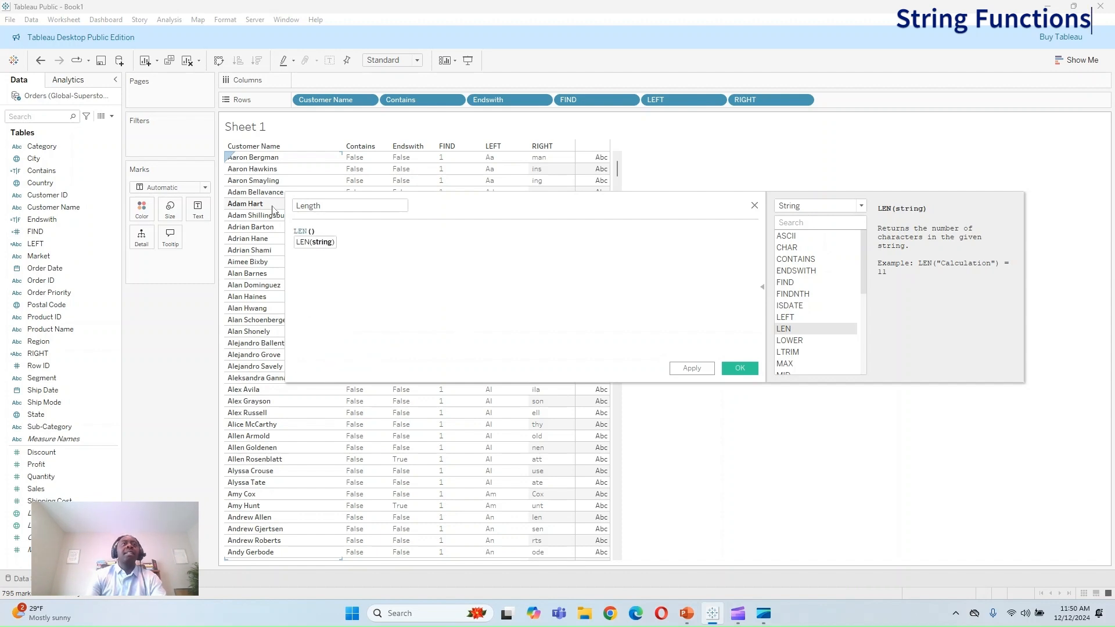
{"action": "type", "text": "cus"}
{"action": "key", "text": "Down"}
{"action": "key", "text": "Return"}
{"action": "type", "text": ")"}
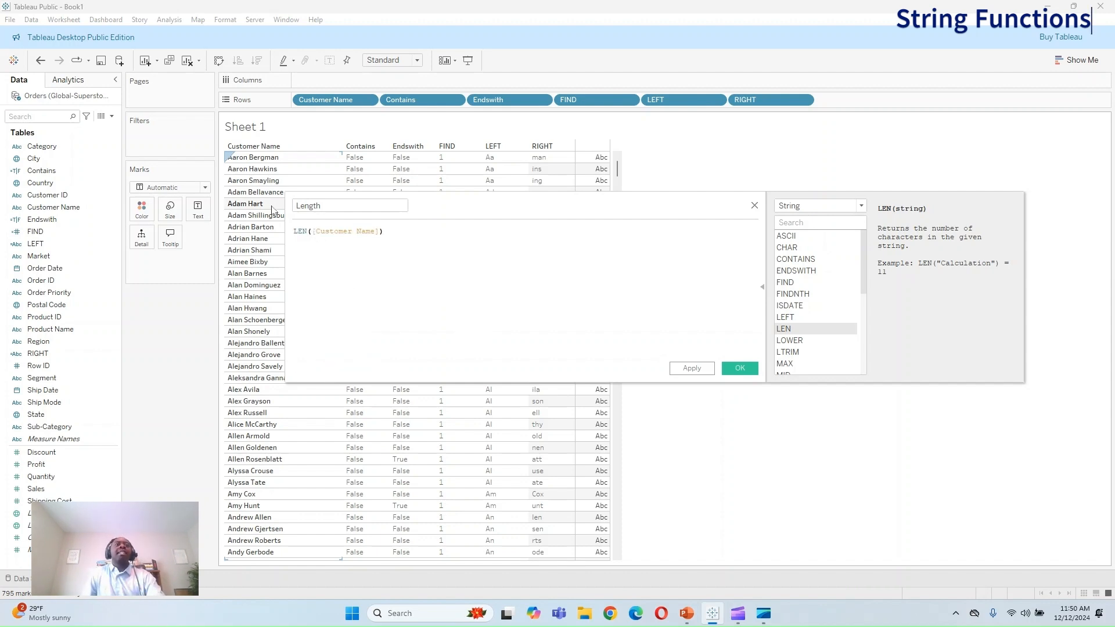
{"action": "left_click", "coordinate": [688, 368]}
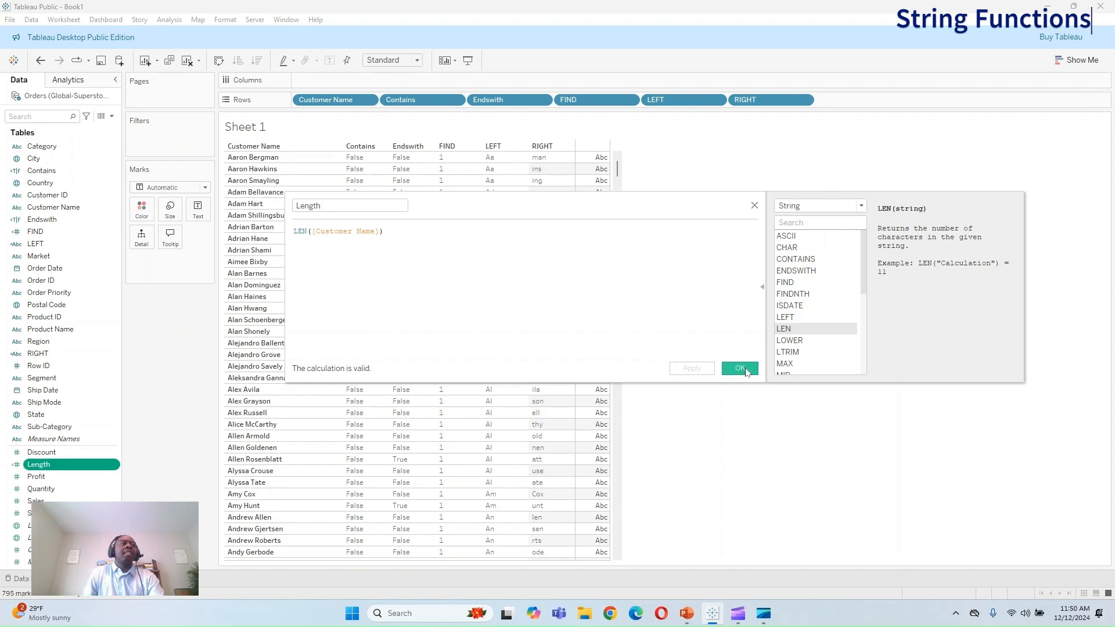
{"action": "left_click", "coordinate": [739, 369]}
Step: Convert the Length field to a discrete dimension and add it to Rows after RIGHT
{"action": "right_click", "coordinate": [64, 469]}
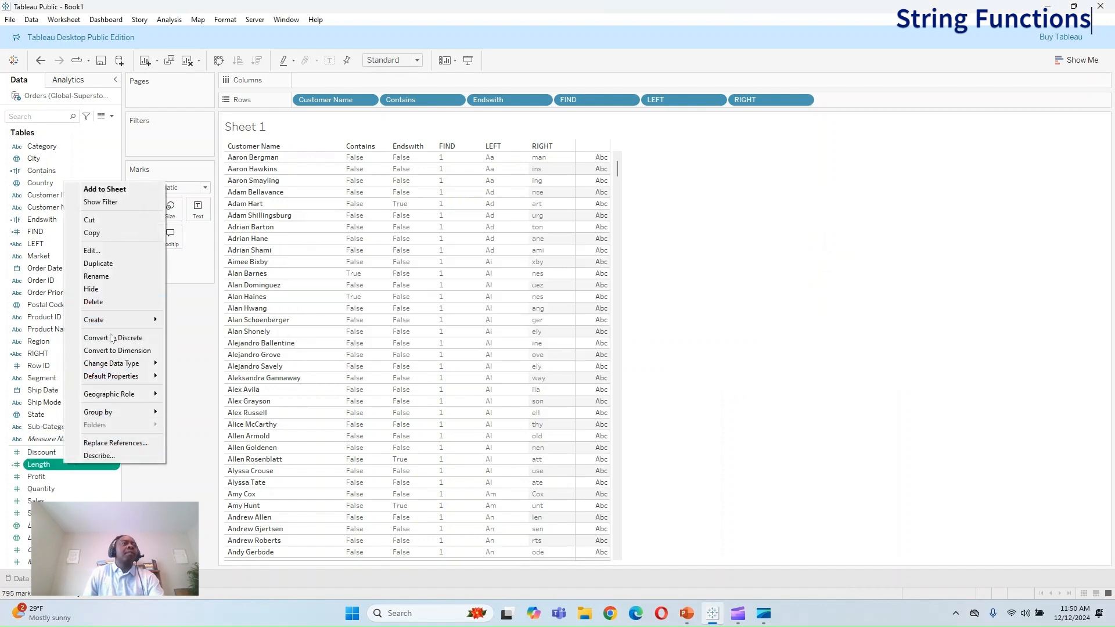
{"action": "left_click", "coordinate": [62, 457]}
{"action": "right_click", "coordinate": [61, 465]}
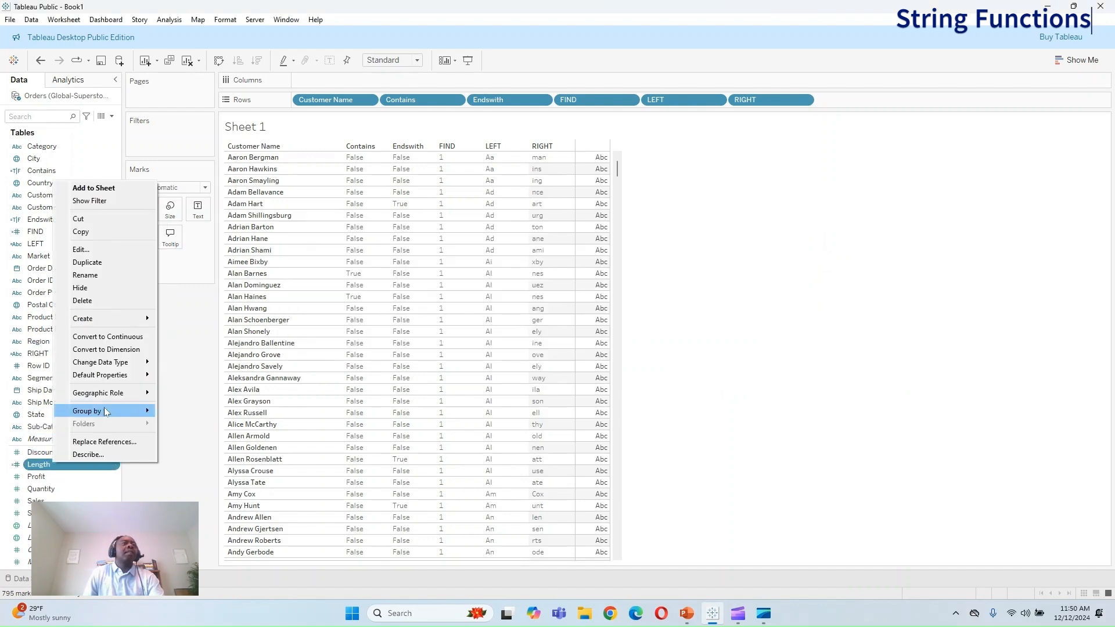
{"action": "left_click", "coordinate": [106, 349]}
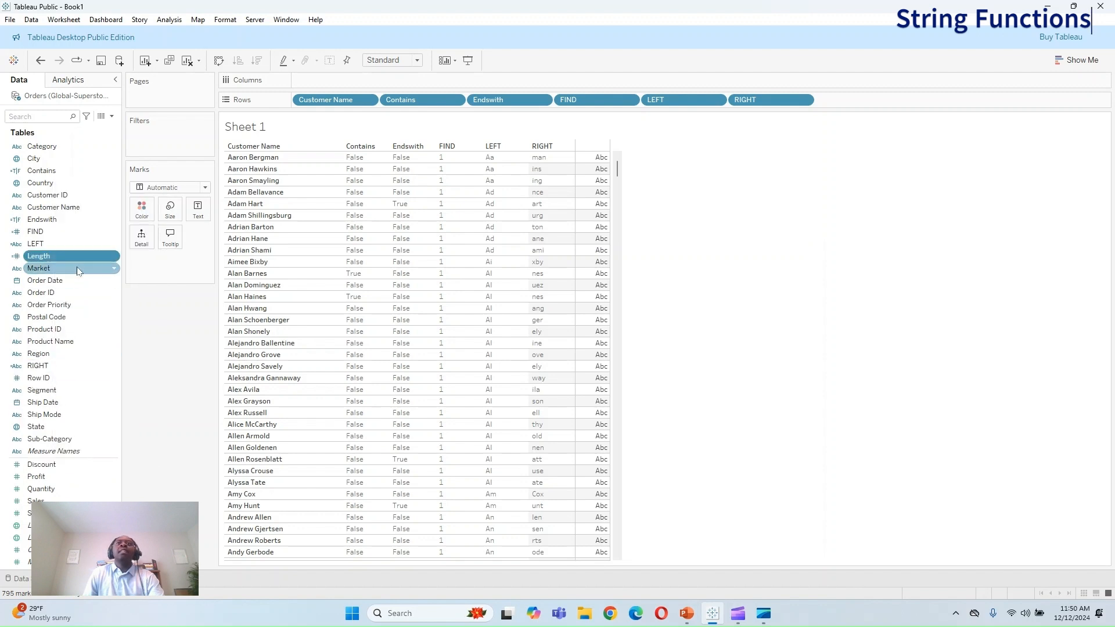
{"action": "left_click_drag", "start_coordinate": [41, 256], "coordinate": [898, 101]}
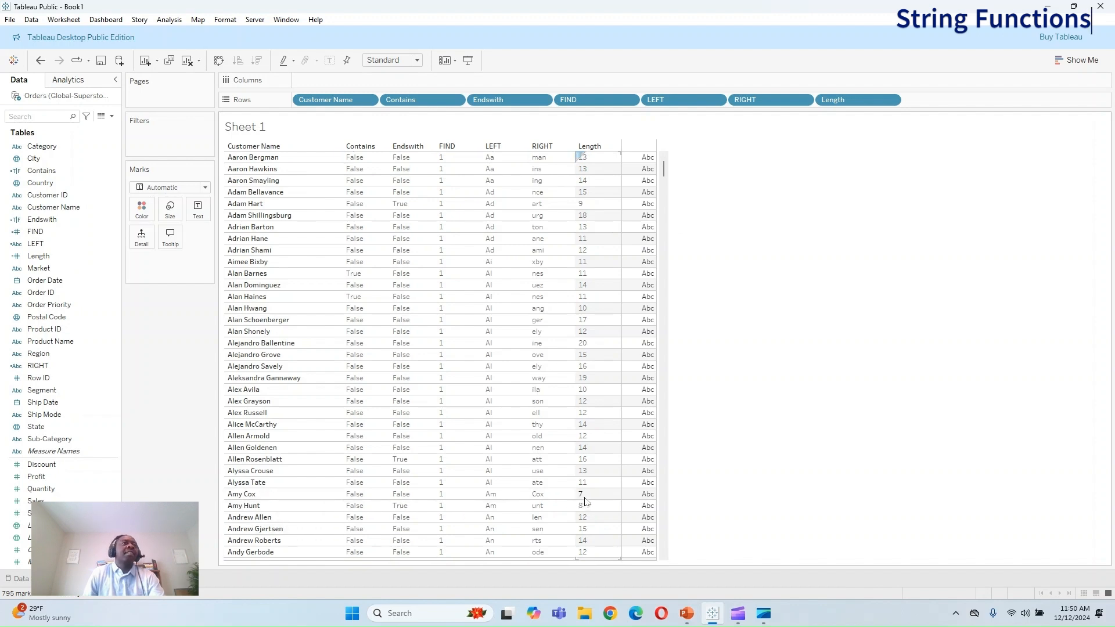
Step: Start a new calculated field, limit the function reference to String functions and look through the list
{"action": "left_click", "coordinate": [112, 116]}
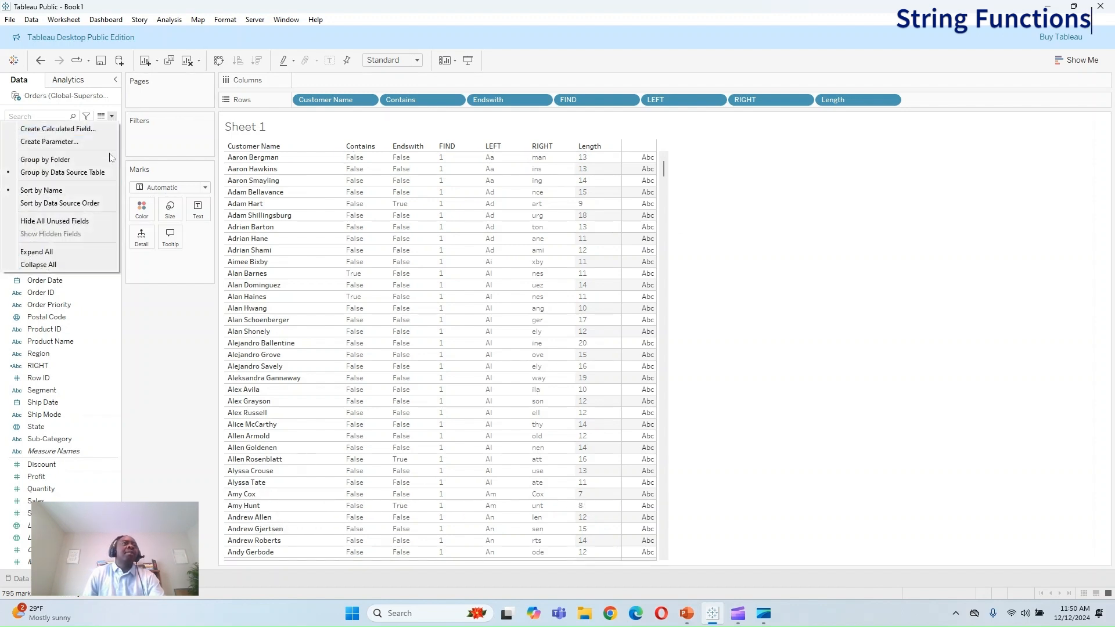
{"action": "left_click", "coordinate": [58, 128]}
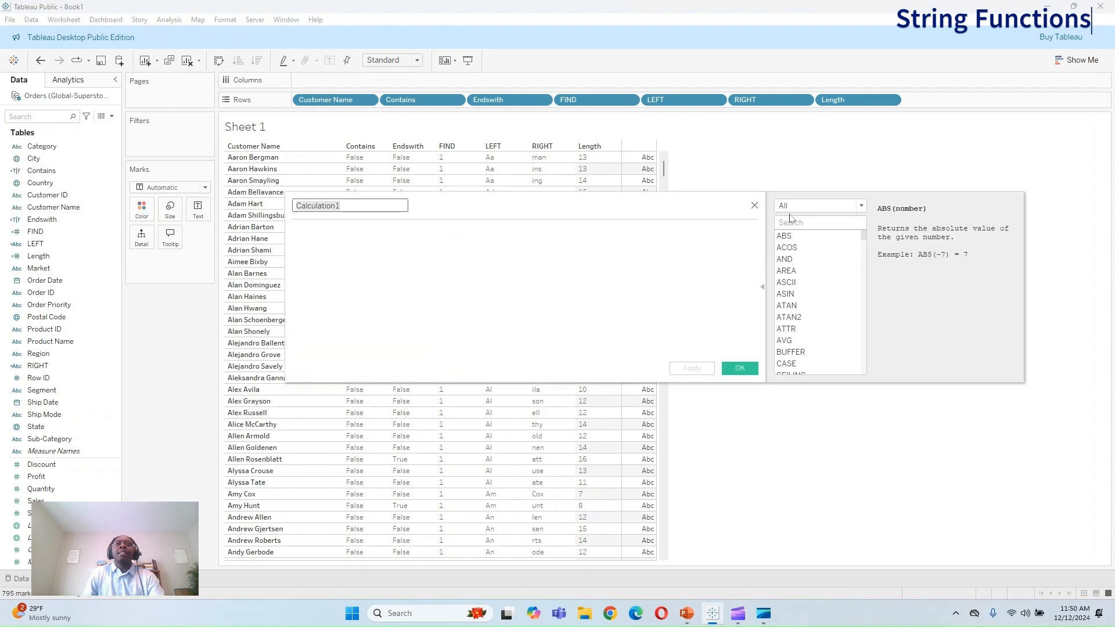
{"action": "left_click", "coordinate": [818, 205]}
{"action": "left_click", "coordinate": [842, 242]}
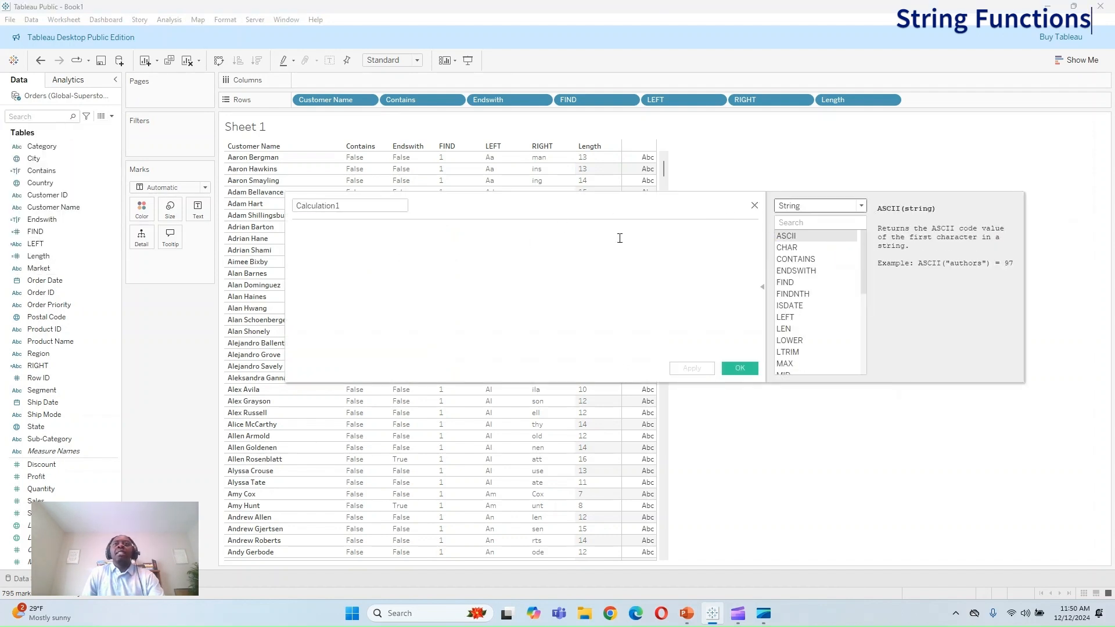
{"action": "left_click_drag", "start_coordinate": [863, 239], "coordinate": [868, 333]}
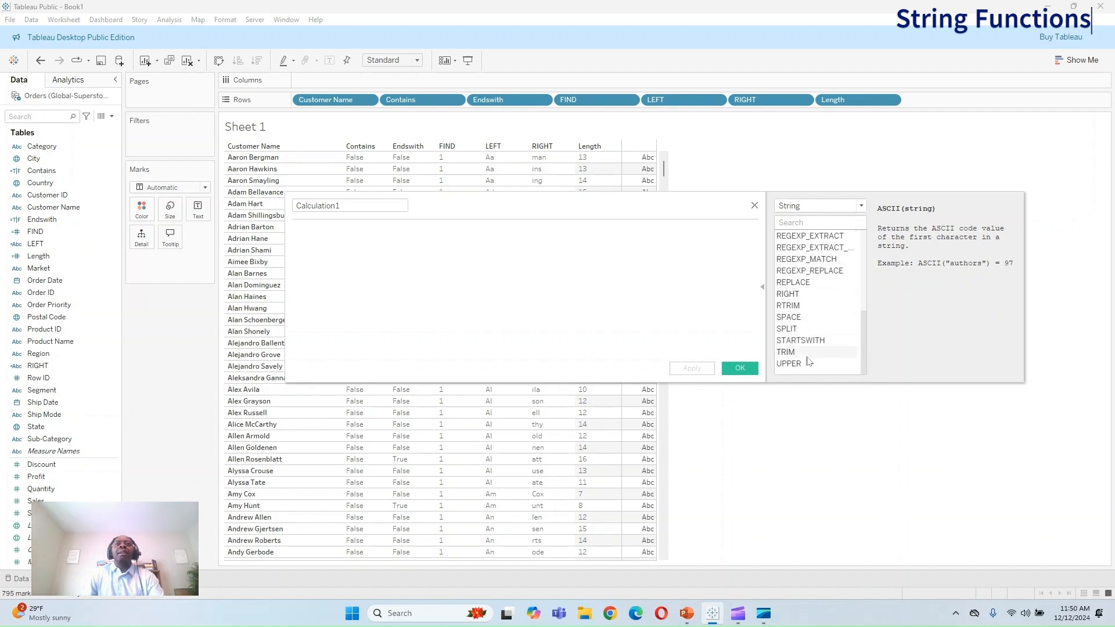
{"action": "left_click_drag", "start_coordinate": [860, 341], "coordinate": [764, 221]}
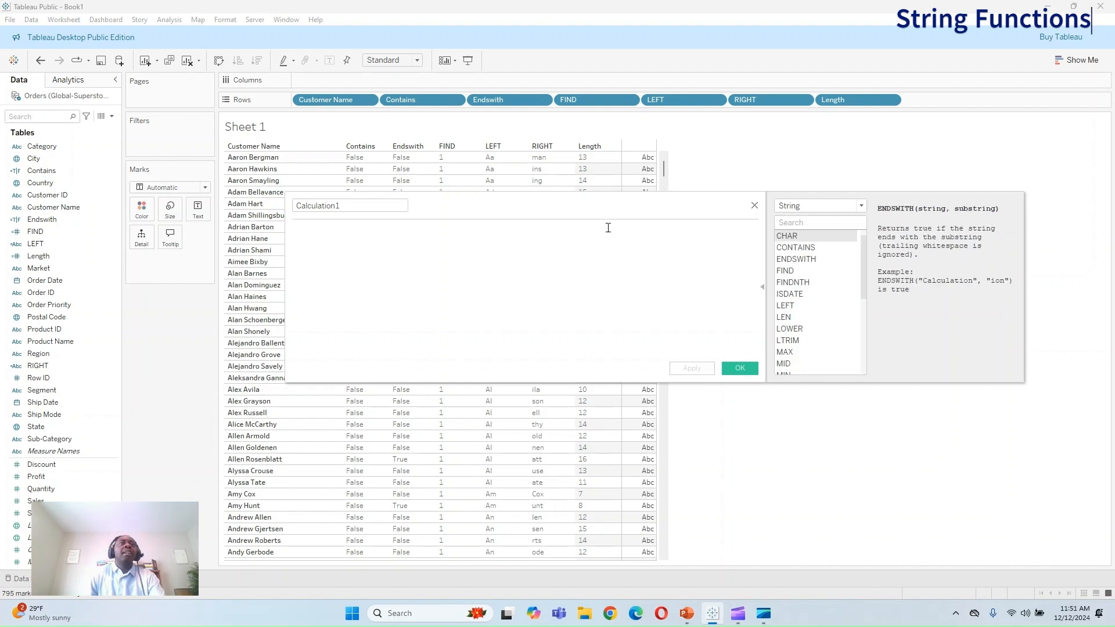
Step: Name the new calculated field Lower and enter the formula LOWER([Customer Name])
{"action": "left_click", "coordinate": [300, 207]}
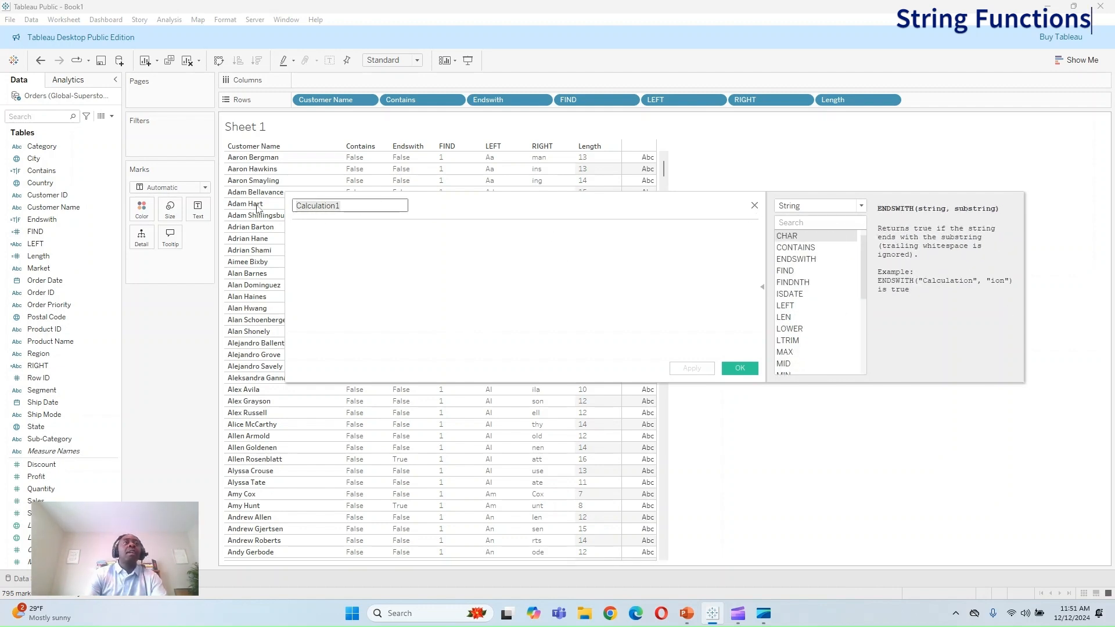
{"action": "type", "text": "Lower"}
{"action": "key", "text": "Tab"}
{"action": "type", "text": "LOW"}
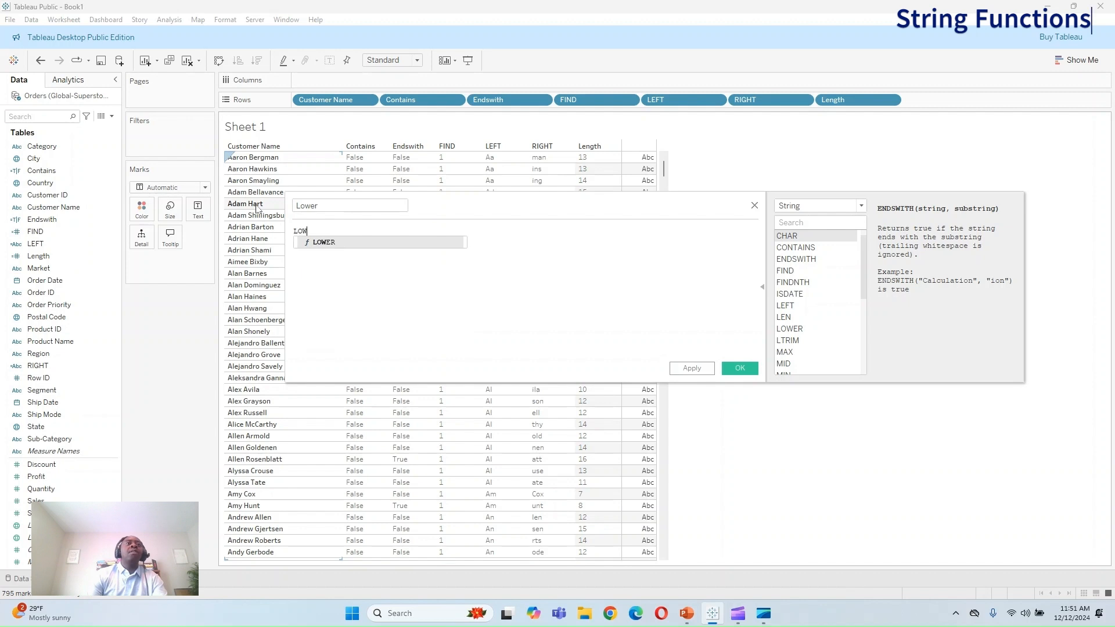
{"action": "key", "text": "Return"}
{"action": "type", "text": "Ca"}
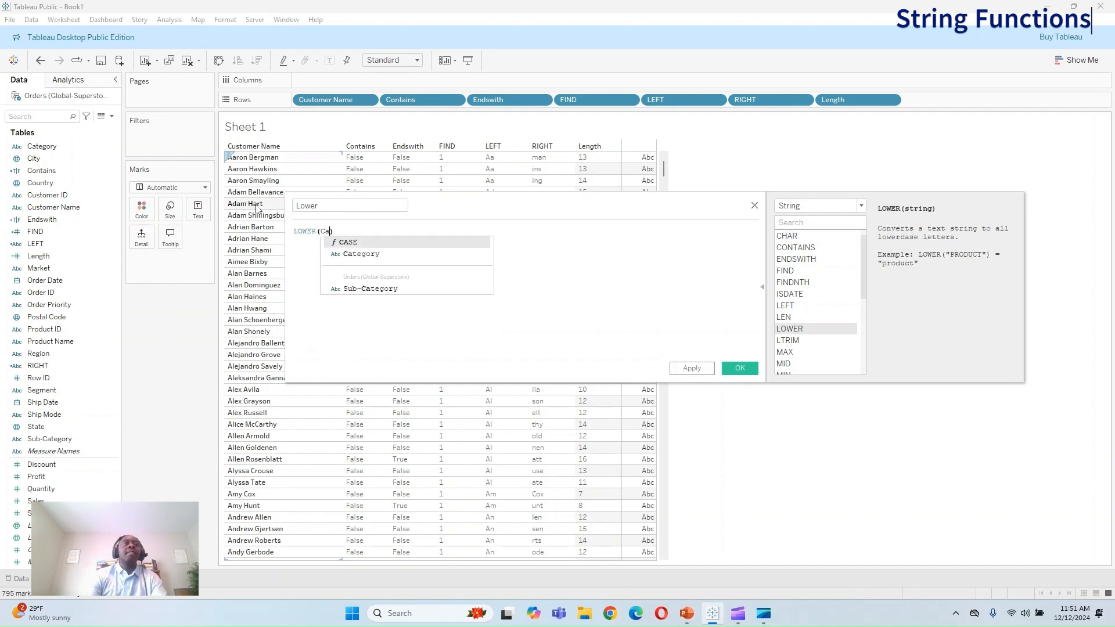
{"action": "type", "text": "ust"}
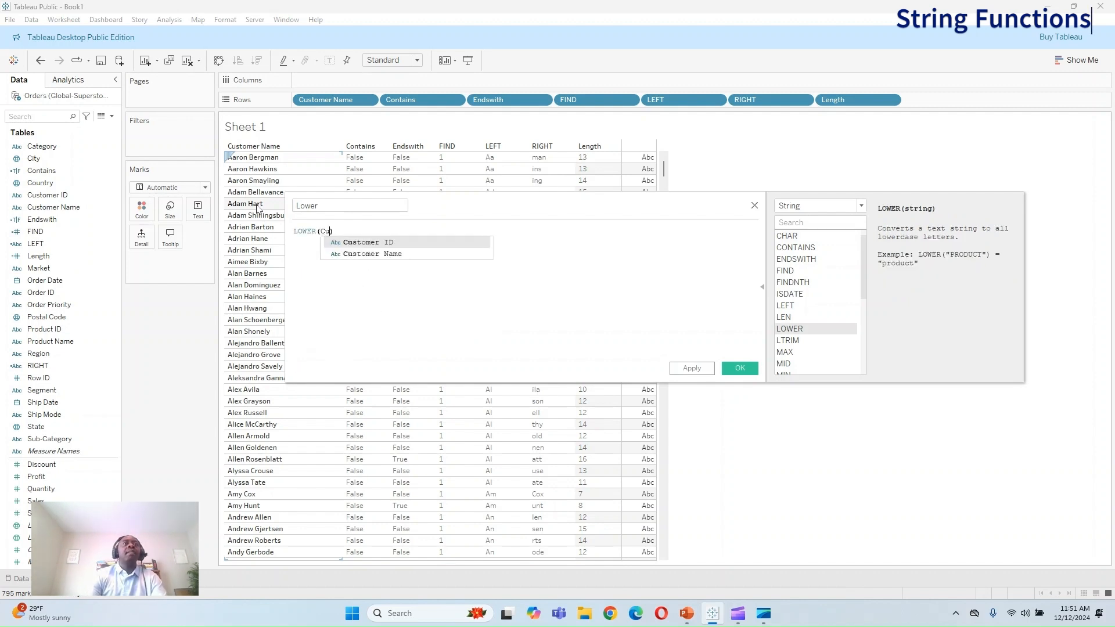
{"action": "key", "text": "Down"}
{"action": "key", "text": "Return"}
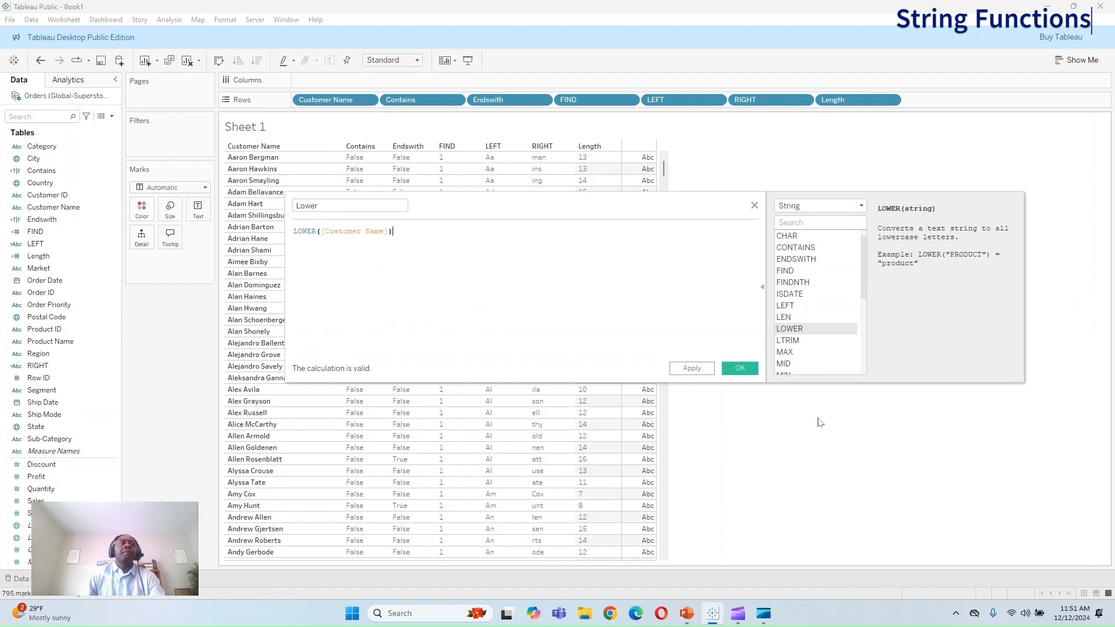
Step: Save the Lower calculation and add the field to Rows after Length
{"action": "left_click", "coordinate": [700, 369]}
{"action": "left_click", "coordinate": [725, 371]}
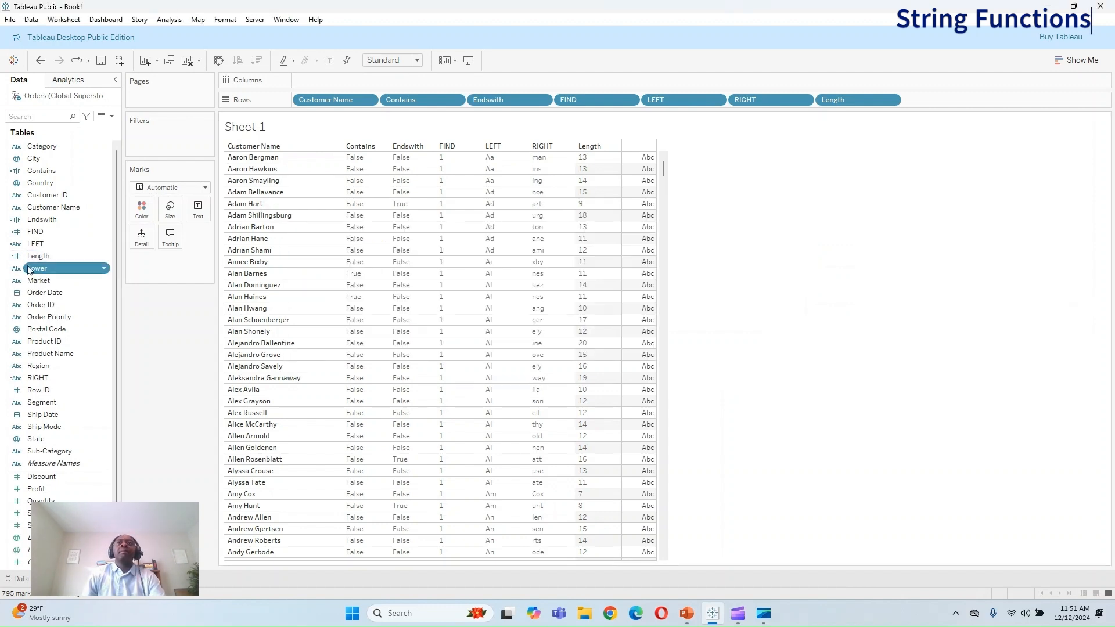
{"action": "left_click_drag", "start_coordinate": [37, 268], "coordinate": [929, 104]}
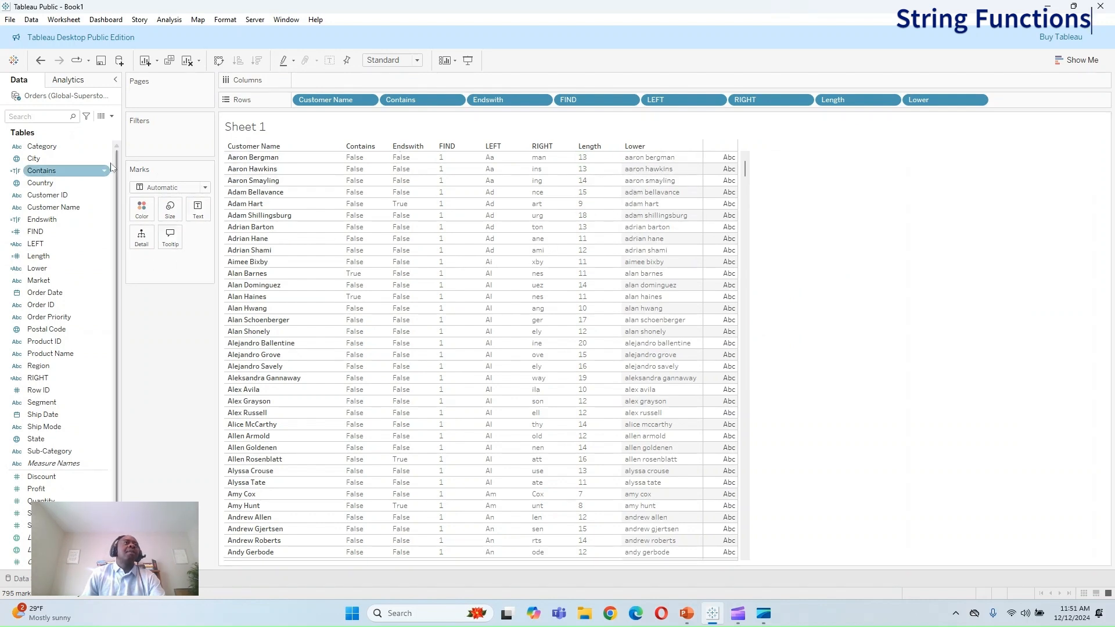
Step: Start another calculated field and name it Upper
{"action": "left_click", "coordinate": [112, 116]}
{"action": "left_click", "coordinate": [86, 133]}
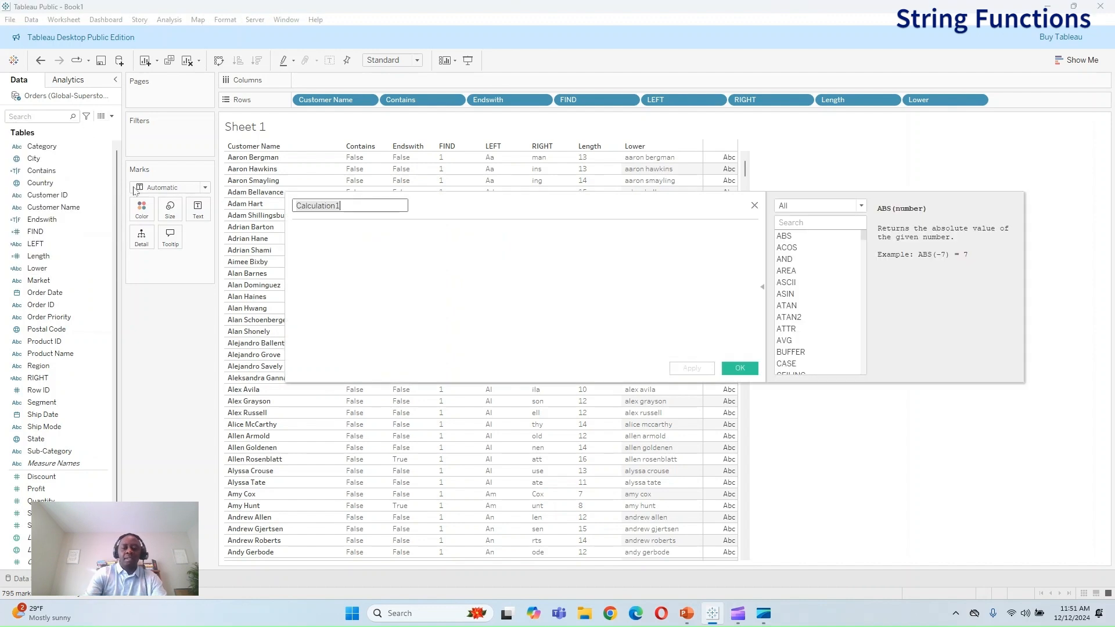
{"action": "key", "text": "BackSpace"}
{"action": "type", "text": "Upper"}
Step: Enter the formula UPPER([Lower]) for the Upper field
{"action": "left_click", "coordinate": [419, 238]}
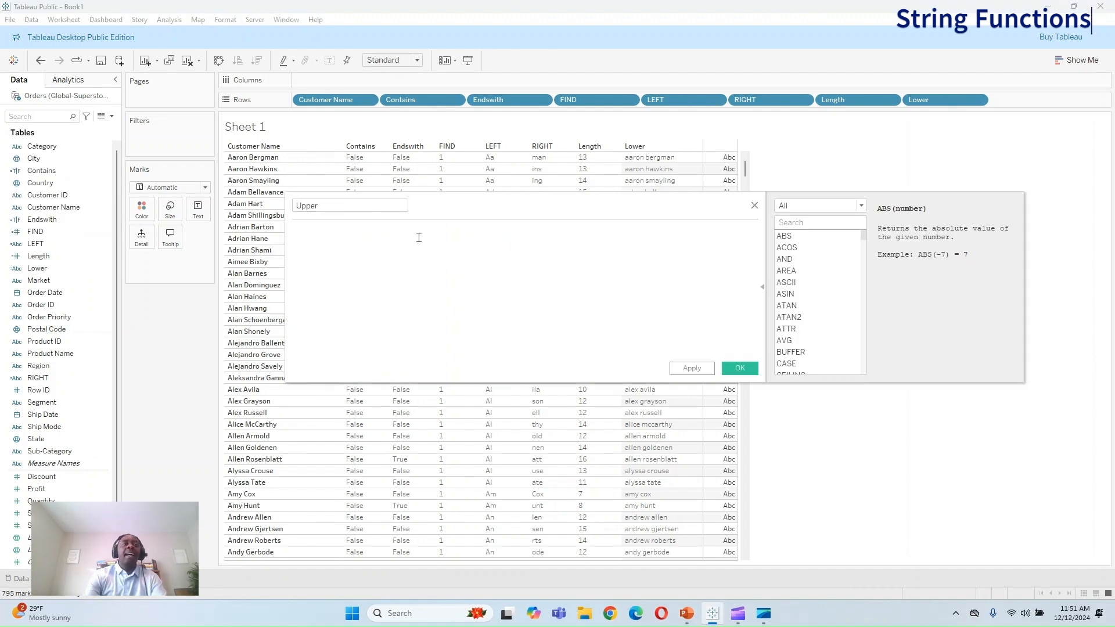
{"action": "type", "text": "upp"}
{"action": "key", "text": "Return"}
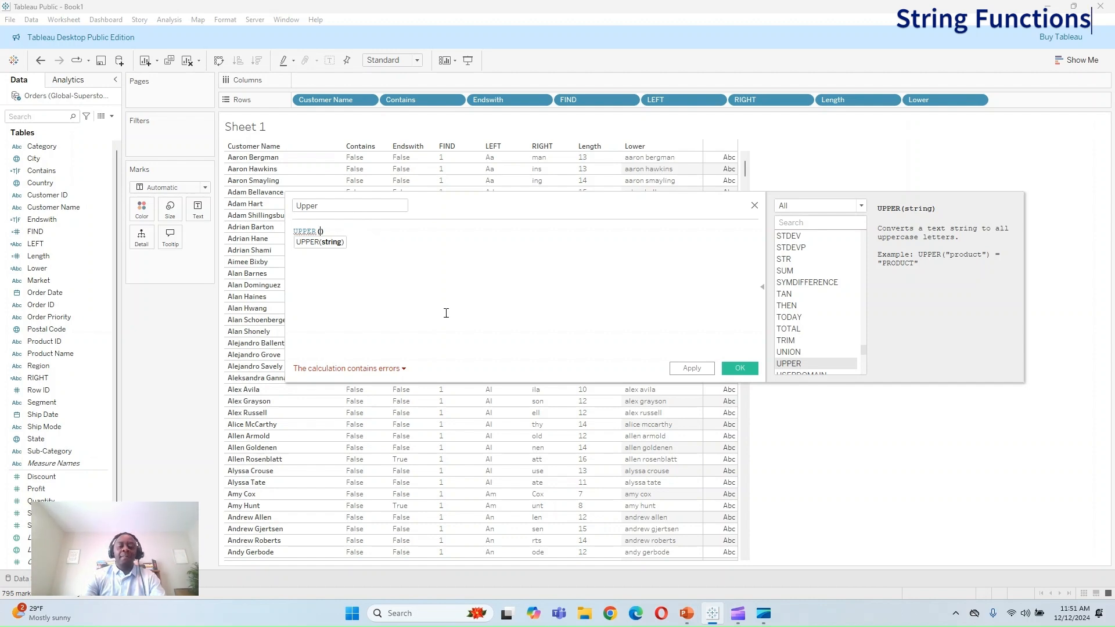
{"action": "type", "text": "Lower"}
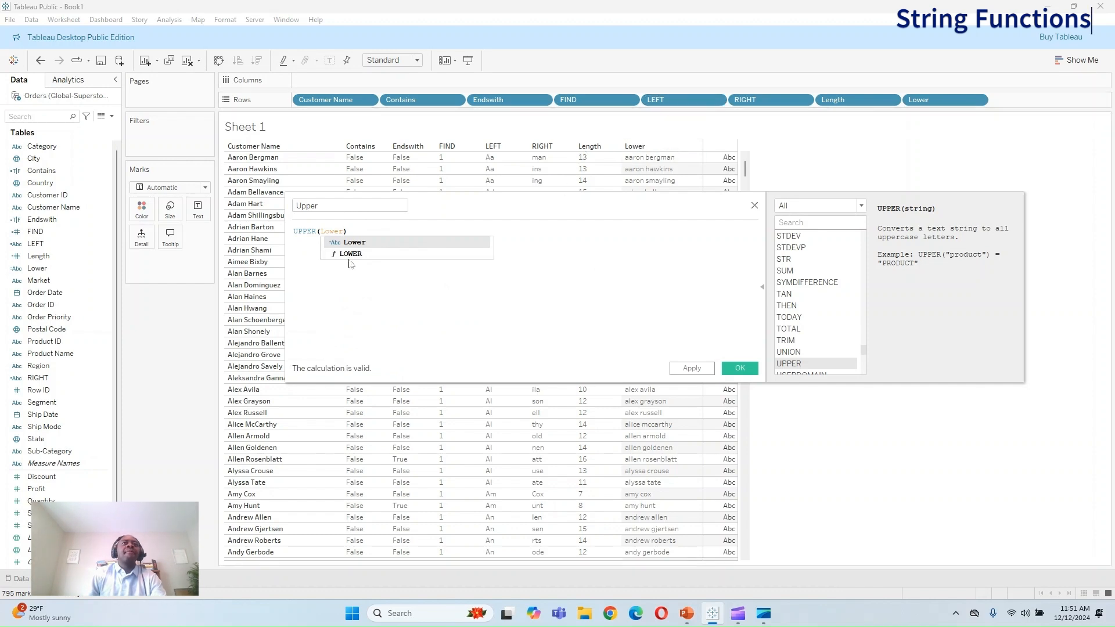
{"action": "left_click", "coordinate": [356, 243]}
Step: Save the Upper calculation and add the field to Rows after Lower
{"action": "left_click", "coordinate": [692, 368]}
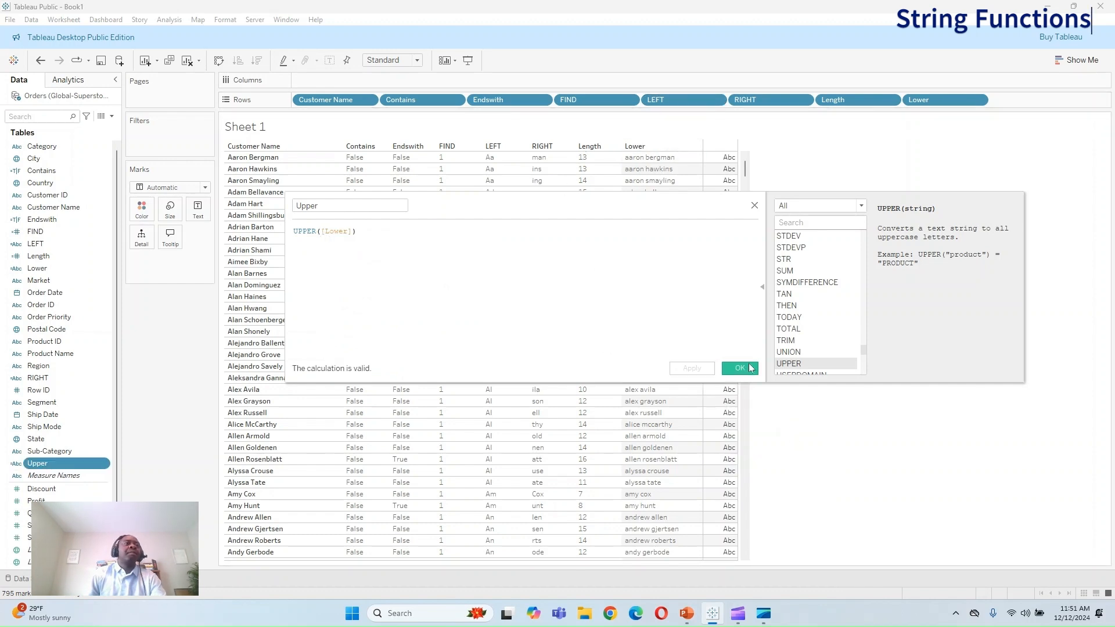
{"action": "left_click", "coordinate": [740, 369]}
{"action": "left_click_drag", "start_coordinate": [58, 463], "coordinate": [1037, 101]}
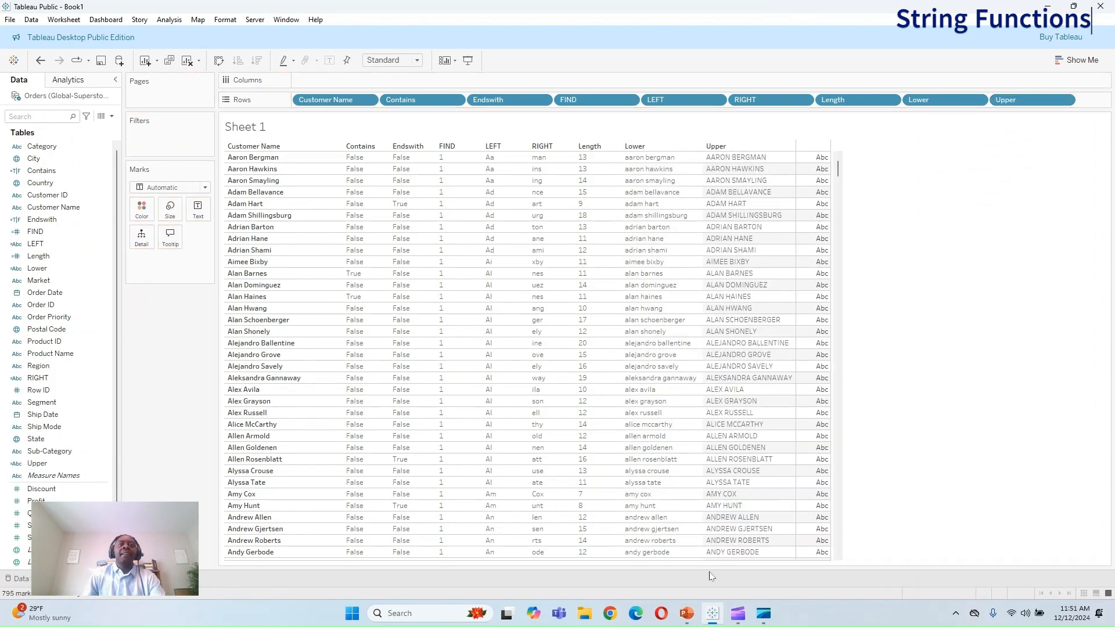
Step: Start a new calculated field and limit the function reference to String functions to find PROPER
{"action": "left_click", "coordinate": [112, 116]}
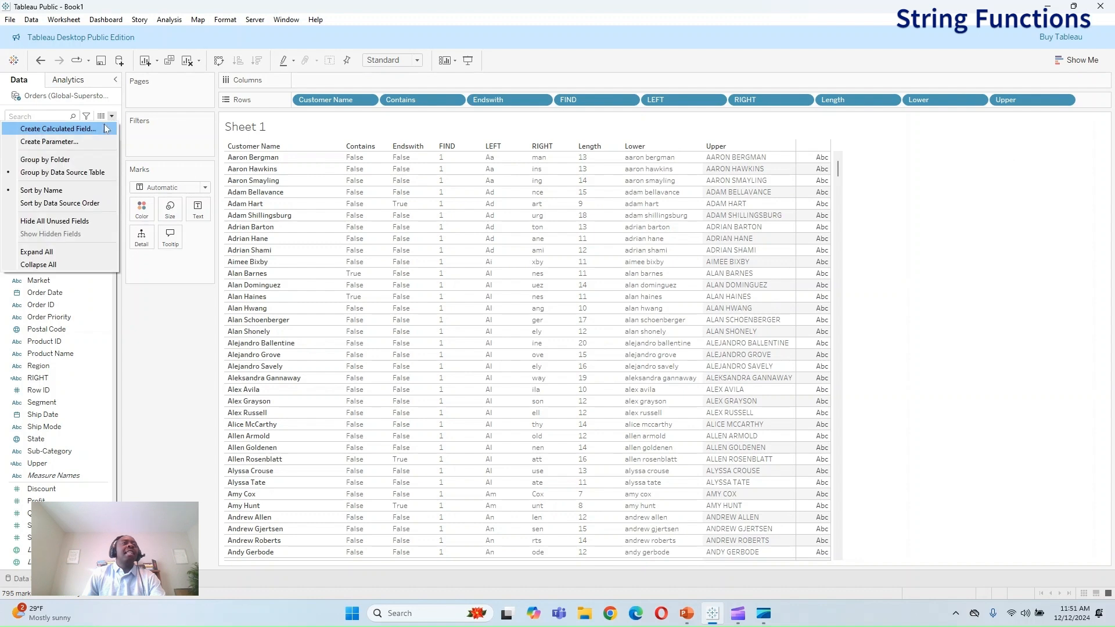
{"action": "left_click", "coordinate": [66, 129]}
{"action": "left_click", "coordinate": [862, 207]}
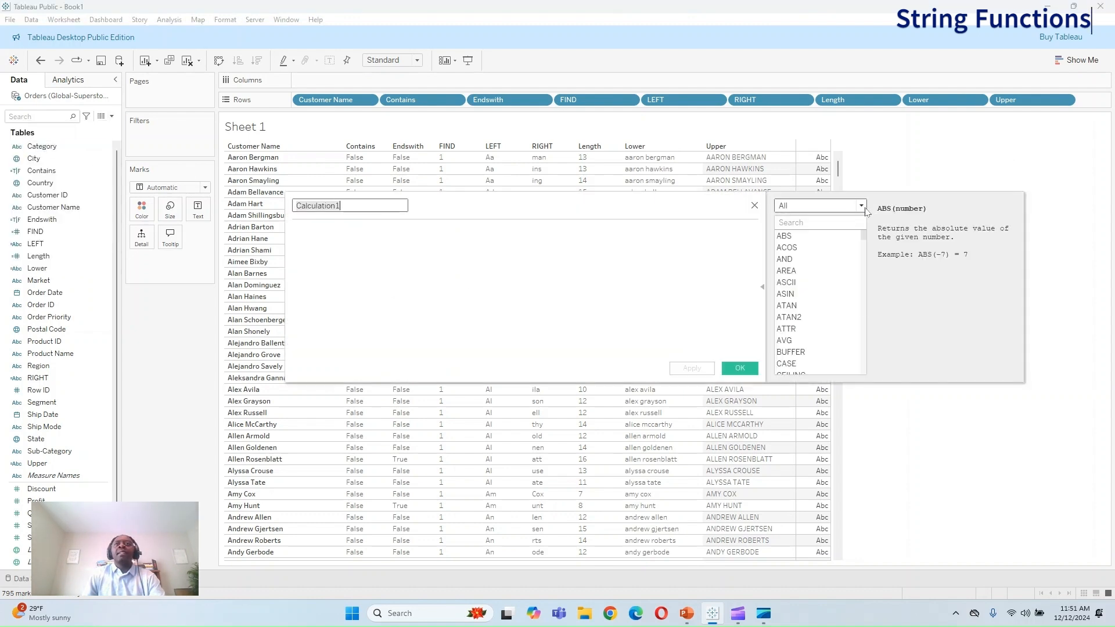
{"action": "left_click", "coordinate": [819, 238]}
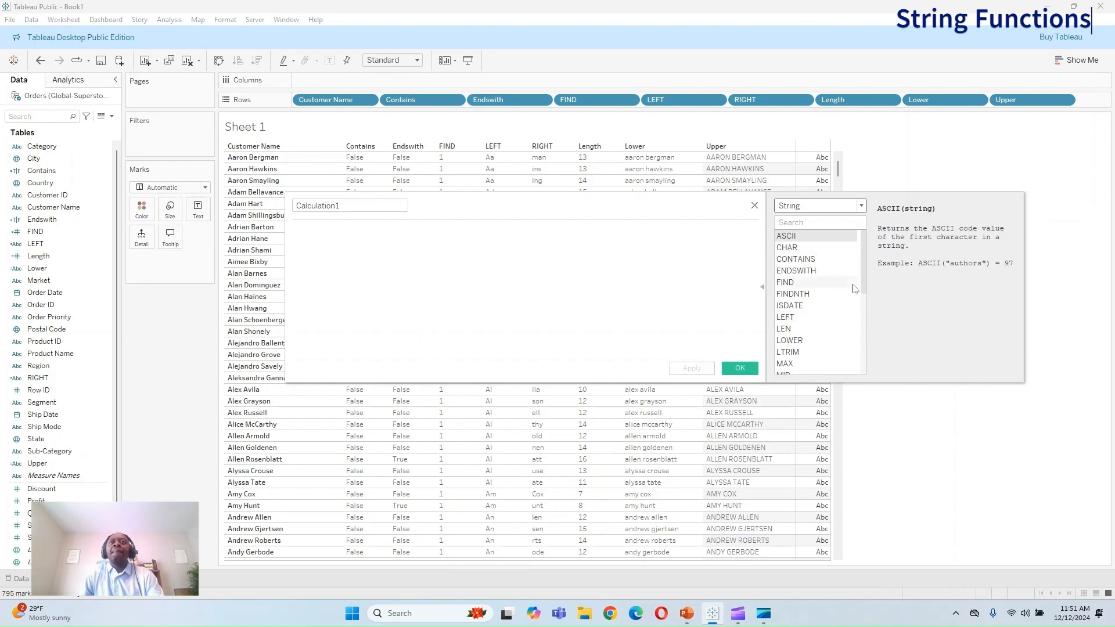
{"action": "scroll", "coordinate": [864, 248], "scroll_direction": "down", "scroll_amount": 2}
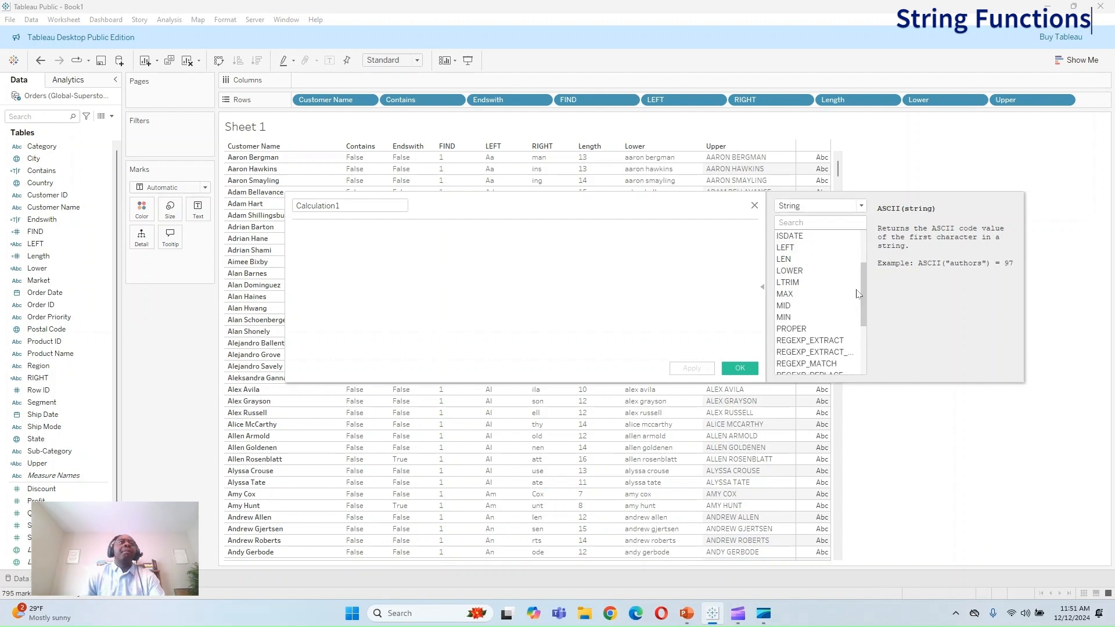
Step: Name the new calculated field Proper and enter the formula PROPER([Upper])
{"action": "double_click", "coordinate": [374, 205]}
{"action": "type", "text": "Proper"}
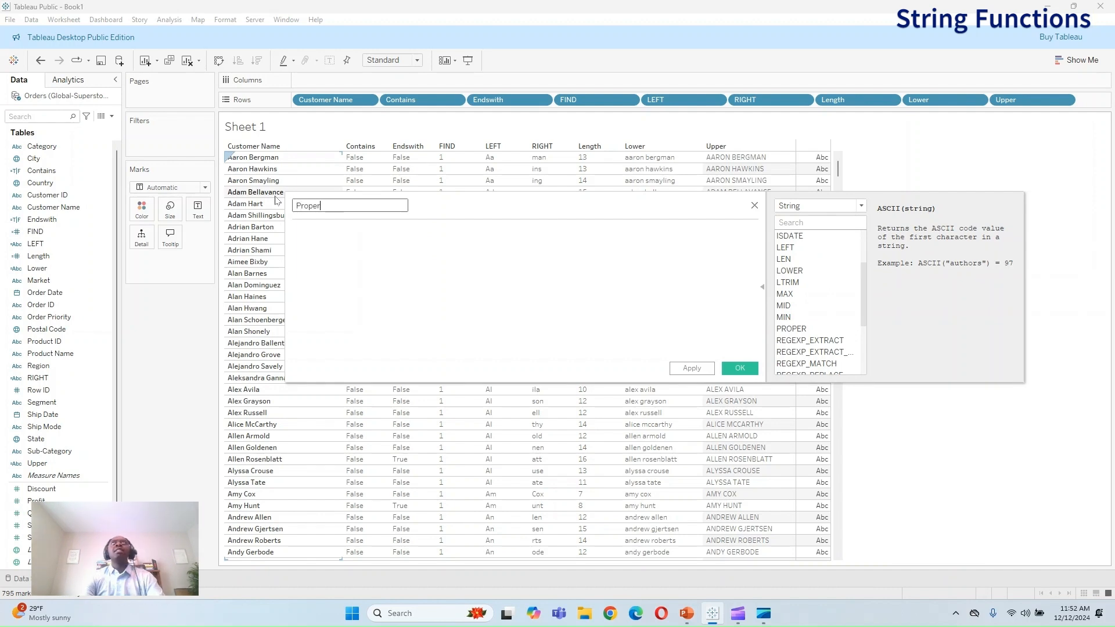
{"action": "key", "text": "Tab"}
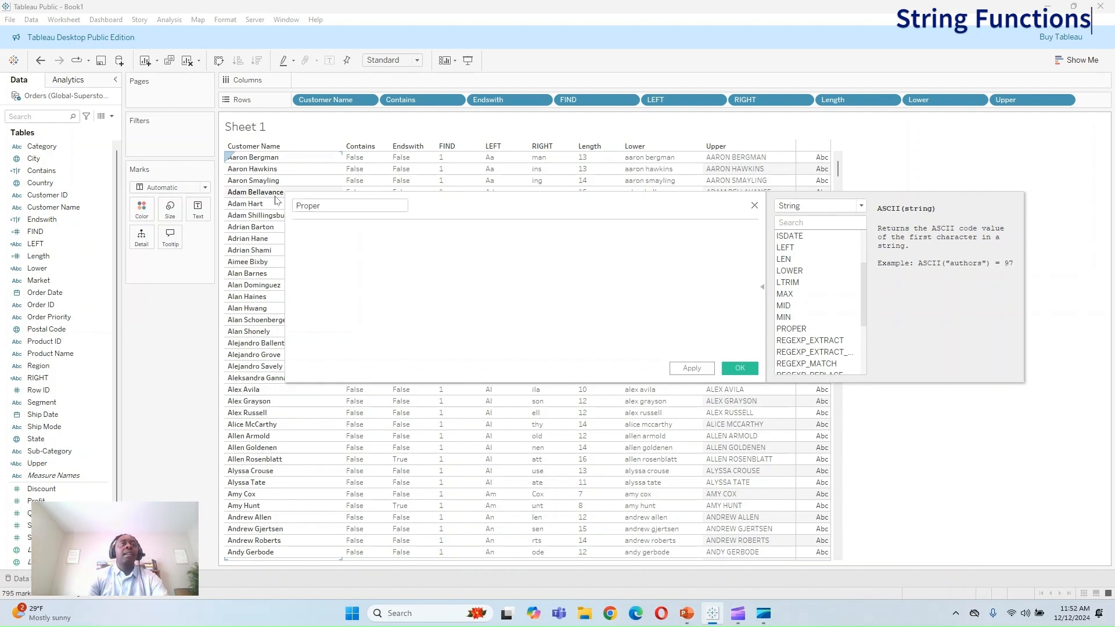
{"action": "type", "text": "PRO"}
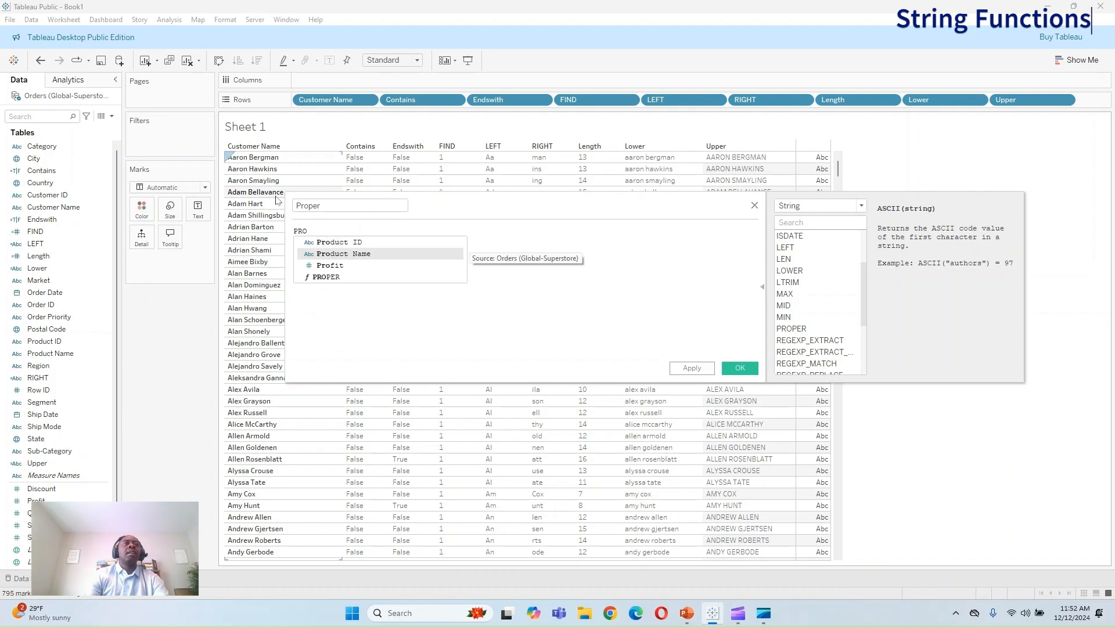
{"action": "key", "text": "Down"}
{"action": "key", "text": "Down"}
{"action": "key", "text": "Return"}
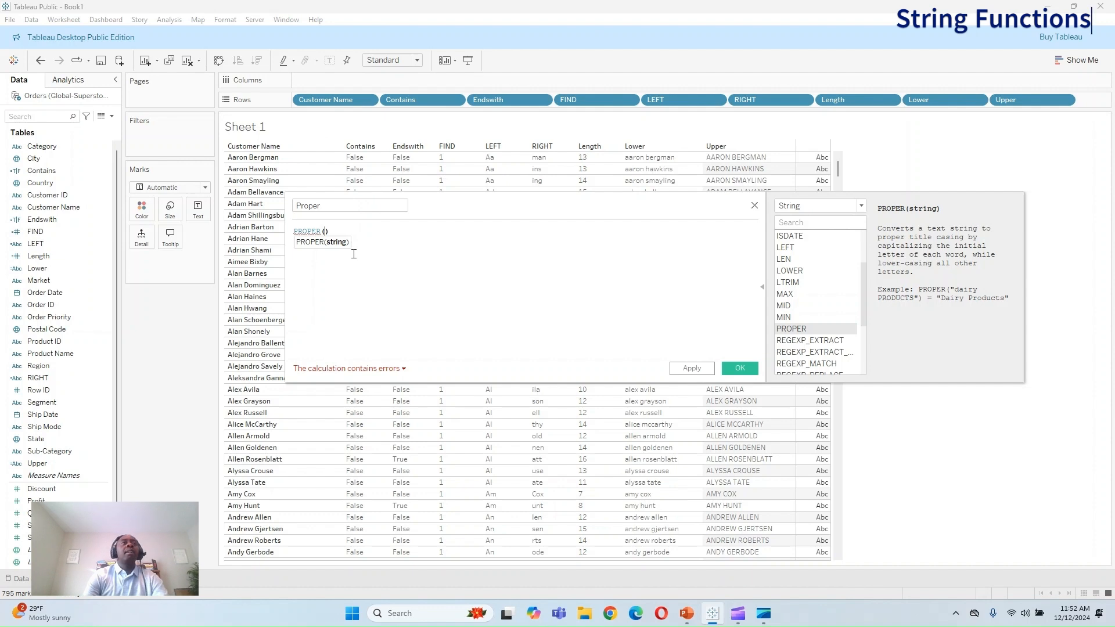
{"action": "type", "text": "Upper"}
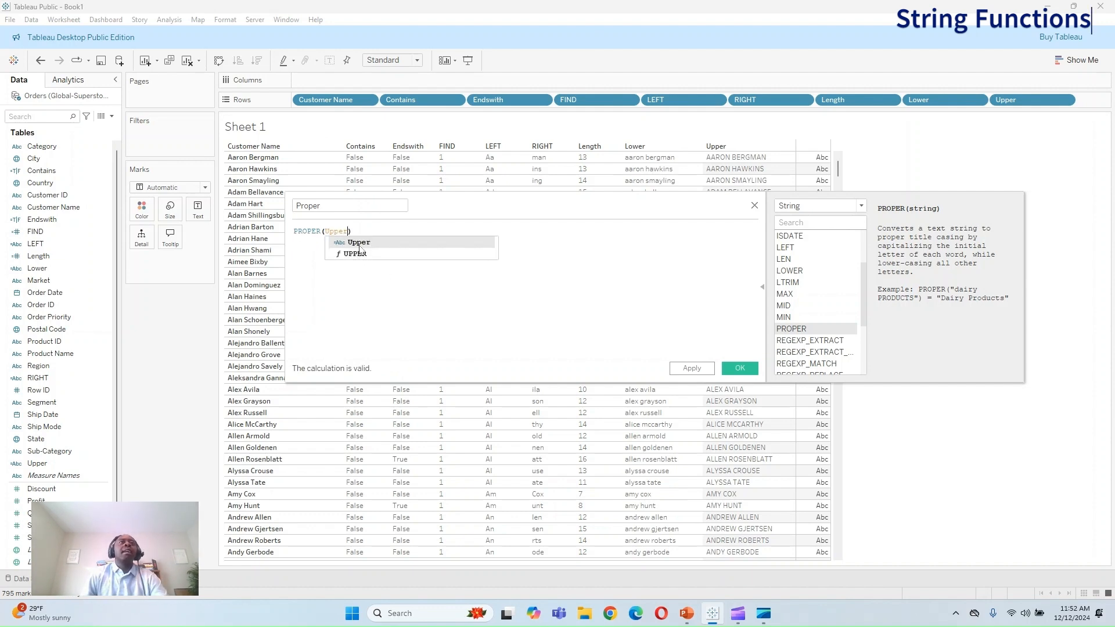
{"action": "left_click", "coordinate": [374, 247]}
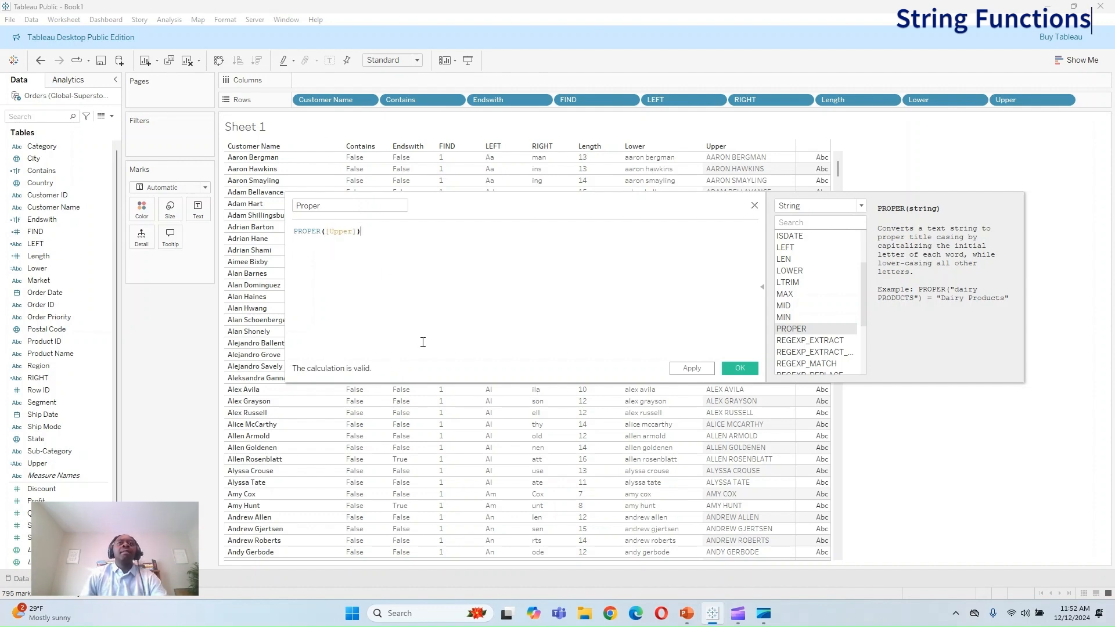
Step: Save the Proper calculation and add the field to Rows after Upper
{"action": "left_click", "coordinate": [706, 369]}
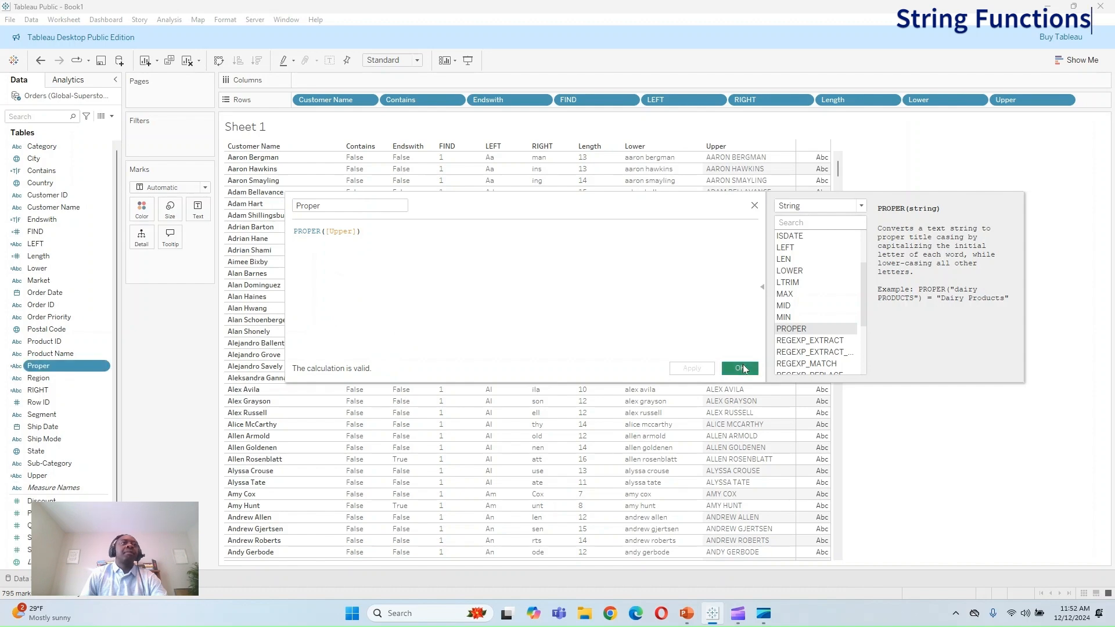
{"action": "left_click", "coordinate": [744, 368]}
{"action": "left_click_drag", "start_coordinate": [52, 366], "coordinate": [1097, 105]}
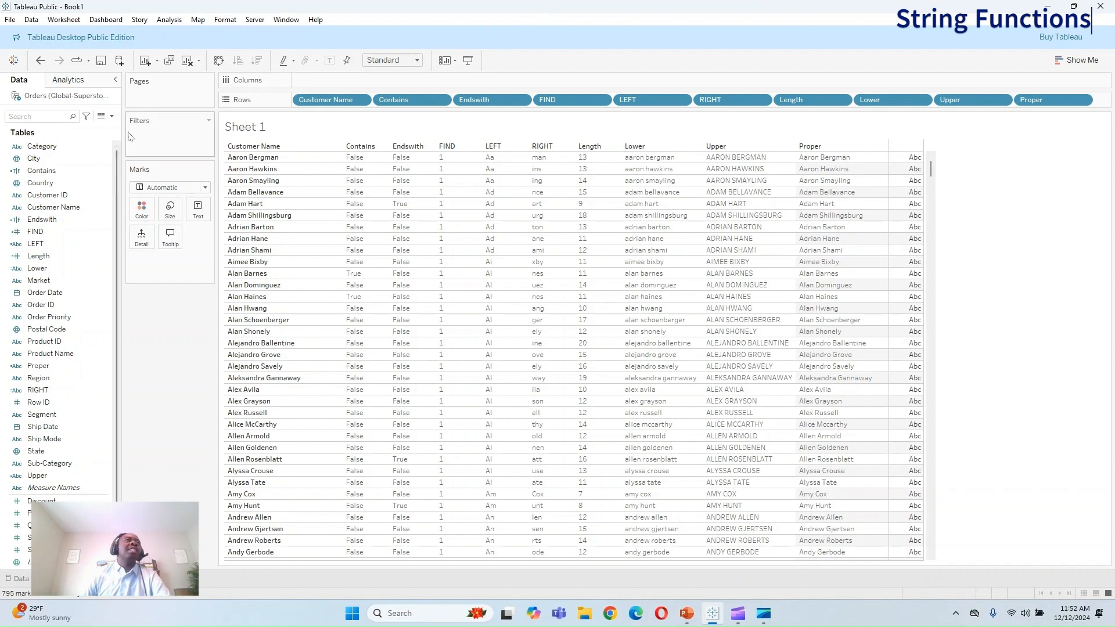
Step: Start a new calculated field and limit the function reference to String functions
{"action": "left_click", "coordinate": [112, 117]}
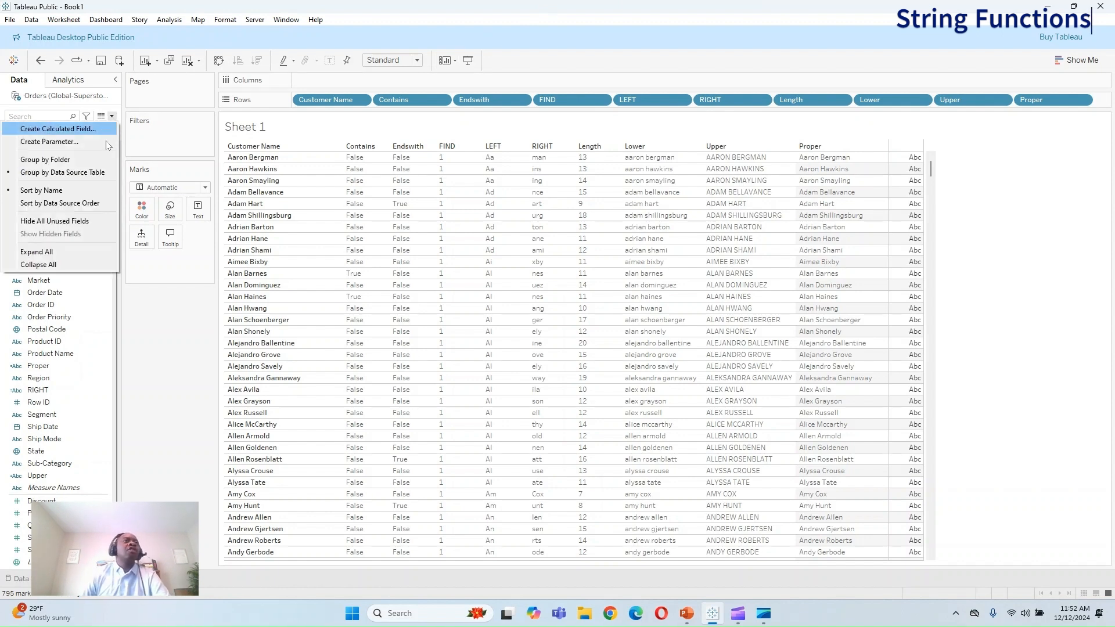
{"action": "left_click", "coordinate": [66, 129]}
{"action": "left_click", "coordinate": [848, 211]}
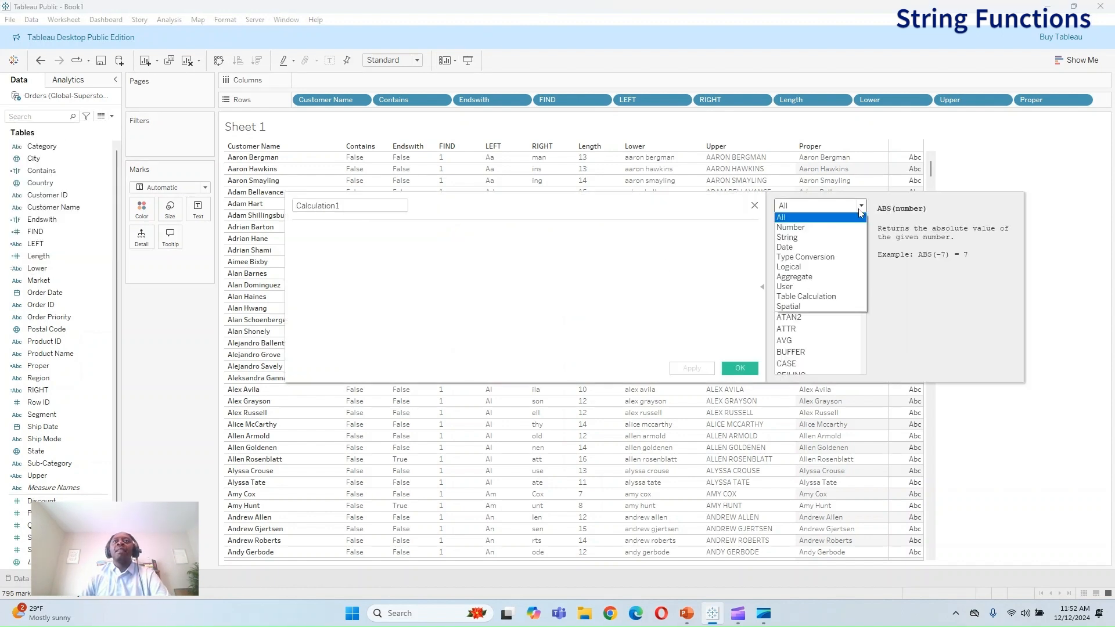
{"action": "left_click", "coordinate": [835, 242]}
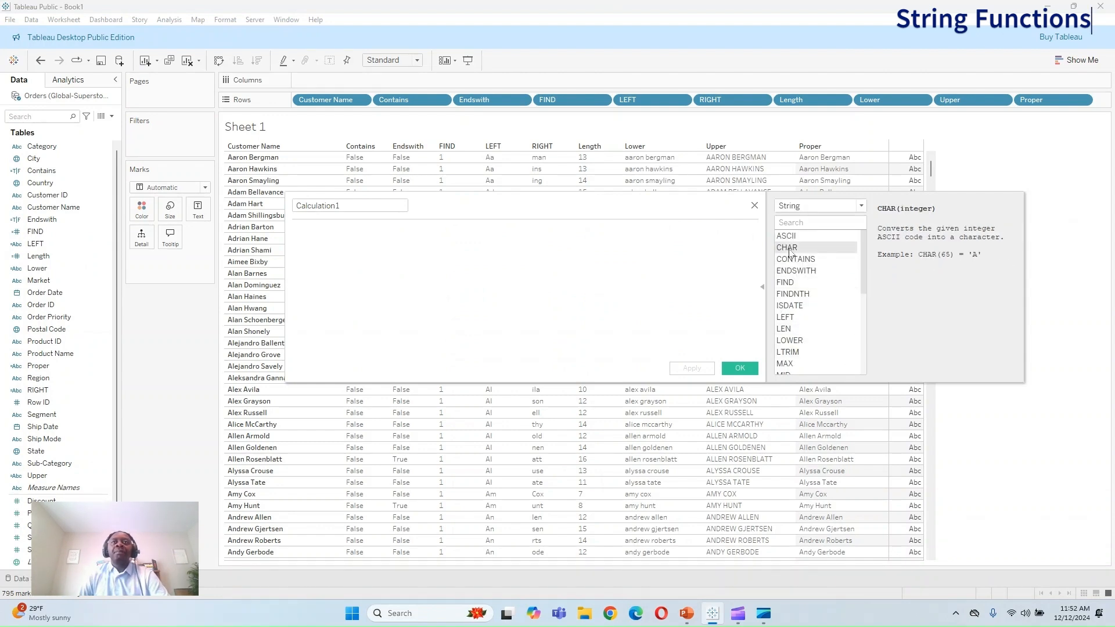
Step: Enlarge the calculation editor to fit more of the function list and show the description of MID
{"action": "left_click_drag", "start_coordinate": [653, 387], "coordinate": [653, 530]}
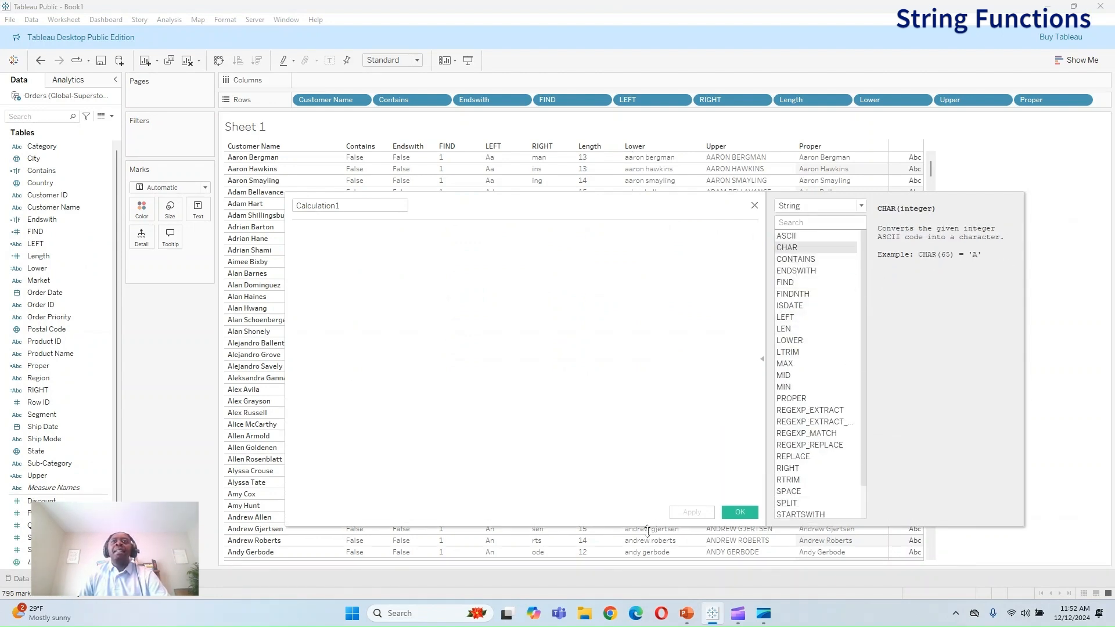
{"action": "left_click", "coordinate": [790, 364]}
{"action": "left_click", "coordinate": [791, 377]}
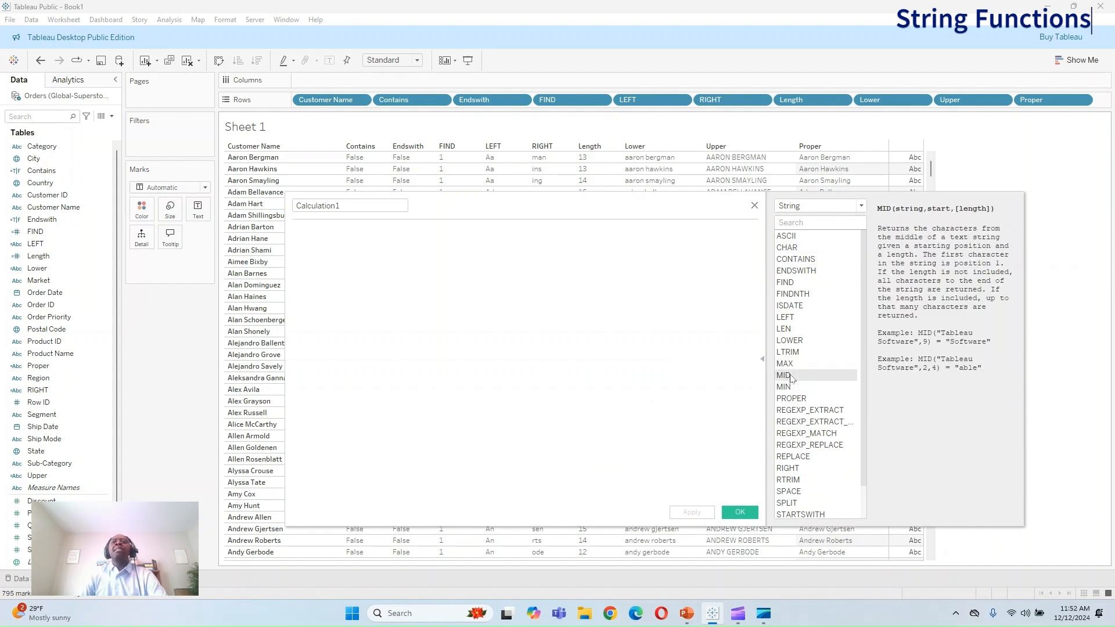
Step: Show the description of the SPLIT function and name the new calculated field SPLIT
{"action": "scroll", "coordinate": [816, 347], "scroll_direction": "down", "scroll_amount": 1}
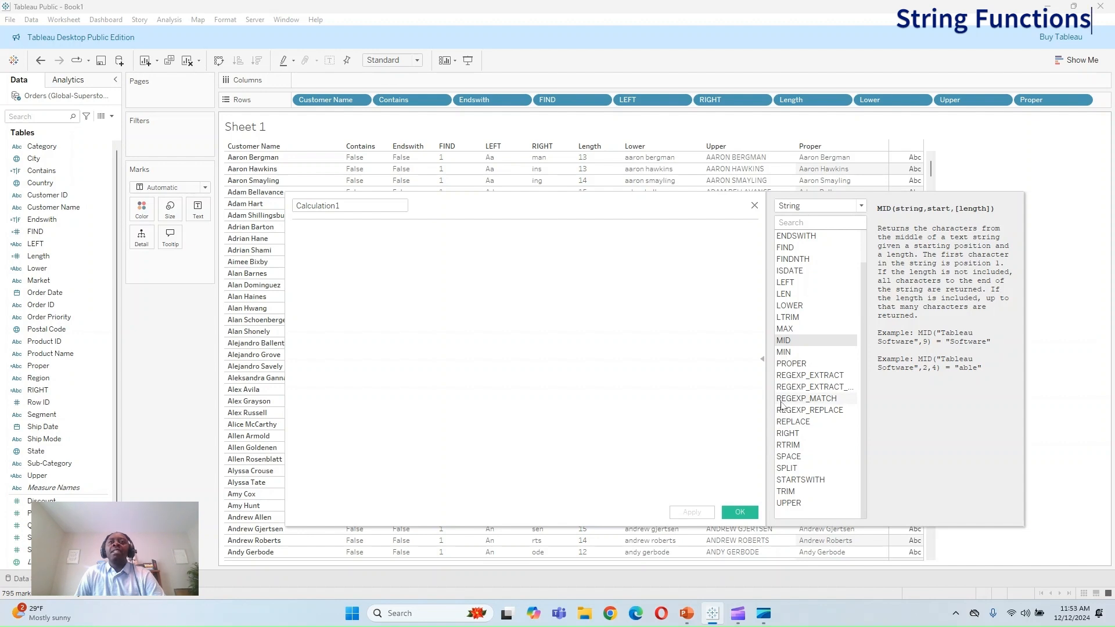
{"action": "left_click", "coordinate": [787, 468]}
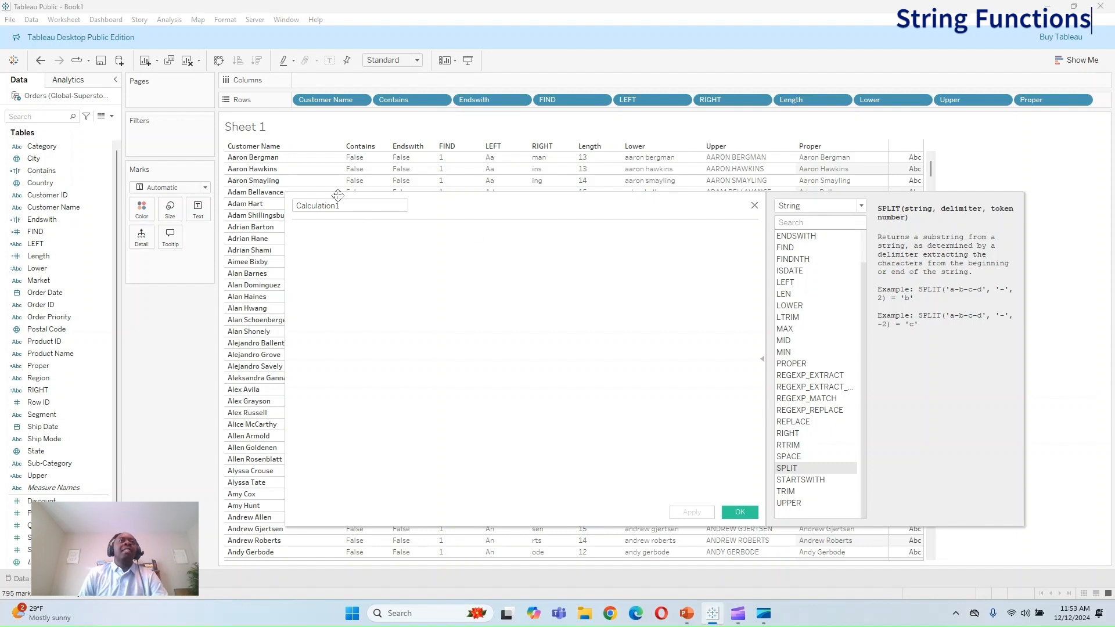
{"action": "double_click", "coordinate": [322, 205]}
{"action": "type", "text": "SL"}
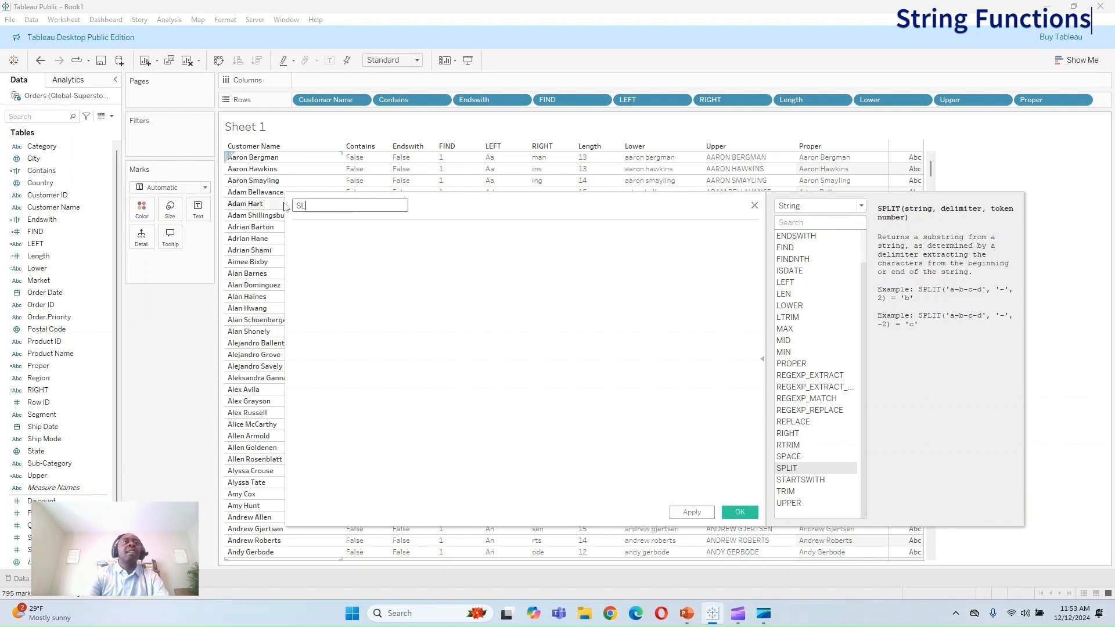
{"action": "type", "text": "IT"}
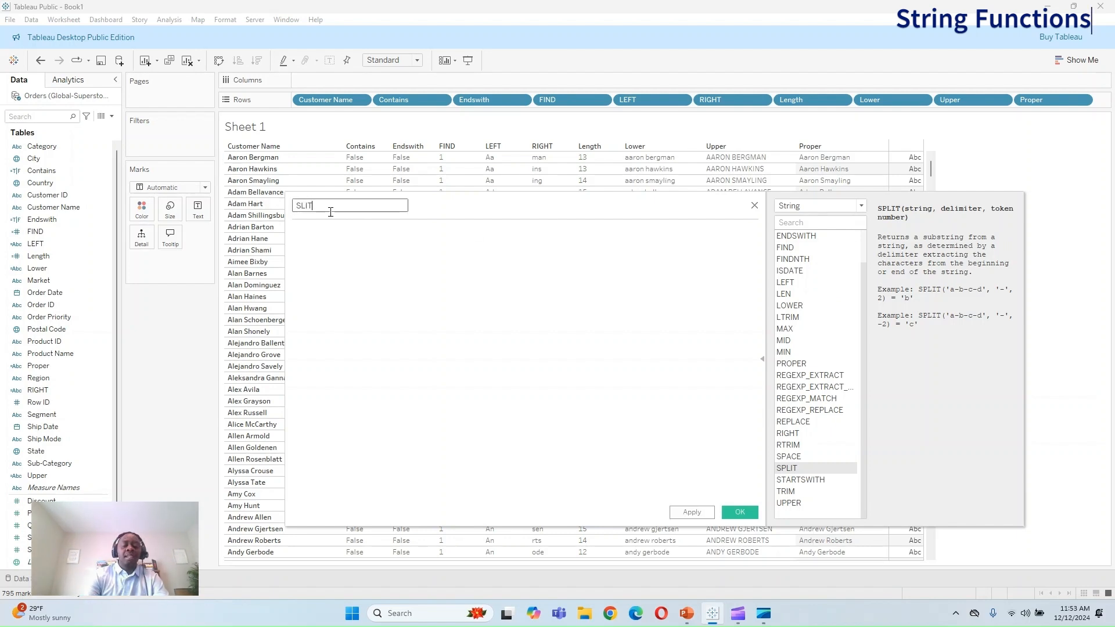
{"action": "type", "text": "PL"}
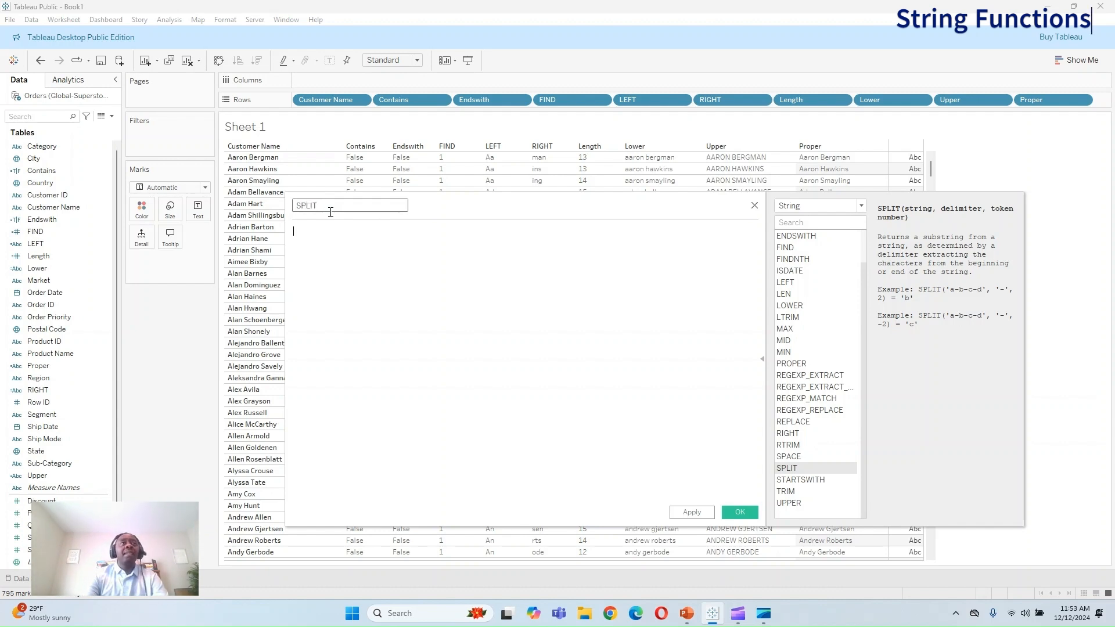
Step: Enter the formula SPLIT([Customer Name], ' ', 1) for the SPLIT calculation
{"action": "type", "text": "SP"}
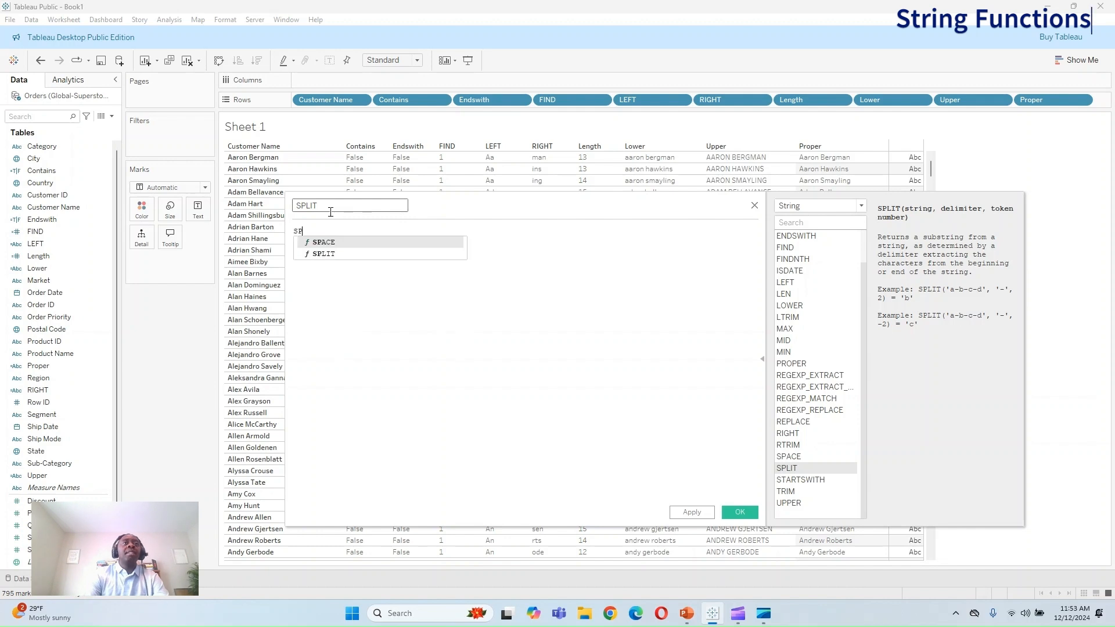
{"action": "key", "text": "Down"}
{"action": "key", "text": "Return"}
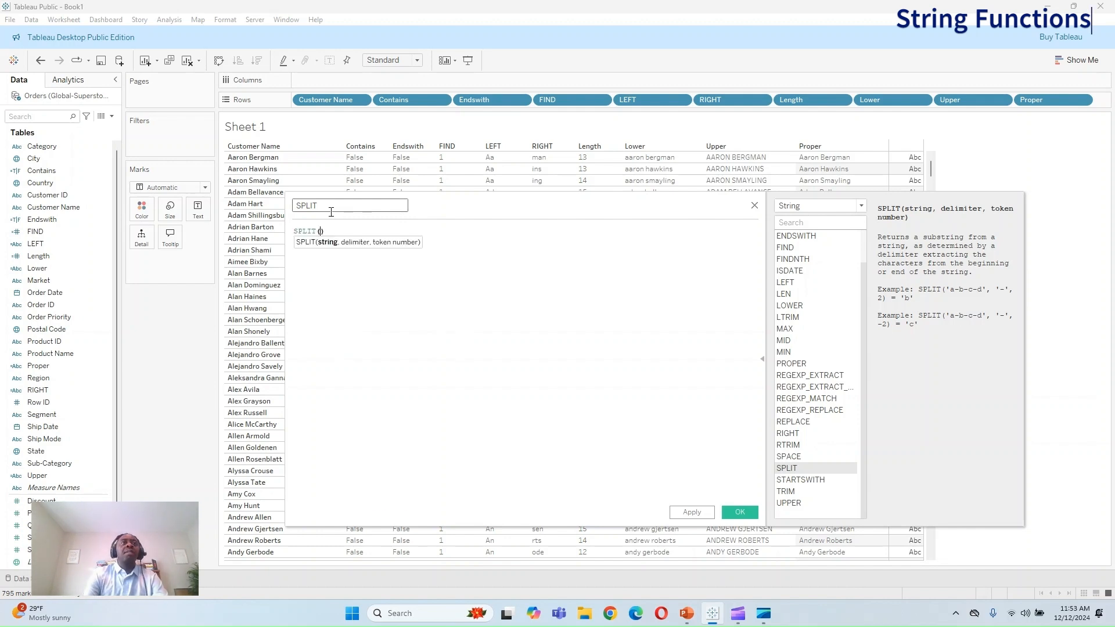
{"action": "type", "text": "Cu"}
{"action": "key", "text": "Down"}
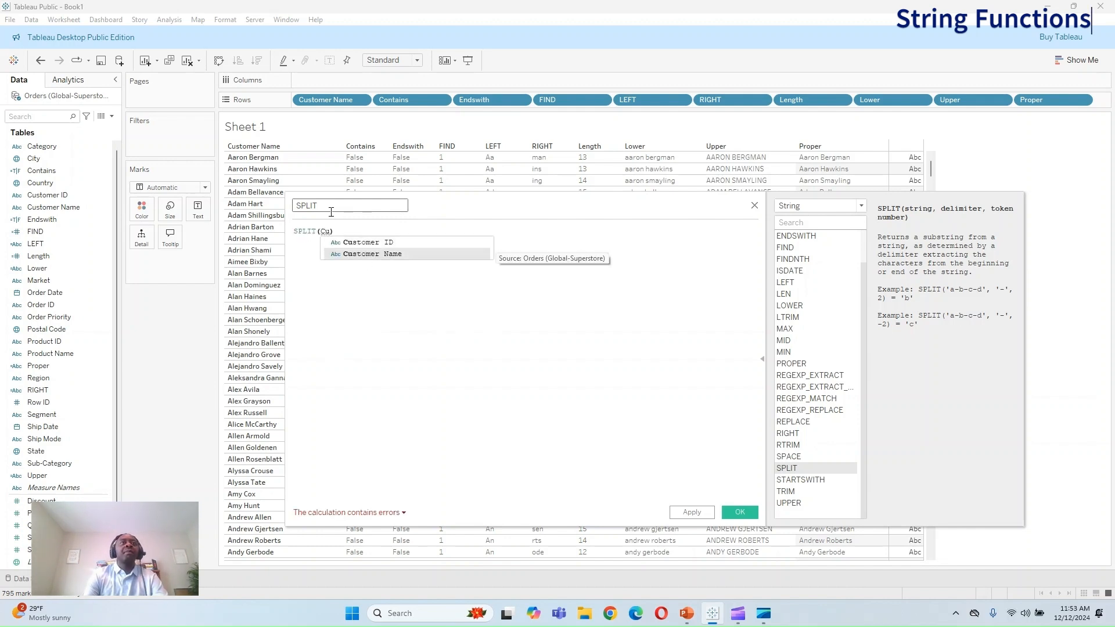
{"action": "key", "text": "Return"}
{"action": "type", "text": ", "}
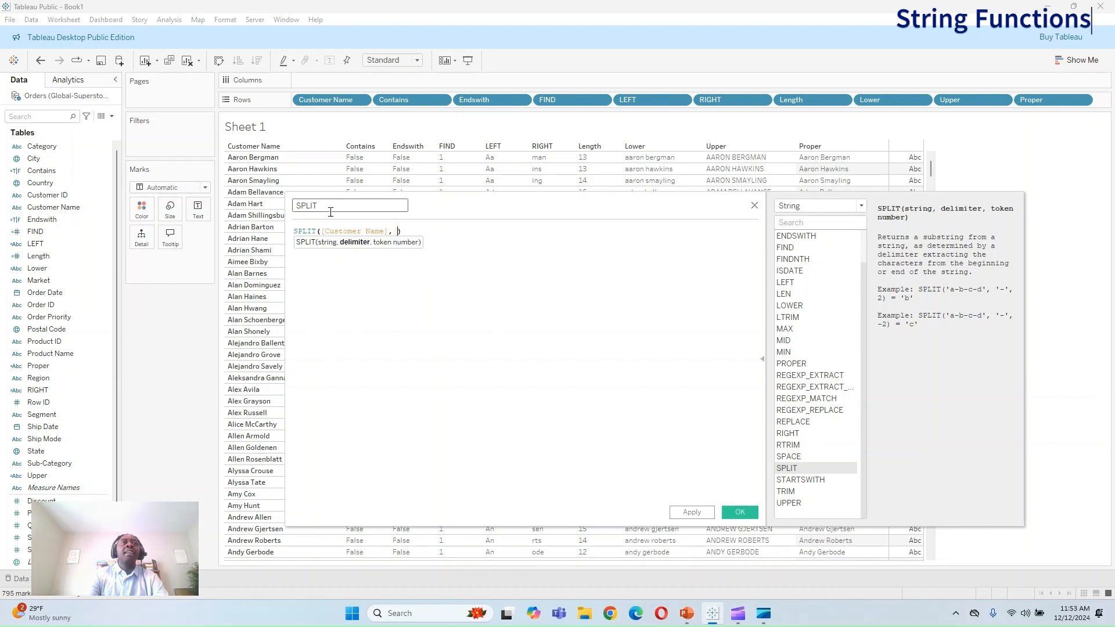
{"action": "type", "text": "'"}
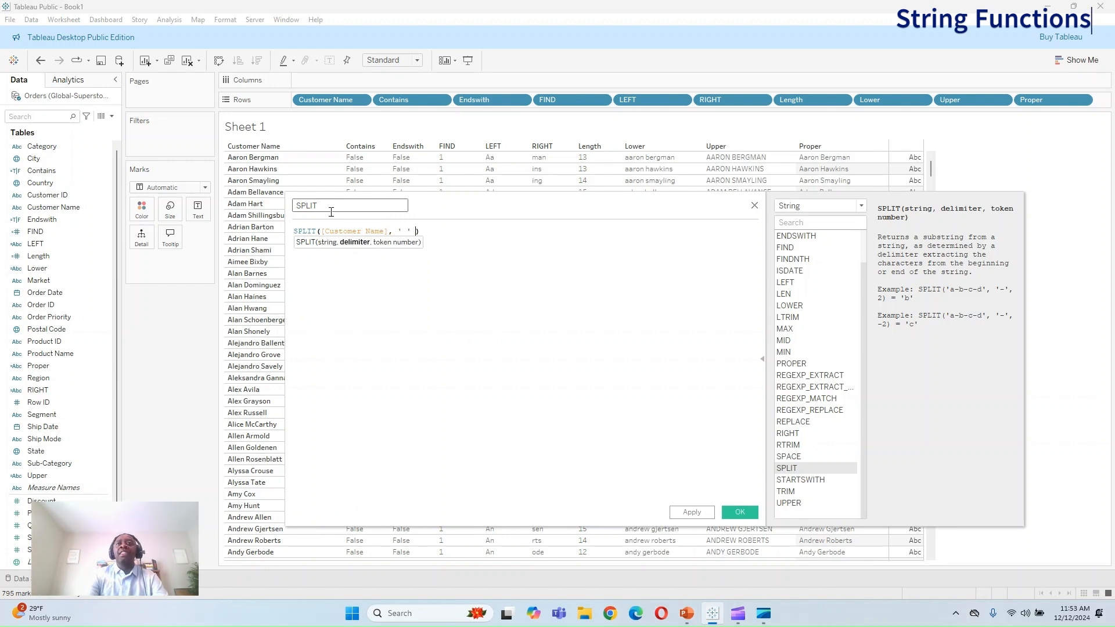
{"action": "key", "text": "BackSpace"}
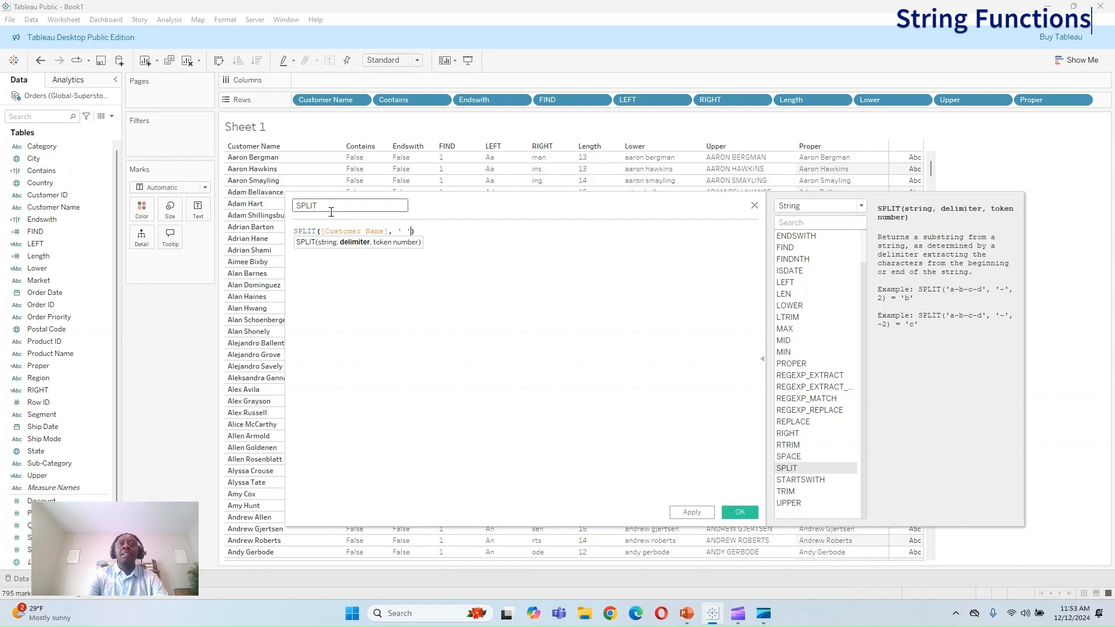
{"action": "type", "text": ", "}
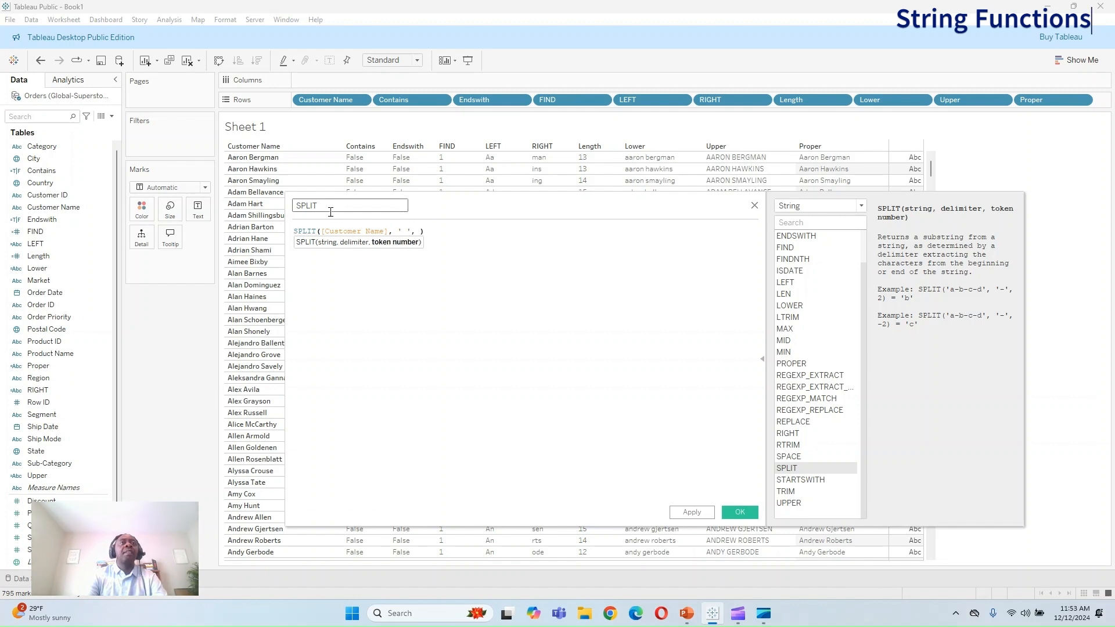
{"action": "type", "text": "1"}
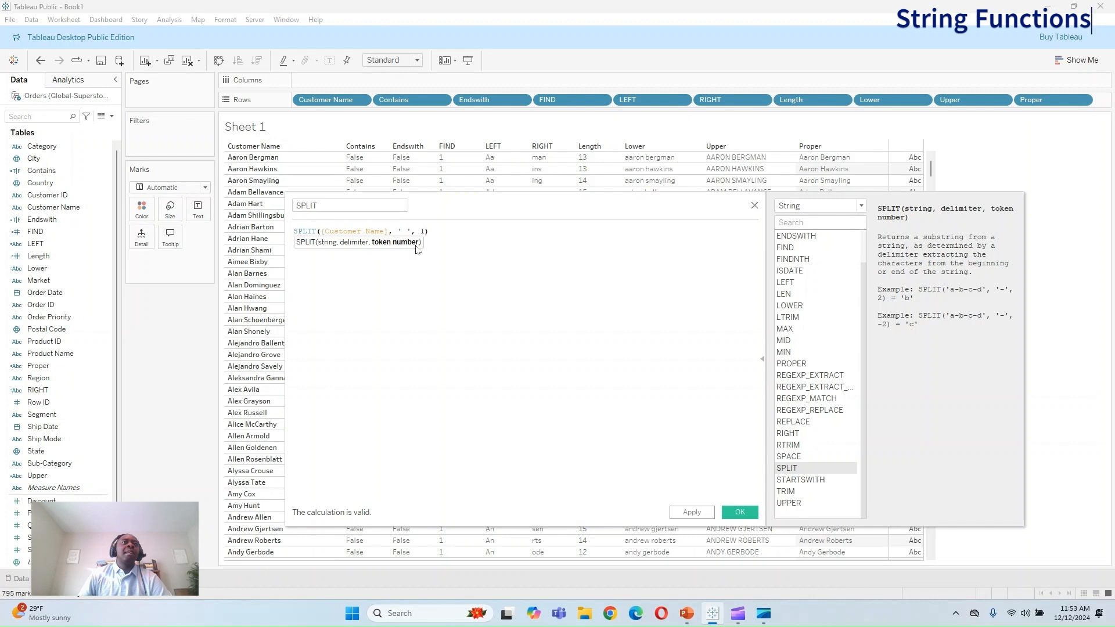
Step: Try 2 as the token number in the SPLIT formula and restore it to 1
{"action": "left_click_drag", "start_coordinate": [407, 231], "coordinate": [400, 231]}
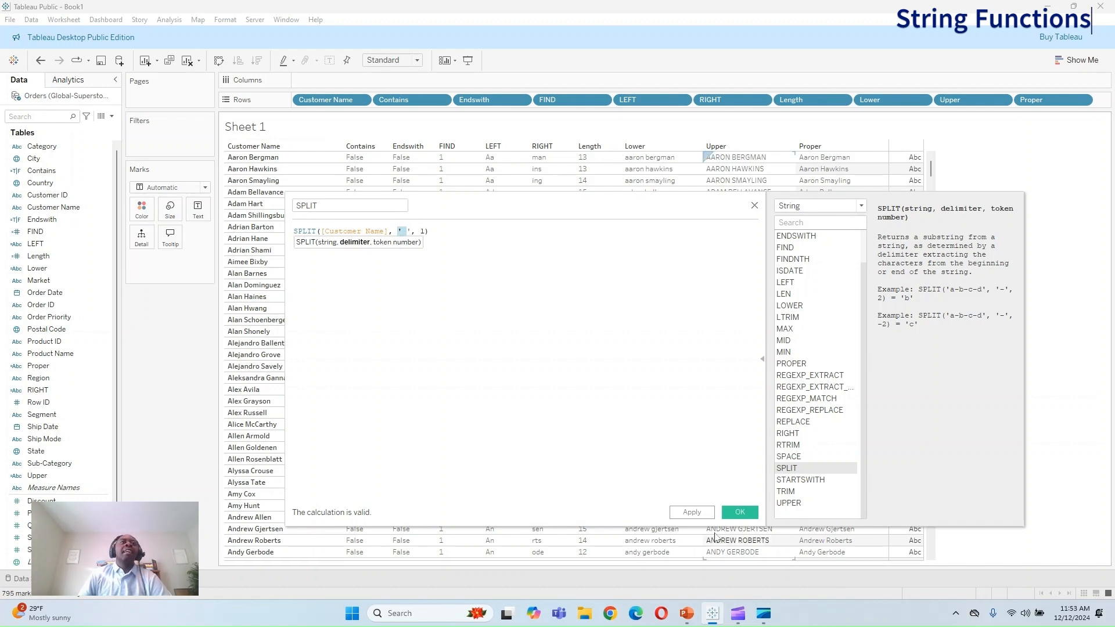
{"action": "left_click", "coordinate": [422, 231]}
{"action": "type", "text": "1"}
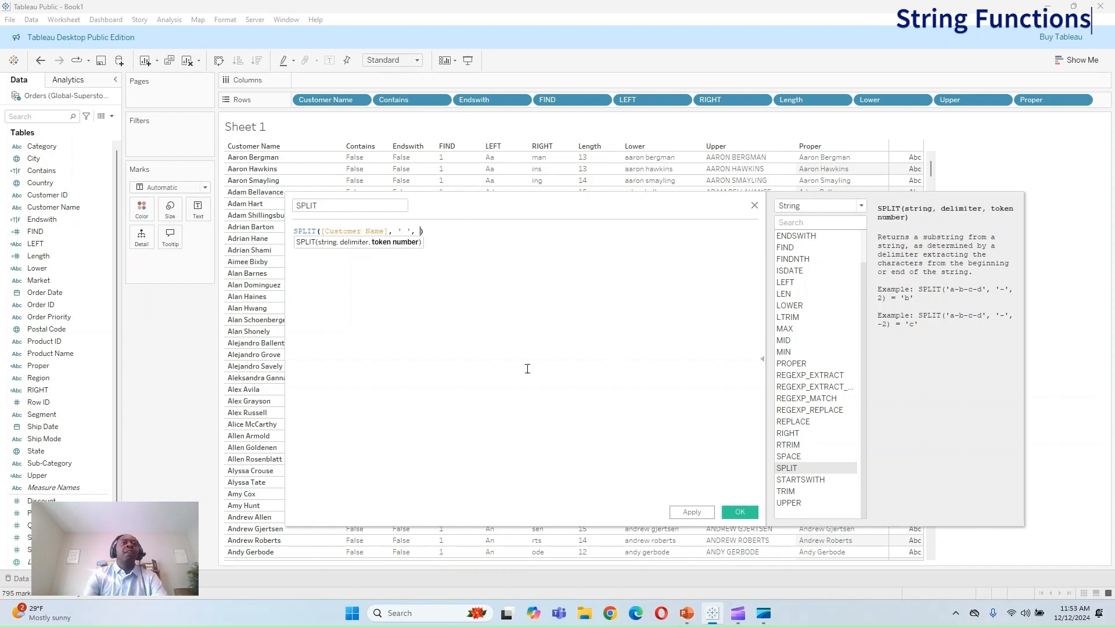
{"action": "key", "text": "BackSpace"}
{"action": "type", "text": "2"}
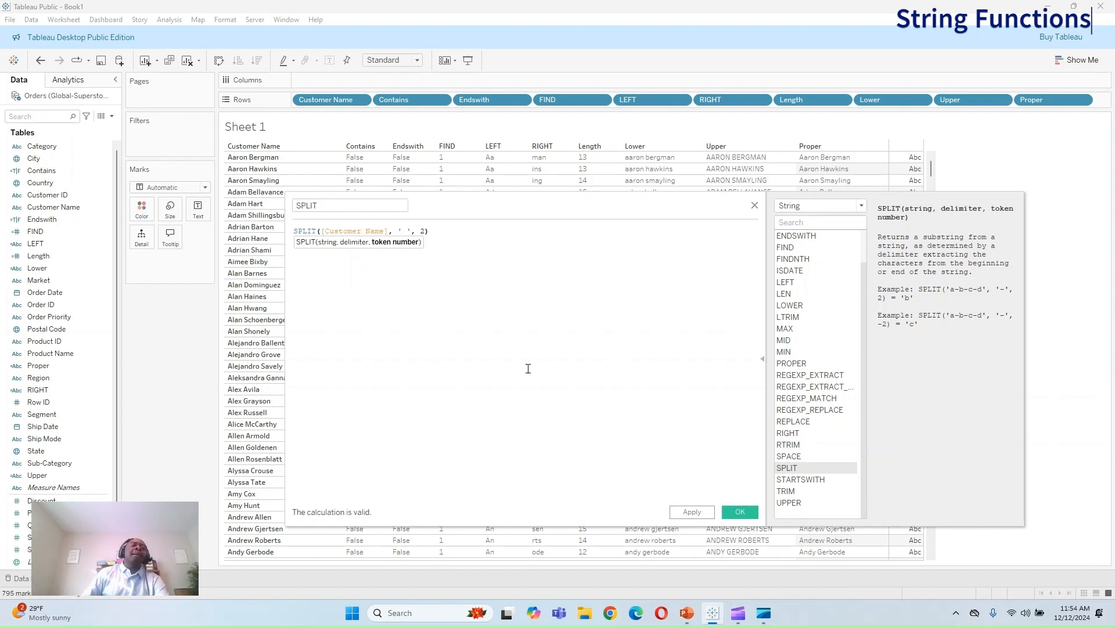
{"action": "key", "text": "BackSpace"}
{"action": "type", "text": "1"}
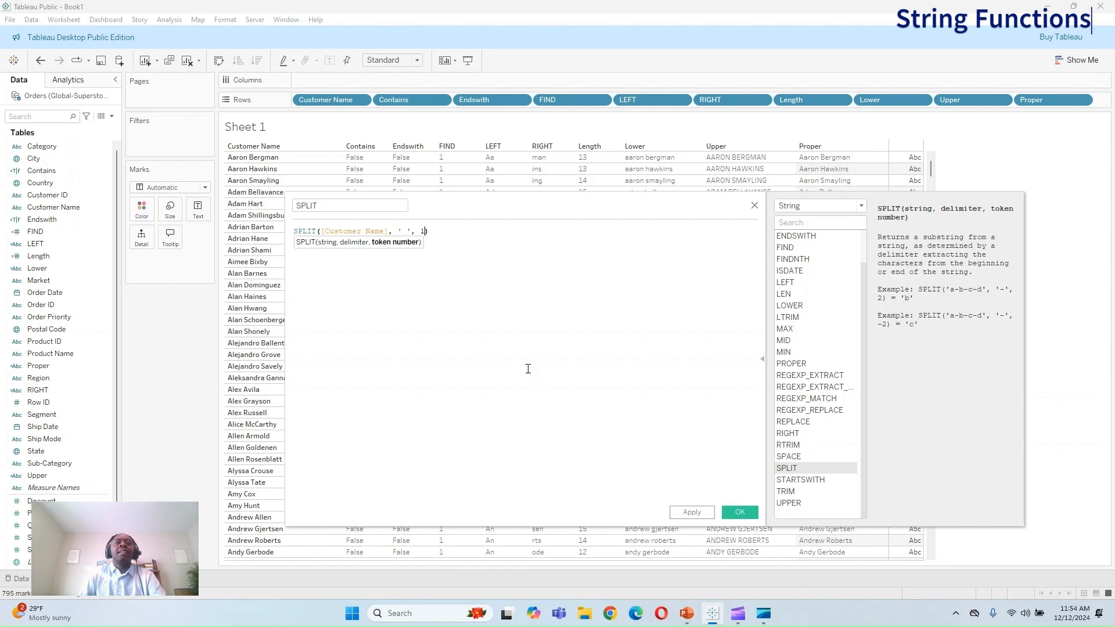
Step: Save the SPLIT calculation and add the field to Rows after Proper
{"action": "left_click", "coordinate": [692, 512]}
{"action": "left_click", "coordinate": [740, 513]}
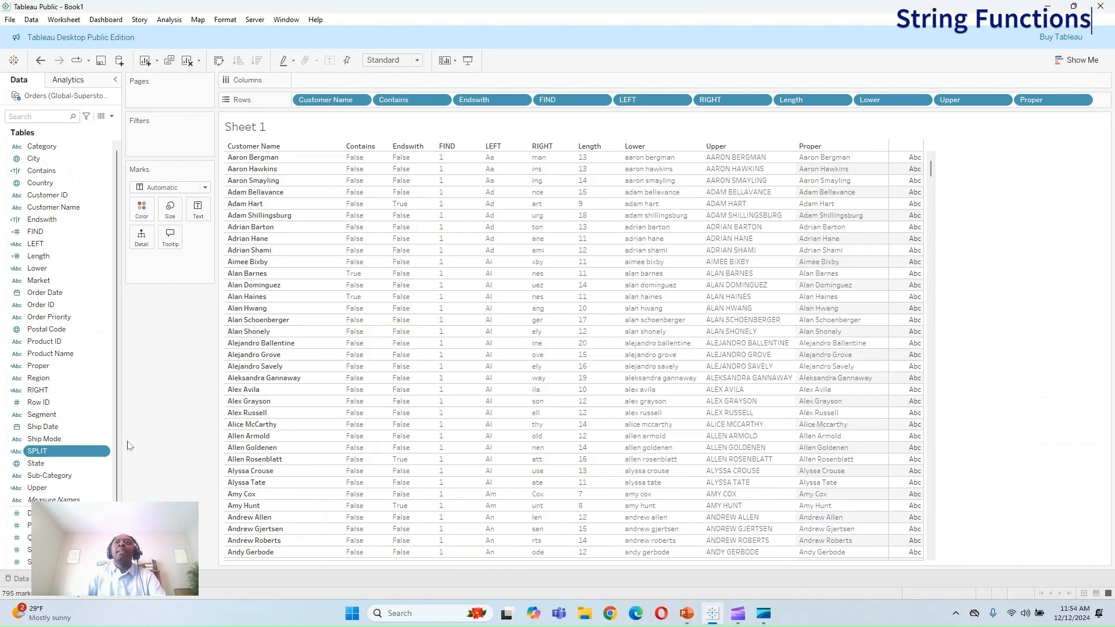
{"action": "left_click_drag", "start_coordinate": [36, 450], "coordinate": [1095, 102]}
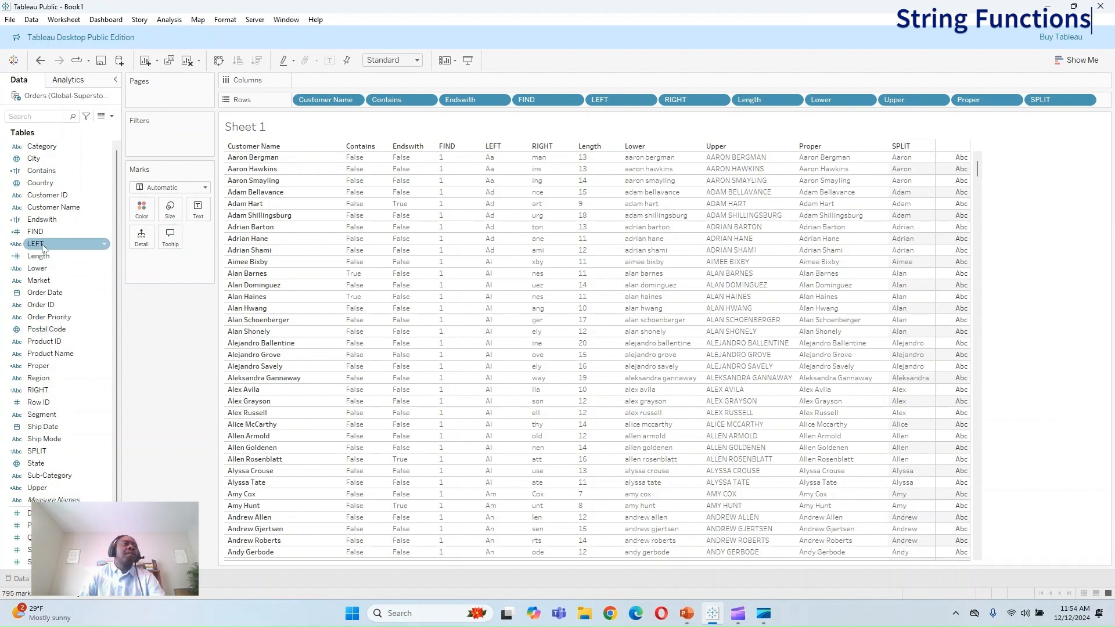
Step: Edit the SPLIT calculated field so its token number is 2 and save the change
{"action": "left_click", "coordinate": [38, 452]}
{"action": "right_click", "coordinate": [39, 453]}
{"action": "left_click", "coordinate": [119, 207]}
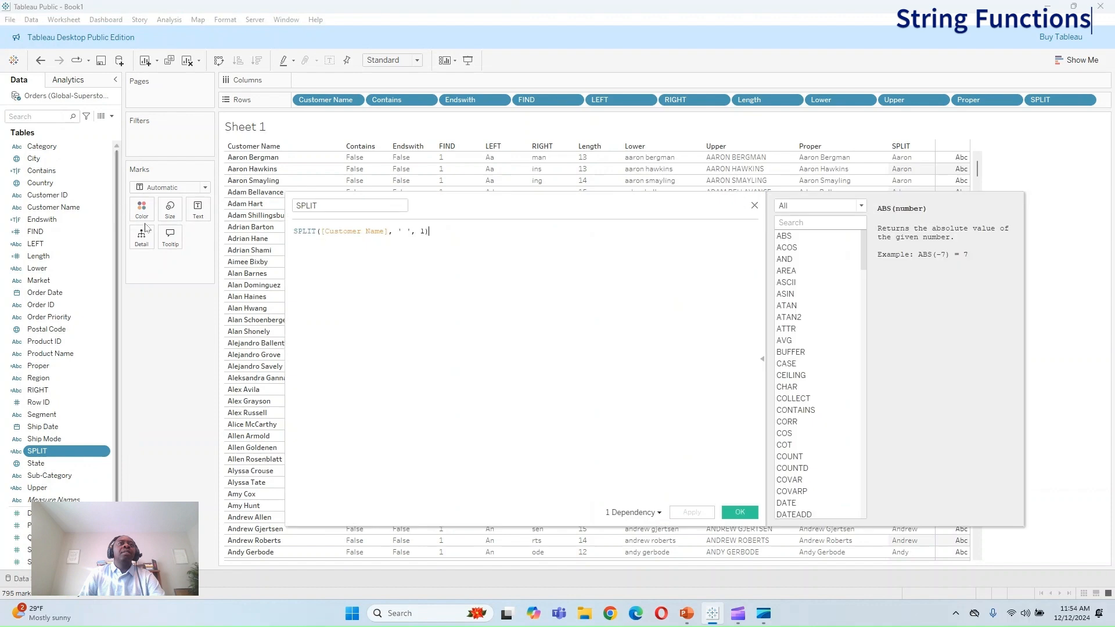
{"action": "left_click", "coordinate": [435, 238]}
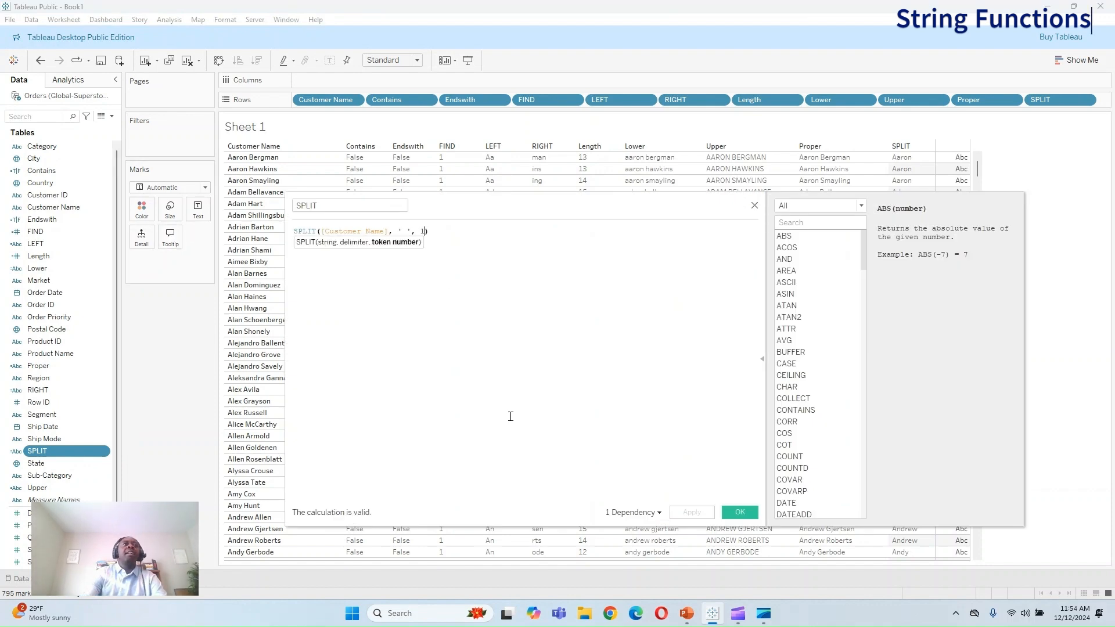
{"action": "key", "text": "BackSpace"}
{"action": "type", "text": "2"}
{"action": "left_click", "coordinate": [692, 513]}
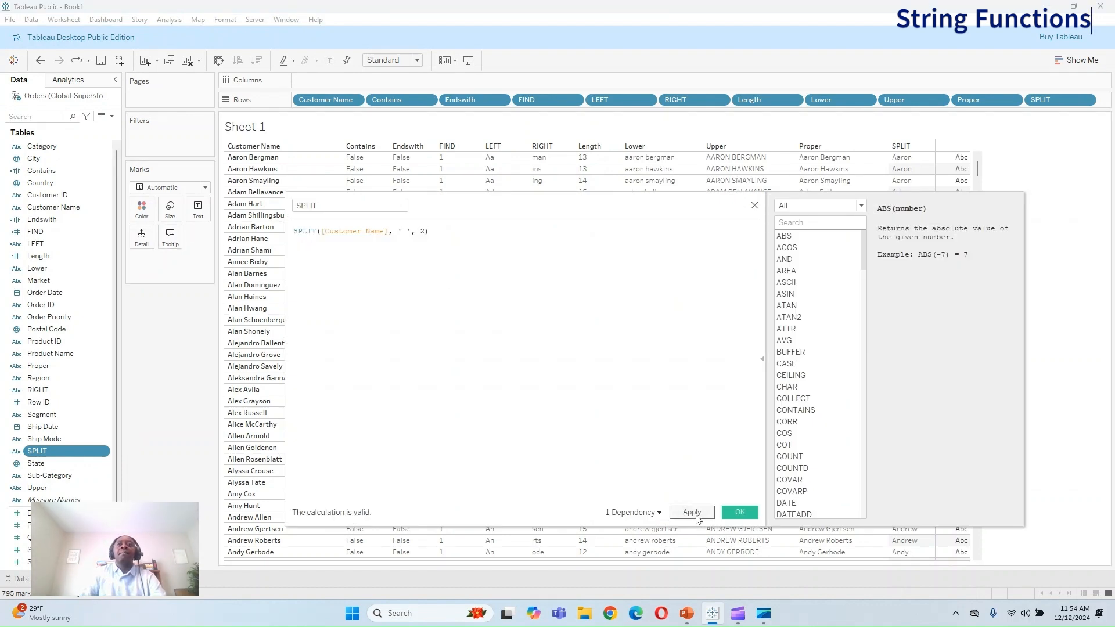
{"action": "left_click", "coordinate": [740, 512]}
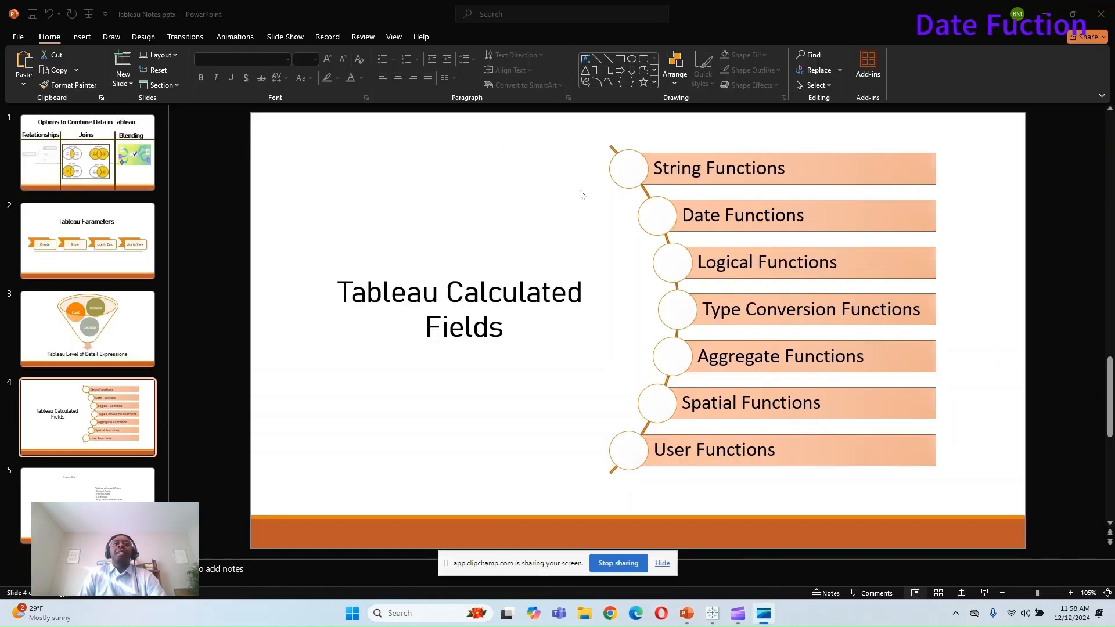
Step: Switch from PowerPoint to Tableau Public and rename the empty worksheet Sheet 3 as Date Functions
{"action": "left_click", "coordinate": [663, 563]}
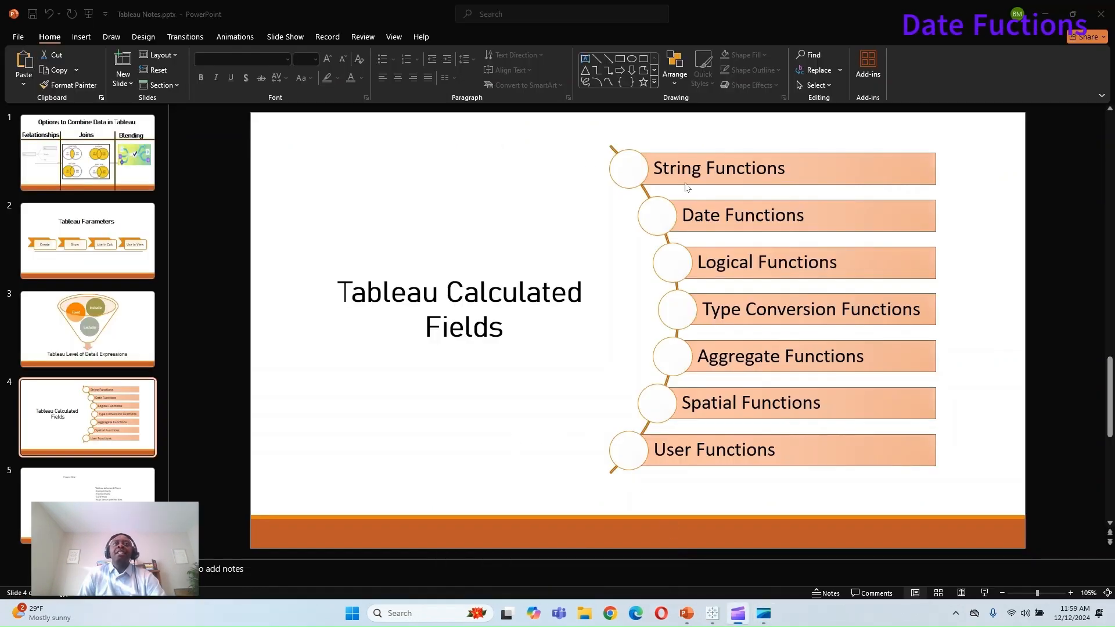
{"action": "left_click", "coordinate": [1045, 13]}
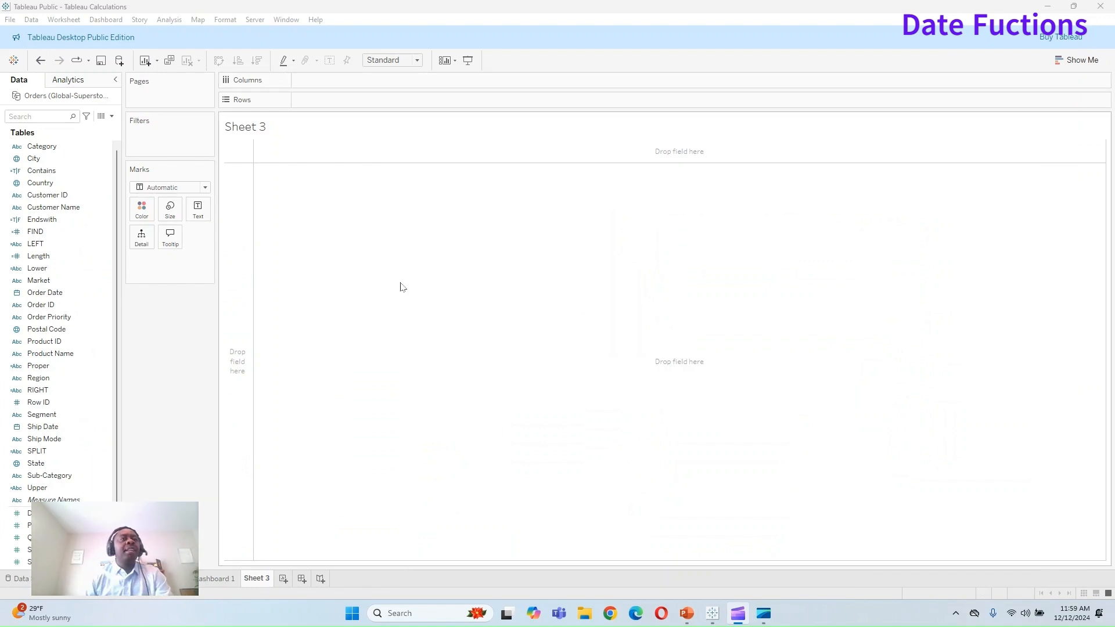
{"action": "right_click", "coordinate": [257, 578]}
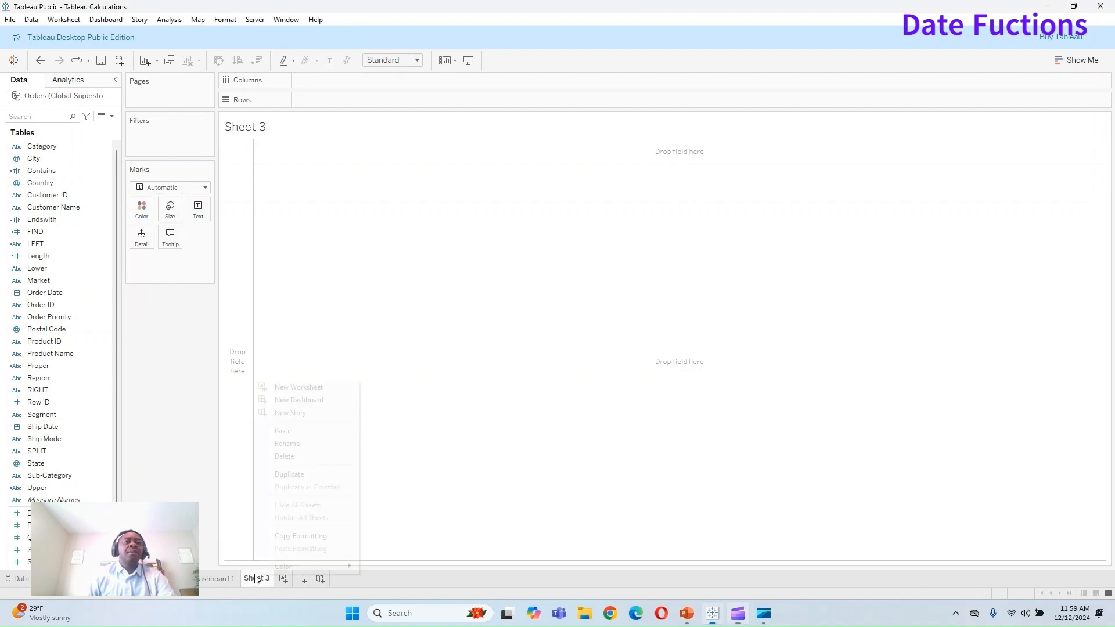
{"action": "left_click", "coordinate": [291, 444]}
{"action": "type", "text": "Date "}
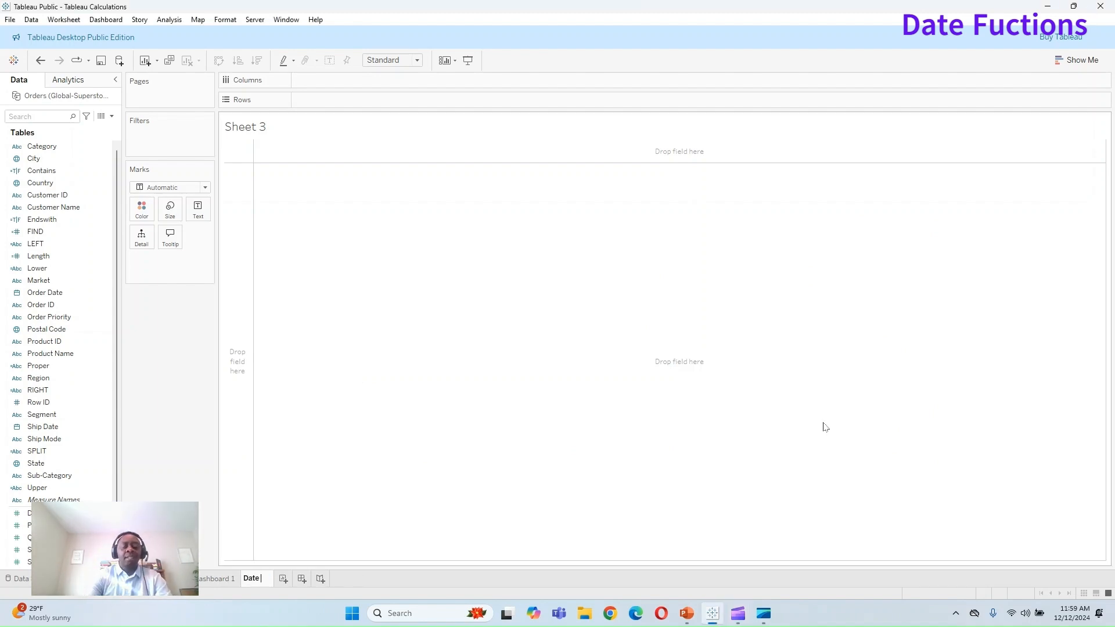
{"action": "type", "text": "Functions"}
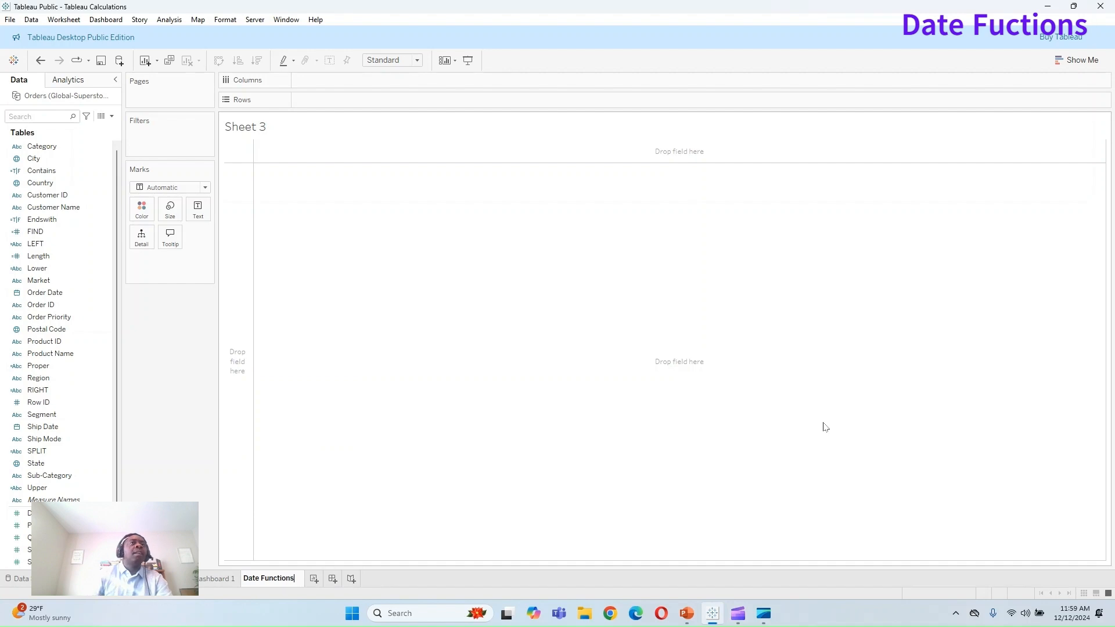
{"action": "key", "text": "Return"}
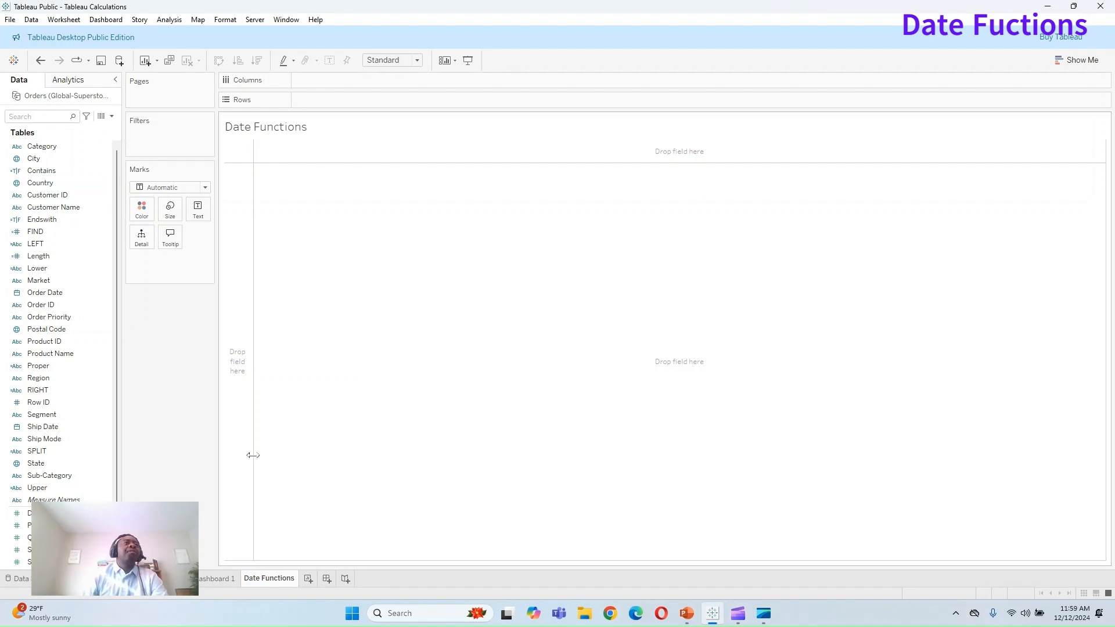
Step: Start a new calculated field and limit the function reference to Date functions
{"action": "left_click", "coordinate": [112, 117]}
{"action": "left_click", "coordinate": [94, 124]}
{"action": "left_click", "coordinate": [861, 206]}
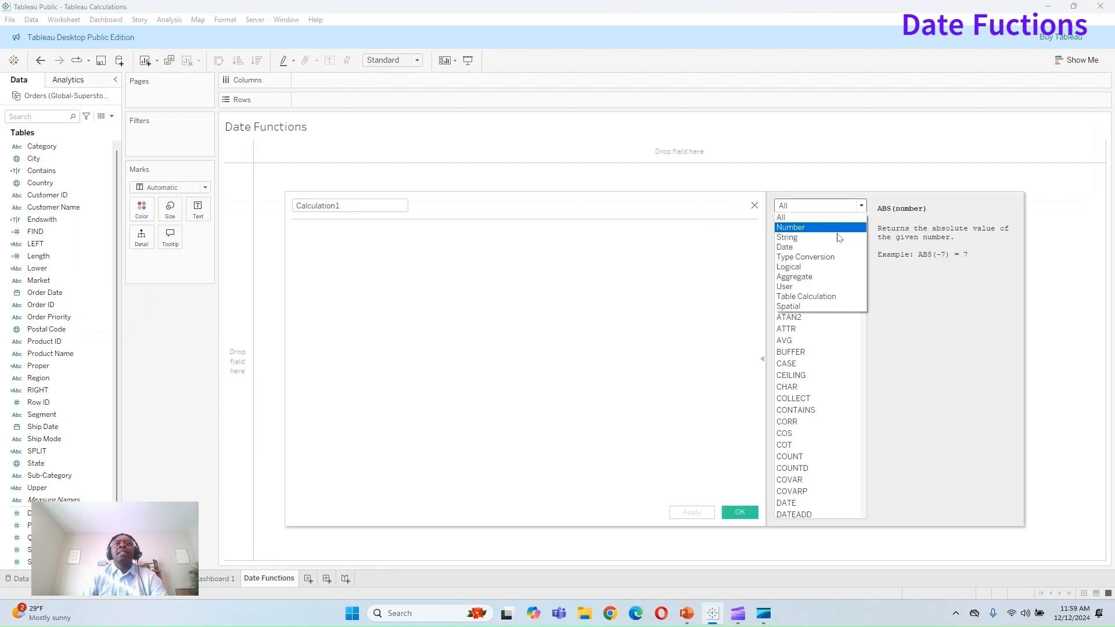
{"action": "left_click", "coordinate": [790, 233]}
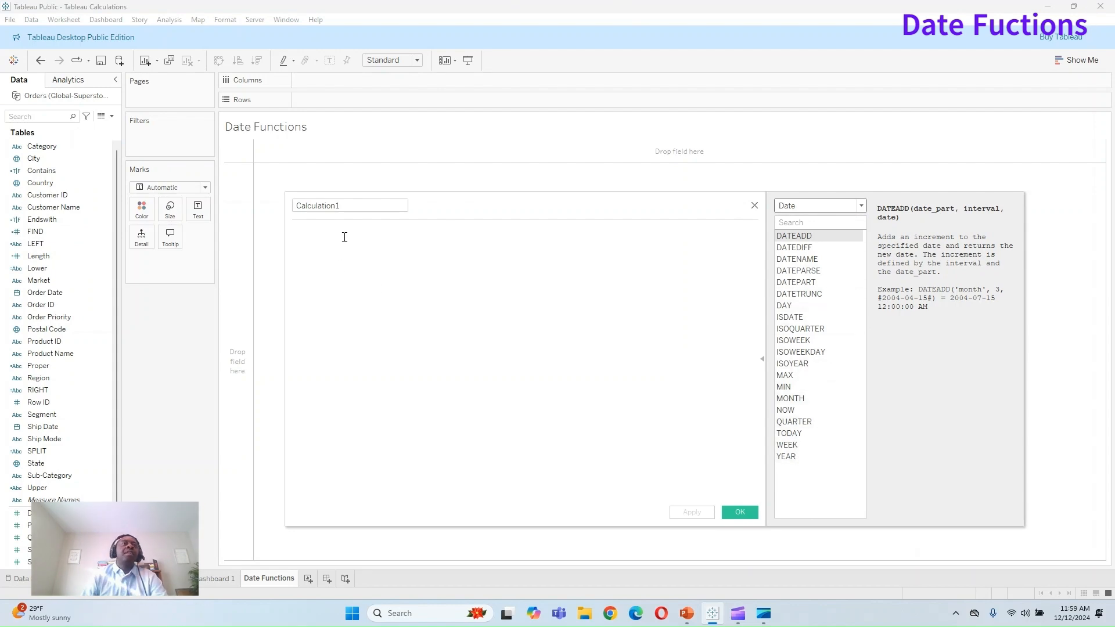
Step: Name the new calculated field Today and enter the formula TODAY()
{"action": "left_click", "coordinate": [348, 206]}
{"action": "type", "text": "Today"}
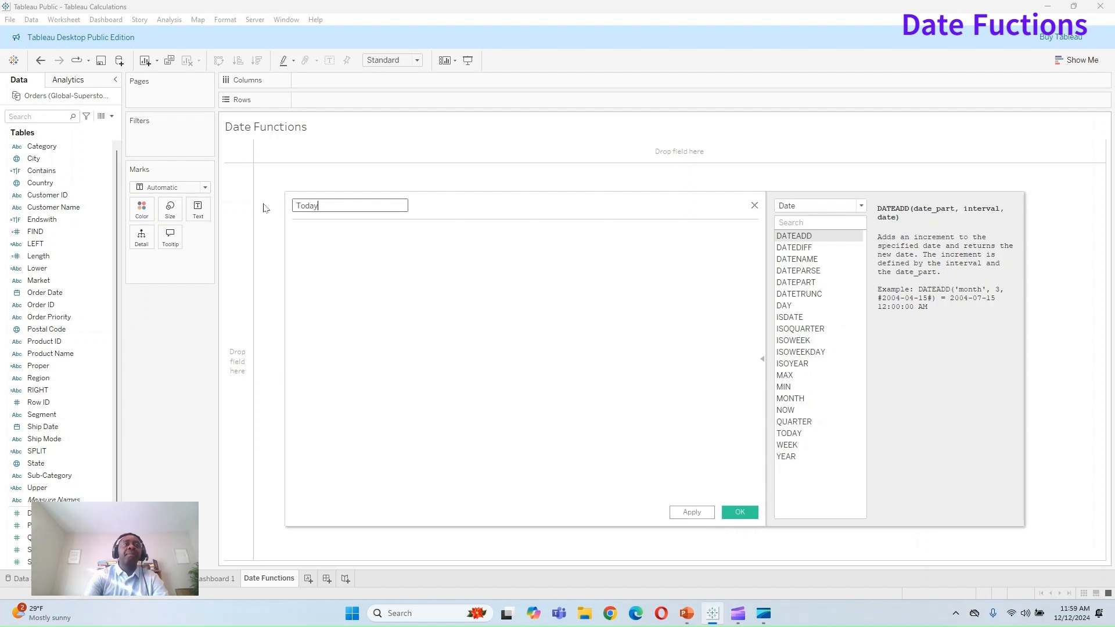
{"action": "key", "text": "Tab"}
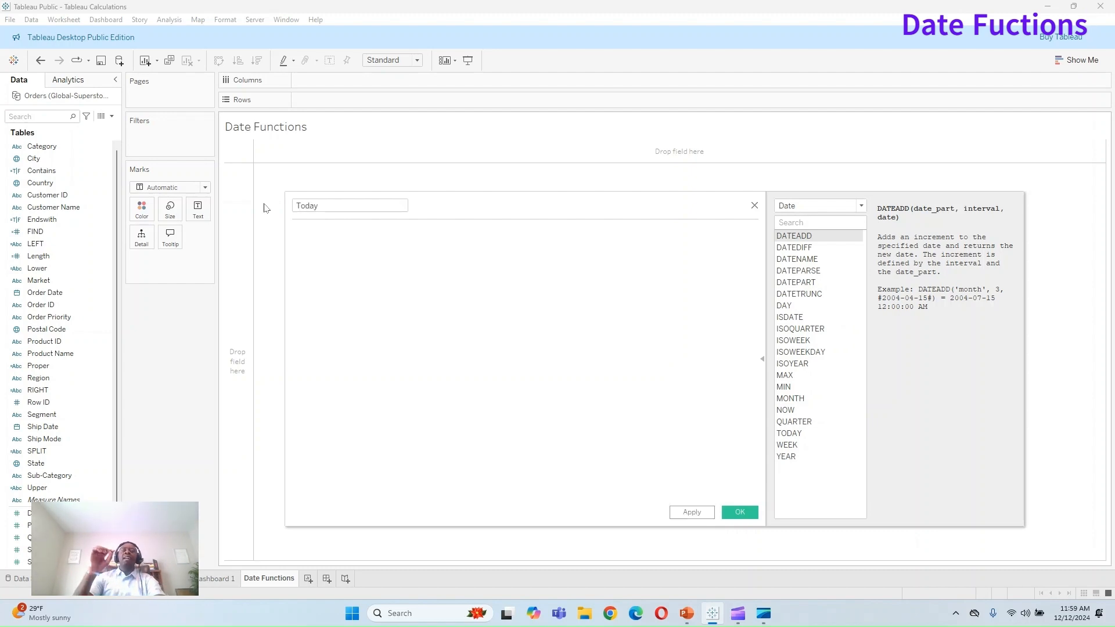
{"action": "type", "text": "To"}
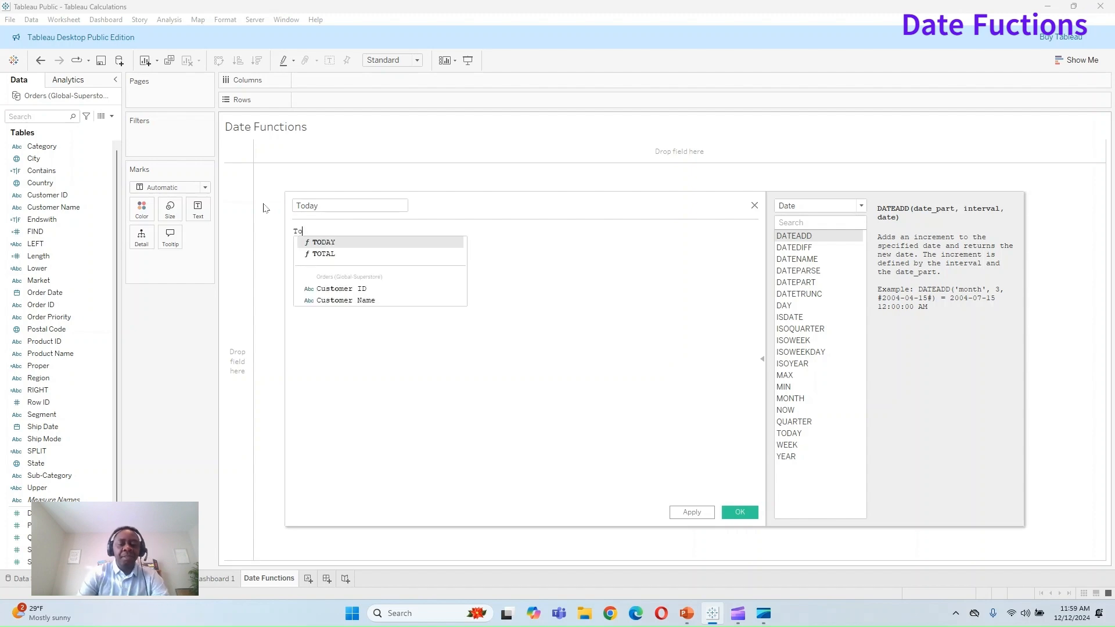
{"action": "type", "text": "da"}
{"action": "key", "text": "Return"}
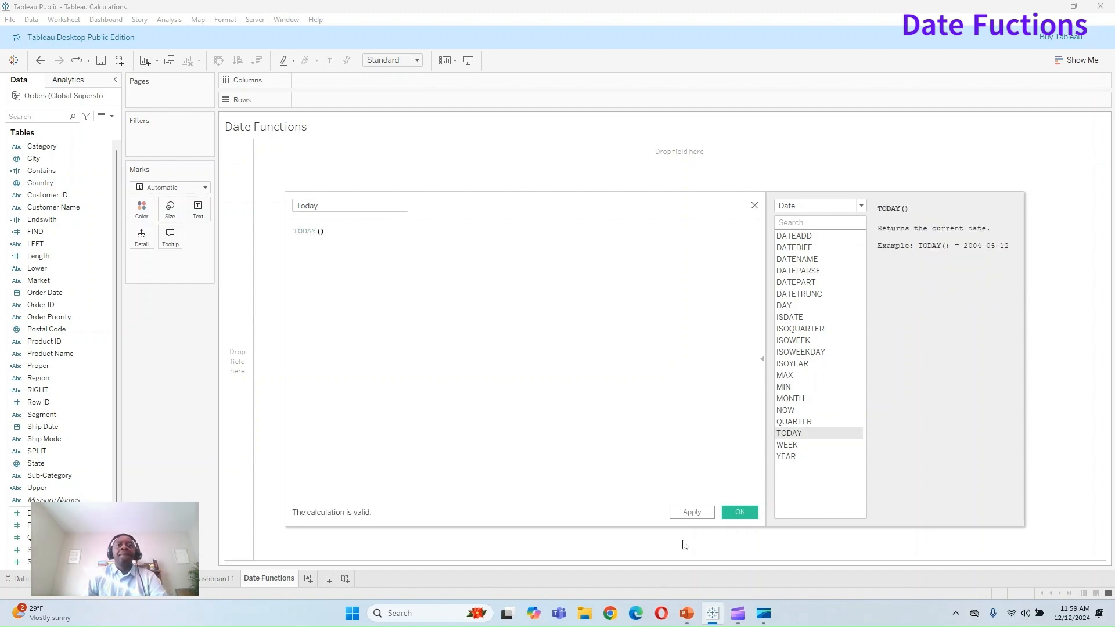
Step: Save the Today calculated field and place it as a text mark on the Date Functions worksheet
{"action": "left_click", "coordinate": [692, 511]}
{"action": "left_click", "coordinate": [740, 512]}
{"action": "left_click_drag", "start_coordinate": [20, 490], "coordinate": [46, 498]}
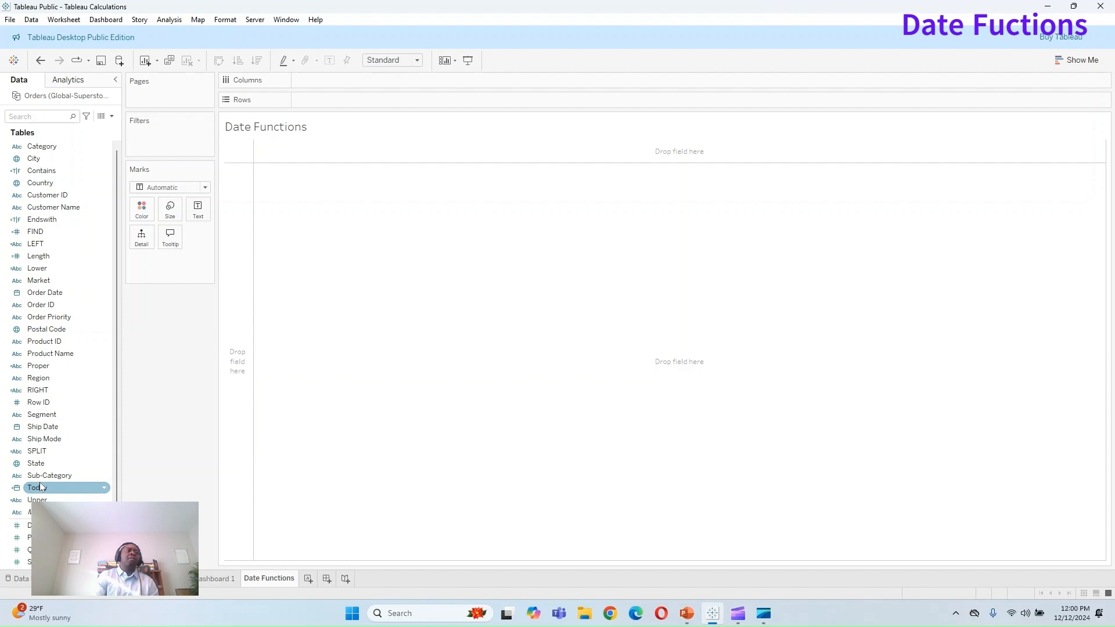
{"action": "left_click_drag", "start_coordinate": [42, 486], "coordinate": [200, 217]}
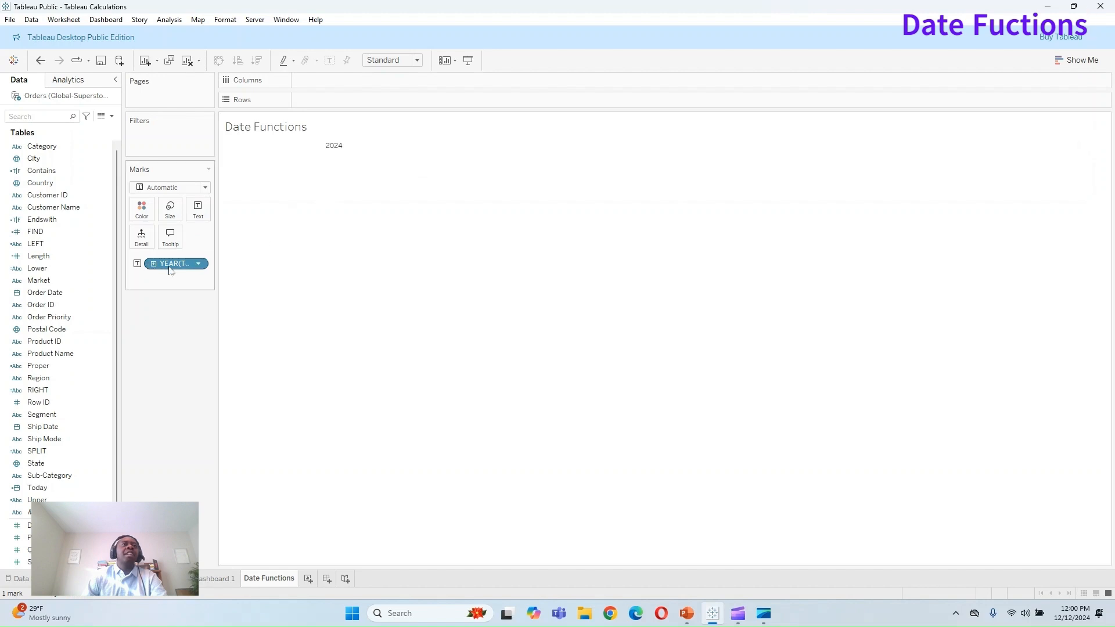
Step: Set a custom date detail of Month / Day / Year for the Today field on the Marks card
{"action": "left_click", "coordinate": [198, 264]}
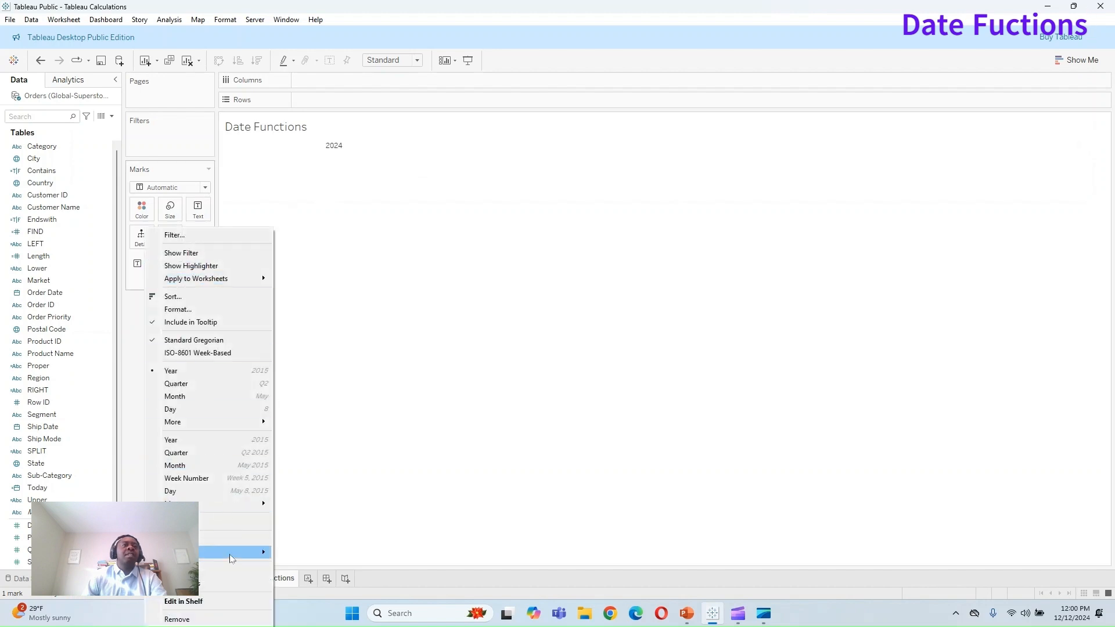
{"action": "mouse_move", "coordinate": [234, 551]}
{"action": "mouse_move", "coordinate": [244, 503]}
{"action": "left_click", "coordinate": [303, 506]}
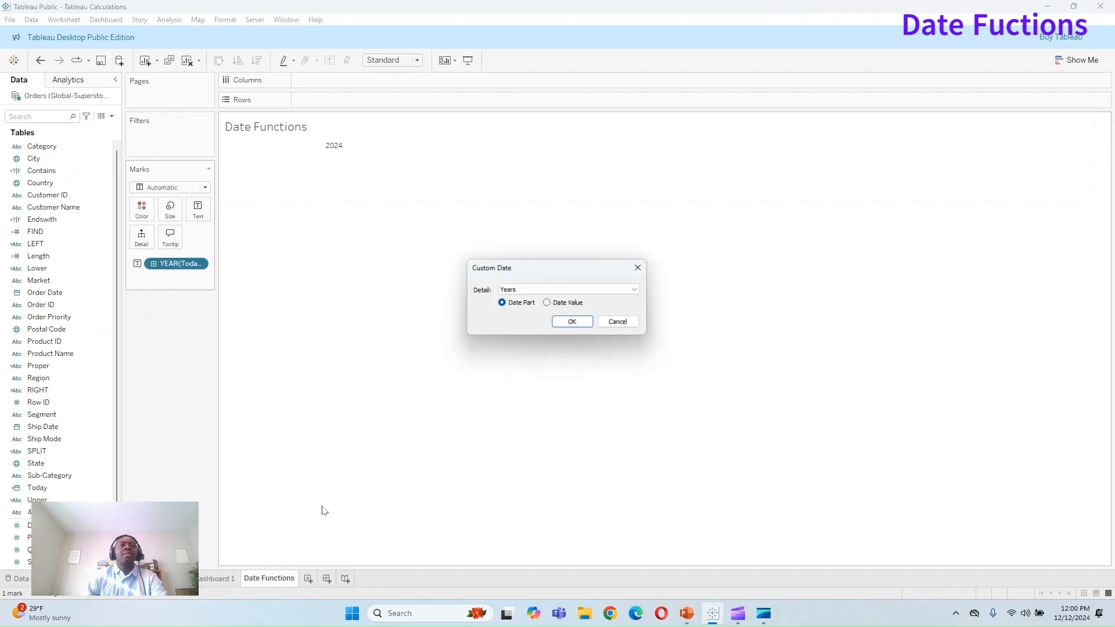
{"action": "left_click", "coordinate": [616, 290]}
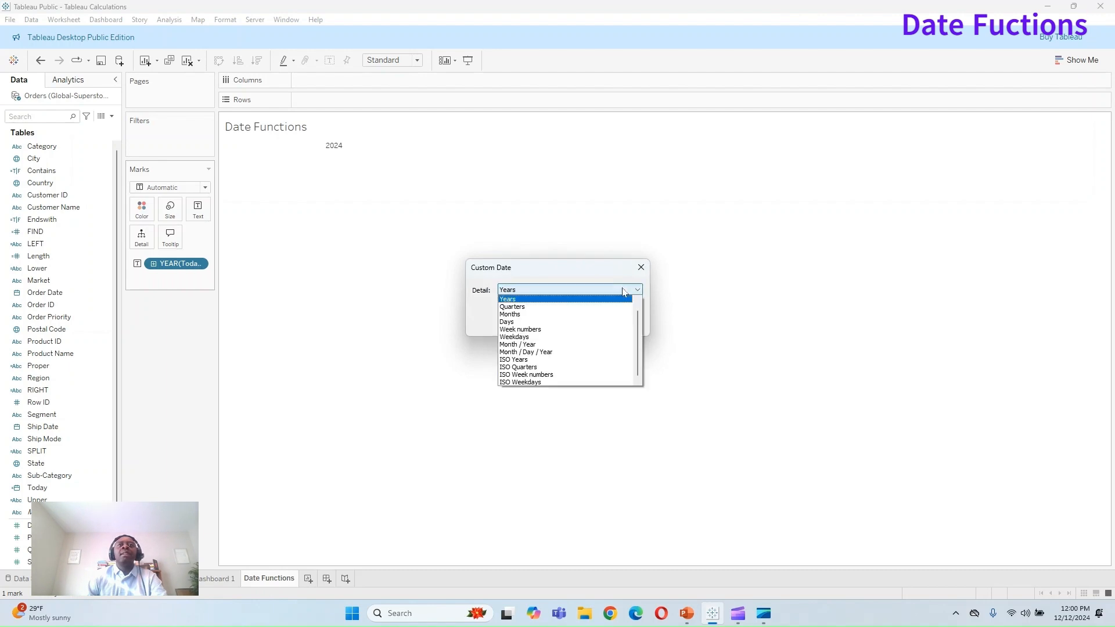
{"action": "left_click", "coordinate": [573, 356]}
{"action": "left_click", "coordinate": [573, 323]}
{"action": "mouse_move", "coordinate": [292, 146]}
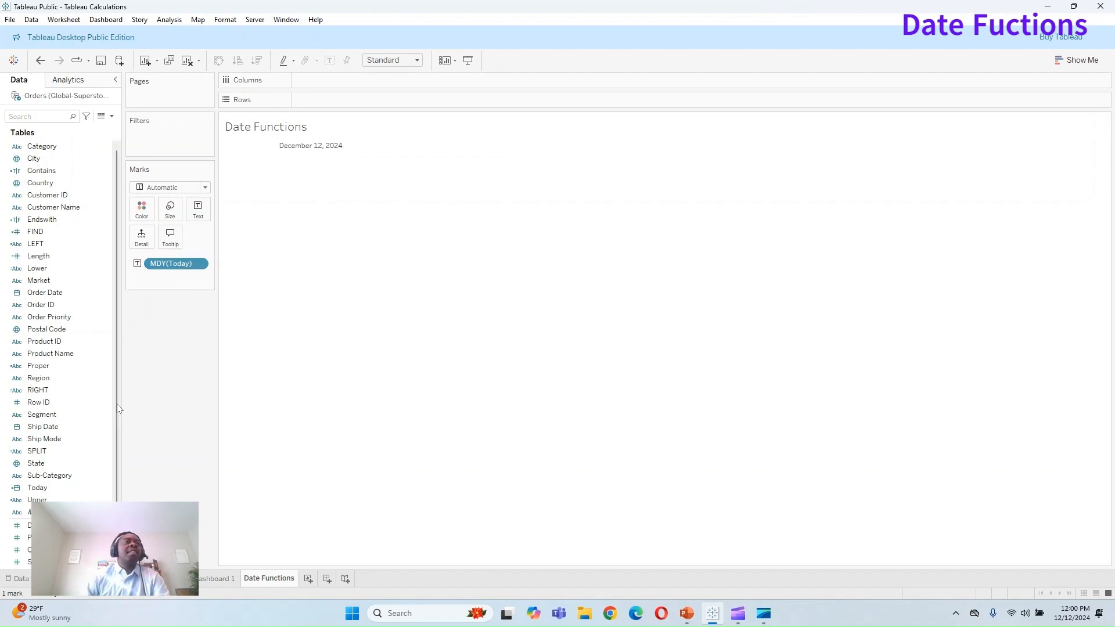
Step: Create and save a calculated field named Now with the formula NOW()
{"action": "left_click", "coordinate": [113, 117]}
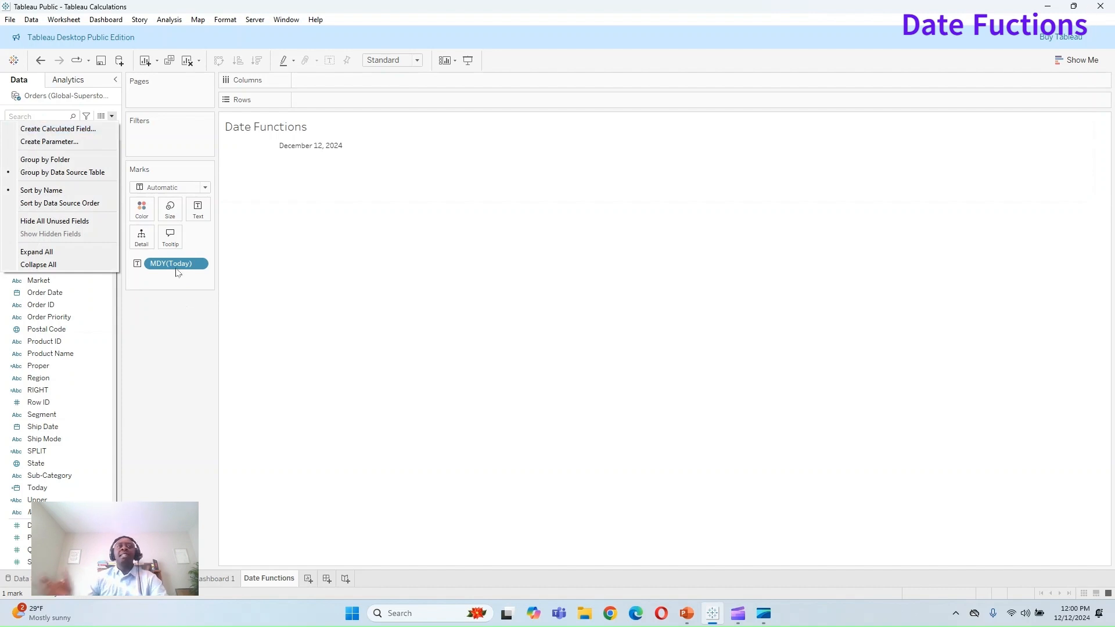
{"action": "left_click", "coordinate": [58, 129]}
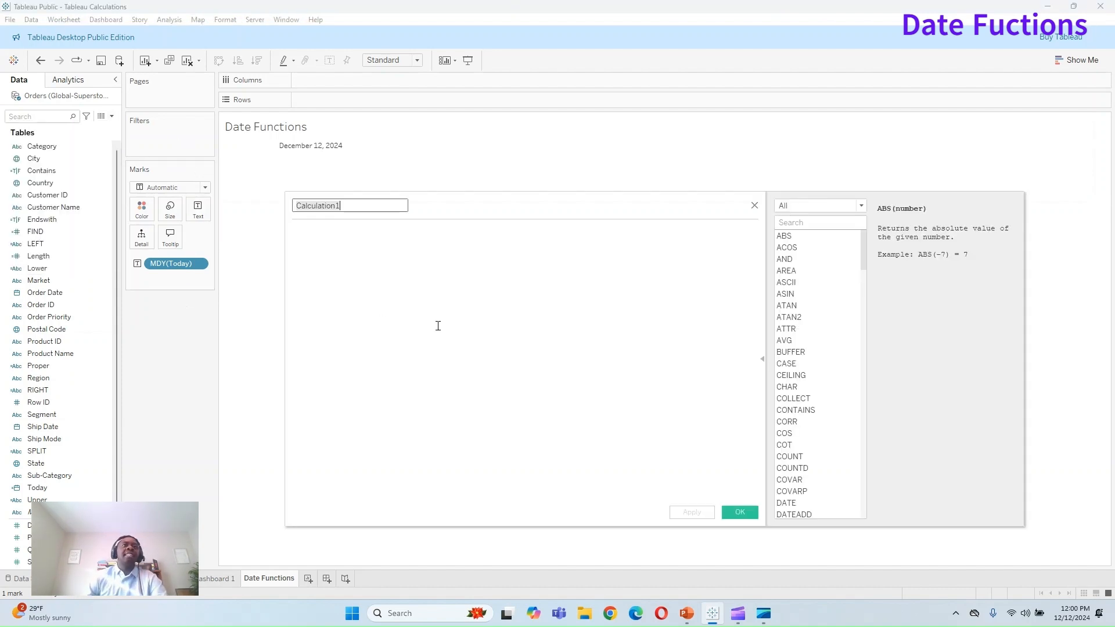
{"action": "key", "text": "BackSpace"}
{"action": "type", "text": "Now"}
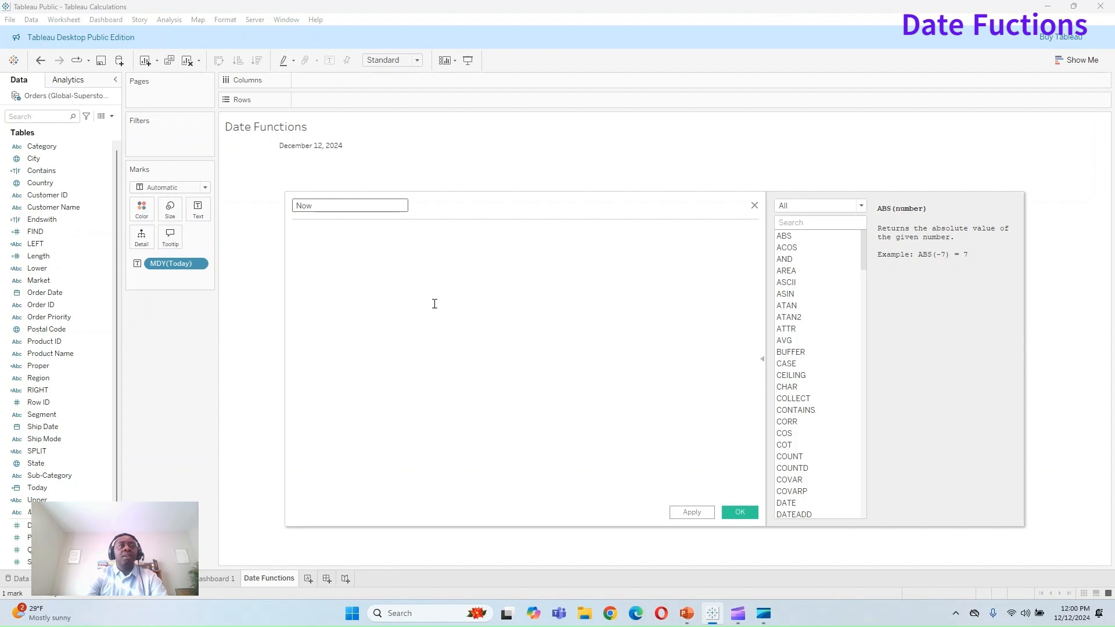
{"action": "left_click", "coordinate": [434, 304]}
{"action": "type", "text": "Now"}
{"action": "key", "text": "Return"}
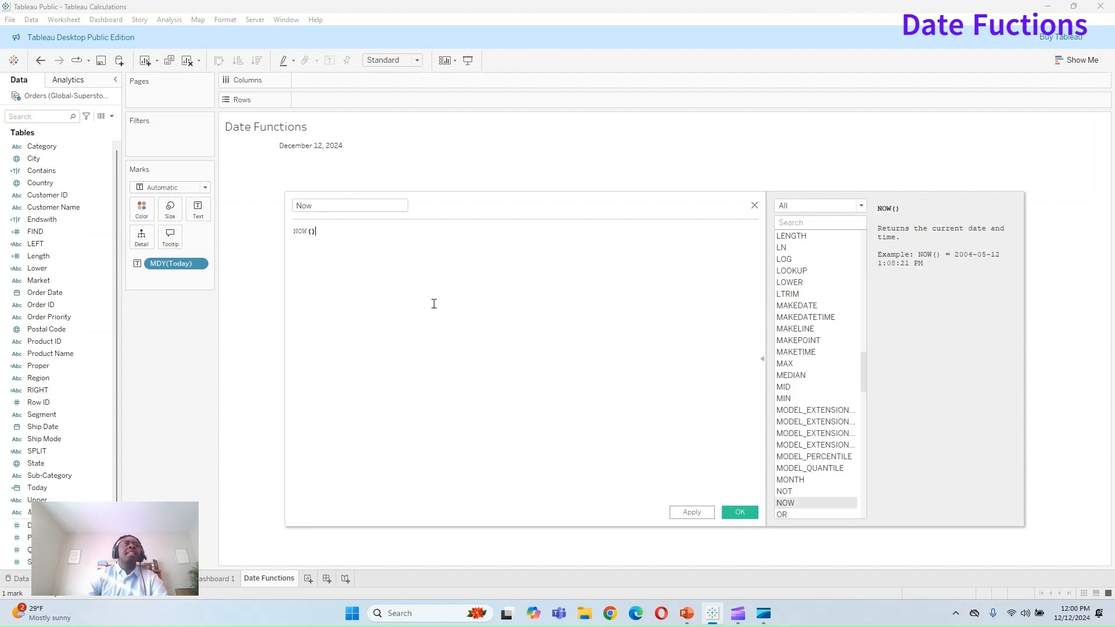
{"action": "left_click", "coordinate": [704, 513]}
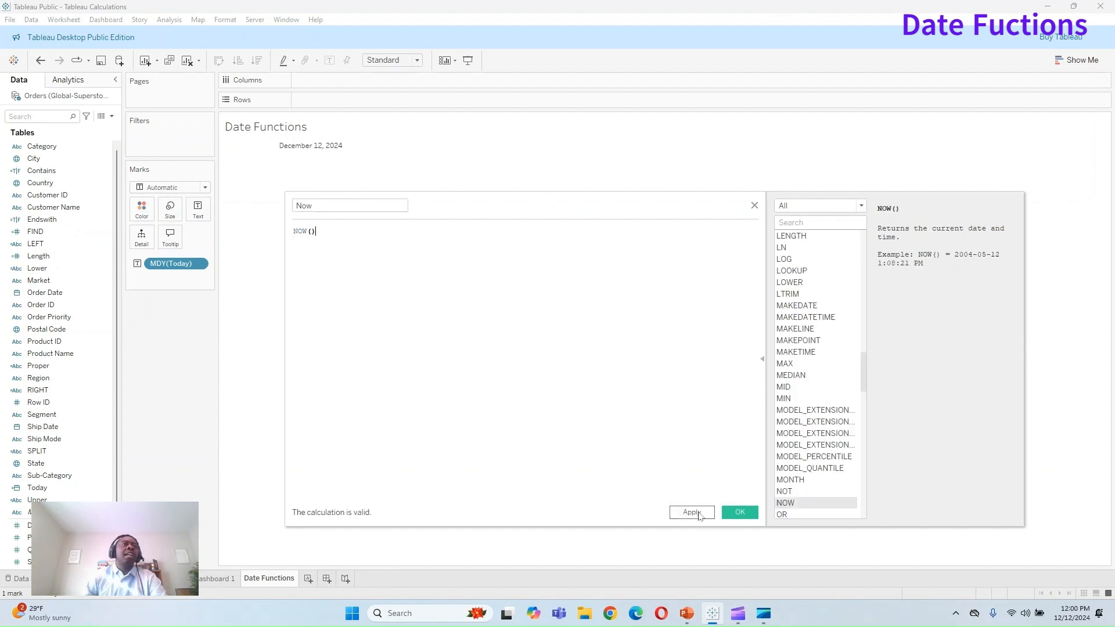
{"action": "left_click", "coordinate": [740, 512]}
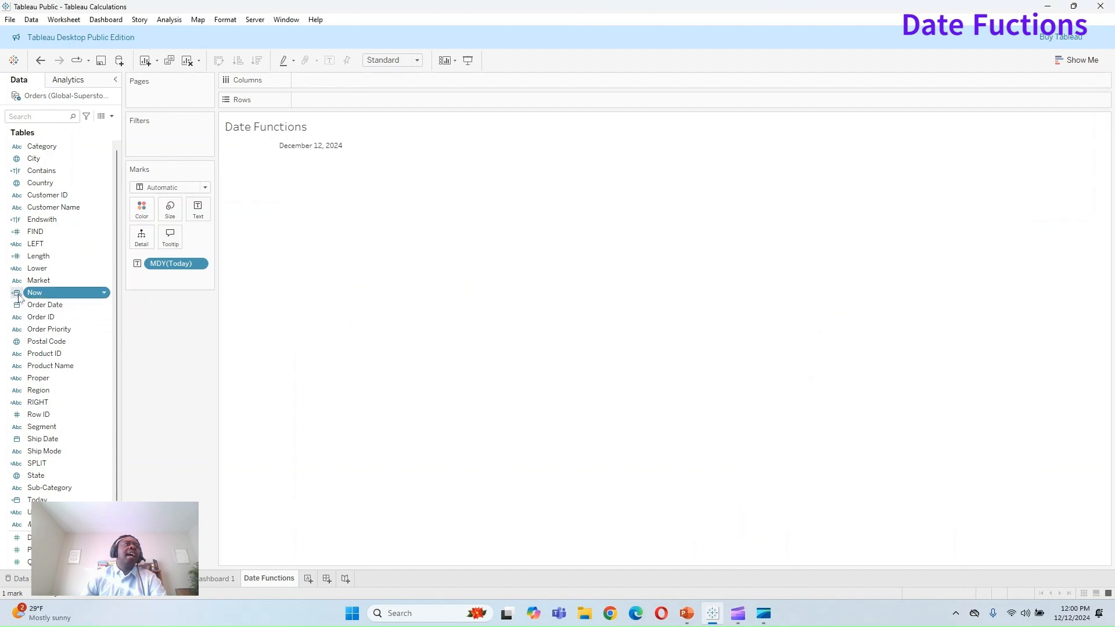
Step: Place the Now field as a text mark and set its custom date detail to Month / Day / Year
{"action": "left_click_drag", "start_coordinate": [36, 298], "coordinate": [198, 210]}
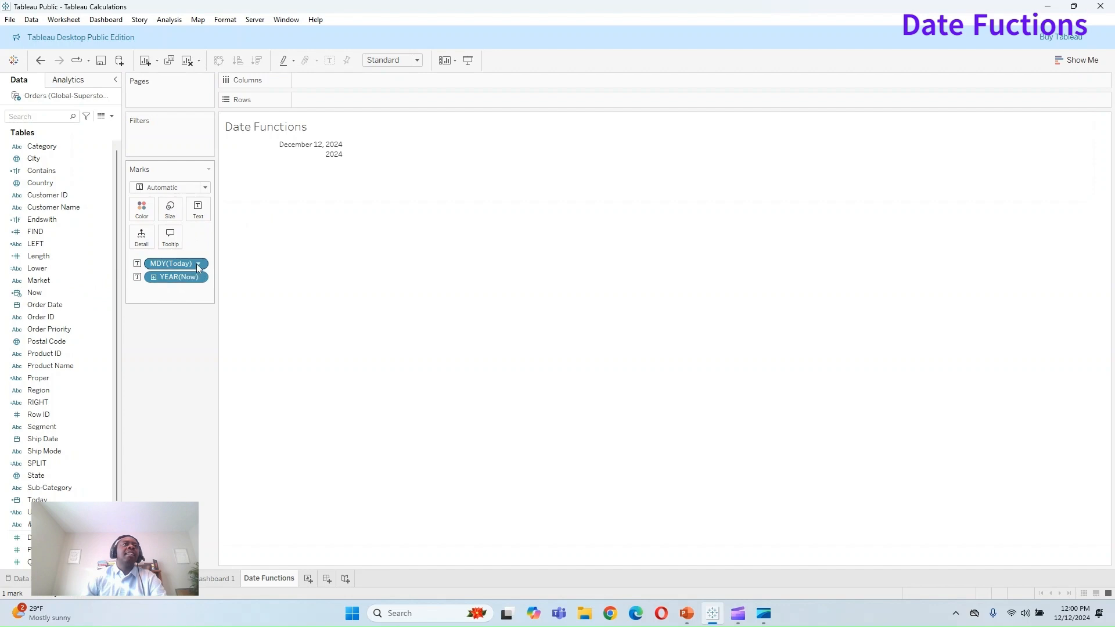
{"action": "left_click", "coordinate": [199, 278]}
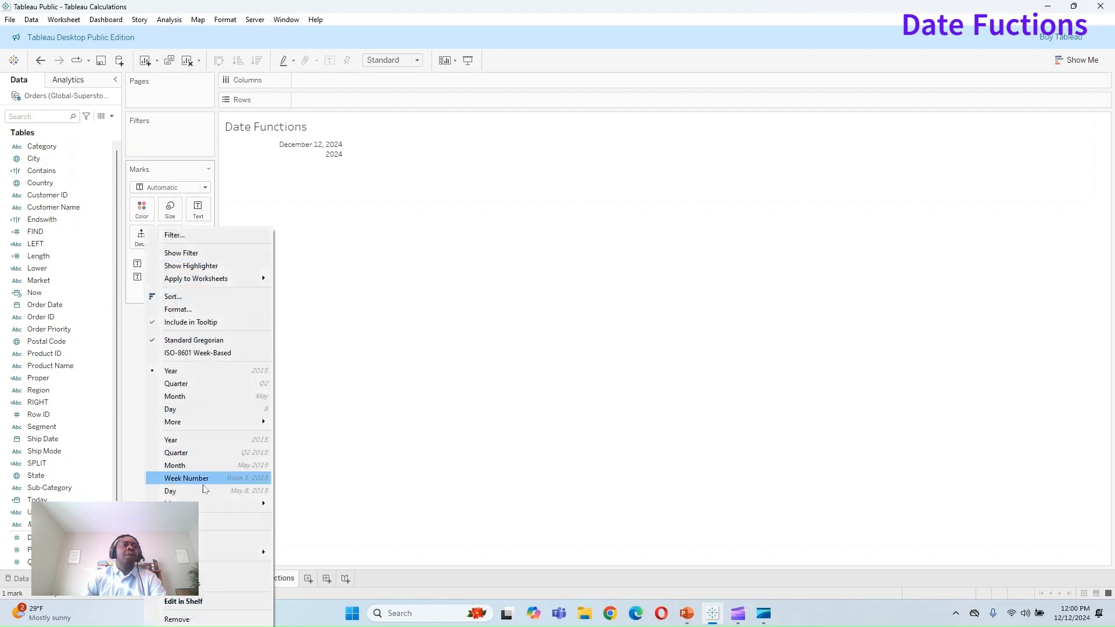
{"action": "mouse_move", "coordinate": [215, 505]}
{"action": "left_click", "coordinate": [302, 547]}
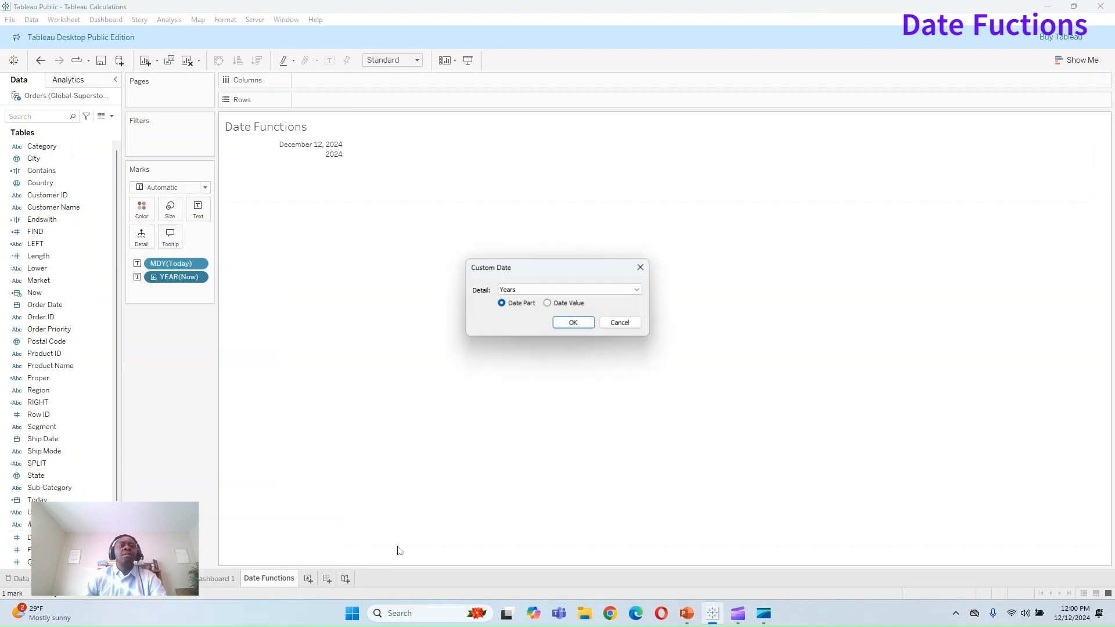
{"action": "left_click", "coordinate": [620, 289]}
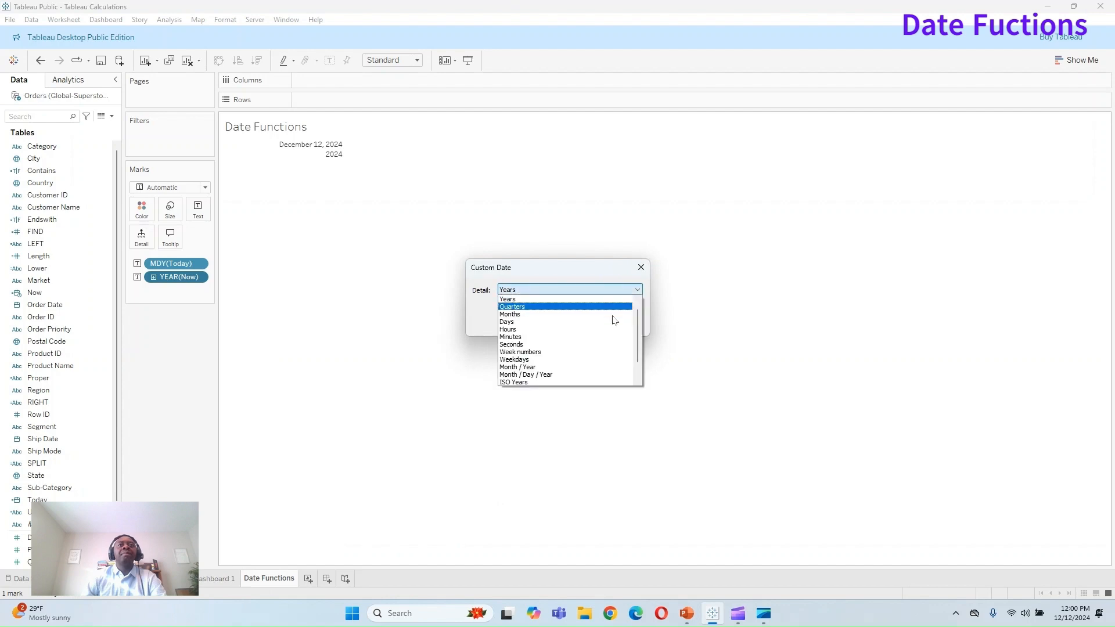
{"action": "left_click", "coordinate": [573, 375]}
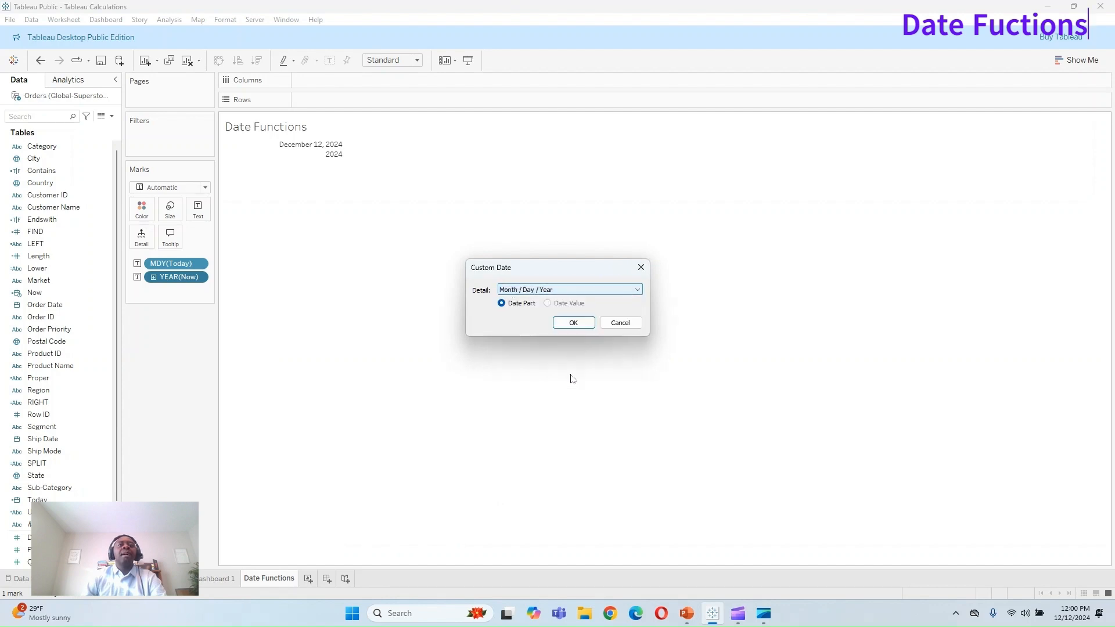
{"action": "left_click", "coordinate": [568, 325]}
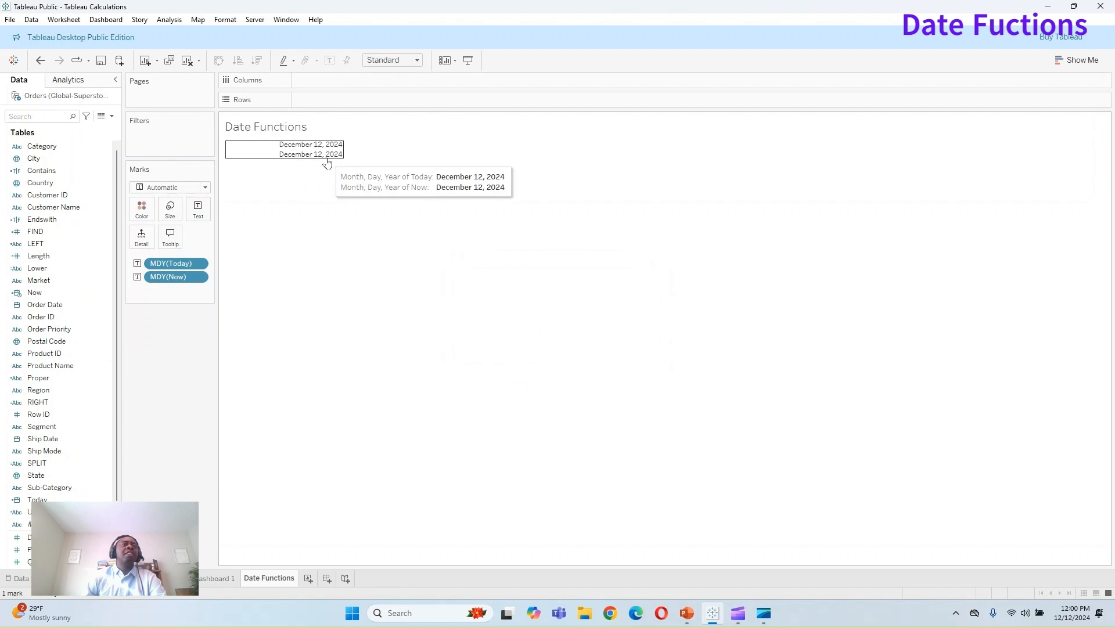
Step: Change the Now mark's date level to Hour and then to Minute
{"action": "left_click", "coordinate": [199, 278]}
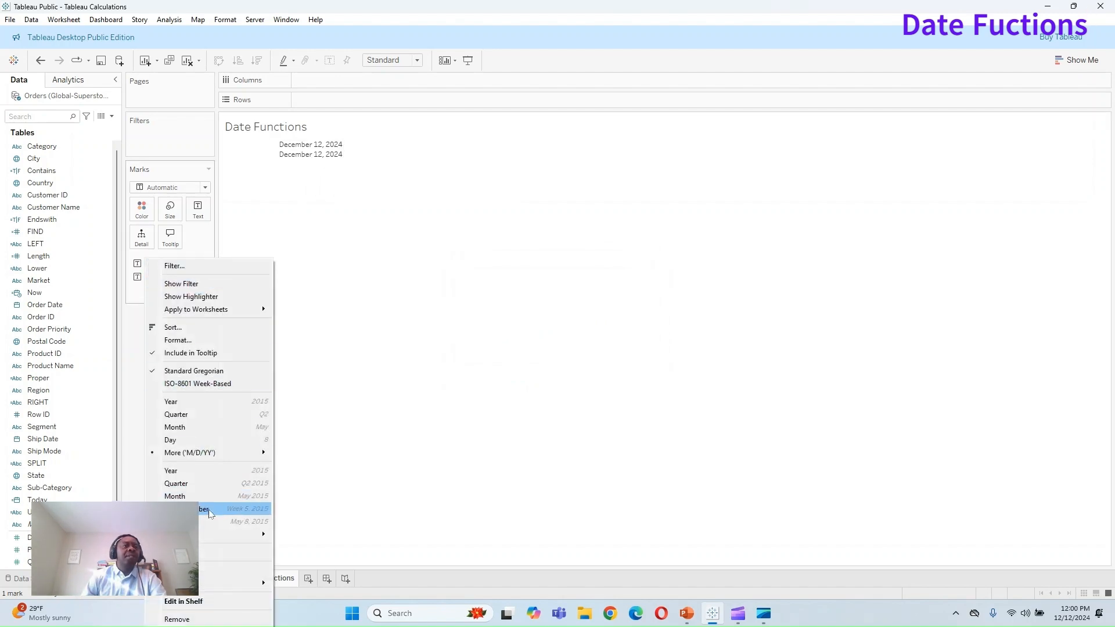
{"action": "mouse_move", "coordinate": [238, 536]}
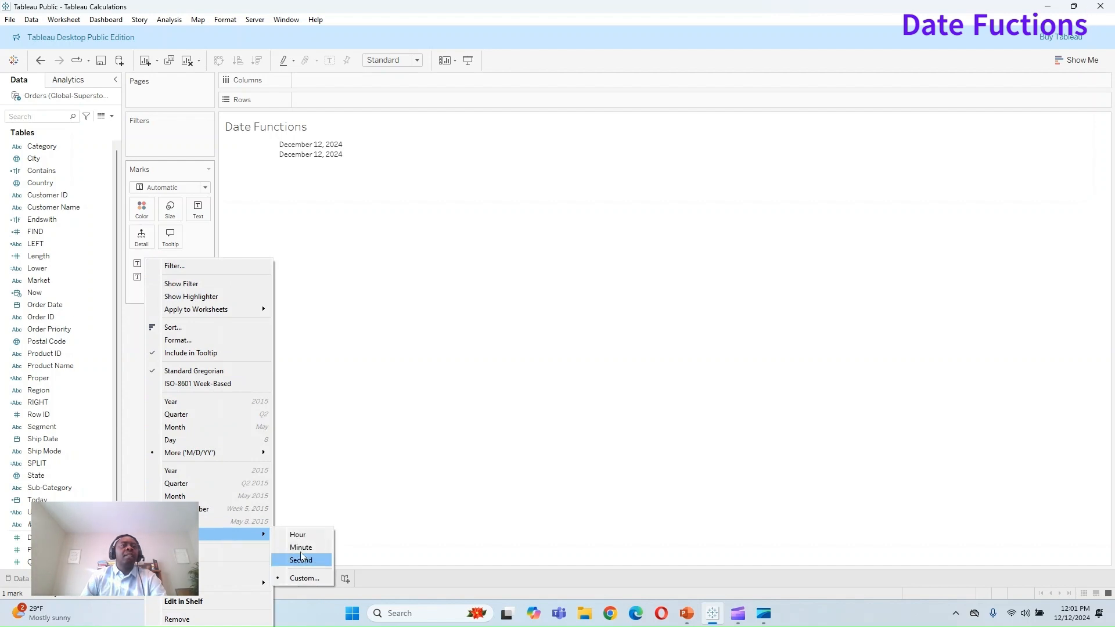
{"action": "left_click", "coordinate": [300, 535]}
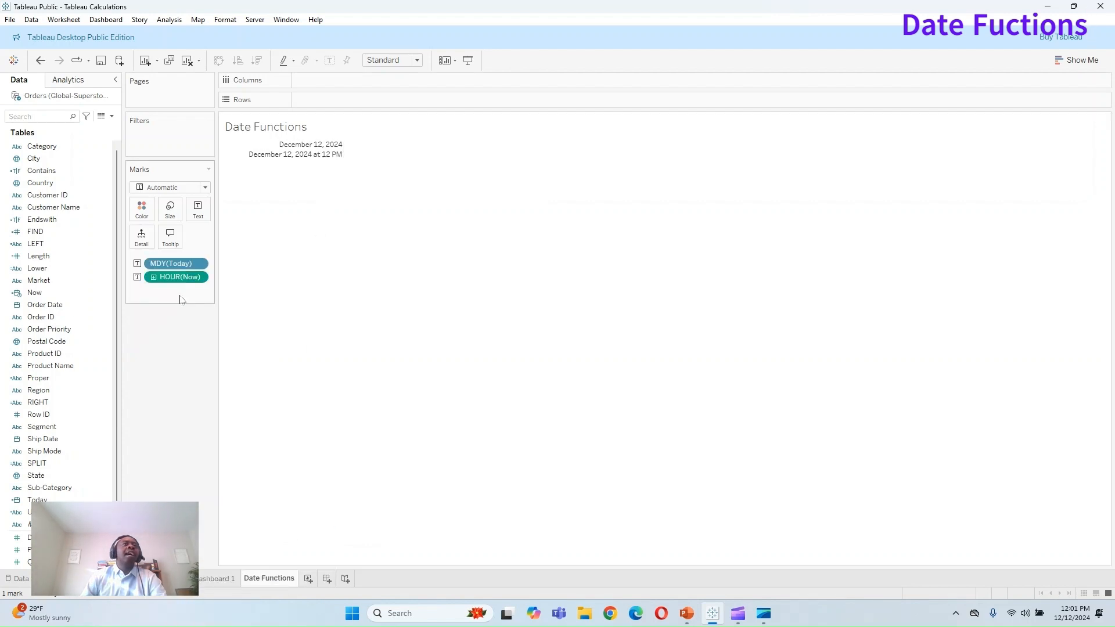
{"action": "left_click", "coordinate": [199, 277]}
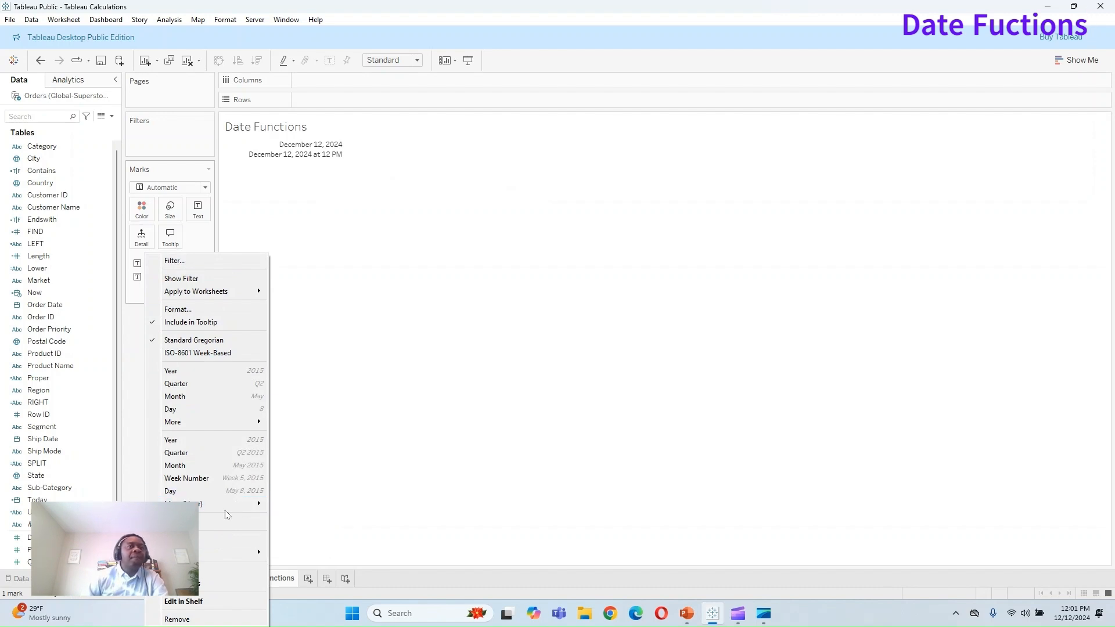
{"action": "left_click", "coordinate": [297, 518]}
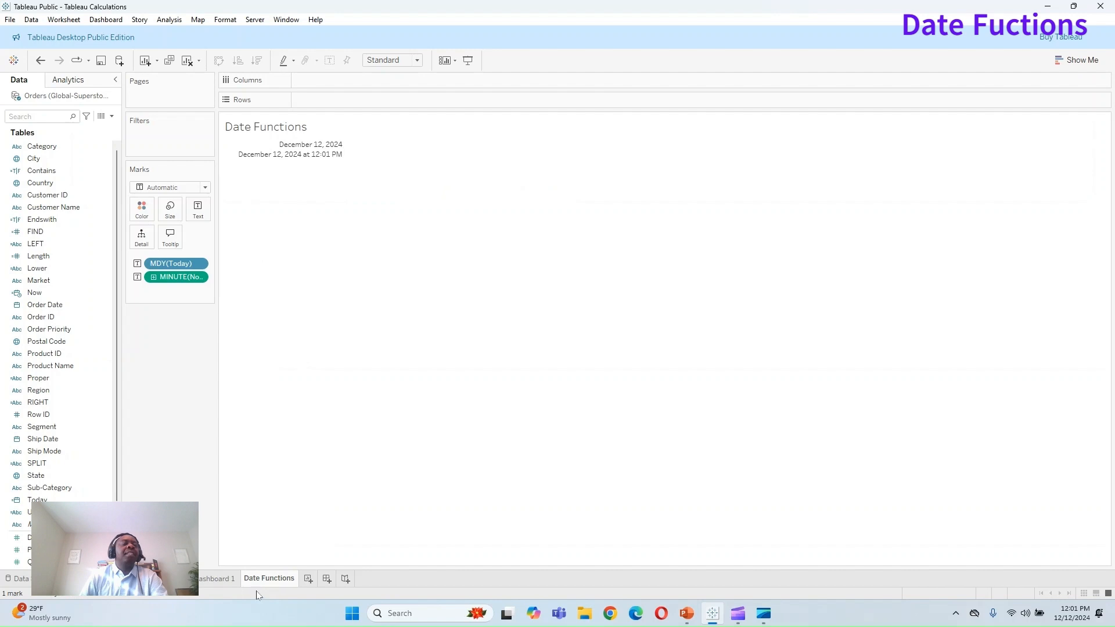
{"action": "left_click", "coordinate": [112, 117]}
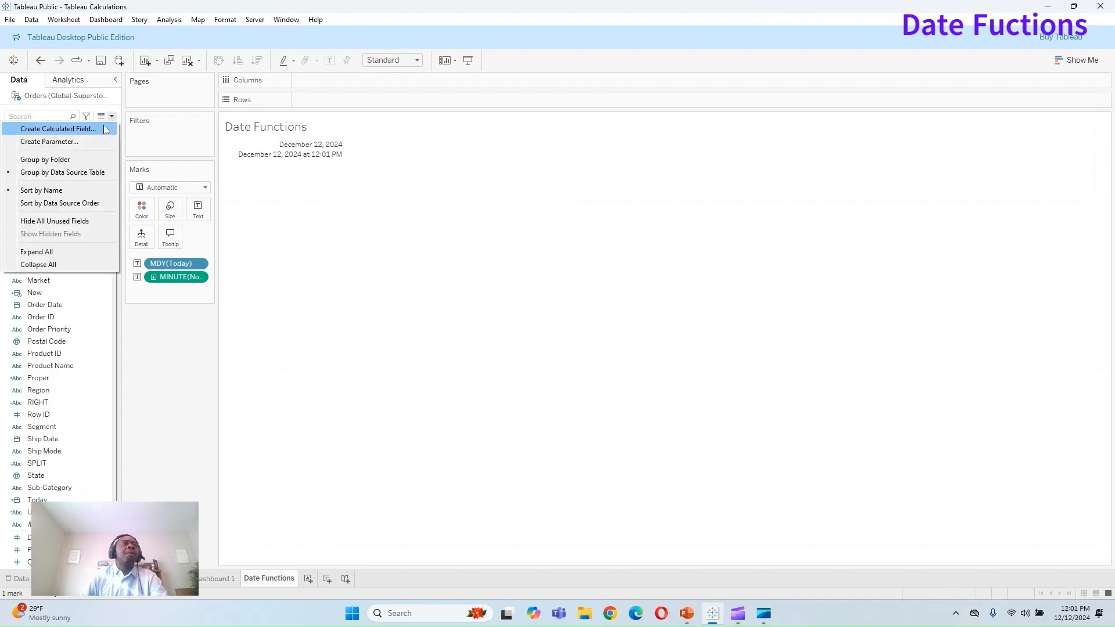
{"action": "left_click", "coordinate": [64, 128]}
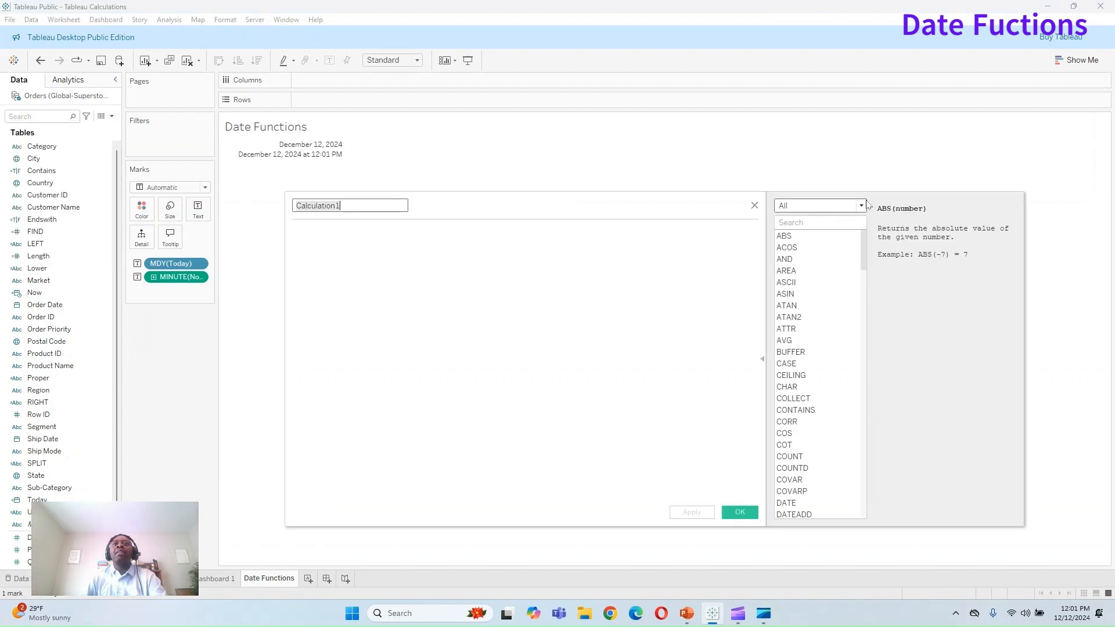
{"action": "left_click", "coordinate": [822, 206]}
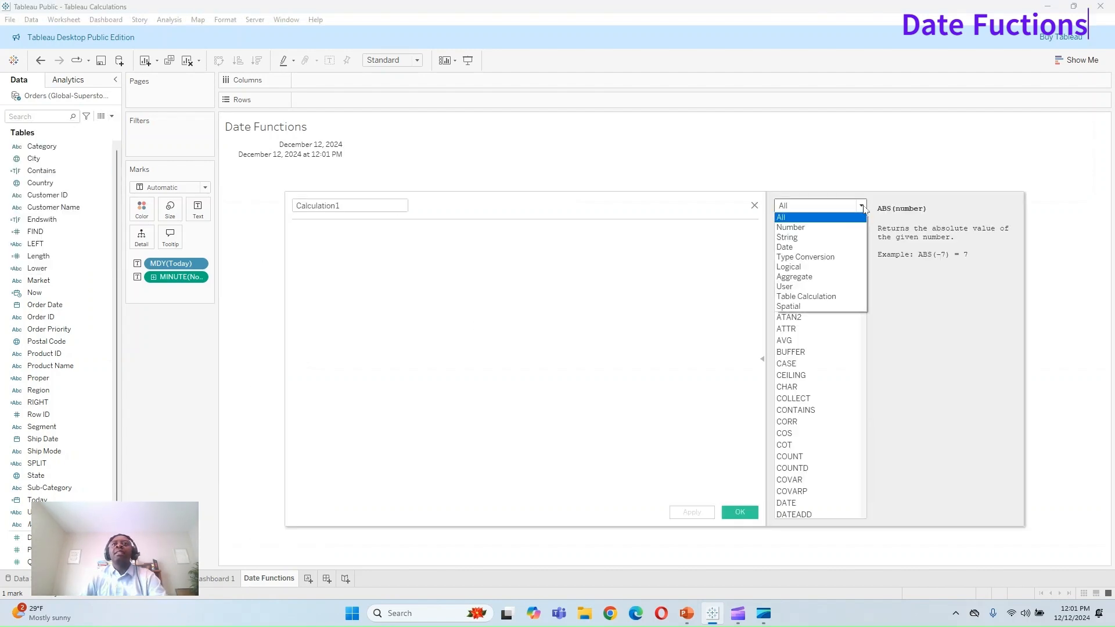
{"action": "left_click", "coordinate": [830, 247]}
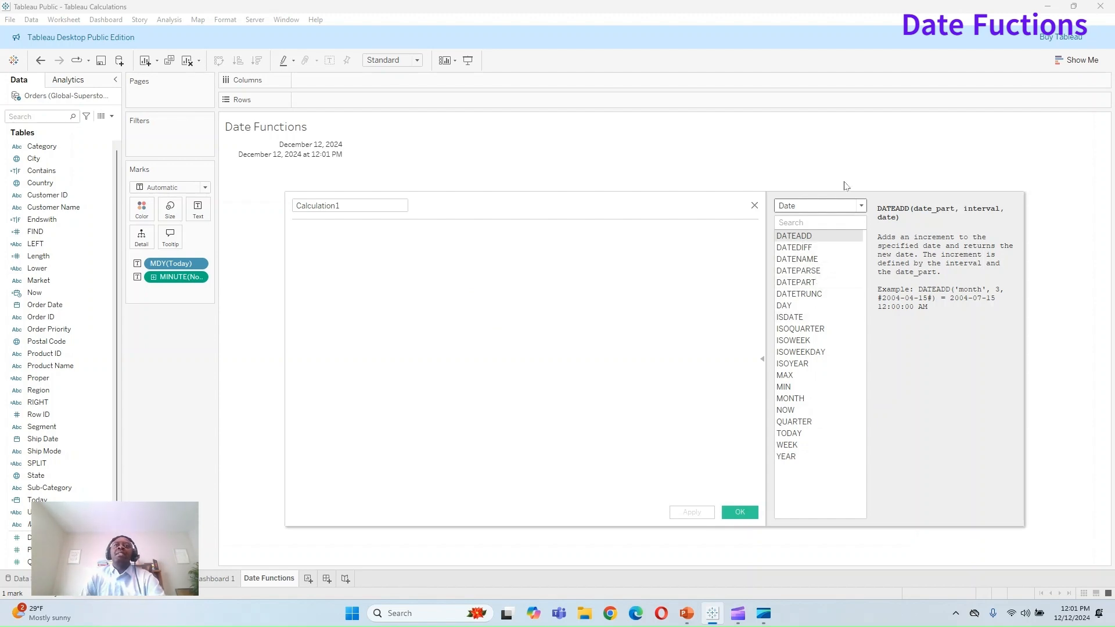
{"action": "left_click", "coordinate": [754, 206]}
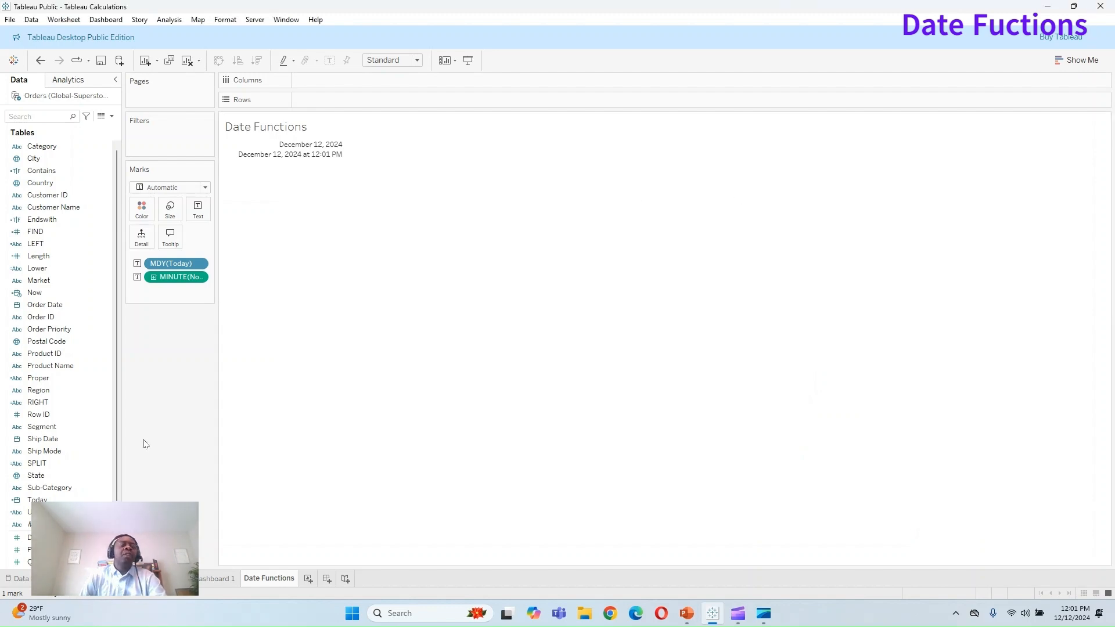
Step: Switch to Sheet 2 and enlarge the cells of its Order ID and Order Date table
{"action": "left_click", "coordinate": [165, 579]}
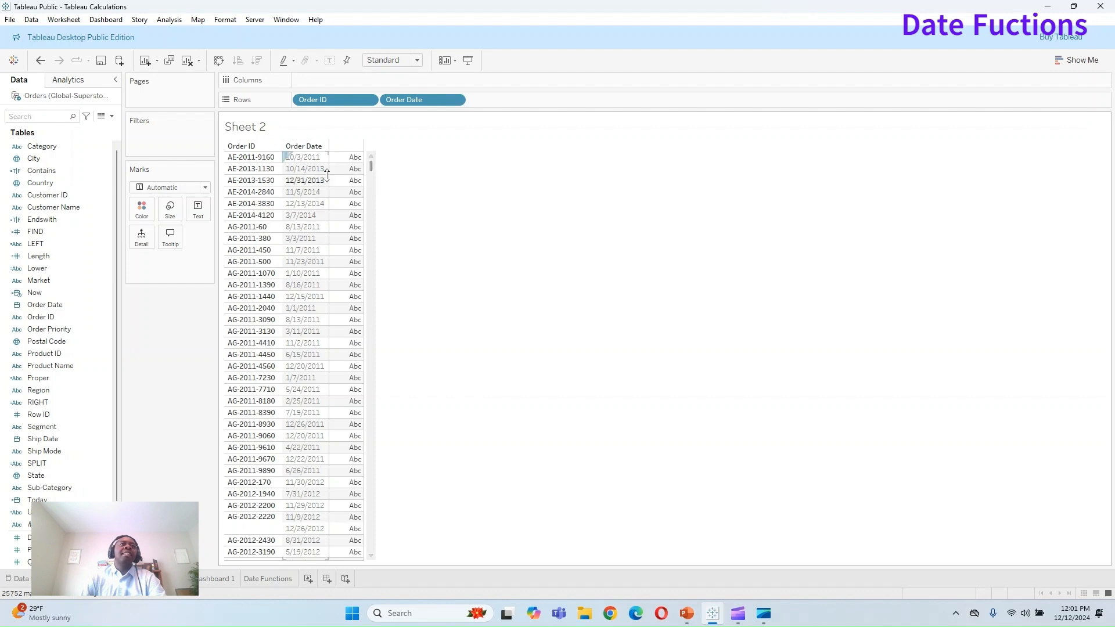
{"action": "left_click_drag", "start_coordinate": [247, 163], "coordinate": [399, 184]}
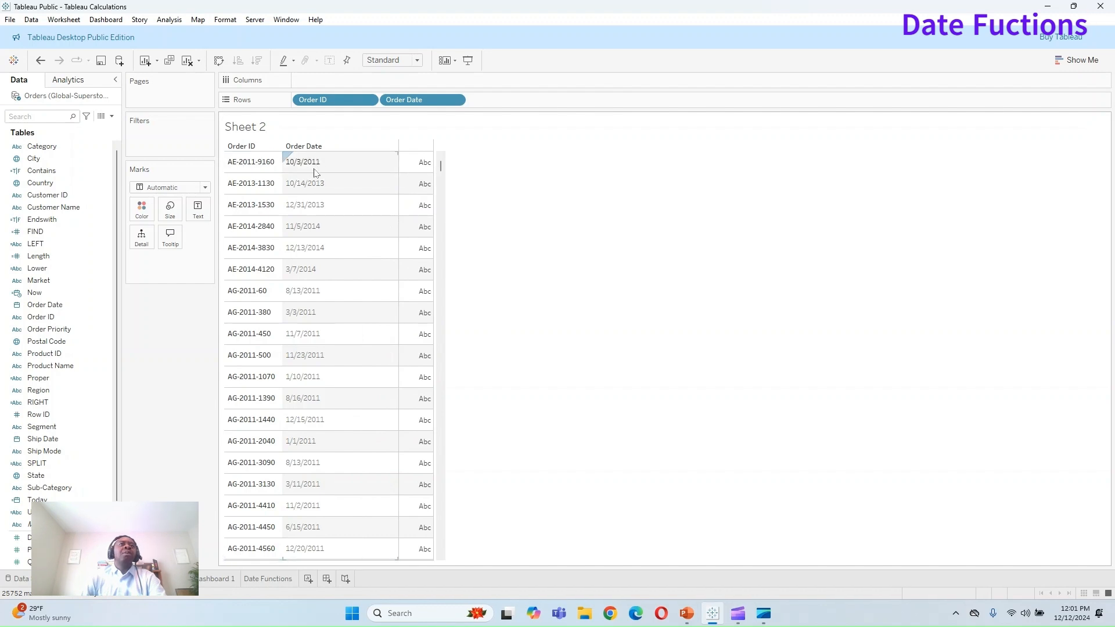
Step: Start a new calculated field on Sheet 2 and limit the function reference to Date functions
{"action": "left_click", "coordinate": [111, 116]}
{"action": "left_click", "coordinate": [86, 129]}
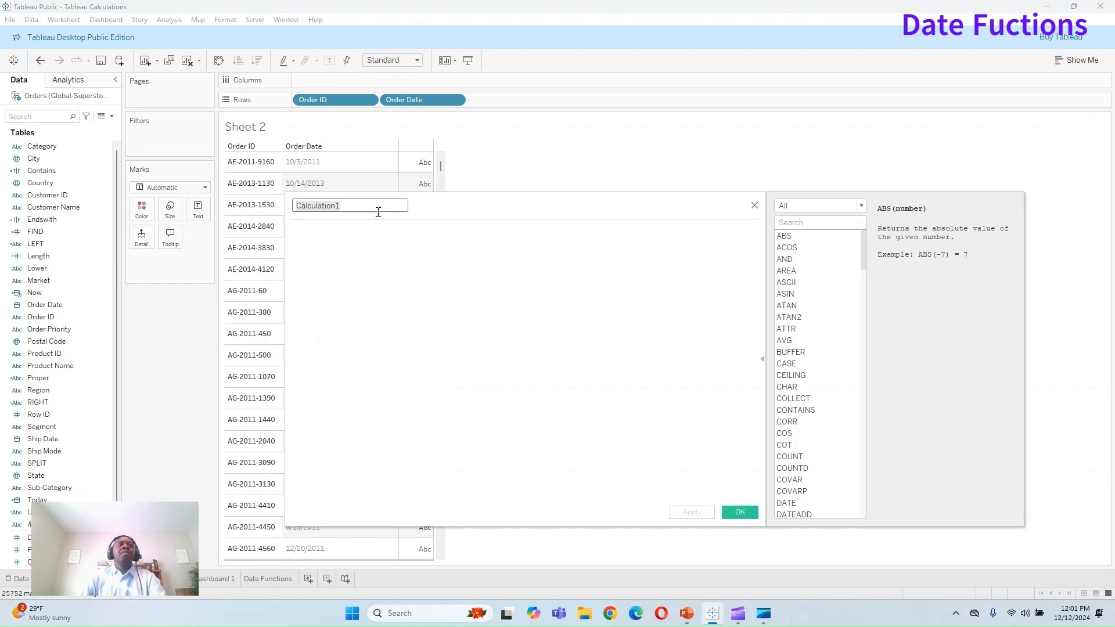
{"action": "left_click", "coordinate": [860, 206]}
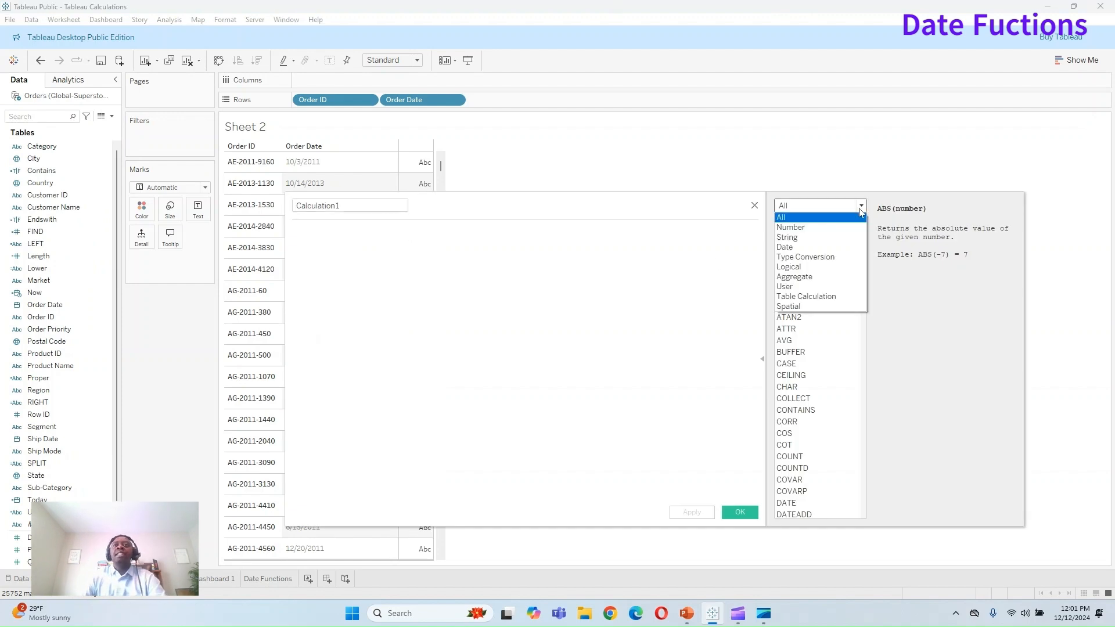
{"action": "left_click", "coordinate": [793, 240]}
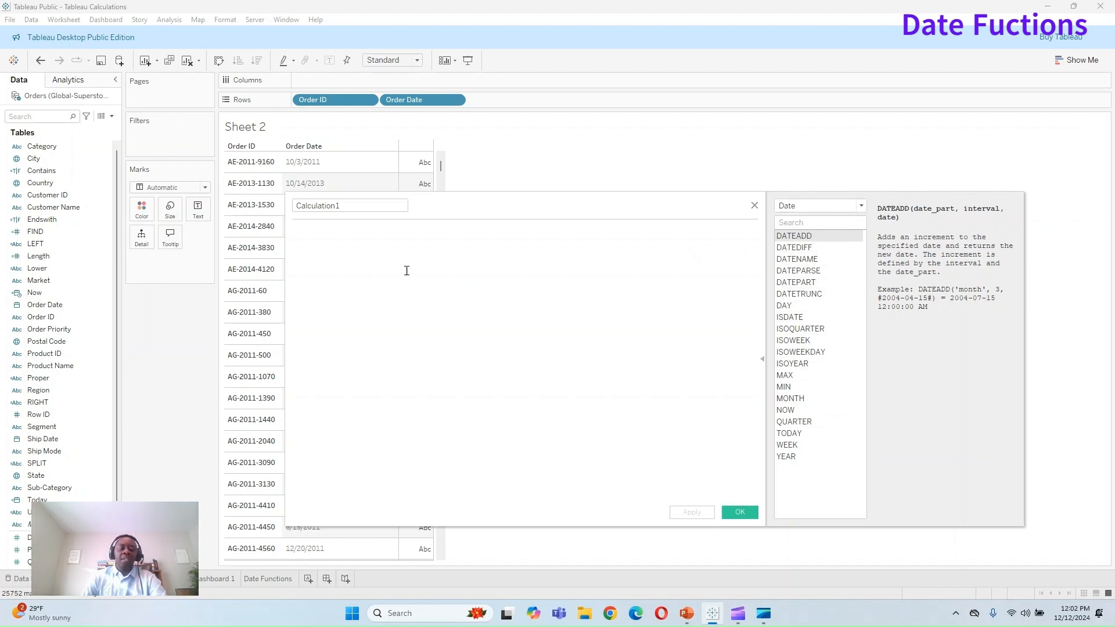
Step: Enter the calculated field's formula as DATEADD('month', 3, [Order Date])
{"action": "type", "text": "date"}
{"action": "key", "text": "Return"}
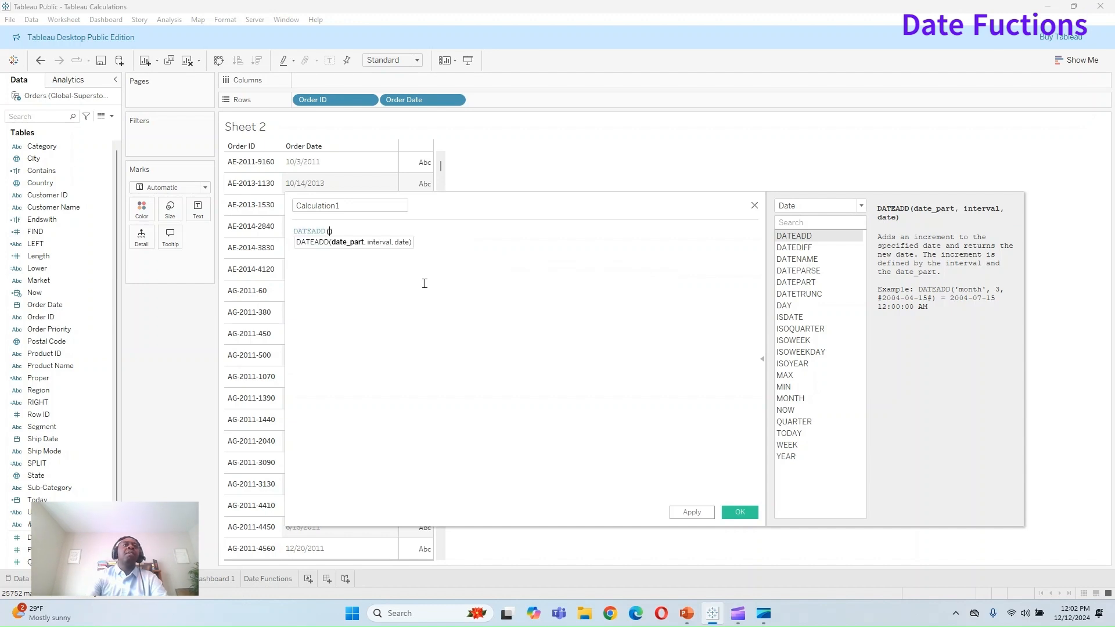
{"action": "type", "text": "Or"}
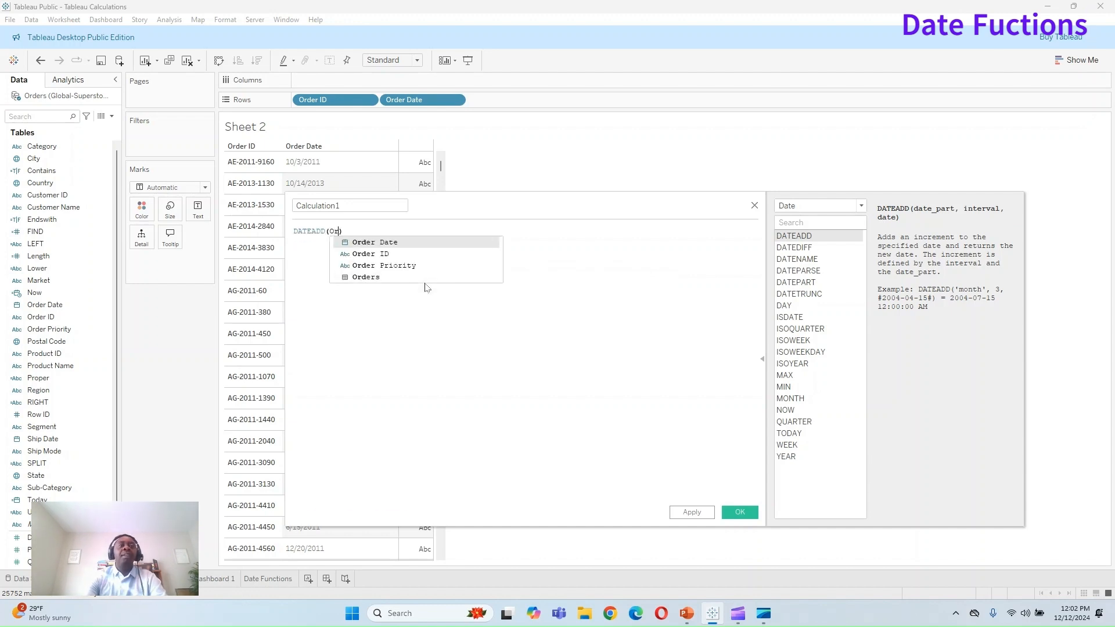
{"action": "type", "text": "der"}
{"action": "key", "text": "Return"}
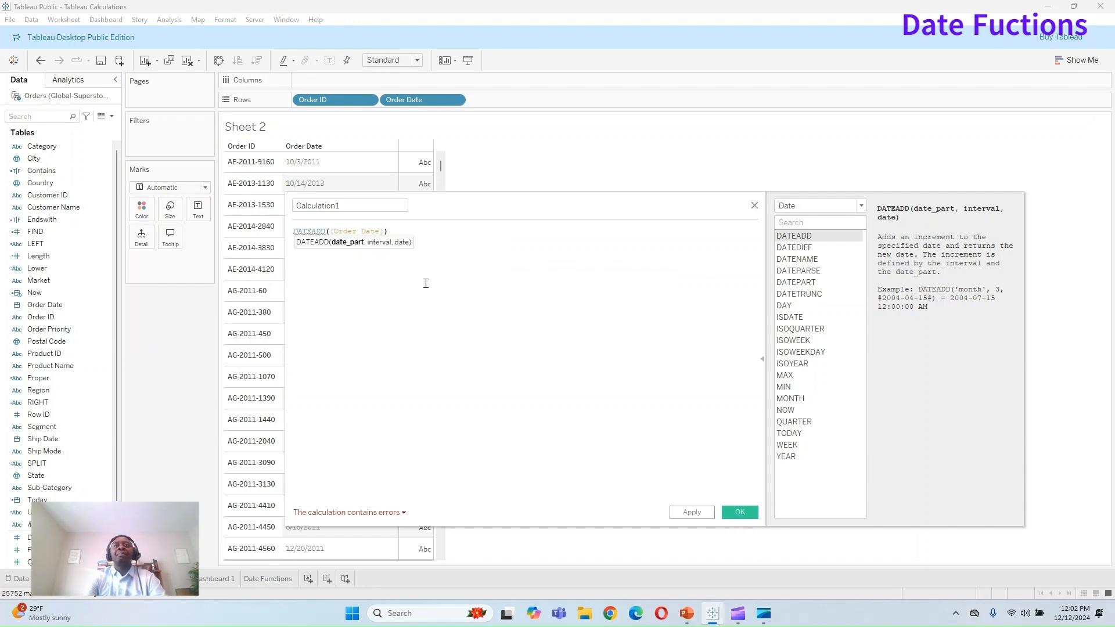
{"action": "key", "text": "Left"}
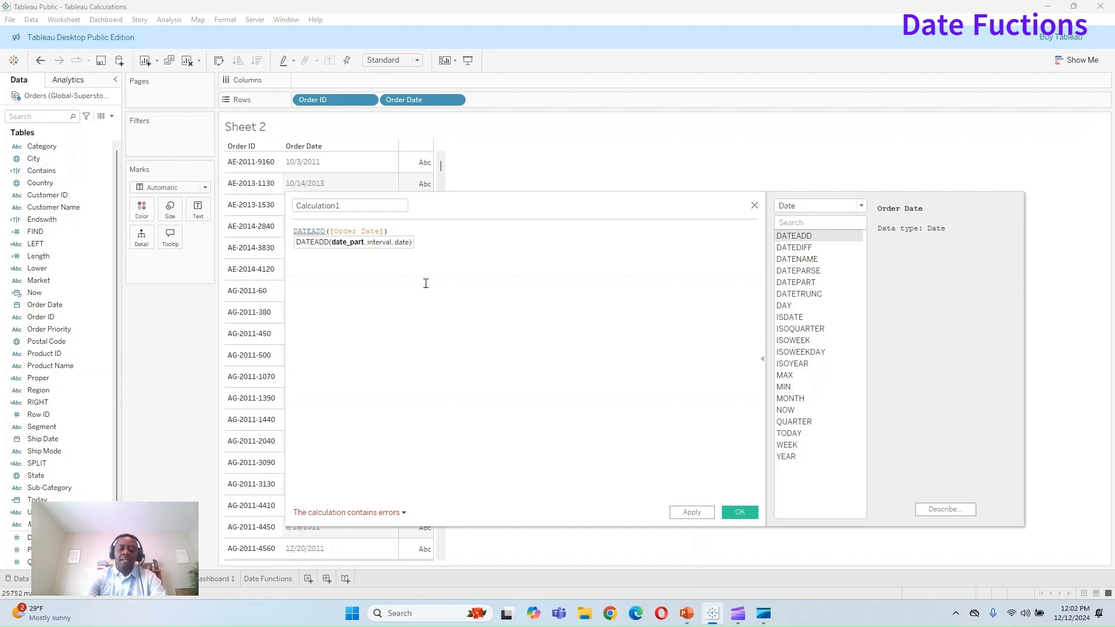
{"action": "type", "text": "'"}
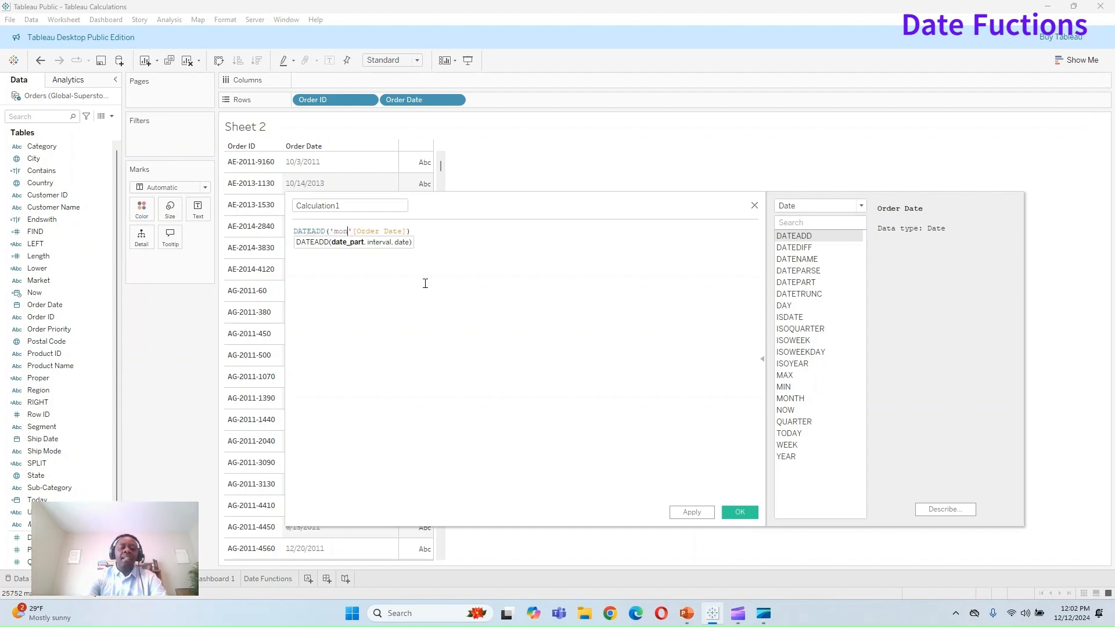
{"action": "type", "text": "month', "}
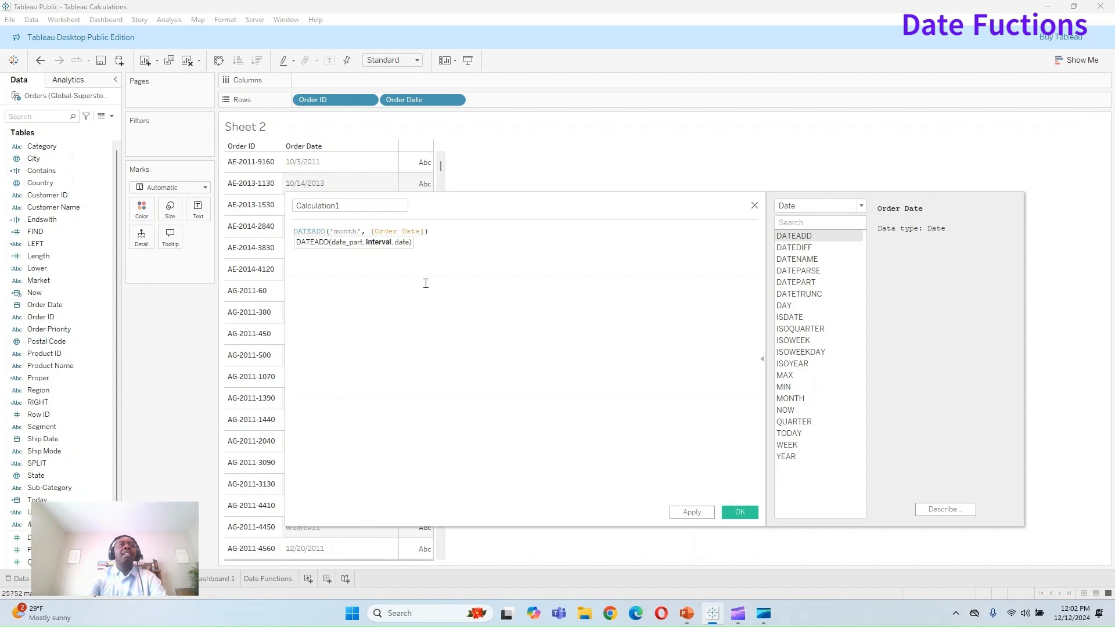
{"action": "type", "text": "3"}
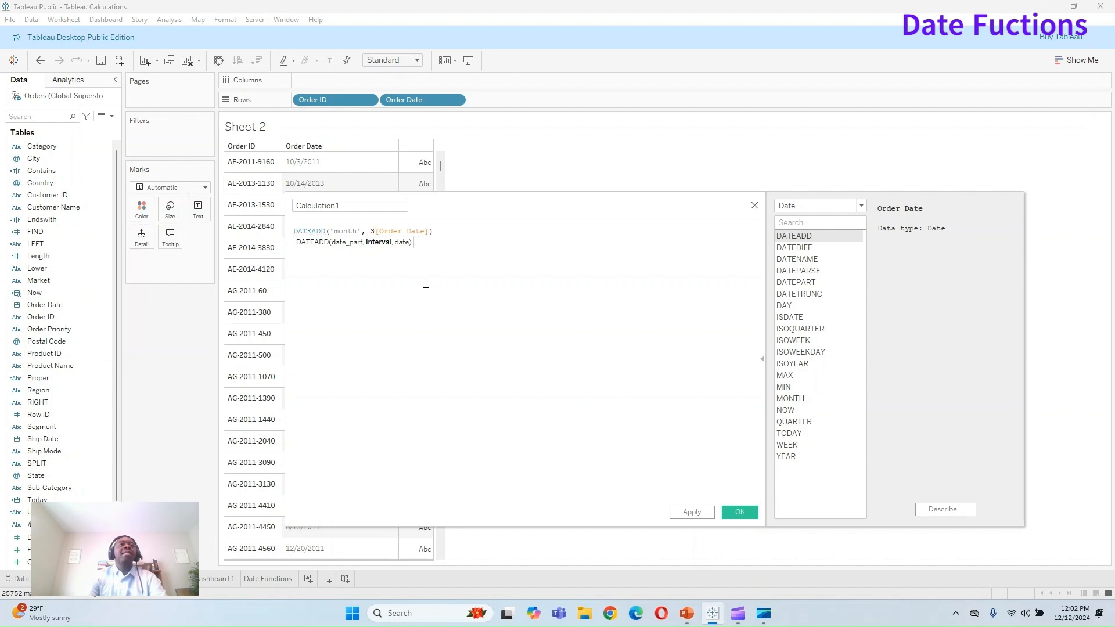
{"action": "type", "text": ","}
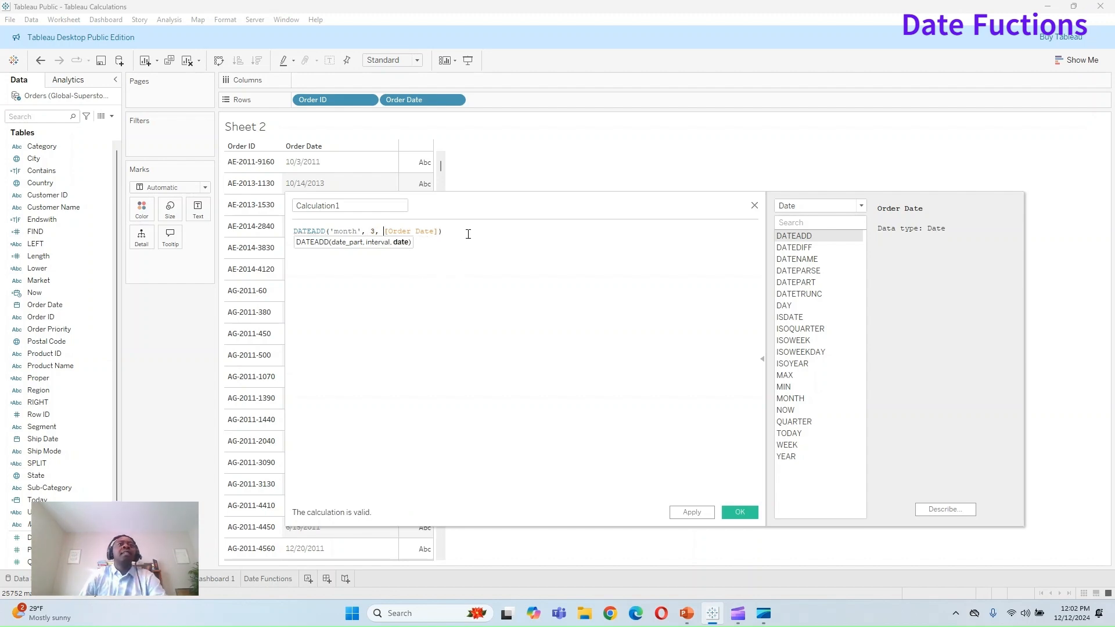
{"action": "left_click", "coordinate": [468, 234]}
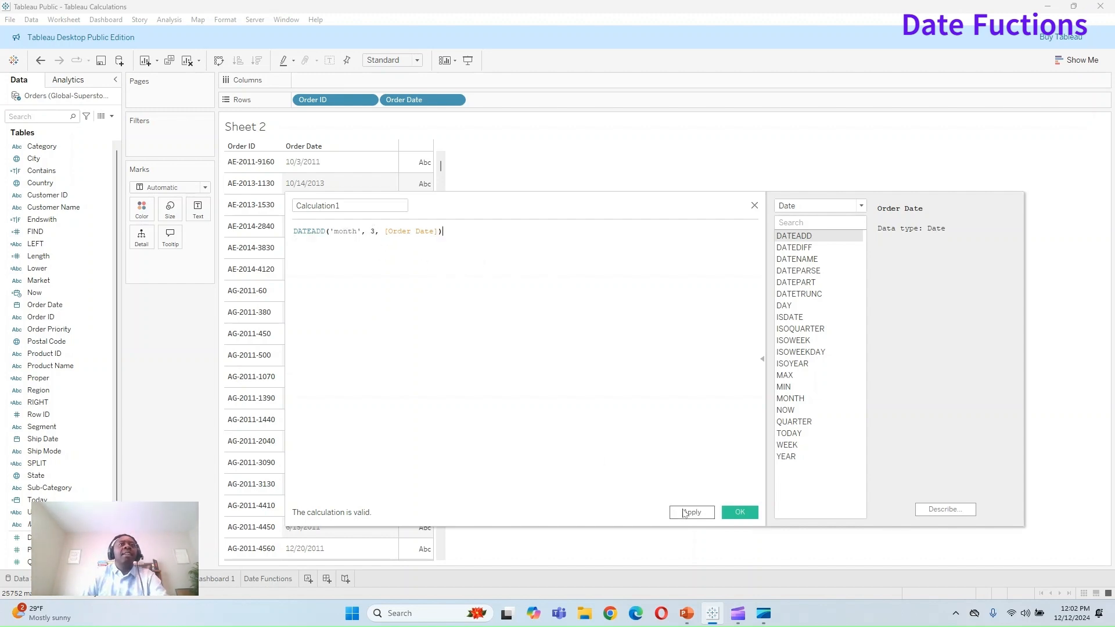
Step: Name the calculated field Dateadd, apply it and save it
{"action": "double_click", "coordinate": [361, 205]}
{"action": "type", "text": "Dateadd"}
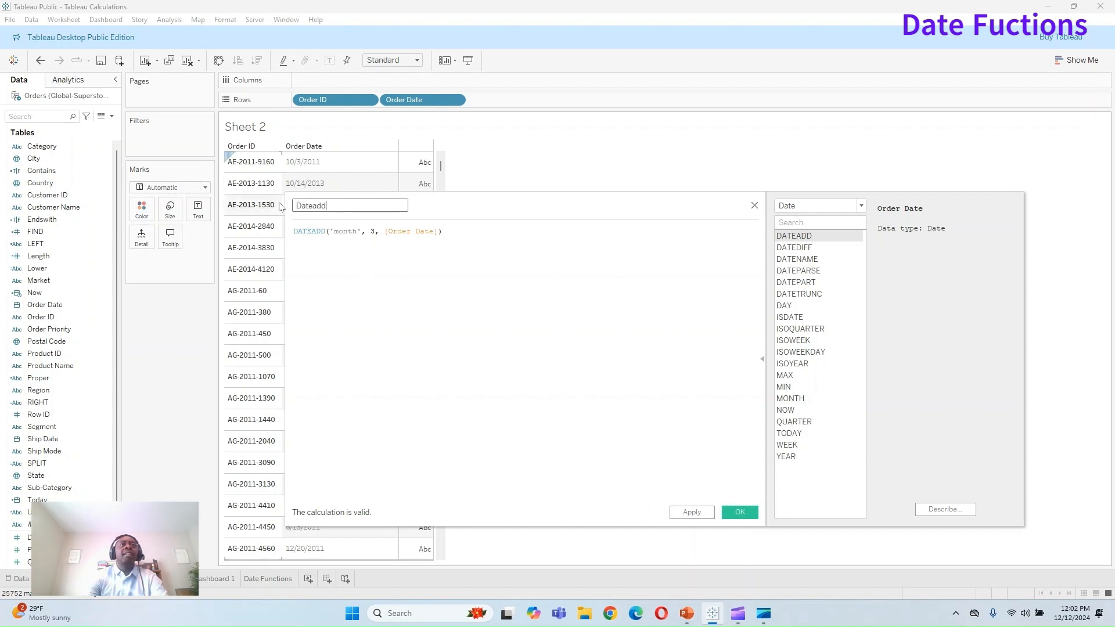
{"action": "left_click", "coordinate": [692, 511]}
{"action": "left_click", "coordinate": [740, 512]}
Step: Add the Dateadd field to Rows after Order Date as discrete exact date values
{"action": "left_click_drag", "start_coordinate": [65, 219], "coordinate": [203, 341]}
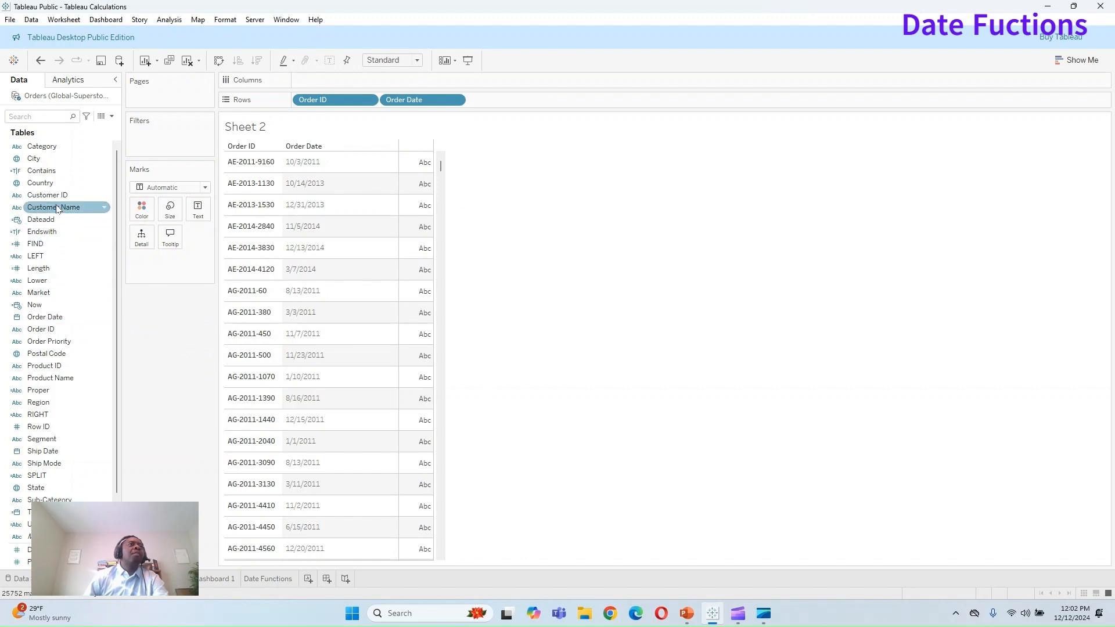
{"action": "left_click_drag", "start_coordinate": [40, 219], "coordinate": [523, 105]}
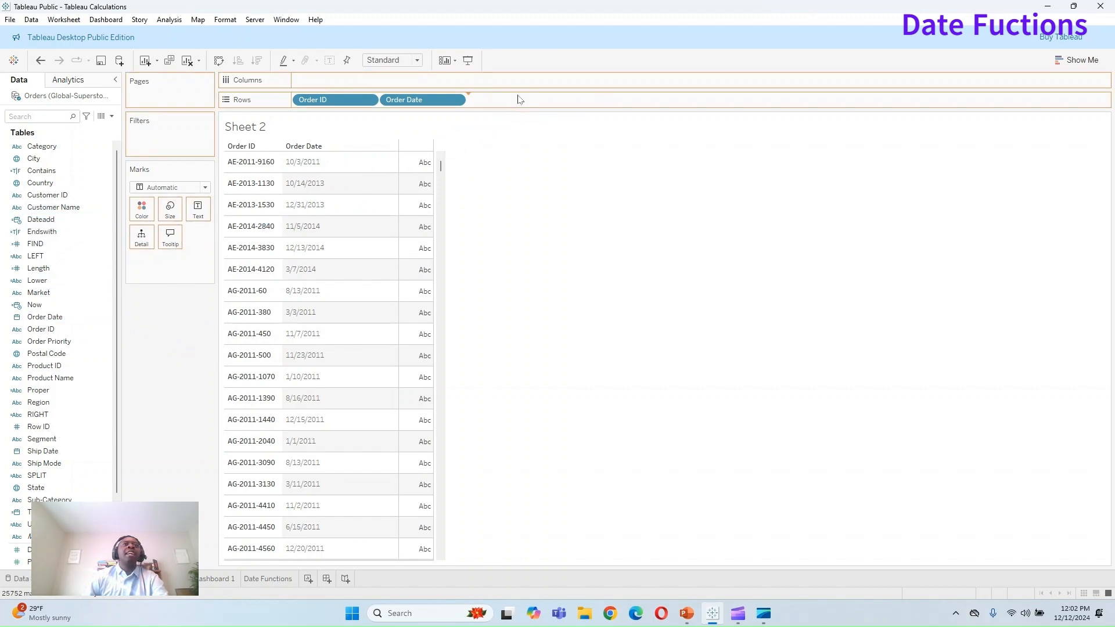
{"action": "left_click", "coordinate": [514, 158]}
{"action": "left_click", "coordinate": [577, 477]}
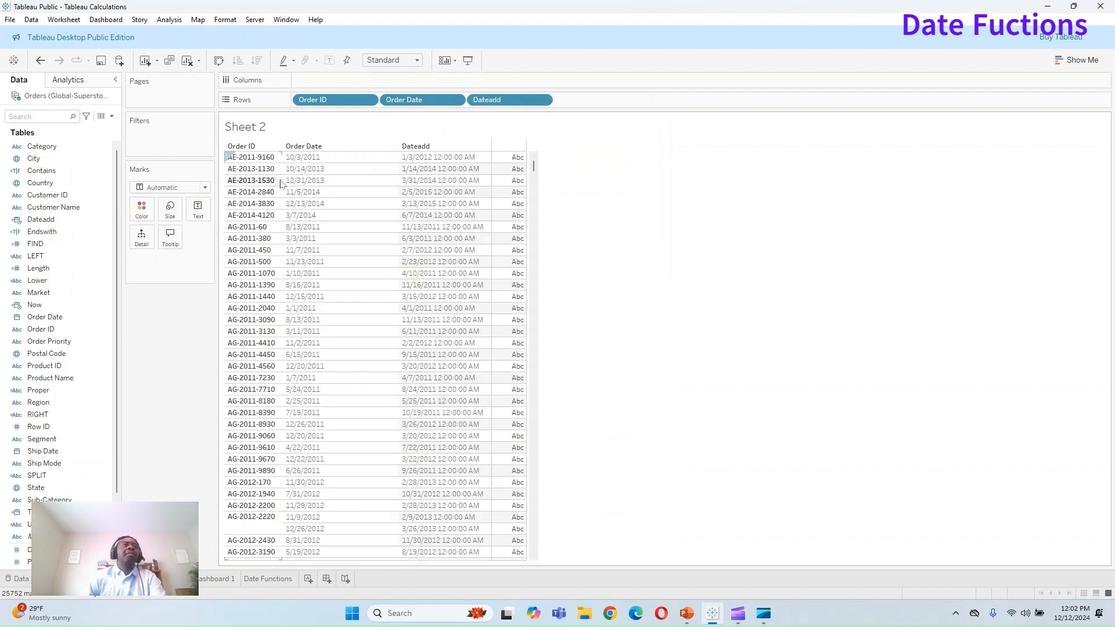
Step: Widen the Order ID column, narrow the Order Date column and increase the row height of the table
{"action": "left_click_drag", "start_coordinate": [281, 184], "coordinate": [353, 191]}
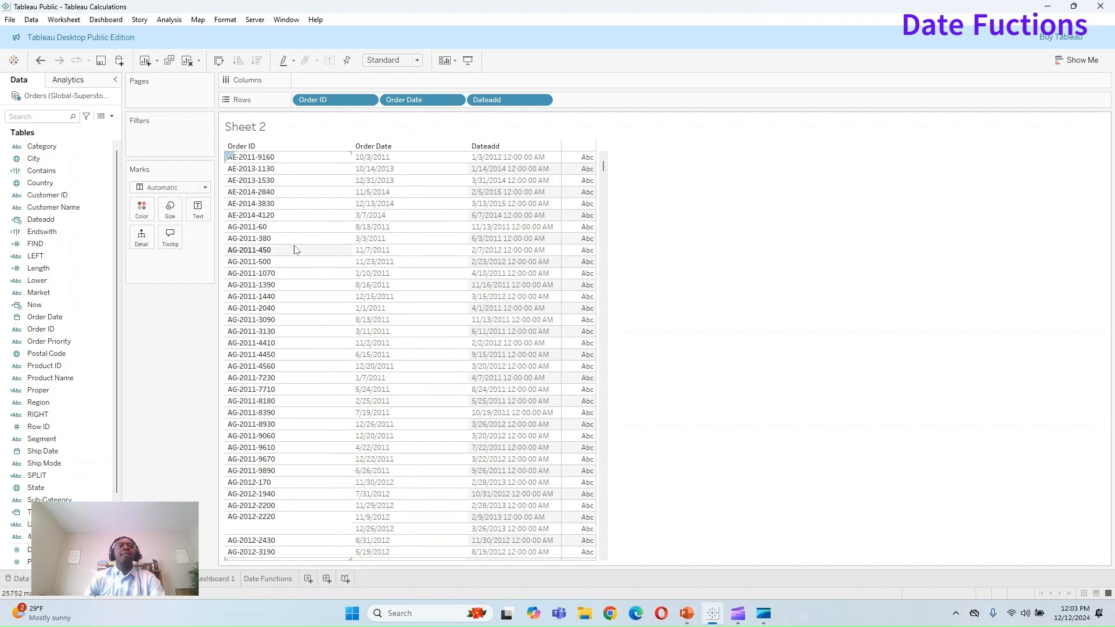
{"action": "left_click", "coordinate": [491, 158]}
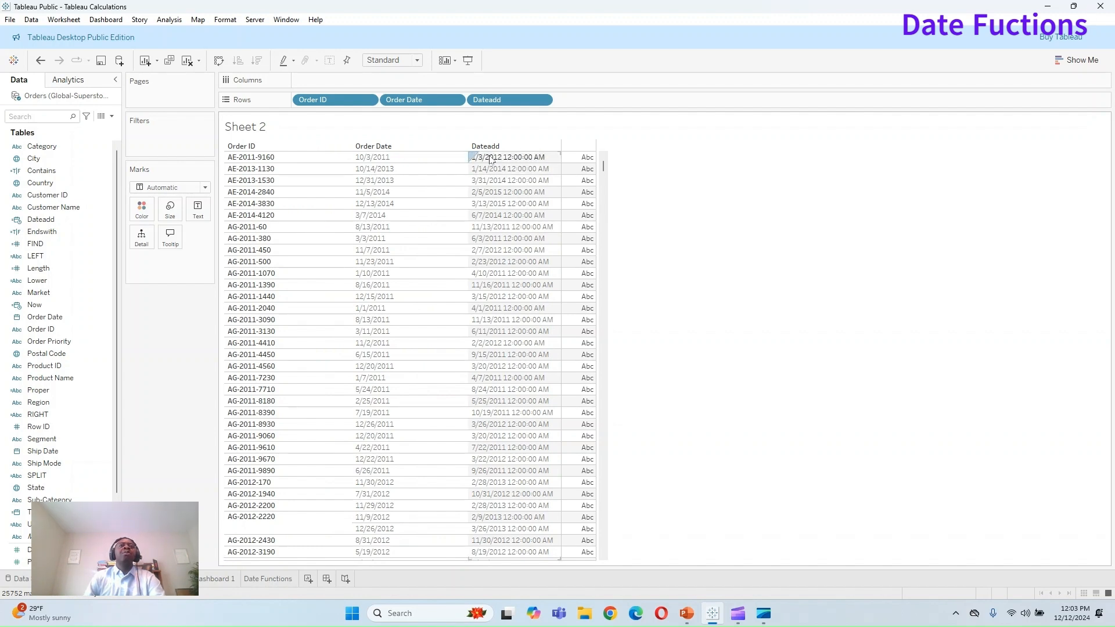
{"action": "left_click_drag", "start_coordinate": [467, 170], "coordinate": [431, 171]}
{"action": "left_click", "coordinate": [256, 173]}
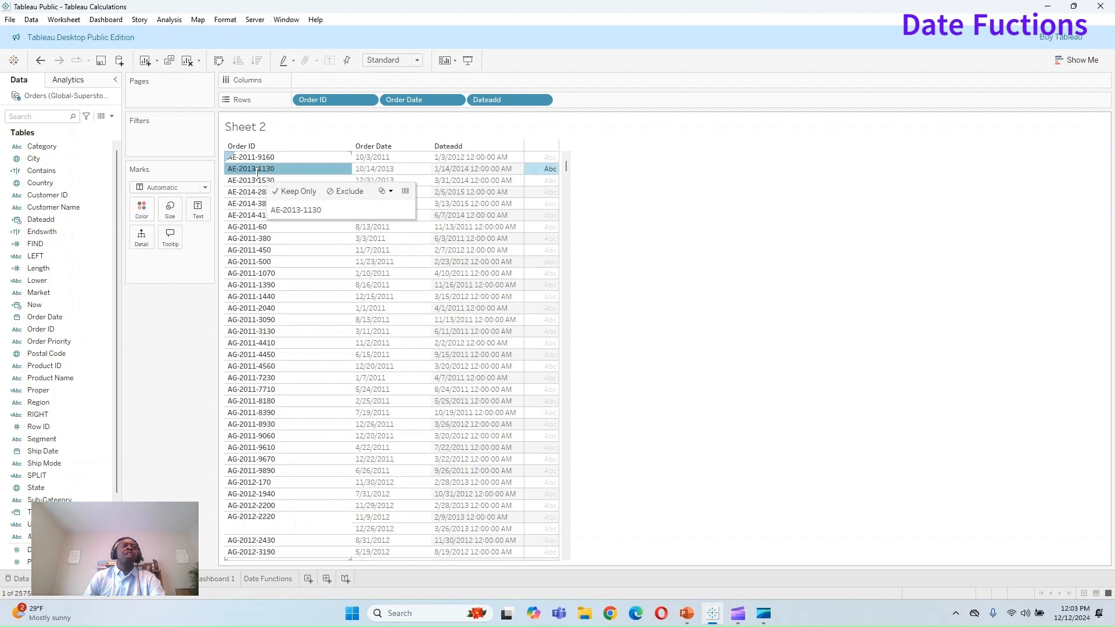
{"action": "left_click_drag", "start_coordinate": [258, 175], "coordinate": [257, 180]}
{"action": "left_click", "coordinate": [695, 191]}
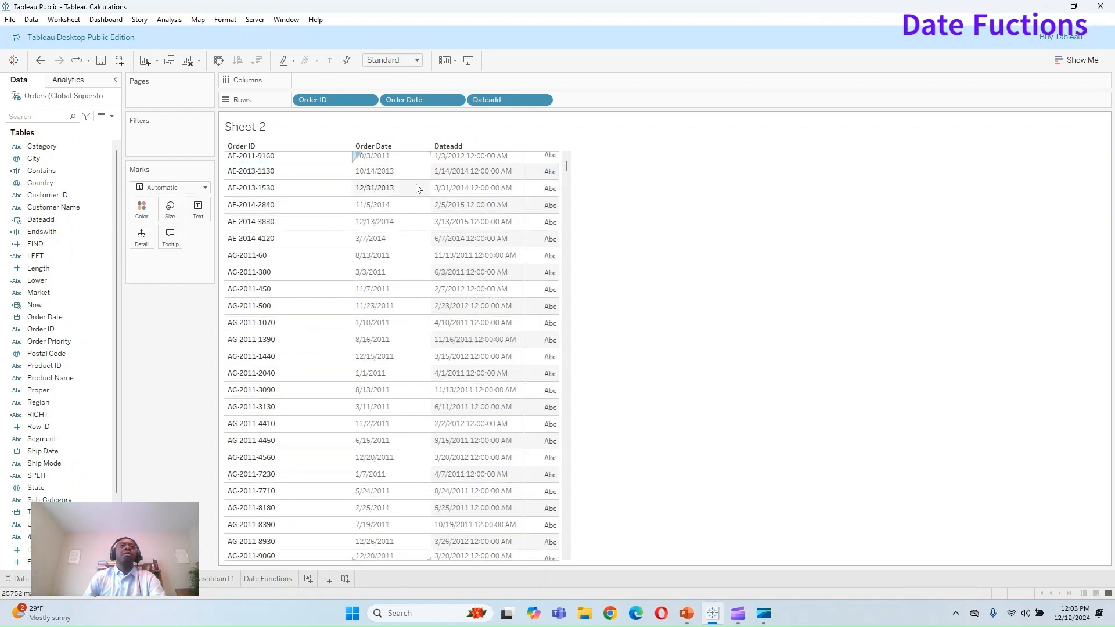
{"action": "scroll", "coordinate": [464, 185], "scroll_direction": "up", "scroll_amount": 1}
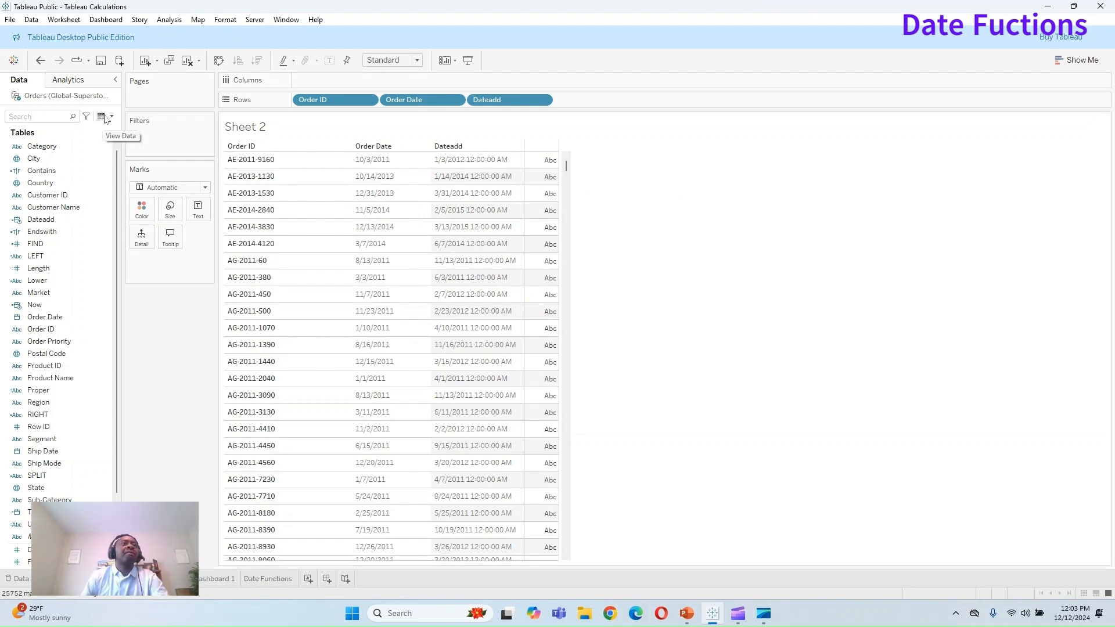
Step: Create a calculated field named Dateadd Year and start its formula with the DATEADD function
{"action": "left_click", "coordinate": [112, 116]}
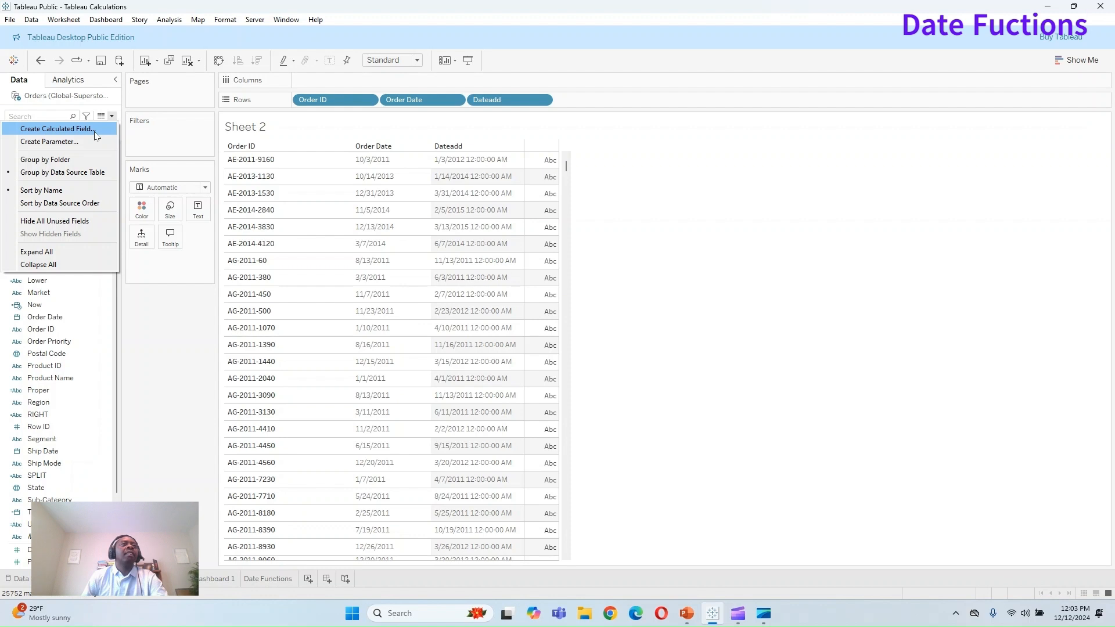
{"action": "left_click", "coordinate": [92, 129]}
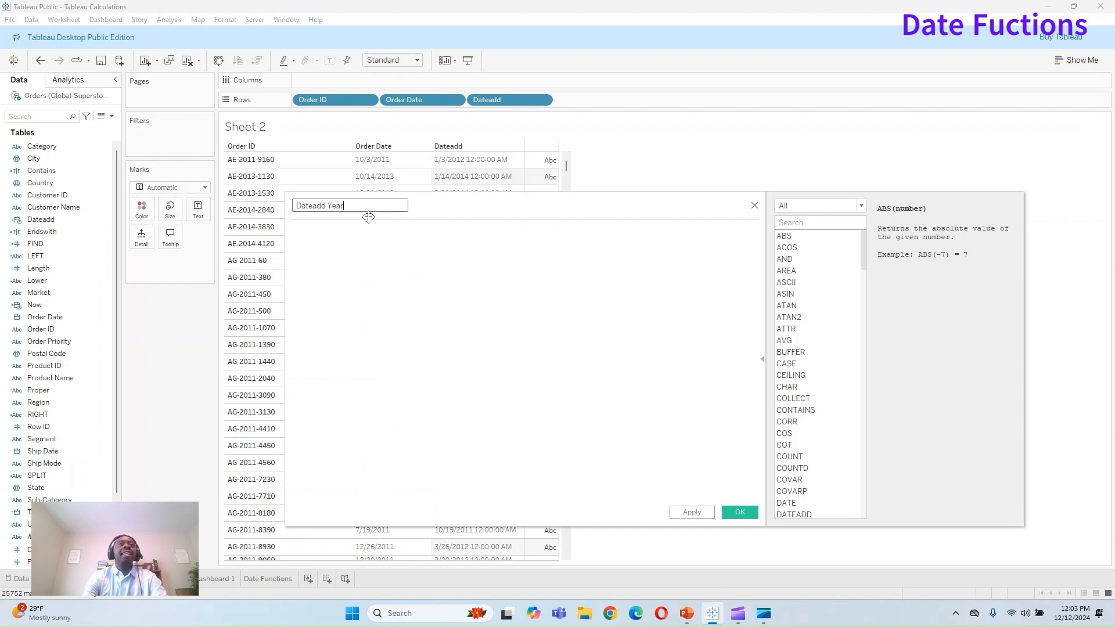
{"action": "key", "text": "Tab"}
{"action": "type", "text": "Date"}
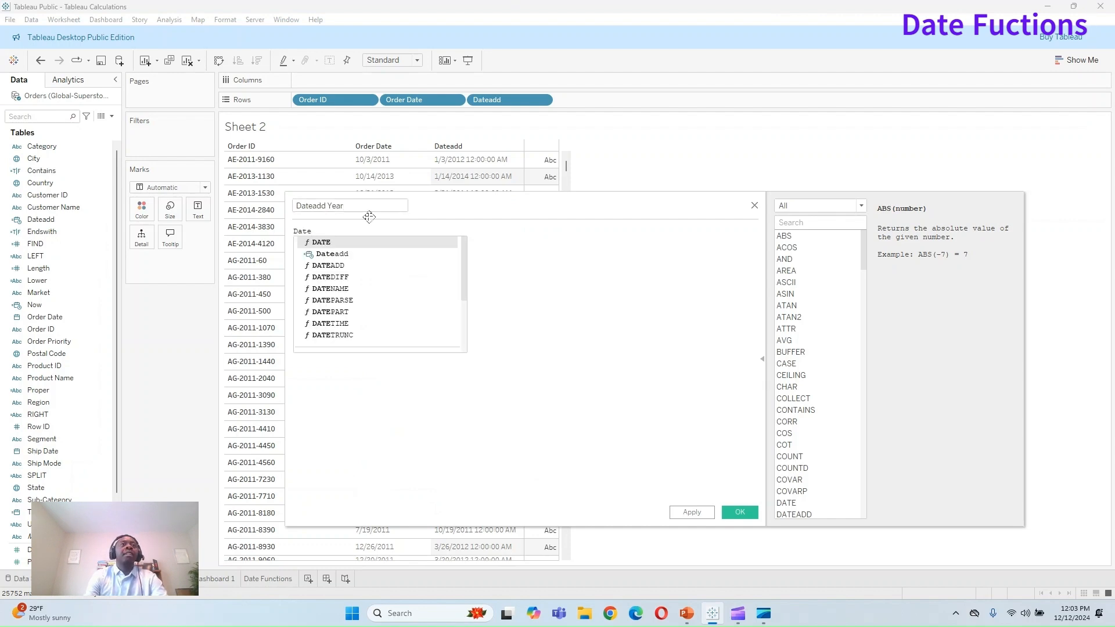
{"action": "key", "text": "Down"}
{"action": "key", "text": "Down"}
{"action": "key", "text": "Return"}
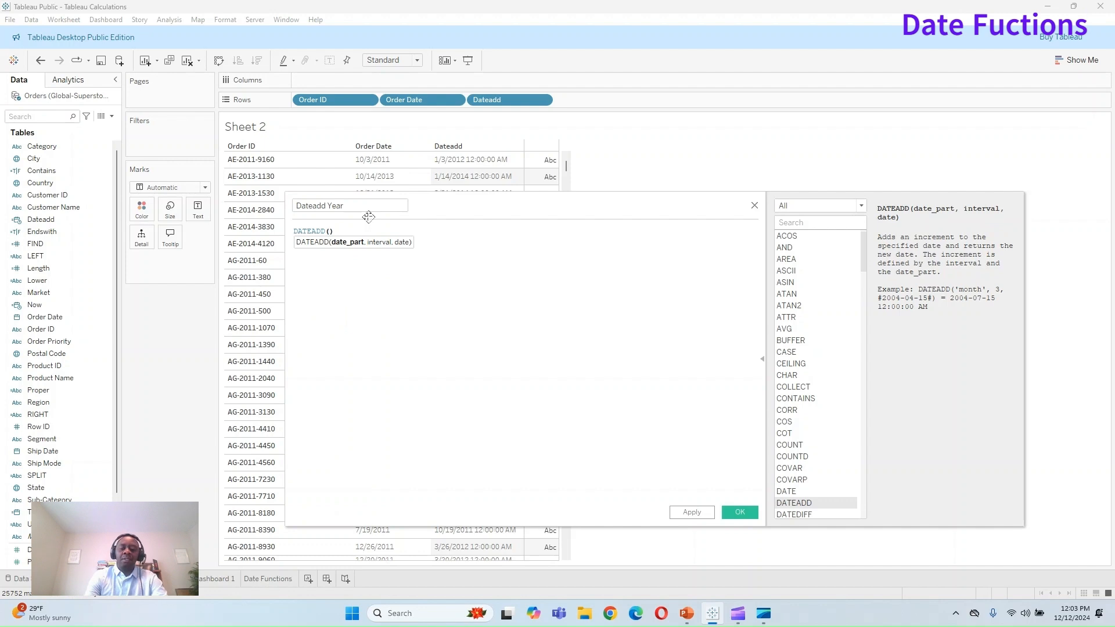
Step: Complete and save the Dateadd Year formula as DATEADD('year', 5, [Order Date]), and place the field on Rows after Dateadd
{"action": "type", "text": "'yea"}
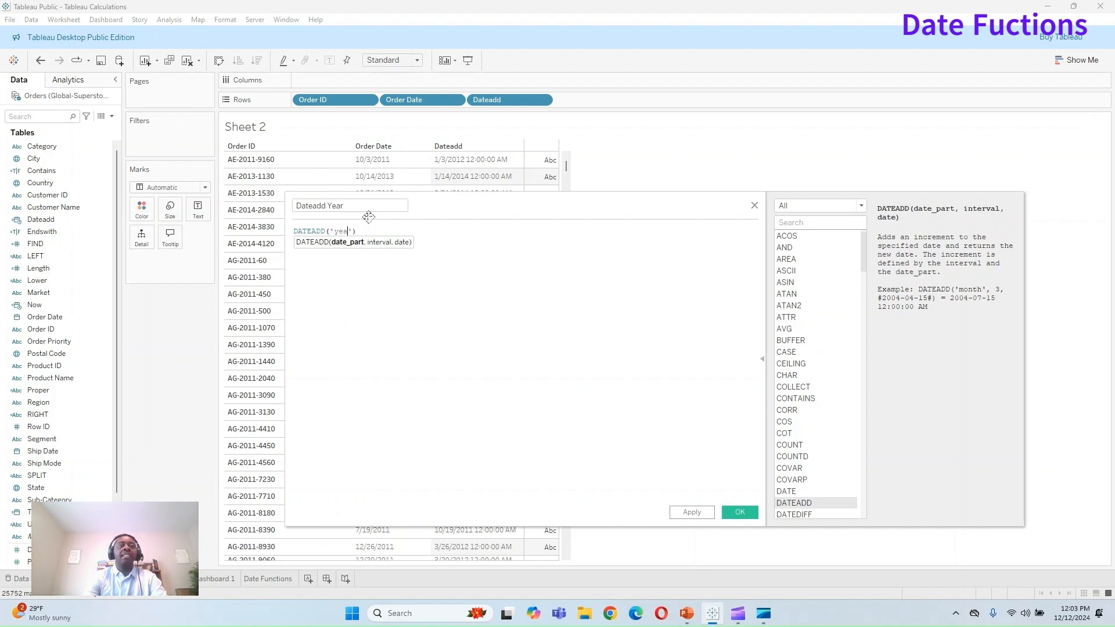
{"action": "type", "text": "r',"}
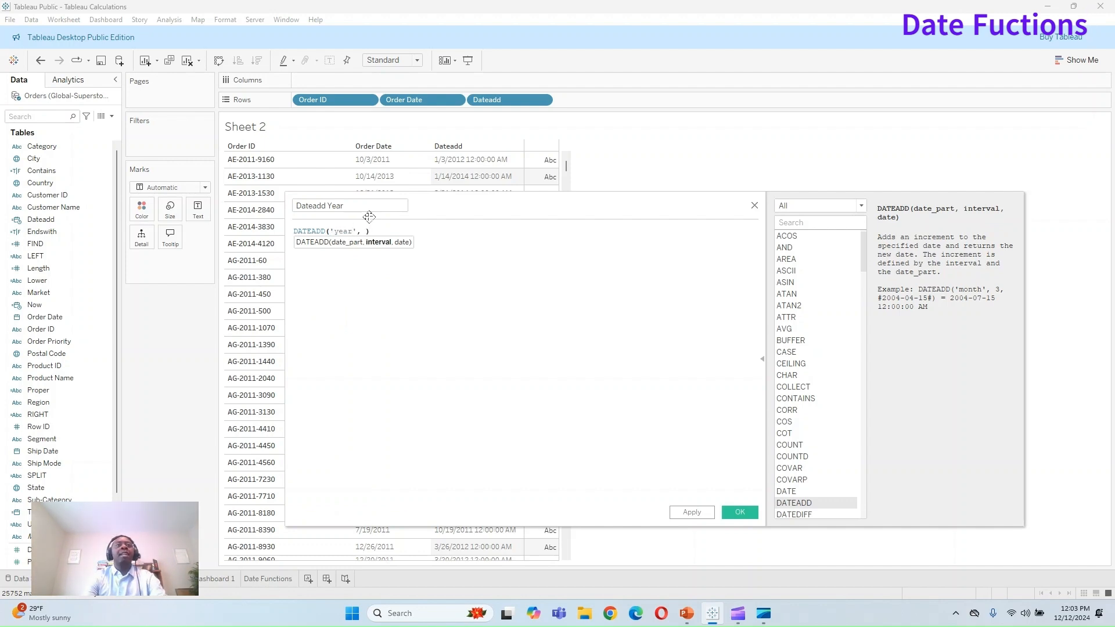
{"action": "type", "text": " 5, "}
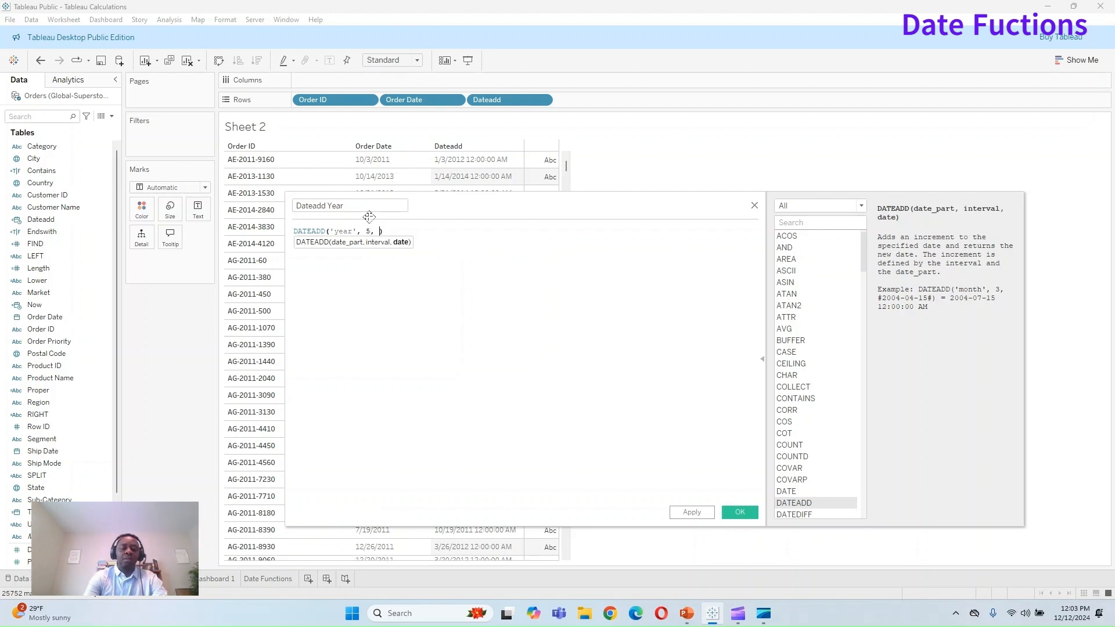
{"action": "type", "text": "[Ord"}
{"action": "key", "text": "Return"}
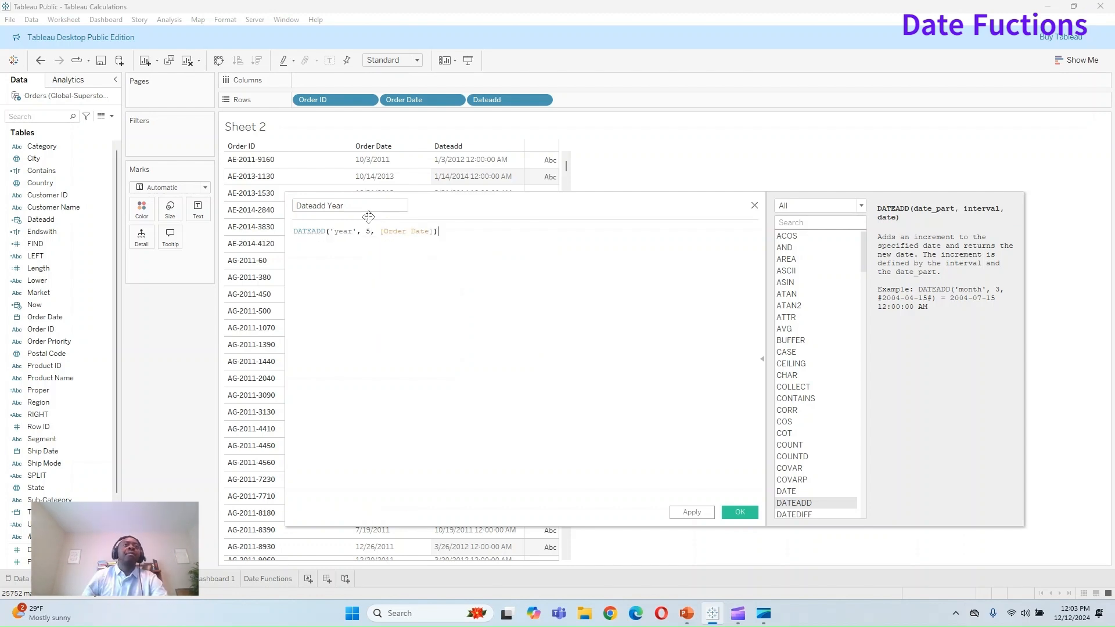
{"action": "left_click", "coordinate": [692, 513]}
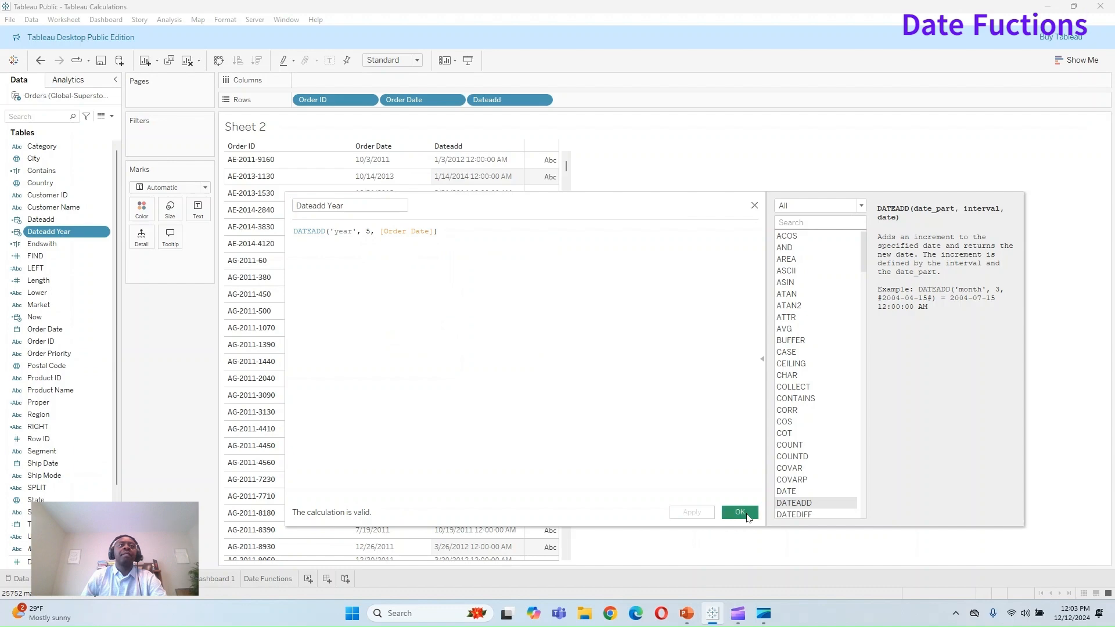
{"action": "left_click", "coordinate": [746, 516]}
{"action": "left_click_drag", "start_coordinate": [49, 231], "coordinate": [585, 104]}
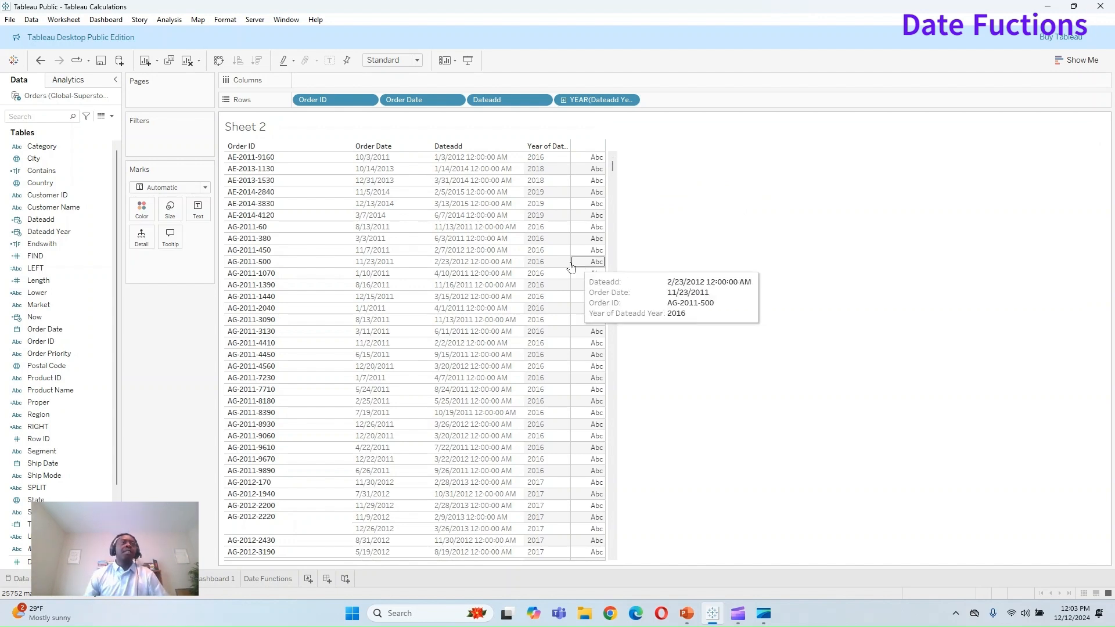
Step: Start another calculated field and limit its function reference to Date functions
{"action": "left_click", "coordinate": [111, 117]}
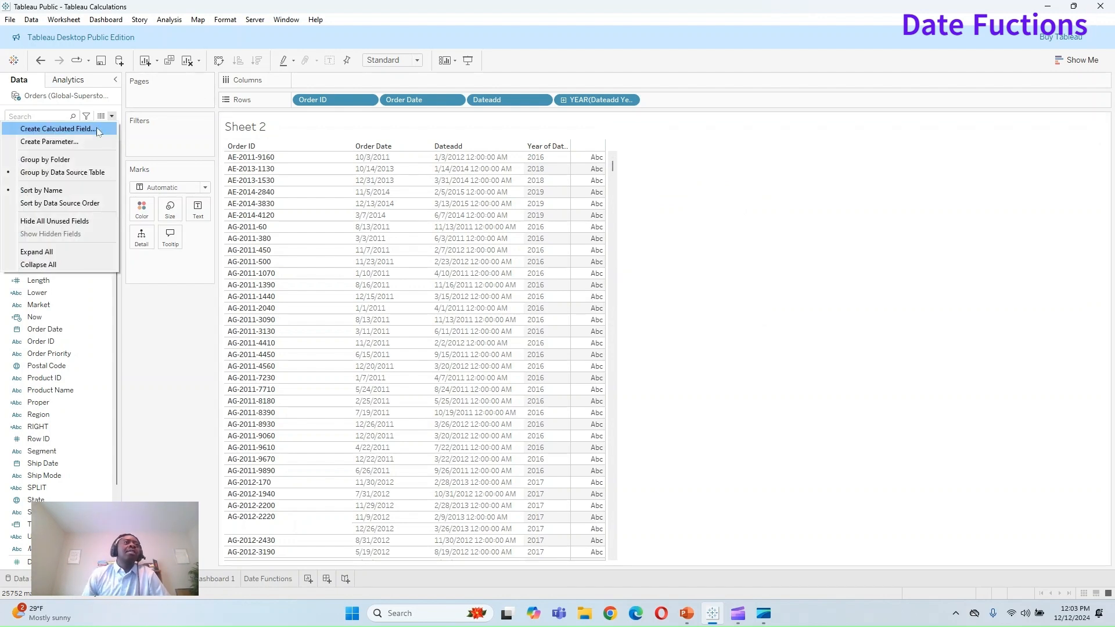
{"action": "left_click", "coordinate": [58, 129]}
{"action": "left_click", "coordinate": [842, 206]}
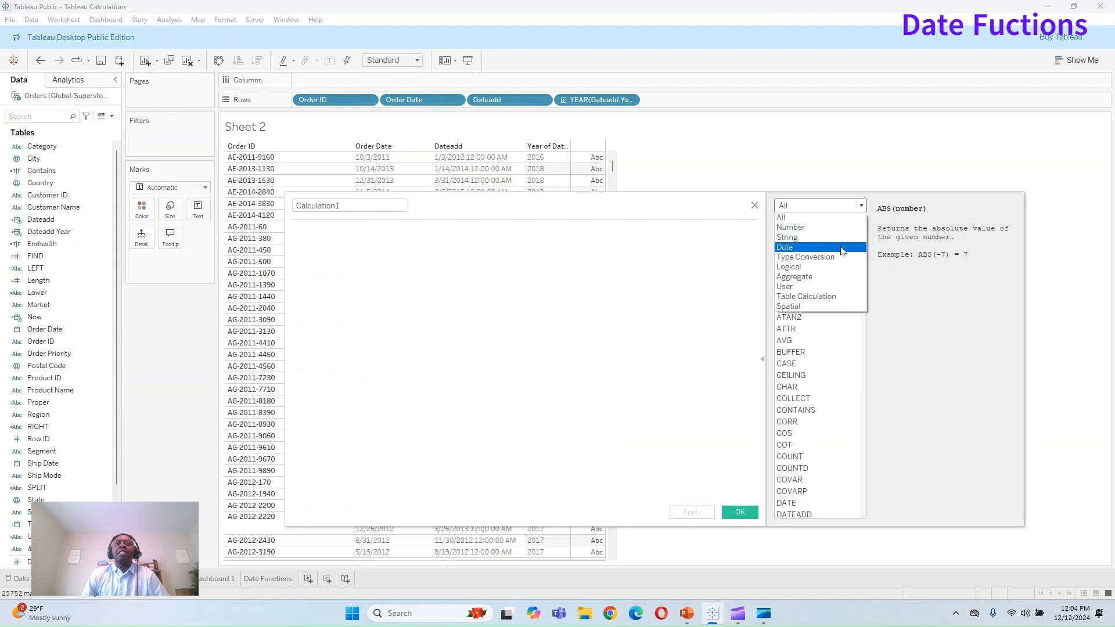
{"action": "left_click", "coordinate": [842, 248]}
{"action": "left_click", "coordinate": [832, 249]}
{"action": "left_click", "coordinate": [381, 203]}
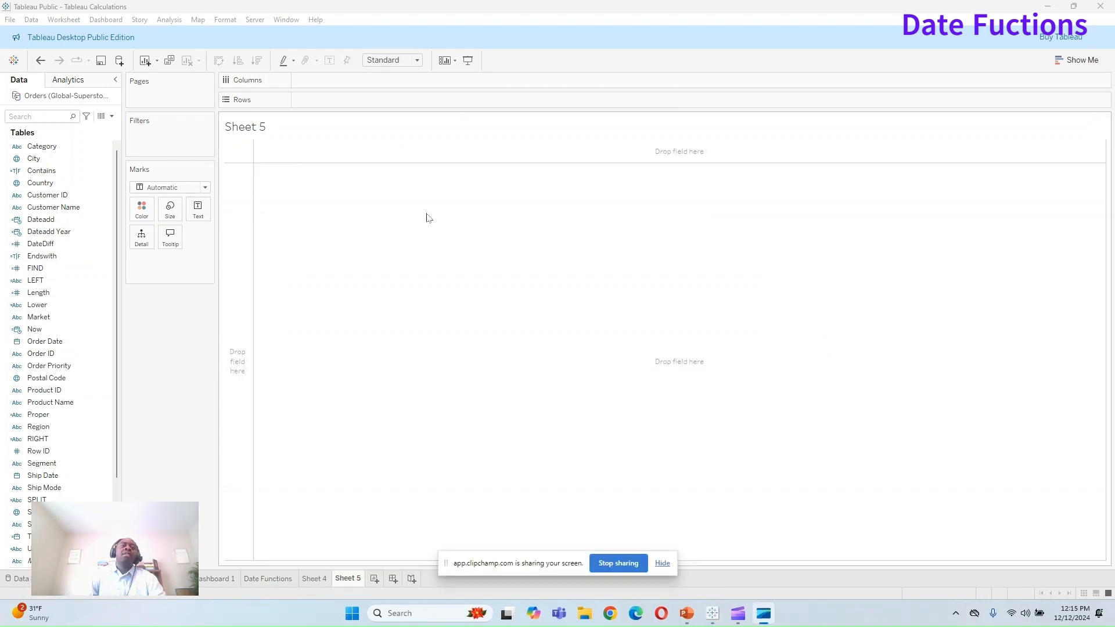
Step: Add Order ID to Rows on Sheet 5, including all of its members
{"action": "left_click", "coordinate": [90, 219]}
{"action": "left_click", "coordinate": [86, 211]}
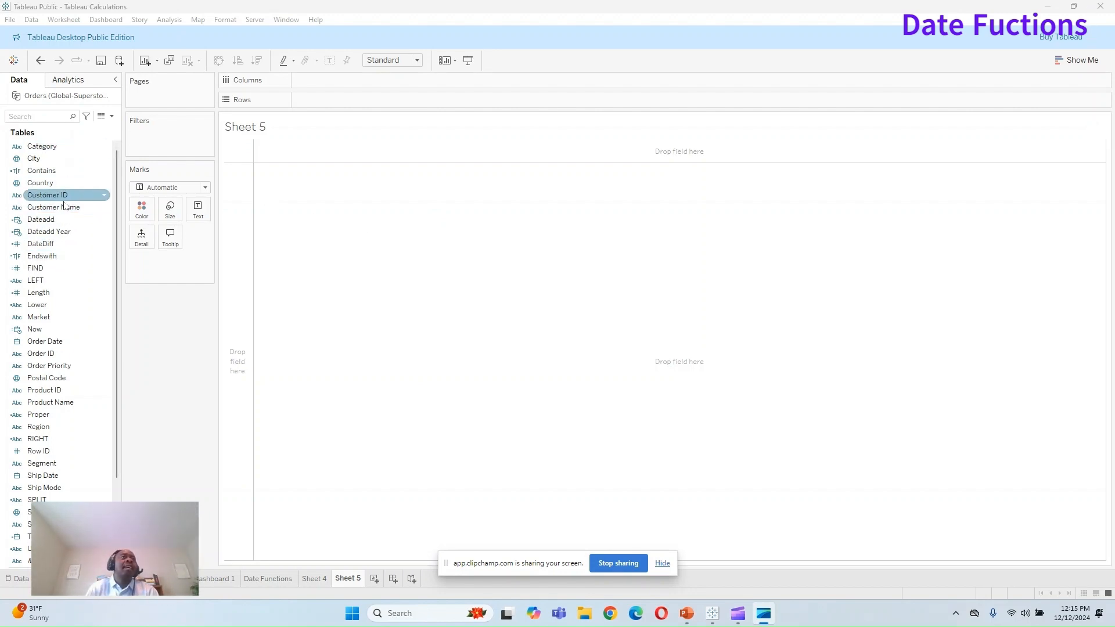
{"action": "left_click_drag", "start_coordinate": [71, 360], "coordinate": [344, 108]}
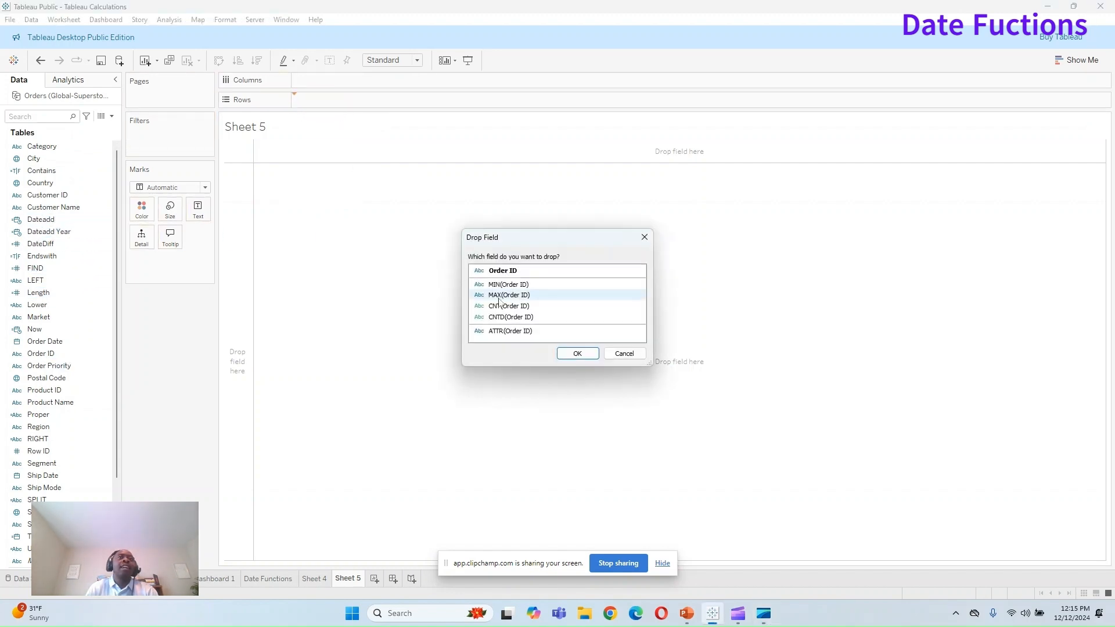
{"action": "left_click", "coordinate": [622, 352]}
{"action": "left_click_drag", "start_coordinate": [62, 358], "coordinate": [362, 102]}
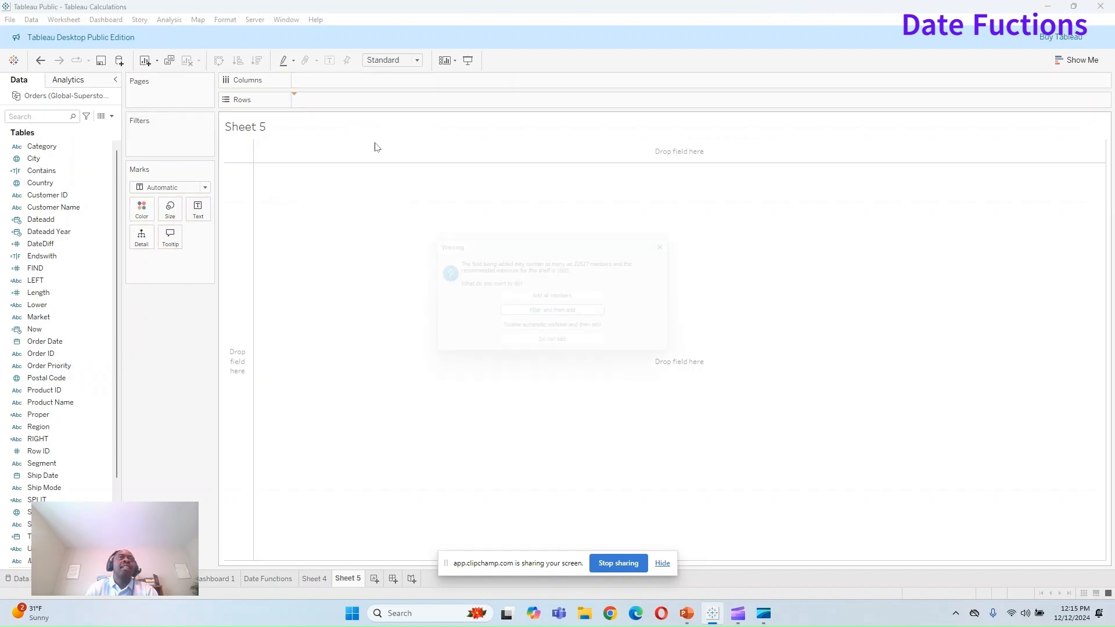
{"action": "left_click", "coordinate": [534, 297]}
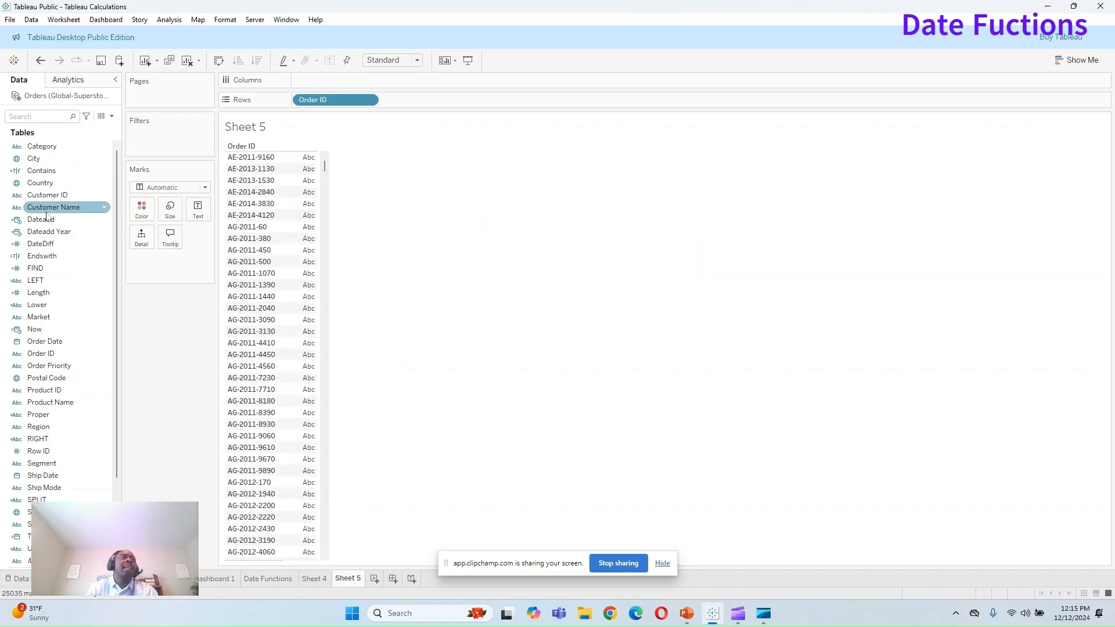
Step: Add Order Date and Ship Date to Rows as discrete fields after Order ID
{"action": "left_click_drag", "start_coordinate": [45, 342], "coordinate": [424, 99]}
{"action": "left_click", "coordinate": [500, 197]}
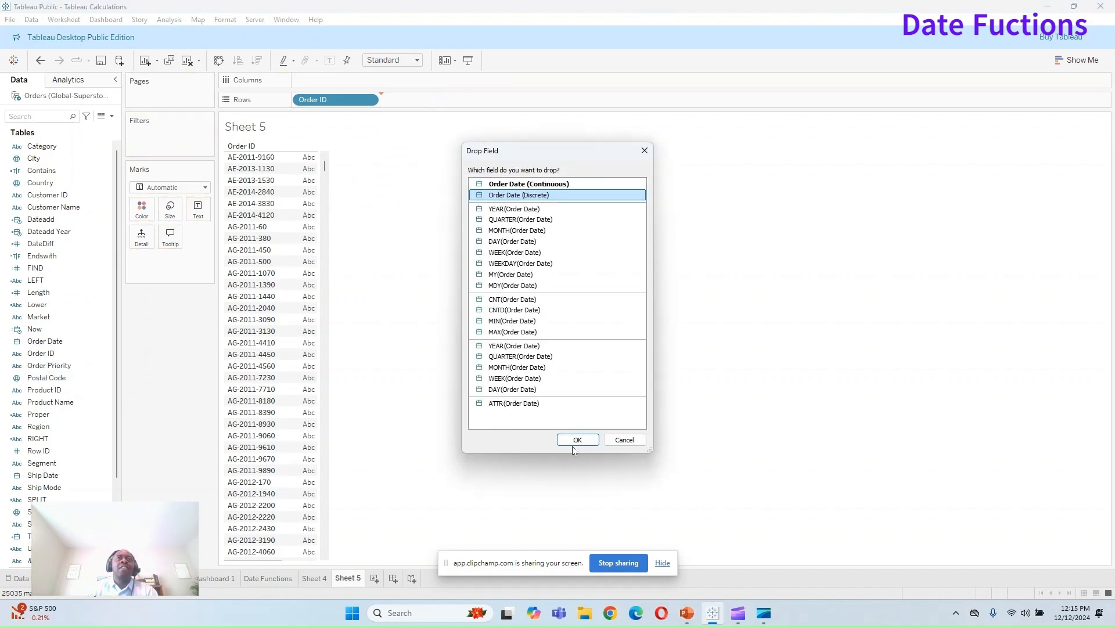
{"action": "left_click", "coordinate": [578, 441]}
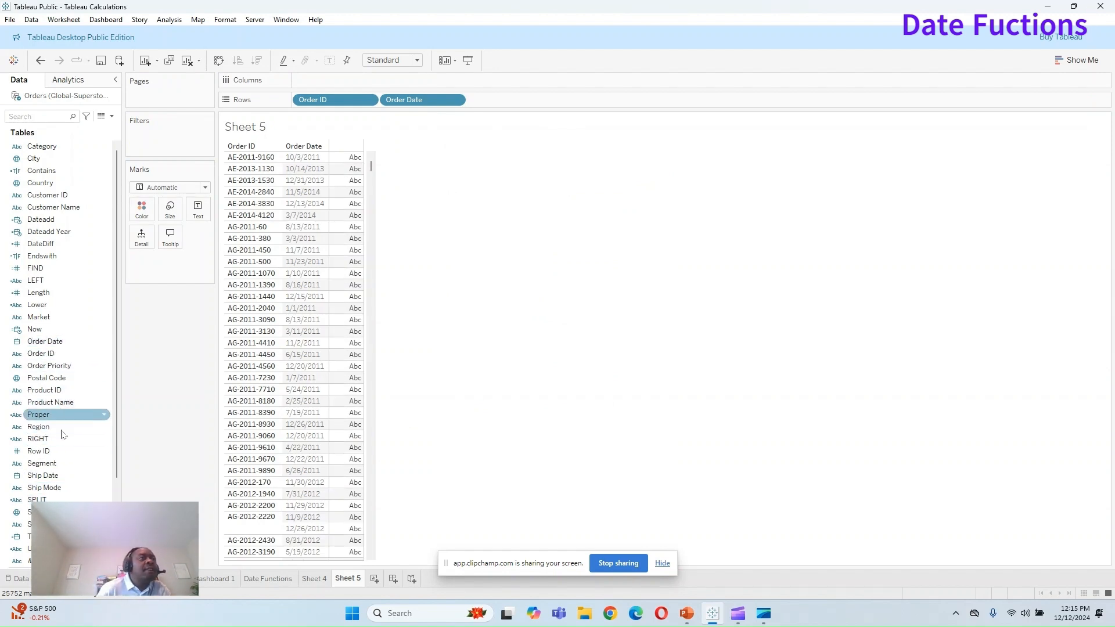
{"action": "mouse_move", "coordinate": [57, 476]}
{"action": "left_mouse_down"}
{"action": "mouse_move", "coordinate": [450, 127]}
{"action": "mouse_move", "coordinate": [532, 104]}
{"action": "left_mouse_up"}
{"action": "left_click", "coordinate": [554, 195]}
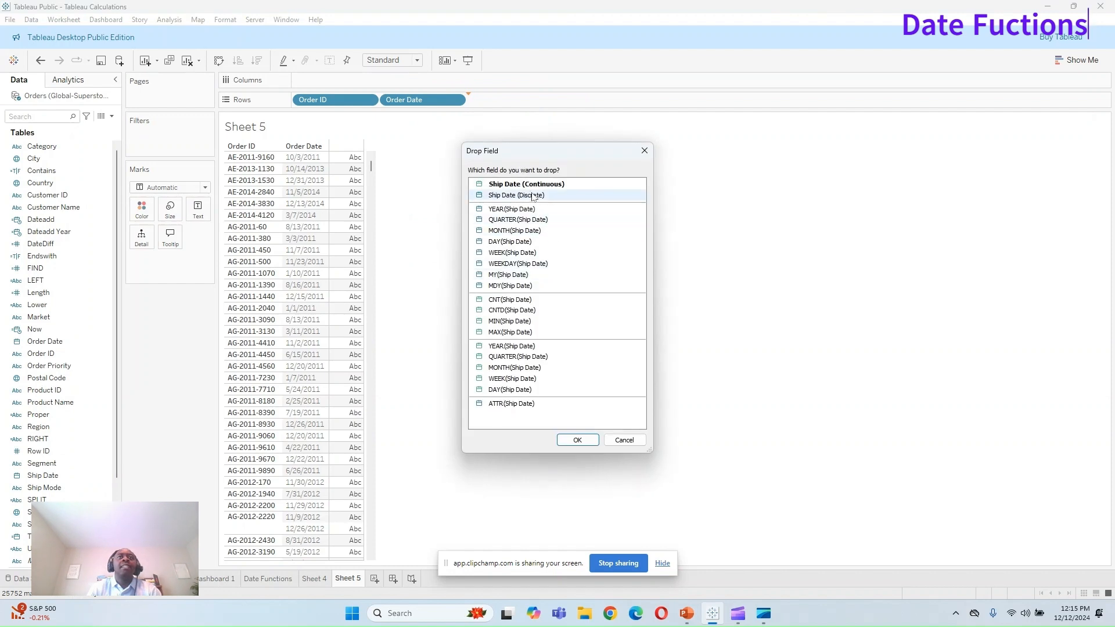
{"action": "left_click", "coordinate": [577, 441]}
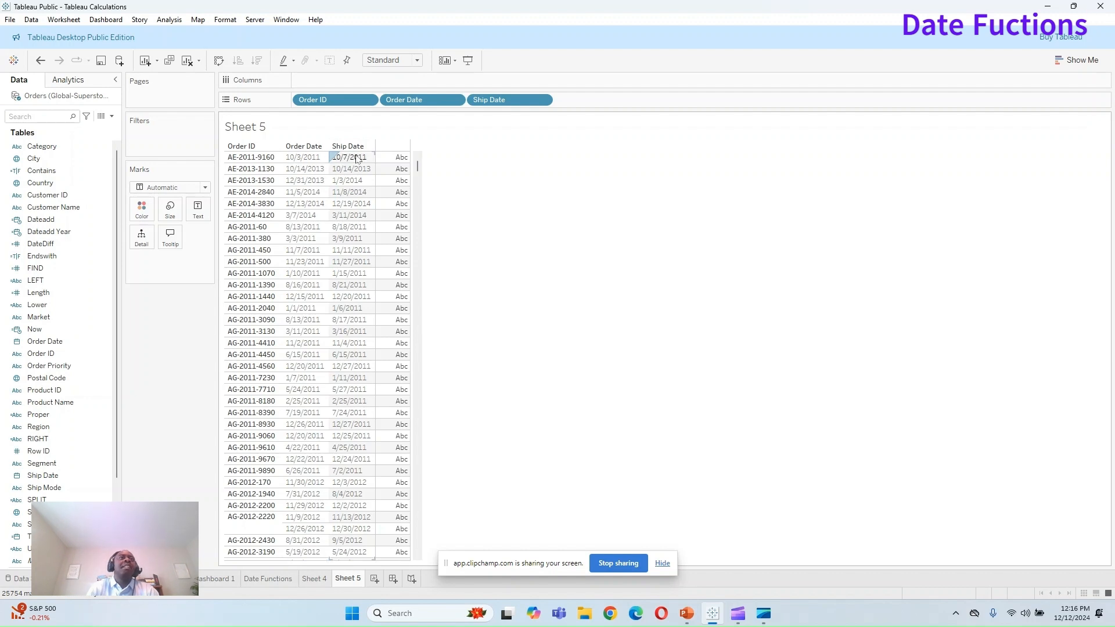
Step: Create a calculated field named Day Datediff and start its formula with the DATEDIFF function
{"action": "left_click", "coordinate": [112, 116]}
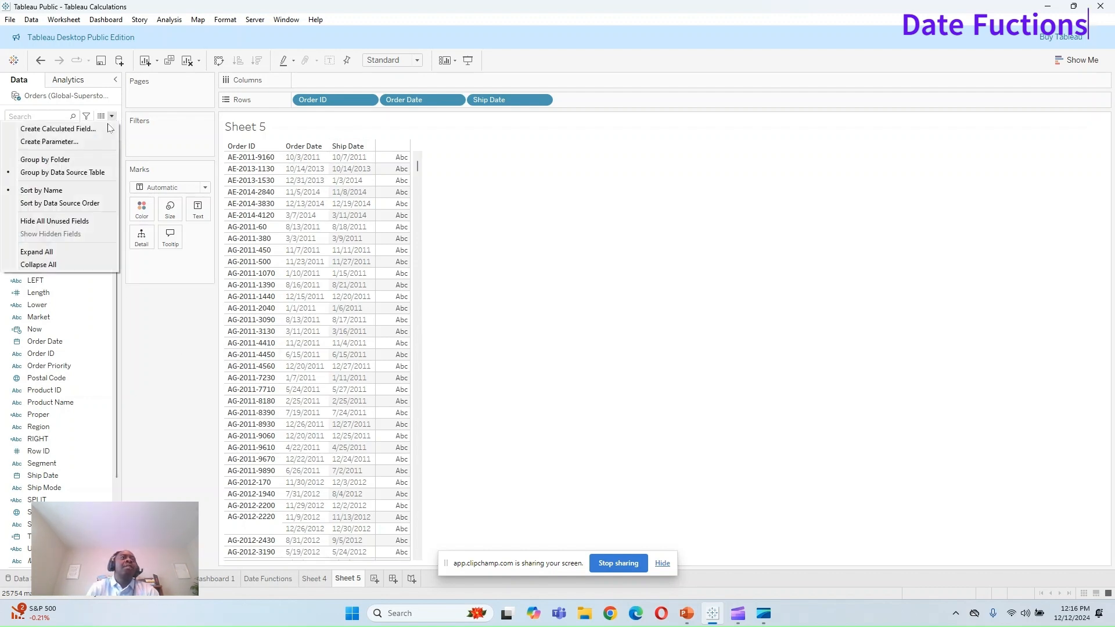
{"action": "left_click", "coordinate": [79, 129]}
{"action": "type", "text": "Day Datediff"}
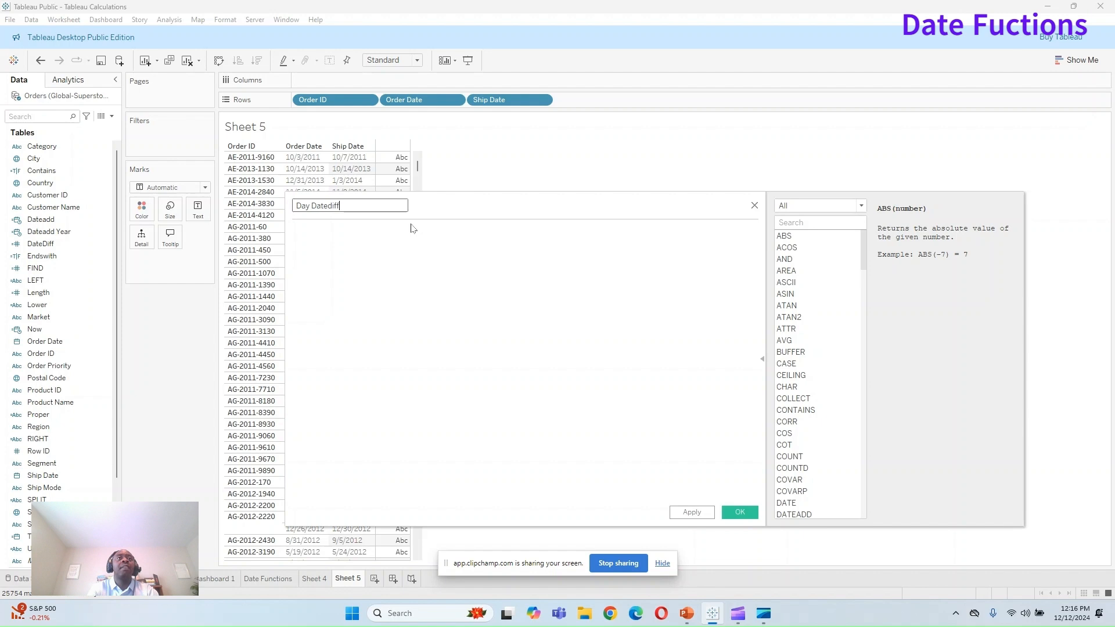
{"action": "left_click", "coordinate": [412, 229]}
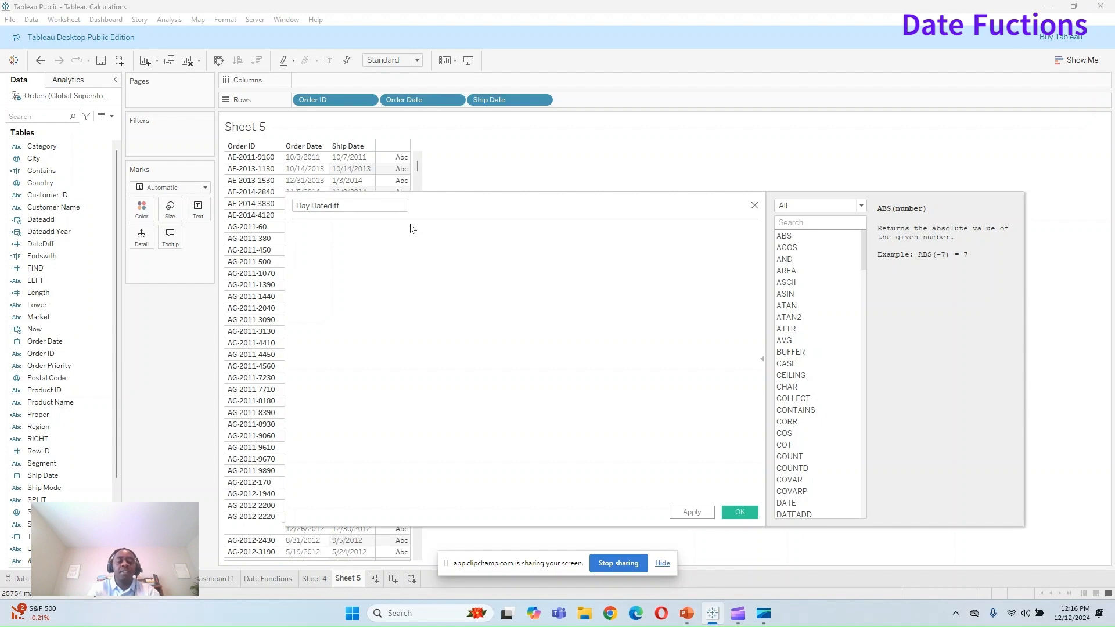
{"action": "type", "text": "Da"}
{"action": "key", "text": "Down"}
{"action": "key", "text": "Down"}
{"action": "key", "text": "Down"}
{"action": "key", "text": "Down"}
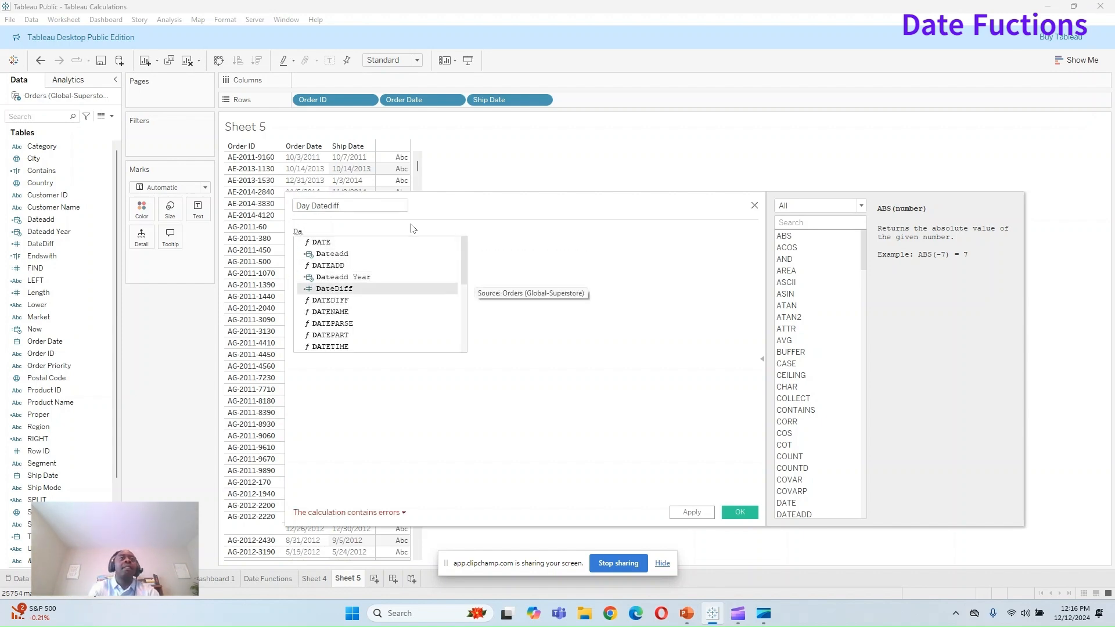
{"action": "key", "text": "Down"}
{"action": "key", "text": "Return"}
{"action": "type", "text": "'"}
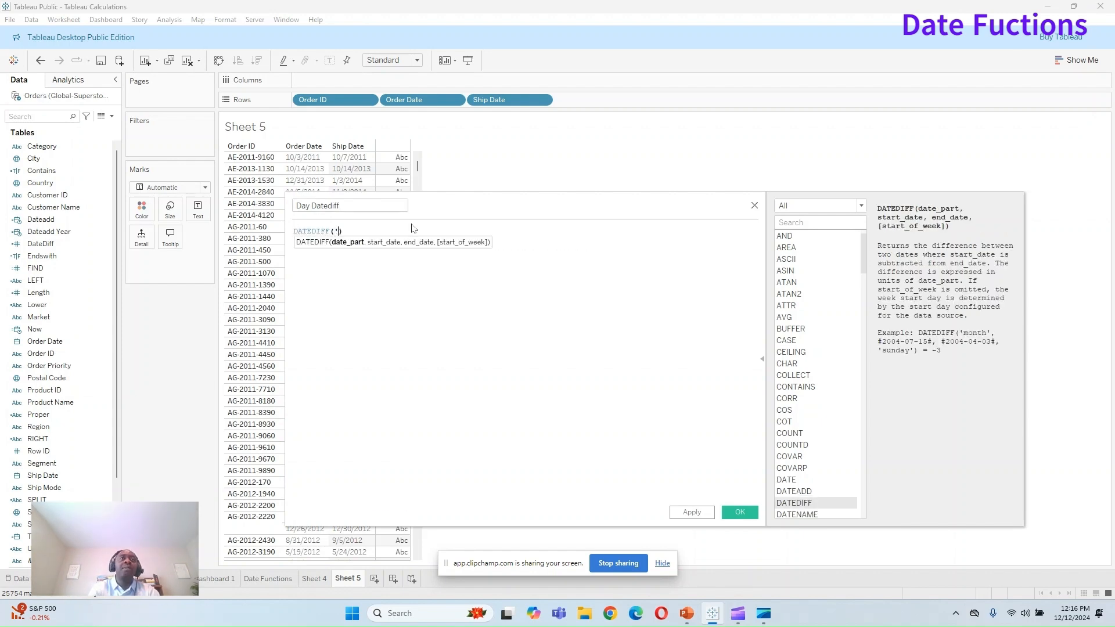
Step: Complete and save the Day Datediff formula as DATEDIFF('day', [Order Date], [Ship Date])
{"action": "type", "text": "day', Ord"}
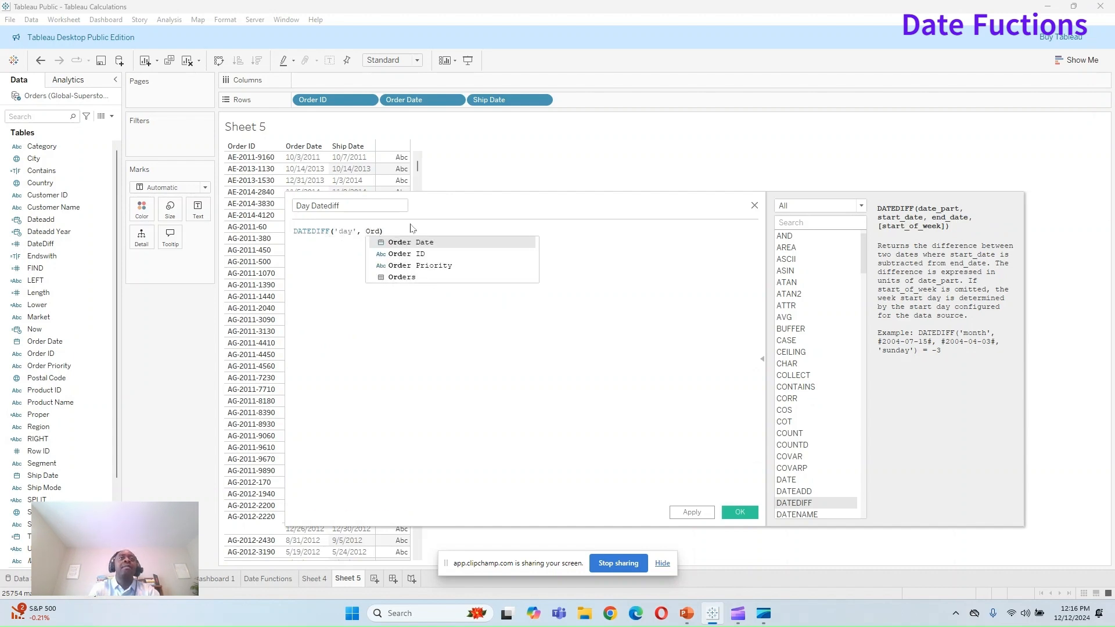
{"action": "key", "text": "Return"}
{"action": "type", "text": ", Ship"}
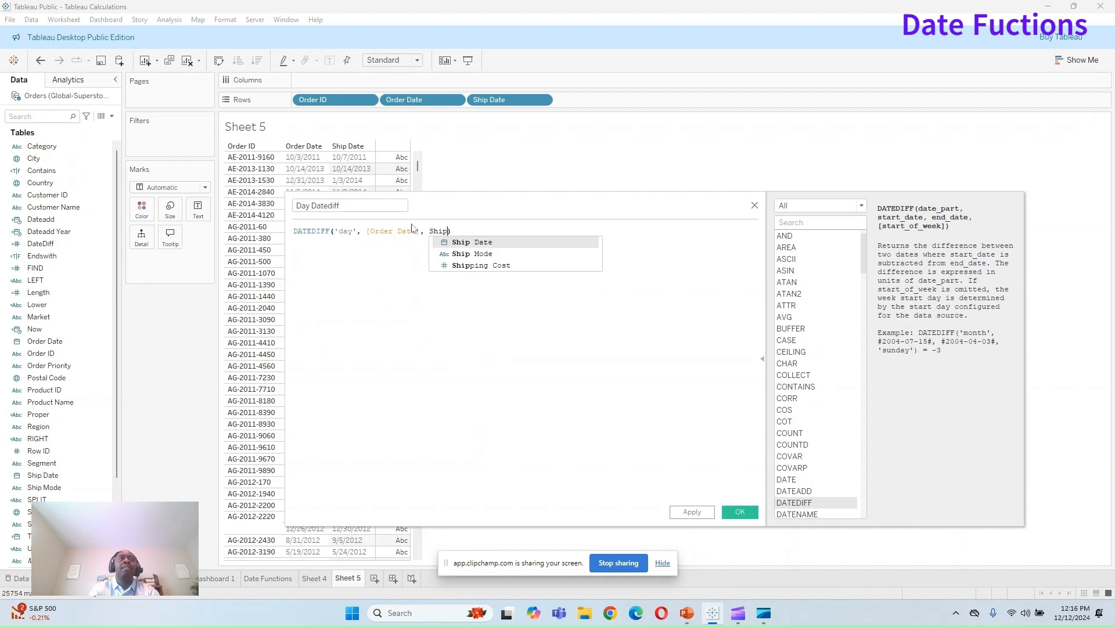
{"action": "left_click", "coordinate": [480, 244]}
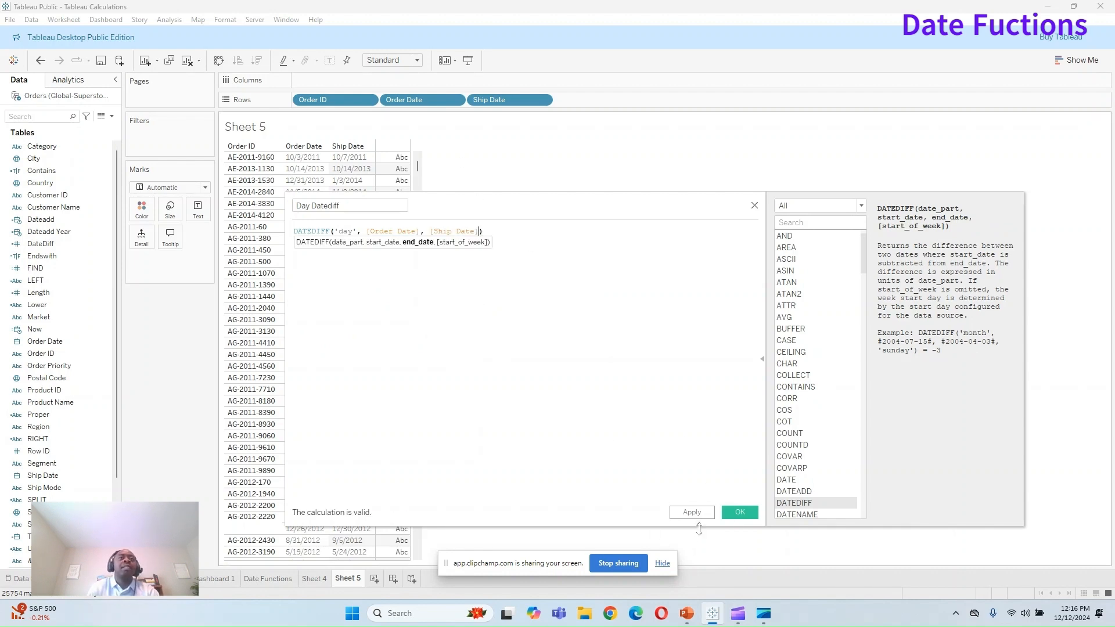
{"action": "left_click", "coordinate": [692, 513]}
{"action": "left_click", "coordinate": [740, 514]}
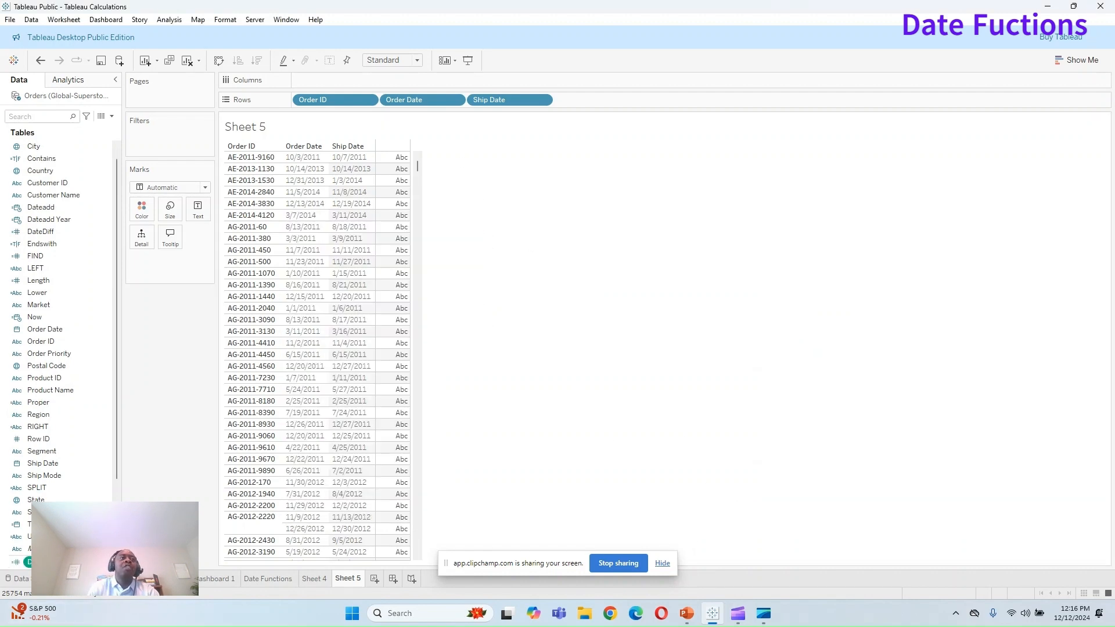
Step: Convert Day Datediff to a discrete dimension and place it on Rows after Ship Date
{"action": "right_click", "coordinate": [59, 282]}
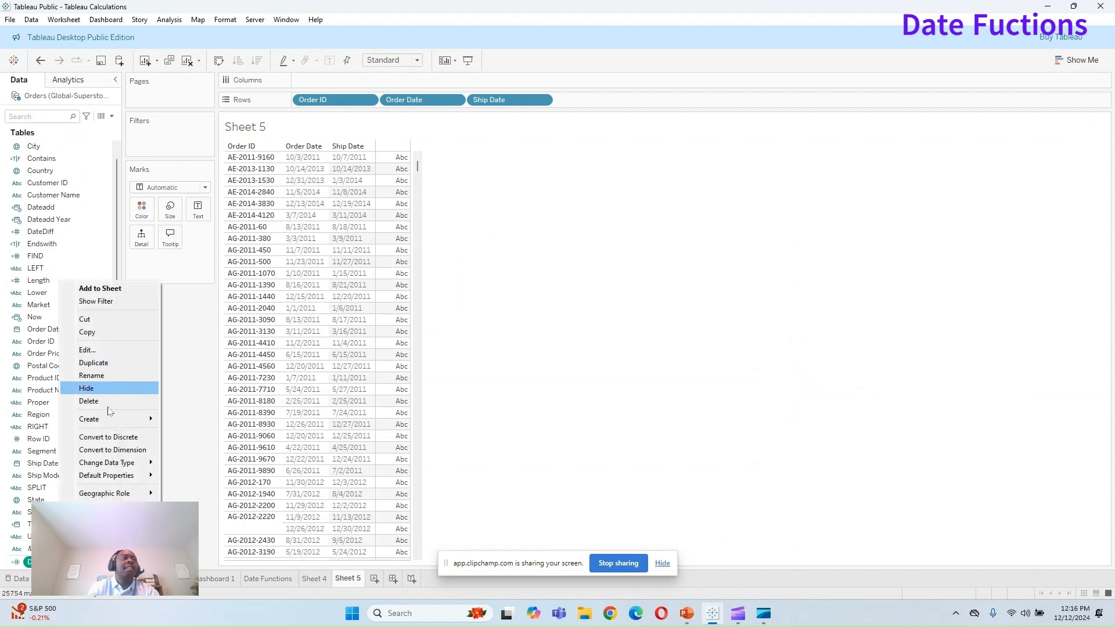
{"action": "left_click", "coordinate": [118, 439]}
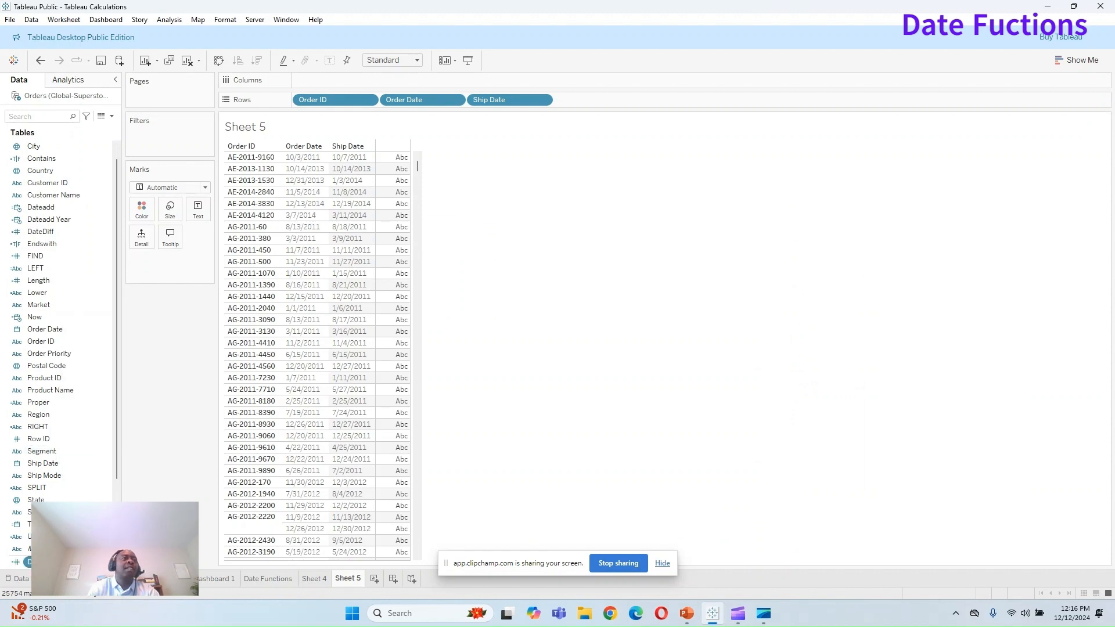
{"action": "right_click", "coordinate": [75, 562]}
{"action": "left_click", "coordinate": [116, 444]}
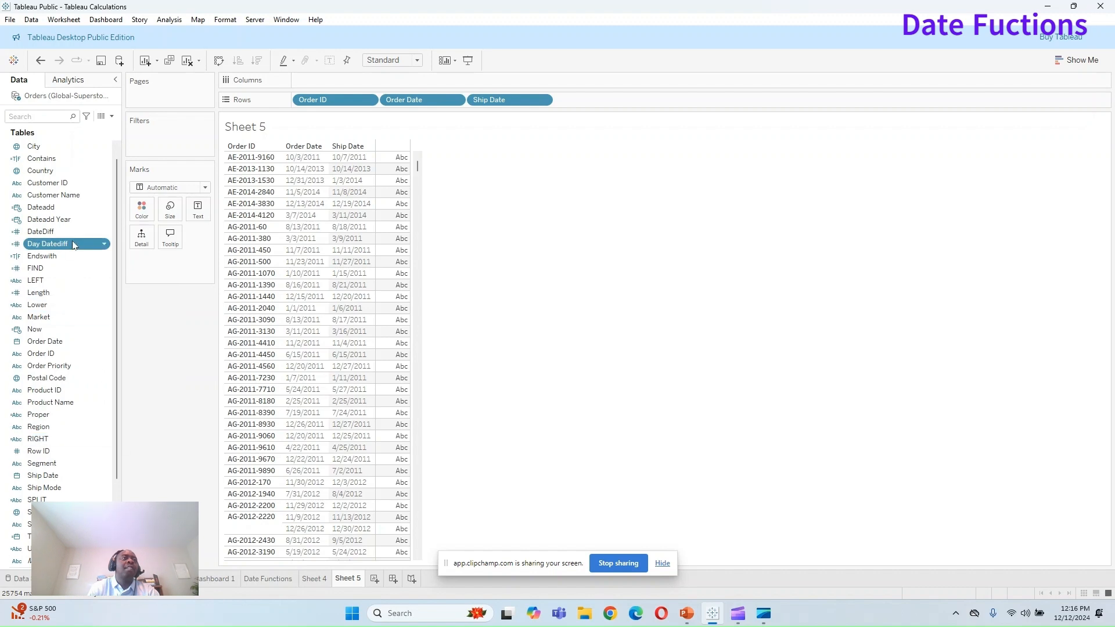
{"action": "left_click_drag", "start_coordinate": [47, 244], "coordinate": [621, 106]}
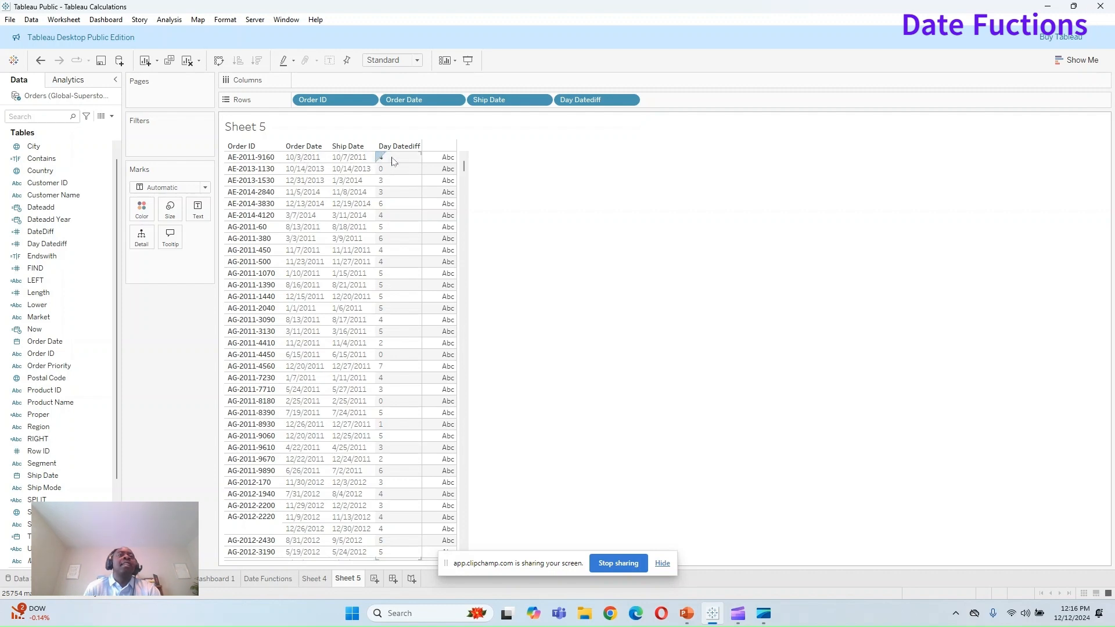
Step: Compare the Day Datediff values with the order and ship dates, highlighting one early-2014 order
{"action": "scroll", "coordinate": [360, 494], "scroll_direction": "down", "scroll_amount": 10}
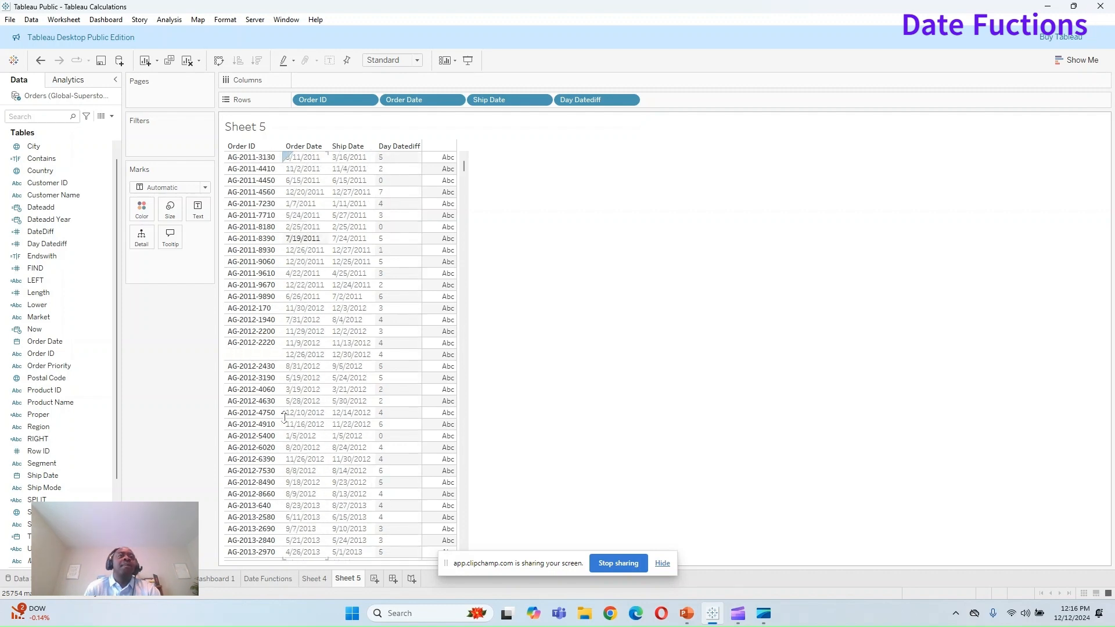
{"action": "left_click", "coordinate": [255, 530]}
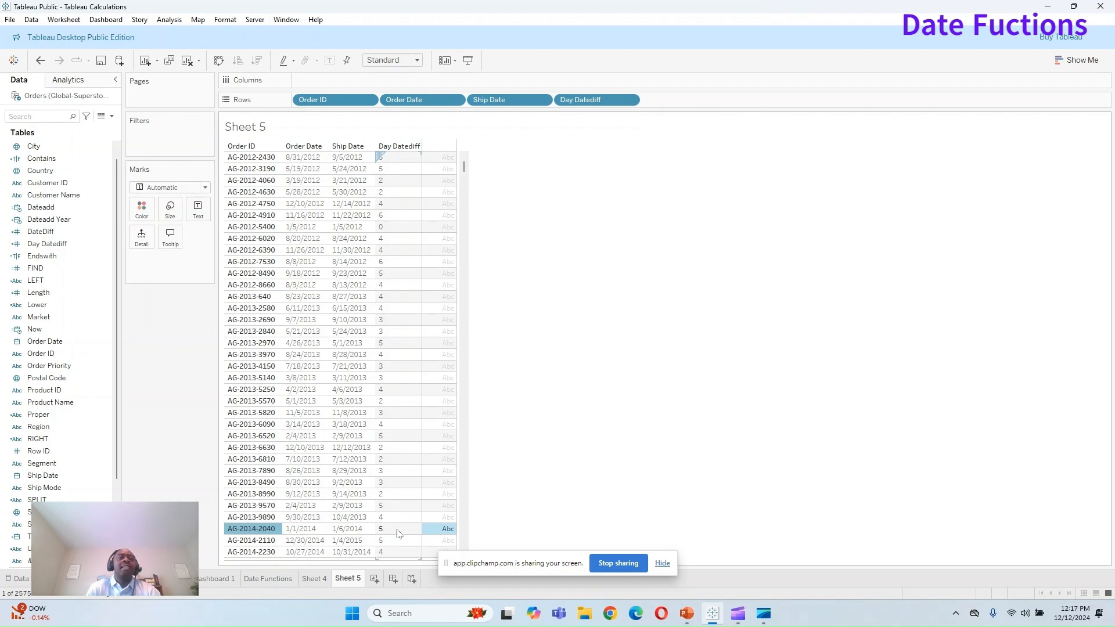
{"action": "scroll", "coordinate": [394, 459], "scroll_direction": "up", "scroll_amount": 2}
{"action": "scroll", "coordinate": [393, 454], "scroll_direction": "up", "scroll_amount": 9}
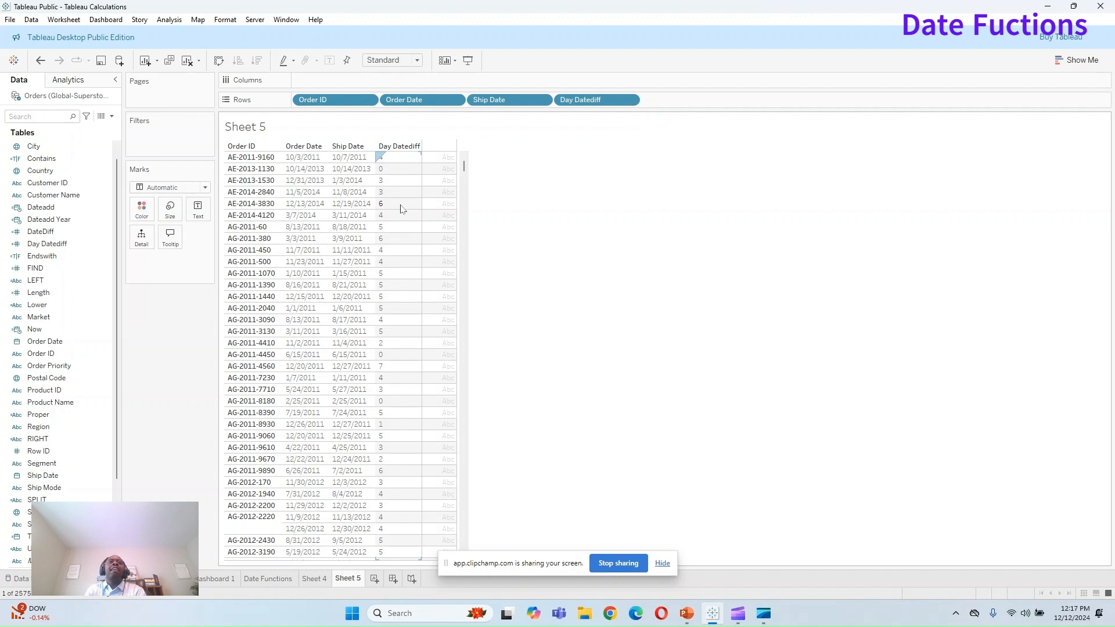
Step: Sort the Day Datediff field on Rows in descending order by field, using Day Datediff with the Sum aggregation
{"action": "left_click", "coordinate": [631, 101]}
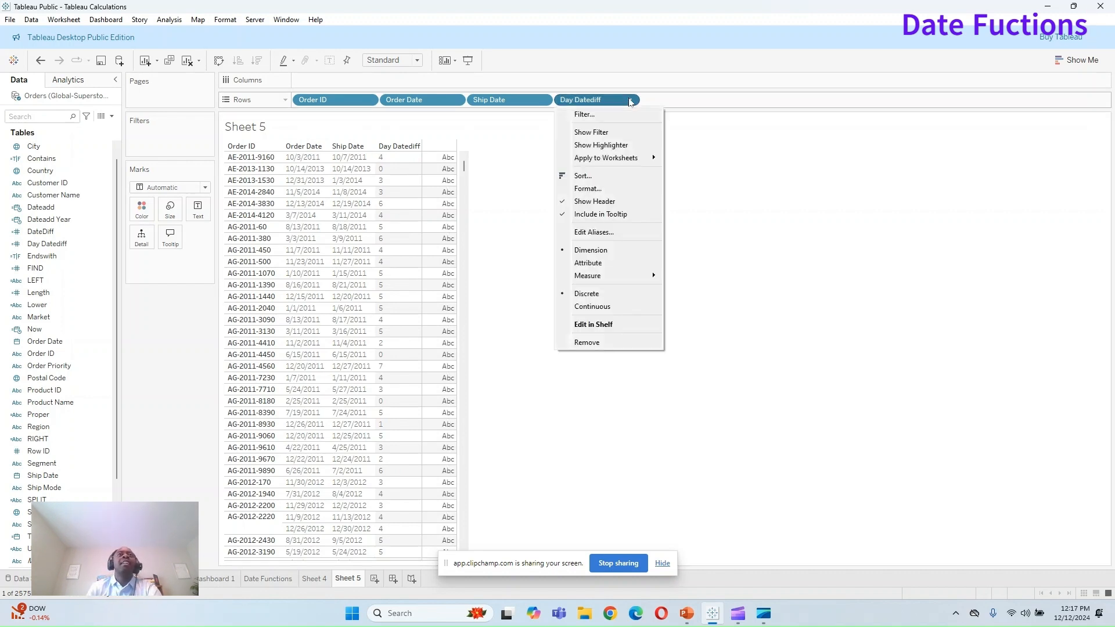
{"action": "left_click", "coordinate": [618, 178]}
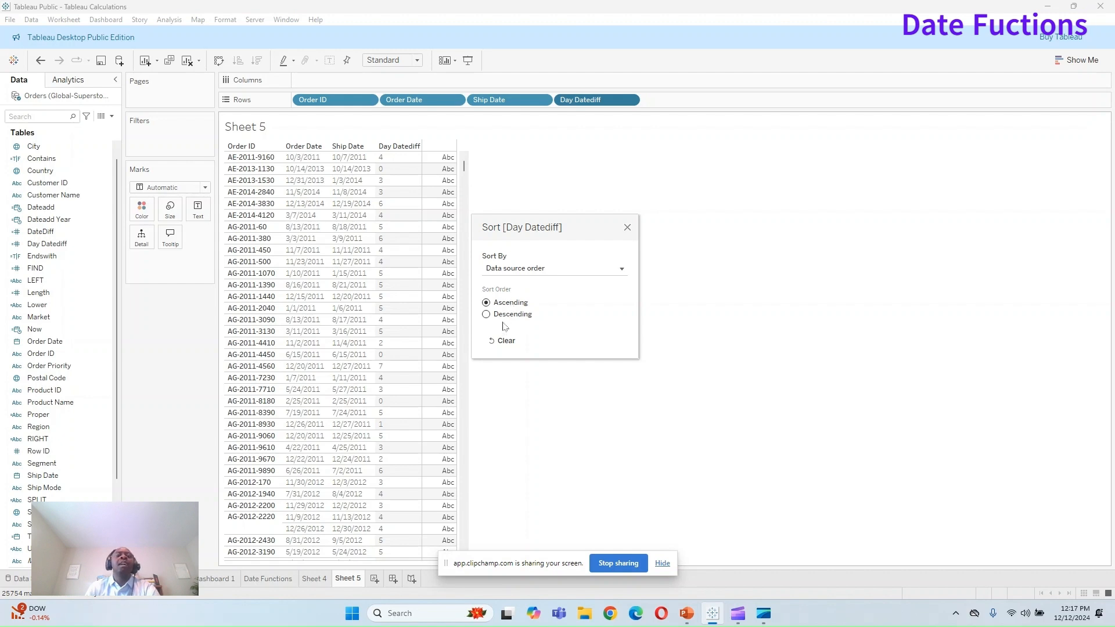
{"action": "left_click", "coordinate": [493, 314]}
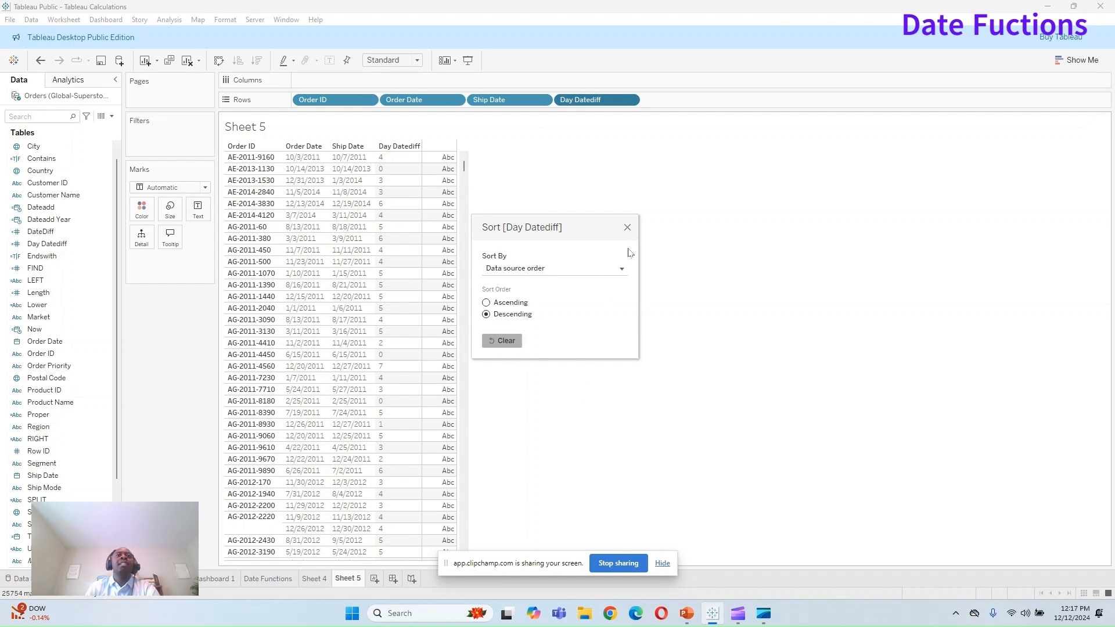
{"action": "left_click", "coordinate": [624, 269]}
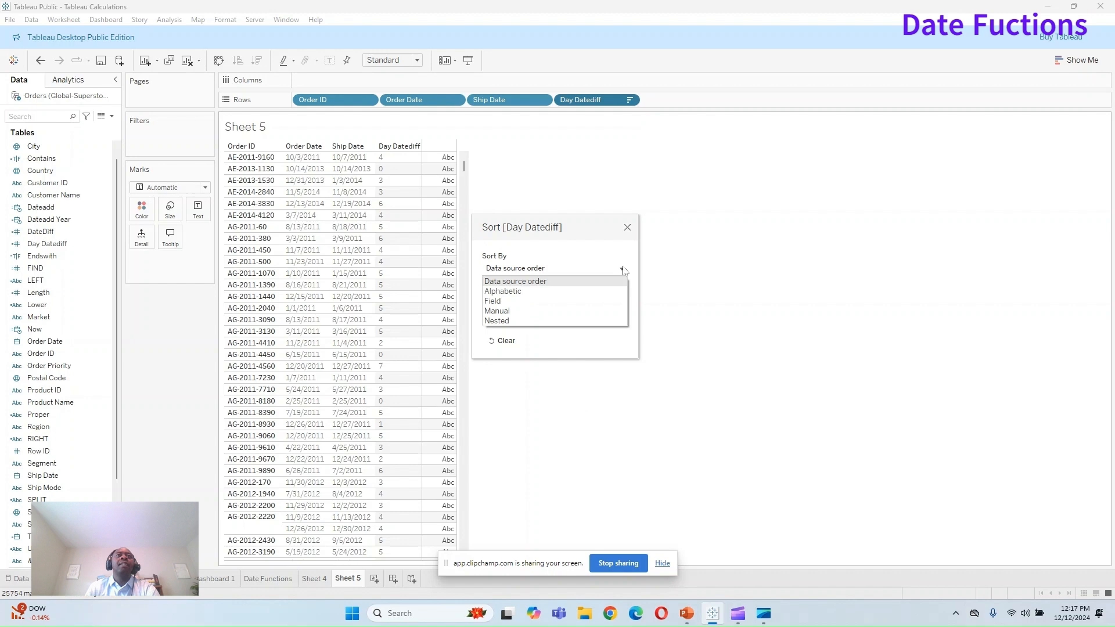
{"action": "left_click", "coordinate": [561, 301]}
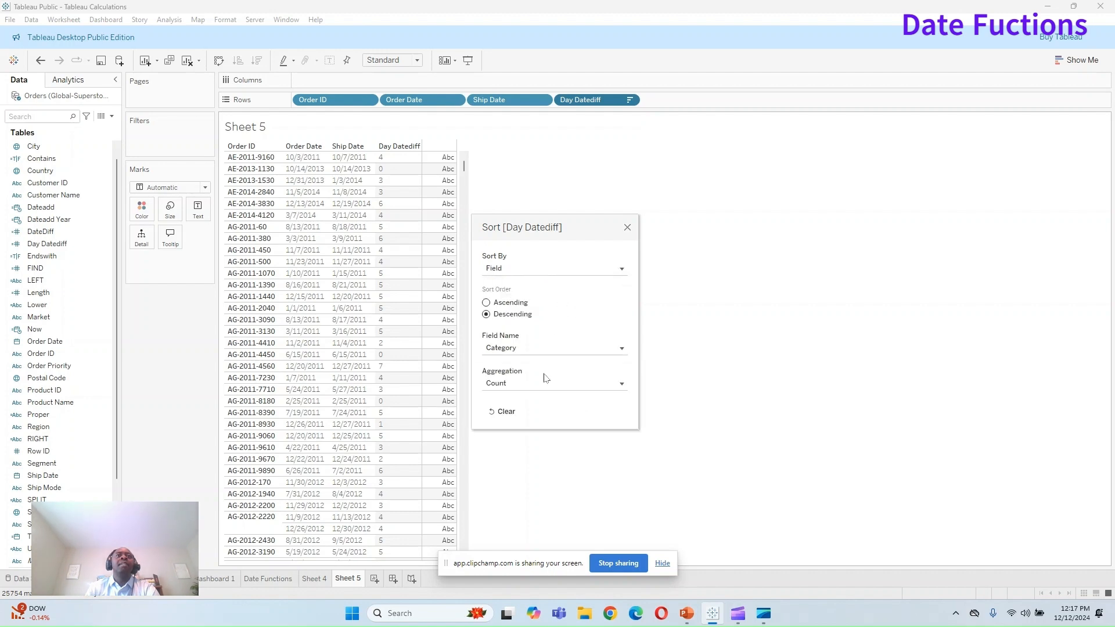
{"action": "left_click", "coordinate": [617, 350]}
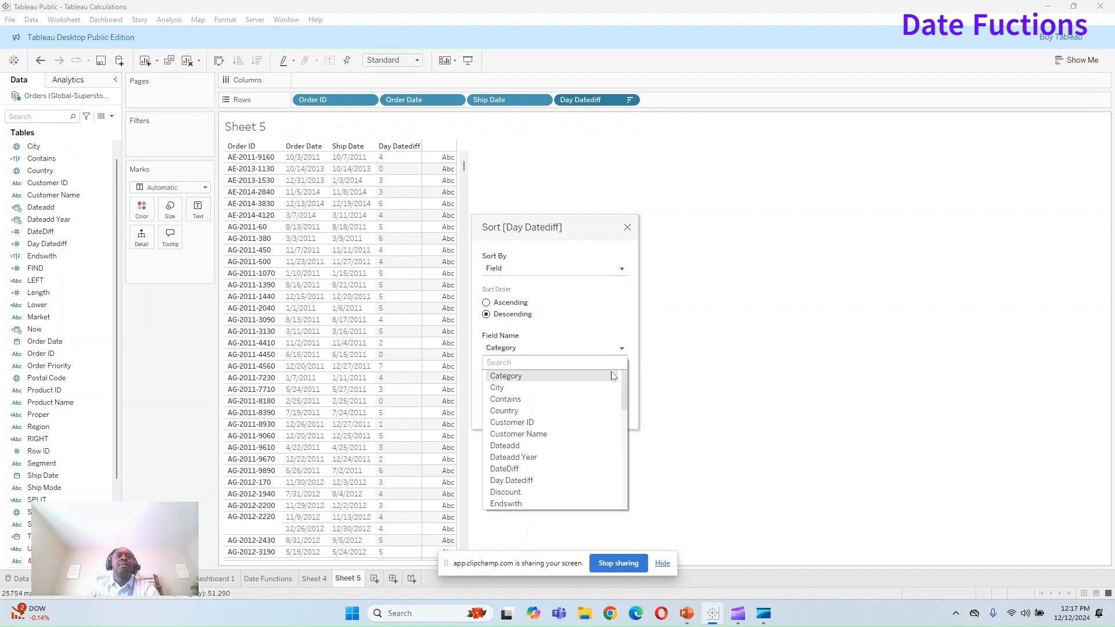
{"action": "scroll", "coordinate": [612, 401], "scroll_direction": "down", "scroll_amount": 3}
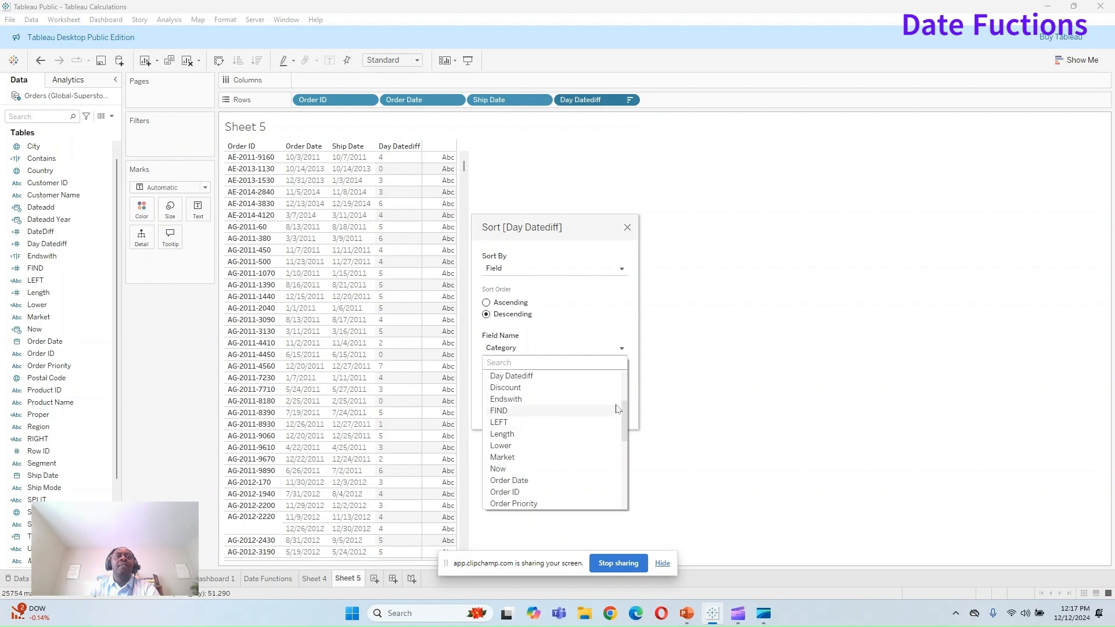
{"action": "mouse_move", "coordinate": [625, 410]}
{"action": "left_mouse_down"}
{"action": "mouse_move", "coordinate": [623, 420]}
{"action": "mouse_move", "coordinate": [624, 395]}
{"action": "left_mouse_up"}
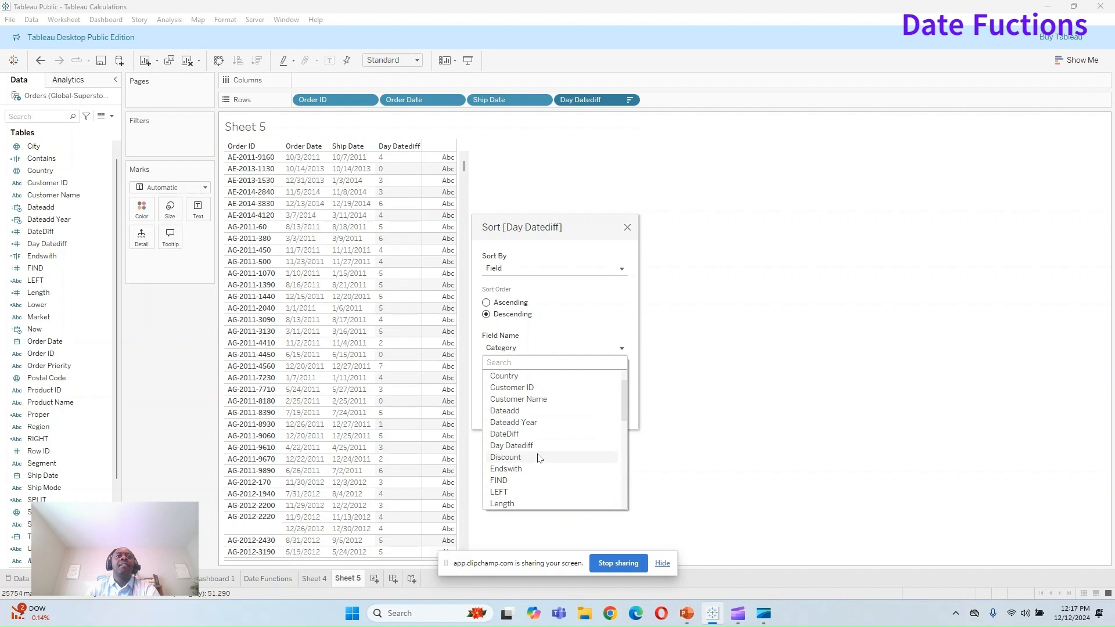
{"action": "left_click", "coordinate": [520, 446]}
{"action": "left_click", "coordinate": [557, 390]}
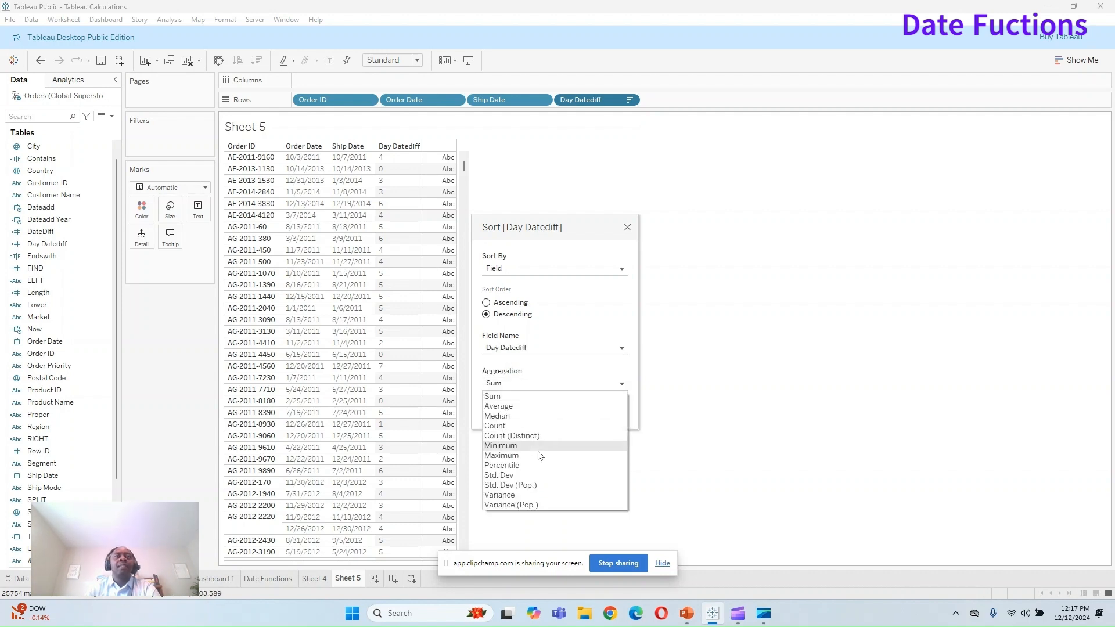
{"action": "left_click", "coordinate": [558, 367]}
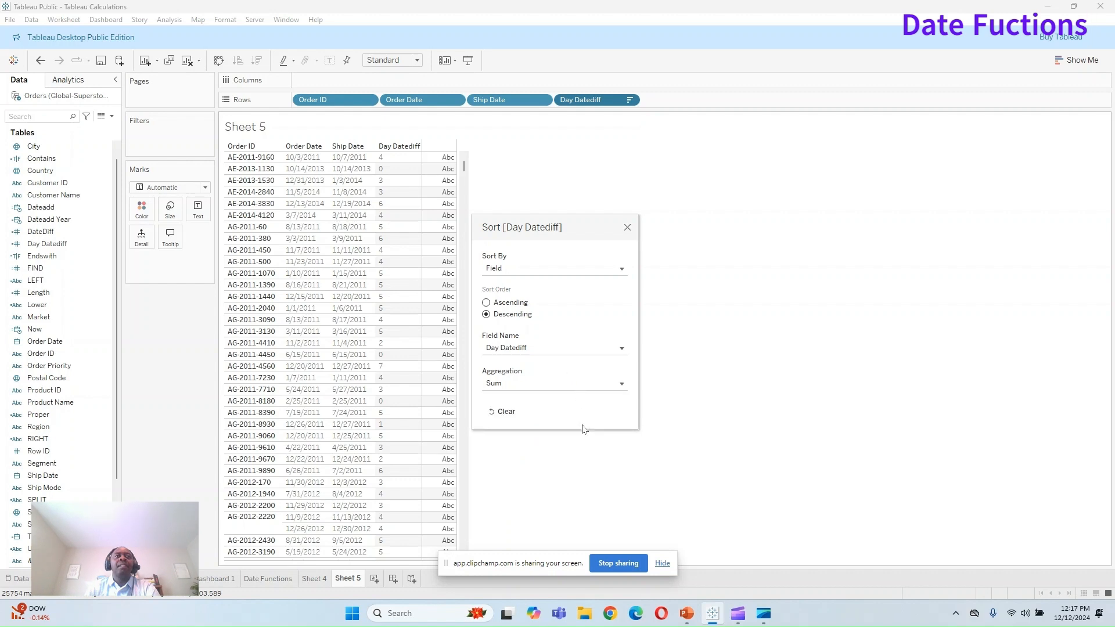
{"action": "left_click", "coordinate": [627, 228]}
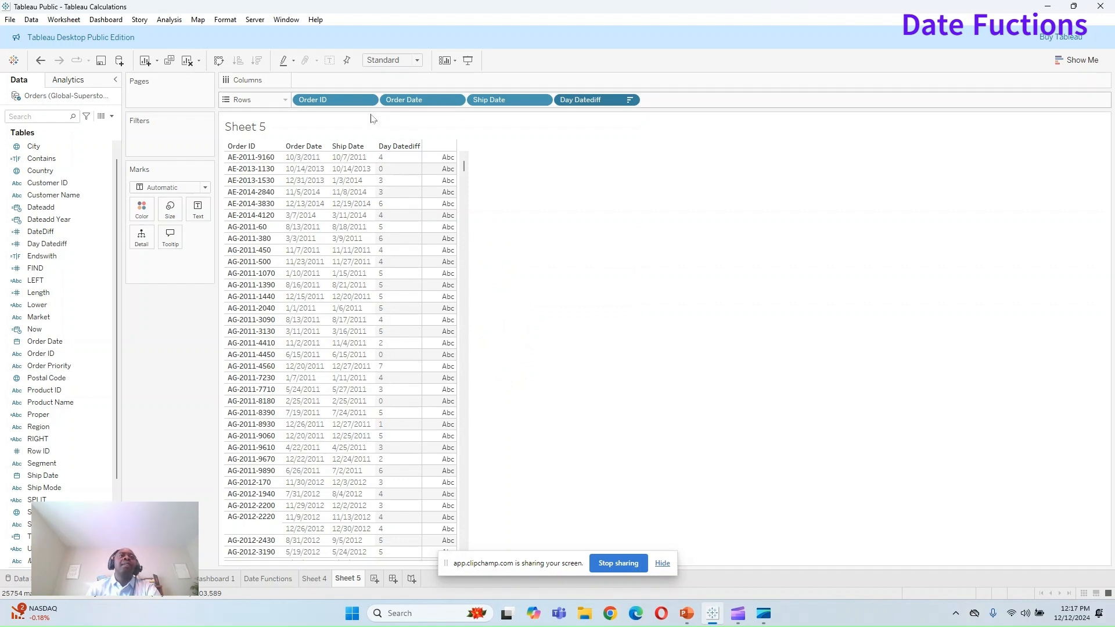
Step: Sort the table rows directly from the Day Datediff column header and check the resulting order
{"action": "left_click", "coordinate": [416, 150]}
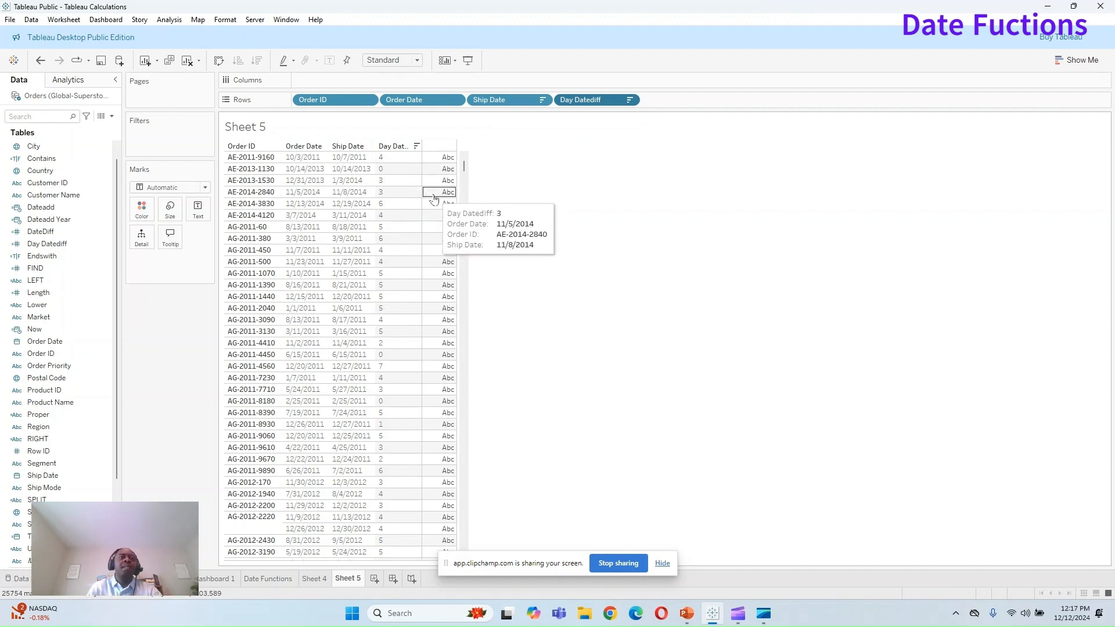
{"action": "scroll", "coordinate": [441, 364], "scroll_direction": "down", "scroll_amount": 1}
{"action": "scroll", "coordinate": [440, 364], "scroll_direction": "down", "scroll_amount": 4}
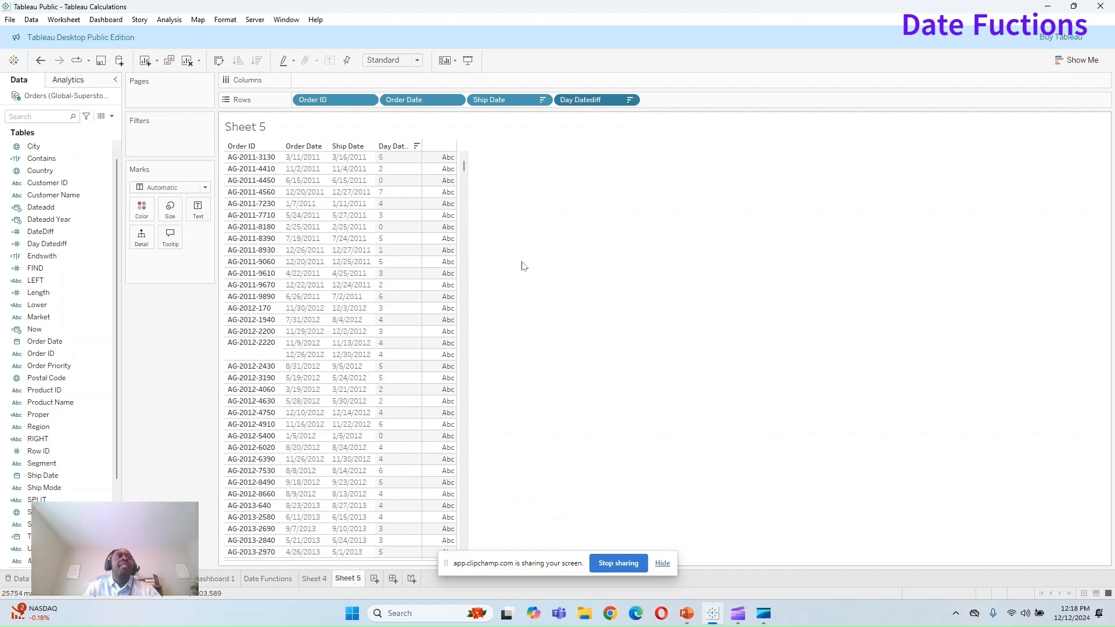
Step: Create a calculated field named Datename, with the function reference limited to Date functions and showing the DATENAME description
{"action": "left_click", "coordinate": [112, 116]}
{"action": "left_click", "coordinate": [58, 128]}
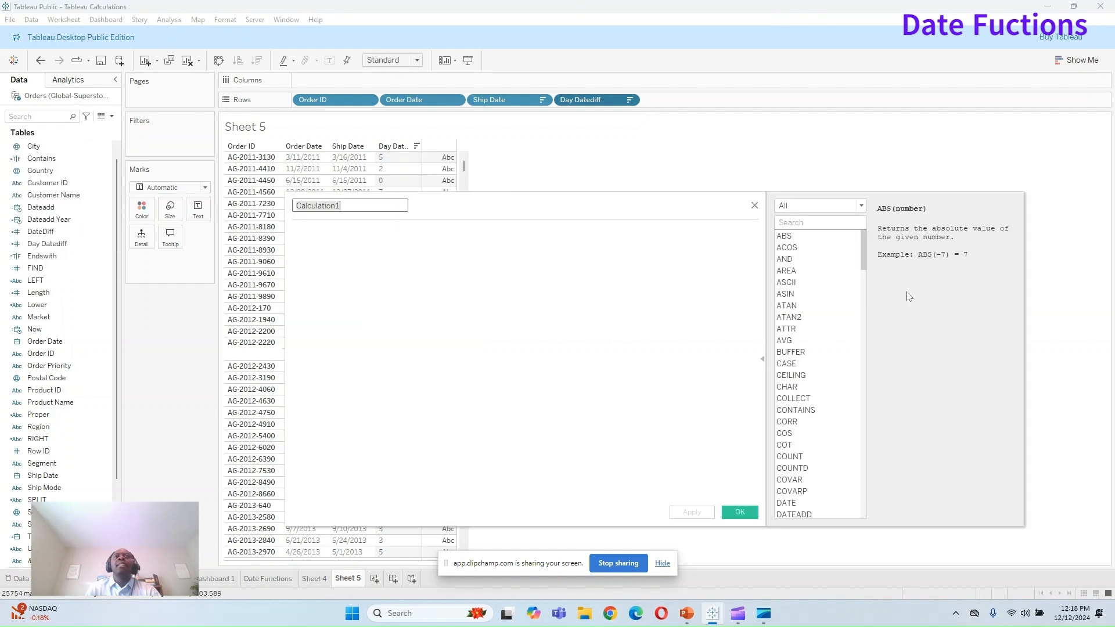
{"action": "left_click", "coordinate": [852, 205]}
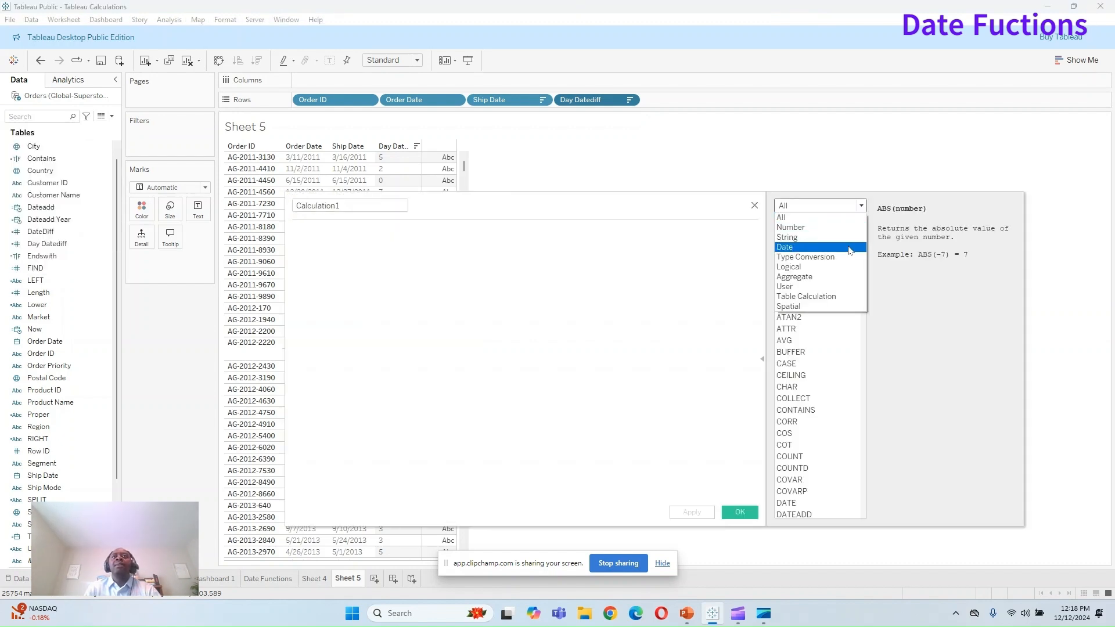
{"action": "left_click", "coordinate": [854, 247]}
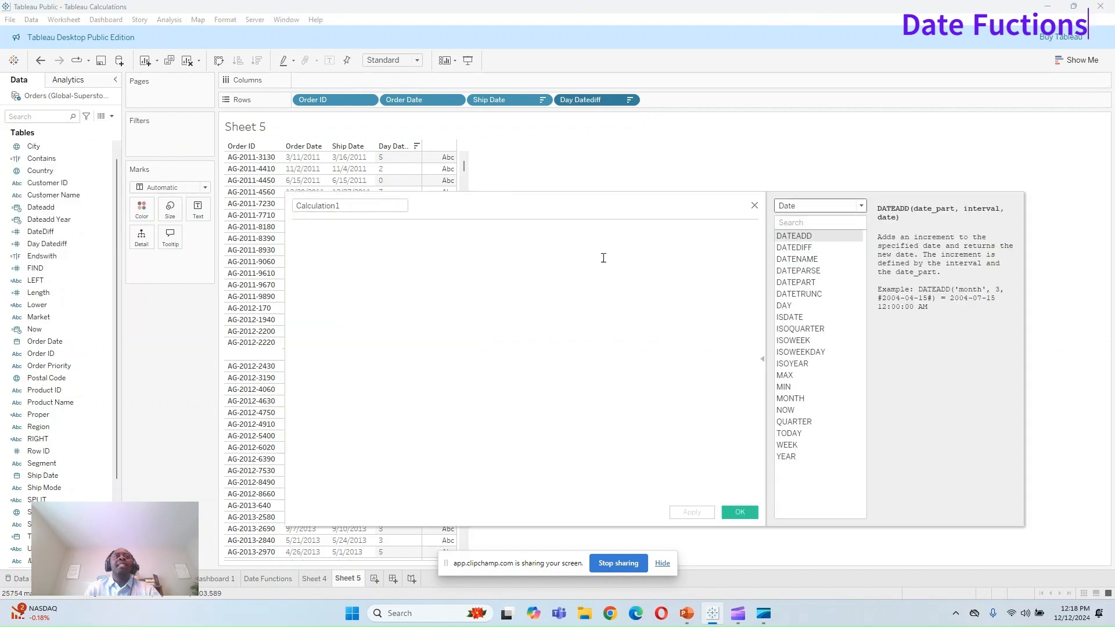
{"action": "left_click", "coordinate": [817, 261]}
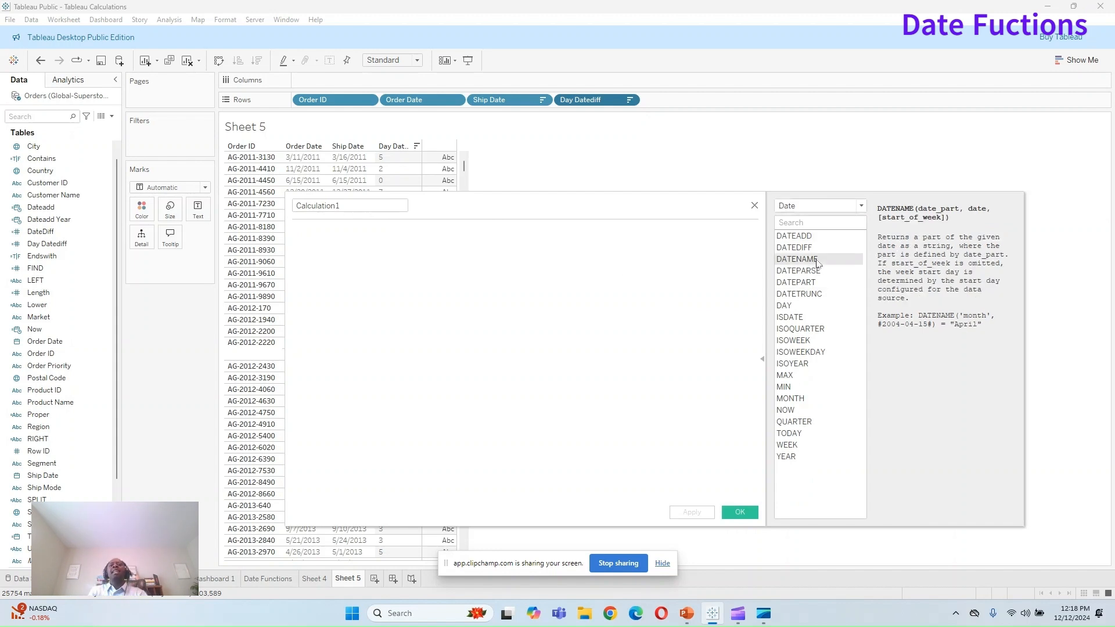
{"action": "key", "text": "Tab"}
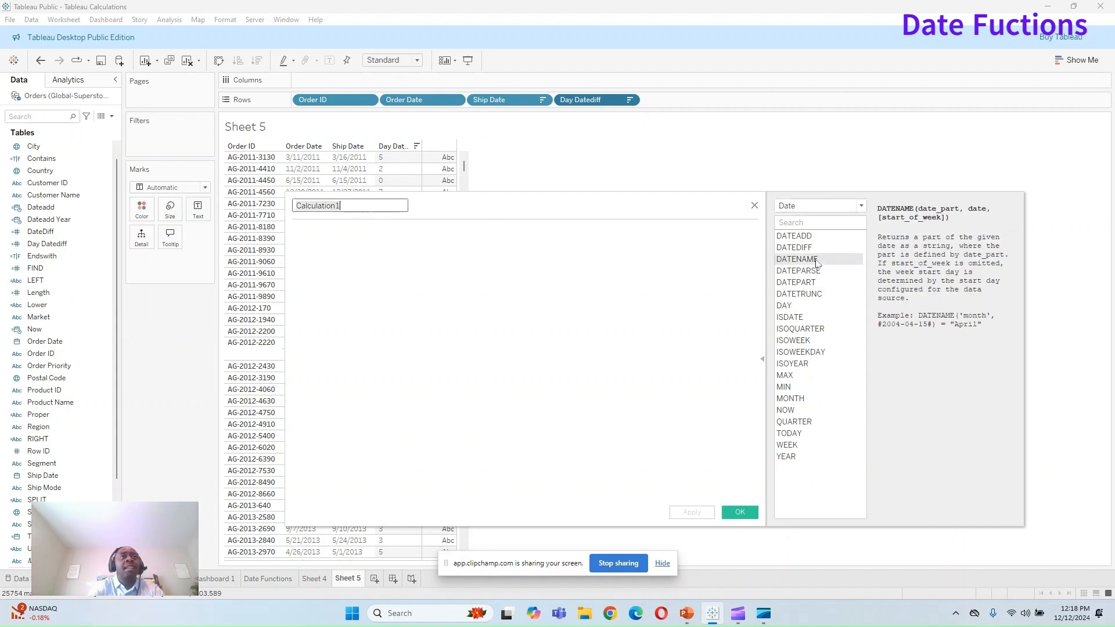
{"action": "type", "text": "Datena"}
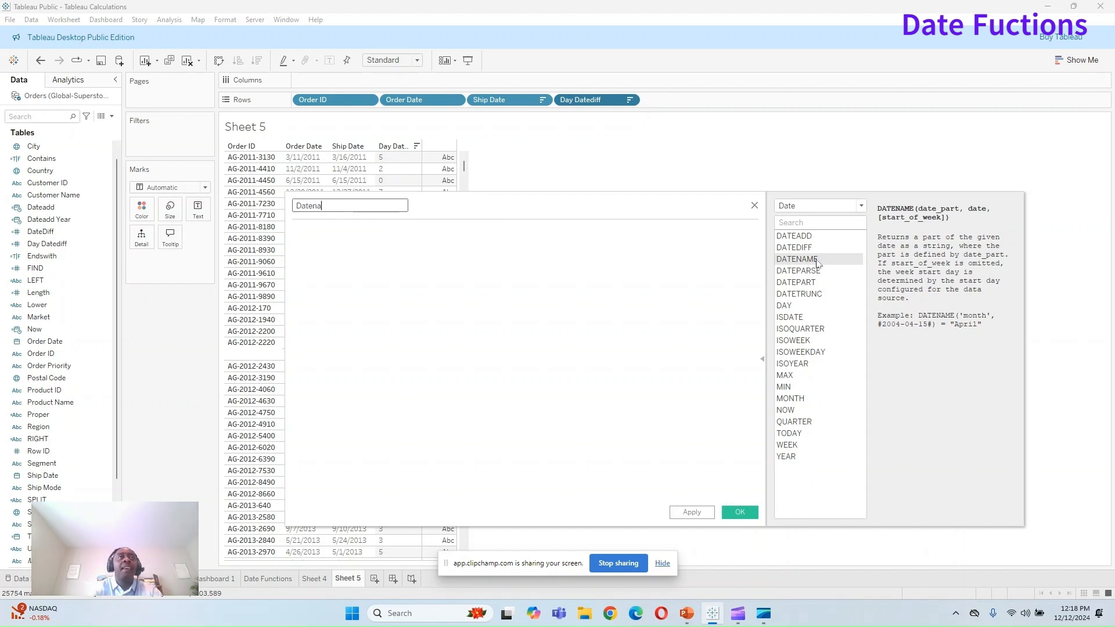
{"action": "type", "text": "me"}
Step: Enter the formula DATENAME('month', [Order Date]) for the Datename field
{"action": "key", "text": "Tab"}
{"action": "type", "text": "Date"}
{"action": "key", "text": "Down"}
{"action": "key", "text": "Down"}
{"action": "key", "text": "Down"}
{"action": "key", "text": "Down"}
{"action": "key", "text": "Down"}
{"action": "key", "text": "Down"}
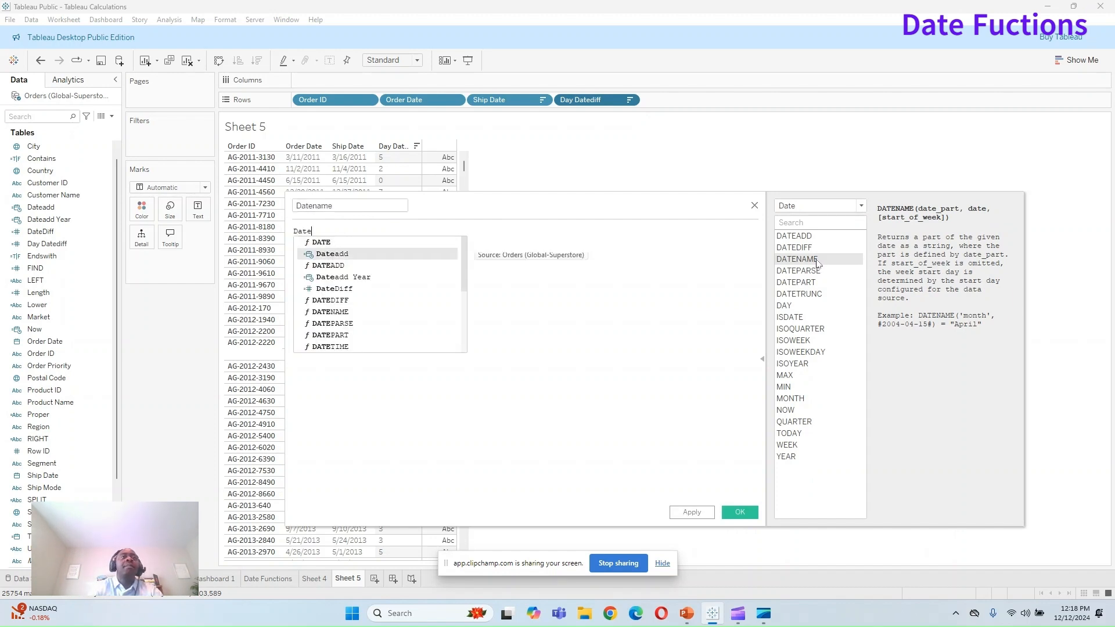
{"action": "key", "text": "Return"}
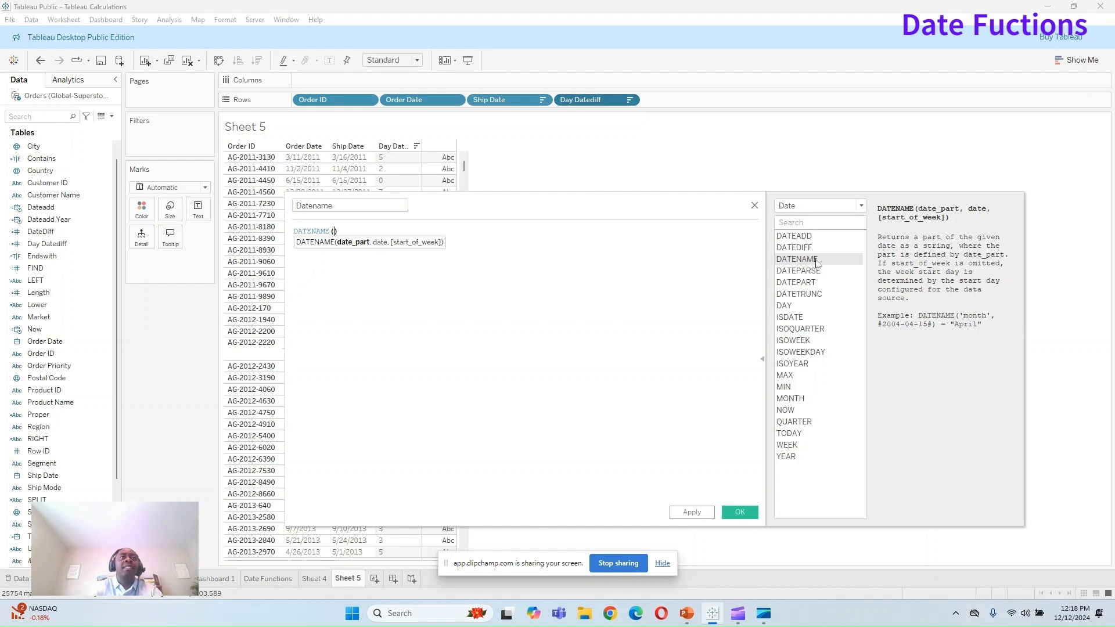
{"action": "type", "text": "'m"}
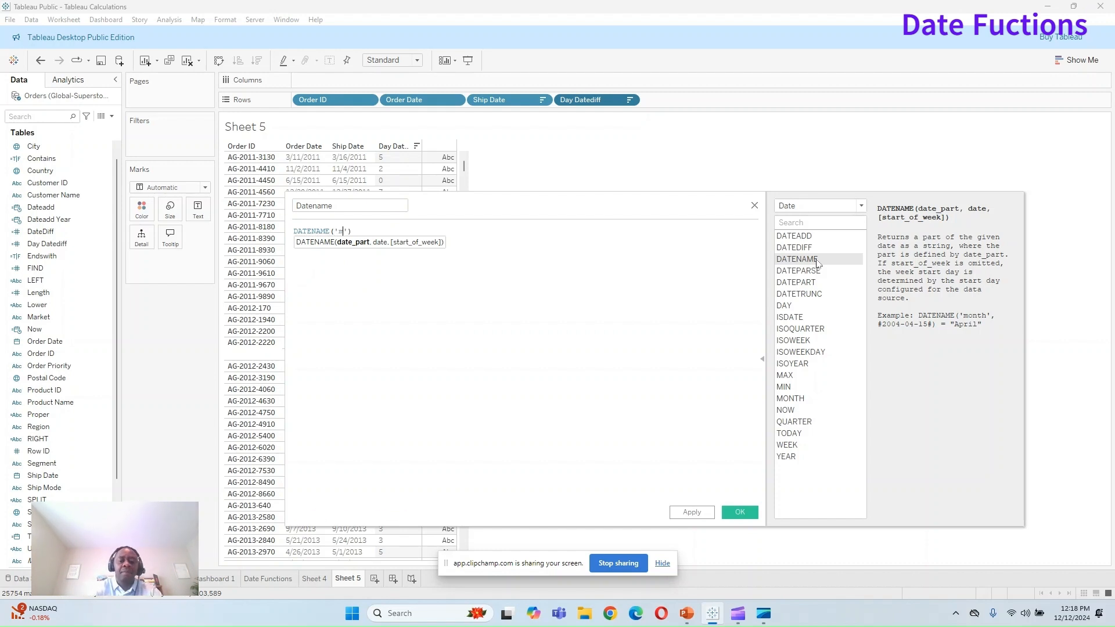
{"action": "type", "text": "onth'"}
{"action": "type", "text": ", order"}
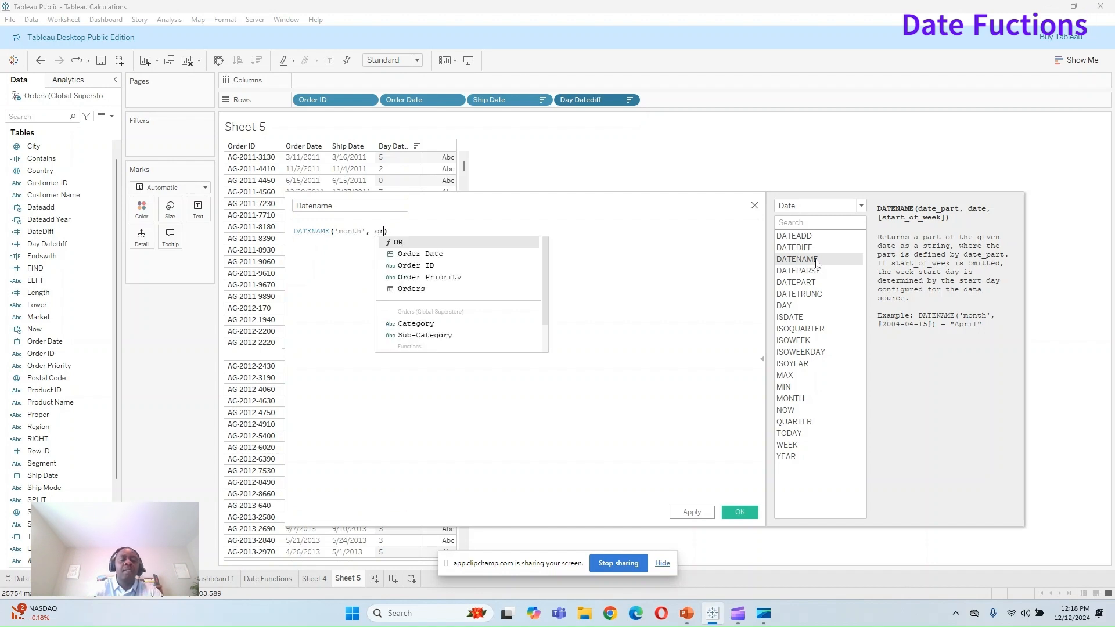
{"action": "key", "text": "Return"}
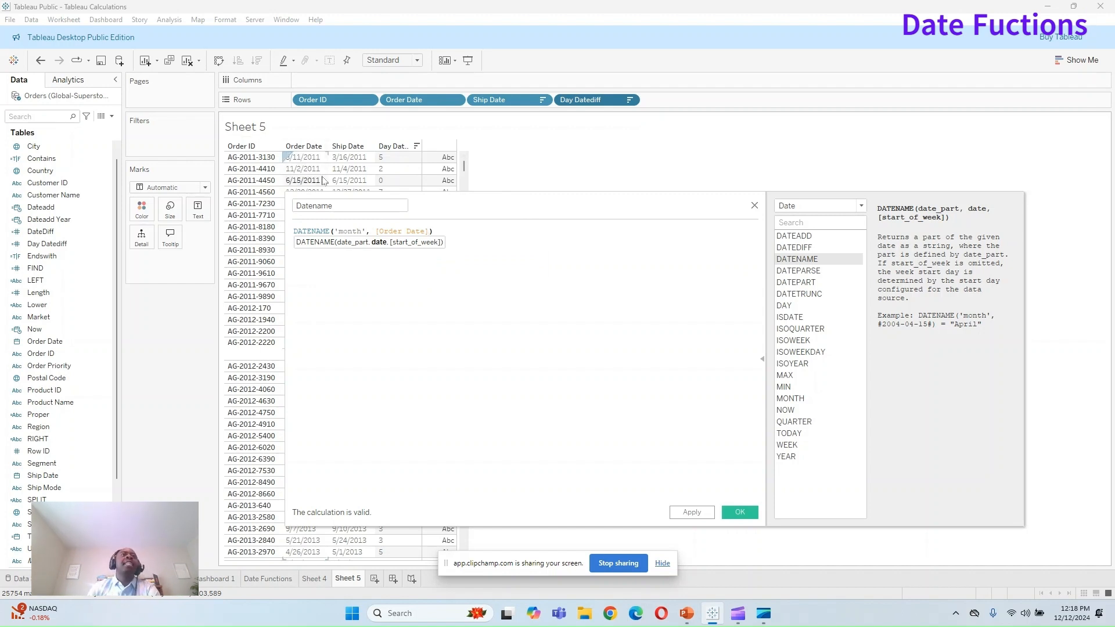
Step: Apply and save the Datename calculation, and place the field on Rows after Day Datediff
{"action": "left_click", "coordinate": [353, 232]}
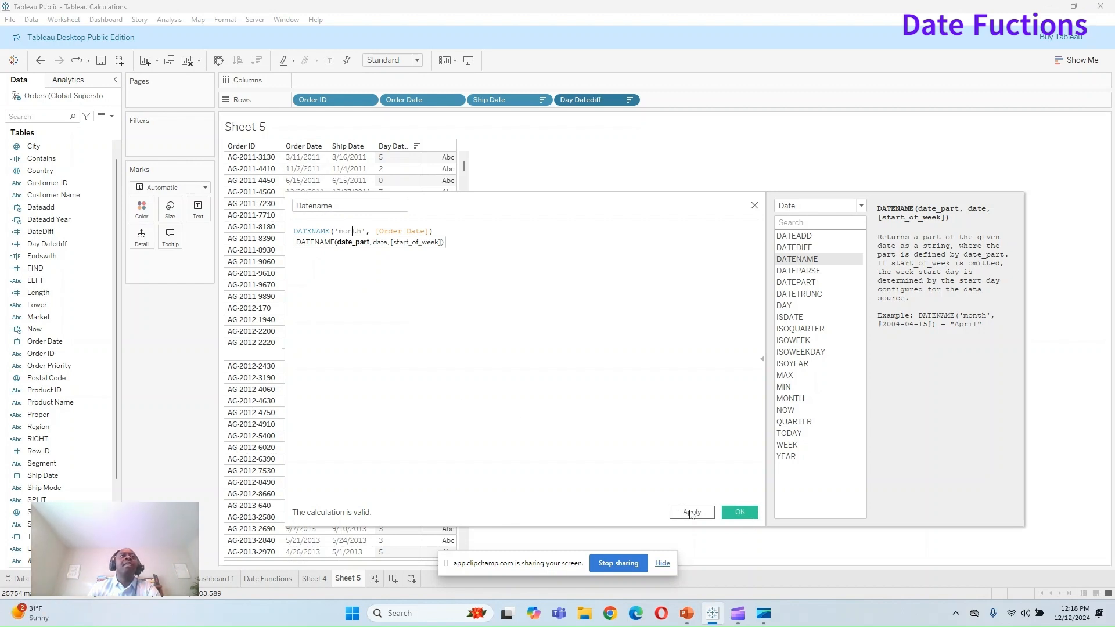
{"action": "left_click", "coordinate": [692, 513]}
{"action": "left_click", "coordinate": [740, 513]}
{"action": "mouse_move", "coordinate": [43, 244]}
{"action": "left_mouse_down"}
{"action": "mouse_move", "coordinate": [666, 93]}
{"action": "mouse_move", "coordinate": [691, 104]}
{"action": "left_mouse_up"}
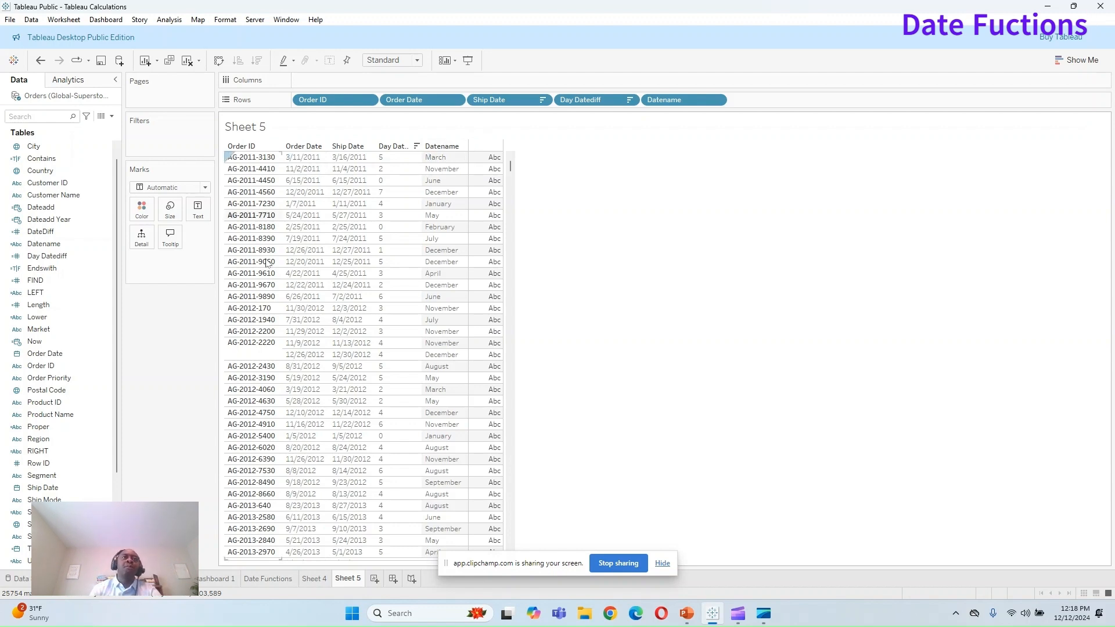
Step: Create another calculated field named Datepart, with the function reference limited to Date functions
{"action": "left_click", "coordinate": [111, 116]}
{"action": "left_click", "coordinate": [59, 128]}
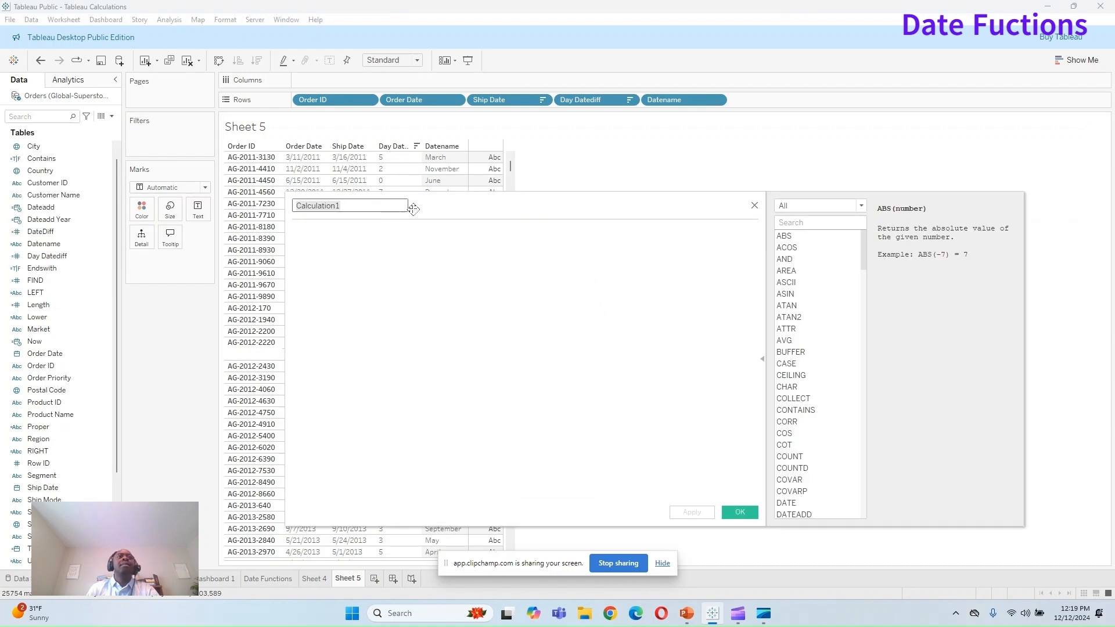
{"action": "key", "text": "BackSpace"}
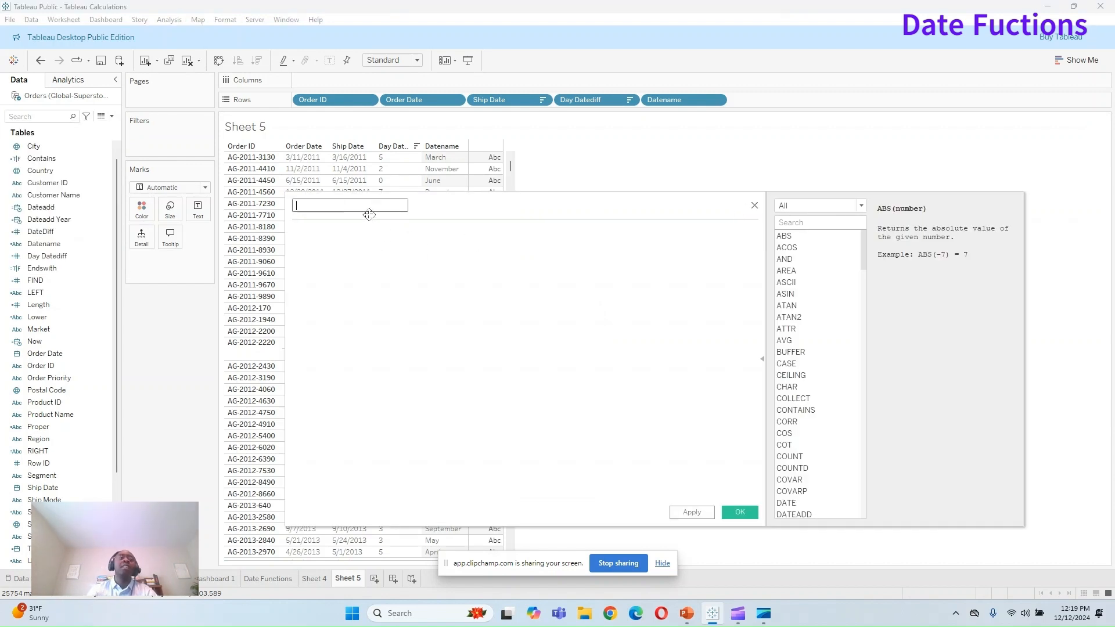
{"action": "type", "text": "D"}
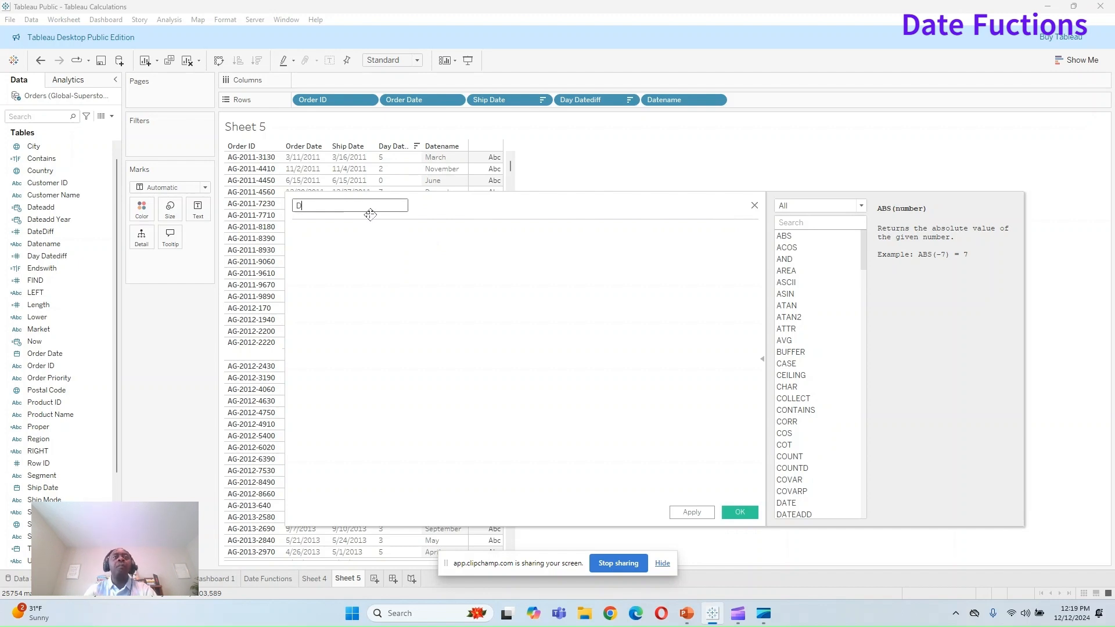
{"action": "type", "text": "a"}
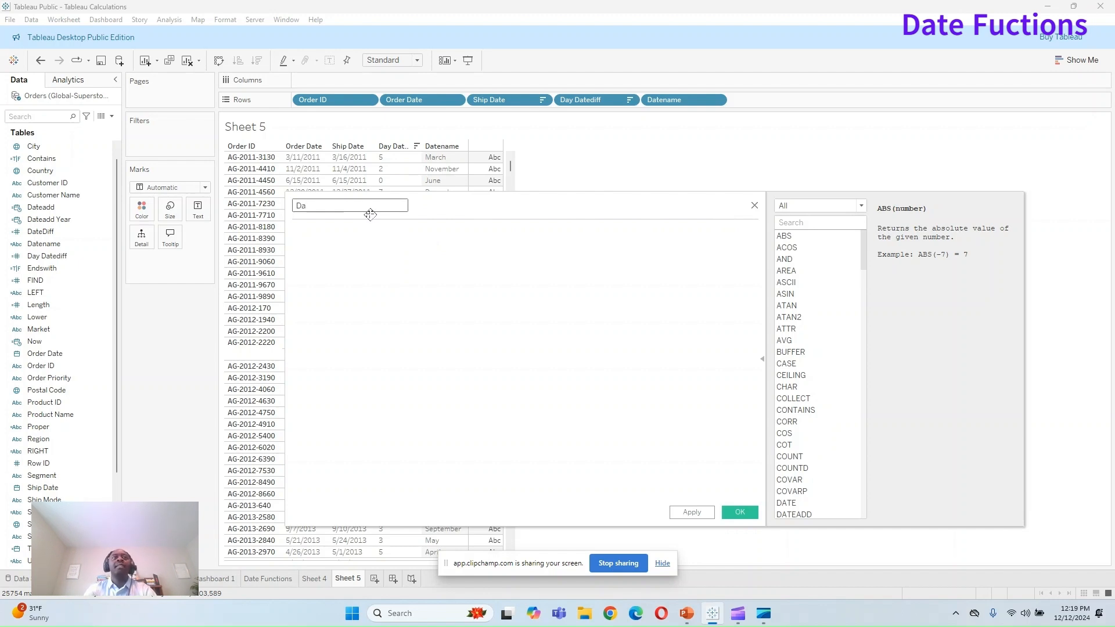
{"action": "left_click", "coordinate": [862, 206]}
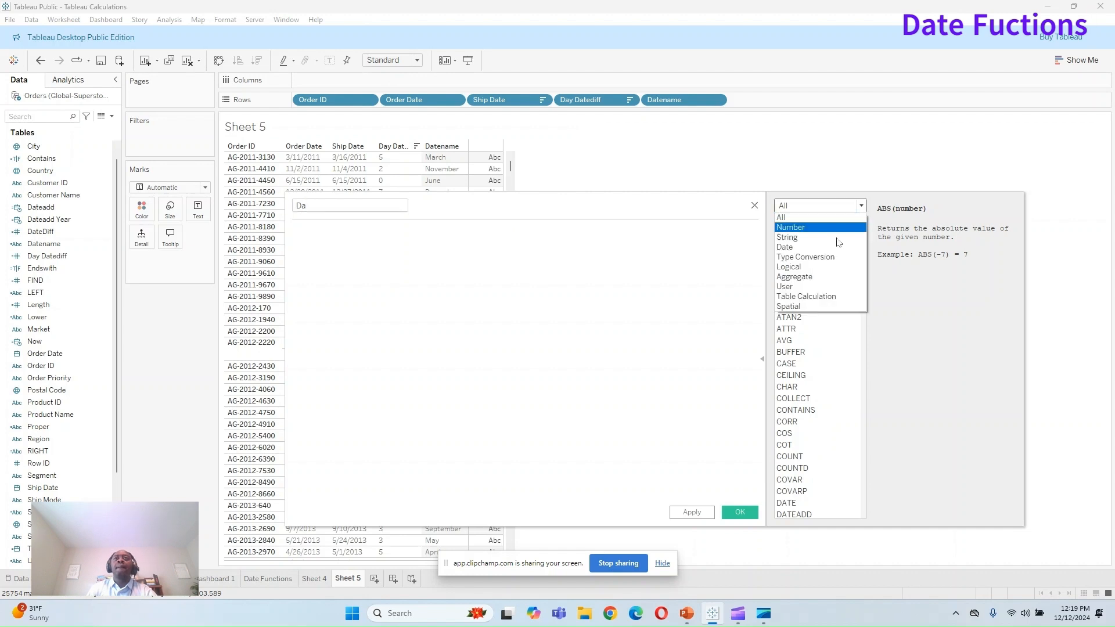
{"action": "left_click", "coordinate": [833, 248]}
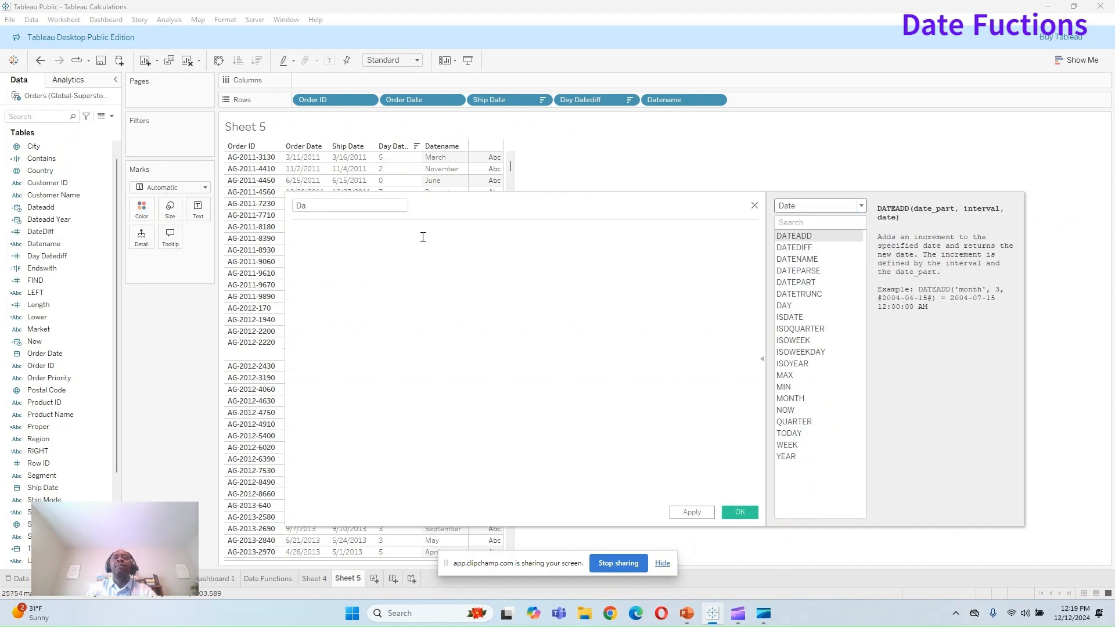
{"action": "left_click", "coordinate": [362, 203]}
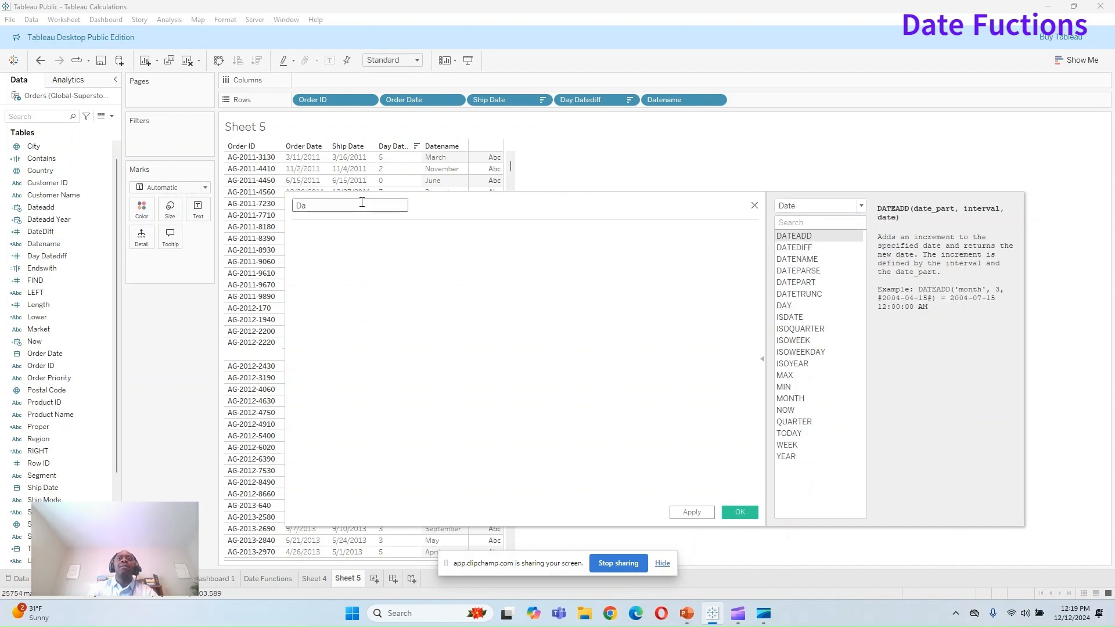
{"action": "key", "text": "BackSpace"}
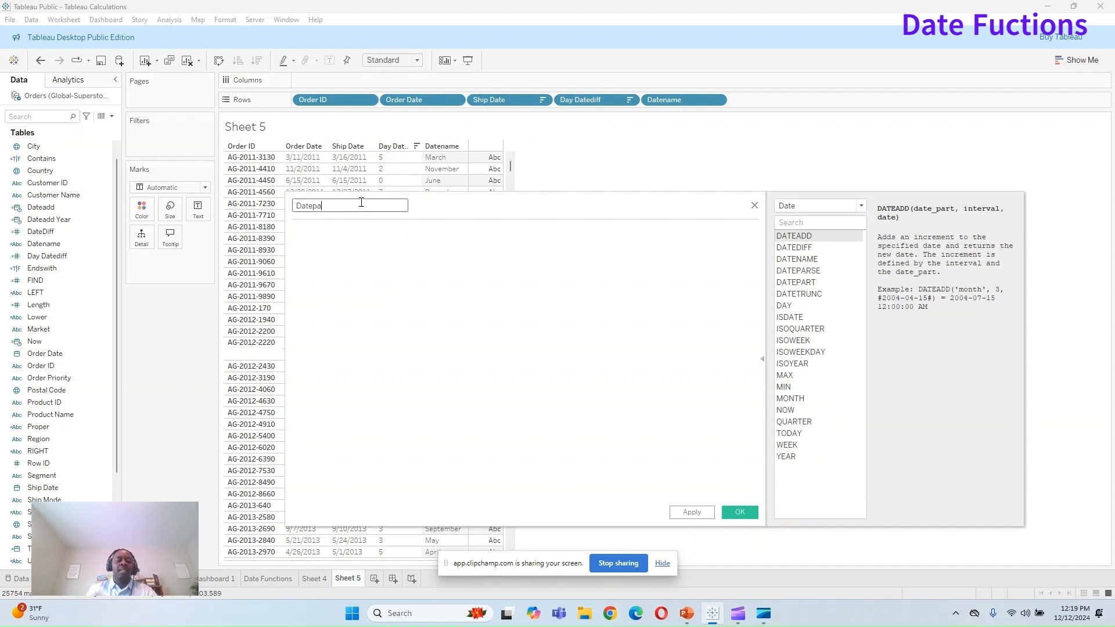
Step: Enter the formula DATEPART('day', [Order Date]) for the Datepart field, and apply and save the calculation
{"action": "type", "text": "Date"}
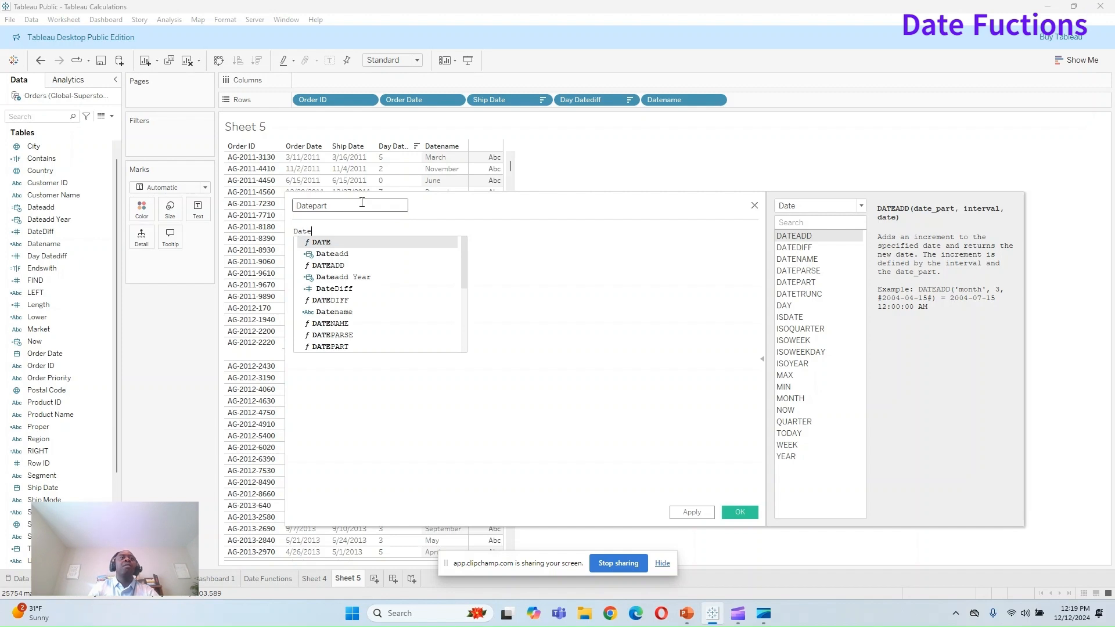
{"action": "double_click", "coordinate": [348, 348]}
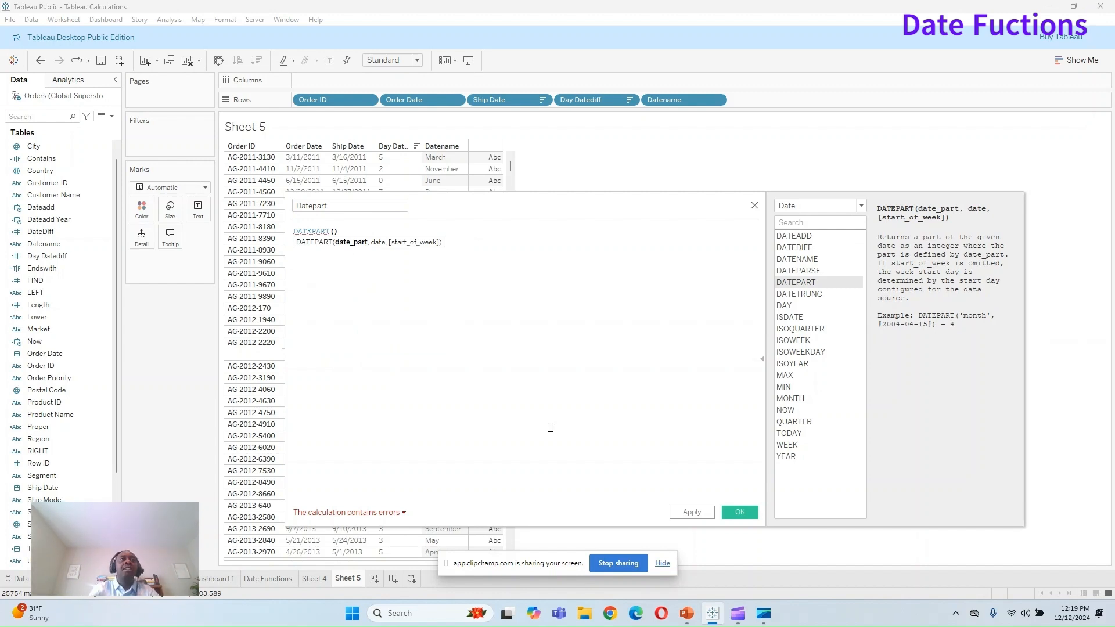
{"action": "type", "text": "'"}
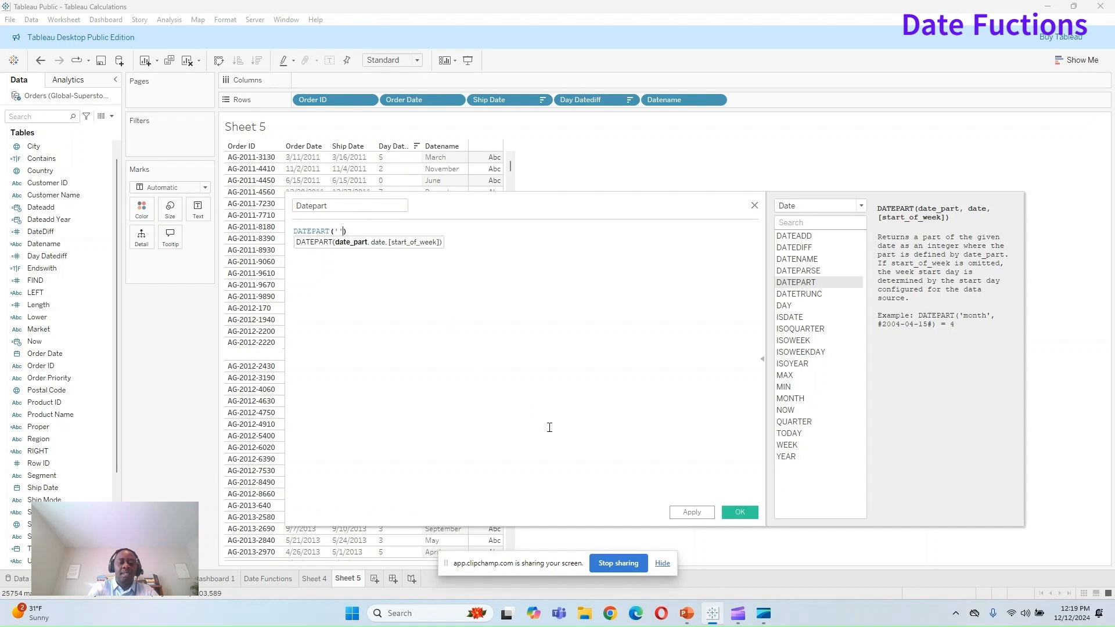
{"action": "type", "text": "day'"}
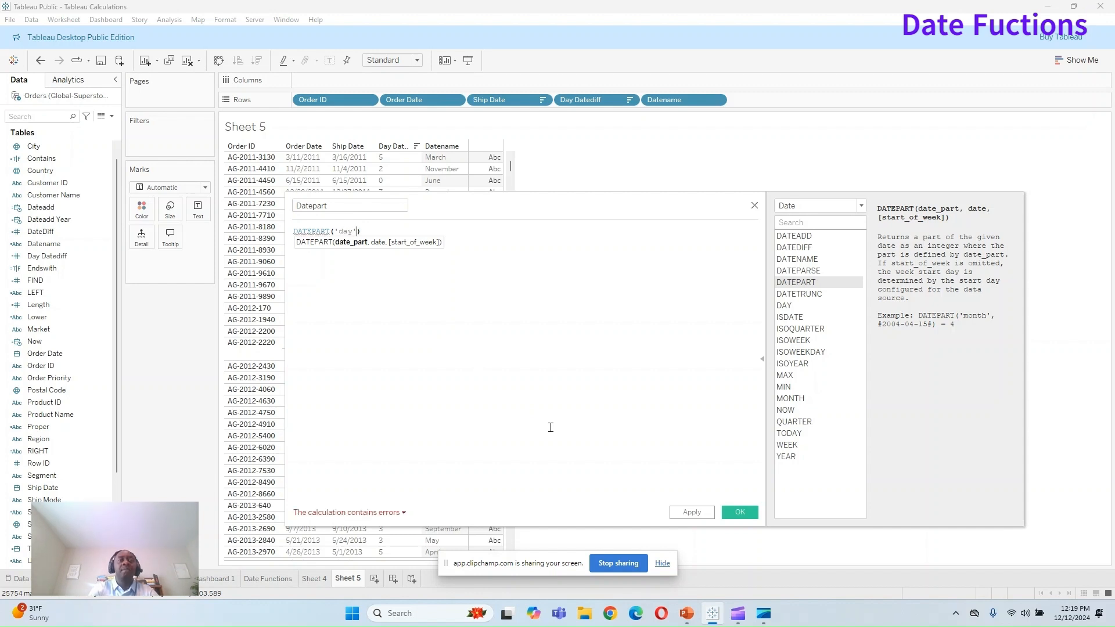
{"action": "type", "text": ", ord"}
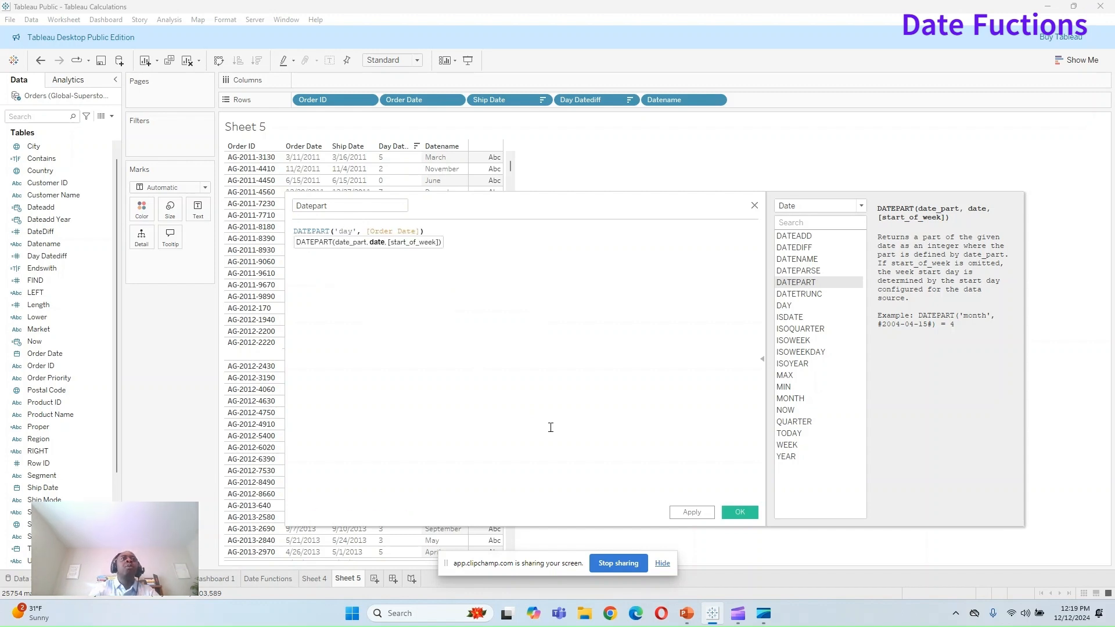
{"action": "key", "text": "Return"}
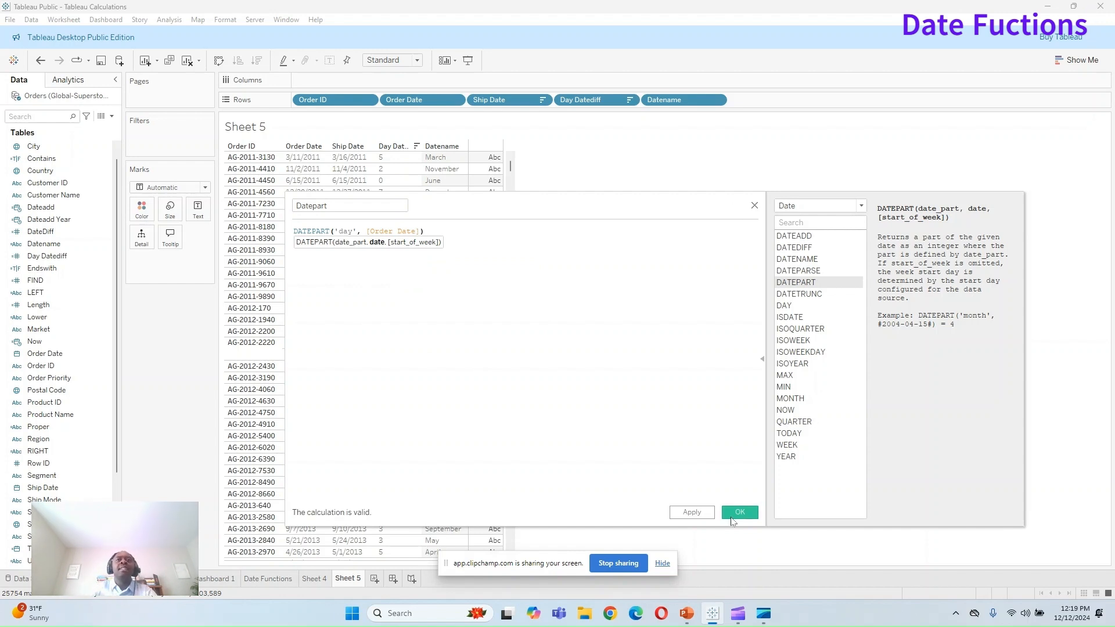
{"action": "left_click", "coordinate": [691, 512]}
{"action": "left_click", "coordinate": [739, 513]}
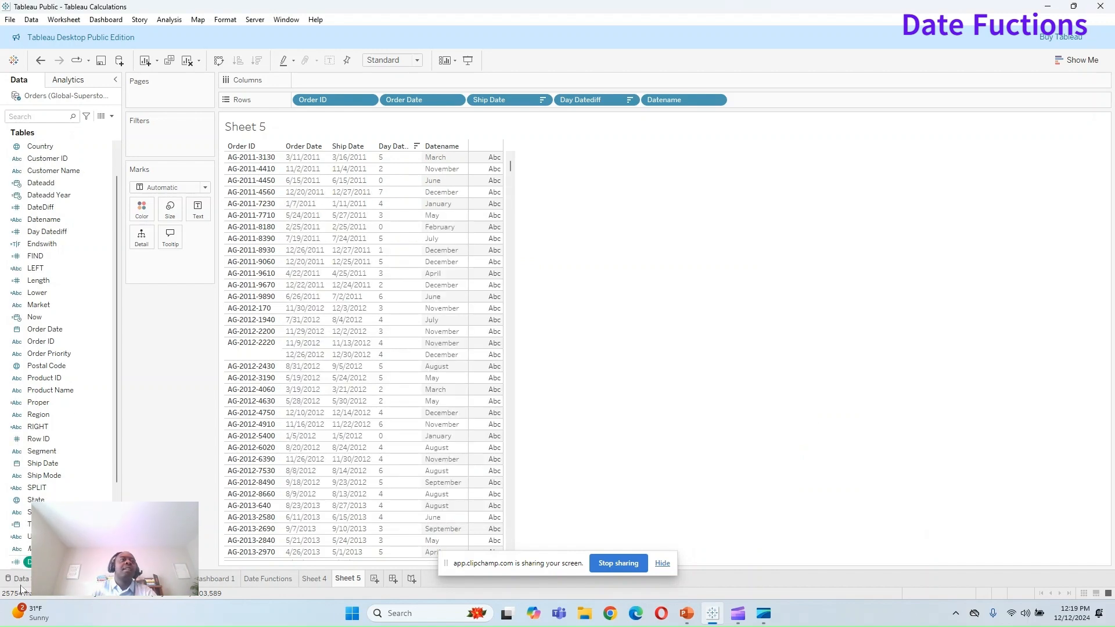
Step: Convert Datepart to a discrete dimension and place it on Rows after Datename
{"action": "right_click", "coordinate": [79, 562]}
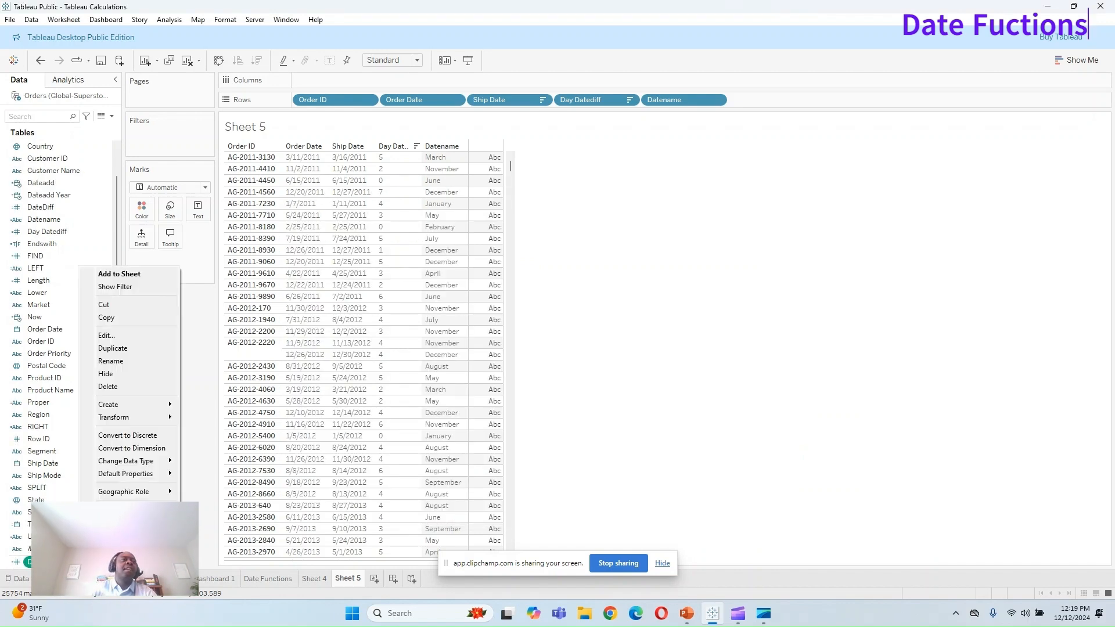
{"action": "left_click", "coordinate": [141, 437]}
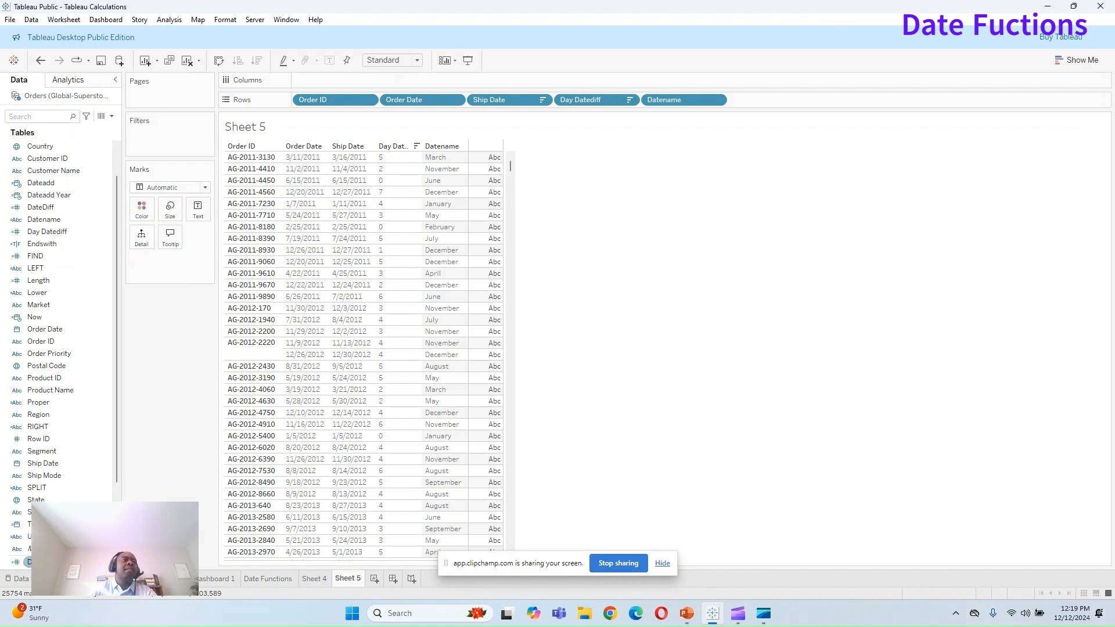
{"action": "right_click", "coordinate": [73, 562]}
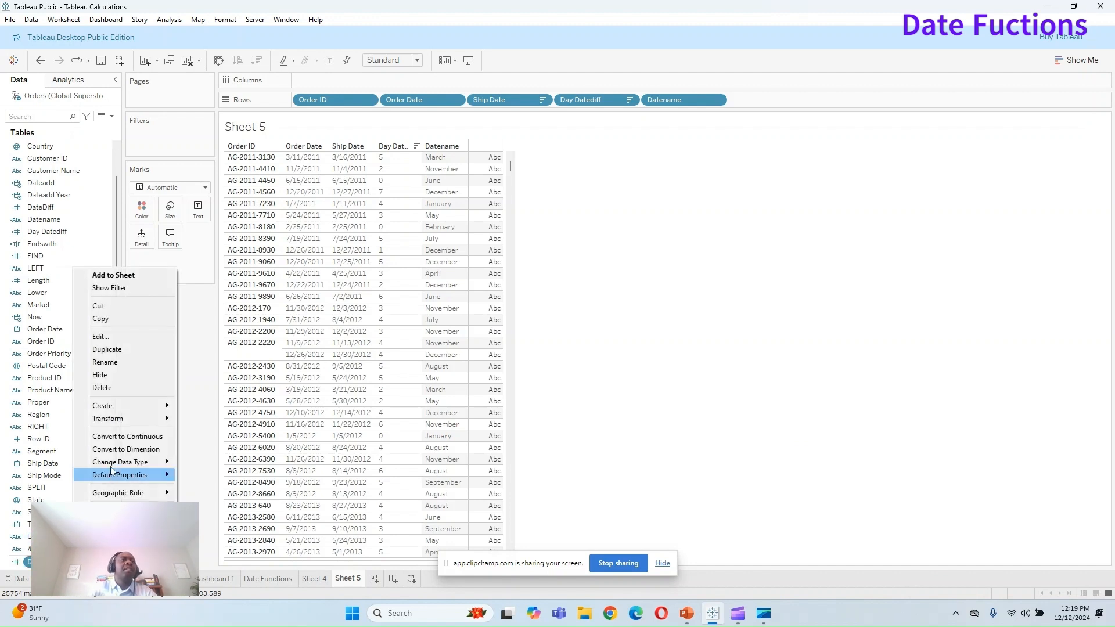
{"action": "left_click", "coordinate": [122, 450]}
{"action": "left_click_drag", "start_coordinate": [69, 232], "coordinate": [808, 101]}
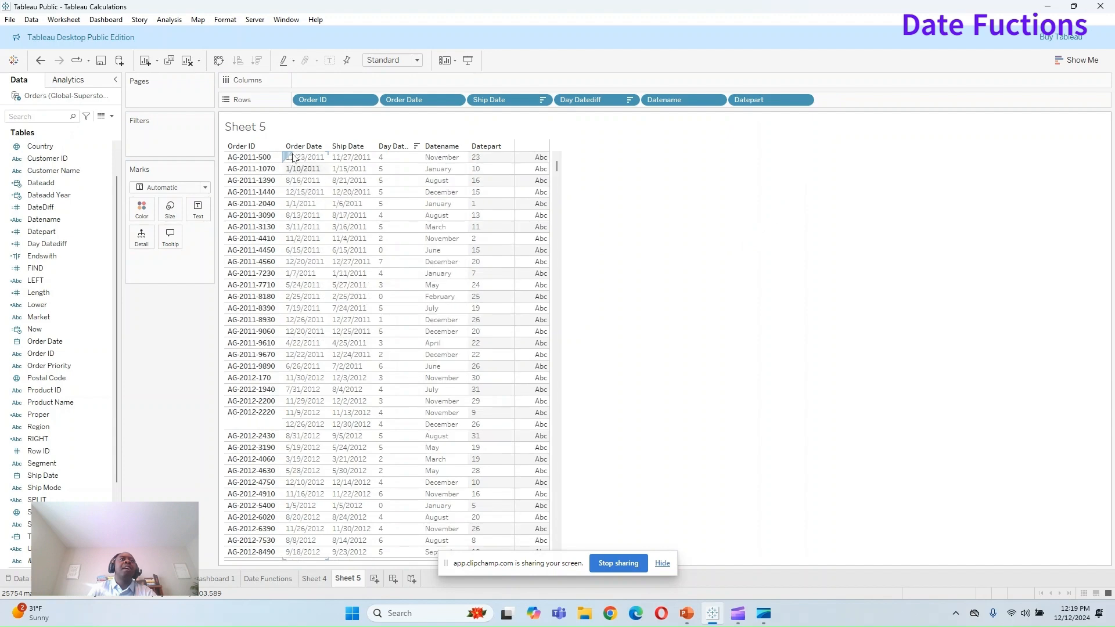
{"action": "scroll", "coordinate": [415, 214], "scroll_direction": "up", "scroll_amount": 3}
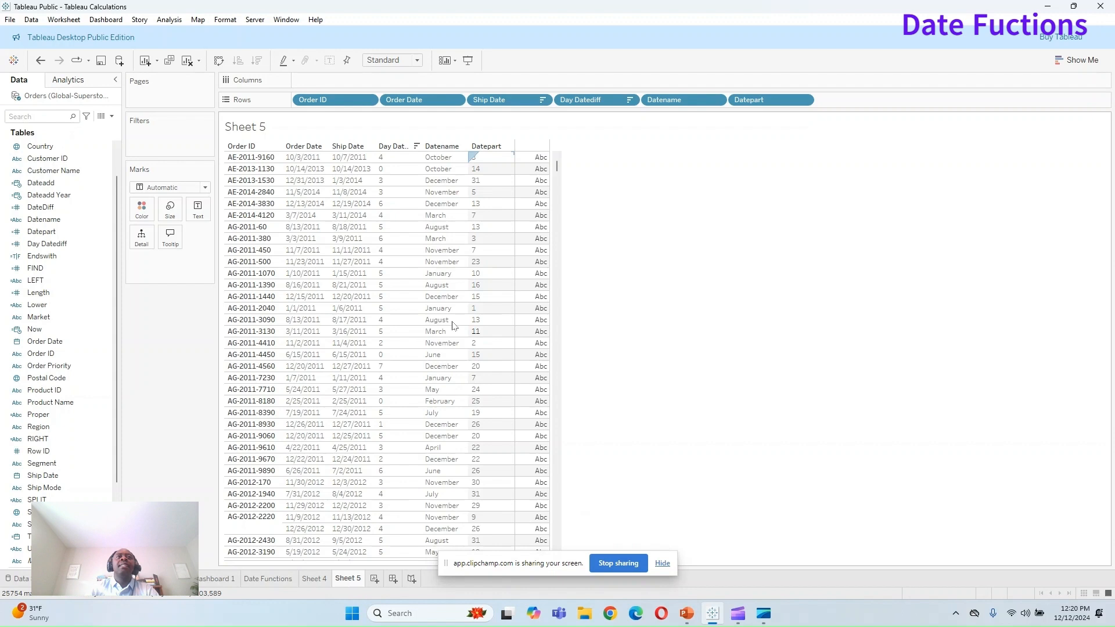
Step: Create another calculated field named DateTrunc
{"action": "left_click", "coordinate": [111, 116]}
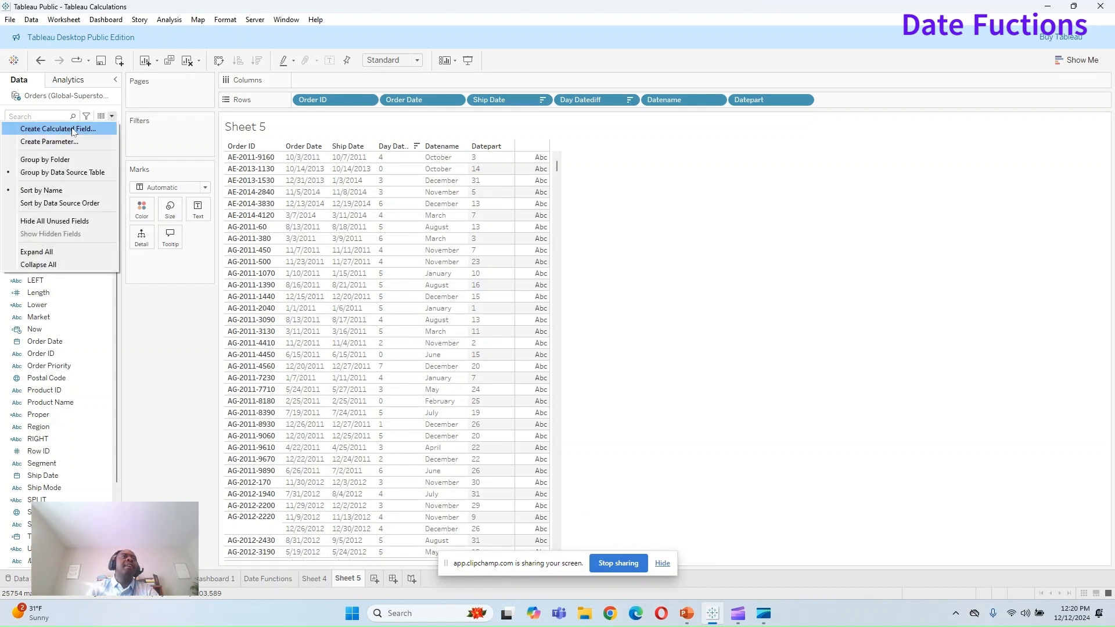
{"action": "left_click", "coordinate": [72, 130]}
{"action": "type", "text": "Date"}
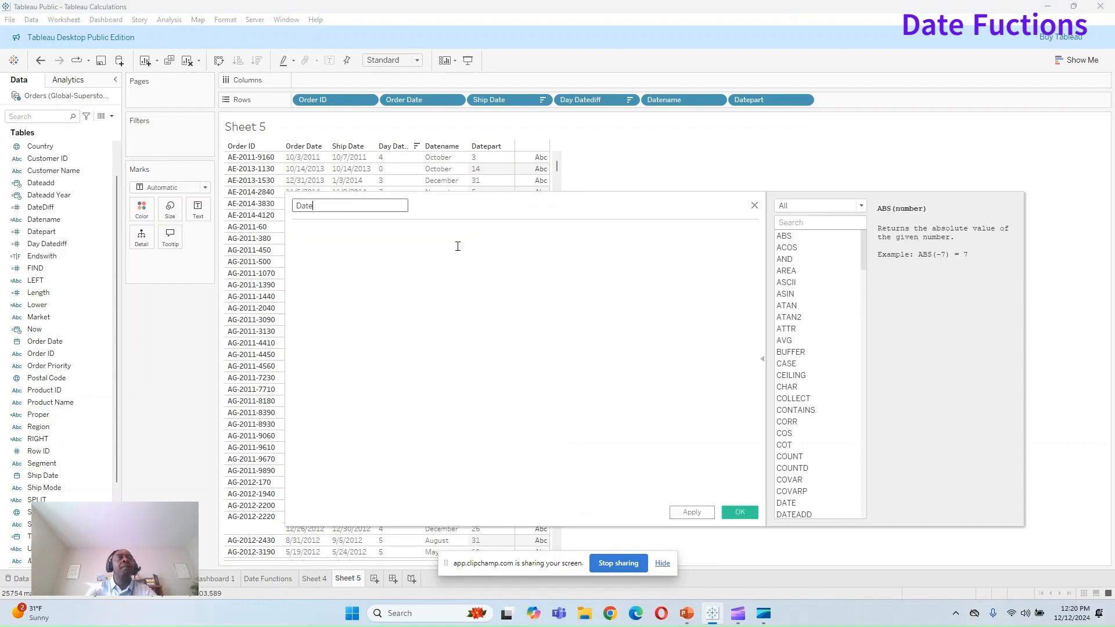
{"action": "type", "text": "Trunc"}
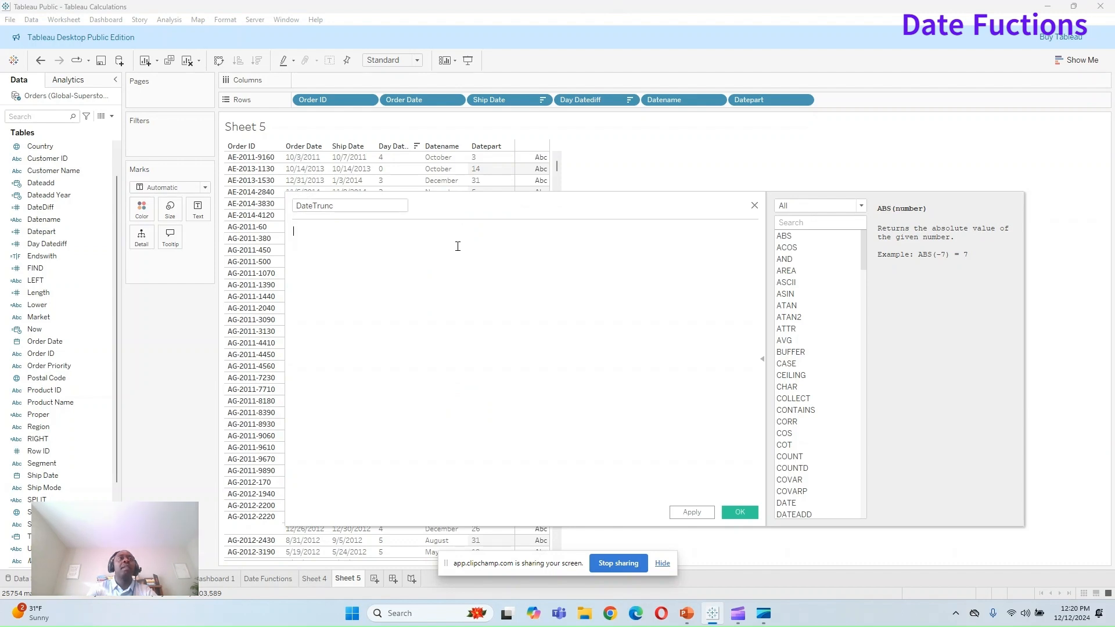
Step: Insert the DATETRUNC function into the DateTrunc formula
{"action": "left_click", "coordinate": [458, 247]}
{"action": "type", "text": "Date"}
{"action": "key", "text": "Down"}
{"action": "key", "text": "Down"}
{"action": "key", "text": "Down"}
{"action": "key", "text": "Down"}
{"action": "key", "text": "Down"}
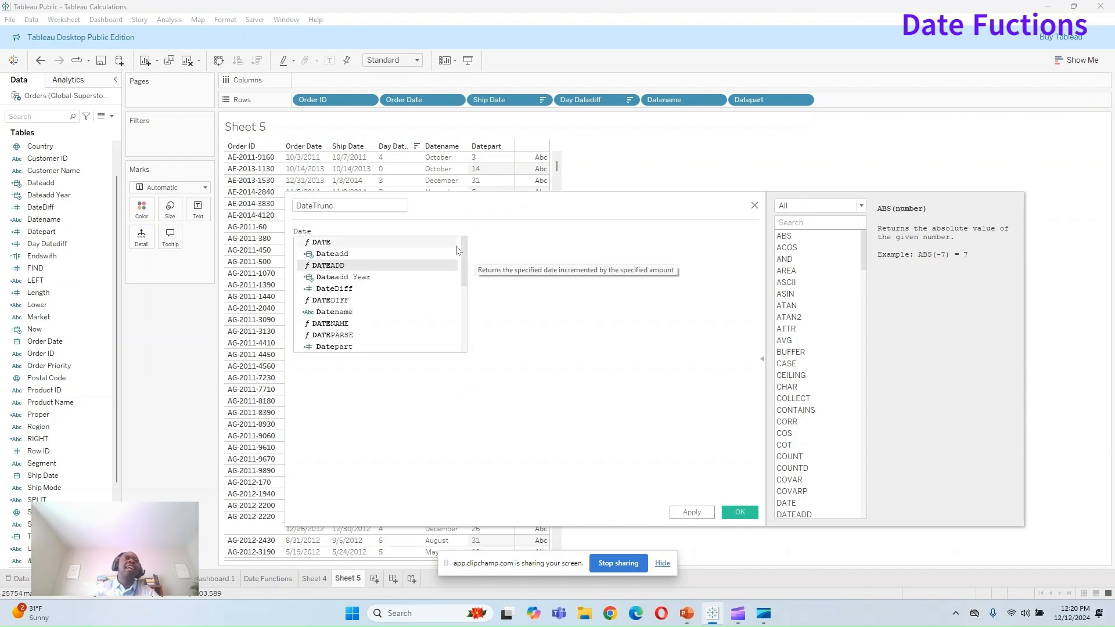
{"action": "key", "text": "Down"}
{"action": "key", "text": "Down"}
{"action": "key", "text": "Down"}
{"action": "key", "text": "Down"}
{"action": "key", "text": "Down"}
{"action": "key", "text": "Down"}
{"action": "key", "text": "Down"}
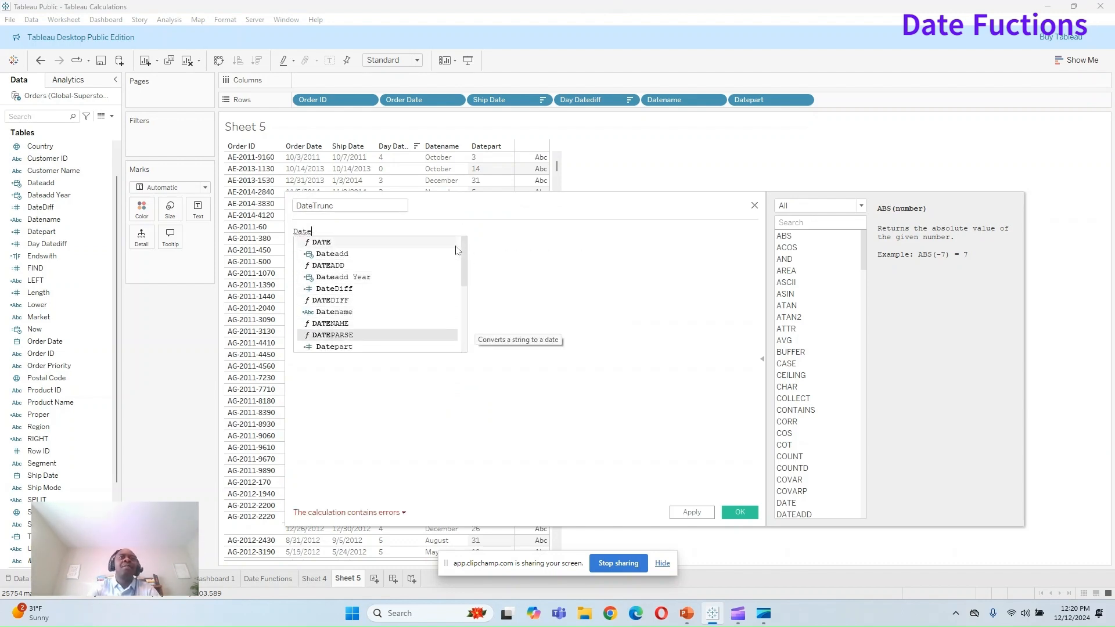
{"action": "key", "text": "Return"}
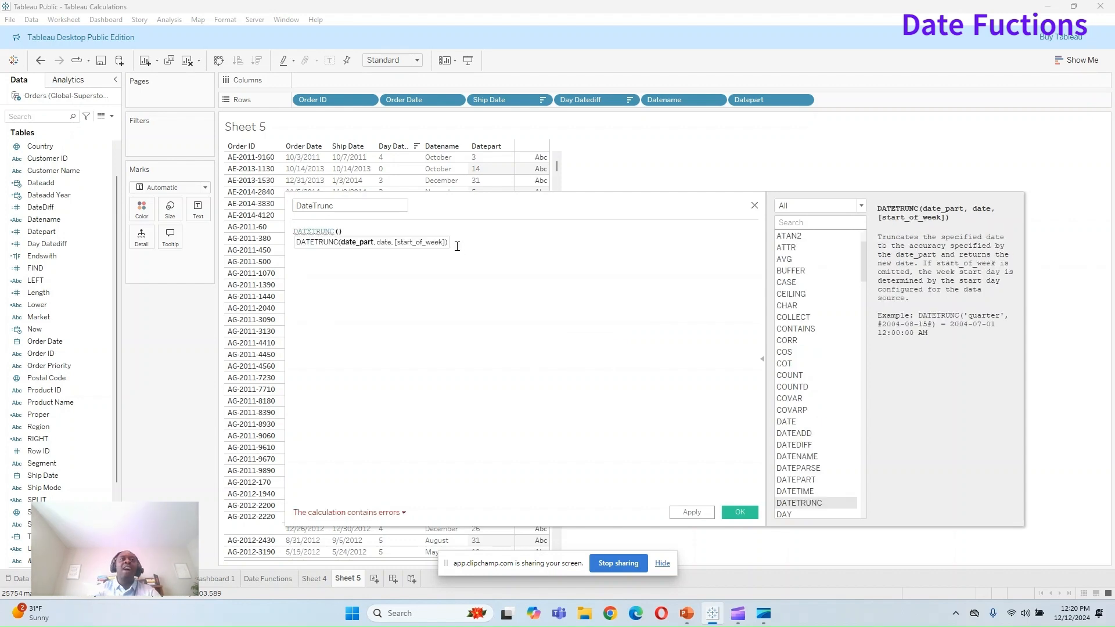
Step: Complete the formula as DATETRUNC('month', [Order Date]), and apply and save the calculation
{"action": "type", "text": "'"}
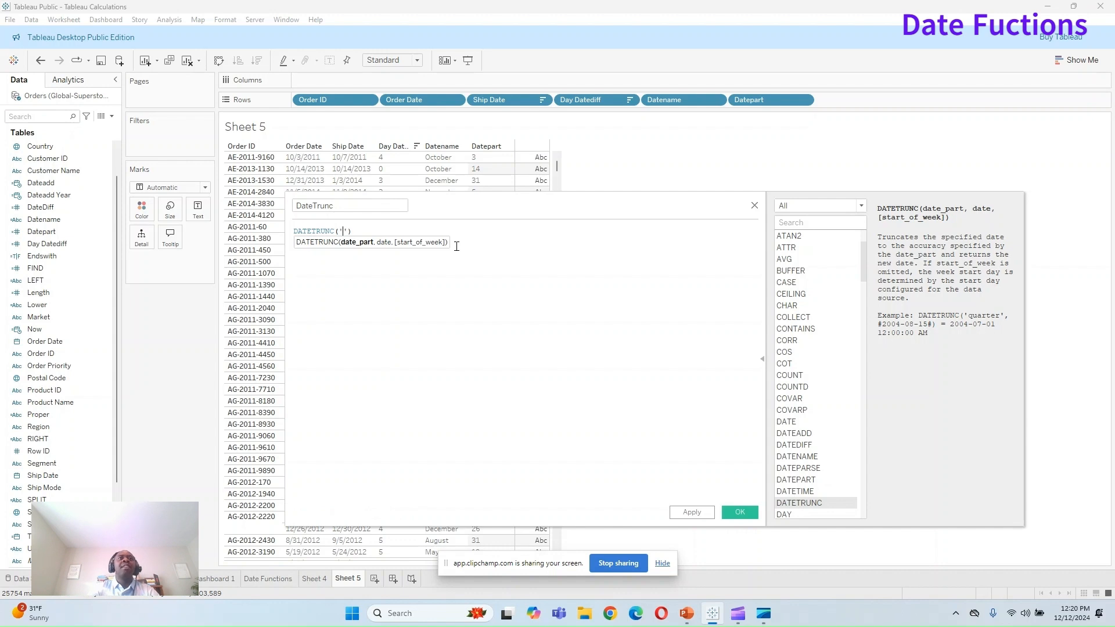
{"action": "type", "text": "mo"}
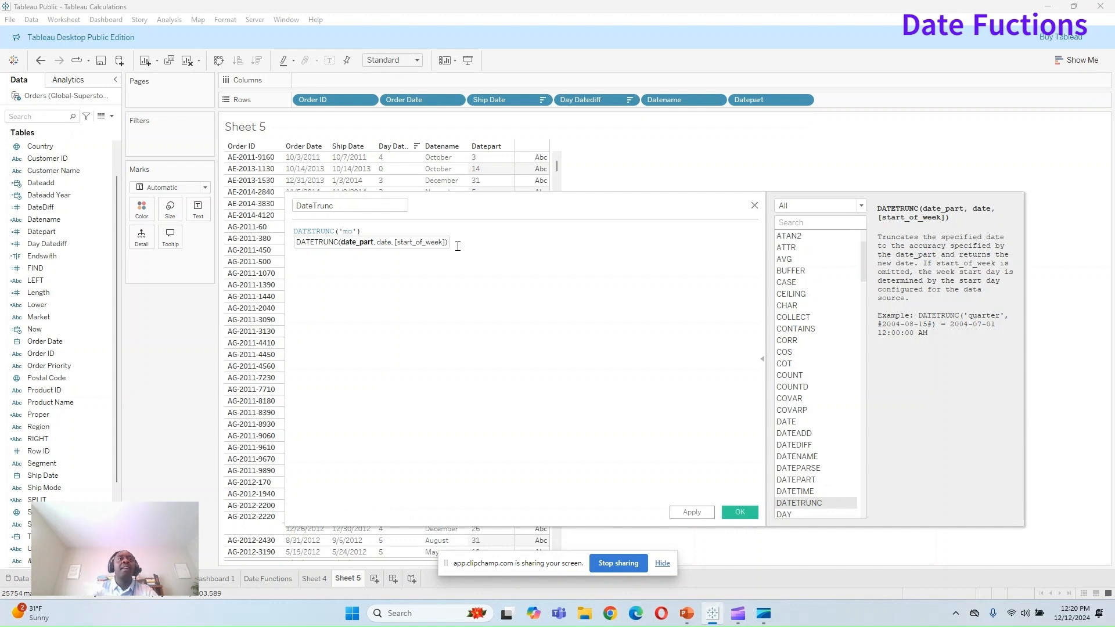
{"action": "type", "text": "nth', order"}
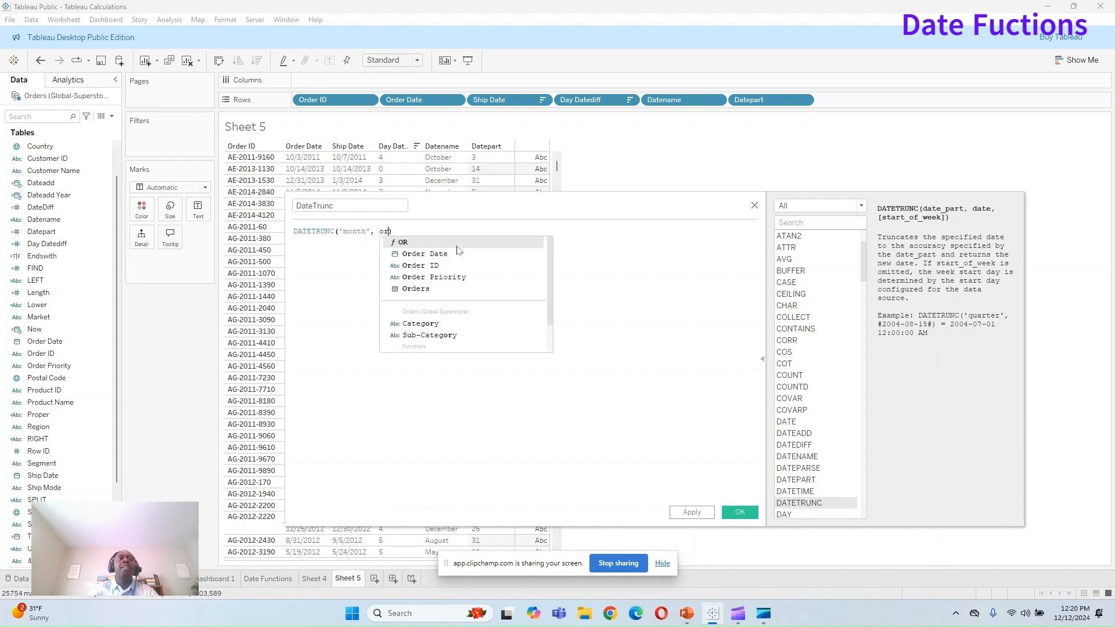
{"action": "left_click", "coordinate": [458, 245]}
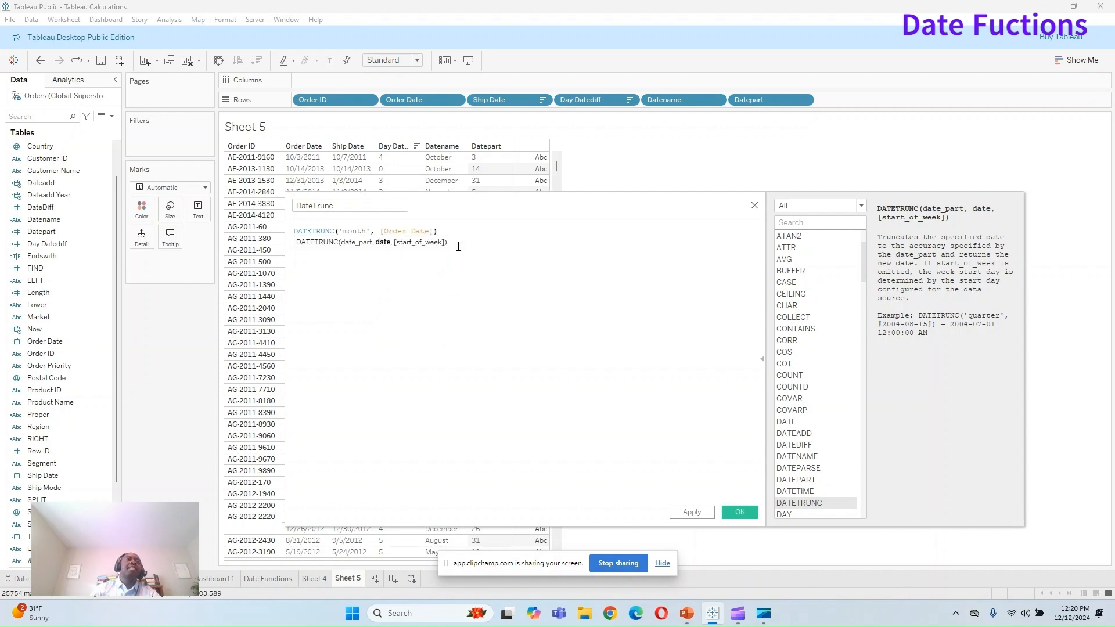
{"action": "left_click", "coordinate": [692, 512]}
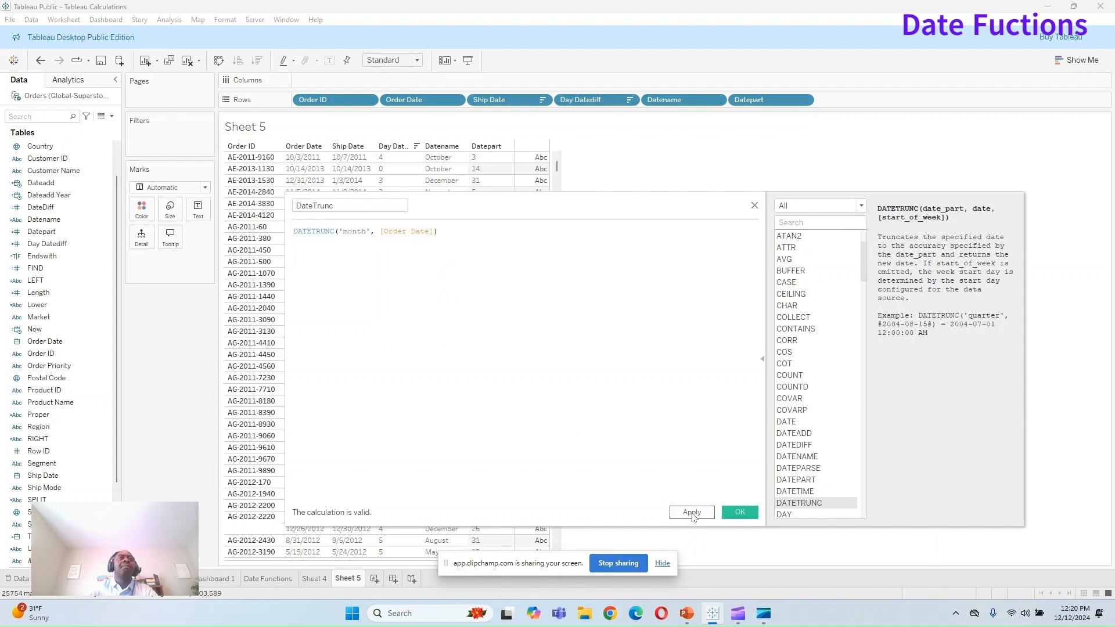
{"action": "left_click", "coordinate": [739, 512]}
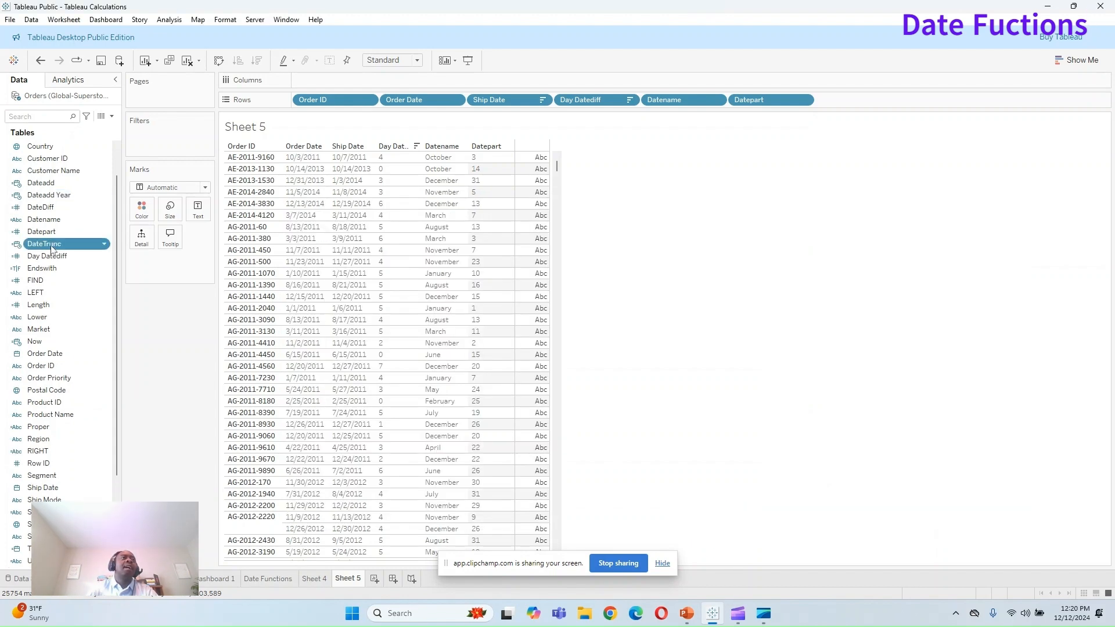
Step: Place DateTrunc on Rows after Datepart and expand its date hierarchy from year to quarter and month
{"action": "left_click_drag", "start_coordinate": [53, 249], "coordinate": [852, 104]}
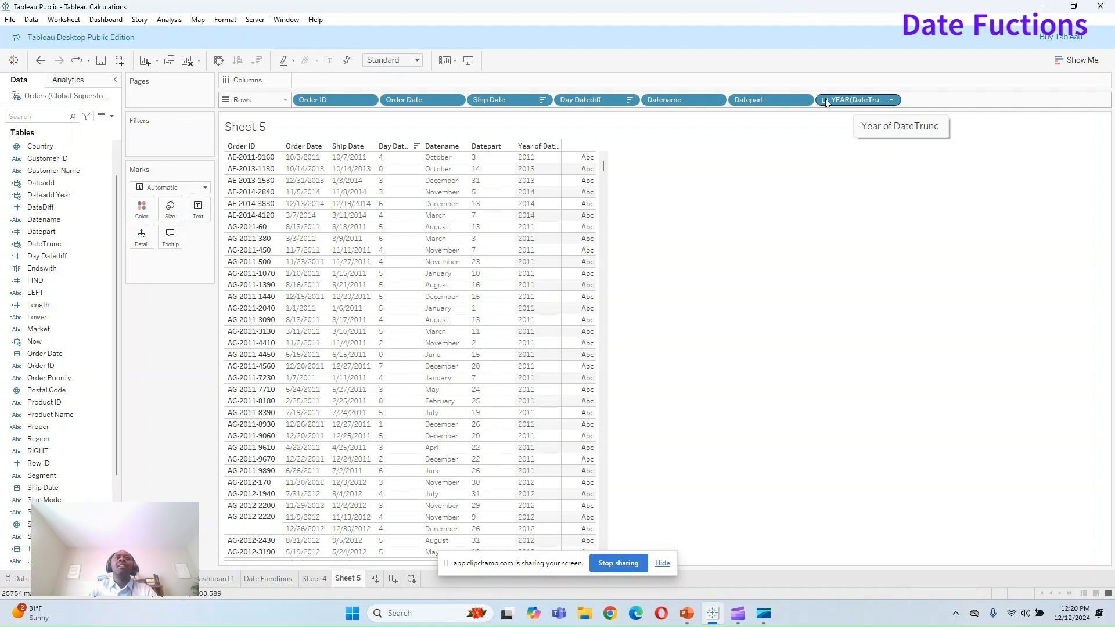
{"action": "left_click", "coordinate": [825, 101]}
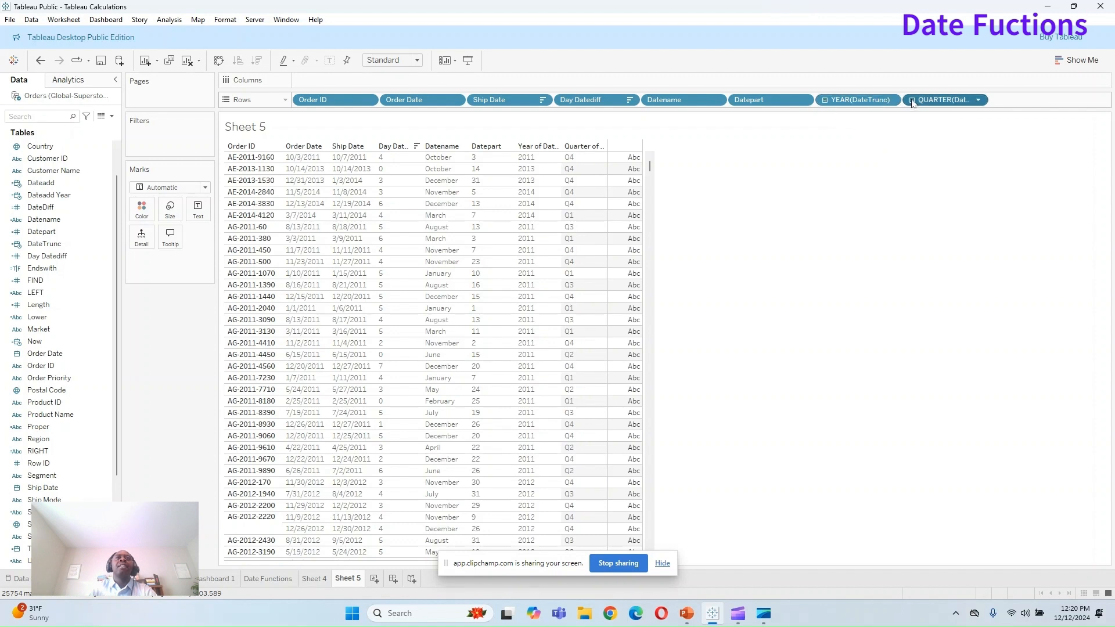
{"action": "left_click", "coordinate": [912, 101]}
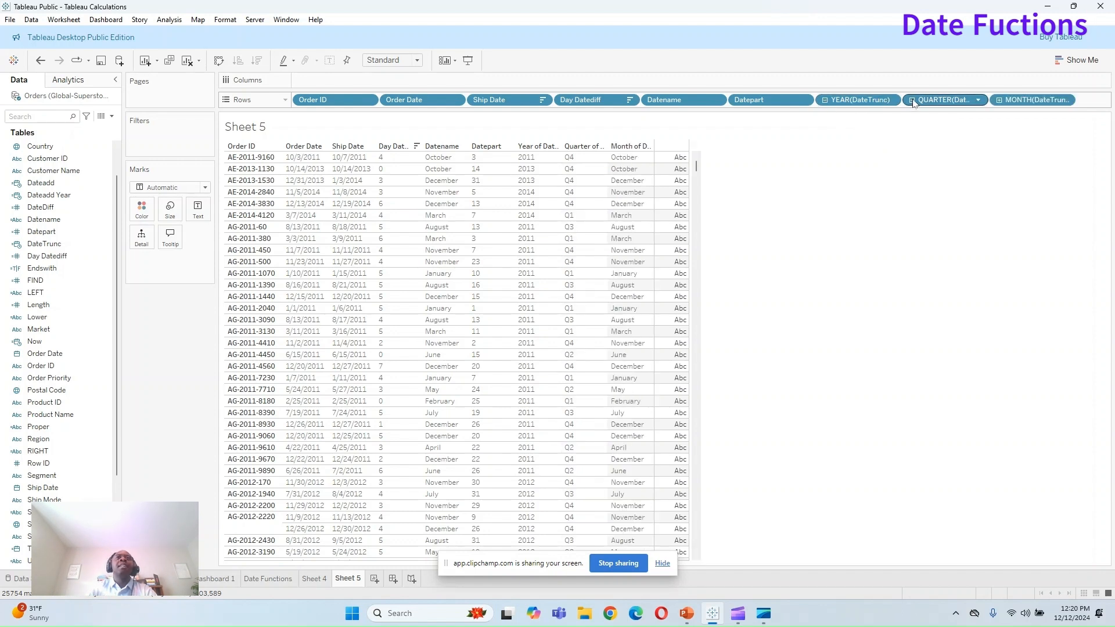
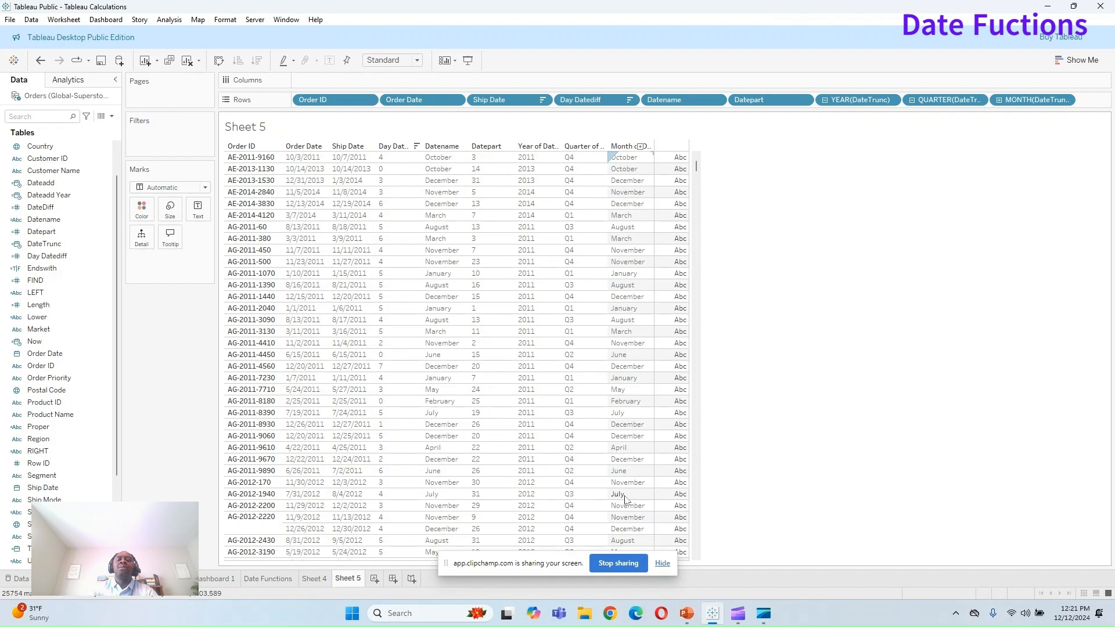
Step: Review the Date functions in the function reference of a new calculation, and close the editor without saving
{"action": "left_click", "coordinate": [112, 116]}
{"action": "left_click", "coordinate": [75, 128]}
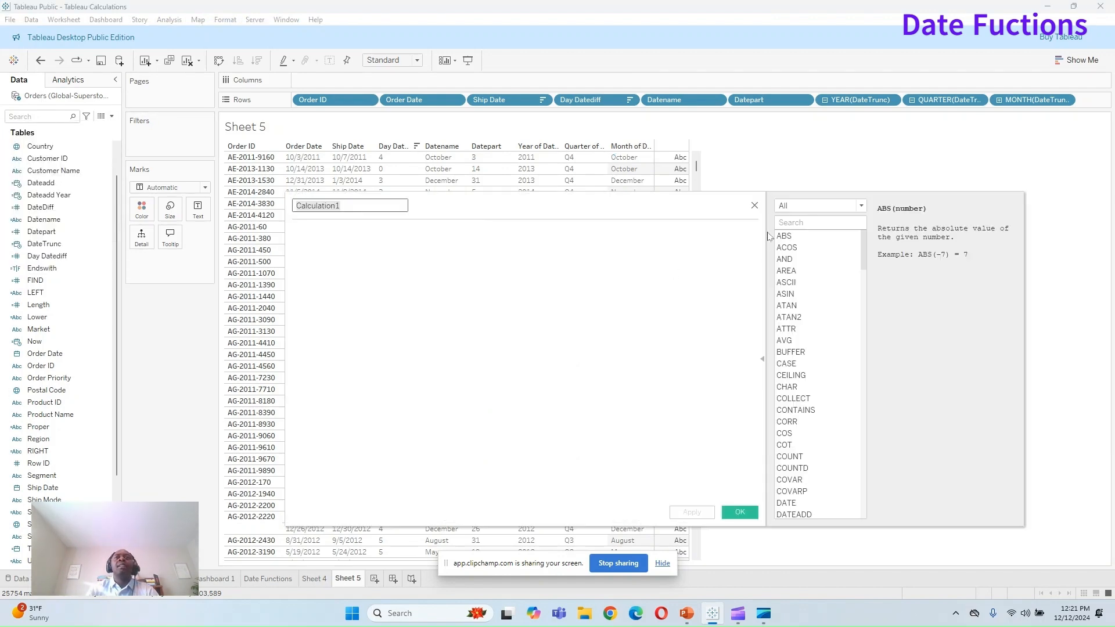
{"action": "left_click", "coordinate": [863, 206]}
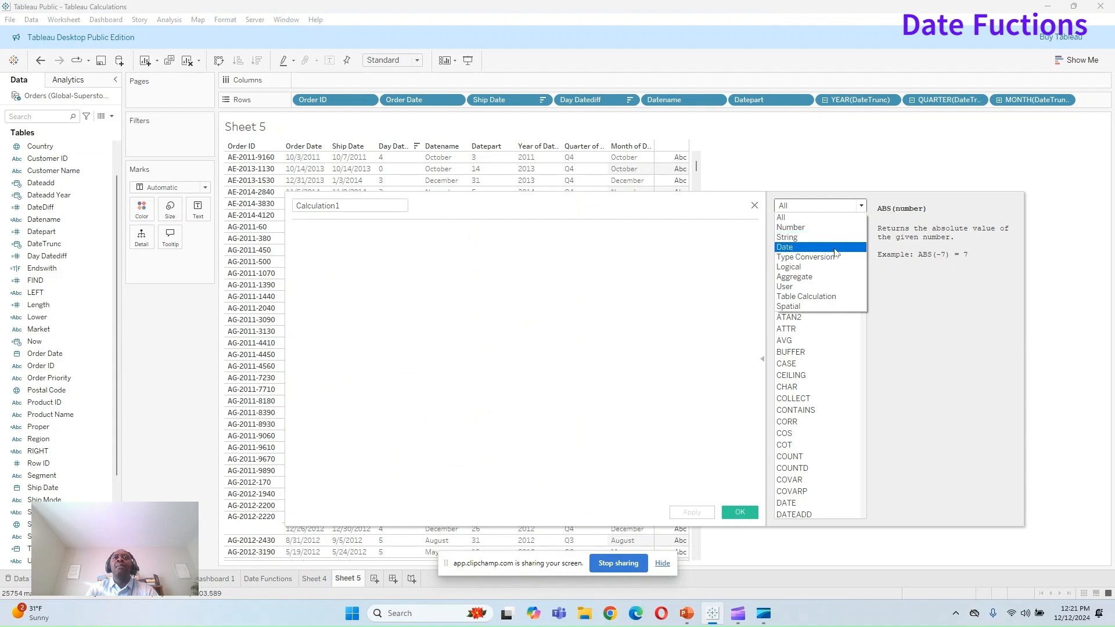
{"action": "left_click", "coordinate": [840, 246]}
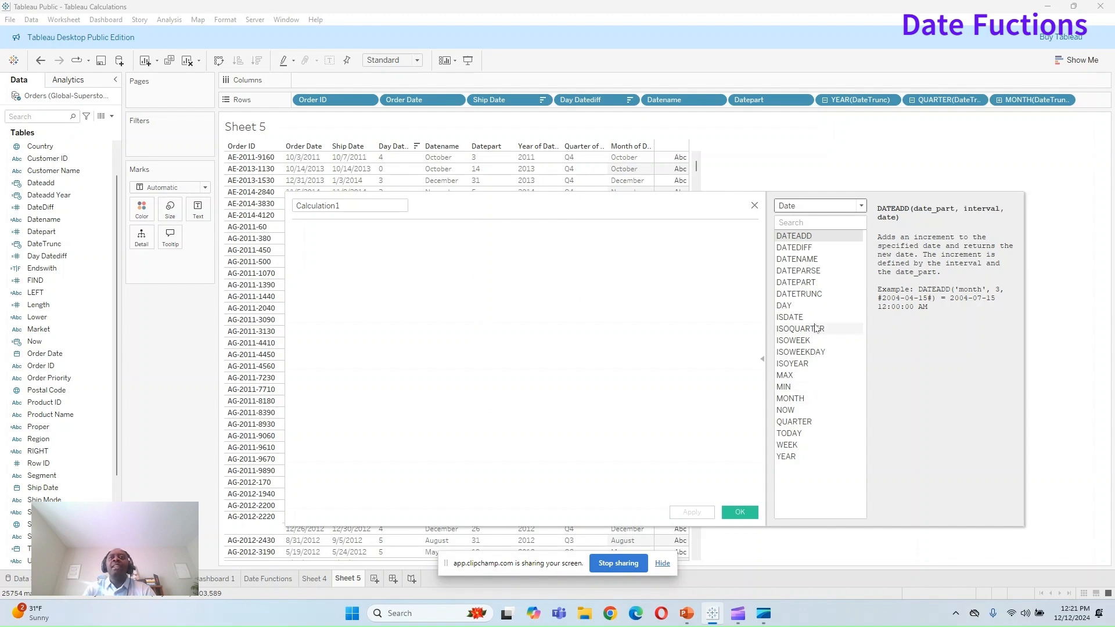
{"action": "left_click", "coordinate": [754, 207]}
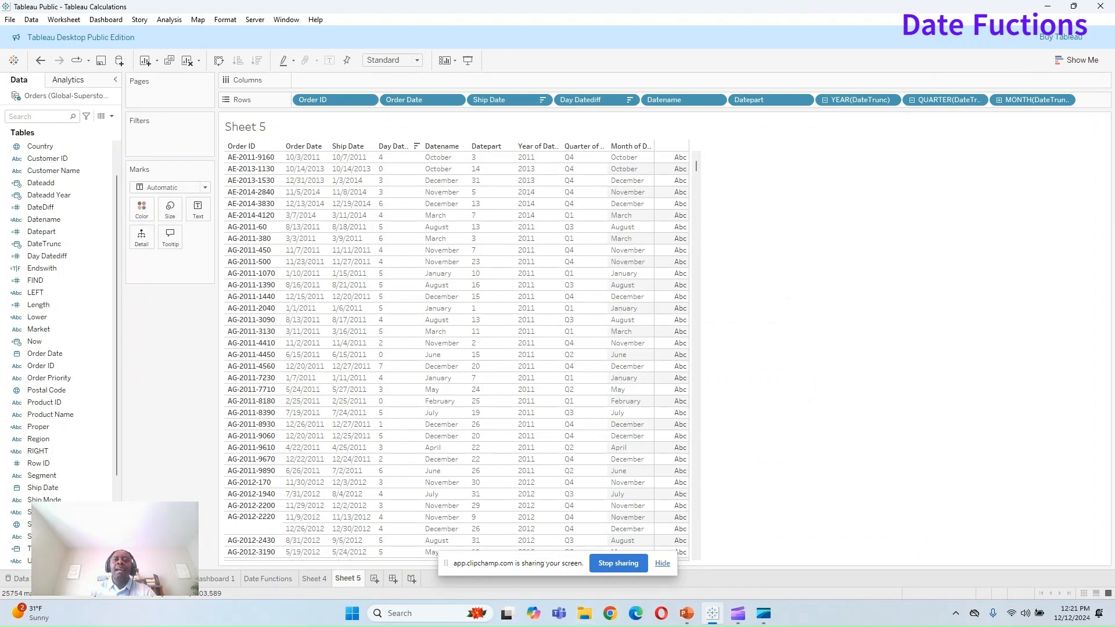
{"action": "key", "text": "alt+Tab"}
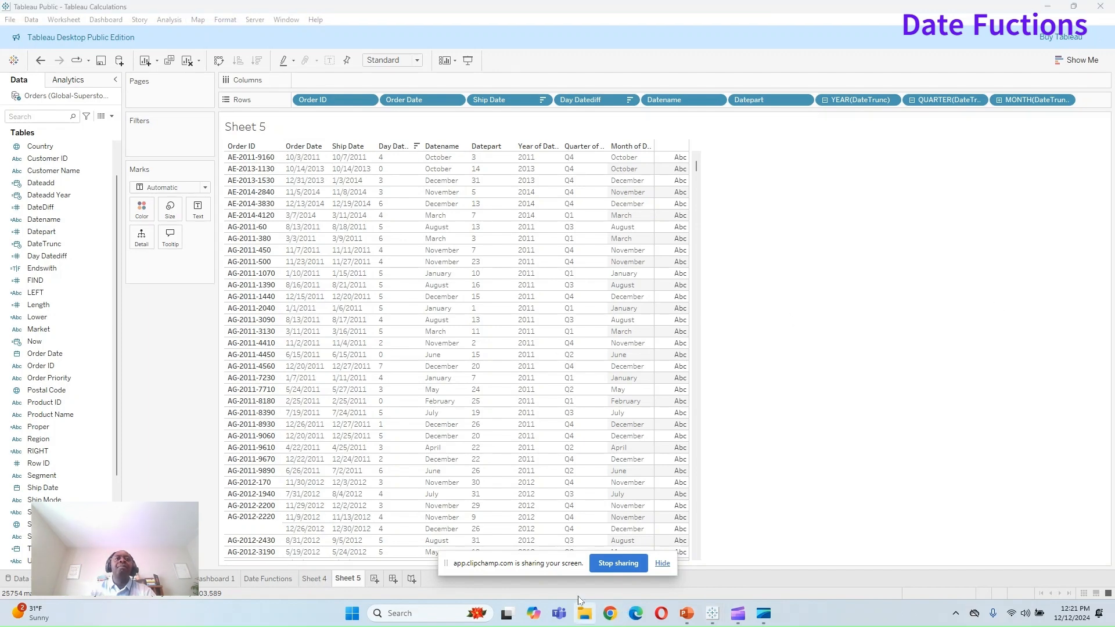
{"action": "left_click", "coordinate": [610, 613]}
{"action": "left_click_drag", "start_coordinate": [500, 78], "coordinate": [697, 626]}
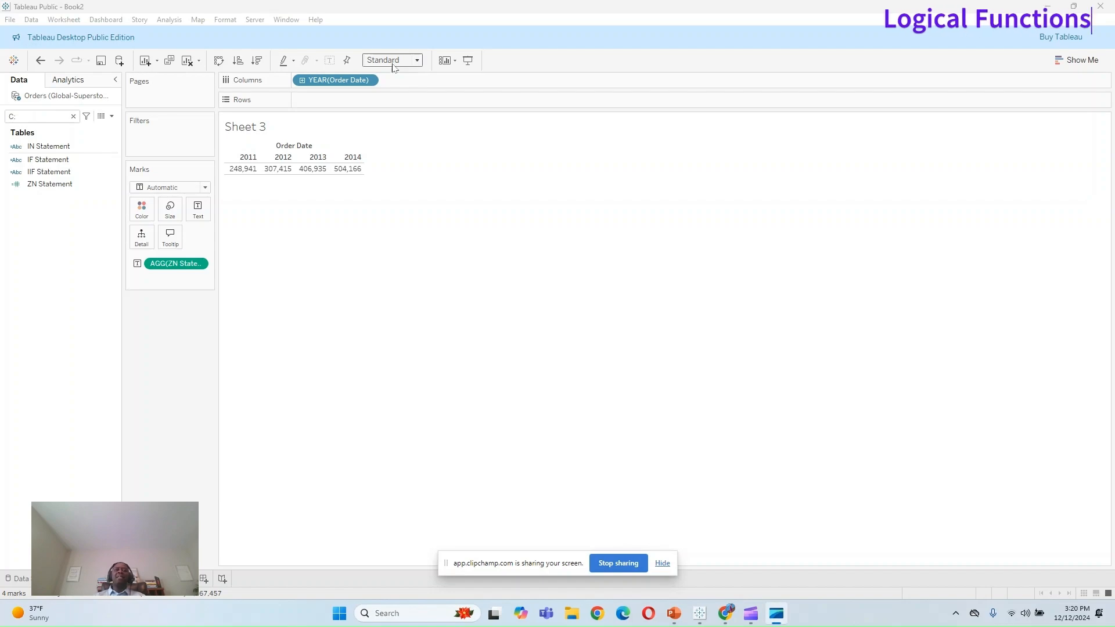
Step: Switch to PowerPoint to view the Logical Functions item on the Tableau Calculated Fields slide, and return to Tableau
{"action": "left_click", "coordinate": [673, 614]}
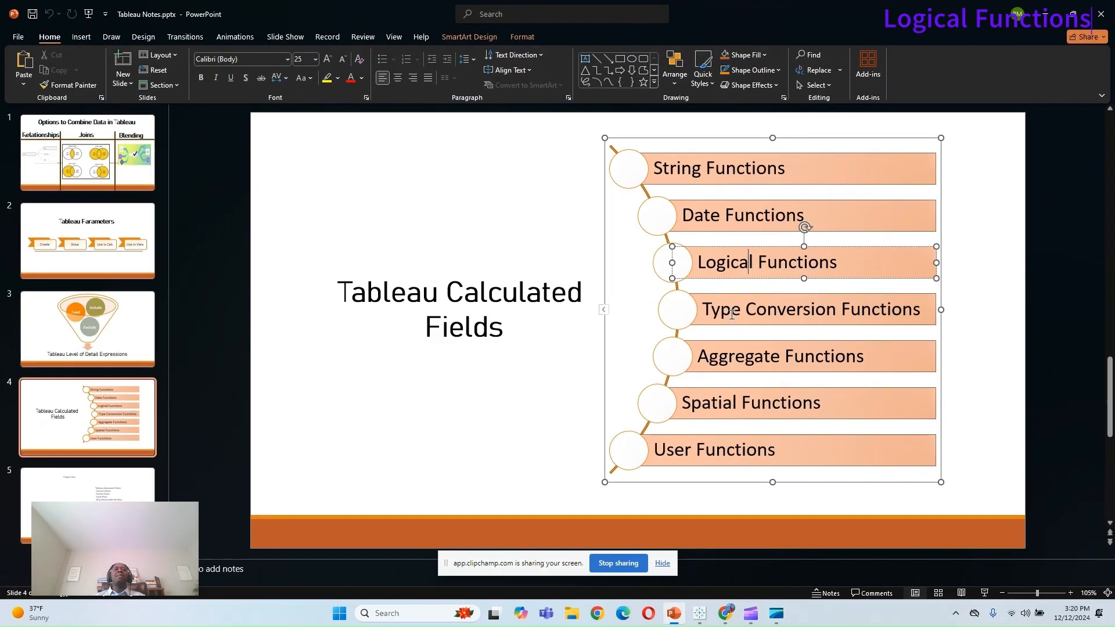
{"action": "left_click", "coordinate": [657, 268]}
{"action": "left_click", "coordinate": [621, 275]}
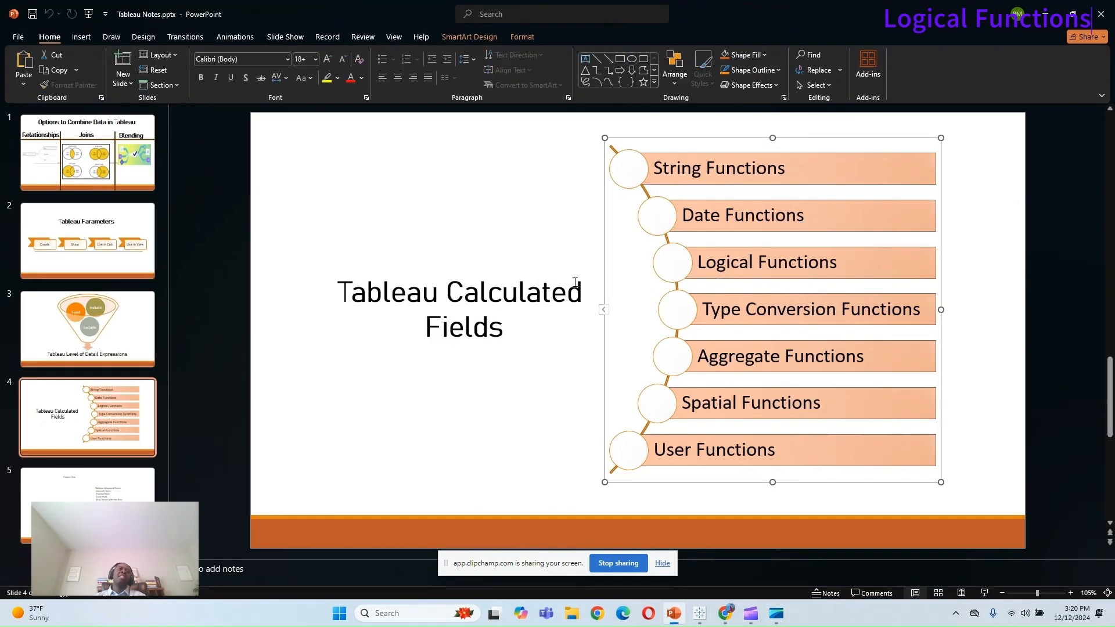
{"action": "left_click", "coordinate": [1037, 6]}
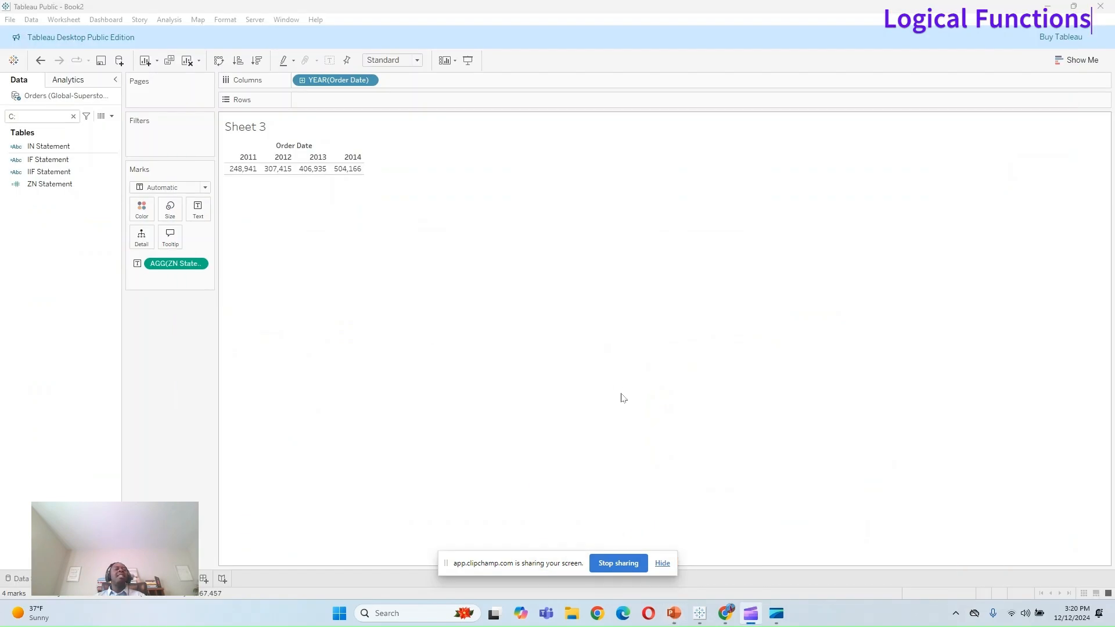
{"action": "left_click", "coordinate": [664, 563]}
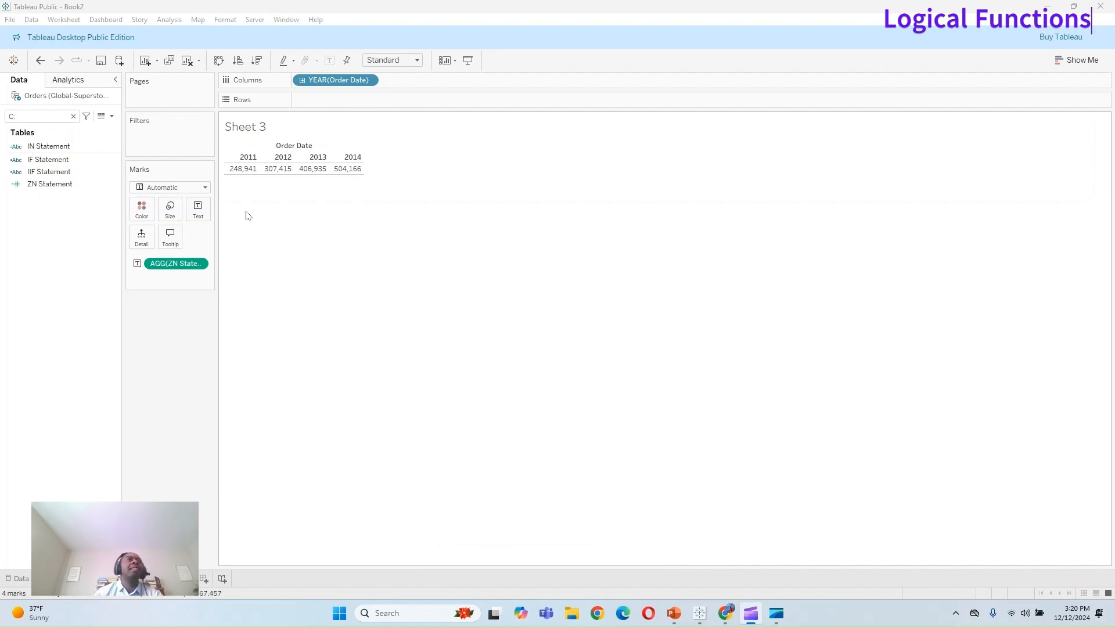
Step: Clear the field search and start a new calculated field, with the function reference limited to Logical functions
{"action": "left_click", "coordinate": [73, 116]}
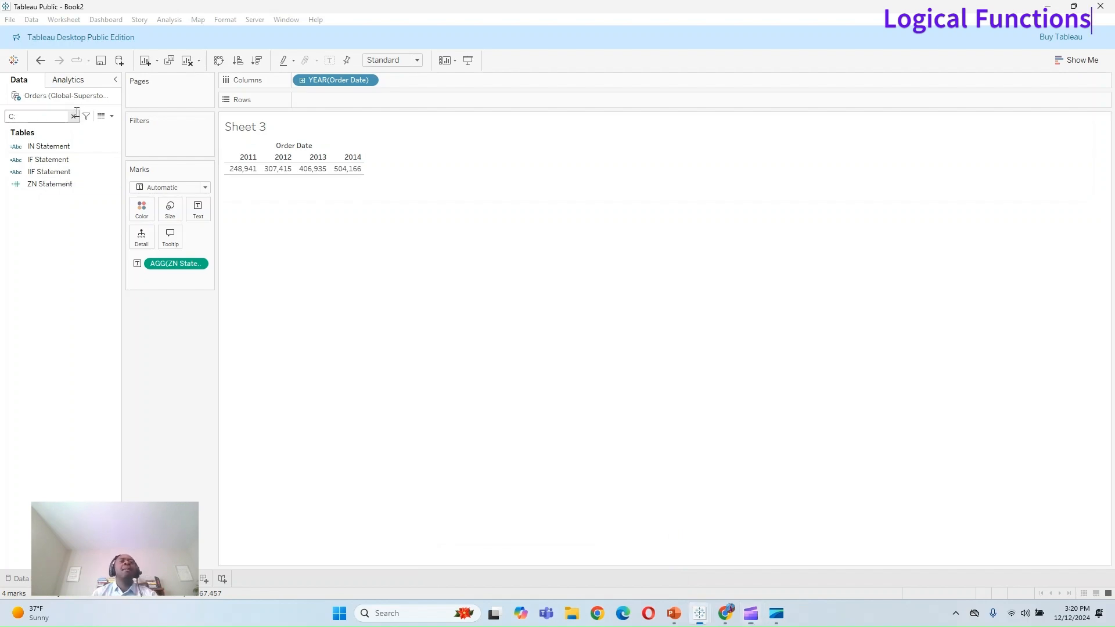
{"action": "left_click", "coordinate": [111, 116]}
{"action": "left_click", "coordinate": [47, 126]}
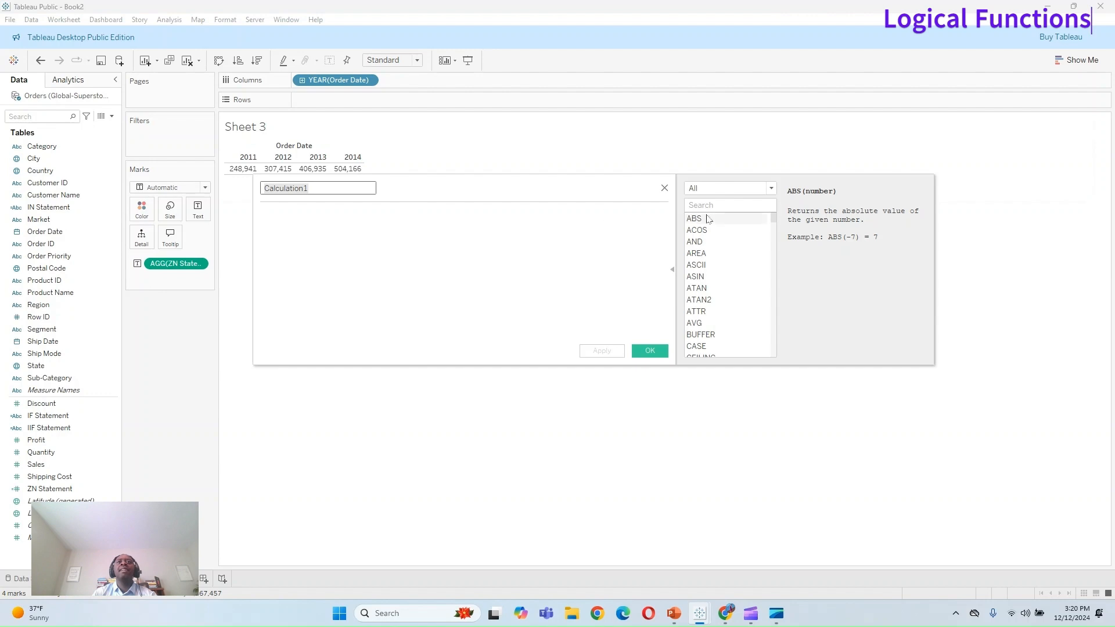
{"action": "left_click", "coordinate": [730, 188]}
{"action": "left_click", "coordinate": [727, 259]}
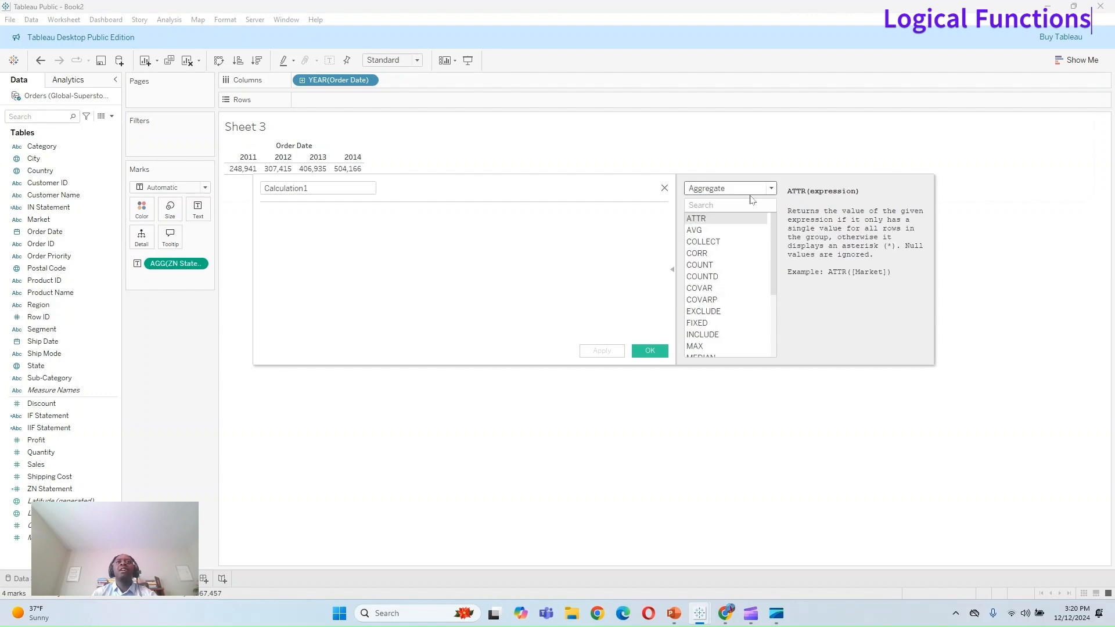
{"action": "left_click", "coordinate": [730, 188]}
{"action": "left_click", "coordinate": [730, 244]}
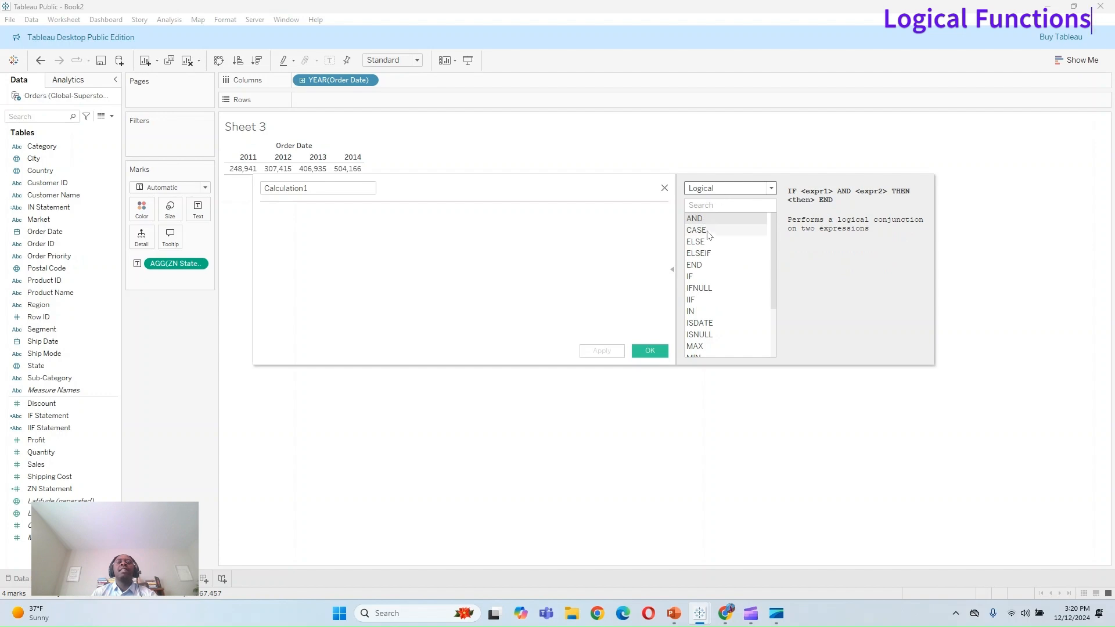
Step: Examine the syntax descriptions of the logical functions in the reference list, from CASE through IF, IFNULL, IIF and IN to OR
{"action": "left_click", "coordinate": [706, 232]}
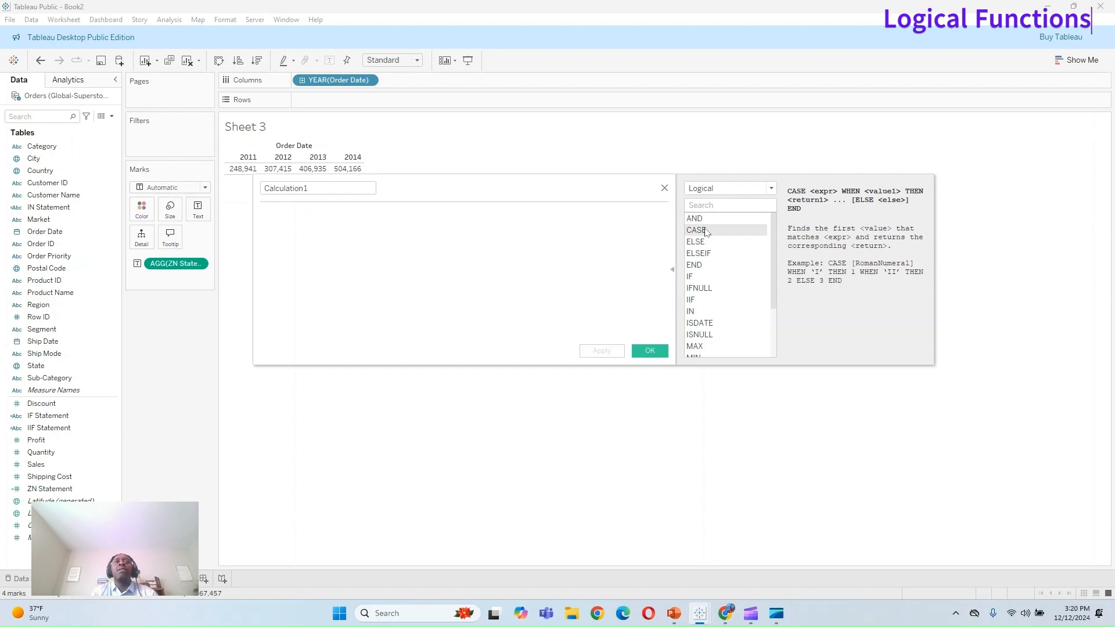
{"action": "left_click", "coordinate": [694, 245]}
{"action": "left_click", "coordinate": [706, 254]}
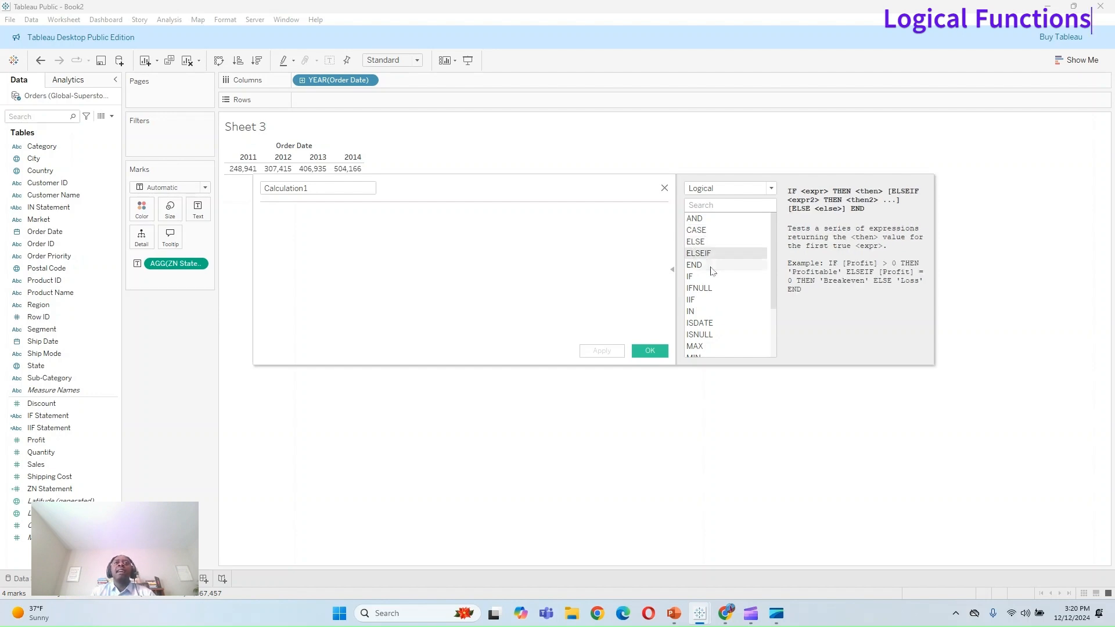
{"action": "left_click", "coordinate": [710, 267]}
{"action": "left_click", "coordinate": [704, 279]}
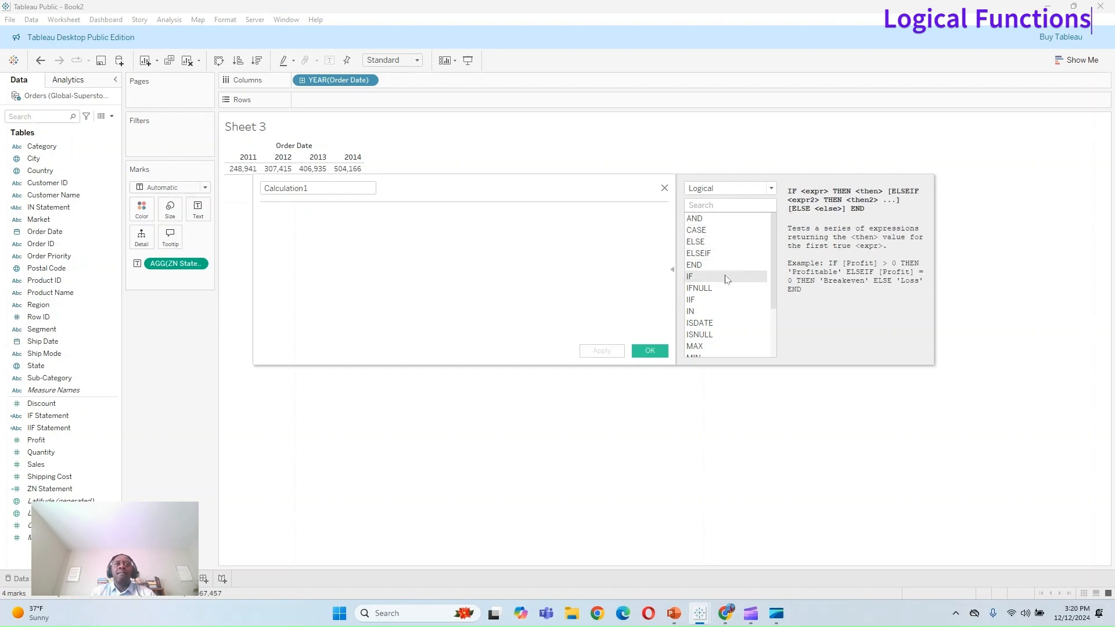
{"action": "left_click", "coordinate": [723, 289]}
{"action": "left_click", "coordinate": [732, 301]}
{"action": "left_click", "coordinate": [746, 308]}
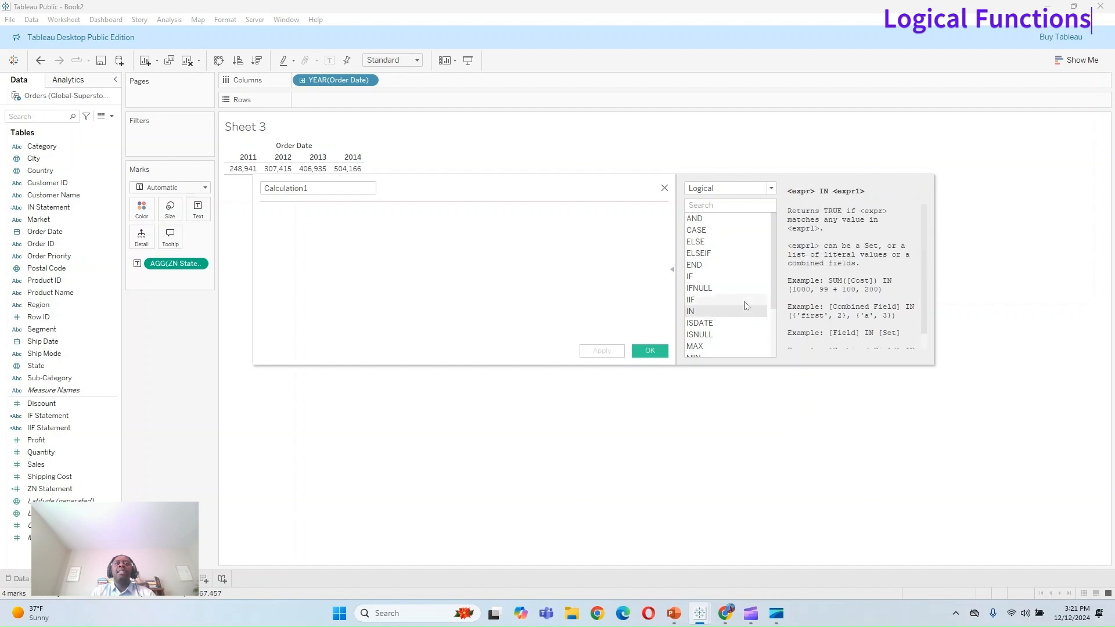
{"action": "scroll", "coordinate": [746, 306], "scroll_direction": "down", "scroll_amount": 2}
{"action": "left_click", "coordinate": [705, 312]}
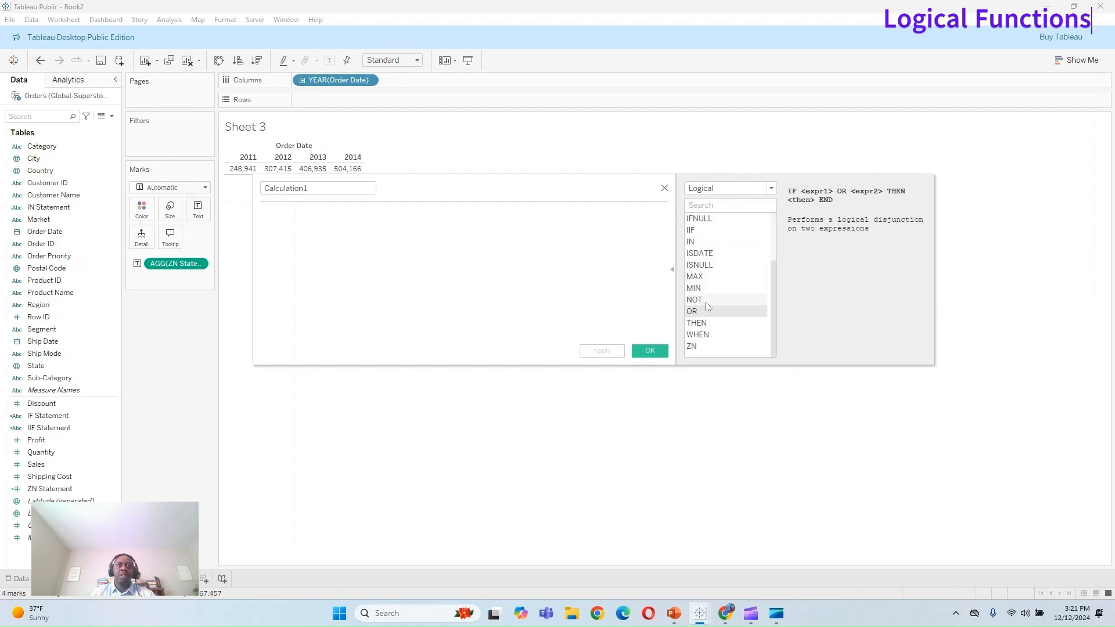
Step: Review the NOT and OR descriptions in the function reference, and close the calculation editor without saving
{"action": "left_click", "coordinate": [707, 300]}
{"action": "left_click", "coordinate": [706, 311]}
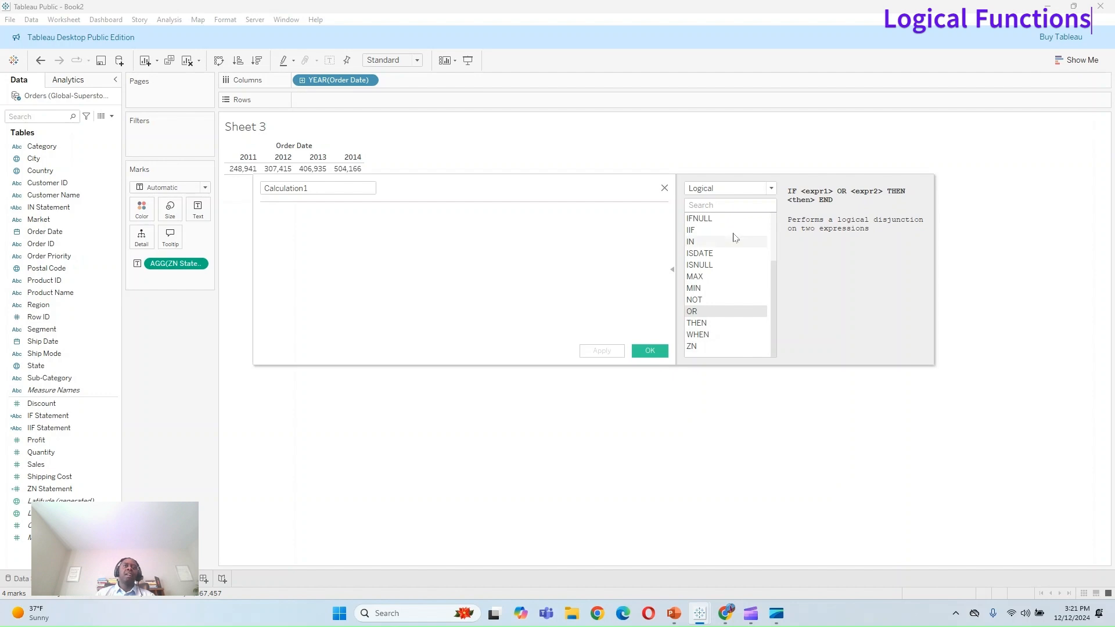
{"action": "left_click", "coordinate": [664, 187]}
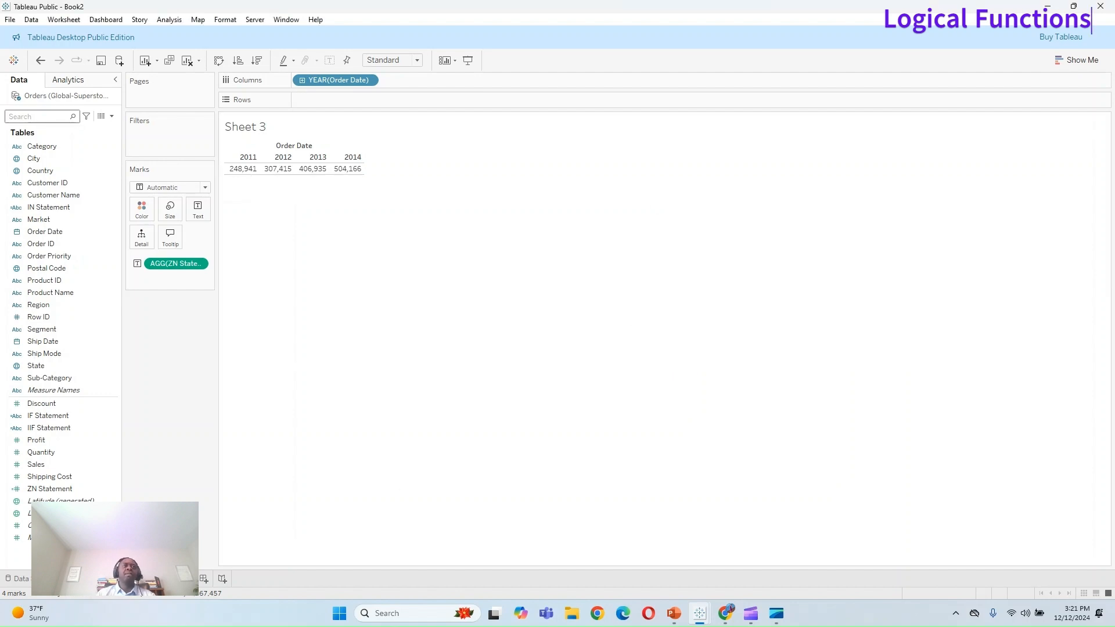
Step: Create a new worksheet and build a bar chart of Profit by Sub-Category, with Sub-Category on Columns and Profit on Rows
{"action": "left_click", "coordinate": [185, 580]}
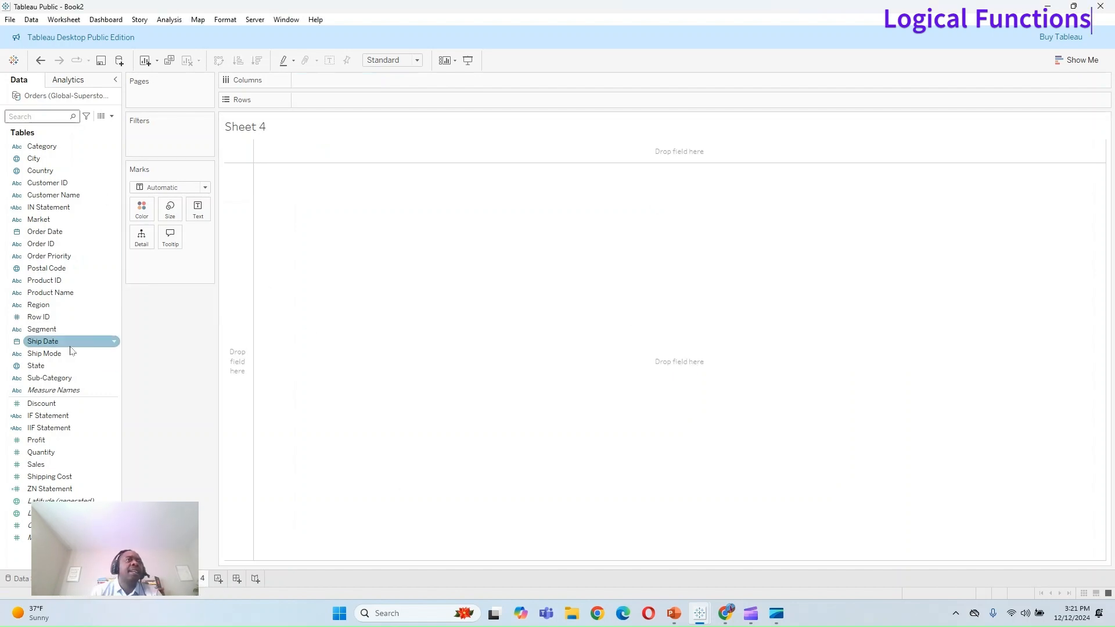
{"action": "left_click_drag", "start_coordinate": [50, 378], "coordinate": [350, 88]}
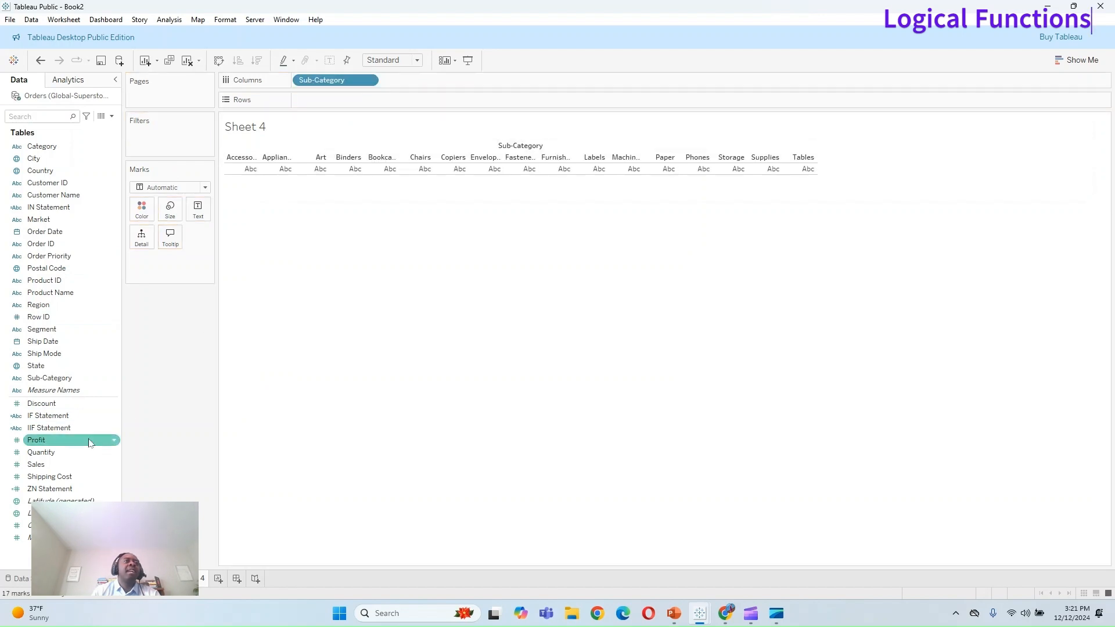
{"action": "left_click_drag", "start_coordinate": [89, 443], "coordinate": [312, 110]}
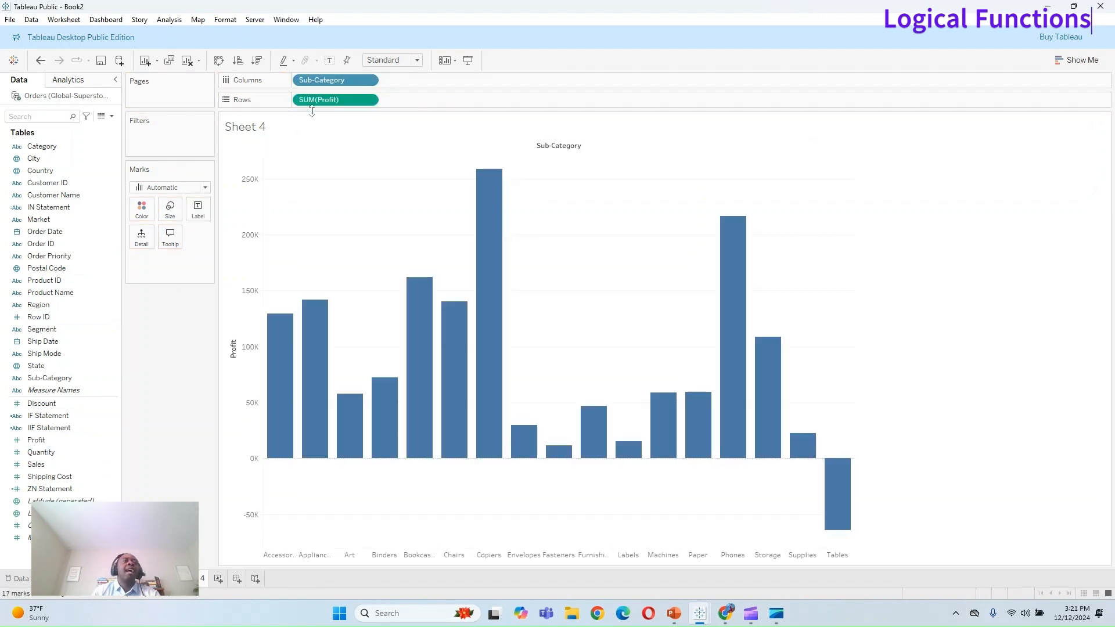
Step: Edit the IF Statement calculated field so that profit above 20000 returns 'Profitable', and save the calculation
{"action": "right_click", "coordinate": [59, 421]}
{"action": "left_click", "coordinate": [87, 215]}
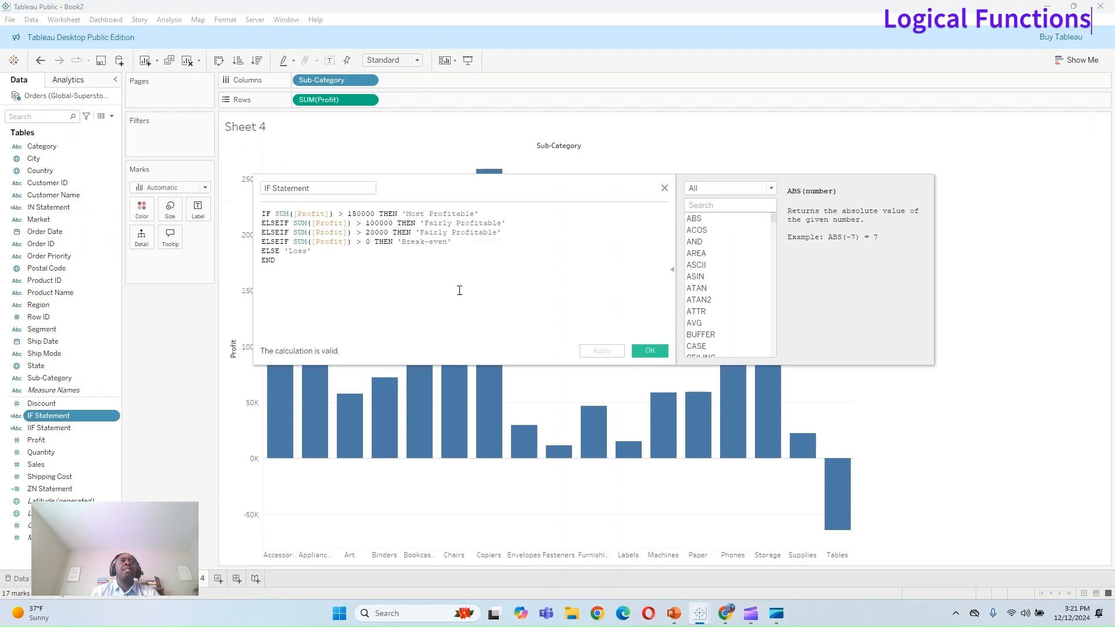
{"action": "scroll", "coordinate": [459, 290], "scroll_direction": "up", "scroll_amount": 2, "text": "ctrl"}
{"action": "left_click_drag", "start_coordinate": [451, 192], "coordinate": [441, 305]}
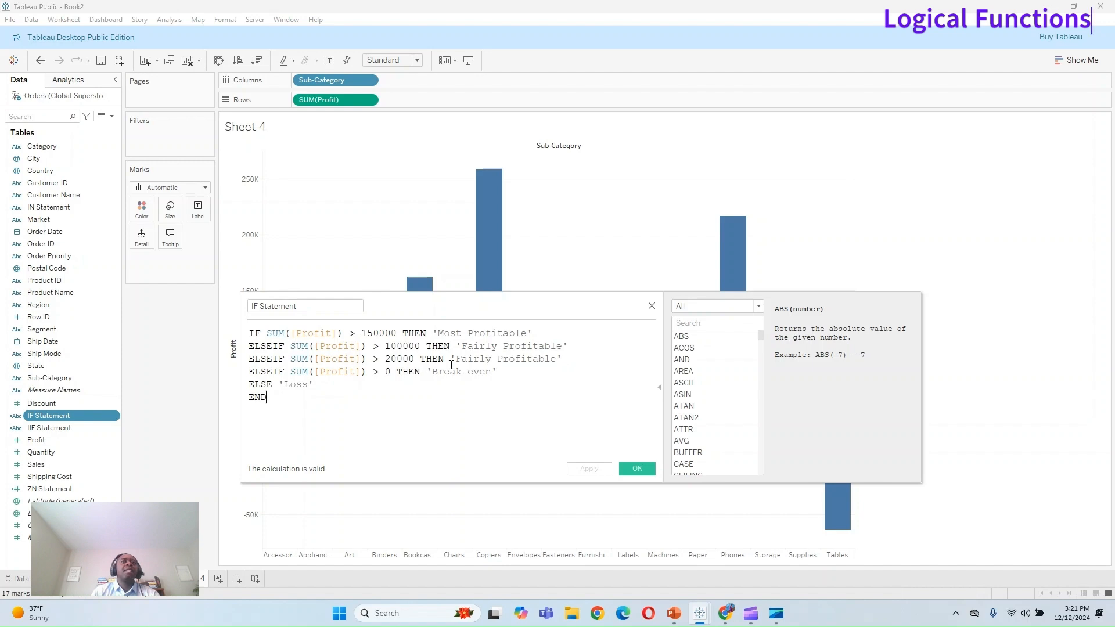
{"action": "left_click", "coordinate": [500, 360]}
{"action": "key", "text": "BackSpace"}
{"action": "key", "text": "BackSpace"}
{"action": "key", "text": "BackSpace"}
{"action": "key", "text": "BackSpace"}
{"action": "key", "text": "BackSpace"}
{"action": "key", "text": "BackSpace"}
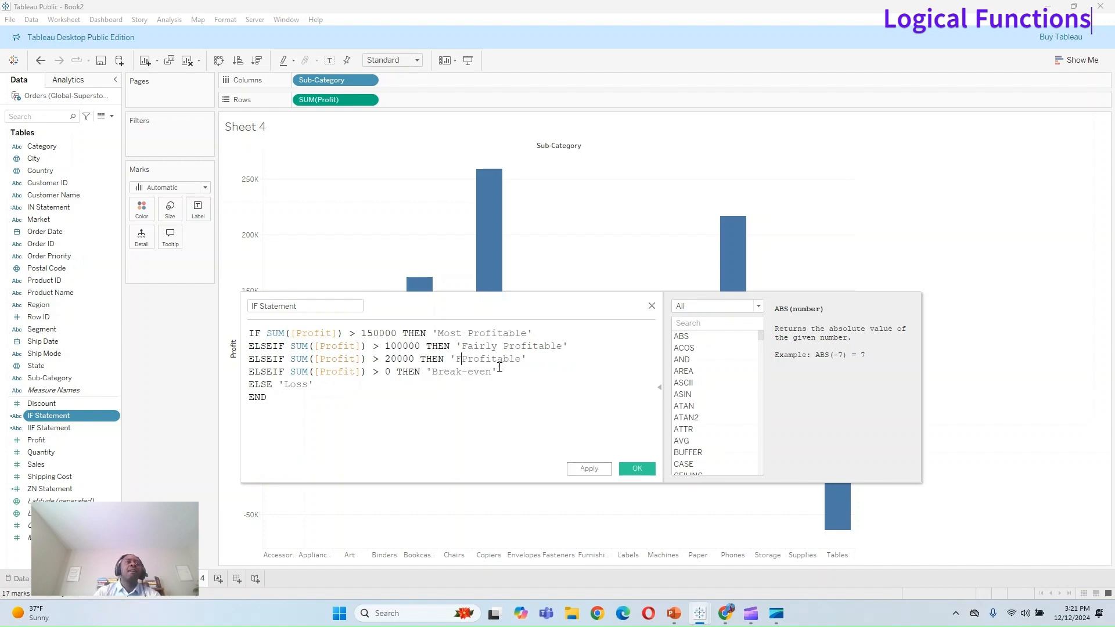
{"action": "key", "text": "BackSpace"}
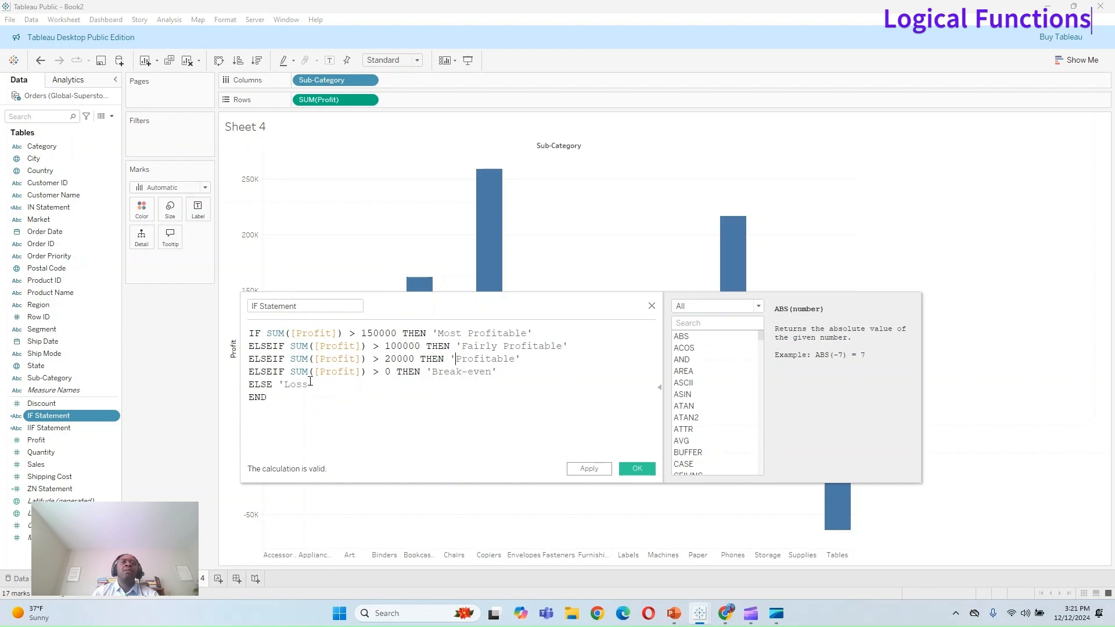
{"action": "left_click", "coordinate": [632, 471]}
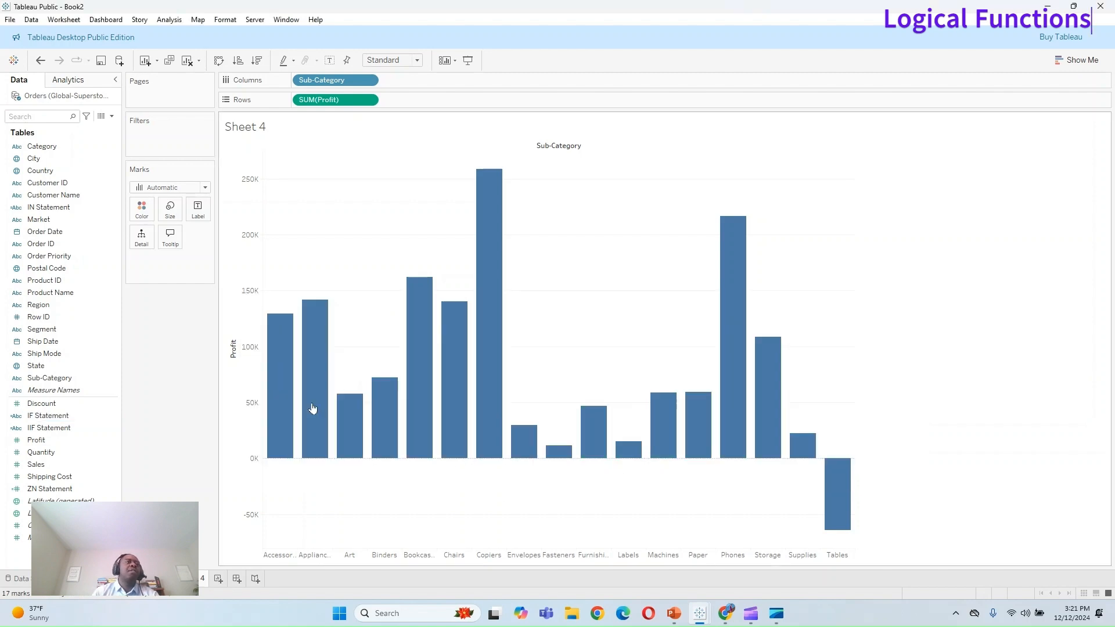
Step: Color the profit bars by the IF Statement field and show mark labels on them
{"action": "left_click_drag", "start_coordinate": [57, 416], "coordinate": [145, 217]}
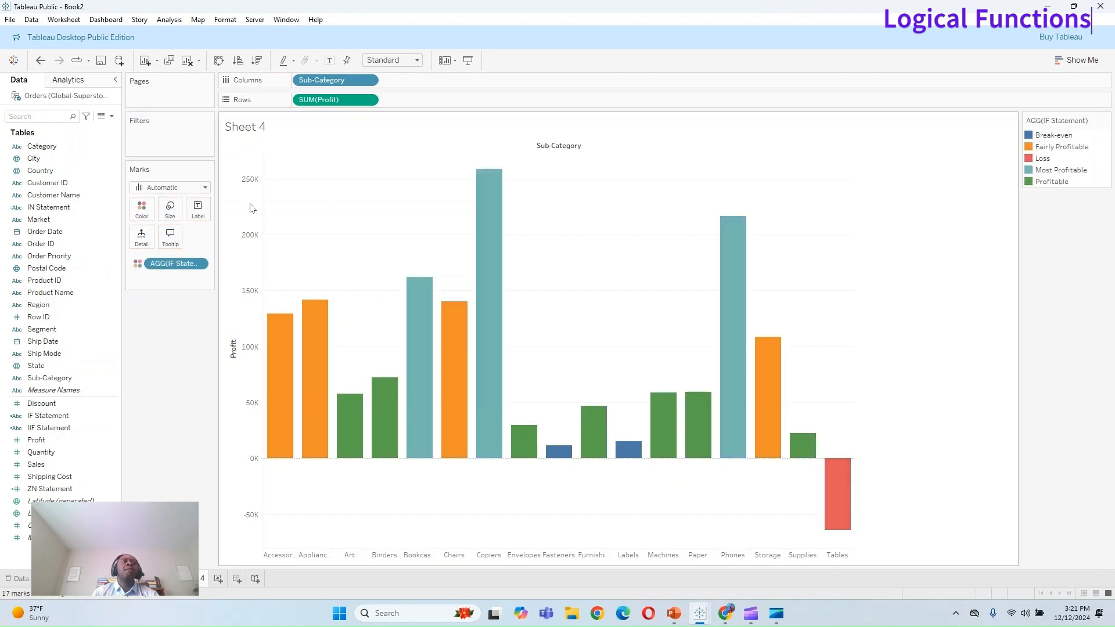
{"action": "left_click", "coordinate": [198, 210]}
{"action": "left_click", "coordinate": [223, 236]}
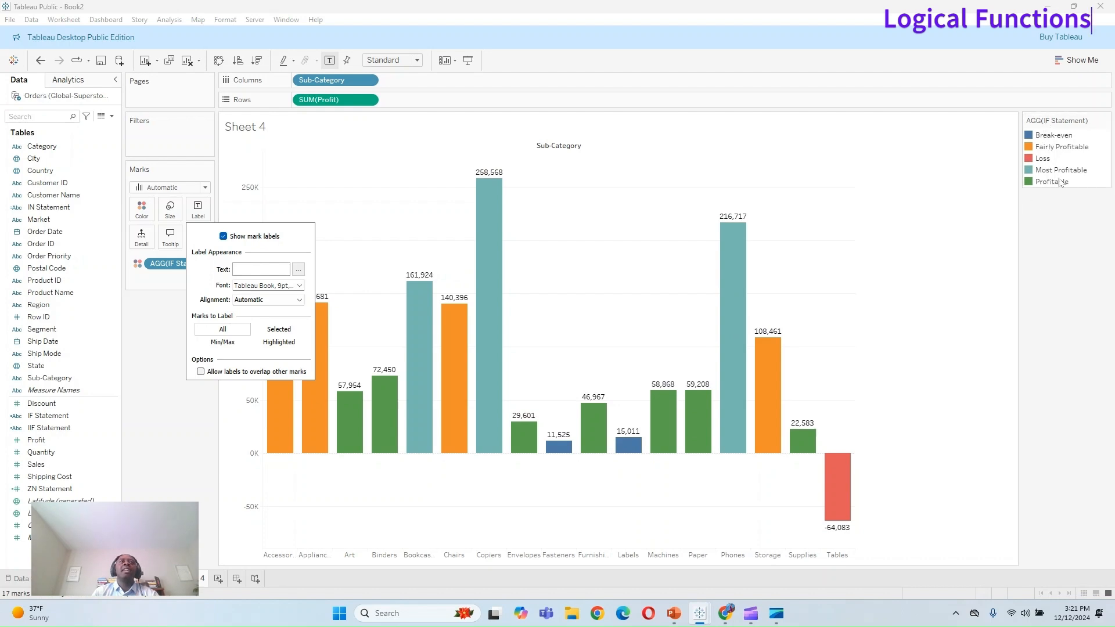
Step: Recolor the IF Statement categories: Break-even gray, Profitable dark blue, Fairly Profitable teal and Most Profitable yellow
{"action": "left_click", "coordinate": [141, 209]}
{"action": "left_click", "coordinate": [176, 246]}
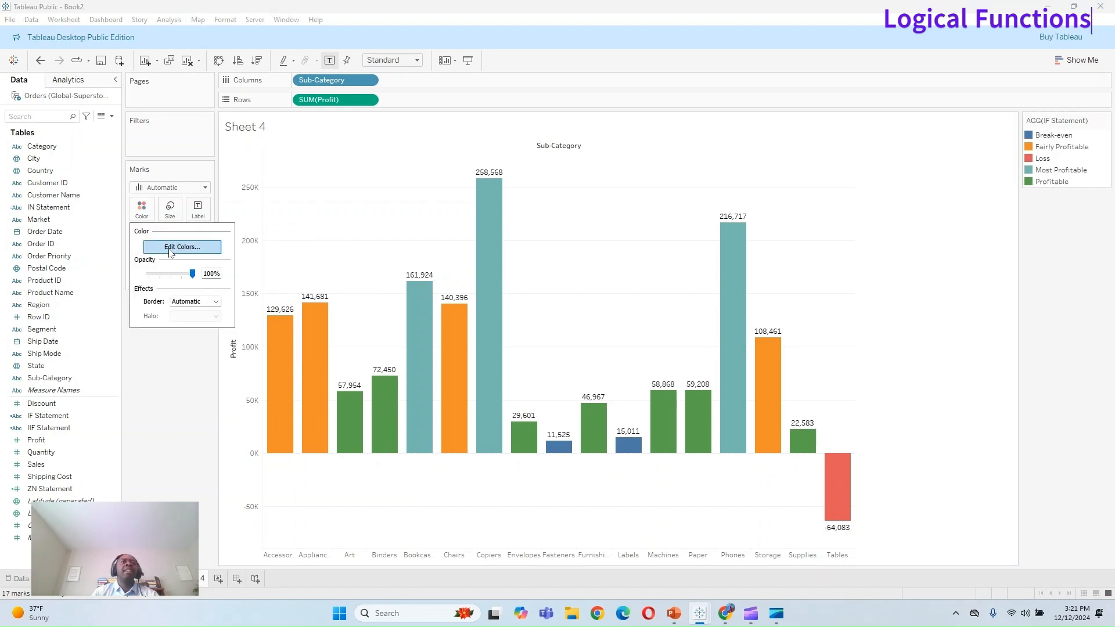
{"action": "left_click", "coordinate": [445, 206]}
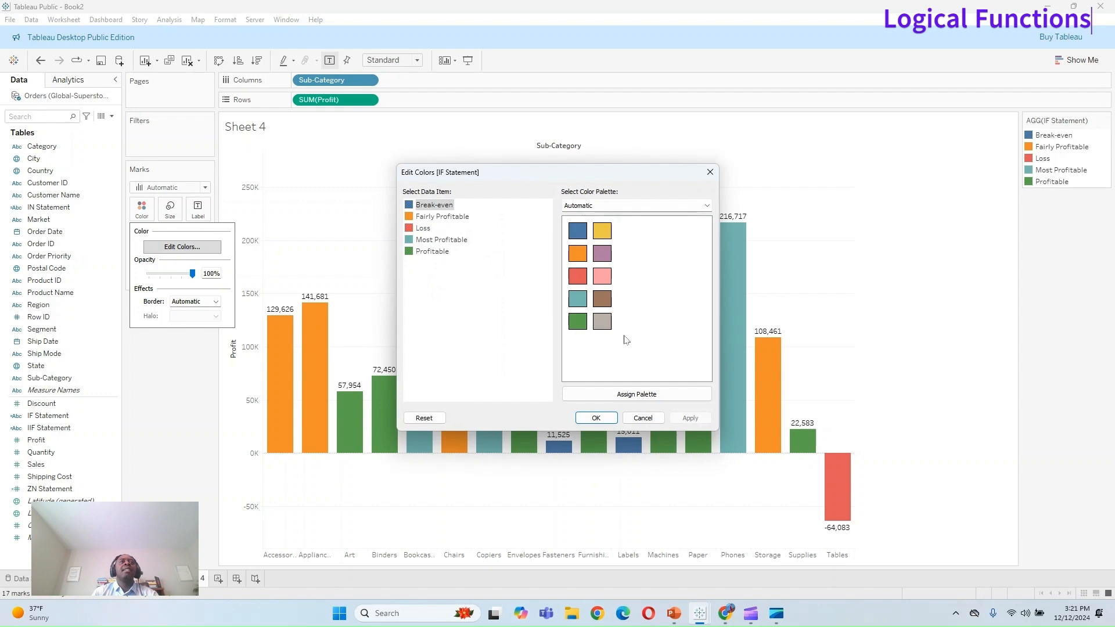
{"action": "left_click", "coordinate": [602, 321]}
{"action": "left_click", "coordinate": [429, 254]}
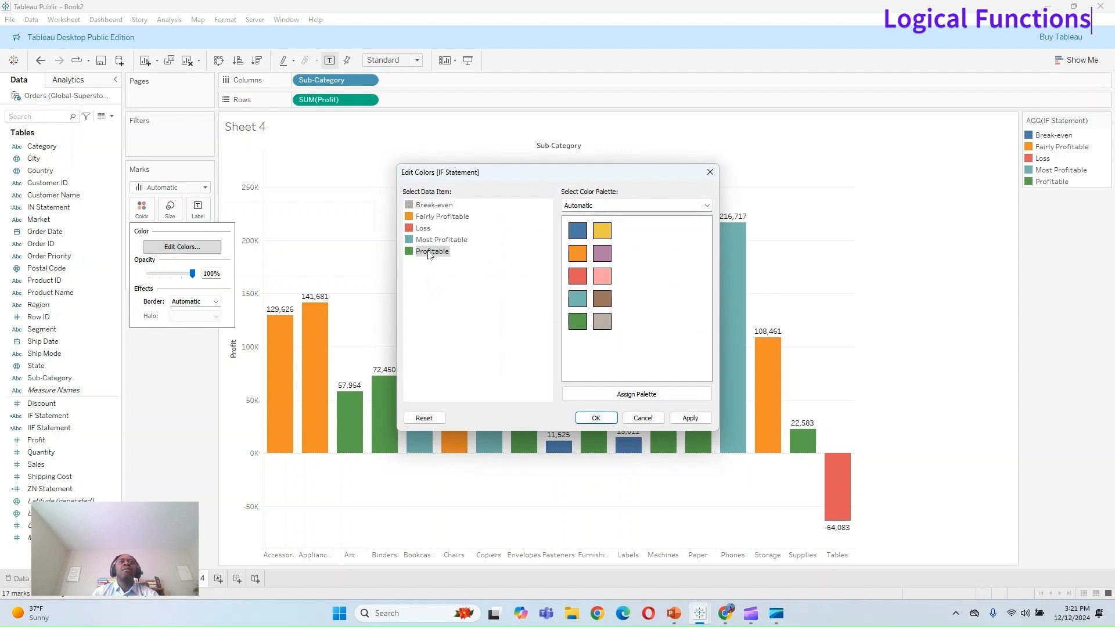
{"action": "left_click", "coordinate": [578, 232]}
{"action": "left_click", "coordinate": [433, 217]}
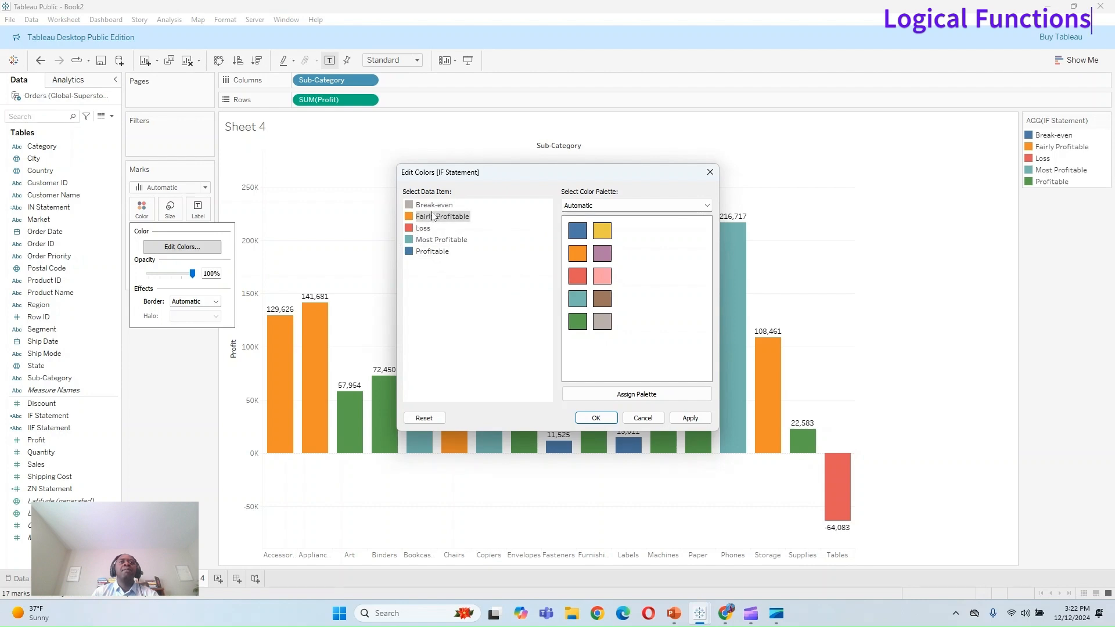
{"action": "left_click", "coordinate": [578, 298]}
{"action": "left_click", "coordinate": [425, 242]}
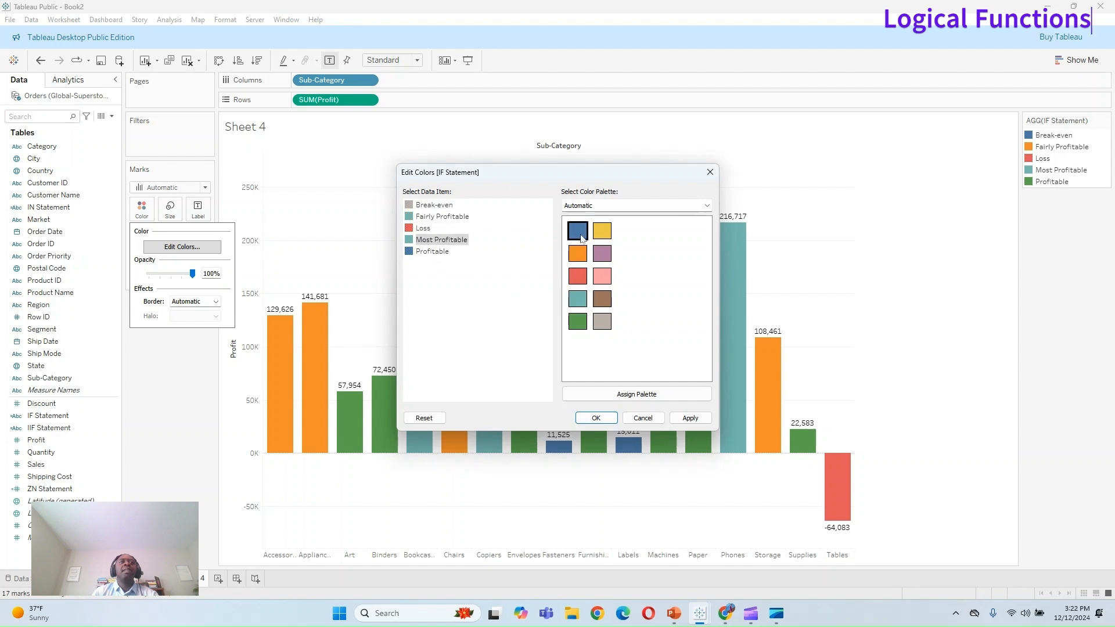
{"action": "left_click", "coordinate": [602, 231]}
{"action": "left_click", "coordinate": [691, 418]}
{"action": "left_click", "coordinate": [597, 418]}
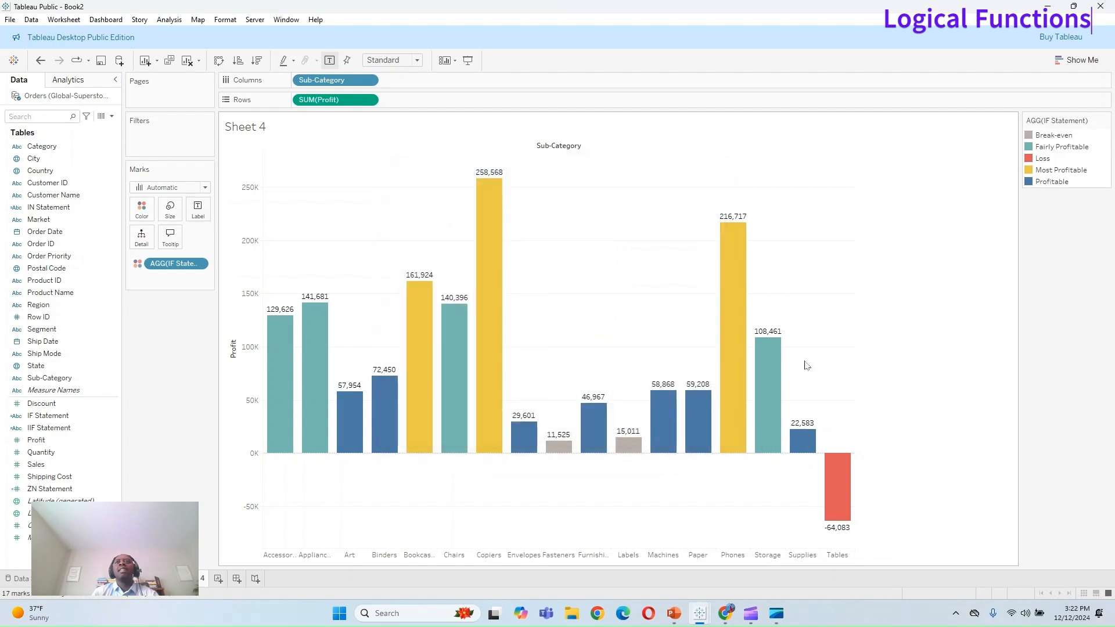
Step: Highlight the Break-even bars from the color legend to examine which sub-categories fall into that group
{"action": "left_click", "coordinate": [1068, 135]}
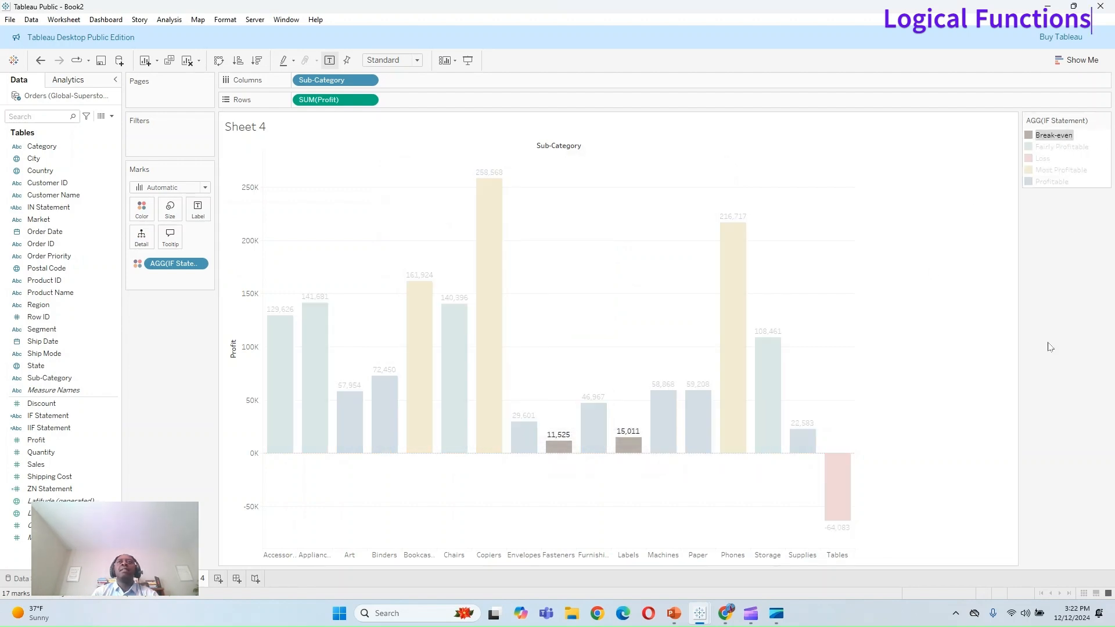
{"action": "left_click", "coordinate": [1051, 347]}
{"action": "left_click", "coordinate": [1051, 142]}
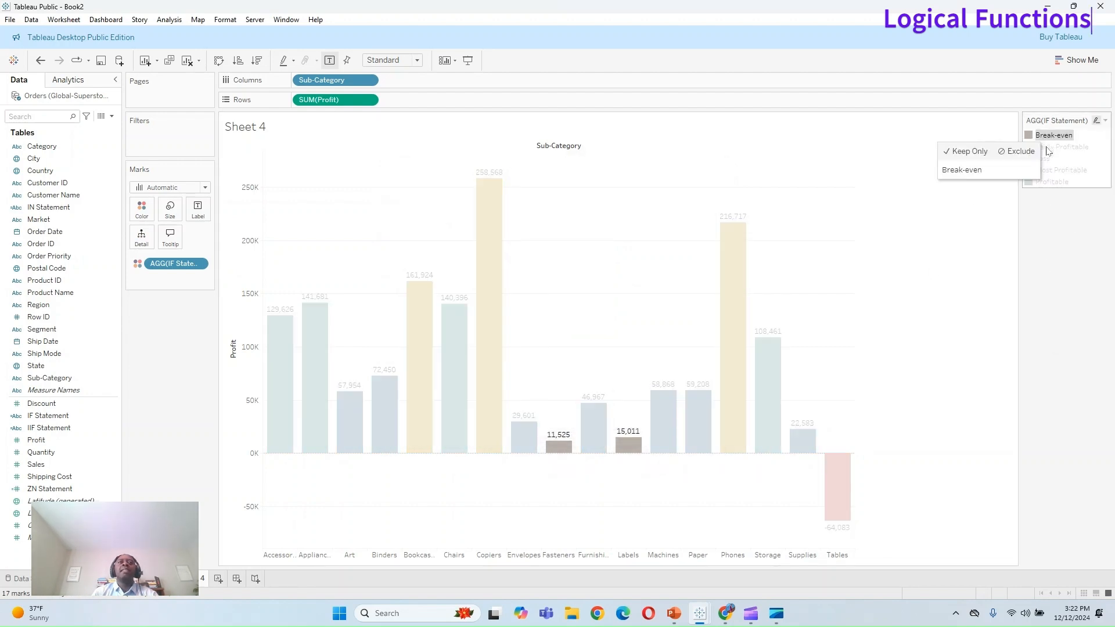
Step: Highlight the Fairly Profitable, Loss, Most Profitable and Profitable categories in the color legend to examine which sub-categories belong to each
{"action": "left_click", "coordinate": [1048, 148]}
{"action": "left_click", "coordinate": [1050, 158]}
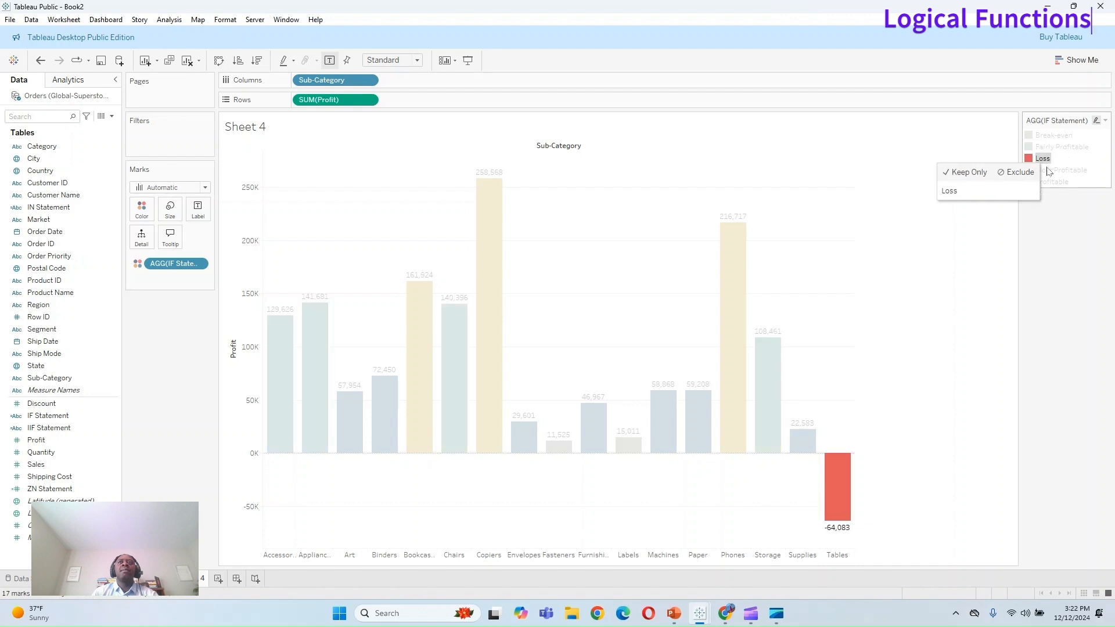
{"action": "left_click", "coordinate": [1052, 169]}
{"action": "left_click", "coordinate": [1053, 181]}
{"action": "left_click", "coordinate": [1054, 170]}
{"action": "left_click", "coordinate": [1055, 181]}
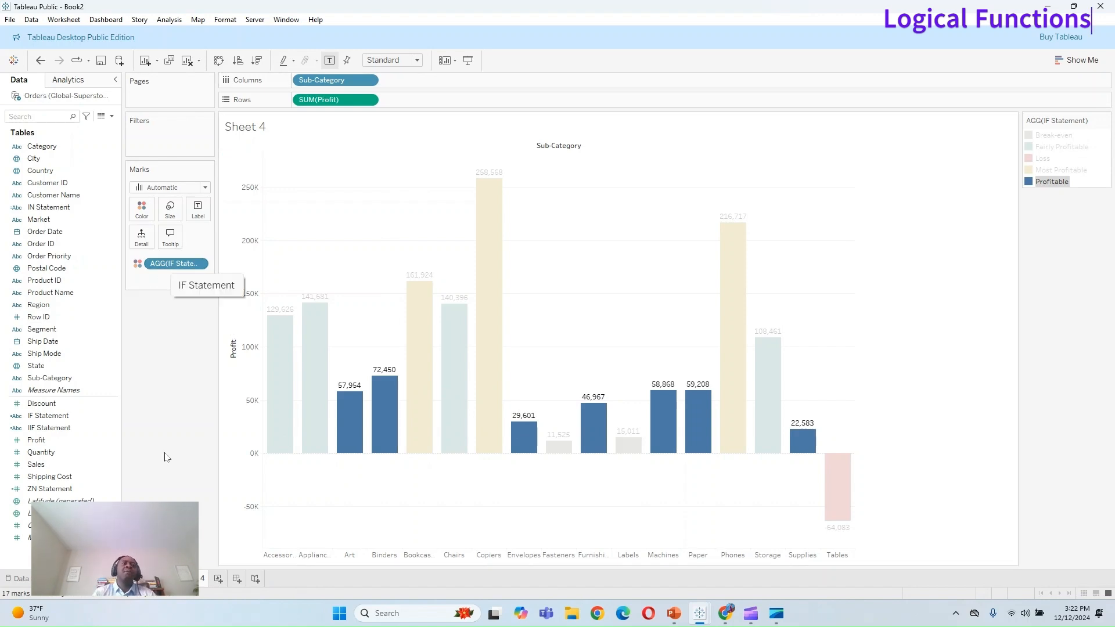
Step: Create a new worksheet and build a bar chart with Sub-Category in columns and Profit in rows
{"action": "left_click", "coordinate": [217, 580]}
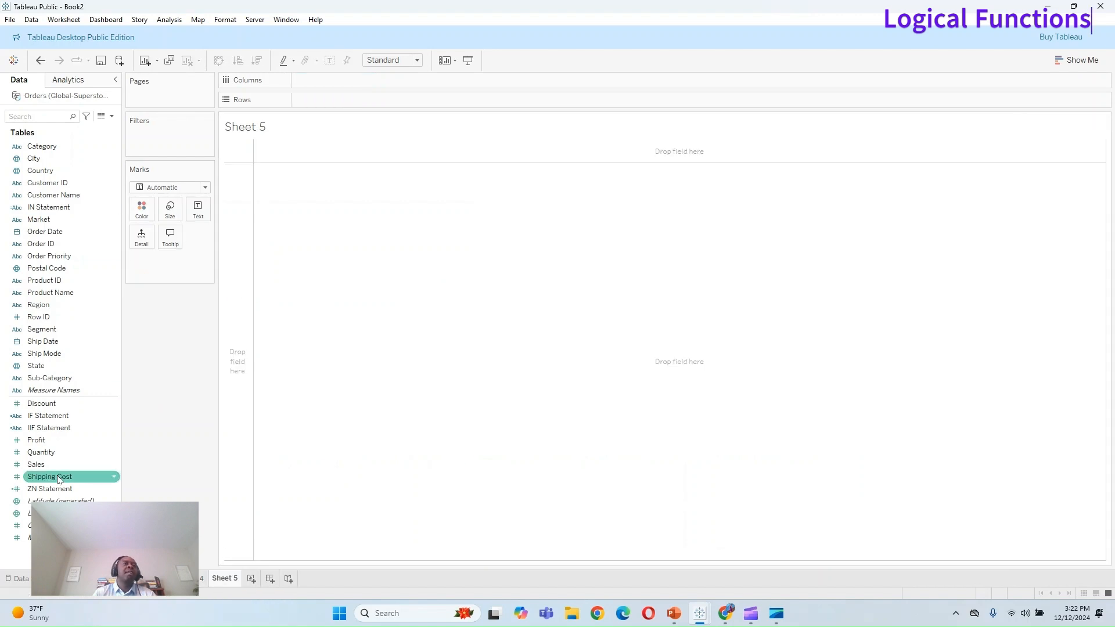
{"action": "left_click_drag", "start_coordinate": [61, 378], "coordinate": [337, 82]}
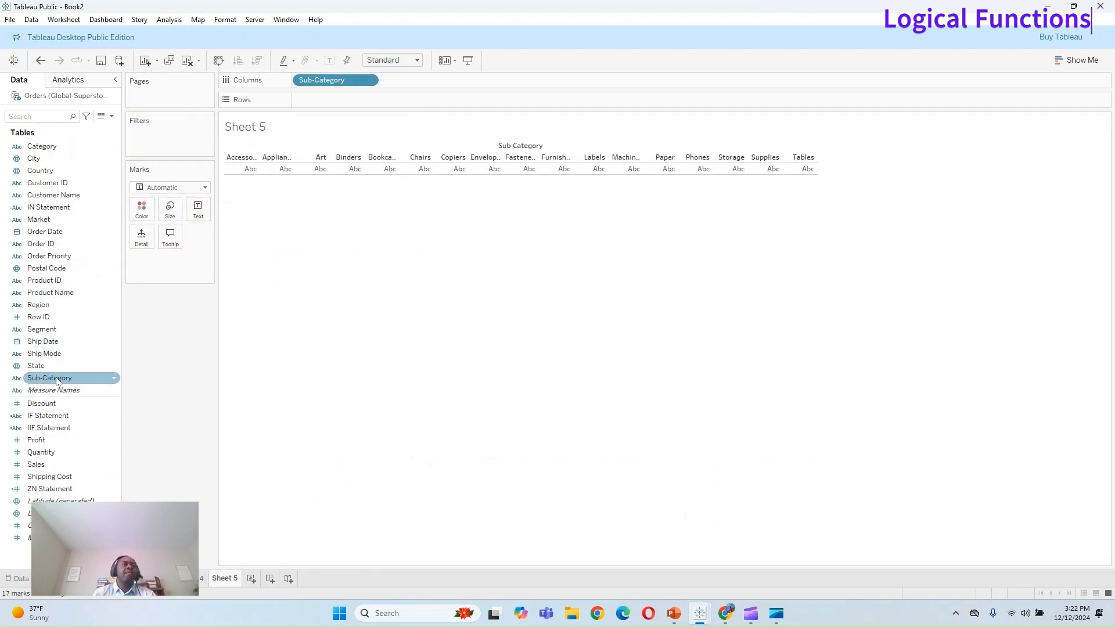
{"action": "mouse_move", "coordinate": [36, 440]}
{"action": "left_mouse_down"}
{"action": "mouse_move", "coordinate": [209, 274]}
{"action": "mouse_move", "coordinate": [326, 100]}
{"action": "left_mouse_up"}
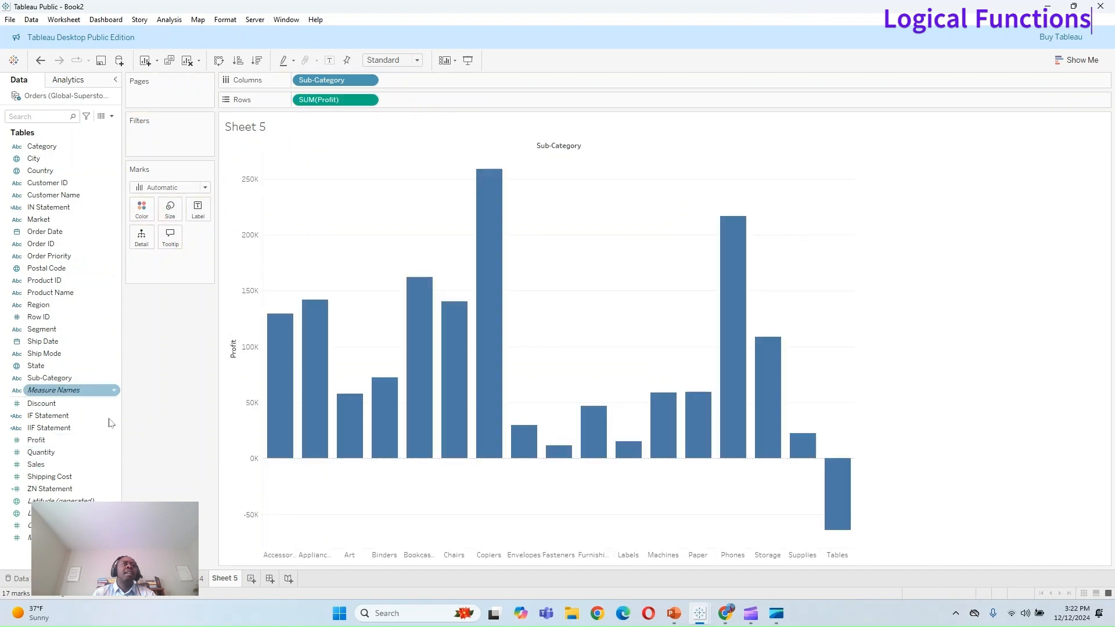
Step: Look up the IIF function among the logical functions in the calculation editor, closing it without creating a field
{"action": "right_click", "coordinate": [51, 430]}
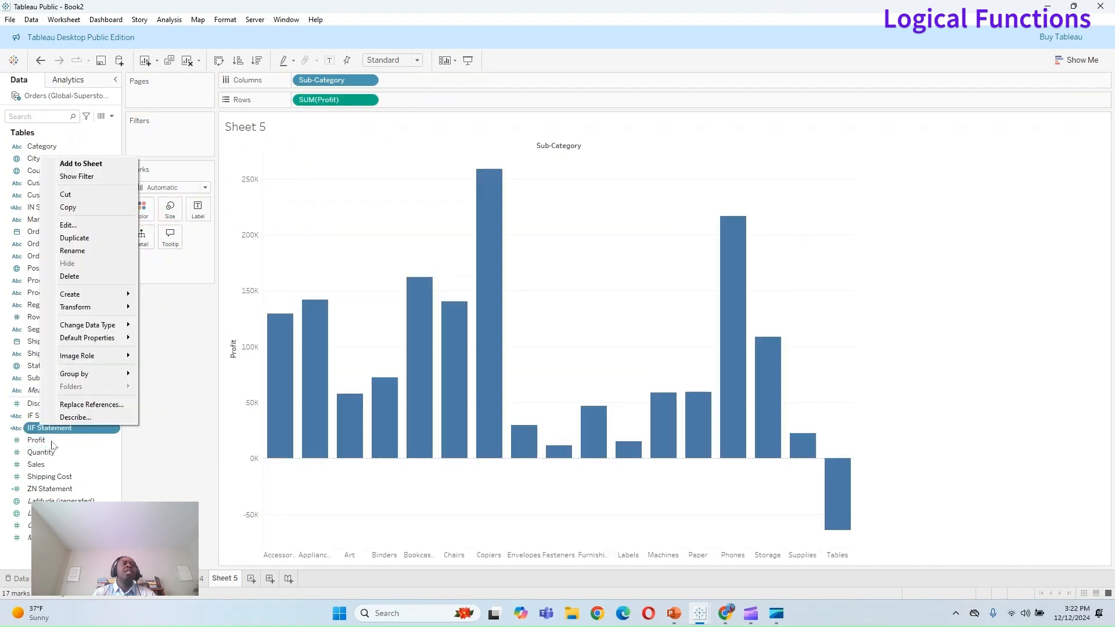
{"action": "left_click", "coordinate": [189, 327]}
{"action": "left_click", "coordinate": [112, 118]}
{"action": "left_click", "coordinate": [74, 131]}
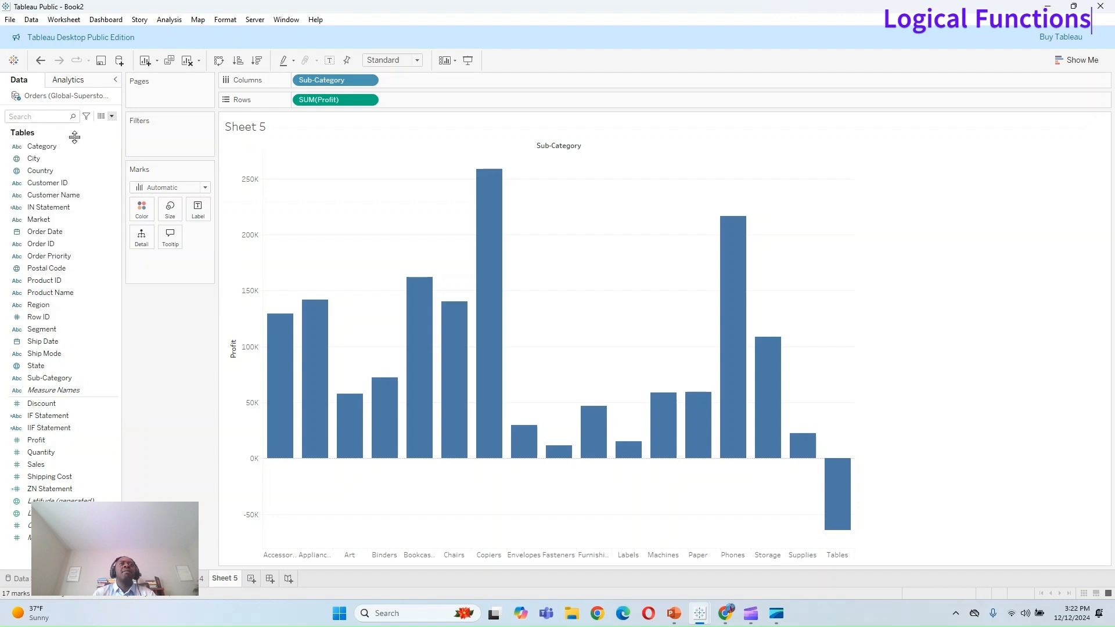
{"action": "left_click", "coordinate": [752, 308]}
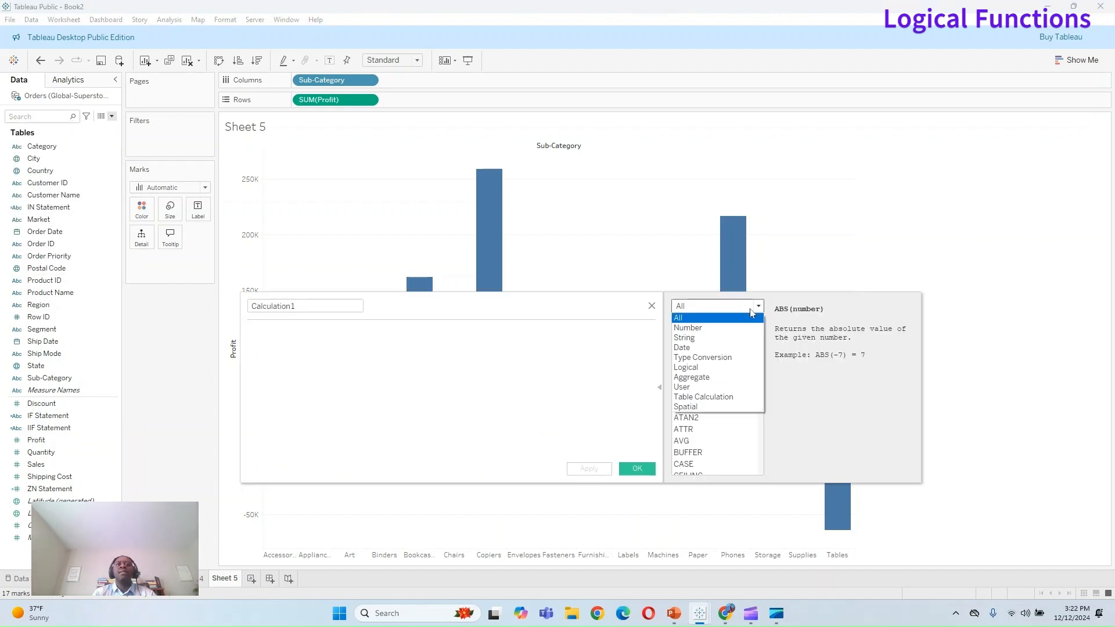
{"action": "left_click", "coordinate": [731, 376]}
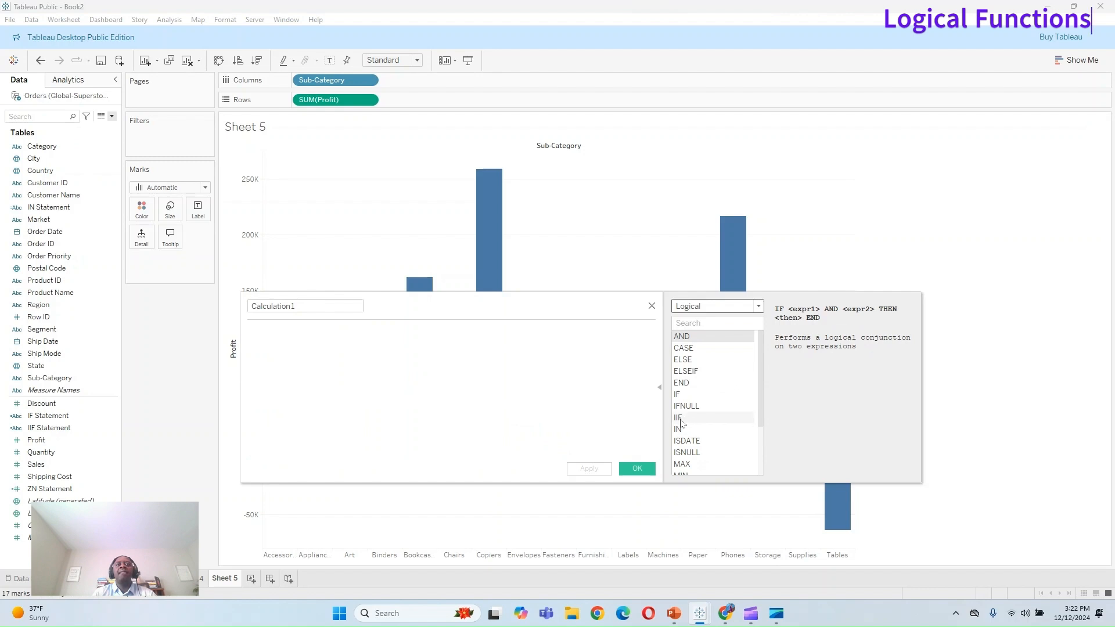
{"action": "left_click", "coordinate": [653, 303]}
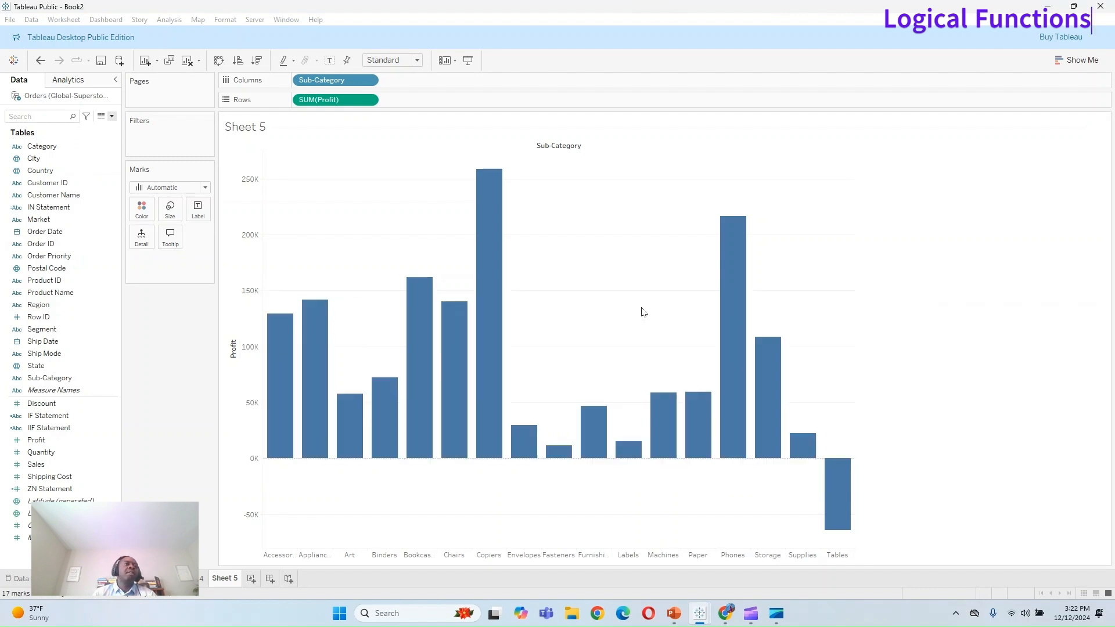
Step: Open the IIF Statement calculated field to review its formula, and close it without changes
{"action": "right_click", "coordinate": [58, 428]}
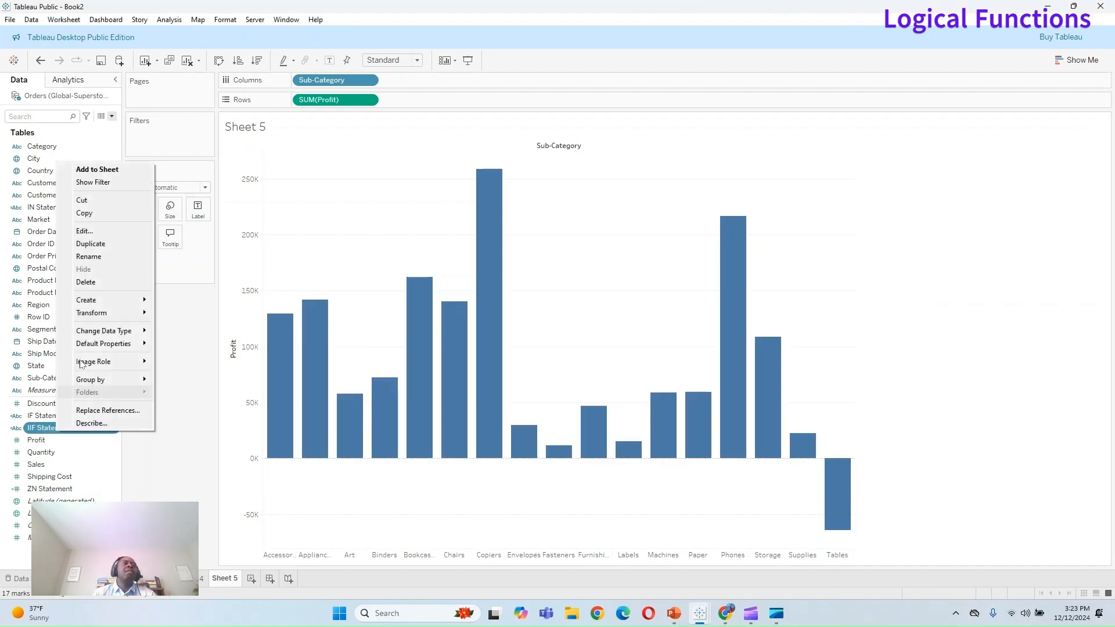
{"action": "left_click", "coordinate": [88, 230]}
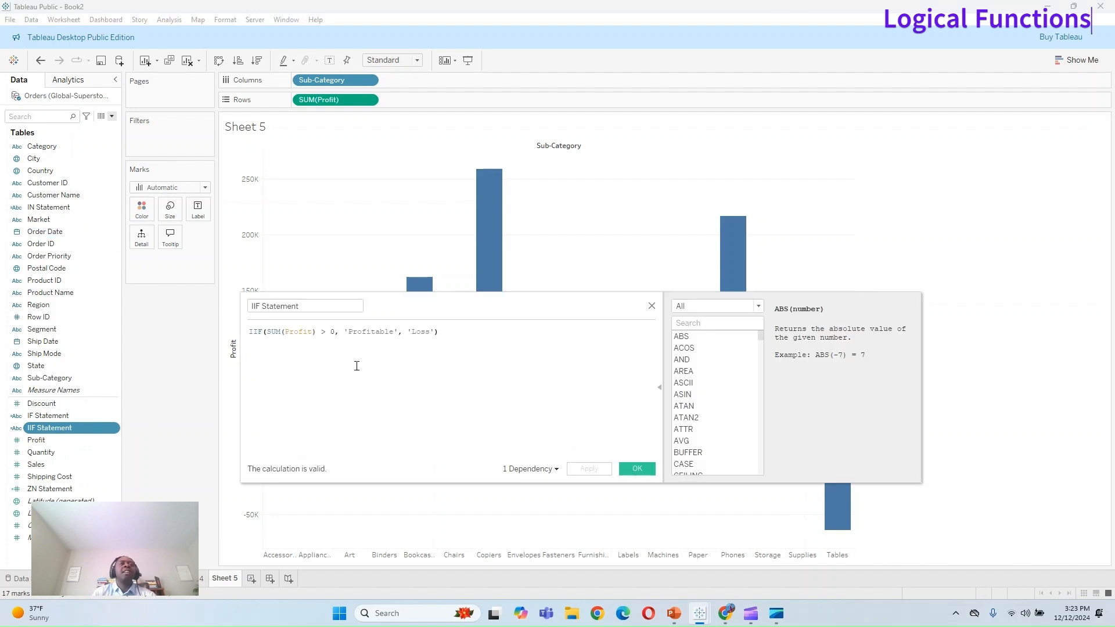
{"action": "left_click", "coordinate": [647, 308]}
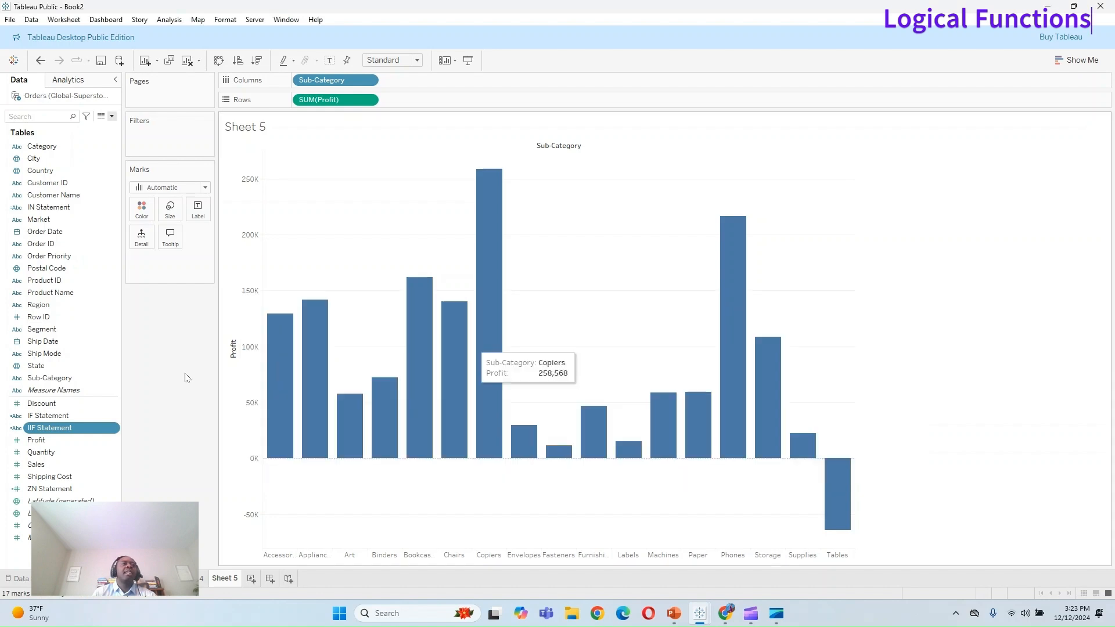
Step: Color the profit bars by IIF Statement and show mark labels on them
{"action": "left_click_drag", "start_coordinate": [50, 428], "coordinate": [141, 214]}
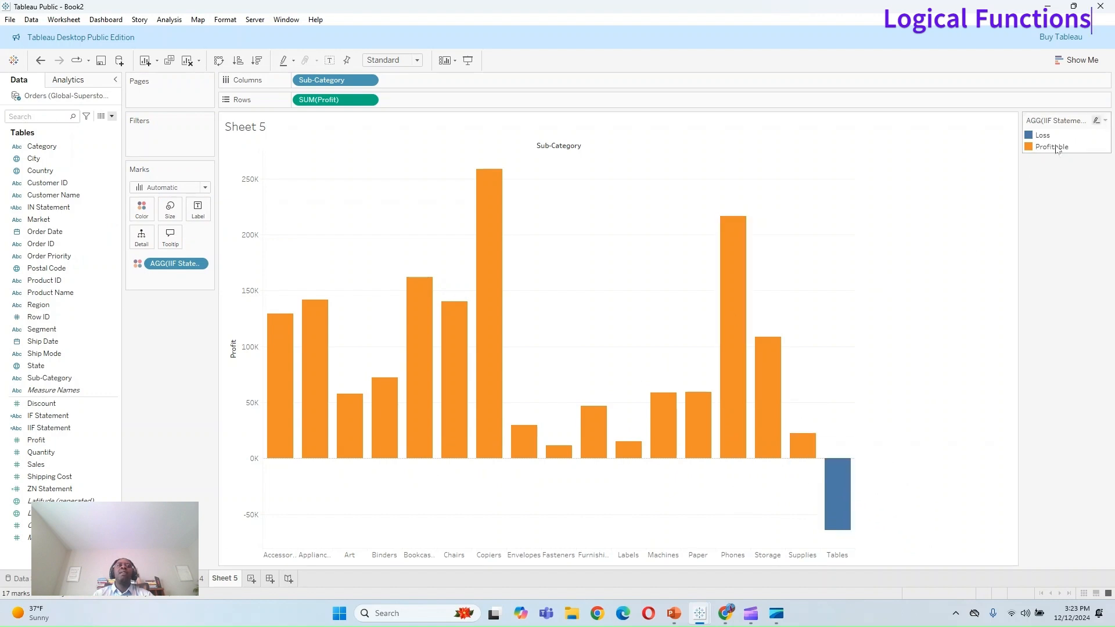
{"action": "left_click", "coordinate": [198, 209]}
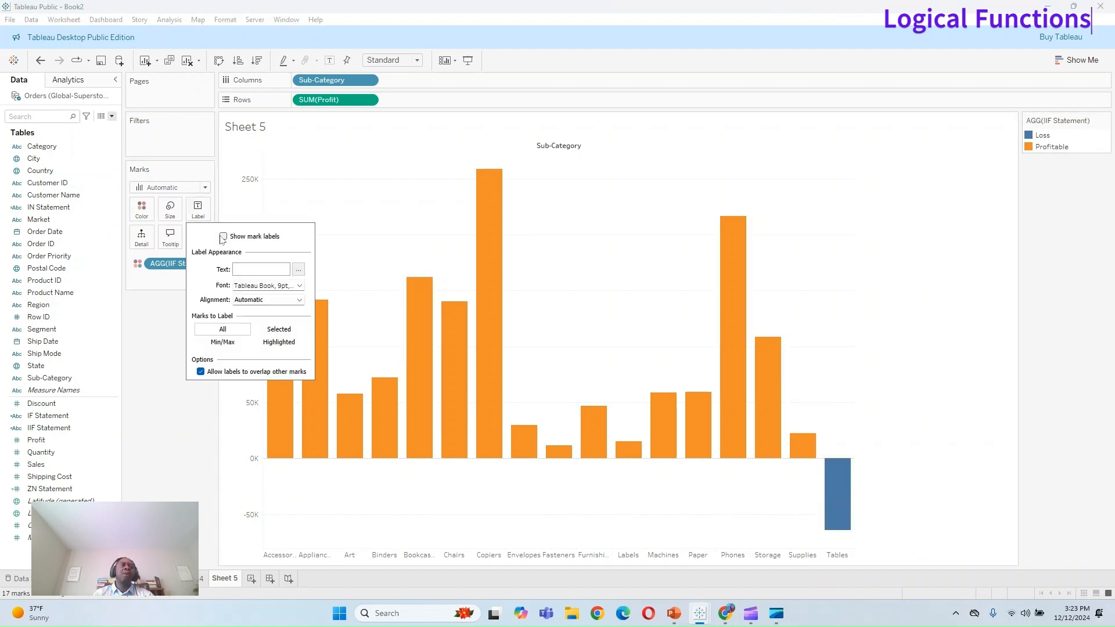
{"action": "left_click", "coordinate": [223, 237]}
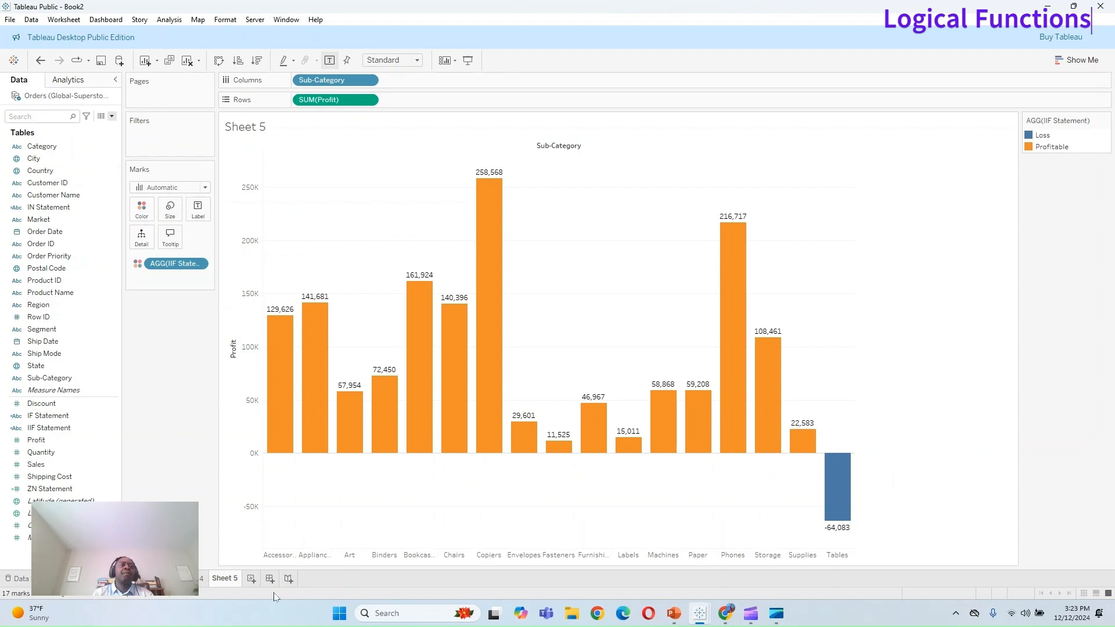
Step: Create another worksheet and list Country in its rows
{"action": "left_click", "coordinate": [251, 579]}
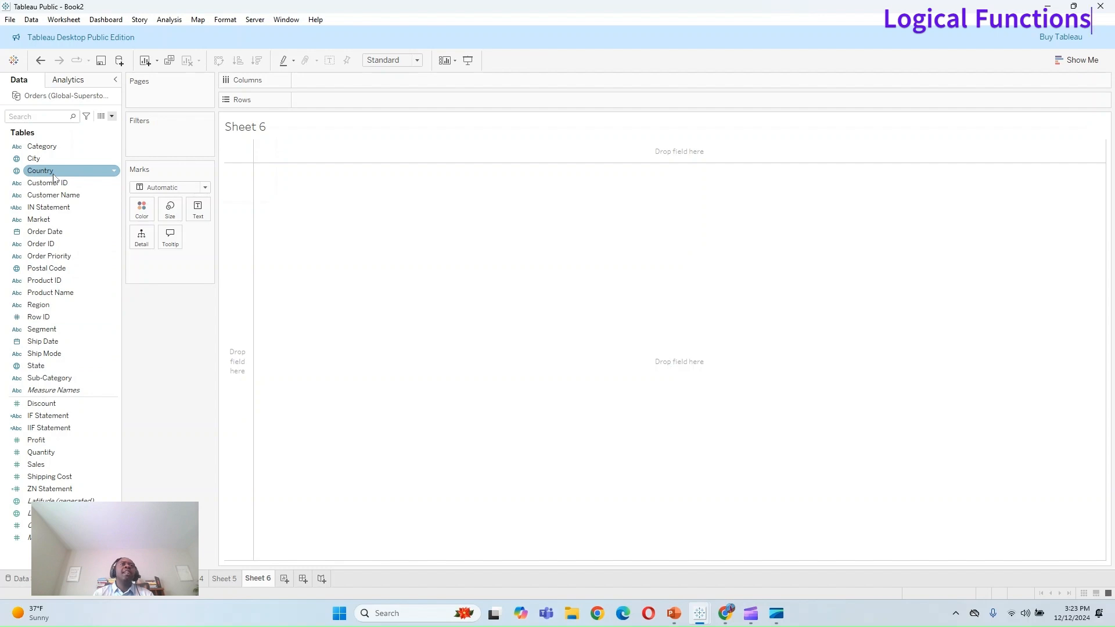
{"action": "left_click_drag", "start_coordinate": [53, 178], "coordinate": [386, 104]}
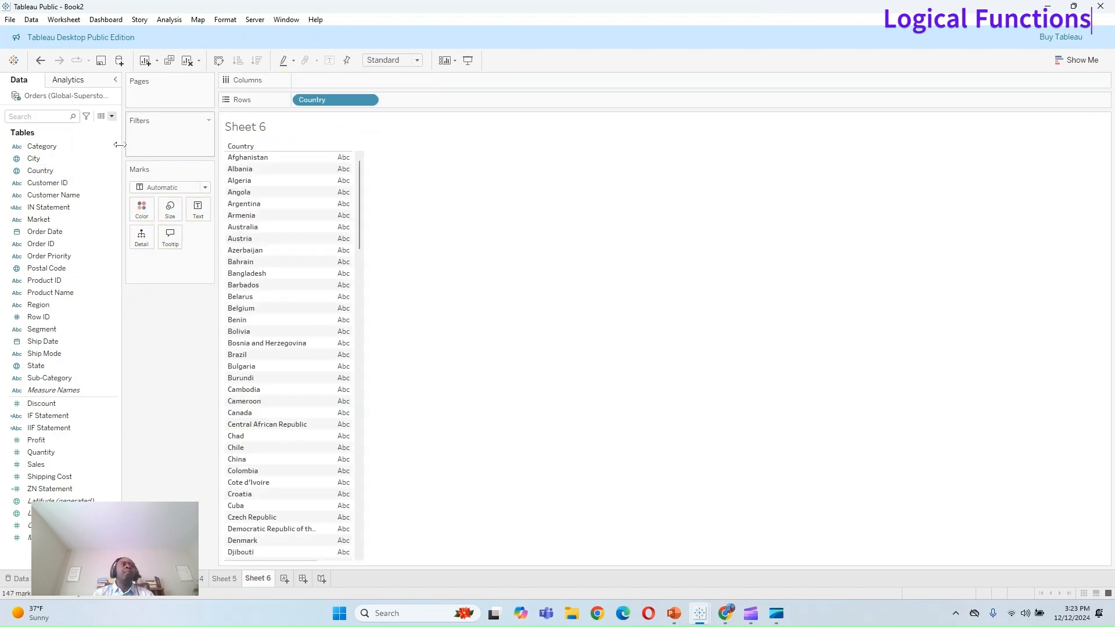
Step: Browse the full list of logical functions in a blank calculation, and discard it
{"action": "left_click", "coordinate": [112, 117]}
{"action": "left_click", "coordinate": [81, 130]}
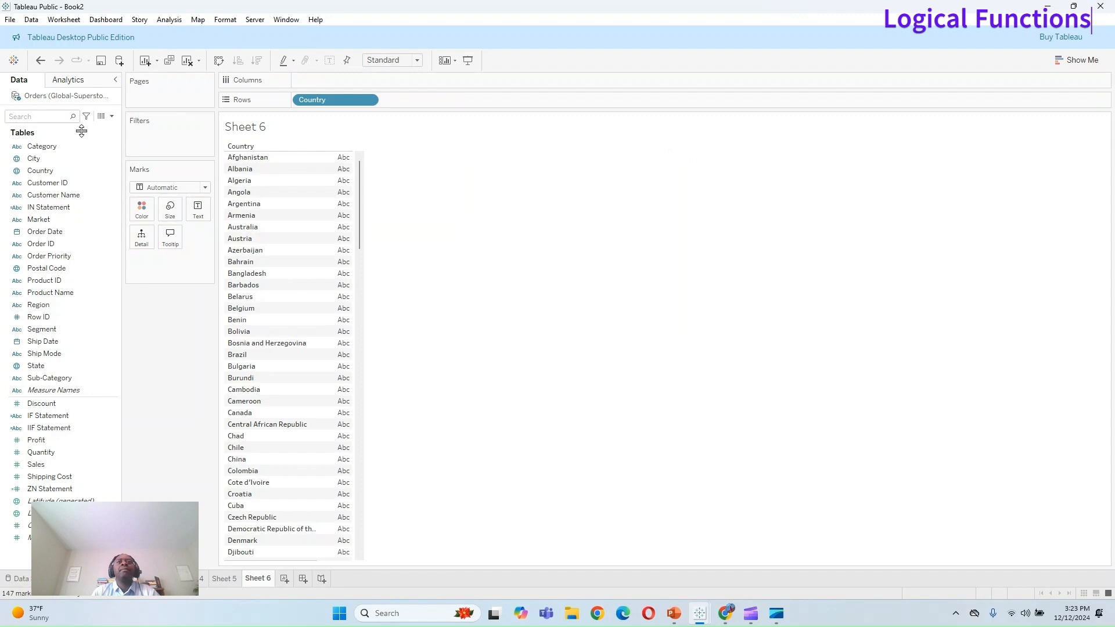
{"action": "left_click", "coordinate": [758, 306]}
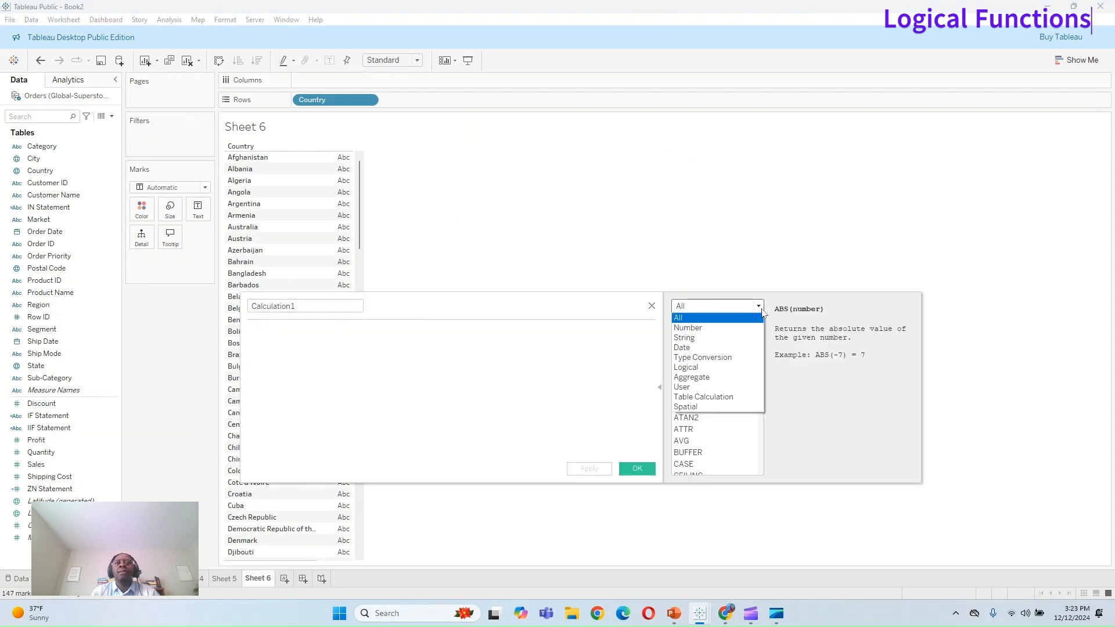
{"action": "left_click", "coordinate": [728, 368]}
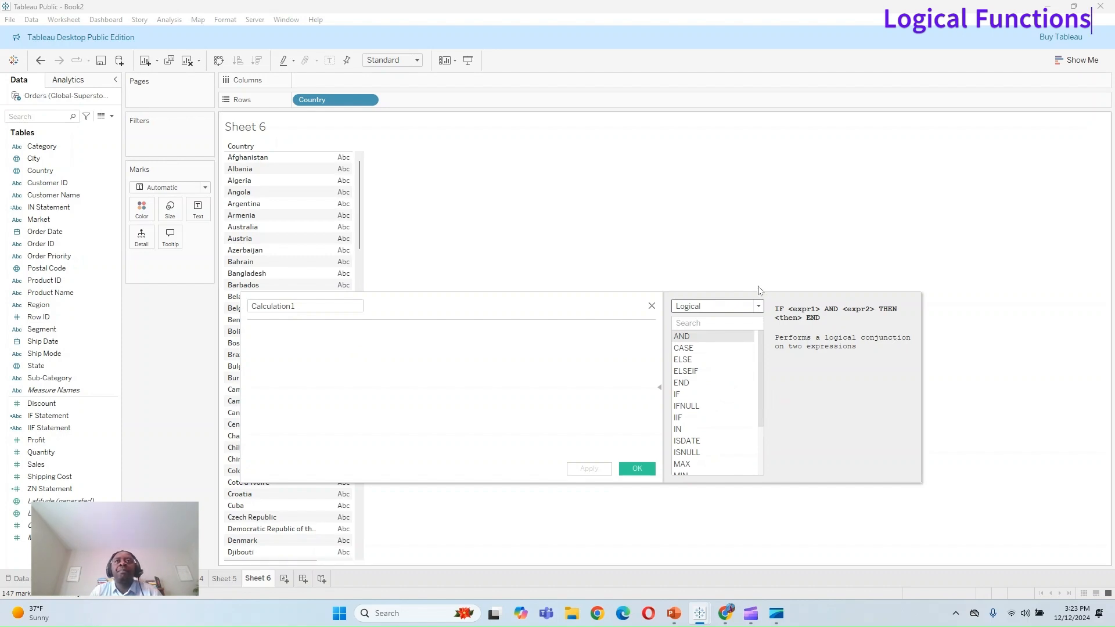
{"action": "scroll", "coordinate": [721, 418], "scroll_direction": "down", "scroll_amount": 2}
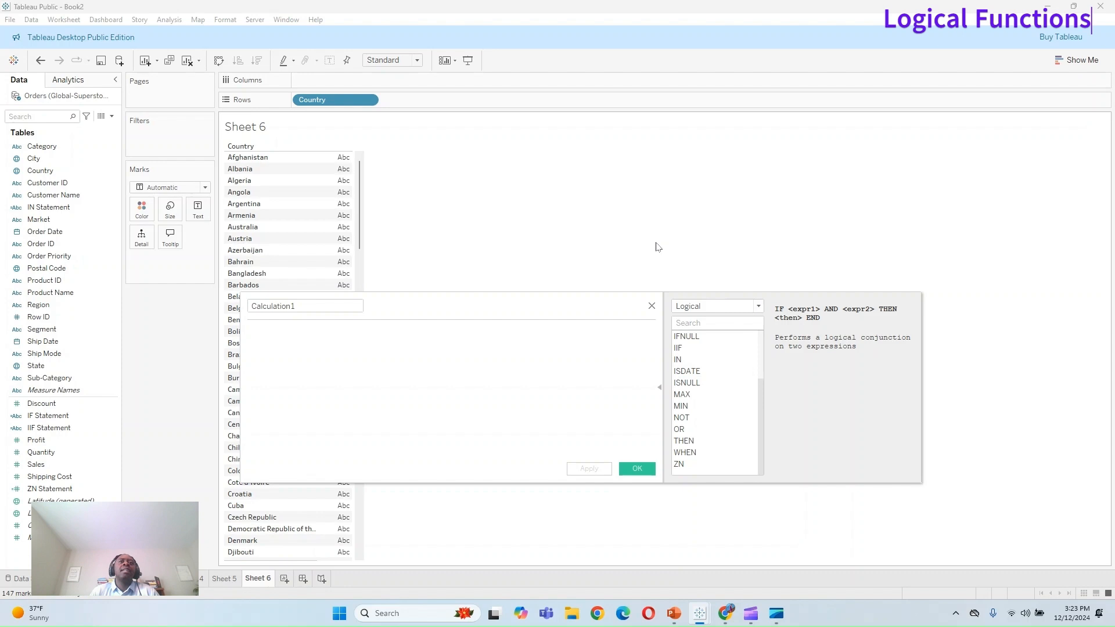
{"action": "left_click", "coordinate": [652, 306]}
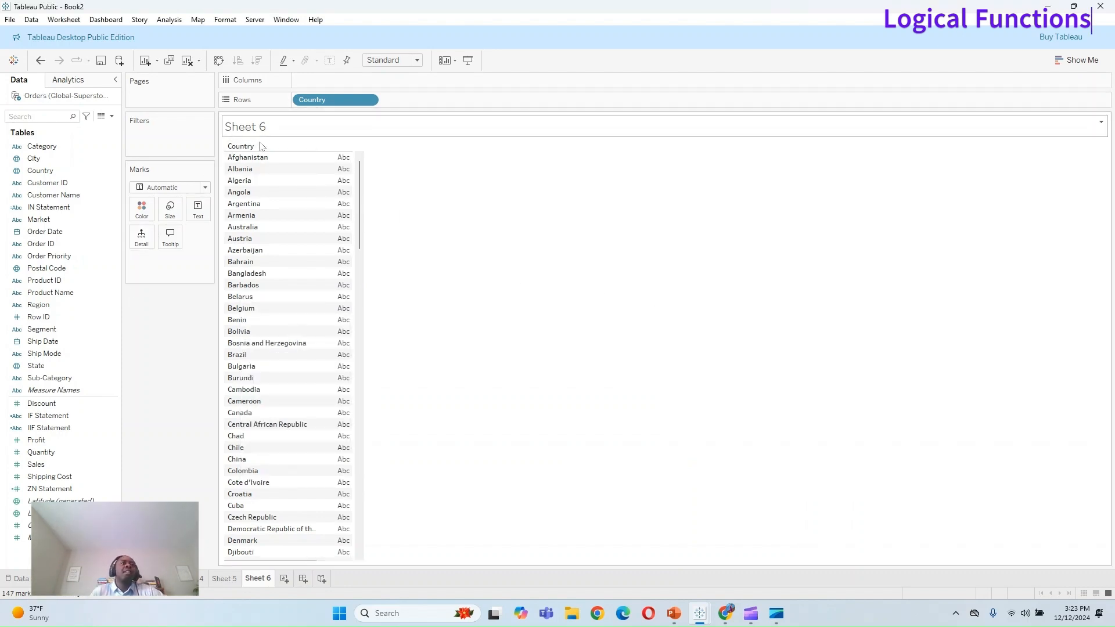
{"action": "left_click", "coordinate": [78, 417]}
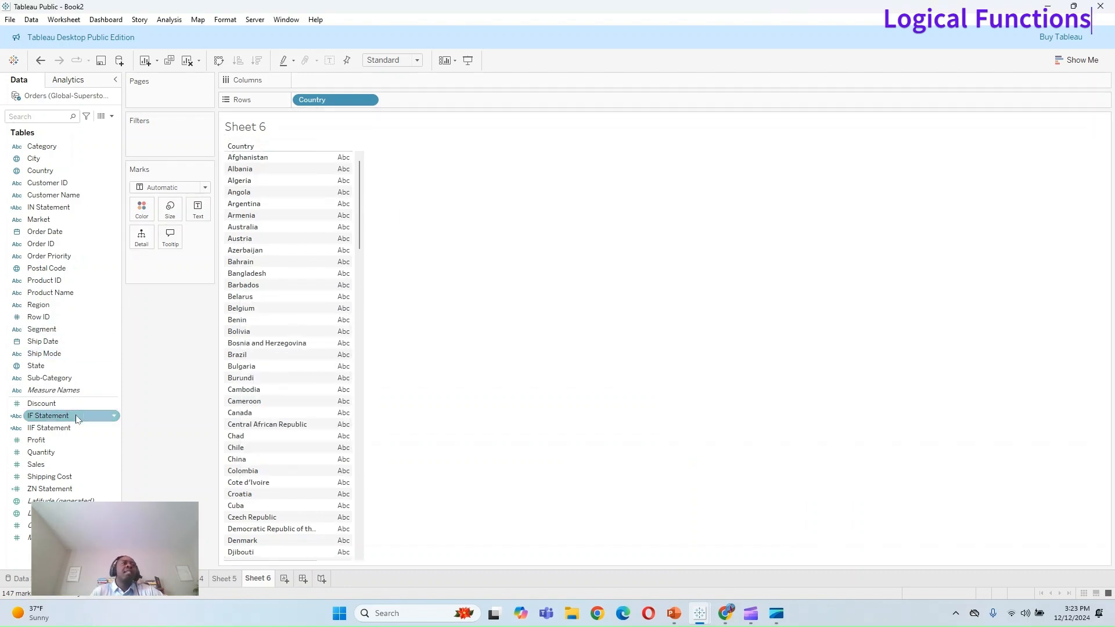
{"action": "left_click", "coordinate": [68, 118]}
{"action": "type", "text": "Nor"}
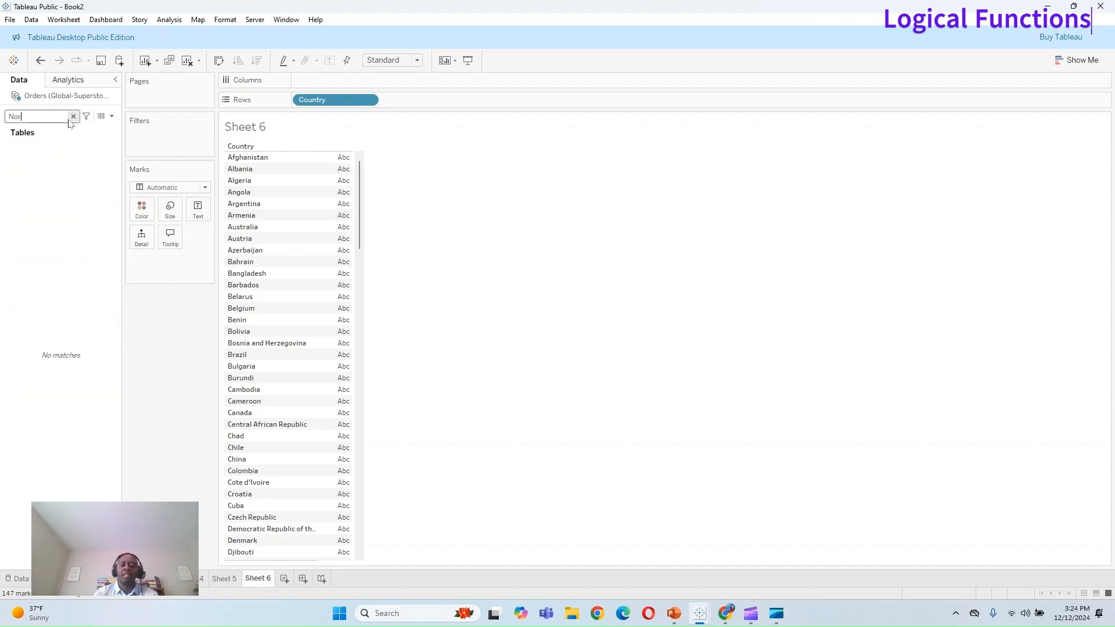
{"action": "key", "text": "BackSpace"}
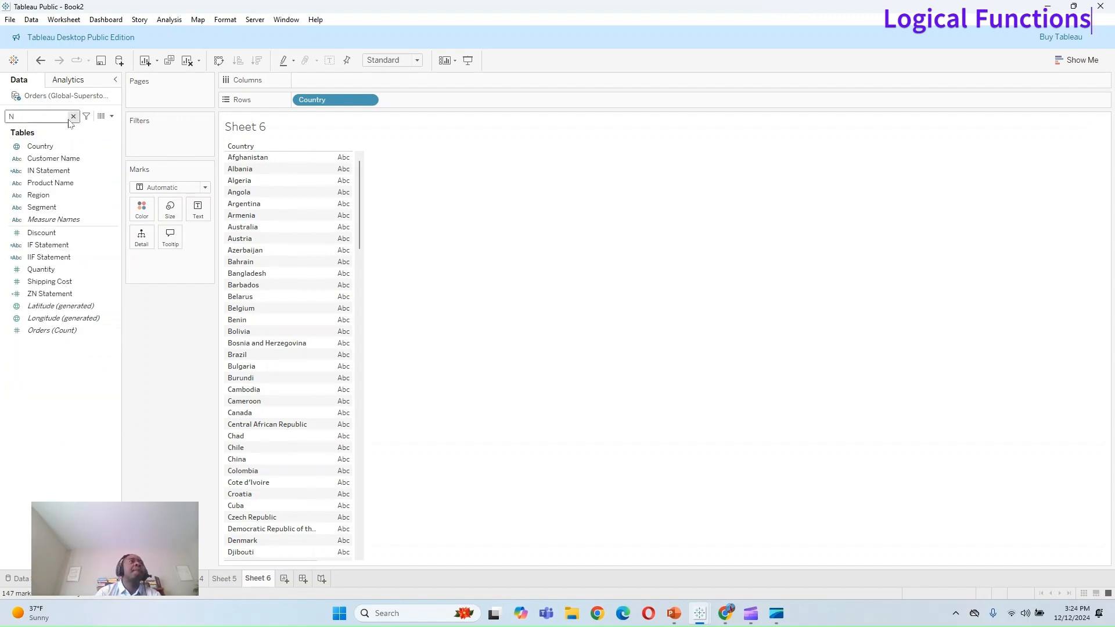
{"action": "key", "text": "BackSpace"}
Step: Filter the field list to calculations only and review the IN Statement formula that assigns countries to North America
{"action": "left_click", "coordinate": [87, 118]}
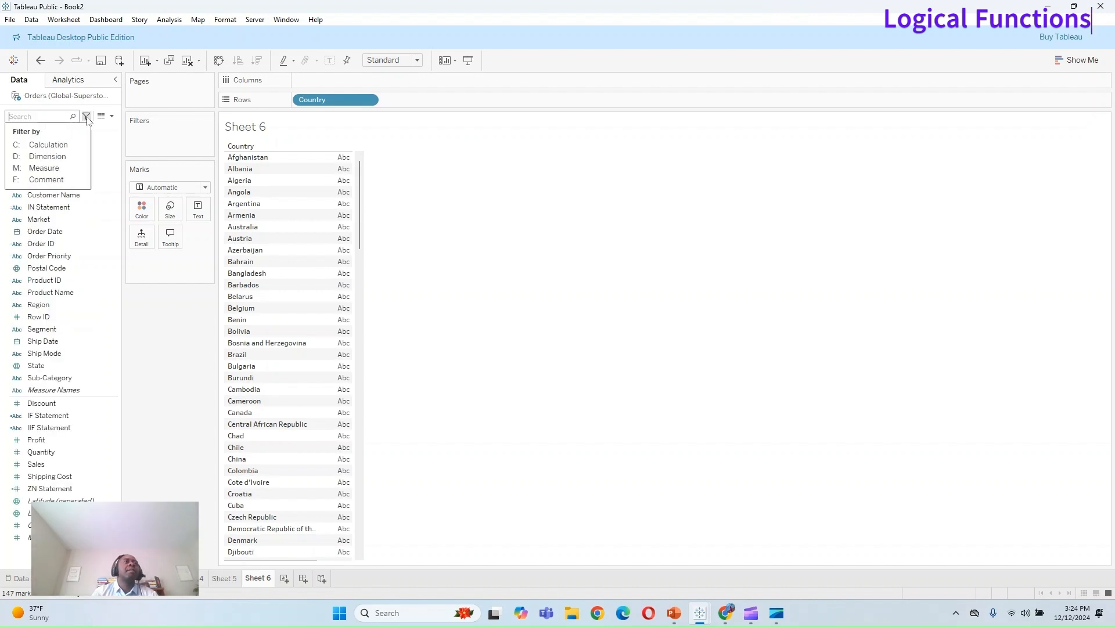
{"action": "left_click", "coordinate": [49, 145]}
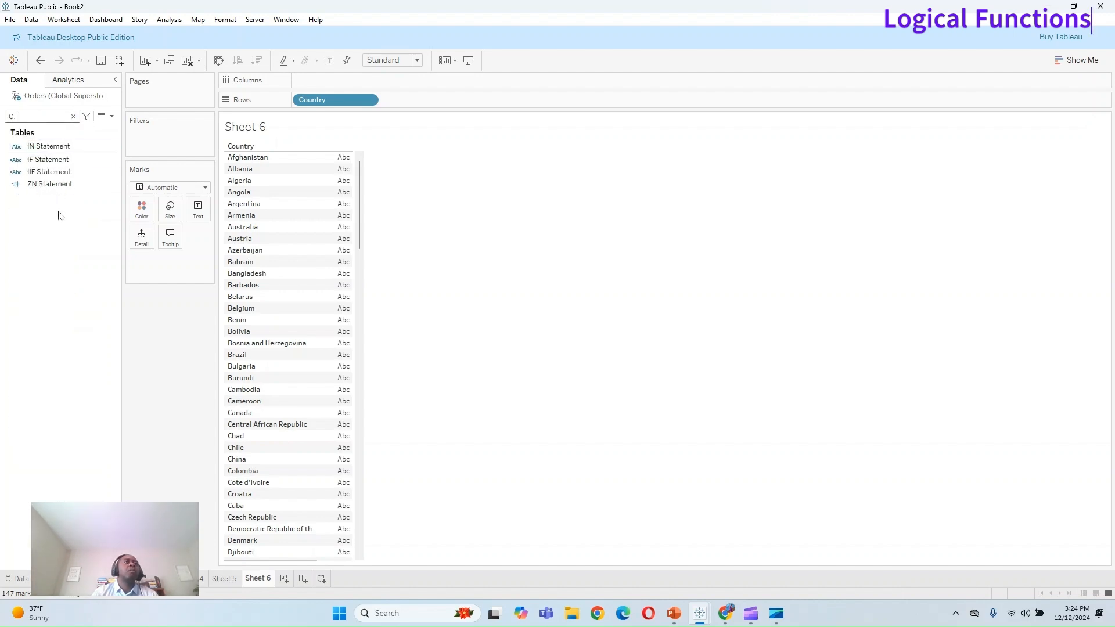
{"action": "left_click", "coordinate": [53, 149]}
{"action": "right_click", "coordinate": [54, 152]}
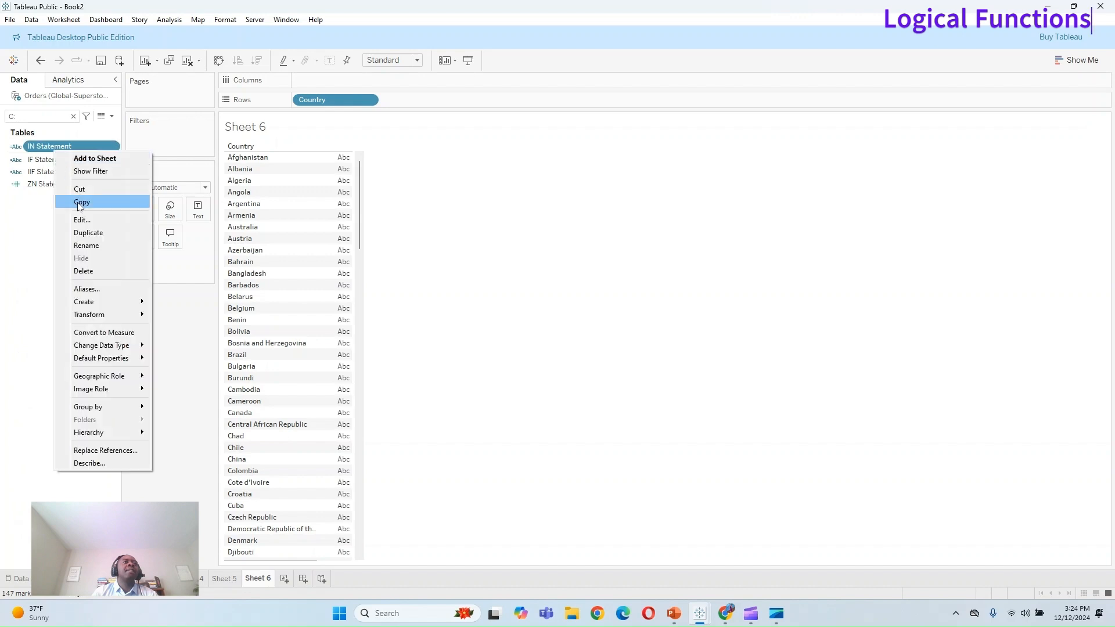
{"action": "left_click", "coordinate": [78, 220]}
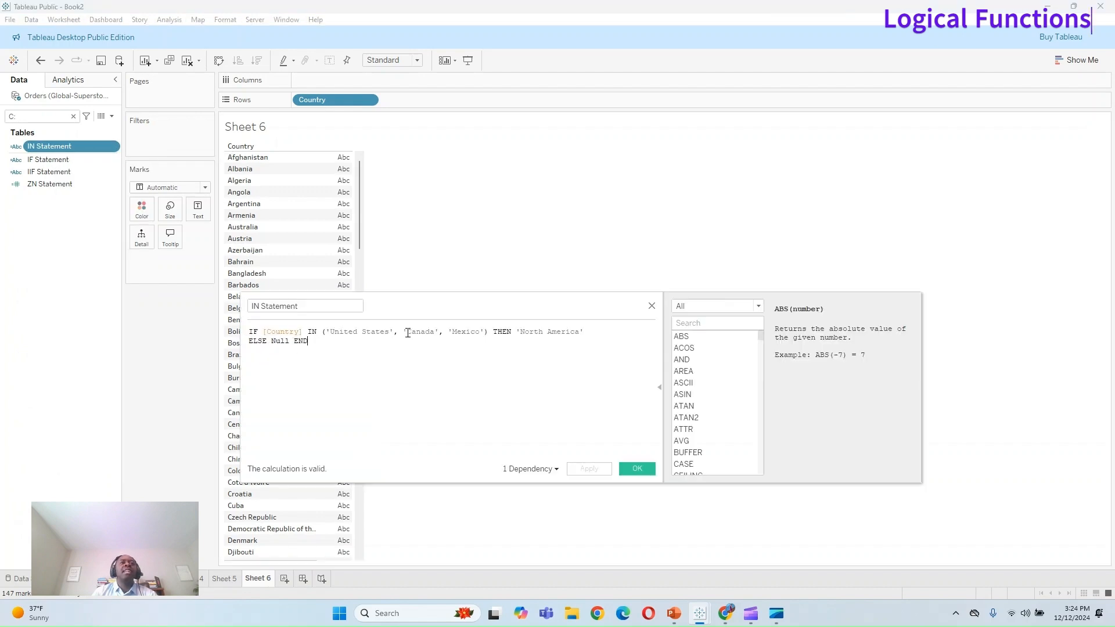
{"action": "left_click_drag", "start_coordinate": [596, 333], "coordinate": [516, 329]}
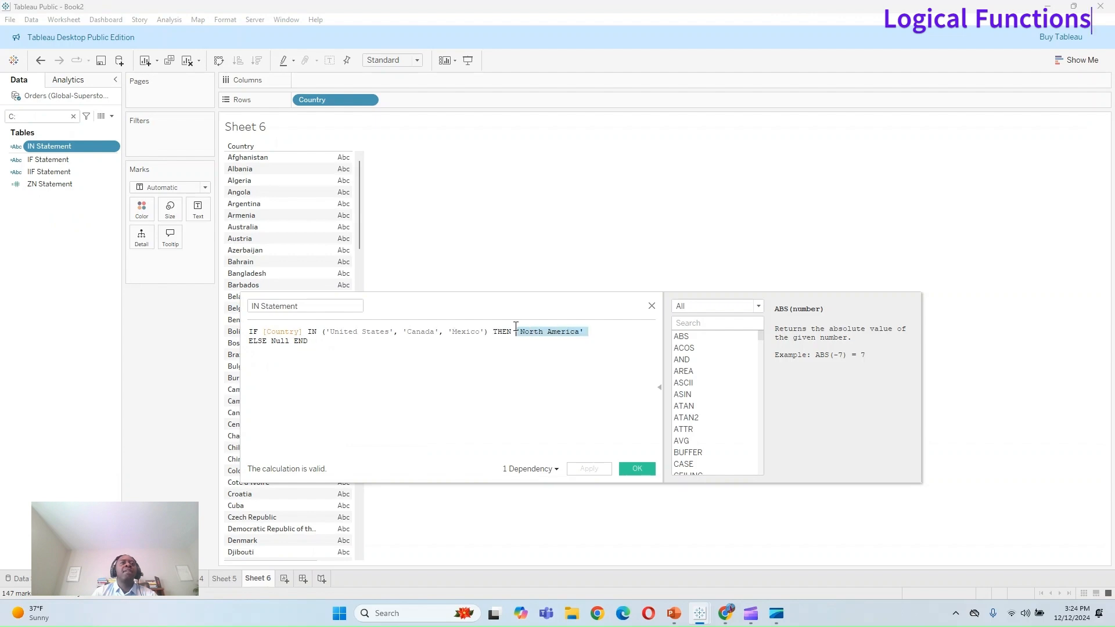
{"action": "left_click_drag", "start_coordinate": [320, 342], "coordinate": [225, 336]}
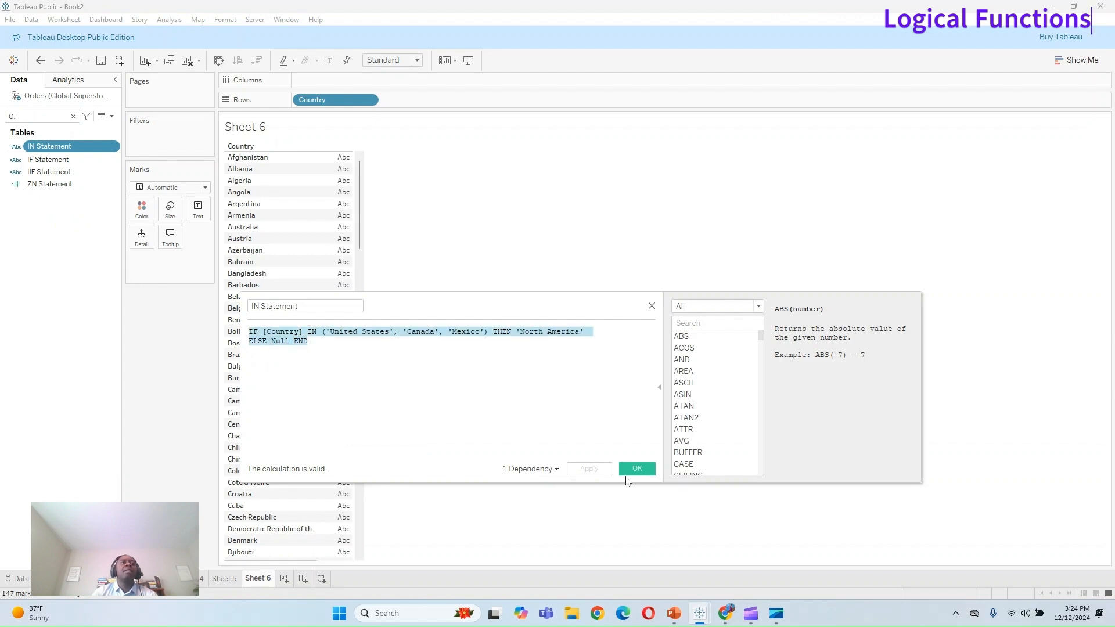
{"action": "left_click", "coordinate": [634, 471]}
Step: Add IN Statement to the rows beside Country and filter the view by it to keep only North America
{"action": "left_click_drag", "start_coordinate": [59, 147], "coordinate": [437, 105]}
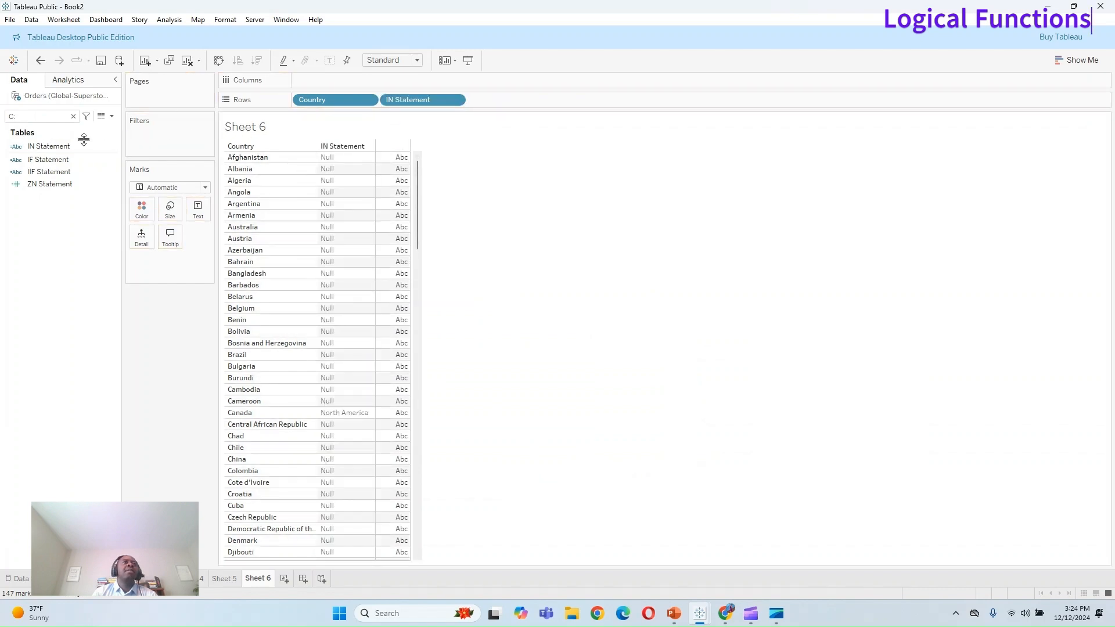
{"action": "left_click_drag", "start_coordinate": [84, 140], "coordinate": [168, 136]}
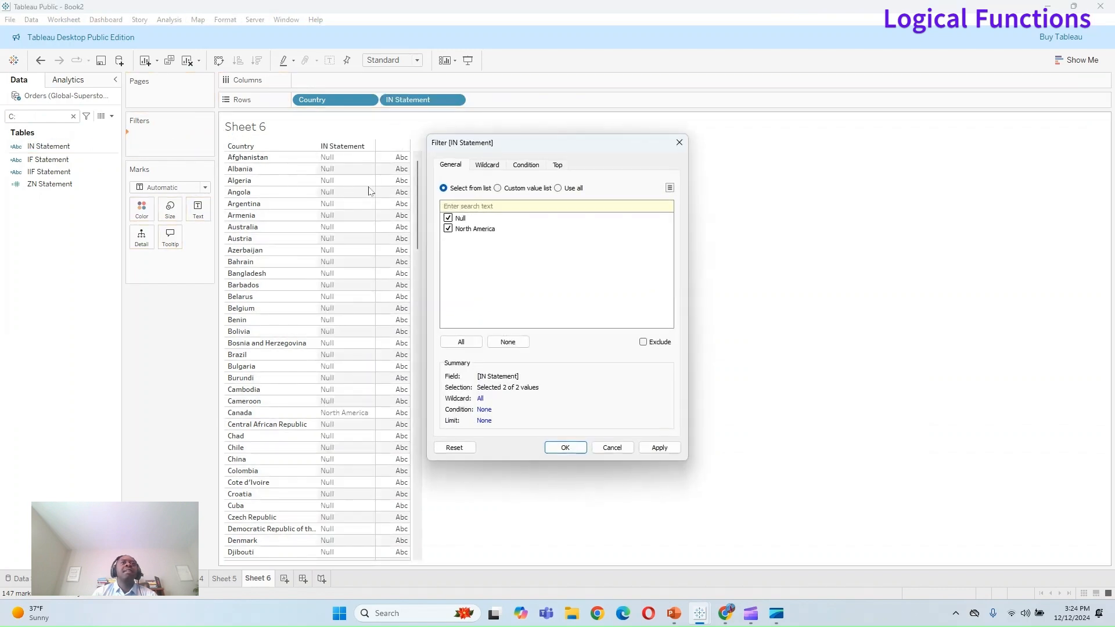
{"action": "left_click", "coordinate": [449, 219]}
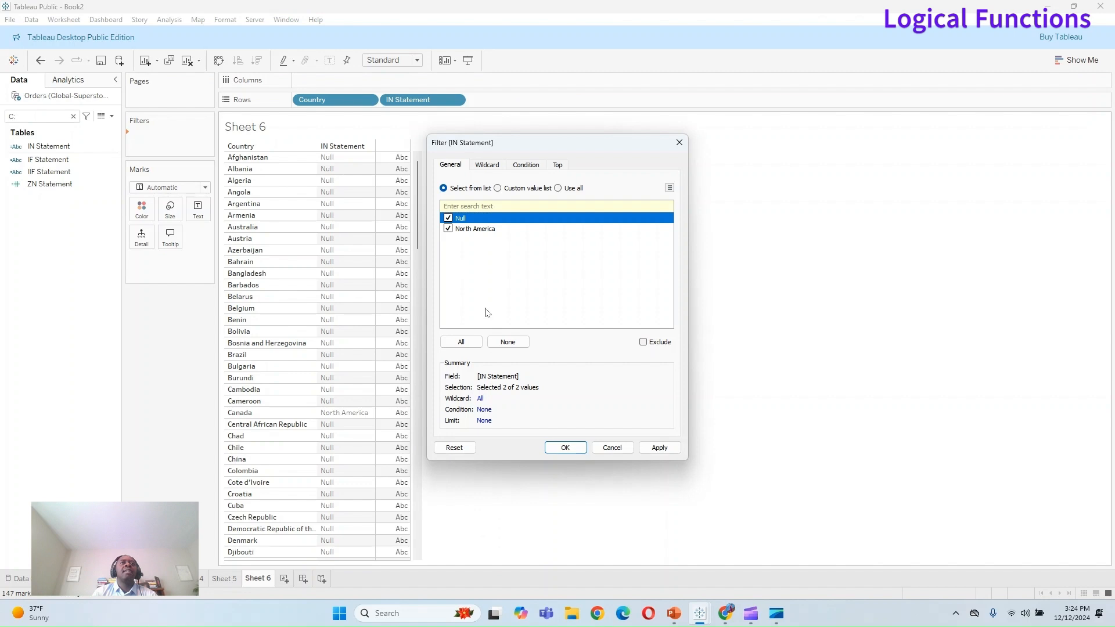
{"action": "left_click", "coordinate": [668, 453]}
{"action": "left_click", "coordinate": [566, 448]}
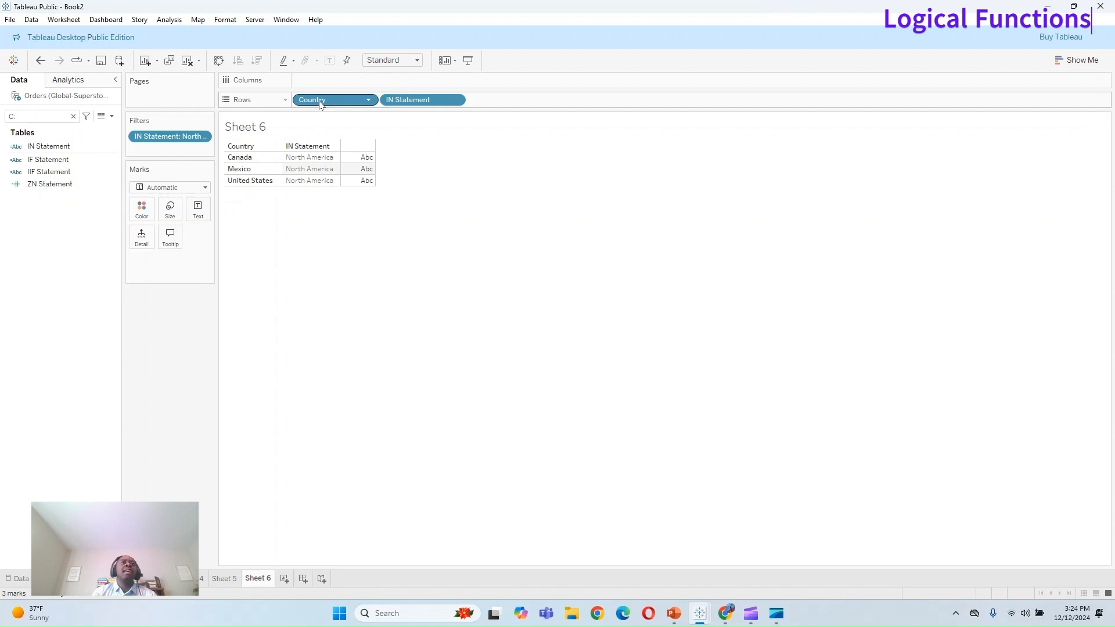
Step: Remove Country from the rows, clear the field list filter and show Sales as the text for North America
{"action": "left_click_drag", "start_coordinate": [320, 105], "coordinate": [172, 316]}
{"action": "left_click", "coordinate": [73, 117]}
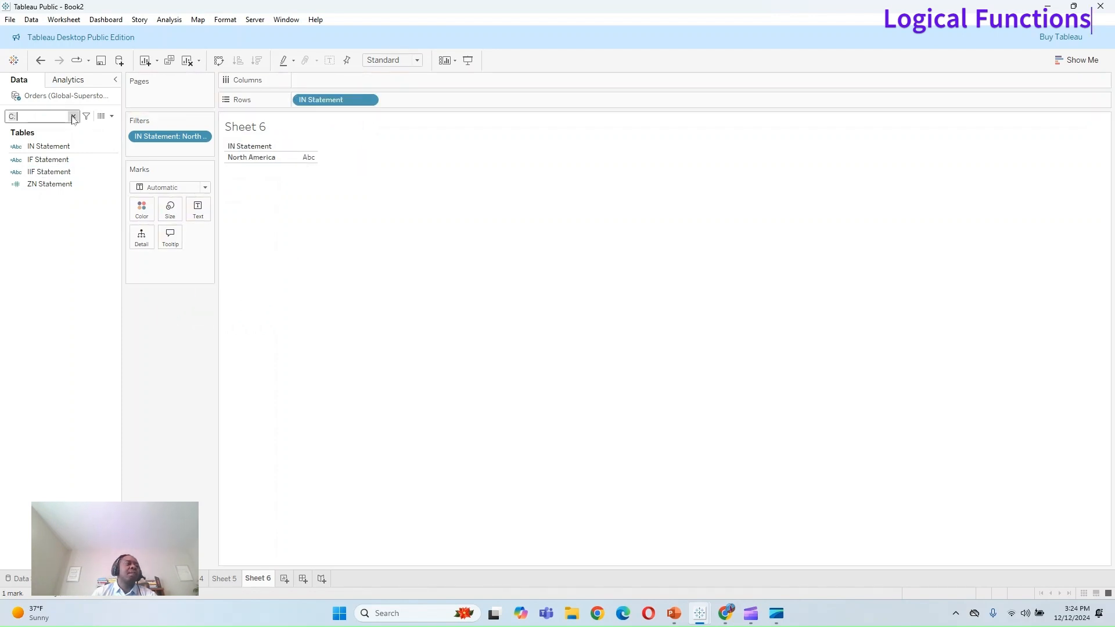
{"action": "left_click", "coordinate": [72, 117]}
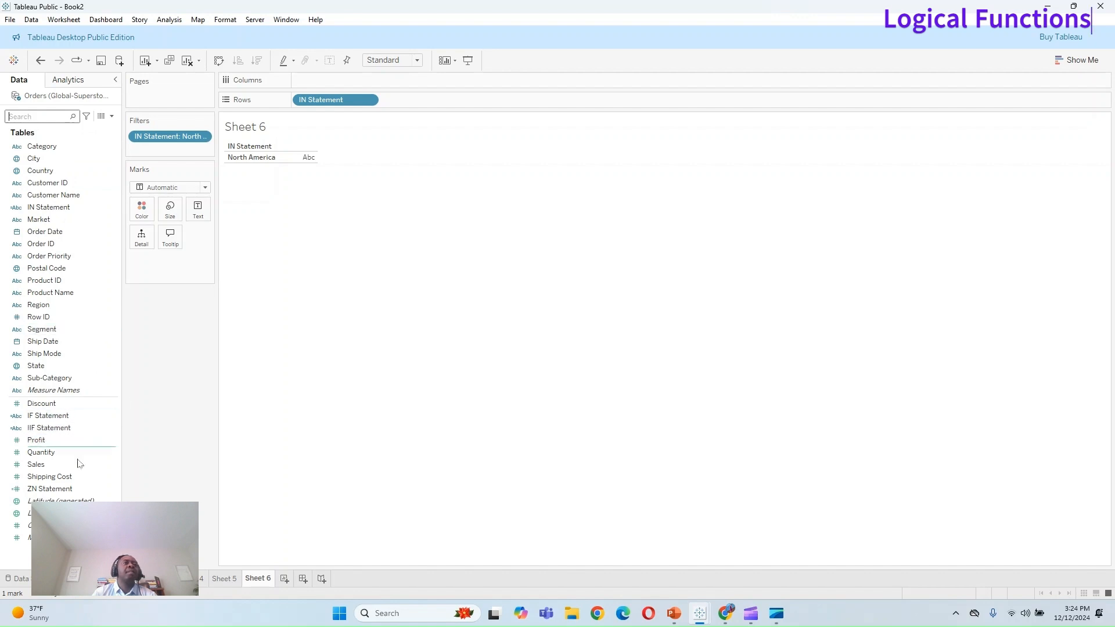
{"action": "left_click_drag", "start_coordinate": [79, 465], "coordinate": [198, 210]}
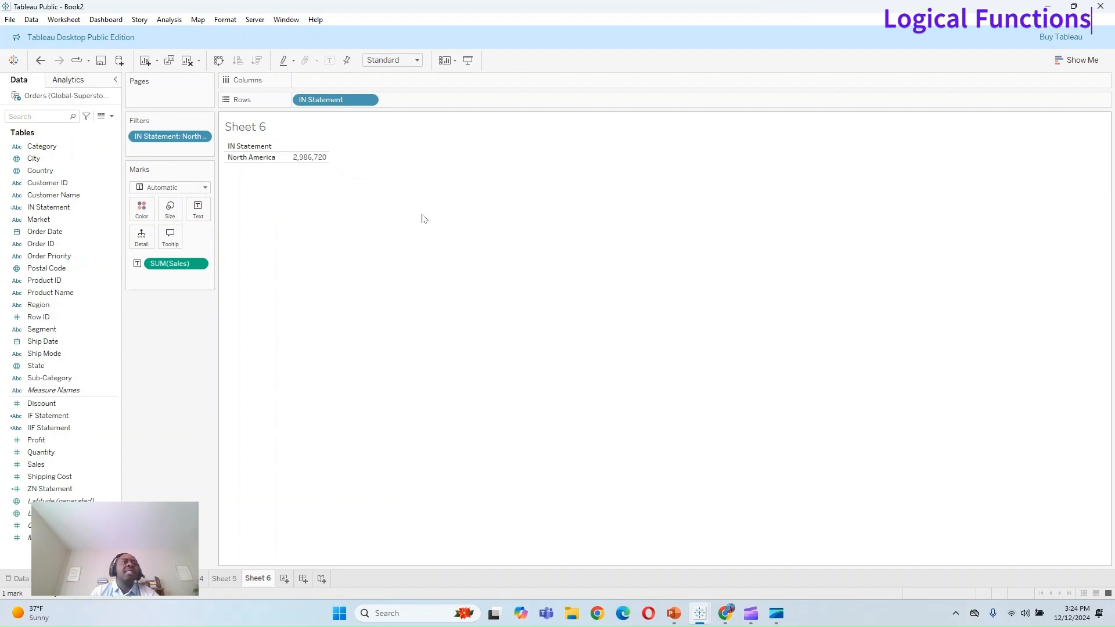
Step: Create another worksheet tabulating Profit with Country in rows and the year of Order Date in columns
{"action": "left_click", "coordinate": [285, 579]}
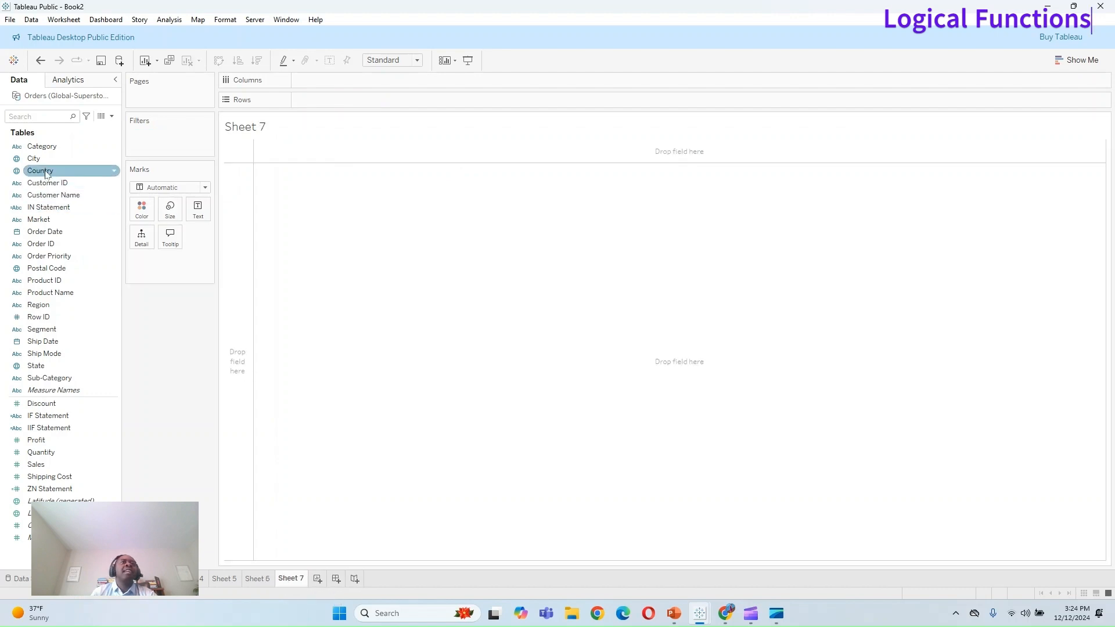
{"action": "left_click_drag", "start_coordinate": [41, 171], "coordinate": [322, 103]}
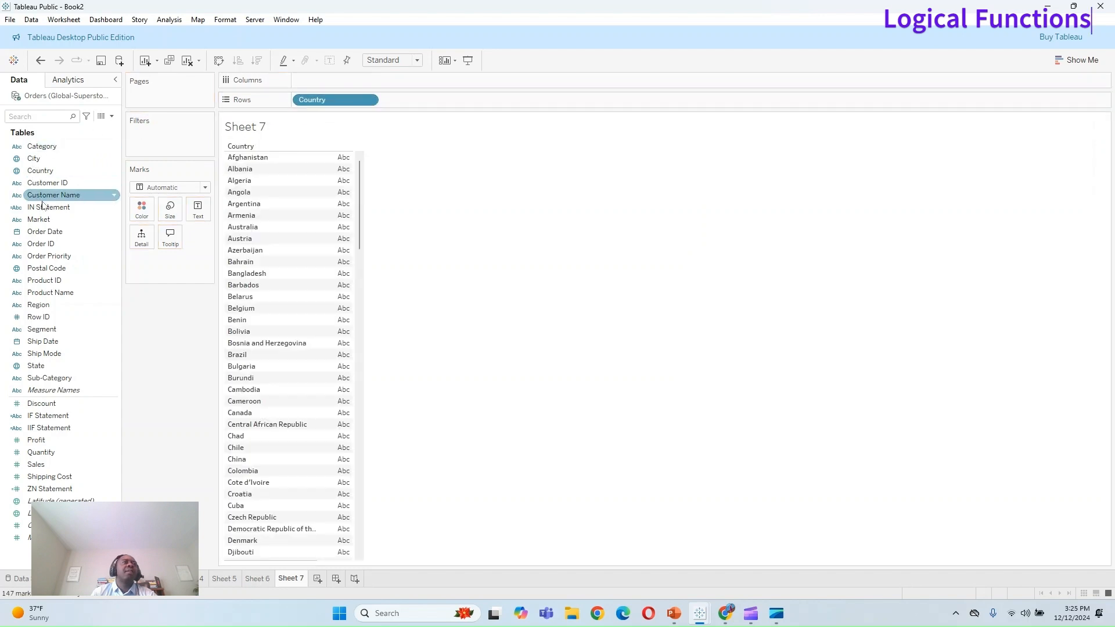
{"action": "left_click_drag", "start_coordinate": [50, 231], "coordinate": [361, 81]}
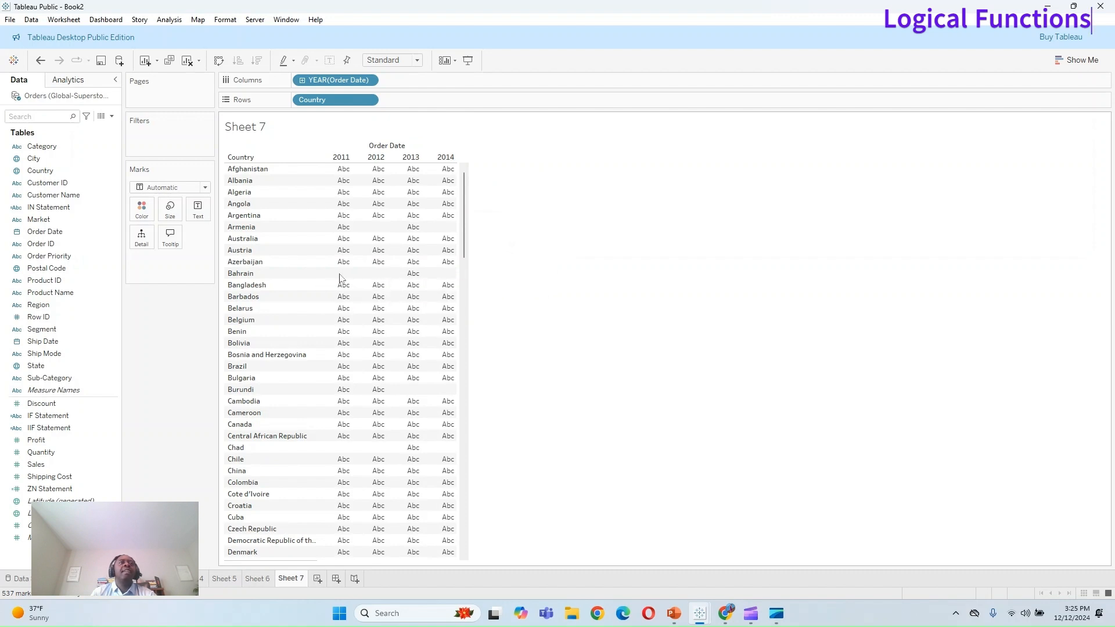
{"action": "left_click_drag", "start_coordinate": [36, 465], "coordinate": [389, 397]}
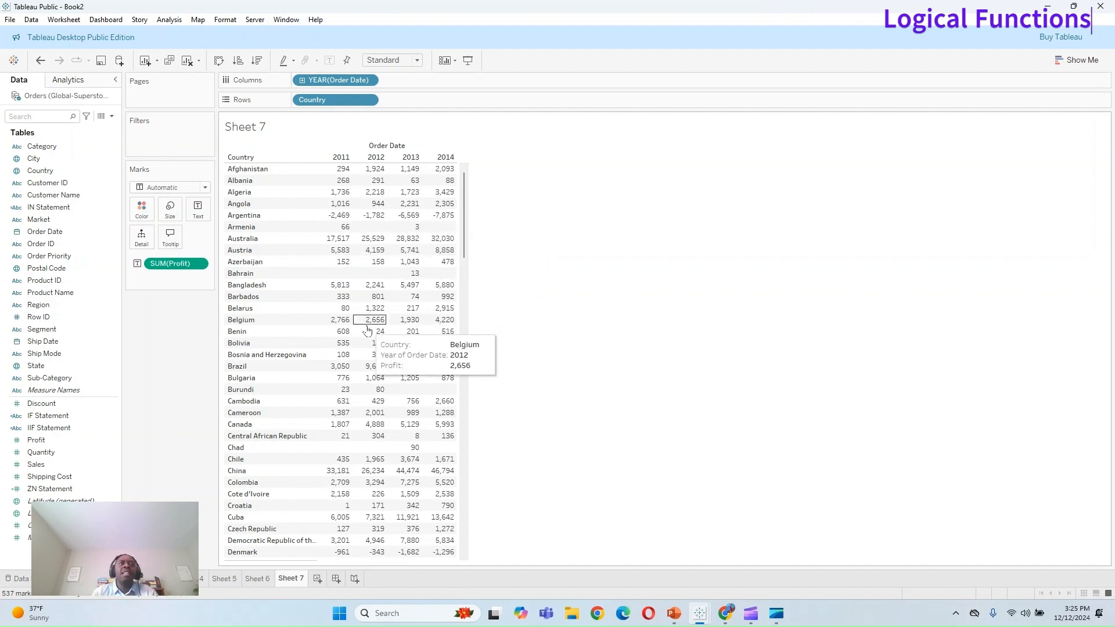
Step: Filter the field list to calculations only and review the ZN Statement formula at an enlarged text size
{"action": "left_click", "coordinate": [111, 116]}
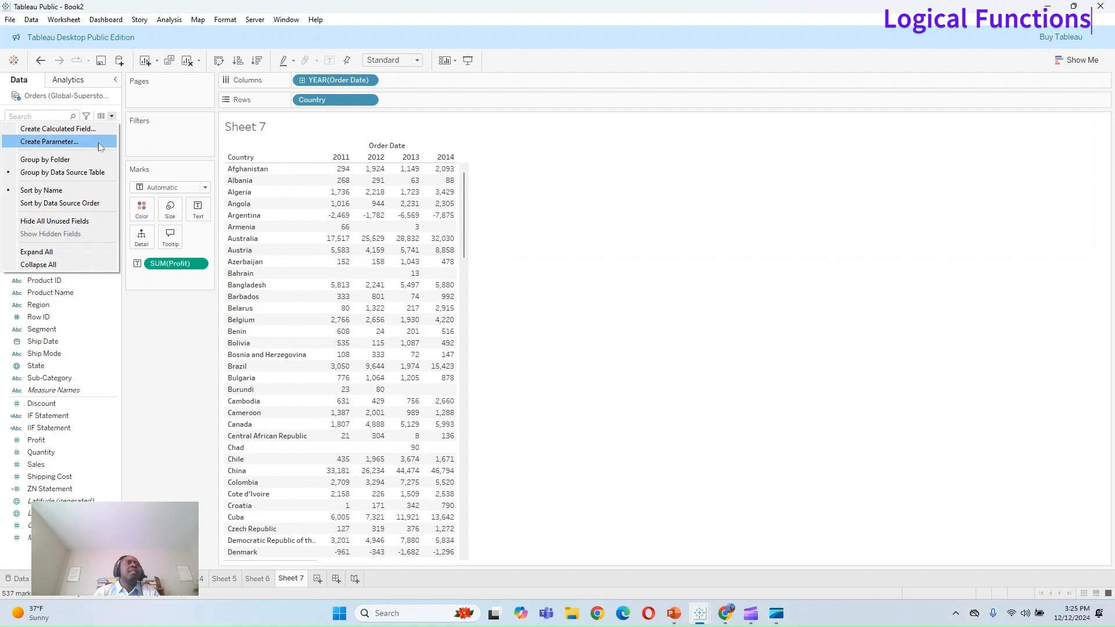
{"action": "left_click", "coordinate": [87, 117]}
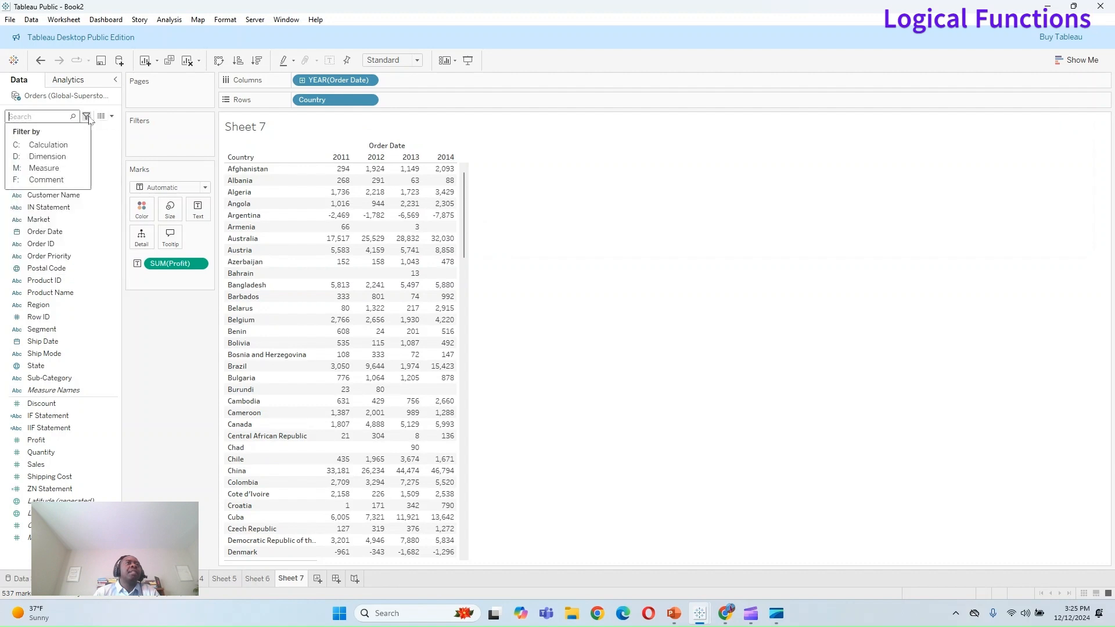
{"action": "left_click", "coordinate": [51, 146]}
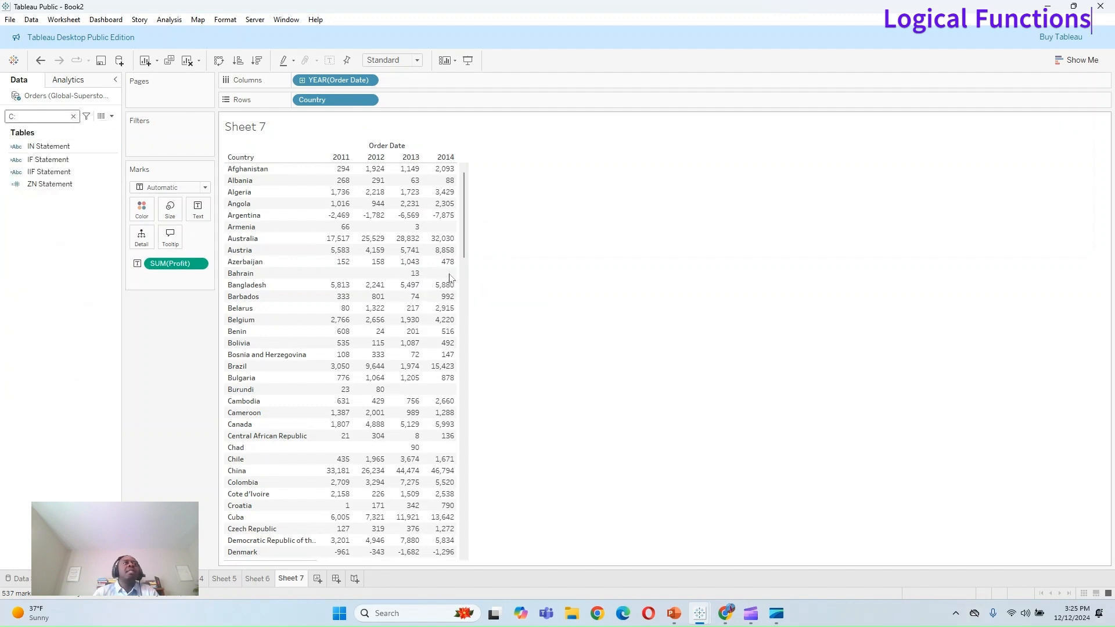
{"action": "left_click", "coordinate": [51, 185]}
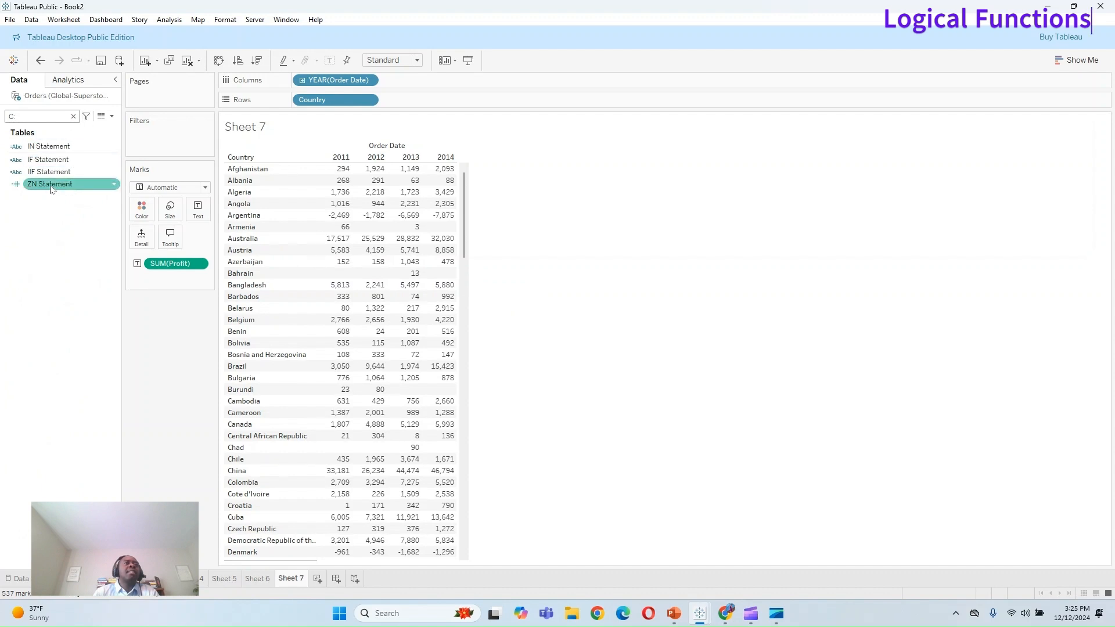
{"action": "right_click", "coordinate": [51, 187]}
{"action": "left_click", "coordinate": [76, 254]}
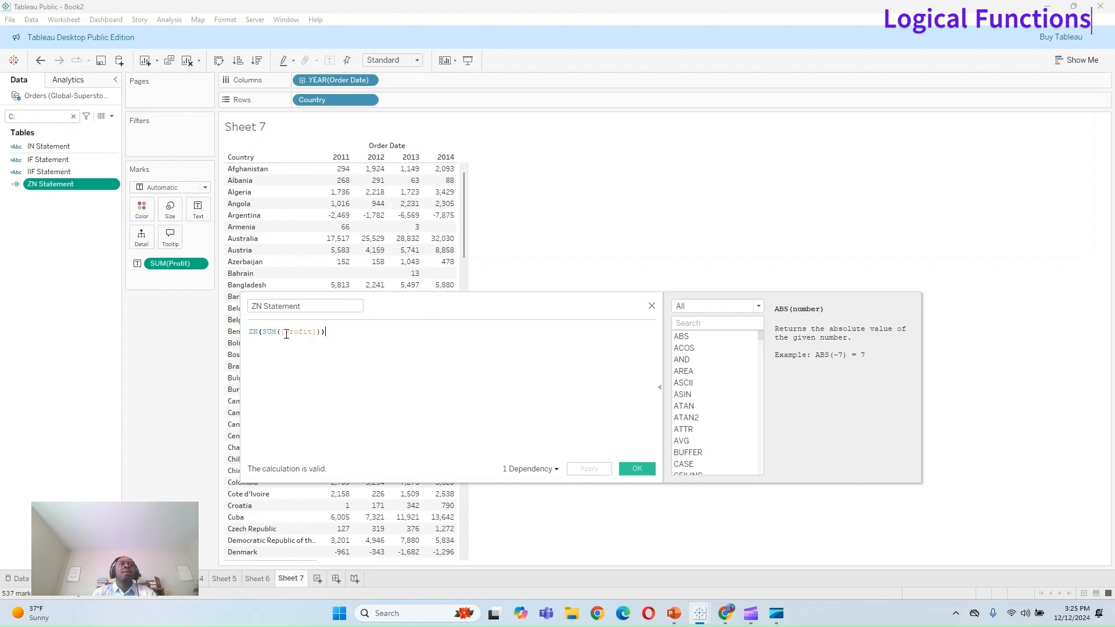
{"action": "scroll", "coordinate": [381, 361], "scroll_direction": "up", "scroll_amount": 6}
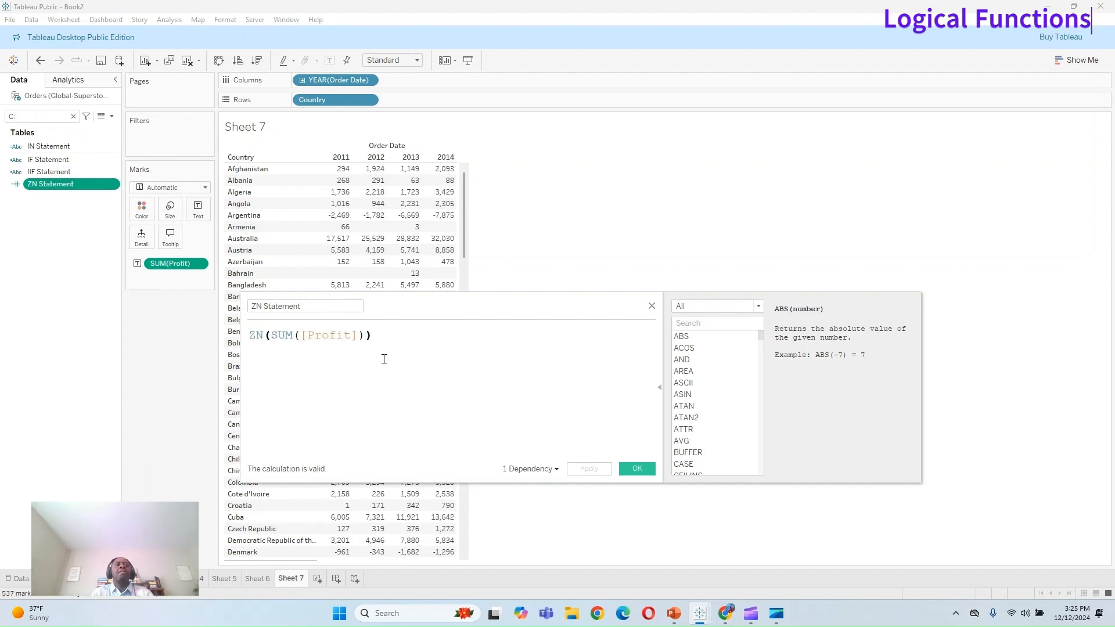
{"action": "left_click", "coordinate": [654, 306]}
Step: Replace Profit with ZN Statement as the table's text and turn on empty columns and empty rows in the table layout
{"action": "left_click_drag", "start_coordinate": [36, 186], "coordinate": [155, 265]}
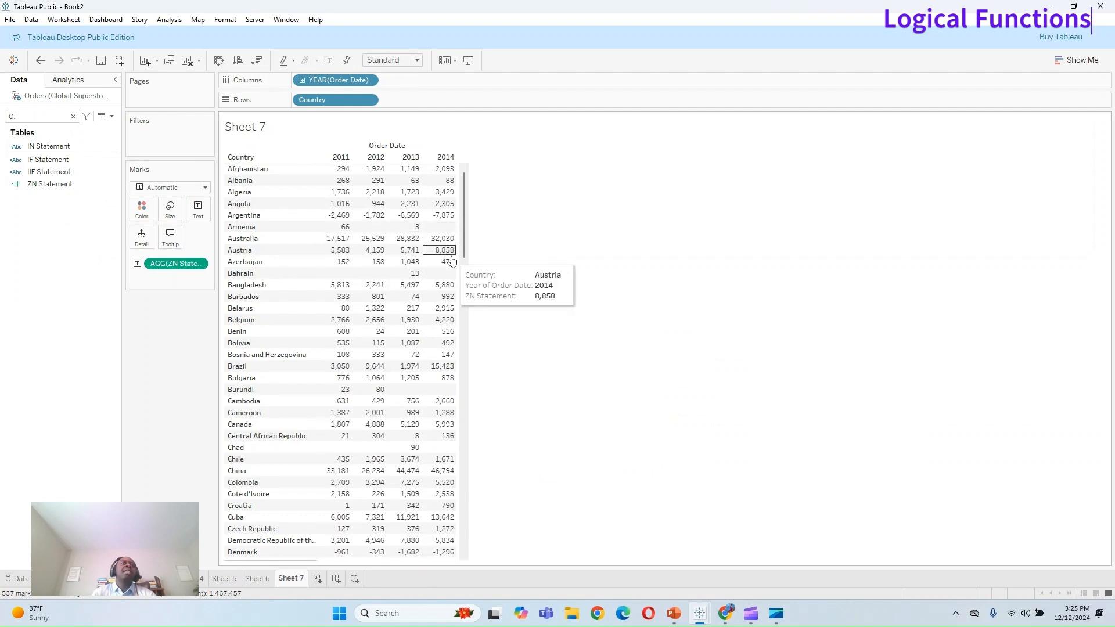
{"action": "left_click", "coordinate": [169, 19]}
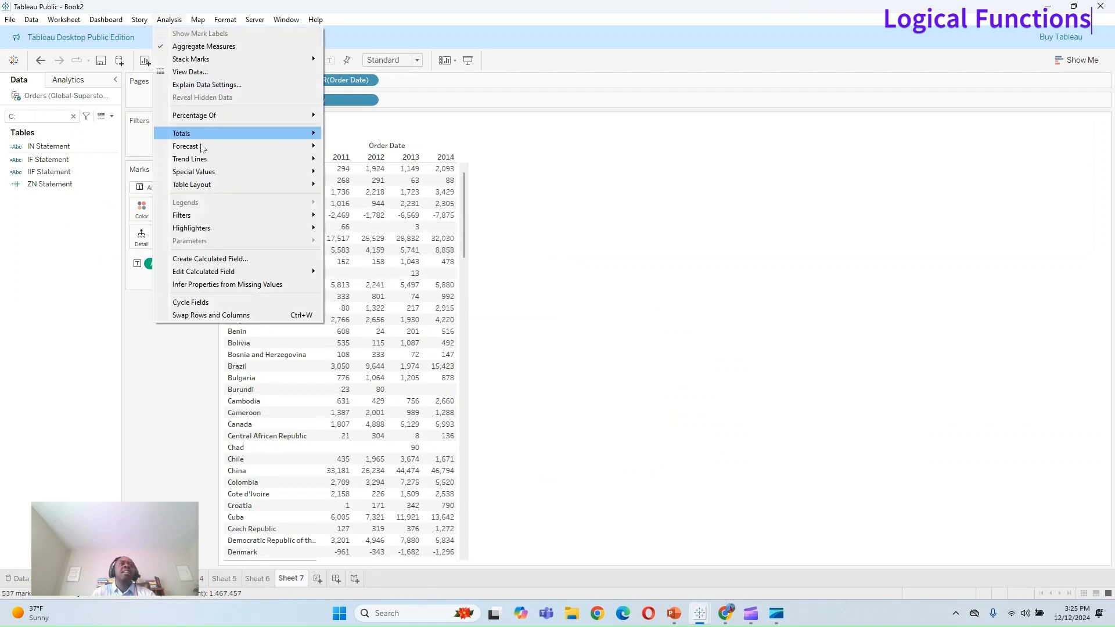
{"action": "mouse_move", "coordinate": [219, 187]}
{"action": "left_click", "coordinate": [350, 198]}
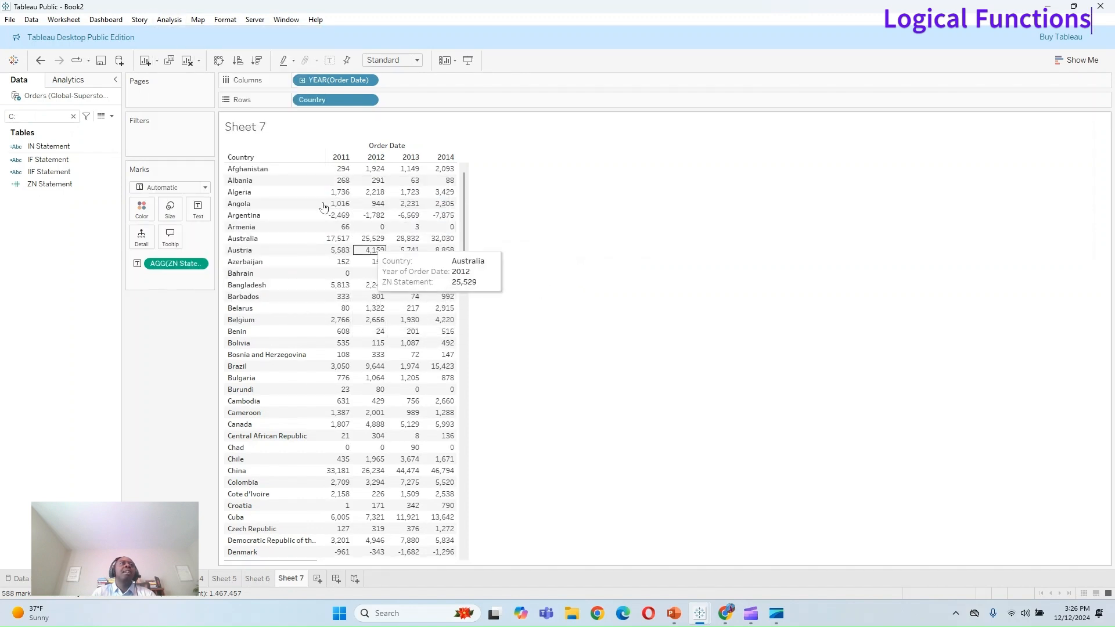
{"action": "left_click", "coordinate": [168, 21]}
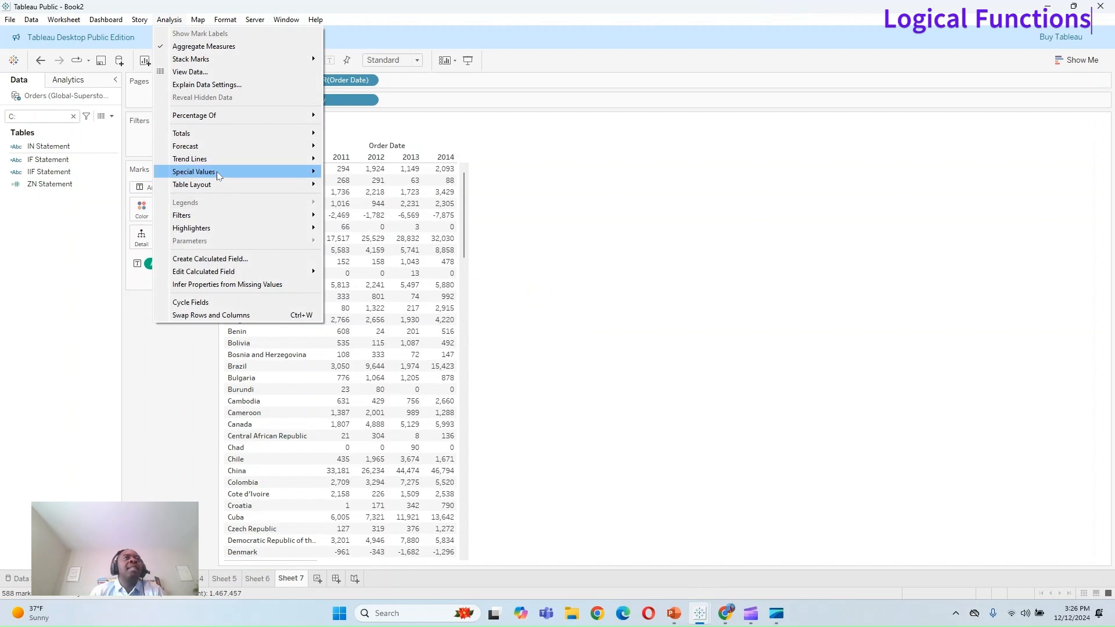
{"action": "mouse_move", "coordinate": [220, 187]}
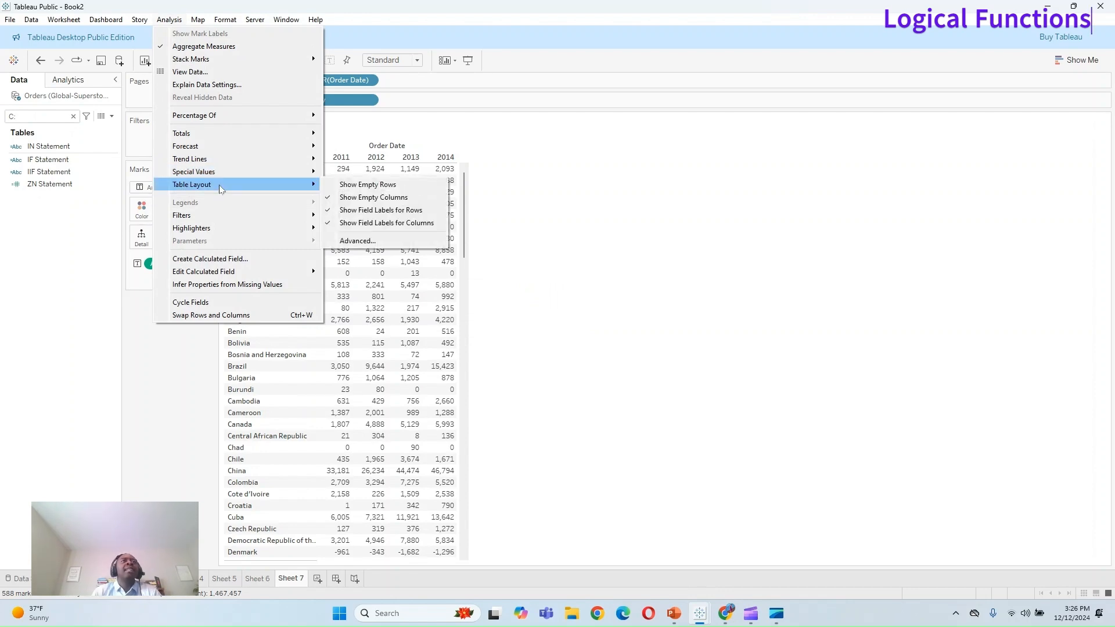
{"action": "left_click", "coordinate": [350, 185]}
Step: Look through the country table down to its end and increase the height of its rows
{"action": "scroll", "coordinate": [443, 341], "scroll_direction": "down", "scroll_amount": 1}
{"action": "scroll", "coordinate": [443, 341], "scroll_direction": "down", "scroll_amount": 20}
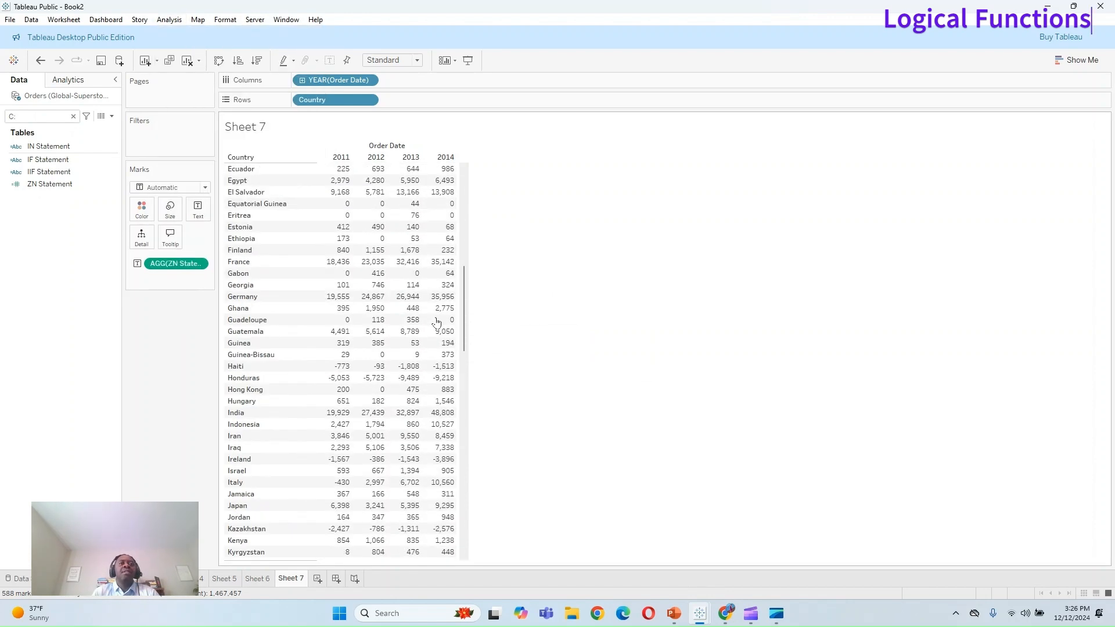
{"action": "scroll", "coordinate": [431, 451], "scroll_direction": "down", "scroll_amount": 10}
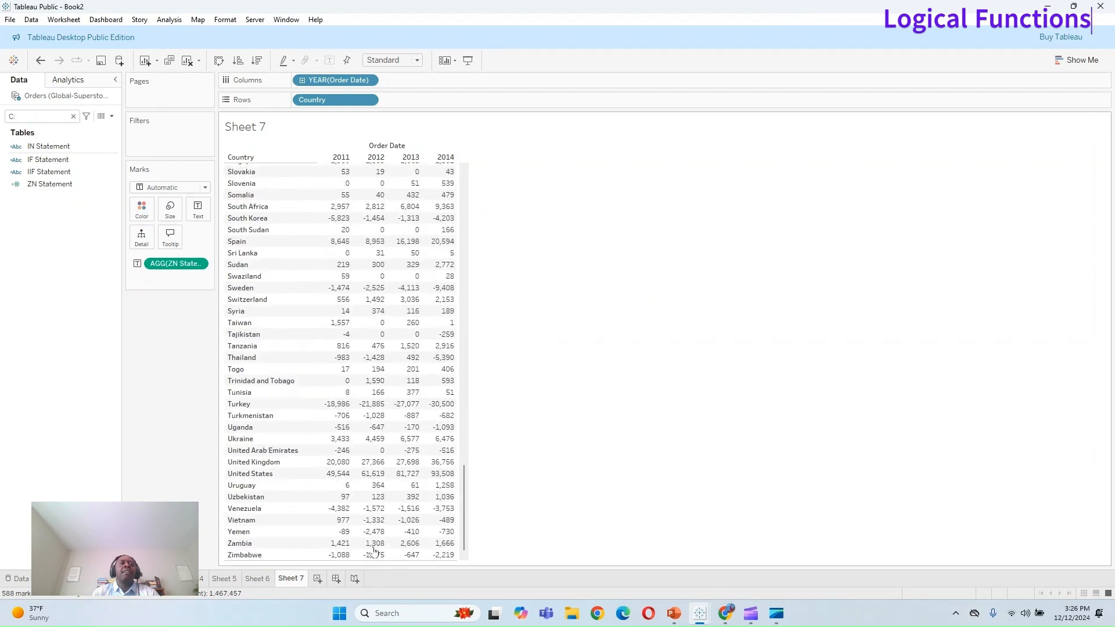
{"action": "left_click_drag", "start_coordinate": [466, 482], "coordinate": [468, 158]}
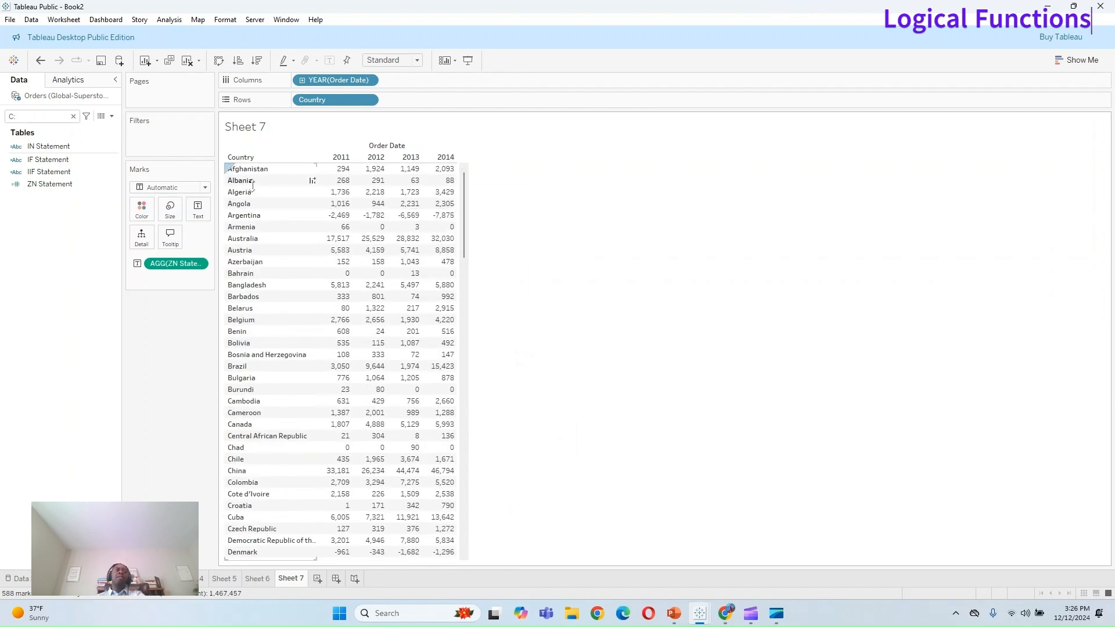
{"action": "left_click_drag", "start_coordinate": [250, 186], "coordinate": [250, 194]}
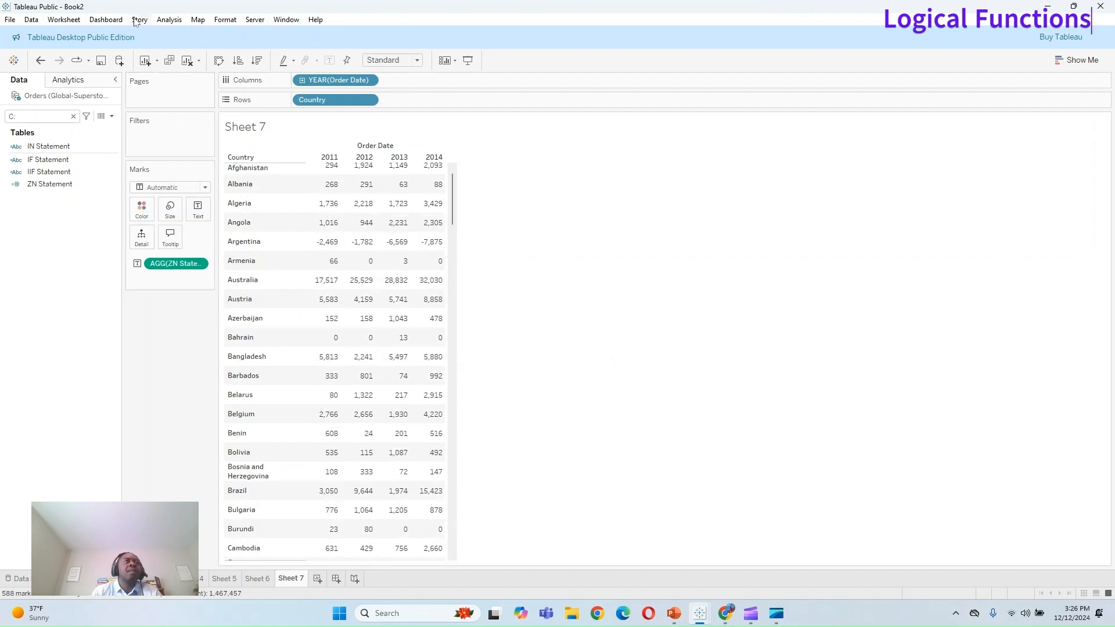
{"action": "left_click", "coordinate": [162, 20]}
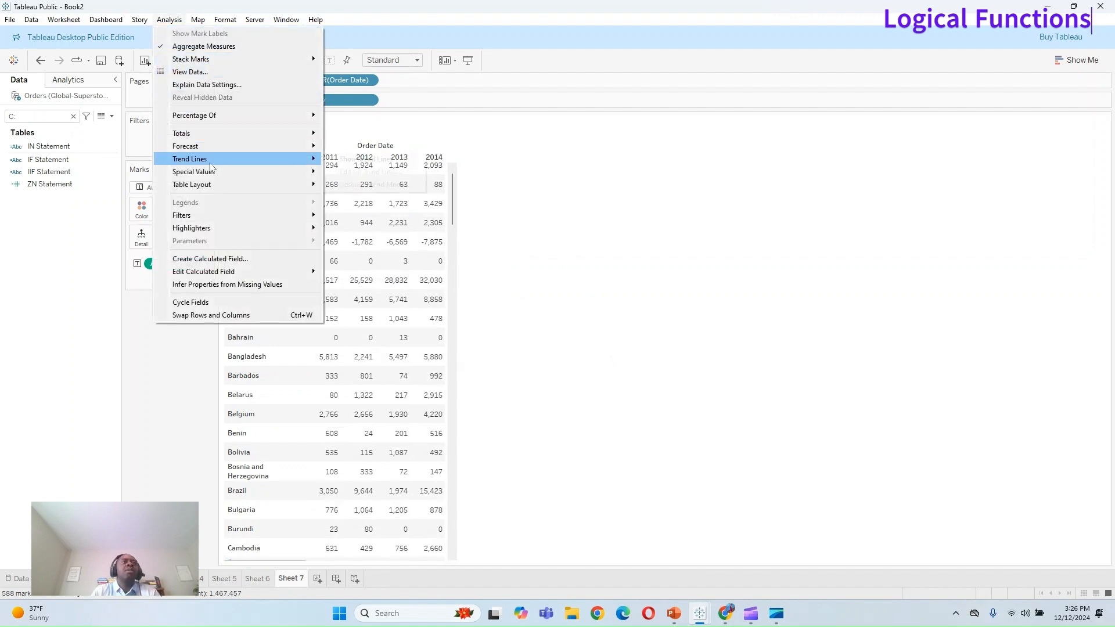
{"action": "mouse_move", "coordinate": [214, 185]}
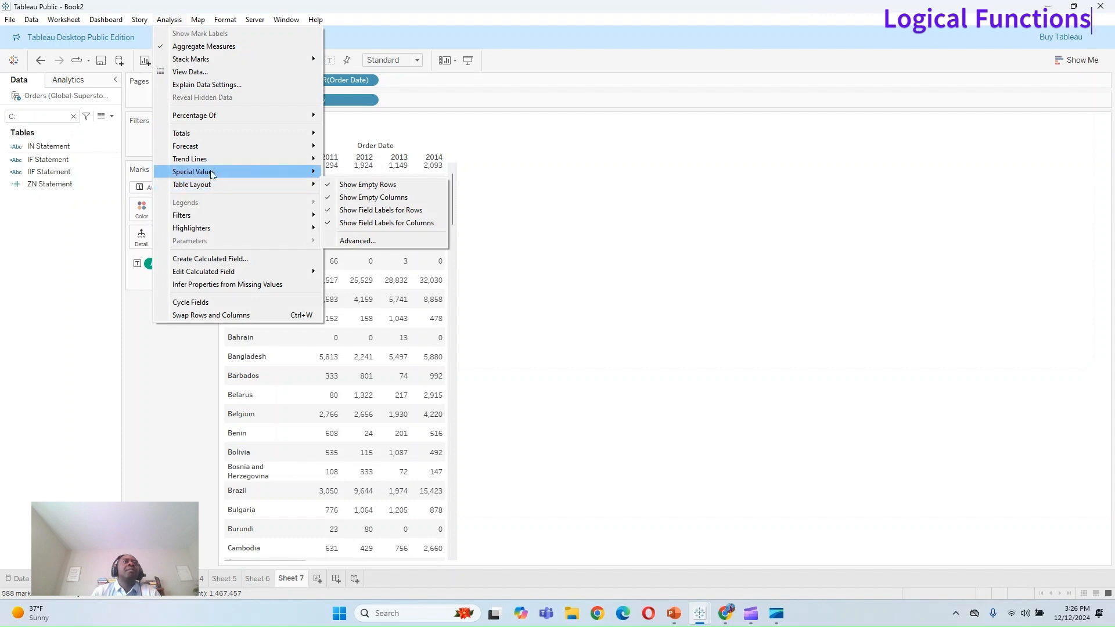
{"action": "mouse_move", "coordinate": [215, 134]}
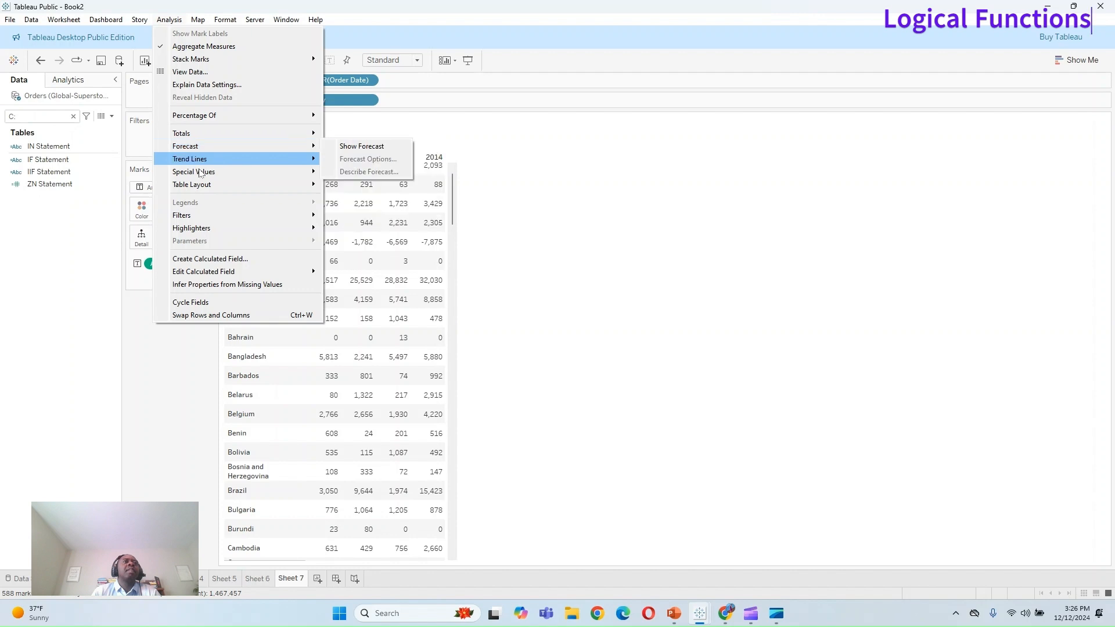
{"action": "left_click", "coordinate": [167, 400]}
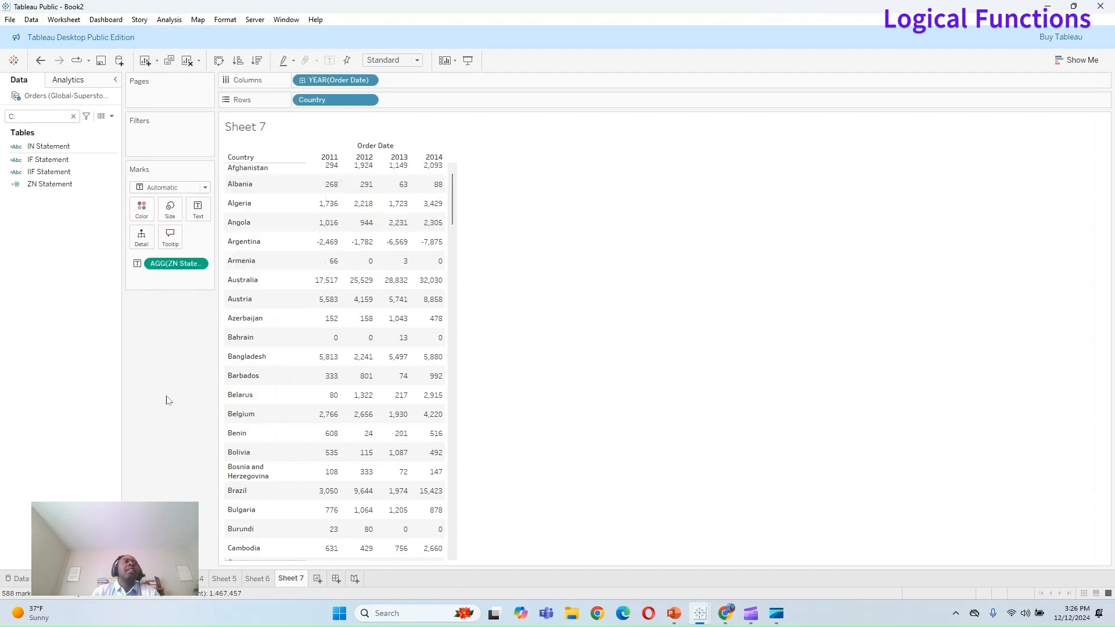
Step: Format the country table's borders, applying a solid cell border at sheet level, and look at the line formatting options
{"action": "right_click", "coordinate": [291, 184]}
{"action": "left_click", "coordinate": [321, 233]}
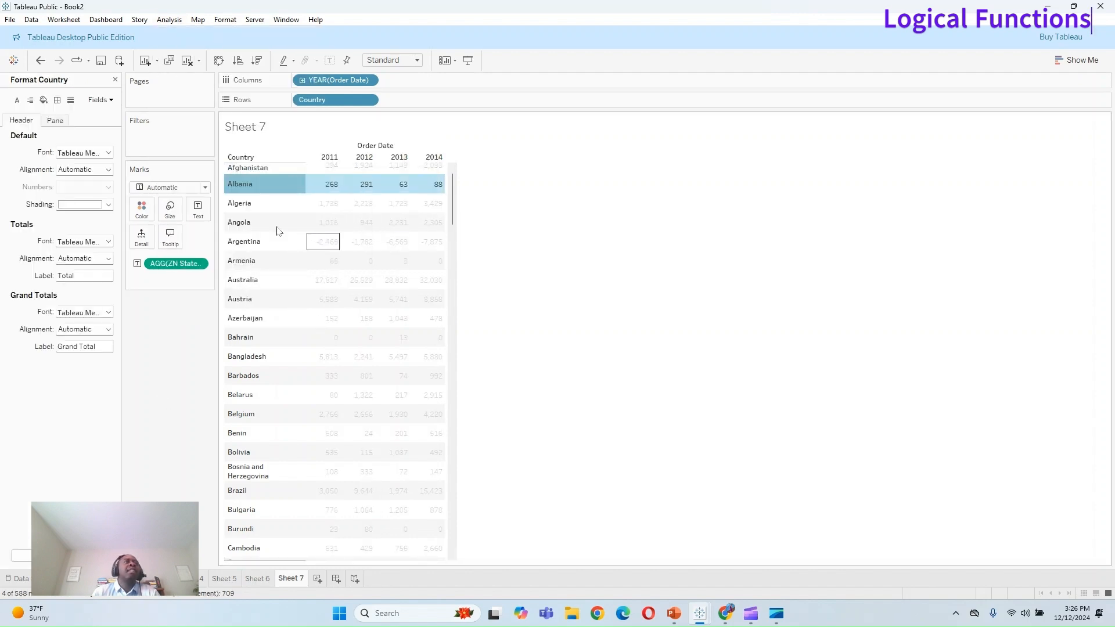
{"action": "left_click", "coordinate": [58, 101]}
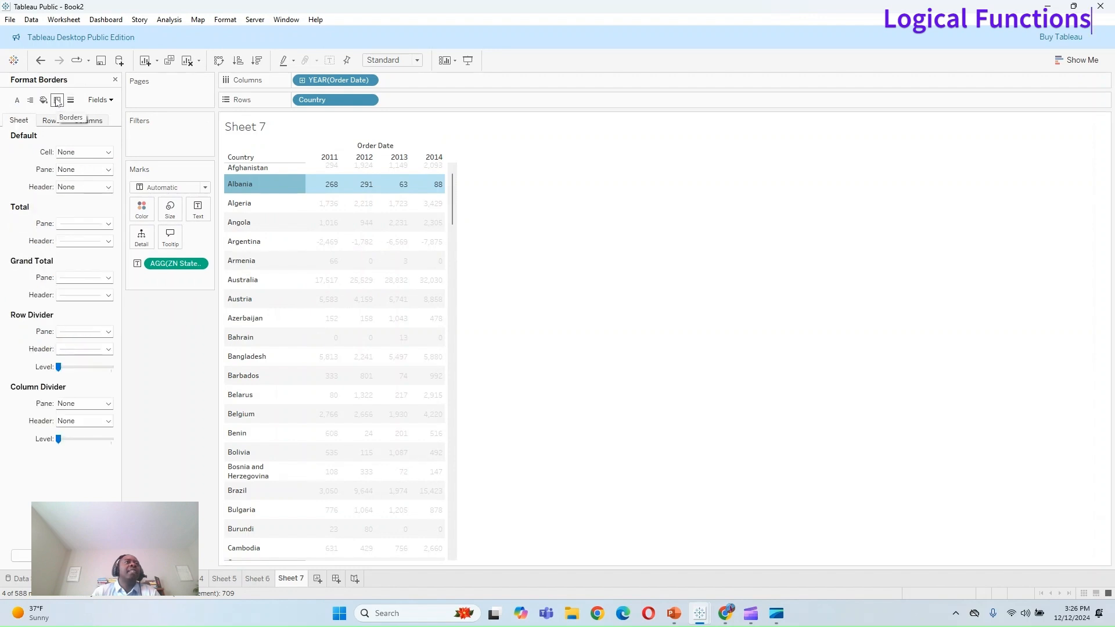
{"action": "left_click", "coordinate": [84, 121]}
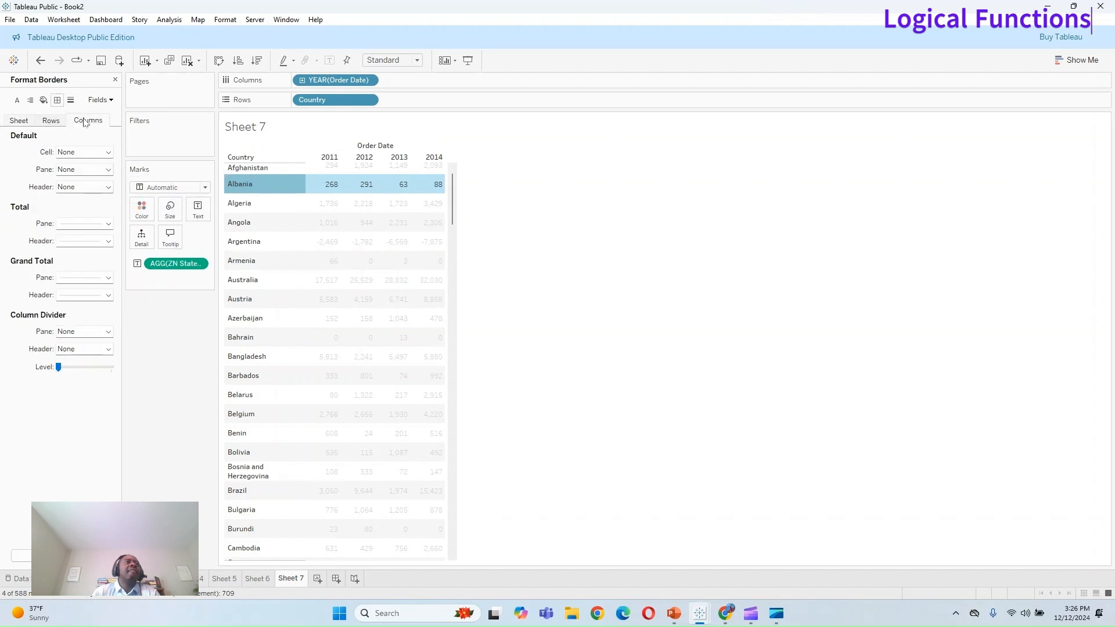
{"action": "left_click", "coordinate": [109, 152]}
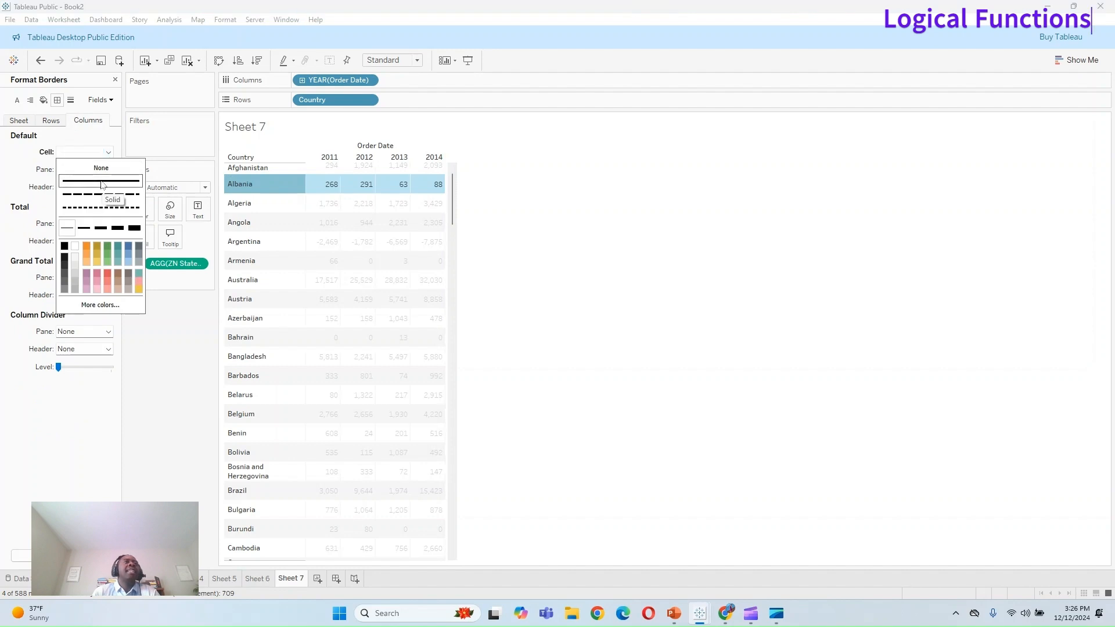
{"action": "left_click", "coordinate": [57, 121]}
{"action": "left_click", "coordinate": [107, 152]}
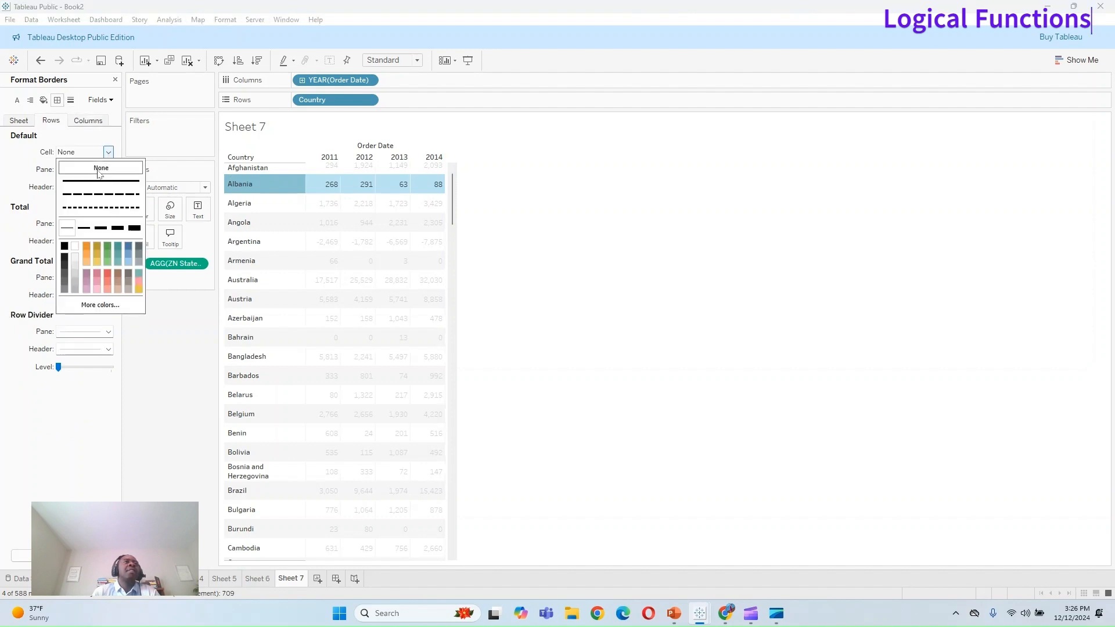
{"action": "left_click", "coordinate": [32, 121]}
{"action": "left_click", "coordinate": [108, 152]}
{"action": "left_click", "coordinate": [87, 182]}
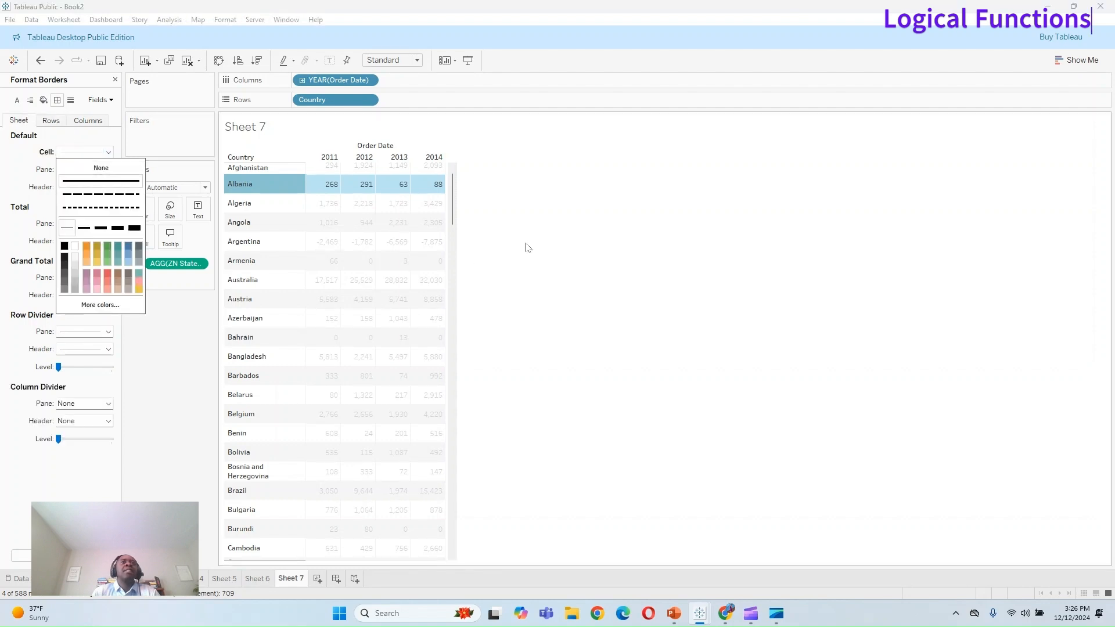
{"action": "left_click", "coordinate": [525, 244]}
{"action": "scroll", "coordinate": [355, 276], "scroll_direction": "up", "scroll_amount": 1}
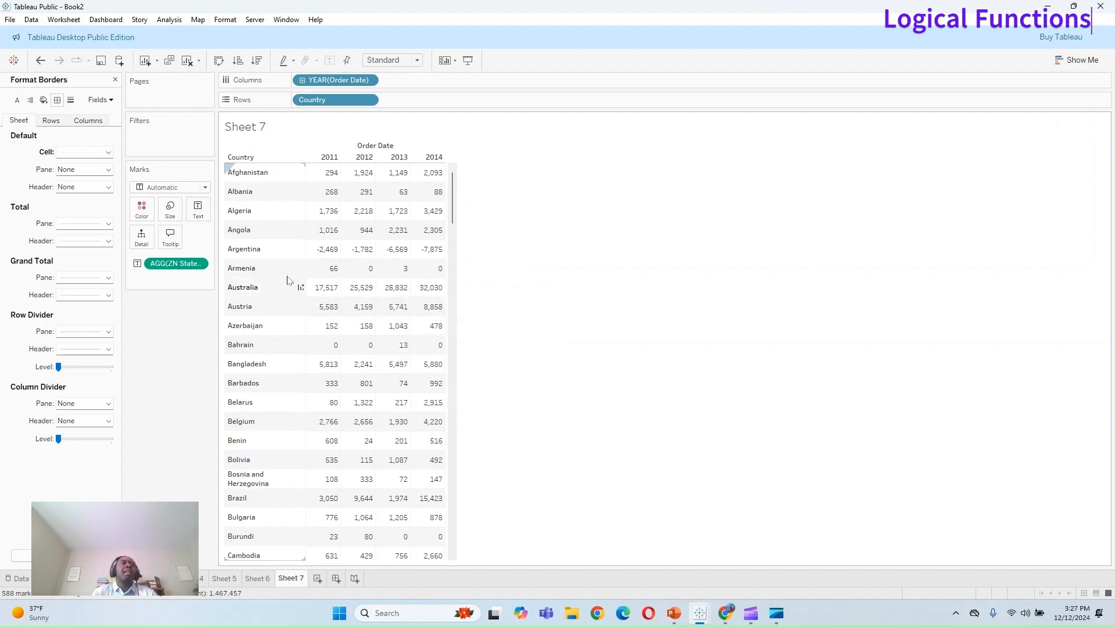
{"action": "left_click", "coordinate": [71, 101]}
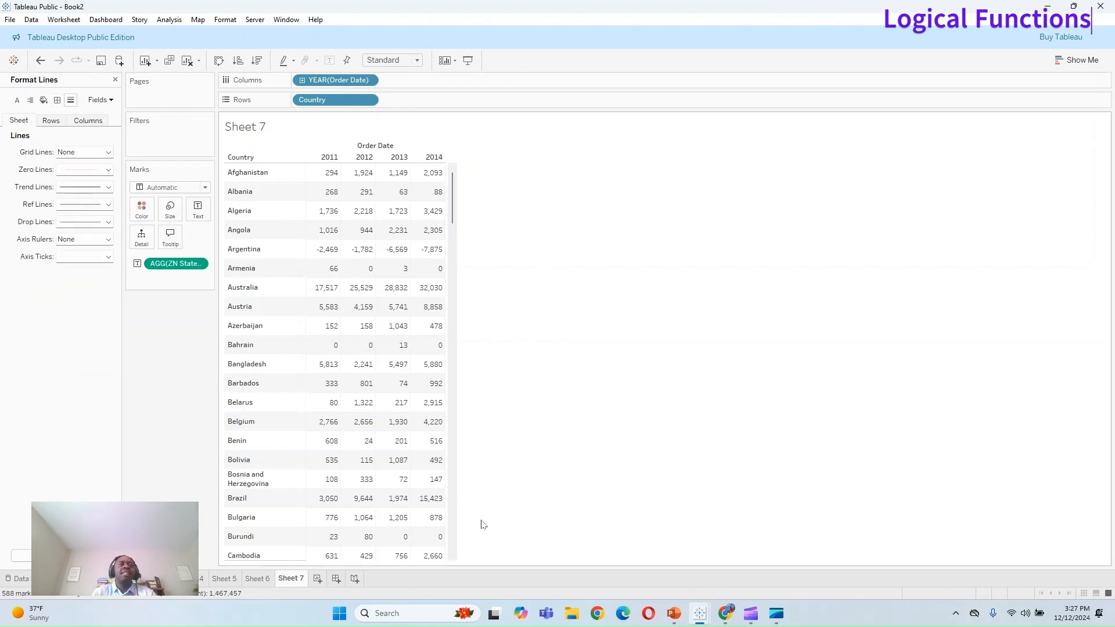
Step: Create another worksheet and review the Logical function list, including WHEN and CASE, in a blank calculation without saving it
{"action": "left_click", "coordinate": [318, 579]}
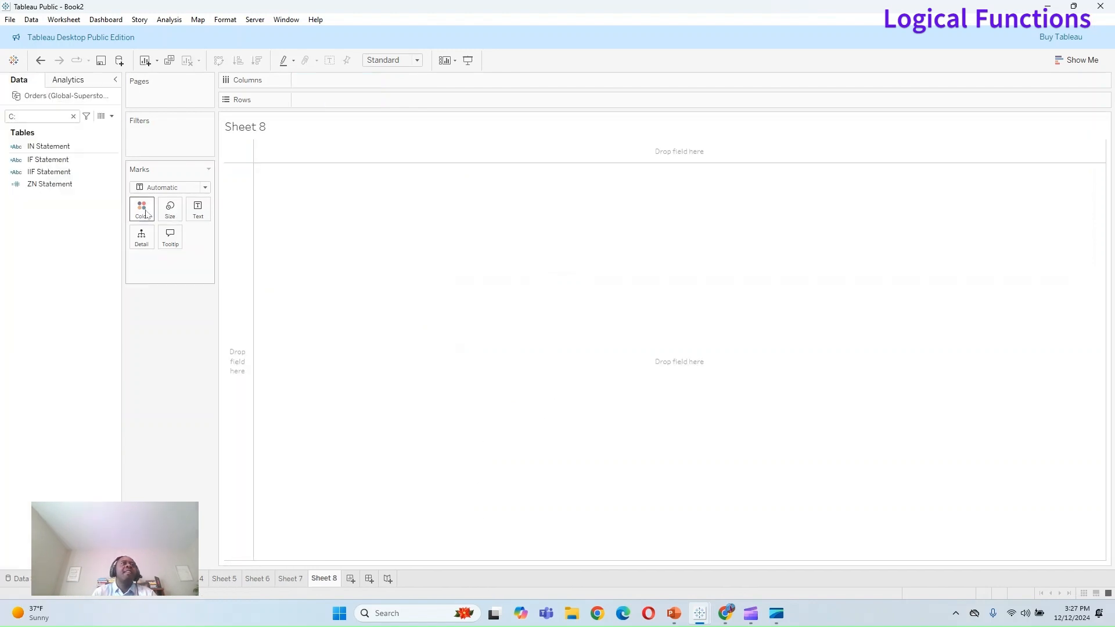
{"action": "left_click", "coordinate": [111, 116]}
{"action": "left_click", "coordinate": [77, 129]}
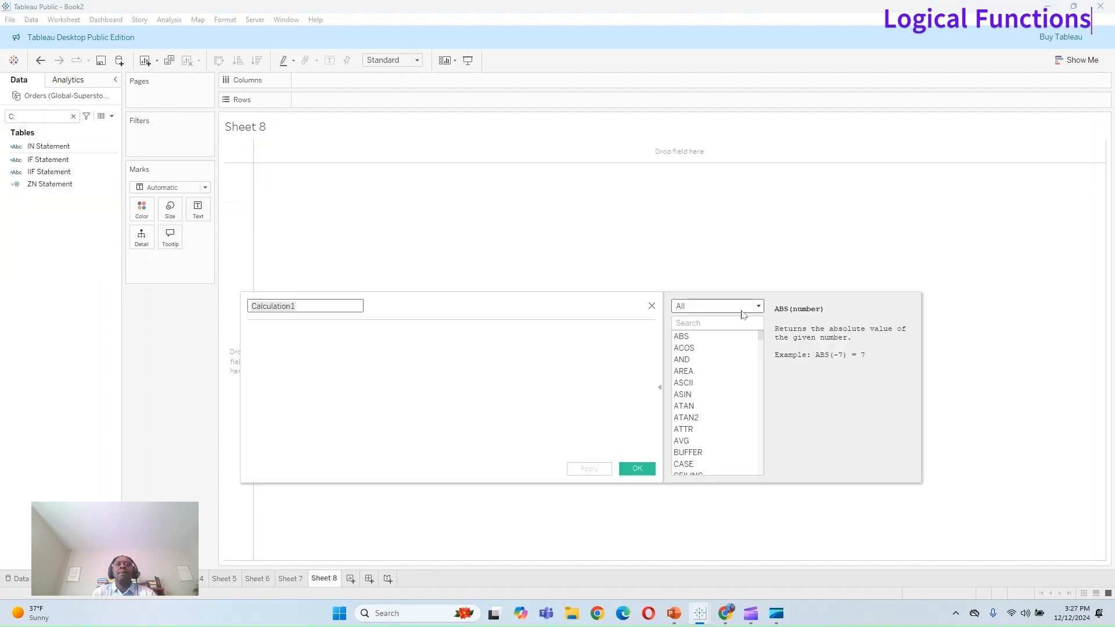
{"action": "left_click", "coordinate": [753, 308]}
{"action": "left_click", "coordinate": [726, 368]}
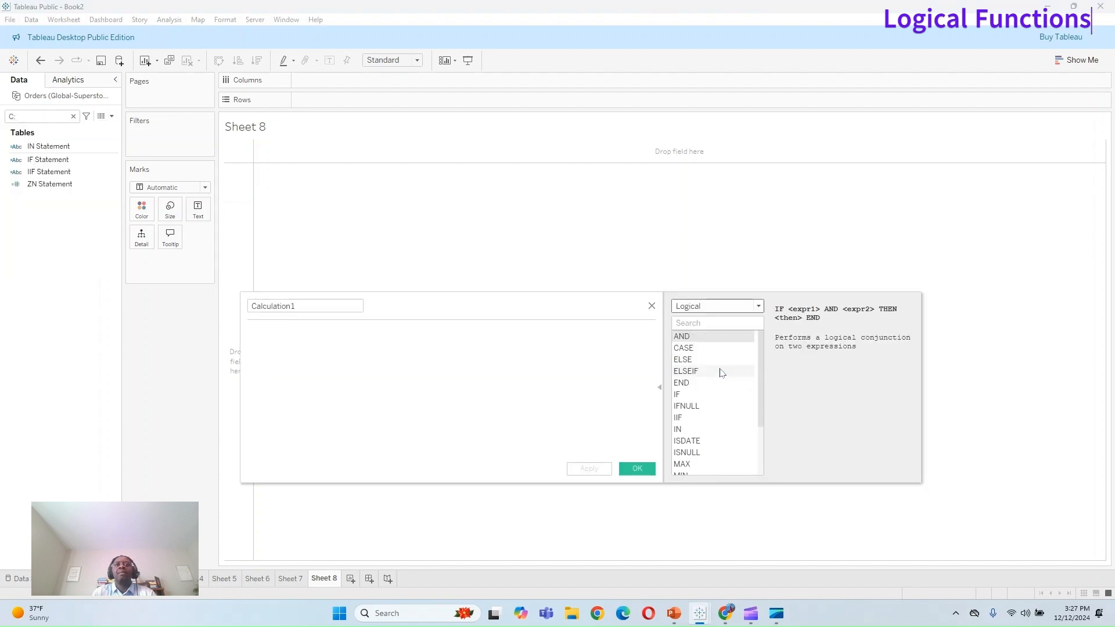
{"action": "left_click_drag", "start_coordinate": [761, 371], "coordinate": [762, 464]}
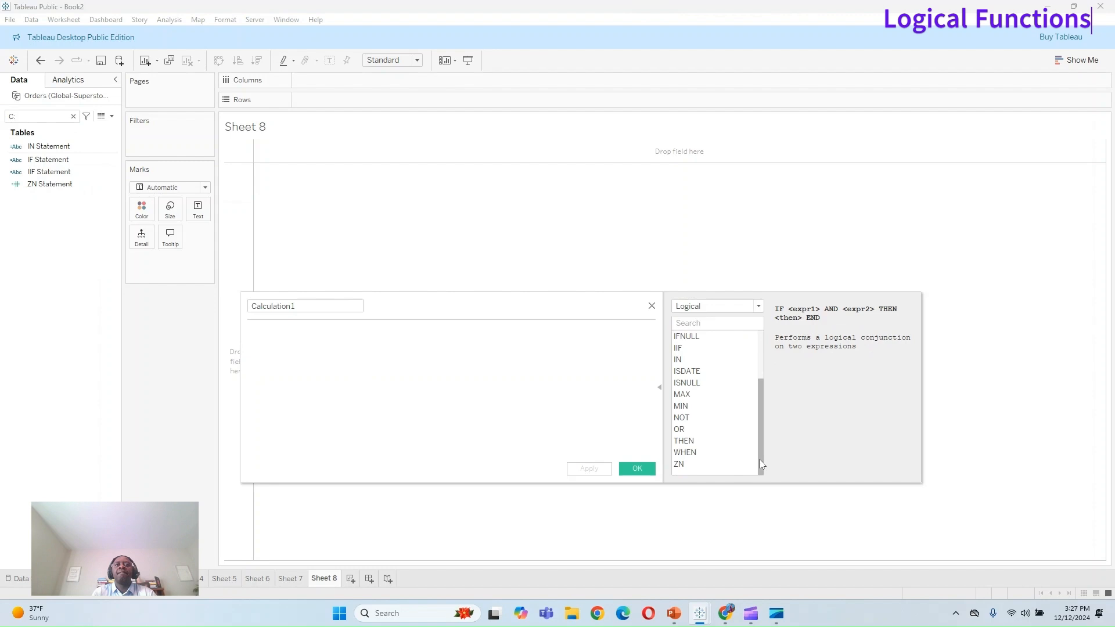
{"action": "left_click", "coordinate": [699, 454]}
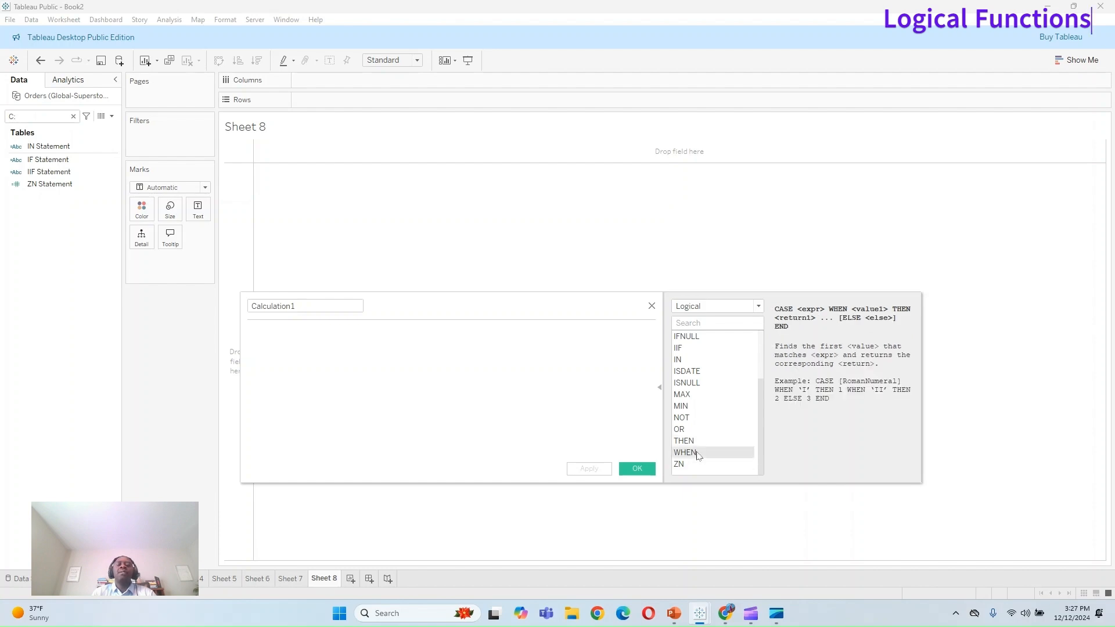
{"action": "scroll", "coordinate": [699, 456], "scroll_direction": "up", "scroll_amount": 2}
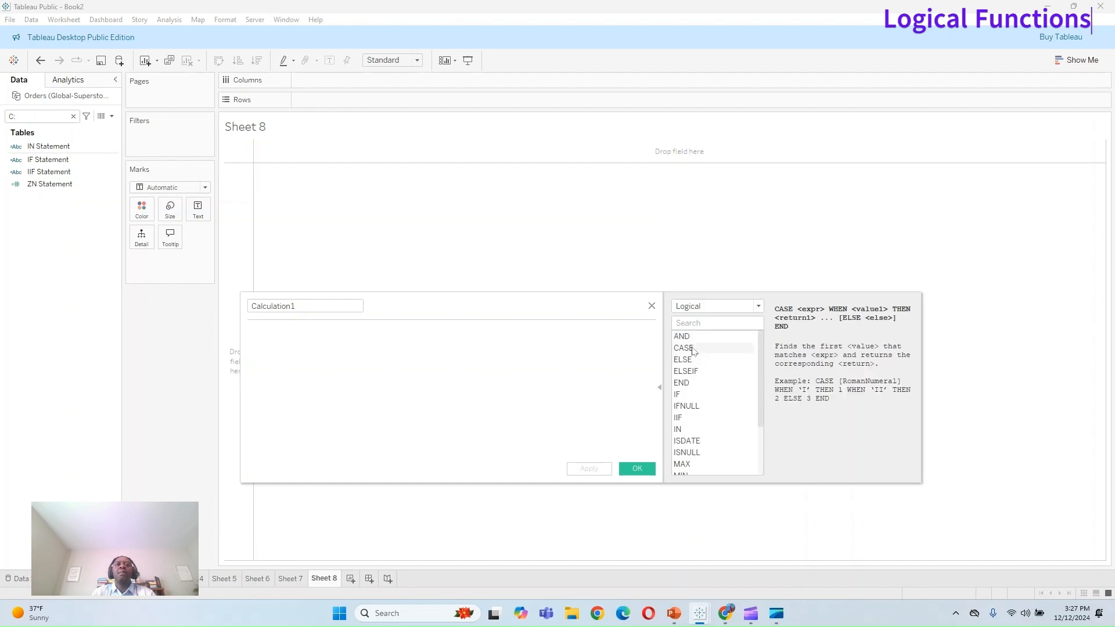
{"action": "scroll", "coordinate": [718, 397], "scroll_direction": "down", "scroll_amount": 2}
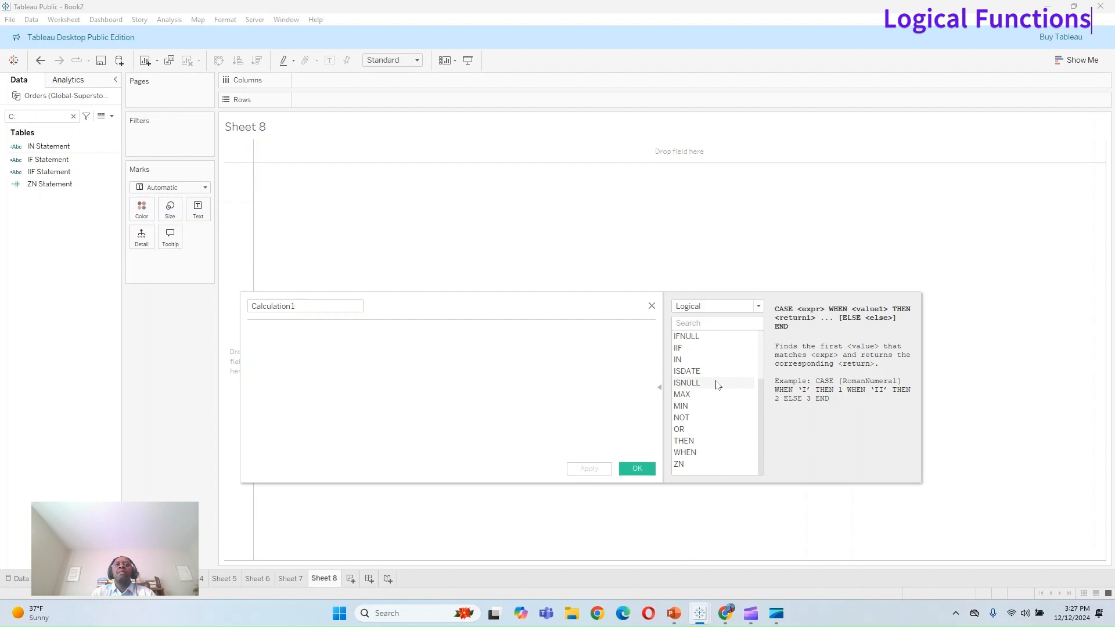
{"action": "left_click", "coordinate": [652, 306]}
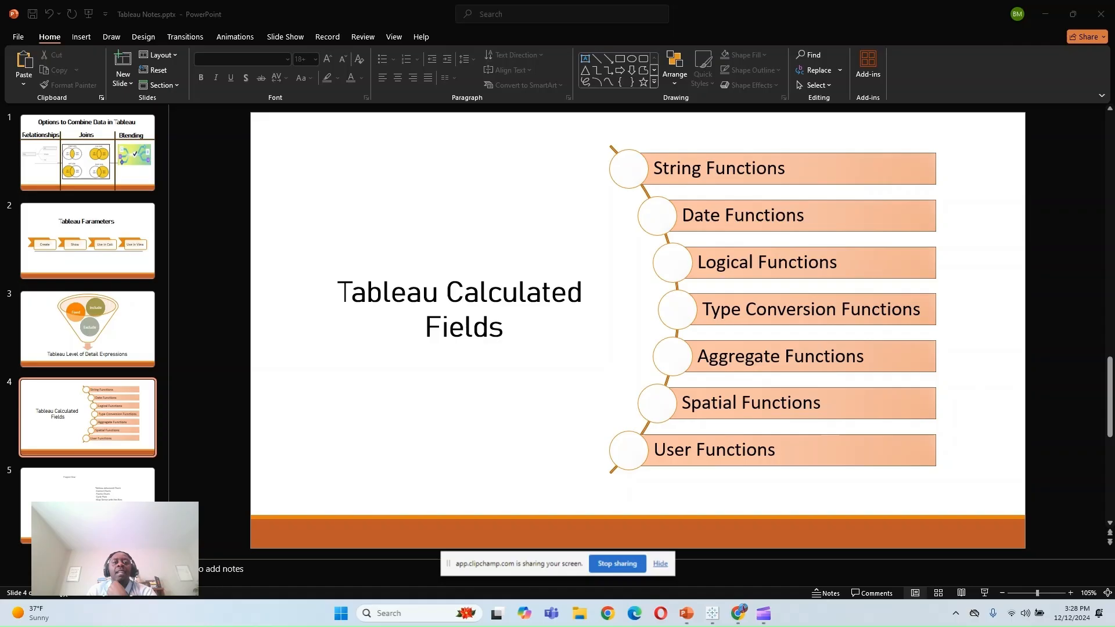
Step: Switch to Tableau, chart Sales by Segment with Segment in columns, and look through the aggregation options for Sales
{"action": "left_click", "coordinate": [663, 563]}
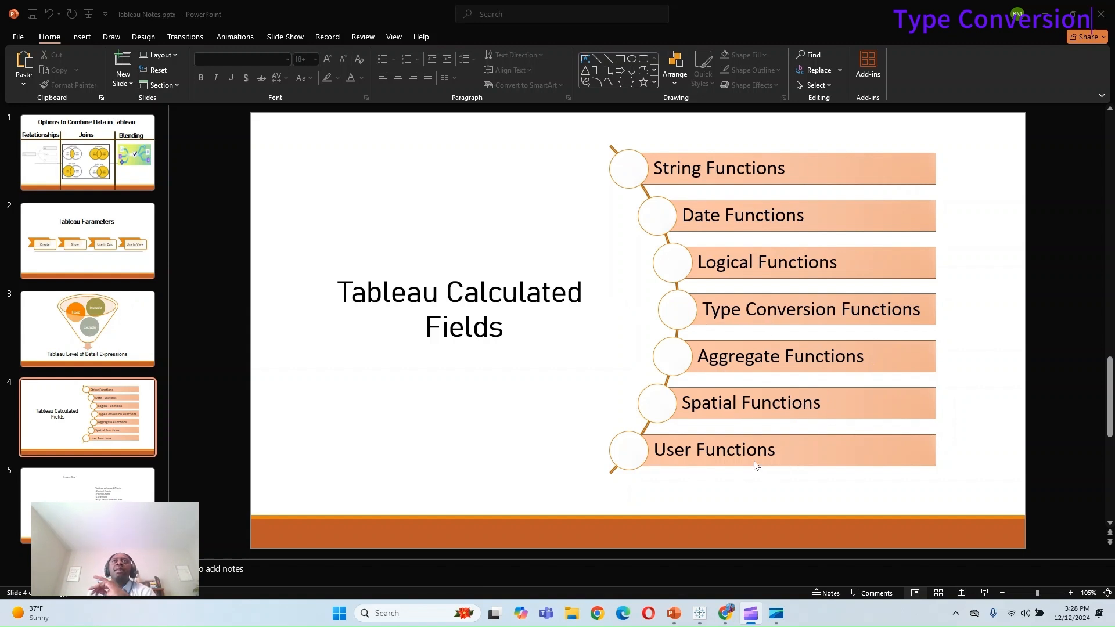
{"action": "left_click", "coordinate": [1046, 14]}
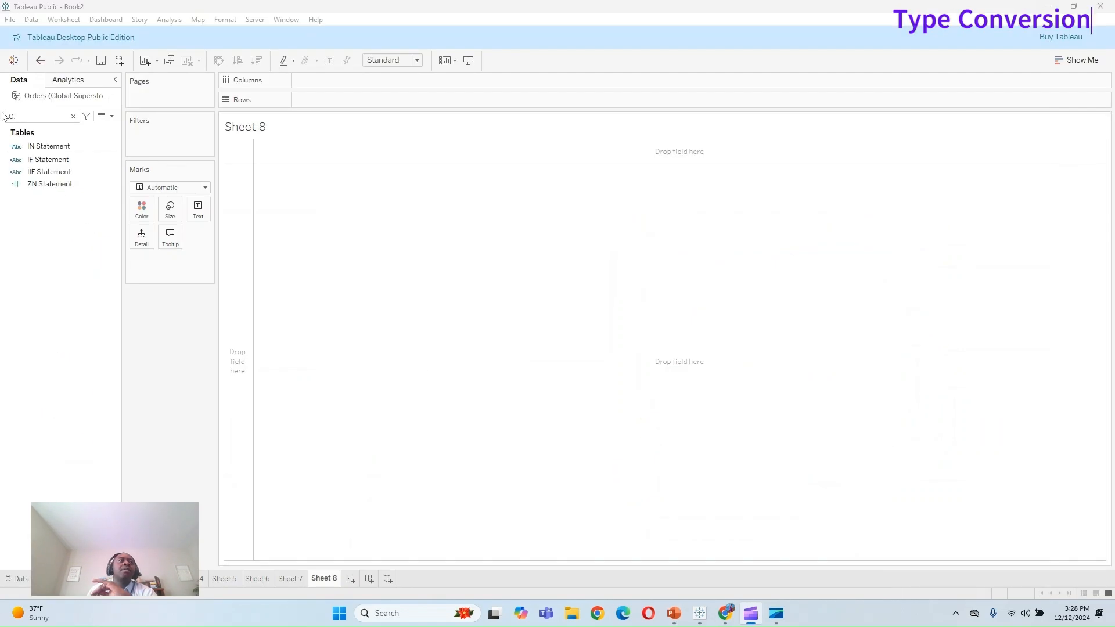
{"action": "left_click", "coordinate": [73, 116]}
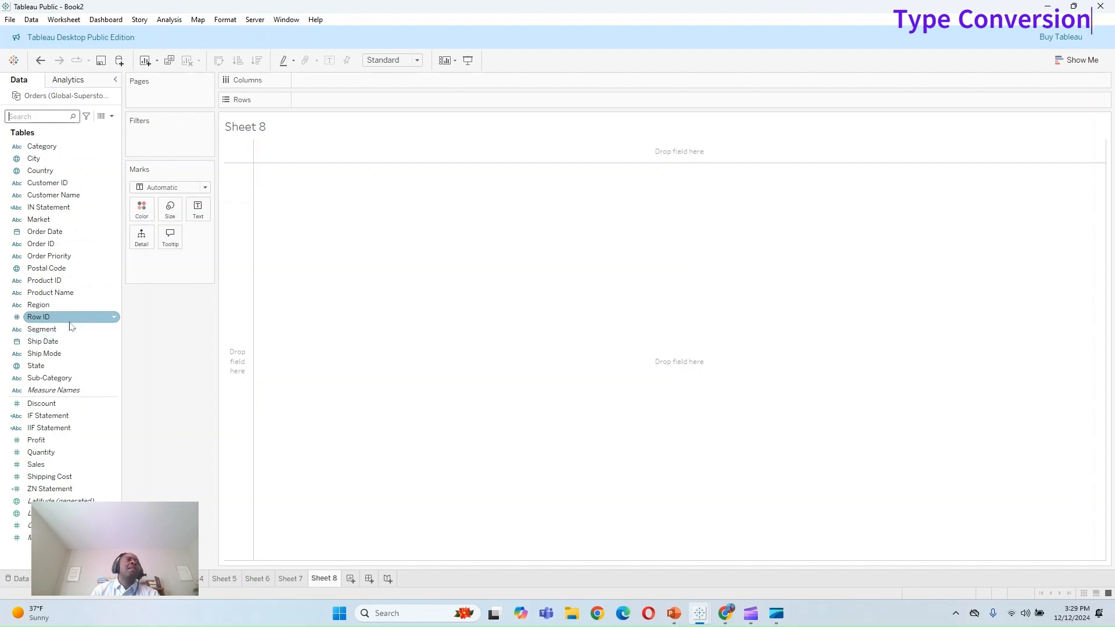
{"action": "left_click_drag", "start_coordinate": [78, 321], "coordinate": [372, 84]}
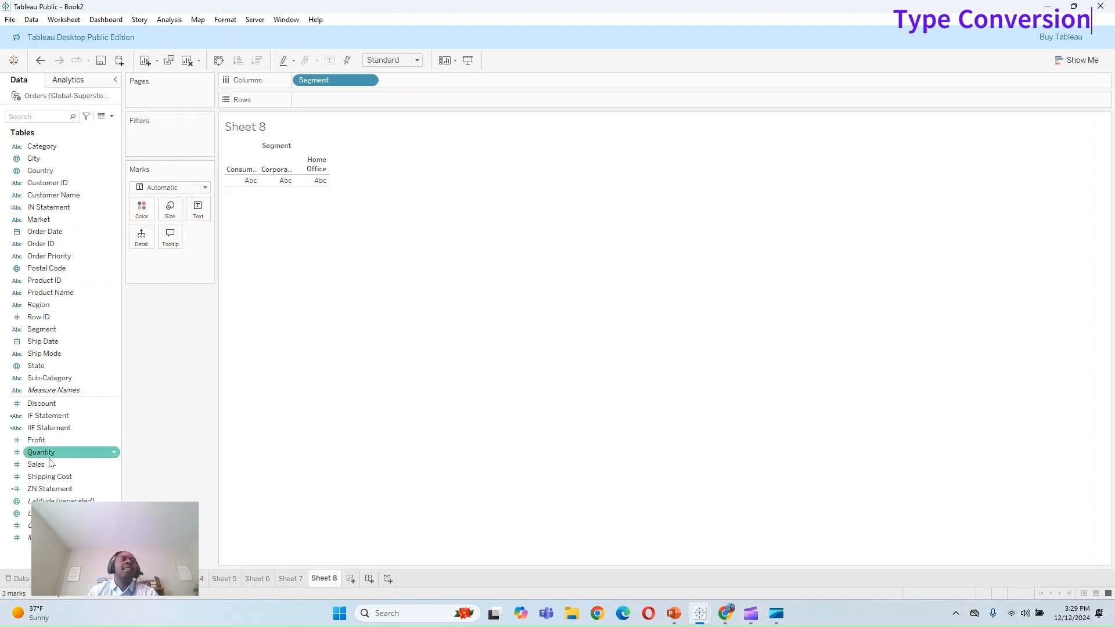
{"action": "left_click_drag", "start_coordinate": [40, 464], "coordinate": [349, 105]}
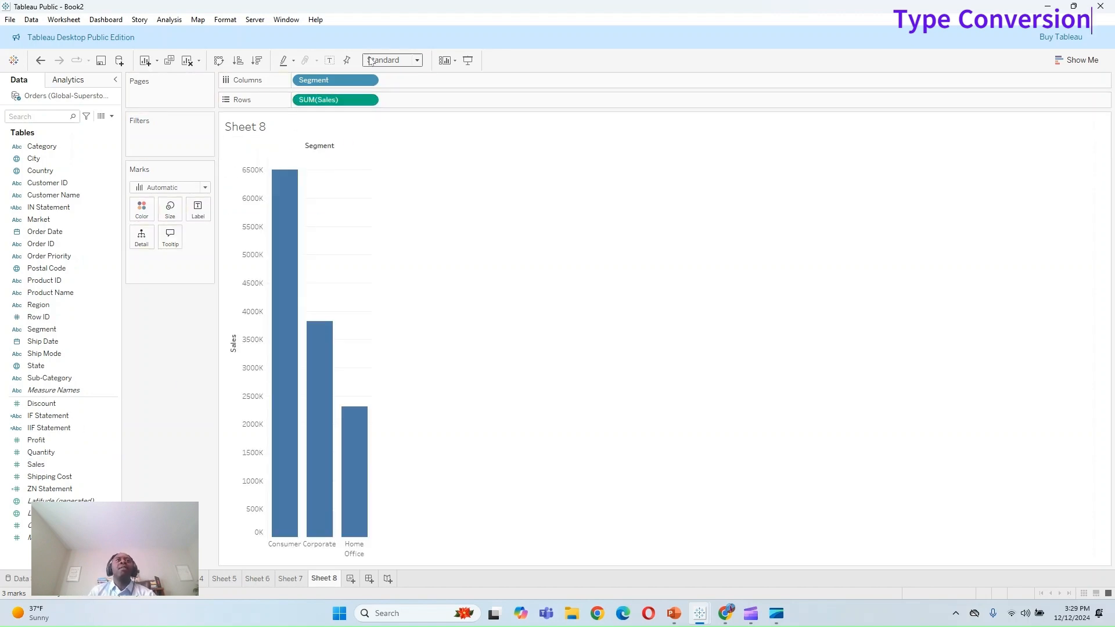
{"action": "left_click", "coordinate": [368, 101]}
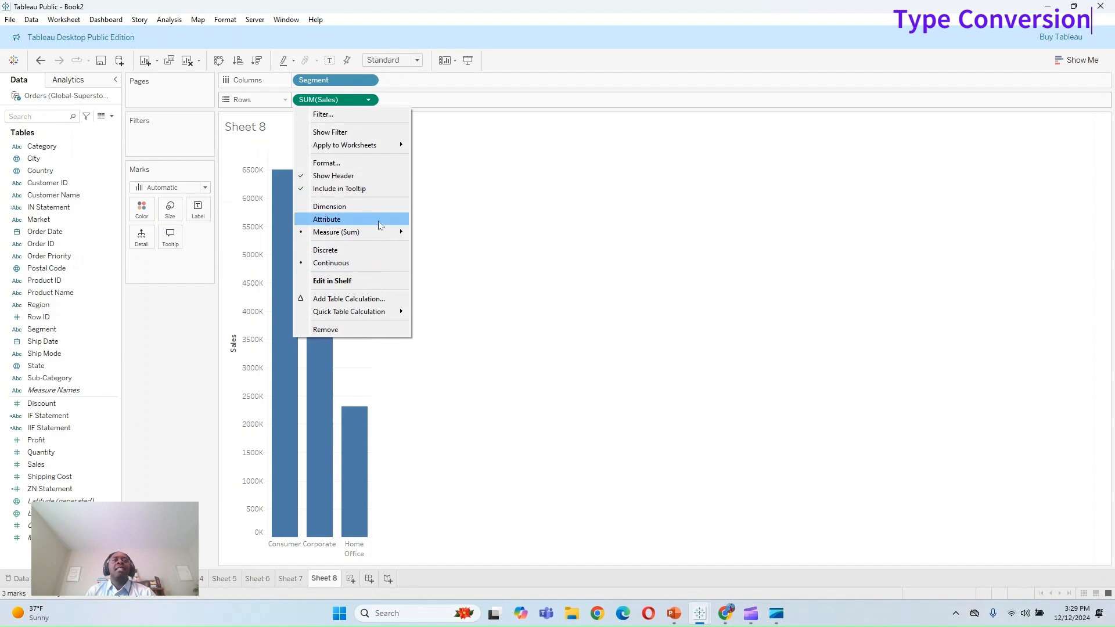
{"action": "mouse_move", "coordinate": [380, 233]}
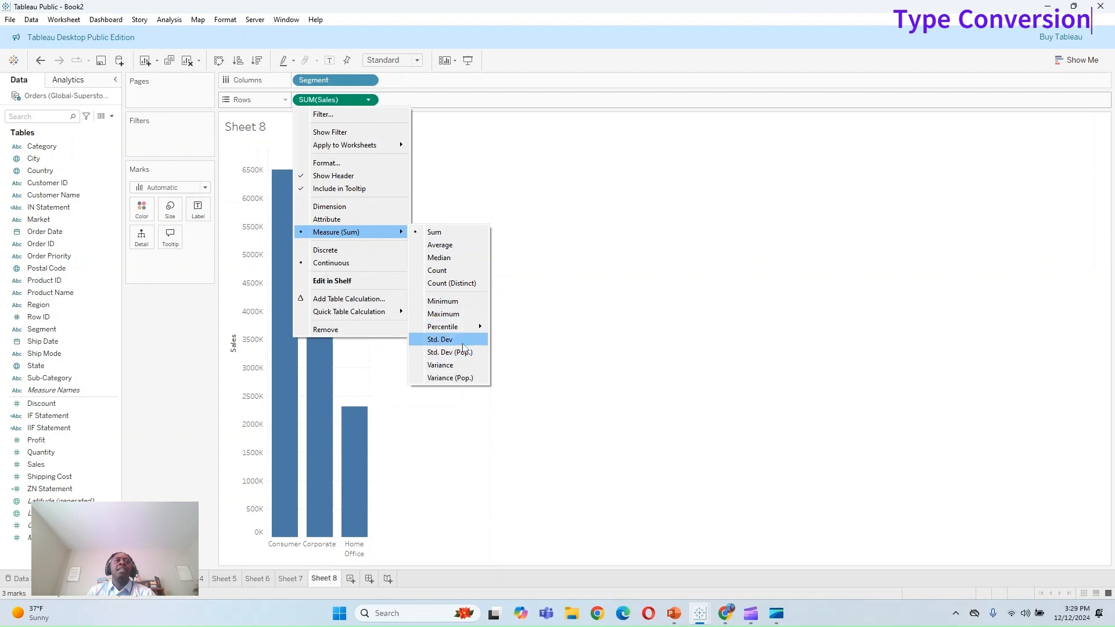
{"action": "left_click", "coordinate": [187, 391]}
Step: Create a calculated field named AVG SALES with the formula AVG([Sales])
{"action": "left_click", "coordinate": [112, 116]}
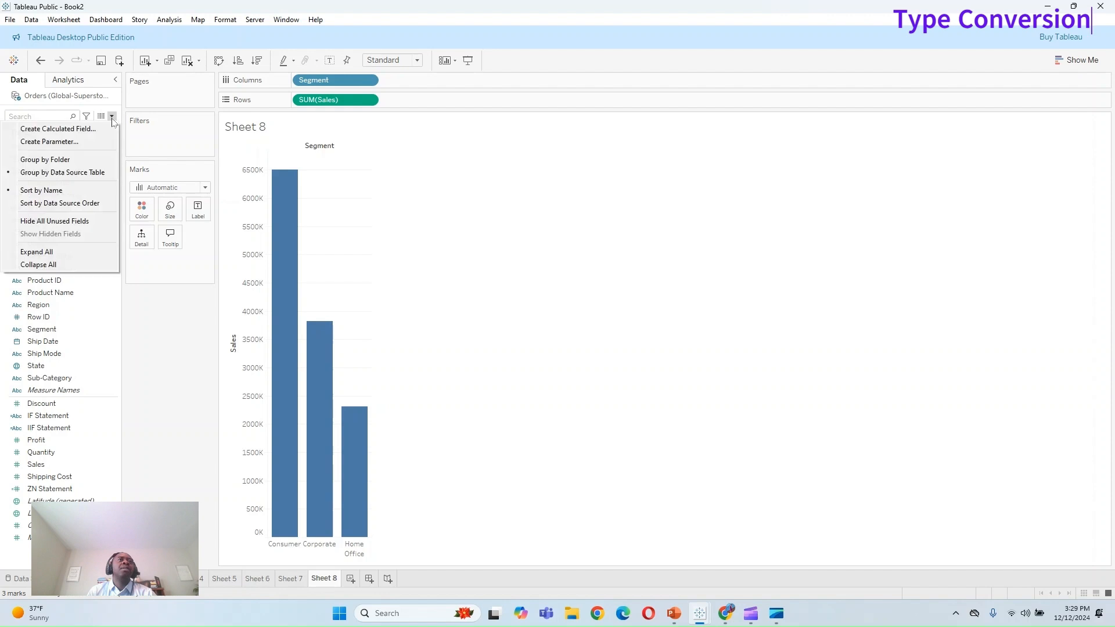
{"action": "left_click", "coordinate": [58, 129]}
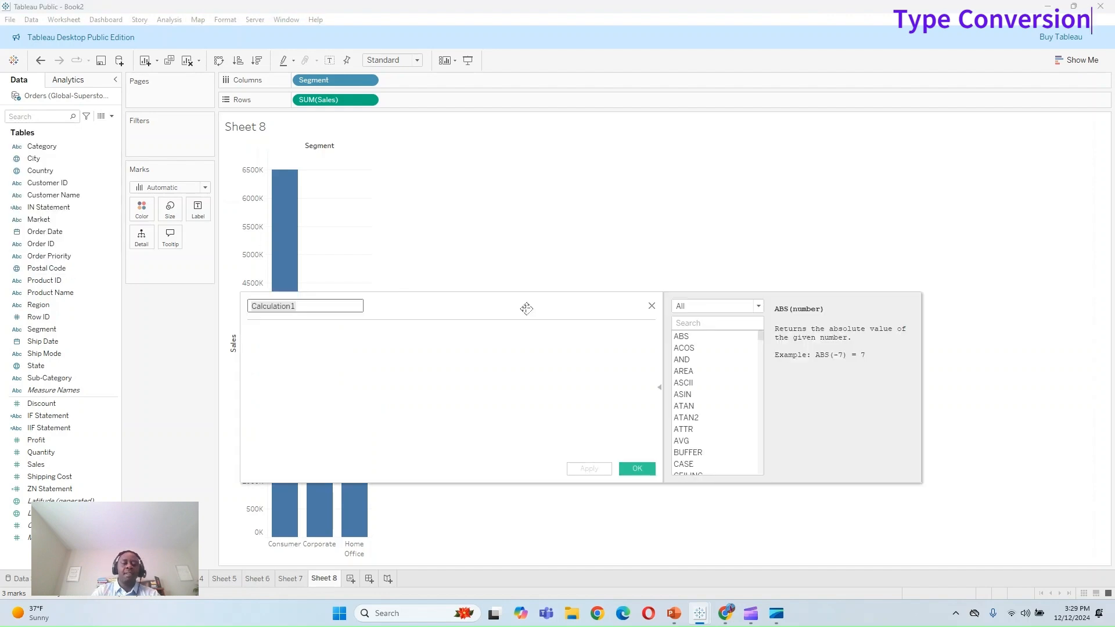
{"action": "type", "text": "A"}
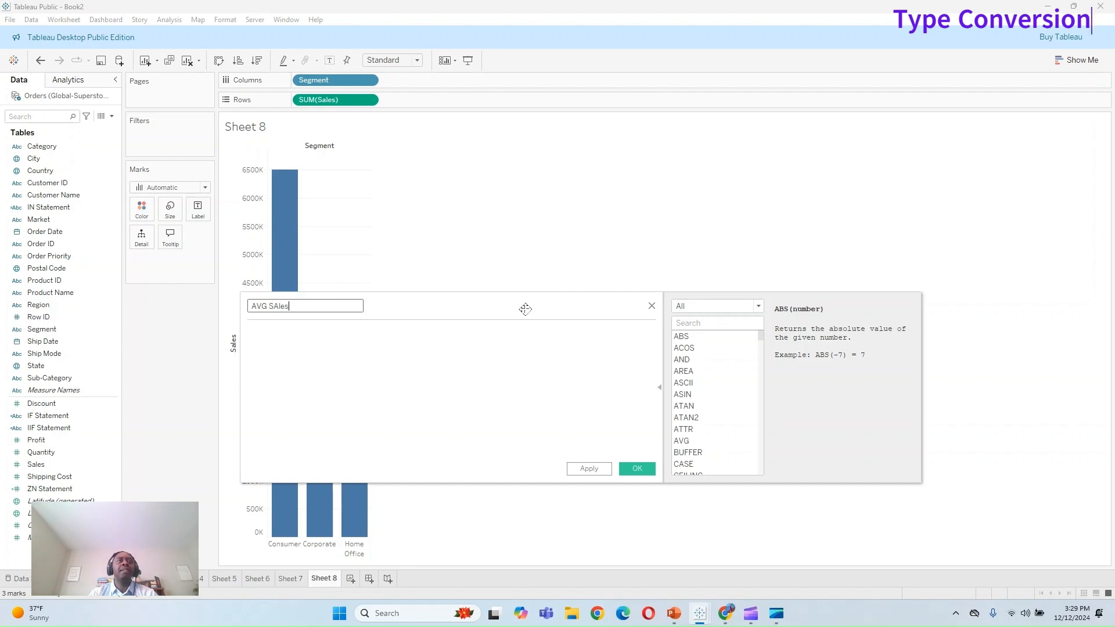
{"action": "type", "text": "VG SALES"}
{"action": "key", "text": "Tab"}
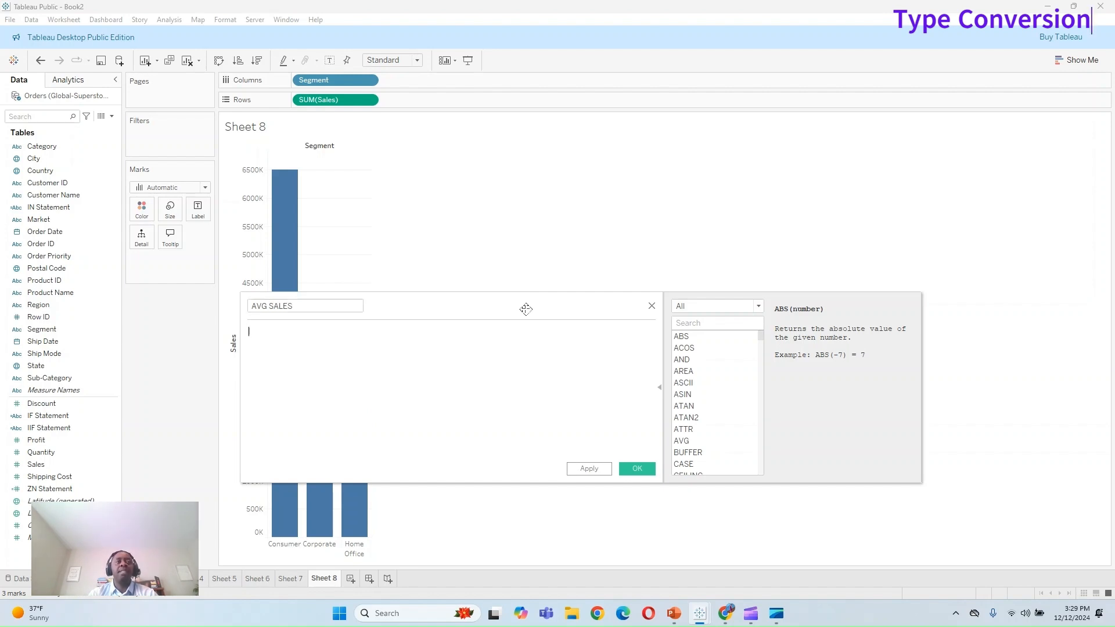
{"action": "type", "text": "Sal"}
{"action": "key", "text": "Return"}
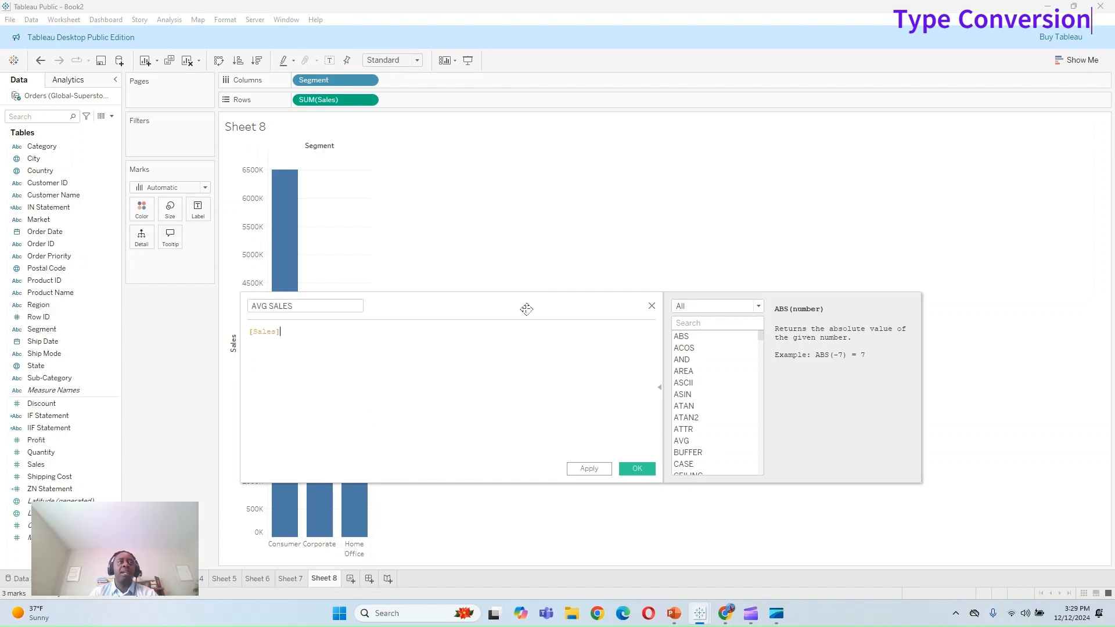
{"action": "type", "text": "AVG"}
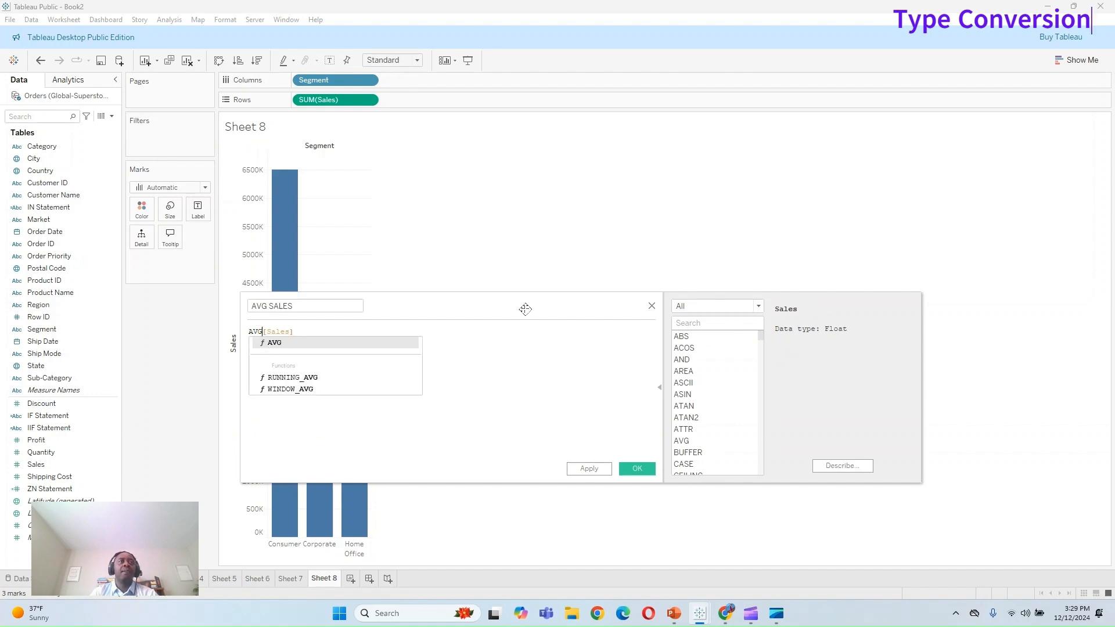
{"action": "key", "text": "Return"}
{"action": "key", "text": "Delete"}
{"action": "key", "text": "Delete"}
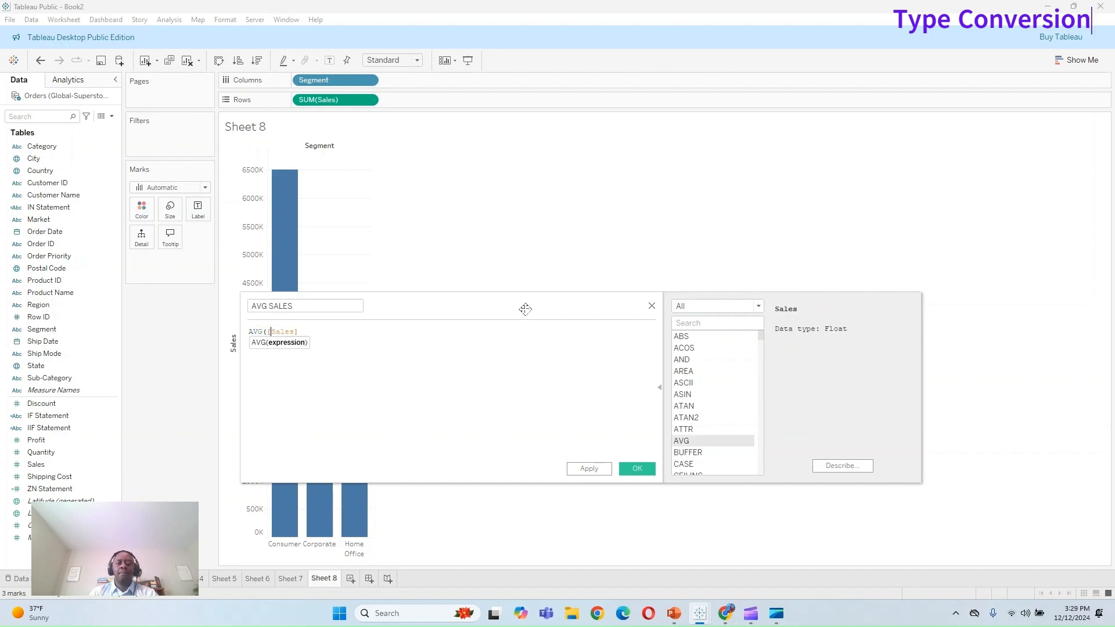
{"action": "key", "text": "End"}
{"action": "type", "text": ")"}
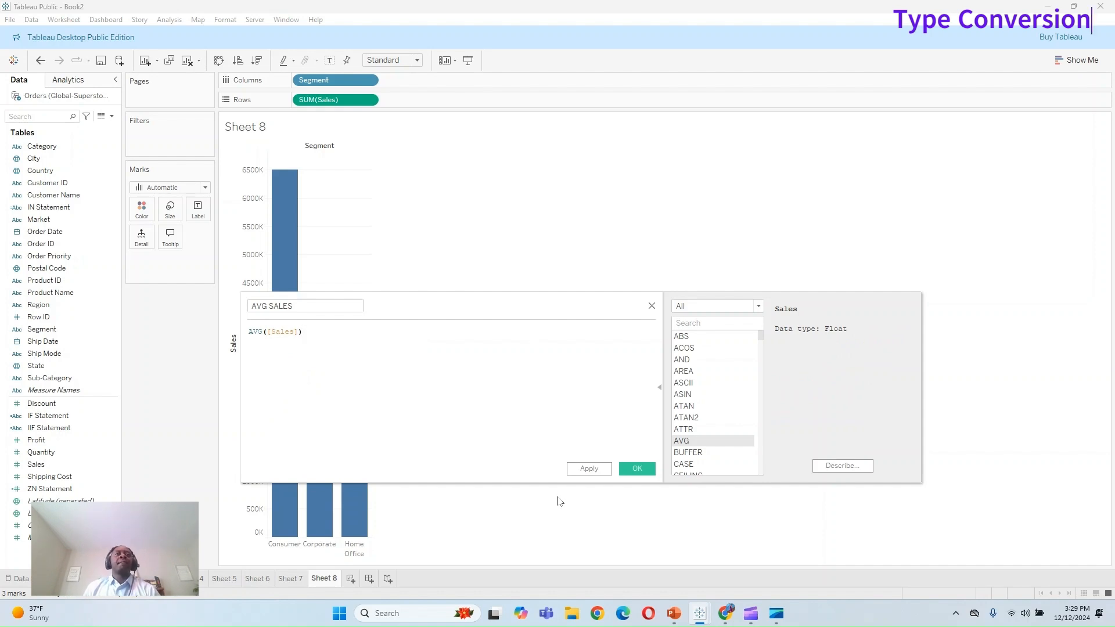
{"action": "left_click", "coordinate": [637, 469]}
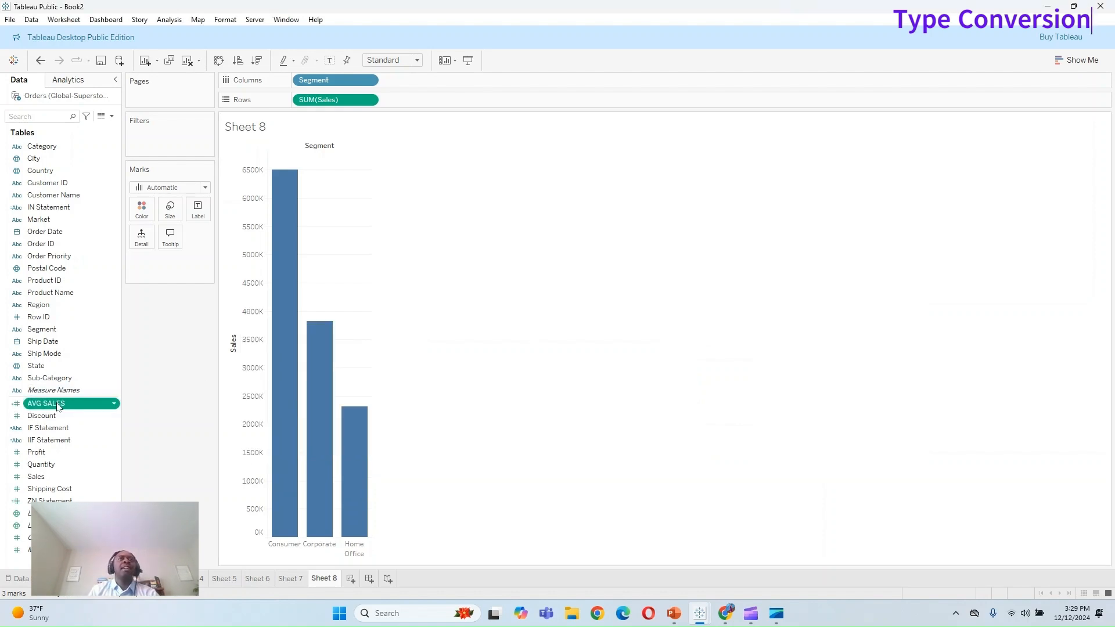
Step: Replace Sales with AVG SALES in the segment chart's rows and inspect the Corporate bar's value
{"action": "left_click_drag", "start_coordinate": [58, 406], "coordinate": [462, 98]}
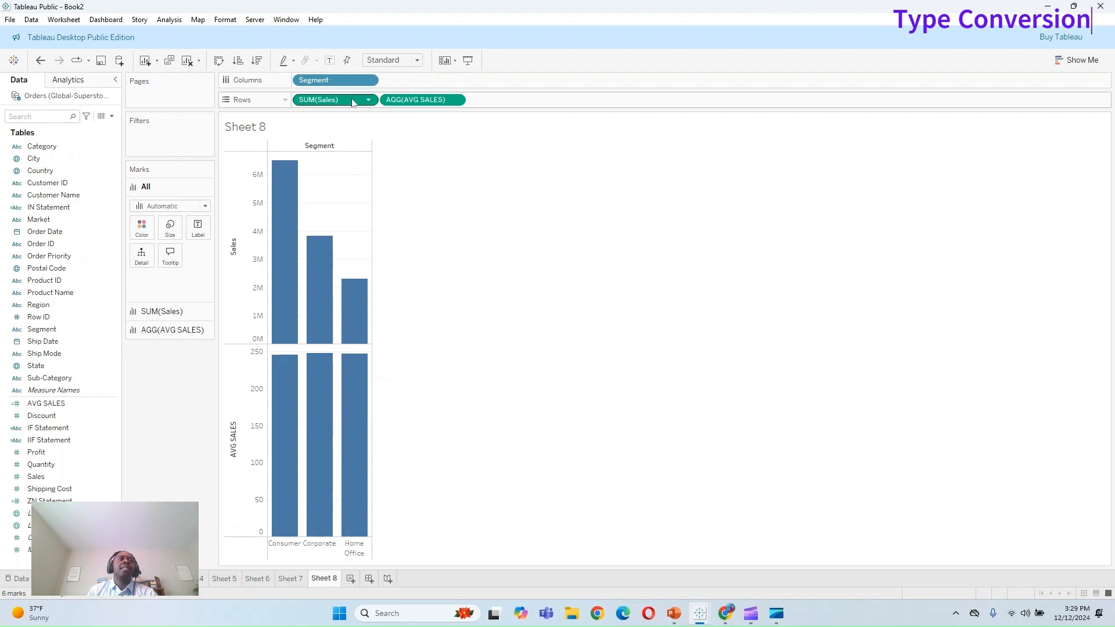
{"action": "left_click_drag", "start_coordinate": [352, 102], "coordinate": [180, 396]}
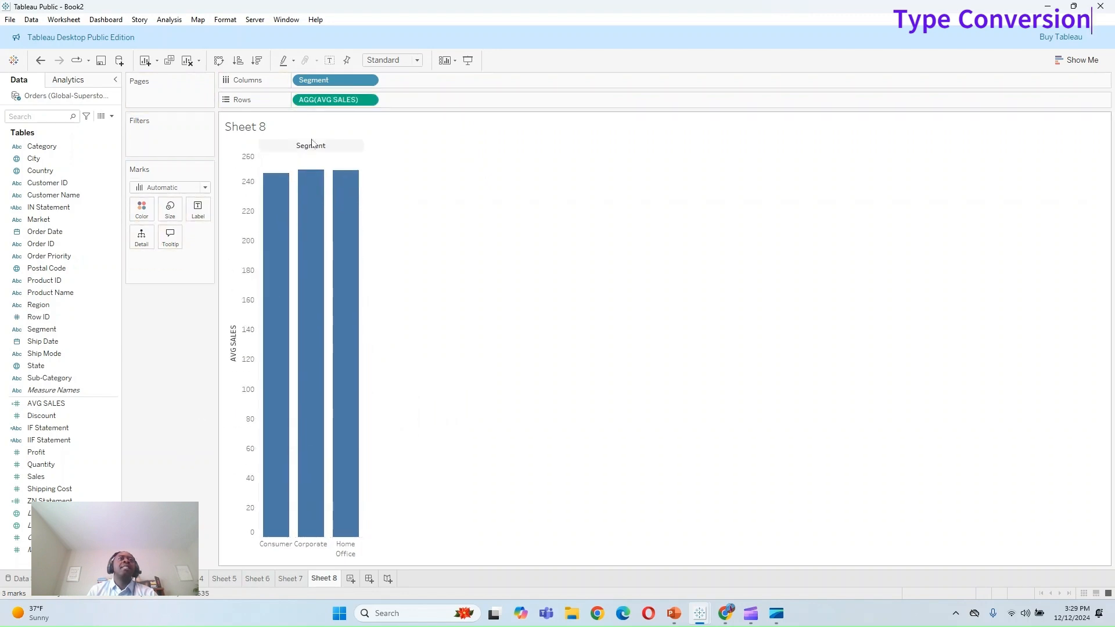
{"action": "mouse_move", "coordinate": [303, 201]}
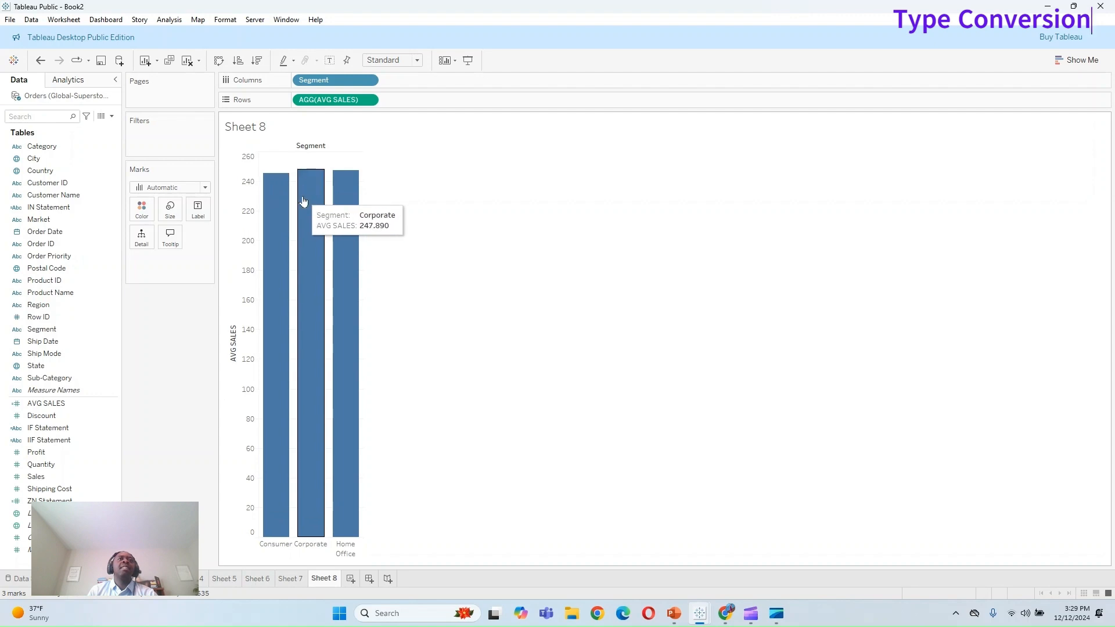
Step: Create a new worksheet and review the User functions ISUSERNAME, USERDOMAIN and ISMEMBEROF in a blank calculation without saving it
{"action": "mouse_move", "coordinate": [355, 205]}
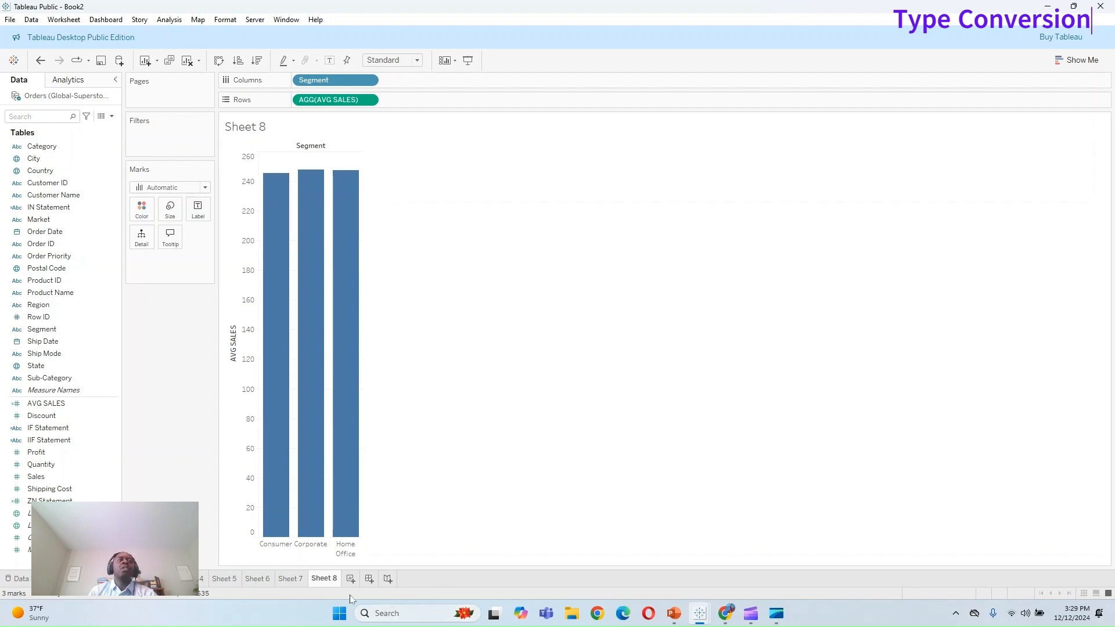
{"action": "left_click", "coordinate": [351, 580]}
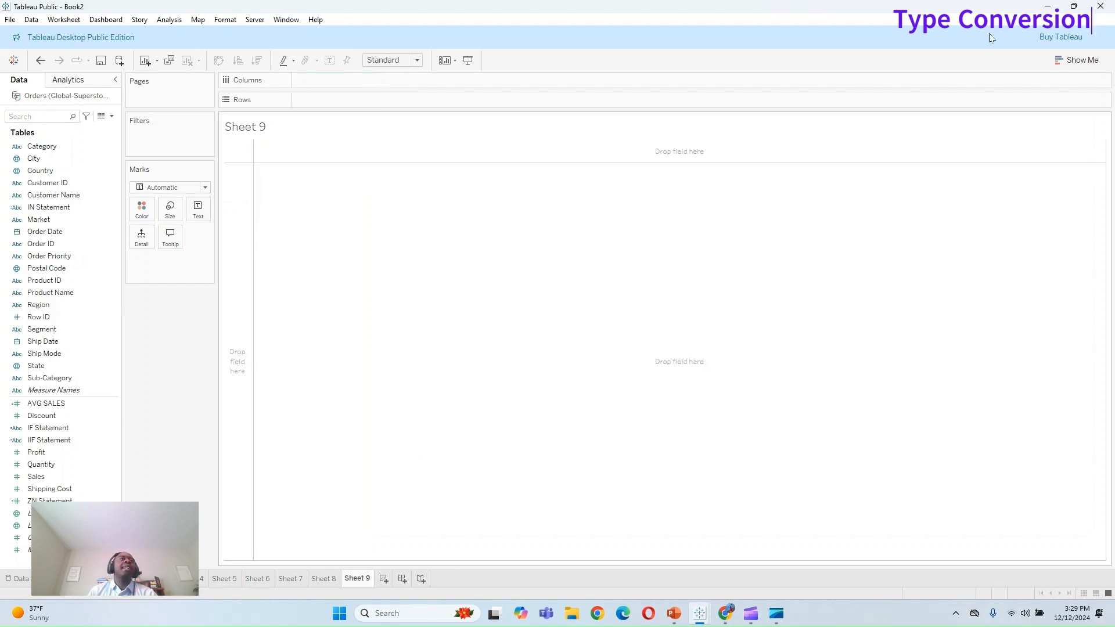
{"action": "left_click", "coordinate": [112, 116]}
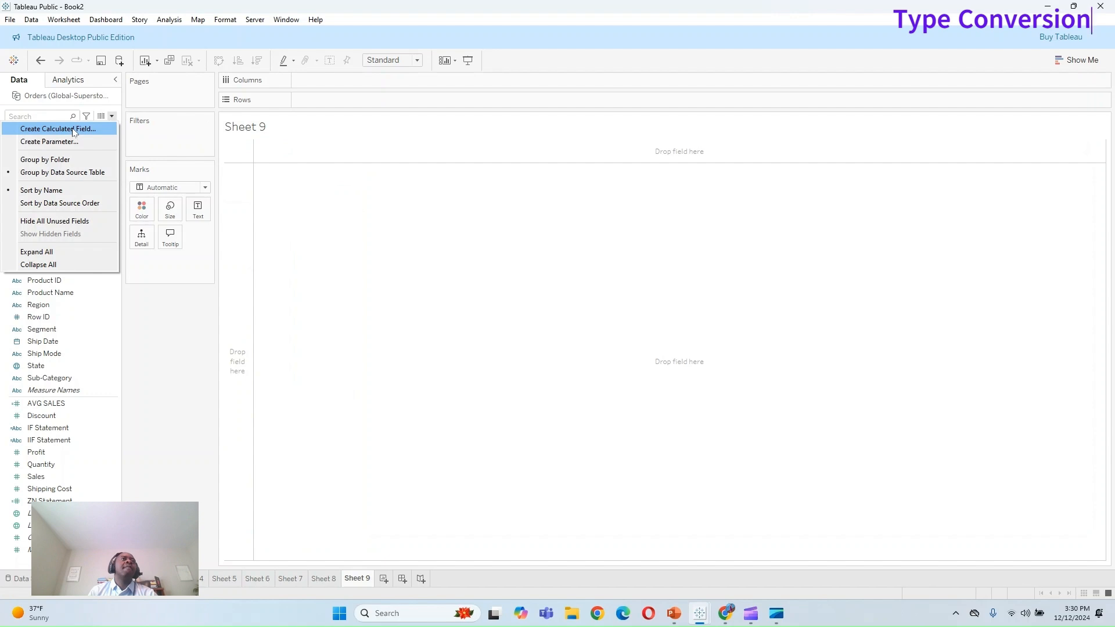
{"action": "left_click", "coordinate": [71, 128]}
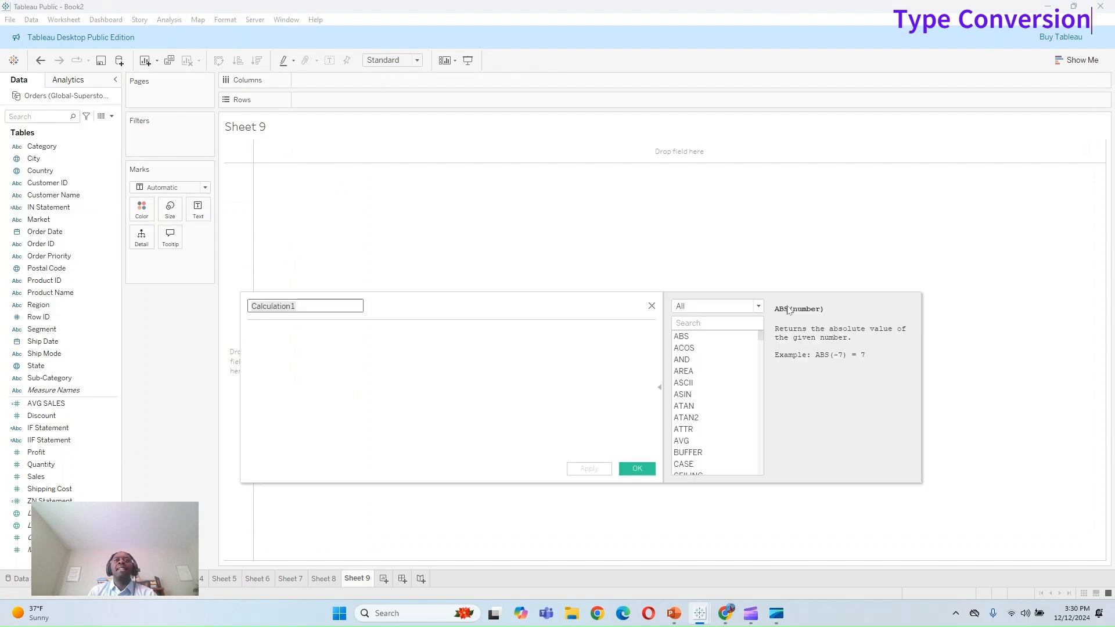
{"action": "left_click", "coordinate": [715, 306]}
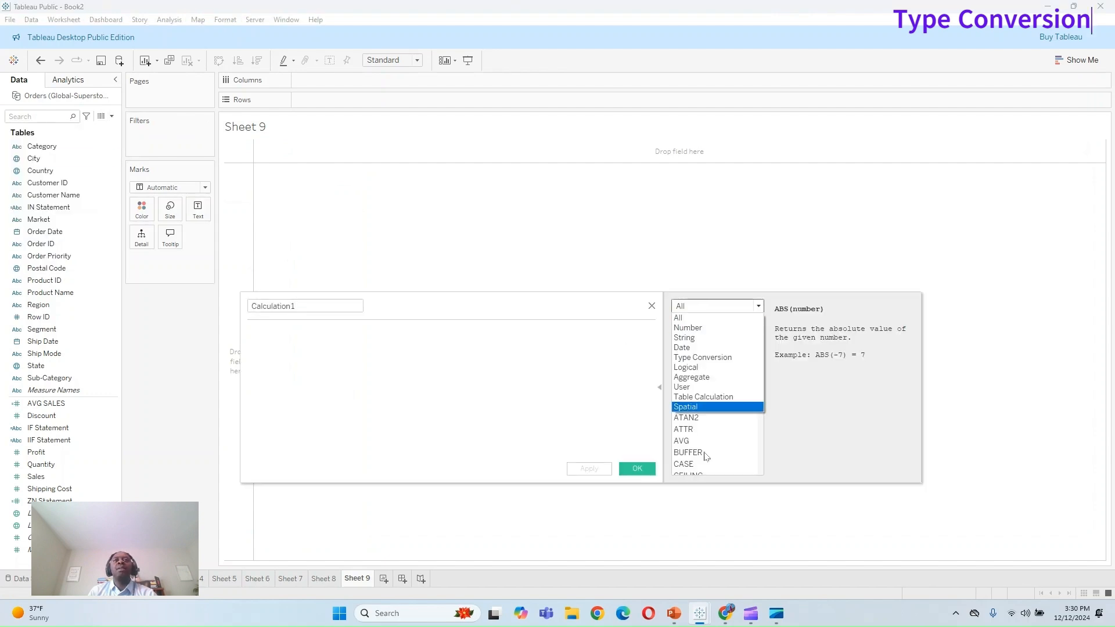
{"action": "left_click", "coordinate": [705, 387]}
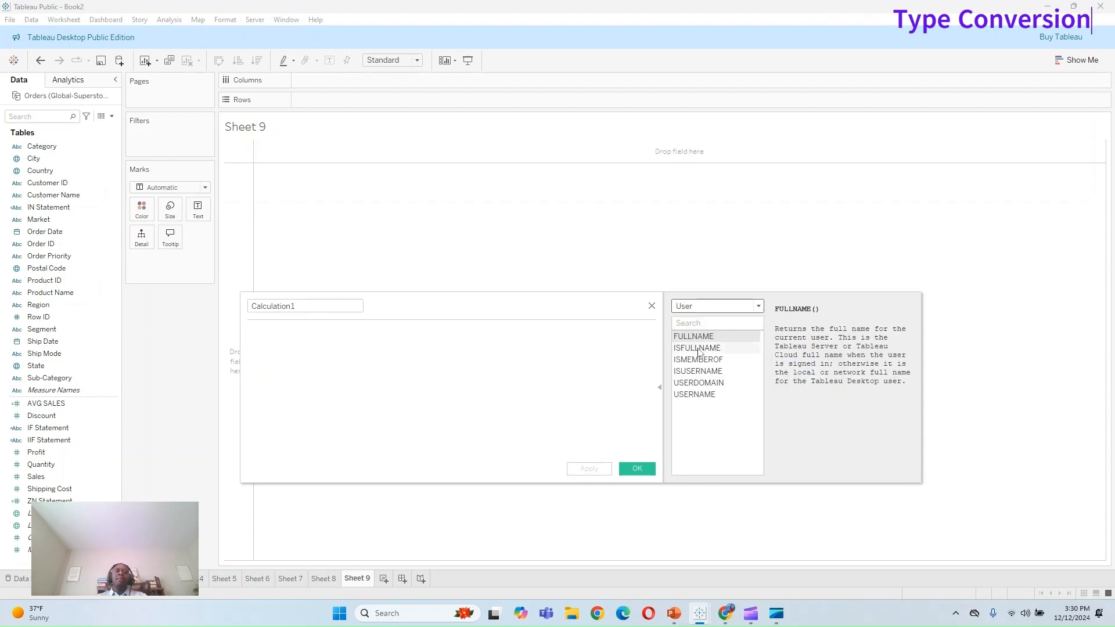
{"action": "left_click", "coordinate": [702, 372]}
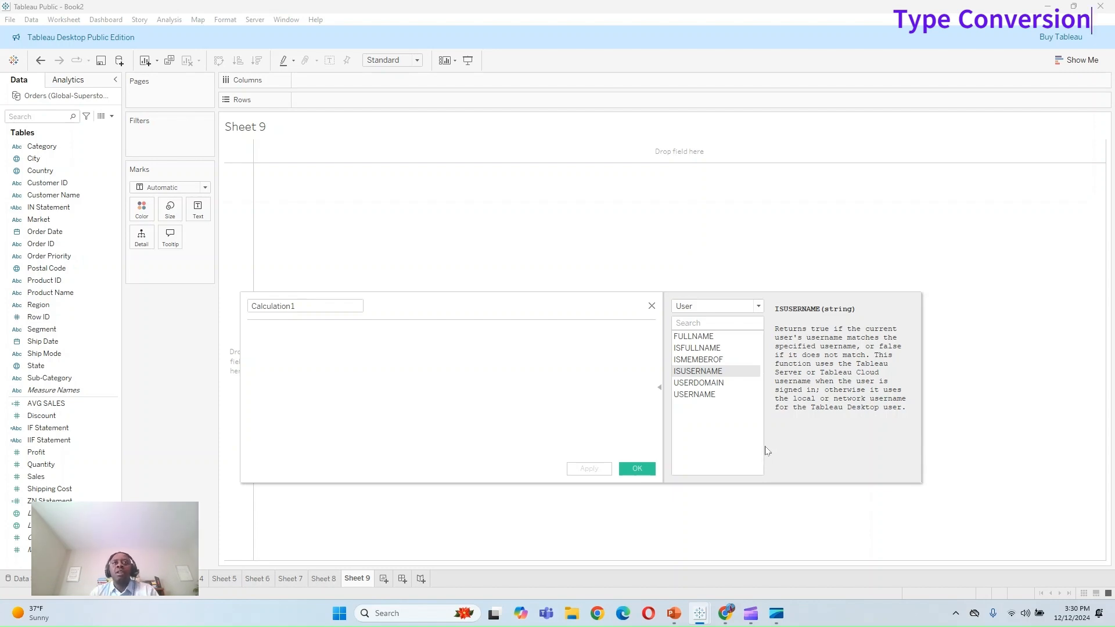
{"action": "left_click", "coordinate": [714, 384]}
{"action": "left_click", "coordinate": [714, 361]}
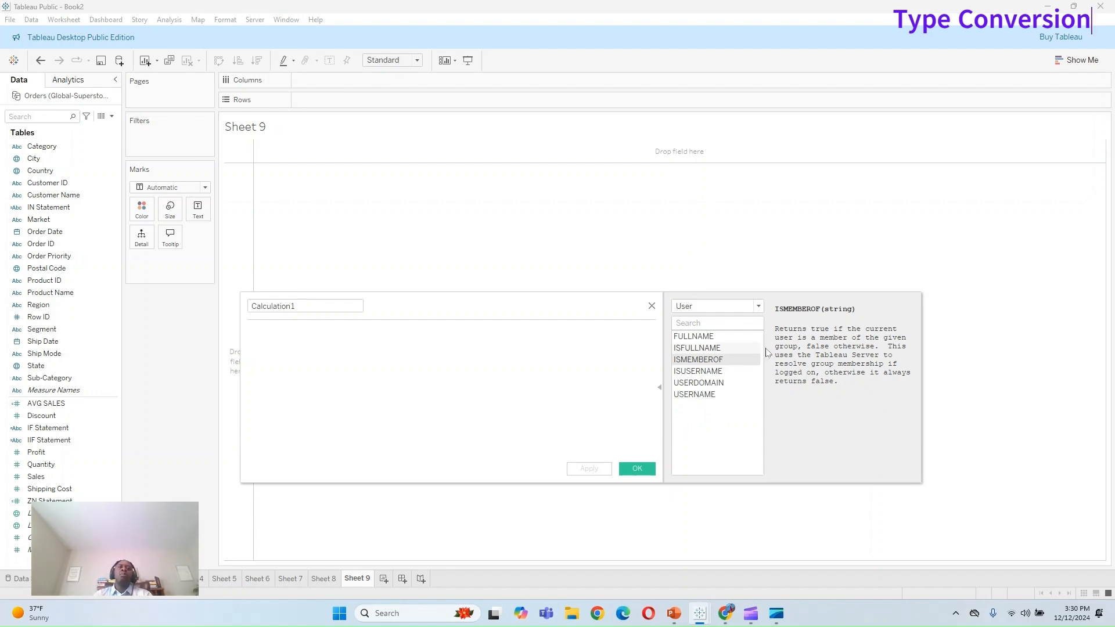
{"action": "left_click", "coordinate": [652, 306]}
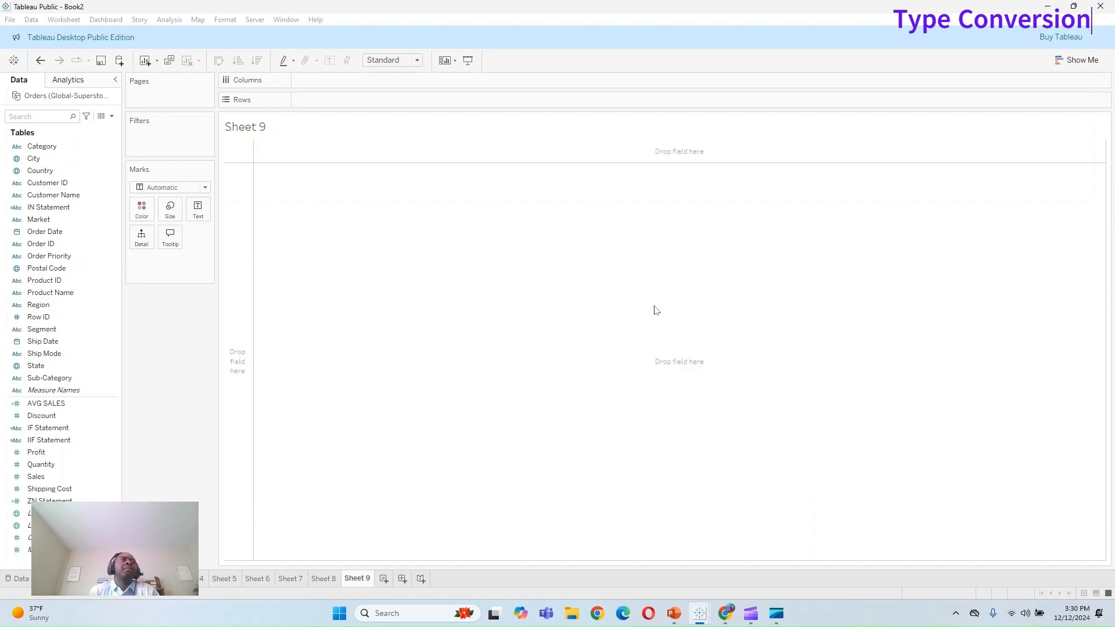
Step: Look over the function categories in a blank calculation and the Calculated Fields slide in PowerPoint, then discard the calculation in Tableau
{"action": "left_click", "coordinate": [111, 117]}
{"action": "left_click", "coordinate": [83, 133]}
{"action": "left_click", "coordinate": [758, 307]}
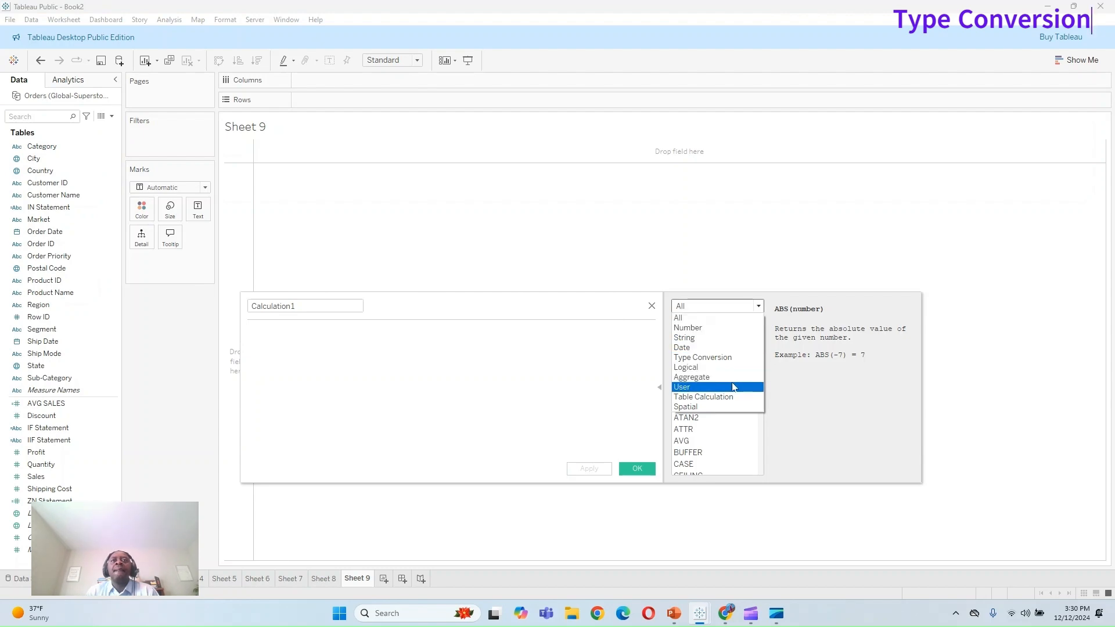
{"action": "left_click", "coordinate": [674, 614]}
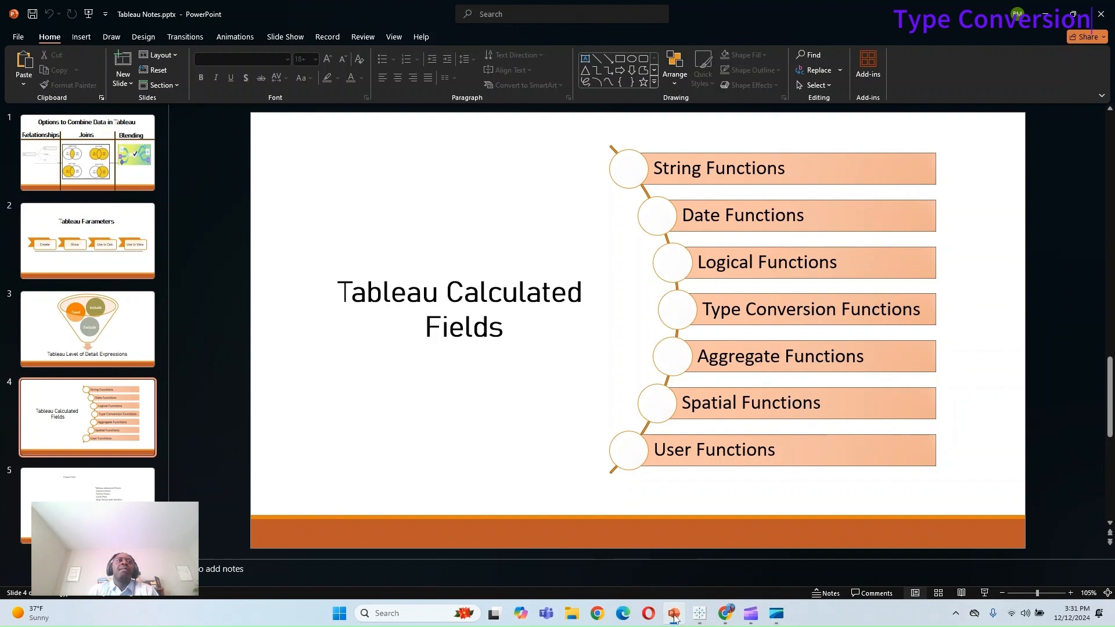
{"action": "left_click", "coordinate": [675, 616]}
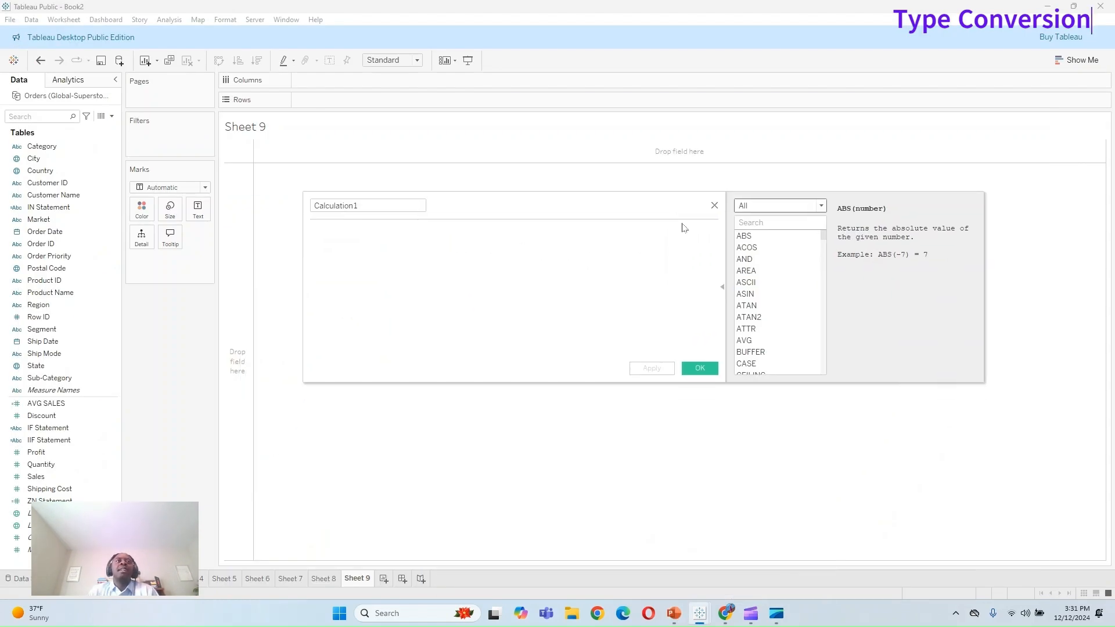
{"action": "left_click", "coordinate": [715, 206]}
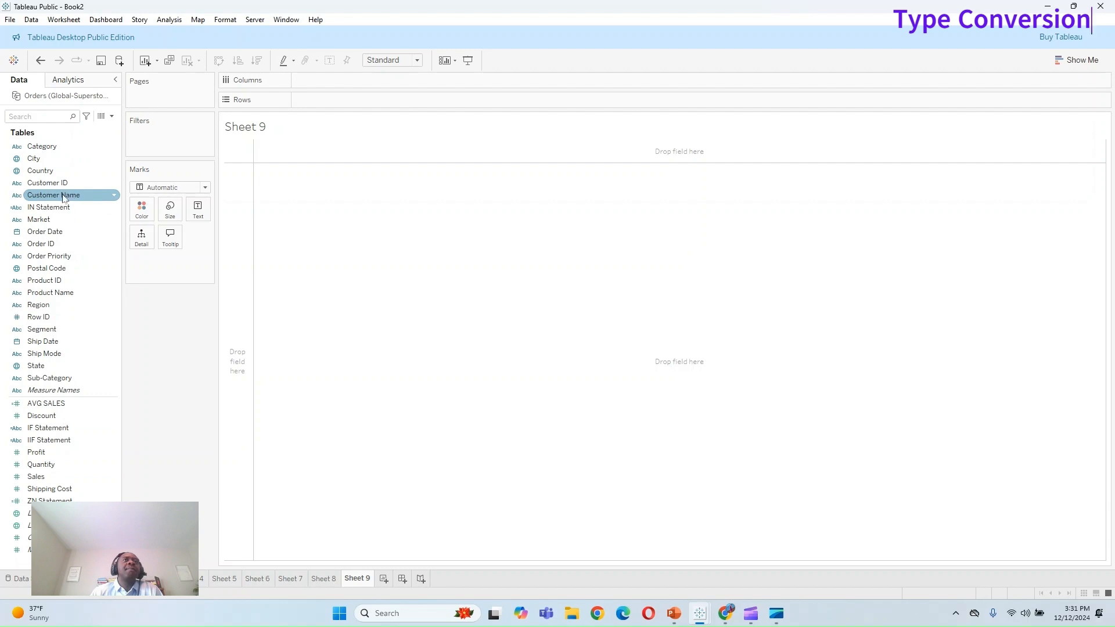
Step: List all members of Customer Name in the rows and start a calculated field named Customer & Qty
{"action": "left_click_drag", "start_coordinate": [63, 196], "coordinate": [350, 100]}
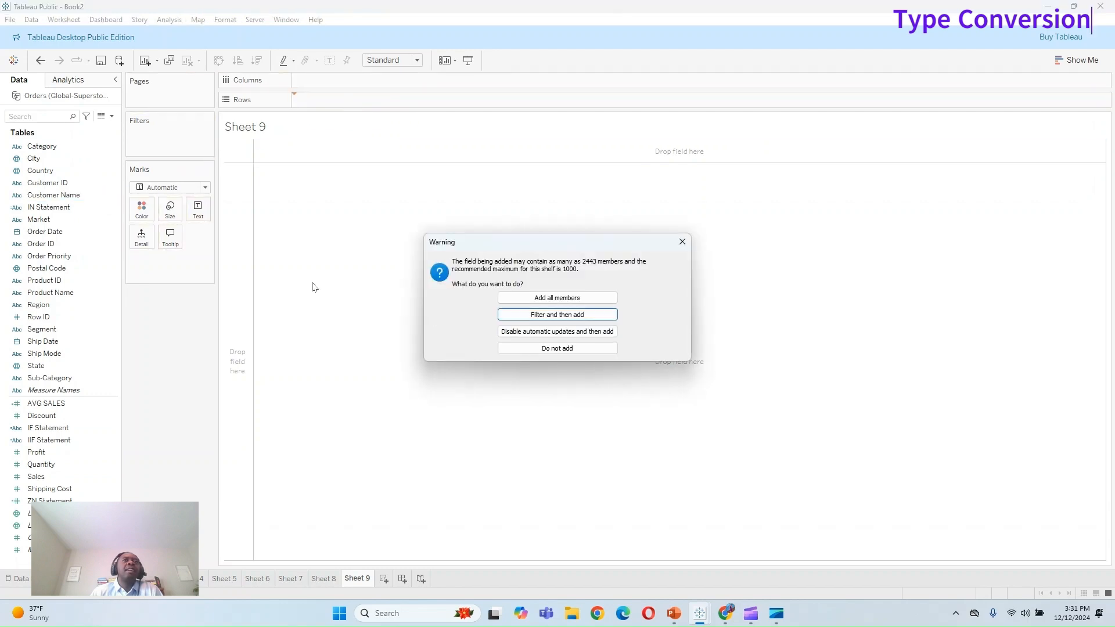
{"action": "left_click", "coordinate": [522, 298]}
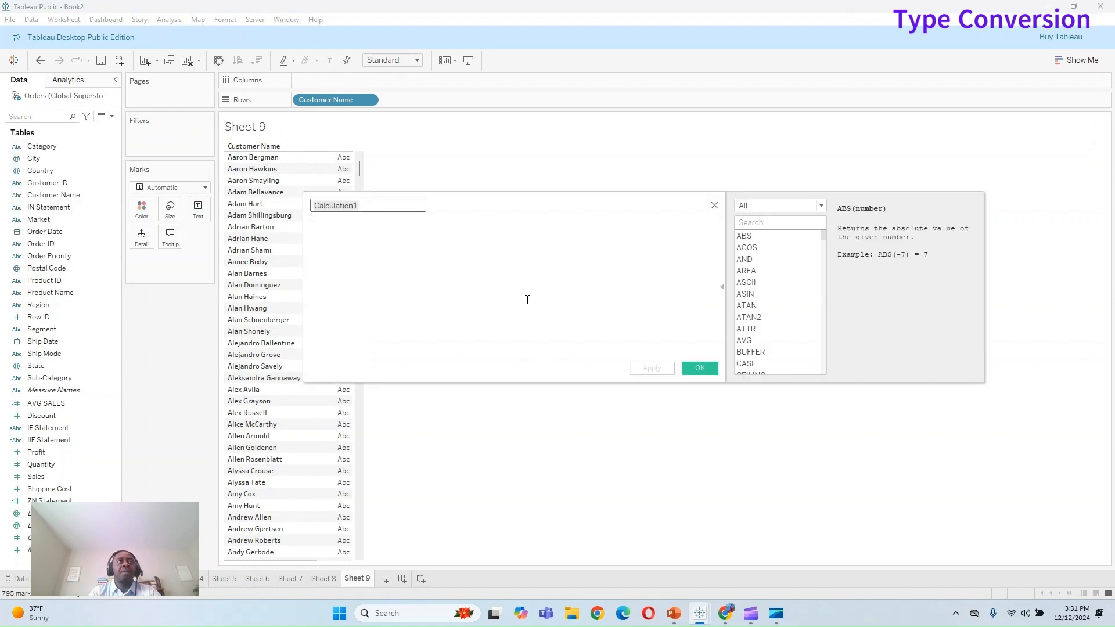
{"action": "key", "text": "BackSpace"}
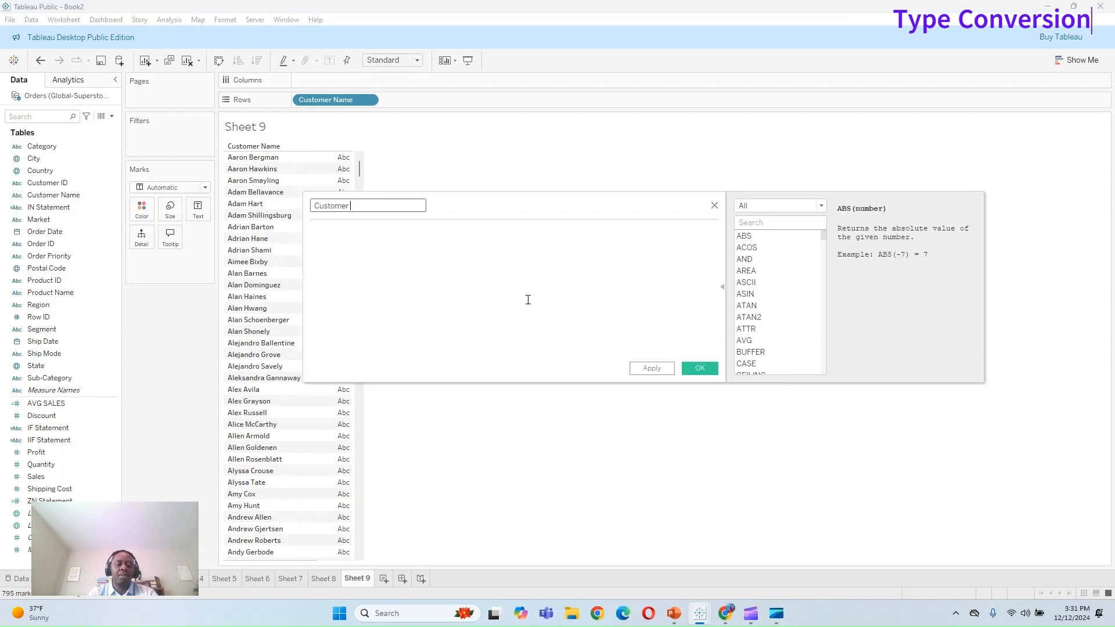
{"action": "type", "text": "Customer & Q"}
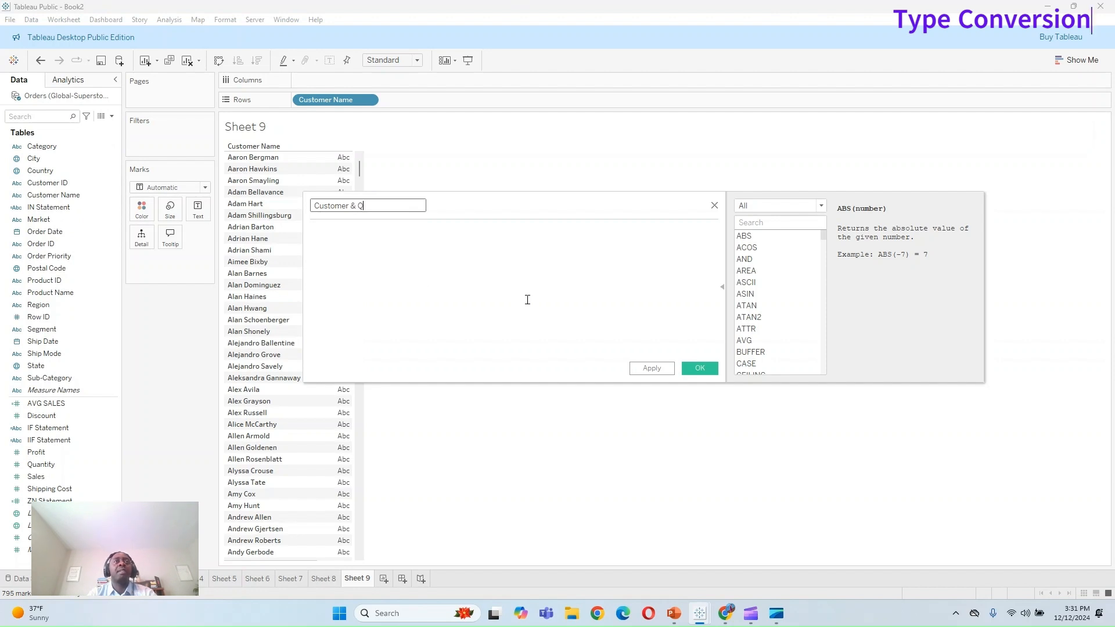
{"action": "type", "text": "ty"}
Step: Enter the formula [Customer Name] + [Quantity] and read the calculation's error details
{"action": "type", "text": "c"}
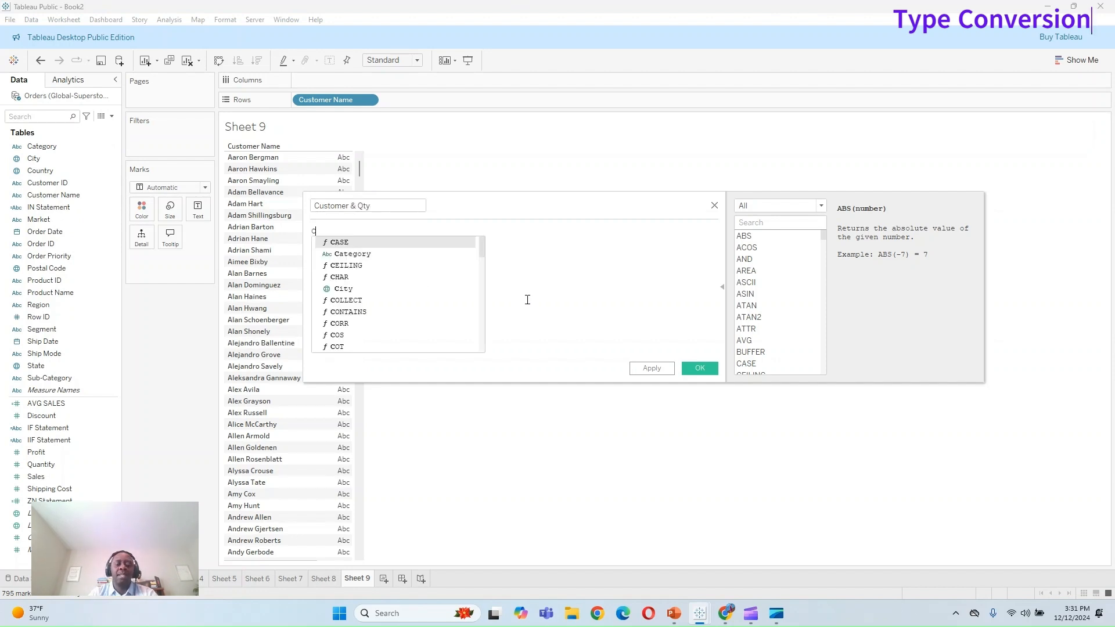
{"action": "type", "text": "ust"}
{"action": "key", "text": "Down"}
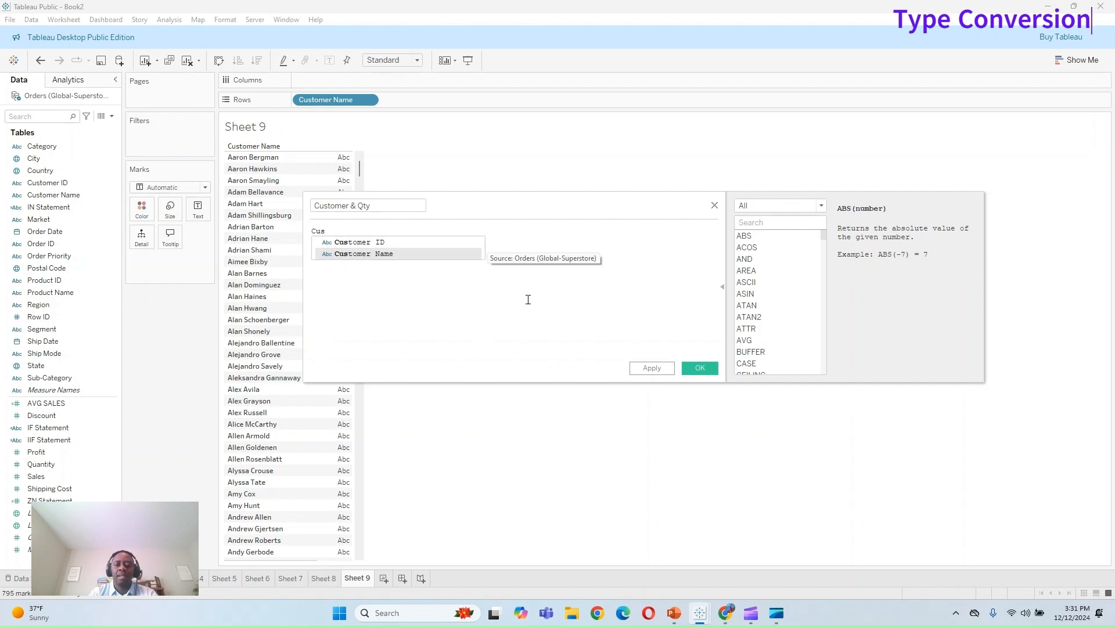
{"action": "key", "text": "Return"}
{"action": "type", "text": "+ c"}
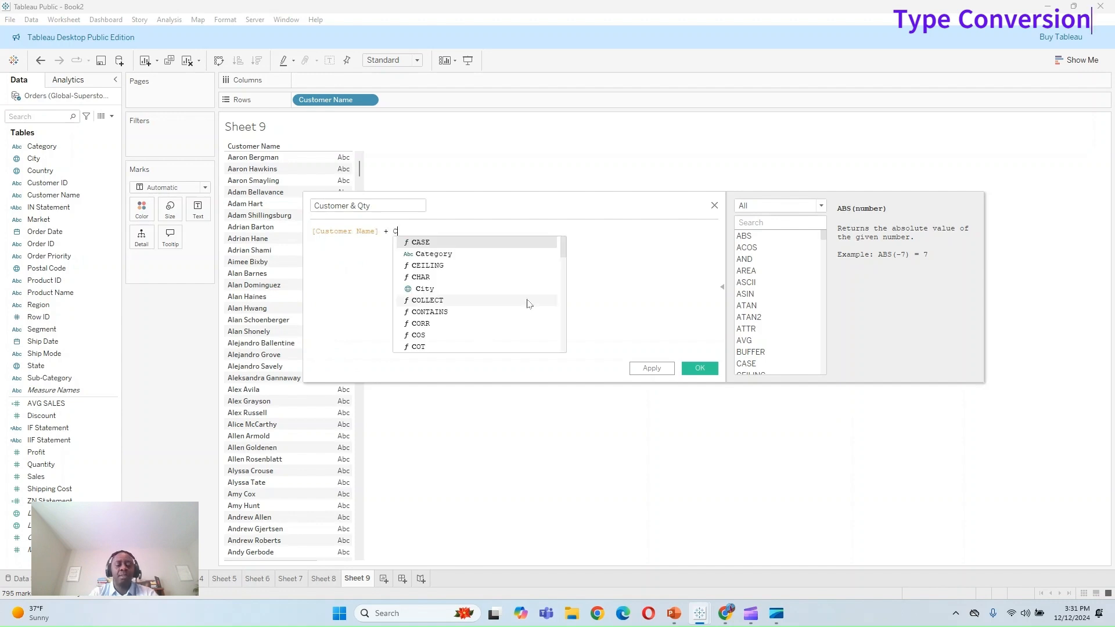
{"action": "key", "text": "BackSpace"}
{"action": "type", "text": "Q"}
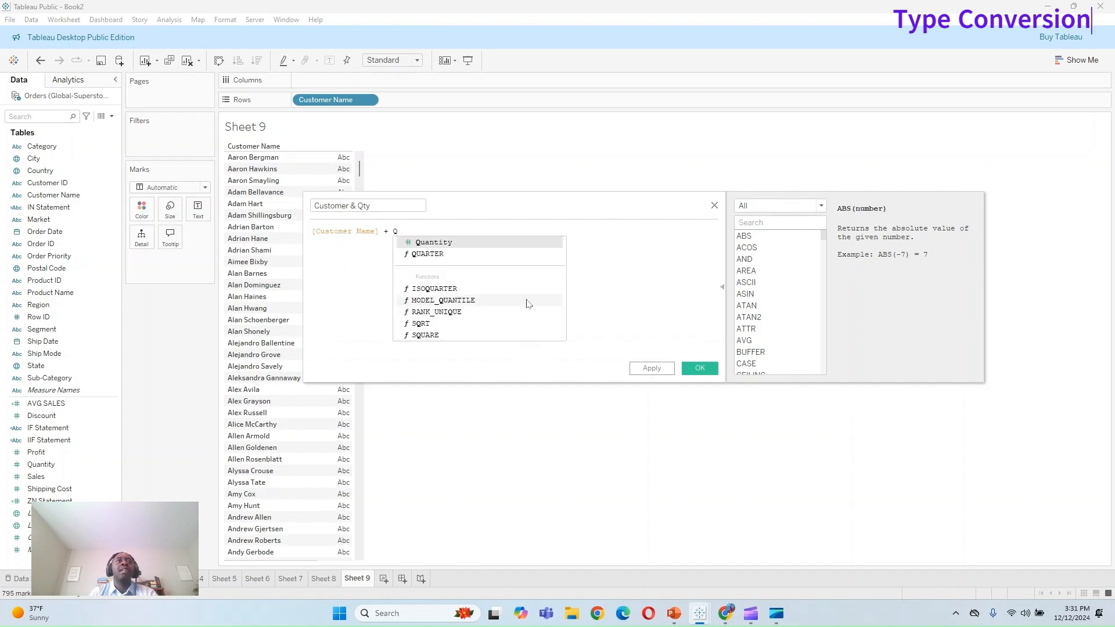
{"action": "key", "text": "Return"}
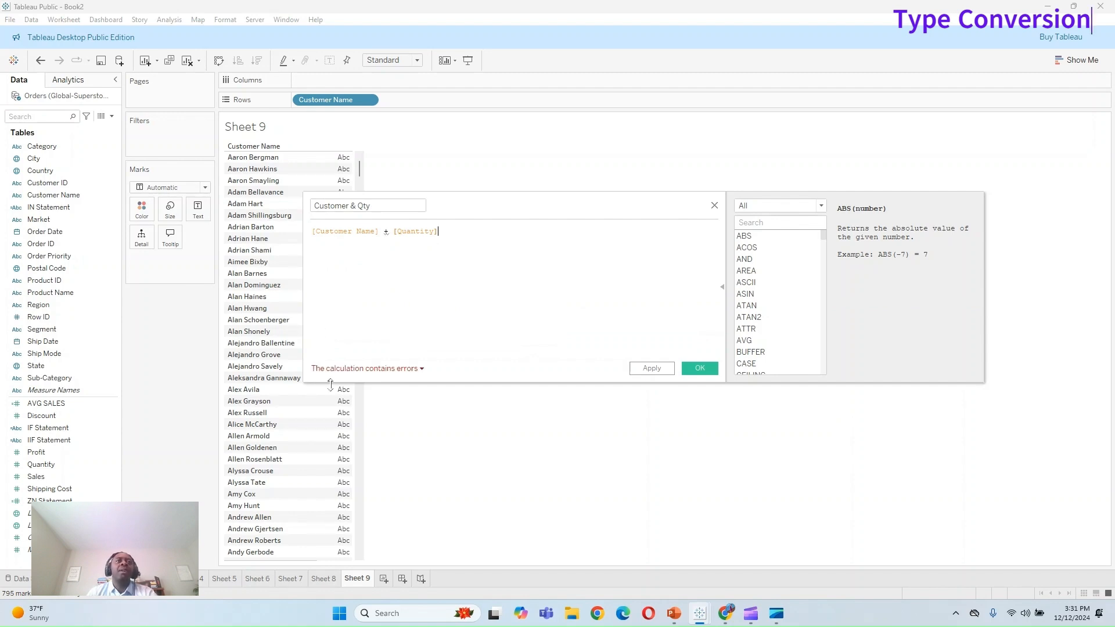
{"action": "left_click", "coordinate": [379, 370]}
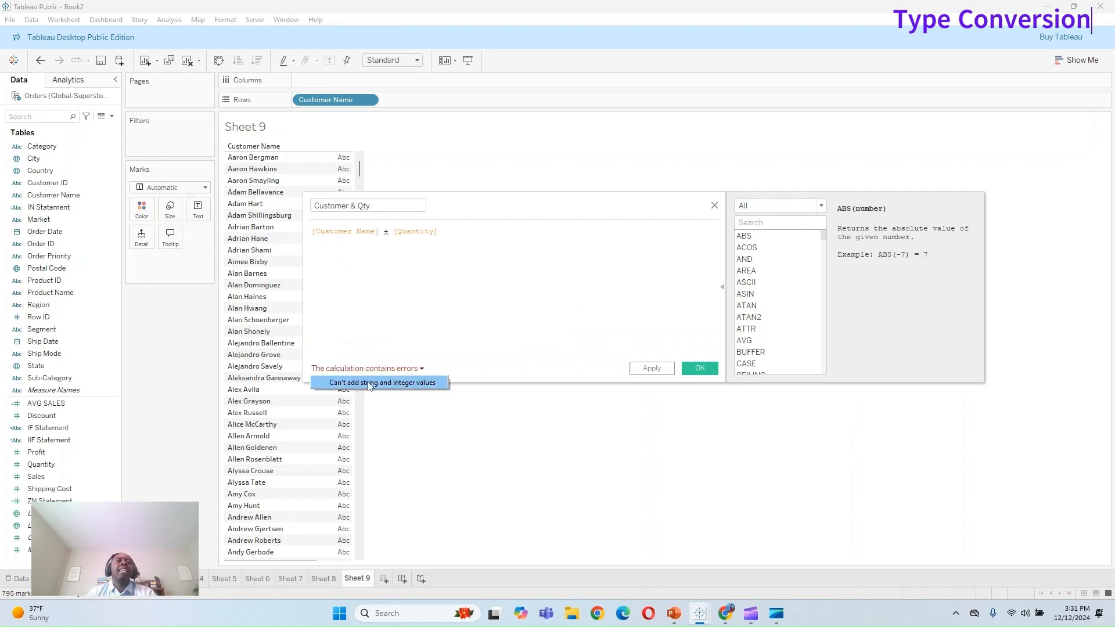
{"action": "left_click", "coordinate": [416, 384]}
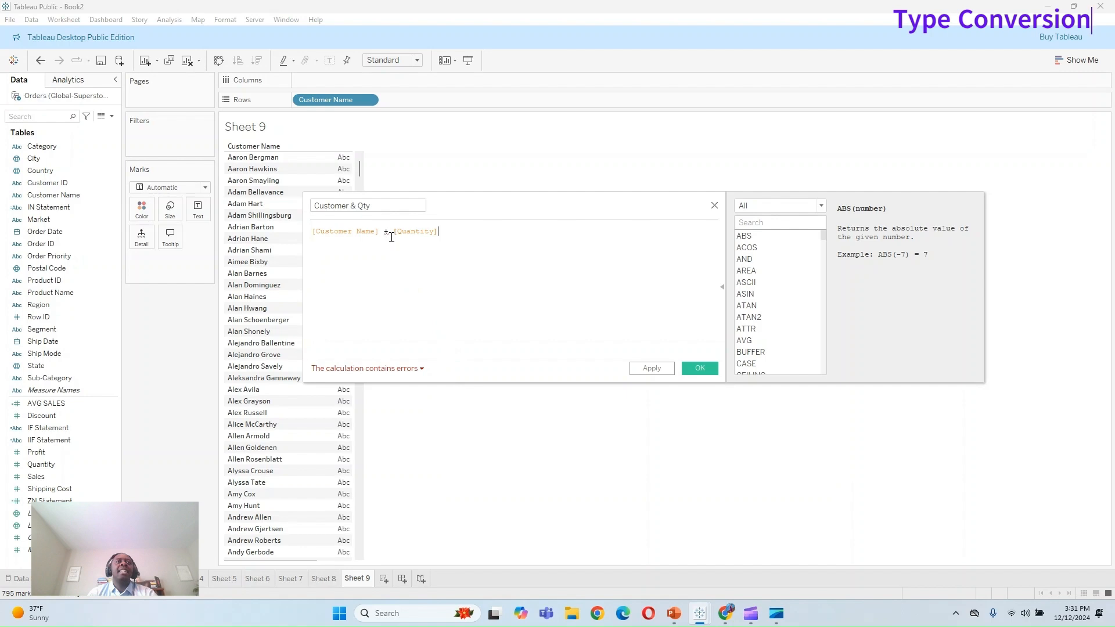
Step: Convert Quantity to text by wrapping it in STR() so the formula reads [Customer Name] + STR([Quantity])
{"action": "left_click", "coordinate": [394, 232]}
{"action": "type", "text": "STR"}
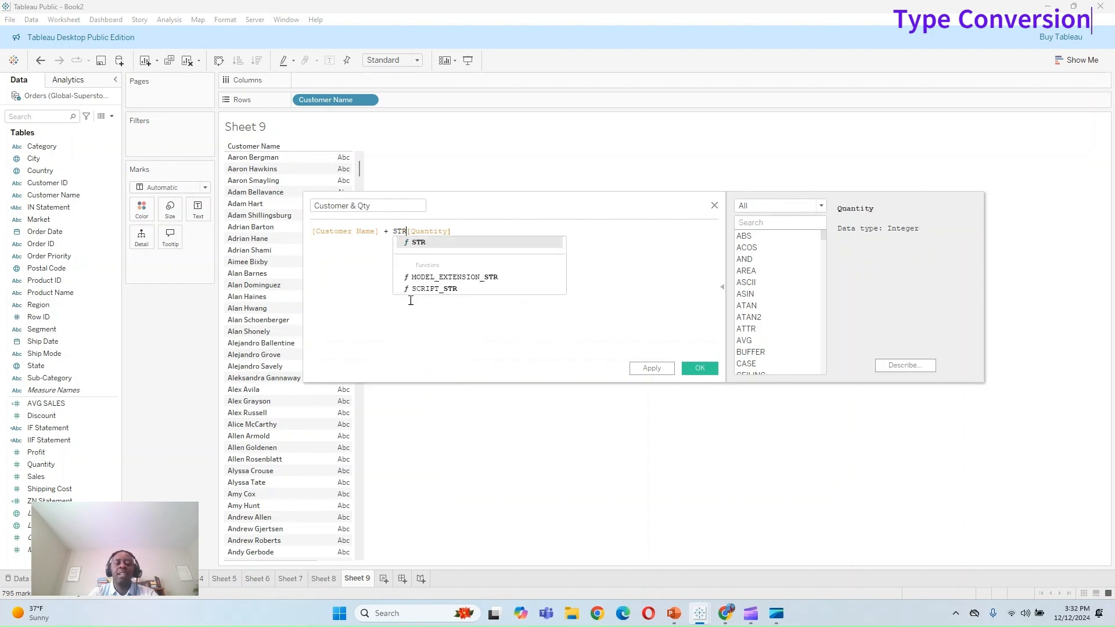
{"action": "type", "text": "("}
{"action": "key", "text": "Right"}
{"action": "key", "text": "Right"}
{"action": "key", "text": "Right"}
{"action": "key", "text": "Right"}
{"action": "key", "text": "Right"}
{"action": "key", "text": "Right"}
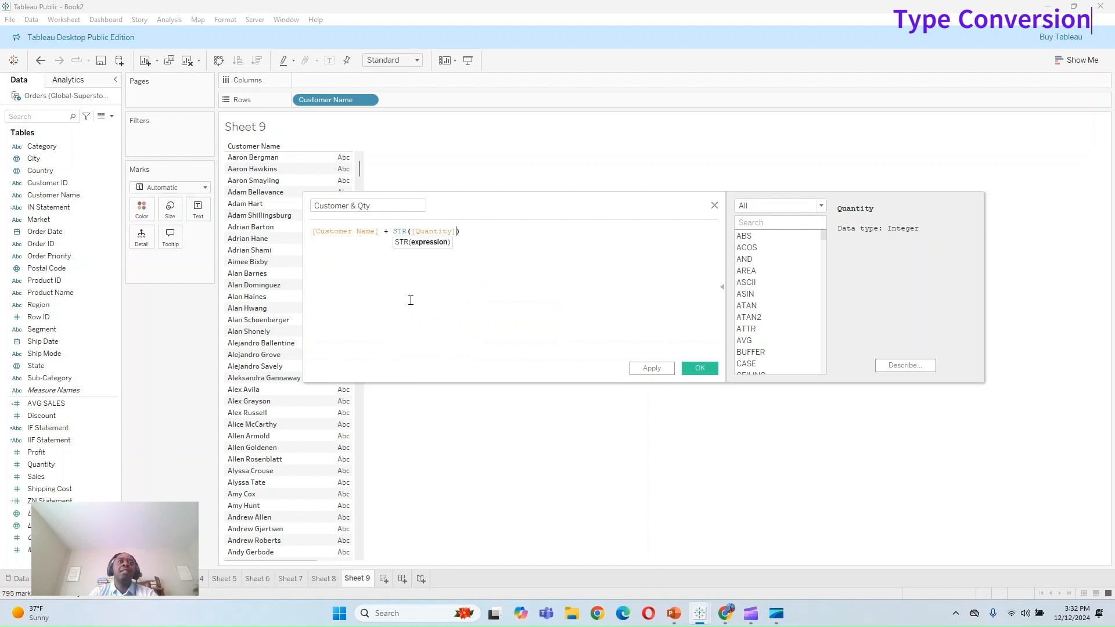
{"action": "type", "text": ")"}
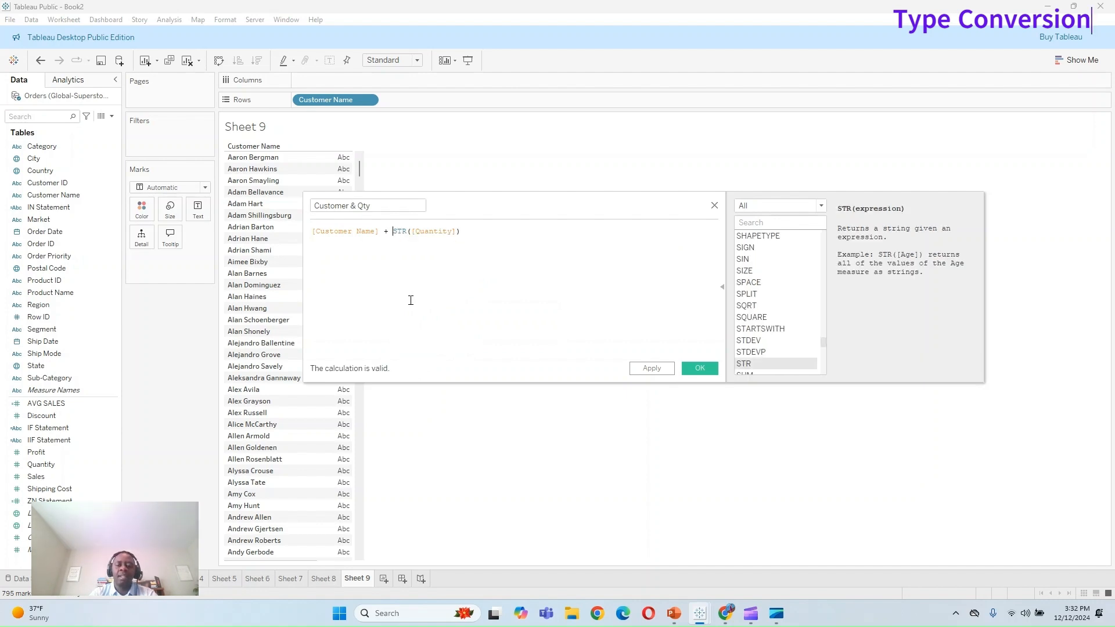
Step: Insert a ' ' separator between Customer Name and STR([Quantity]), then apply and save the Customer & Qty field
{"action": "type", "text": "' ' +"}
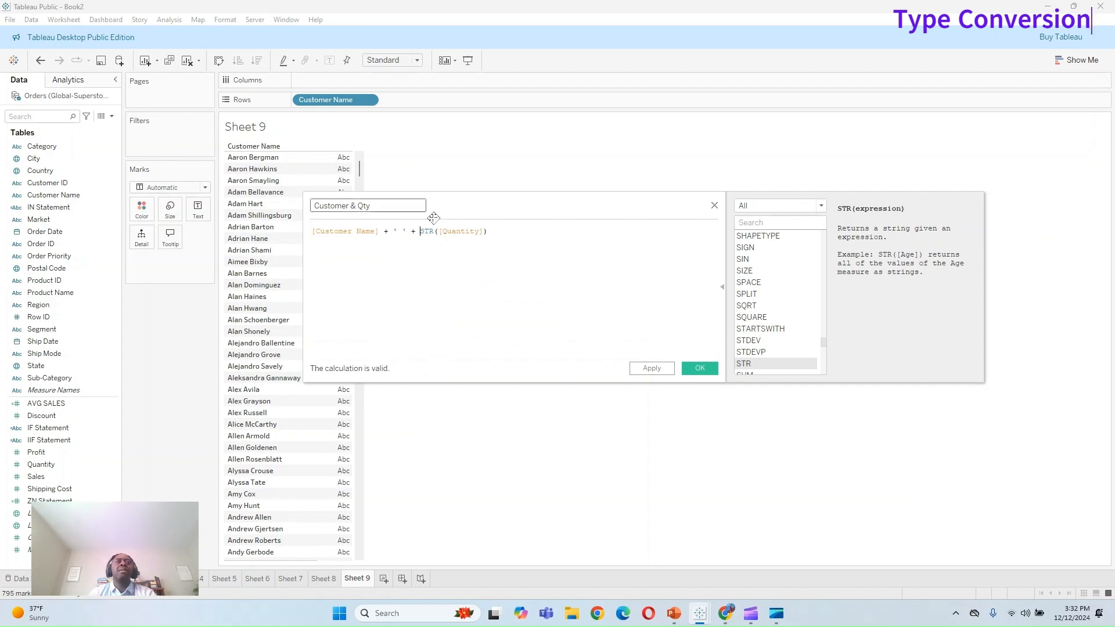
{"action": "left_click", "coordinate": [650, 368]}
{"action": "left_click", "coordinate": [692, 369]}
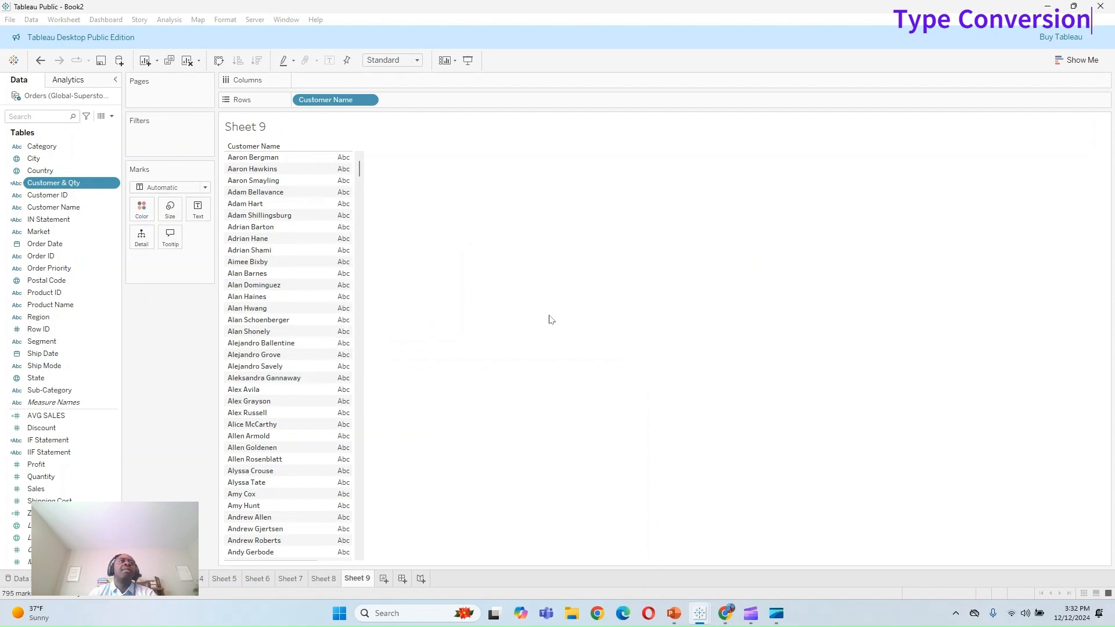
Step: Replace Customer Name with Customer & Qty in the rows and look through the combined values
{"action": "left_click_drag", "start_coordinate": [58, 183], "coordinate": [430, 106]}
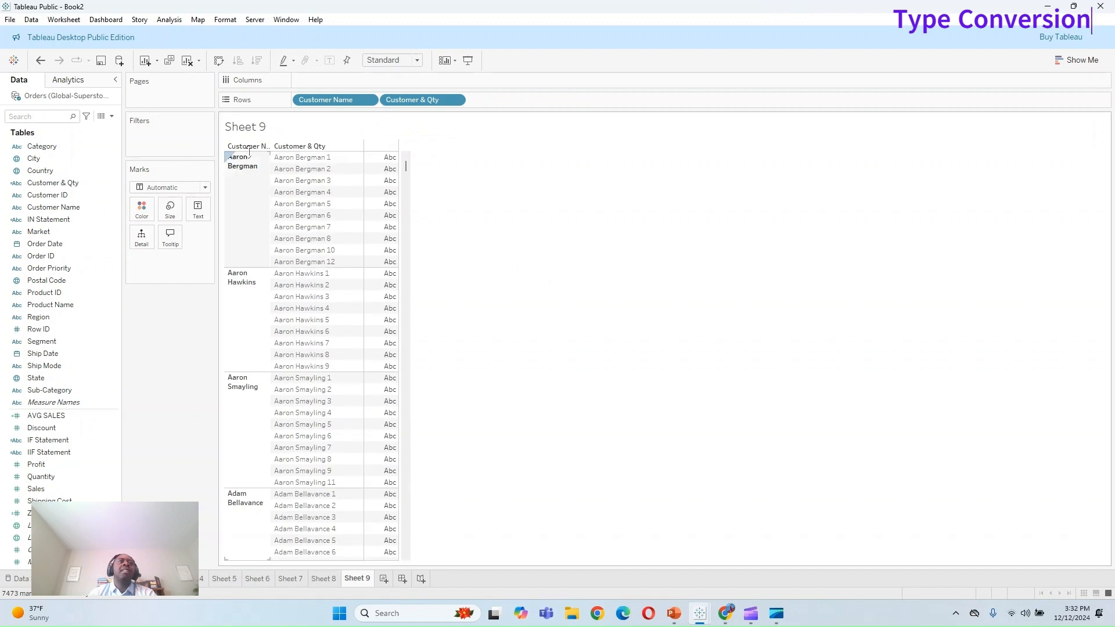
{"action": "left_click_drag", "start_coordinate": [326, 100], "coordinate": [157, 314]}
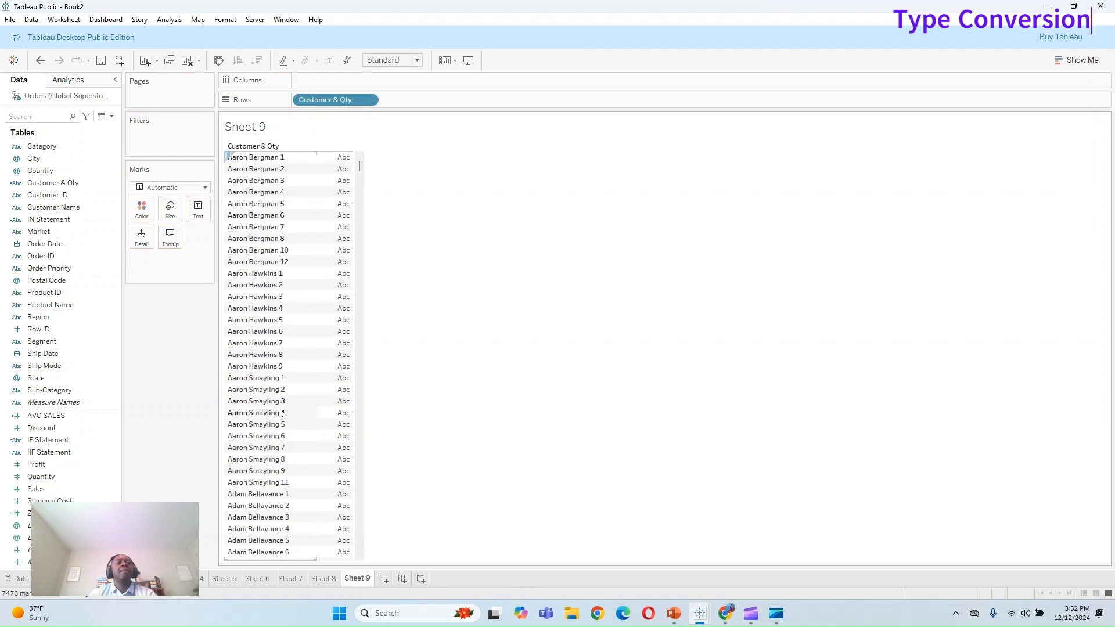
{"action": "scroll", "coordinate": [283, 414], "scroll_direction": "down", "scroll_amount": 20}
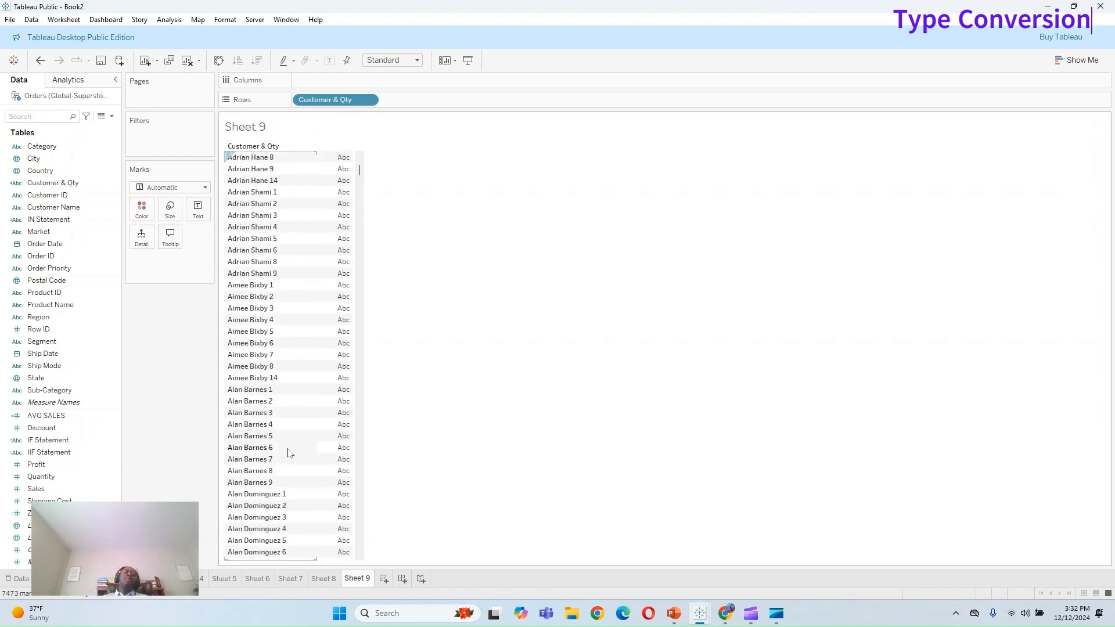
{"action": "scroll", "coordinate": [294, 444], "scroll_direction": "up", "scroll_amount": 3}
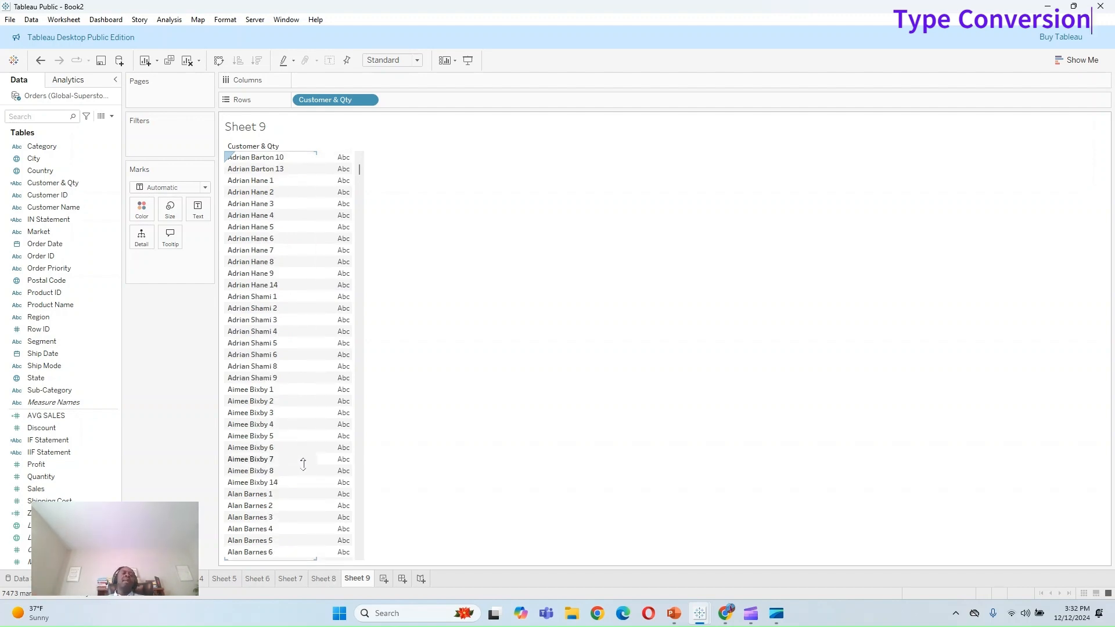
{"action": "scroll", "coordinate": [259, 281], "scroll_direction": "up", "scroll_amount": 7}
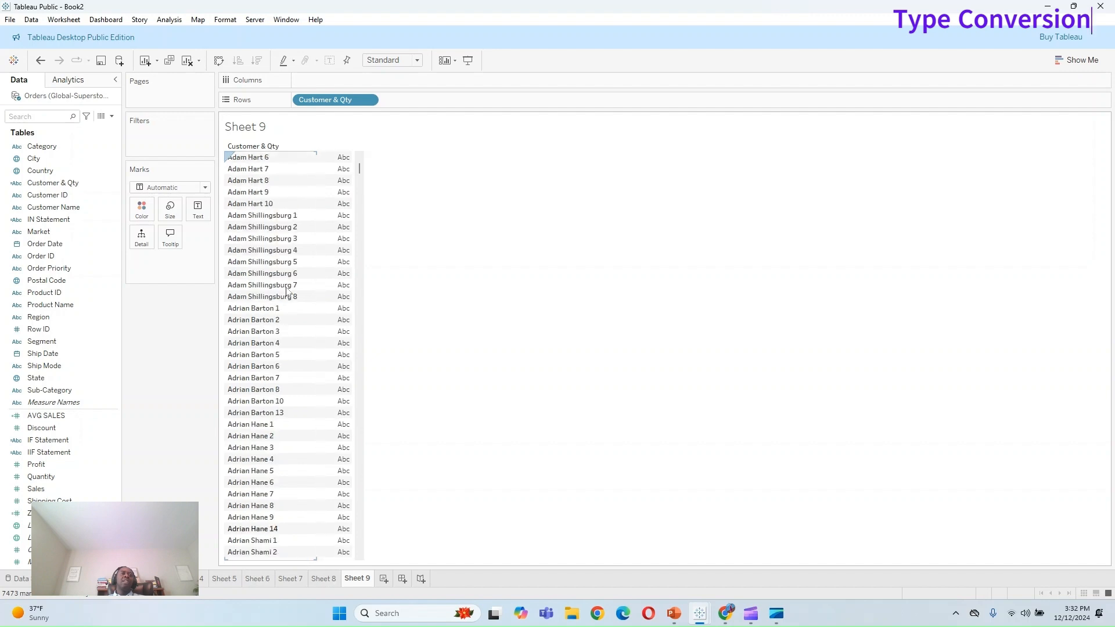
Step: Remove Customer & Qty from the rows to empty the worksheet
{"action": "left_click_drag", "start_coordinate": [331, 99], "coordinate": [169, 369]}
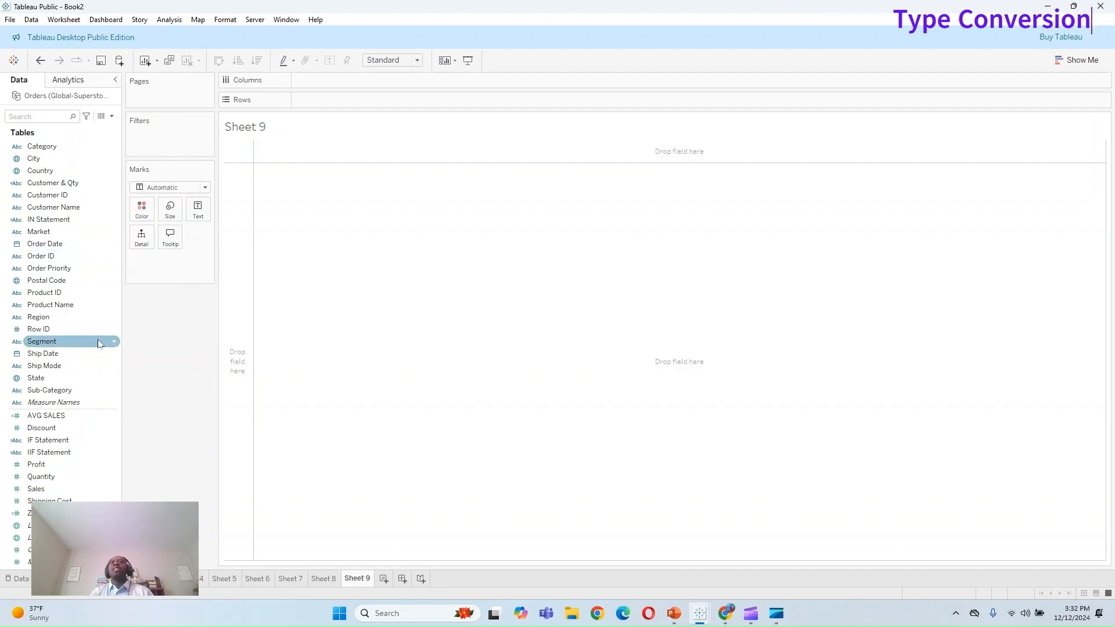
Step: Look up the Type Conversion functions in a new calculated field, then close it without saving
{"action": "left_click", "coordinate": [112, 116]}
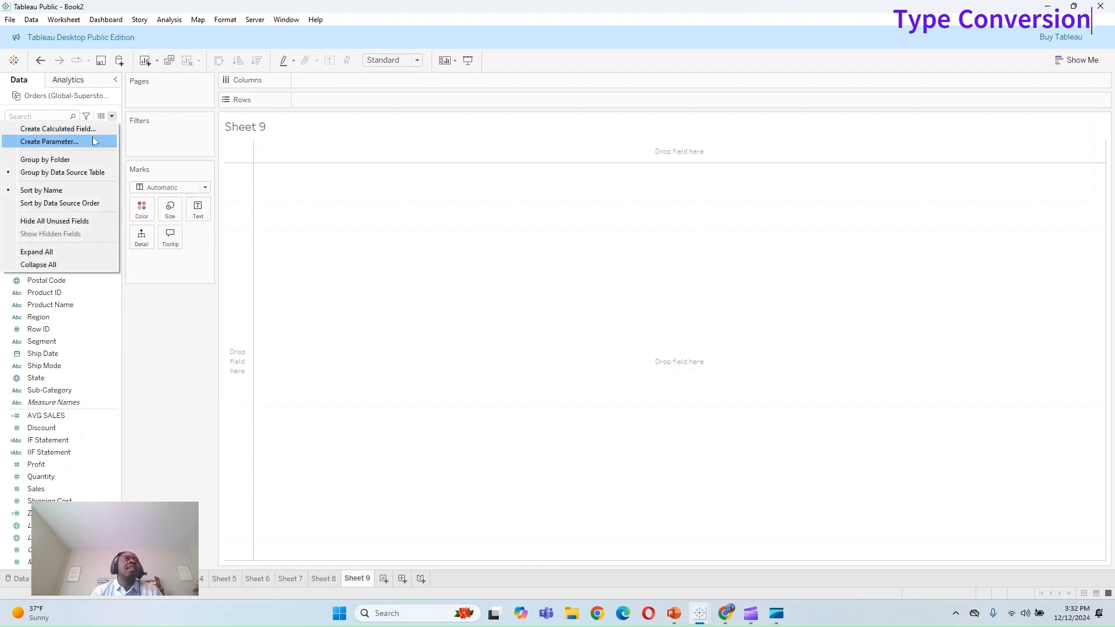
{"action": "left_click", "coordinate": [69, 129]}
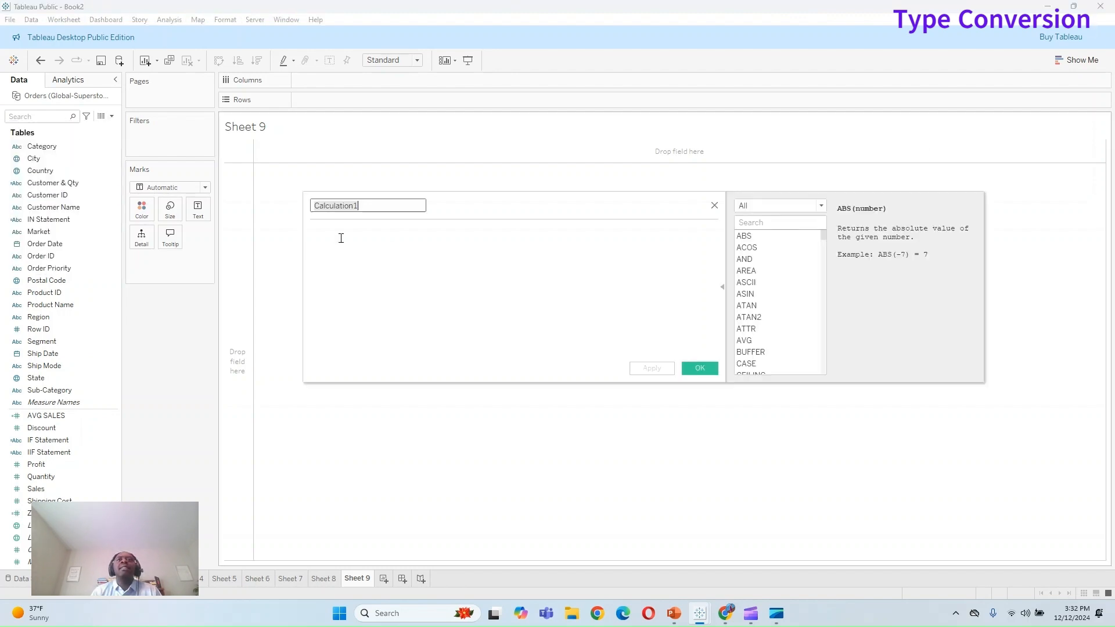
{"action": "left_click", "coordinate": [818, 207]}
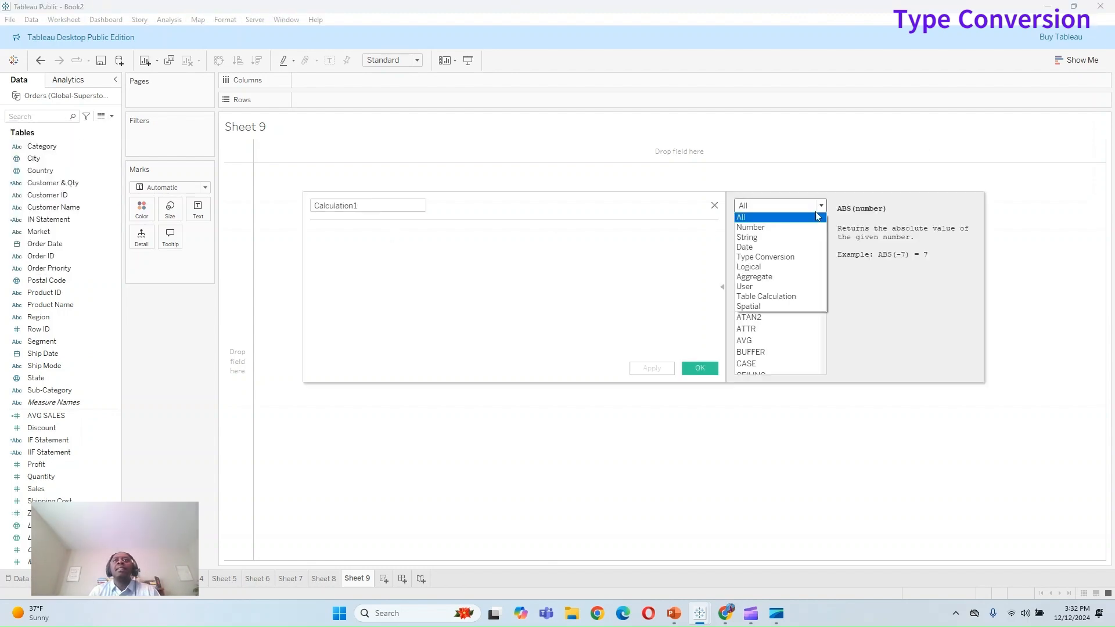
{"action": "left_click", "coordinate": [779, 256]}
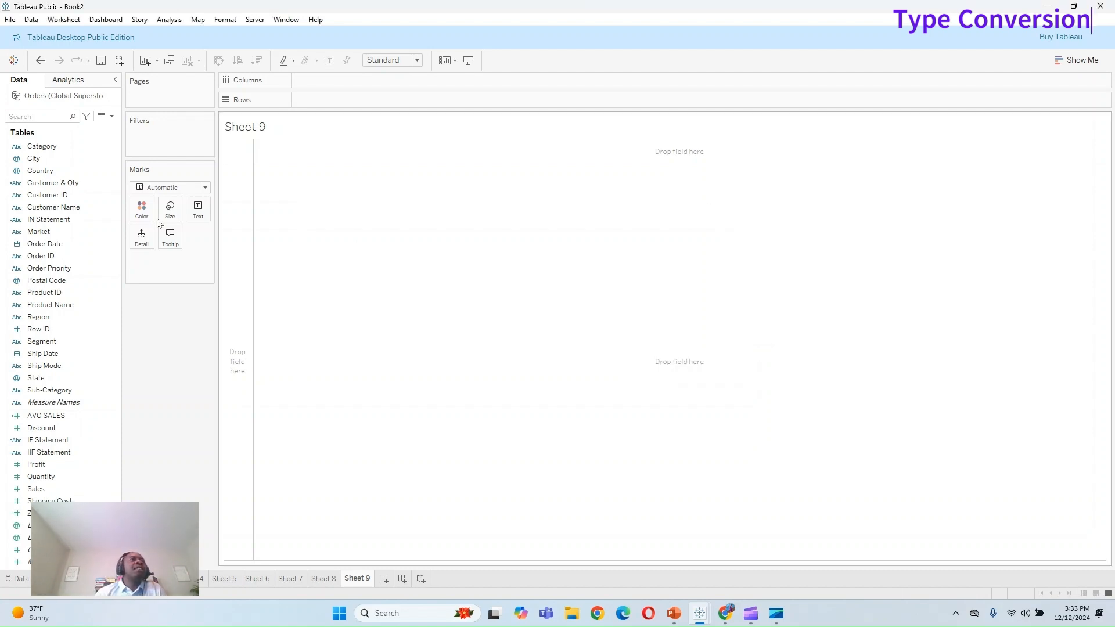
{"action": "left_click", "coordinate": [715, 206]}
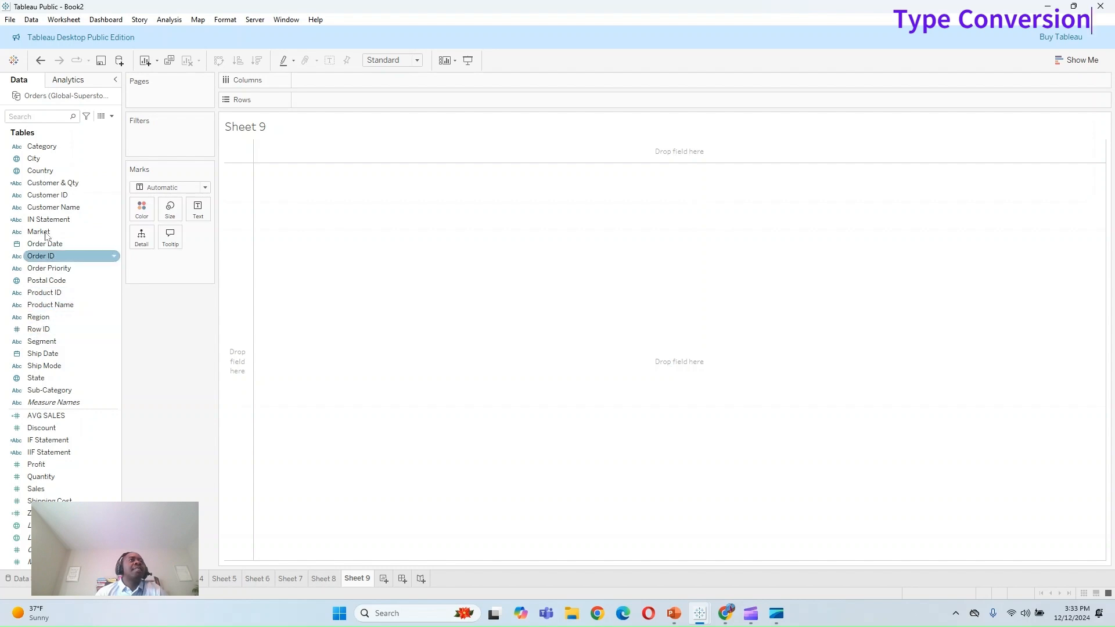
Step: Search the data fields for "date" and examine the data types of Order Date and Ship Date
{"action": "type", "text": "date"}
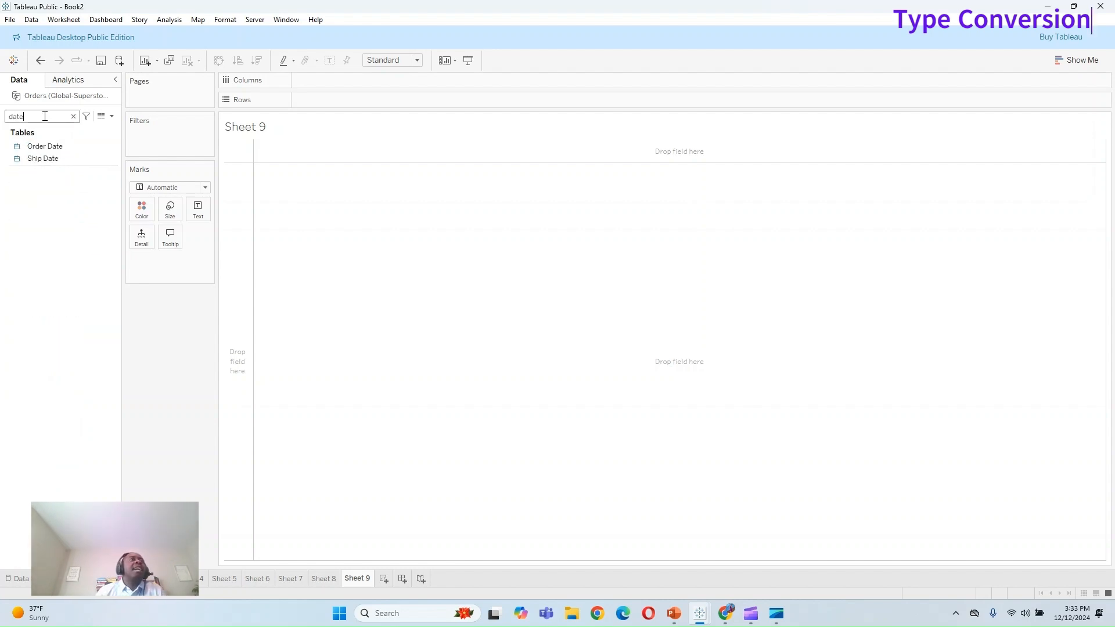
{"action": "left_click", "coordinate": [39, 160]}
{"action": "left_click", "coordinate": [18, 147]}
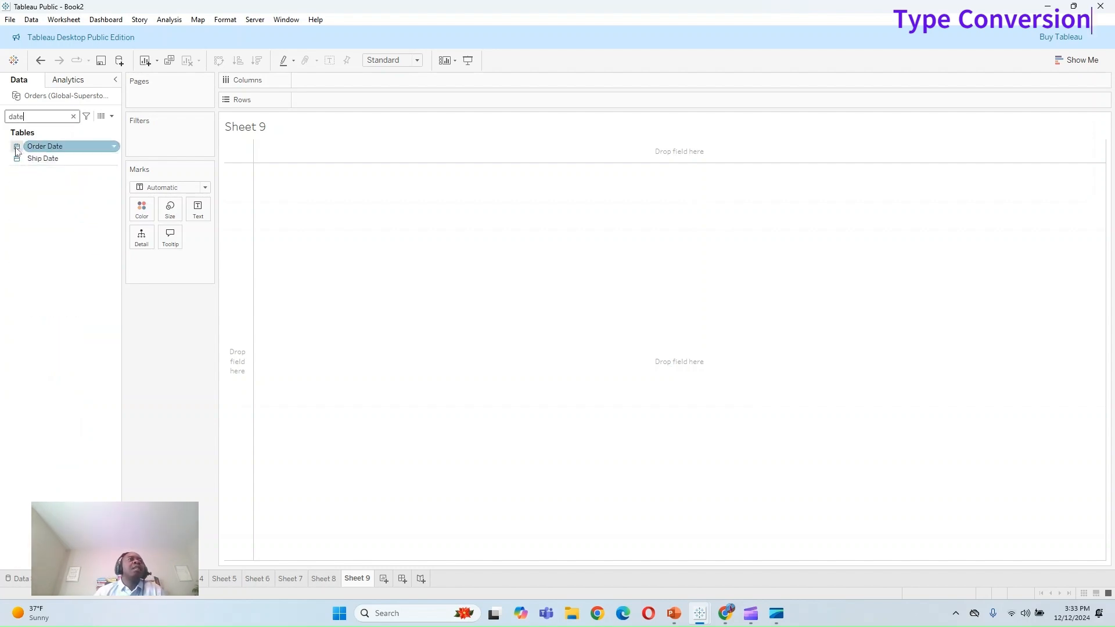
Step: Create a calculated field with the formula DATETIME([Order Date])
{"action": "left_click", "coordinate": [113, 116]}
{"action": "left_click", "coordinate": [55, 128]}
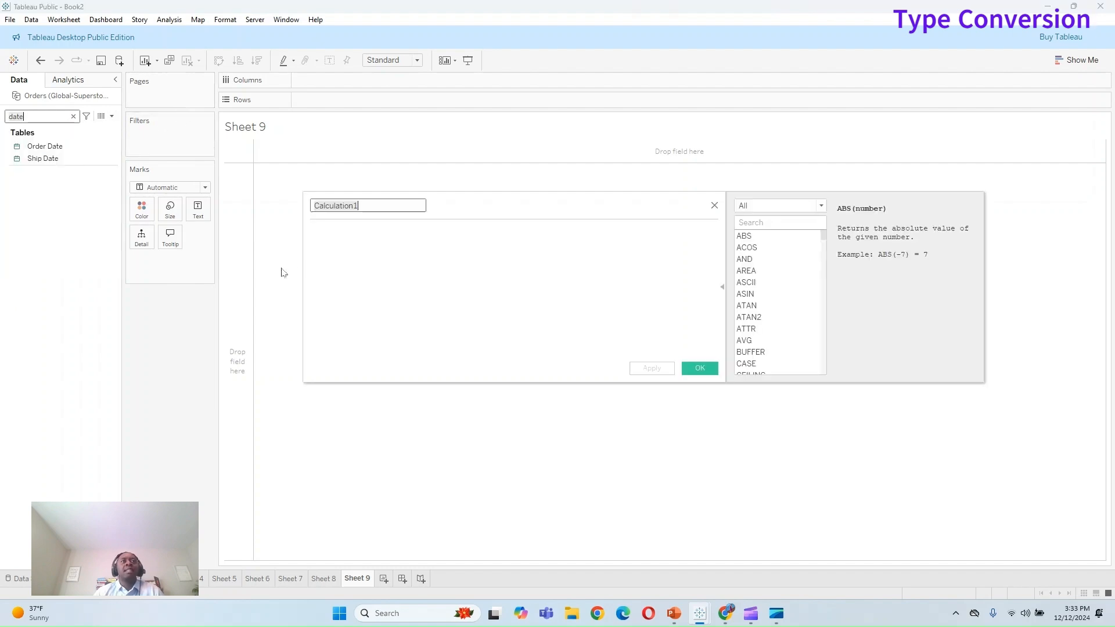
{"action": "left_click", "coordinate": [466, 267]}
{"action": "type", "text": "Da"}
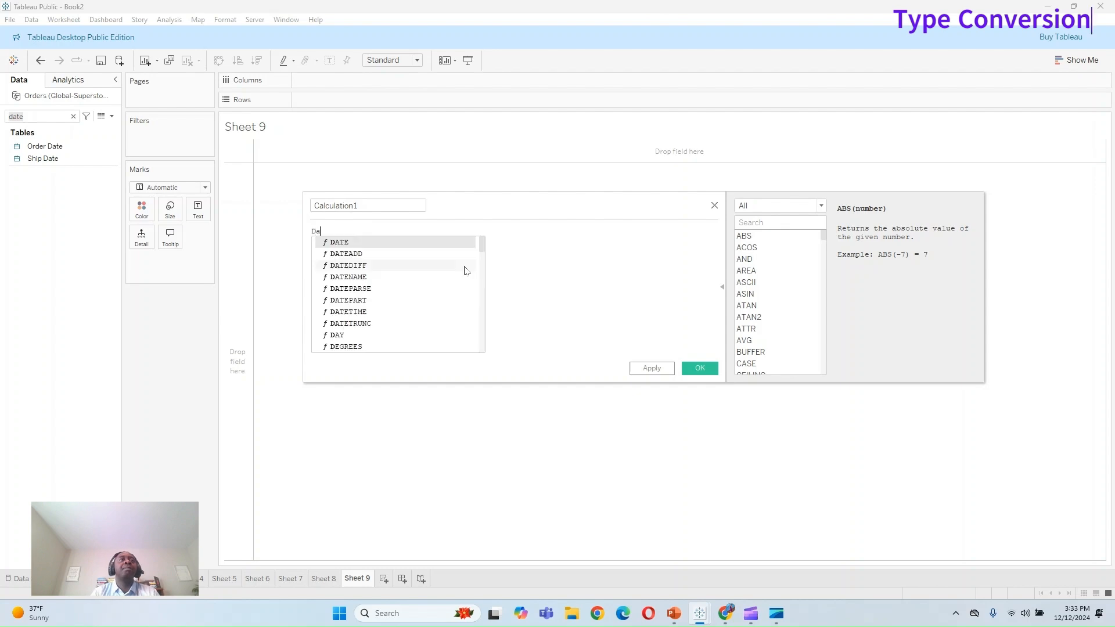
{"action": "key", "text": "Down"}
{"action": "key", "text": "Down"}
{"action": "key", "text": "Down"}
{"action": "key", "text": "Down"}
{"action": "key", "text": "Down"}
{"action": "key", "text": "Down"}
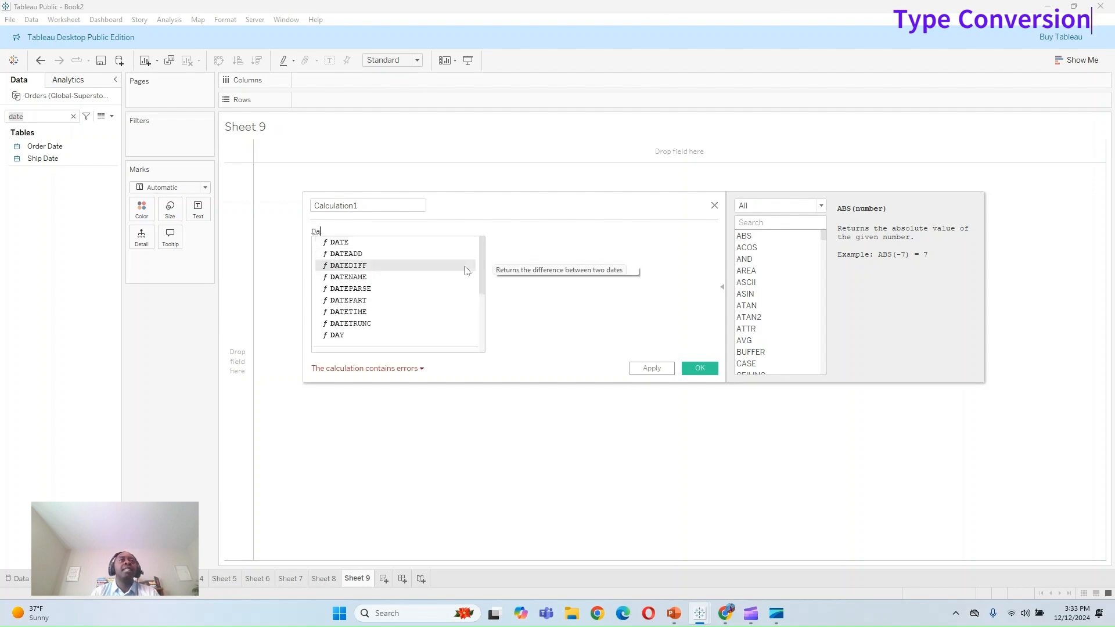
{"action": "key", "text": "Return"}
{"action": "type", "text": "Orde"}
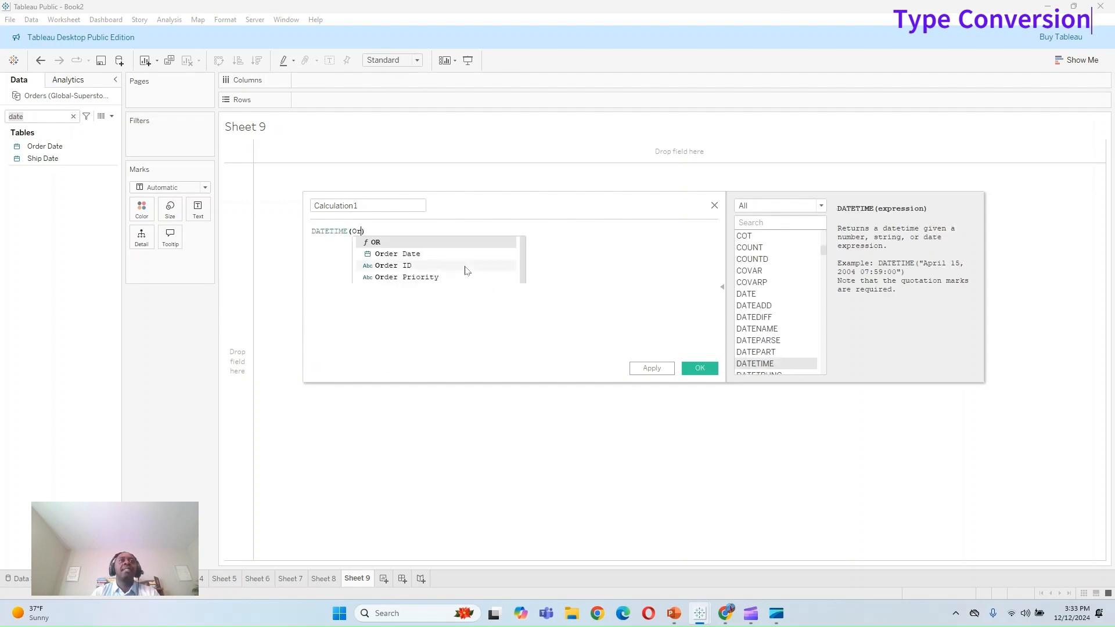
{"action": "key", "text": "Return"}
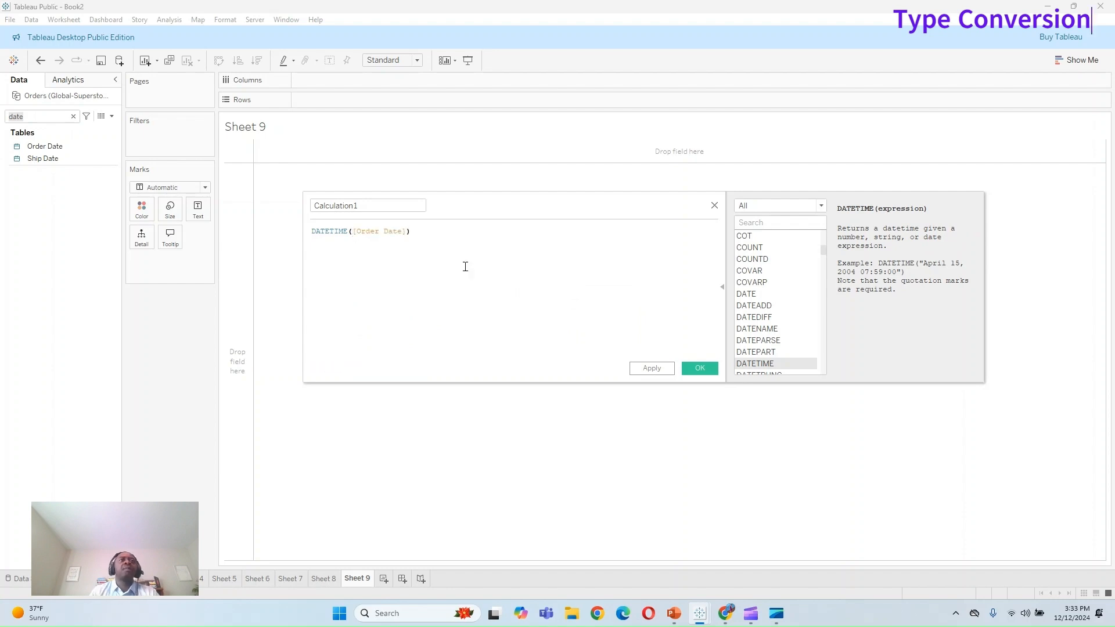
Step: Name the calculation Order Date 2, then apply and save it
{"action": "left_click_drag", "start_coordinate": [389, 207], "coordinate": [308, 202]}
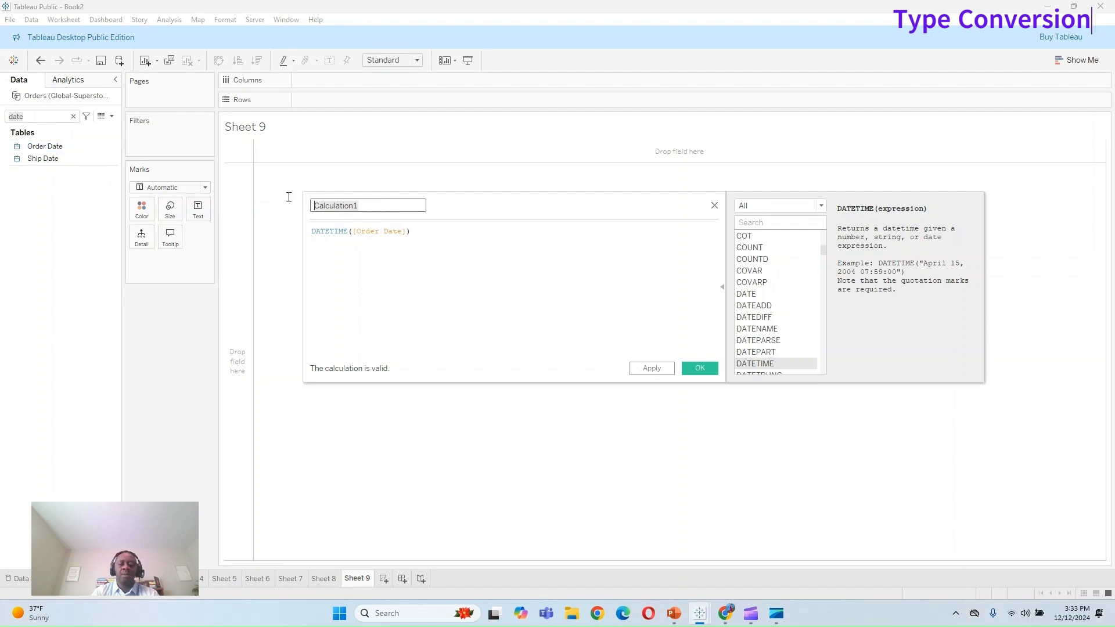
{"action": "type", "text": "Order Date 2"}
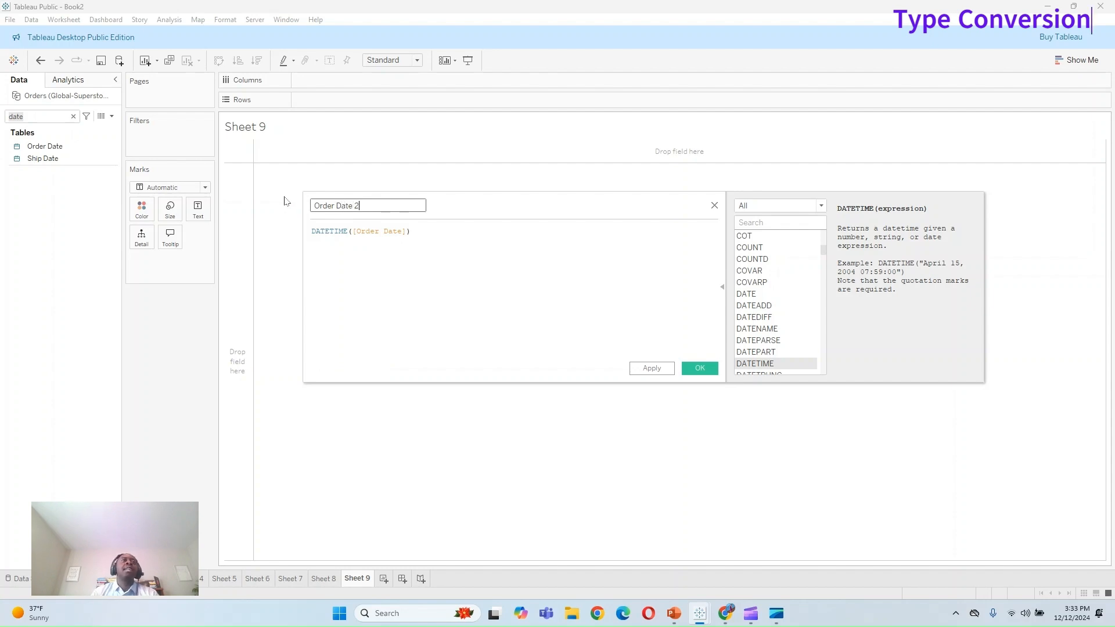
{"action": "left_click", "coordinate": [641, 367]}
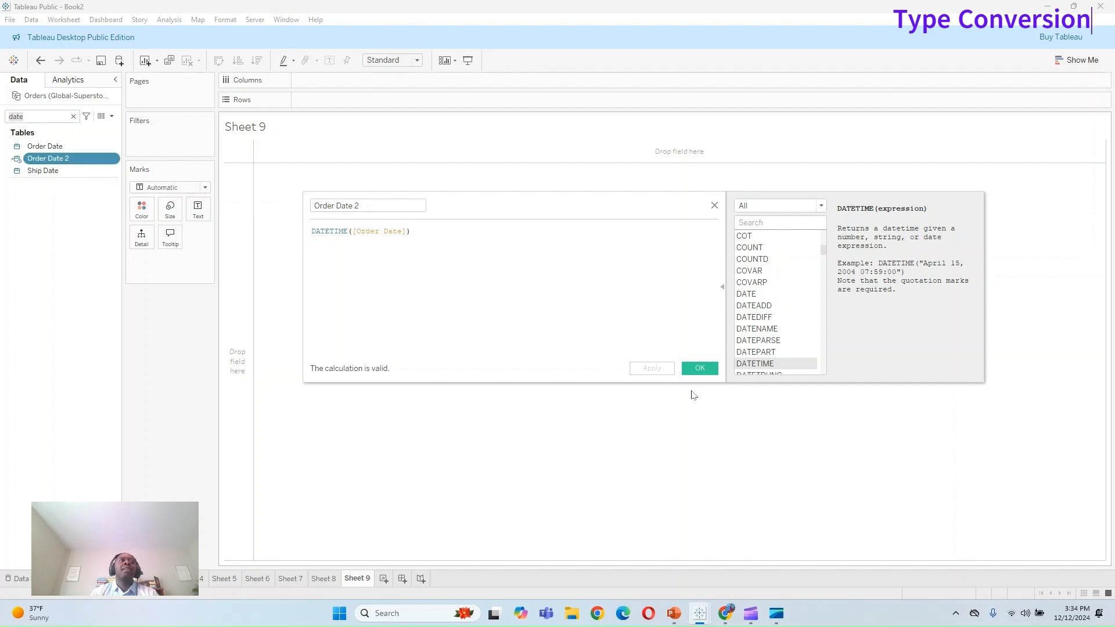
{"action": "left_click", "coordinate": [712, 371]}
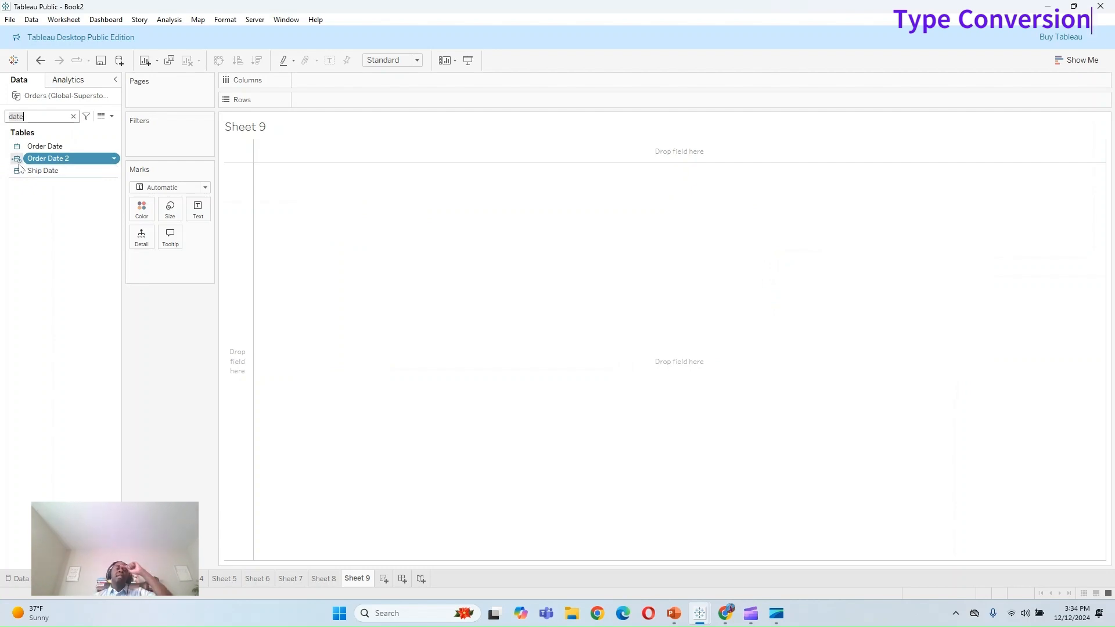
Step: Clear the "date" field search and start a new calculated field named INT Date
{"action": "left_click", "coordinate": [73, 117]}
{"action": "left_click", "coordinate": [112, 116]}
{"action": "left_click", "coordinate": [51, 127]}
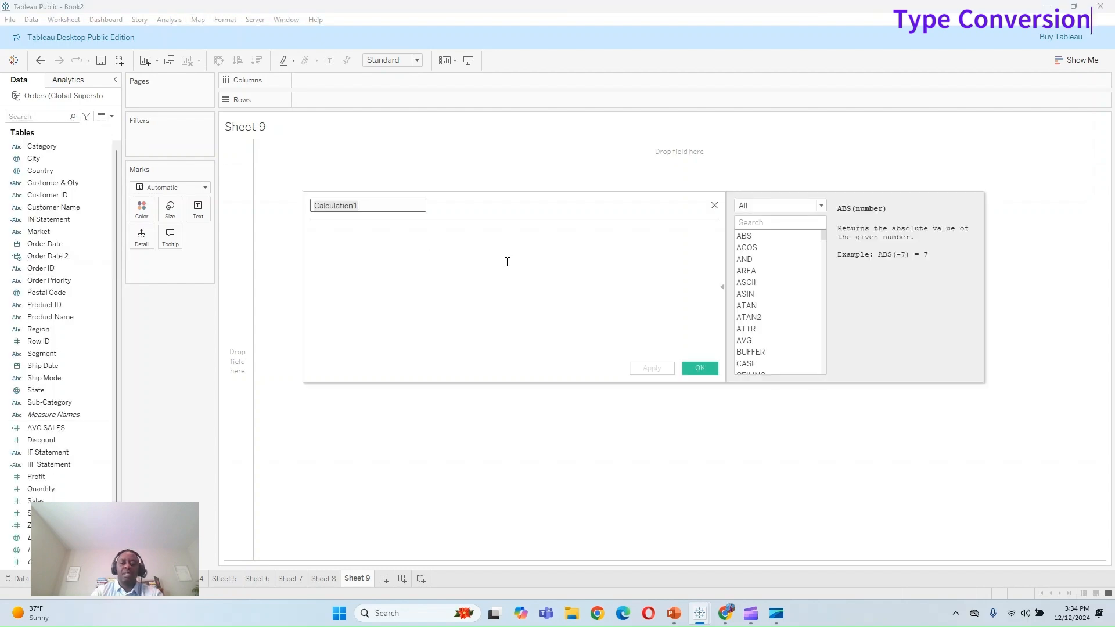
{"action": "key", "text": "BackSpace"}
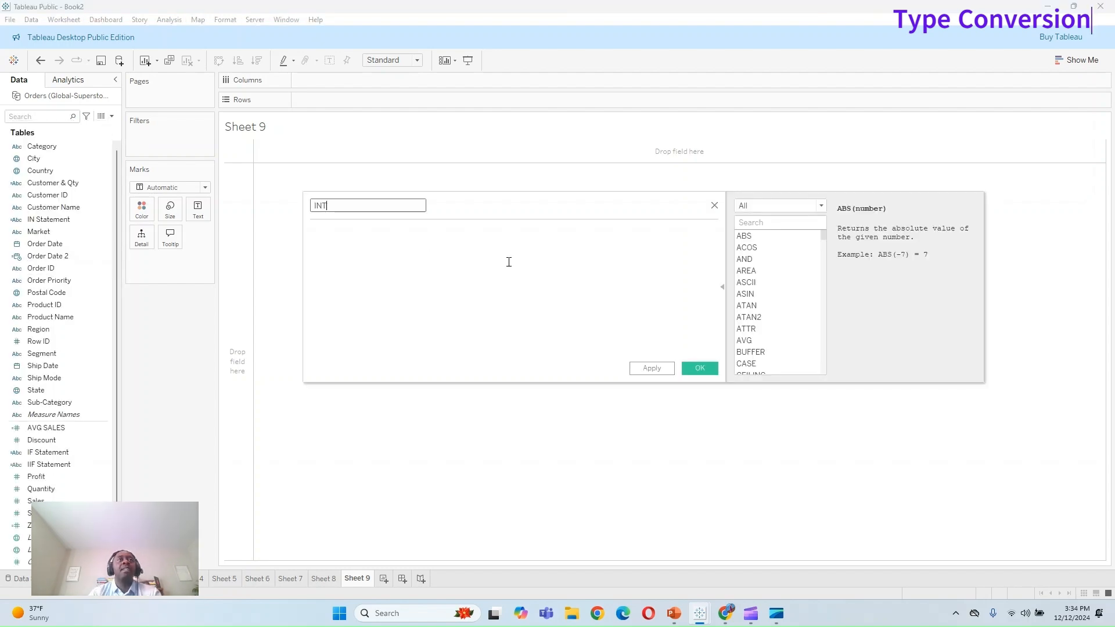
{"action": "type", "text": "INT Date"}
{"action": "key", "text": "Tab"}
Step: Enter the formula INT([Order Date]) for INT Date, then apply and save the field
{"action": "type", "text": "INT("}
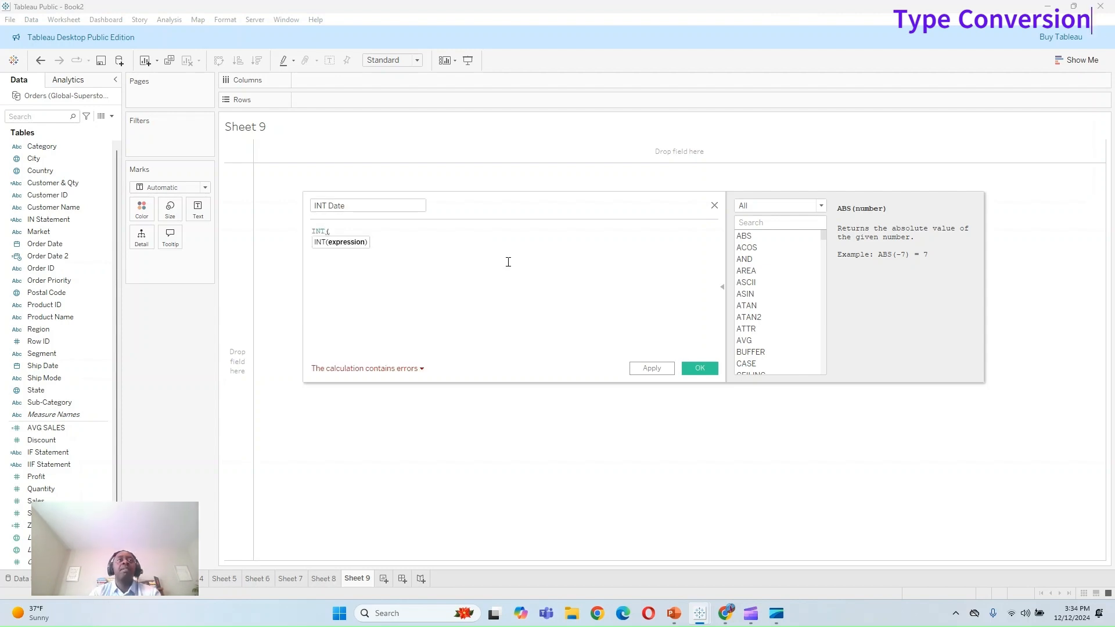
{"action": "type", "text": "[Order Date]"}
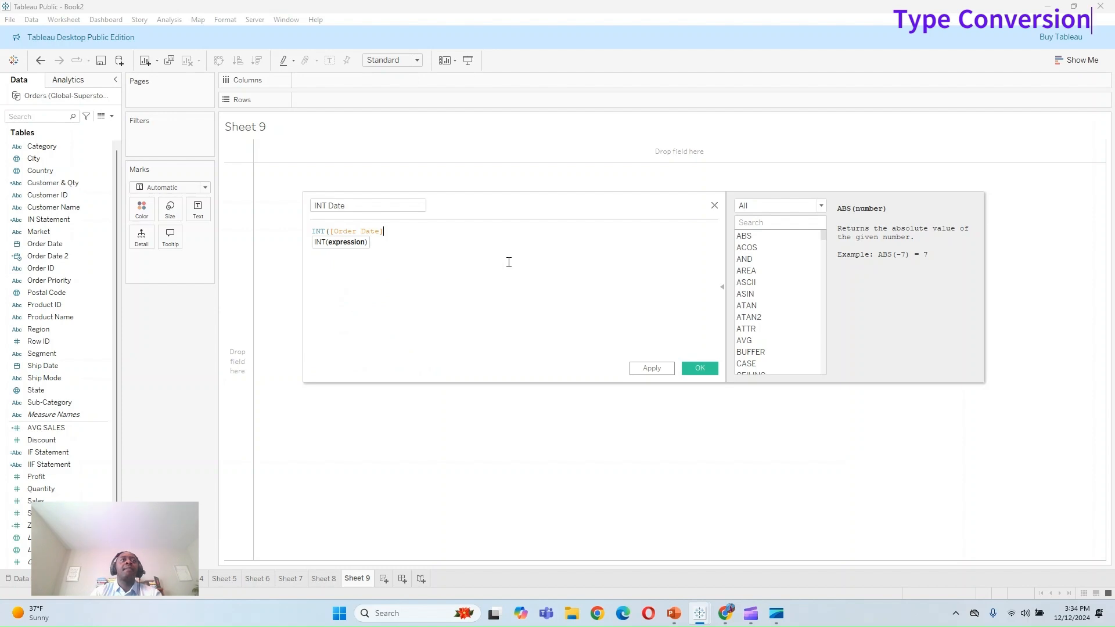
{"action": "type", "text": ")"}
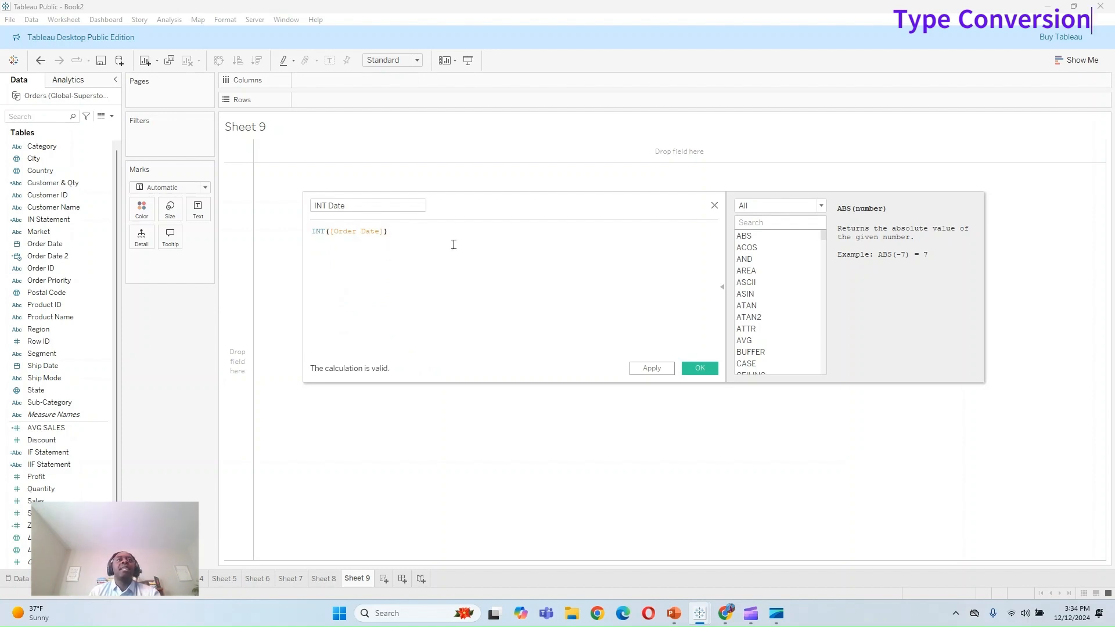
{"action": "left_click", "coordinate": [652, 368]}
{"action": "left_click", "coordinate": [700, 368]}
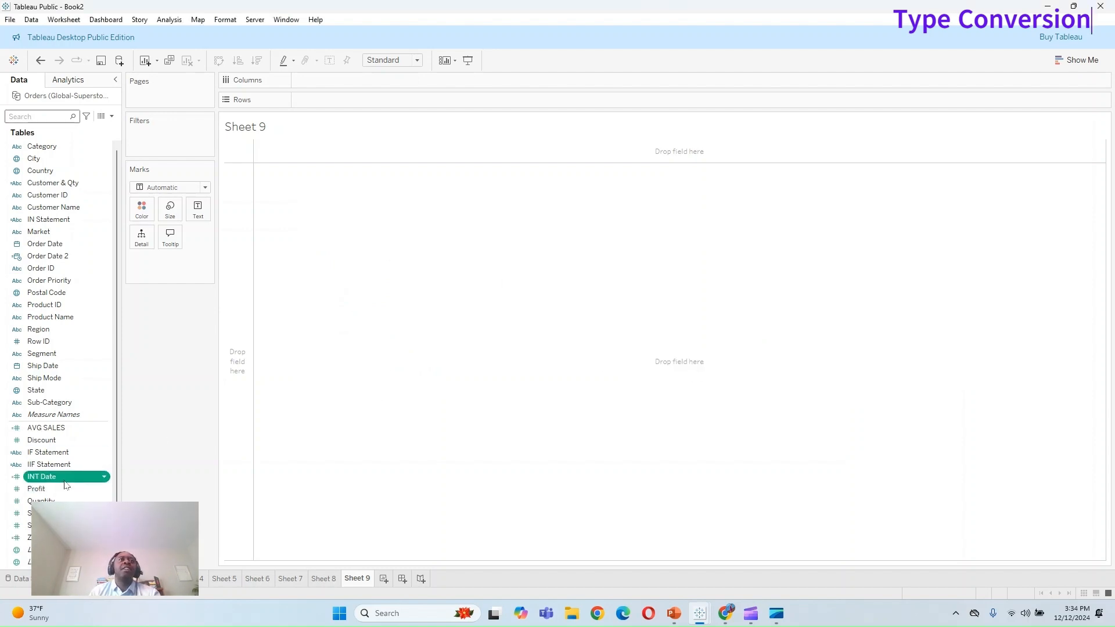
Step: Add INT Date to the rows to plot its sum
{"action": "left_click_drag", "start_coordinate": [66, 485], "coordinate": [355, 102]}
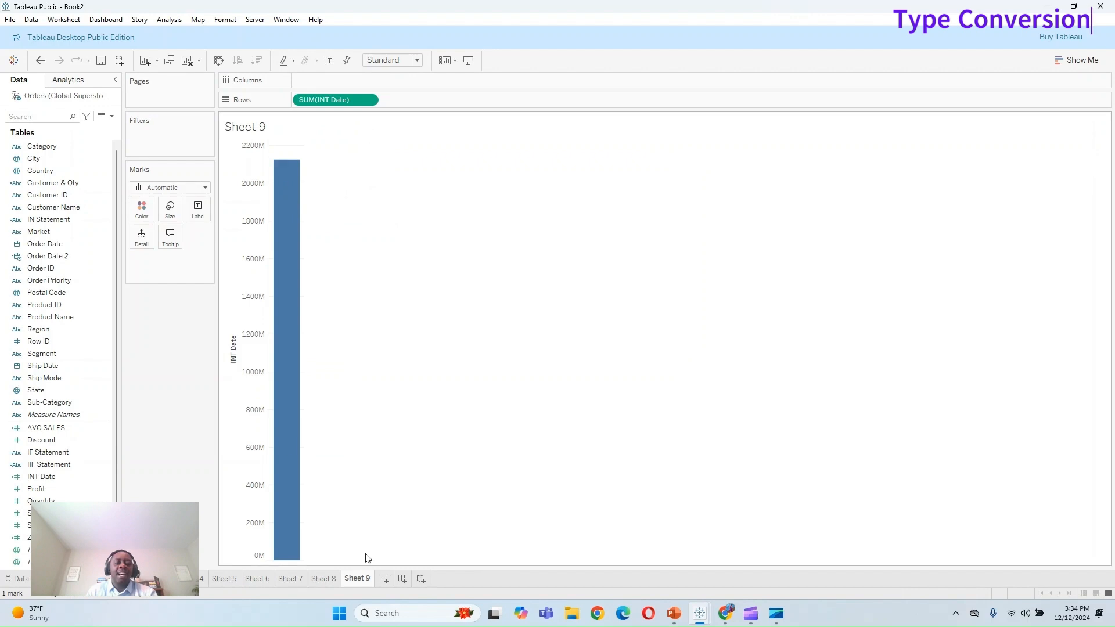
{"action": "mouse_move", "coordinate": [275, 435]}
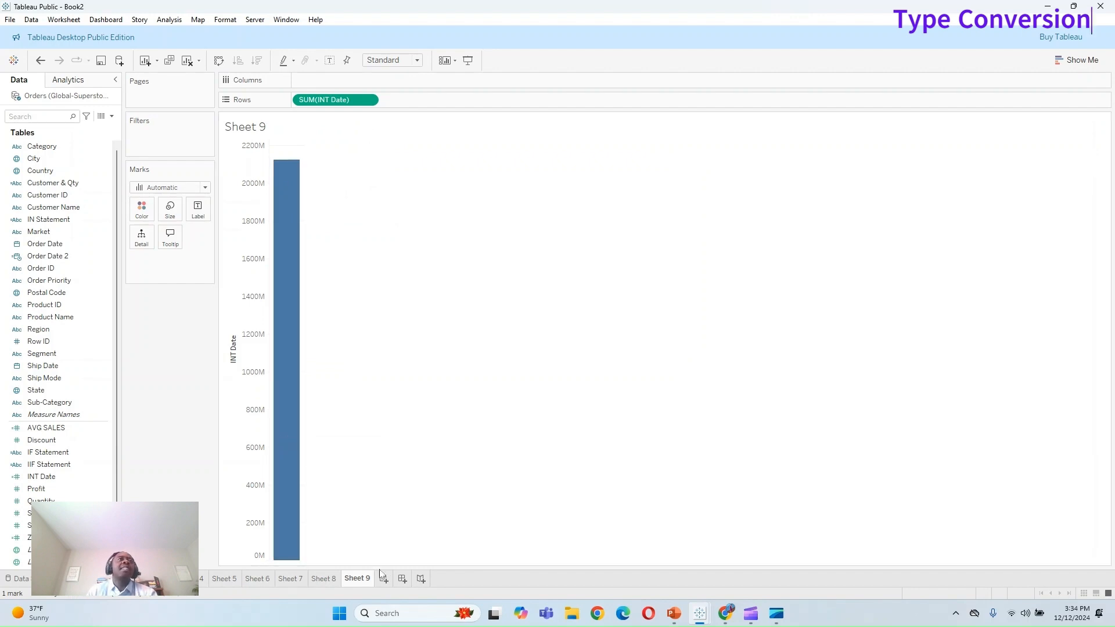
Step: Look up the FLOAT description among the Type Conversion functions in a new calculation, then close it without saving
{"action": "left_click", "coordinate": [112, 116]}
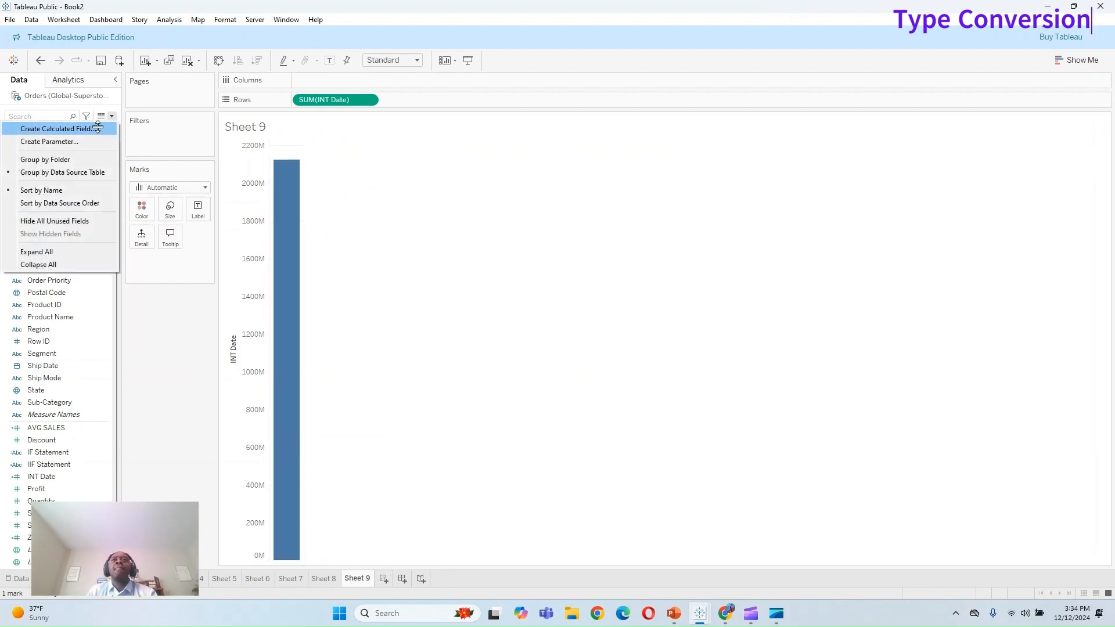
{"action": "left_click", "coordinate": [81, 124]}
{"action": "left_click", "coordinate": [821, 206]}
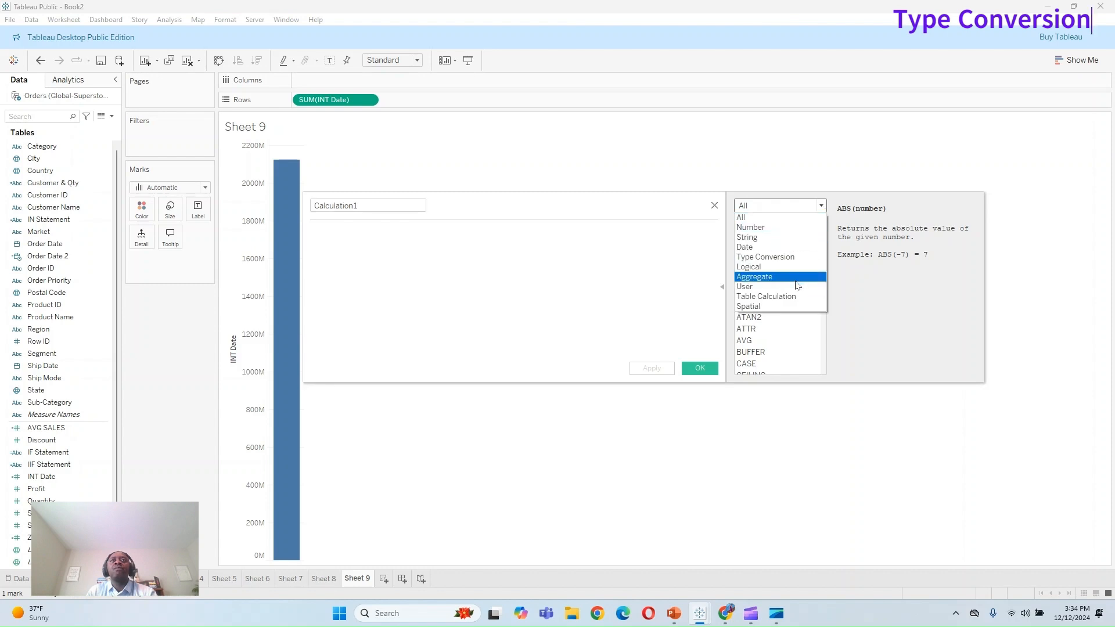
{"action": "left_click", "coordinate": [791, 257]}
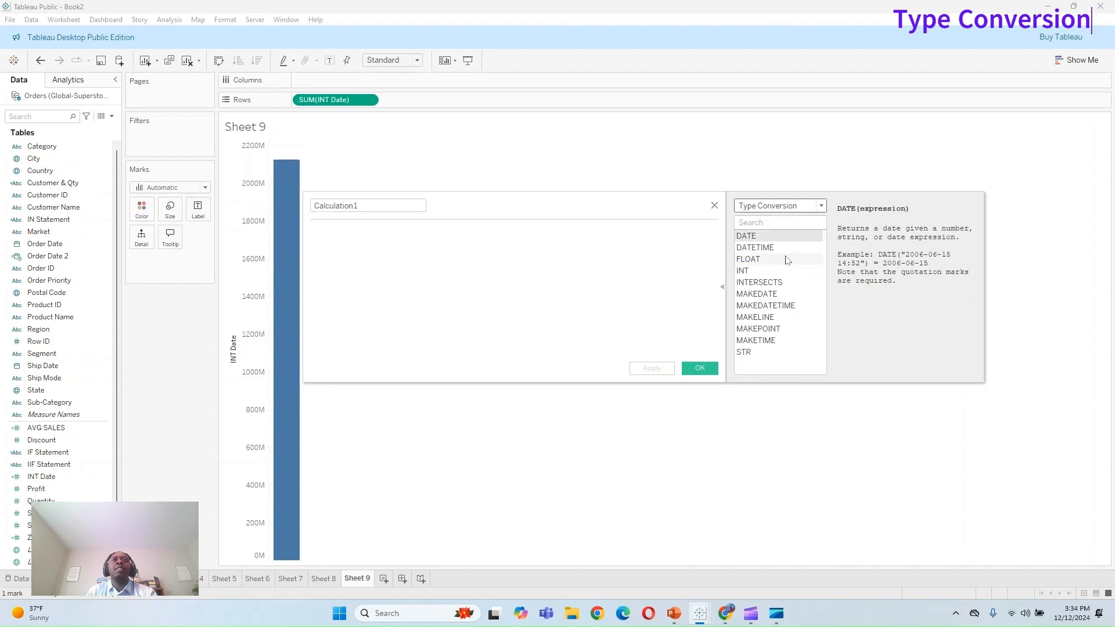
{"action": "left_click", "coordinate": [752, 259]}
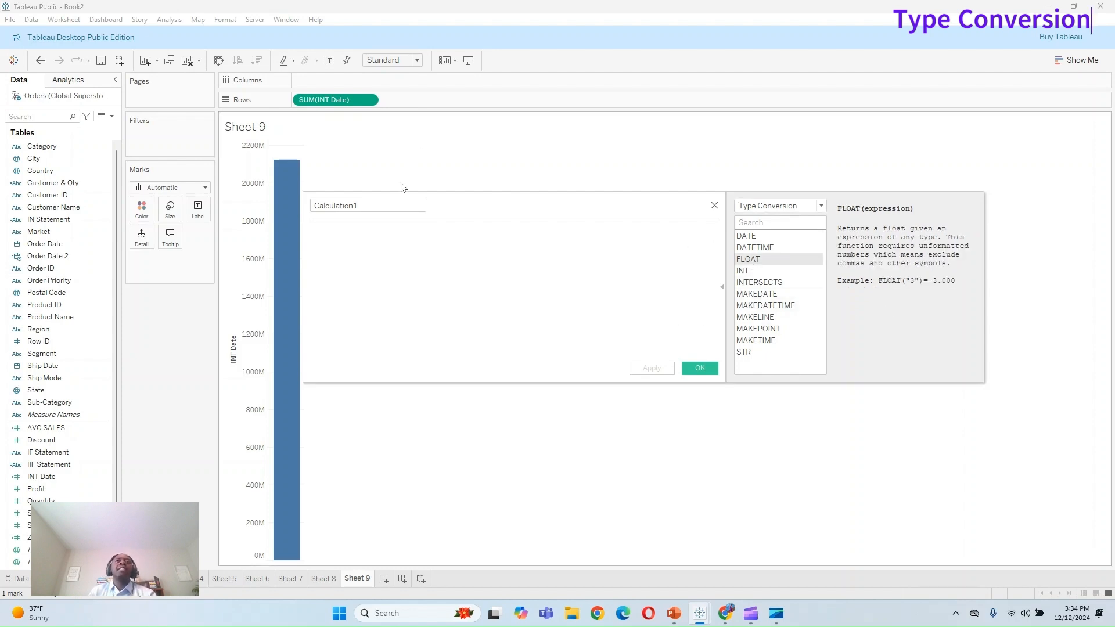
{"action": "left_click", "coordinate": [714, 206]}
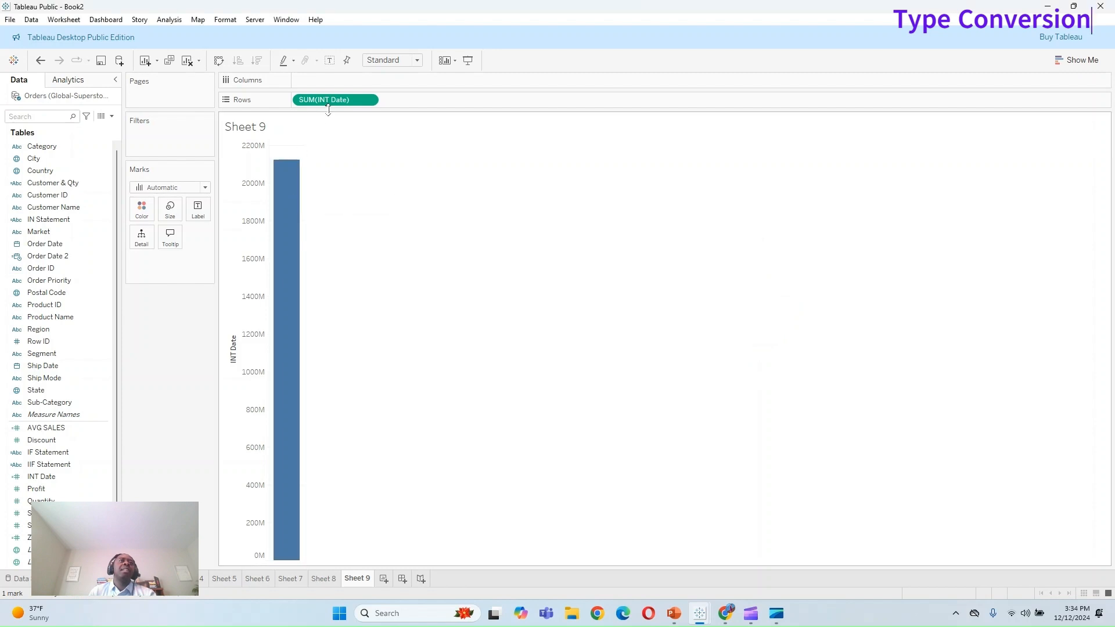
Step: Replace INT Date in the rows with Customer Name, adding all members, and show the sum of Quantity for each customer
{"action": "left_click_drag", "start_coordinate": [323, 100], "coordinate": [90, 444]}
{"action": "left_click_drag", "start_coordinate": [54, 208], "coordinate": [357, 100]}
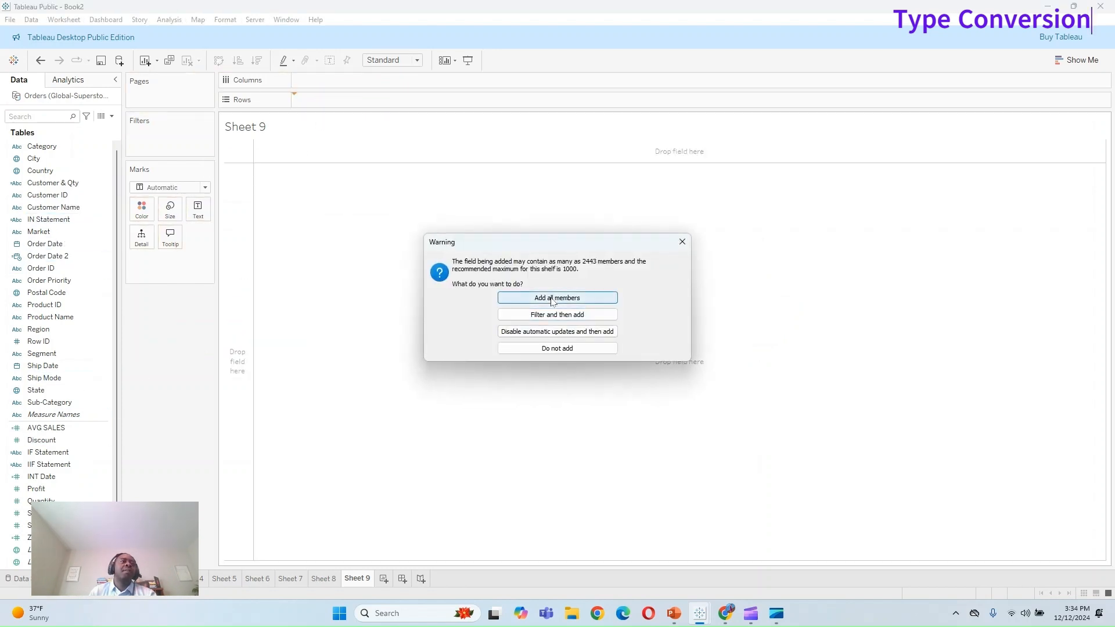
{"action": "left_click", "coordinate": [555, 297]}
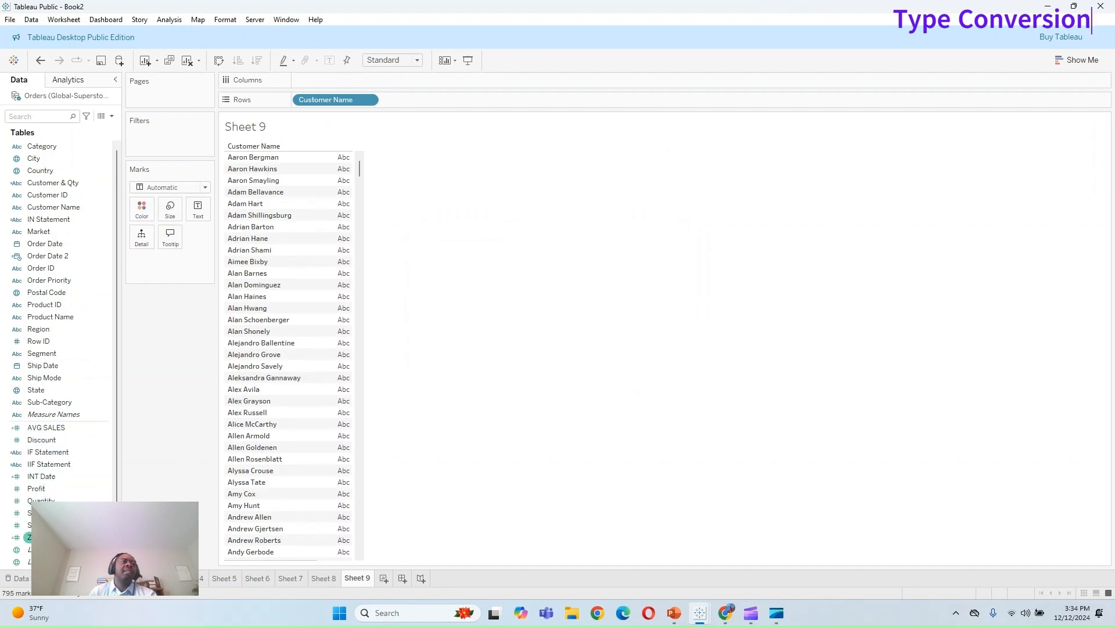
{"action": "left_click_drag", "start_coordinate": [52, 500], "coordinate": [343, 230]}
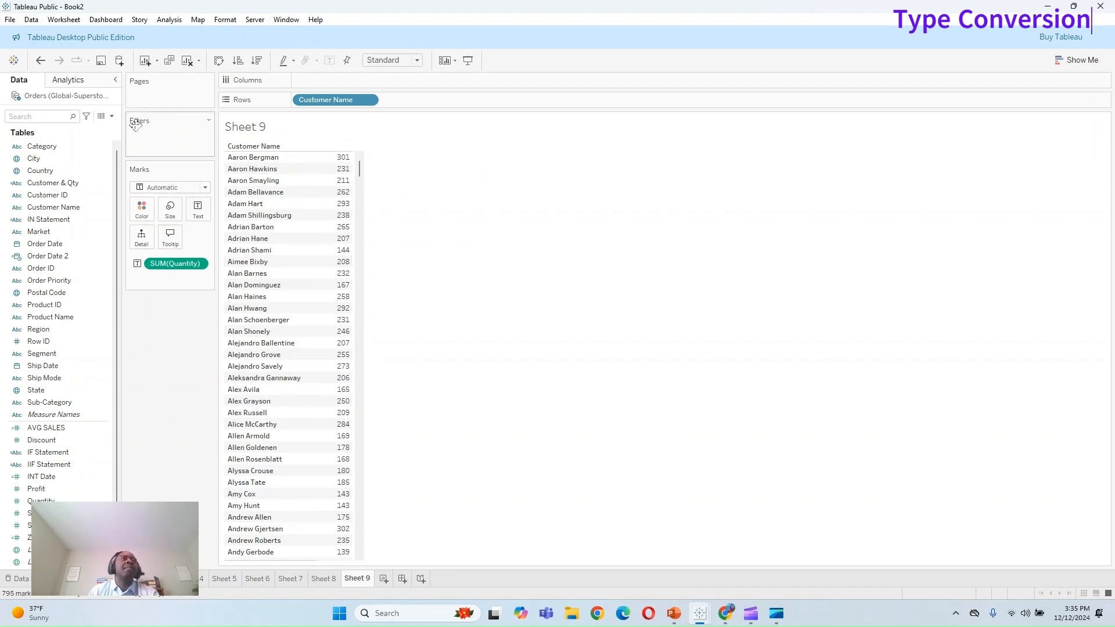
Step: Create a calculated field named FLoat Qty with the formula FLOAT([Quantity]) and save it
{"action": "left_click", "coordinate": [112, 116]}
{"action": "left_click", "coordinate": [99, 130]}
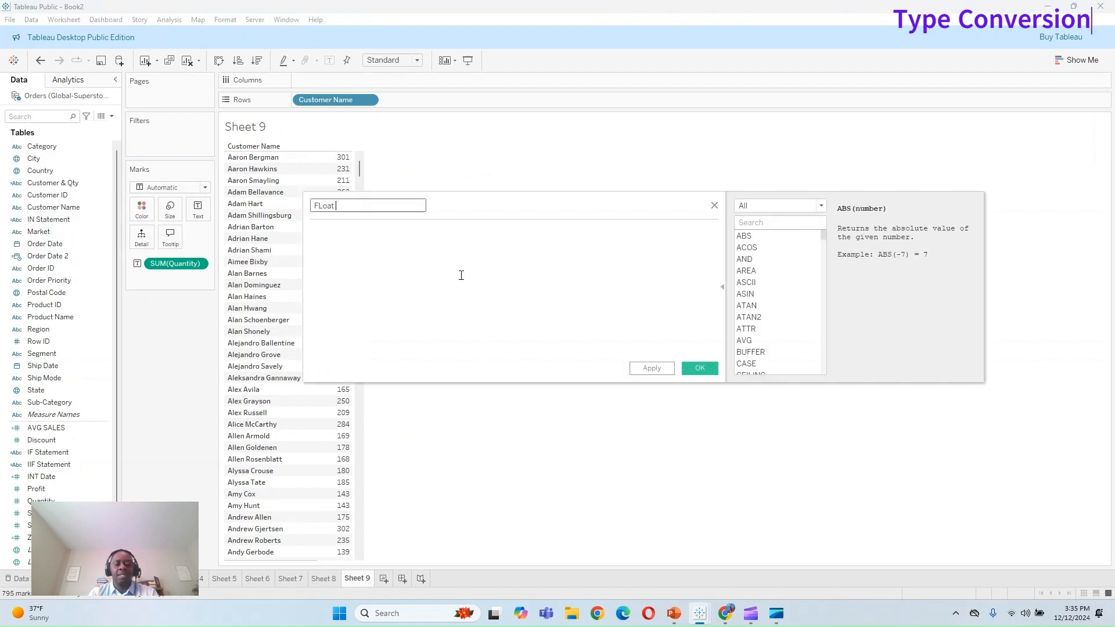
{"action": "type", "text": "FLoat Qt"}
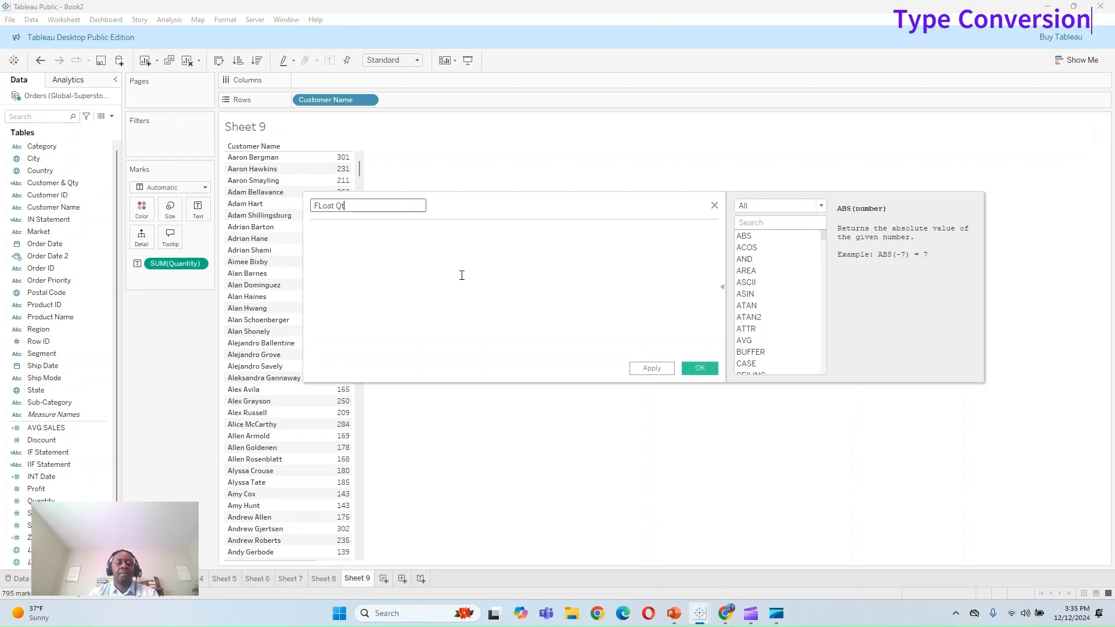
{"action": "type", "text": "y"}
{"action": "left_click", "coordinate": [462, 276]}
{"action": "type", "text": "flo"}
{"action": "key", "text": "Return"}
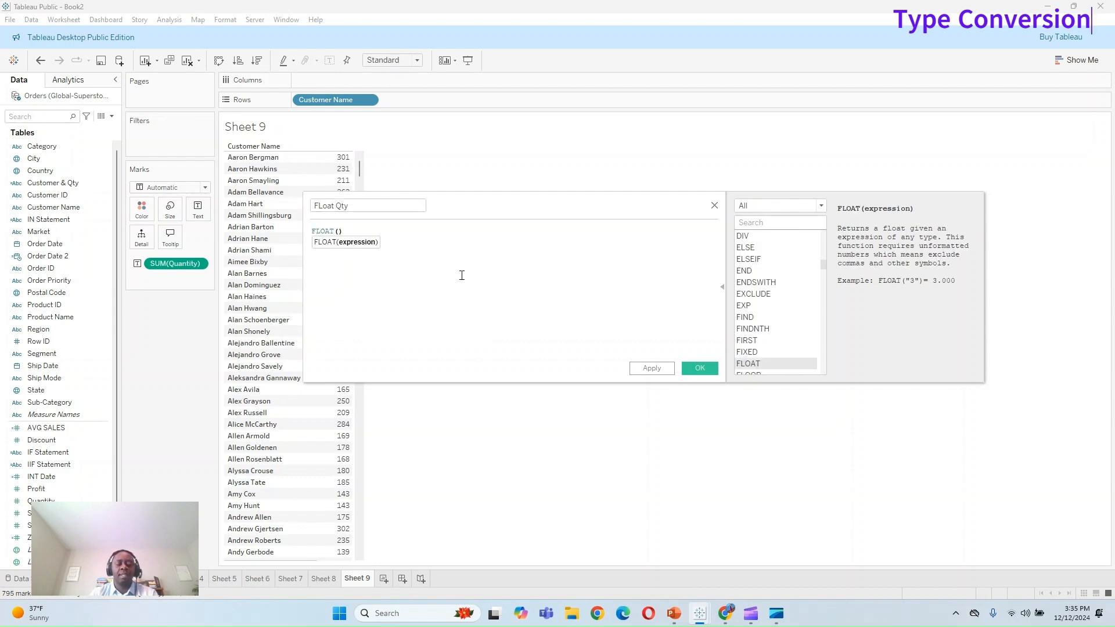
{"action": "type", "text": "qu"}
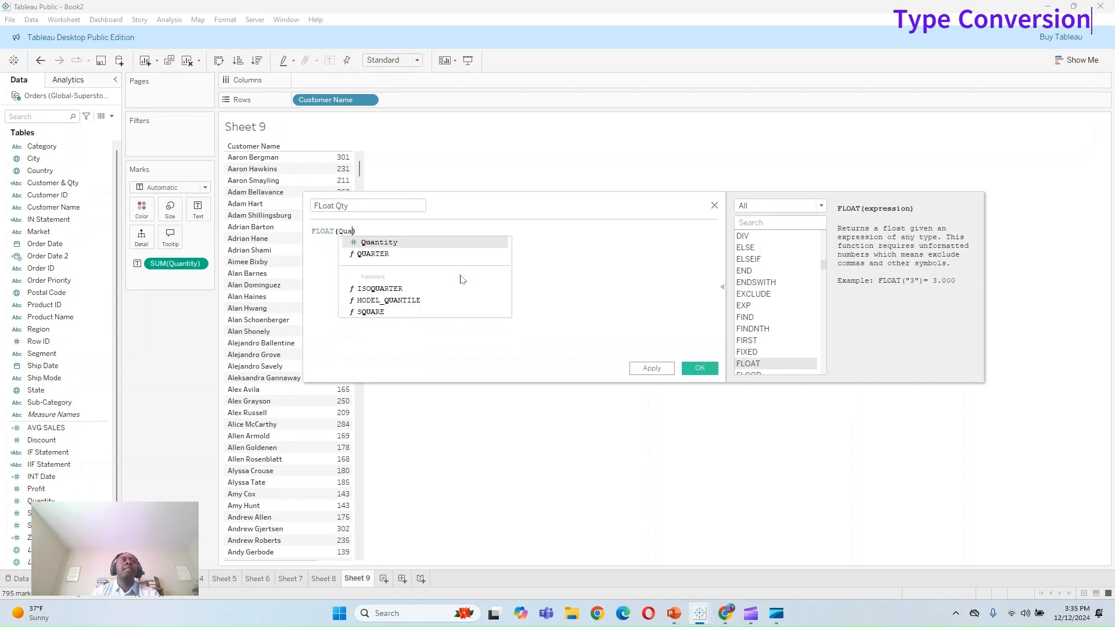
{"action": "key", "text": "Return"}
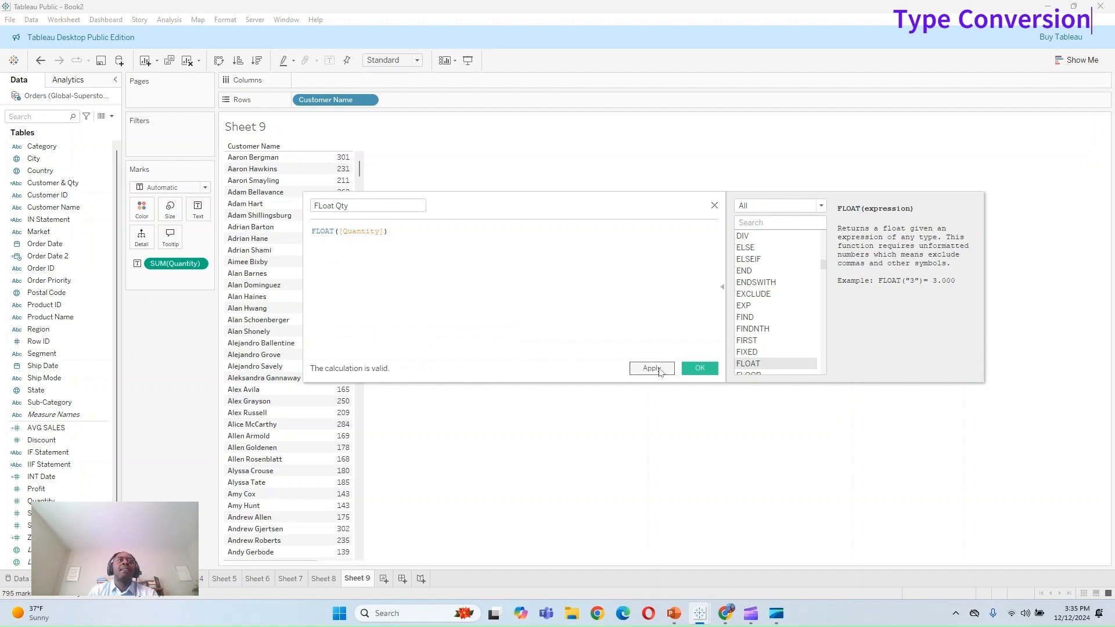
{"action": "left_click", "coordinate": [700, 368]}
Step: Replace the sum of Quantity with the sum of FLoat Qty as the value shown for each customer
{"action": "left_click_drag", "start_coordinate": [58, 452], "coordinate": [169, 263]}
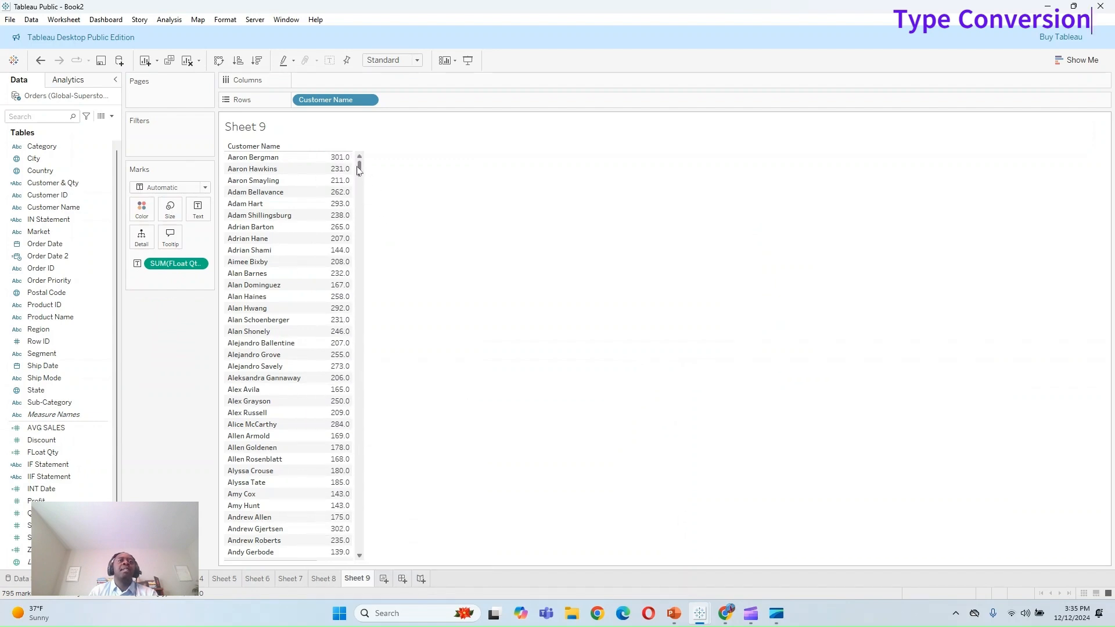
{"action": "left_click_drag", "start_coordinate": [358, 169], "coordinate": [419, 517]}
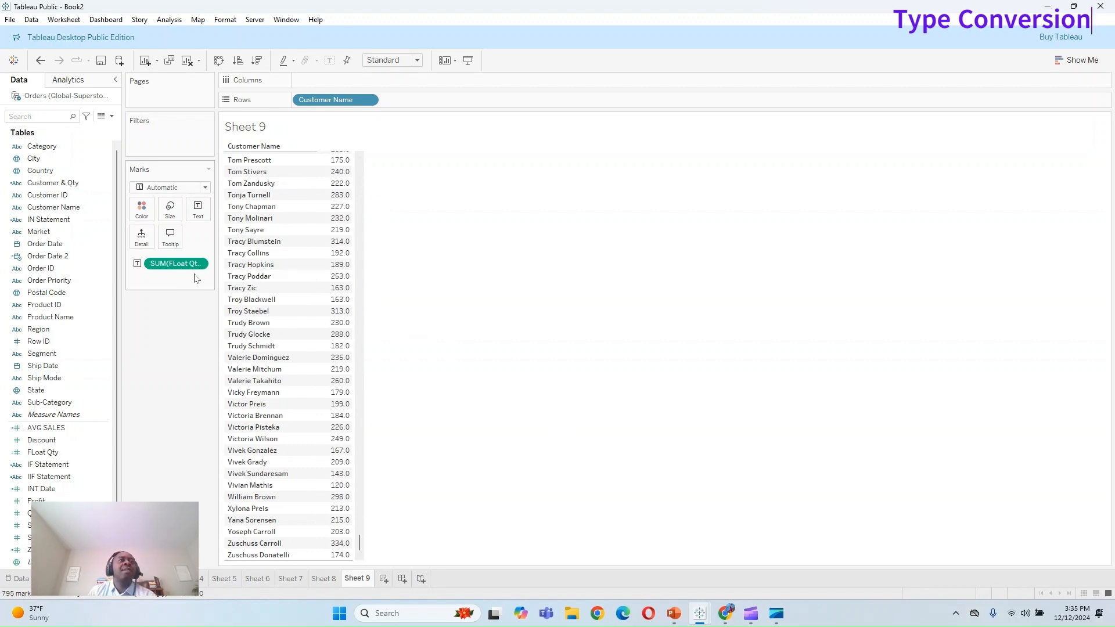
Step: Try the Number (Custom) format on the FLoat Qty pane values, raising the decimal places and returning them to 2
{"action": "right_click", "coordinate": [173, 266]}
{"action": "left_click", "coordinate": [209, 321]}
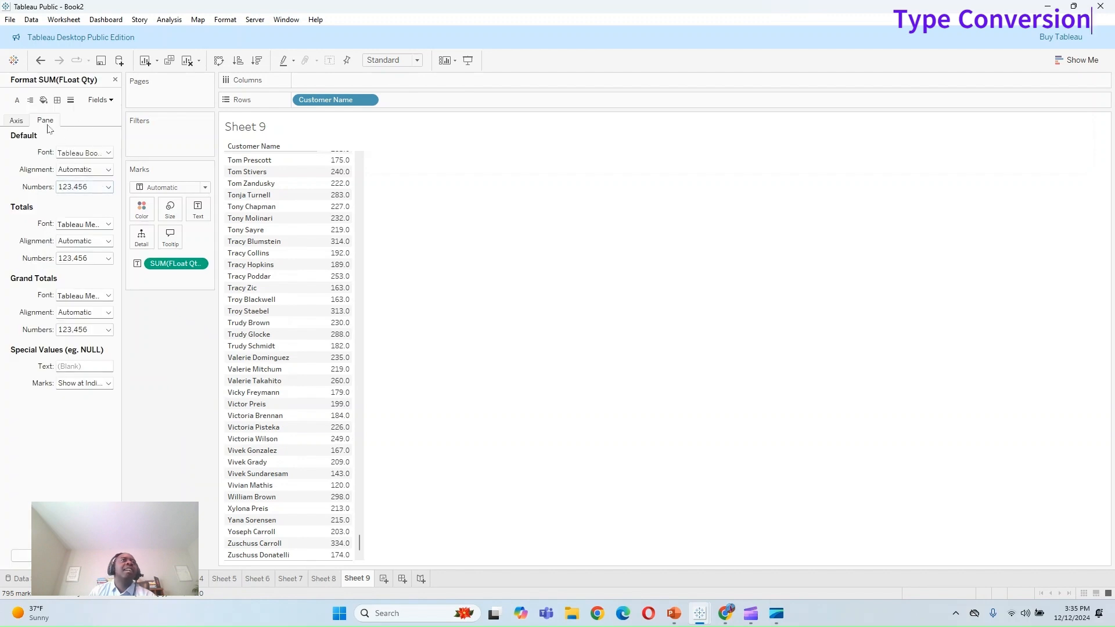
{"action": "left_click", "coordinate": [102, 187]}
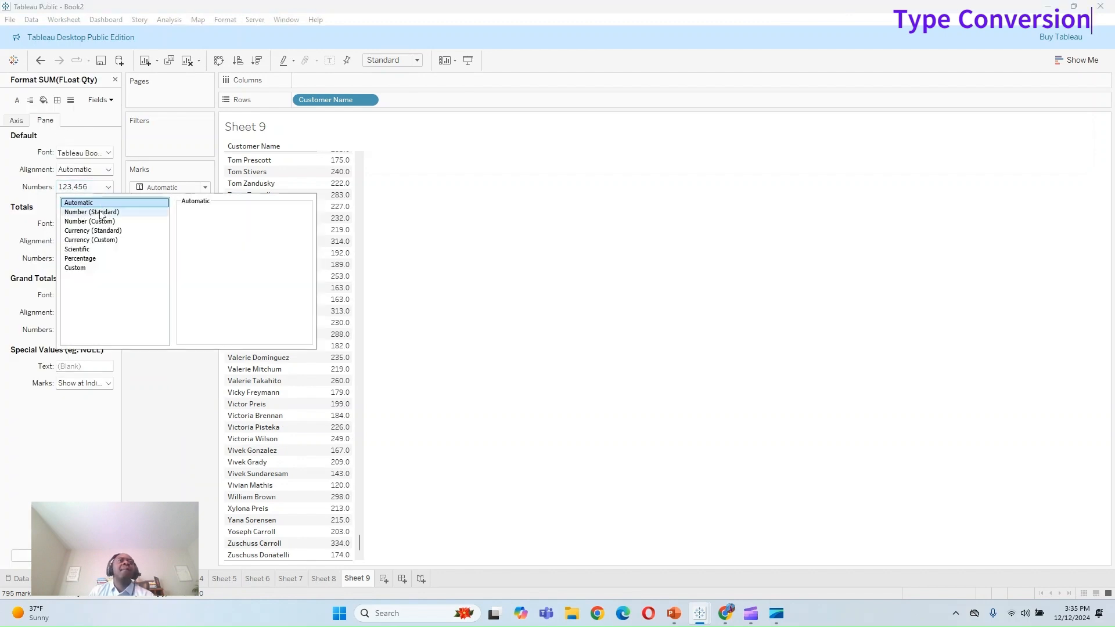
{"action": "left_click", "coordinate": [98, 212]}
{"action": "left_click", "coordinate": [105, 222]}
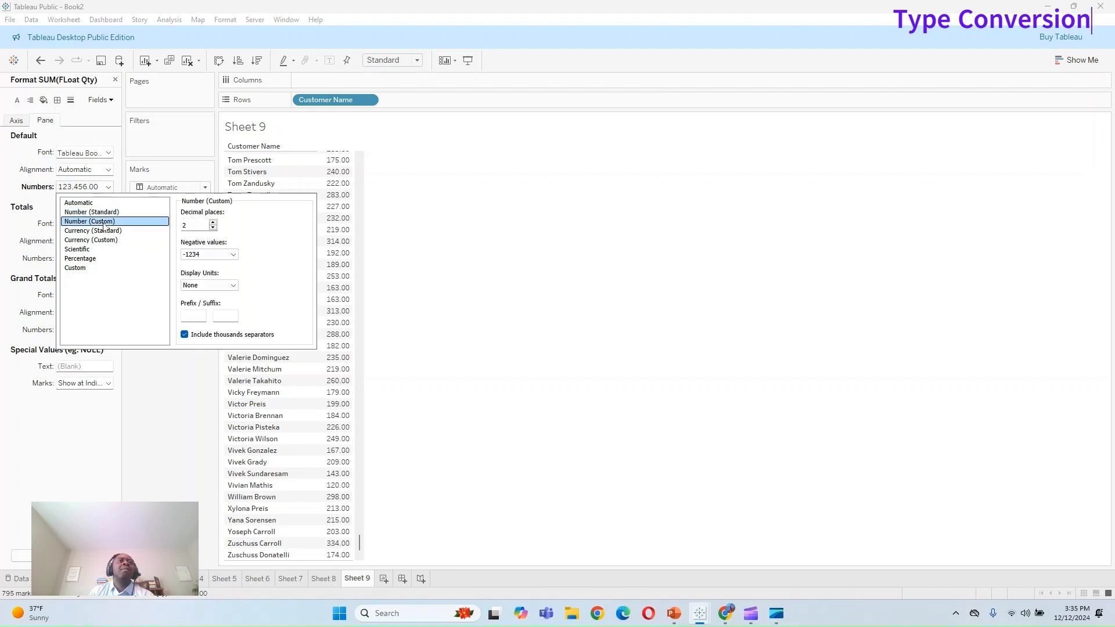
{"action": "left_click", "coordinate": [213, 223]}
{"action": "left_click", "coordinate": [213, 222]}
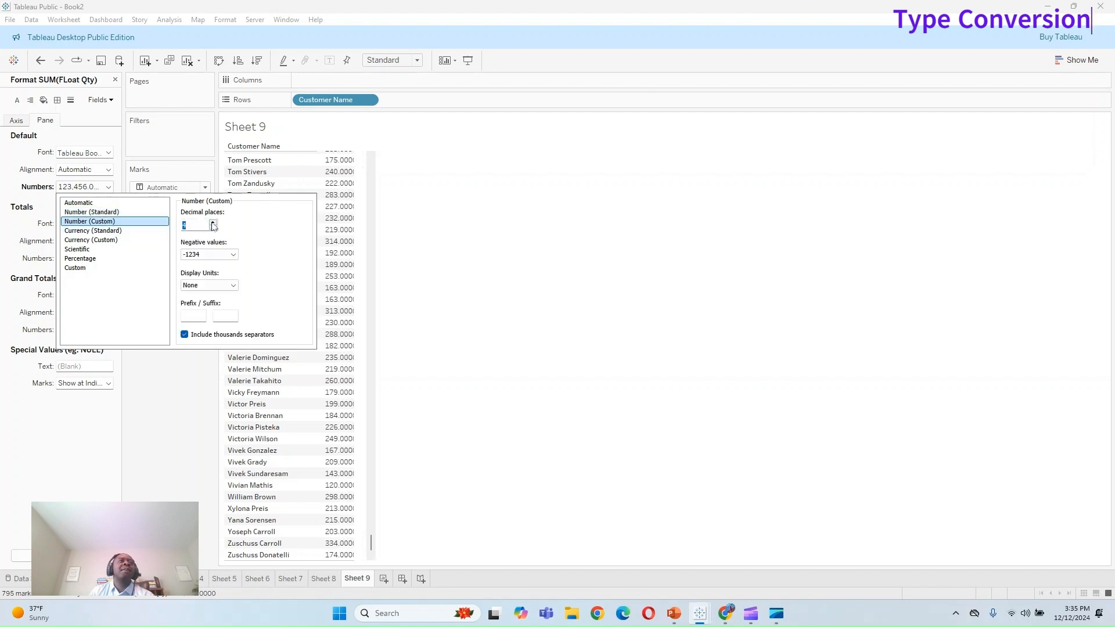
{"action": "left_click", "coordinate": [213, 222]}
{"action": "left_click", "coordinate": [212, 228]}
{"action": "left_click", "coordinate": [212, 228]}
{"action": "left_click", "coordinate": [213, 227]}
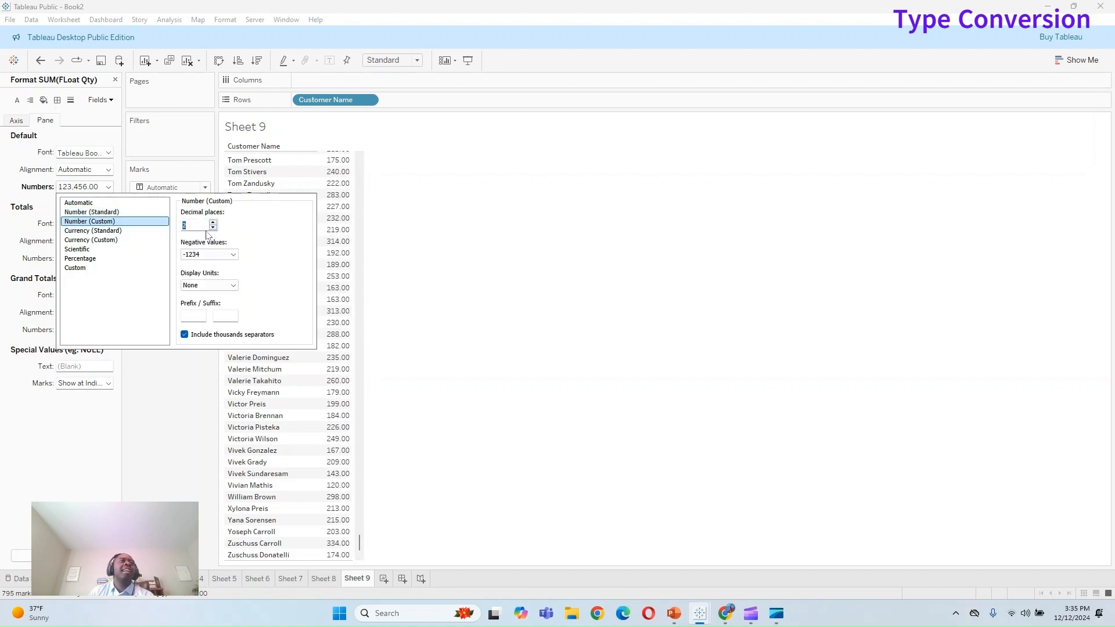
Step: Try the currency, scientific, percentage and custom formats on the FLoat Qty values, finishing with the Automatic number format
{"action": "left_click", "coordinate": [103, 231]}
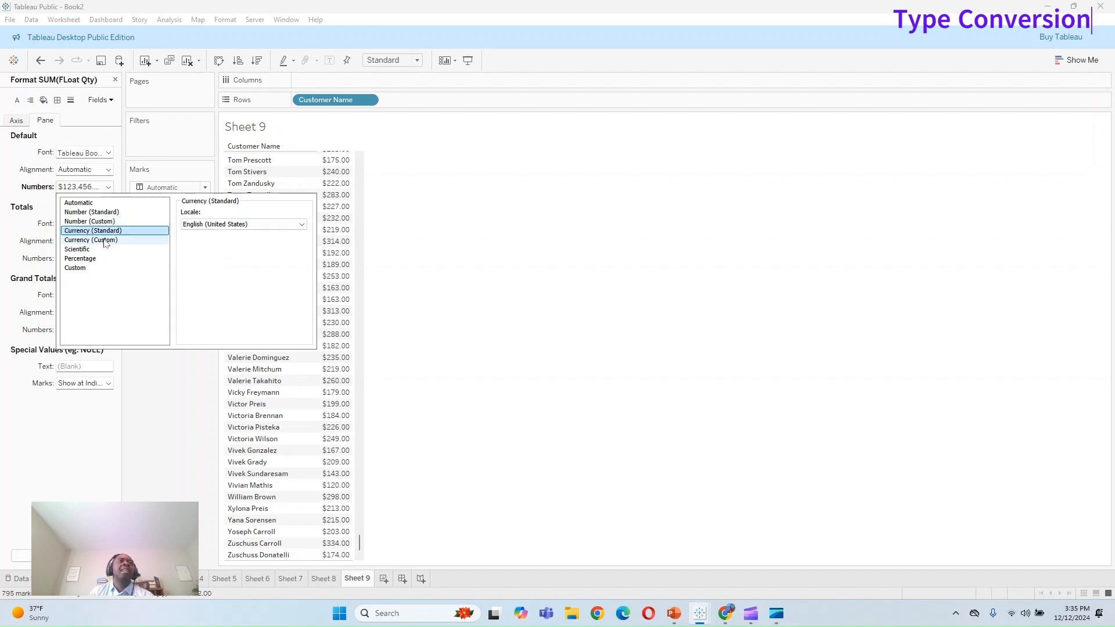
{"action": "left_click", "coordinate": [104, 241]}
{"action": "left_click", "coordinate": [101, 249]}
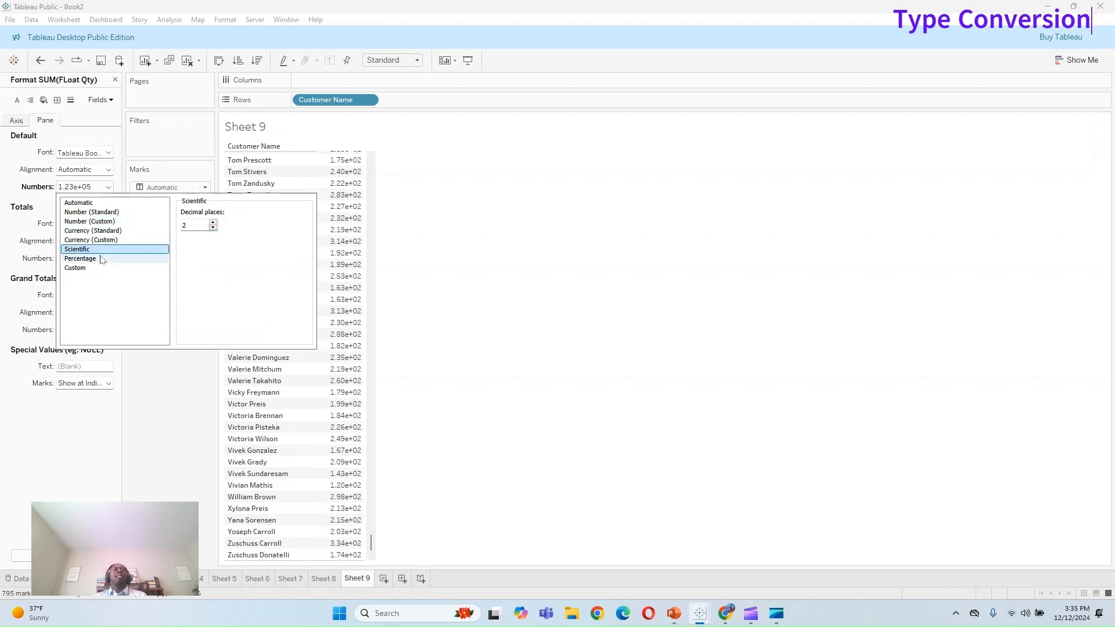
{"action": "left_click", "coordinate": [102, 258]}
{"action": "left_click", "coordinate": [104, 267]}
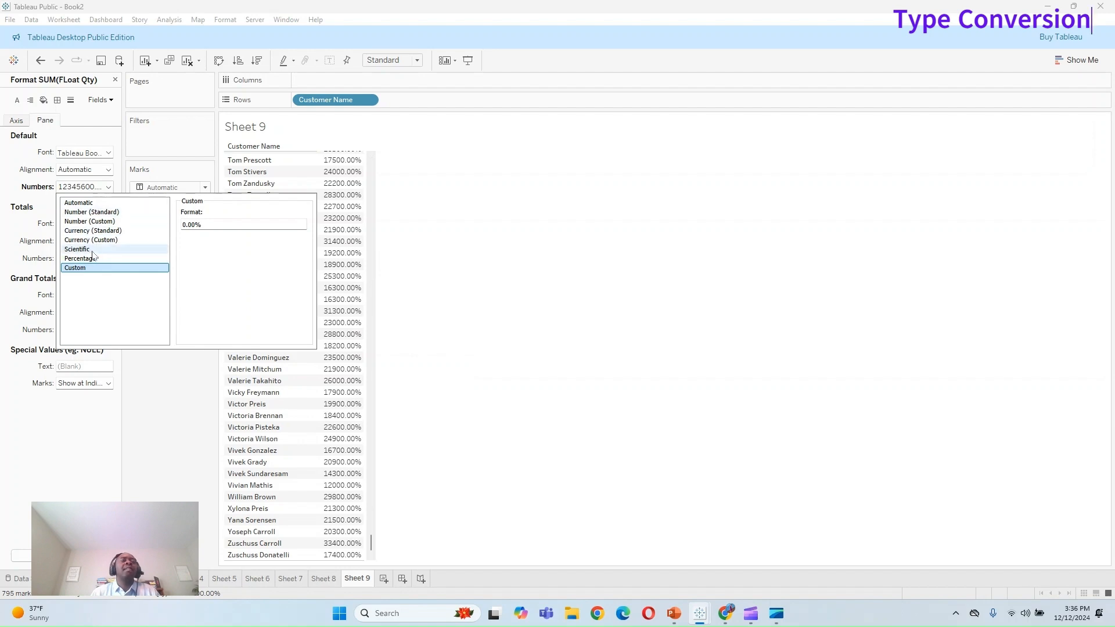
{"action": "left_click", "coordinate": [79, 203]}
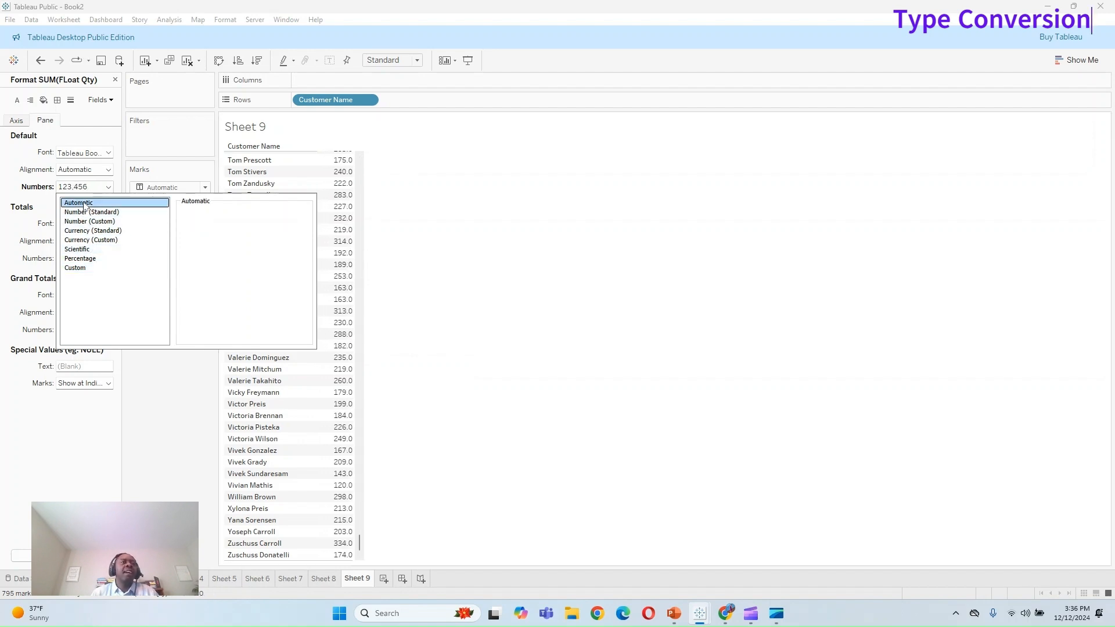
{"action": "left_click", "coordinate": [189, 414]}
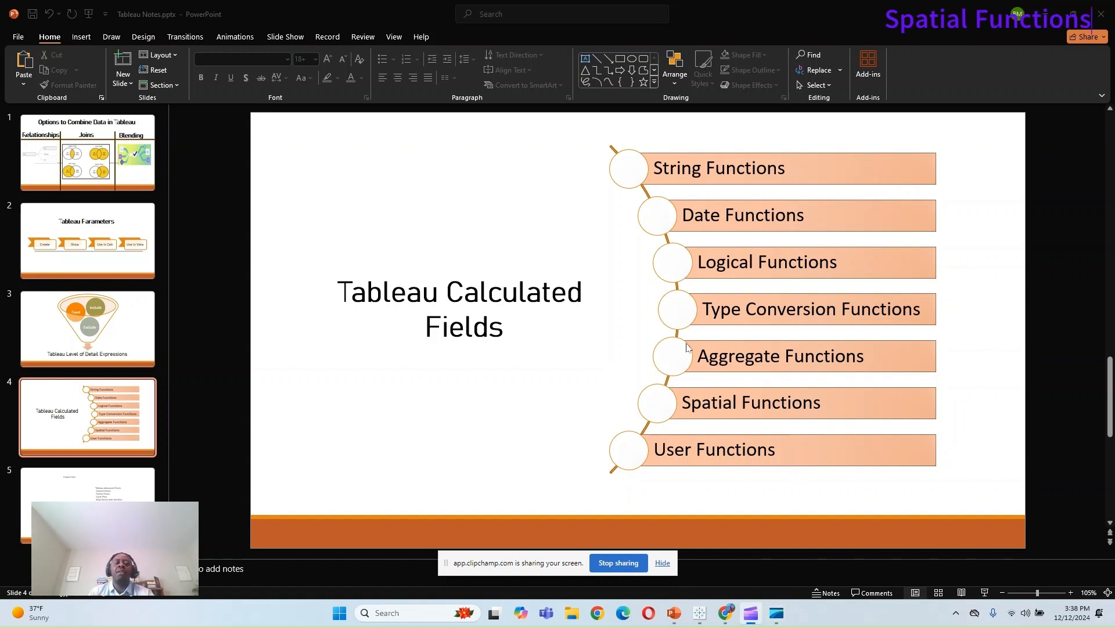
Step: Switch from the PowerPoint slides to Tableau and list the Spatial functions in a new calculated field on Sheet 10
{"action": "left_click", "coordinate": [666, 565]}
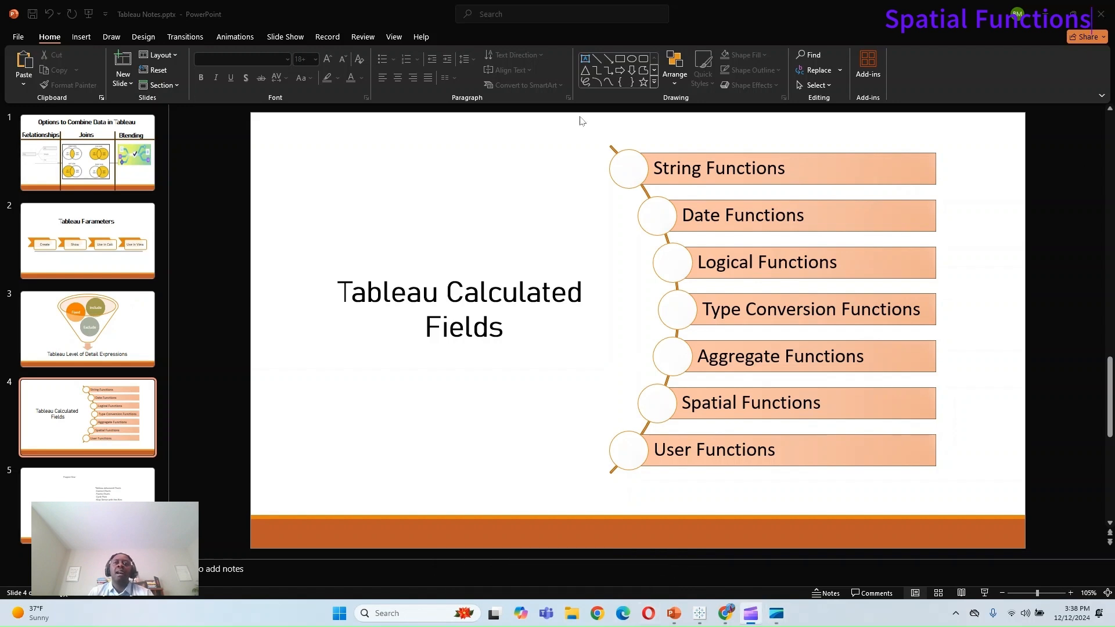
{"action": "left_click", "coordinate": [1046, 14]}
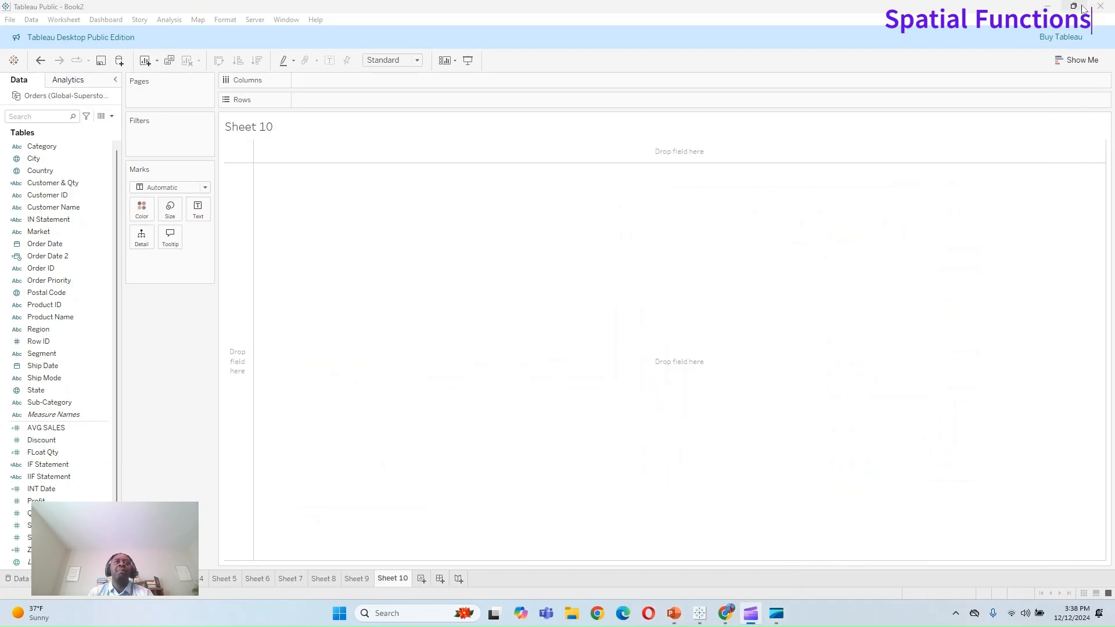
{"action": "left_click", "coordinate": [111, 116]}
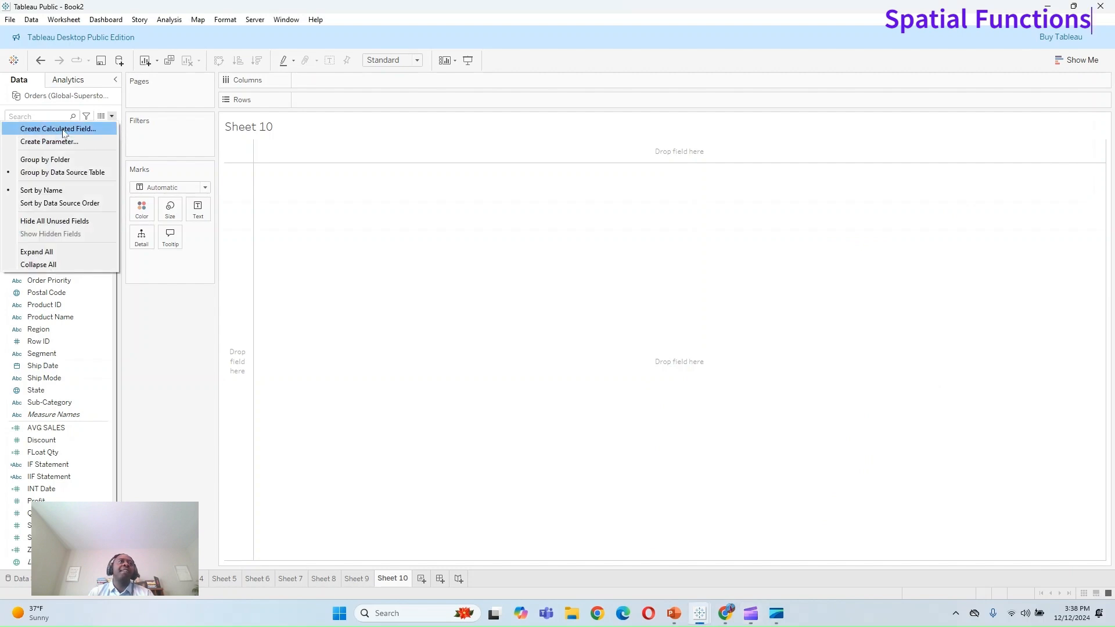
{"action": "left_click", "coordinate": [62, 133]}
{"action": "left_click", "coordinate": [821, 207]}
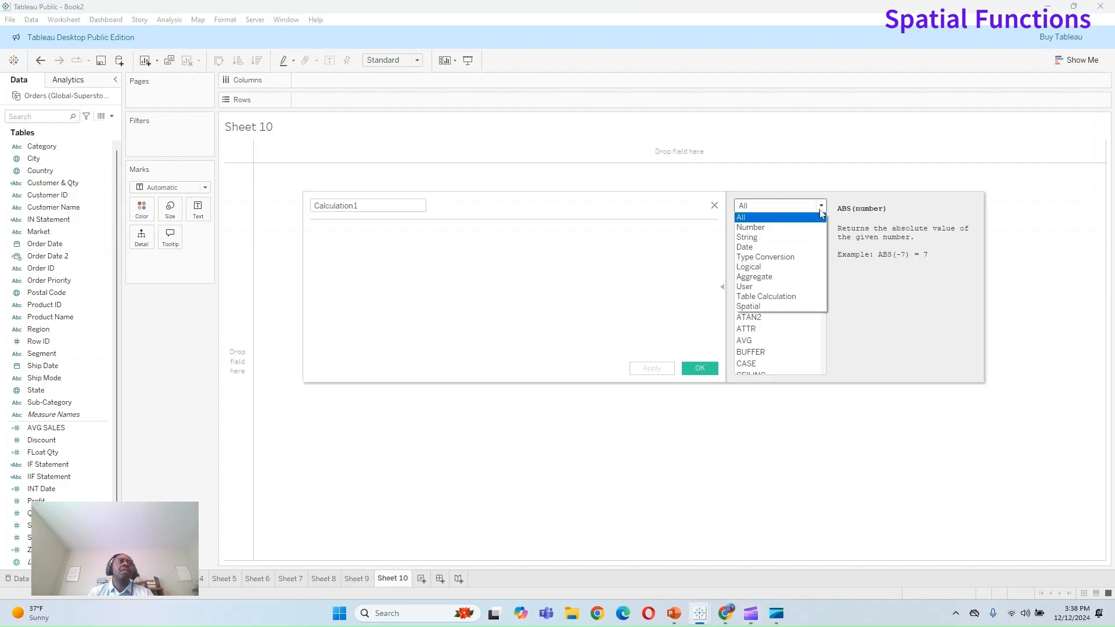
{"action": "left_click", "coordinate": [798, 308]}
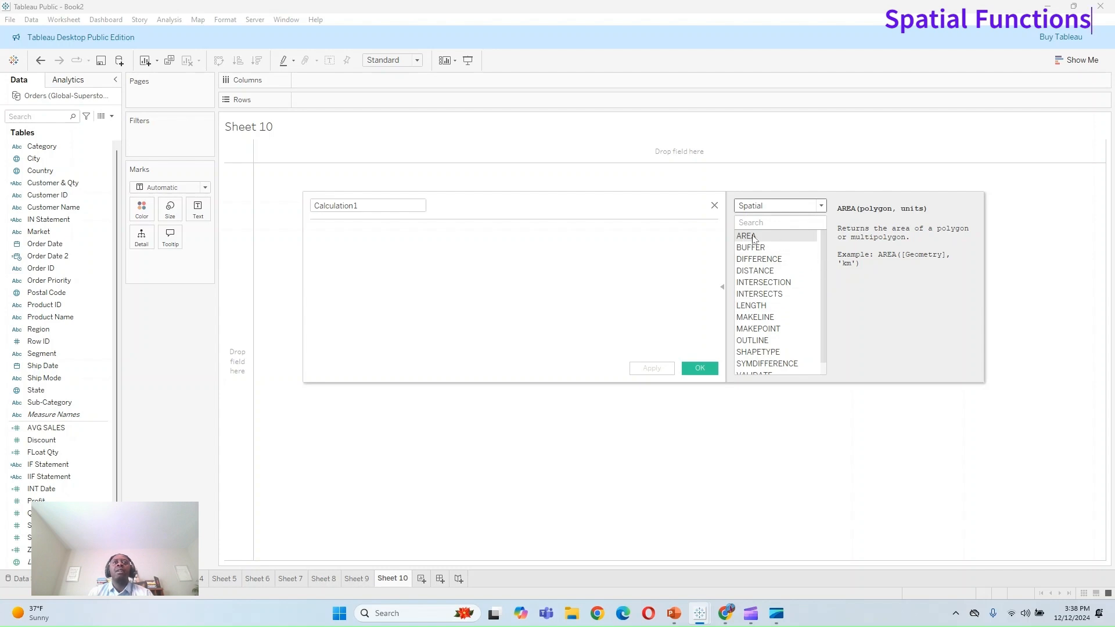
Step: Look up the descriptions of spatial functions such as DISTANCE, SHAPETYPE and VALIDATE, ending with MAKEPOINT
{"action": "left_click", "coordinate": [781, 271]}
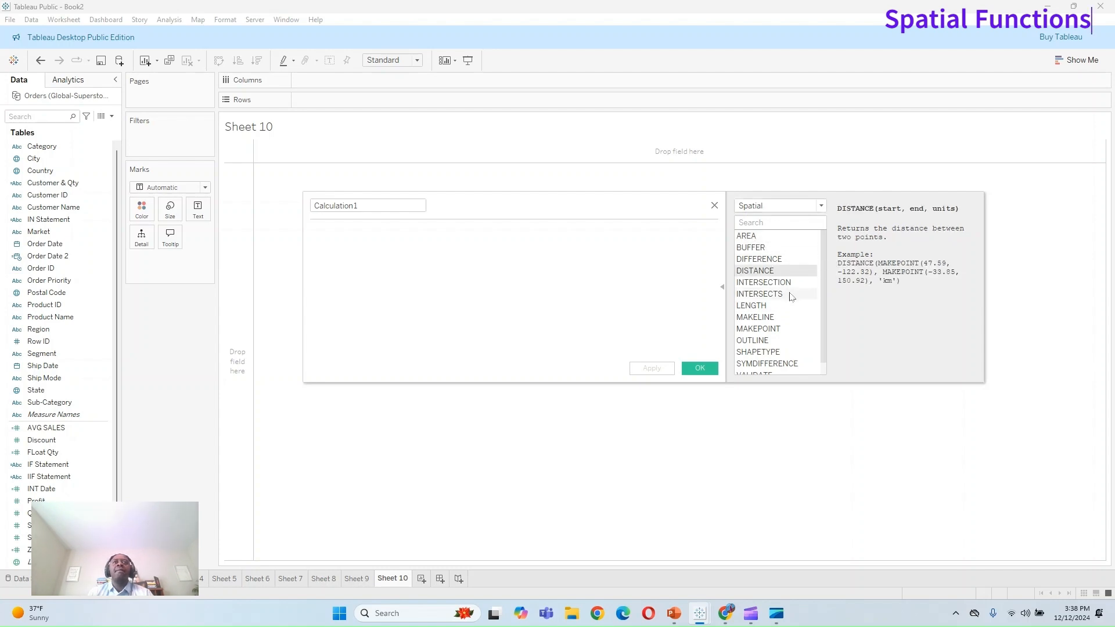
{"action": "scroll", "coordinate": [791, 299], "scroll_direction": "down", "scroll_amount": 1}
{"action": "scroll", "coordinate": [791, 302], "scroll_direction": "up", "scroll_amount": 1}
{"action": "scroll", "coordinate": [791, 311], "scroll_direction": "down", "scroll_amount": 1}
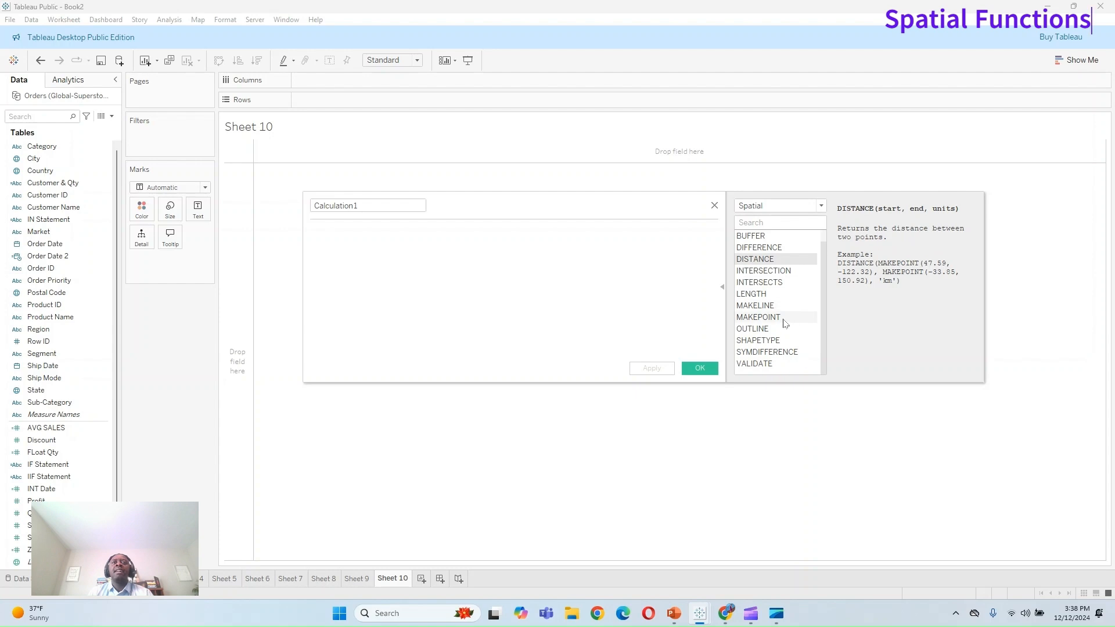
{"action": "left_click", "coordinate": [784, 319]}
{"action": "left_click", "coordinate": [786, 342]}
{"action": "left_click", "coordinate": [774, 364]}
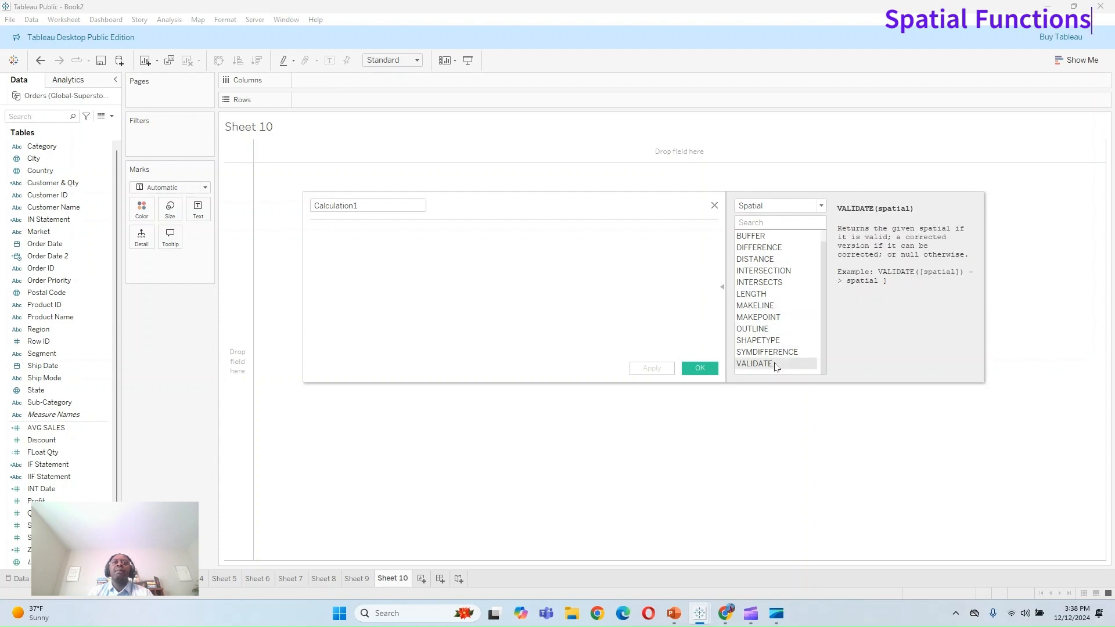
{"action": "scroll", "coordinate": [781, 318], "scroll_direction": "up", "scroll_amount": 1}
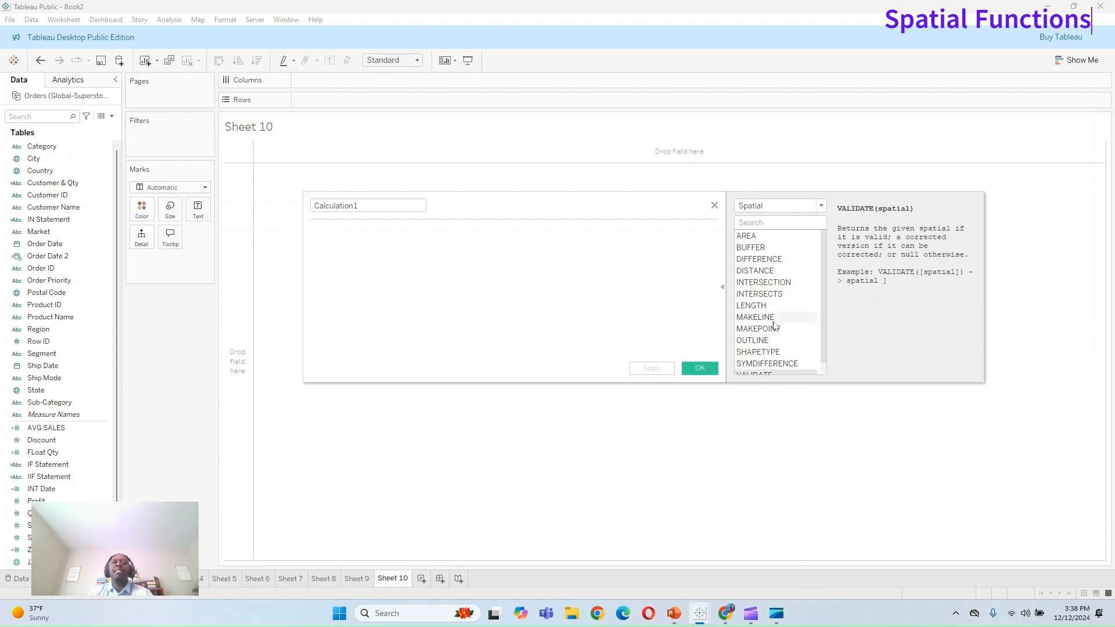
{"action": "left_click", "coordinate": [773, 329]}
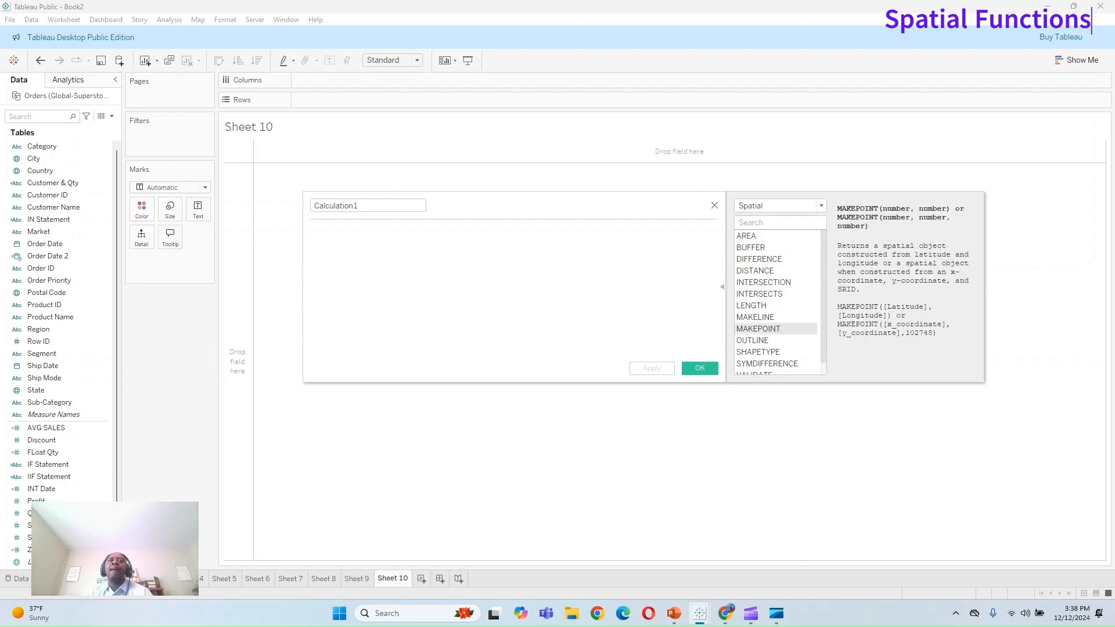
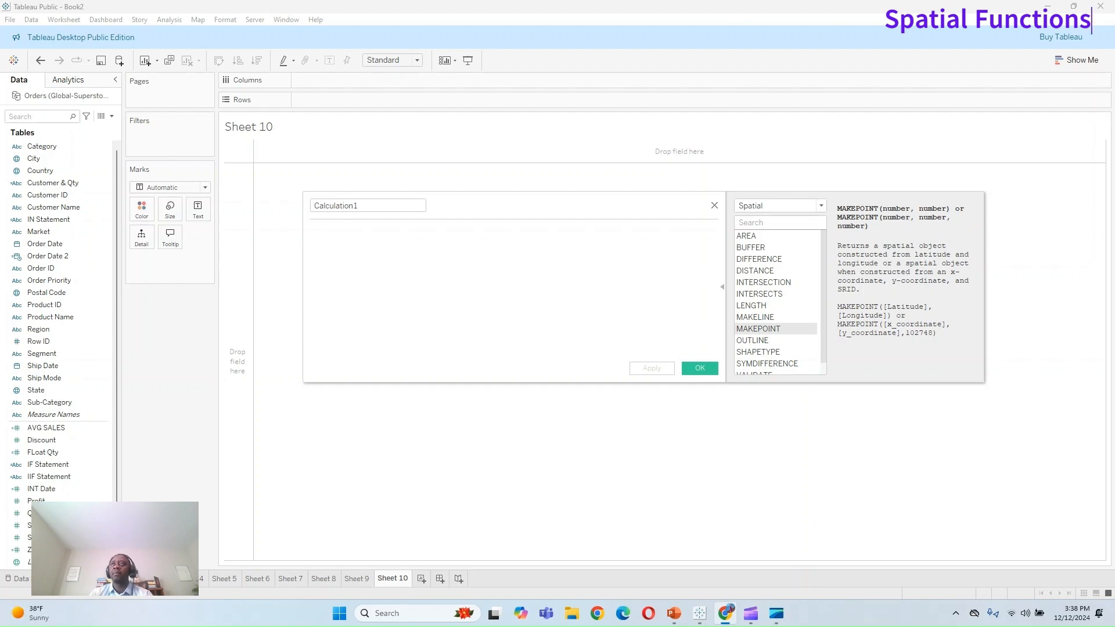
Step: Switch to Google Maps in a maximized Chrome window and search for "statue of liberty"
{"action": "left_click_drag", "start_coordinate": [1114, 313], "coordinate": [620, 110]}
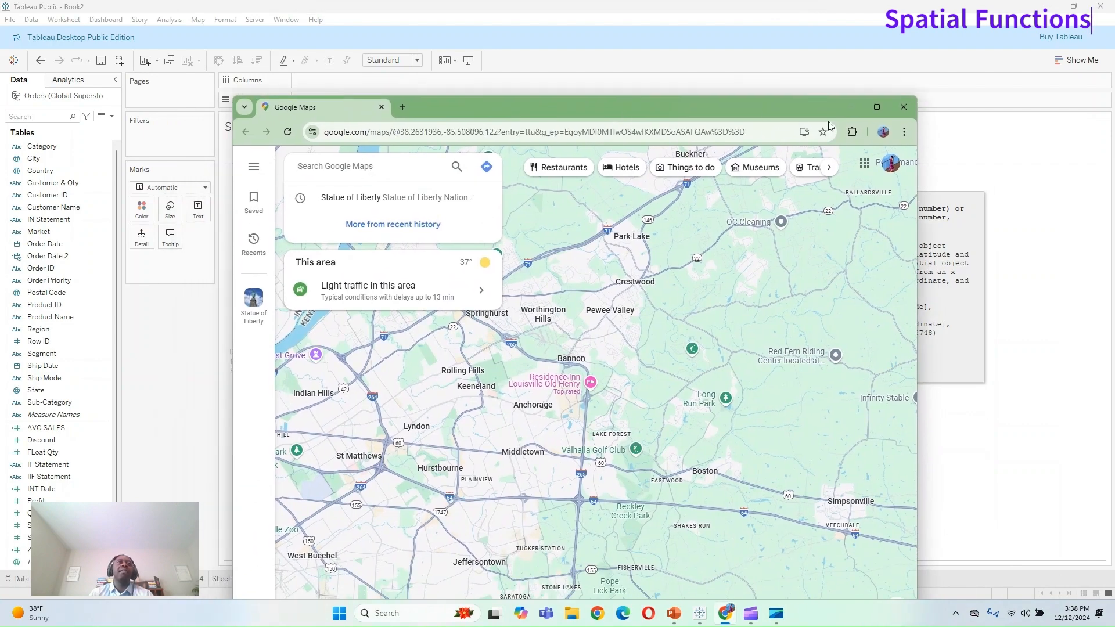
{"action": "left_click", "coordinate": [877, 107]}
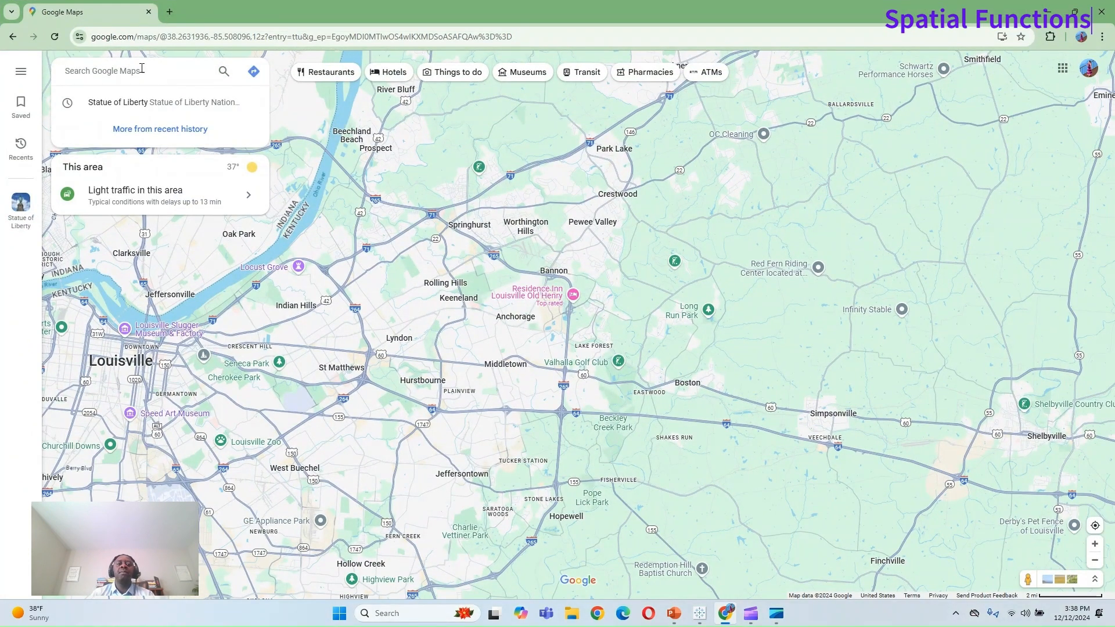
{"action": "type", "text": "s"}
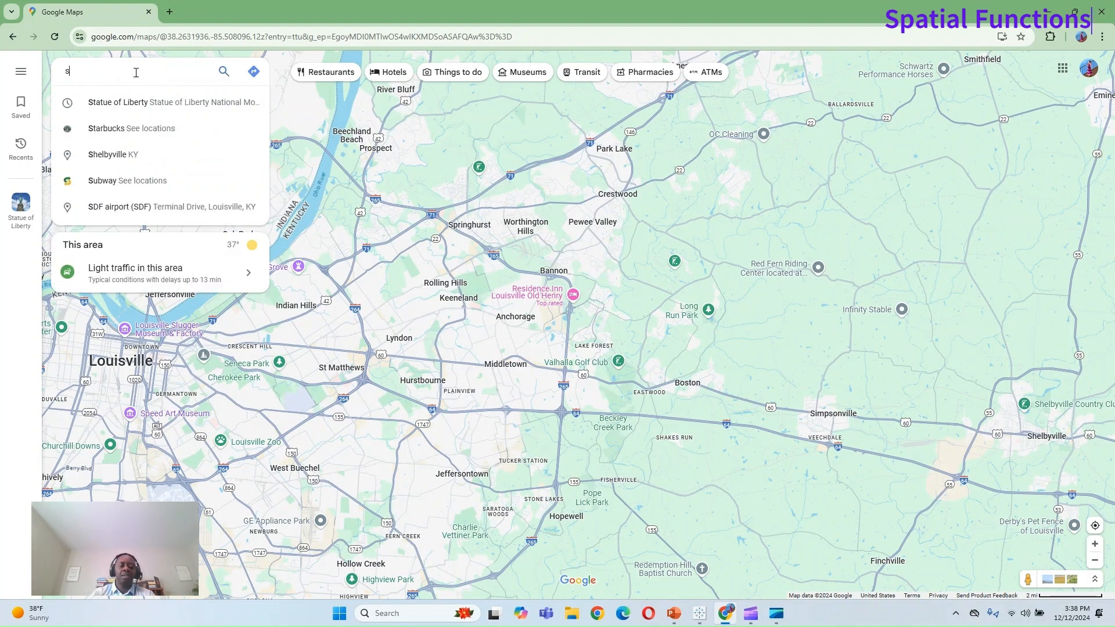
{"action": "type", "text": "tatue of"}
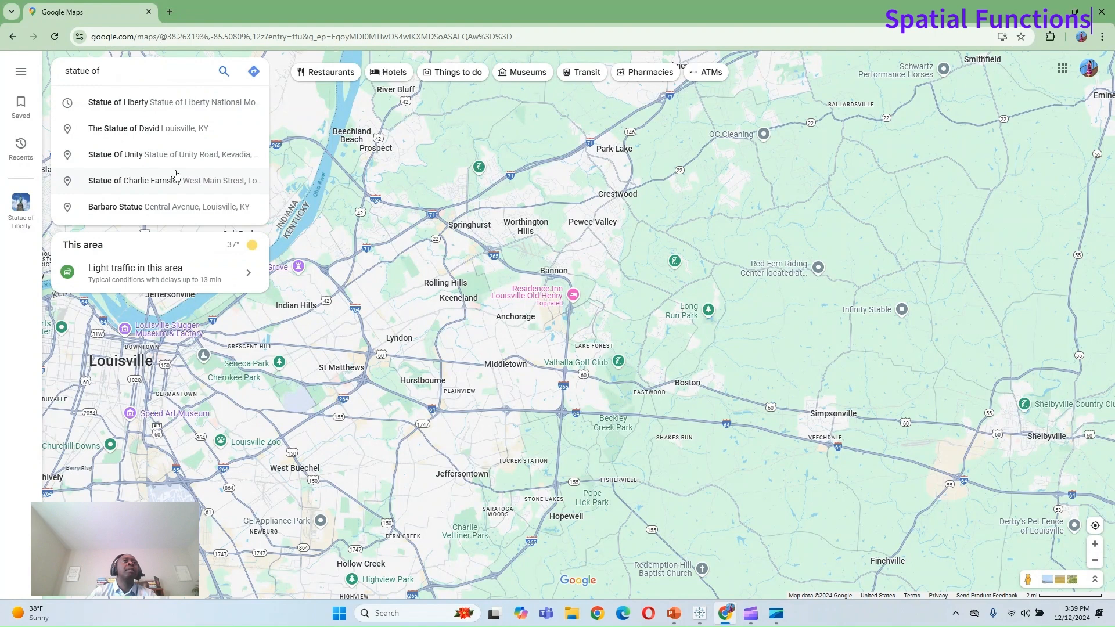
{"action": "type", "text": " lib"}
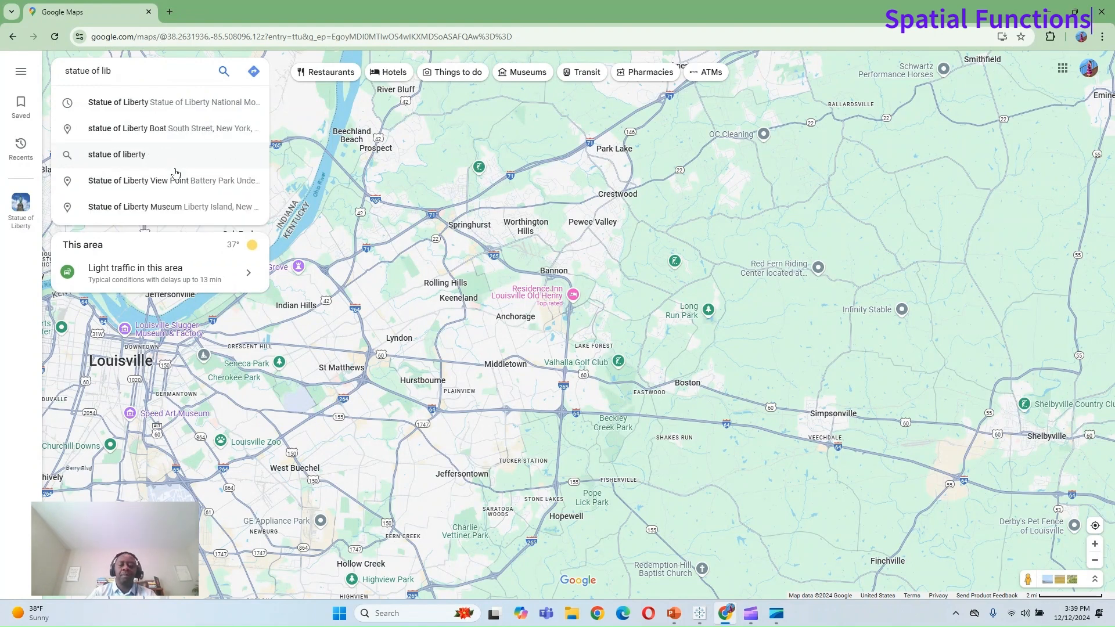
{"action": "left_click", "coordinate": [202, 159]}
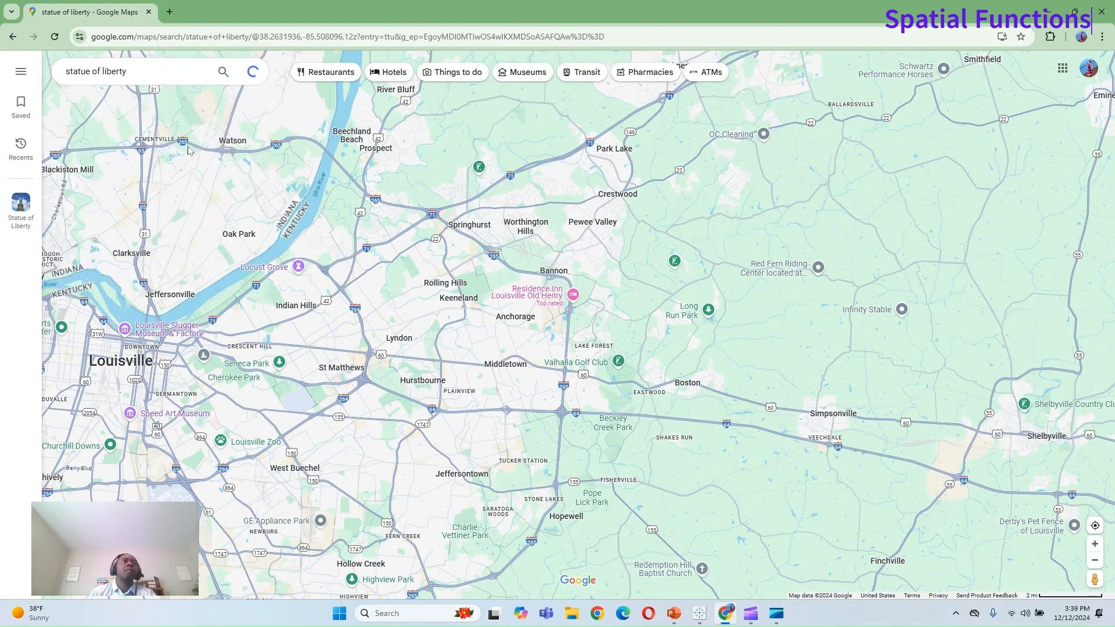
{"action": "scroll", "coordinate": [720, 314], "scroll_direction": "down", "scroll_amount": 6}
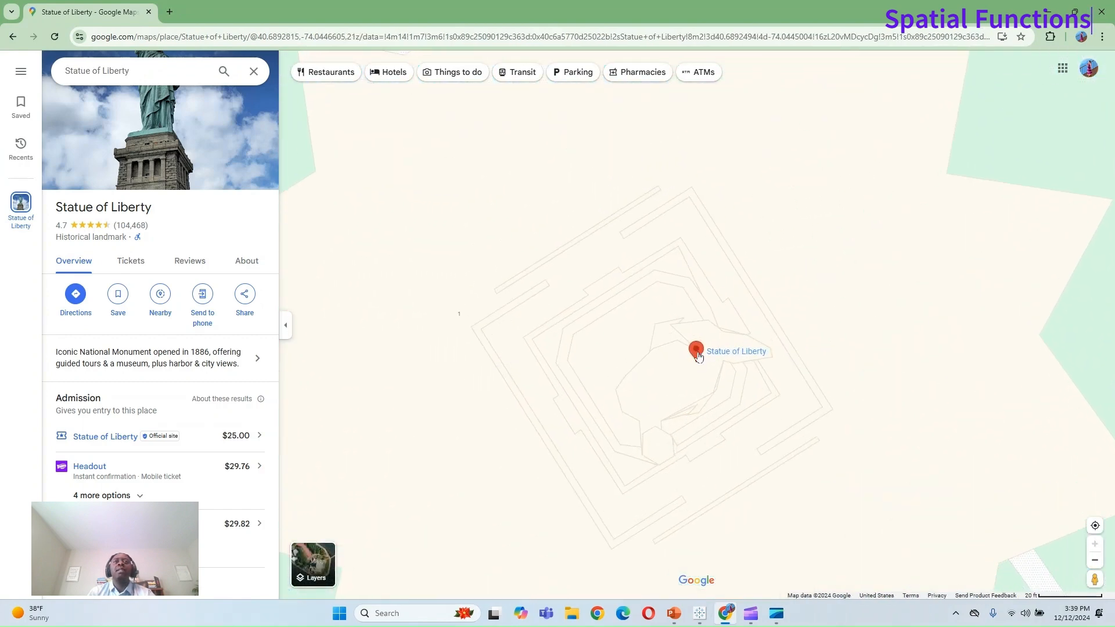
Step: Copy the latitude and longitude of the Statue of Liberty marker in Google Maps and switch back to Tableau
{"action": "right_click", "coordinate": [697, 355]}
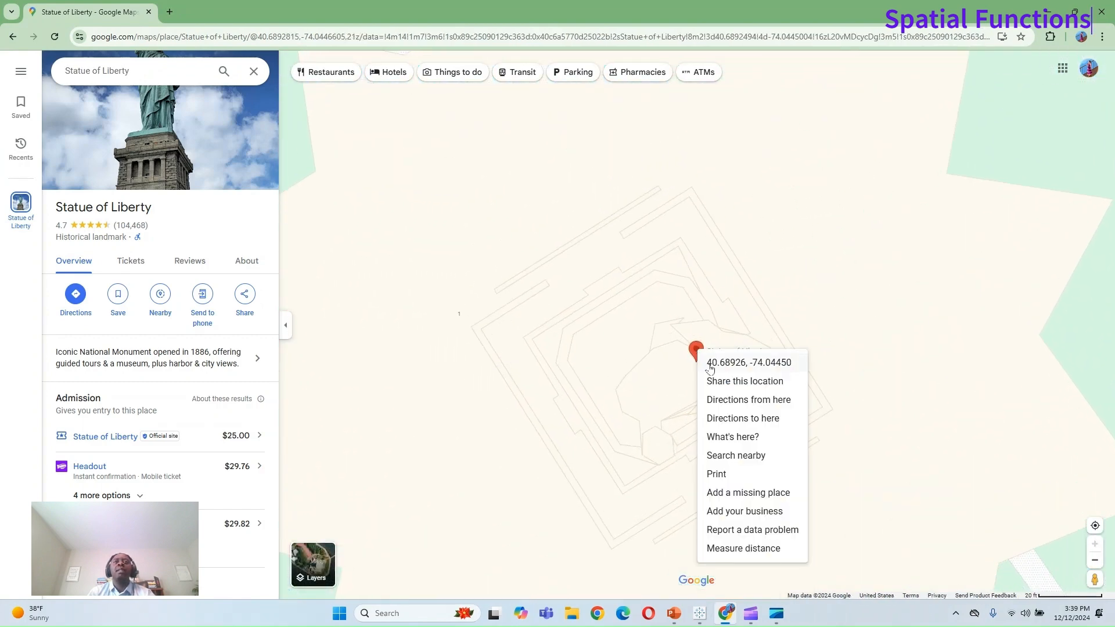
{"action": "left_click", "coordinate": [768, 366]}
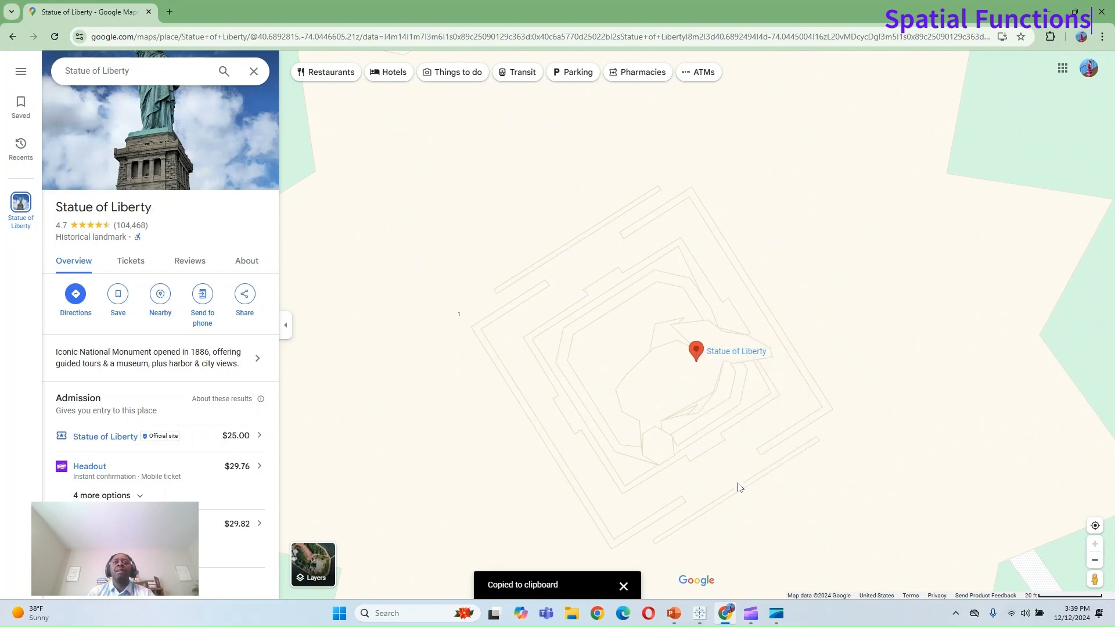
{"action": "left_click", "coordinate": [1048, 11]}
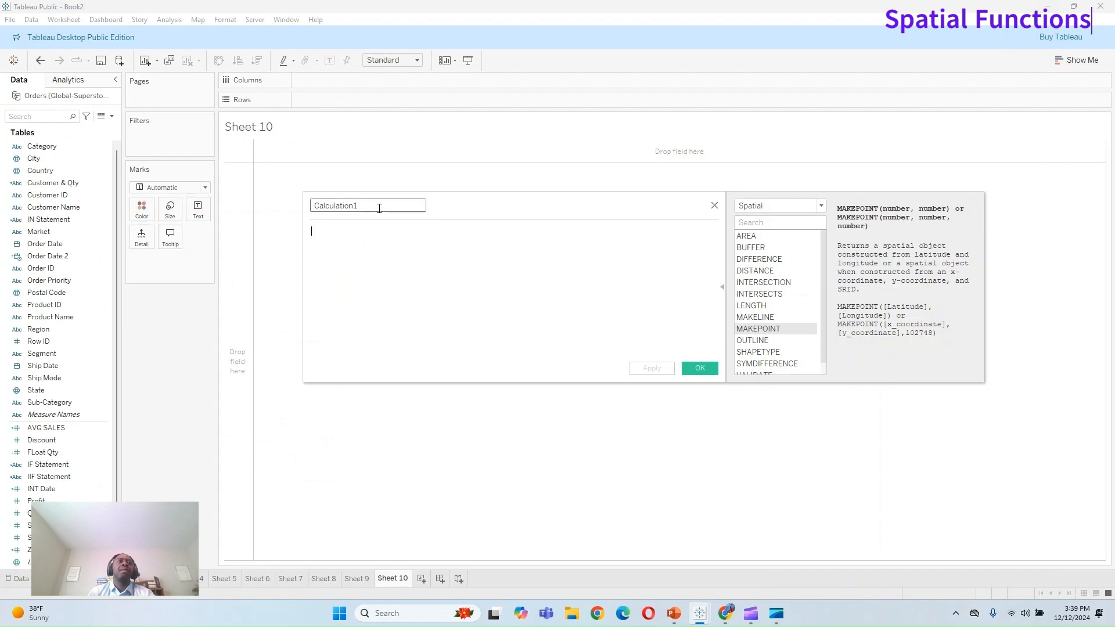
Step: Name the calculated field SOL Lattitude, fill it with only the copied latitude 40.68926037343744, and save it
{"action": "left_click_drag", "start_coordinate": [381, 208], "coordinate": [292, 208]}
{"action": "type", "text": "SOL Lattitude"}
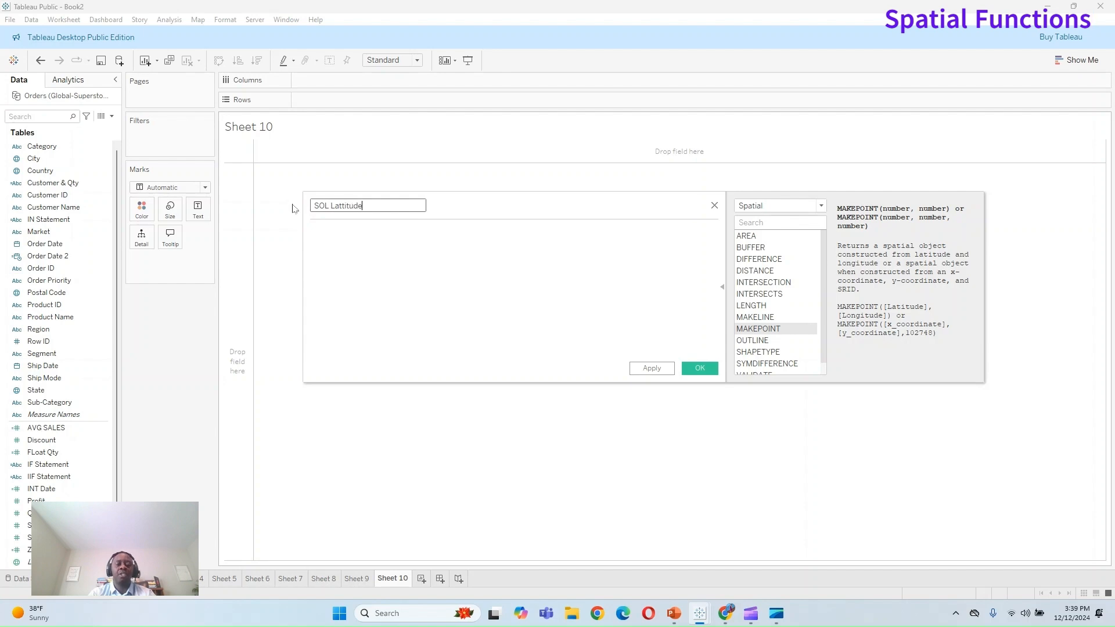
{"action": "key", "text": "Tab"}
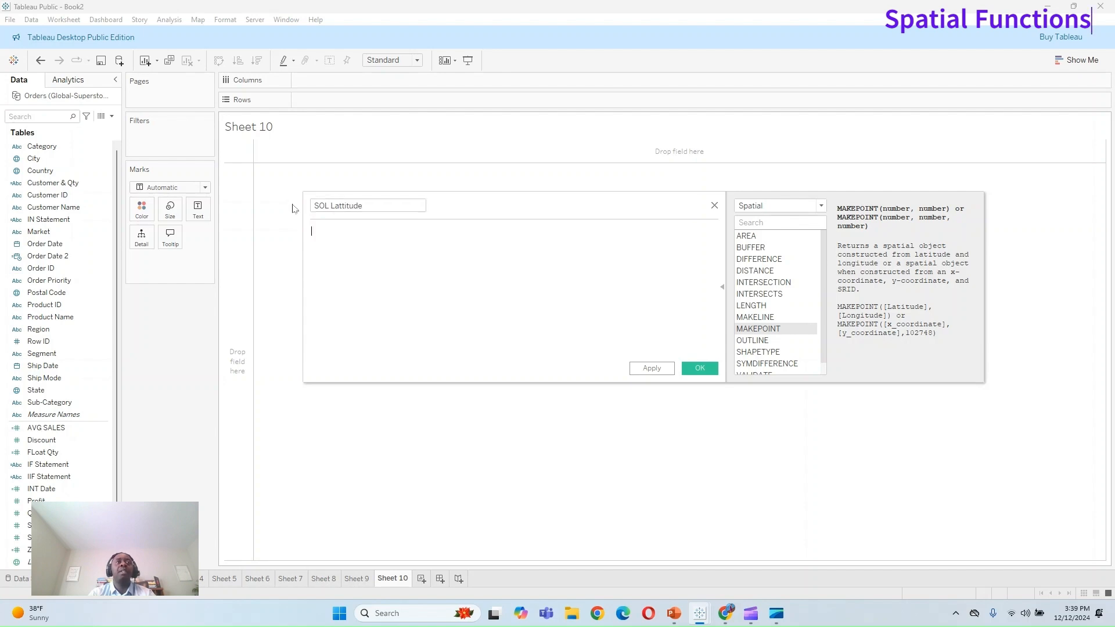
{"action": "key", "text": "ctrl+v"}
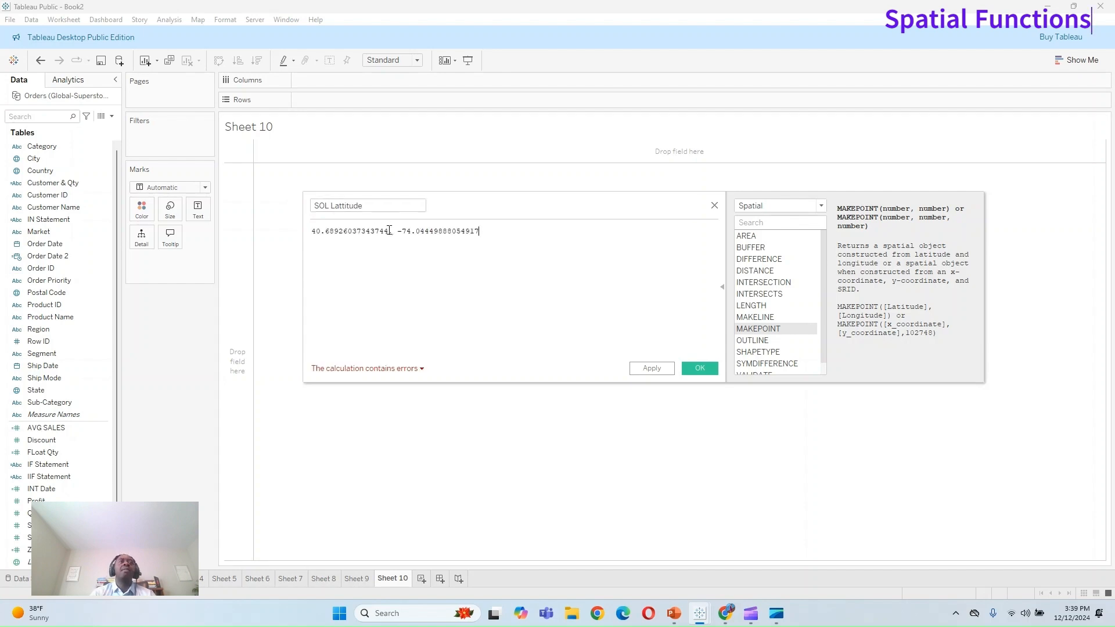
{"action": "left_click_drag", "start_coordinate": [388, 231], "coordinate": [499, 229]}
{"action": "key", "text": "BackSpace"}
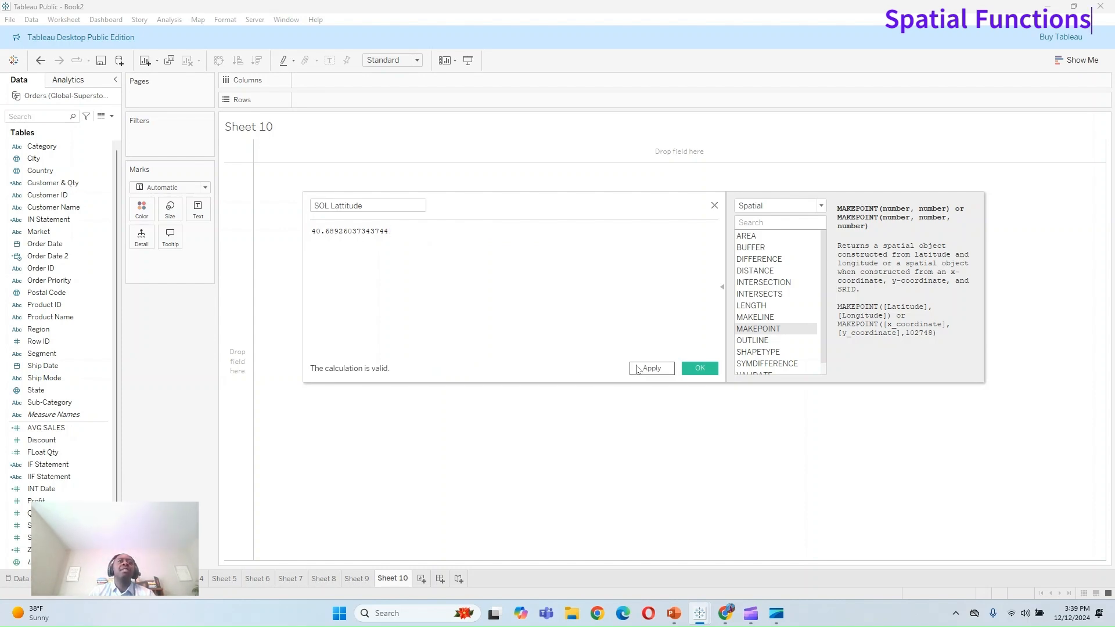
{"action": "left_click", "coordinate": [645, 369]}
{"action": "left_click", "coordinate": [700, 369]}
Step: Duplicate the SOL Lattitude field and name the copy SOL Long
{"action": "right_click", "coordinate": [67, 549]}
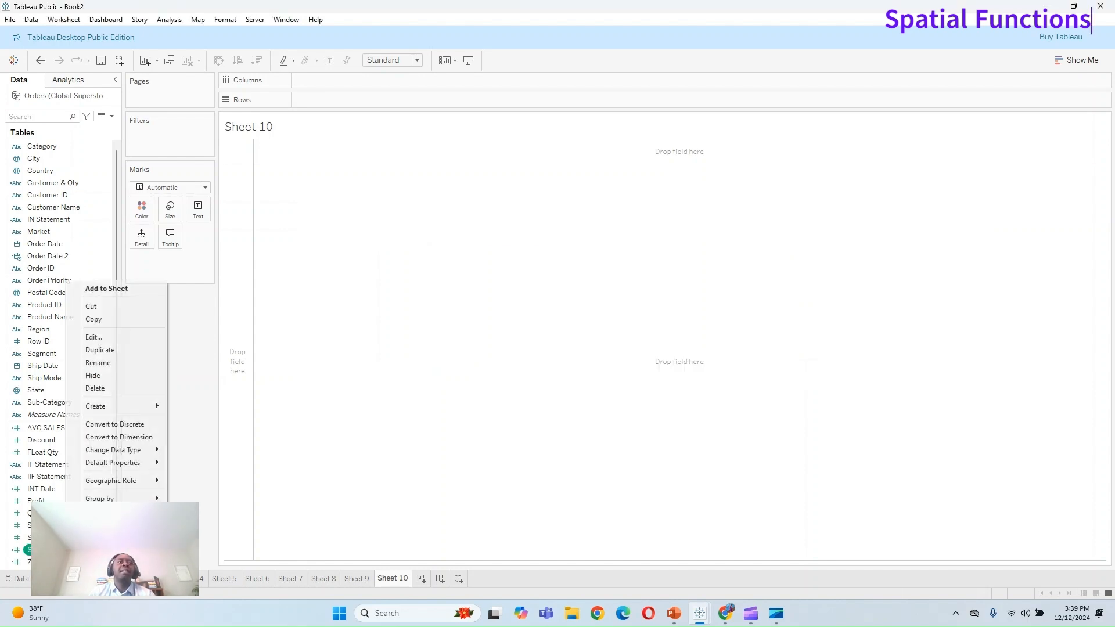
{"action": "left_click", "coordinate": [104, 349]}
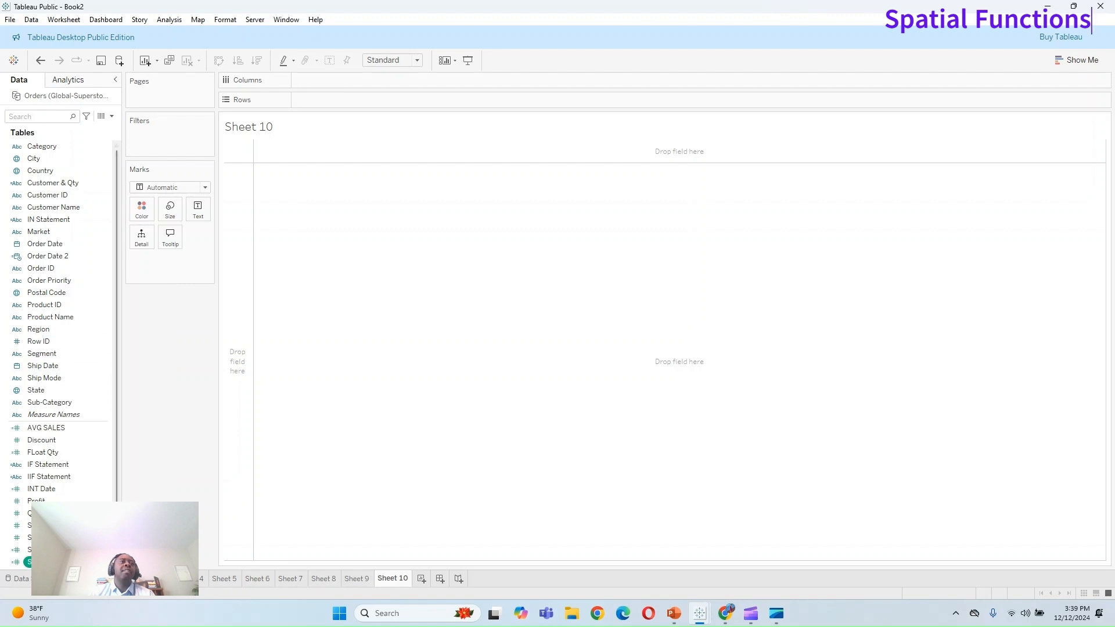
{"action": "right_click", "coordinate": [64, 561]}
{"action": "left_click", "coordinate": [104, 350]}
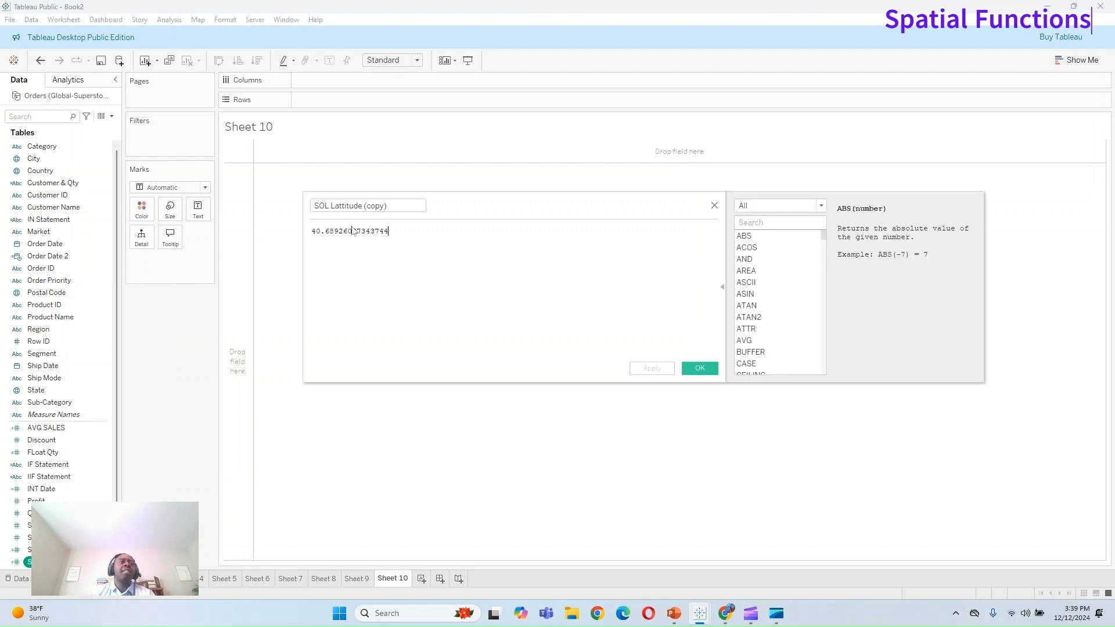
{"action": "left_click_drag", "start_coordinate": [402, 207], "coordinate": [336, 207]}
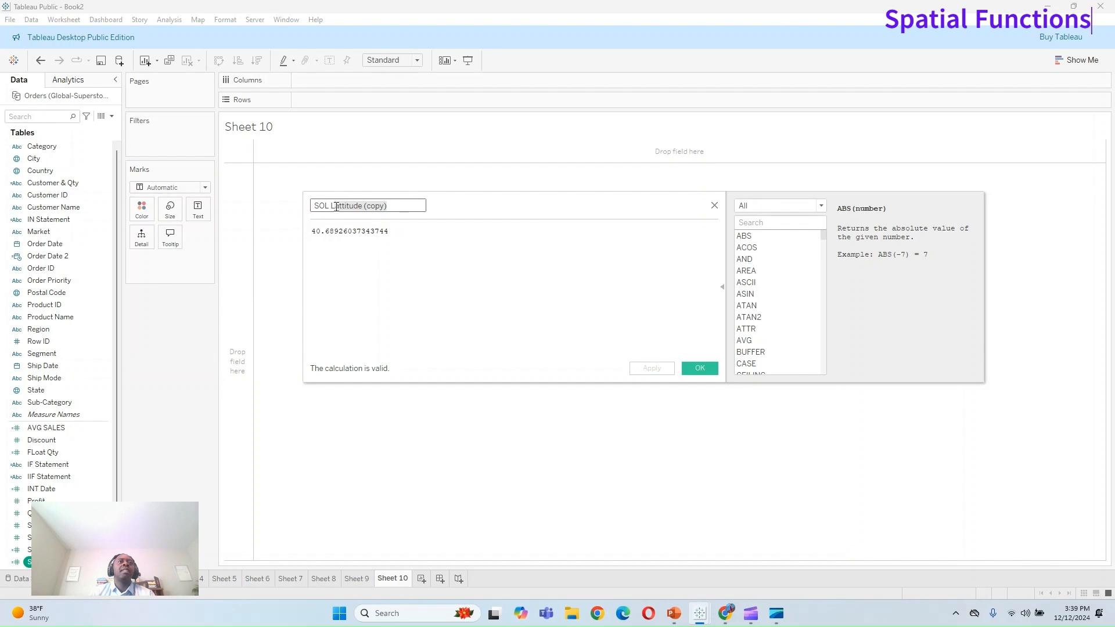
{"action": "type", "text": "ong"}
{"action": "key", "text": "Tab"}
Step: Replace the SOL Long formula with only the copied longitude -74.04449888054917 and save the field
{"action": "key", "text": "BackSpace"}
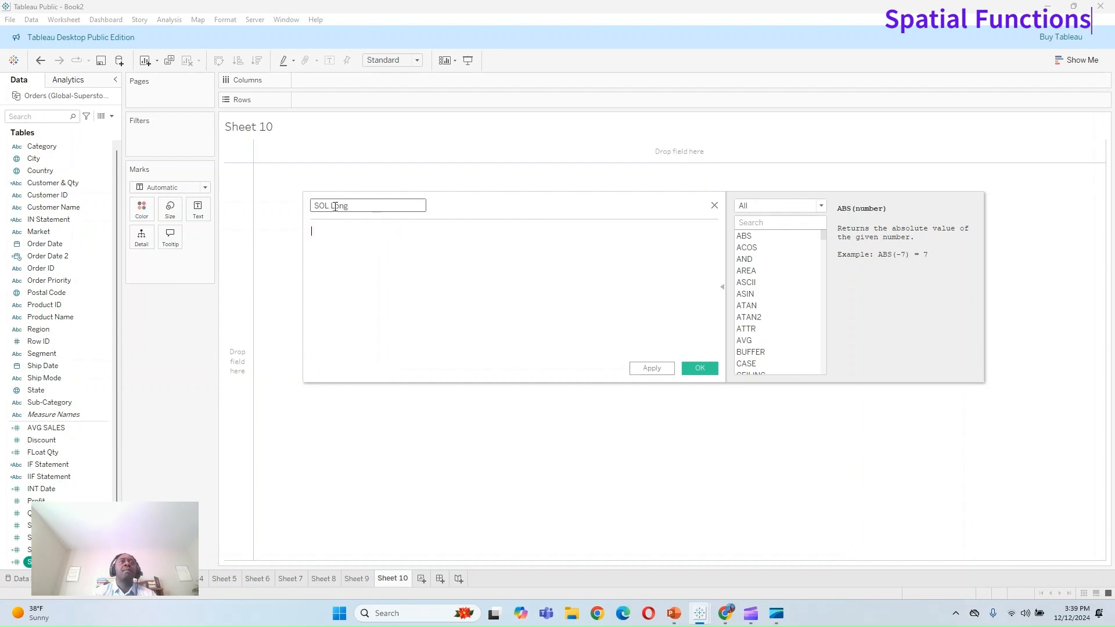
{"action": "key", "text": "ctrl+v"}
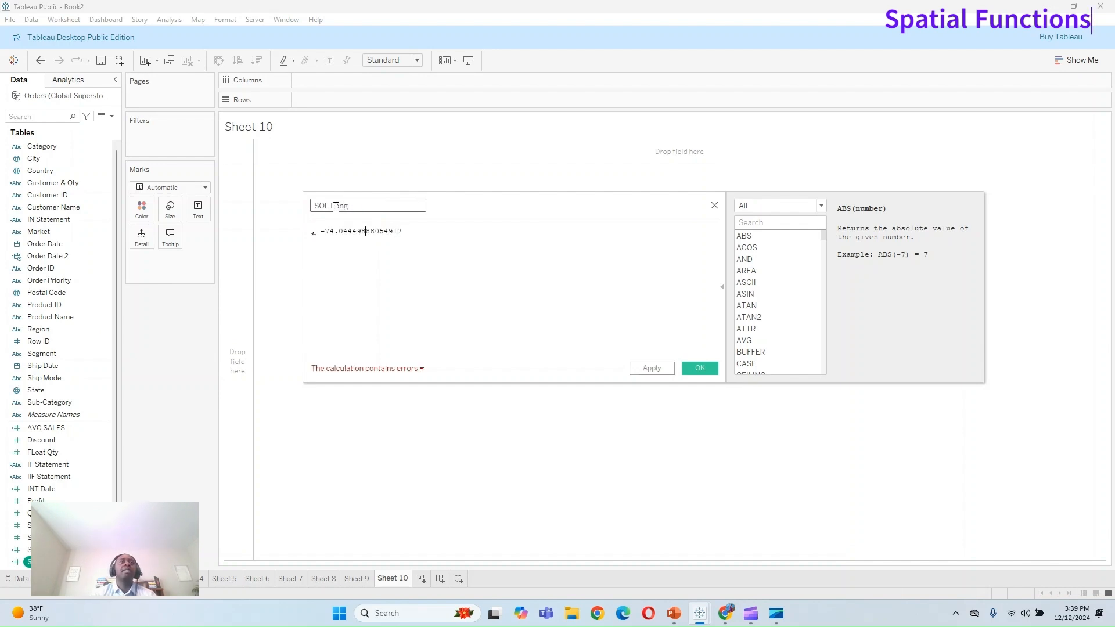
{"action": "key", "text": "BackSpace"}
{"action": "key", "text": "BackSpace"}
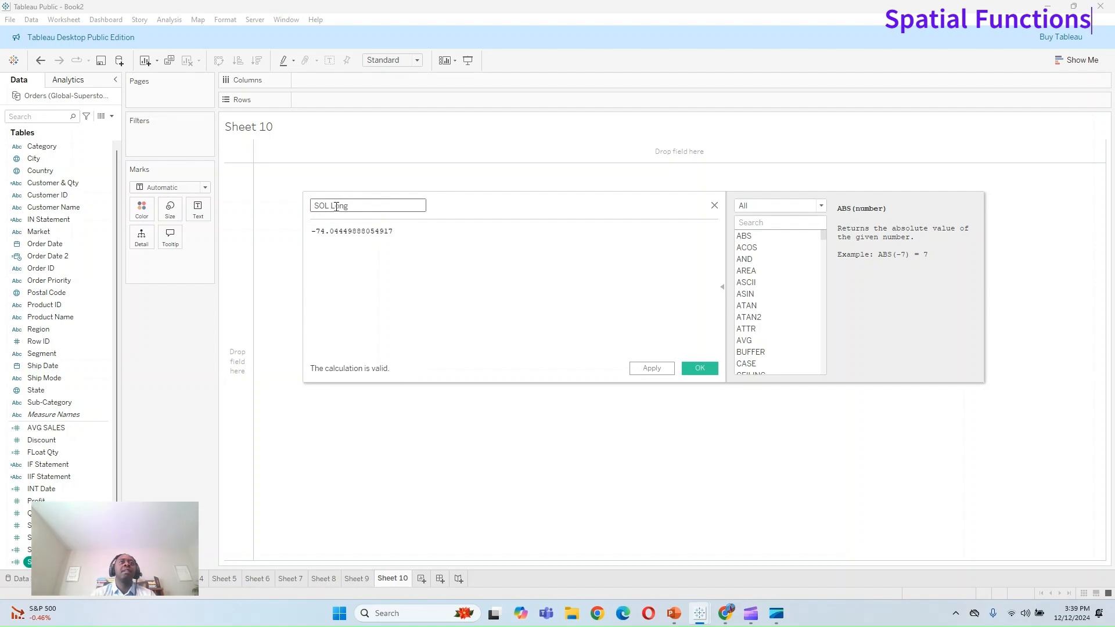
{"action": "left_click", "coordinate": [653, 370]}
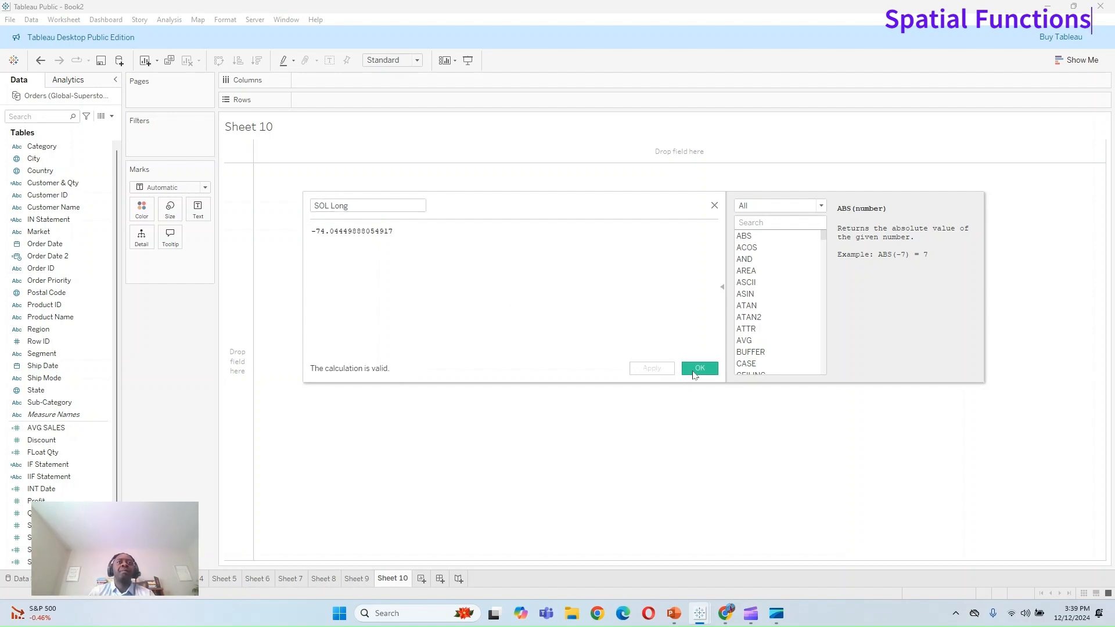
{"action": "left_click", "coordinate": [697, 372]}
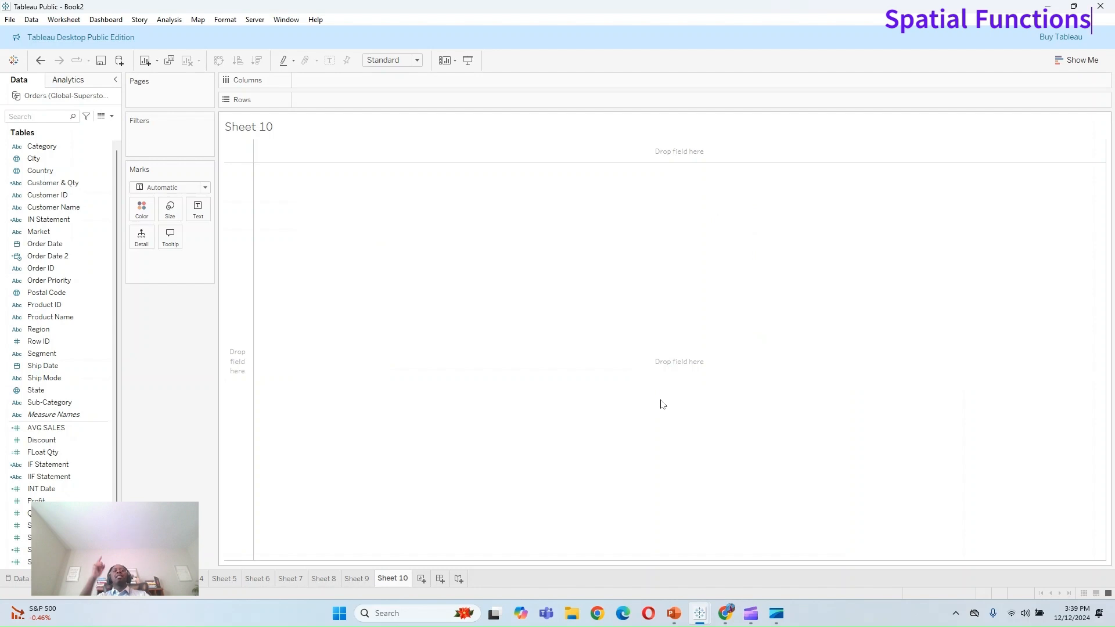
Step: Create a new calculated field named SOL Makepoint
{"action": "left_click", "coordinate": [112, 116]}
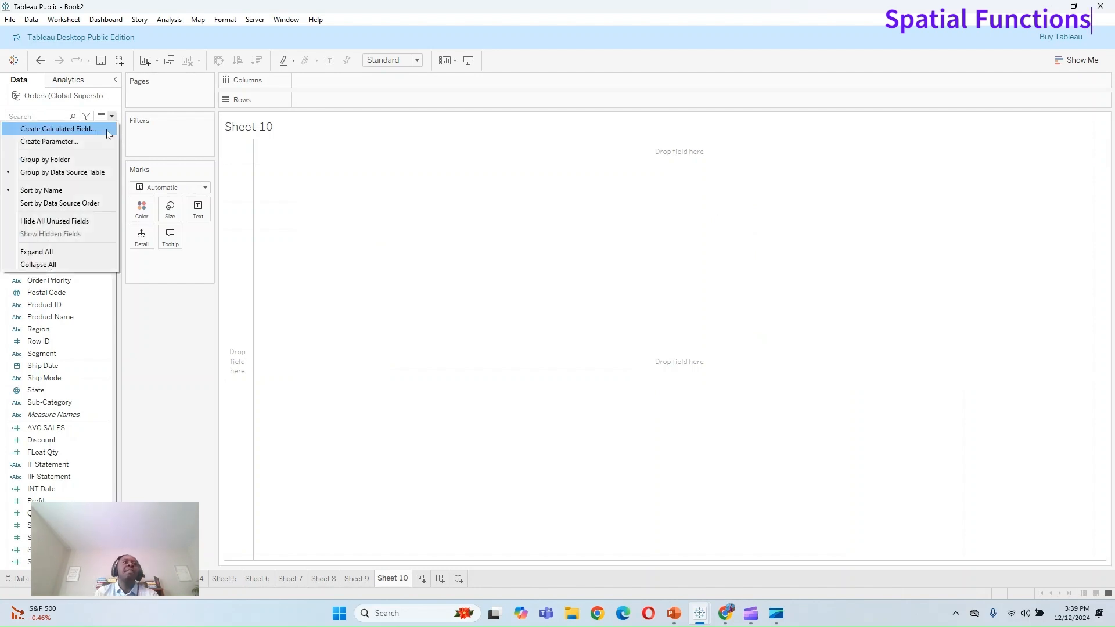
{"action": "left_click", "coordinate": [108, 130]}
{"action": "key", "text": "BackSpace"}
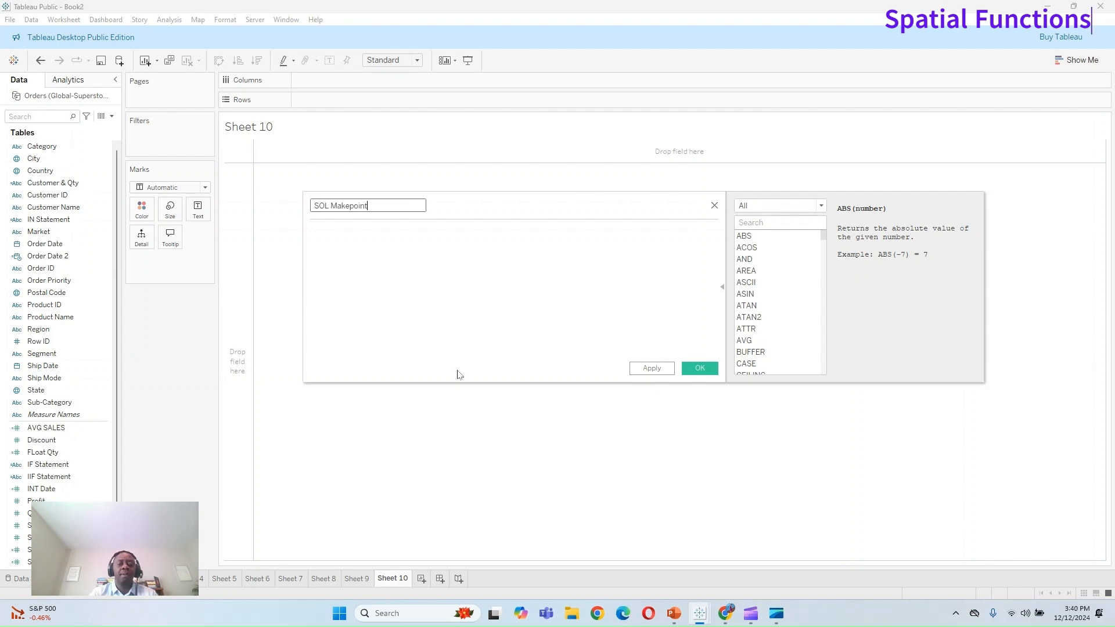
{"action": "key", "text": "Tab"}
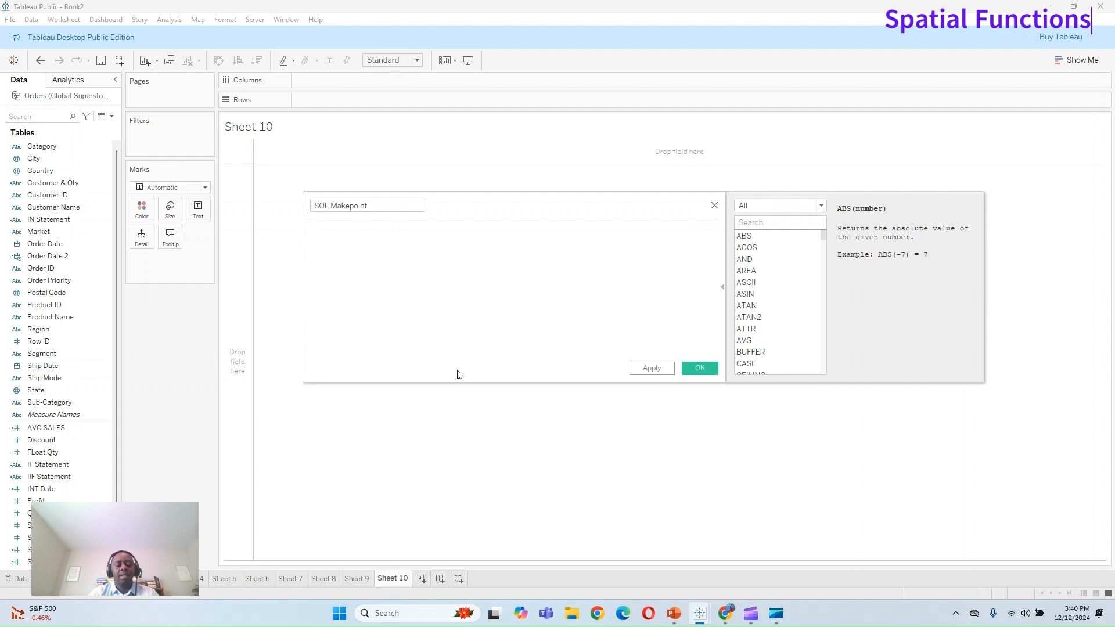
Step: Enter the formula MAKEPOINT([SOL Lattitude], [SOL Long]) for SOL Makepoint and save the field
{"action": "type", "text": "make"}
{"action": "key", "text": "Down"}
{"action": "key", "text": "Down"}
{"action": "key", "text": "Down"}
{"action": "key", "text": "Return"}
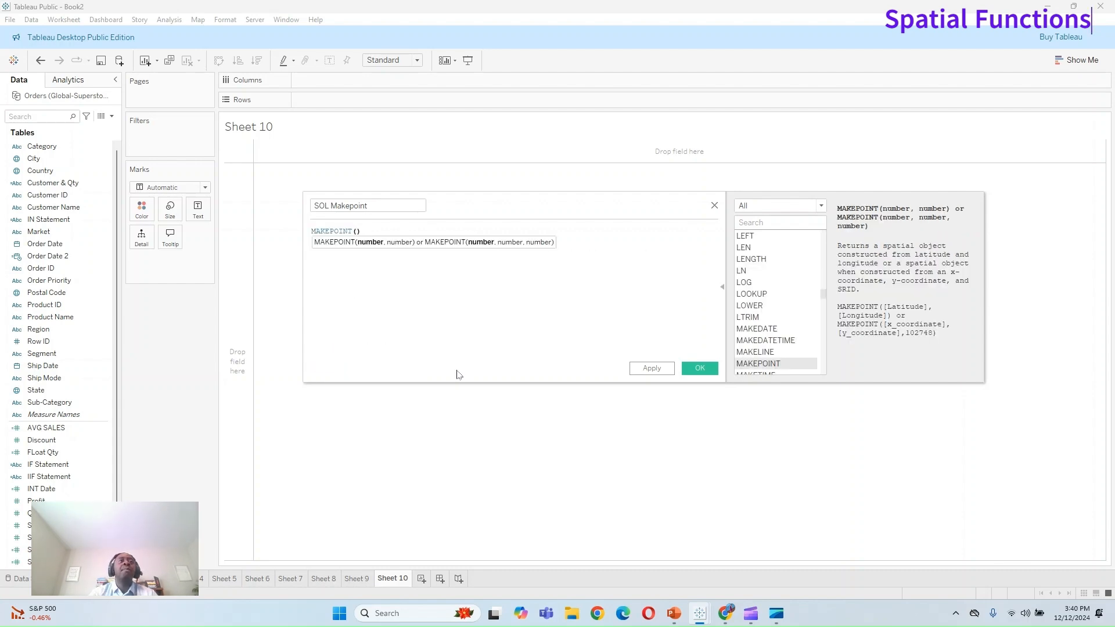
{"action": "type", "text": "sol"}
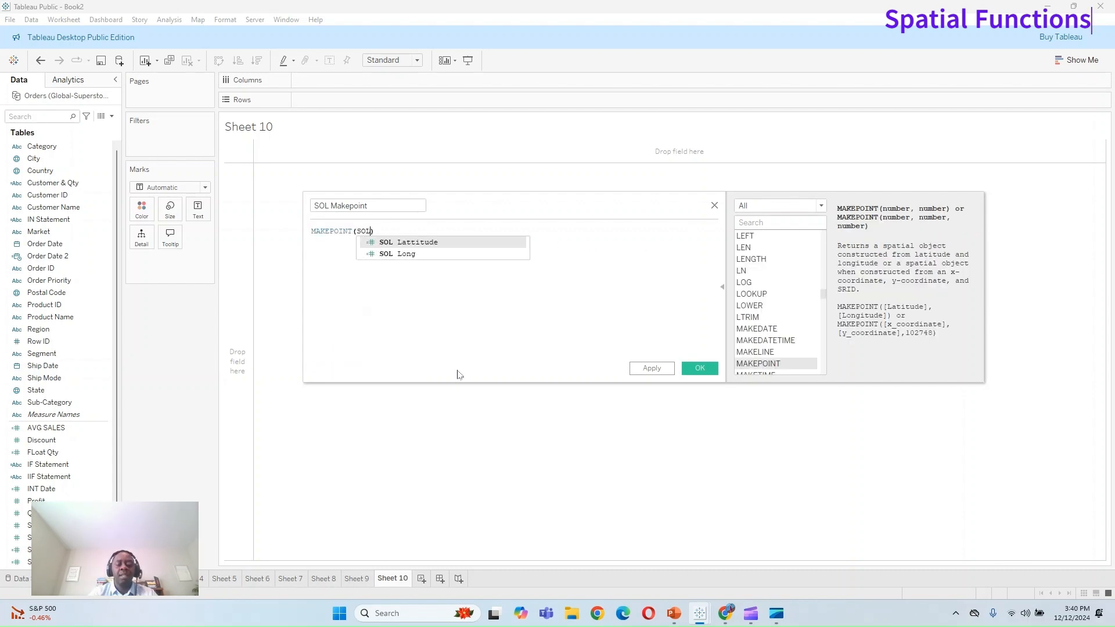
{"action": "key", "text": "Return"}
{"action": "type", "text": ", SOL"}
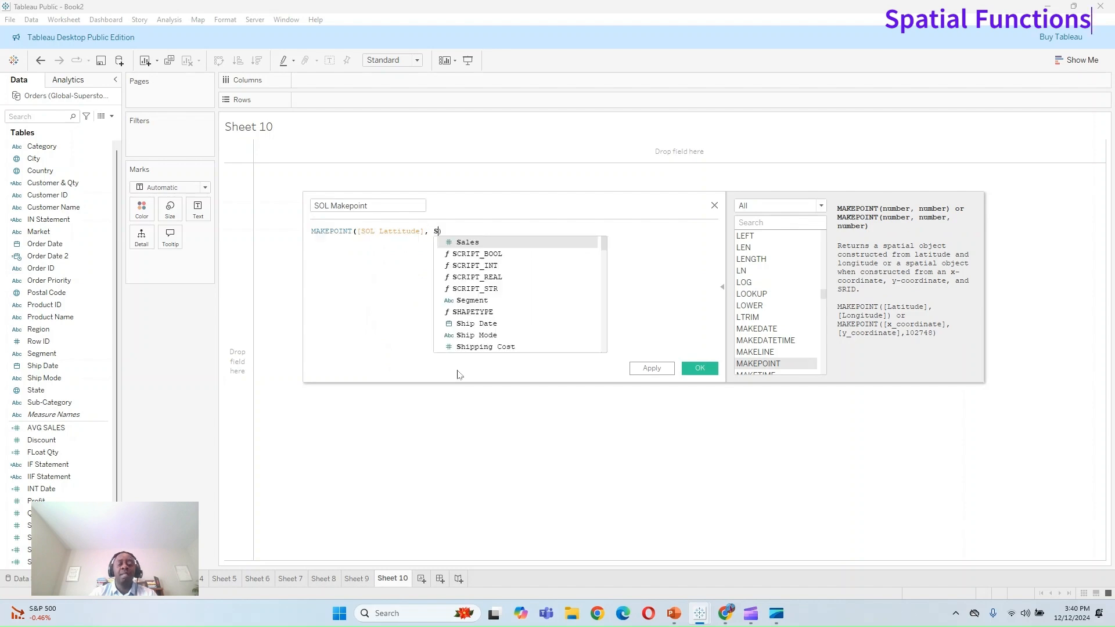
{"action": "key", "text": "Return"}
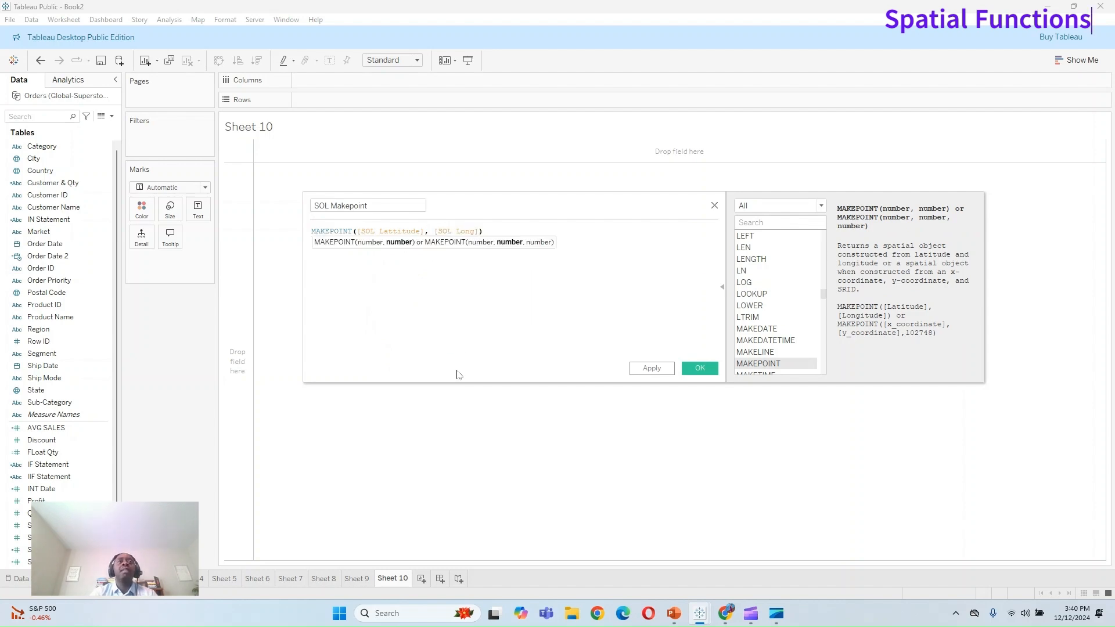
{"action": "left_click", "coordinate": [651, 369]}
{"action": "left_click", "coordinate": [699, 369]}
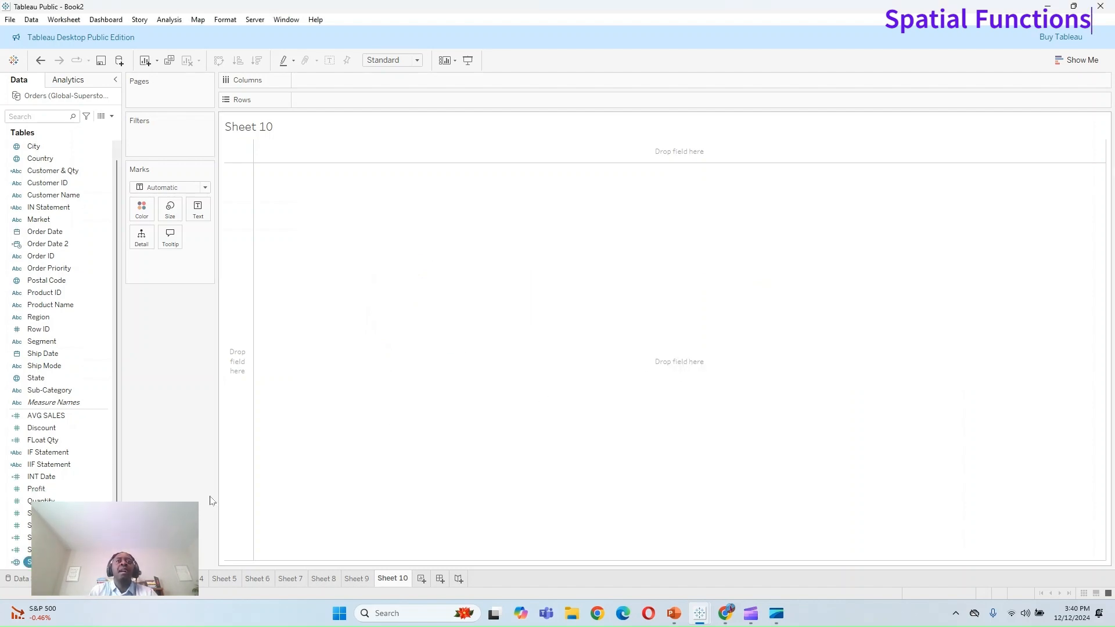
Step: Plot SOL Makepoint as a map on Sheet 10 and inspect the point's location near New York
{"action": "left_click_drag", "start_coordinate": [35, 562], "coordinate": [488, 469]}
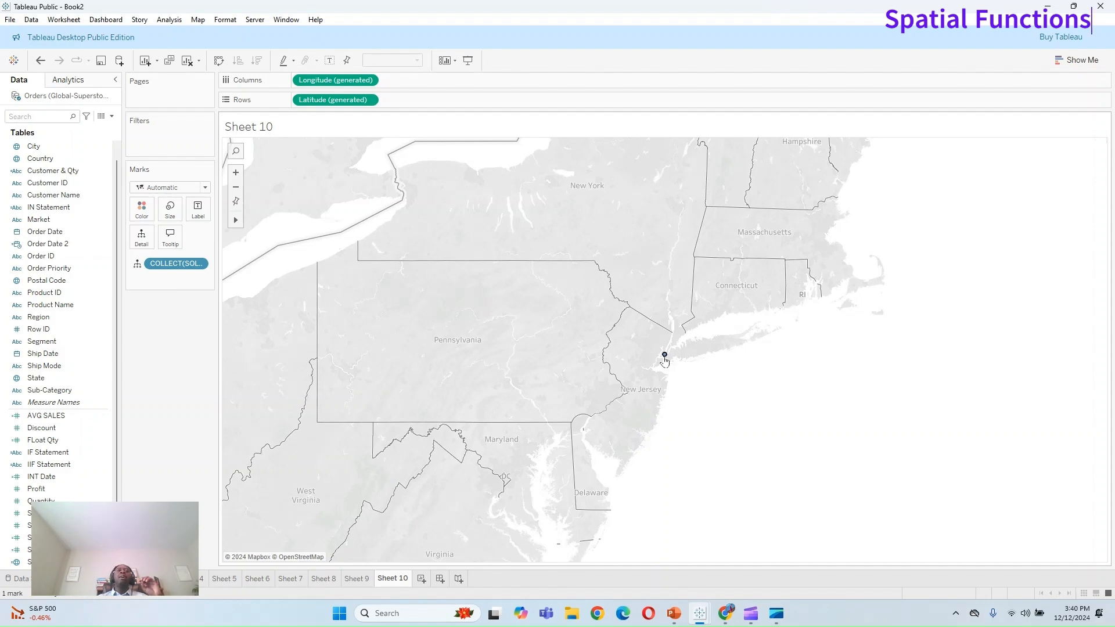
{"action": "scroll", "coordinate": [665, 361], "scroll_direction": "up", "scroll_amount": 5}
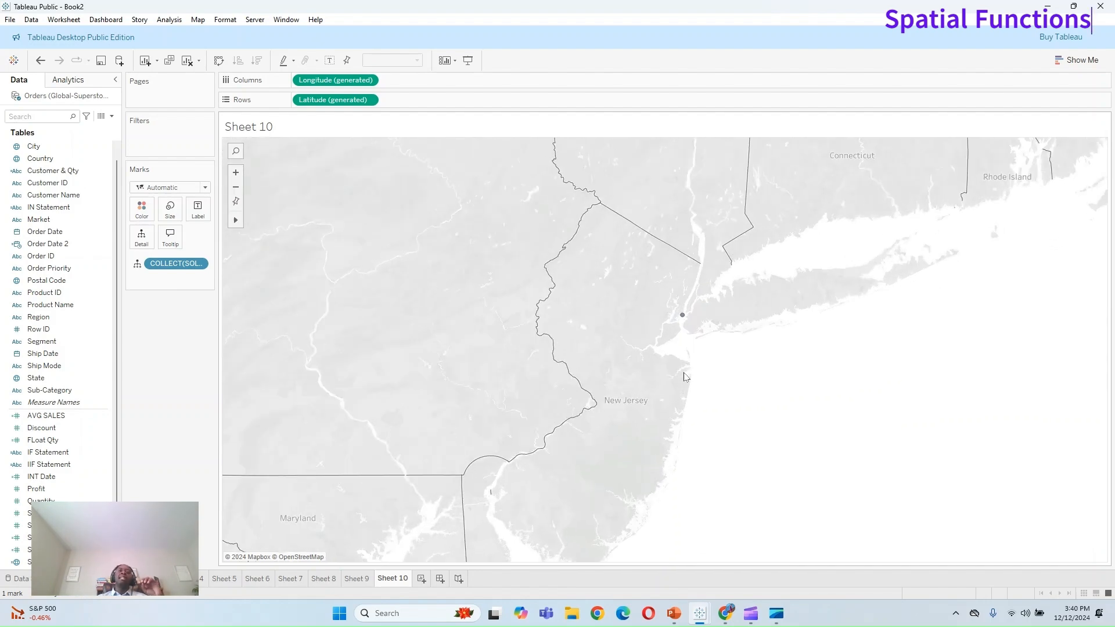
{"action": "scroll", "coordinate": [701, 241], "scroll_direction": "down", "scroll_amount": 5}
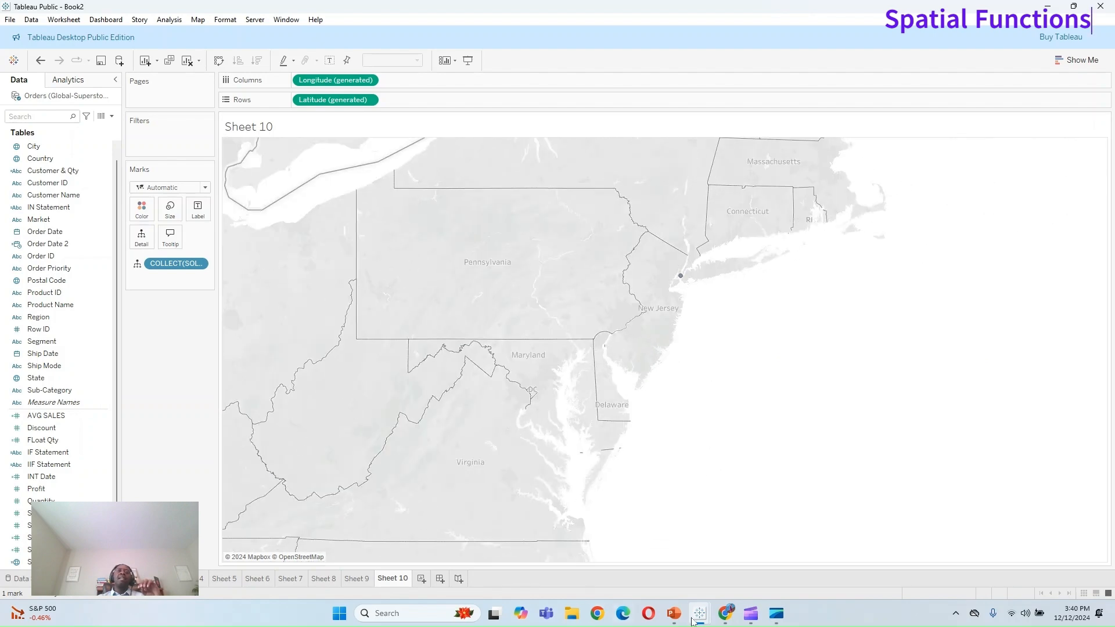
Step: Switch to Google Maps in Chrome and replace the Statue of Liberty search with one for White House locations
{"action": "mouse_move", "coordinate": [726, 613]}
{"action": "left_click", "coordinate": [738, 558]}
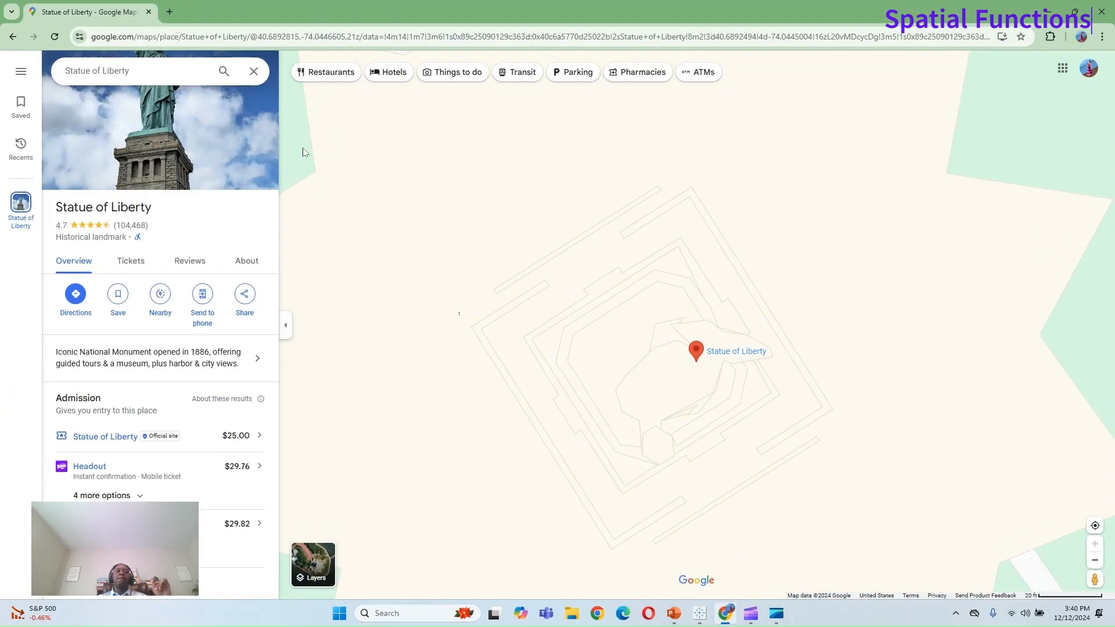
{"action": "left_click", "coordinate": [202, 71]}
{"action": "left_click", "coordinate": [254, 71]}
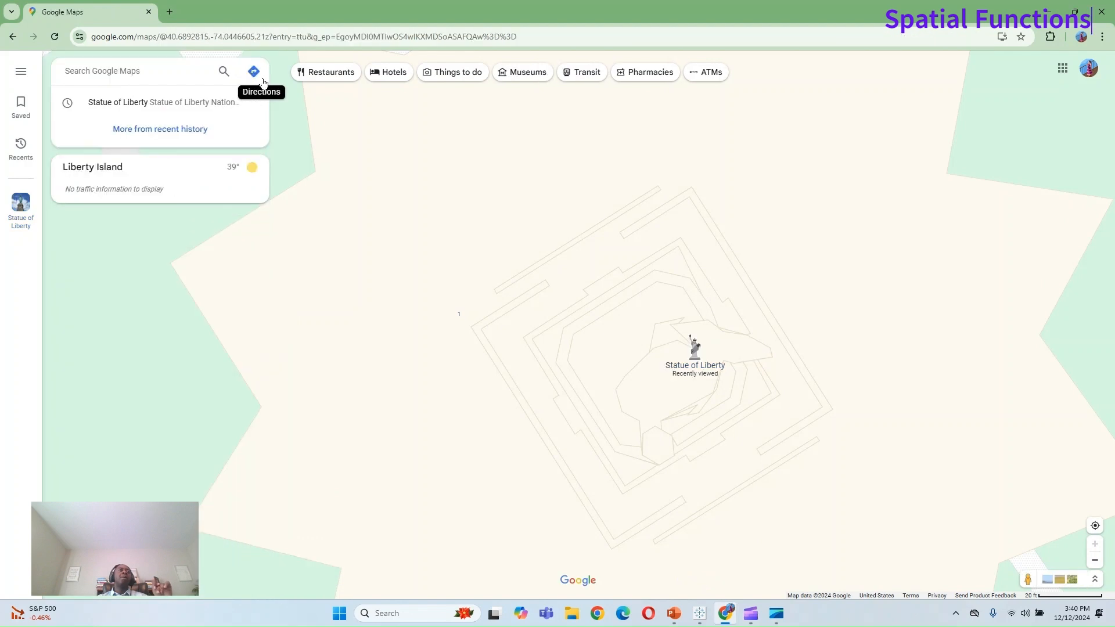
{"action": "type", "text": "white"}
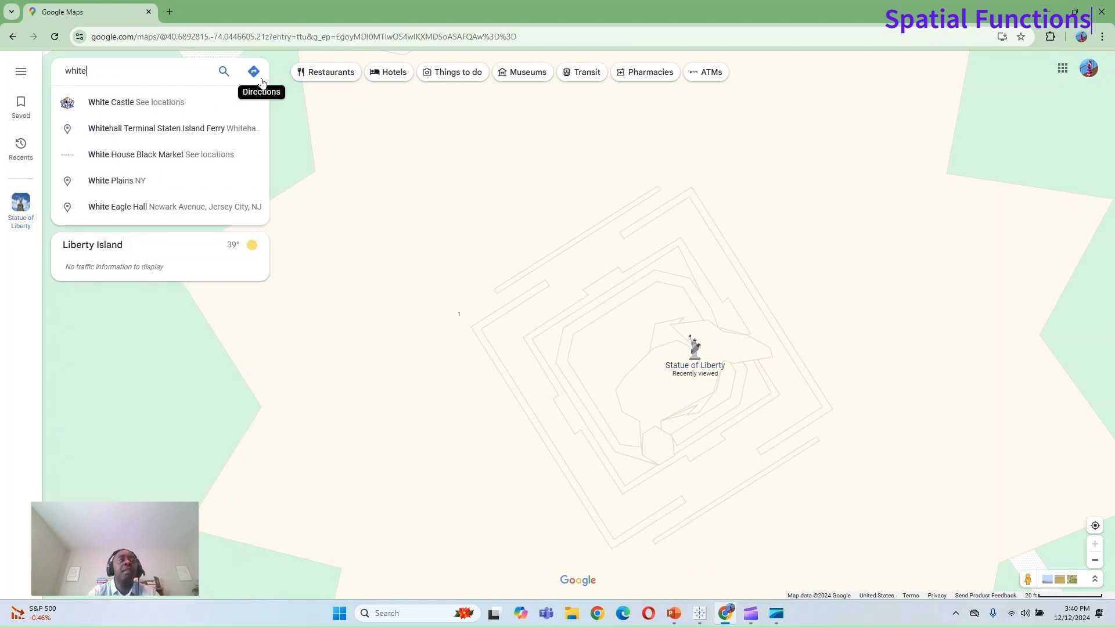
{"action": "type", "text": " house"}
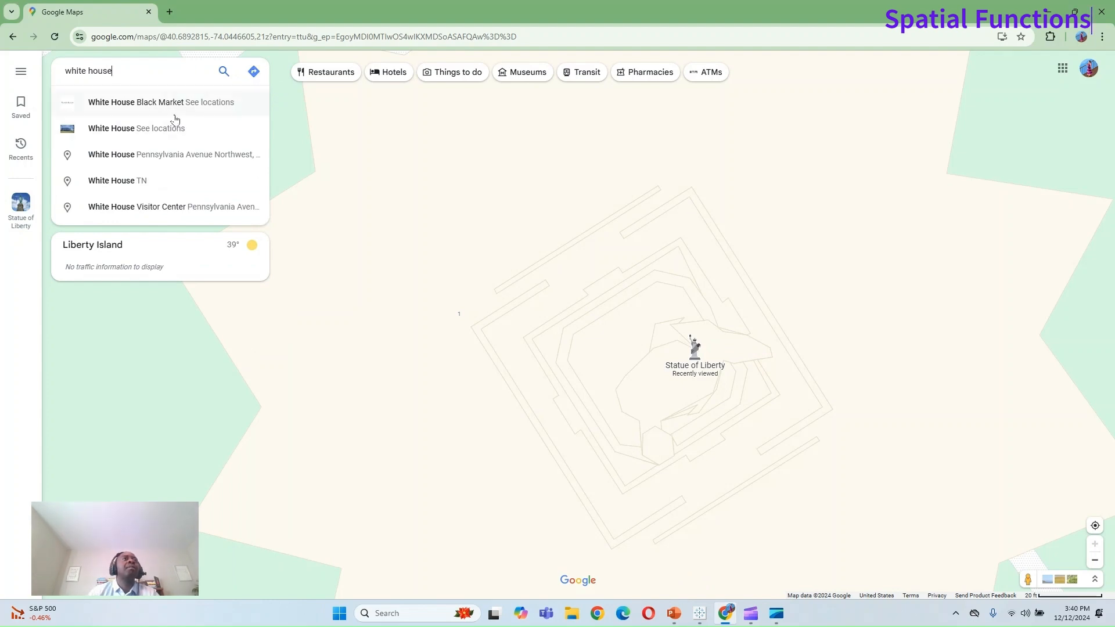
{"action": "left_click", "coordinate": [141, 127]}
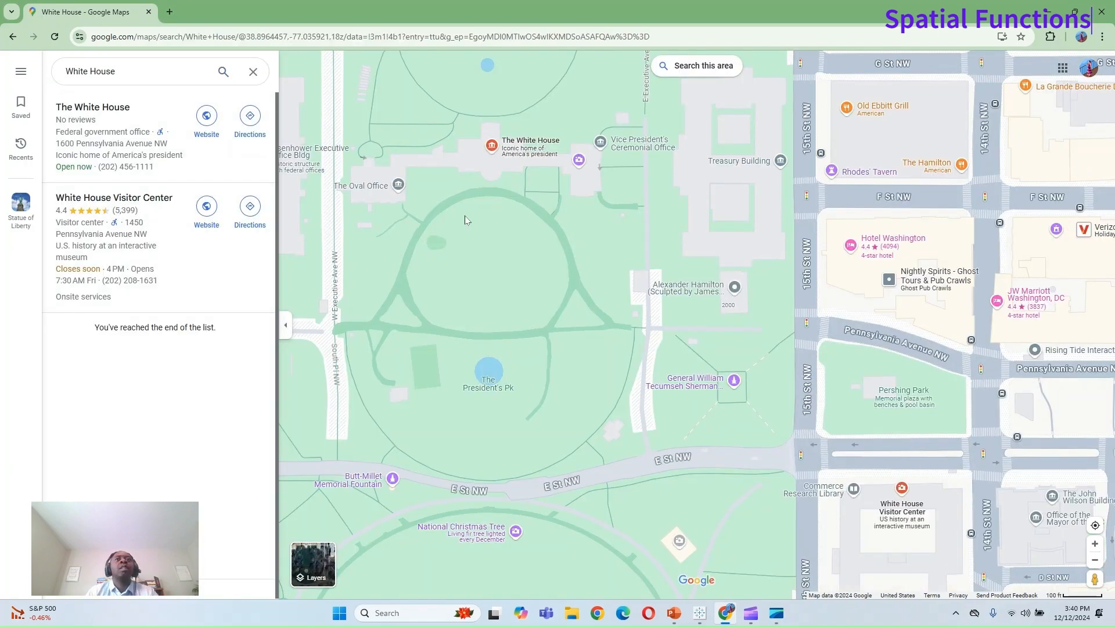
Step: Locate the White House marker in Google Maps and copy its coordinates
{"action": "left_click", "coordinate": [521, 145]}
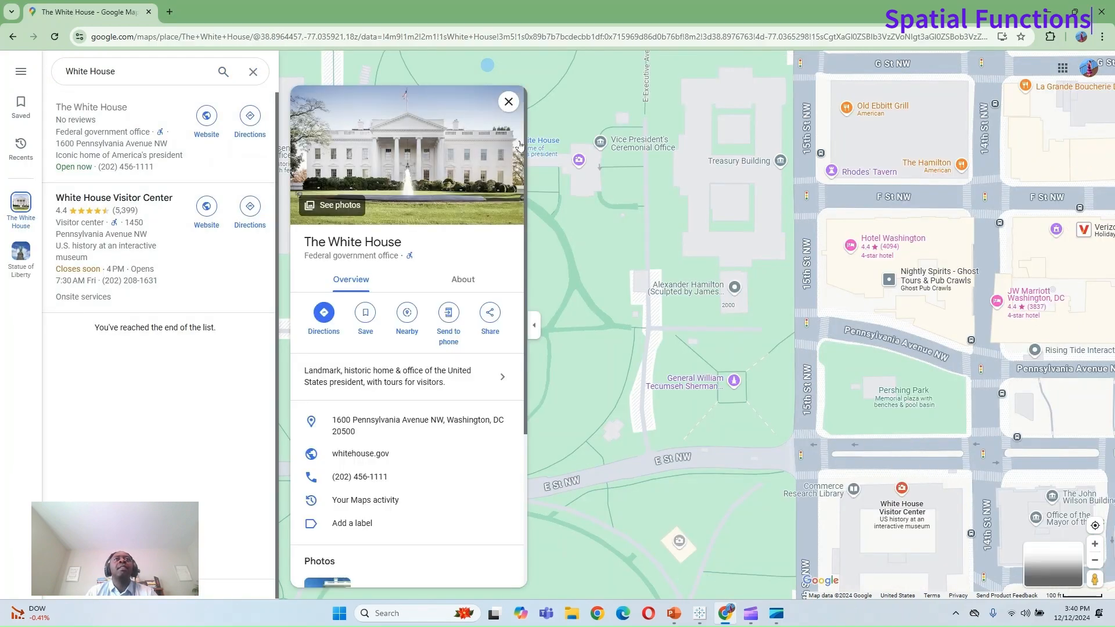
{"action": "left_click", "coordinate": [508, 102]}
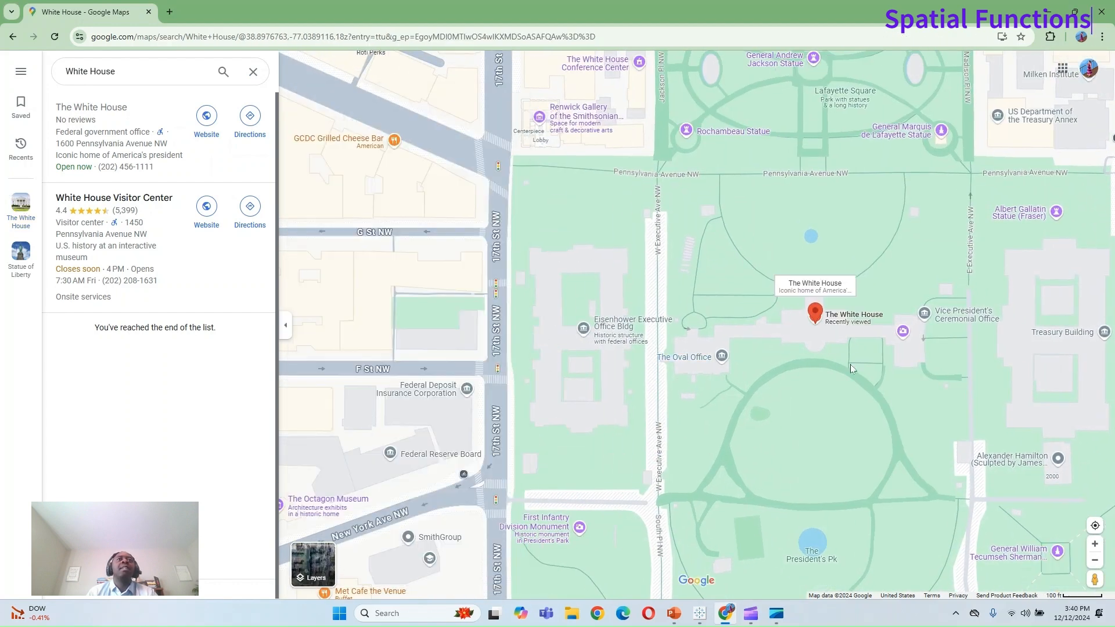
{"action": "scroll", "coordinate": [833, 323], "scroll_direction": "up", "scroll_amount": 1}
{"action": "scroll", "coordinate": [833, 326], "scroll_direction": "up", "scroll_amount": 3}
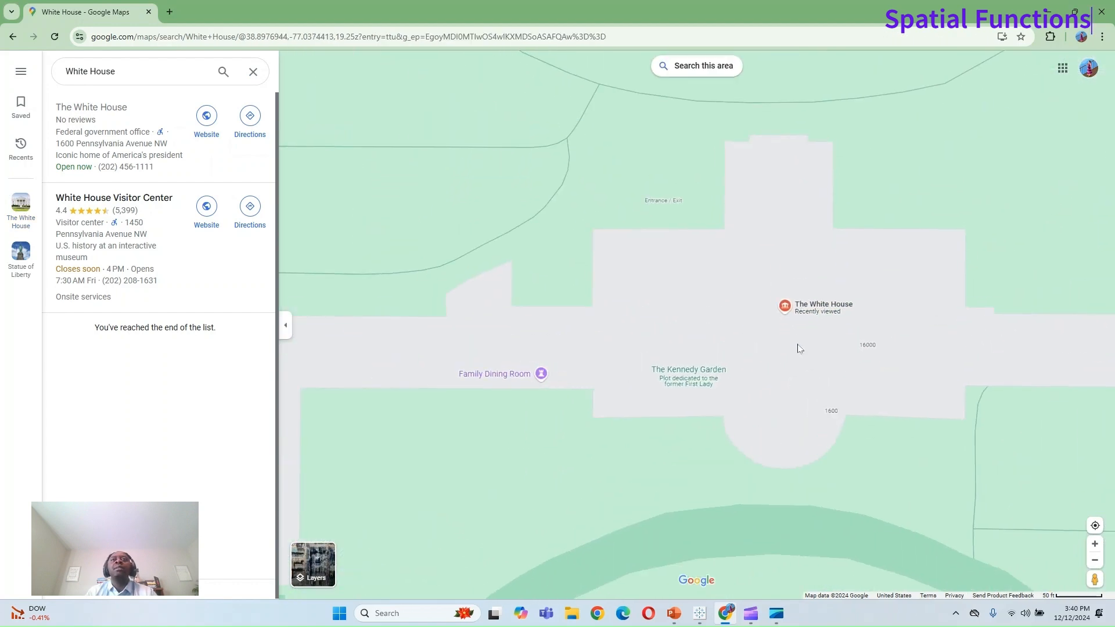
{"action": "right_click", "coordinate": [782, 296]}
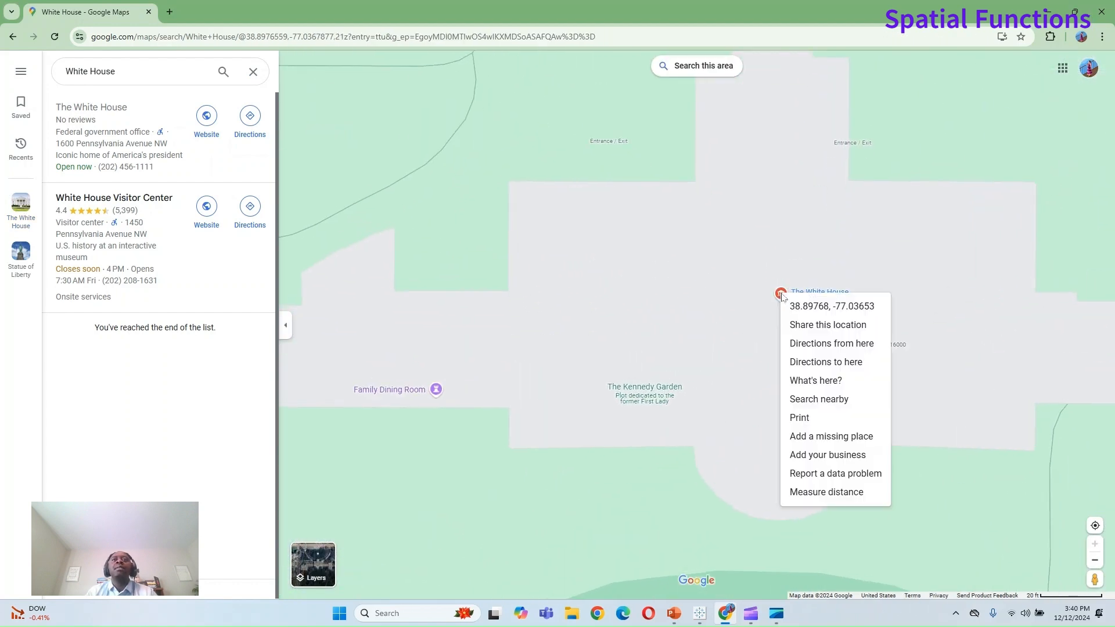
{"action": "left_click", "coordinate": [808, 307]}
Step: Switch to Tableau and create a new calculated field named WH Latitute
{"action": "left_click", "coordinate": [1048, 12]}
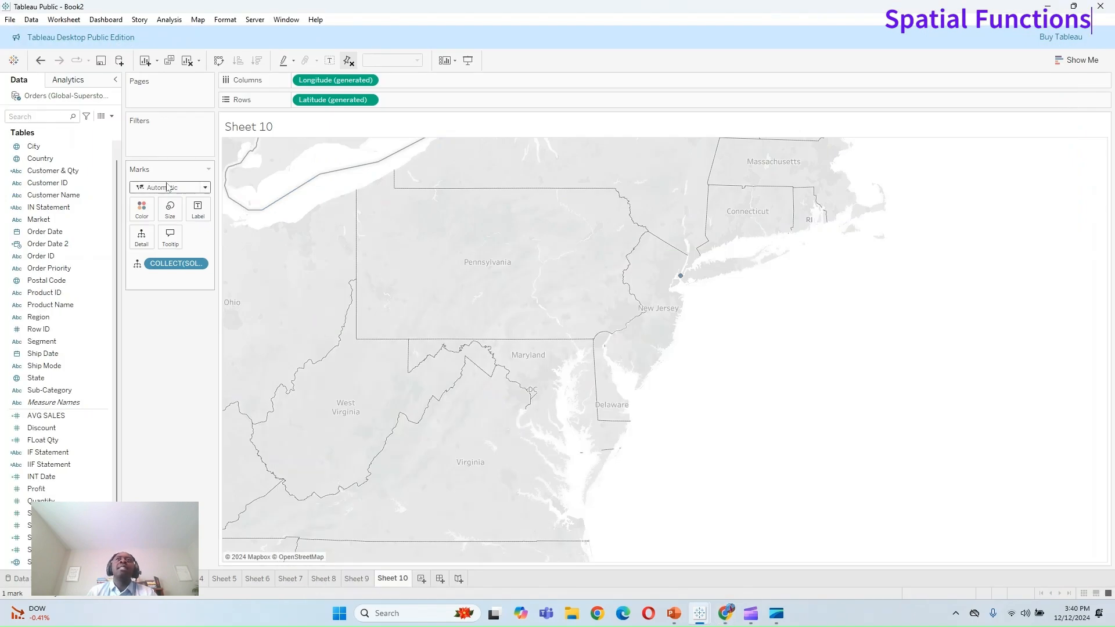
{"action": "left_click", "coordinate": [112, 116]}
{"action": "left_click", "coordinate": [76, 129]}
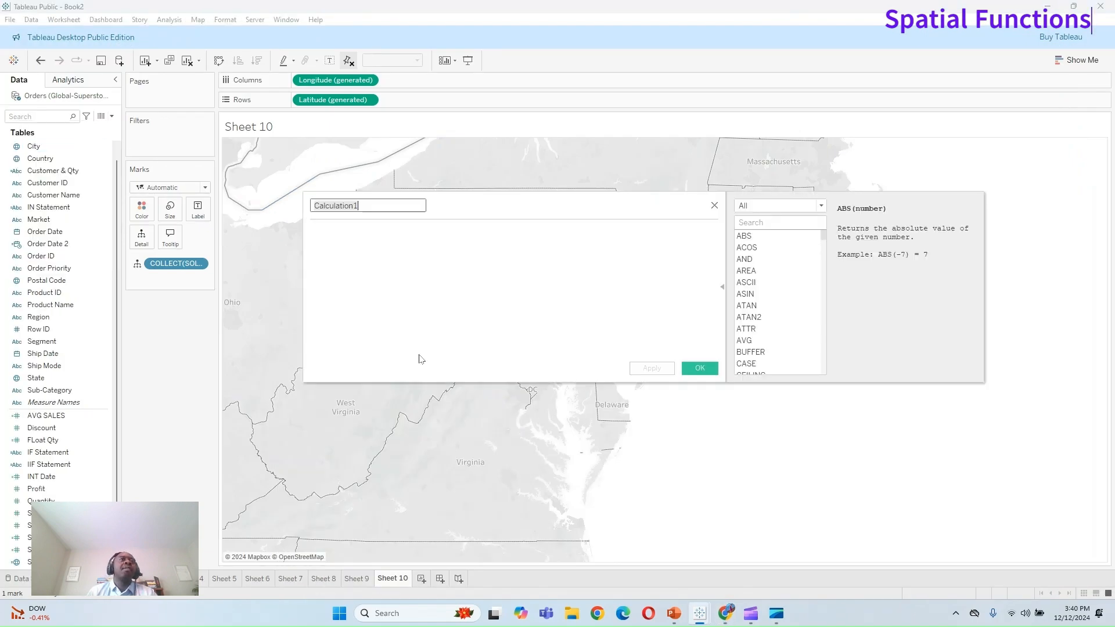
{"action": "key", "text": "BackSpace"}
{"action": "type", "text": "WH"}
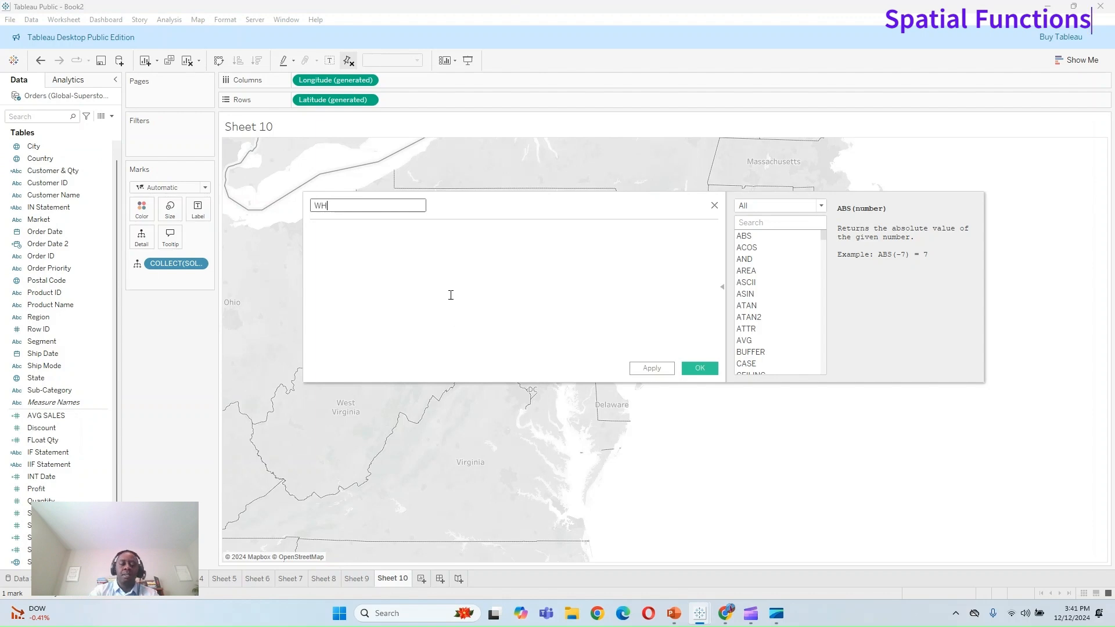
{"action": "type", "text": " Latite"}
{"action": "key", "text": "BackSpace"}
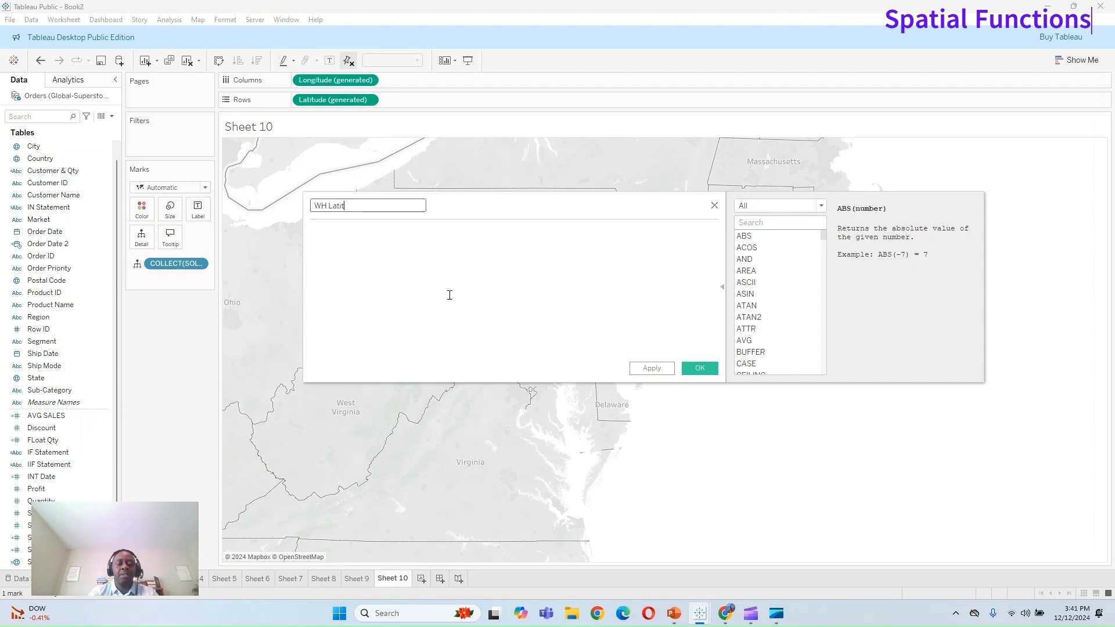
{"action": "type", "text": "ute"}
Step: Paste the coordinates into WH Latitute, keep only the latitude 38.89768482606504, and save the field
{"action": "left_click", "coordinate": [451, 295]}
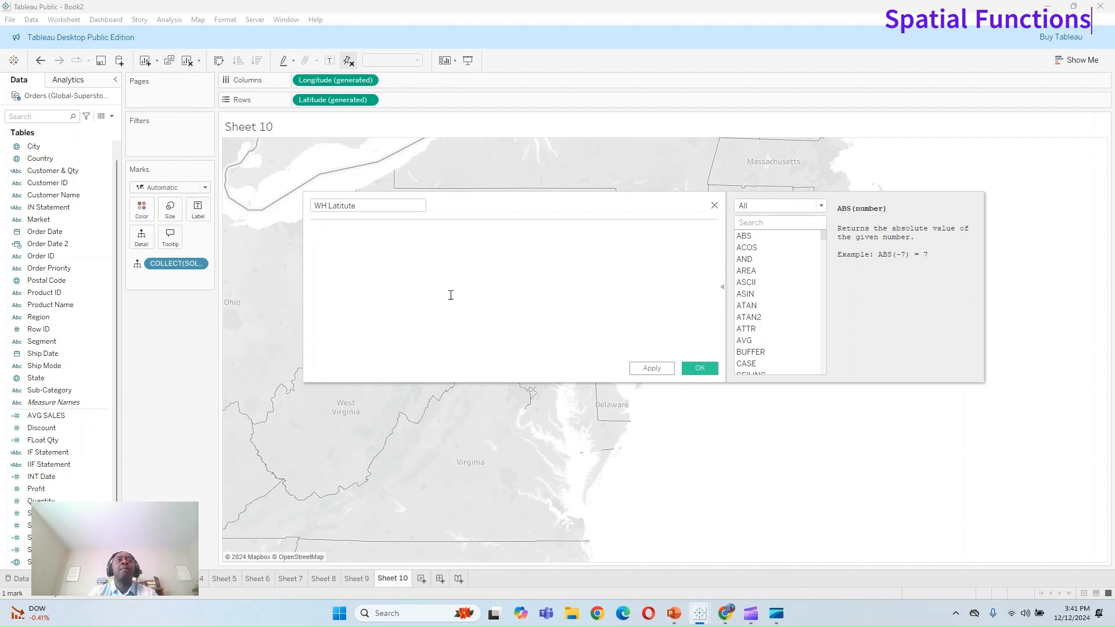
{"action": "key", "text": "ctrl+v"}
{"action": "left_click_drag", "start_coordinate": [390, 231], "coordinate": [491, 229]}
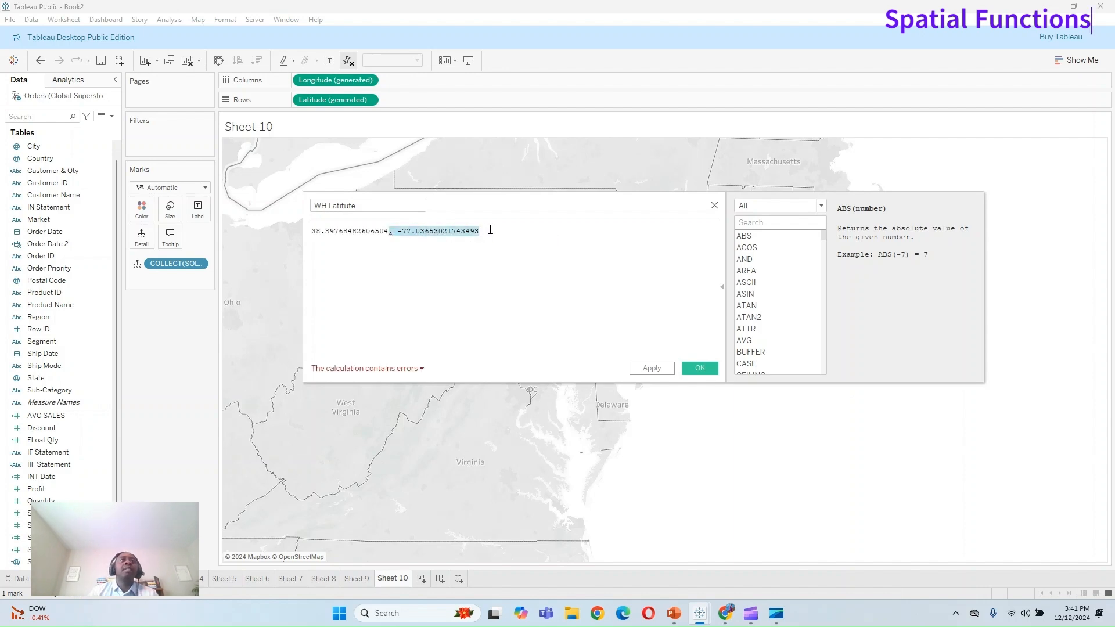
{"action": "key", "text": "BackSpace"}
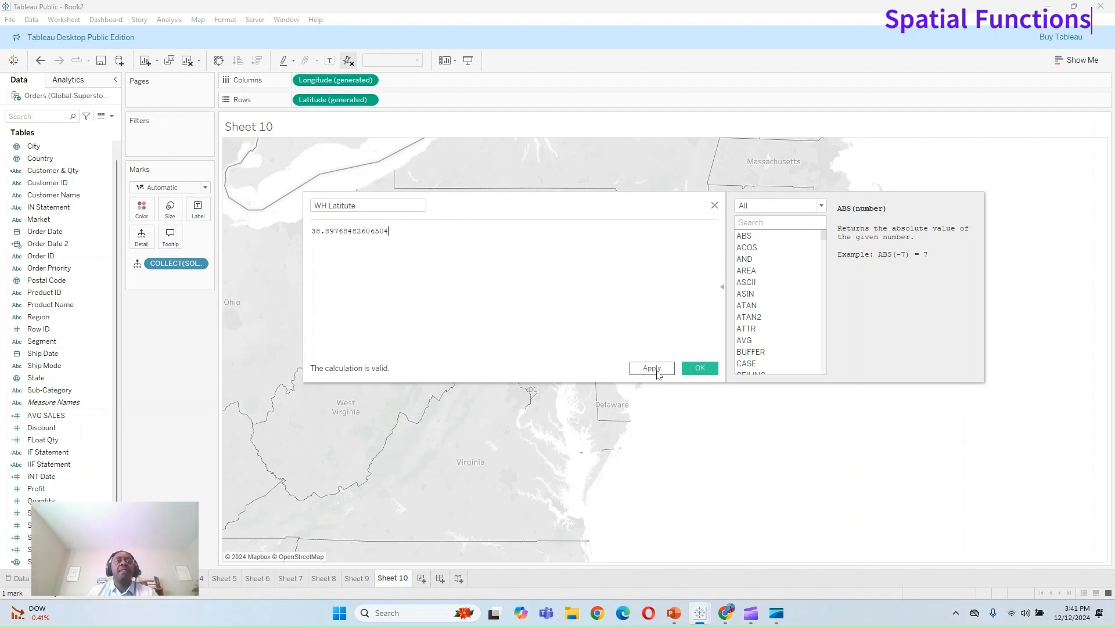
{"action": "left_click", "coordinate": [651, 368]}
{"action": "left_click", "coordinate": [700, 373]}
Step: Duplicate the WH Latitute field and replace the copy's formula with the longitude -77.03653021743493
{"action": "right_click", "coordinate": [86, 562]}
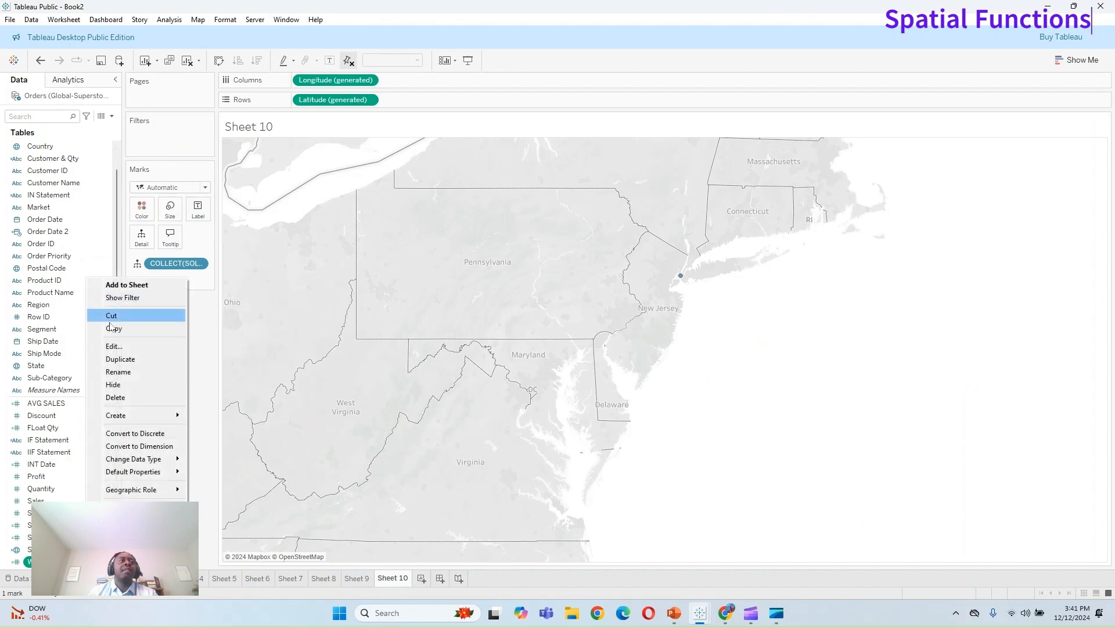
{"action": "left_click", "coordinate": [111, 358]}
{"action": "right_click", "coordinate": [67, 562]}
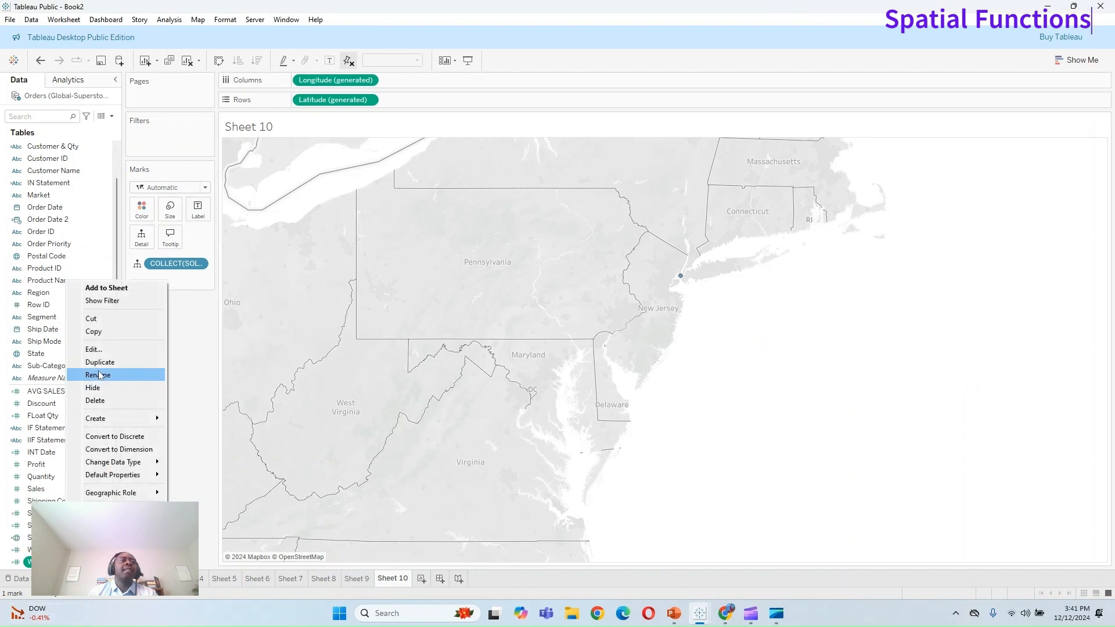
{"action": "left_click", "coordinate": [110, 349]}
{"action": "left_click_drag", "start_coordinate": [424, 233], "coordinate": [318, 231]}
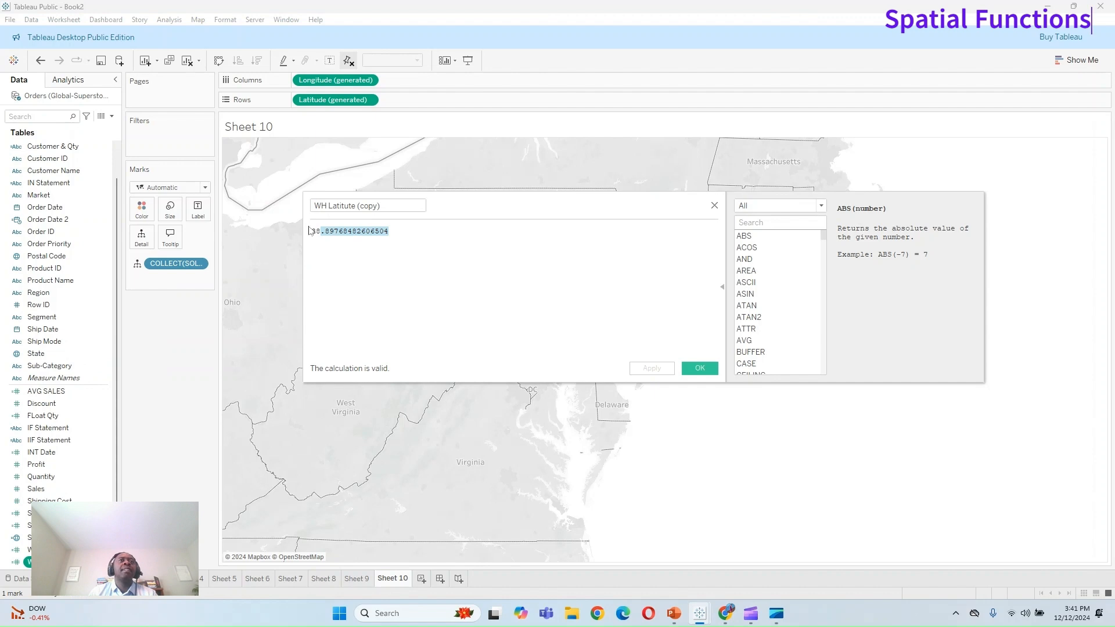
{"action": "key", "text": "BackSpace"}
{"action": "key", "text": "BackSpace"}
{"action": "key", "text": "BackSpace"}
{"action": "key", "text": "ctrl+v"}
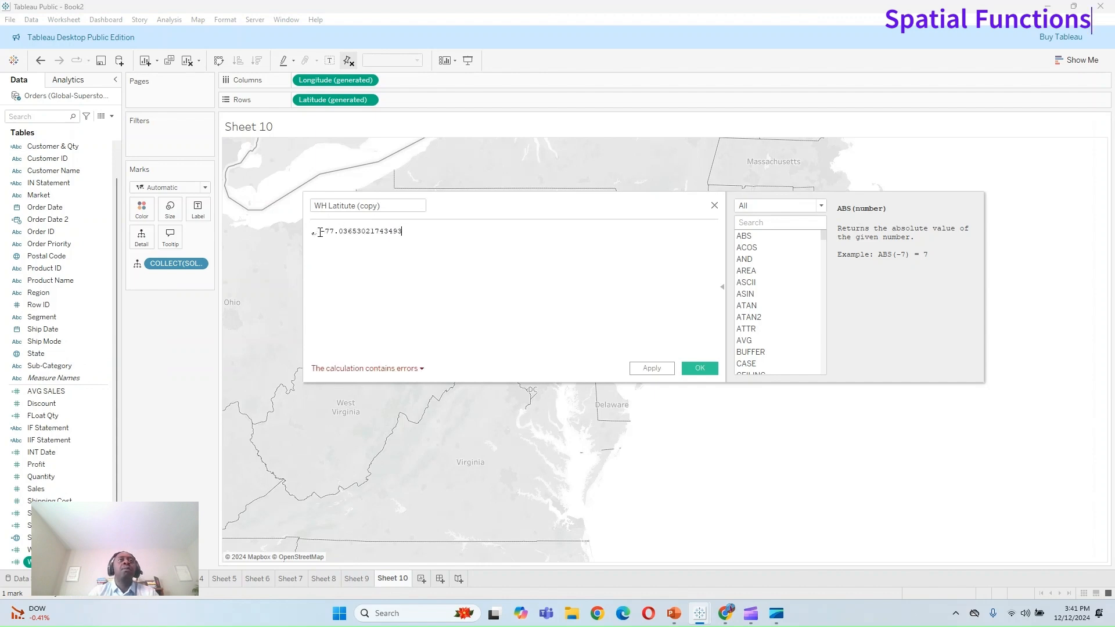
{"action": "key", "text": "BackSpace"}
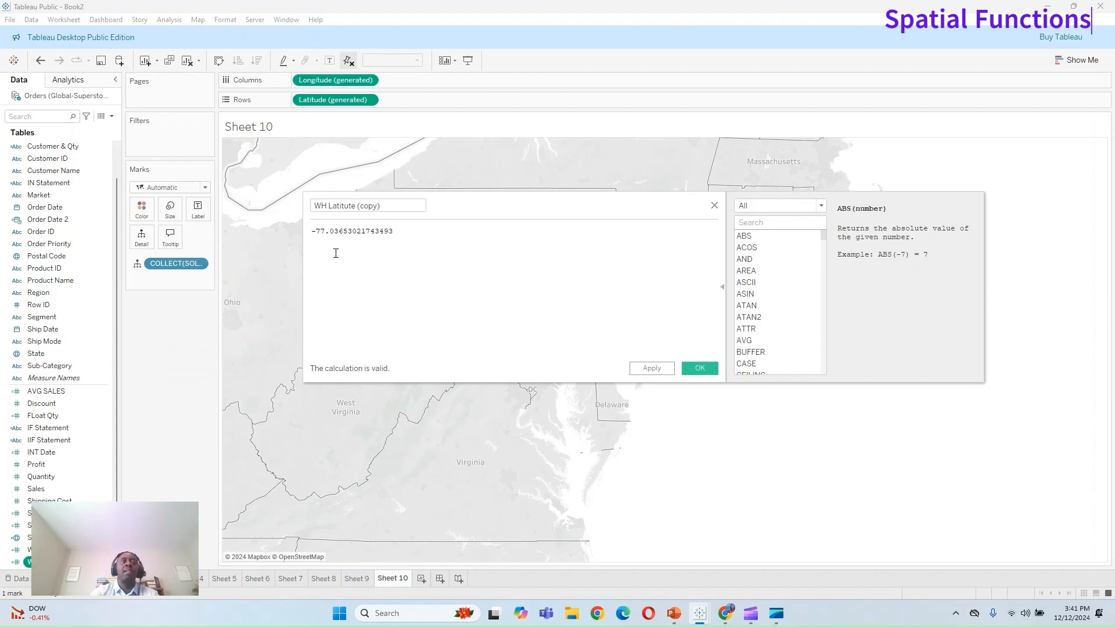
Step: Rename the copied field to WH Long and save it
{"action": "left_click", "coordinate": [383, 206]}
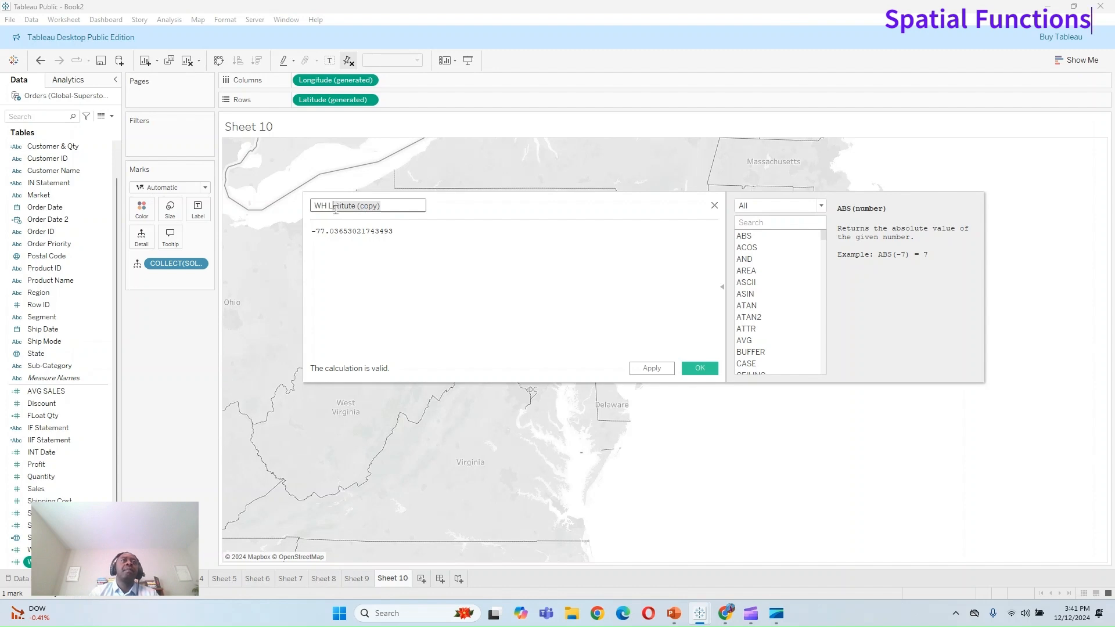
{"action": "type", "text": "ong"}
{"action": "left_click", "coordinate": [666, 372]}
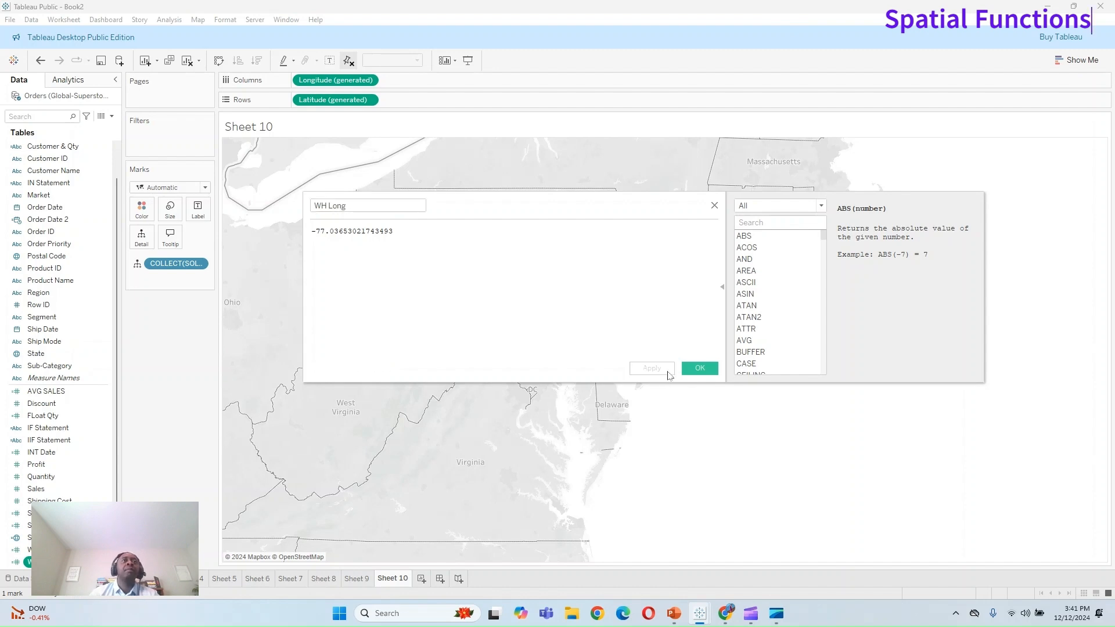
{"action": "left_click", "coordinate": [700, 368]}
Step: Create a new calculated field named WH Makepoint
{"action": "left_click", "coordinate": [111, 116]}
{"action": "left_click", "coordinate": [100, 127]}
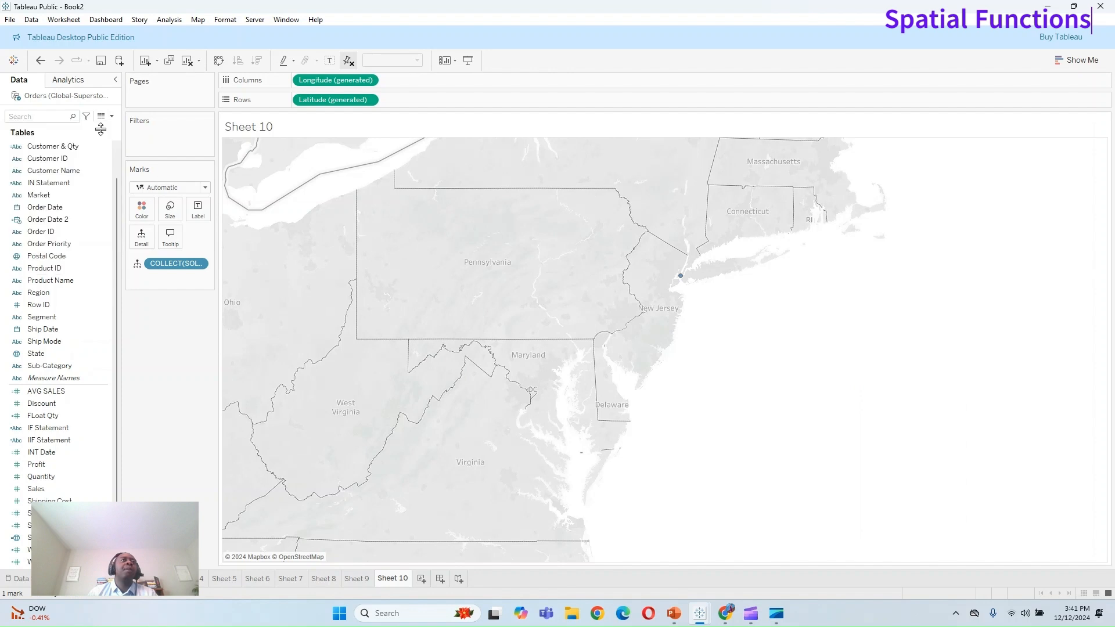
{"action": "key", "text": "BackSpace"}
{"action": "type", "text": "WH"}
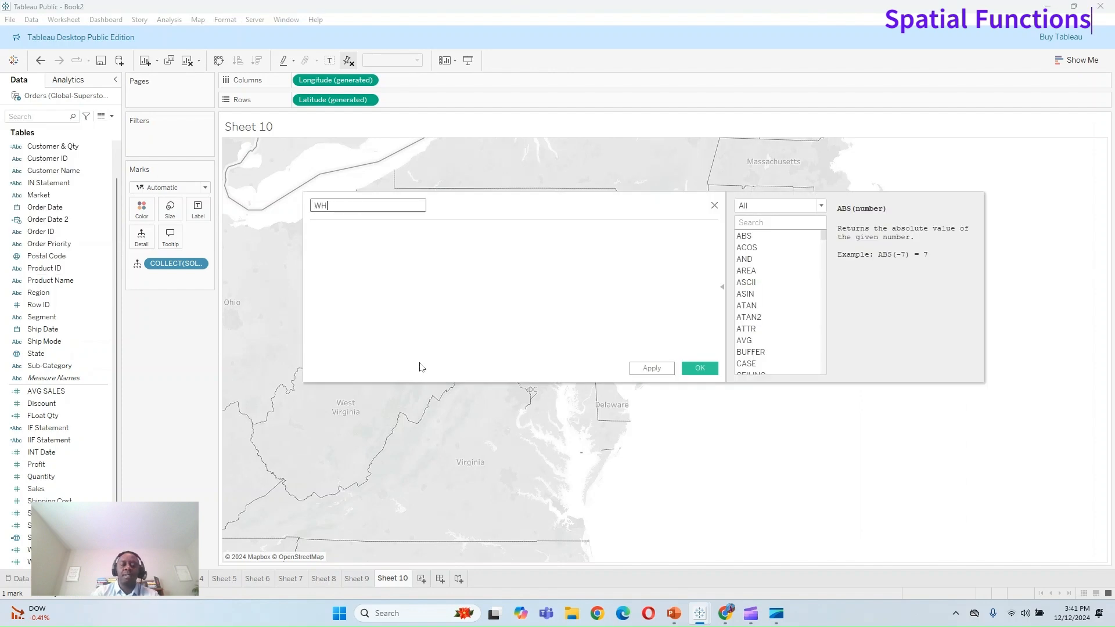
{"action": "type", "text": " Makepoin"}
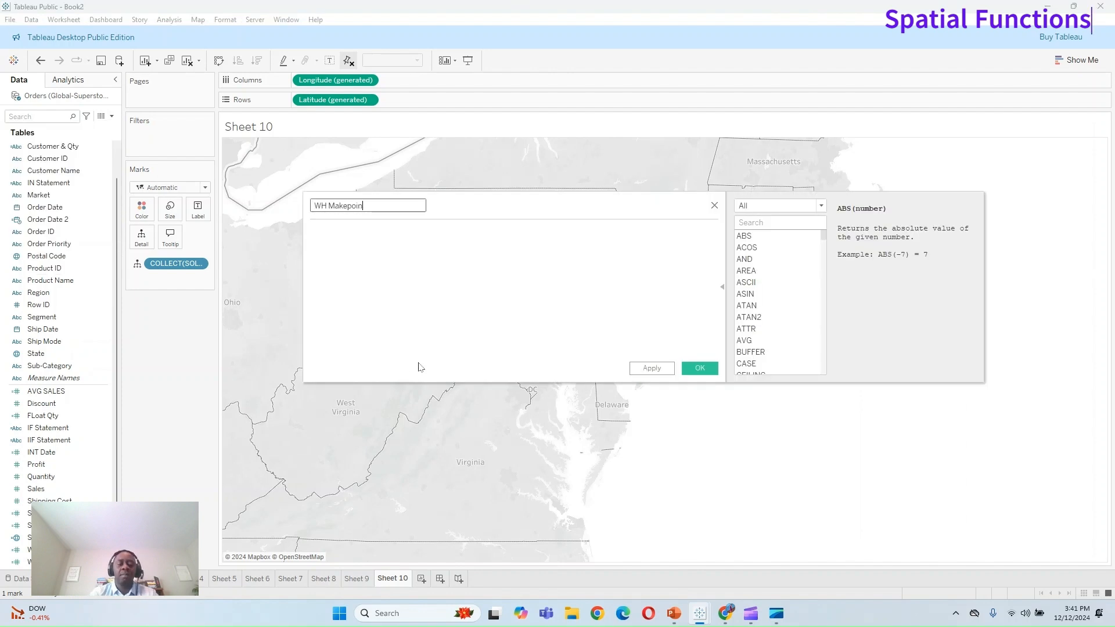
{"action": "type", "text": "t"}
{"action": "key", "text": "Tab"}
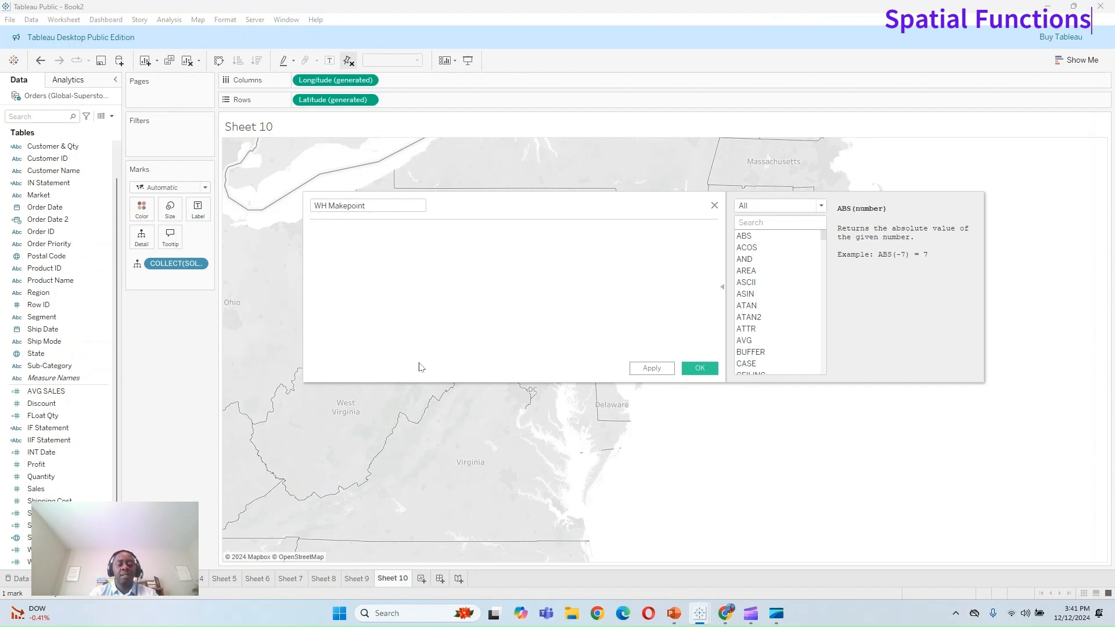
Step: Enter the formula MAKEPOINT([WH Latitute], [WH Long]) for WH Makepoint and save the field
{"action": "type", "text": "Make"}
{"action": "key", "text": "Down"}
{"action": "key", "text": "Down"}
{"action": "key", "text": "Down"}
{"action": "key", "text": "Return"}
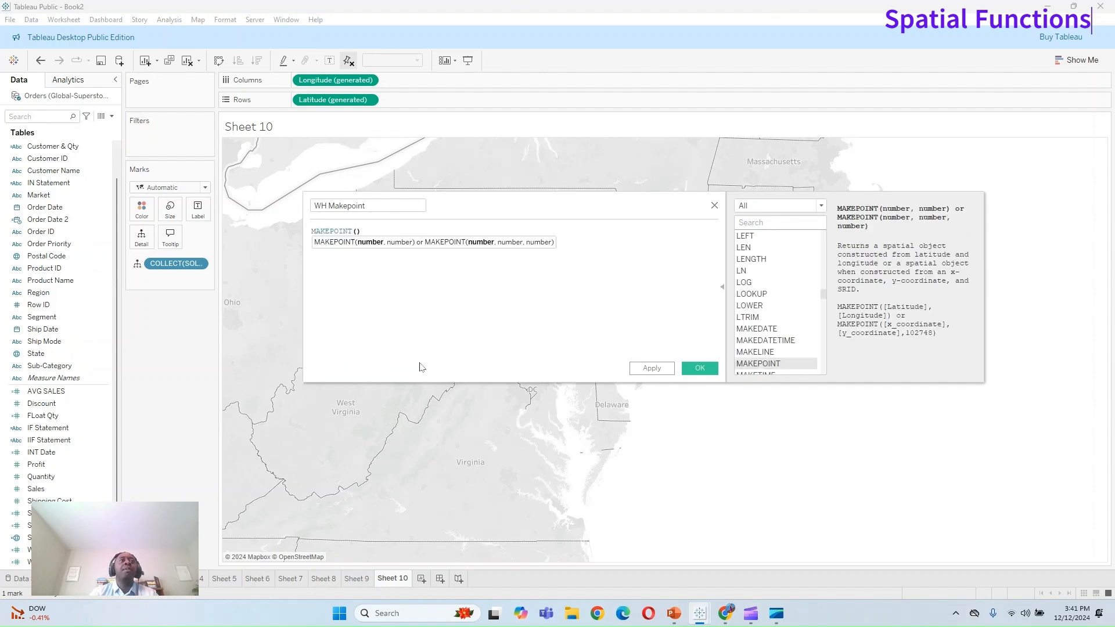
{"action": "type", "text": "WH"}
{"action": "key", "text": "Return"}
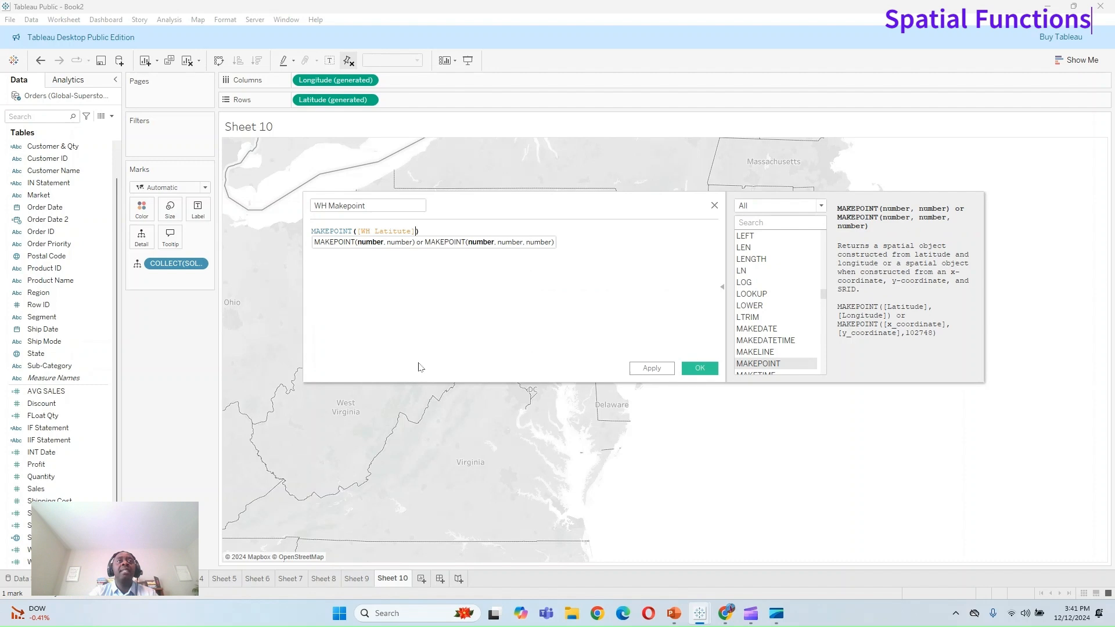
{"action": "type", "text": ", WH"}
{"action": "key", "text": "Down"}
{"action": "key", "text": "Return"}
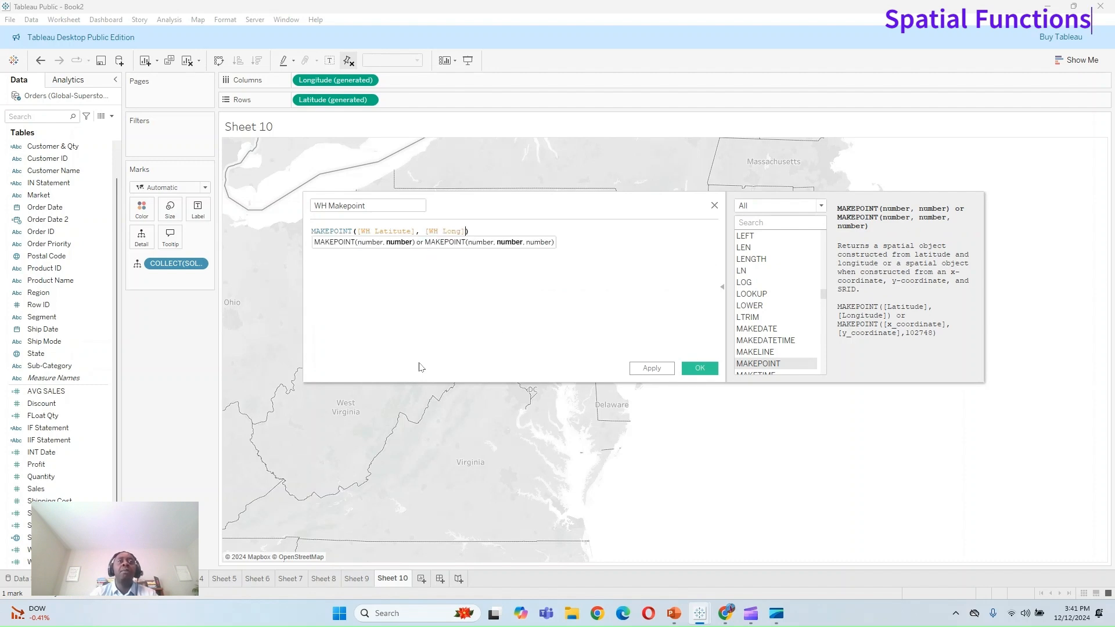
{"action": "left_click", "coordinate": [700, 368]}
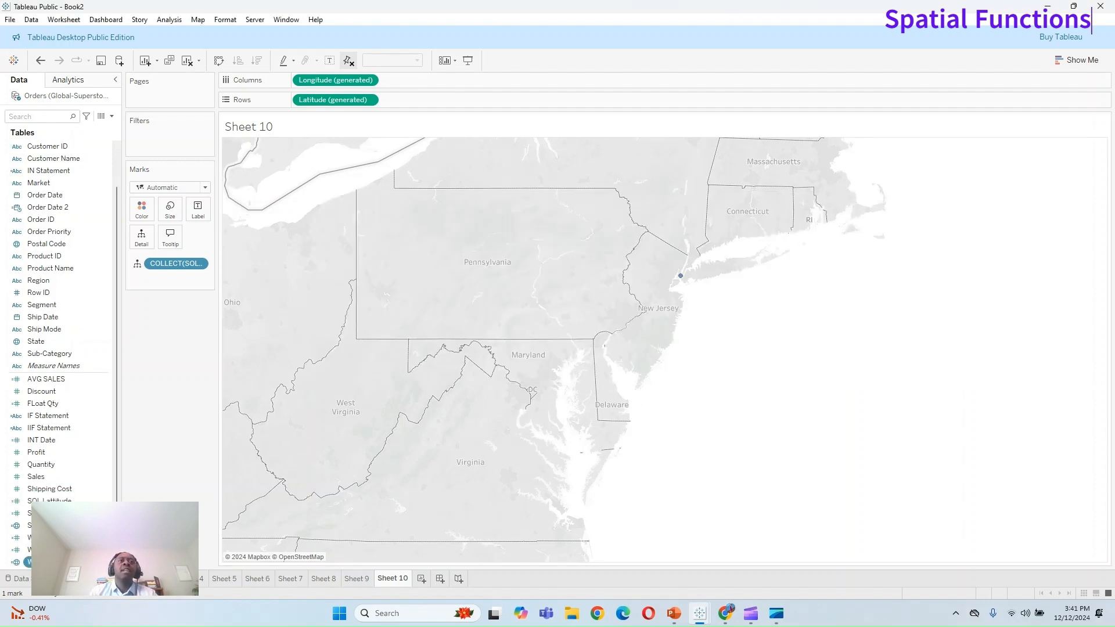
Step: Add WH Makepoint to the Sheet 10 map, remove SOL Makepoint from it, and inspect the White House point's location
{"action": "double_click", "coordinate": [49, 563]}
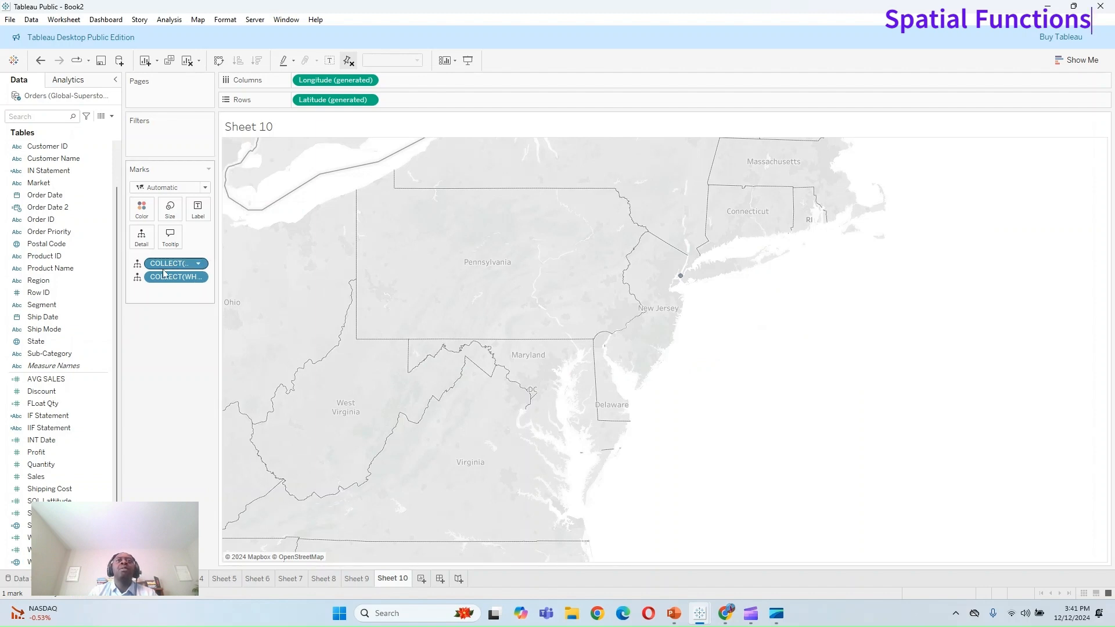
{"action": "left_click_drag", "start_coordinate": [175, 263], "coordinate": [172, 359]}
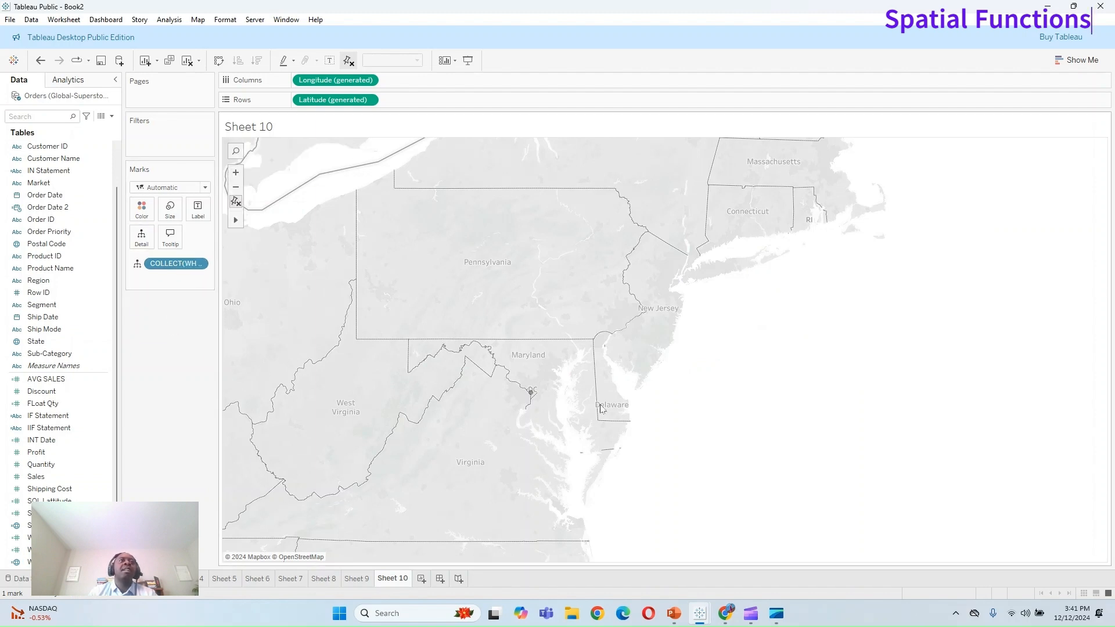
{"action": "scroll", "coordinate": [532, 410], "scroll_direction": "up", "scroll_amount": 3}
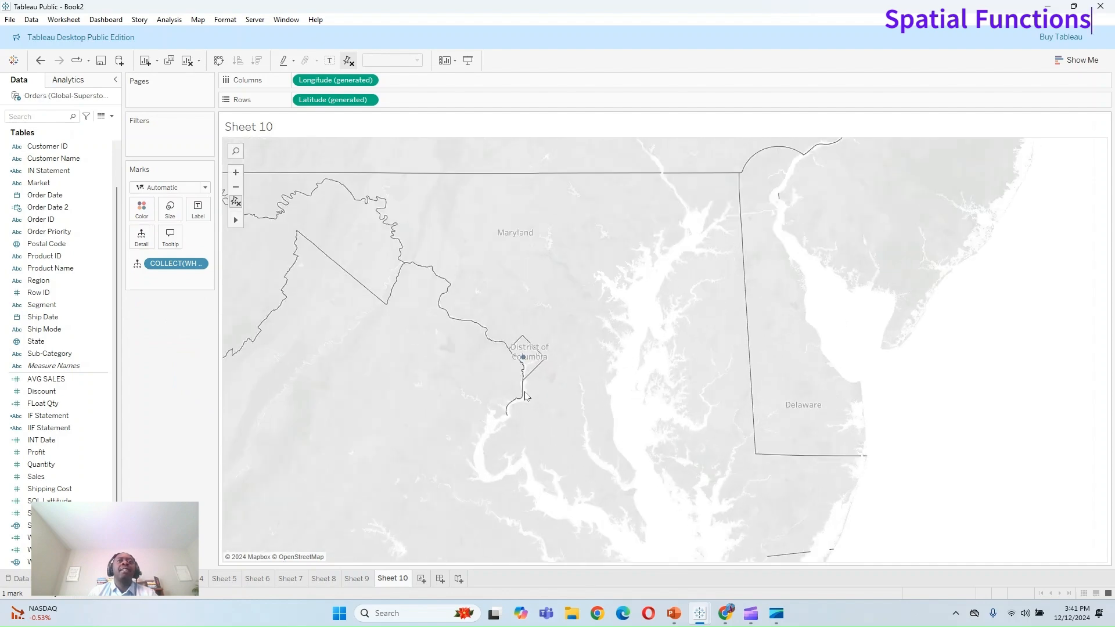
{"action": "scroll", "coordinate": [529, 369], "scroll_direction": "down", "scroll_amount": 5}
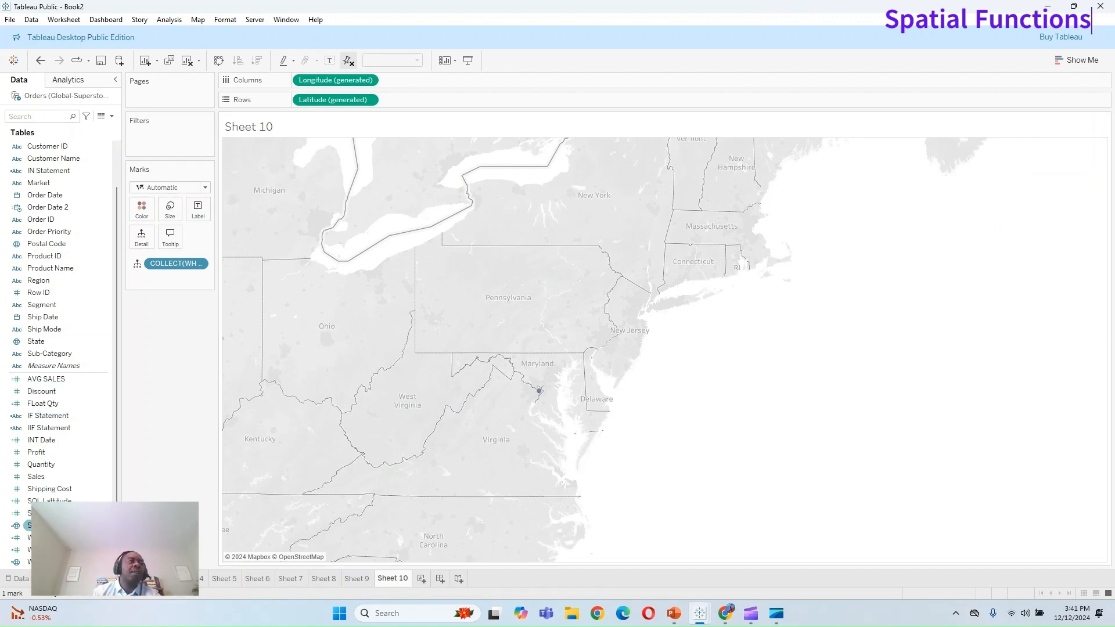
Step: Add SOL Makepoint back to the Sheet 10 map alongside WH Makepoint and inspect the area around New York
{"action": "double_click", "coordinate": [29, 525]}
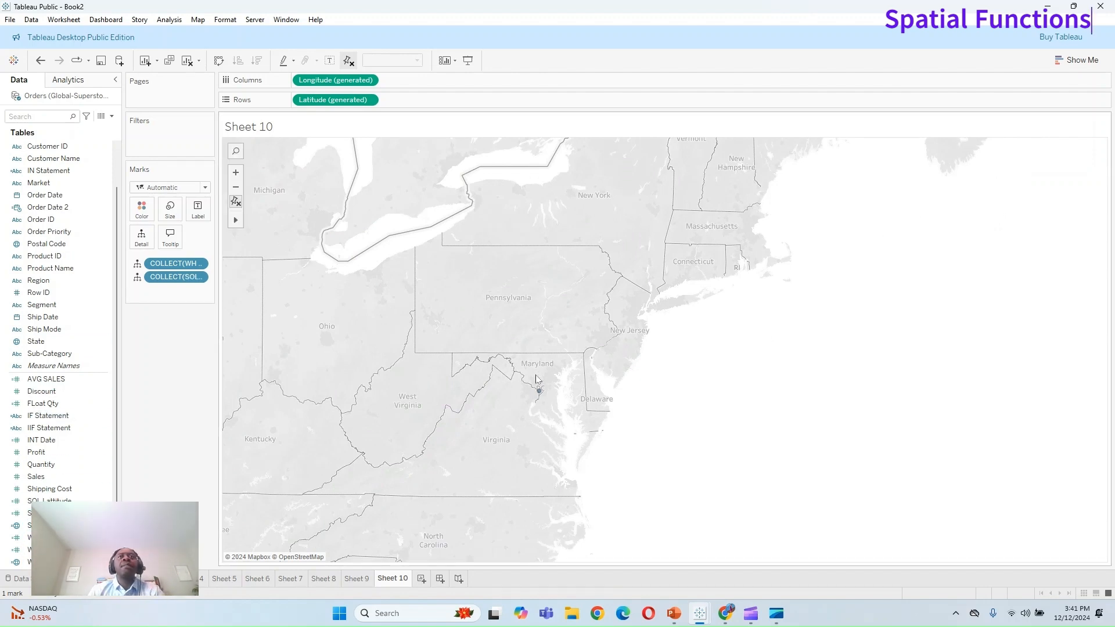
{"action": "scroll", "coordinate": [698, 314], "scroll_direction": "up", "scroll_amount": 3}
{"action": "scroll", "coordinate": [661, 337], "scroll_direction": "up", "scroll_amount": 2}
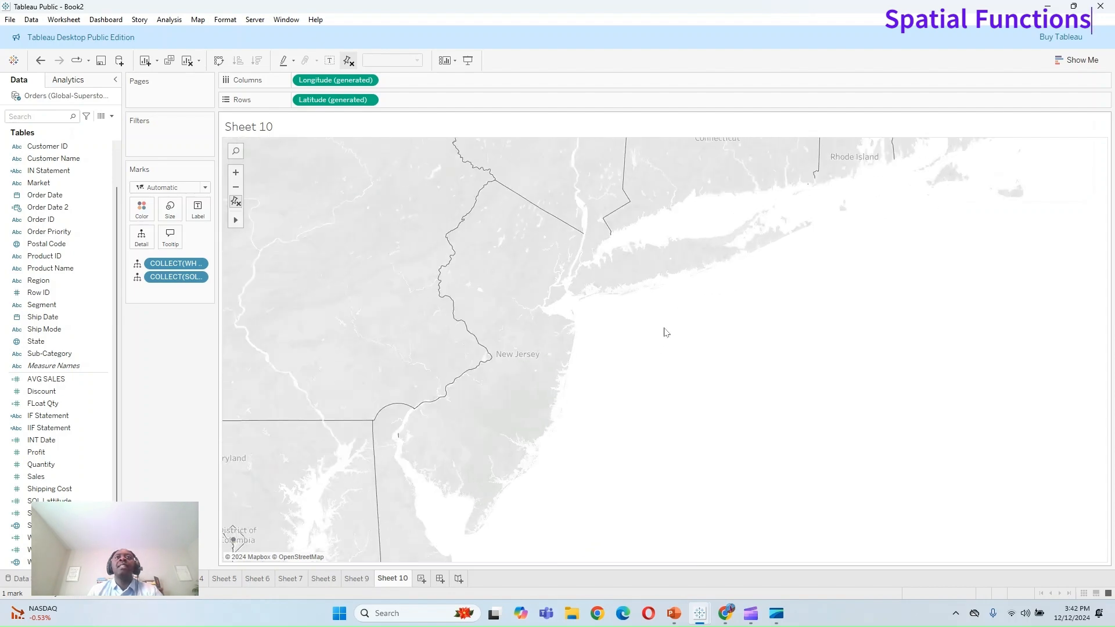
{"action": "scroll", "coordinate": [373, 376], "scroll_direction": "down", "scroll_amount": 2}
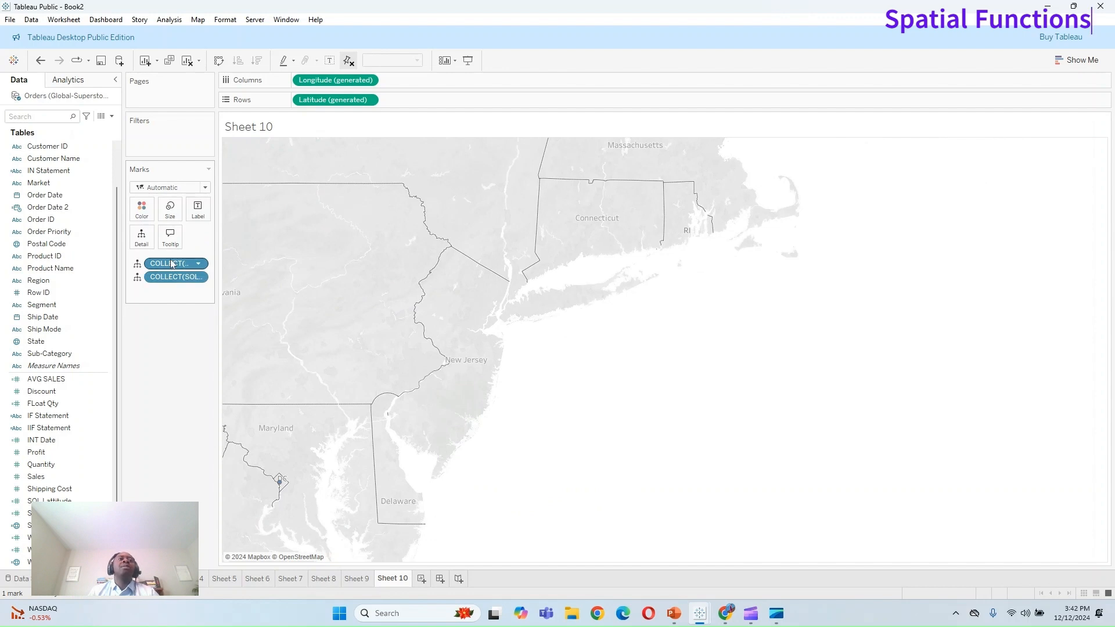
Step: Start a new calculated field and filter its function list to the Spatial category
{"action": "left_click", "coordinate": [111, 116]}
{"action": "left_click", "coordinate": [85, 130]}
{"action": "left_click", "coordinate": [765, 207]}
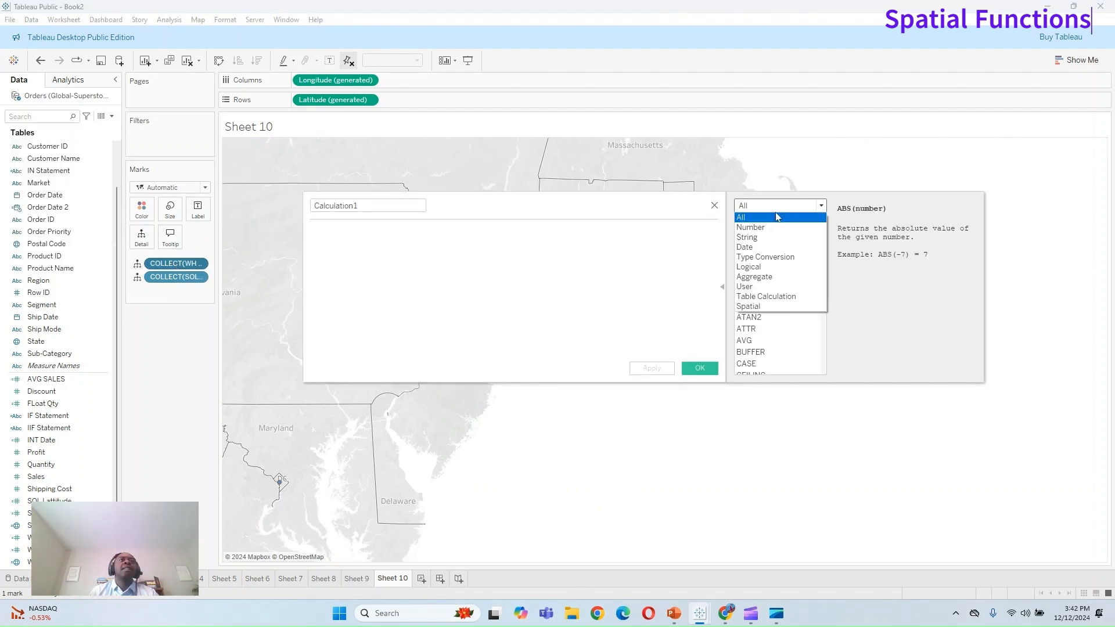
{"action": "left_click", "coordinate": [765, 307]}
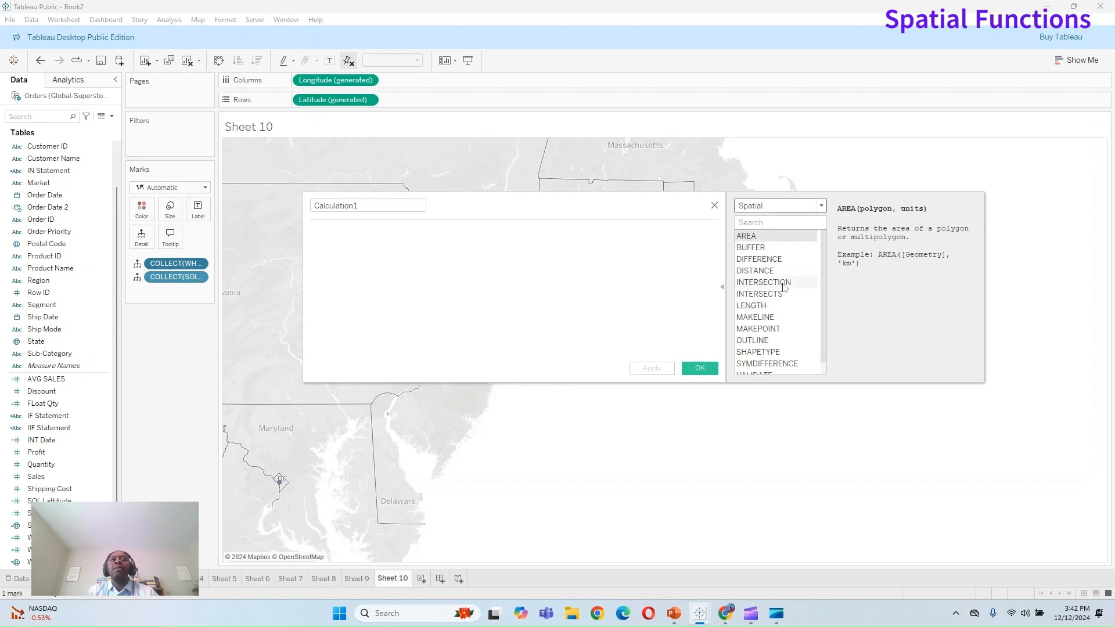
Step: Look up the BUFFER function's description and name the new calculated field WH Buffer
{"action": "left_click", "coordinate": [767, 319]}
{"action": "left_click", "coordinate": [753, 248]}
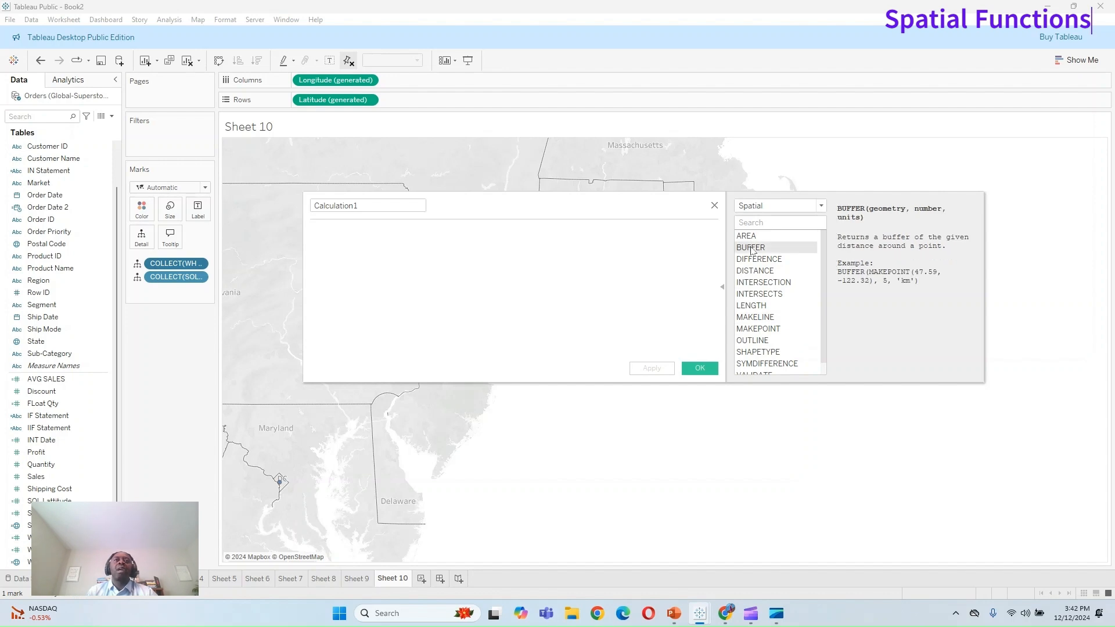
{"action": "left_click_drag", "start_coordinate": [363, 206], "coordinate": [292, 203]}
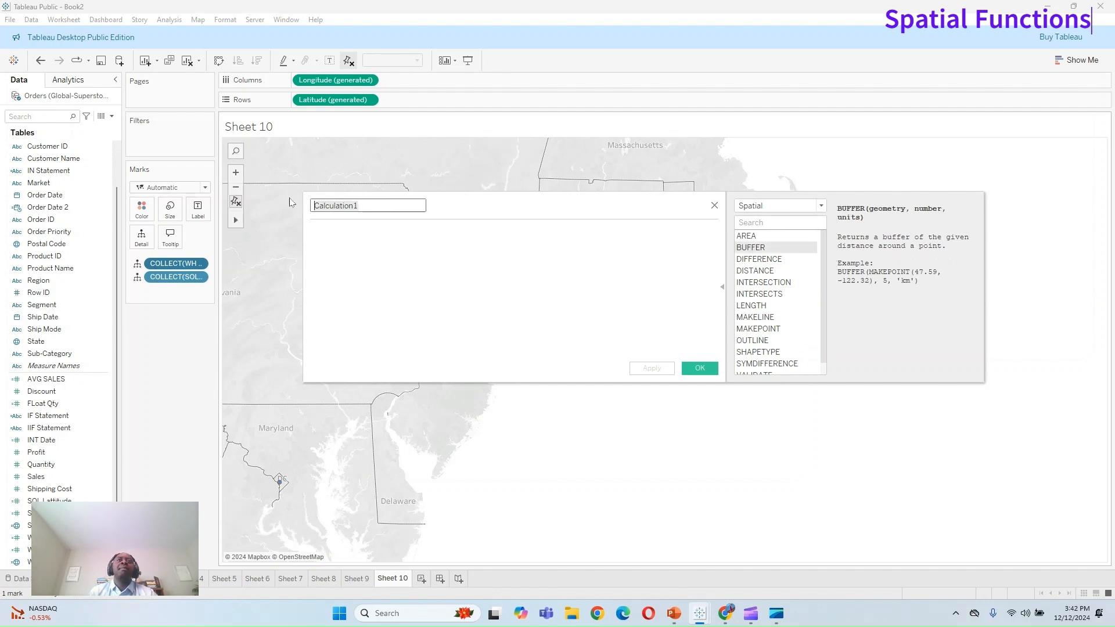
{"action": "type", "text": "WH"}
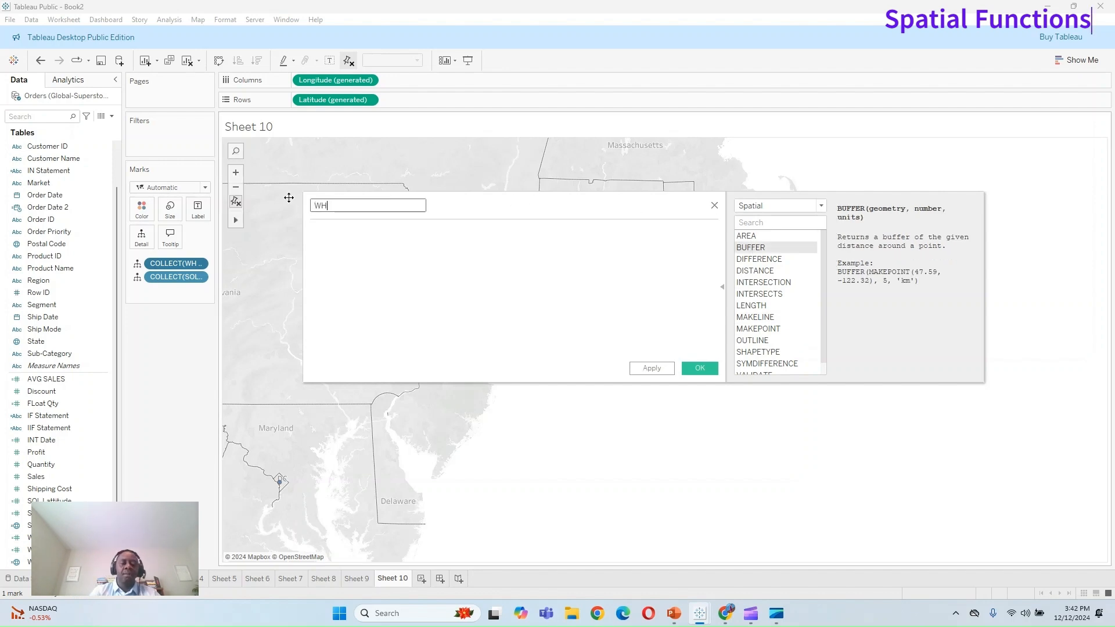
{"action": "type", "text": " Buffer"}
{"action": "key", "text": "Tab"}
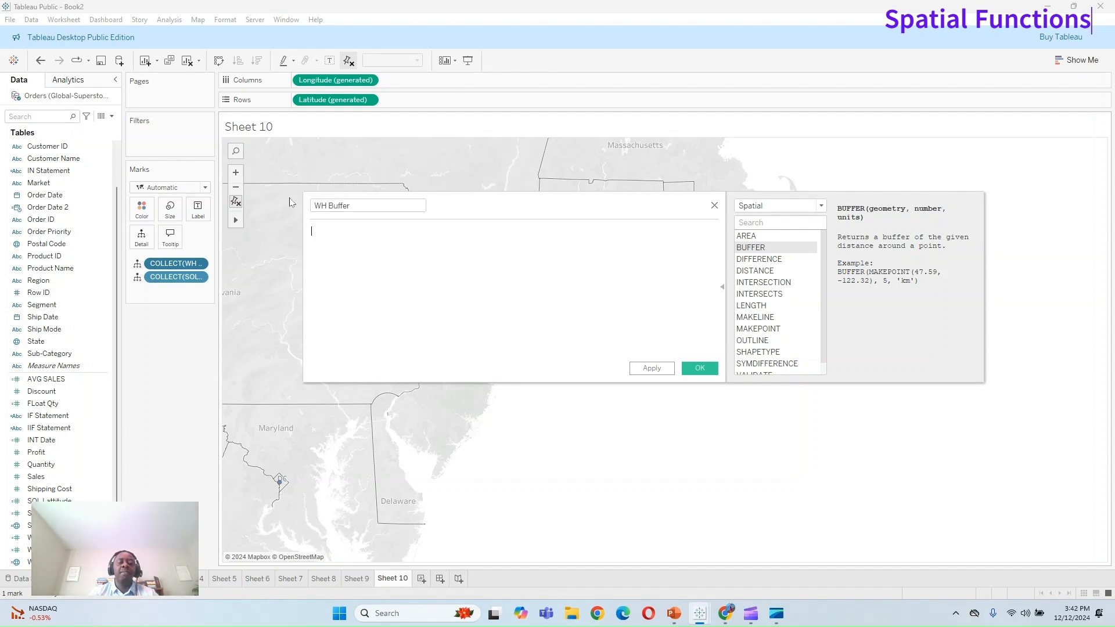
Step: Begin the WH Buffer formula with the BUFFER function and the WH Makepoint field as its geometry
{"action": "type", "text": "buf"}
{"action": "key", "text": "Return"}
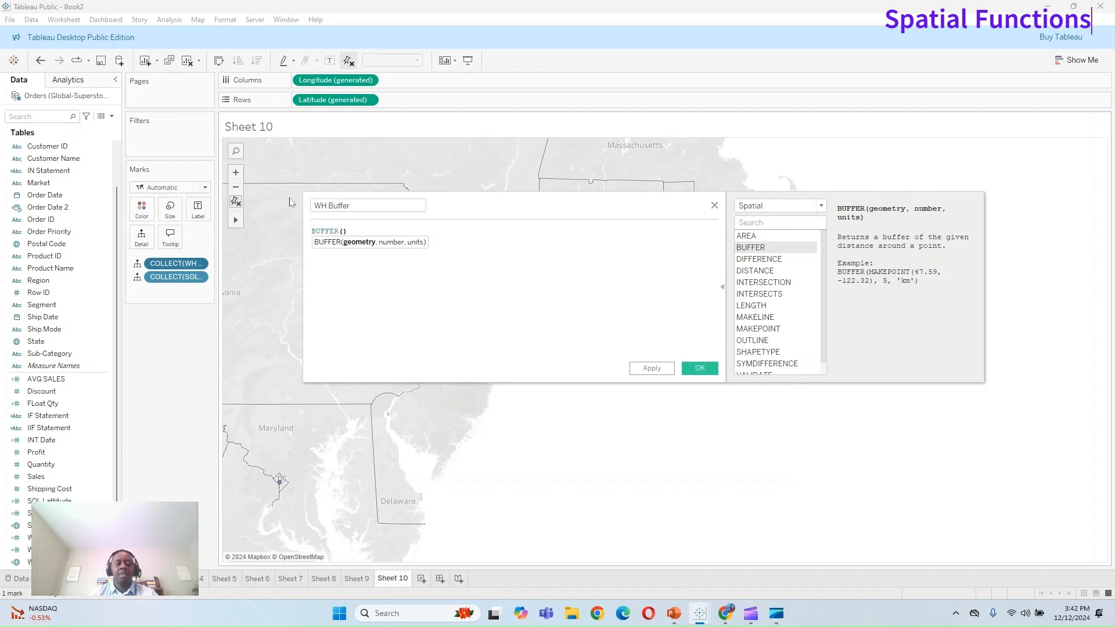
{"action": "type", "text": "WH"}
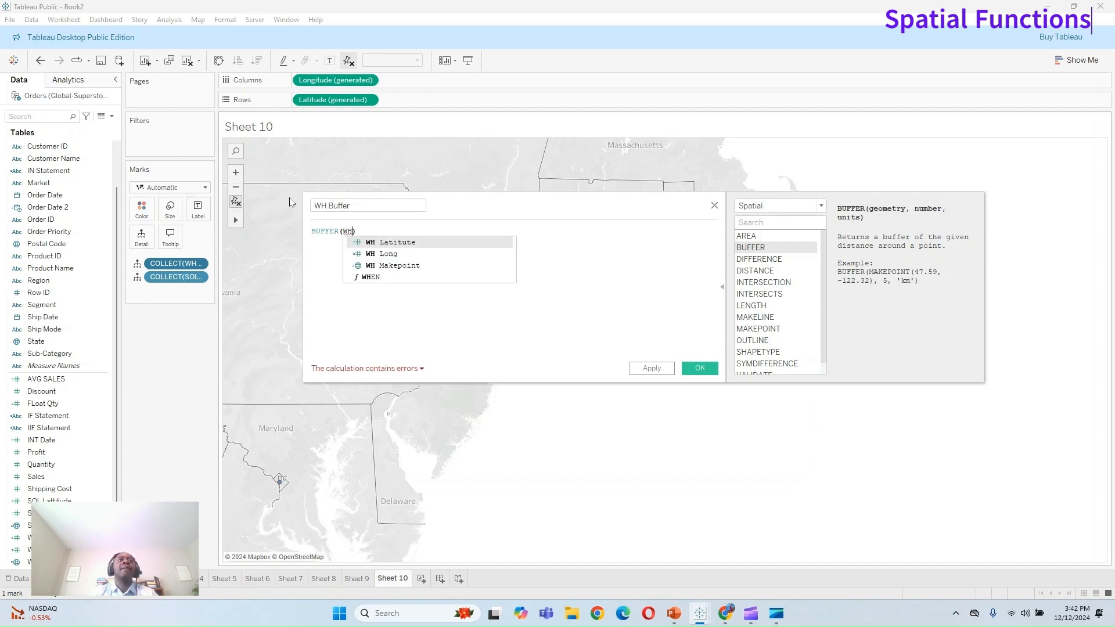
{"action": "key", "text": "Down"}
{"action": "key", "text": "Down"}
{"action": "key", "text": "Return"}
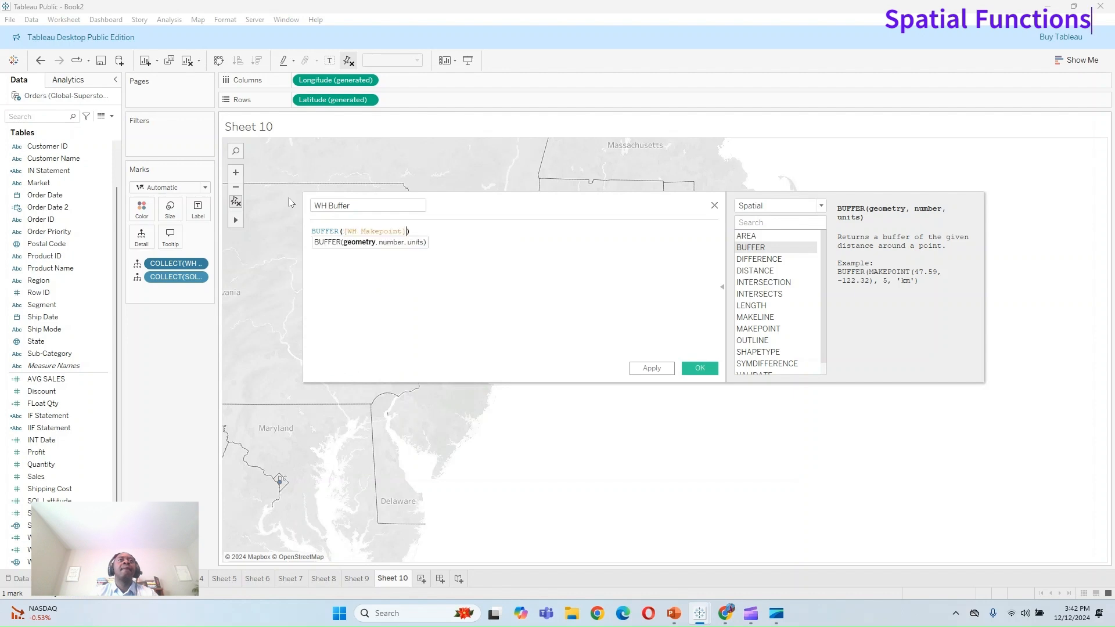
Step: Complete the formula as BUFFER([WH Makepoint], 6, 'km') and save the WH Buffer field
{"action": "left_click", "coordinate": [376, 232]}
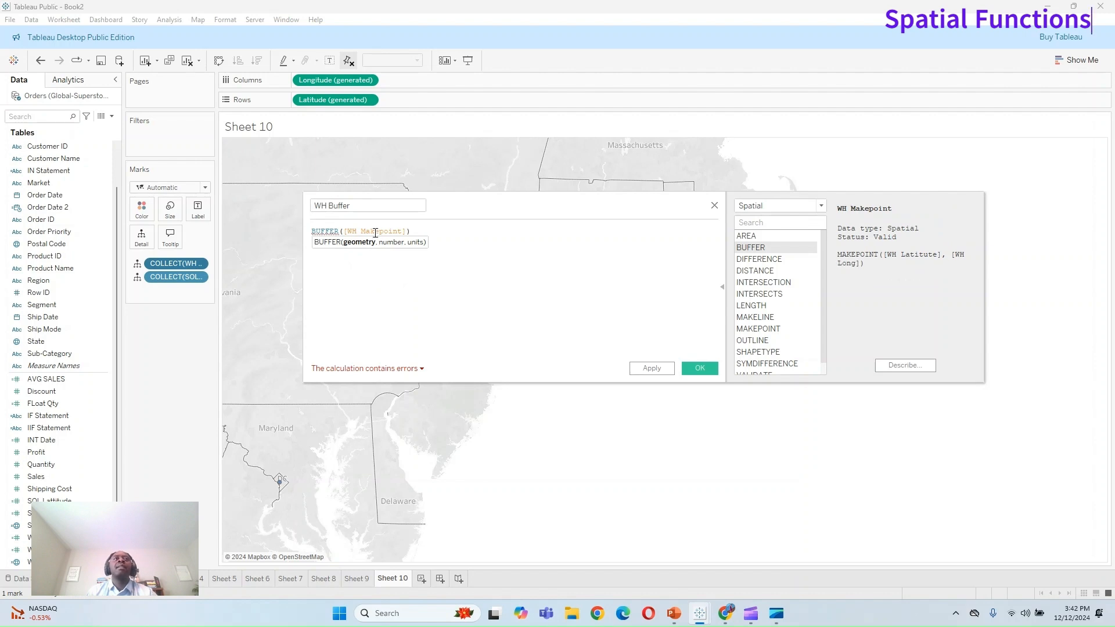
{"action": "left_click", "coordinate": [320, 232]}
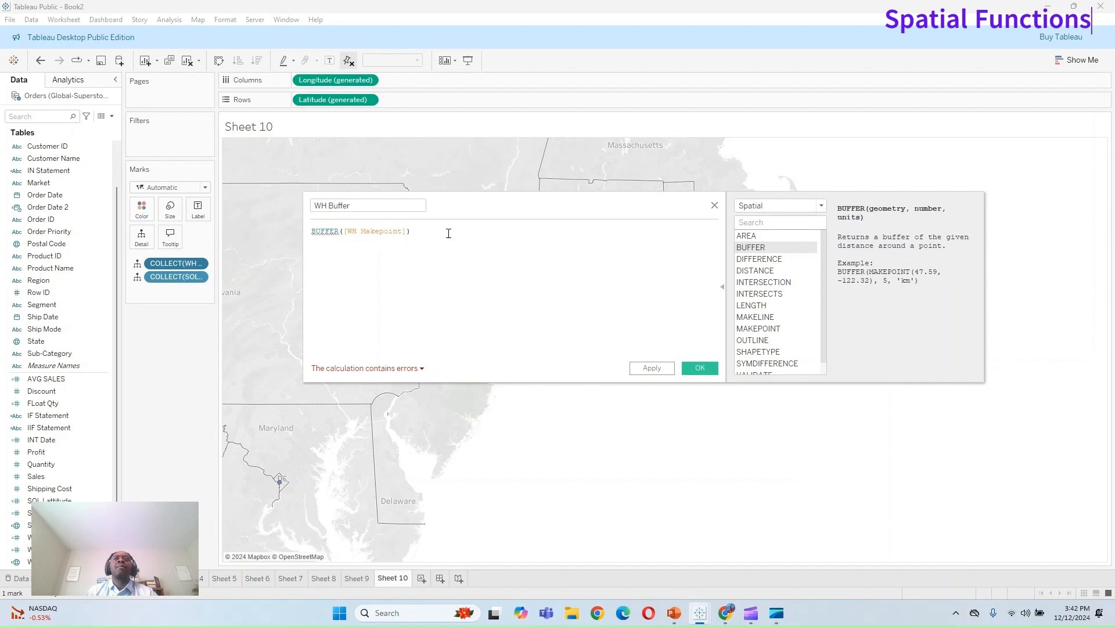
{"action": "left_click", "coordinate": [407, 231]}
{"action": "type", "text": ", 6"}
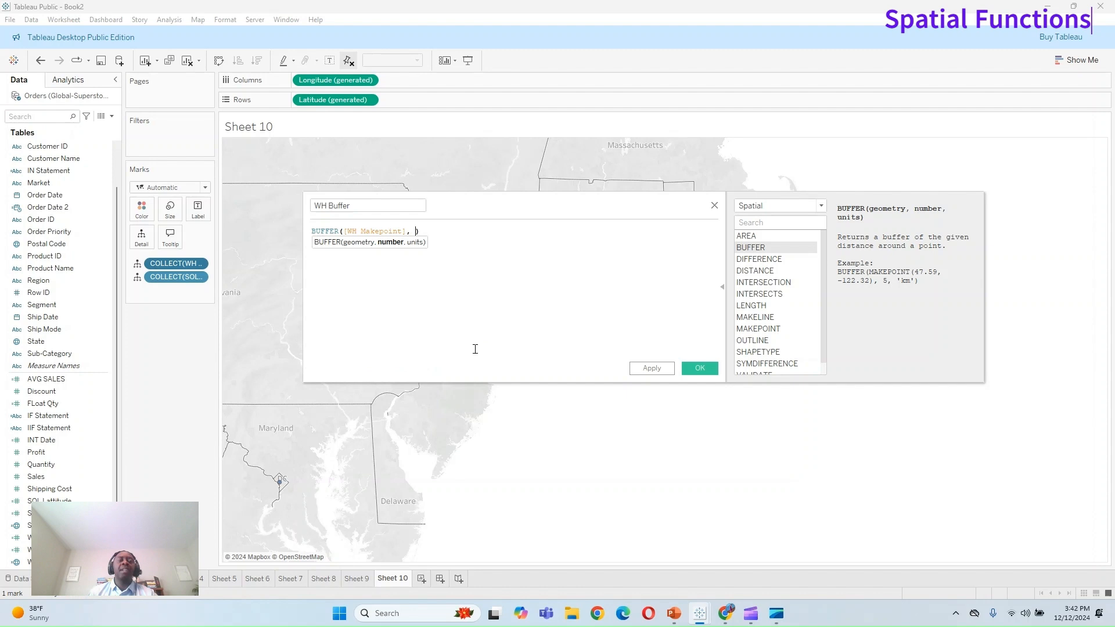
{"action": "type", "text": ", ''"}
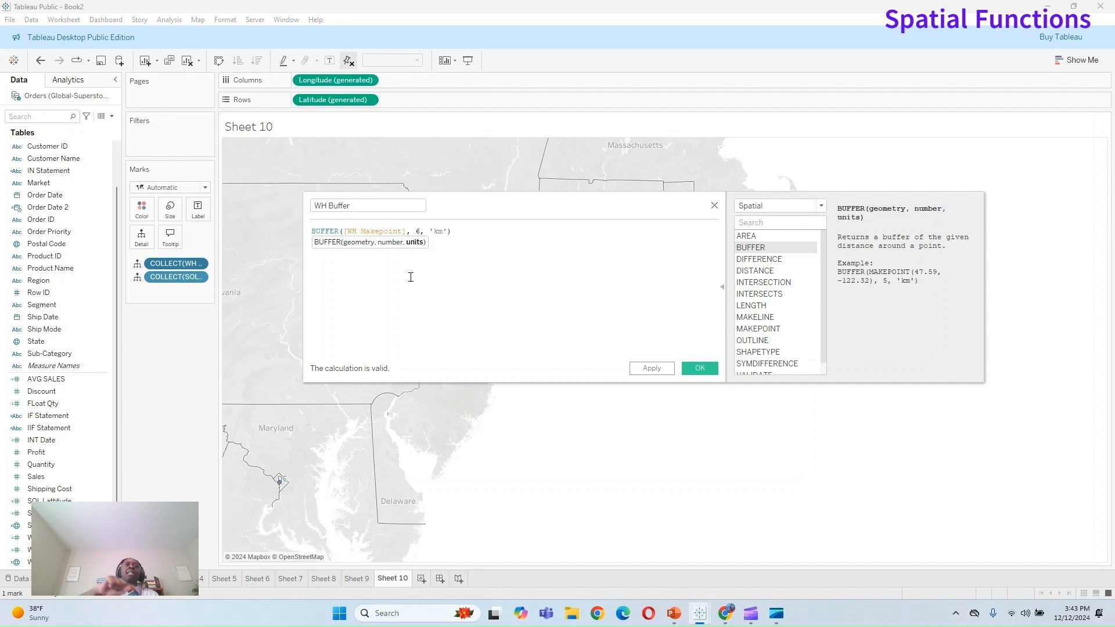
{"action": "left_click", "coordinate": [656, 368]}
{"action": "left_click", "coordinate": [703, 371]}
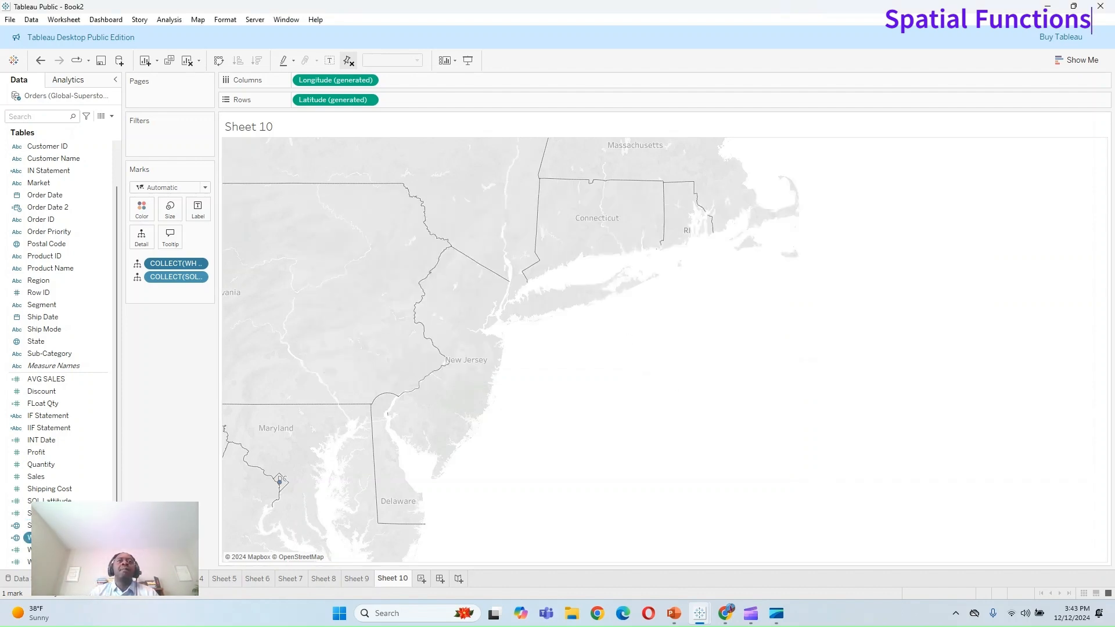
Step: Replace the two makepoint fields on the Sheet 10 map with WH Buffer and inspect the buffer around Washington, DC
{"action": "left_click_drag", "start_coordinate": [172, 266], "coordinate": [175, 360]}
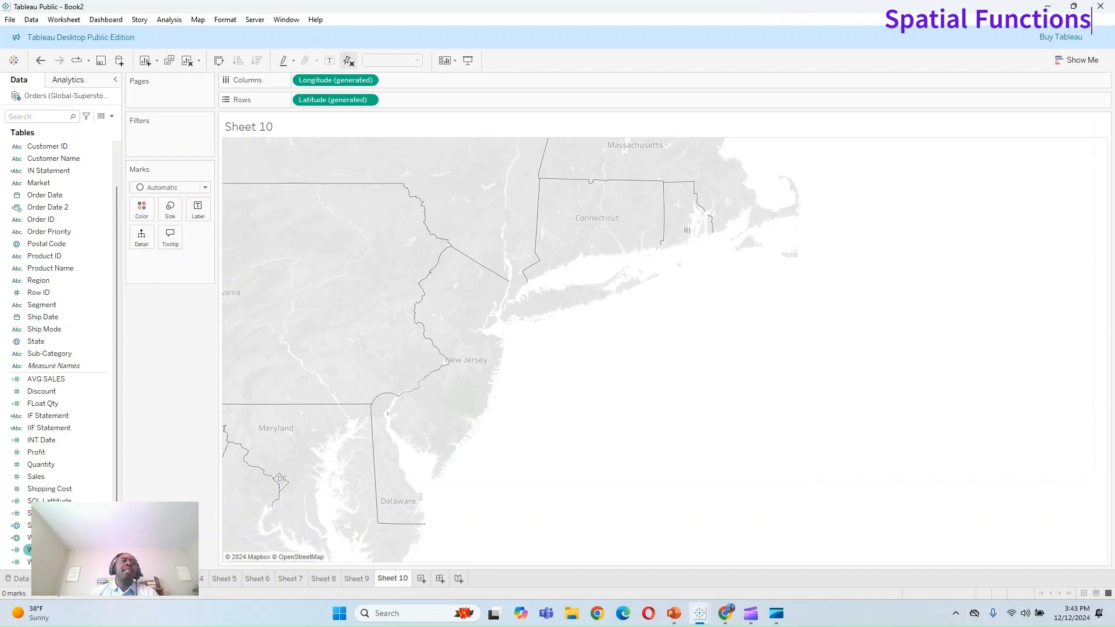
{"action": "left_click_drag", "start_coordinate": [28, 537], "coordinate": [171, 264]}
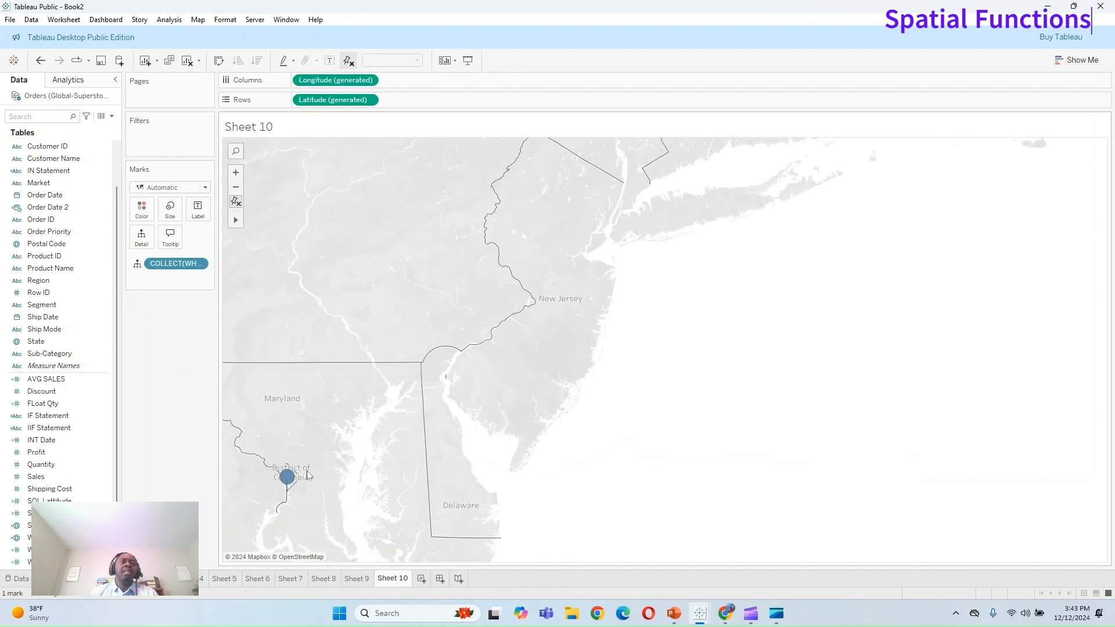
{"action": "scroll", "coordinate": [269, 505], "scroll_direction": "up", "scroll_amount": 1}
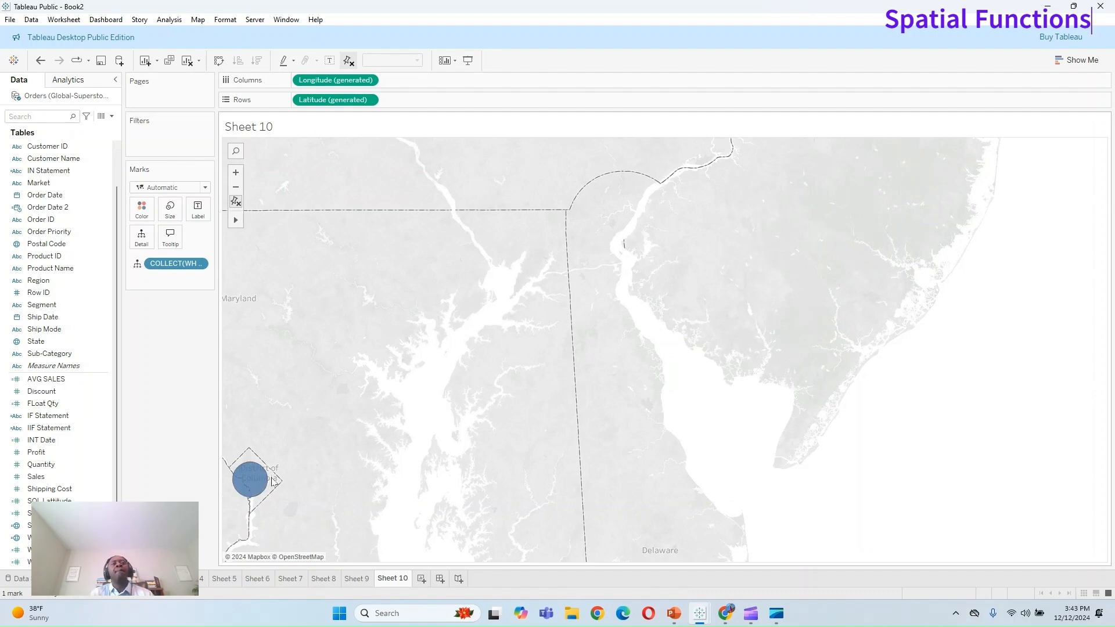
{"action": "scroll", "coordinate": [254, 489], "scroll_direction": "down", "scroll_amount": 2}
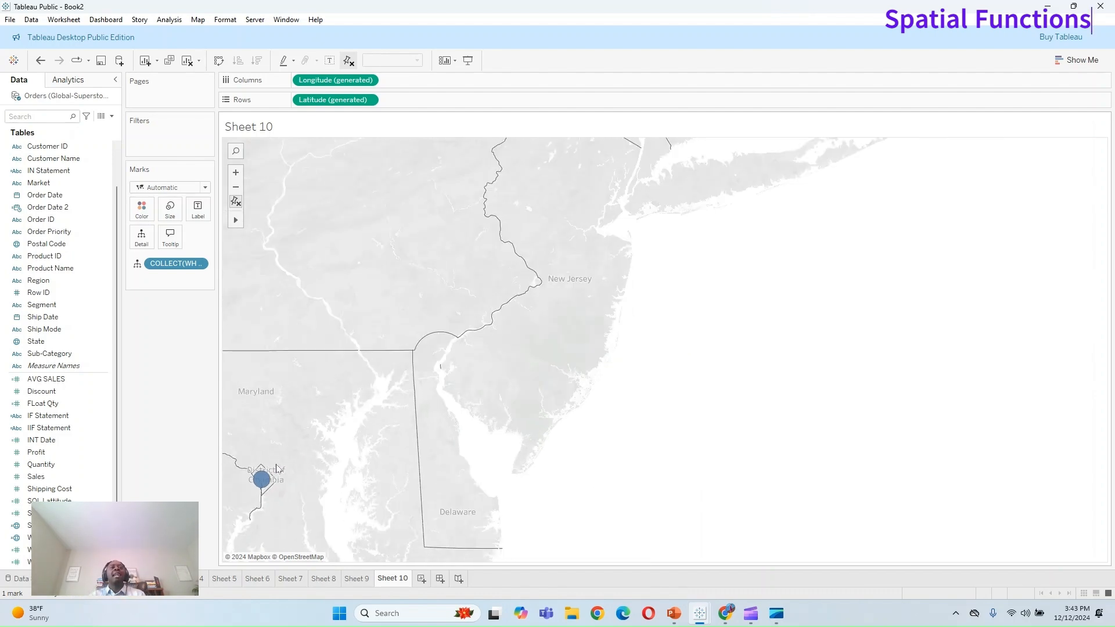
Step: Start a new calculated field, filter its functions to the Spatial category, and look up the MAKELINE description
{"action": "left_click", "coordinate": [112, 117]}
{"action": "left_click", "coordinate": [90, 127]}
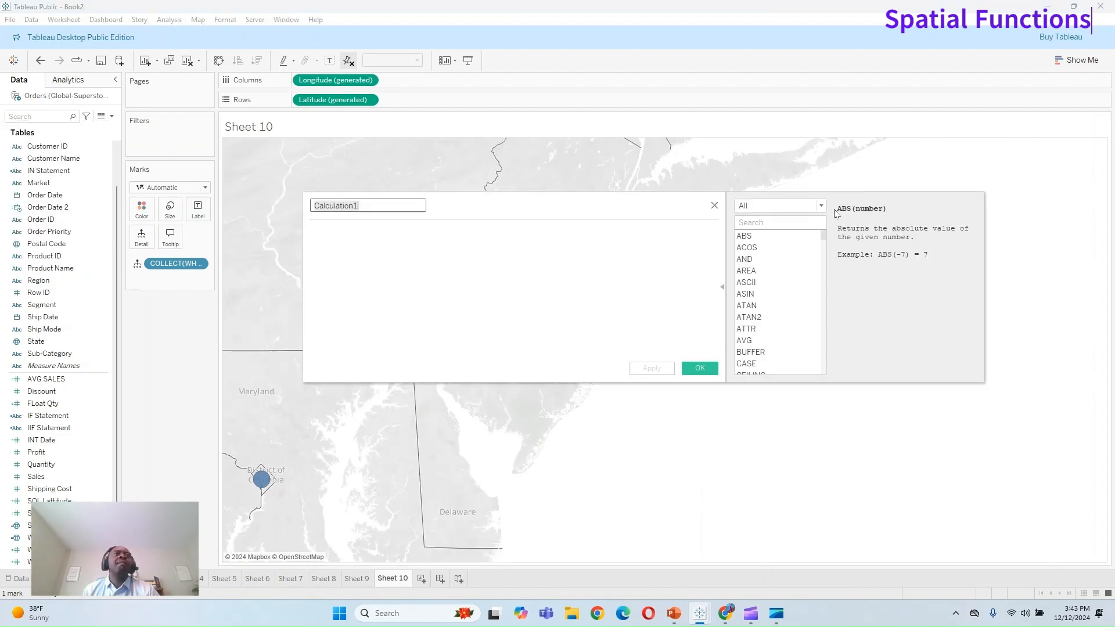
{"action": "left_click", "coordinate": [820, 206]}
{"action": "left_click", "coordinate": [791, 306]}
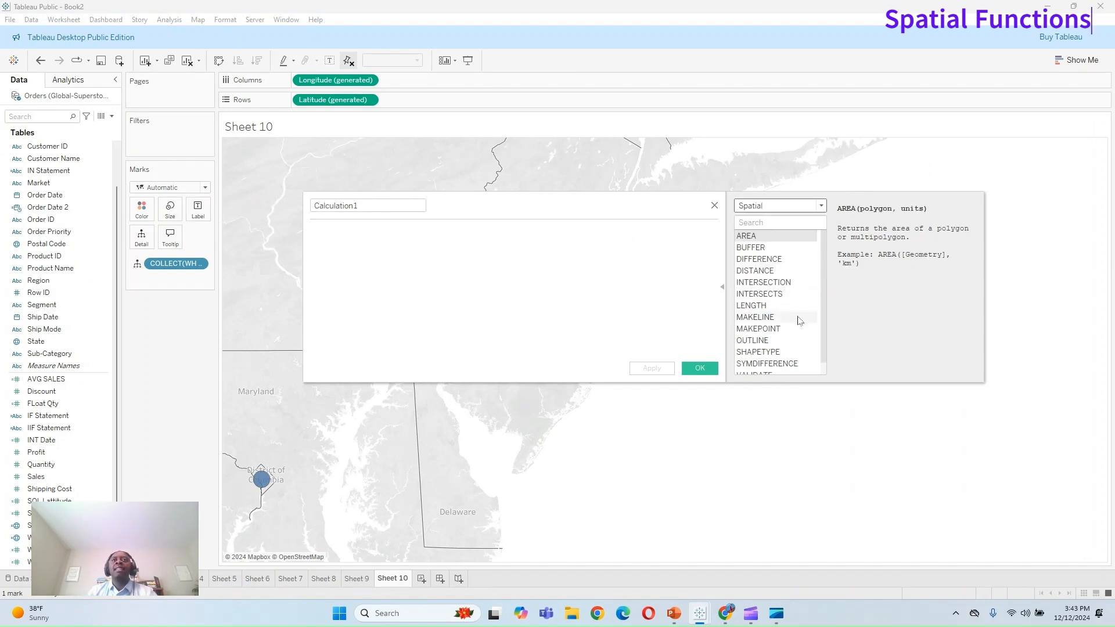
{"action": "left_click", "coordinate": [765, 319]}
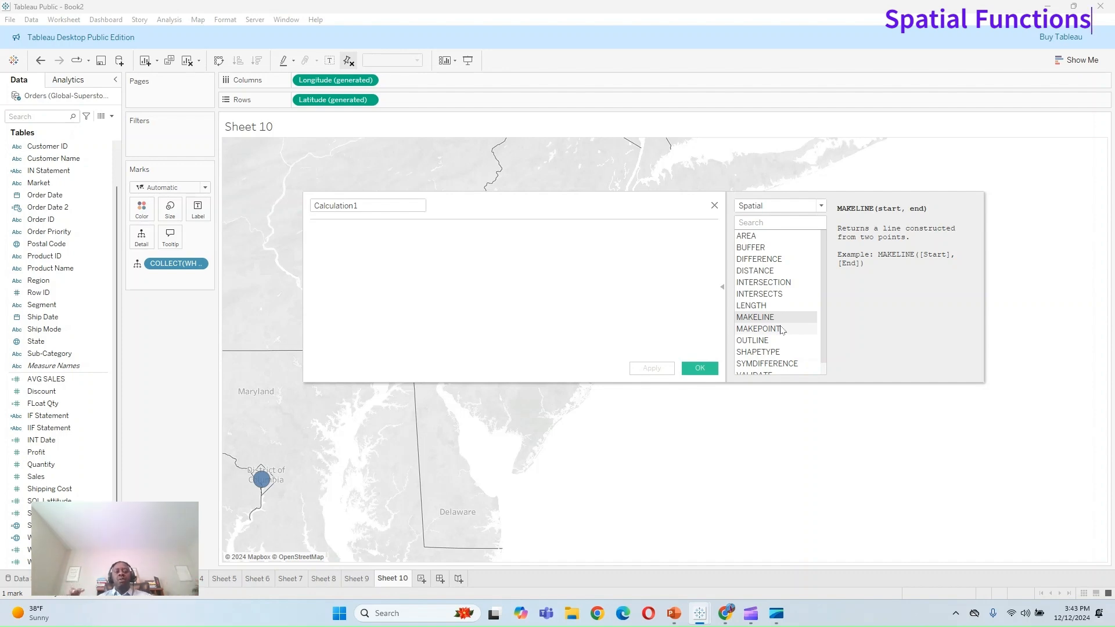
Step: Name the calculation MakeLine and insert the SOL Makepoint field into its formula
{"action": "left_click", "coordinate": [374, 204]}
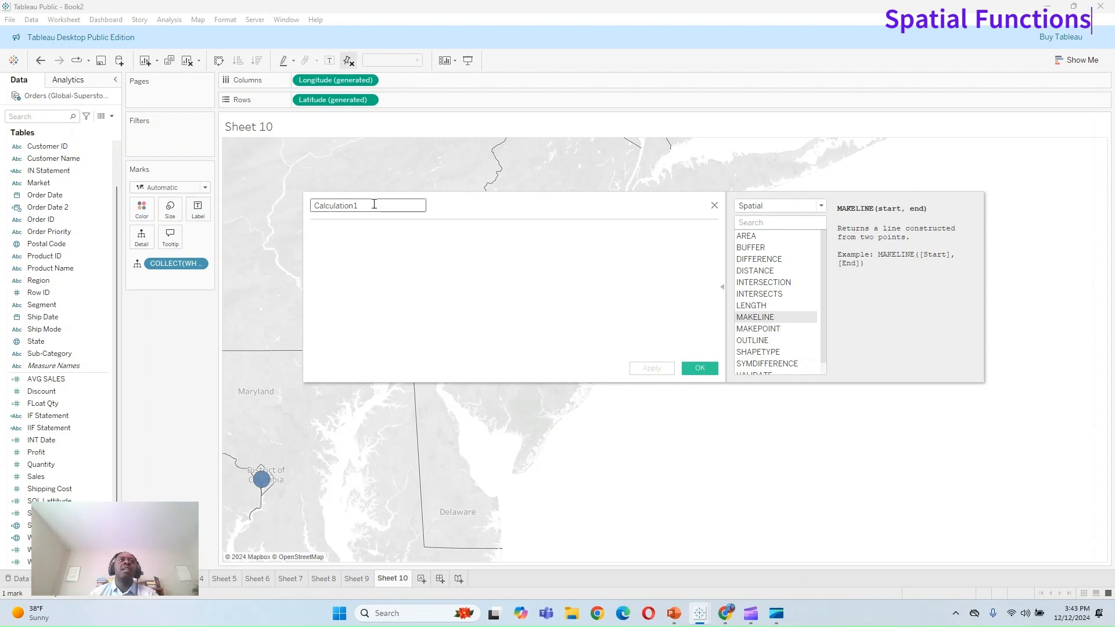
{"action": "double_click", "coordinate": [374, 204]}
{"action": "type", "text": "Make"}
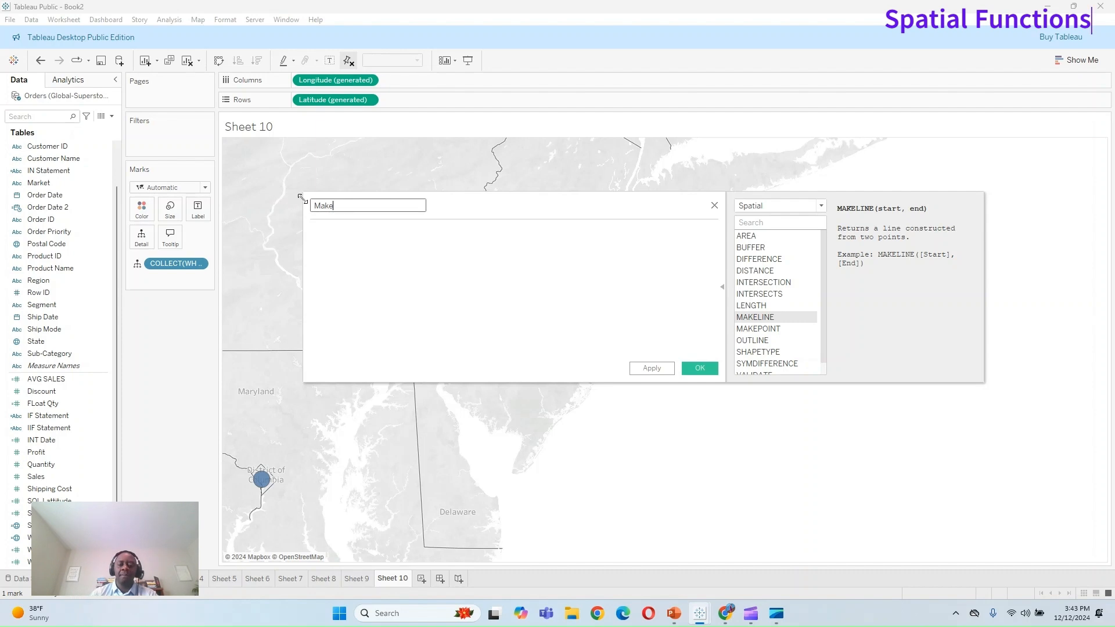
{"action": "type", "text": "Line"}
{"action": "key", "text": "Tab"}
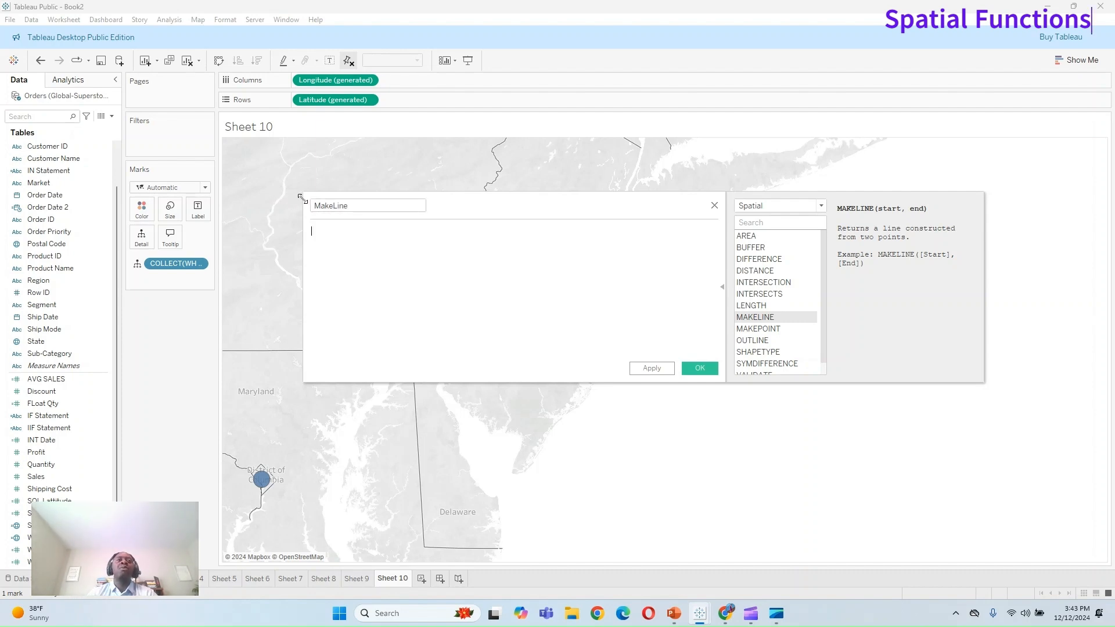
{"action": "type", "text": "sql"}
{"action": "key", "text": "Down"}
{"action": "key", "text": "Down"}
{"action": "key", "text": "Return"}
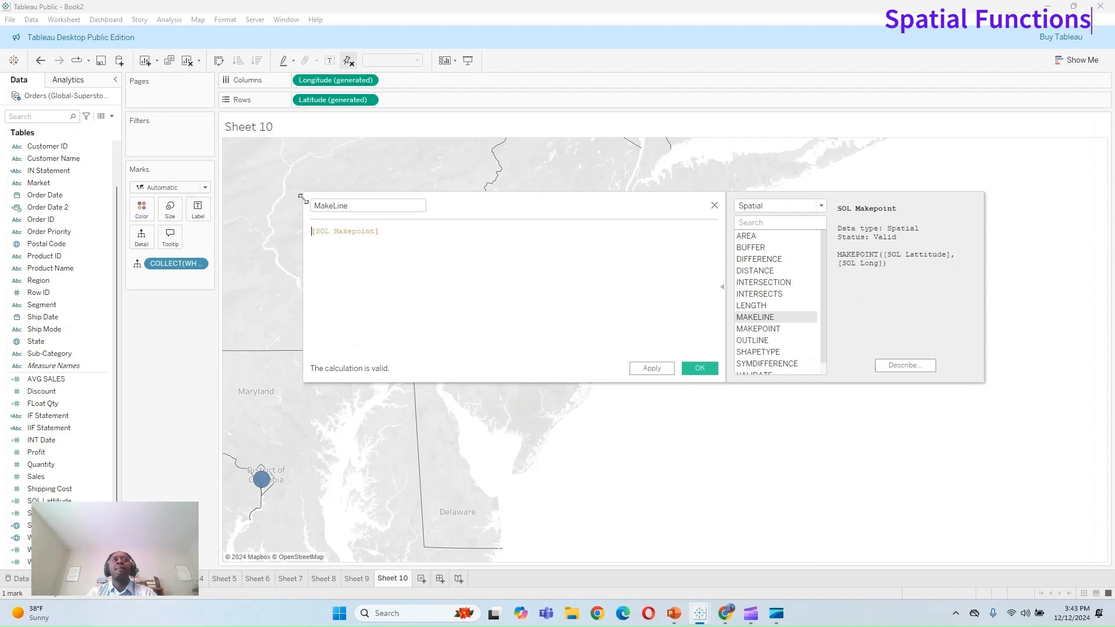
{"action": "type", "text": "mak"}
{"action": "key", "text": "Down"}
{"action": "key", "text": "Down"}
{"action": "key", "text": "Down"}
{"action": "key", "text": "Down"}
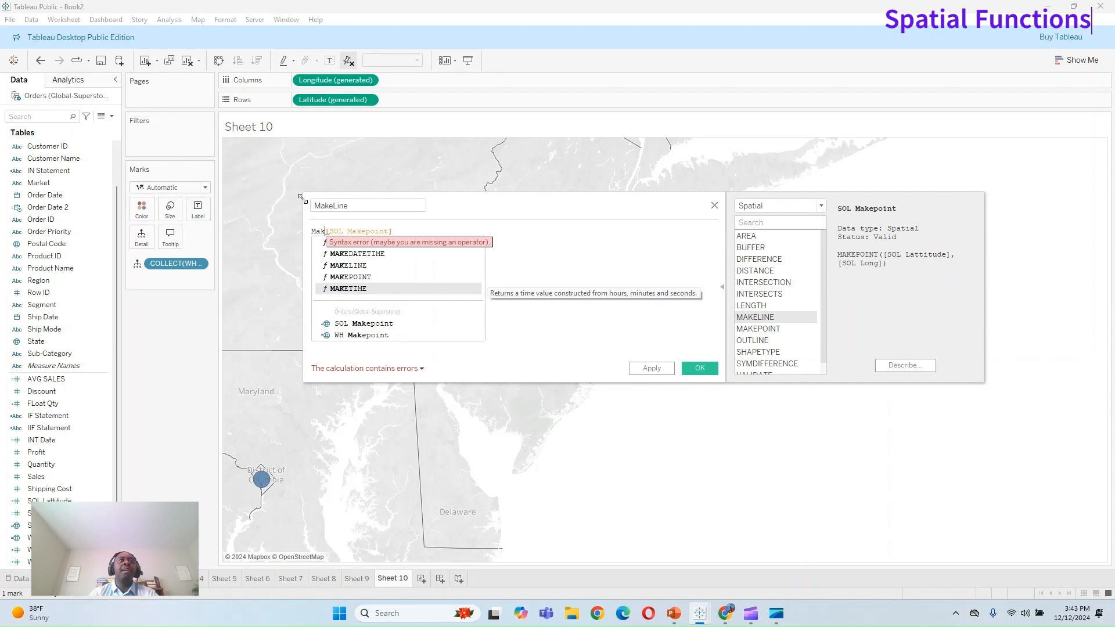
{"action": "key", "text": "Return"}
{"action": "key", "text": "BackSpace"}
{"action": "key", "text": "BackSpace"}
{"action": "key", "text": "BackSpace"}
{"action": "key", "text": "BackSpace"}
{"action": "key", "text": "BackSpace"}
{"action": "key", "text": "BackSpace"}
{"action": "key", "text": "BackSpace"}
{"action": "key", "text": "BackSpace"}
{"action": "key", "text": "BackSpace"}
{"action": "key", "text": "BackSpace"}
{"action": "key", "text": "BackSpace"}
Step: Insert the MAKELINE function with its opening parenthesis in front of [SOL Makepoint], making that field the line's start
{"action": "type", "text": "M"}
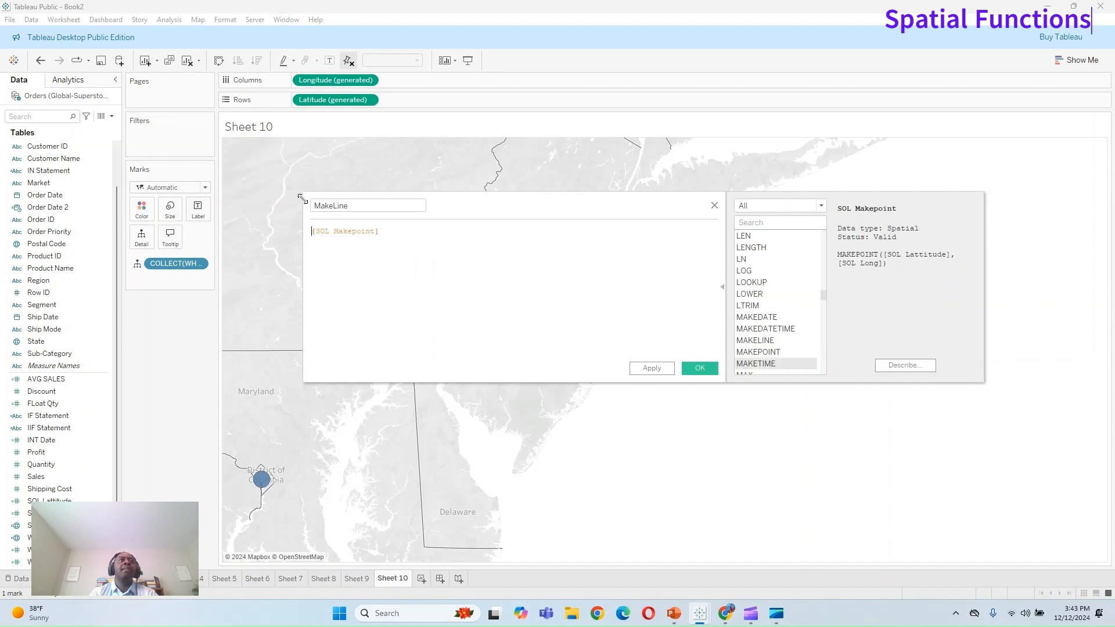
{"action": "type", "text": "ake"}
{"action": "key", "text": "Down"}
{"action": "key", "text": "Down"}
{"action": "key", "text": "Down"}
{"action": "key", "text": "Up"}
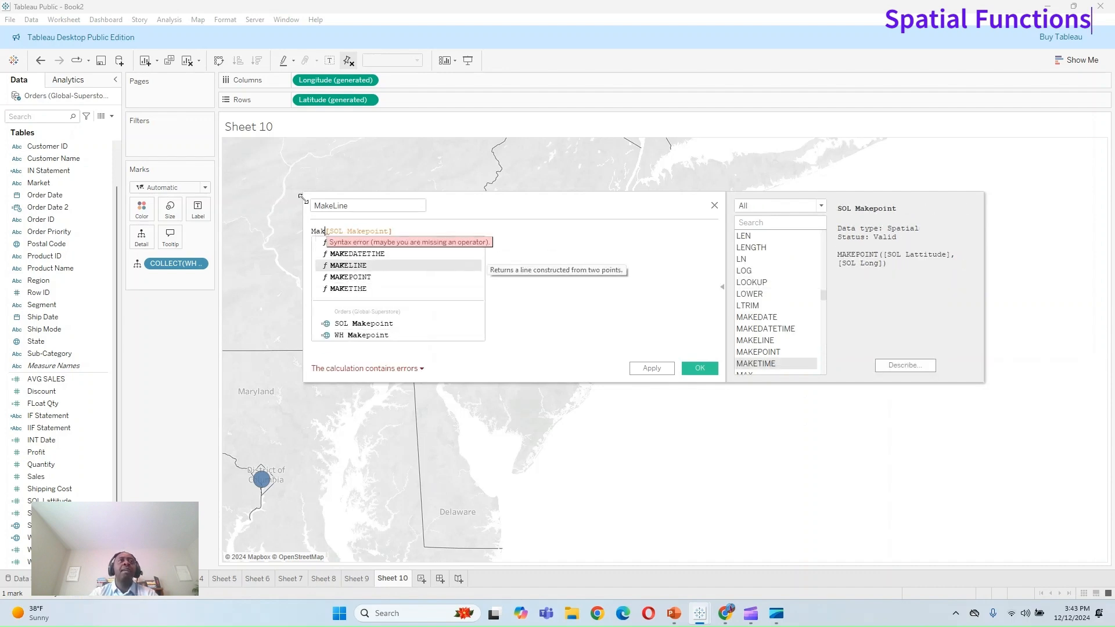
{"action": "key", "text": "Return"}
{"action": "key", "text": "Right"}
{"action": "key", "text": "Right"}
{"action": "key", "text": "Right"}
{"action": "key", "text": "Right"}
{"action": "key", "text": "Right"}
{"action": "key", "text": "Right"}
{"action": "key", "text": "Right"}
{"action": "key", "text": "Right"}
{"action": "key", "text": "Right"}
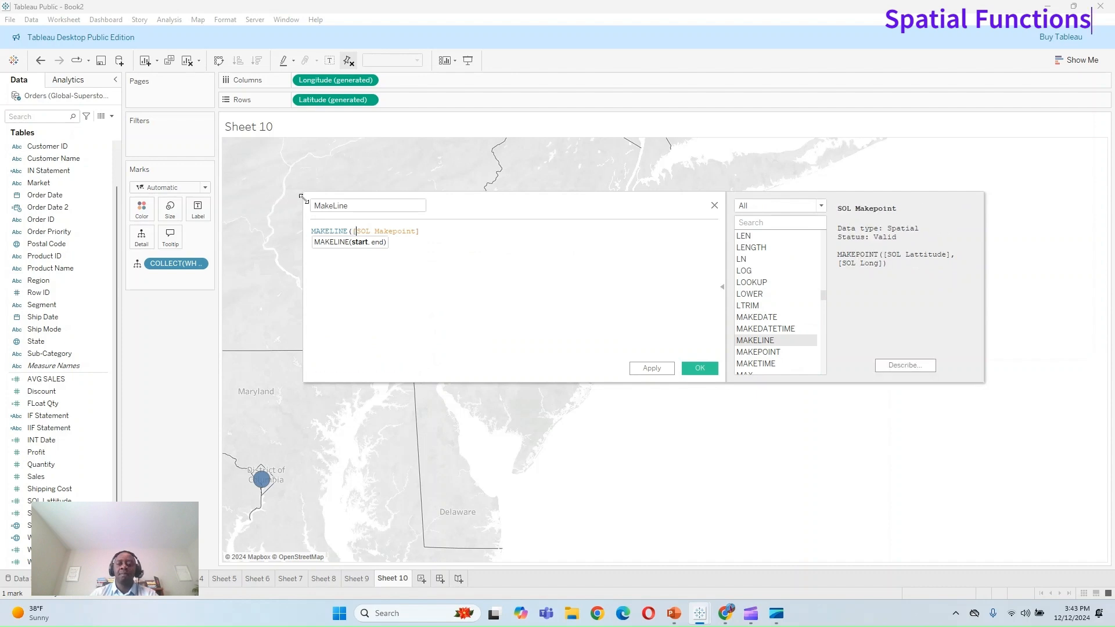
{"action": "key", "text": "Right"}
{"action": "key", "text": "Right"}
{"action": "key", "text": "Right"}
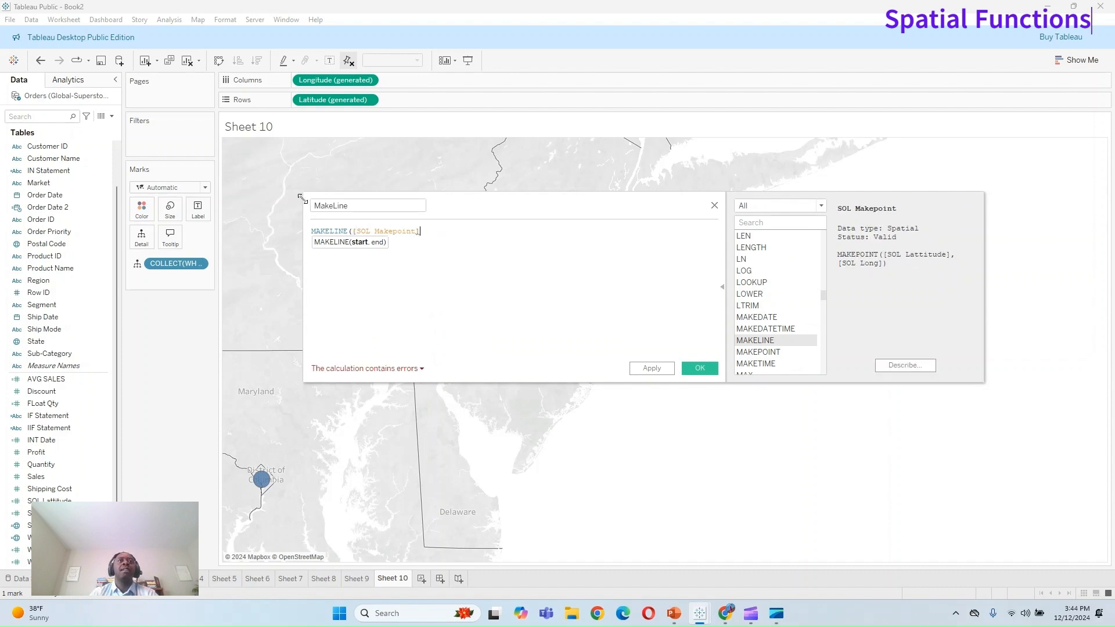
Step: Add WH Makepoint as the line's end to complete the formula MAKELINE([SOL Makepoint], [WH Makepoint])
{"action": "type", "text": ", WH"}
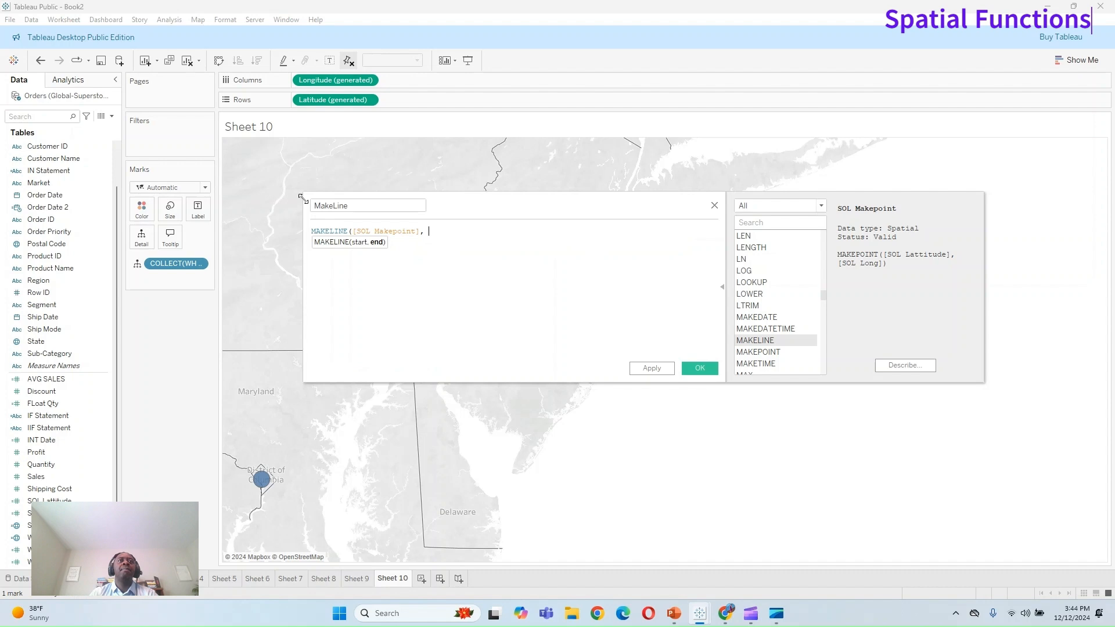
{"action": "key", "text": "Down"}
{"action": "key", "text": "Down"}
{"action": "key", "text": "Down"}
{"action": "key", "text": "Return"}
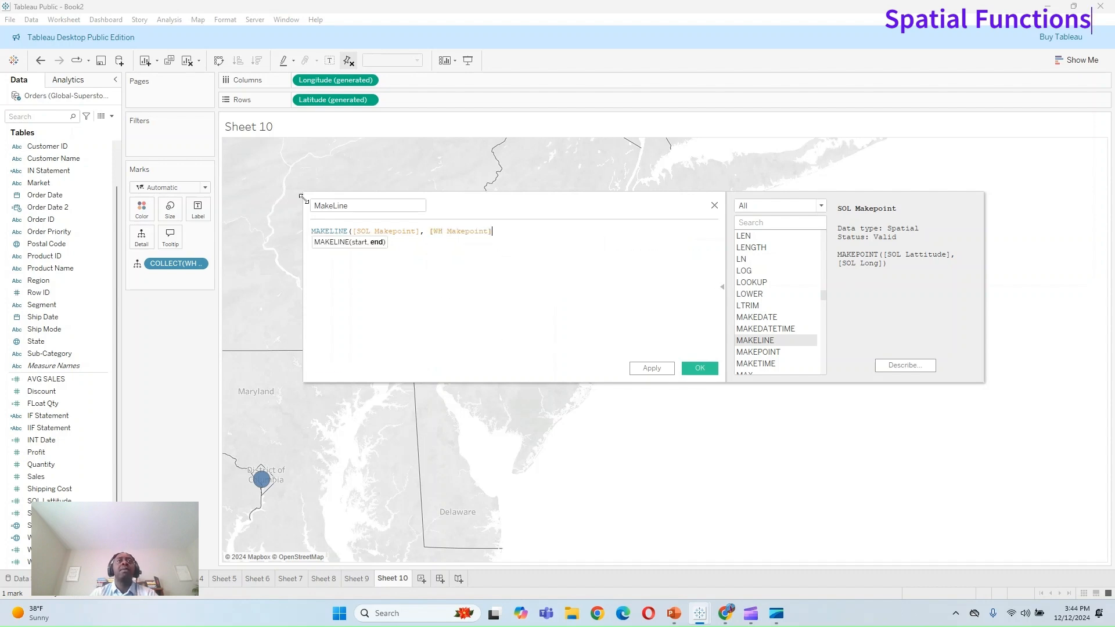
{"action": "type", "text": ")"}
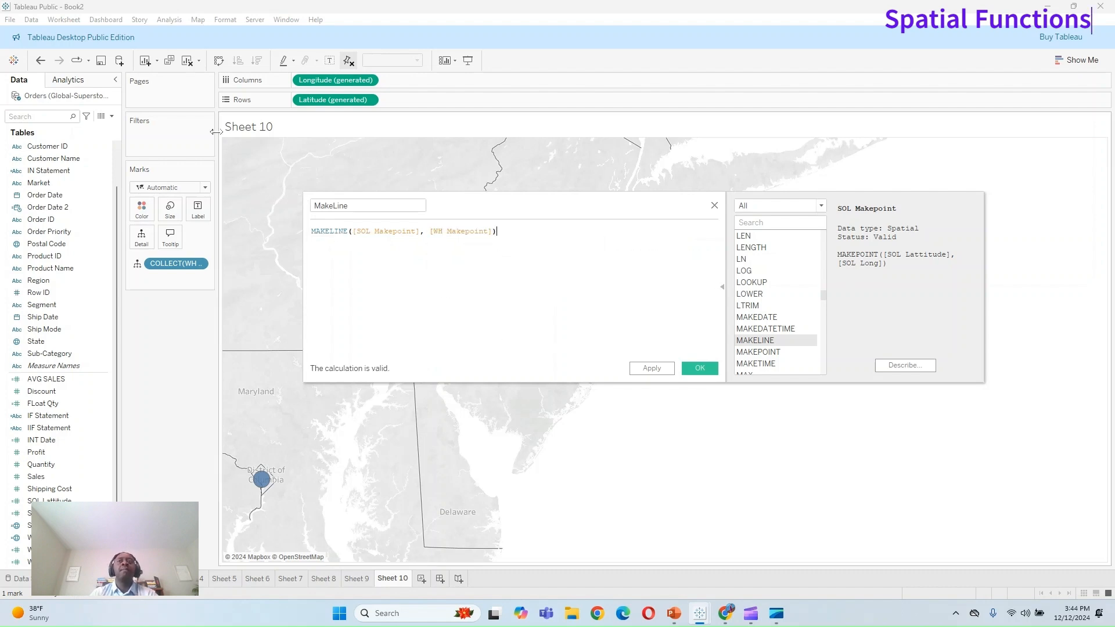
Step: Extend the calculation's name to MakeLine SOL -WH and save the field
{"action": "left_click", "coordinate": [373, 207]}
{"action": "type", "text": "FO"}
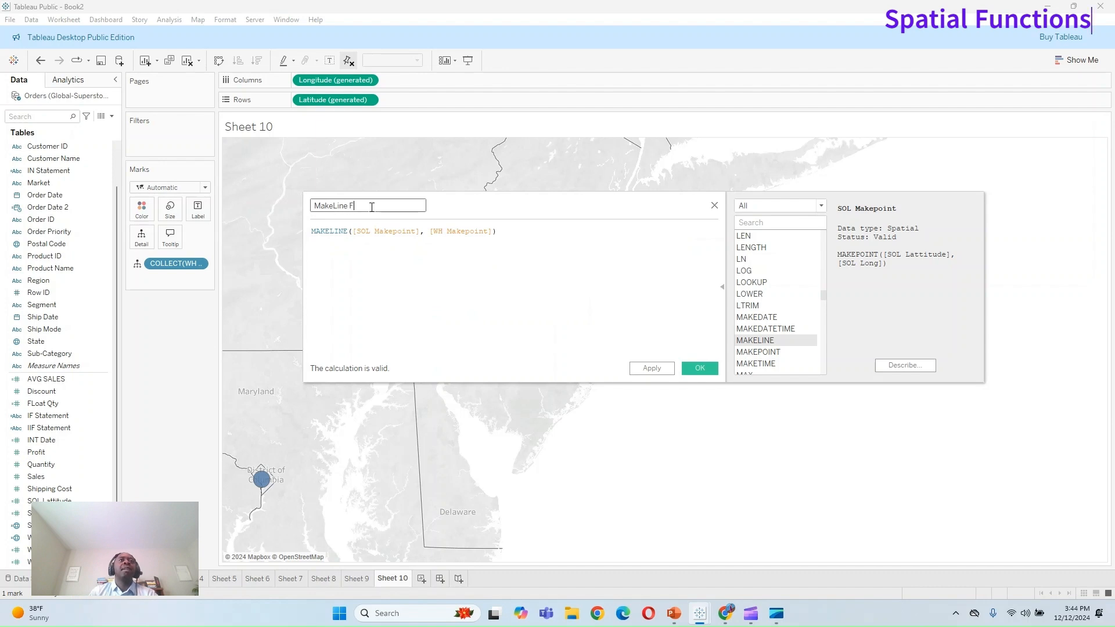
{"action": "key", "text": "BackSpace"}
{"action": "key", "text": "BackSpace"}
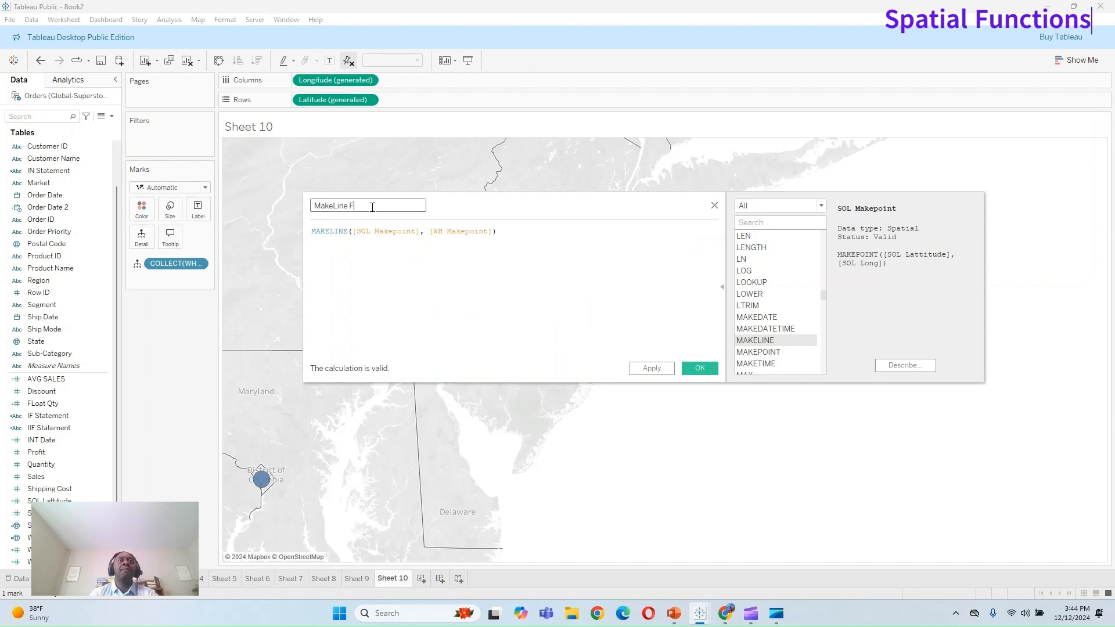
{"action": "type", "text": "SOL -WH"}
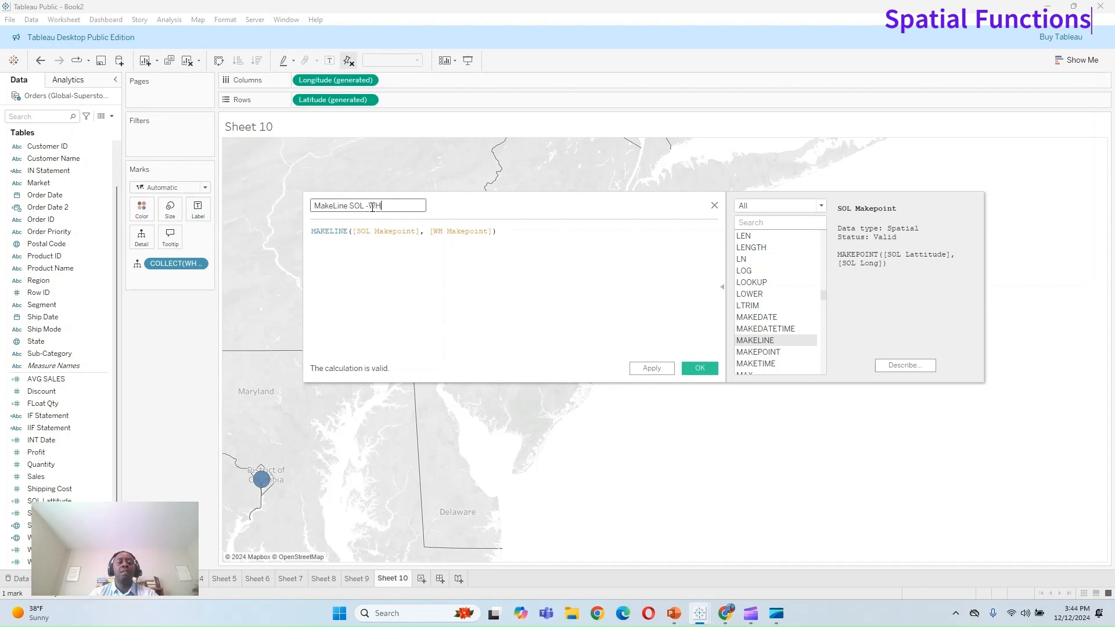
{"action": "left_click", "coordinate": [651, 369]}
{"action": "left_click", "coordinate": [684, 370]}
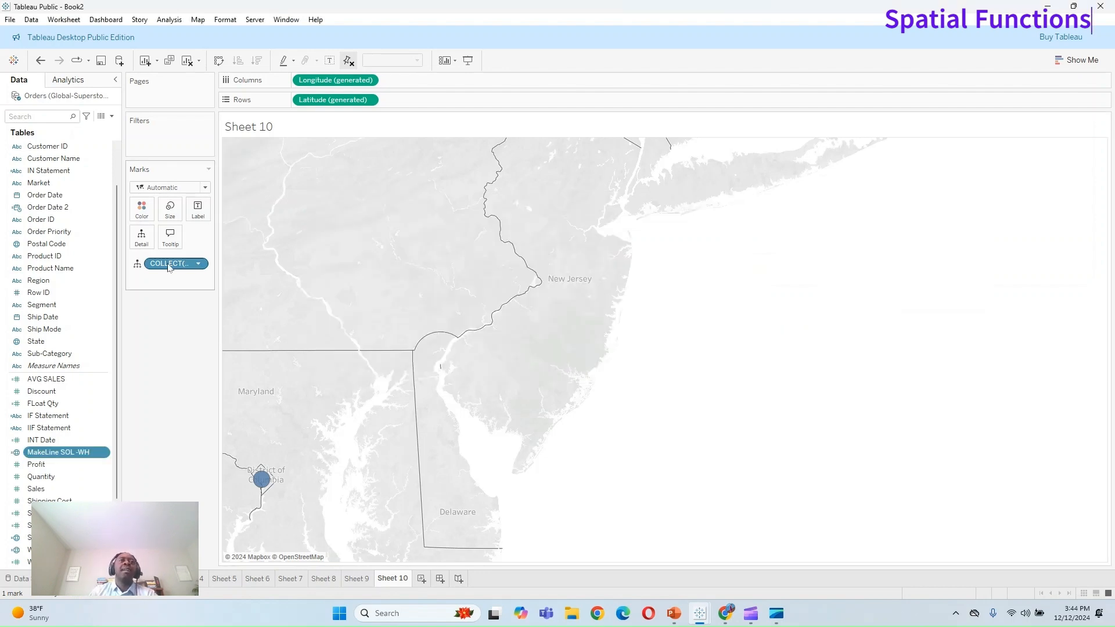
Step: Replace the field plotted on the Sheet 10 map with MakeLine SOL -WH to draw the line between the two landmarks
{"action": "left_click_drag", "start_coordinate": [176, 263], "coordinate": [71, 456]}
{"action": "double_click", "coordinate": [71, 456]}
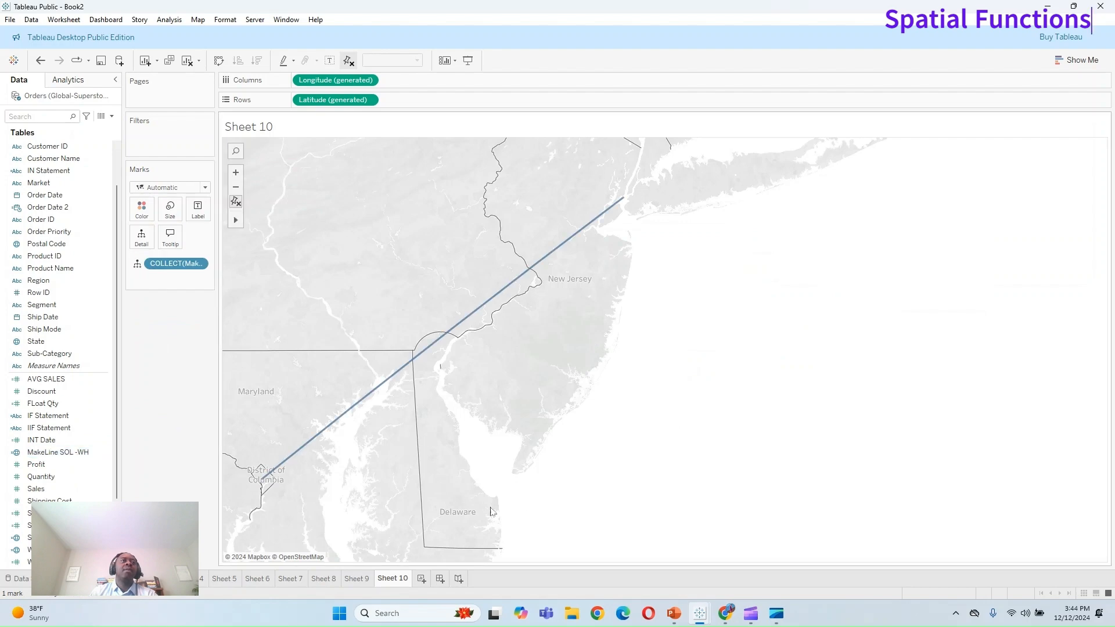
{"action": "scroll", "coordinate": [445, 465], "scroll_direction": "down", "scroll_amount": 3}
{"action": "scroll", "coordinate": [454, 469], "scroll_direction": "down", "scroll_amount": 3}
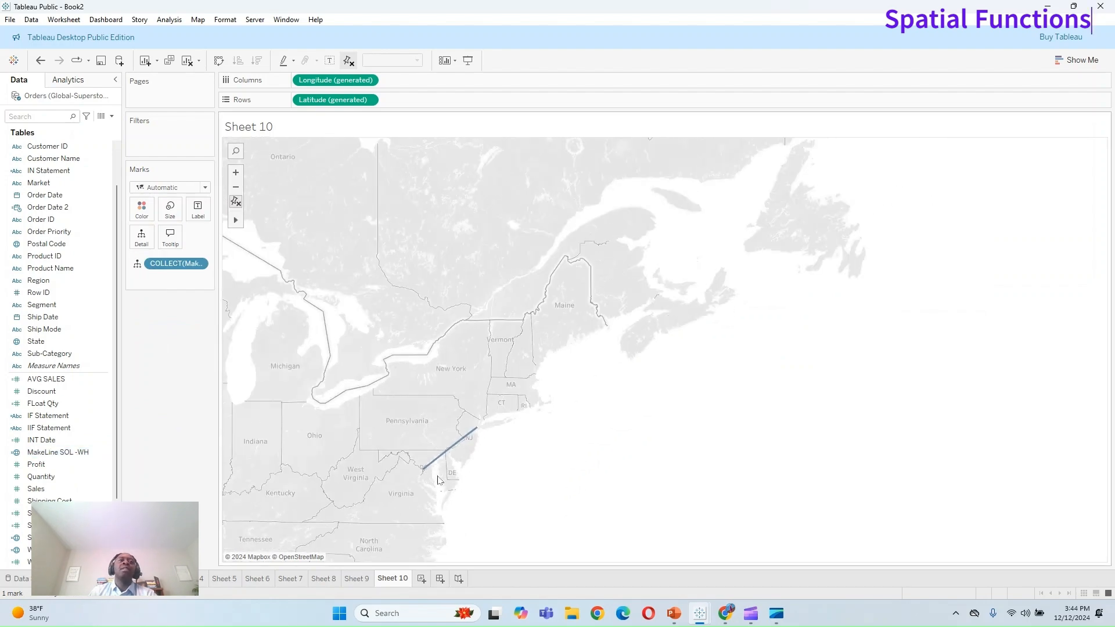
{"action": "scroll", "coordinate": [426, 487], "scroll_direction": "up", "scroll_amount": 3}
{"action": "scroll", "coordinate": [470, 463], "scroll_direction": "up", "scroll_amount": 3}
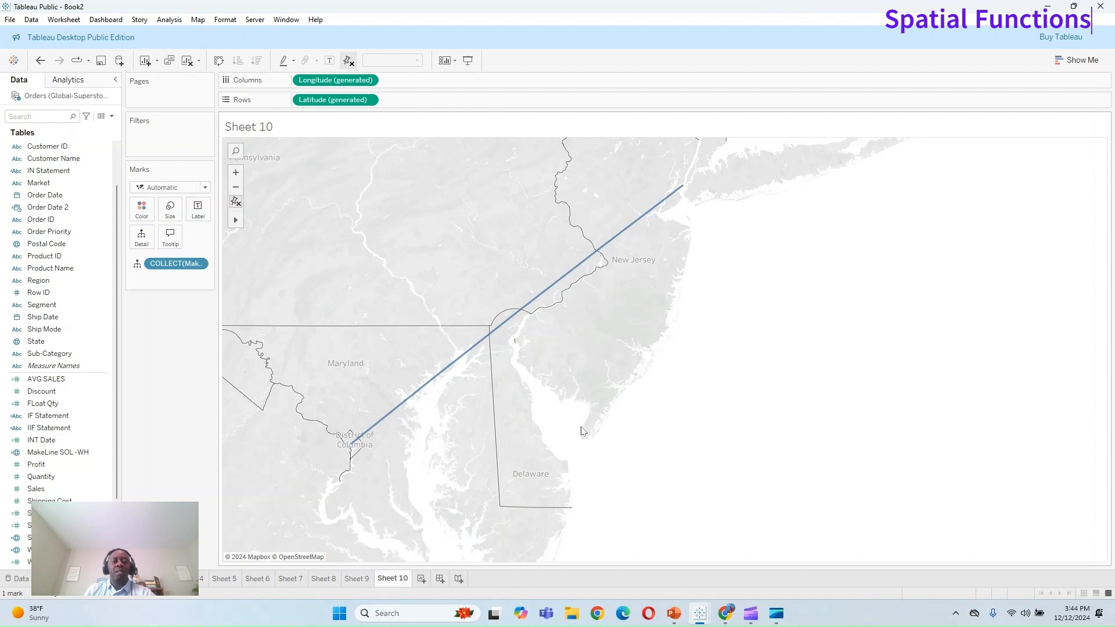
Step: Switch to the Tableau Calculations workbook and maximize its window
{"action": "left_click", "coordinate": [112, 117]}
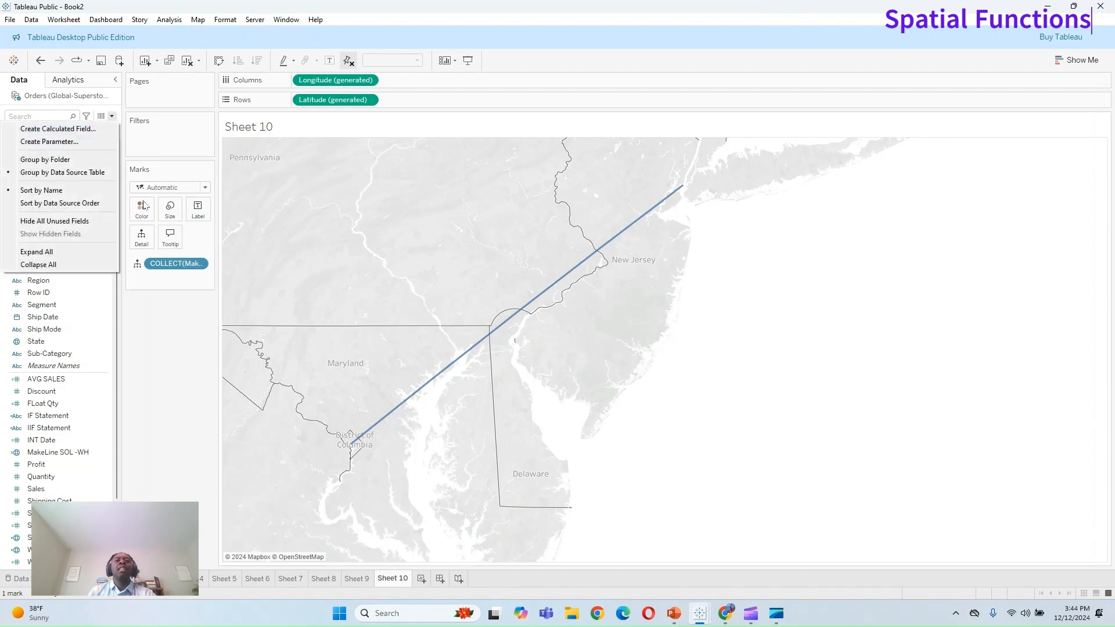
{"action": "left_click", "coordinate": [700, 614]}
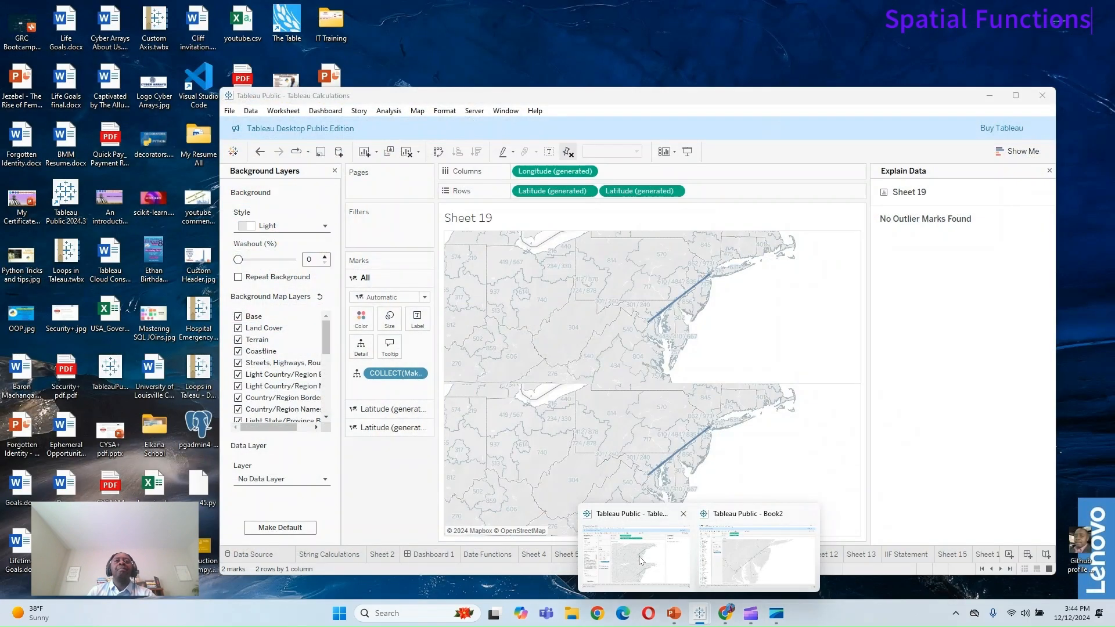
{"action": "left_click", "coordinate": [638, 559]}
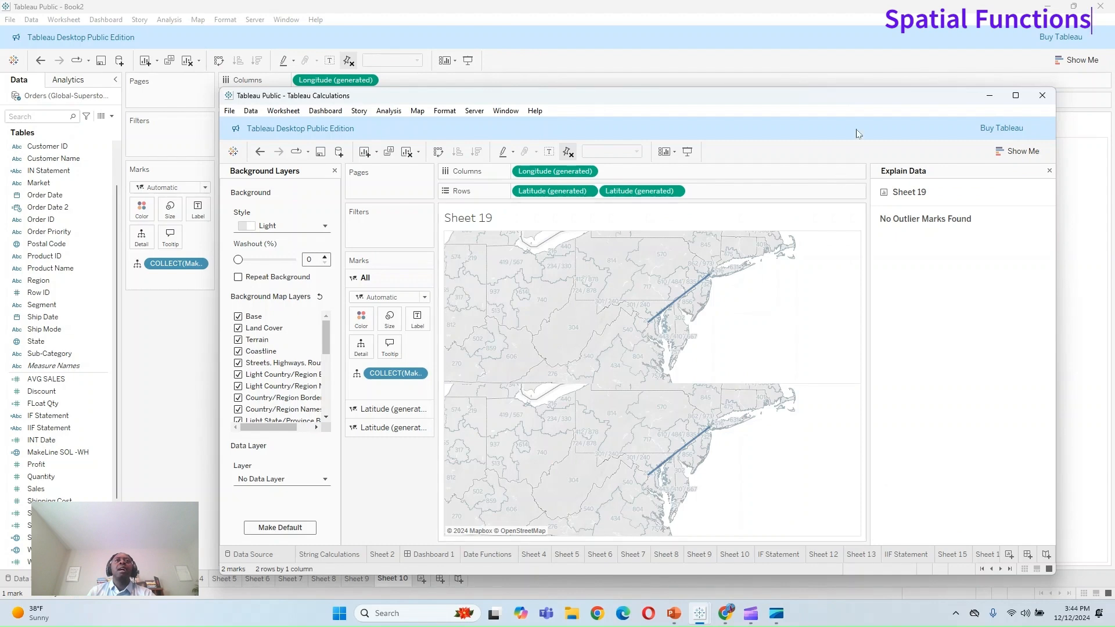
{"action": "left_click", "coordinate": [1016, 96]}
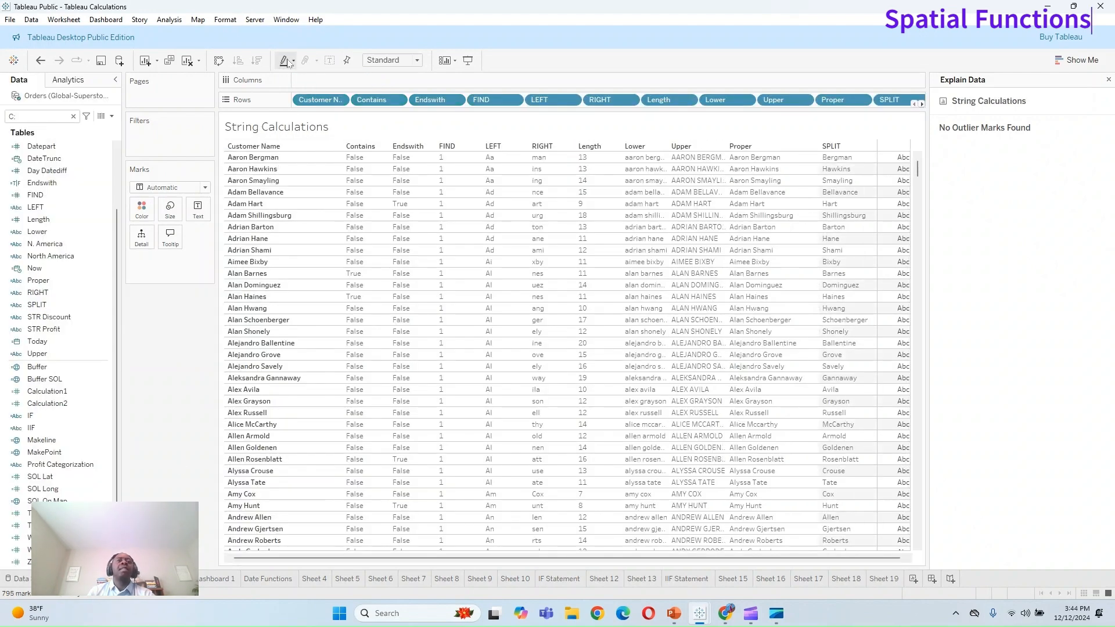
{"action": "left_click", "coordinate": [256, 21]}
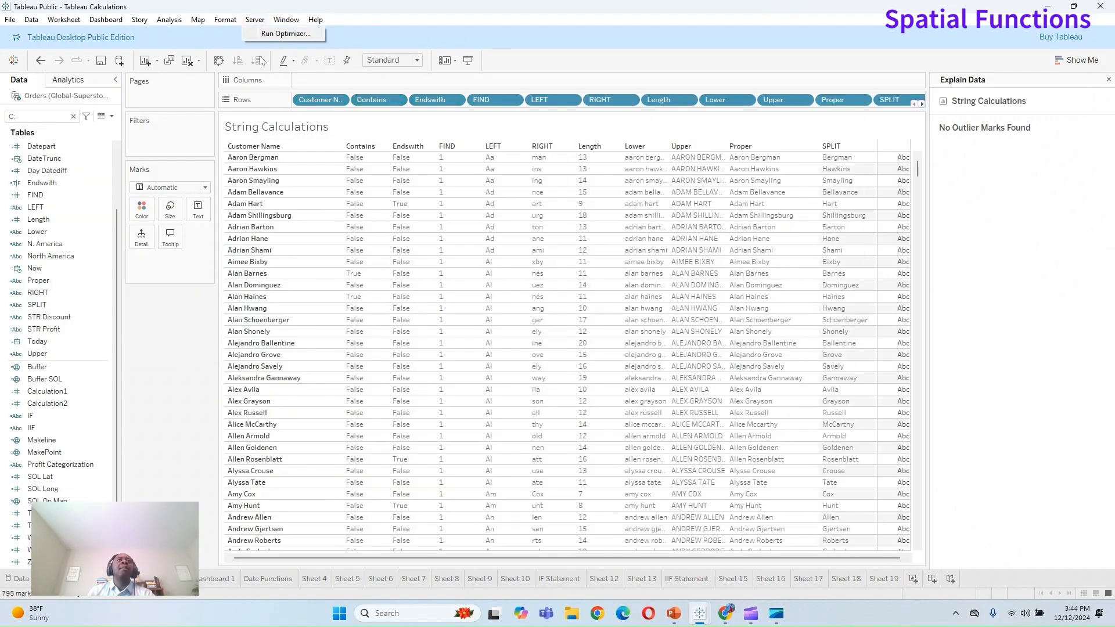
{"action": "left_click", "coordinate": [255, 21]}
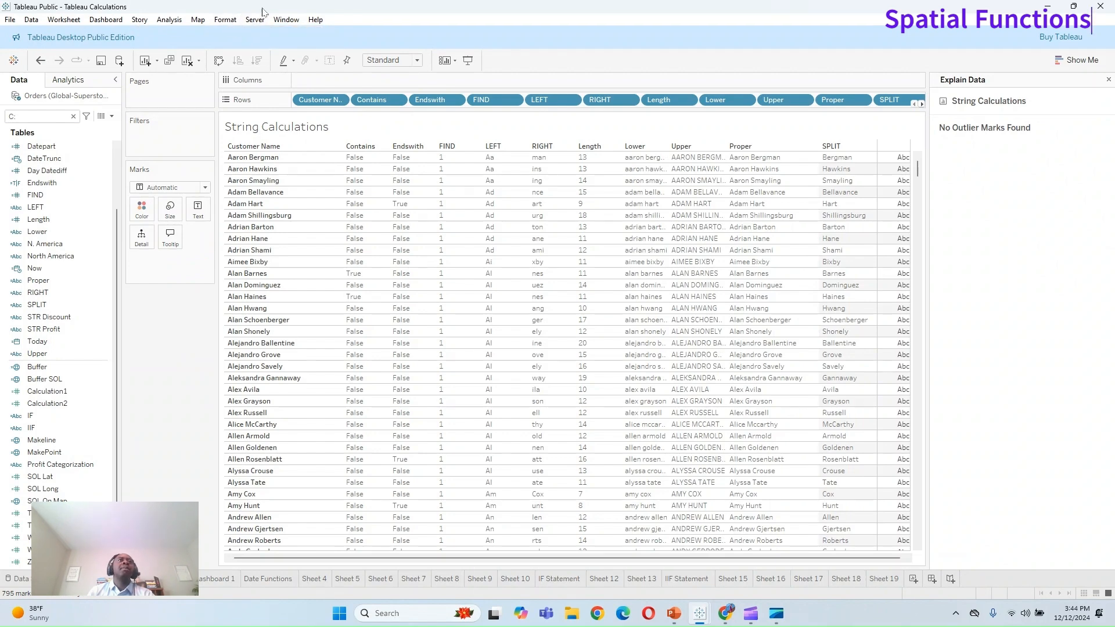
{"action": "left_click", "coordinate": [259, 19]}
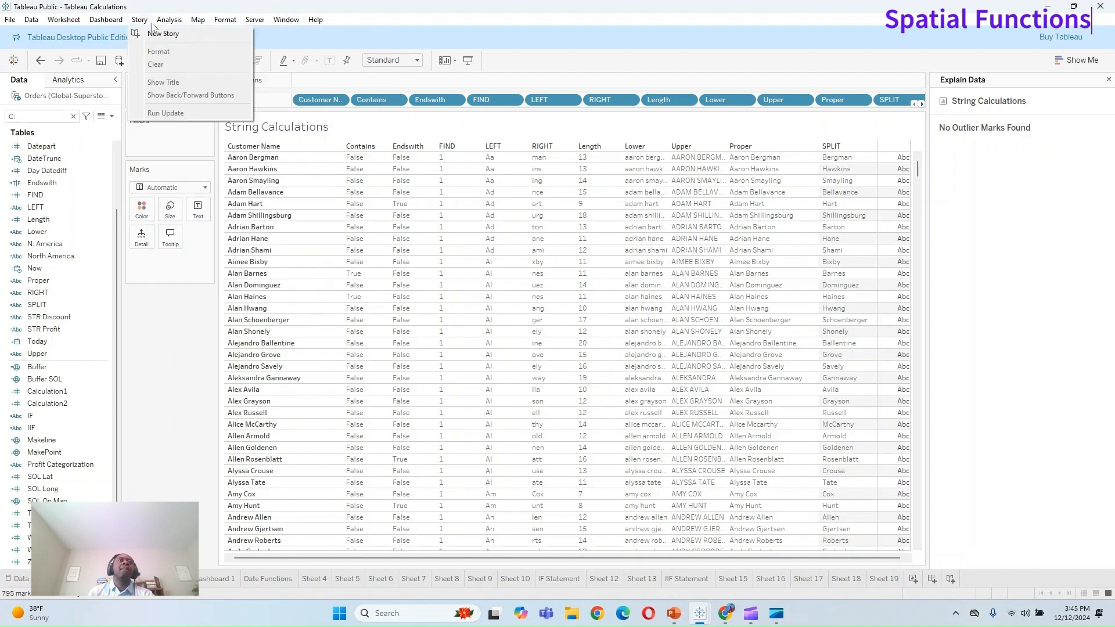
{"action": "left_click", "coordinate": [1047, 11]}
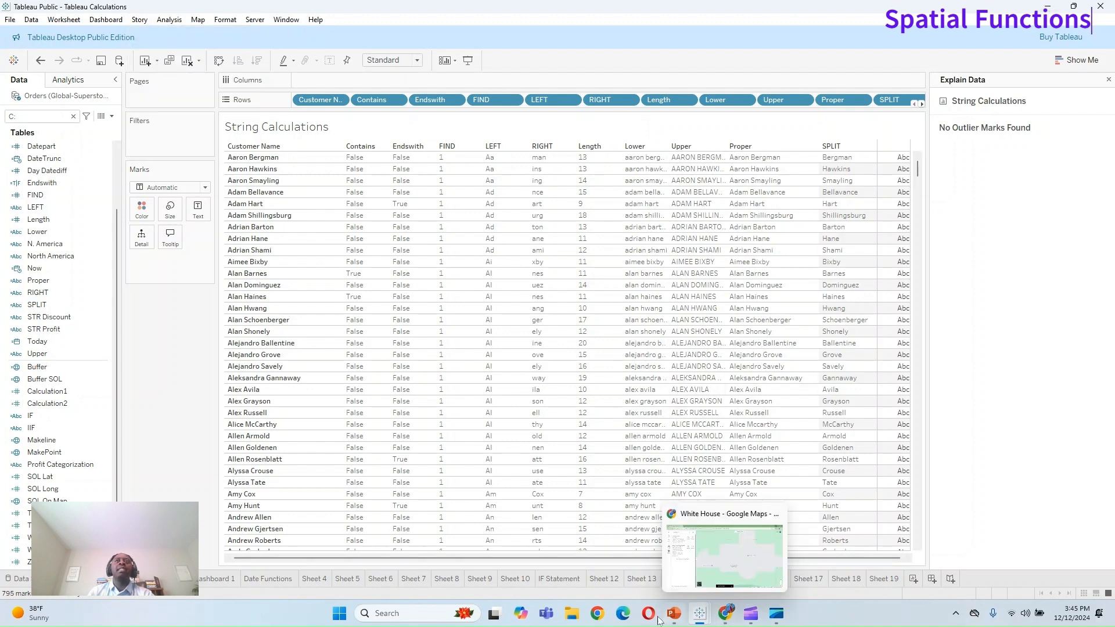
Step: Switch to Chrome in a maximized window and go from the Tableau website's login page to Tableau Public
{"action": "left_click", "coordinate": [597, 613]}
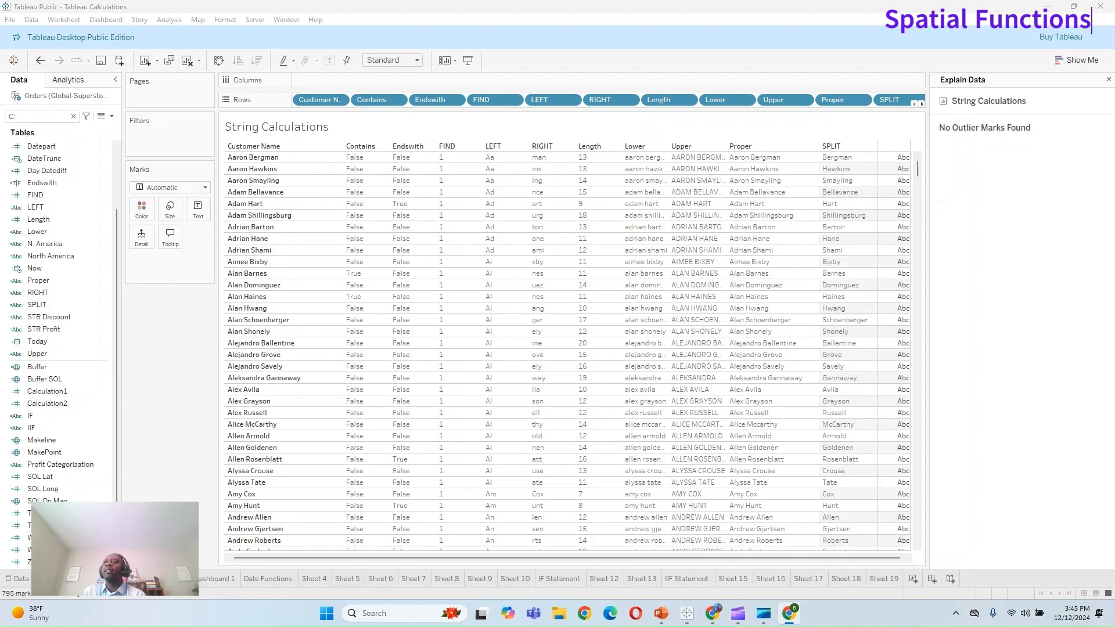
{"action": "left_click_drag", "start_coordinate": [1104, 7], "coordinate": [348, 55]}
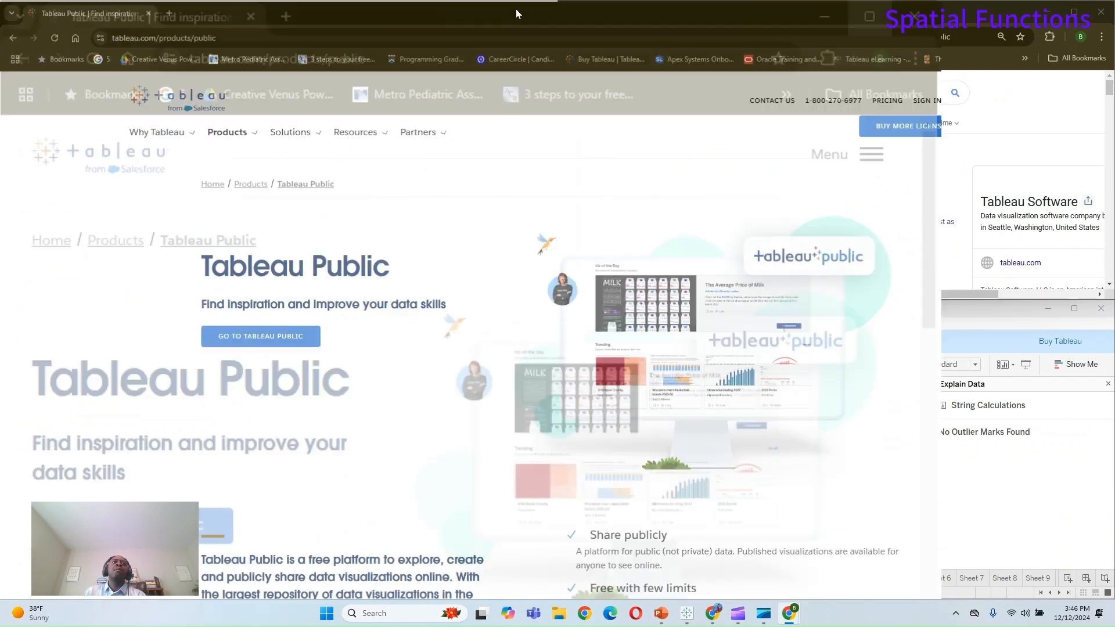
{"action": "left_click", "coordinate": [516, 11]}
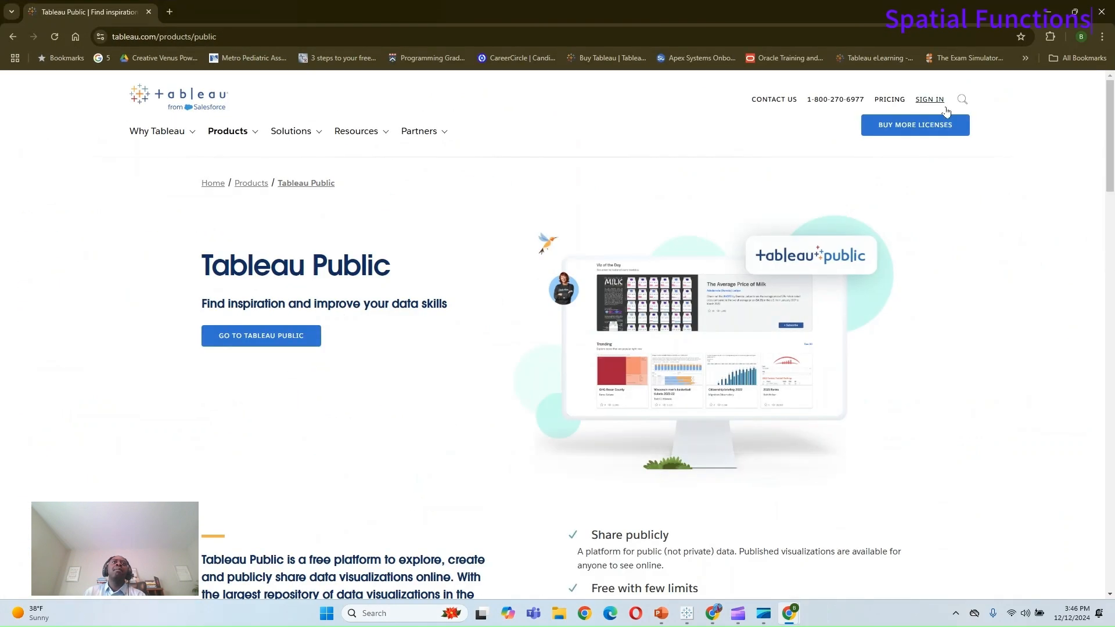
{"action": "left_click", "coordinate": [932, 101]}
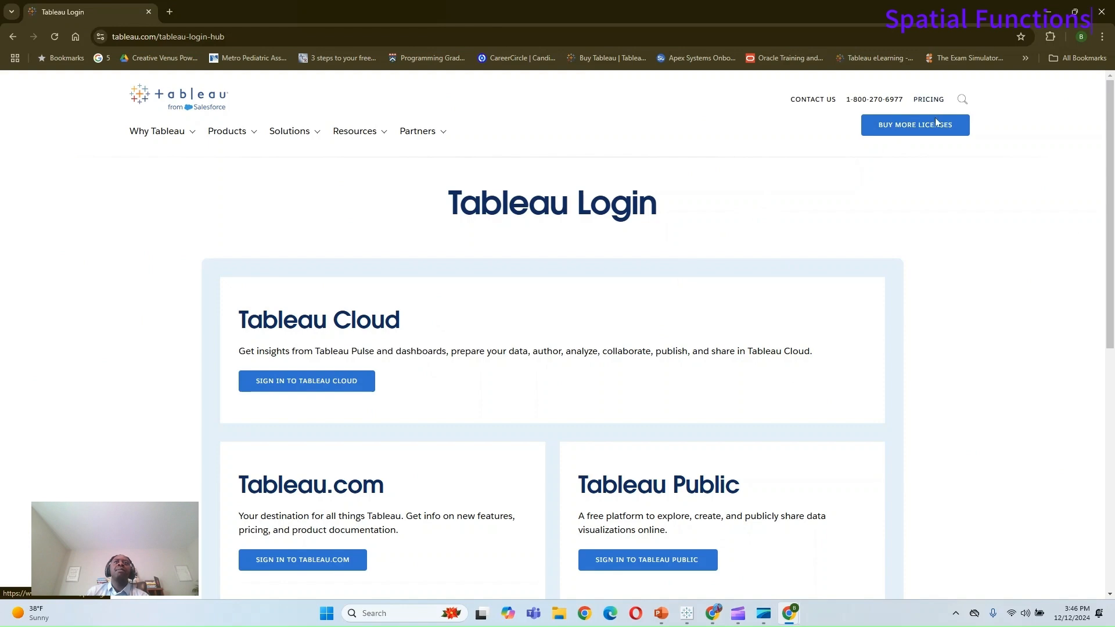
{"action": "scroll", "coordinate": [510, 302], "scroll_direction": "down", "scroll_amount": 4}
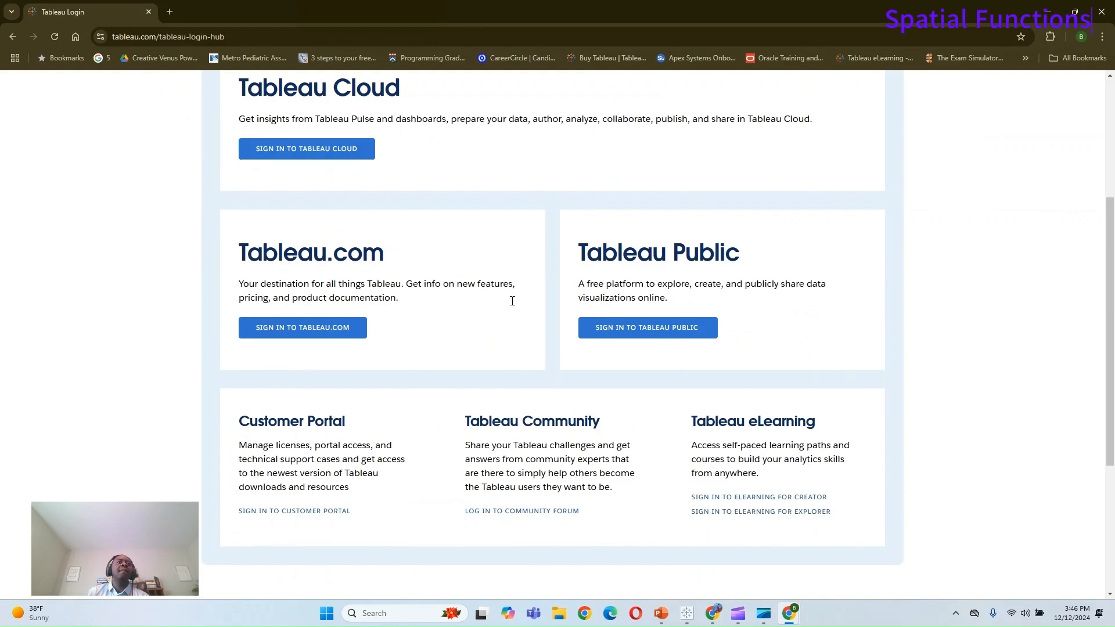
{"action": "left_click", "coordinate": [642, 327]}
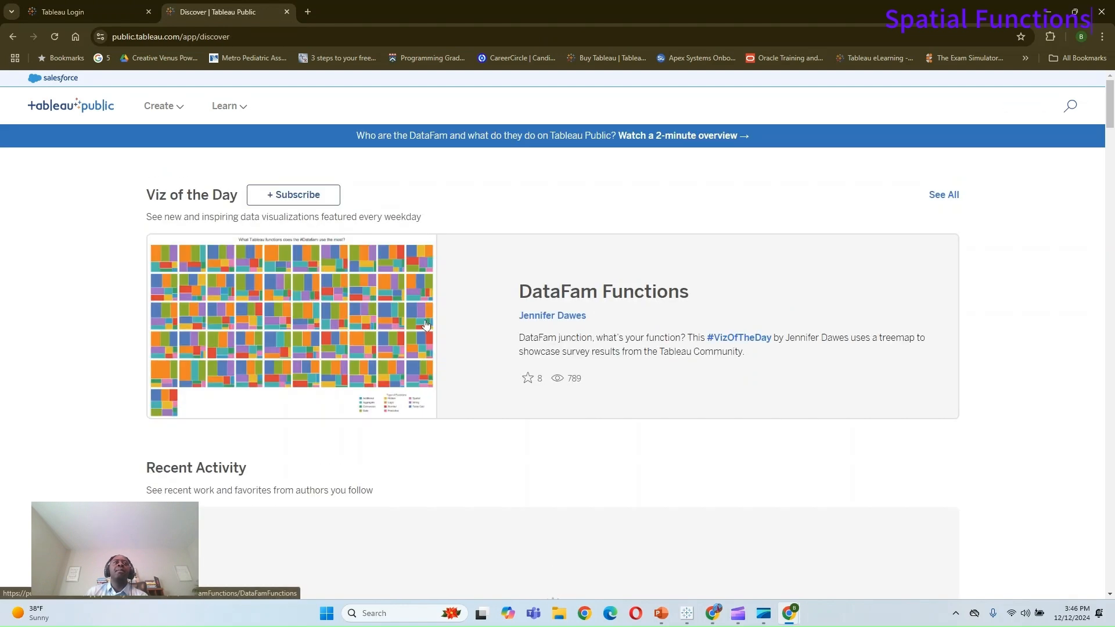
Step: Look through the Discover page's featured visualizations and open the account's own Tableau Public profile
{"action": "scroll", "coordinate": [428, 321], "scroll_direction": "down", "scroll_amount": 5}
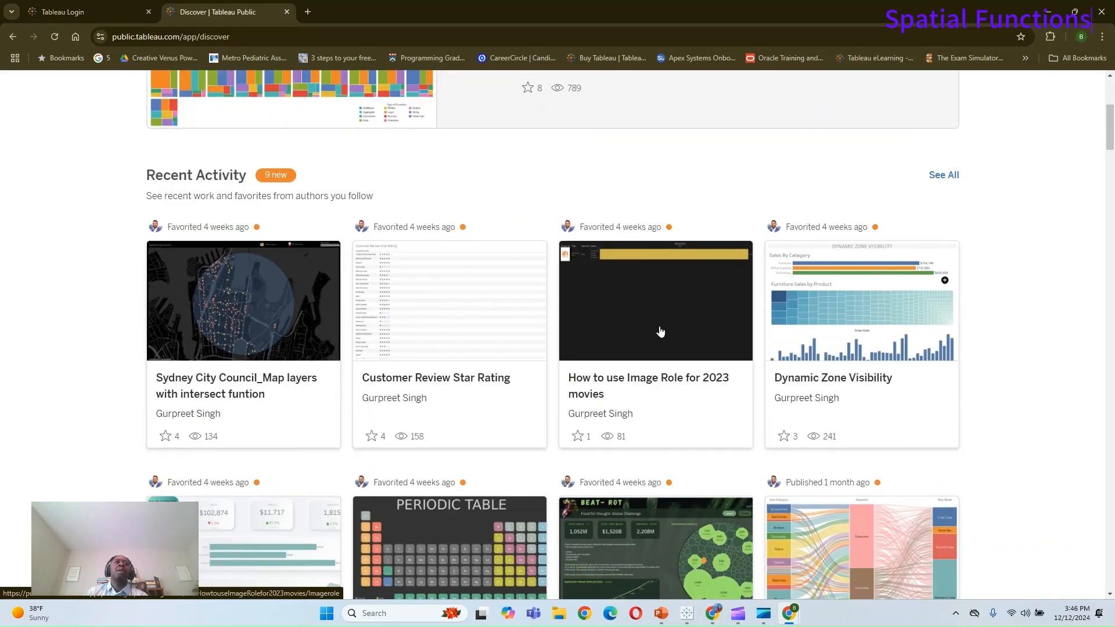
{"action": "scroll", "coordinate": [905, 317], "scroll_direction": "down", "scroll_amount": 18}
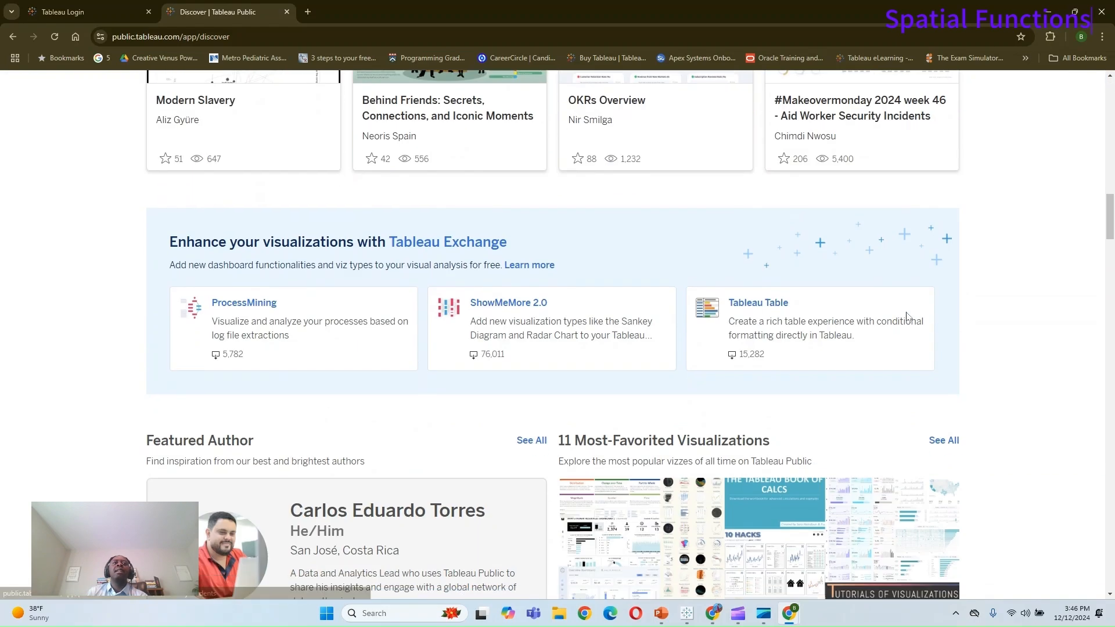
{"action": "scroll", "coordinate": [907, 318], "scroll_direction": "up", "scroll_amount": 20}
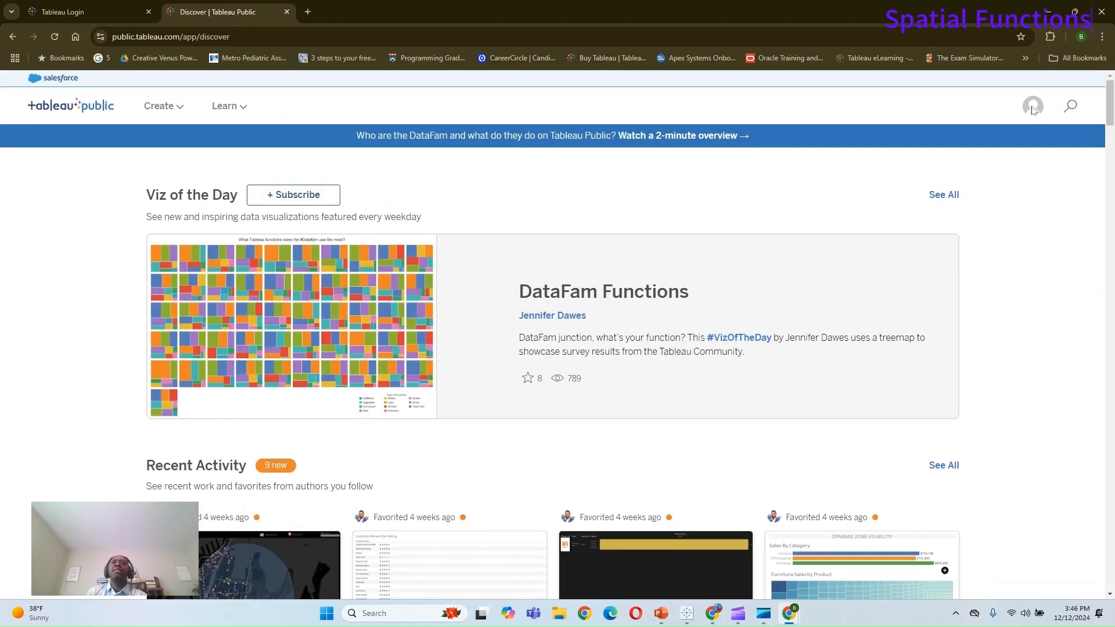
{"action": "left_click", "coordinate": [1033, 110]}
{"action": "left_click", "coordinate": [1018, 138]}
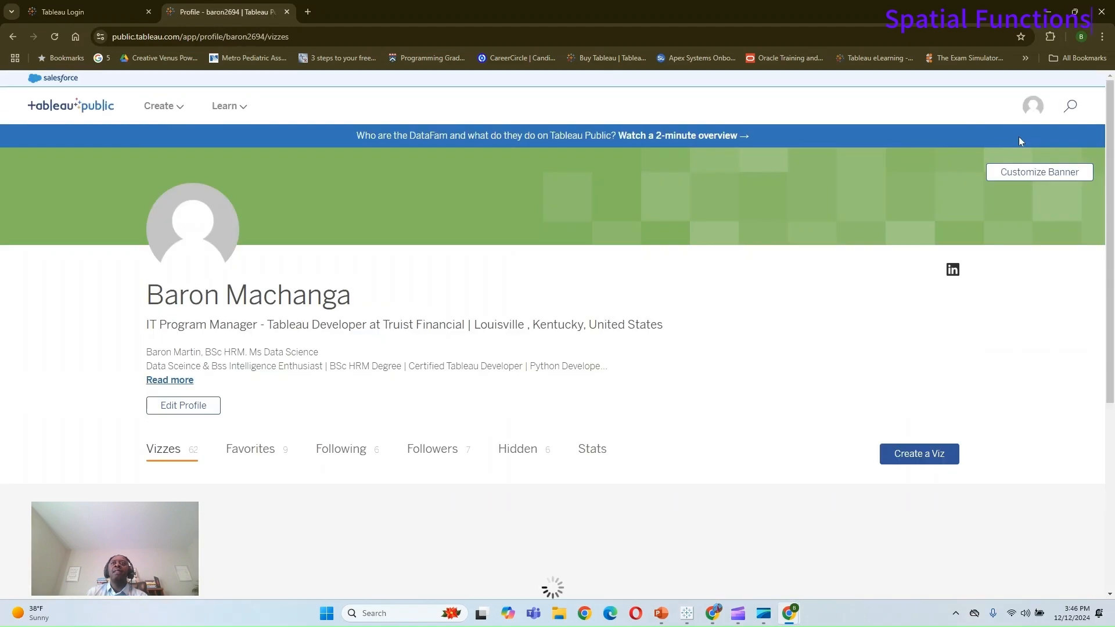
Step: Examine the published visualizations listed under Vizzes on the profile page
{"action": "scroll", "coordinate": [231, 379], "scroll_direction": "down", "scroll_amount": 5}
{"action": "scroll", "coordinate": [232, 380], "scroll_direction": "up", "scroll_amount": 2}
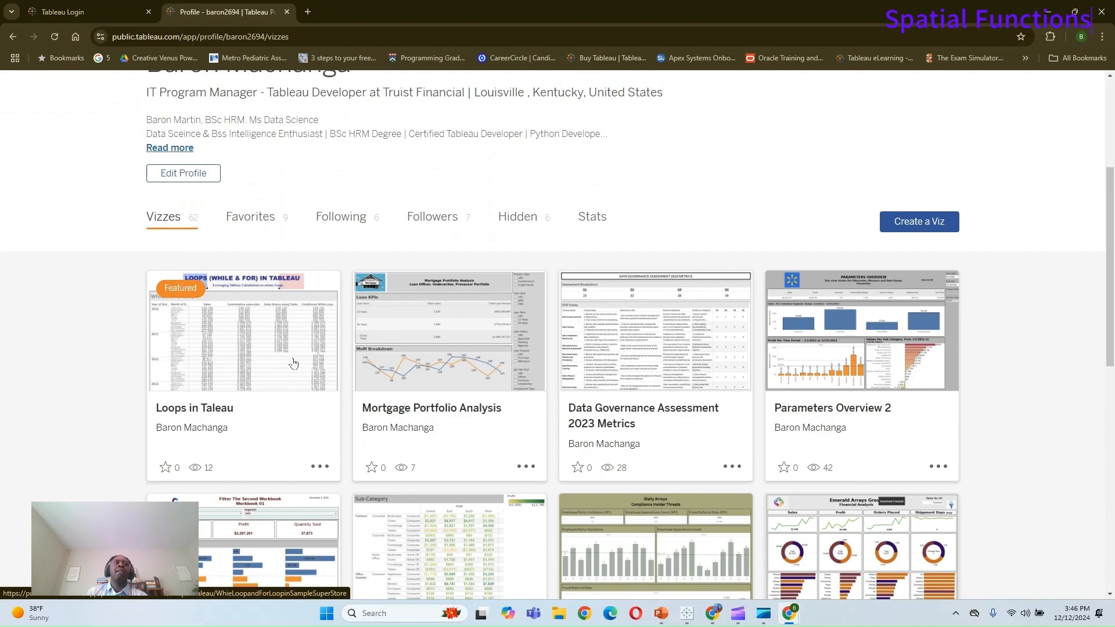
{"action": "scroll", "coordinate": [695, 360], "scroll_direction": "down", "scroll_amount": 5}
{"action": "scroll", "coordinate": [694, 360], "scroll_direction": "down", "scroll_amount": 17}
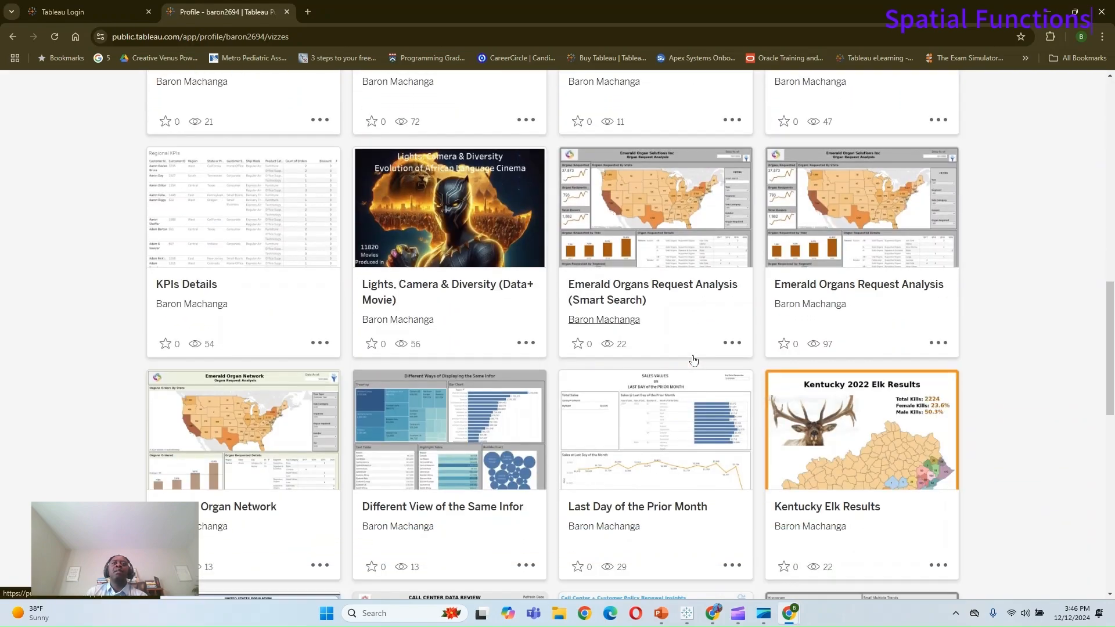
{"action": "scroll", "coordinate": [693, 359], "scroll_direction": "up", "scroll_amount": 20}
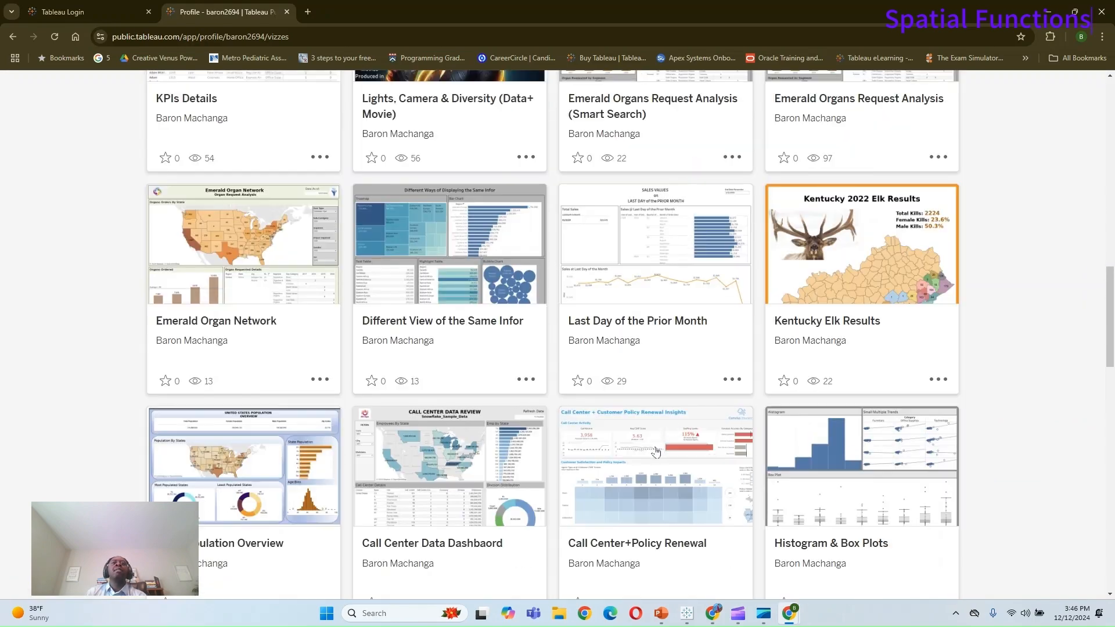
{"action": "scroll", "coordinate": [535, 399], "scroll_direction": "down", "scroll_amount": 5}
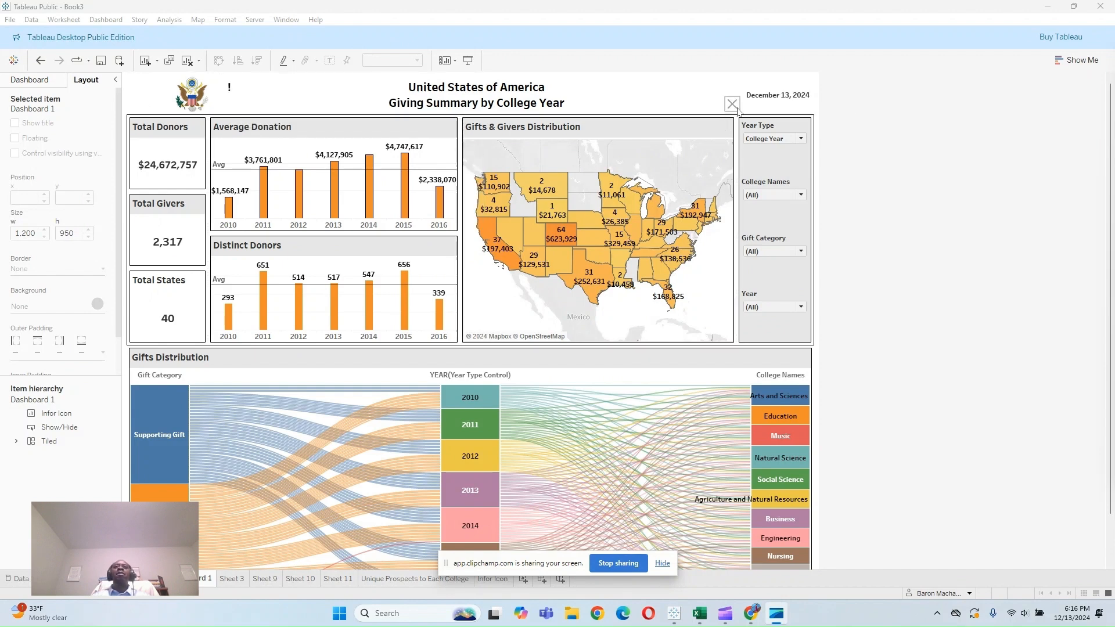
Step: Set the giving summary dashboard's Year Type parameter to Calendar Year
{"action": "left_click", "coordinate": [803, 153]}
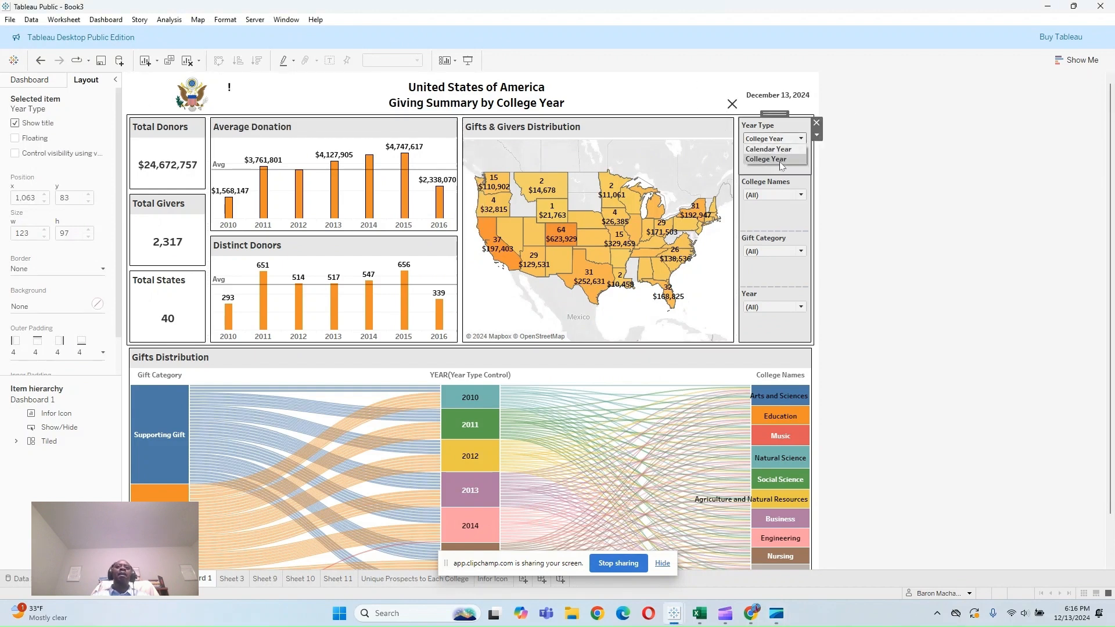
{"action": "left_click", "coordinate": [781, 140]}
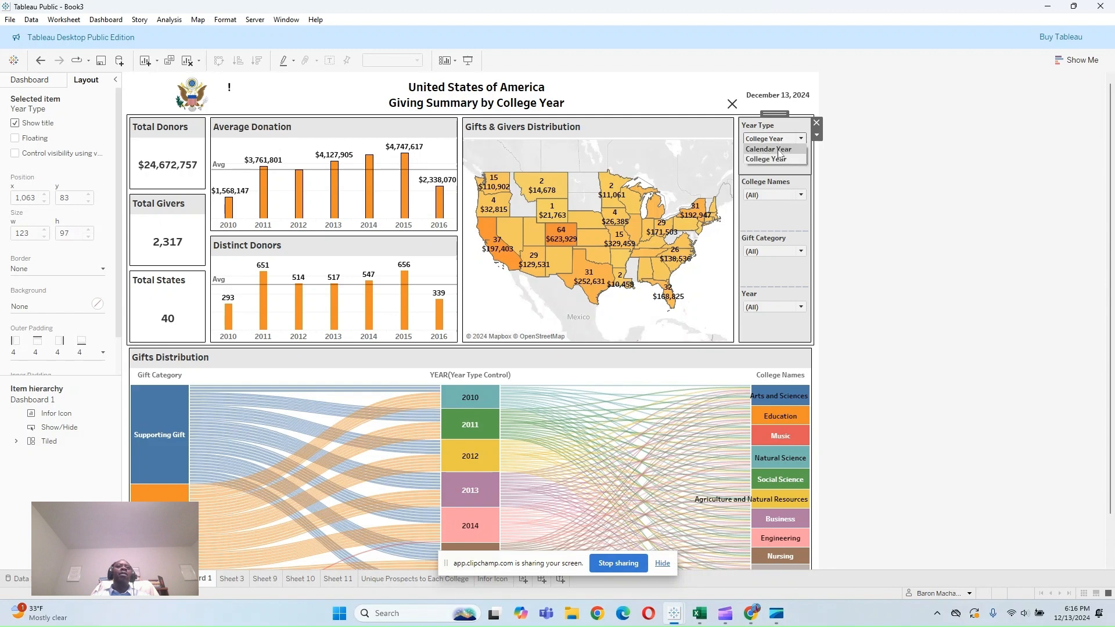
{"action": "left_click", "coordinate": [781, 153]}
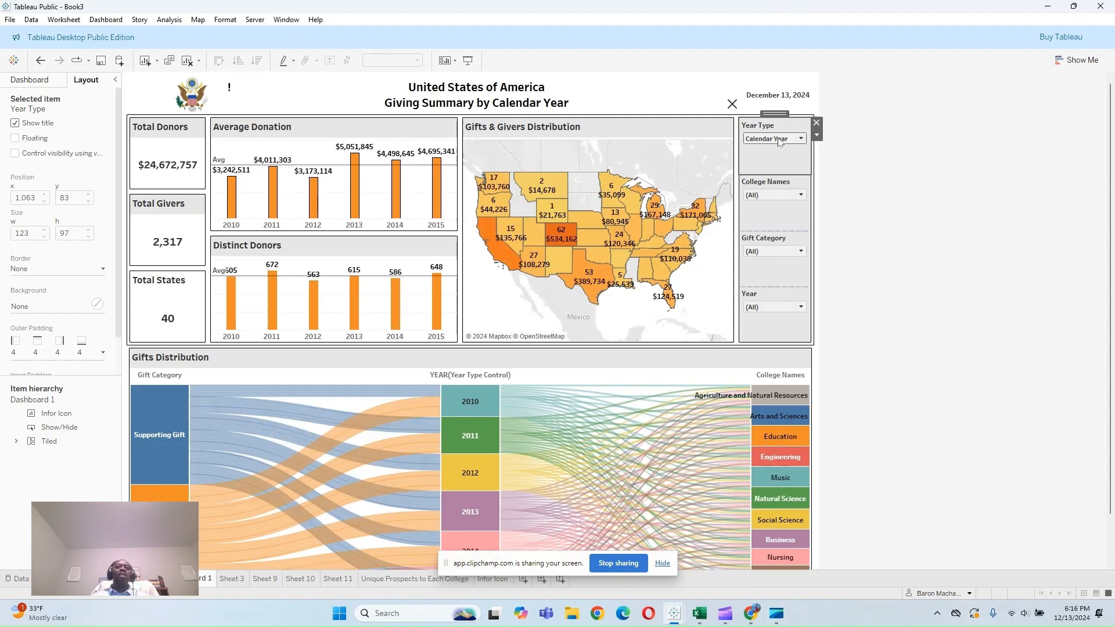
Step: Try limiting College Names to Arts and Sciences, Business, and Communication Arts and Sciences, and reset the filter to (All)
{"action": "left_click", "coordinate": [773, 196]}
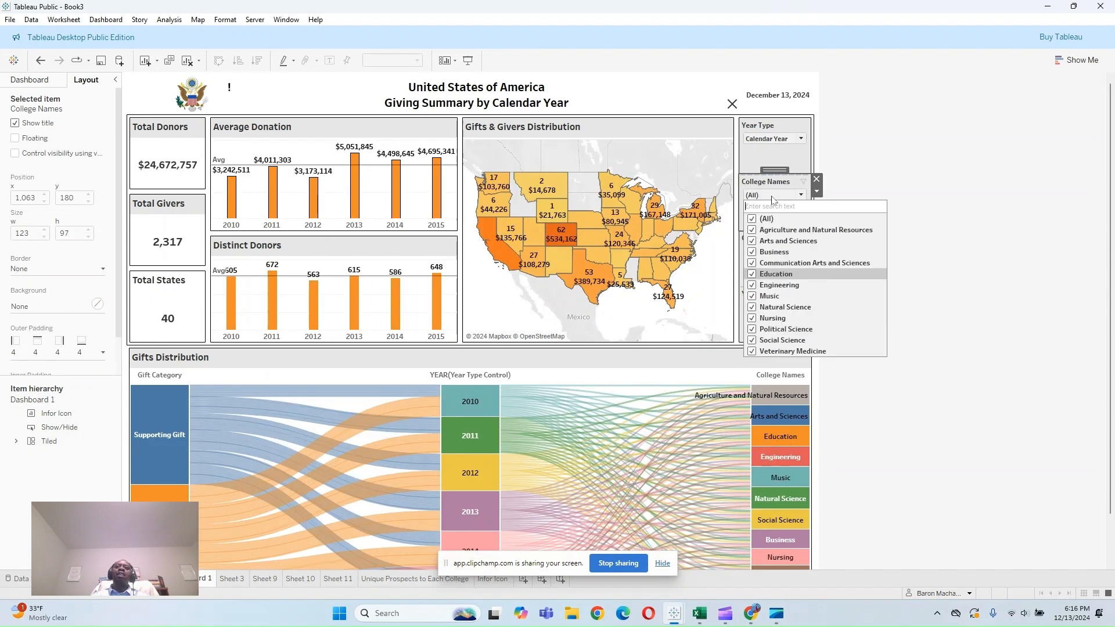
{"action": "left_click", "coordinate": [753, 219]}
{"action": "left_click", "coordinate": [752, 241]}
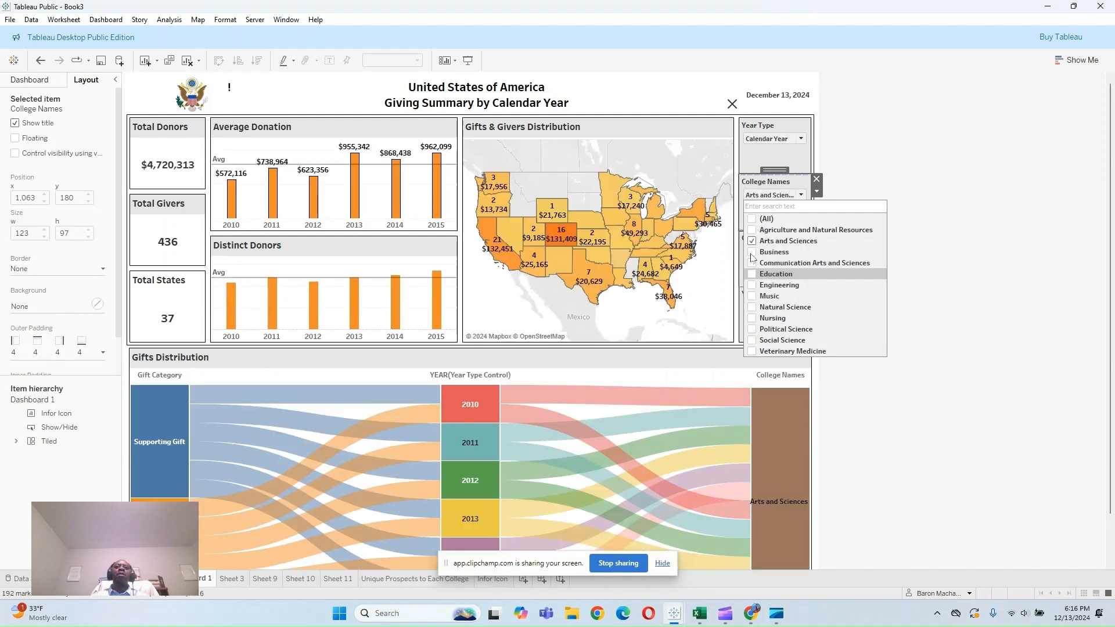
{"action": "left_click", "coordinate": [751, 252]}
{"action": "left_click", "coordinate": [752, 264]}
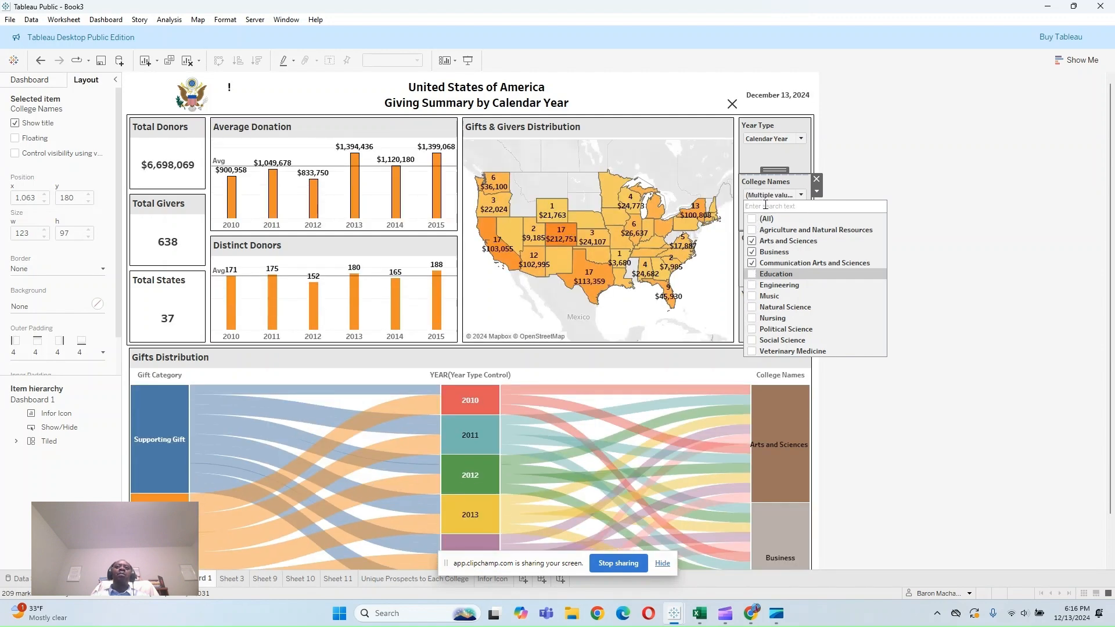
{"action": "left_click", "coordinate": [752, 219]}
{"action": "left_click", "coordinate": [781, 266]}
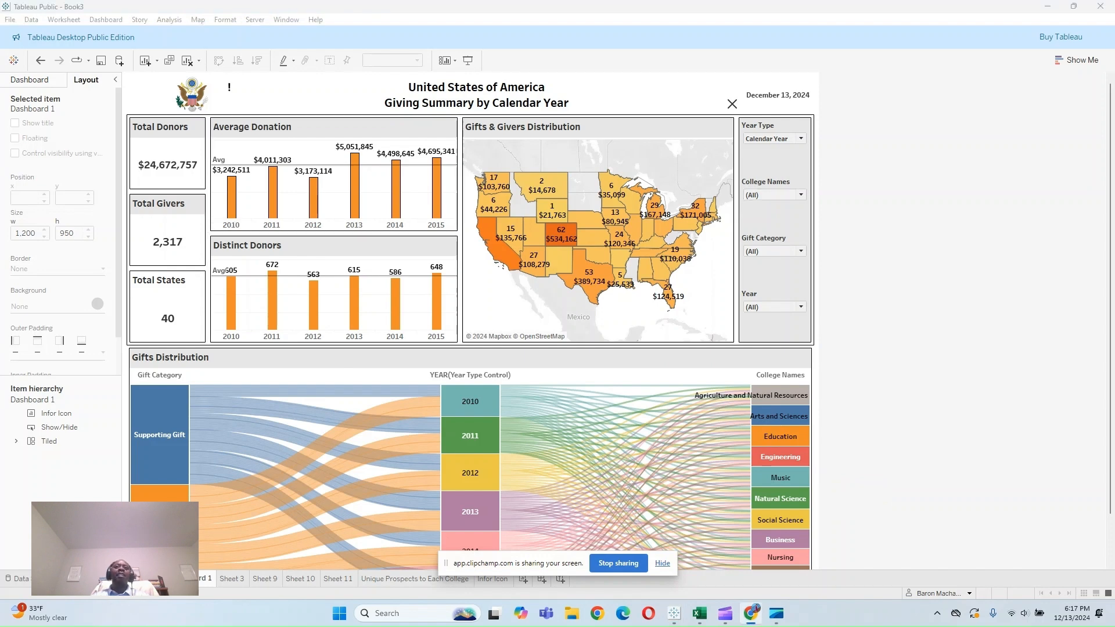
Step: Switch to the new Chrome window, minimizing the Book3 dashboard workbook and maximizing the browser
{"action": "left_click_drag", "start_coordinate": [1114, 142], "coordinate": [285, 75]}
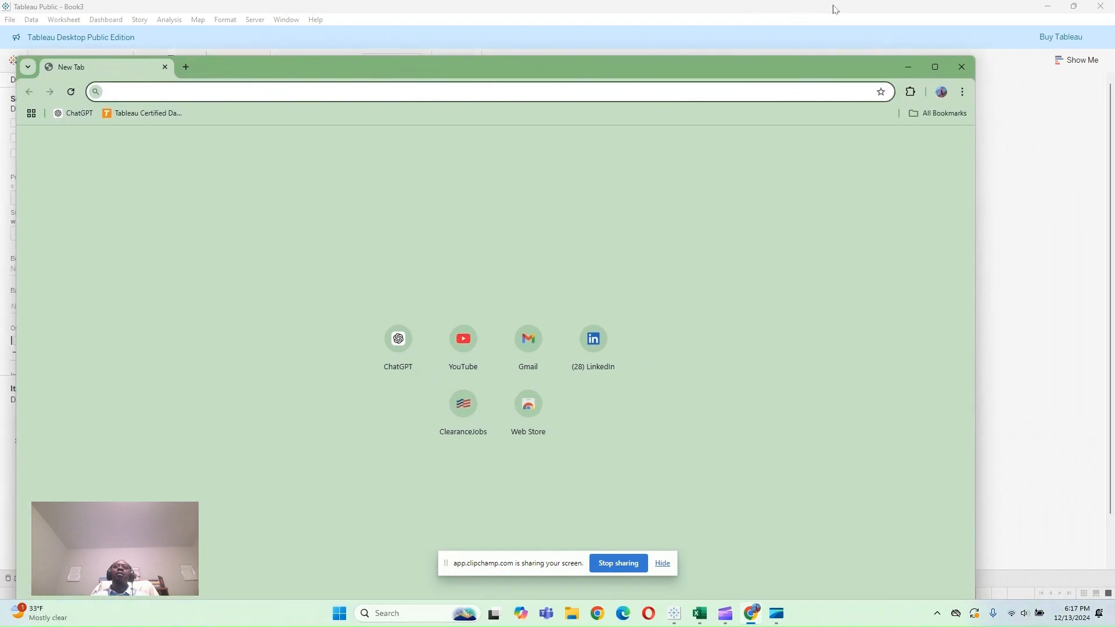
{"action": "left_click", "coordinate": [1055, 7]}
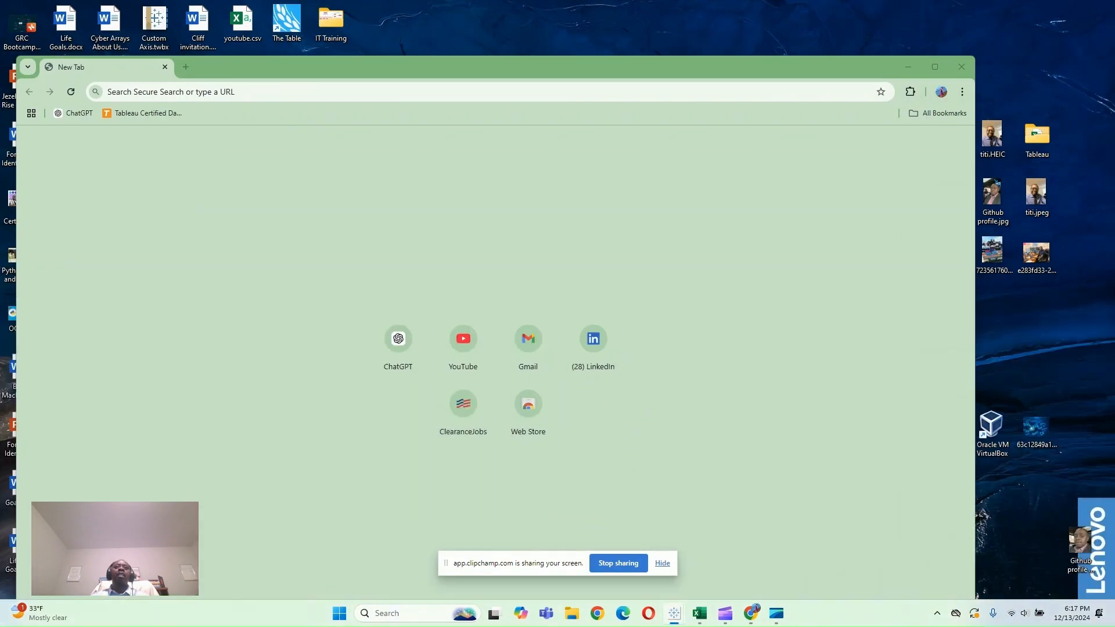
{"action": "left_click", "coordinate": [935, 67]}
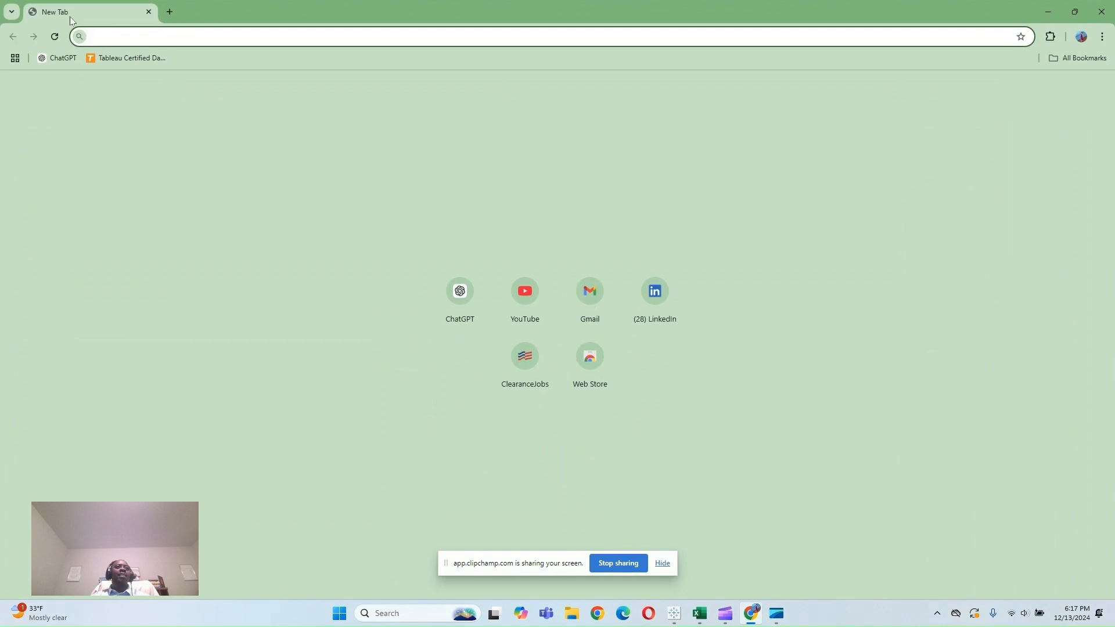
Step: Search the web for "tableau public" and open the Tableau Public result
{"action": "type", "text": "tableu"}
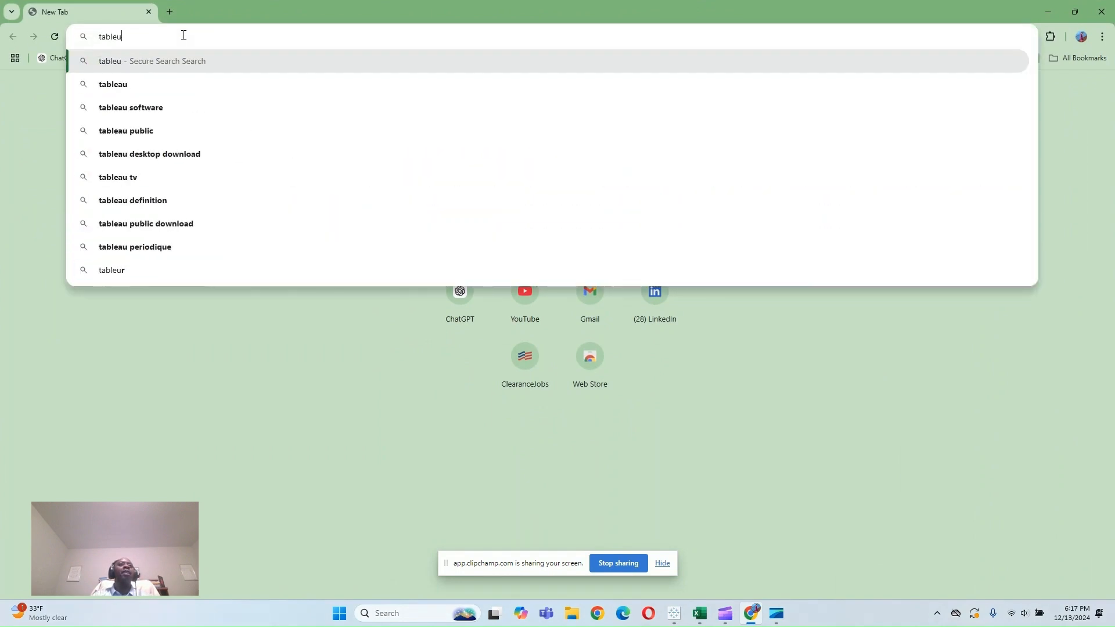
{"action": "key", "text": "BackSpace"}
{"action": "type", "text": "au"}
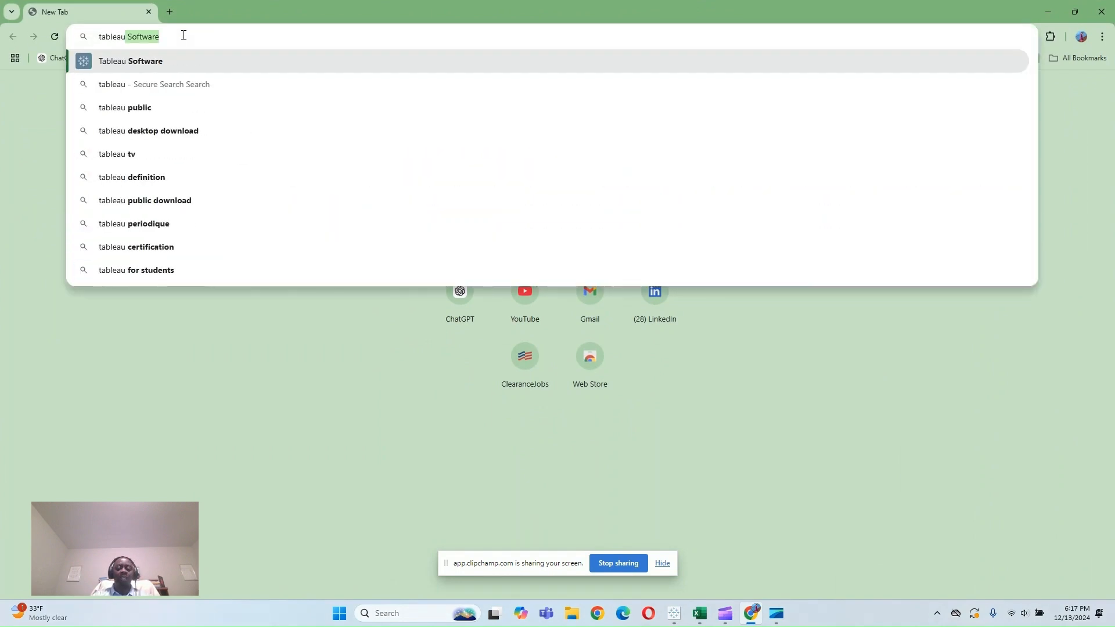
{"action": "type", "text": " public"}
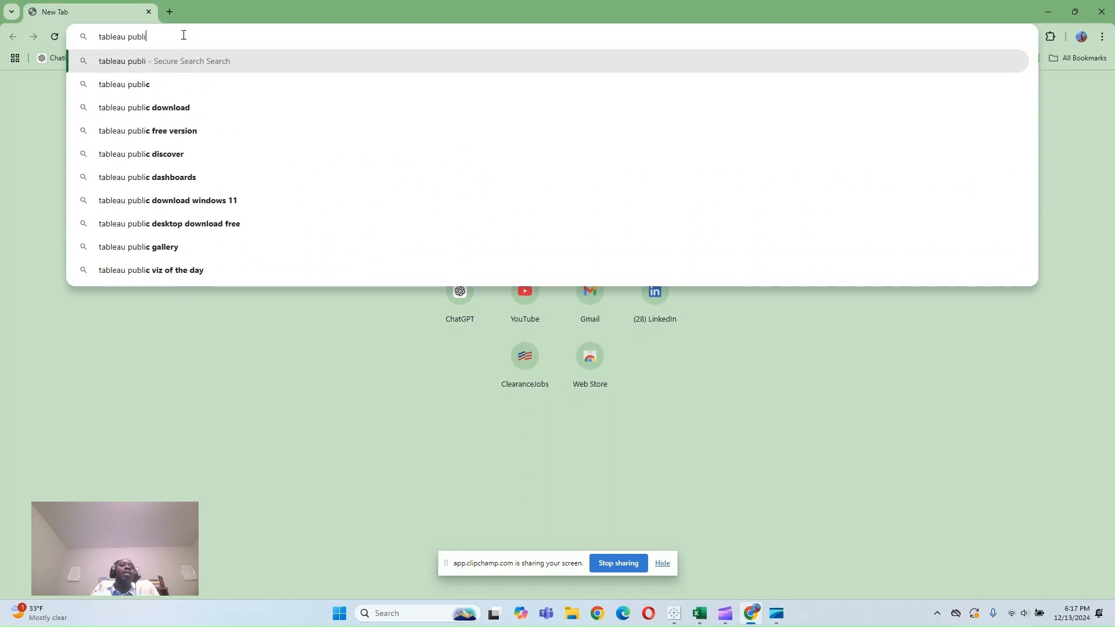
{"action": "key", "text": "Return"}
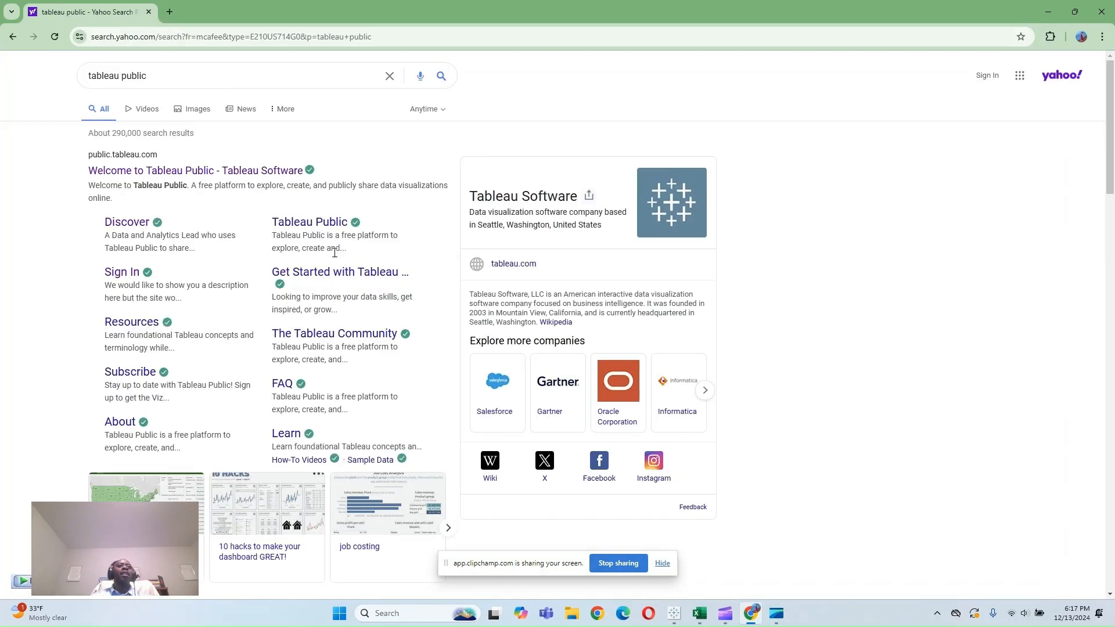
{"action": "left_click", "coordinate": [322, 231]}
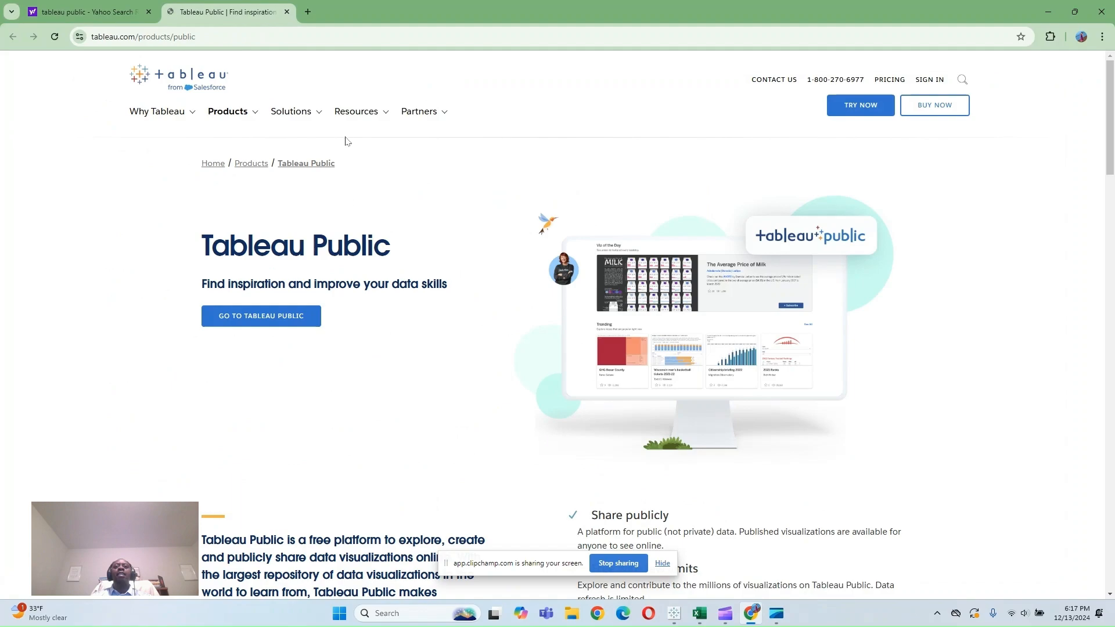
Step: Look over the Tableau Public product page and open the Tableau Public sign-in form from the login hub
{"action": "scroll", "coordinate": [425, 331], "scroll_direction": "down", "scroll_amount": 4}
{"action": "scroll", "coordinate": [425, 331], "scroll_direction": "down", "scroll_amount": 20}
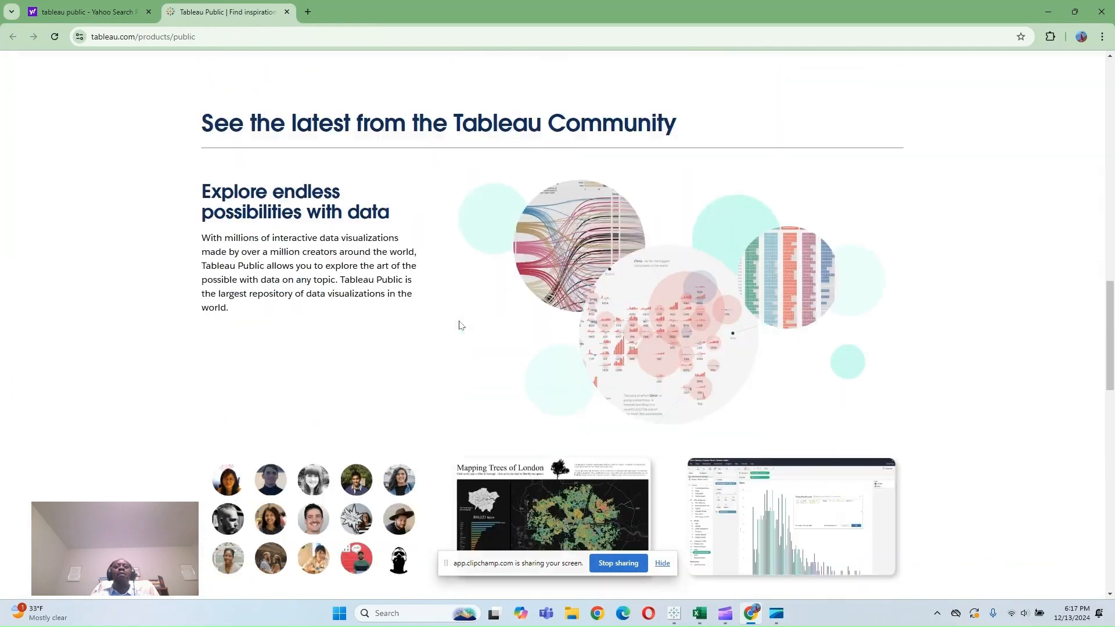
{"action": "scroll", "coordinate": [458, 326], "scroll_direction": "up", "scroll_amount": 20}
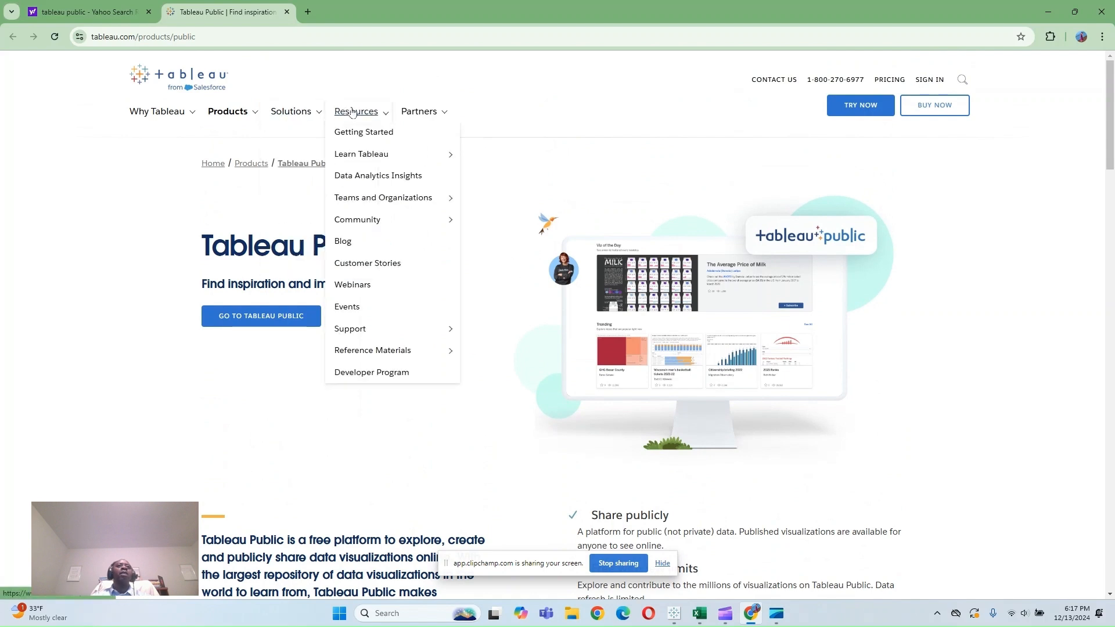
{"action": "mouse_move", "coordinate": [238, 120]}
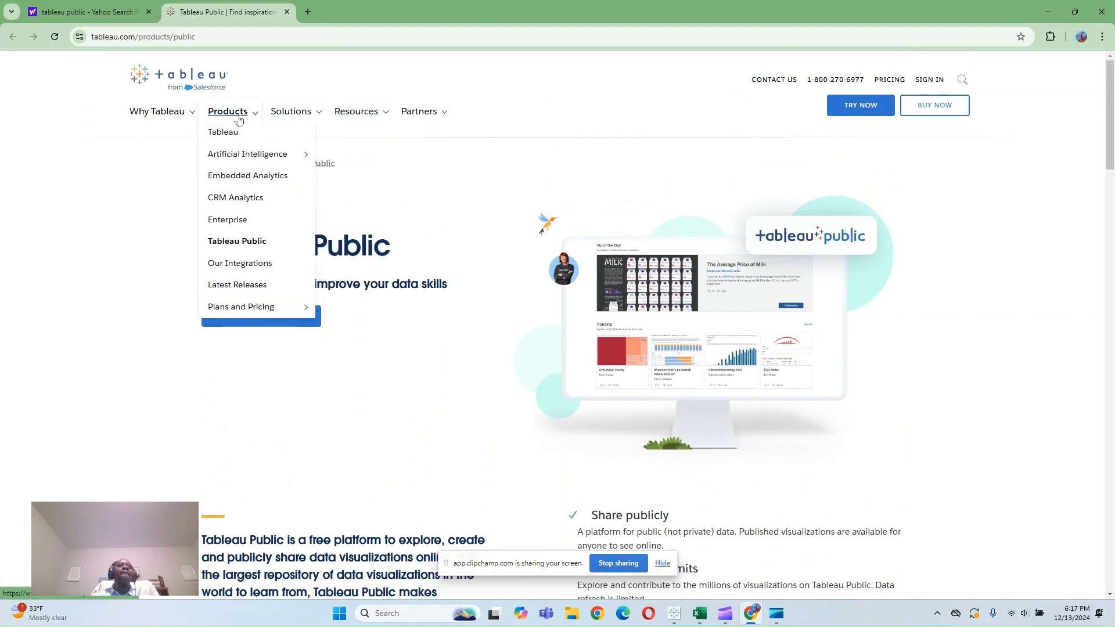
{"action": "mouse_move", "coordinate": [361, 112]}
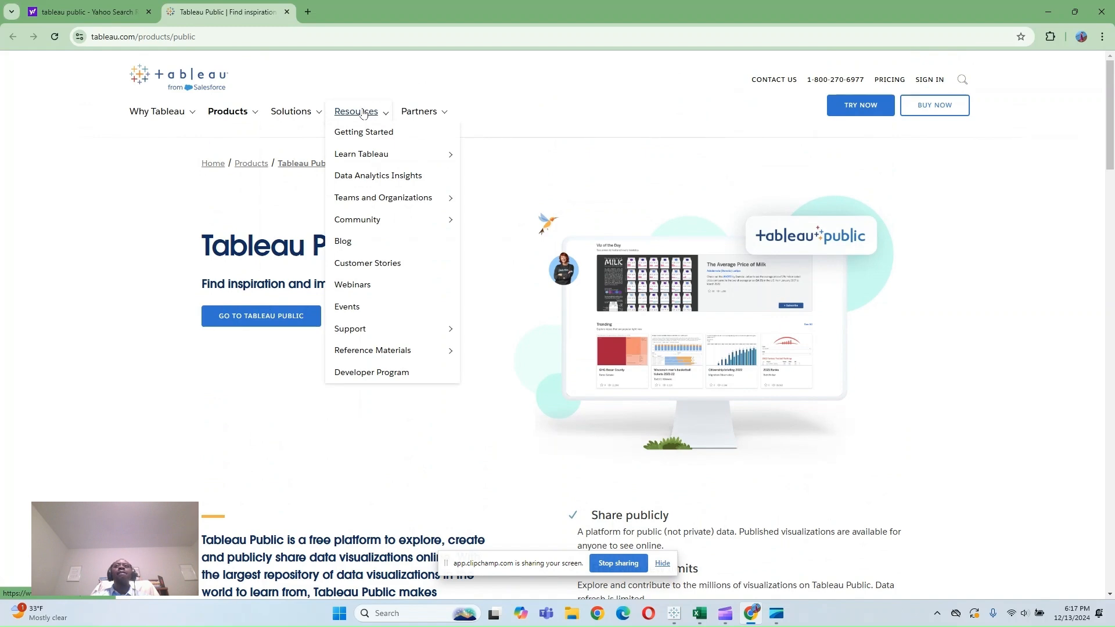
{"action": "left_click", "coordinate": [930, 79]}
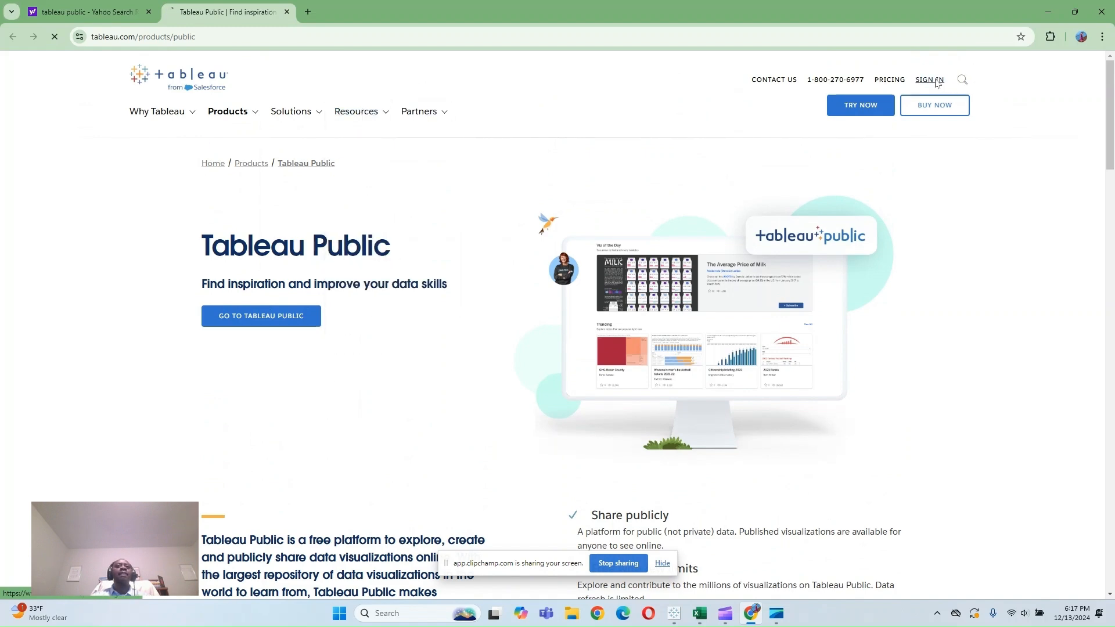
{"action": "scroll", "coordinate": [623, 332], "scroll_direction": "down", "scroll_amount": 6}
{"action": "left_click", "coordinate": [651, 201]}
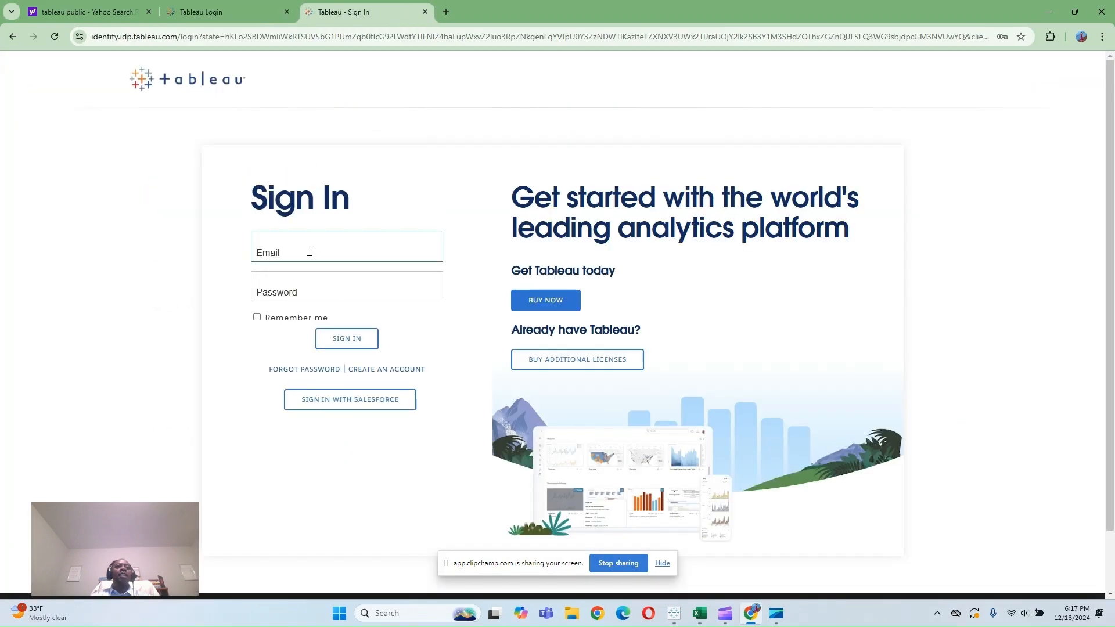
Step: Detach the sign-in tab into its own window, bring back the Tableau Public Discover window and maximize it
{"action": "left_click", "coordinate": [307, 253]}
{"action": "left_click", "coordinate": [61, 453]}
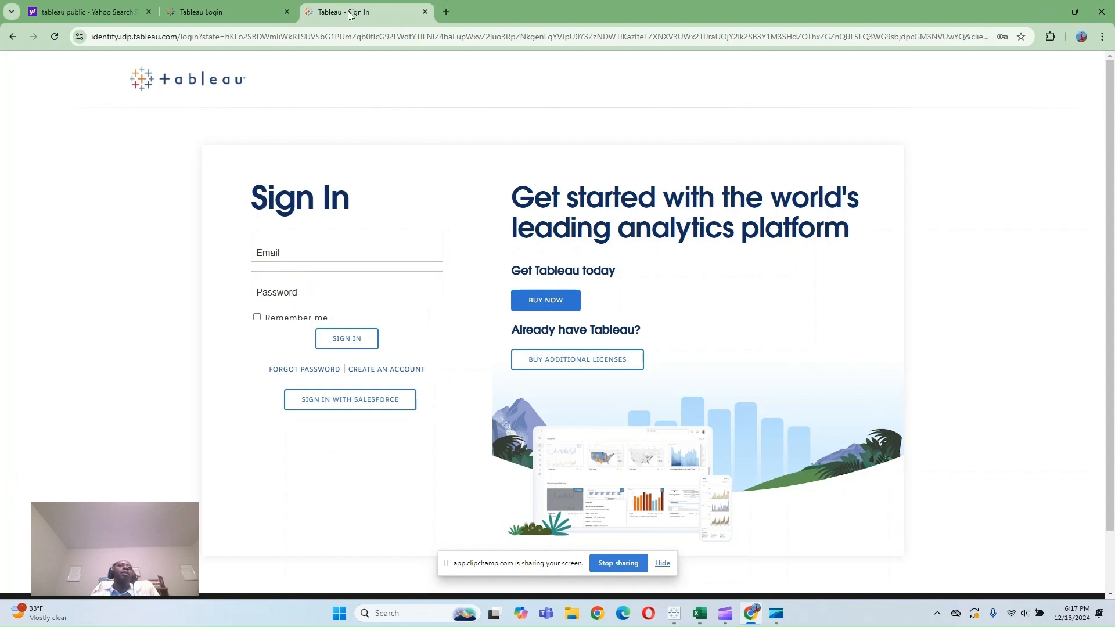
{"action": "left_click_drag", "start_coordinate": [351, 15], "coordinate": [1108, 332]}
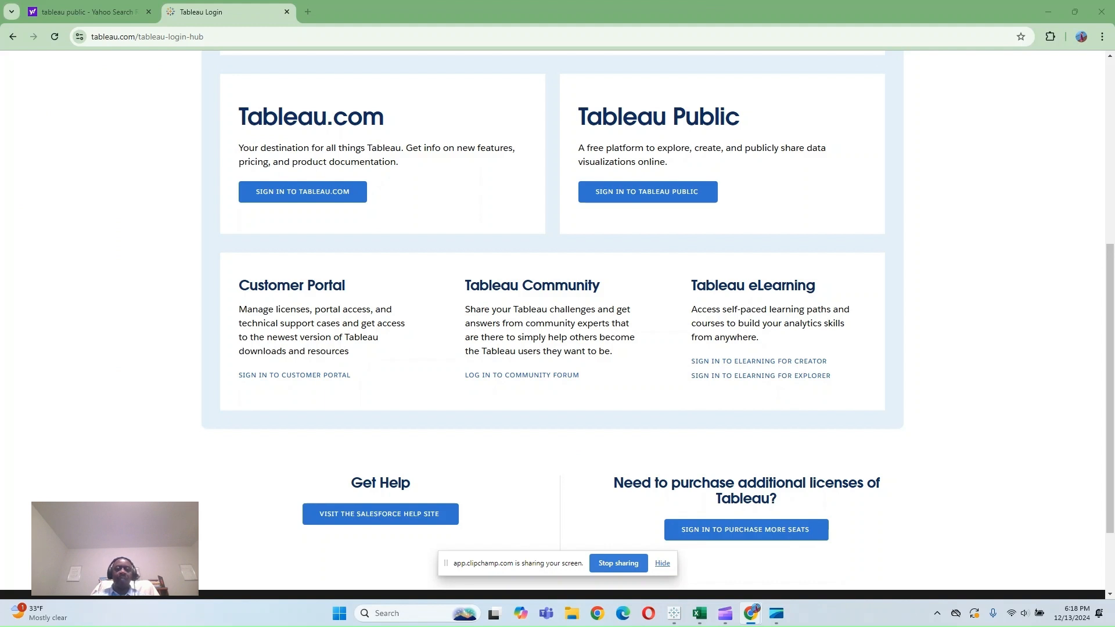
{"action": "left_click_drag", "start_coordinate": [1114, 349], "coordinate": [351, 69]}
{"action": "left_click", "coordinate": [1088, 13]}
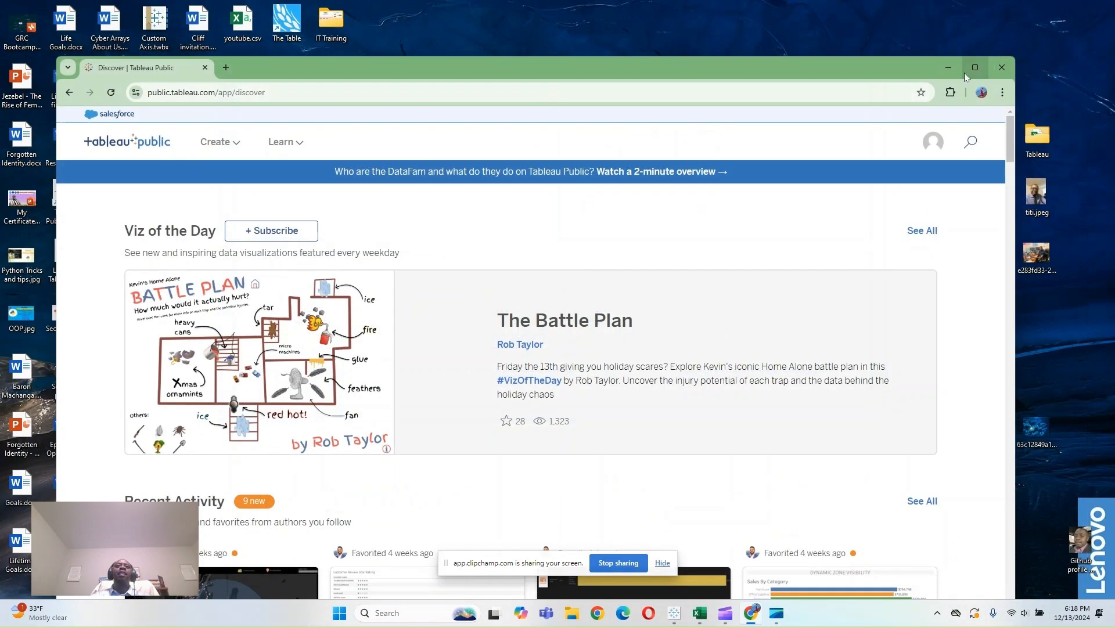
{"action": "left_click", "coordinate": [965, 71]}
Step: Open Tableau Public's Sample Data page and download the University Advancement, Donations, and Giving dataset as xls
{"action": "mouse_move", "coordinate": [251, 94]}
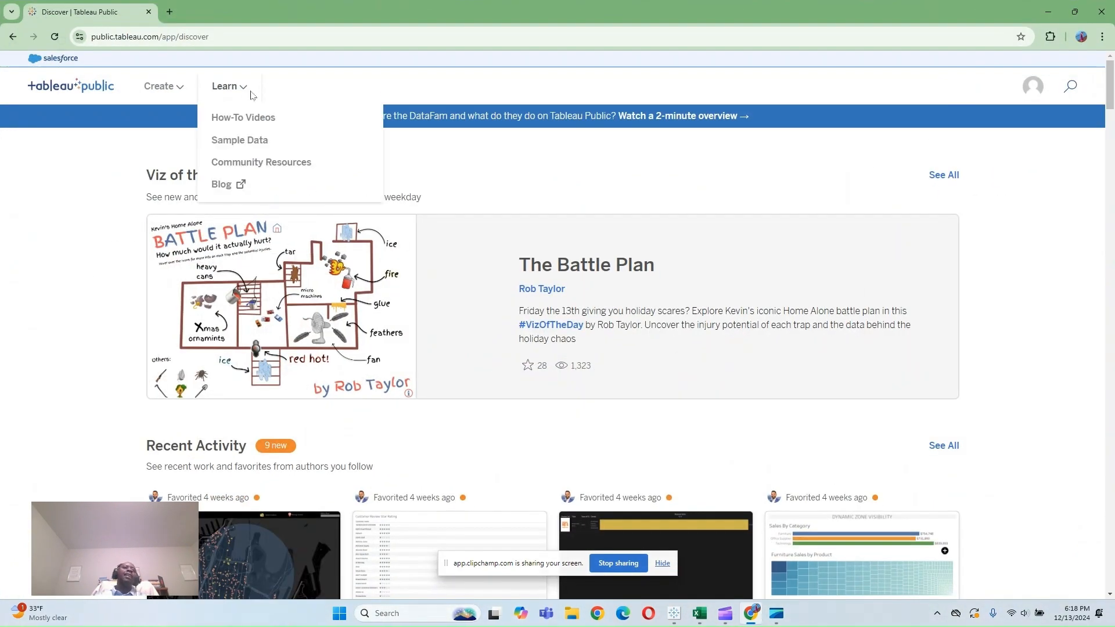
{"action": "mouse_move", "coordinate": [181, 91]}
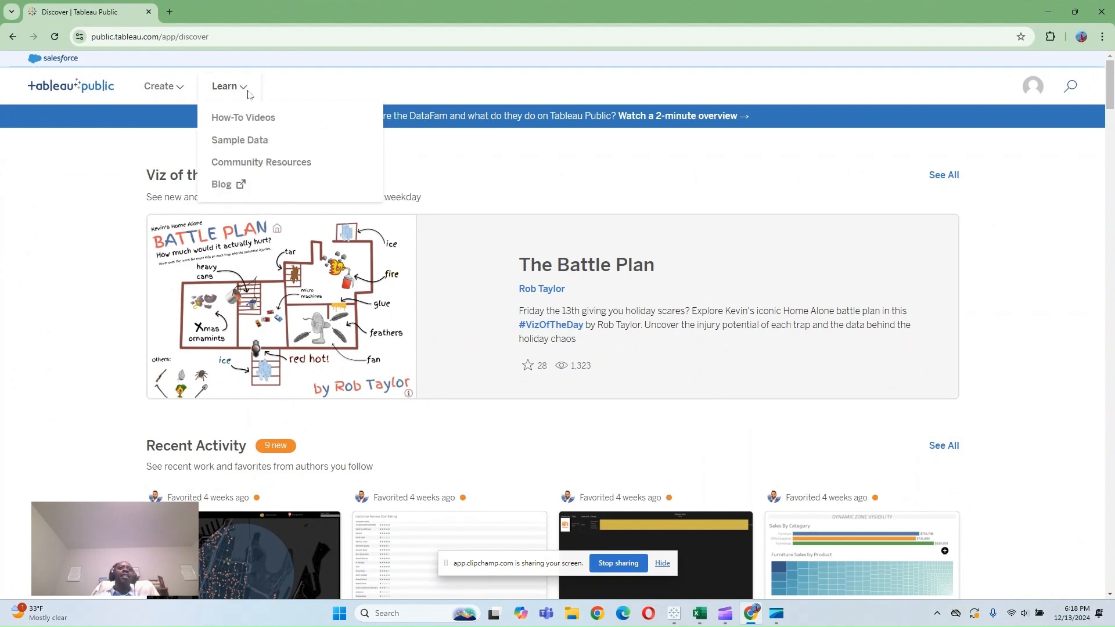
{"action": "left_click", "coordinate": [243, 146]}
{"action": "scroll", "coordinate": [258, 161], "scroll_direction": "down", "scroll_amount": 2}
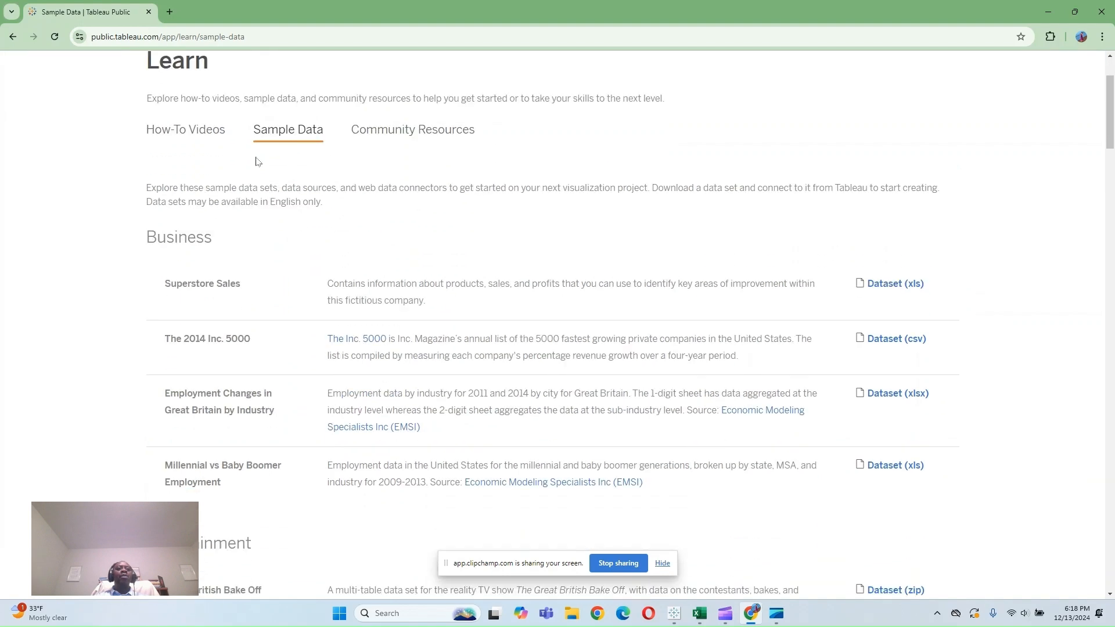
{"action": "scroll", "coordinate": [192, 311], "scroll_direction": "down", "scroll_amount": 2}
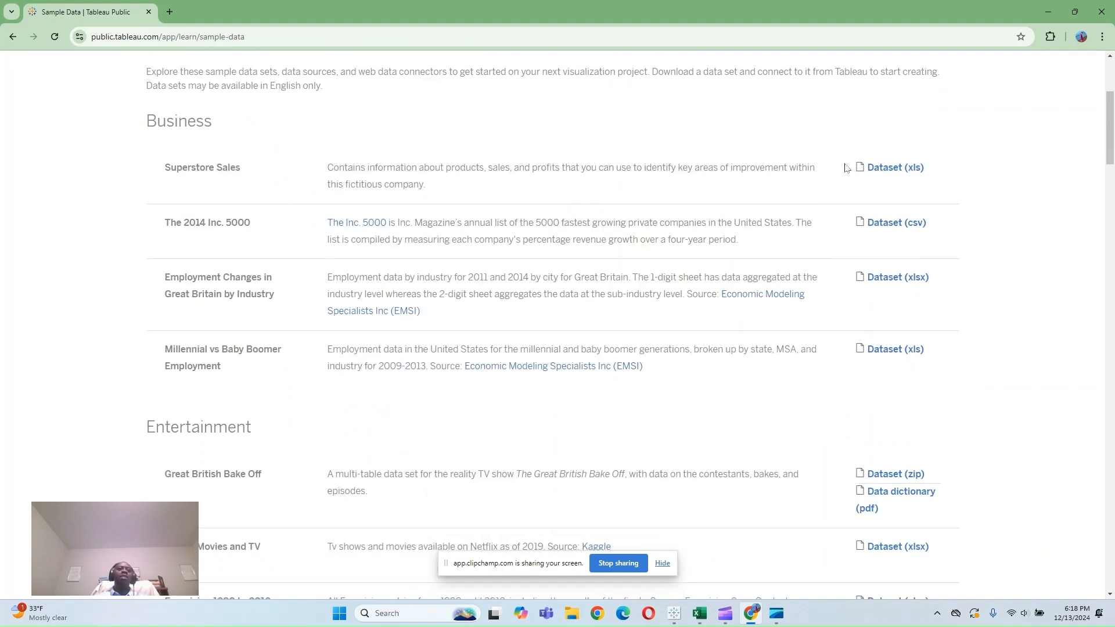
{"action": "scroll", "coordinate": [900, 218], "scroll_direction": "down", "scroll_amount": 2}
{"action": "scroll", "coordinate": [900, 218], "scroll_direction": "down", "scroll_amount": 7}
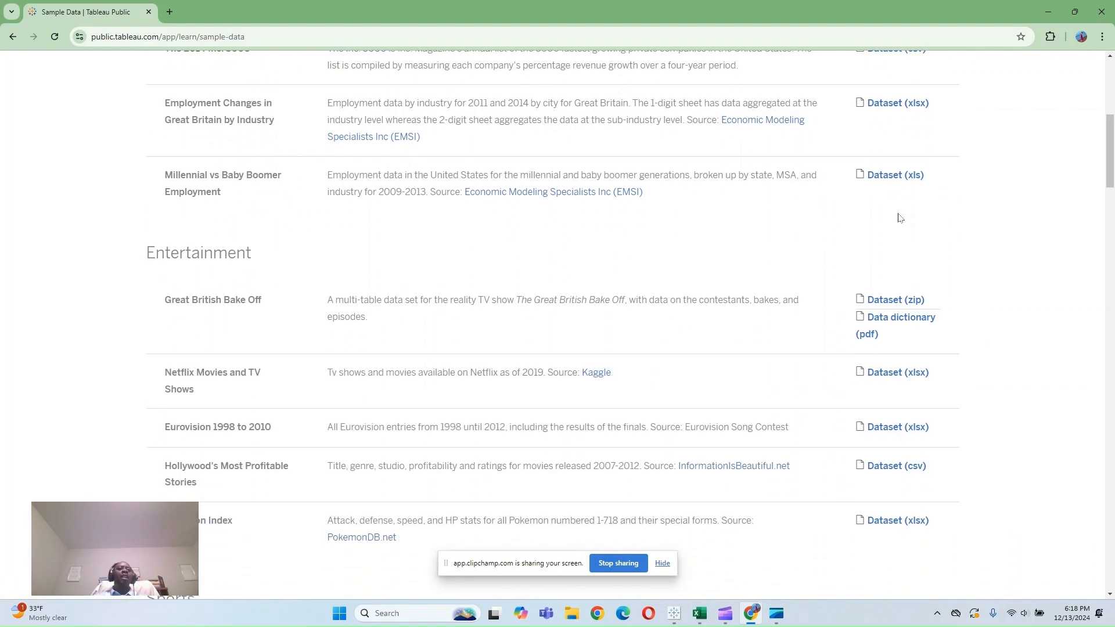
{"action": "scroll", "coordinate": [900, 218], "scroll_direction": "down", "scroll_amount": 10}
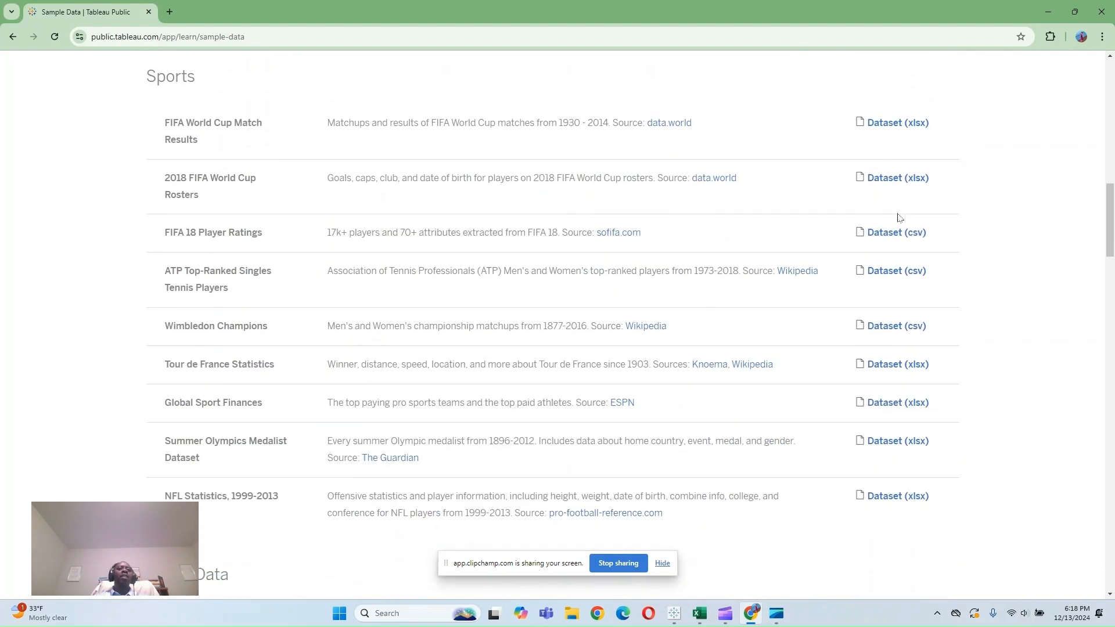
{"action": "scroll", "coordinate": [900, 218], "scroll_direction": "down", "scroll_amount": 3}
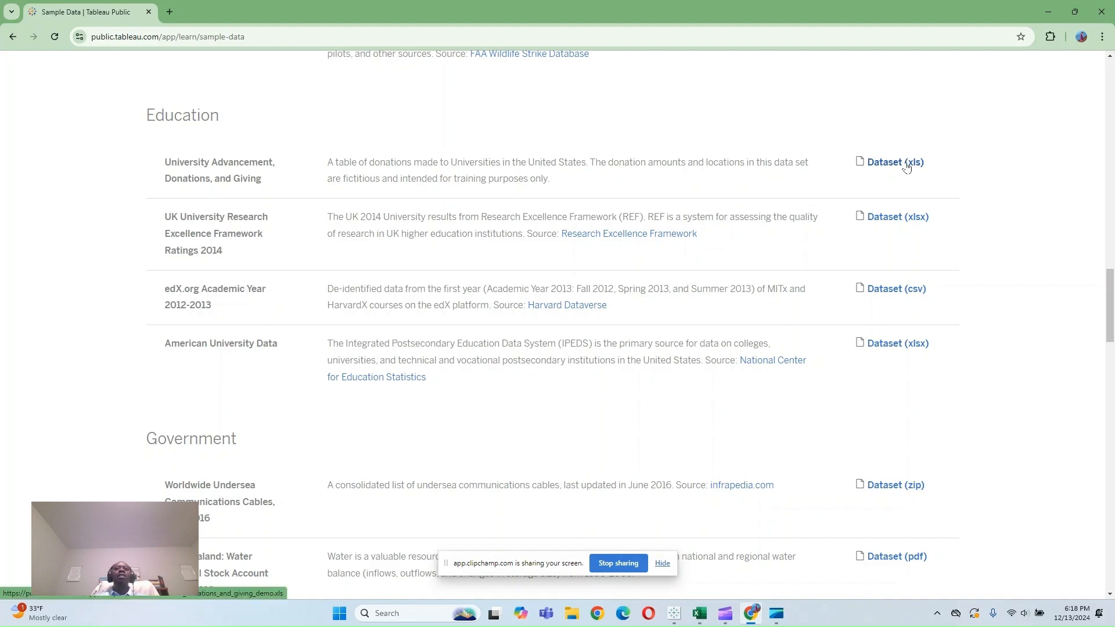
{"action": "left_click", "coordinate": [906, 165]}
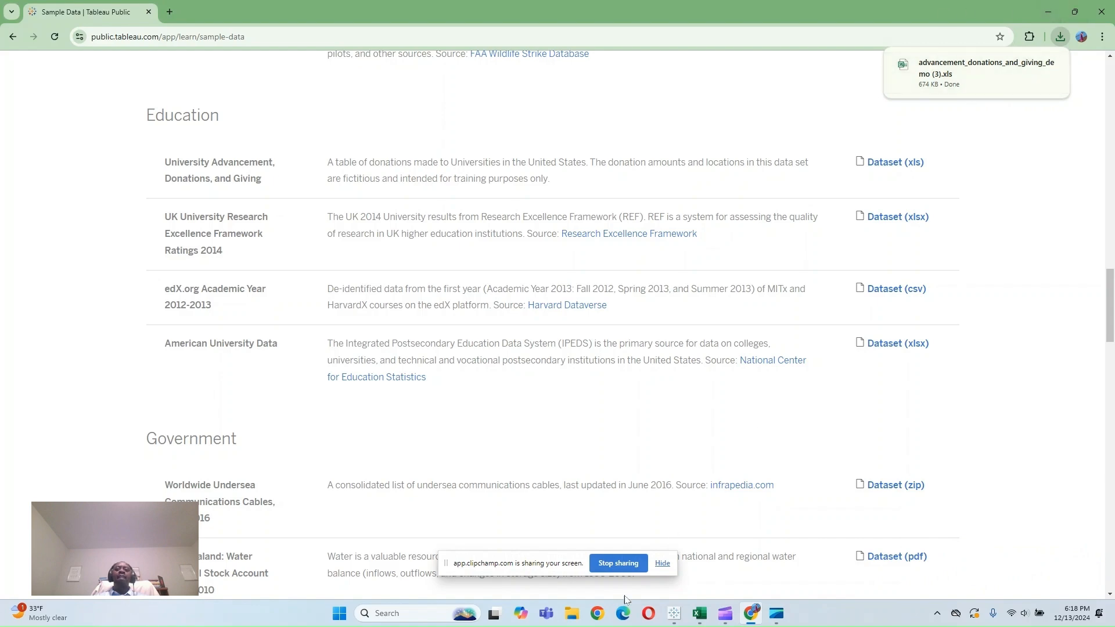
Step: Switch to the donations and giving demo workbook in Excel and review its column headers from Allocation Subcategory through Major
{"action": "left_click", "coordinate": [700, 614]}
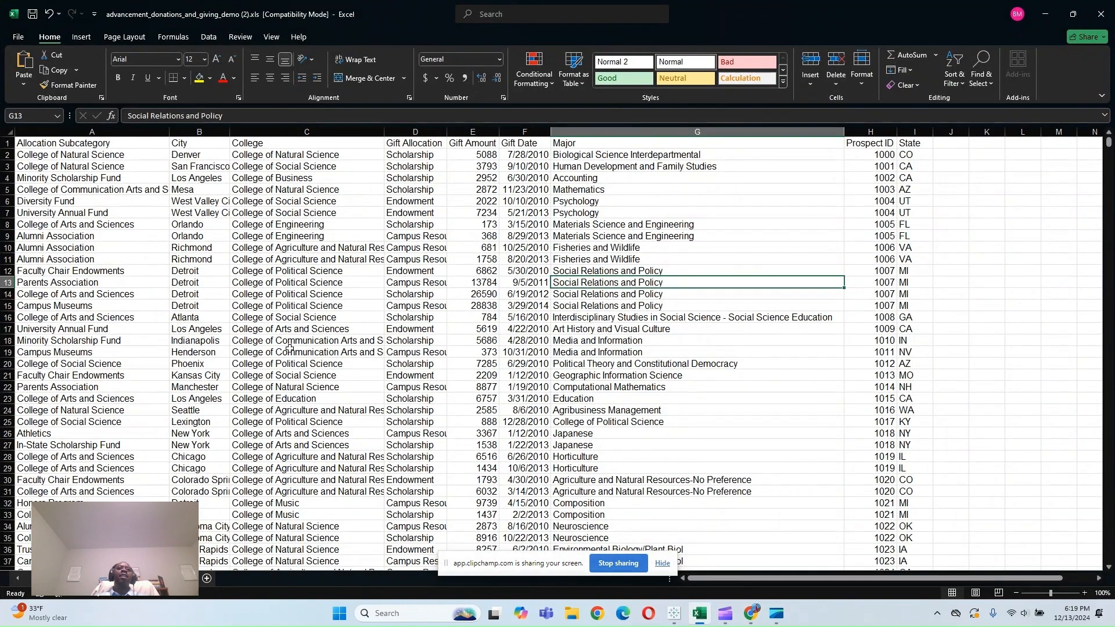
{"action": "left_click", "coordinate": [59, 146]}
{"action": "left_click", "coordinate": [207, 148]}
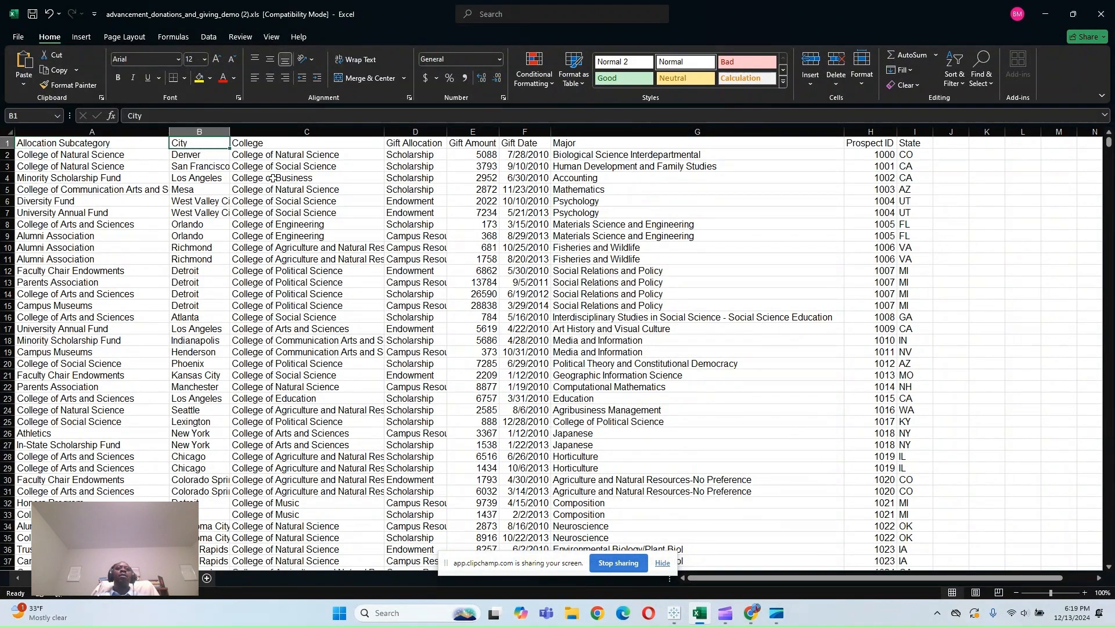
{"action": "left_click", "coordinate": [262, 146]}
{"action": "left_click", "coordinate": [418, 143]}
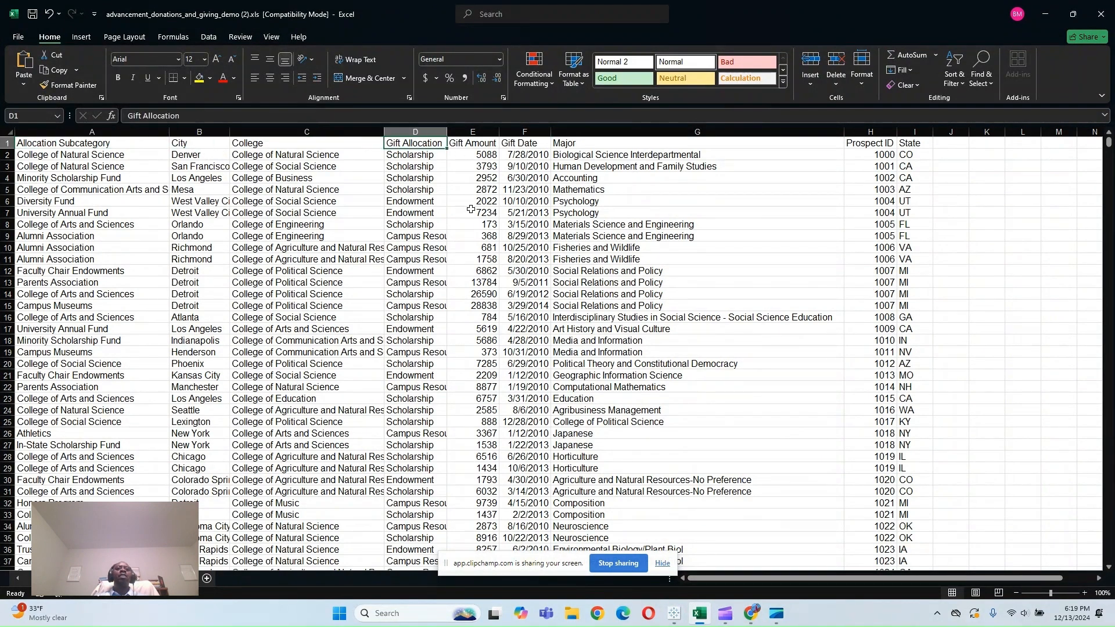
{"action": "left_click", "coordinate": [474, 149]}
{"action": "left_click", "coordinate": [526, 143]}
{"action": "left_click", "coordinate": [594, 147]}
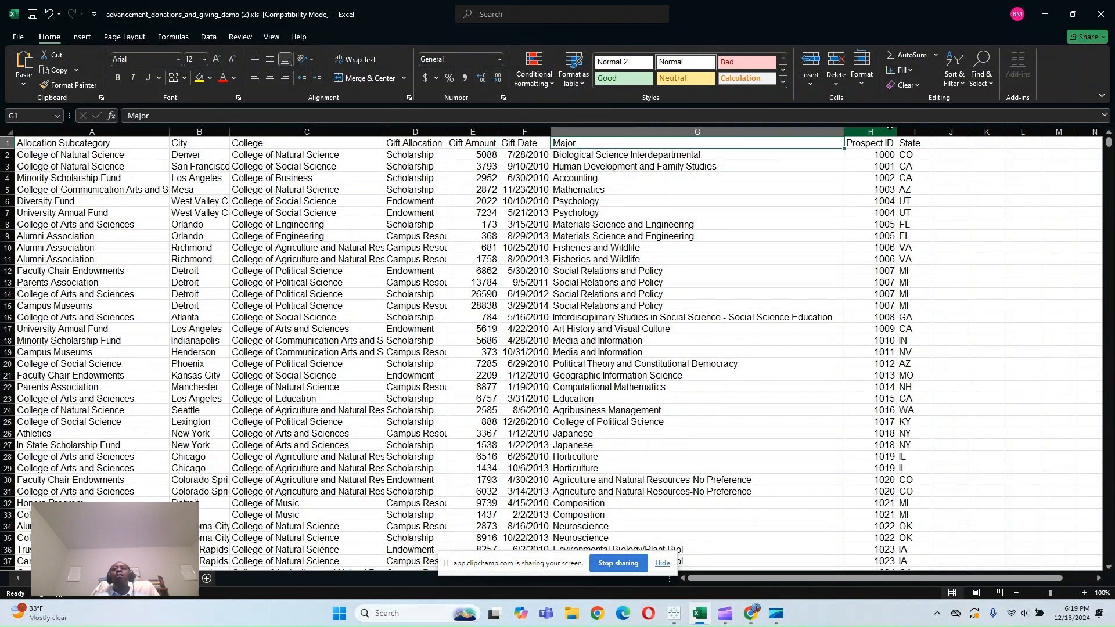
{"action": "left_click", "coordinate": [877, 143]}
{"action": "left_click", "coordinate": [914, 147]}
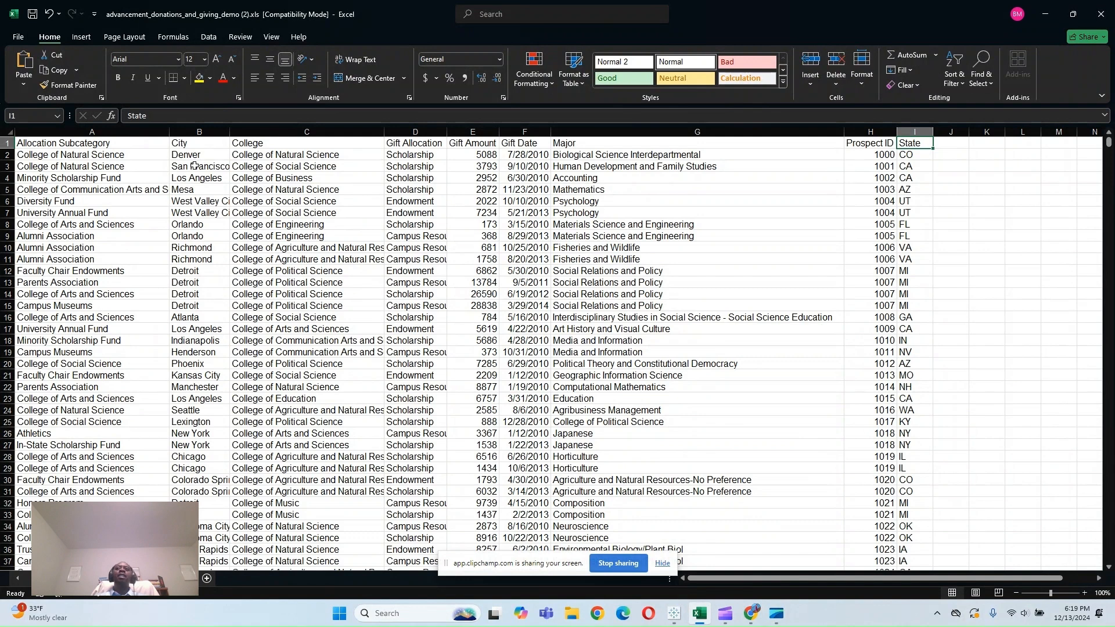
Step: Switch to Tableau Public and connect to the Excel workbook advancement_donations_and_giving_demo (3).xls from Downloads
{"action": "left_click", "coordinate": [338, 615]}
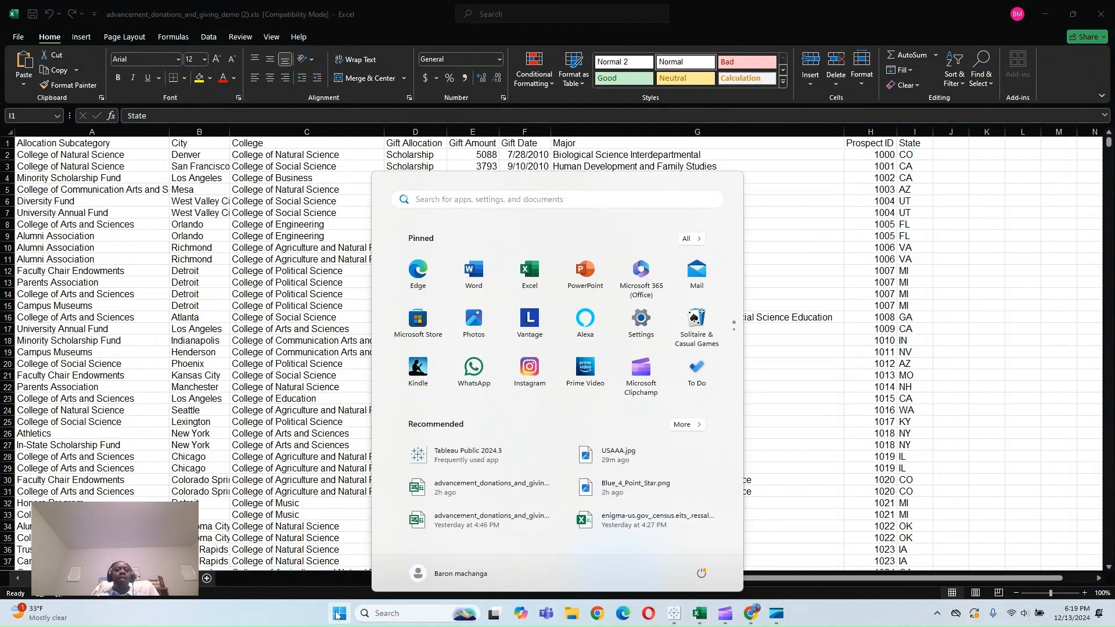
{"action": "left_click", "coordinate": [494, 456]}
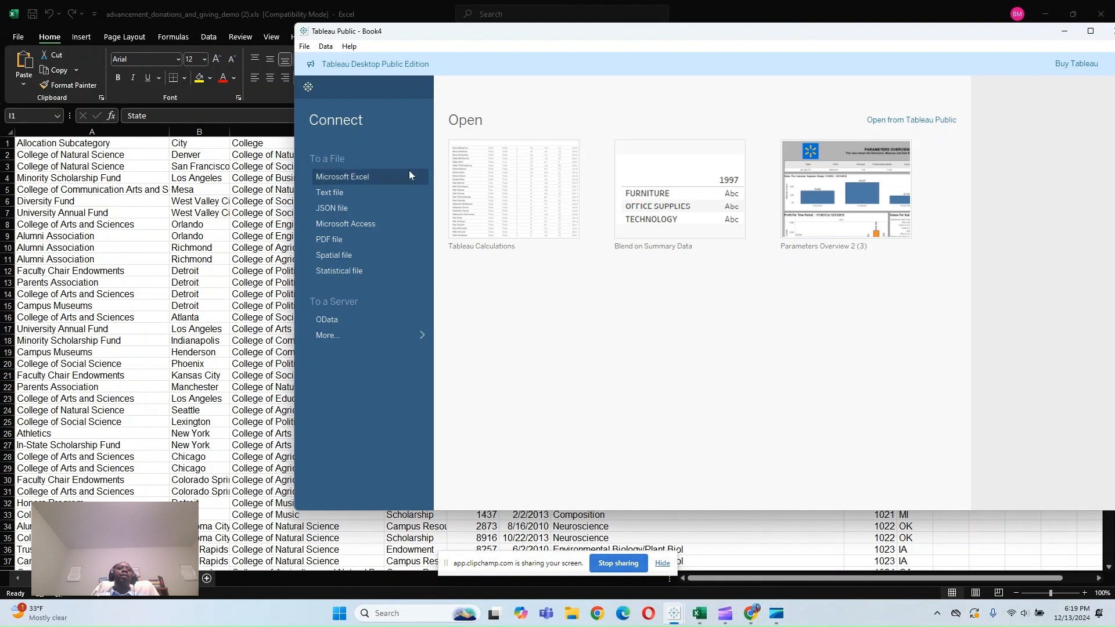
{"action": "left_click", "coordinate": [336, 179]}
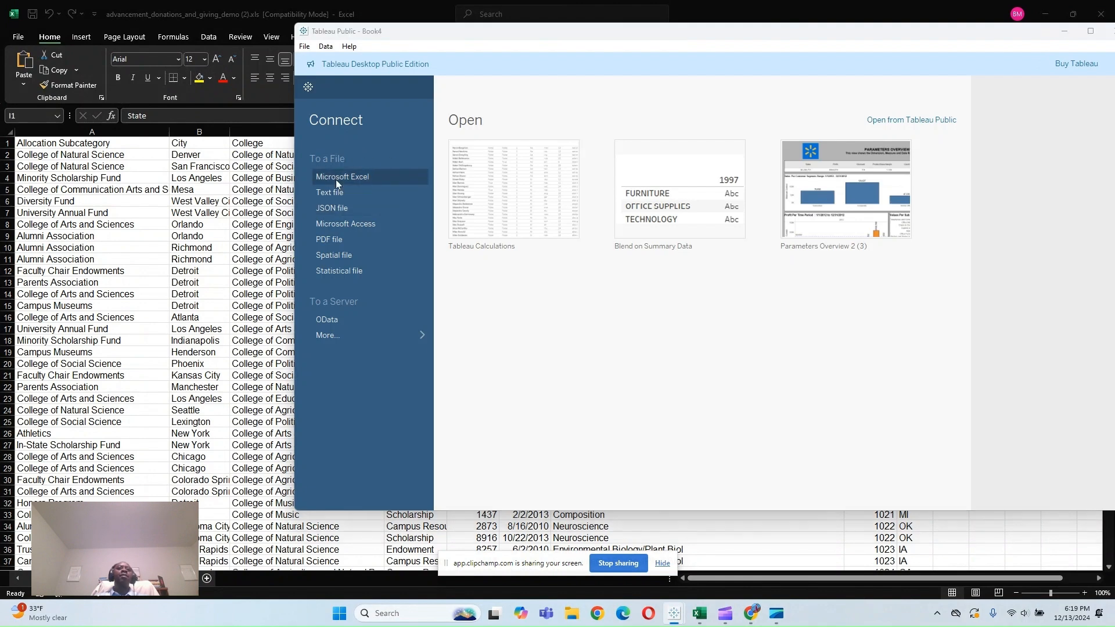
{"action": "left_click", "coordinate": [348, 127]}
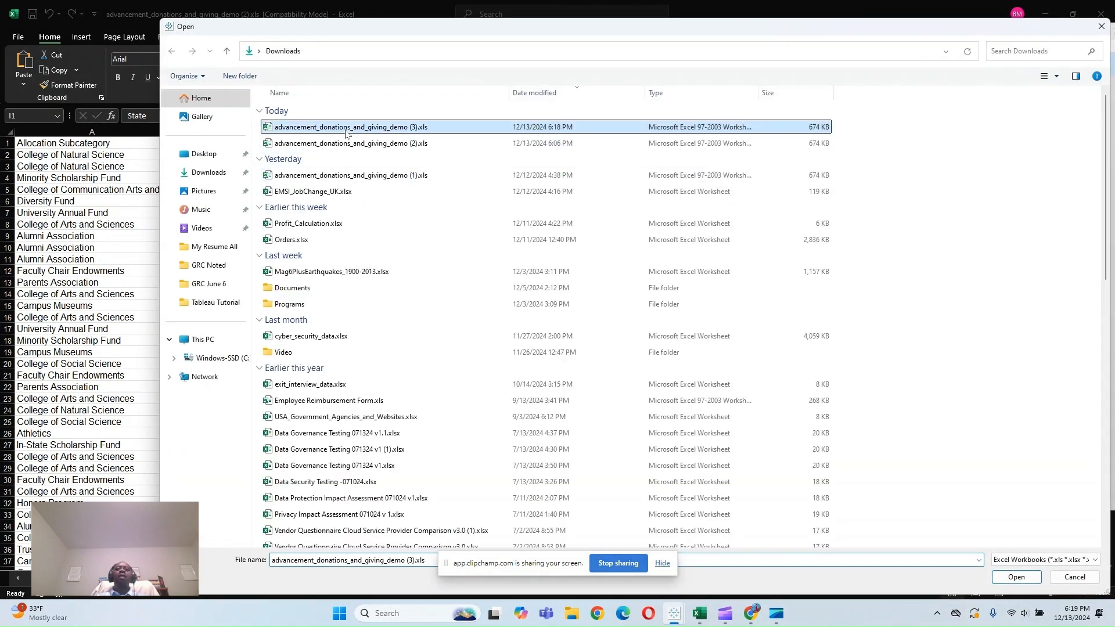
{"action": "left_click", "coordinate": [1037, 577]}
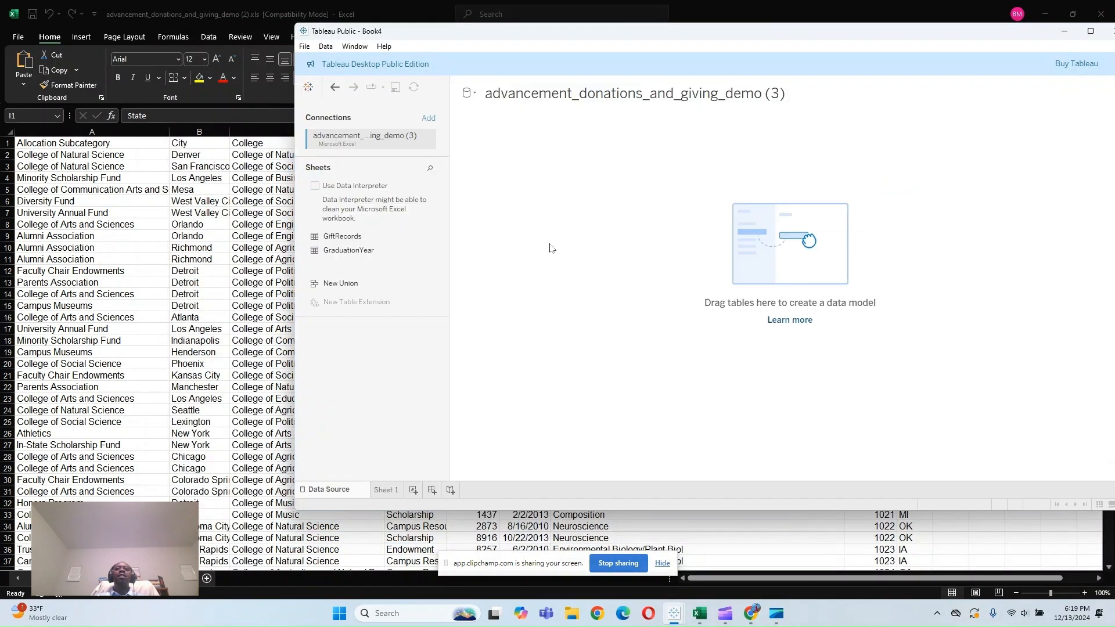
Step: Add the GiftRecords sheet to the data model and maximize the Tableau window
{"action": "left_click_drag", "start_coordinate": [333, 238], "coordinate": [547, 215]}
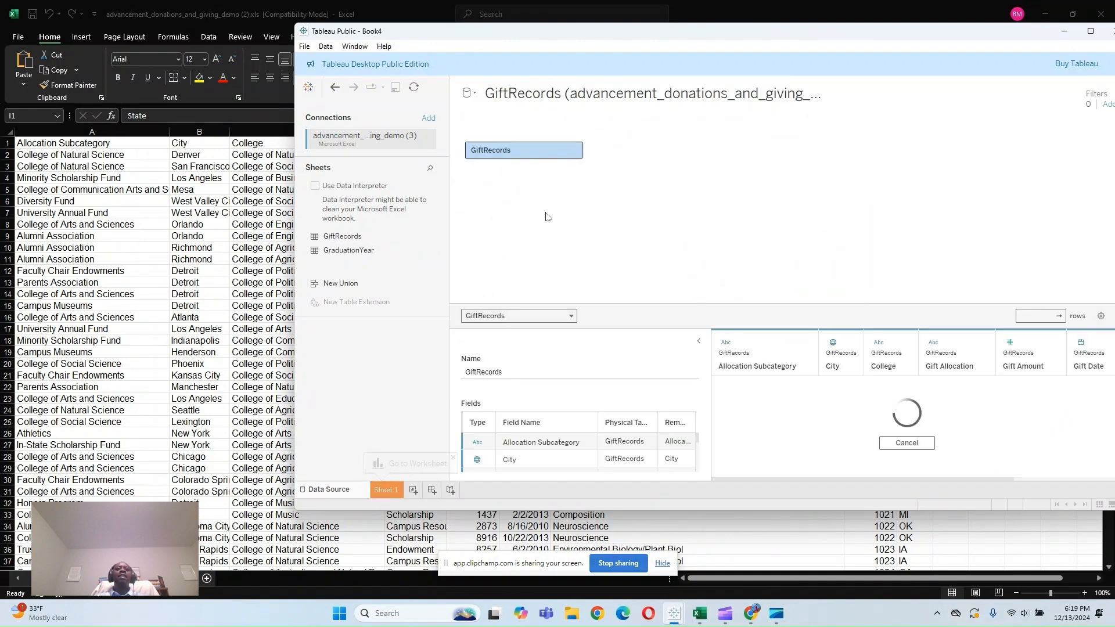
{"action": "left_click", "coordinate": [1090, 32]}
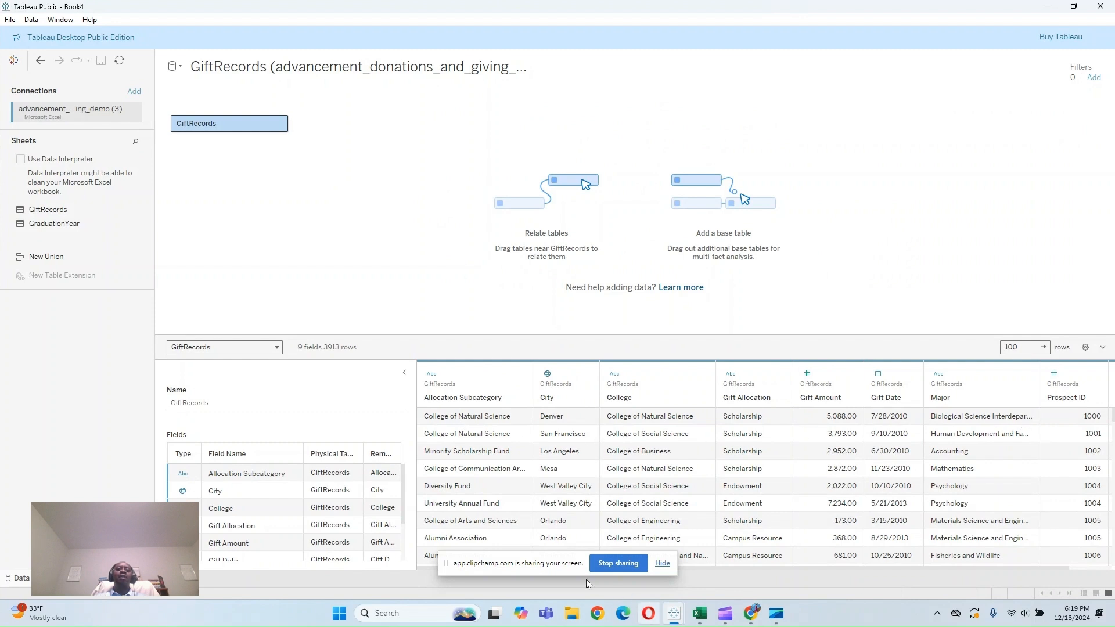
{"action": "left_click", "coordinate": [663, 564]}
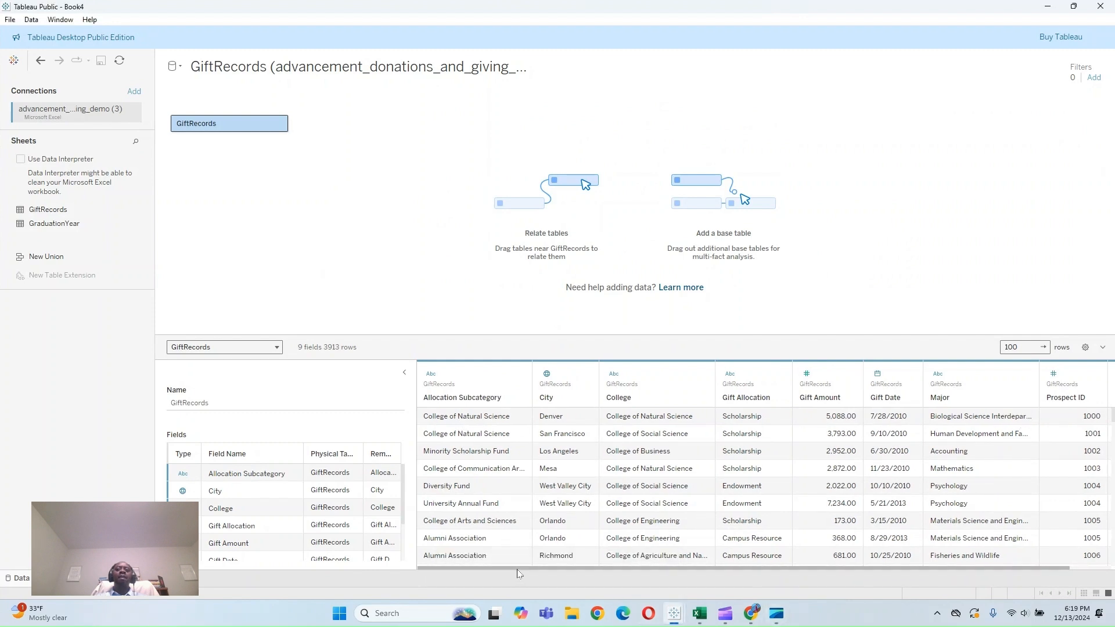
{"action": "mouse_move", "coordinate": [729, 574]}
{"action": "left_mouse_down"}
{"action": "mouse_move", "coordinate": [781, 572]}
{"action": "mouse_move", "coordinate": [737, 574]}
{"action": "left_mouse_up"}
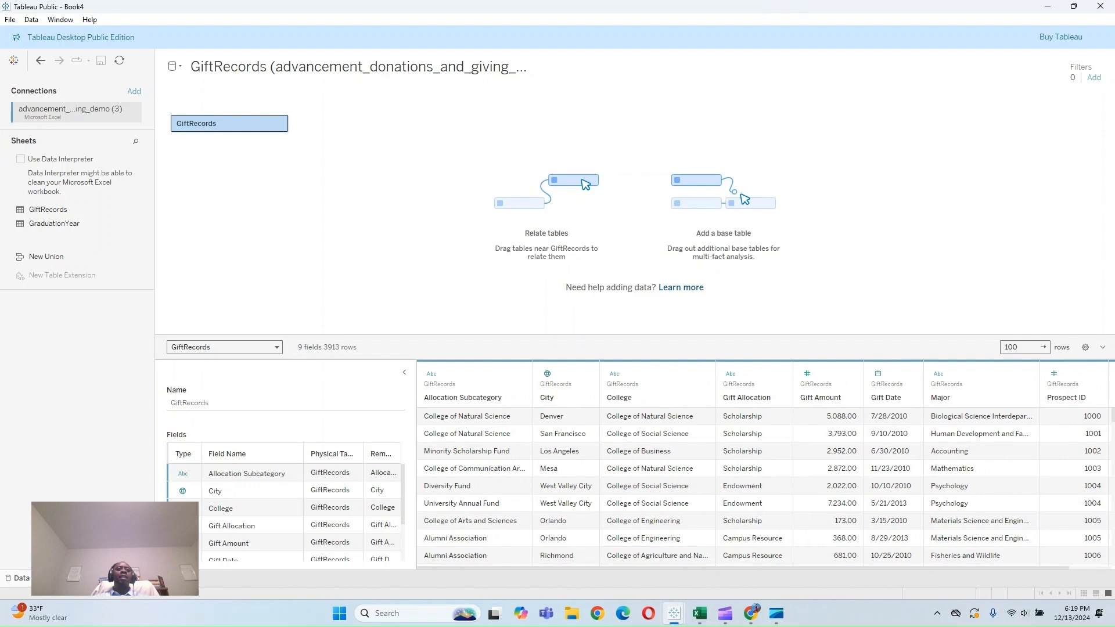
Step: Review the GiftRecords field list on the data source page, from Allocation Subcategory through State
{"action": "left_click", "coordinate": [73, 578]}
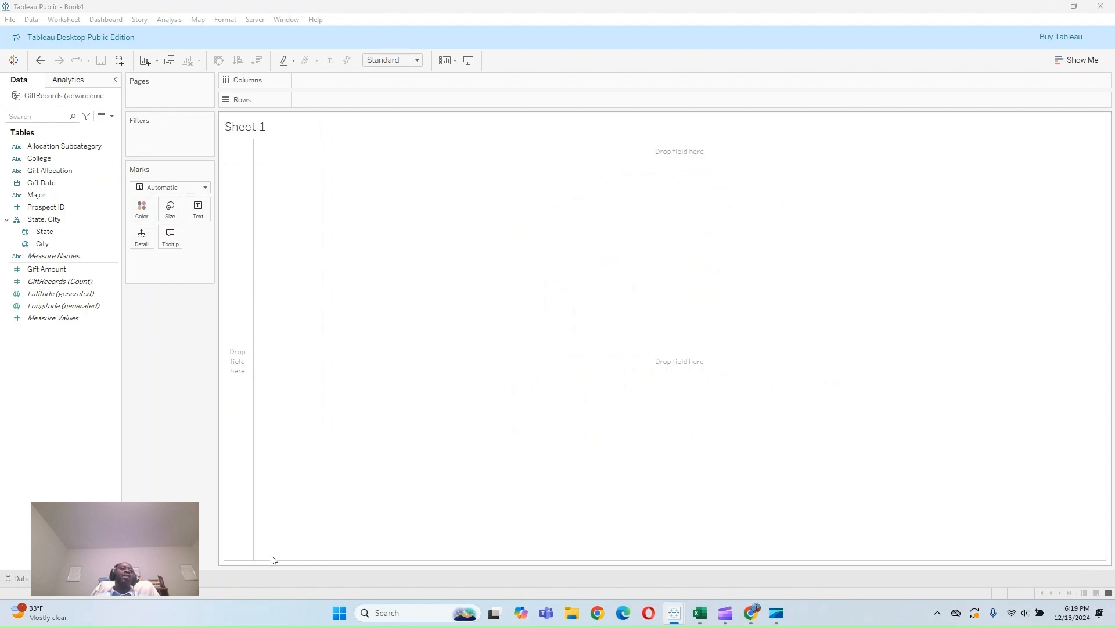
{"action": "left_click", "coordinate": [36, 578]}
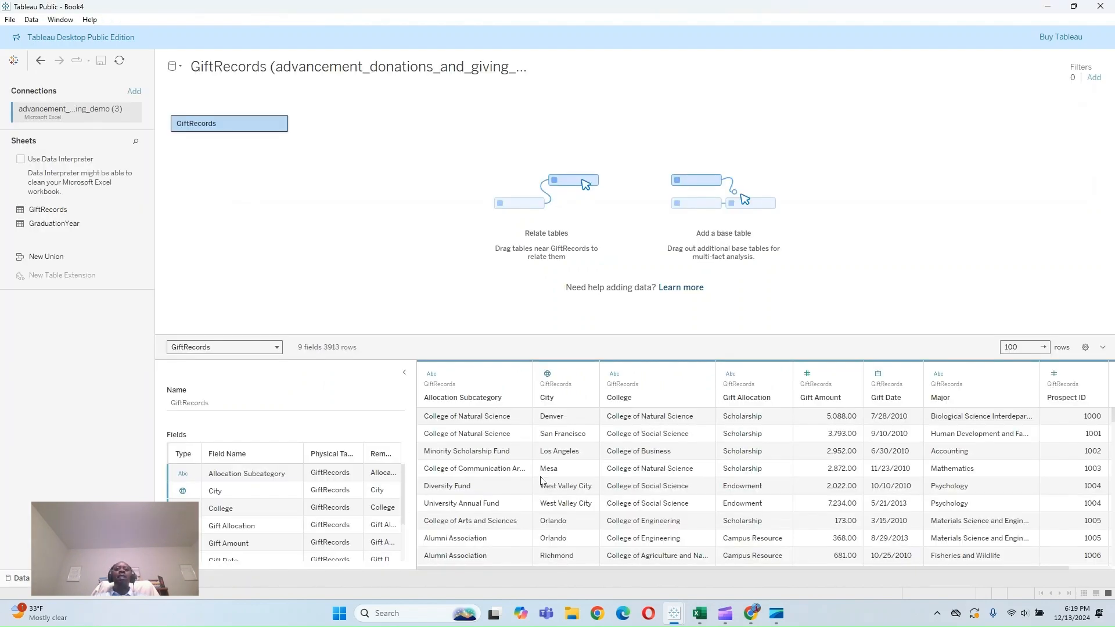
{"action": "scroll", "coordinate": [397, 494], "scroll_direction": "down", "scroll_amount": 3}
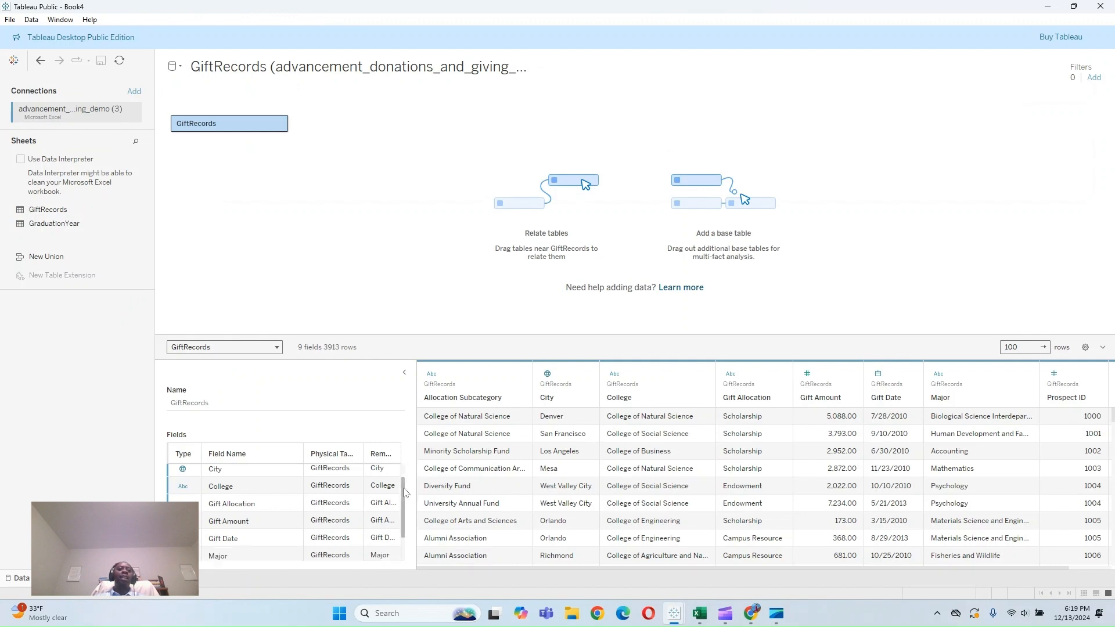
{"action": "scroll", "coordinate": [397, 477], "scroll_direction": "up", "scroll_amount": 2}
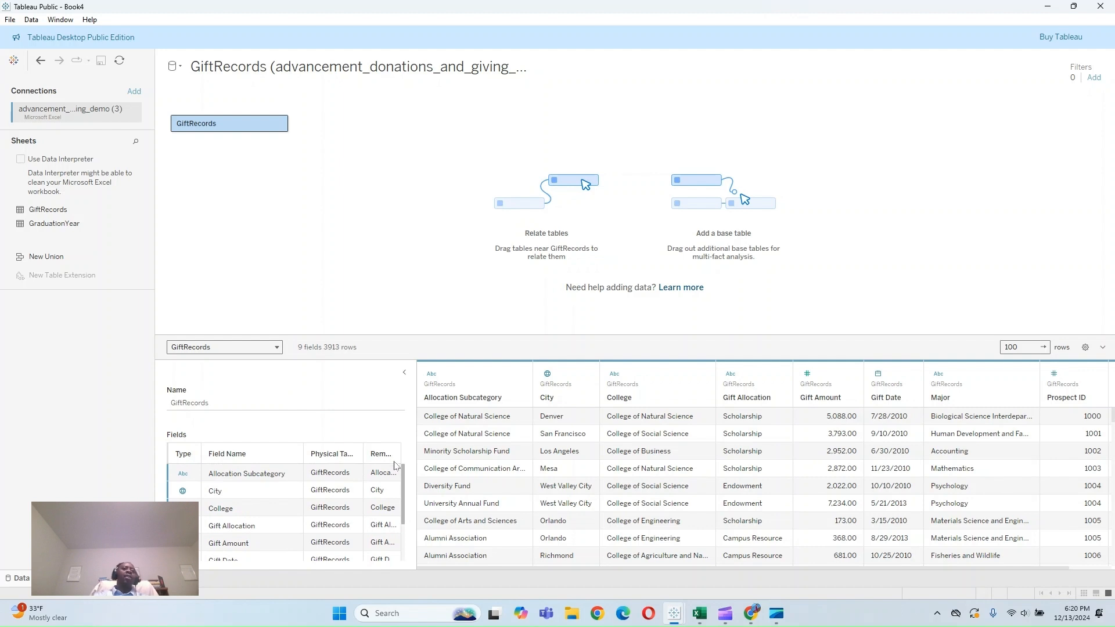
{"action": "scroll", "coordinate": [396, 485], "scroll_direction": "down", "scroll_amount": 1}
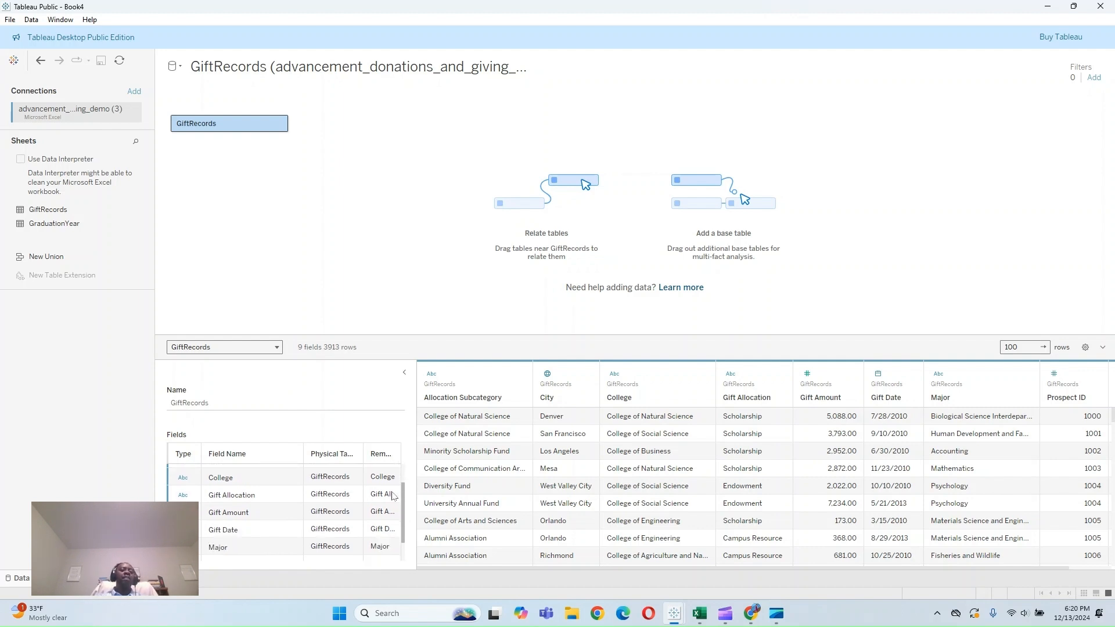
{"action": "scroll", "coordinate": [393, 503], "scroll_direction": "down", "scroll_amount": 1}
{"action": "scroll", "coordinate": [393, 517], "scroll_direction": "down", "scroll_amount": 1}
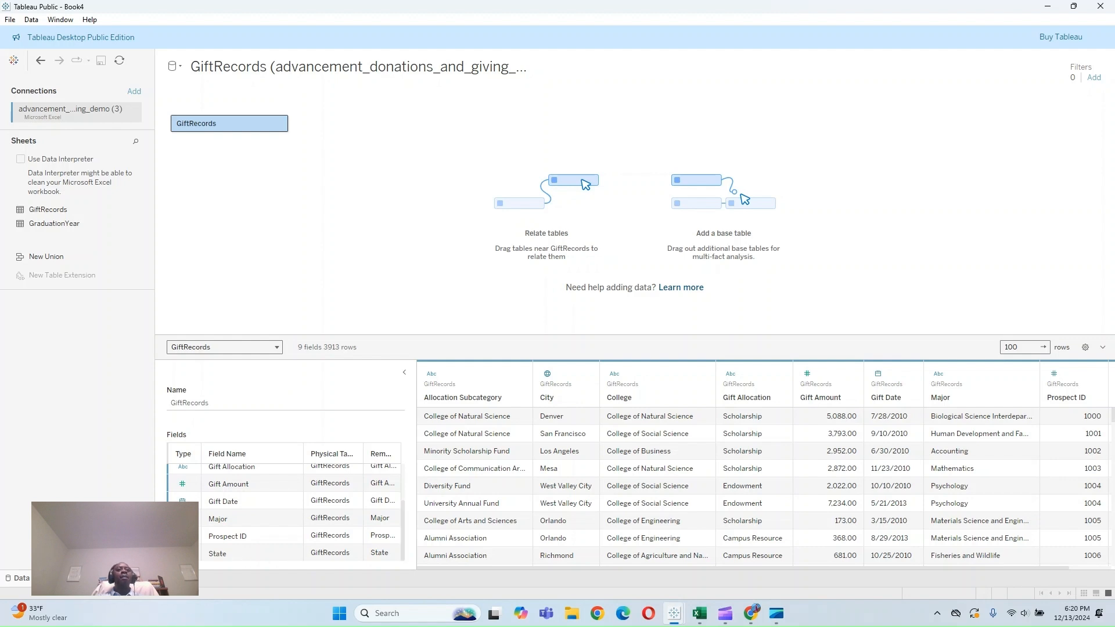
Step: On Sheet 1, set the default number format of Gift Amount to Currency (Custom) with no decimal places
{"action": "left_click", "coordinate": [74, 578]}
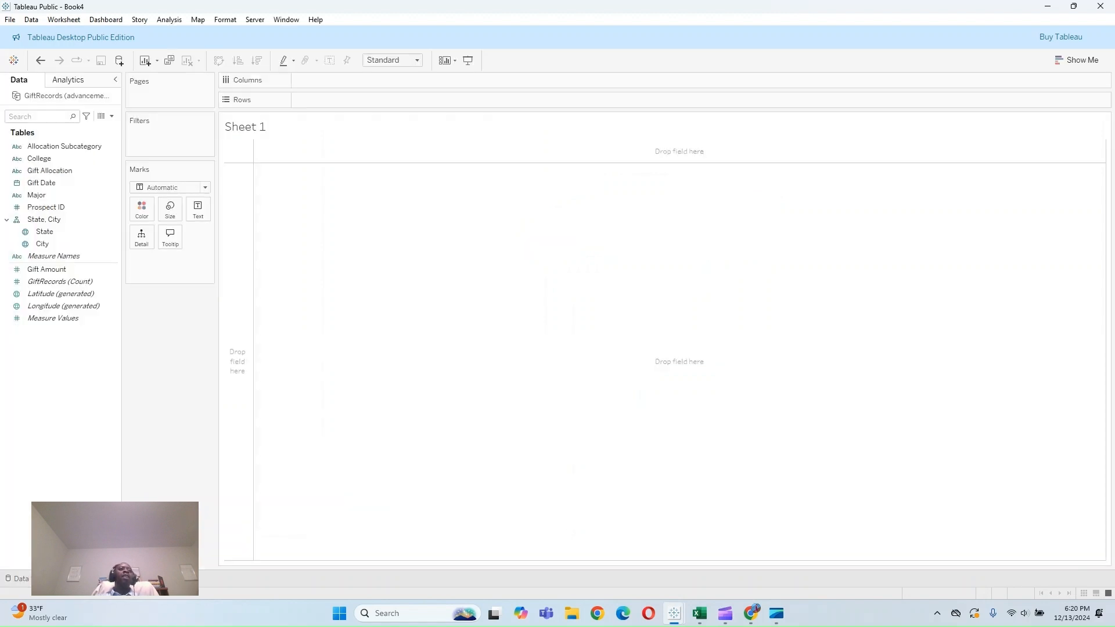
{"action": "left_click", "coordinate": [62, 270]}
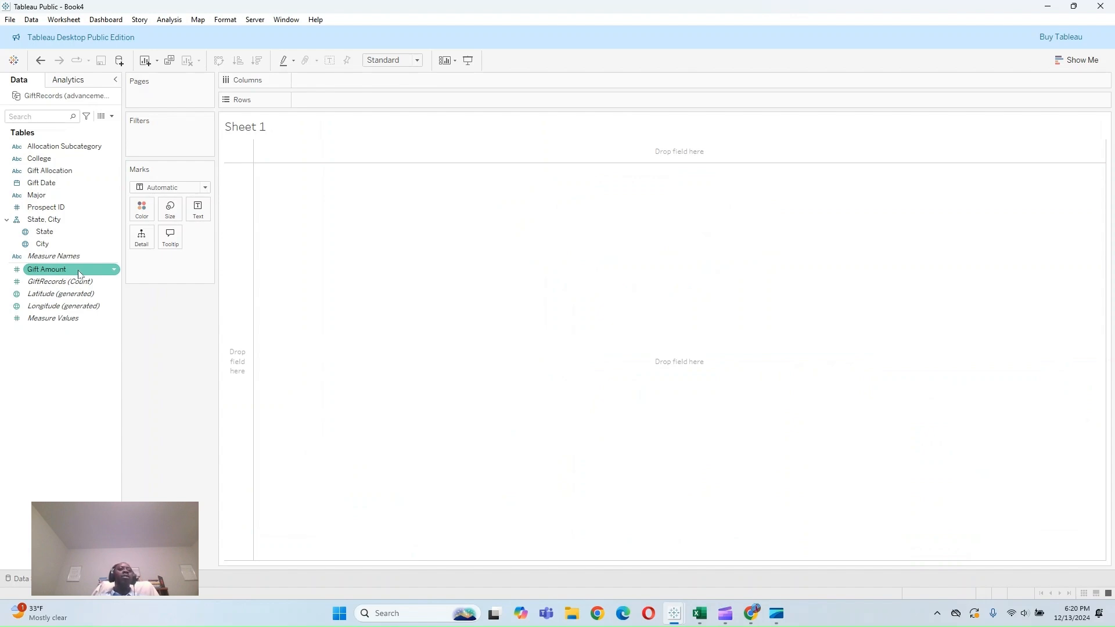
{"action": "right_click", "coordinate": [79, 275]}
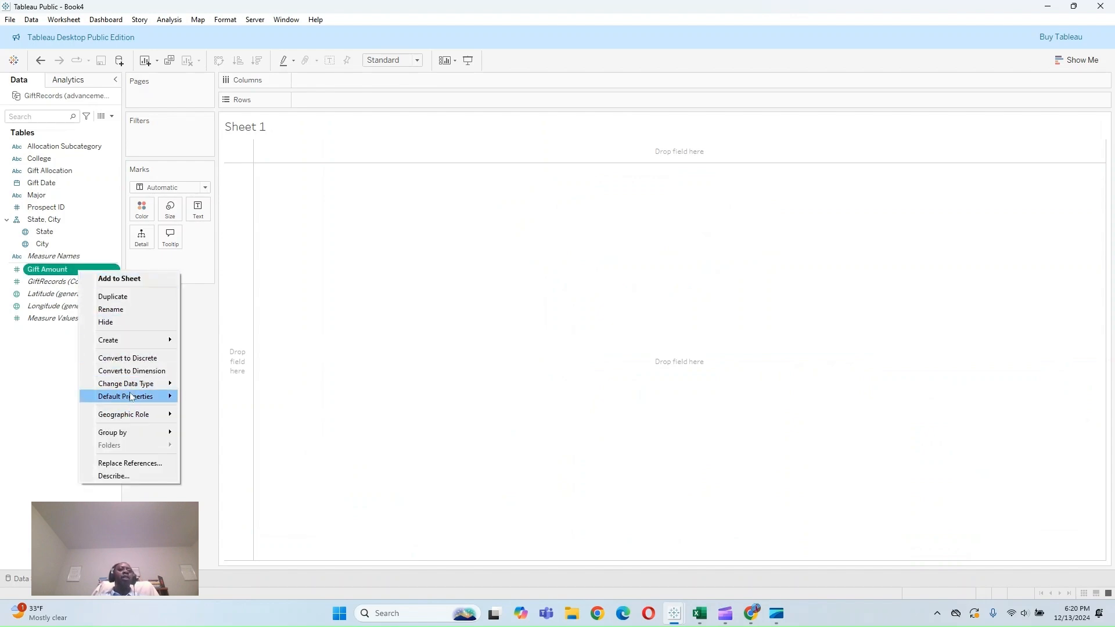
{"action": "mouse_move", "coordinate": [167, 400]}
{"action": "left_click", "coordinate": [198, 423]}
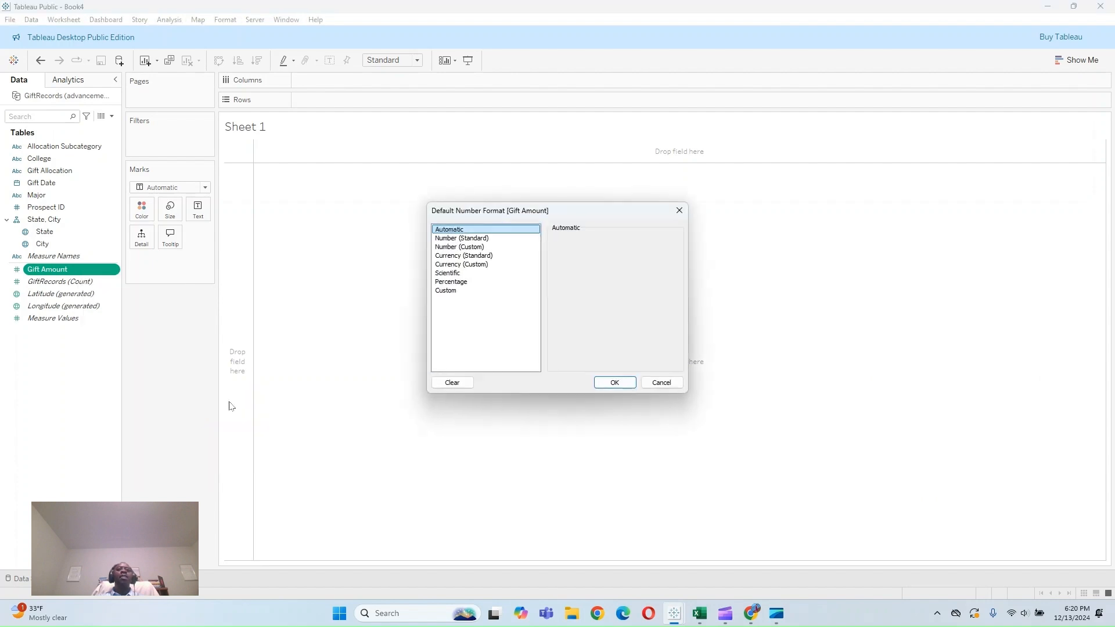
{"action": "left_click", "coordinate": [462, 264]}
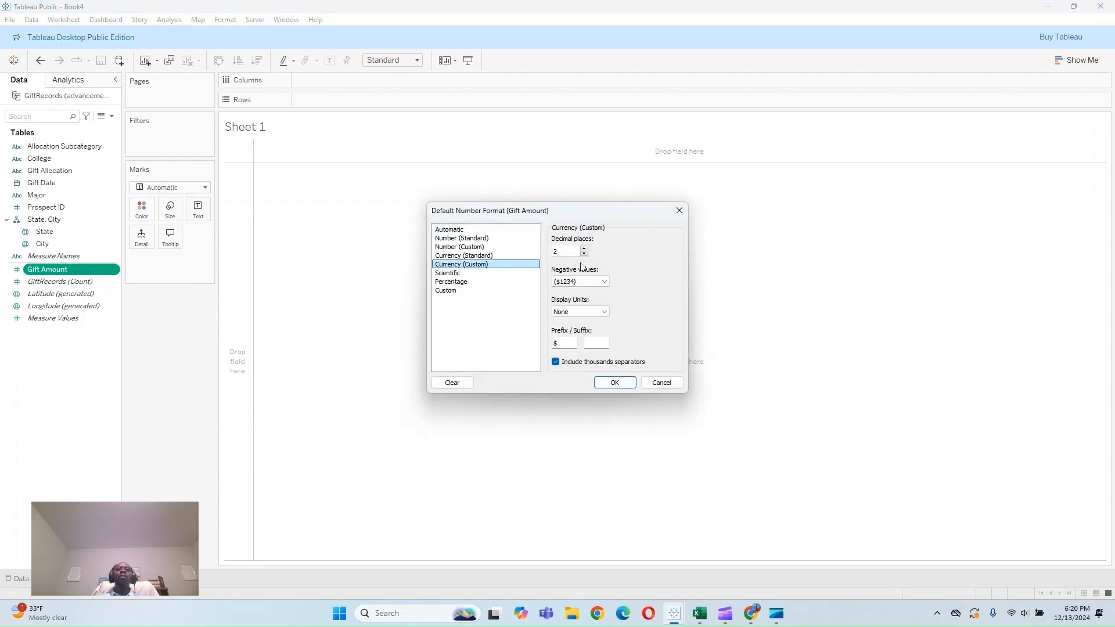
{"action": "left_click", "coordinate": [585, 253]}
{"action": "left_click", "coordinate": [614, 383]}
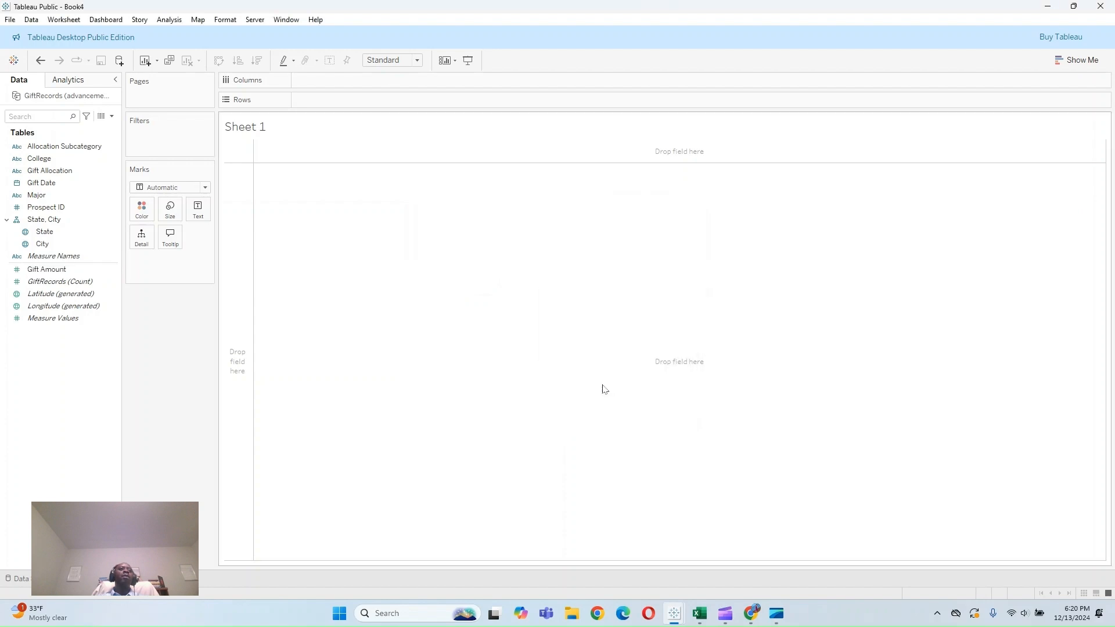
Step: Place Gift Amount on Rows to check its currency format, and remove it from the view again
{"action": "left_click_drag", "start_coordinate": [47, 270], "coordinate": [328, 105]}
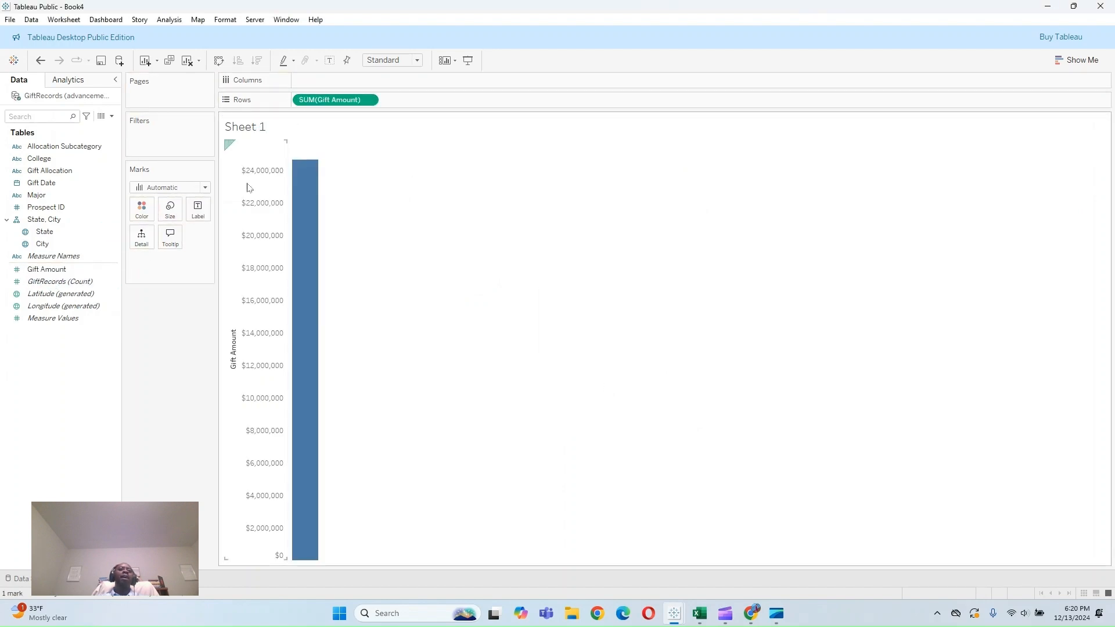
{"action": "left_click_drag", "start_coordinate": [331, 101], "coordinate": [178, 347]}
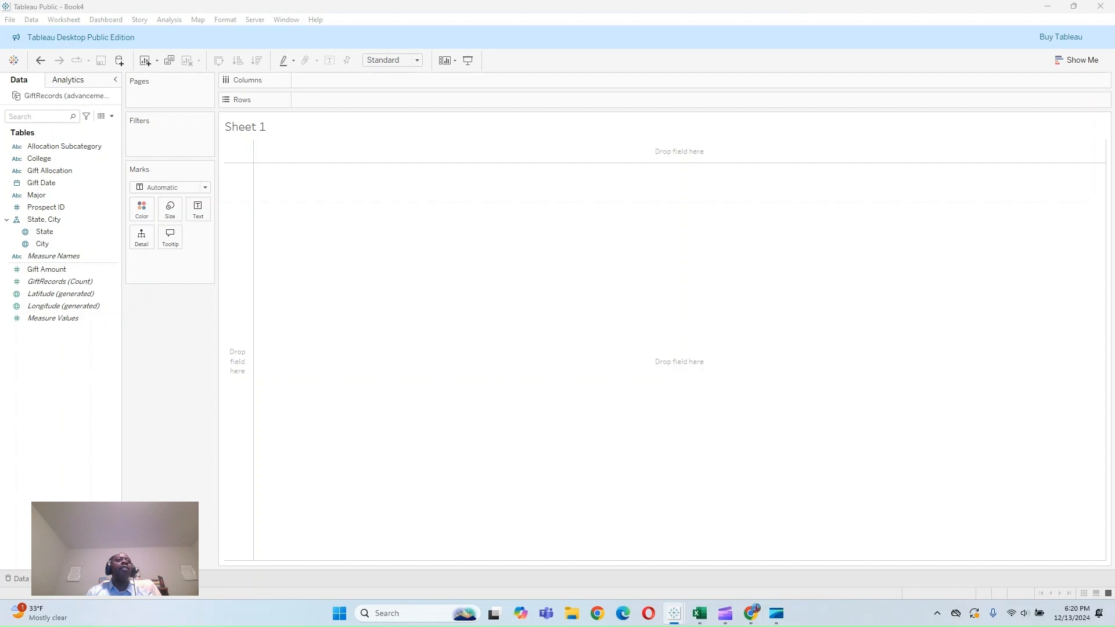
Step: Place Gift Date on Columns by year
{"action": "left_click", "coordinate": [103, 197]}
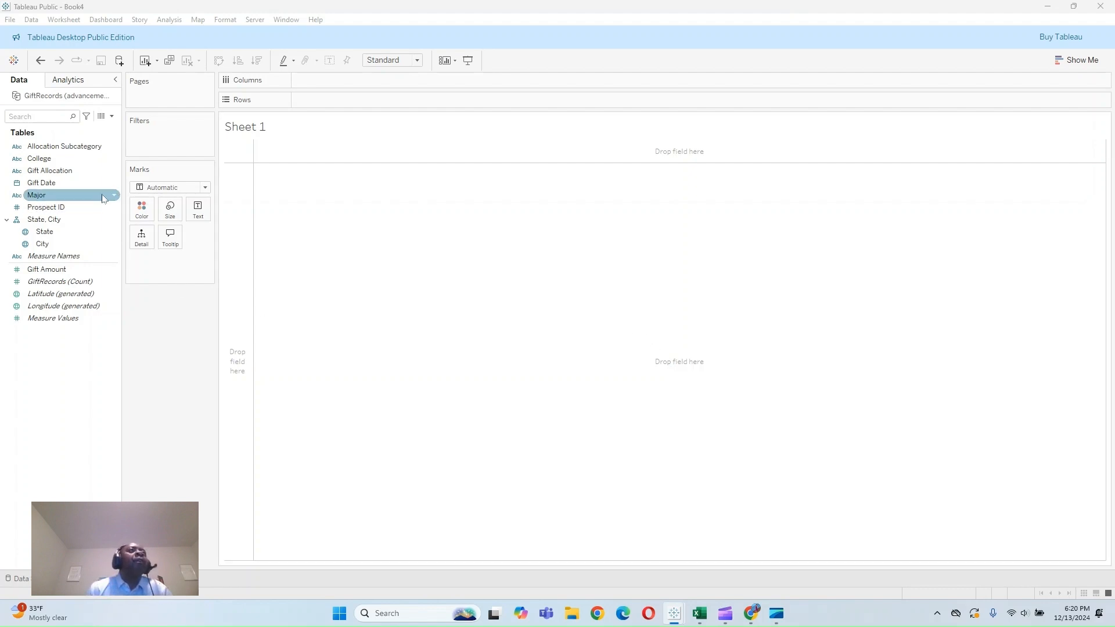
{"action": "left_click_drag", "start_coordinate": [104, 183], "coordinate": [340, 81]}
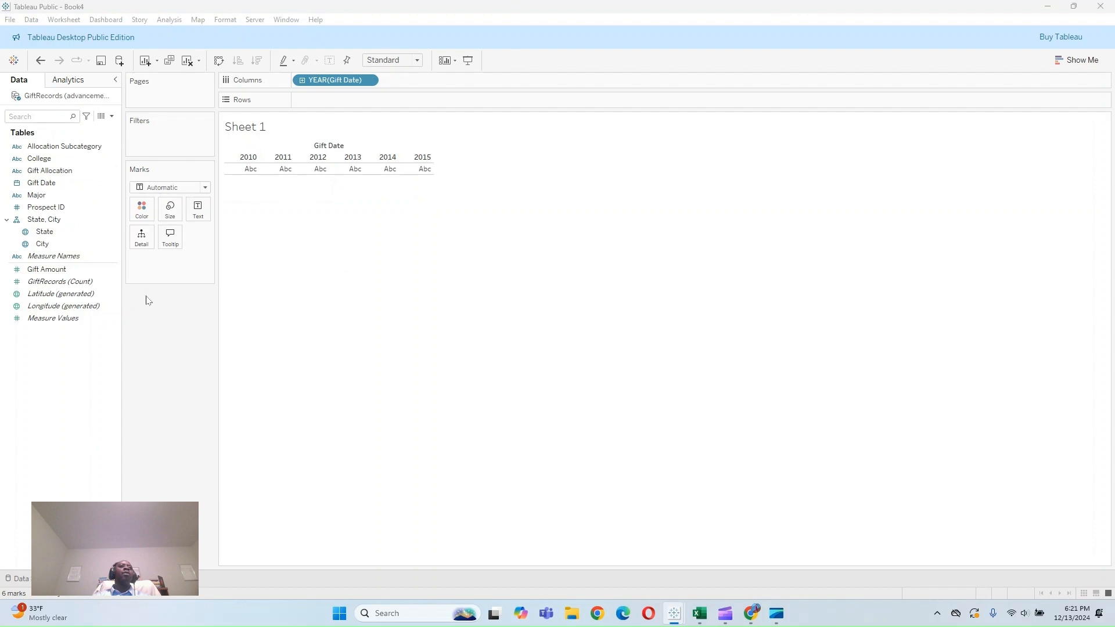
Step: Start a new parameter and name it Year Type
{"action": "left_click", "coordinate": [114, 117]}
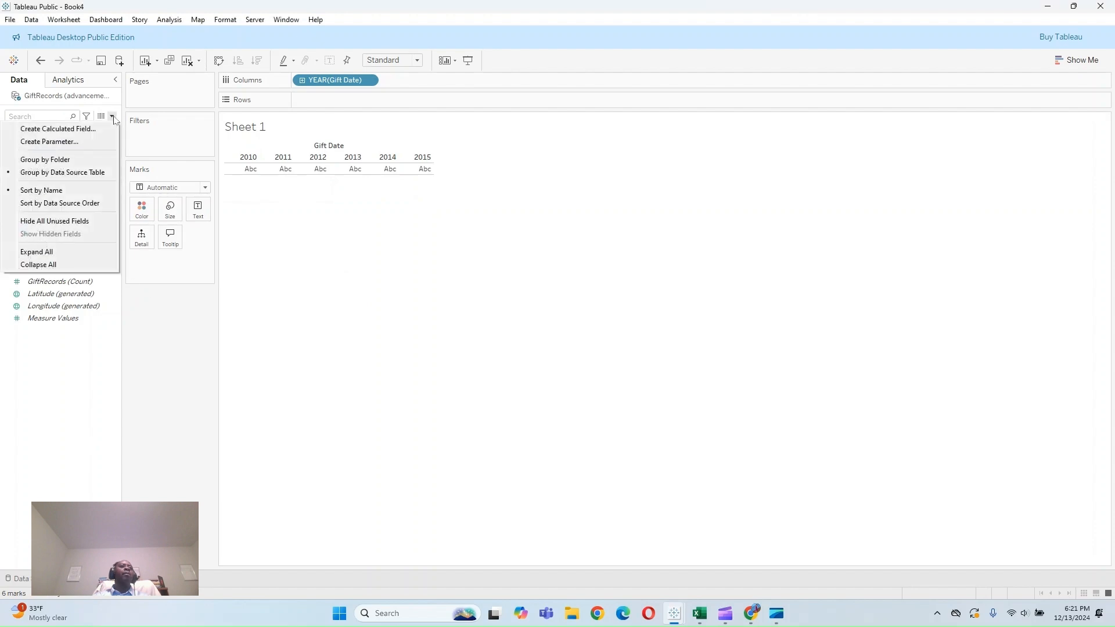
{"action": "left_click", "coordinate": [97, 145]}
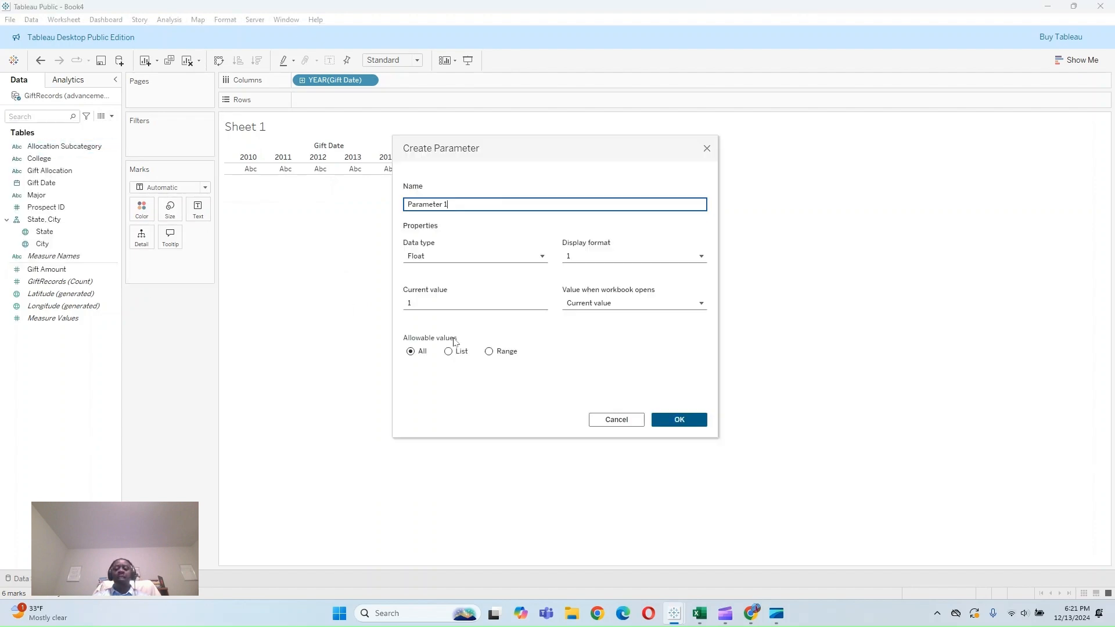
{"action": "key", "text": "BackSpace"}
{"action": "key", "text": "BackSpace"}
{"action": "key", "text": "BackSpace"}
{"action": "key", "text": "BackSpace"}
{"action": "key", "text": "BackSpace"}
{"action": "key", "text": "BackSpace"}
{"action": "key", "text": "BackSpace"}
{"action": "key", "text": "BackSpace"}
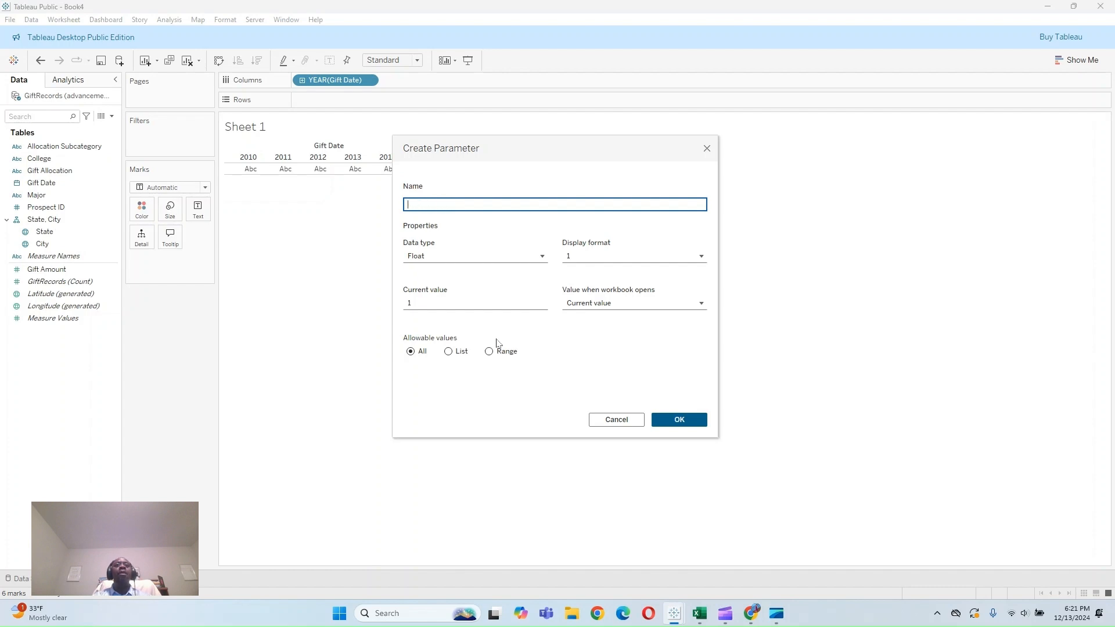
{"action": "type", "text": "Year Type"}
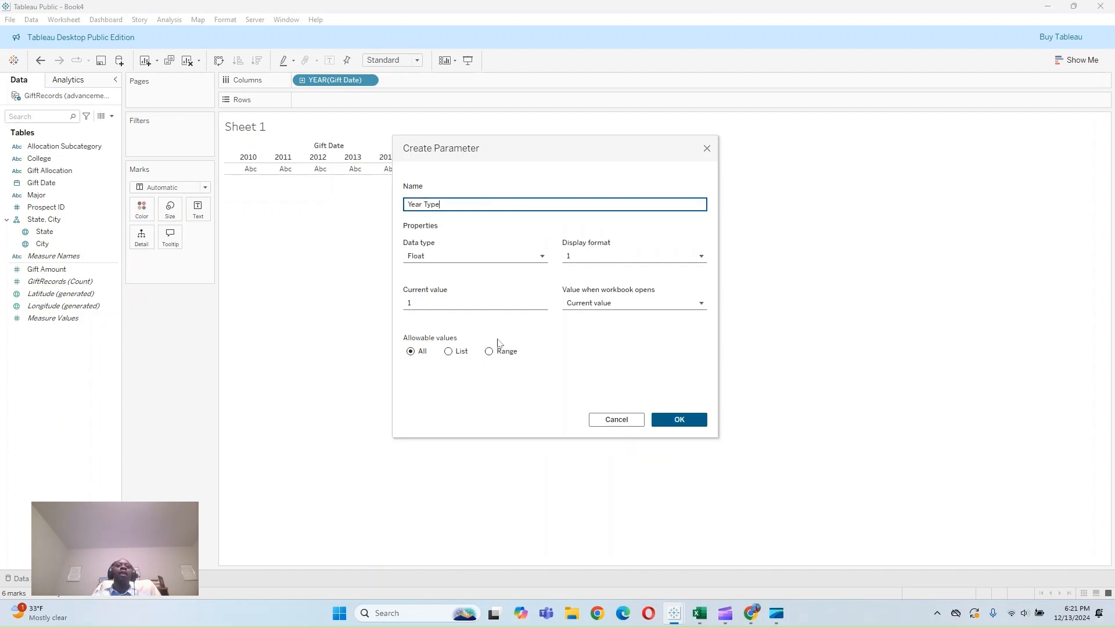
{"action": "key", "text": "Tab"}
Step: Set the Year Type parameter's data type to String and restrict its allowable values to a list
{"action": "left_click", "coordinate": [468, 259]}
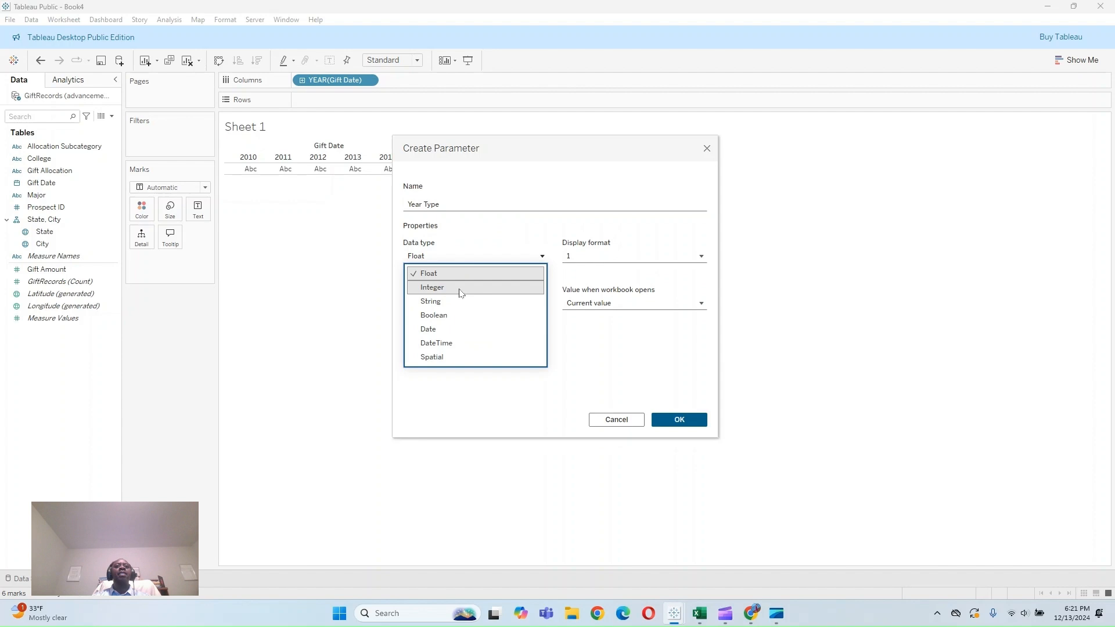
{"action": "left_click", "coordinate": [459, 303]}
{"action": "left_click", "coordinate": [449, 352]}
Step: Add Calendar Year and College Year to the Year Type parameter's list of allowable values
{"action": "left_click", "coordinate": [457, 388]}
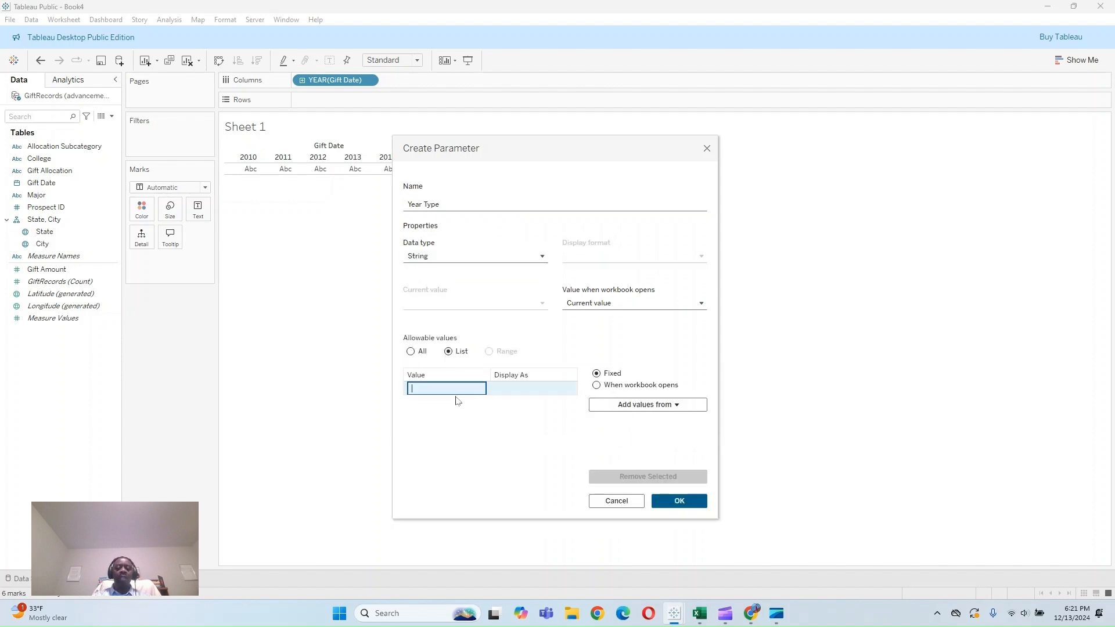
{"action": "type", "text": "Calendar"}
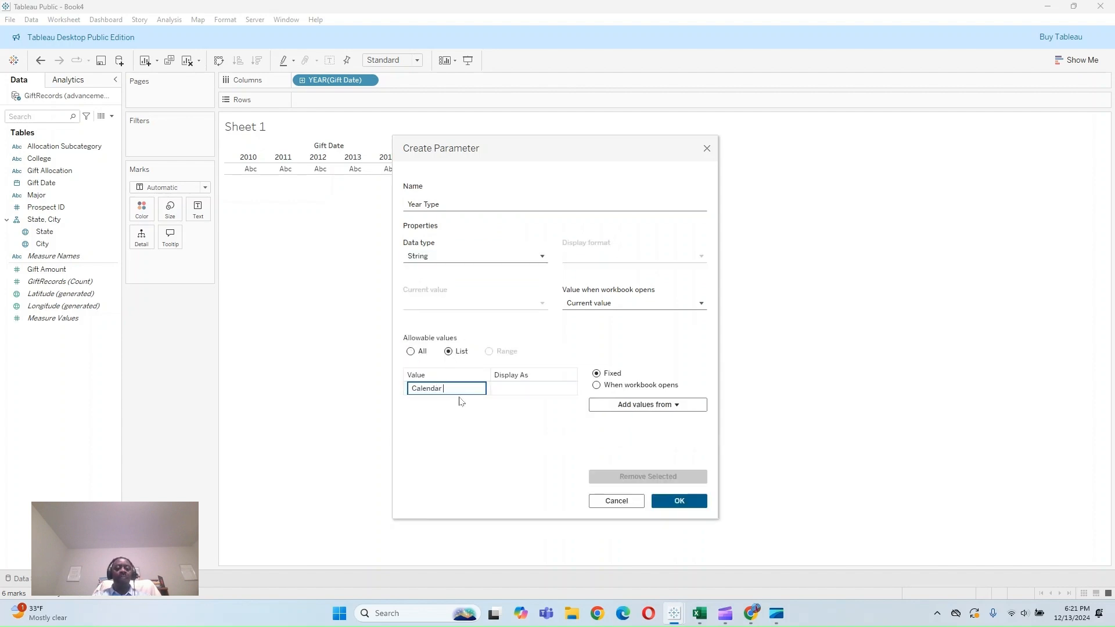
{"action": "type", "text": " Year"}
{"action": "key", "text": "Return"}
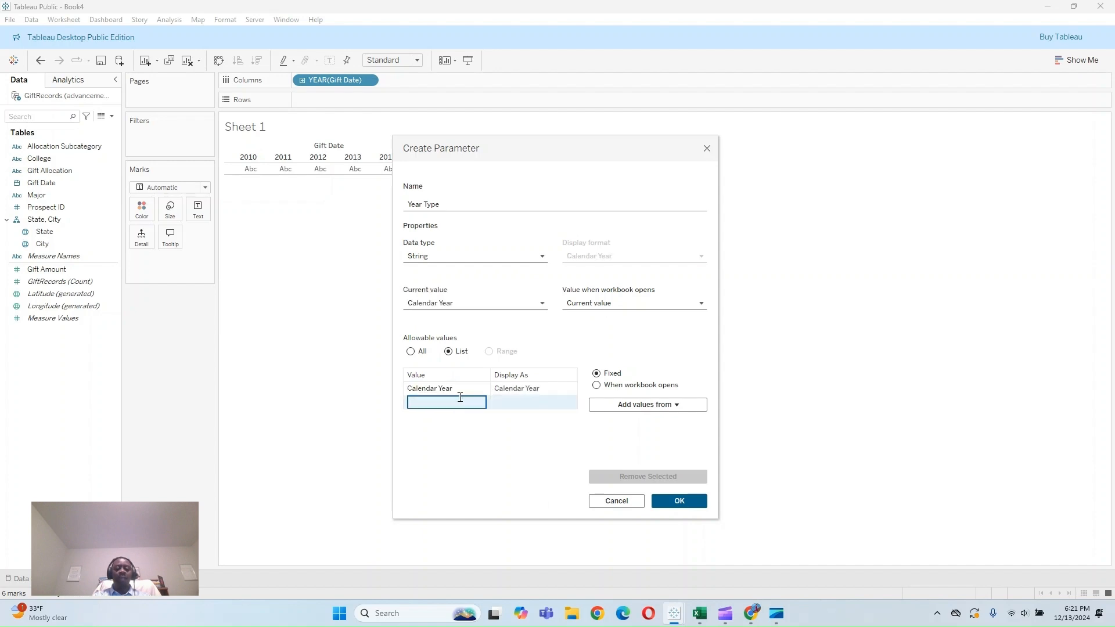
{"action": "type", "text": "Colle"}
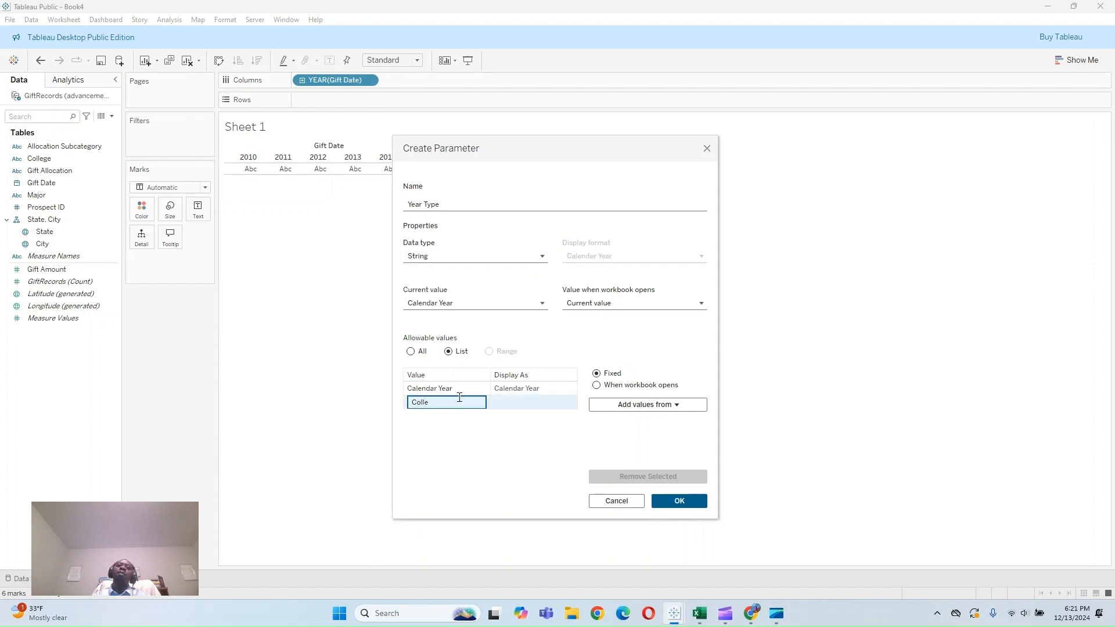
{"action": "type", "text": "ge"}
{"action": "key", "text": "Return"}
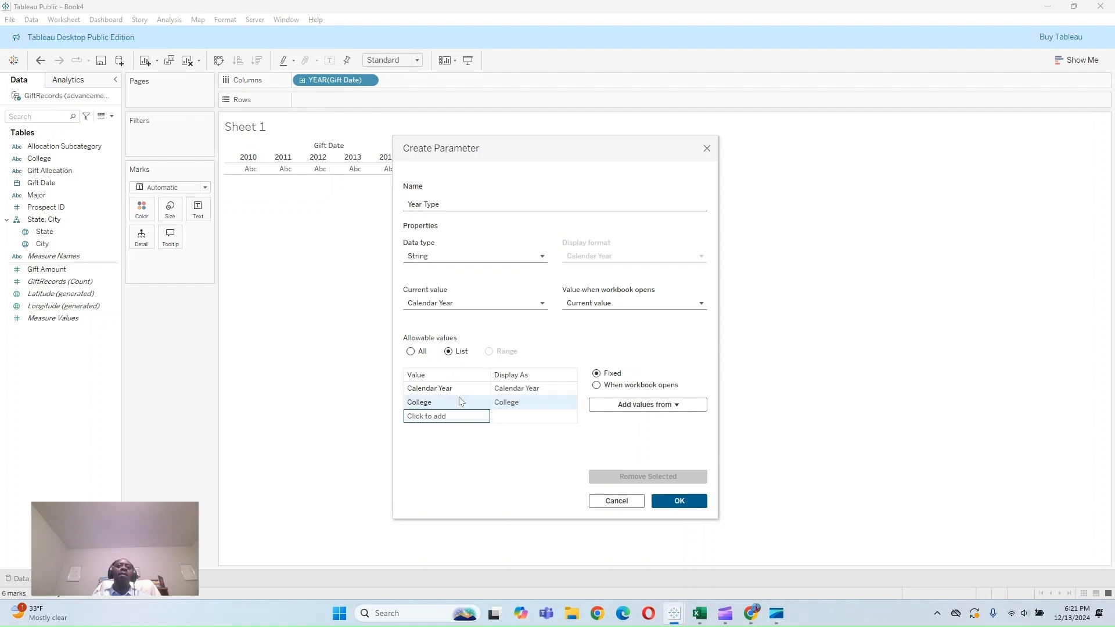
{"action": "left_click", "coordinate": [450, 402]}
{"action": "left_click", "coordinate": [449, 402]}
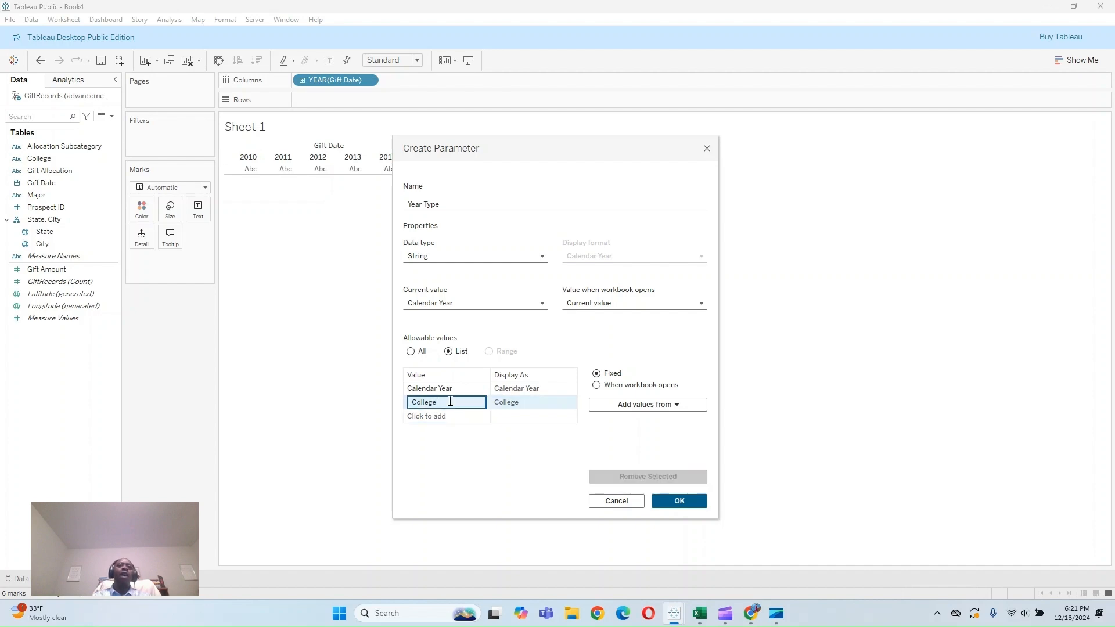
{"action": "key", "text": "Return"}
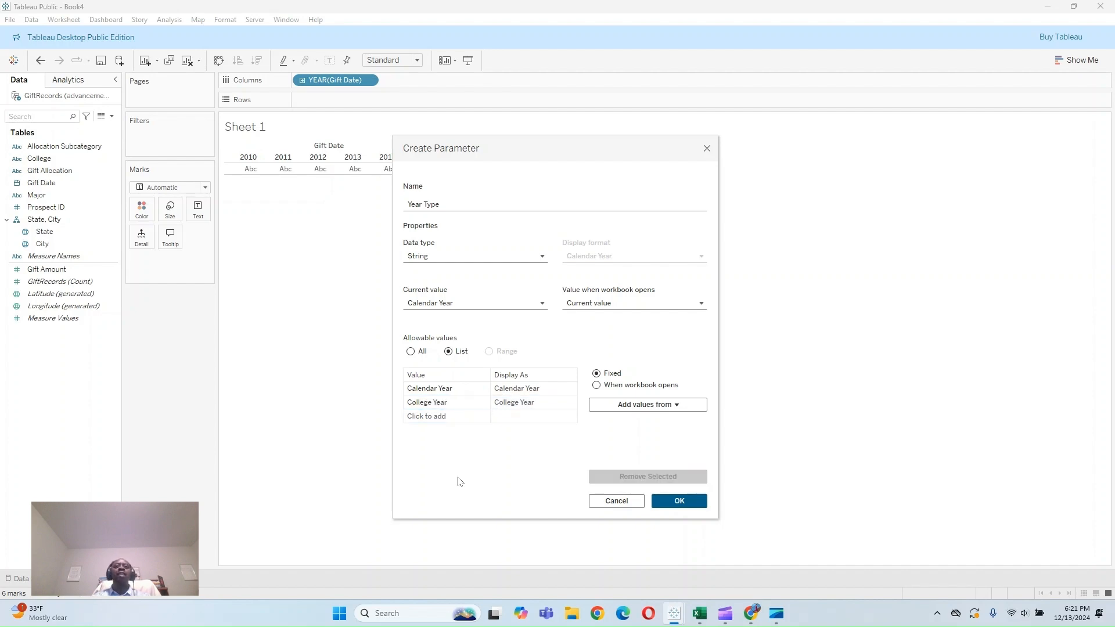
Step: Save the Year Type parameter and show its control on the sheet
{"action": "left_click", "coordinate": [680, 502]}
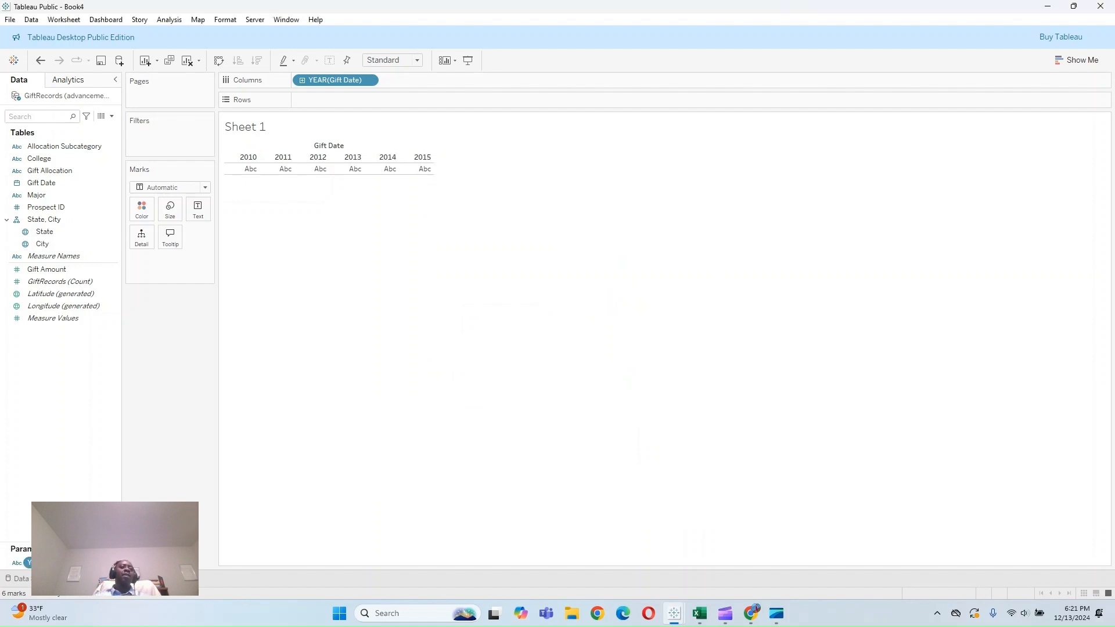
{"action": "right_click", "coordinate": [62, 563]}
{"action": "left_click", "coordinate": [129, 351]}
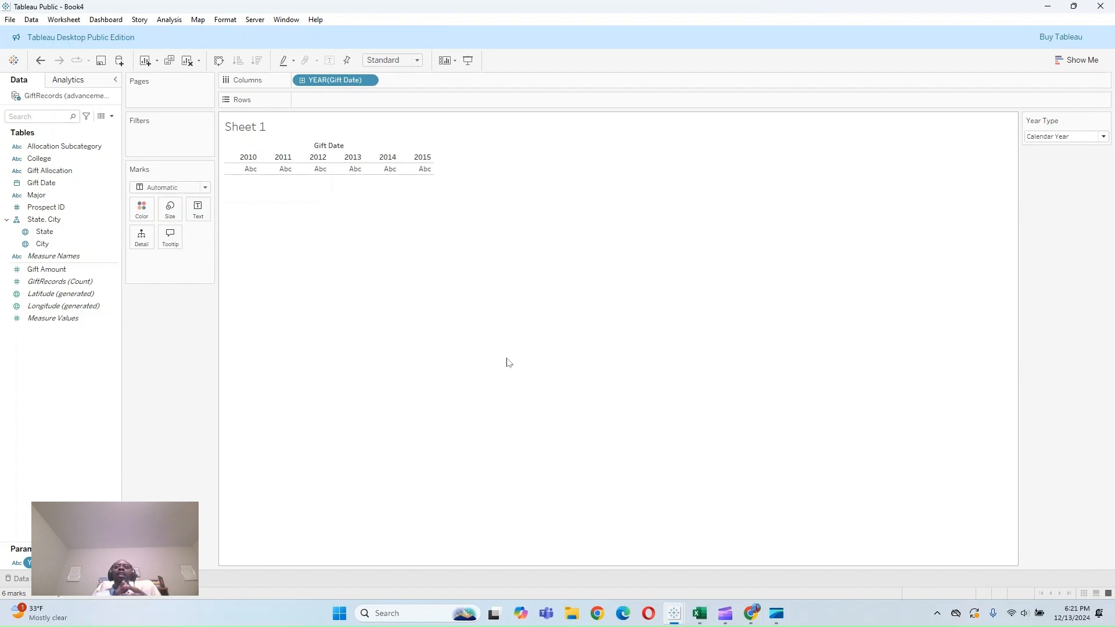
Step: Start a new calculated field and name it Year Type Control
{"action": "left_click", "coordinate": [112, 116]}
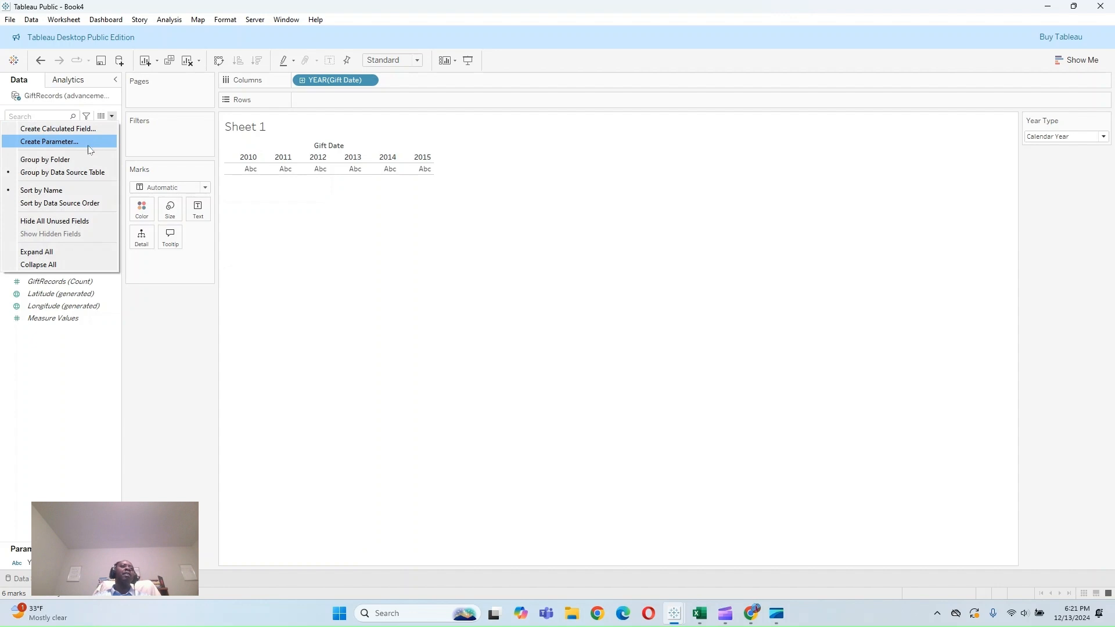
{"action": "left_click", "coordinate": [82, 129]}
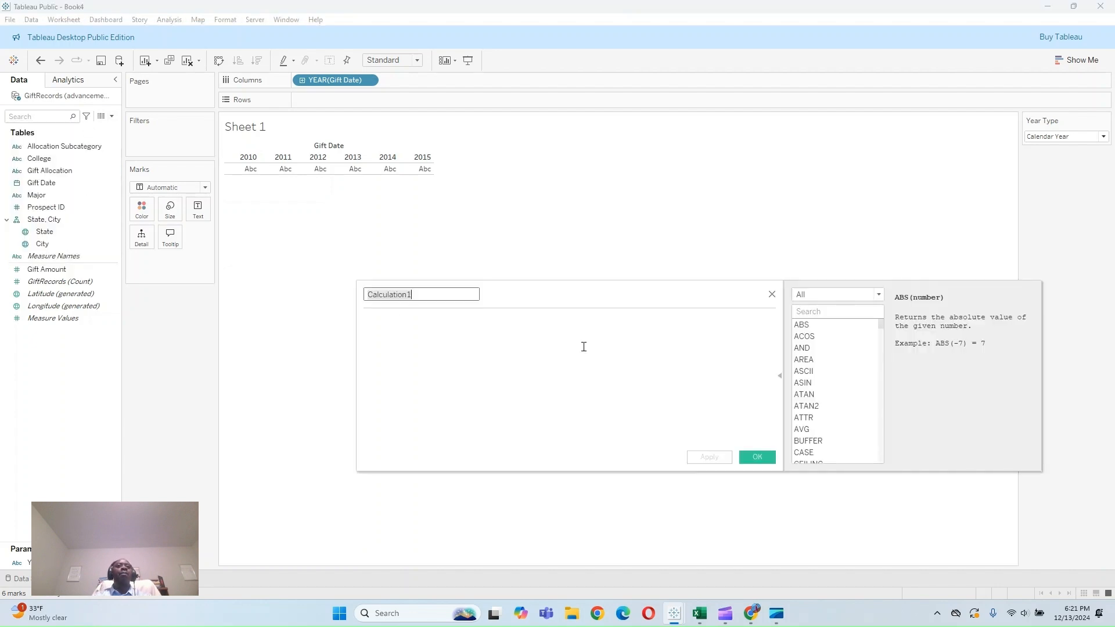
{"action": "key", "text": "BackSpace"}
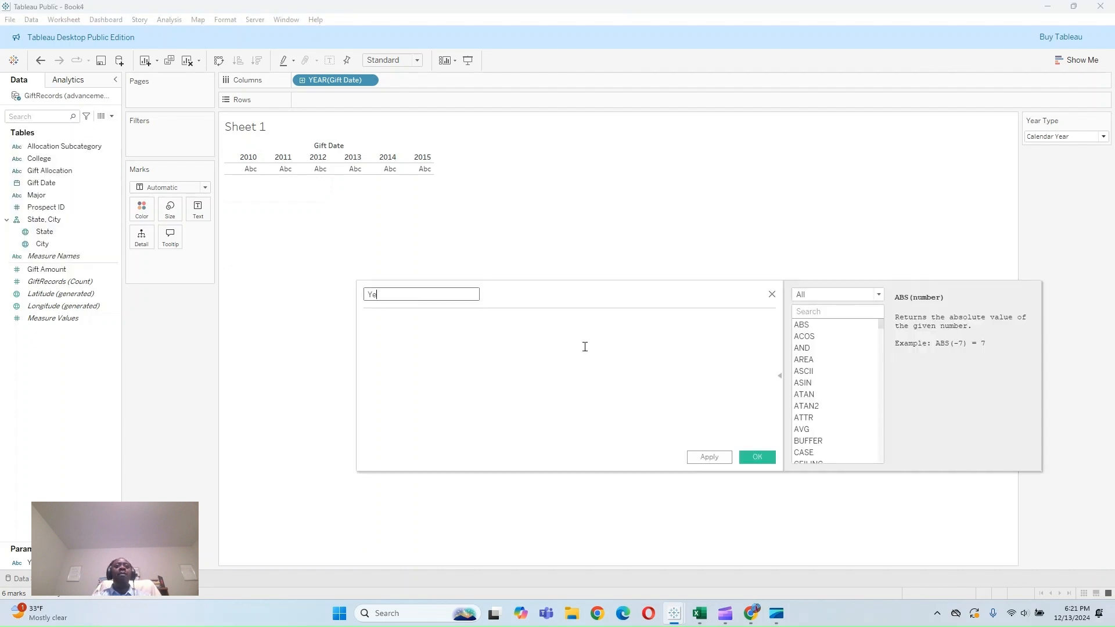
{"action": "type", "text": "Year Type Control"}
Step: Begin the formula with a CASE expression on the [Year Type] parameter
{"action": "left_click", "coordinate": [585, 347]}
{"action": "type", "text": "Cas"}
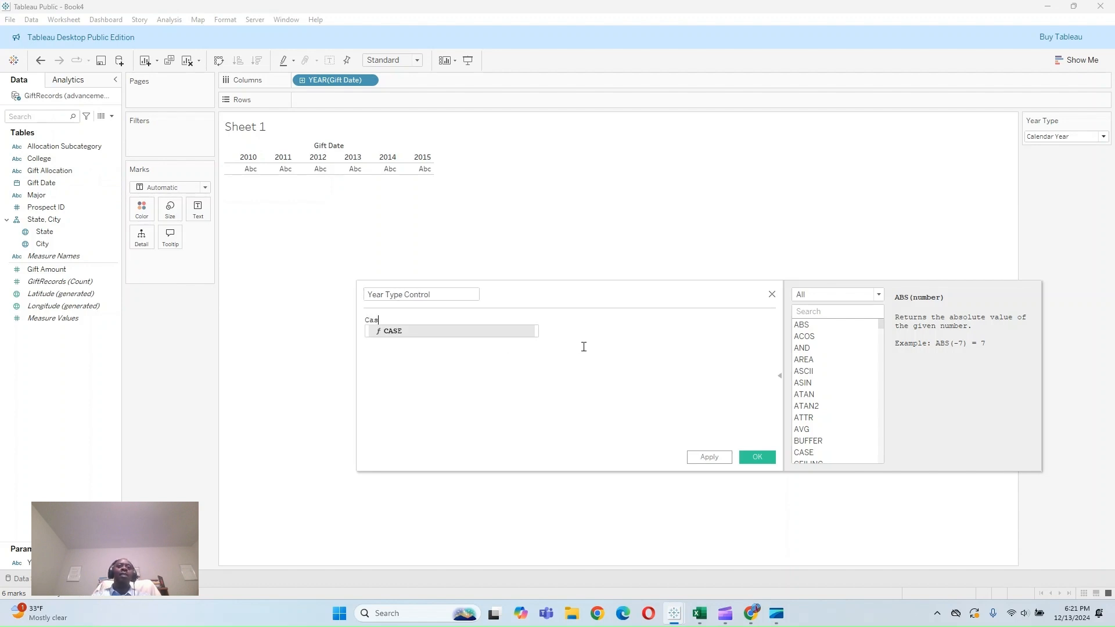
{"action": "double_click", "coordinate": [454, 332]}
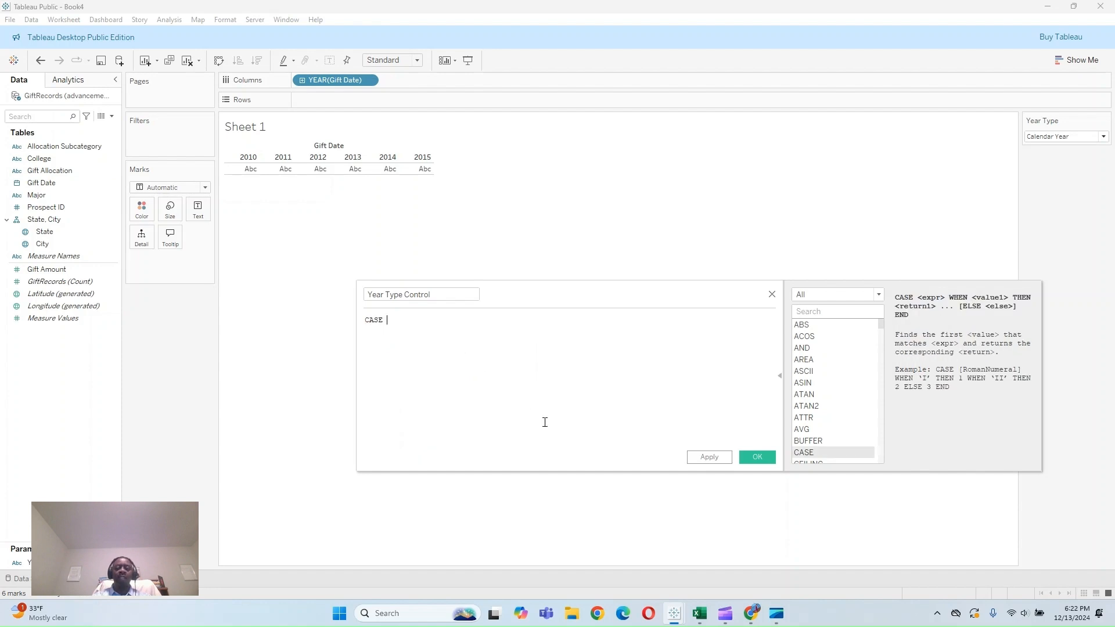
{"action": "type", "text": "Yea"}
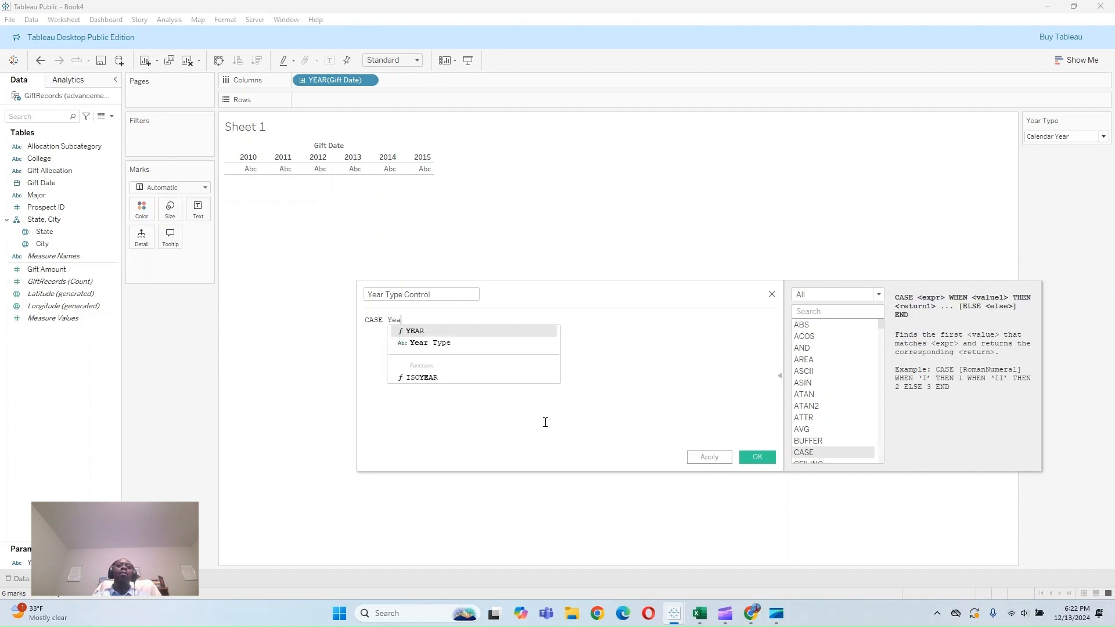
{"action": "key", "text": "Down"}
{"action": "key", "text": "Return"}
Step: Add the branch WHEN 'Calendar Year' THEN [Gift Date] on a new line of the formula
{"action": "key", "text": "Return"}
{"action": "type", "text": "WHEN"}
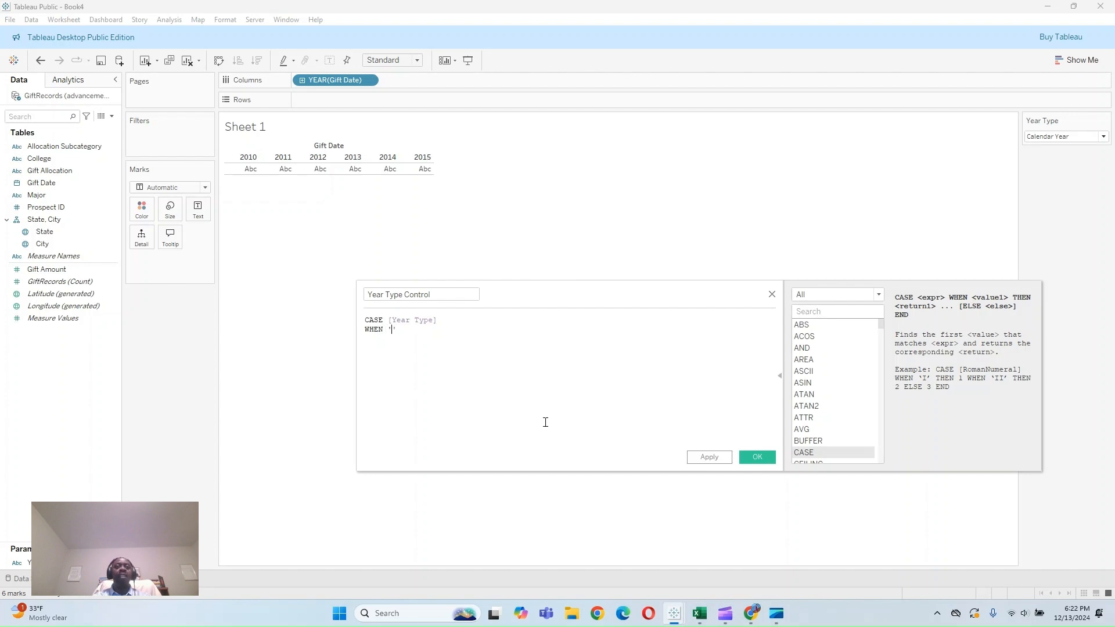
{"action": "type", "text": " 'Calendar Year' THEN"}
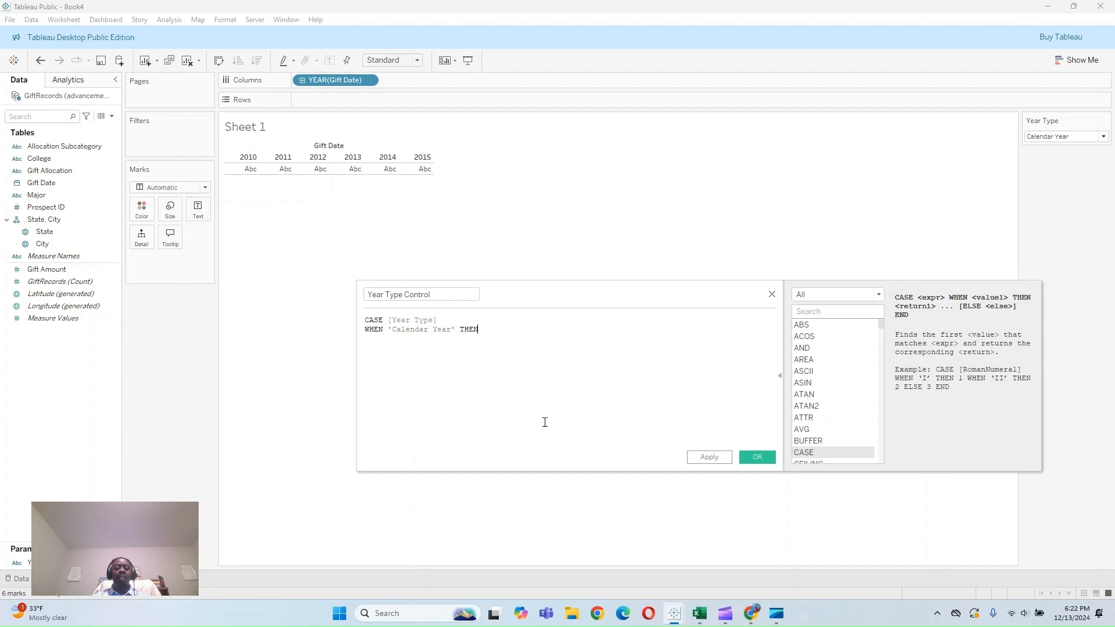
{"action": "type", "text": " [Gi"}
{"action": "key", "text": "Down"}
{"action": "key", "text": "Down"}
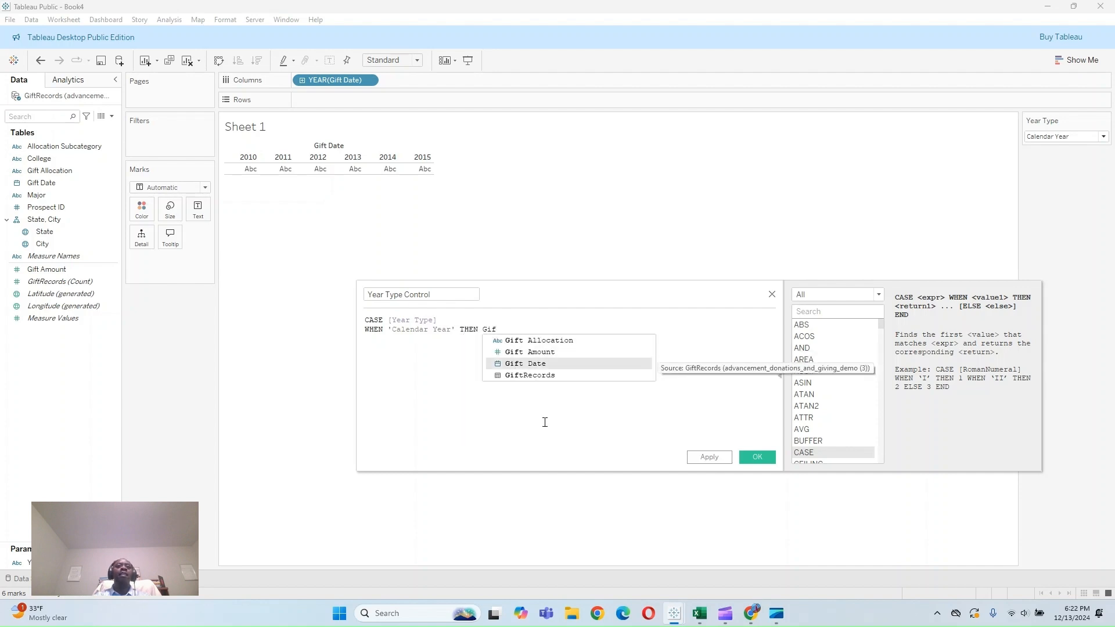
{"action": "key", "text": "Return"}
Step: Start a second branch on a new line with WHEN 'College Year' THEN and an opening parenthesis
{"action": "key", "text": "Return"}
{"action": "type", "text": "WHEN "}
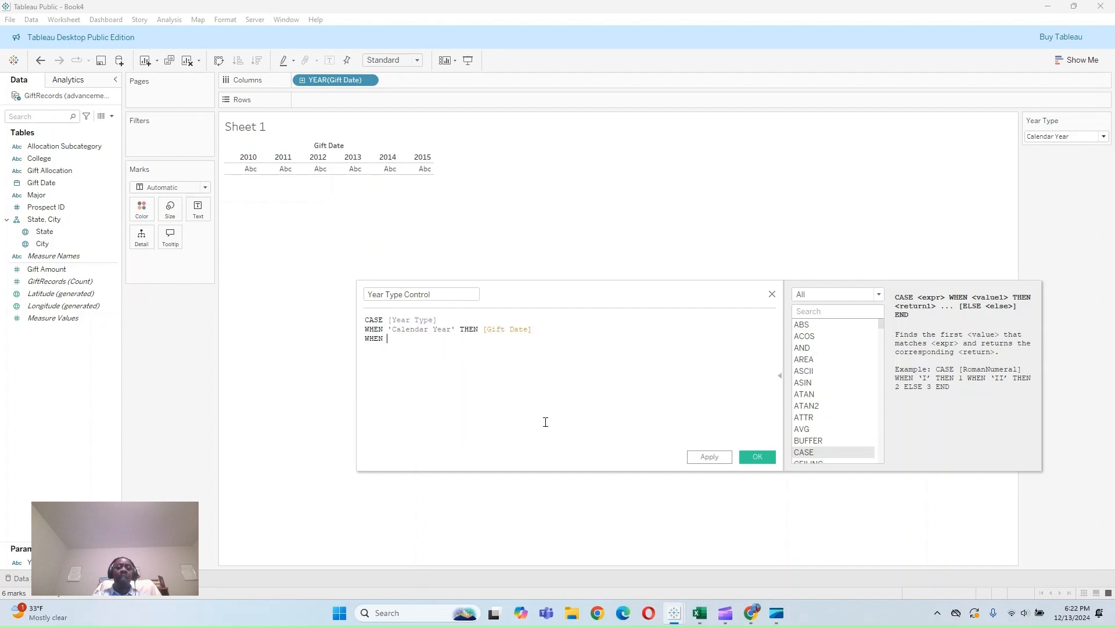
{"action": "type", "text": "'Collegn"}
{"action": "key", "text": "BackSpace"}
{"action": "key", "text": "BackSpace"}
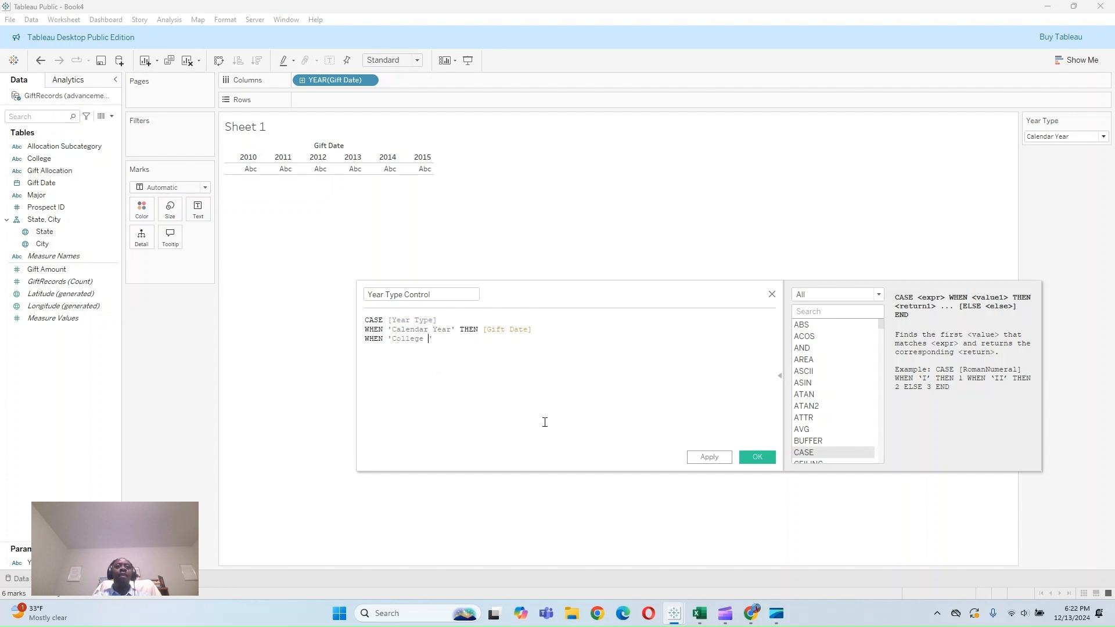
{"action": "type", "text": "e Year' THEN ("}
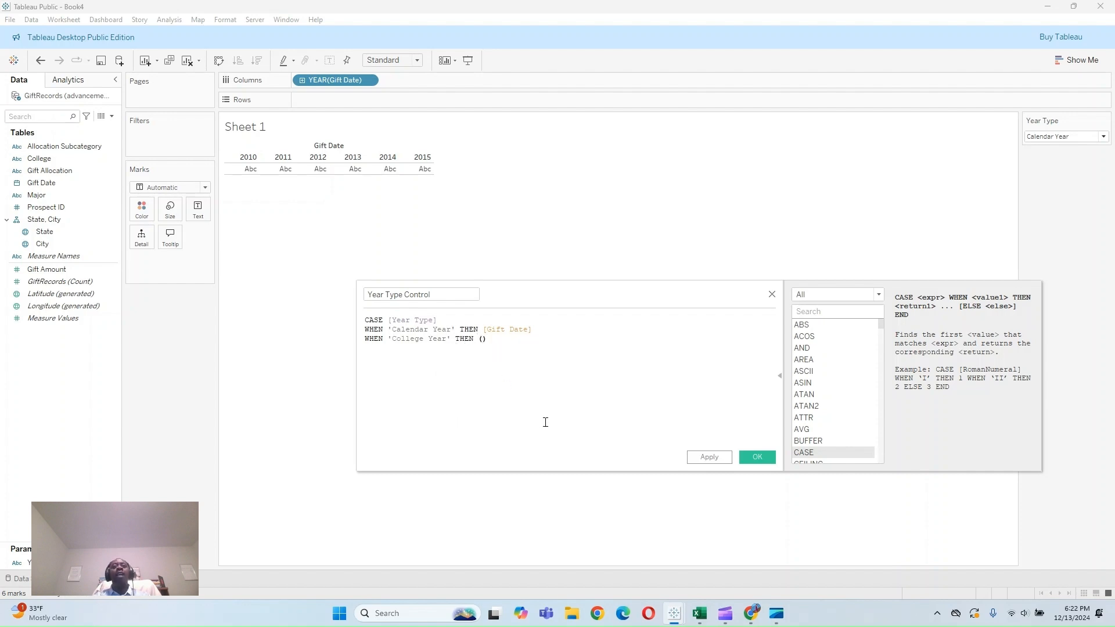
Step: Insert DATEADD in the College Year branch with 'month' as date part and 6 as interval
{"action": "type", "text": "Dat"}
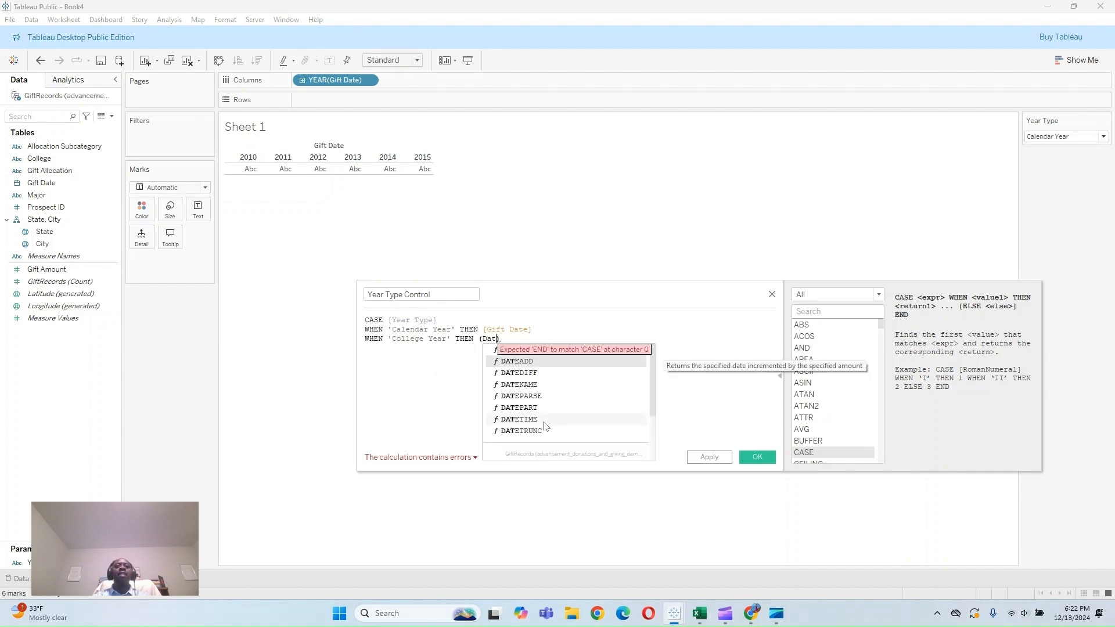
{"action": "key", "text": "Return"}
{"action": "type", "text": "'"}
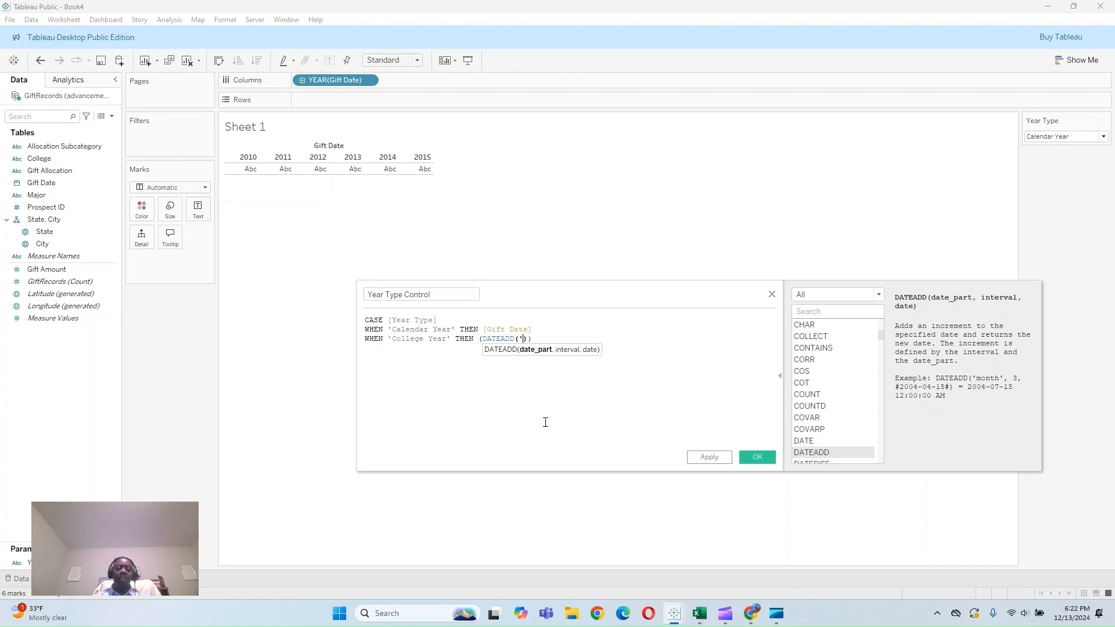
{"action": "type", "text": "mont"}
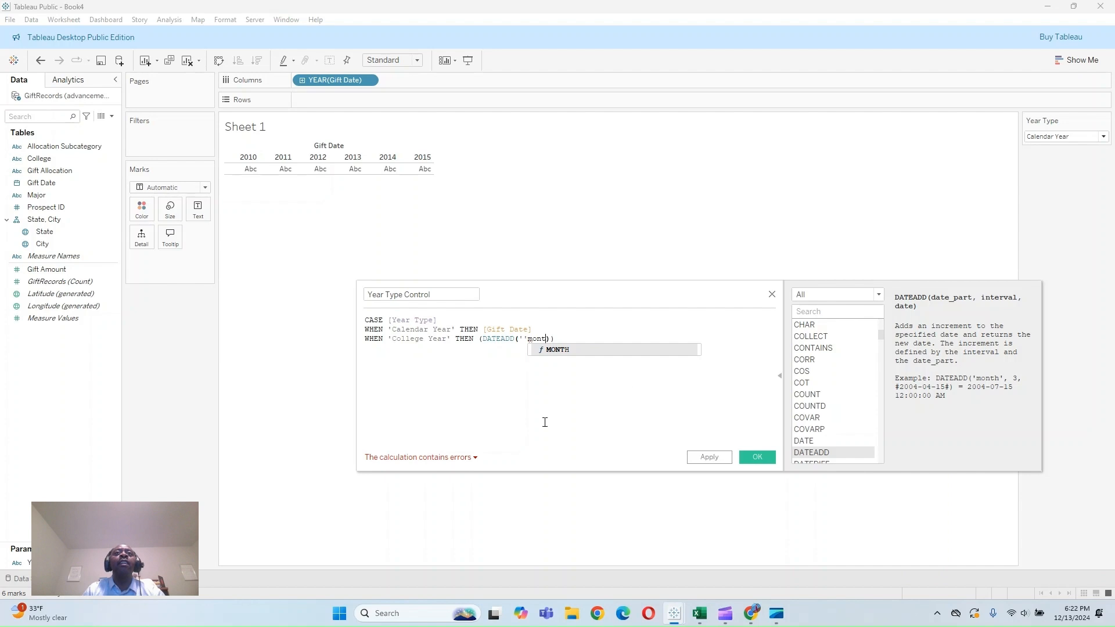
{"action": "type", "text": "h'"}
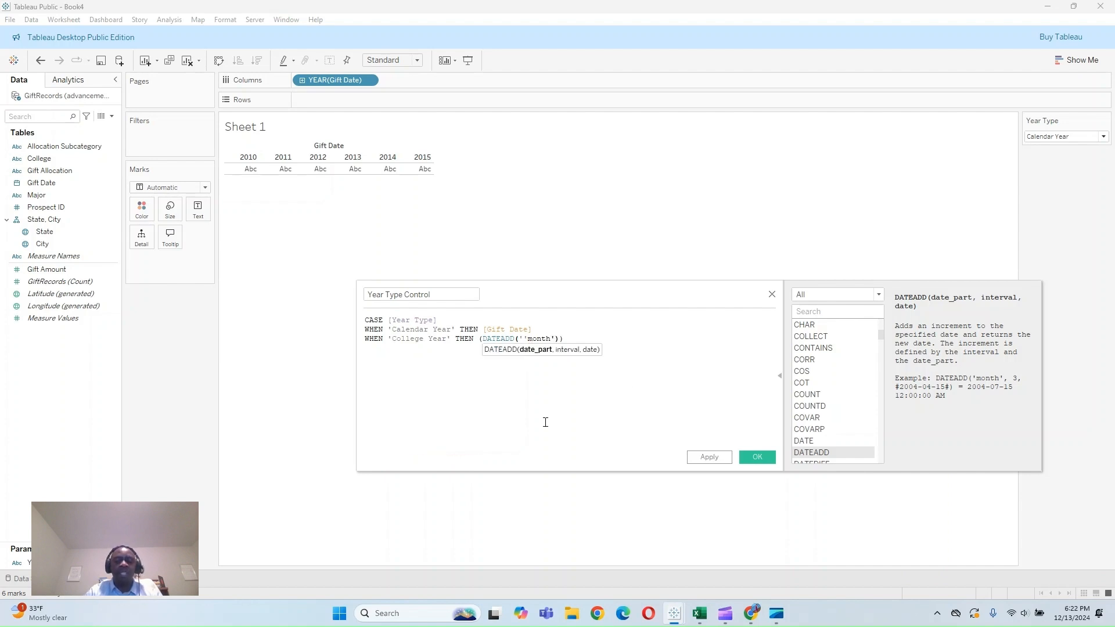
{"action": "type", "text": ", 6,"}
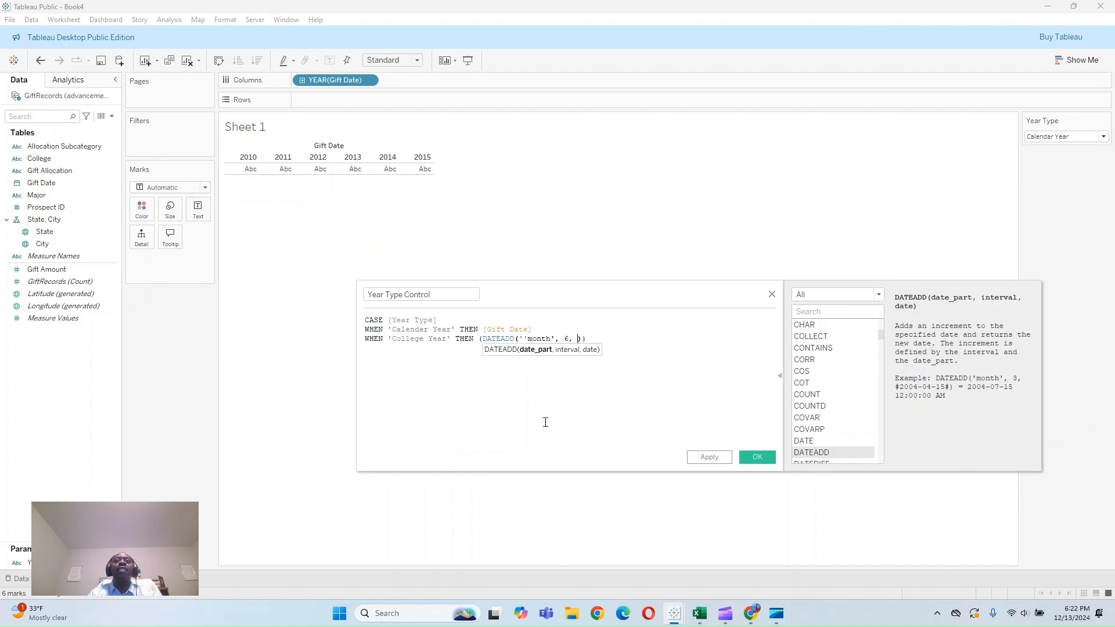
{"action": "type", "text": " Gif"}
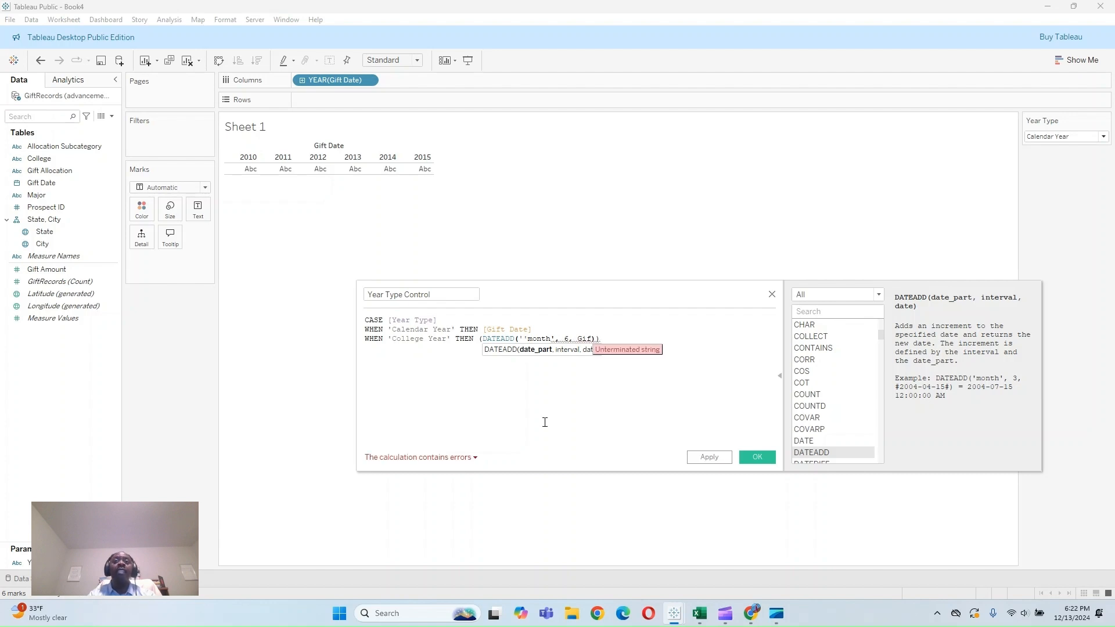
{"action": "type", "text": "t"}
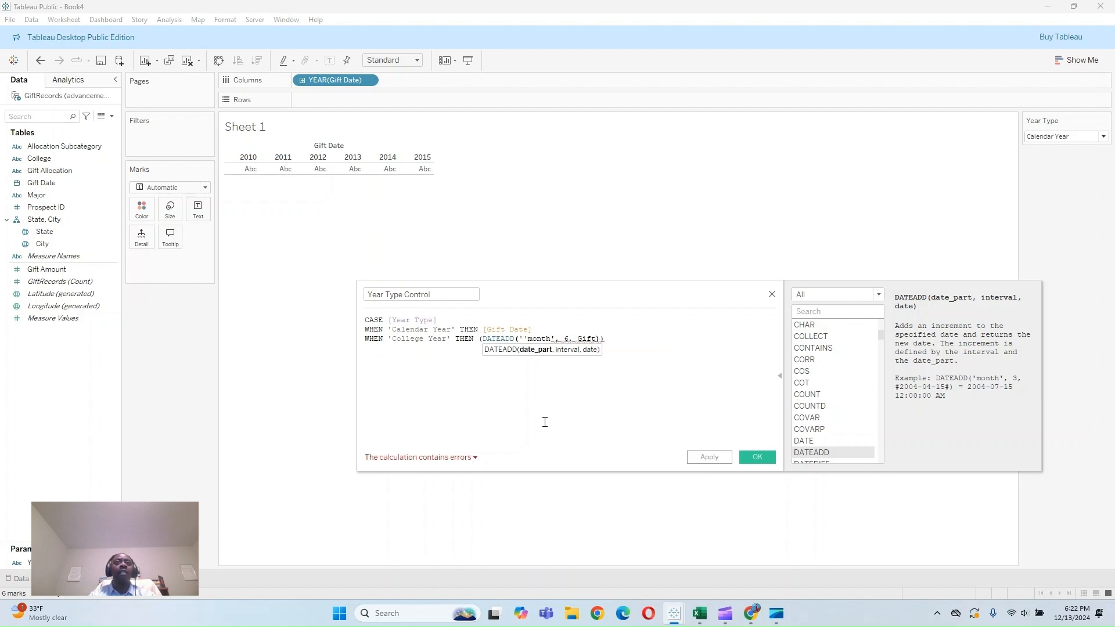
{"action": "key", "text": "BackSpace"}
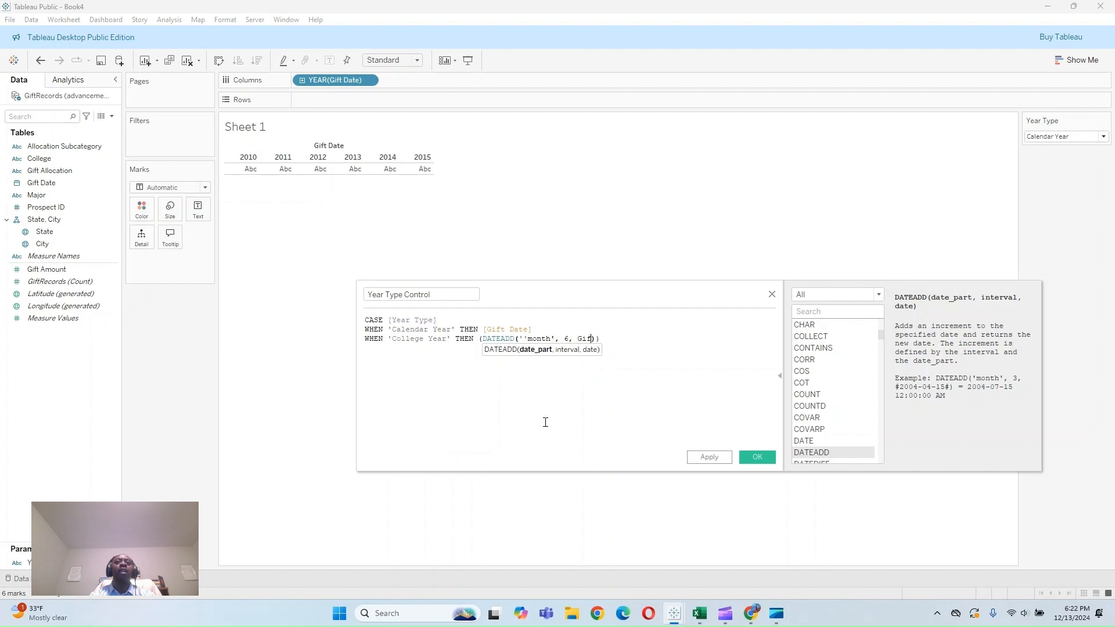
{"action": "type", "text": "iftd"}
{"action": "key", "text": "BackSpace"}
{"action": "key", "text": "BackSpace"}
{"action": "key", "text": "BackSpace"}
{"action": "key", "text": "BackSpace"}
{"action": "key", "text": "BackSpace"}
{"action": "type", "text": "dateGi"}
{"action": "key", "text": "BackSpace"}
{"action": "key", "text": "BackSpace"}
{"action": "key", "text": "BackSpace"}
Step: Remove the extra quotation mark before month in DATEADD and return to the empty date argument
{"action": "key", "text": "Left"}
{"action": "key", "text": "Left"}
{"action": "key", "text": "Left"}
{"action": "key", "text": "Left"}
{"action": "key", "text": "Left"}
{"action": "key", "text": "Left"}
{"action": "key", "text": "Left"}
{"action": "key", "text": "Left"}
{"action": "key", "text": "Left"}
{"action": "key", "text": "Left"}
{"action": "key", "text": "Left"}
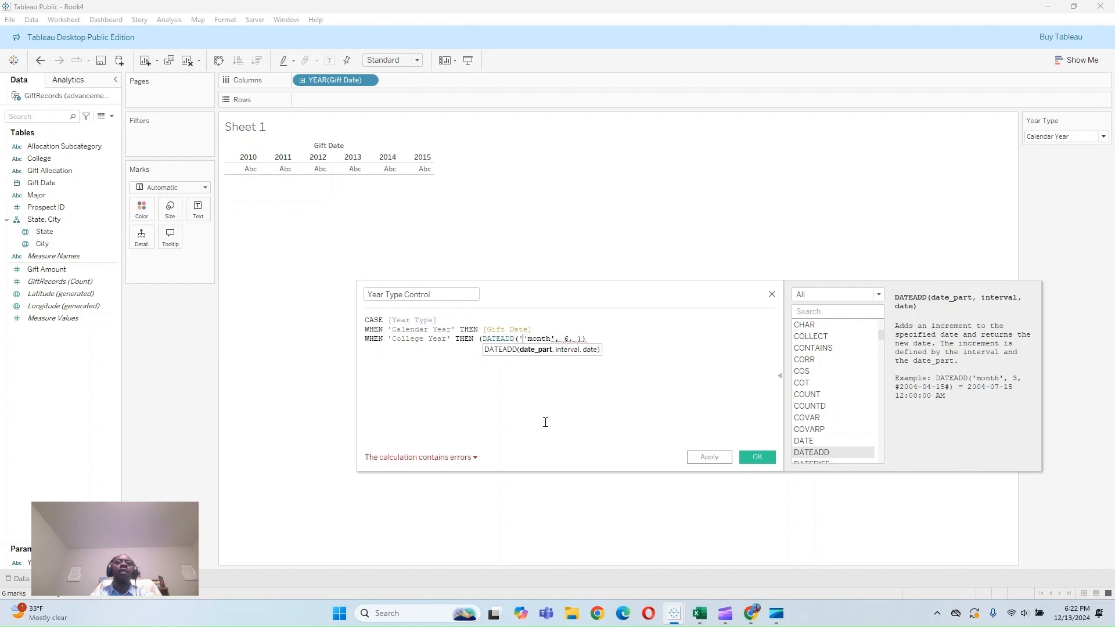
{"action": "key", "text": "BackSpace"}
{"action": "key", "text": "Right"}
{"action": "key", "text": "Right"}
{"action": "key", "text": "Right"}
{"action": "key", "text": "Right"}
{"action": "key", "text": "Right"}
{"action": "key", "text": "Right"}
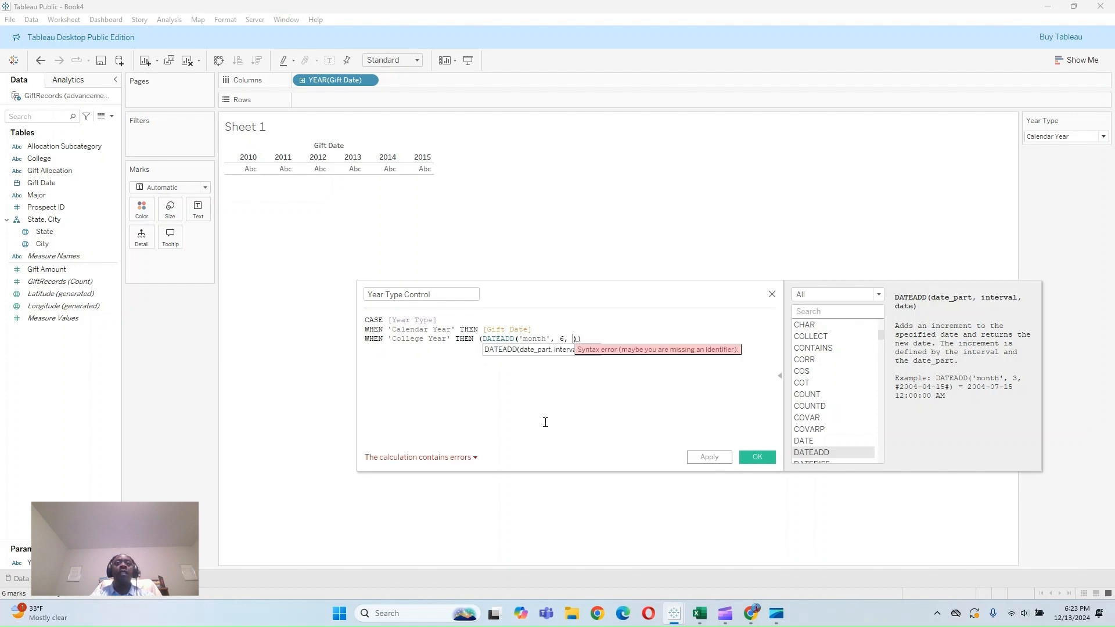
Step: Complete DATEADD with [Gift Date] as its date argument and close the parentheses
{"action": "type", "text": "gift"}
{"action": "key", "text": "Down"}
{"action": "key", "text": "Down"}
{"action": "key", "text": "Return"}
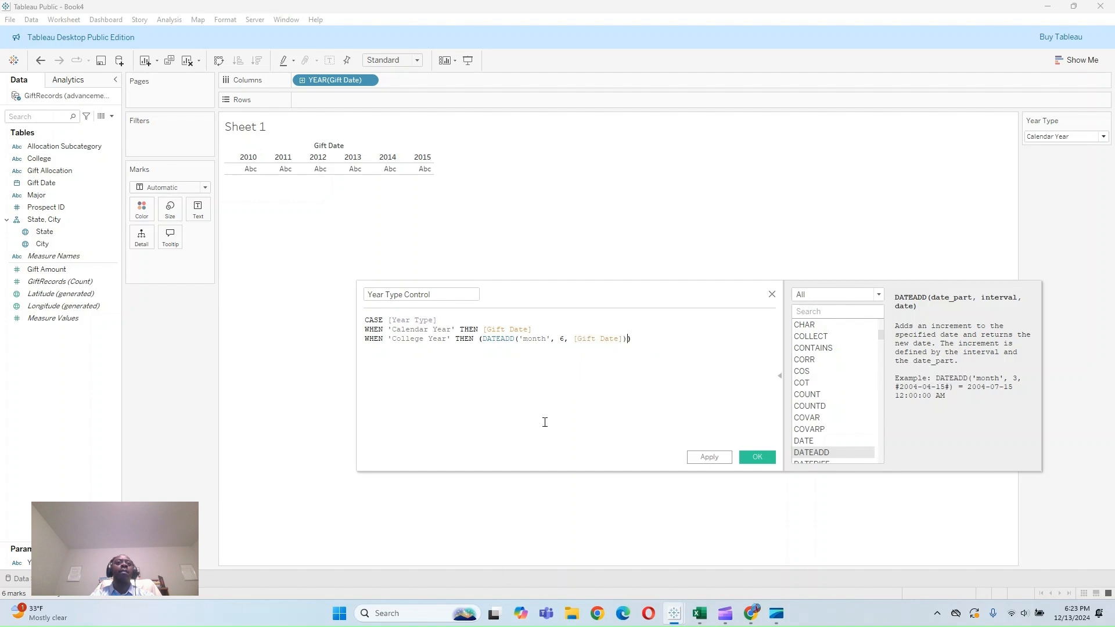
{"action": "type", "text": ")"}
Step: Finish the CASE formula with END on a new line, and apply and save the calculated field
{"action": "key", "text": "Return"}
{"action": "type", "text": "E"}
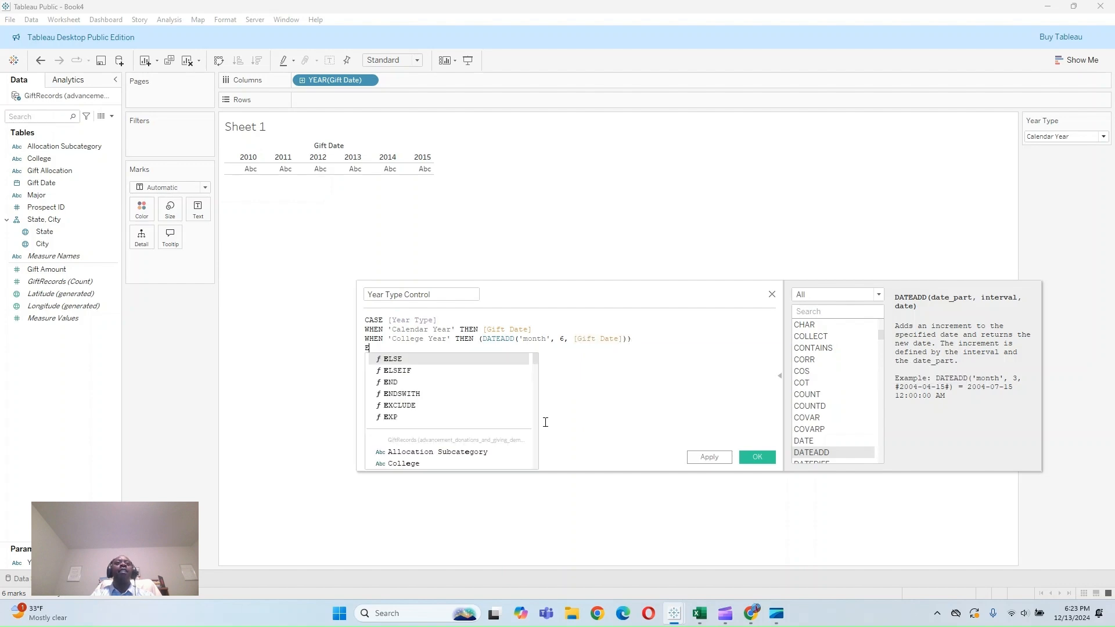
{"action": "type", "text": "N"}
{"action": "key", "text": "Return"}
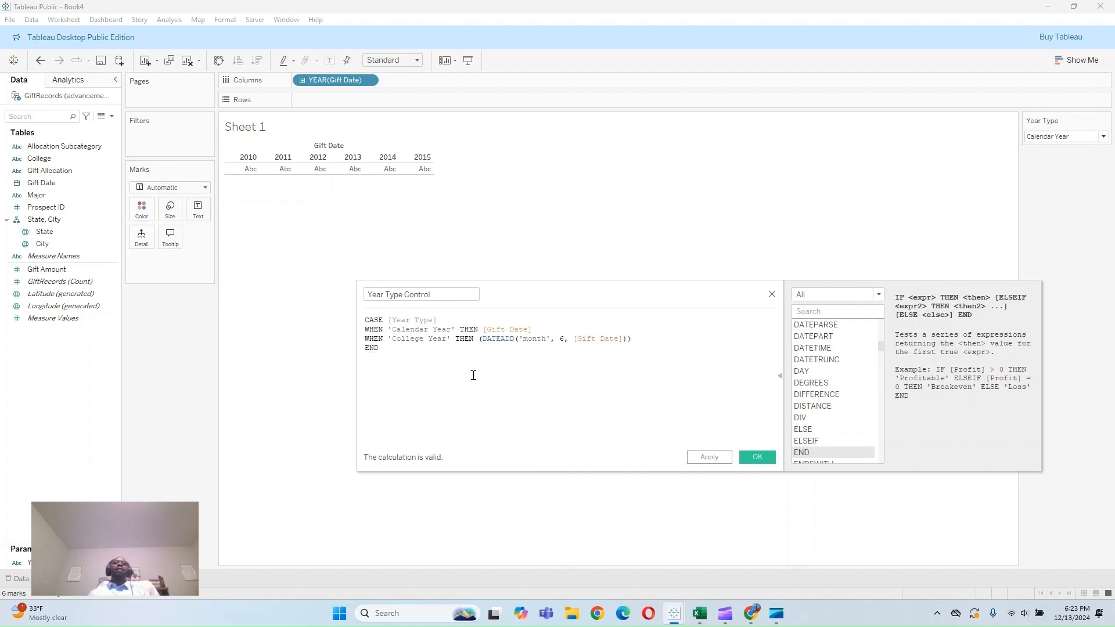
{"action": "left_click", "coordinate": [709, 457]}
{"action": "left_click", "coordinate": [755, 457]}
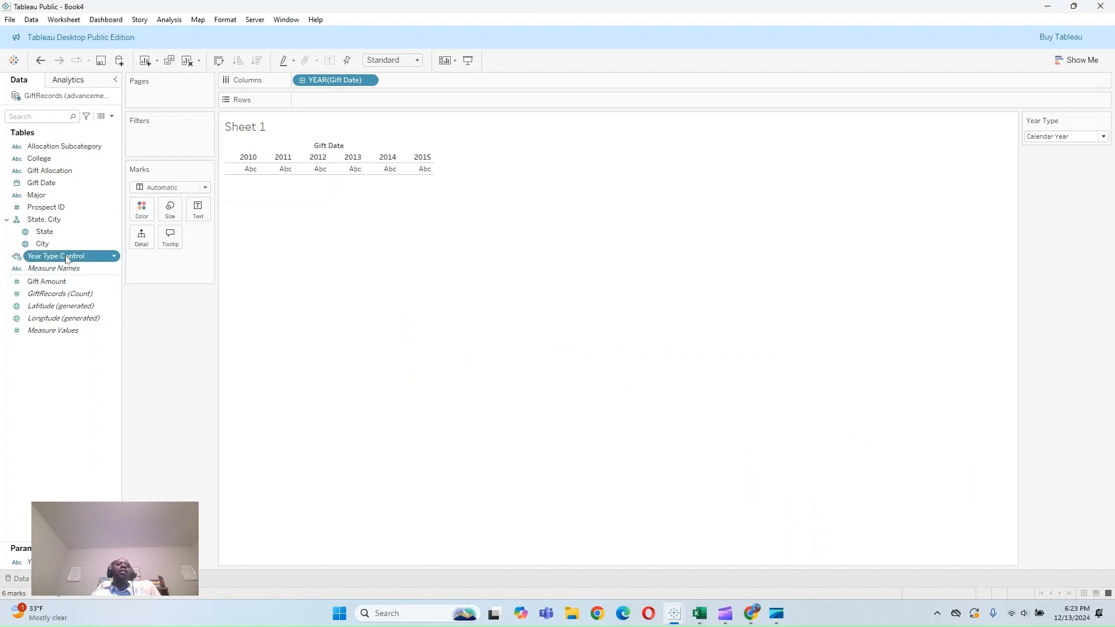
Step: Test Year Type Control in place of Gift Date on Columns with Year Type set to College Year, and clear the sheet
{"action": "left_click_drag", "start_coordinate": [69, 256], "coordinate": [345, 79]}
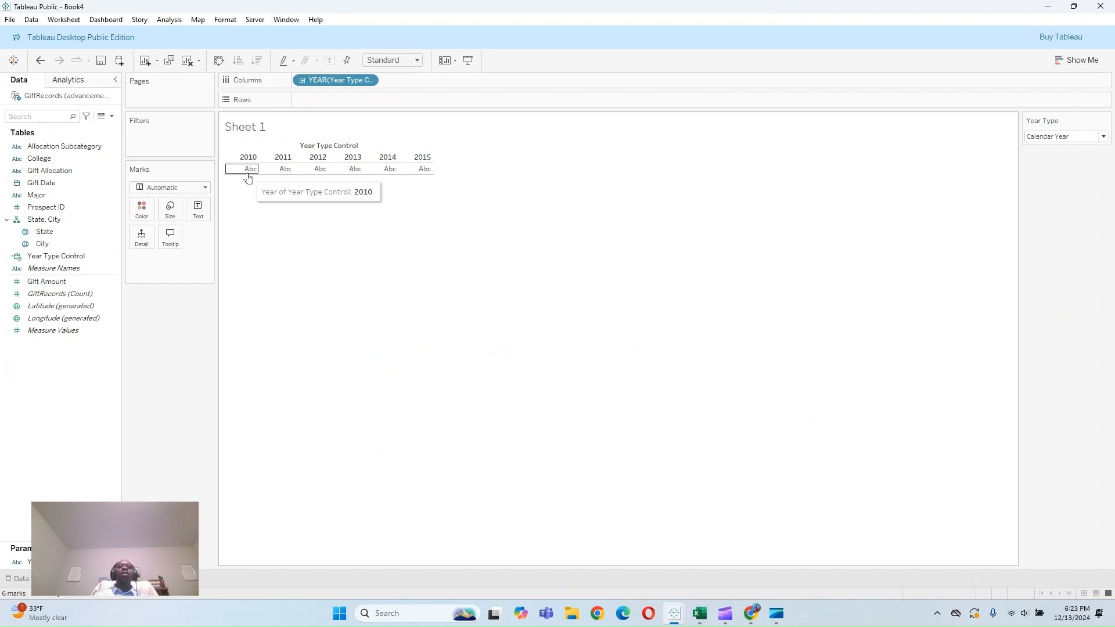
{"action": "left_click", "coordinate": [1080, 137]}
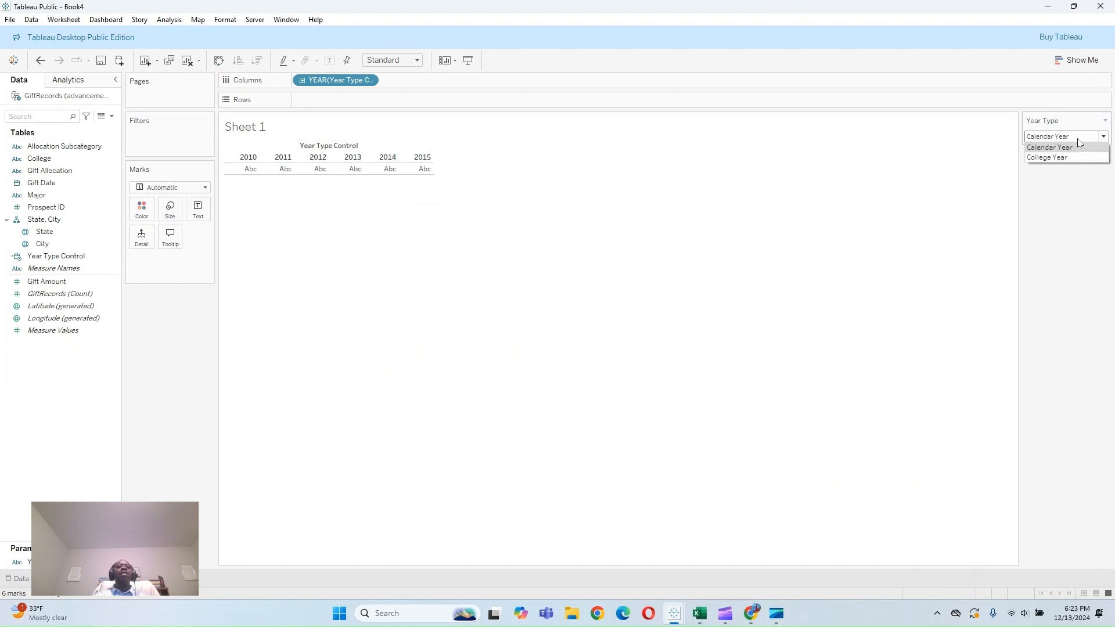
{"action": "left_click", "coordinate": [1072, 162]}
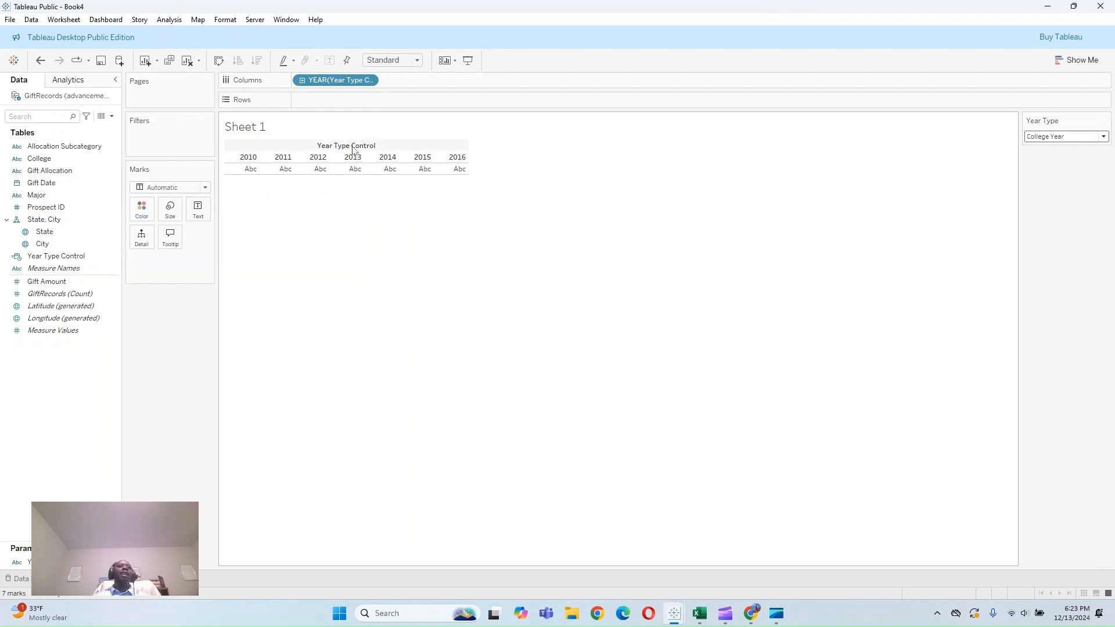
{"action": "left_click_drag", "start_coordinate": [348, 80], "coordinate": [174, 331]}
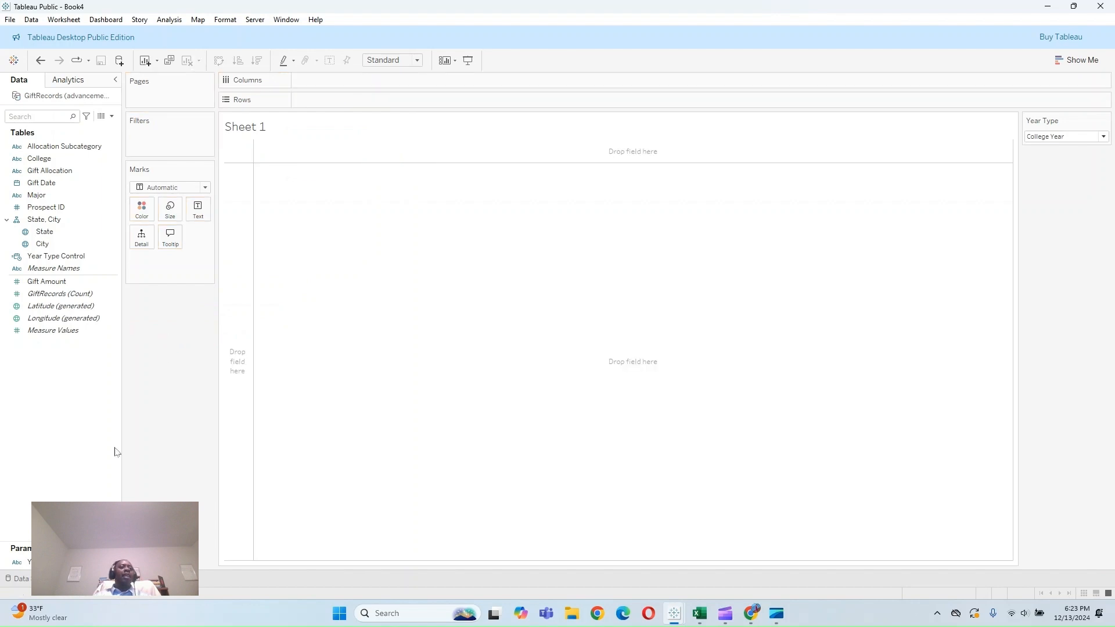
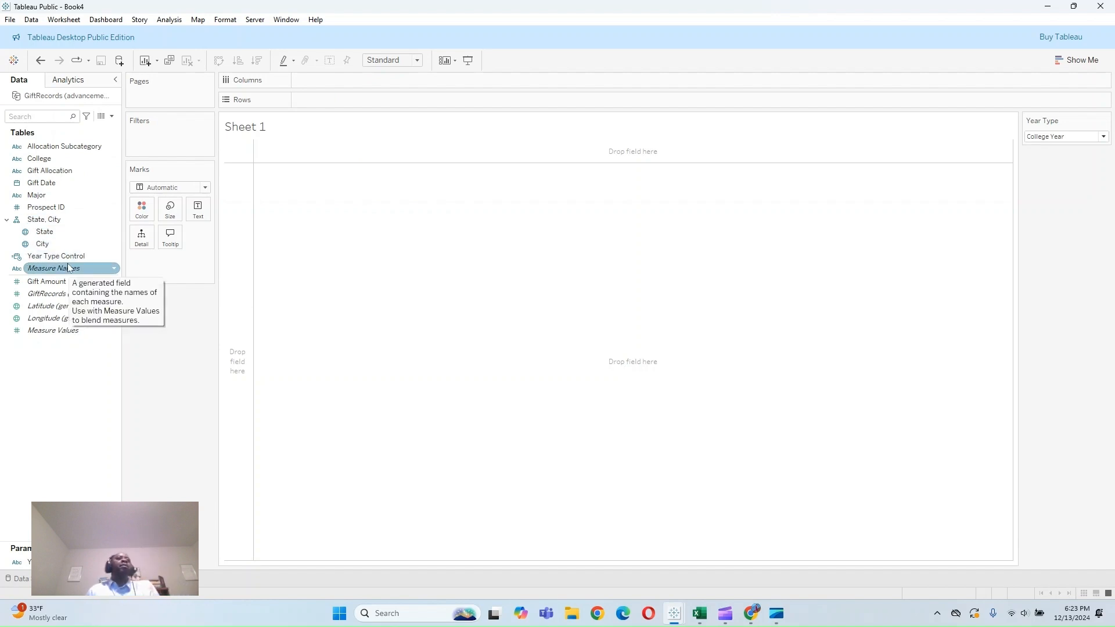
Step: Chart total gift amounts per college with College on Columns and Gift Amount on Rows
{"action": "left_click_drag", "start_coordinate": [52, 158], "coordinate": [323, 100]}
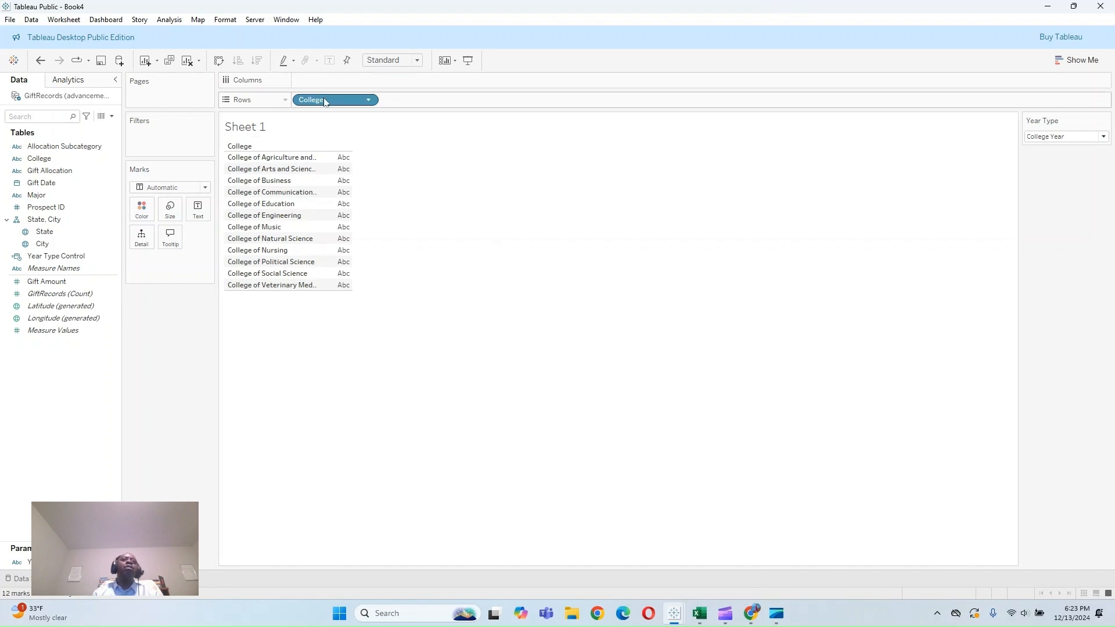
{"action": "left_click_drag", "start_coordinate": [323, 102], "coordinate": [333, 81]}
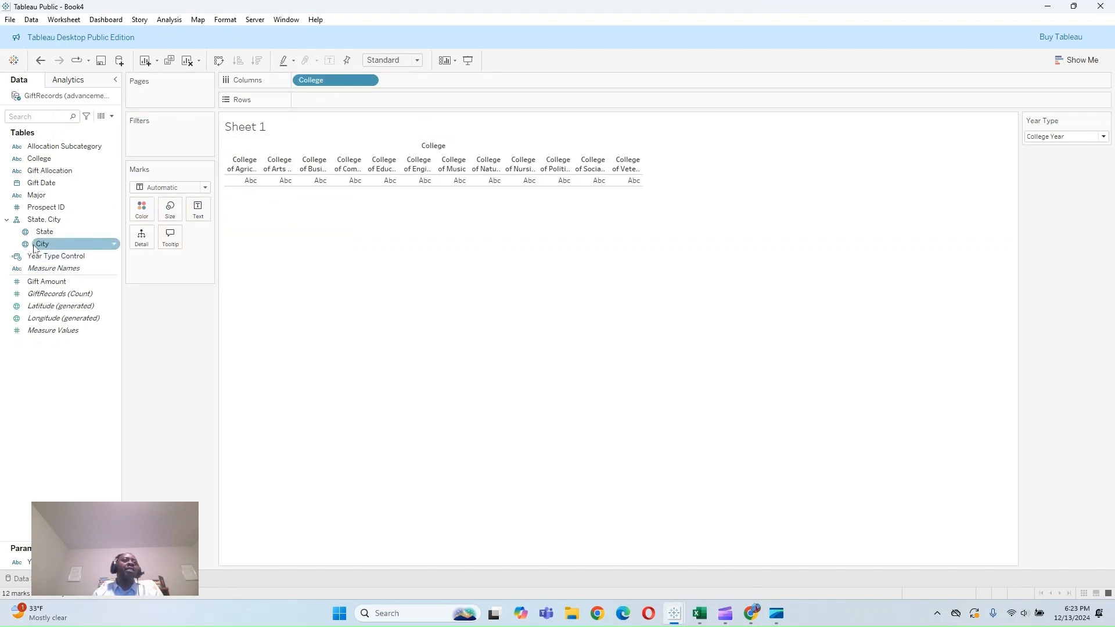
{"action": "left_click_drag", "start_coordinate": [48, 282], "coordinate": [276, 128]}
{"action": "left_click_drag", "start_coordinate": [327, 100], "coordinate": [327, 100]}
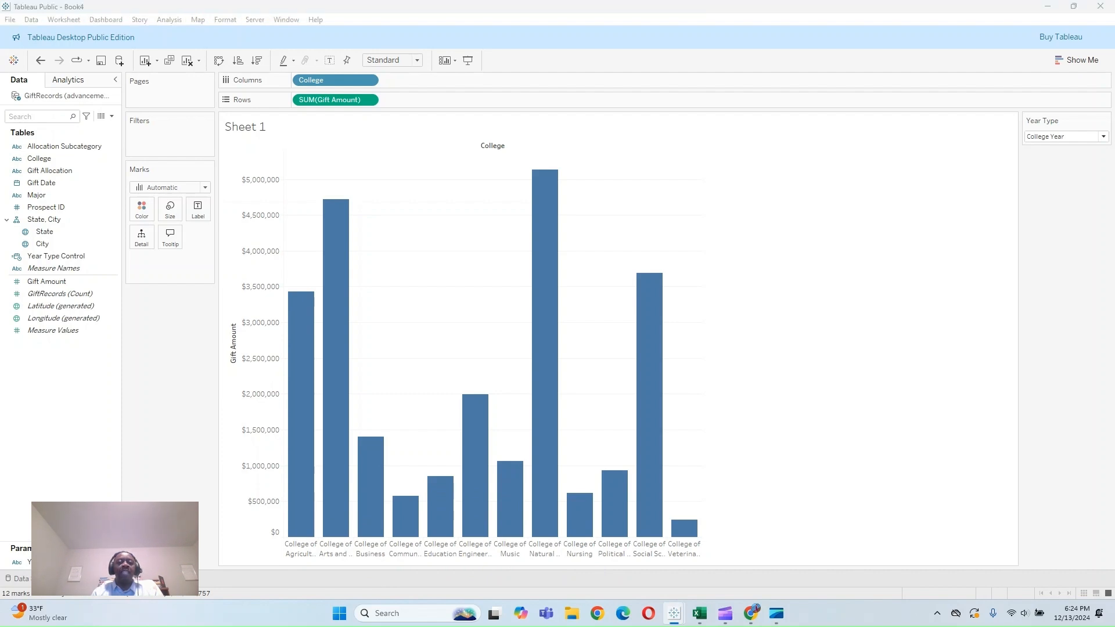
Step: Copy the REPLACE([College], "College of ", "") formula from the existing College Names calculation and close its editor
{"action": "left_click_drag", "start_coordinate": [0, 287], "coordinate": [535, 287]}
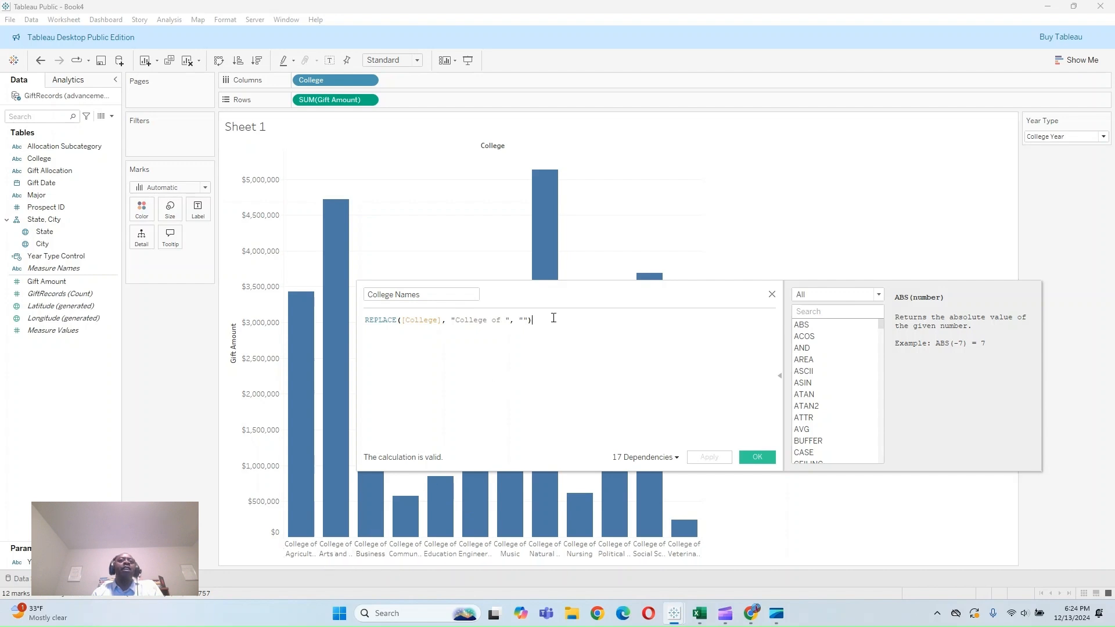
{"action": "left_click_drag", "start_coordinate": [550, 322], "coordinate": [366, 322]}
{"action": "right_click", "coordinate": [395, 320]}
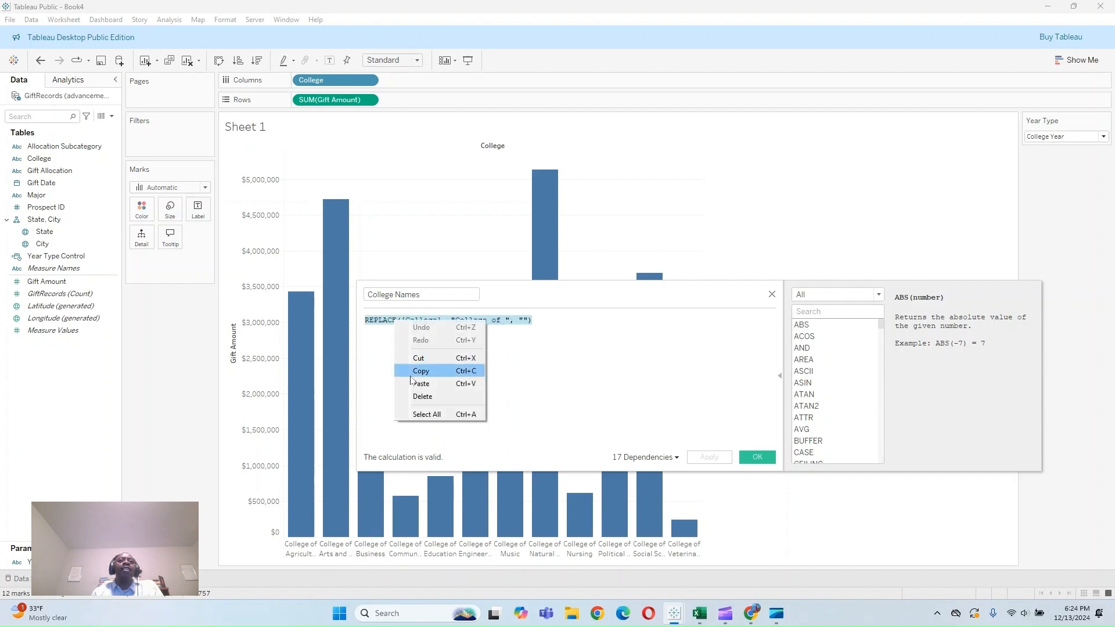
{"action": "left_click", "coordinate": [421, 371]}
{"action": "left_click", "coordinate": [771, 294]}
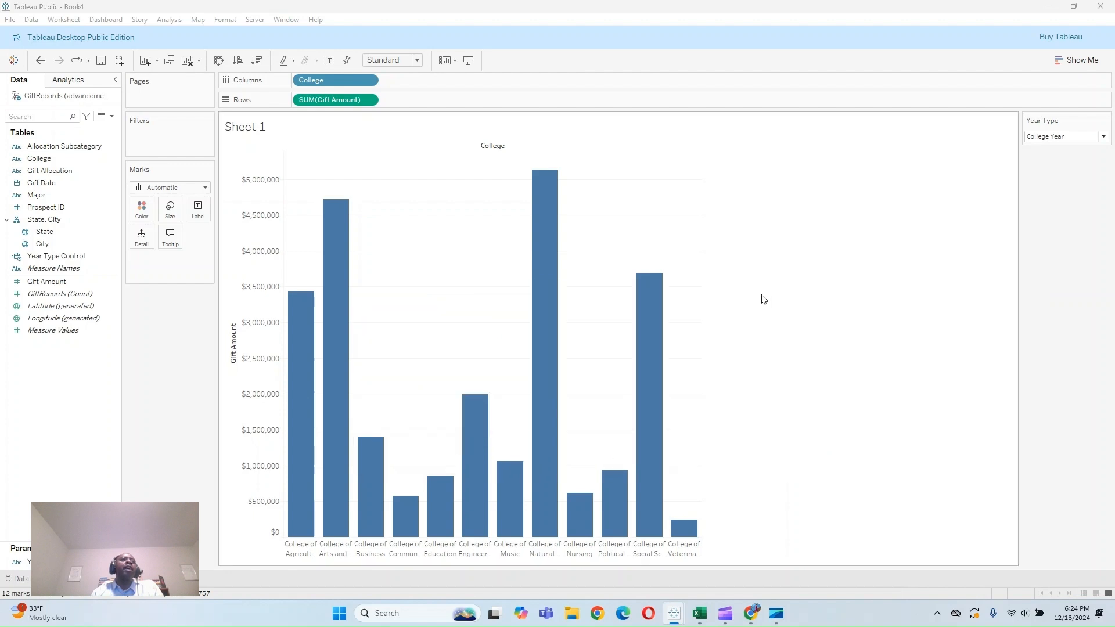
Step: Create a calculated field named College Names with the formula REPLACE([College], "College of ", ""), and apply and save it
{"action": "left_click", "coordinate": [111, 116]}
{"action": "left_click", "coordinate": [87, 128]}
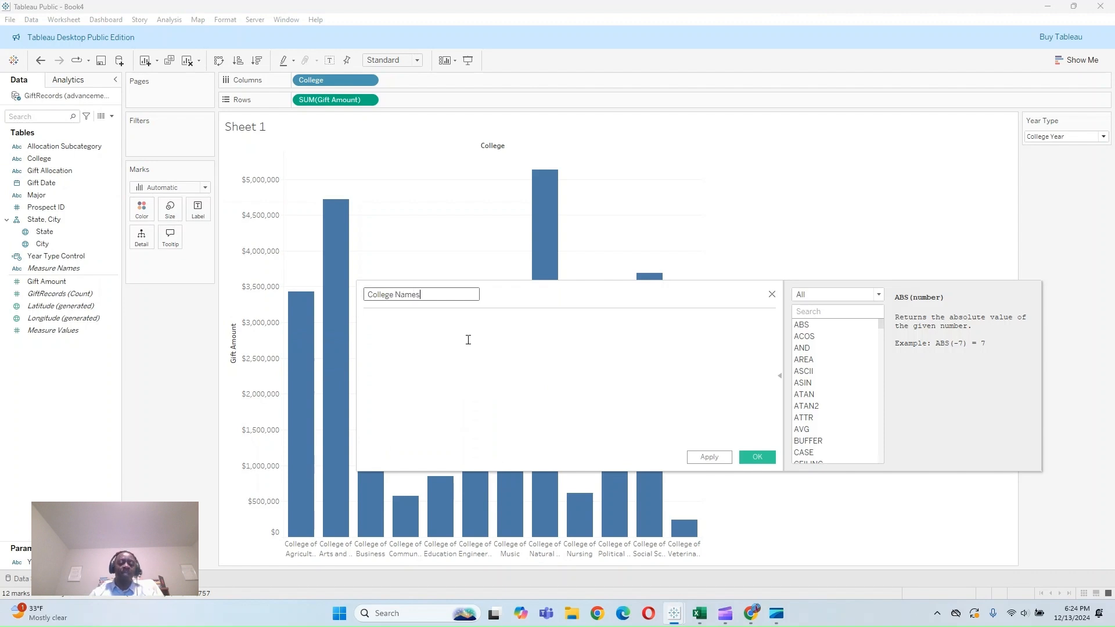
{"action": "left_click", "coordinate": [468, 340]}
{"action": "key", "text": "ctrl+v"}
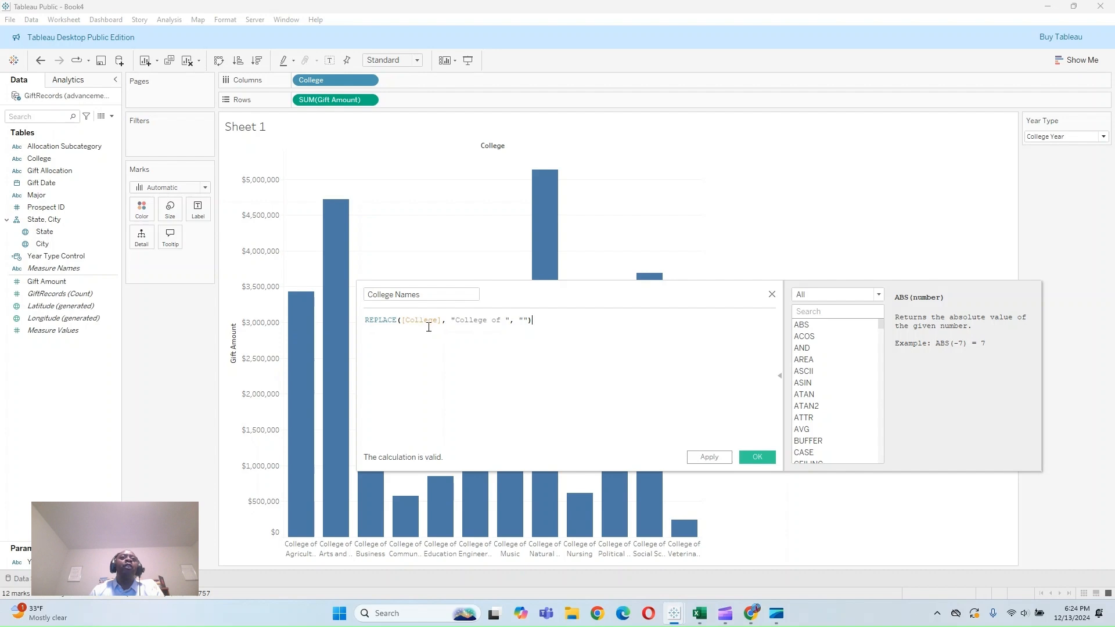
{"action": "left_click_drag", "start_coordinate": [456, 321], "coordinate": [485, 321]}
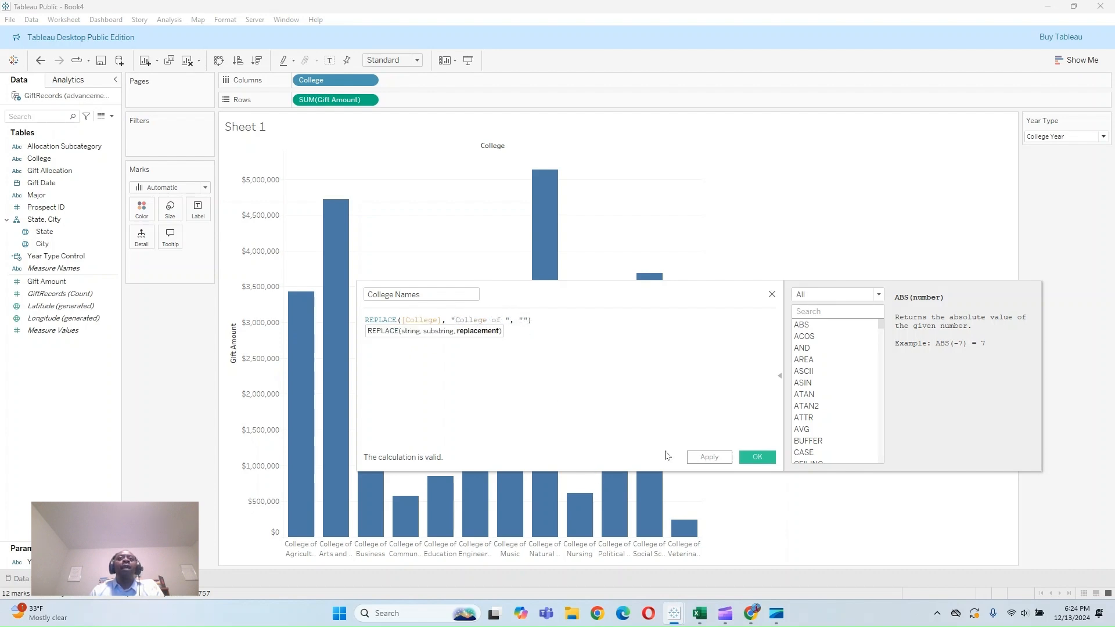
{"action": "left_click", "coordinate": [716, 458]}
{"action": "left_click", "coordinate": [757, 457]}
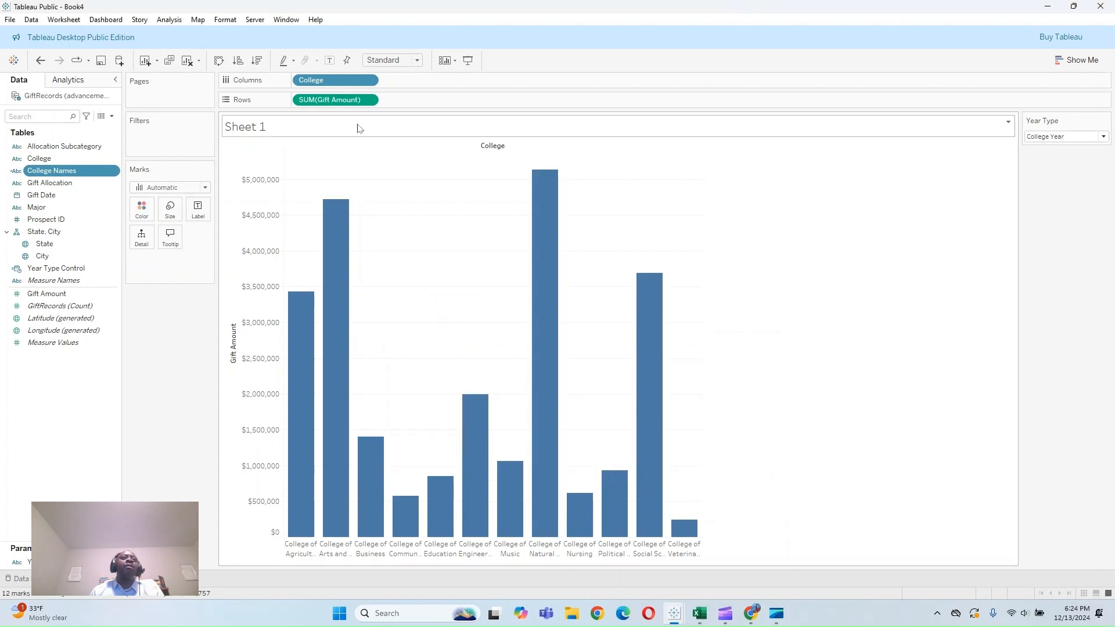
Step: List College beside College Names on Rows without Gift Amount, and enlarge the rows to compare the full names
{"action": "left_click_drag", "start_coordinate": [330, 100], "coordinate": [187, 311]}
{"action": "left_click_drag", "start_coordinate": [331, 80], "coordinate": [339, 99]}
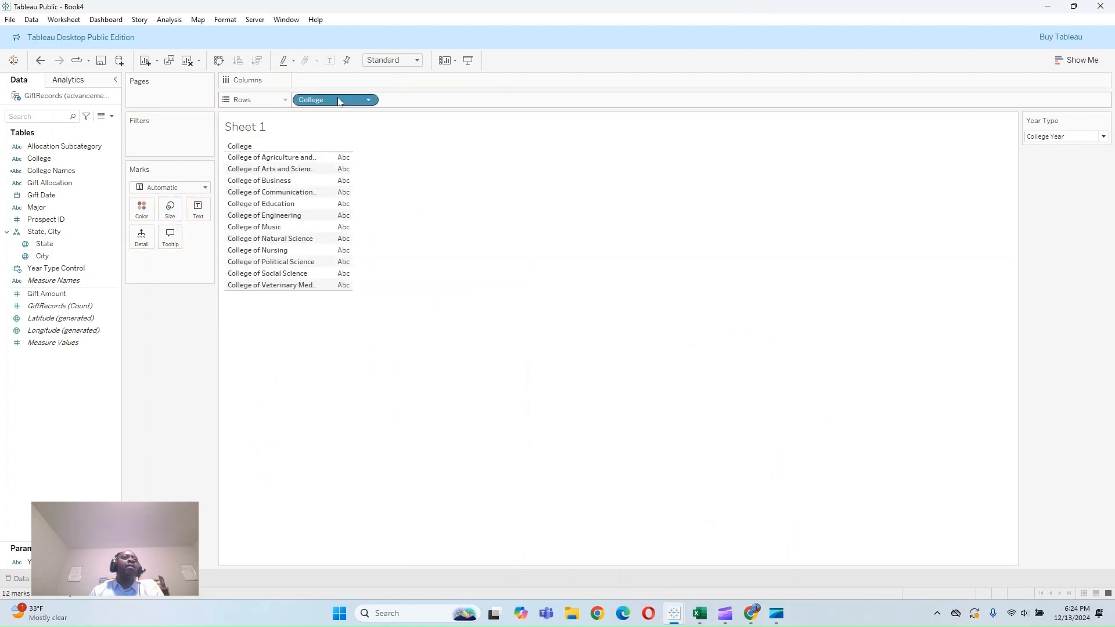
{"action": "left_click", "coordinate": [47, 173]}
{"action": "left_click_drag", "start_coordinate": [47, 175], "coordinate": [415, 105]}
{"action": "left_click_drag", "start_coordinate": [410, 175], "coordinate": [489, 177]}
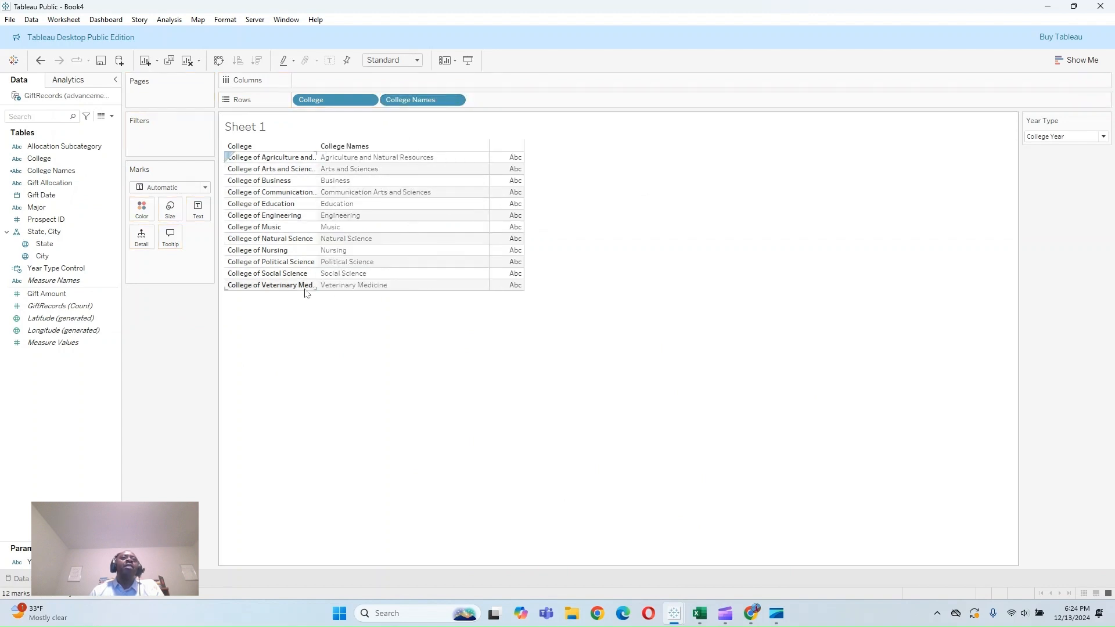
{"action": "left_click_drag", "start_coordinate": [303, 290], "coordinate": [305, 307]}
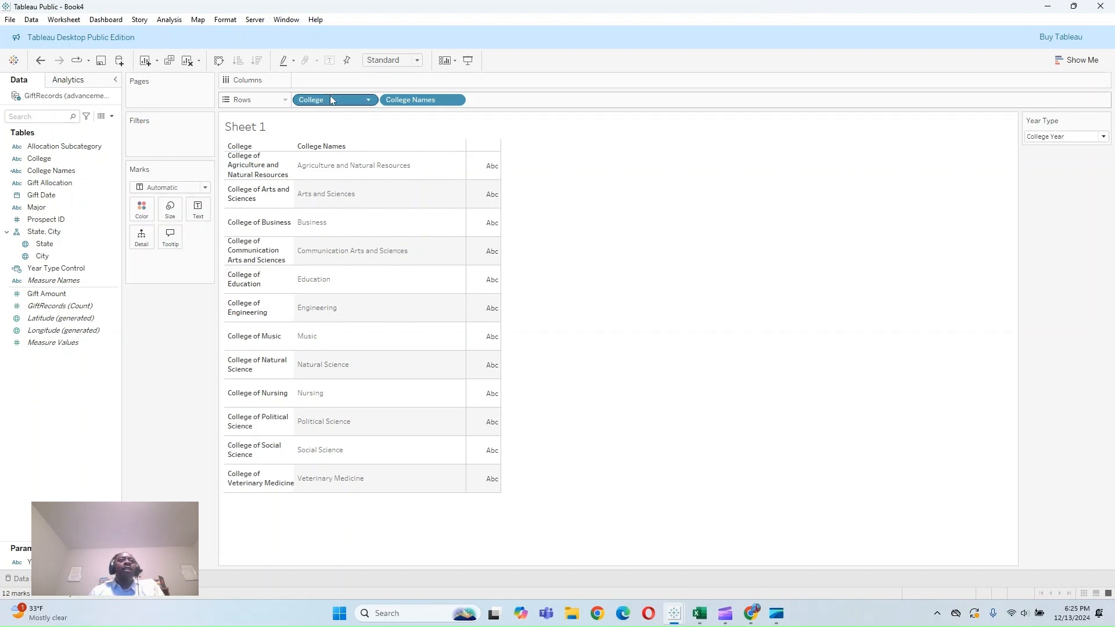
Step: Remove College and College Names from Rows and rename the sheet as Total Dollars
{"action": "left_click_drag", "start_coordinate": [331, 100], "coordinate": [169, 347]}
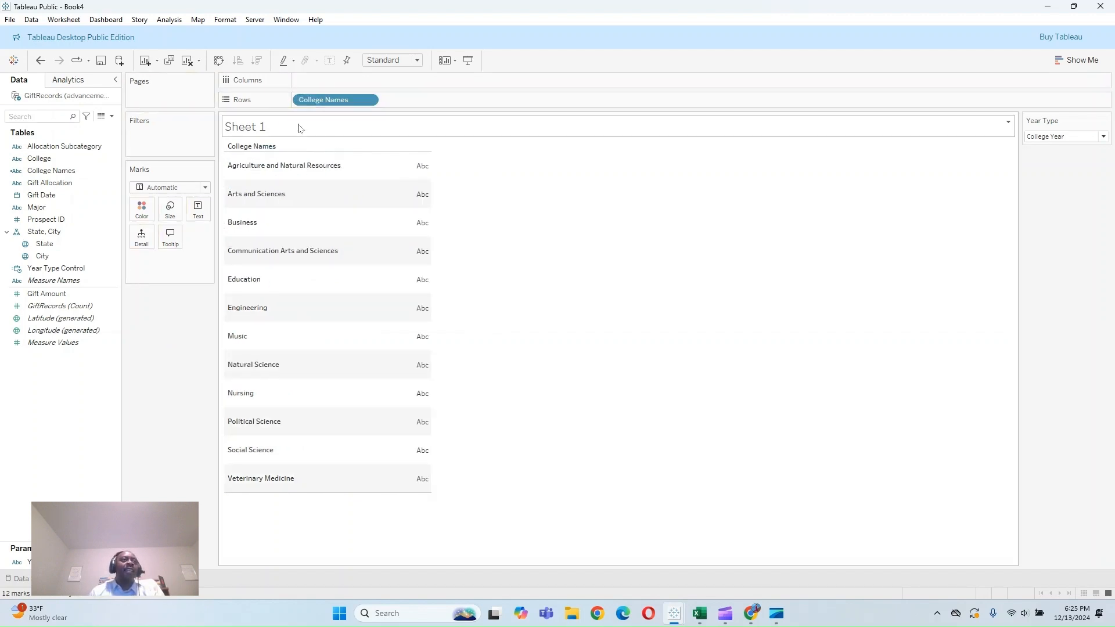
{"action": "left_click_drag", "start_coordinate": [328, 100], "coordinate": [145, 331]}
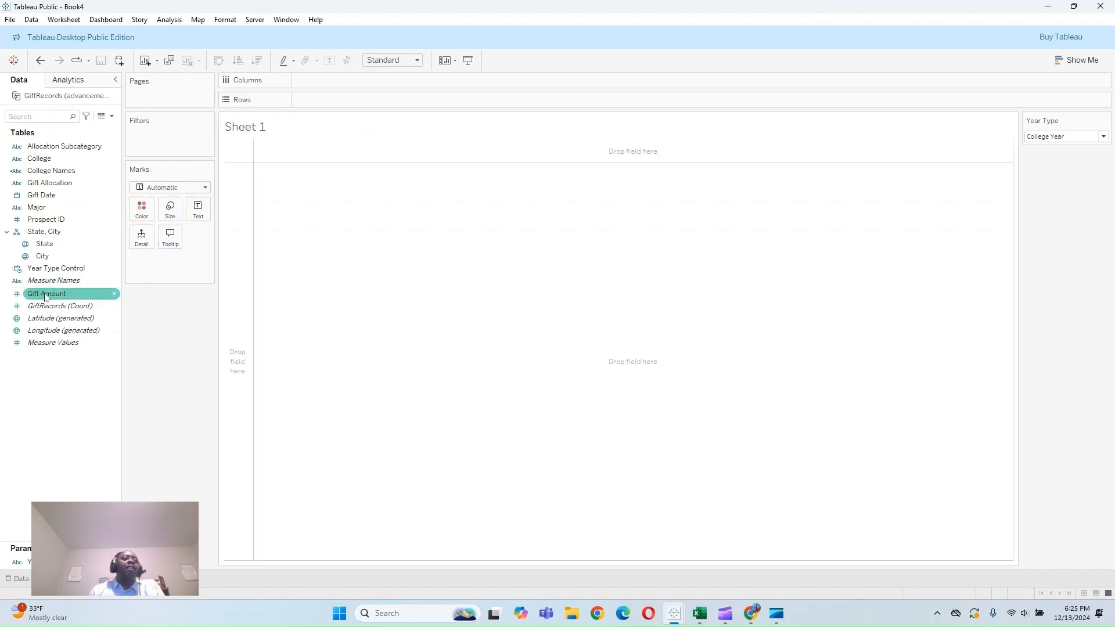
{"action": "right_click", "coordinate": [94, 578]}
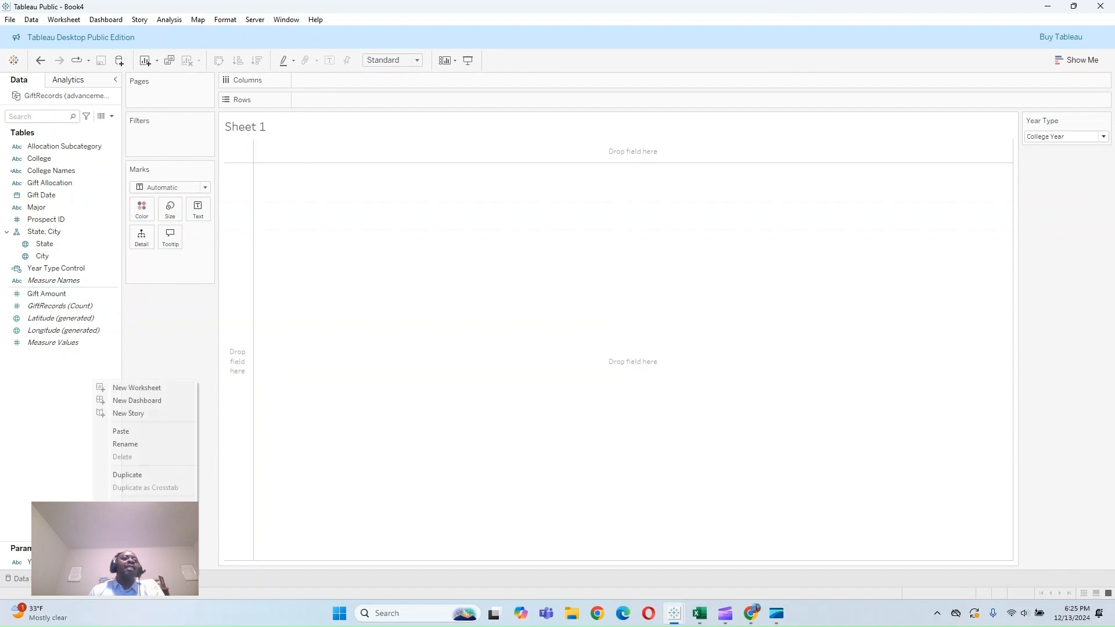
{"action": "left_click", "coordinate": [145, 444]}
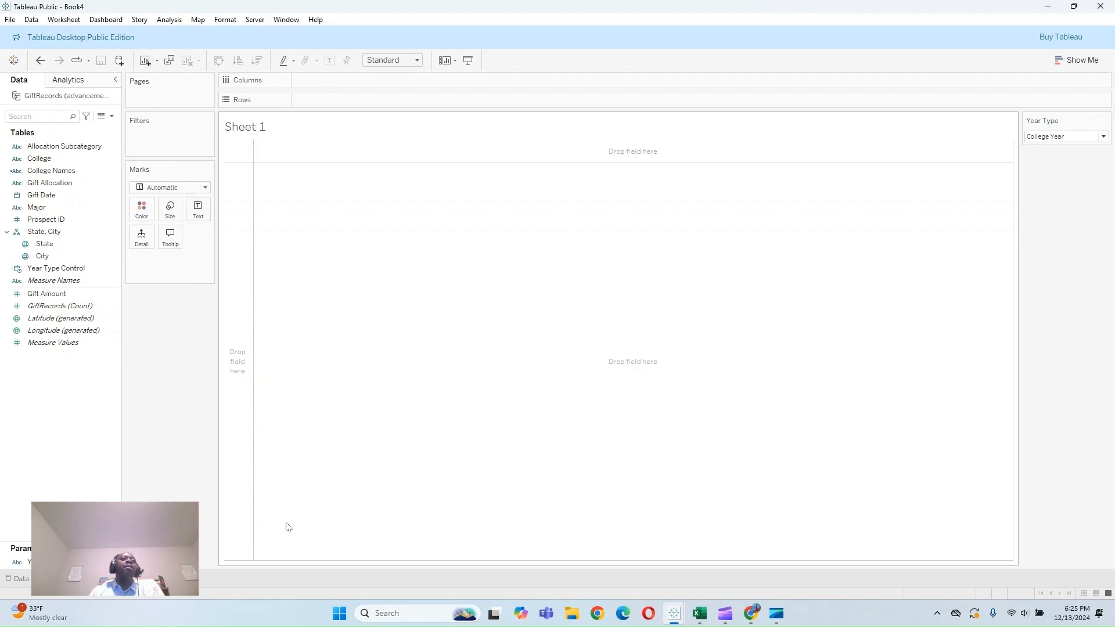
{"action": "key", "text": "Return"}
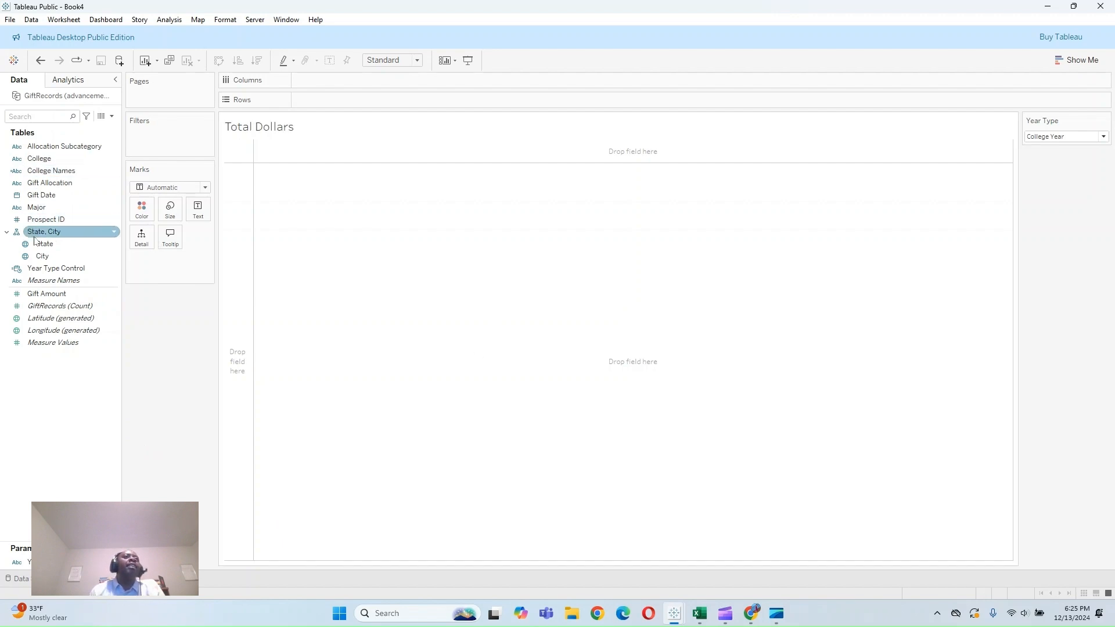
Step: Add Gift Amount to the Total Dollars sheet and display its sum as a text table
{"action": "left_click_drag", "start_coordinate": [48, 294], "coordinate": [327, 98]}
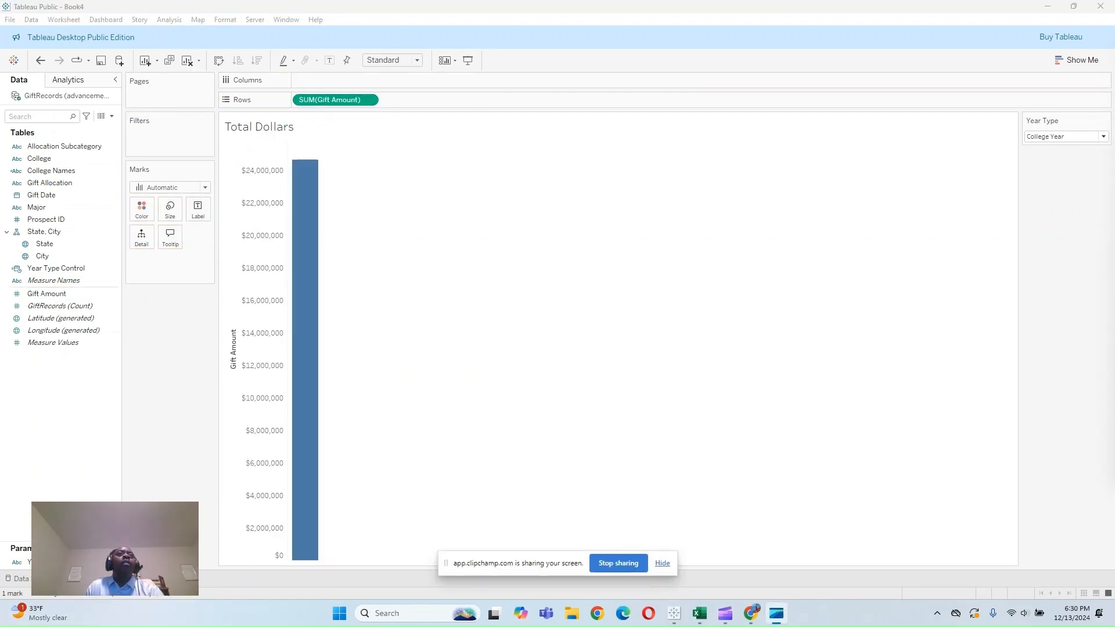
{"action": "left_click", "coordinate": [1076, 60]}
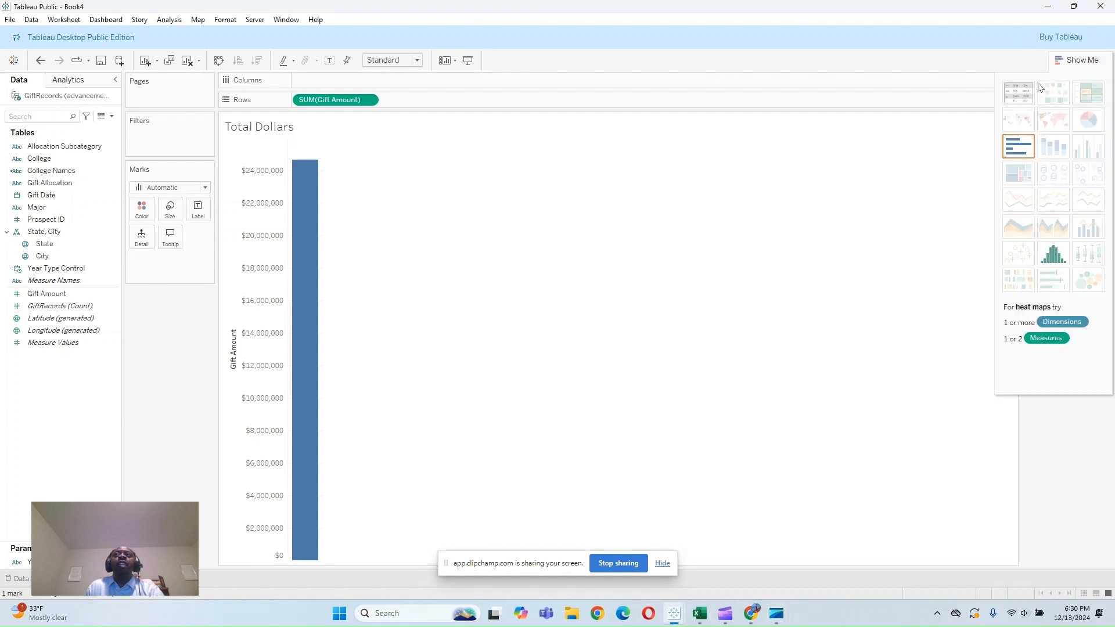
{"action": "left_click", "coordinate": [1018, 91]}
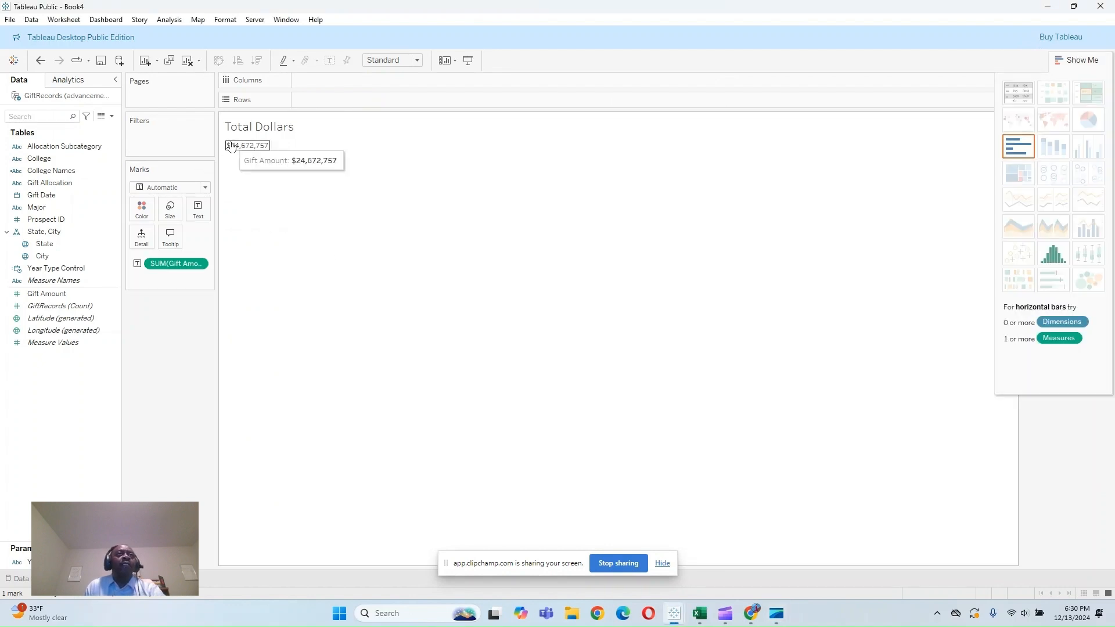
{"action": "left_click", "coordinate": [1071, 63]}
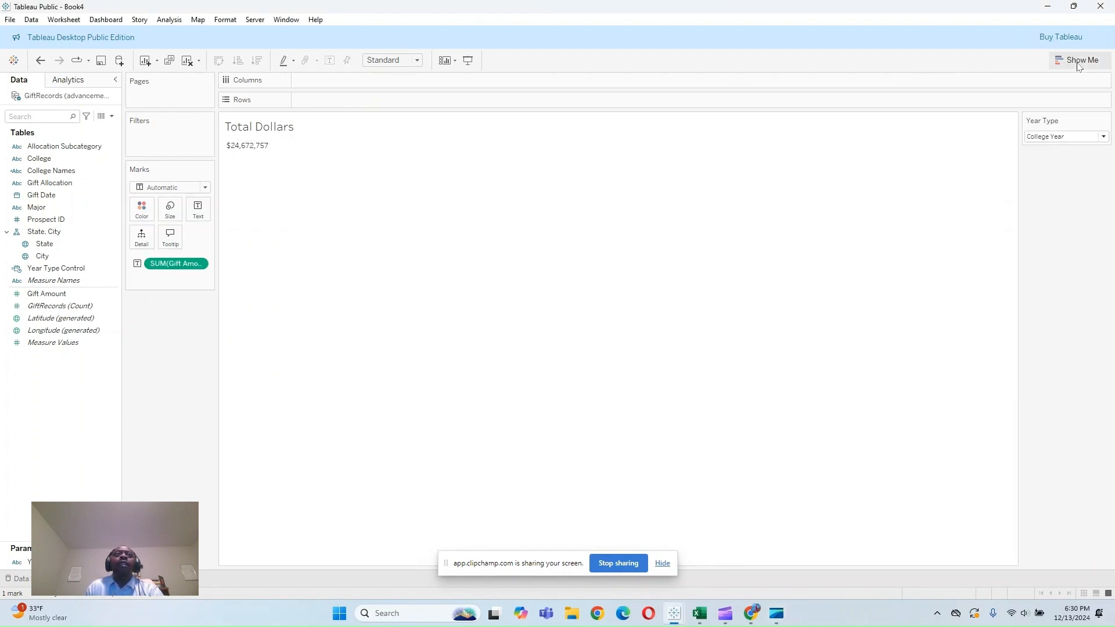
{"action": "left_click", "coordinate": [64, 270]}
{"action": "left_click", "coordinate": [110, 427]}
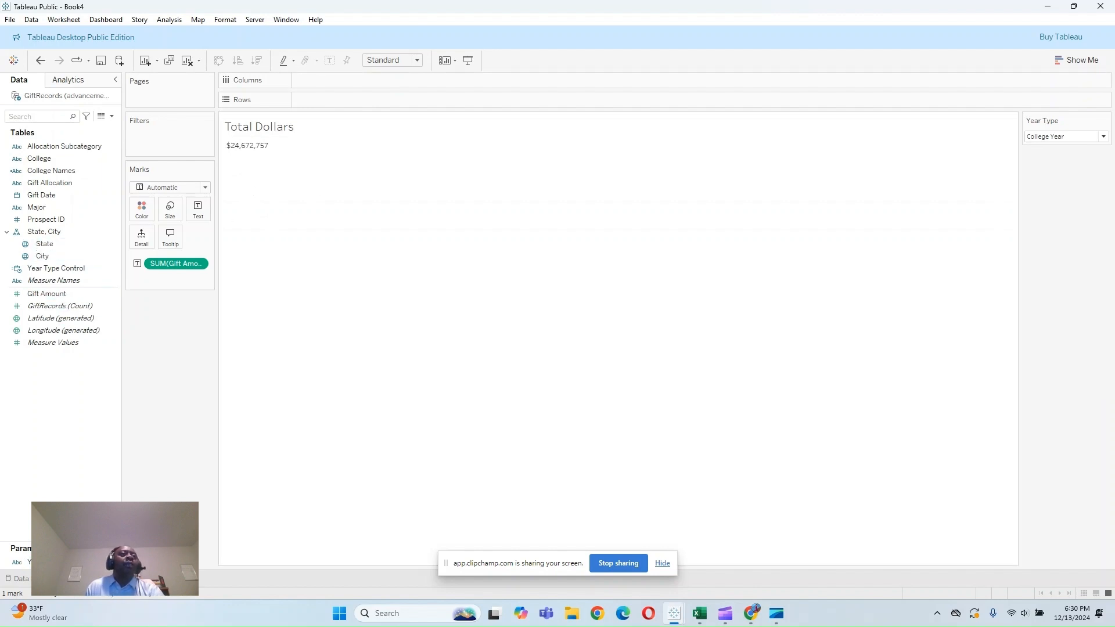
Step: Create a new worksheet and name it Total Donors
{"action": "left_click", "coordinate": [132, 579]}
{"action": "right_click", "coordinate": [136, 580]}
{"action": "left_click", "coordinate": [167, 448]}
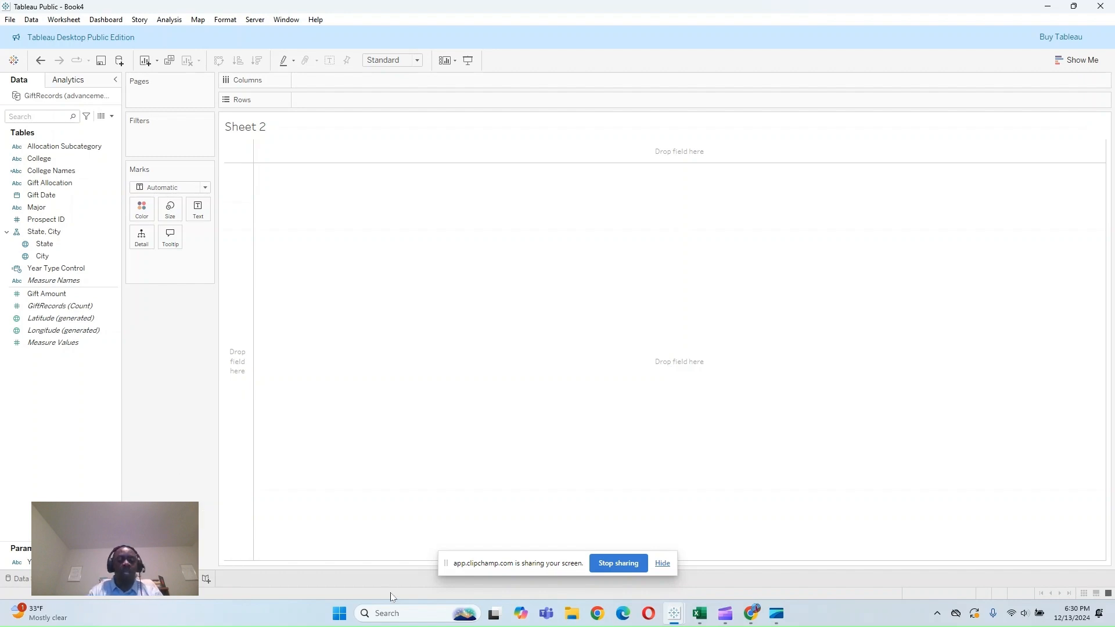
{"action": "type", "text": "dono"}
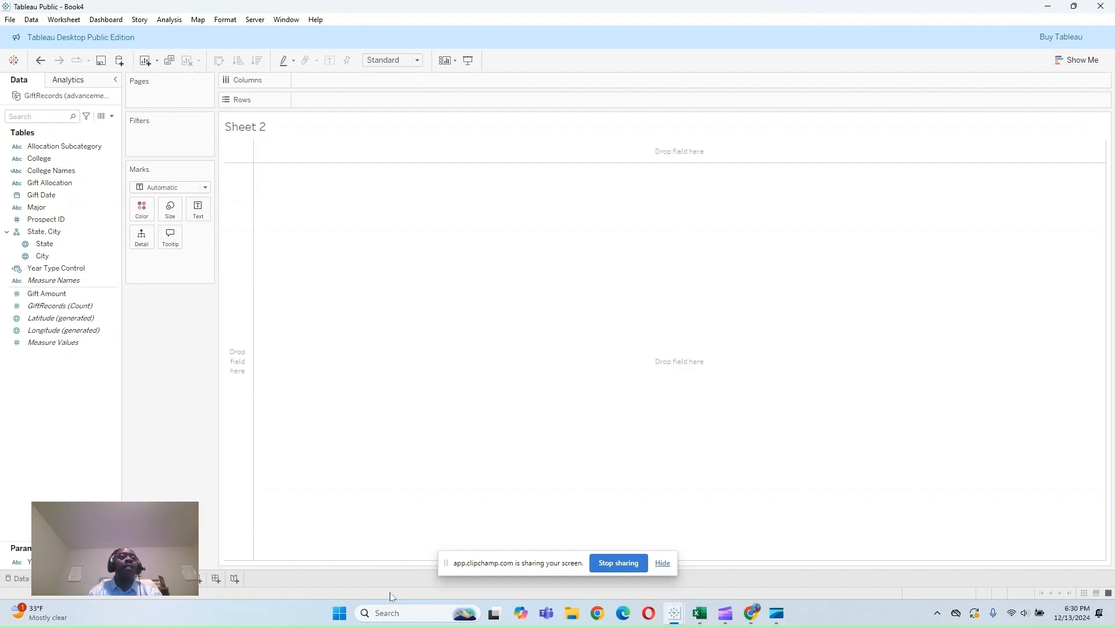
{"action": "key", "text": "BackSpace"}
{"action": "key", "text": "BackSpace"}
{"action": "key", "text": "BackSpace"}
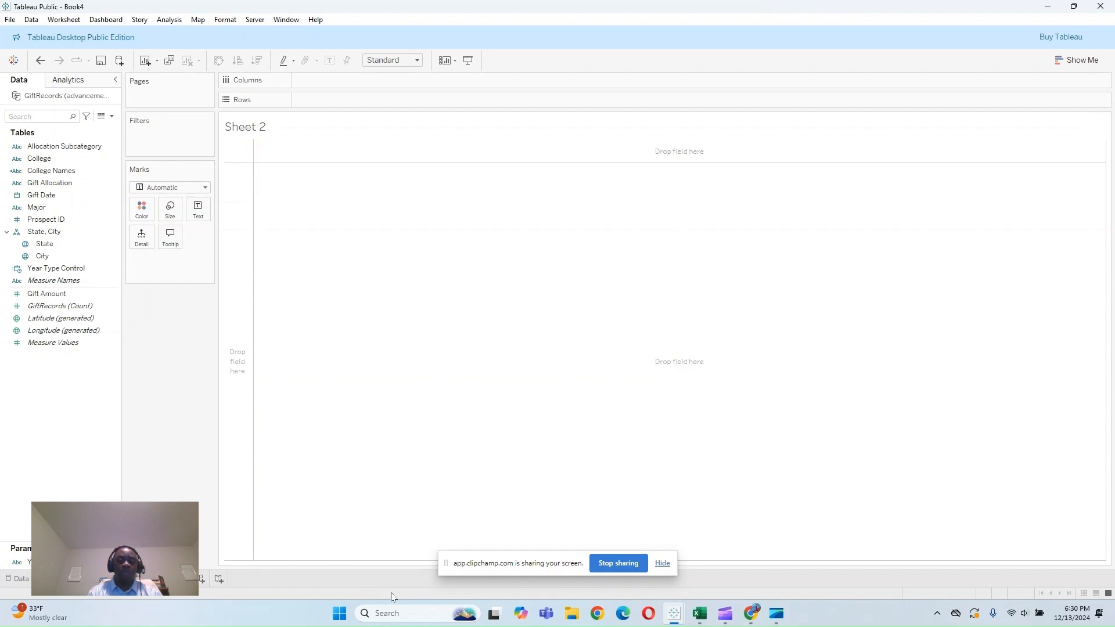
{"action": "type", "text": "on"}
{"action": "key", "text": "Return"}
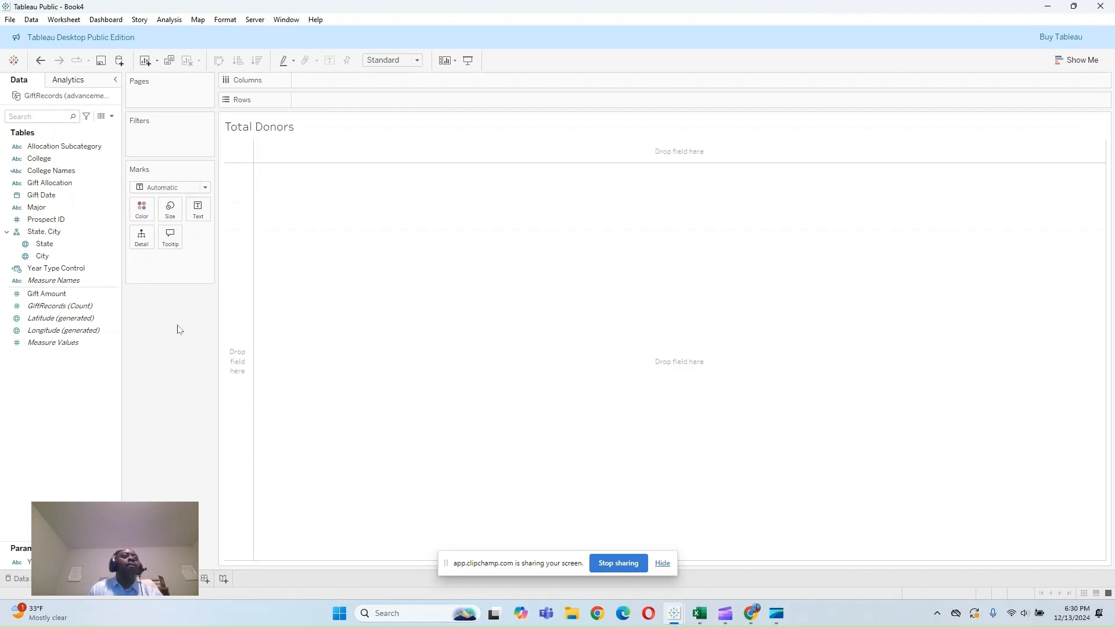
Step: Add Prospect ID to Rows on the Total Donors sheet as a distinct count, CNTD(Prospect ID)
{"action": "left_click_drag", "start_coordinate": [47, 219], "coordinate": [343, 99]}
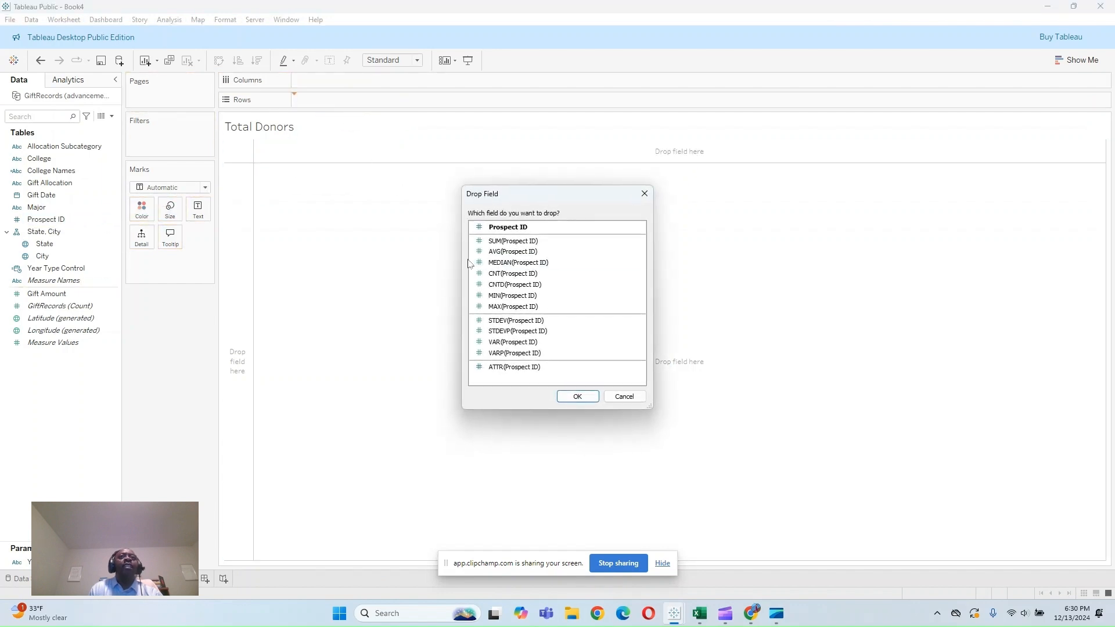
{"action": "left_click", "coordinate": [516, 284]}
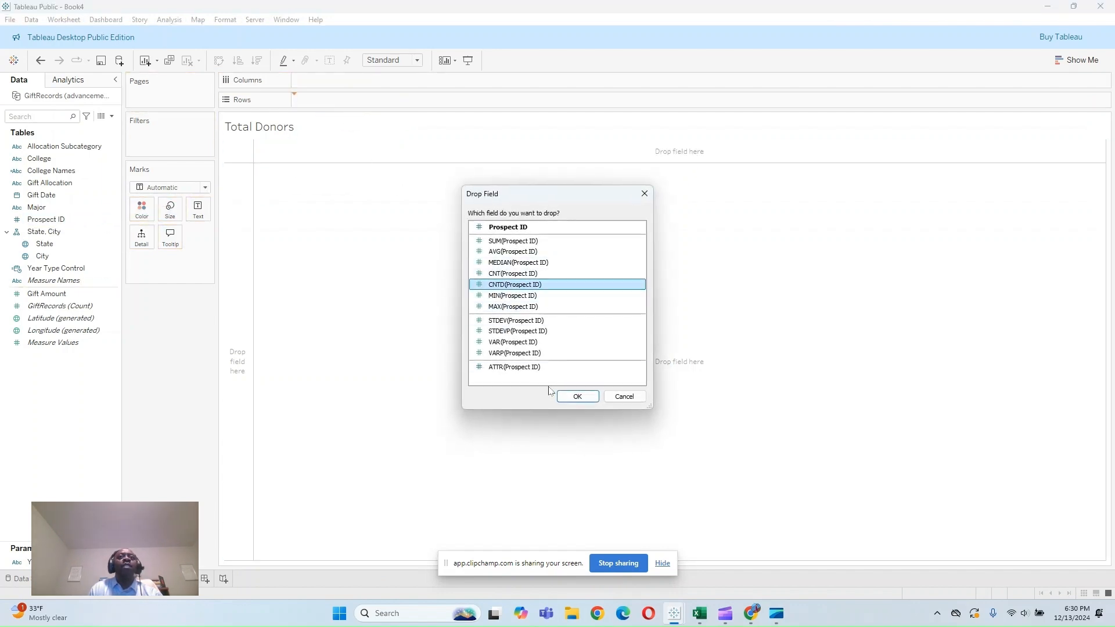
{"action": "left_click", "coordinate": [578, 397]}
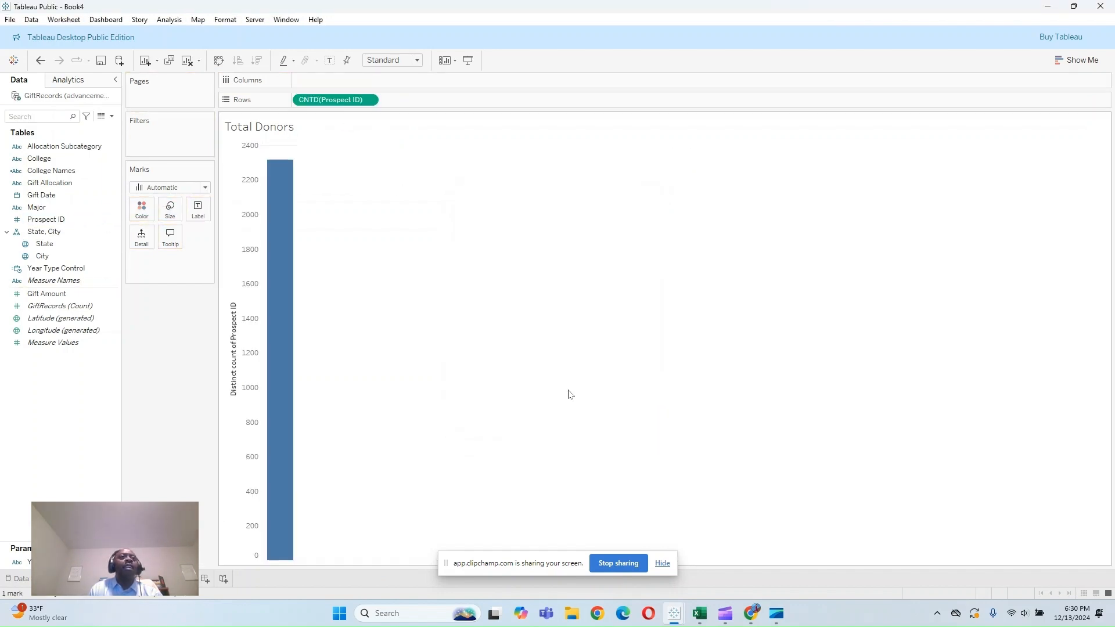
Step: Display the distinct donor count on the Total Donors sheet as a text table instead of a bar
{"action": "left_click", "coordinate": [1064, 68]}
{"action": "left_click", "coordinate": [1013, 96]}
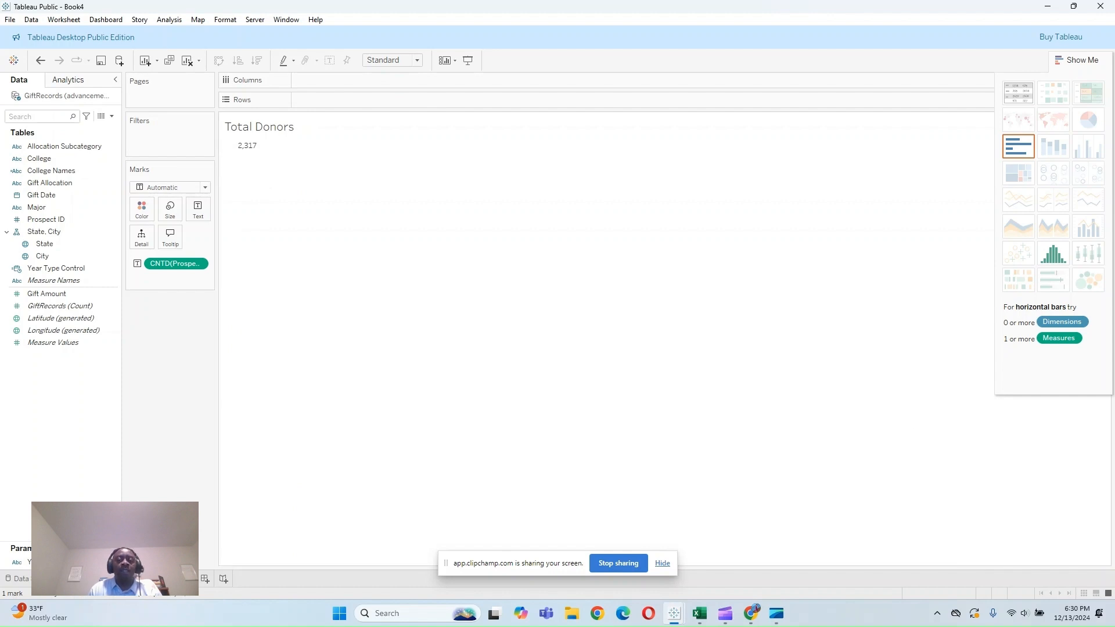
Step: Create a new worksheet and name it Total States
{"action": "left_click", "coordinate": [205, 579]}
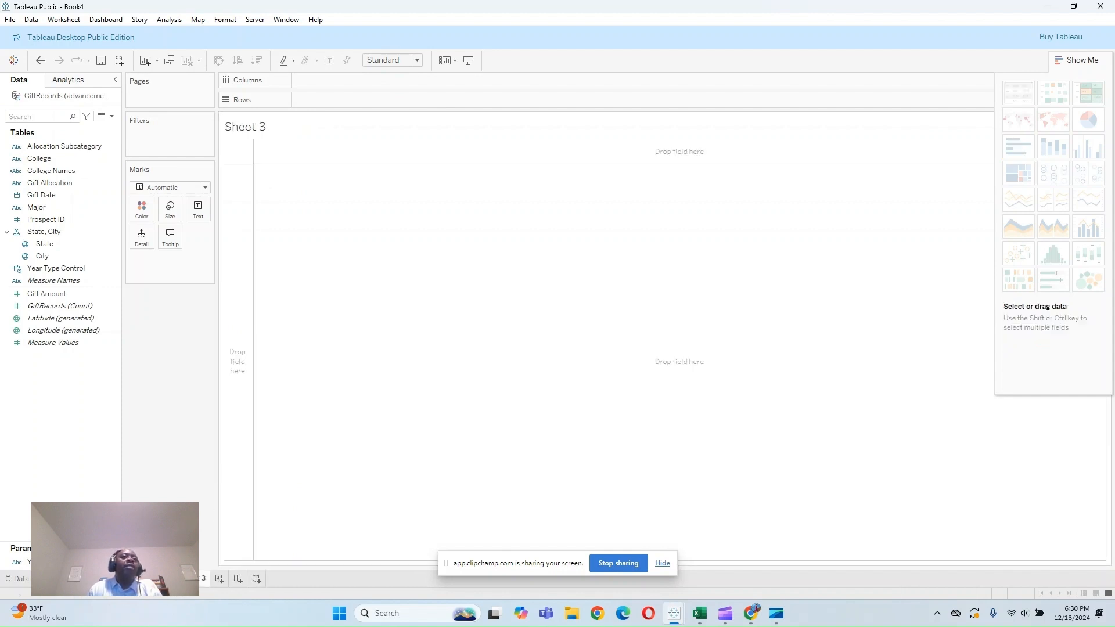
{"action": "right_click", "coordinate": [195, 579]}
{"action": "left_click", "coordinate": [226, 446]}
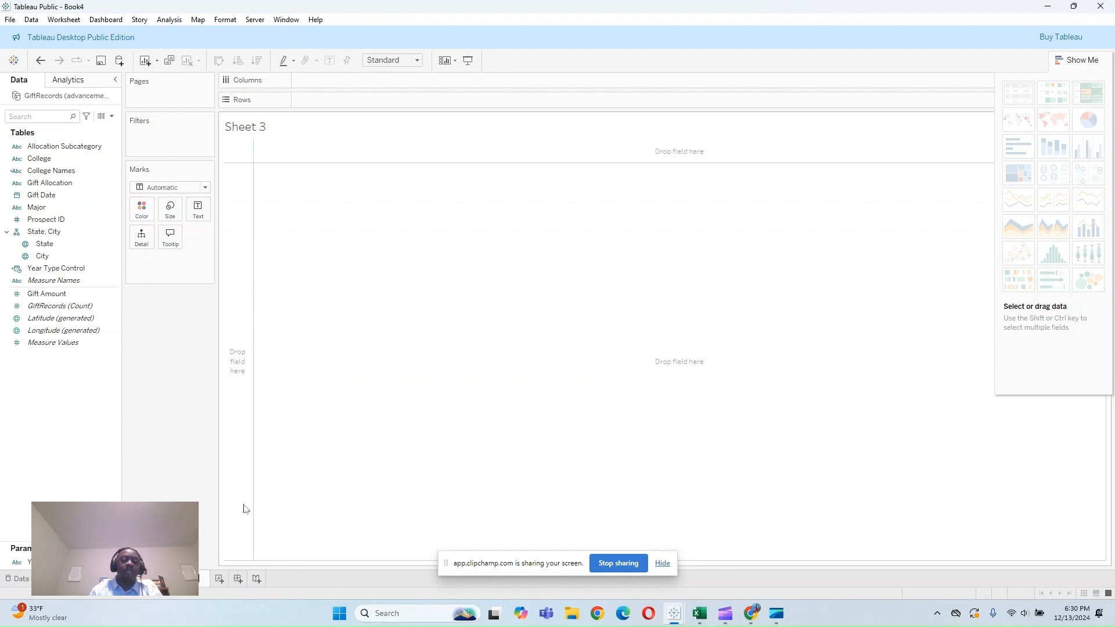
{"action": "type", "text": "Total States"}
{"action": "key", "text": "Return"}
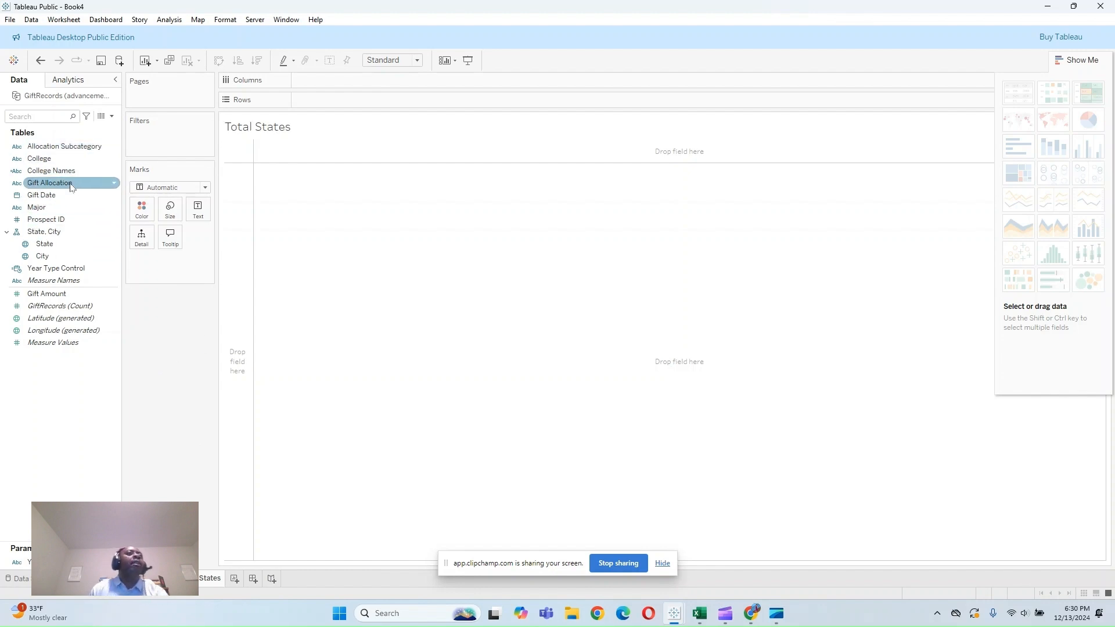
Step: Add State to the Total States sheet as a distinct count, CNTD(State), and display it as text instead of a bar
{"action": "left_click_drag", "start_coordinate": [45, 244], "coordinate": [322, 102]}
{"action": "left_click", "coordinate": [506, 317]}
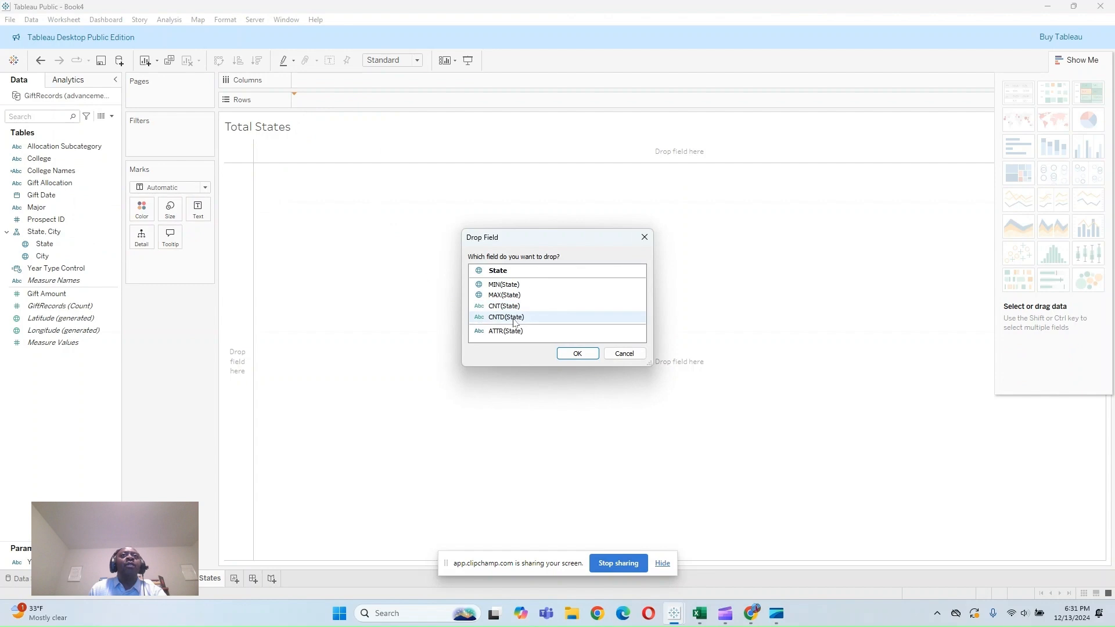
{"action": "left_click", "coordinate": [577, 355]}
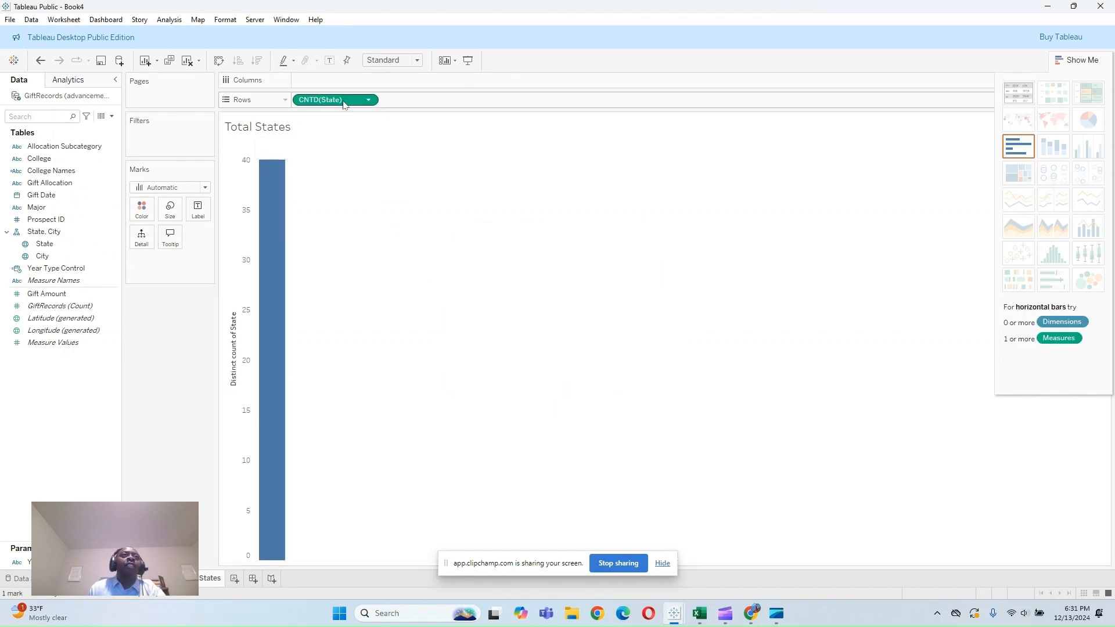
{"action": "left_click_drag", "start_coordinate": [343, 105], "coordinate": [207, 214]}
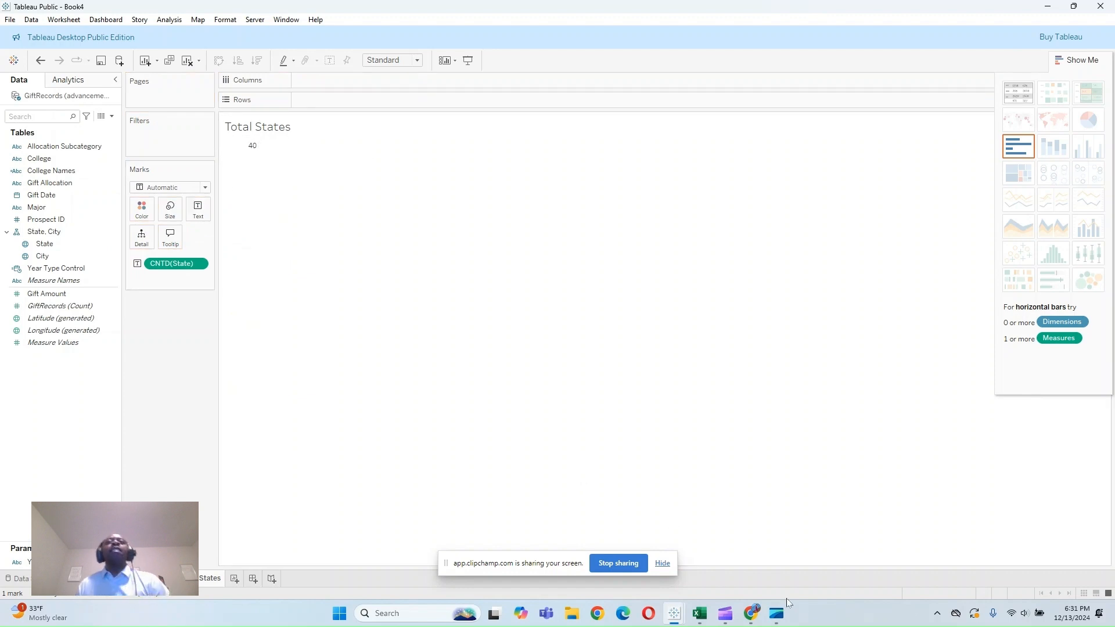
{"action": "left_click", "coordinate": [663, 563]}
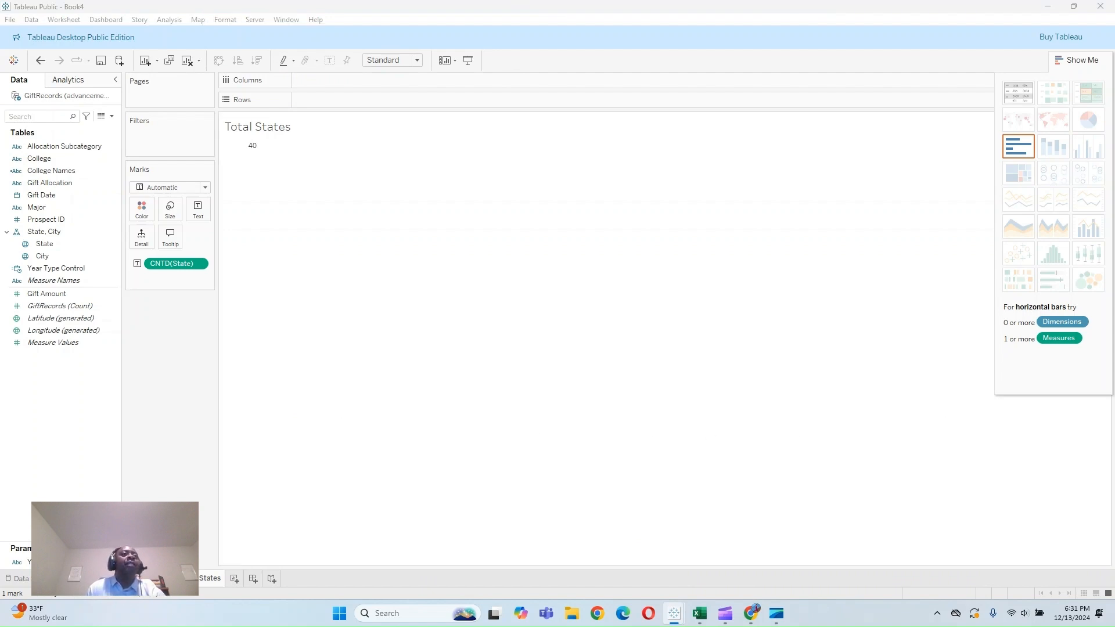
Step: Create a new worksheet and name it Donation YoY
{"action": "left_click", "coordinate": [235, 579]}
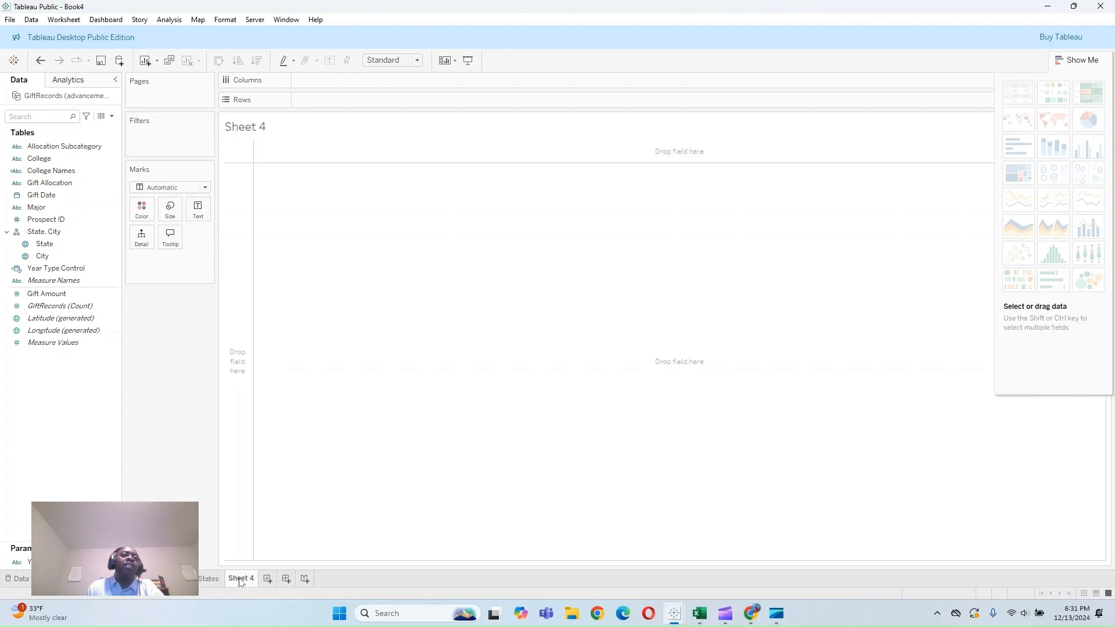
{"action": "right_click", "coordinate": [240, 579]}
{"action": "left_click", "coordinate": [282, 461]}
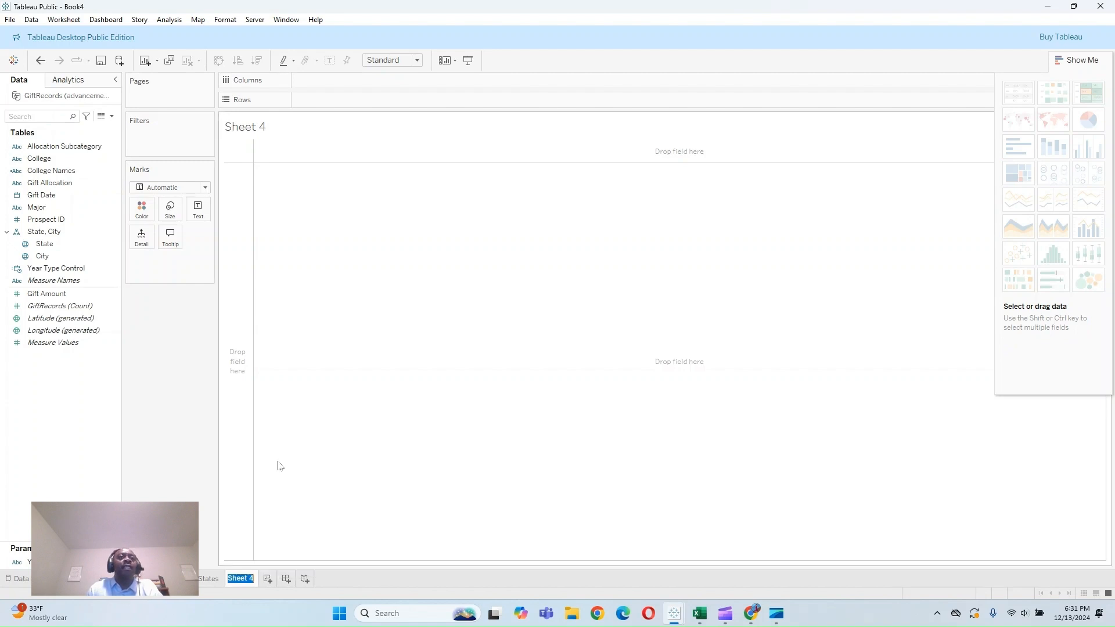
{"action": "type", "text": "Dono"}
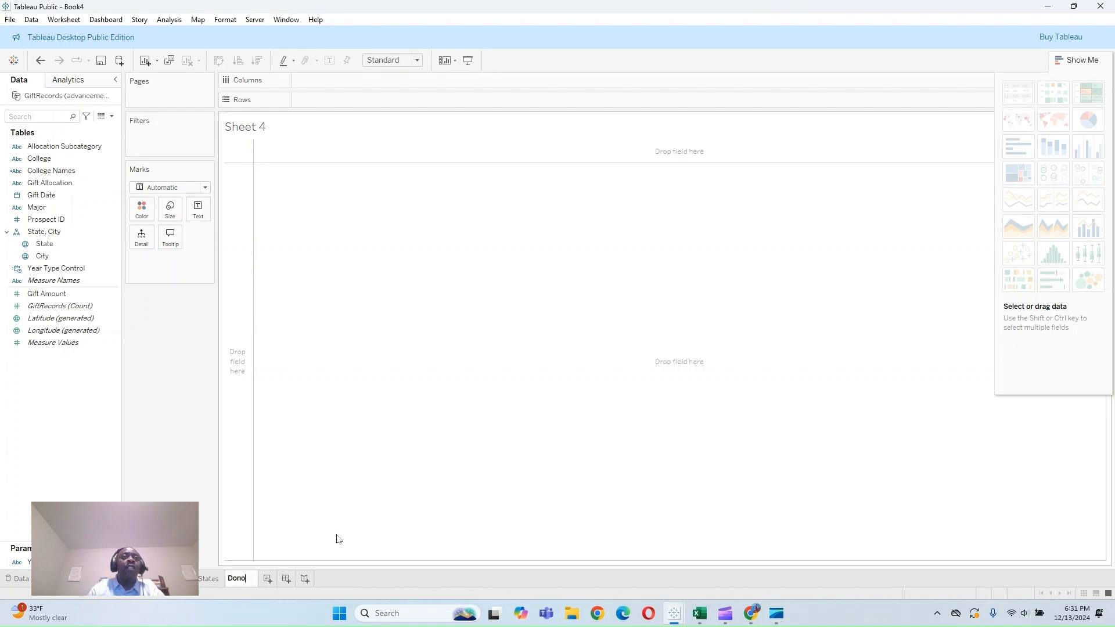
{"action": "key", "text": "BackSpace"}
{"action": "type", "text": "at"}
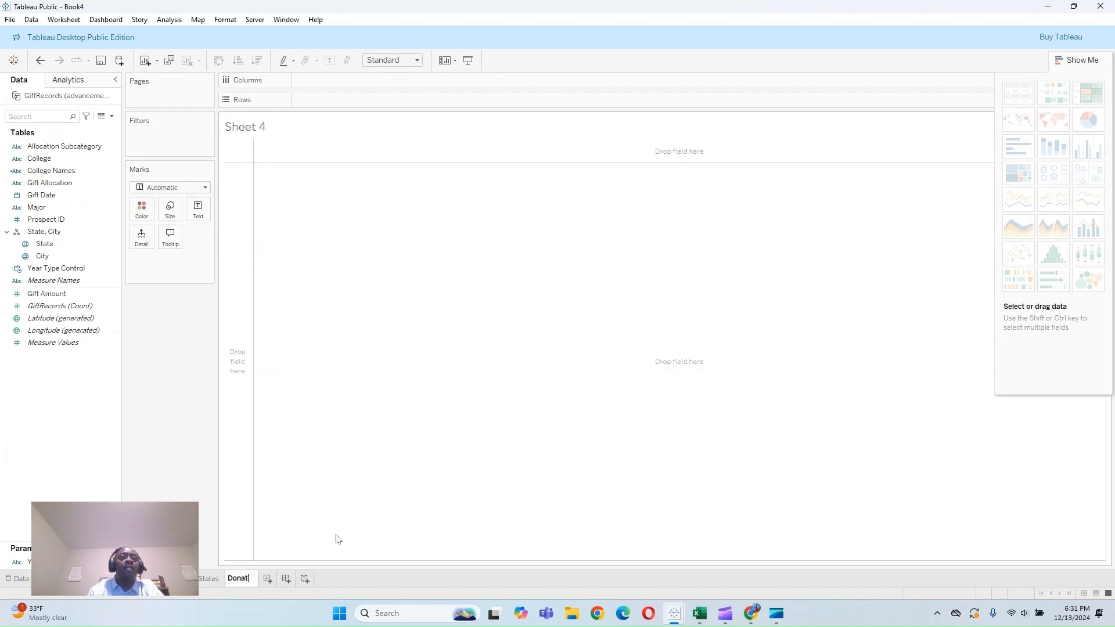
{"action": "type", "text": "ion Y"}
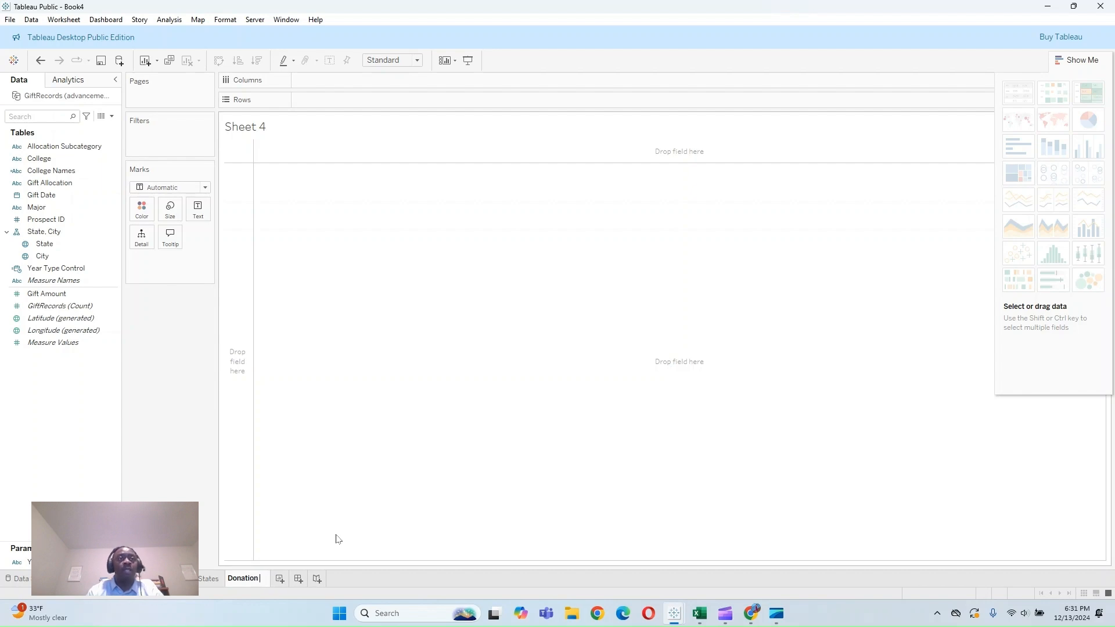
{"action": "type", "text": "o"}
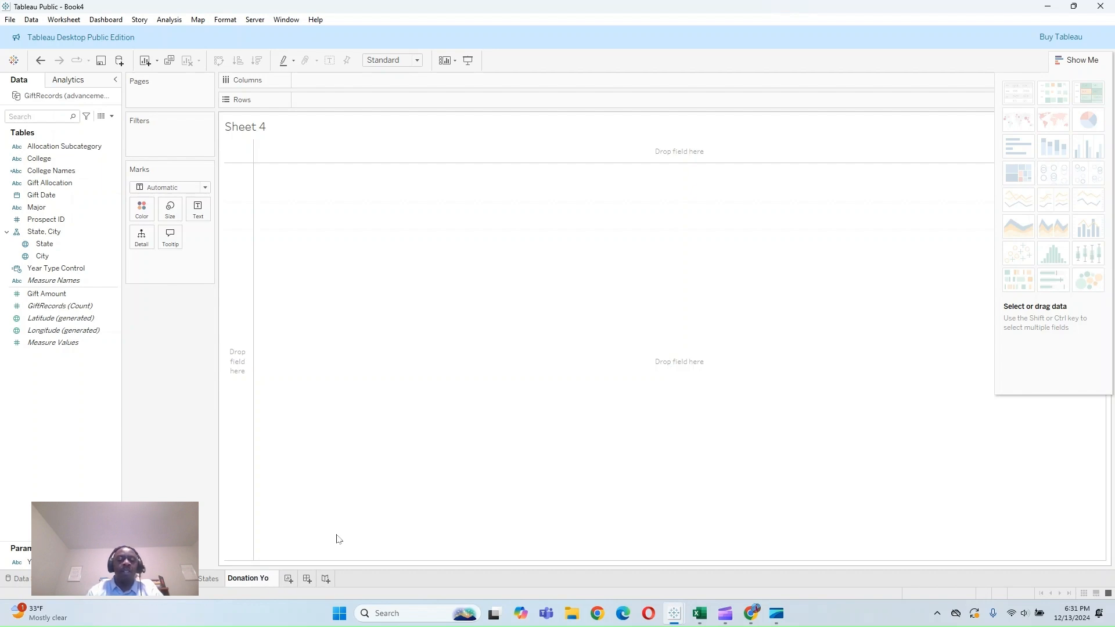
{"action": "type", "text": "Y"}
{"action": "key", "text": "Return"}
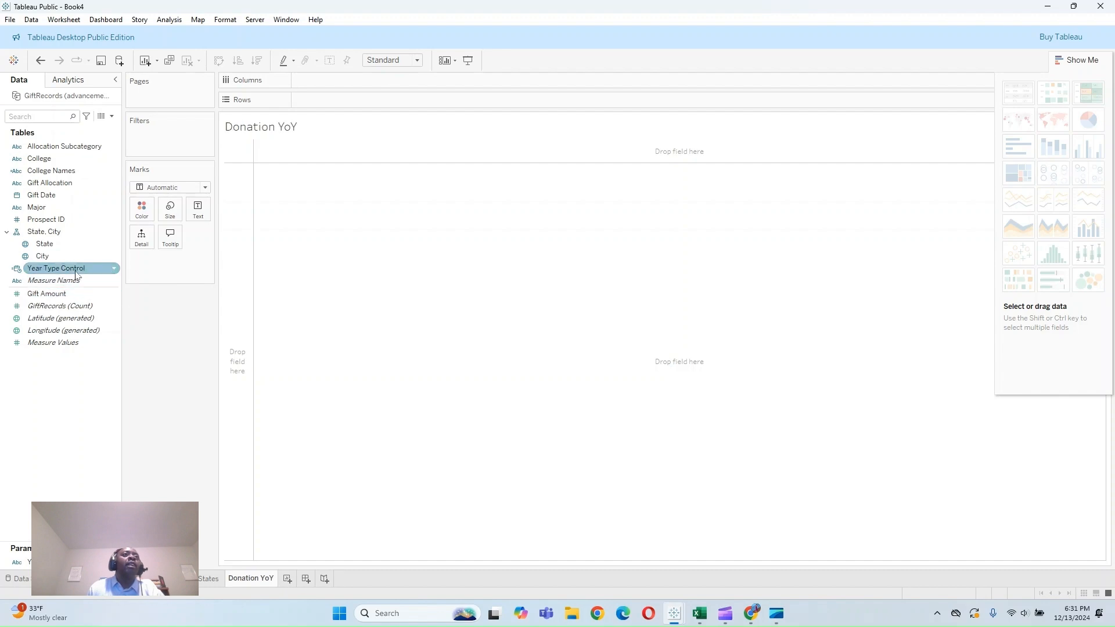
Step: Plot the sum of Gift Amount on Rows against the year of Year Type Control on Columns
{"action": "left_click_drag", "start_coordinate": [56, 268], "coordinate": [370, 80]}
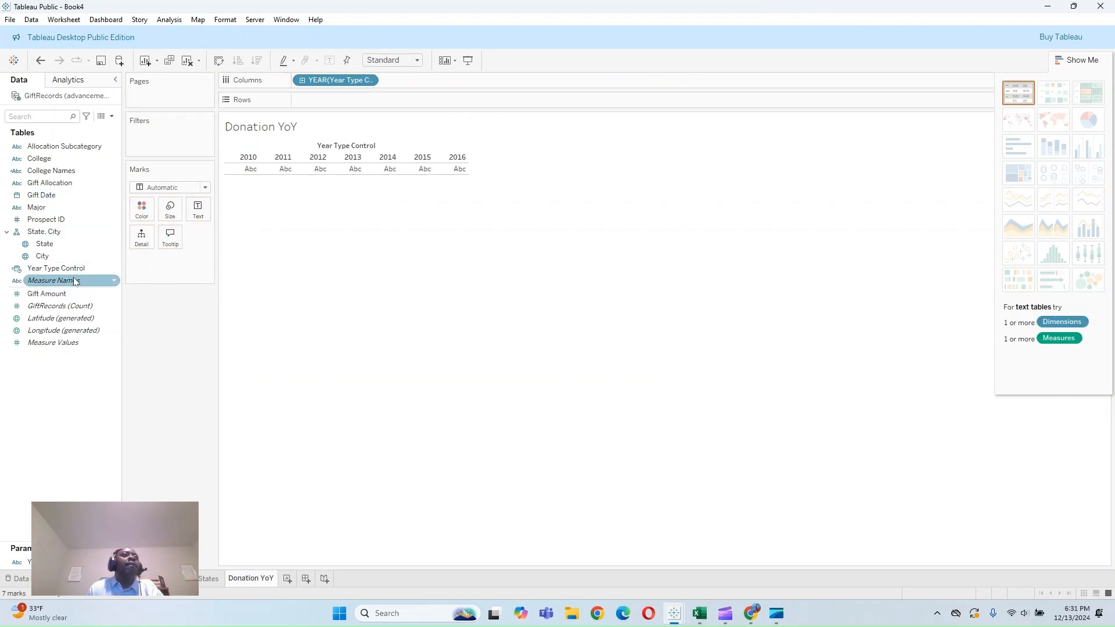
{"action": "double_click", "coordinate": [57, 295]}
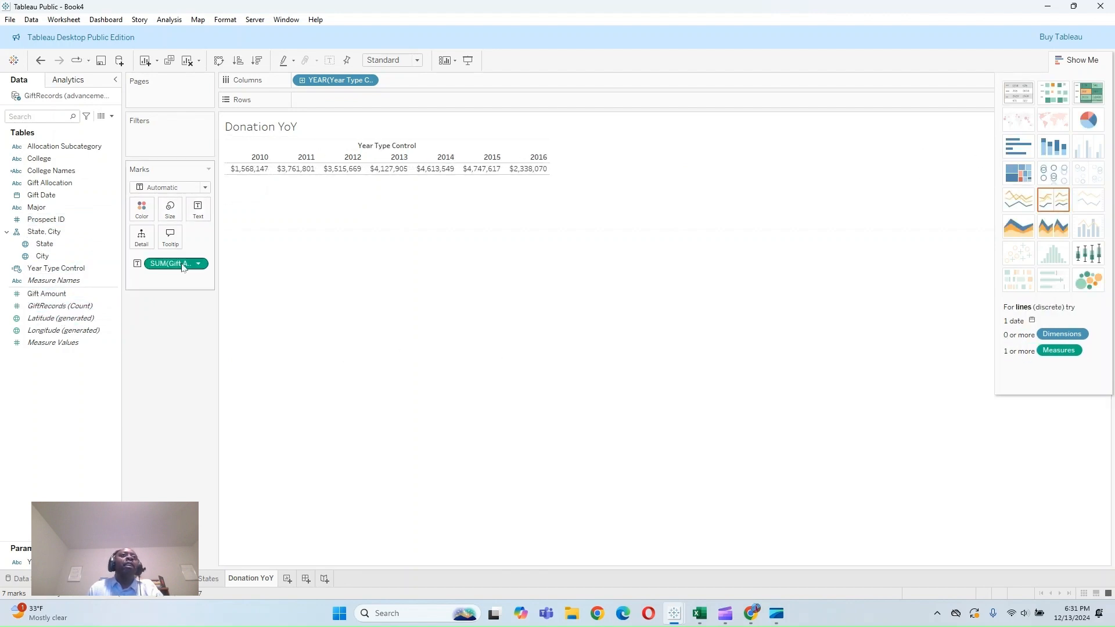
{"action": "left_click_drag", "start_coordinate": [176, 264], "coordinate": [351, 100]}
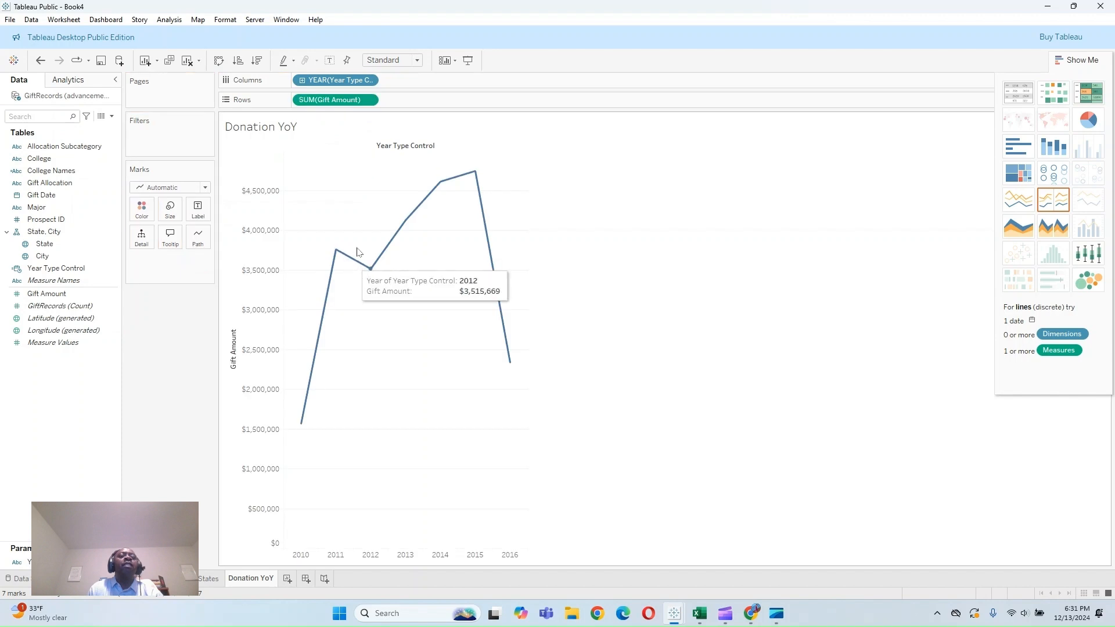
Step: Change the Donation YoY chart to vertical bars, one per year, and show mark labels with the gift amounts
{"action": "left_click", "coordinate": [169, 187]}
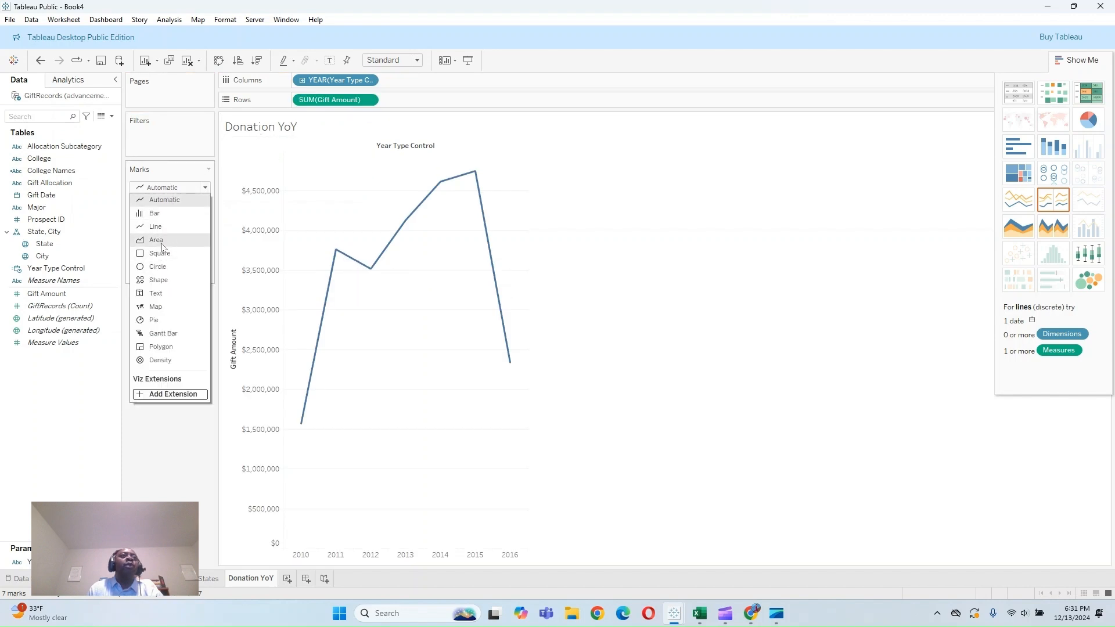
{"action": "left_click", "coordinate": [1022, 150]}
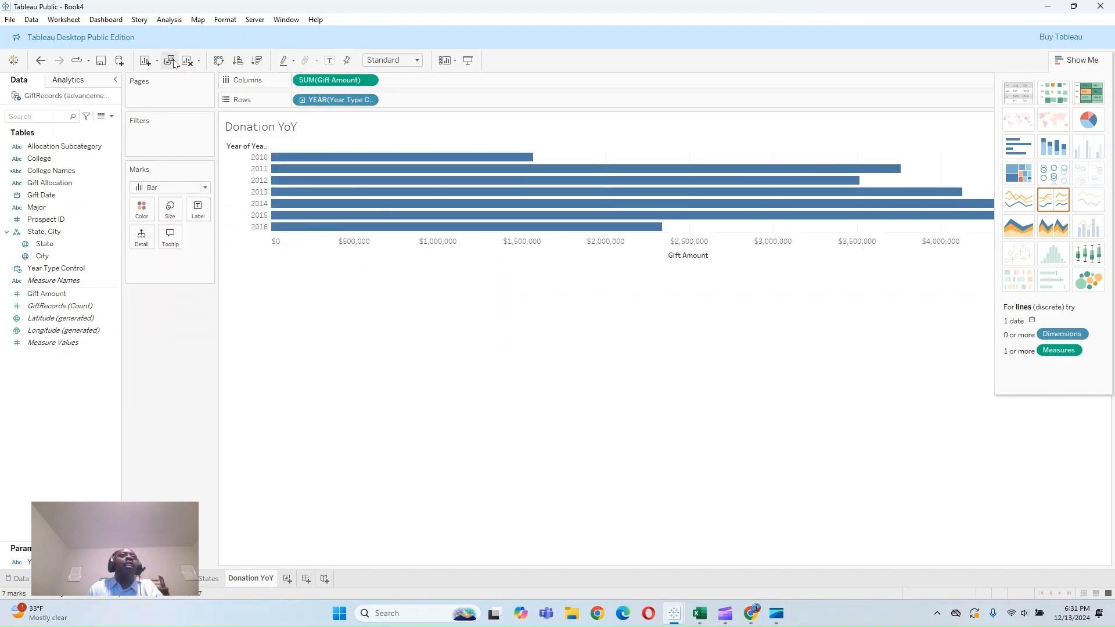
{"action": "left_click", "coordinate": [219, 61]}
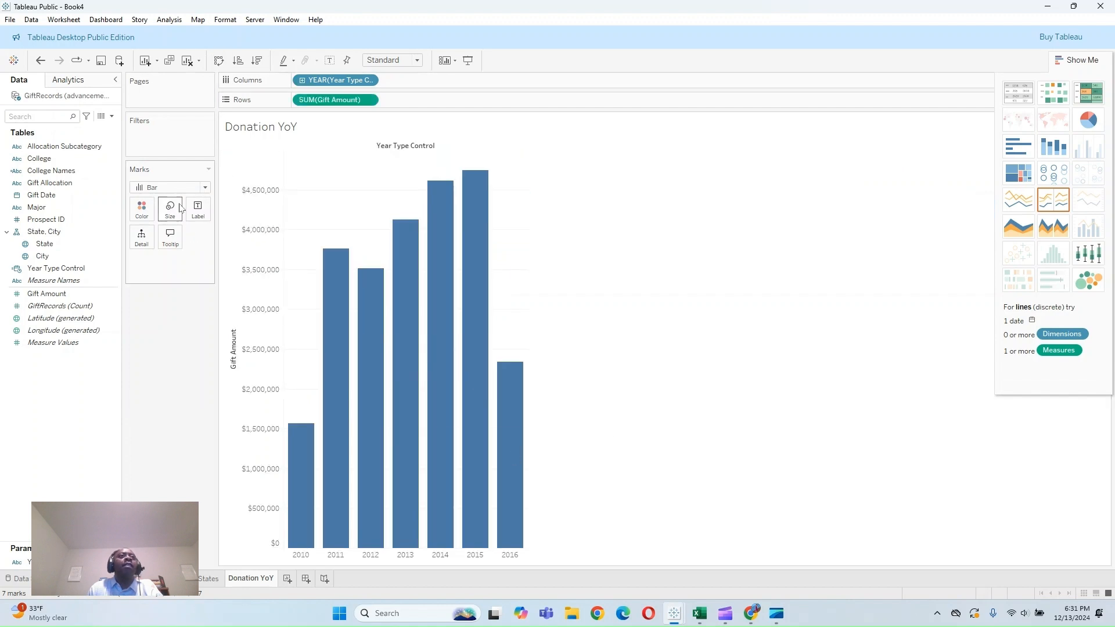
{"action": "left_click", "coordinate": [198, 211]}
{"action": "left_click", "coordinate": [223, 237]}
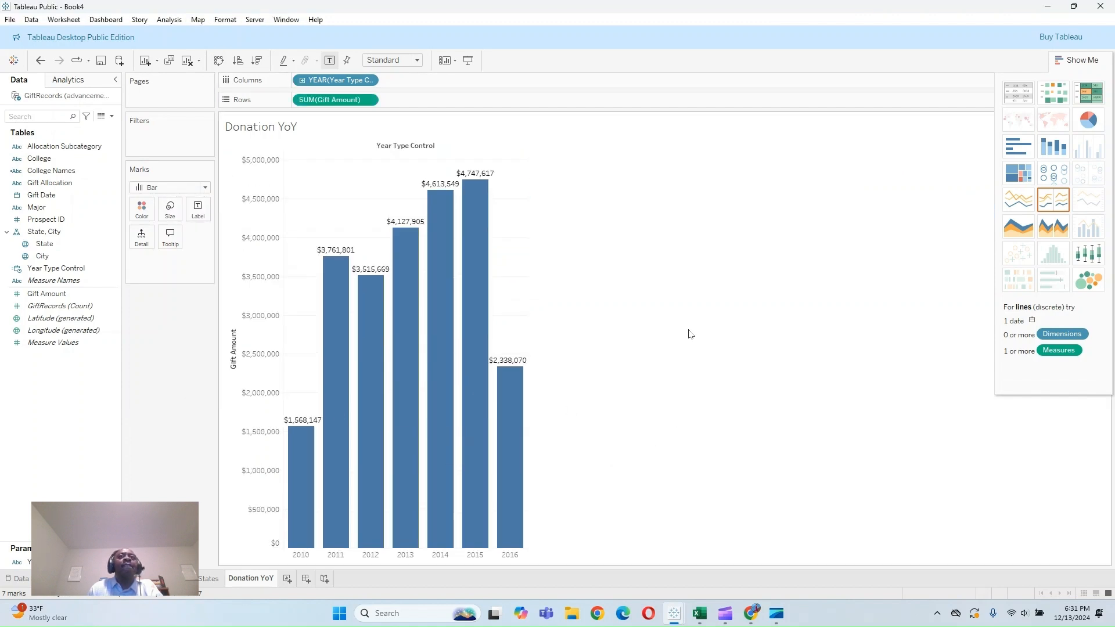
{"action": "left_click", "coordinate": [1075, 64]}
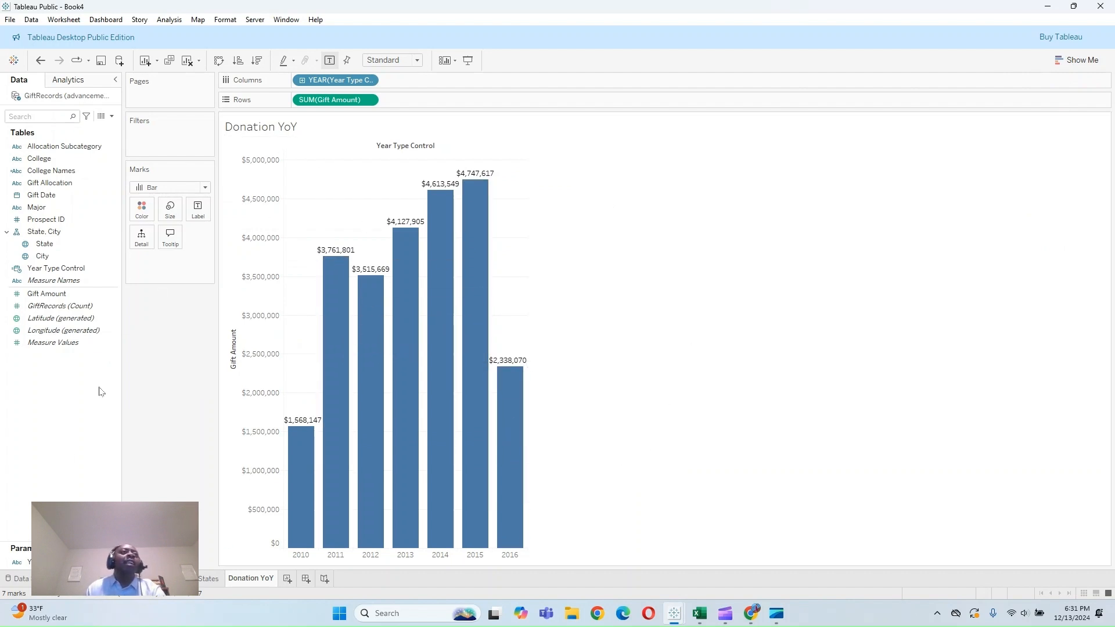
Step: Show the Year Type parameter control on the Donation YoY sheet
{"action": "right_click", "coordinate": [63, 561]}
{"action": "left_click", "coordinate": [109, 352]}
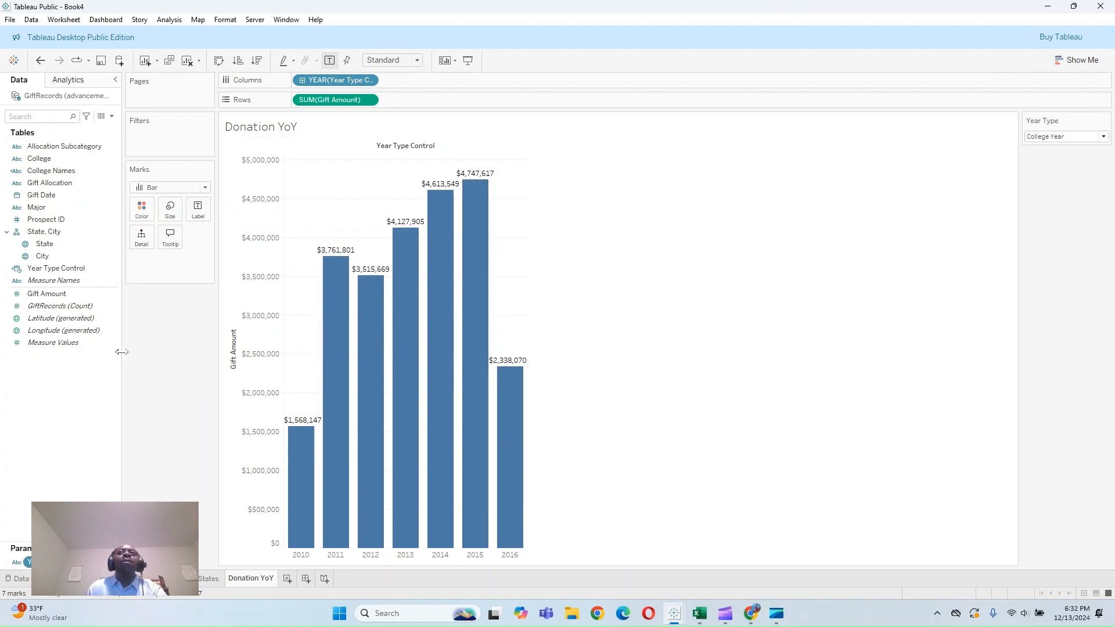
Step: Switch the Year Type parameter to Calendar Year and back to College Year to compare the yearly gift amounts
{"action": "left_click", "coordinate": [1035, 140]}
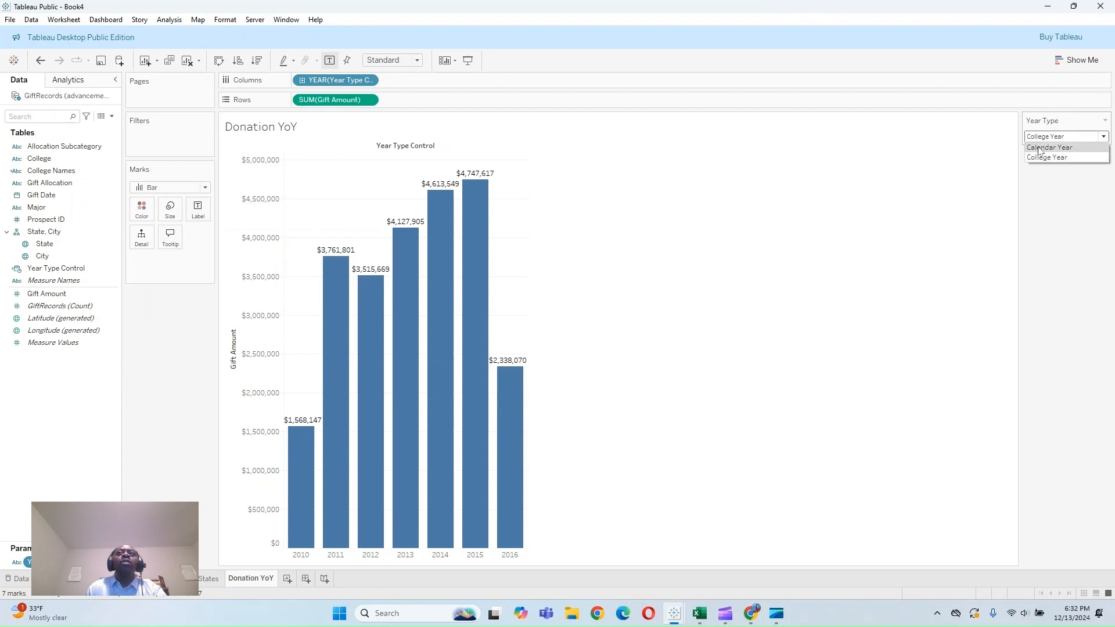
{"action": "left_click", "coordinate": [1049, 147]}
{"action": "left_click", "coordinate": [1043, 136]}
{"action": "left_click", "coordinate": [1042, 167]}
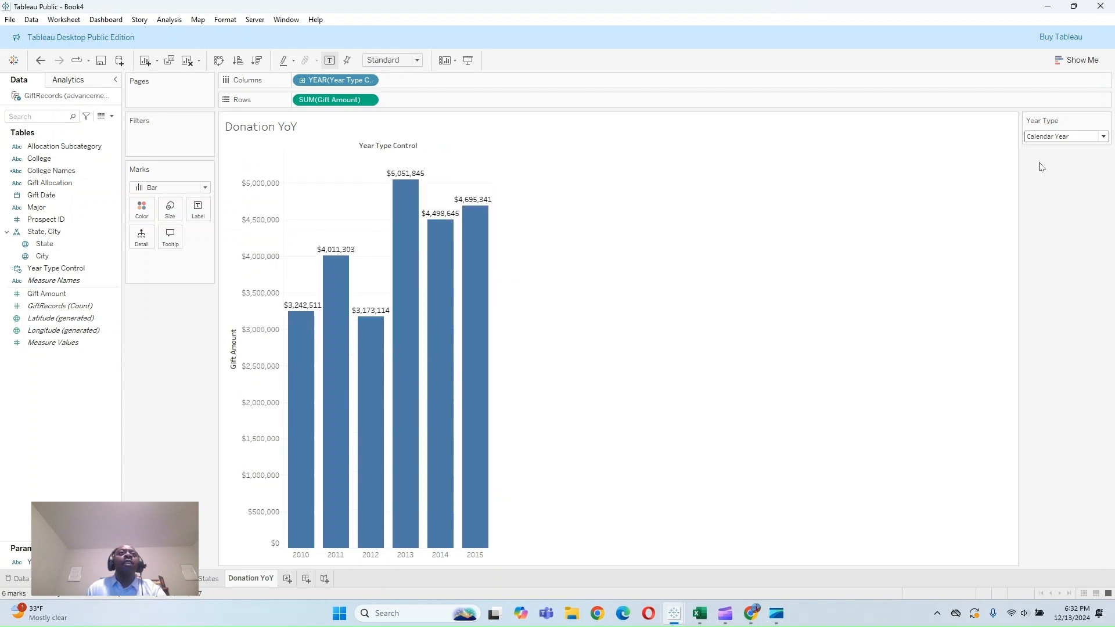
{"action": "left_click", "coordinate": [1046, 137]}
{"action": "left_click", "coordinate": [1043, 151]}
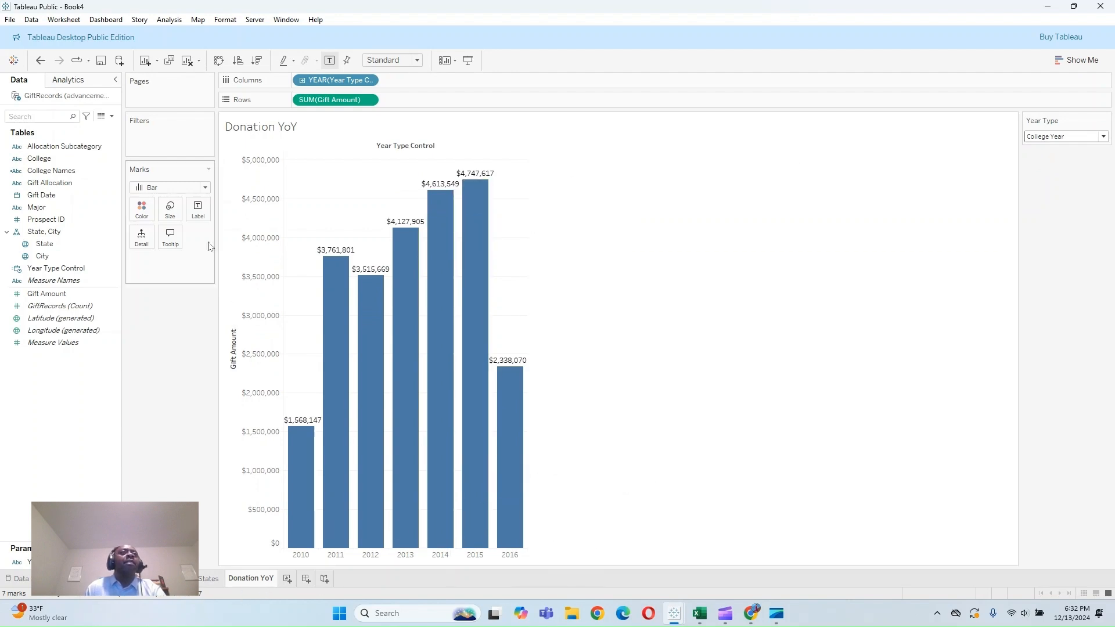
Step: Make the Donation YoY bars narrower and color them orange
{"action": "left_click", "coordinate": [170, 209]}
{"action": "left_click_drag", "start_coordinate": [210, 238], "coordinate": [195, 238]}
{"action": "left_click", "coordinate": [142, 209]}
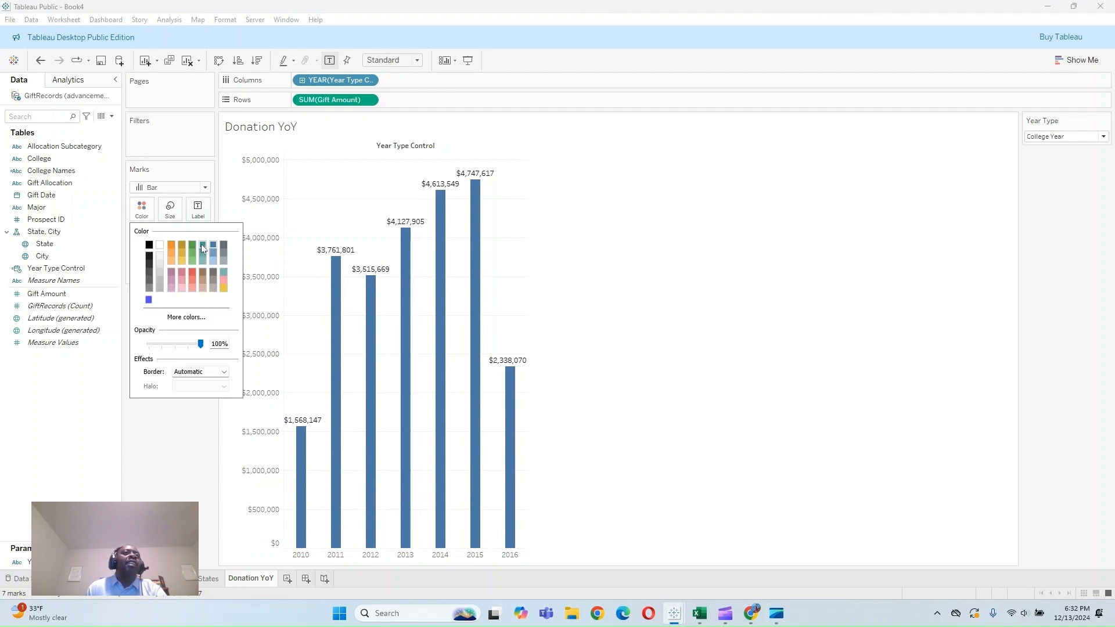
{"action": "left_click", "coordinate": [172, 247]}
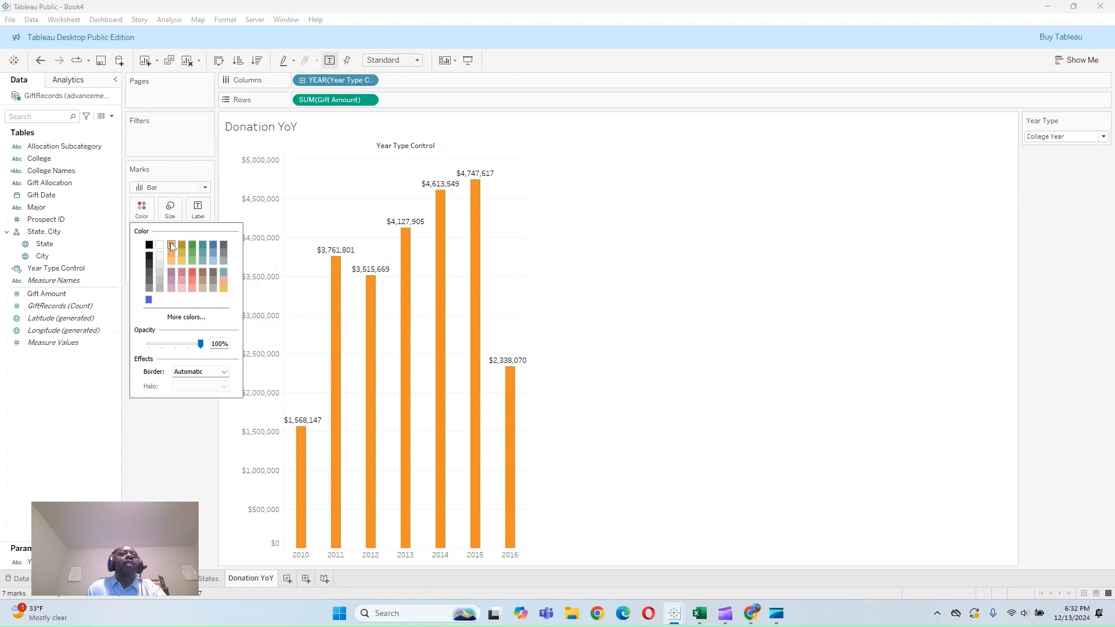
Step: Reduce the opacity of the bars to 50%
{"action": "left_click_drag", "start_coordinate": [200, 344], "coordinate": [179, 349]}
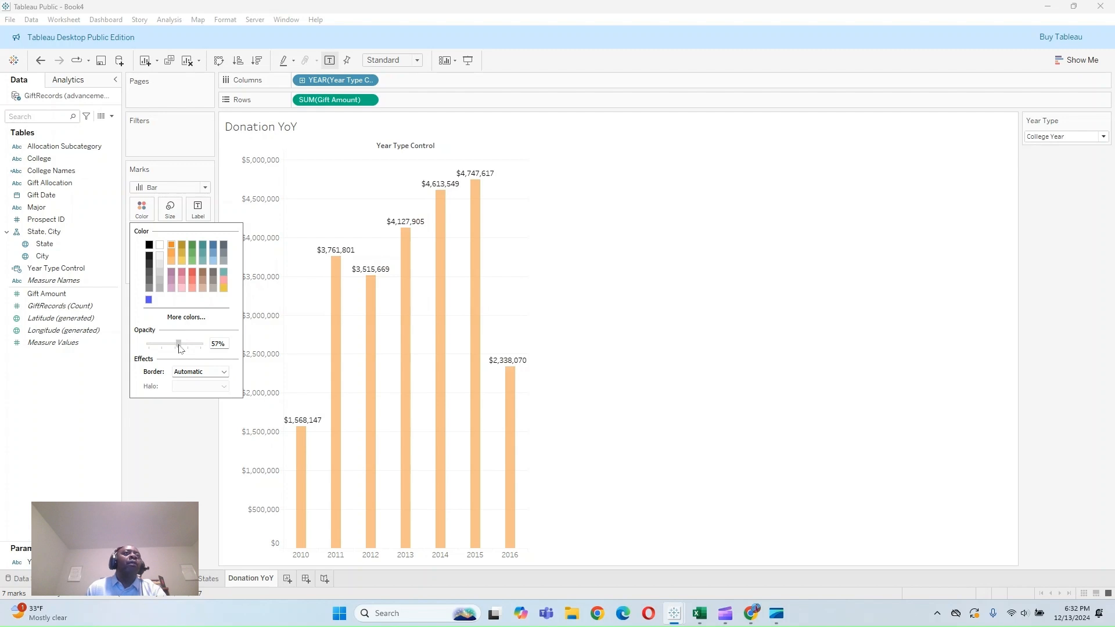
{"action": "left_click_drag", "start_coordinate": [180, 348], "coordinate": [178, 347]}
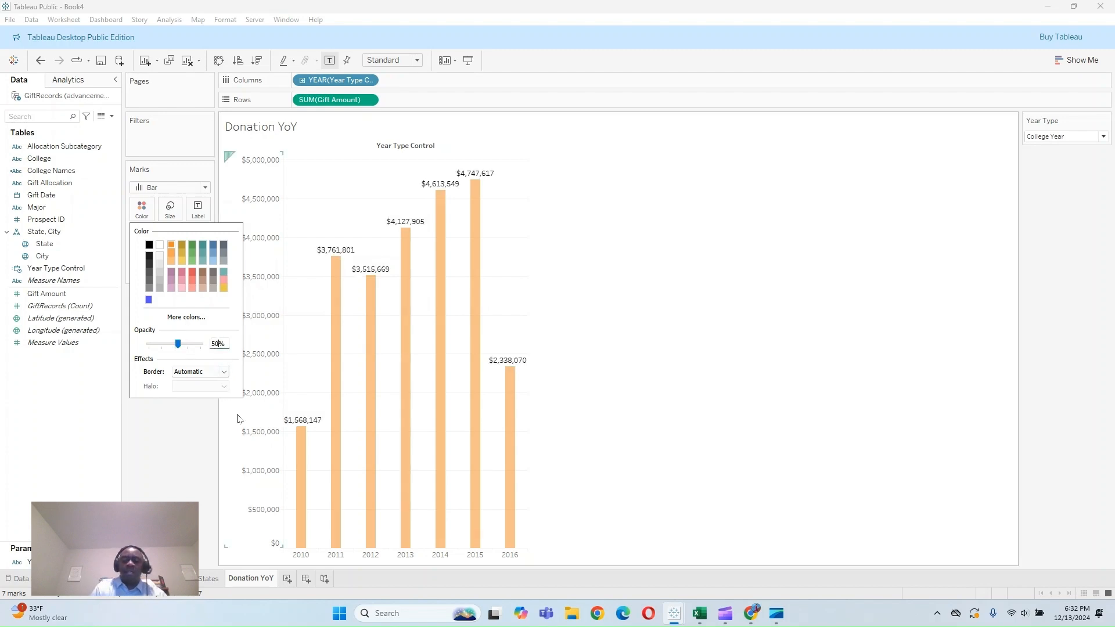
{"action": "type", "text": "50"}
{"action": "key", "text": "Return"}
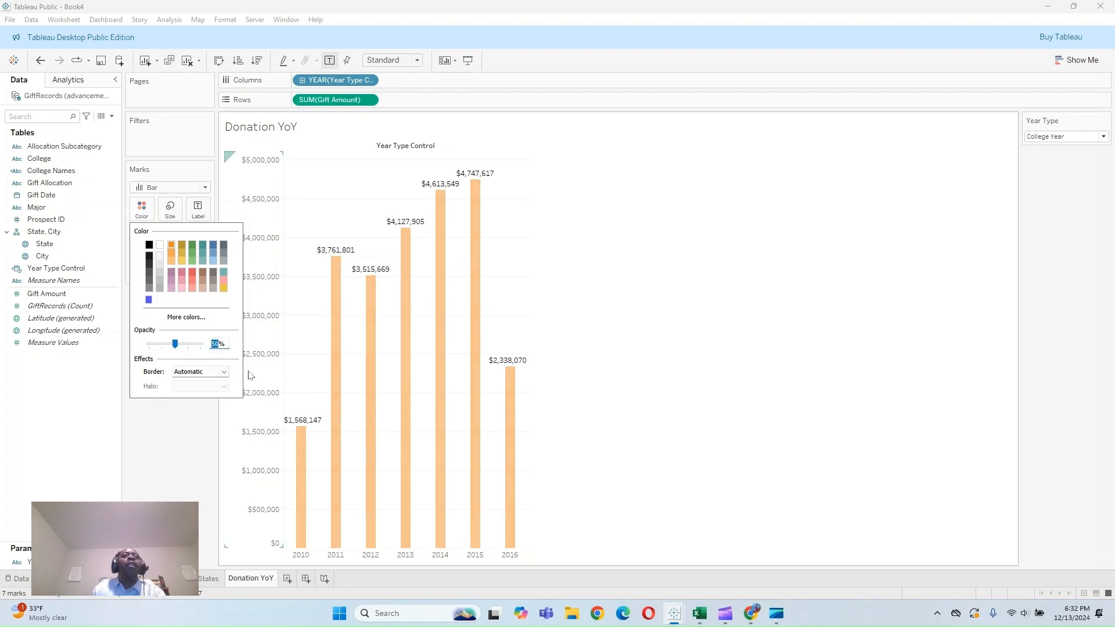
Step: Try green as the bar color and settle on dark gray for the Donation YoY bars
{"action": "left_click", "coordinate": [193, 249]}
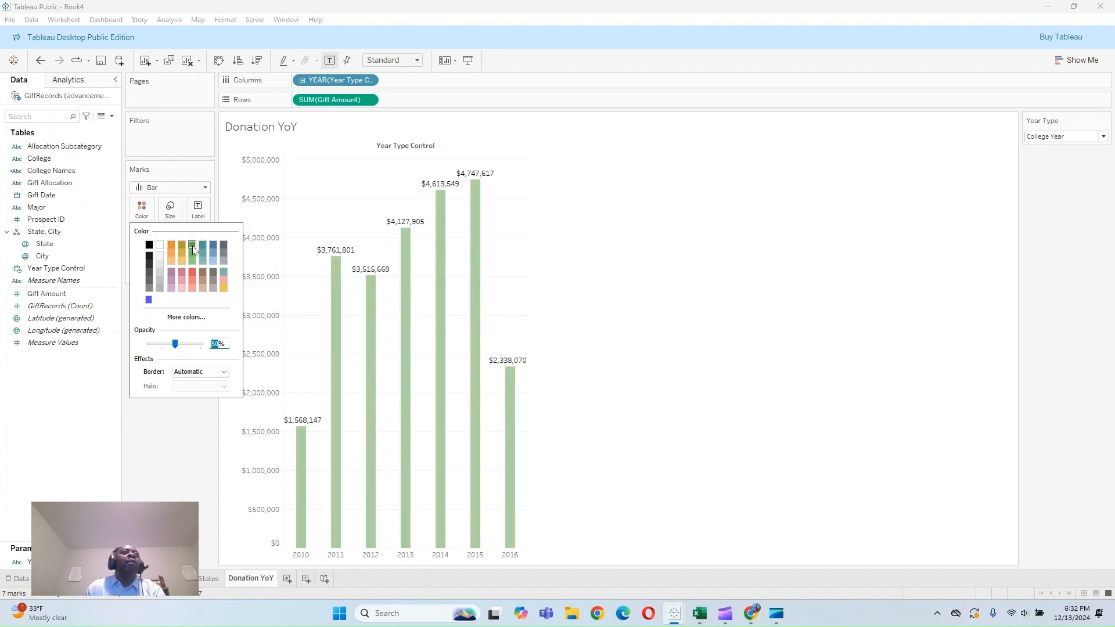
{"action": "left_click", "coordinate": [224, 248]}
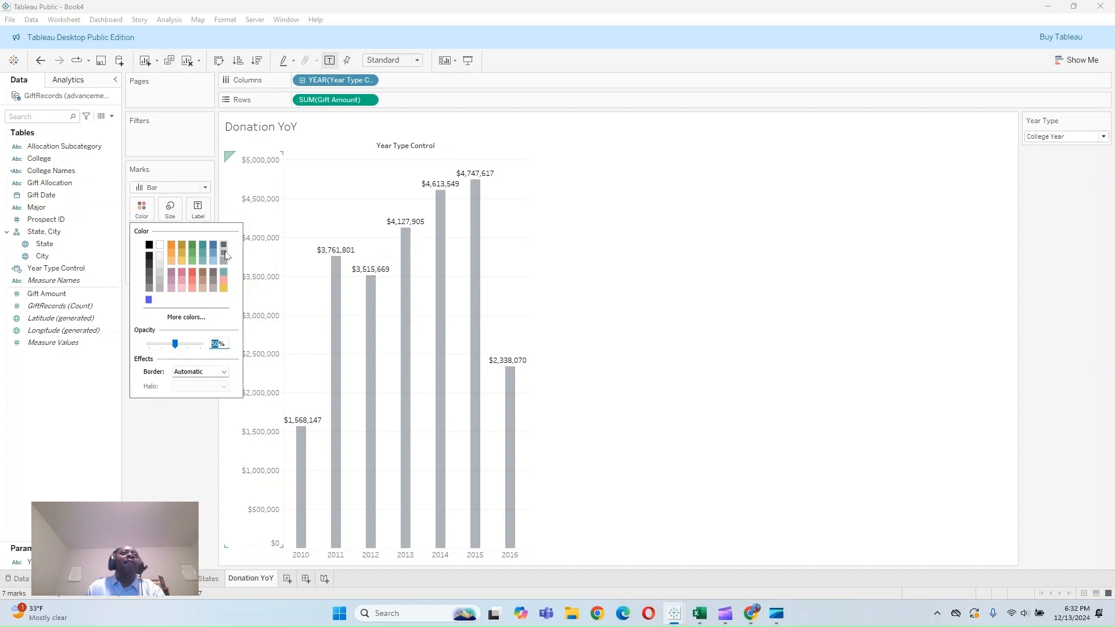
{"action": "left_click", "coordinate": [225, 255]}
{"action": "left_click", "coordinate": [223, 245]}
{"action": "left_click", "coordinate": [169, 499]}
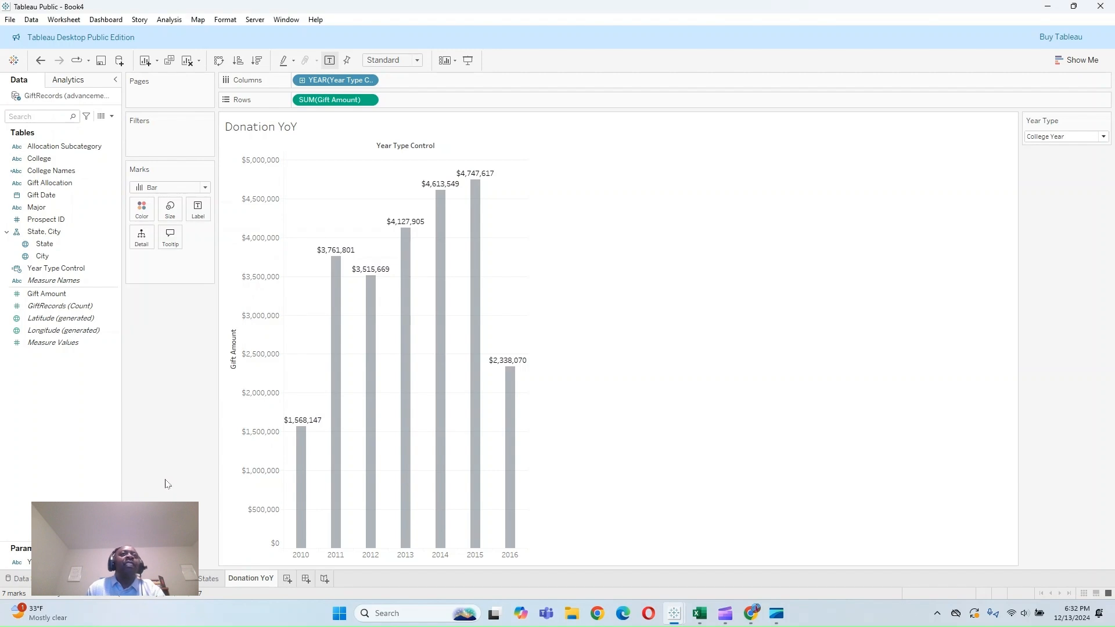
Step: Add a new worksheet and name it Distinct Donors
{"action": "left_click", "coordinate": [288, 579]}
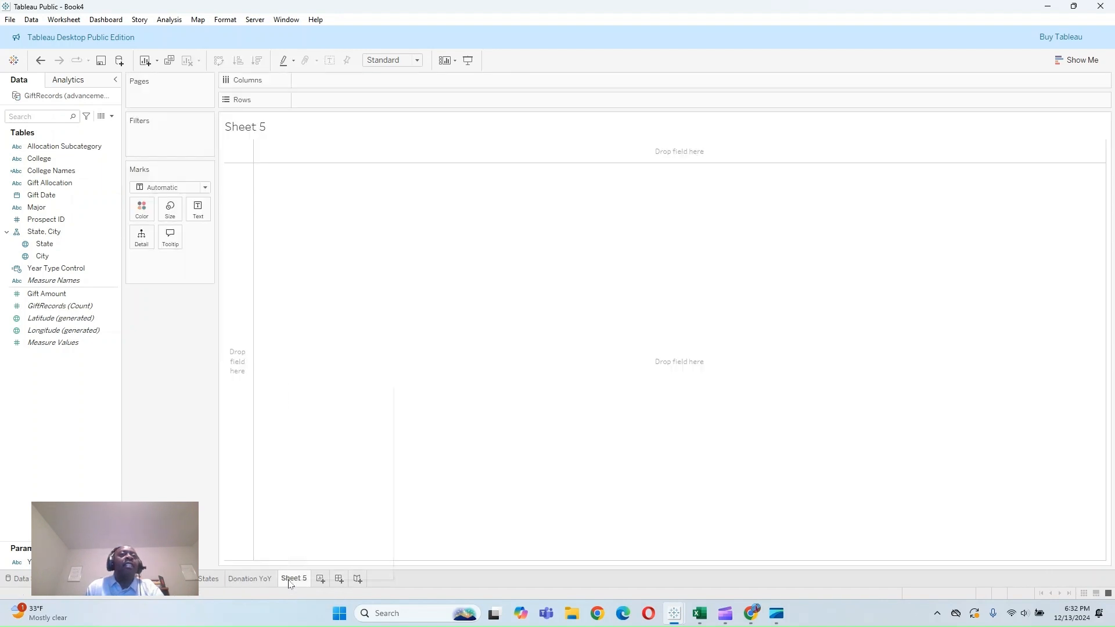
{"action": "right_click", "coordinate": [290, 581]}
{"action": "left_click", "coordinate": [332, 450]}
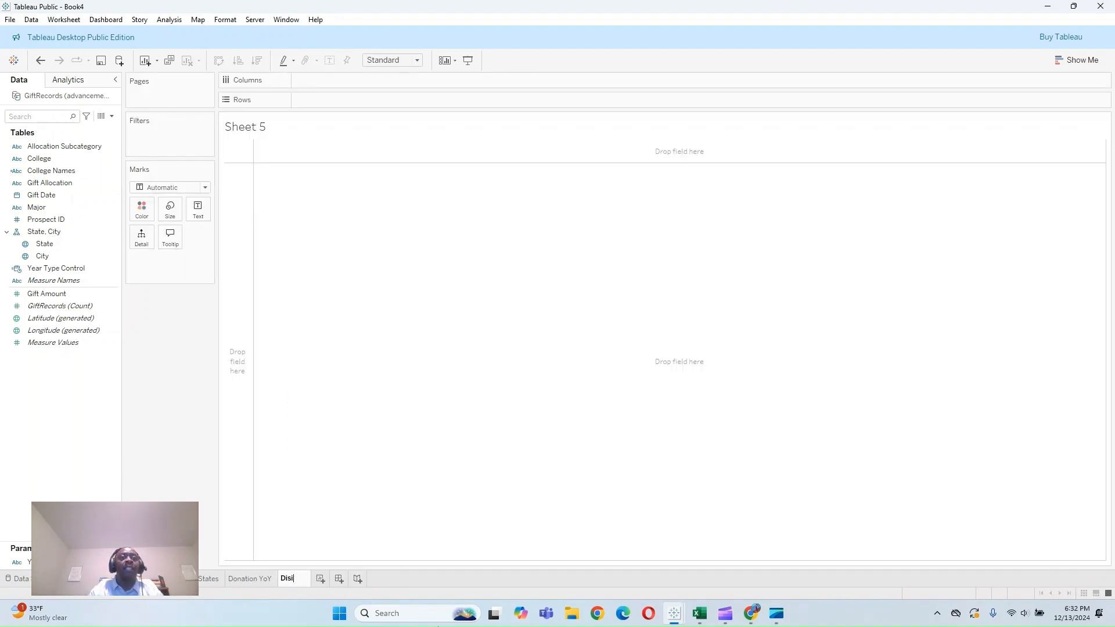
{"action": "type", "text": "Distinct D"}
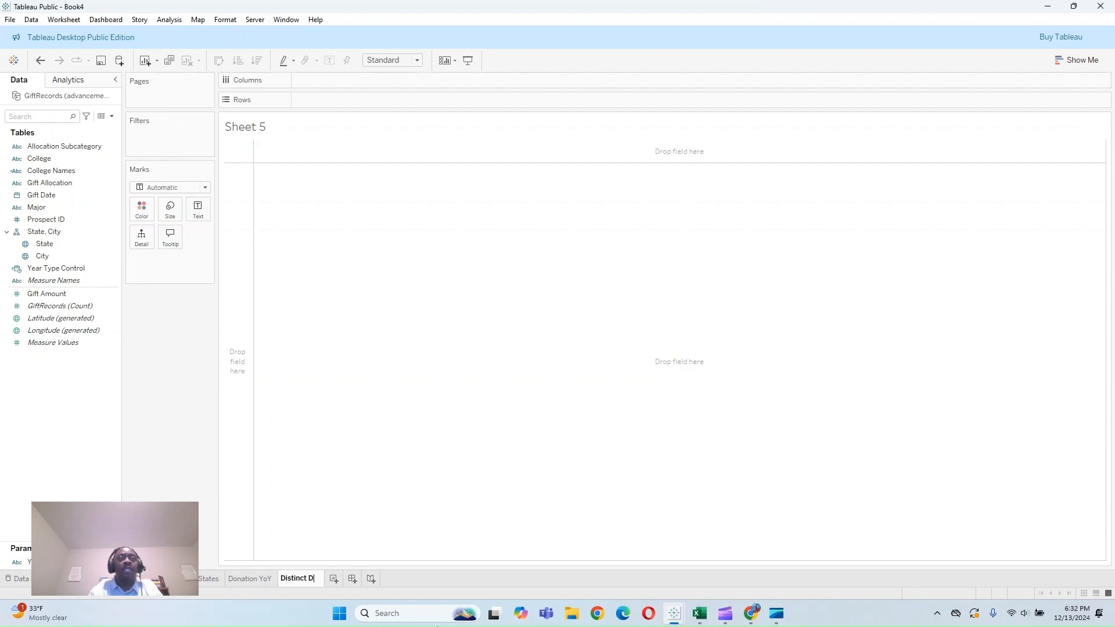
{"action": "type", "text": "onors"}
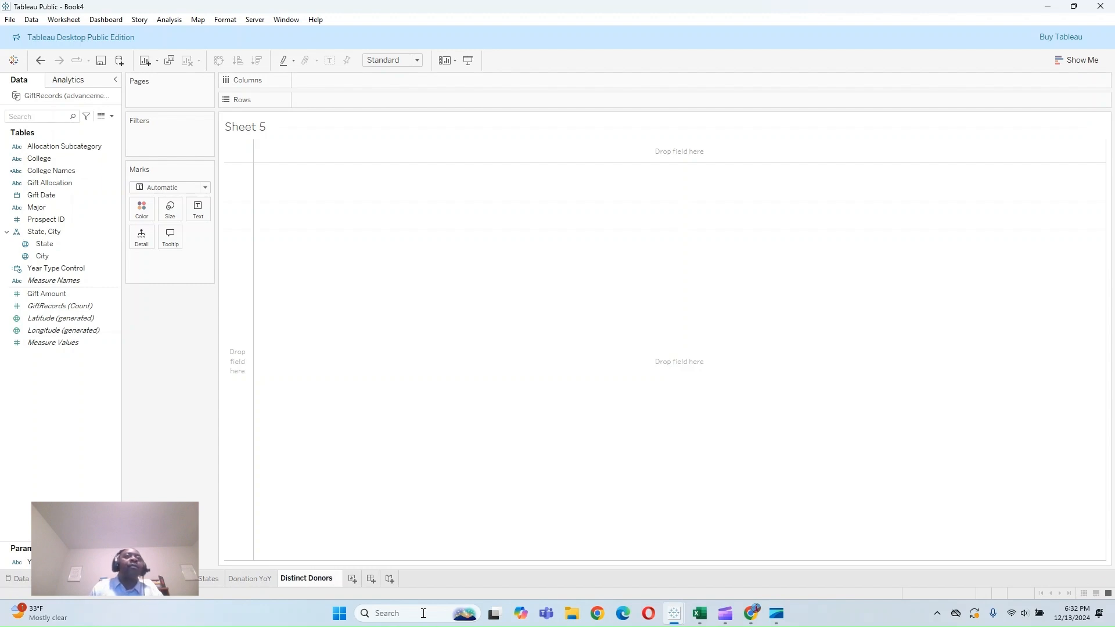
{"action": "key", "text": "Return"}
Step: Plot the distinct count of Prospect ID on rows against the Year Type Control year on columns
{"action": "left_click_drag", "start_coordinate": [58, 267], "coordinate": [355, 78]}
{"action": "left_click", "coordinate": [56, 294]}
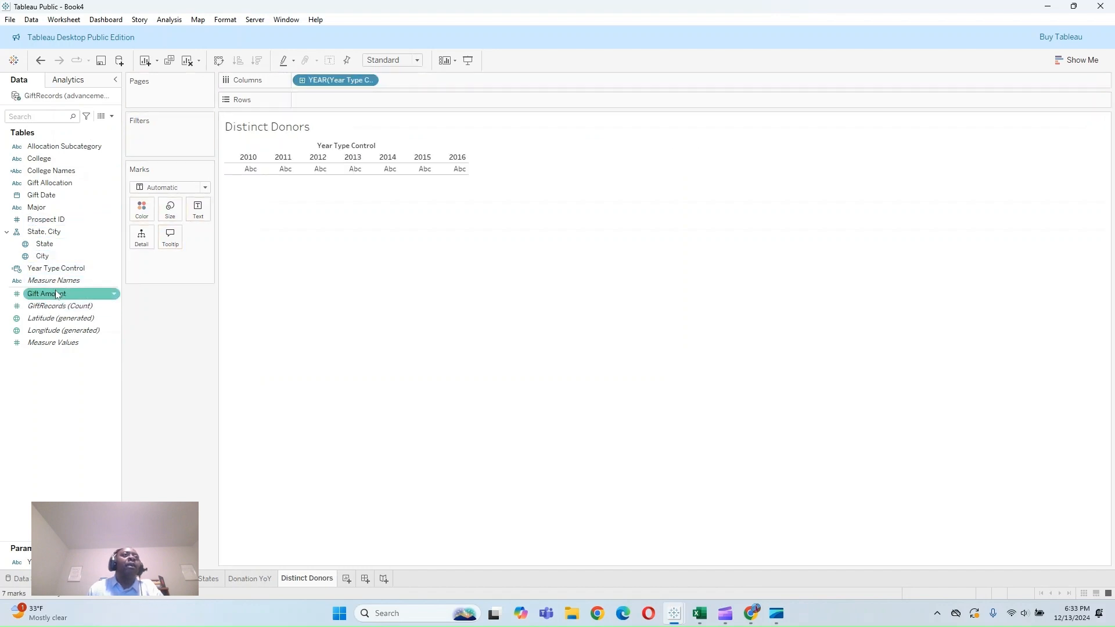
{"action": "left_click_drag", "start_coordinate": [47, 219], "coordinate": [324, 100]}
{"action": "left_click", "coordinate": [495, 284]}
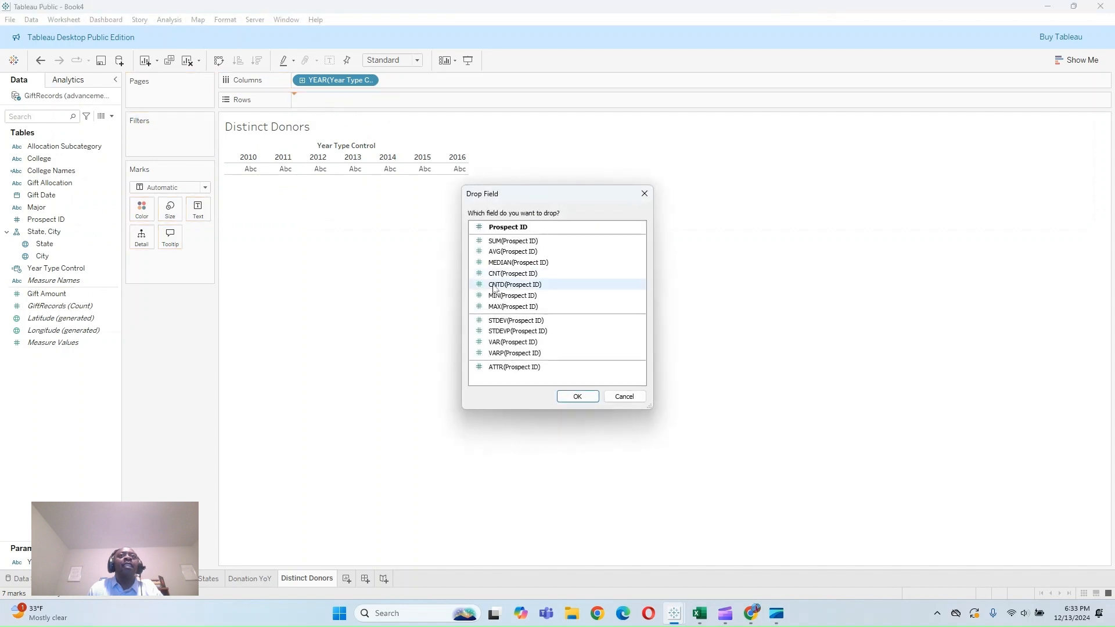
{"action": "left_click", "coordinate": [579, 396]}
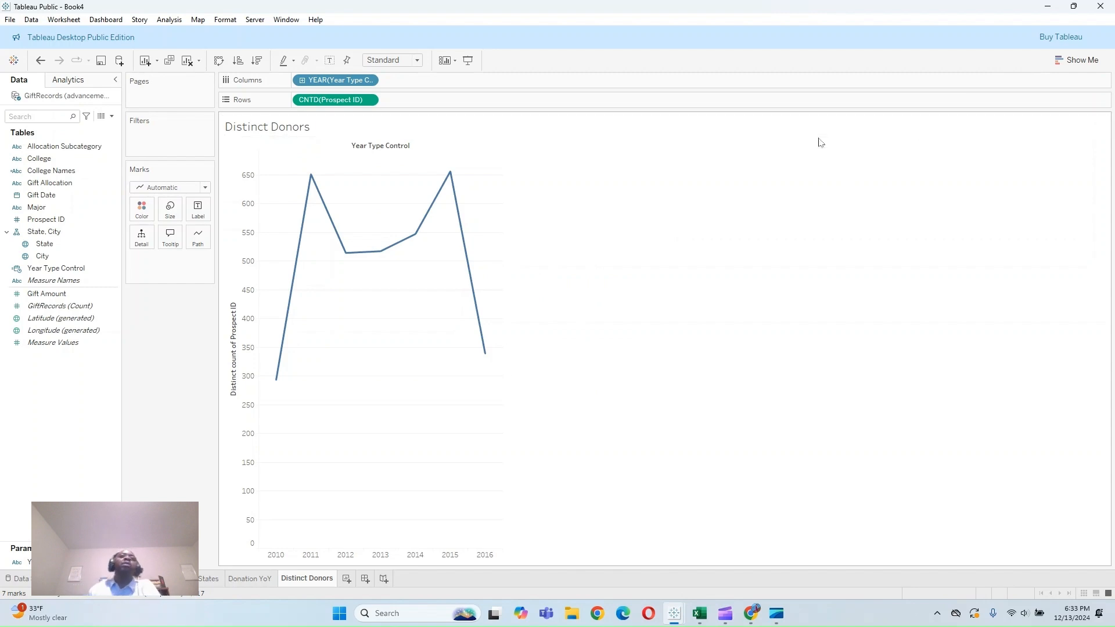
Step: Add an average line to the donor chart and give it the custom label "Avg = <Value>"
{"action": "left_click", "coordinate": [85, 85]}
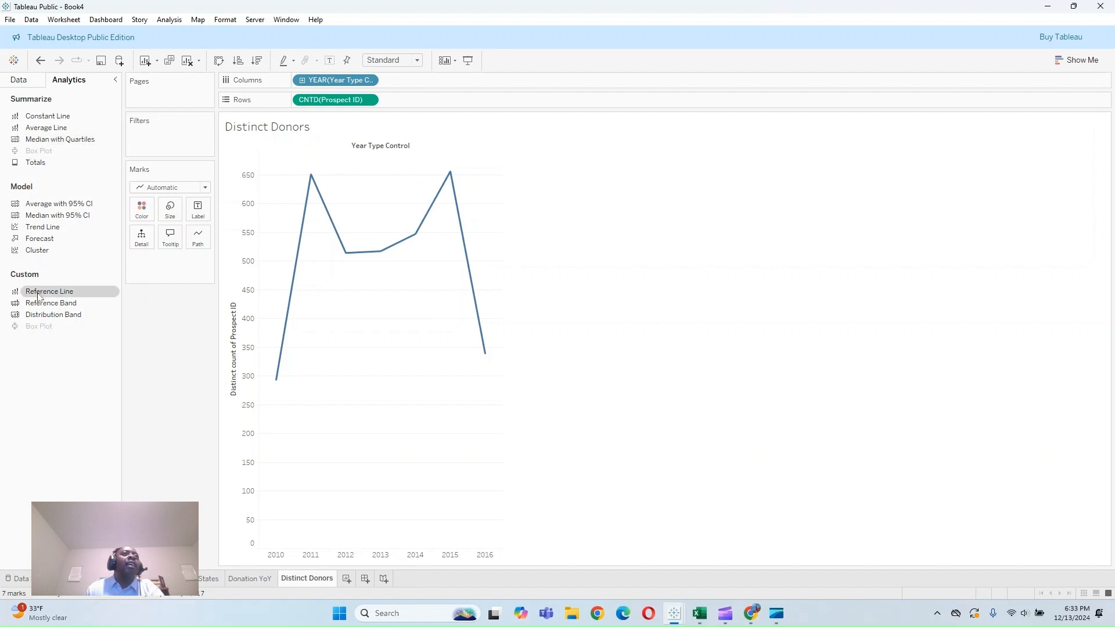
{"action": "left_click_drag", "start_coordinate": [47, 128], "coordinate": [335, 170]}
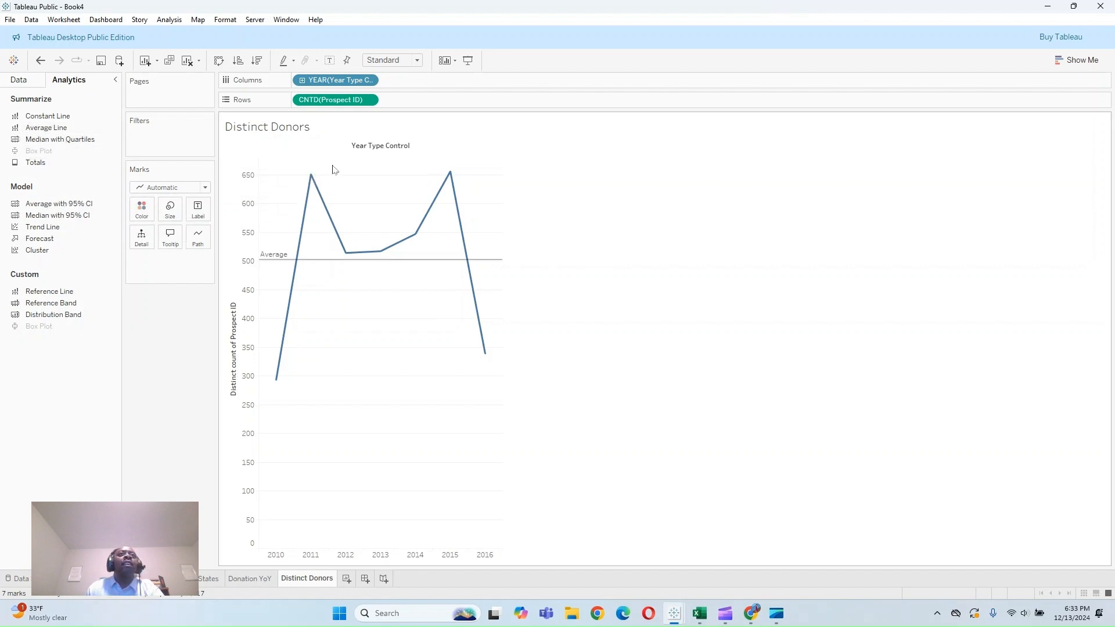
{"action": "left_click", "coordinate": [496, 259]}
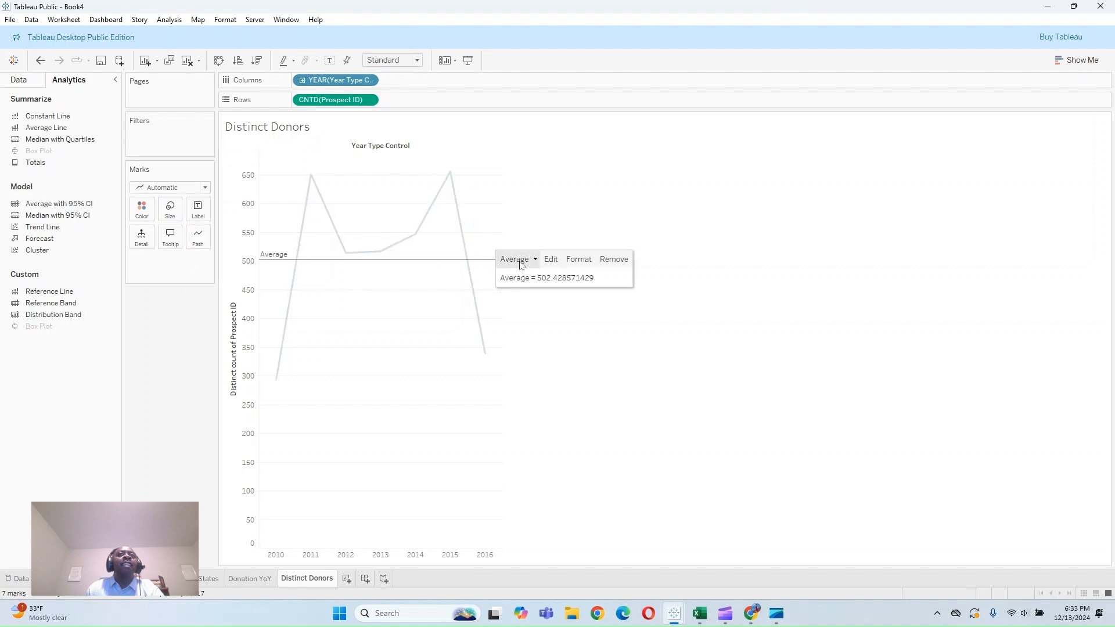
{"action": "left_click", "coordinate": [552, 259]}
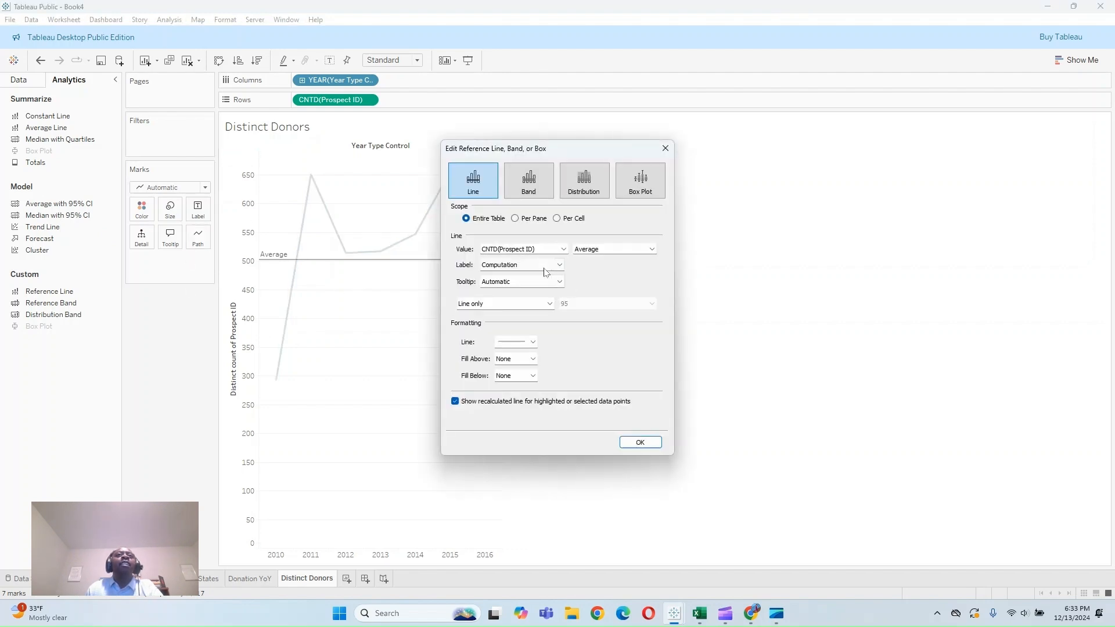
{"action": "left_click", "coordinate": [557, 266]}
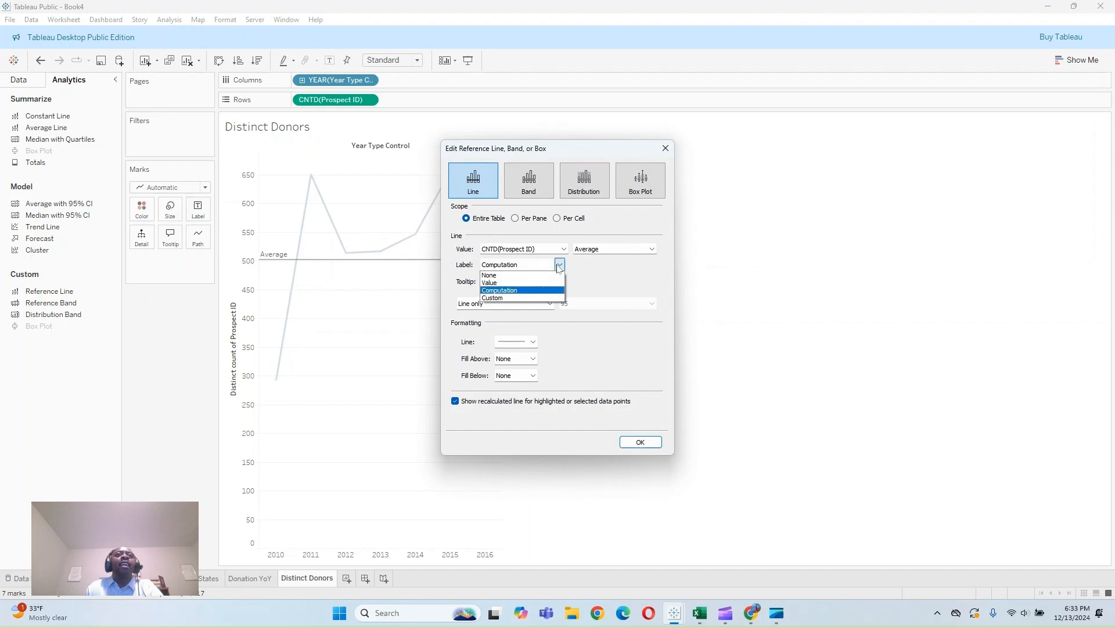
{"action": "left_click", "coordinate": [539, 298]}
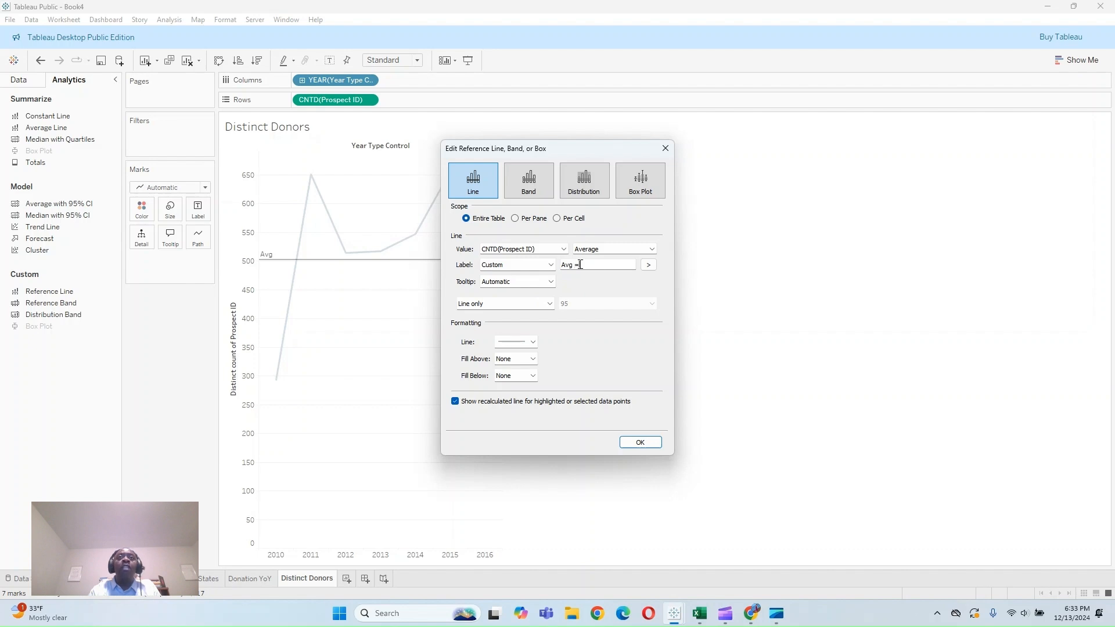
{"action": "left_click", "coordinate": [648, 264]}
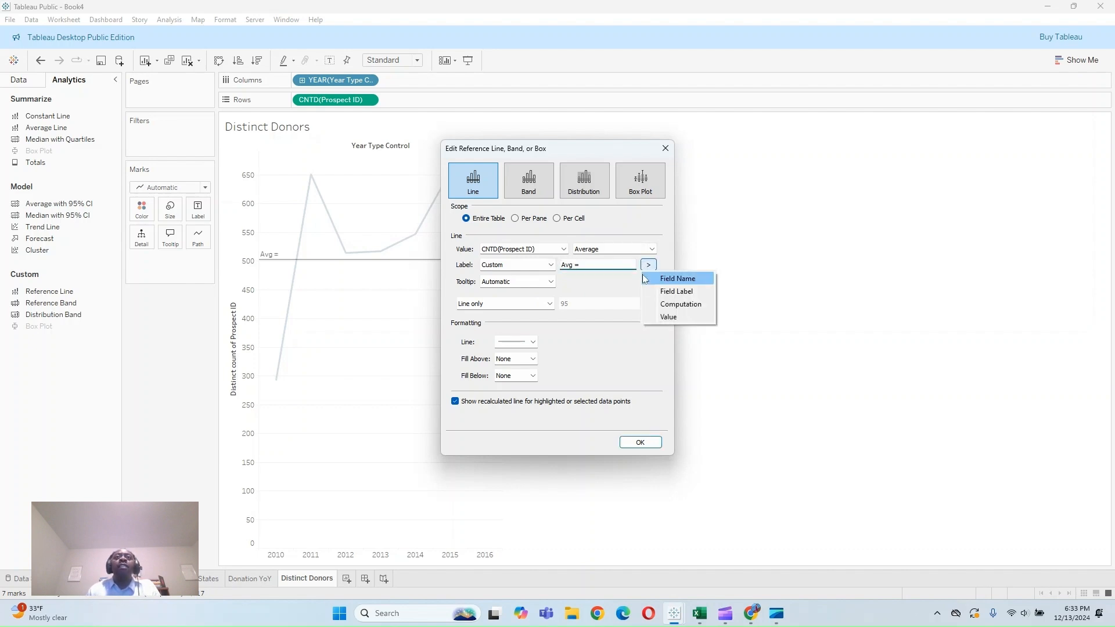
{"action": "left_click", "coordinate": [668, 324]}
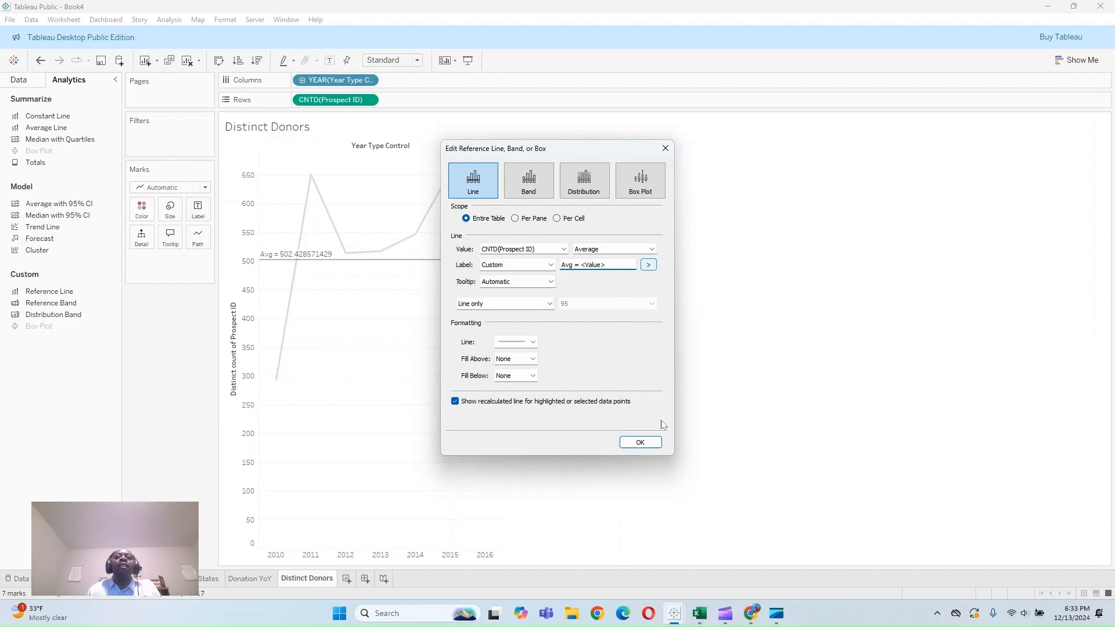
{"action": "left_click", "coordinate": [639, 443]}
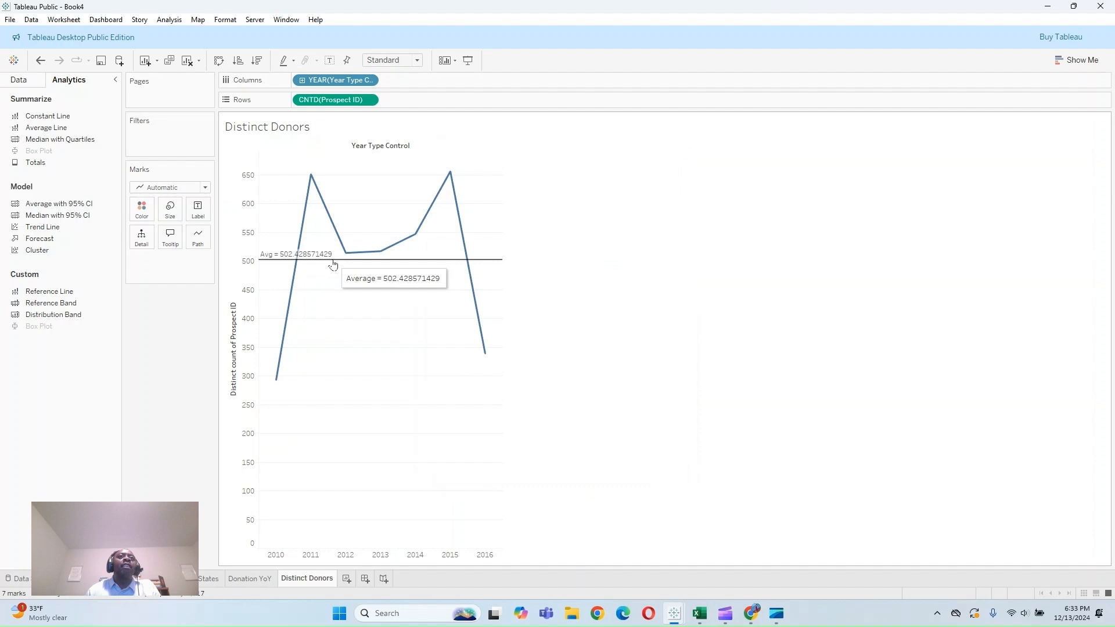
Step: Format the average line's label as a custom number with 0 decimal places
{"action": "mouse_move", "coordinate": [348, 259]}
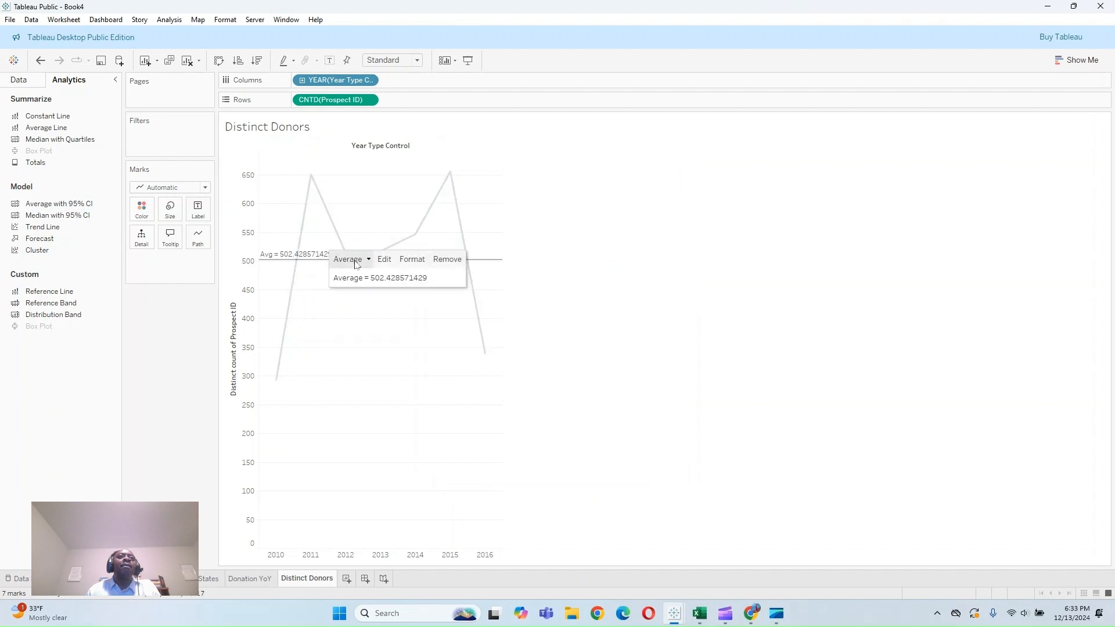
{"action": "left_click", "coordinate": [412, 258]}
{"action": "left_click", "coordinate": [108, 223]}
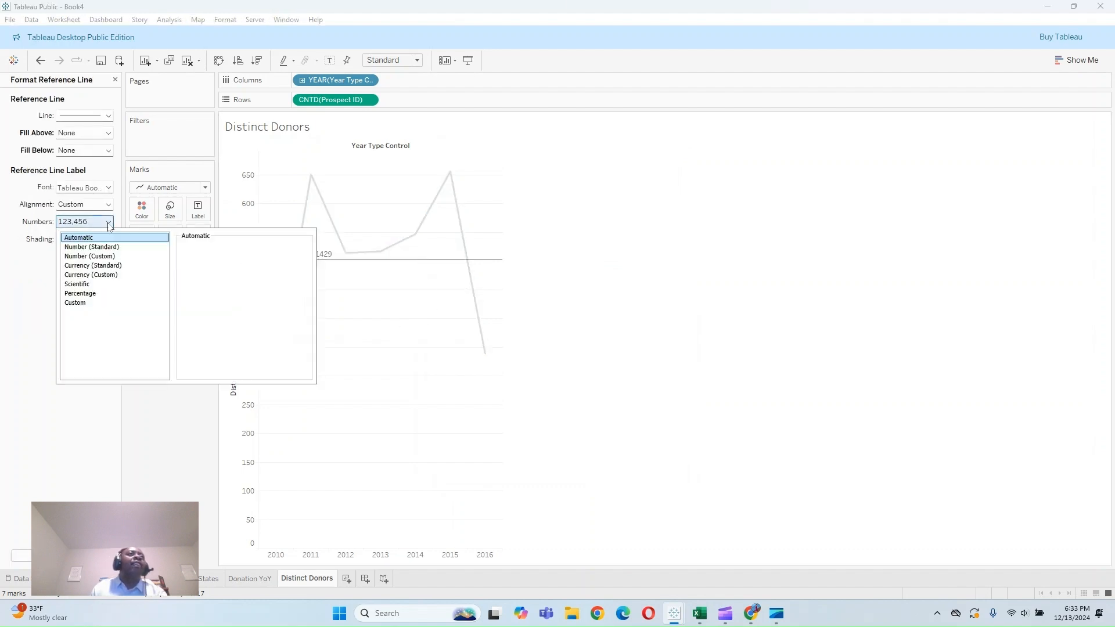
{"action": "left_click", "coordinate": [93, 256]}
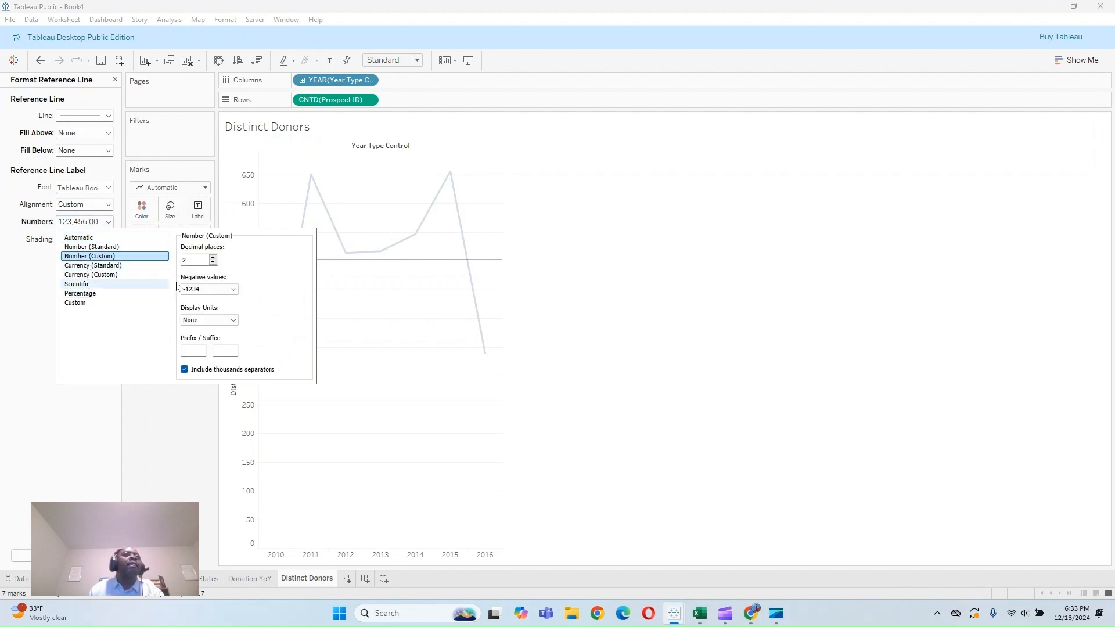
{"action": "left_click", "coordinate": [622, 262]}
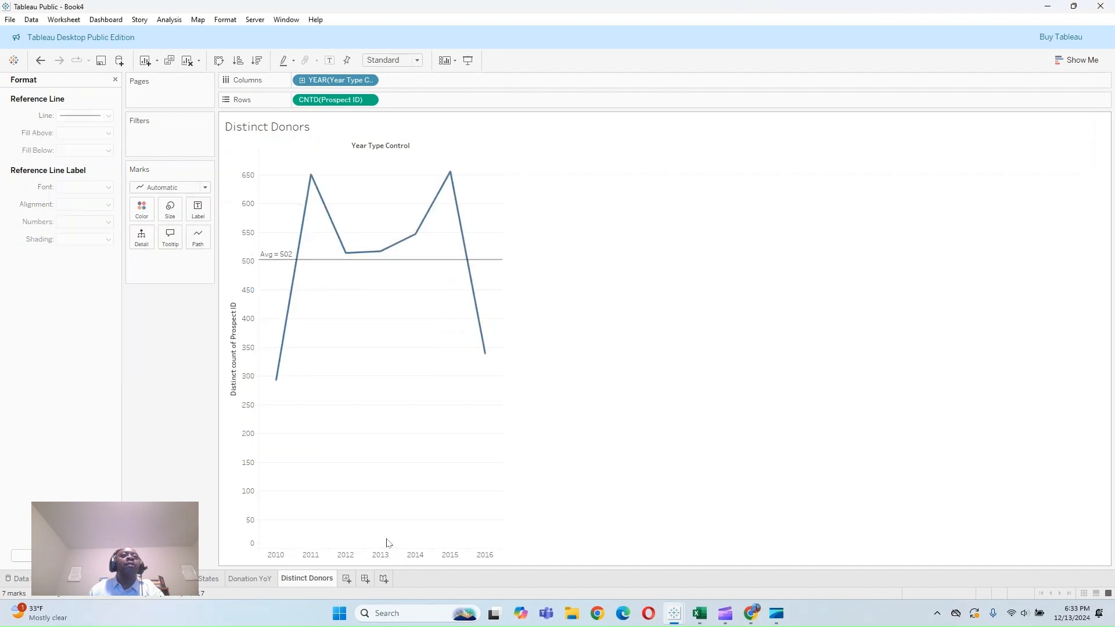
Step: Color the donor line orange and show its mark labels
{"action": "left_click", "coordinate": [142, 209]}
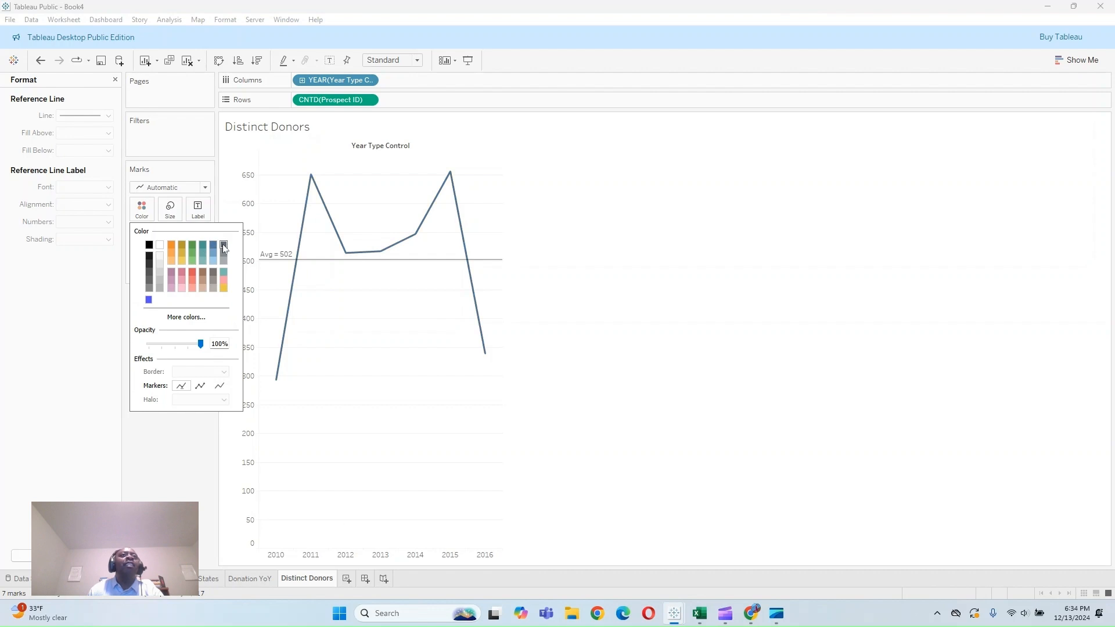
{"action": "left_click", "coordinate": [170, 246]}
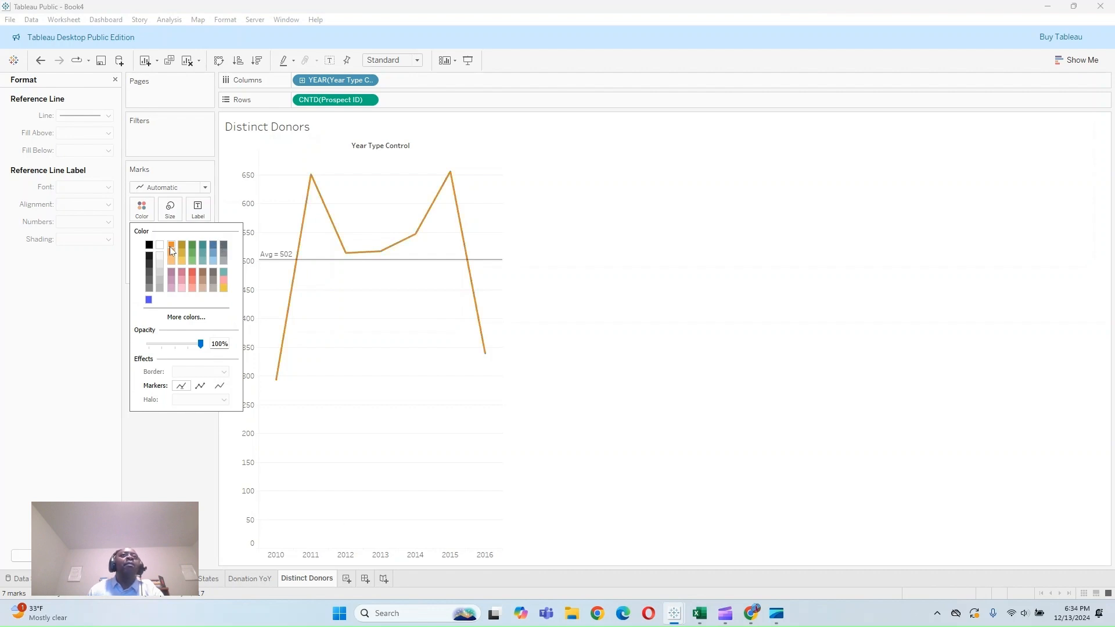
{"action": "left_click", "coordinate": [198, 210]}
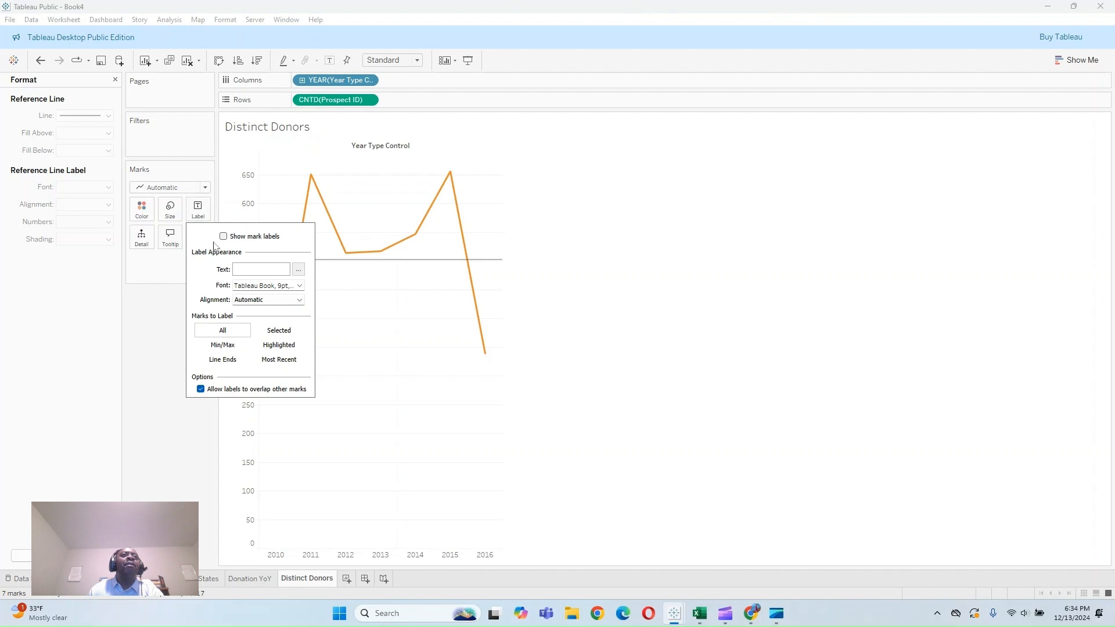
{"action": "left_click", "coordinate": [224, 237]}
{"action": "left_click", "coordinate": [196, 420]}
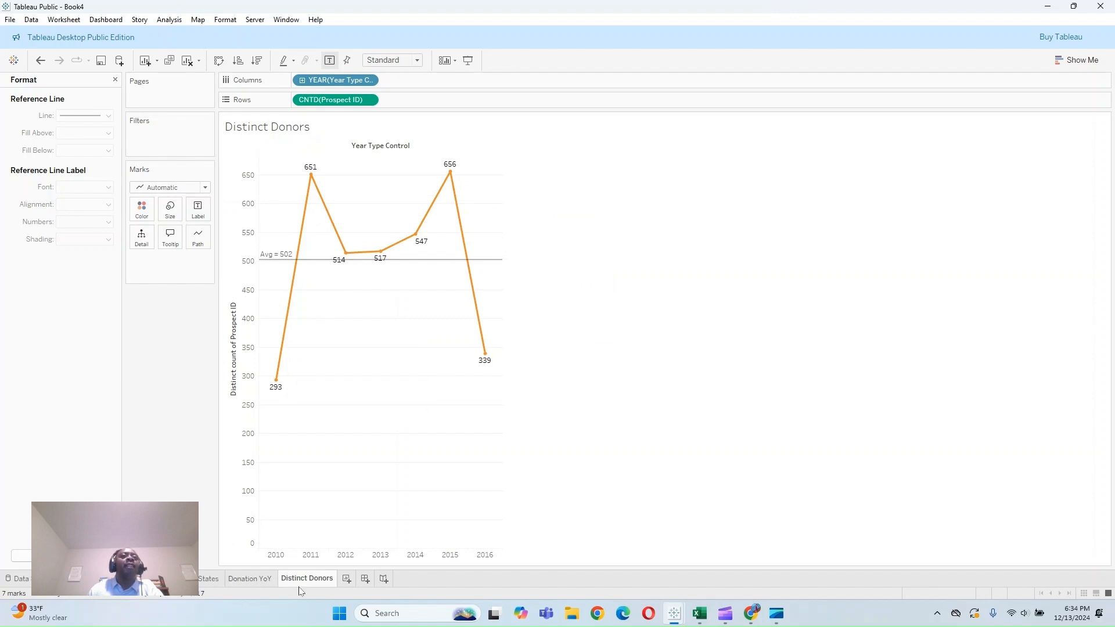
Step: Hide the header of the distinct count of Prospect ID axis and close the formatting options
{"action": "right_click", "coordinate": [235, 327]}
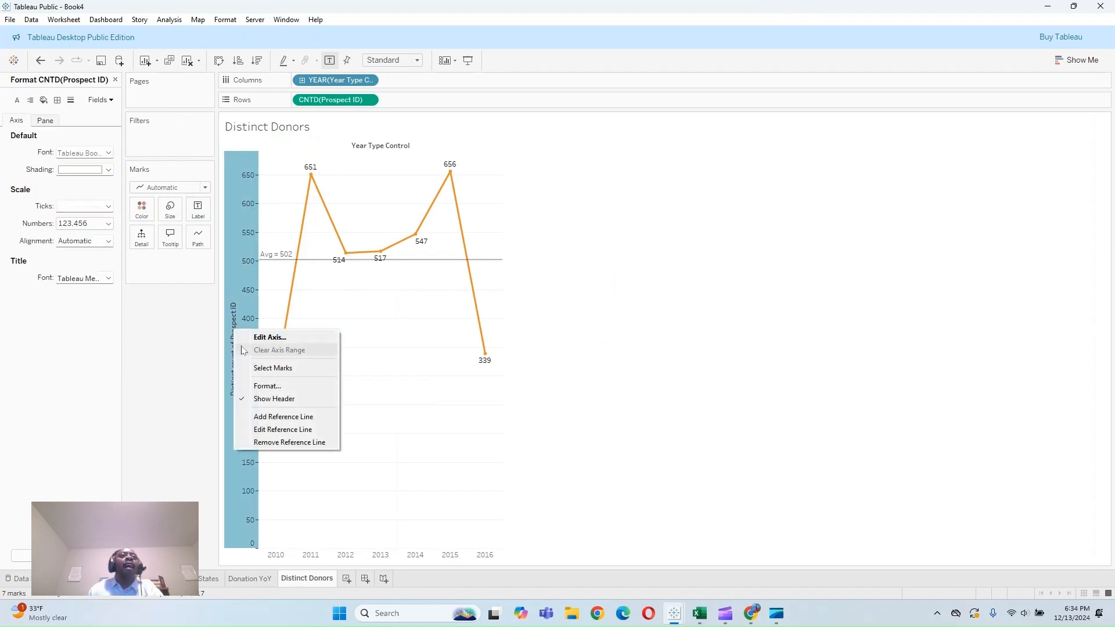
{"action": "left_click", "coordinate": [261, 403]}
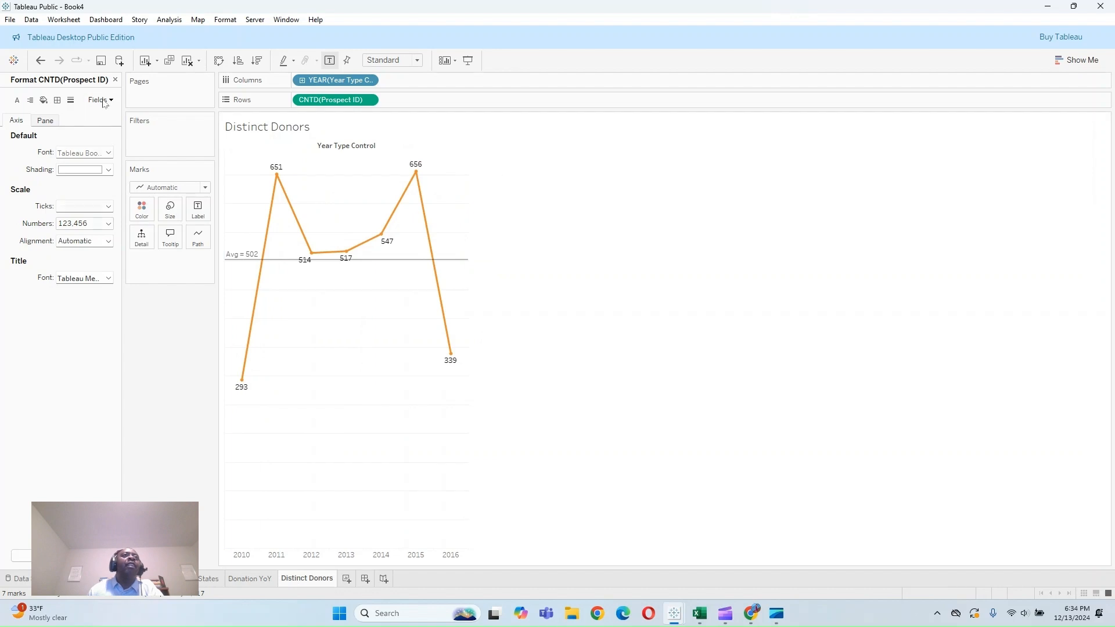
{"action": "left_click", "coordinate": [115, 79]}
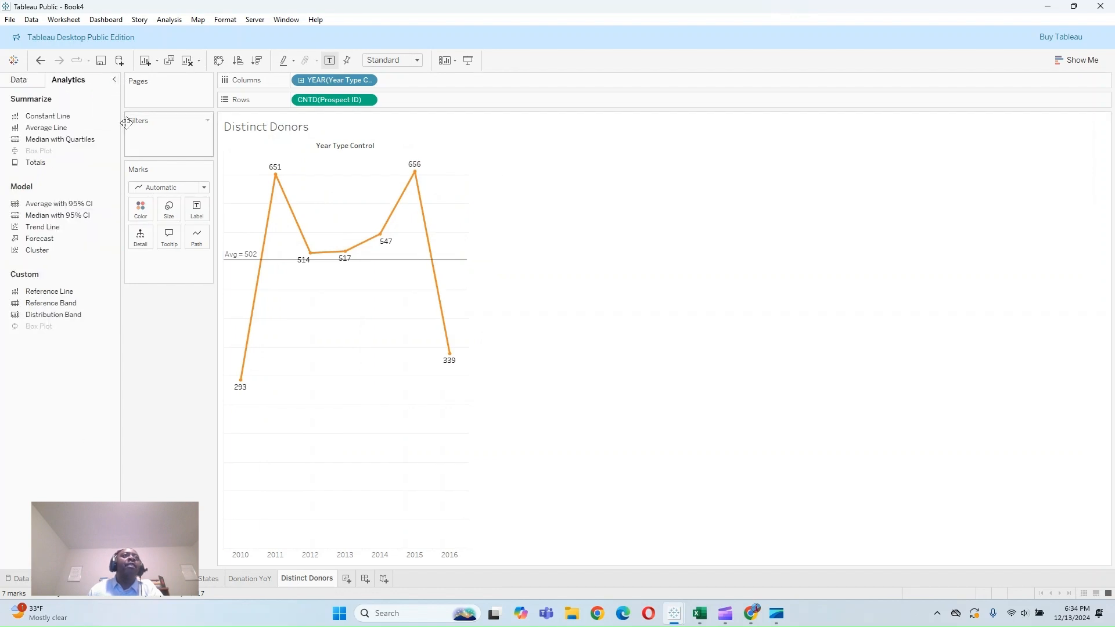
Step: Show the Year Type parameter control on the Distinct Donors sheet
{"action": "left_click", "coordinate": [19, 80]}
{"action": "left_click", "coordinate": [52, 458]}
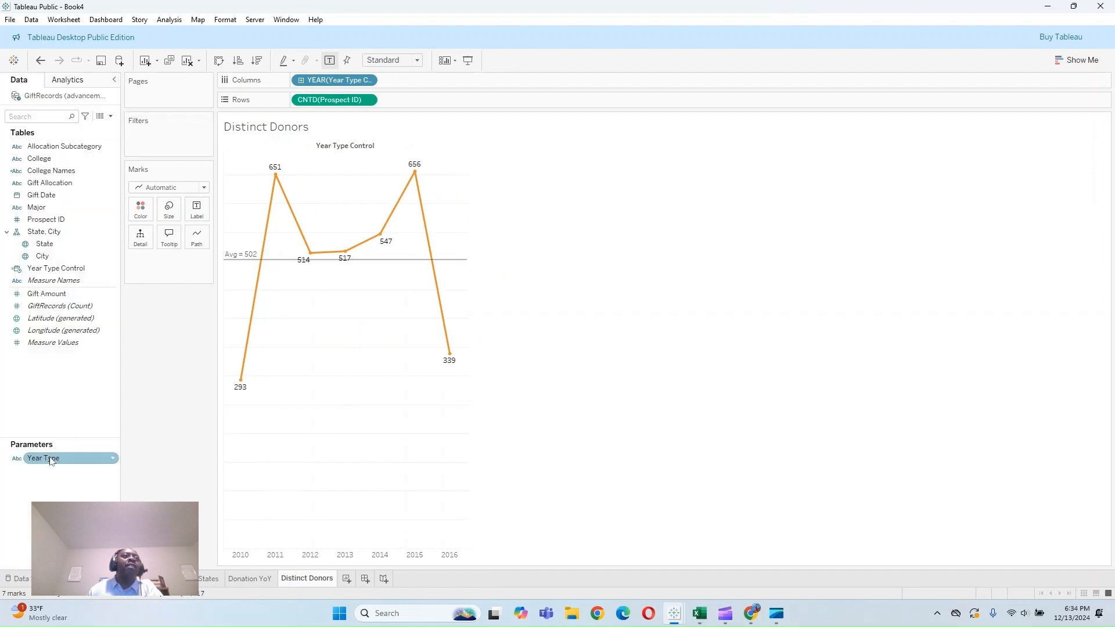
{"action": "right_click", "coordinate": [52, 458]}
{"action": "left_click", "coordinate": [94, 246]}
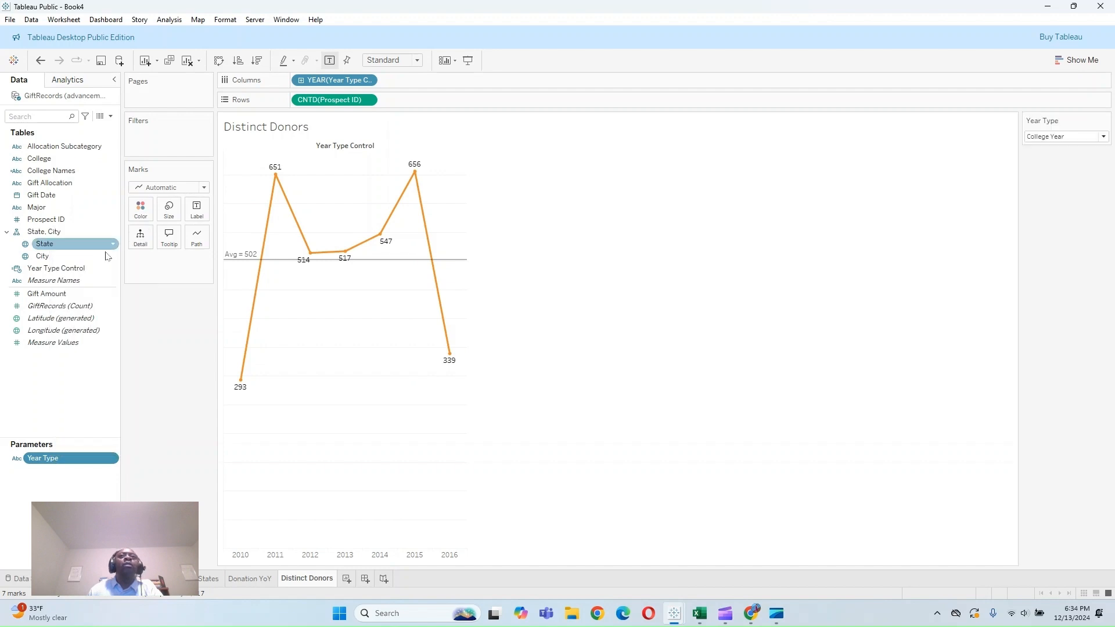
Step: Switch Year Type to Calendar Year and back to College Year to compare the distinct donor counts
{"action": "left_click", "coordinate": [1056, 139]}
{"action": "left_click", "coordinate": [1055, 147]}
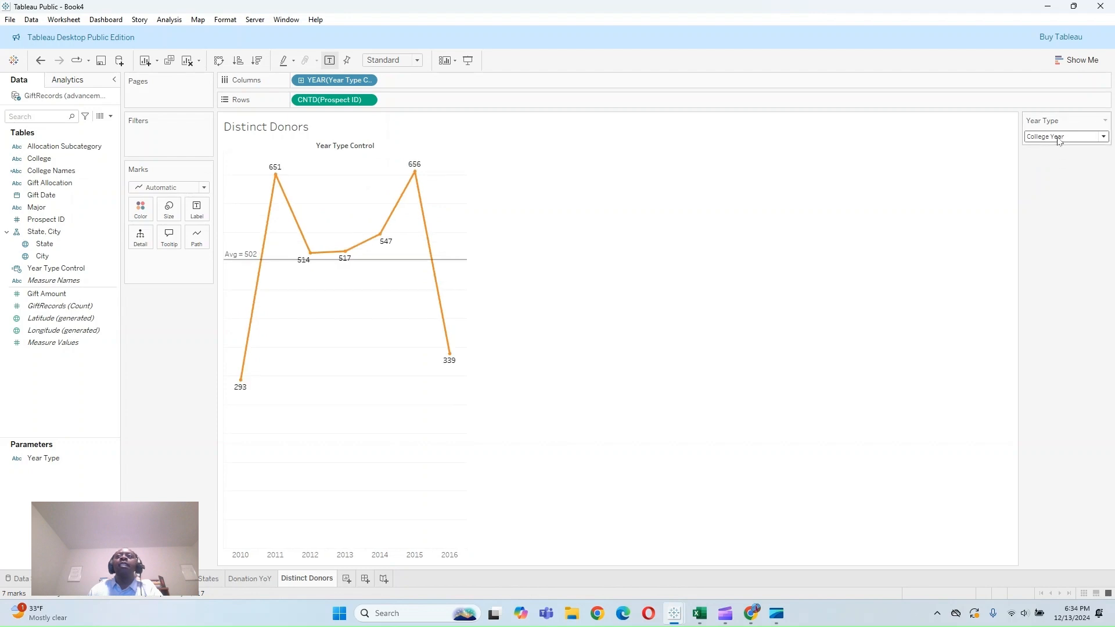
{"action": "left_click", "coordinate": [1059, 139]}
{"action": "left_click", "coordinate": [1064, 153]}
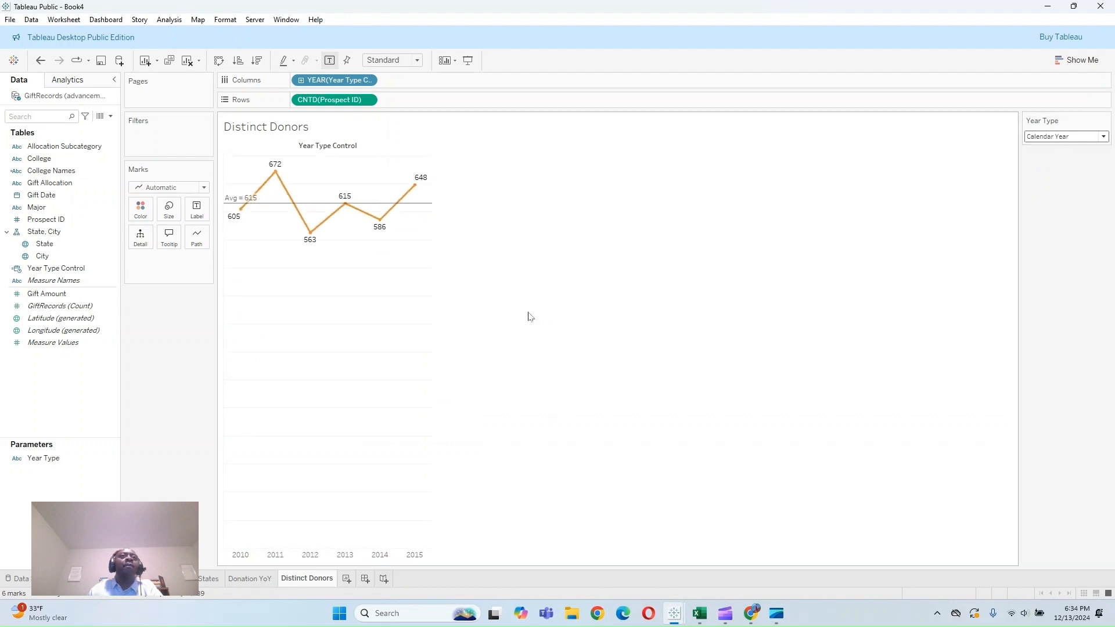
{"action": "left_click", "coordinate": [1070, 137]}
{"action": "left_click", "coordinate": [1057, 155]}
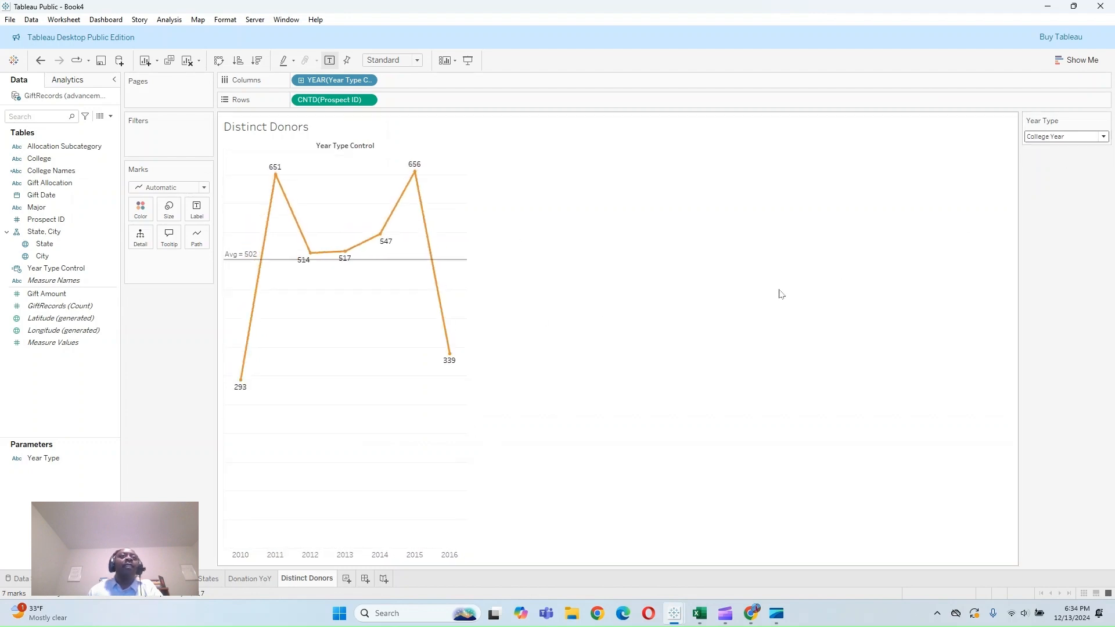
Step: Build a filled map of State on a new worksheet, colored by the sum of Gift Amount
{"action": "left_click", "coordinate": [346, 579]}
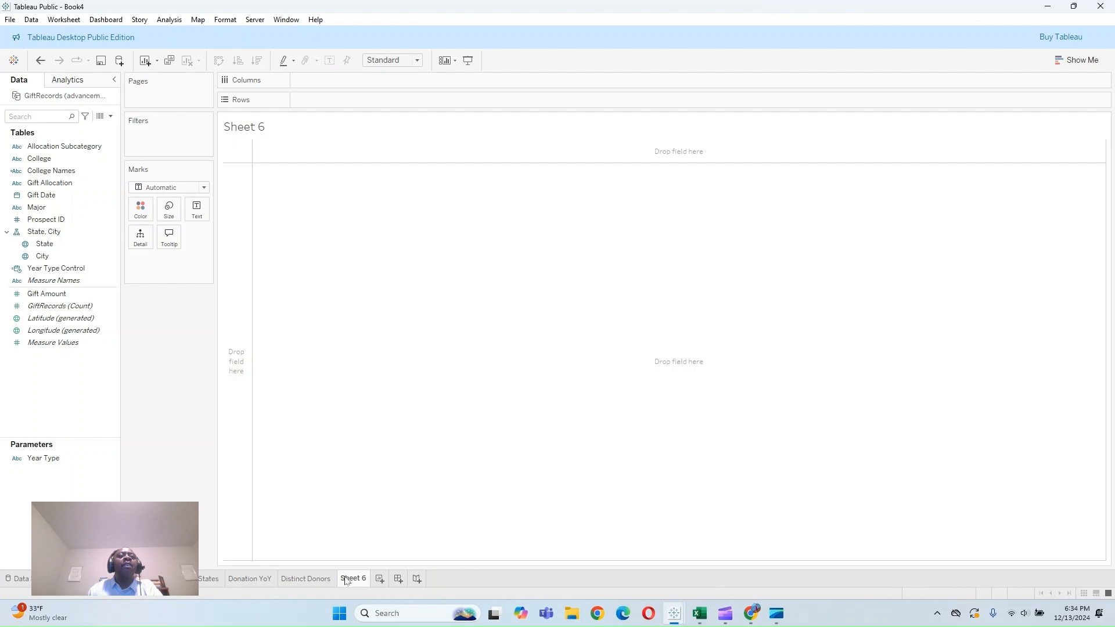
{"action": "left_click", "coordinate": [61, 247]}
{"action": "left_click", "coordinate": [59, 246]}
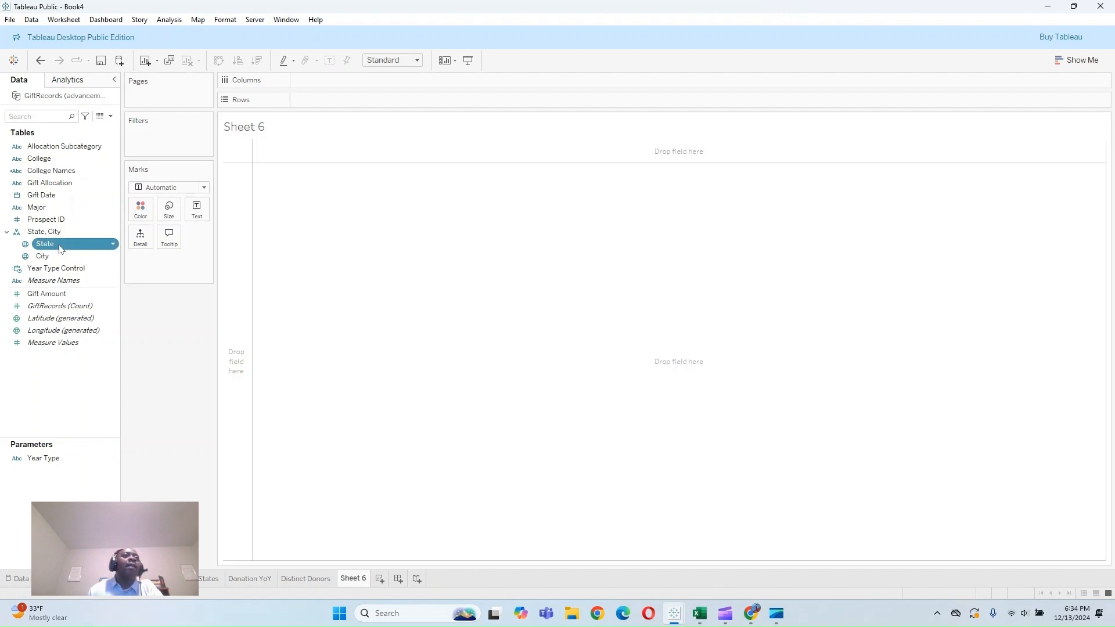
{"action": "double_click", "coordinate": [61, 249]}
{"action": "left_click_drag", "start_coordinate": [47, 294], "coordinate": [131, 210]}
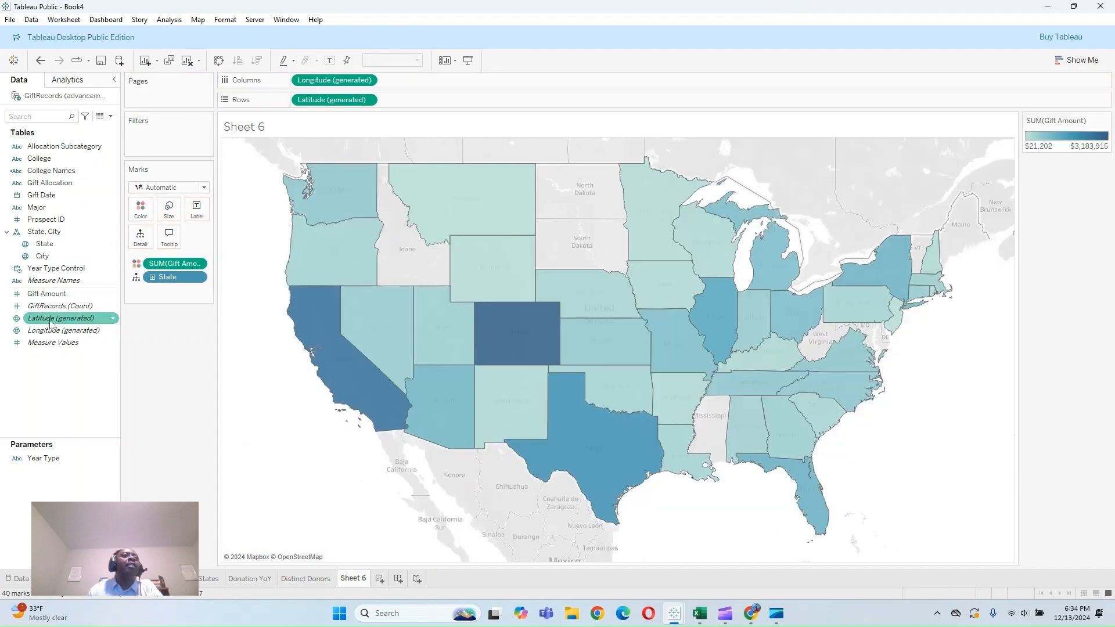
Step: Label each state on the map with the sum of Gift Amount, the distinct count of Prospect ID and the State name
{"action": "left_click_drag", "start_coordinate": [47, 295], "coordinate": [198, 212]}
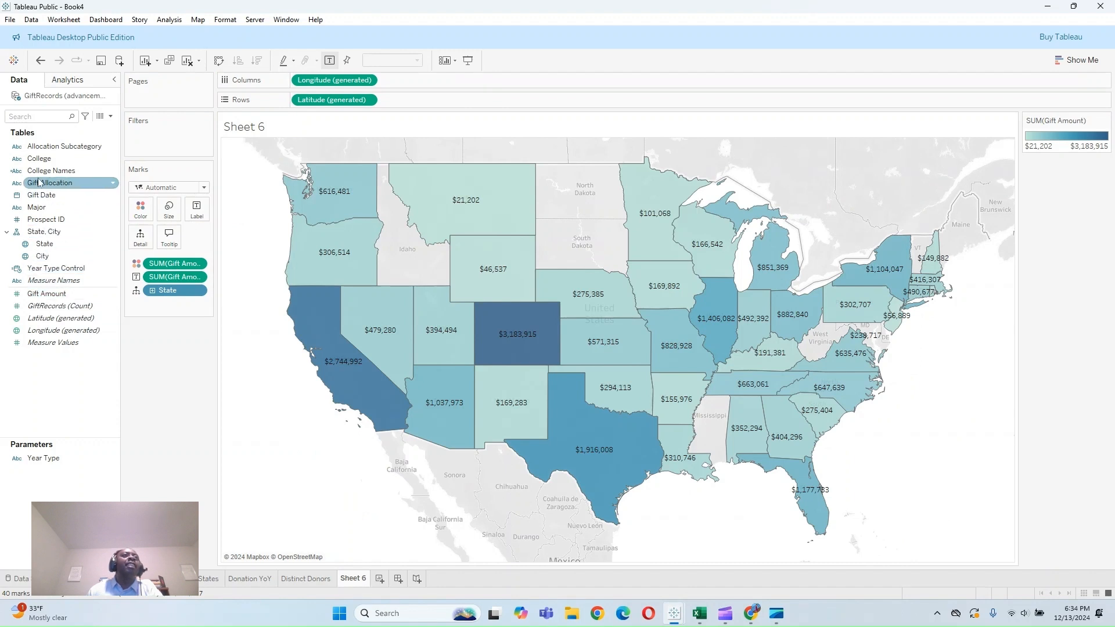
{"action": "left_click_drag", "start_coordinate": [47, 224], "coordinate": [196, 216]}
{"action": "left_click", "coordinate": [515, 285]}
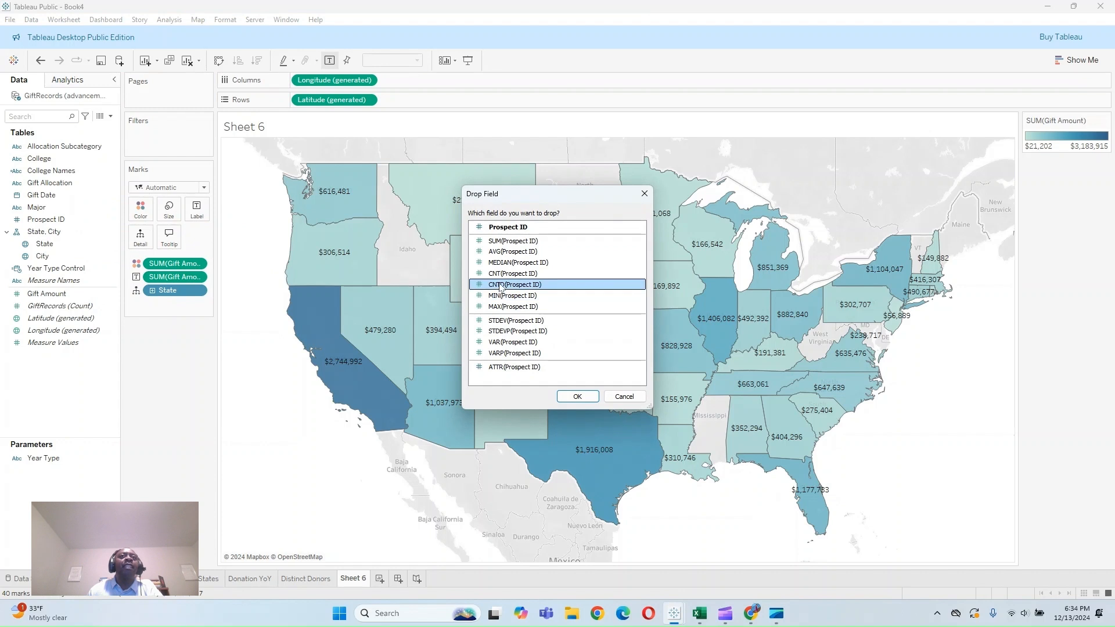
{"action": "left_click", "coordinate": [577, 397]}
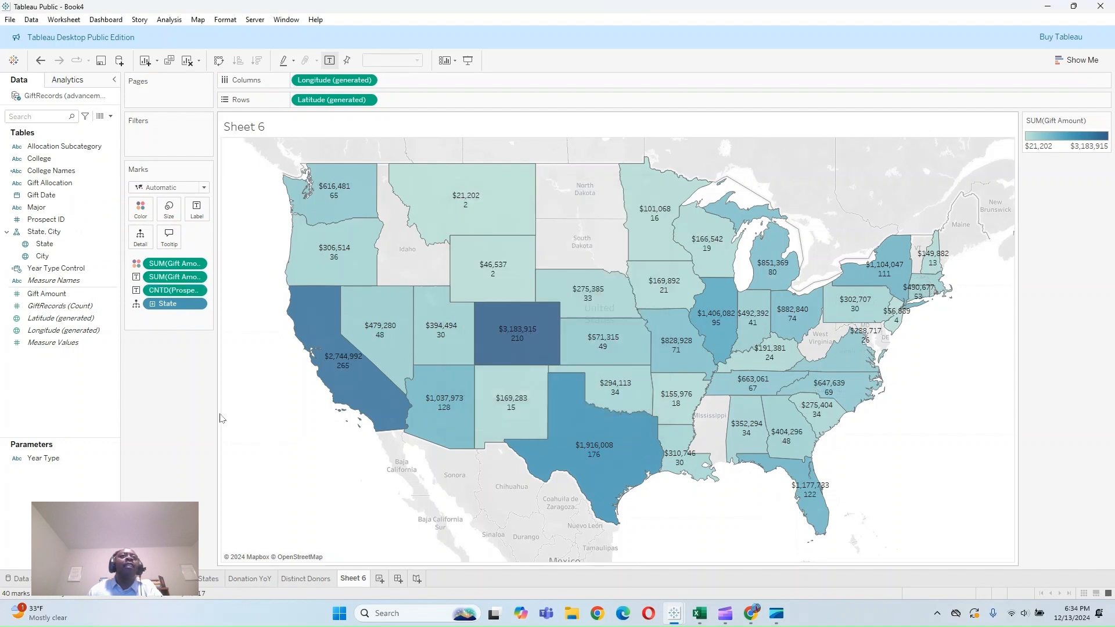
{"action": "mouse_move", "coordinate": [330, 193]}
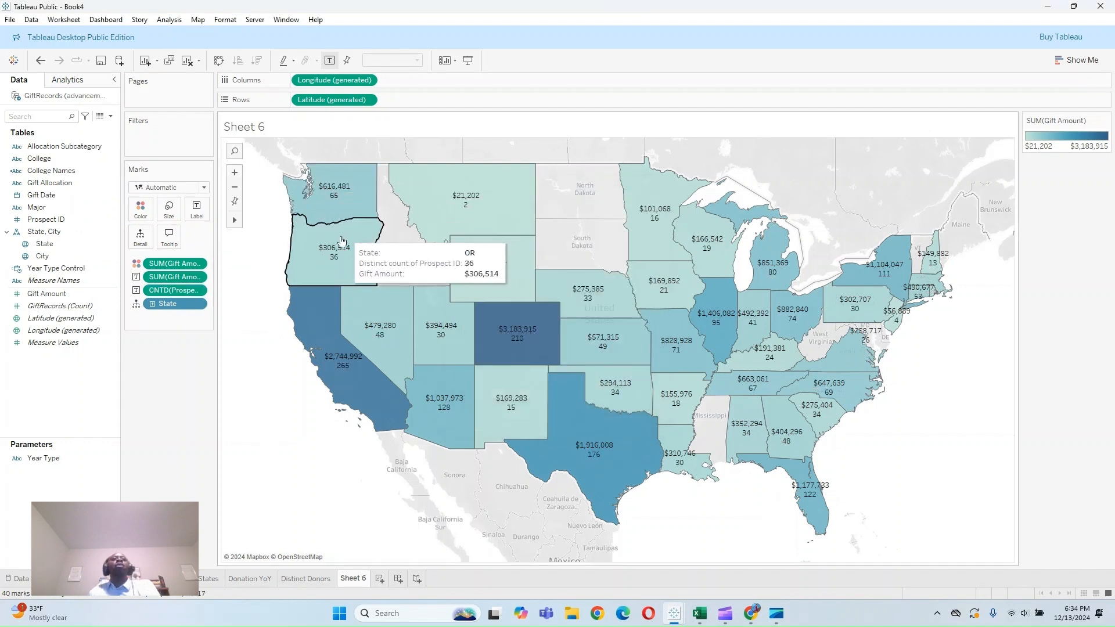
{"action": "left_click", "coordinate": [62, 246]}
{"action": "left_click_drag", "start_coordinate": [62, 249], "coordinate": [199, 211]}
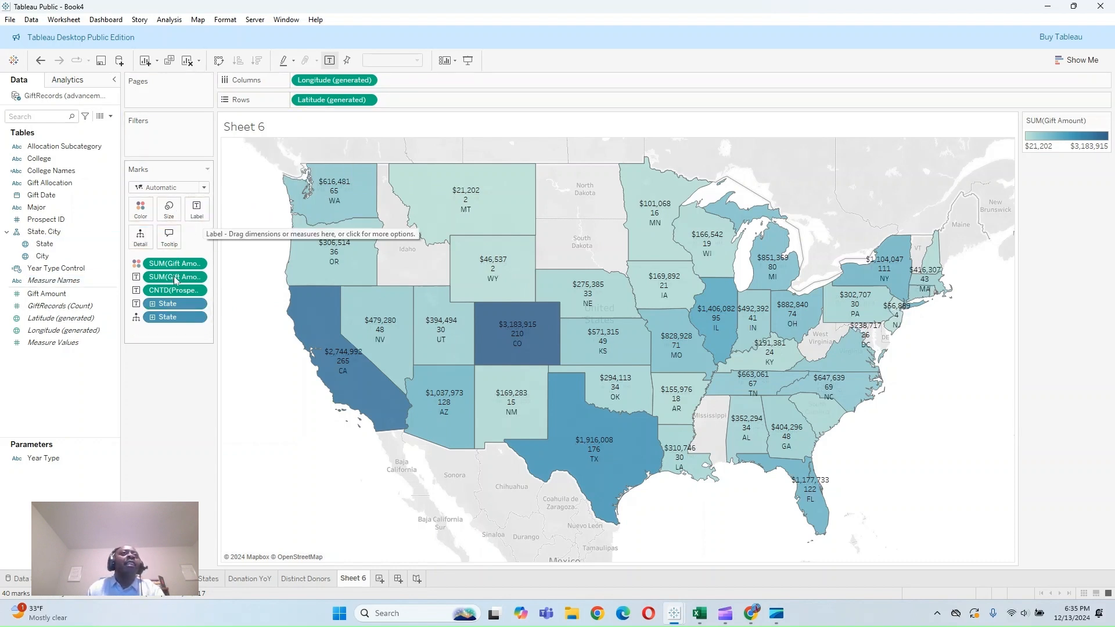
{"action": "mouse_move", "coordinate": [601, 460]}
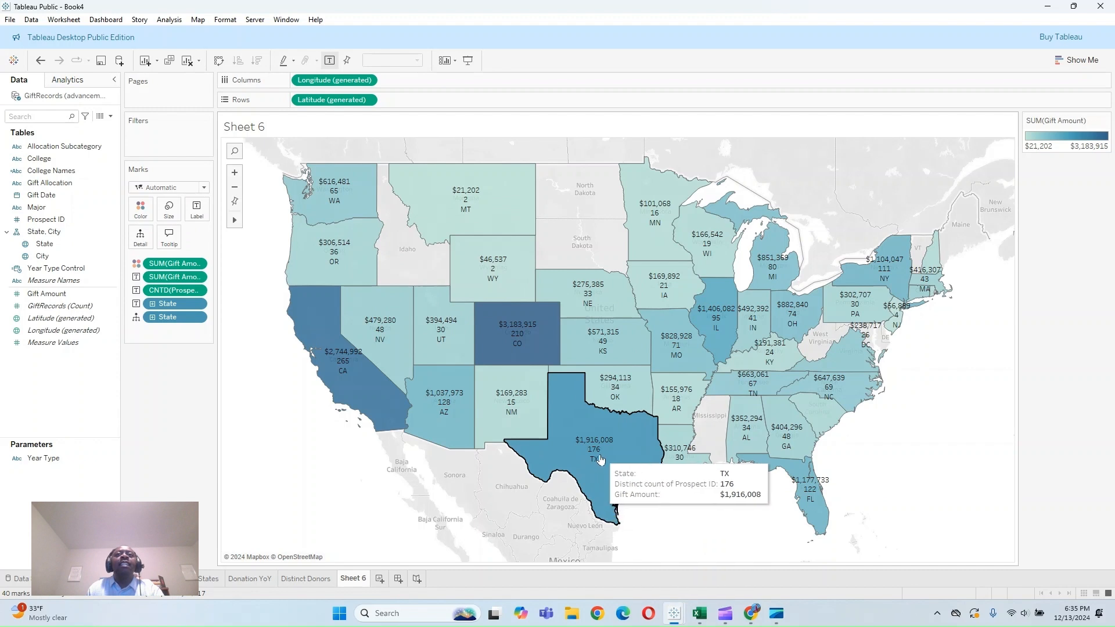
{"action": "mouse_move", "coordinate": [536, 284]}
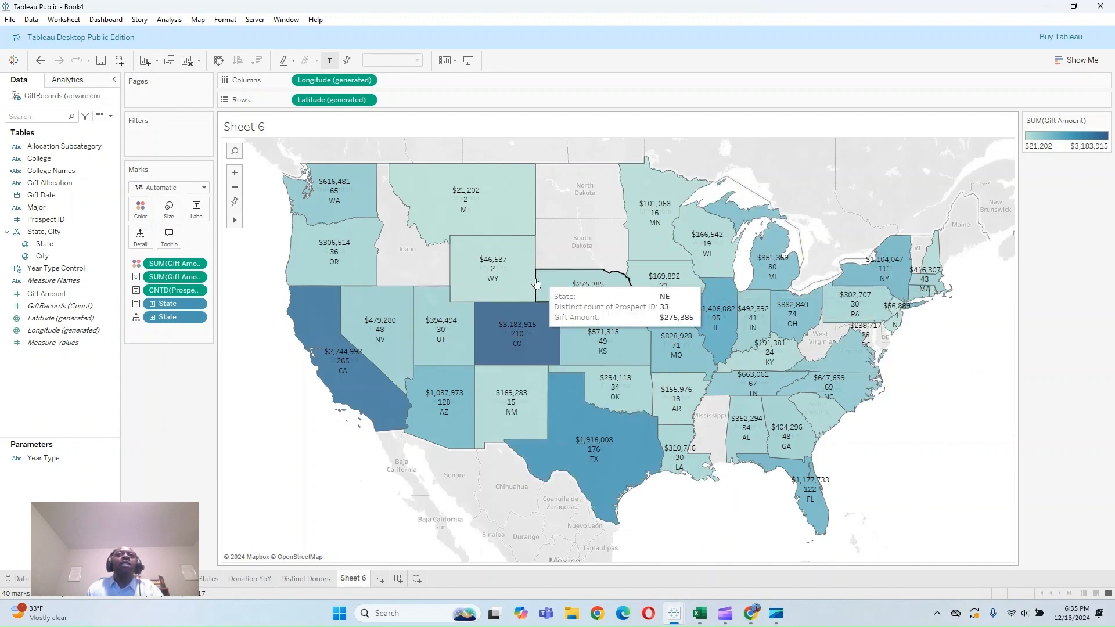
{"action": "mouse_move", "coordinate": [719, 321]}
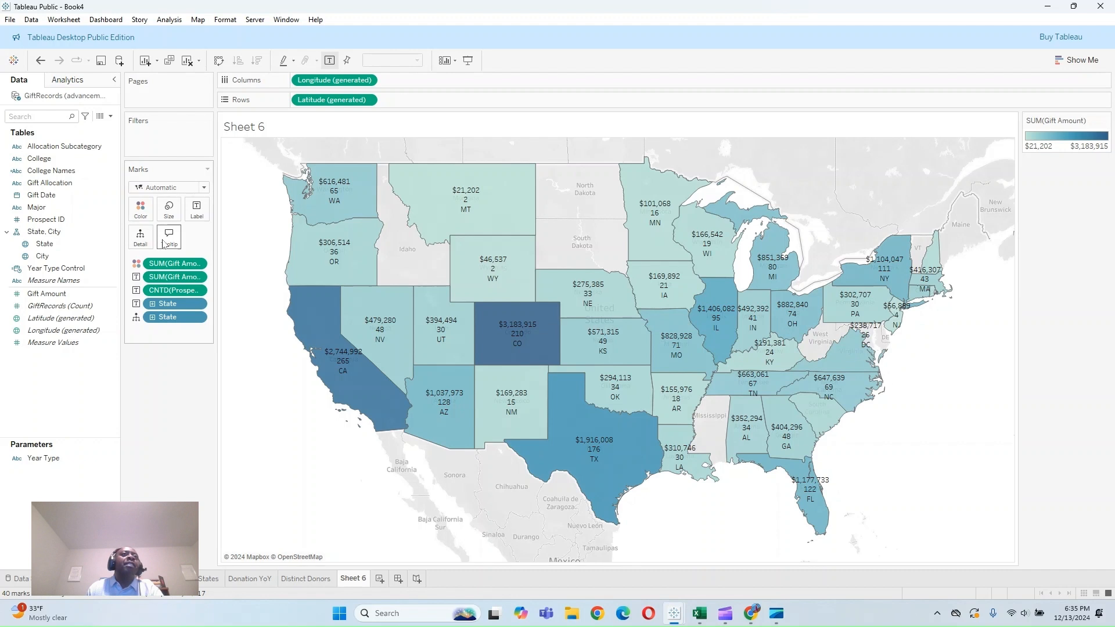
Step: Recolor the Gift Amount map with the Gray Warm palette
{"action": "left_click", "coordinate": [141, 209]}
{"action": "left_click", "coordinate": [181, 248]}
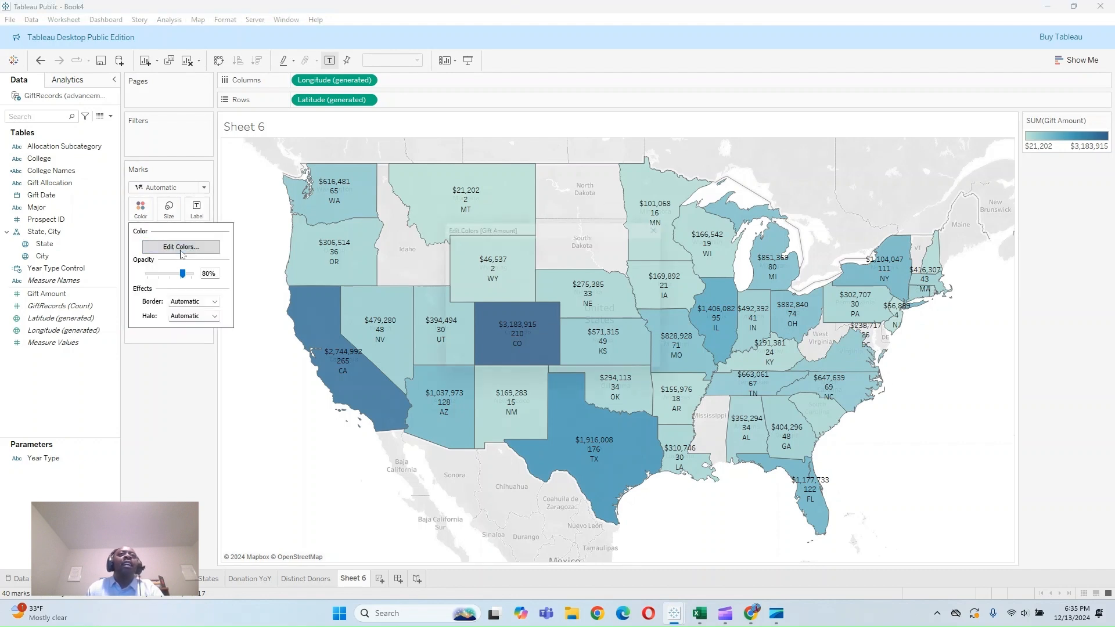
{"action": "left_click", "coordinate": [667, 257]}
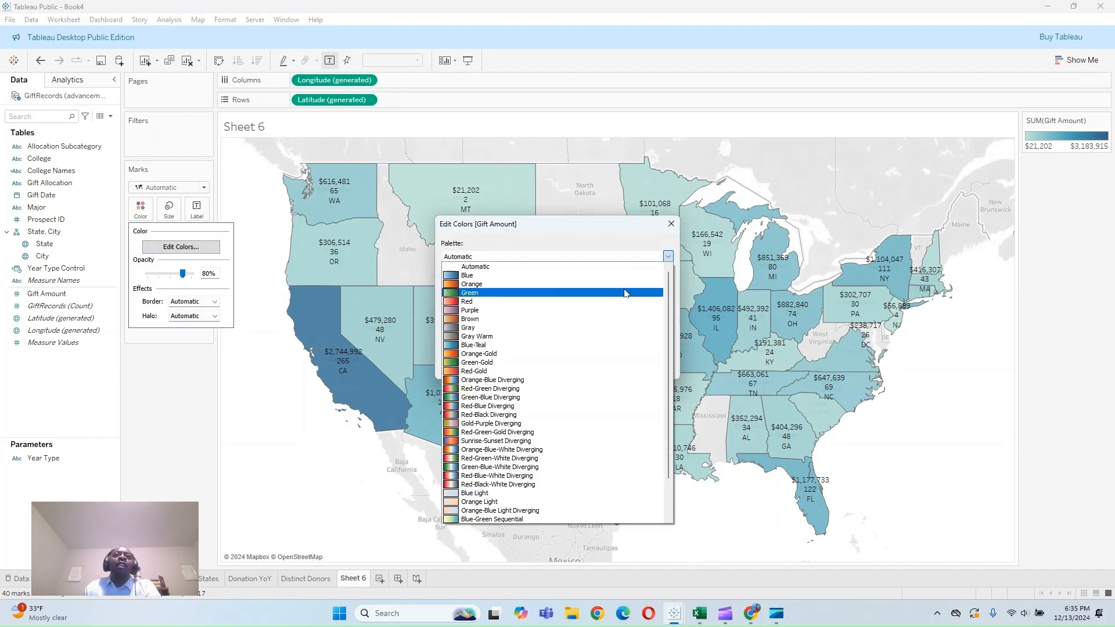
{"action": "left_click", "coordinate": [623, 337]}
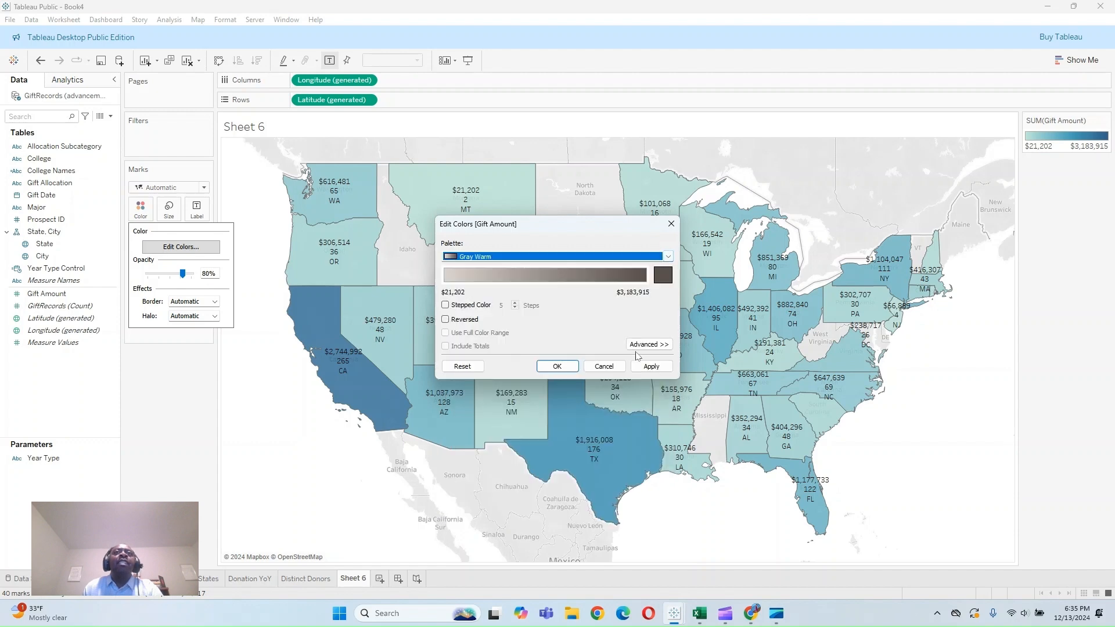
{"action": "left_click", "coordinate": [664, 367]}
{"action": "left_click", "coordinate": [568, 372]}
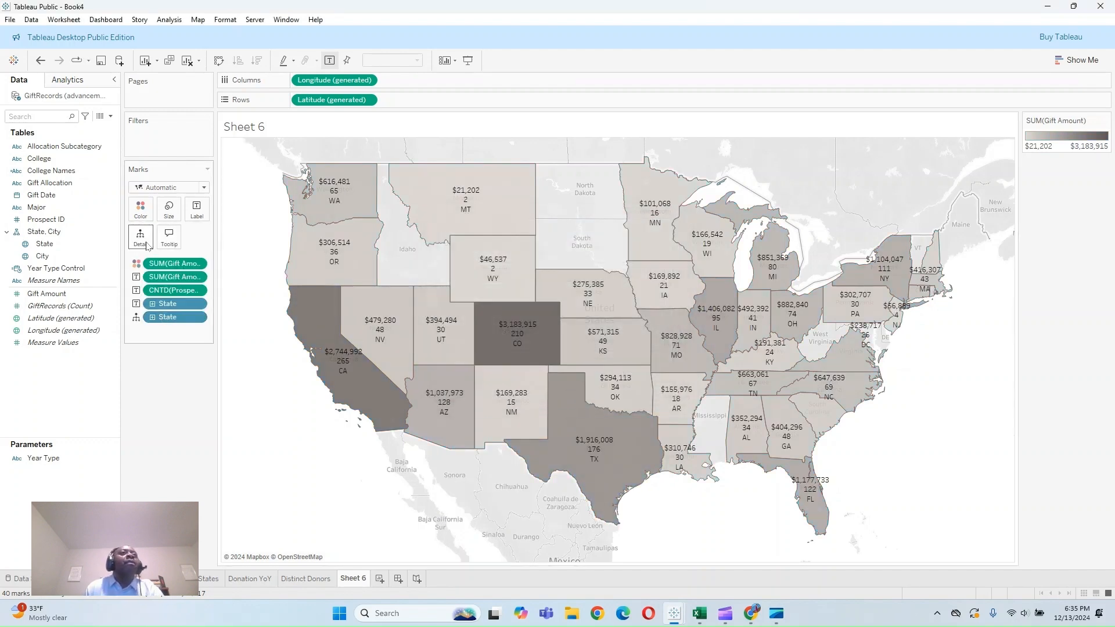
Step: Set the opacity of the map's mark color to 50%
{"action": "left_click", "coordinate": [141, 209]}
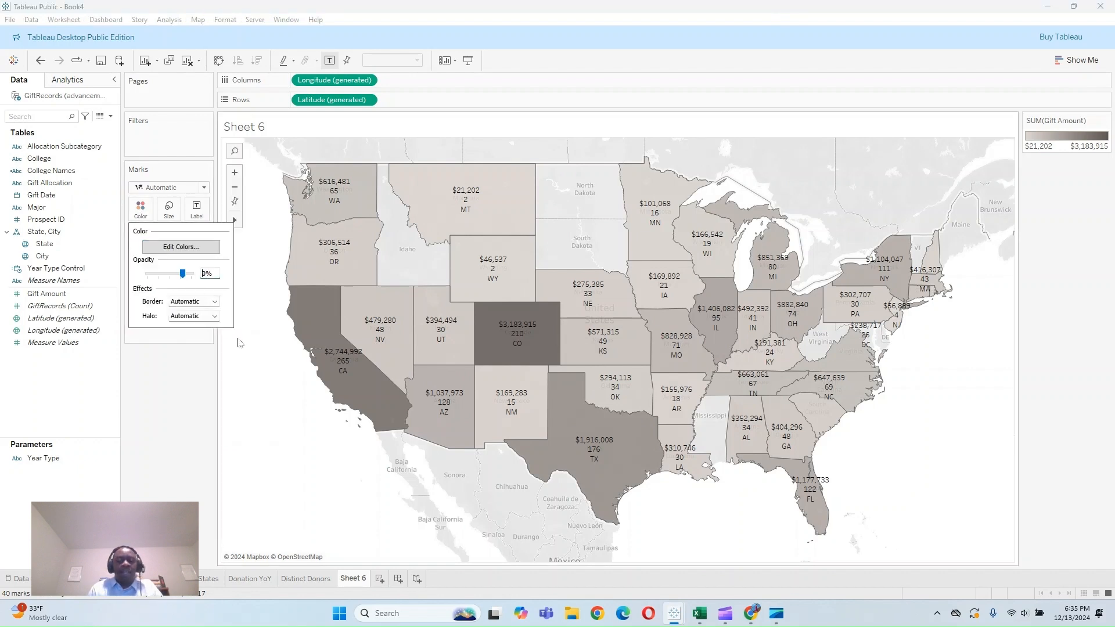
{"action": "type", "text": "5"}
{"action": "key", "text": "Return"}
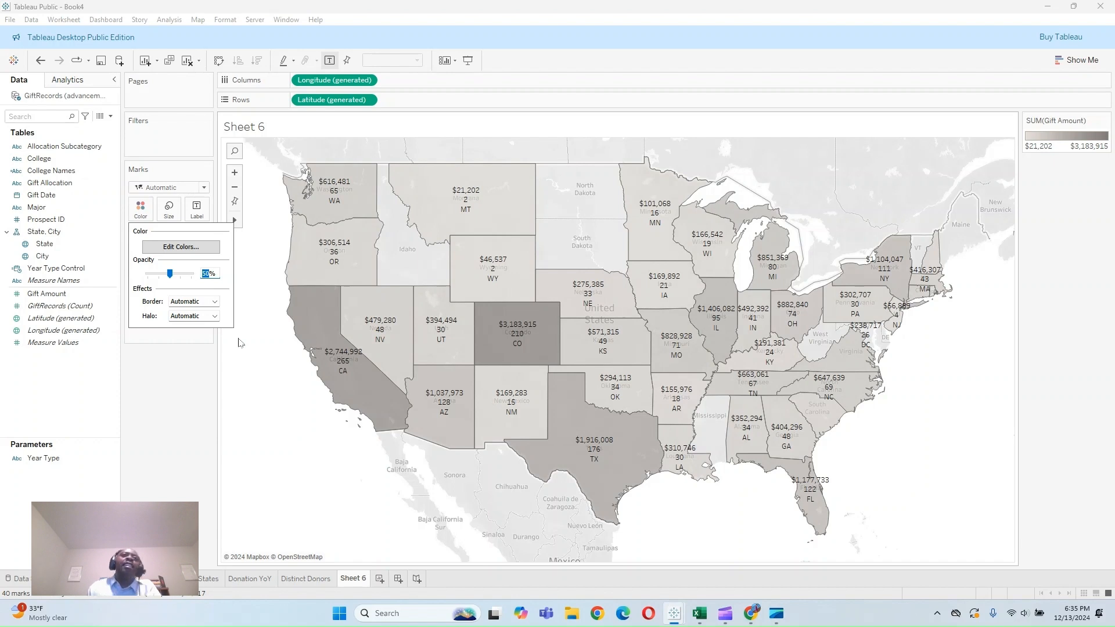
Step: Rename the map worksheet as State by State Summary
{"action": "right_click", "coordinate": [360, 579]}
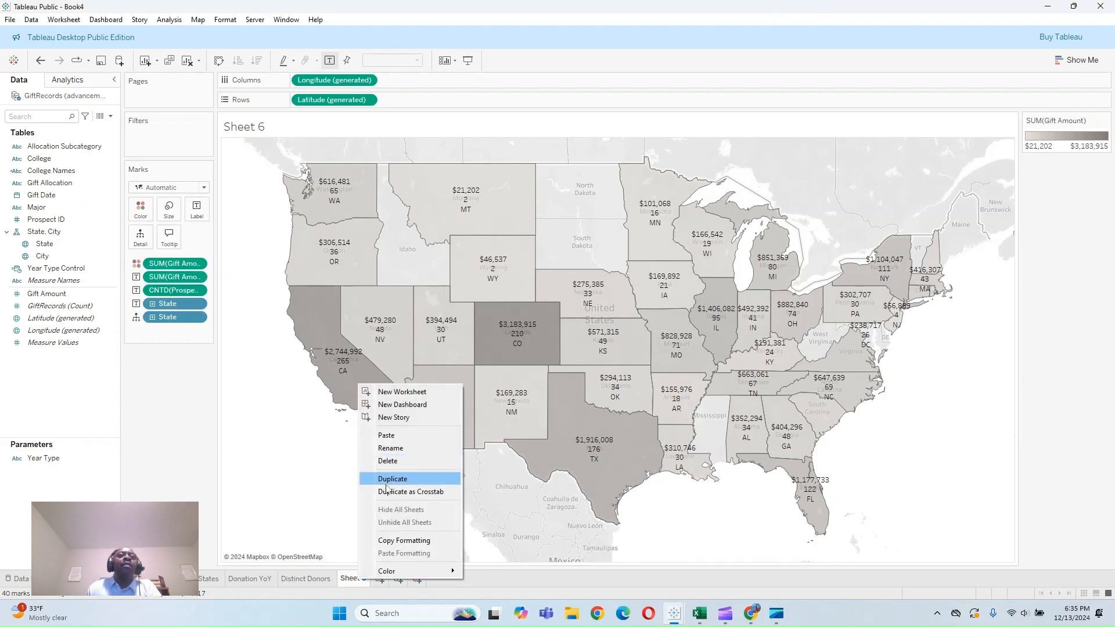
{"action": "left_click", "coordinate": [390, 448]}
{"action": "type", "text": "Cou"}
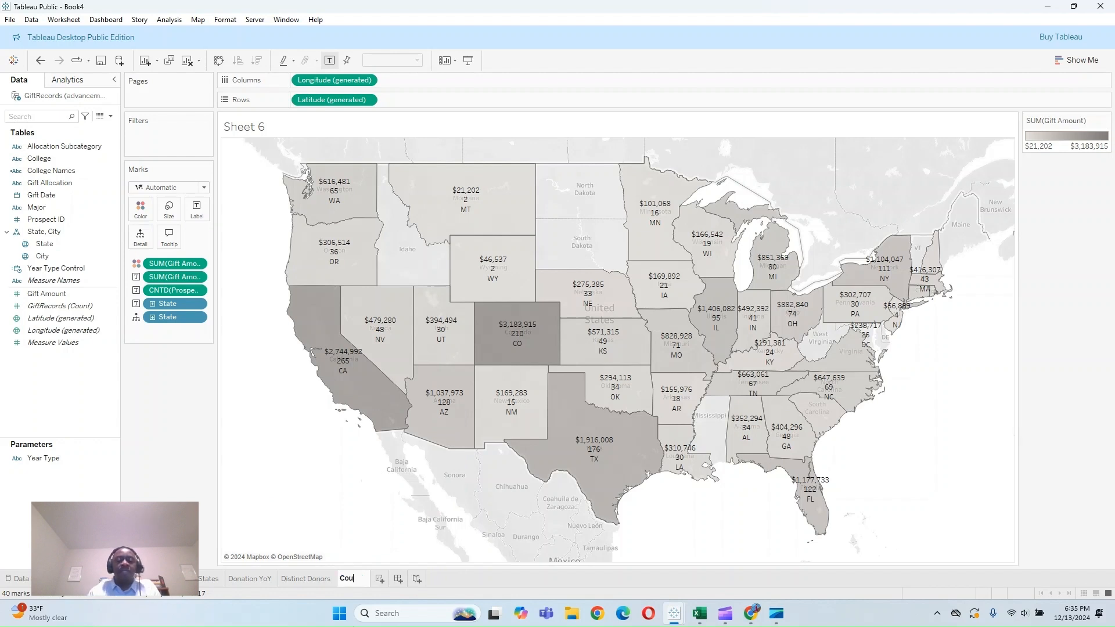
{"action": "type", "text": "ntry"}
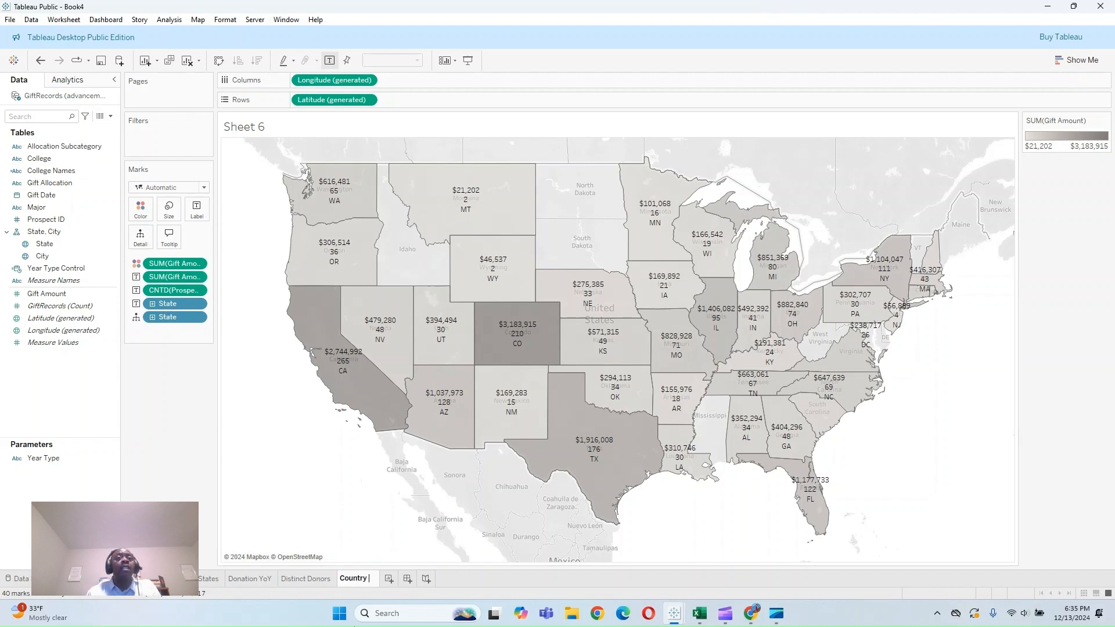
{"action": "type", "text": " Summary"}
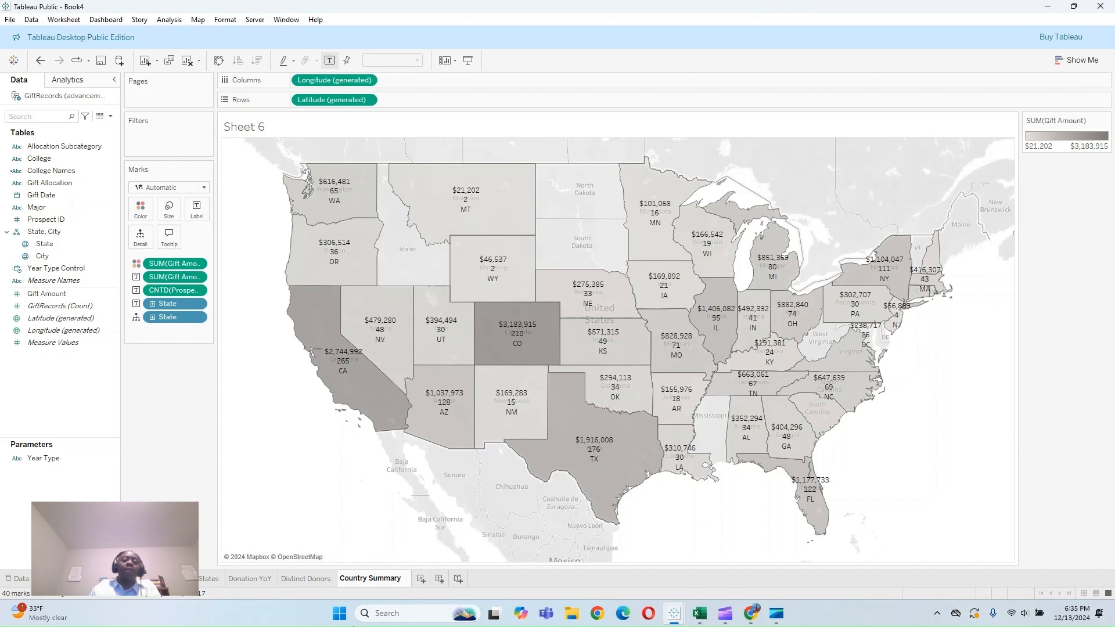
{"action": "key", "text": "BackSpace"}
{"action": "key", "text": "BackSpace"}
{"action": "key", "text": "BackSpace"}
{"action": "key", "text": "BackSpace"}
{"action": "key", "text": "BackSpace"}
{"action": "key", "text": "BackSpace"}
{"action": "key", "text": "BackSpace"}
{"action": "key", "text": "BackSpace"}
{"action": "key", "text": "BackSpace"}
{"action": "key", "text": "BackSpace"}
{"action": "key", "text": "BackSpace"}
{"action": "key", "text": "BackSpace"}
{"action": "key", "text": "BackSpace"}
{"action": "key", "text": "BackSpace"}
{"action": "key", "text": "BackSpace"}
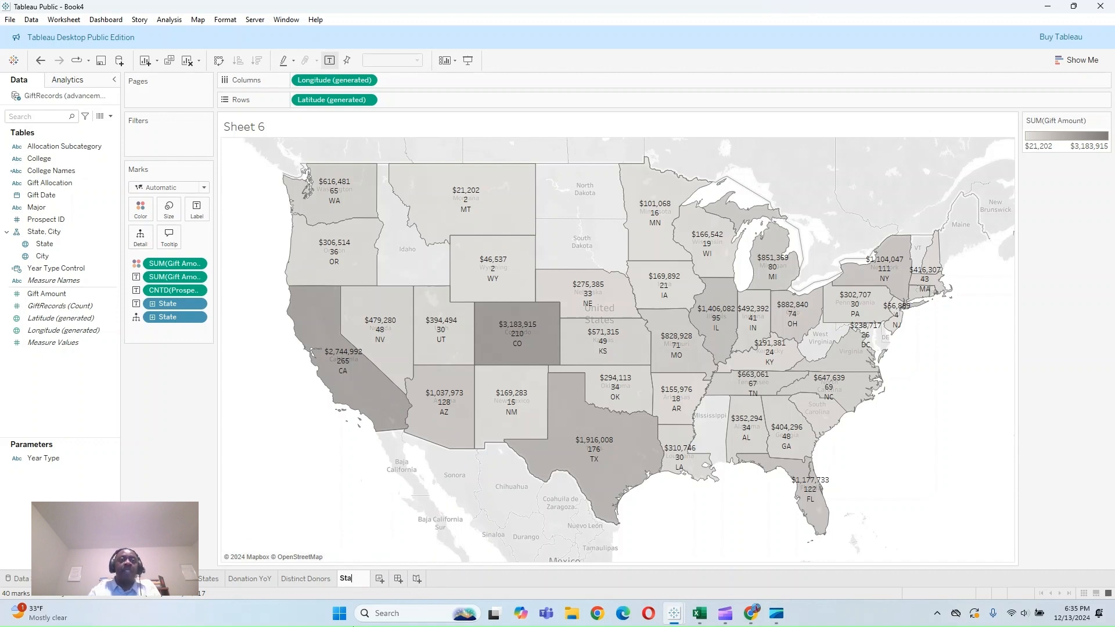
{"action": "type", "text": "State by Stat"}
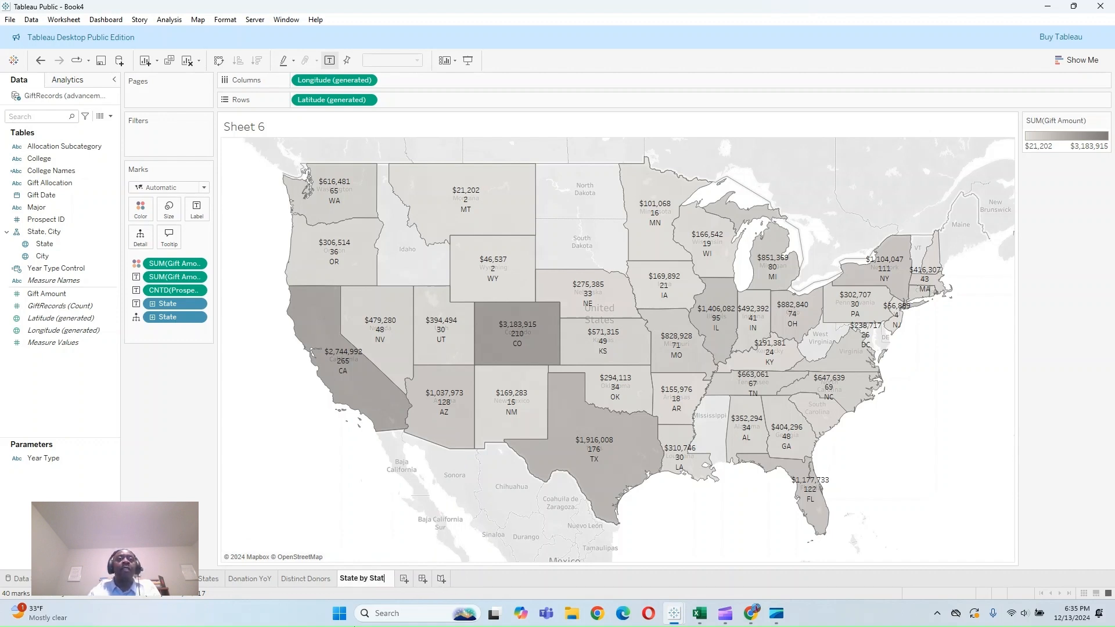
{"action": "type", "text": "e Summary"}
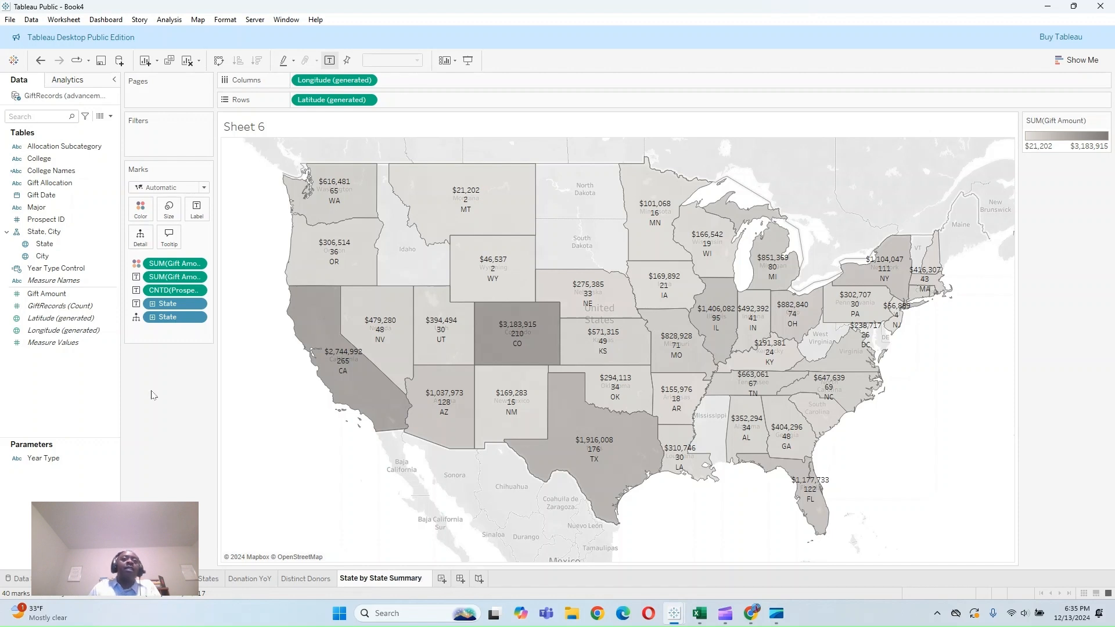
{"action": "key", "text": "Return"}
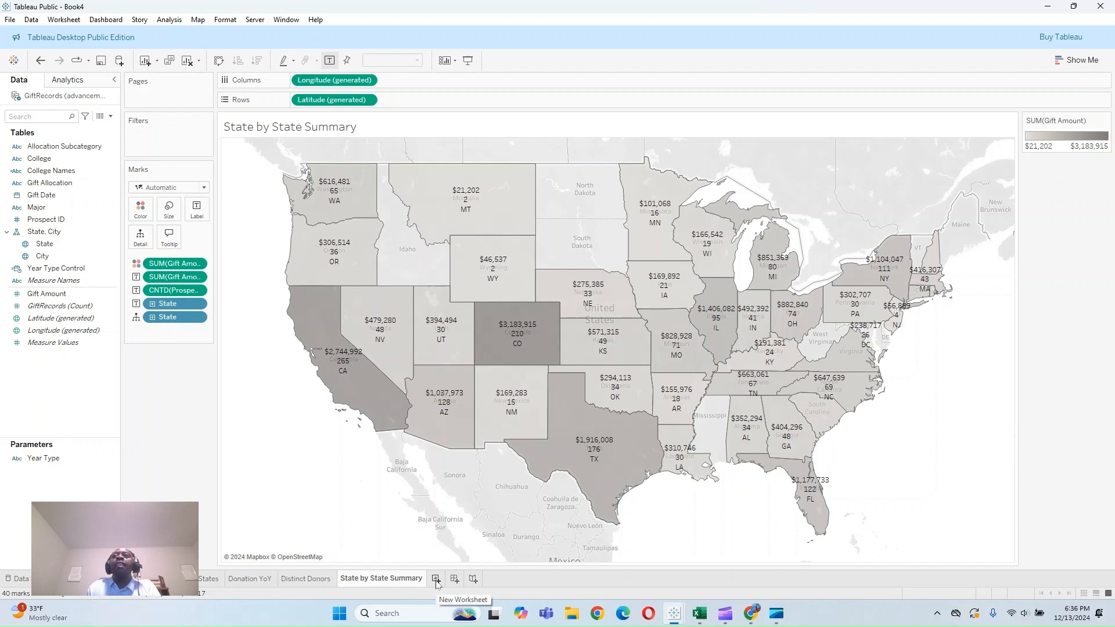
Step: Show the Year Type parameter control on the map sheet and add Year Type Control to the marks as detail
{"action": "right_click", "coordinate": [48, 462]}
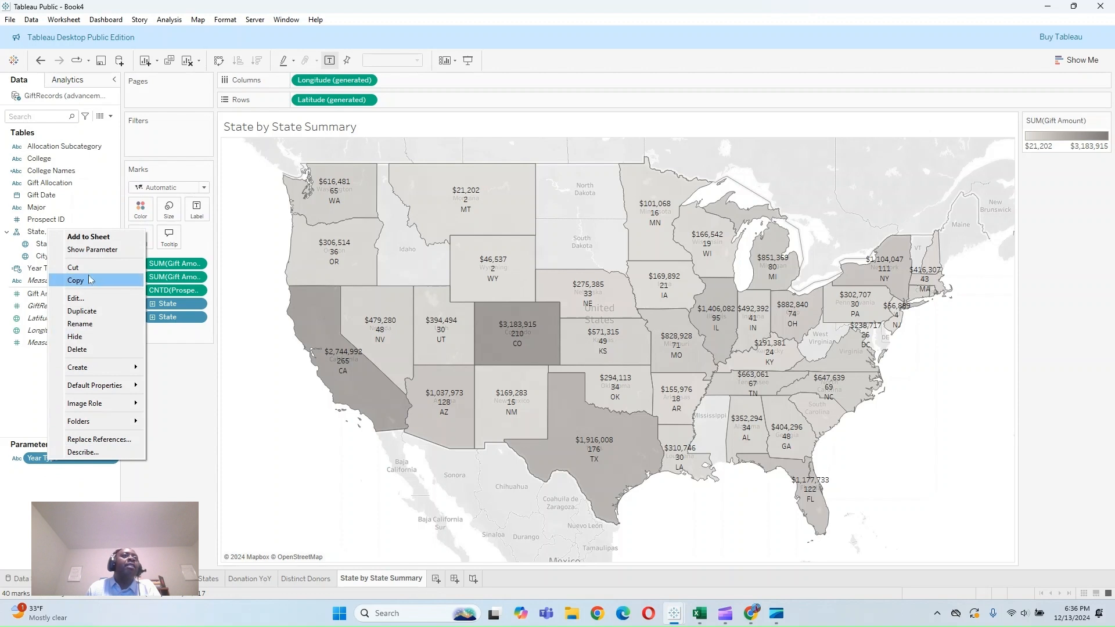
{"action": "left_click", "coordinate": [91, 251]}
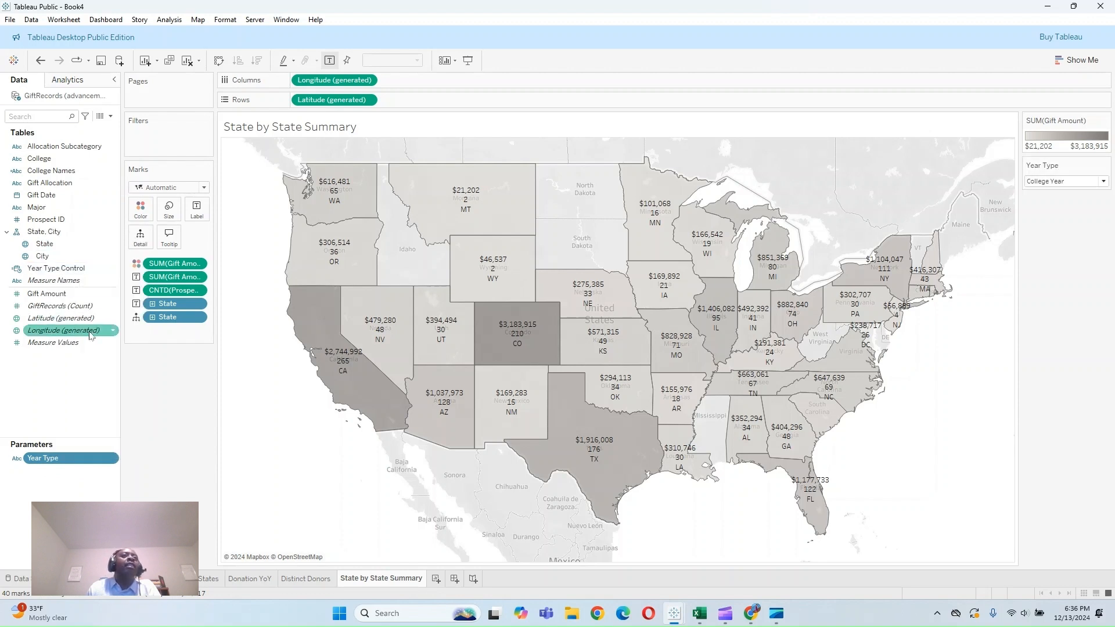
{"action": "left_click_drag", "start_coordinate": [54, 269], "coordinate": [140, 244]}
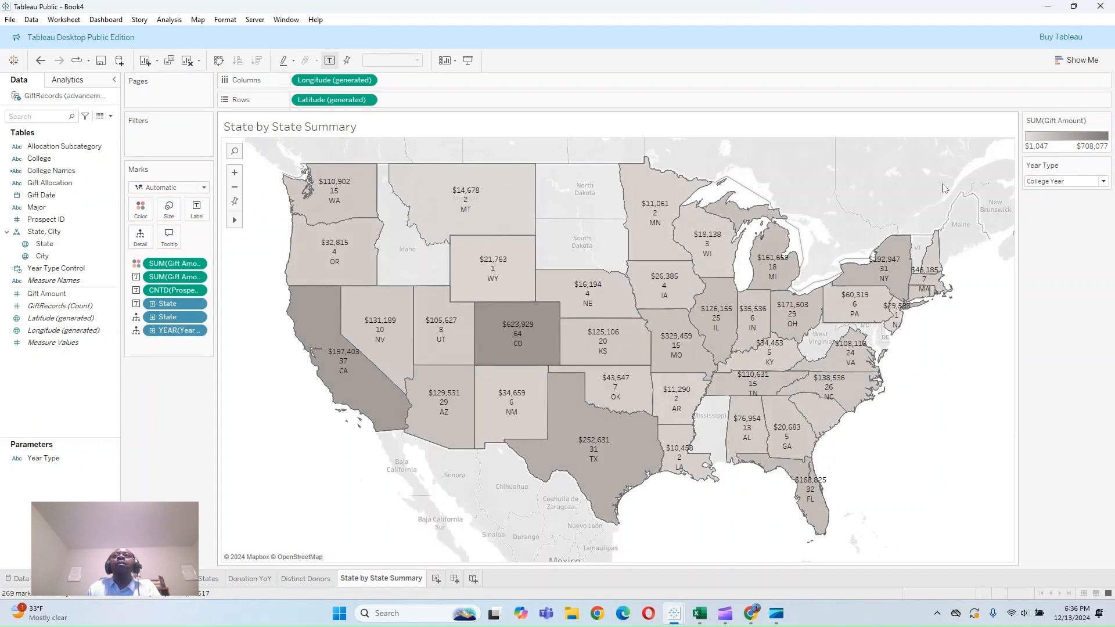
Step: Switch Year Type between Calendar Year and College Year, ending on College Year, to compare the state values on the map
{"action": "left_click", "coordinate": [1051, 183]}
{"action": "left_click", "coordinate": [1053, 194]}
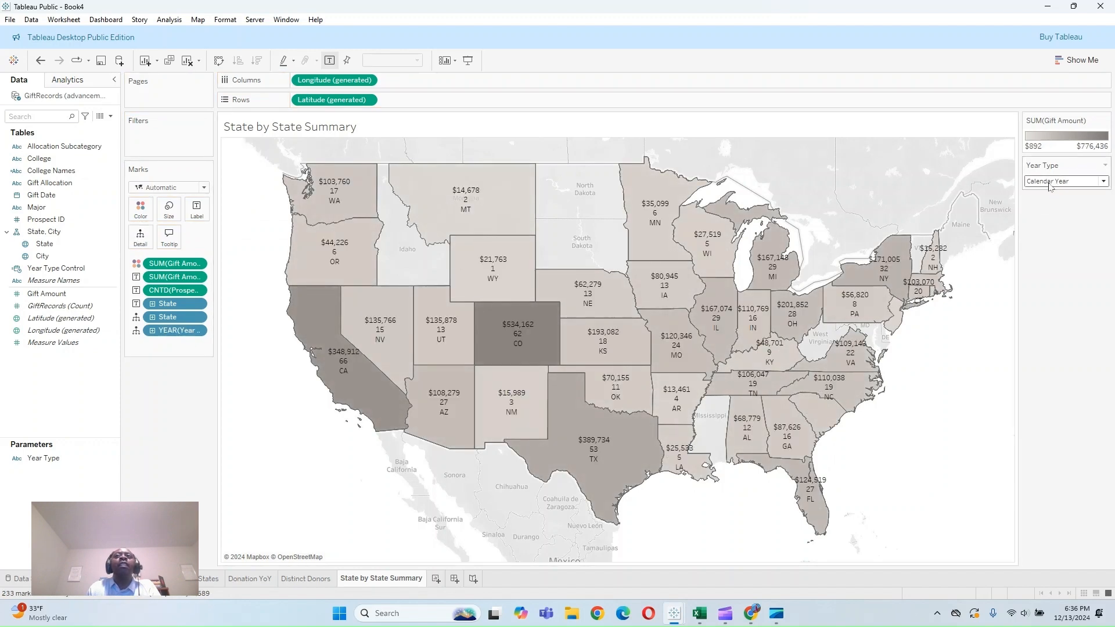
{"action": "left_click", "coordinate": [1050, 183]}
{"action": "left_click", "coordinate": [1051, 202]}
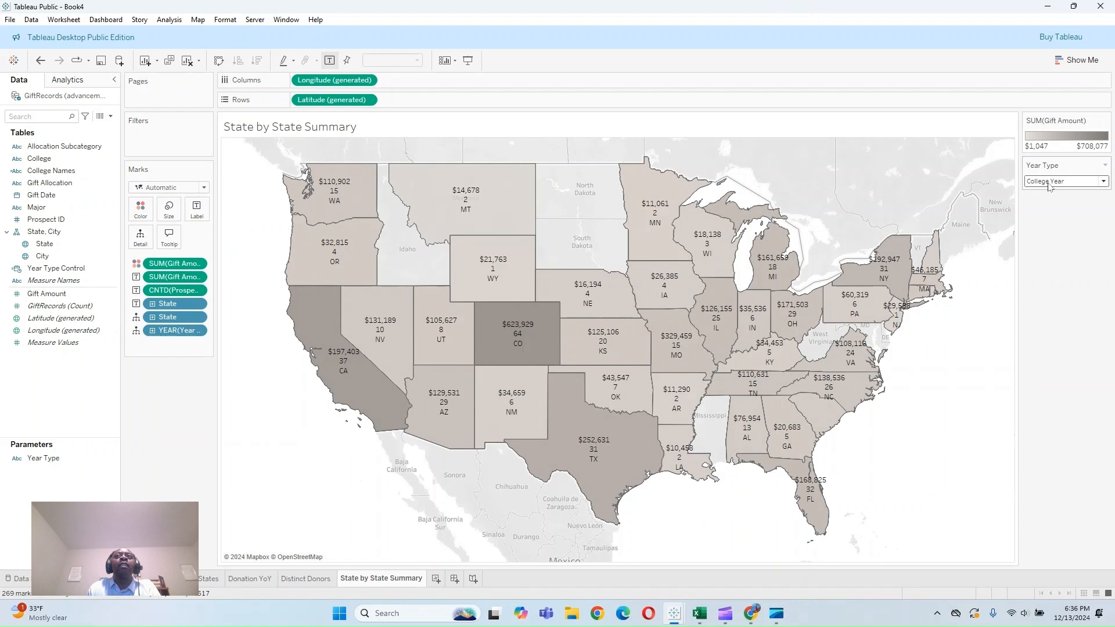
{"action": "left_click", "coordinate": [1050, 182]}
{"action": "left_click", "coordinate": [1052, 194]}
{"action": "left_click", "coordinate": [1050, 183]}
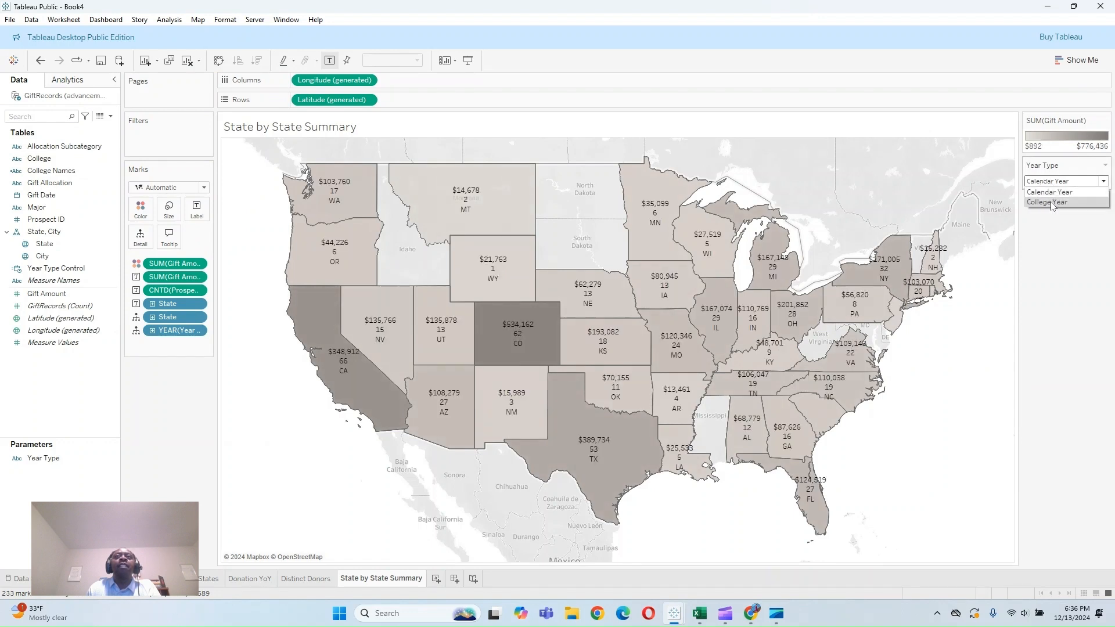
{"action": "left_click", "coordinate": [1051, 203]}
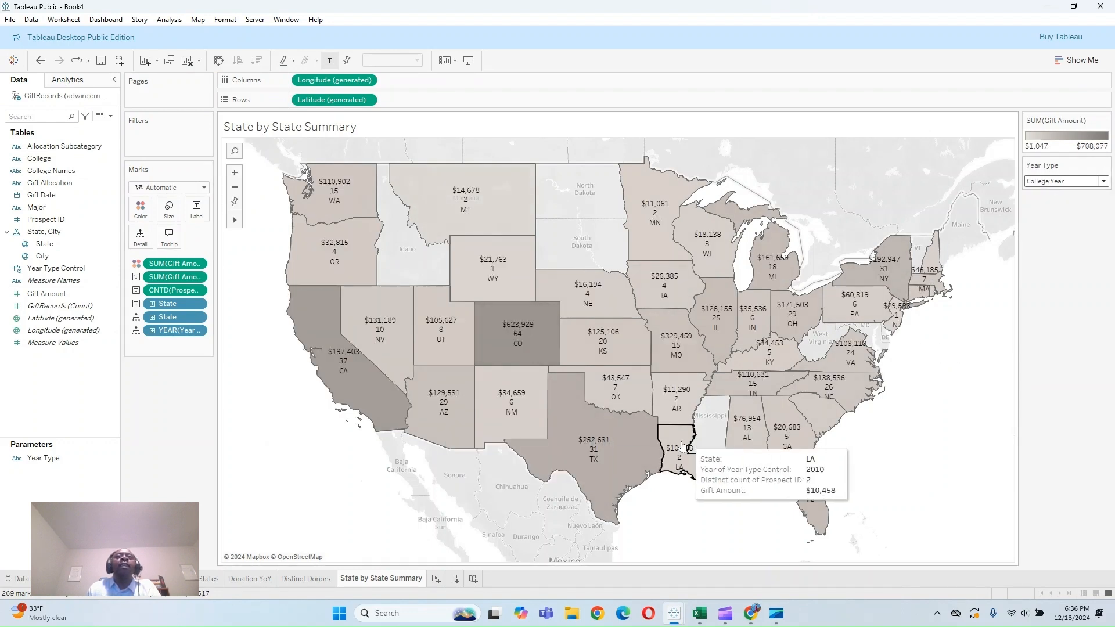
{"action": "mouse_move", "coordinate": [386, 362]}
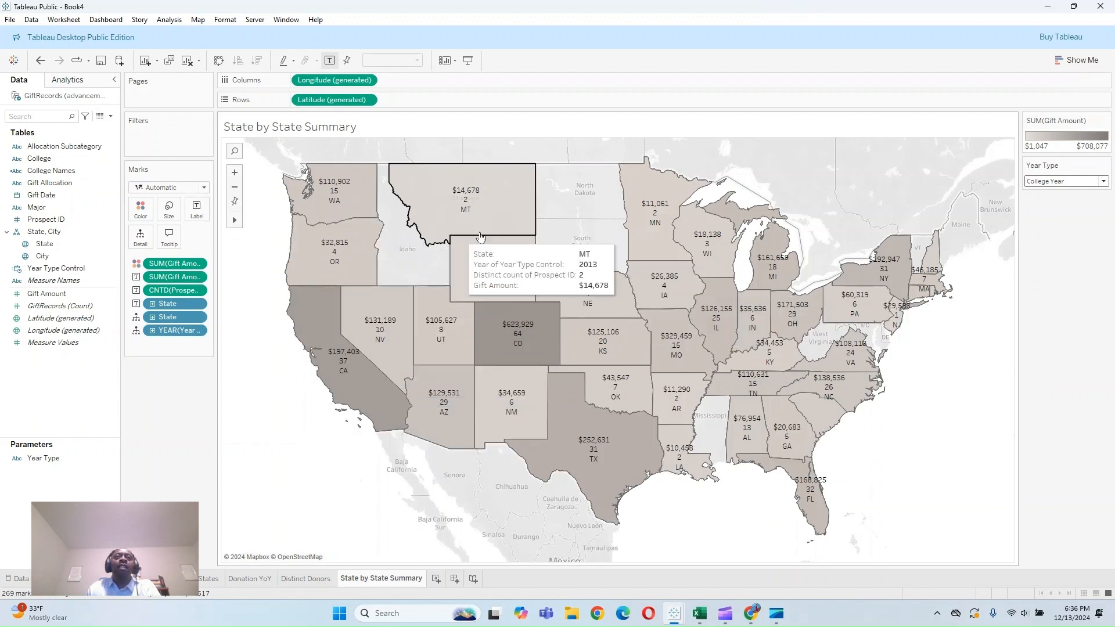
{"action": "mouse_move", "coordinate": [340, 211]}
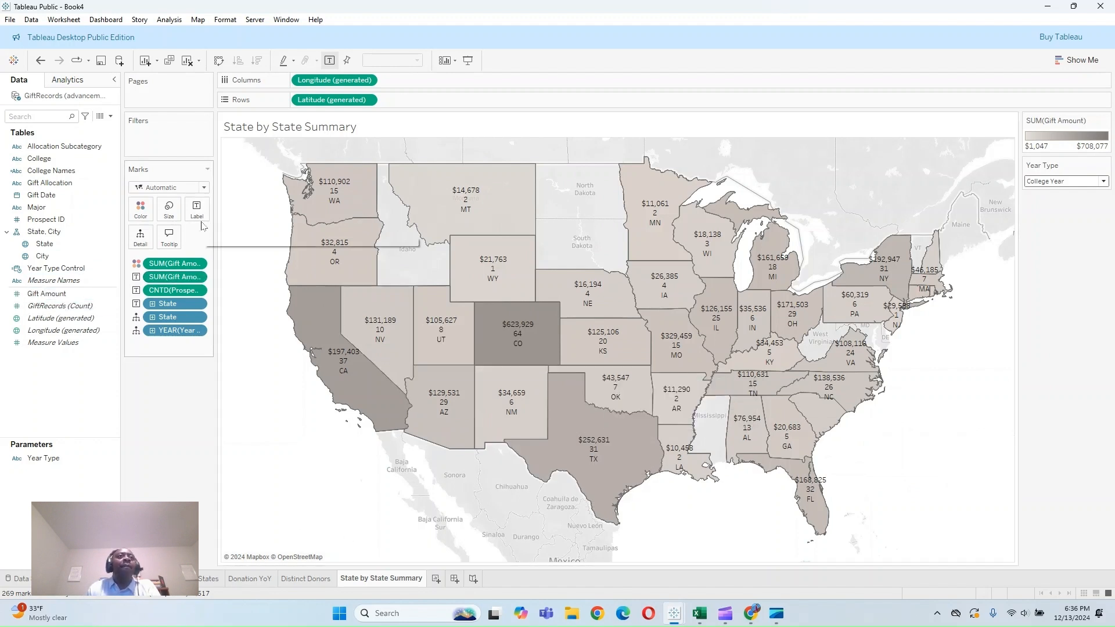
Step: Add a new worksheet and rename it Gifts Distribution
{"action": "left_click", "coordinate": [436, 579]}
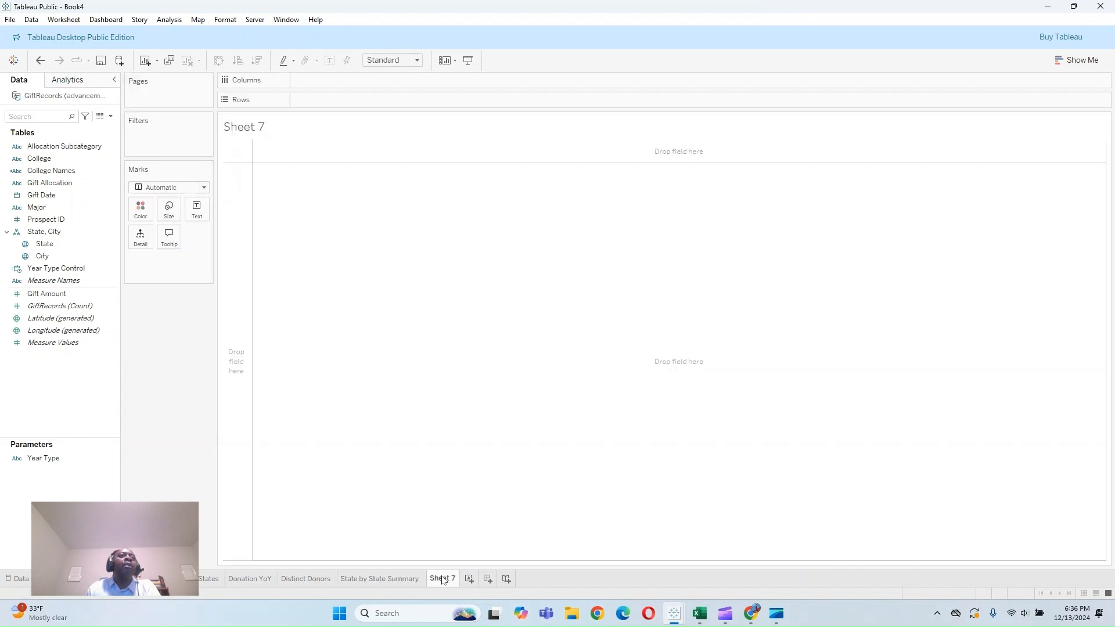
{"action": "right_click", "coordinate": [446, 581]}
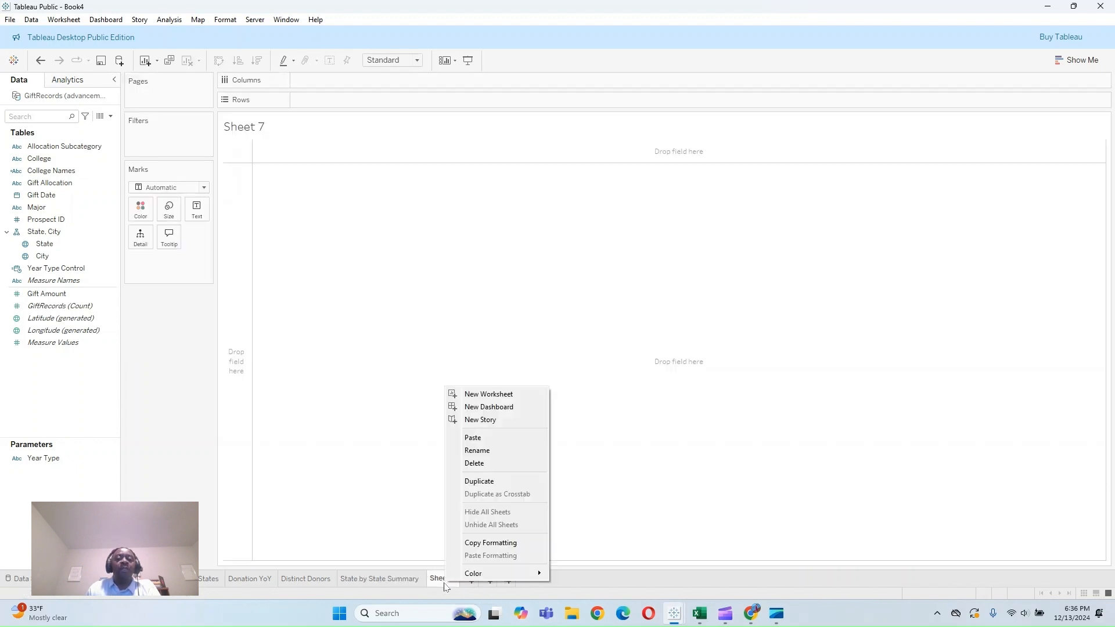
{"action": "left_click", "coordinate": [526, 450]}
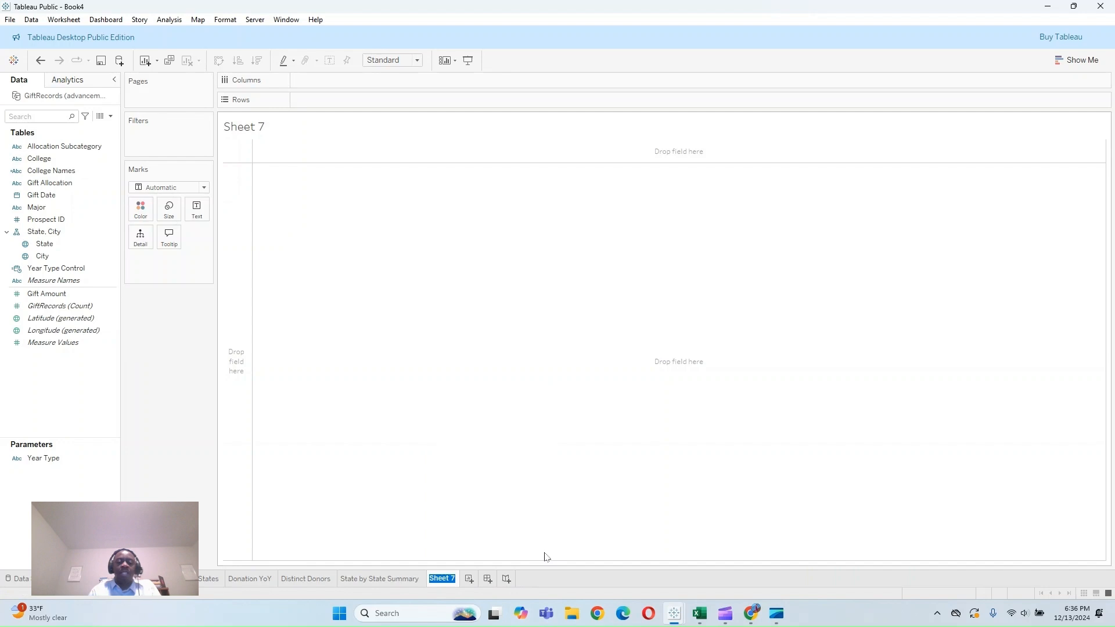
{"action": "type", "text": "Gifts"}
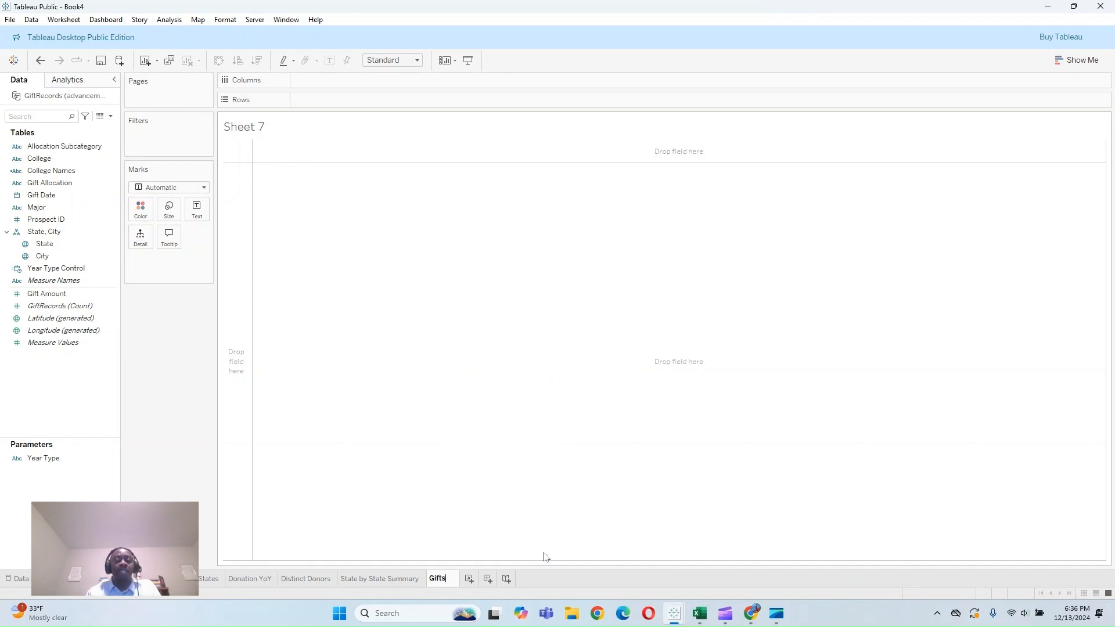
{"action": "type", "text": " Distribution"}
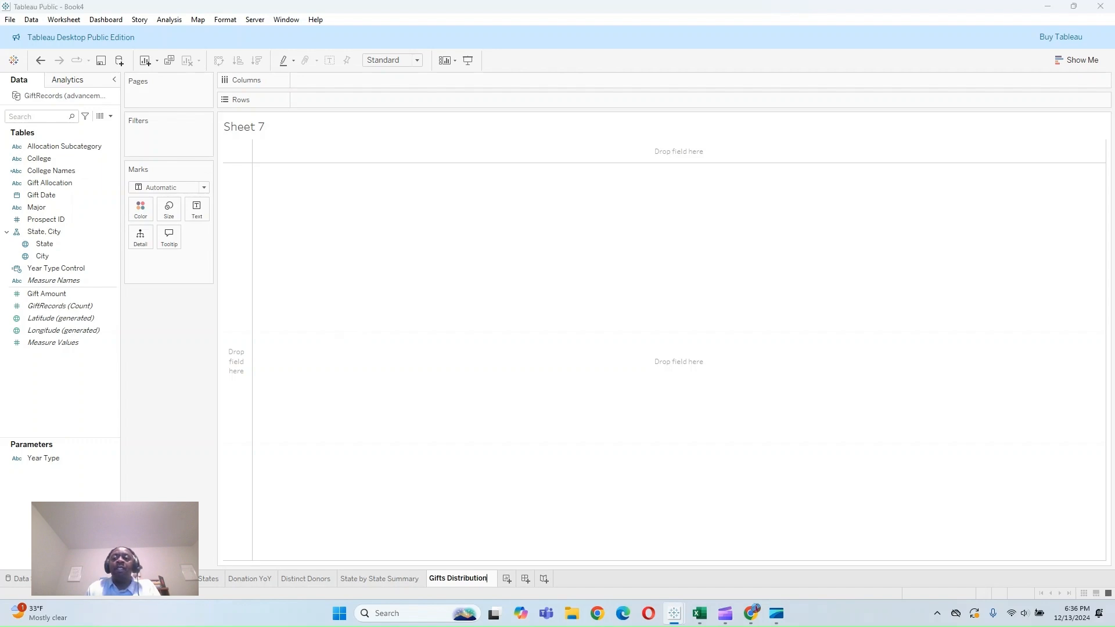
{"action": "key", "text": "Return"}
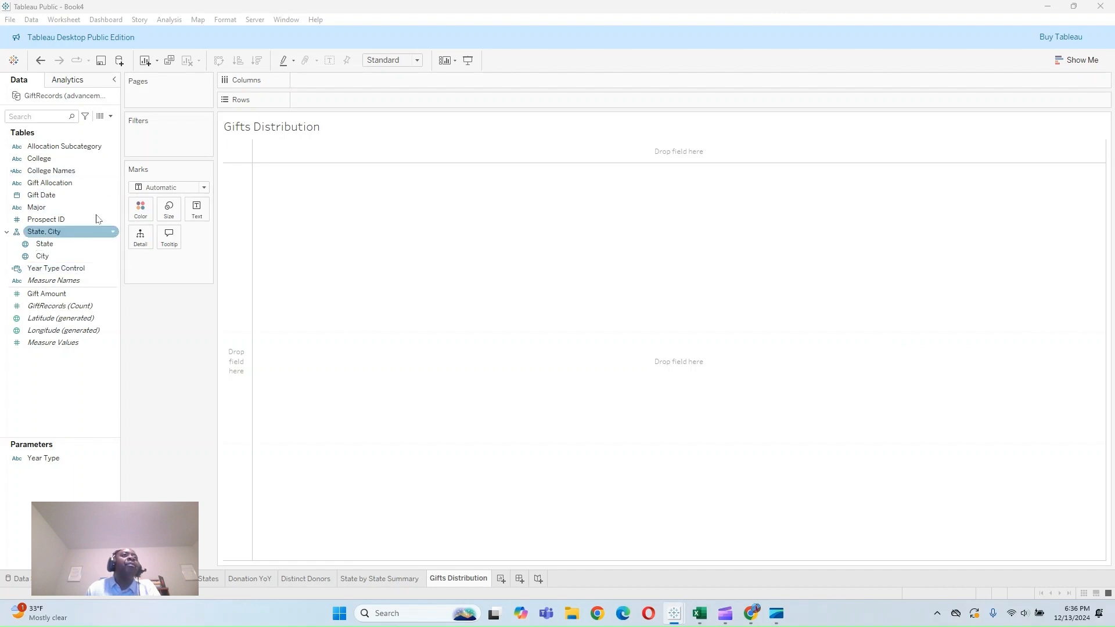
Step: Define a Gifts Category calculated field: Gift Amount > 200000 'Transformational Gift', > 100000 'Connerstone Gift', > 10000 'Supporting Gift', else 'Sustaining Gift'
{"action": "left_click", "coordinate": [110, 116]}
{"action": "left_click", "coordinate": [96, 132]}
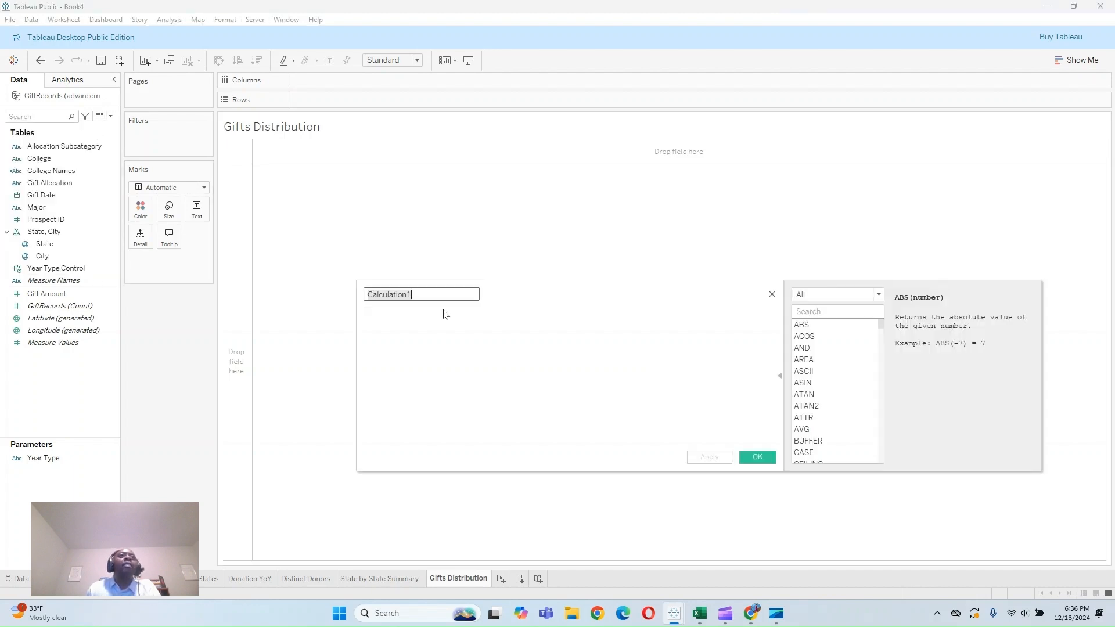
{"action": "key", "text": "BackSpace"}
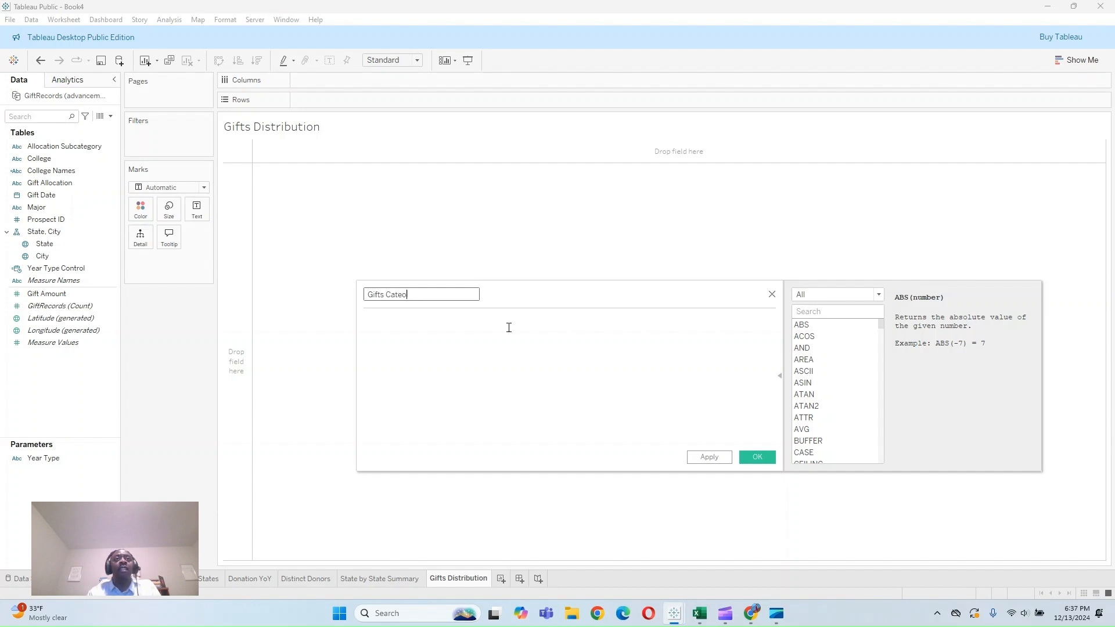
{"action": "type", "text": "Gifts Category"}
{"action": "left_click", "coordinate": [508, 328]}
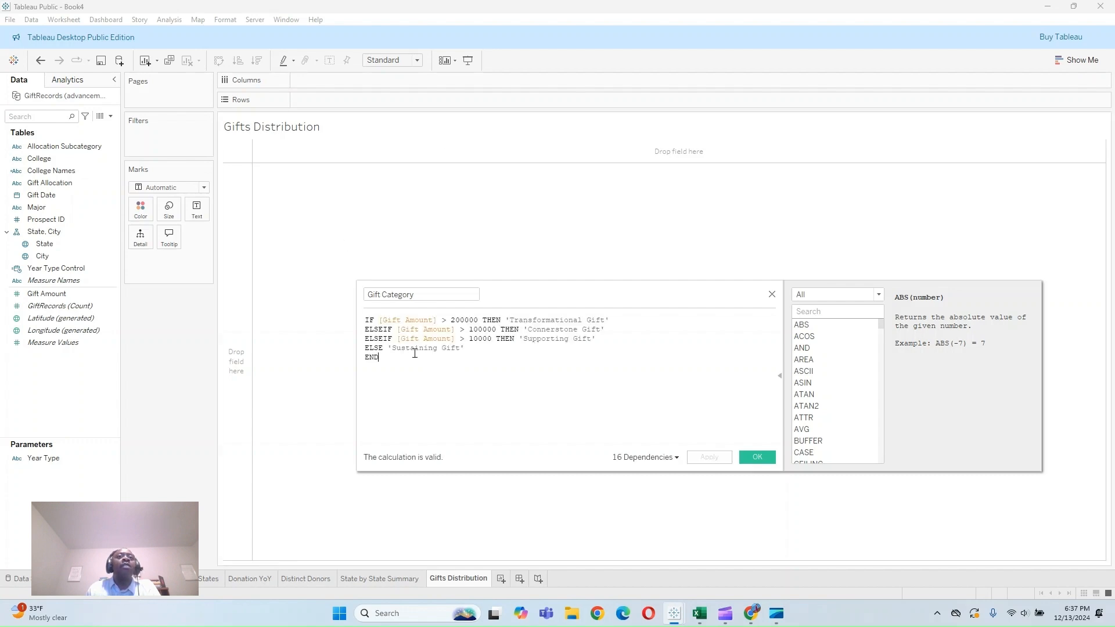
{"action": "left_click_drag", "start_coordinate": [413, 356], "coordinate": [356, 320]}
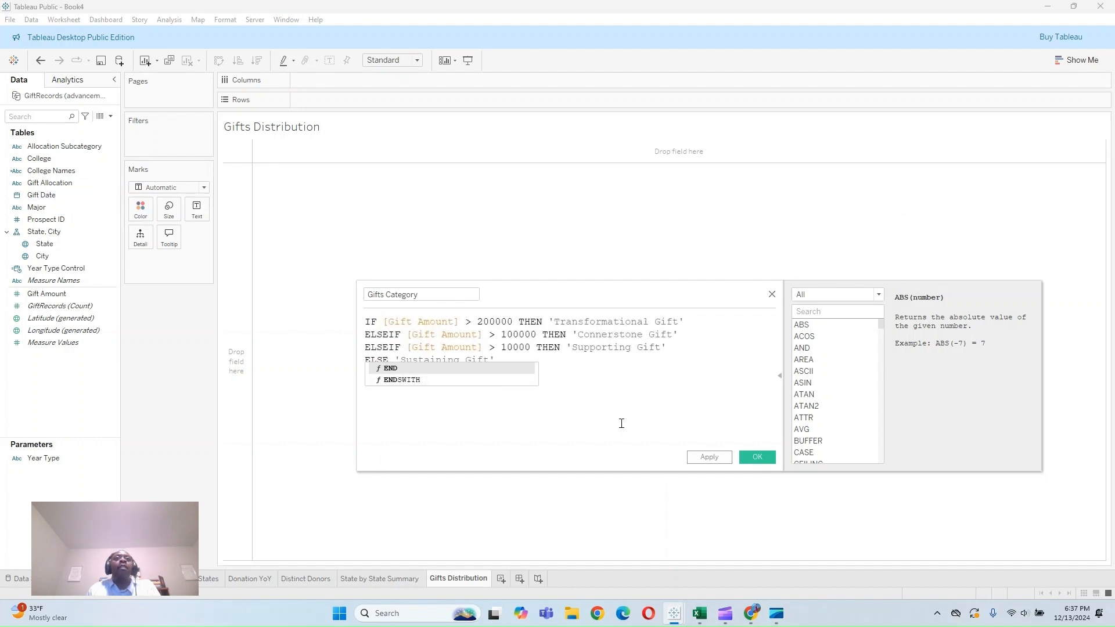
{"action": "scroll", "coordinate": [563, 428], "scroll_direction": "up", "scroll_amount": 3}
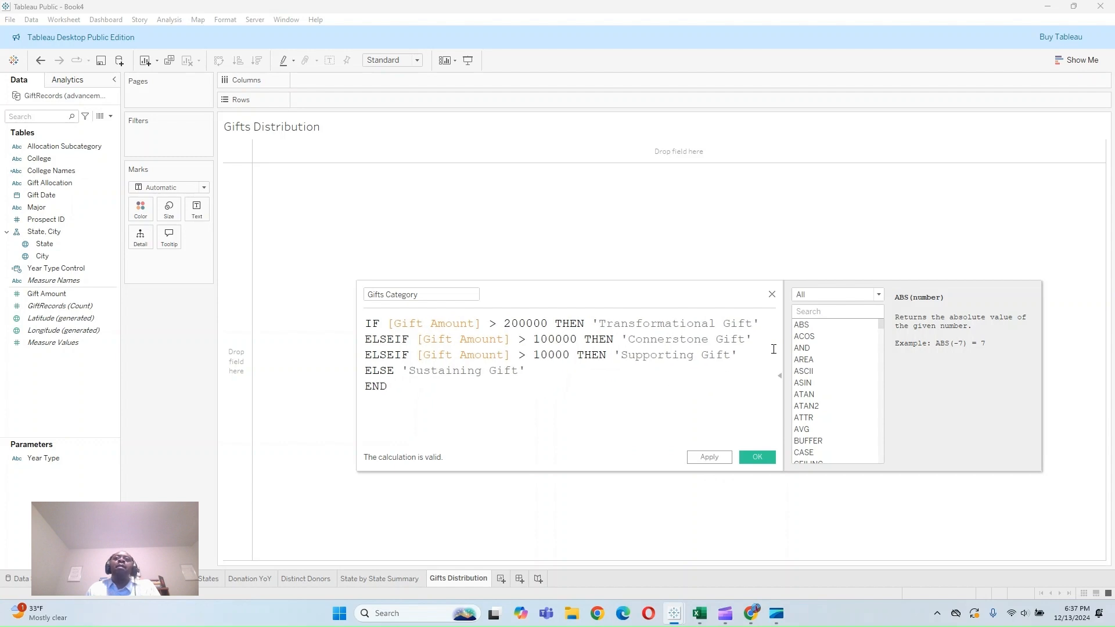
{"action": "left_click", "coordinate": [780, 376]}
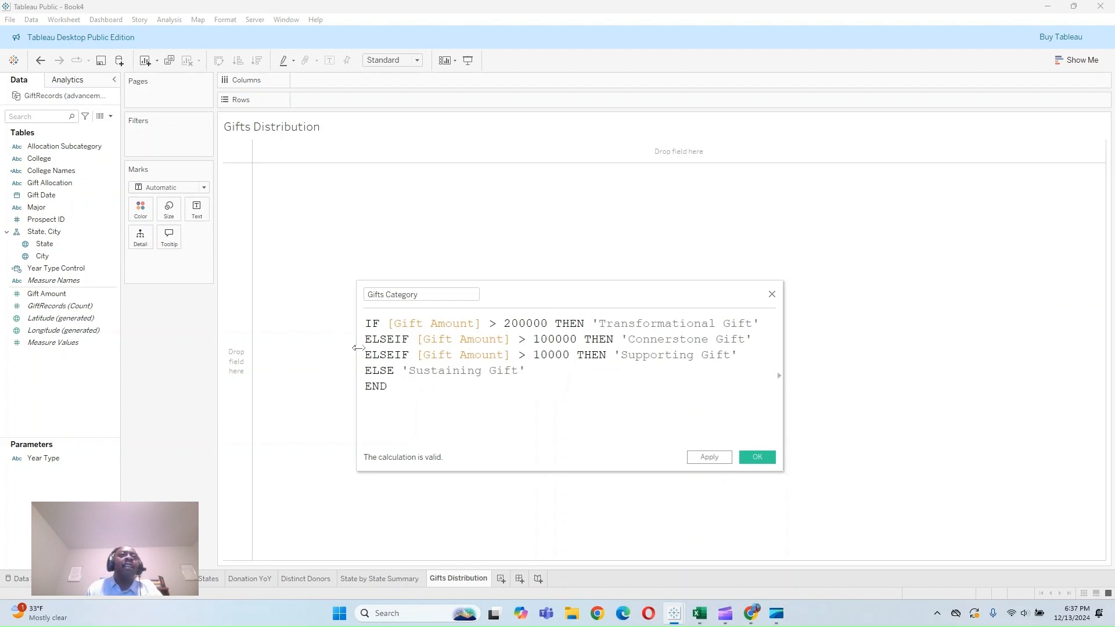
{"action": "left_click_drag", "start_coordinate": [356, 355], "coordinate": [270, 337]}
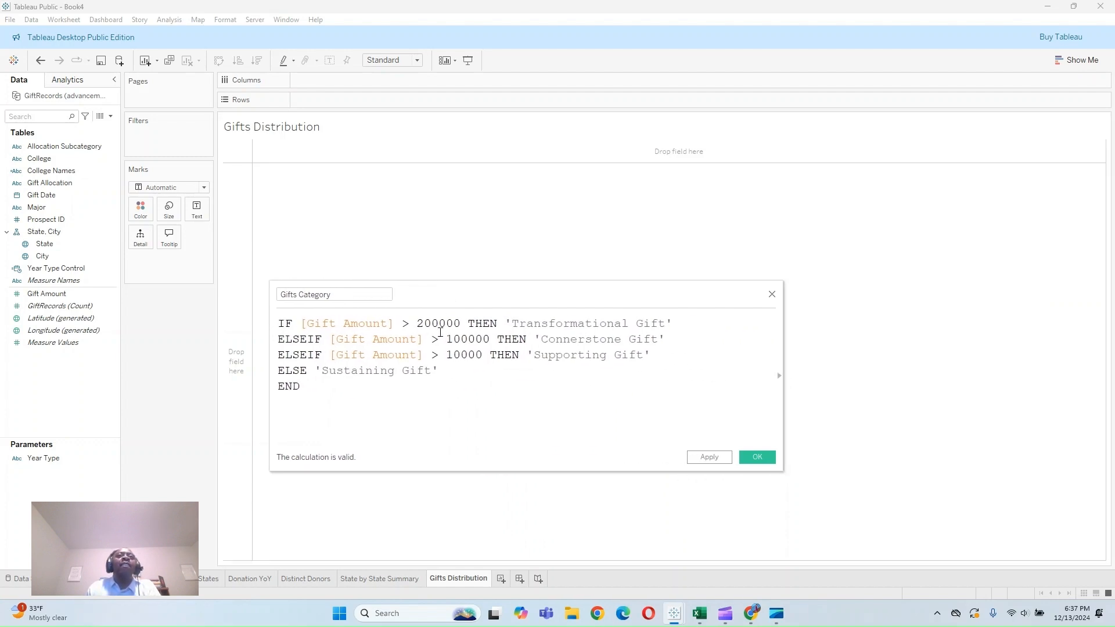
Step: Bring up the Donation YoY sheet behind the calculation editor for reference and save the Gifts Category field
{"action": "left_click", "coordinate": [78, 579]}
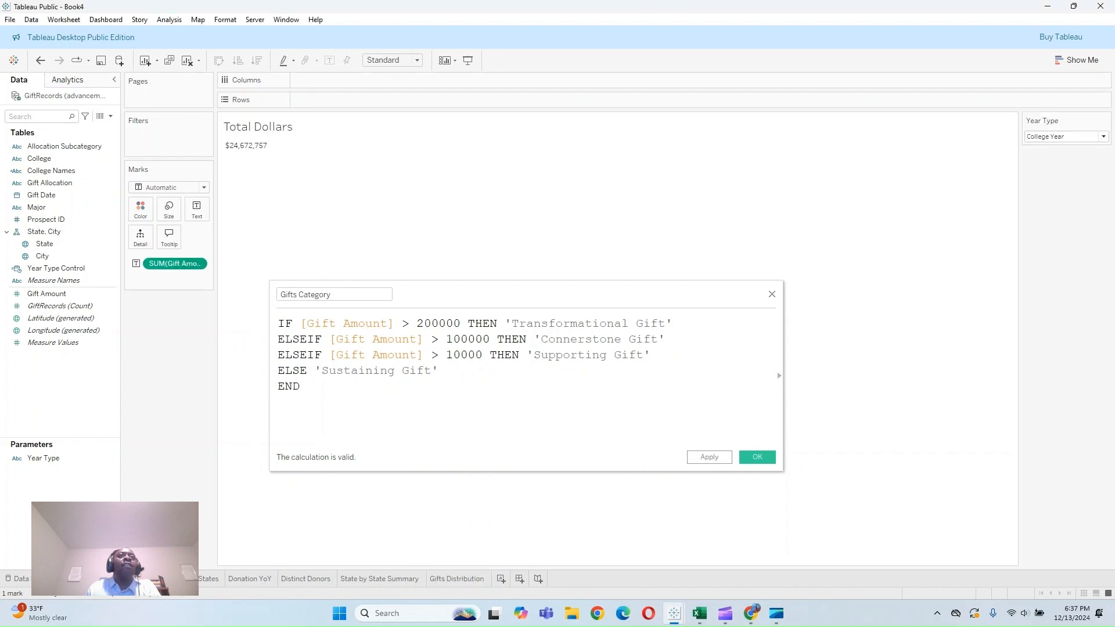
{"action": "left_click", "coordinate": [130, 579]}
{"action": "left_click", "coordinate": [250, 580]}
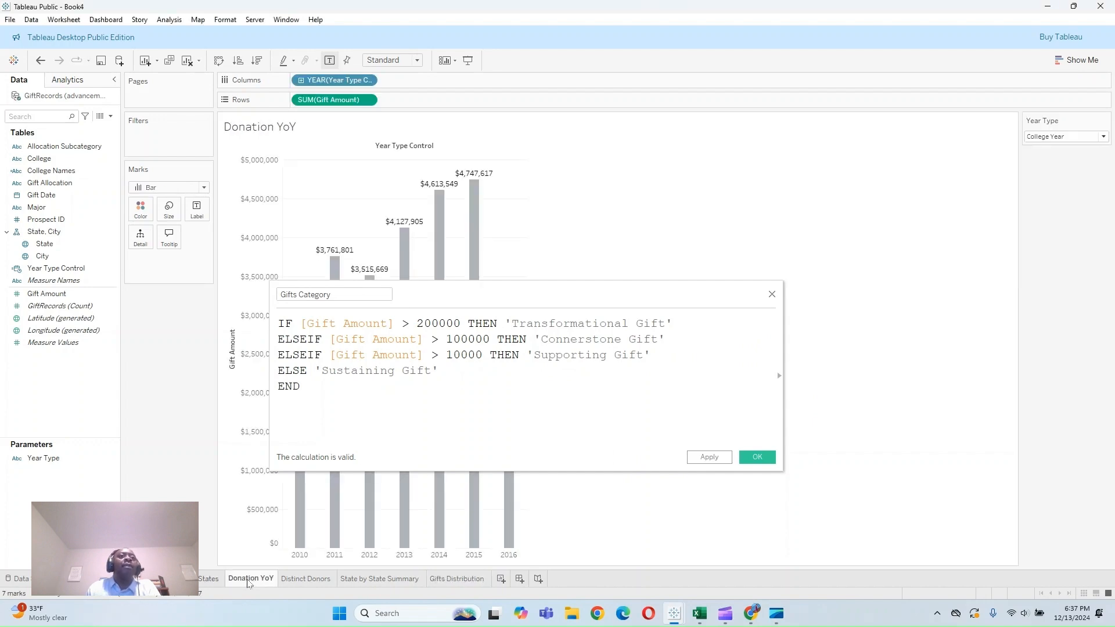
{"action": "left_click_drag", "start_coordinate": [403, 292], "coordinate": [697, 327]}
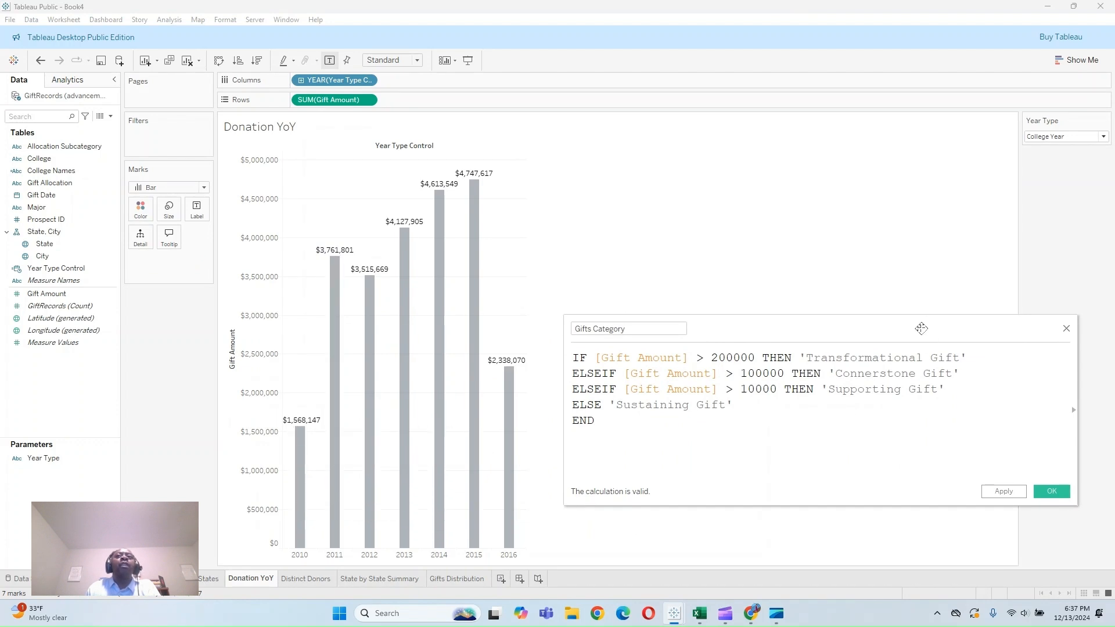
{"action": "left_click_drag", "start_coordinate": [921, 329], "coordinate": [748, 290]}
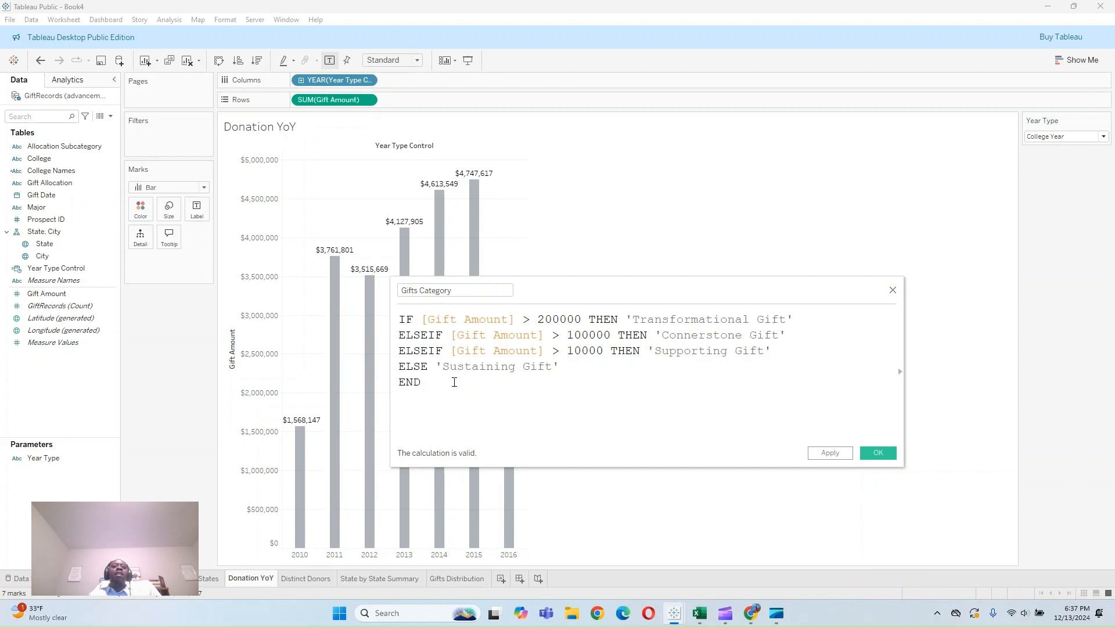
{"action": "left_click", "coordinate": [830, 453]}
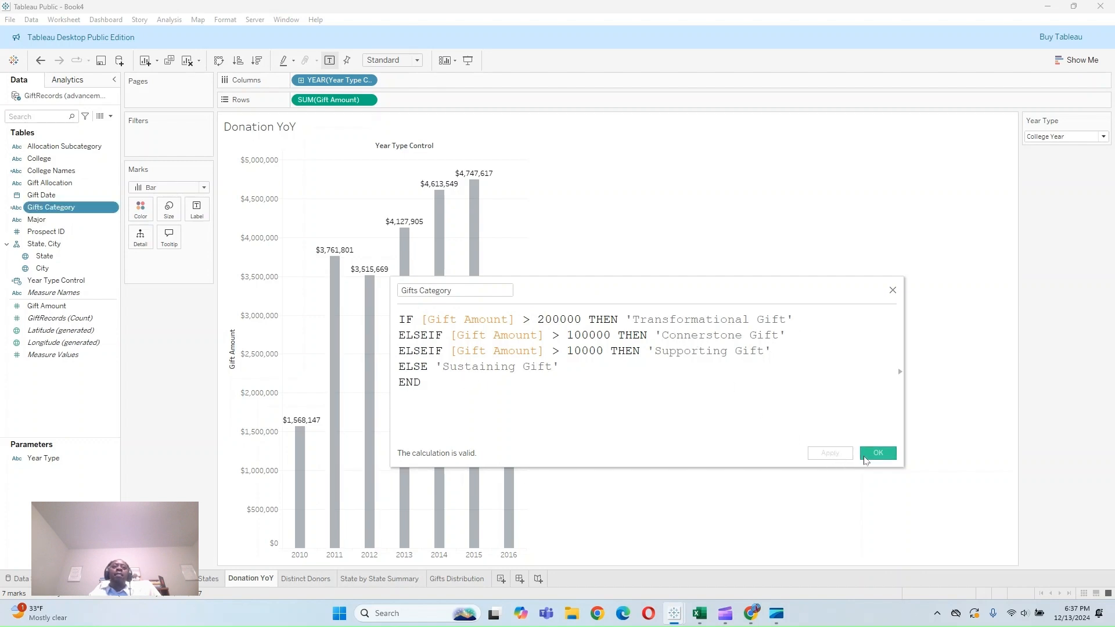
{"action": "left_click", "coordinate": [878, 453]}
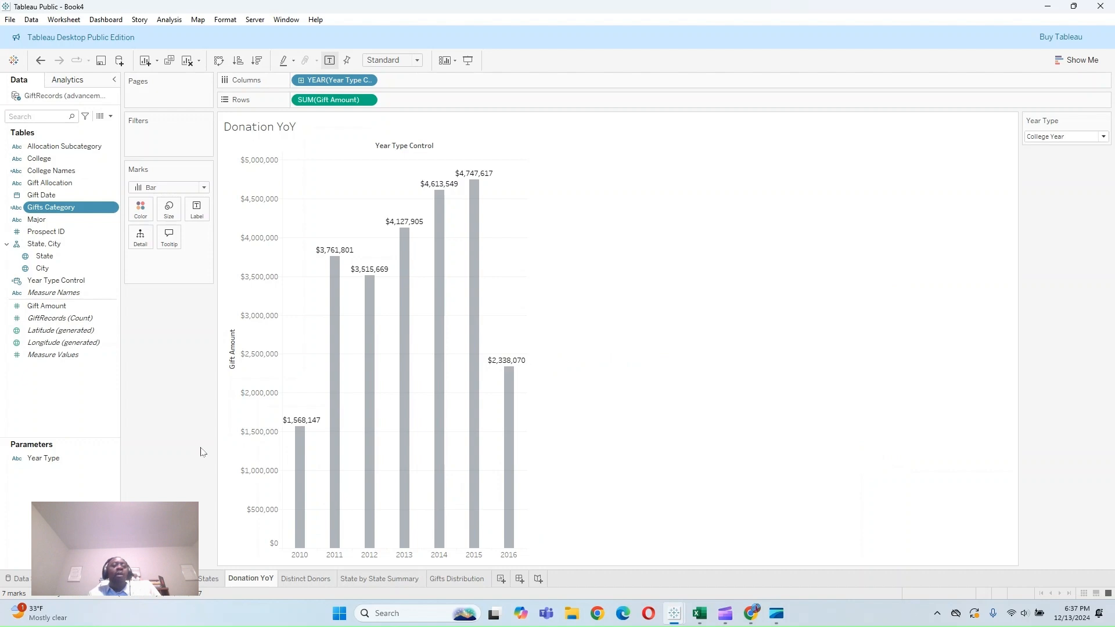
Step: Add another worksheet and set its mark type to the Sankey viz extension by Tableau
{"action": "left_click", "coordinate": [501, 582]}
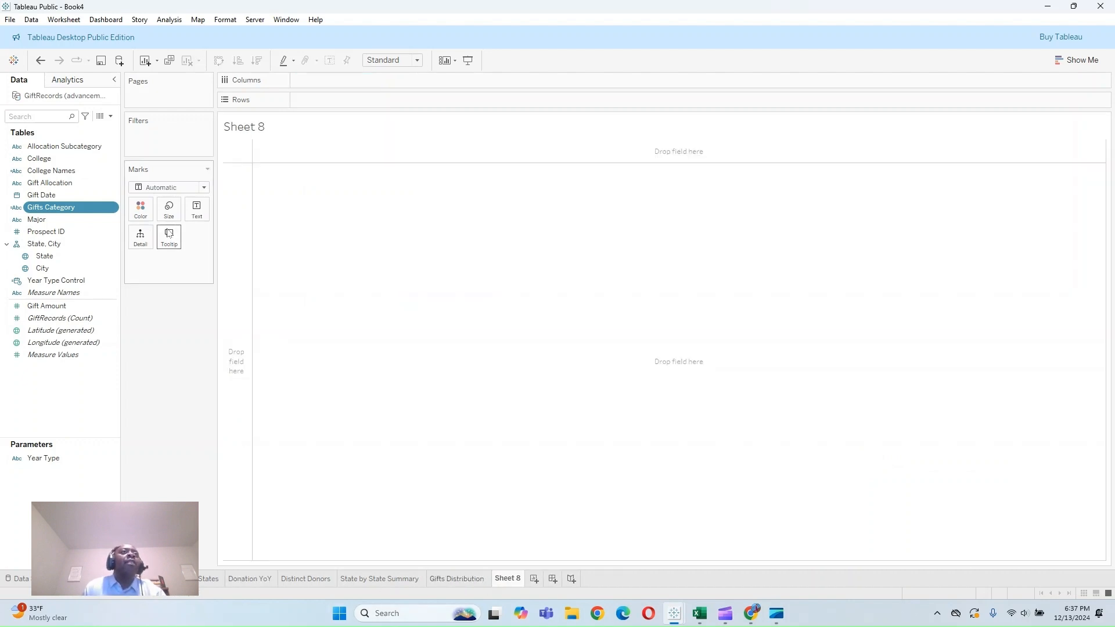
{"action": "left_click", "coordinate": [204, 187]}
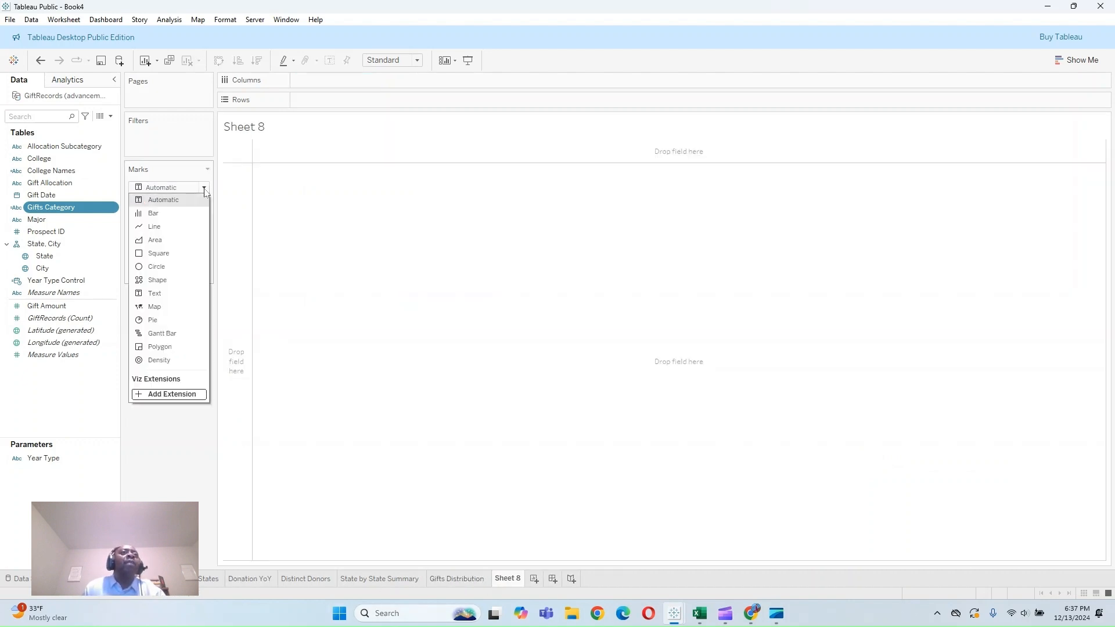
{"action": "left_click", "coordinate": [170, 396]}
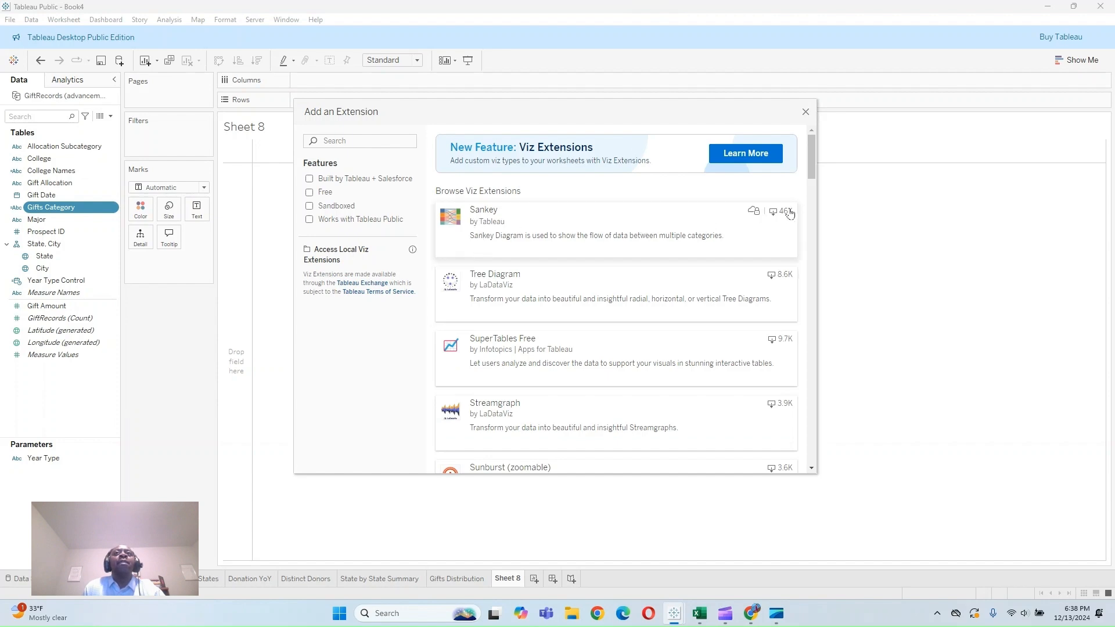
{"action": "left_click", "coordinate": [622, 230]}
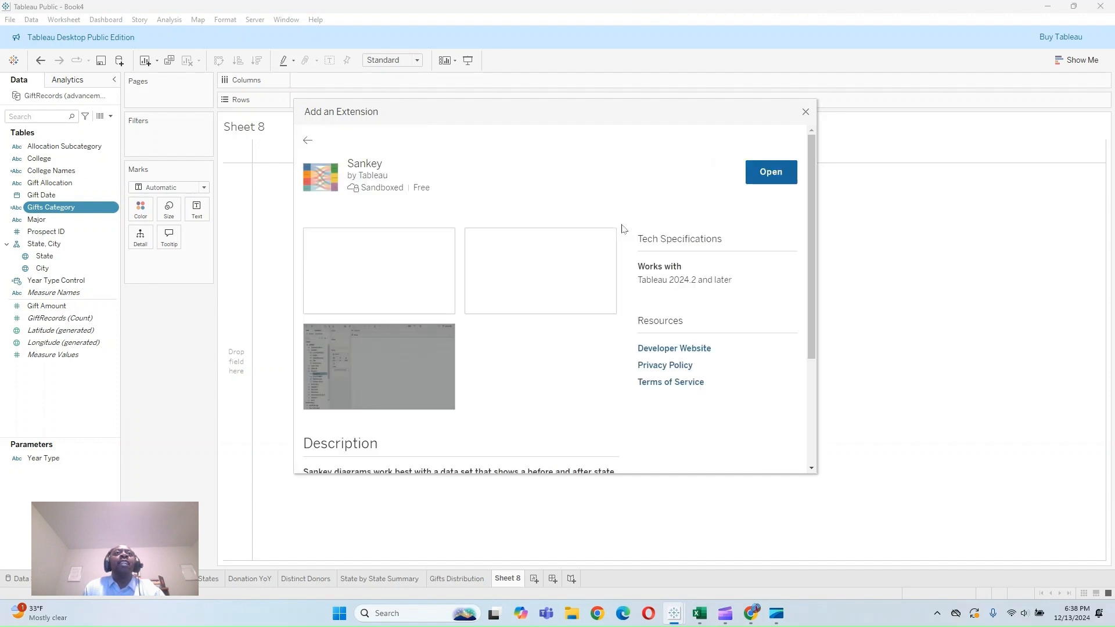
{"action": "left_click", "coordinate": [771, 174]}
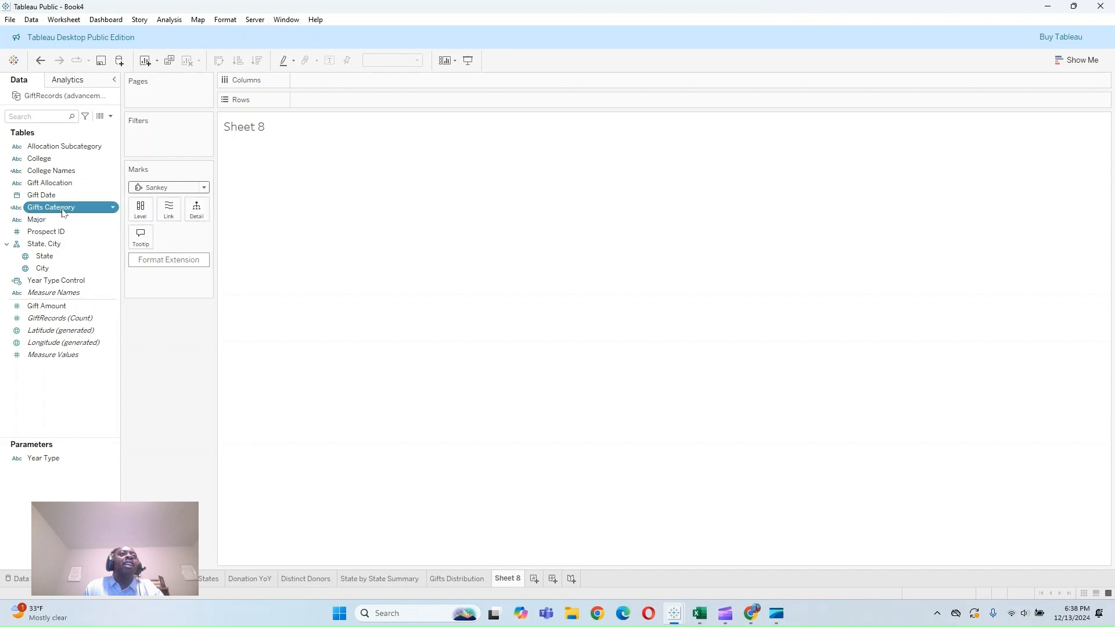
Step: Add Gifts Category, Year Type Control and College Names, in that order, as levels of the Sankey diagram
{"action": "left_click_drag", "start_coordinate": [64, 210], "coordinate": [141, 213]}
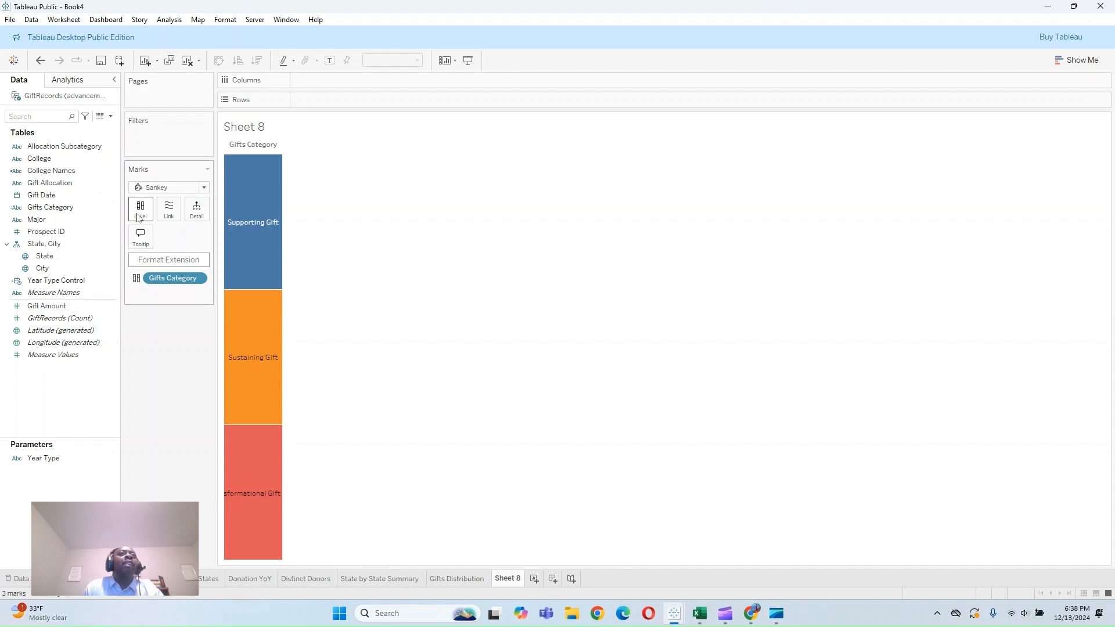
{"action": "left_click_drag", "start_coordinate": [56, 281], "coordinate": [145, 210]}
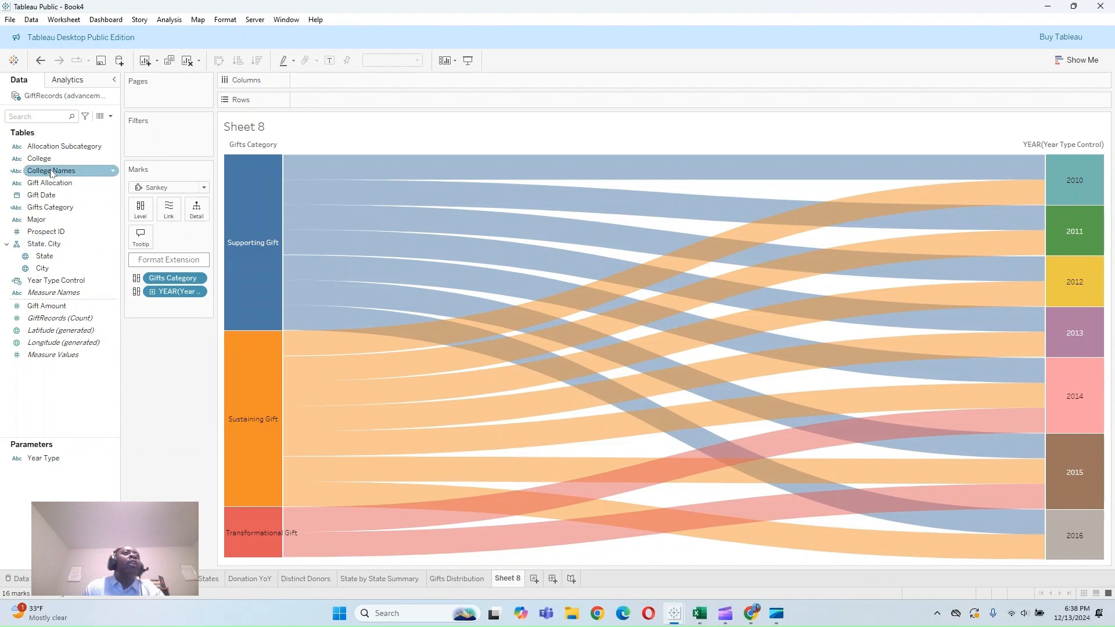
{"action": "left_click_drag", "start_coordinate": [53, 172], "coordinate": [134, 216]}
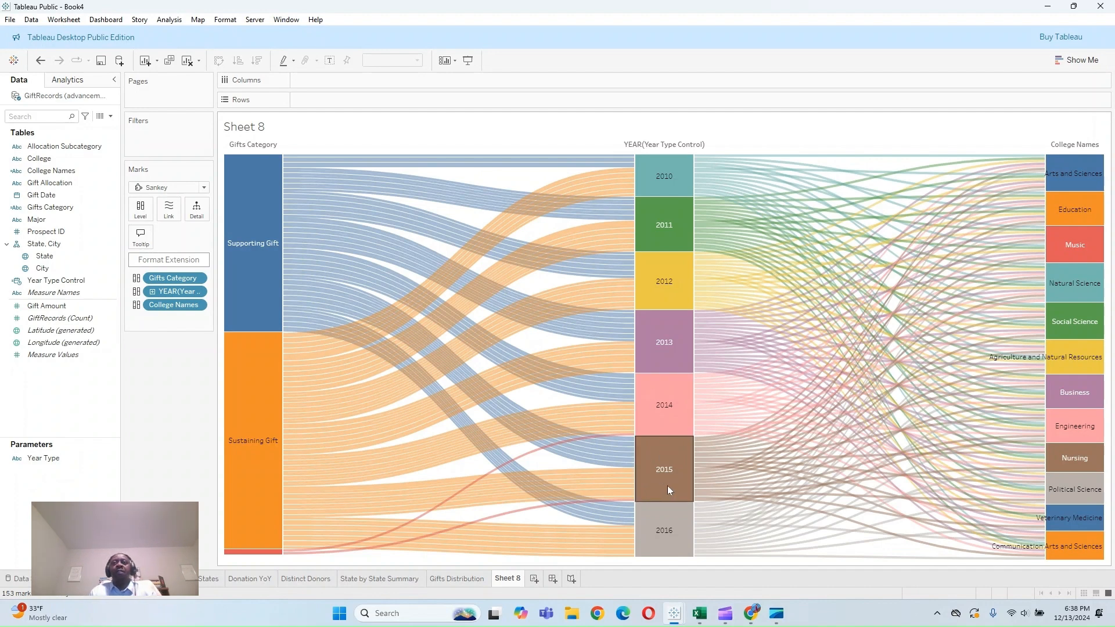
Step: Examine the Sankey flows from the Transformational, Sustaining and Supporting Gift categories through the years to the colleges by highlighting them
{"action": "left_click", "coordinate": [537, 468]}
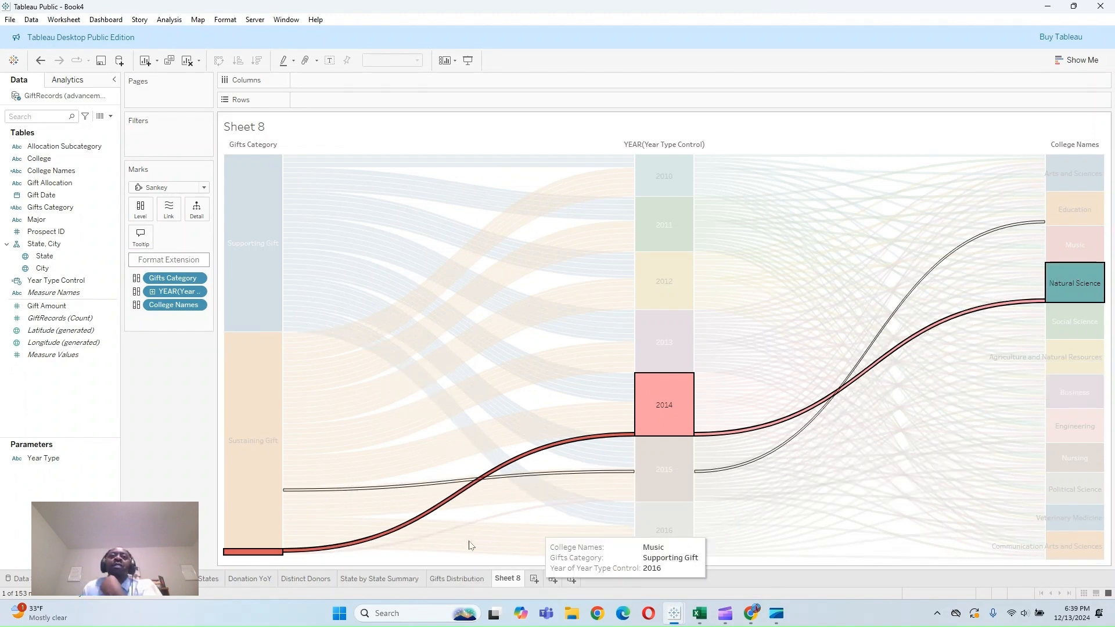
{"action": "left_click", "coordinate": [524, 510]}
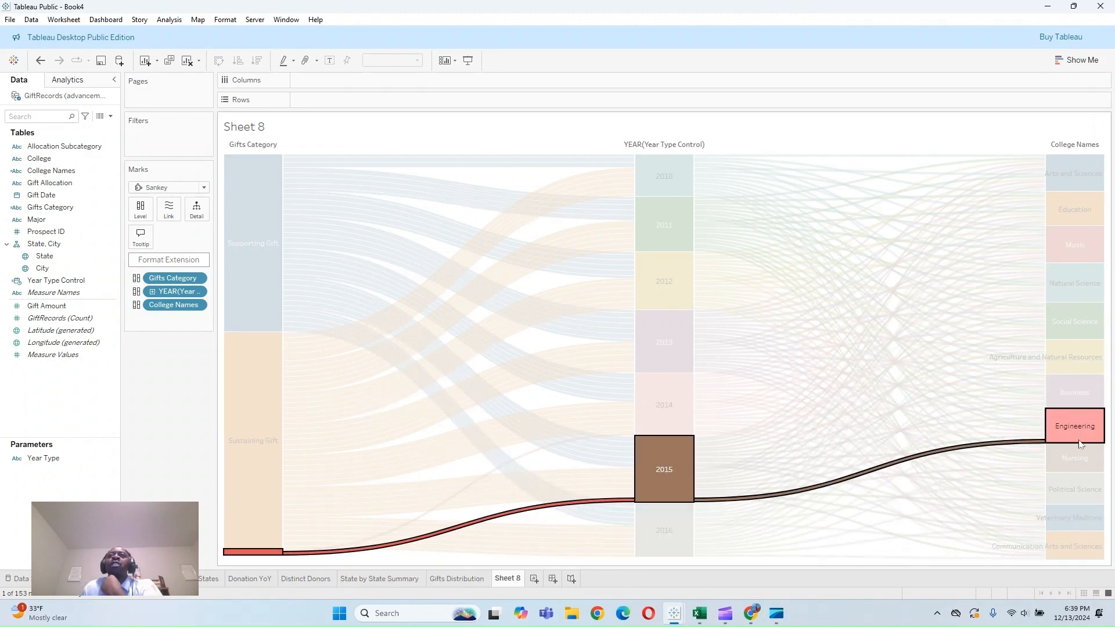
{"action": "left_click", "coordinate": [260, 395]}
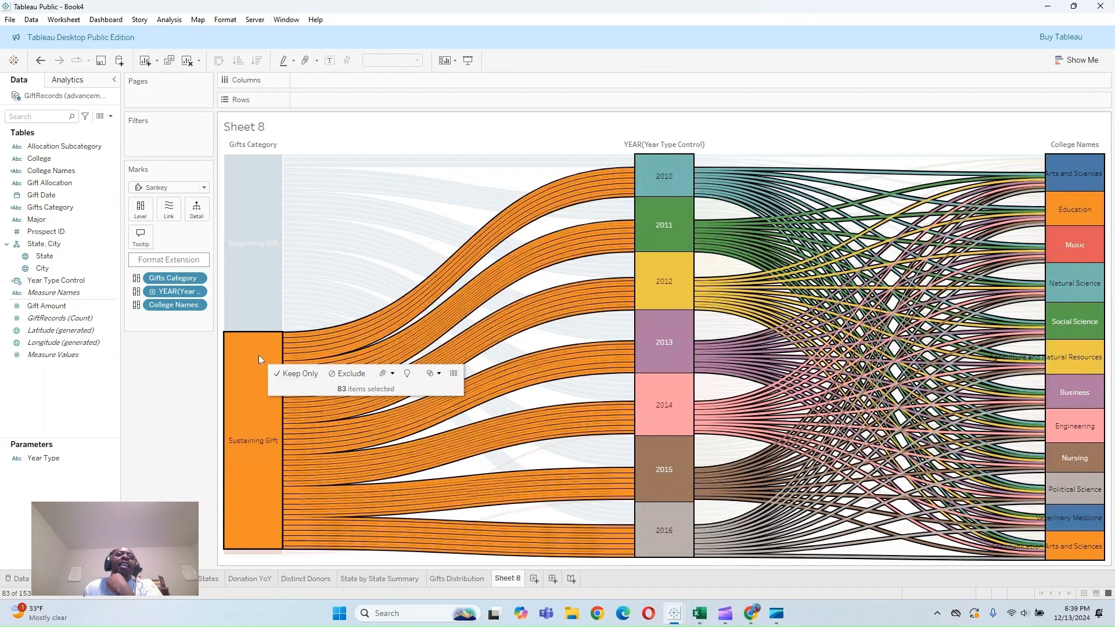
{"action": "left_click", "coordinate": [259, 357]}
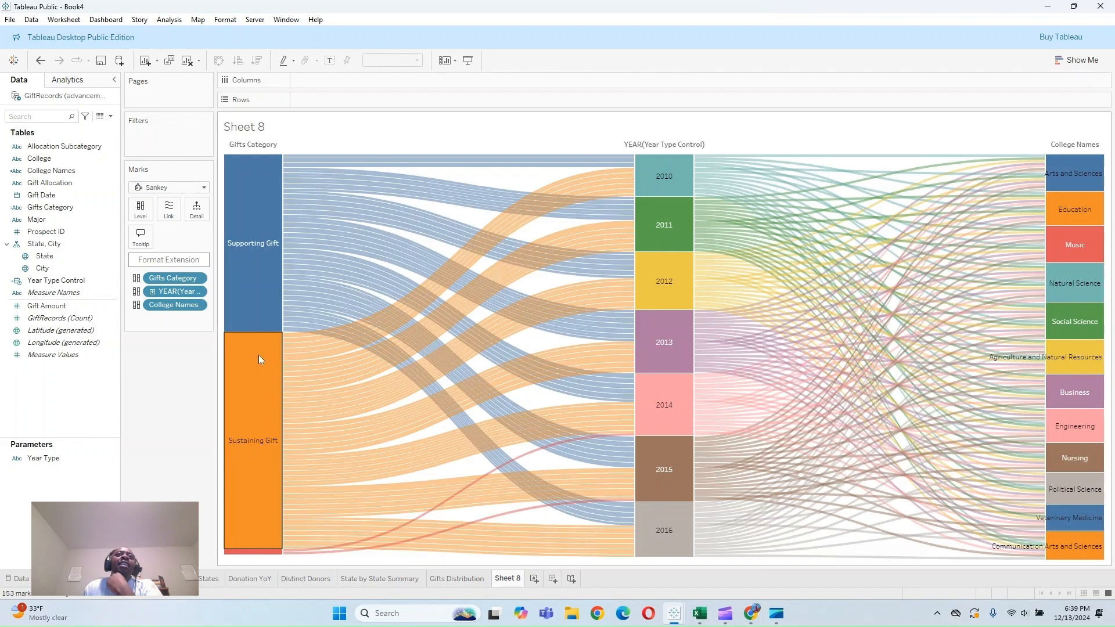
{"action": "left_click", "coordinate": [265, 465]}
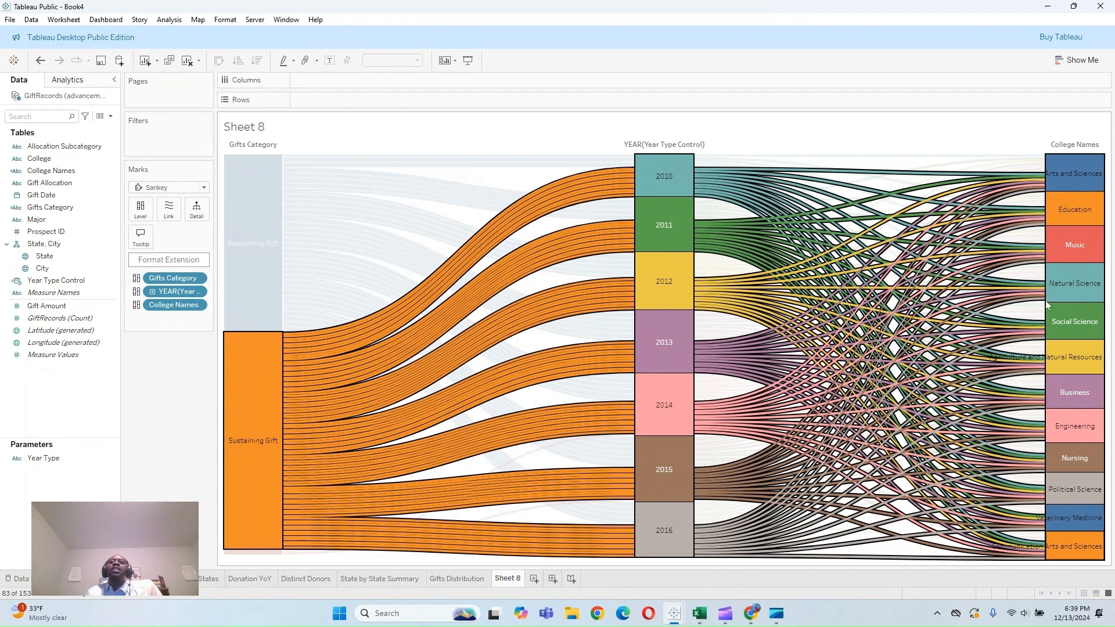
{"action": "left_click", "coordinate": [241, 218]}
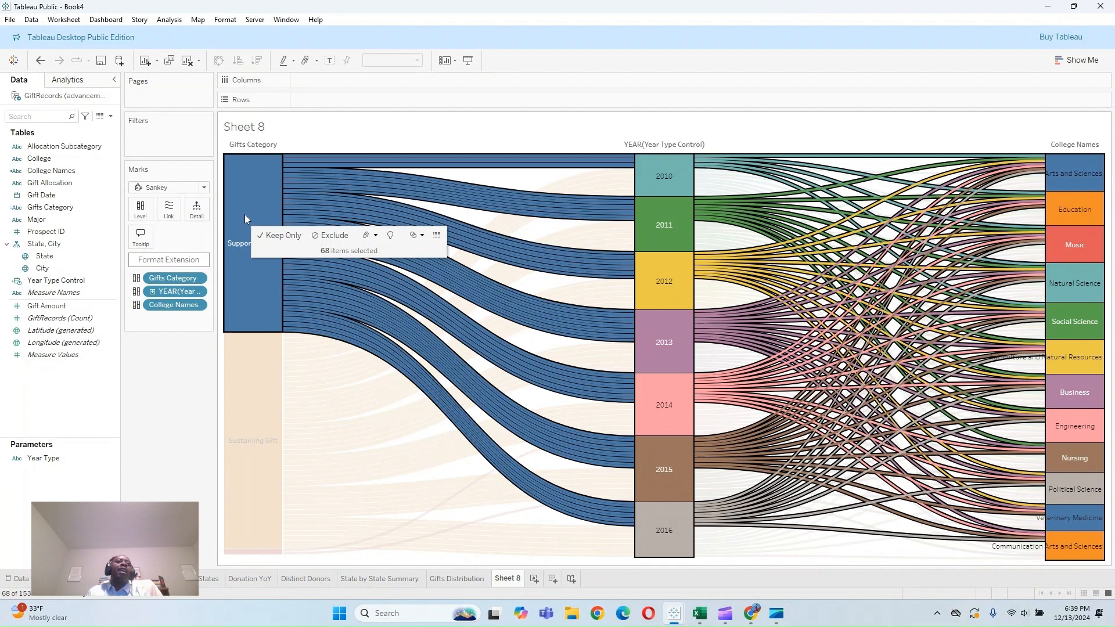
{"action": "left_click", "coordinate": [256, 260]}
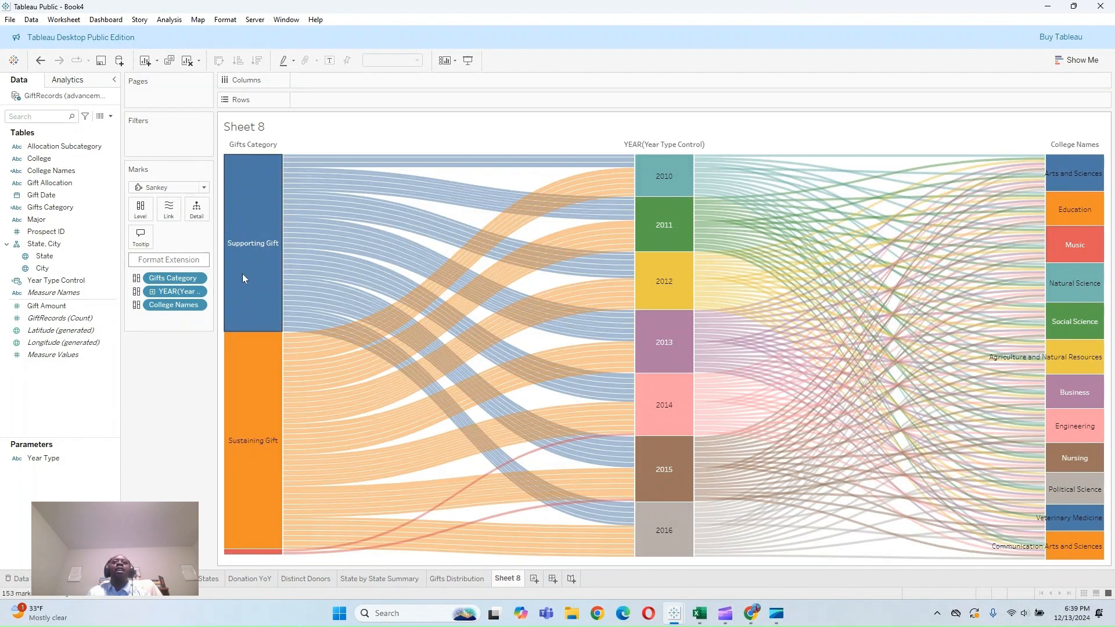
{"action": "left_click", "coordinate": [259, 208]}
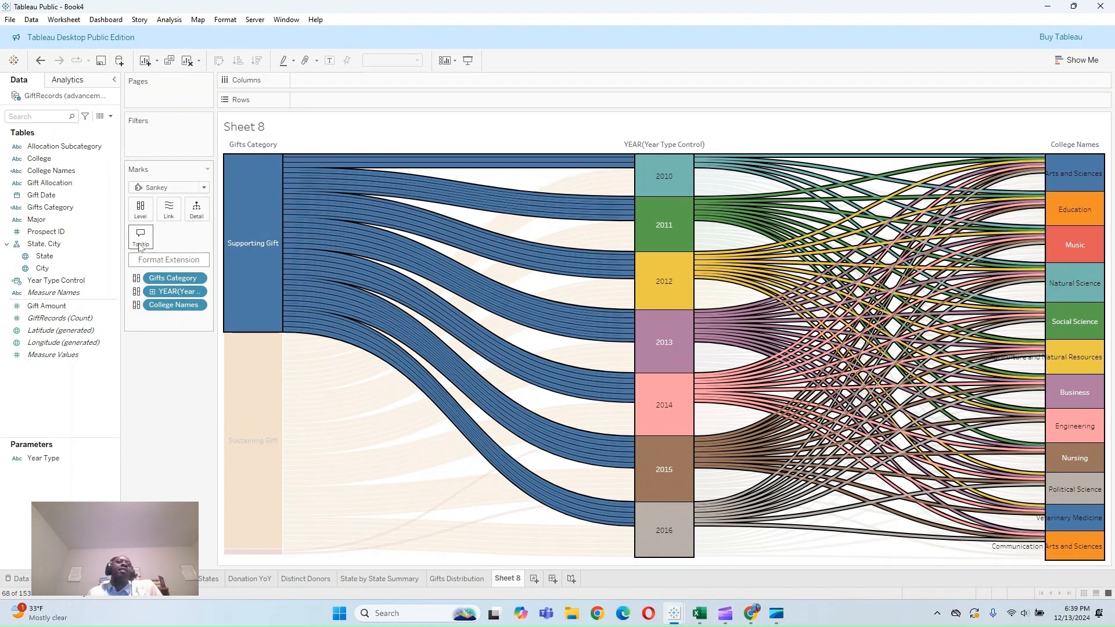
Step: Clear the highlight on the Supporting Gift category in the Sankey diagram
{"action": "left_click", "coordinate": [244, 228]}
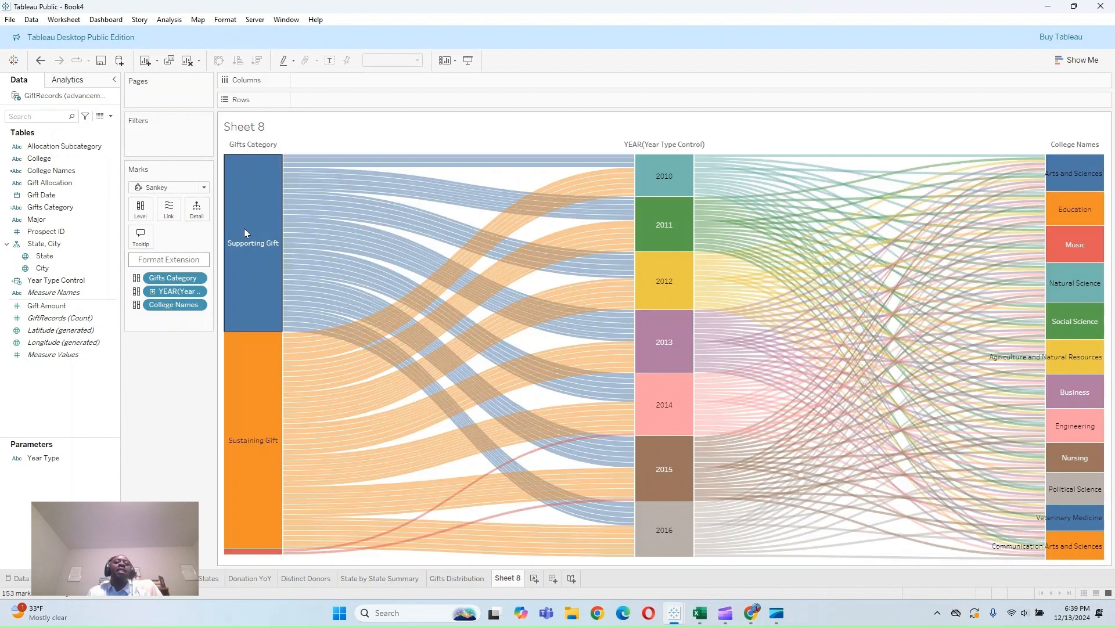
{"action": "left_click", "coordinate": [270, 255]}
{"action": "left_click", "coordinate": [269, 254]}
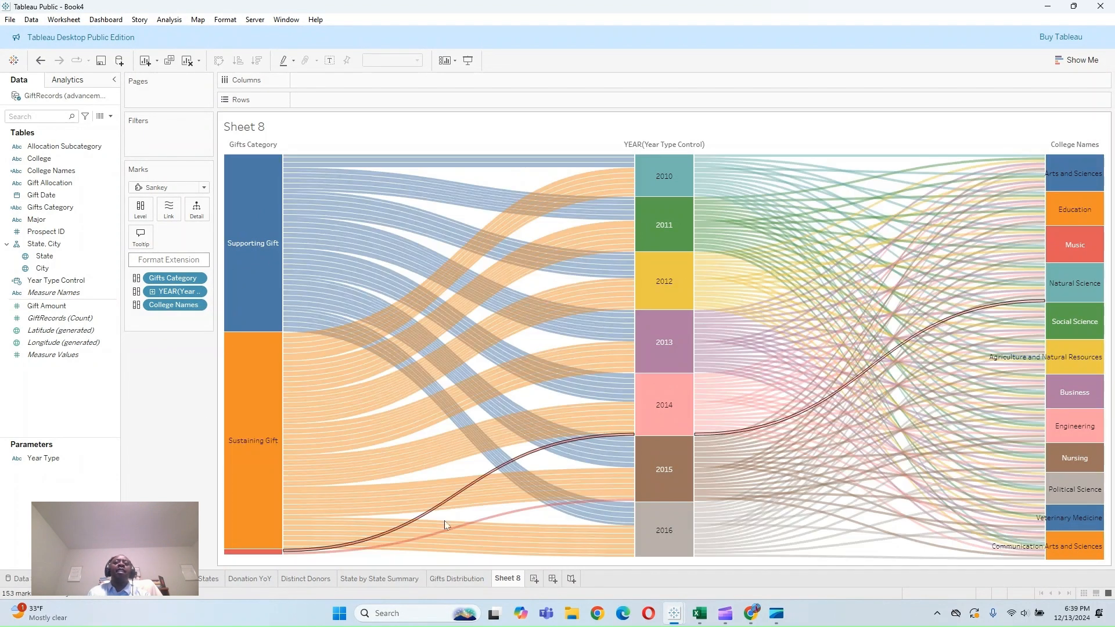
Step: Try to rename the Sankey worksheet as Gifts Distribution
{"action": "right_click", "coordinate": [508, 579]}
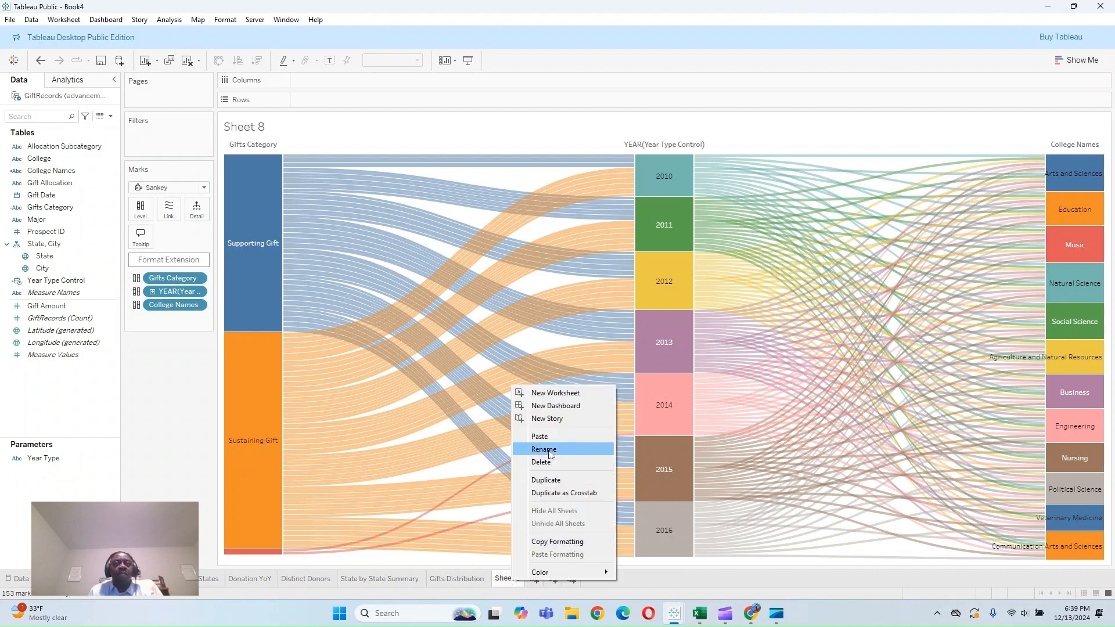
{"action": "left_click", "coordinate": [550, 451]}
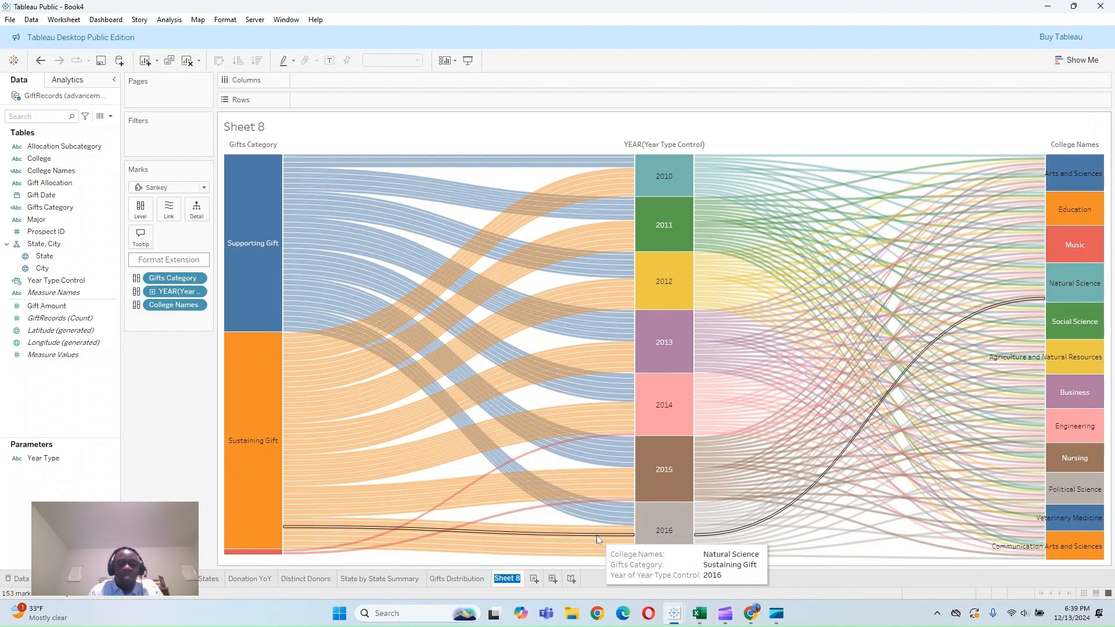
{"action": "type", "text": "Gifts Di"}
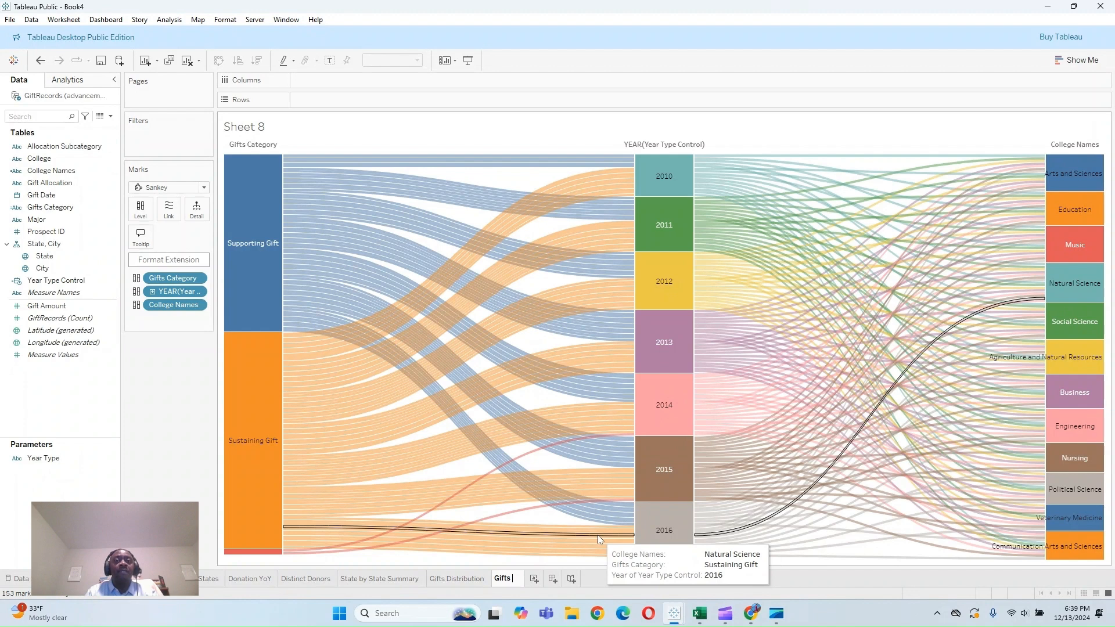
{"action": "type", "text": "stribution"}
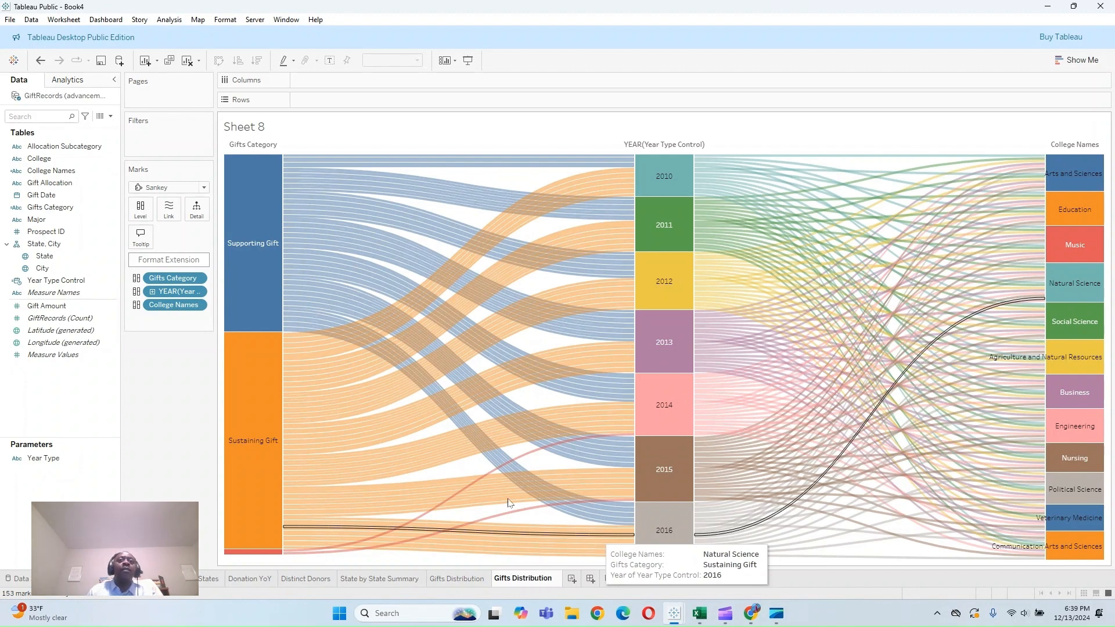
{"action": "left_click", "coordinate": [175, 383]}
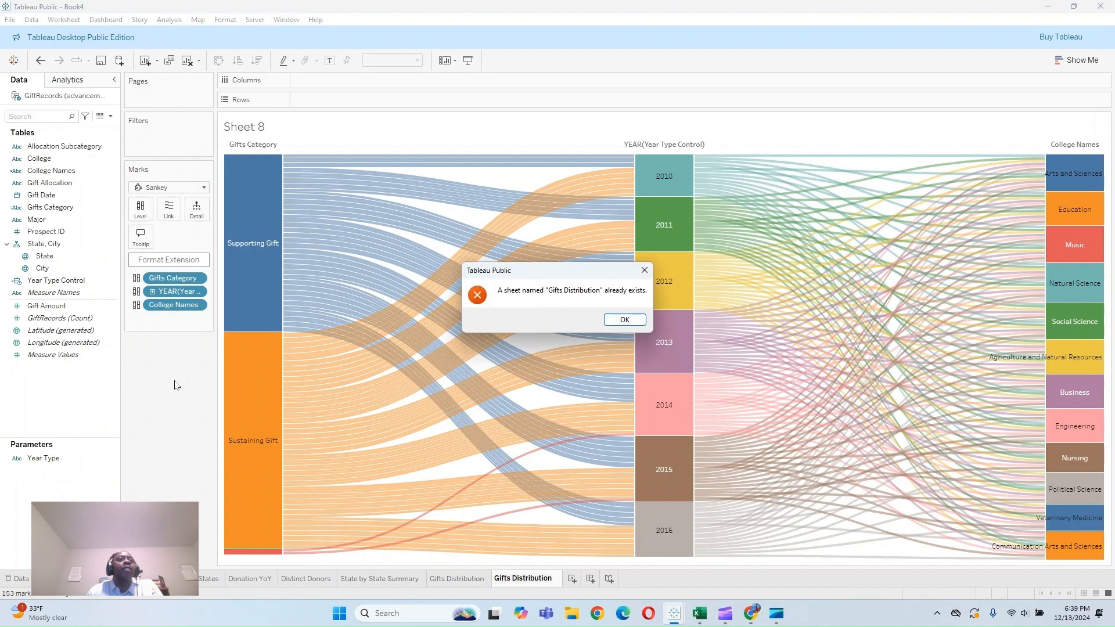
{"action": "left_click", "coordinate": [619, 321]}
Step: Rename the Sankey worksheet as Gifts Sankey
{"action": "left_click", "coordinate": [512, 579]}
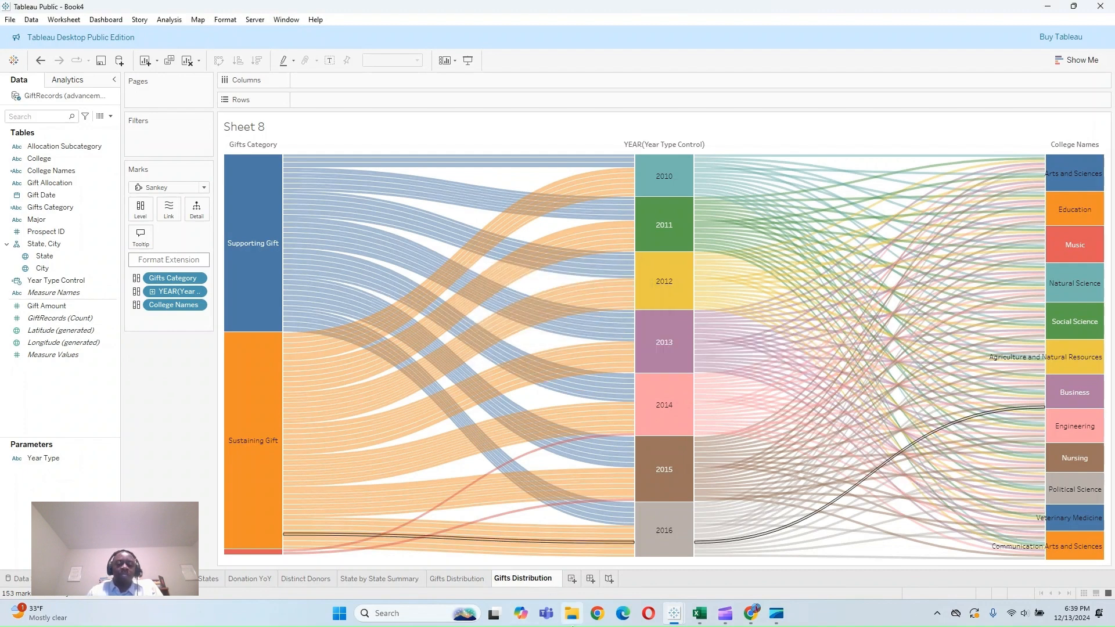
{"action": "type", "text": "Sankey"}
{"action": "key", "text": "Delete"}
{"action": "key", "text": "Delete"}
{"action": "key", "text": "Delete"}
{"action": "key", "text": "Delete"}
{"action": "key", "text": "Delete"}
{"action": "key", "text": "Delete"}
{"action": "key", "text": "Delete"}
{"action": "key", "text": "Delete"}
{"action": "key", "text": "Delete"}
{"action": "key", "text": "Delete"}
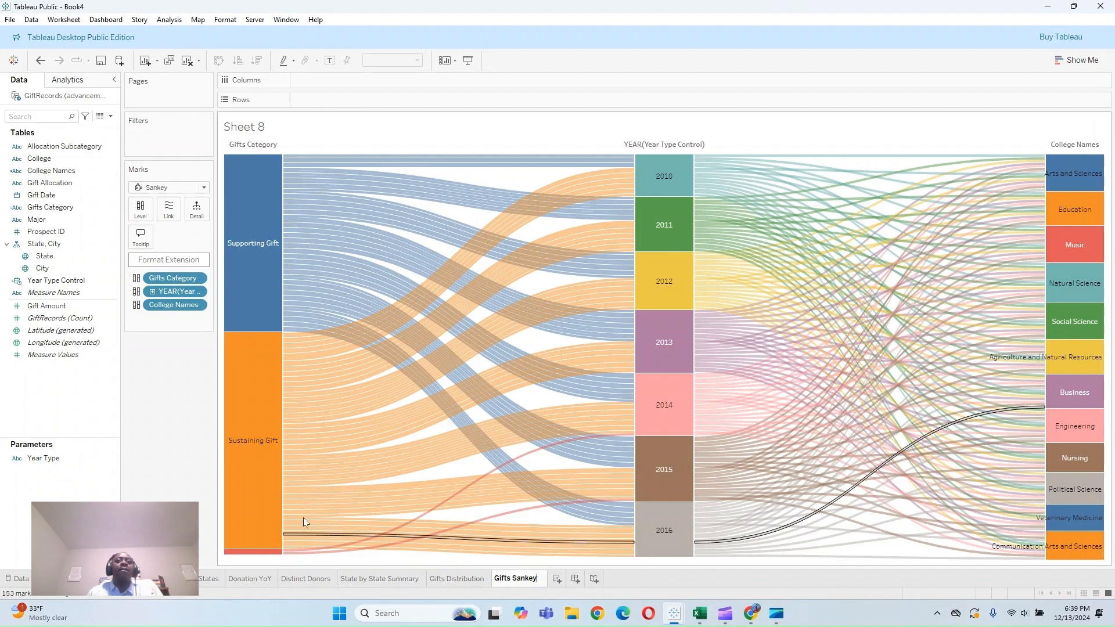
{"action": "left_click", "coordinate": [162, 383]}
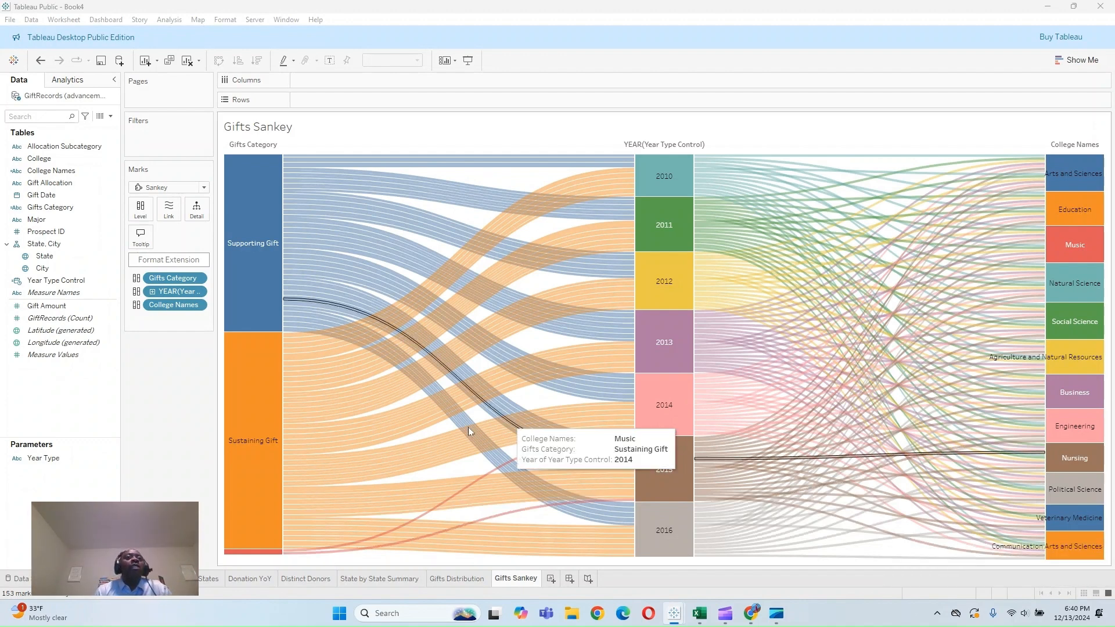
Step: Add a new worksheet and rename it as Top Donors
{"action": "left_click", "coordinate": [552, 580]}
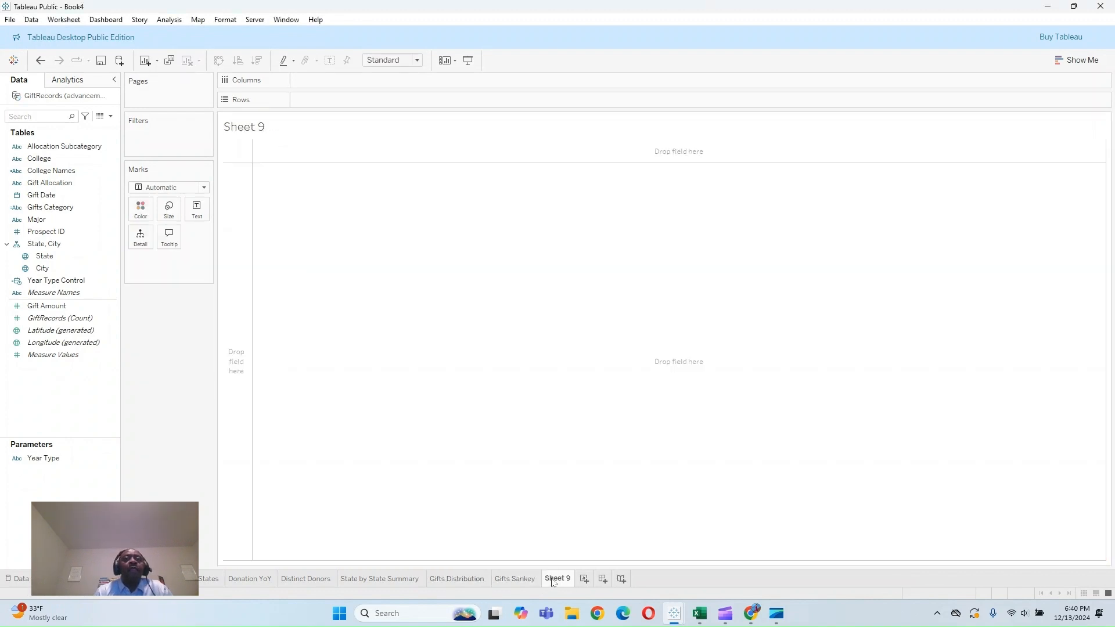
{"action": "right_click", "coordinate": [556, 578]}
{"action": "left_click", "coordinate": [588, 446]}
{"action": "mouse_move", "coordinate": [721, 626]}
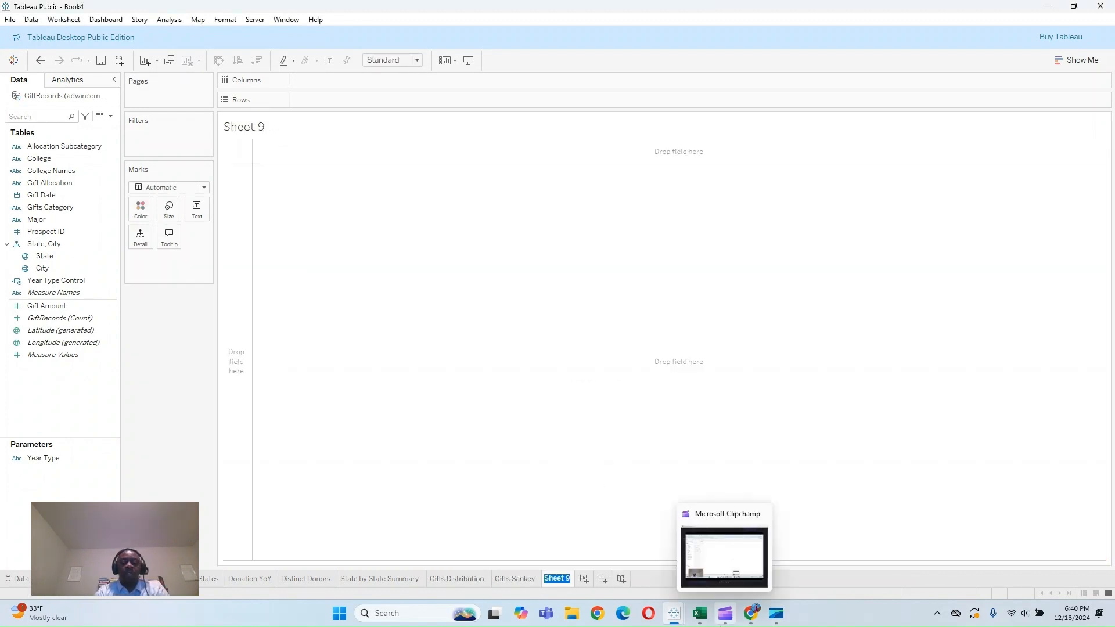
{"action": "type", "text": "Top Donors"}
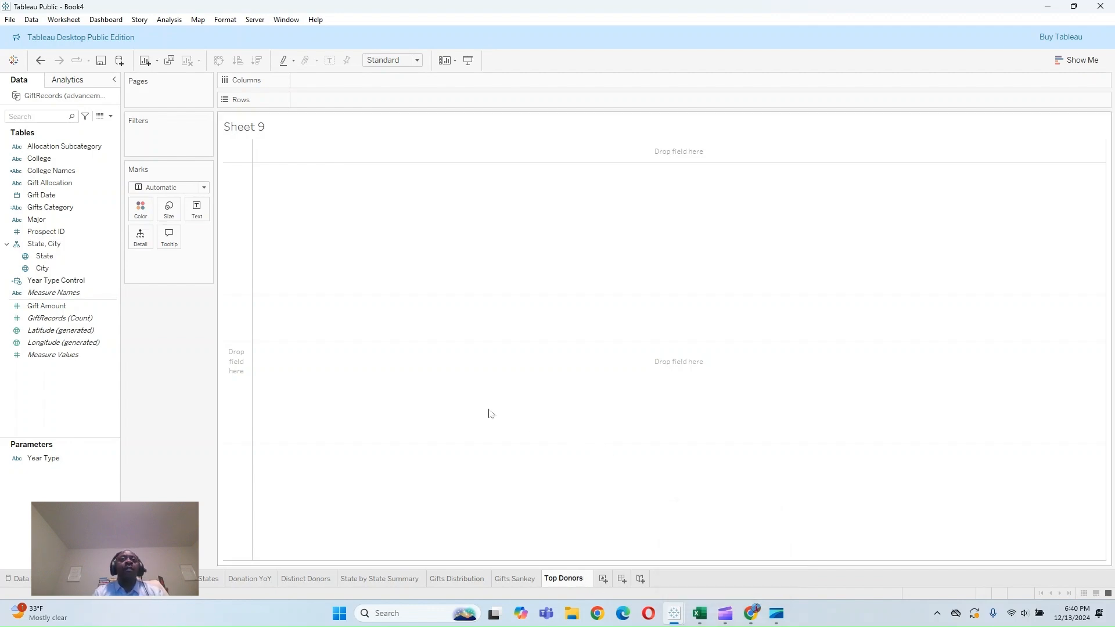
{"action": "key", "text": "Return"}
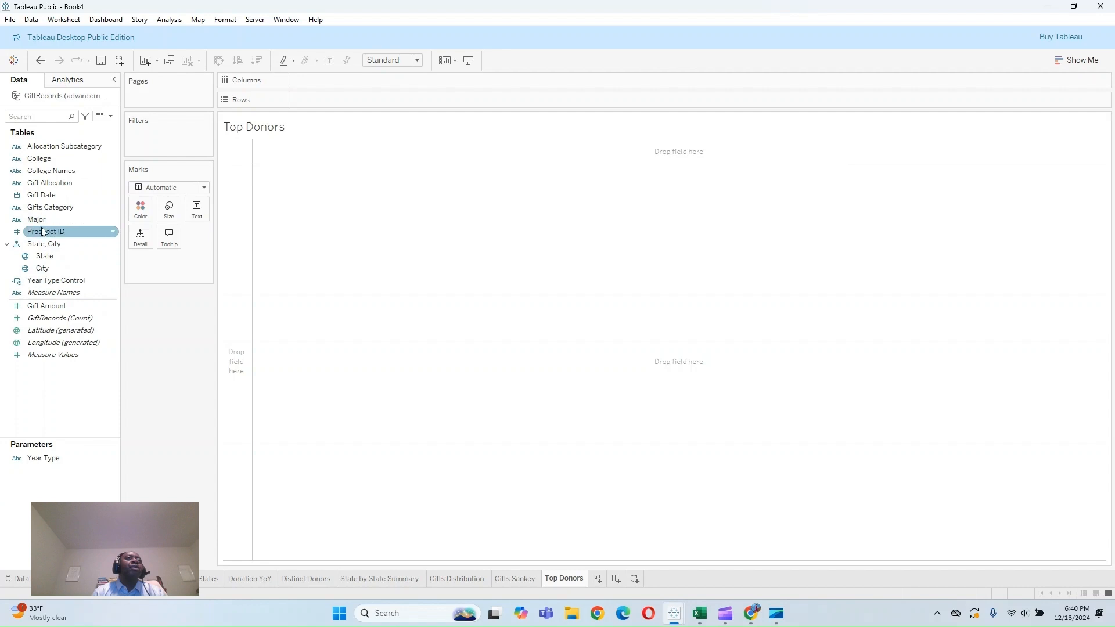
Step: List the summed Gift Amount for every Prospect ID in rows, adding all members, and sort it in descending order
{"action": "left_click_drag", "start_coordinate": [41, 229], "coordinate": [314, 110]}
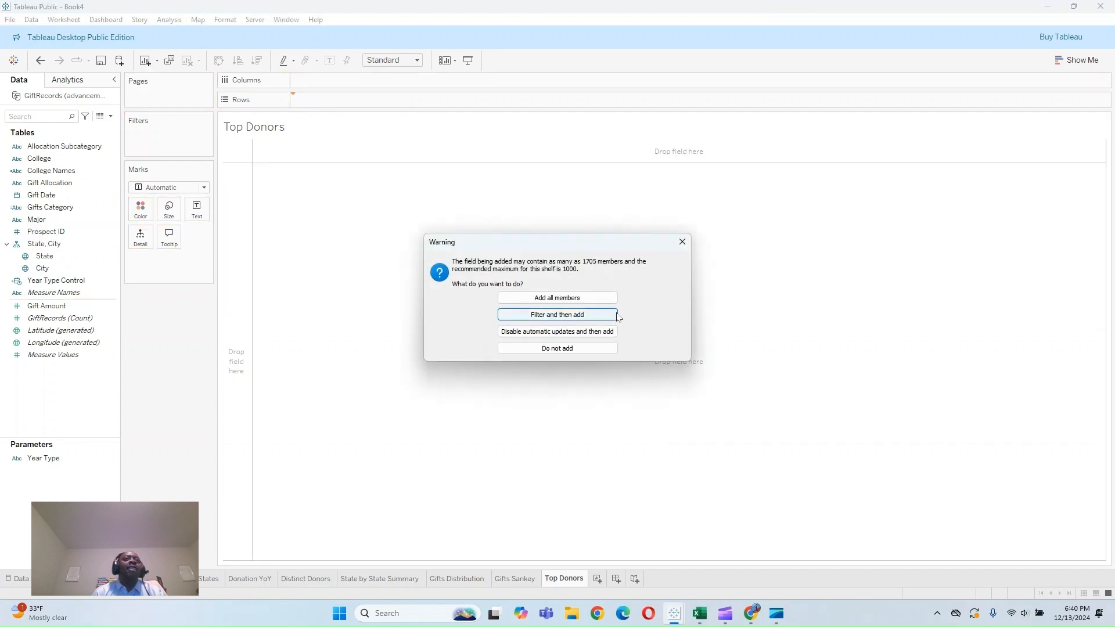
{"action": "key", "text": "Up"}
{"action": "key", "text": "Return"}
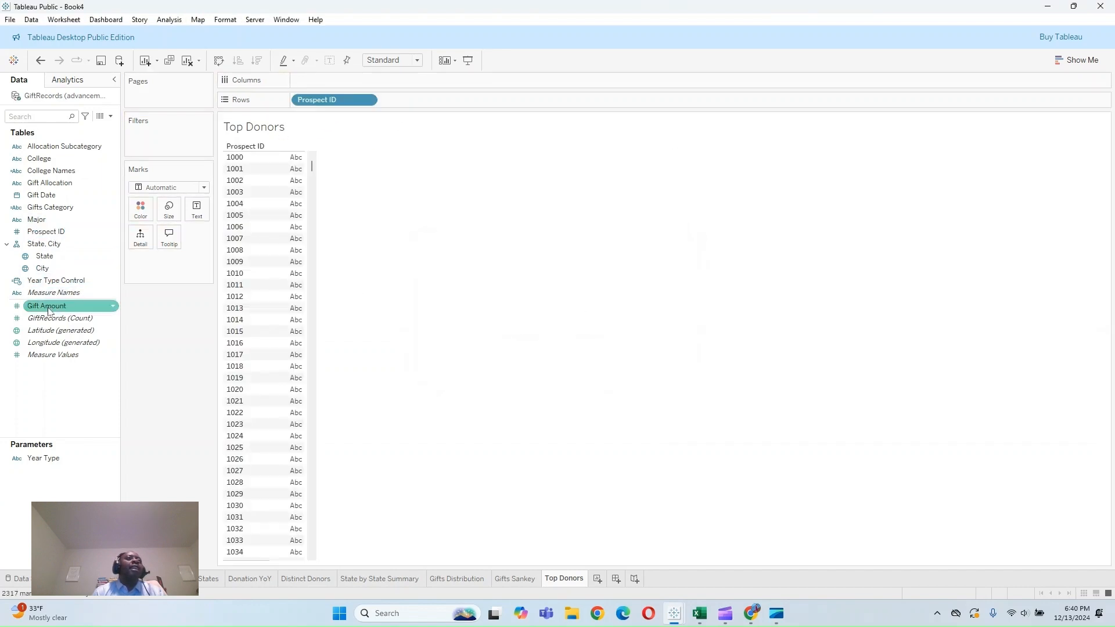
{"action": "left_click_drag", "start_coordinate": [51, 306], "coordinate": [302, 229]}
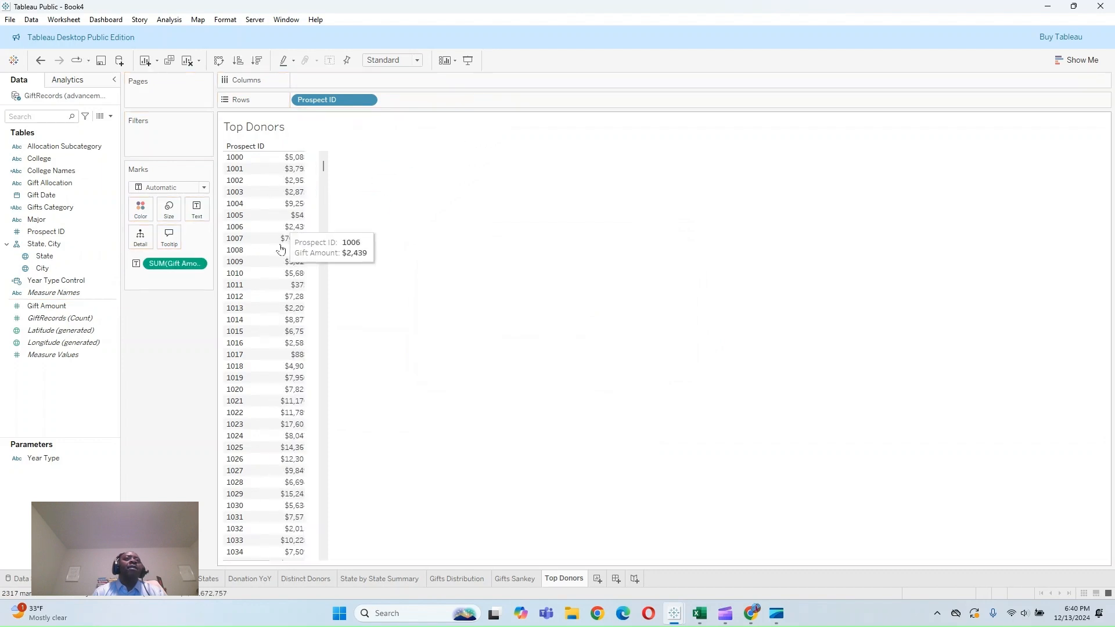
{"action": "left_click", "coordinate": [257, 63]}
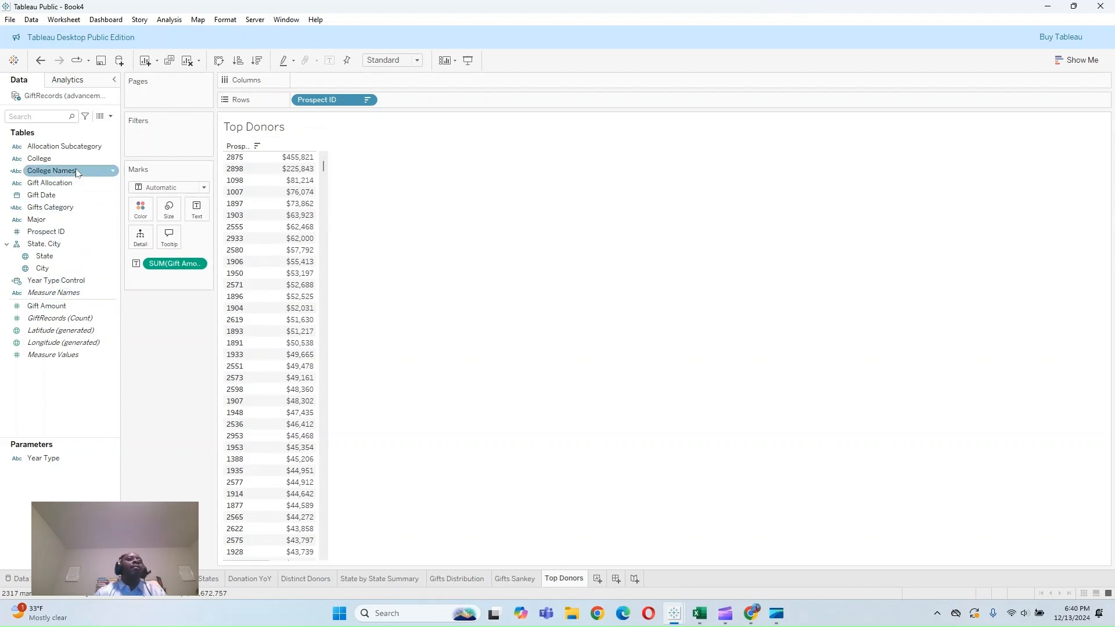
Step: Filter Prospect ID to the top 10 by sum of Gift Amount
{"action": "left_click_drag", "start_coordinate": [46, 232], "coordinate": [158, 137]}
{"action": "left_click", "coordinate": [559, 166]}
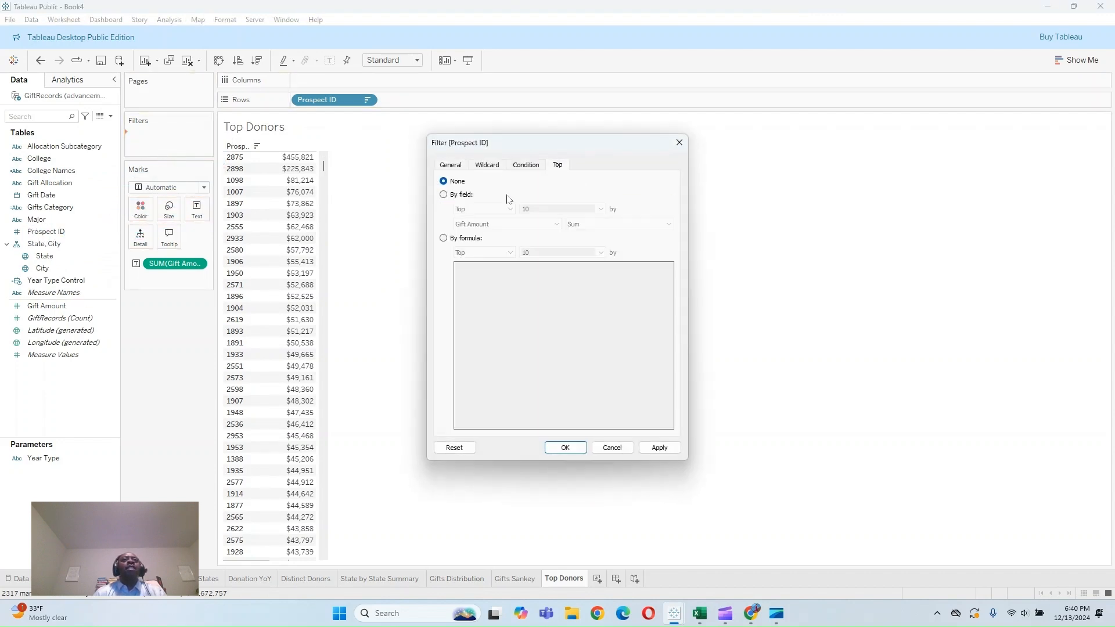
{"action": "left_click", "coordinate": [443, 196]}
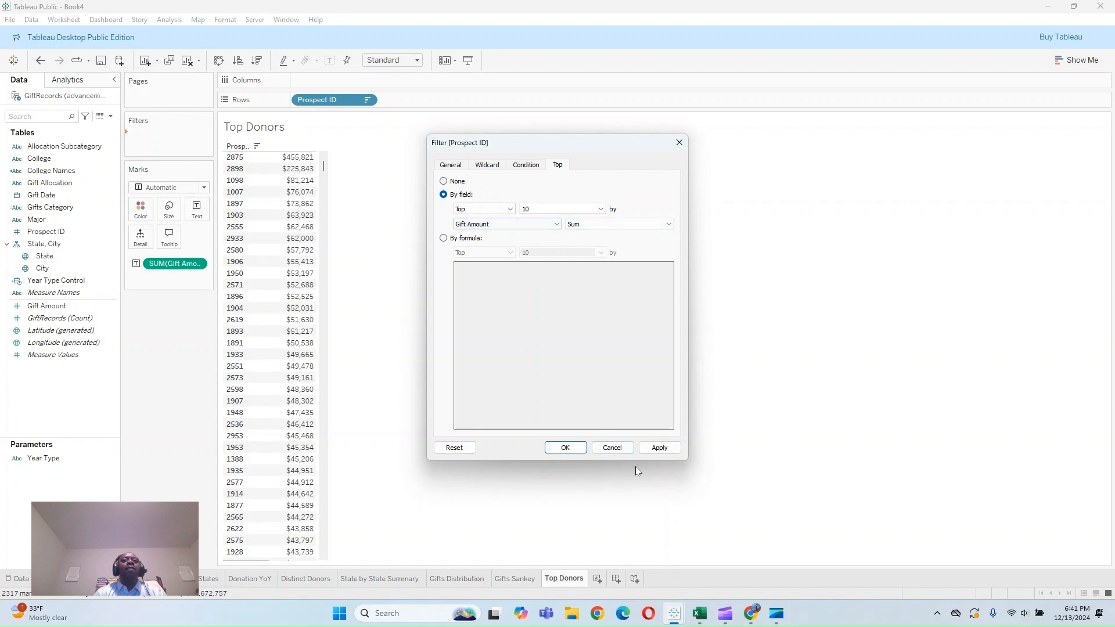
{"action": "left_click", "coordinate": [652, 451]}
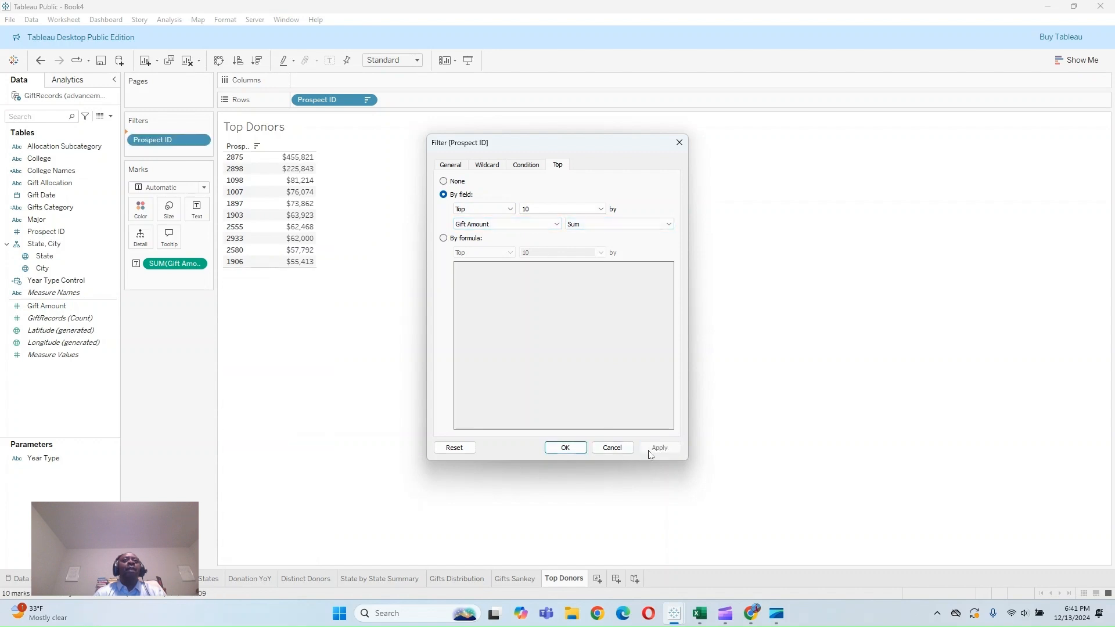
{"action": "left_click", "coordinate": [572, 450]}
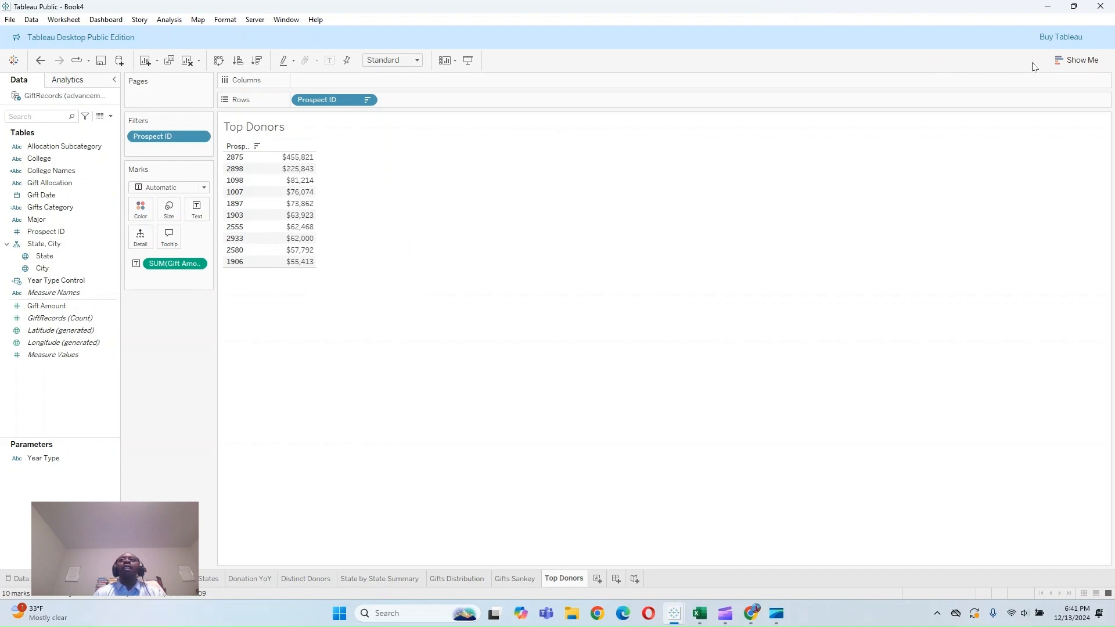
Step: Turn the table into vertical bars with Prospect ID as columns and Gift Amount as rows, sorted in descending order
{"action": "left_click", "coordinate": [1083, 64]}
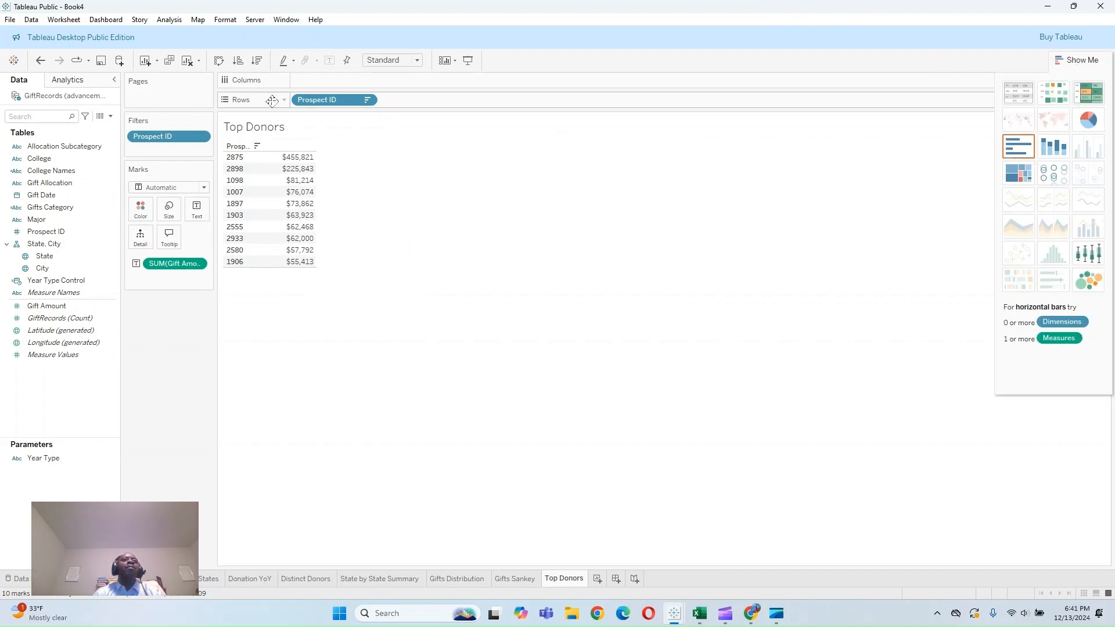
{"action": "left_click_drag", "start_coordinate": [314, 102], "coordinate": [317, 80]}
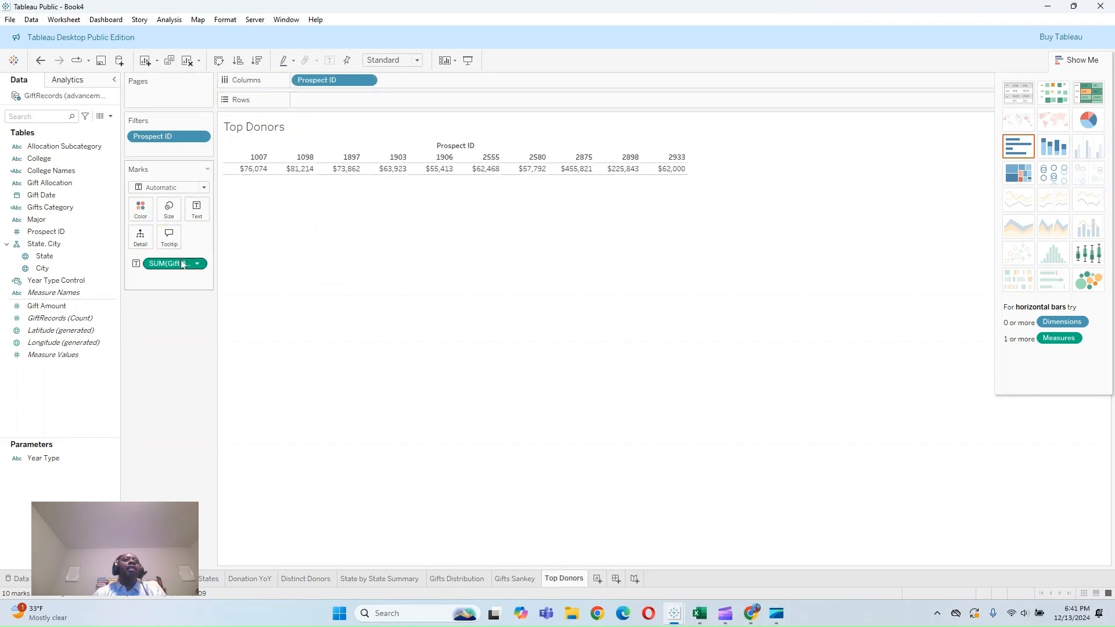
{"action": "left_click_drag", "start_coordinate": [174, 263], "coordinate": [351, 102]}
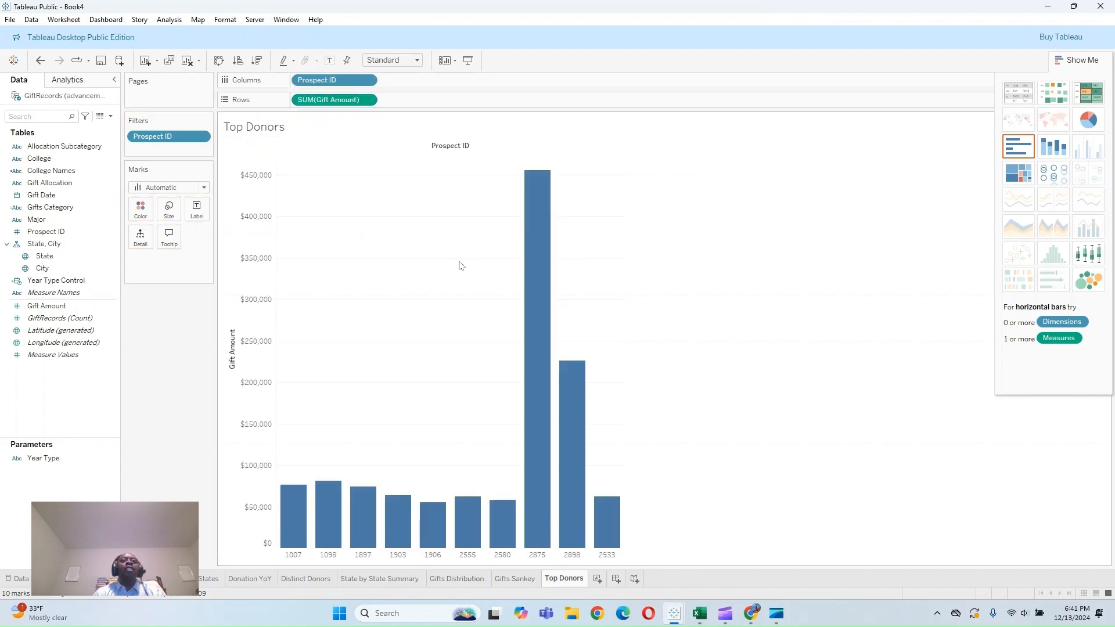
{"action": "left_click", "coordinate": [257, 60]}
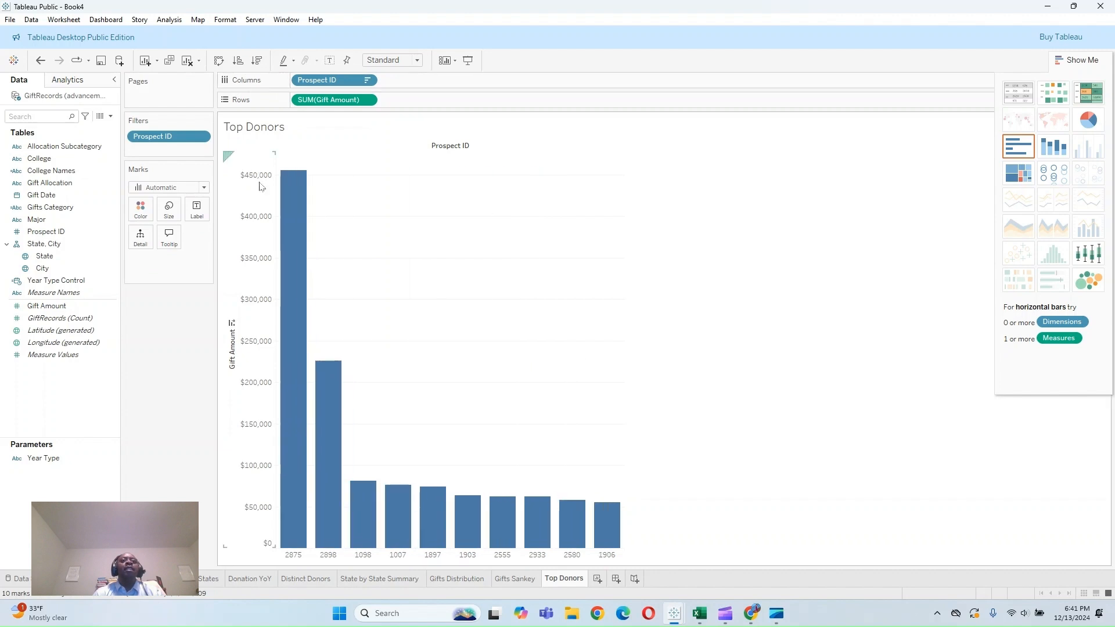
Step: Show mark labels on the bars and restyle them as narrower gray bars at 51% opacity
{"action": "left_click", "coordinate": [196, 210]}
{"action": "left_click", "coordinate": [221, 237]}
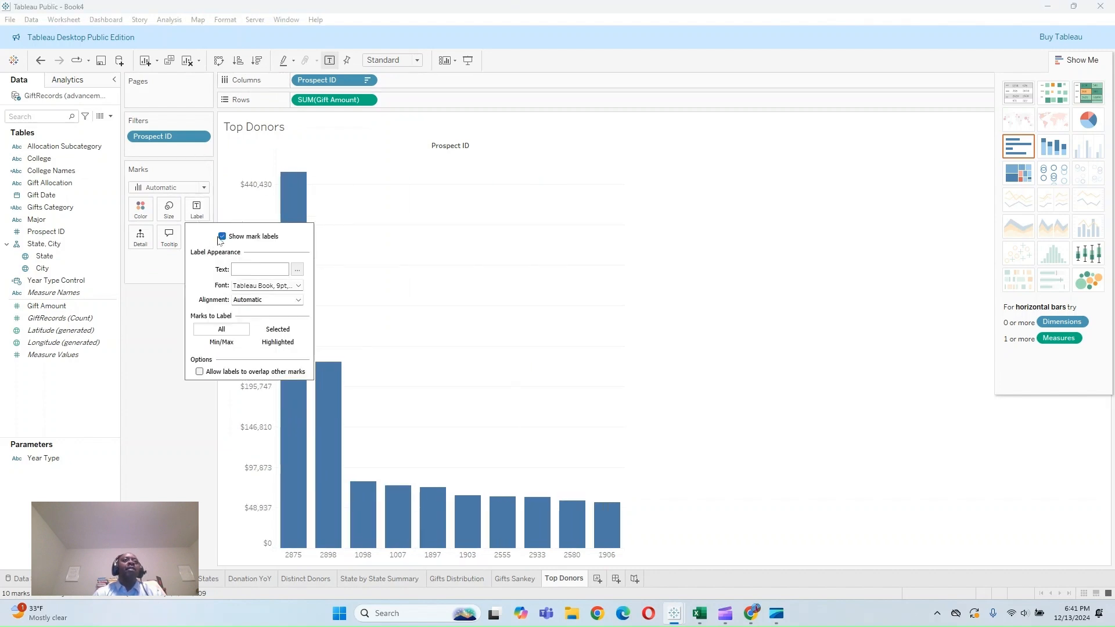
{"action": "left_click", "coordinate": [140, 209]}
{"action": "left_click", "coordinate": [222, 246]}
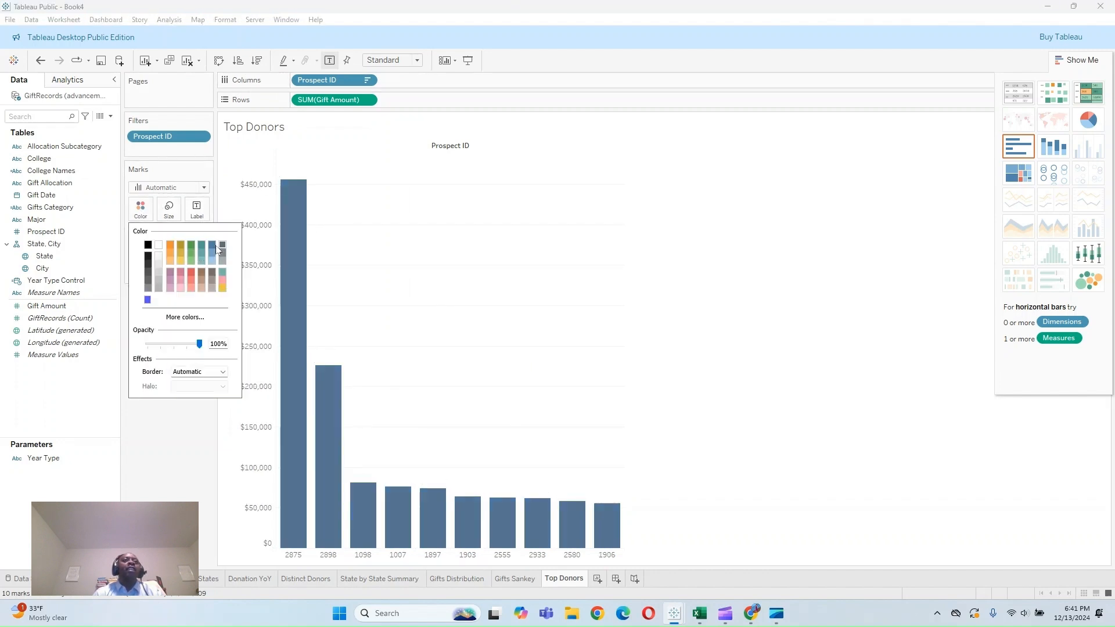
{"action": "left_click", "coordinate": [175, 345]}
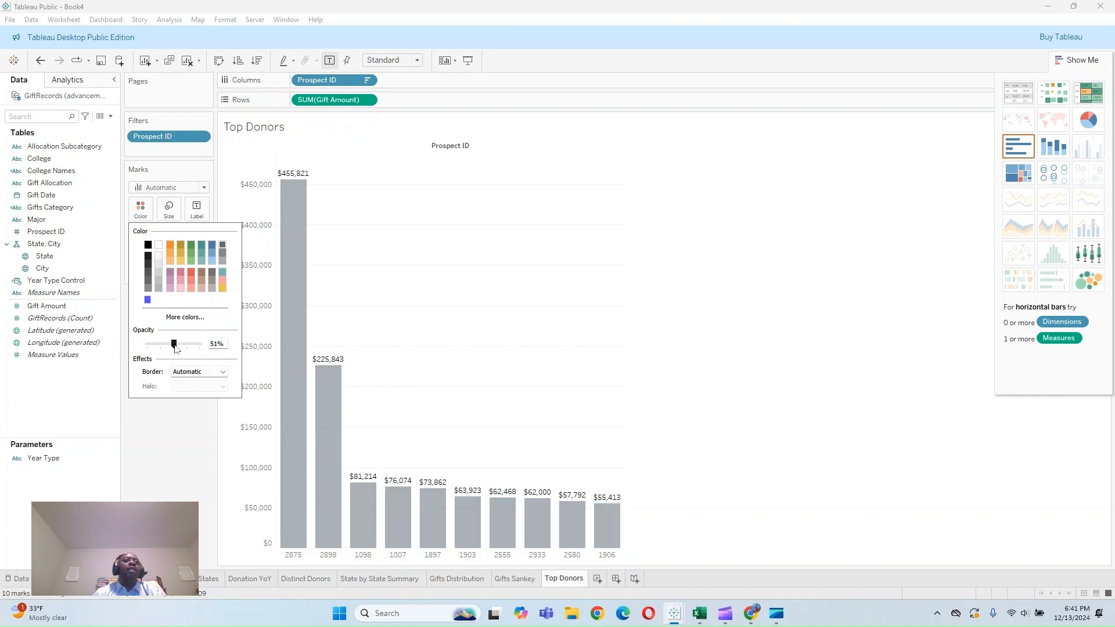
{"action": "left_click", "coordinate": [191, 478]}
{"action": "left_click", "coordinate": [168, 210]}
{"action": "left_click_drag", "start_coordinate": [237, 244], "coordinate": [199, 244]}
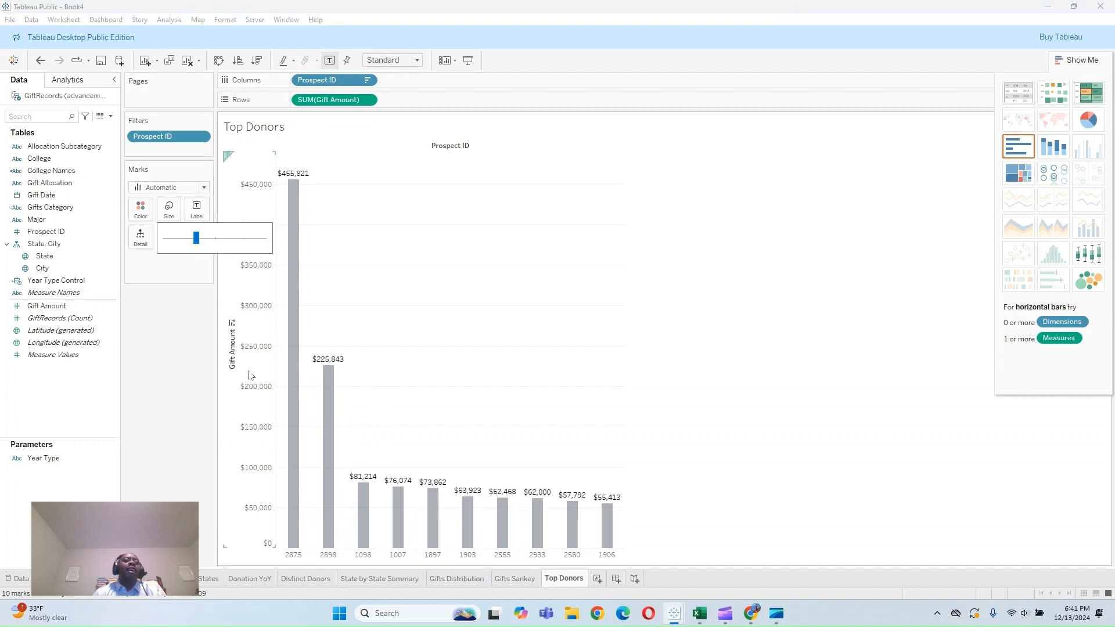
Step: Hide the Gift Amount axis and the Prospect ID field label above the bars
{"action": "right_click", "coordinate": [232, 326]}
{"action": "left_click", "coordinate": [267, 395]}
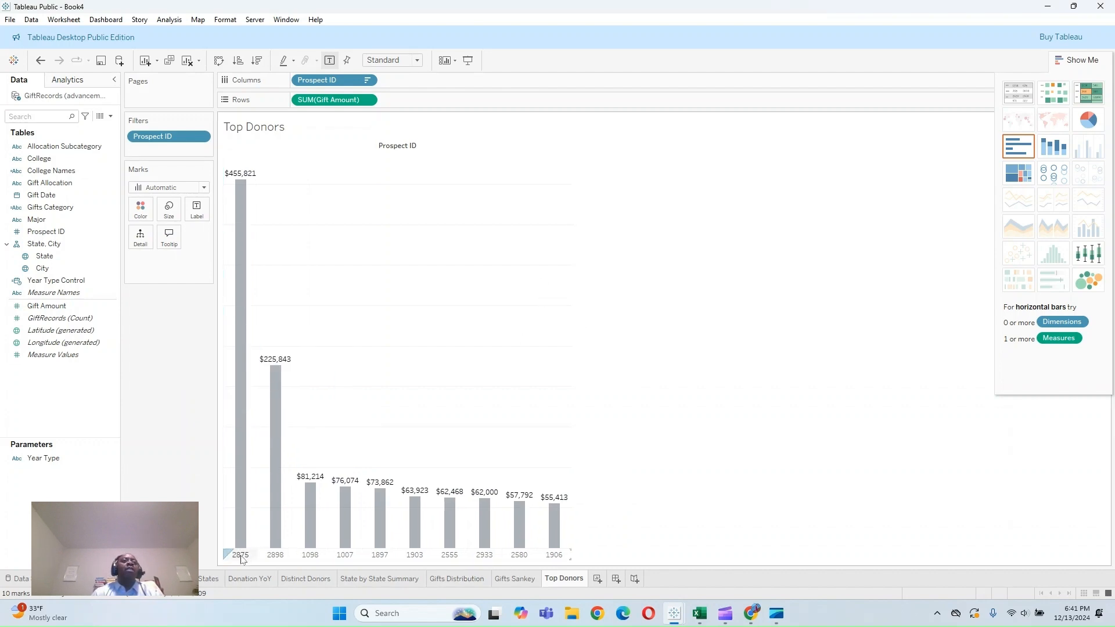
{"action": "right_click", "coordinate": [394, 149]}
{"action": "left_click", "coordinate": [419, 198]}
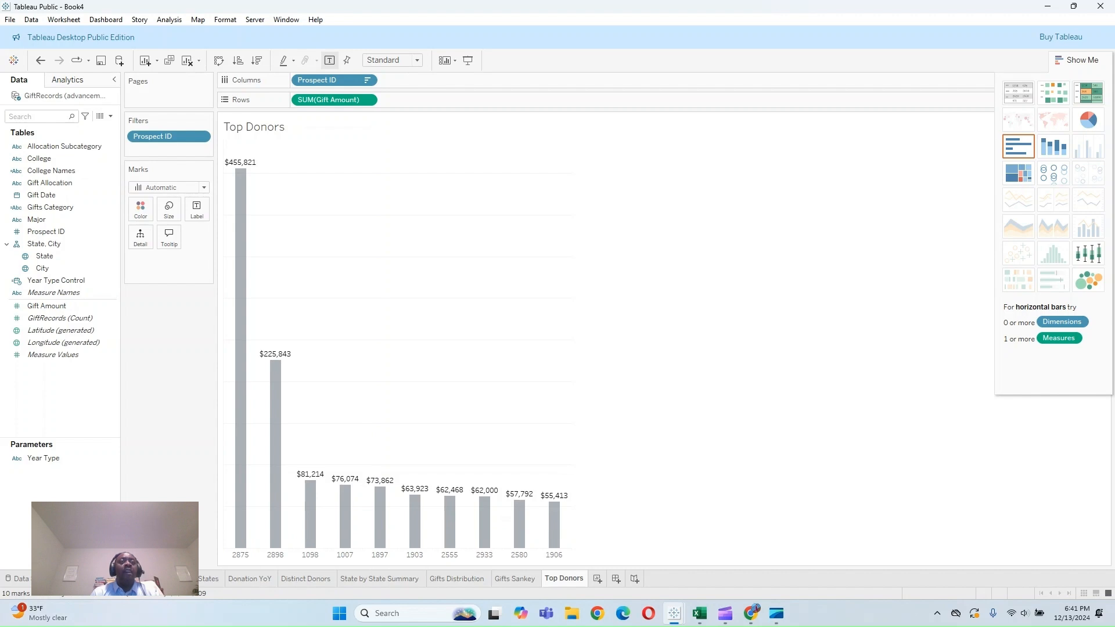
Step: Add another worksheet and rename it as Infor Icon
{"action": "left_click", "coordinate": [598, 579]}
{"action": "right_click", "coordinate": [601, 579]}
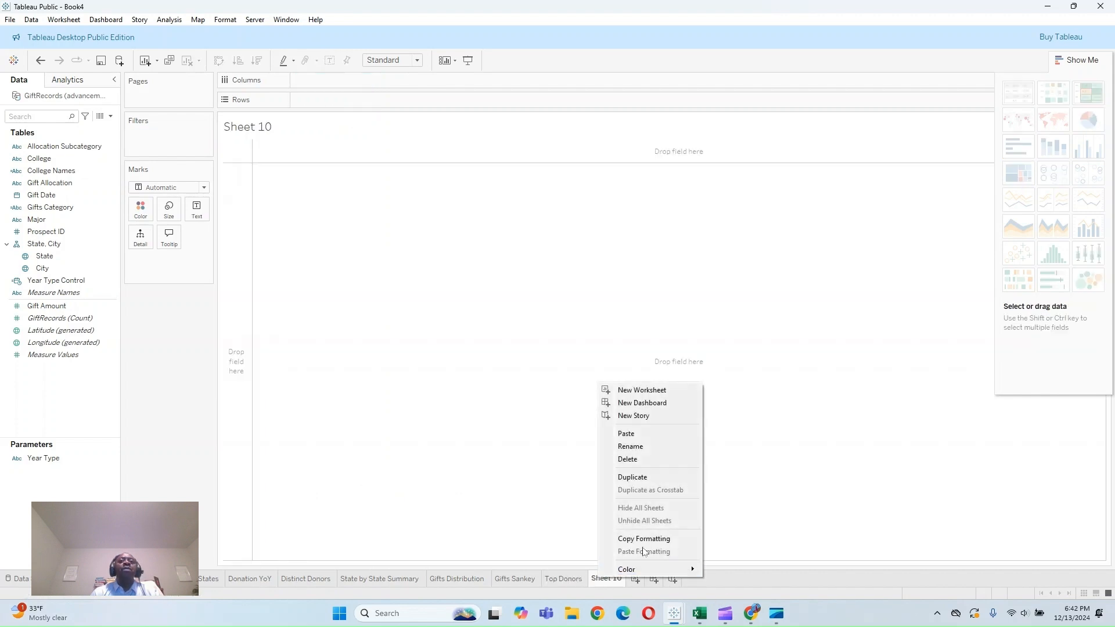
{"action": "left_click", "coordinate": [668, 446]}
{"action": "type", "text": "Infor Inc"}
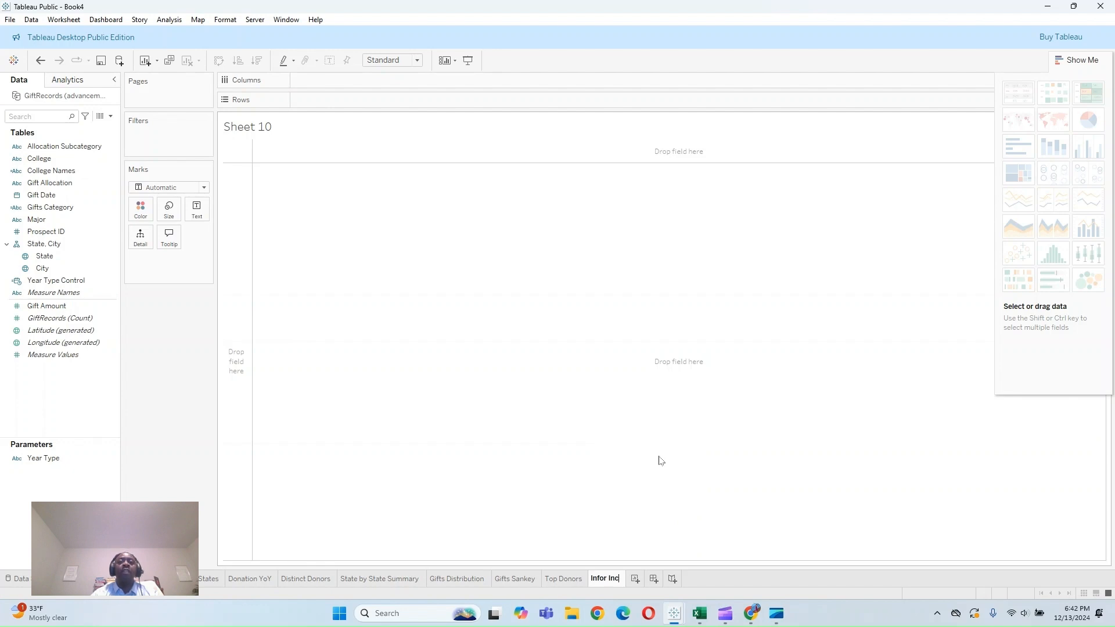
{"action": "type", "text": "on"}
{"action": "key", "text": "Return"}
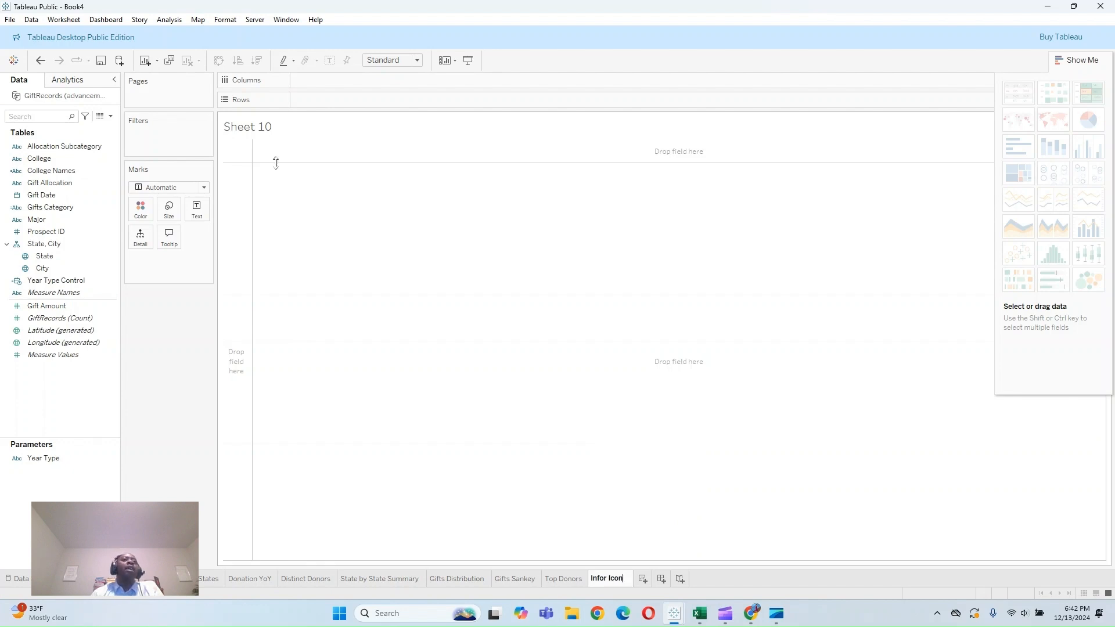
Step: Set the mark type to Shape and place Gift Amount on the marks as a detail
{"action": "left_click", "coordinate": [200, 191]}
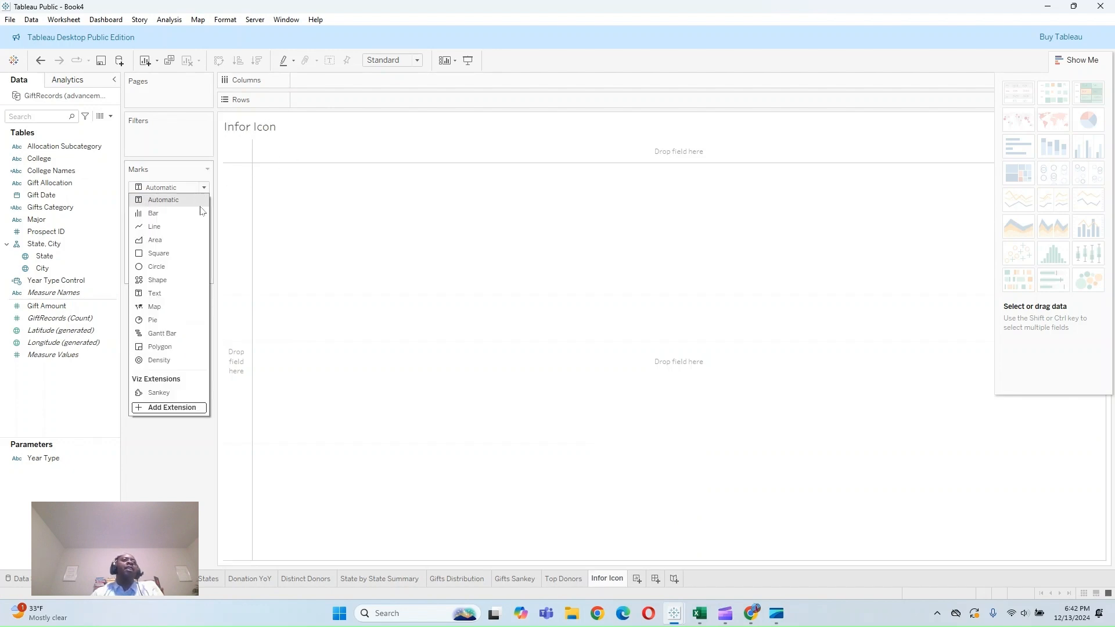
{"action": "left_click", "coordinate": [190, 282]}
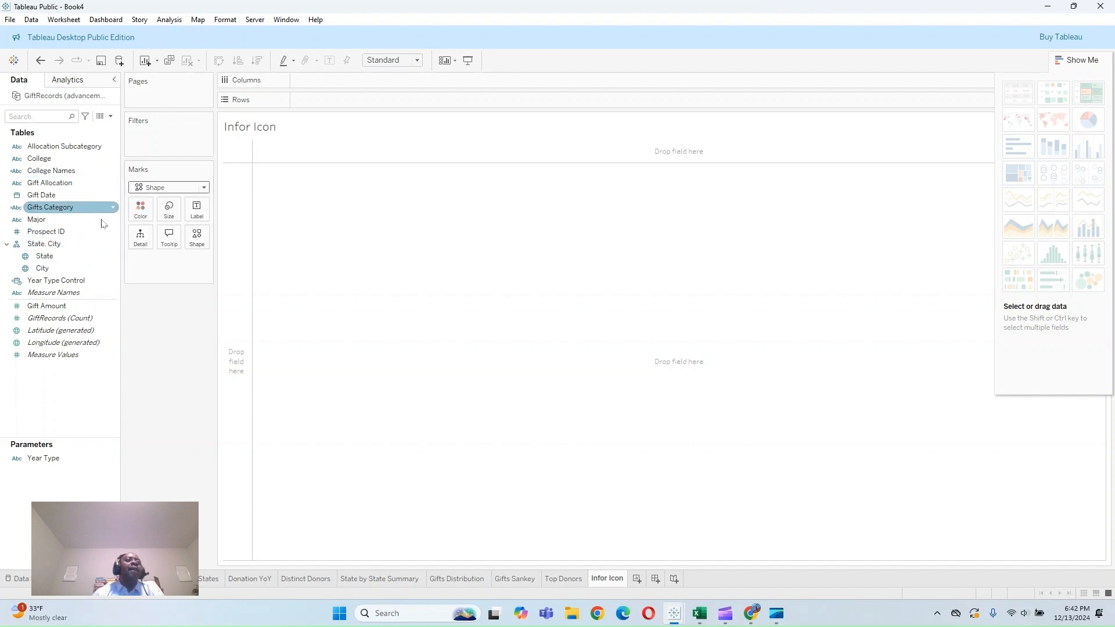
{"action": "left_click_drag", "start_coordinate": [93, 316], "coordinate": [150, 250]}
{"action": "left_click", "coordinate": [169, 212]}
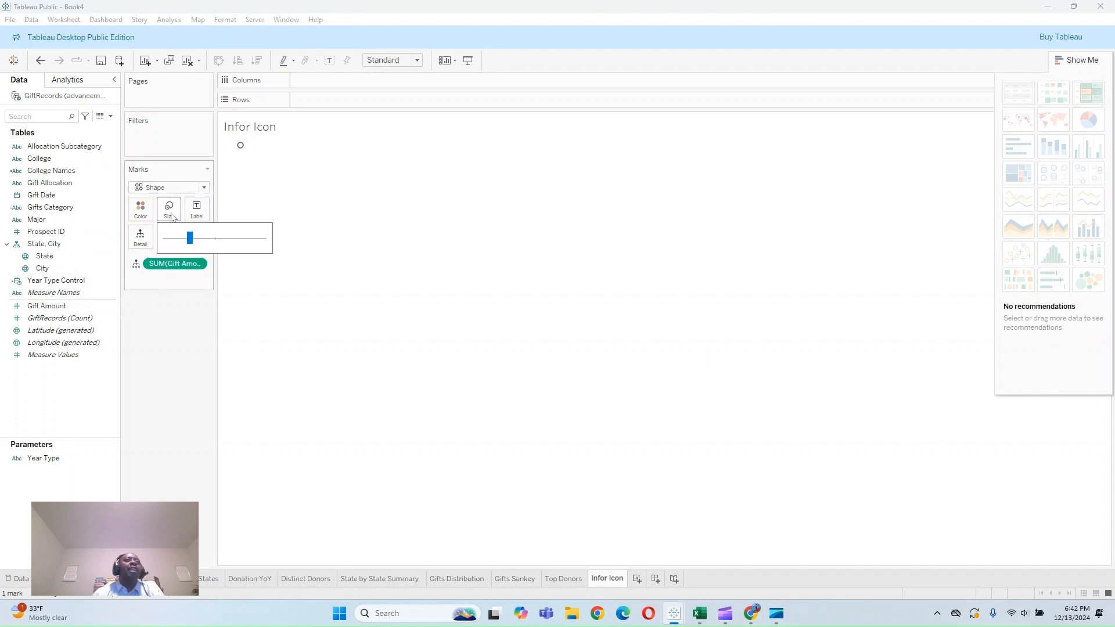
{"action": "left_click", "coordinate": [161, 264]}
Step: Change the mark to the black exclamation mark from the KPI shape palette and fit the sheet to Entire View
{"action": "left_click", "coordinate": [196, 243]}
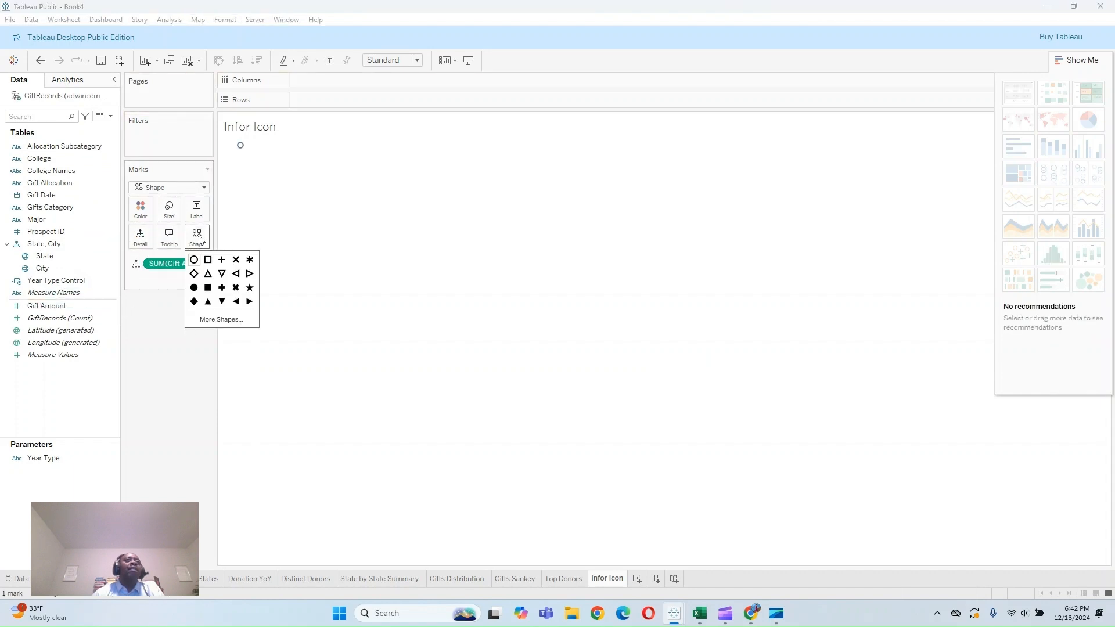
{"action": "left_click", "coordinate": [221, 320]}
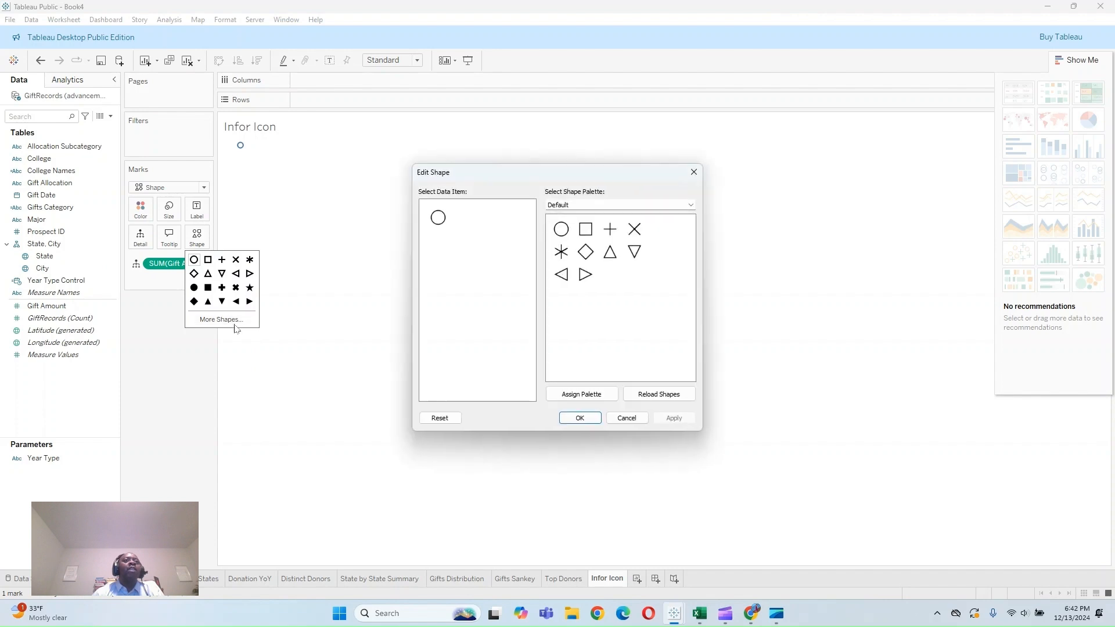
{"action": "left_click", "coordinate": [594, 206]}
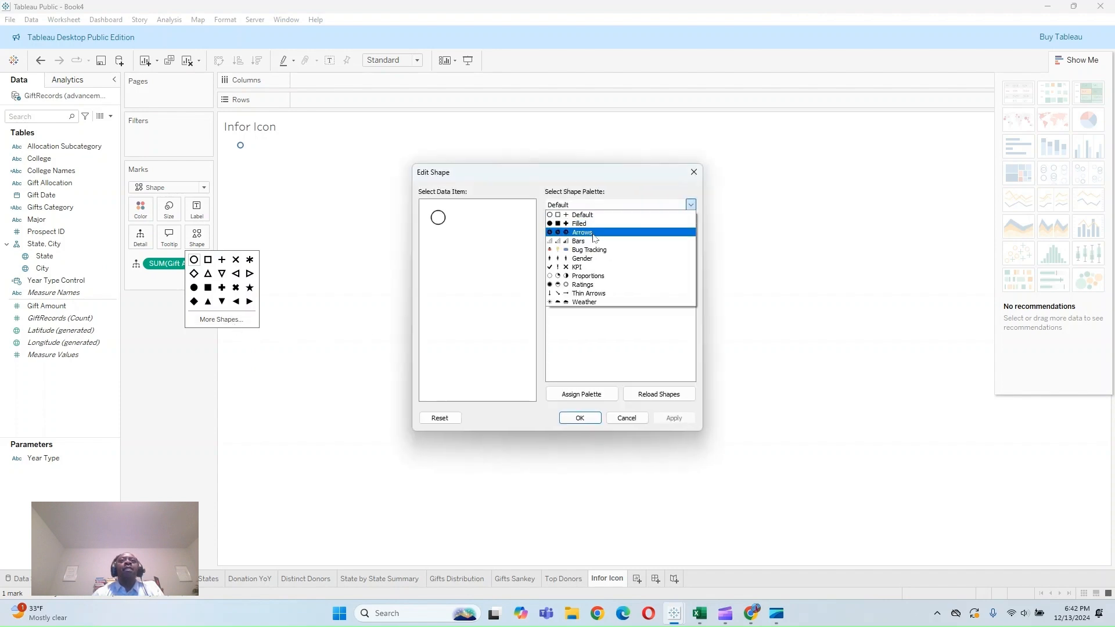
{"action": "left_click", "coordinate": [607, 268]}
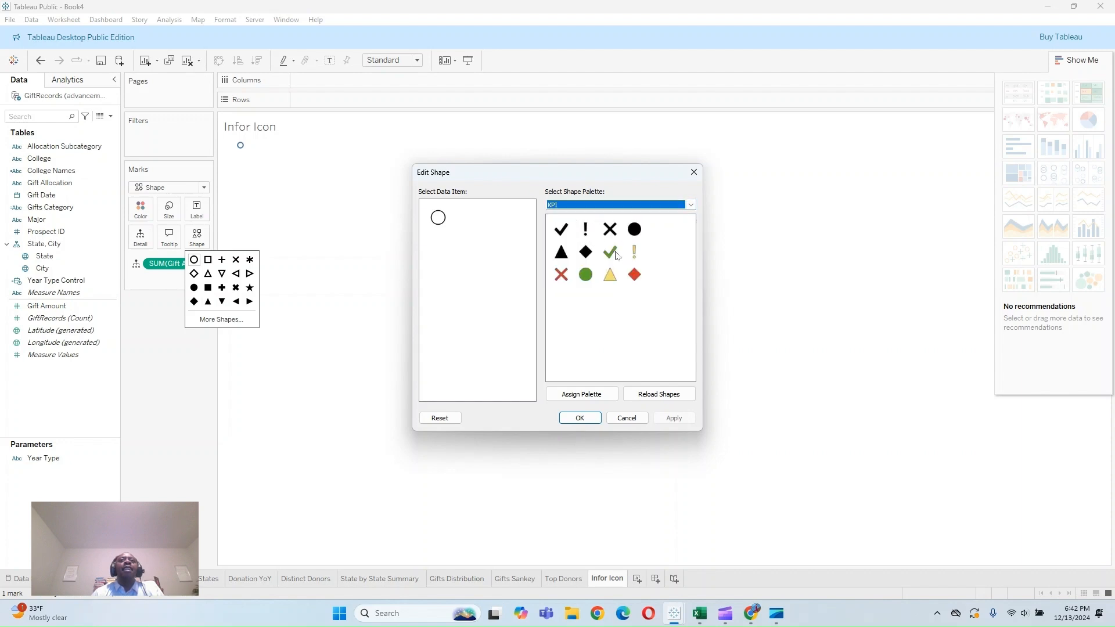
{"action": "left_click", "coordinate": [585, 230]}
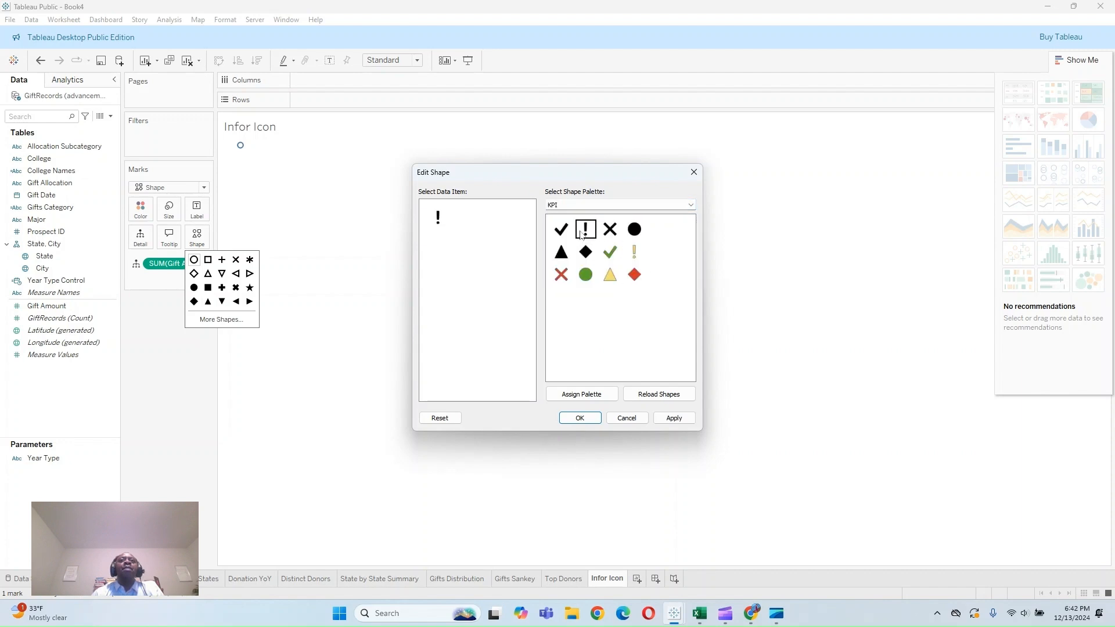
{"action": "left_click", "coordinate": [673, 418]}
{"action": "left_click", "coordinate": [579, 418]}
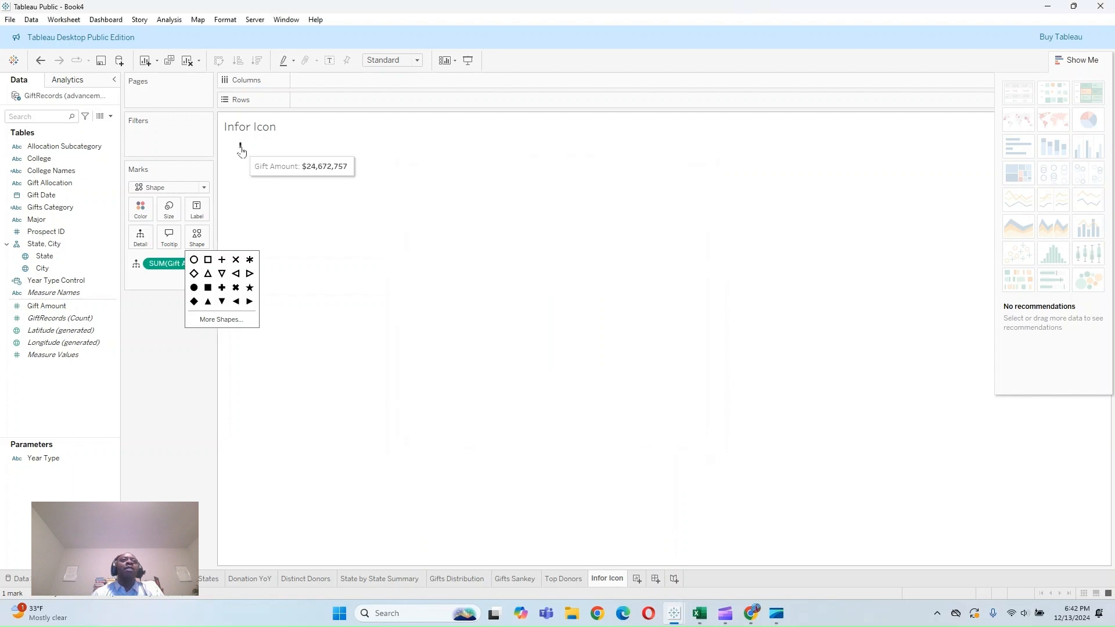
{"action": "left_click", "coordinate": [393, 60]}
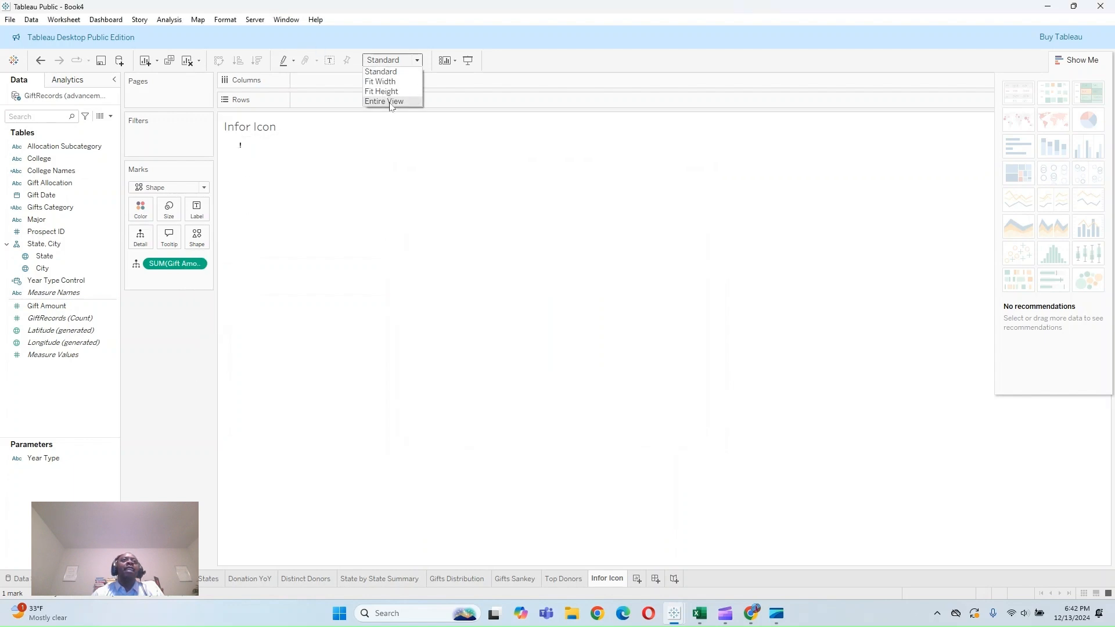
{"action": "left_click", "coordinate": [390, 107]}
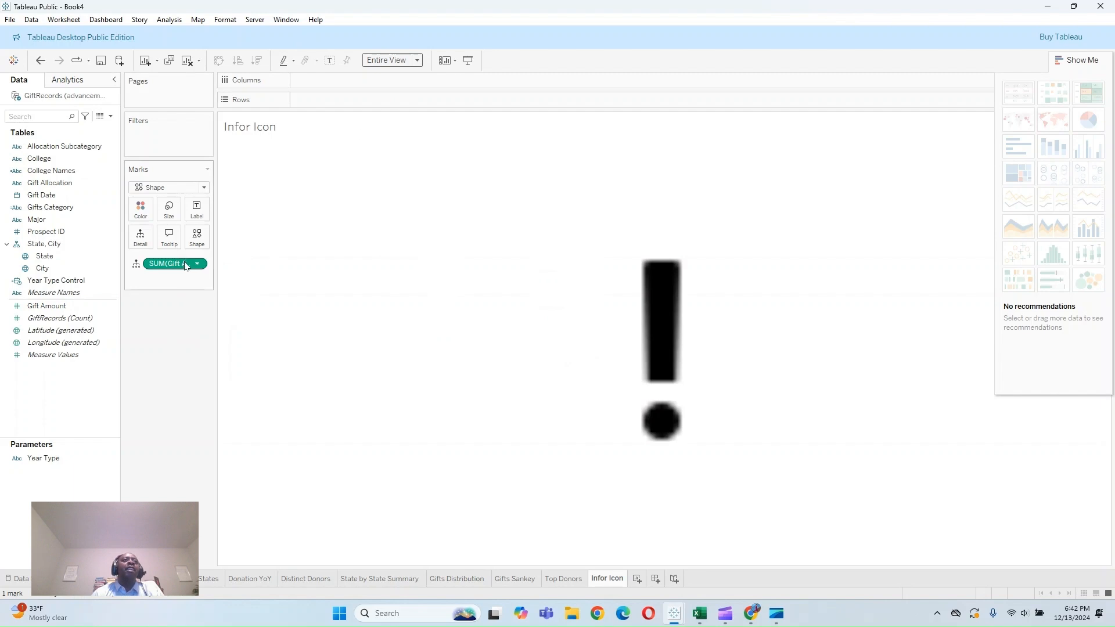
Step: Replace the mark's tooltip text with "This dashboard covers a 5 year period, multiple filters available"
{"action": "left_click", "coordinate": [171, 237]}
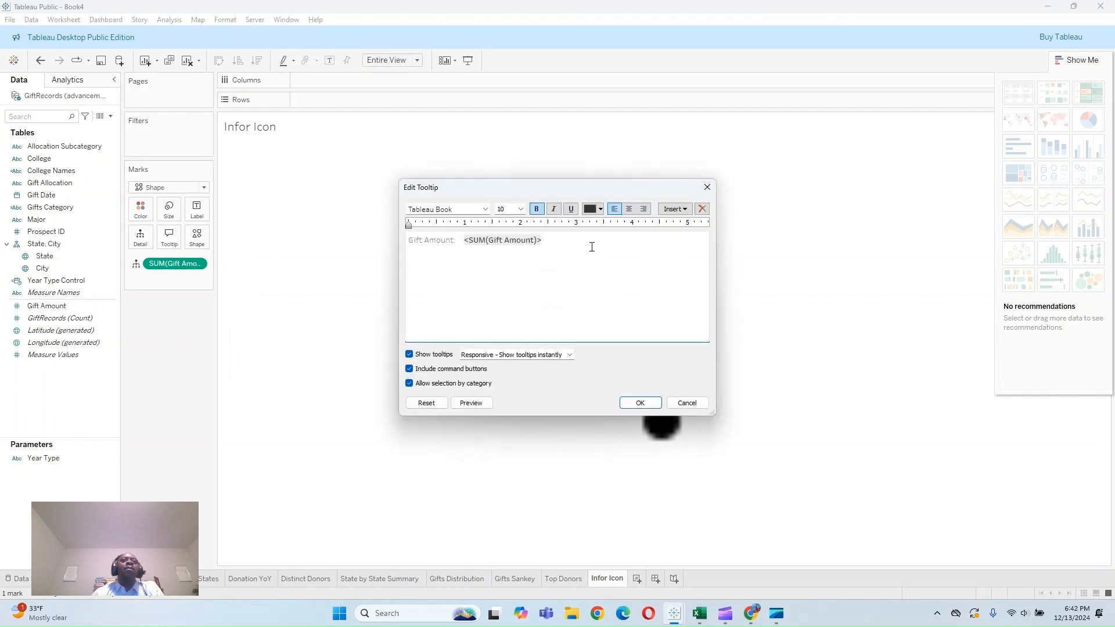
{"action": "left_click_drag", "start_coordinate": [587, 241], "coordinate": [366, 251]}
{"action": "key", "text": "BackSpace"}
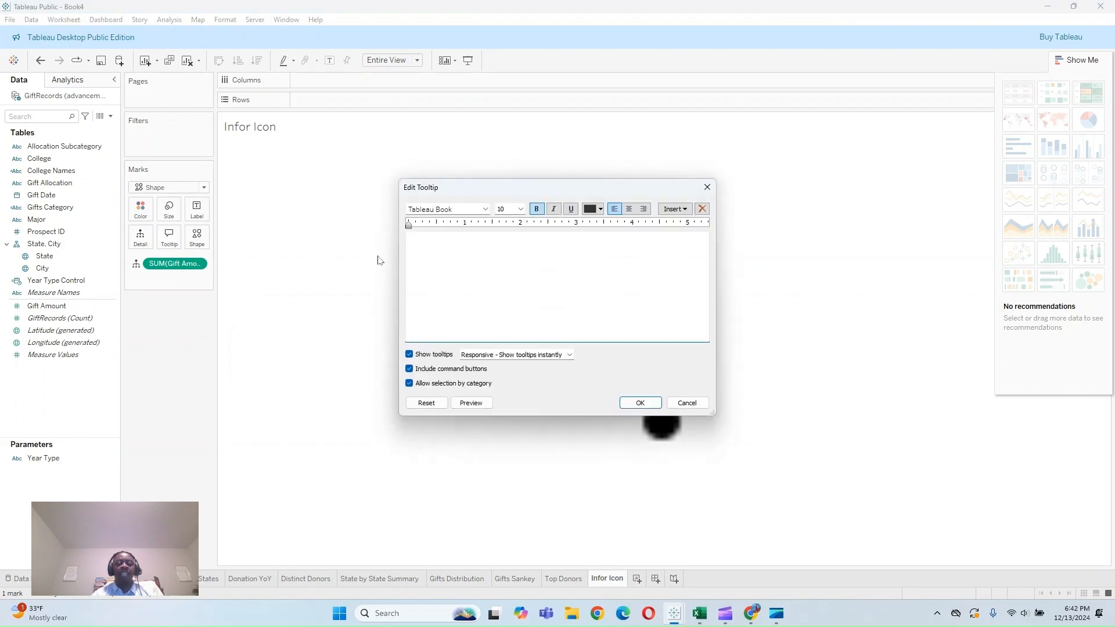
{"action": "type", "text": "This dash"}
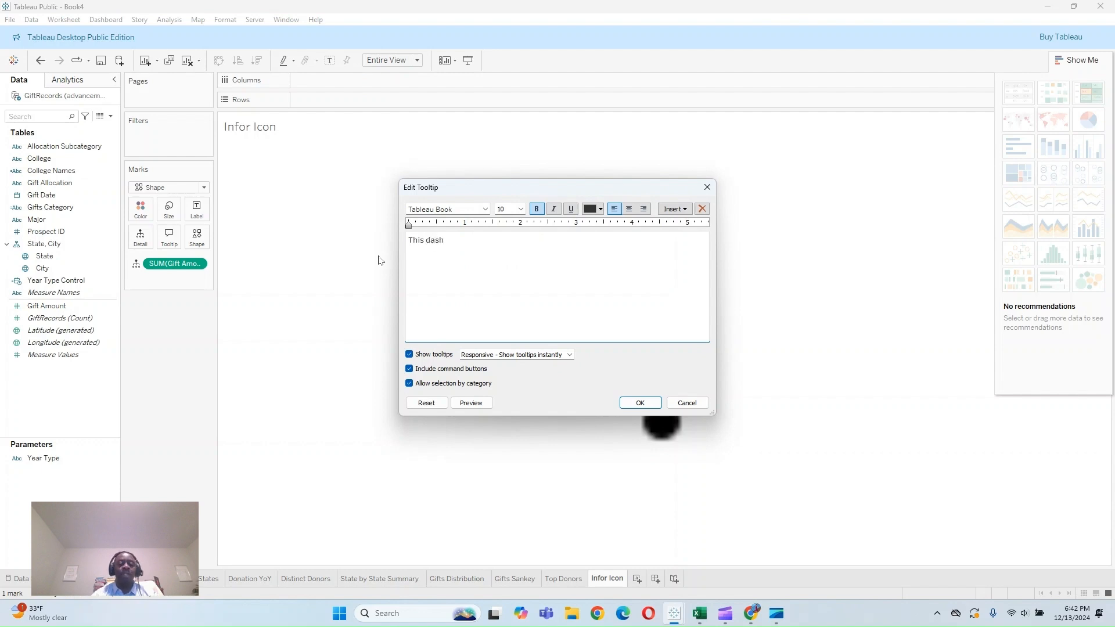
{"action": "type", "text": "board covers a"}
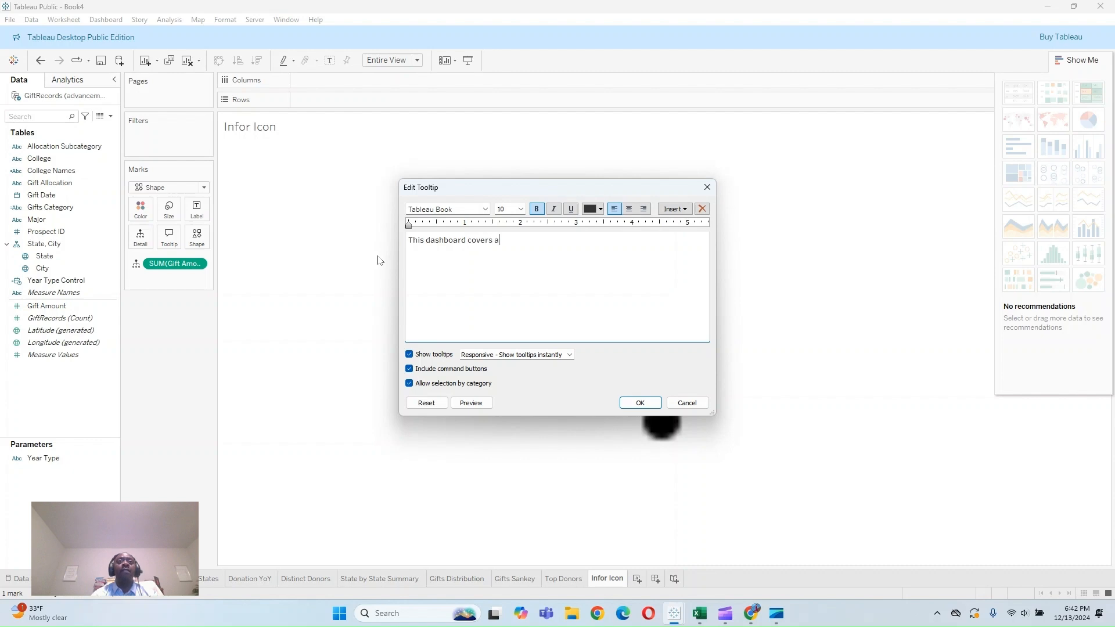
{"action": "type", "text": "5 years"}
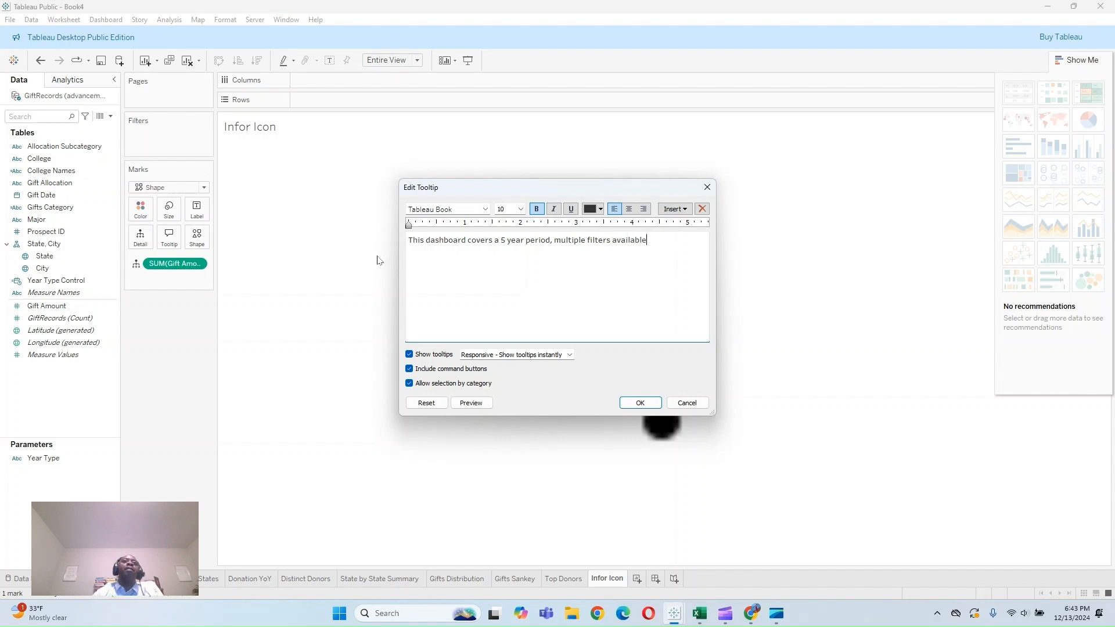
{"action": "left_click_drag", "start_coordinate": [686, 243], "coordinate": [488, 224]}
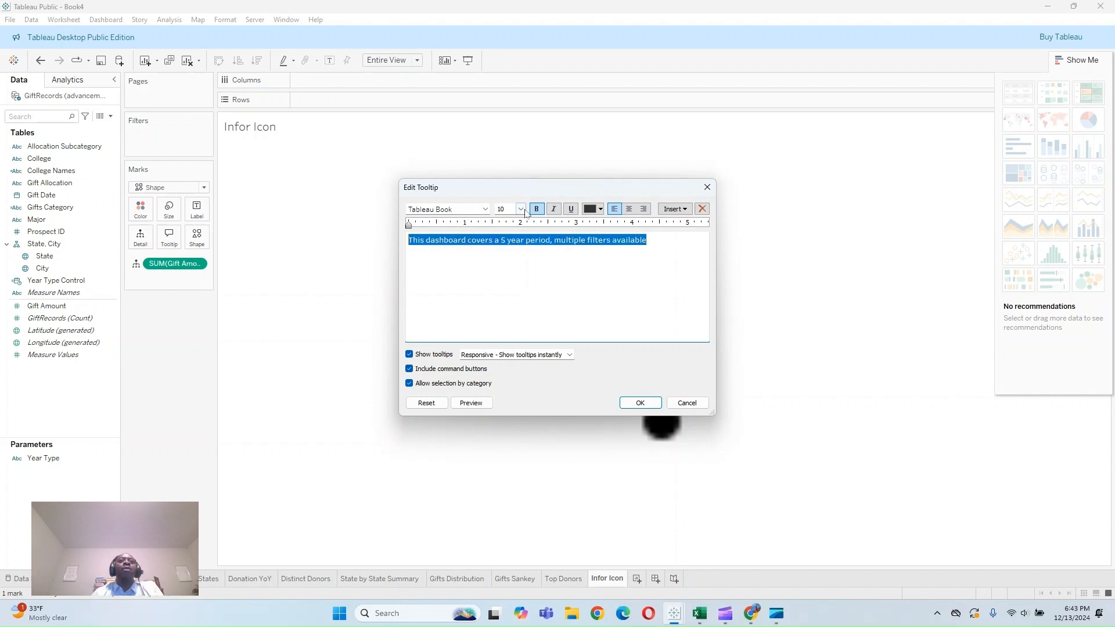
{"action": "left_click", "coordinate": [647, 402]}
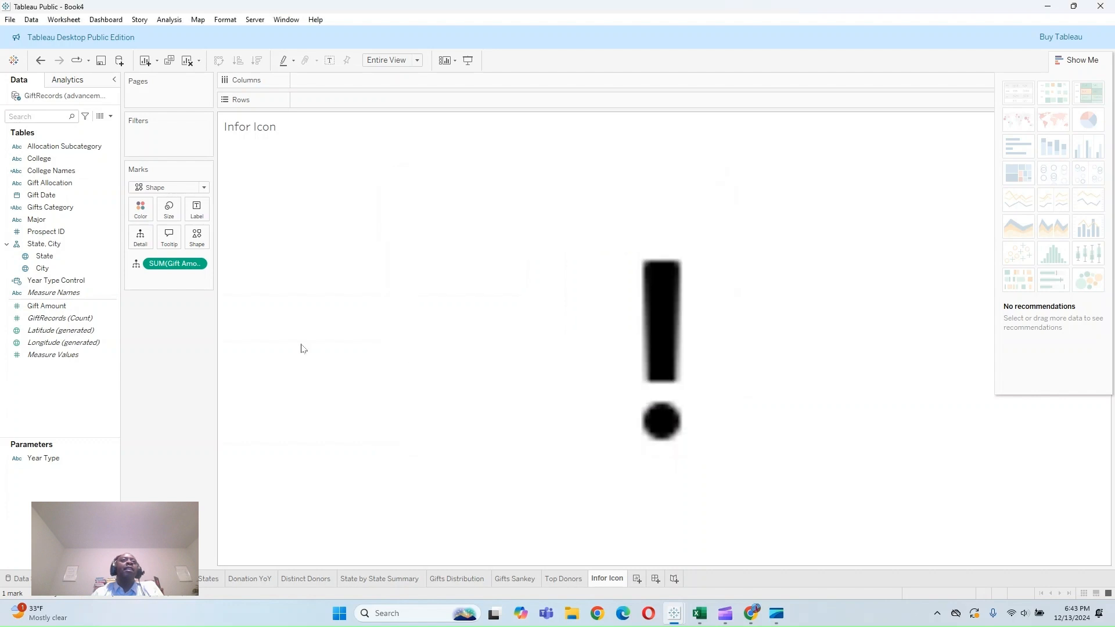
Step: Add another worksheet and rename it as Date
{"action": "left_click", "coordinate": [638, 579]}
{"action": "right_click", "coordinate": [643, 579]}
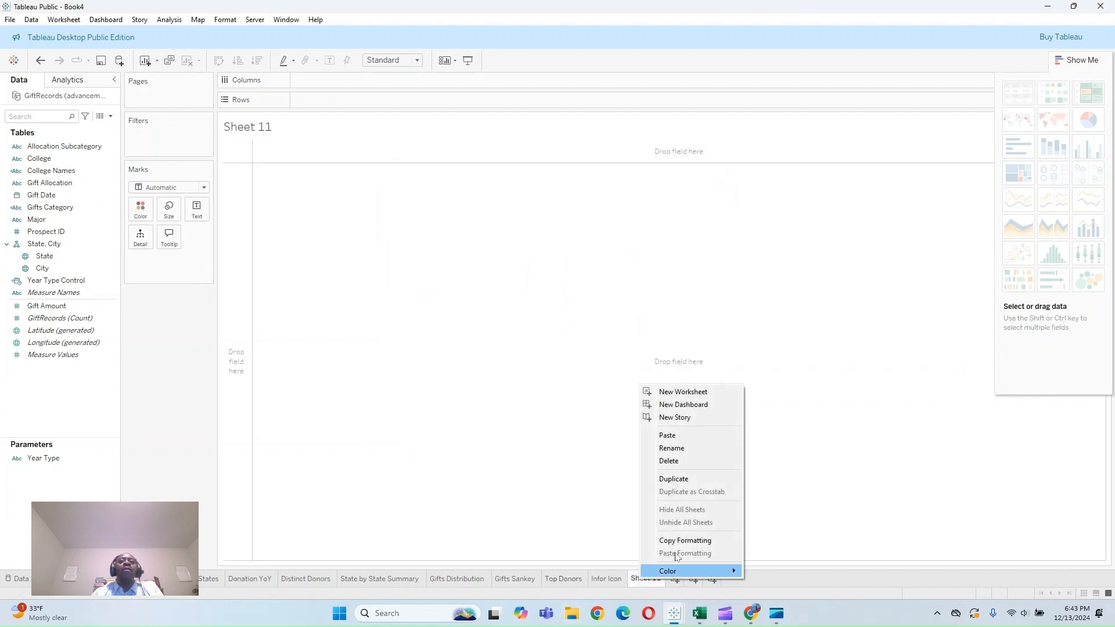
{"action": "left_click", "coordinate": [686, 451]}
{"action": "type", "text": "Date"}
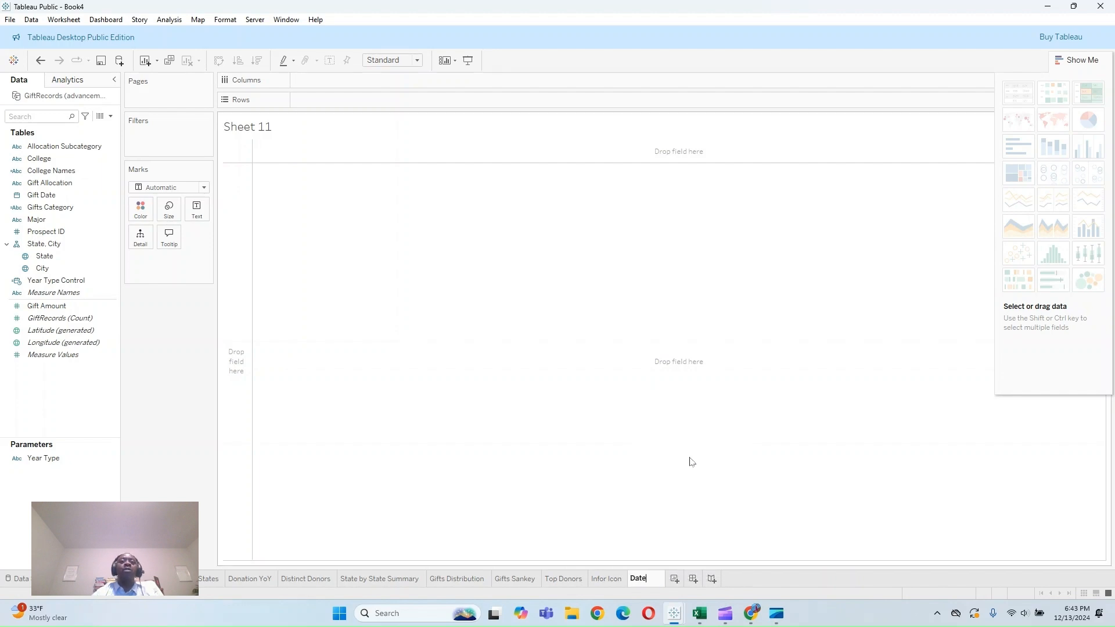
Step: Create a calculated field named Today with the formula TODAY()
{"action": "left_click", "coordinate": [110, 117]}
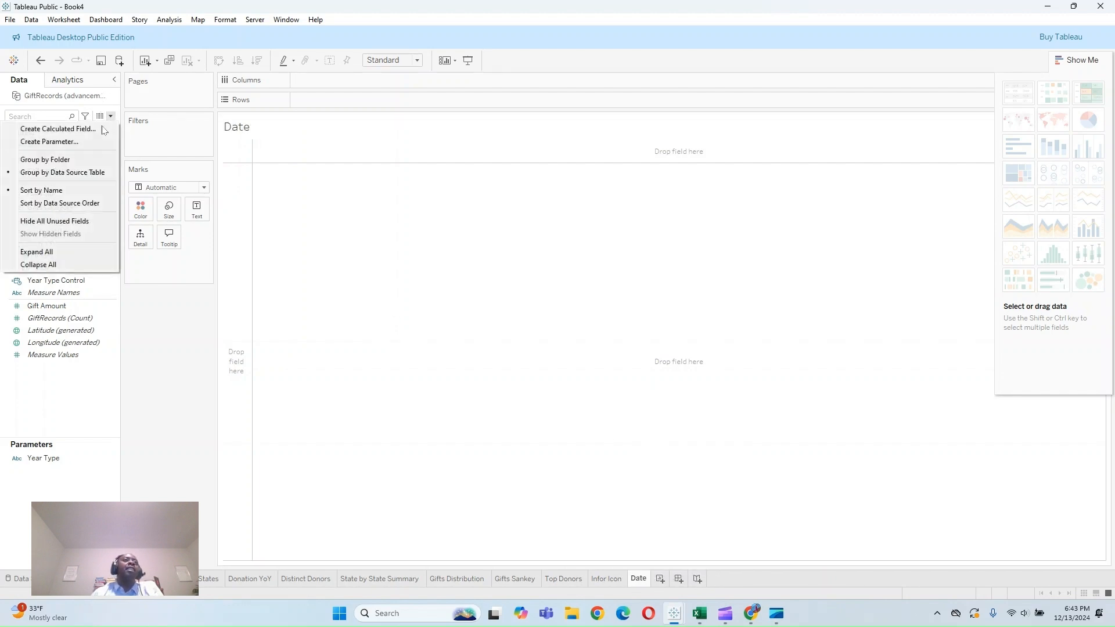
{"action": "left_click", "coordinate": [87, 129]}
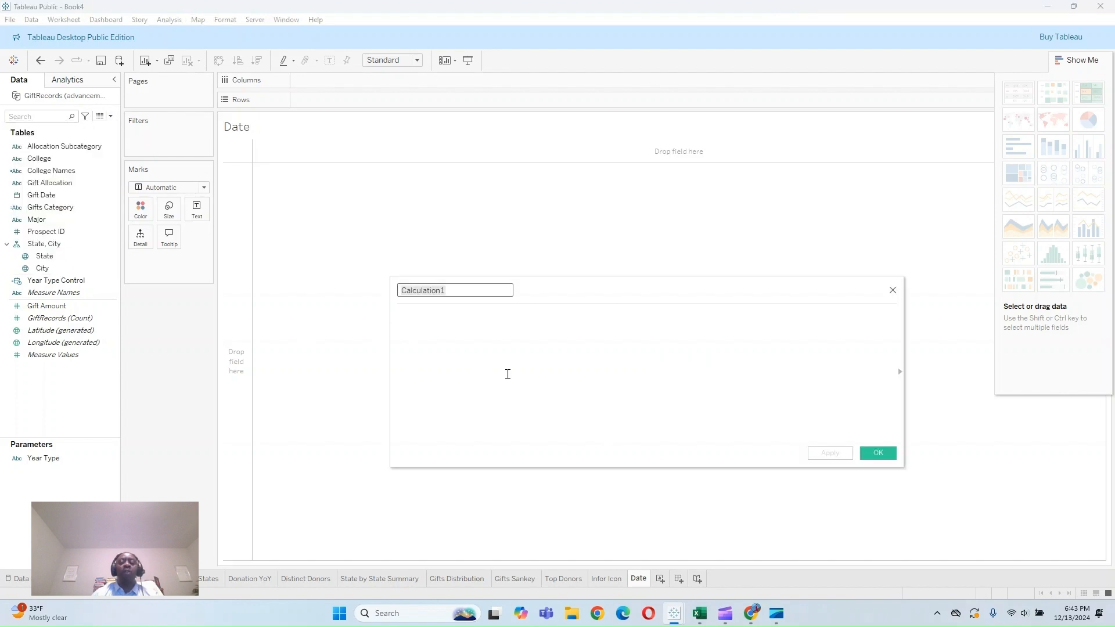
{"action": "key", "text": "BackSpace"}
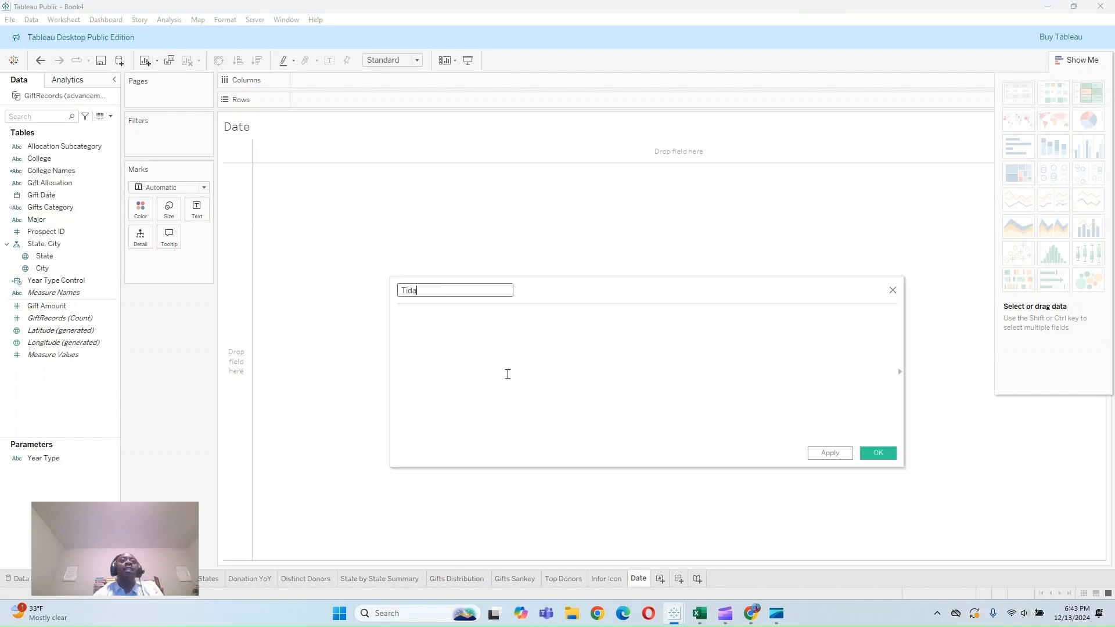
{"action": "type", "text": "y"}
{"action": "left_click", "coordinate": [508, 374]}
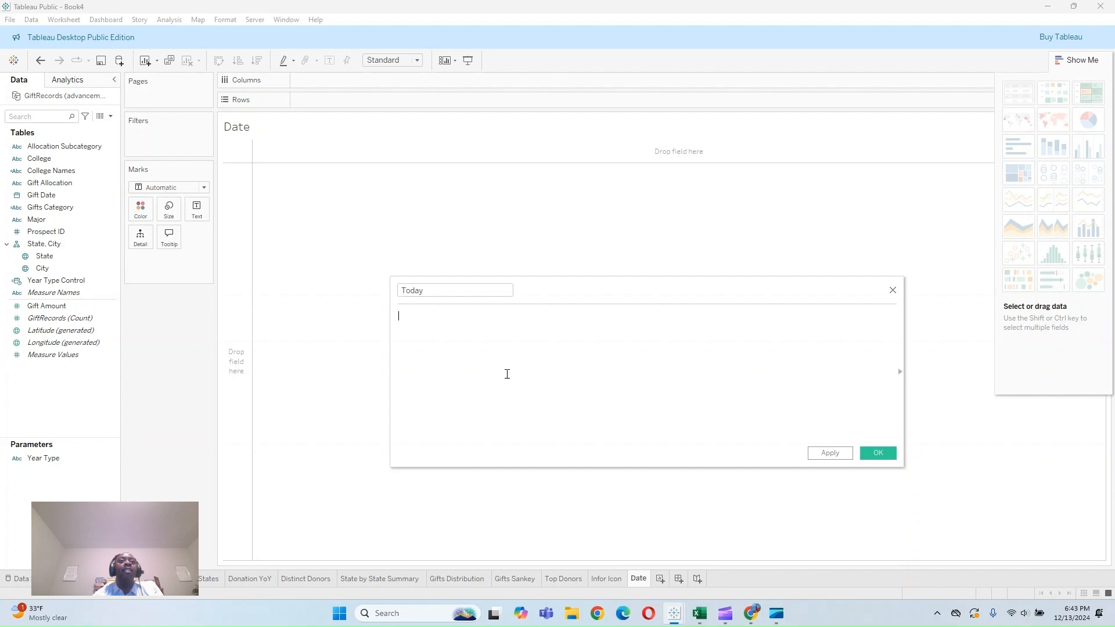
{"action": "type", "text": "Toda"}
{"action": "key", "text": "Return"}
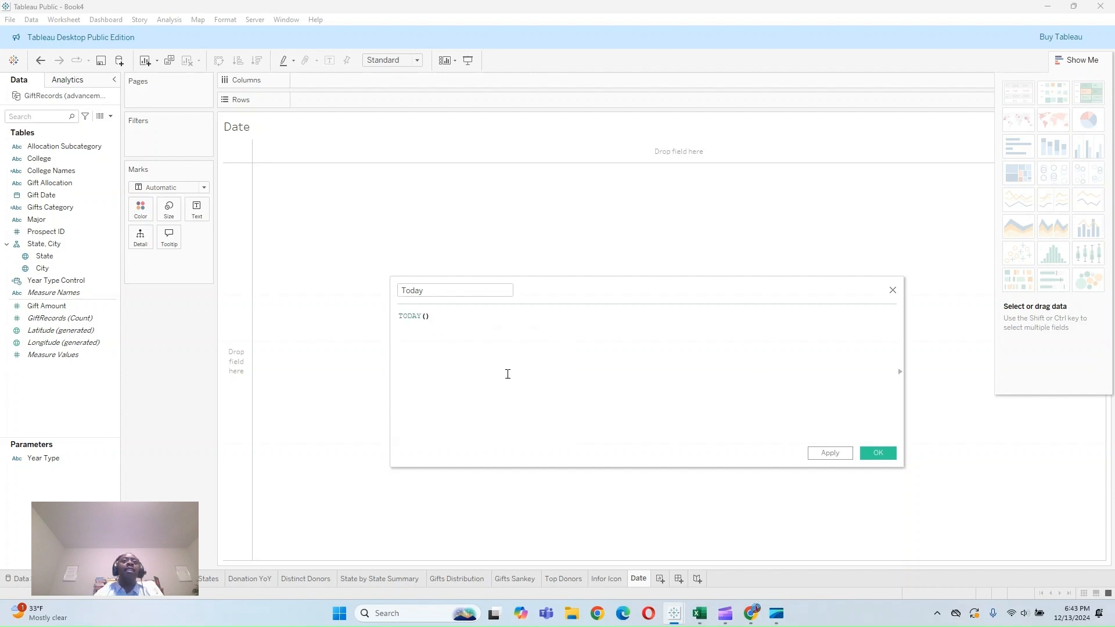
{"action": "left_click", "coordinate": [852, 459]}
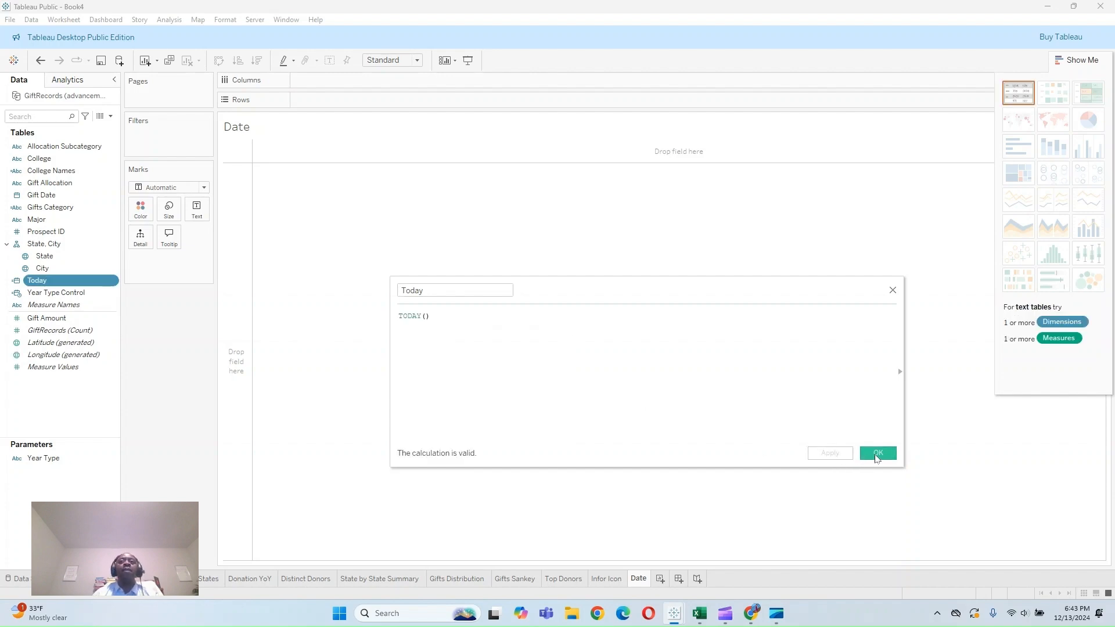
{"action": "left_click", "coordinate": [877, 454]}
Step: Show the Today field as text in the custom Month / Day / Year format and widen its cell to fit the full date
{"action": "left_click_drag", "start_coordinate": [37, 280], "coordinate": [196, 211]}
{"action": "left_click", "coordinate": [198, 265]}
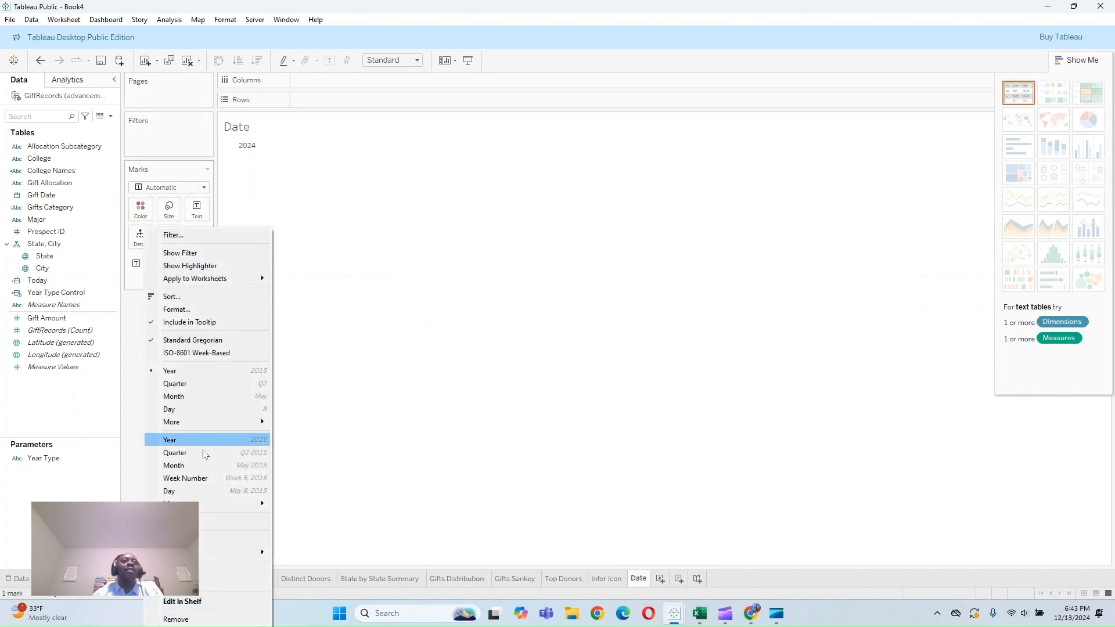
{"action": "mouse_move", "coordinate": [205, 506]}
{"action": "left_click", "coordinate": [293, 510]}
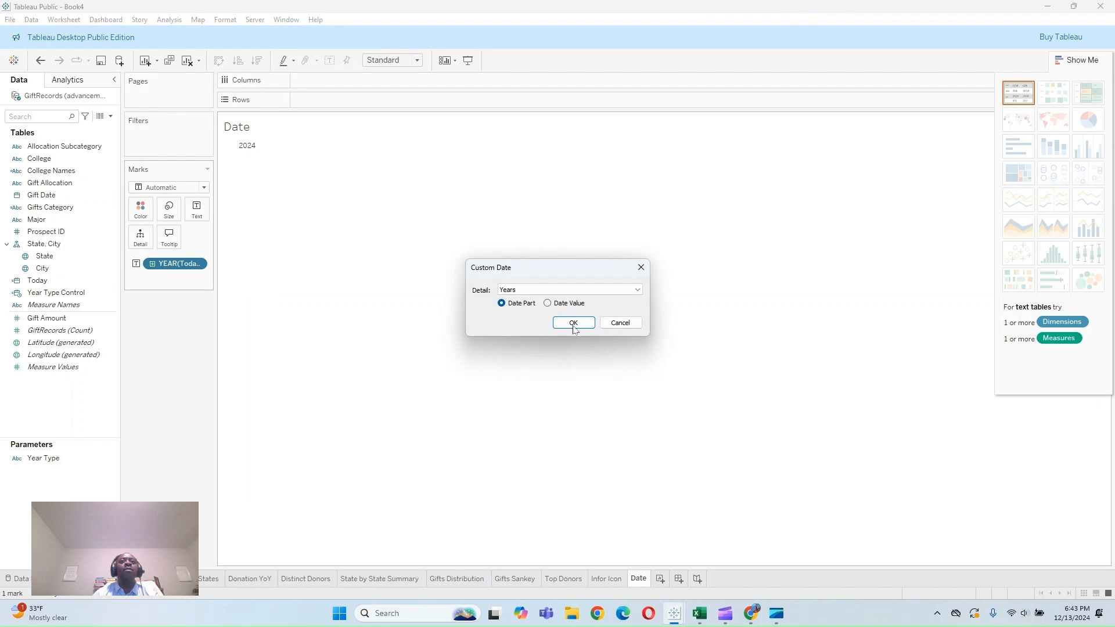
{"action": "left_click", "coordinate": [575, 289]}
{"action": "left_click", "coordinate": [536, 352]}
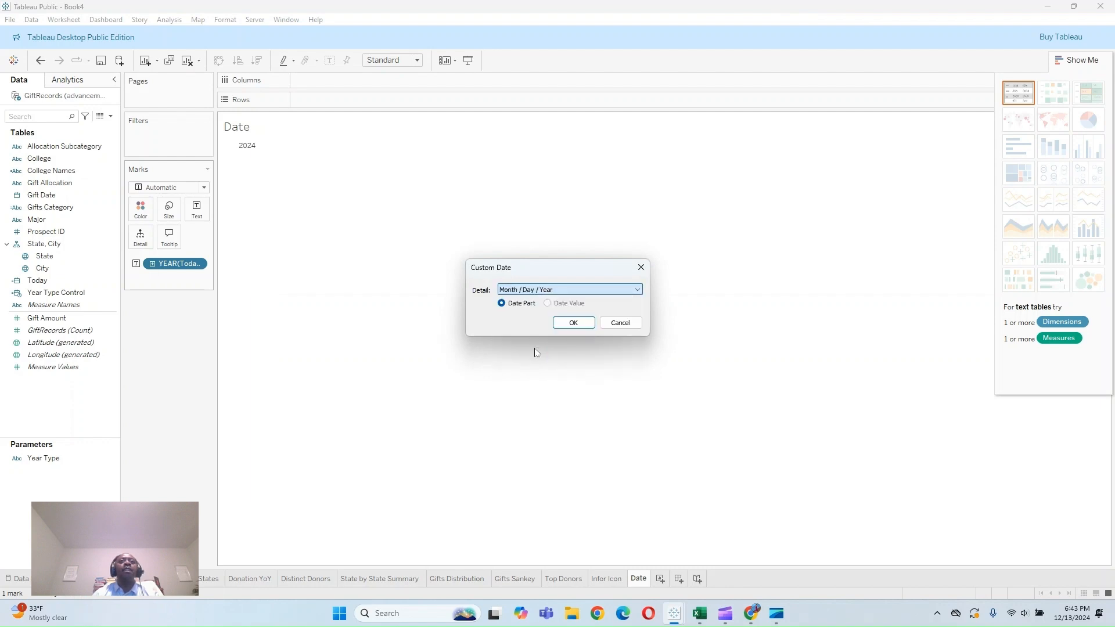
{"action": "left_click", "coordinate": [575, 323]}
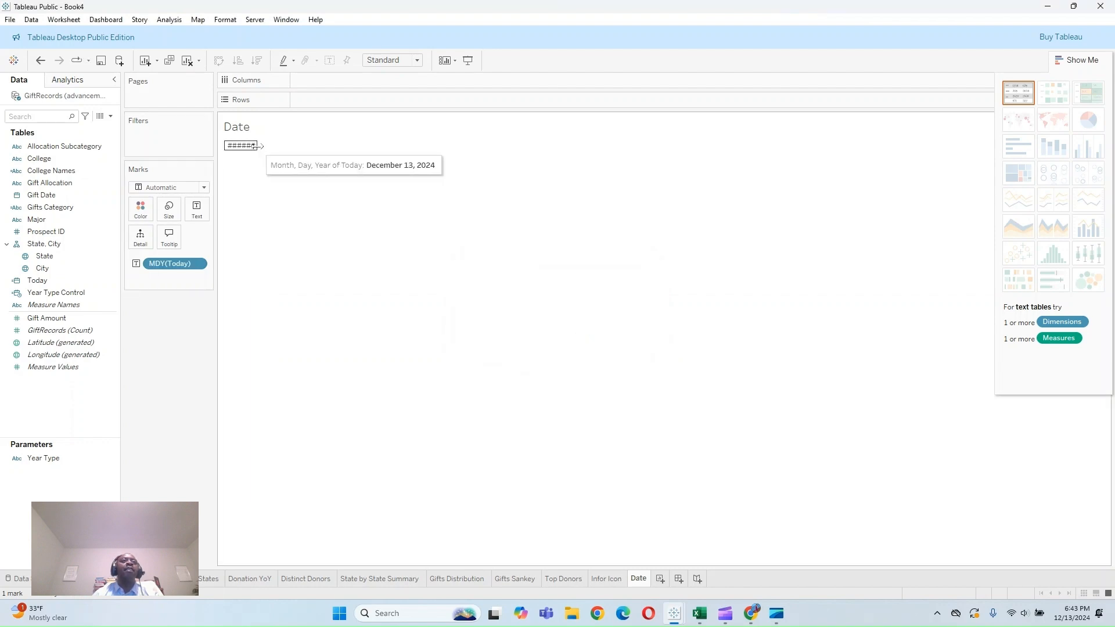
{"action": "left_click_drag", "start_coordinate": [259, 145], "coordinate": [349, 156]}
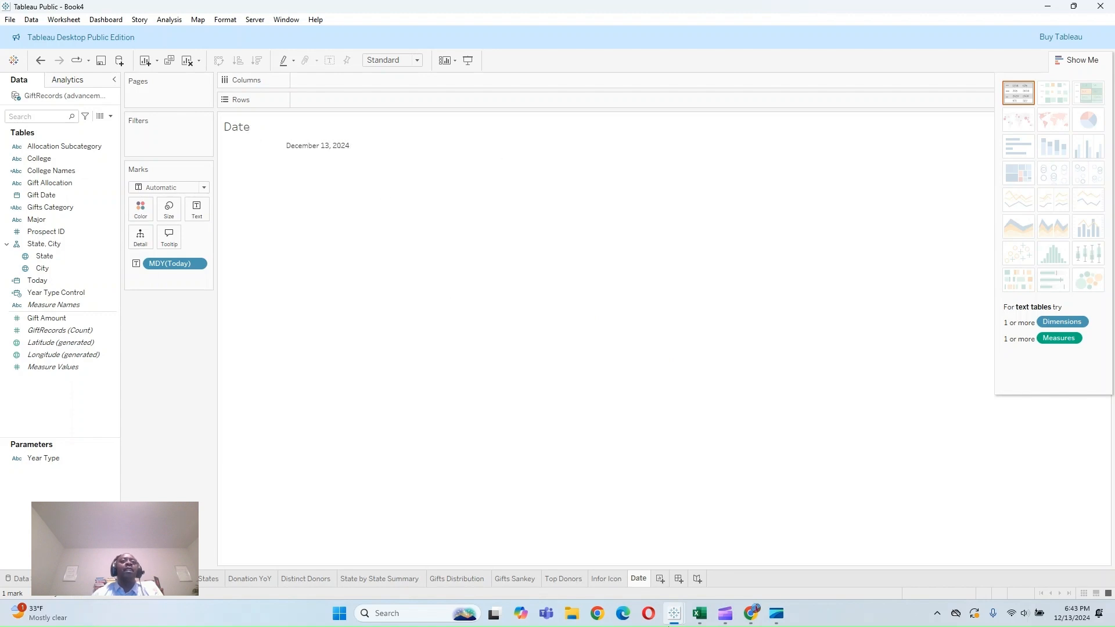
Step: Add another worksheet after the Date sheet and rename it as City
{"action": "mouse_move", "coordinate": [638, 583]}
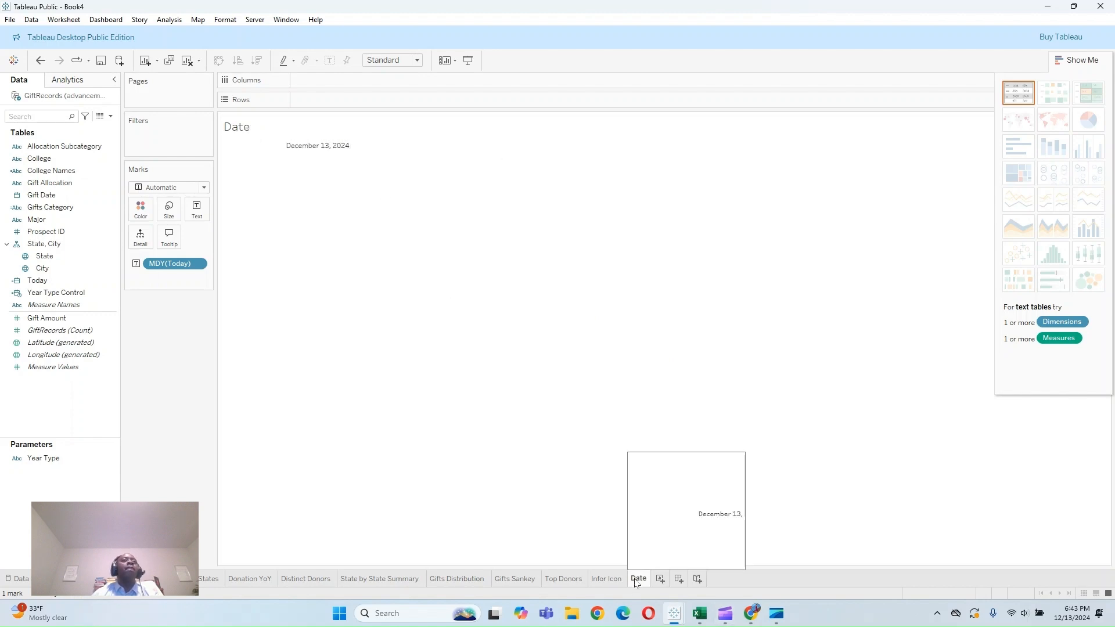
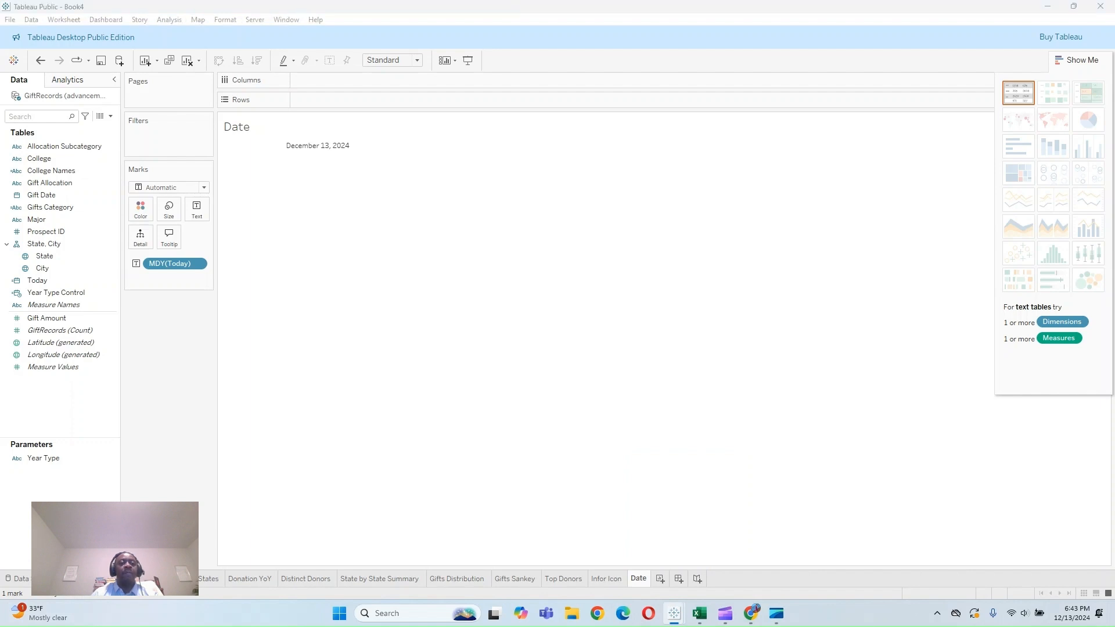
{"action": "left_click", "coordinate": [665, 583]}
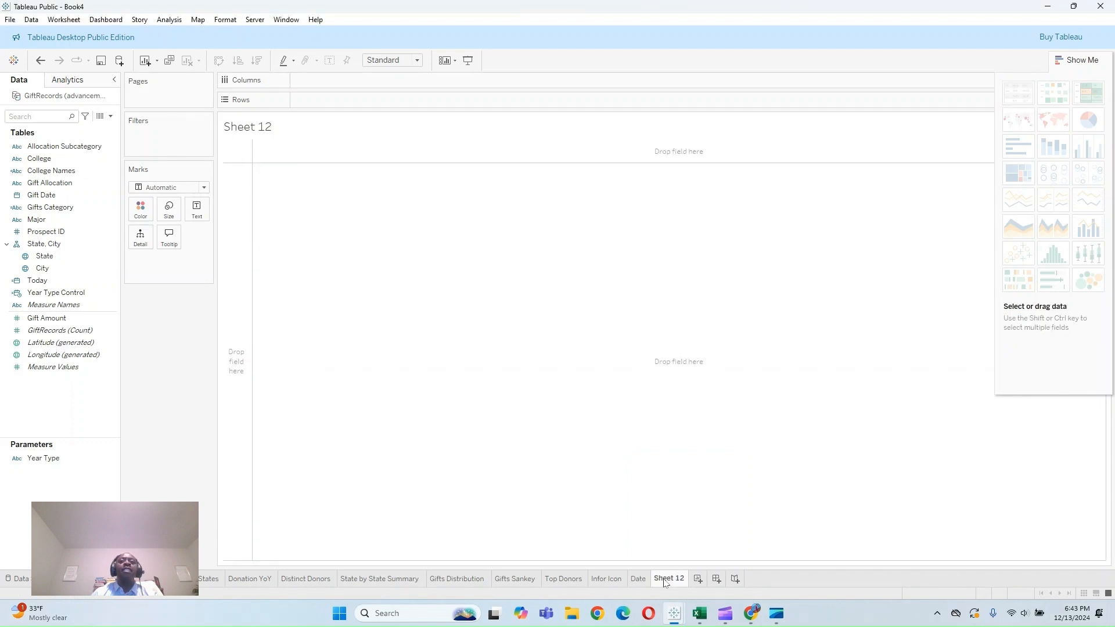
{"action": "right_click", "coordinate": [666, 581]}
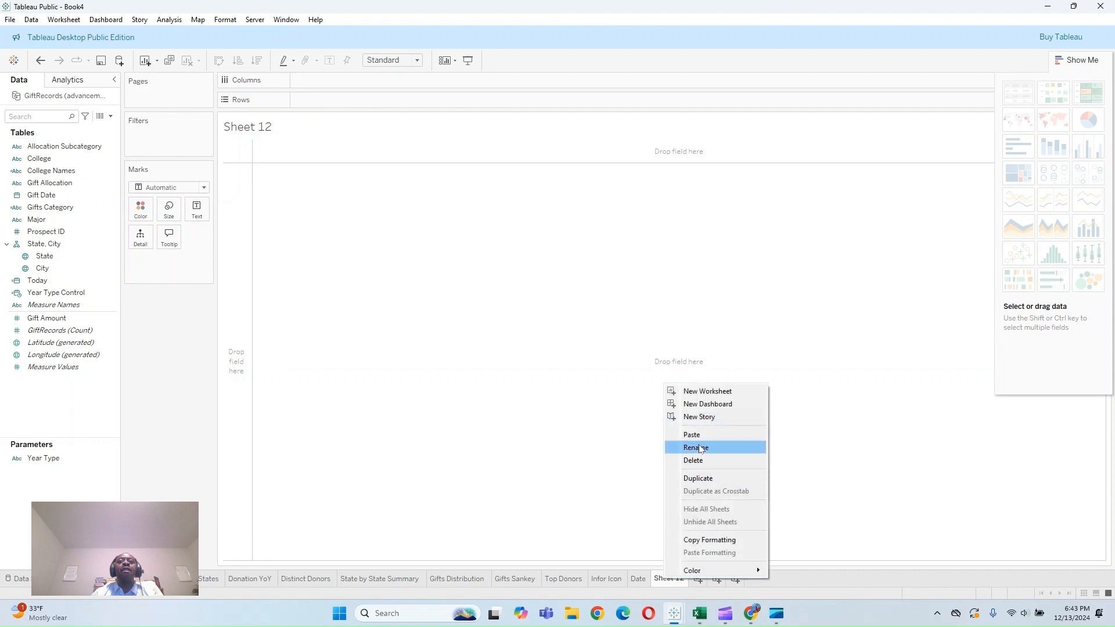
{"action": "left_click", "coordinate": [700, 449]}
{"action": "type", "text": "City"}
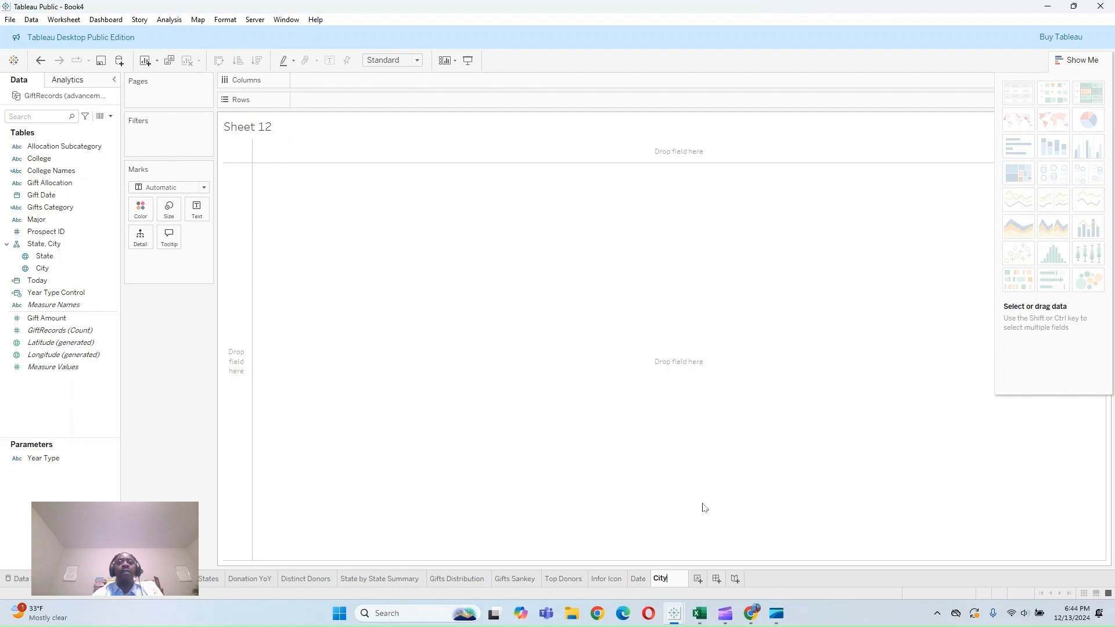
{"action": "key", "text": "Return"}
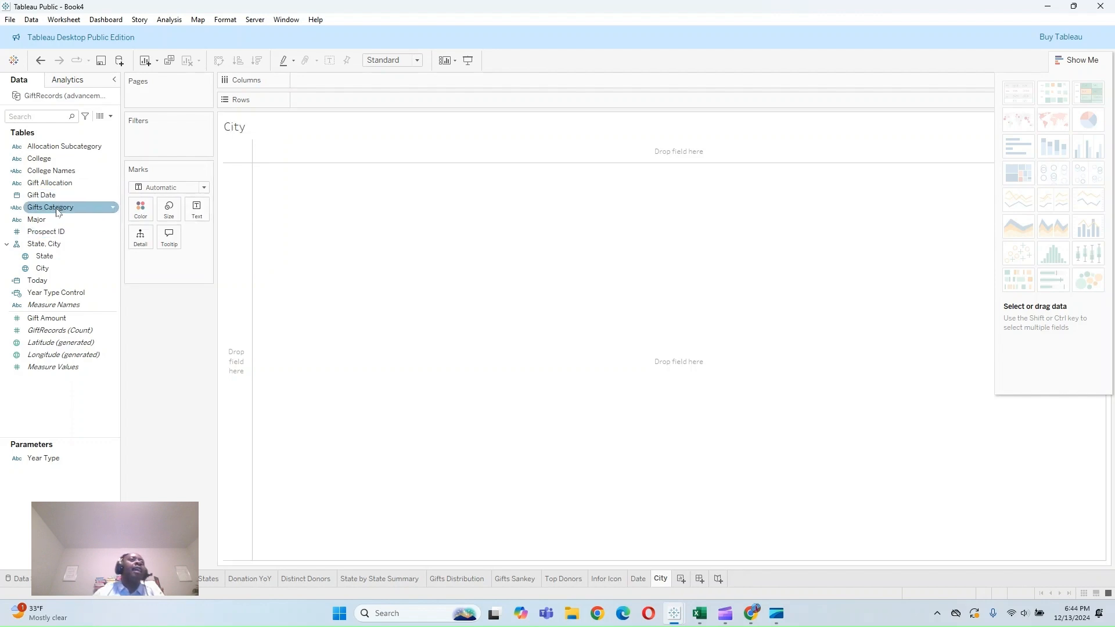
Step: Place City on rows and show the summed Gift Amount as text for each city
{"action": "left_click_drag", "start_coordinate": [42, 268], "coordinate": [322, 102]}
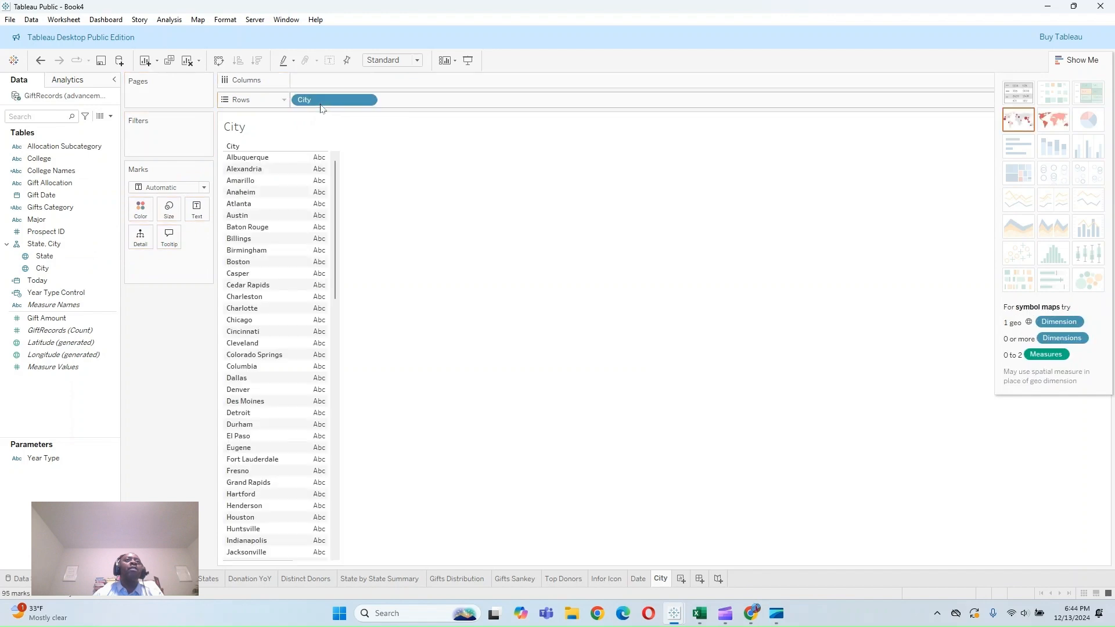
{"action": "left_click", "coordinate": [67, 321]}
{"action": "left_click_drag", "start_coordinate": [68, 324], "coordinate": [311, 181]}
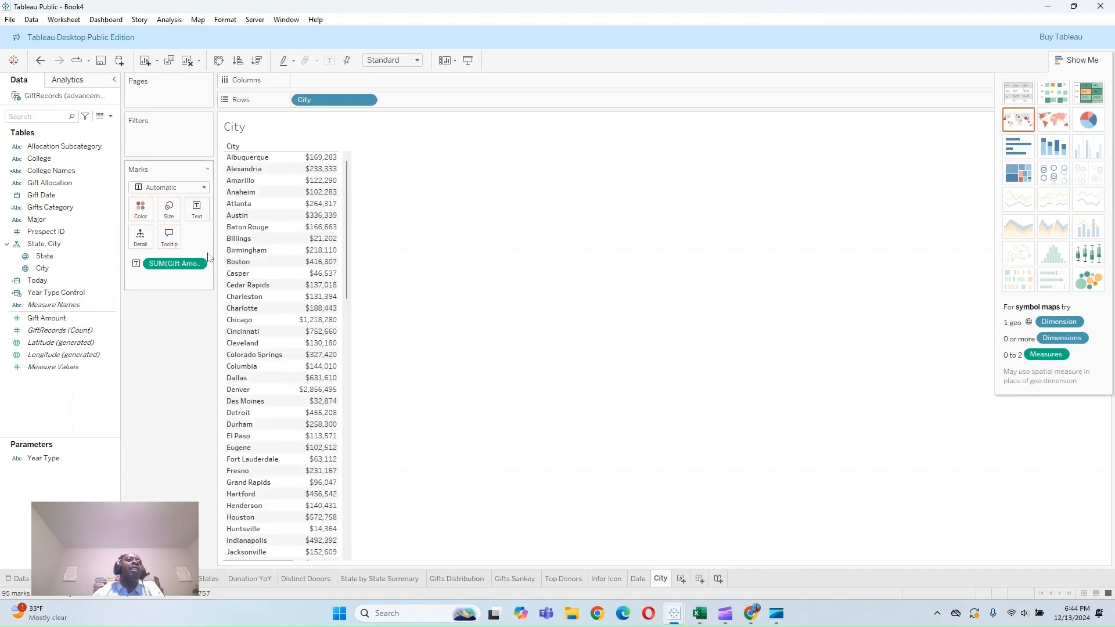
Step: Add the distinct count of Prospect ID to the marks and assign it to the tooltip
{"action": "left_click", "coordinate": [41, 232]}
{"action": "left_click_drag", "start_coordinate": [37, 237], "coordinate": [192, 212]}
{"action": "left_click", "coordinate": [522, 285]}
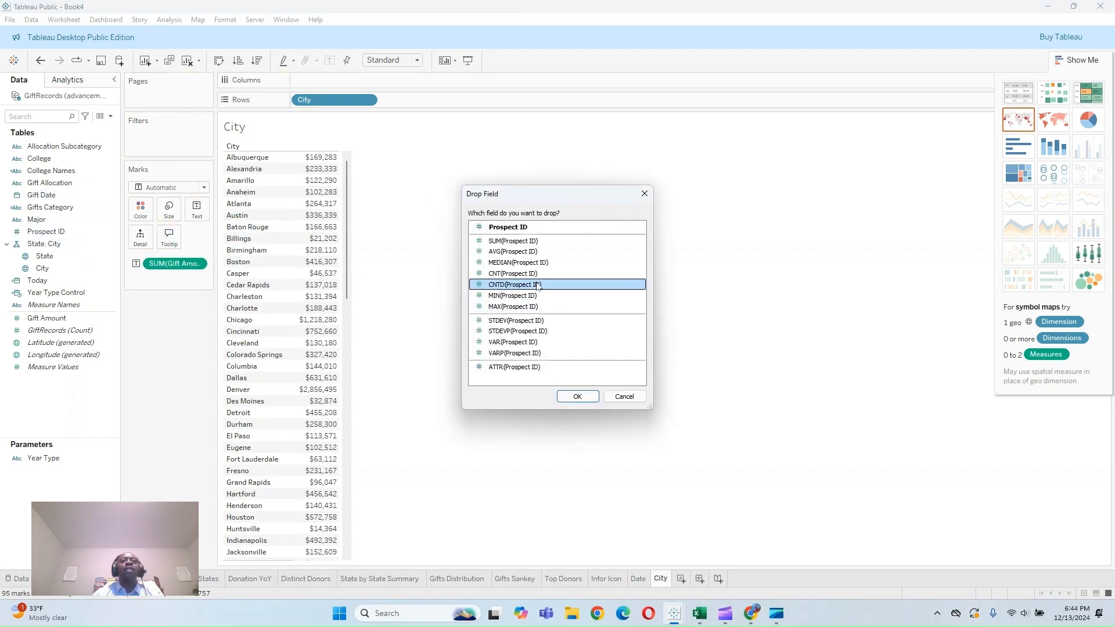
{"action": "left_click", "coordinate": [578, 396]}
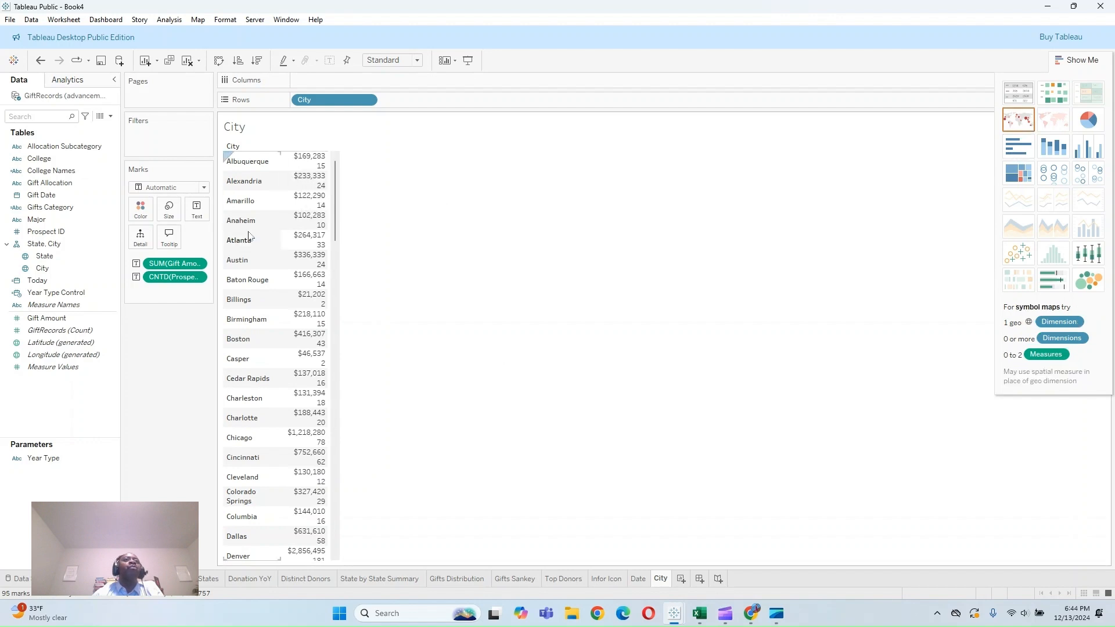
{"action": "left_click_drag", "start_coordinate": [174, 276], "coordinate": [170, 243]}
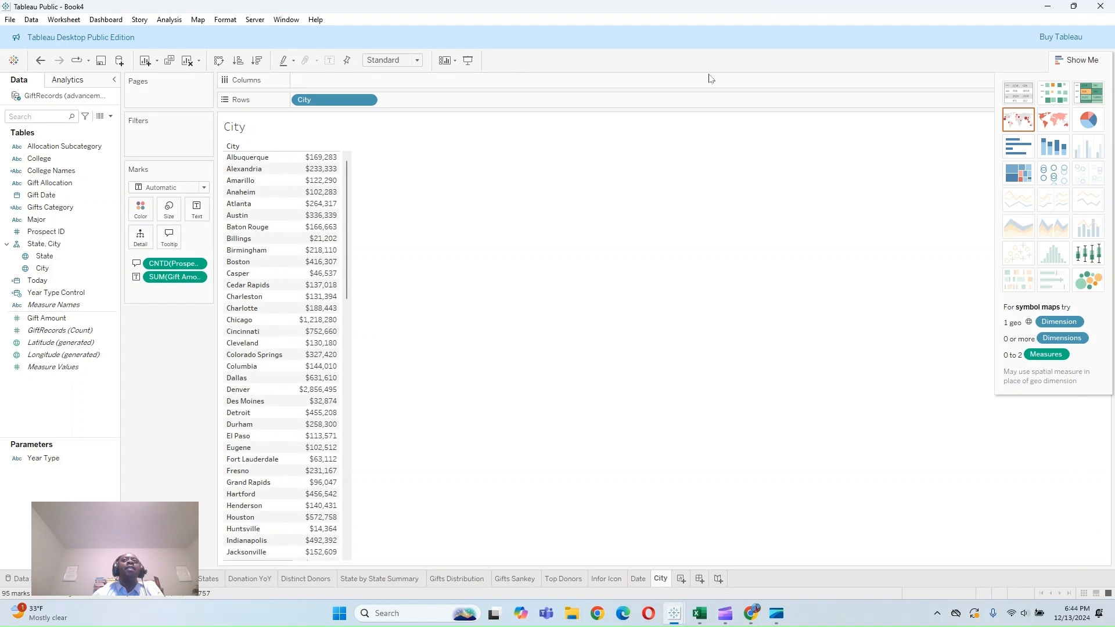
Step: Turn the table into a horizontal bar chart sorted descending by gift amount, with mark labels shown
{"action": "left_click", "coordinate": [1019, 147]}
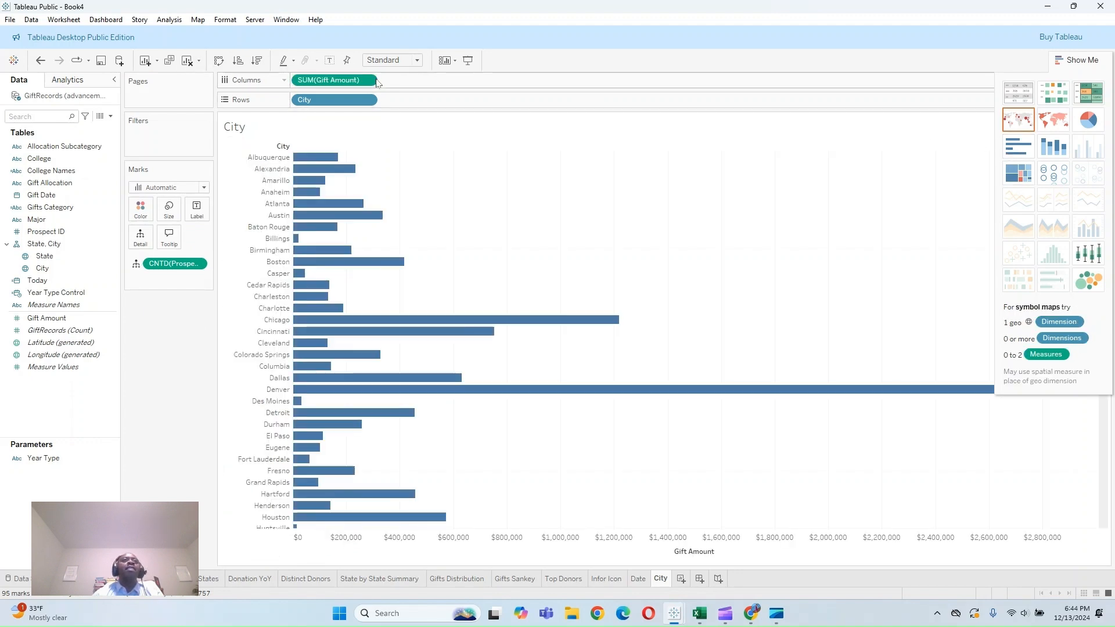
{"action": "left_click", "coordinate": [257, 60]}
{"action": "left_click", "coordinate": [196, 210]}
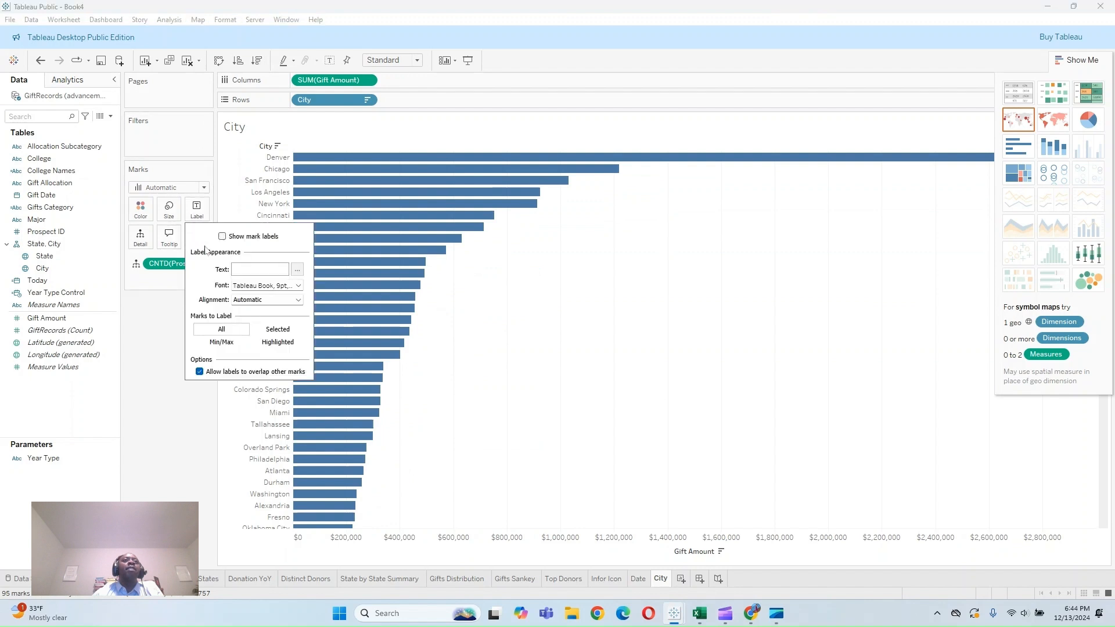
{"action": "left_click", "coordinate": [222, 236]}
{"action": "left_click", "coordinate": [182, 410]}
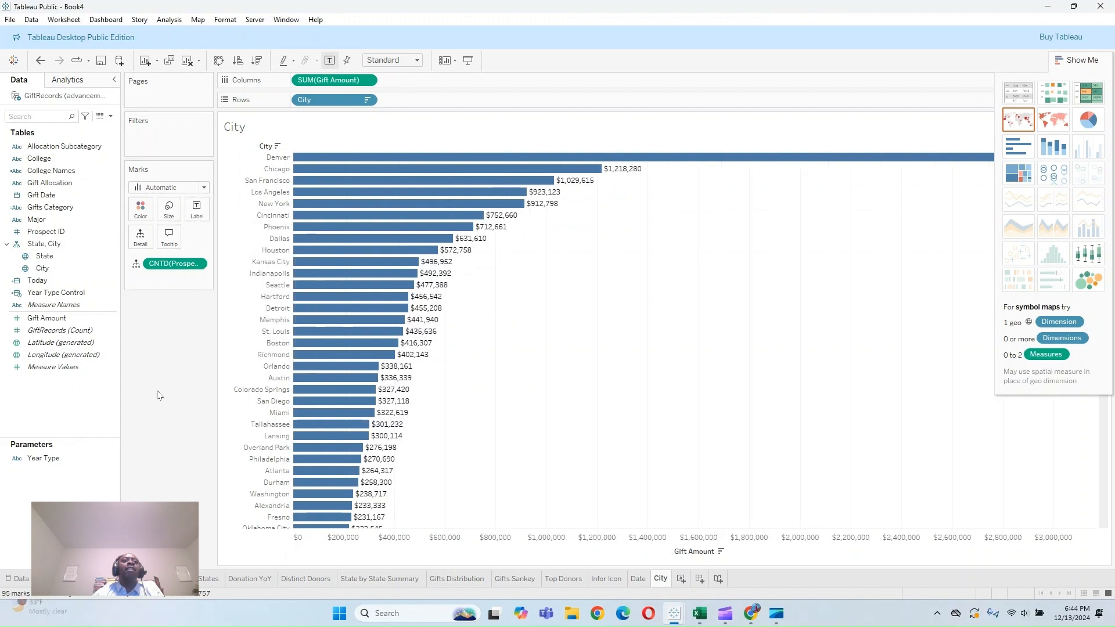
Step: Hide the City field label and the Gift Amount axis header, and close the chart type suggestions
{"action": "right_click", "coordinate": [261, 149]}
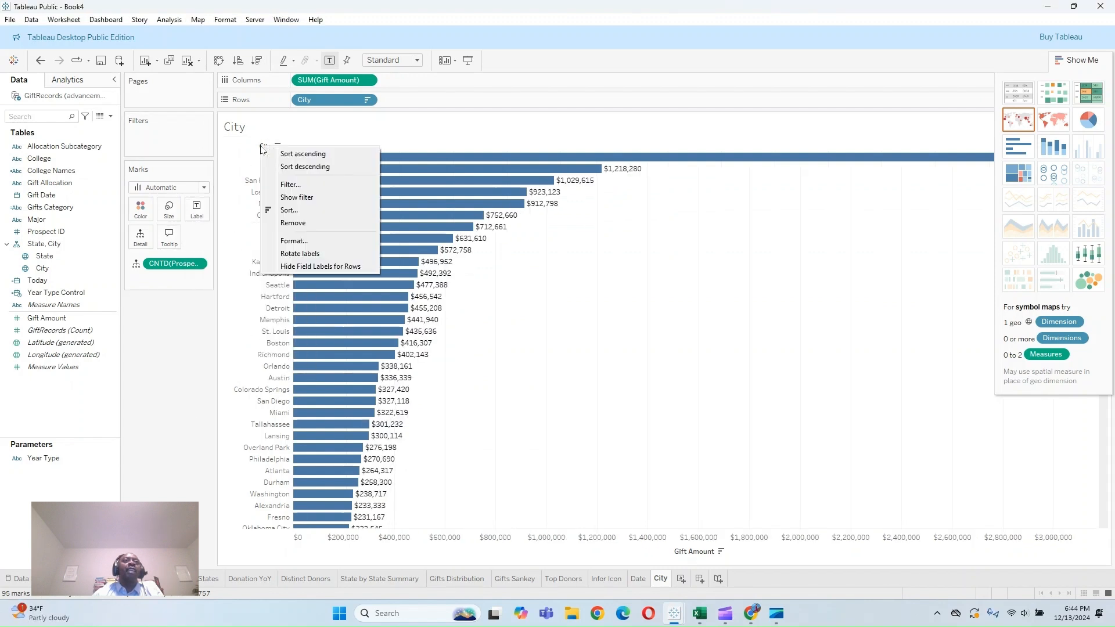
{"action": "left_click", "coordinate": [305, 267]}
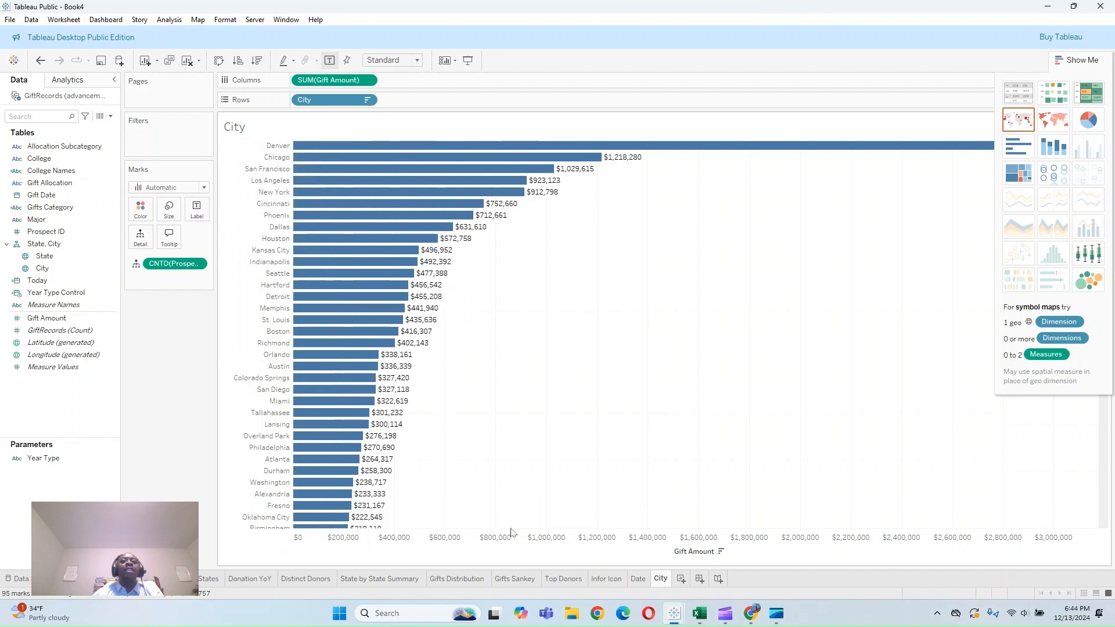
{"action": "right_click", "coordinate": [721, 557]}
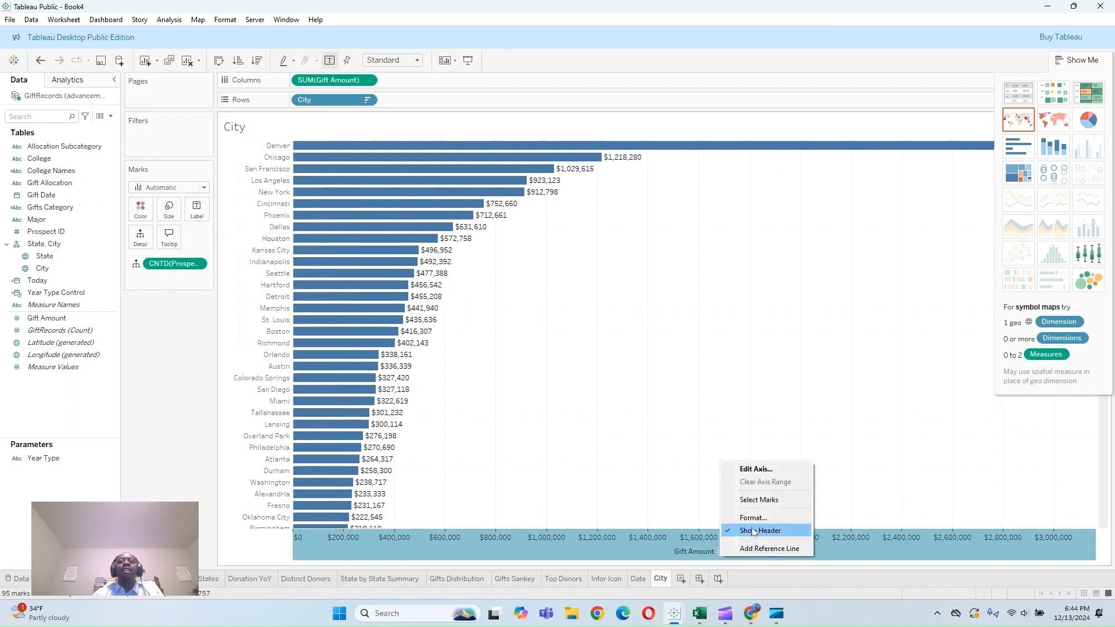
{"action": "left_click", "coordinate": [759, 530]}
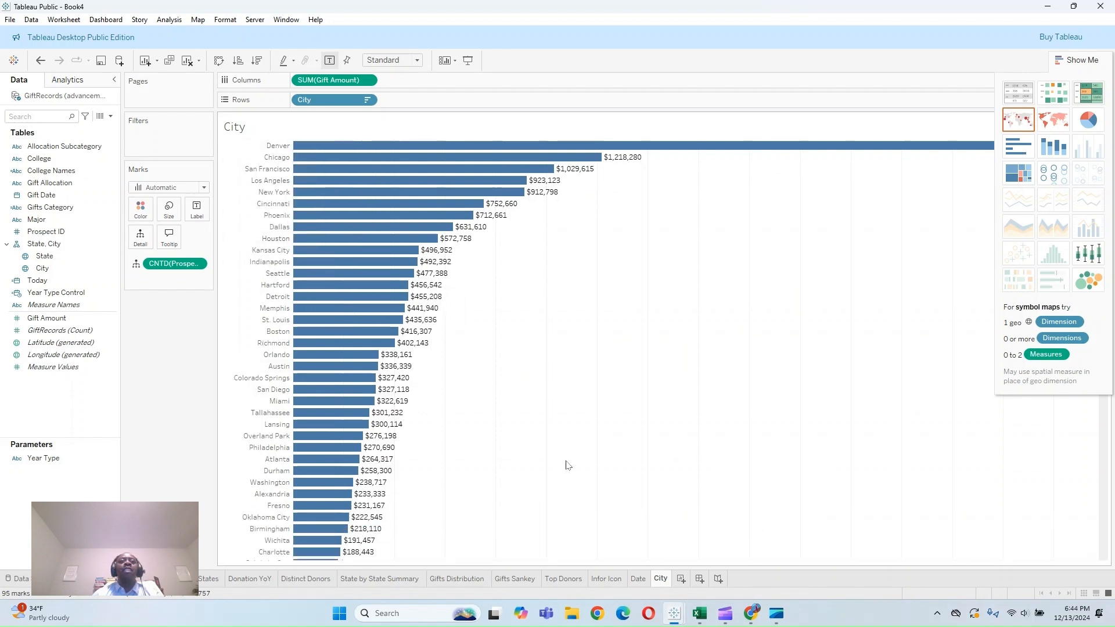
{"action": "left_click", "coordinate": [1081, 60]}
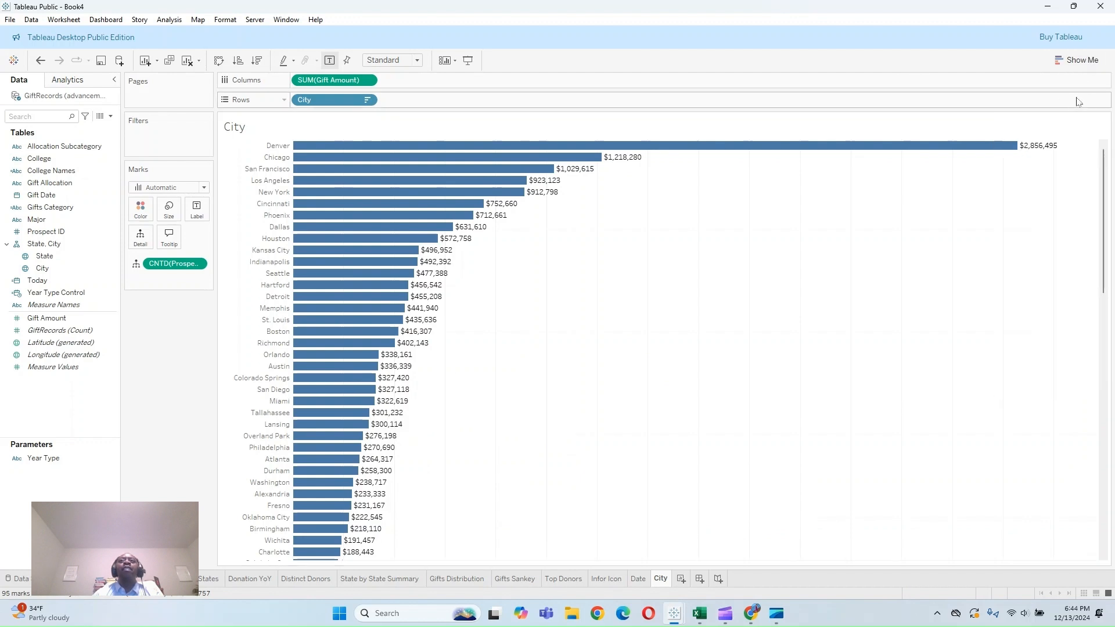
Step: Try several bar colors, settle on slate gray, and reduce the opacity to 50%
{"action": "left_click", "coordinate": [143, 211]}
{"action": "left_click", "coordinate": [169, 245]}
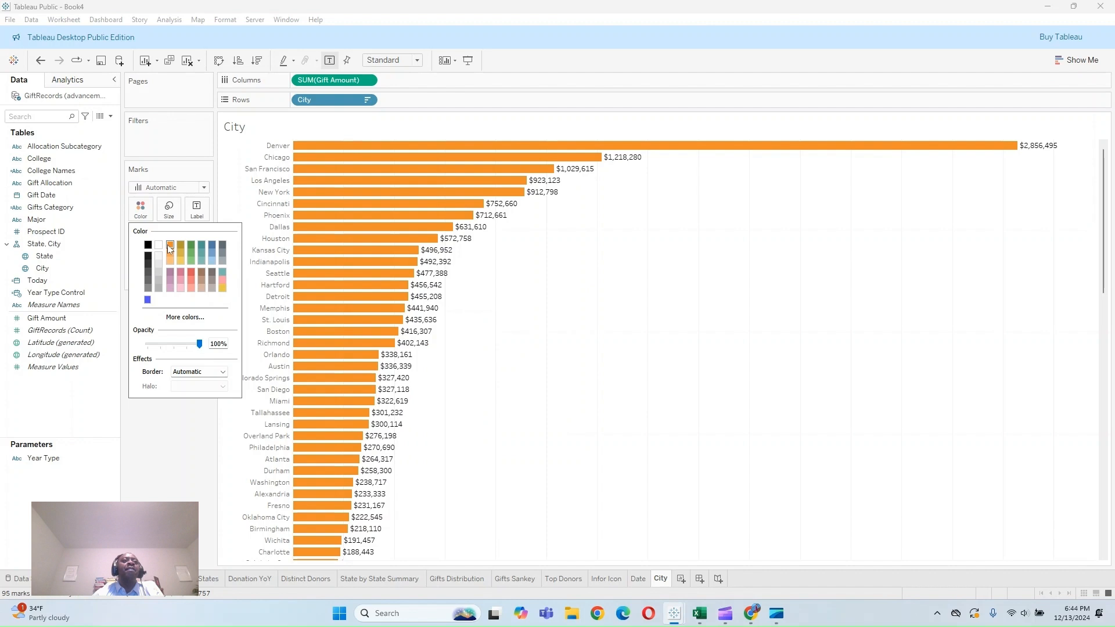
{"action": "left_click", "coordinate": [211, 274]}
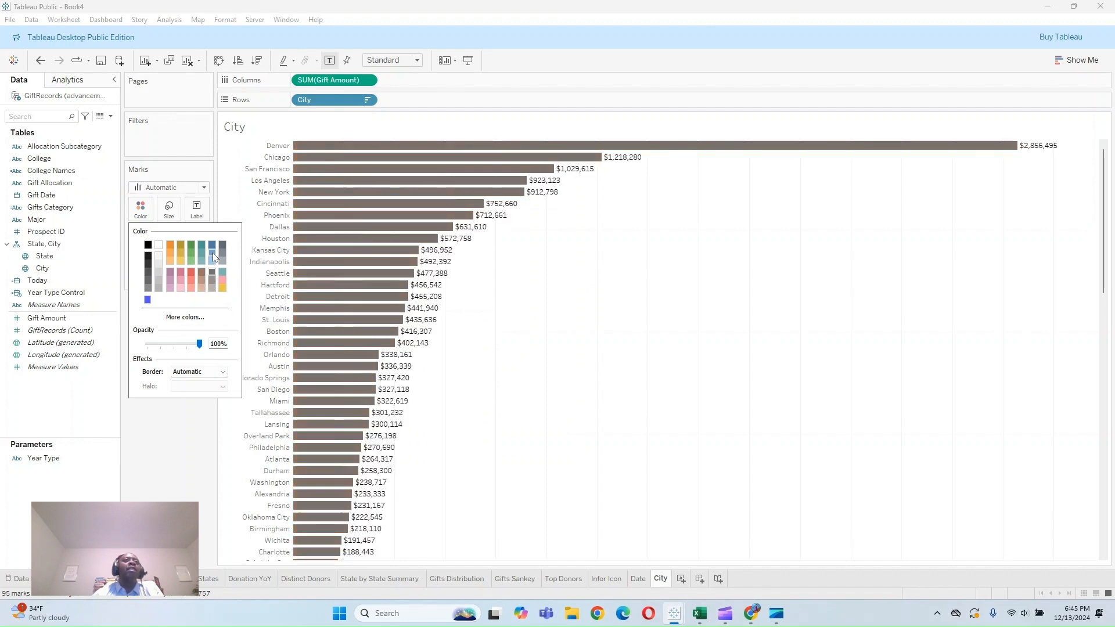
{"action": "left_click", "coordinate": [214, 257]}
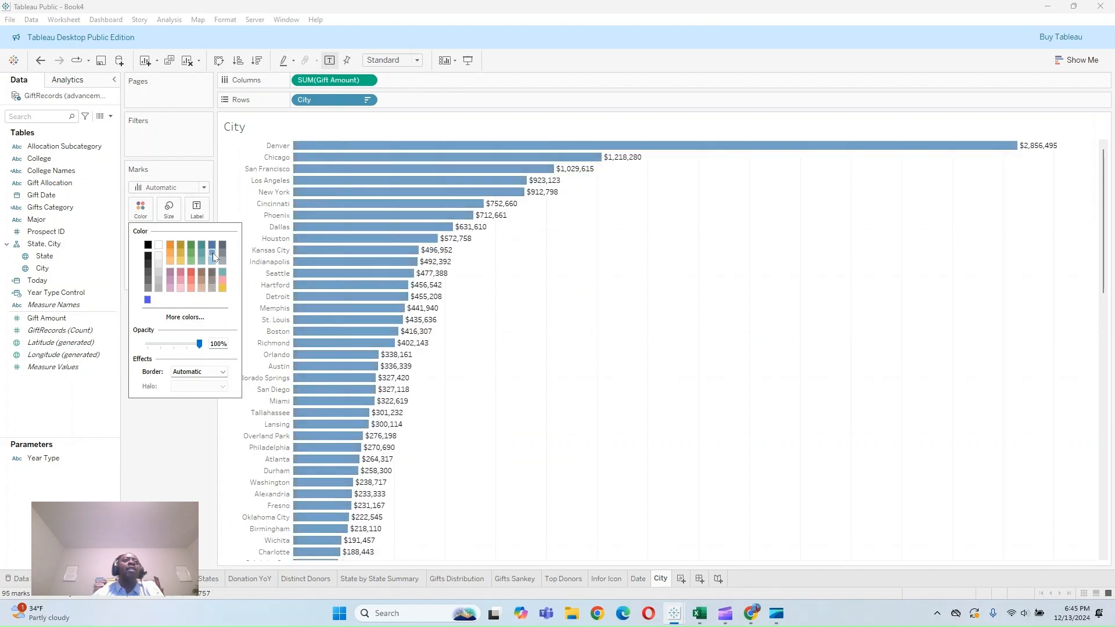
{"action": "left_click", "coordinate": [181, 254]}
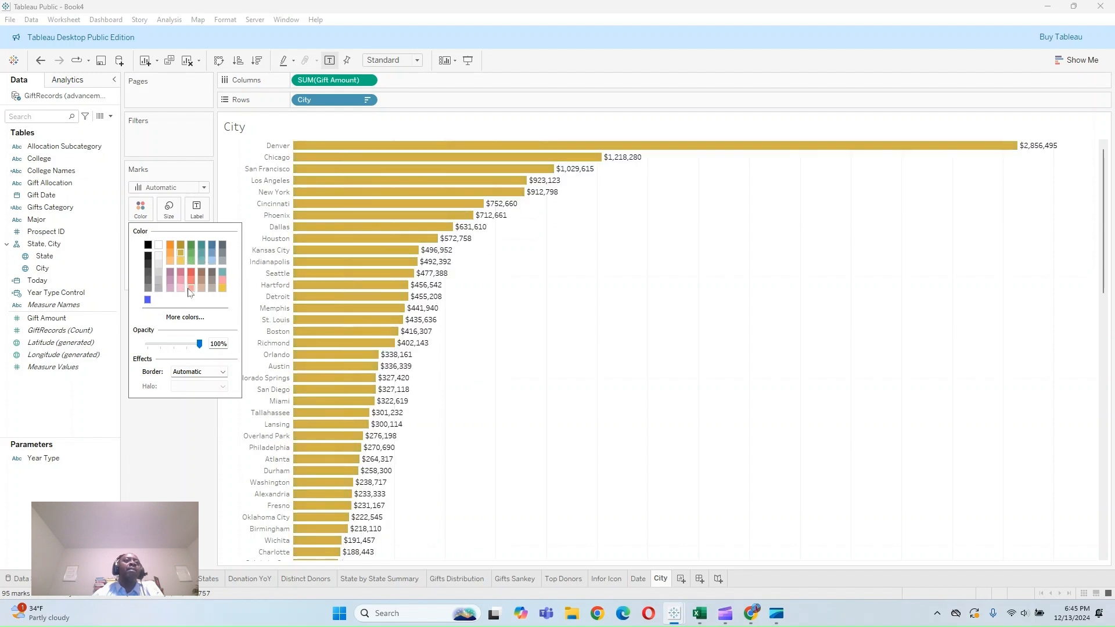
{"action": "left_click", "coordinate": [221, 272]}
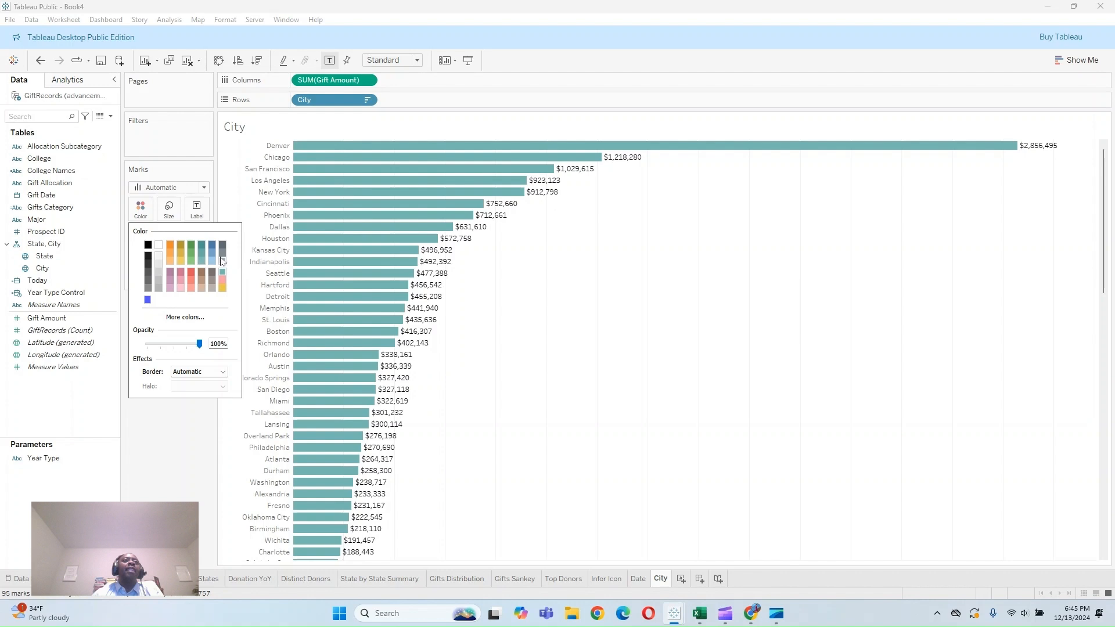
{"action": "left_click", "coordinate": [223, 253]}
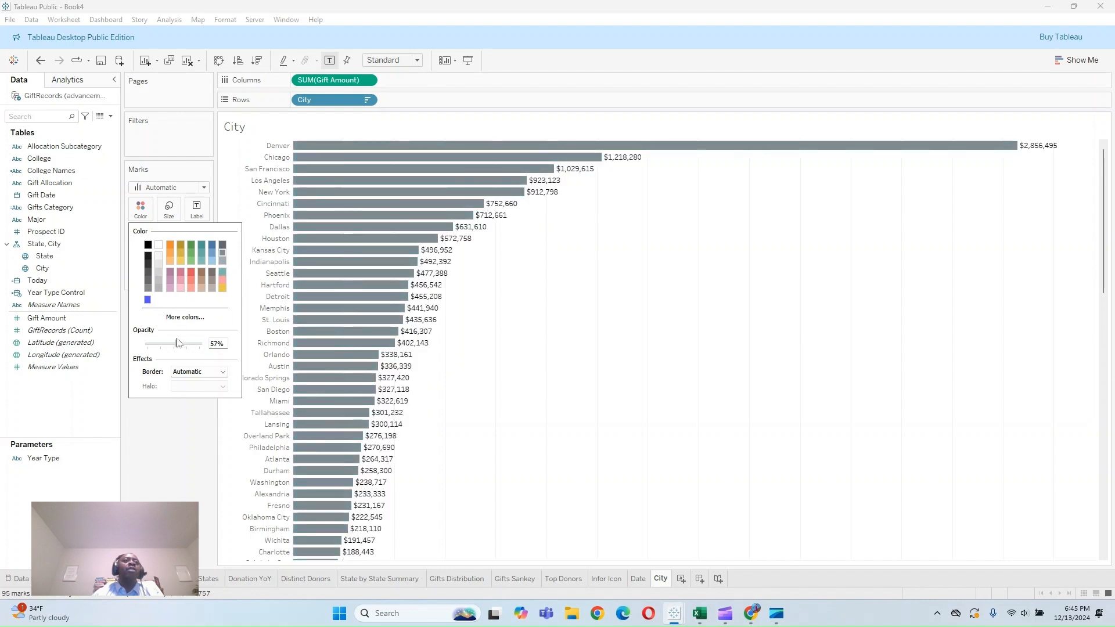
{"action": "left_click_drag", "start_coordinate": [175, 342], "coordinate": [175, 343]}
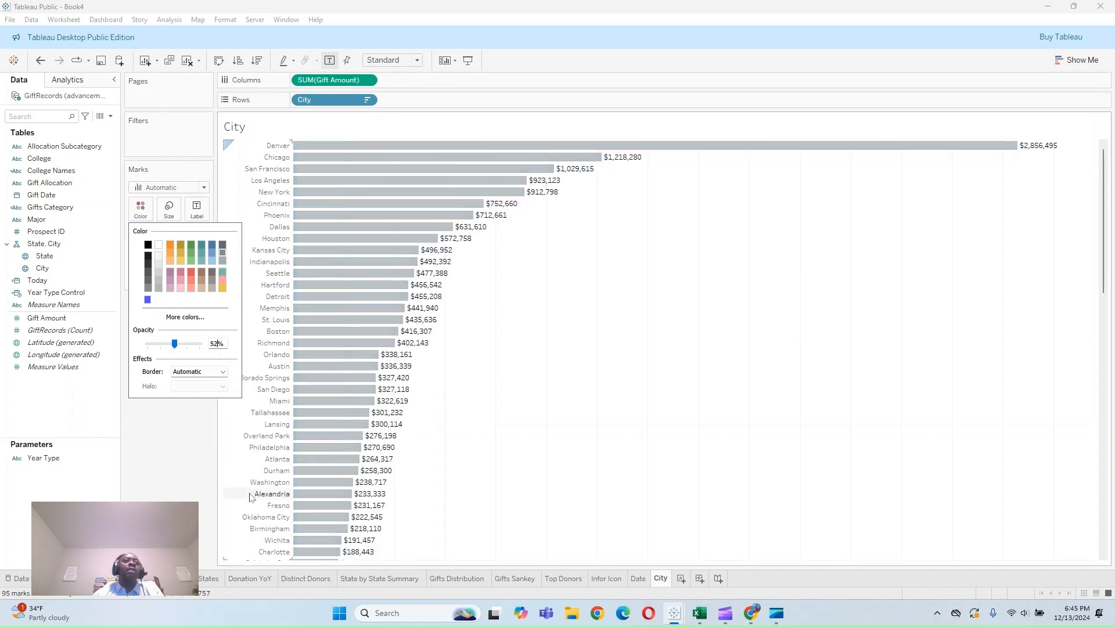
{"action": "key", "text": "Return"}
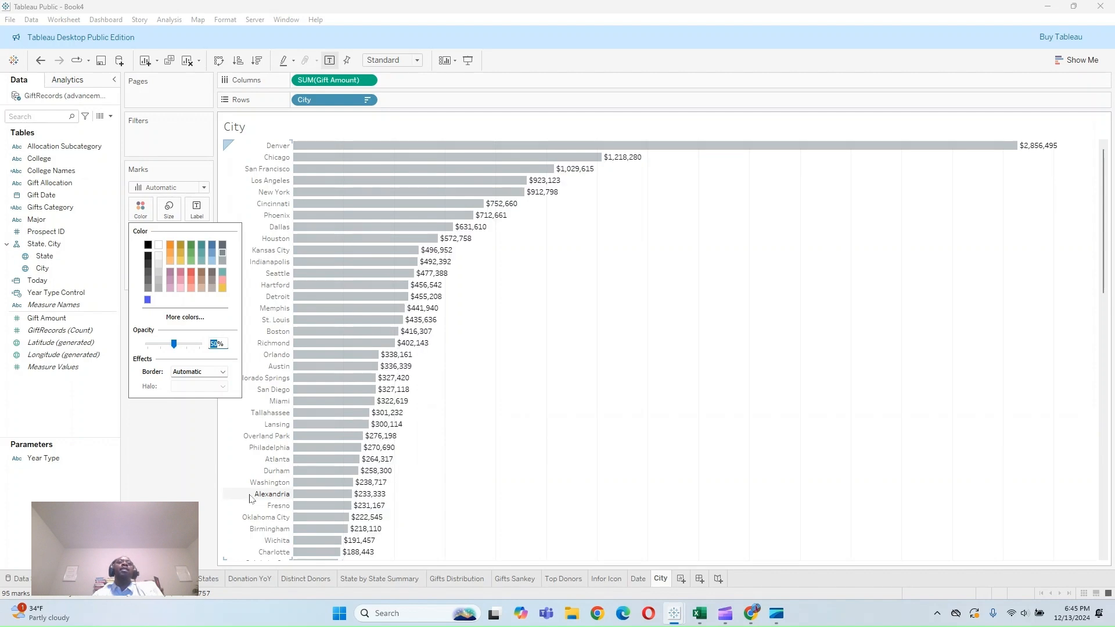
{"action": "left_click", "coordinate": [517, 435]}
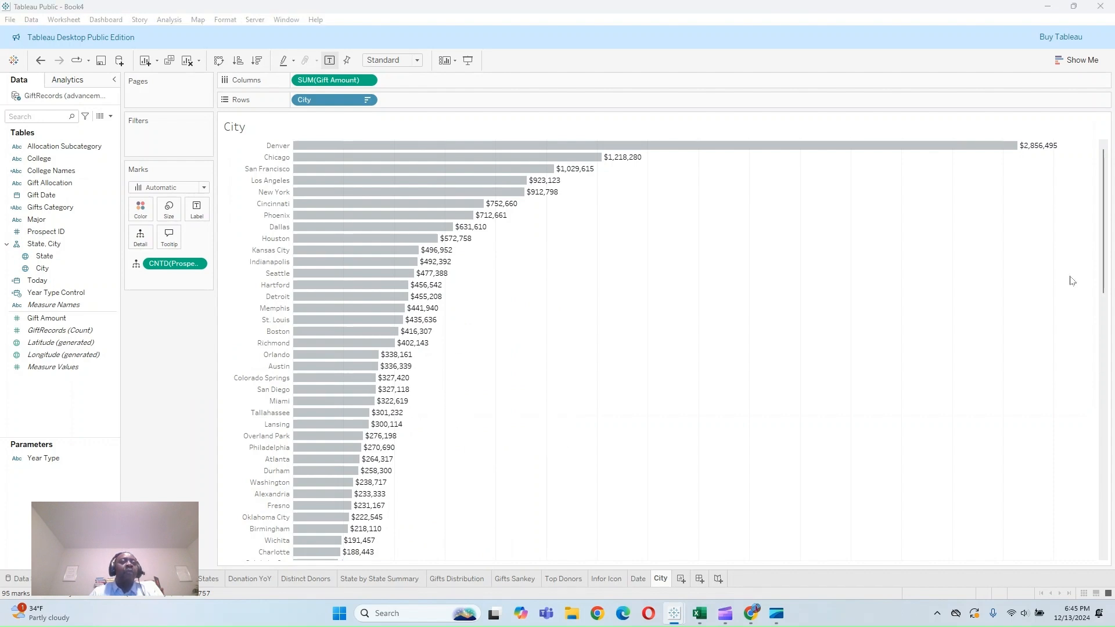
Step: Add another worksheet after the City sheet and rename it as Unique Prospects
{"action": "left_click", "coordinate": [682, 580]}
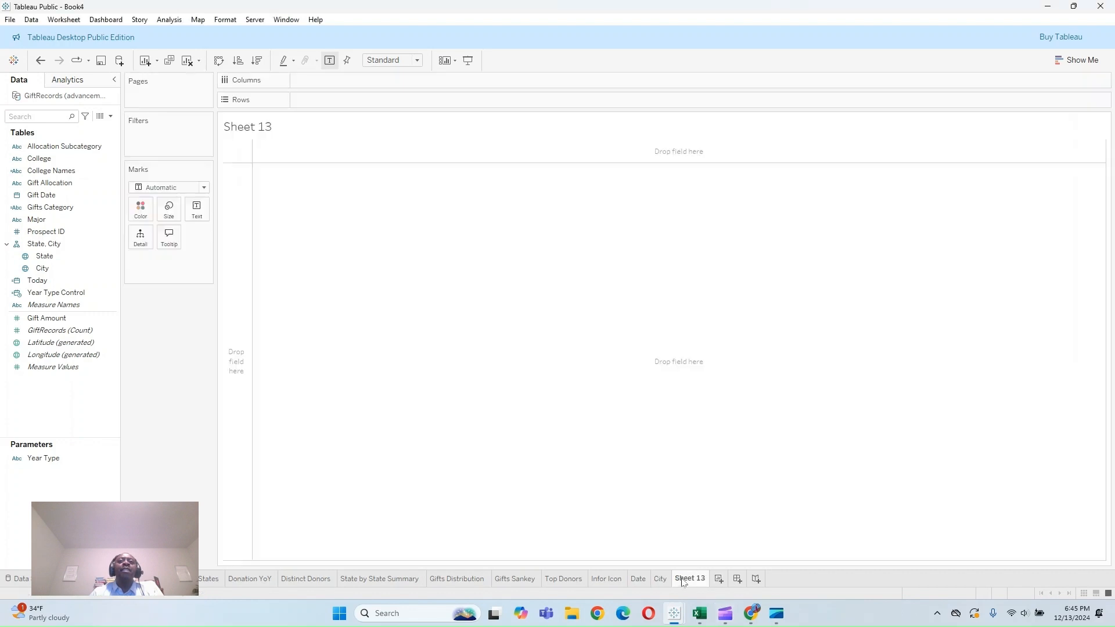
{"action": "right_click", "coordinate": [683, 582]}
{"action": "left_click", "coordinate": [720, 448]}
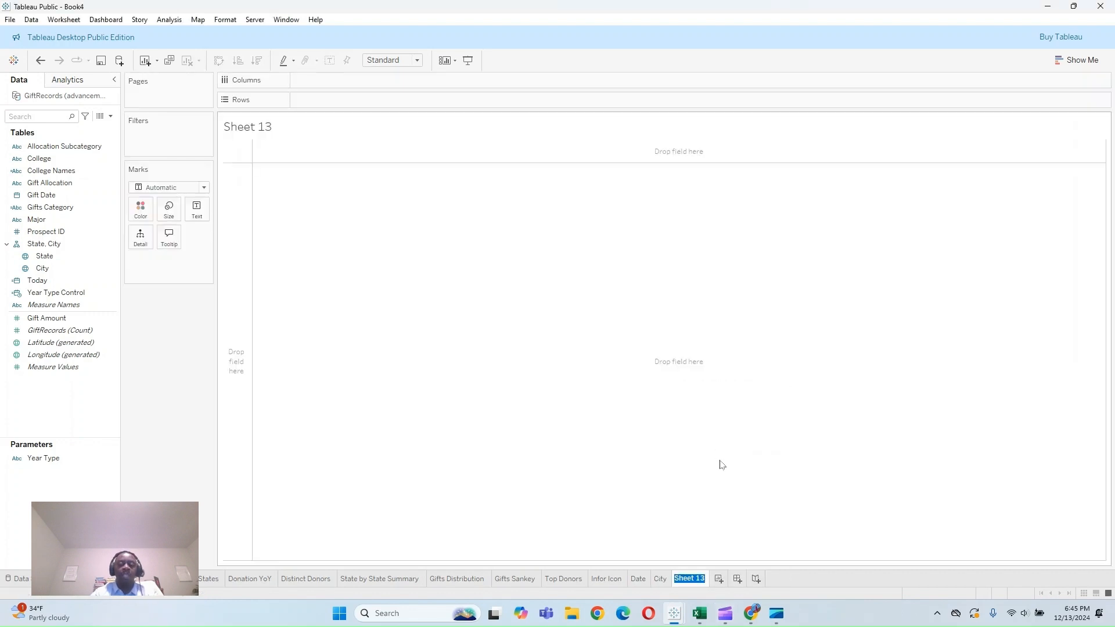
{"action": "type", "text": "Unique Prospects"}
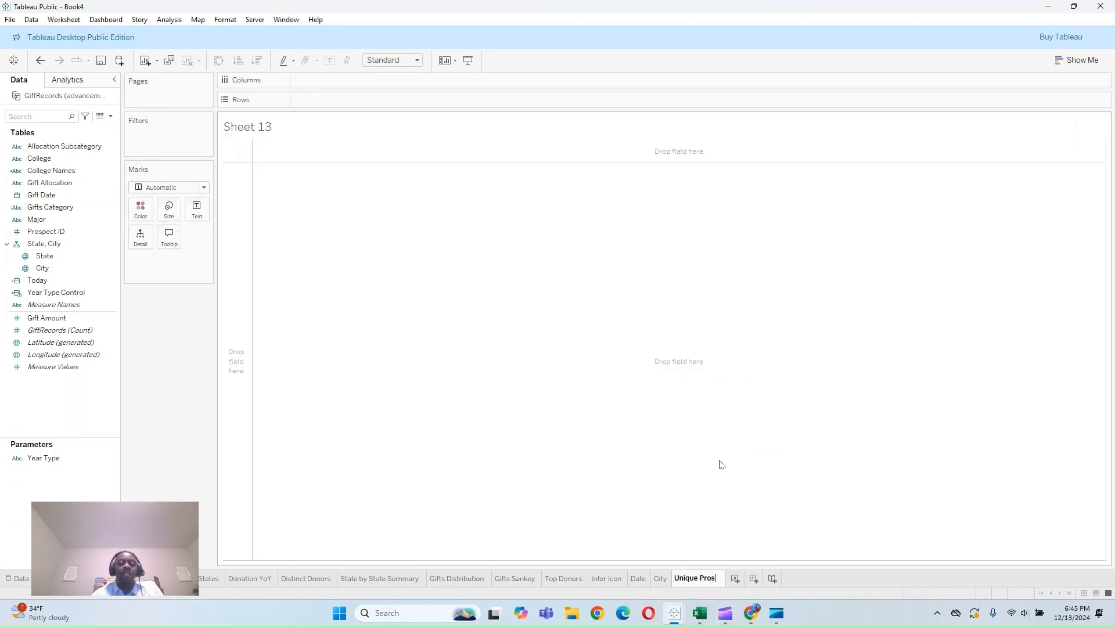
{"action": "left_click", "coordinate": [467, 333]}
Step: Start a calculated field using the FIXED formula copied from the existing Unique Prospect Count Per college calculation: { FIXED [College Names] : COUNTD([Prospect ID])}
{"action": "left_click", "coordinate": [111, 117]}
{"action": "left_click", "coordinate": [86, 130]}
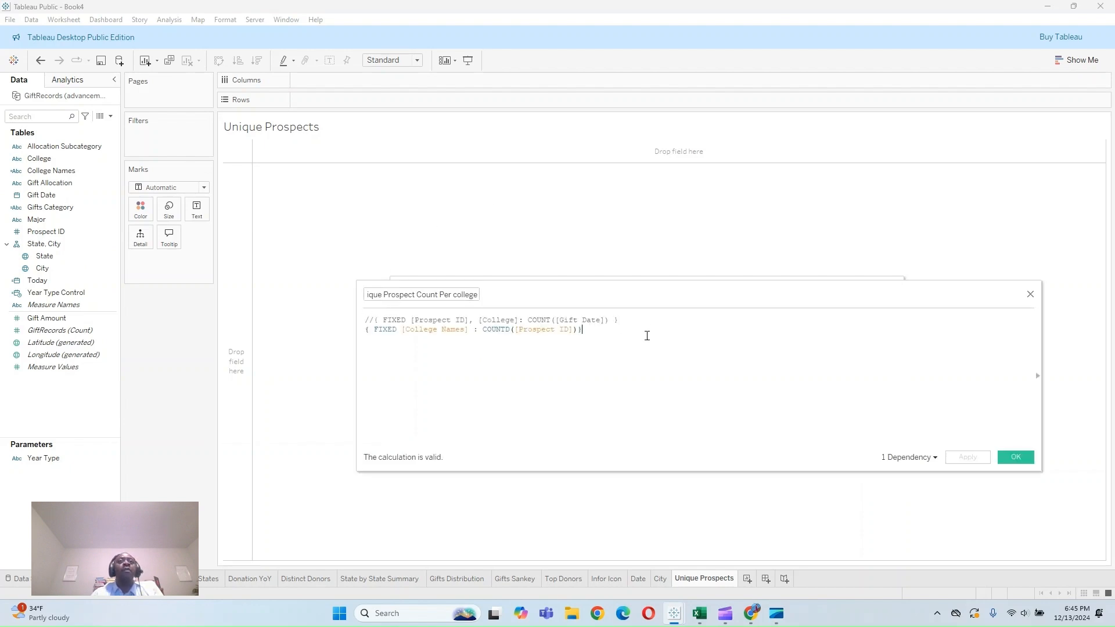
{"action": "left_click_drag", "start_coordinate": [645, 333], "coordinate": [369, 331]}
{"action": "right_click", "coordinate": [393, 335]}
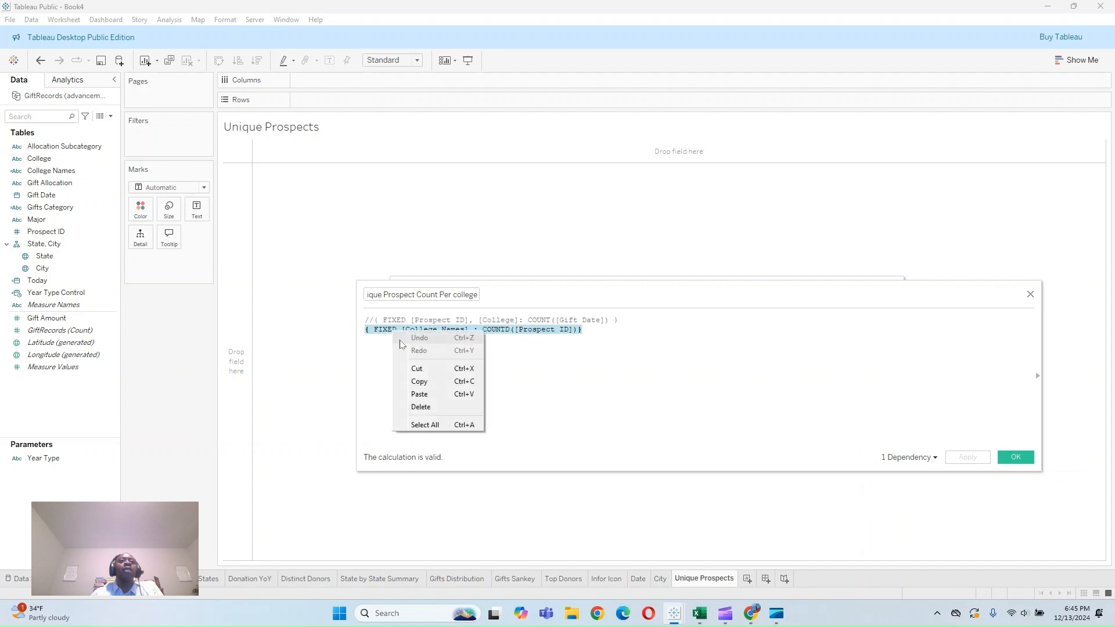
{"action": "left_click", "coordinate": [456, 382]}
{"action": "left_click", "coordinate": [1031, 295]}
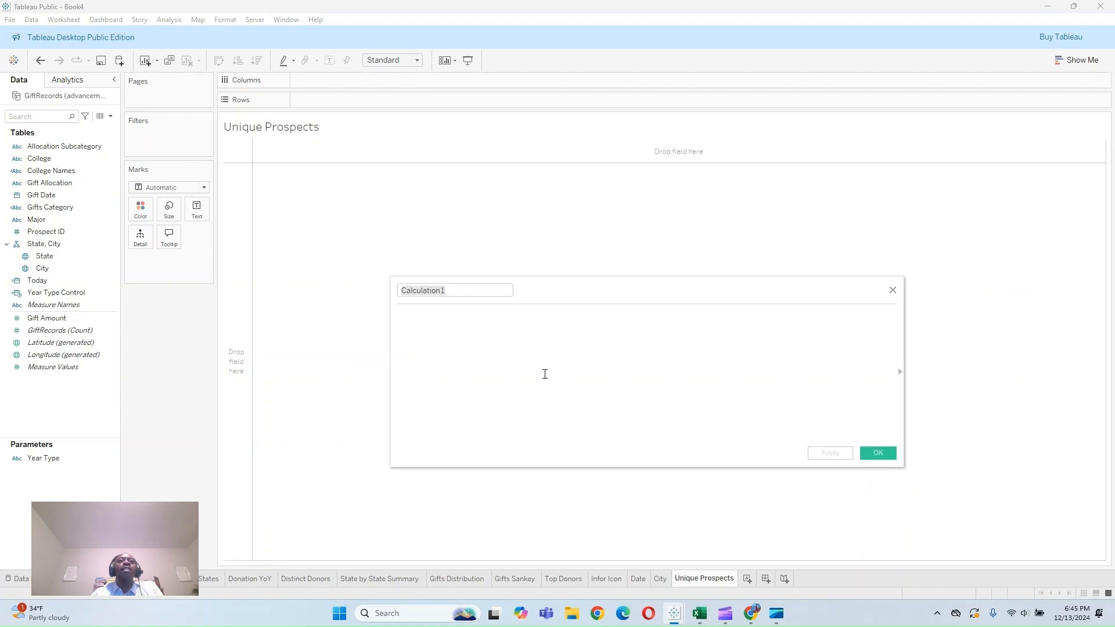
{"action": "left_click", "coordinate": [546, 373]}
{"action": "key", "text": "ctrl+v"}
{"action": "scroll", "coordinate": [683, 399], "scroll_direction": "up", "scroll_amount": 4}
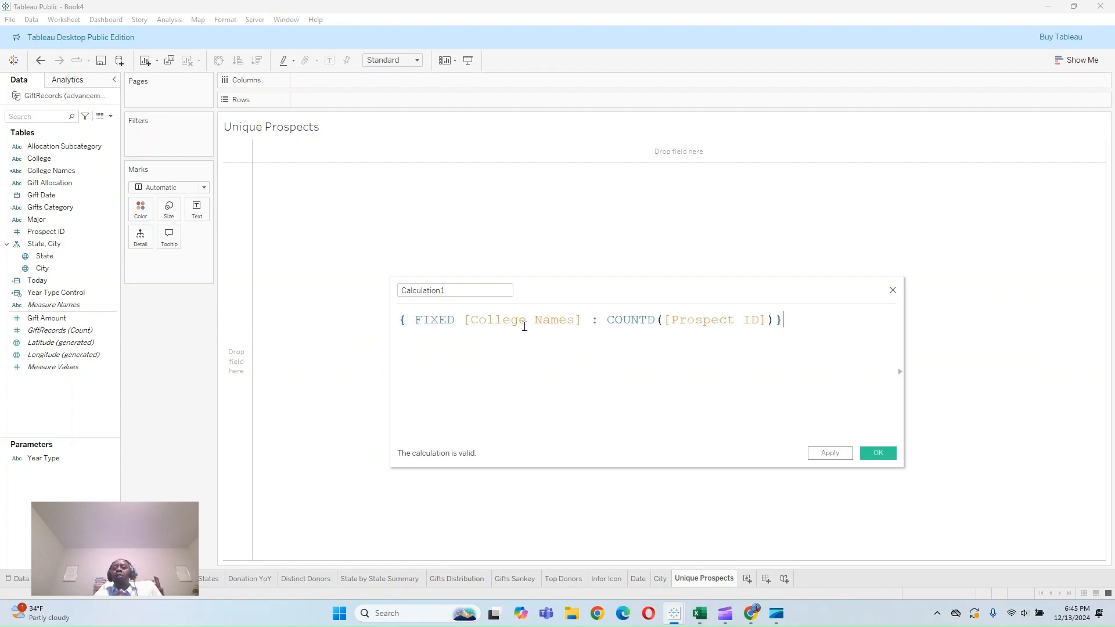
Step: Name the calculation Unique Prospect By College, then apply and save it
{"action": "left_click_drag", "start_coordinate": [451, 289], "coordinate": [361, 291]}
{"action": "type", "text": "Unique Prospect"}
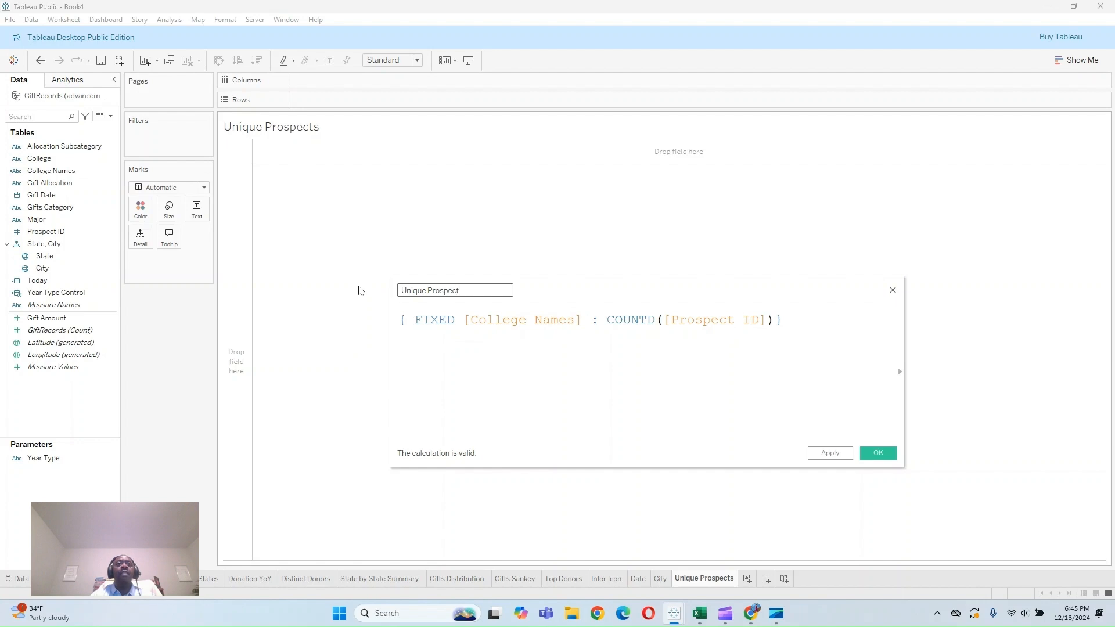
{"action": "type", "text": " By College"}
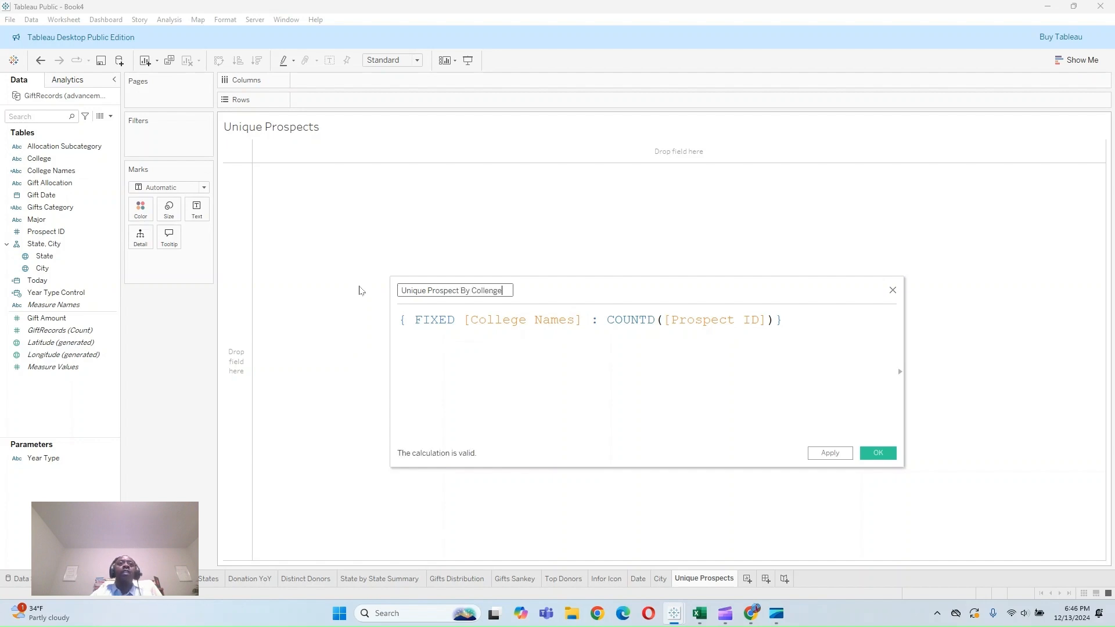
{"action": "key", "text": "BackSpace"}
{"action": "key", "text": "BackSpace"}
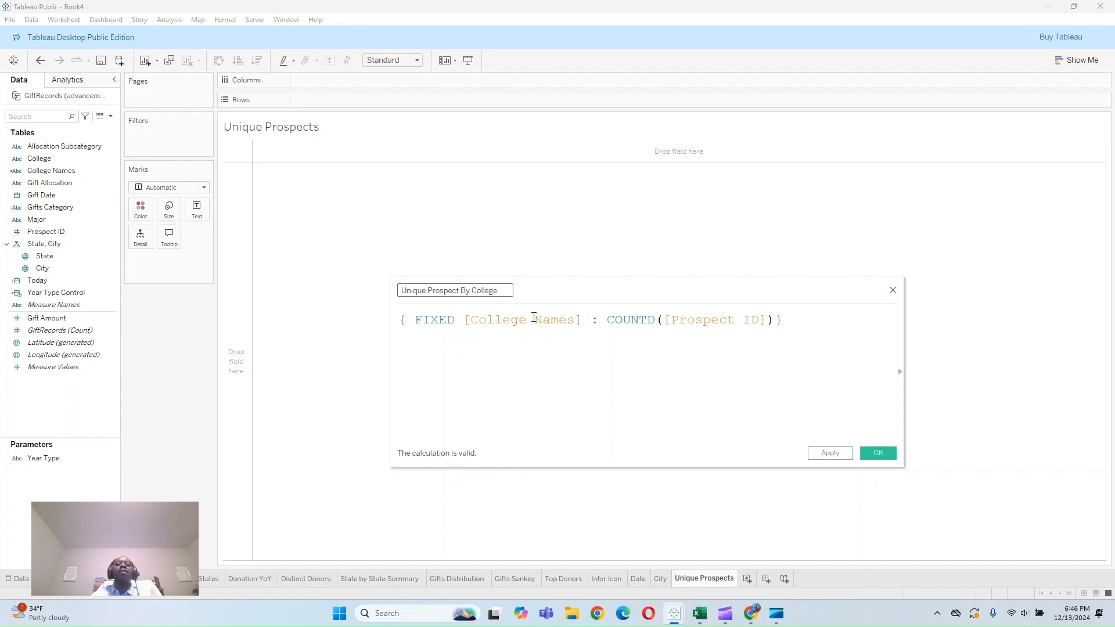
{"action": "left_click", "coordinate": [831, 453]}
{"action": "left_click", "coordinate": [878, 453]}
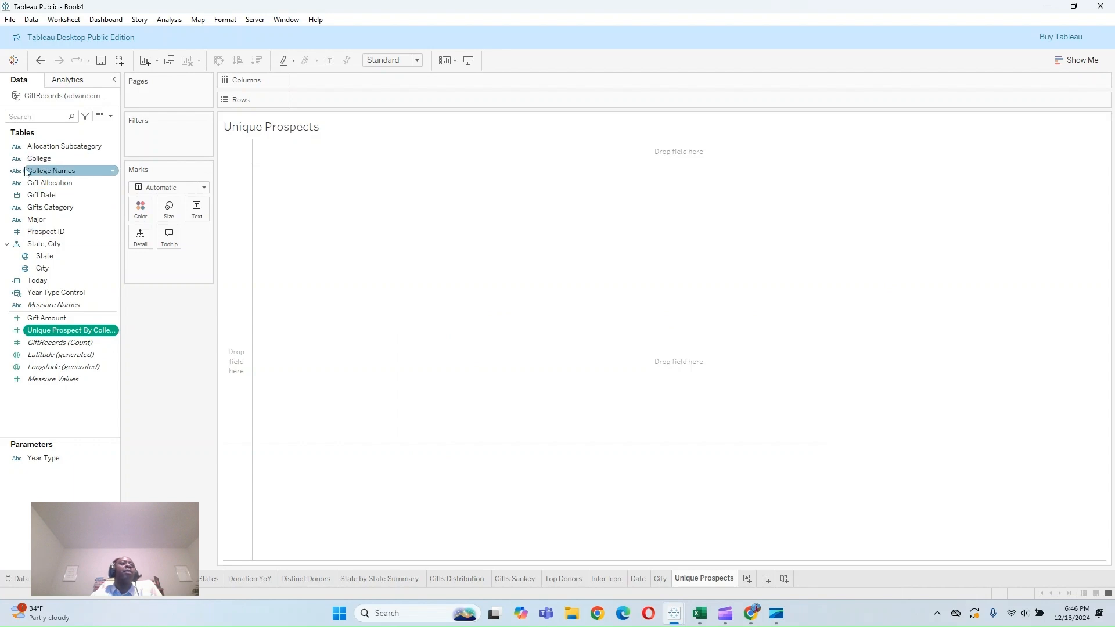
Step: Build a table with College Names as rows and Unique Prospect By College as the values
{"action": "left_click_drag", "start_coordinate": [52, 170], "coordinate": [317, 100]}
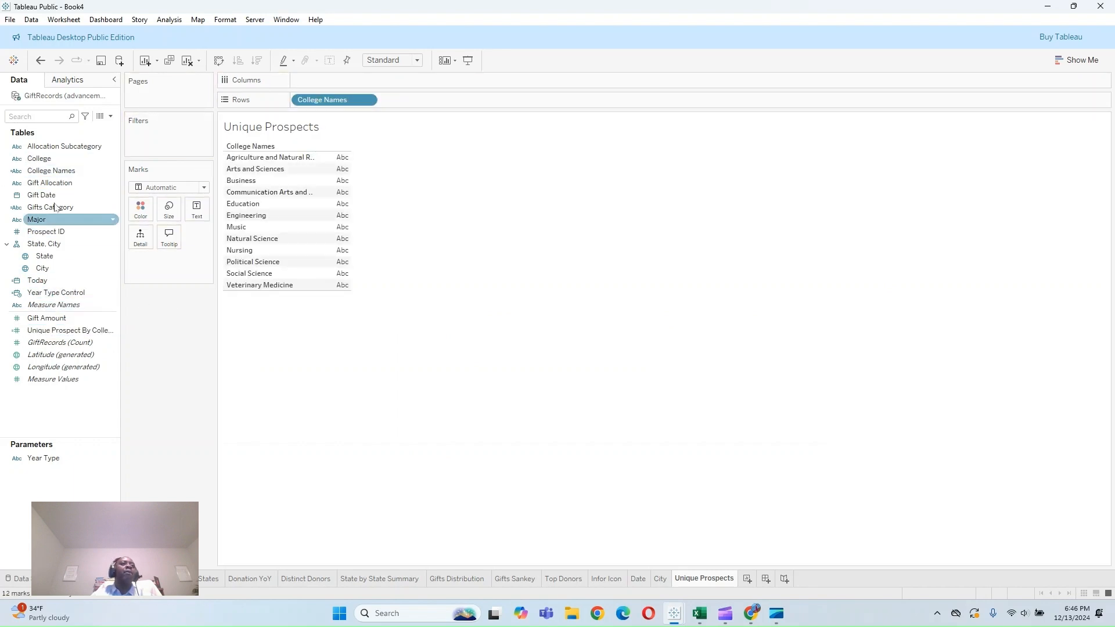
{"action": "double_click", "coordinate": [74, 332]}
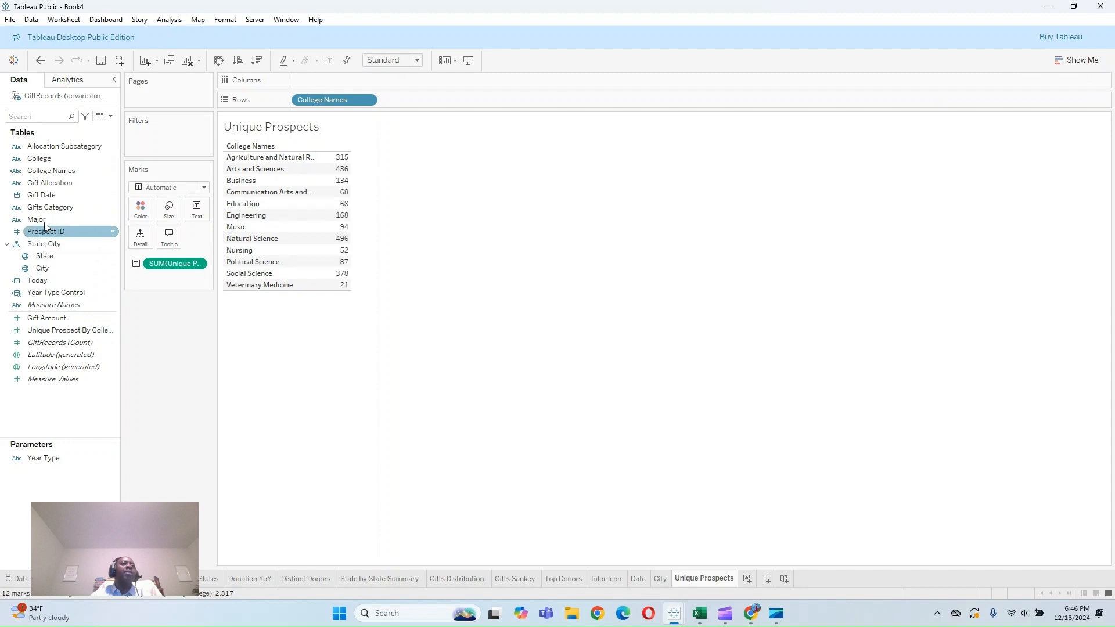
Step: Try splitting the college values by Year Type Control years across the columns, and remove that field again
{"action": "left_click_drag", "start_coordinate": [56, 293], "coordinate": [347, 82]}
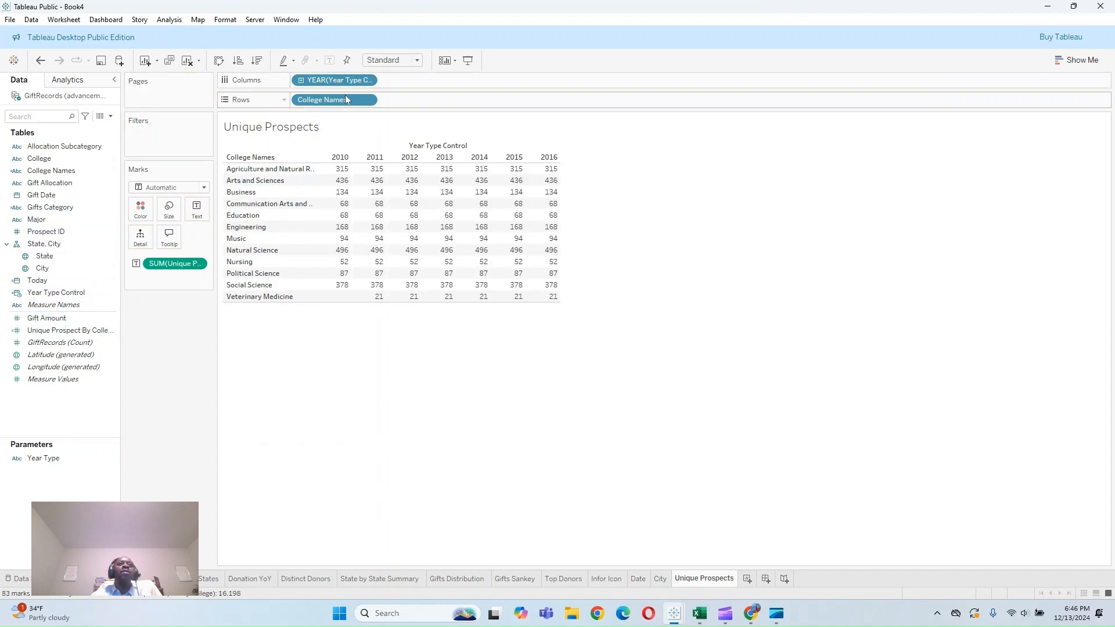
{"action": "mouse_move", "coordinate": [342, 172]}
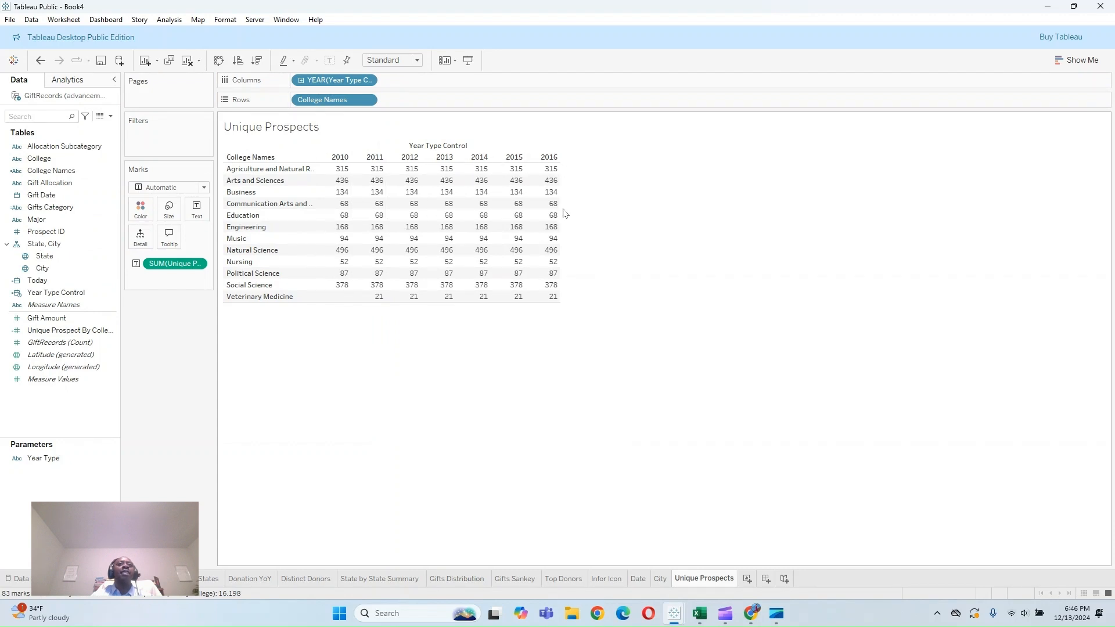
{"action": "left_click_drag", "start_coordinate": [339, 81], "coordinate": [237, 347]}
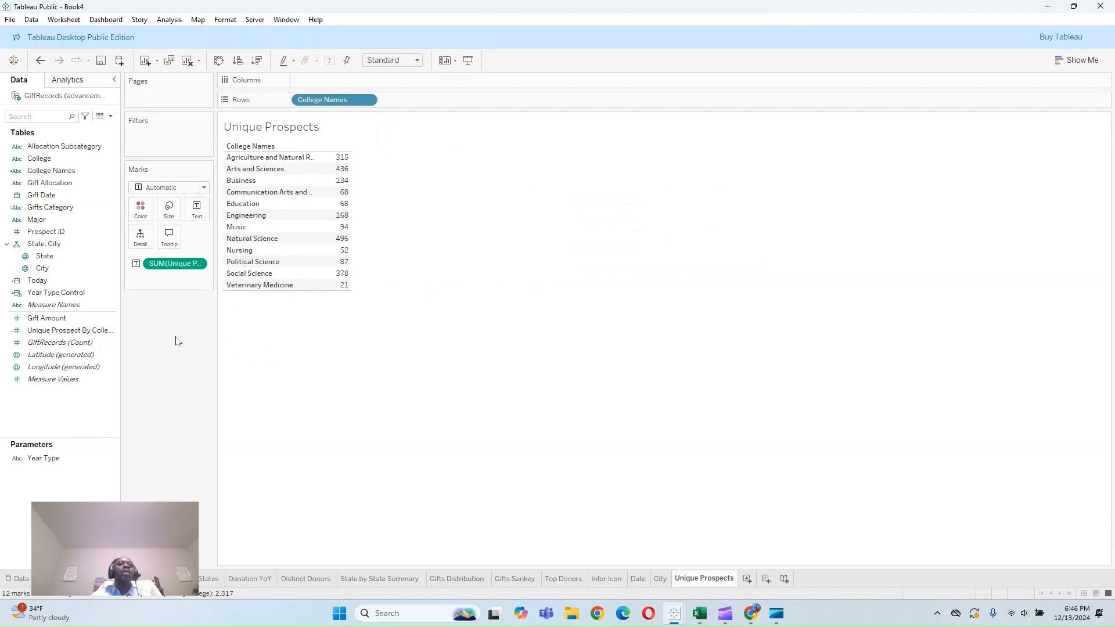
Step: Turn the table into a horizontal bar chart and swap rows and columns to make the bars vertical
{"action": "left_click", "coordinate": [1061, 59]}
{"action": "left_click", "coordinate": [1020, 146]}
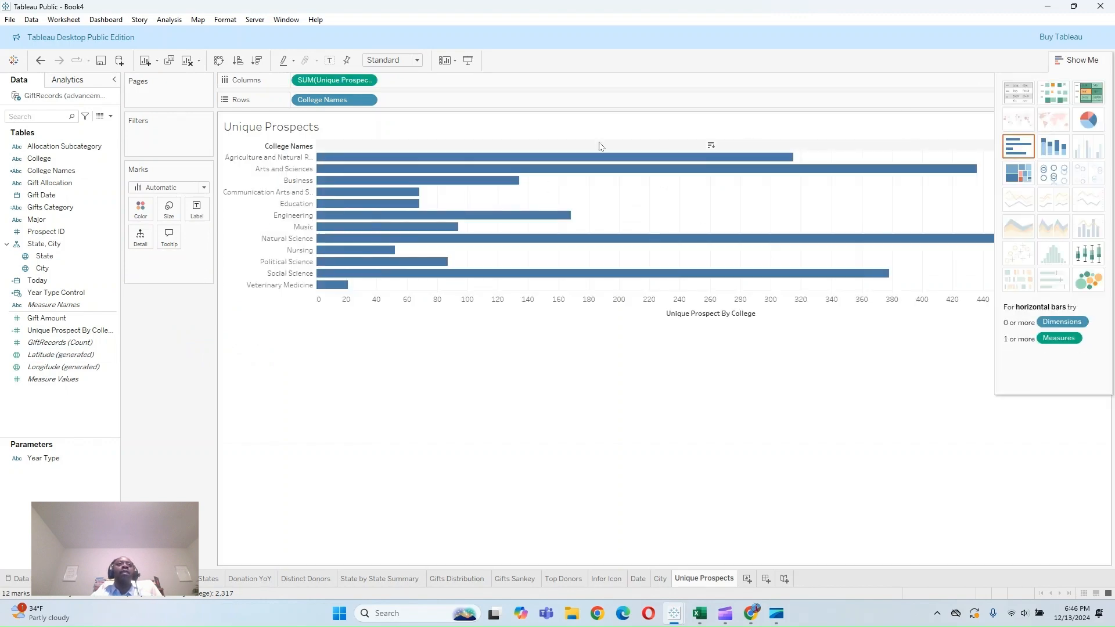
{"action": "left_click", "coordinate": [244, 64]}
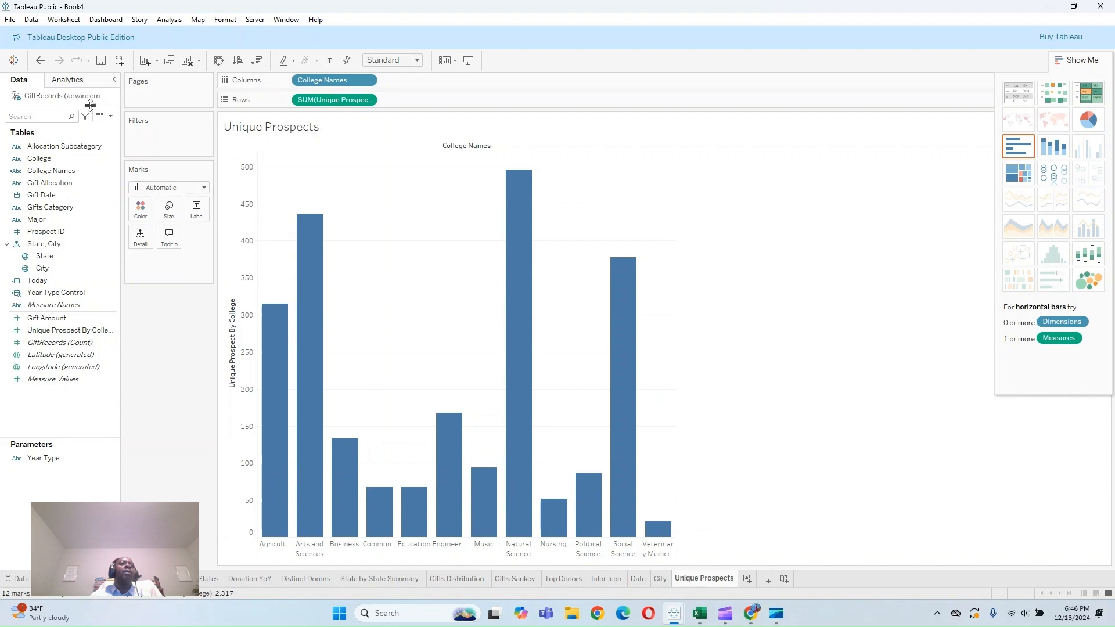
Step: Add an entire-table average reference line to the bar chart and set its label type to Custom
{"action": "left_click", "coordinate": [71, 79]}
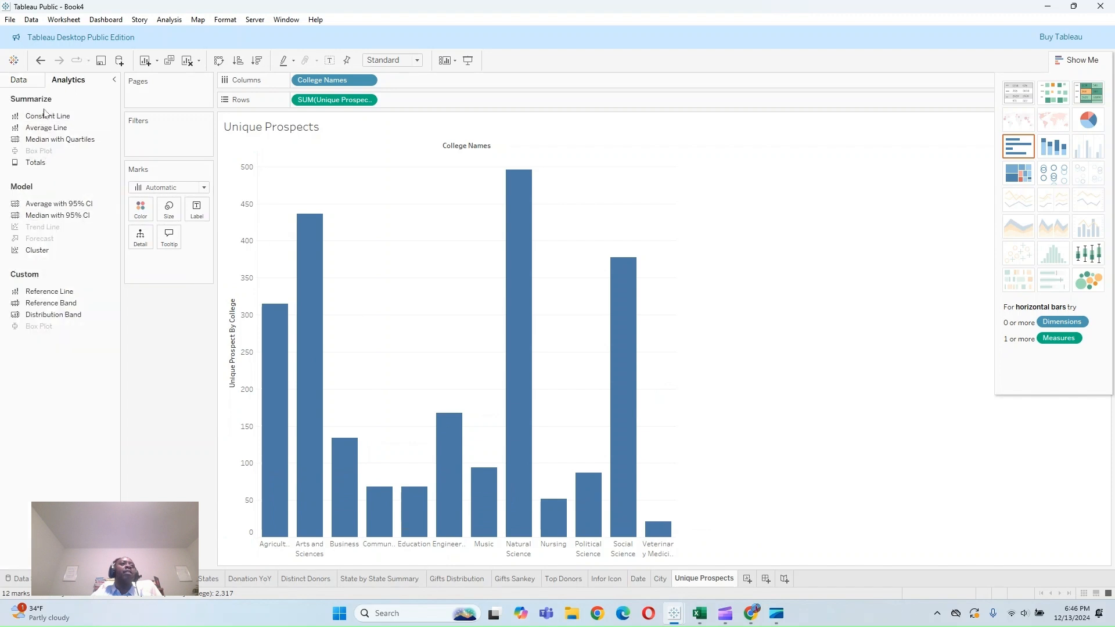
{"action": "left_click_drag", "start_coordinate": [50, 291], "coordinate": [325, 174]}
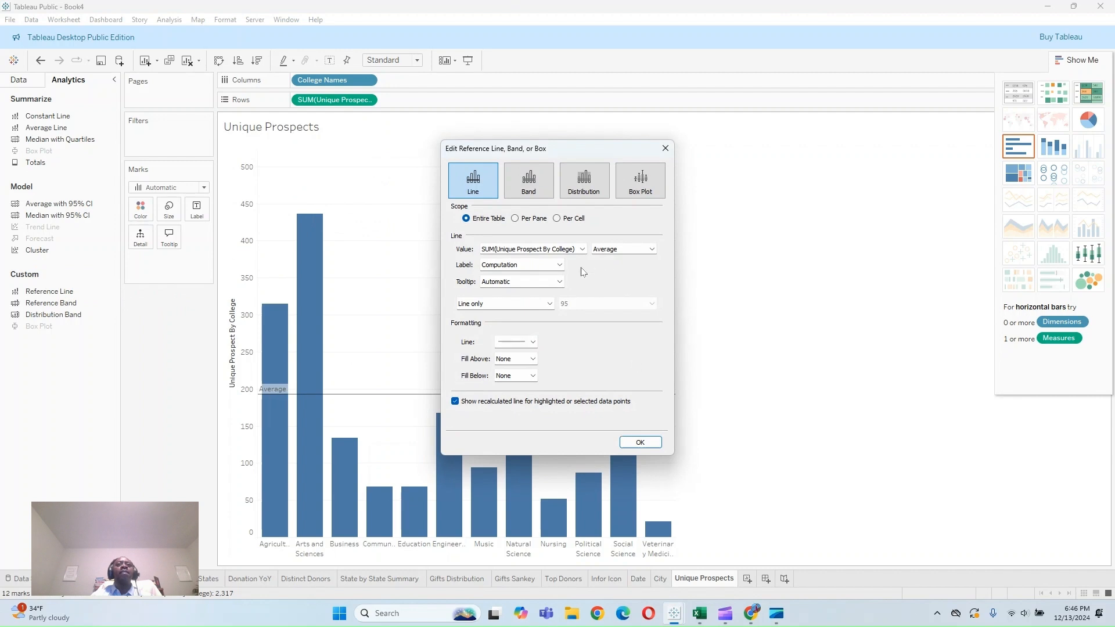
{"action": "left_click", "coordinate": [560, 265]}
{"action": "left_click", "coordinate": [528, 298]}
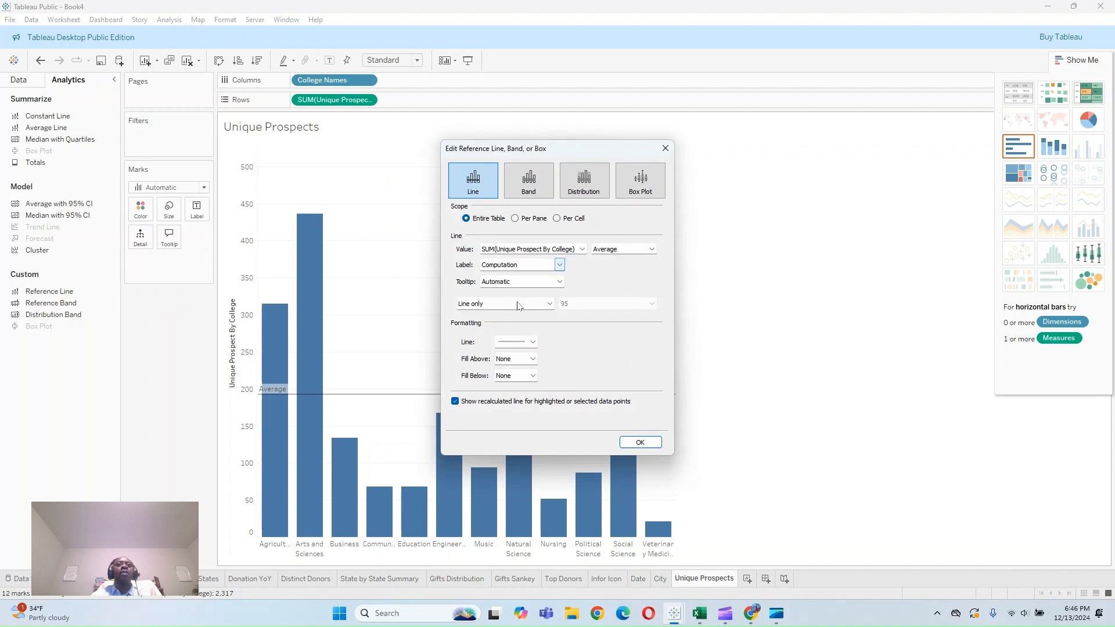
{"action": "left_click", "coordinate": [560, 265]}
{"action": "left_click", "coordinate": [541, 297]}
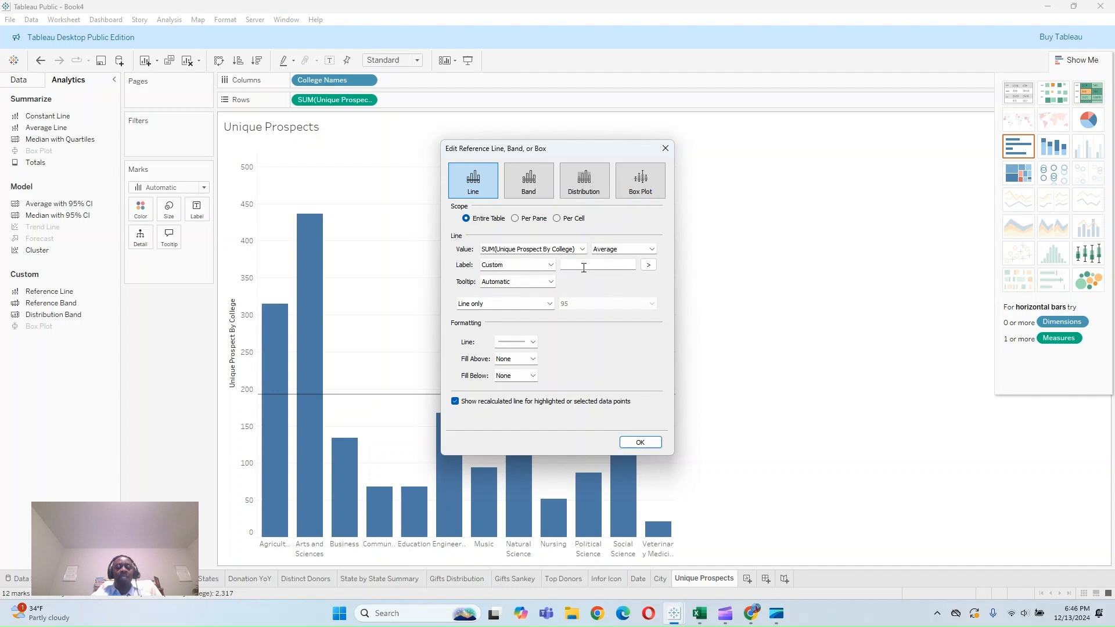
Step: Set the reference line's custom label to "Avg = <Value>" and confirm the line settings
{"action": "left_click", "coordinate": [584, 268]}
{"action": "type", "text": "AVG"}
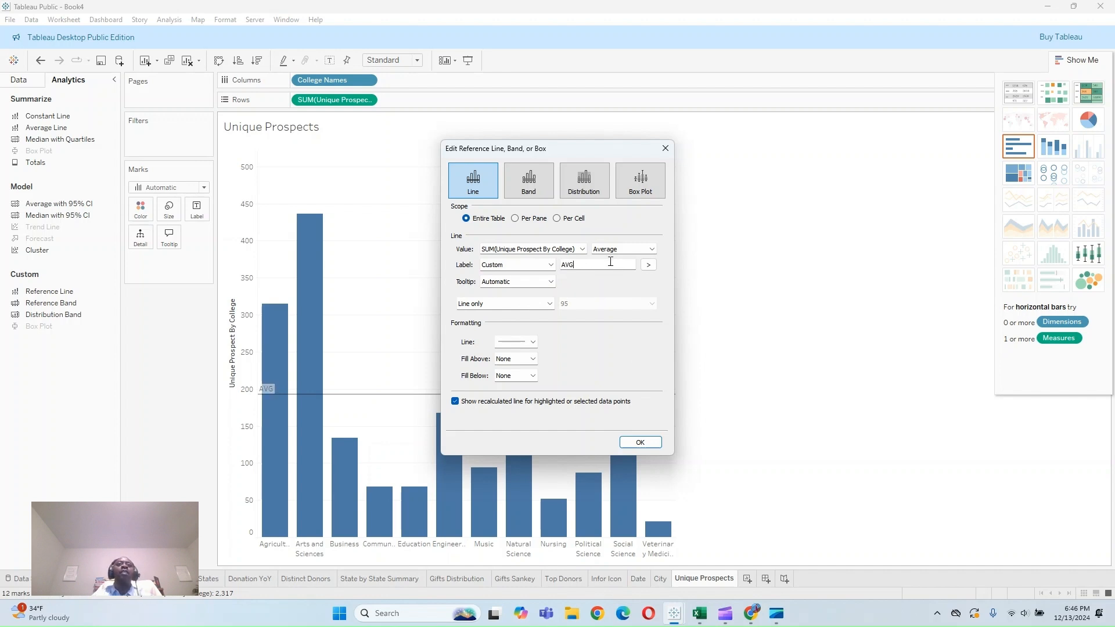
{"action": "key", "text": "BackSpace"}
{"action": "key", "text": "BackSpace"}
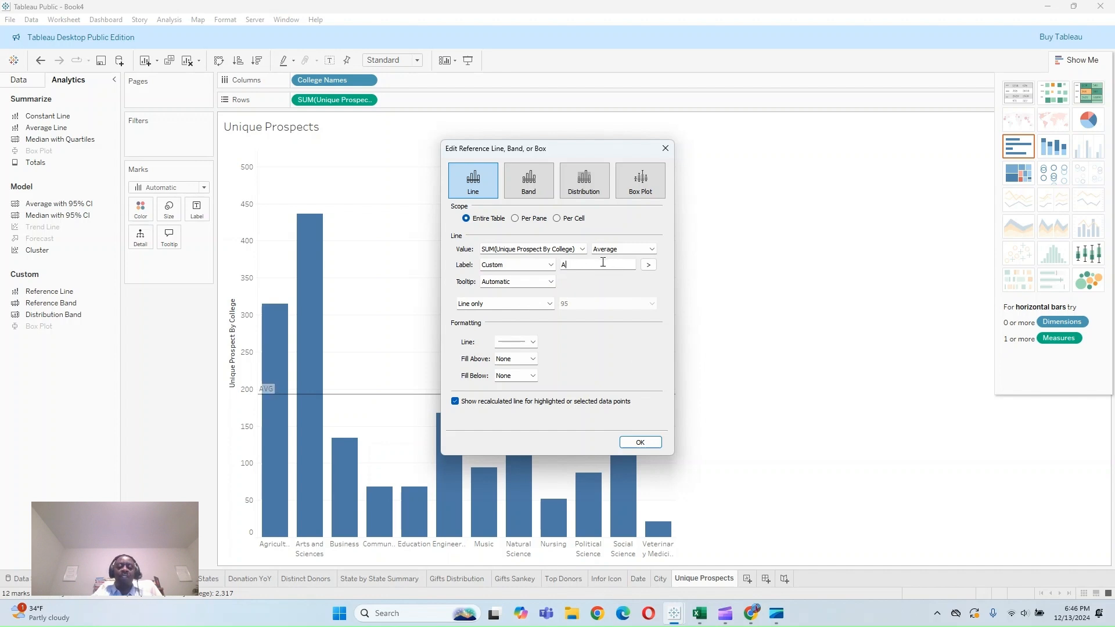
{"action": "type", "text": "vg ="}
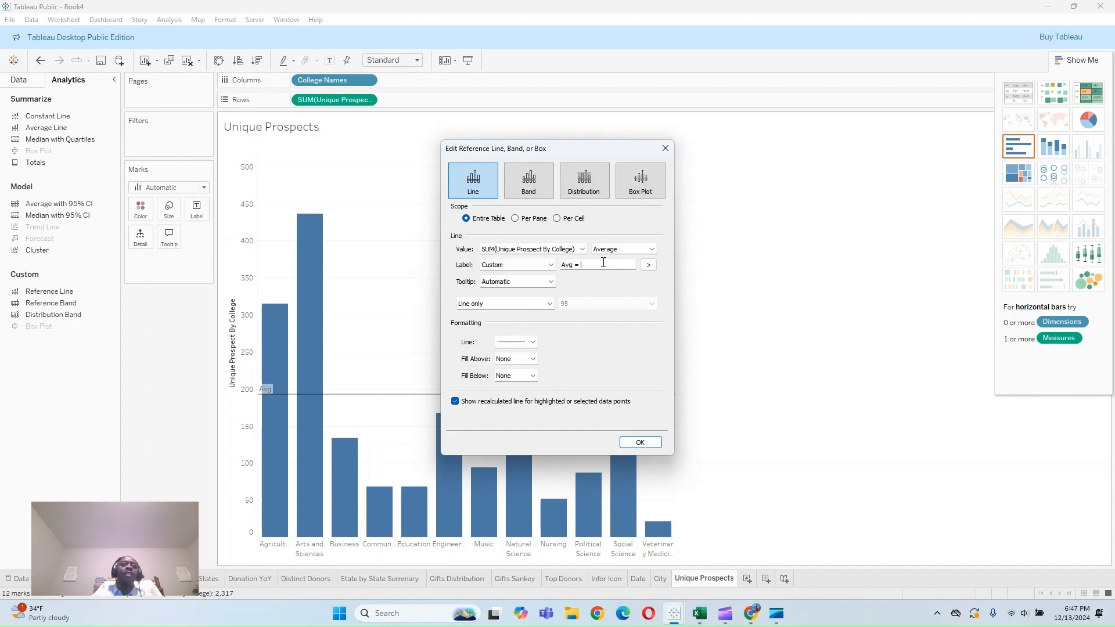
{"action": "left_click", "coordinate": [657, 318]}
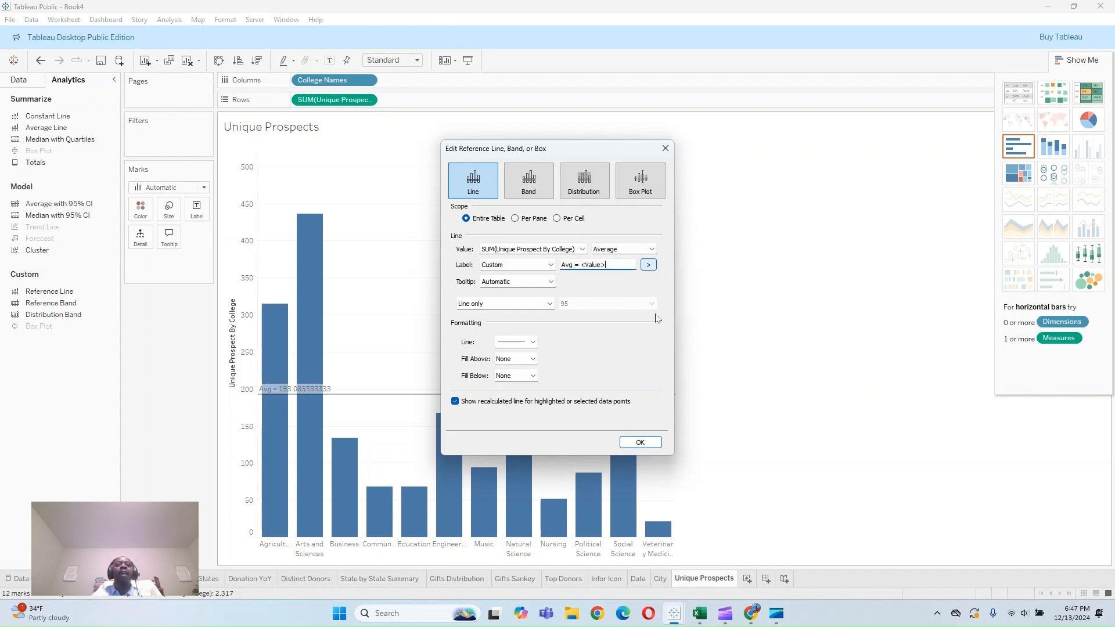
{"action": "left_click", "coordinate": [639, 442]}
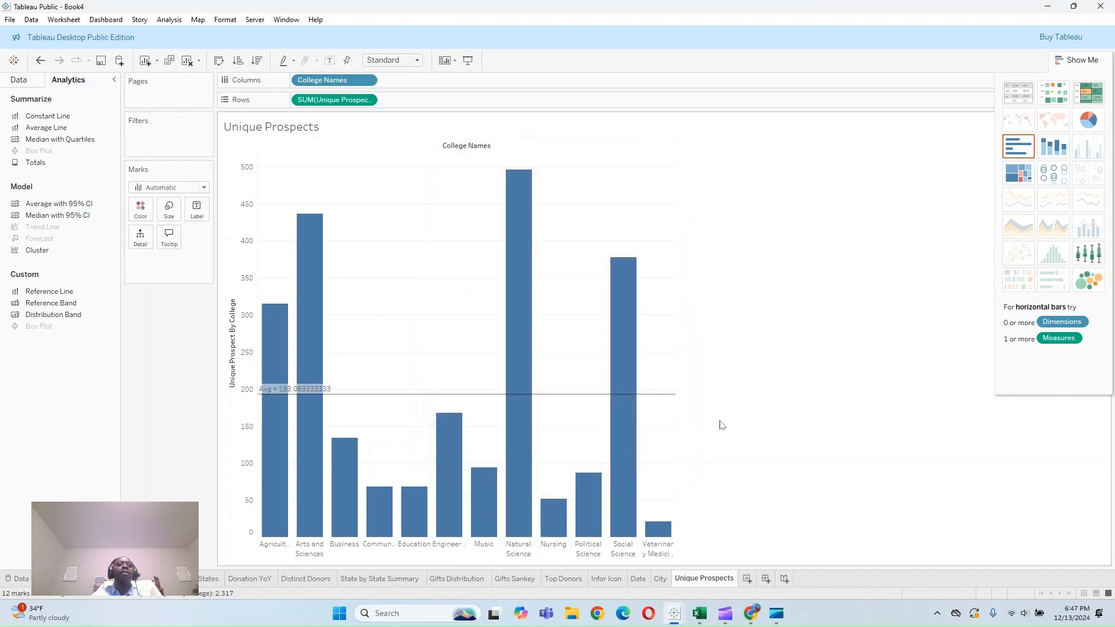
Step: Format the numbers of the average line's label as Number (Custom) with 0 decimal places
{"action": "left_click", "coordinate": [341, 393]}
{"action": "left_click", "coordinate": [433, 397]}
{"action": "left_click", "coordinate": [103, 223]}
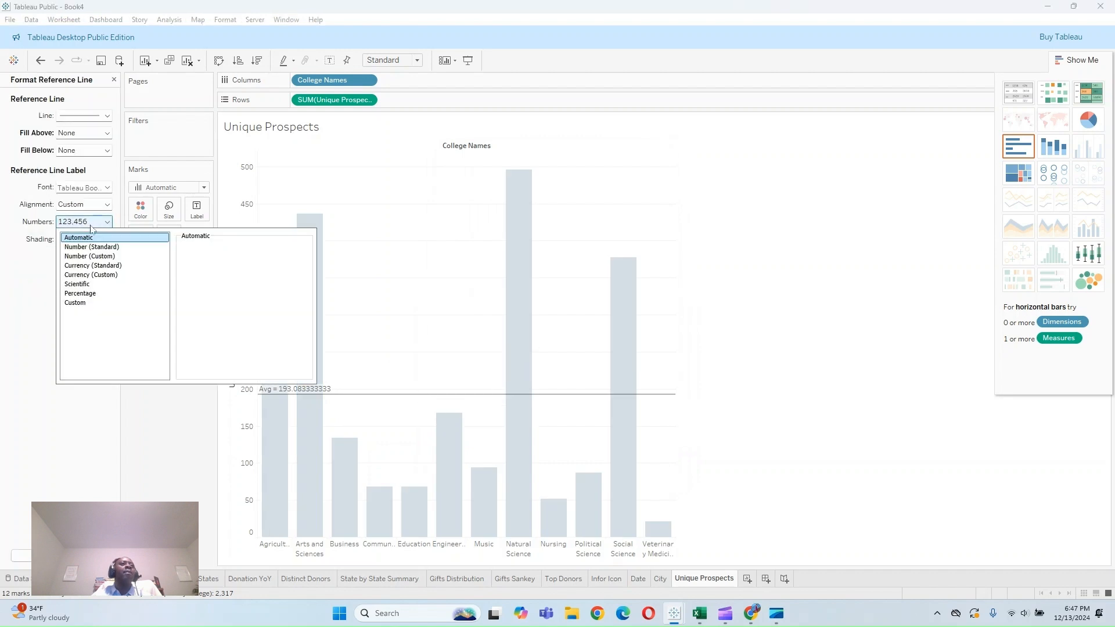
{"action": "left_click", "coordinate": [84, 275]}
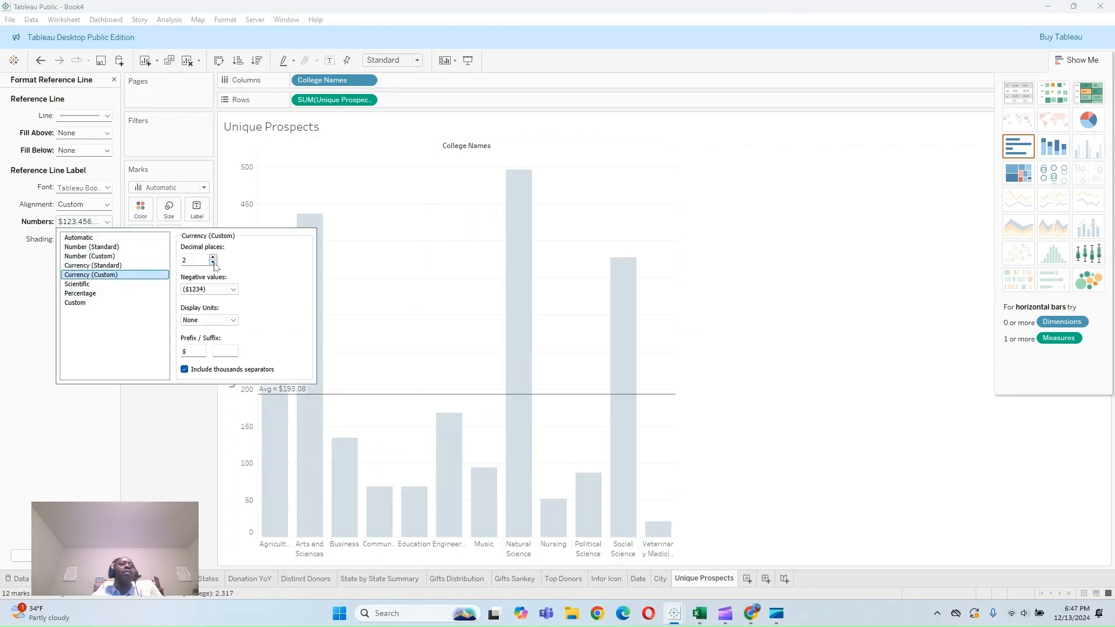
{"action": "mouse_move", "coordinate": [274, 473]}
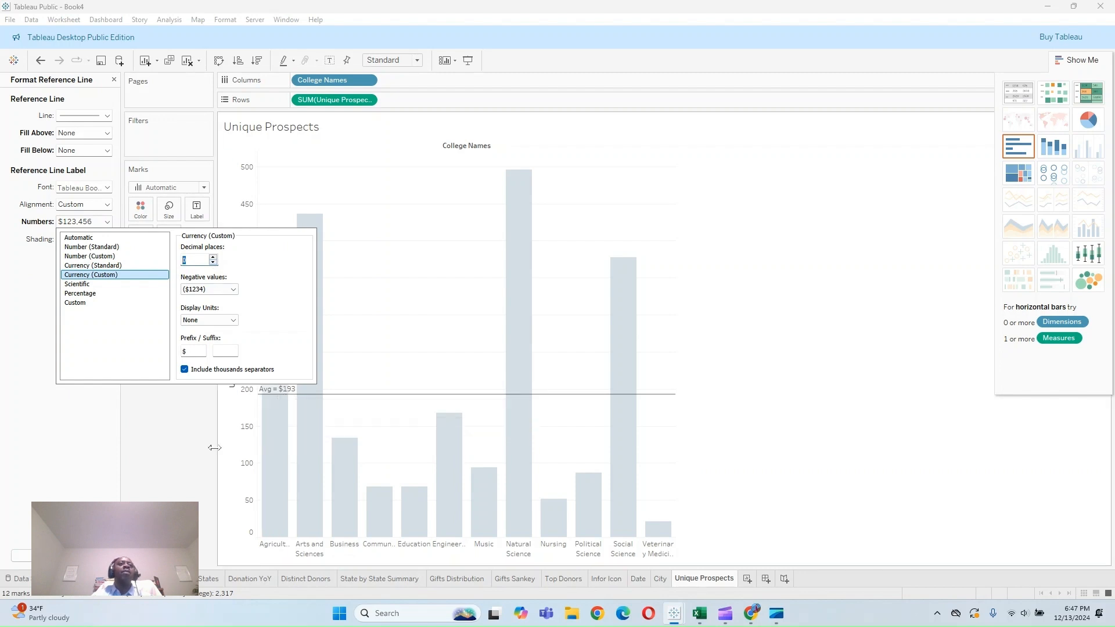
{"action": "left_click", "coordinate": [102, 256]}
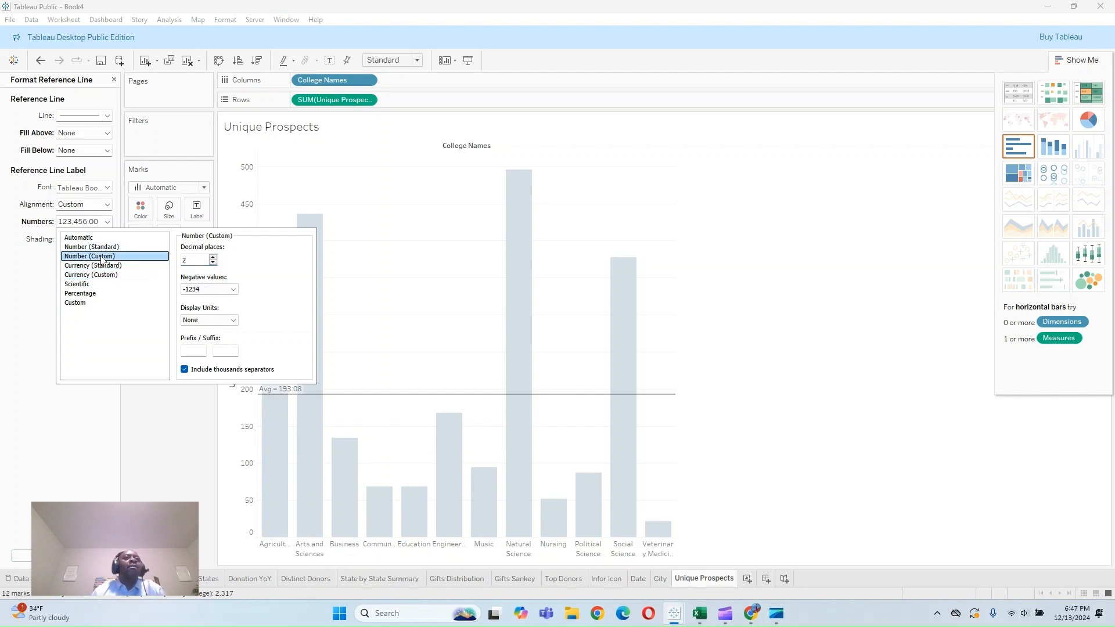
{"action": "left_click", "coordinate": [194, 424]}
Step: Show mark labels on the college bars
{"action": "left_click", "coordinate": [196, 210]}
{"action": "left_click", "coordinate": [222, 236]}
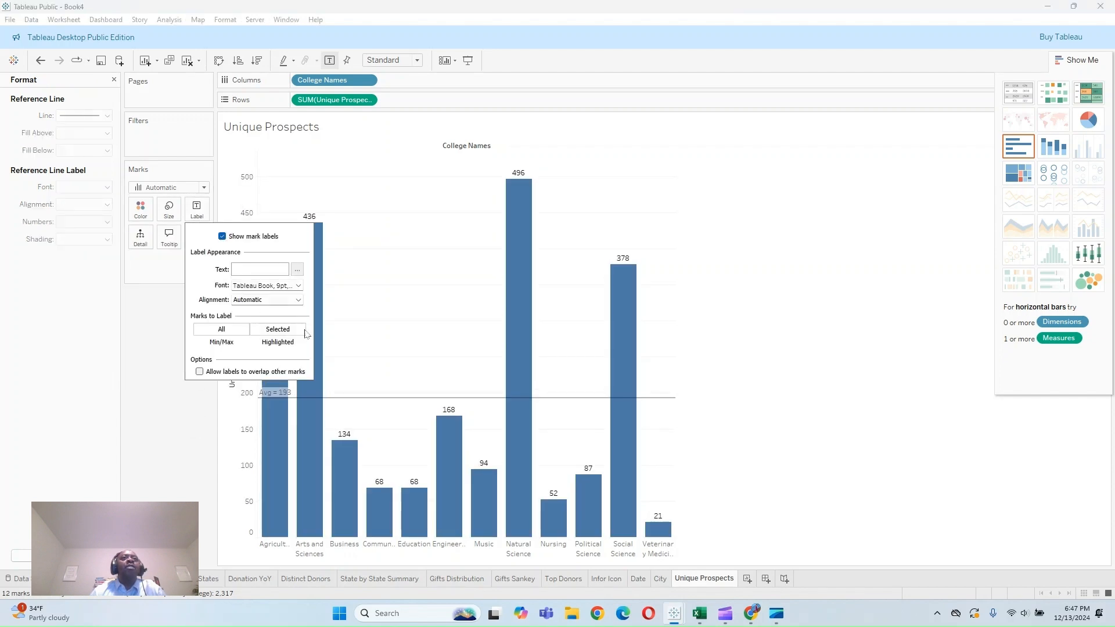
Step: Recolour the bars of the Unique Prospects chart dark grey and set their opacity to 50%
{"action": "left_click", "coordinate": [875, 254]}
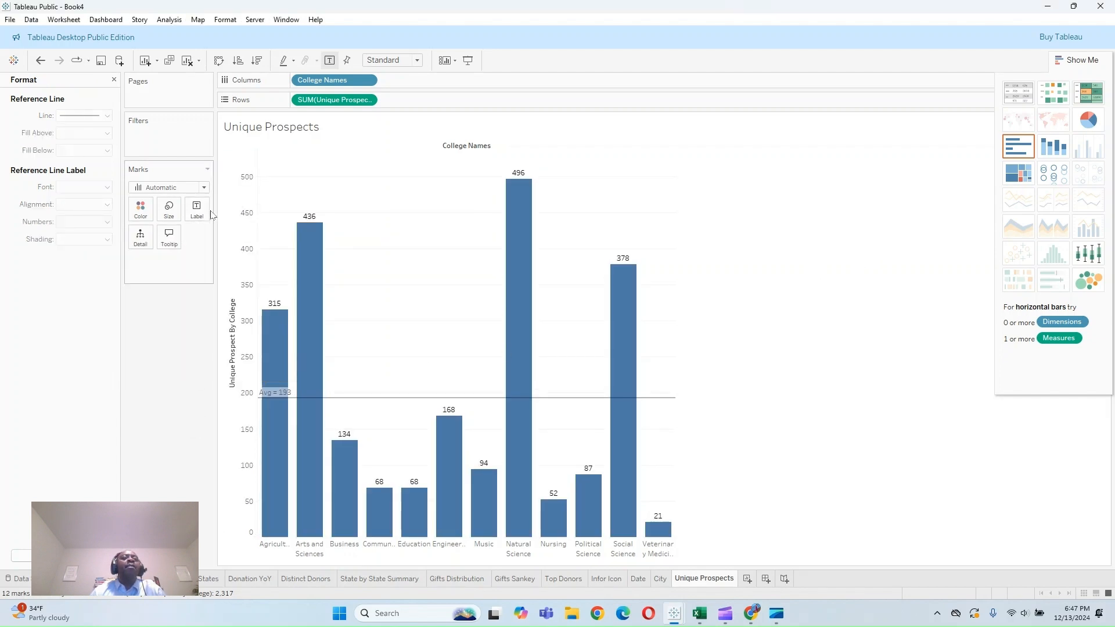
{"action": "left_click", "coordinate": [141, 209]}
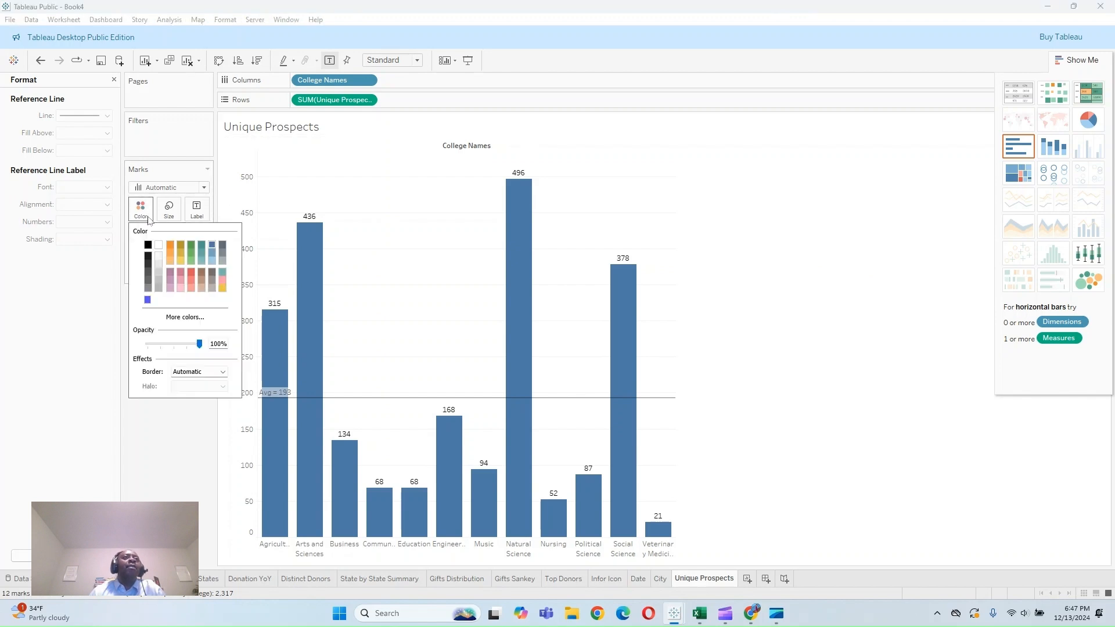
{"action": "left_click", "coordinate": [221, 246]}
{"action": "left_click", "coordinate": [198, 410]}
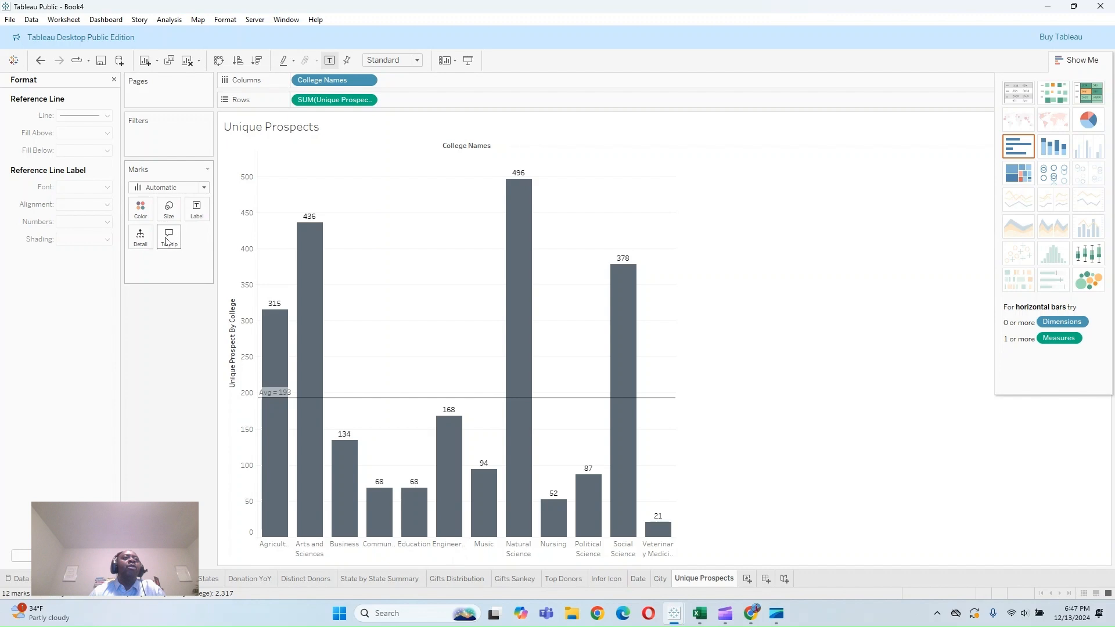
{"action": "left_click", "coordinate": [142, 208]}
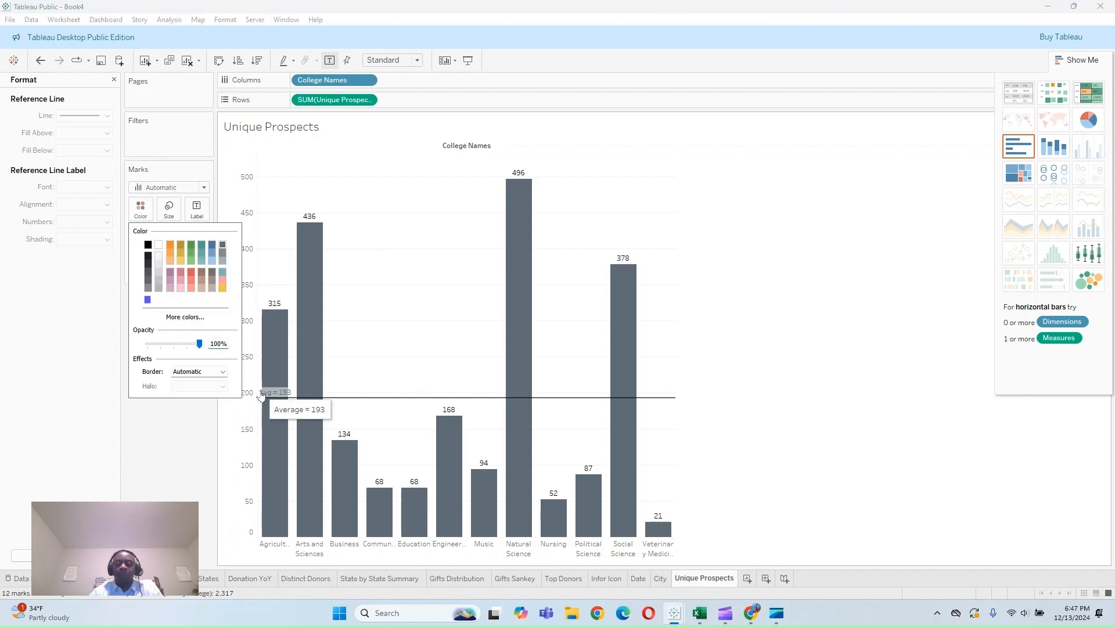
{"action": "type", "text": "50"}
{"action": "key", "text": "Return"}
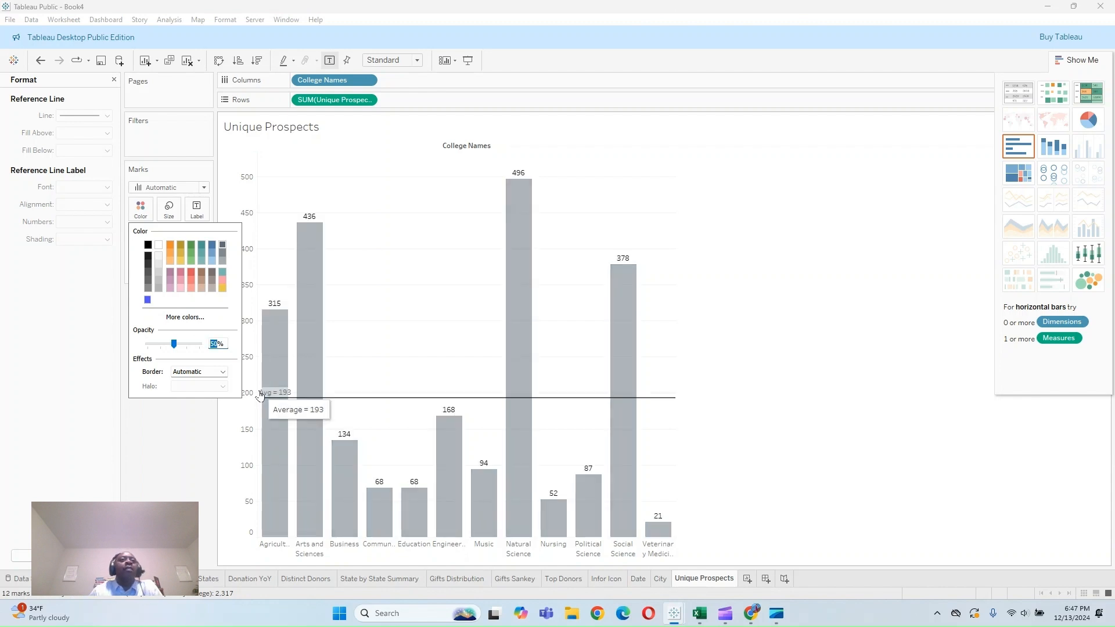
{"action": "left_click", "coordinate": [177, 476]}
Step: Close the formatting options and show the Year Type parameter control beside the Unique Prospects chart
{"action": "left_click", "coordinate": [114, 79]}
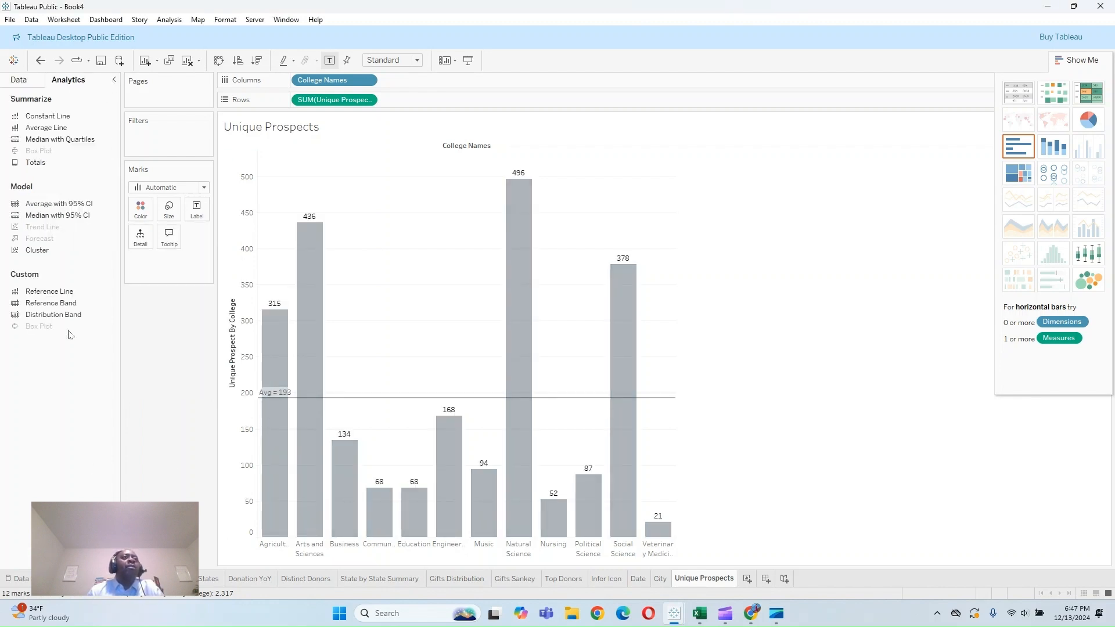
{"action": "left_click", "coordinate": [29, 80]}
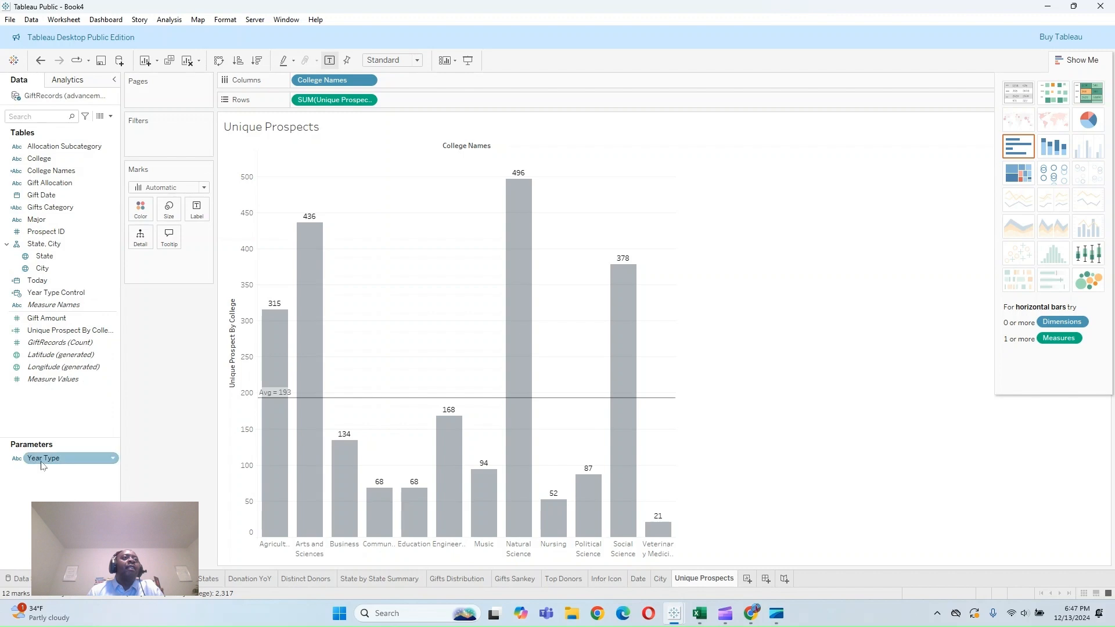
{"action": "right_click", "coordinate": [43, 459]}
{"action": "left_click", "coordinate": [93, 250]}
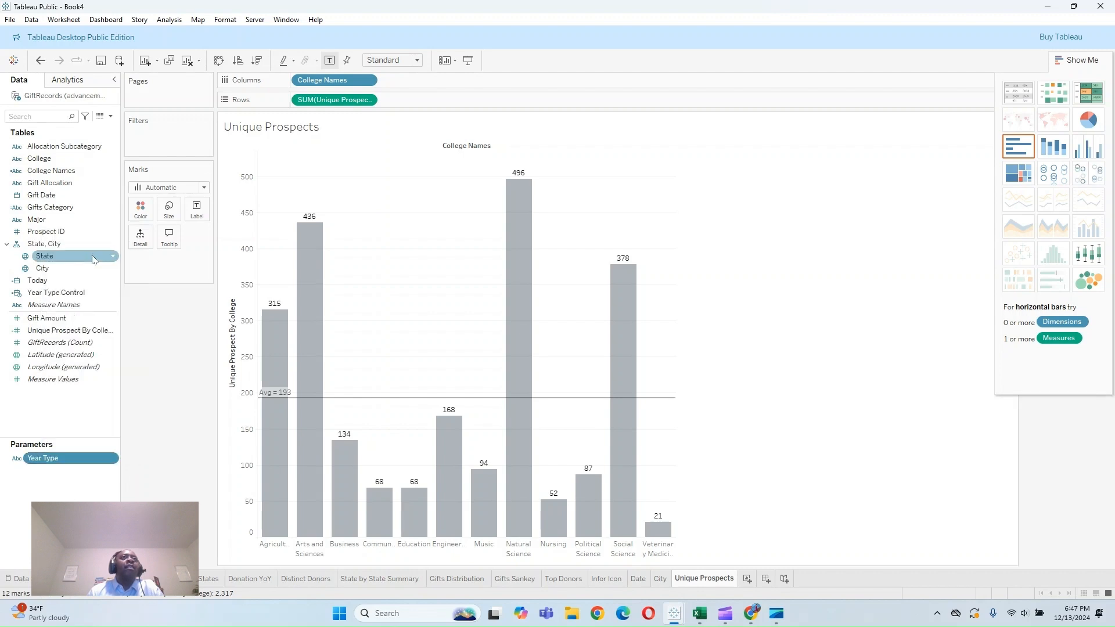
{"action": "left_click", "coordinate": [1094, 62]}
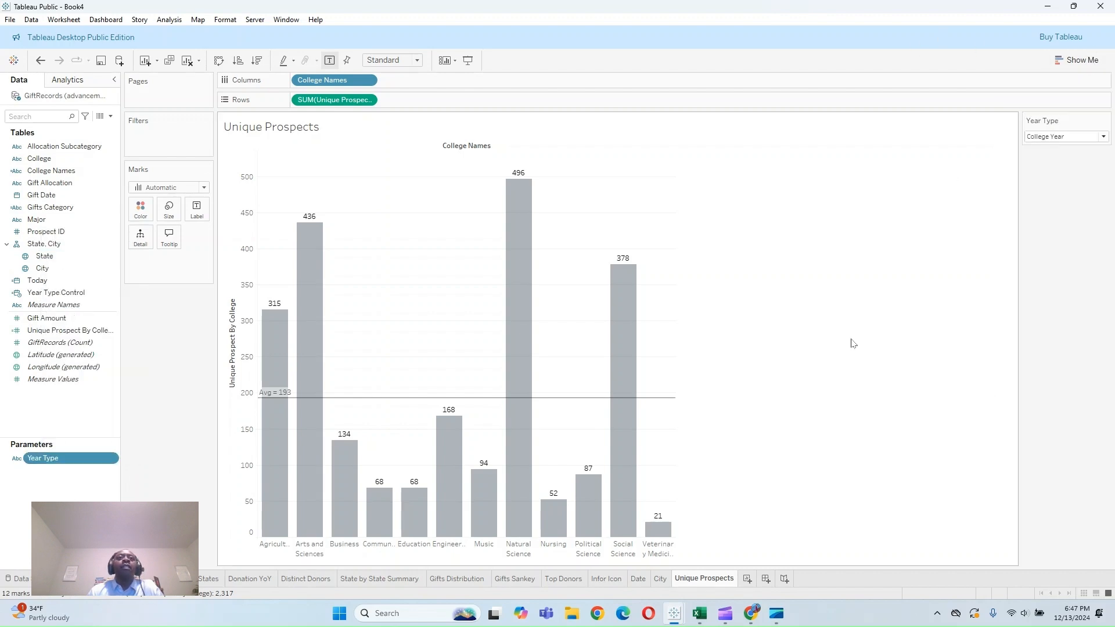
Step: Widen the Unique Prospects bar chart slightly so the college columns get more room
{"action": "left_click", "coordinate": [674, 531]}
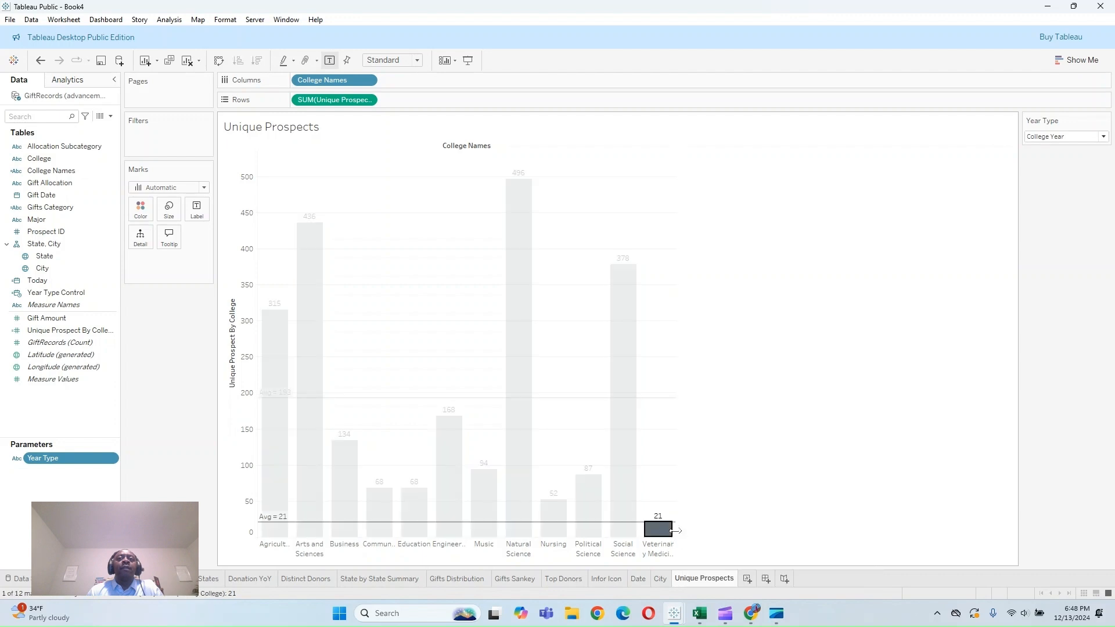
{"action": "left_click_drag", "start_coordinate": [677, 535], "coordinate": [689, 535]}
{"action": "left_click", "coordinate": [732, 484]}
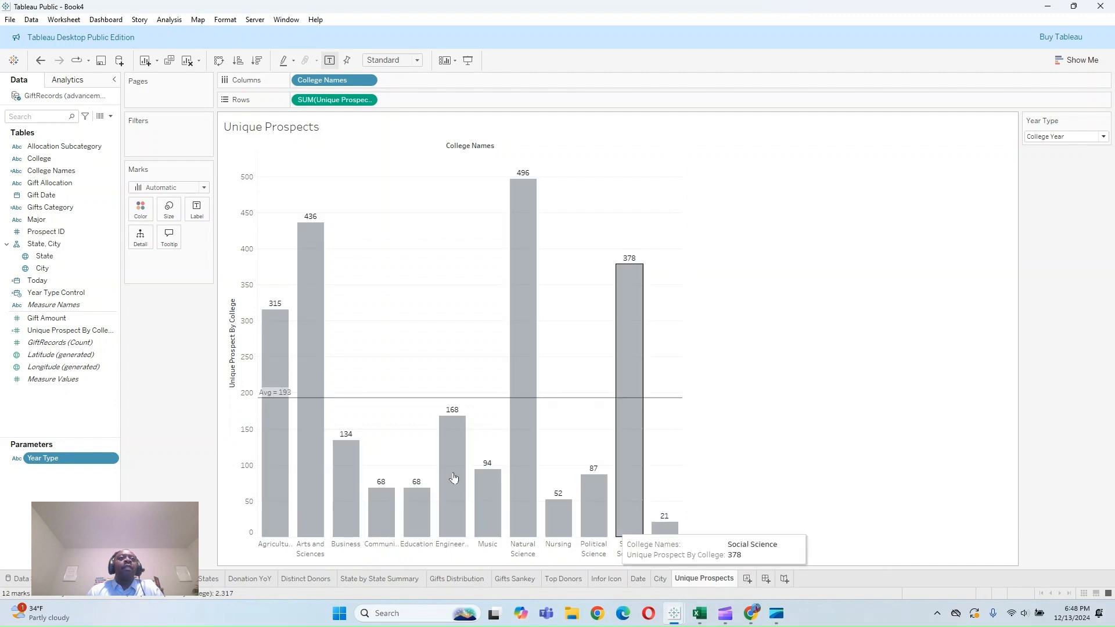
Step: Add Year Type Control to the chart, trying it on Rows, Detail, Color, Label and Size, and settle on Tooltip
{"action": "left_click_drag", "start_coordinate": [58, 293], "coordinate": [430, 101]}
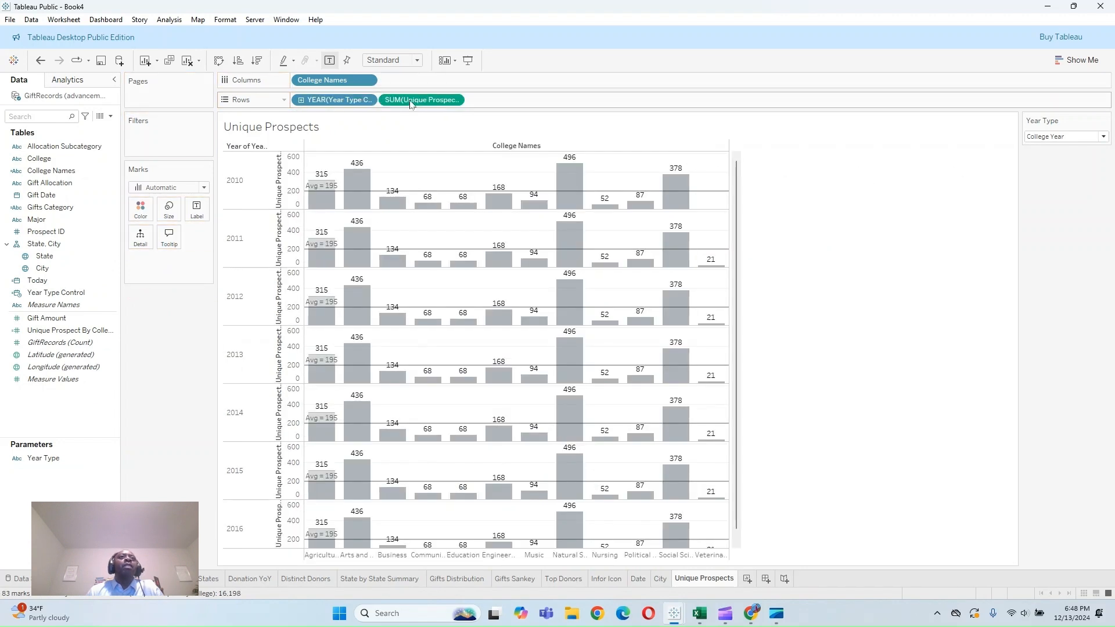
{"action": "left_click_drag", "start_coordinate": [340, 100], "coordinate": [143, 242]}
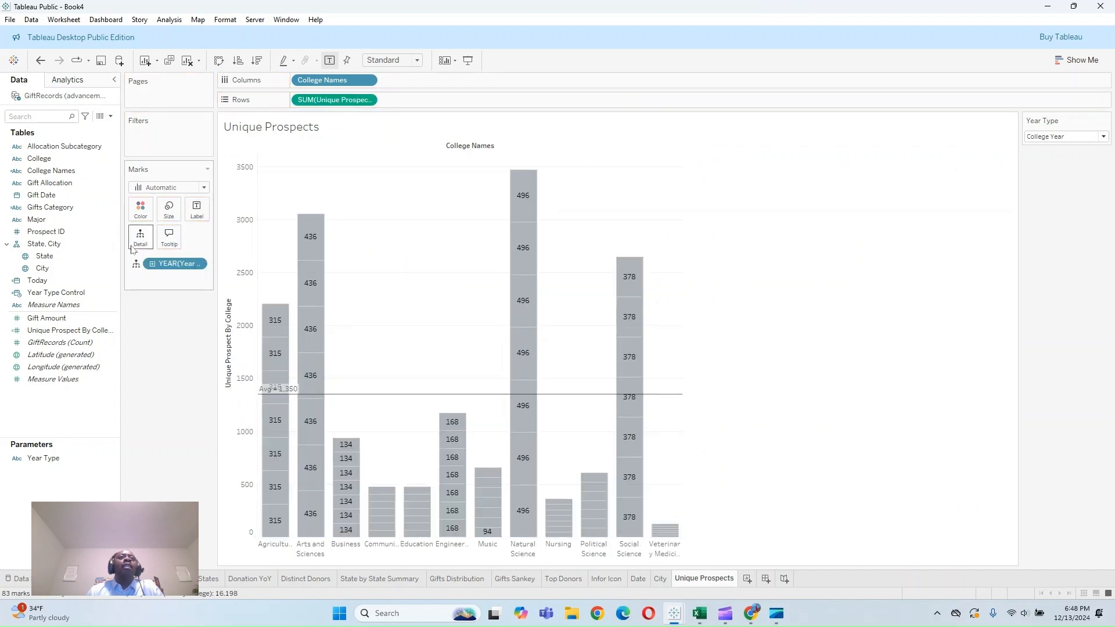
{"action": "left_click_drag", "start_coordinate": [197, 268], "coordinate": [142, 209]}
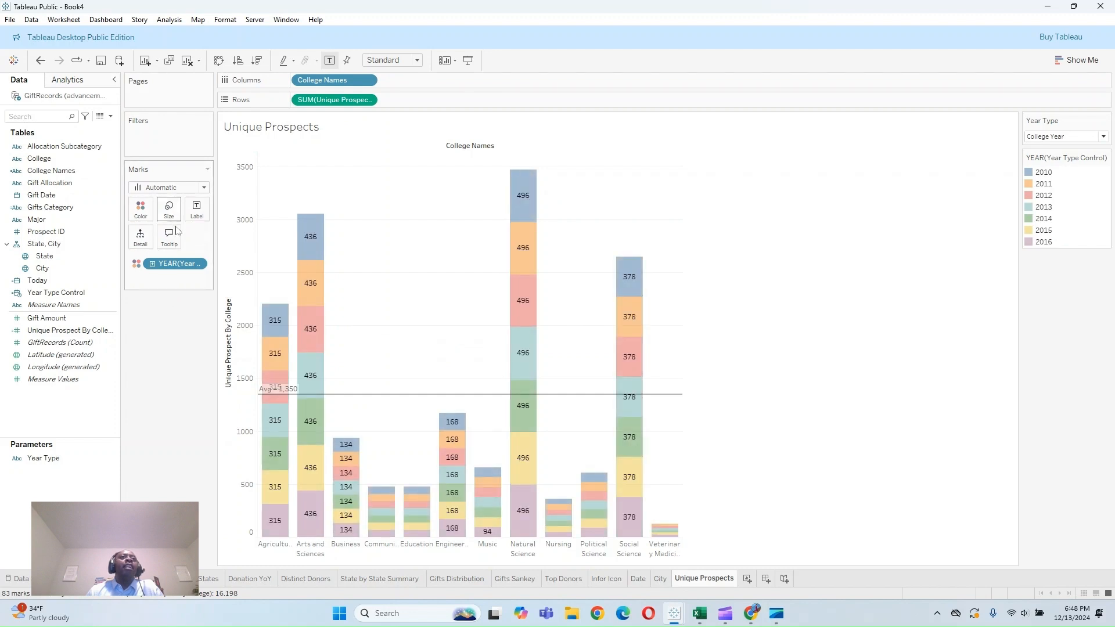
{"action": "left_click_drag", "start_coordinate": [174, 264], "coordinate": [203, 217]}
{"action": "left_click_drag", "start_coordinate": [174, 264], "coordinate": [177, 215]}
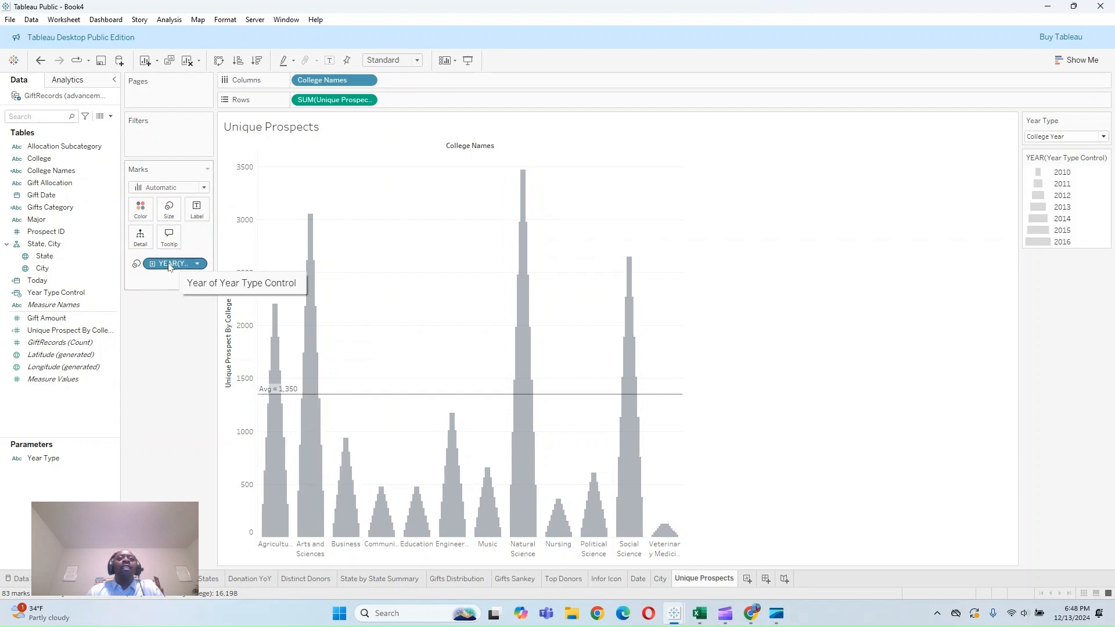
{"action": "left_click_drag", "start_coordinate": [168, 266], "coordinate": [172, 243]}
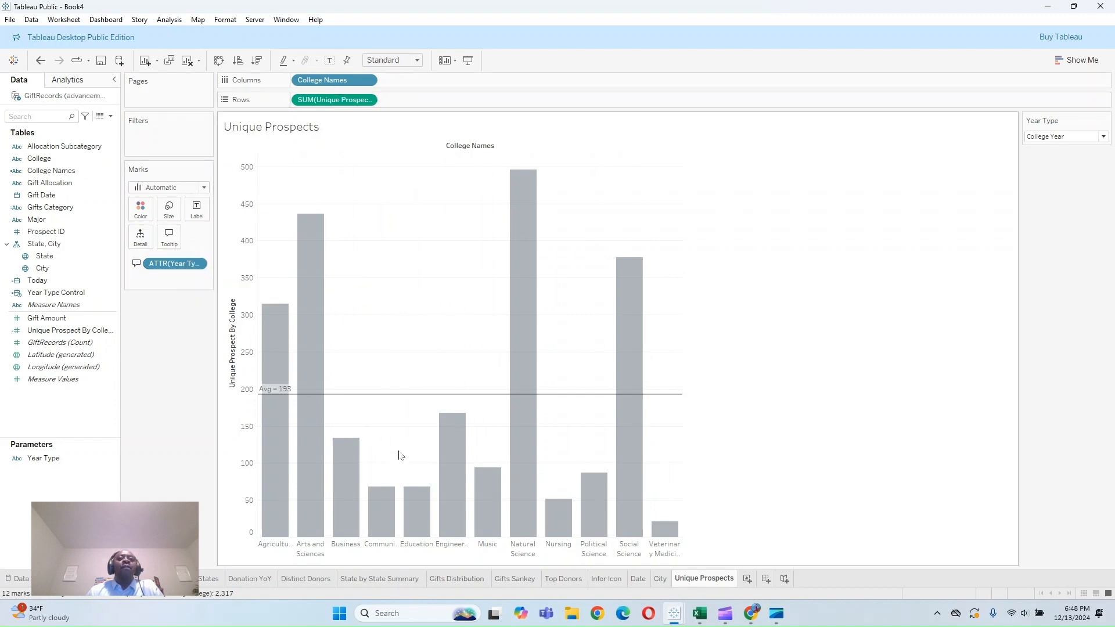
Step: Create a new dashboard and rename it Giving Summary
{"action": "left_click", "coordinate": [78, 579]}
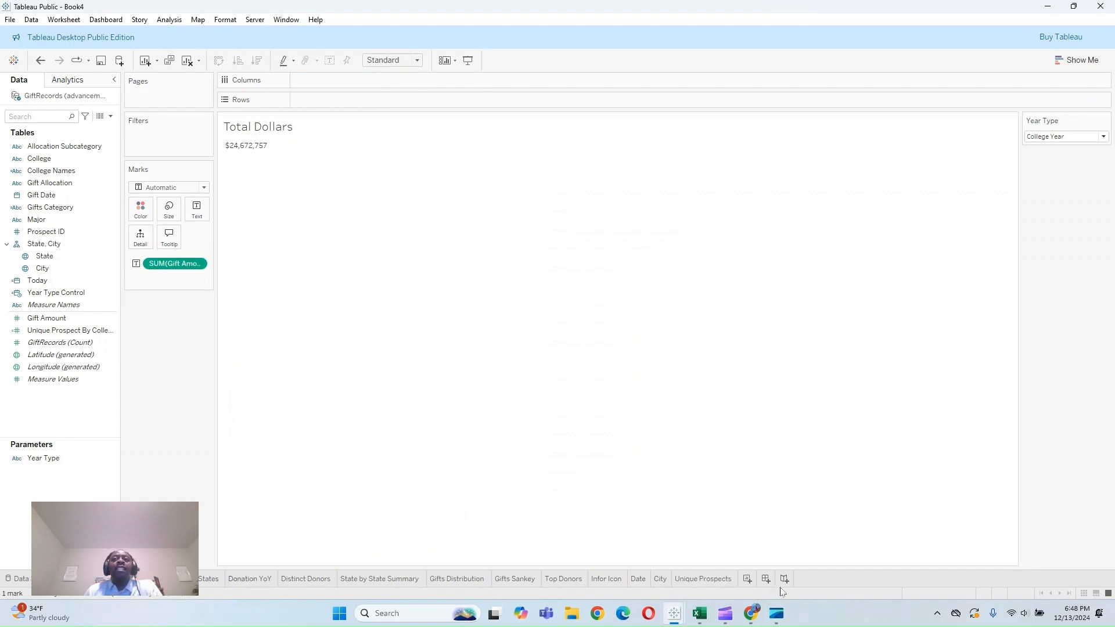
{"action": "left_click", "coordinate": [766, 580]}
{"action": "right_click", "coordinate": [768, 579]}
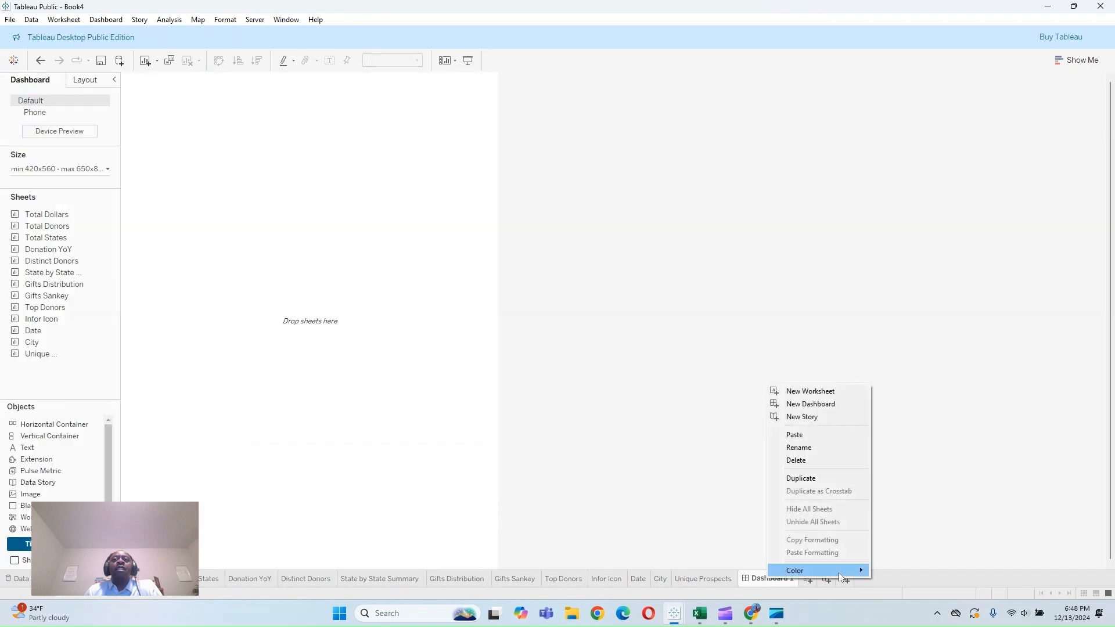
{"action": "left_click", "coordinate": [823, 451]}
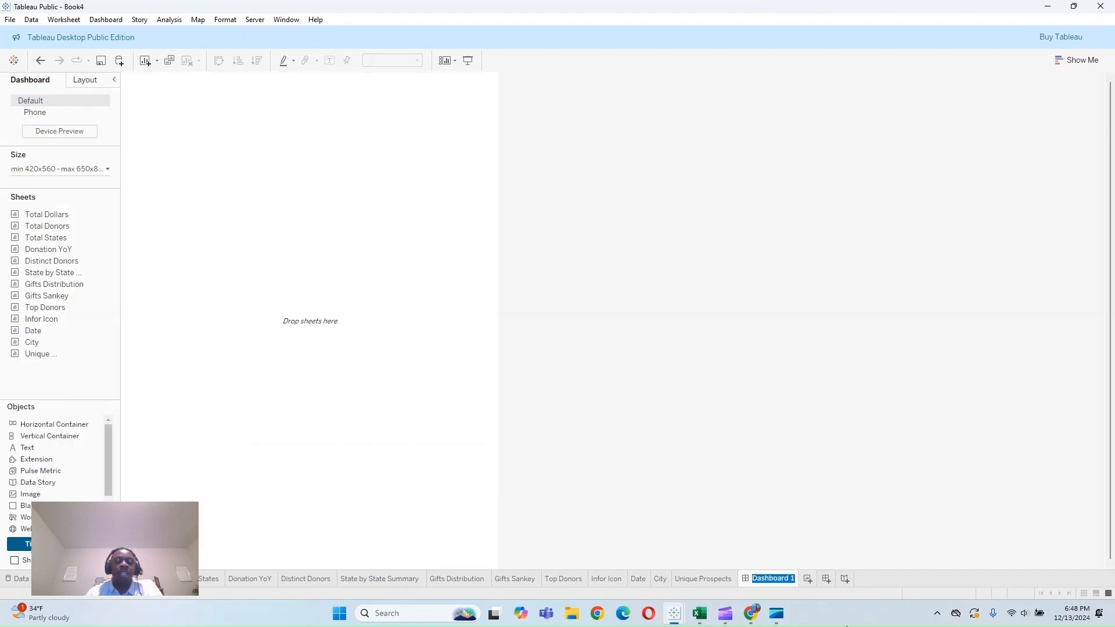
{"action": "type", "text": "Givi"}
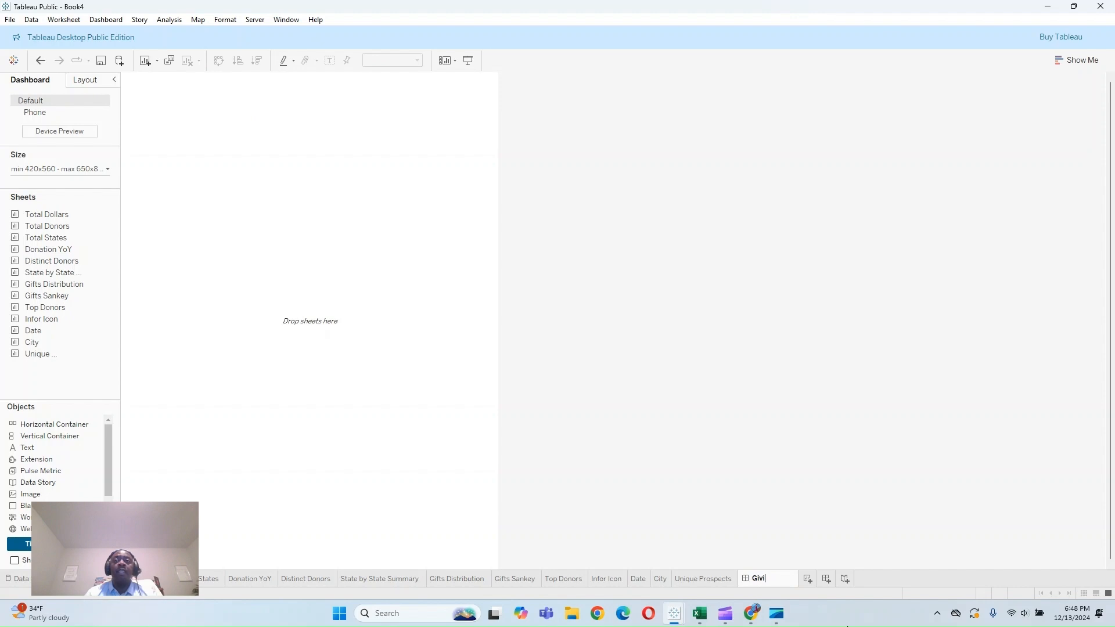
{"action": "type", "text": "ng Summary"}
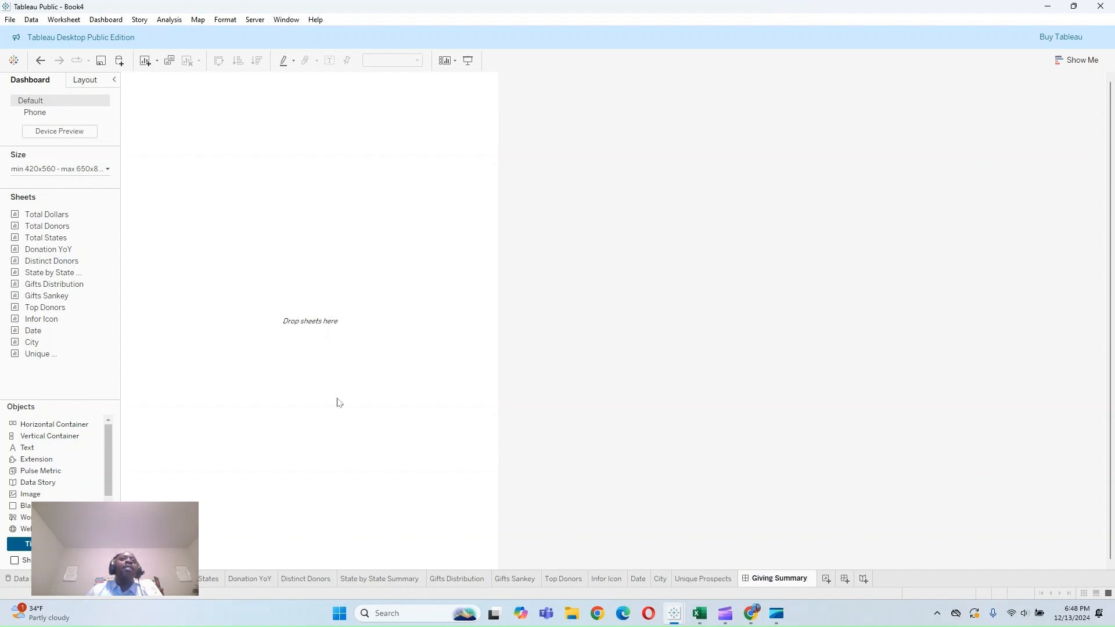
{"action": "key", "text": "Return"}
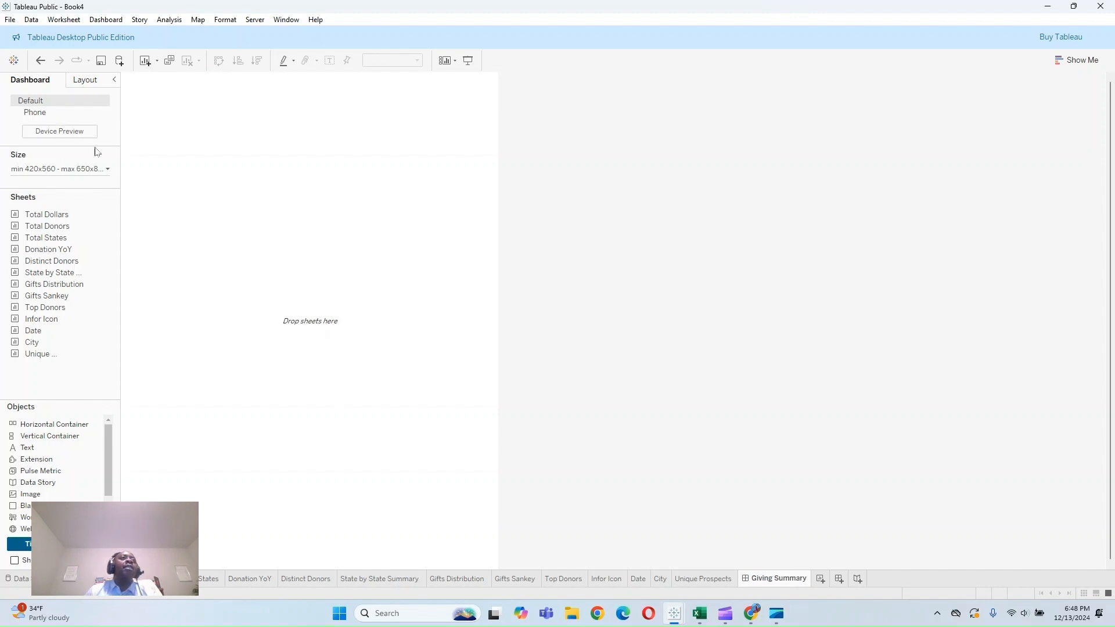
Step: Set the Giving Summary dashboard to a fixed custom size of 1200 px wide by 900 px high
{"action": "left_click", "coordinate": [107, 169]}
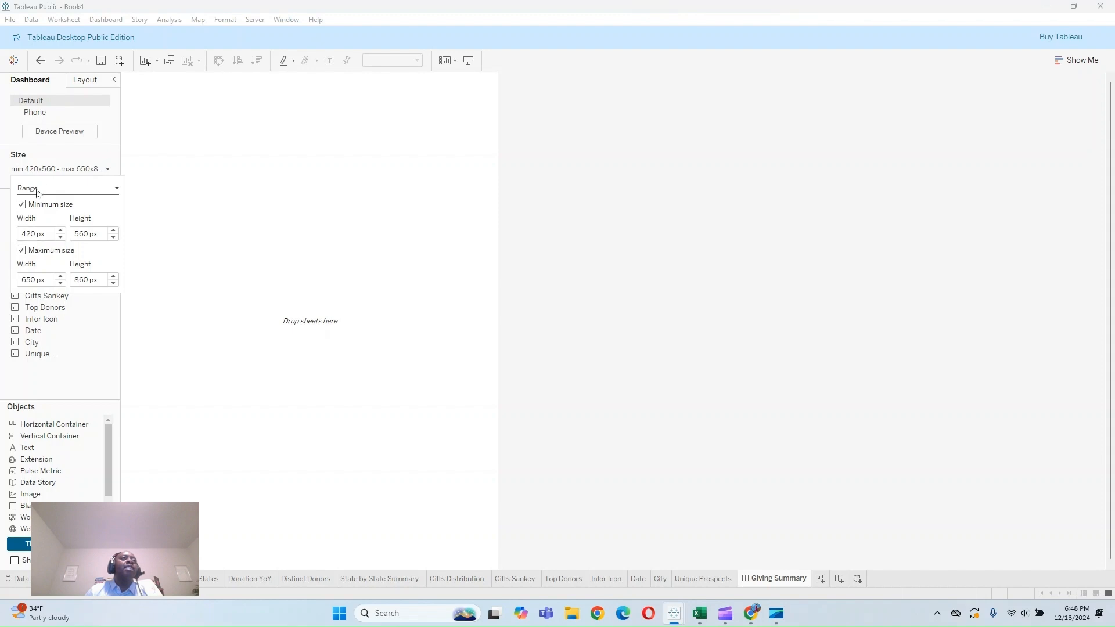
{"action": "left_click", "coordinate": [115, 188]}
{"action": "left_click", "coordinate": [74, 199]}
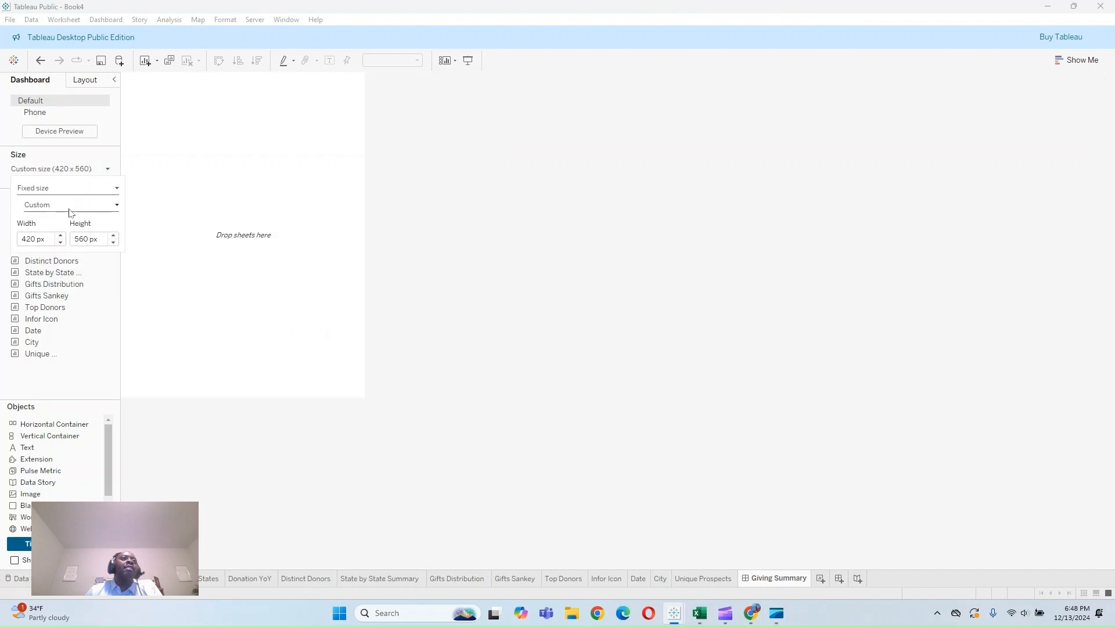
{"action": "left_click", "coordinate": [33, 243]}
{"action": "key", "text": "BackSpace"}
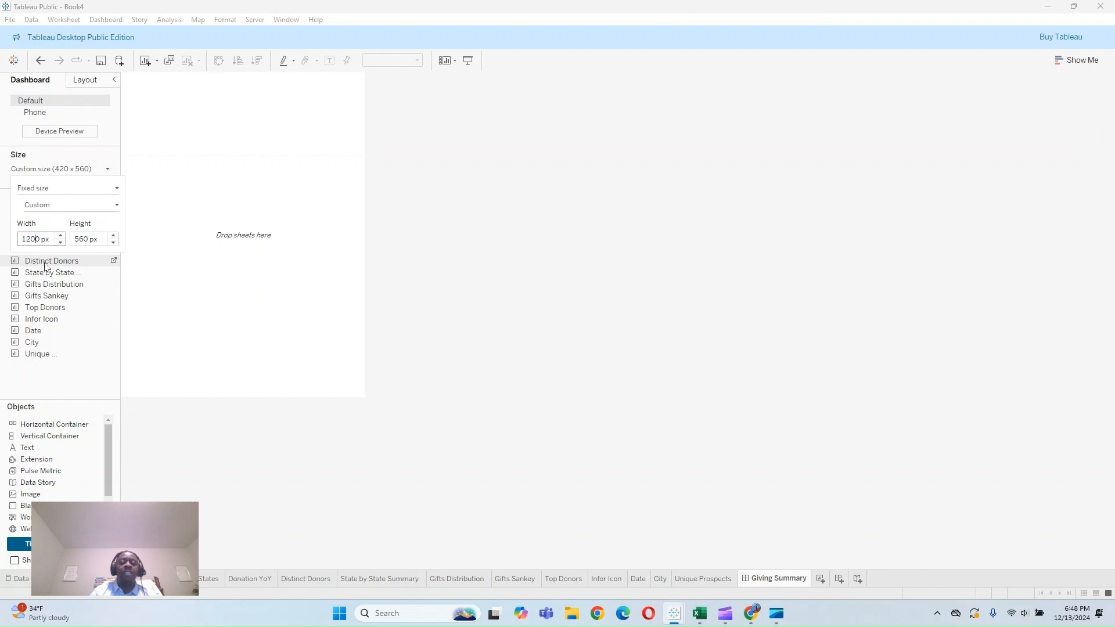
{"action": "key", "text": "Return"}
{"action": "key", "text": "Tab"}
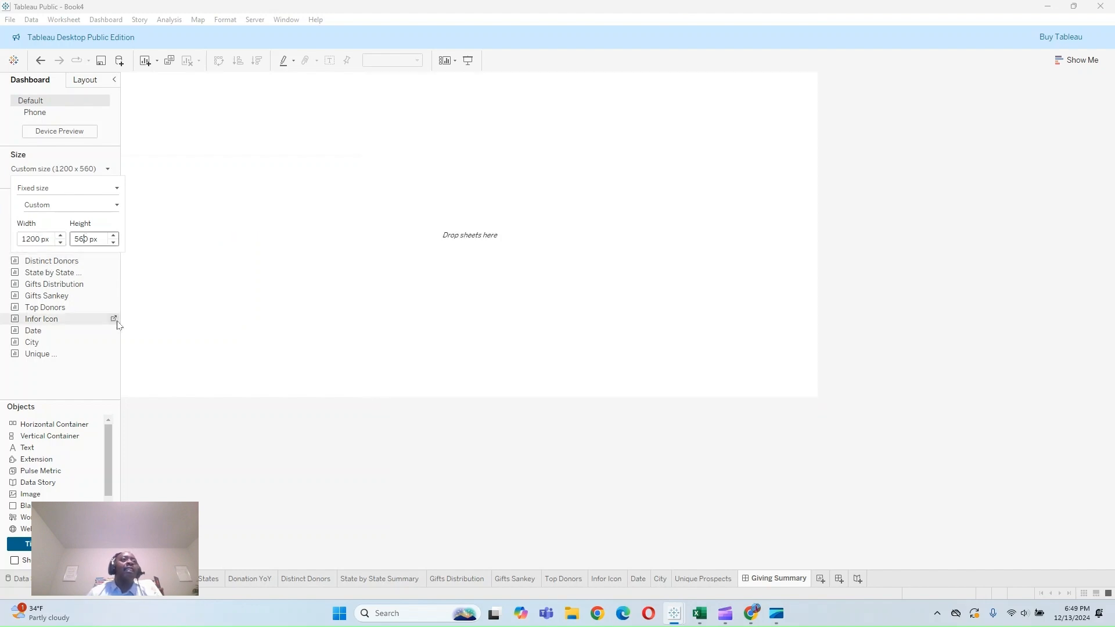
{"action": "key", "text": "BackSpace"}
{"action": "key", "text": "BackSpace"}
{"action": "type", "text": "90"}
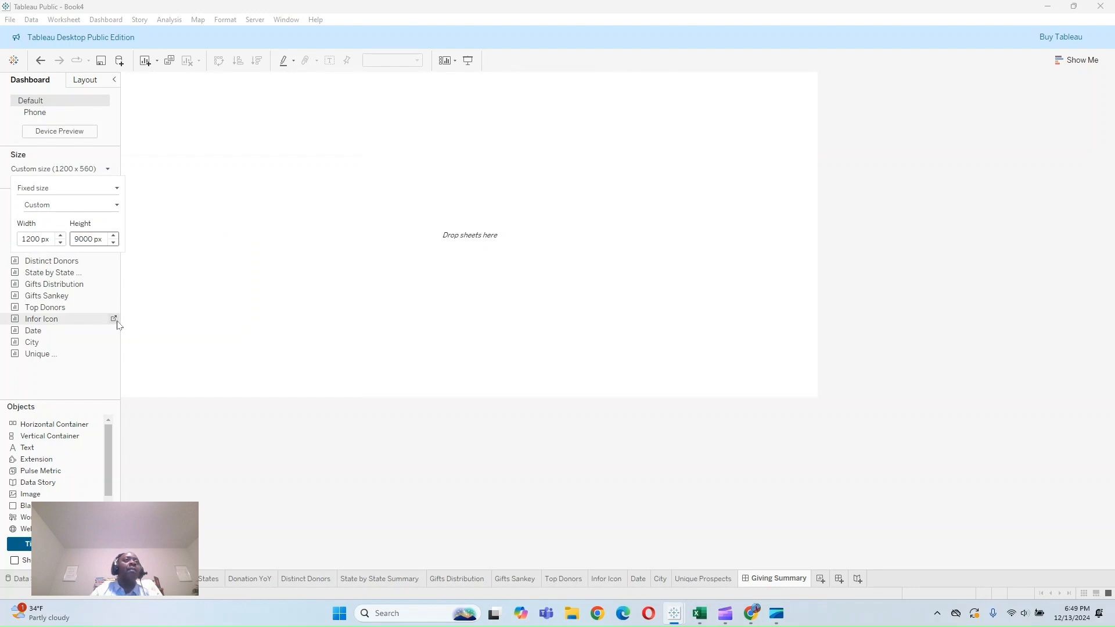
{"action": "left_click", "coordinate": [267, 252]}
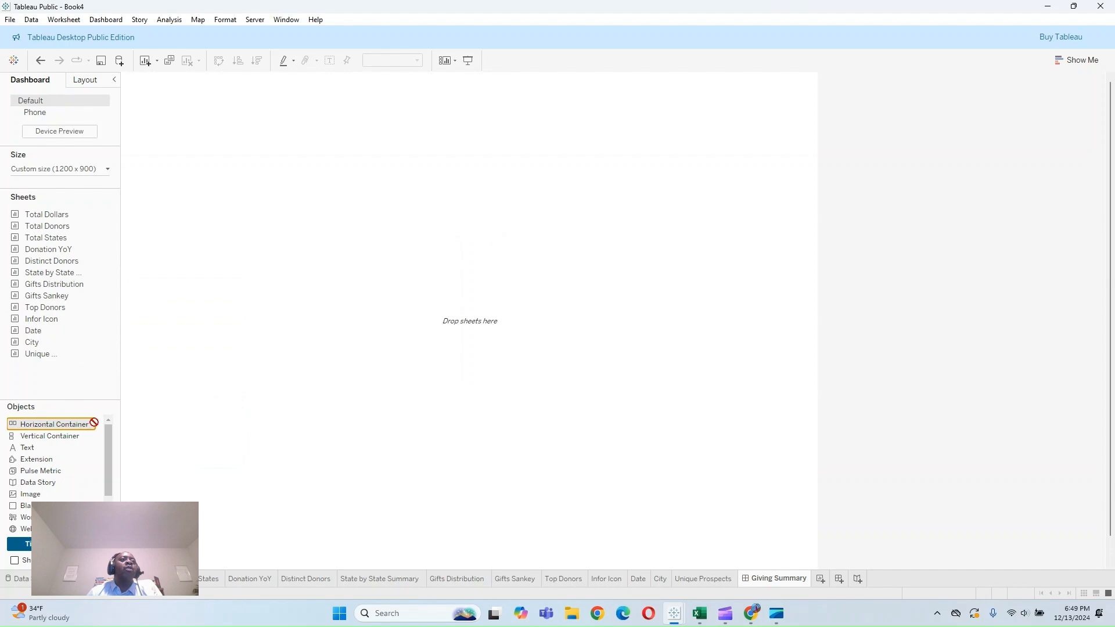
Step: Add a tiled layout container that fills the empty dashboard
{"action": "left_click_drag", "start_coordinate": [114, 419], "coordinate": [193, 336]}
{"action": "left_click", "coordinate": [85, 544]}
{"action": "left_click", "coordinate": [42, 545]}
{"action": "left_click_drag", "start_coordinate": [269, 115], "coordinate": [268, 111]}
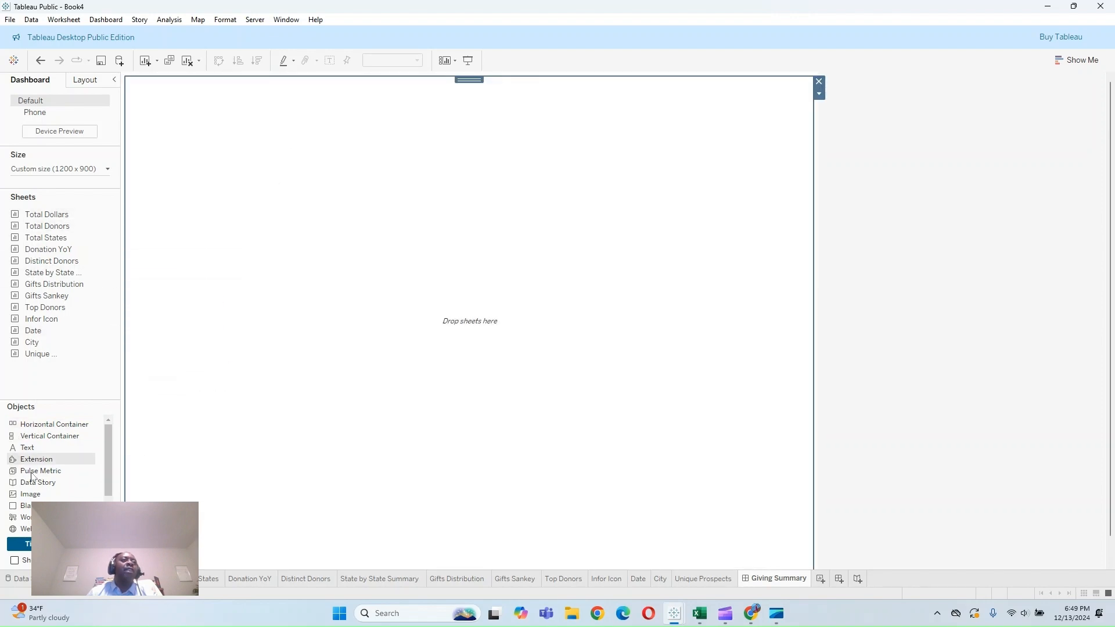
Step: Insert the image USAAA.jpg into the dashboard container with the Fit Image and Center Image options enabled
{"action": "left_click_drag", "start_coordinate": [31, 493], "coordinate": [271, 256]}
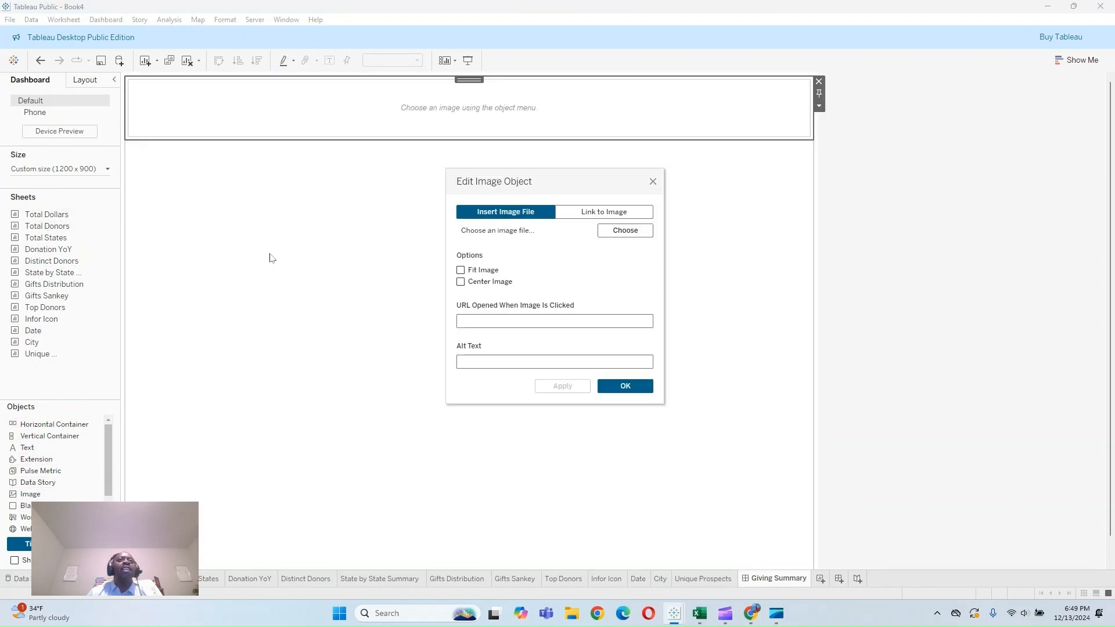
{"action": "left_click", "coordinate": [623, 231]}
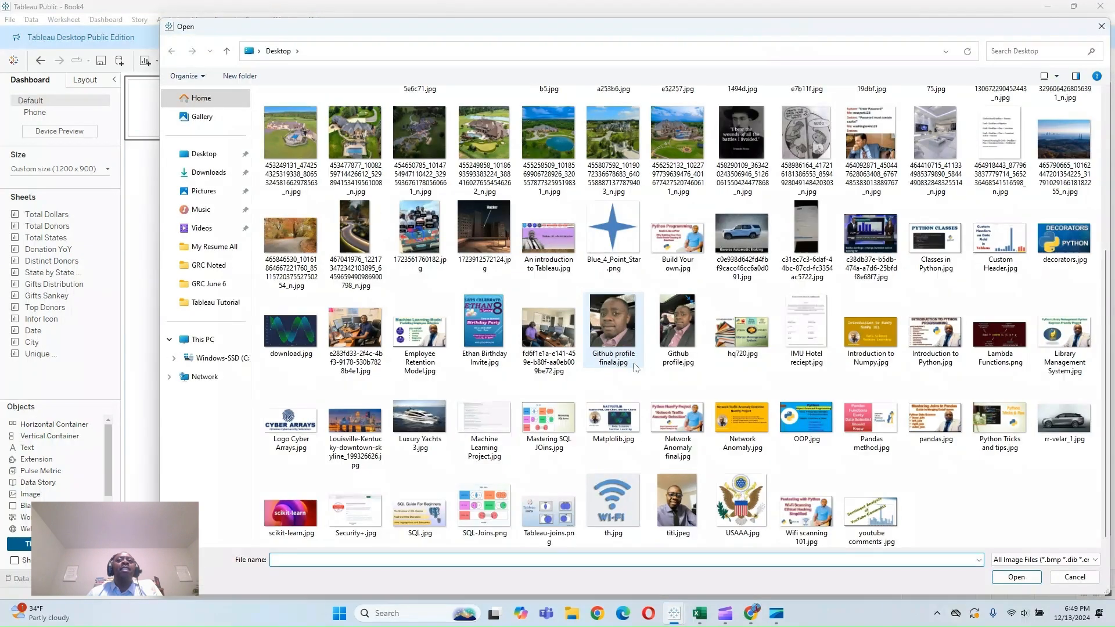
{"action": "double_click", "coordinate": [742, 503]}
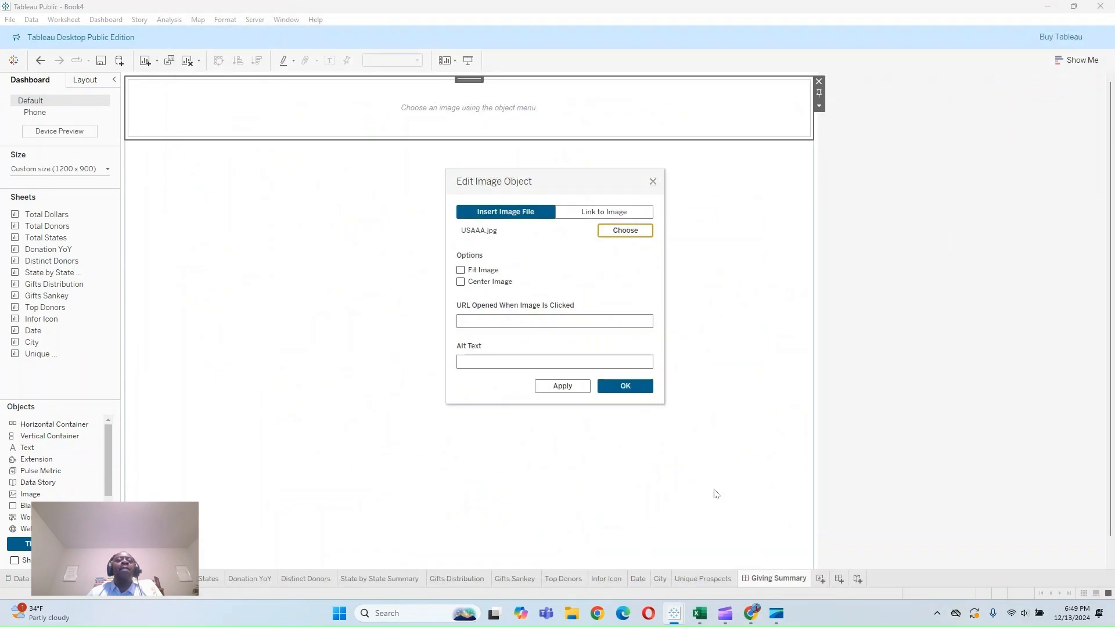
{"action": "left_click", "coordinate": [461, 270]}
{"action": "left_click", "coordinate": [575, 390]}
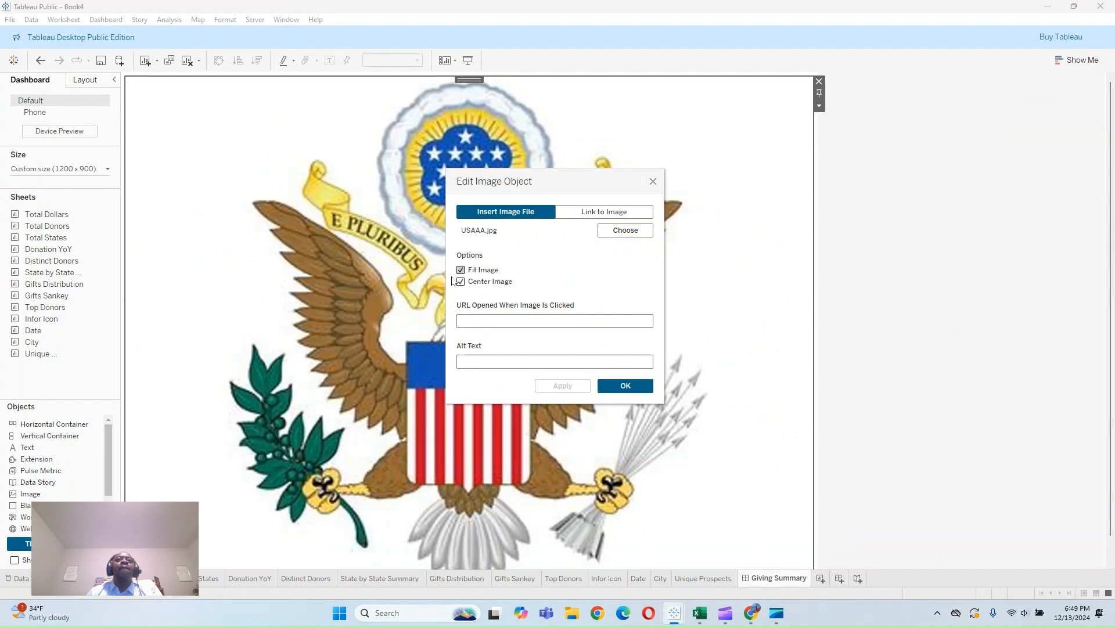
{"action": "left_click", "coordinate": [623, 386]}
{"action": "scroll", "coordinate": [507, 344], "scroll_direction": "down", "scroll_amount": 1}
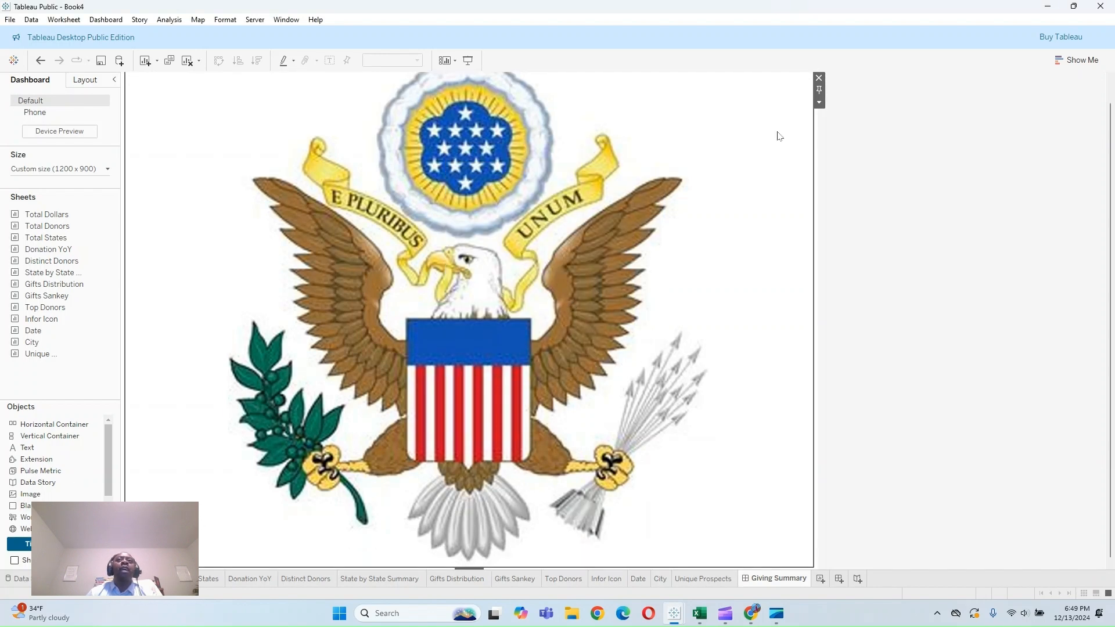
Step: Add a text object beside the image reading "United States of America" and "The Giving Summary" on two lines, centre-aligned
{"action": "left_click_drag", "start_coordinate": [29, 449], "coordinate": [726, 375]}
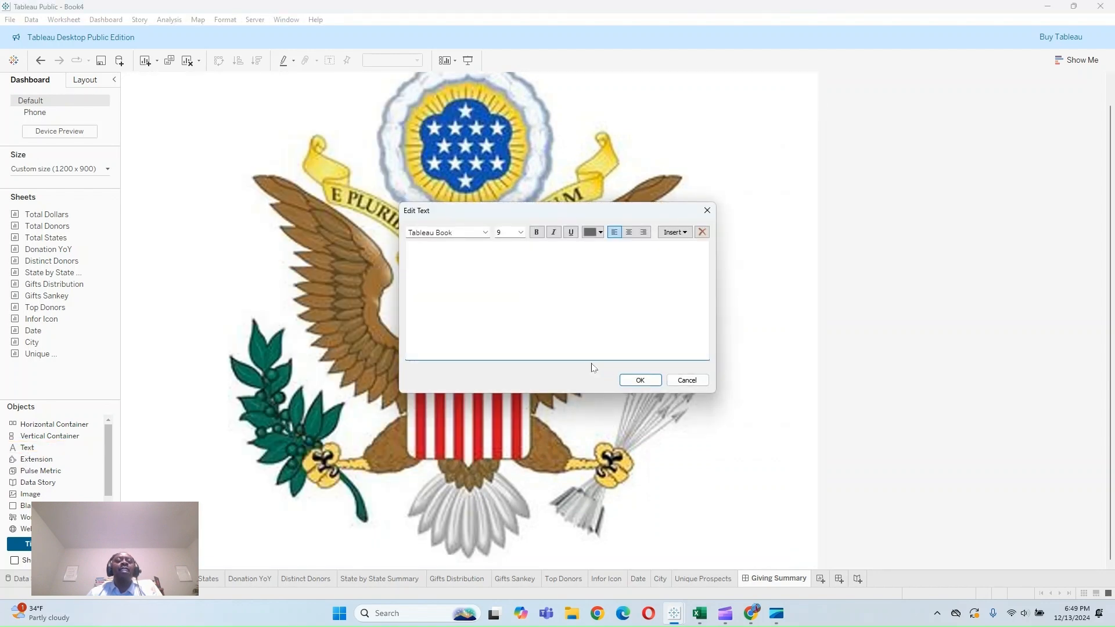
{"action": "type", "text": "United States of America"}
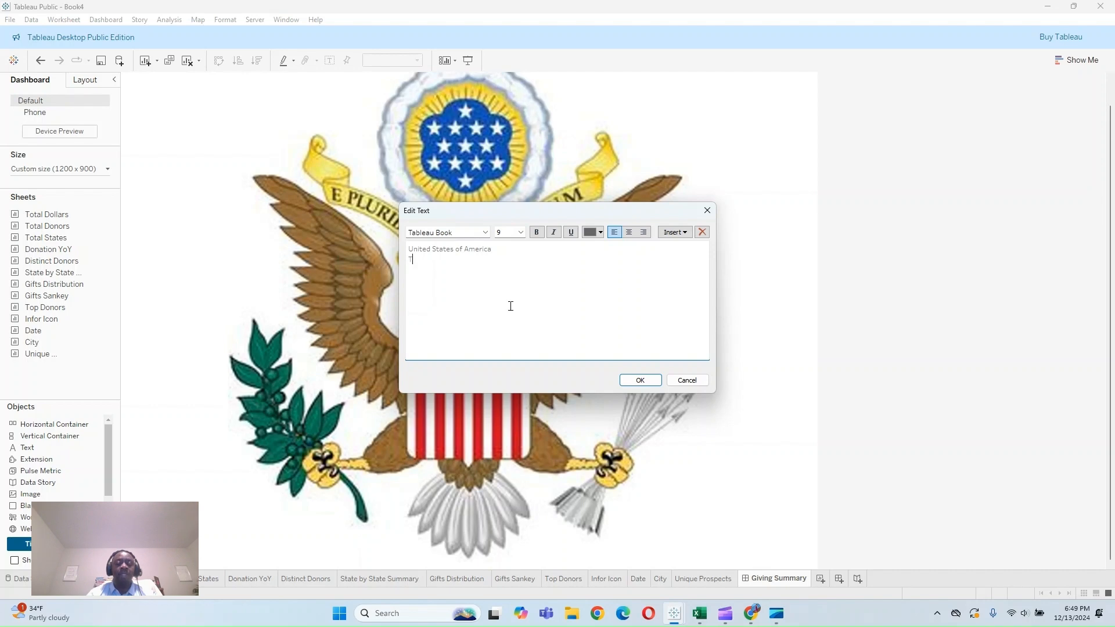
{"action": "type", "text": "he Giving Summary"}
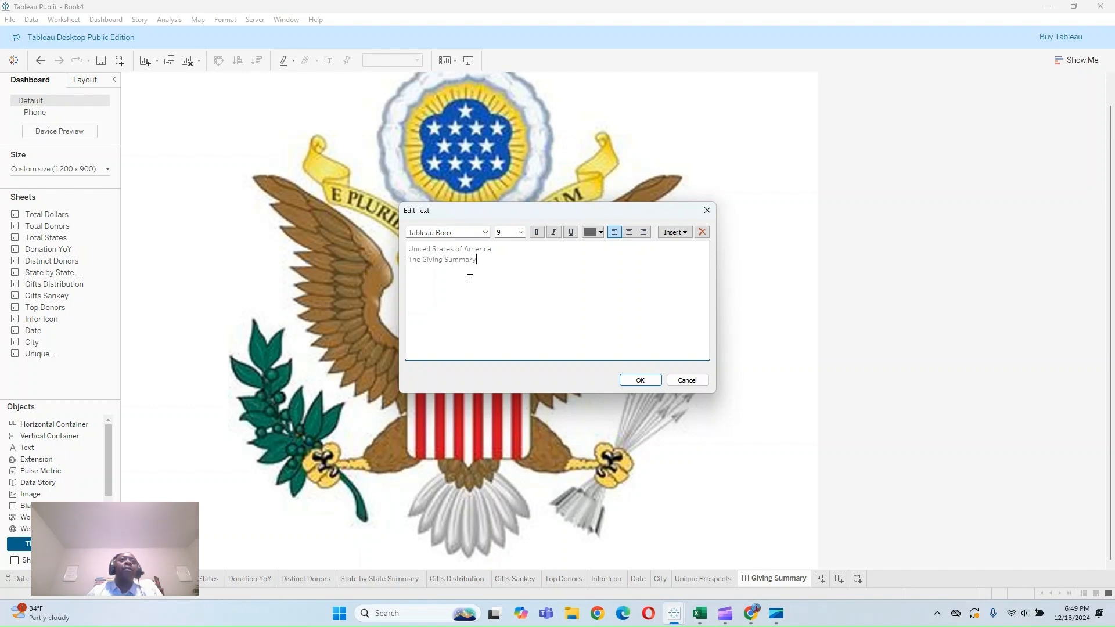
{"action": "key", "text": "ctrl+a"}
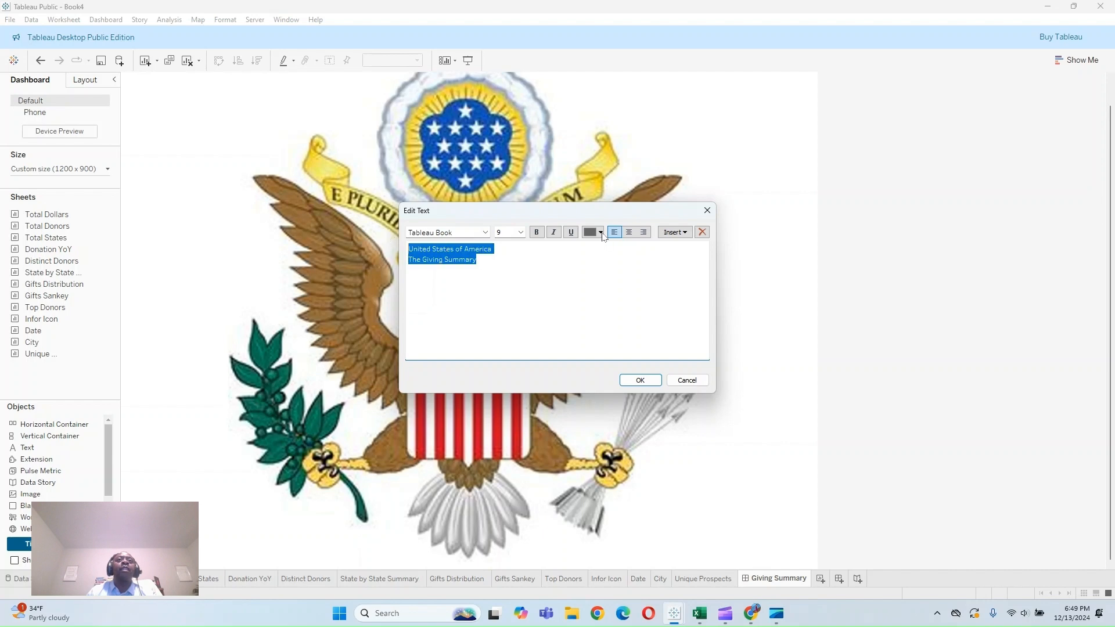
{"action": "left_click", "coordinate": [629, 232]}
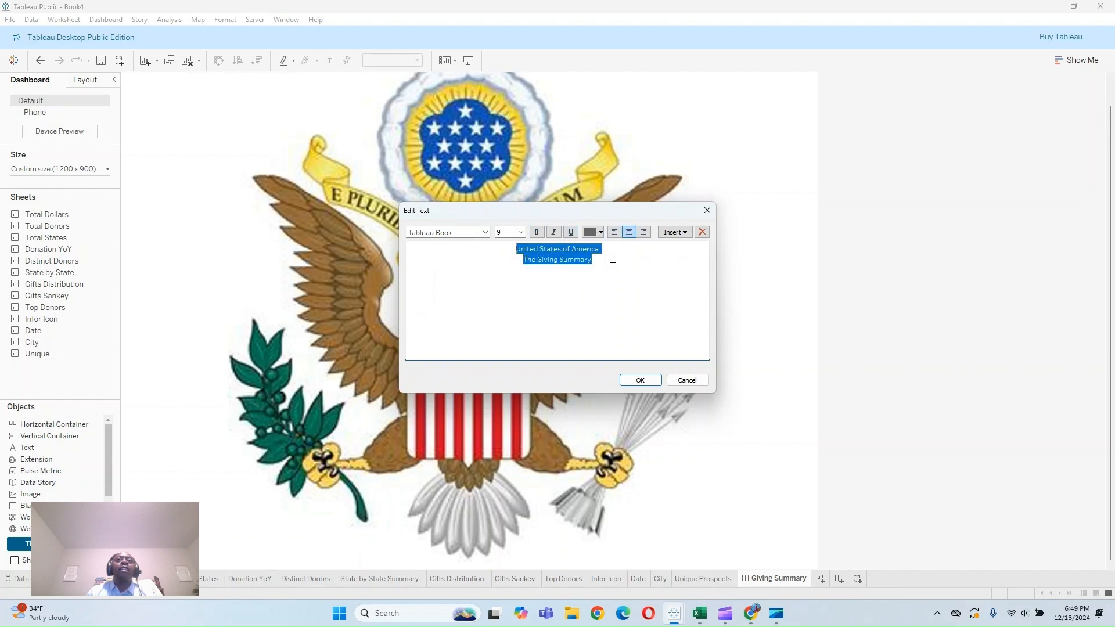
Step: Extend the second title line with "by" and the Year Type parameter, and apply the text
{"action": "left_click", "coordinate": [610, 265]}
{"action": "type", "text": "by"}
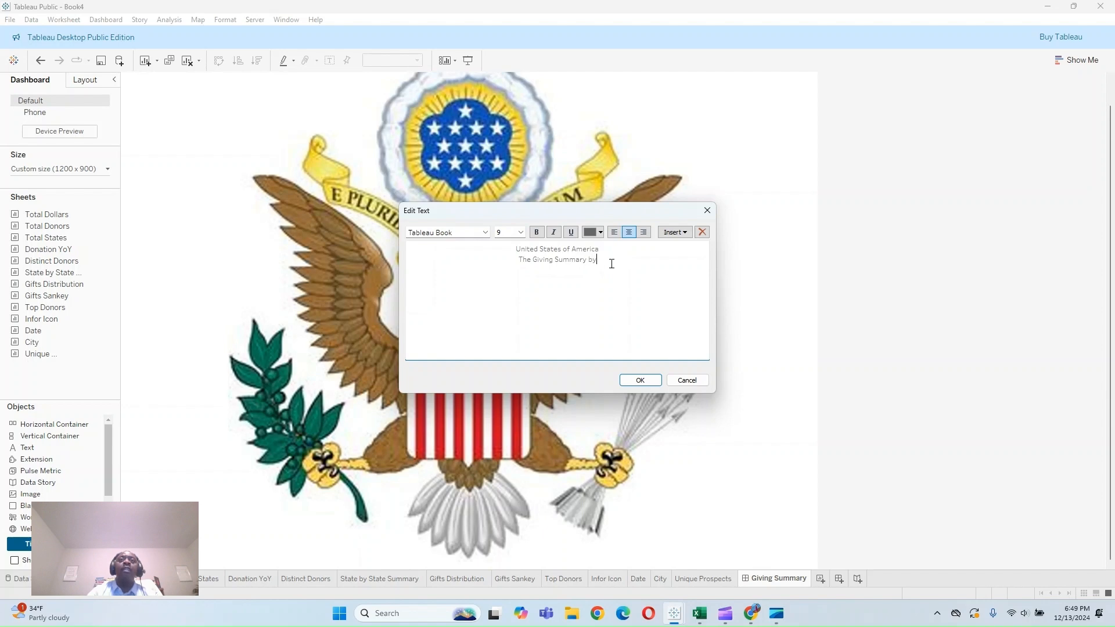
{"action": "left_click", "coordinate": [683, 232]}
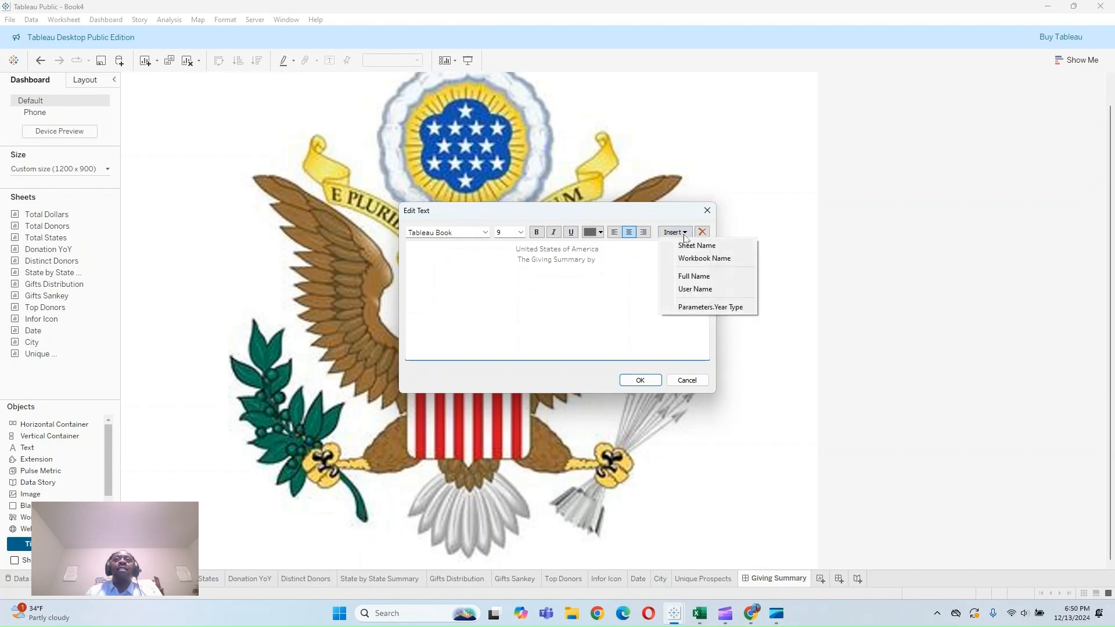
{"action": "left_click", "coordinate": [697, 303]}
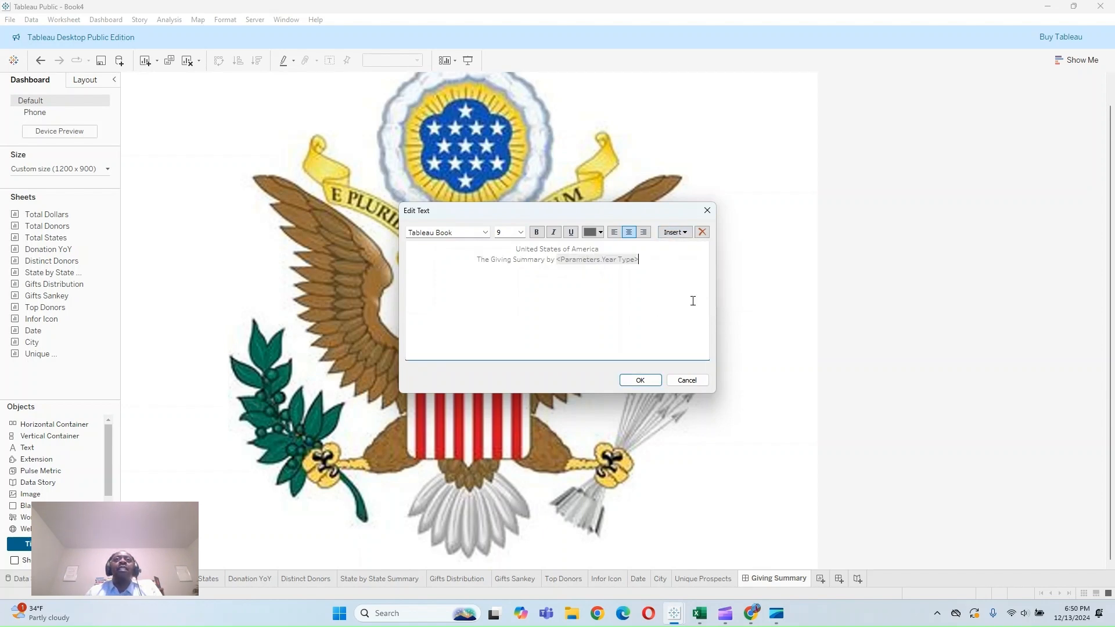
{"action": "left_click", "coordinate": [640, 381]}
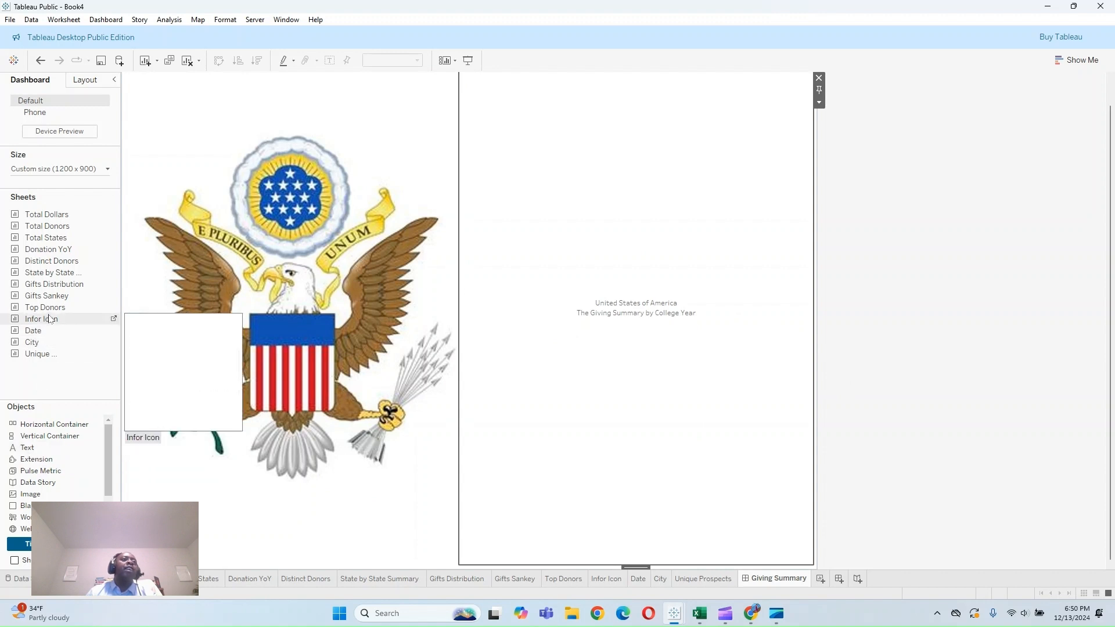
Step: Place the Date sheet to the right of the title text on the dashboard
{"action": "mouse_move", "coordinate": [35, 356]}
{"action": "left_click_drag", "start_coordinate": [34, 330], "coordinate": [779, 313]}
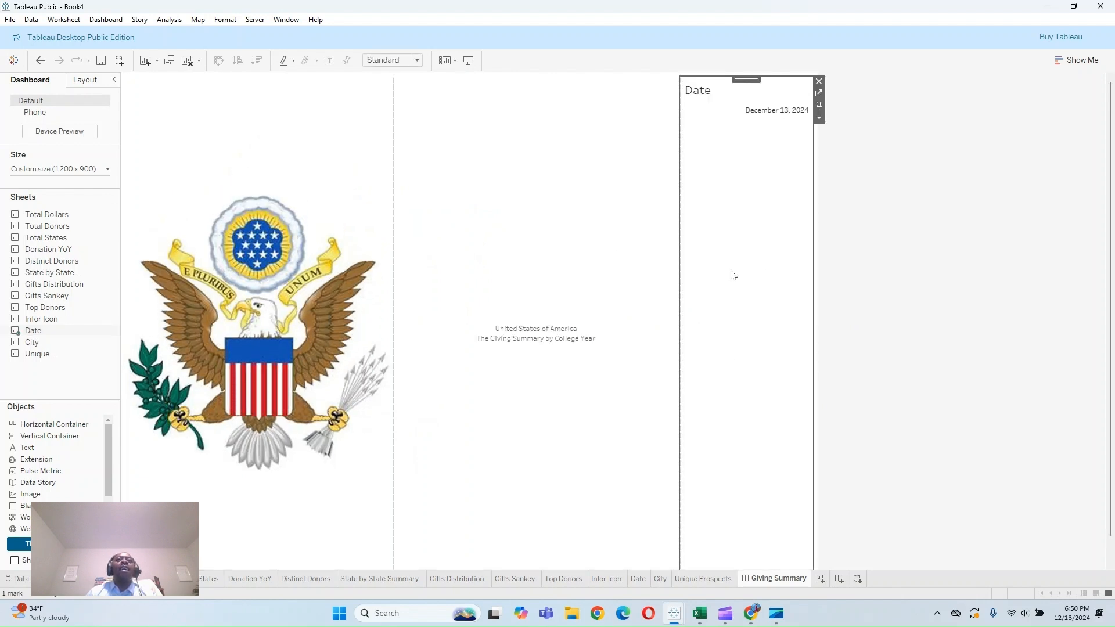
Step: Reduce the dashboard's fixed height to 300 px, keeping the 1200 px width
{"action": "left_click", "coordinate": [93, 170]}
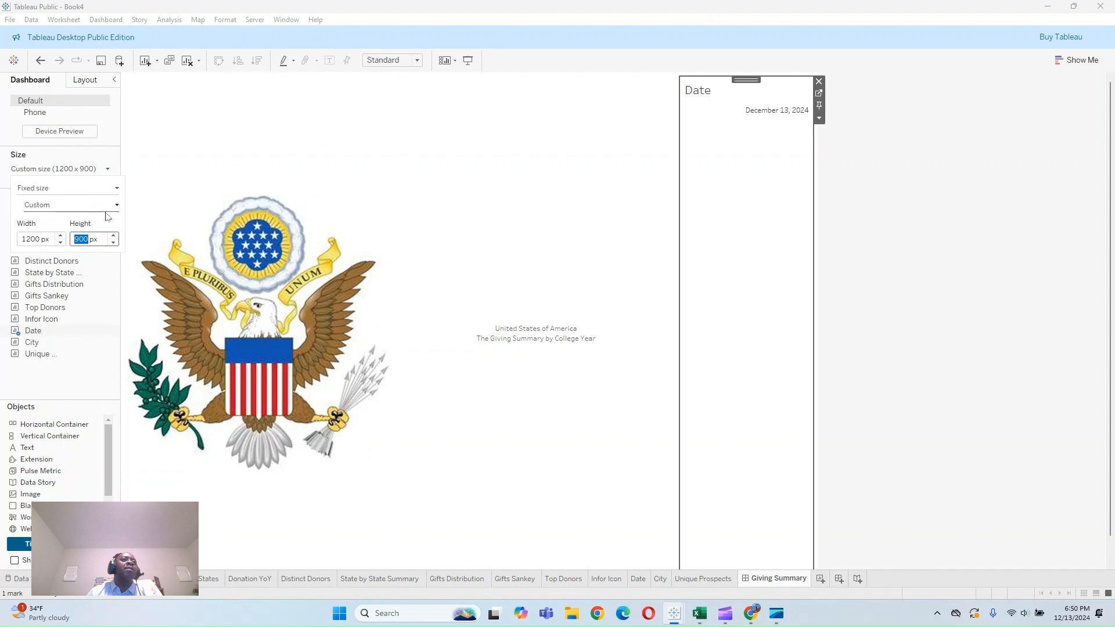
{"action": "left_click", "coordinate": [113, 235]}
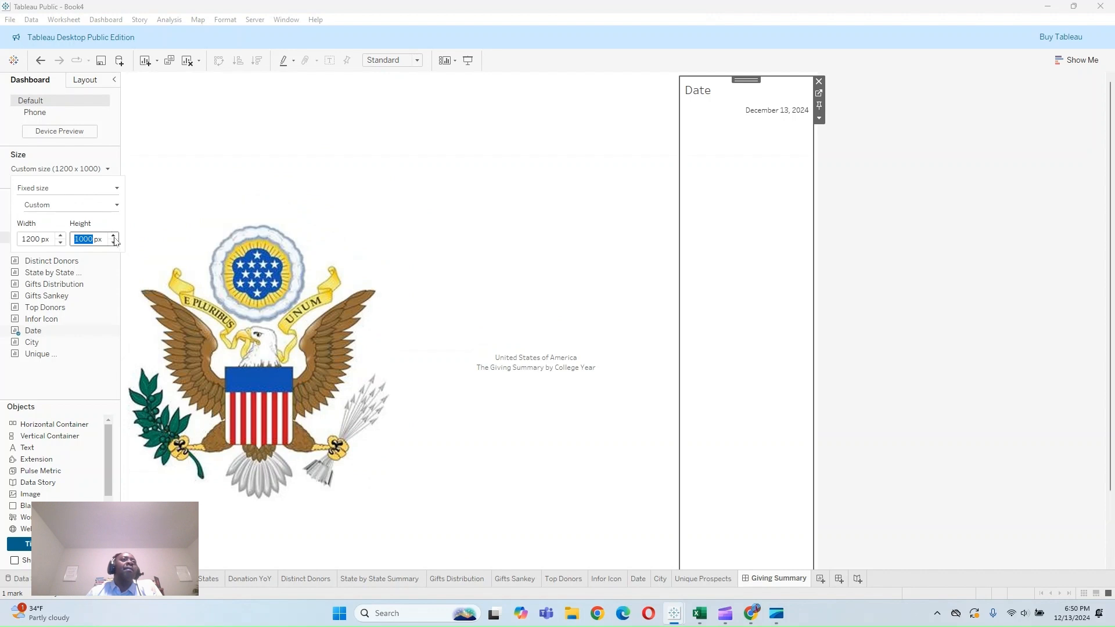
{"action": "left_click", "coordinate": [114, 242]}
{"action": "left_click", "coordinate": [113, 243]}
{"action": "left_click", "coordinate": [114, 243]}
{"action": "left_click", "coordinate": [114, 243]}
{"action": "left_click", "coordinate": [114, 243]}
{"action": "left_click", "coordinate": [113, 243]}
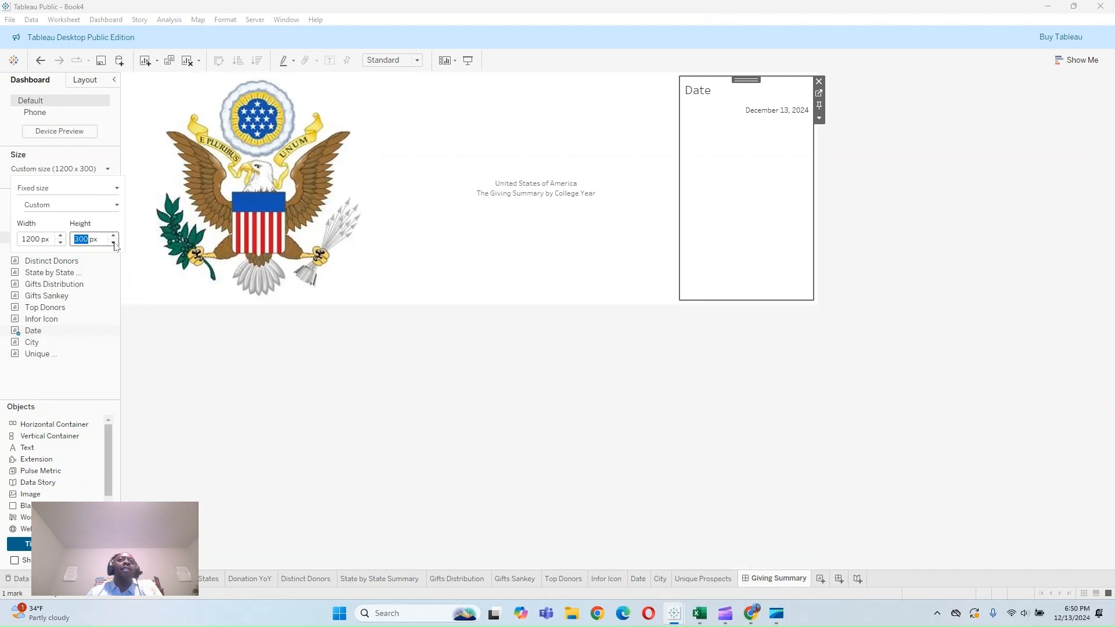
{"action": "left_click", "coordinate": [113, 243]}
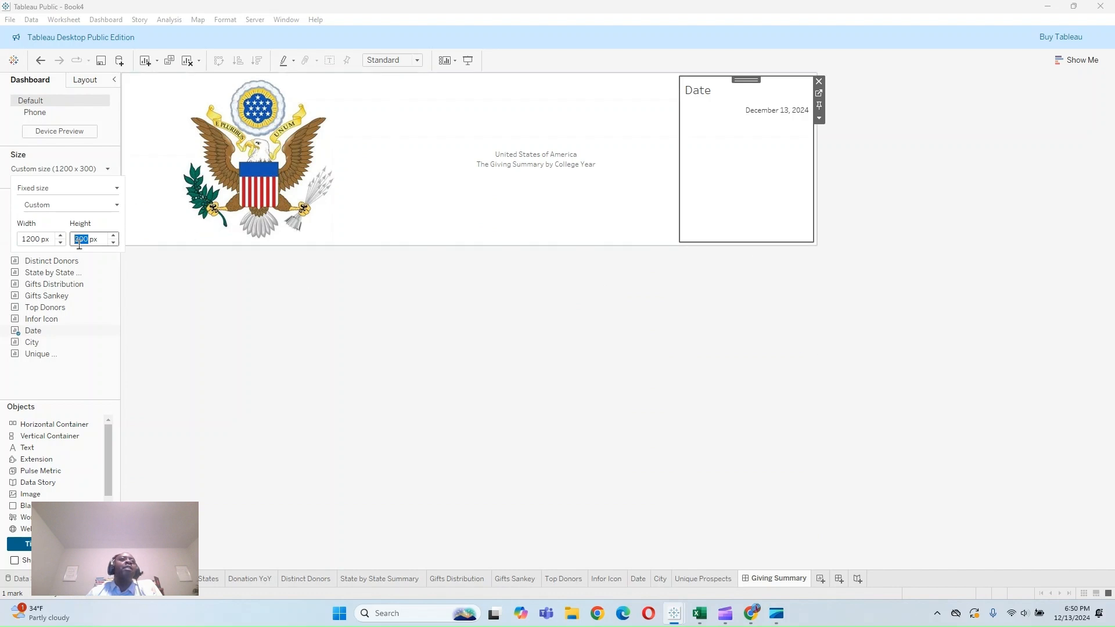
{"action": "left_click", "coordinate": [97, 391]}
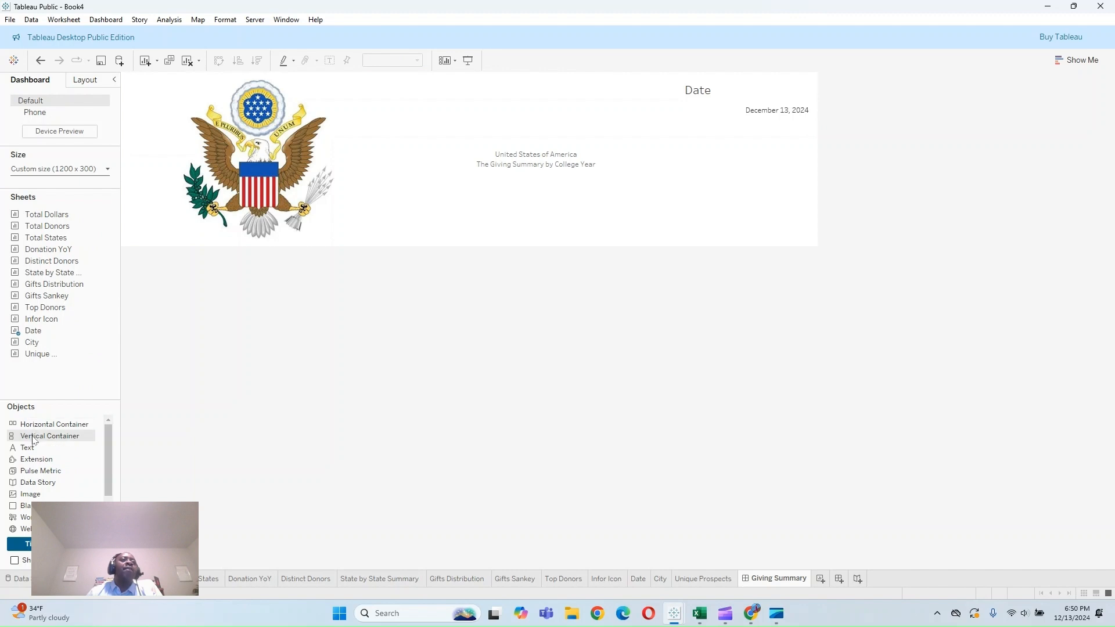
Step: Add a full-width horizontal container beneath the header row and set the dashboard height to 900 px
{"action": "left_click_drag", "start_coordinate": [35, 425], "coordinate": [256, 246]}
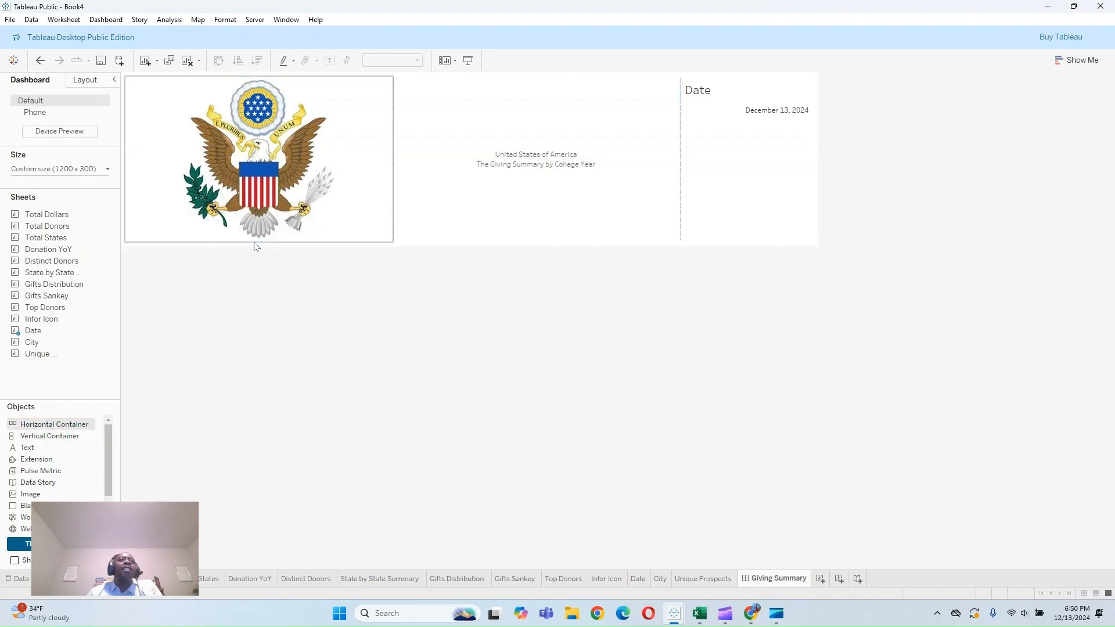
{"action": "left_click", "coordinate": [90, 169]}
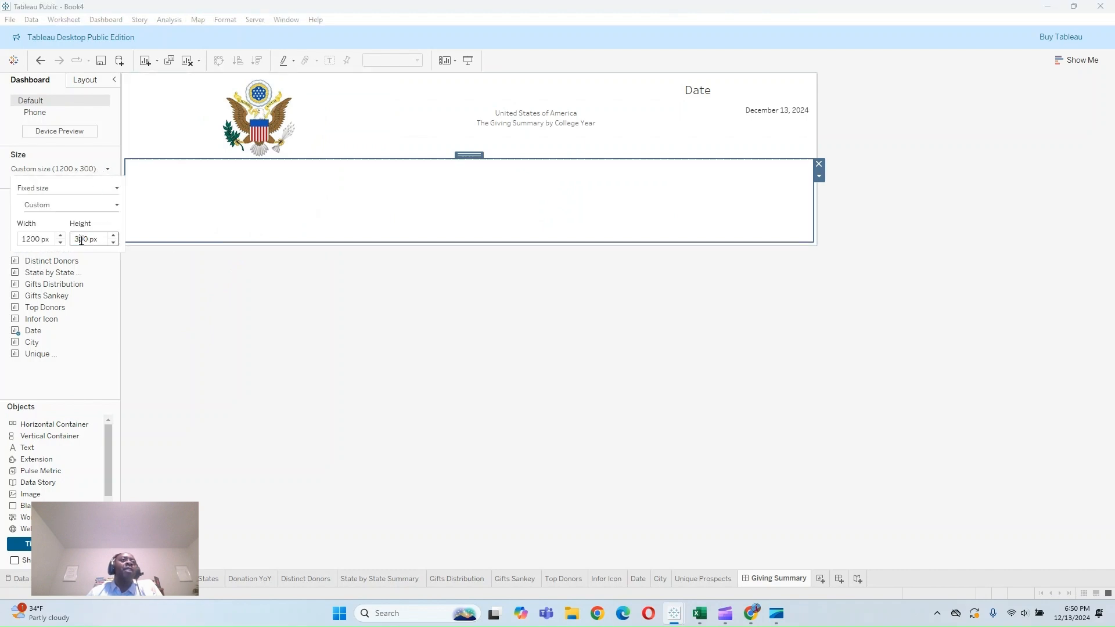
{"action": "key", "text": "BackSpace"}
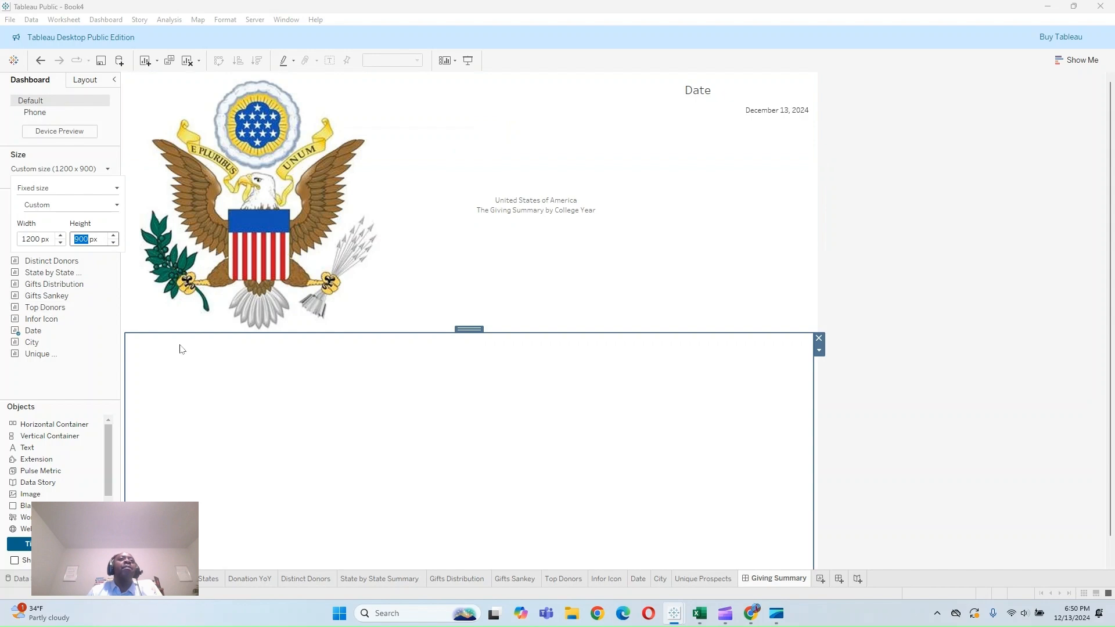
Step: Raise the upper edge of the new container so the header row becomes shorter
{"action": "left_click", "coordinate": [390, 334]}
{"action": "left_click_drag", "start_coordinate": [390, 334], "coordinate": [391, 297]}
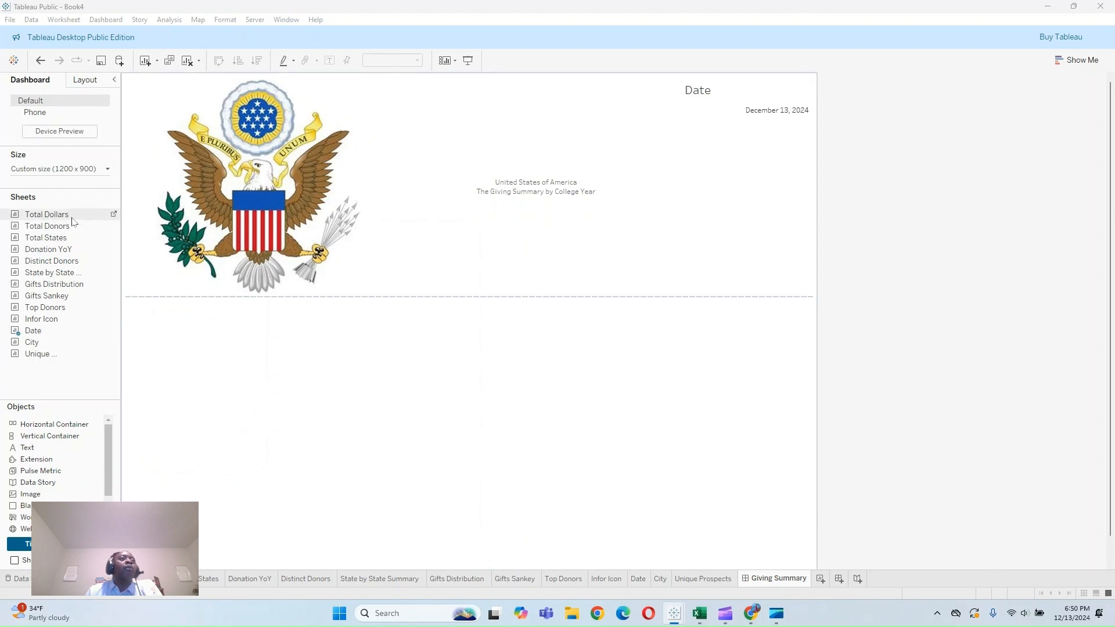
Step: Place the Total Dollars, Total Donors and Total States sheets in the container, stacked in that order
{"action": "left_click_drag", "start_coordinate": [61, 218], "coordinate": [185, 347]}
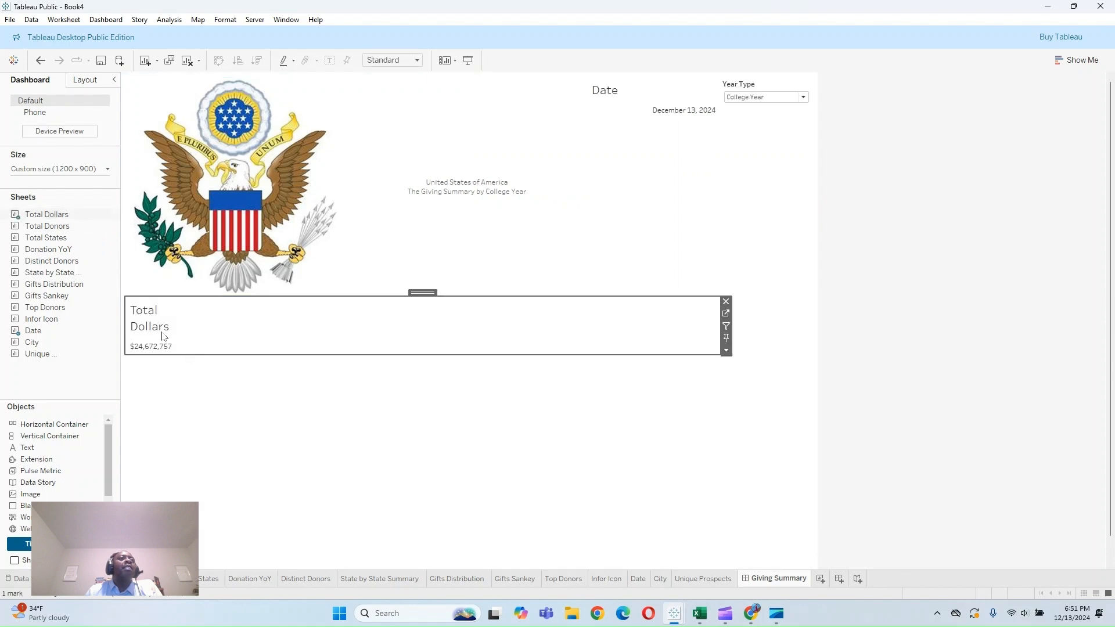
{"action": "left_click_drag", "start_coordinate": [28, 228], "coordinate": [161, 395]}
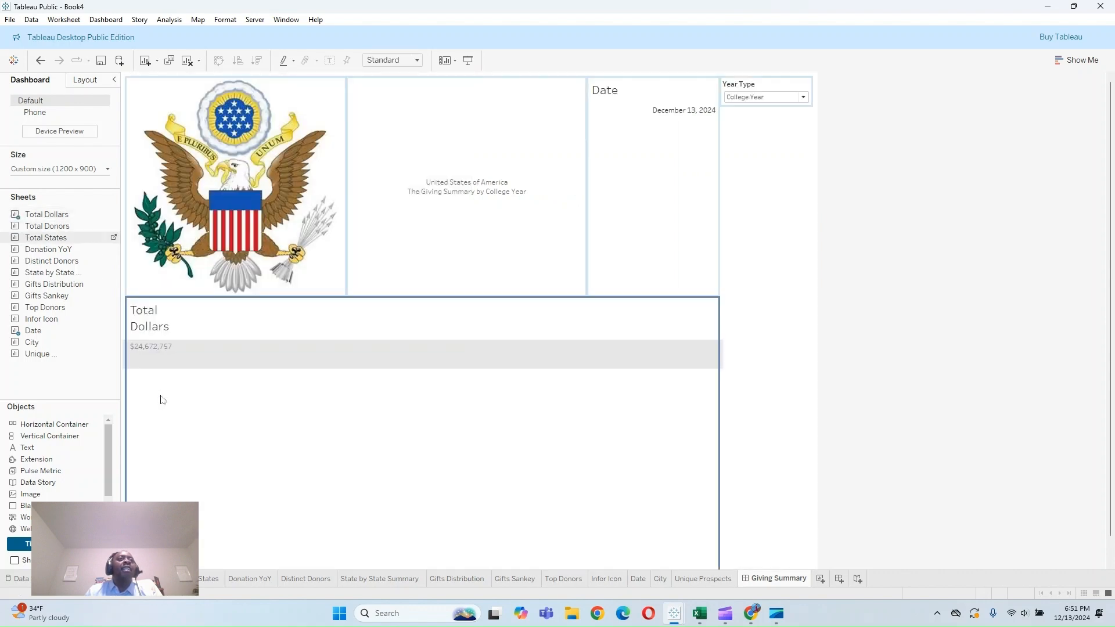
{"action": "mouse_move", "coordinate": [52, 262]}
{"action": "left_mouse_down"}
{"action": "mouse_move", "coordinate": [197, 477]}
{"action": "mouse_move", "coordinate": [262, 473]}
{"action": "left_mouse_up"}
Step: Select the container holding the three total sheets and distribute its contents evenly
{"action": "left_click", "coordinate": [249, 325]}
{"action": "left_click", "coordinate": [290, 395]}
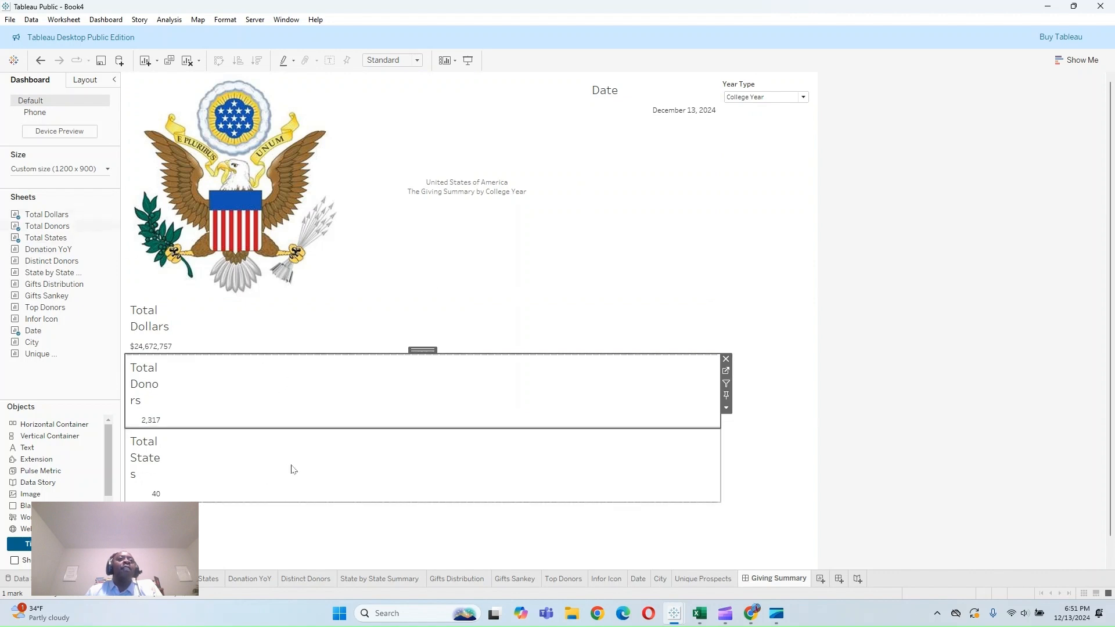
{"action": "left_click", "coordinate": [284, 331]}
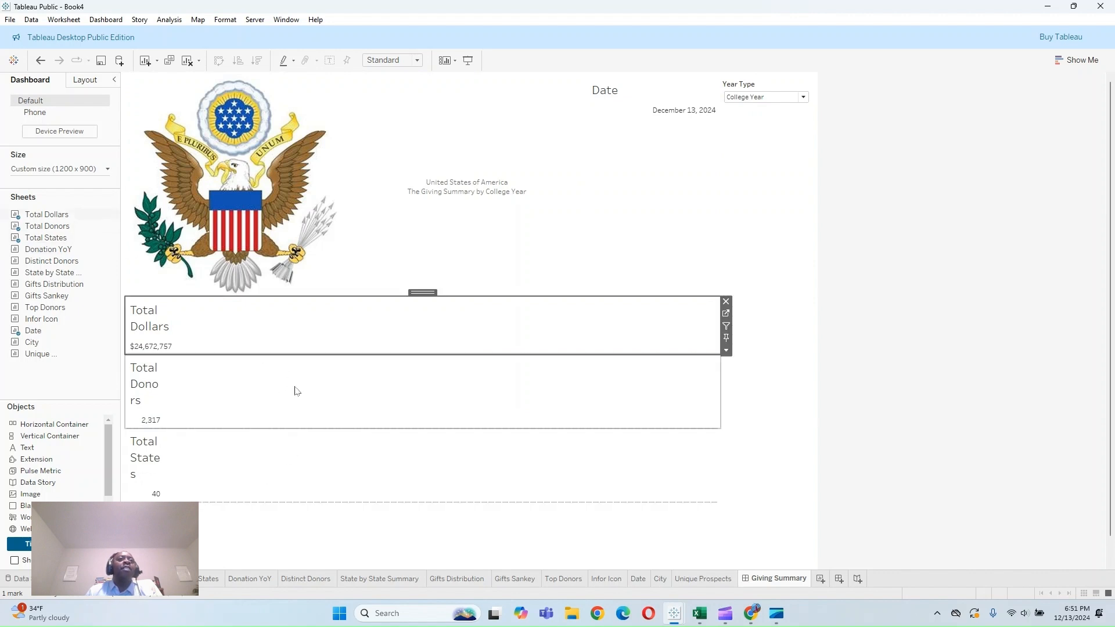
{"action": "double_click", "coordinate": [420, 293]}
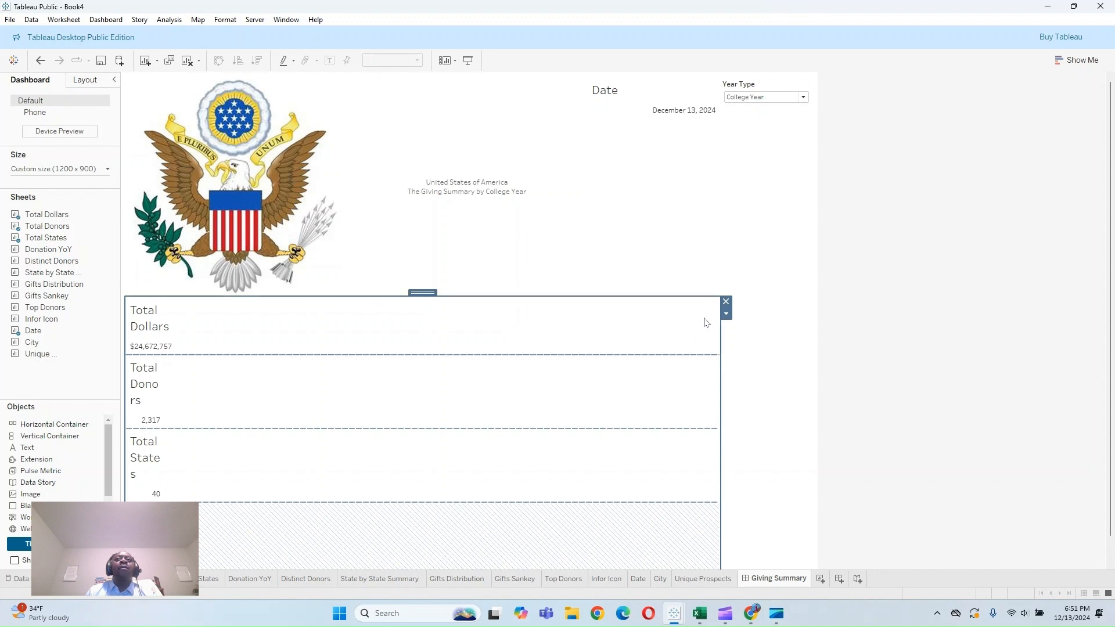
{"action": "left_click", "coordinate": [726, 314]}
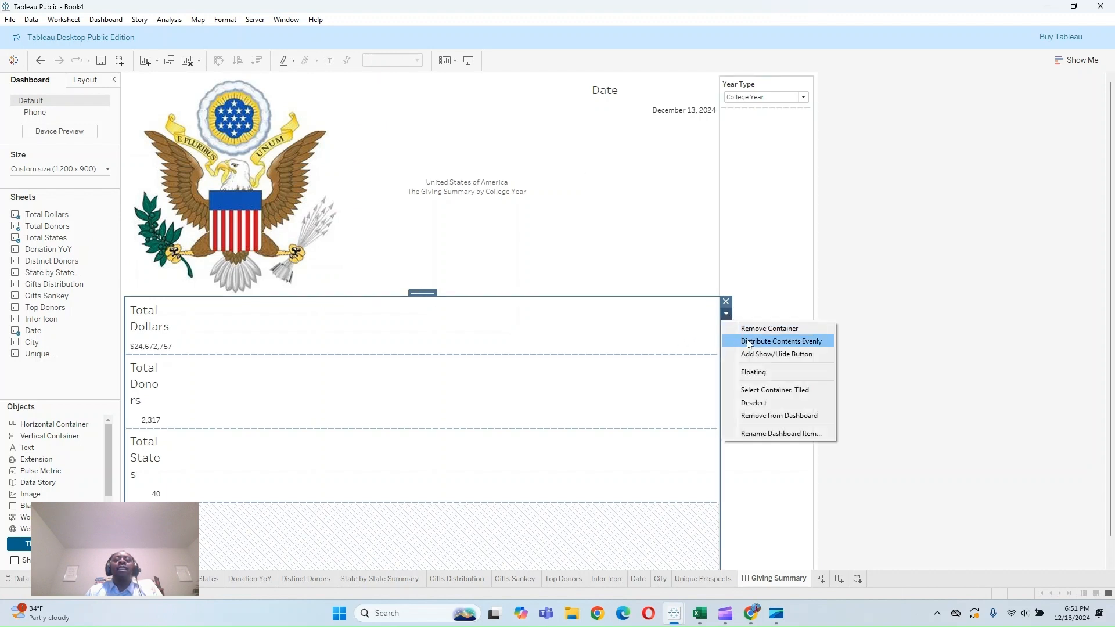
{"action": "left_click", "coordinate": [750, 342]}
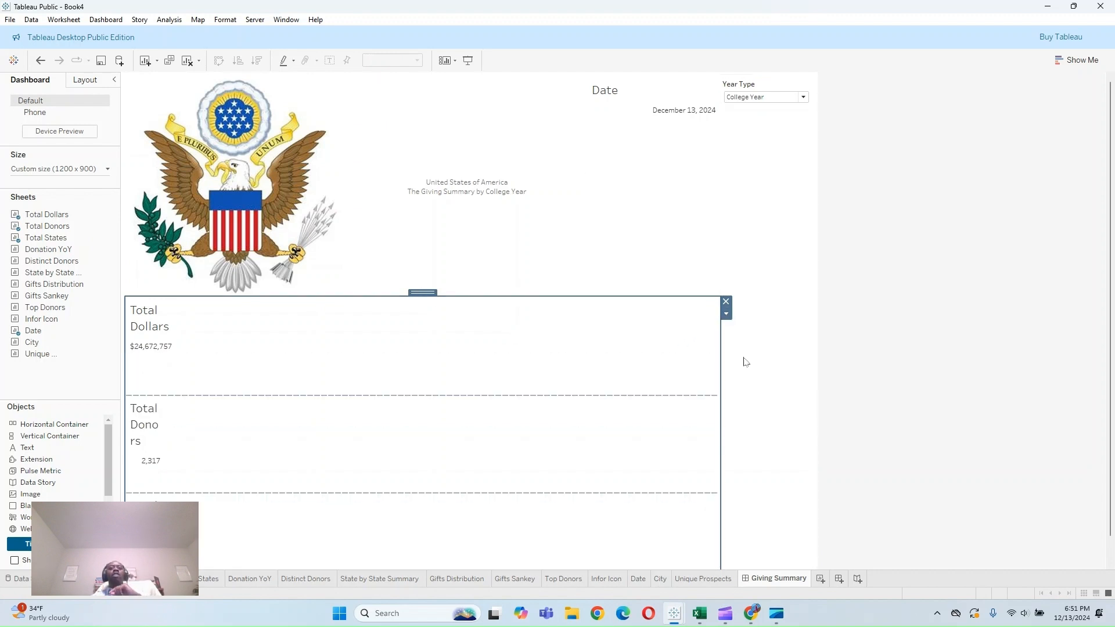
Step: Set the Total Dollars sheet's fit to Entire View
{"action": "left_click", "coordinate": [410, 316]}
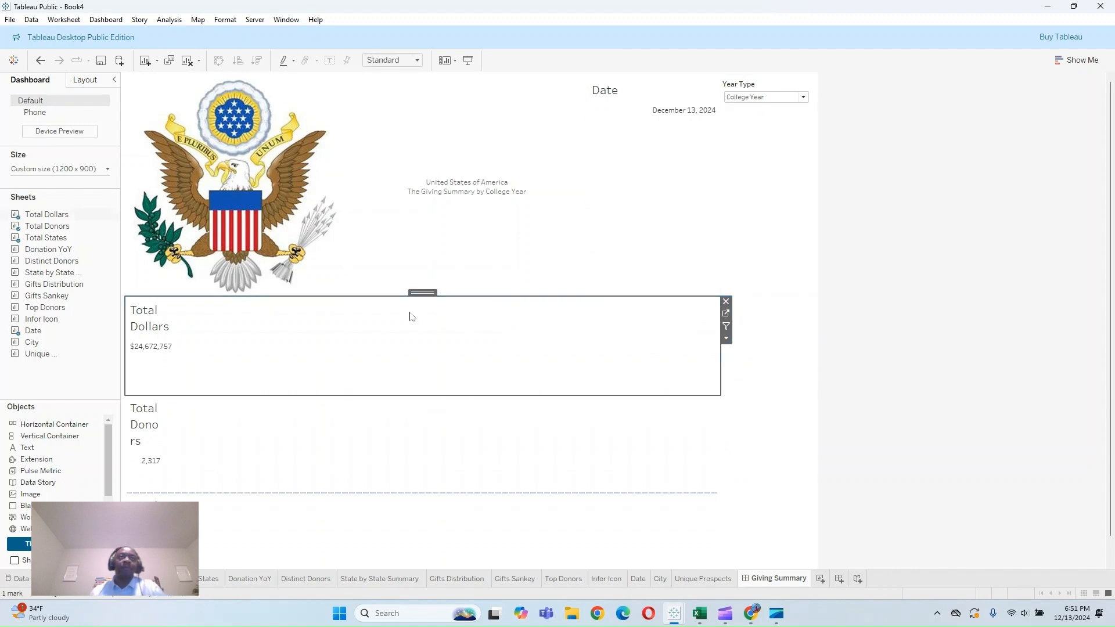
{"action": "double_click", "coordinate": [423, 293]}
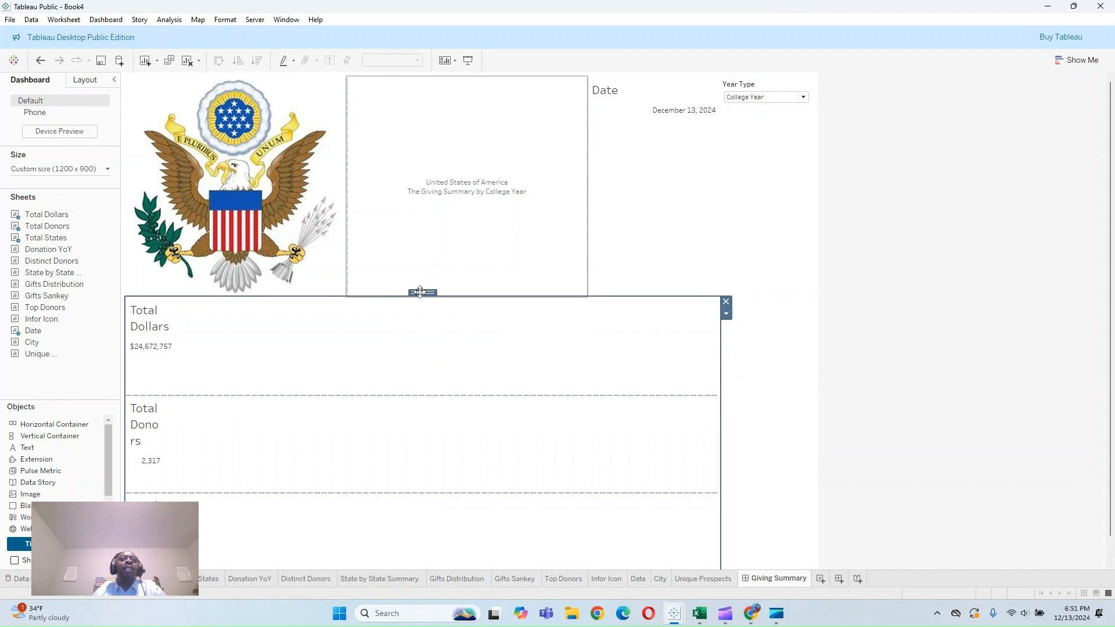
{"action": "left_click", "coordinate": [413, 321]}
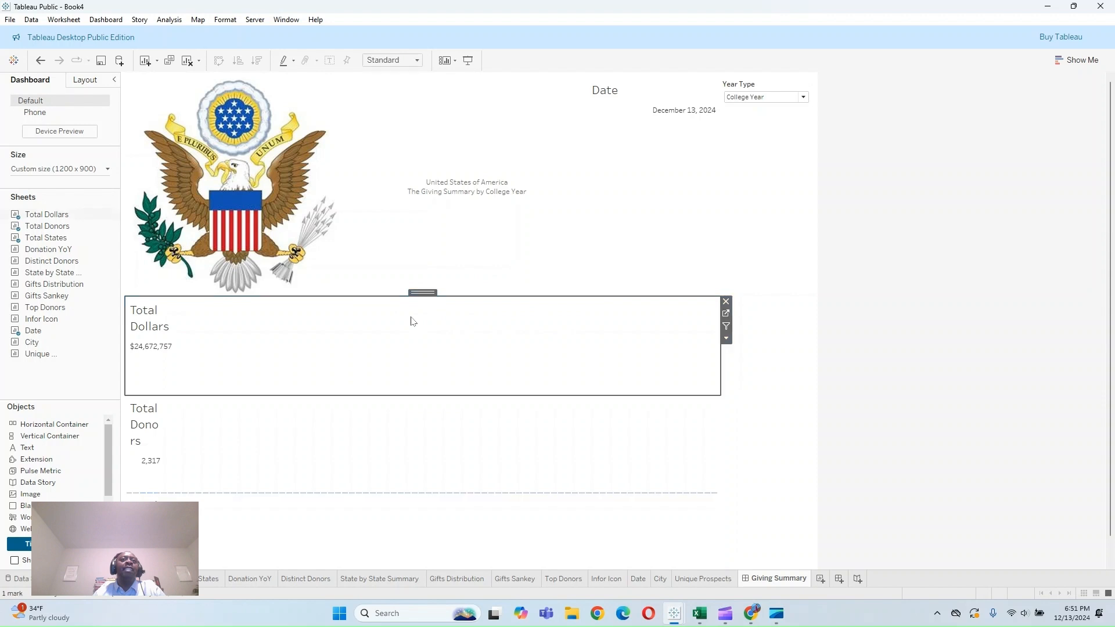
{"action": "left_click", "coordinate": [726, 338]}
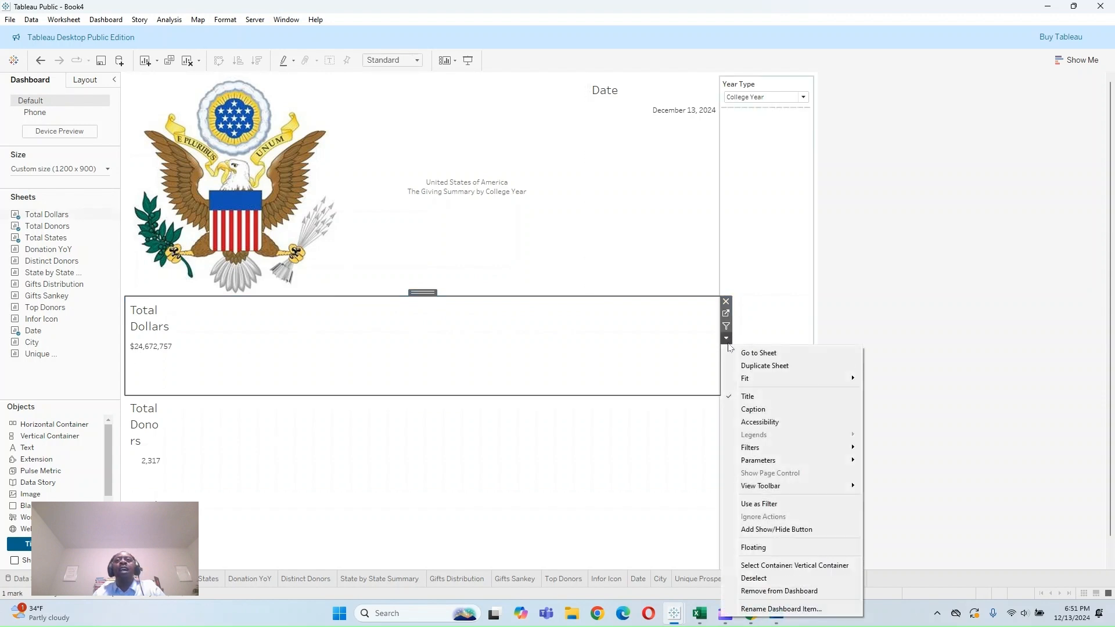
{"action": "mouse_move", "coordinate": [762, 379]}
{"action": "left_click", "coordinate": [899, 417]}
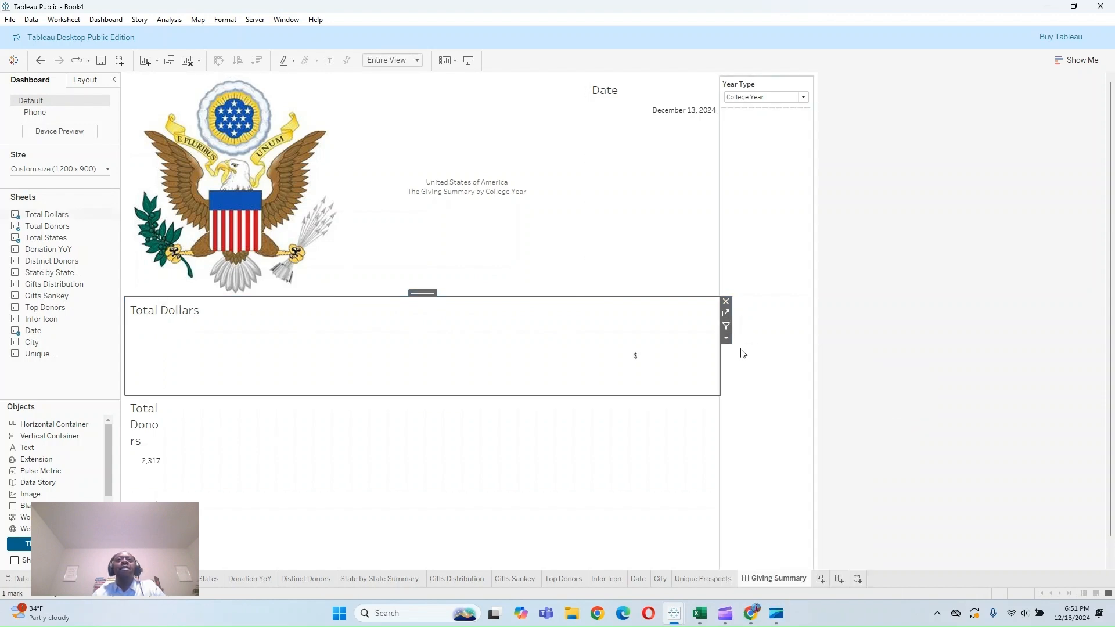
Step: Set the fit of the Total Donors and Total States sheets to Entire View
{"action": "left_click", "coordinate": [443, 413]}
{"action": "left_click", "coordinate": [727, 436]}
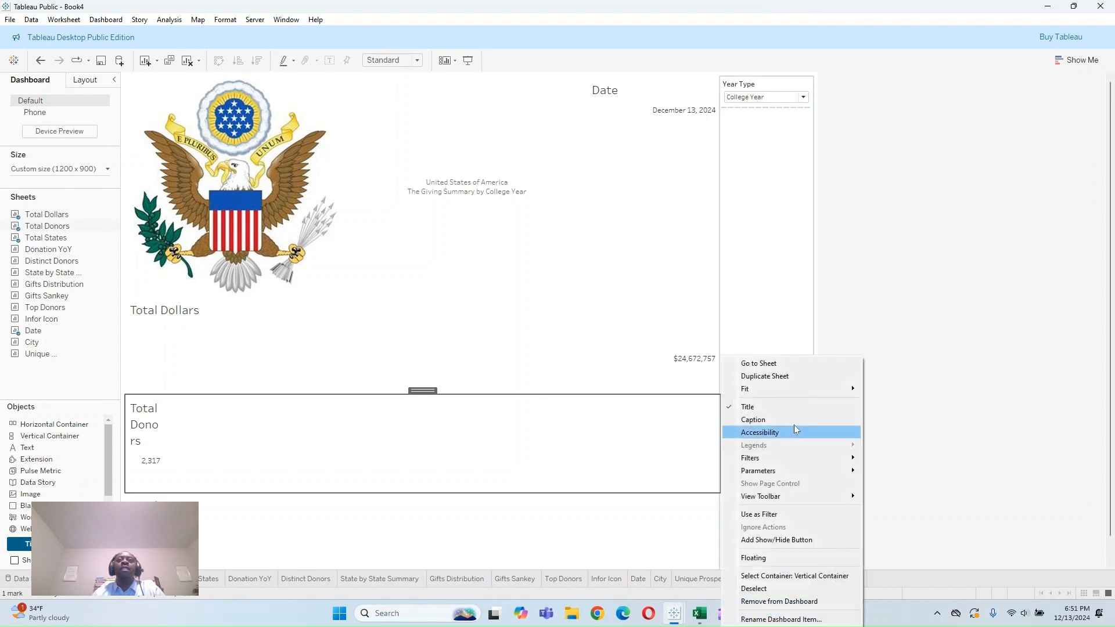
{"action": "mouse_move", "coordinate": [828, 394]}
{"action": "left_click", "coordinate": [896, 427]}
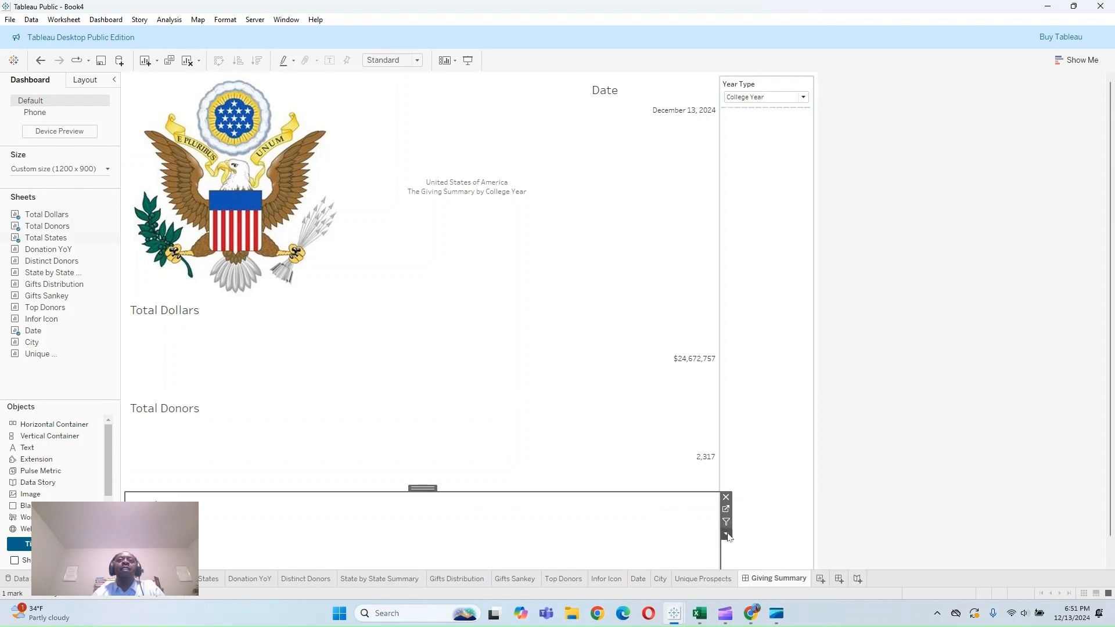
{"action": "left_click", "coordinate": [727, 534]}
{"action": "mouse_move", "coordinate": [813, 388]}
{"action": "left_click", "coordinate": [896, 428]}
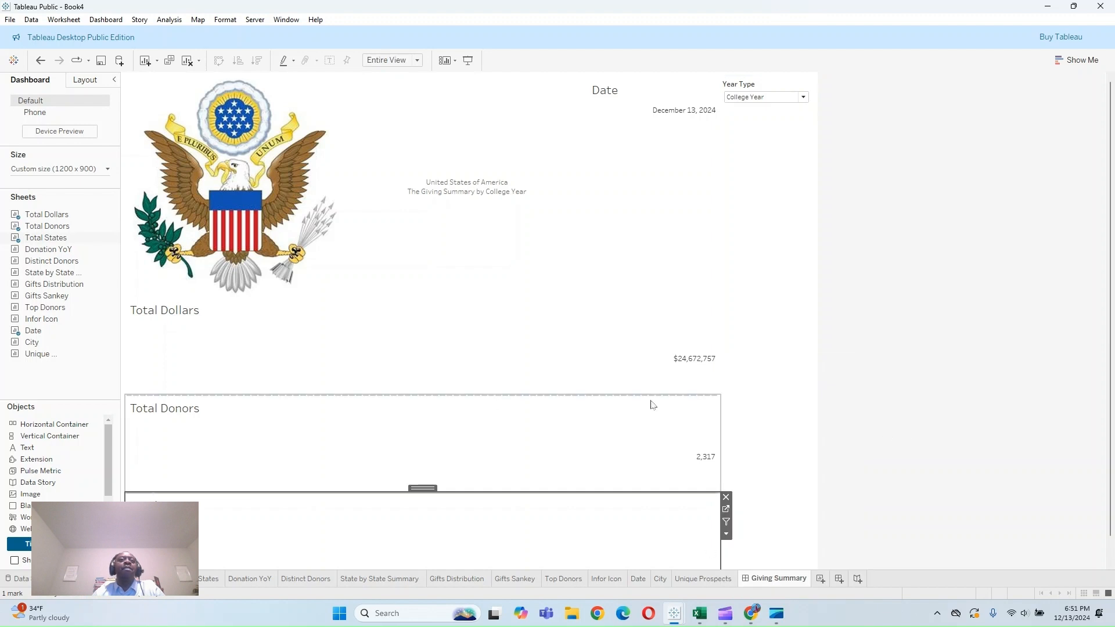
Step: Format the Total Dollars sheet's pane font as size 14 and bold
{"action": "right_click", "coordinate": [602, 357]}
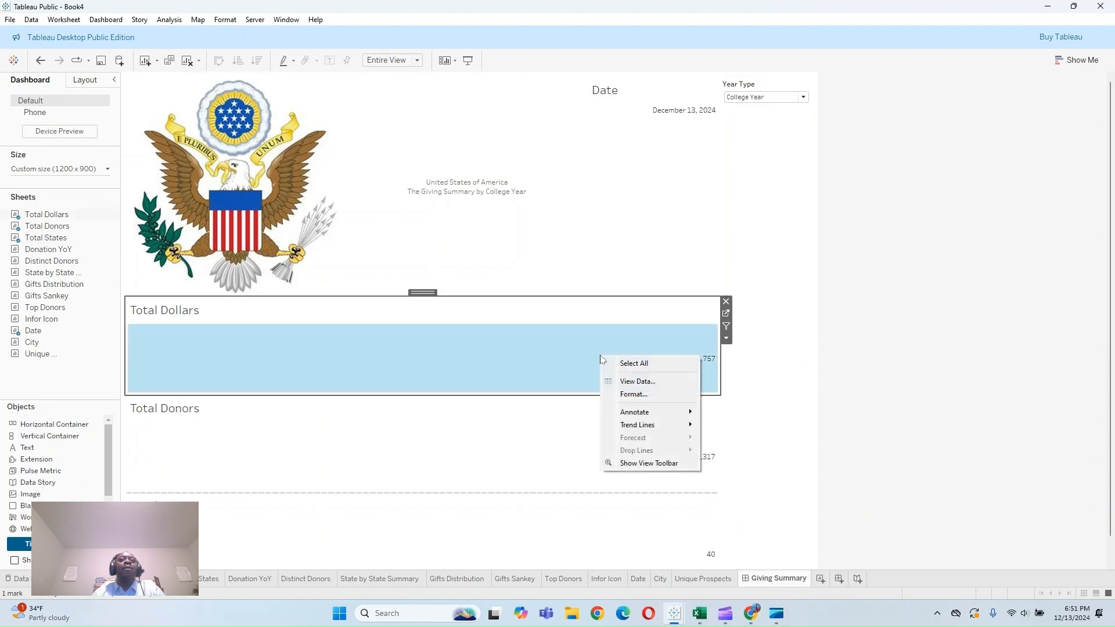
{"action": "left_click", "coordinate": [626, 394]}
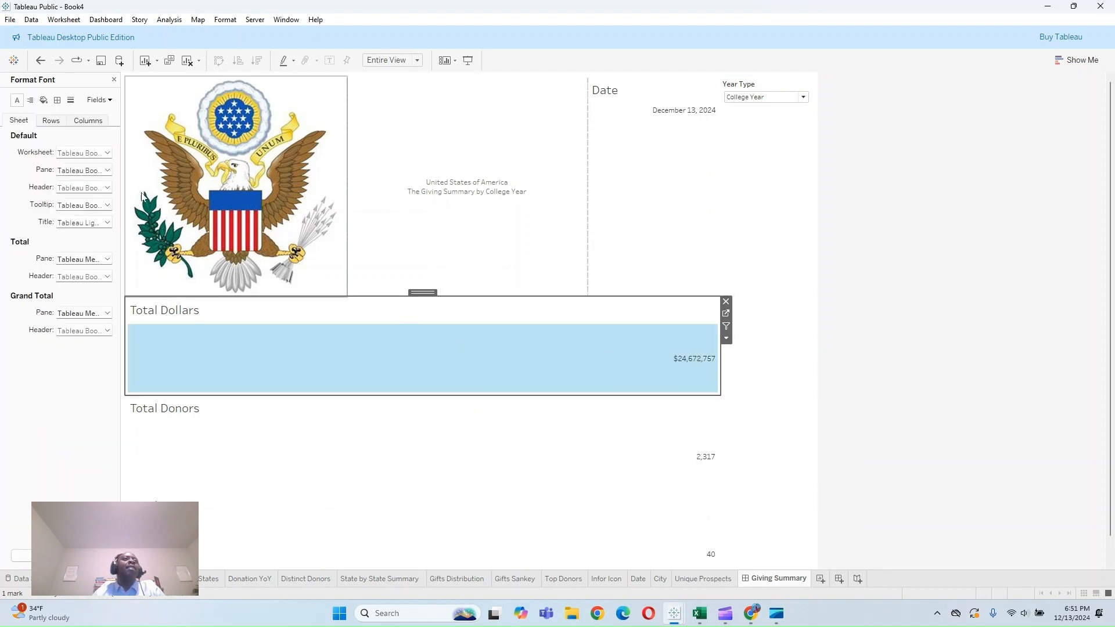
{"action": "left_click", "coordinate": [107, 171]}
{"action": "left_click", "coordinate": [85, 202]}
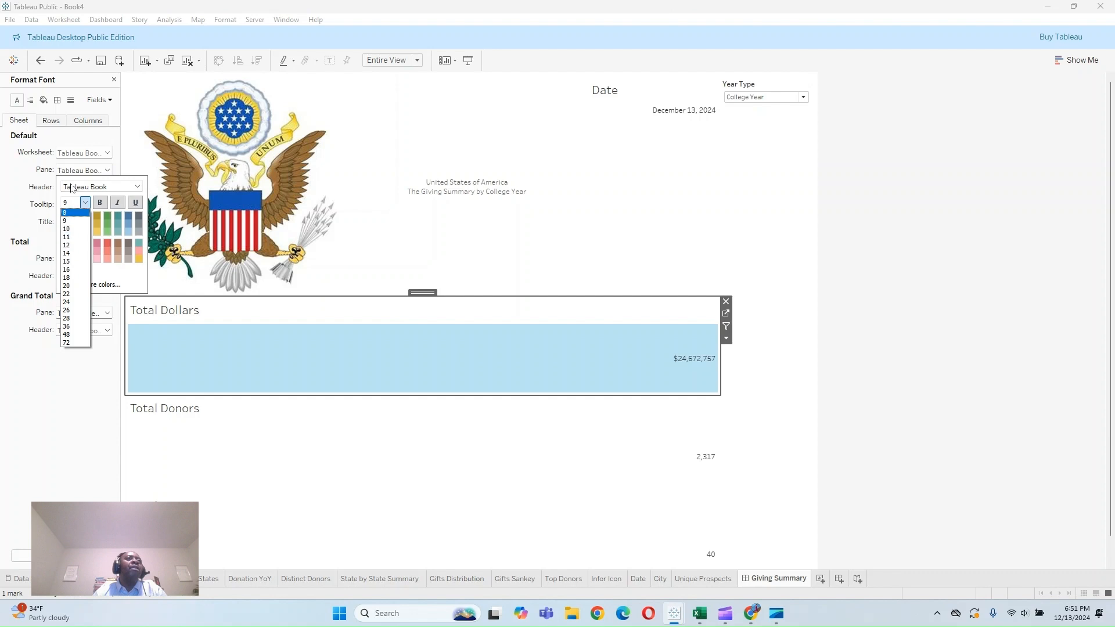
{"action": "left_click", "coordinate": [68, 254]}
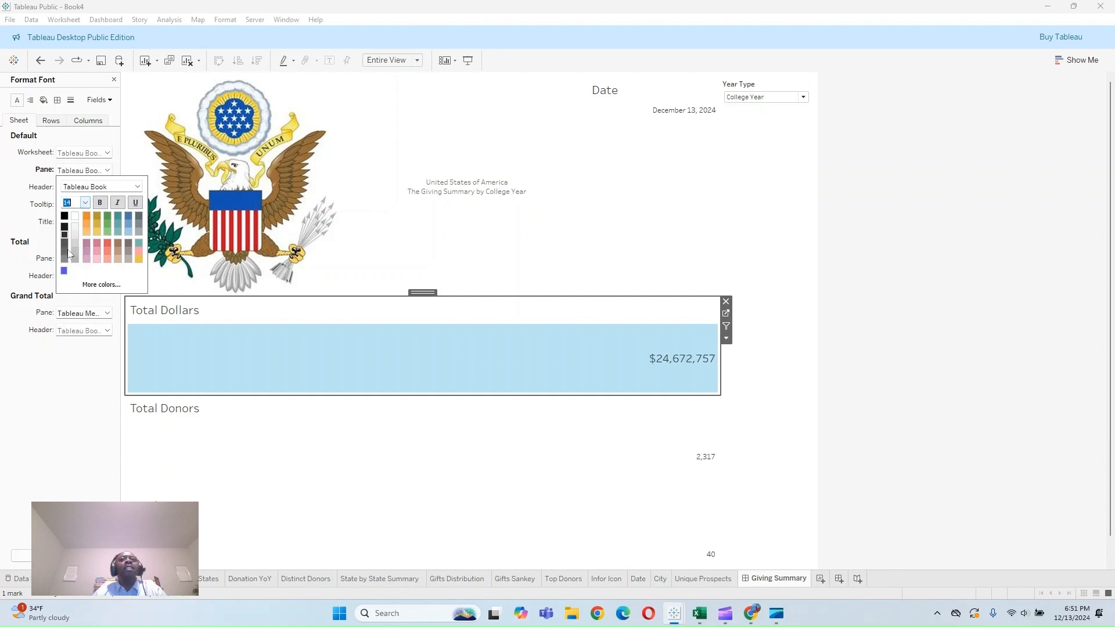
{"action": "left_click", "coordinate": [100, 204]}
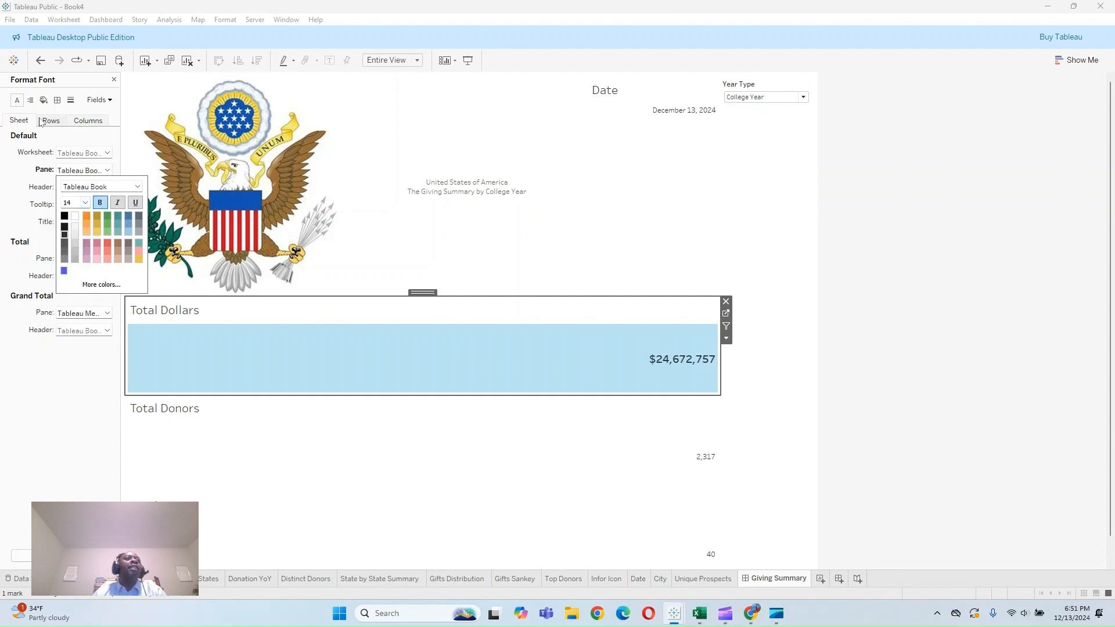
Step: Format the Total Donors sheet's pane font as size 14 and bold
{"action": "left_click", "coordinate": [232, 459]}
{"action": "left_click", "coordinate": [107, 170]}
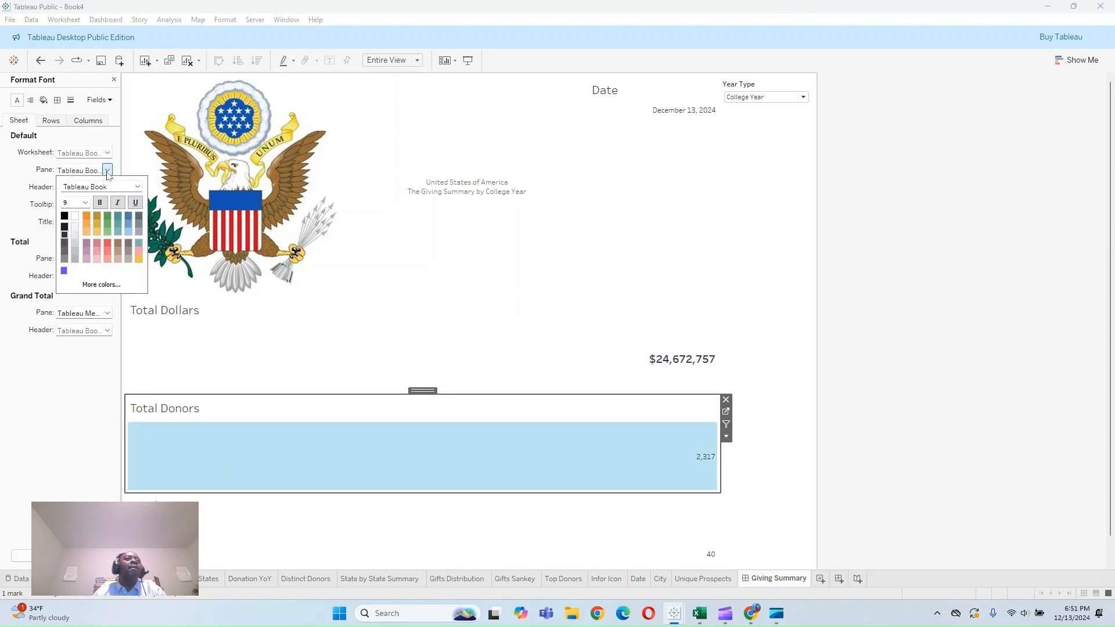
{"action": "left_click", "coordinate": [86, 202]}
{"action": "left_click", "coordinate": [70, 254]}
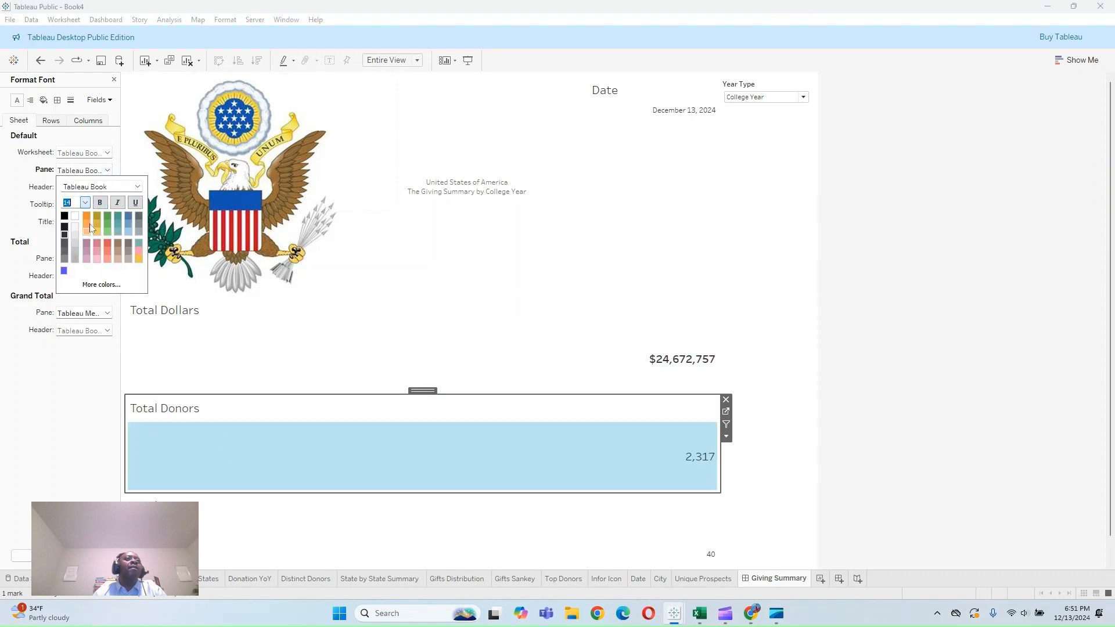
{"action": "left_click", "coordinate": [100, 205]}
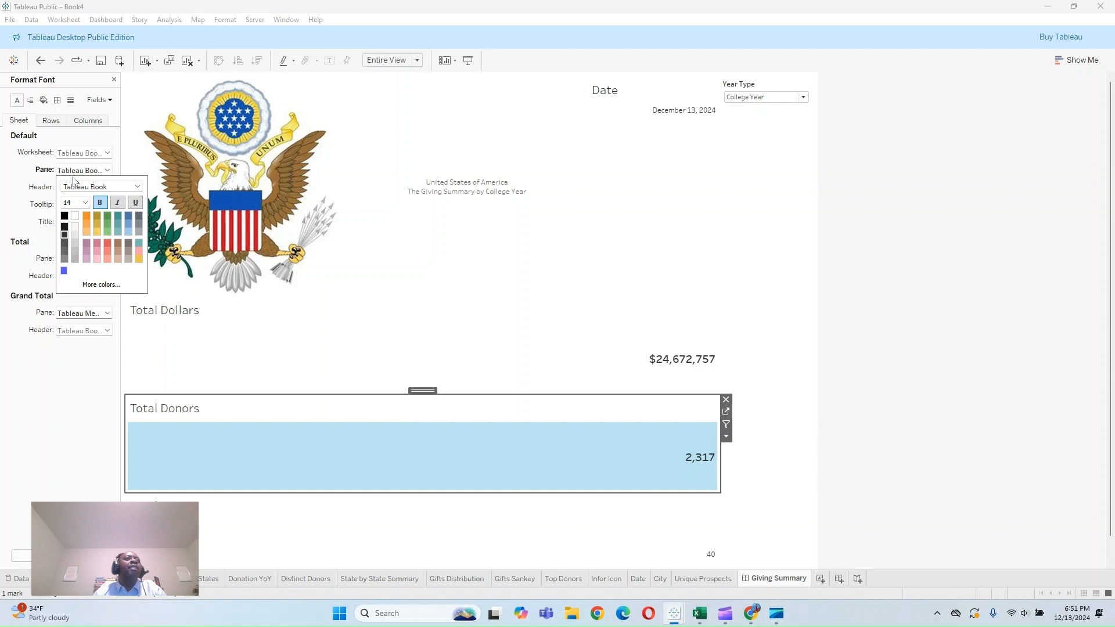
Step: Center the pane values of the Total Donors and Total Dollars sheets horizontally
{"action": "left_click", "coordinate": [31, 101]}
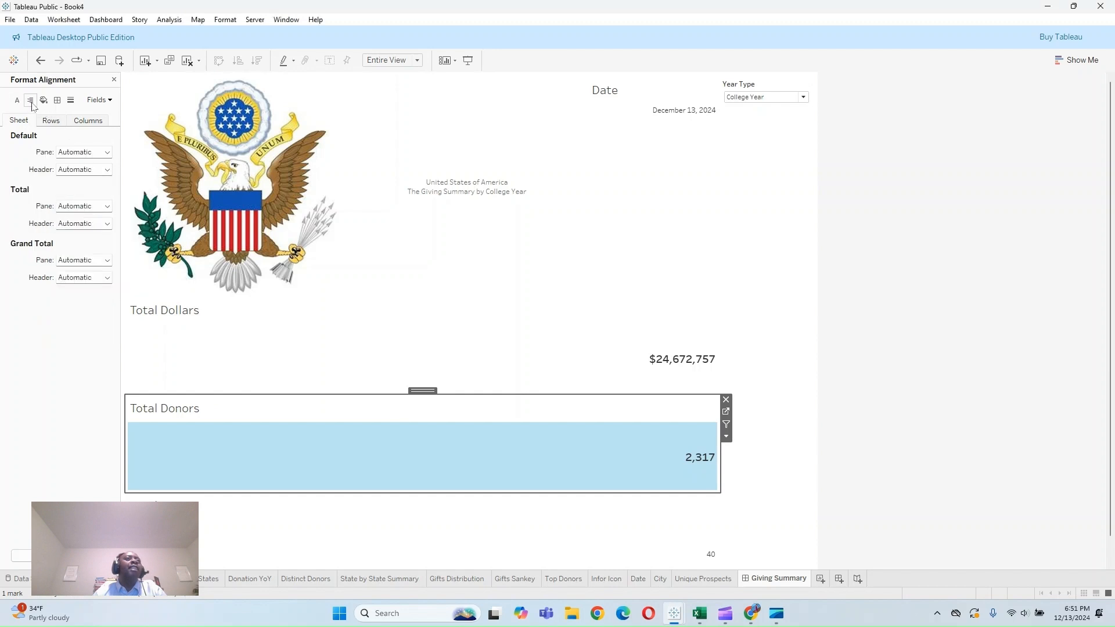
{"action": "left_click", "coordinate": [93, 154]}
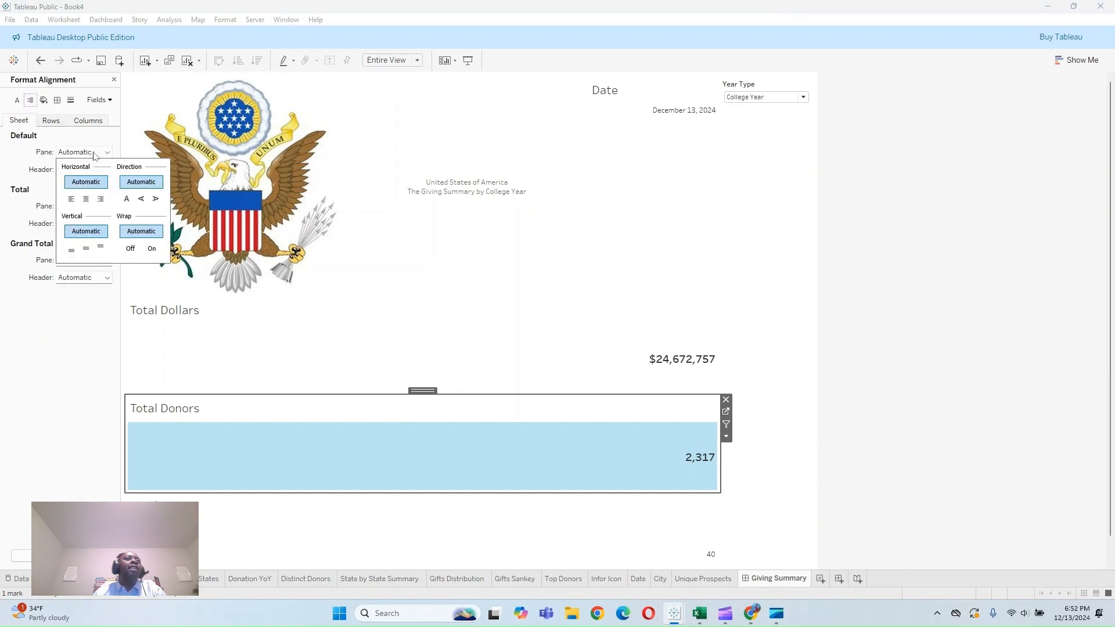
{"action": "left_click", "coordinate": [87, 201]}
{"action": "left_click", "coordinate": [271, 365]}
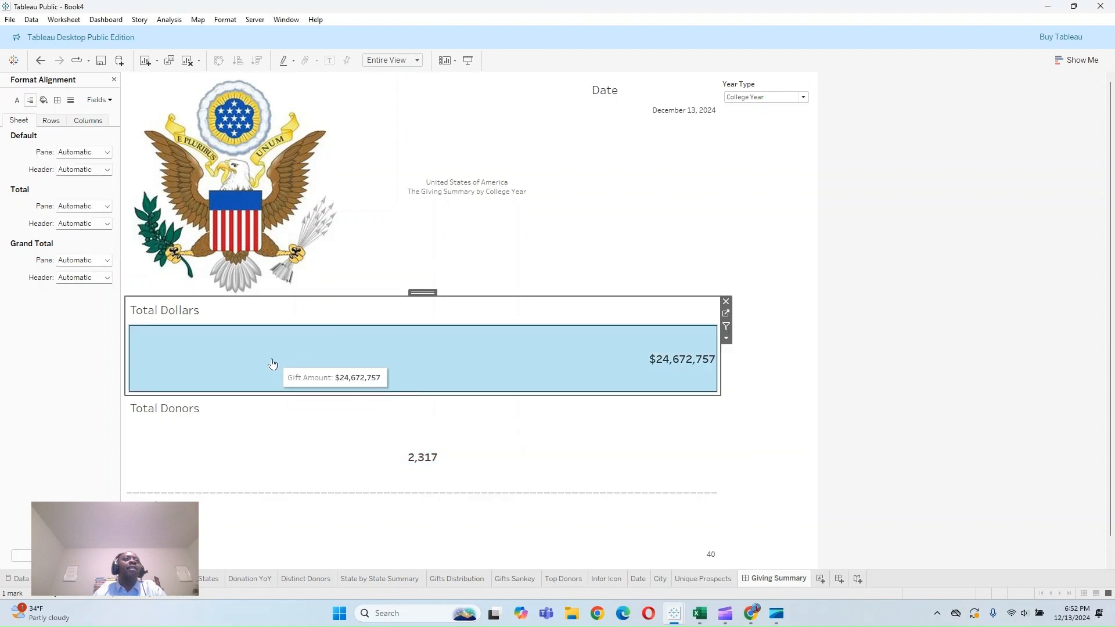
{"action": "left_click", "coordinate": [94, 154]}
{"action": "left_click", "coordinate": [85, 183]}
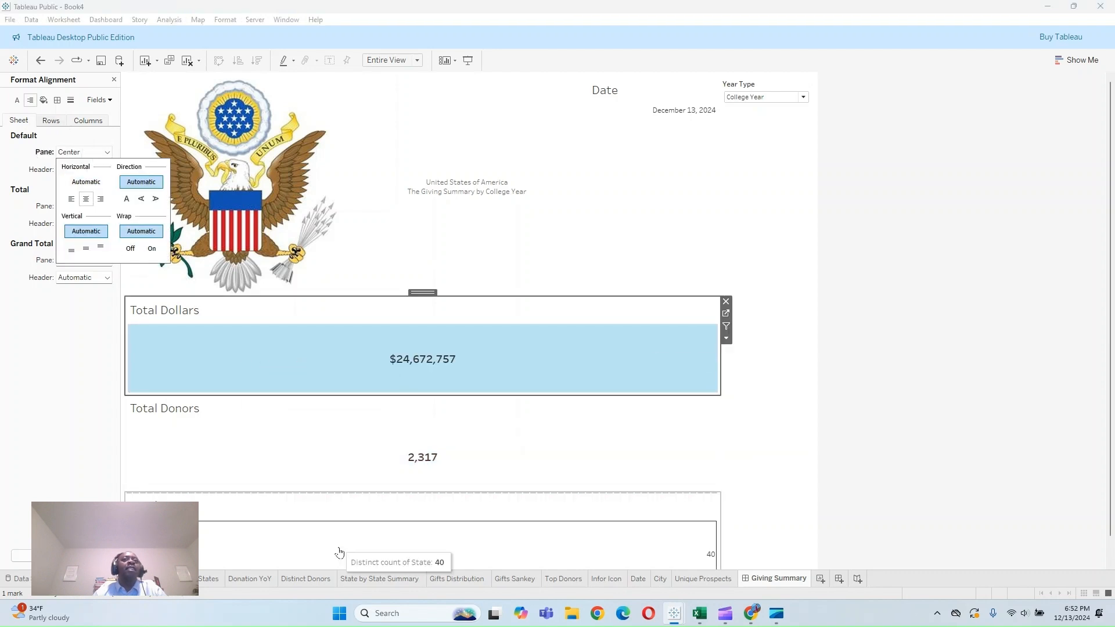
Step: Center the Total States sheet's pane value horizontally and set its font to size 14 and bold
{"action": "left_click", "coordinate": [319, 538]}
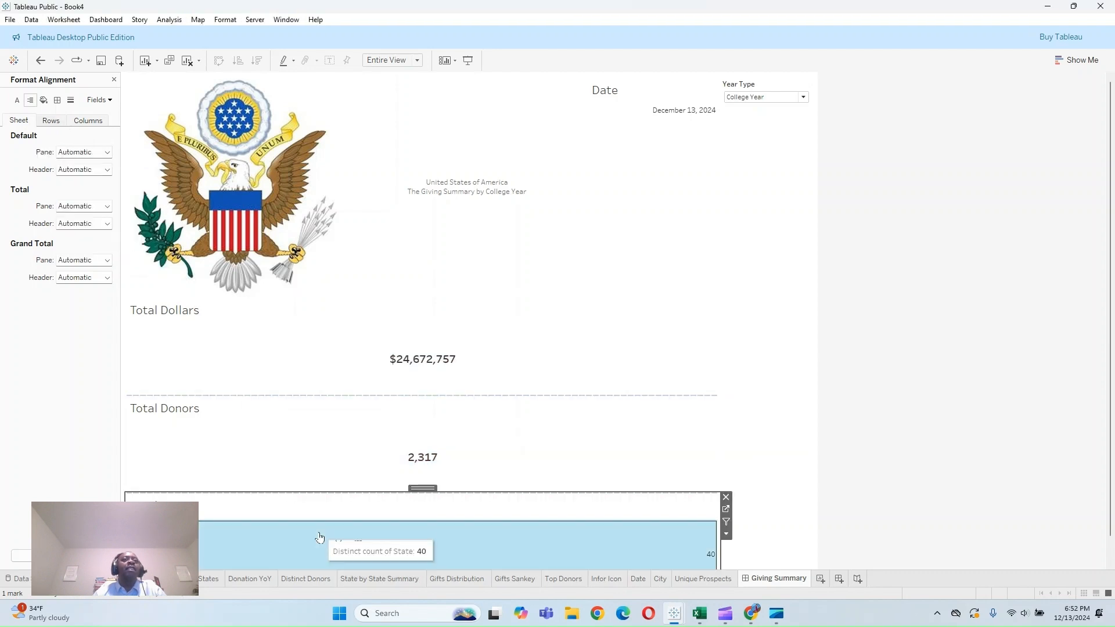
{"action": "left_click", "coordinate": [83, 155]}
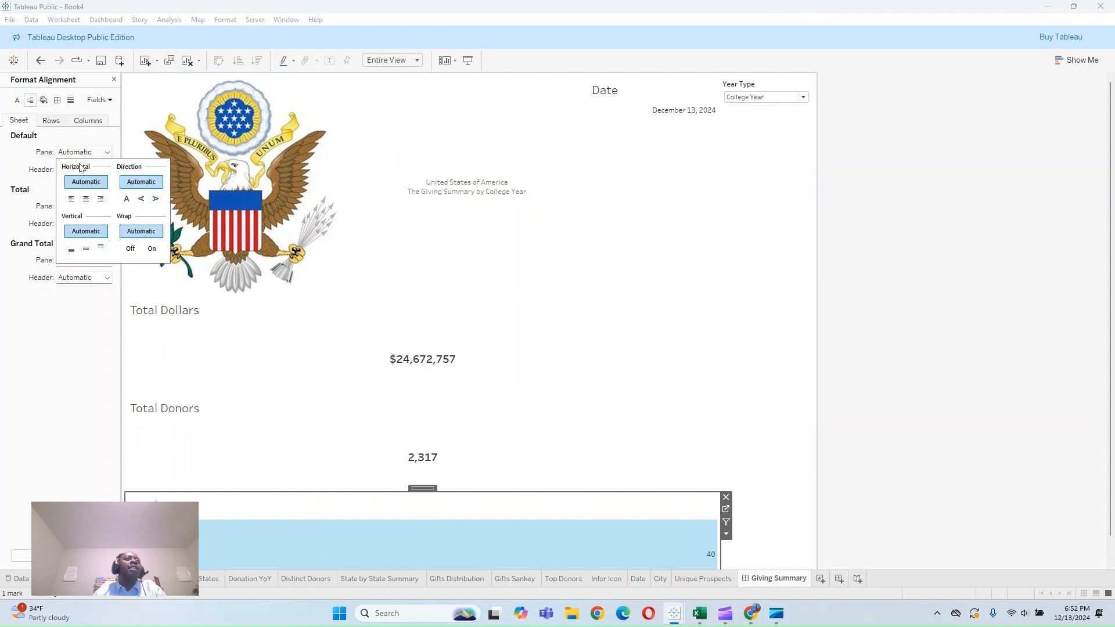
{"action": "left_click", "coordinate": [86, 200]}
{"action": "left_click", "coordinate": [17, 101]}
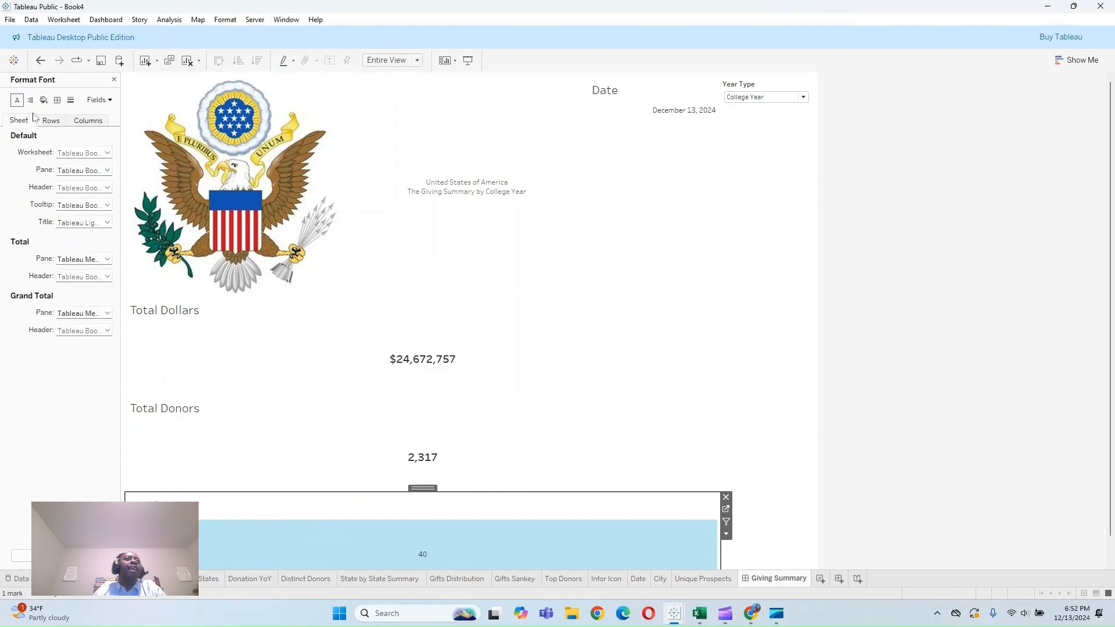
{"action": "left_click", "coordinate": [97, 171]}
{"action": "left_click", "coordinate": [85, 205]}
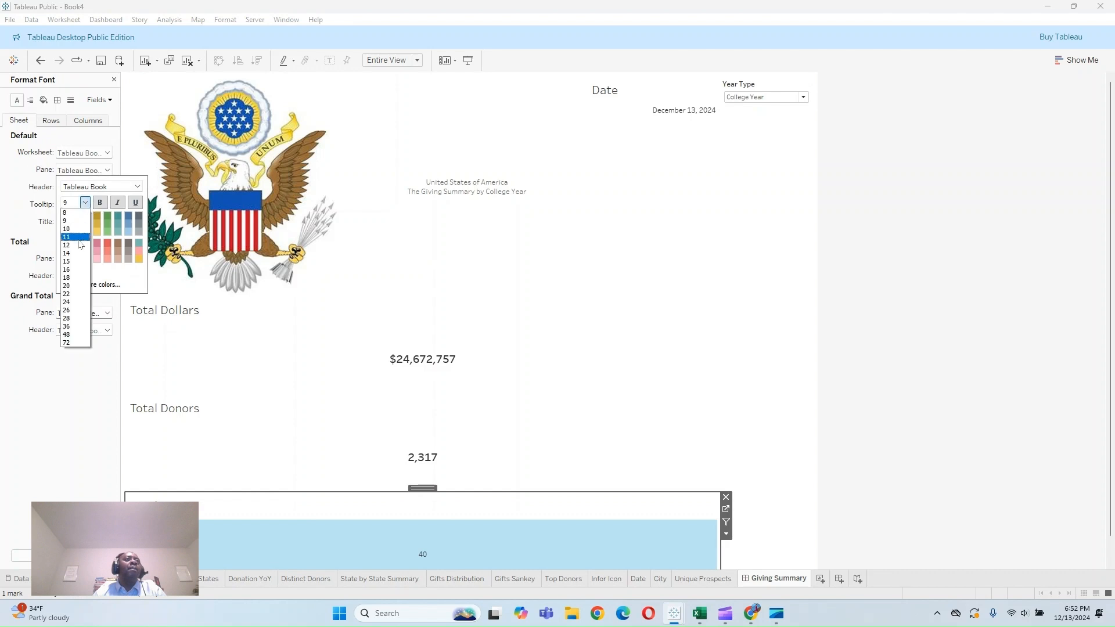
{"action": "left_click", "coordinate": [79, 246]}
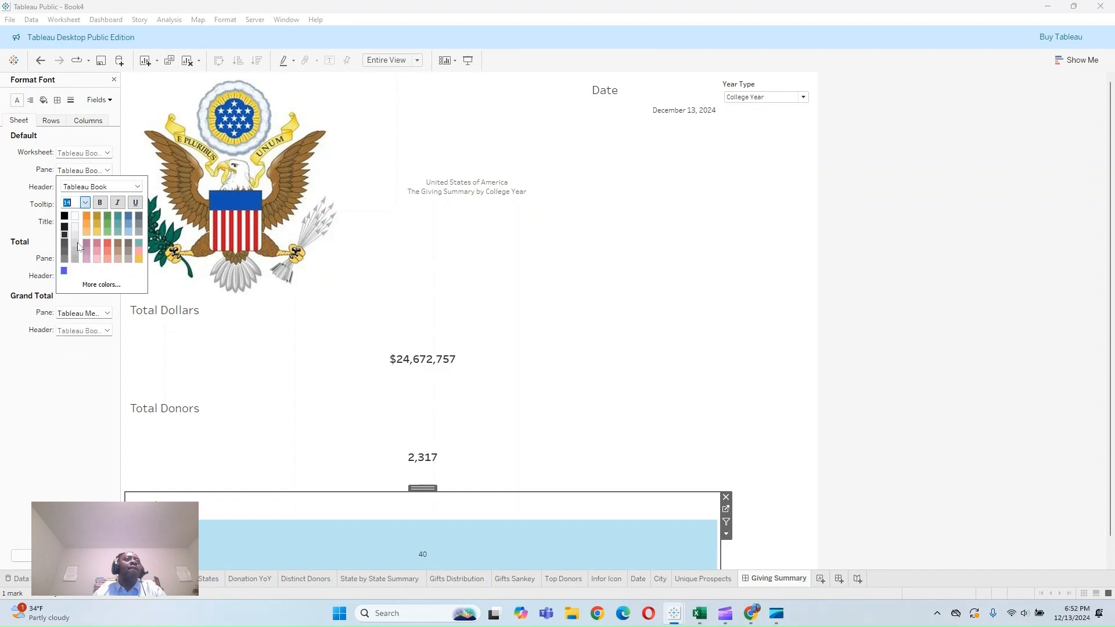
{"action": "left_click", "coordinate": [880, 361]}
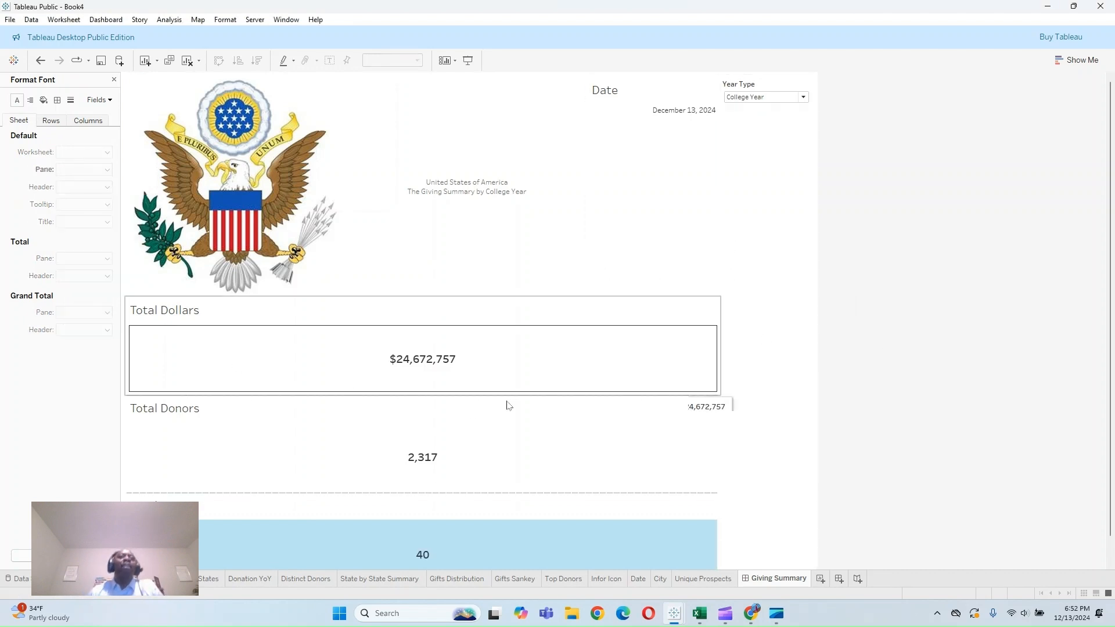
Step: Add a solid black border around the vertical container that holds the three total sheets
{"action": "left_click", "coordinate": [386, 304]}
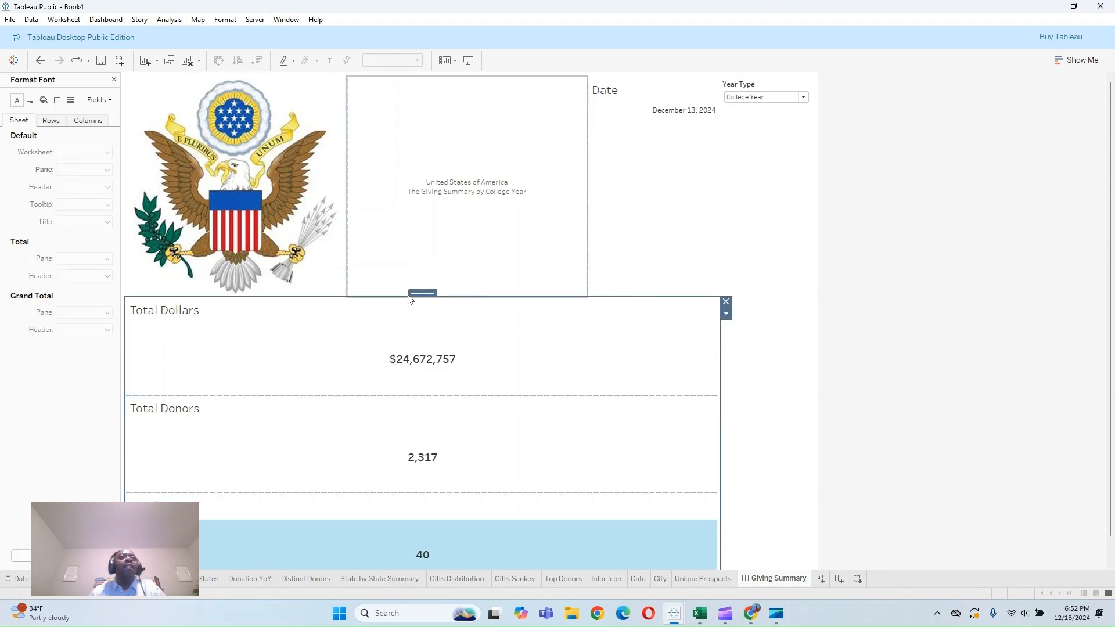
{"action": "left_click", "coordinate": [114, 80]}
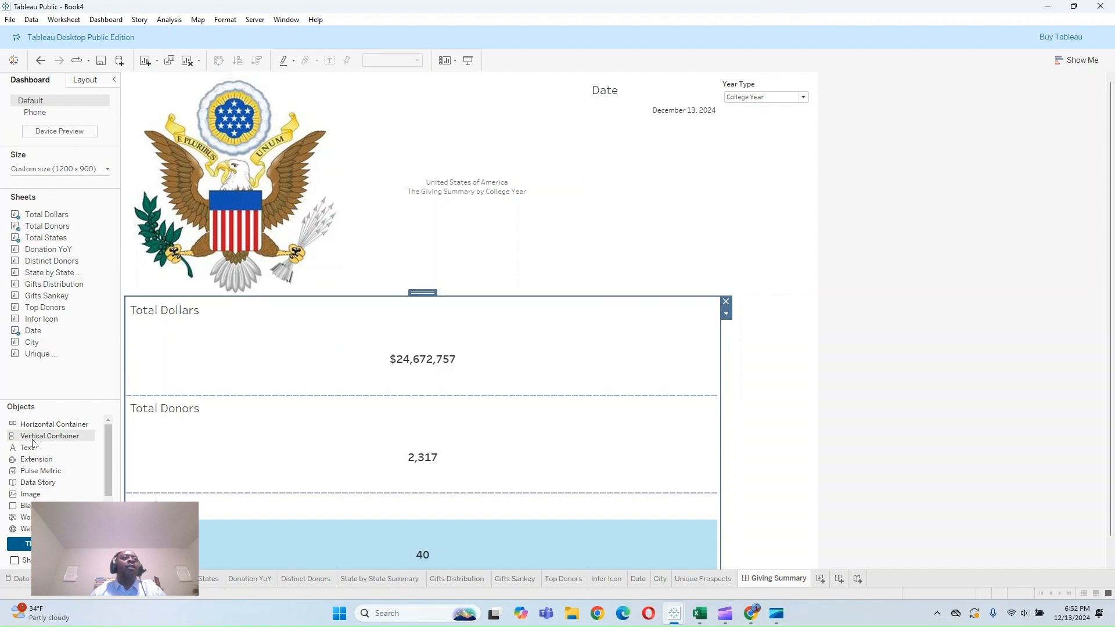
{"action": "left_click", "coordinate": [88, 79]}
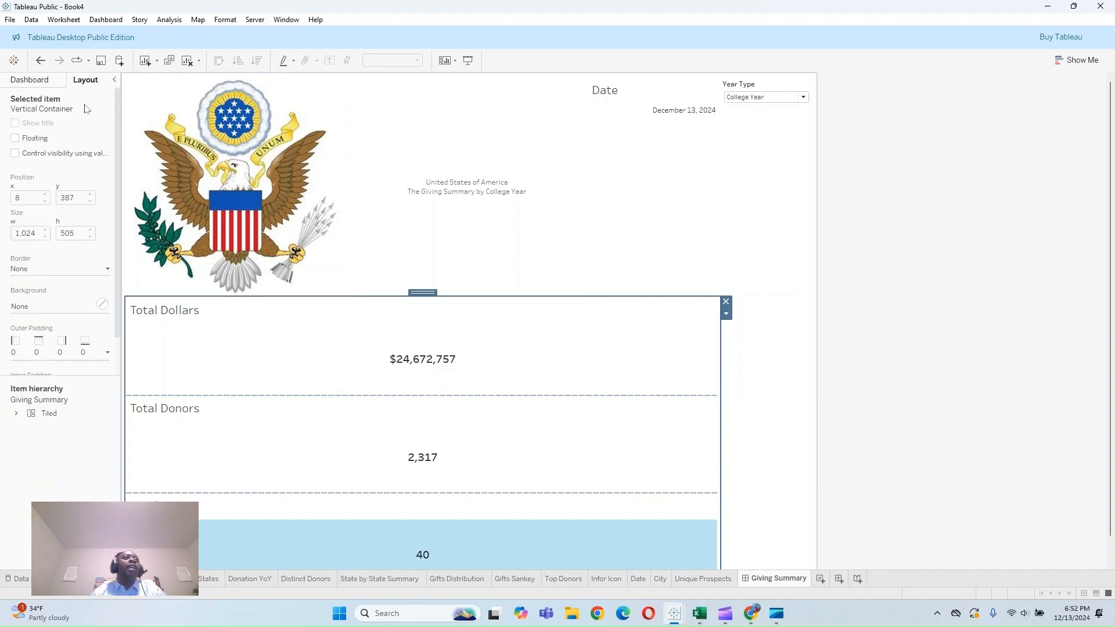
{"action": "left_click", "coordinate": [58, 271]}
{"action": "left_click", "coordinate": [916, 246]}
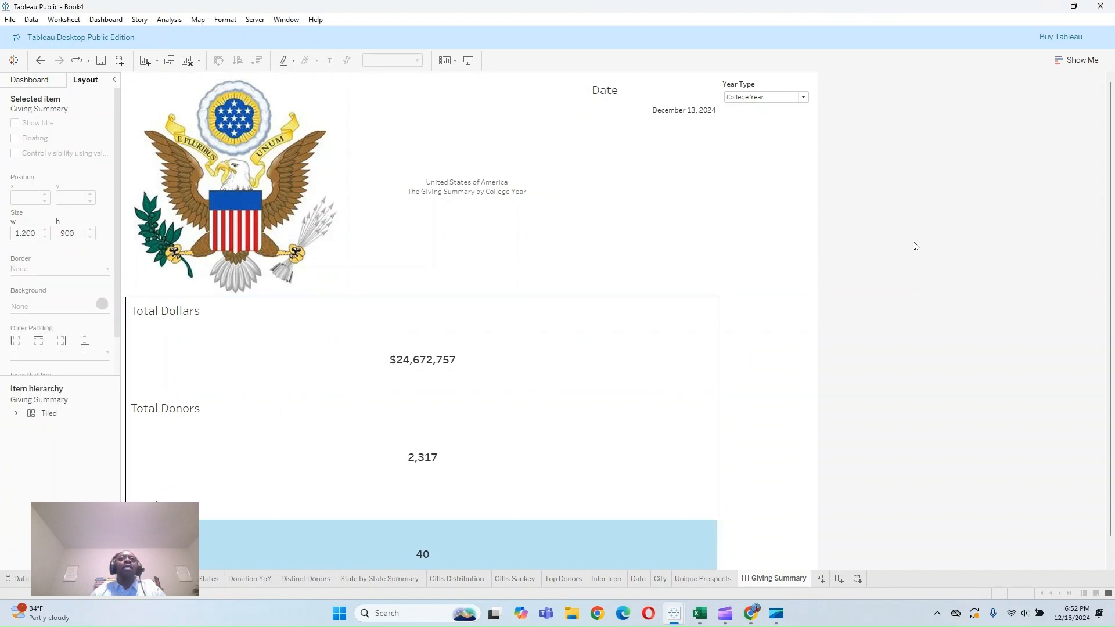
Step: Give the Total Dollars, Total Donors and Total States sheets each their own solid black border
{"action": "left_click", "coordinate": [219, 320]}
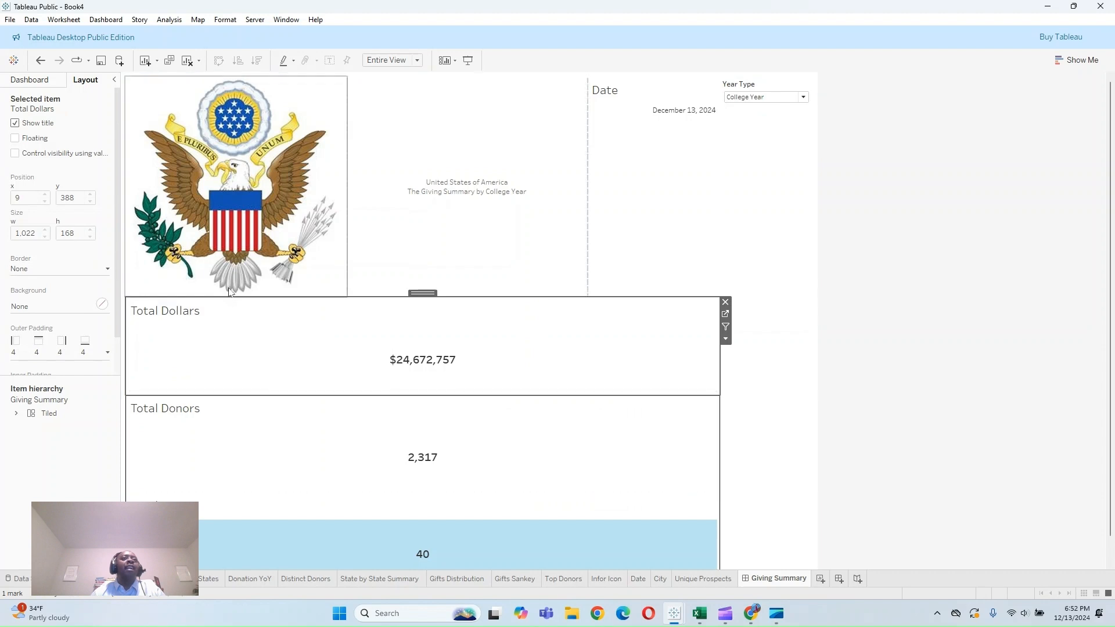
{"action": "left_click", "coordinate": [107, 269]}
{"action": "left_click", "coordinate": [58, 305]}
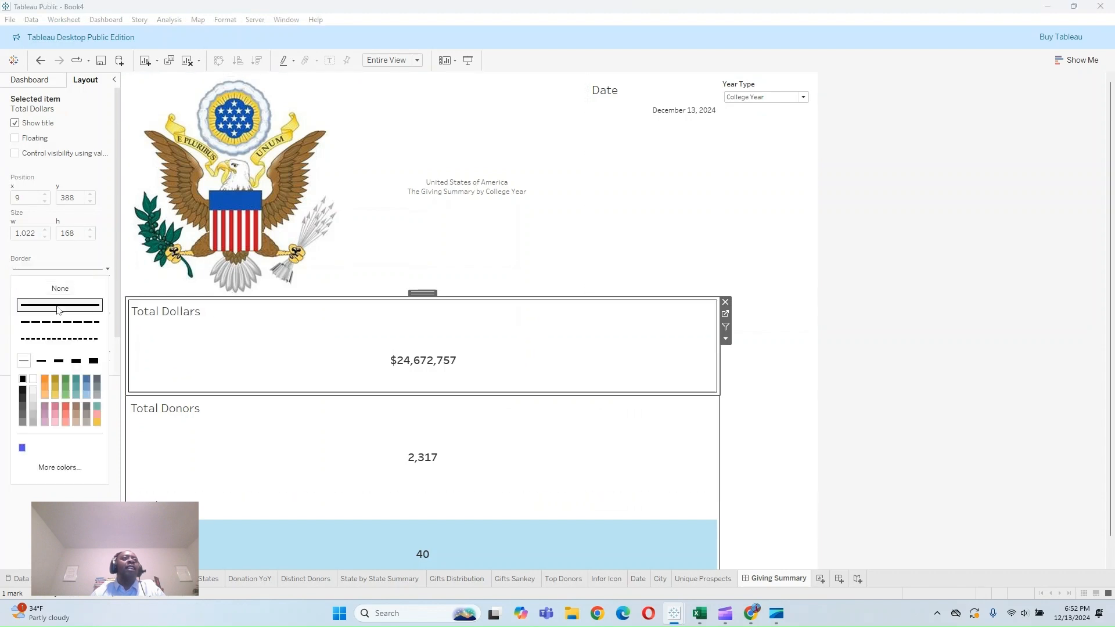
{"action": "left_click", "coordinate": [187, 418]}
{"action": "left_click", "coordinate": [62, 273]}
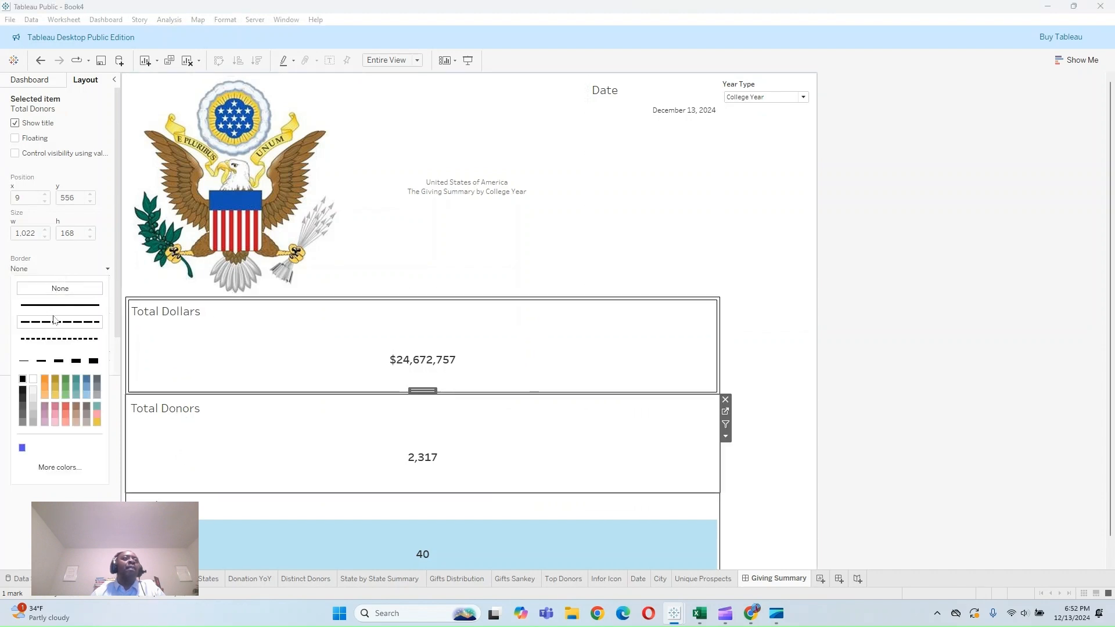
{"action": "left_click", "coordinate": [60, 306]}
{"action": "left_click", "coordinate": [185, 512]}
{"action": "left_click", "coordinate": [54, 268]}
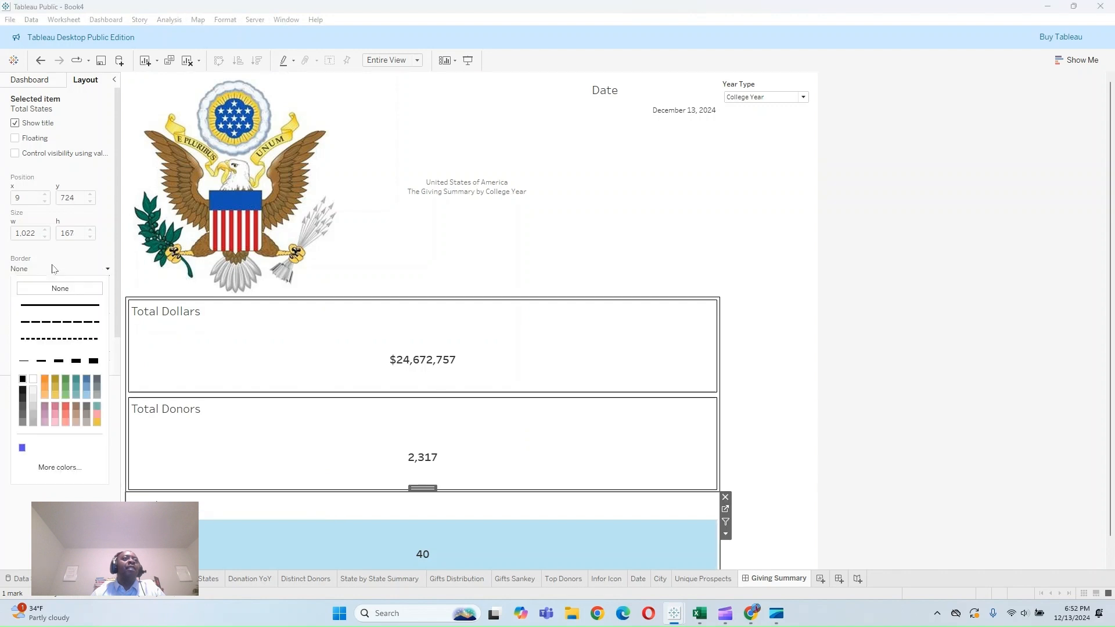
{"action": "left_click", "coordinate": [910, 282]}
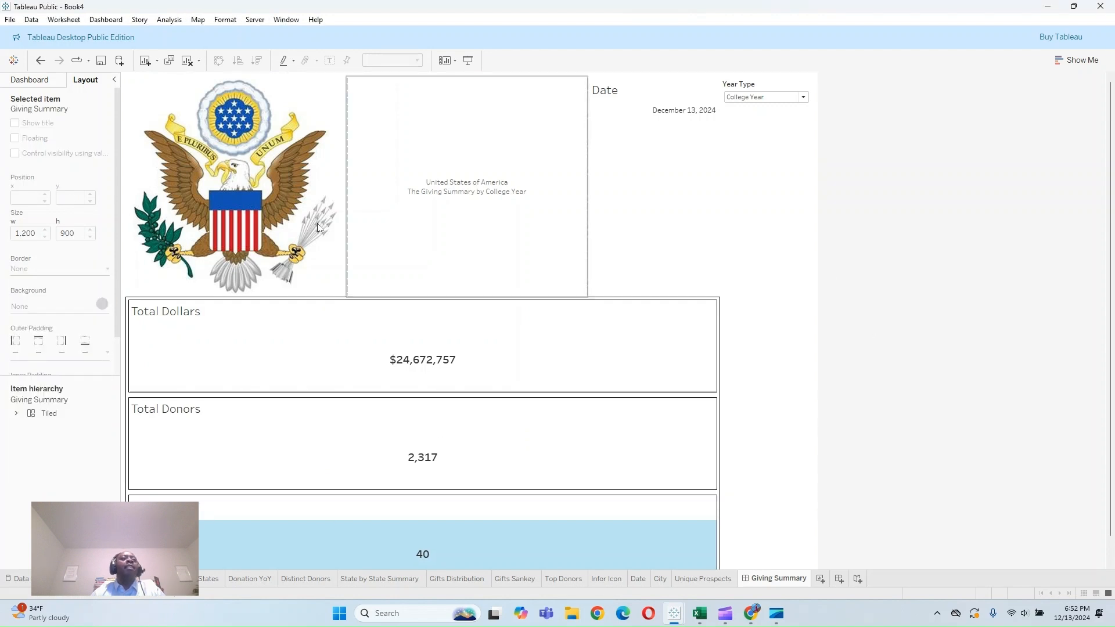
Step: Shade the Total Dollars sheet's title light gray
{"action": "right_click", "coordinate": [172, 315]}
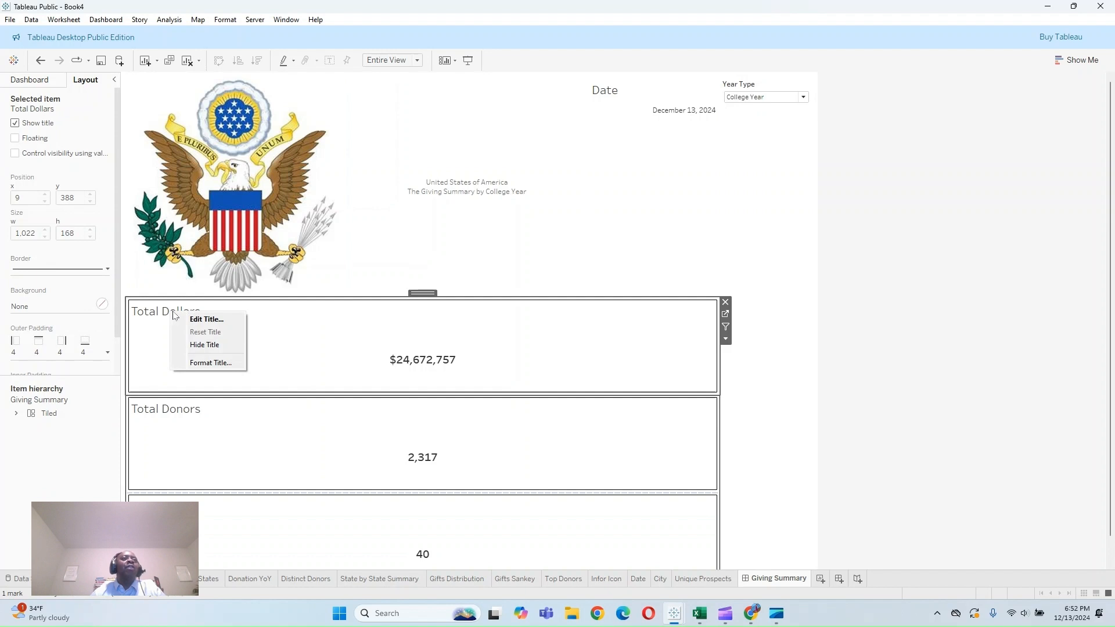
{"action": "left_click", "coordinate": [172, 311]}
{"action": "right_click", "coordinate": [171, 311]}
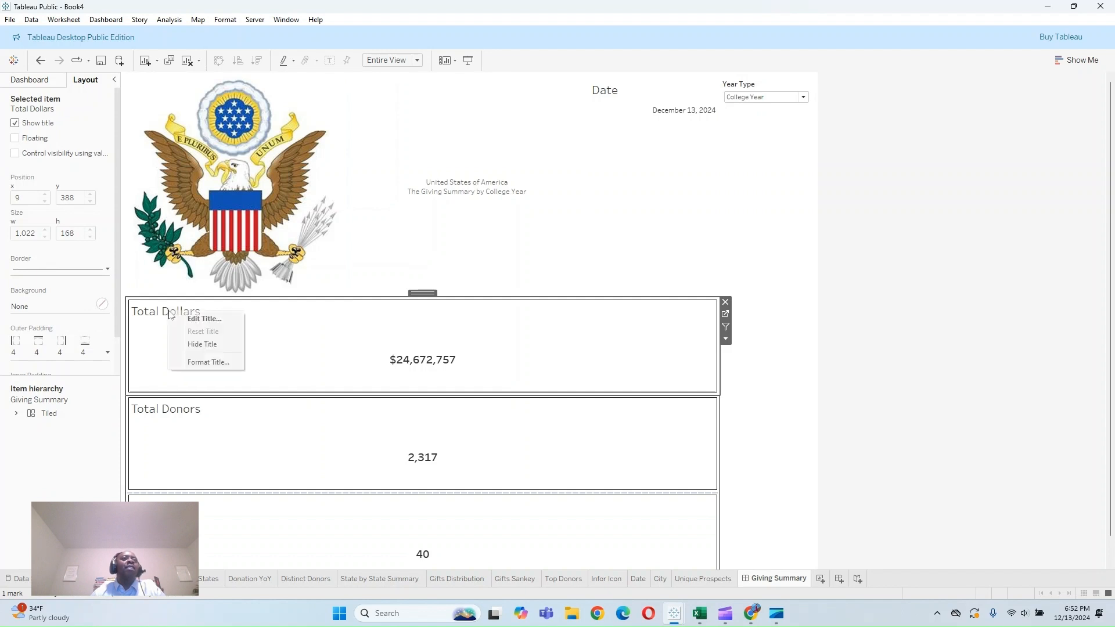
{"action": "left_click", "coordinate": [208, 362]}
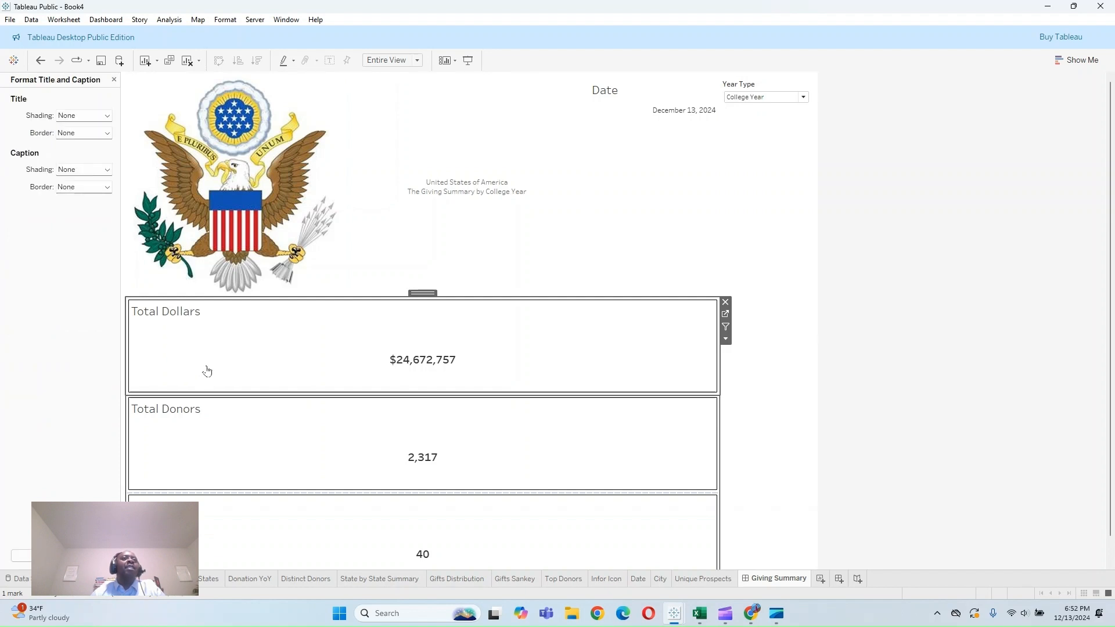
{"action": "left_click", "coordinate": [107, 117]}
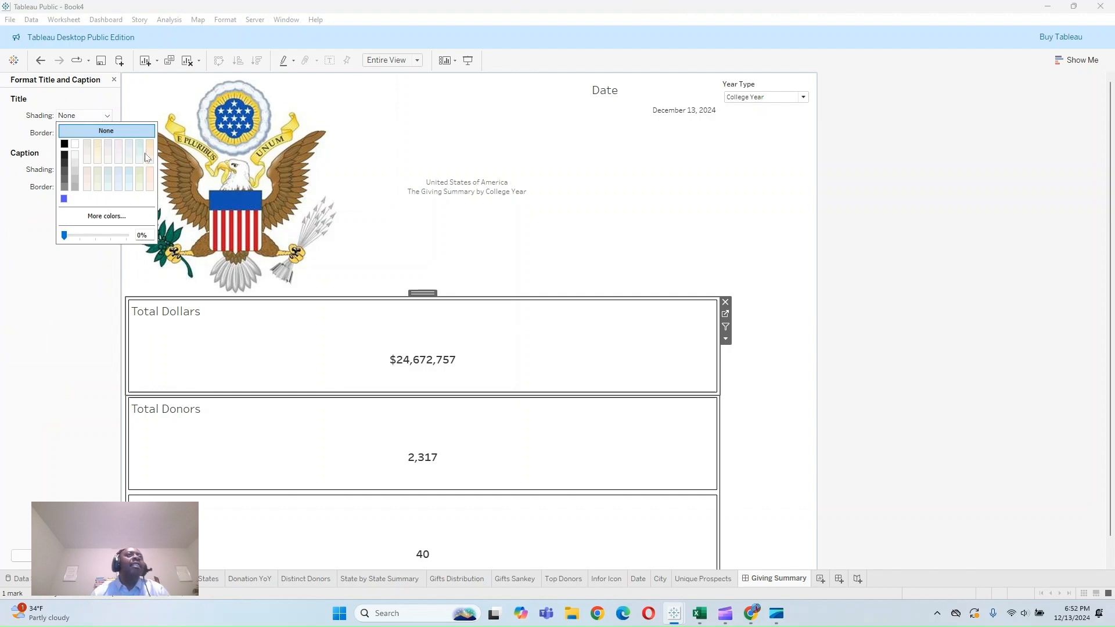
{"action": "left_click", "coordinate": [75, 187]}
{"action": "left_click", "coordinate": [75, 165]}
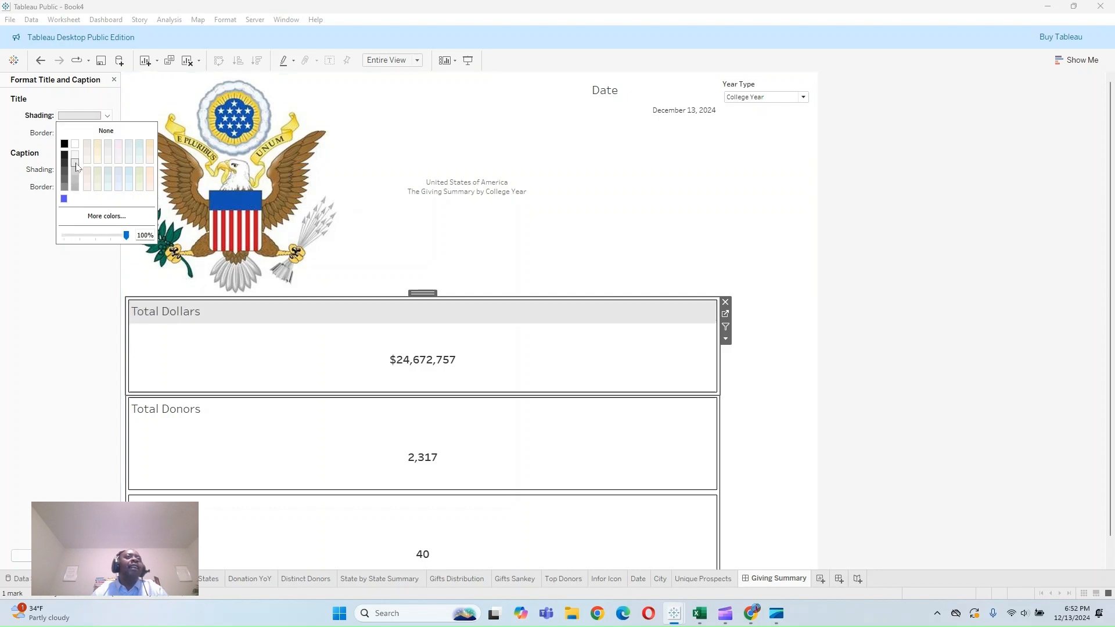
Step: Shade the titles of the Total Donors and Total States sheets light gray
{"action": "left_click", "coordinate": [151, 404]}
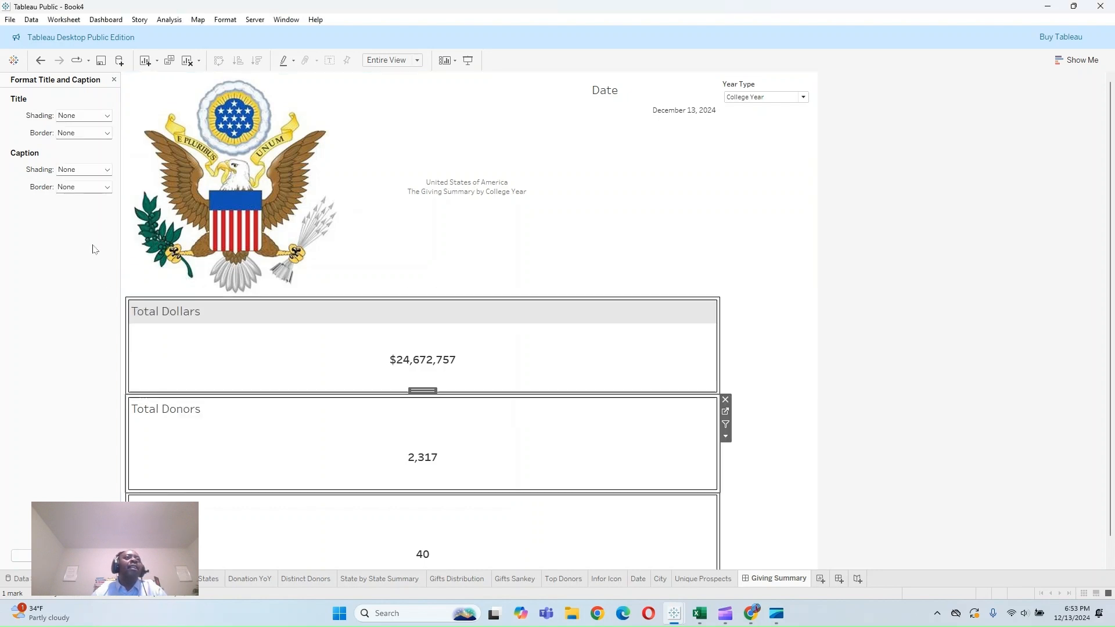
{"action": "left_click", "coordinate": [87, 116]}
{"action": "left_click", "coordinate": [77, 172]}
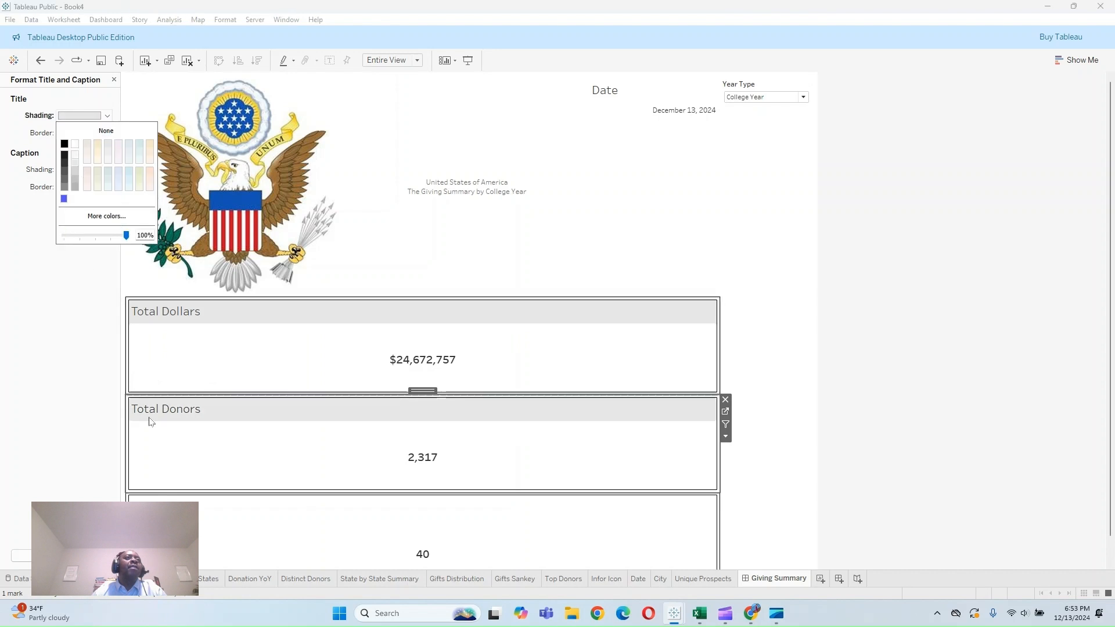
{"action": "left_click", "coordinate": [154, 507]}
{"action": "left_click", "coordinate": [106, 117]}
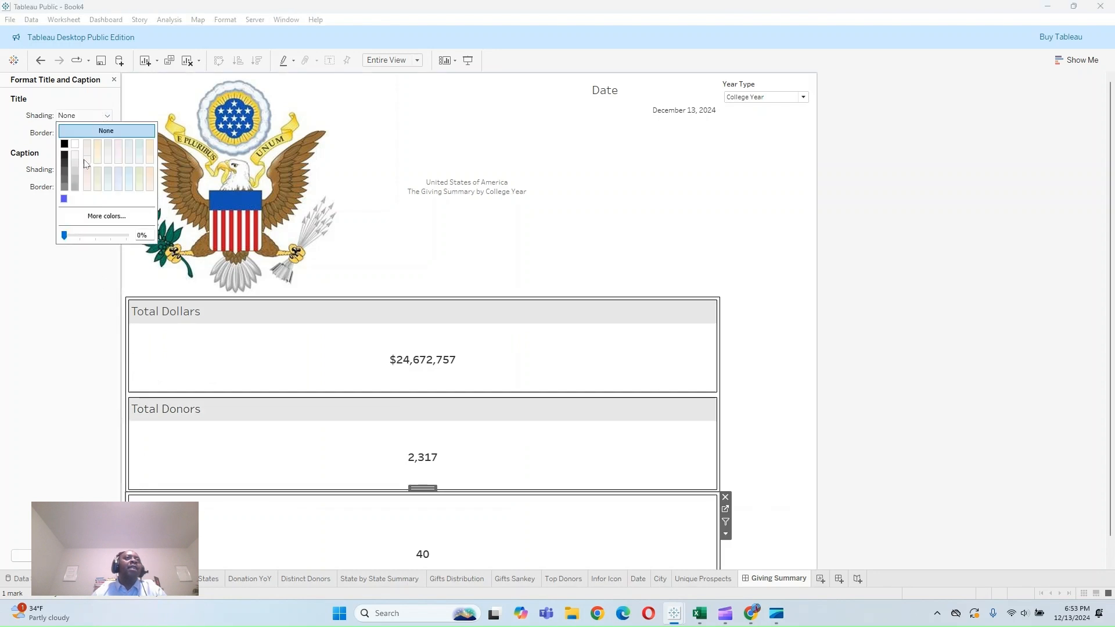
{"action": "left_click", "coordinate": [76, 164]}
{"action": "left_click", "coordinate": [695, 234]}
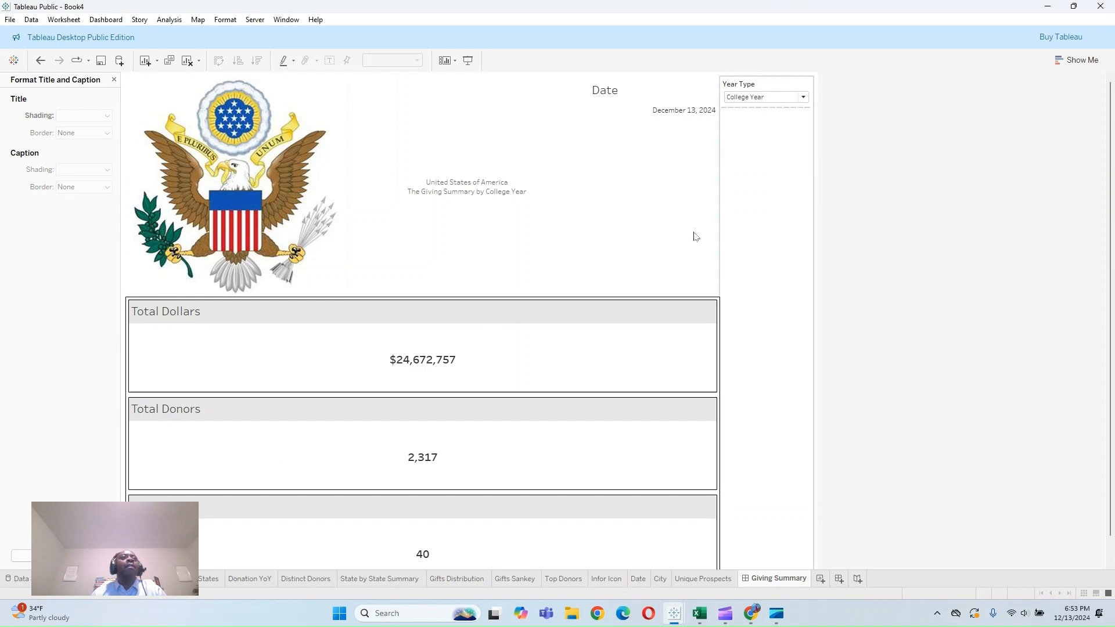
Step: Shrink the header row with the image, title and date to about 139 px high
{"action": "left_click_drag", "start_coordinate": [301, 291], "coordinate": [326, 152]}
{"action": "left_click", "coordinate": [442, 109]}
{"action": "scroll", "coordinate": [473, 186], "scroll_direction": "up", "scroll_amount": 1}
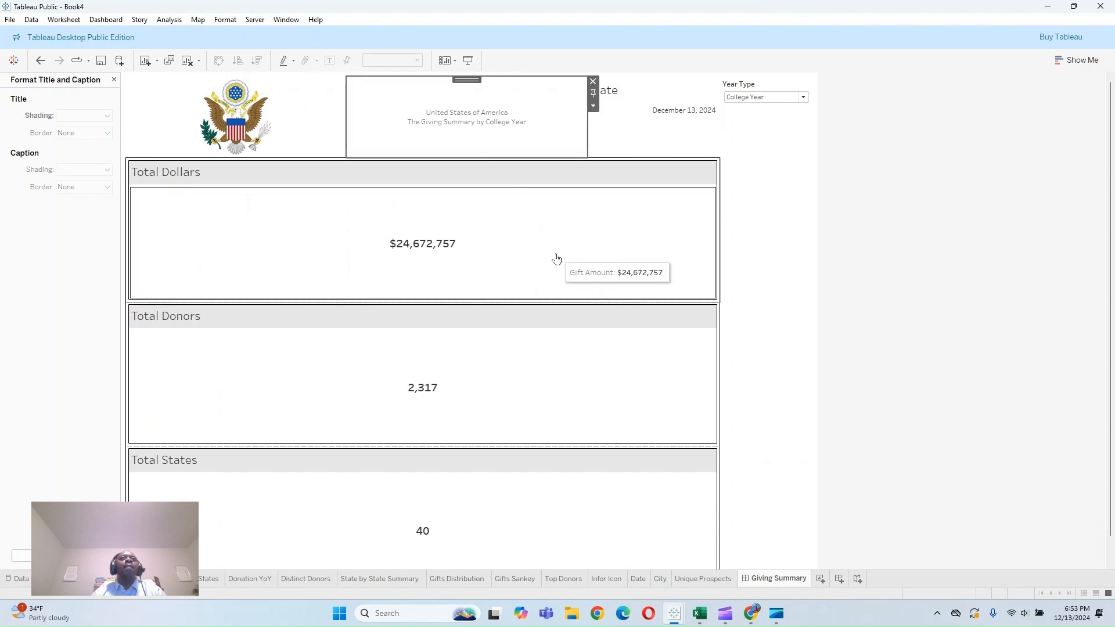
Step: Add a vertical container to the right of the three total sheets, beneath the header
{"action": "left_click", "coordinate": [113, 80]}
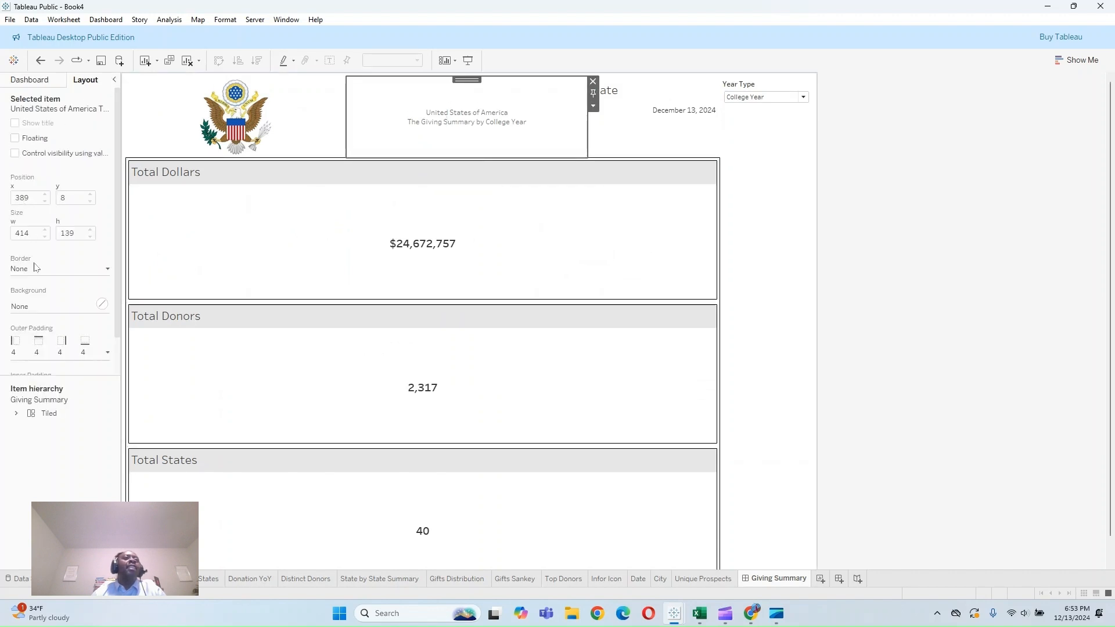
{"action": "left_click", "coordinate": [48, 81]}
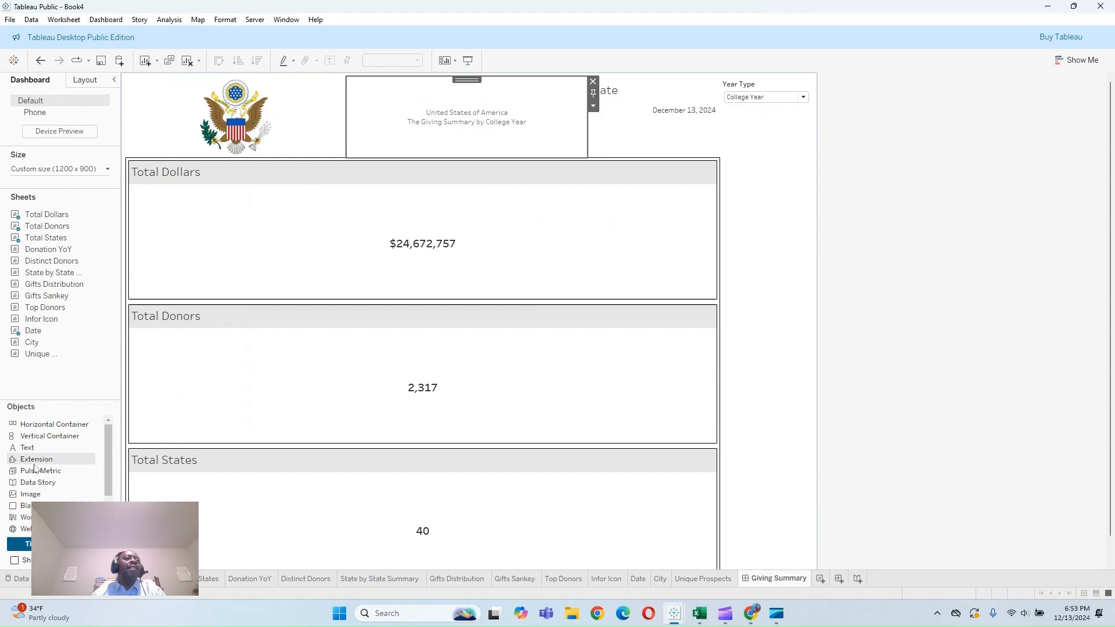
{"action": "mouse_move", "coordinate": [28, 439]}
{"action": "left_mouse_down"}
{"action": "mouse_move", "coordinate": [319, 444]}
{"action": "mouse_move", "coordinate": [643, 406]}
{"action": "mouse_move", "coordinate": [705, 351]}
{"action": "mouse_move", "coordinate": [712, 326]}
{"action": "left_mouse_up"}
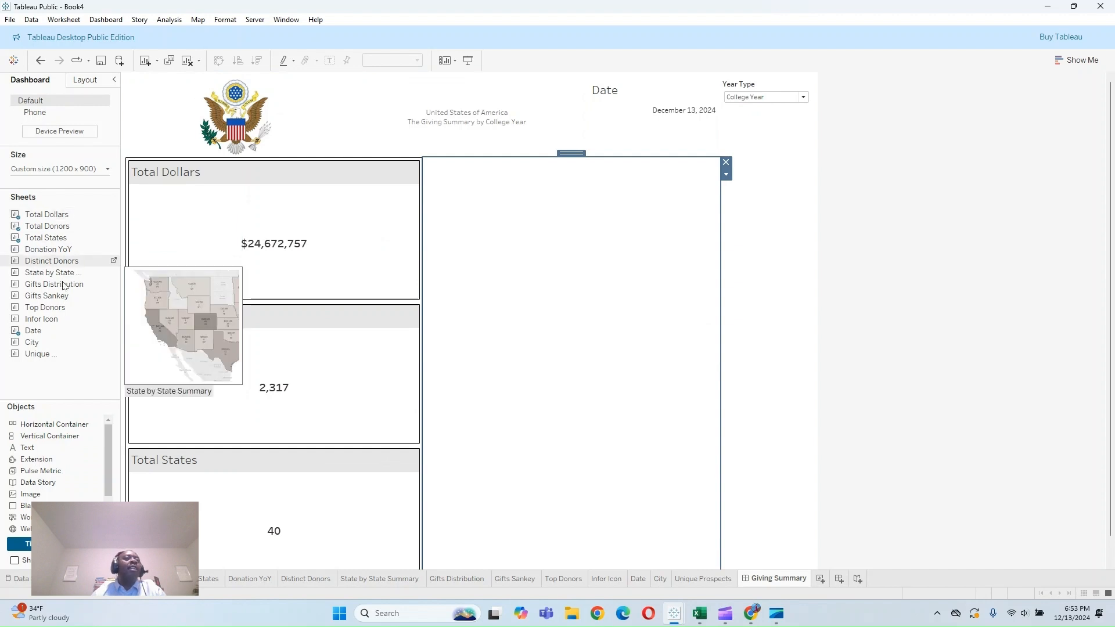
Step: Check the individual sheets up to Donation YoY and place the Donation YoY sheet in the empty vertical container
{"action": "left_click", "coordinate": [100, 582]}
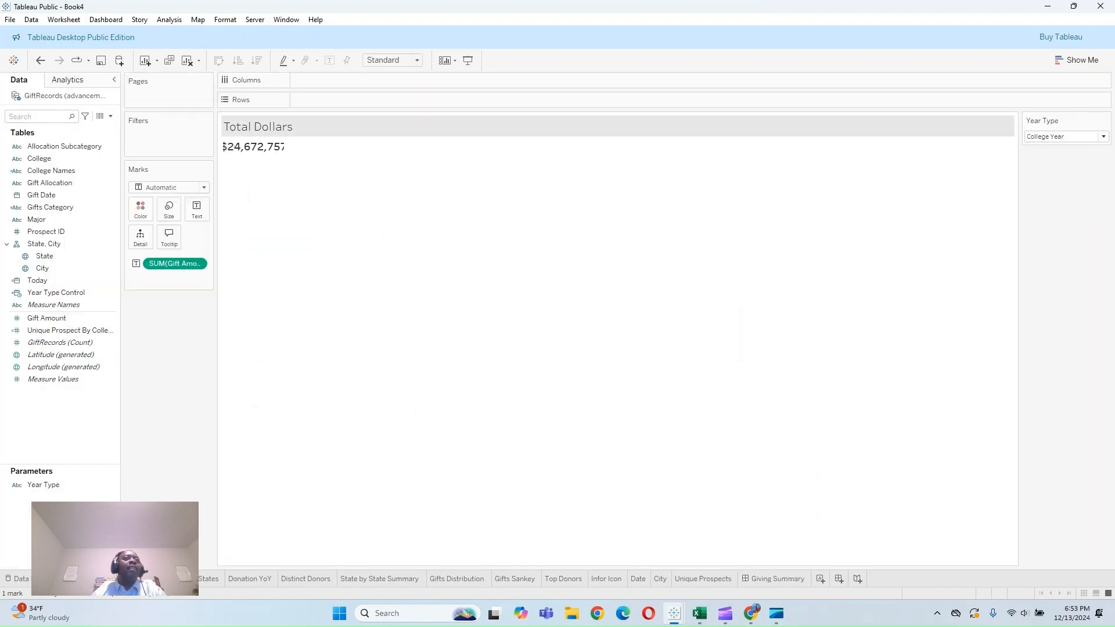
{"action": "left_click", "coordinate": [153, 582]}
{"action": "left_click", "coordinate": [217, 582]}
{"action": "left_click", "coordinate": [248, 584]}
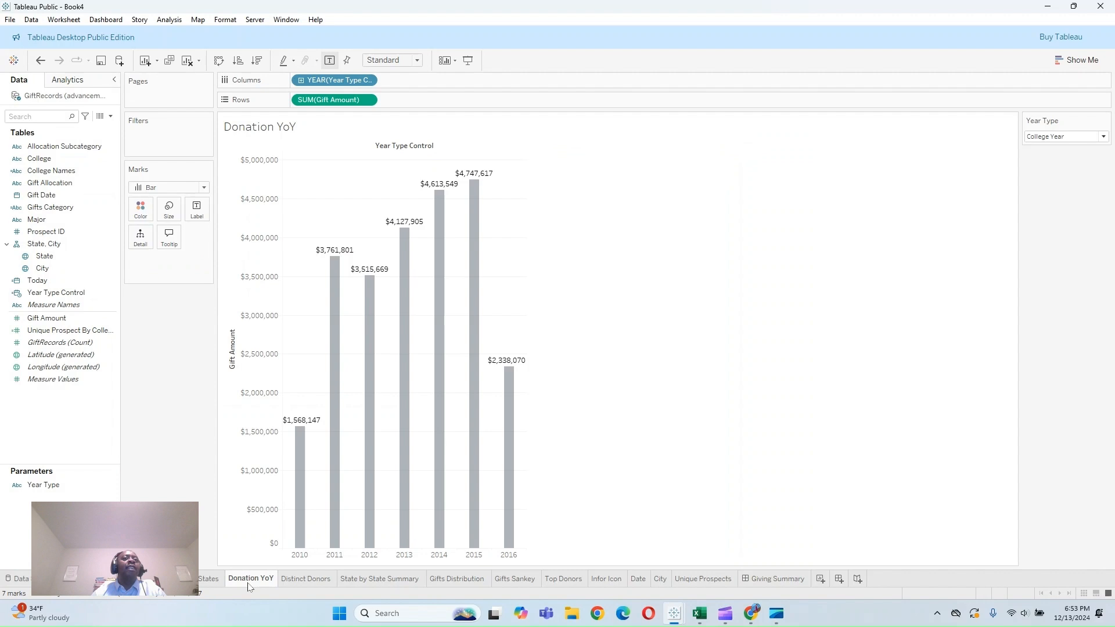
{"action": "left_click", "coordinate": [779, 579]}
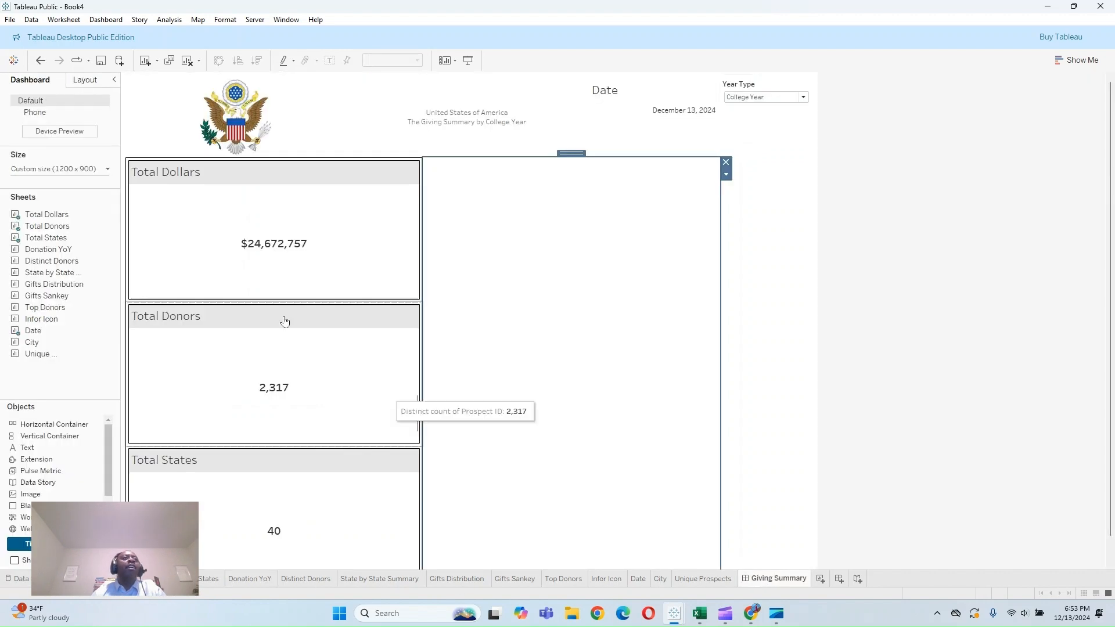
{"action": "left_click_drag", "start_coordinate": [36, 251], "coordinate": [490, 224]}
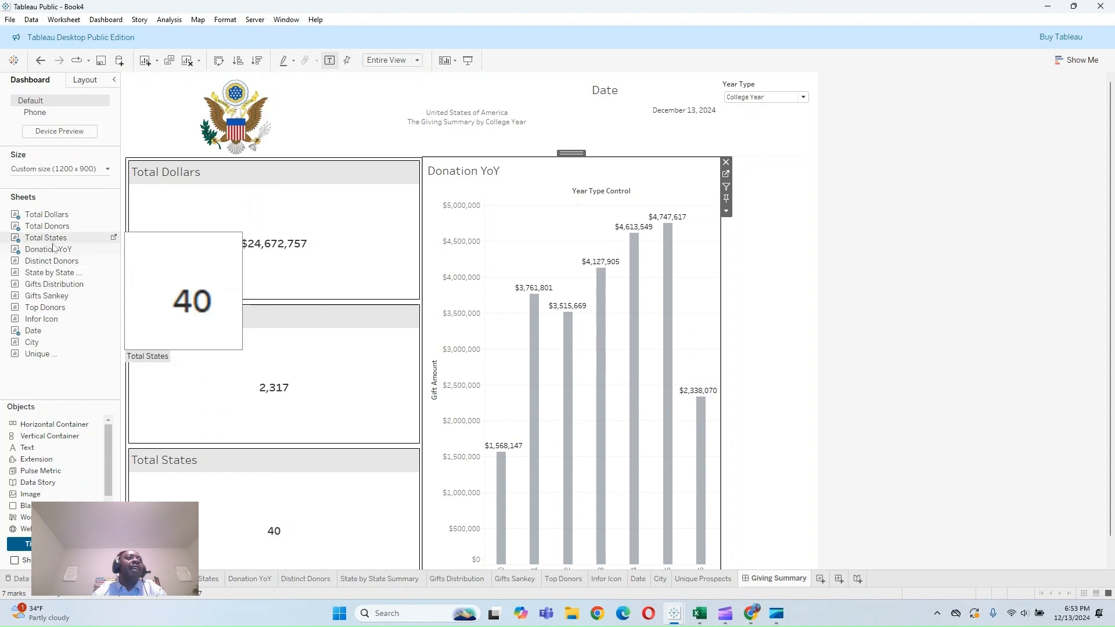
Step: Place the Distinct Donors sheet below Donation YoY in the same vertical container
{"action": "left_click_drag", "start_coordinate": [50, 272], "coordinate": [536, 481]}
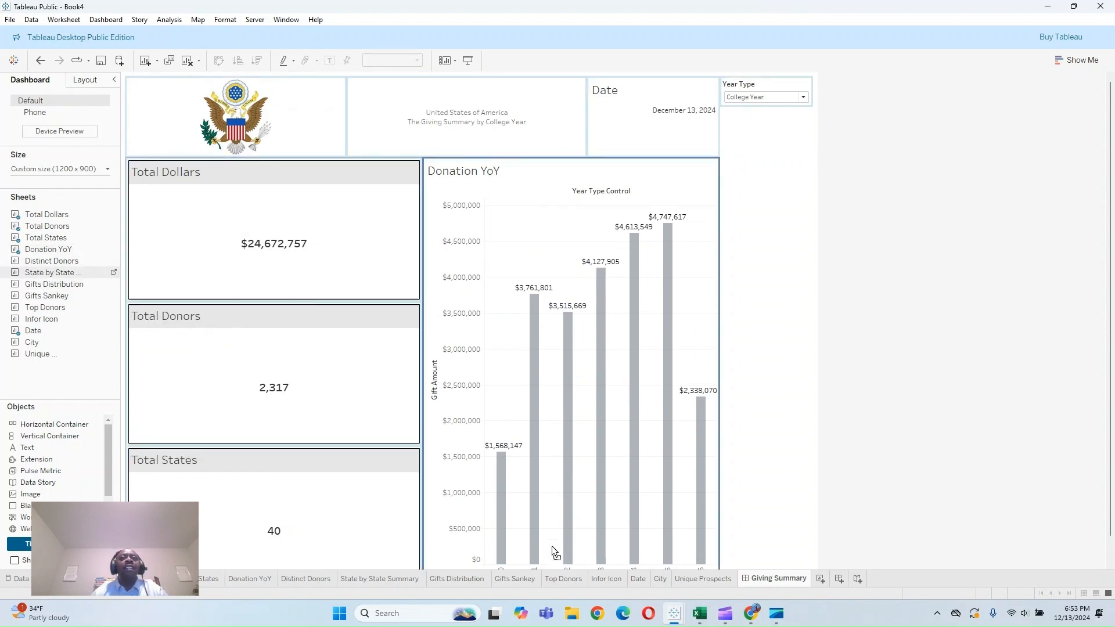
{"action": "left_click_drag", "start_coordinate": [552, 548], "coordinate": [550, 572]}
{"action": "mouse_move", "coordinate": [567, 528]}
{"action": "left_mouse_down"}
{"action": "mouse_move", "coordinate": [44, 293]}
{"action": "mouse_move", "coordinate": [35, 276]}
{"action": "mouse_move", "coordinate": [575, 479]}
{"action": "mouse_move", "coordinate": [426, 413]}
{"action": "mouse_move", "coordinate": [530, 466]}
{"action": "left_mouse_up"}
{"action": "scroll", "coordinate": [796, 294], "scroll_direction": "down", "scroll_amount": 2}
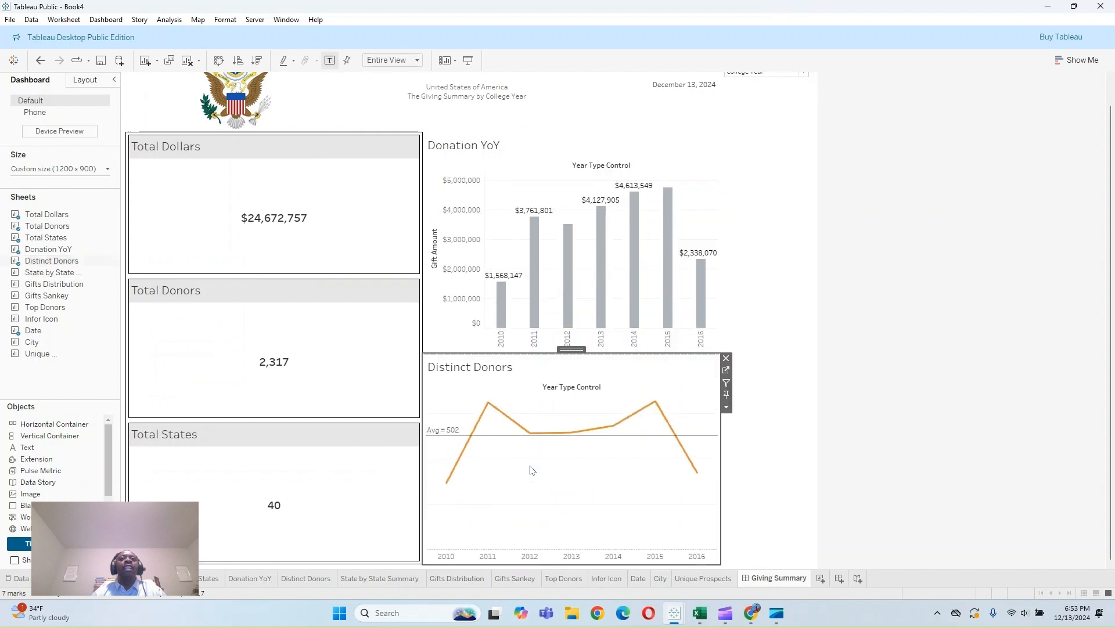
Step: Add a solid black border around the vertical container that holds Donation YoY and Distinct Donors
{"action": "left_click", "coordinate": [555, 148]}
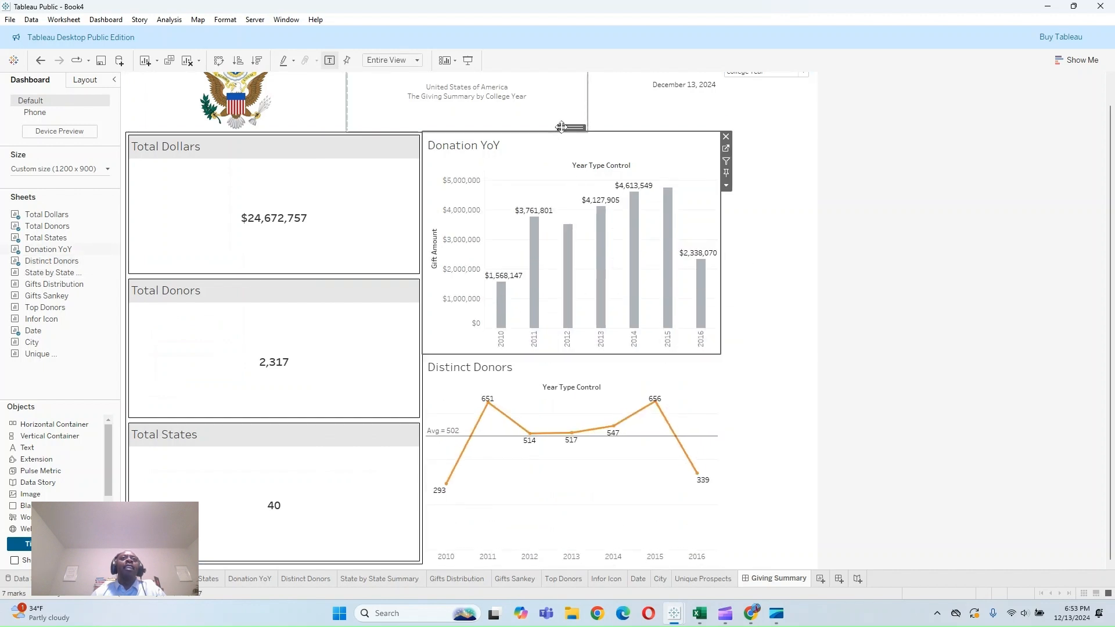
{"action": "double_click", "coordinate": [566, 127]}
{"action": "left_click", "coordinate": [85, 80]}
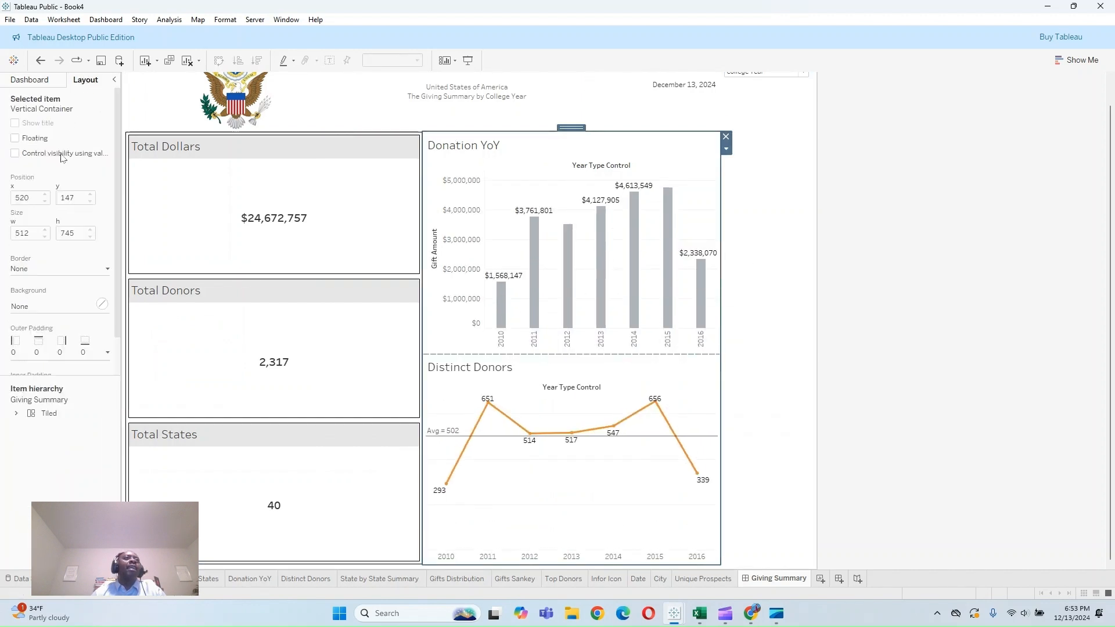
{"action": "left_click", "coordinate": [63, 270]}
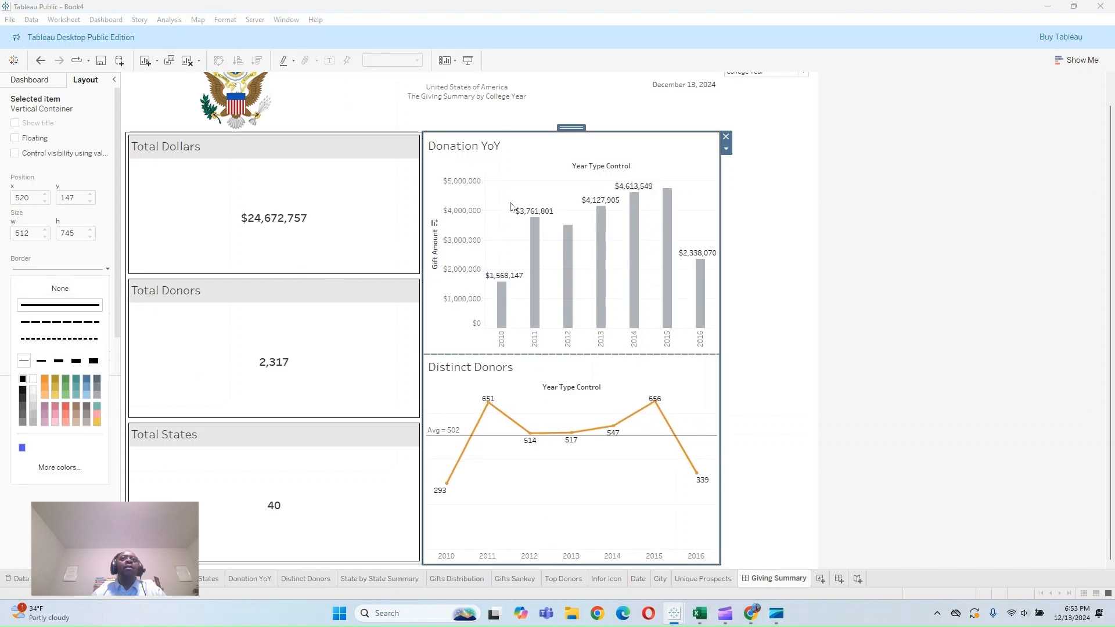
Step: Give the Donation YoY and Distinct Donors sheets each their own solid black border
{"action": "left_click", "coordinate": [596, 150]}
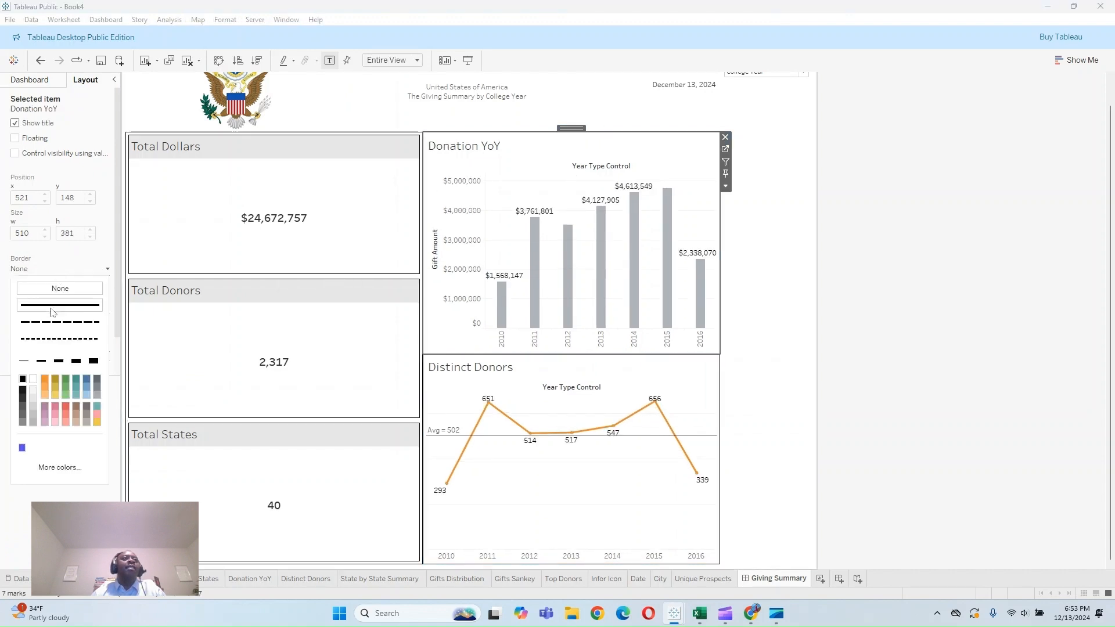
{"action": "left_click", "coordinate": [518, 409]}
{"action": "left_click", "coordinate": [63, 269]}
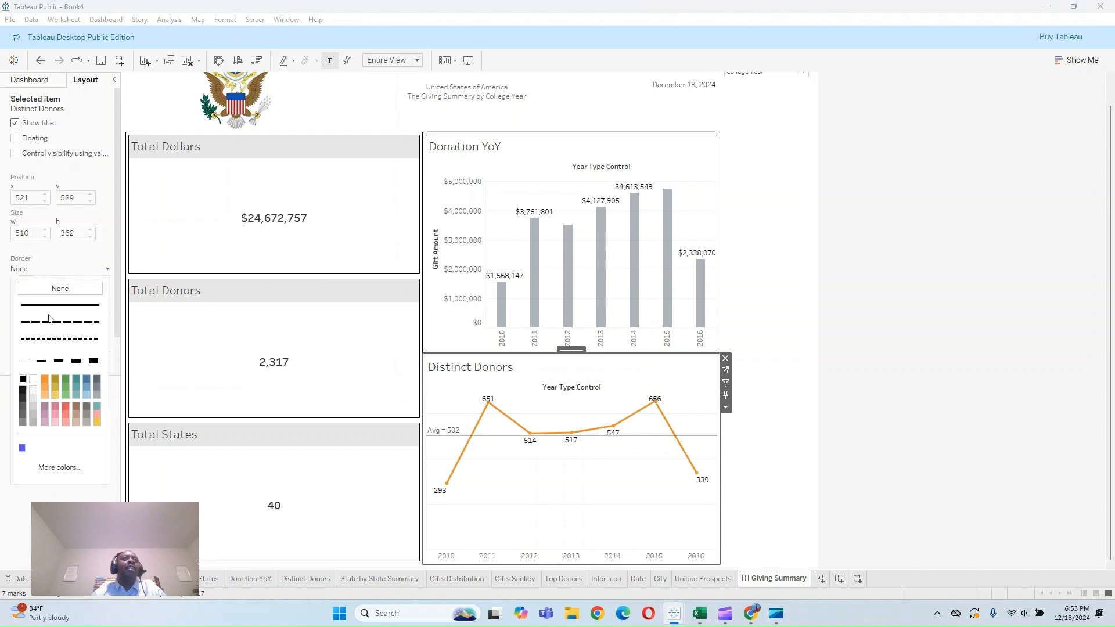
{"action": "left_click", "coordinate": [922, 224]}
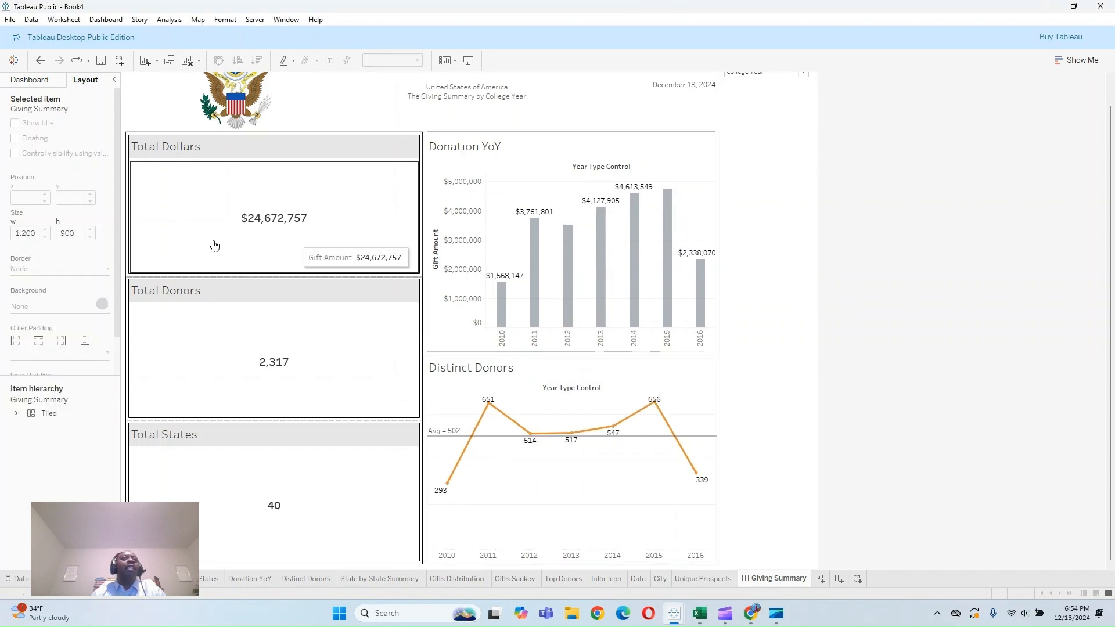
Step: Place the State by State Summary sheet in a new container to the right of the charts and narrow the totals container
{"action": "left_click", "coordinate": [30, 80]}
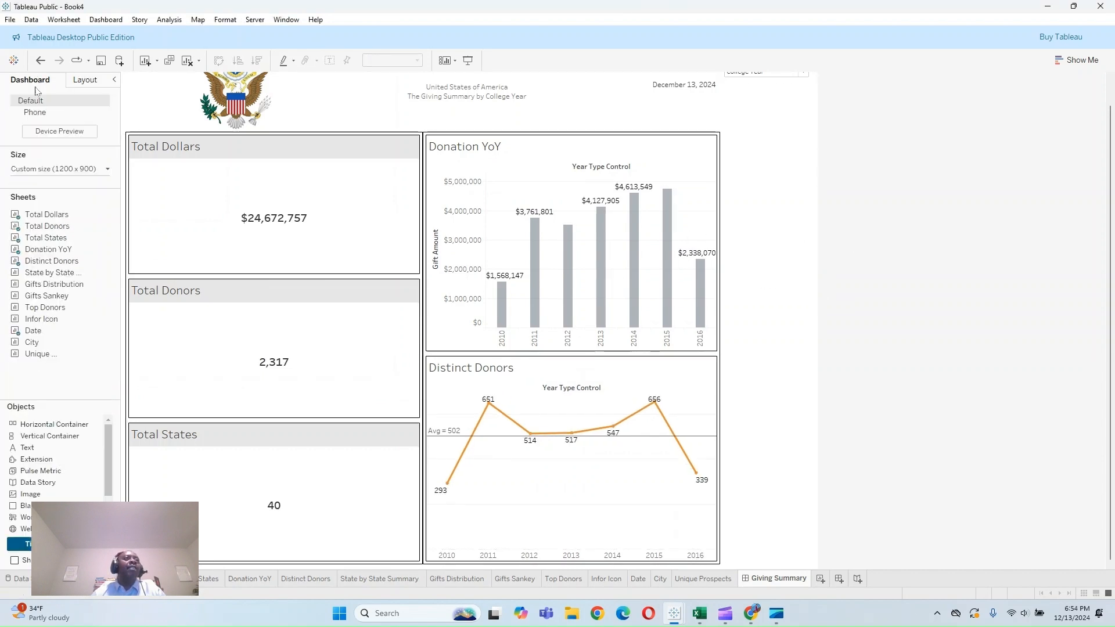
{"action": "left_click_drag", "start_coordinate": [146, 428], "coordinate": [705, 342]}
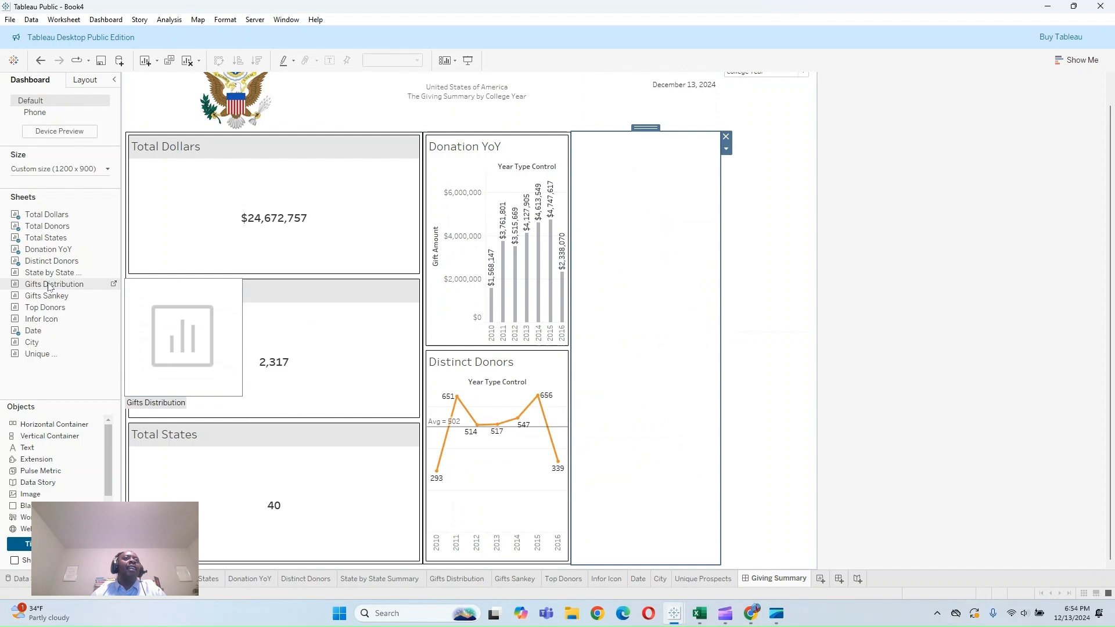
{"action": "left_click_drag", "start_coordinate": [50, 272], "coordinate": [651, 306]}
{"action": "left_click", "coordinate": [726, 185]}
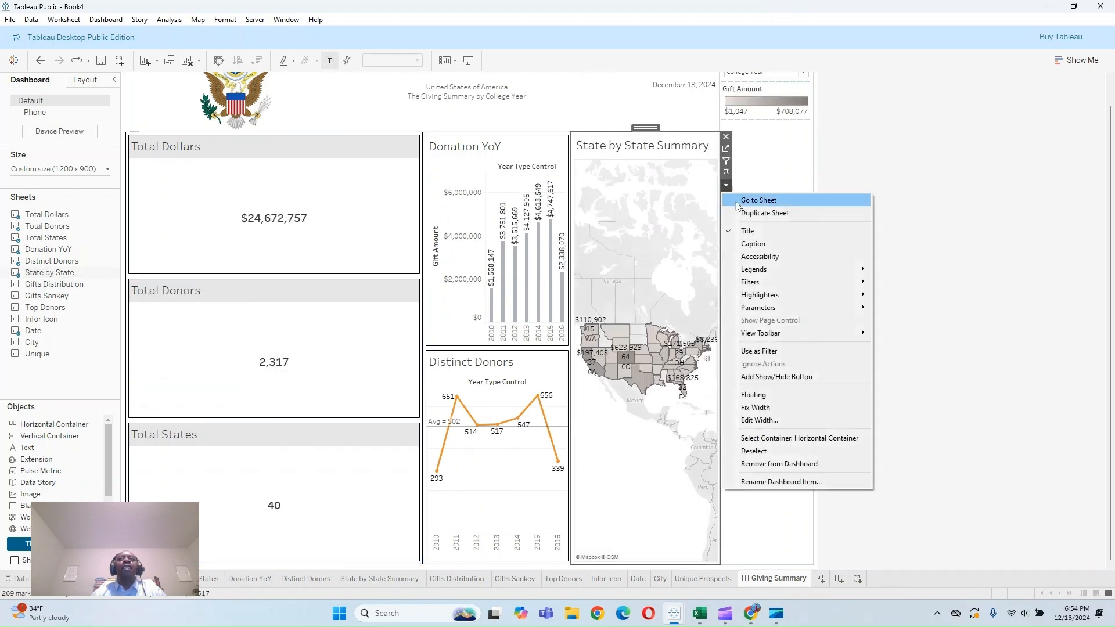
{"action": "left_click", "coordinate": [667, 209]}
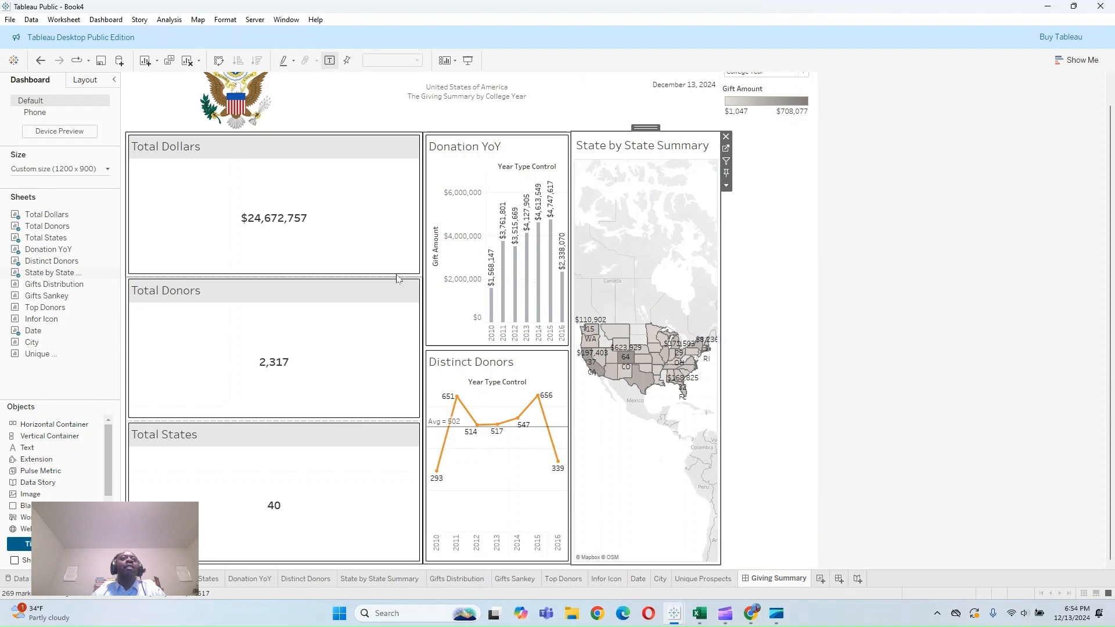
{"action": "left_click_drag", "start_coordinate": [424, 266], "coordinate": [210, 266]}
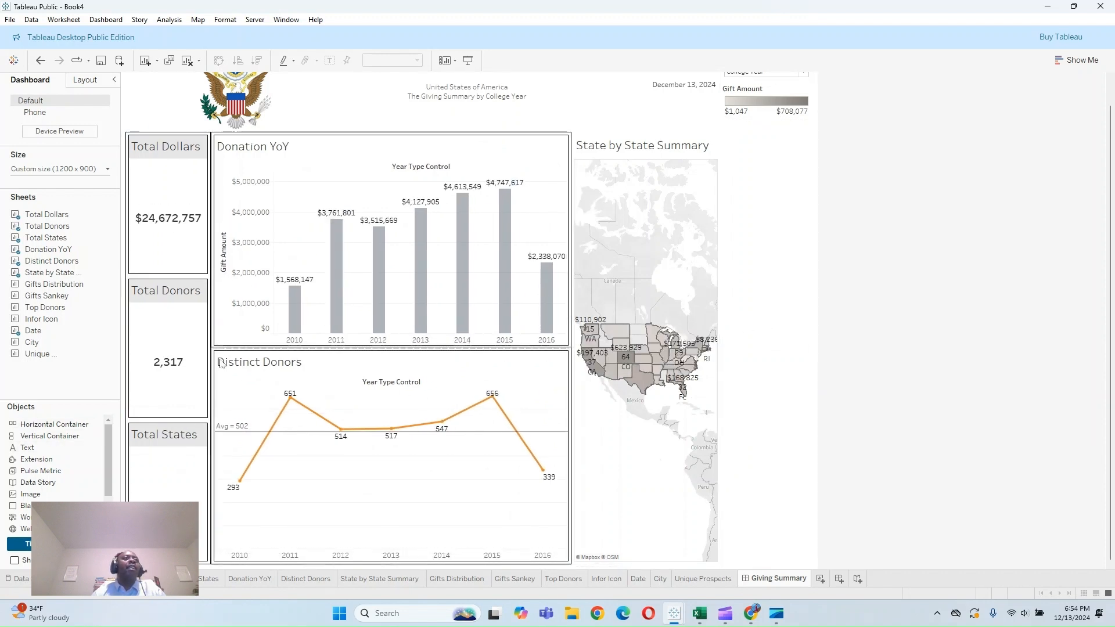
Step: Add a full-width container along the bottom of the dashboard and place the Gifts Sankey sheet in it
{"action": "left_click_drag", "start_coordinate": [91, 476], "coordinate": [230, 570]}
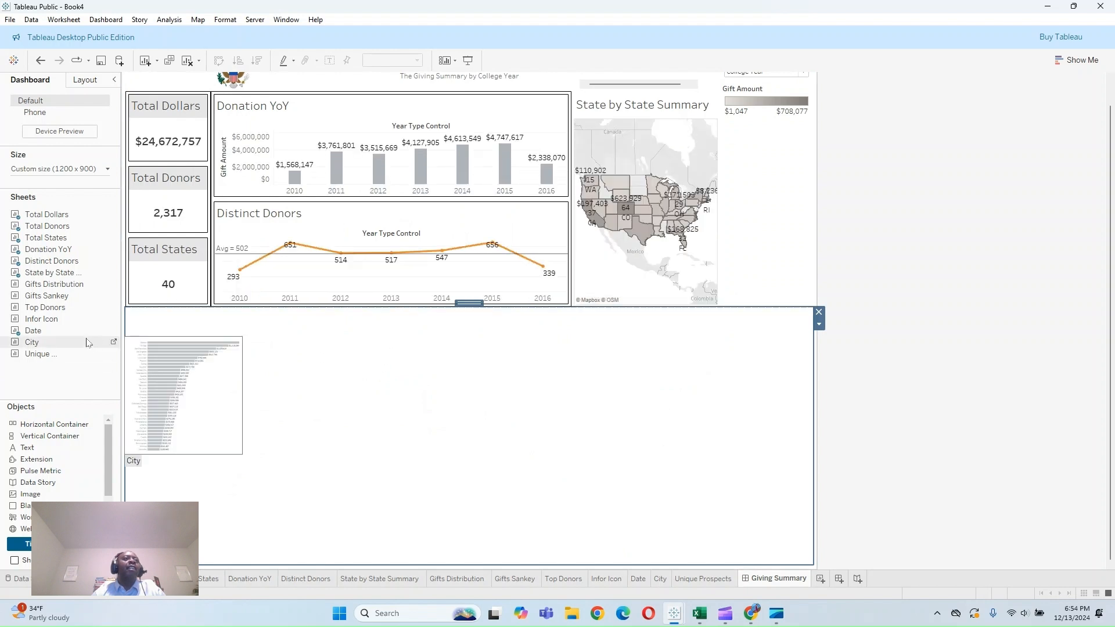
{"action": "left_click_drag", "start_coordinate": [36, 299], "coordinate": [153, 372]}
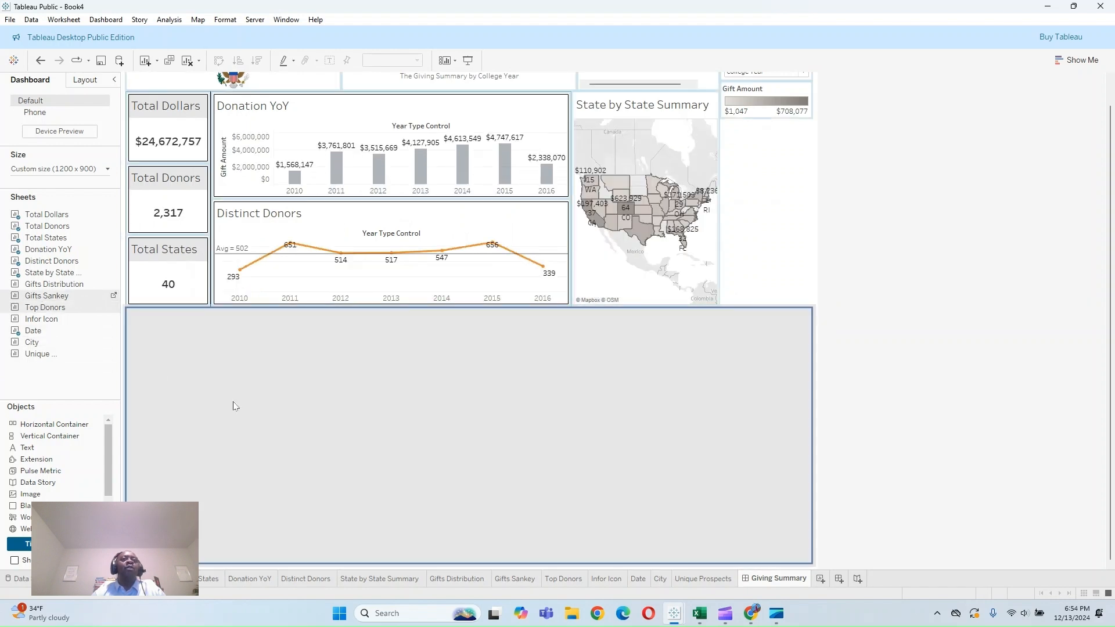
{"action": "left_click_drag", "start_coordinate": [235, 406], "coordinate": [242, 415]}
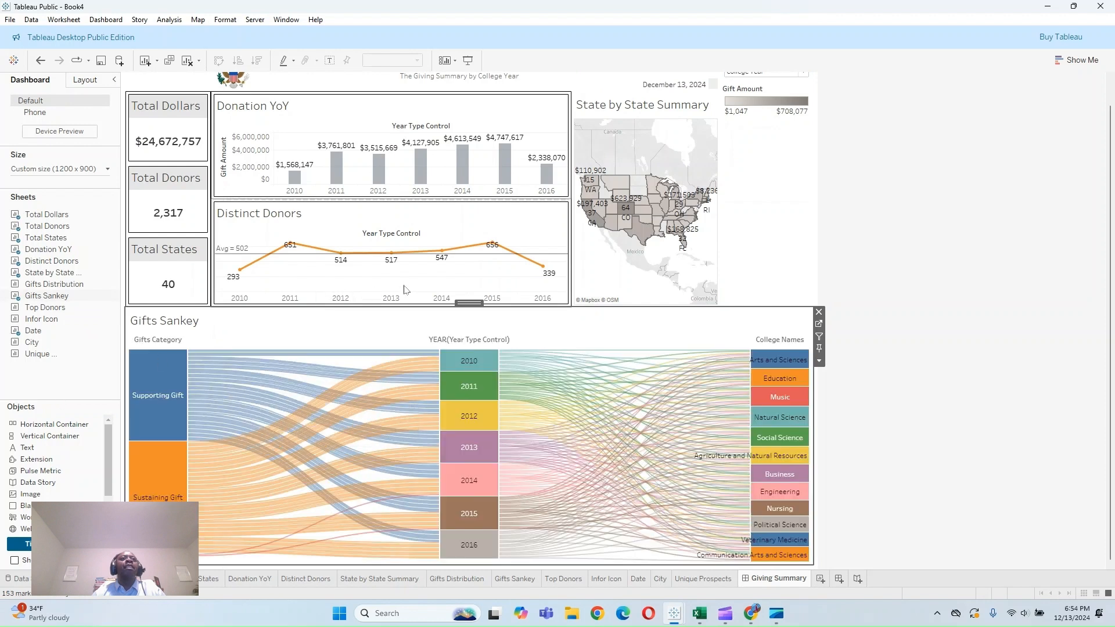
Step: Add a show/hide button for the container with the Year Type parameter and Gift Amount legend, and hide that container
{"action": "left_click", "coordinate": [787, 179]}
{"action": "scroll", "coordinate": [854, 271], "scroll_direction": "up", "scroll_amount": 2}
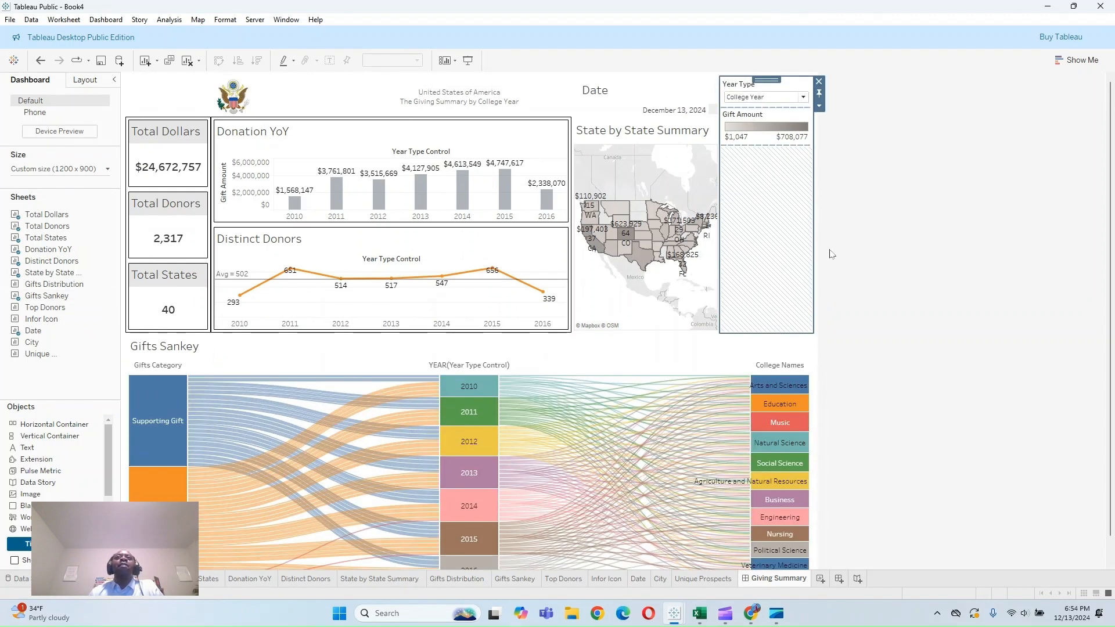
{"action": "left_click", "coordinate": [819, 106]}
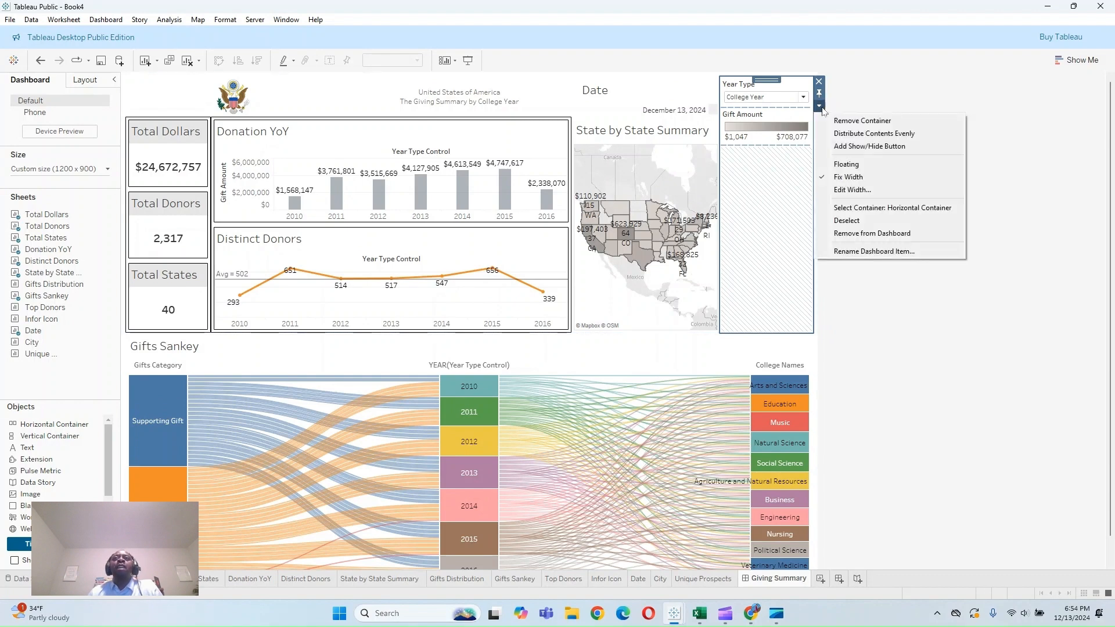
{"action": "left_click", "coordinate": [848, 146]}
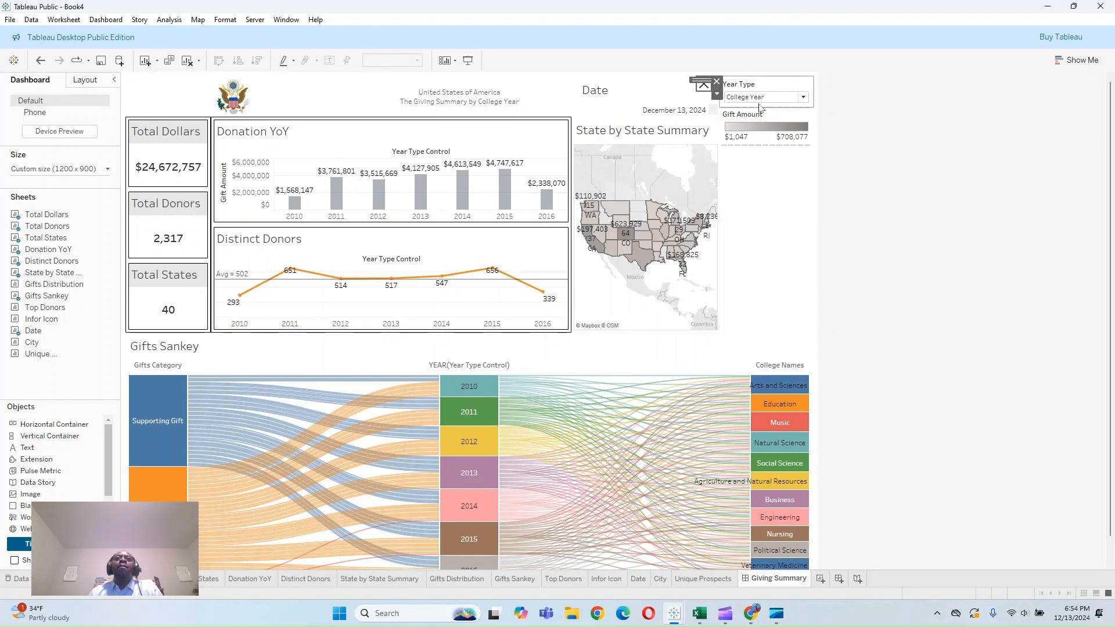
{"action": "left_click", "coordinate": [717, 94]}
{"action": "left_click", "coordinate": [755, 121]}
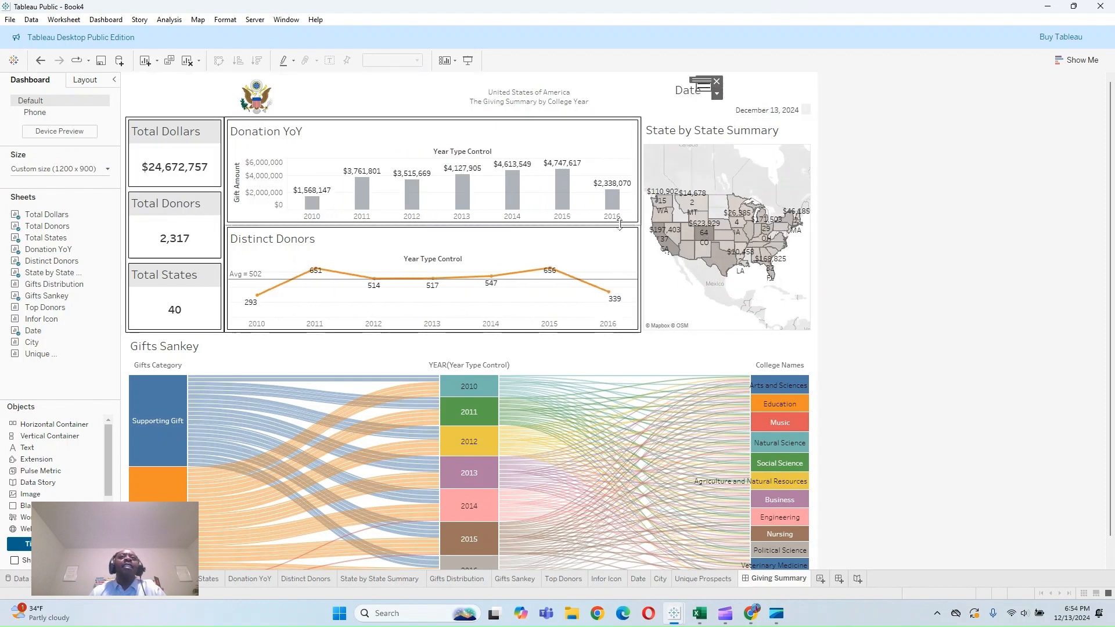
Step: Narrow the Donation YoY and Distinct Donors container to widen the State by State Summary map, and make the header row slightly taller
{"action": "left_click_drag", "start_coordinate": [640, 212], "coordinate": [498, 227]}
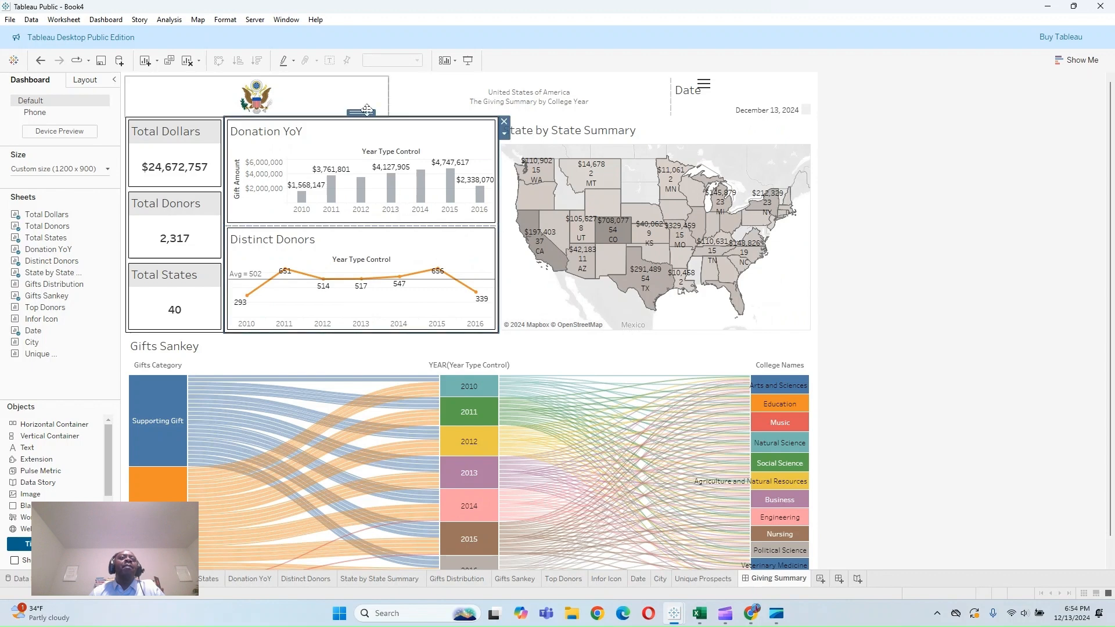
{"action": "left_click_drag", "start_coordinate": [412, 116], "coordinate": [412, 130]}
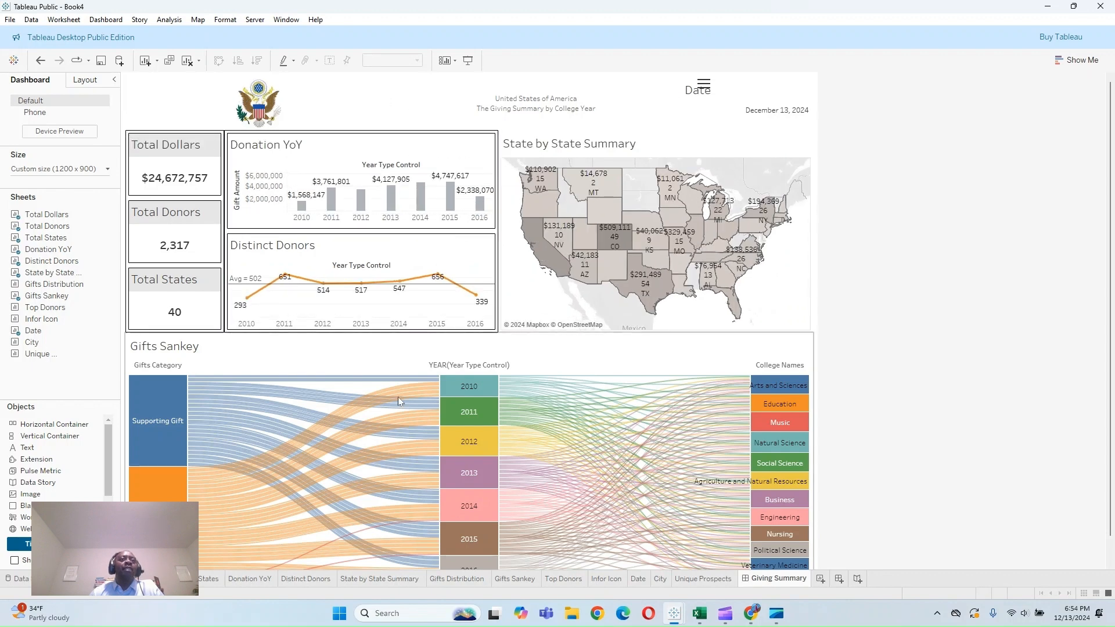
{"action": "left_click", "coordinate": [152, 349]}
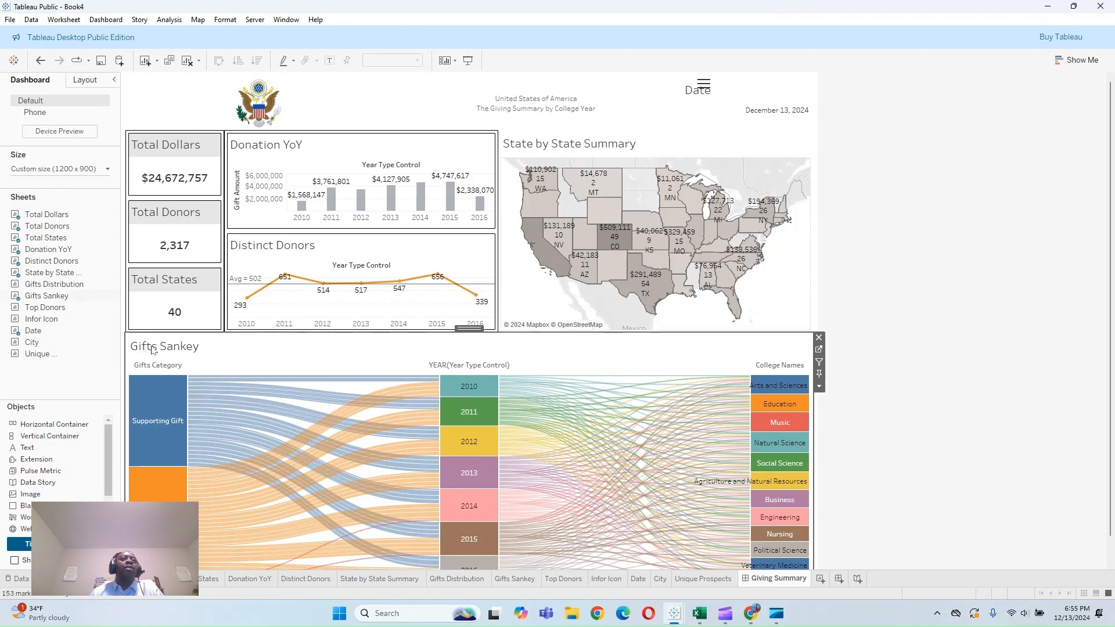
Step: Shade the titles of the Gifts Sankey and State by State Summary sheets light gray
{"action": "right_click", "coordinate": [155, 348]}
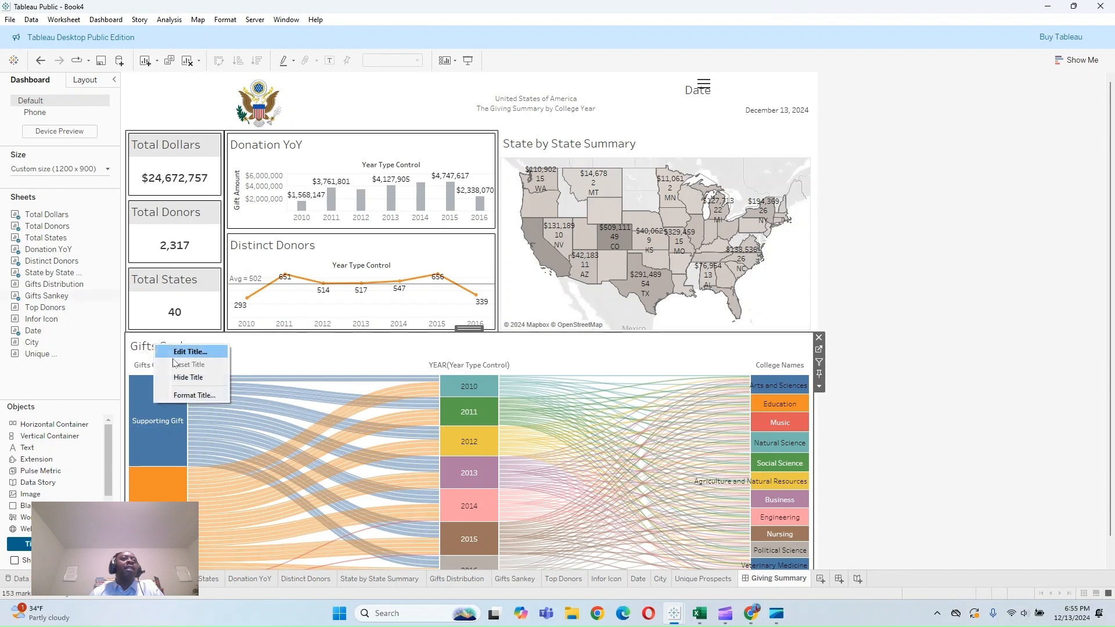
{"action": "left_click", "coordinate": [185, 398]}
{"action": "left_click", "coordinate": [85, 116]}
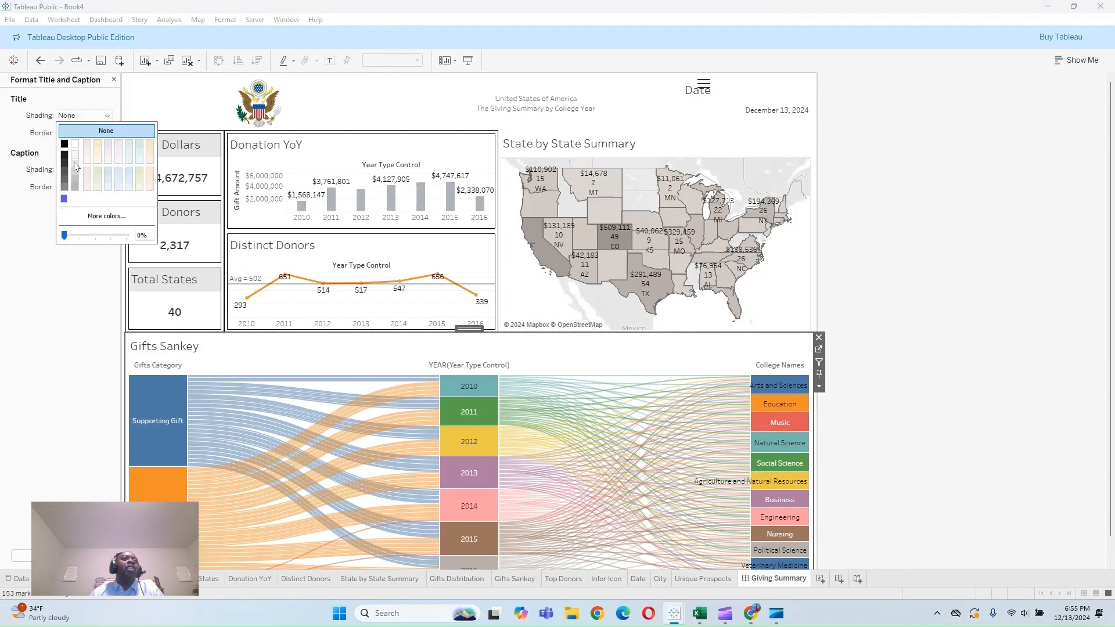
{"action": "left_click", "coordinate": [74, 163]}
{"action": "left_click", "coordinate": [630, 160]}
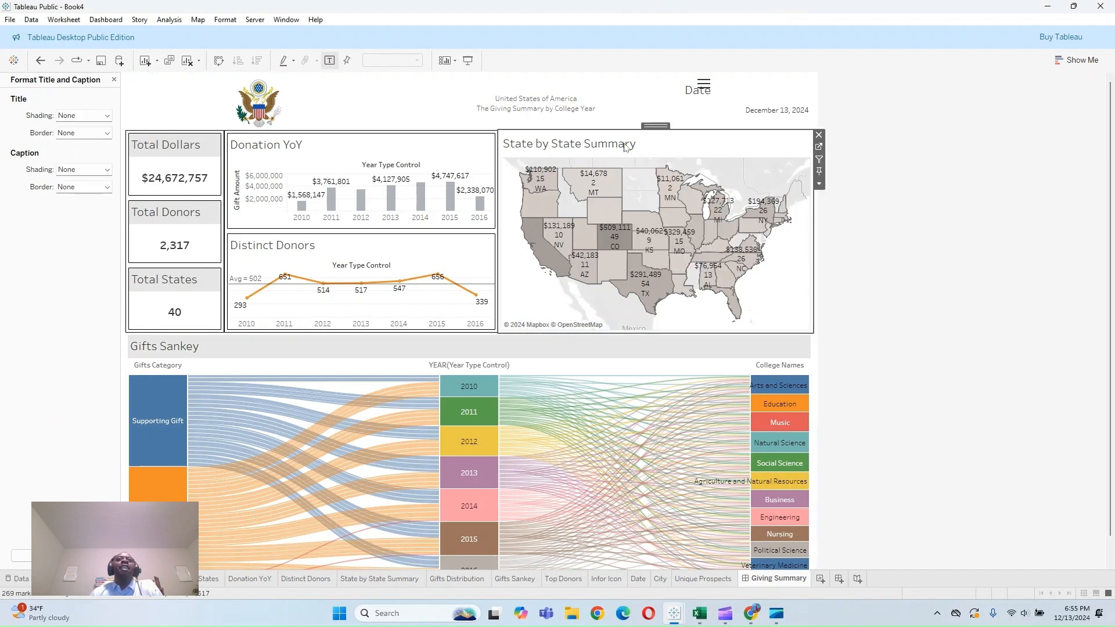
{"action": "left_click", "coordinate": [107, 115]}
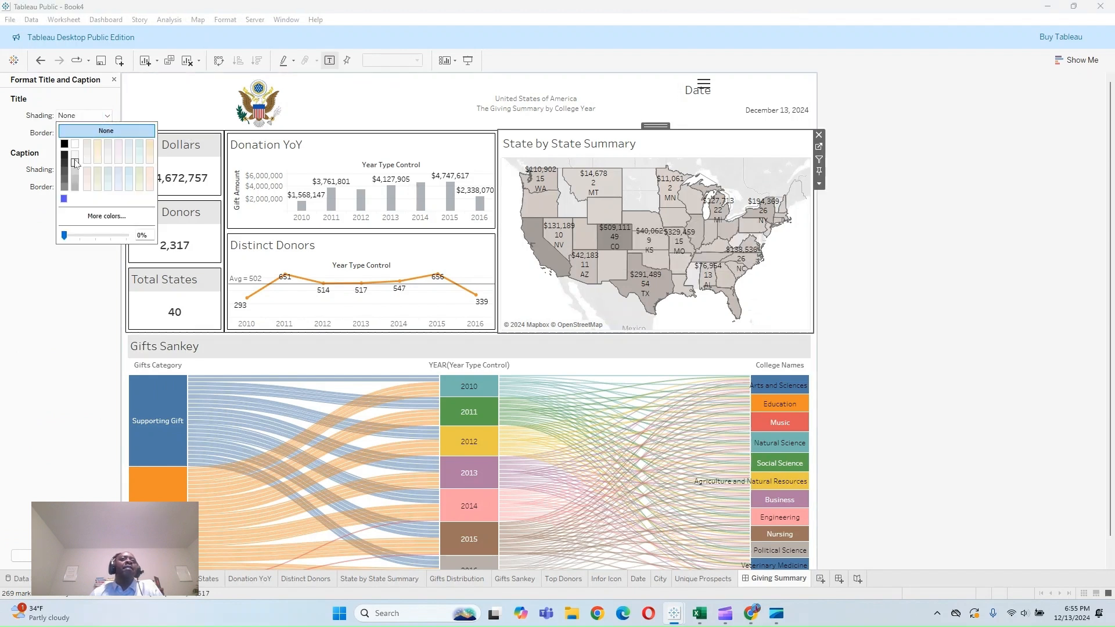
{"action": "left_click", "coordinate": [74, 162]}
Step: Apply the same light gray title shading to the Donation YoY and Distinct Donors sheets
{"action": "left_click", "coordinate": [264, 149]}
{"action": "left_click", "coordinate": [104, 118]}
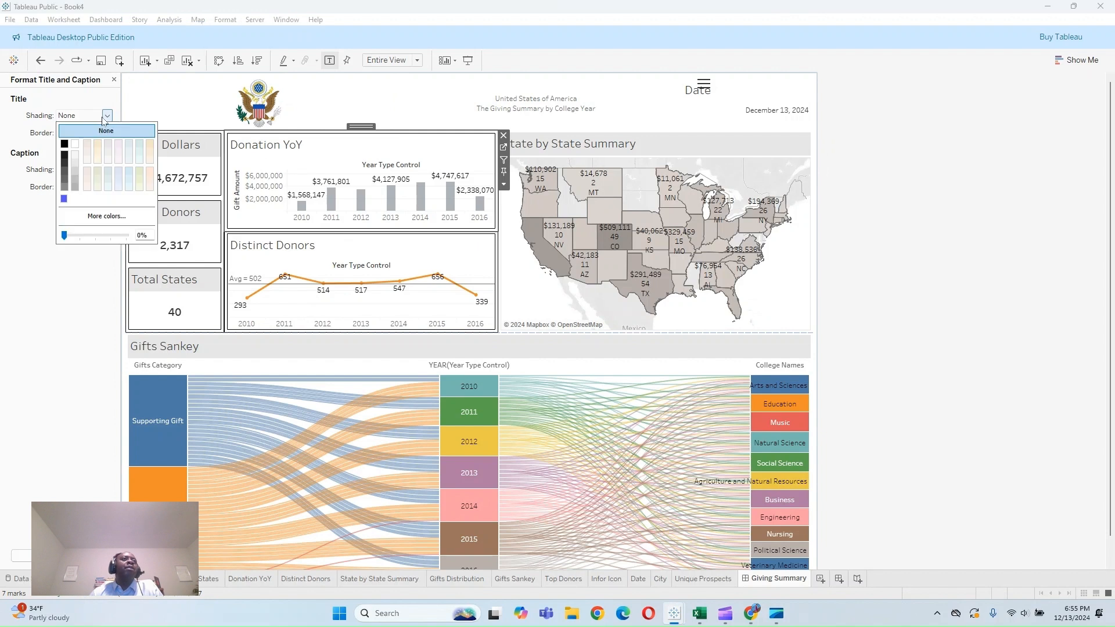
{"action": "left_click", "coordinate": [74, 162]}
{"action": "left_click", "coordinate": [268, 244]}
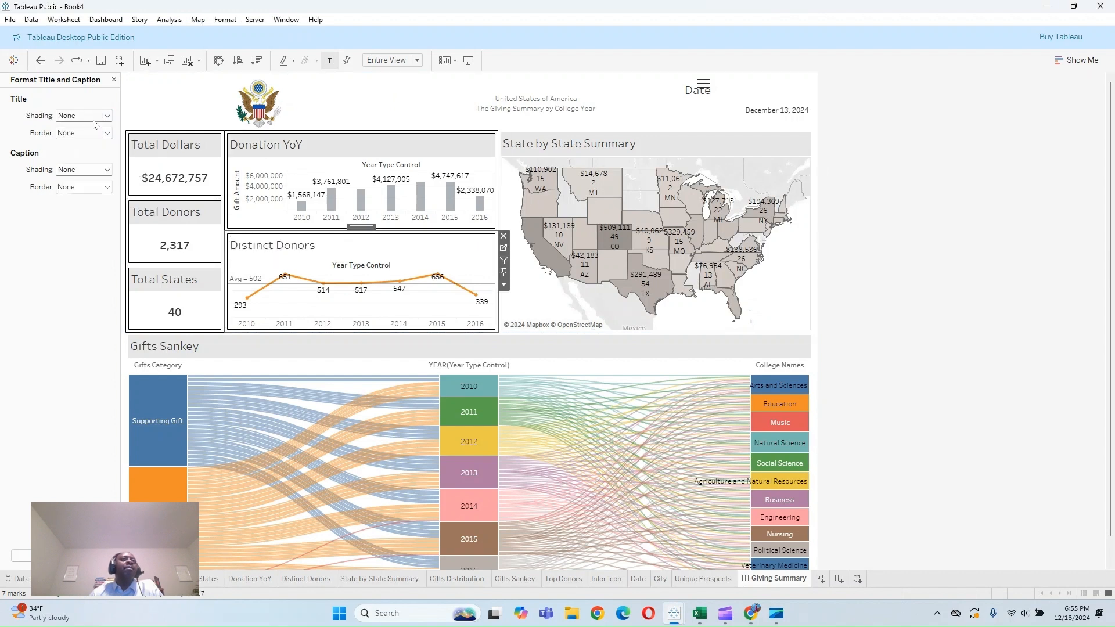
{"action": "left_click", "coordinate": [96, 119]}
{"action": "left_click", "coordinate": [73, 166]}
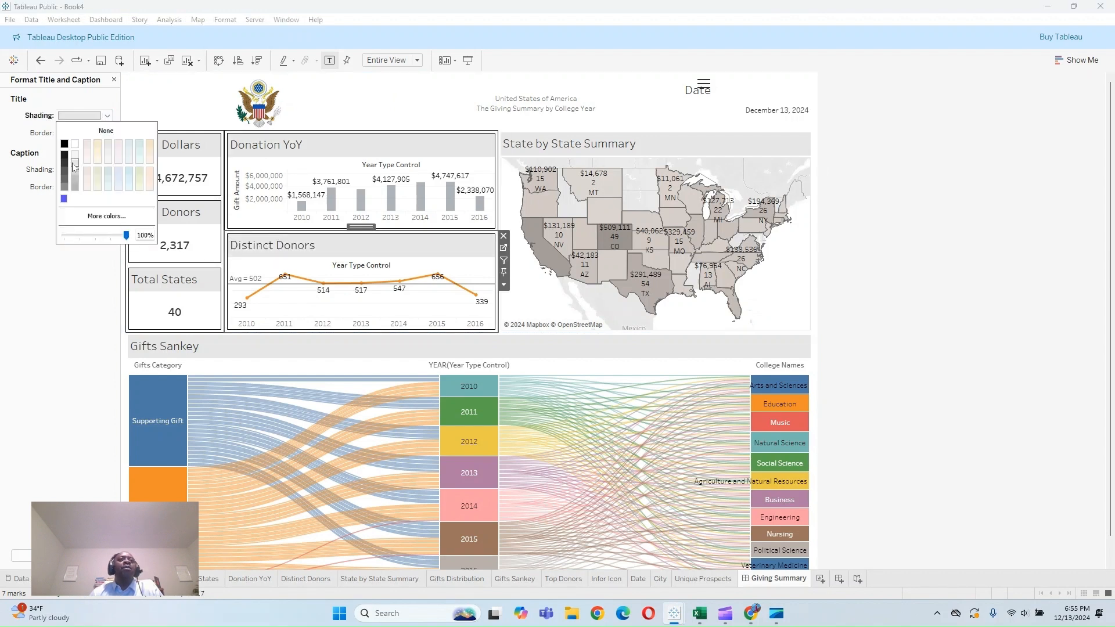
{"action": "left_click", "coordinate": [955, 266]}
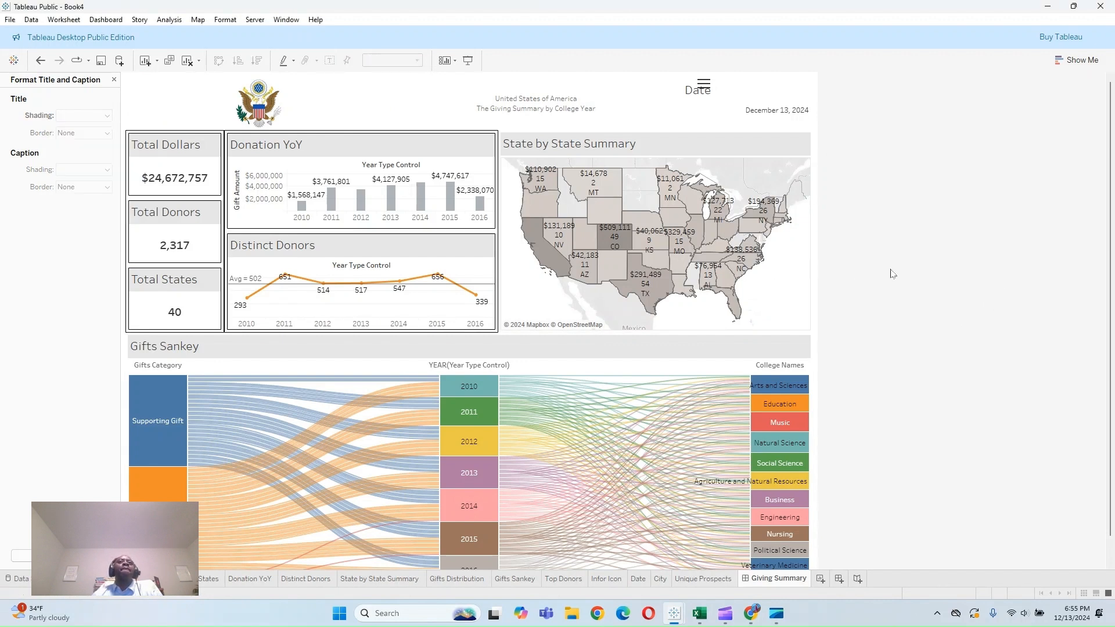
{"action": "double_click", "coordinate": [539, 129]}
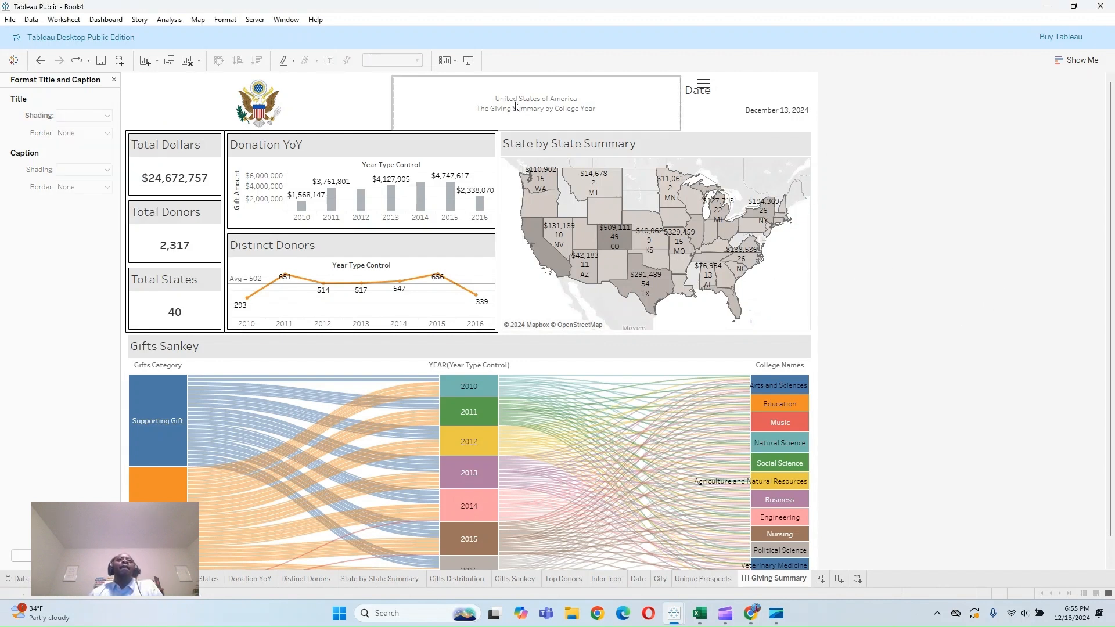
{"action": "left_click_drag", "start_coordinate": [661, 265], "coordinate": [452, 242]}
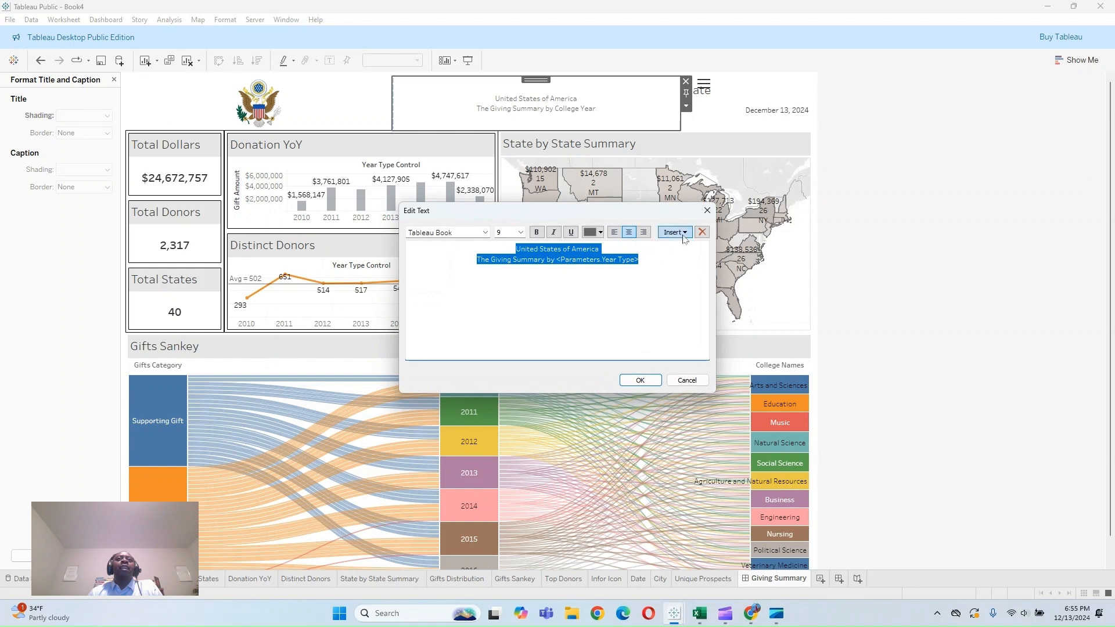
{"action": "left_click", "coordinate": [706, 213]}
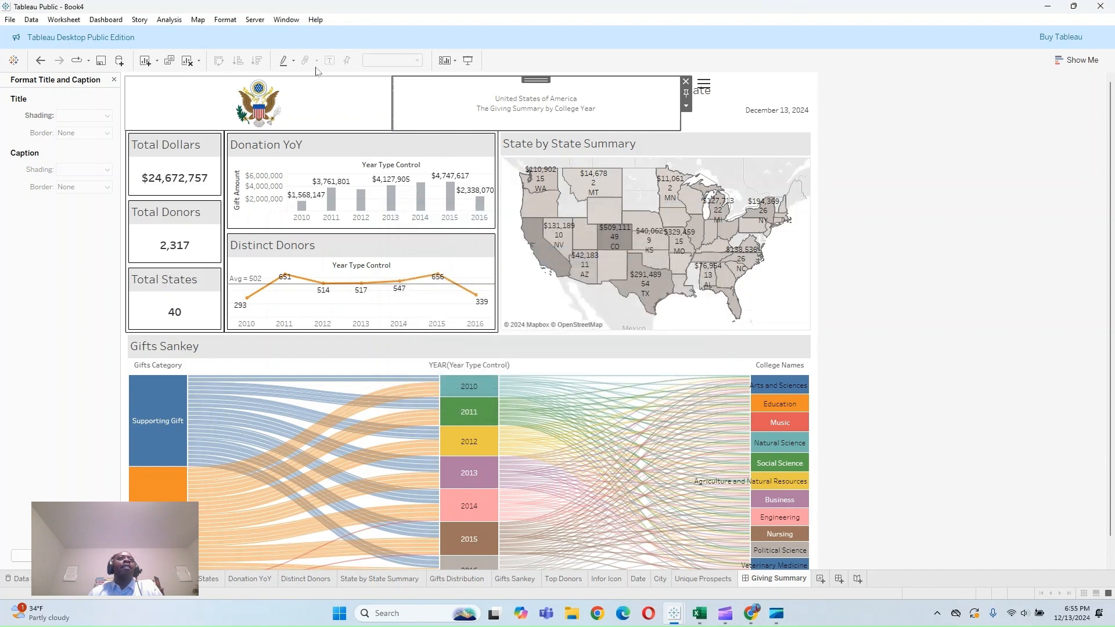
Step: Set the worksheet titles across the whole workbook to bold at font size 12
{"action": "left_click", "coordinate": [226, 21]}
{"action": "left_click", "coordinate": [242, 58]}
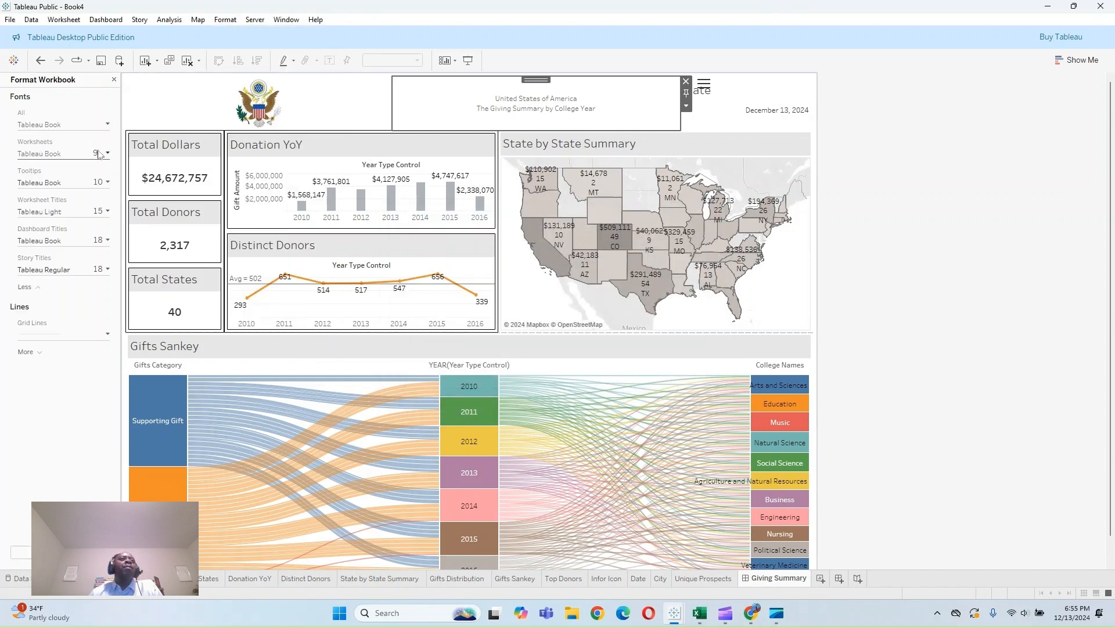
{"action": "left_click", "coordinate": [108, 212]}
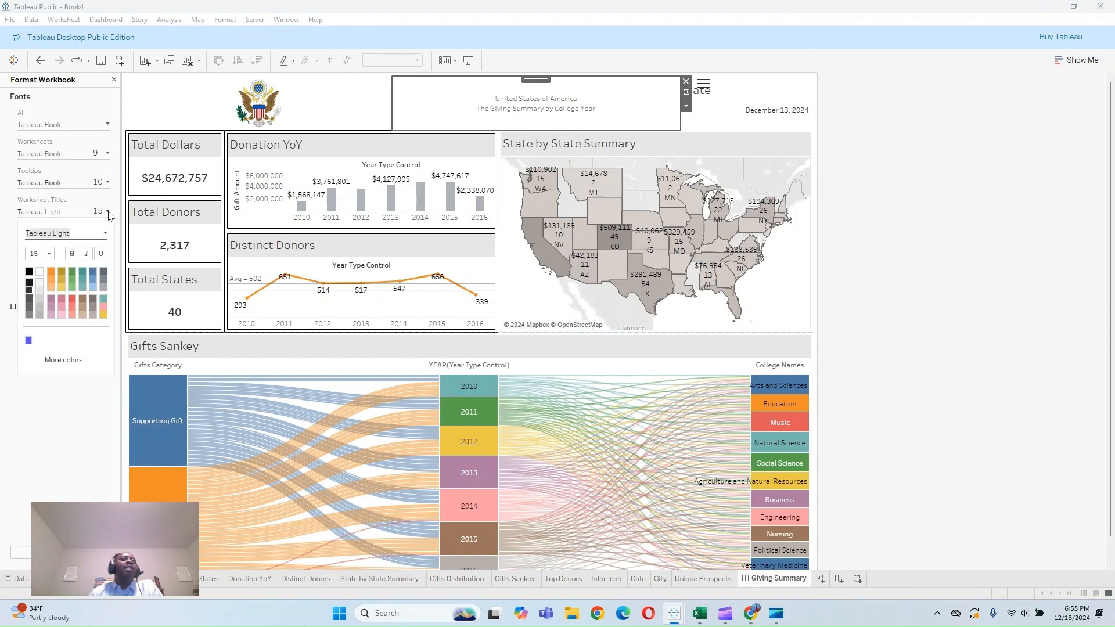
{"action": "left_click", "coordinate": [50, 255]}
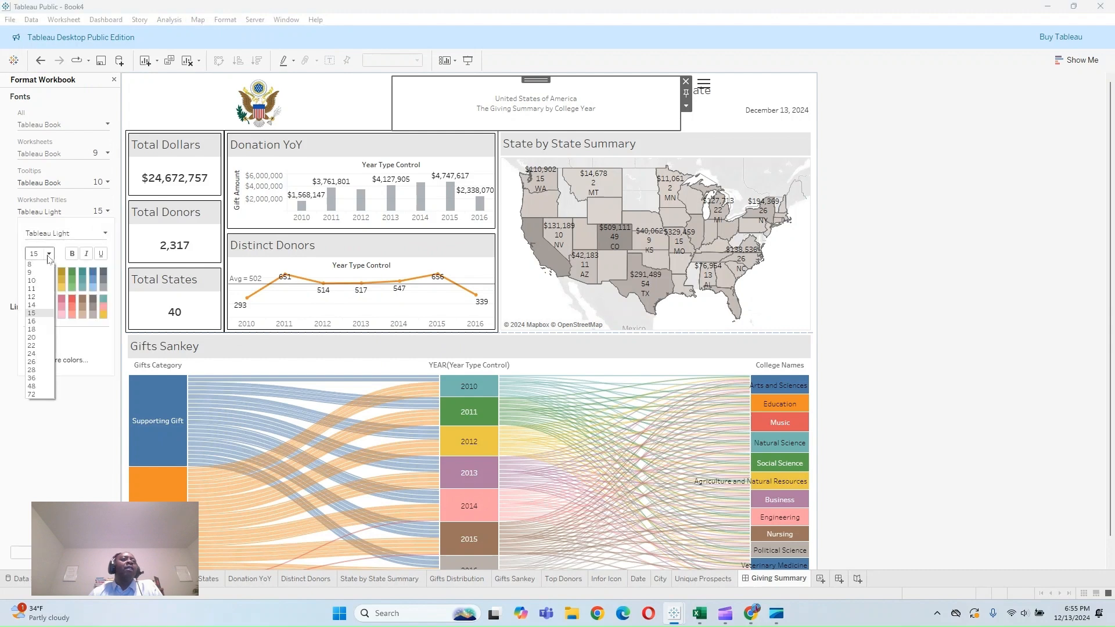
{"action": "left_click", "coordinate": [33, 297]}
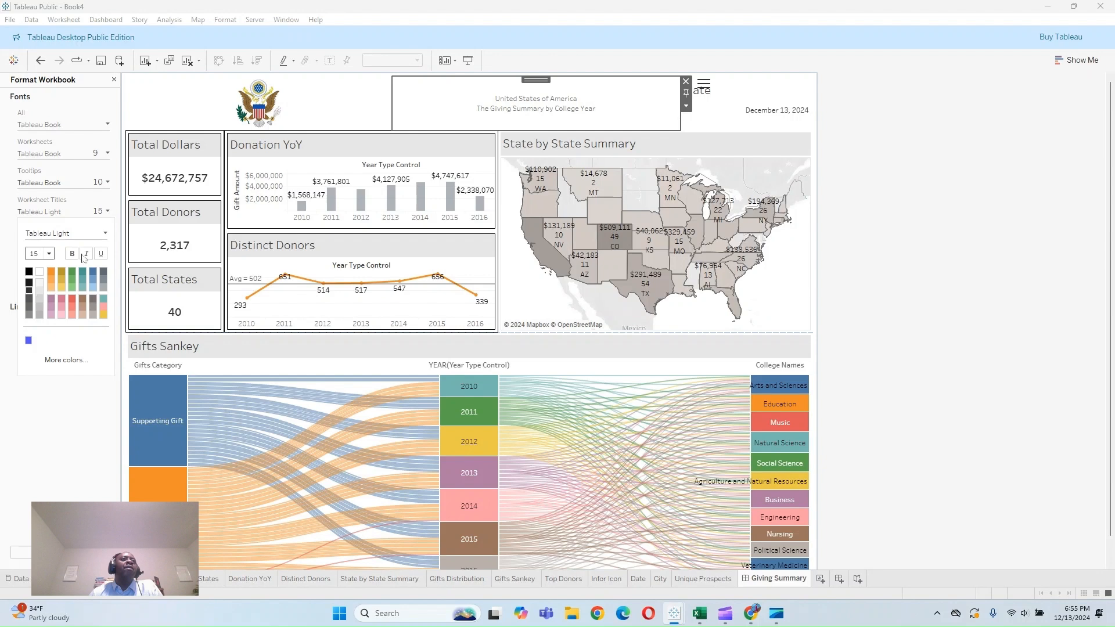
{"action": "left_click", "coordinate": [74, 254]}
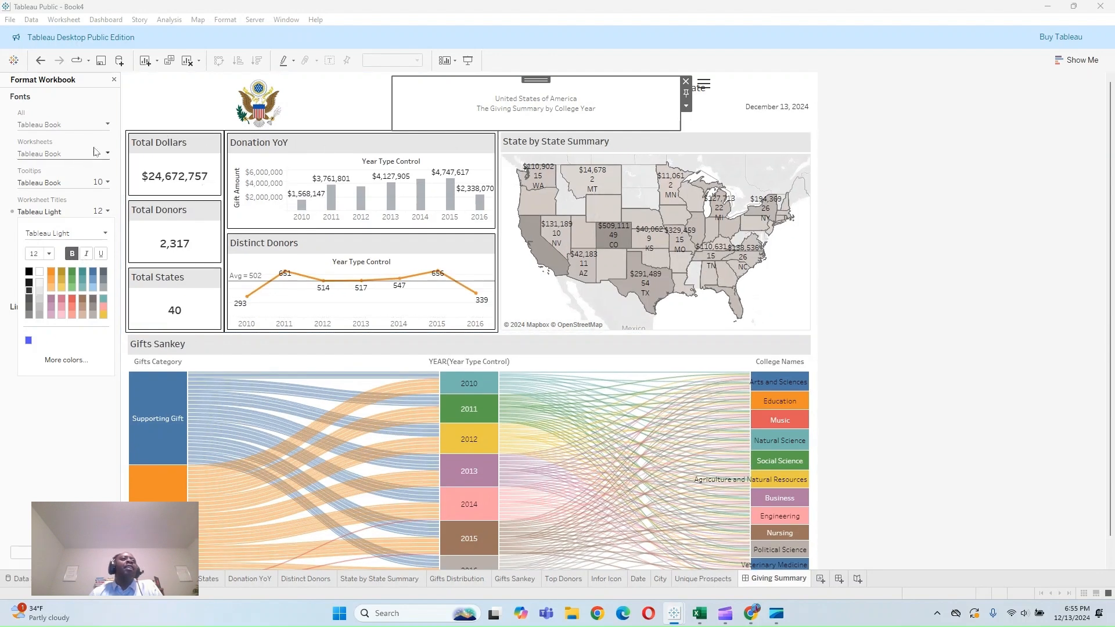
Step: Try Tableau Bold as the font for all workbook text and switch back to Tableau Book
{"action": "left_click", "coordinate": [108, 129]}
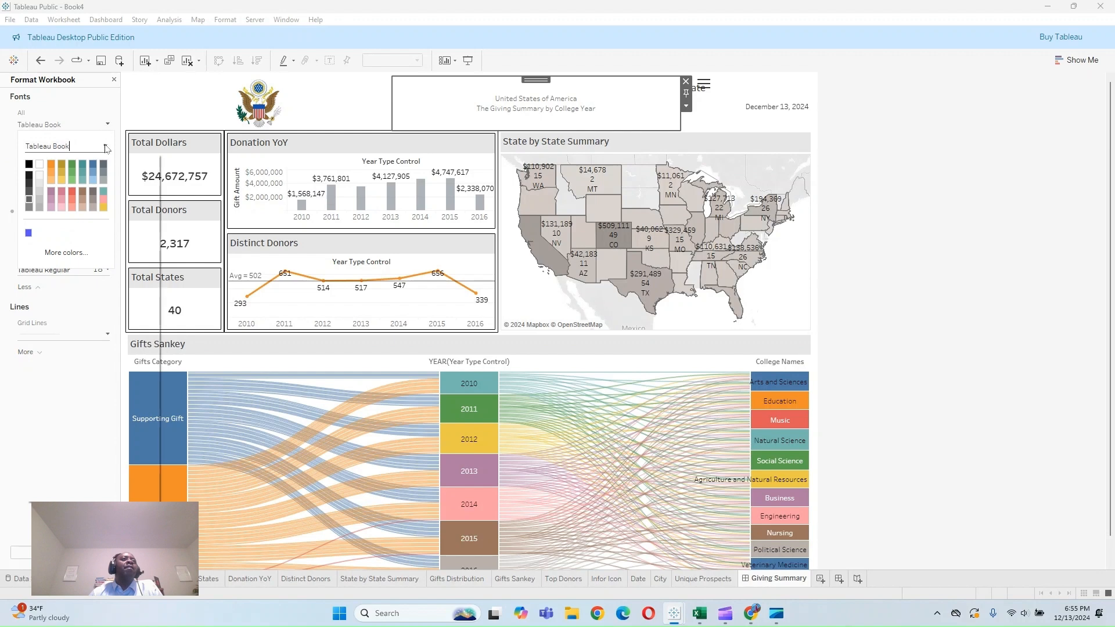
{"action": "left_click", "coordinate": [103, 145]}
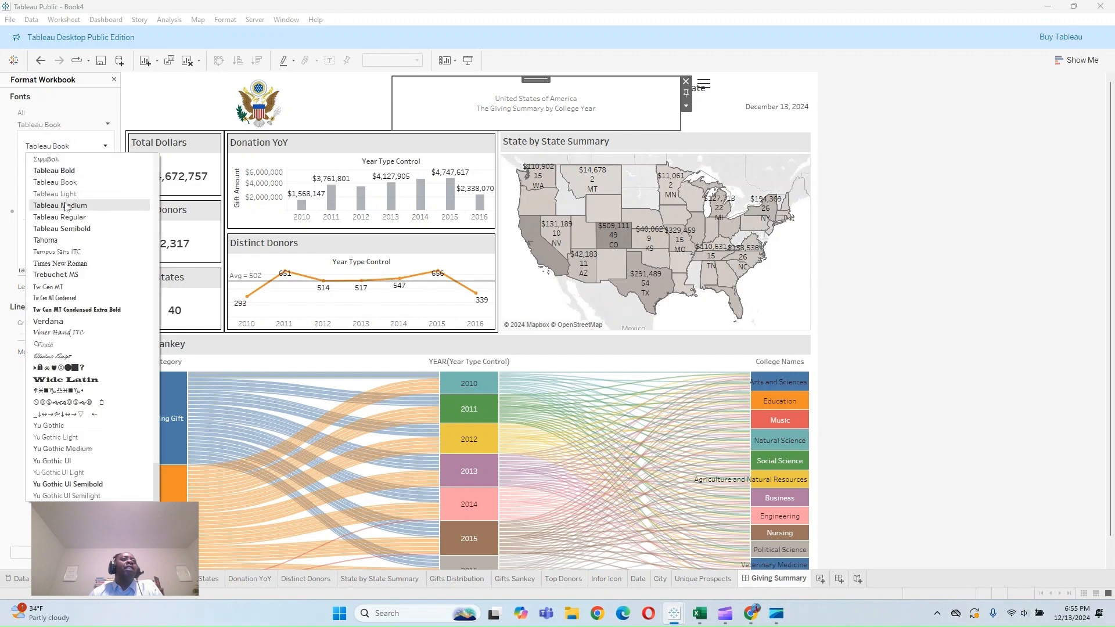
{"action": "left_click", "coordinate": [70, 172]}
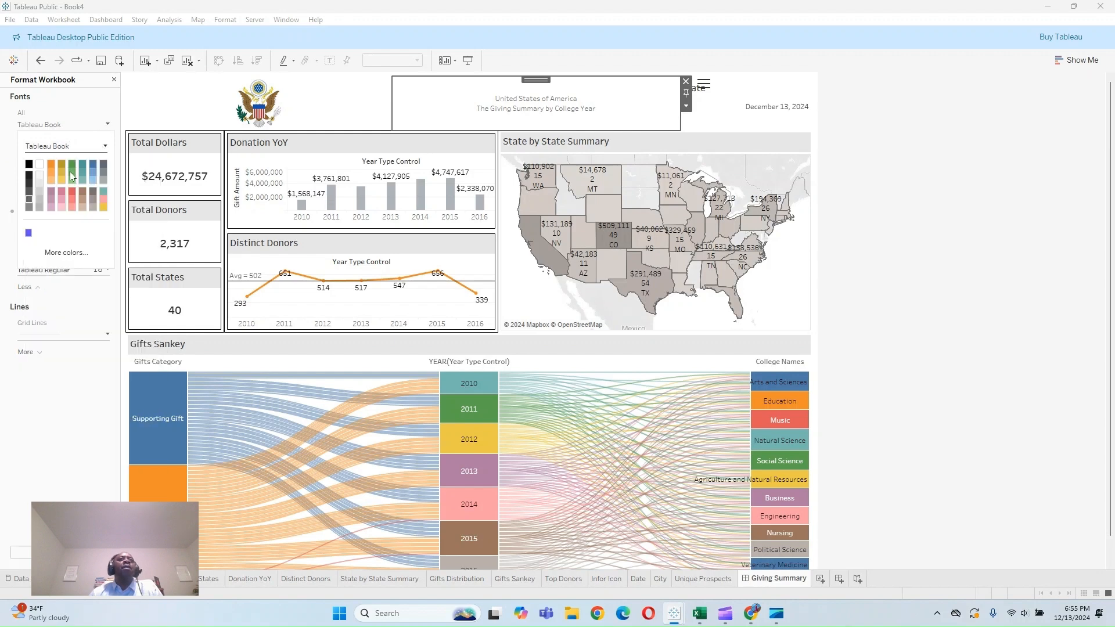
{"action": "left_click", "coordinate": [105, 146]}
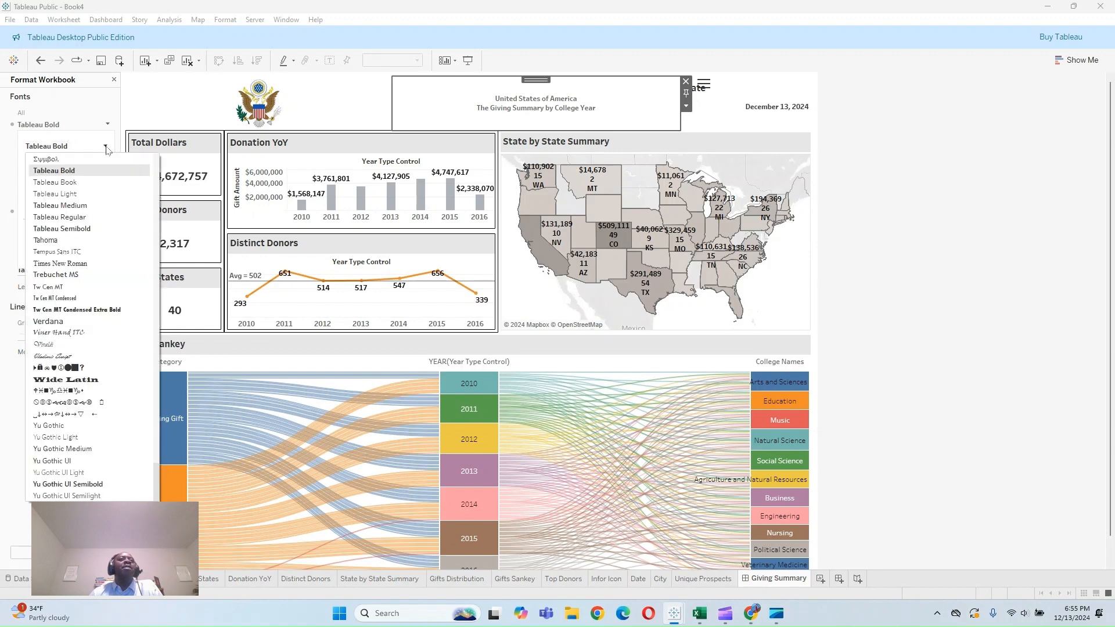
{"action": "left_click", "coordinate": [76, 183]}
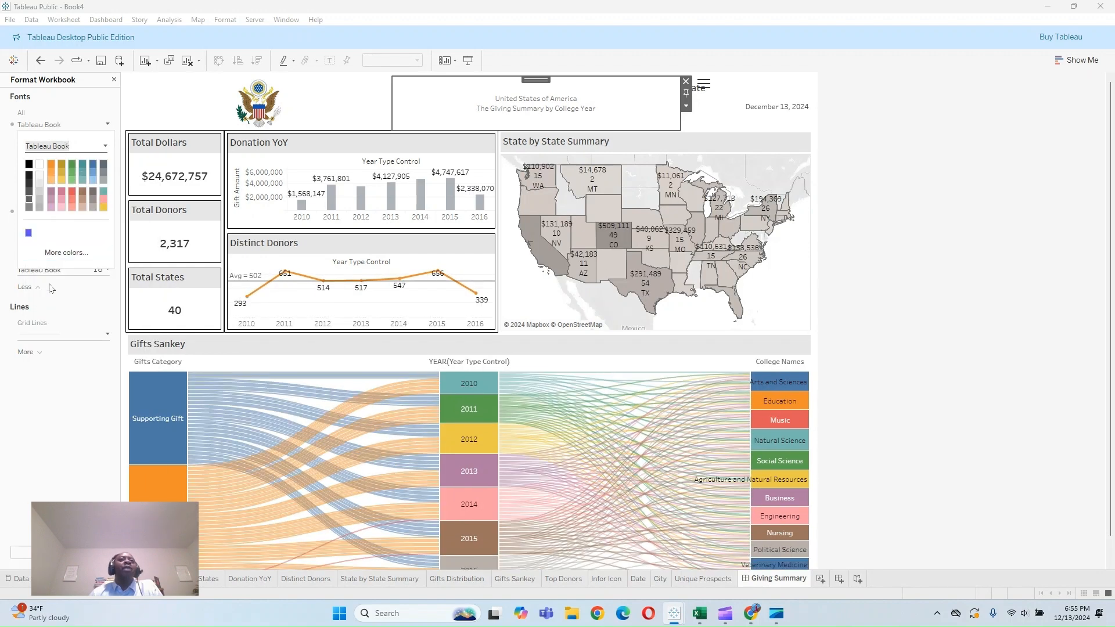
{"action": "left_click", "coordinate": [986, 299]}
Step: Move the show/hide button to the lower-right corner of the header's Date sheet and hide that sheet's title
{"action": "left_click", "coordinate": [713, 95]}
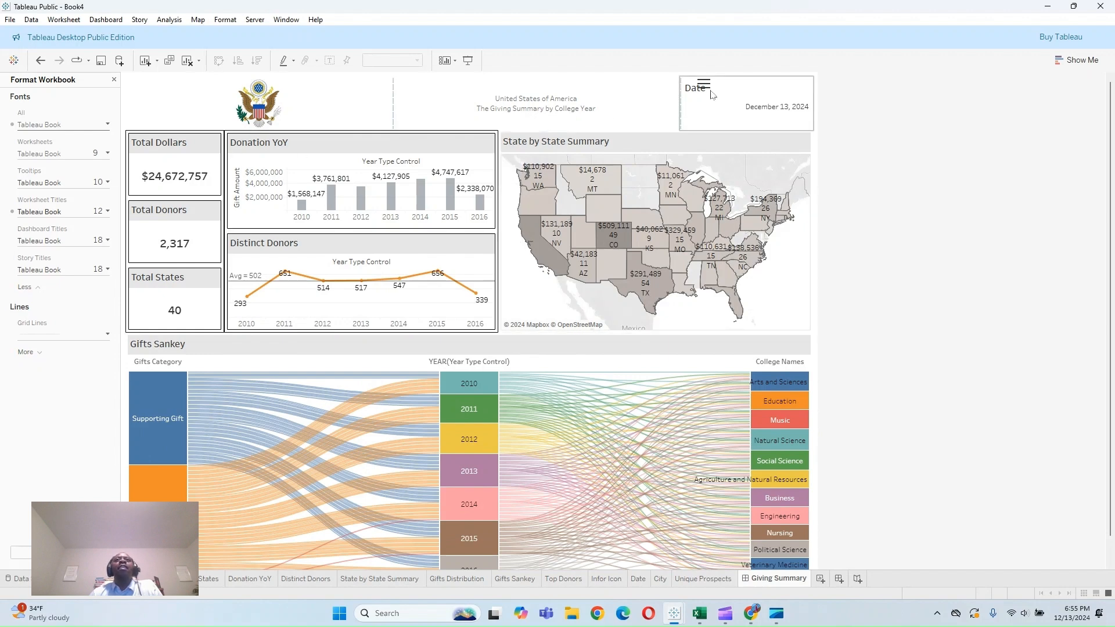
{"action": "left_click", "coordinate": [704, 85]}
{"action": "left_click", "coordinate": [711, 93]}
{"action": "left_click", "coordinate": [704, 84]}
{"action": "left_click_drag", "start_coordinate": [706, 78], "coordinate": [802, 125]}
{"action": "right_click", "coordinate": [703, 91]}
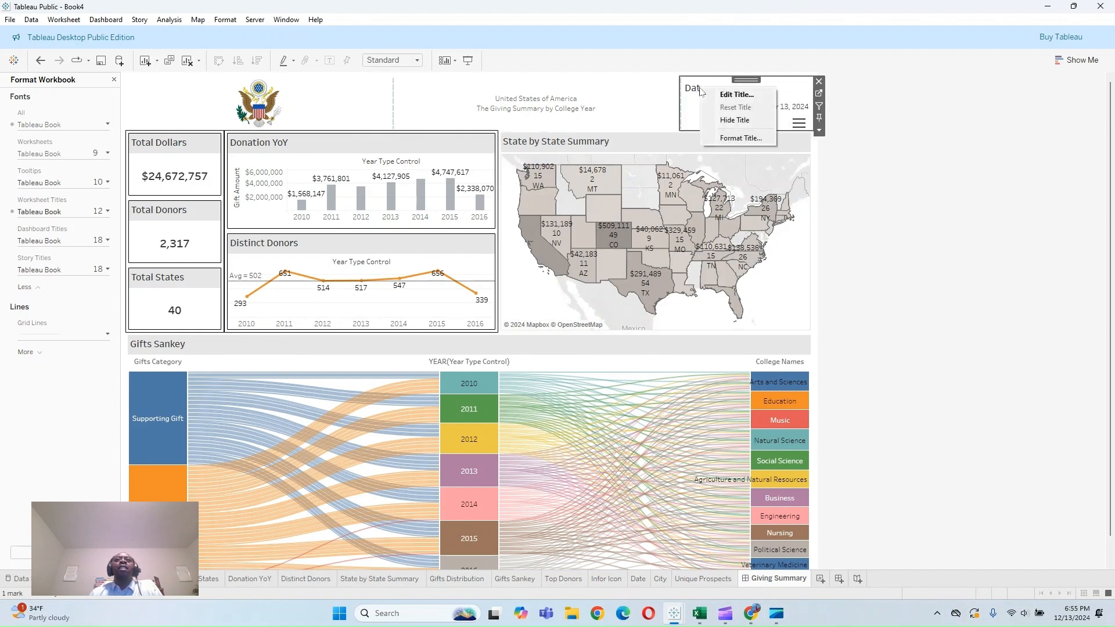
{"action": "left_click", "coordinate": [730, 124]}
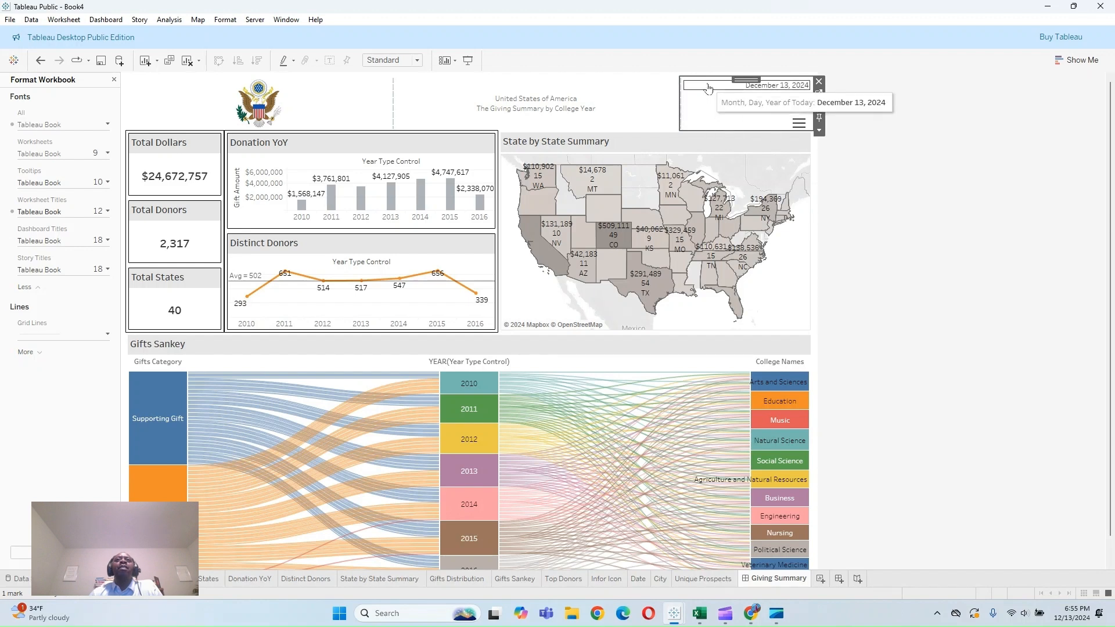
Step: Fit the Date sheet to Entire View and widen its header cell to fit the full date, narrowing the logo cell
{"action": "left_click", "coordinate": [819, 130]}
{"action": "mouse_move", "coordinate": [846, 172]}
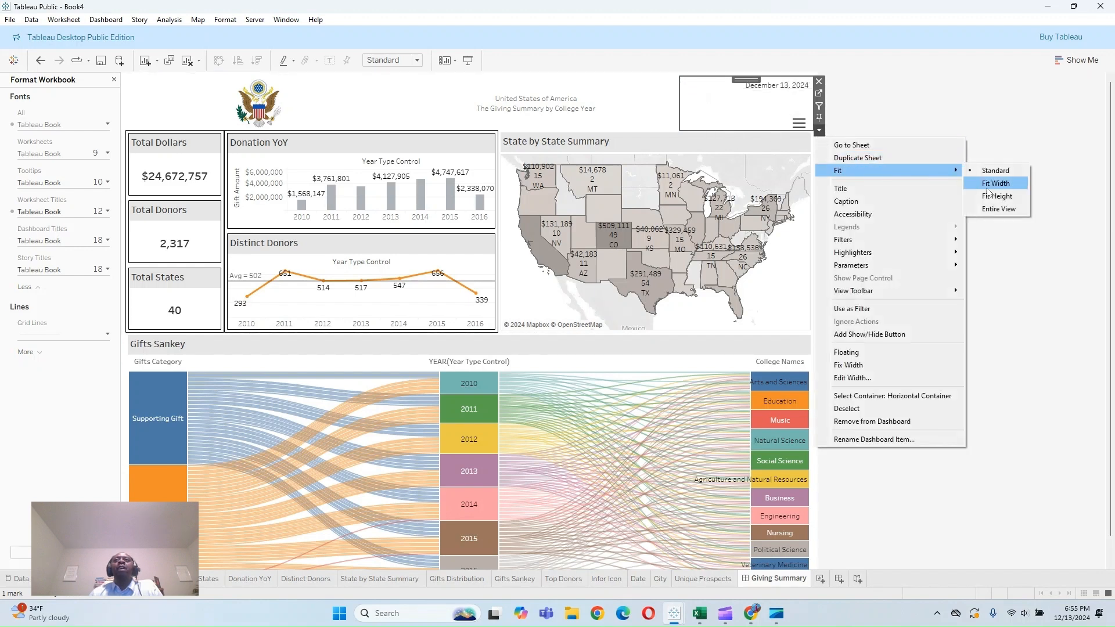
{"action": "left_click", "coordinate": [1002, 210]}
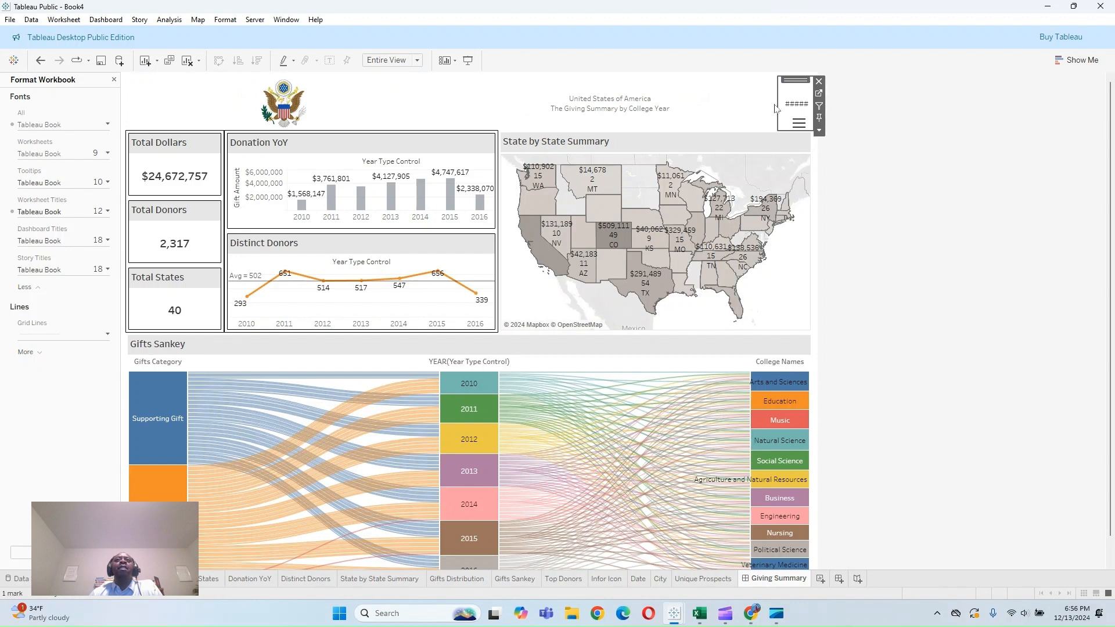
{"action": "left_click", "coordinate": [750, 102]}
{"action": "left_click_drag", "start_coordinate": [705, 99], "coordinate": [296, 102]}
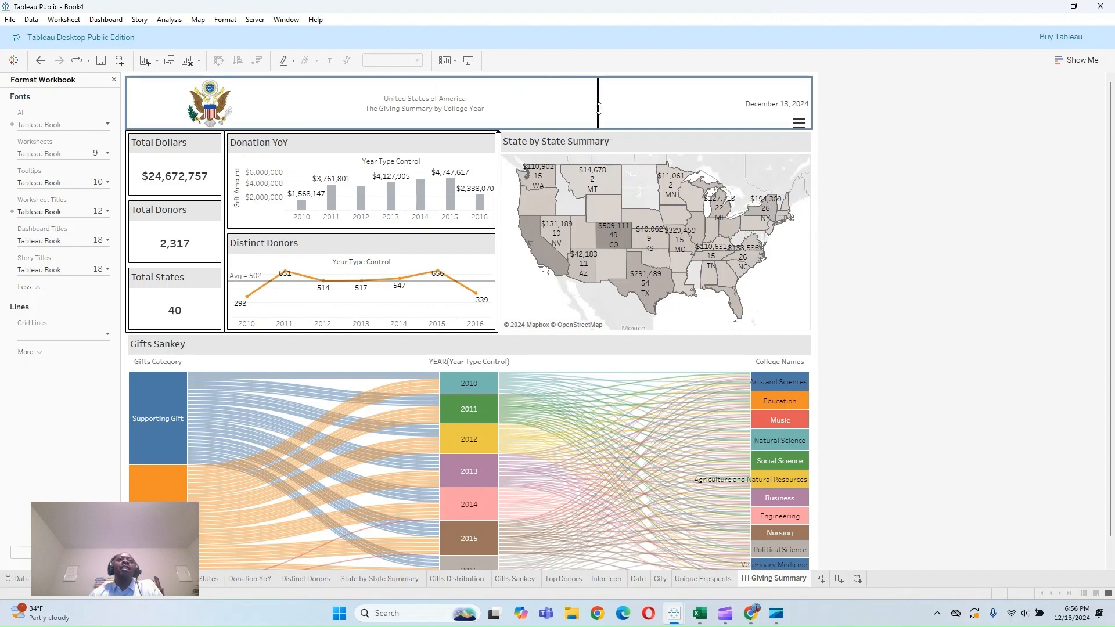
Step: Format both lines of the header text, United States of America and The Giving Summary, as bold at font size 15
{"action": "left_click", "coordinate": [425, 104]}
{"action": "double_click", "coordinate": [425, 104]}
{"action": "key", "text": "ctrl+a"}
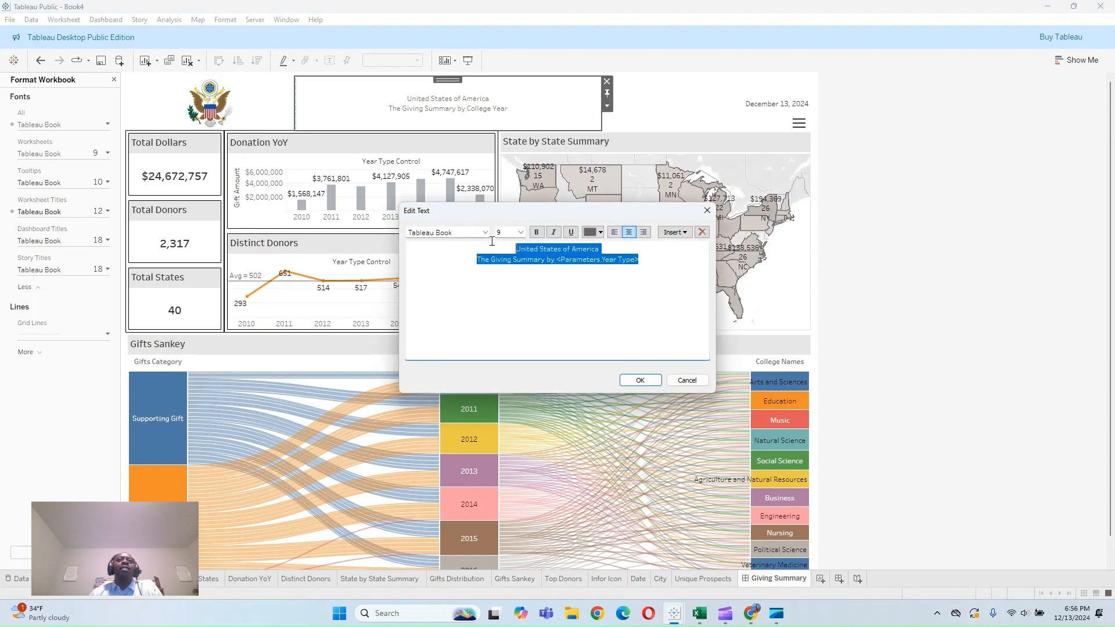
{"action": "left_click", "coordinate": [521, 233]}
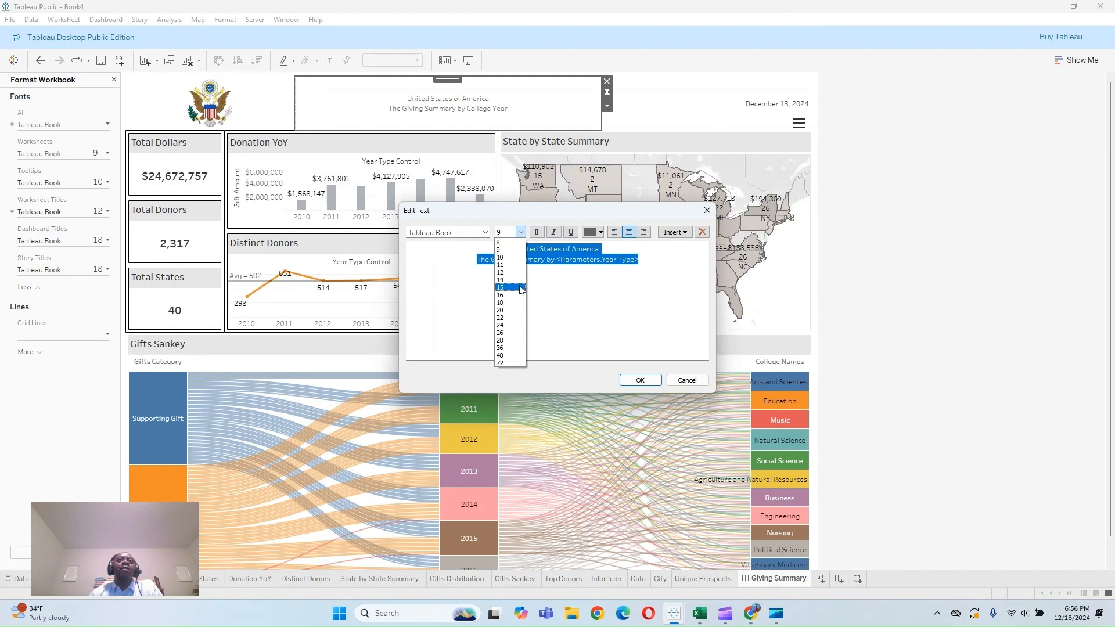
{"action": "left_click", "coordinate": [520, 288]}
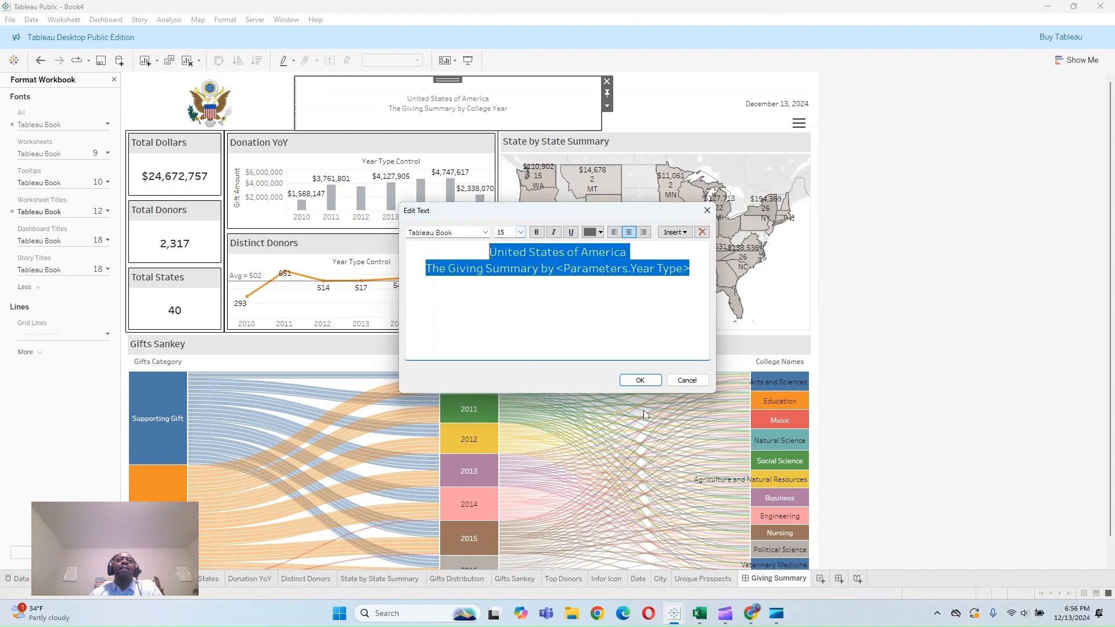
{"action": "left_click", "coordinate": [643, 381]}
{"action": "double_click", "coordinate": [472, 103]}
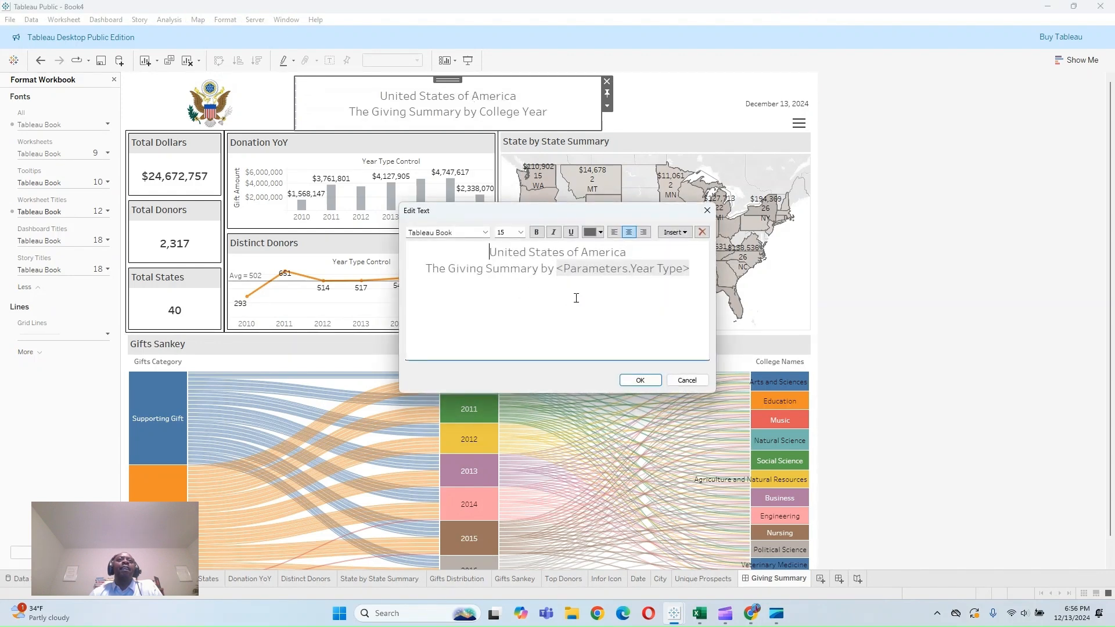
{"action": "key", "text": "ctrl+a"}
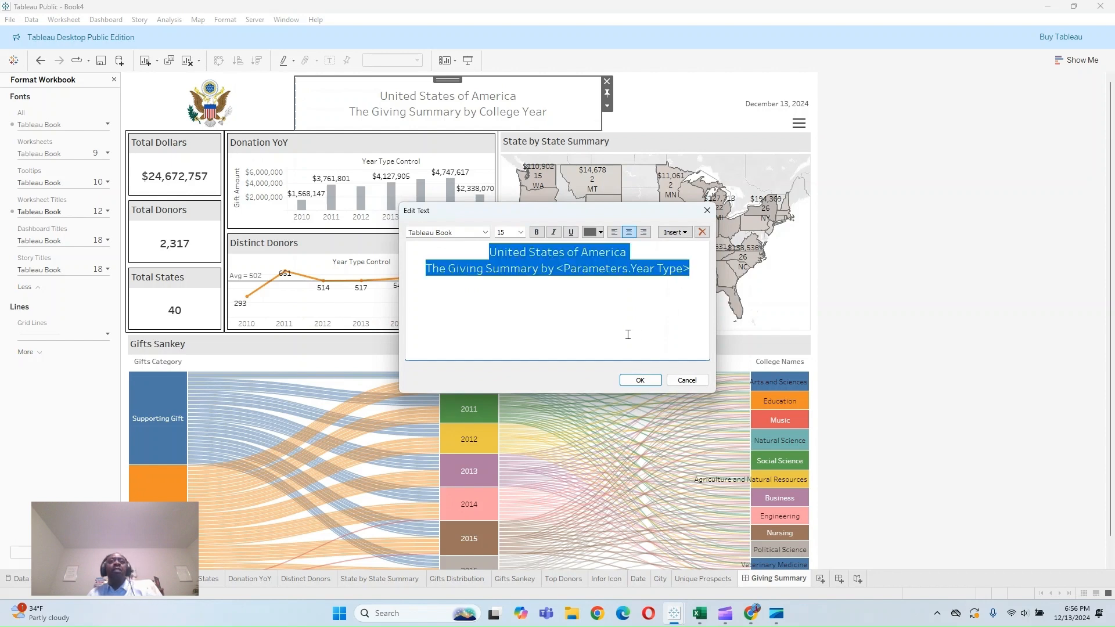
{"action": "left_click", "coordinate": [535, 233]}
{"action": "left_click", "coordinate": [638, 379]}
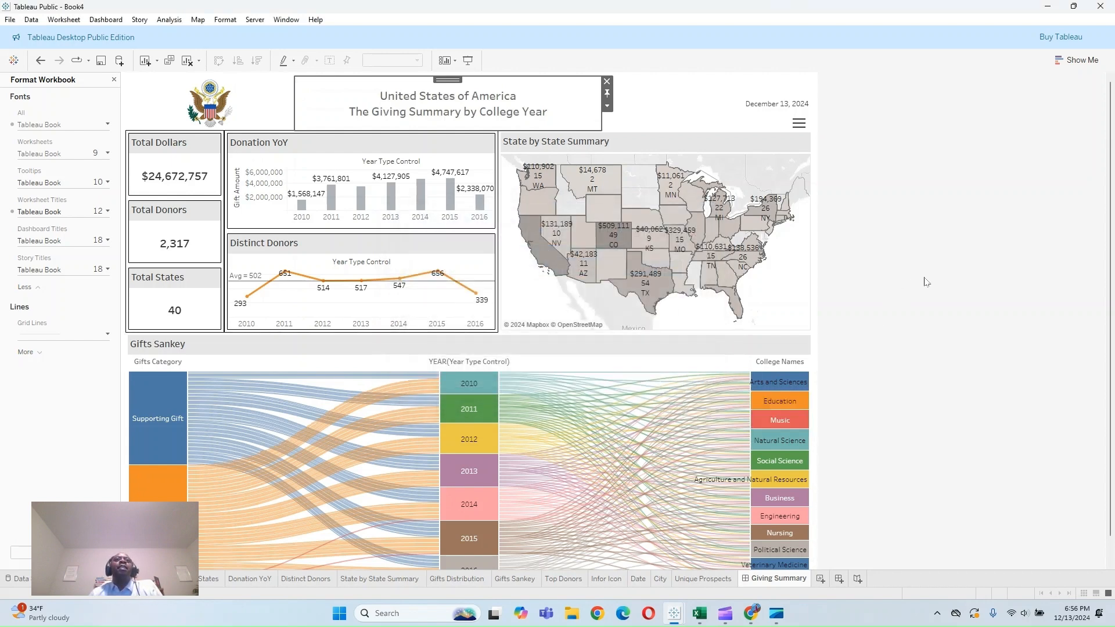
Step: Narrow the header's Date cell and slightly widen the logo cell to center the header text on the dashboard
{"action": "left_click_drag", "start_coordinate": [603, 106], "coordinate": [654, 107]}
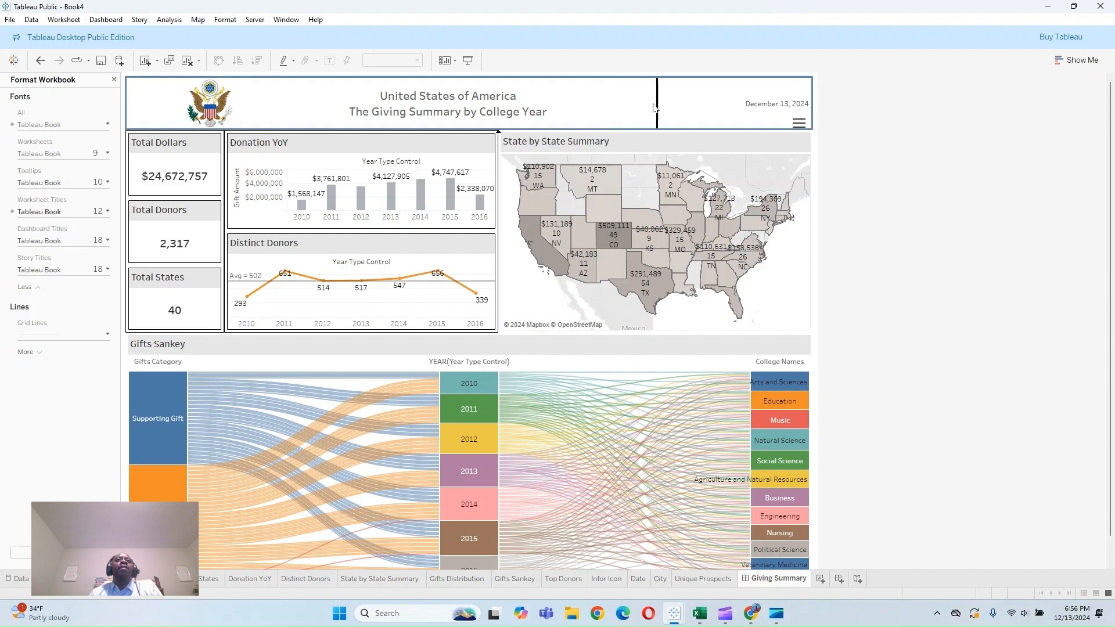
{"action": "left_click_drag", "start_coordinate": [295, 100], "coordinate": [313, 101]}
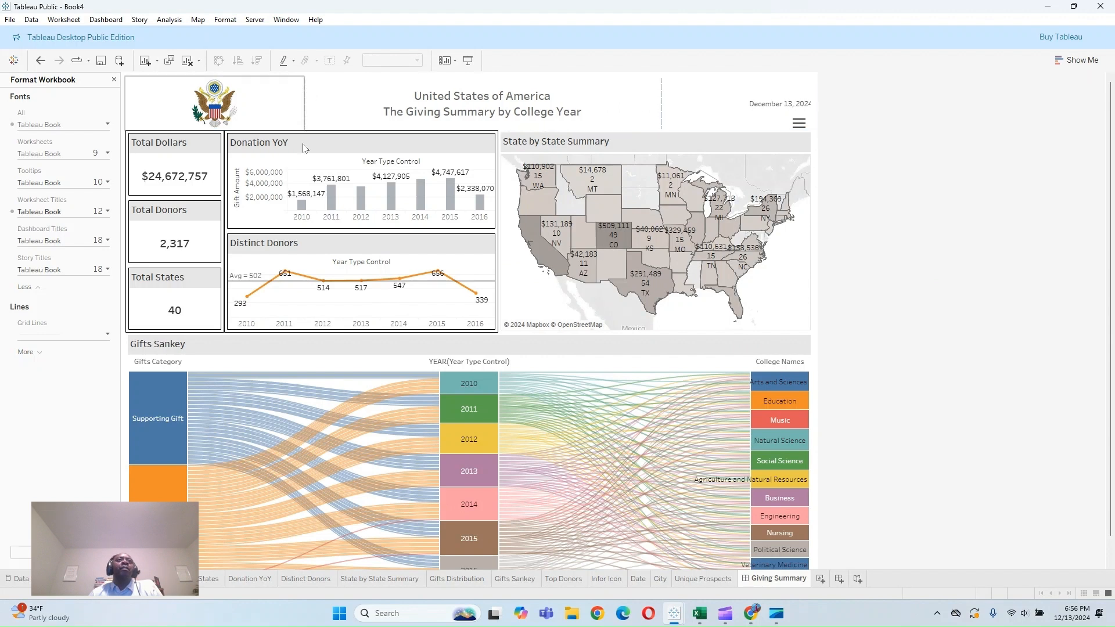
Step: Hide the Donation YoY chart's Gift Amount axis and narrow the totals and donation chart columns to give the state map more width
{"action": "right_click", "coordinate": [253, 185]}
{"action": "left_click", "coordinate": [274, 249]}
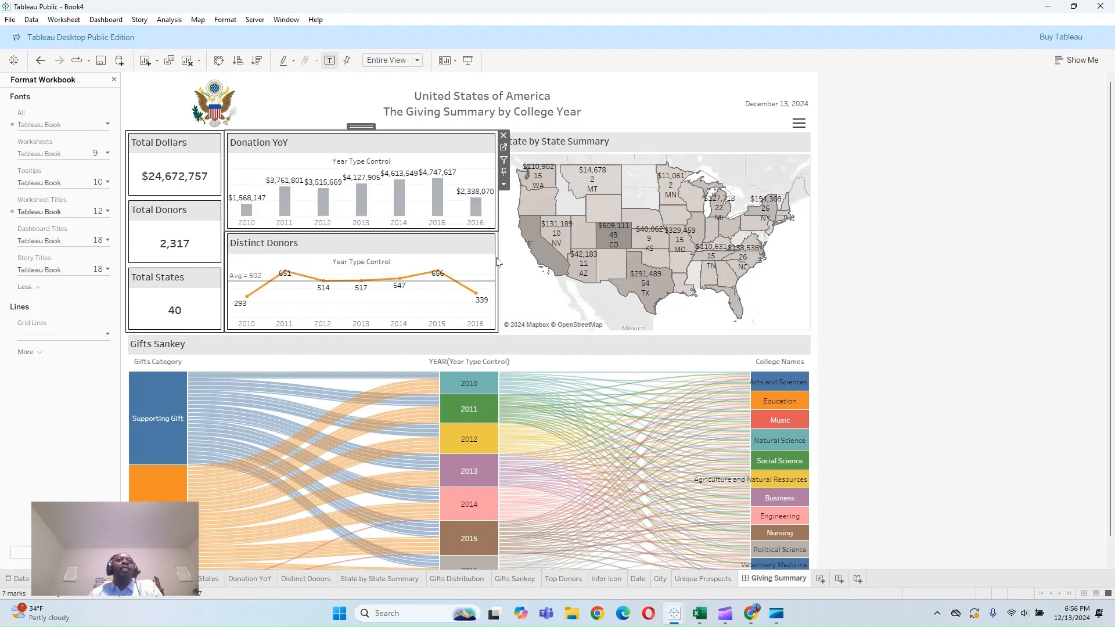
{"action": "left_click_drag", "start_coordinate": [498, 258], "coordinate": [459, 248]}
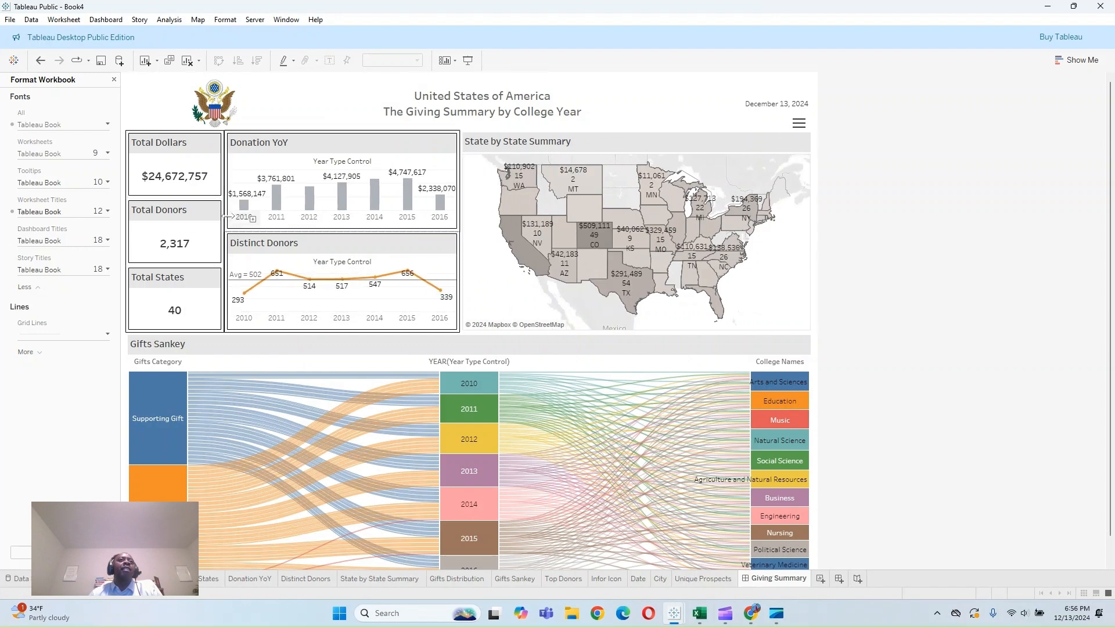
{"action": "left_click_drag", "start_coordinate": [229, 218], "coordinate": [211, 220]}
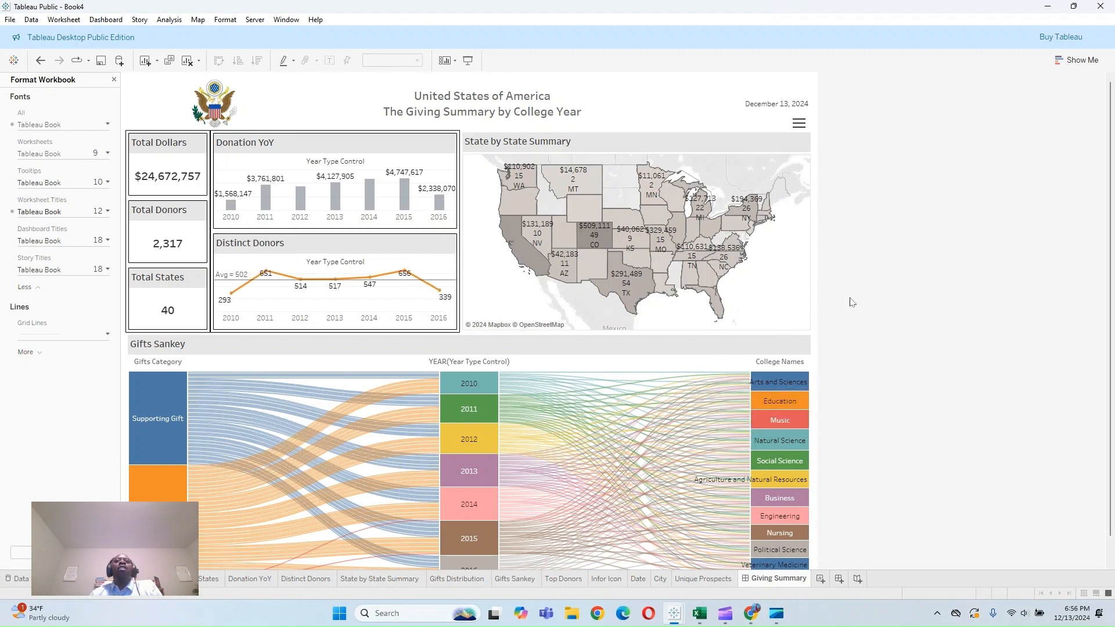
Step: Add a solid black border to the container holding the State by State Summary map and to the Gifts Sankey sheet
{"action": "left_click", "coordinate": [632, 148]}
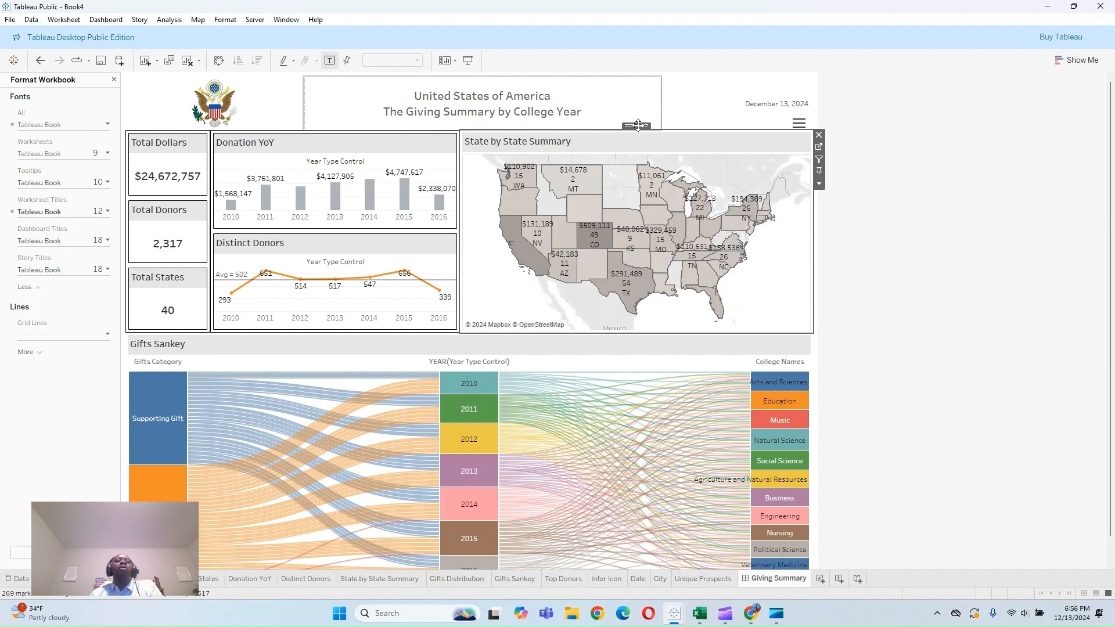
{"action": "left_click", "coordinate": [114, 80]}
{"action": "left_click", "coordinate": [86, 81]}
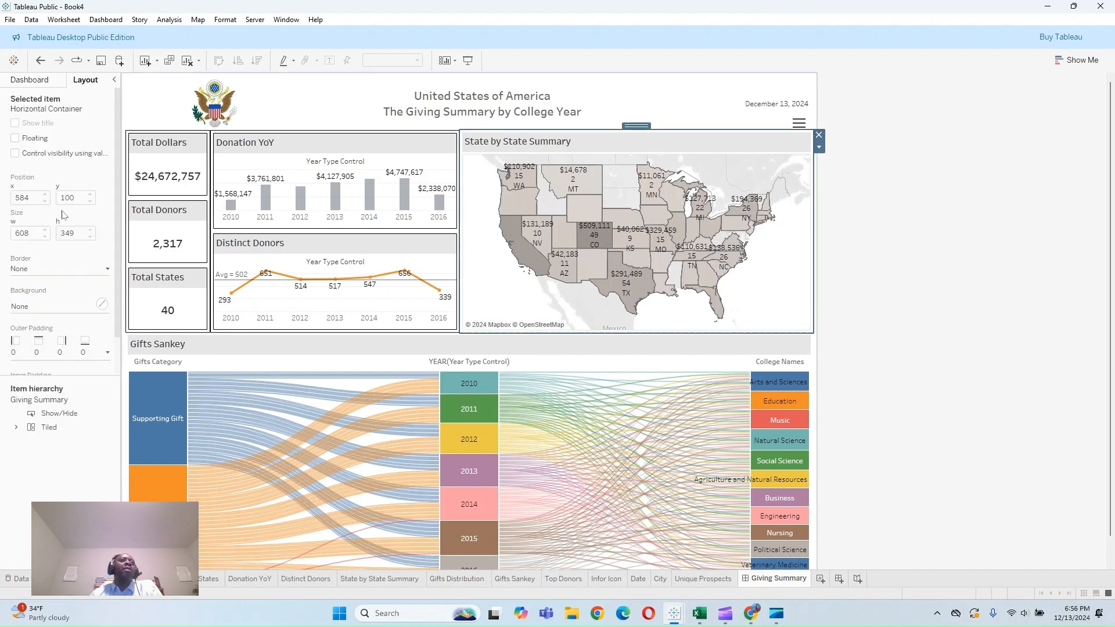
{"action": "left_click", "coordinate": [41, 275]}
{"action": "left_click", "coordinate": [551, 355]}
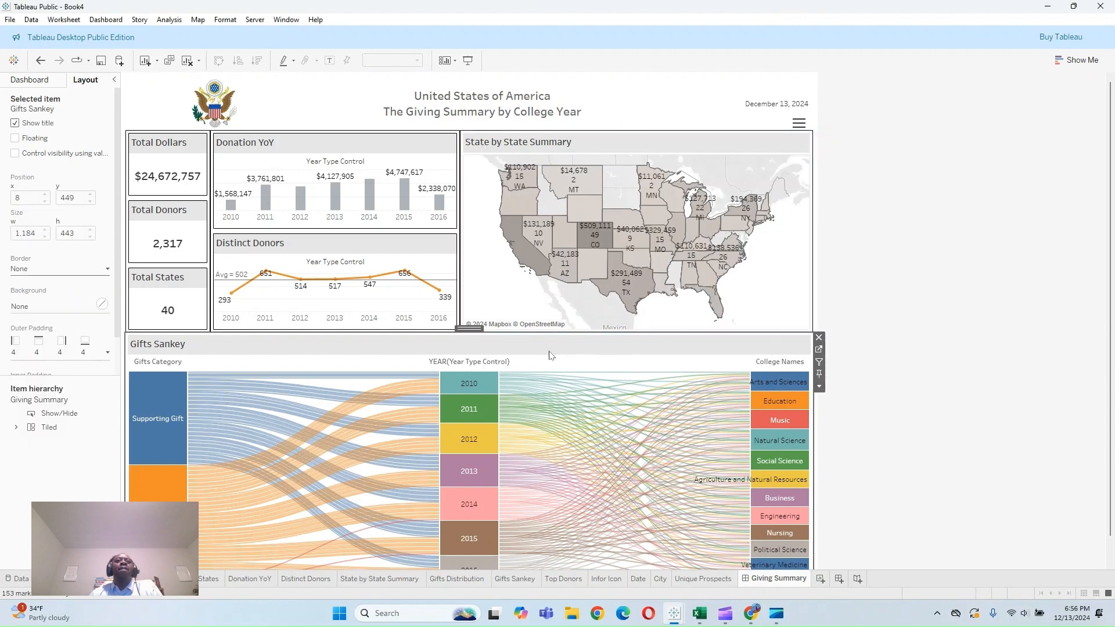
{"action": "left_click", "coordinate": [84, 274]}
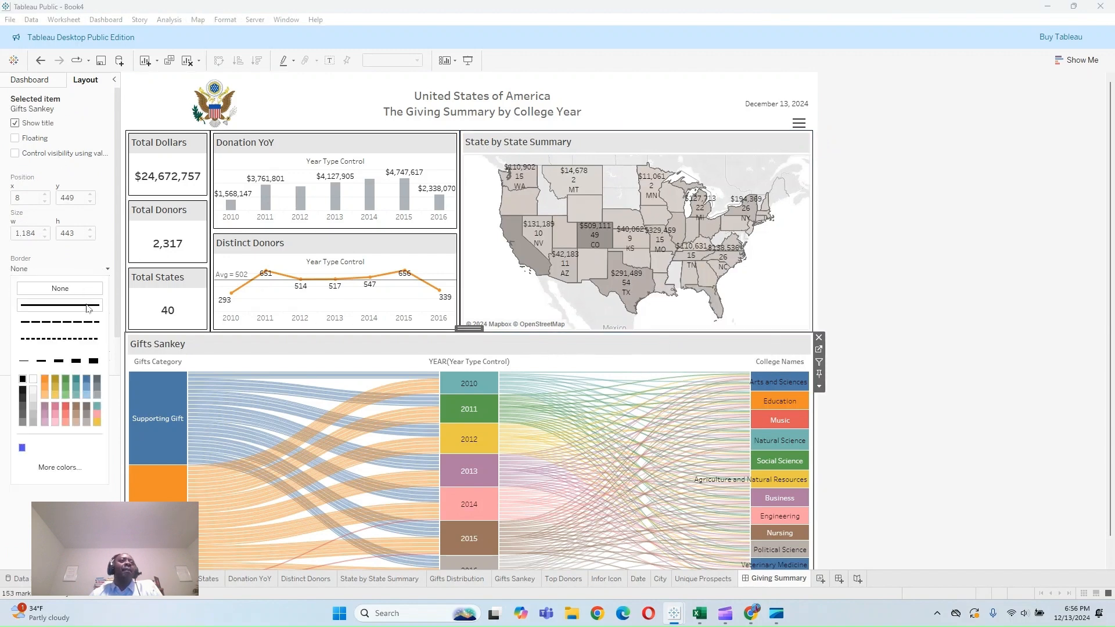
{"action": "left_click", "coordinate": [73, 308]}
{"action": "left_click", "coordinate": [899, 256]}
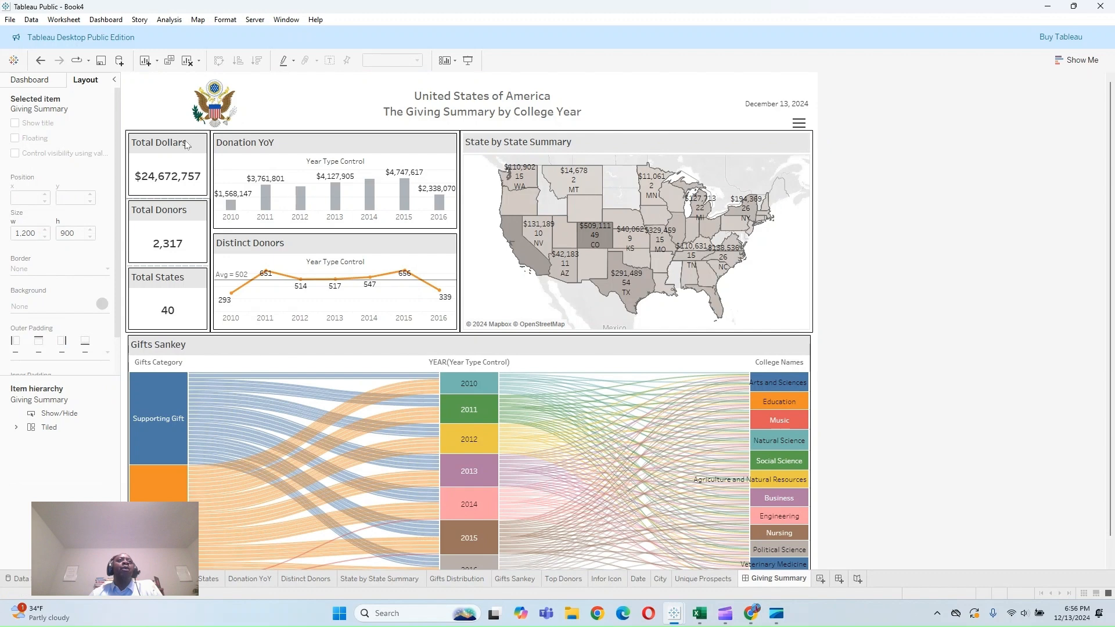
{"action": "left_click", "coordinate": [189, 180]}
{"action": "left_click", "coordinate": [977, 163]}
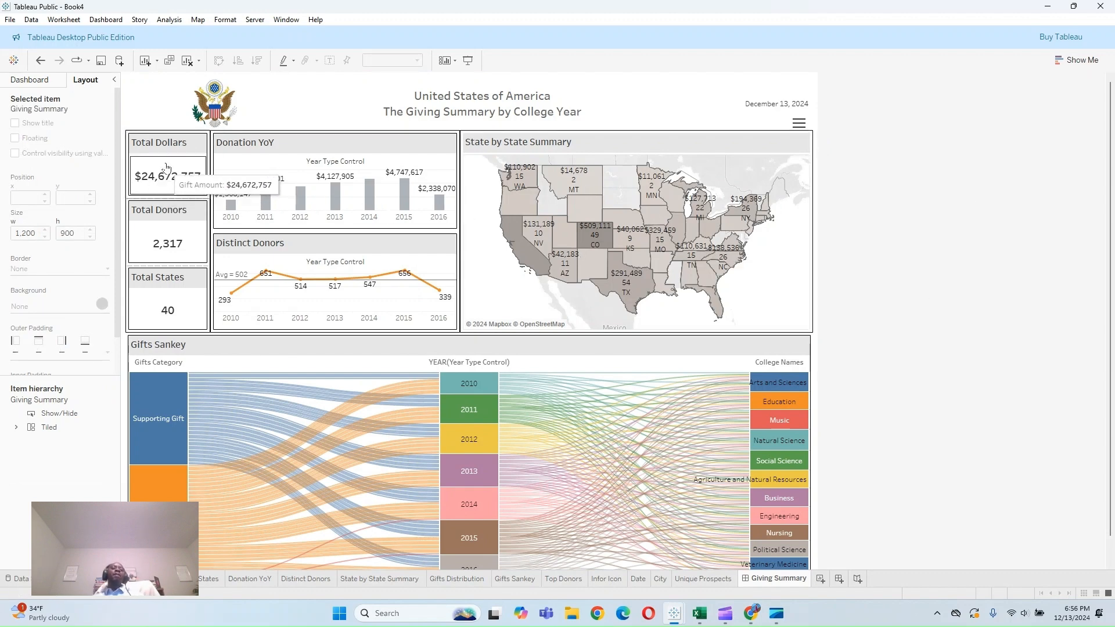
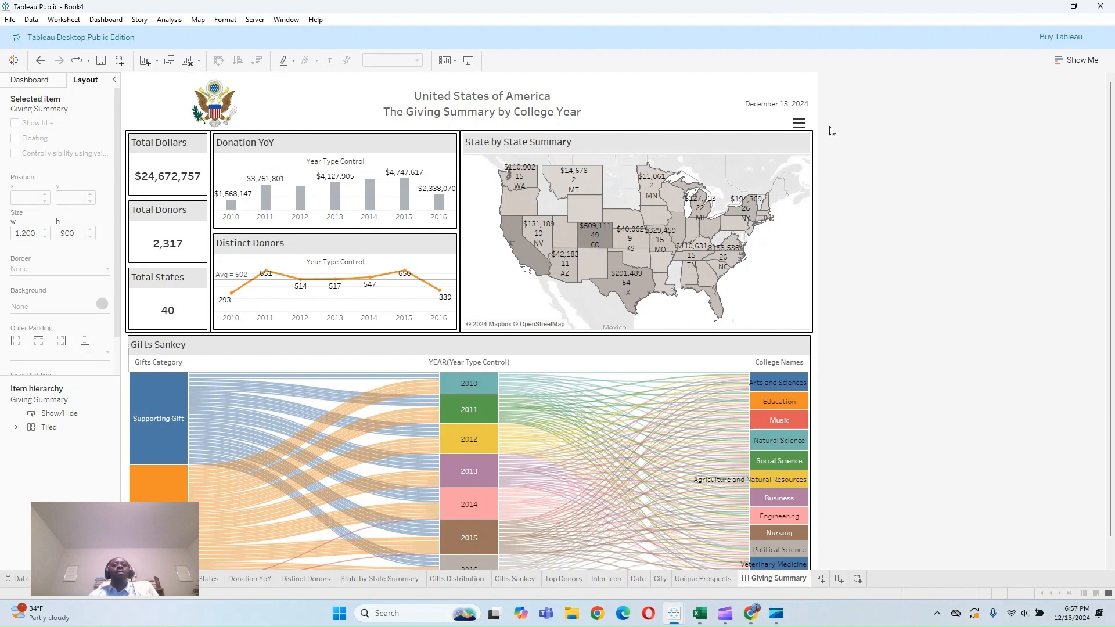
{"action": "left_click", "coordinate": [452, 332]}
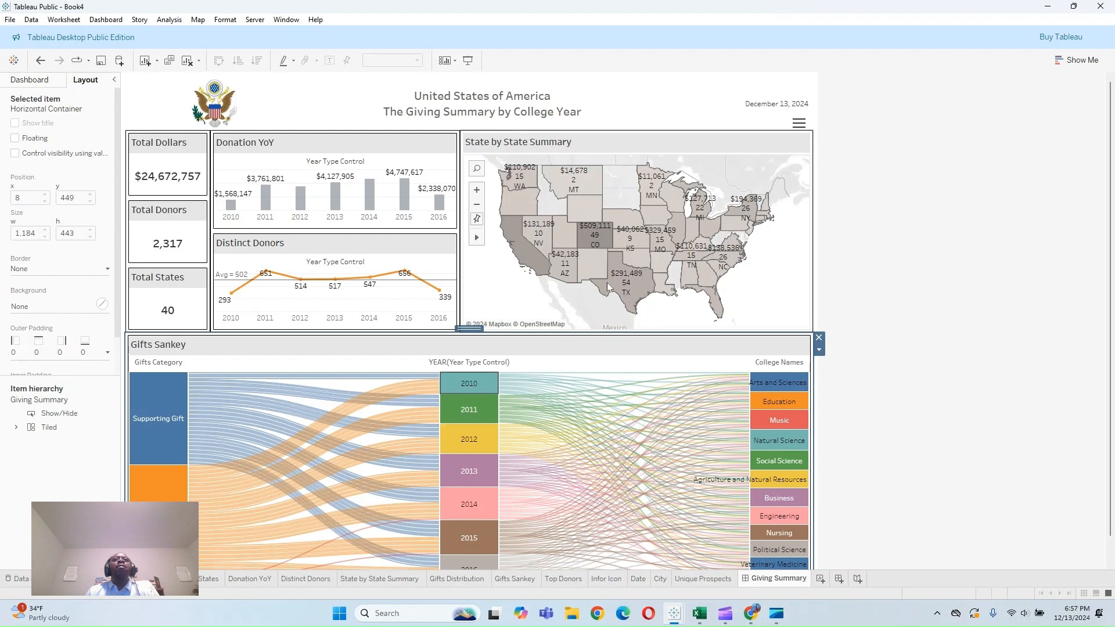
{"action": "left_click", "coordinate": [915, 247]}
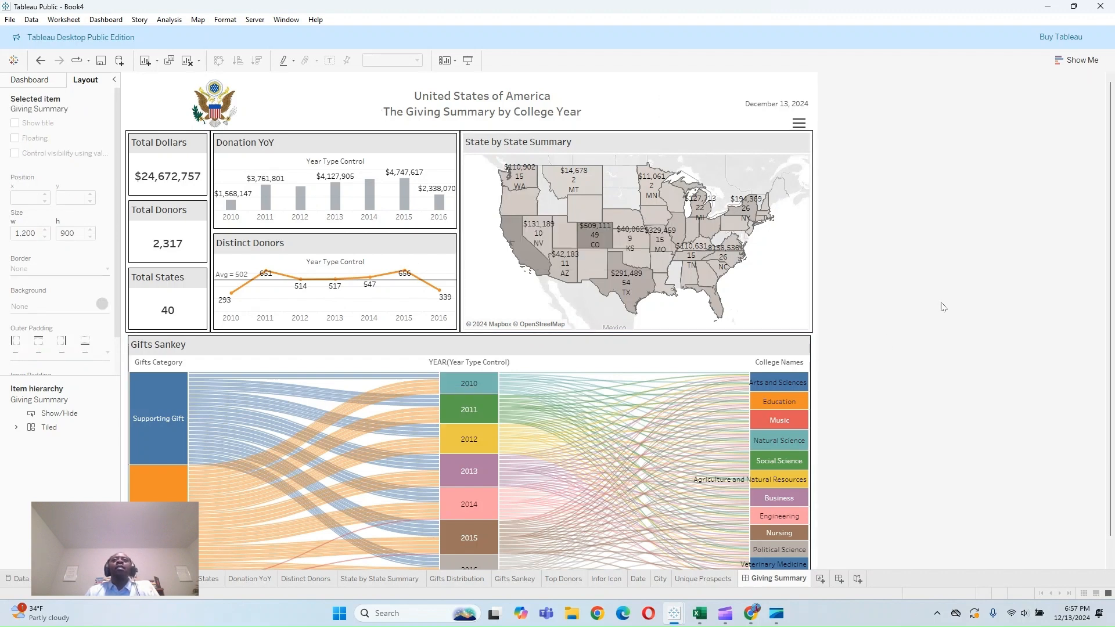
{"action": "scroll", "coordinate": [936, 298], "scroll_direction": "down", "scroll_amount": 1}
{"action": "scroll", "coordinate": [937, 298], "scroll_direction": "up", "scroll_amount": 1}
Step: Set the State by State Summary, Donation YoY, Distinct Donors and Gifts Sankey sheets to be used as dashboard filters
{"action": "left_click", "coordinate": [728, 143]}
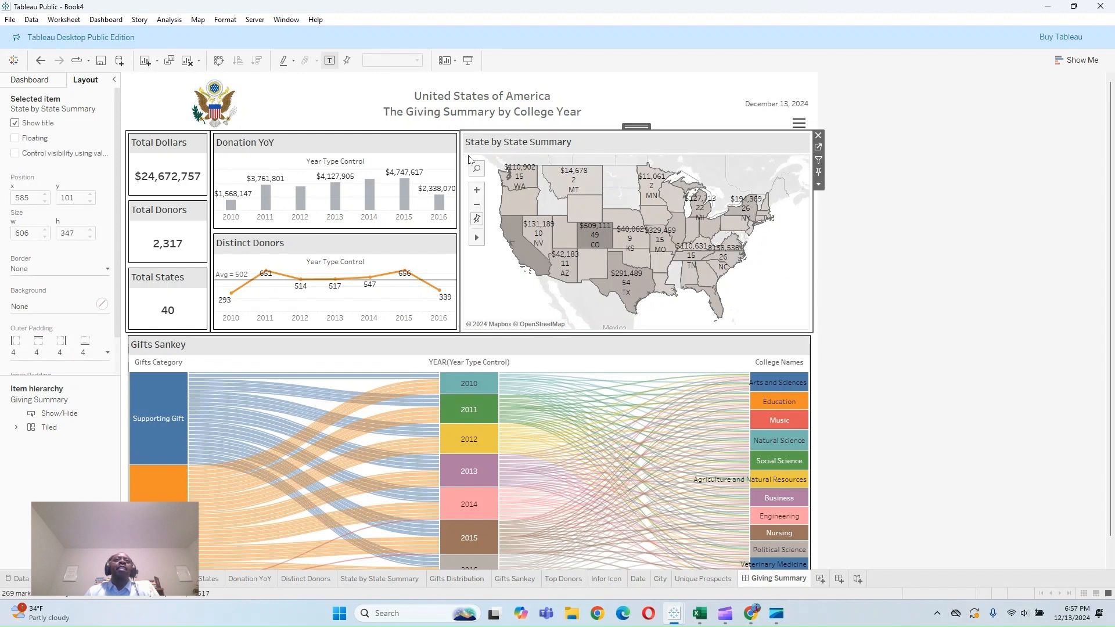
{"action": "left_click", "coordinate": [410, 143]}
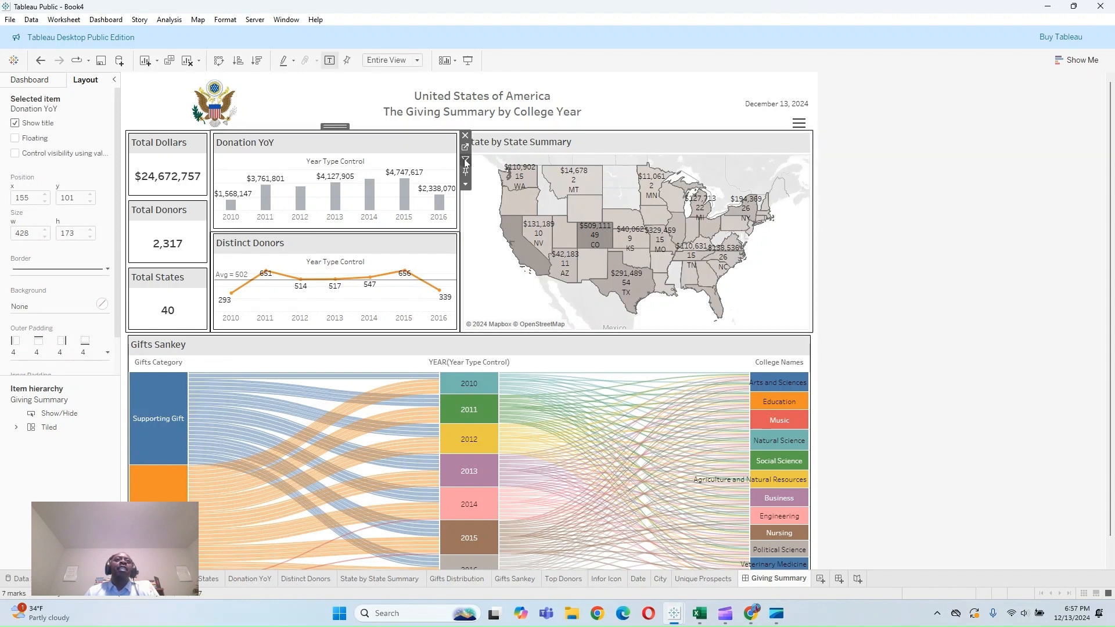
{"action": "left_click", "coordinate": [425, 245]}
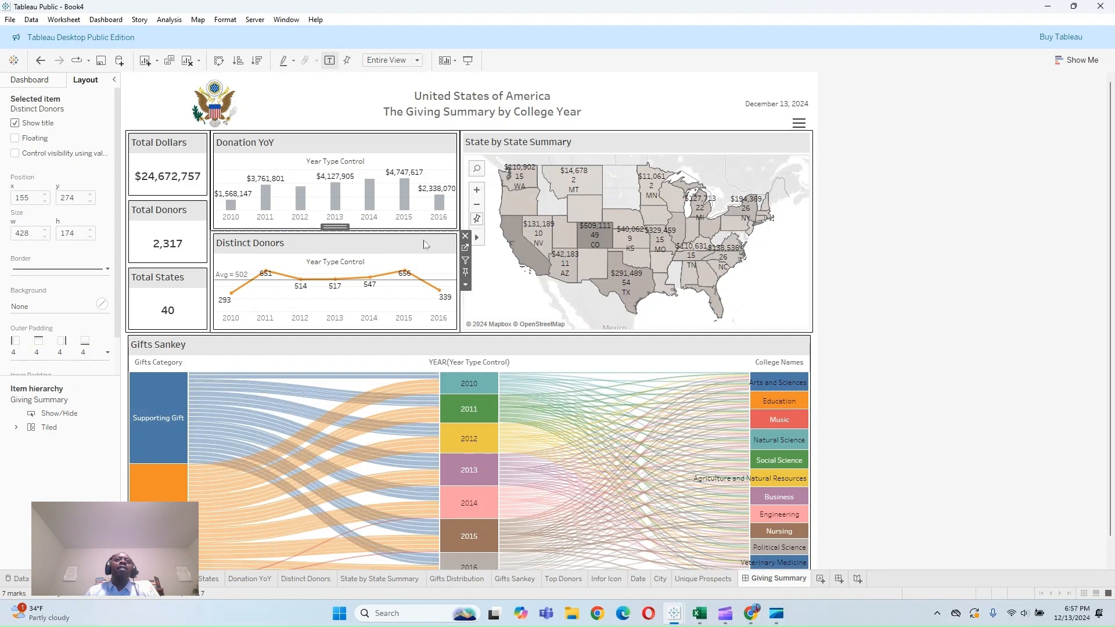
{"action": "left_click", "coordinate": [593, 150]}
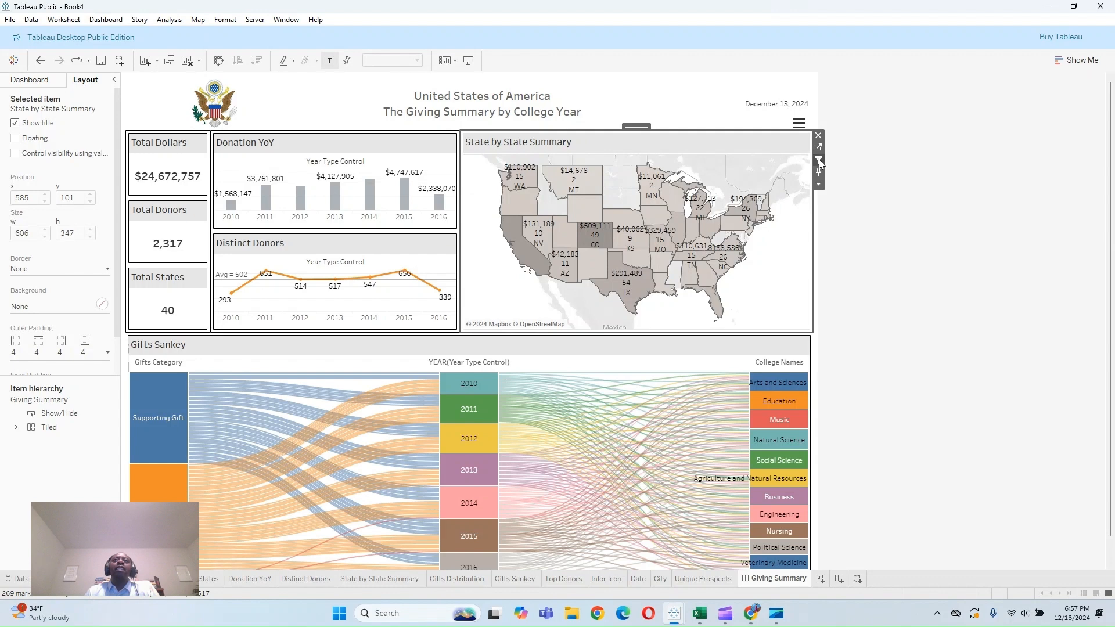
{"action": "left_click", "coordinate": [633, 342]}
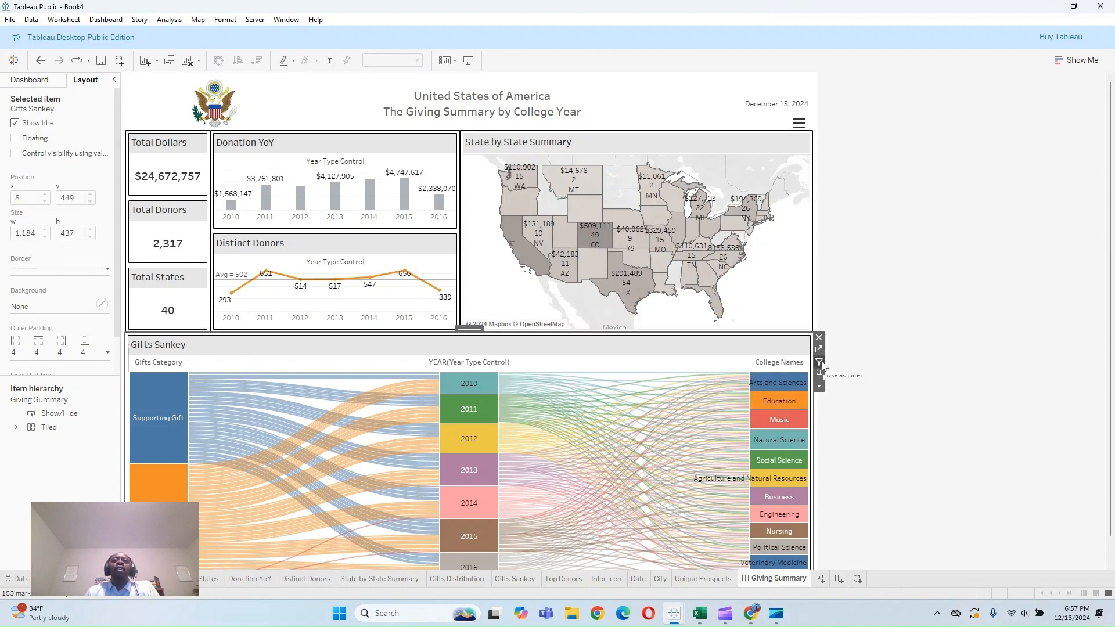
{"action": "left_click", "coordinate": [945, 323]}
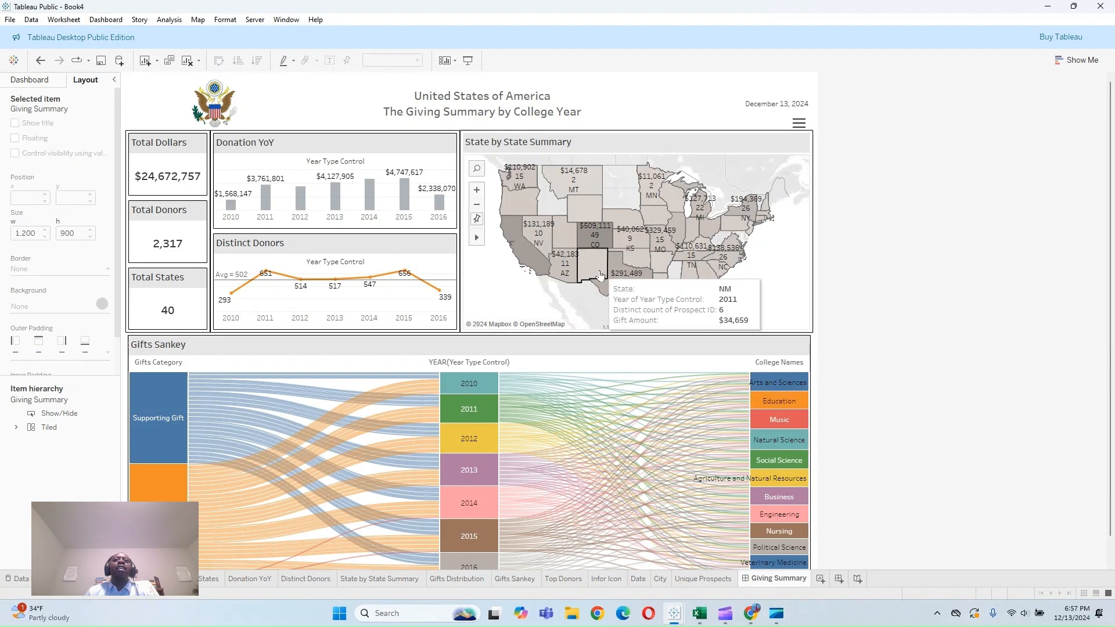
Step: Test the map's filtering by selecting Texas and California in turn, and clear the selection
{"action": "left_click", "coordinate": [644, 286]}
{"action": "left_click", "coordinate": [644, 284]}
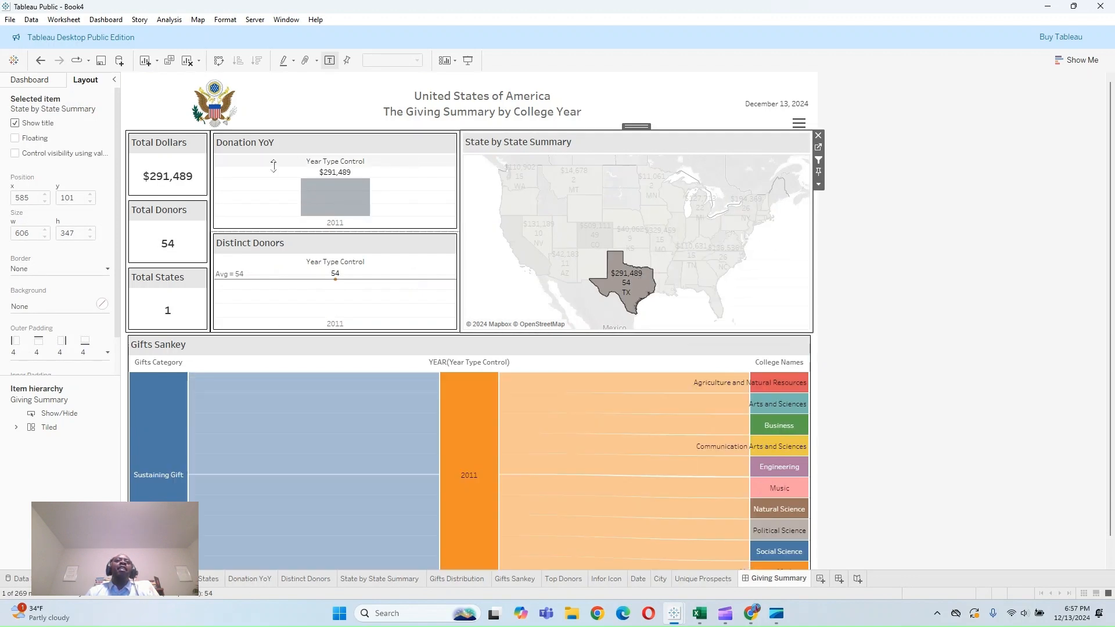
{"action": "mouse_move", "coordinate": [610, 279]}
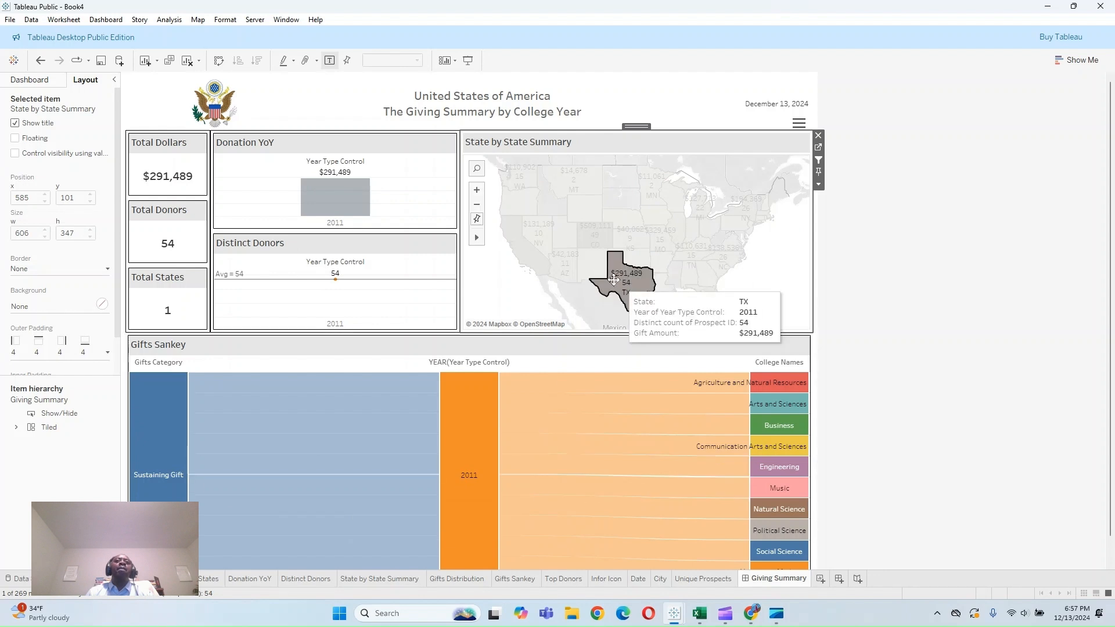
{"action": "left_click", "coordinate": [528, 265]}
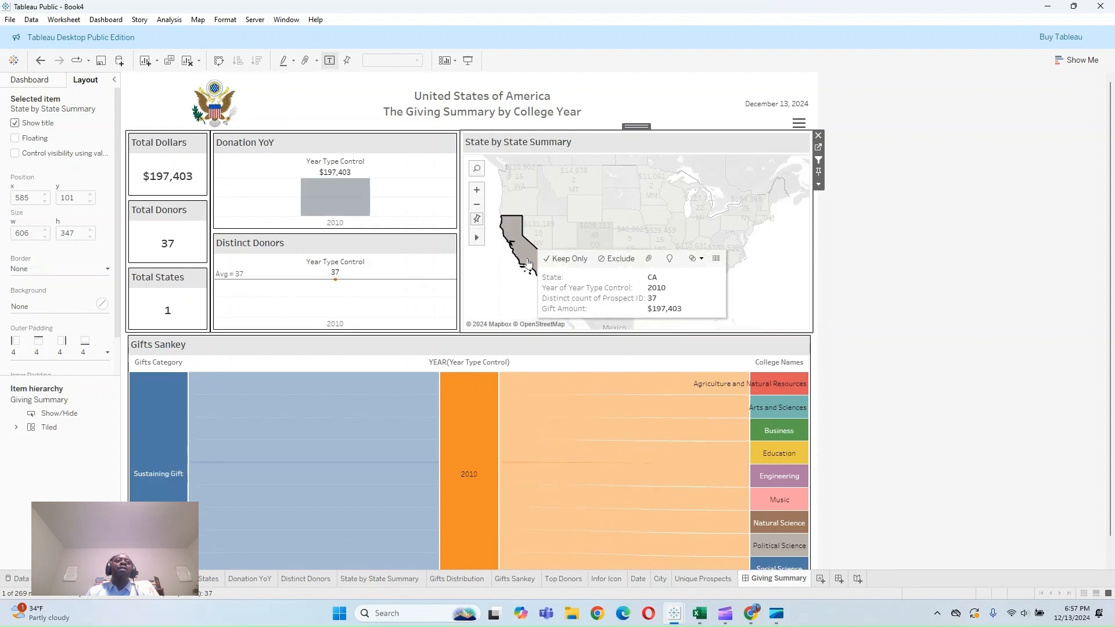
{"action": "left_click", "coordinate": [528, 264]}
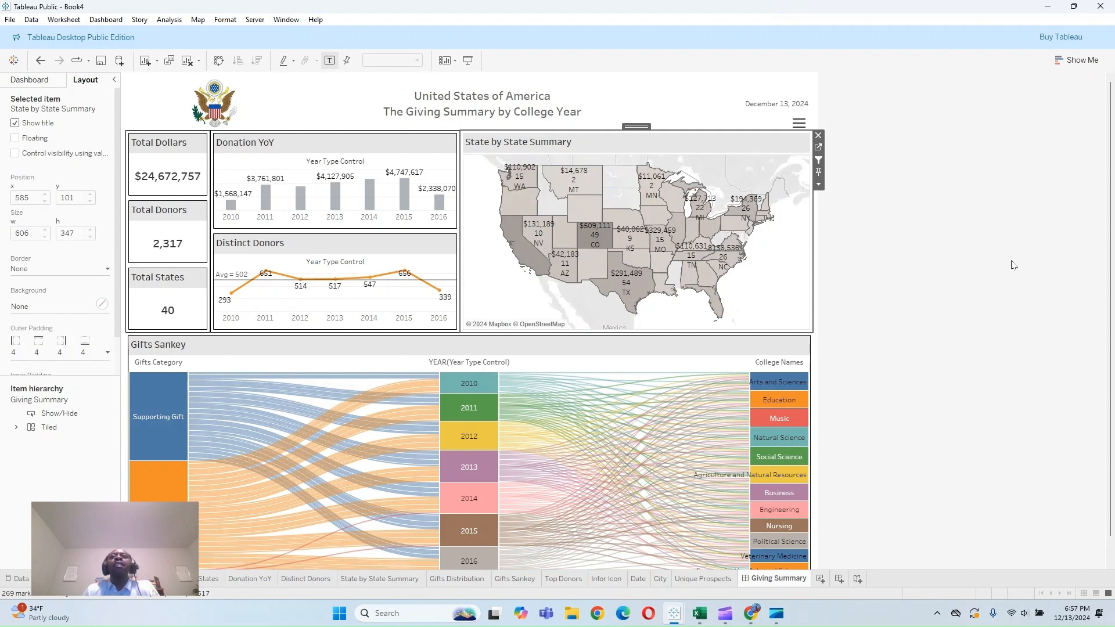
Step: Widen the donation charts column slightly and remove the Gift Amount legend from the hidden filter container
{"action": "left_click_drag", "start_coordinate": [465, 194], "coordinate": [480, 194]}
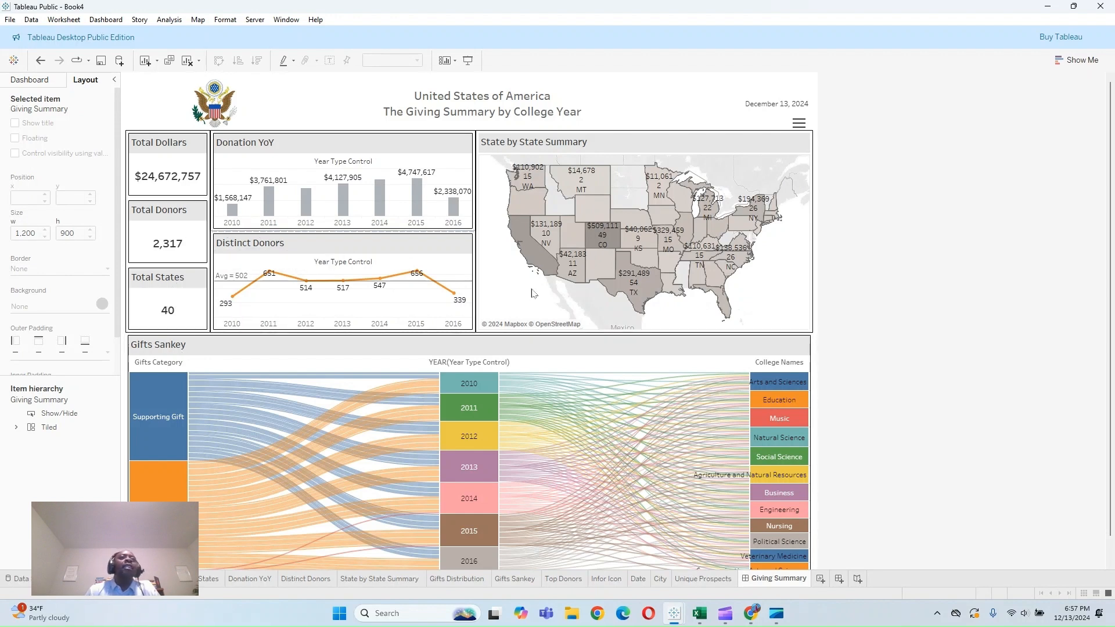
{"action": "left_click", "coordinate": [800, 128]}
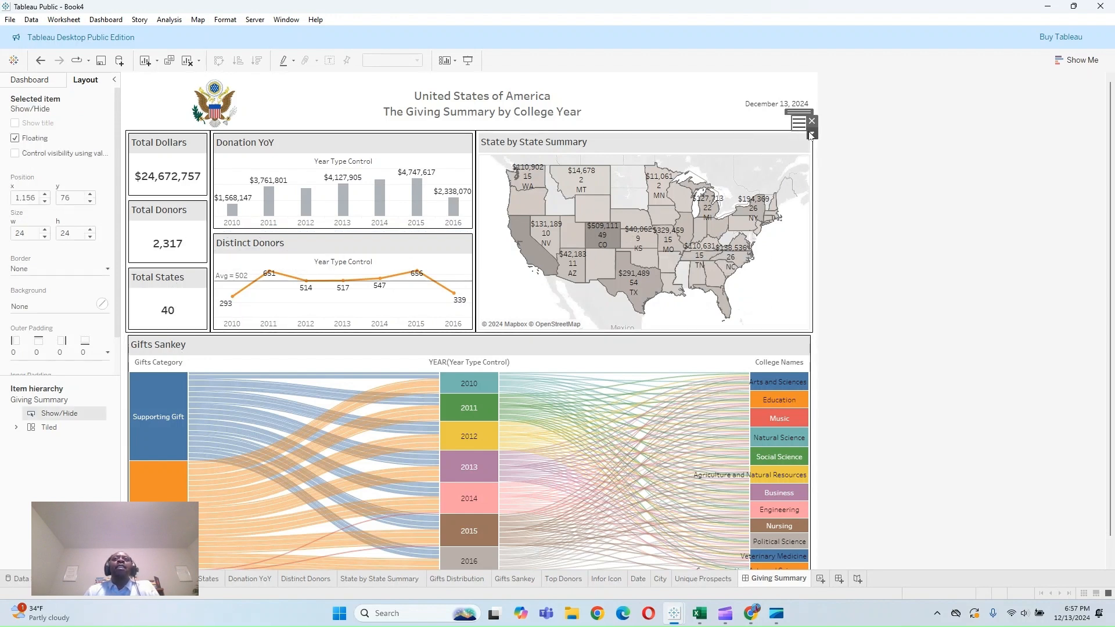
{"action": "left_click", "coordinate": [811, 134]}
{"action": "left_click", "coordinate": [840, 161]}
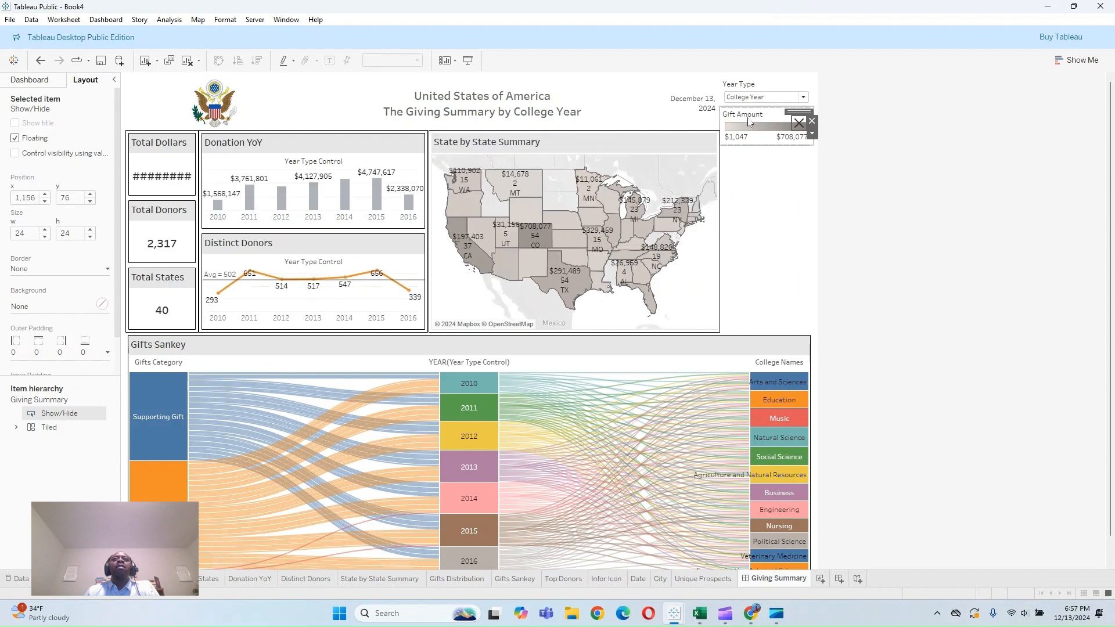
{"action": "left_click", "coordinate": [795, 138]}
{"action": "left_click", "coordinate": [819, 136]}
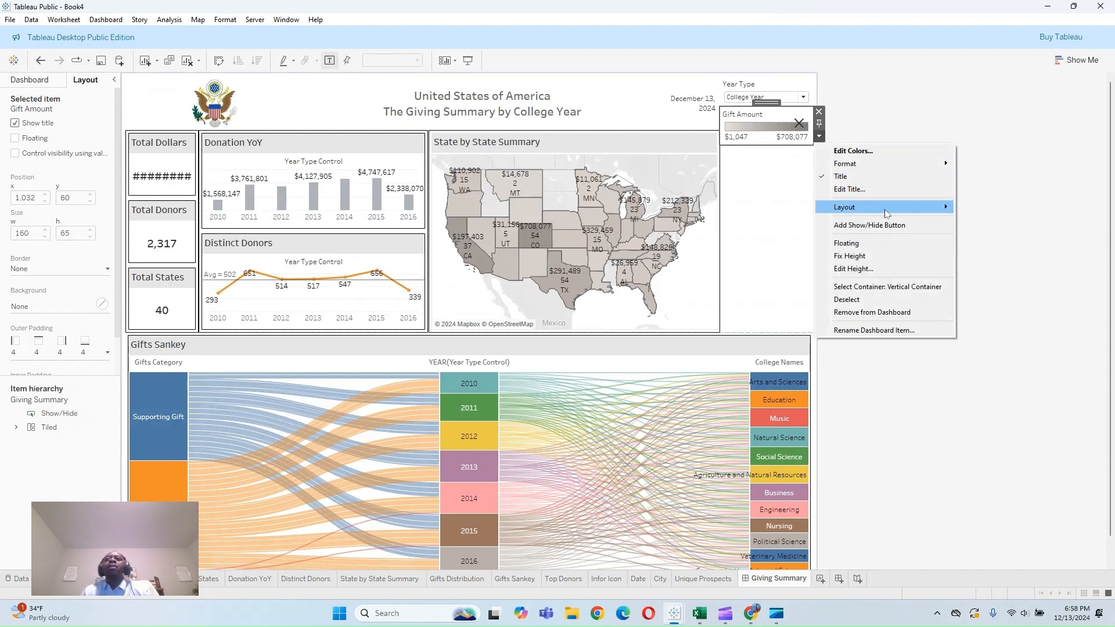
{"action": "mouse_move", "coordinate": [887, 214]}
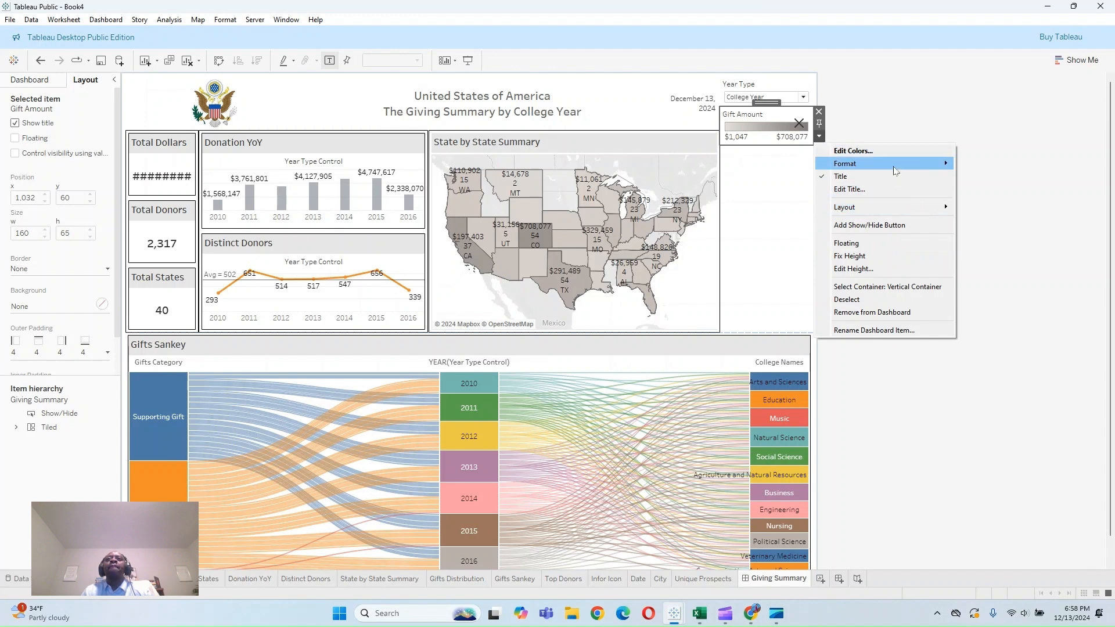
{"action": "left_click", "coordinate": [777, 173]}
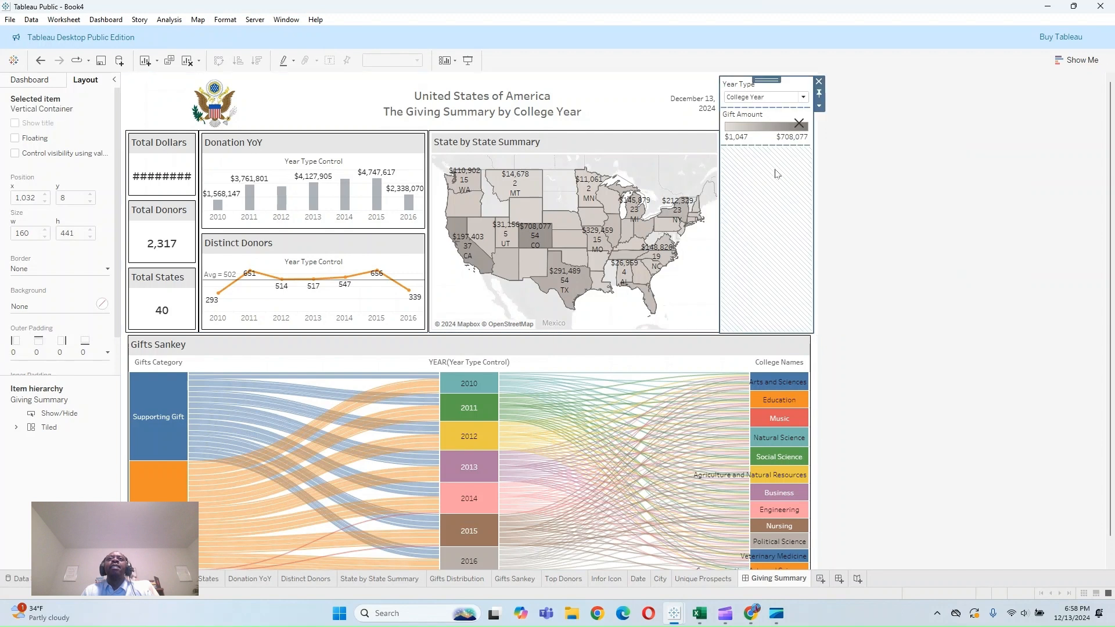
{"action": "key", "text": "Delete"}
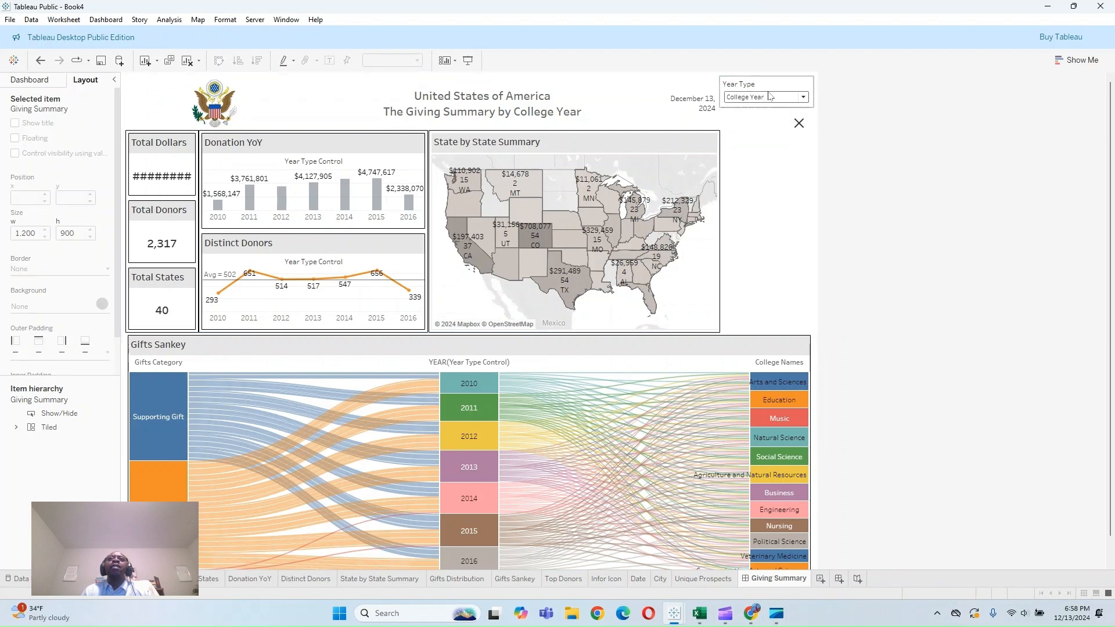
Step: On the State by State Summary worksheet, add a College Names filter with all values selected and apply it to all worksheets using this data source
{"action": "left_click", "coordinate": [716, 153]}
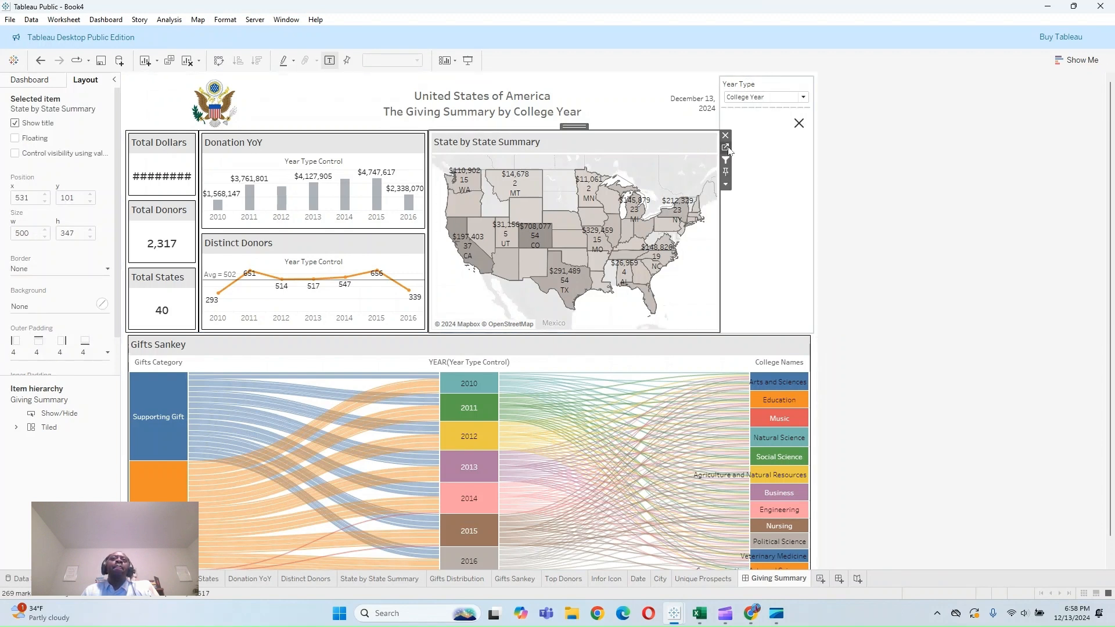
{"action": "left_click", "coordinate": [726, 148]}
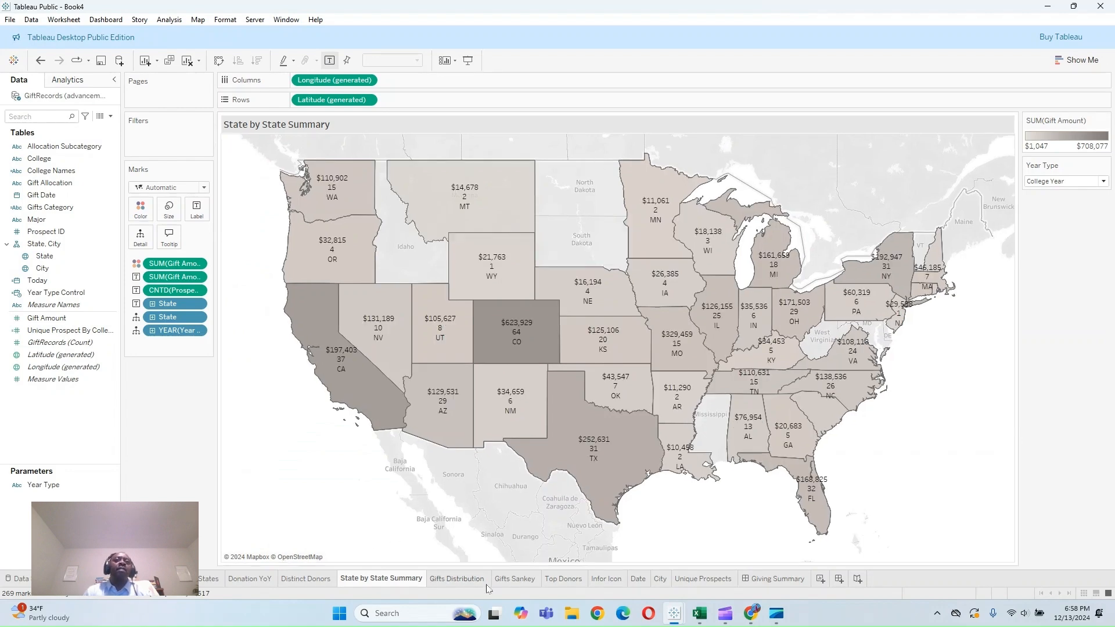
{"action": "left_click", "coordinate": [762, 584]}
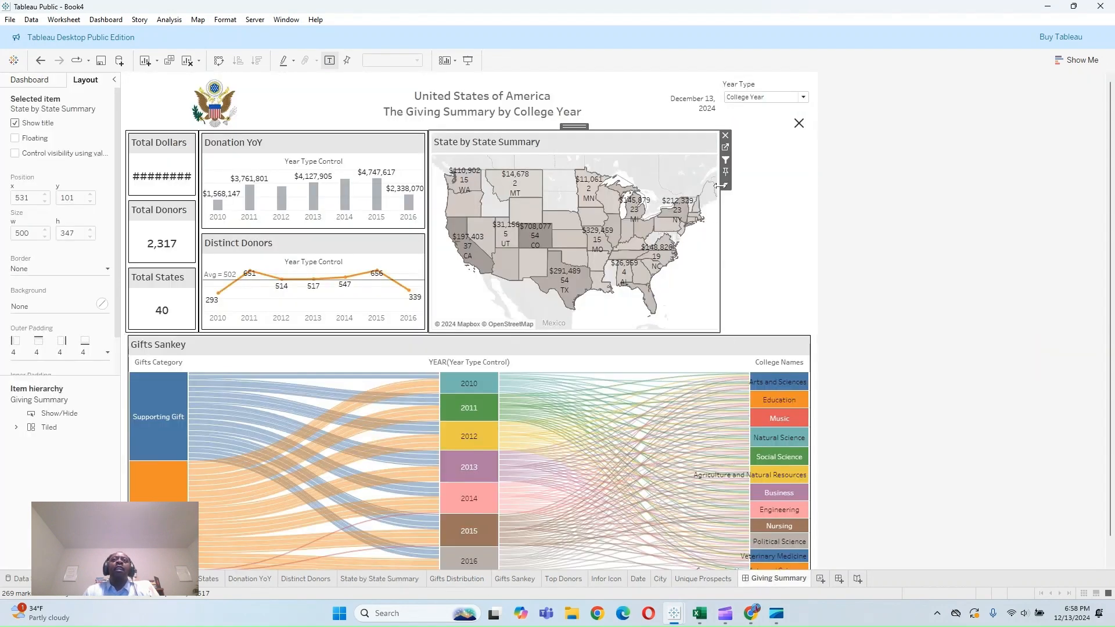
{"action": "left_click", "coordinate": [726, 149]}
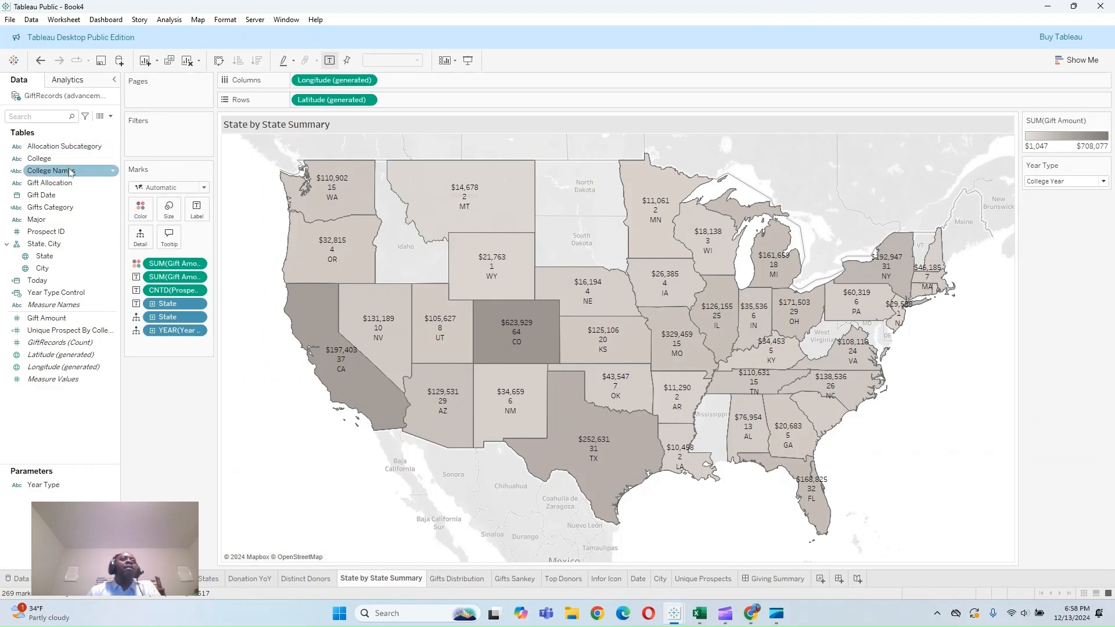
{"action": "left_click_drag", "start_coordinate": [53, 171], "coordinate": [168, 139]}
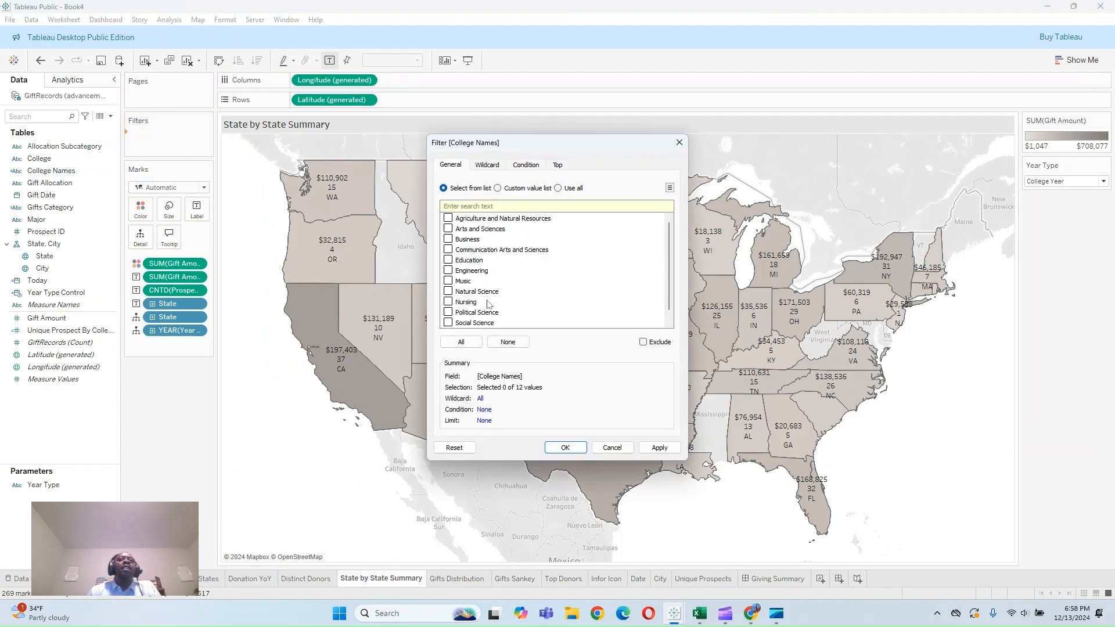
{"action": "left_click", "coordinate": [644, 447]}
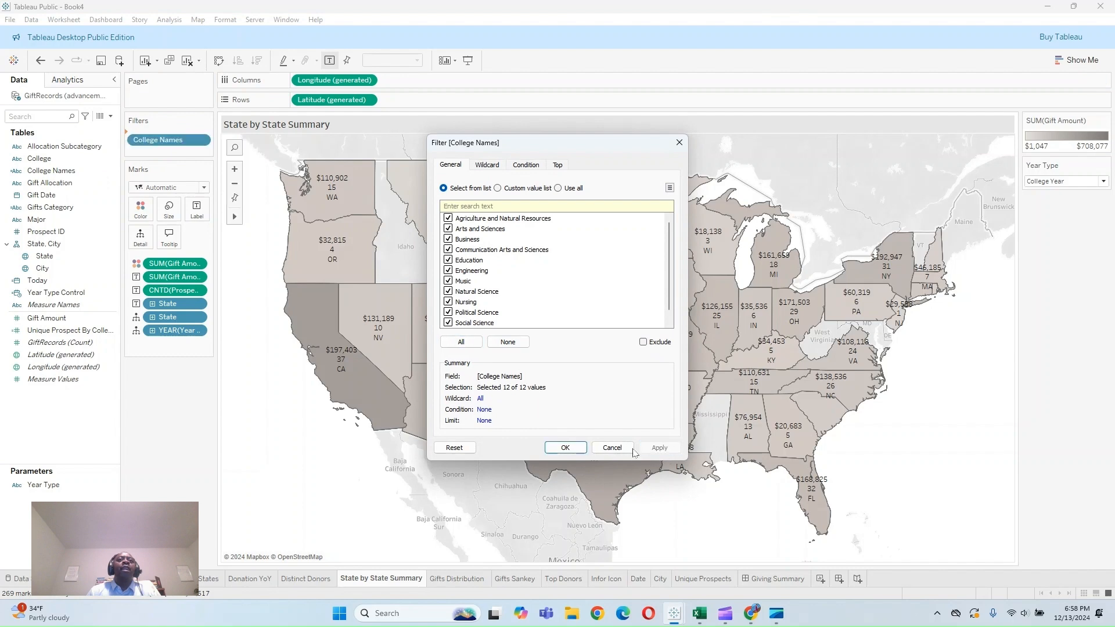
{"action": "left_click", "coordinate": [565, 447]}
{"action": "left_click", "coordinate": [200, 136]}
{"action": "mouse_move", "coordinate": [203, 207]}
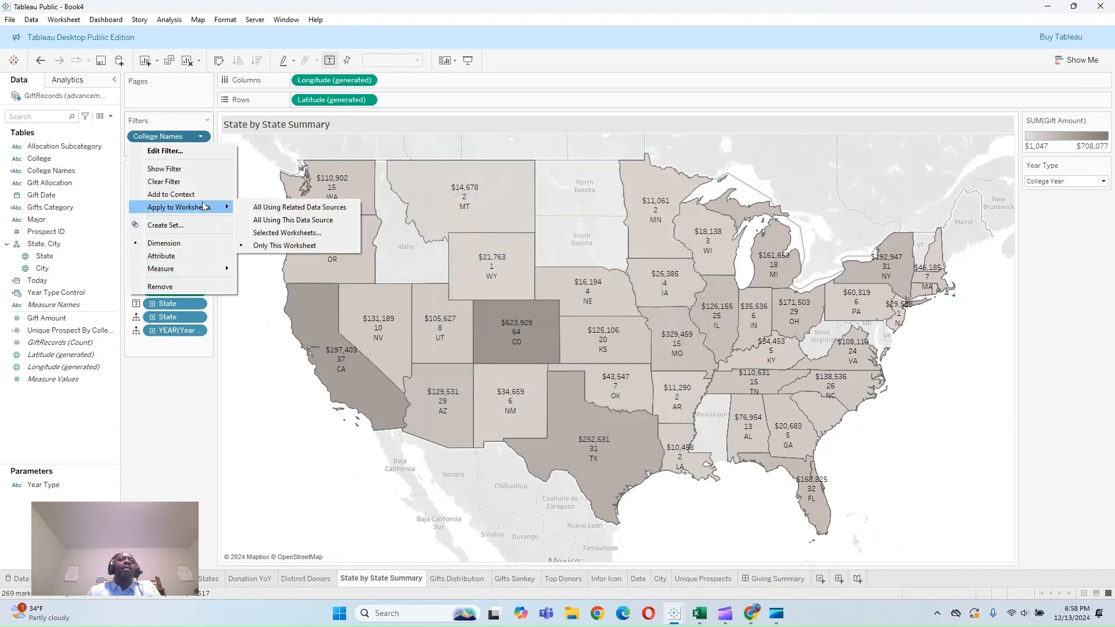
{"action": "left_click", "coordinate": [291, 219]}
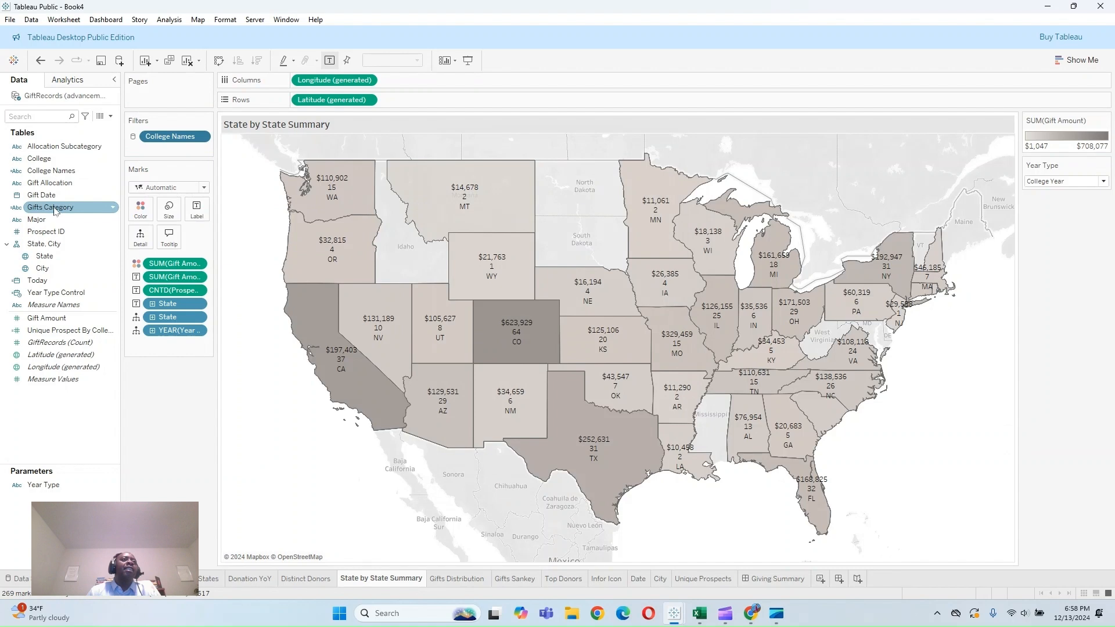
Step: Filter the map by Gifts Category with all values selected, and apply that filter to all worksheets using this data source
{"action": "left_click_drag", "start_coordinate": [55, 210], "coordinate": [174, 148]}
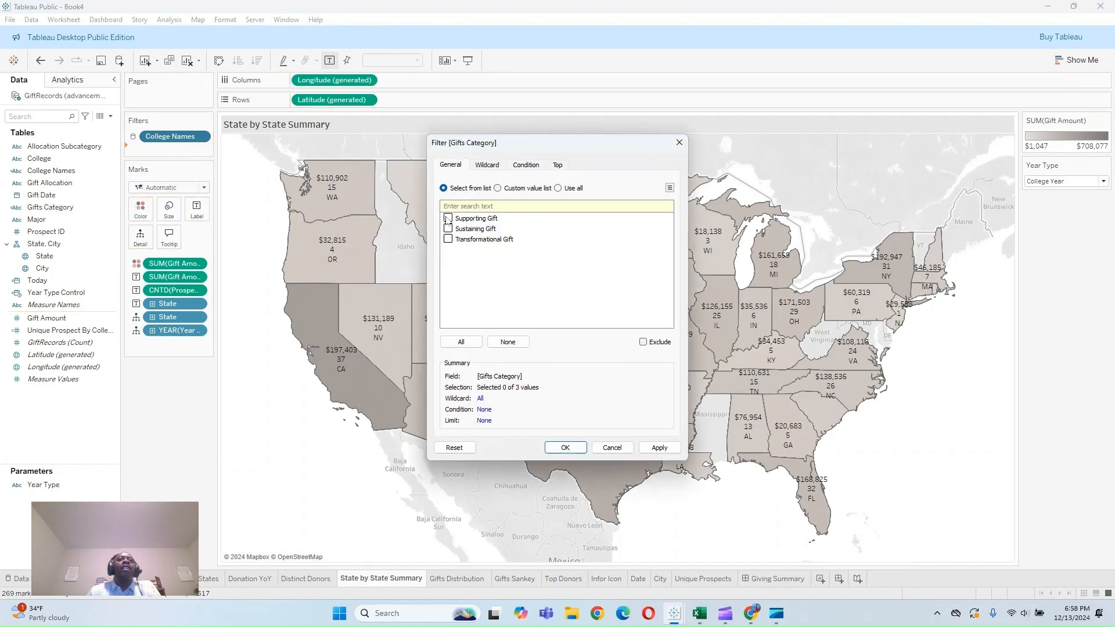
{"action": "left_click", "coordinate": [659, 448]}
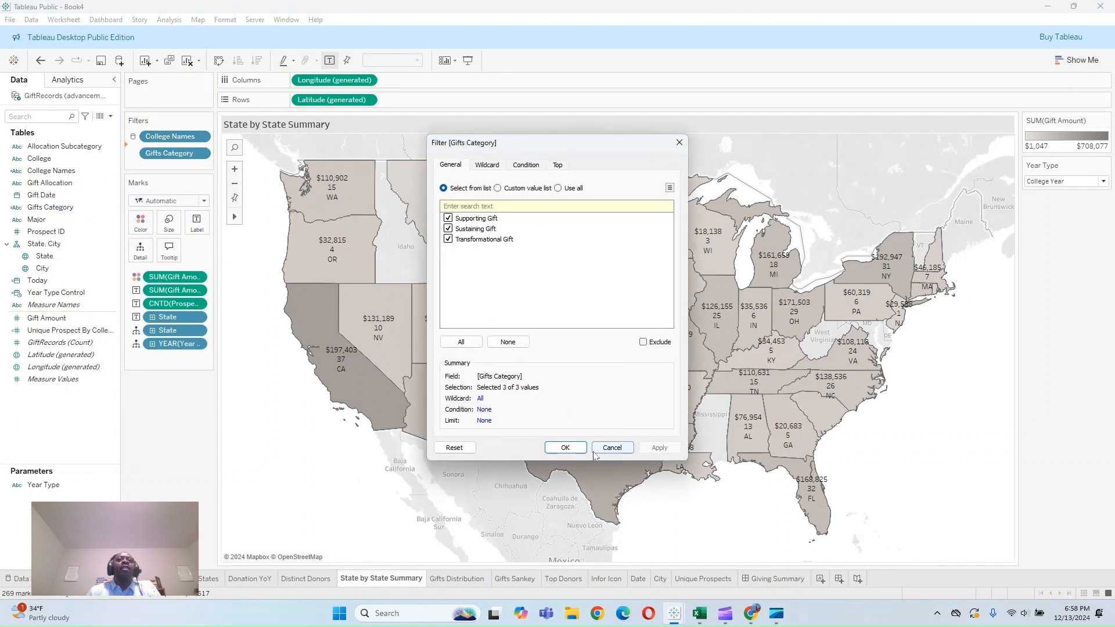
{"action": "left_click", "coordinate": [565, 447]}
{"action": "left_click", "coordinate": [200, 150]}
{"action": "mouse_move", "coordinate": [231, 226]}
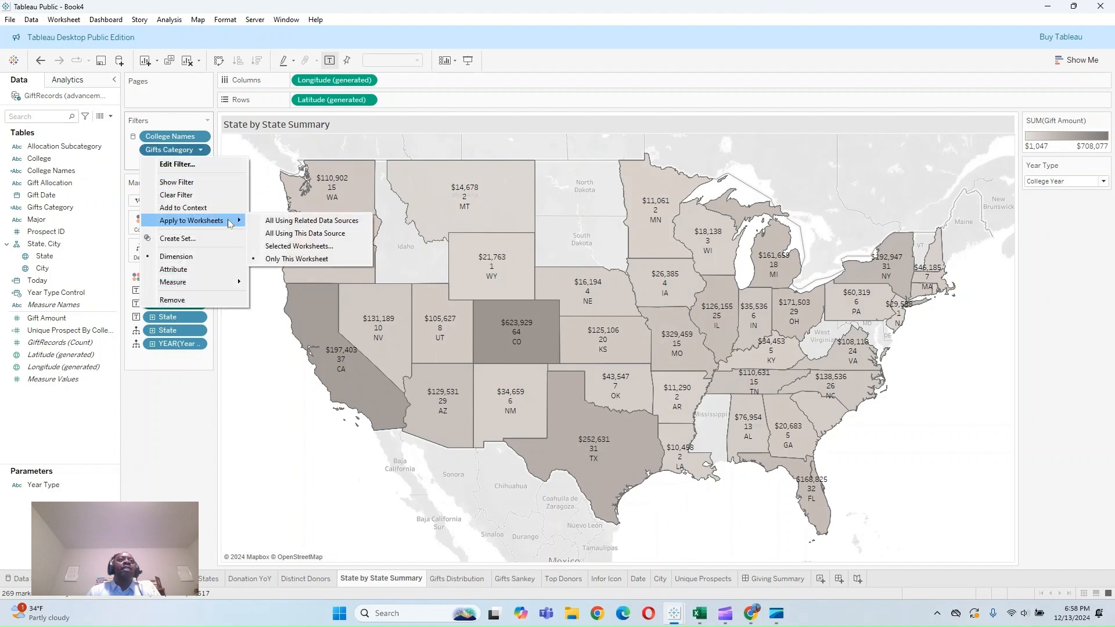
{"action": "left_click", "coordinate": [285, 234]}
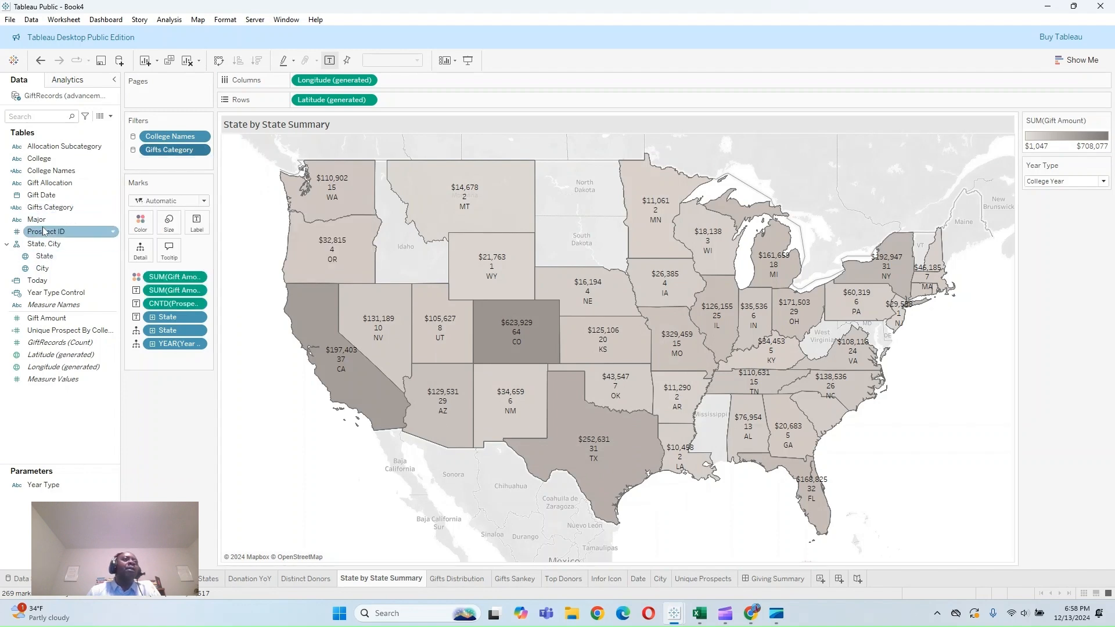
Step: Add a Major filter including every value and apply it to all worksheets using this data source
{"action": "left_click_drag", "start_coordinate": [49, 232], "coordinate": [157, 175]}
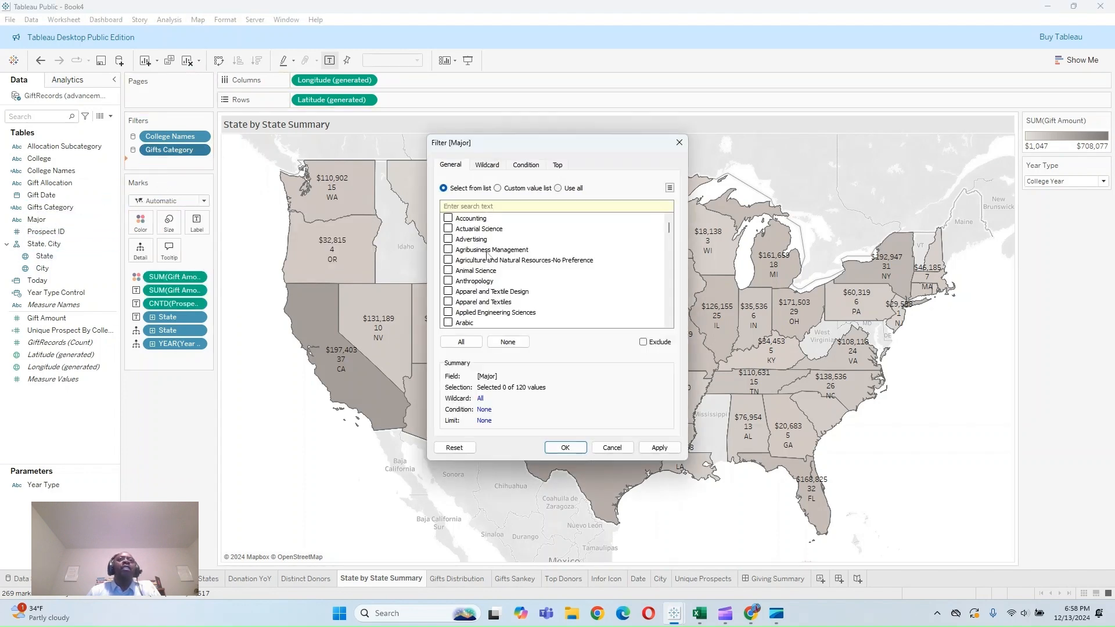
{"action": "left_click", "coordinate": [656, 448]}
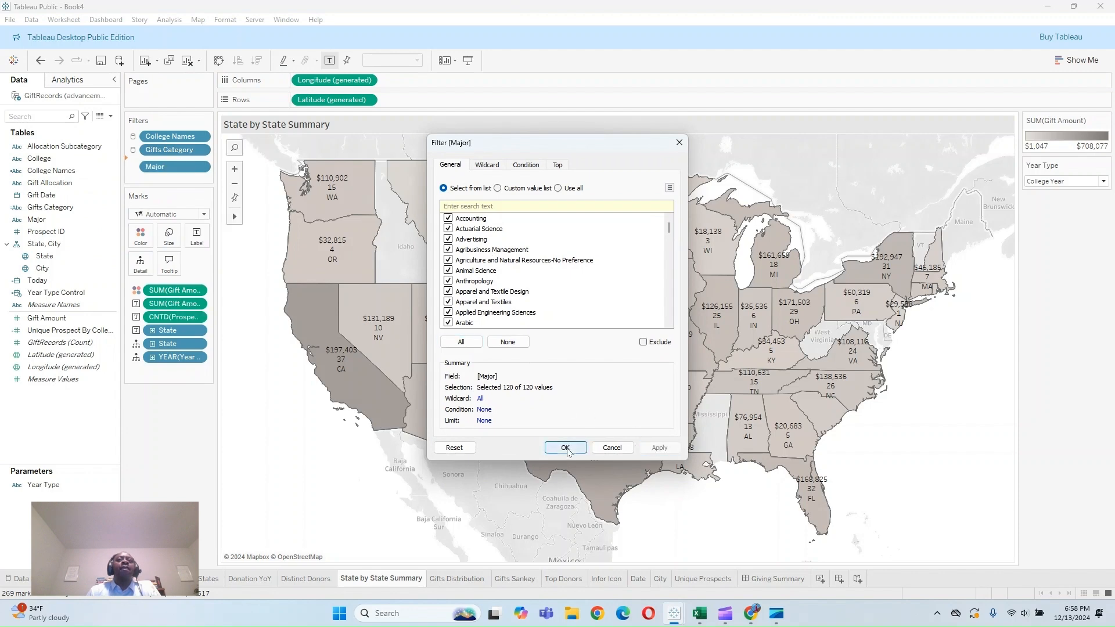
{"action": "left_click", "coordinate": [563, 448]}
{"action": "left_click", "coordinate": [203, 169]}
{"action": "mouse_move", "coordinate": [213, 234]}
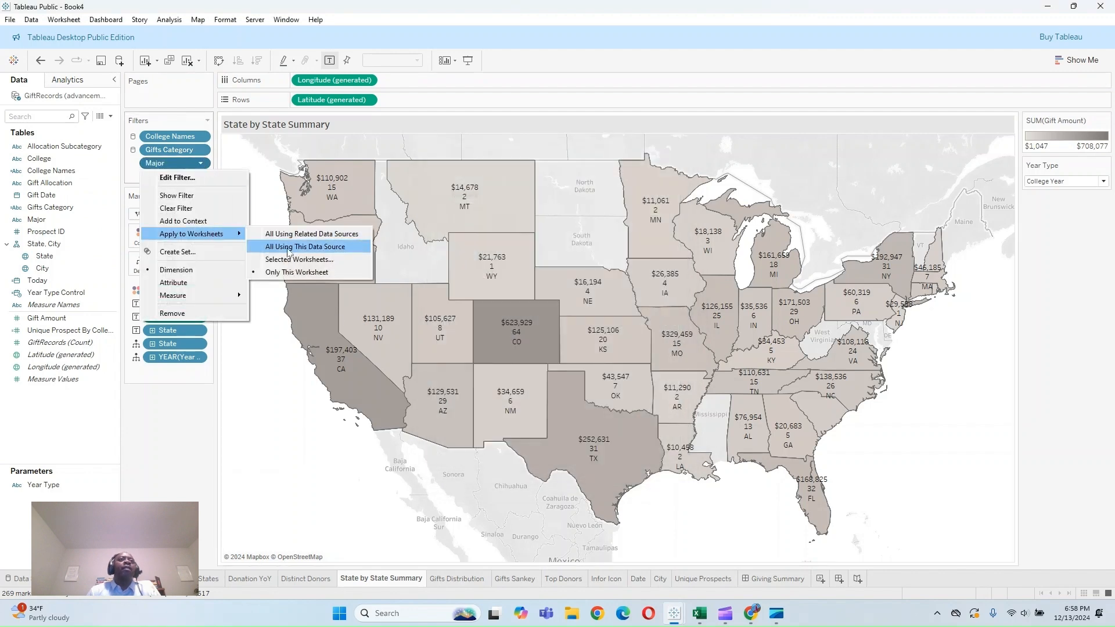
{"action": "left_click", "coordinate": [291, 245]}
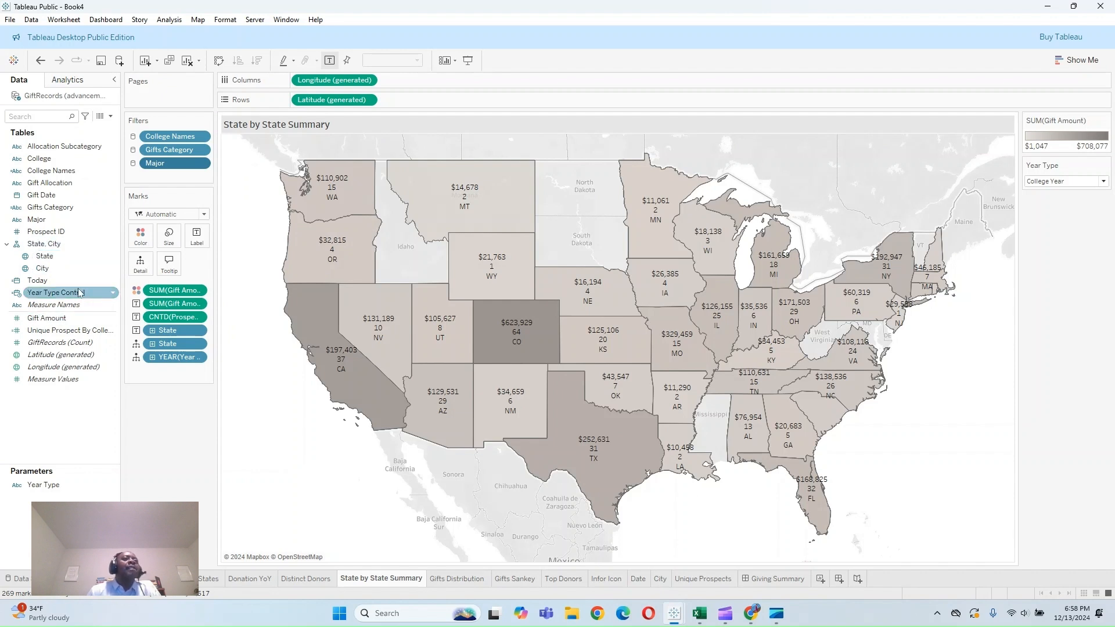
Step: Add an Allocation Subcategory filter including all values and apply it to all worksheets using this data source
{"action": "left_click_drag", "start_coordinate": [79, 292], "coordinate": [167, 446]}
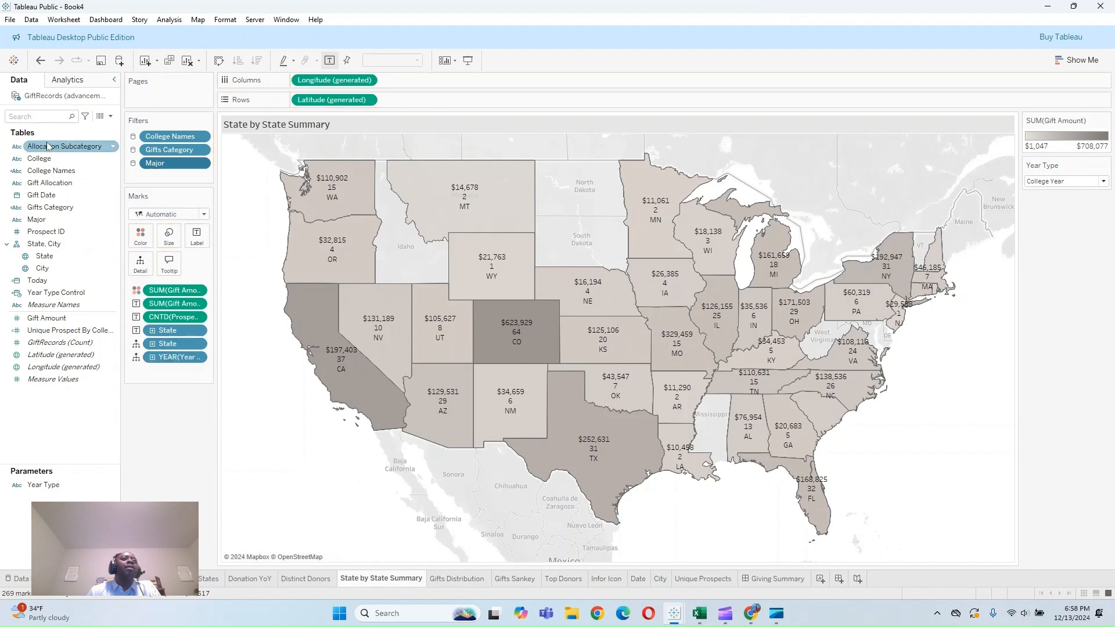
{"action": "left_click_drag", "start_coordinate": [50, 146], "coordinate": [174, 183]}
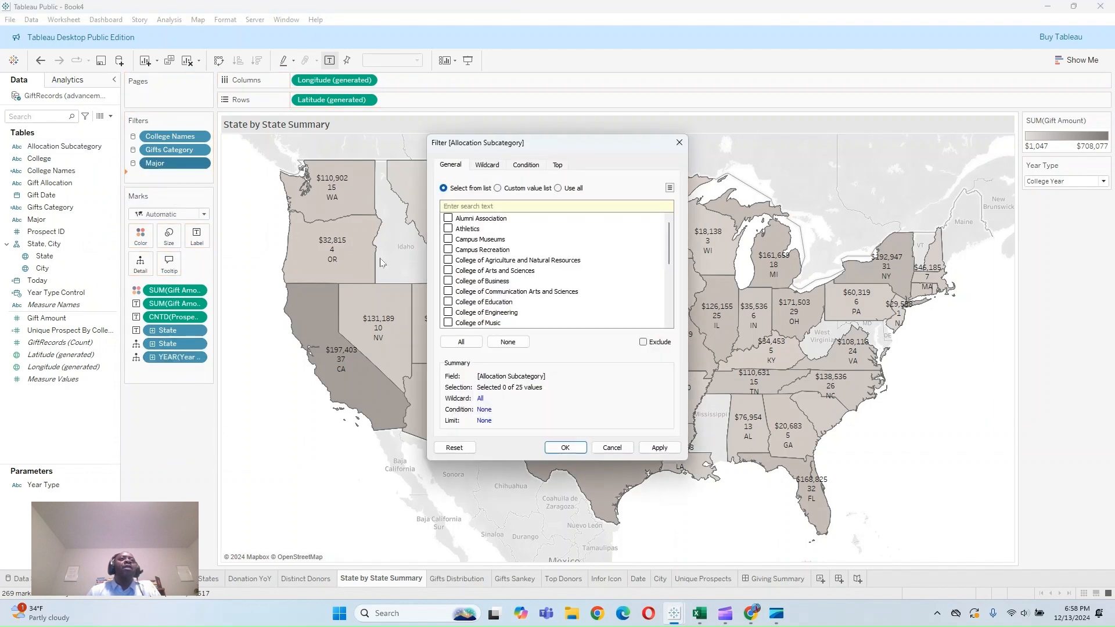
{"action": "left_click", "coordinate": [653, 449]}
{"action": "left_click", "coordinate": [566, 448]}
{"action": "left_click", "coordinate": [201, 176]}
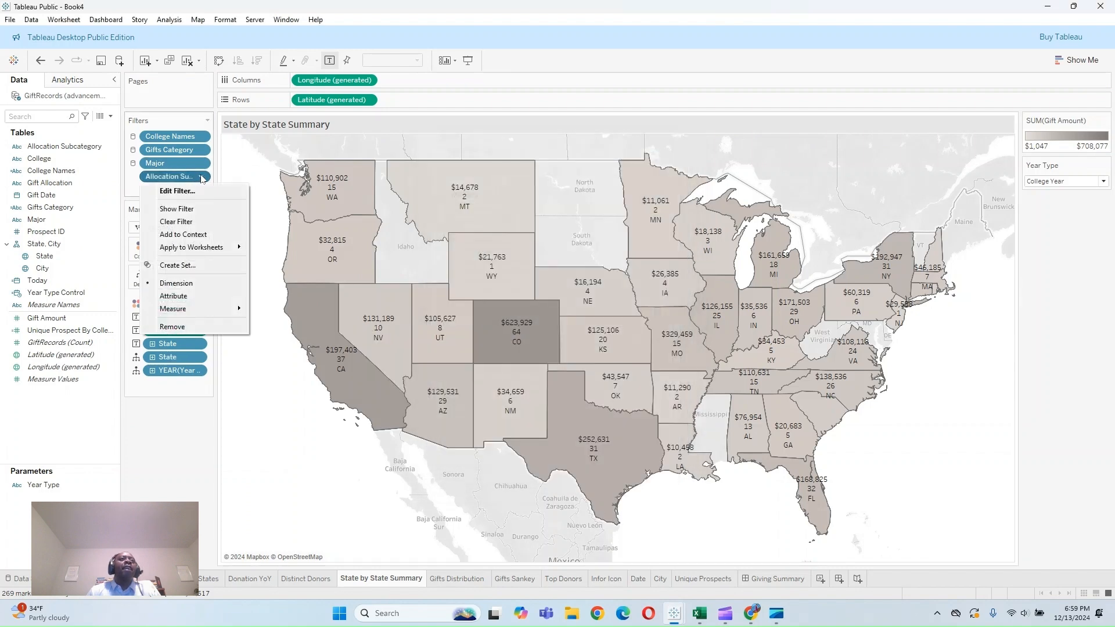
{"action": "mouse_move", "coordinate": [217, 251]}
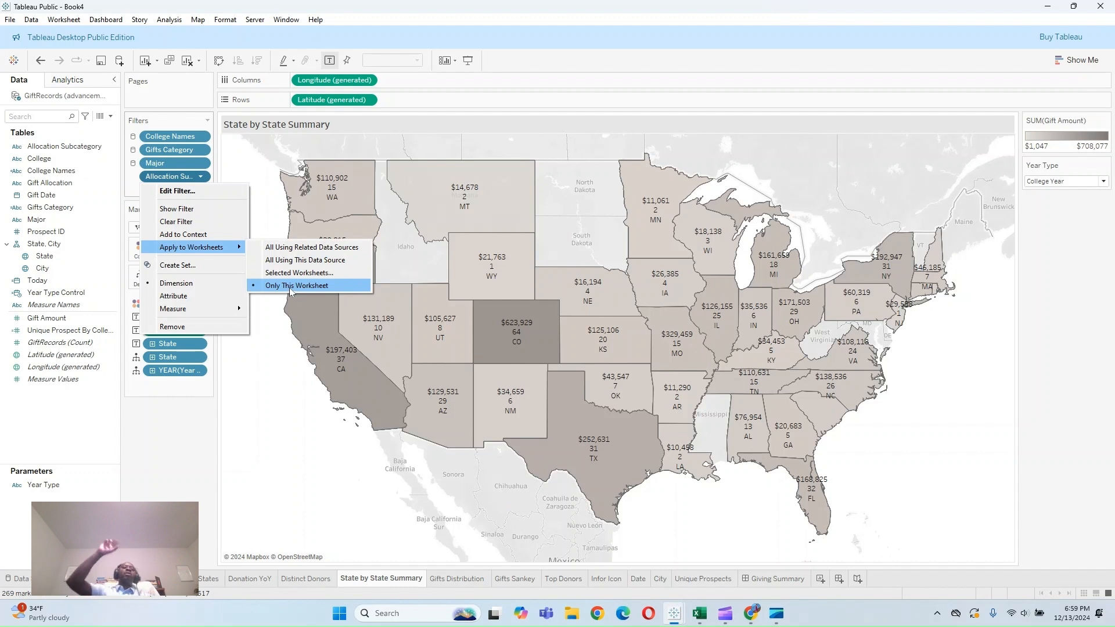
{"action": "left_click", "coordinate": [271, 262]}
Step: Add a Gift Amount filter on all values, keeping the full range from 8 to 455,821
{"action": "left_click", "coordinate": [69, 171]}
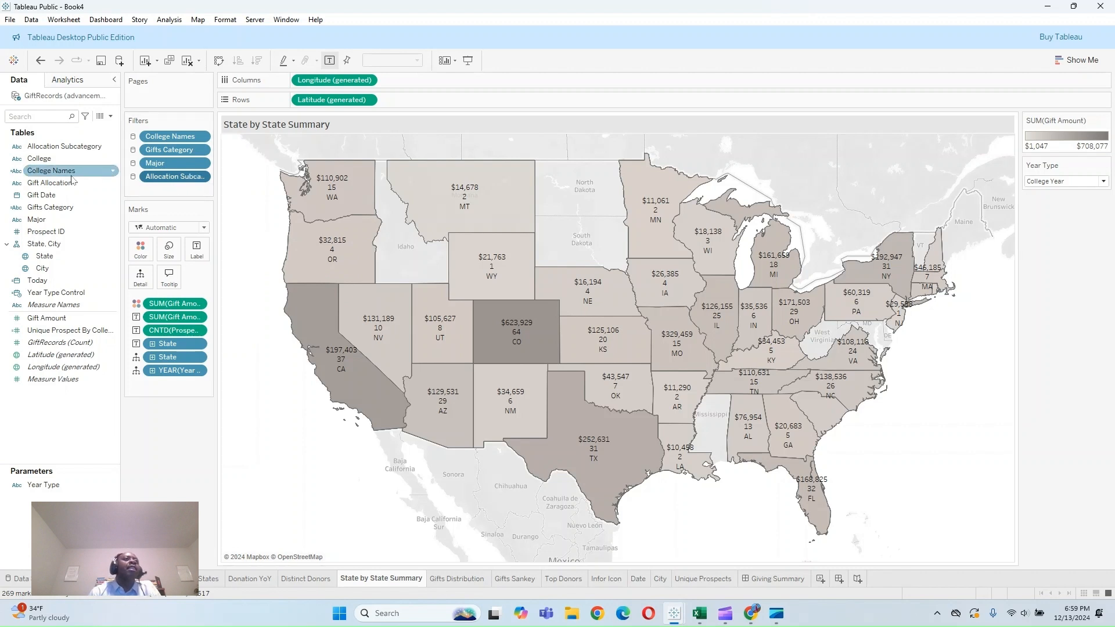
{"action": "left_click", "coordinate": [53, 210]}
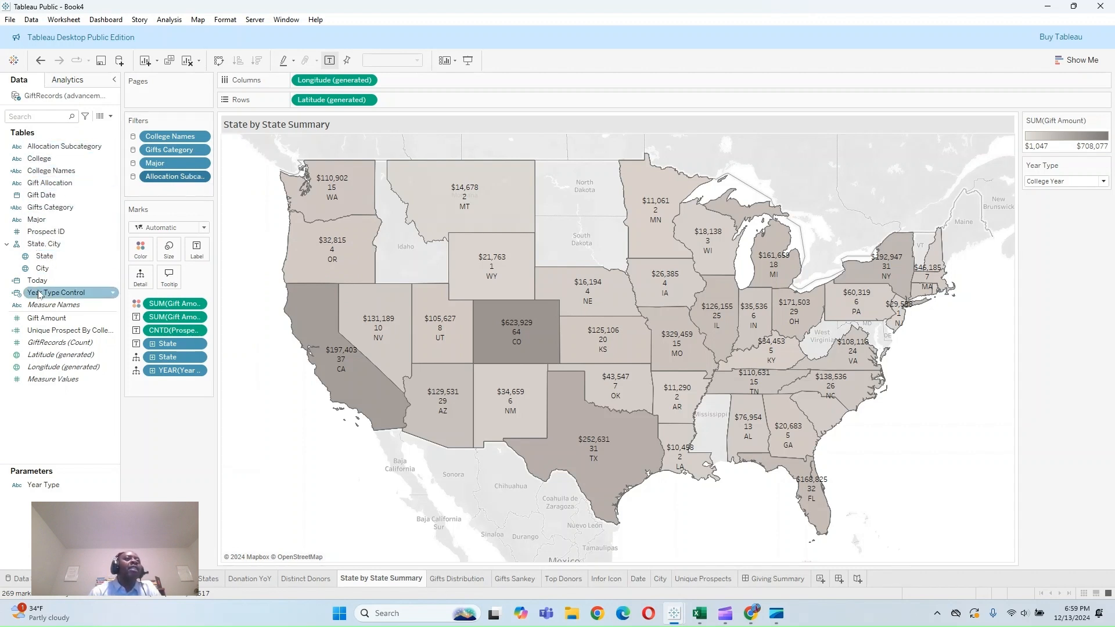
{"action": "left_click_drag", "start_coordinate": [46, 318], "coordinate": [157, 196]}
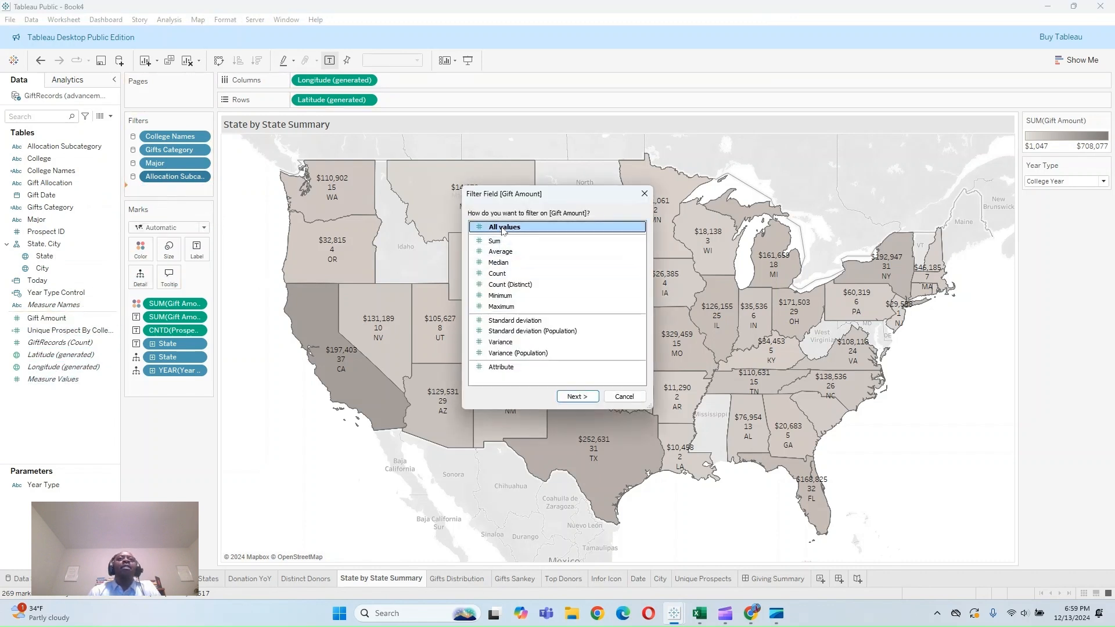
{"action": "left_click", "coordinate": [578, 396]}
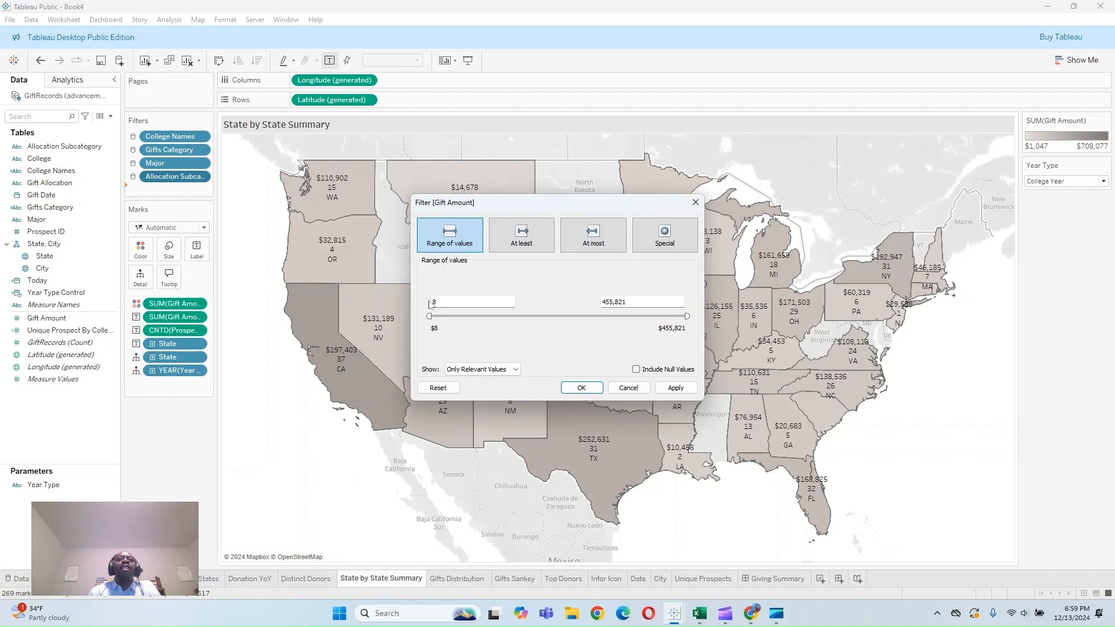
{"action": "left_click_drag", "start_coordinate": [606, 318], "coordinate": [413, 312]}
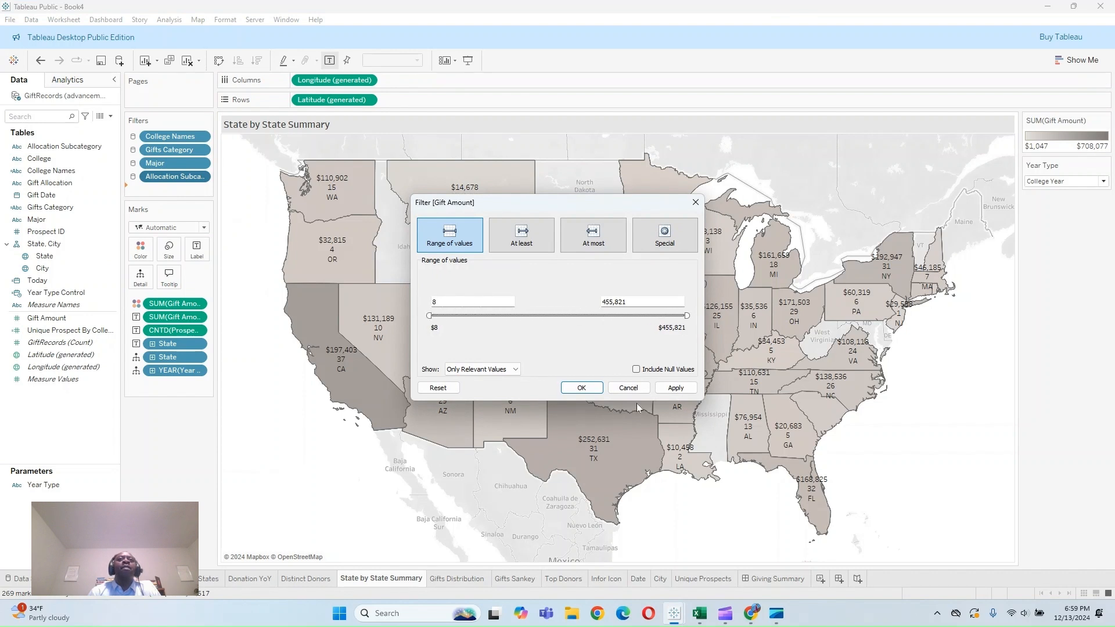
{"action": "left_click", "coordinate": [675, 389]}
{"action": "left_click", "coordinate": [582, 390]}
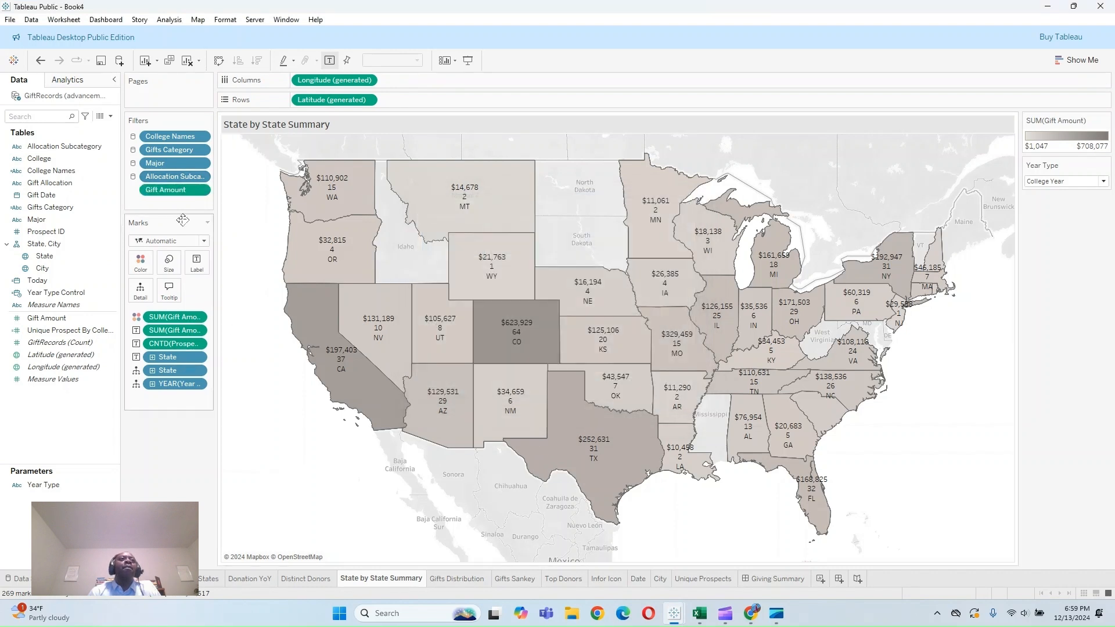
Step: Apply the Gift Amount filter to all worksheets using this data source
{"action": "left_click", "coordinate": [200, 190]}
{"action": "mouse_move", "coordinate": [203, 266]}
{"action": "left_click", "coordinate": [254, 276]}
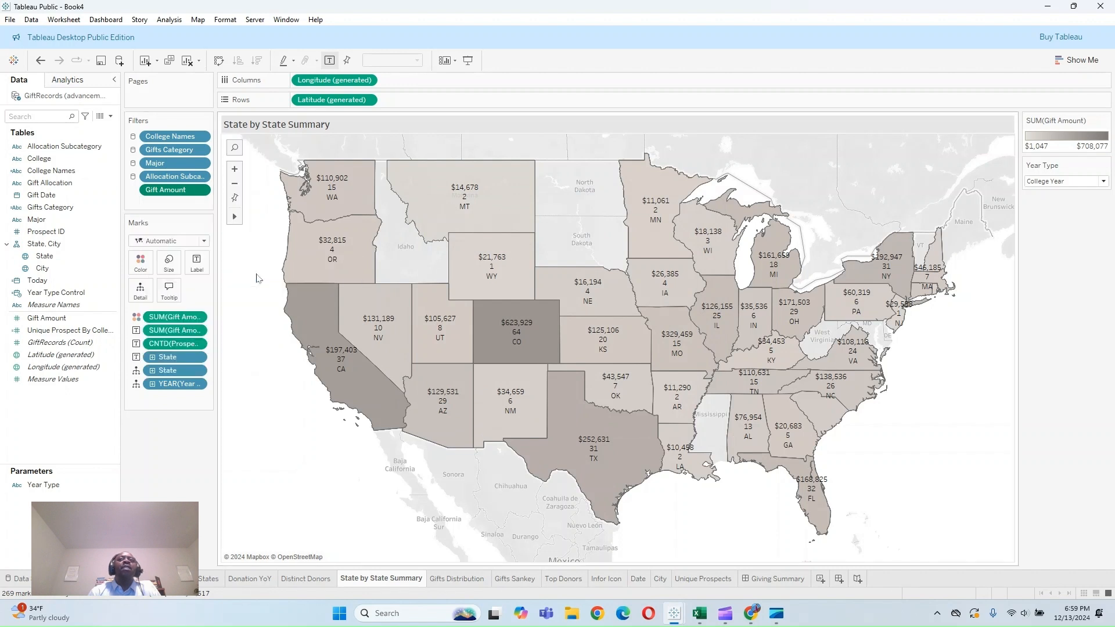
{"action": "left_click", "coordinate": [747, 182]}
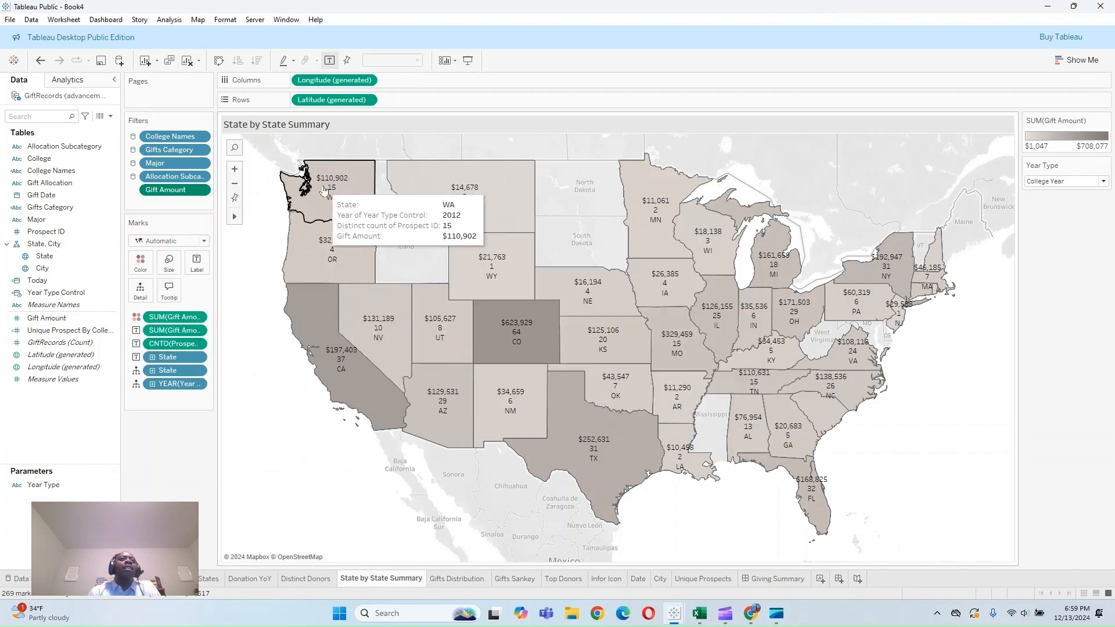
{"action": "left_click", "coordinate": [200, 190]}
{"action": "left_click", "coordinate": [201, 190]}
{"action": "left_click", "coordinate": [201, 191]}
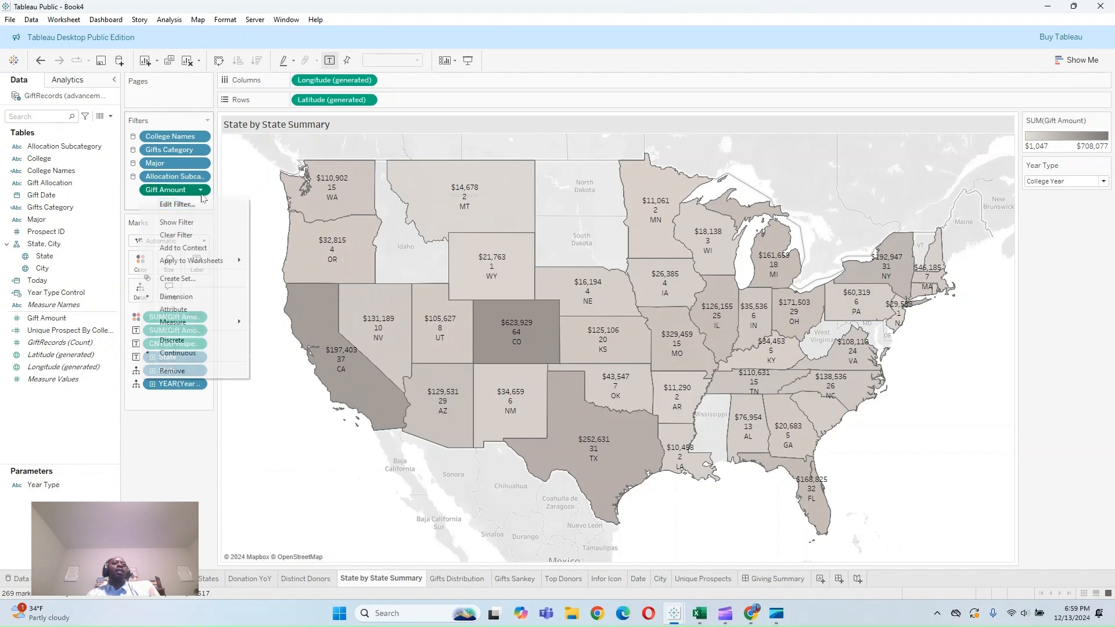
{"action": "mouse_move", "coordinate": [227, 261]}
{"action": "left_click", "coordinate": [290, 263]}
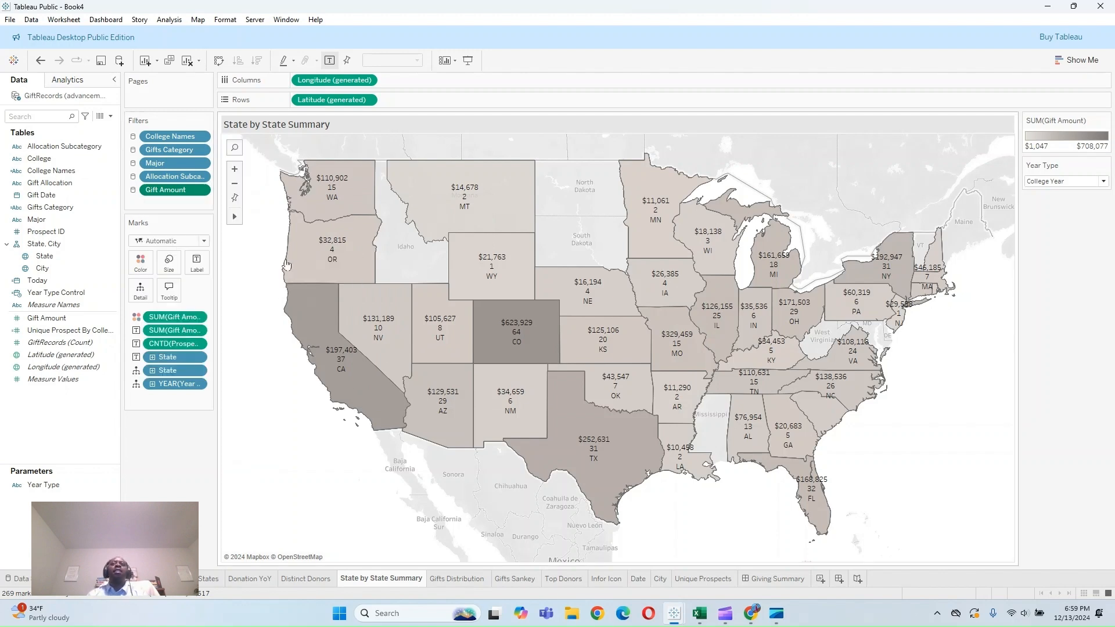
Step: On the Giving Summary dashboard, show the map's Allocation Subcategory filter and change it to a dropdown
{"action": "left_click", "coordinate": [775, 579]}
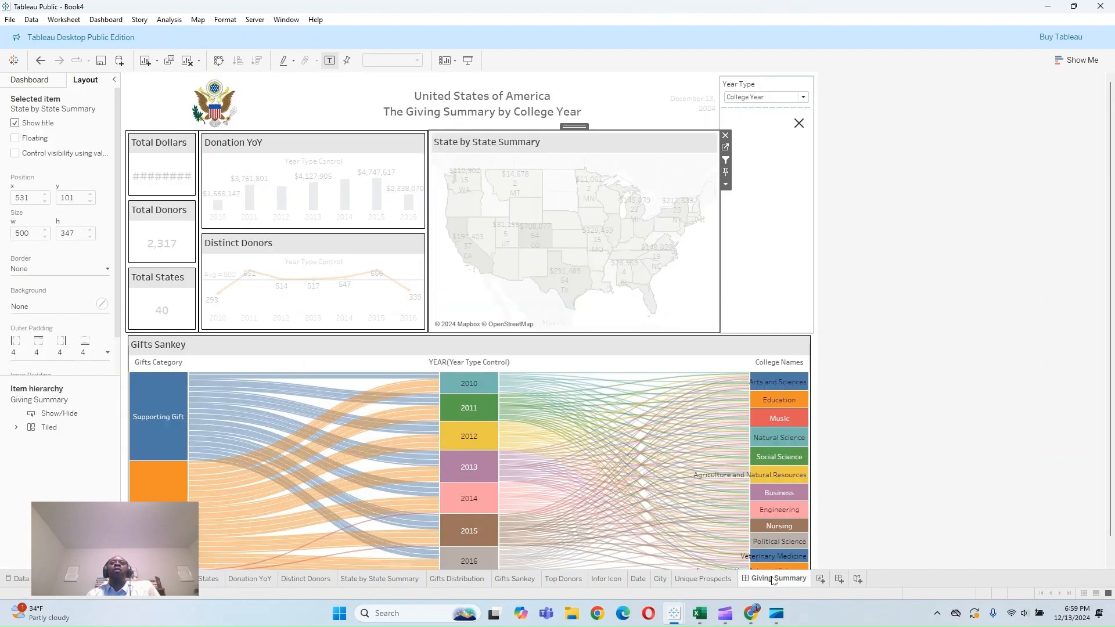
{"action": "left_click", "coordinate": [726, 184]}
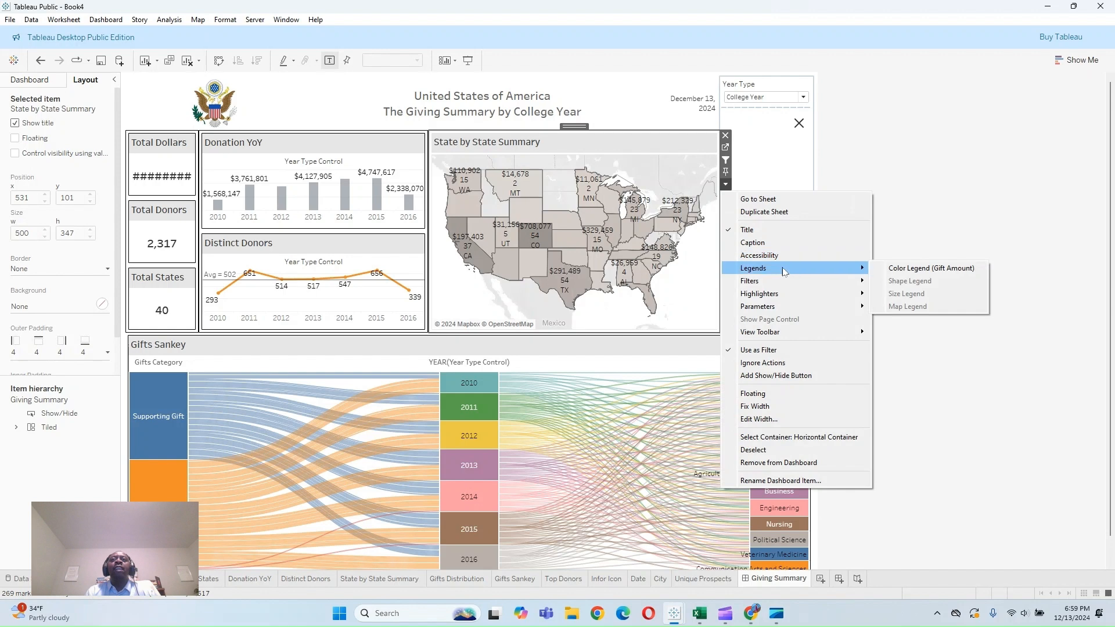
{"action": "mouse_move", "coordinate": [781, 286]}
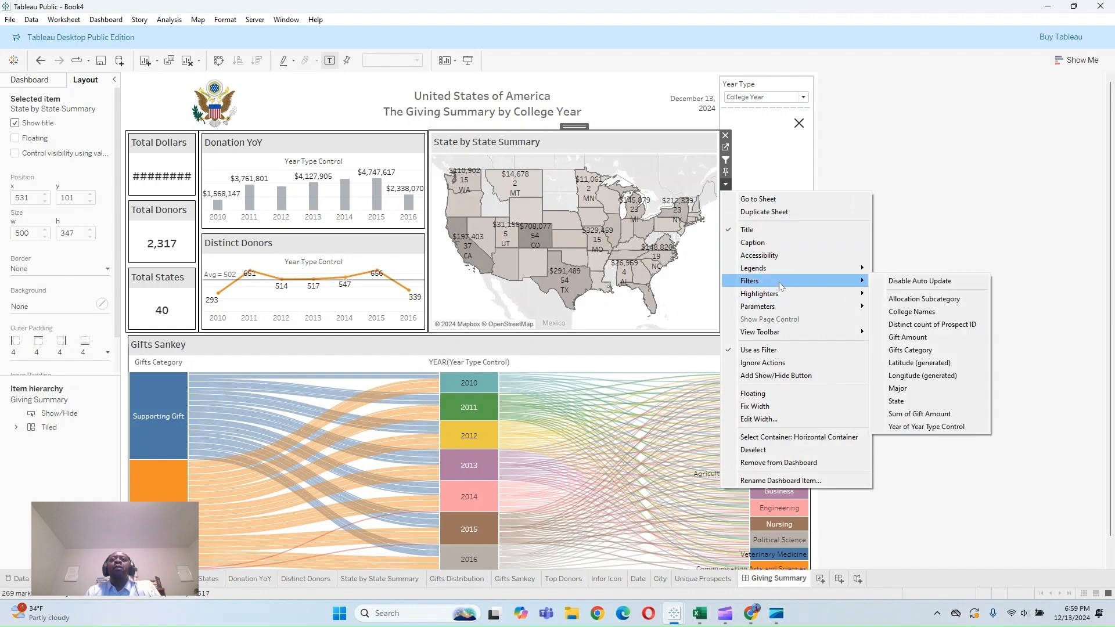
{"action": "left_click", "coordinate": [910, 300]}
{"action": "left_click", "coordinate": [770, 117]}
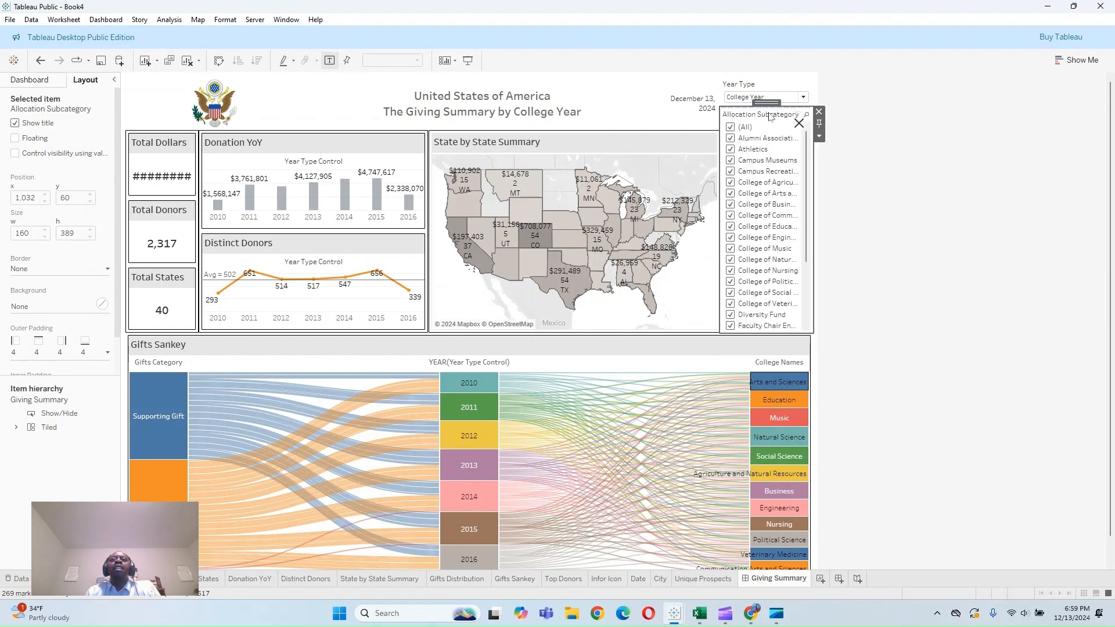
{"action": "left_click", "coordinate": [819, 135]}
{"action": "left_click", "coordinate": [881, 291]}
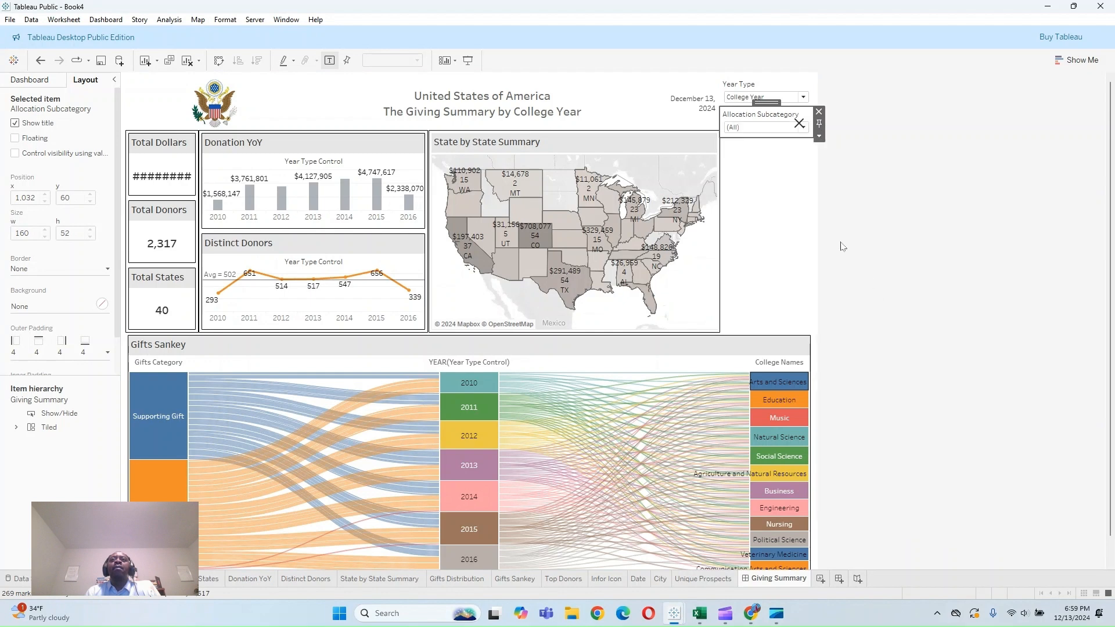
Step: Show the map's College Names filter on the dashboard and change it to a multiple values dropdown
{"action": "left_click", "coordinate": [690, 142]}
{"action": "left_click", "coordinate": [725, 185]}
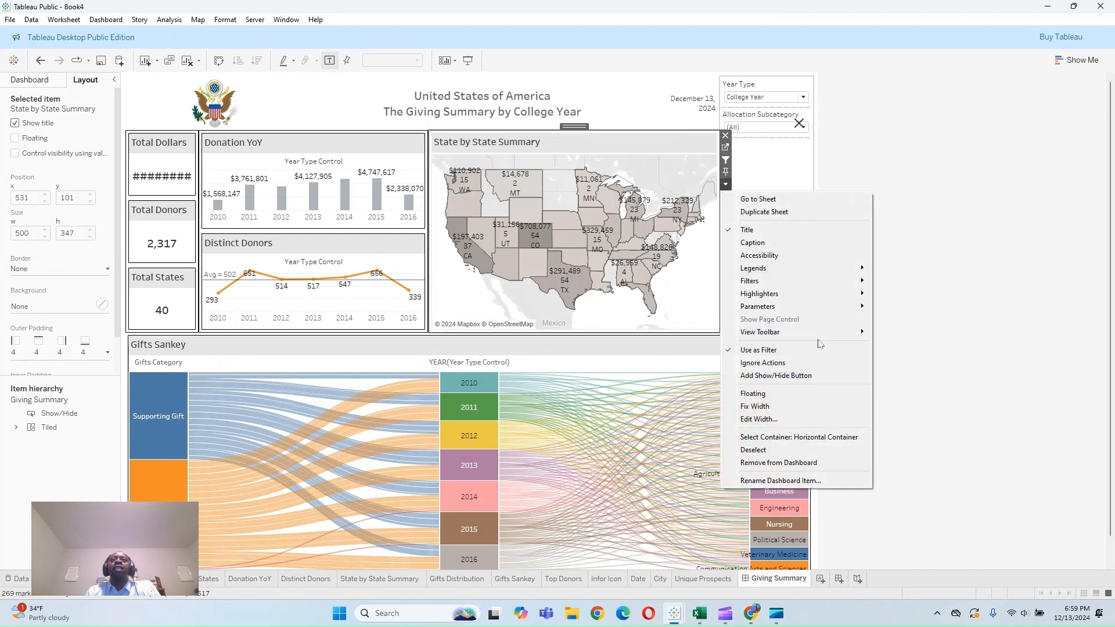
{"action": "mouse_move", "coordinate": [789, 283]}
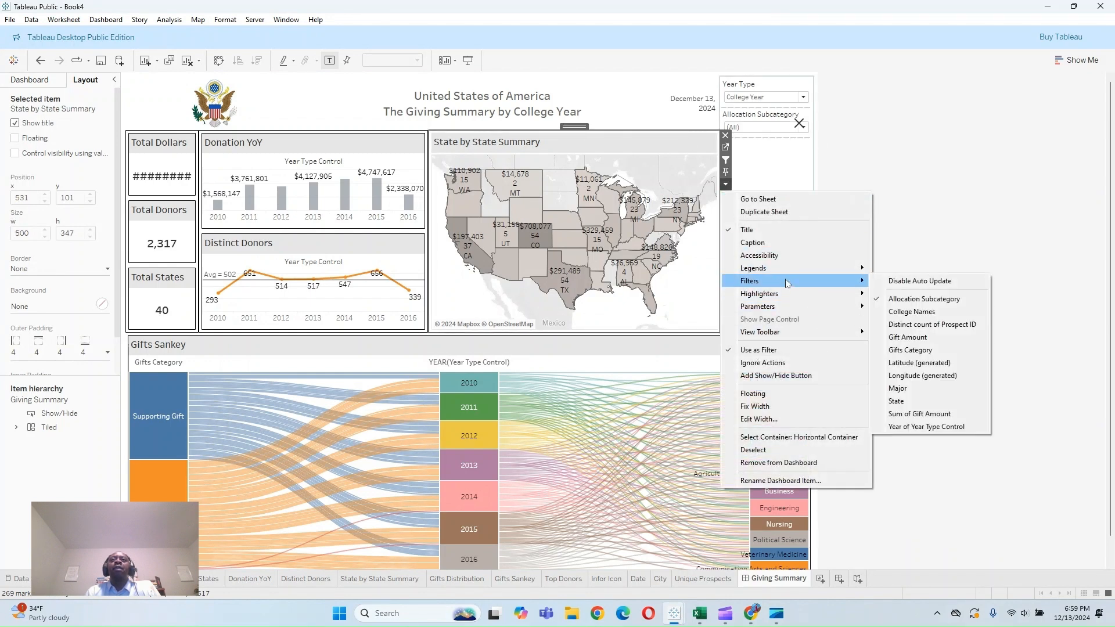
{"action": "left_click", "coordinate": [933, 313]}
{"action": "left_click", "coordinate": [819, 166]}
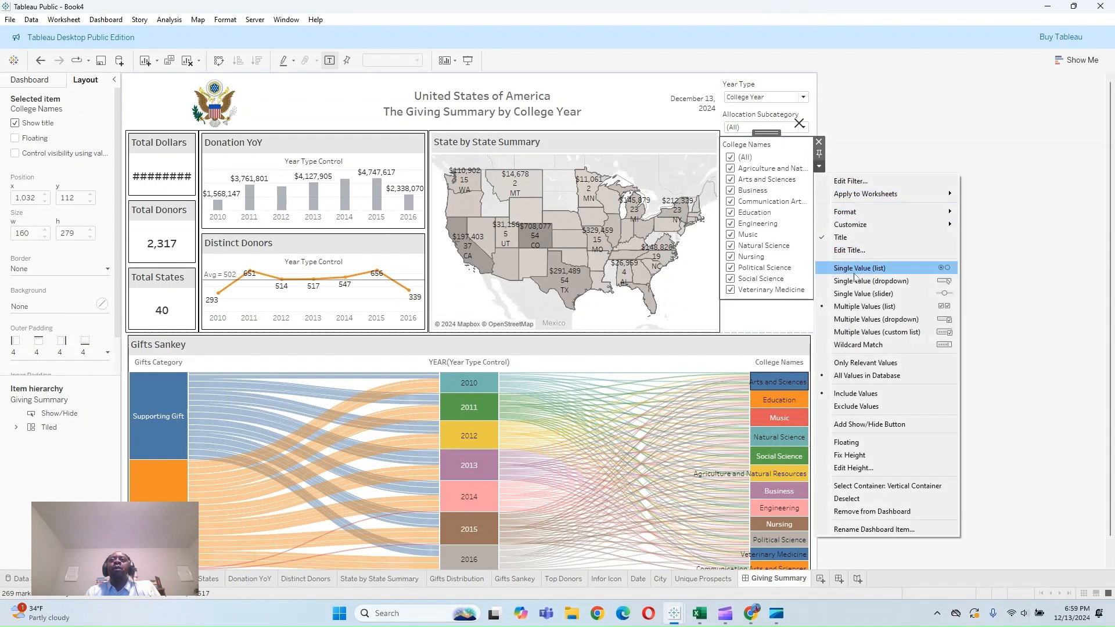
{"action": "left_click", "coordinate": [869, 319]}
{"action": "left_click", "coordinate": [771, 159]}
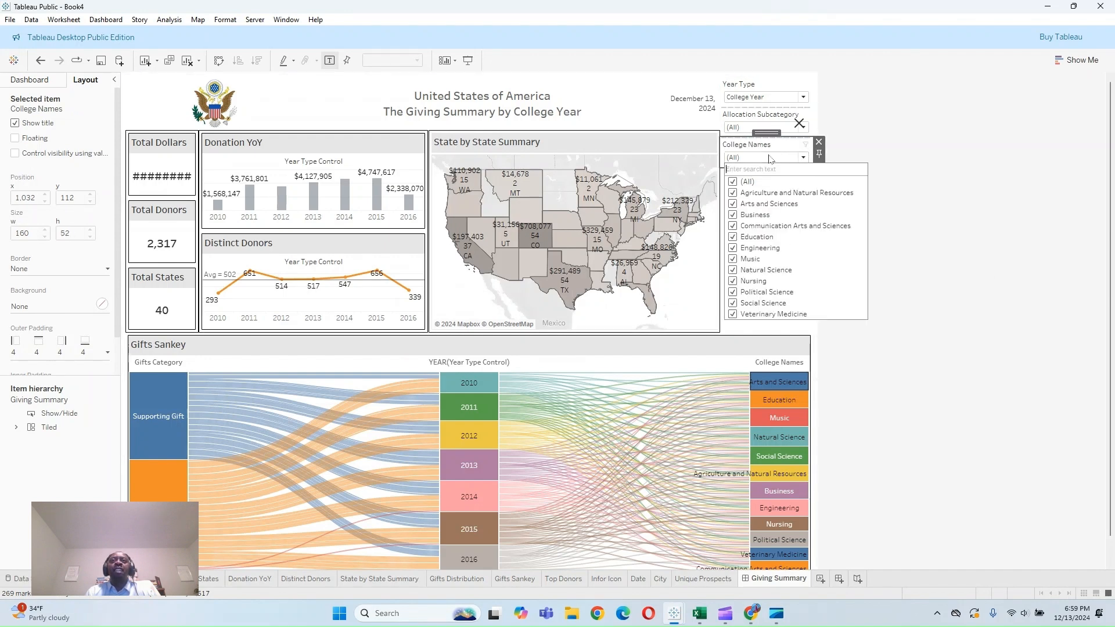
{"action": "left_click", "coordinate": [770, 159]}
Step: Show the map's Gift Amount and Gifts Category filters on the dashboard, with Gifts Category as a dropdown
{"action": "left_click", "coordinate": [713, 187]}
{"action": "left_click", "coordinate": [727, 184]}
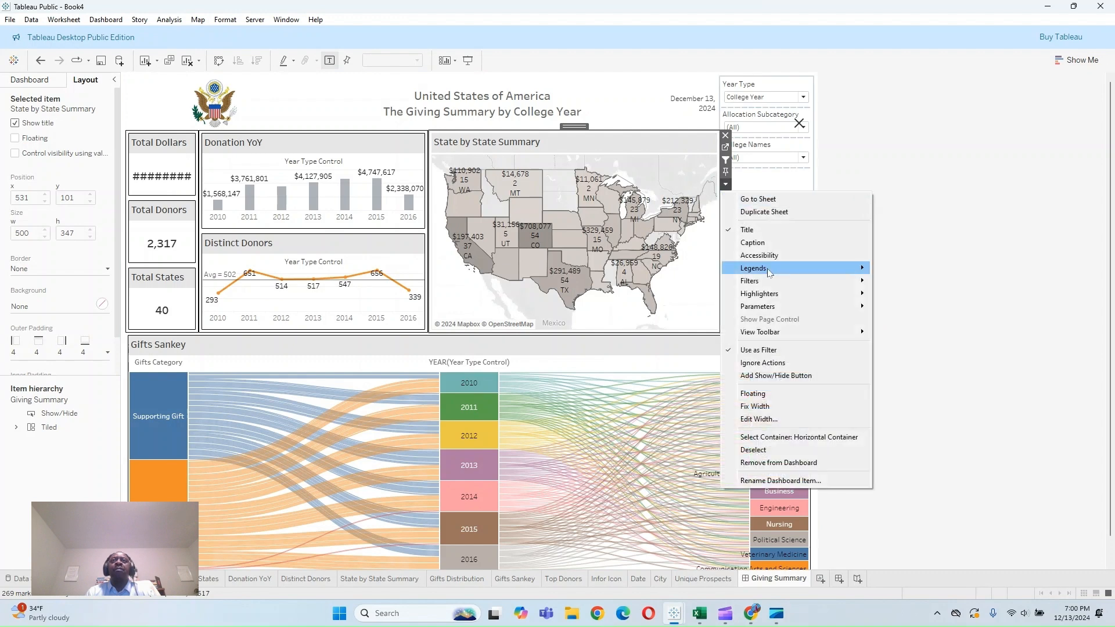
{"action": "mouse_move", "coordinate": [814, 281]}
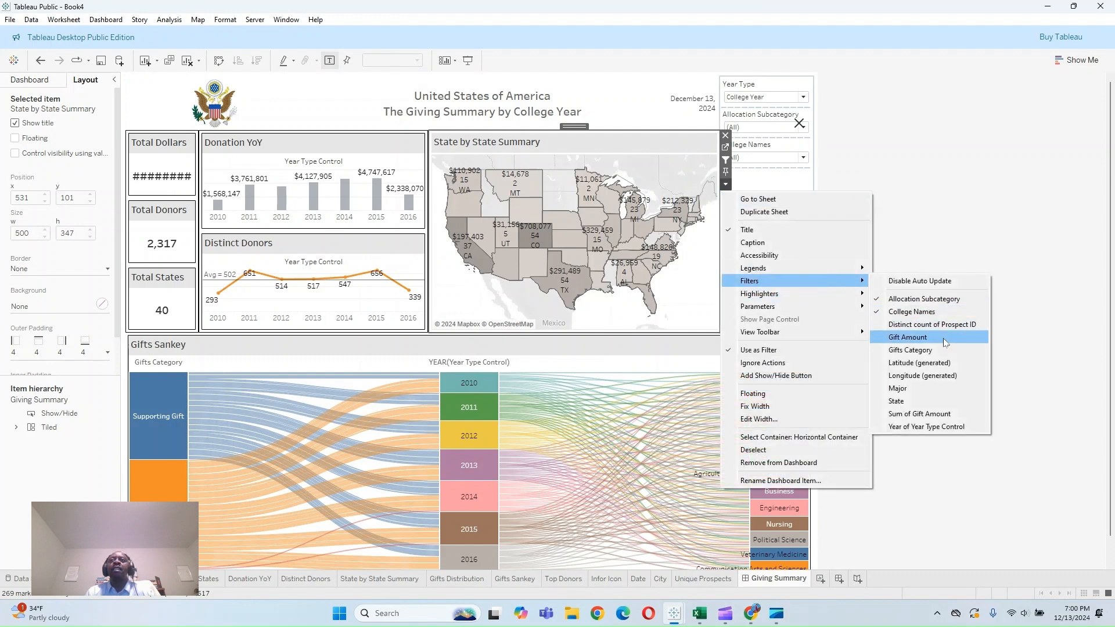
{"action": "left_click", "coordinate": [918, 337]}
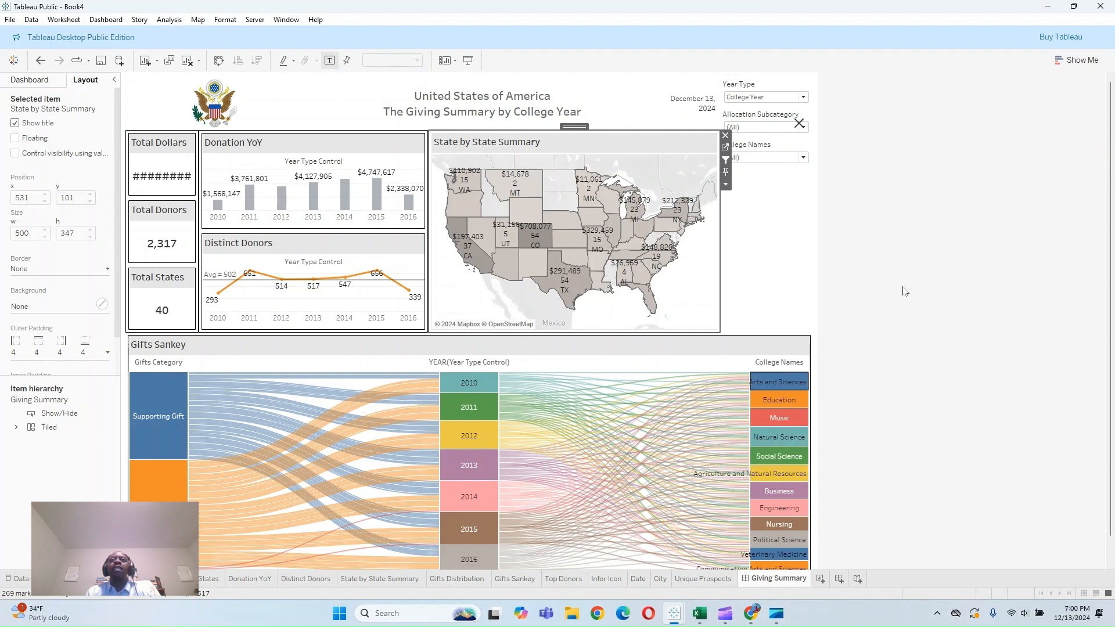
{"action": "left_click", "coordinate": [726, 185]}
{"action": "mouse_move", "coordinate": [813, 281]}
{"action": "left_click", "coordinate": [918, 351]}
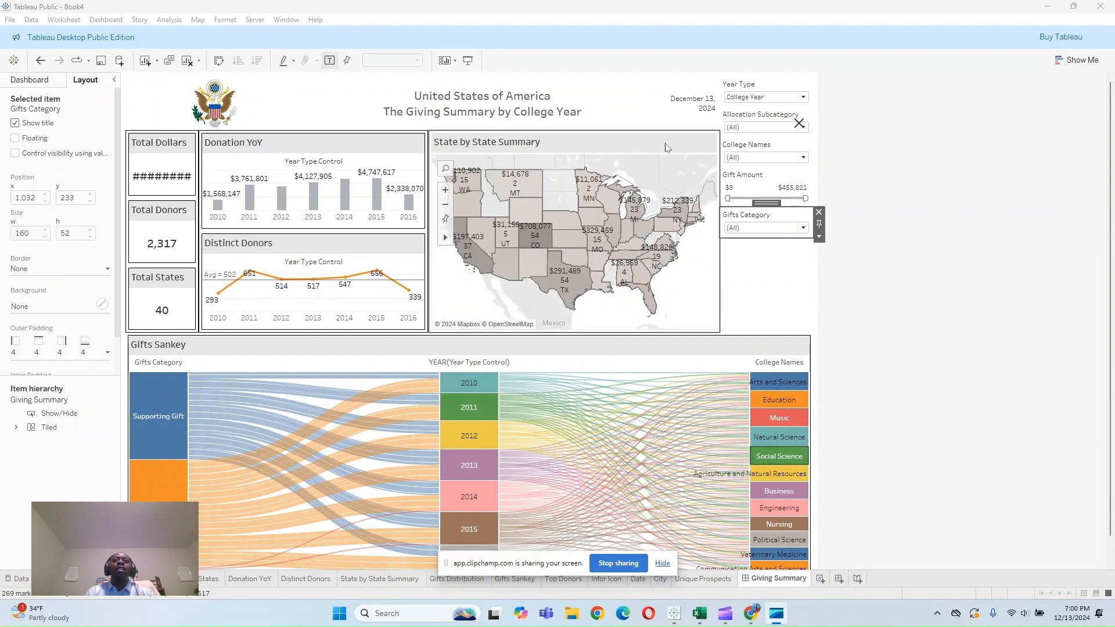
Step: Show the map's Major filter on the dashboard and change it to a multiple values dropdown
{"action": "left_click", "coordinate": [723, 182]}
{"action": "left_click", "coordinate": [725, 185]}
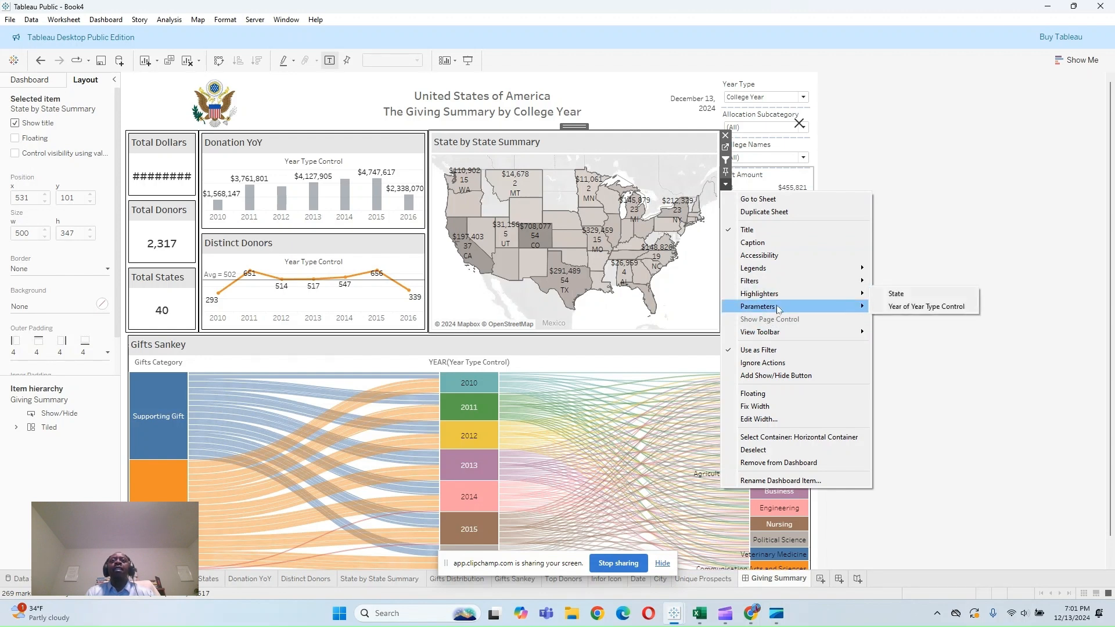
{"action": "mouse_move", "coordinate": [779, 280]}
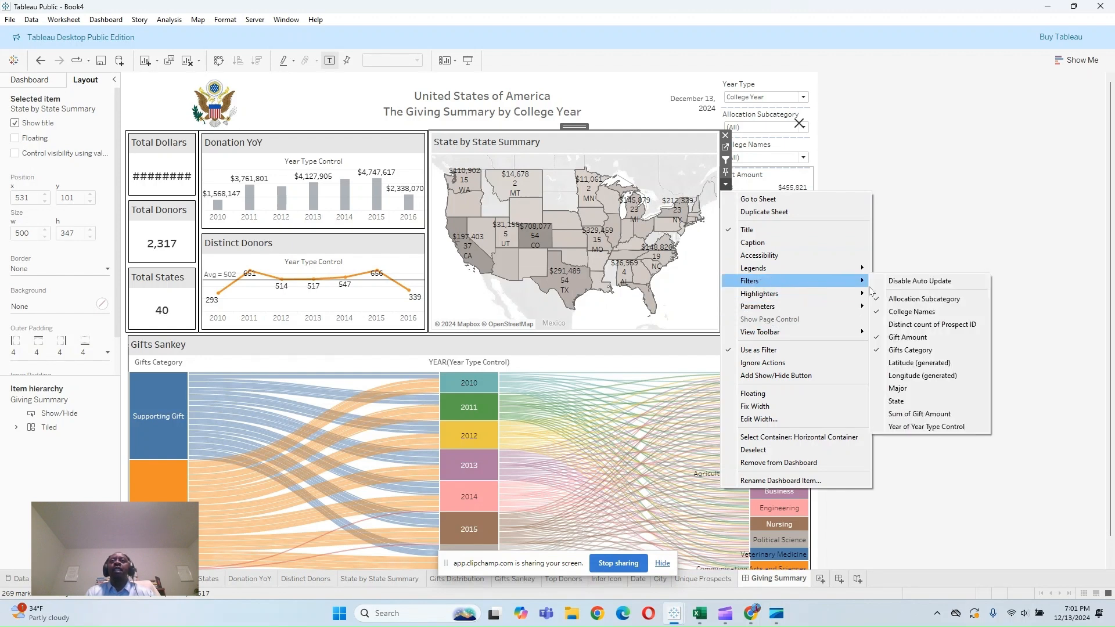
{"action": "left_click", "coordinate": [917, 394]}
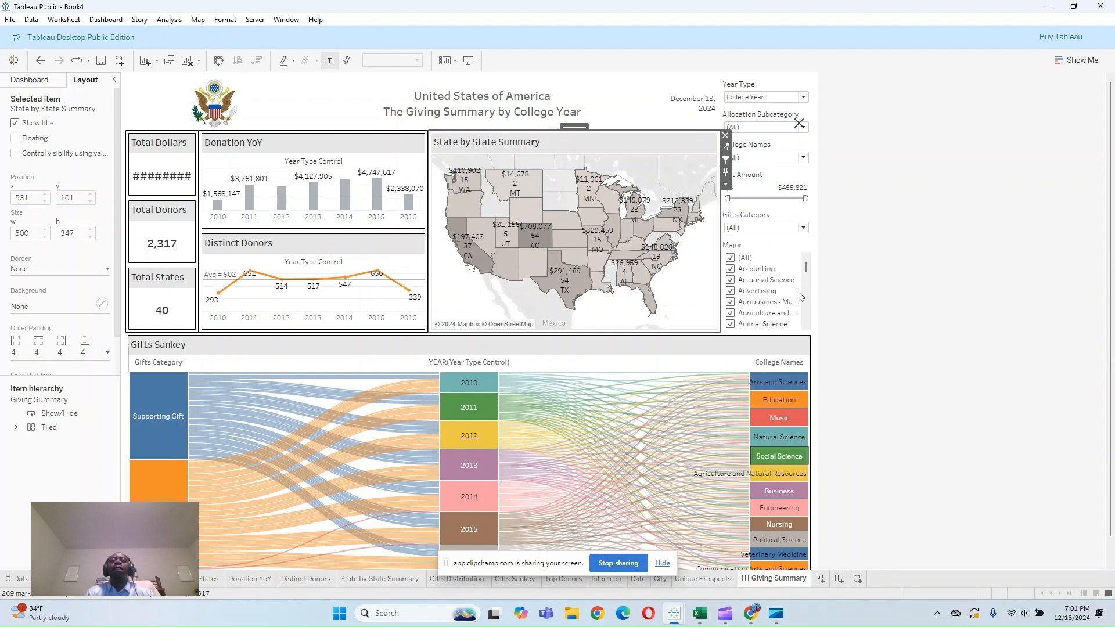
{"action": "left_click", "coordinate": [819, 266]}
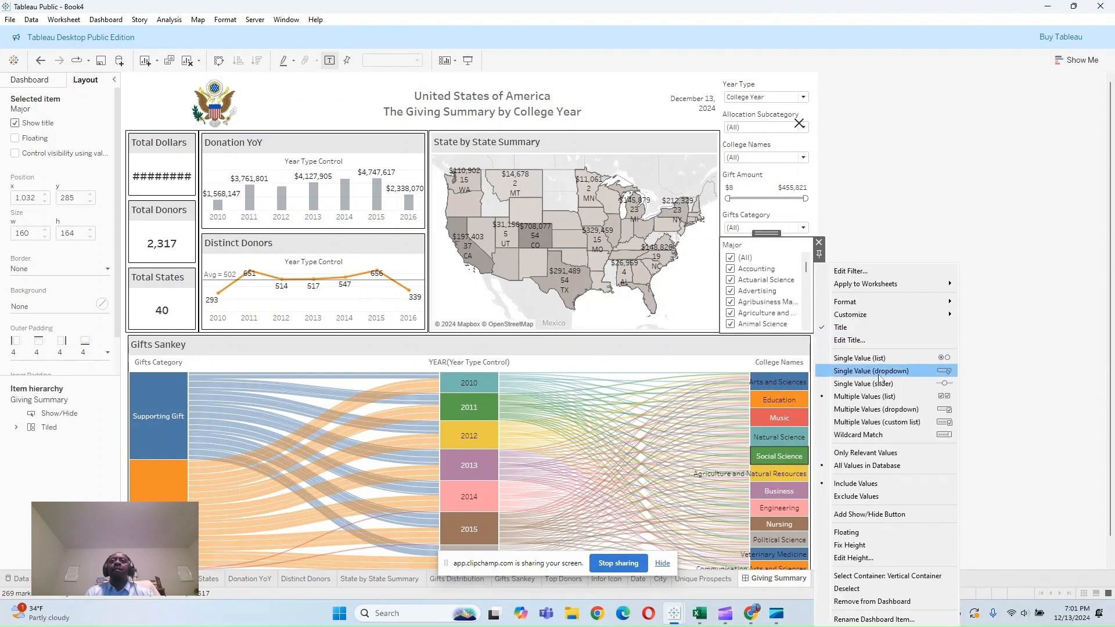
{"action": "left_click", "coordinate": [889, 414]}
Step: Give the vertical filter container a solid border and a light grey background, and distribute its contents evenly
{"action": "left_click", "coordinate": [758, 87]}
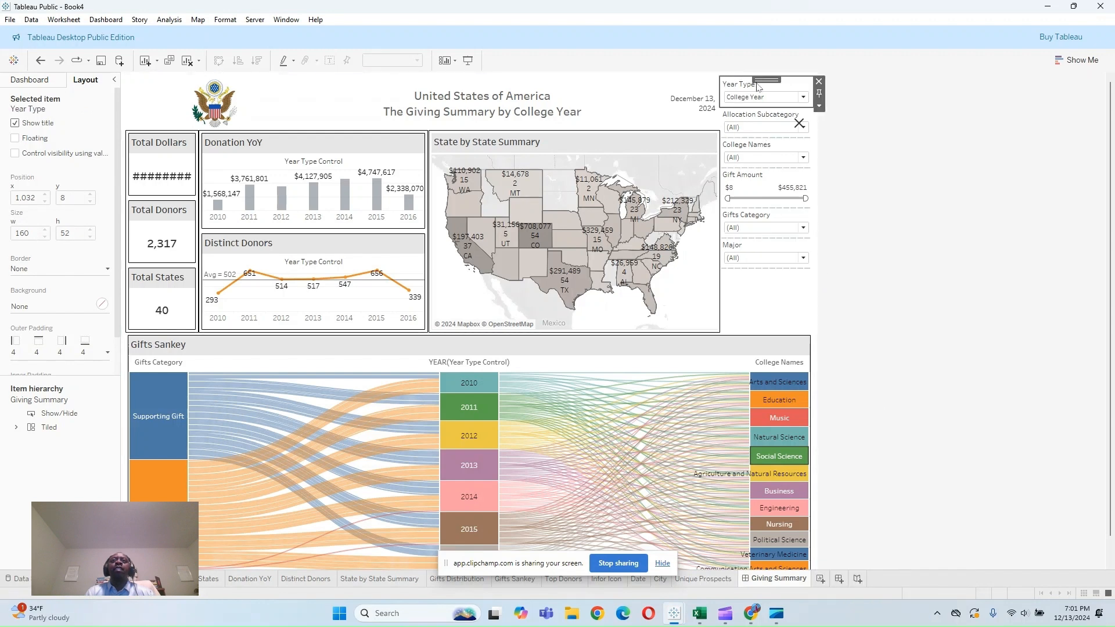
{"action": "double_click", "coordinate": [764, 77]}
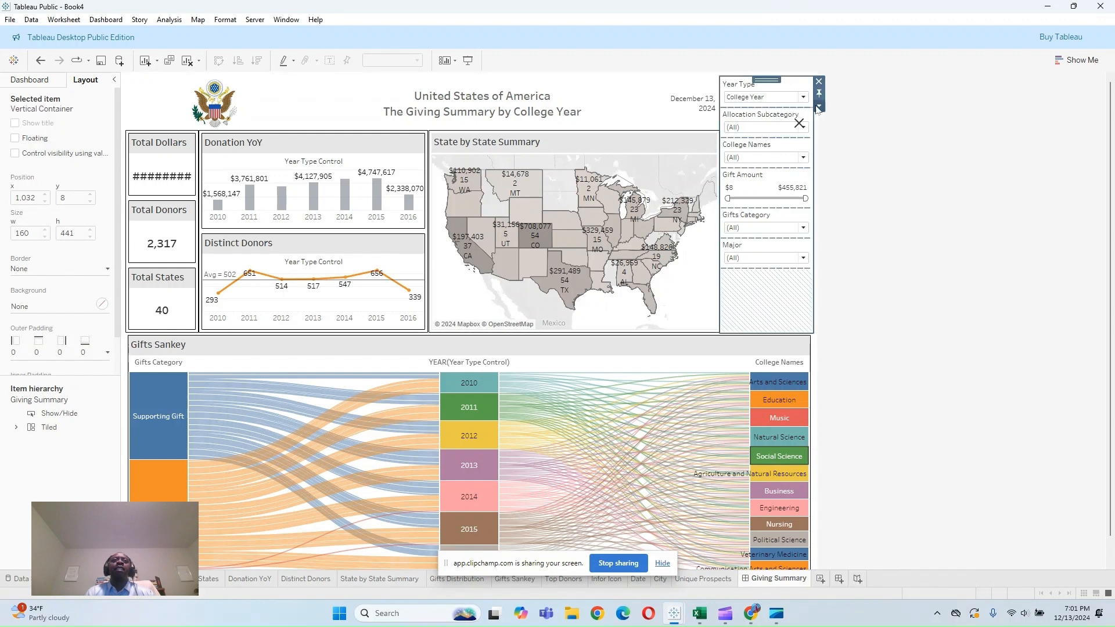
{"action": "left_click", "coordinate": [78, 270]}
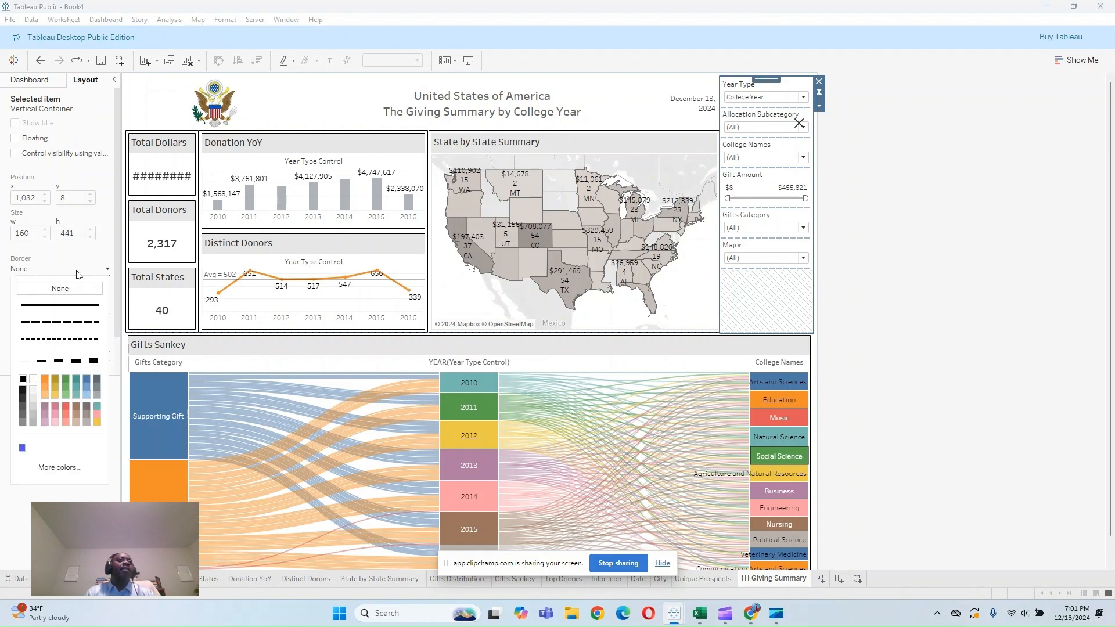
{"action": "left_click", "coordinate": [68, 306]}
{"action": "left_click", "coordinate": [53, 308]}
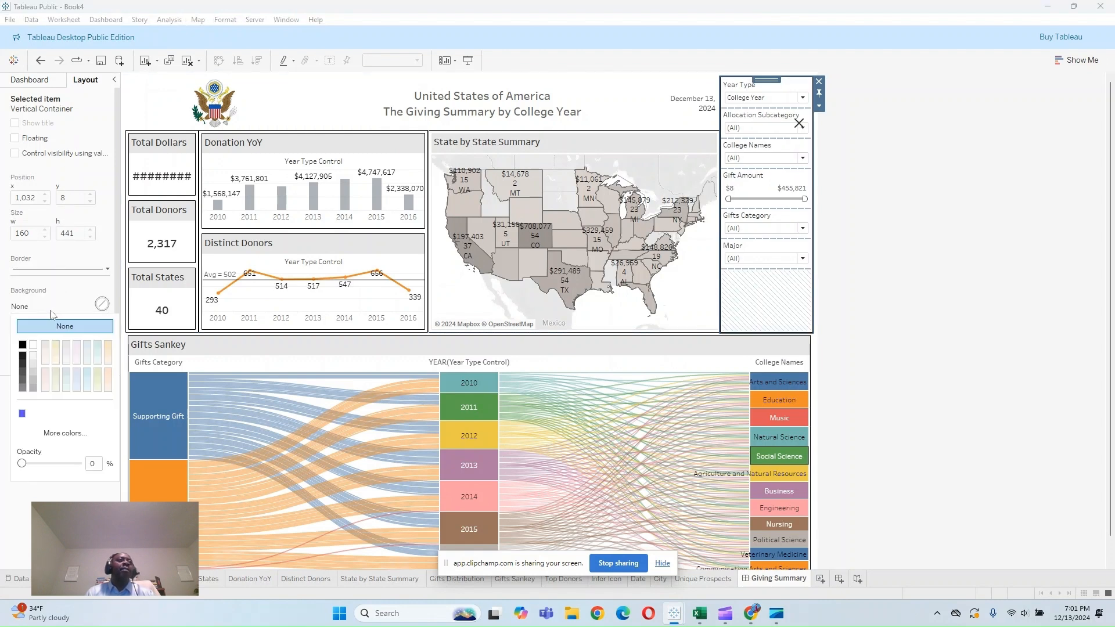
{"action": "left_click", "coordinate": [33, 364]}
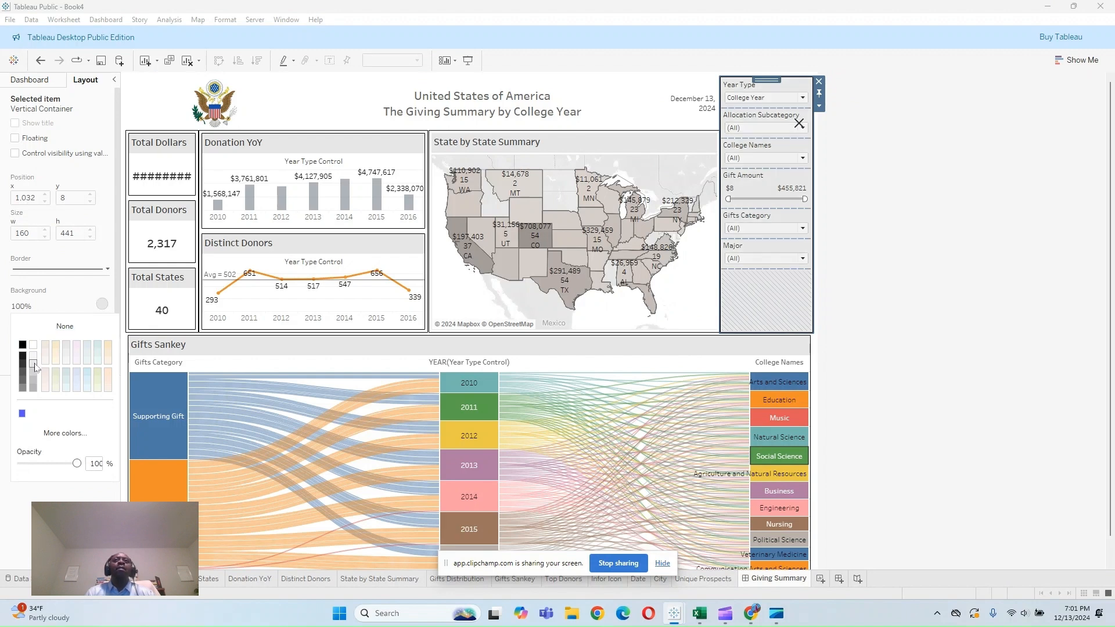
{"action": "left_click", "coordinate": [819, 106]}
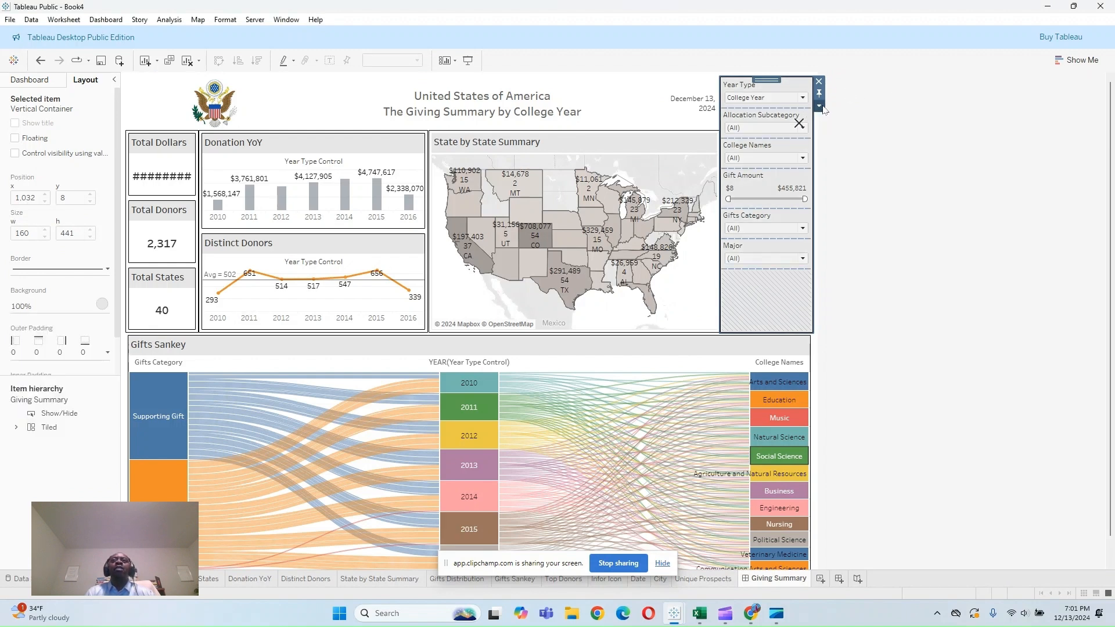
{"action": "left_click", "coordinate": [842, 133]}
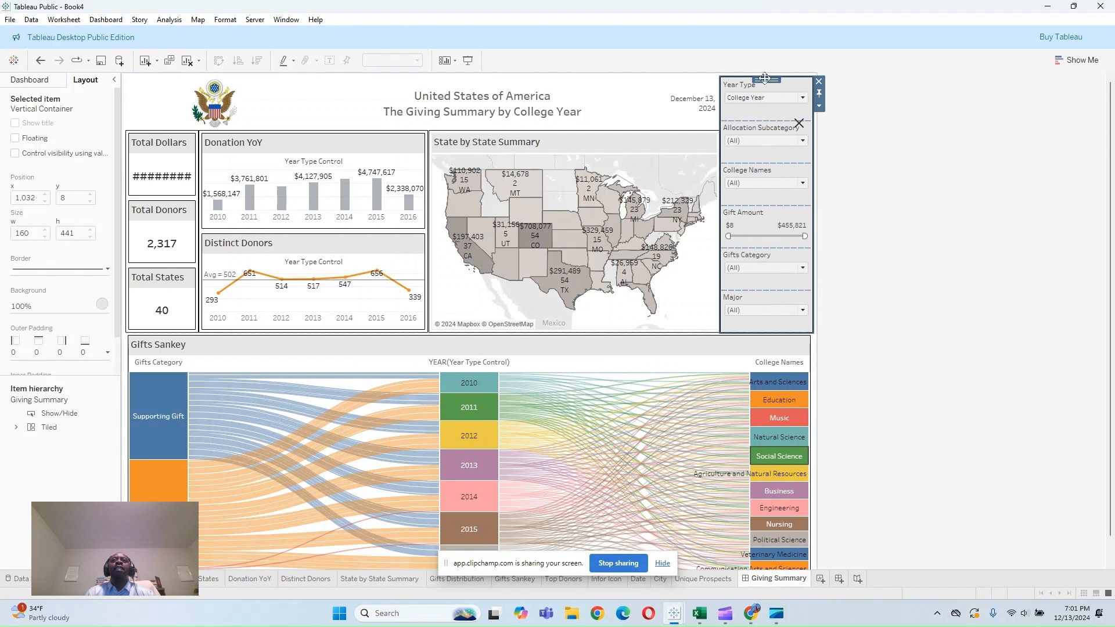
Step: Float the filter container out of its slot, dock it to the right of the state map, and widen the map toward the charts
{"action": "left_click", "coordinate": [819, 106]}
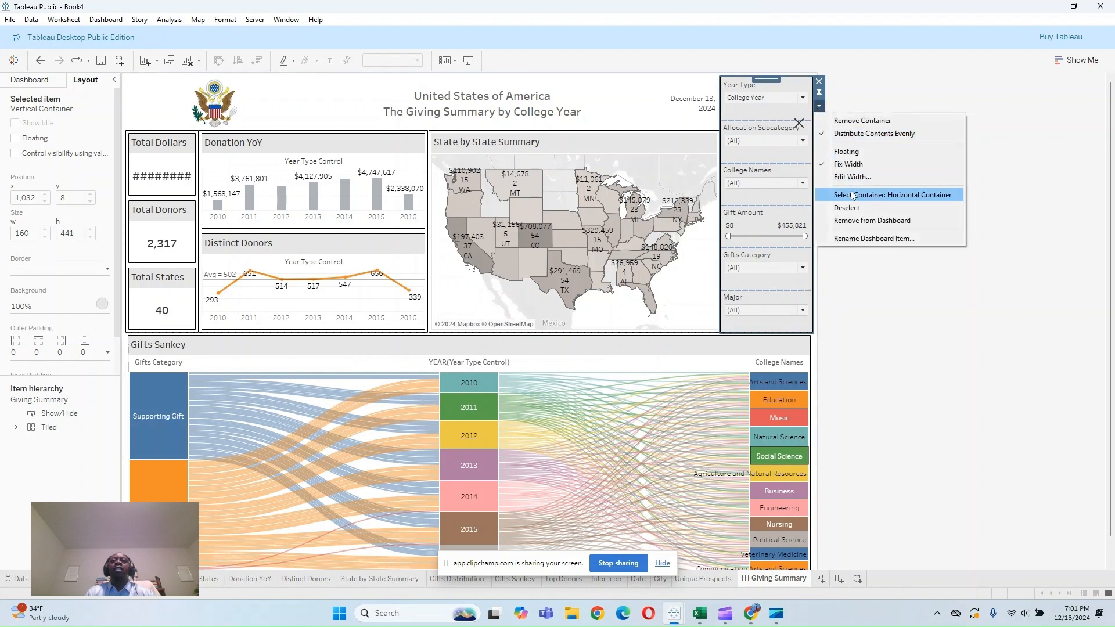
{"action": "left_click", "coordinate": [846, 151]}
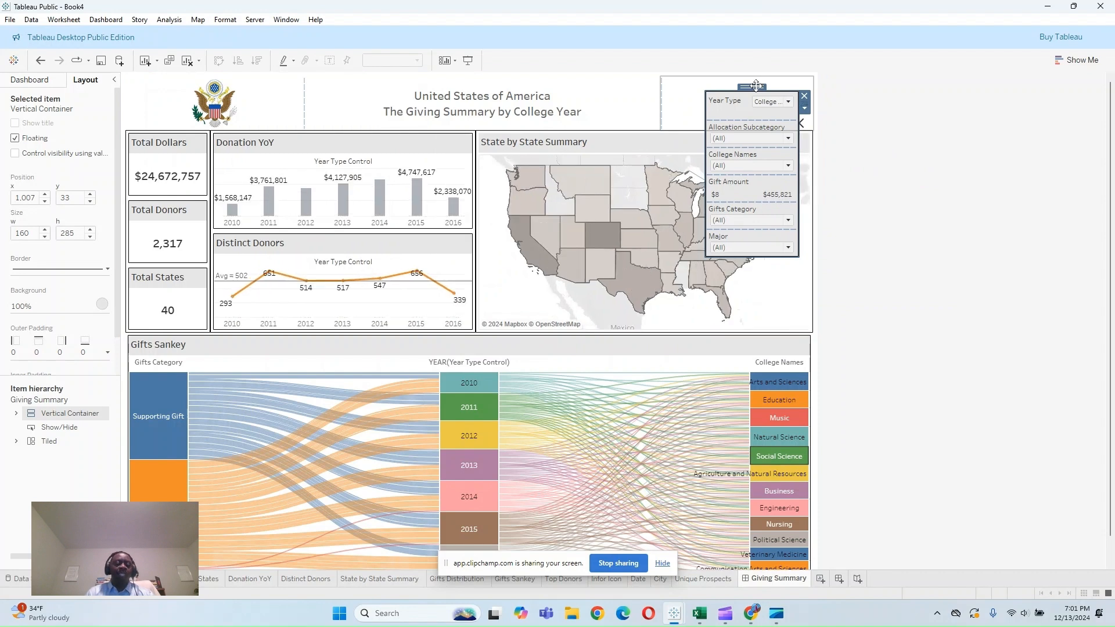
{"action": "left_click_drag", "start_coordinate": [758, 86], "coordinate": [803, 235]}
{"action": "left_click_drag", "start_coordinate": [798, 191], "coordinate": [814, 209]}
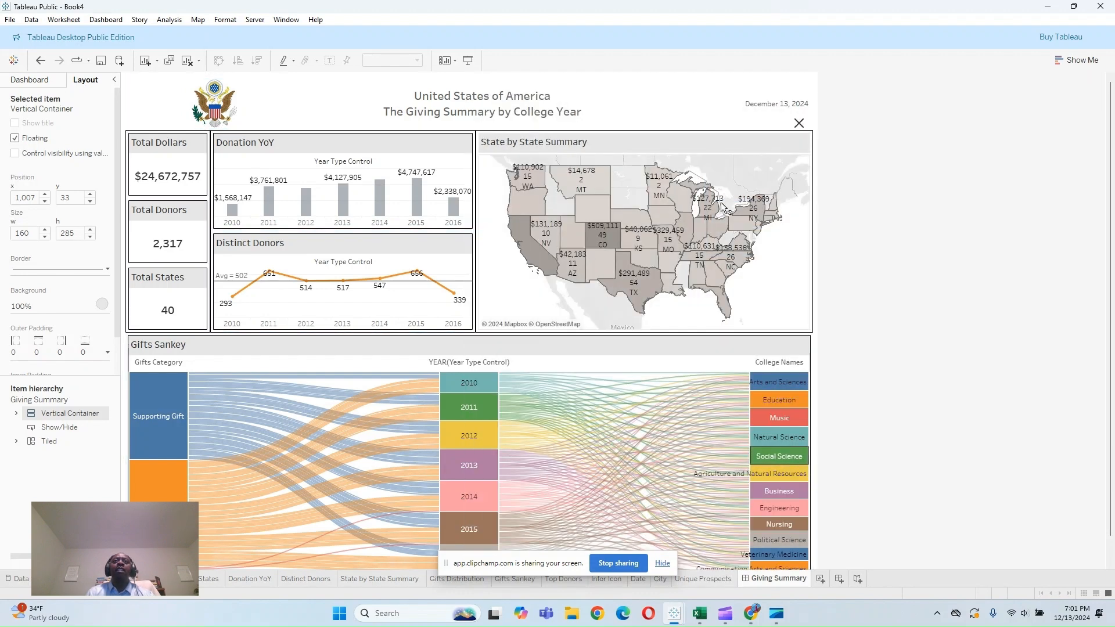
{"action": "mouse_move", "coordinate": [709, 224]}
{"action": "left_mouse_down"}
{"action": "mouse_move", "coordinate": [686, 205]}
{"action": "mouse_move", "coordinate": [700, 220]}
{"action": "left_mouse_up"}
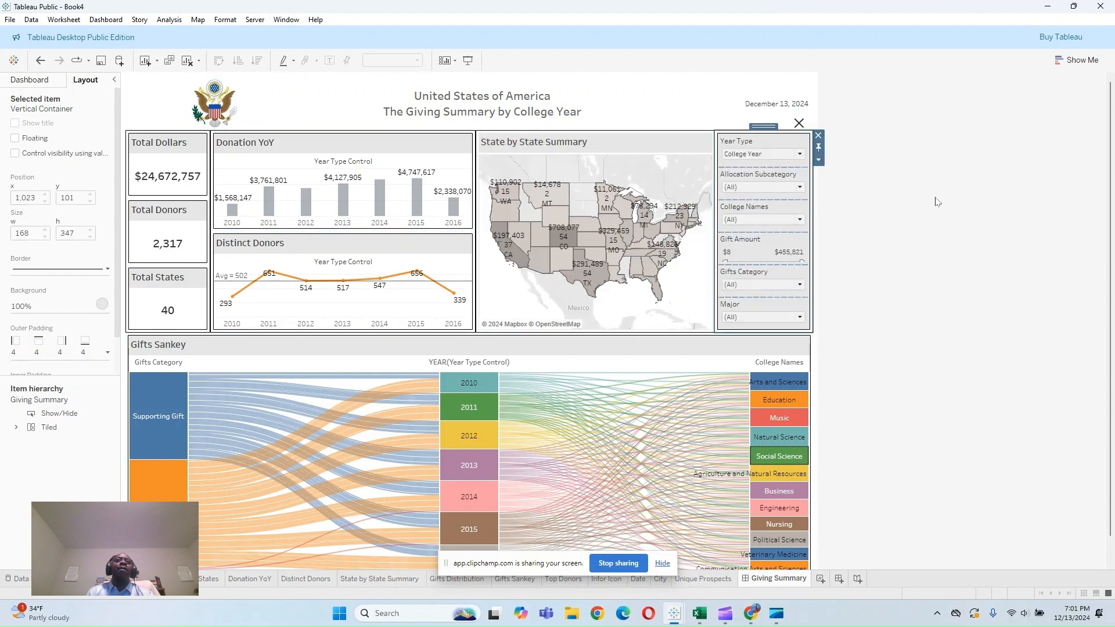
{"action": "left_click_drag", "start_coordinate": [477, 207], "coordinate": [444, 212]}
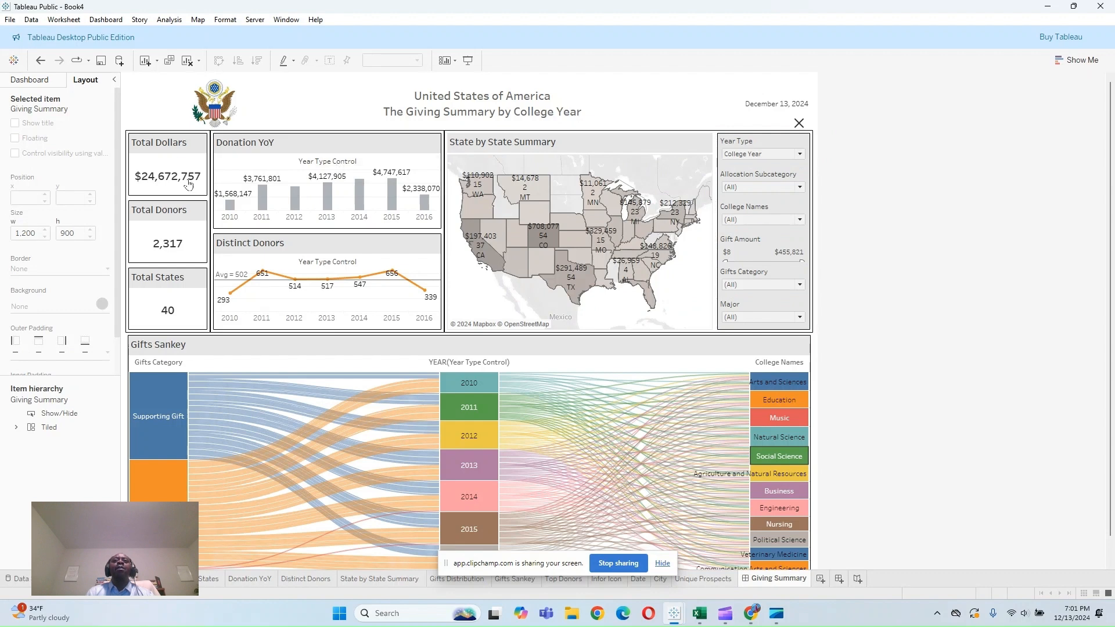
Step: Make the titles of the Year Type, Allocation Subcategory and College Names controls bold
{"action": "double_click", "coordinate": [751, 142]}
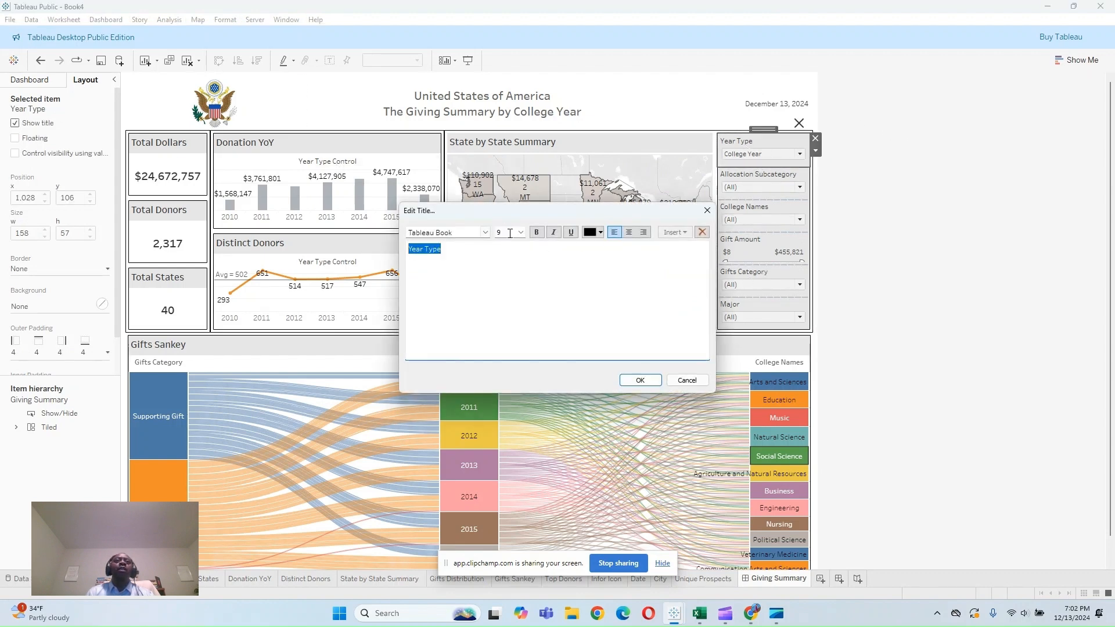
{"action": "left_click", "coordinate": [640, 380]}
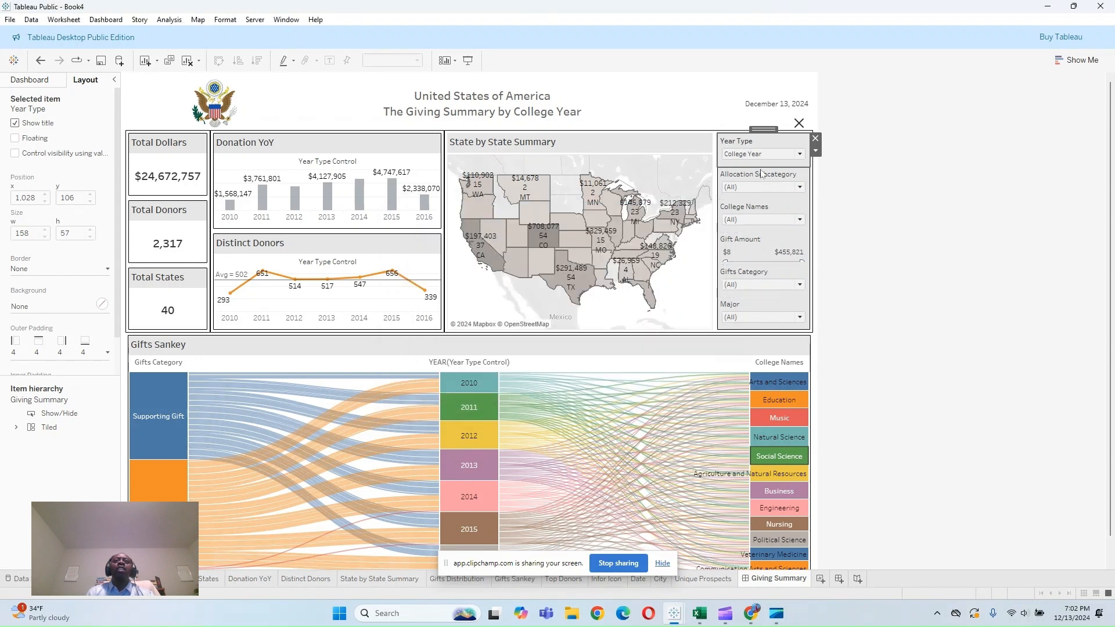
{"action": "double_click", "coordinate": [759, 174]}
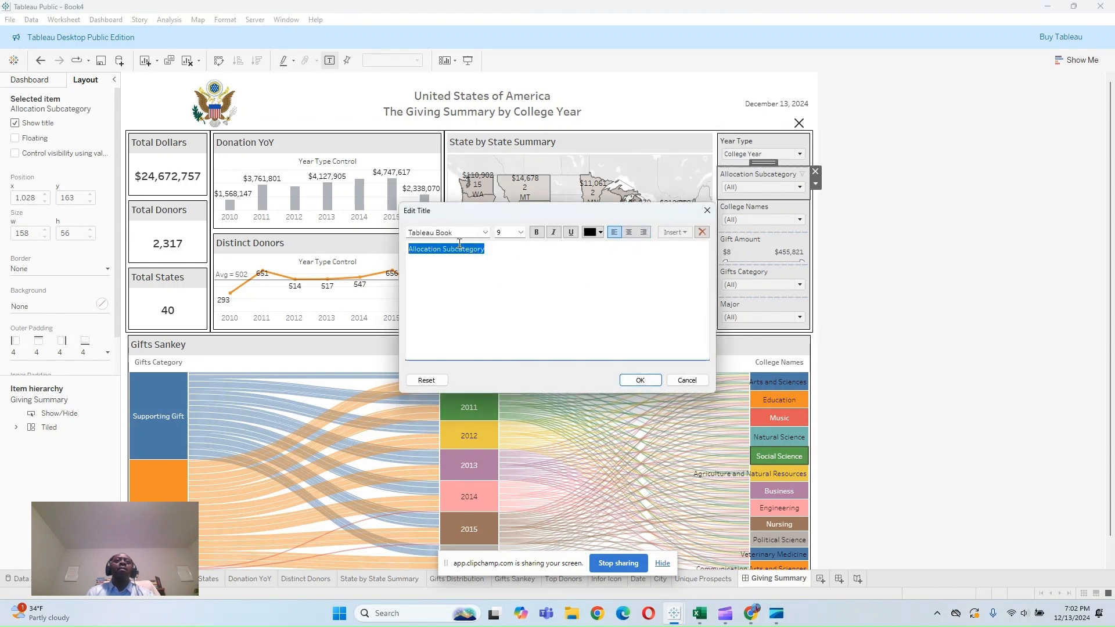
{"action": "left_click", "coordinate": [640, 381]}
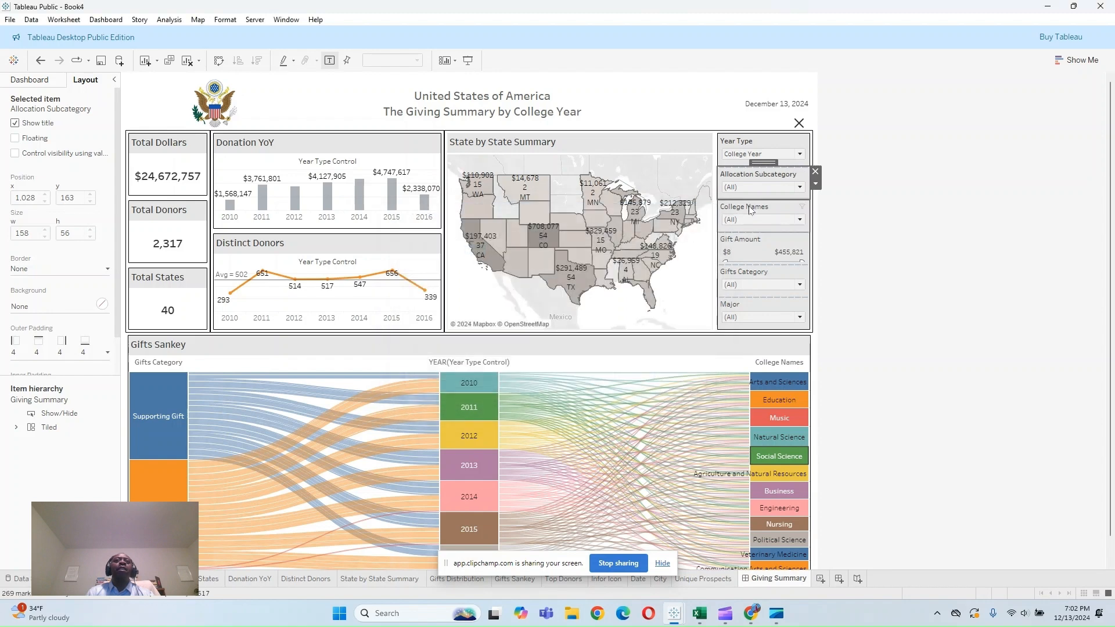
{"action": "double_click", "coordinate": [745, 206]}
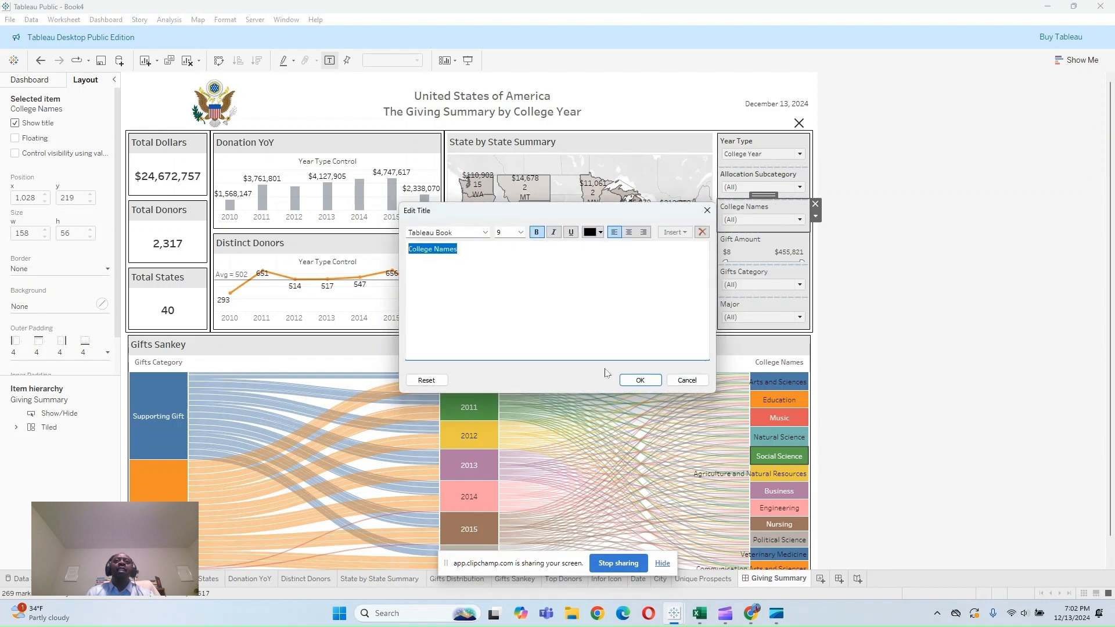
{"action": "left_click", "coordinate": [641, 381]}
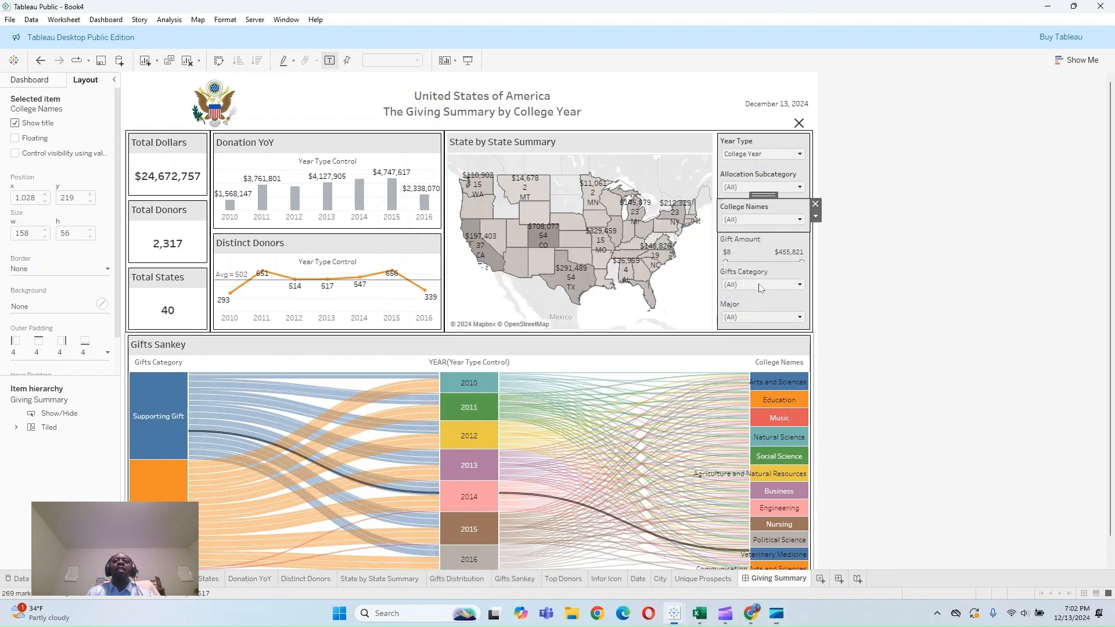
Step: Make the titles of the Gift Amount, Gifts Category and Major filters bold
{"action": "double_click", "coordinate": [744, 240]}
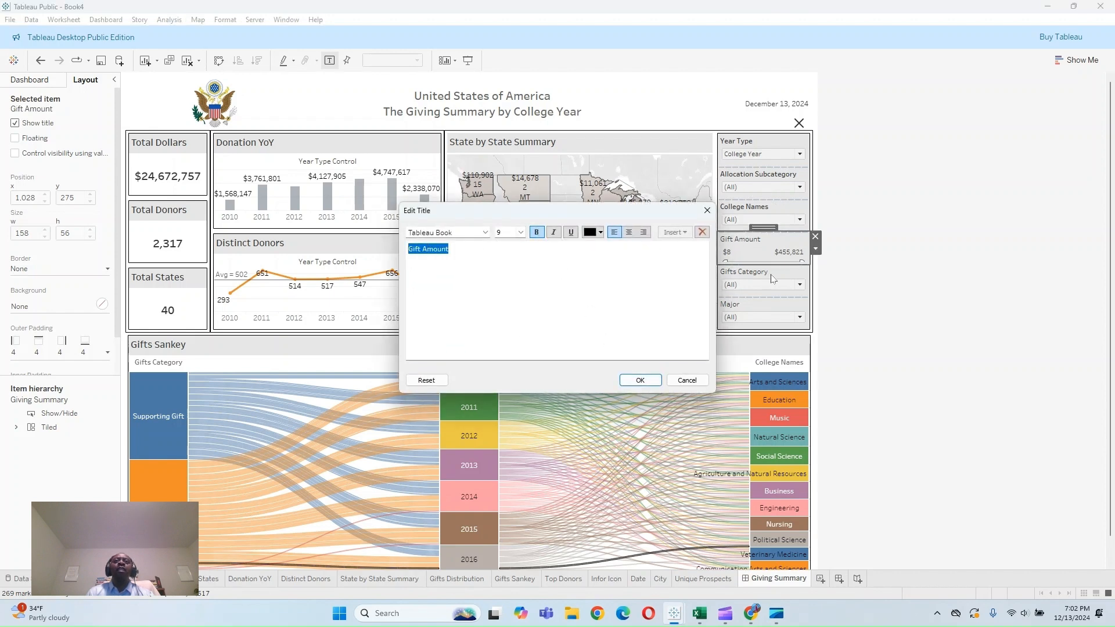
{"action": "left_click", "coordinate": [656, 379]}
{"action": "double_click", "coordinate": [744, 272]}
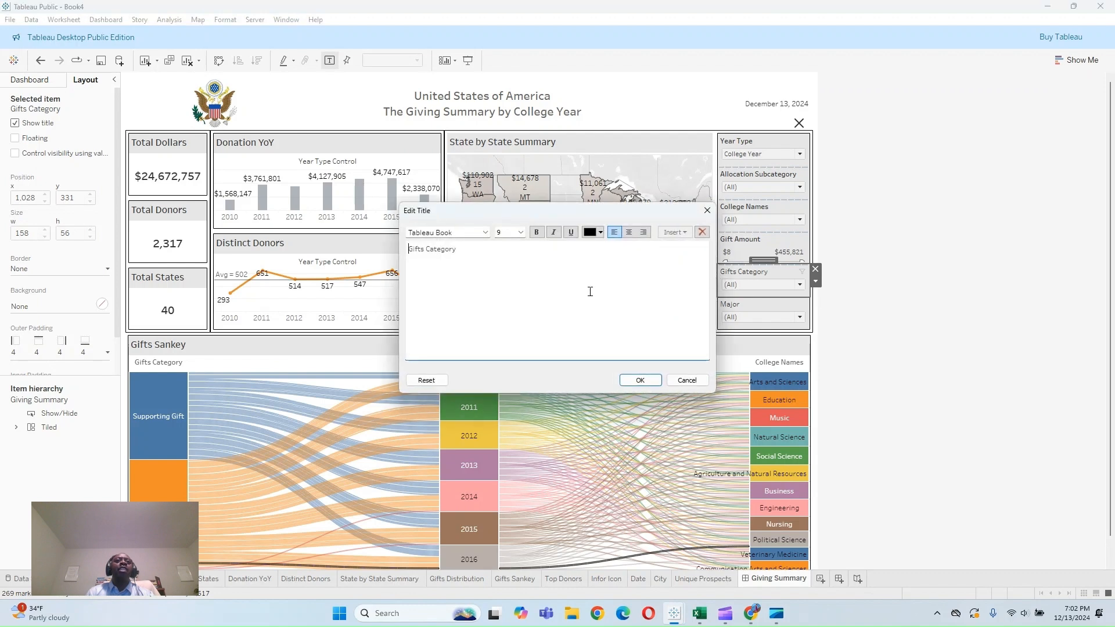
{"action": "left_click", "coordinate": [642, 381]}
{"action": "double_click", "coordinate": [743, 304]}
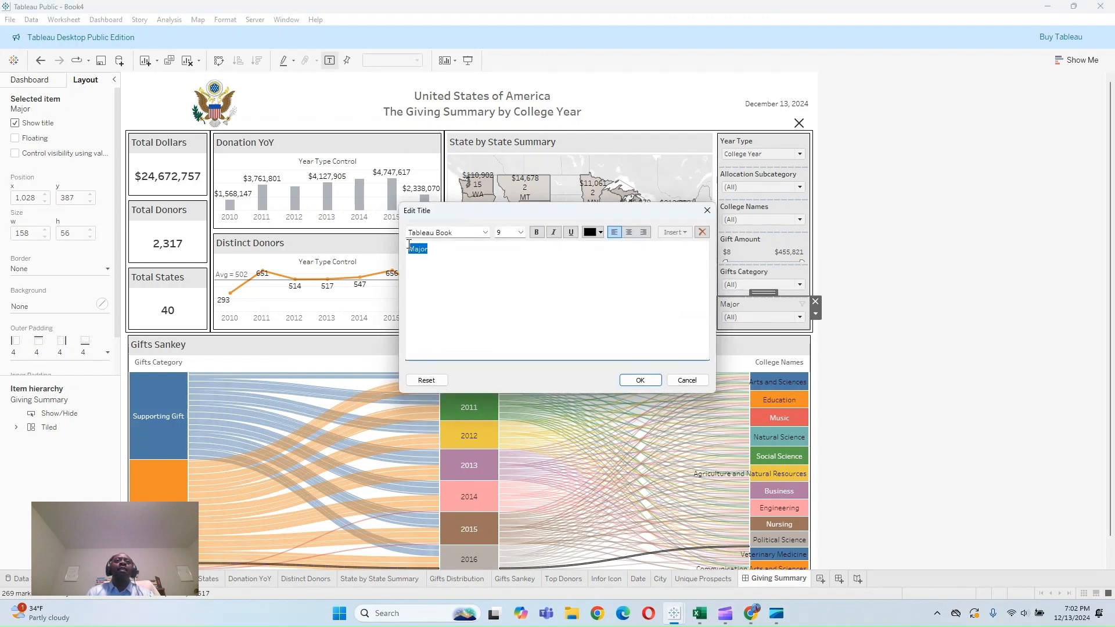
{"action": "left_click", "coordinate": [538, 232]}
{"action": "left_click", "coordinate": [640, 381]}
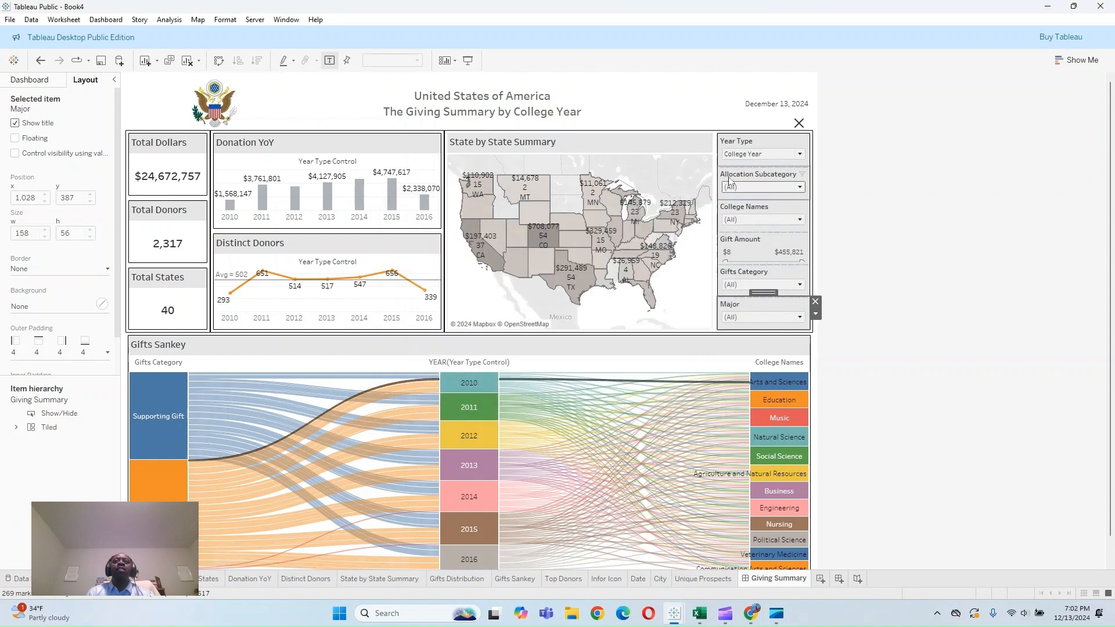
Step: Switch the Year Type control to Calendar Year
{"action": "left_click", "coordinate": [737, 163]}
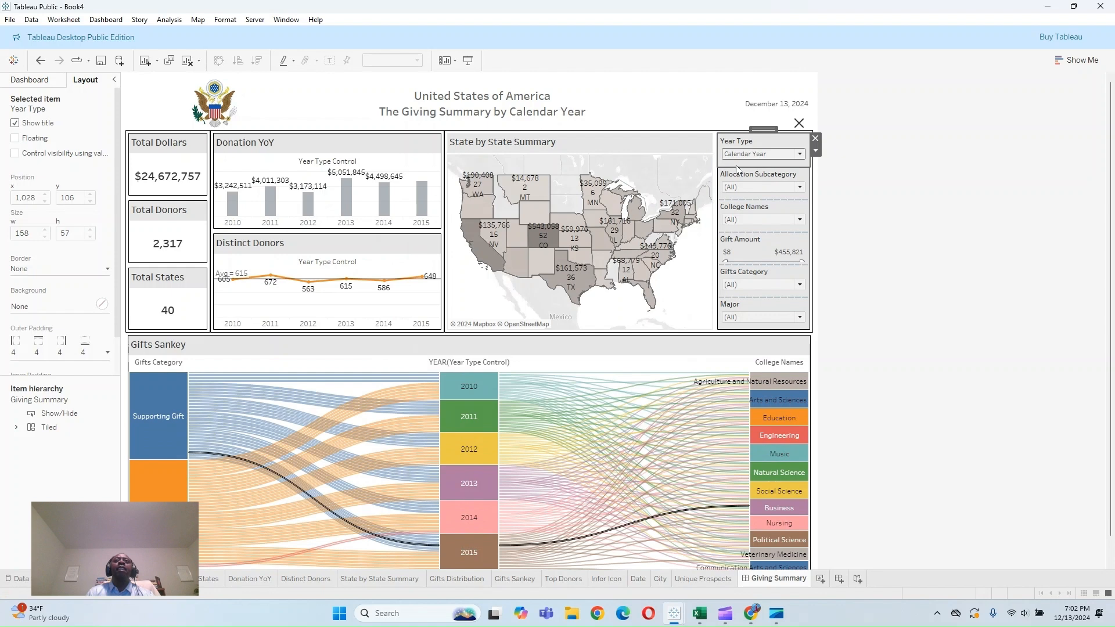
Step: Switch the Year Type control to College Year
{"action": "left_click", "coordinate": [739, 155]}
{"action": "left_click", "coordinate": [742, 176]}
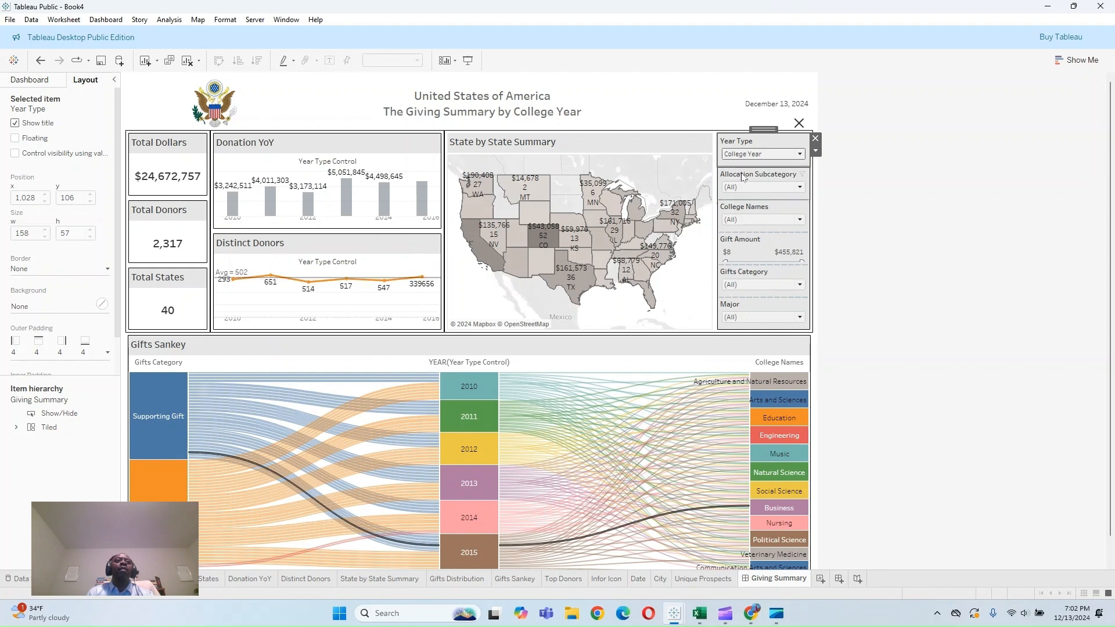
Step: Try the Allocation Subcategory filter with Alumni Association alone, and with Diversity Fund and Honors Program selected together
{"action": "left_click", "coordinate": [743, 176]}
{"action": "left_click", "coordinate": [761, 188]}
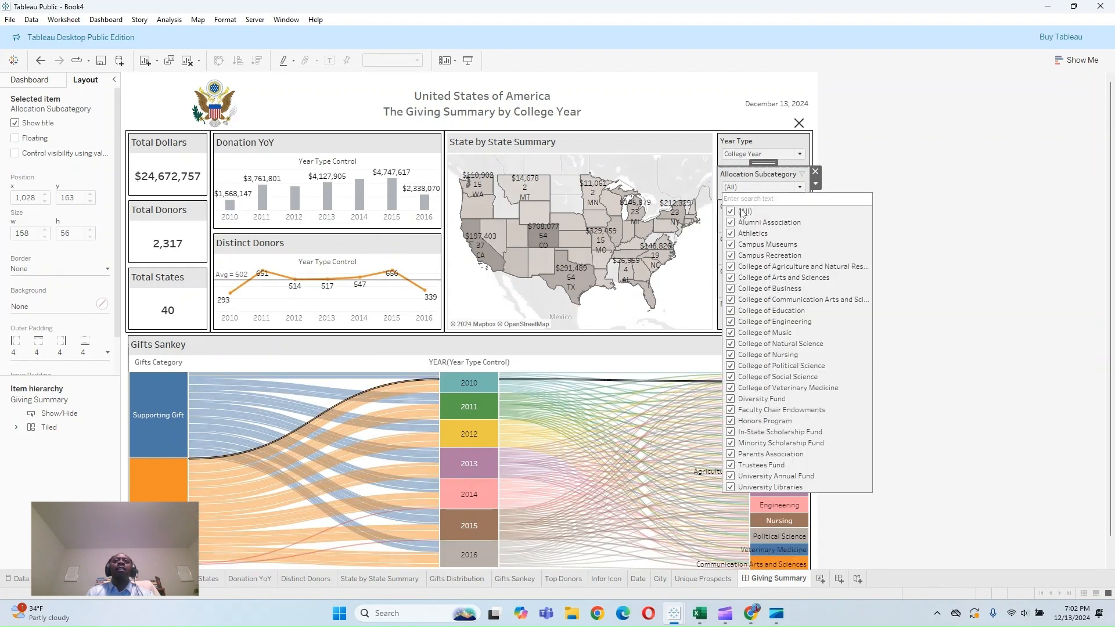
{"action": "left_click", "coordinate": [731, 211]}
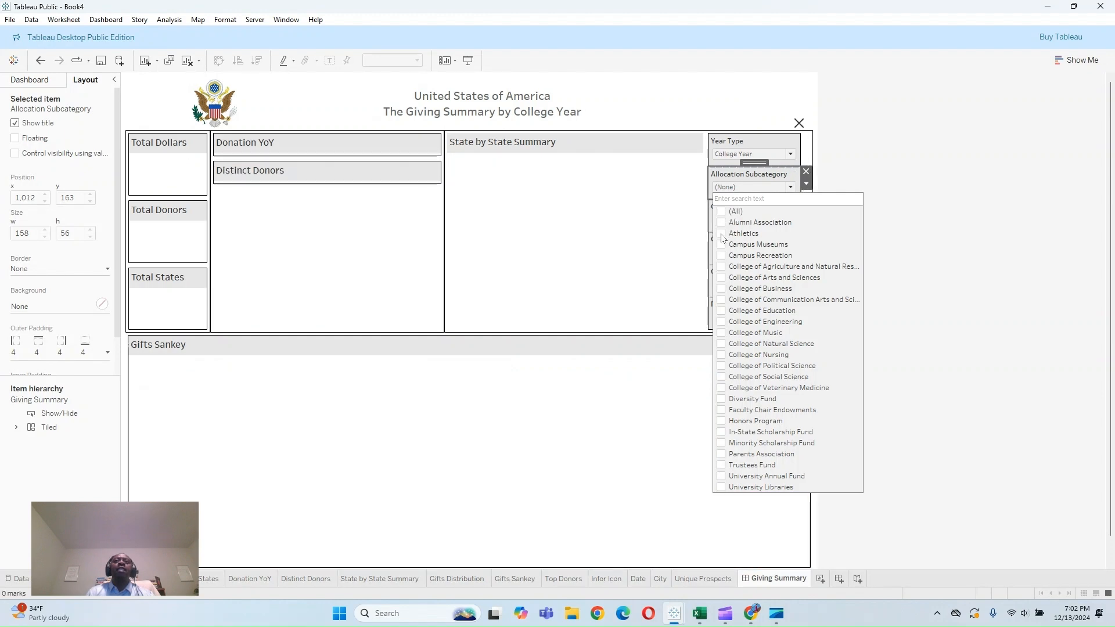
{"action": "left_click", "coordinate": [722, 223]}
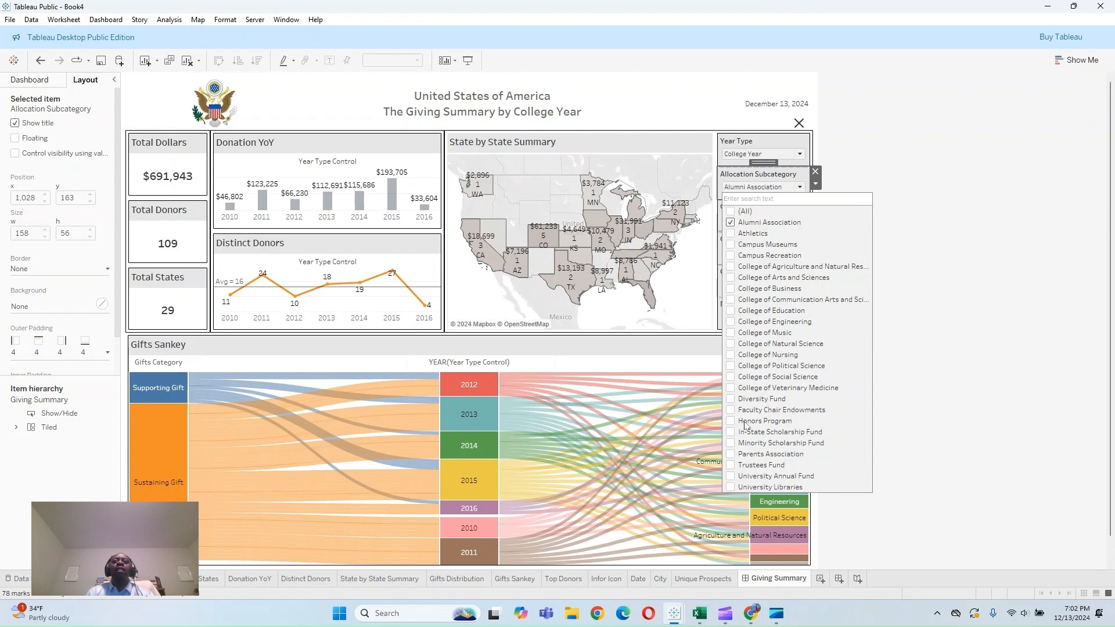
{"action": "left_click", "coordinate": [722, 420]}
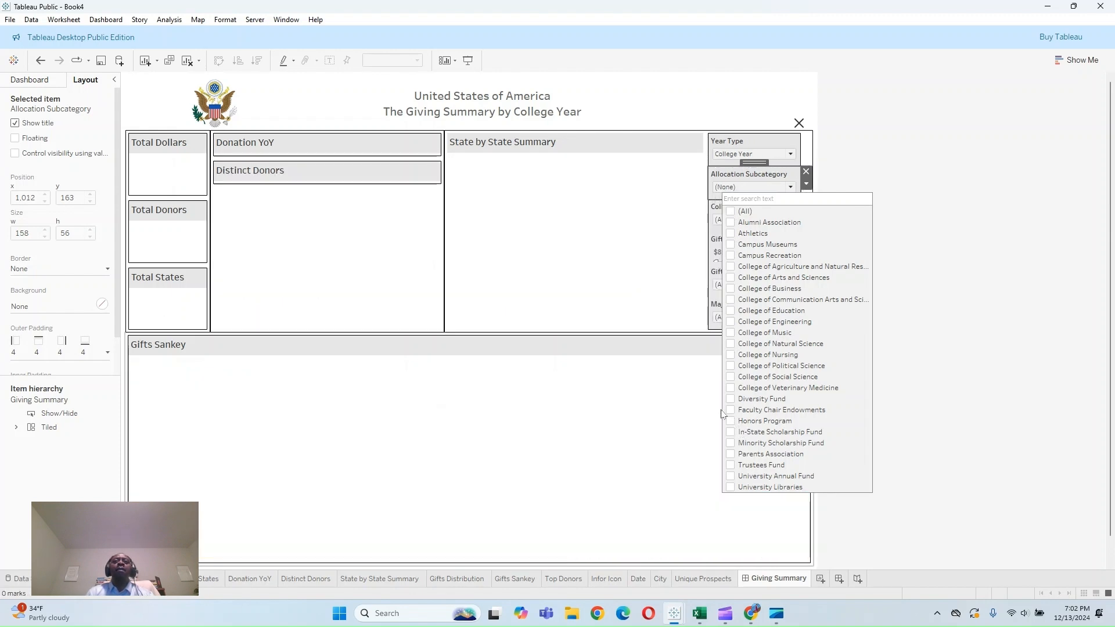
{"action": "left_click", "coordinate": [733, 400]}
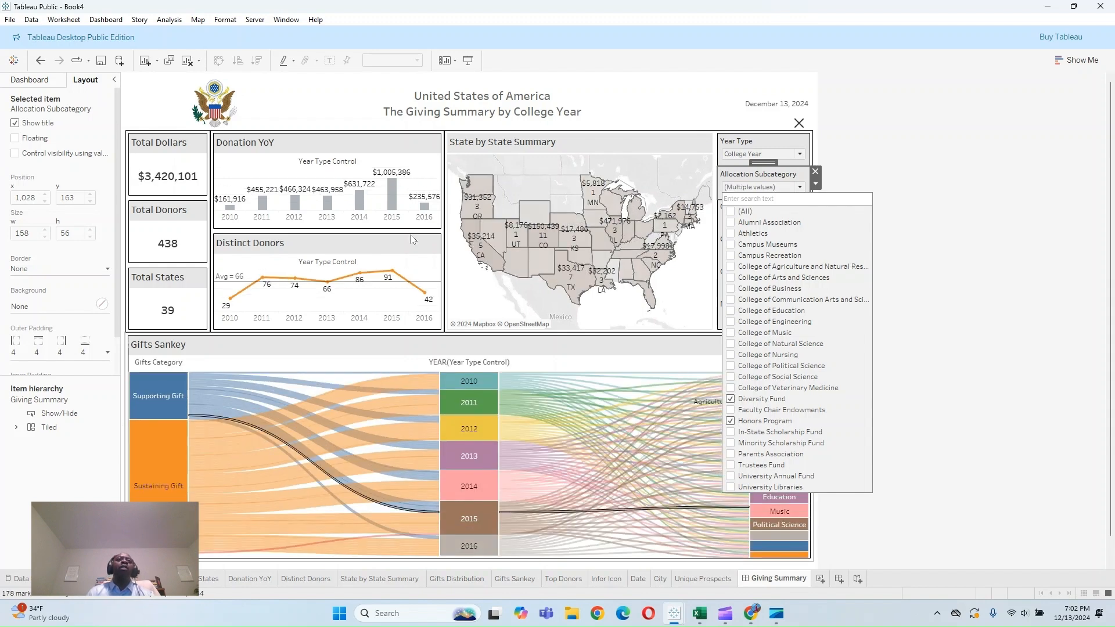
Step: Hide the column field labels in the Donation YoY and Distinct Donors charts
{"action": "left_click", "coordinate": [312, 167]}
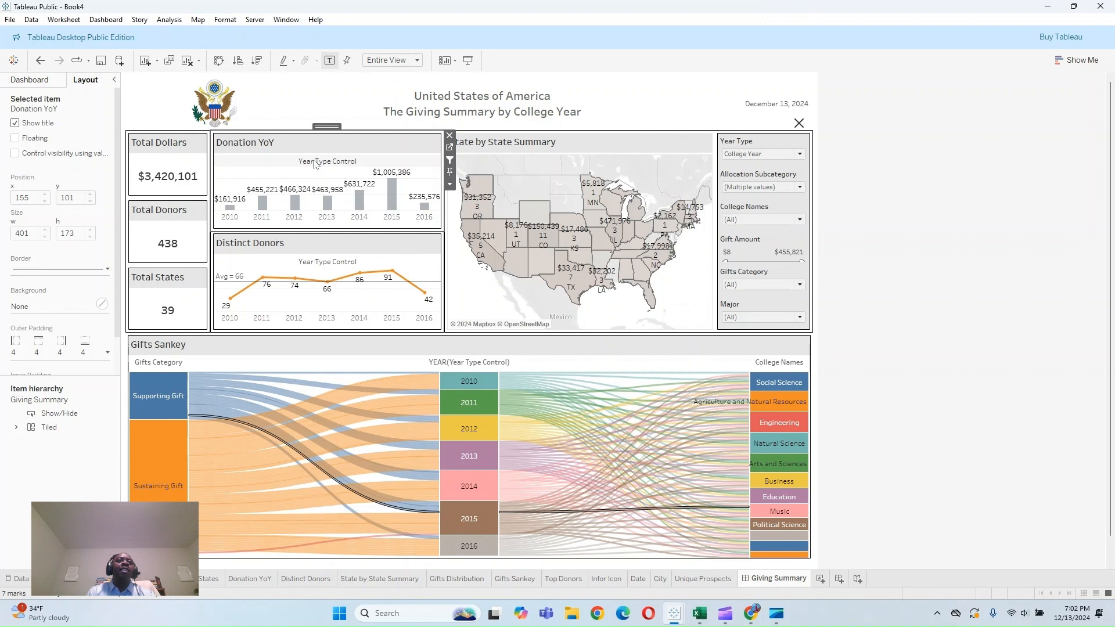
{"action": "right_click", "coordinate": [317, 165]}
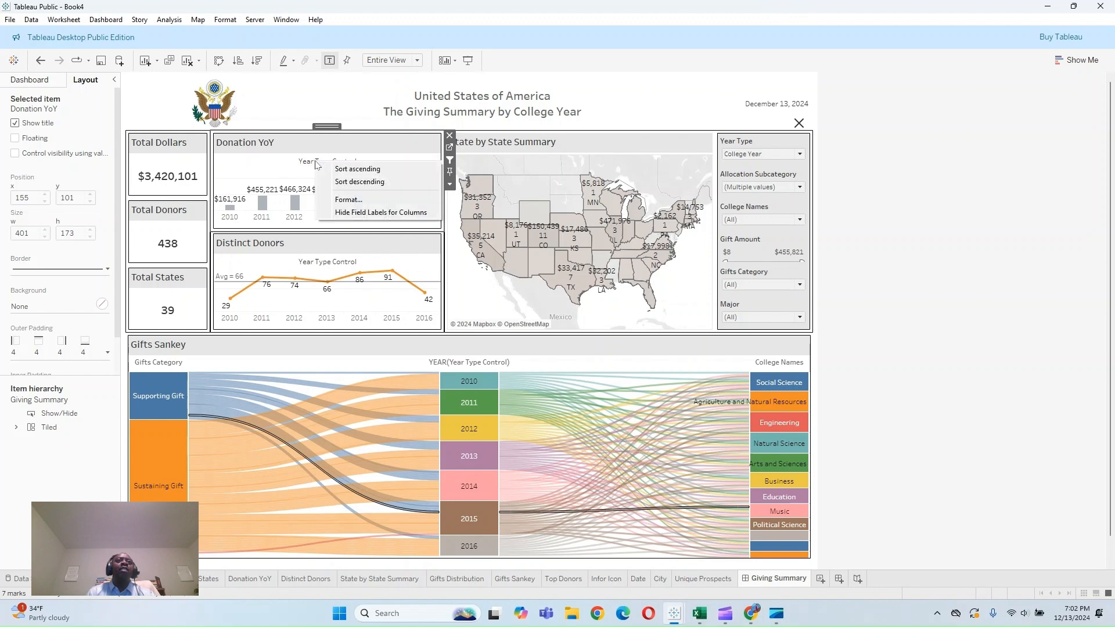
{"action": "left_click", "coordinate": [341, 213]}
{"action": "right_click", "coordinate": [334, 259]}
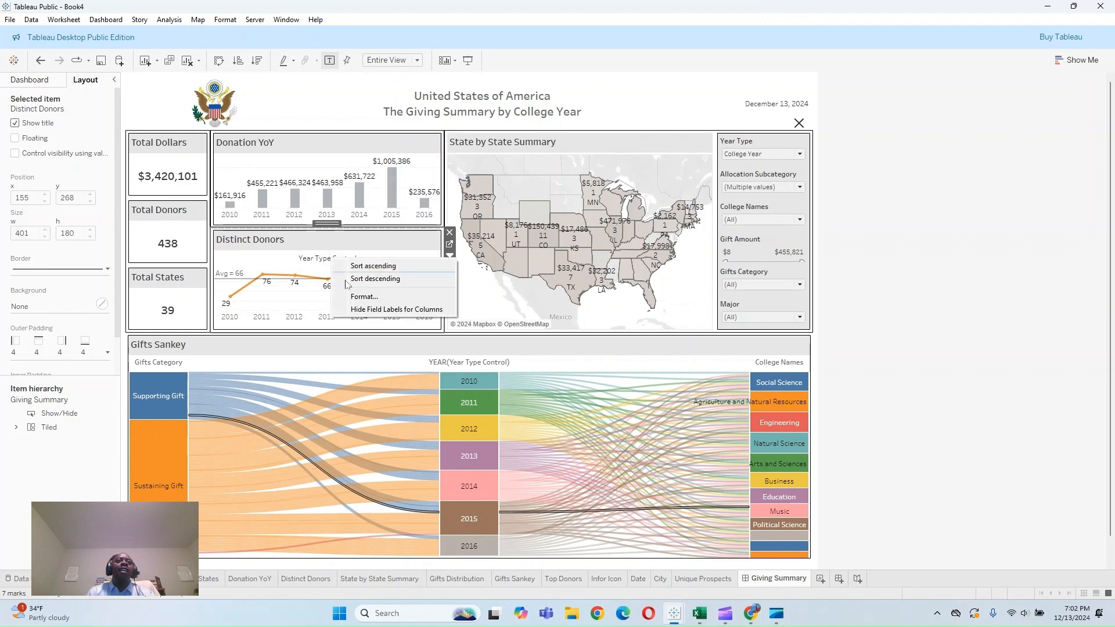
{"action": "left_click", "coordinate": [361, 309]}
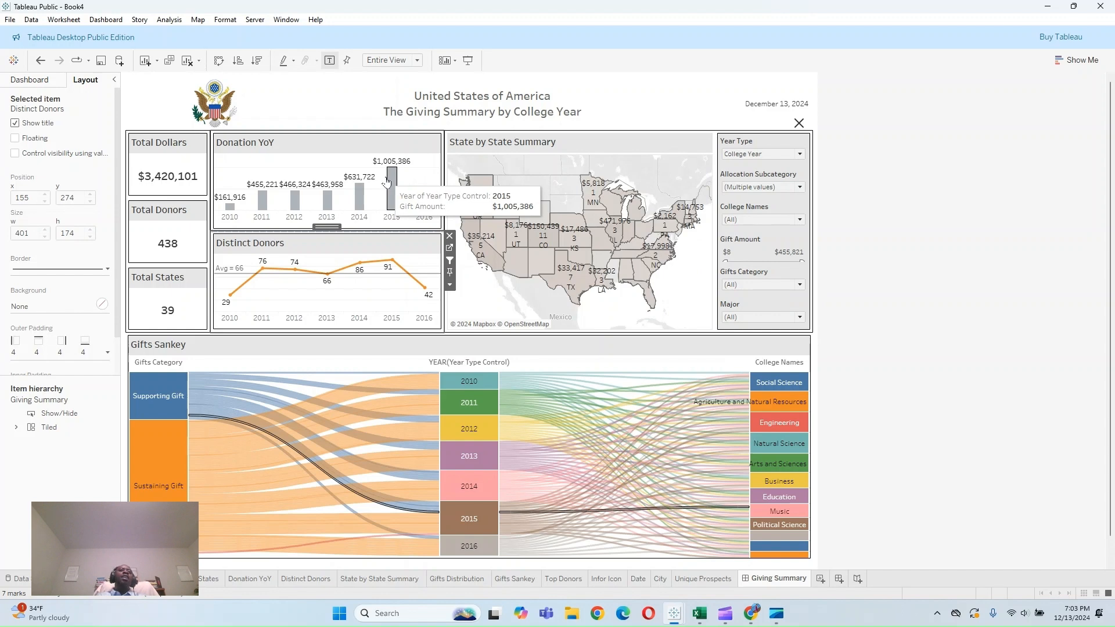
Step: Open the Donation YoY sheet from the dashboard and shorten its tooltip's year label to "Year:"
{"action": "left_click", "coordinate": [424, 154]}
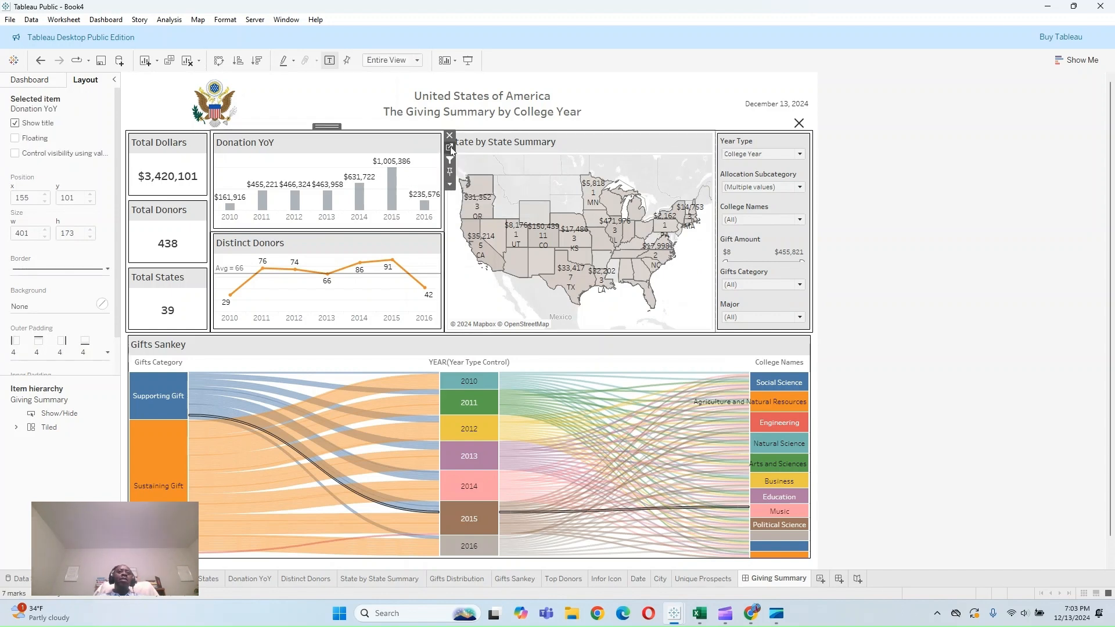
{"action": "left_click", "coordinate": [450, 147]}
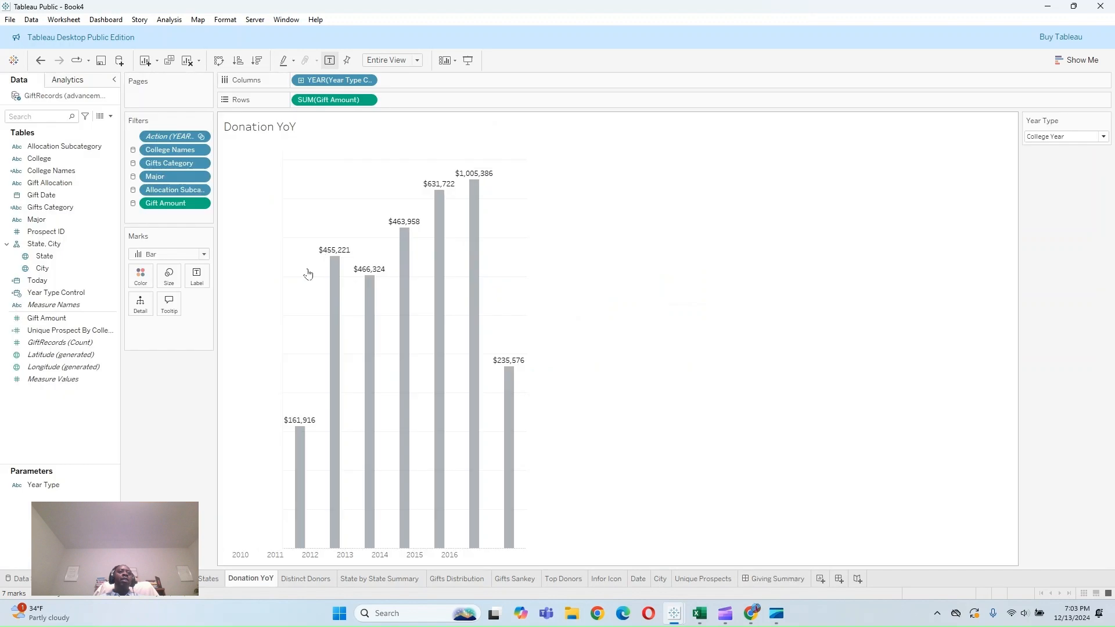
{"action": "left_click", "coordinate": [169, 304]}
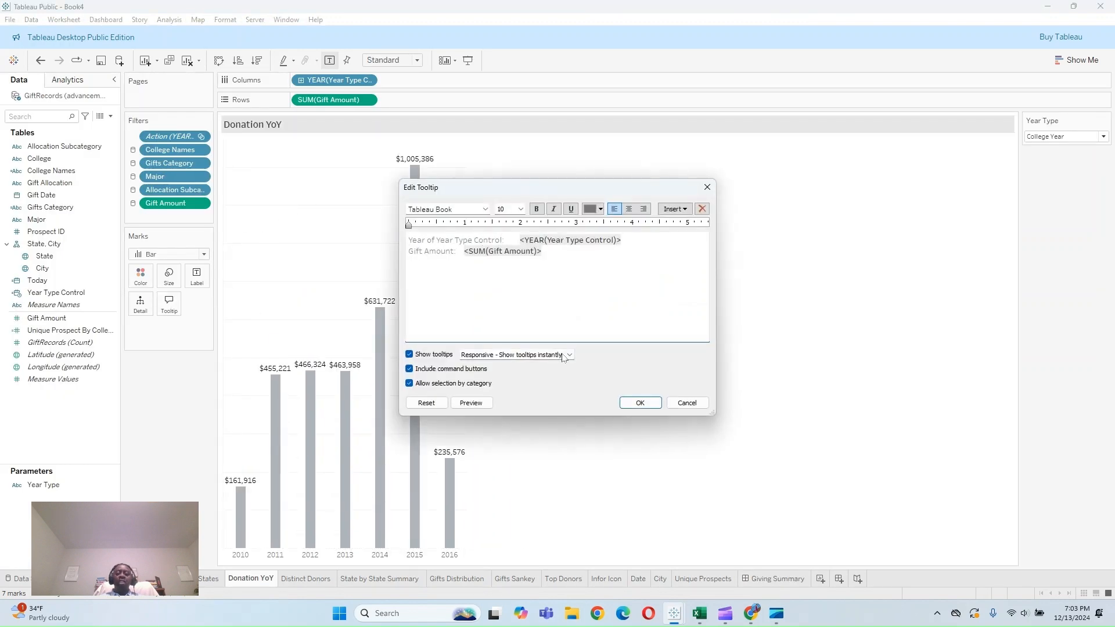
{"action": "key", "text": "BackSpace"}
{"action": "key", "text": "BackSpace"}
{"action": "key", "text": "BackSpace"}
{"action": "key", "text": "BackSpace"}
{"action": "key", "text": "BackSpace"}
{"action": "key", "text": "BackSpace"}
{"action": "key", "text": "BackSpace"}
{"action": "key", "text": "BackSpace"}
{"action": "key", "text": "BackSpace"}
{"action": "key", "text": "BackSpace"}
{"action": "key", "text": "BackSpace"}
{"action": "key", "text": "BackSpace"}
{"action": "key", "text": "BackSpace"}
{"action": "key", "text": "BackSpace"}
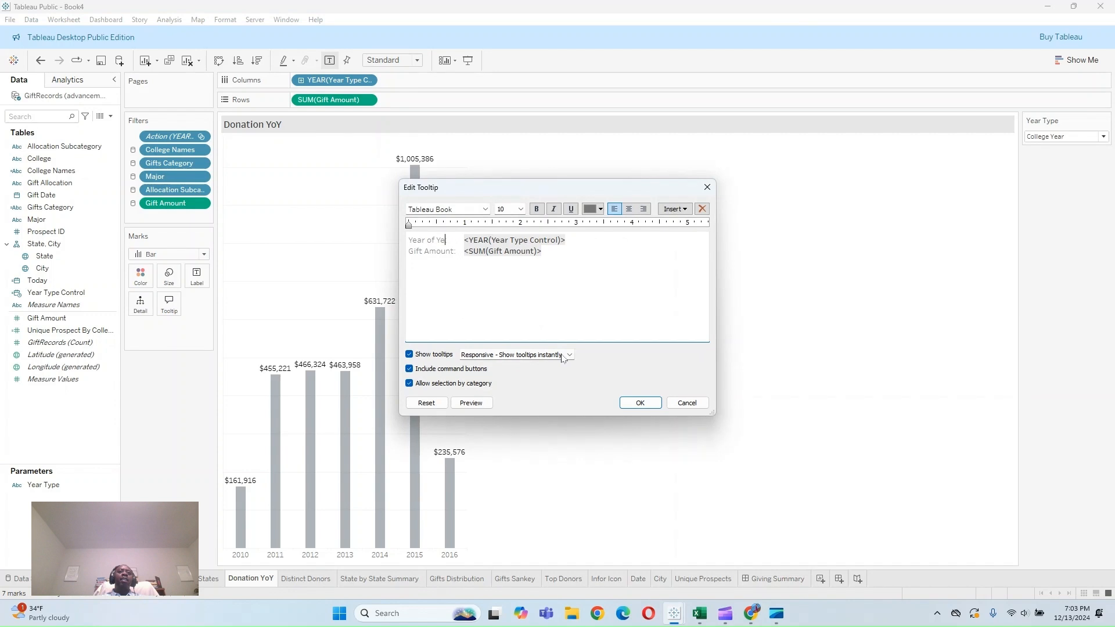
{"action": "key", "text": "BackSpace"}
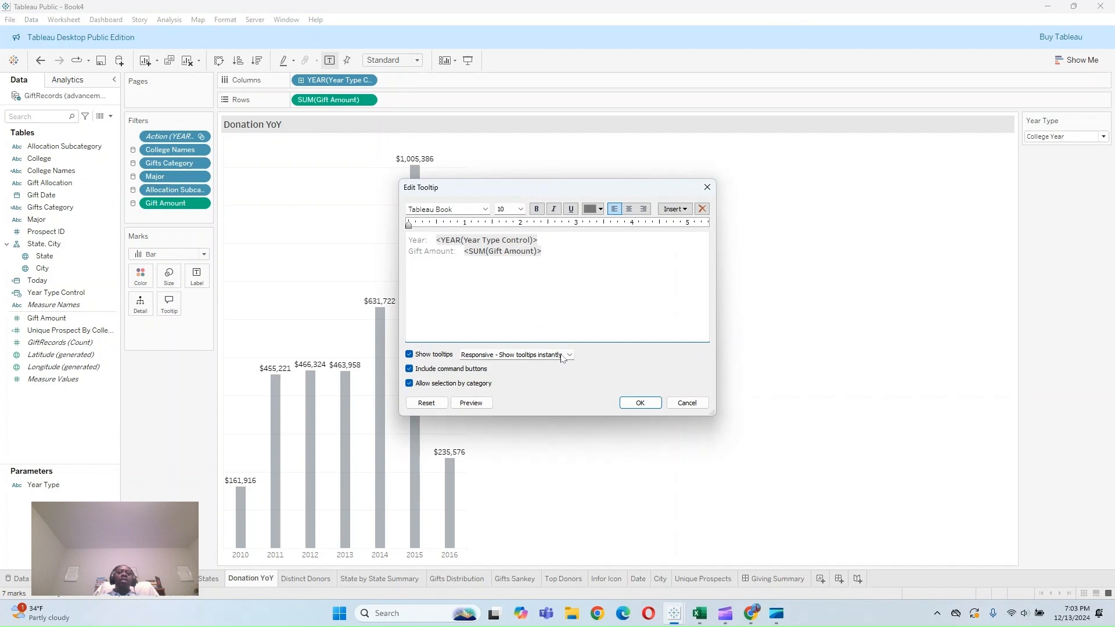
{"action": "left_click", "coordinate": [640, 403]}
{"action": "mouse_move", "coordinate": [419, 337]}
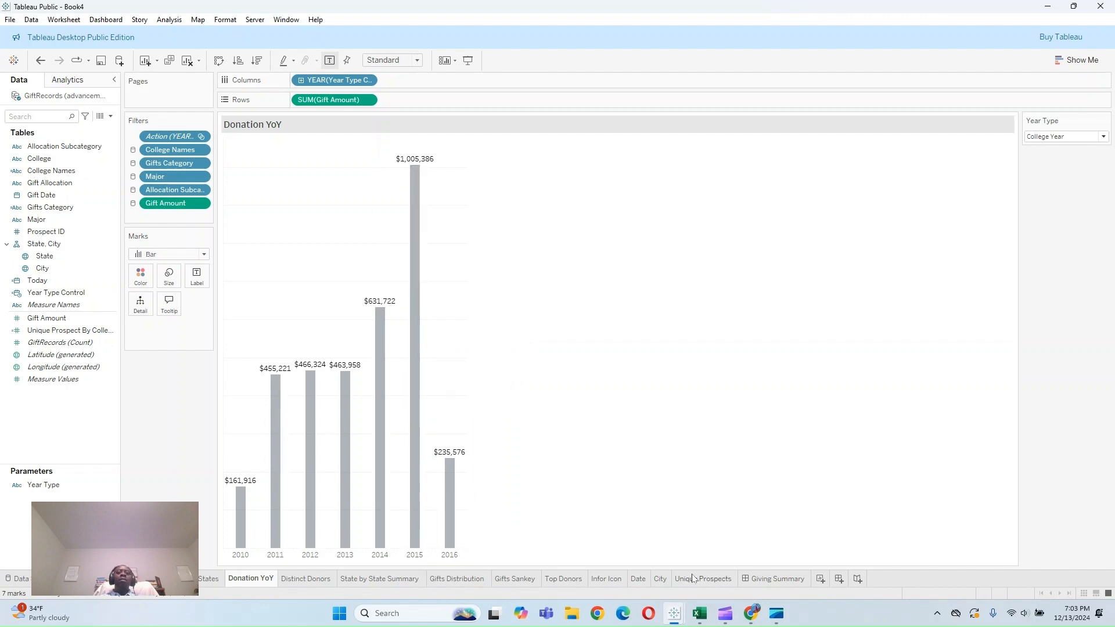
Step: Return to the Giving Summary dashboard and extend the upper row of charts slightly downward into the Gifts Sankey
{"action": "left_click", "coordinate": [773, 579]}
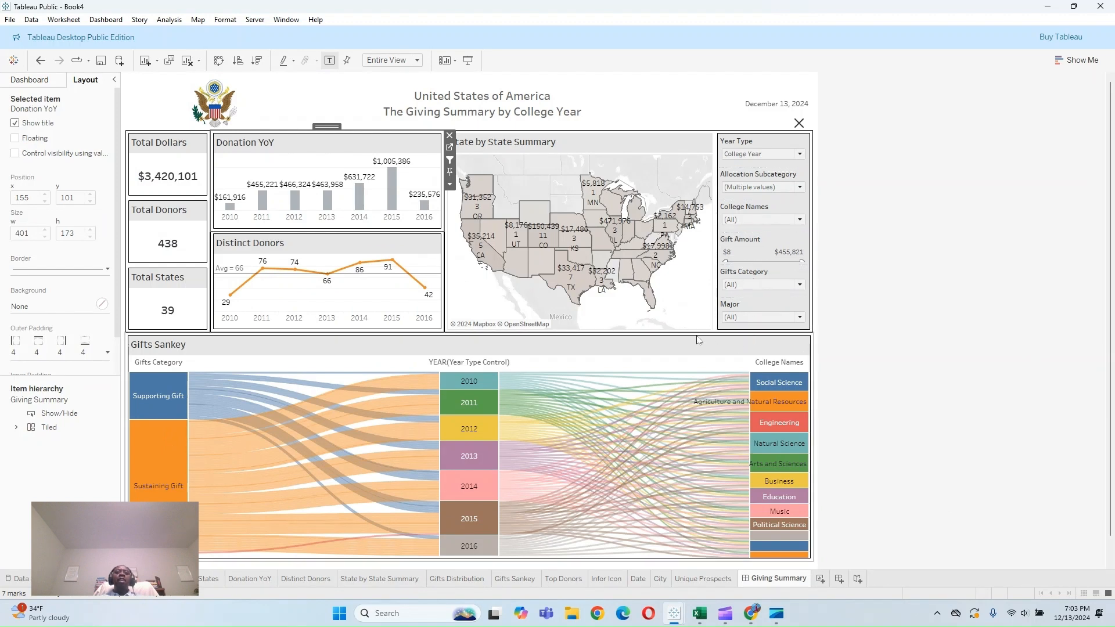
{"action": "left_click_drag", "start_coordinate": [695, 333], "coordinate": [696, 345]}
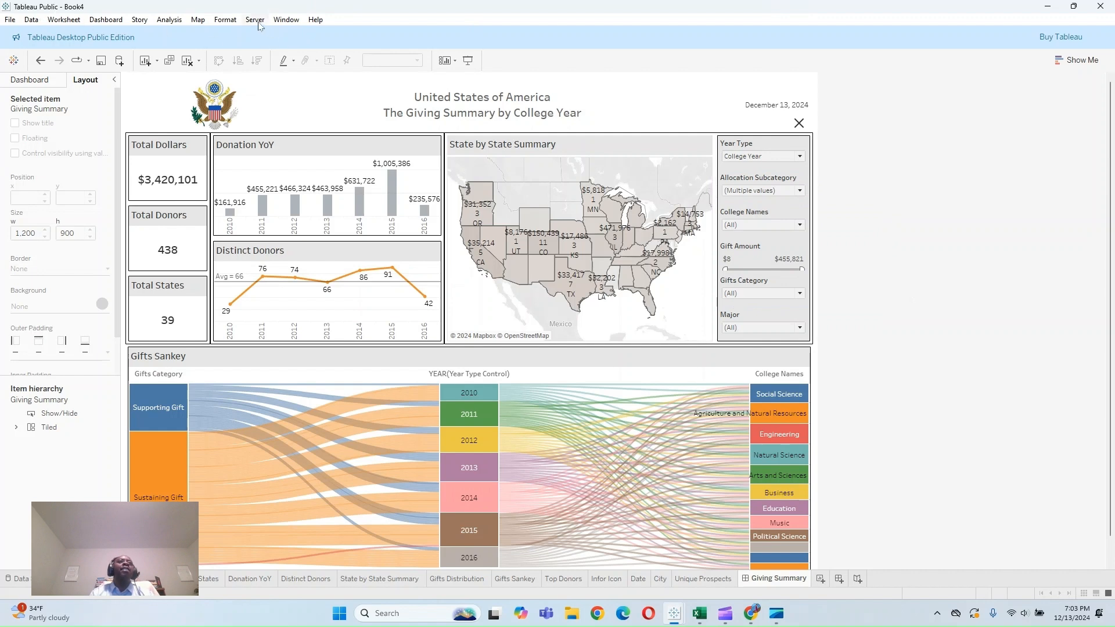
{"action": "left_click", "coordinate": [226, 20]}
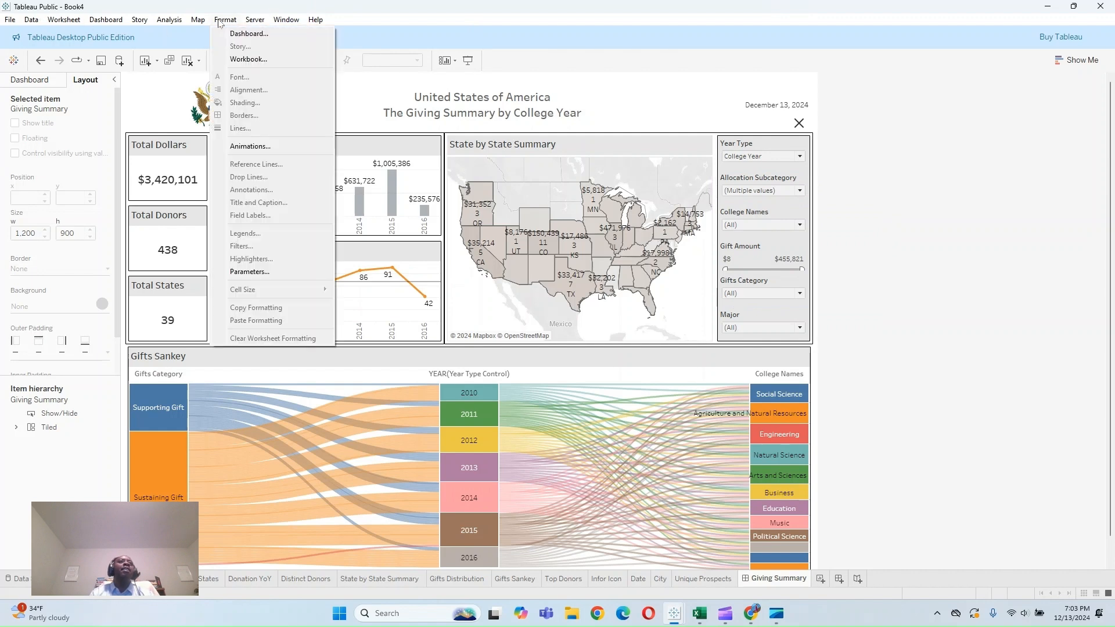
{"action": "left_click", "coordinate": [292, 17]}
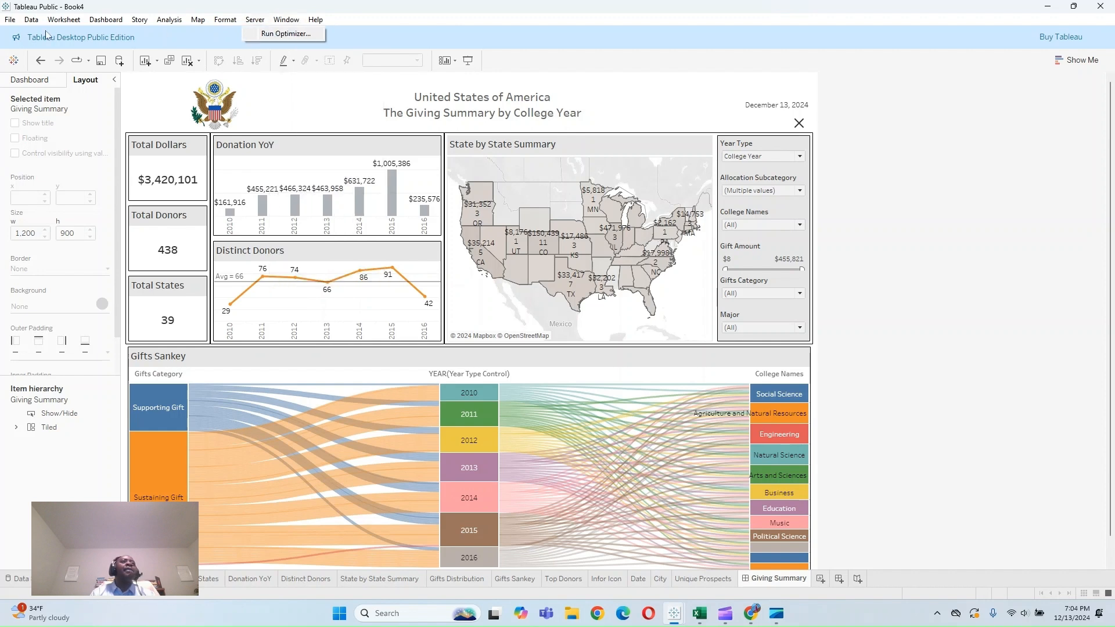
{"action": "left_click", "coordinate": [10, 20]}
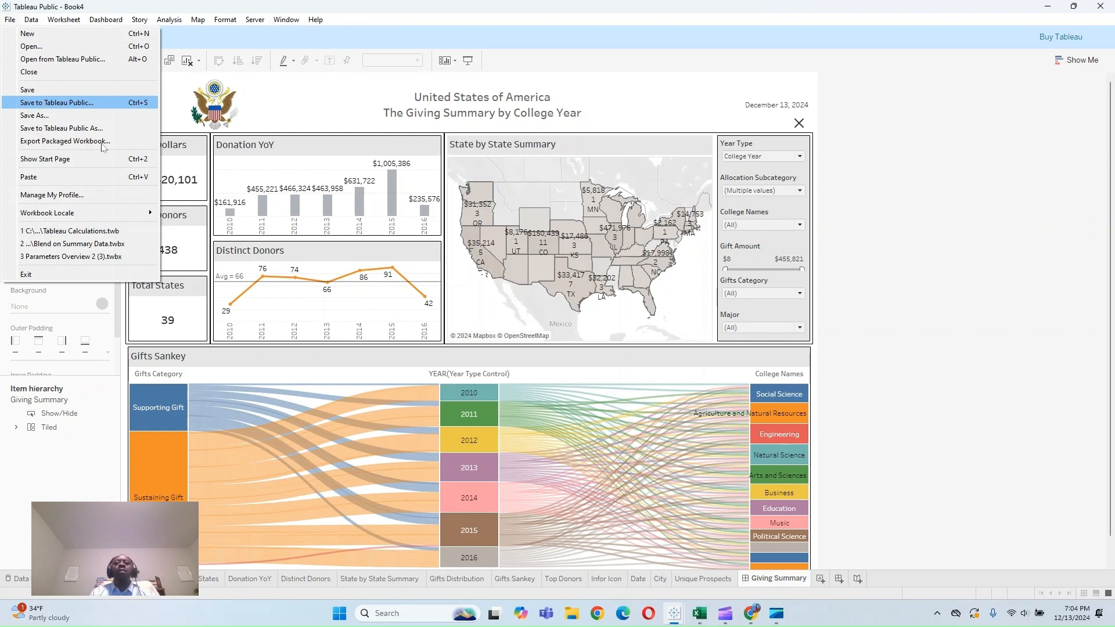
Step: Hide all worksheets used in the Giving Summary dashboard
{"action": "right_click", "coordinate": [764, 583]}
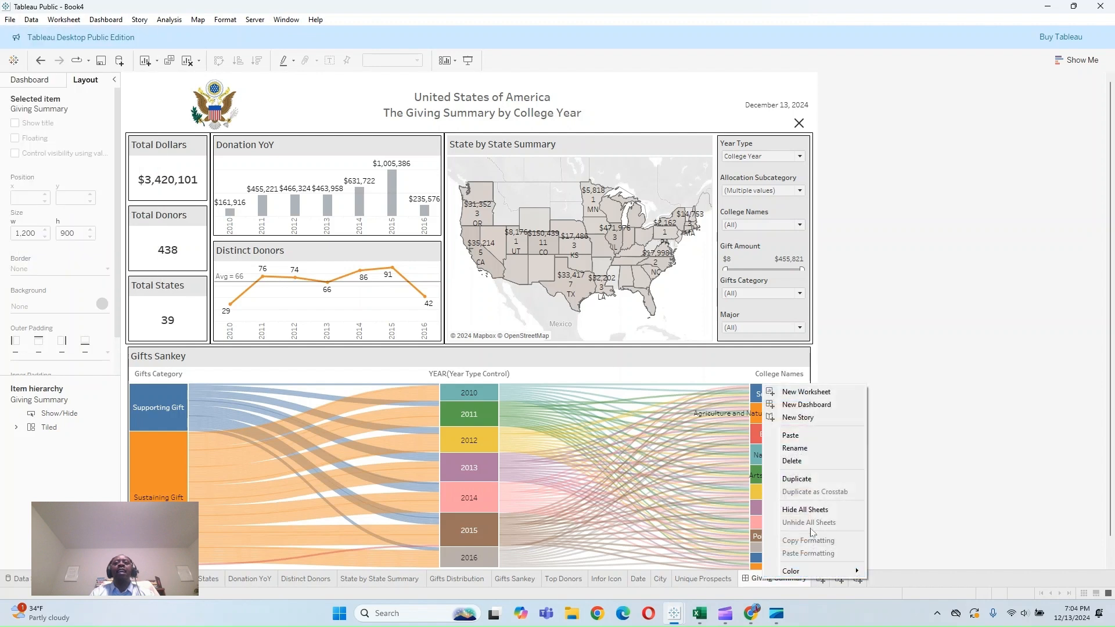
{"action": "left_click", "coordinate": [811, 510]}
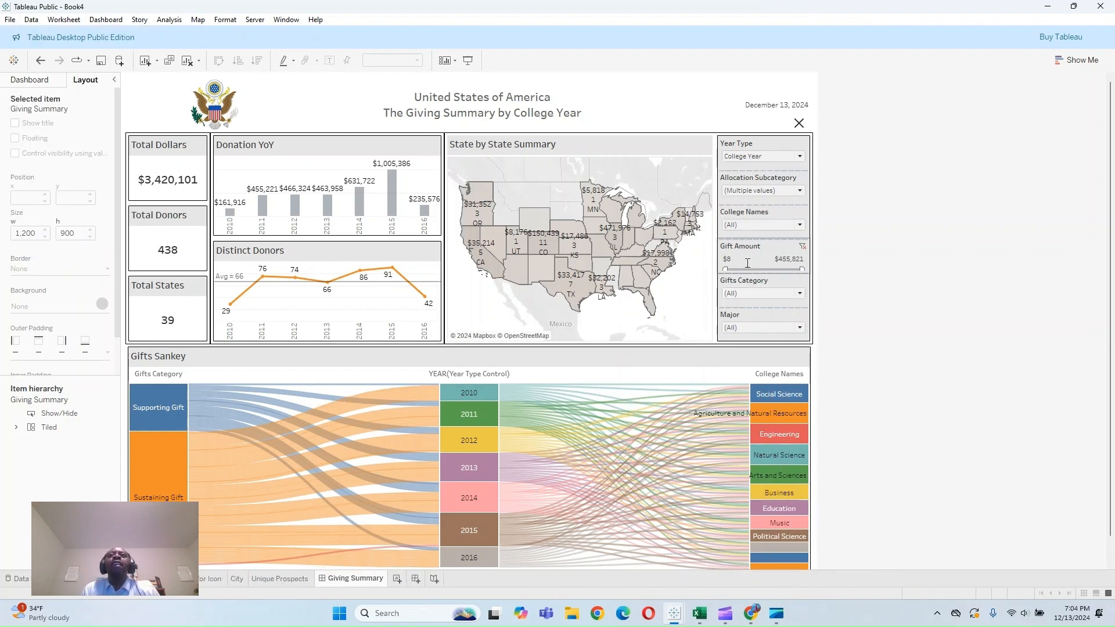
Step: Reset the Allocation Subcategory filter to (All)
{"action": "left_click", "coordinate": [753, 192]}
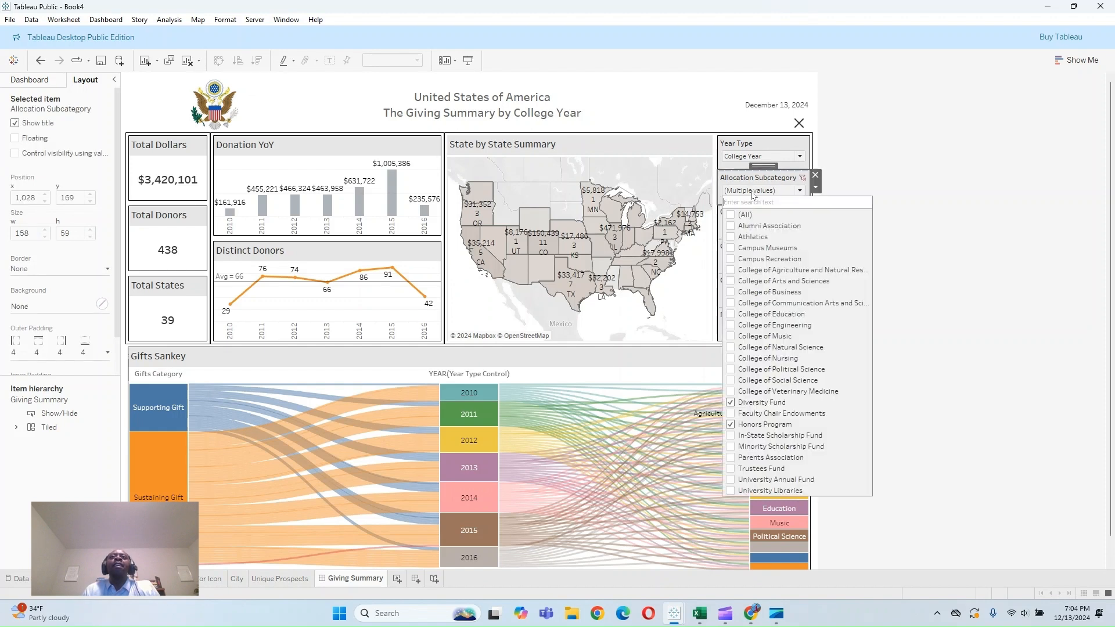
{"action": "left_click", "coordinate": [731, 216]}
{"action": "left_click", "coordinate": [974, 219]}
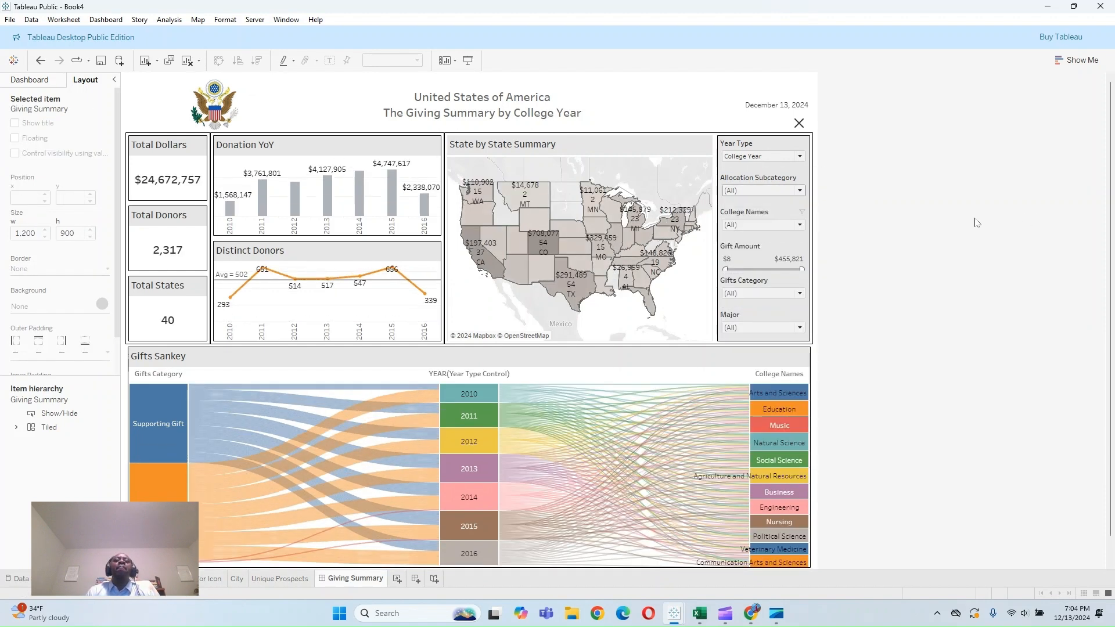
Step: Open the State by State Summary sheet and add a divider line and the City sheet at the end of its tooltip
{"action": "left_click", "coordinate": [613, 151]}
{"action": "left_click", "coordinate": [723, 154]}
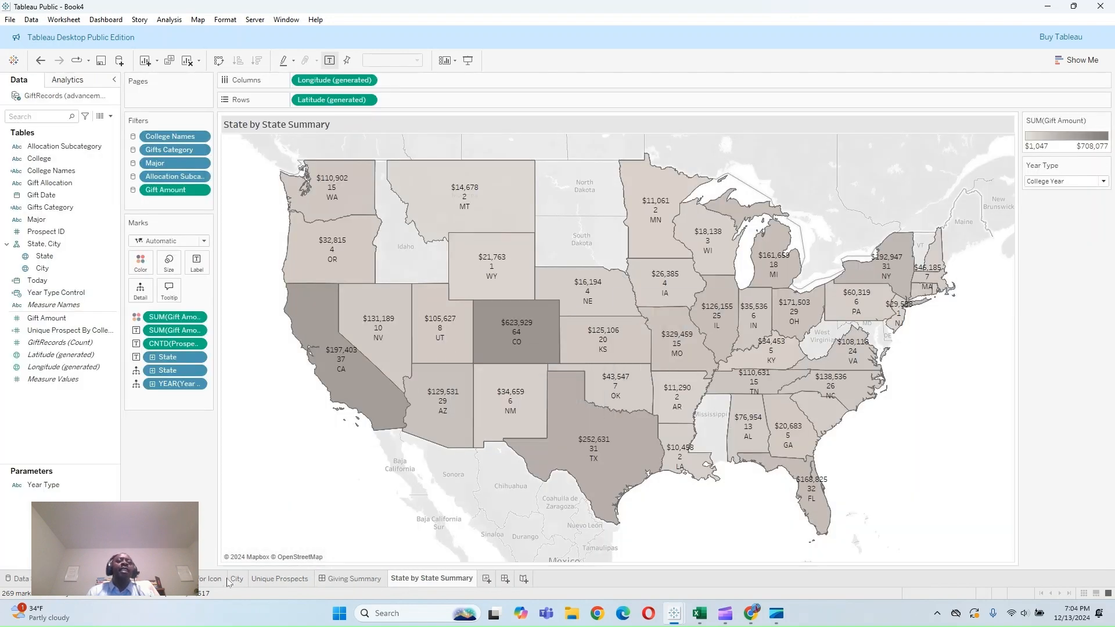
{"action": "left_click", "coordinate": [169, 289]}
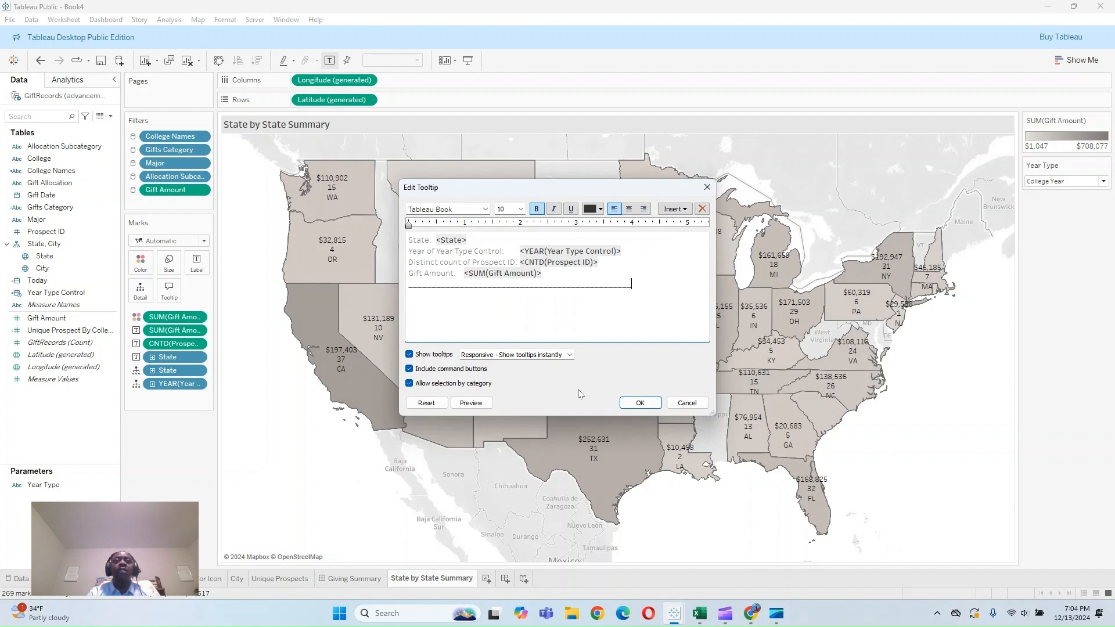
{"action": "left_click", "coordinate": [675, 210]}
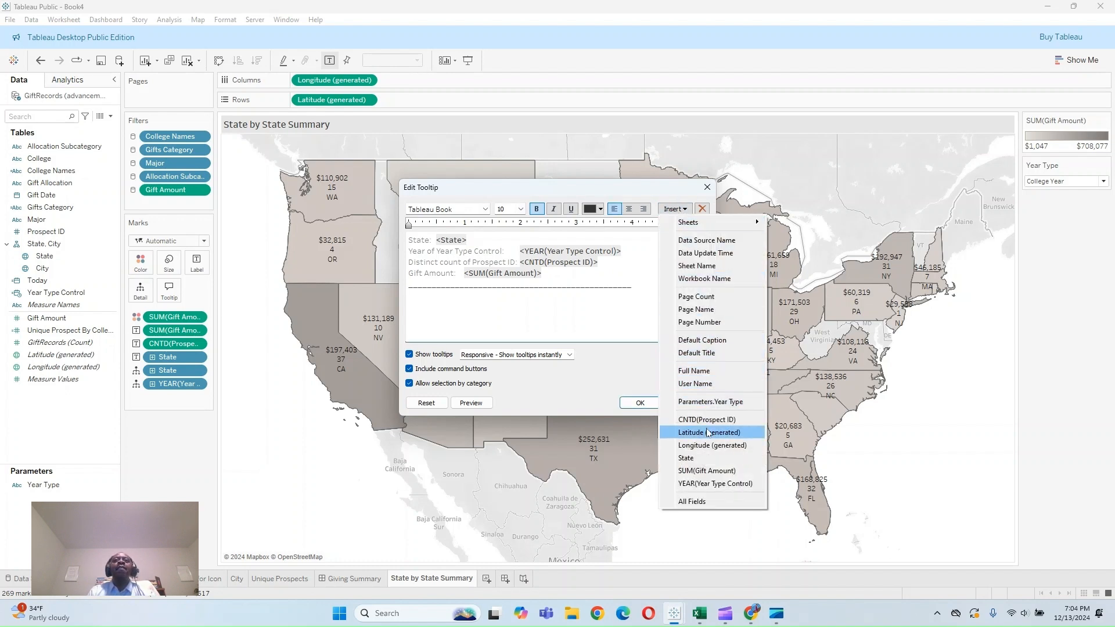
{"action": "mouse_move", "coordinate": [695, 224]}
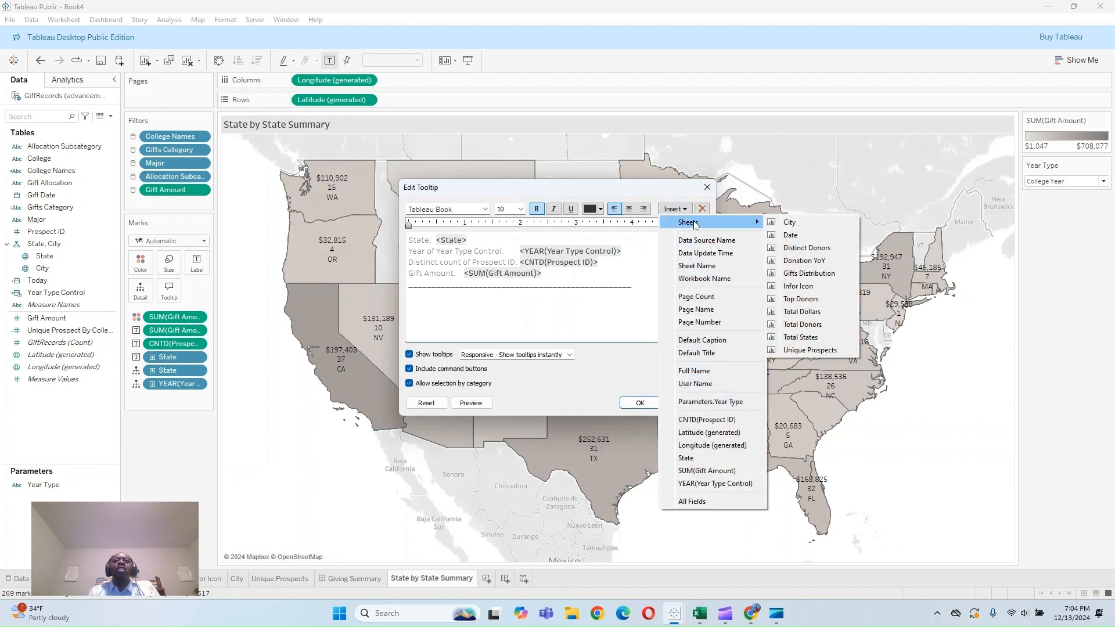
{"action": "left_click", "coordinate": [790, 223]}
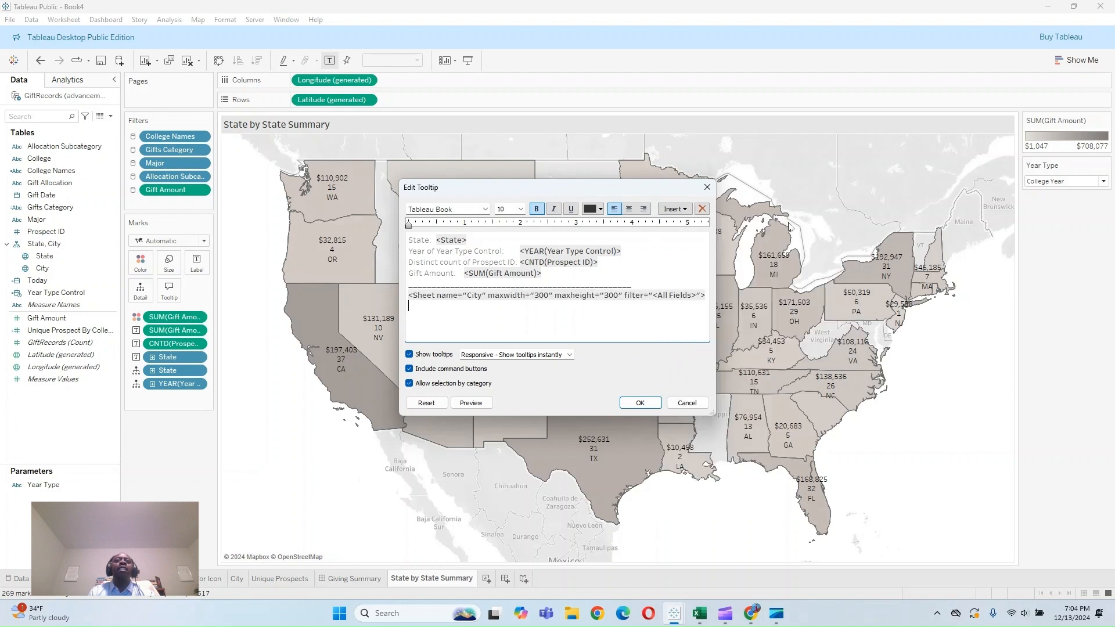
{"action": "left_click", "coordinate": [646, 405]}
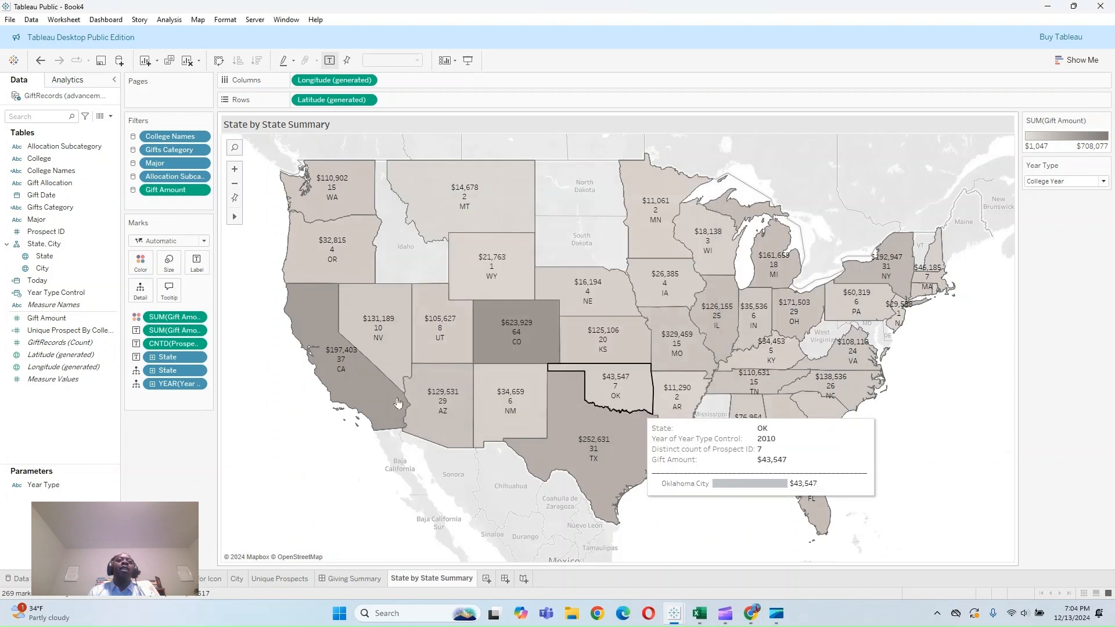
Step: Check the city bars in the state map's tooltips, on its own sheet and on the Giving Summary dashboard, and view the City sheet
{"action": "mouse_move", "coordinate": [369, 382]}
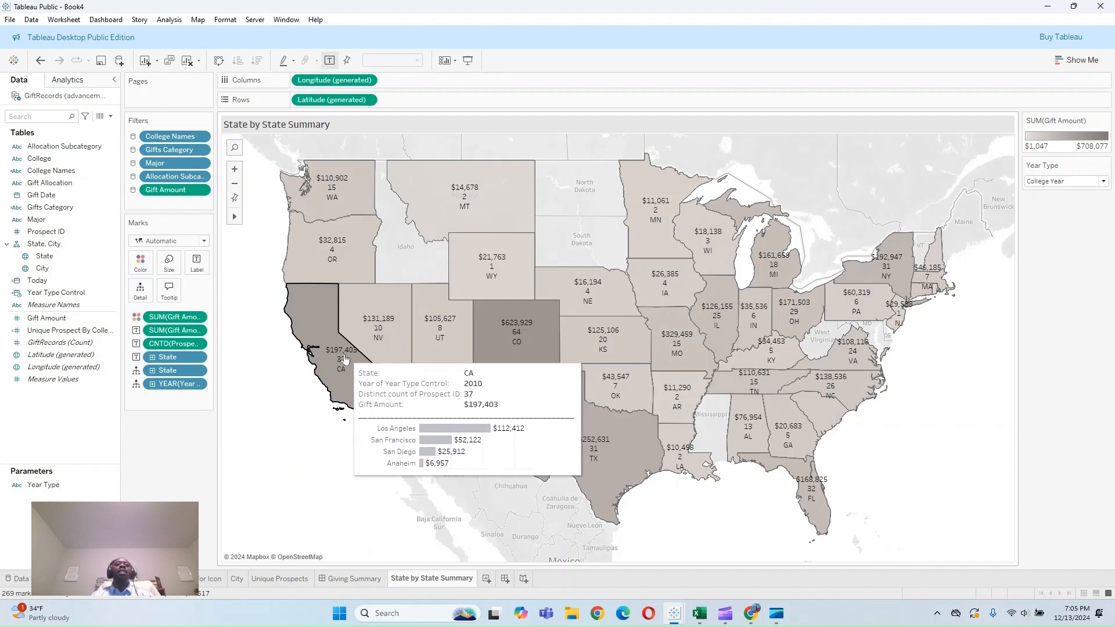
{"action": "left_click", "coordinate": [237, 580]}
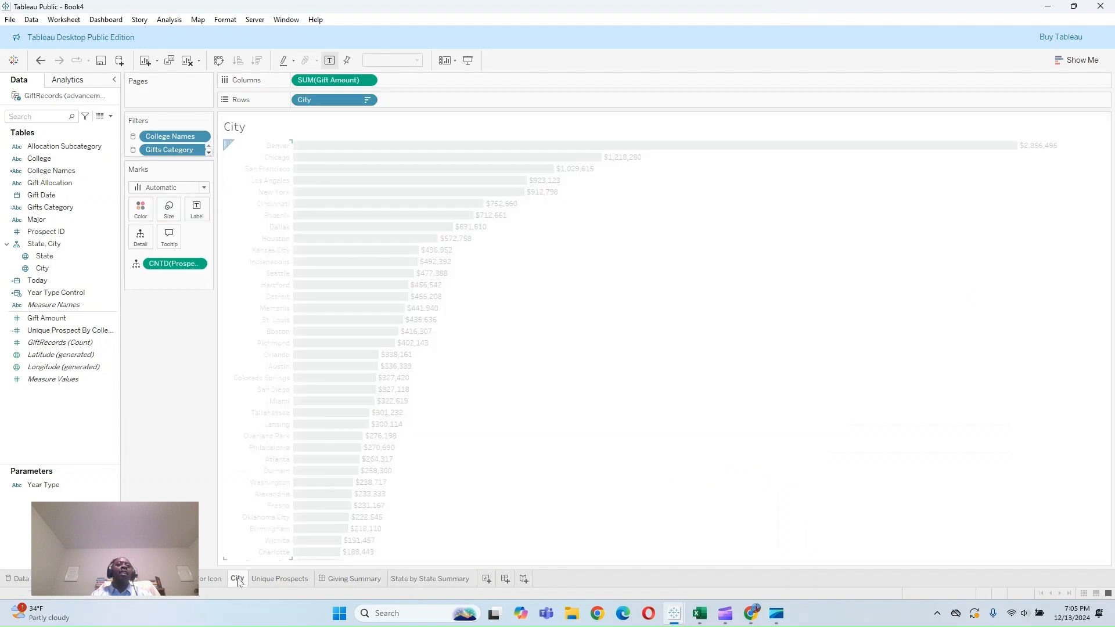
{"action": "left_click", "coordinate": [385, 580]}
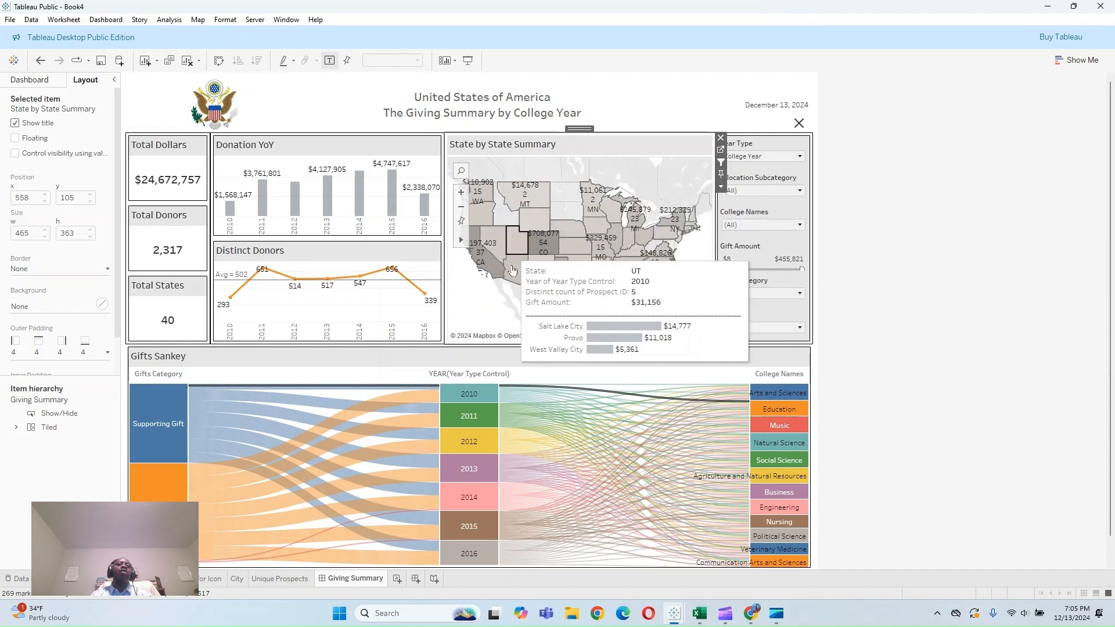
{"action": "left_click", "coordinate": [919, 164]}
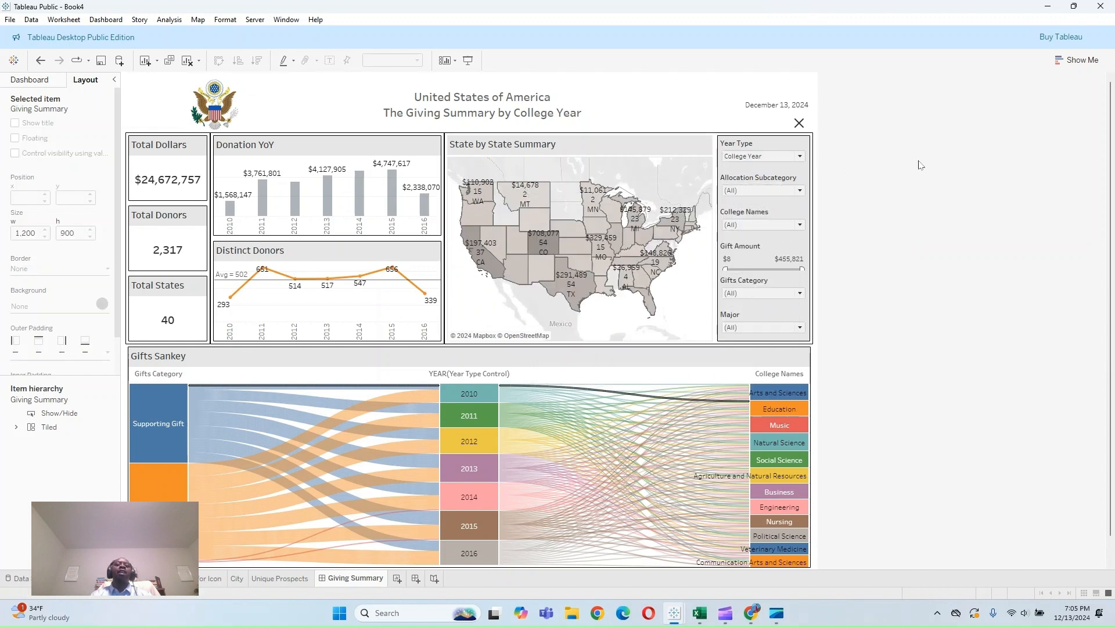
Step: Check the city bars in the state map's Texas tooltip and slightly reduce the height of the dashboard's title row
{"action": "left_click", "coordinate": [581, 149]}
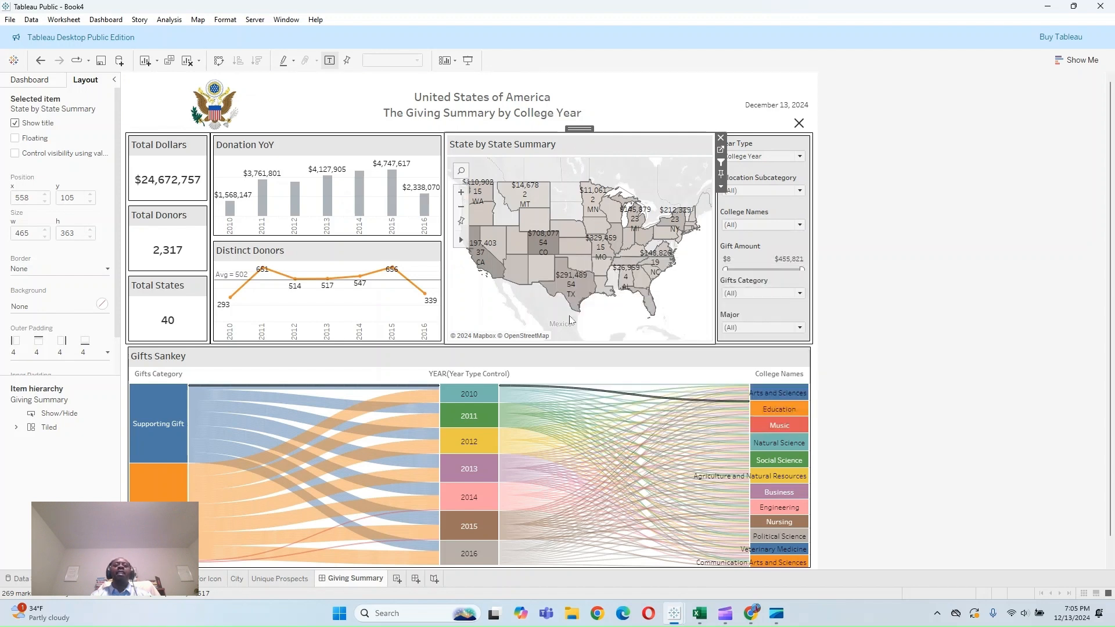
{"action": "mouse_move", "coordinate": [569, 297]}
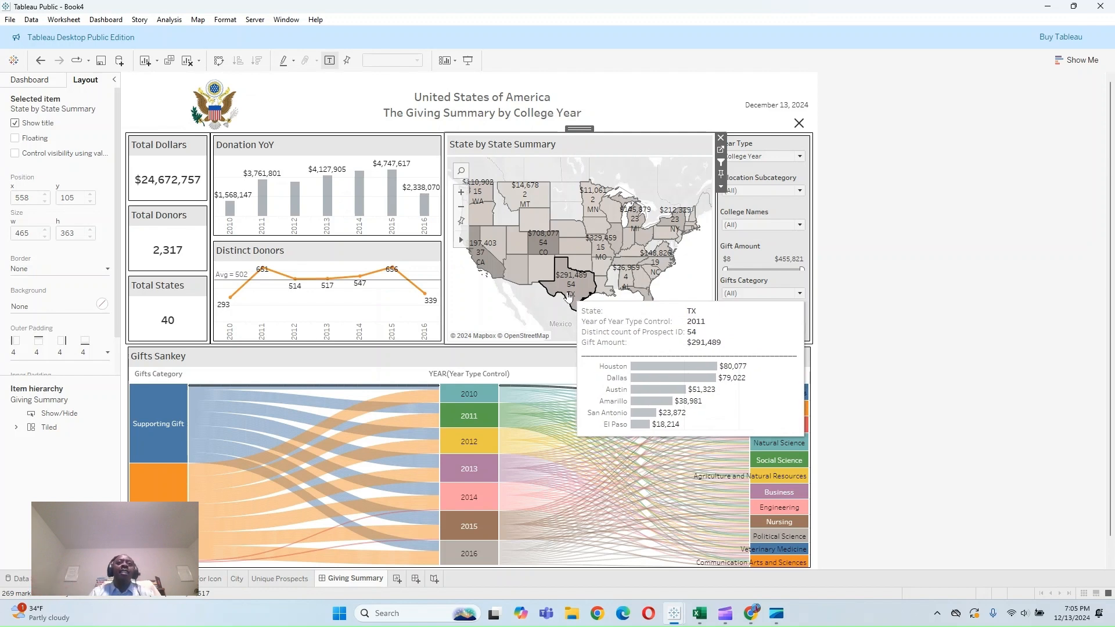
{"action": "left_click", "coordinate": [877, 194]}
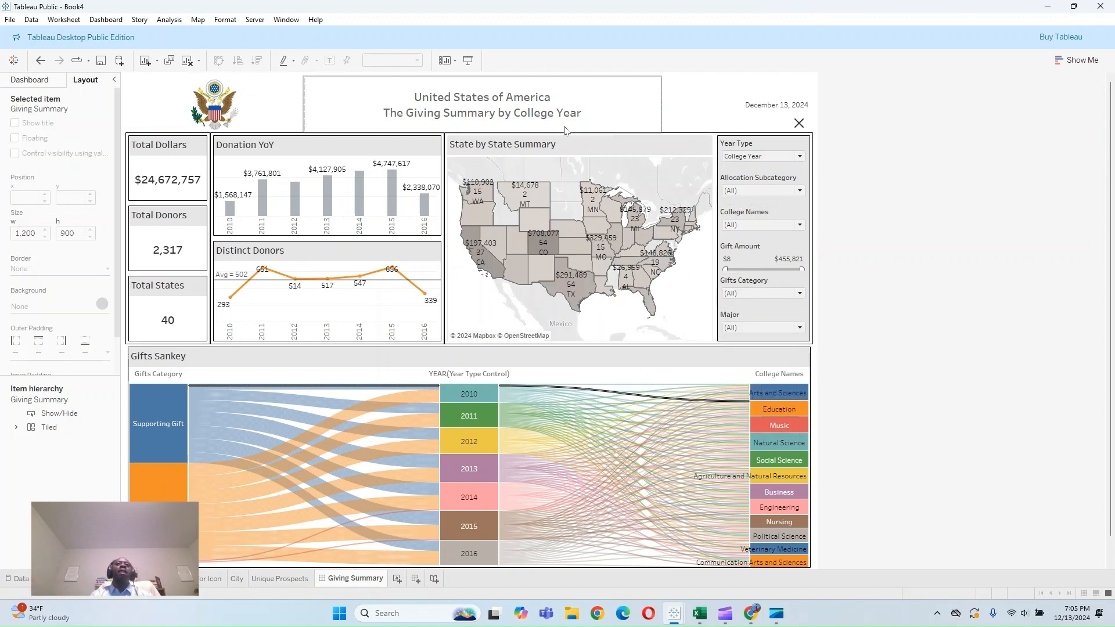
{"action": "left_click_drag", "start_coordinate": [564, 132], "coordinate": [562, 123]}
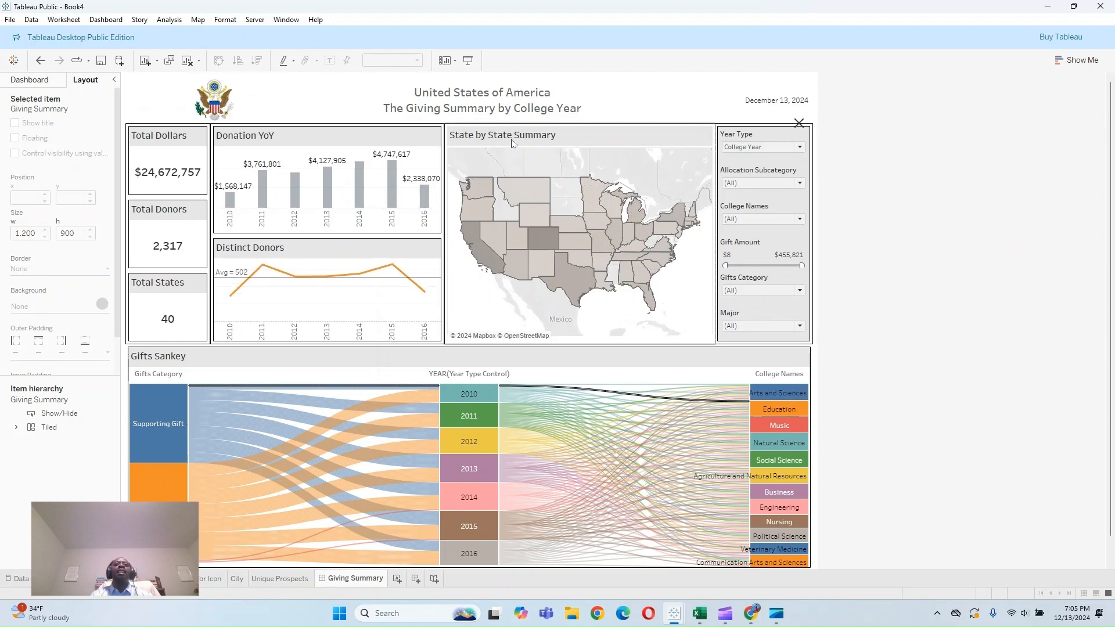
{"action": "left_click", "coordinate": [10, 21]}
{"action": "left_click", "coordinate": [46, 103]}
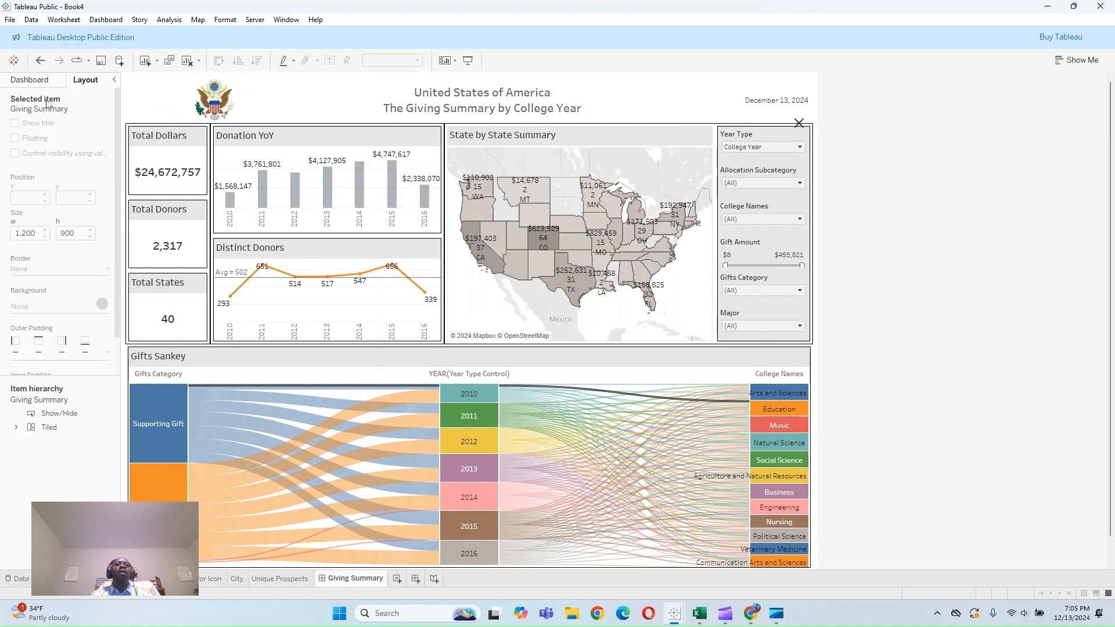
{"action": "left_click_drag", "start_coordinate": [579, 121], "coordinate": [1114, 299]}
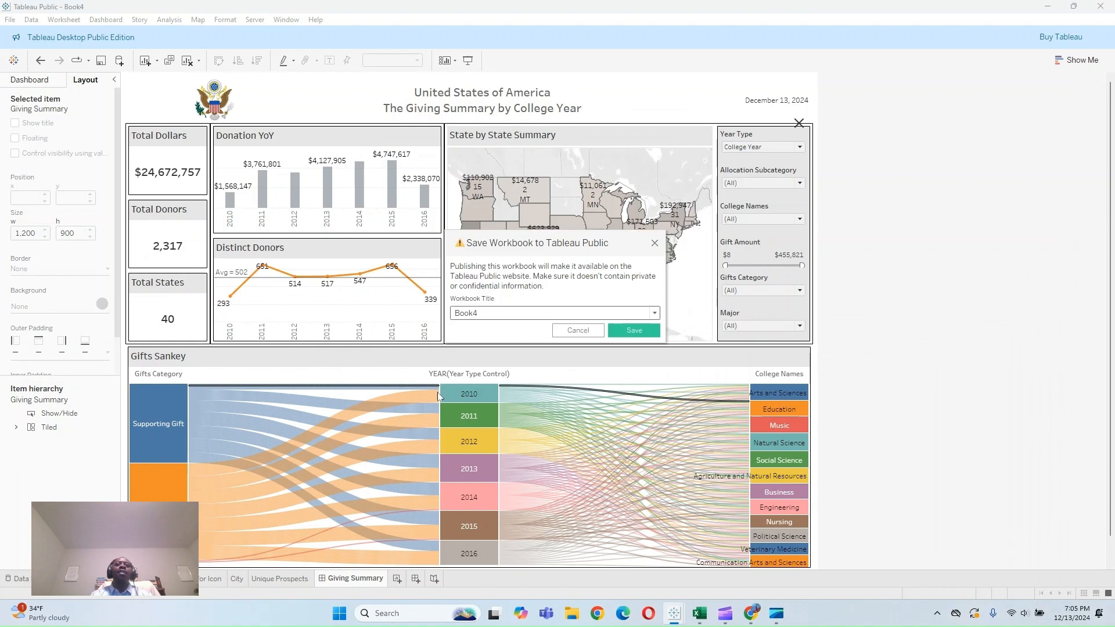
{"action": "left_click", "coordinate": [655, 245]}
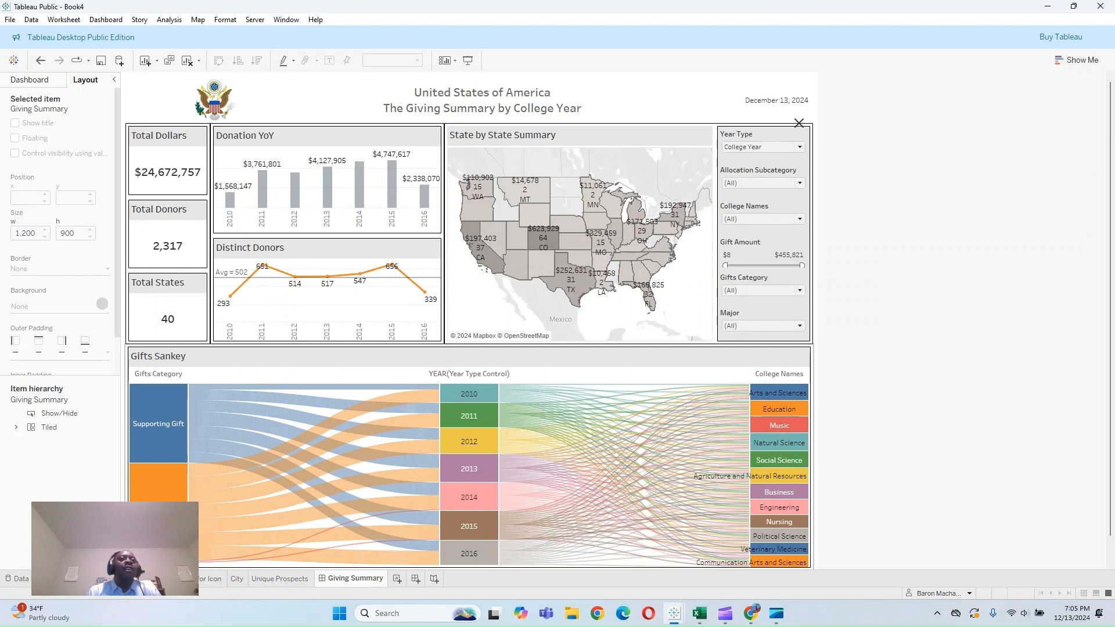
Step: Add the Infor Icon sheet as a small floating object beside the dashboard's emblem and hide its title
{"action": "left_click", "coordinate": [33, 79]}
{"action": "mouse_move", "coordinate": [42, 238]}
{"action": "left_mouse_down"}
{"action": "mouse_move", "coordinate": [198, 181]}
{"action": "mouse_move", "coordinate": [263, 124]}
{"action": "mouse_move", "coordinate": [60, 205]}
{"action": "mouse_move", "coordinate": [35, 237]}
{"action": "mouse_move", "coordinate": [196, 177]}
{"action": "mouse_move", "coordinate": [259, 101]}
{"action": "mouse_move", "coordinate": [251, 96]}
{"action": "left_mouse_up"}
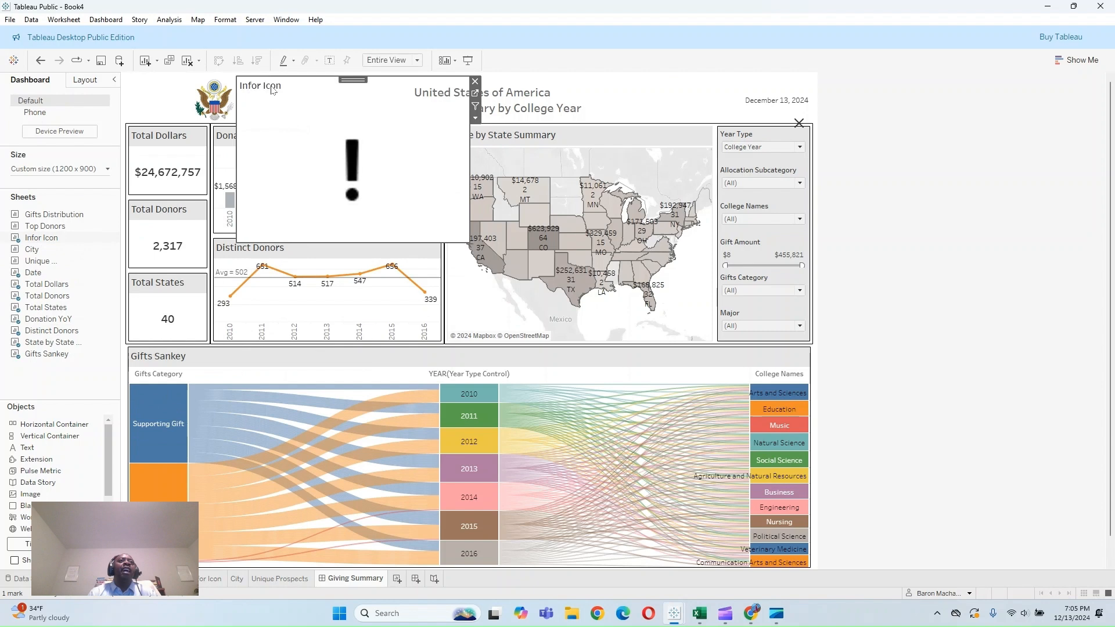
{"action": "right_click", "coordinate": [273, 91]}
{"action": "left_click", "coordinate": [296, 135]}
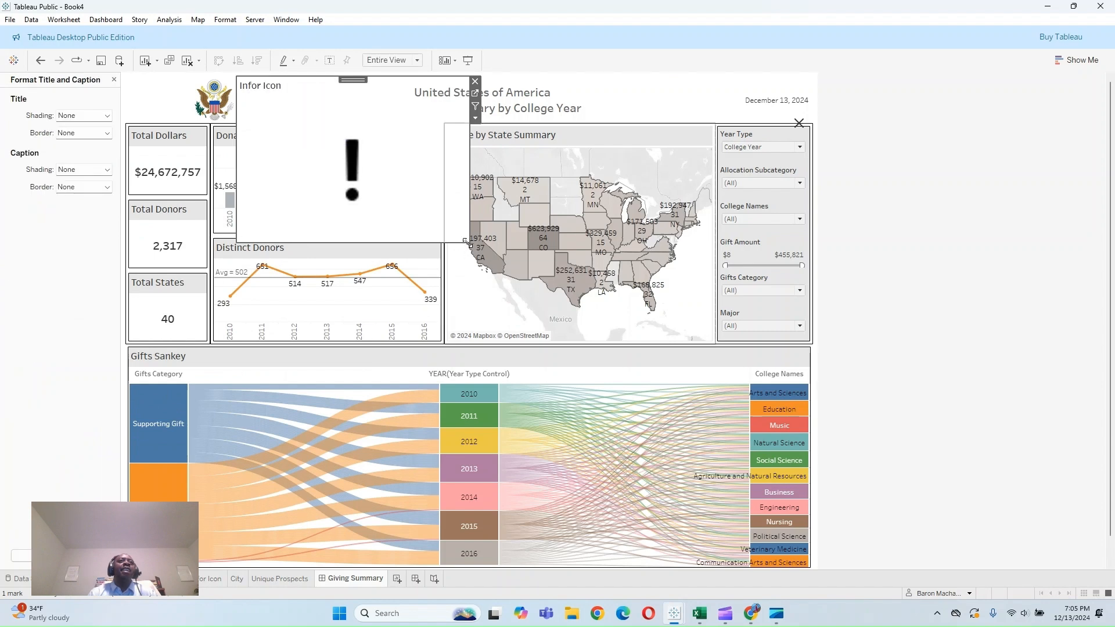
{"action": "left_click_drag", "start_coordinate": [468, 243], "coordinate": [275, 103]}
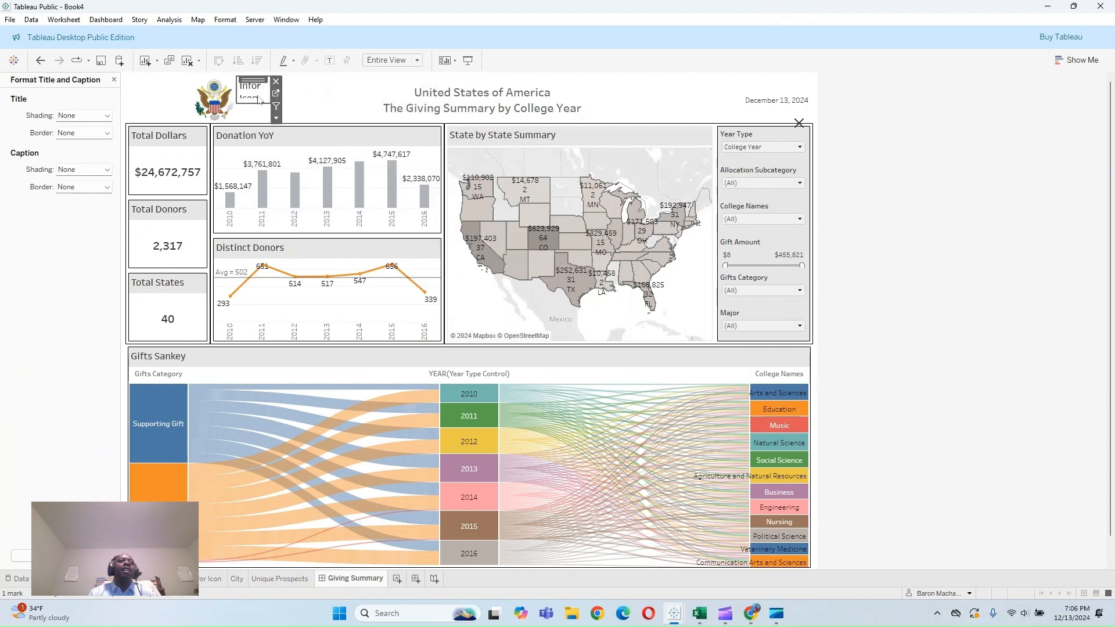
{"action": "right_click", "coordinate": [258, 87]}
{"action": "left_click", "coordinate": [285, 121]}
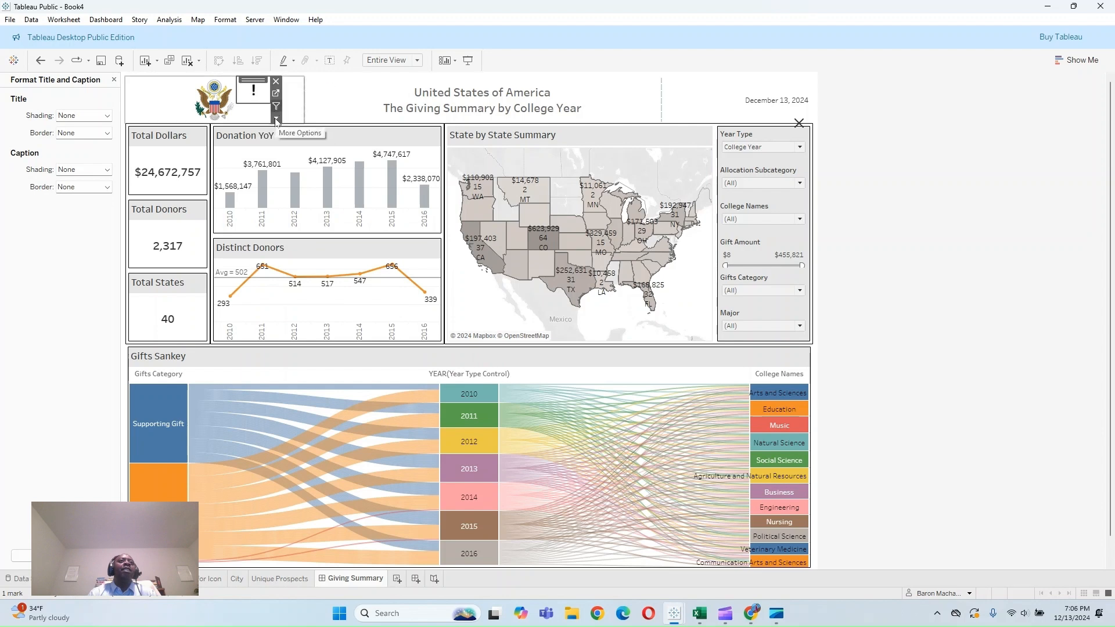
Step: Move the floating exclamation icon into the dashboard header just before the date
{"action": "left_click", "coordinate": [313, 92]}
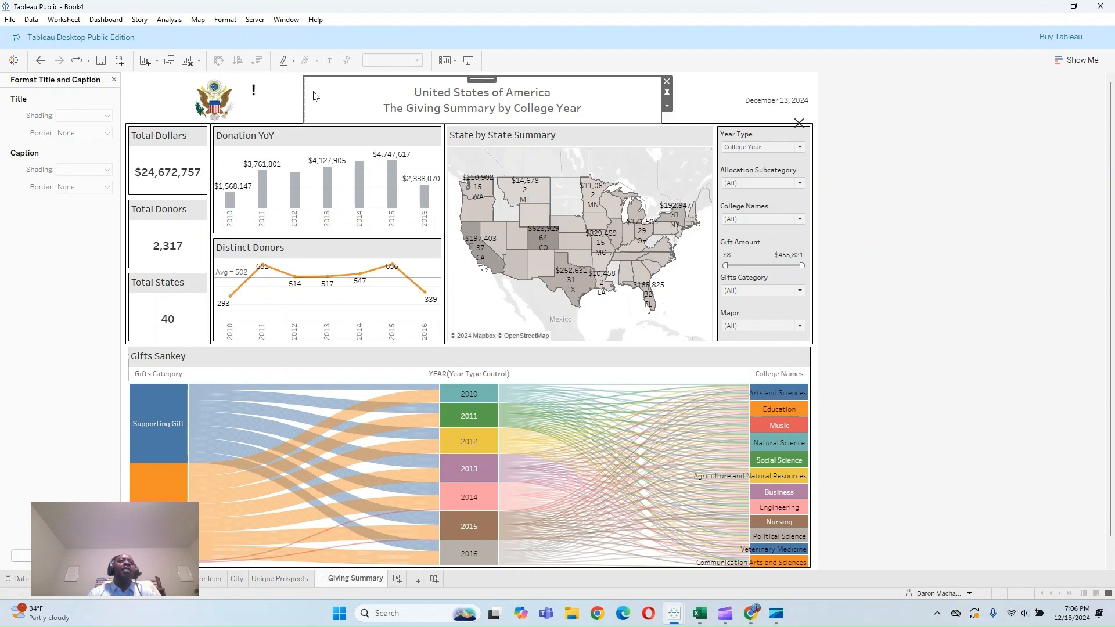
{"action": "left_click", "coordinate": [254, 90]}
{"action": "left_click_drag", "start_coordinate": [254, 90], "coordinate": [710, 116]}
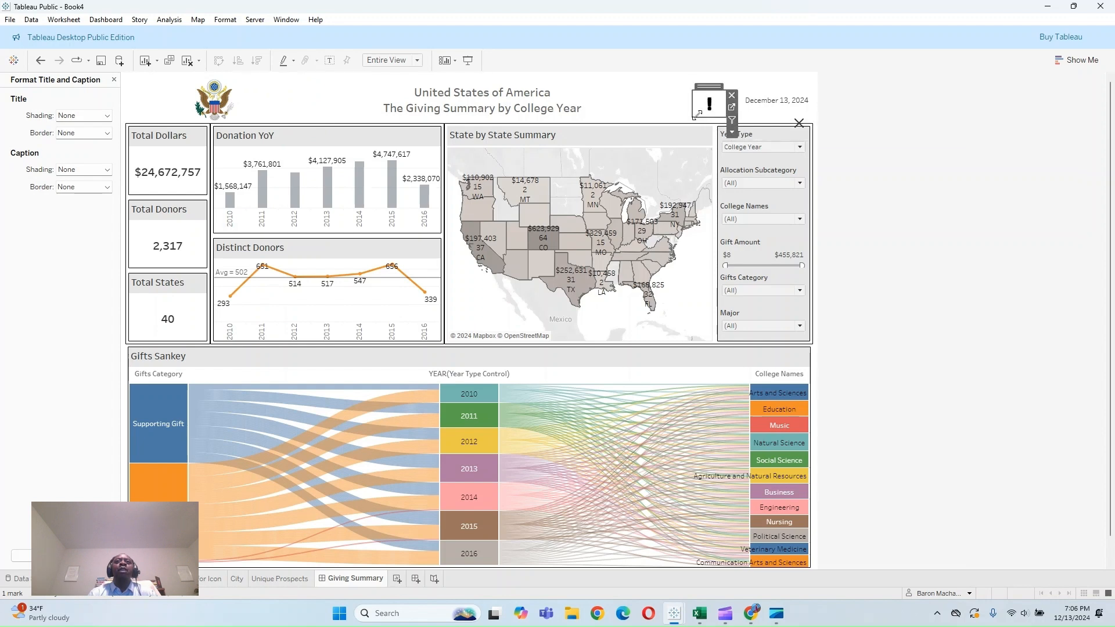
{"action": "left_click", "coordinate": [920, 118]}
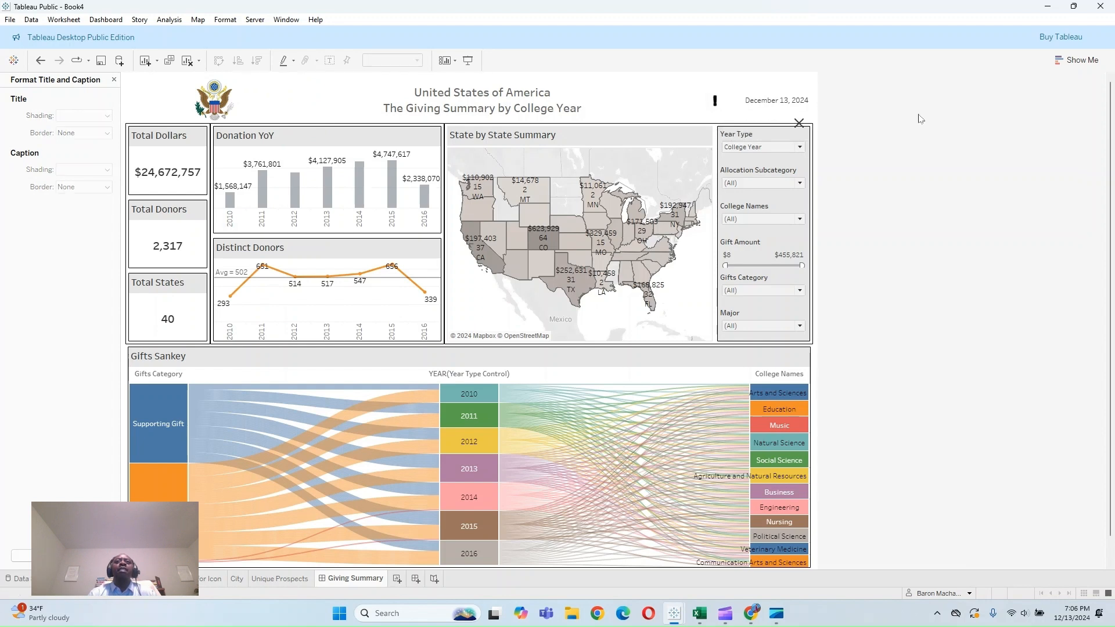
{"action": "left_click", "coordinate": [716, 103]}
{"action": "left_click", "coordinate": [909, 131]}
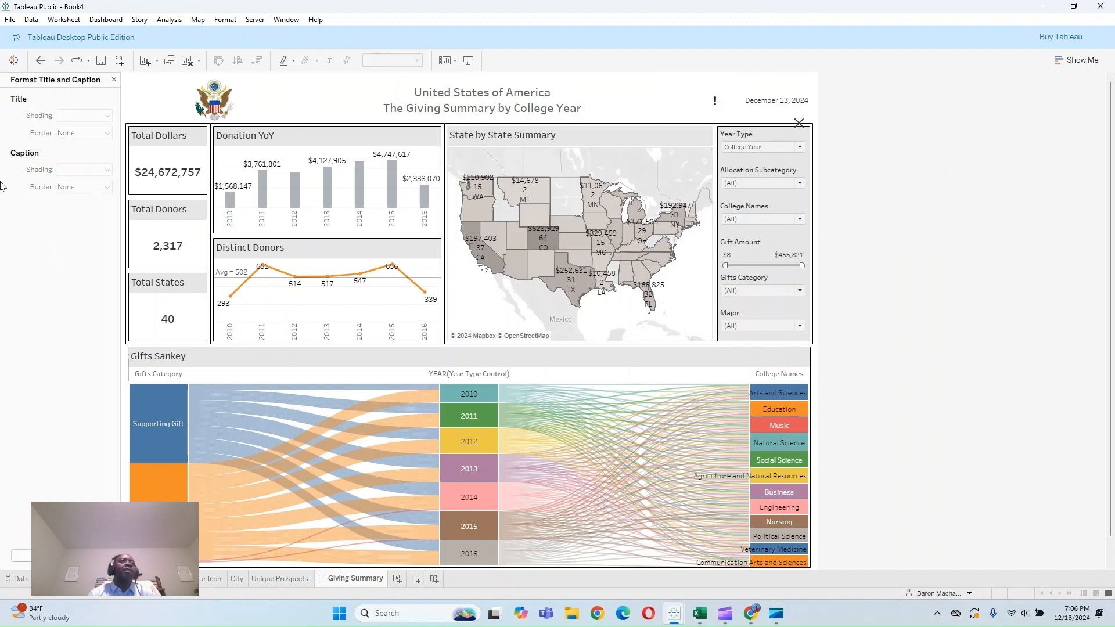
Step: Hide all worksheets used in the Giving Summary dashboard and delete the empty Gifts Distribution sheet
{"action": "left_click", "coordinate": [114, 79]}
{"action": "right_click", "coordinate": [355, 579]}
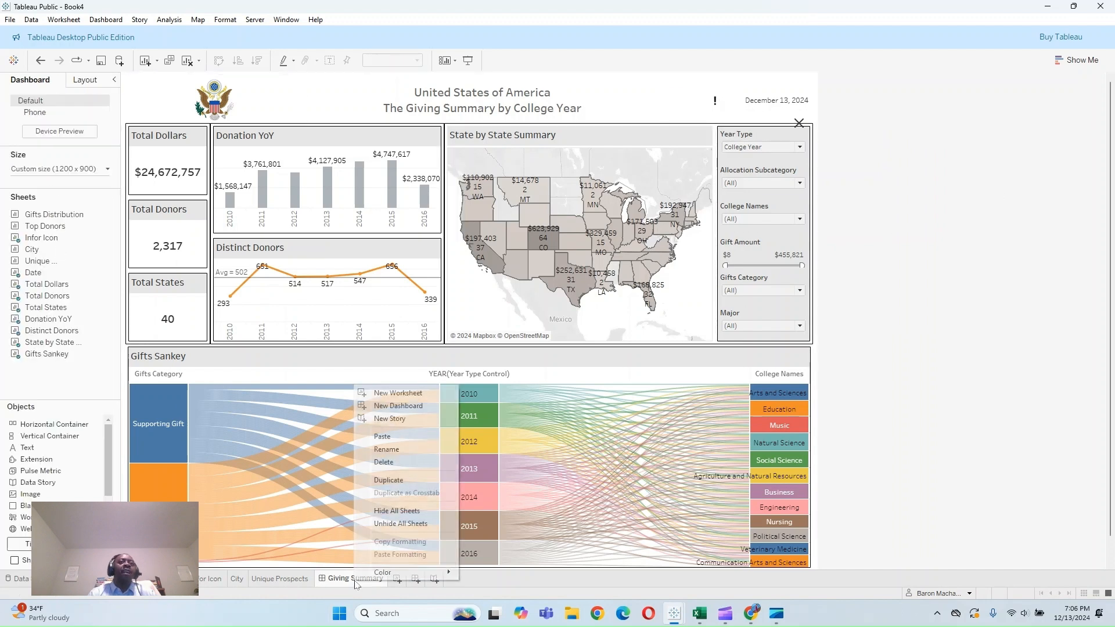
{"action": "left_click", "coordinate": [397, 511]}
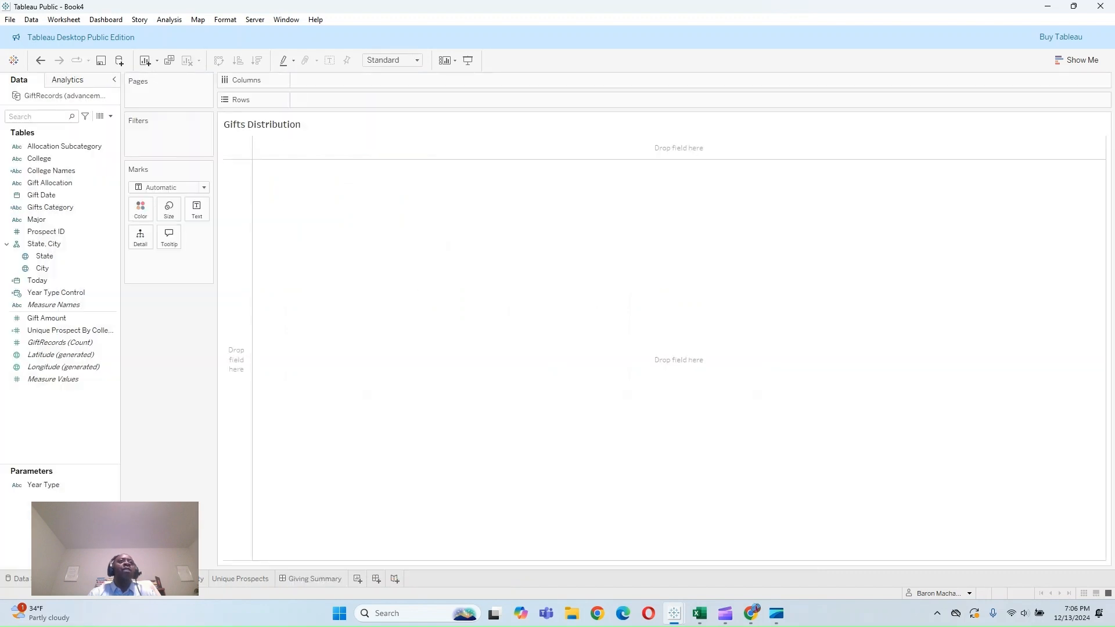
{"action": "right_click", "coordinate": [105, 578]}
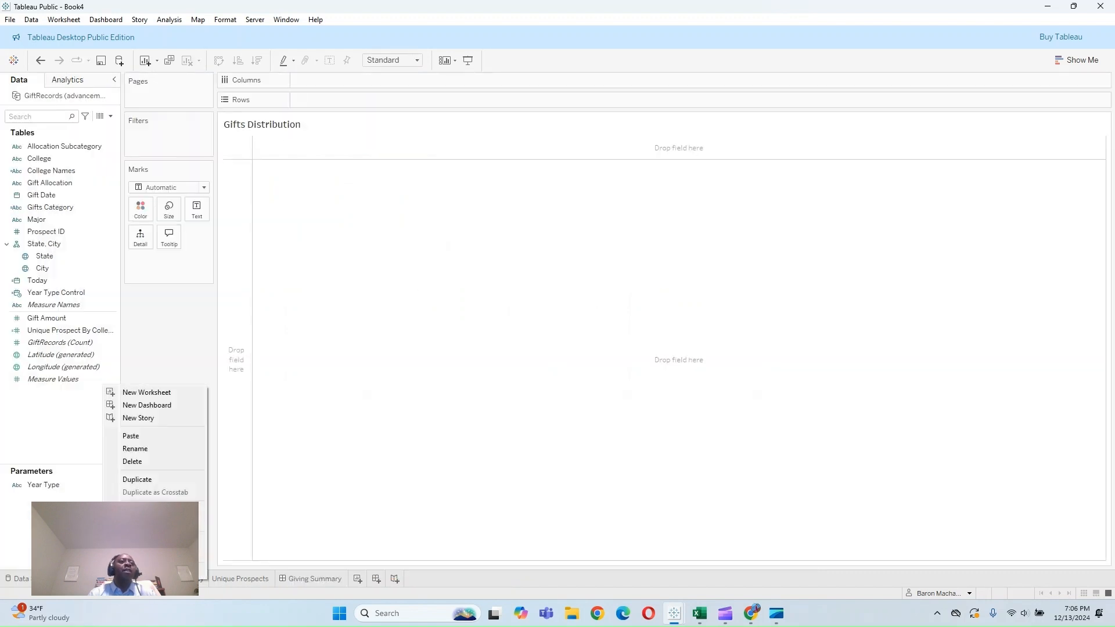
{"action": "left_click", "coordinate": [137, 464]}
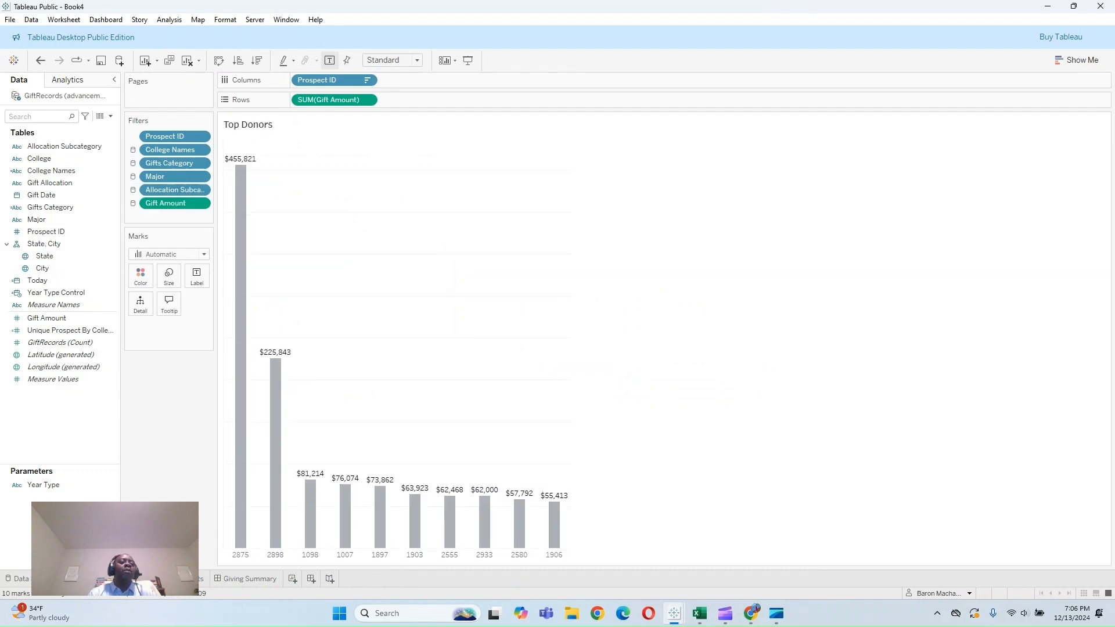
Step: Hide the City sheet used in the state map's tooltip
{"action": "left_click", "coordinate": [248, 579]}
{"action": "right_click", "coordinate": [250, 579]}
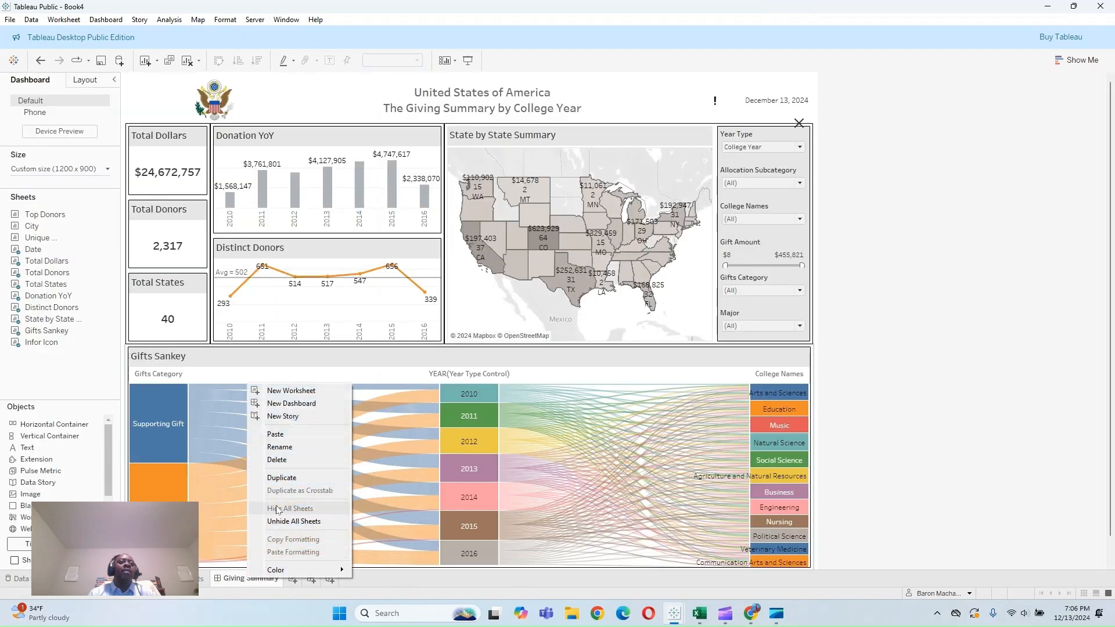
{"action": "left_click", "coordinate": [124, 580]}
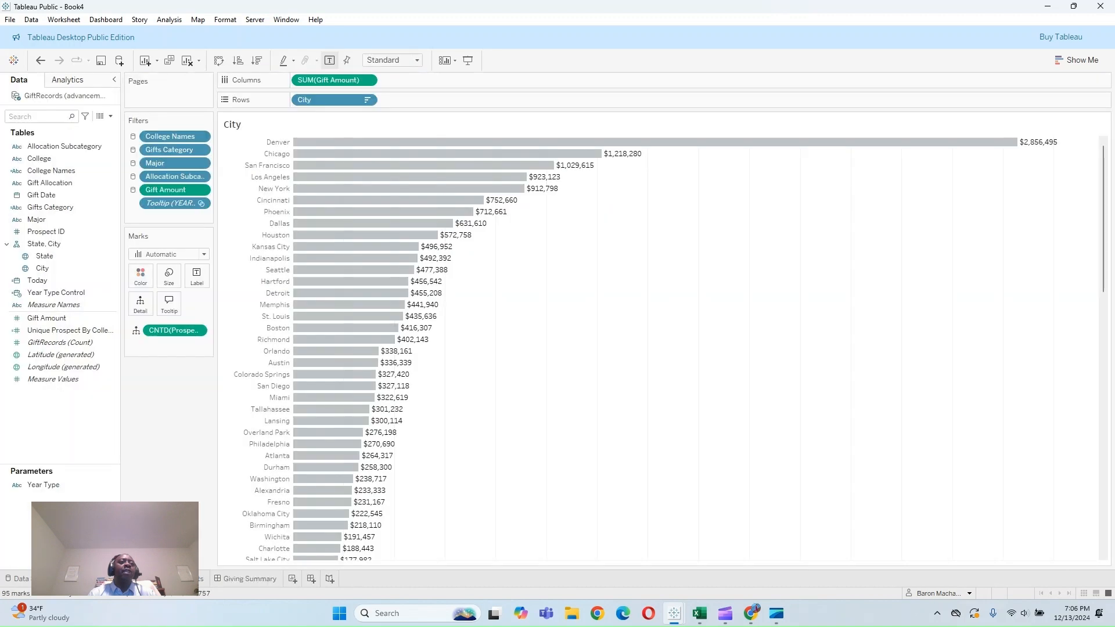
{"action": "right_click", "coordinate": [128, 579]}
{"action": "left_click", "coordinate": [174, 438]}
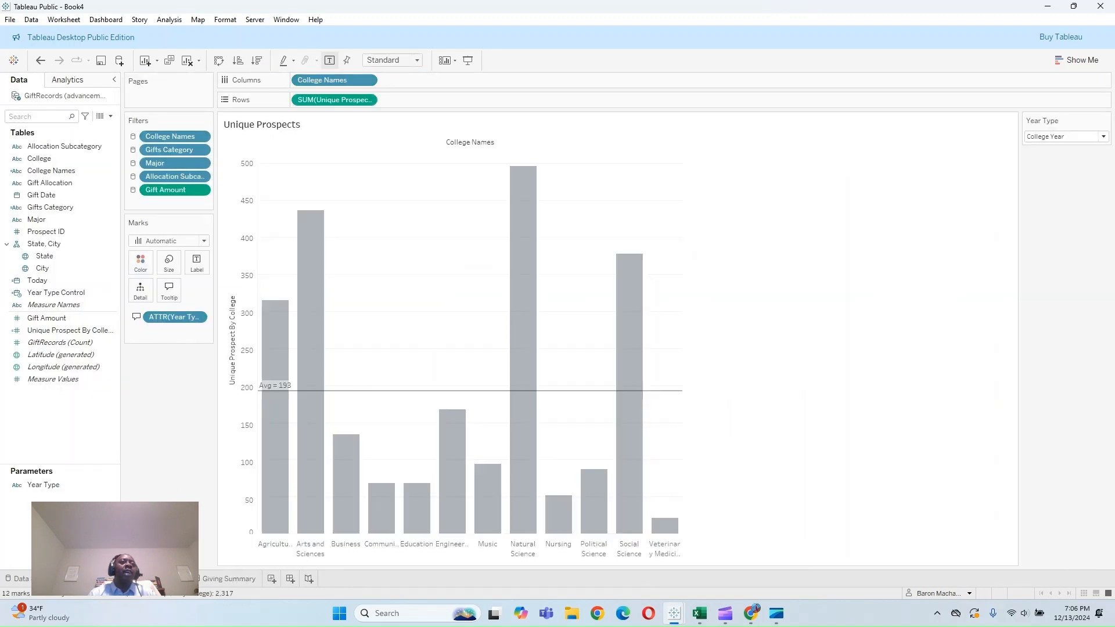
{"action": "right_click", "coordinate": [99, 579]}
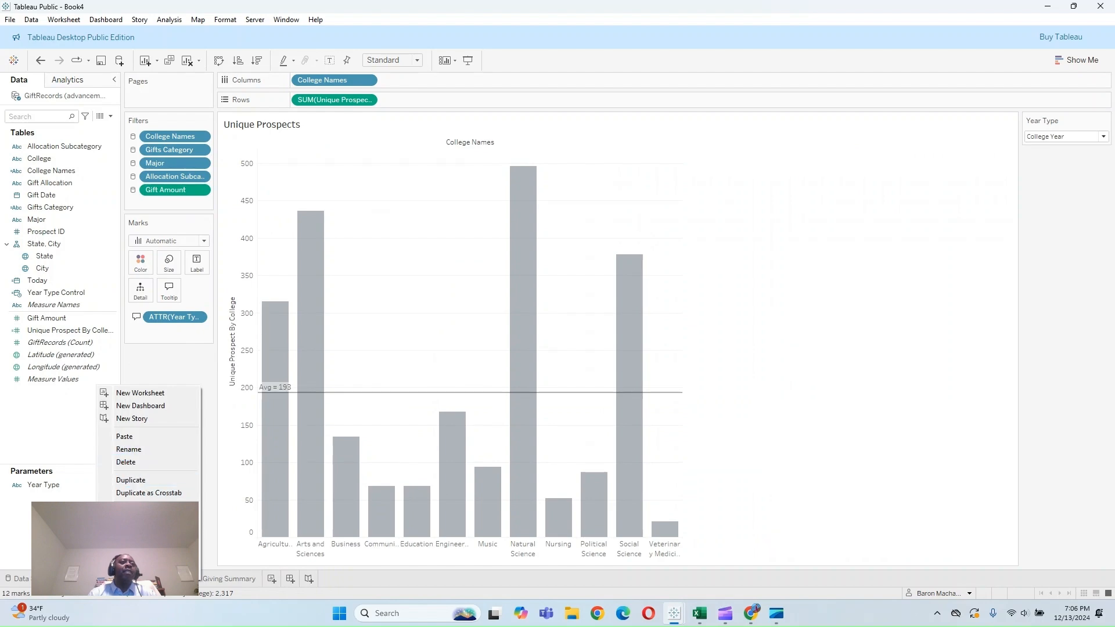
{"action": "left_click", "coordinate": [87, 579]}
{"action": "left_click", "coordinate": [224, 581]}
{"action": "right_click", "coordinate": [224, 581]}
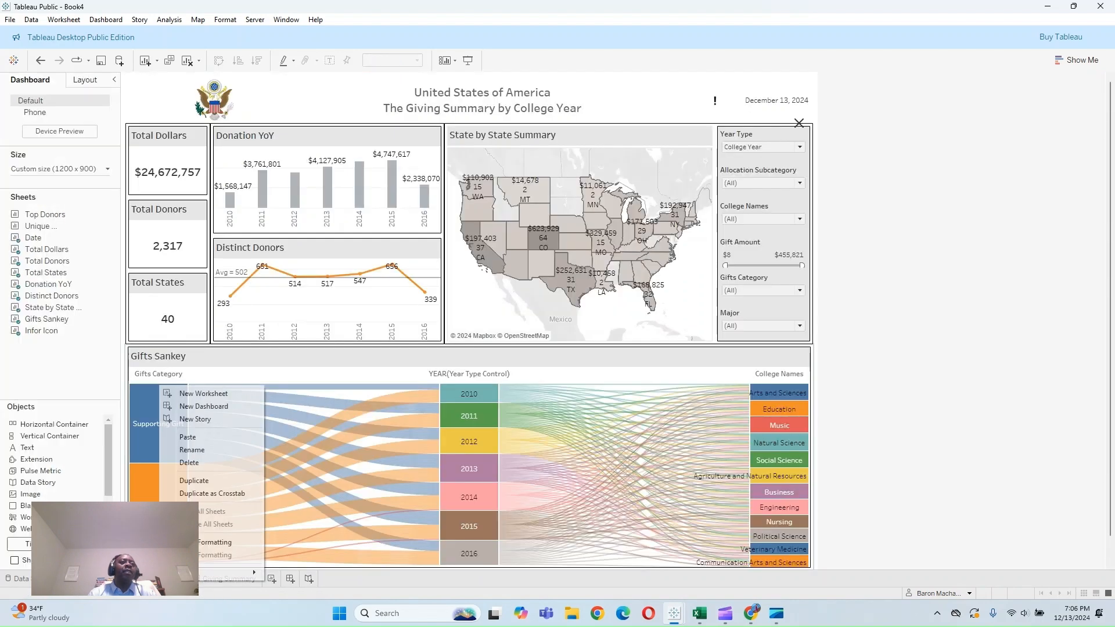
{"action": "left_click", "coordinate": [916, 325]}
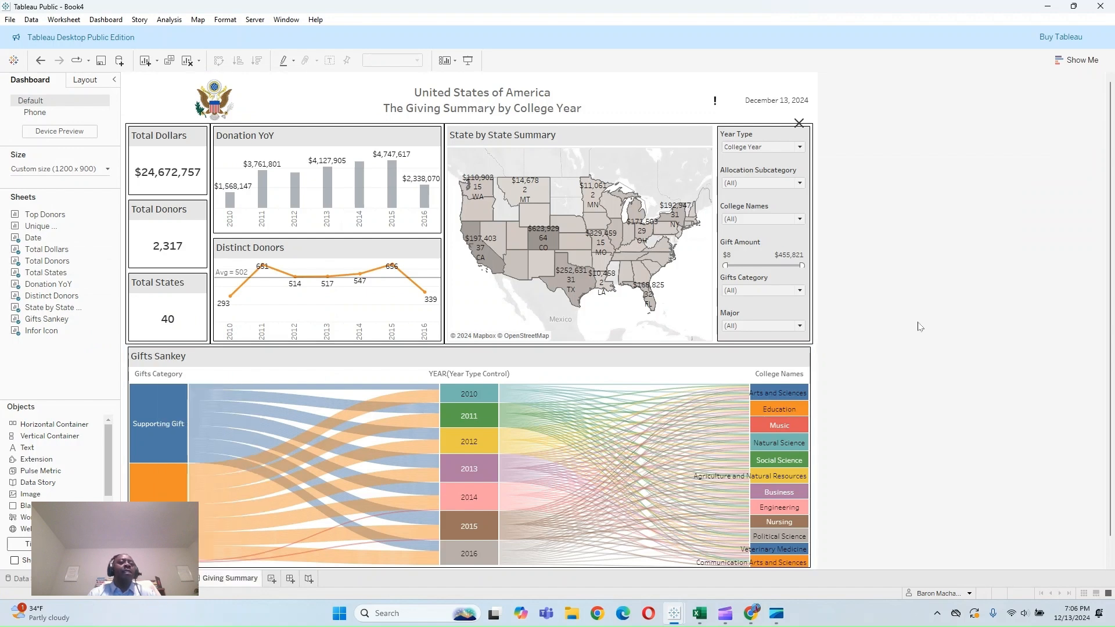
{"action": "left_click", "coordinate": [168, 579]}
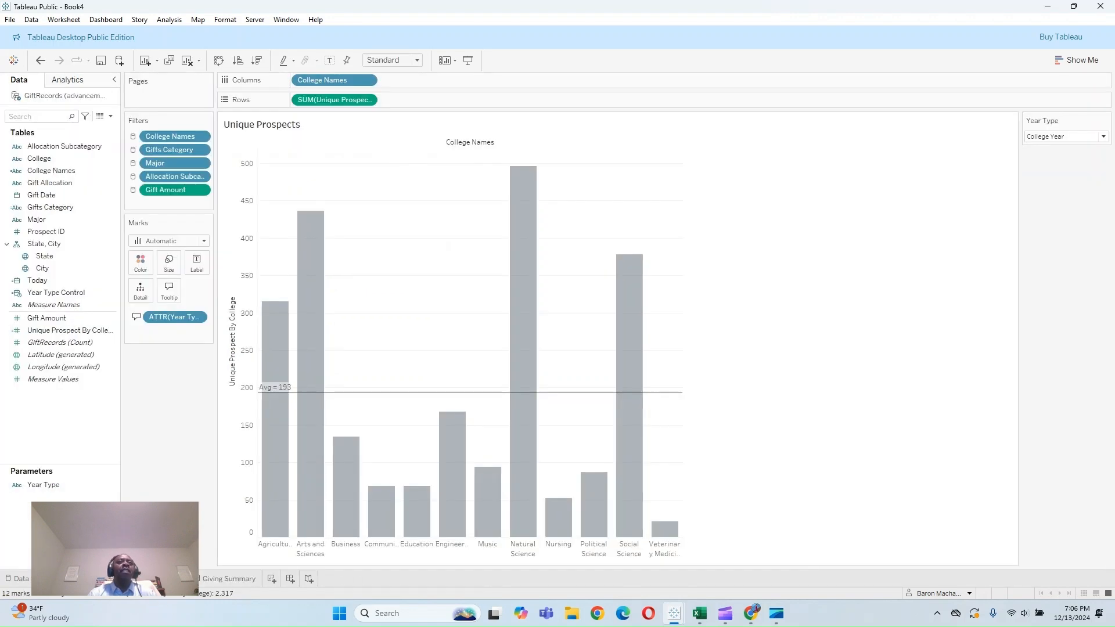
Step: Place the Unique Prospects sheet beside the Gifts Sankey, as wide as the cards above up to the map, and hide its vertical axis
{"action": "left_click", "coordinate": [242, 584]}
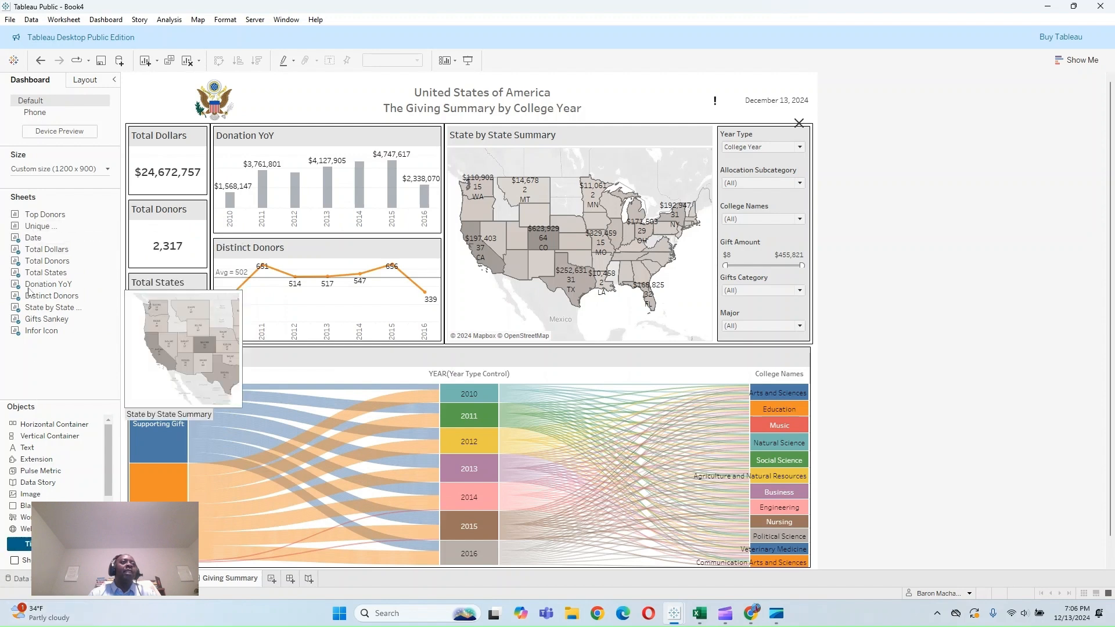
{"action": "left_click_drag", "start_coordinate": [40, 239], "coordinate": [159, 410]}
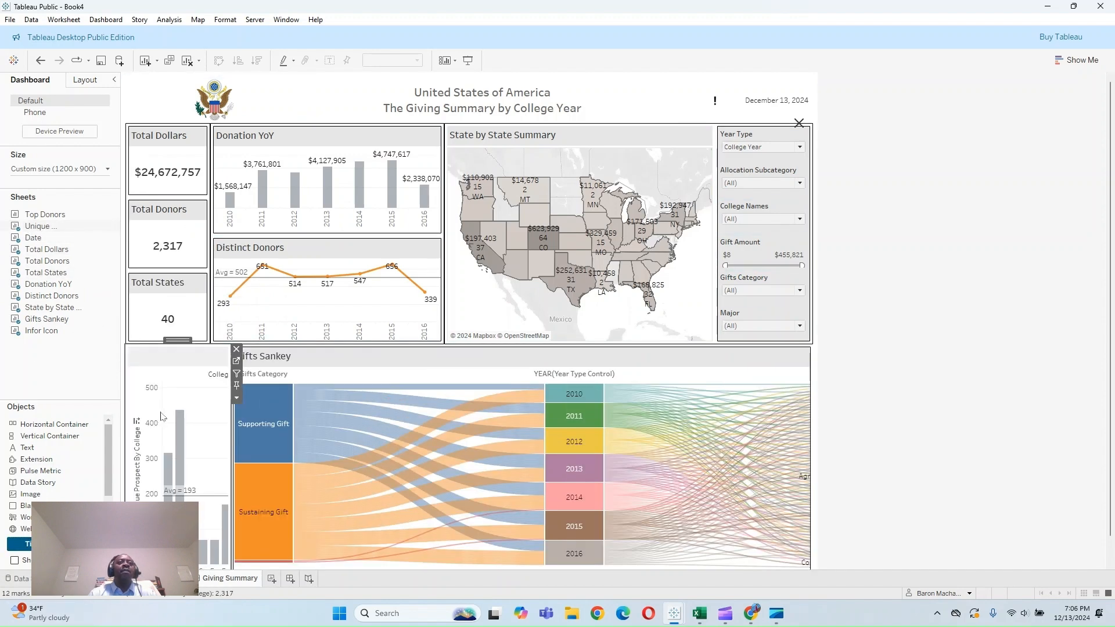
{"action": "left_click_drag", "start_coordinate": [238, 441], "coordinate": [440, 440]}
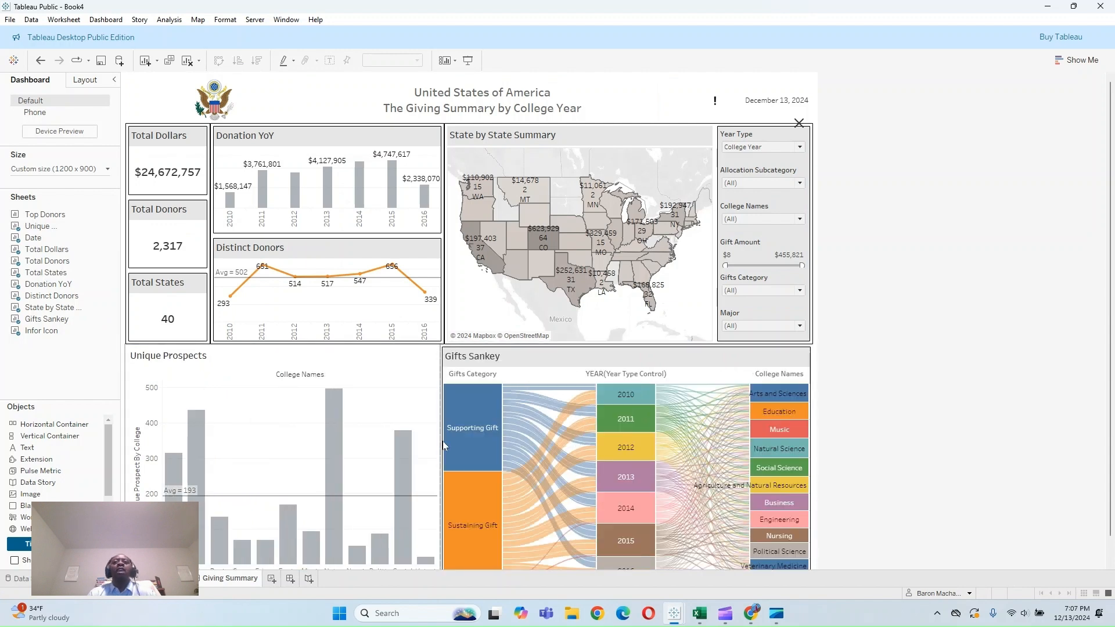
{"action": "right_click", "coordinate": [136, 456]}
{"action": "left_click", "coordinate": [169, 524]}
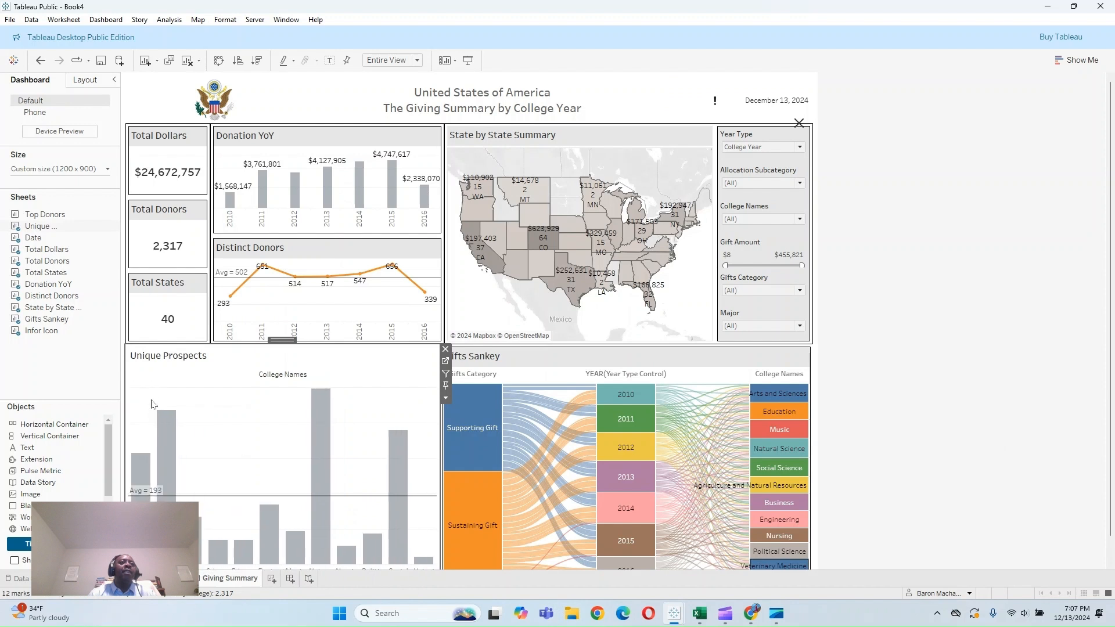
{"action": "right_click", "coordinate": [170, 360]}
{"action": "left_click", "coordinate": [200, 406]}
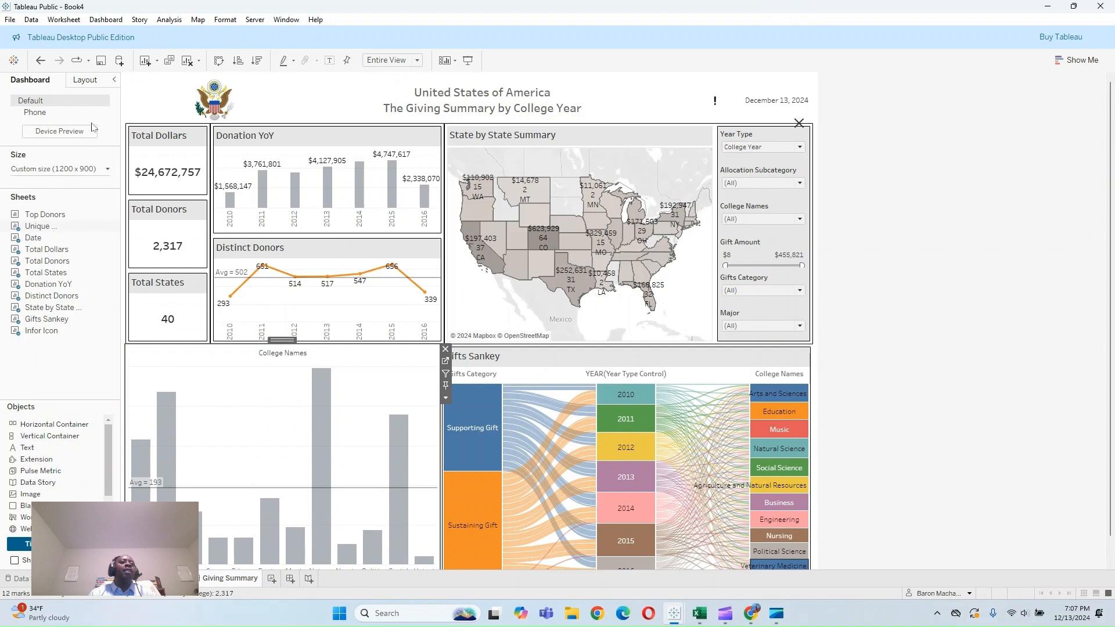
{"action": "key", "text": "ctrl+z"}
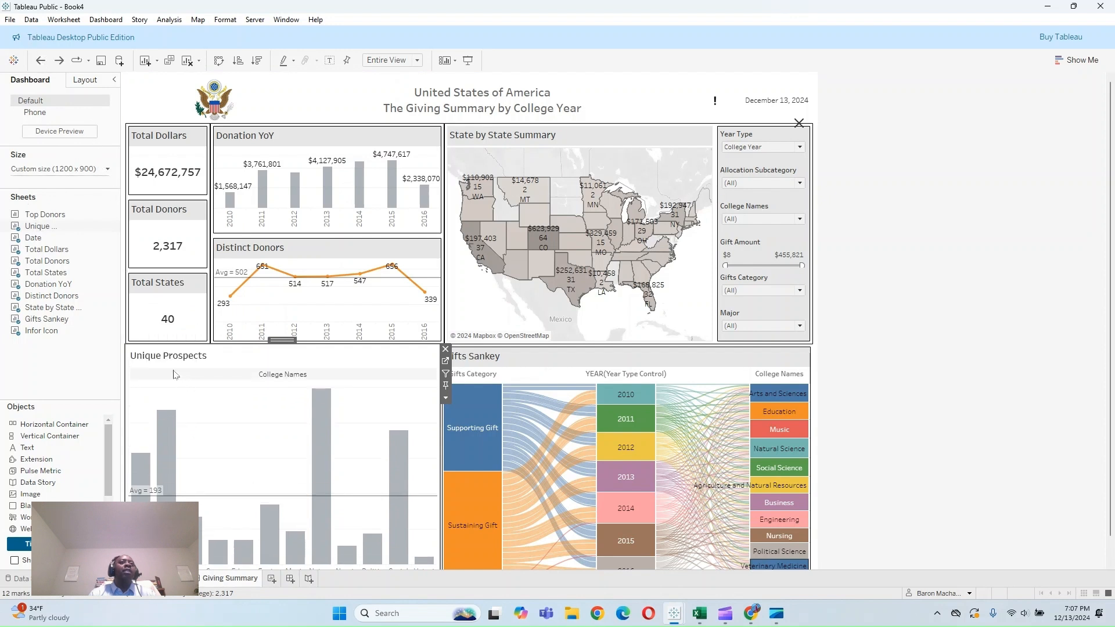
Step: Set the Unique Prospects title shading on the dashboard to light grey
{"action": "right_click", "coordinate": [161, 356]}
{"action": "left_click", "coordinate": [185, 402]}
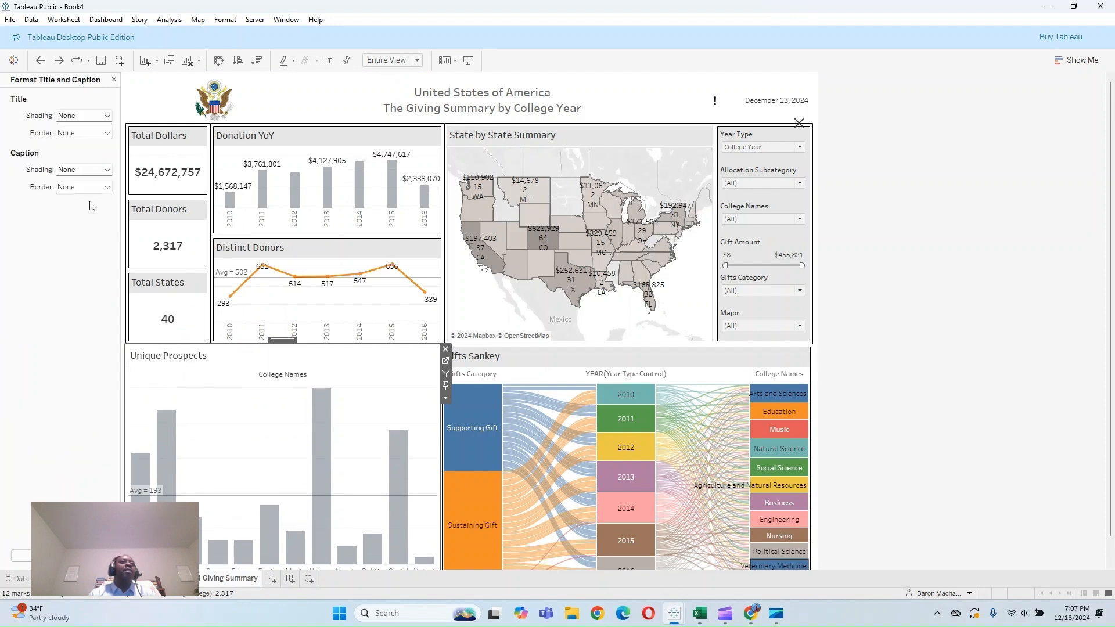
{"action": "left_click", "coordinate": [83, 116]}
{"action": "left_click", "coordinate": [76, 164]}
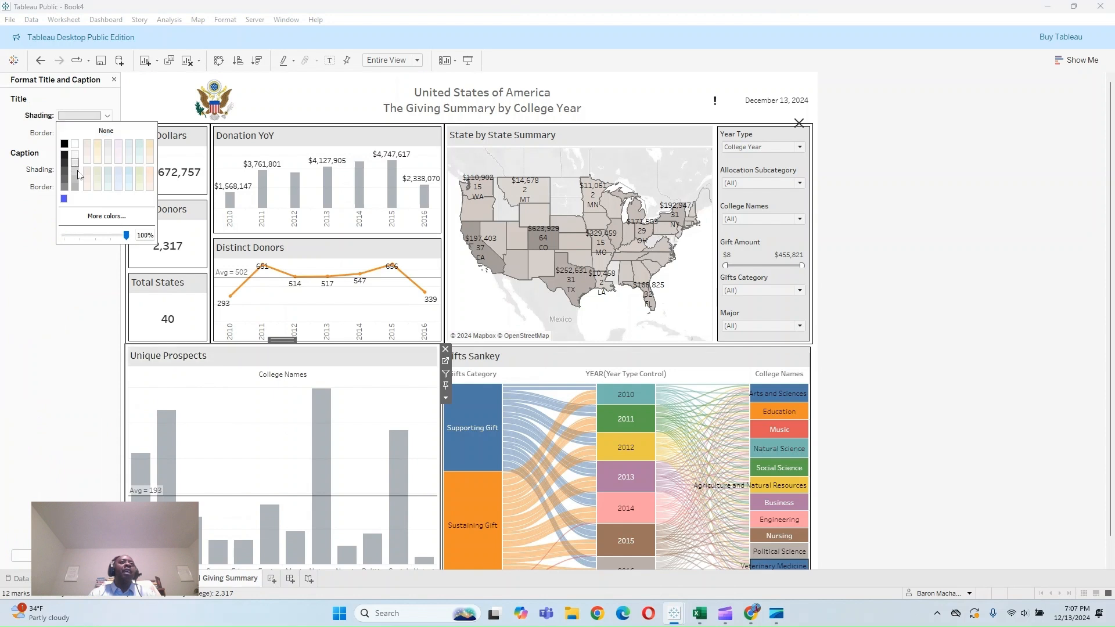
Step: Hide the College Names field label above the Unique Prospects chart and show mark labels on all its bars
{"action": "right_click", "coordinate": [280, 377]}
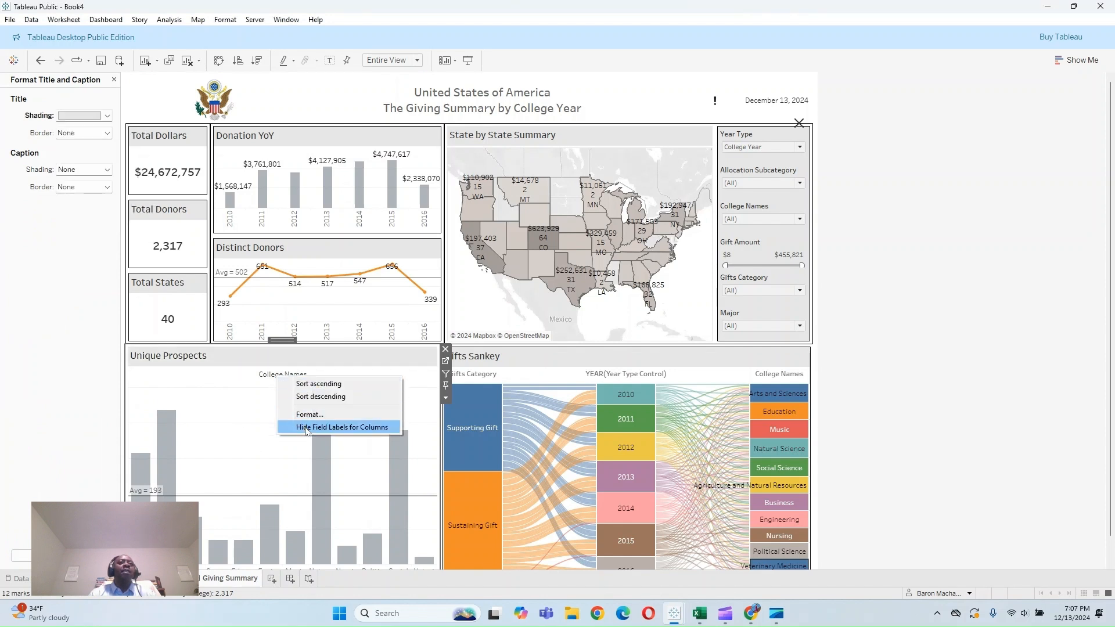
{"action": "left_click", "coordinate": [306, 428]}
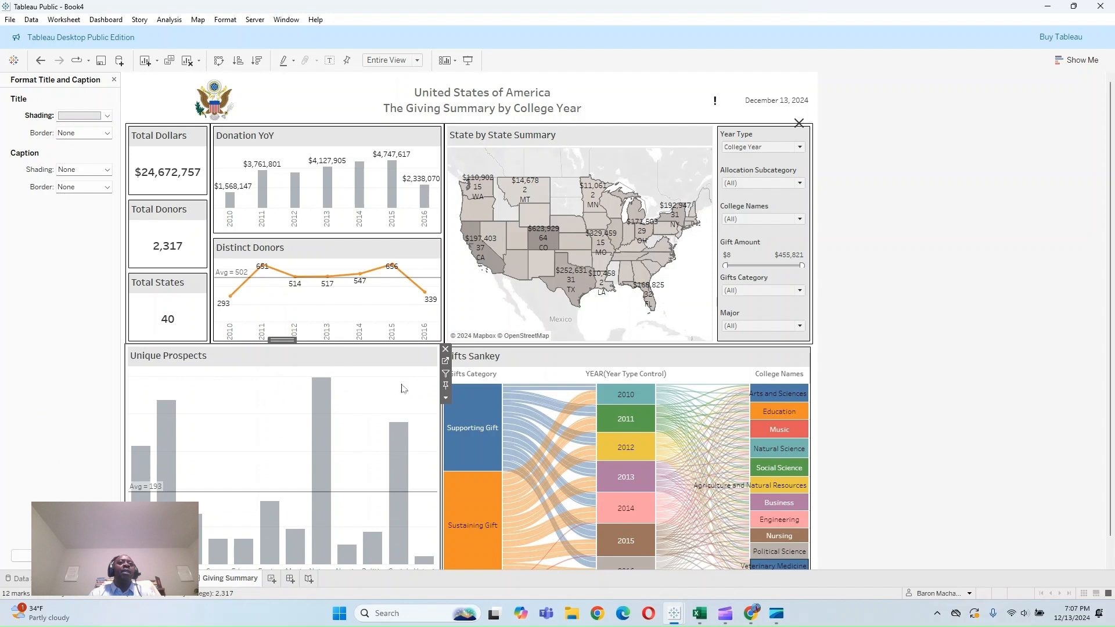
{"action": "left_click", "coordinate": [446, 363]}
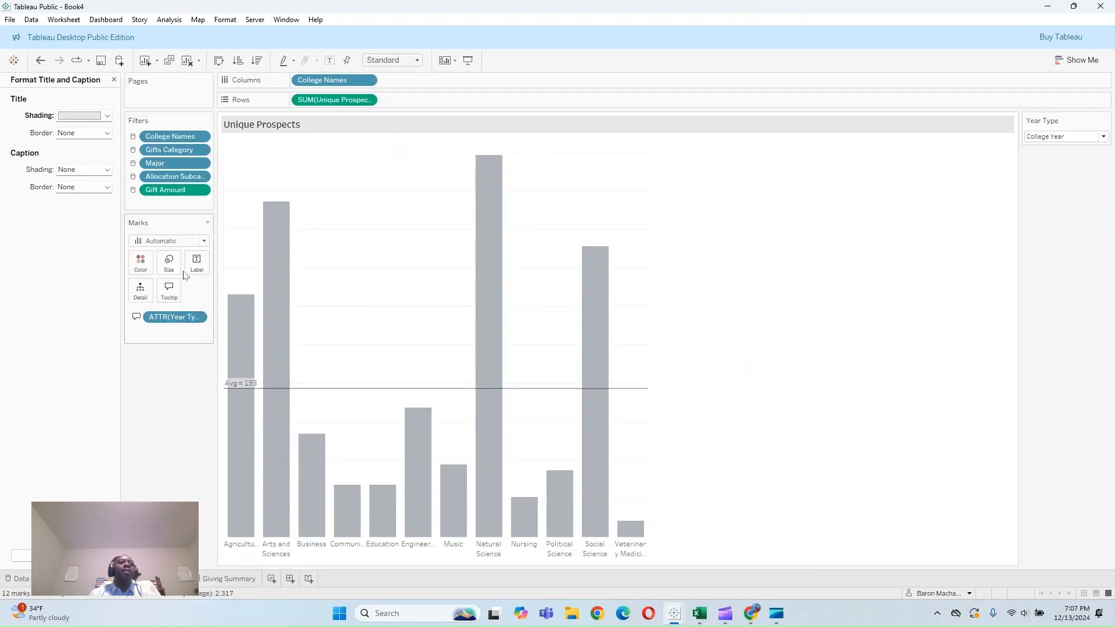
{"action": "left_click", "coordinate": [197, 263]}
{"action": "left_click", "coordinate": [221, 289]}
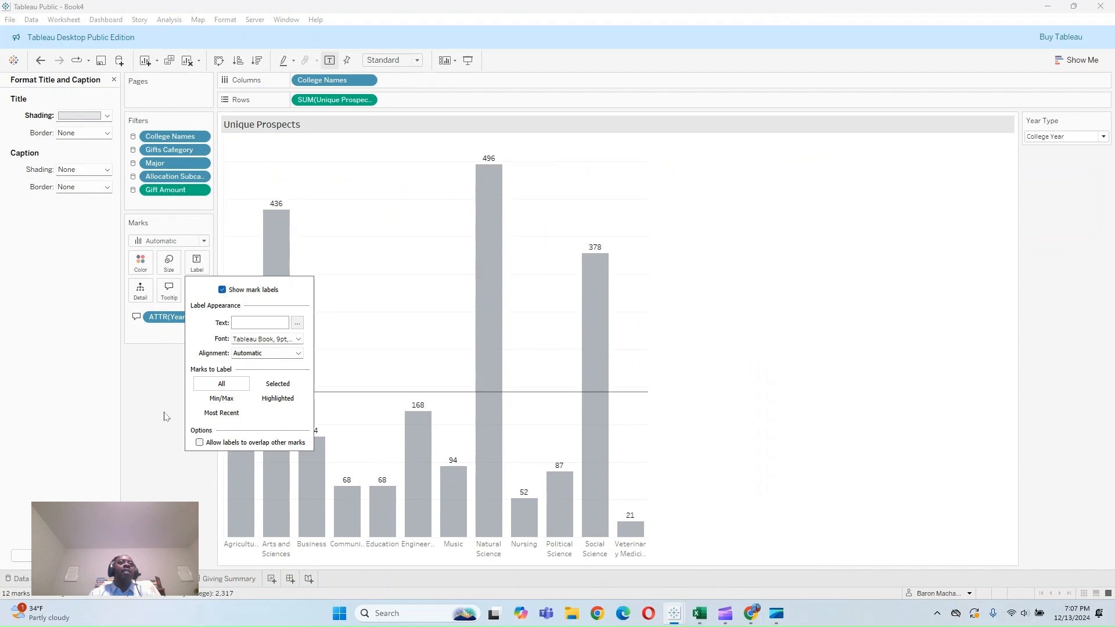
{"action": "left_click", "coordinate": [172, 332]}
Step: Review the Unique Prospects tooltip's contents without editing it, and return to the Giving Summary dashboard
{"action": "left_click", "coordinate": [169, 293]}
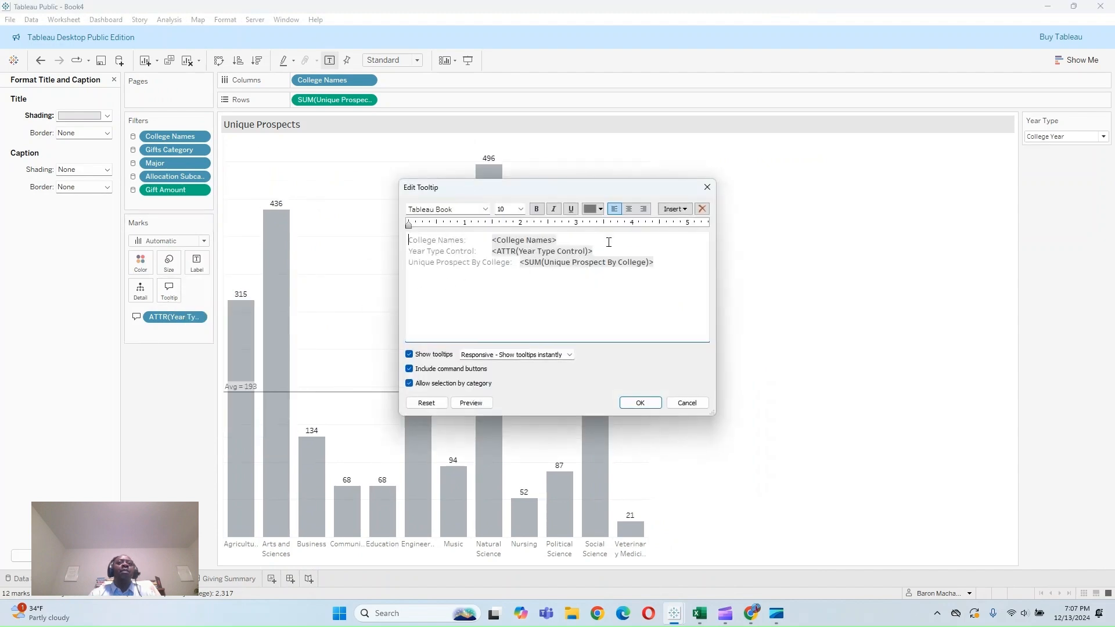
{"action": "left_click", "coordinate": [705, 187]}
{"action": "left_click", "coordinate": [233, 580]}
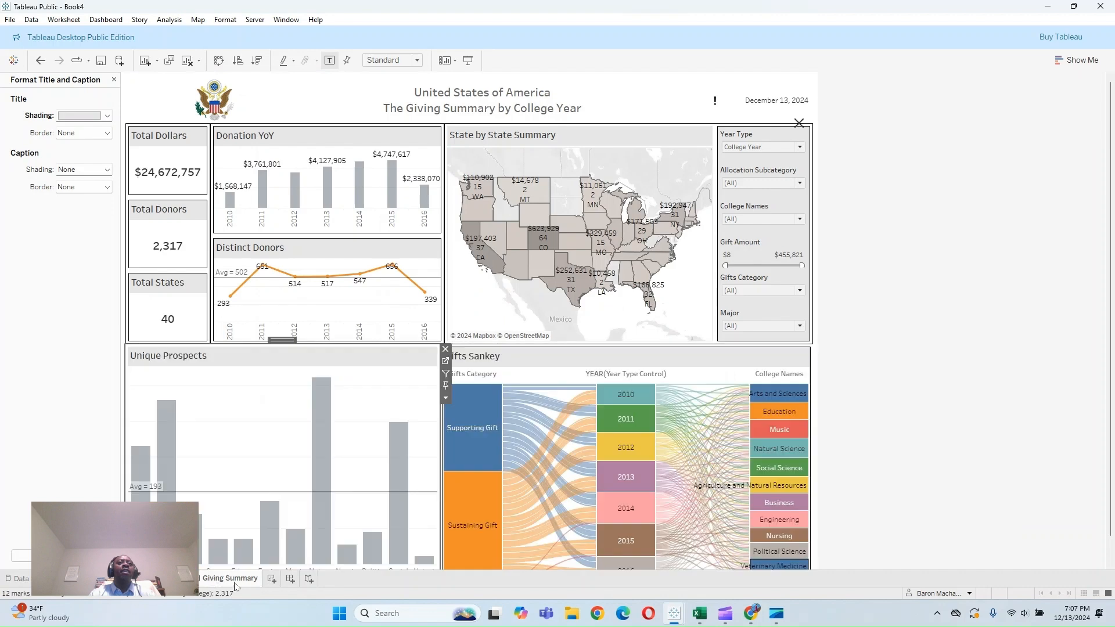
Step: Make the dashboard's upper row of charts taller, and narrow the filter column and the totals column
{"action": "left_click_drag", "start_coordinate": [390, 346], "coordinate": [390, 375]}
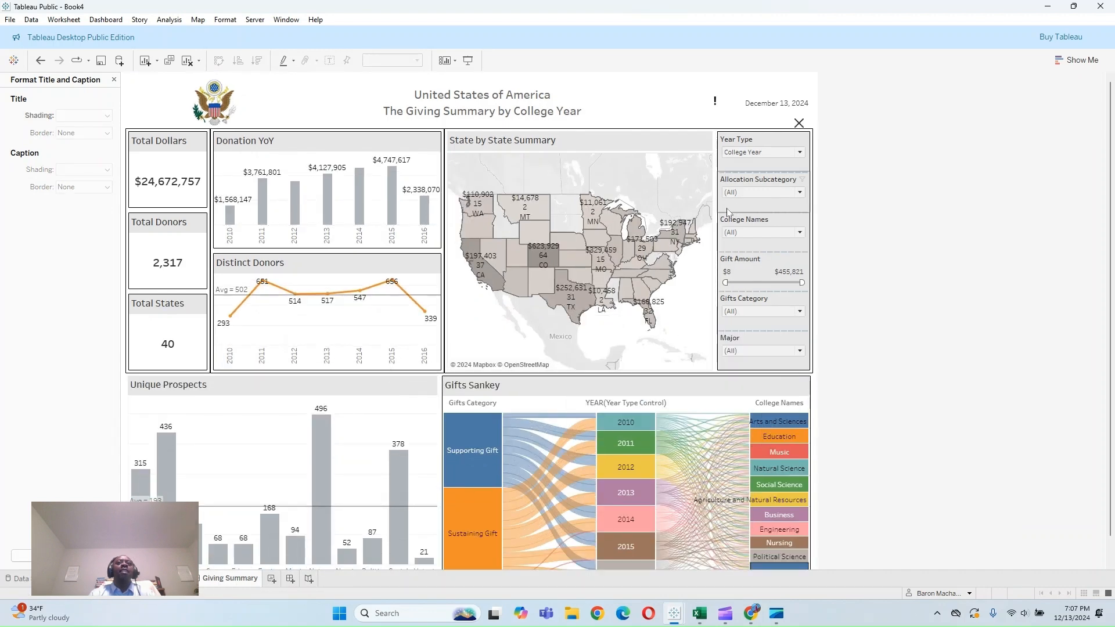
{"action": "left_click_drag", "start_coordinate": [716, 212], "coordinate": [734, 211]}
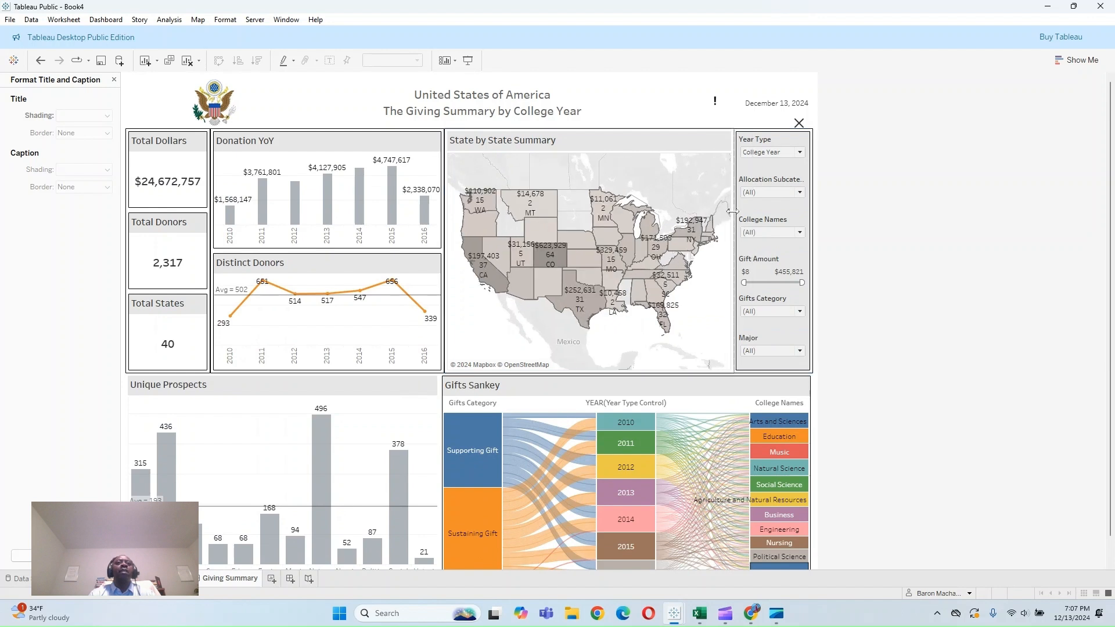
{"action": "left_click", "coordinate": [205, 262]}
{"action": "left_click_drag", "start_coordinate": [205, 262], "coordinate": [200, 262]}
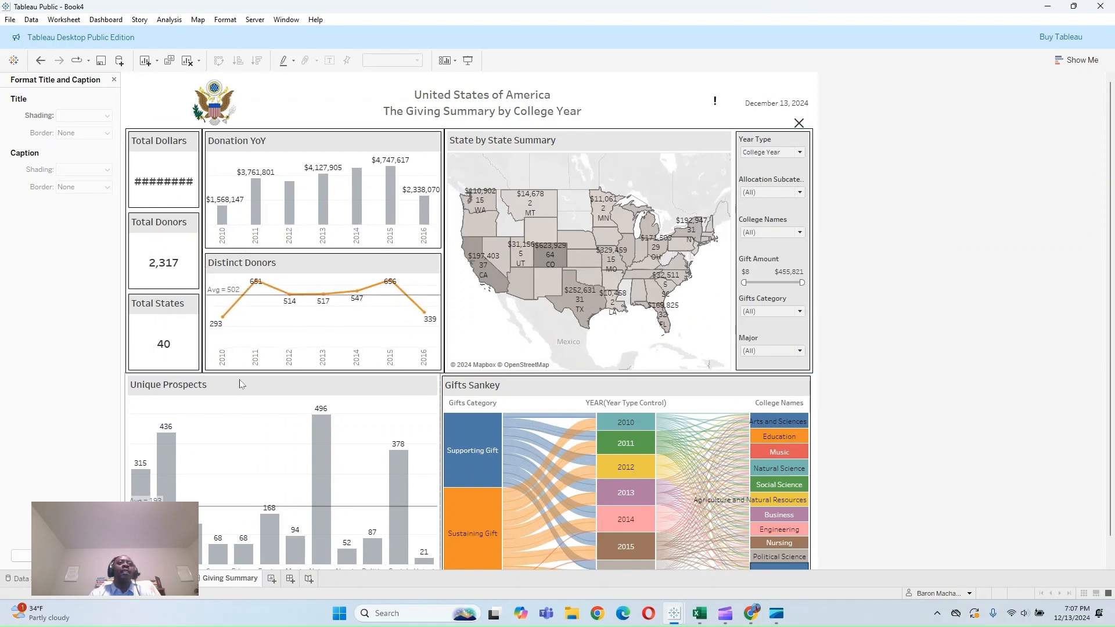
Step: Add a solid black border to the horizontal container holding Unique Prospects and Gifts Sankey
{"action": "left_click", "coordinate": [274, 371]}
{"action": "double_click", "coordinate": [278, 370]}
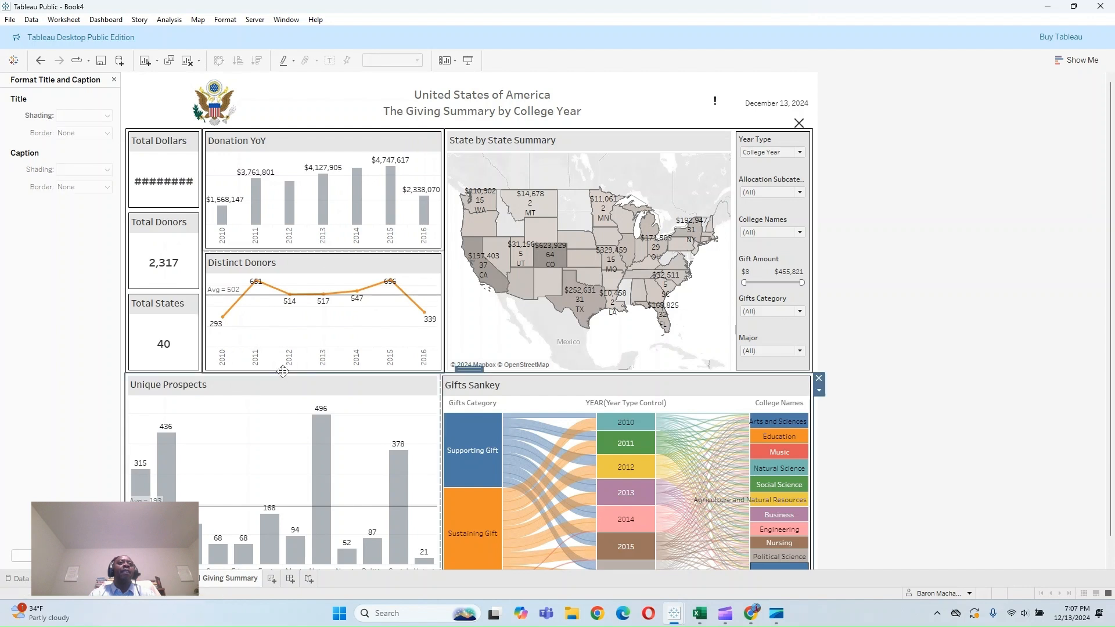
{"action": "left_click", "coordinate": [114, 81]}
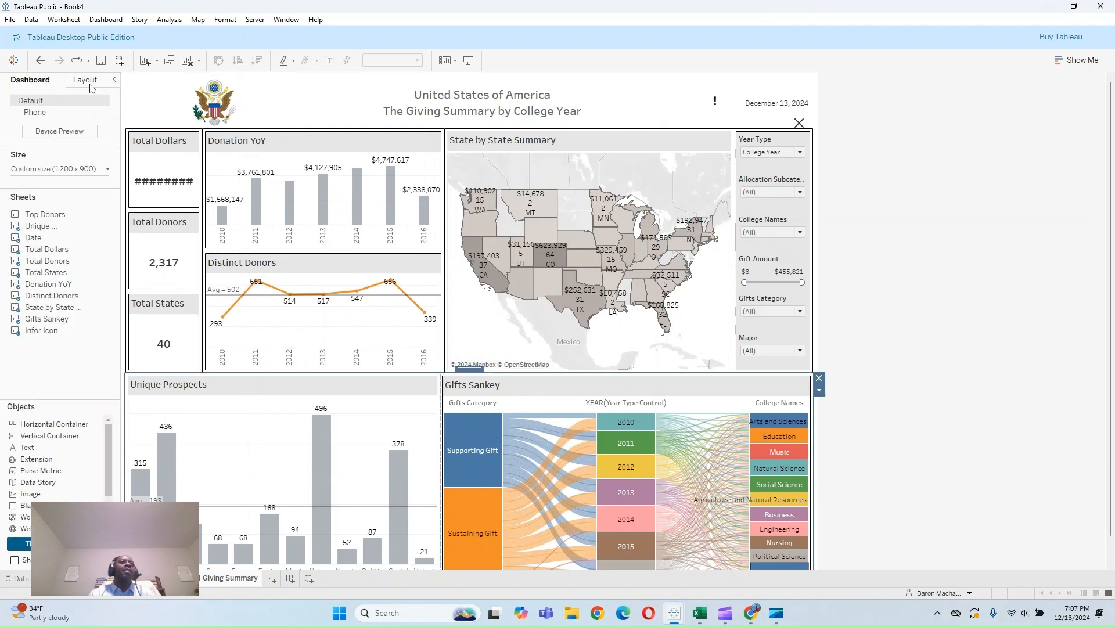
{"action": "left_click", "coordinate": [58, 269]}
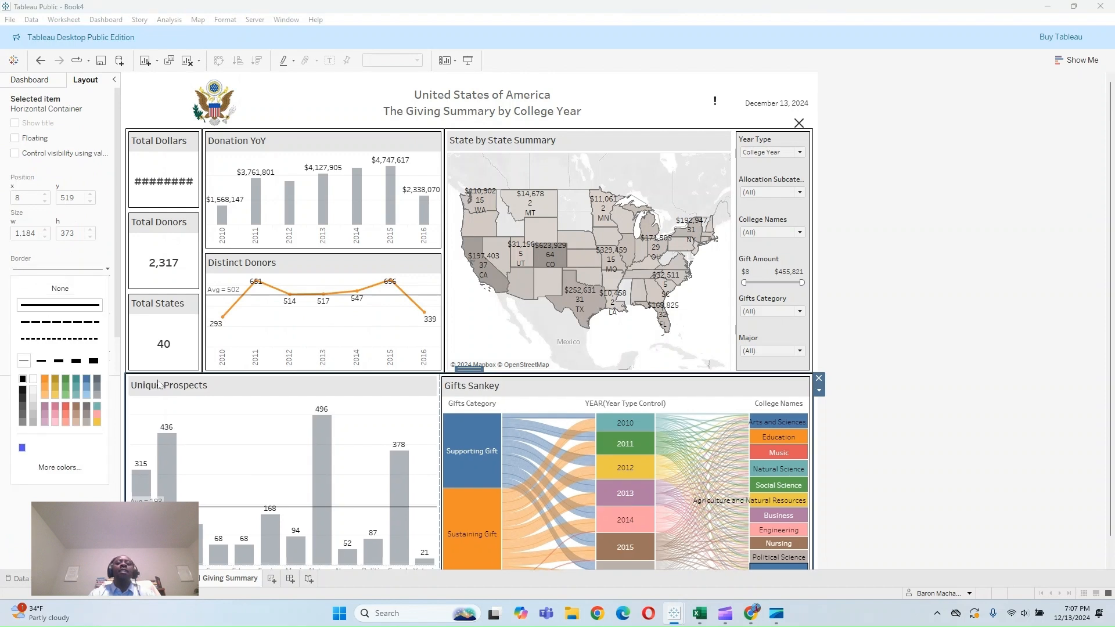
{"action": "left_click", "coordinate": [929, 306]}
{"action": "left_click", "coordinate": [12, 20]}
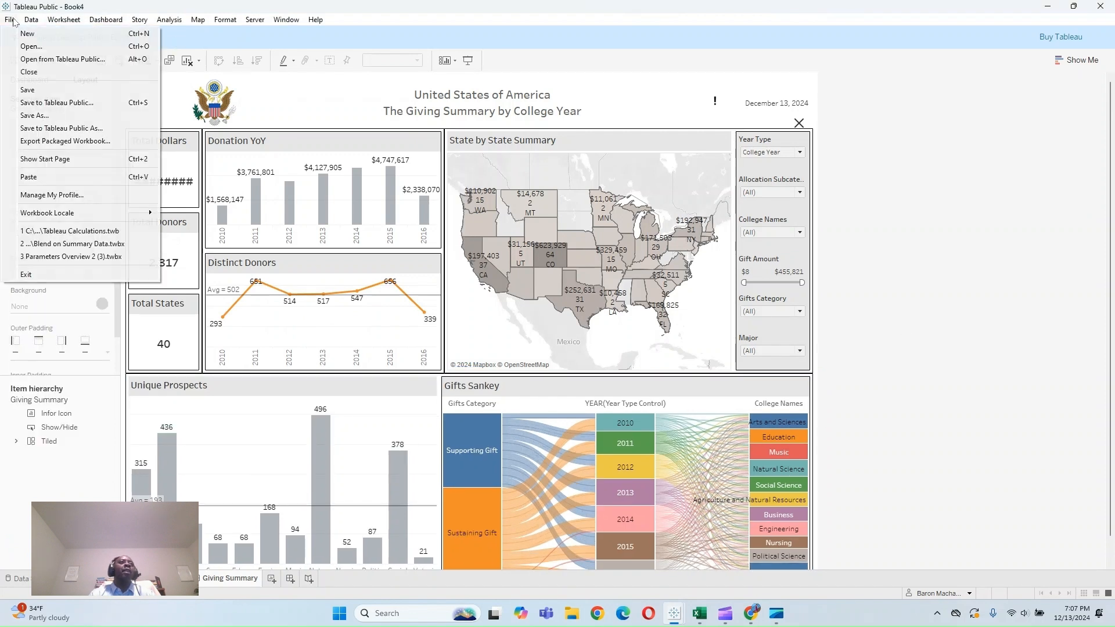
{"action": "left_click", "coordinate": [44, 108]}
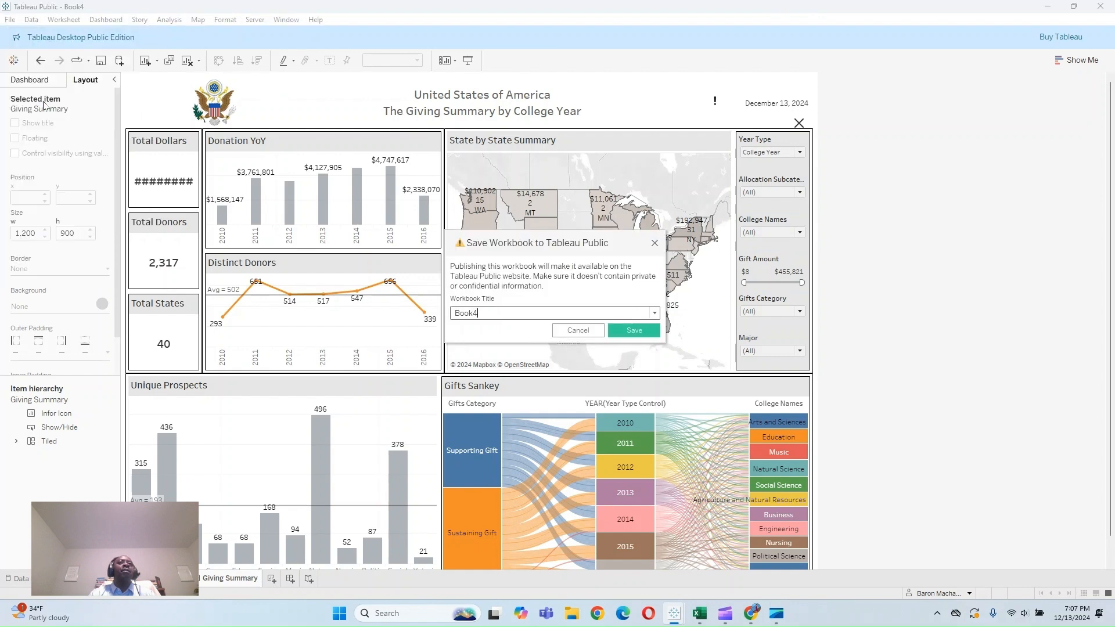
{"action": "left_click", "coordinate": [655, 244]}
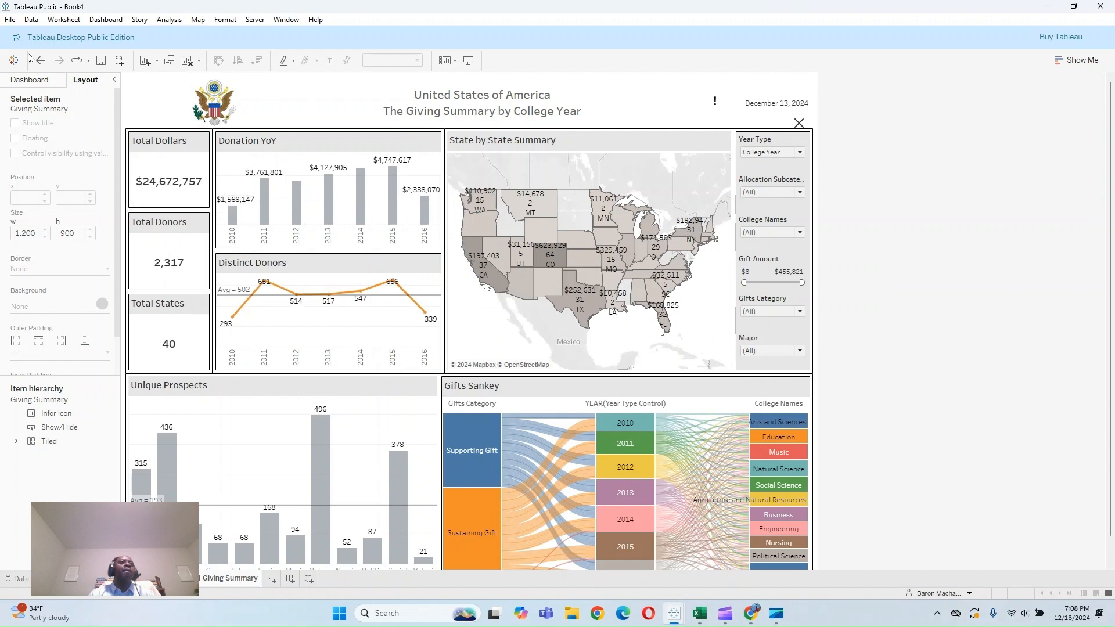
Step: Publish the workbook to Tableau Public with the title Giving Summary
{"action": "left_click", "coordinate": [10, 20]}
{"action": "left_click", "coordinate": [44, 106]}
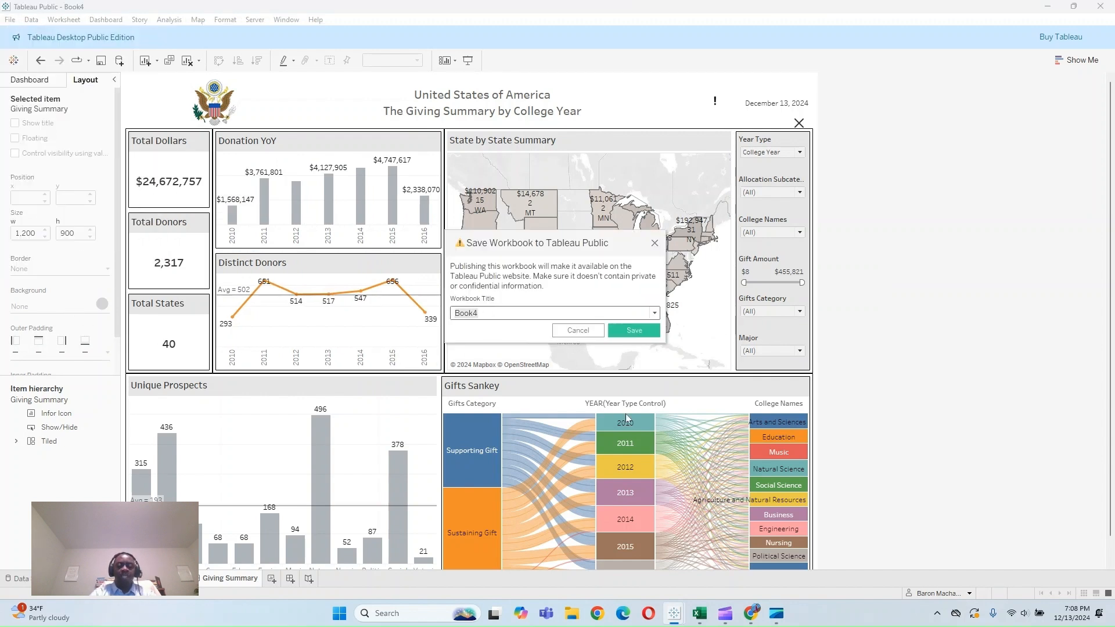
{"action": "type", "text": "Giving Summary"}
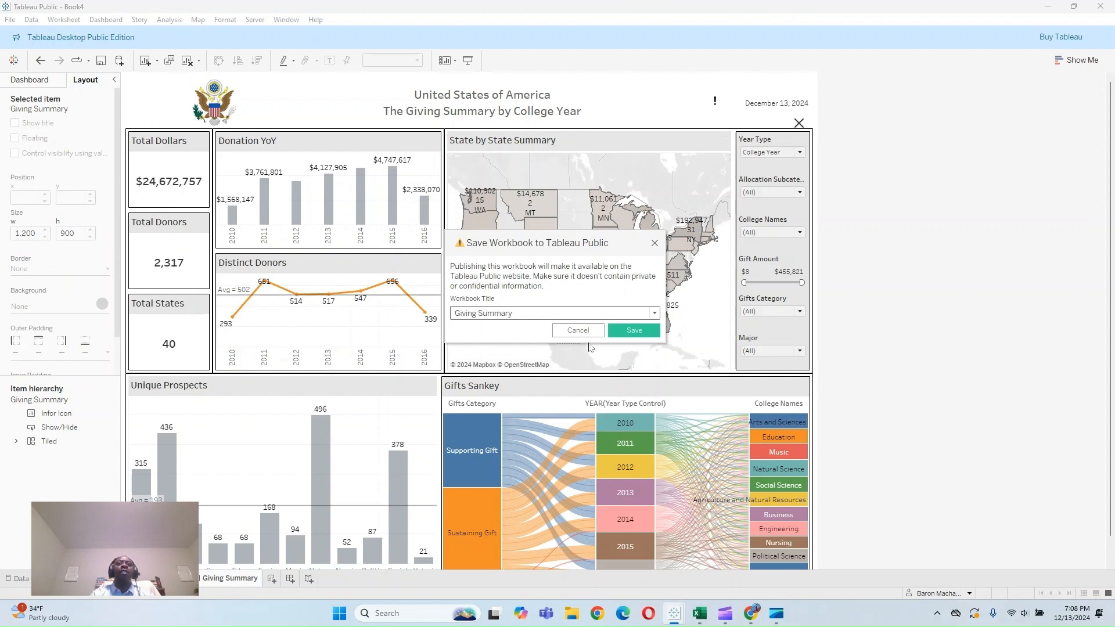
{"action": "left_click", "coordinate": [633, 331]}
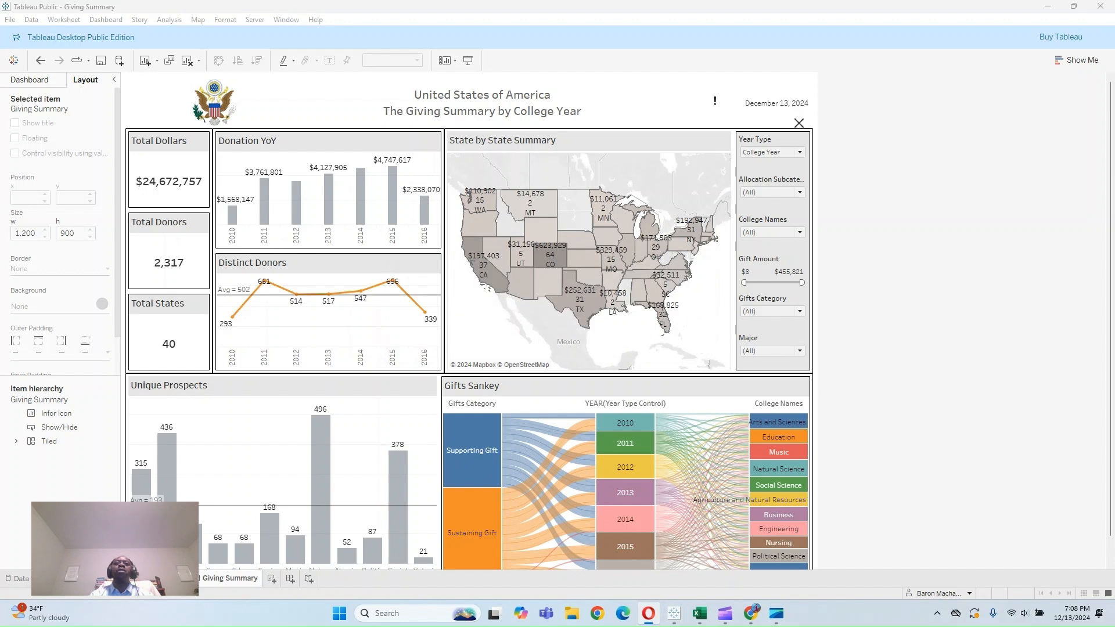
Step: Bring the published dashboard's browser window on screen, maximize it, and zoom and pan the state map to centre the United States
{"action": "left_click_drag", "start_coordinate": [1114, 232], "coordinate": [527, 73]}
{"action": "left_click", "coordinate": [948, 64]}
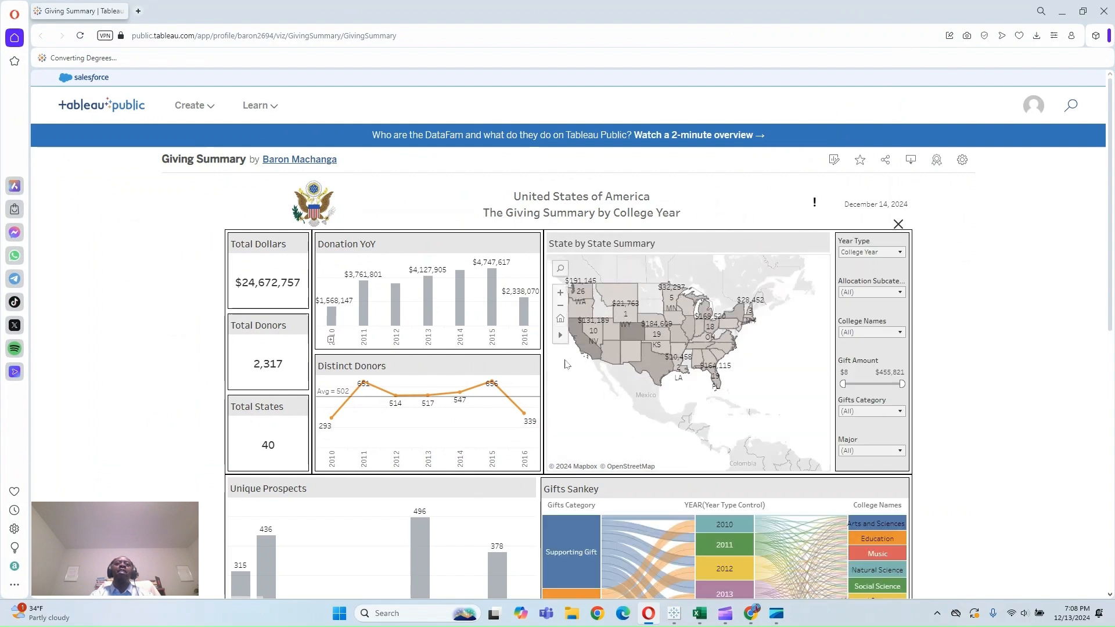
{"action": "mouse_move", "coordinate": [563, 341]}
{"action": "scroll", "coordinate": [584, 401], "scroll_direction": "up", "scroll_amount": 2}
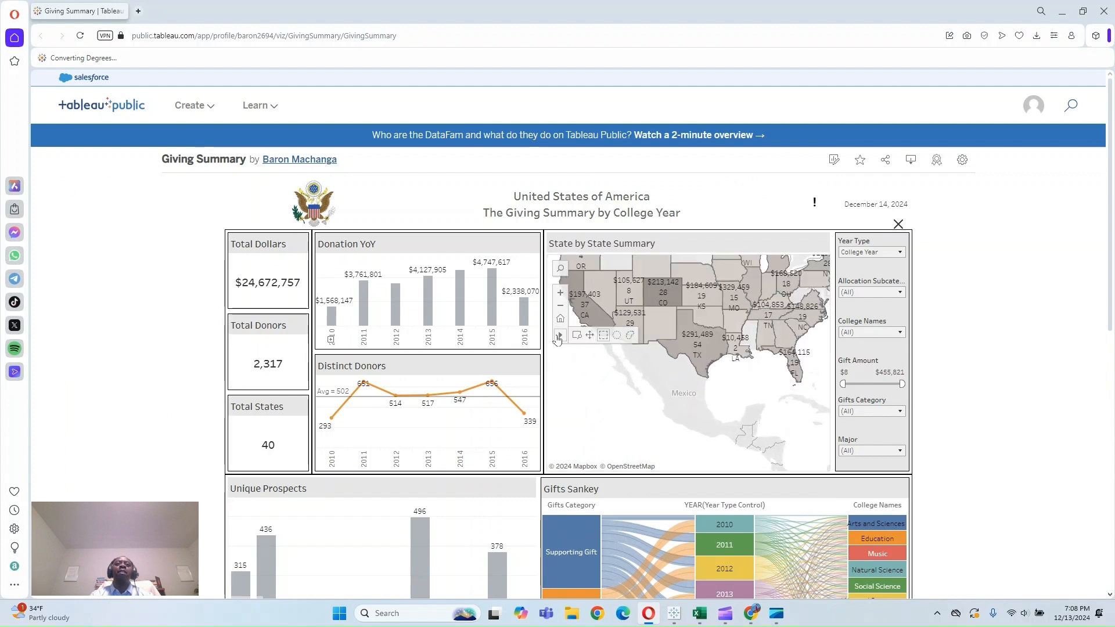
{"action": "left_click", "coordinate": [592, 338]}
{"action": "left_click_drag", "start_coordinate": [593, 372], "coordinate": [589, 420]}
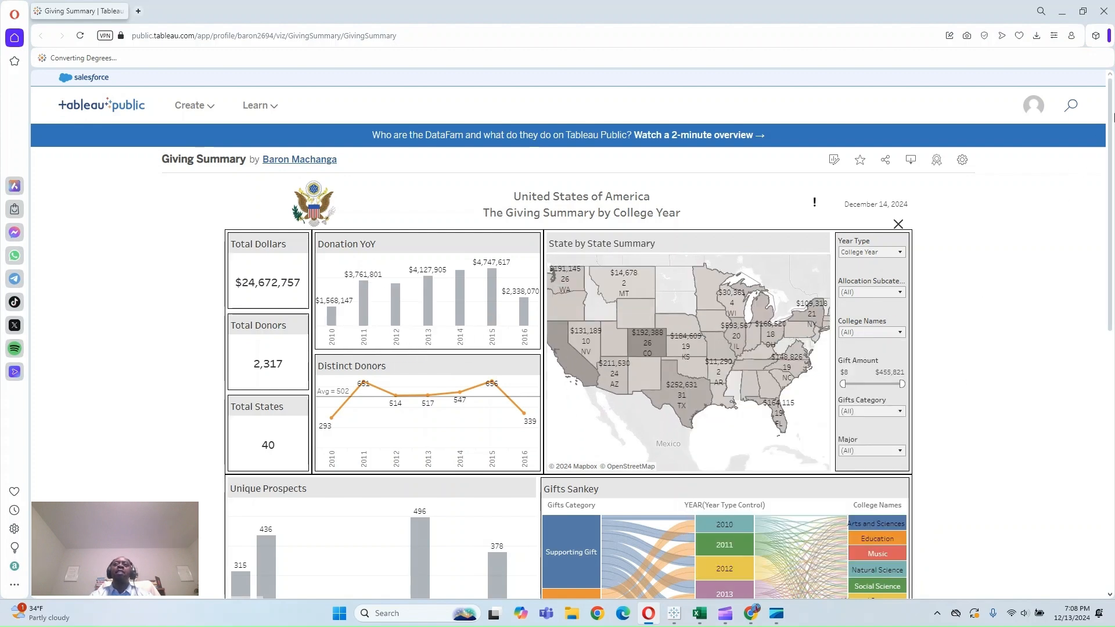
{"action": "left_click_drag", "start_coordinate": [1110, 118], "coordinate": [1114, 197]}
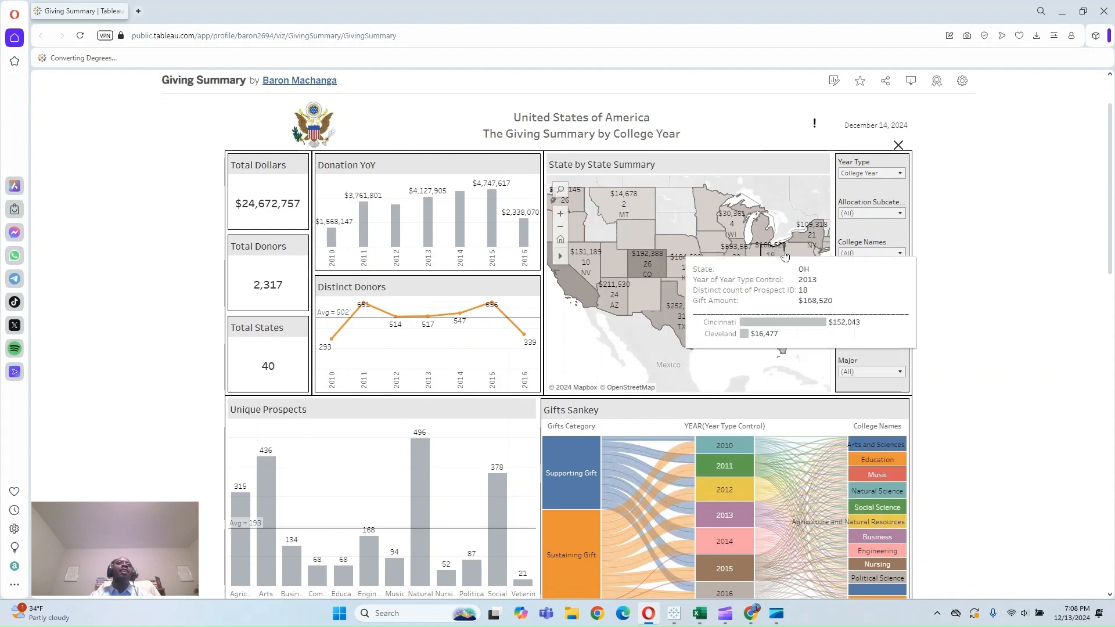
Step: Copy the web address of the published Giving Summary dashboard
{"action": "left_click", "coordinate": [328, 36]}
{"action": "right_click", "coordinate": [328, 37]}
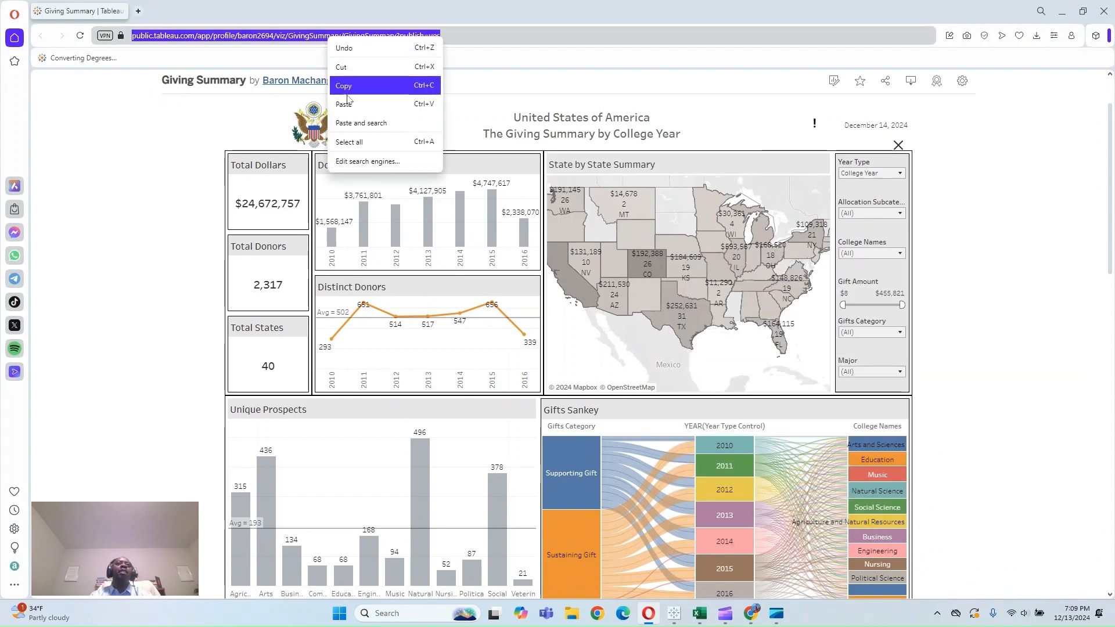
{"action": "left_click", "coordinate": [354, 89]}
{"action": "scroll", "coordinate": [418, 334], "scroll_direction": "down", "scroll_amount": 1}
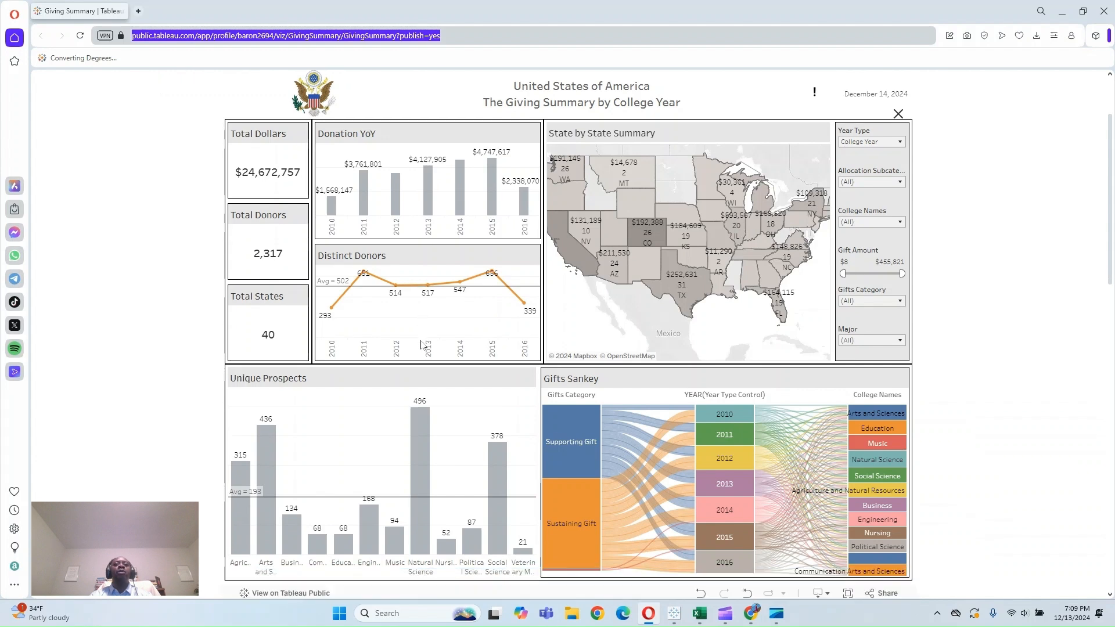